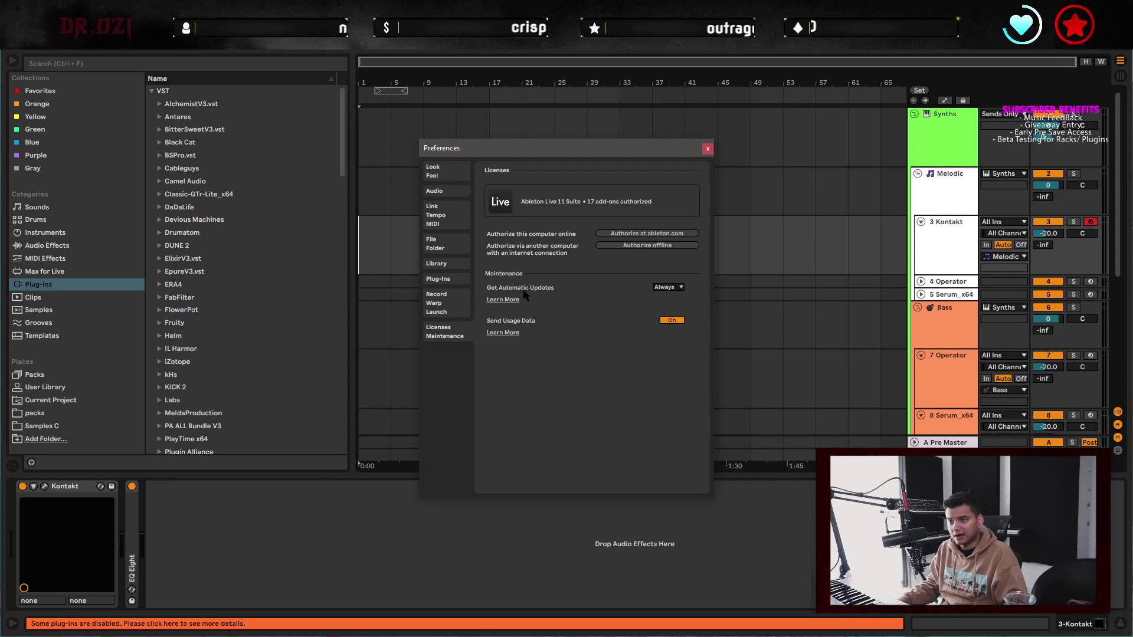
# - Check the available options for getting automatic updates, then close the preferences
pyautogui.click(667, 288)
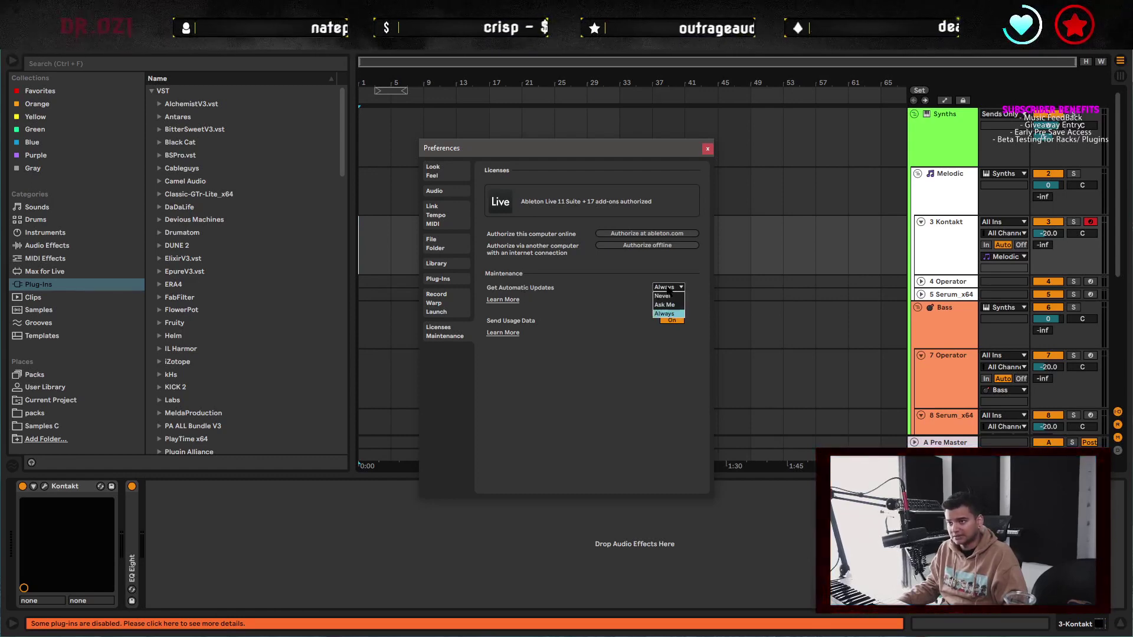
pyautogui.click(610, 289)
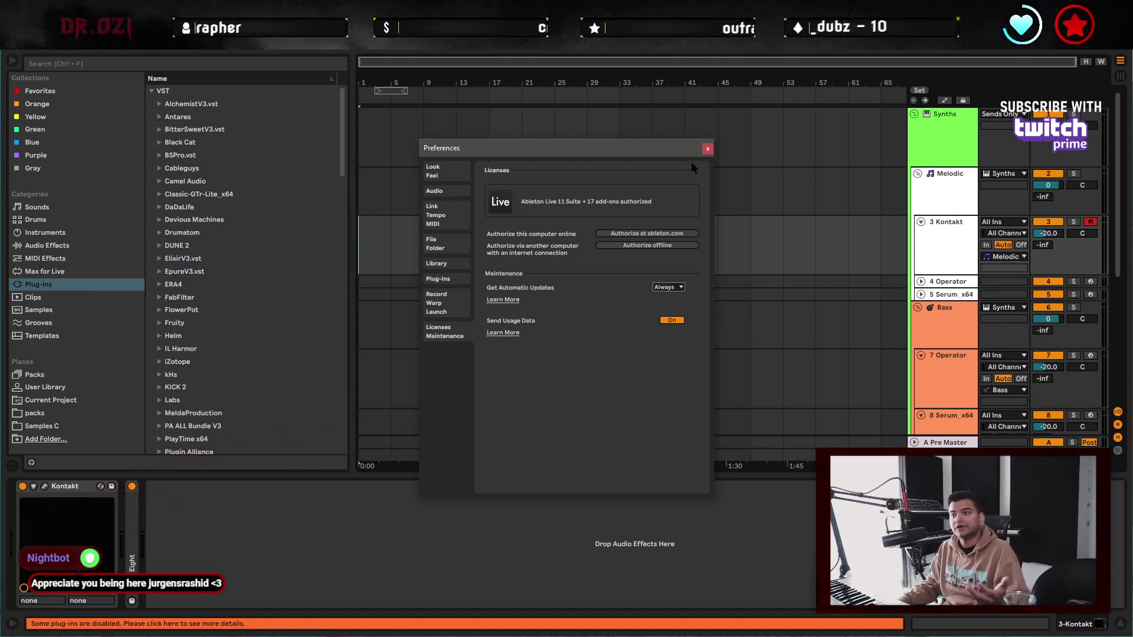
pyautogui.click(707, 148)
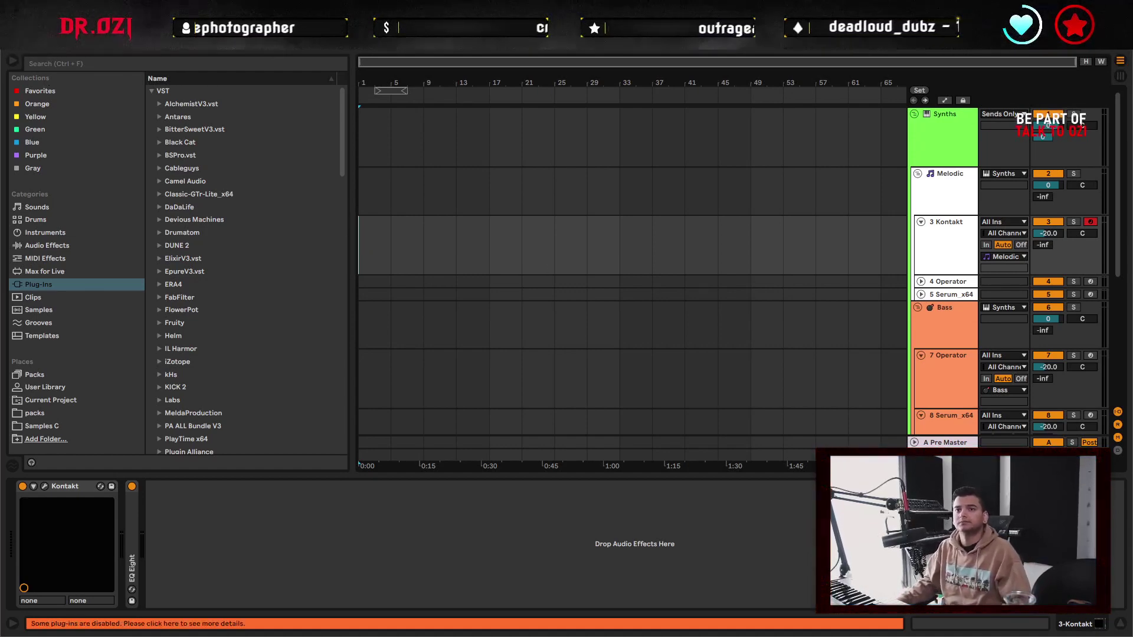
# - Open the recent Live set cONCEPT.als
pyautogui.click(11, 37)
pyautogui.moveTo(88, 63)
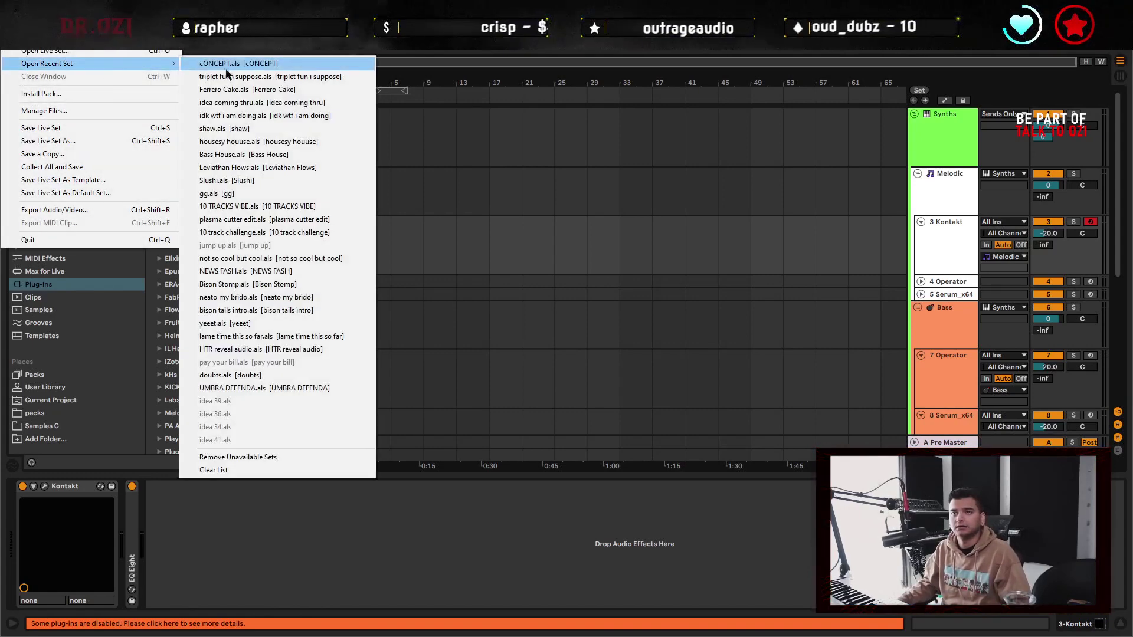
pyautogui.click(225, 69)
pyautogui.click(587, 352)
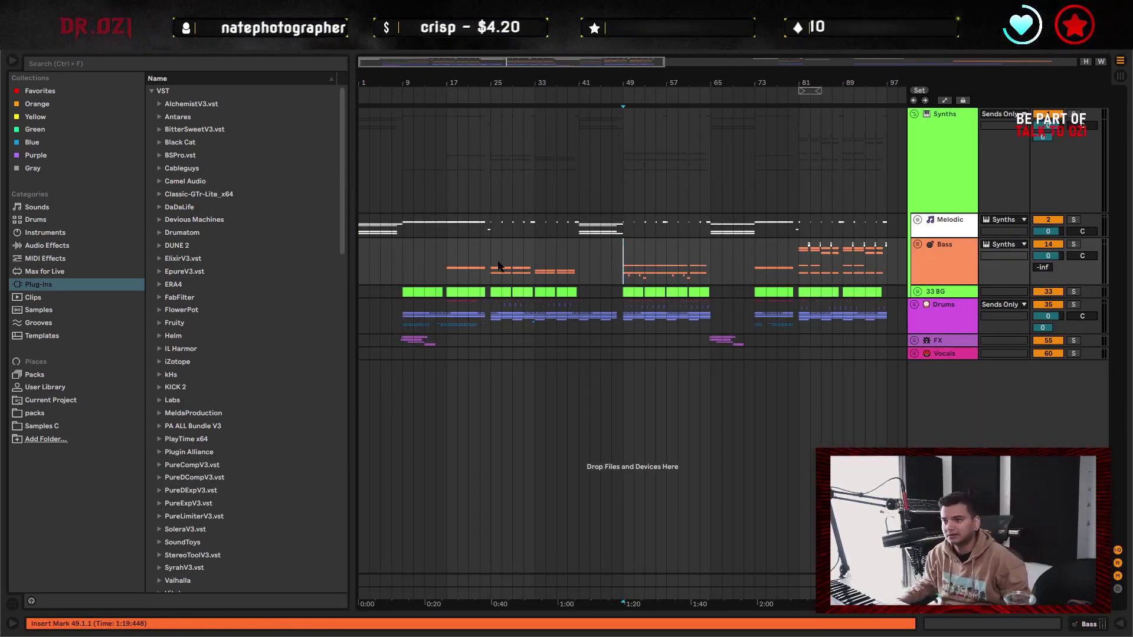
# - Play the arrangement from bar 25 and unfold the Bass group to show its individual tracks
pyautogui.press('space')
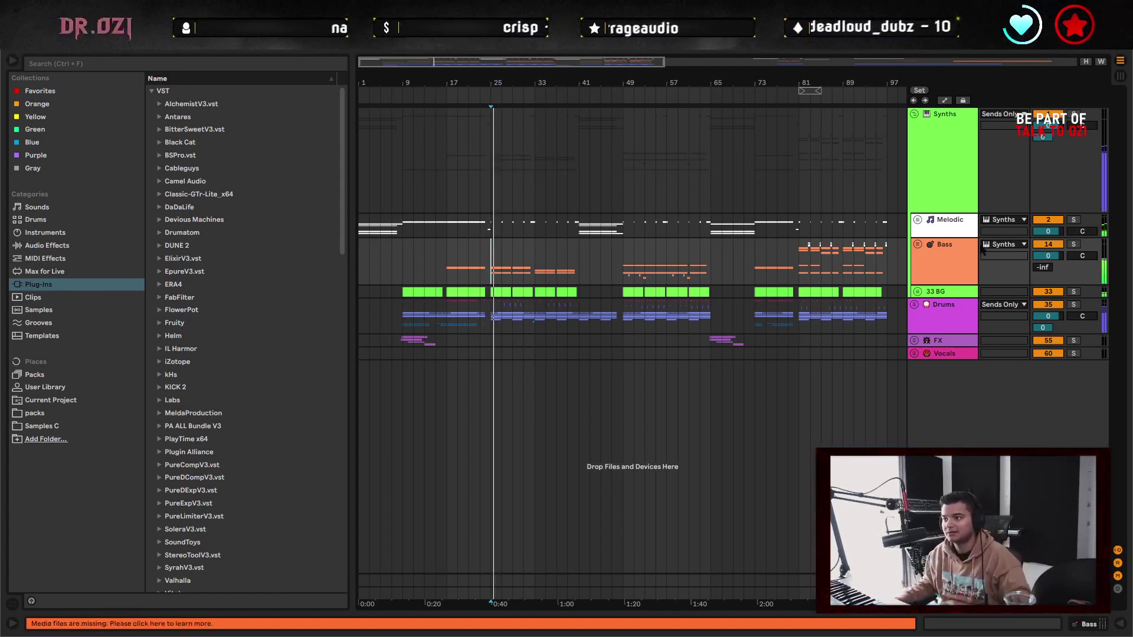
pyautogui.press('u')
pyautogui.scroll(-3, 581, 319)
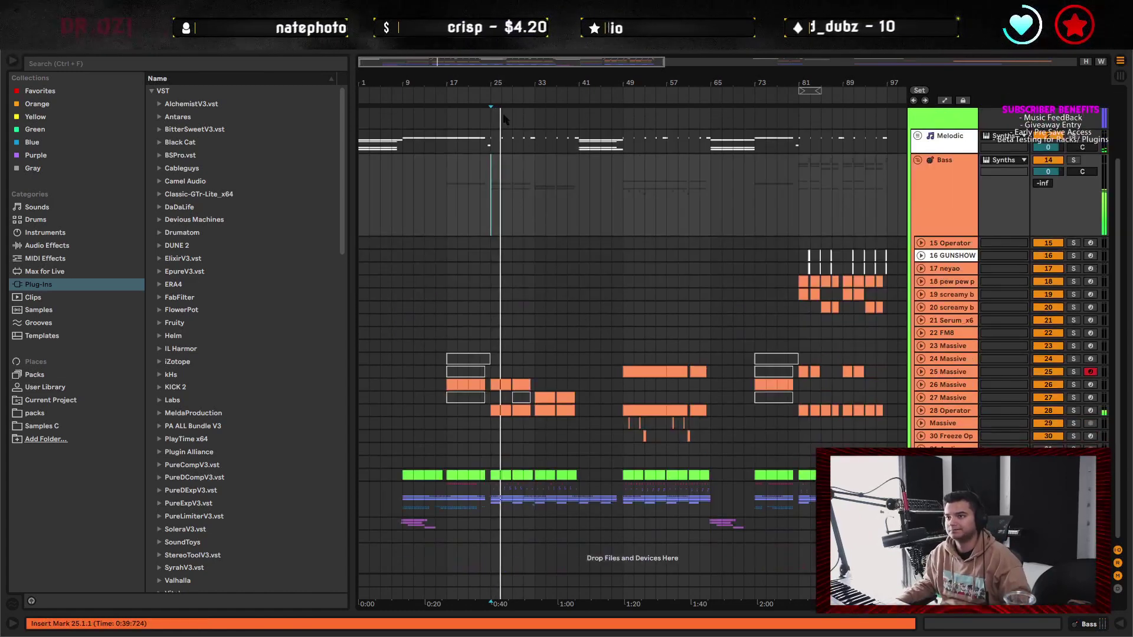
pyautogui.moveTo(498, 83); pyautogui.dragTo(501, 136)
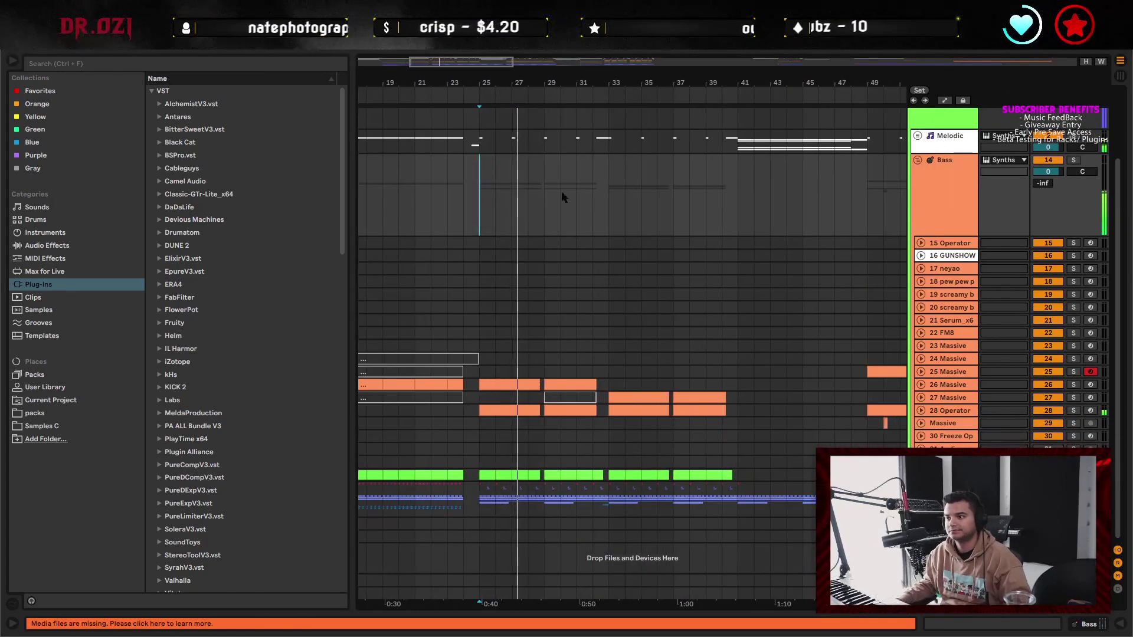
# - Show the devices of track 26 Massive, select its clip at bar 25, and unfold the track
pyautogui.click(938, 386)
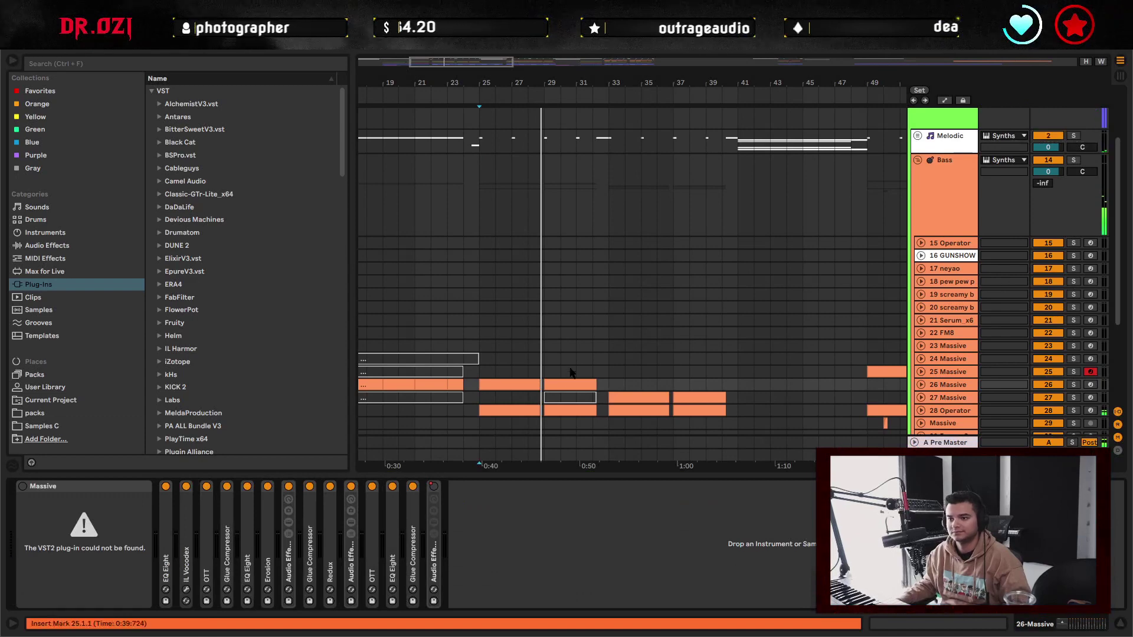
pyautogui.click(519, 385)
pyautogui.scroll(-1, 611, 362)
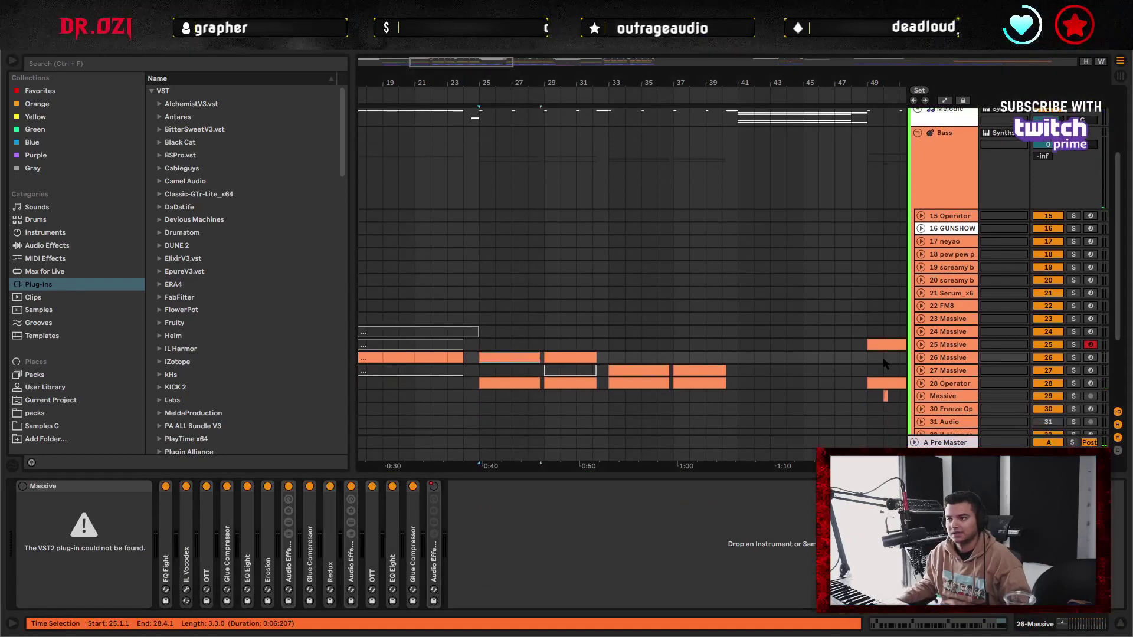
pyautogui.click(921, 358)
pyautogui.scroll(3, 631, 348)
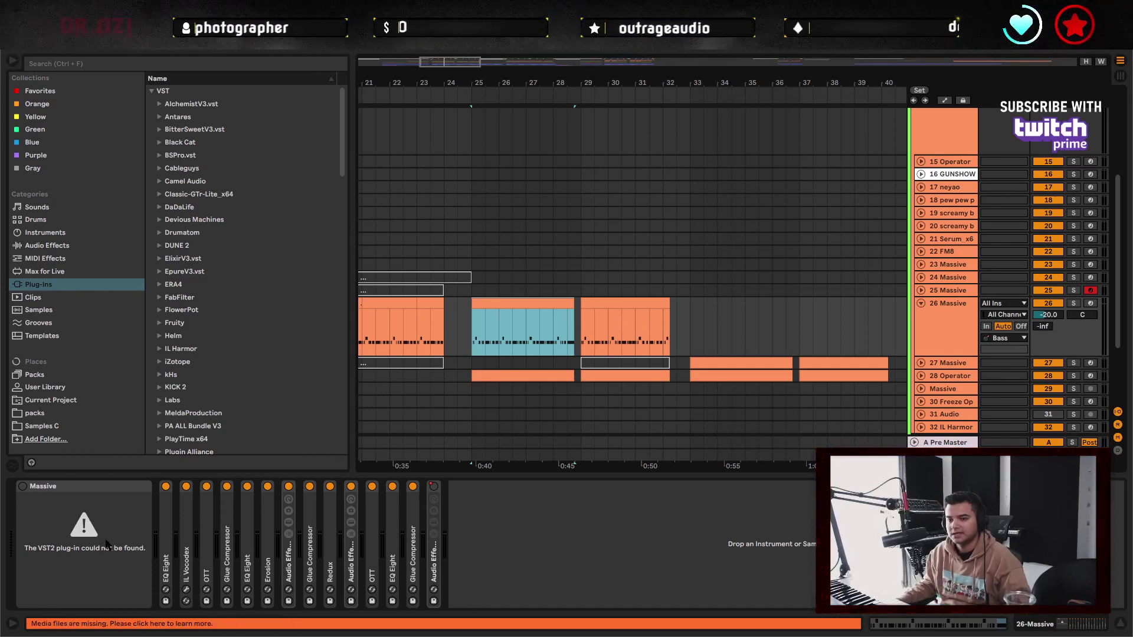
# - Try to locate the missing media files with the automatic search on F:/, then close the missing files list
pyautogui.click(197, 625)
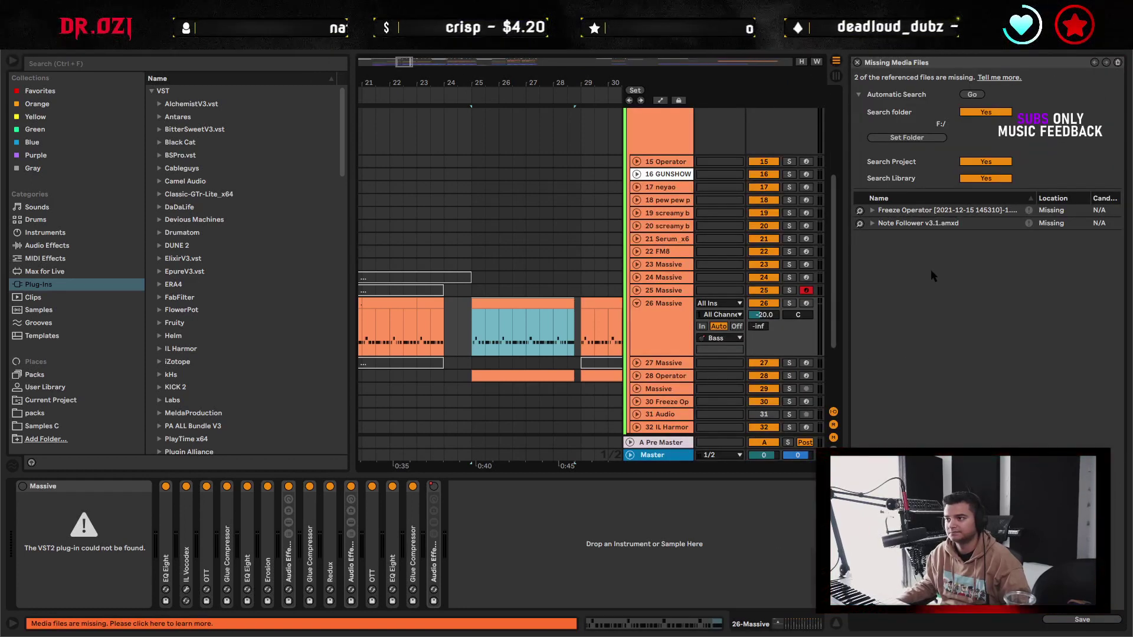
pyautogui.click(979, 94)
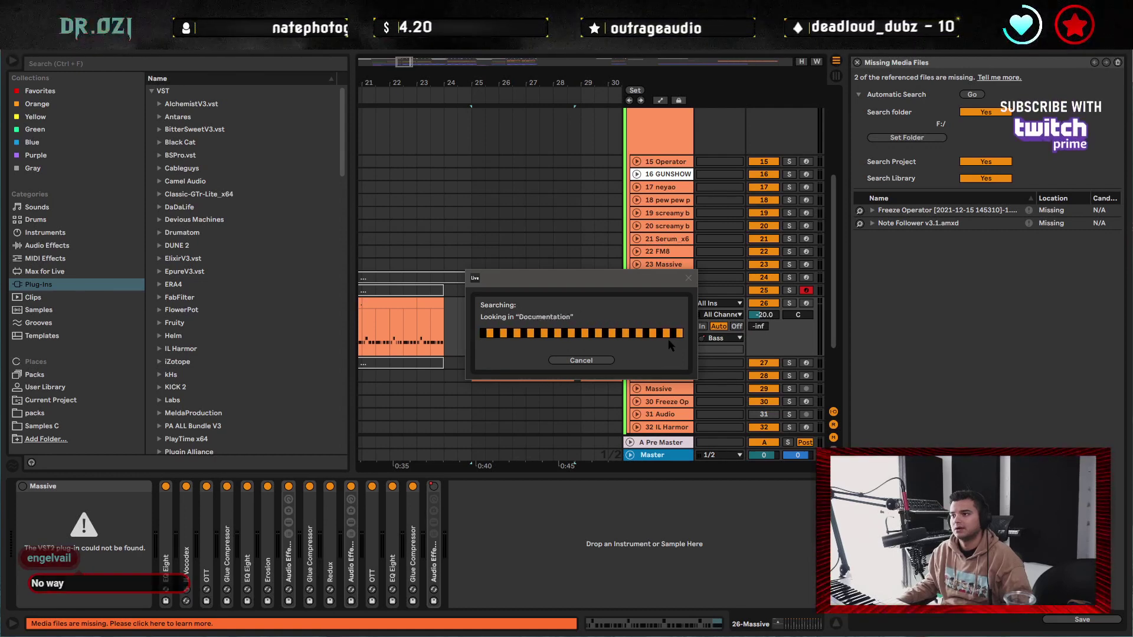
pyautogui.click(597, 361)
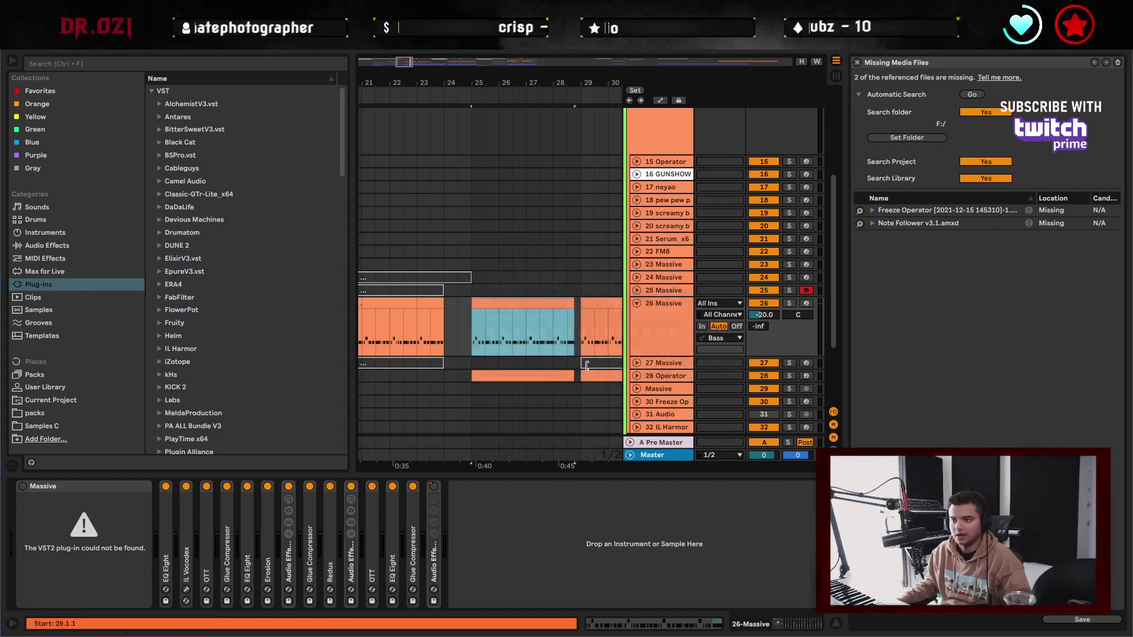
pyautogui.click(529, 552)
pyautogui.click(499, 345)
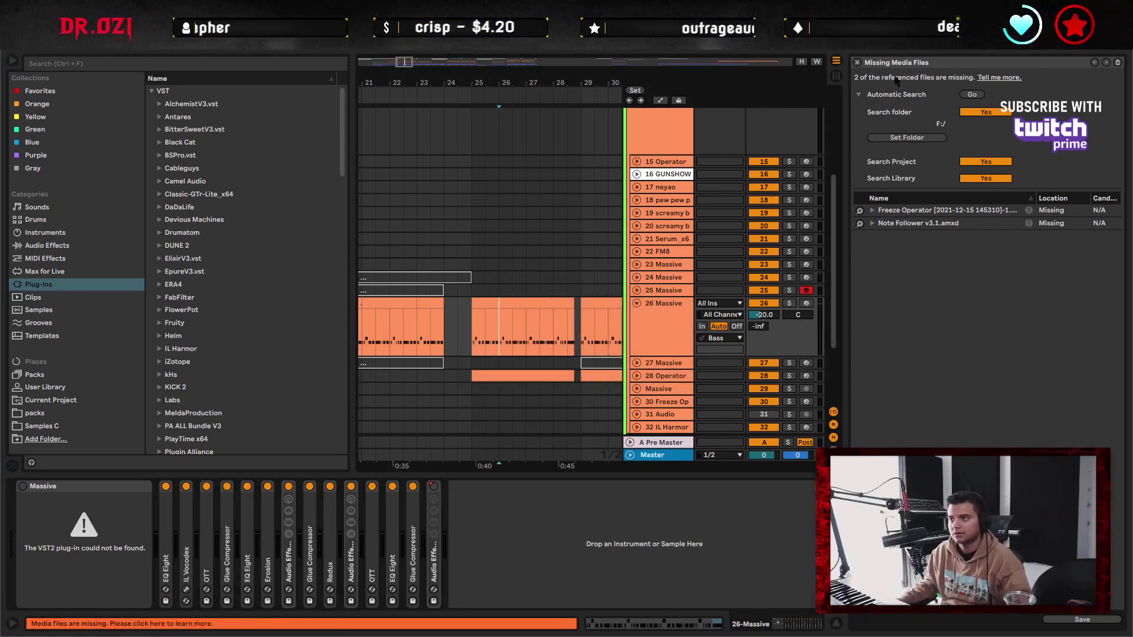
pyautogui.click(857, 62)
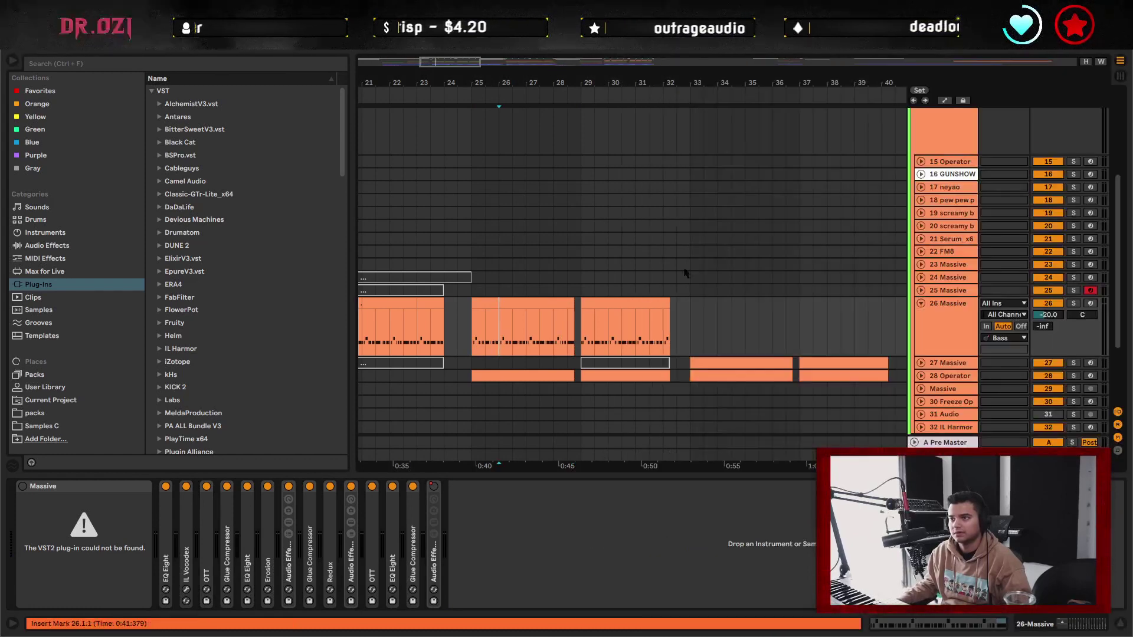
# - Solo track 26 Massive, search the plug-ins for "massi", and load the VST3 Massive in place of the missing VST2 instrument
pyautogui.click(1073, 302)
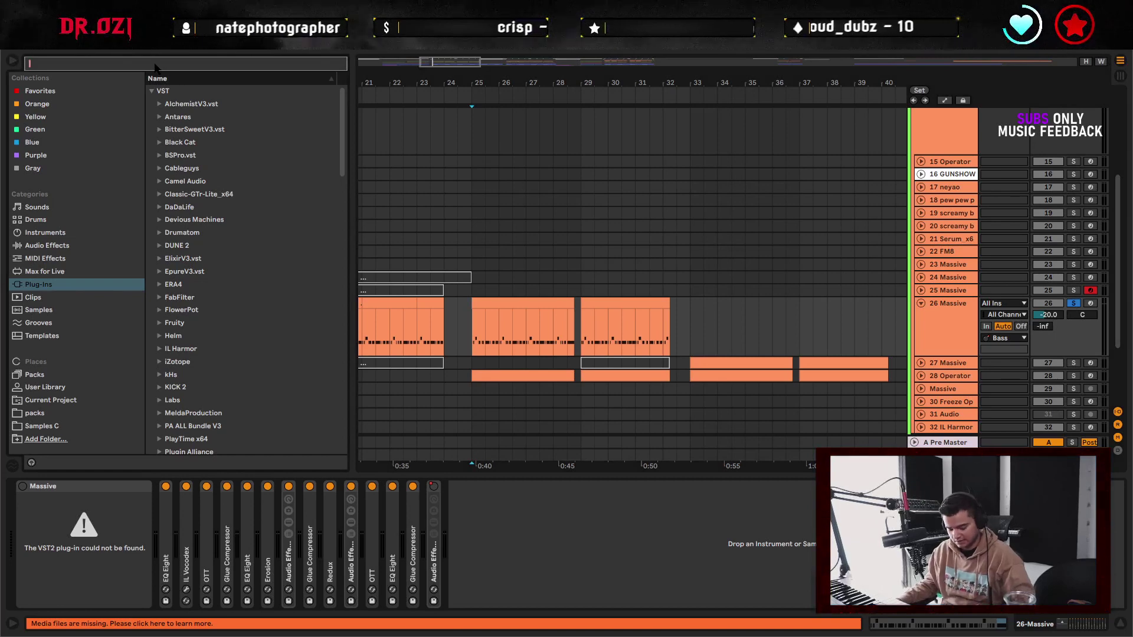
pyautogui.hotkey('ctrl', 'f')
pyautogui.write('ms')
pyautogui.press('BackSpace')
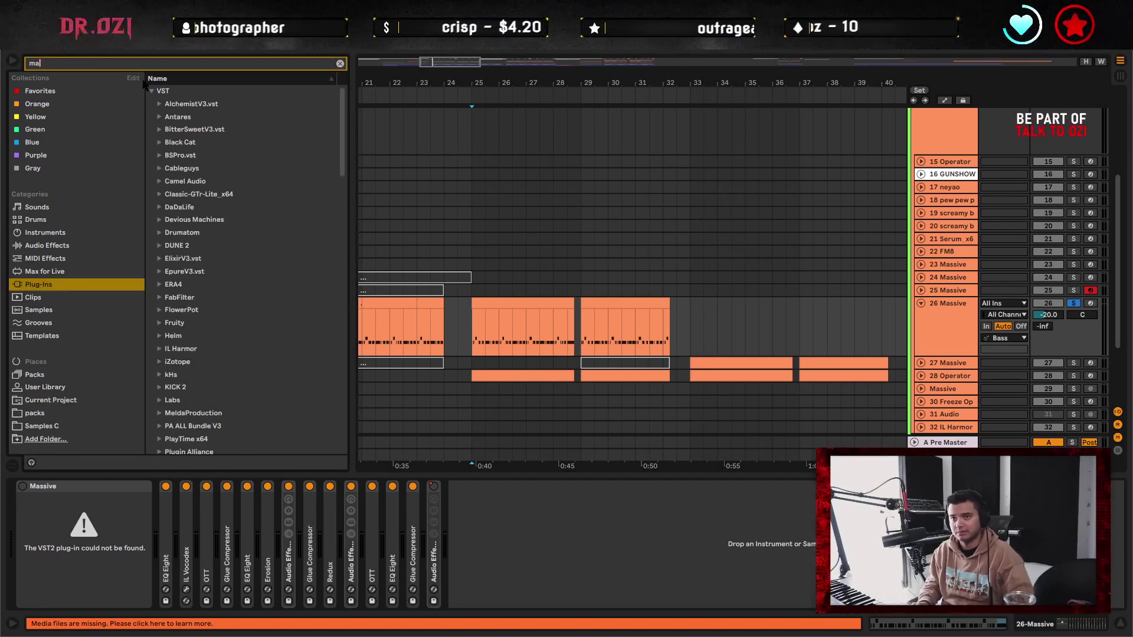
pyautogui.write('assi')
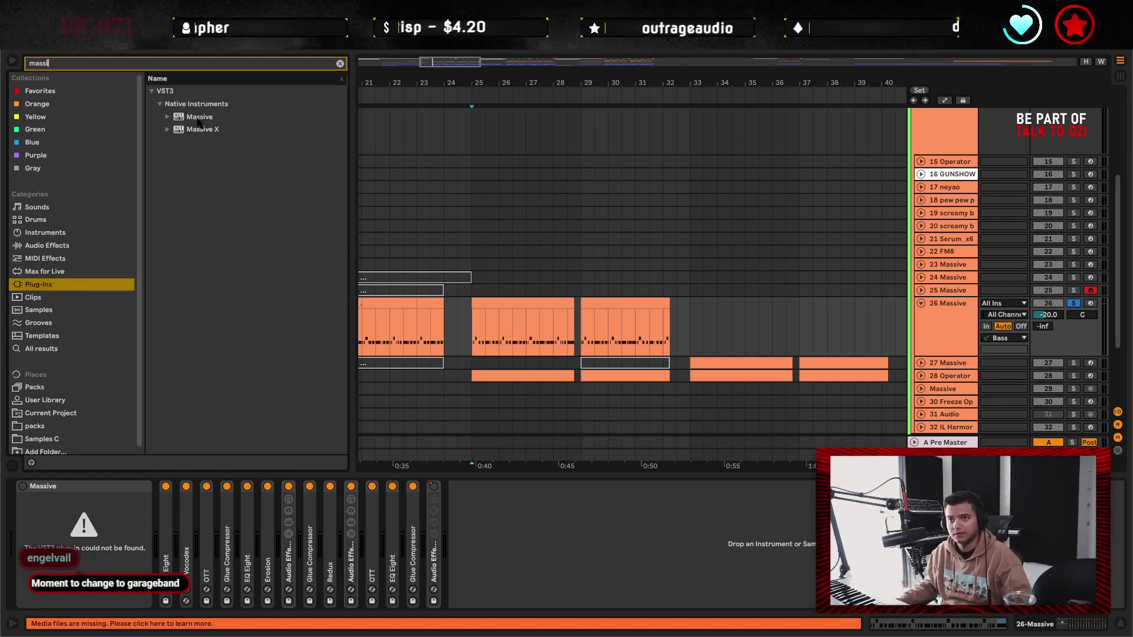
pyautogui.press('Down')
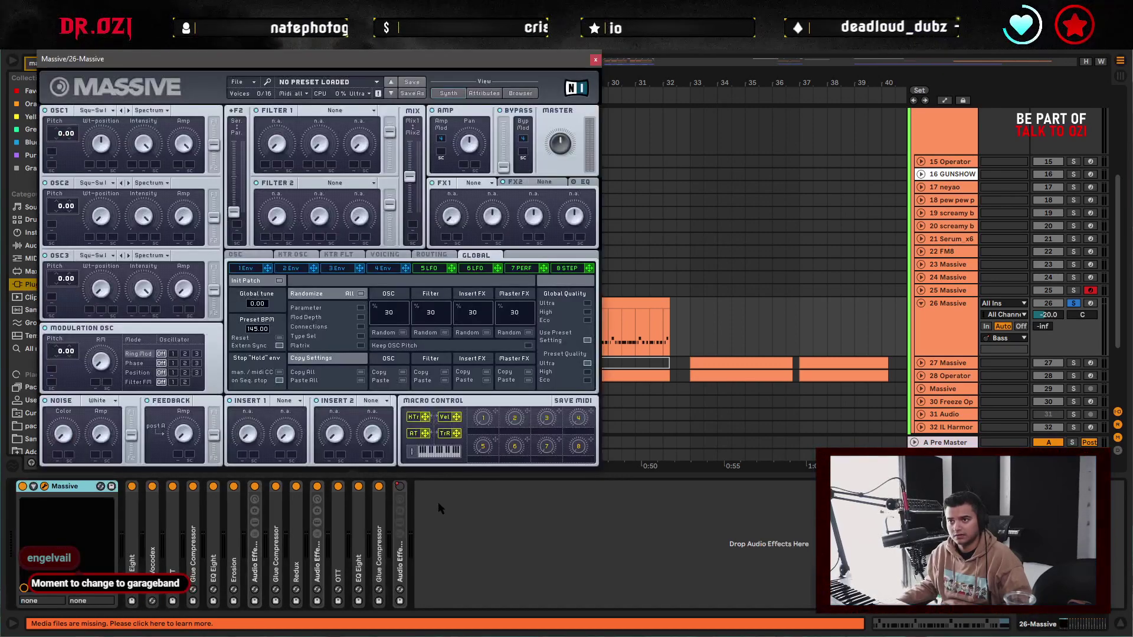
# - Play the soloed Massive track from bar 25 to hear the unmodified patch through its effect chain
pyautogui.moveTo(400, 56); pyautogui.dragTo(1037, 160)
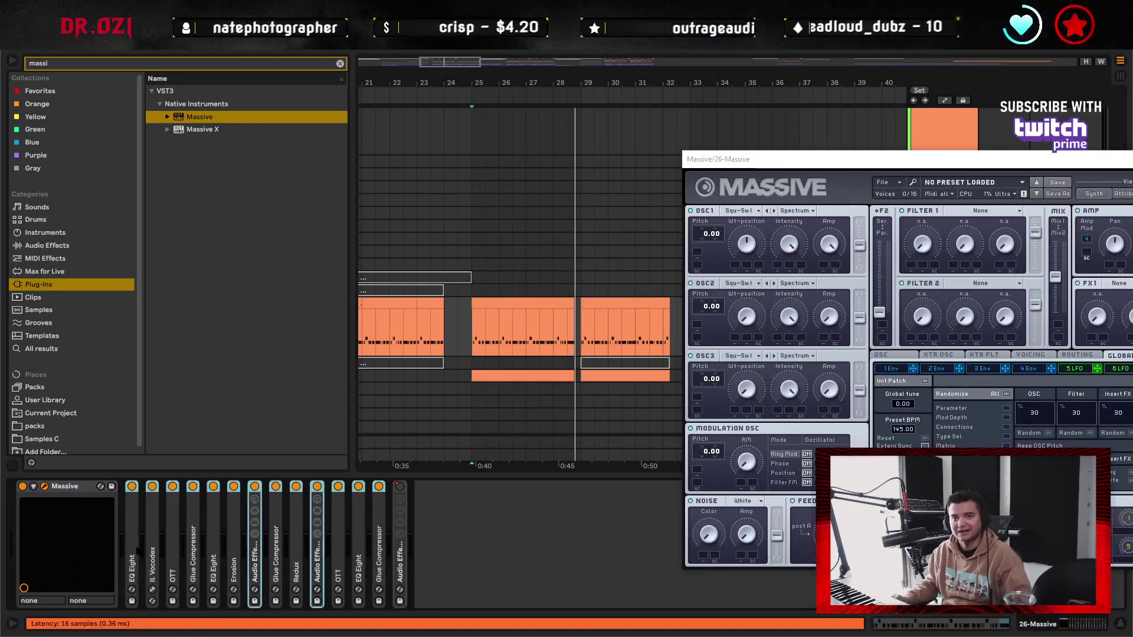
pyautogui.press('space')
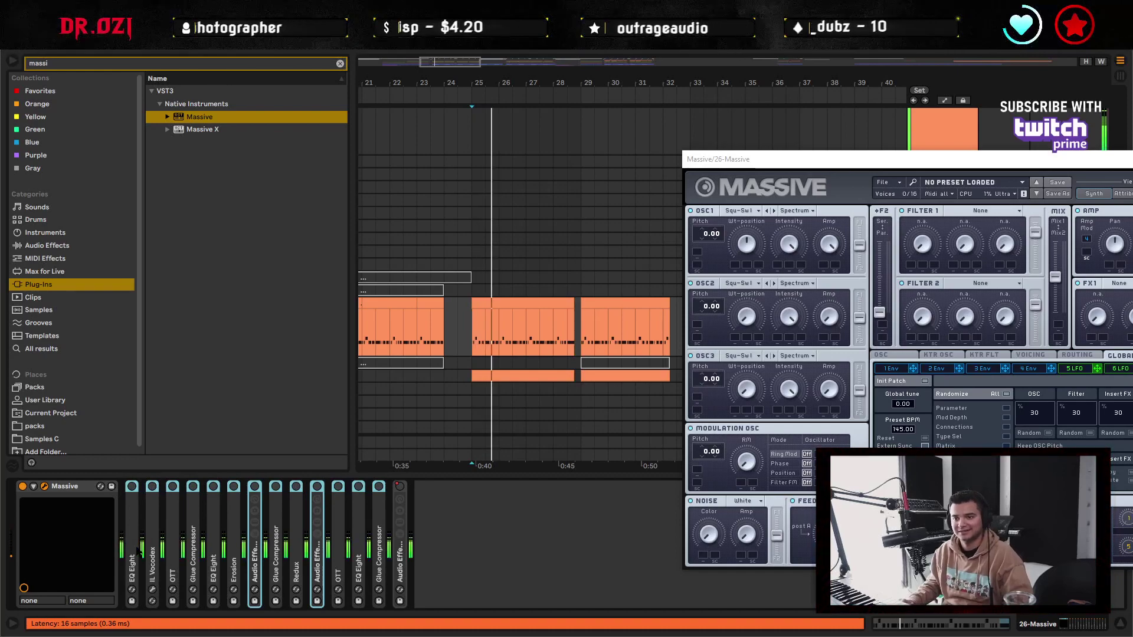
pyautogui.click(447, 558)
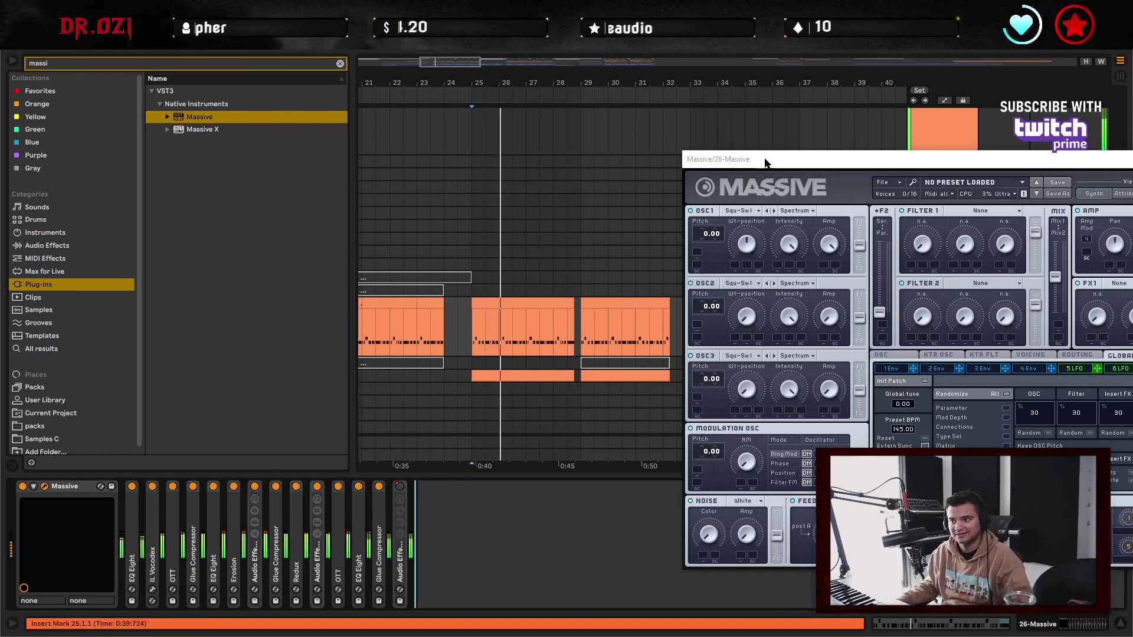
pyautogui.moveTo(765, 159); pyautogui.dragTo(368, 138)
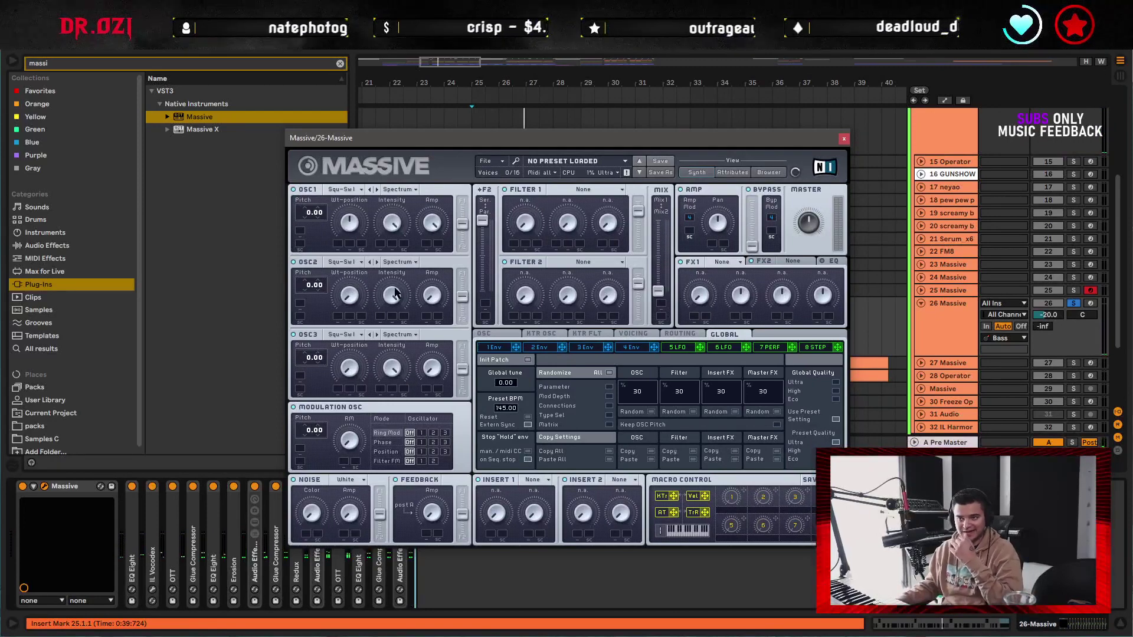
# - Set oscillator 1's wavetable to Sin-Squ and load the Frequency Shifter in Insert 1 of Massive
pyautogui.click(341, 189)
pyautogui.click(398, 231)
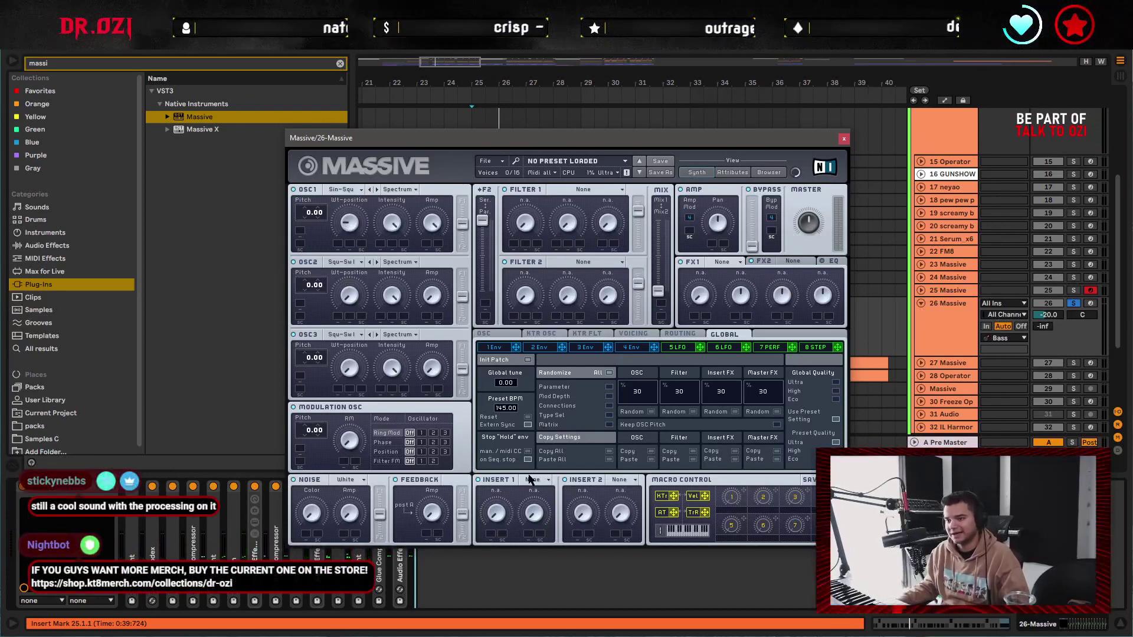
pyautogui.click(531, 479)
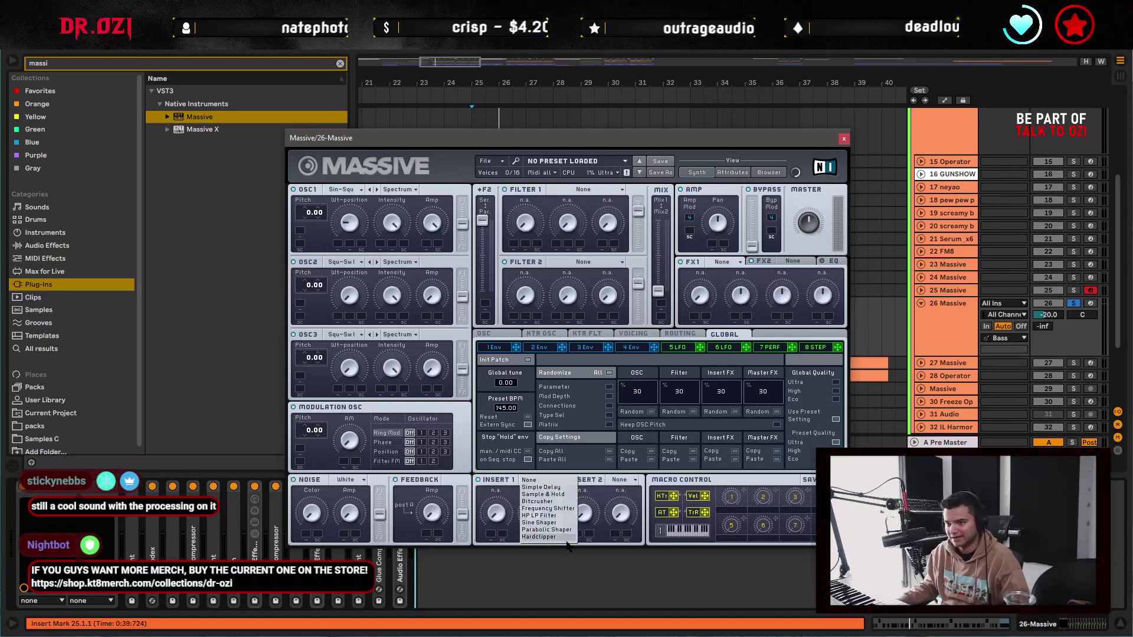
pyautogui.click(548, 508)
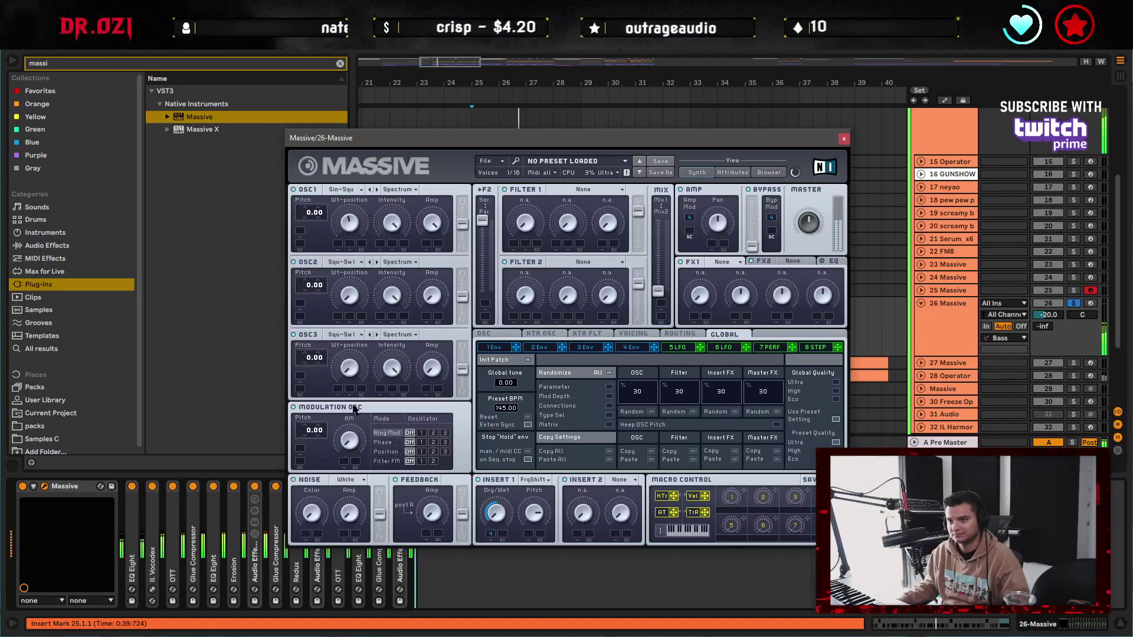
# - Route the modulation oscillator to oscillator 1's phase, with its pitch at 24.00, adjust the phase amount, and close Massive
pyautogui.click(421, 442)
pyautogui.moveTo(349, 441); pyautogui.dragTo(349, 418)
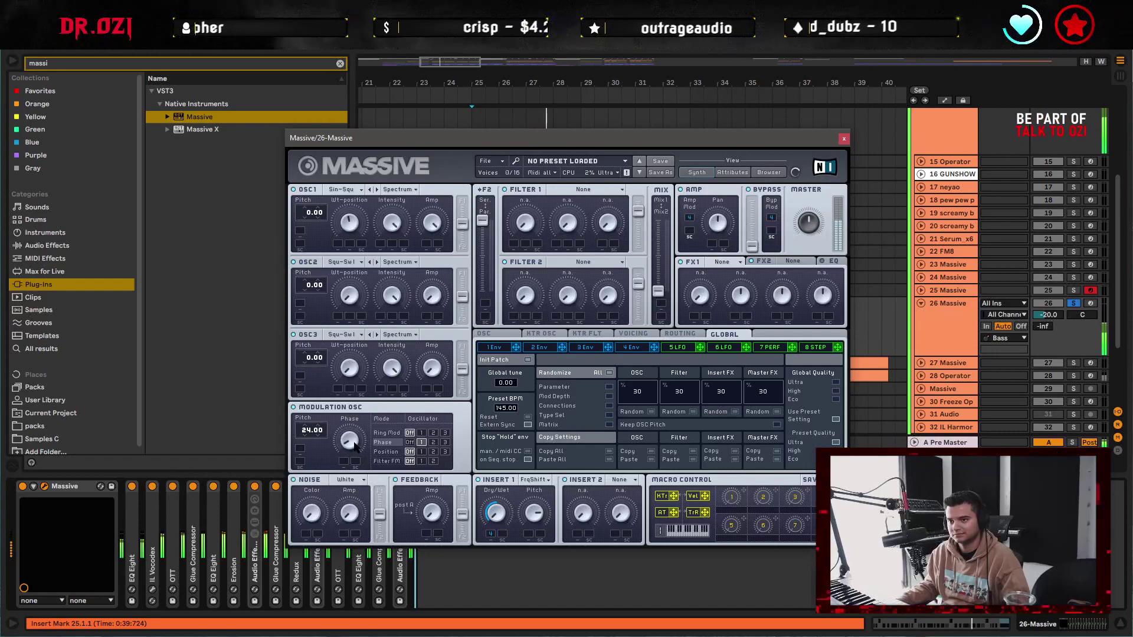
pyautogui.click(843, 139)
# - Unsolo track 26 Massive and play the full mix from bar 16
pyautogui.moveTo(627, 294); pyautogui.dragTo(792, 262)
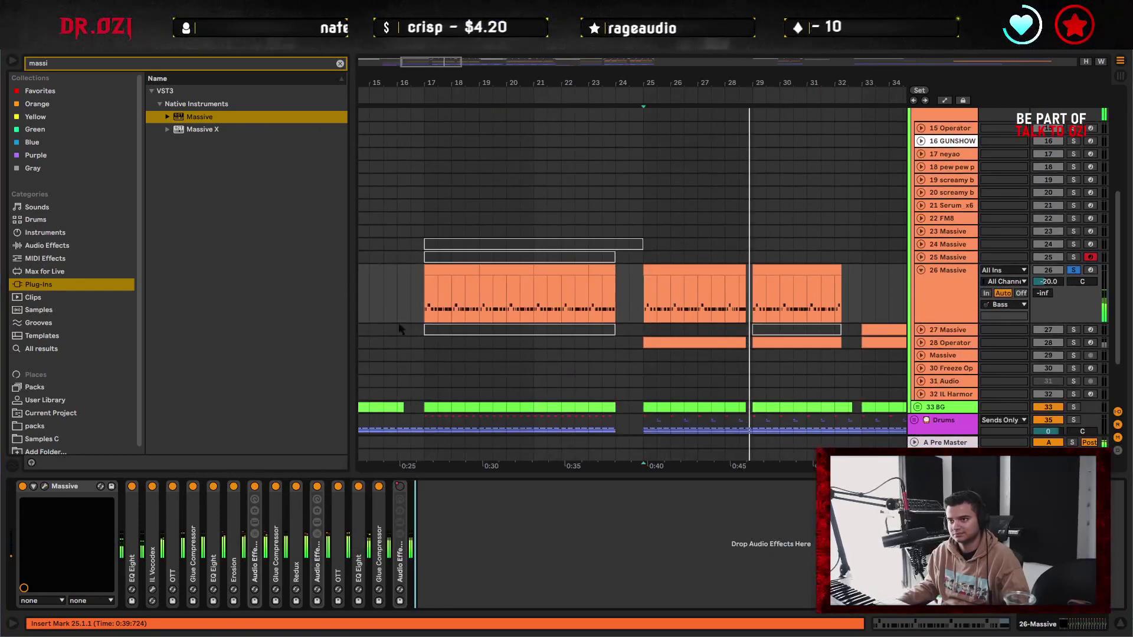
pyautogui.click(399, 318)
pyautogui.press('space')
pyautogui.click(1073, 270)
pyautogui.press('space')
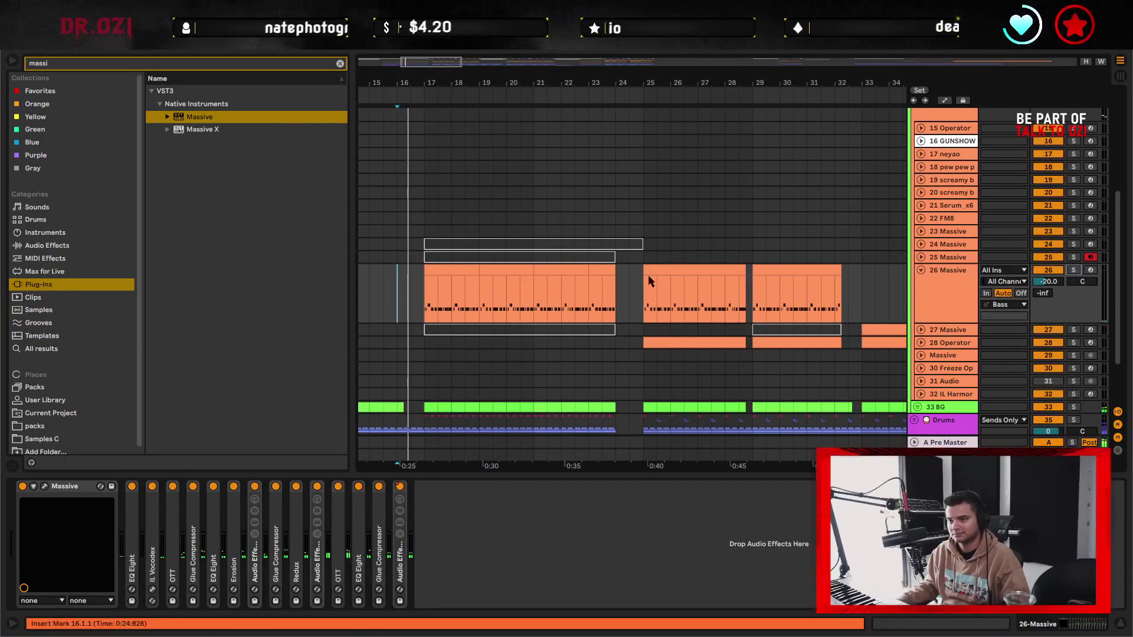
# - Play the full mix from bar 25 to listen to the rebuilt bass in the drop
pyautogui.moveTo(576, 293); pyautogui.dragTo(543, 295)
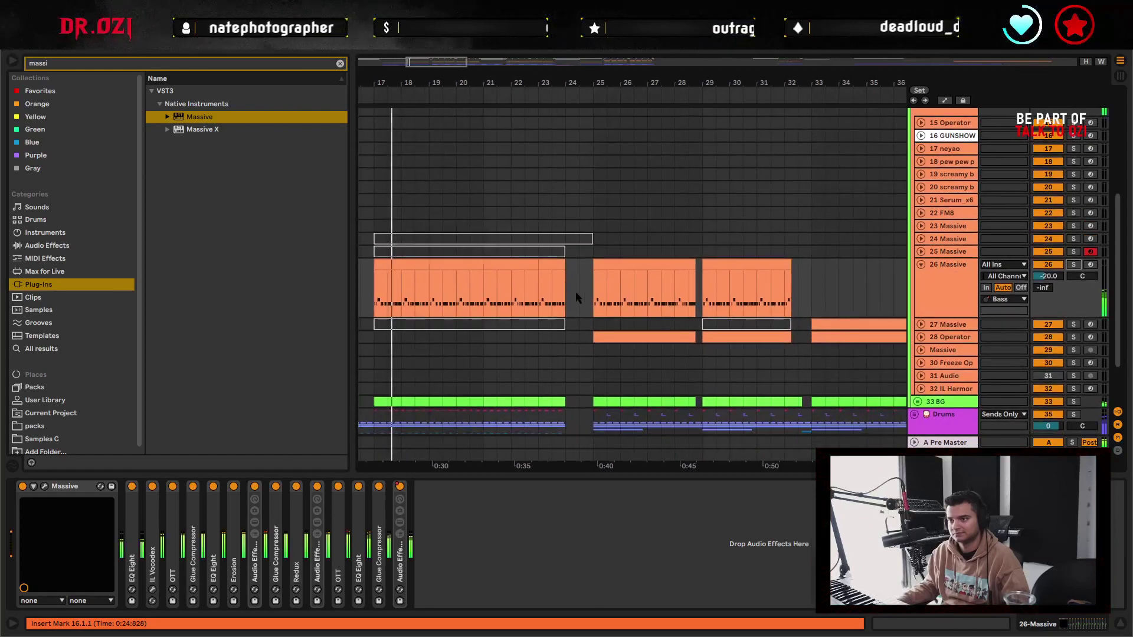
pyautogui.click(591, 296)
pyautogui.press('space')
pyautogui.press('space')
pyautogui.moveTo(672, 300); pyautogui.dragTo(531, 294)
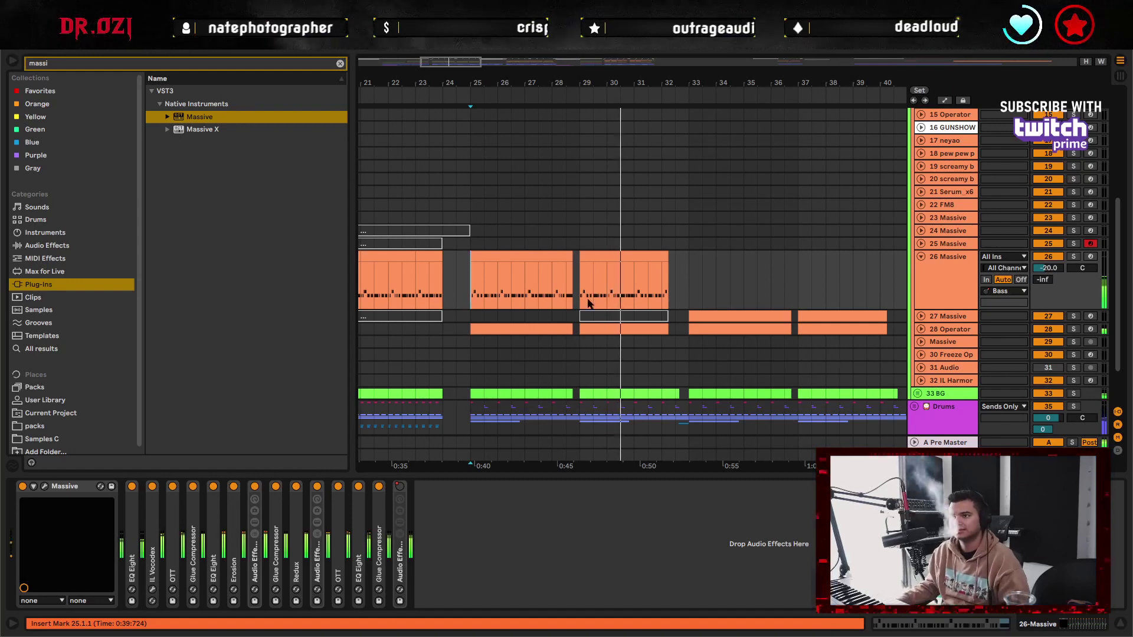
# - Play the arrangement from bar 48 and look over the bass clips across the whole song
pyautogui.moveTo(633, 65); pyautogui.dragTo(645, 77)
pyautogui.scroll(3, 717, 344)
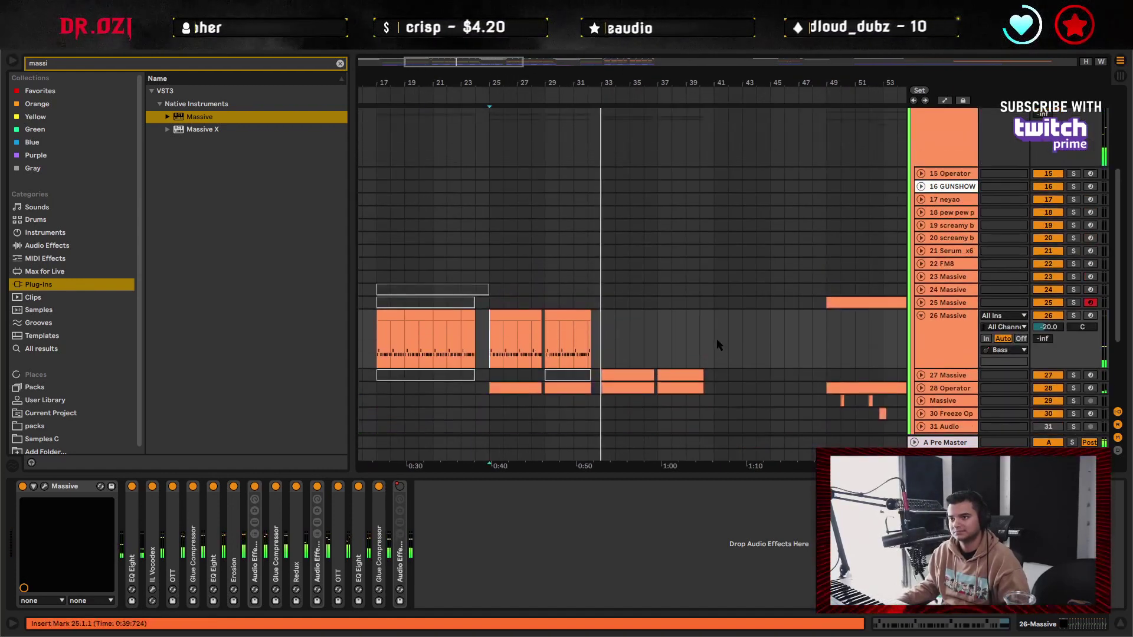
pyautogui.scroll(-4, 737, 345)
pyautogui.scroll(3, 802, 352)
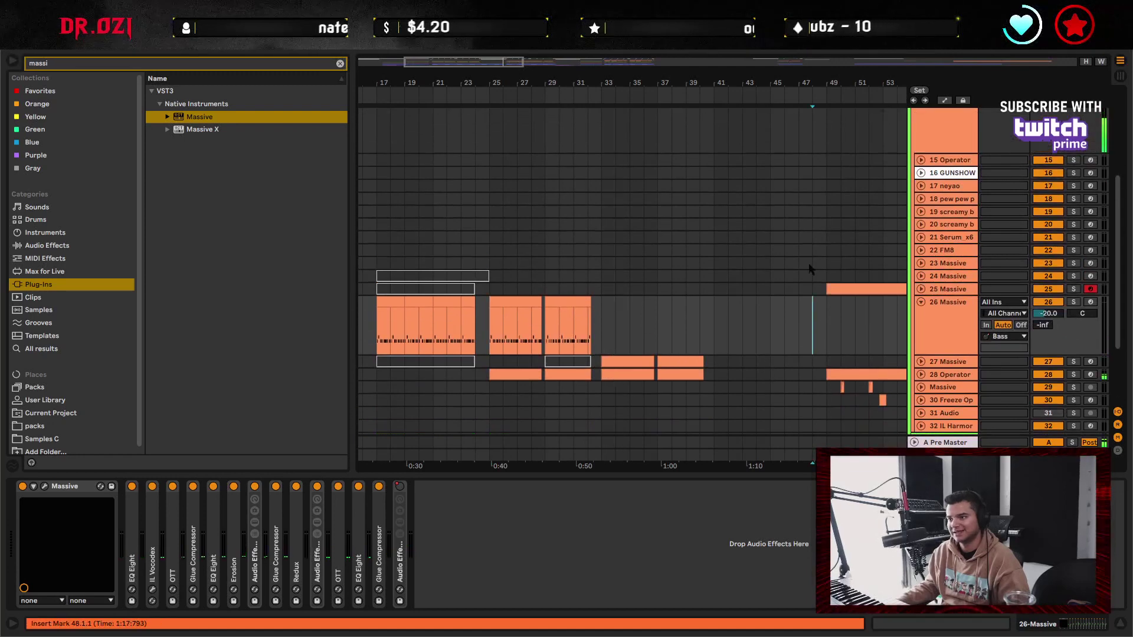
pyautogui.keyDown('ctrl'); pyautogui.scroll(-5, 658, 298); pyautogui.keyUp('ctrl')
pyautogui.scroll(3, 635, 324)
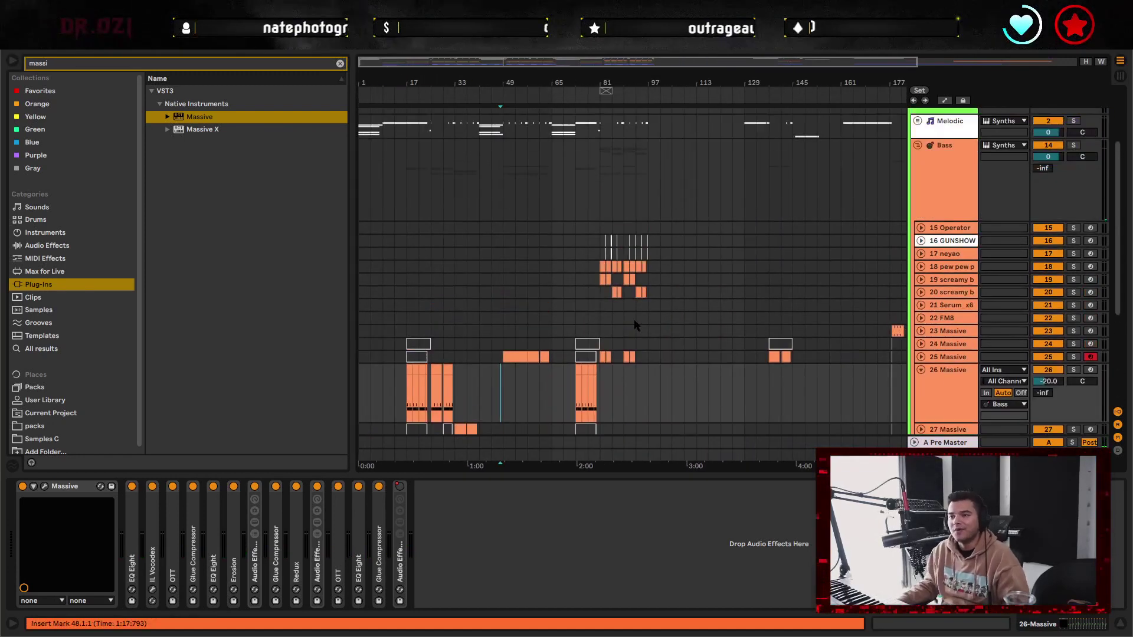
# - Replace the missing VST2 Massive on track 27 Massive with the VST3 Massive plug-in and close its window
pyautogui.scroll(1, 635, 325)
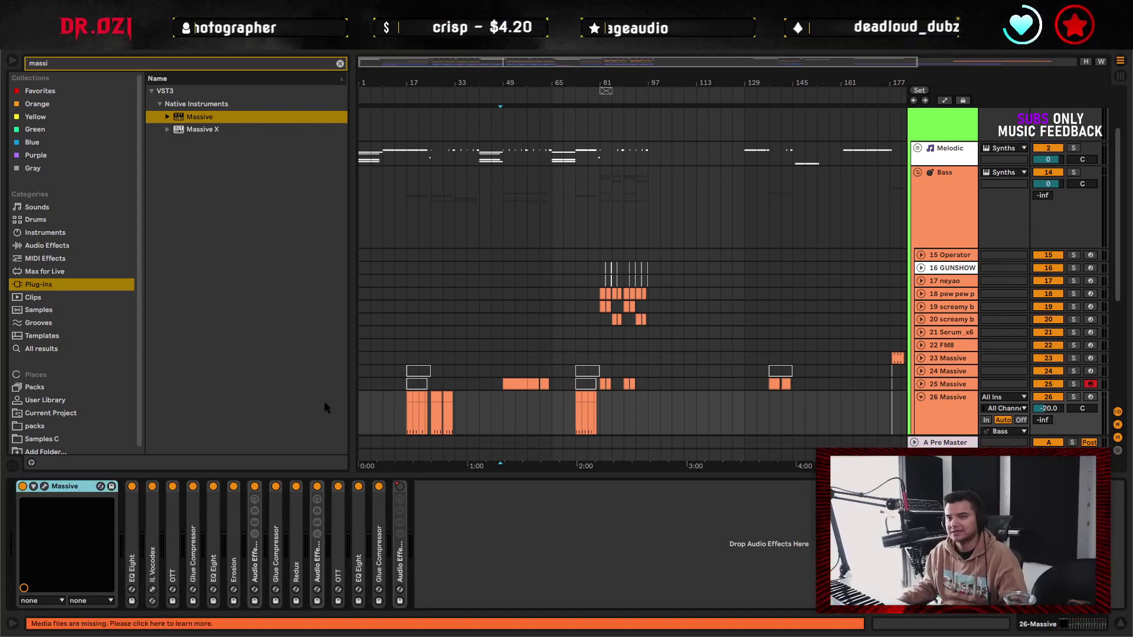
pyautogui.scroll(-3, 720, 367)
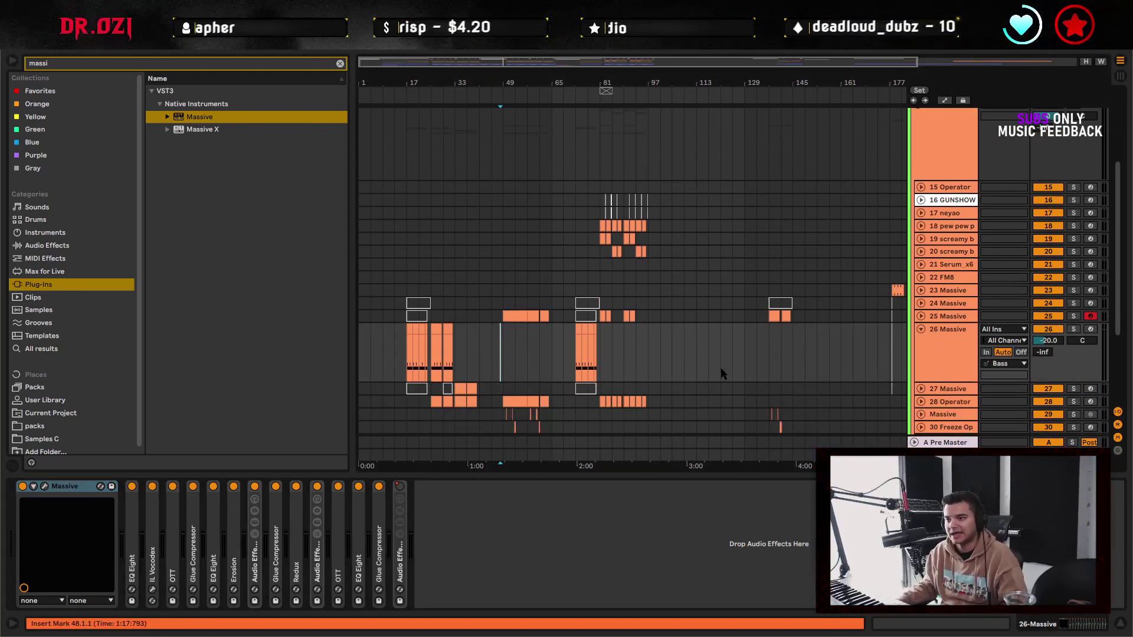
pyautogui.click(957, 391)
pyautogui.scroll(-2, 649, 384)
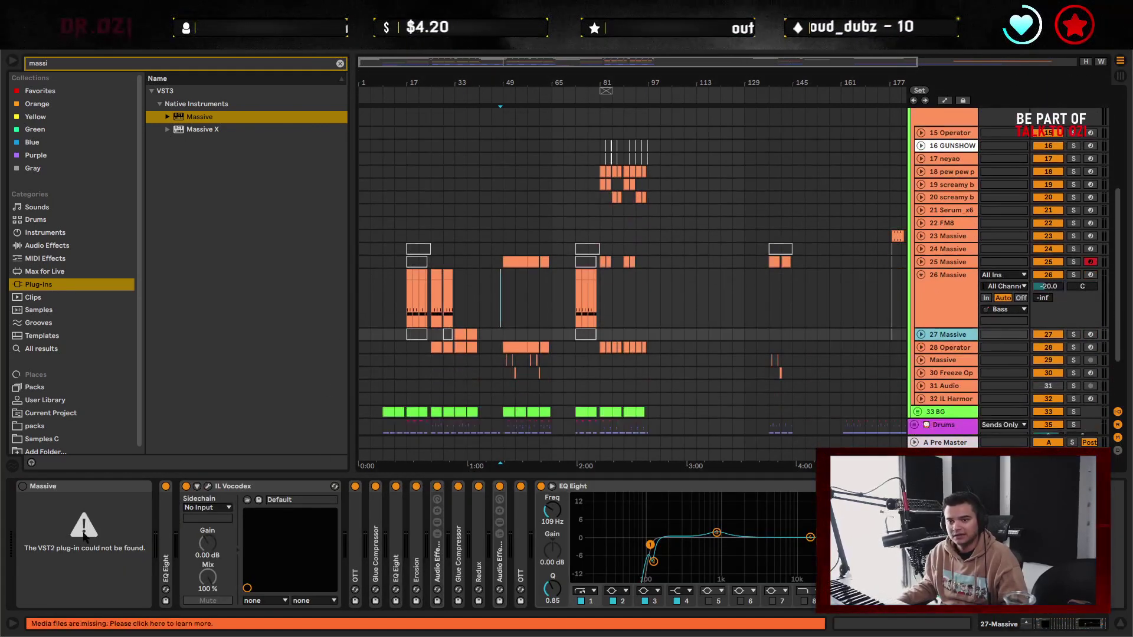
pyautogui.click(66, 493)
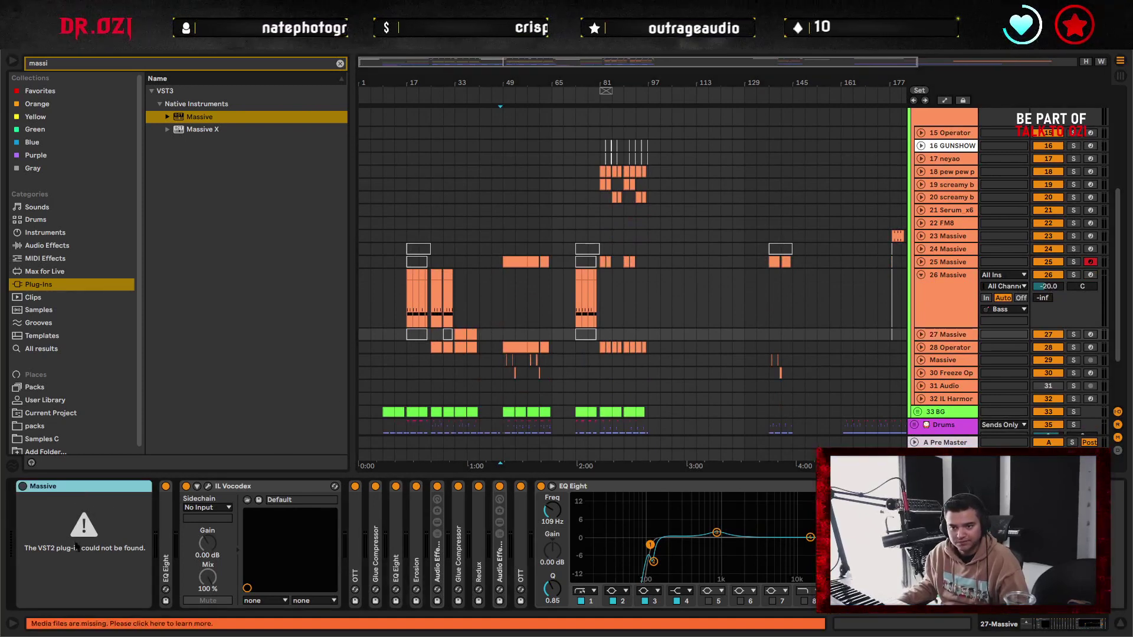
pyautogui.click(203, 121)
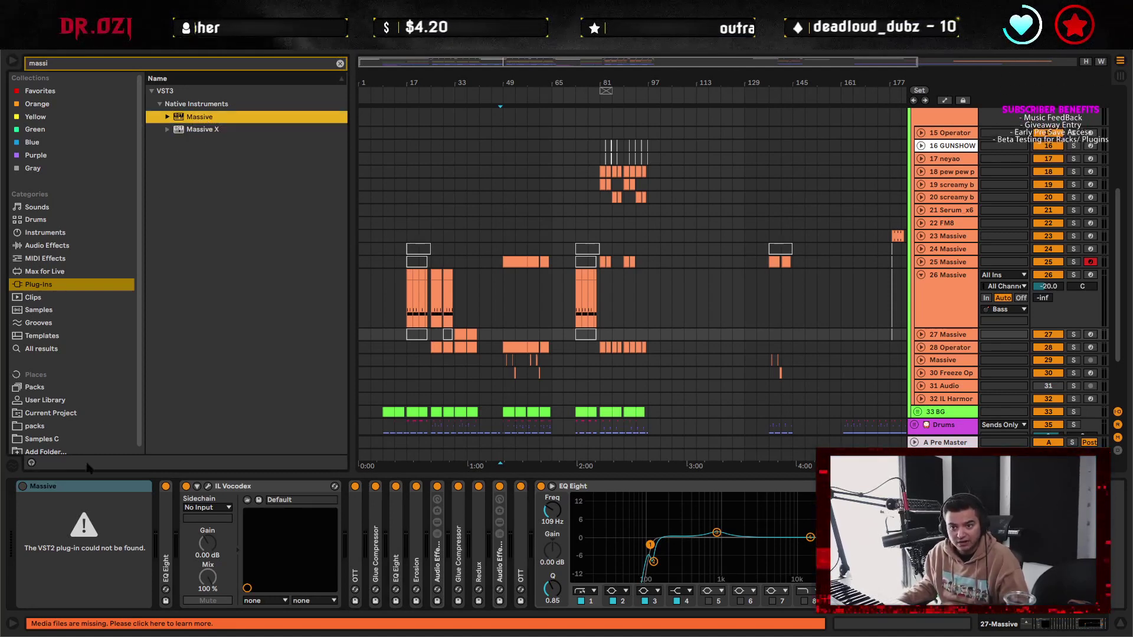
pyautogui.click(85, 528)
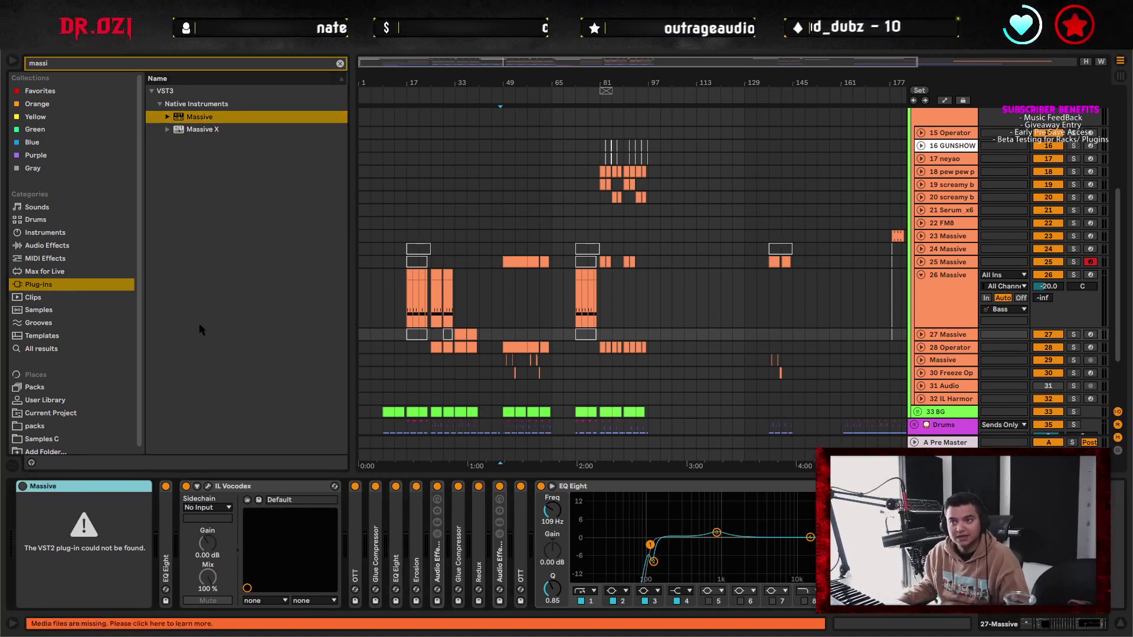
pyautogui.click(207, 117)
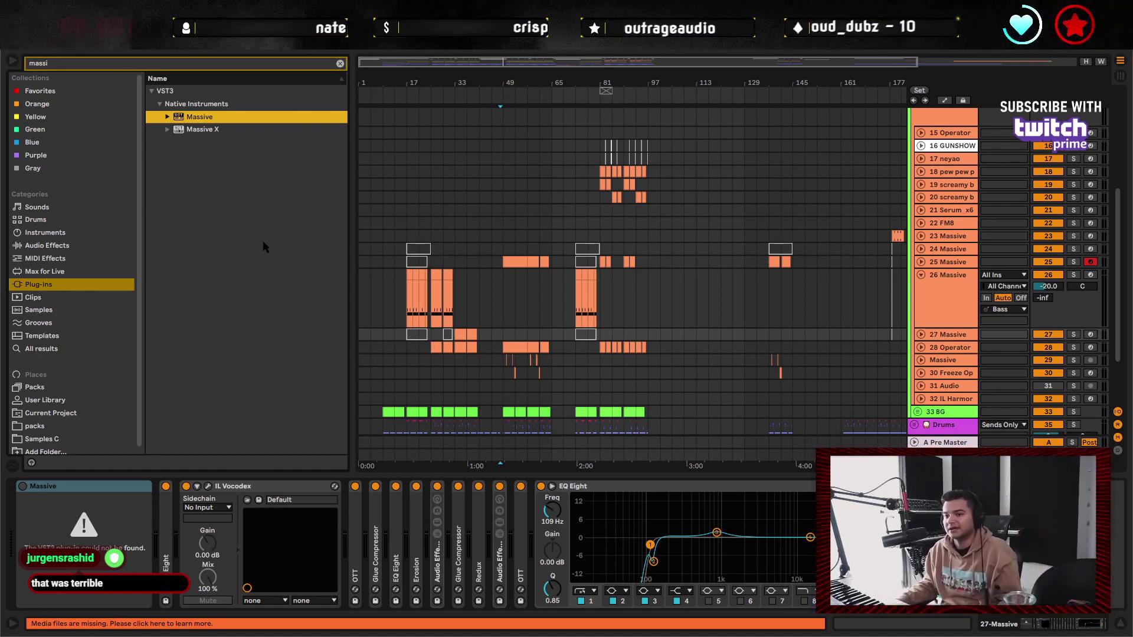
pyautogui.doubleClick(200, 117)
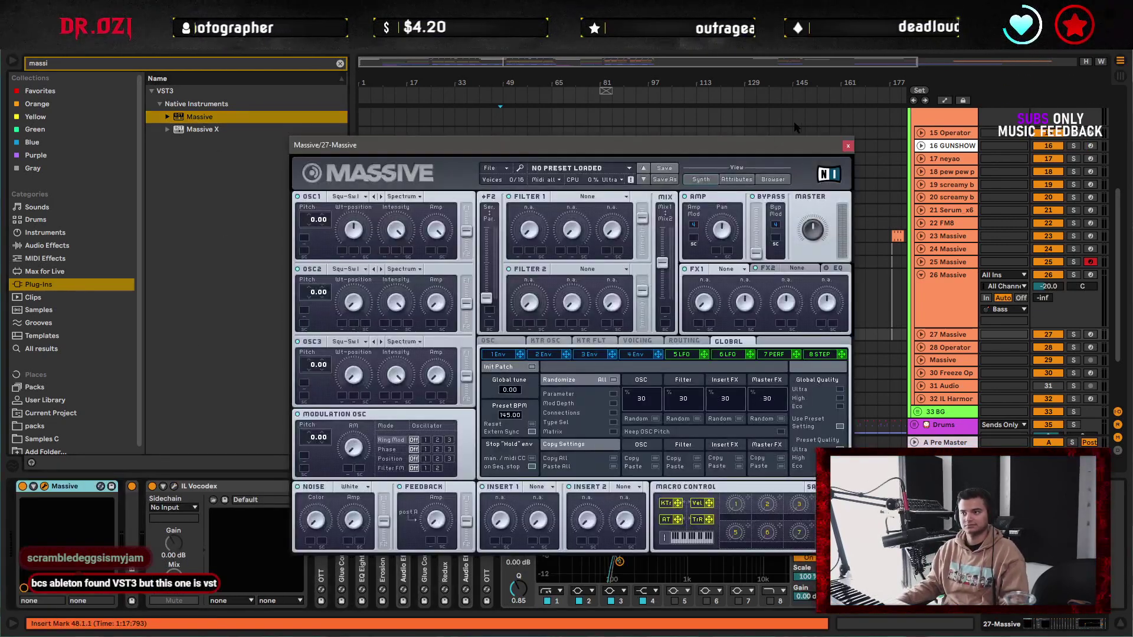
pyautogui.click(847, 146)
# - Play the mix from bar 33 and select bars 33 to 41 on track 26 Massive
pyautogui.click(455, 297)
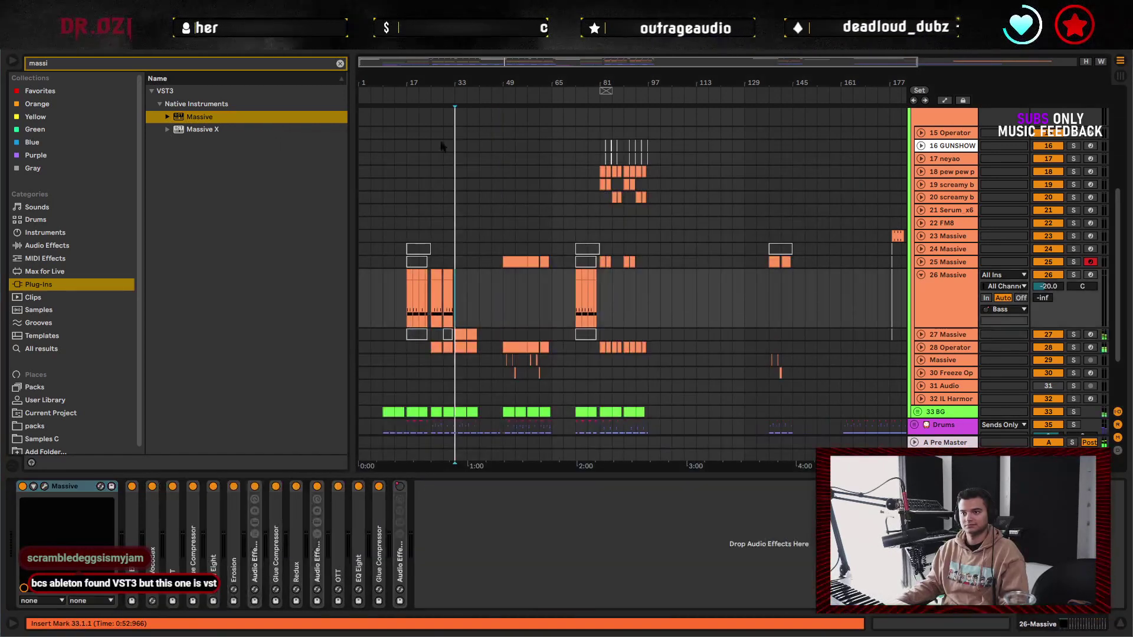
pyautogui.moveTo(443, 82); pyautogui.dragTo(665, 321)
pyautogui.scroll(2, 665, 321)
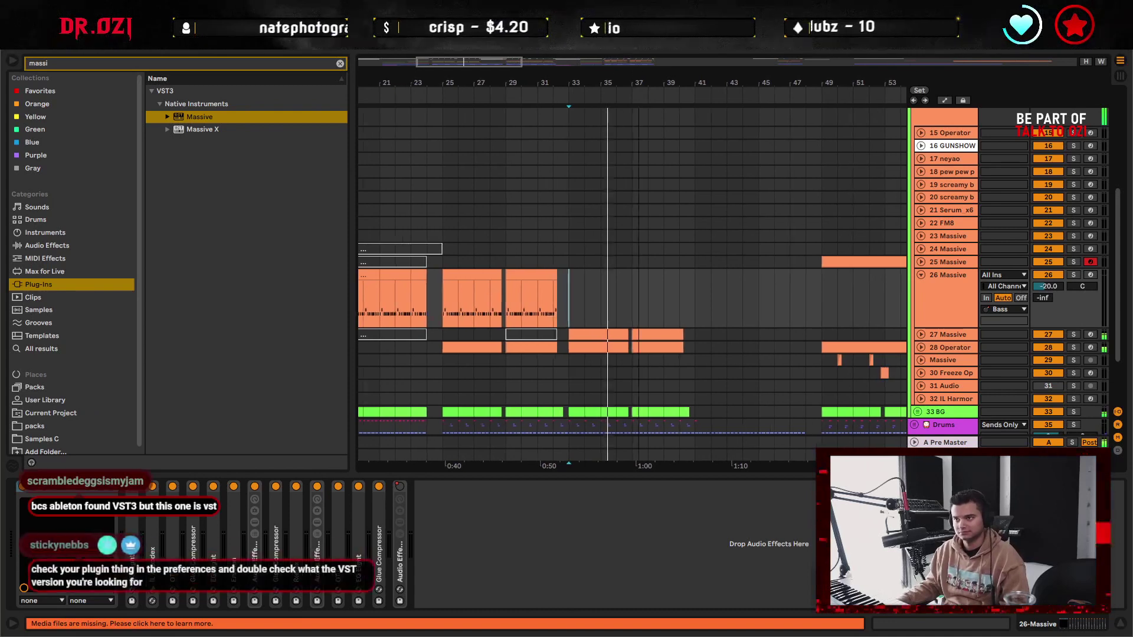
pyautogui.click(722, 292)
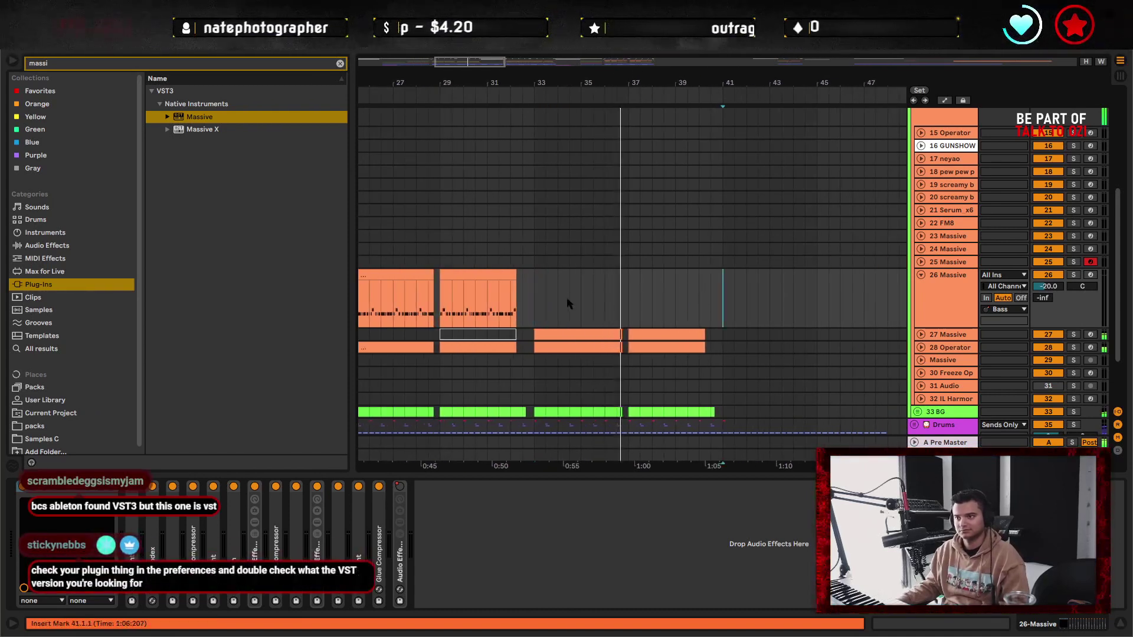
pyautogui.keyDown('shift'); pyautogui.click(528, 298); pyautogui.keyUp('shift')
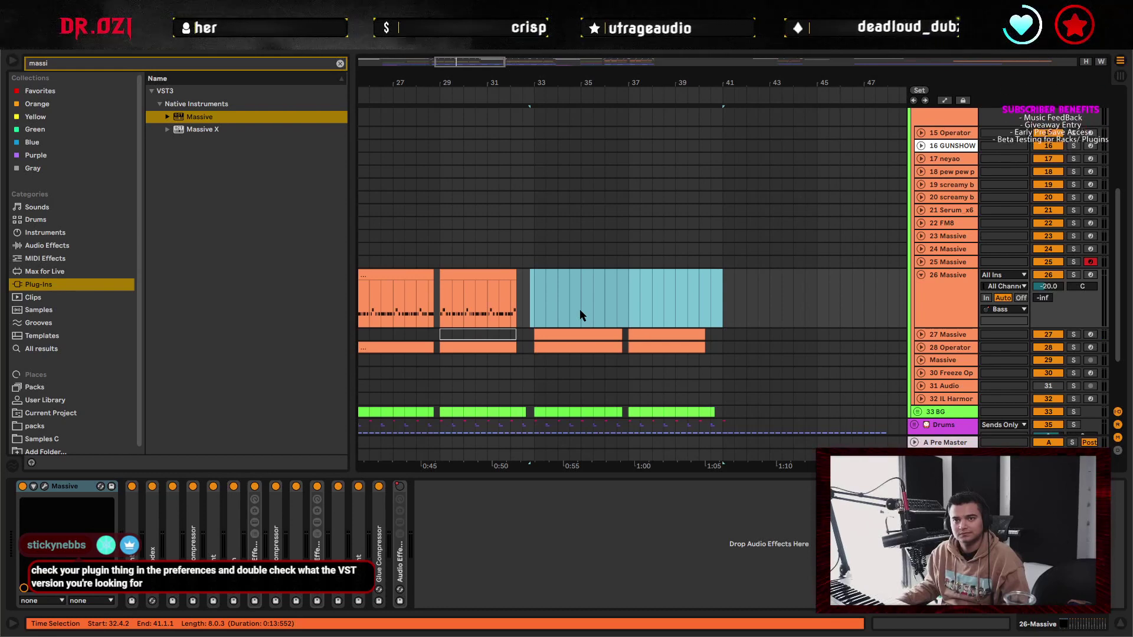
pyautogui.keyDown('shift'); pyautogui.click(536, 294); pyautogui.keyUp('shift')
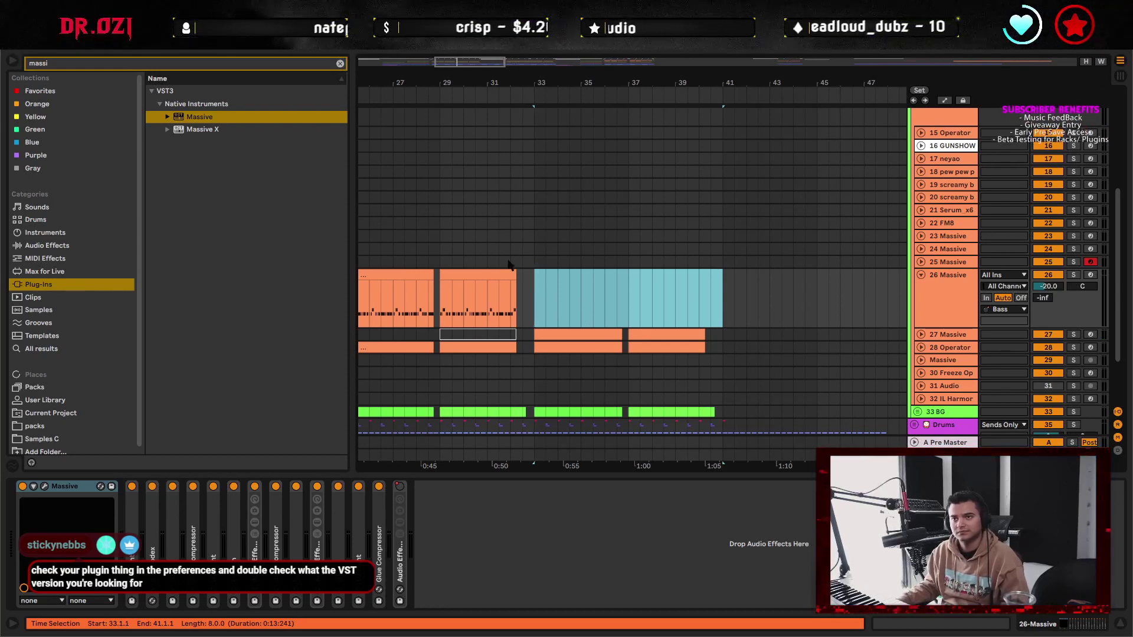
# - Check the VST2 and VST3 plug-in folder settings in the preferences and close them
pyautogui.hotkey('ctrl', ',')
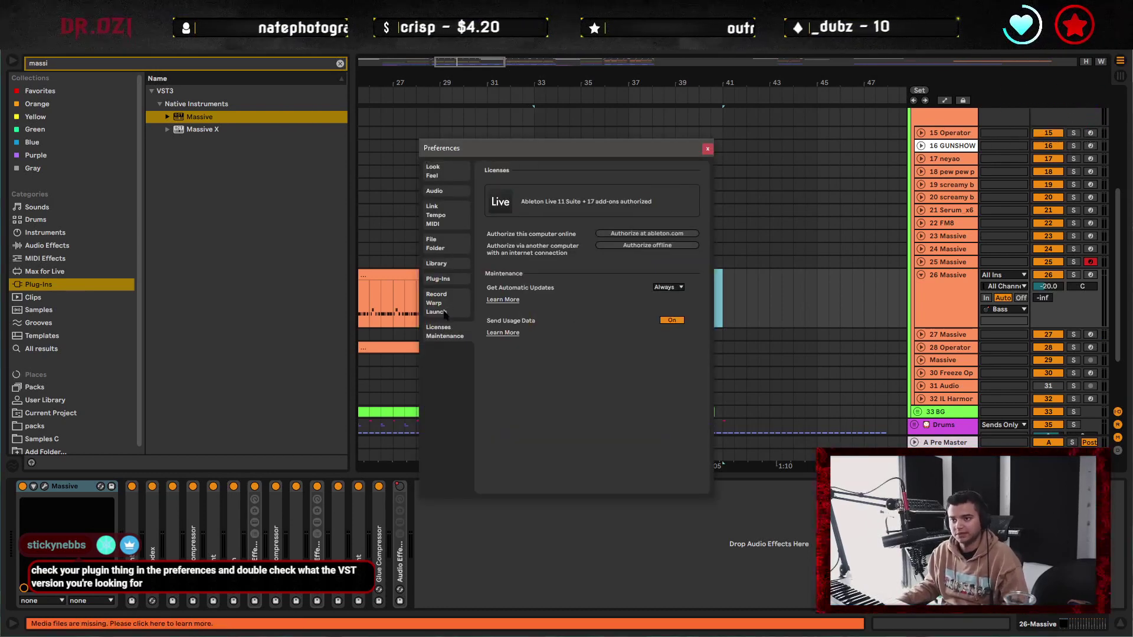
pyautogui.click(440, 279)
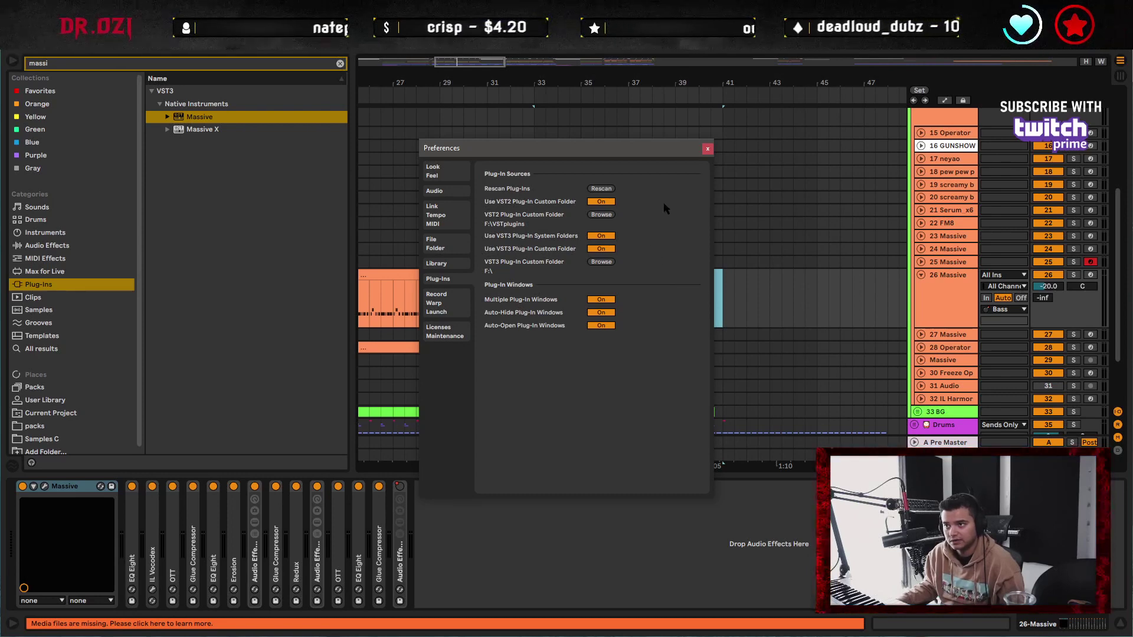
pyautogui.click(708, 151)
# - Unfold track 27 Massive and set the playback start to its clip at bar 33
pyautogui.click(543, 283)
pyautogui.hscroll(-3, 590, 301)
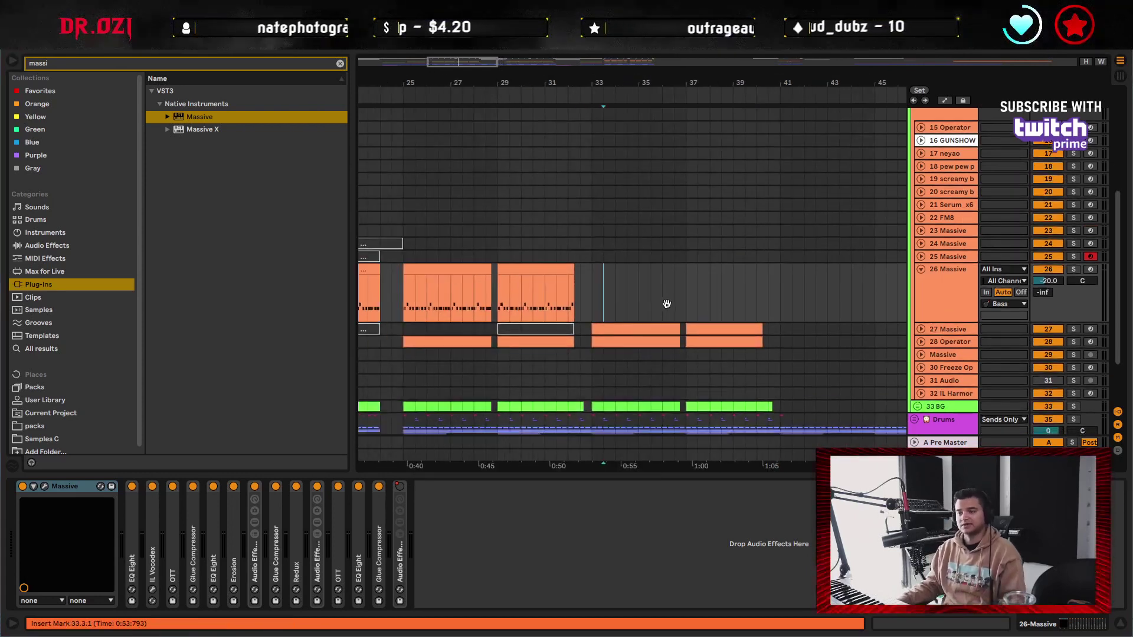
pyautogui.click(646, 325)
pyautogui.hscroll(3, 675, 286)
pyautogui.scroll(-1, 675, 286)
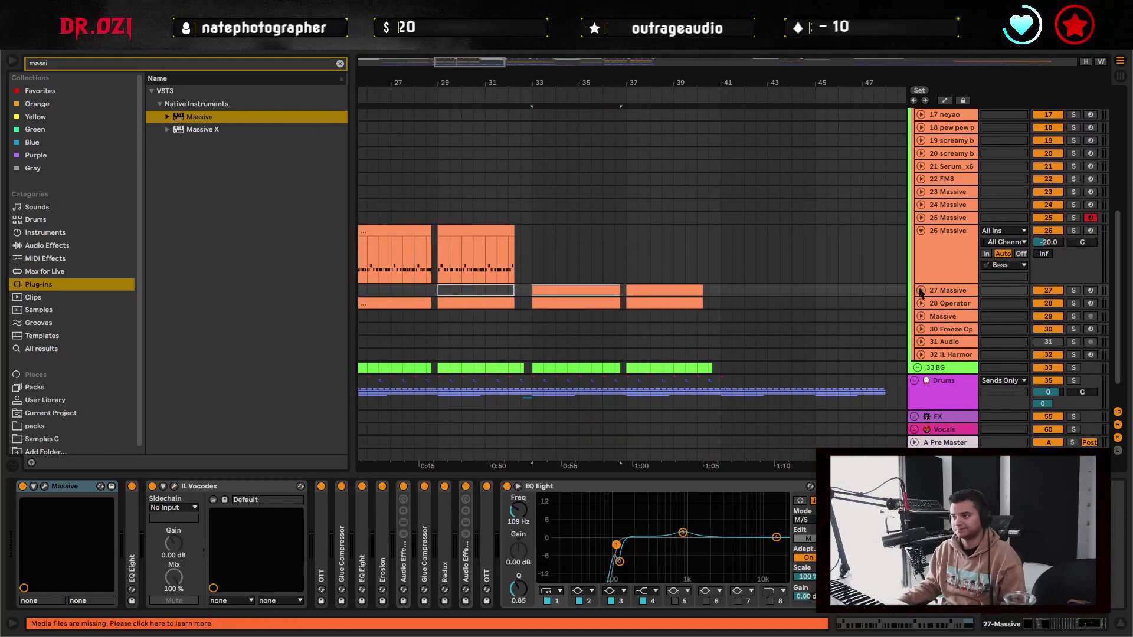
pyautogui.click(920, 290)
pyautogui.click(549, 339)
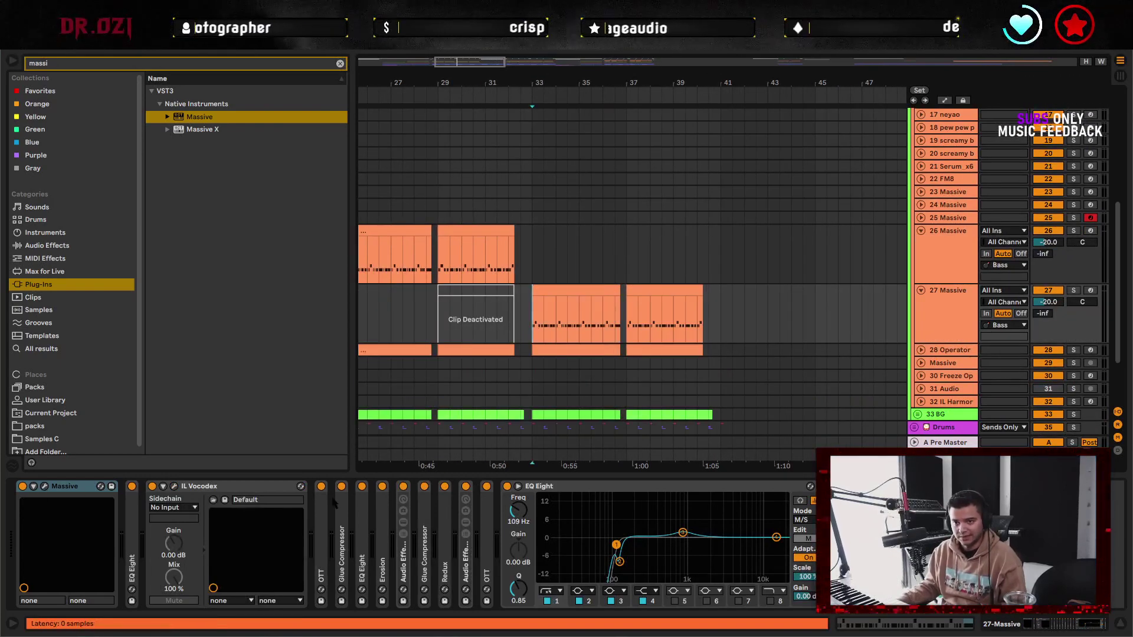
# - Open Massive on track 27, set oscillator 1's wavetable to Sin-Square, and load the Frequency Shifter into Insert 1
pyautogui.hotkey('ctrl', 'alt', 'p')
pyautogui.click(348, 197)
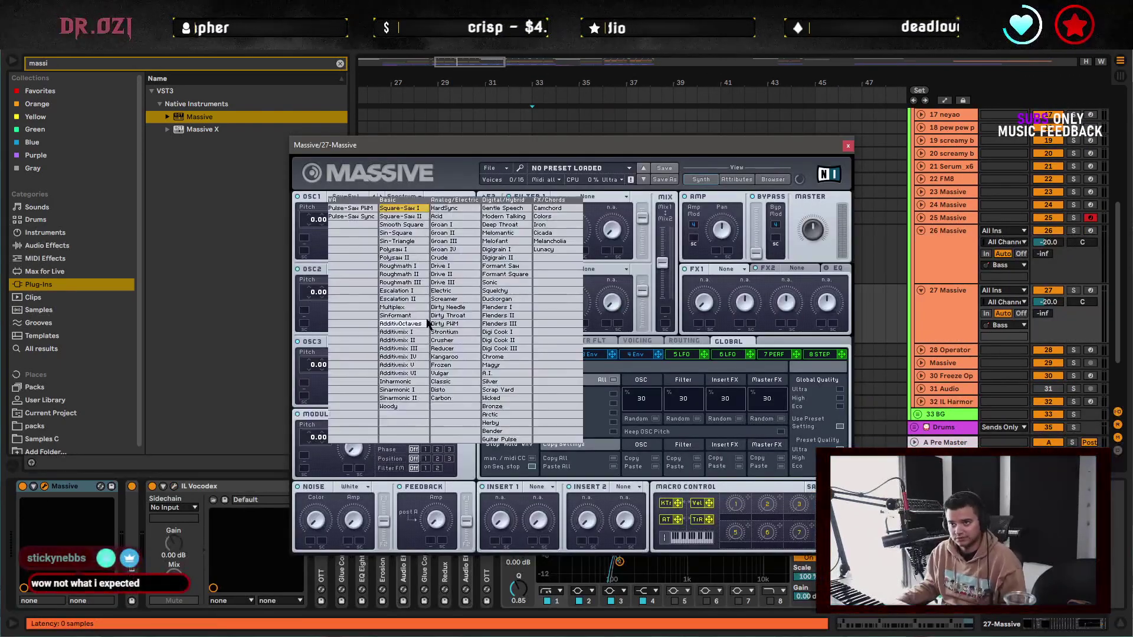
pyautogui.click(403, 232)
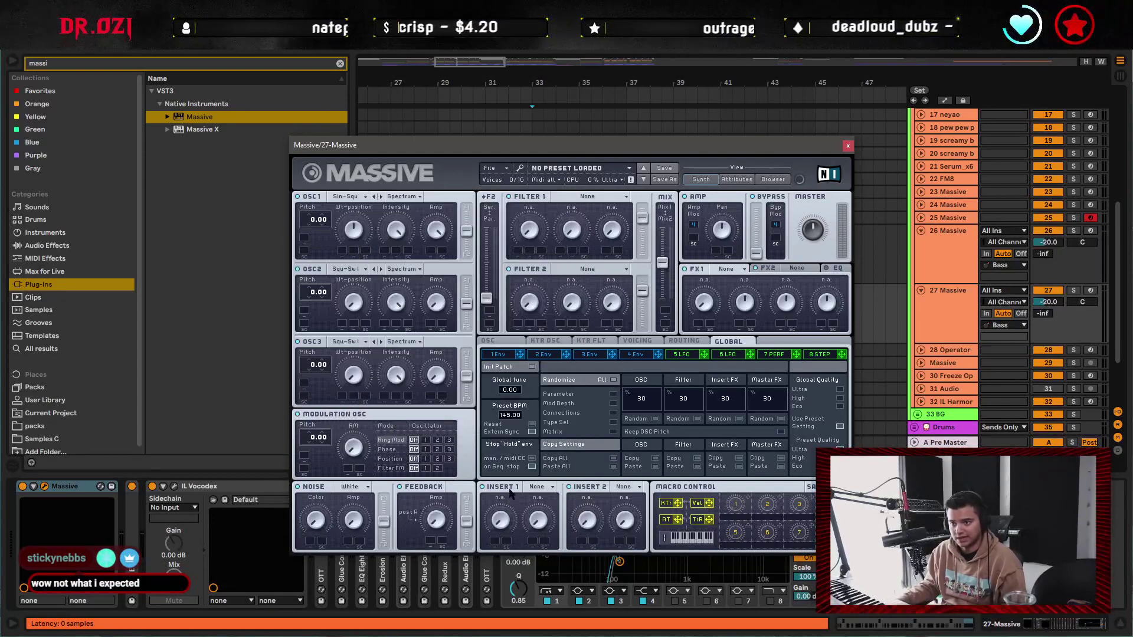
pyautogui.click(543, 487)
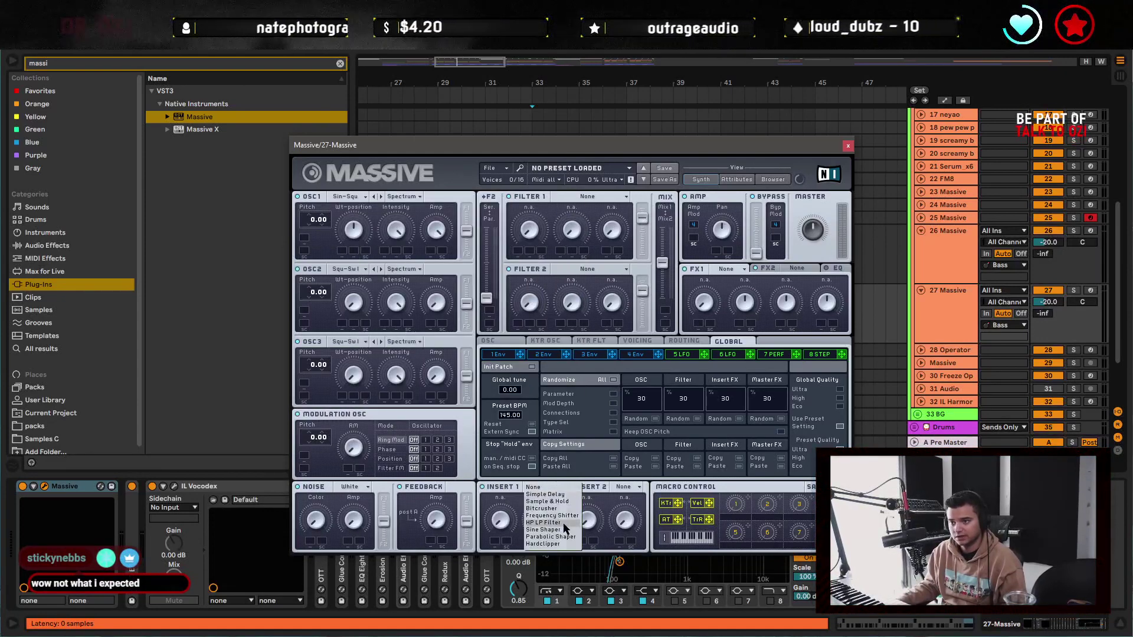
pyautogui.click(551, 516)
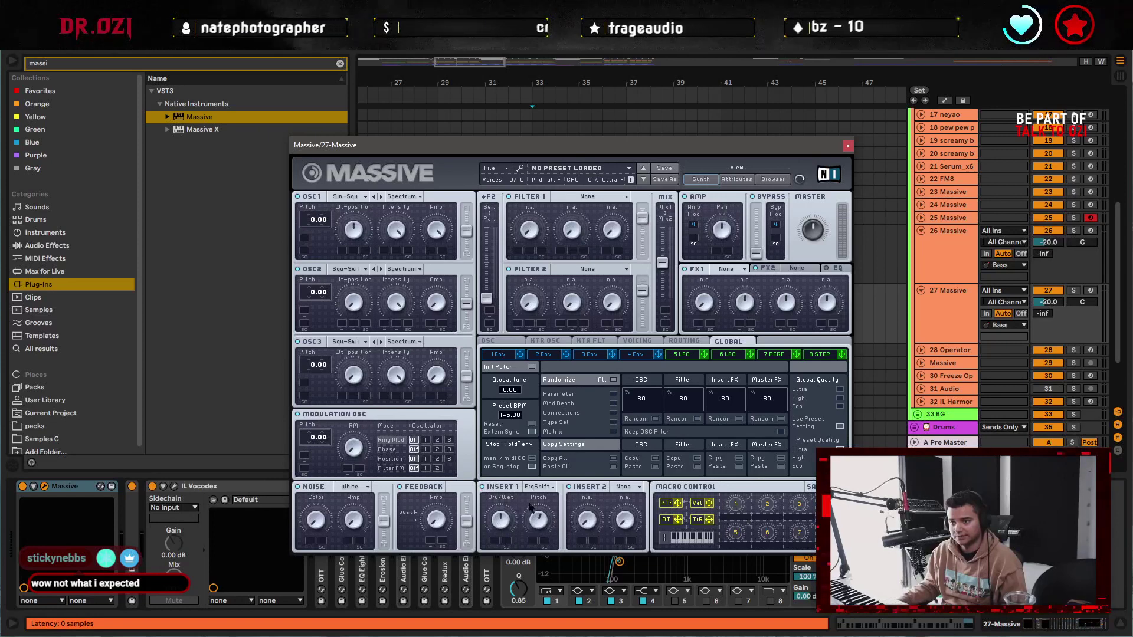
# - During playback, route the modulation oscillator to oscillator 1's phase, lower envelope 4's decay level and shorten its attack in Massive
pyautogui.press('space')
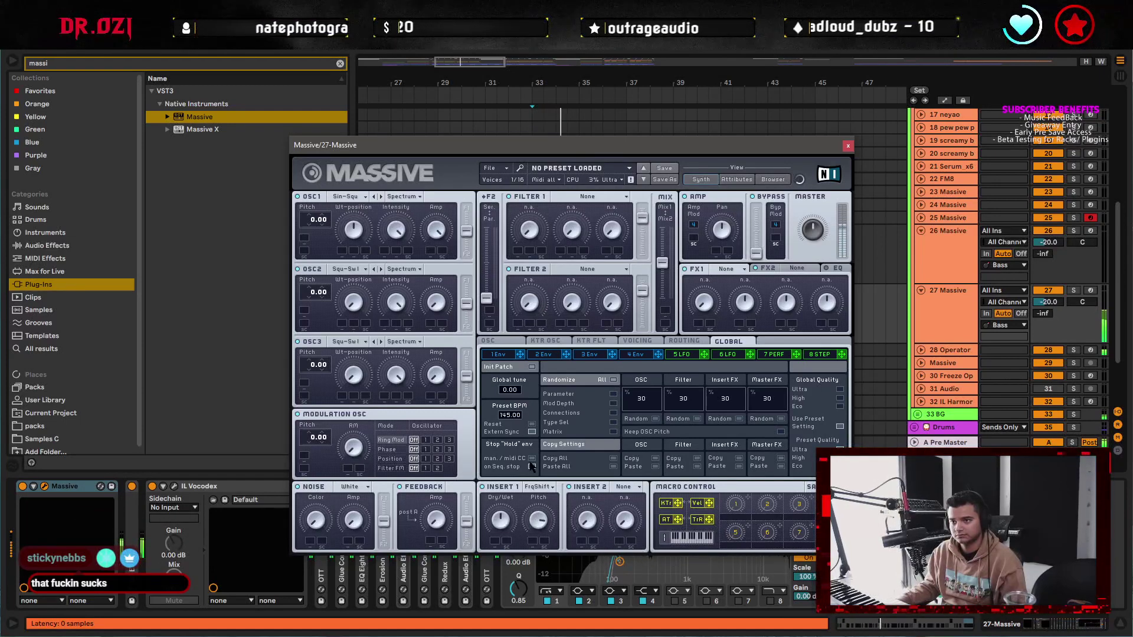
pyautogui.click(425, 448)
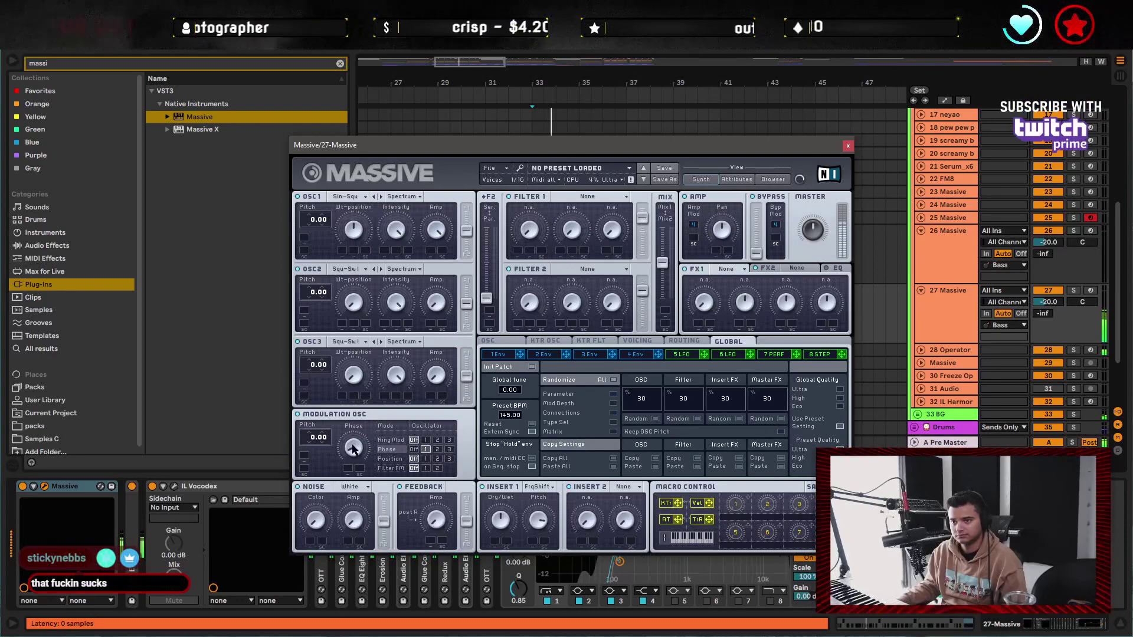
pyautogui.click(635, 354)
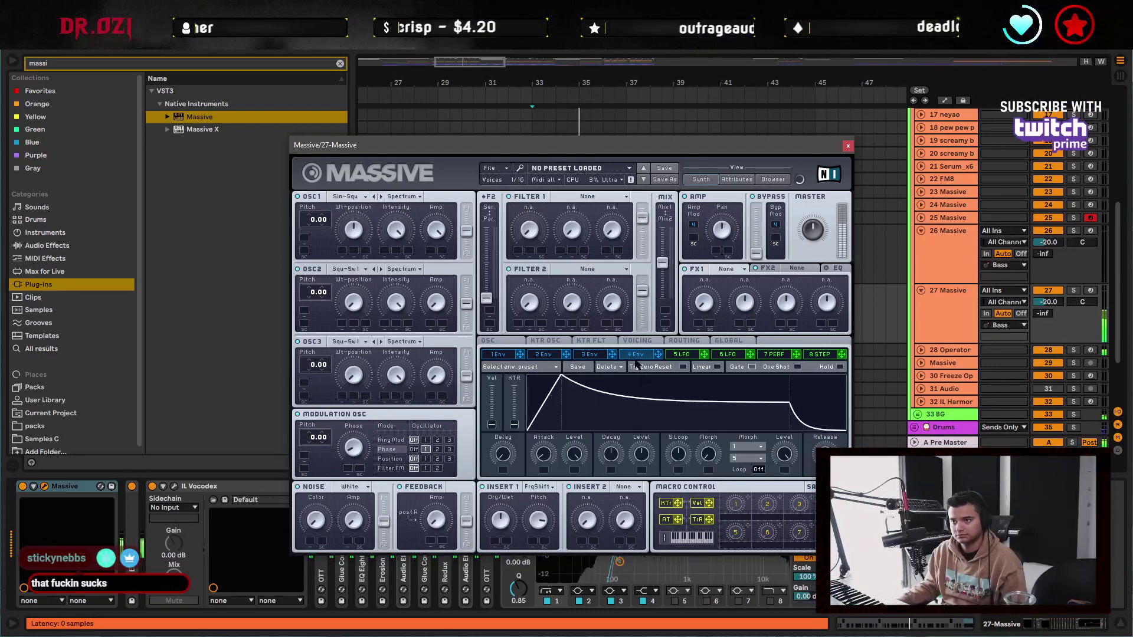
pyautogui.moveTo(643, 451); pyautogui.dragTo(645, 505)
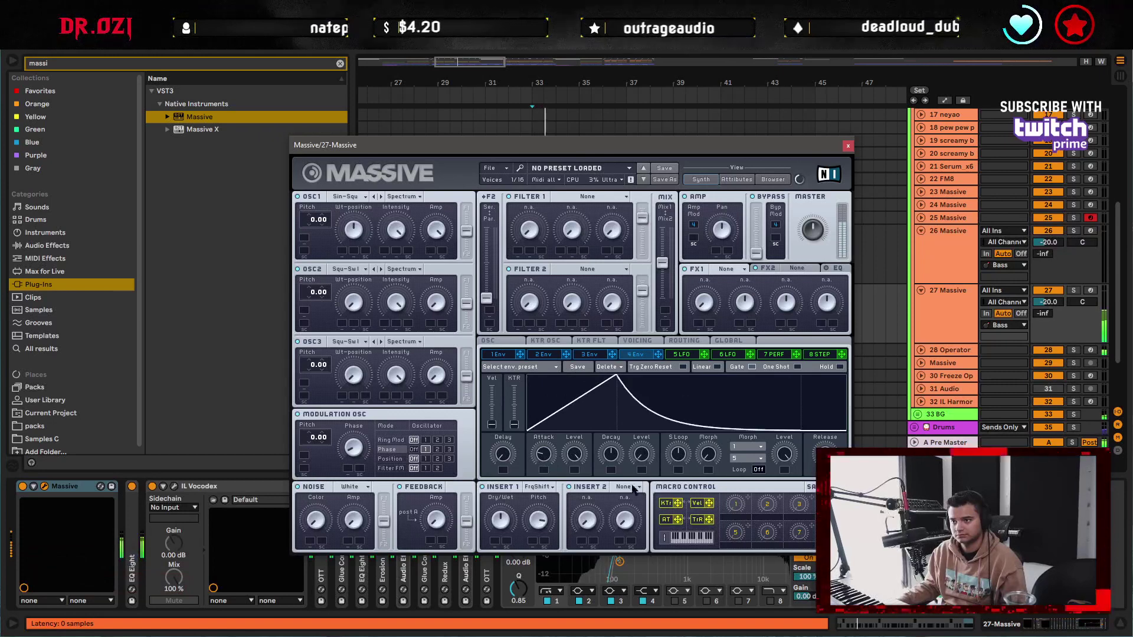
pyautogui.moveTo(541, 454); pyautogui.dragTo(544, 458)
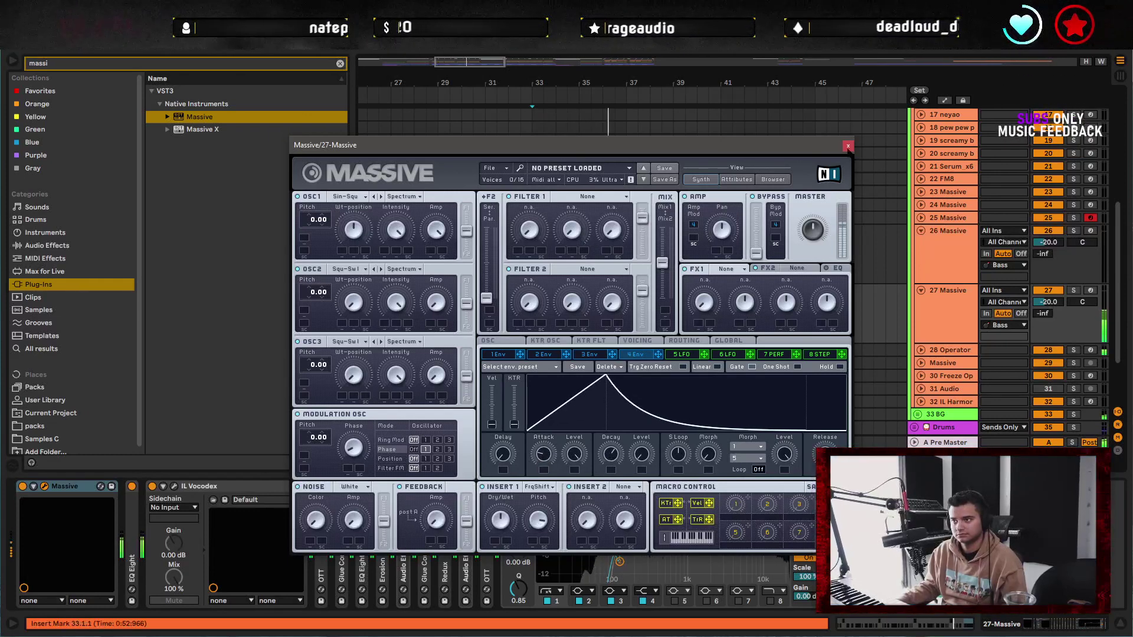
pyautogui.click(847, 146)
# - Play the mix from bar 25 to compare the bass parts on tracks 26 and 27
pyautogui.hscroll(-5, 577, 318)
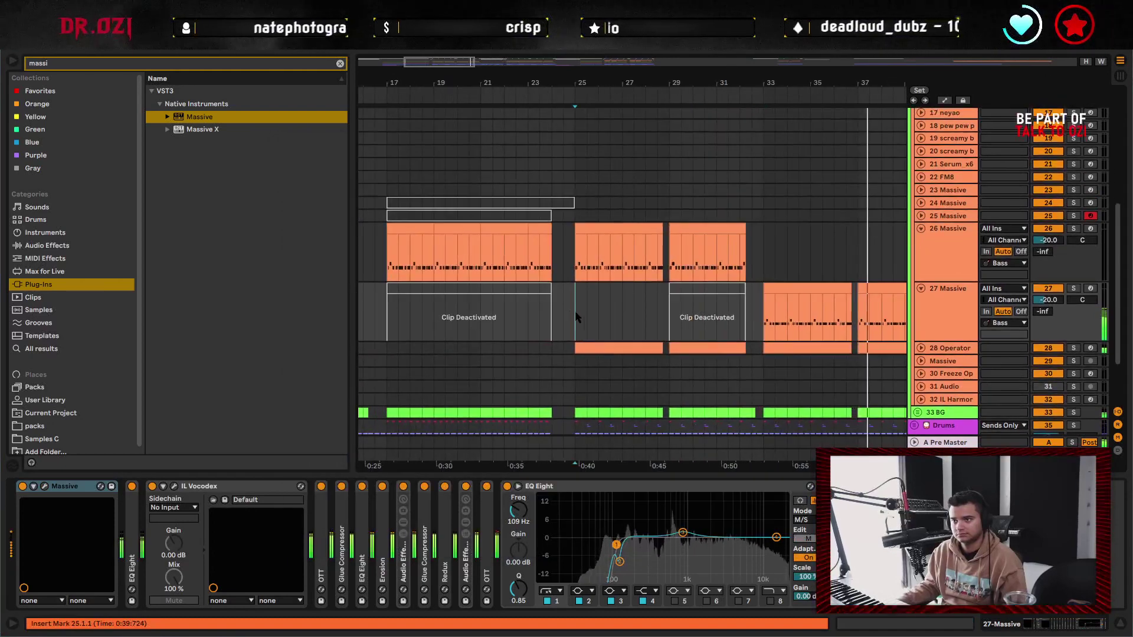
pyautogui.press('space')
pyautogui.press('space')
pyautogui.hscroll(2, 656, 309)
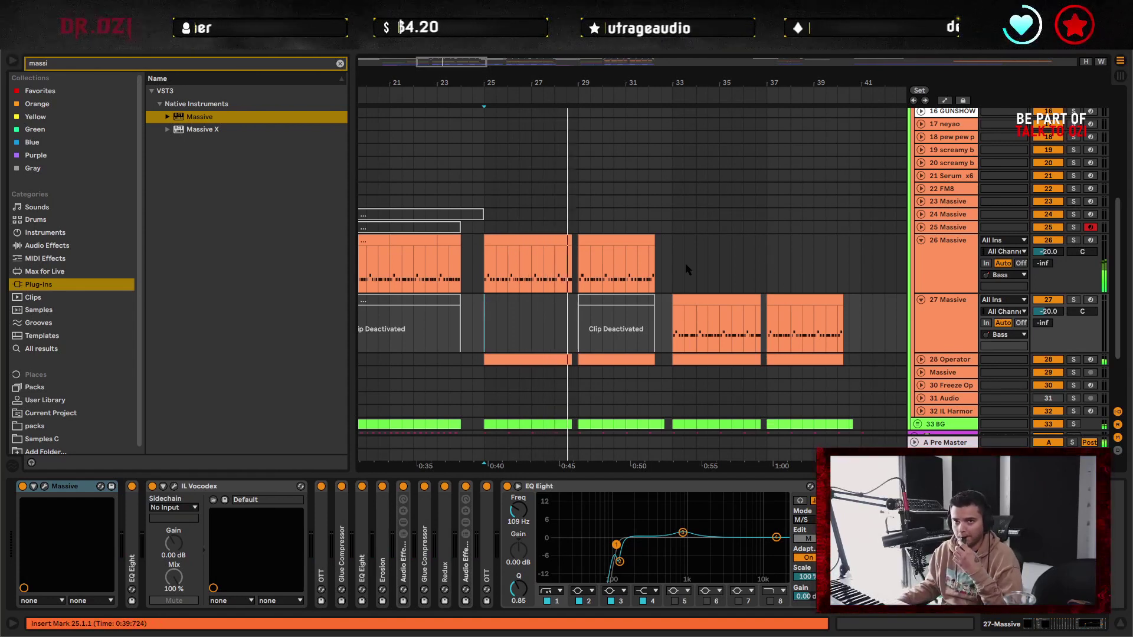
pyautogui.hscroll(3, 638, 261)
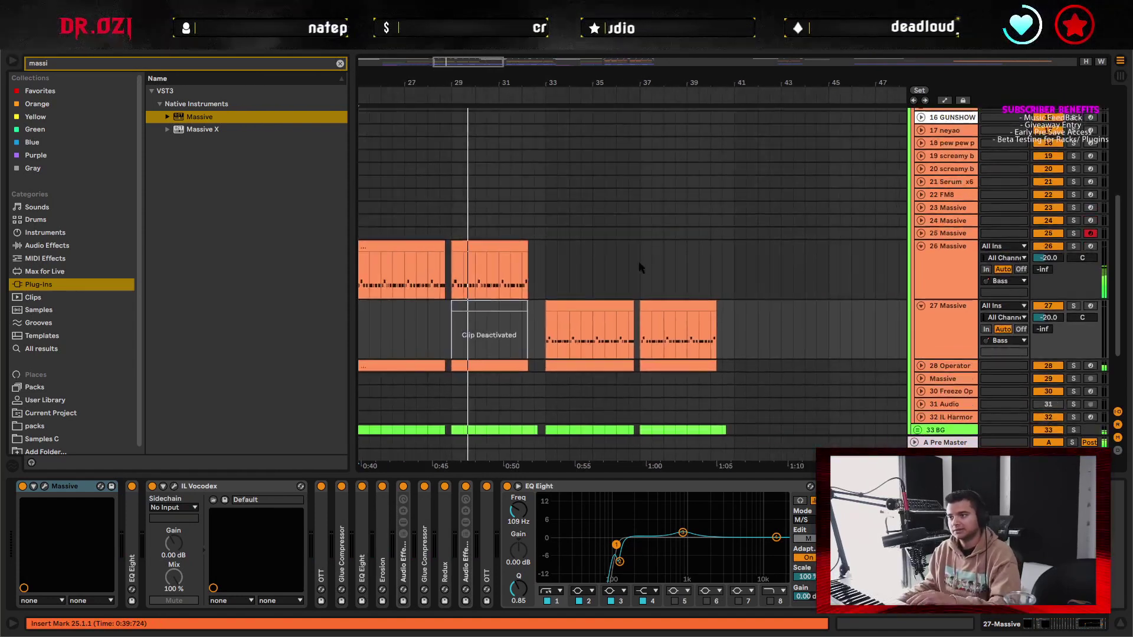
pyautogui.scroll(-6, 638, 260)
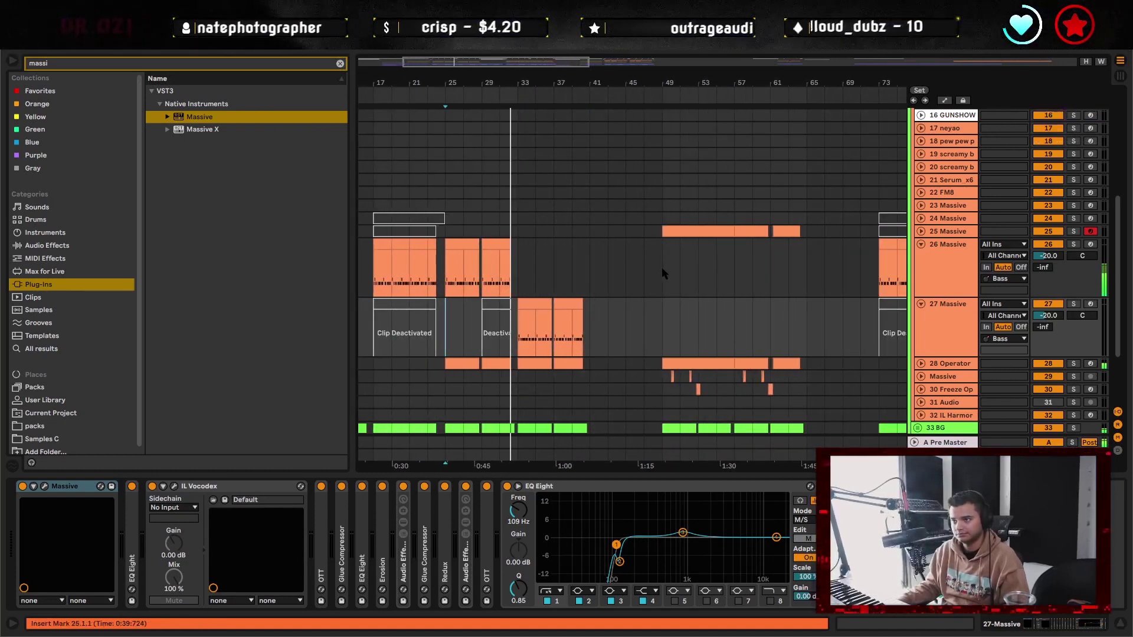
pyautogui.hscroll(-2, 664, 270)
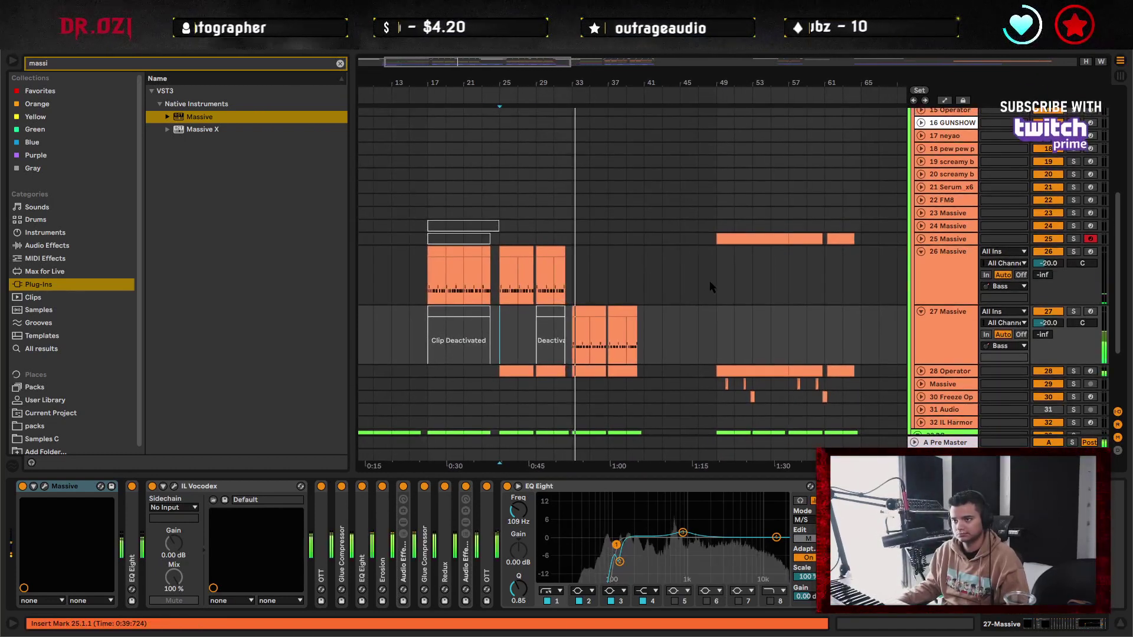
# - Play from bar 33, shorten envelope 4's attack further in track 27's Massive, and close the plug-in
pyautogui.click(575, 341)
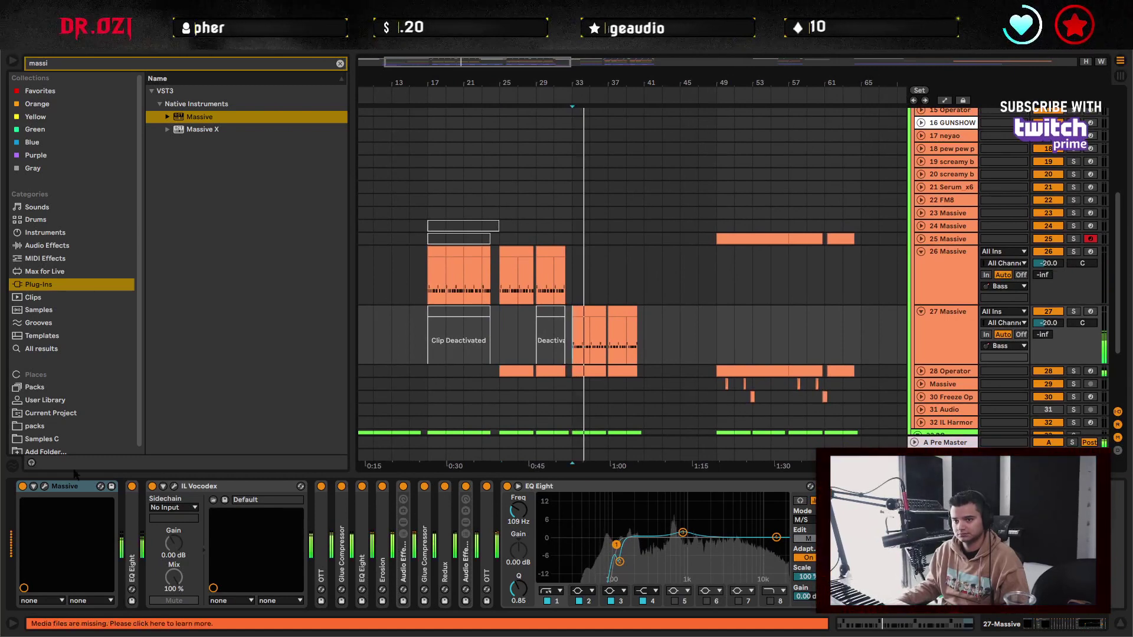
pyautogui.click(44, 487)
pyautogui.moveTo(544, 459); pyautogui.dragTo(543, 466)
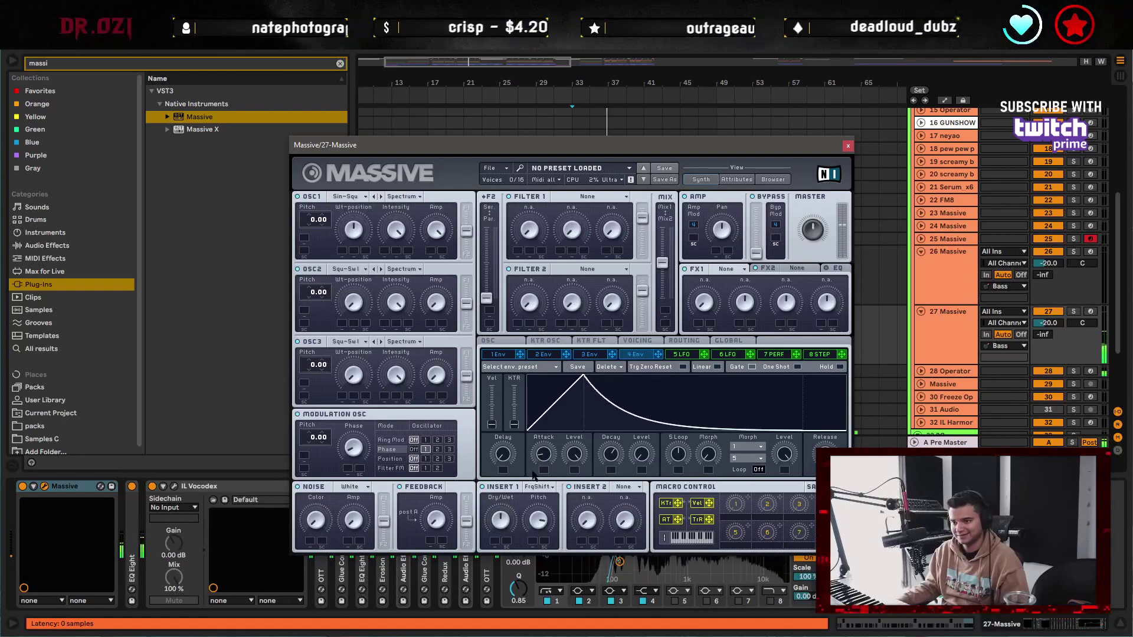
pyautogui.click(848, 145)
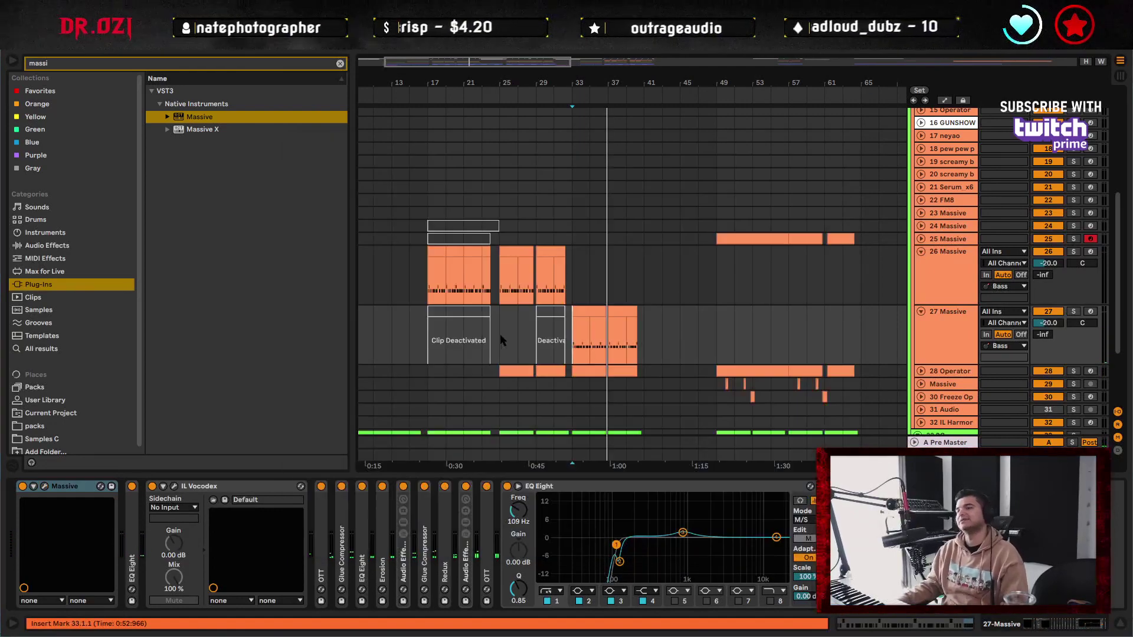
# - Solo track 26 and deactivate all the audio effects that follow Massive in its device chain
pyautogui.click(635, 303)
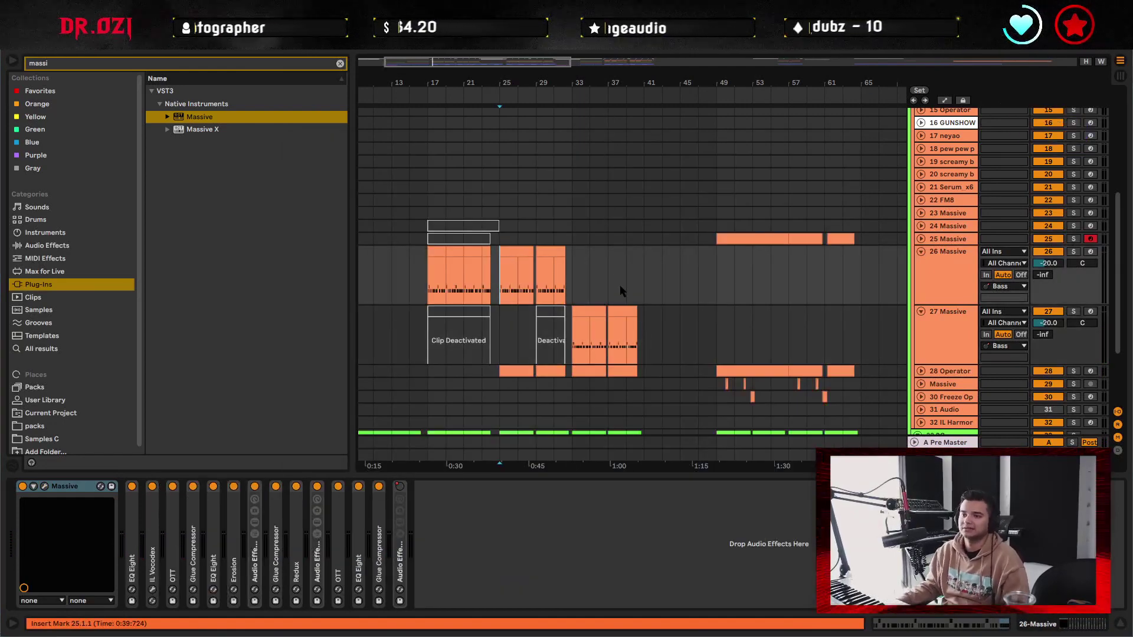
pyautogui.click(1073, 252)
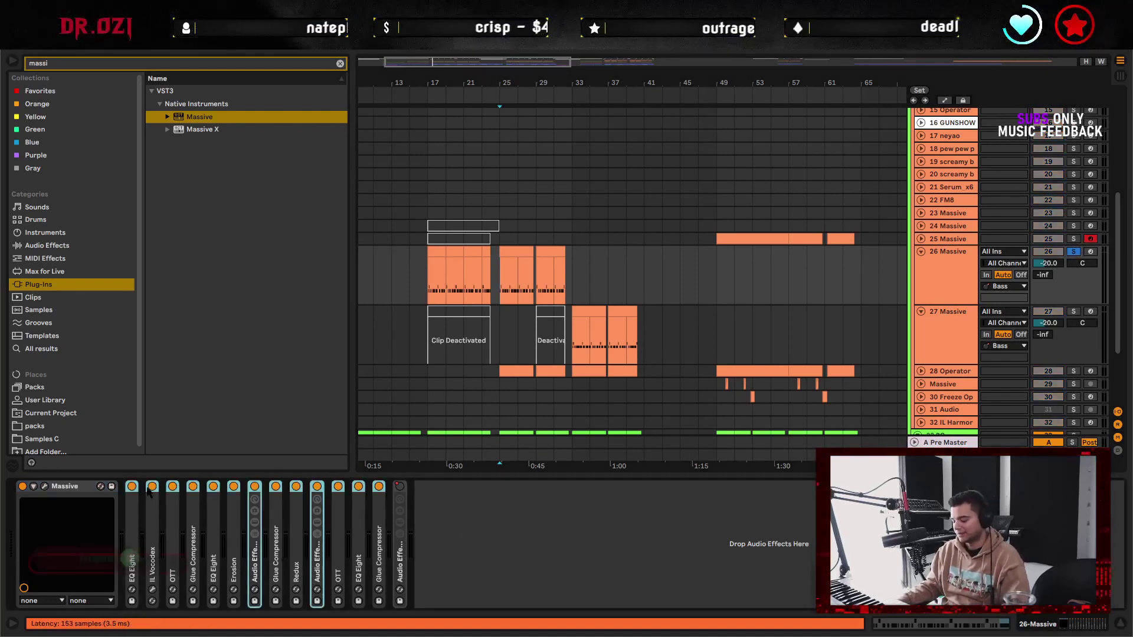
pyautogui.press('0')
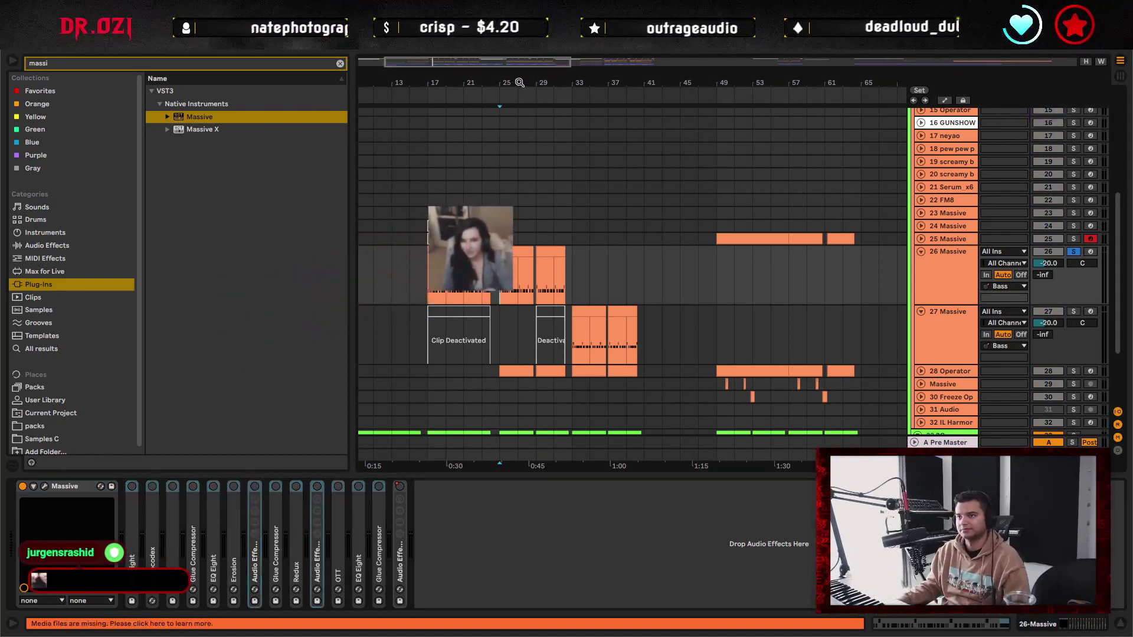
# - Loop the arrangement from bar 25 to bar 33 around track 26's two bass clips
pyautogui.moveTo(519, 82); pyautogui.dragTo(520, 109)
pyautogui.moveTo(468, 272); pyautogui.dragTo(695, 271)
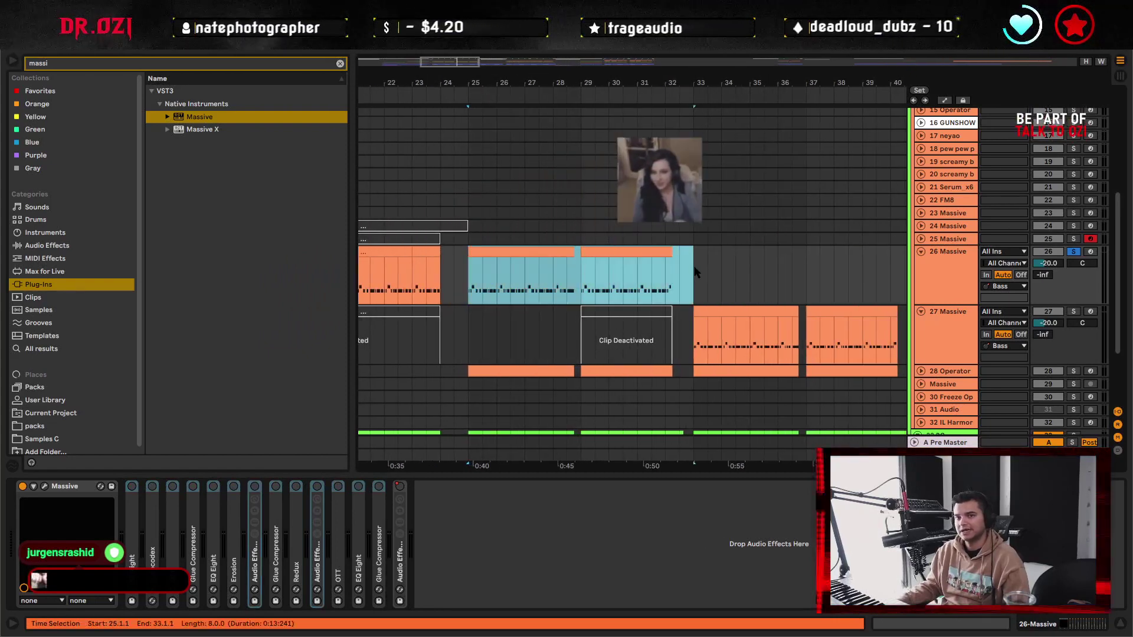
pyautogui.hotkey('ctrl', 'l')
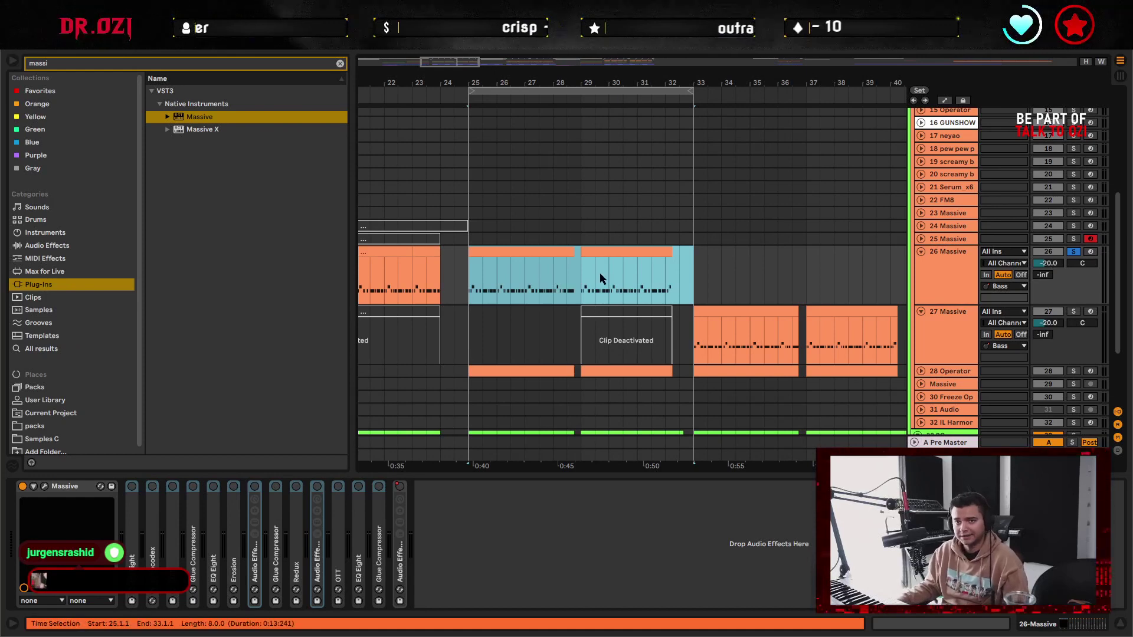
# - Open track 26's Massive during looped playback and modulate oscillator 1's wavetable position with envelope 4
pyautogui.moveTo(538, 81); pyautogui.dragTo(547, 102)
pyautogui.click(43, 487)
pyautogui.click(44, 487)
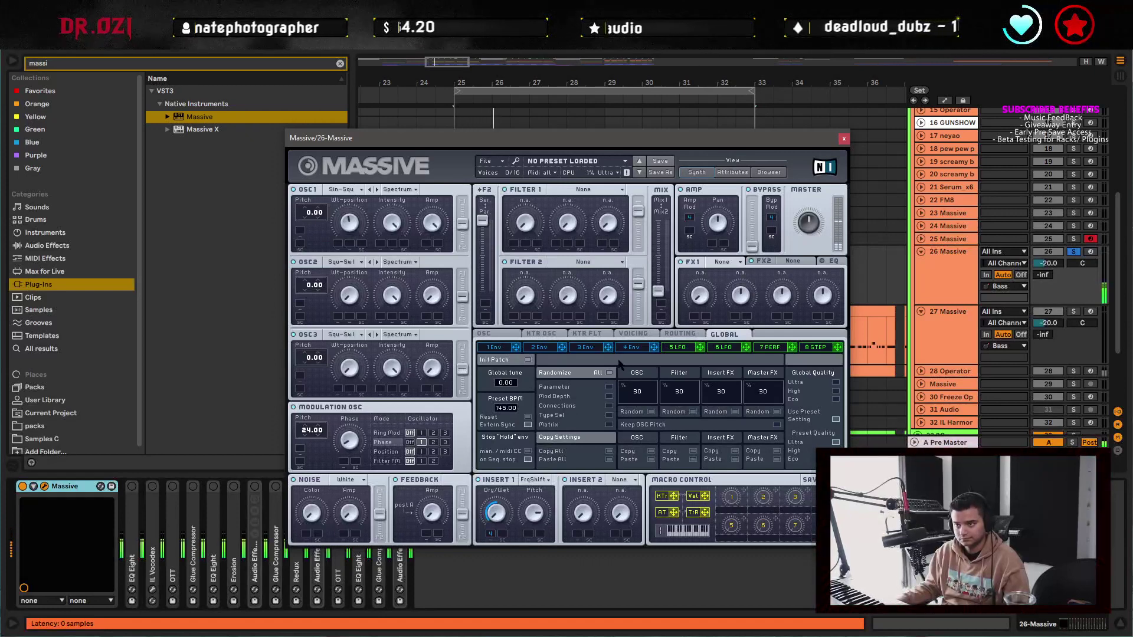
pyautogui.click(630, 347)
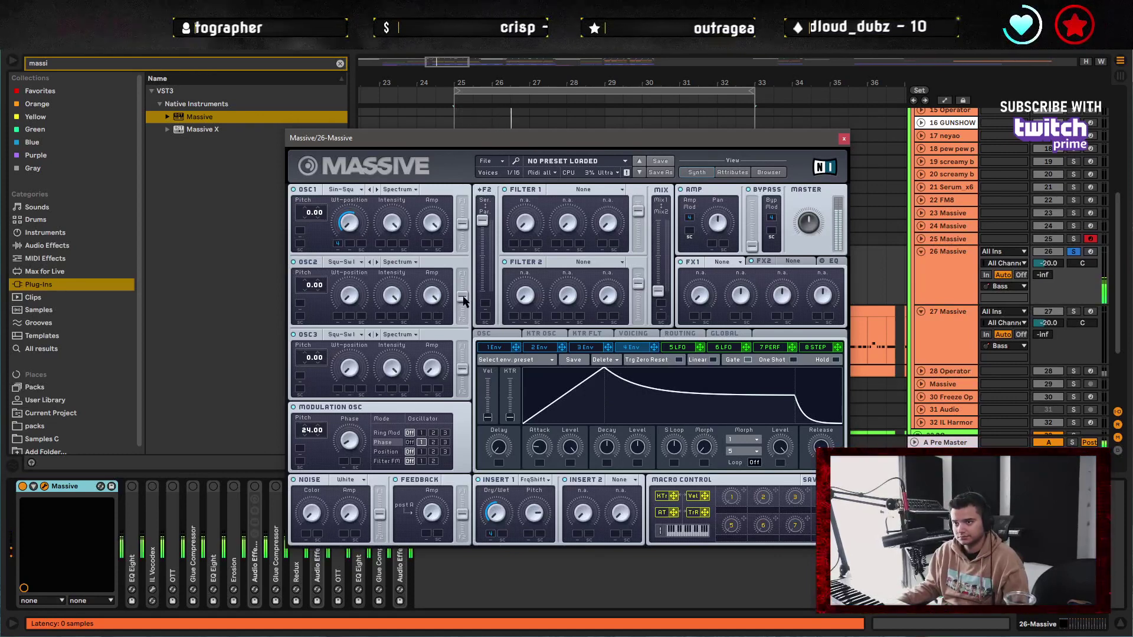
# - Route oscillators 1 and 2 fully into Filter 1 and assign envelope 4 to oscillator 2's intensity
pyautogui.moveTo(465, 224); pyautogui.dragTo(466, 178)
pyautogui.moveTo(465, 297); pyautogui.dragTo(465, 260)
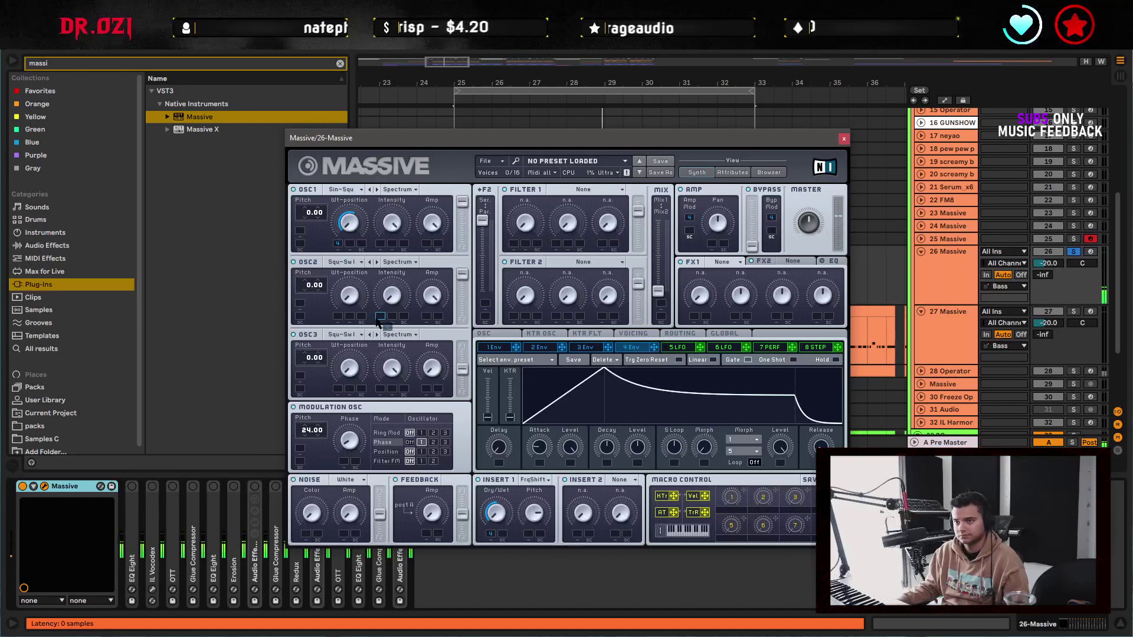
pyautogui.moveTo(382, 321); pyautogui.dragTo(376, 254)
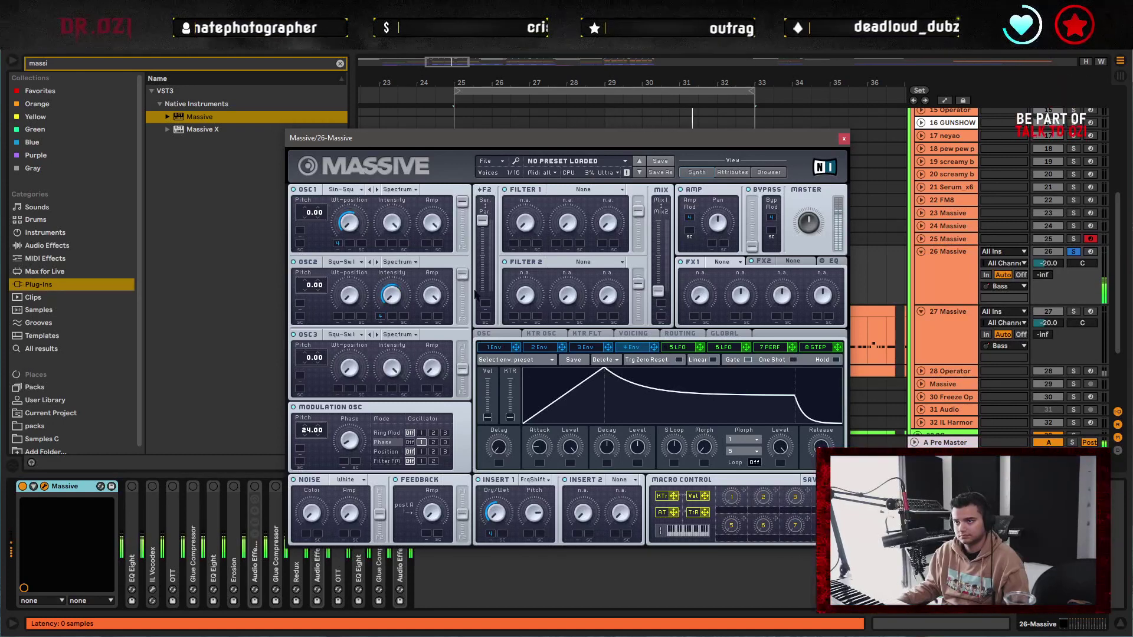
# - Try Daft and settle on Comb for Filter 1, and reshape envelope 4 with a zero decay level and slightly longer decay
pyautogui.click(584, 189)
pyautogui.click(565, 269)
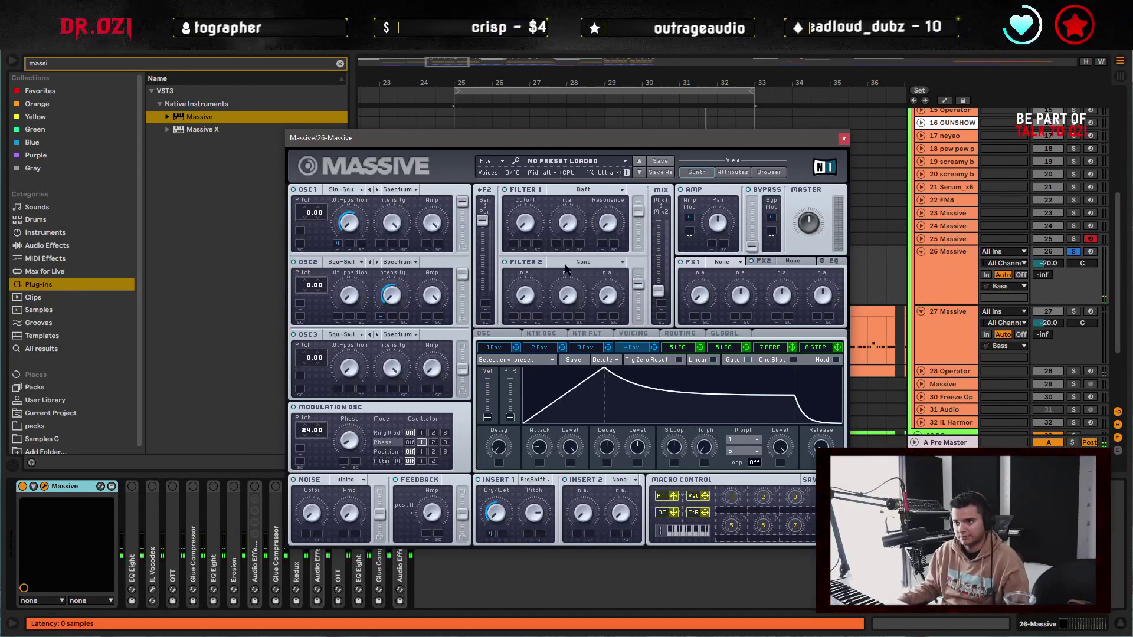
pyautogui.click(585, 189)
pyautogui.click(566, 218)
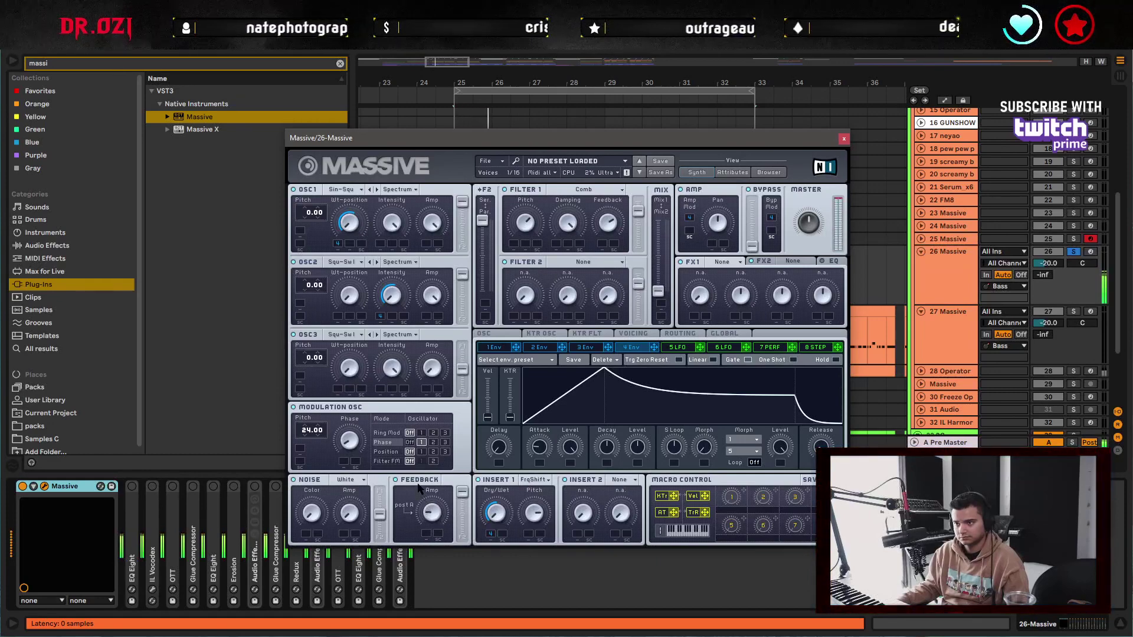
pyautogui.moveTo(634, 439); pyautogui.dragTo(630, 491)
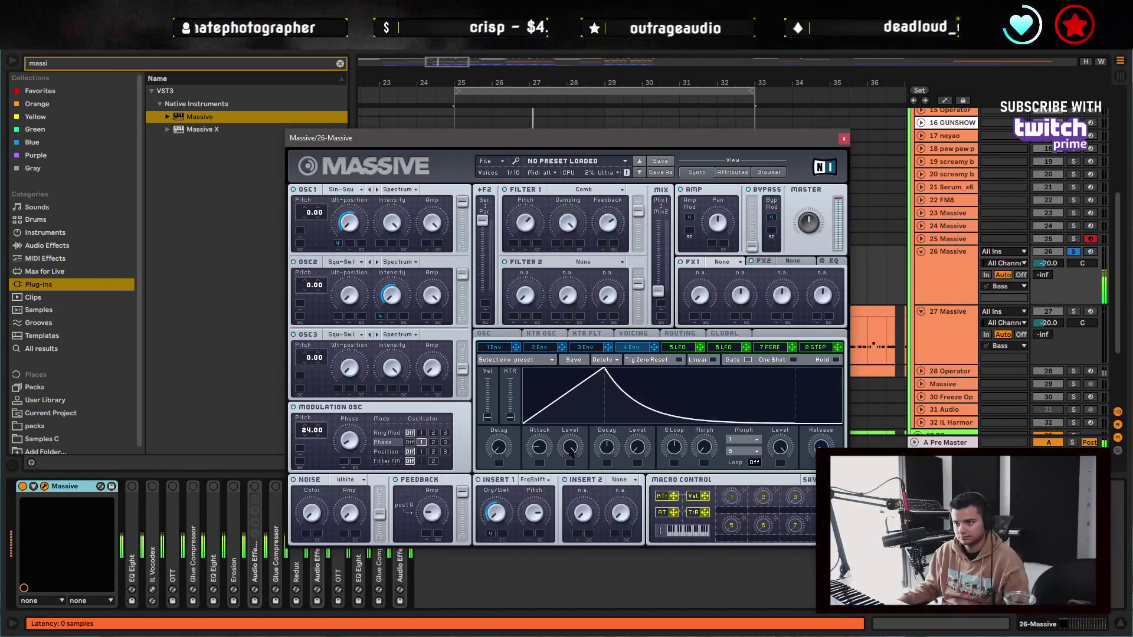
pyautogui.moveTo(599, 447); pyautogui.dragTo(601, 435)
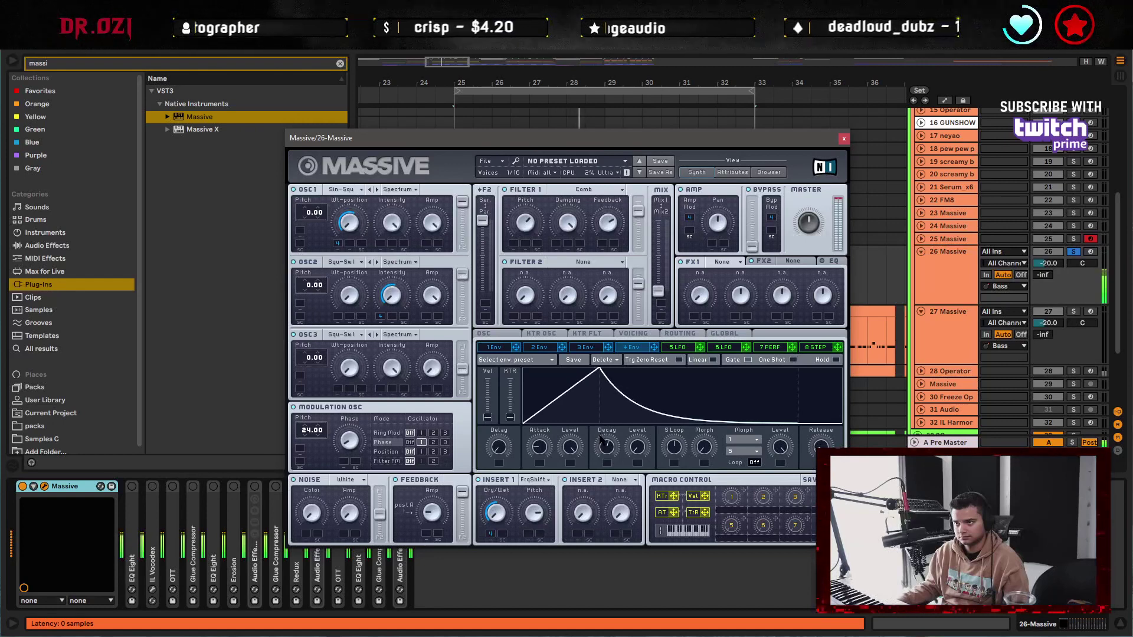
# - Load Classic Tube into FX1 and Dimension Expander into FX2 of track 26's Massive
pyautogui.click(737, 262)
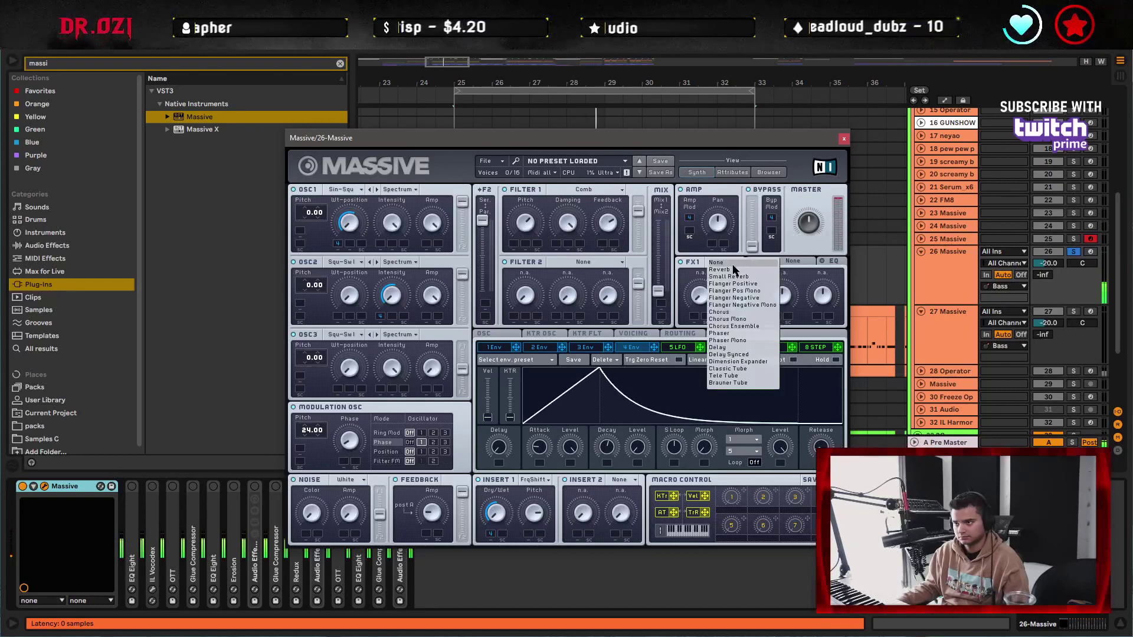
pyautogui.click(731, 369)
pyautogui.press('space')
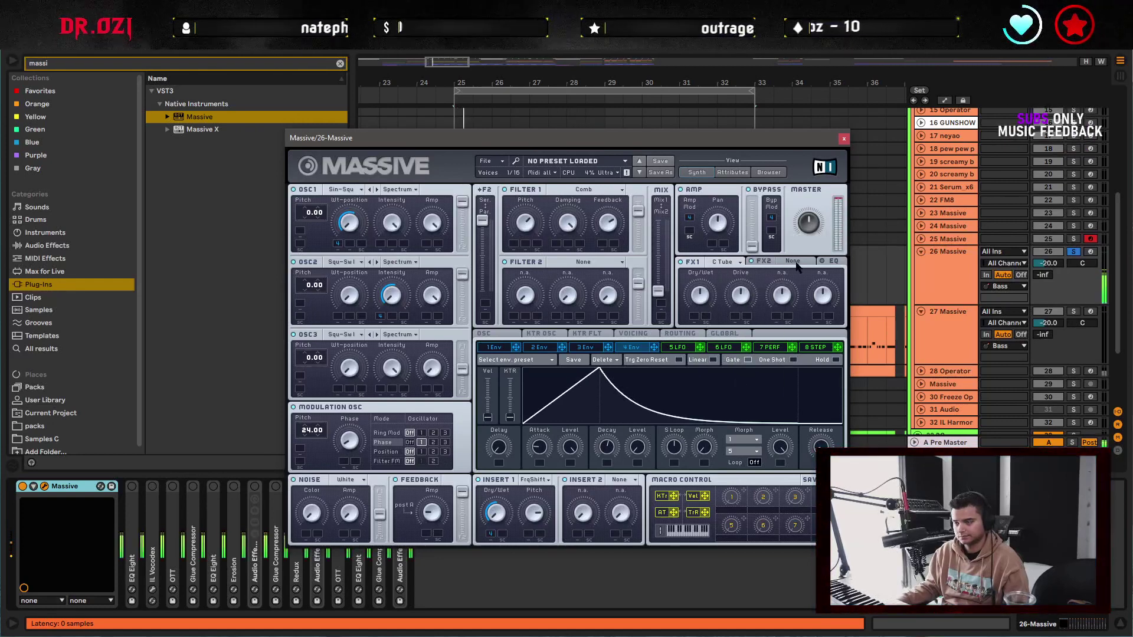
pyautogui.click(767, 261)
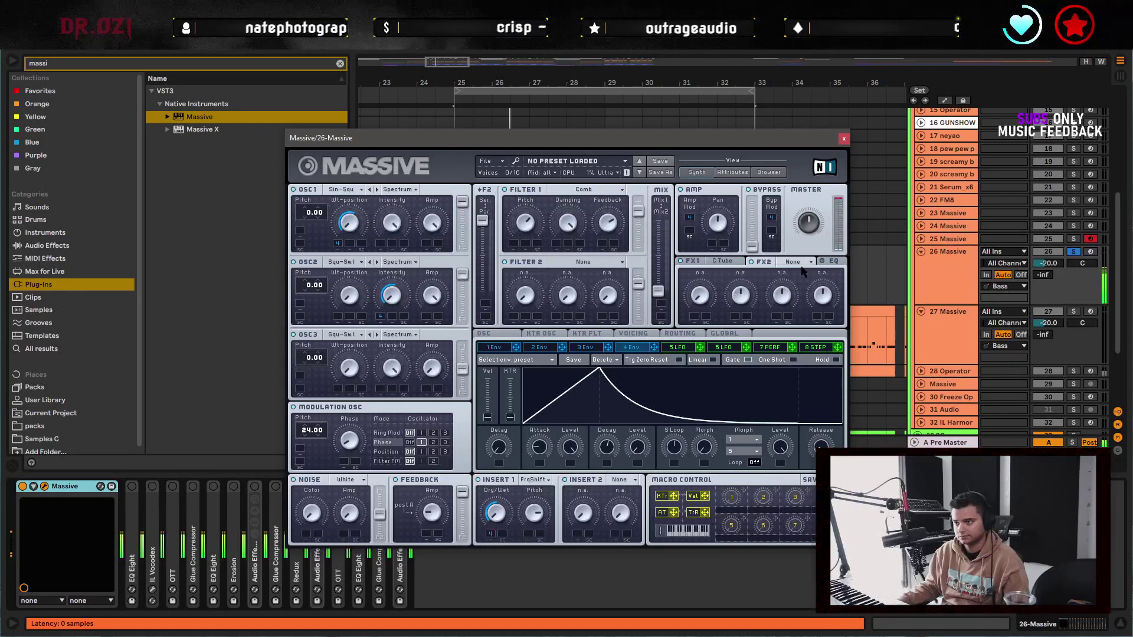
pyautogui.click(795, 262)
pyautogui.click(811, 361)
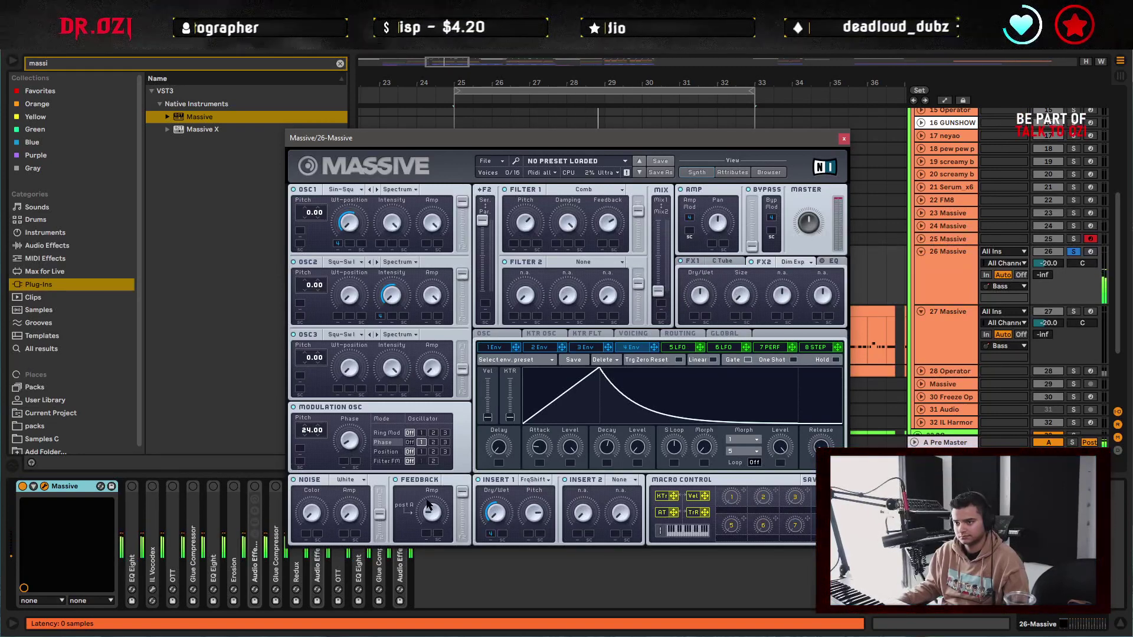
# - Load the Parabolic Shaper into Insert 2 and close the Massive window
pyautogui.click(635, 480)
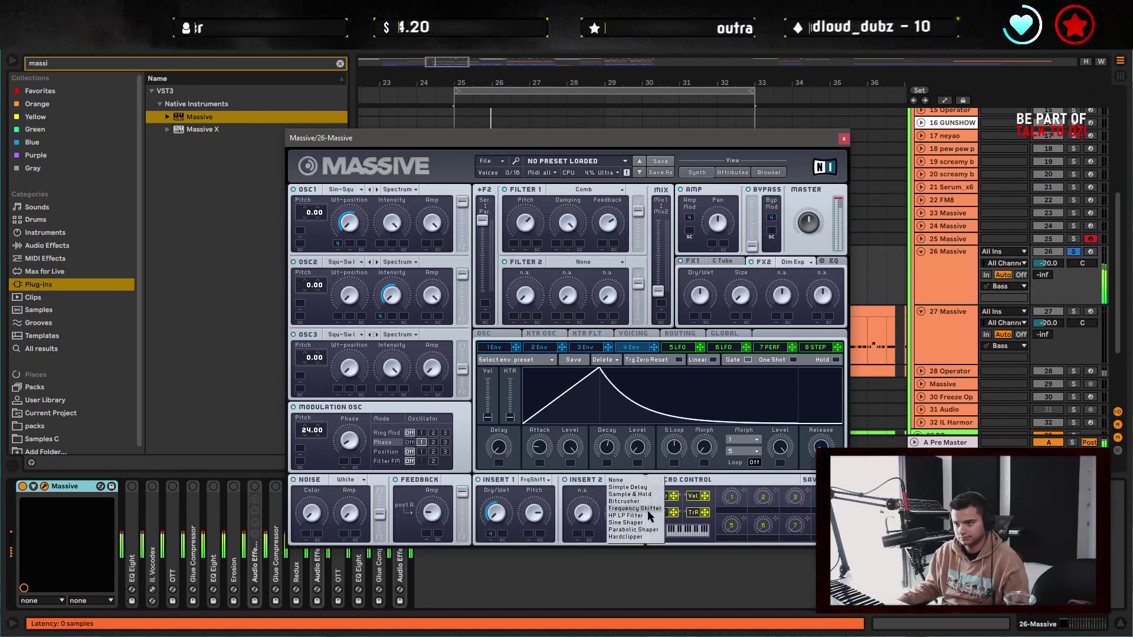
pyautogui.click(649, 535)
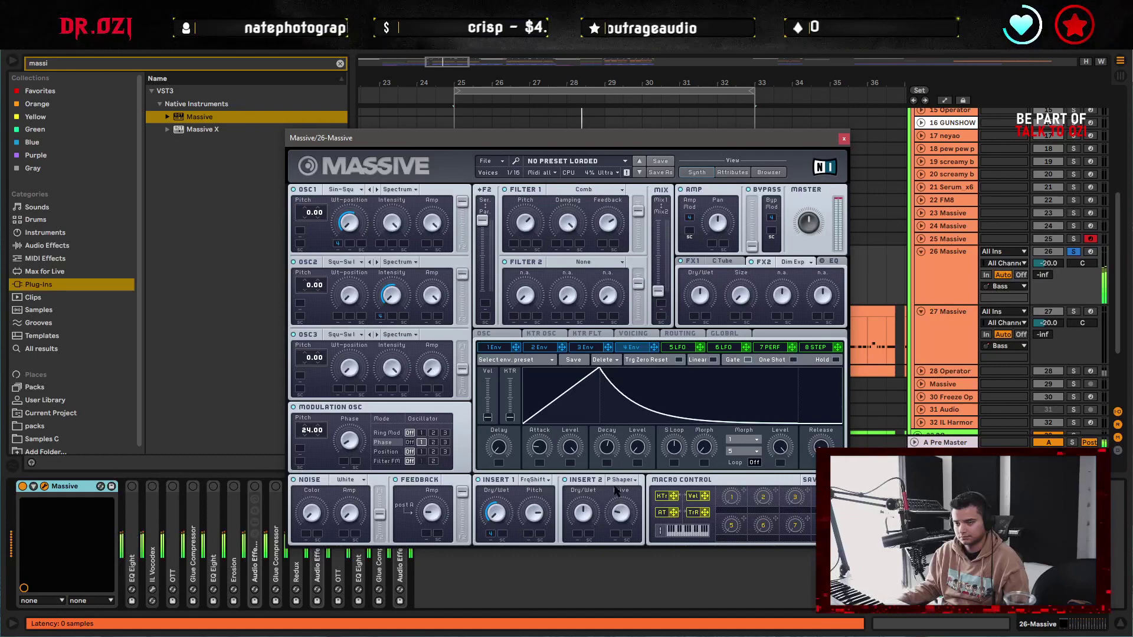
pyautogui.click(845, 139)
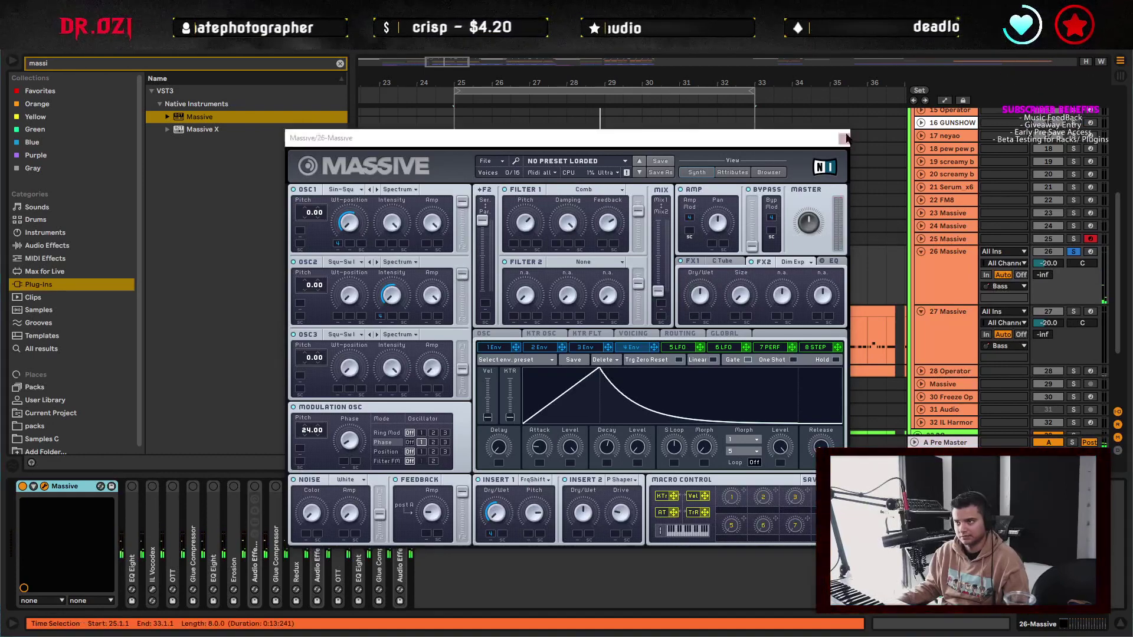
pyautogui.click(844, 138)
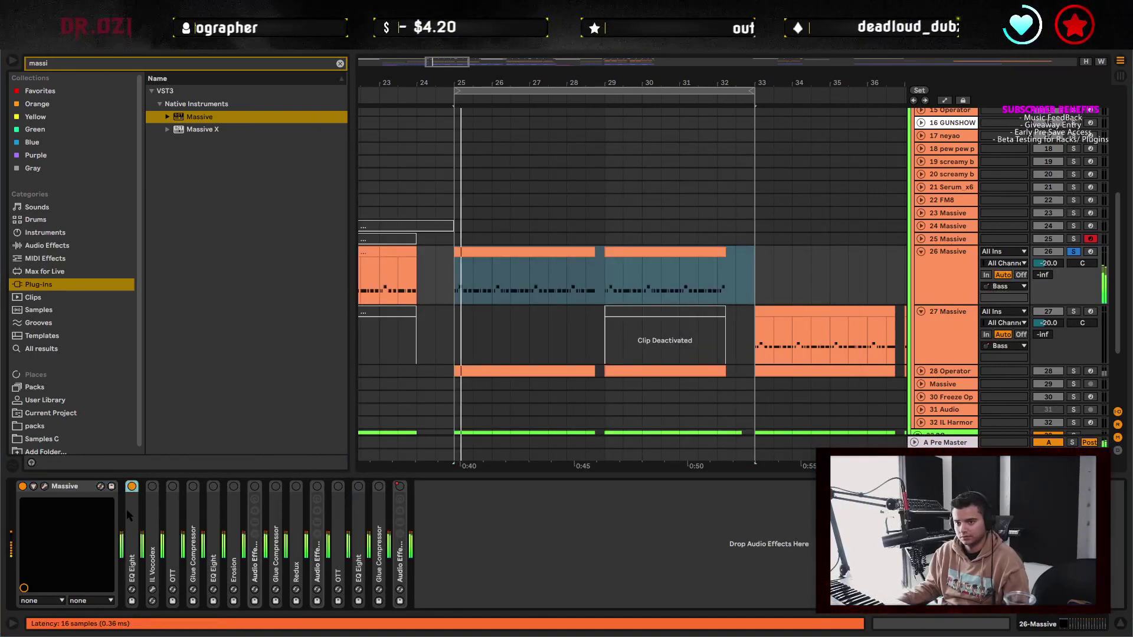
# - Reactivate track 26's effects one by one during playback, from the first EQ Eight through the last Glue Compressor, leaving the final rack off
pyautogui.doubleClick(131, 505)
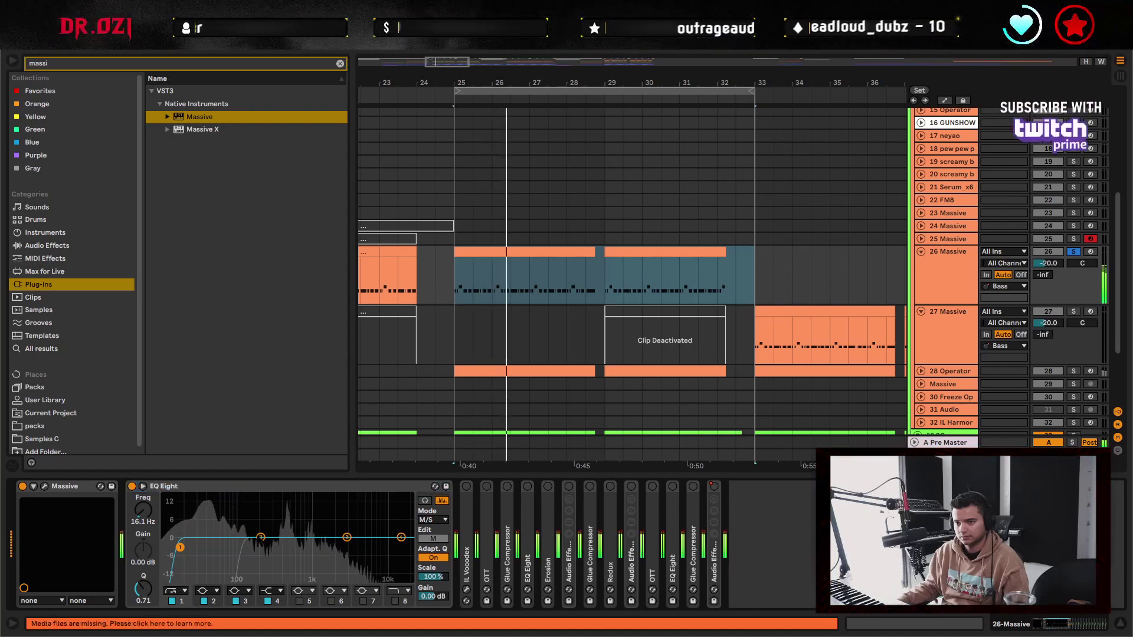
pyautogui.click(486, 486)
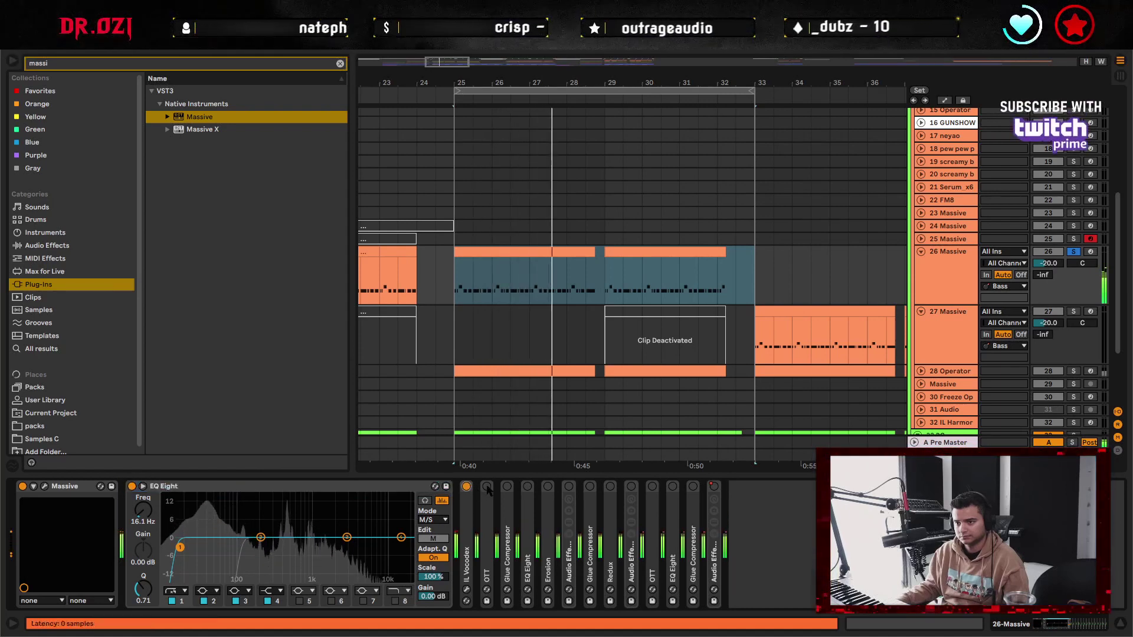
pyautogui.click(507, 486)
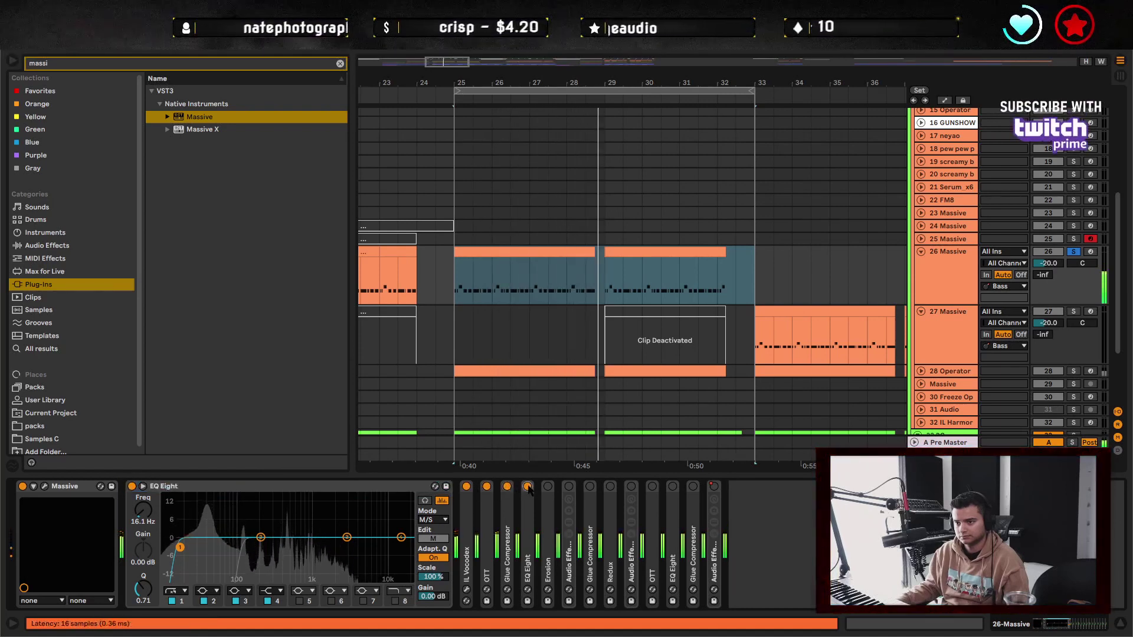
pyautogui.click(548, 486)
pyautogui.click(568, 486)
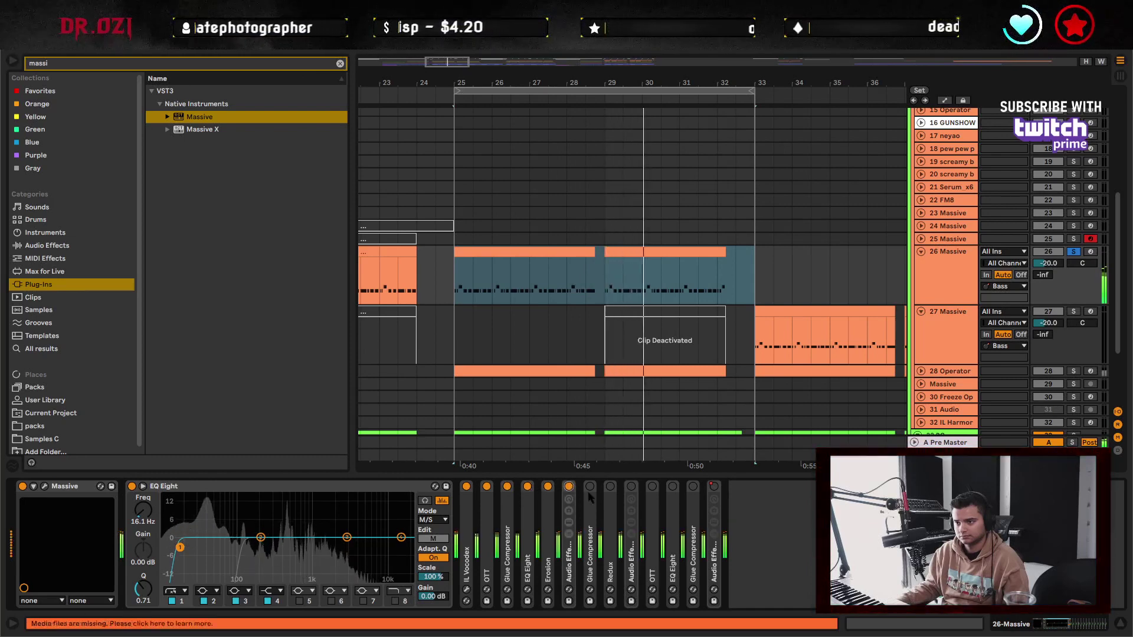
pyautogui.click(590, 486)
pyautogui.click(610, 486)
pyautogui.click(631, 486)
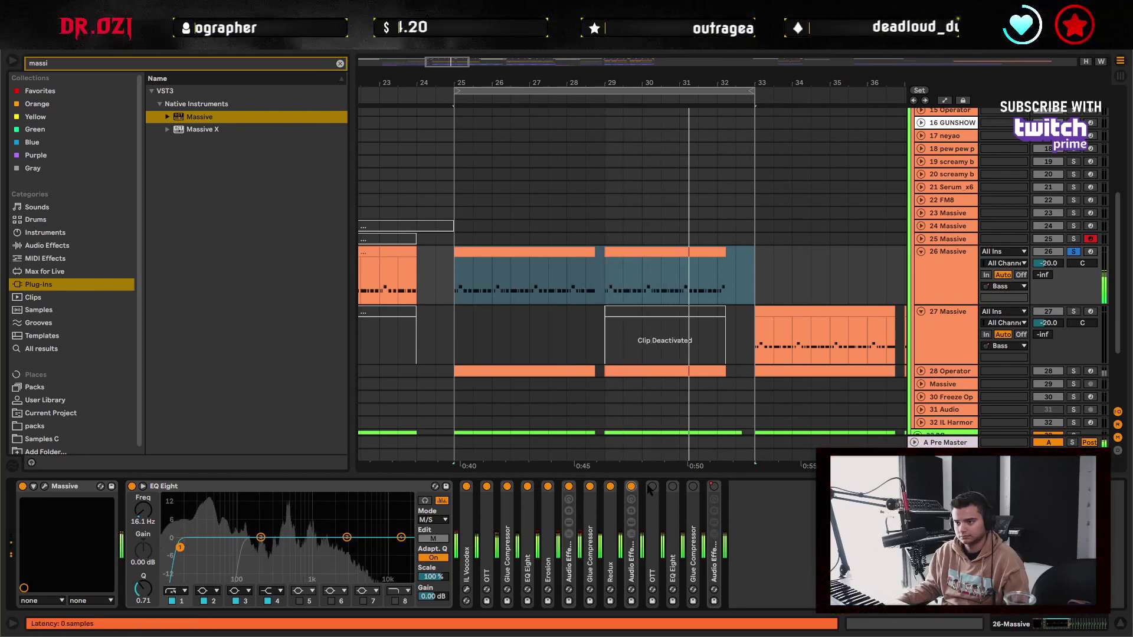
pyautogui.click(672, 486)
pyautogui.click(693, 487)
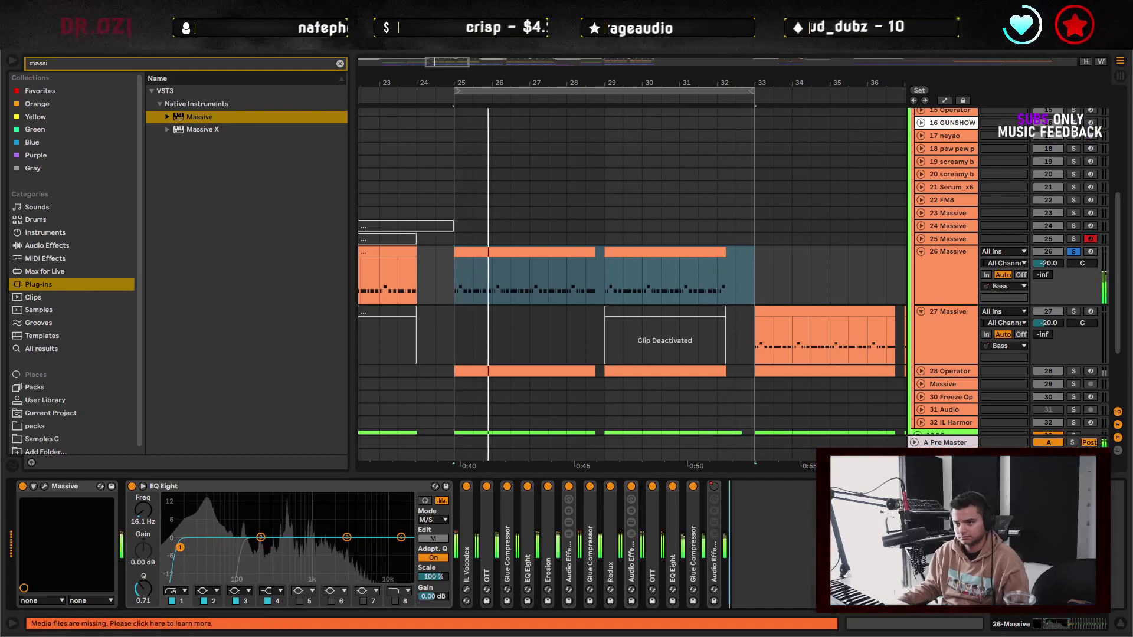
# - Inspect the macros of track 26's first Audio Effect Rack, fold it back up, and select Redux
pyautogui.doubleClick(568, 557)
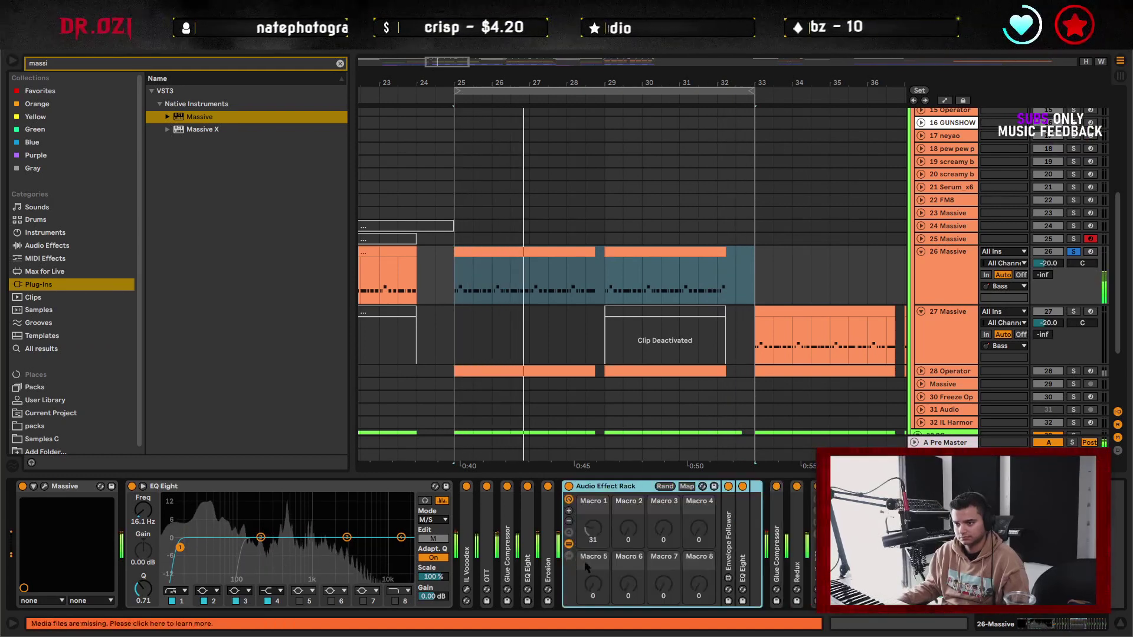
pyautogui.doubleClick(611, 487)
pyautogui.click(613, 500)
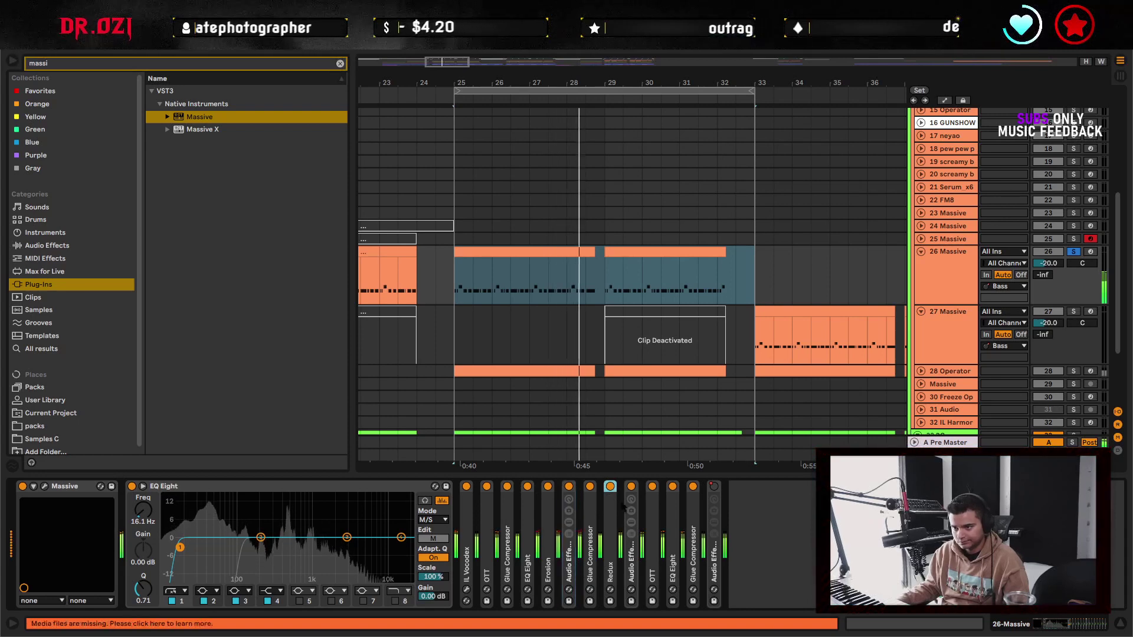
# - Reopen track 26's Massive, adjust the Classic Tube in FX1 during playback, and close the plug-in
pyautogui.press('space')
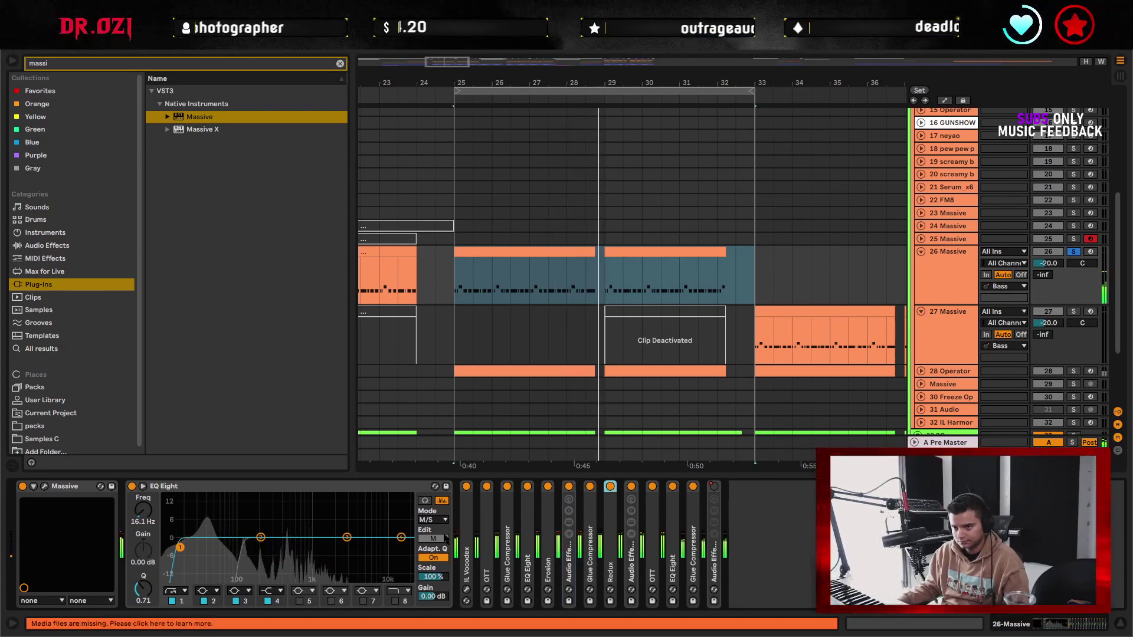
pyautogui.click(44, 487)
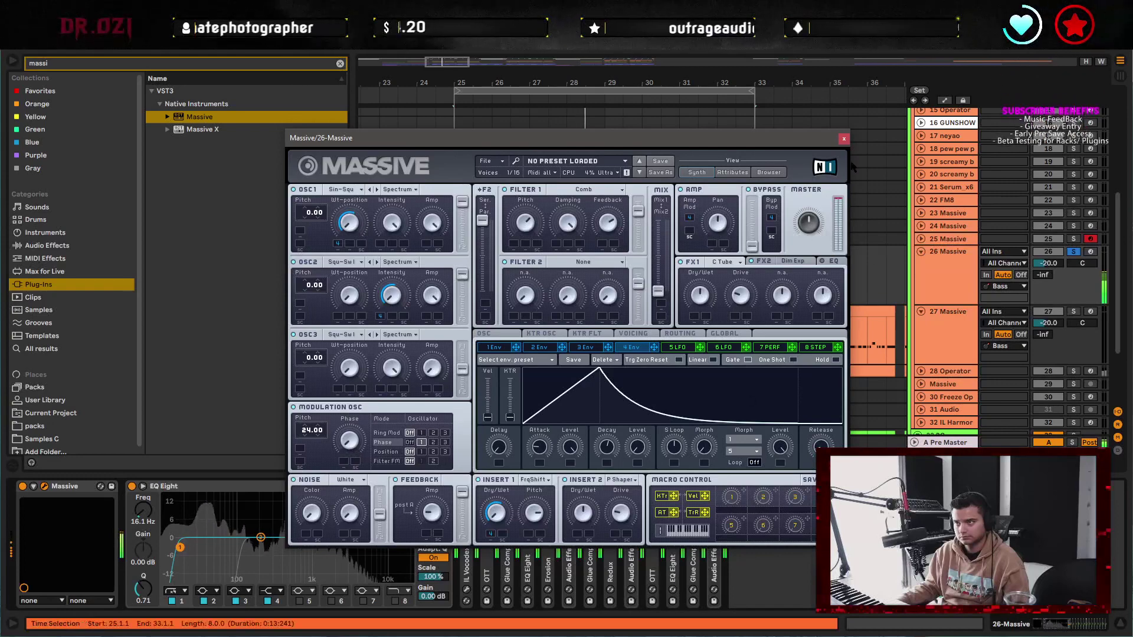
pyautogui.click(843, 138)
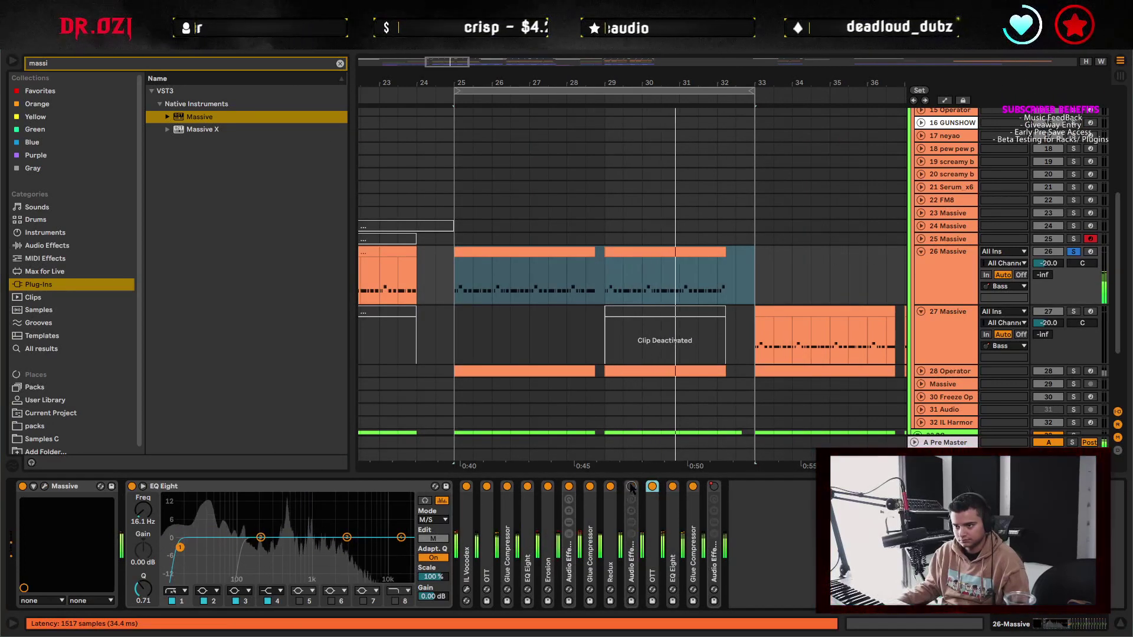
# - Compare track 26's sound with the first Audio Effect Rack and IL Vocodex bypassed and active
pyautogui.click(569, 486)
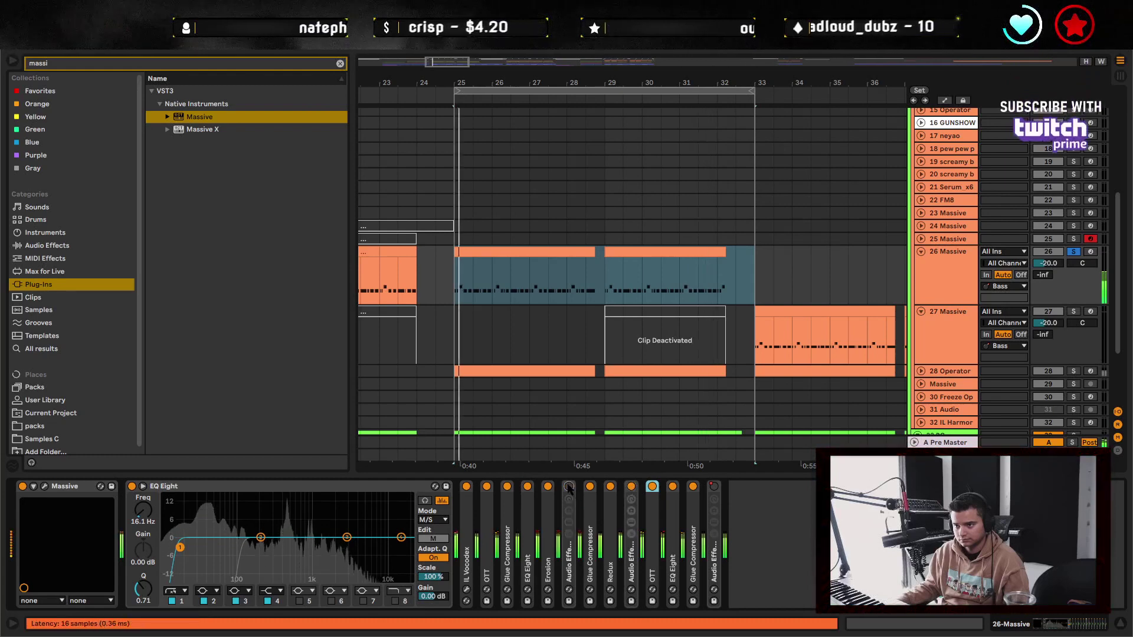
pyautogui.click(569, 486)
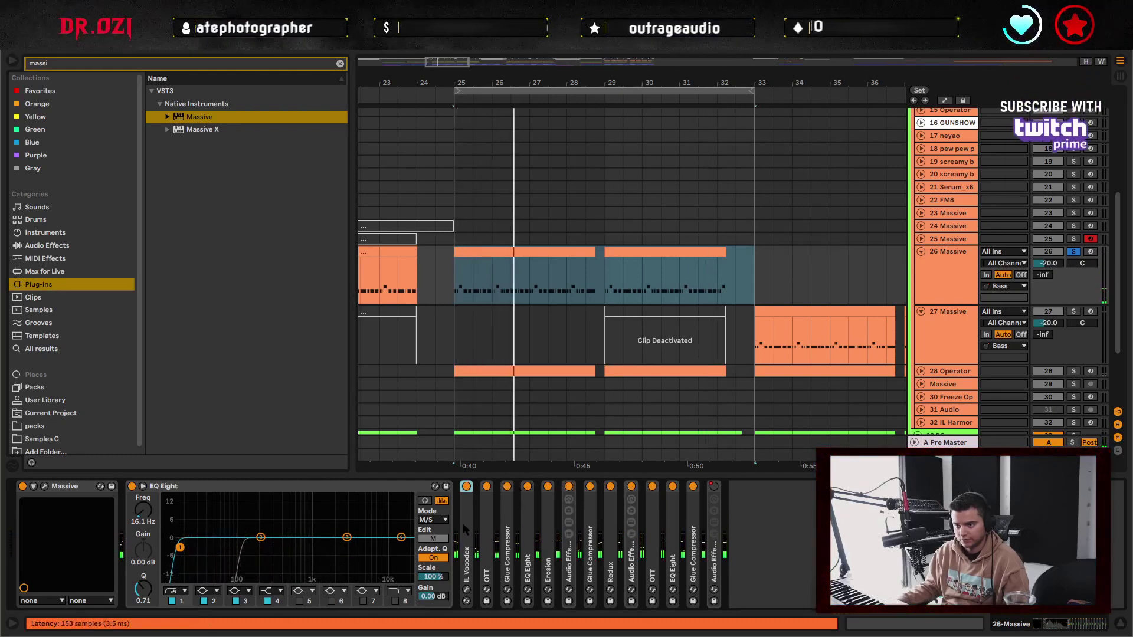
pyautogui.click(466, 486)
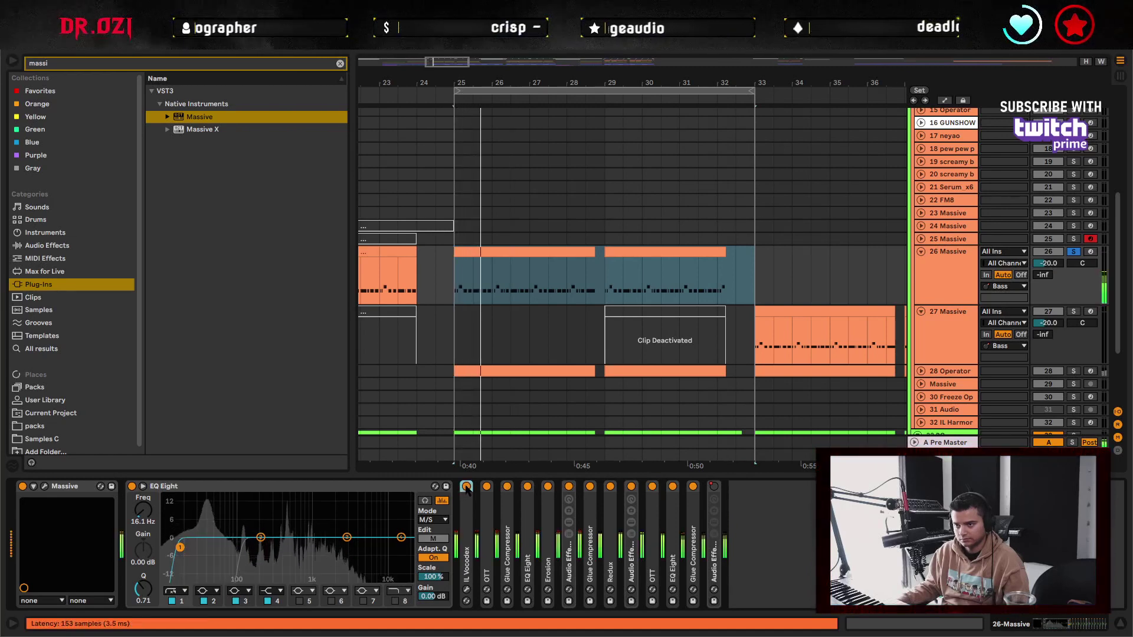
# - Adjust IL Vocodex's formant, modulator band width and wet level on track 26 during playback, and close the plug-in
pyautogui.doubleClick(463, 511)
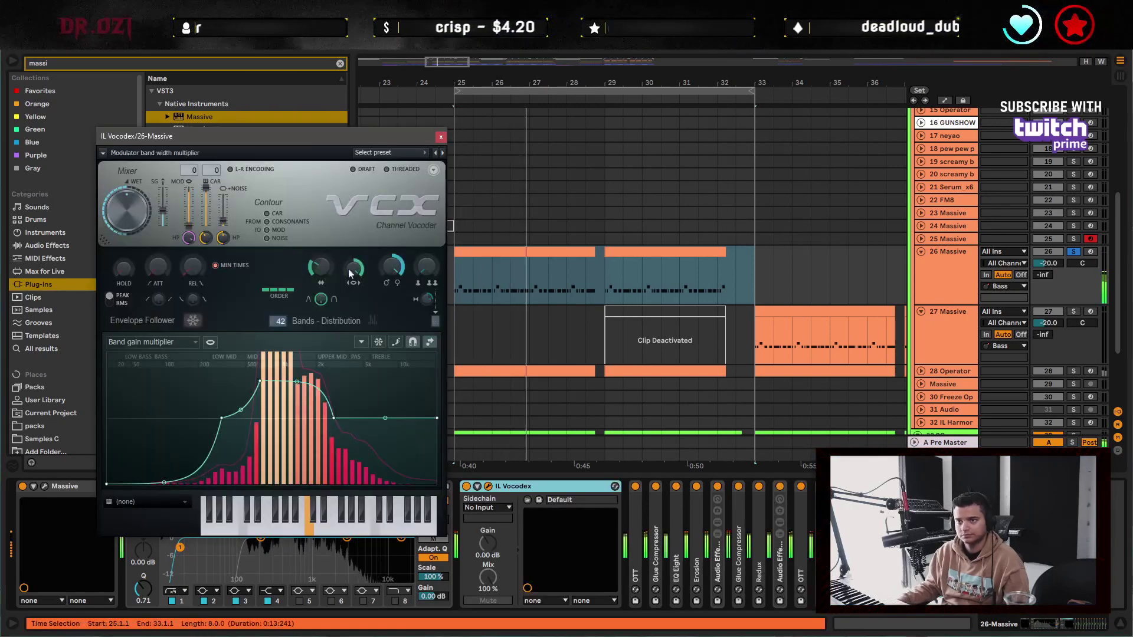
pyautogui.moveTo(392, 266); pyautogui.dragTo(392, 282)
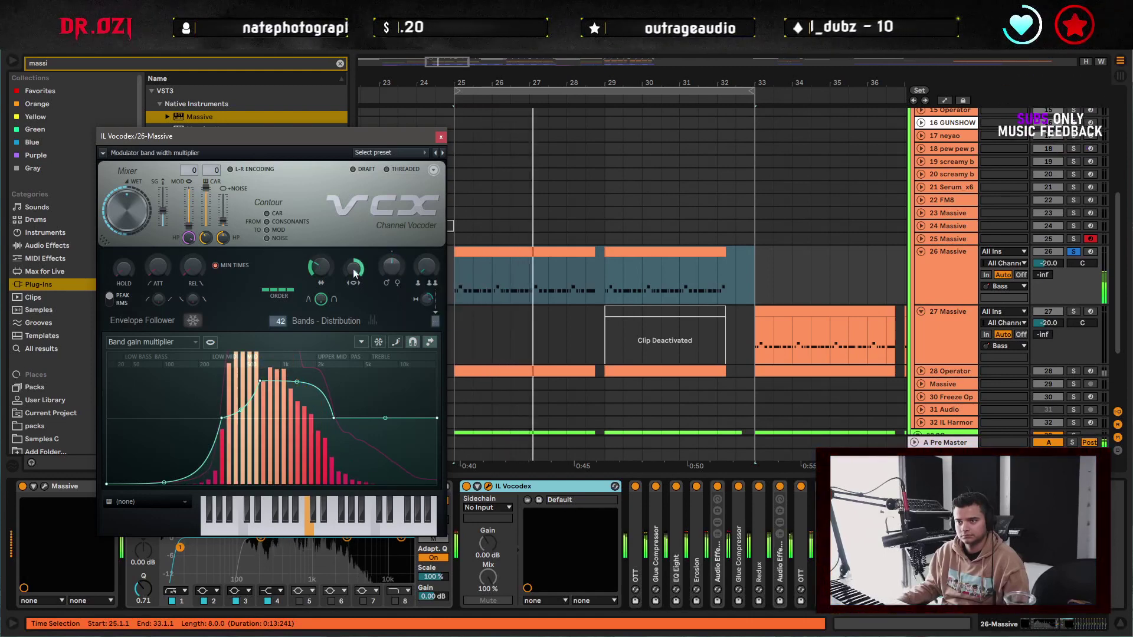
pyautogui.moveTo(355, 272); pyautogui.dragTo(369, 281)
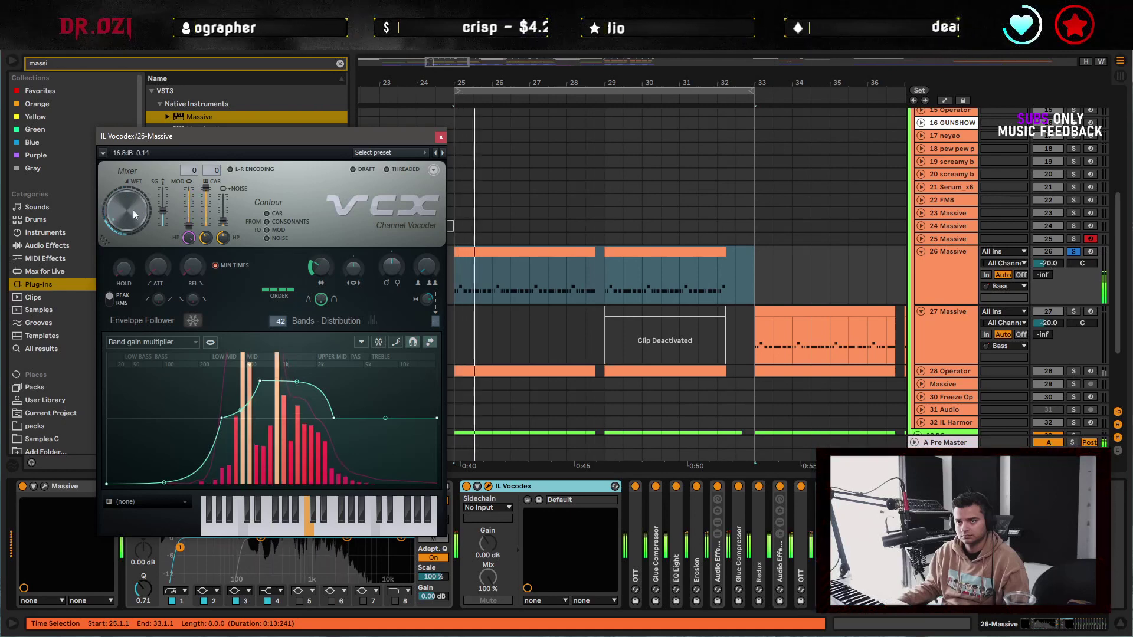
pyautogui.moveTo(132, 210); pyautogui.dragTo(133, 248)
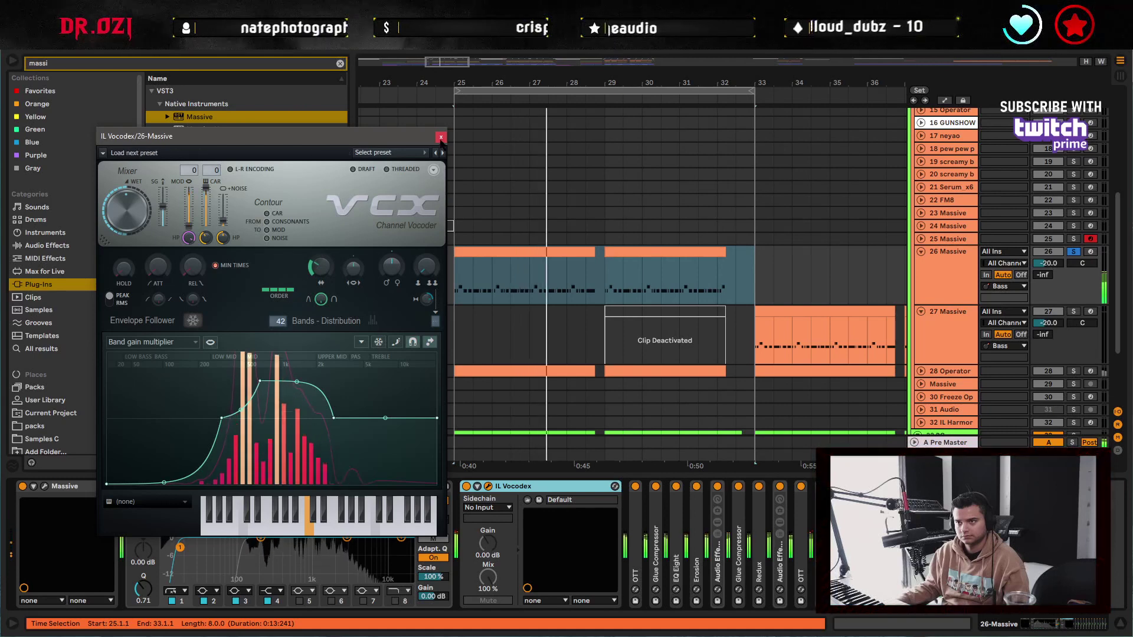
pyautogui.click(488, 486)
pyautogui.click(466, 486)
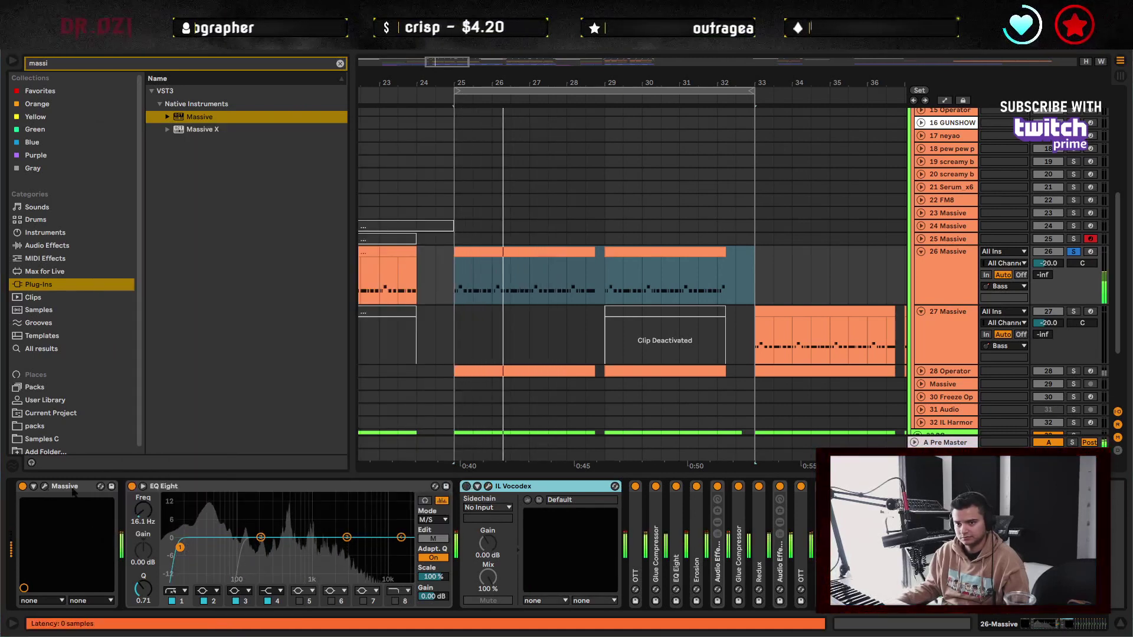
# - Adjust the 4 Env decay and master level in track 26's Massive, and set the track volume to -19.0 while checking it unsoloed
pyautogui.click(44, 486)
pyautogui.moveTo(607, 451); pyautogui.dragTo(600, 439)
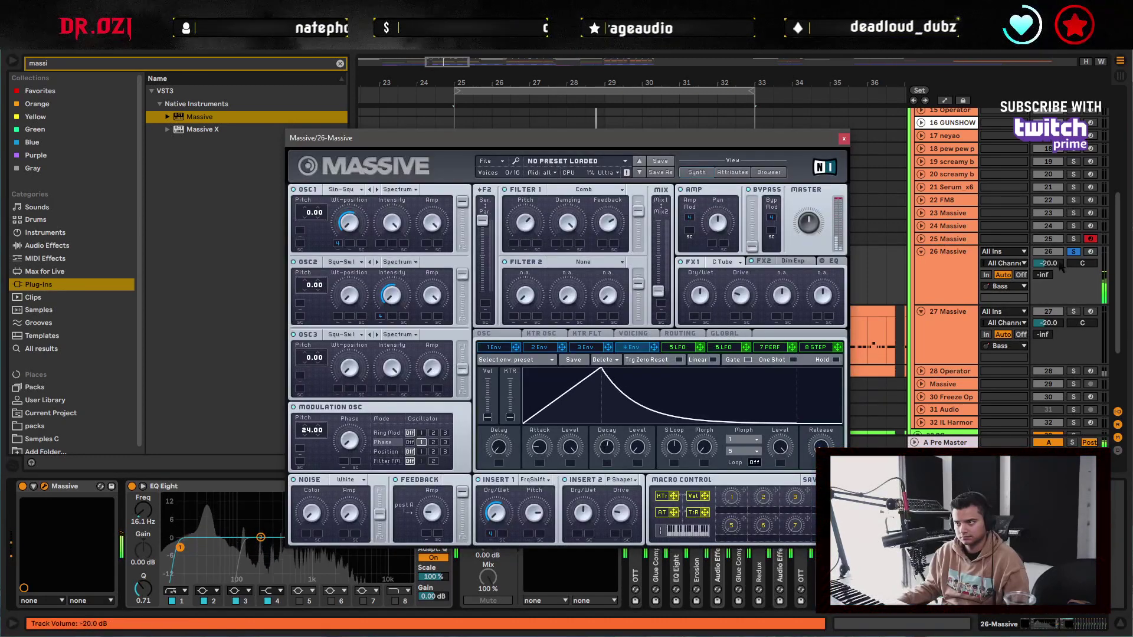
pyautogui.click(1073, 252)
pyautogui.press('space')
pyautogui.press('space')
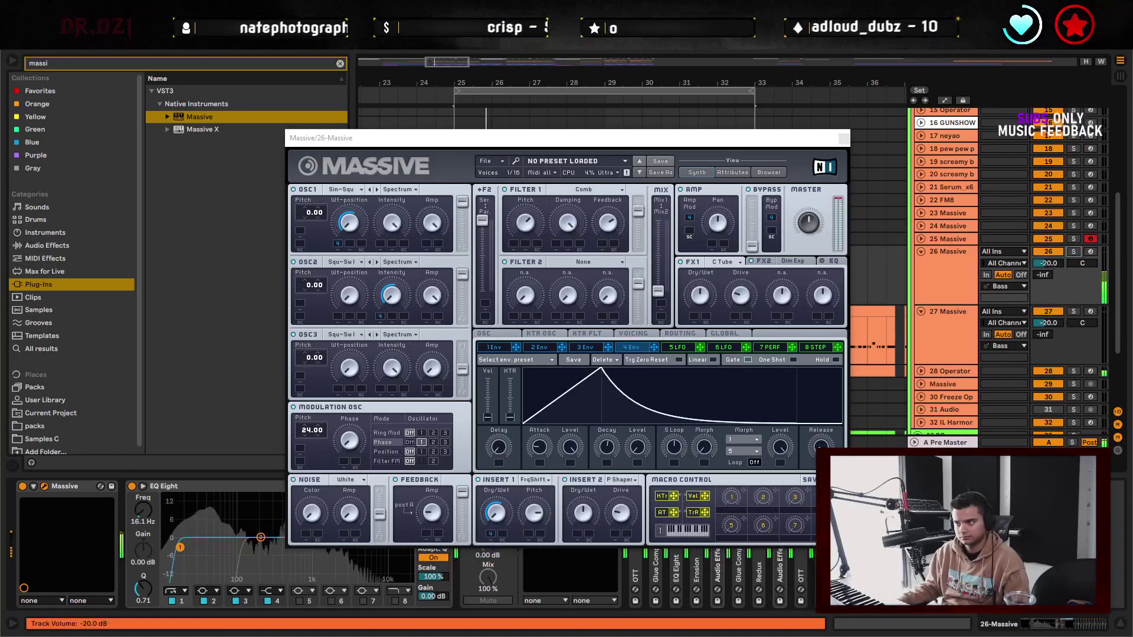
pyautogui.click(809, 223)
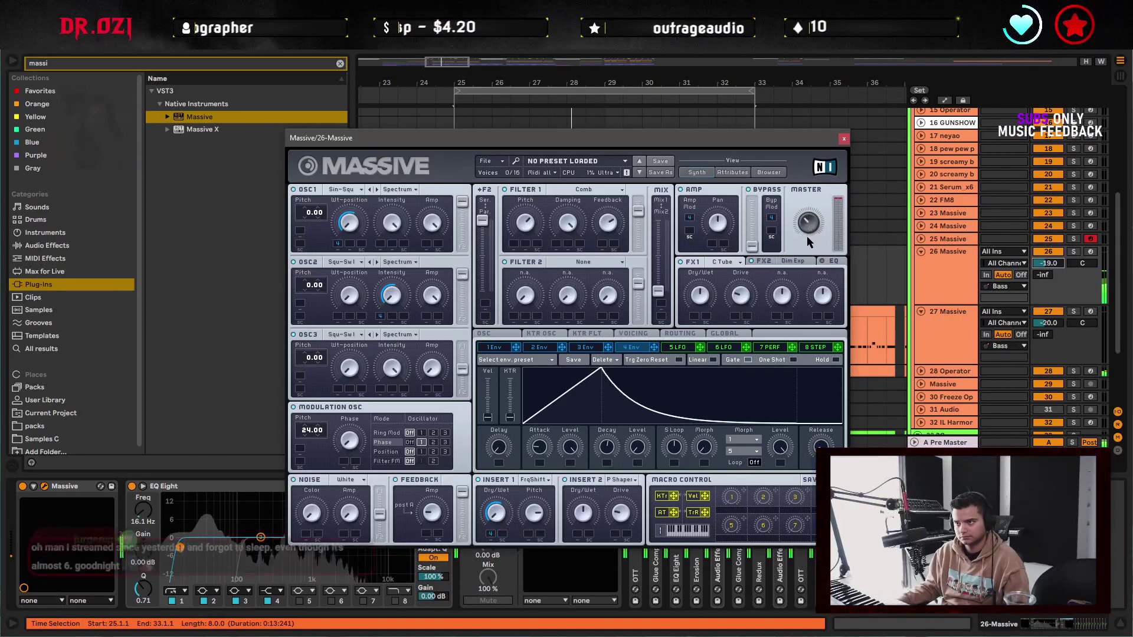
pyautogui.click(844, 139)
# - Readjust IL Vocodex's band width and formant on track 26, and modulate the Massive modulation oscillator's phase with 4 Env
pyautogui.click(488, 486)
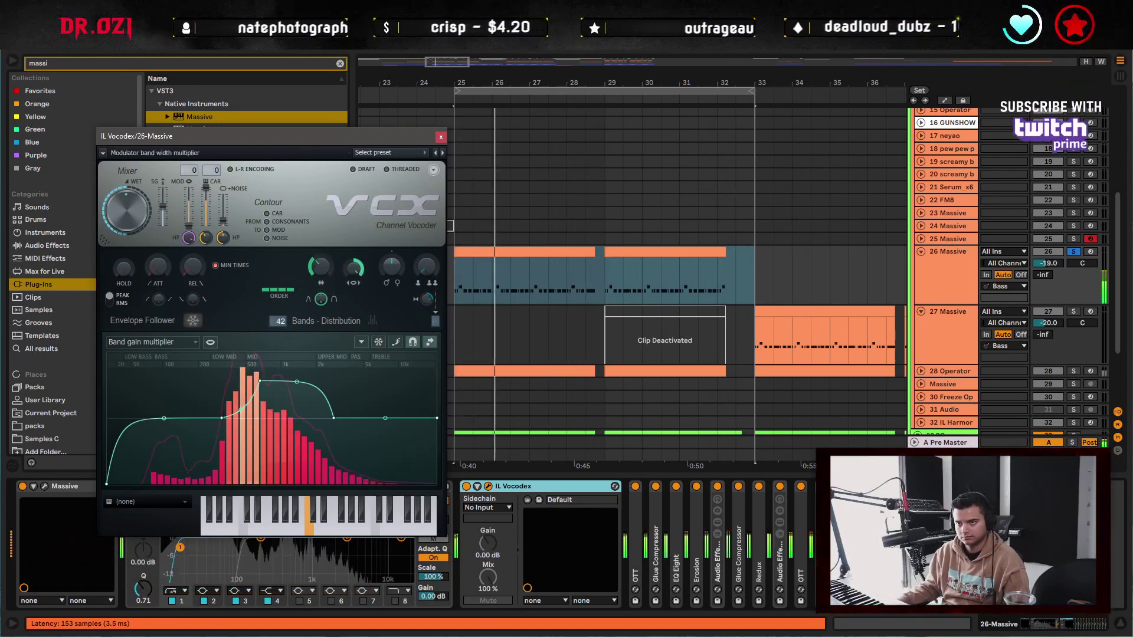
pyautogui.moveTo(359, 284); pyautogui.dragTo(395, 268)
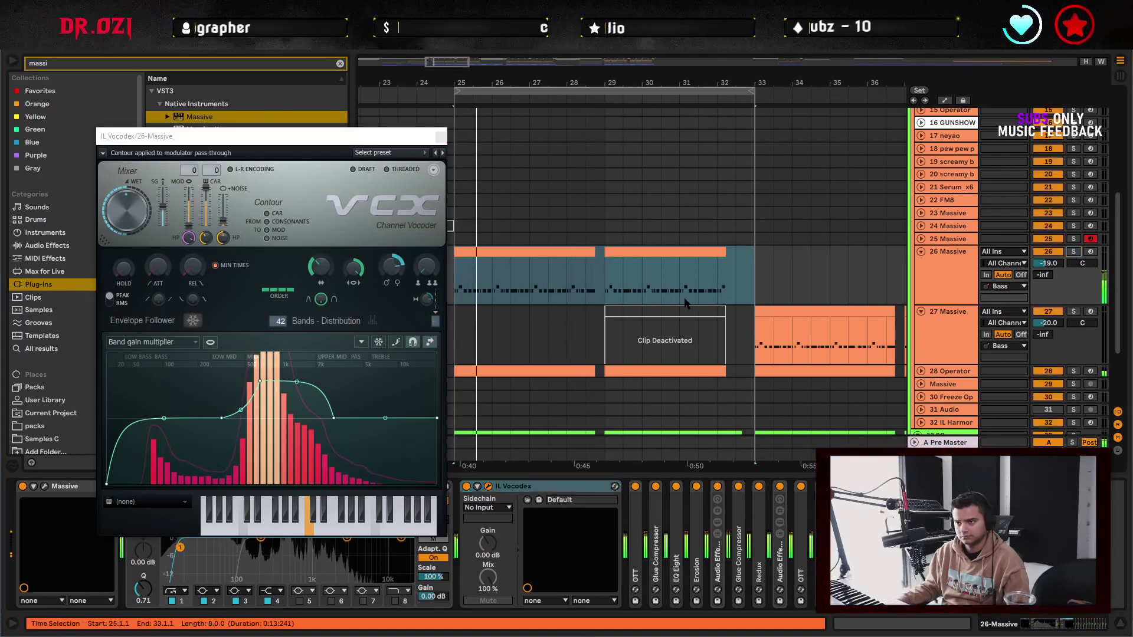
pyautogui.click(440, 136)
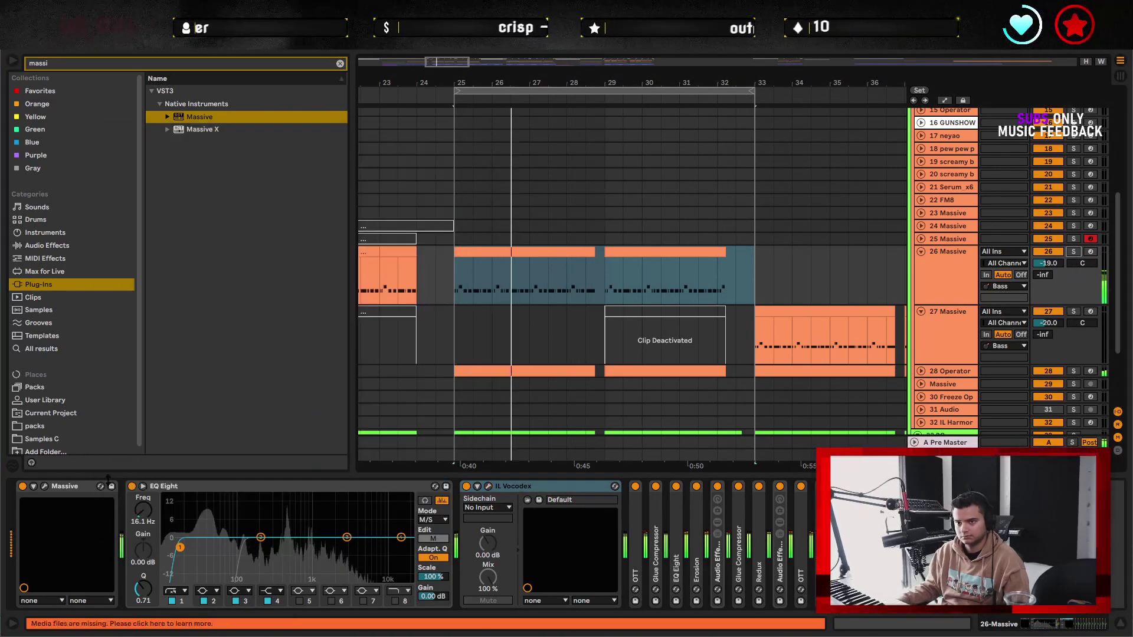
pyautogui.click(44, 486)
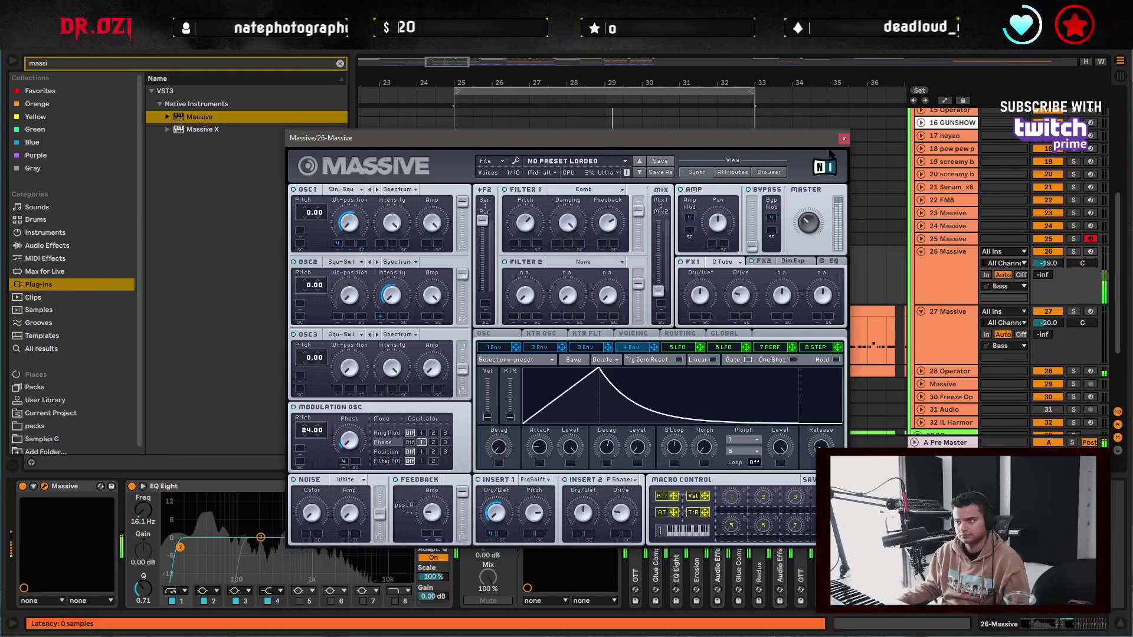
pyautogui.click(843, 138)
# - Solo track 27, play its clips from bar 33, and open its Massive
pyautogui.press('-')
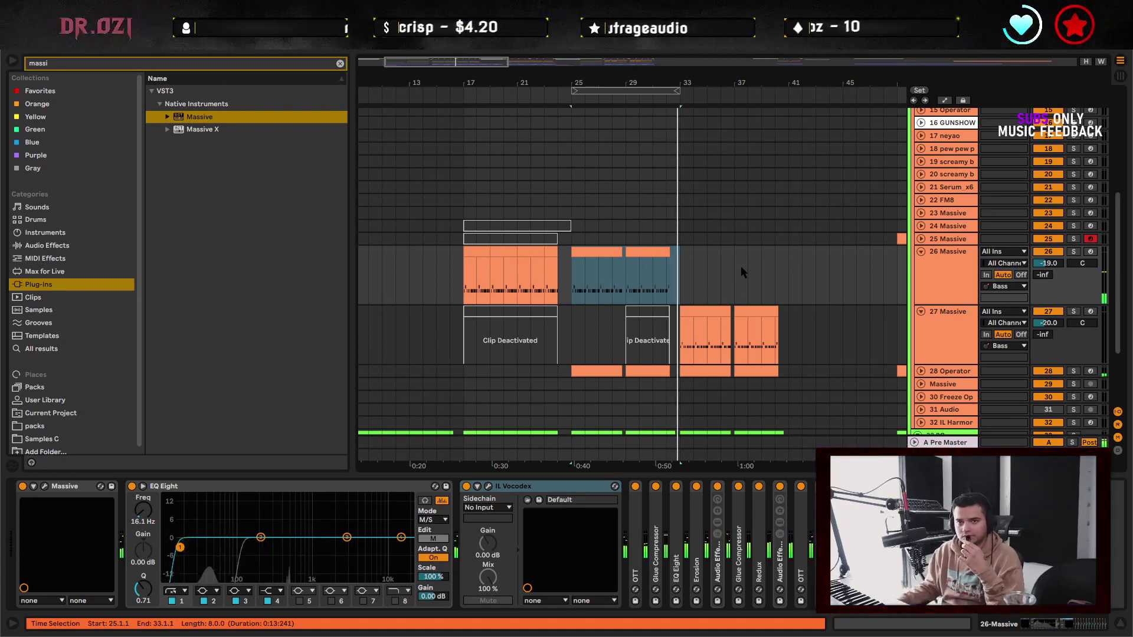
pyautogui.hscroll(5, 597, 261)
pyautogui.scroll(-1, 597, 262)
pyautogui.click(553, 328)
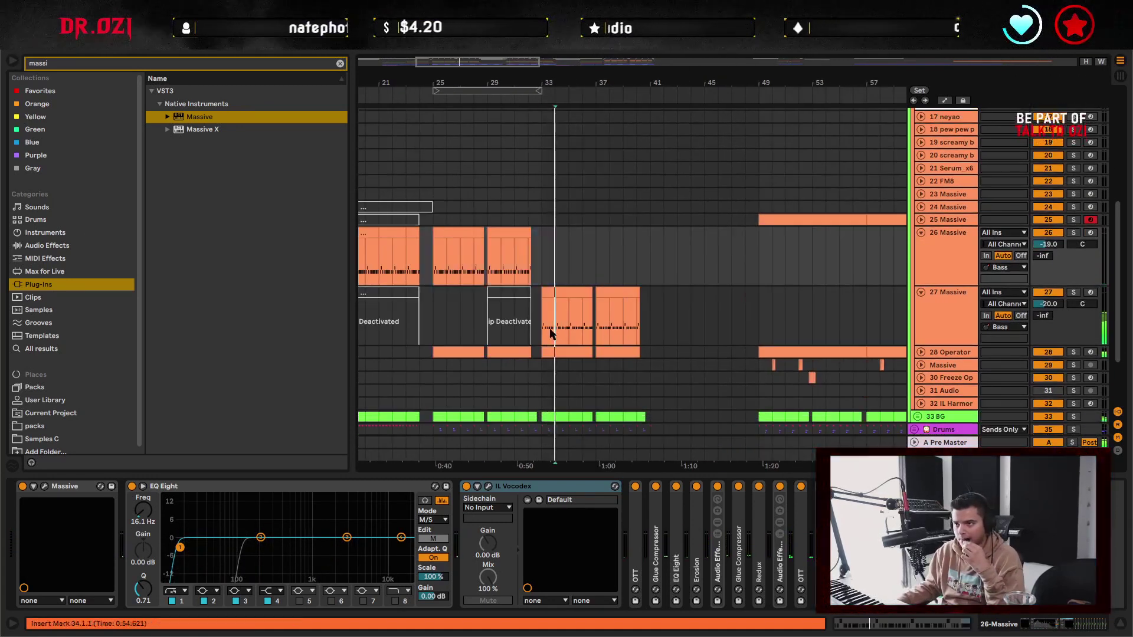
pyautogui.click(1073, 293)
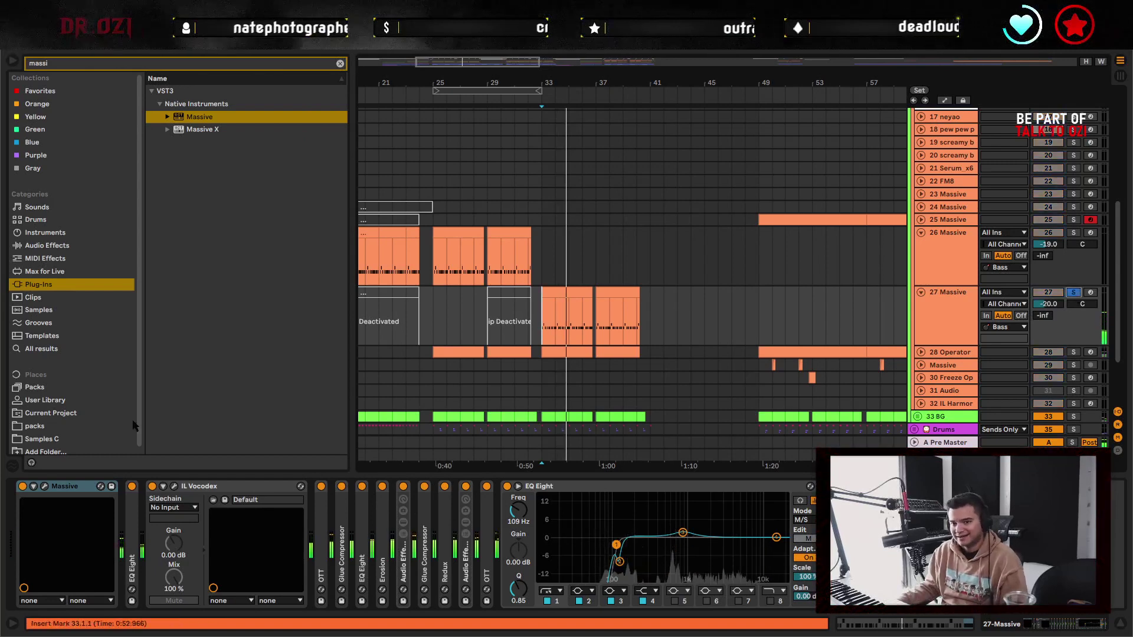
pyautogui.click(44, 486)
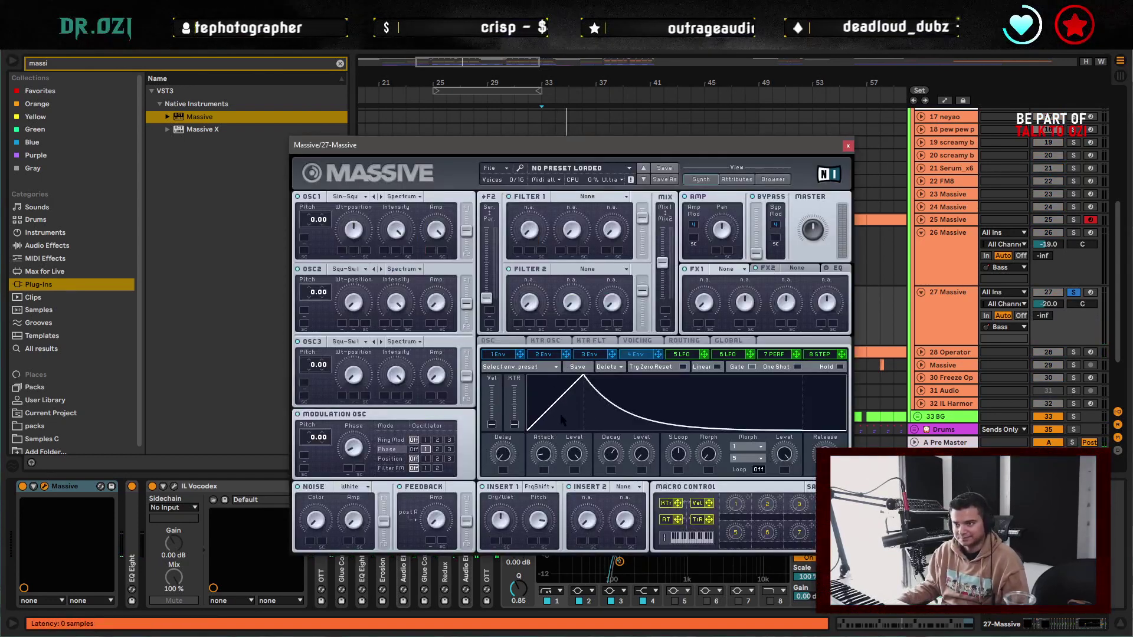
# - Lengthen 4 Env's attack in track 27's Massive and assign it to Insert 1's dry/wet, the modulation oscillator's phase and OSC1's Wt-position
pyautogui.moveTo(544, 458); pyautogui.dragTo(544, 452)
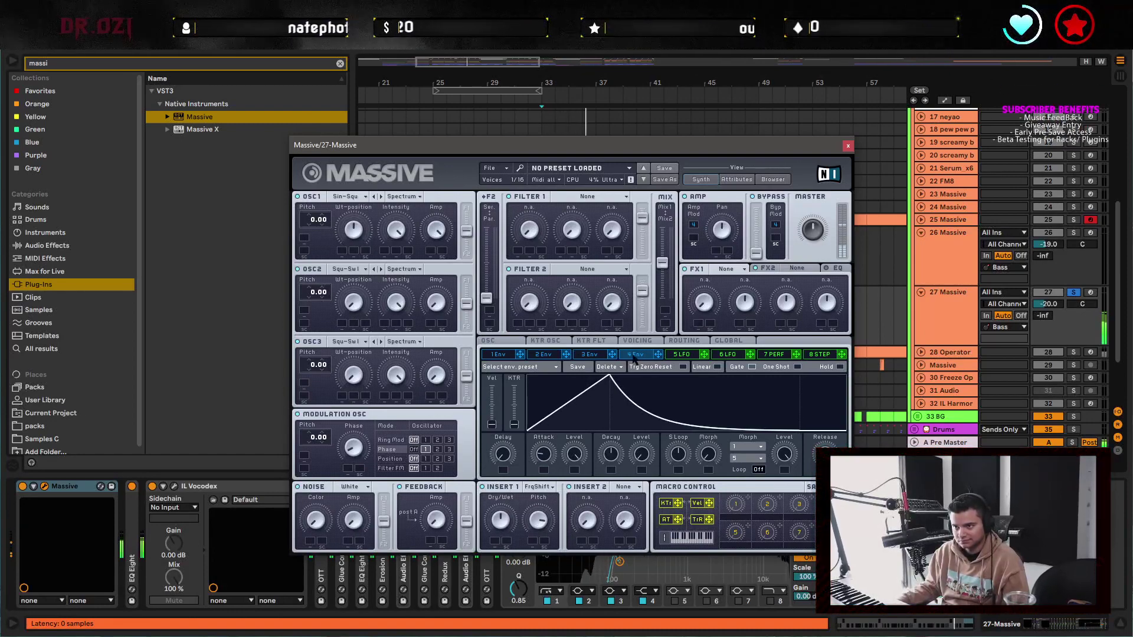
pyautogui.moveTo(506, 549); pyautogui.dragTo(495, 487)
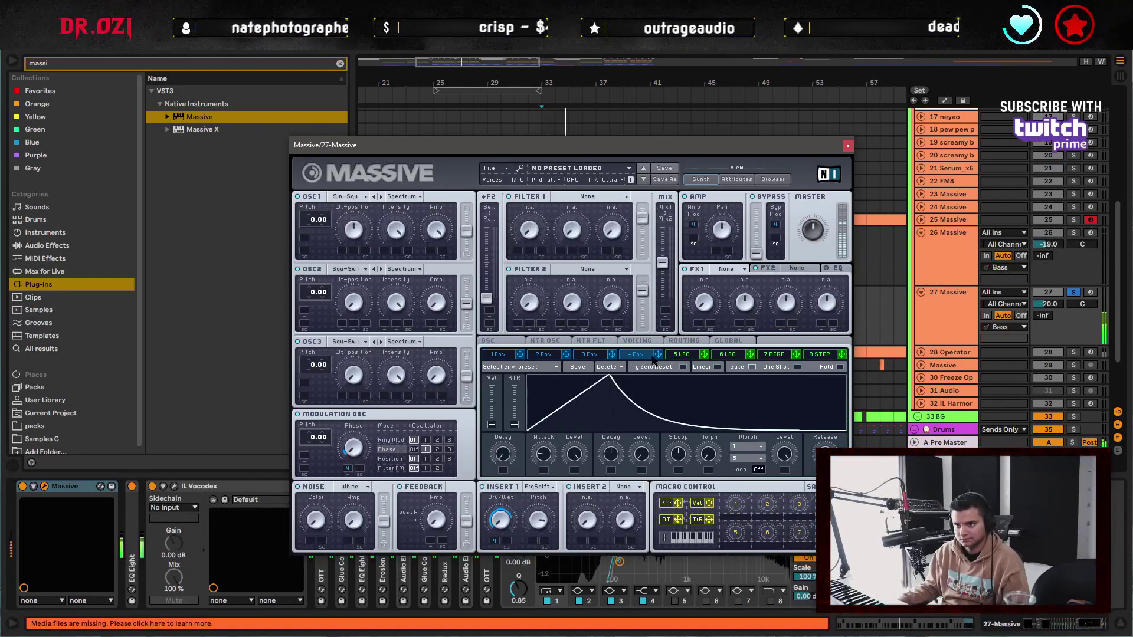
pyautogui.moveTo(341, 256); pyautogui.dragTo(338, 206)
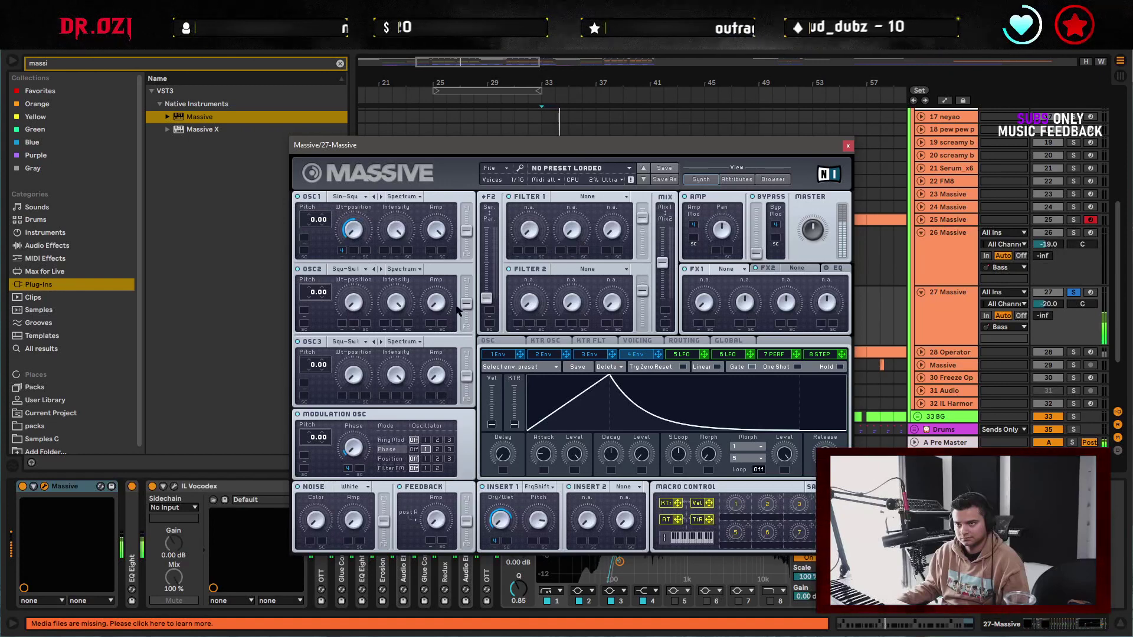
# - Route OSC2 fully into Filter 1, set Filter 1 to Comb, and close track 27's Massive
pyautogui.moveTo(466, 304); pyautogui.dragTo(466, 282)
pyautogui.click(587, 196)
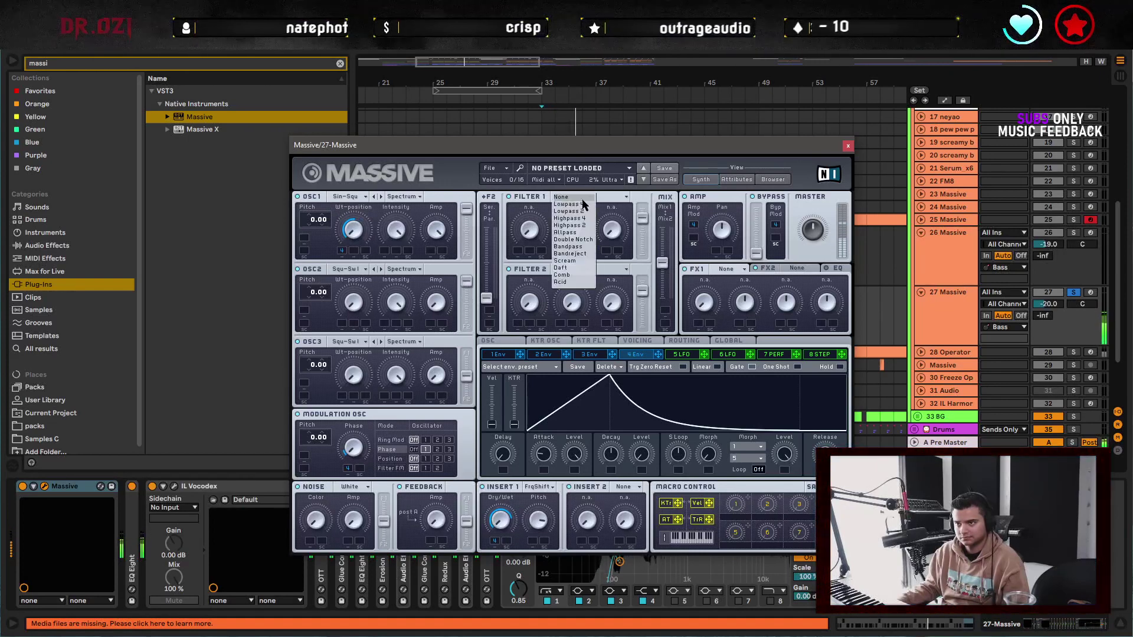
pyautogui.click(563, 274)
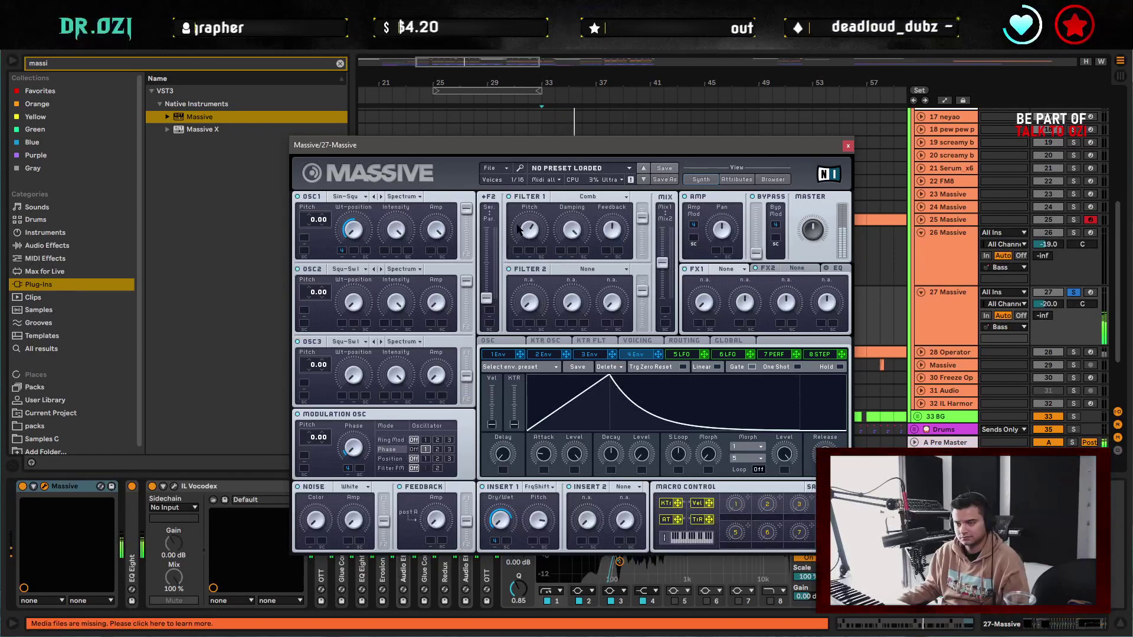
pyautogui.click(847, 145)
# - Unsolo track 27 and play the full mix from bar 25
pyautogui.click(1073, 292)
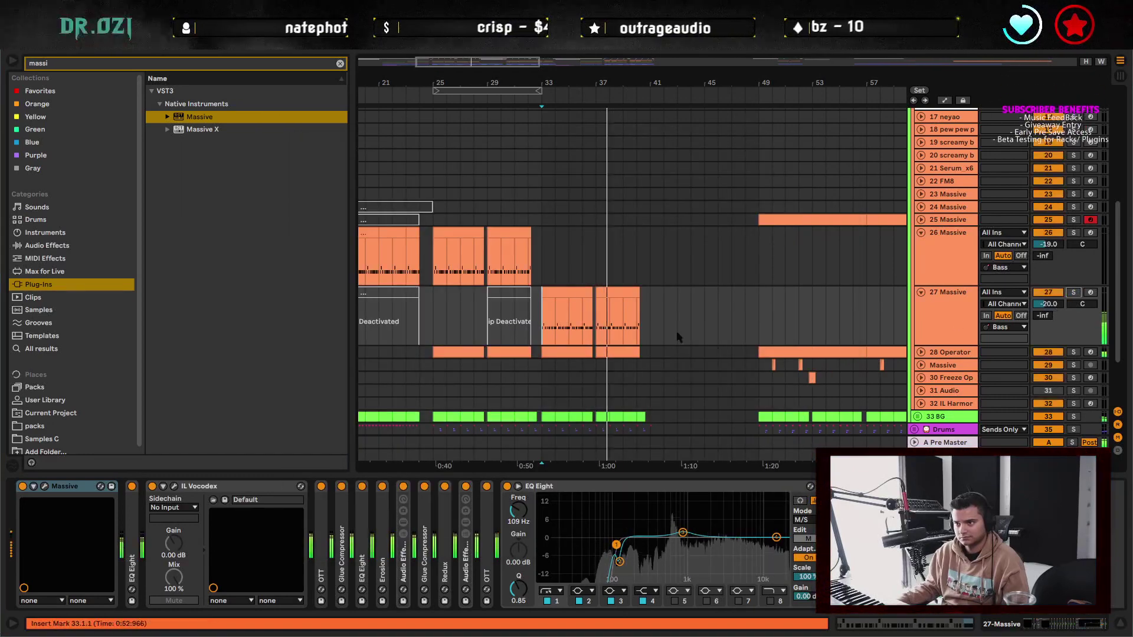
pyautogui.moveTo(563, 323); pyautogui.dragTo(656, 315)
pyautogui.click(526, 303)
pyautogui.press('space')
pyautogui.press('space')
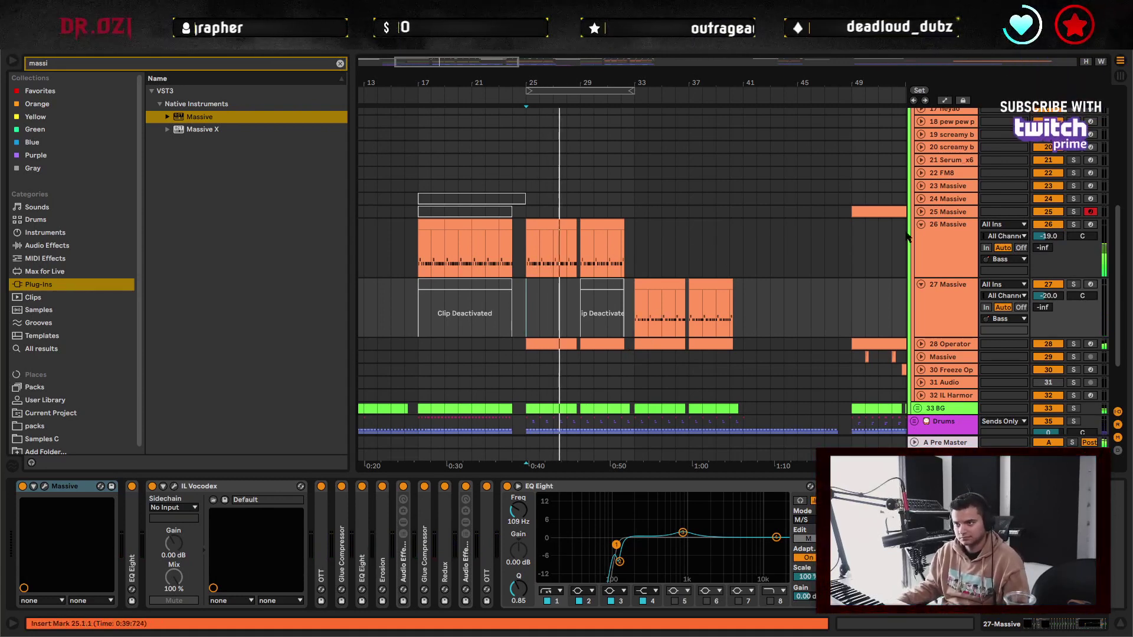
# - Set track 26's volume to -20 dB
pyautogui.click(1041, 231)
pyautogui.write('-20')
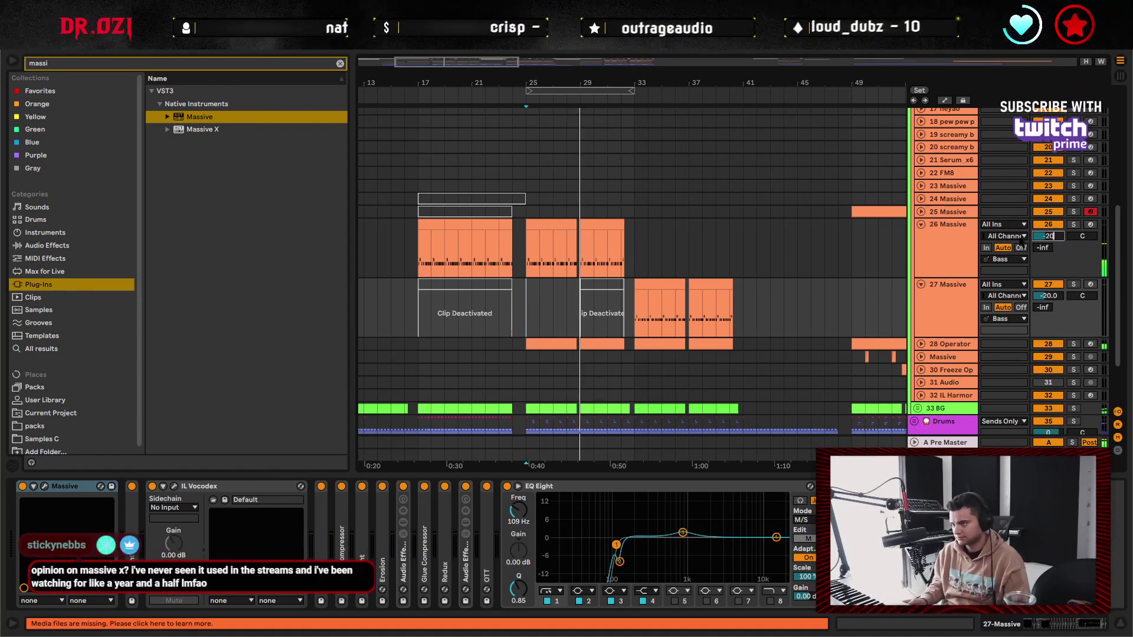
pyautogui.press('Return')
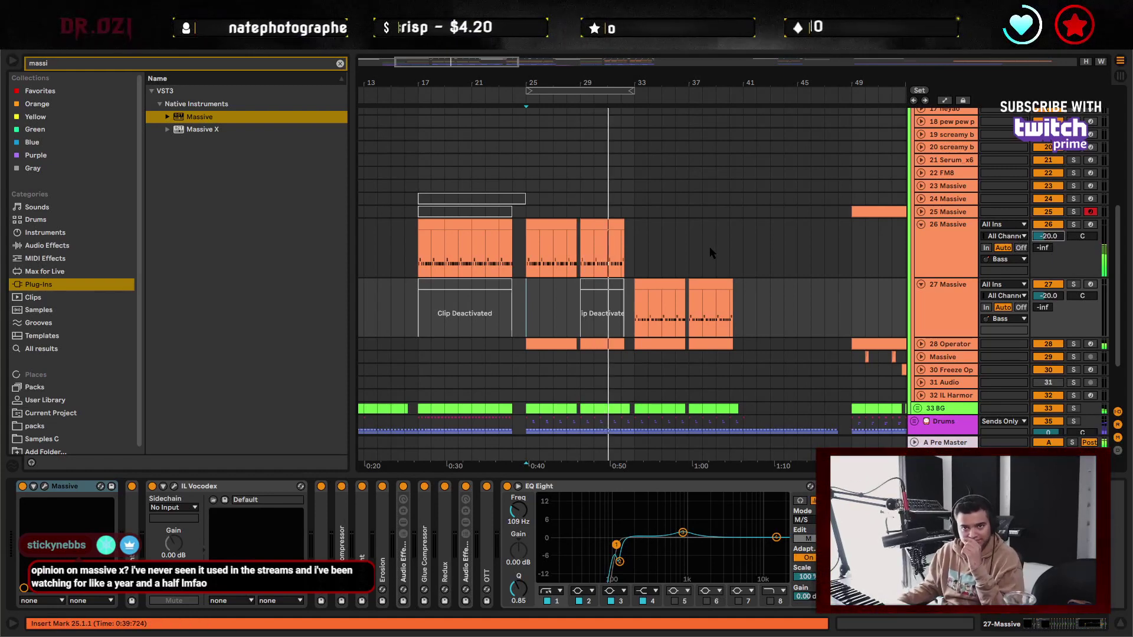
# - Play from bar 33, fine-tune the 4 Env decay in track 27's Massive, and close the plug-in
pyautogui.hscroll(3, 649, 250)
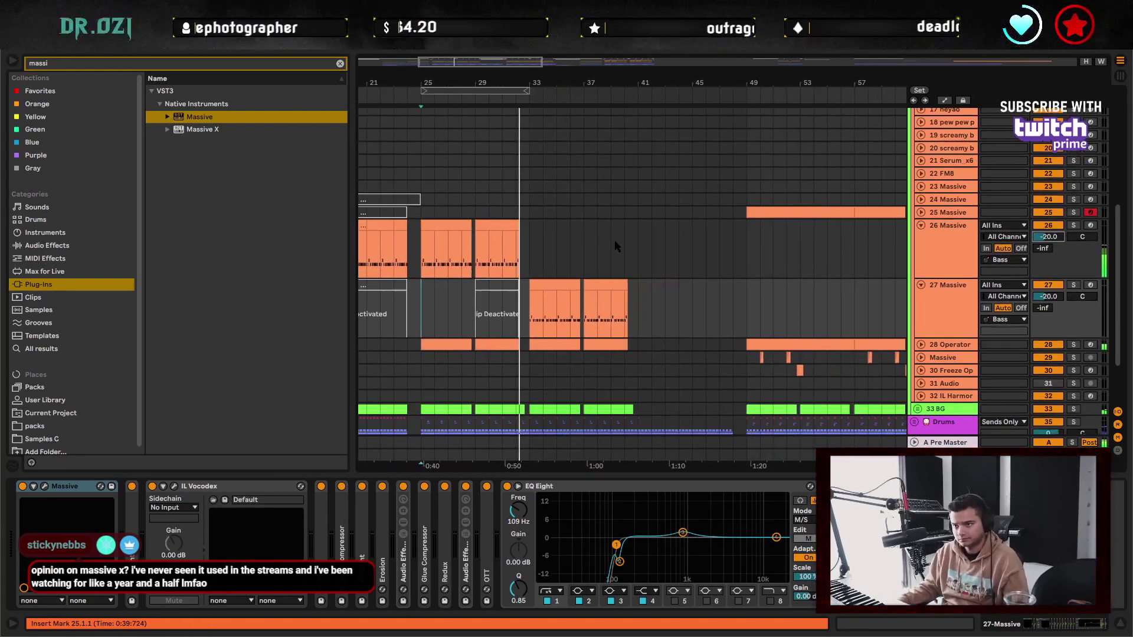
pyautogui.hscroll(-2, 629, 239)
pyautogui.click(563, 315)
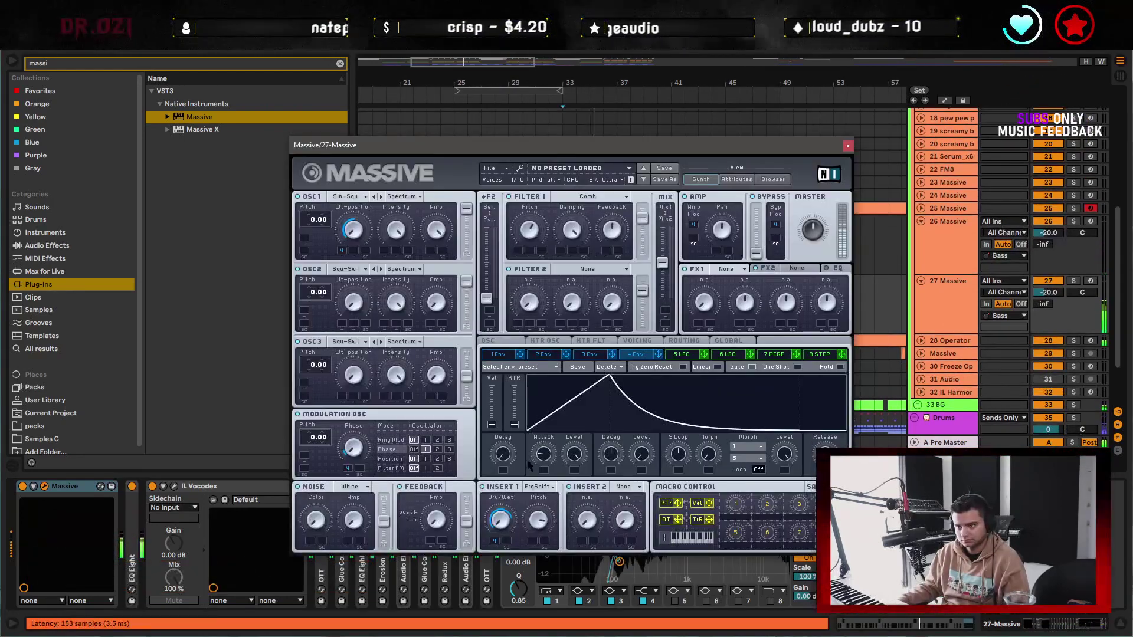
pyautogui.moveTo(611, 455); pyautogui.dragTo(612, 452)
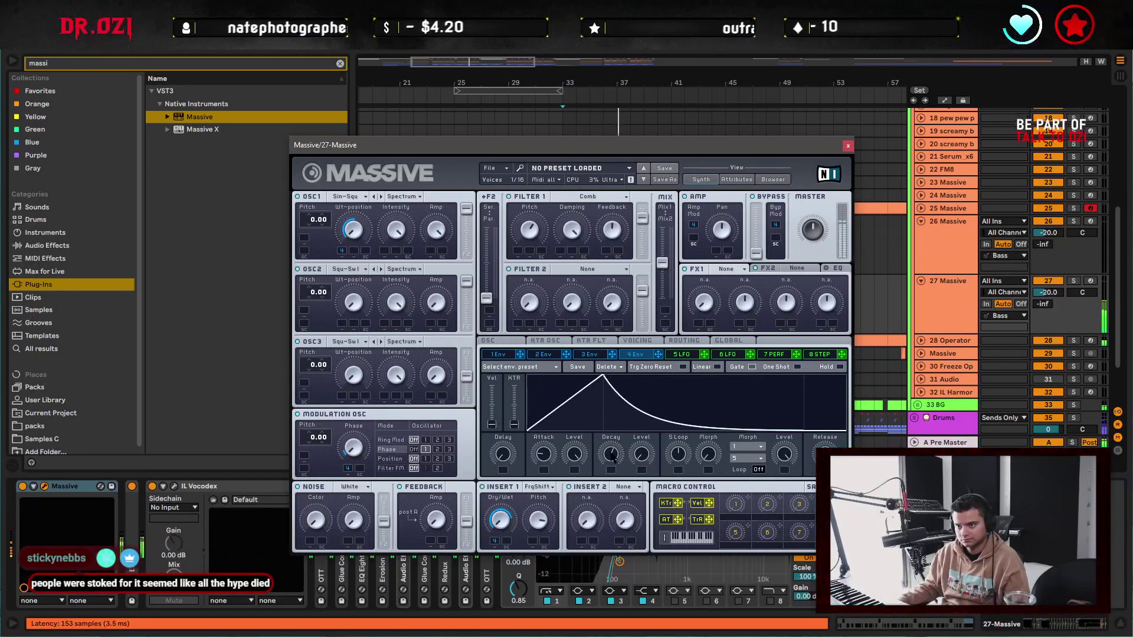
pyautogui.moveTo(612, 453); pyautogui.dragTo(612, 456)
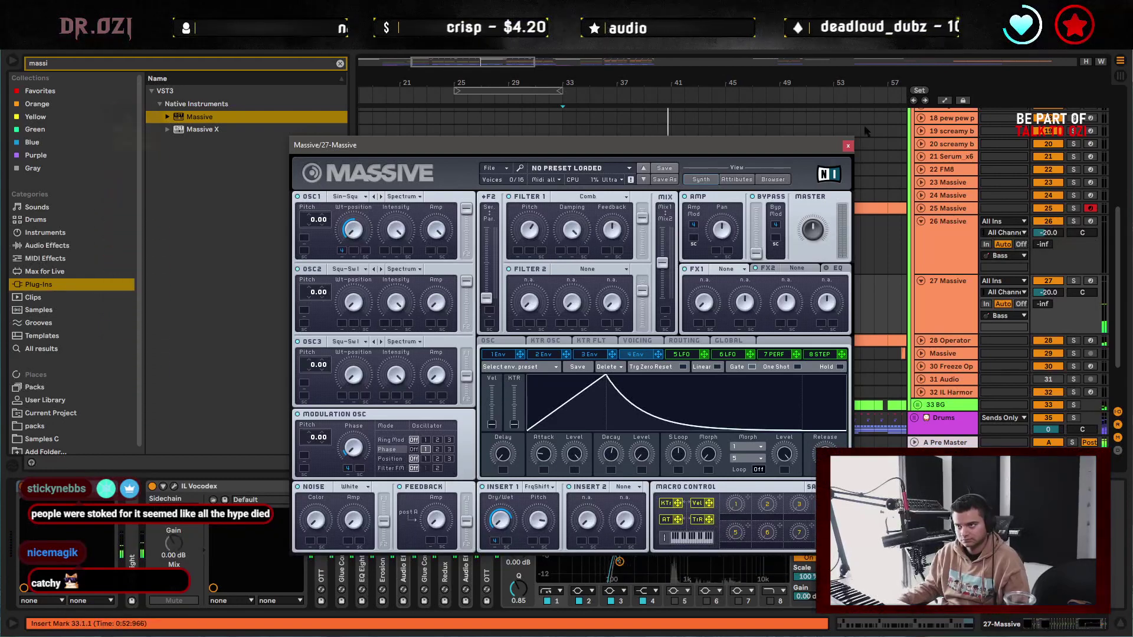
pyautogui.click(847, 146)
# - Play the section from bar 49, unfold track 25, and inspect its Massive patch
pyautogui.hscroll(5, 605, 276)
pyautogui.scroll(-2, 605, 276)
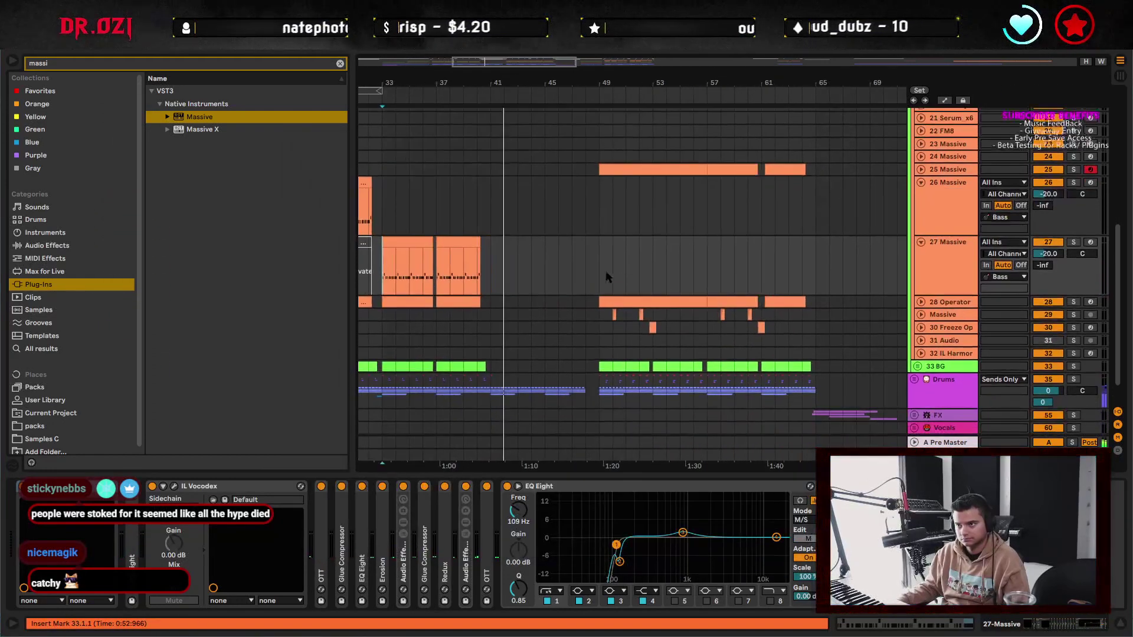
pyautogui.scroll(3, 751, 299)
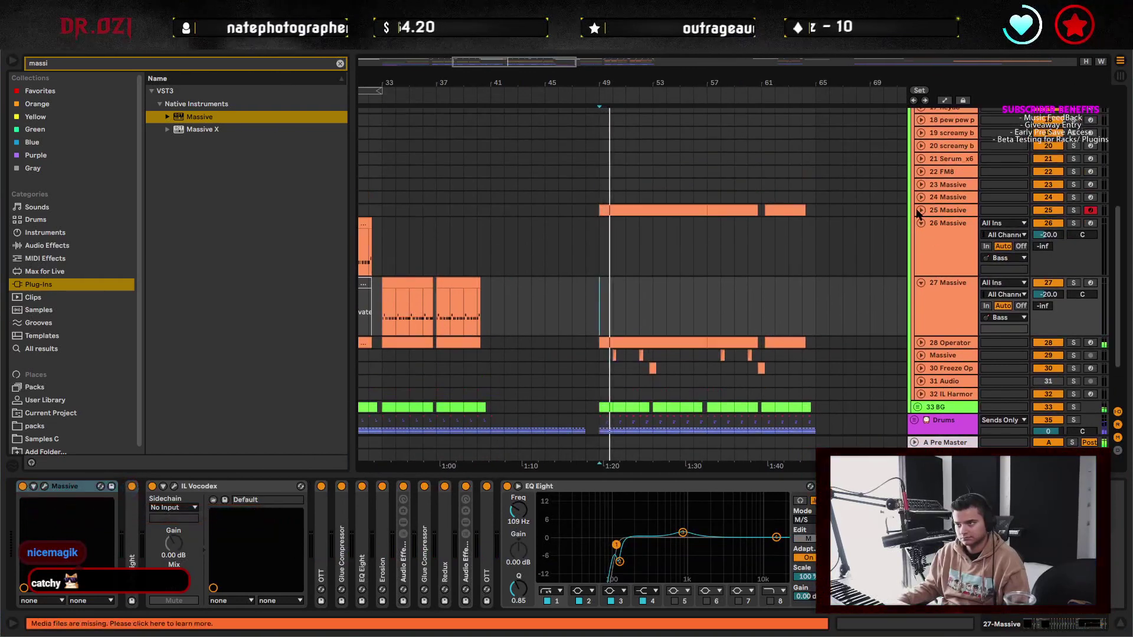
pyautogui.click(921, 210)
pyautogui.click(945, 215)
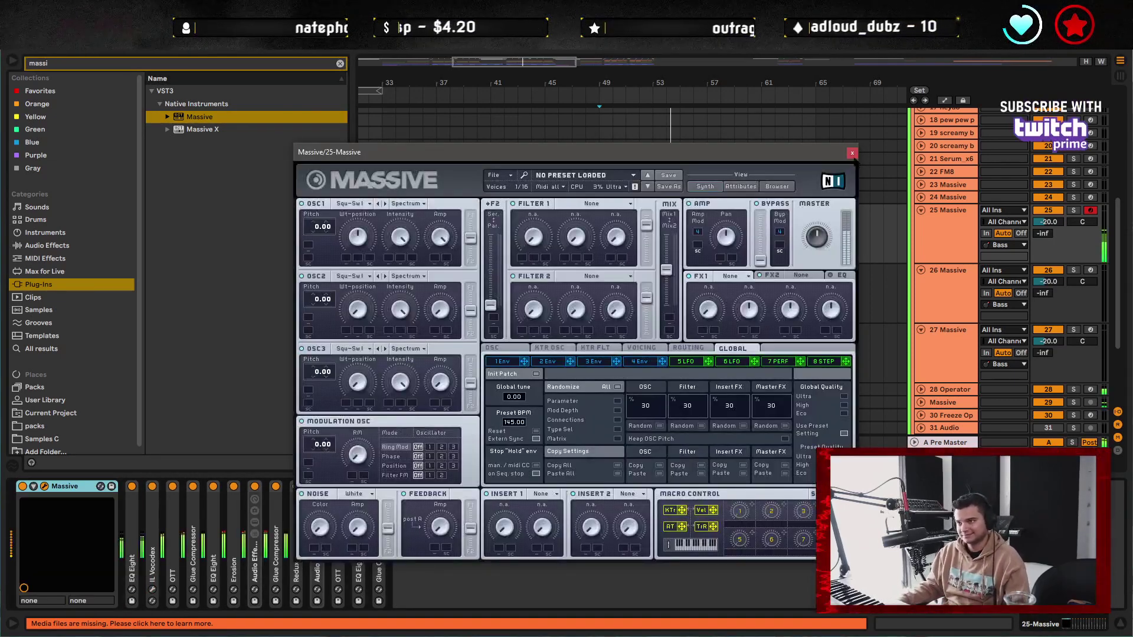
pyautogui.click(852, 153)
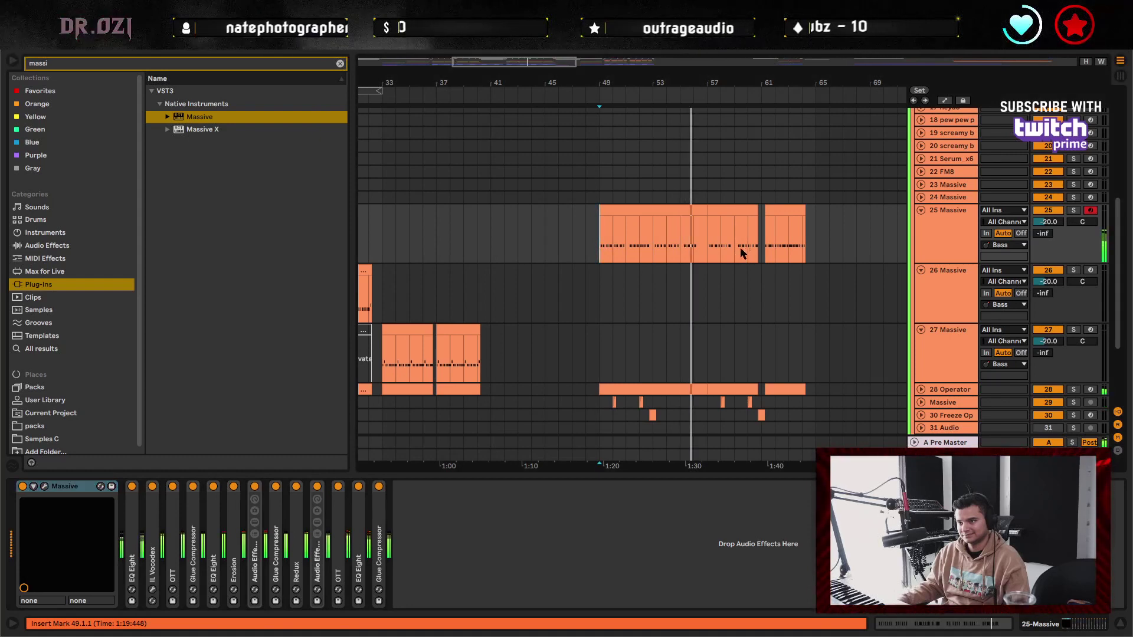
pyautogui.hscroll(1, 701, 251)
pyautogui.hscroll(3, 700, 251)
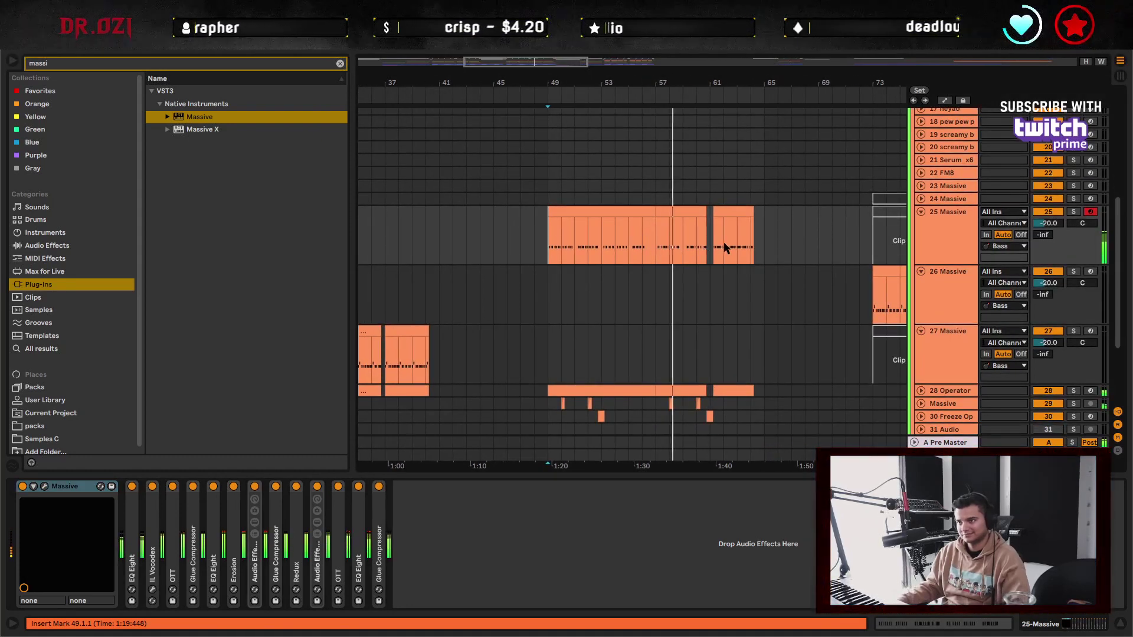
pyautogui.hscroll(3, 720, 254)
pyautogui.scroll(-1, 719, 254)
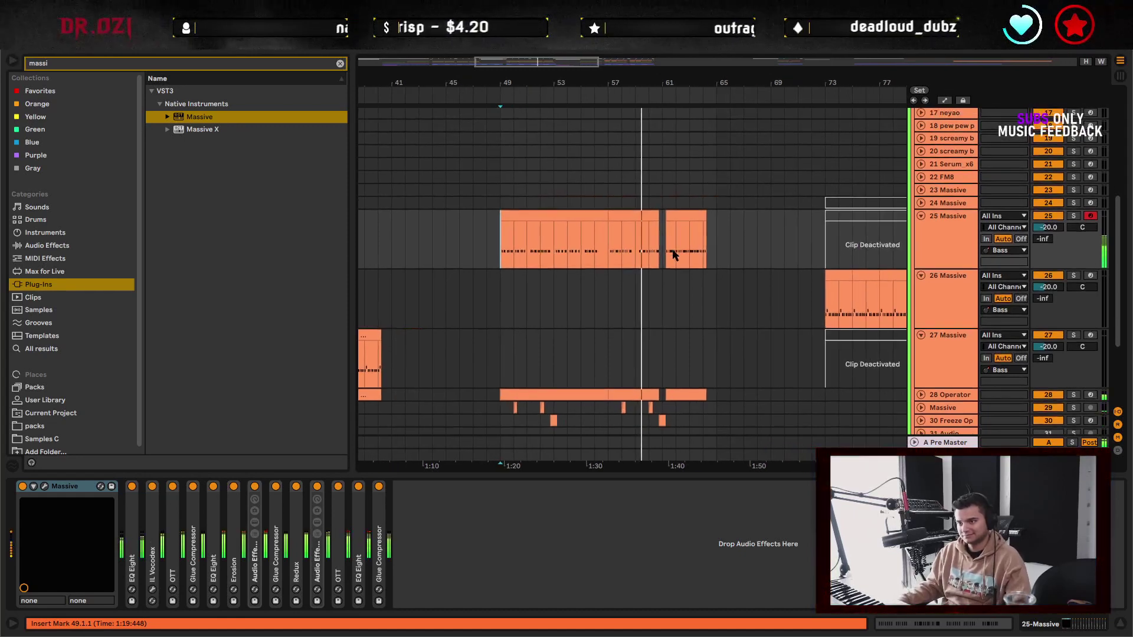
# - Survey the arrangement during playback and fold all the unfolded bass tracks
pyautogui.scroll(-1, 710, 255)
pyautogui.scroll(-5, 710, 254)
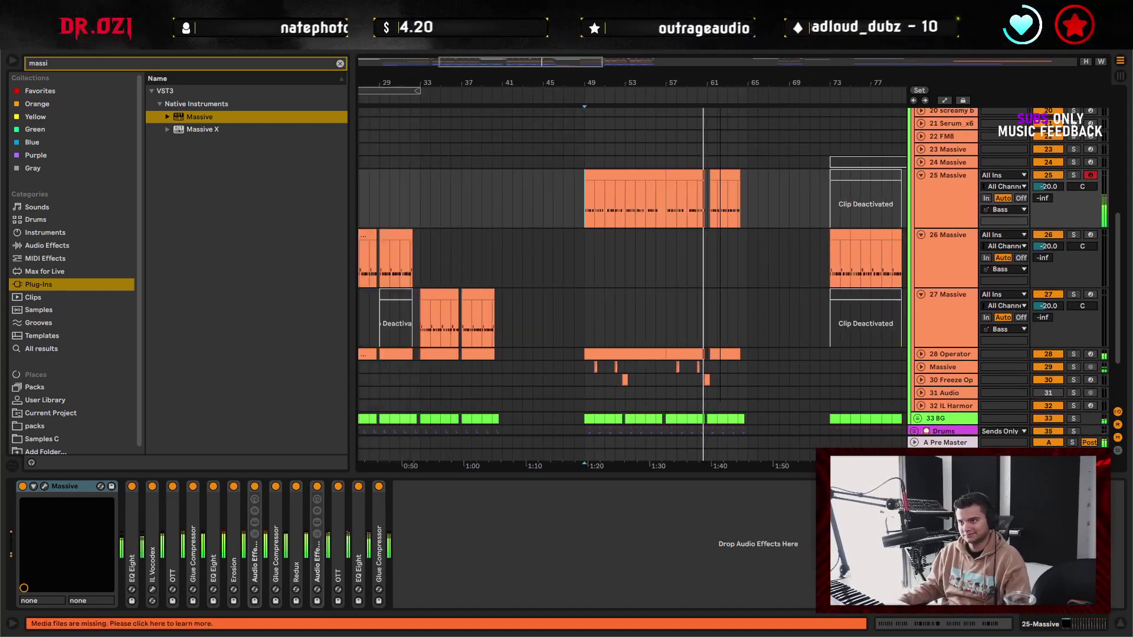
pyautogui.scroll(2, 652, 263)
pyautogui.scroll(2, 652, 263)
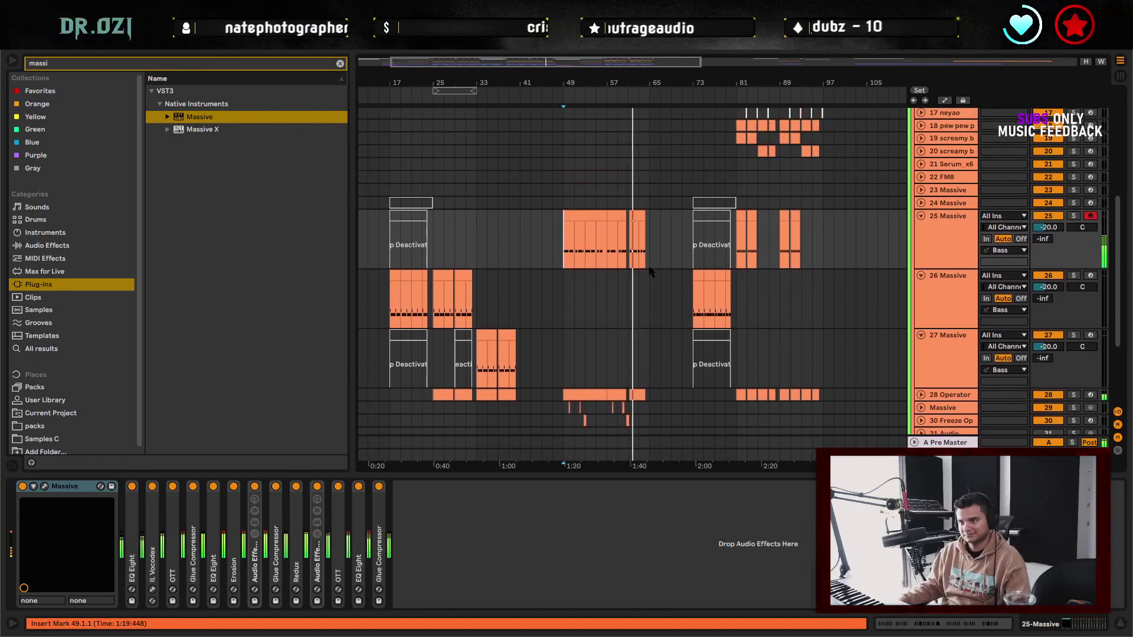
pyautogui.scroll(-2, 590, 277)
pyautogui.hscroll(-2, 607, 286)
pyautogui.scroll(3, 607, 285)
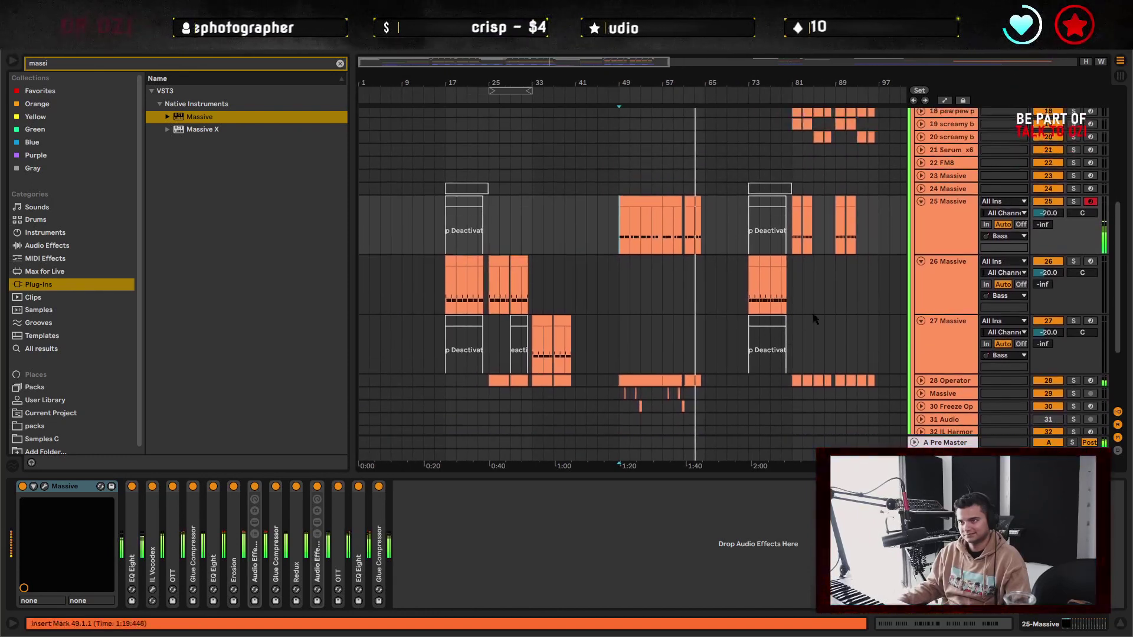
pyautogui.keyDown('alt'); pyautogui.click(921, 216); pyautogui.keyUp('alt')
pyautogui.scroll(3, 805, 272)
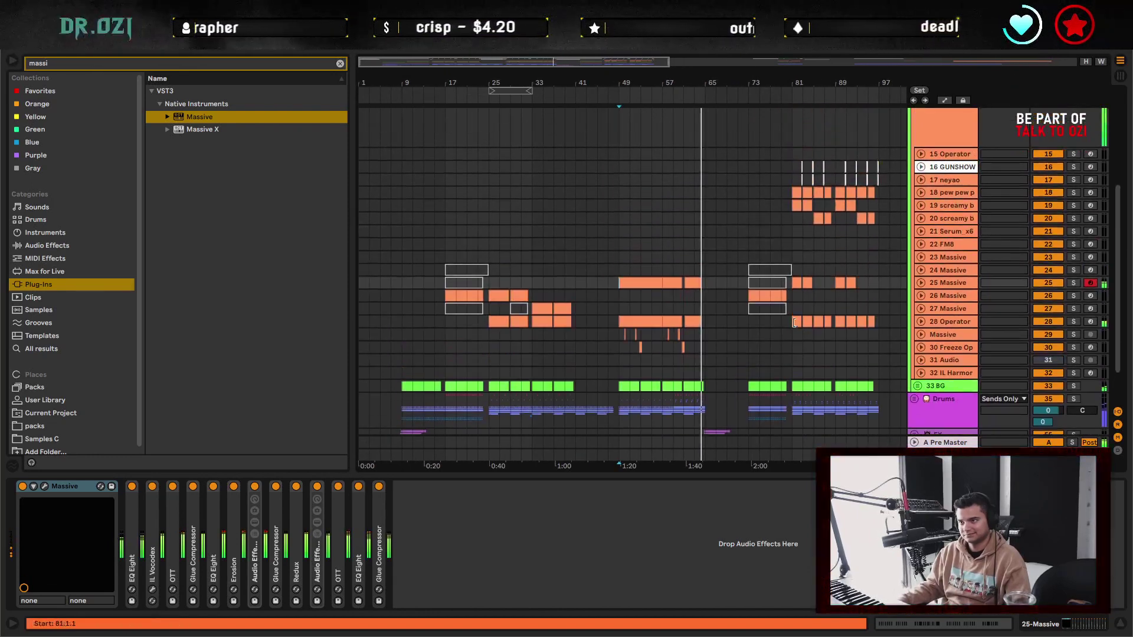
# - Play the full mix from bar 81 and follow the section's bass clips
pyautogui.click(796, 263)
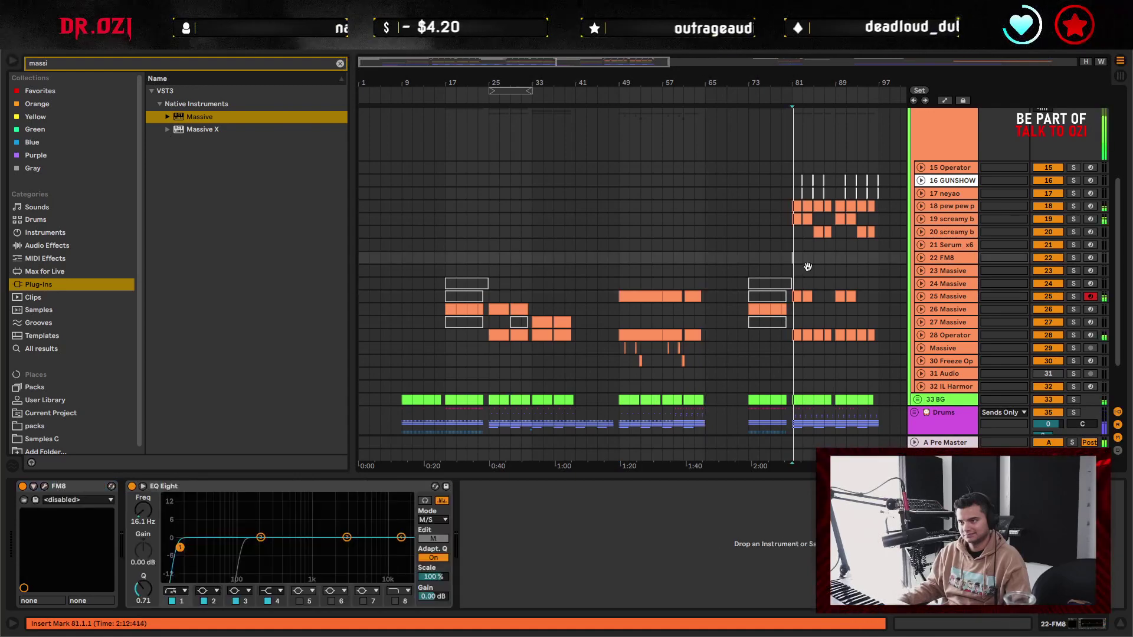
pyautogui.scroll(5, 713, 115)
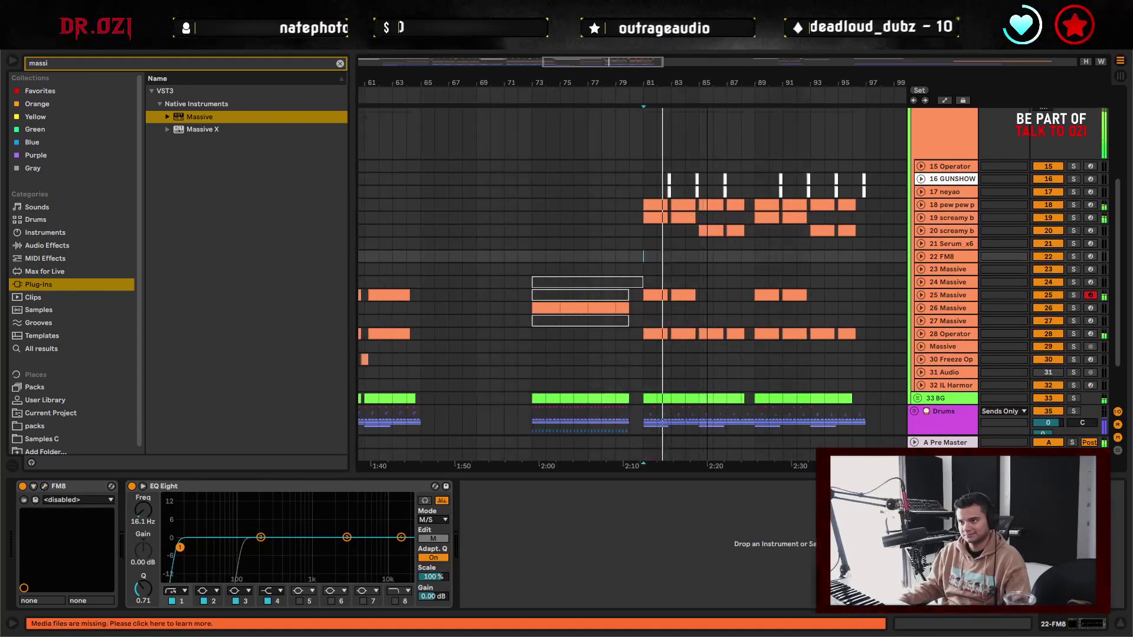
pyautogui.click(625, 148)
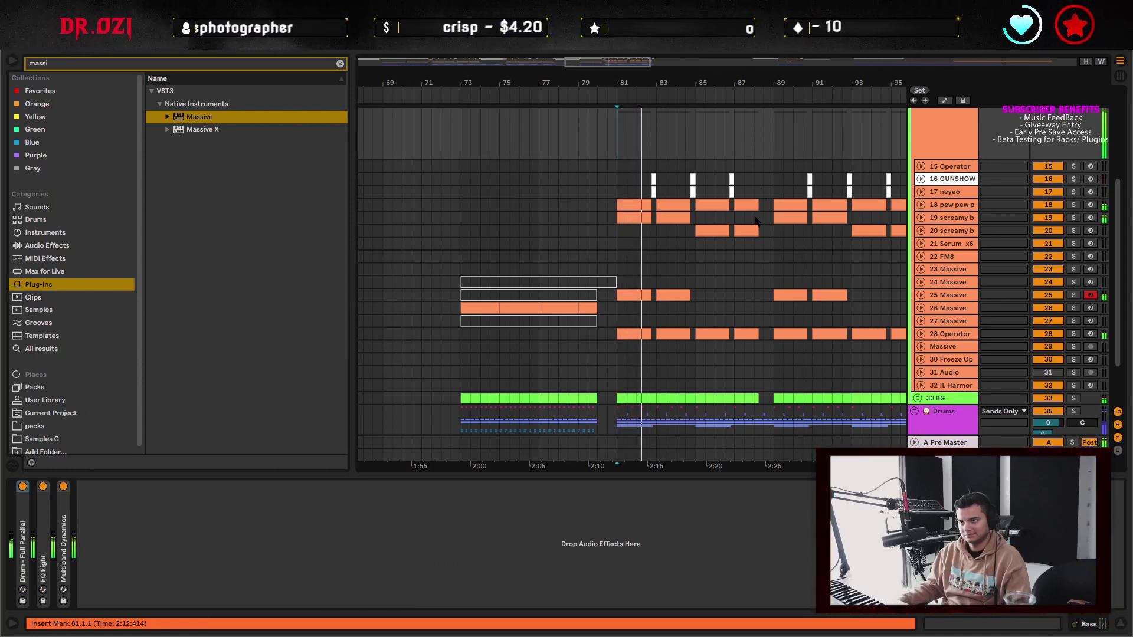
pyautogui.hscroll(2, 748, 248)
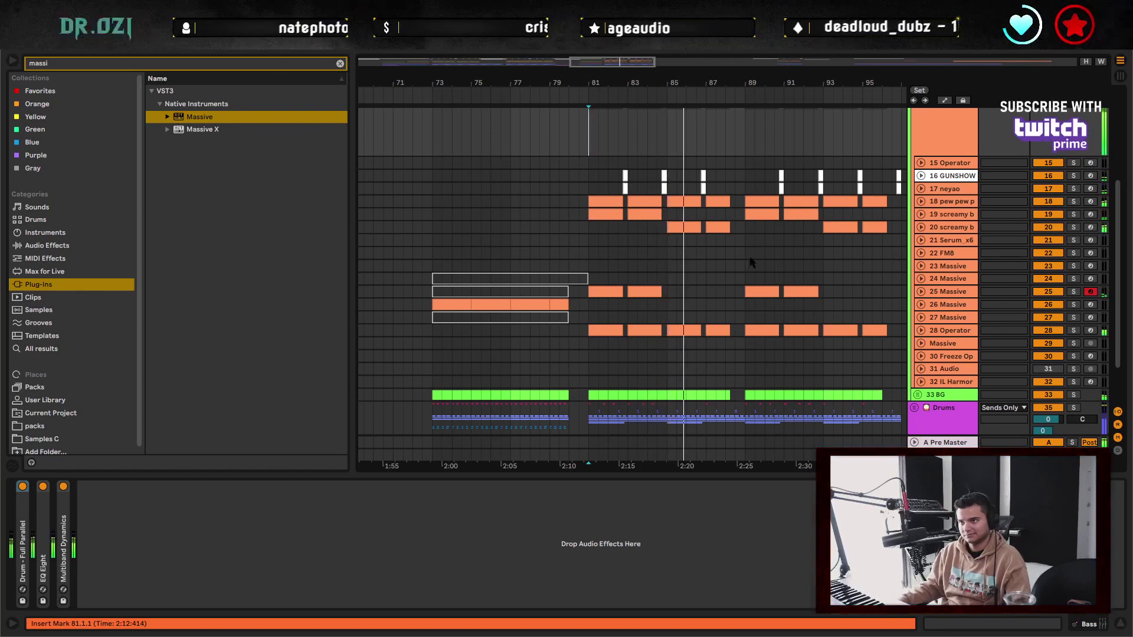
pyautogui.hscroll(2, 690, 260)
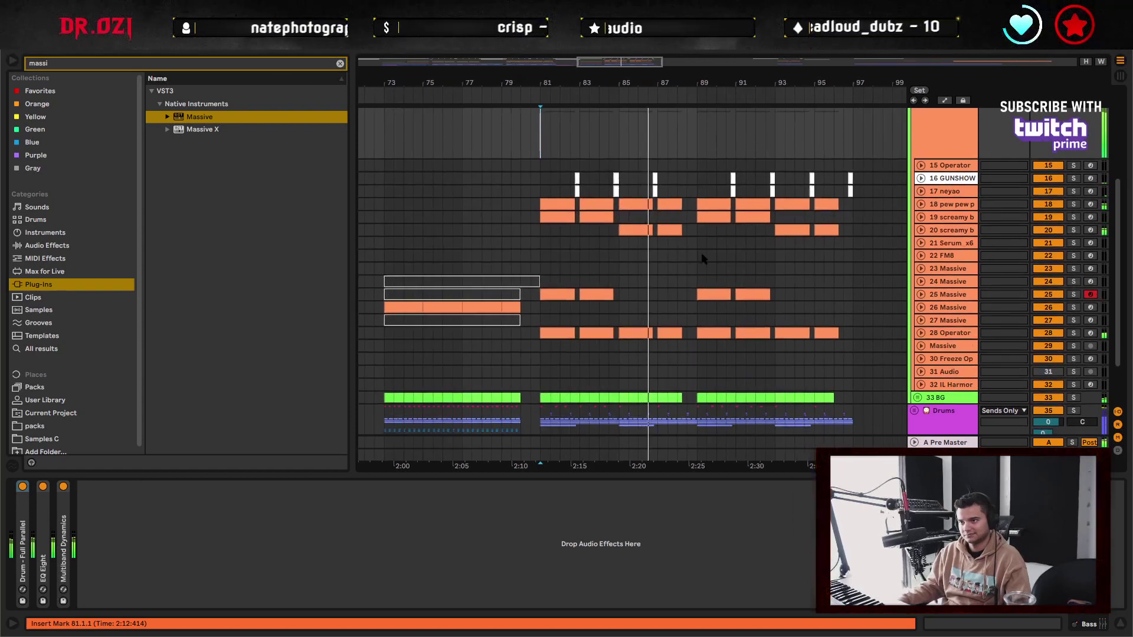
# - Inspect the Instrument Rack on track 20, screamy bass, and collapse the rack again
pyautogui.click(954, 231)
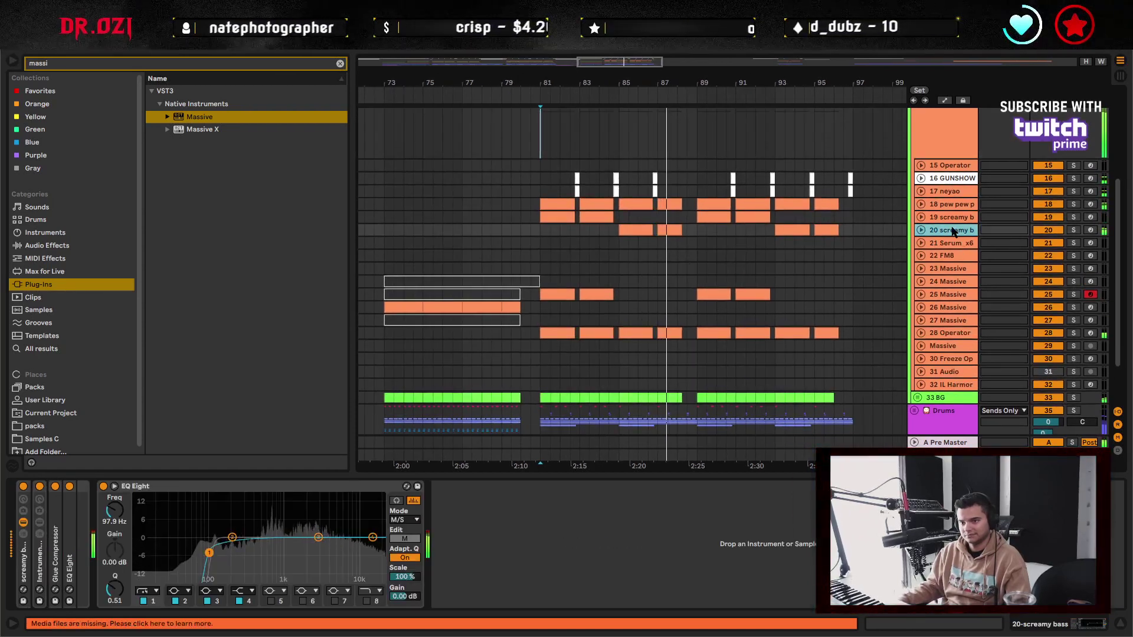
pyautogui.click(42, 566)
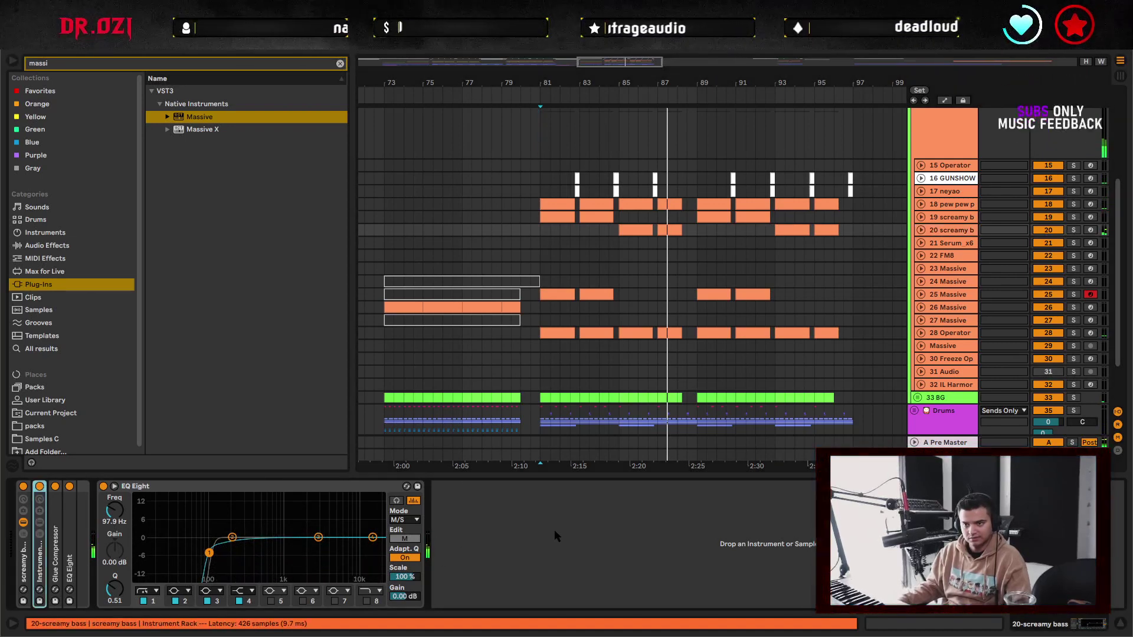
pyautogui.doubleClick(42, 561)
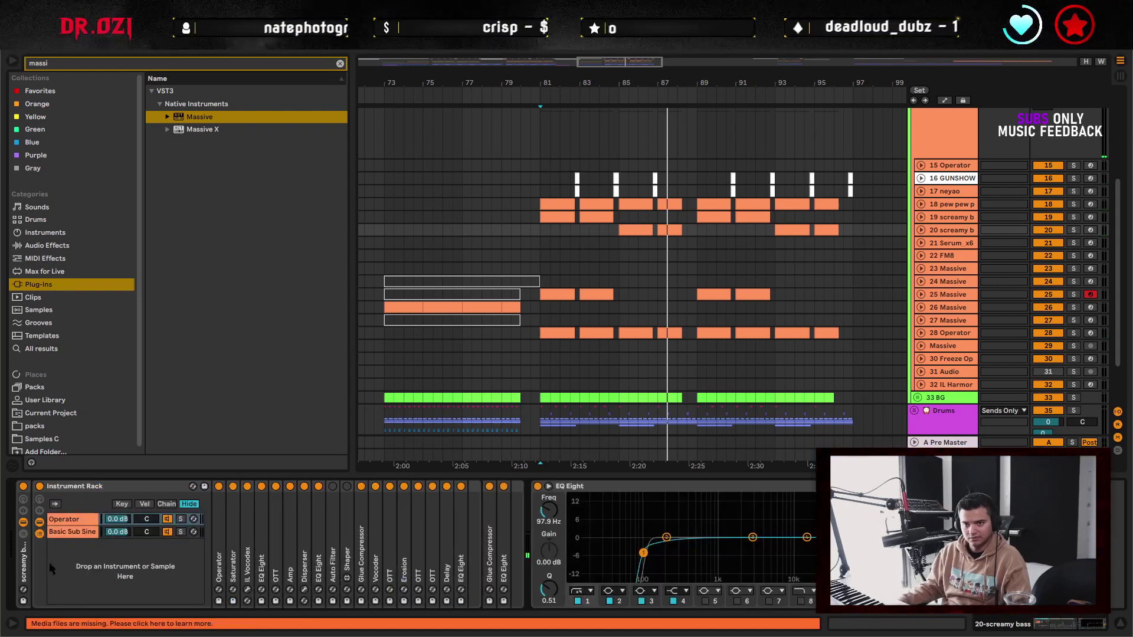
pyautogui.doubleClick(75, 485)
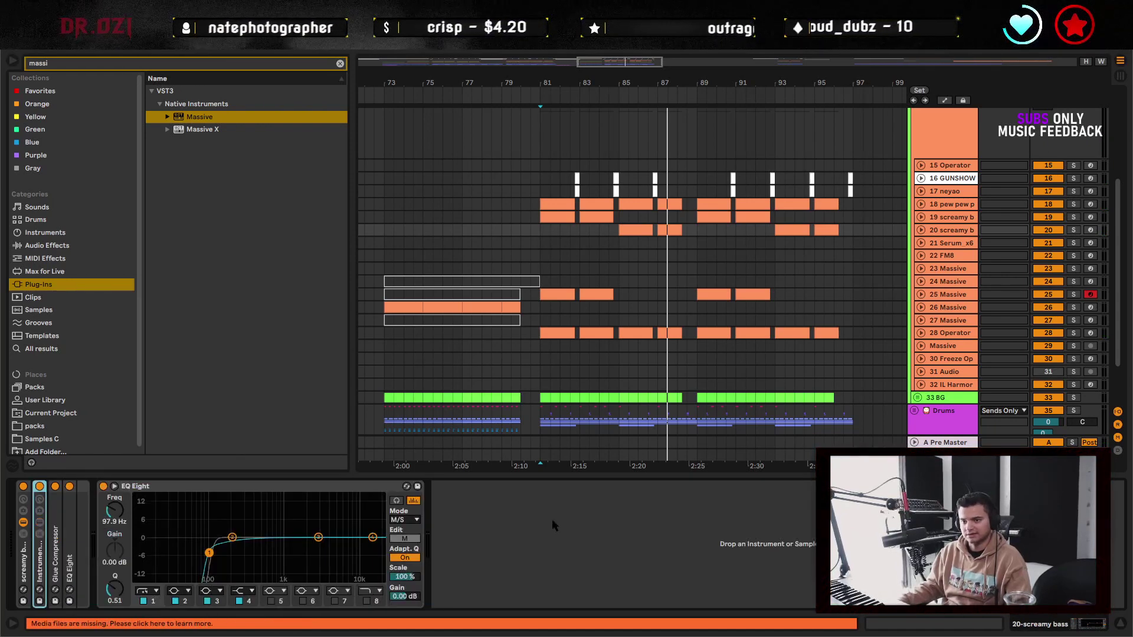
# - Check track 25's clip and devices at bar 81, and show the device chain of track 19, screamy bass
pyautogui.click(557, 294)
pyautogui.click(924, 296)
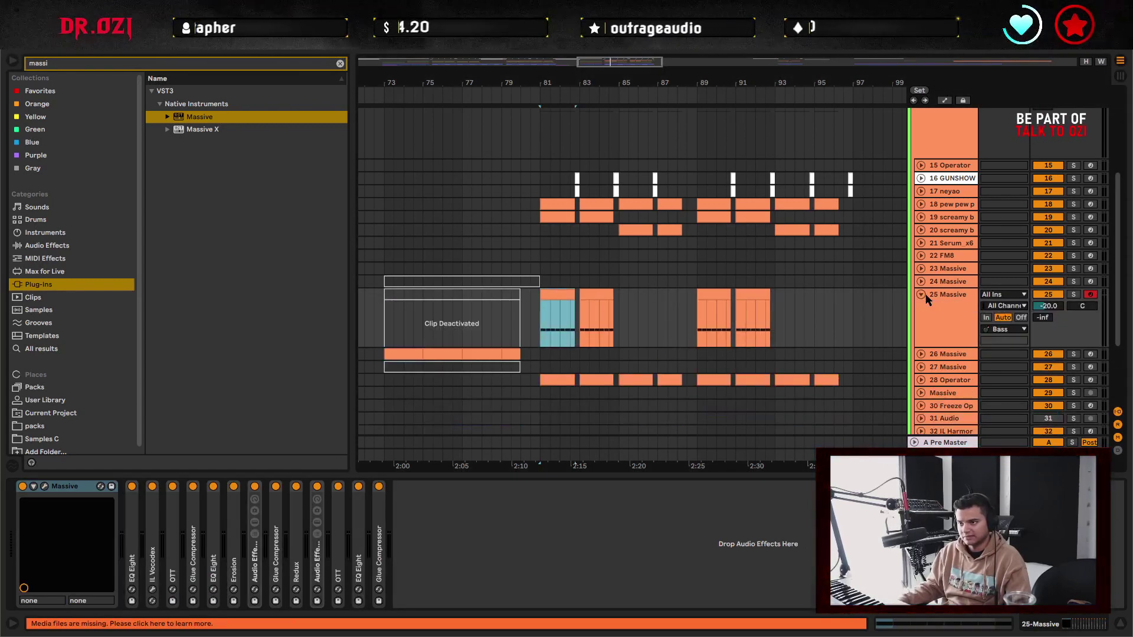
pyautogui.click(925, 296)
pyautogui.click(928, 220)
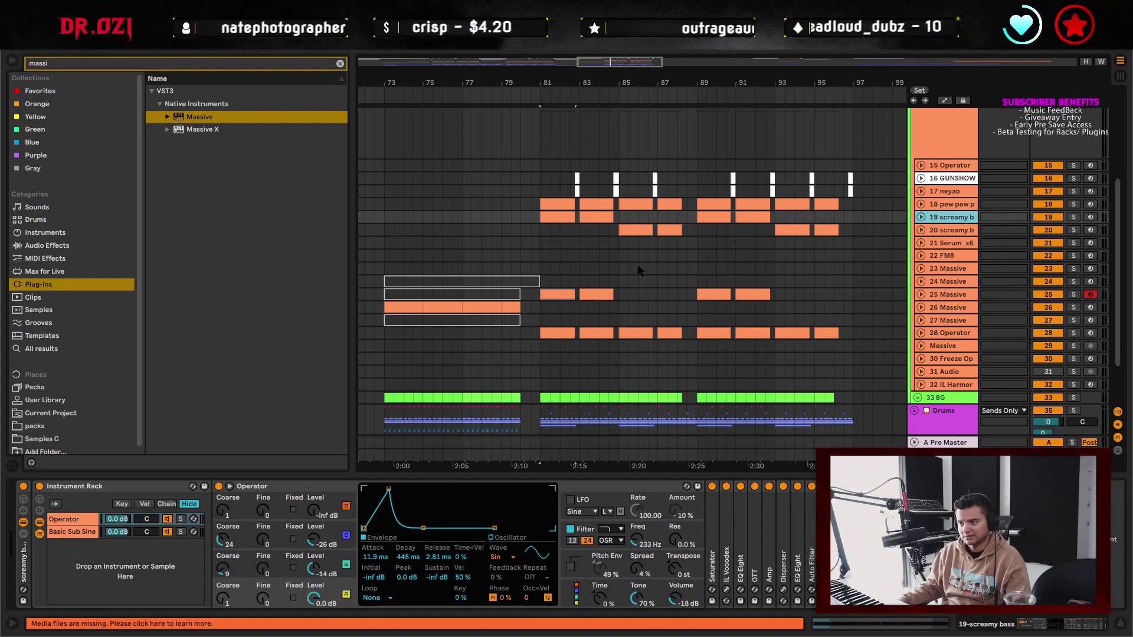
# - Play the mix from bar 81, unfold track 19, and replay the section with that track soloed
pyautogui.click(540, 230)
pyautogui.press('space')
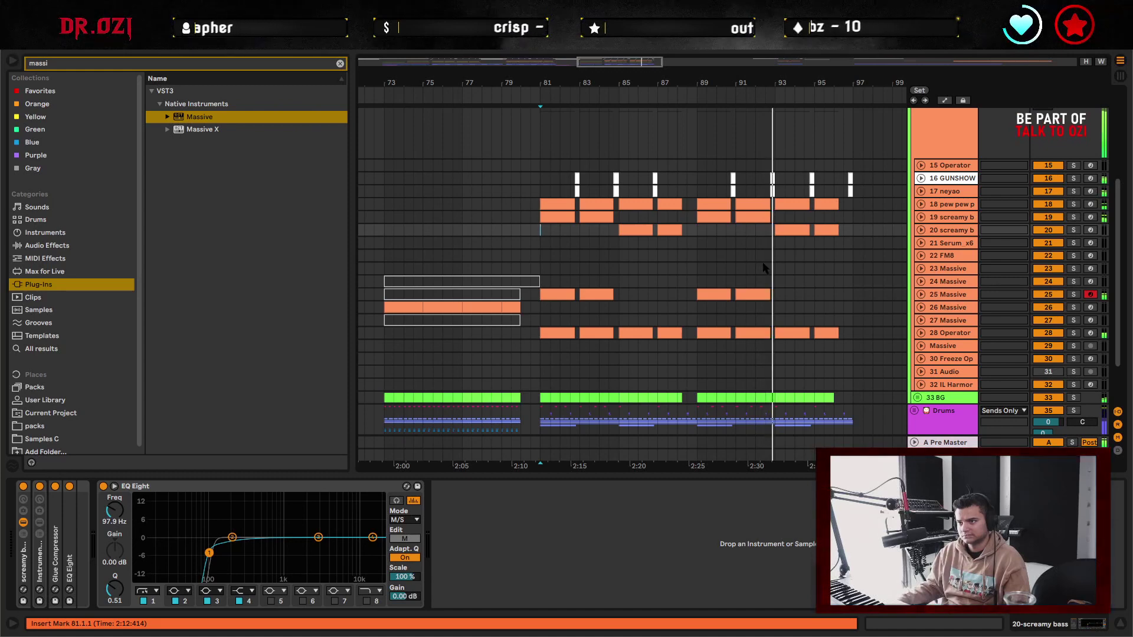
pyautogui.click(920, 218)
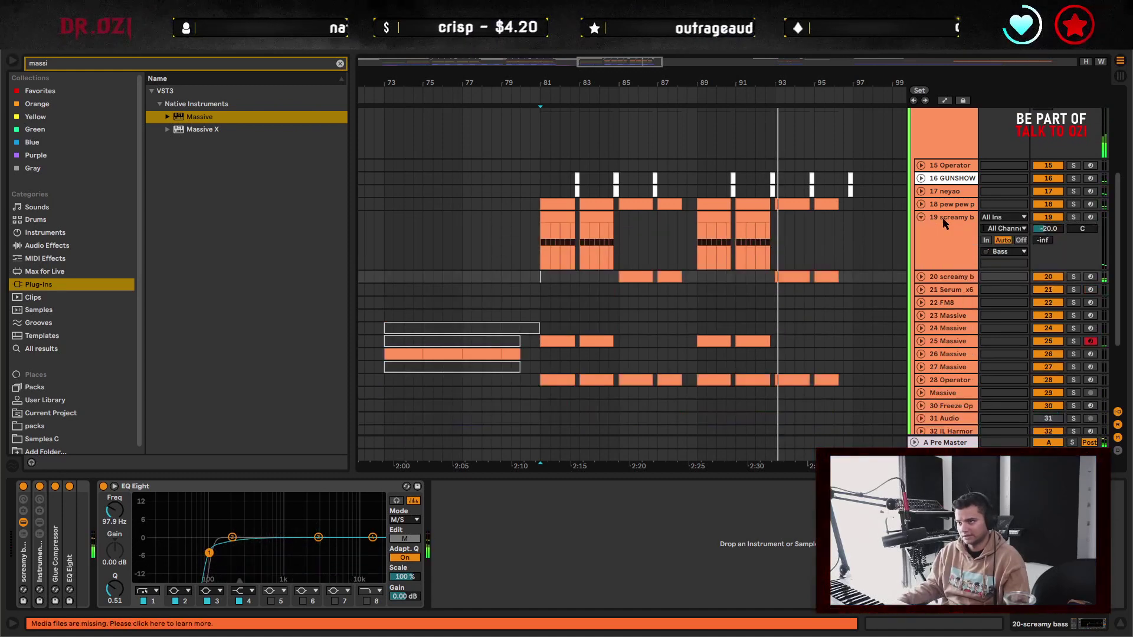
pyautogui.click(644, 243)
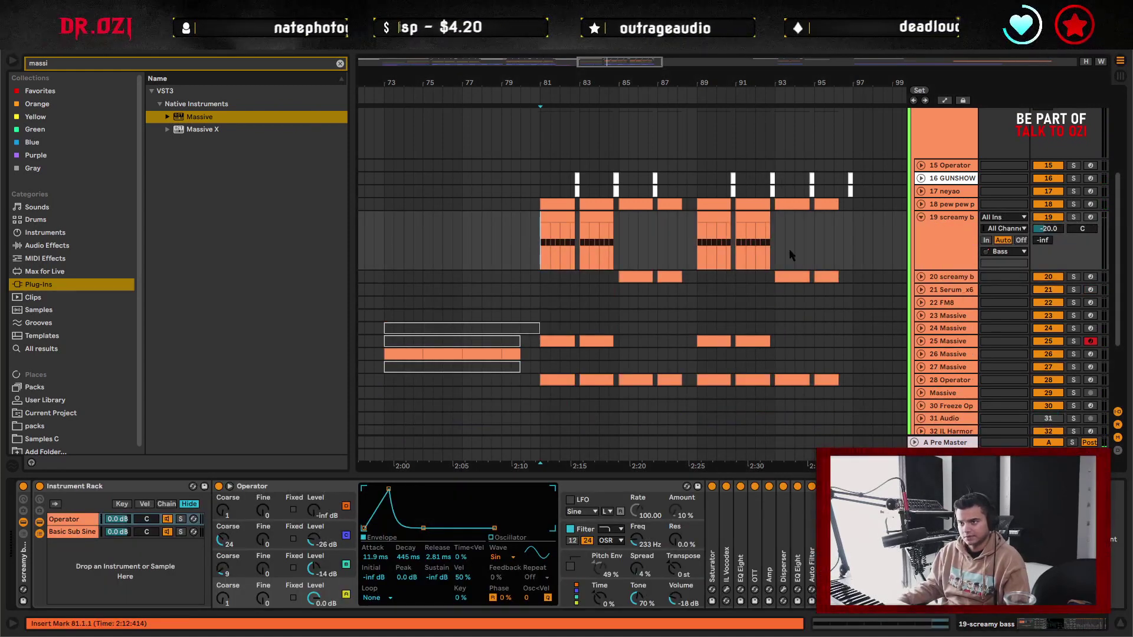
pyautogui.click(1073, 217)
pyautogui.press('space')
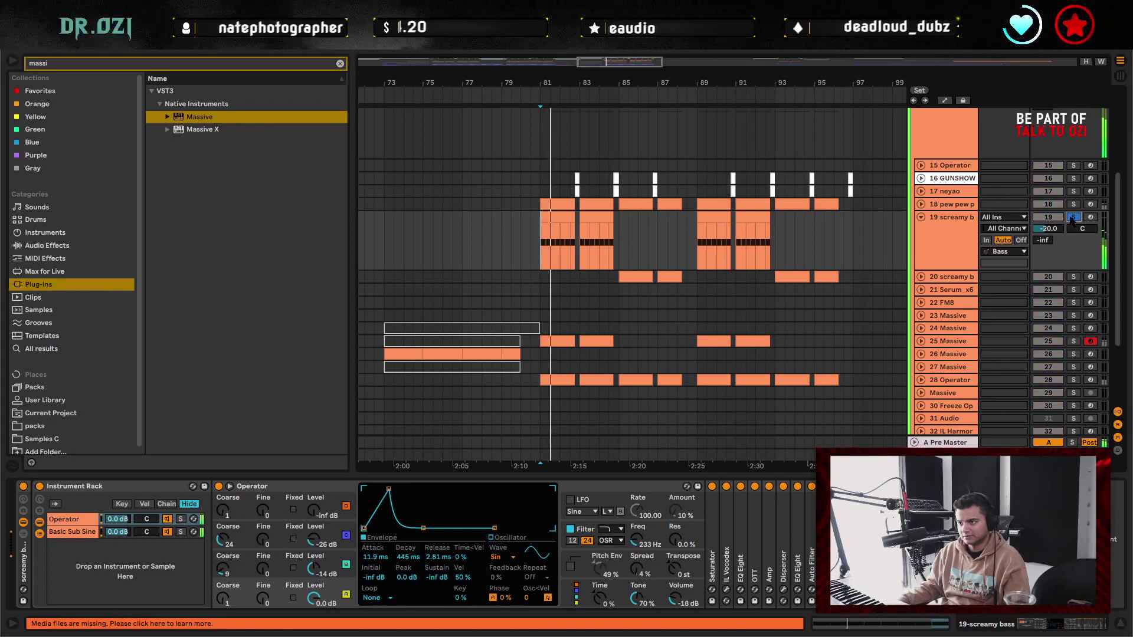
# - Freeze track 19, screamy bass, and flatten it to audio
pyautogui.rightClick(946, 235)
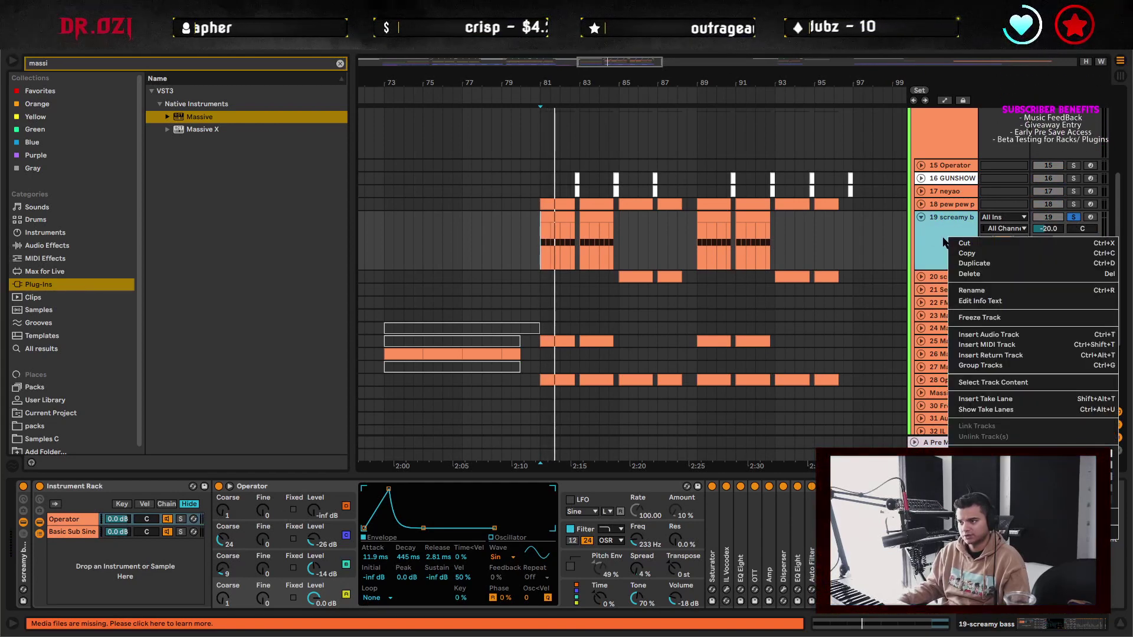
pyautogui.click(995, 319)
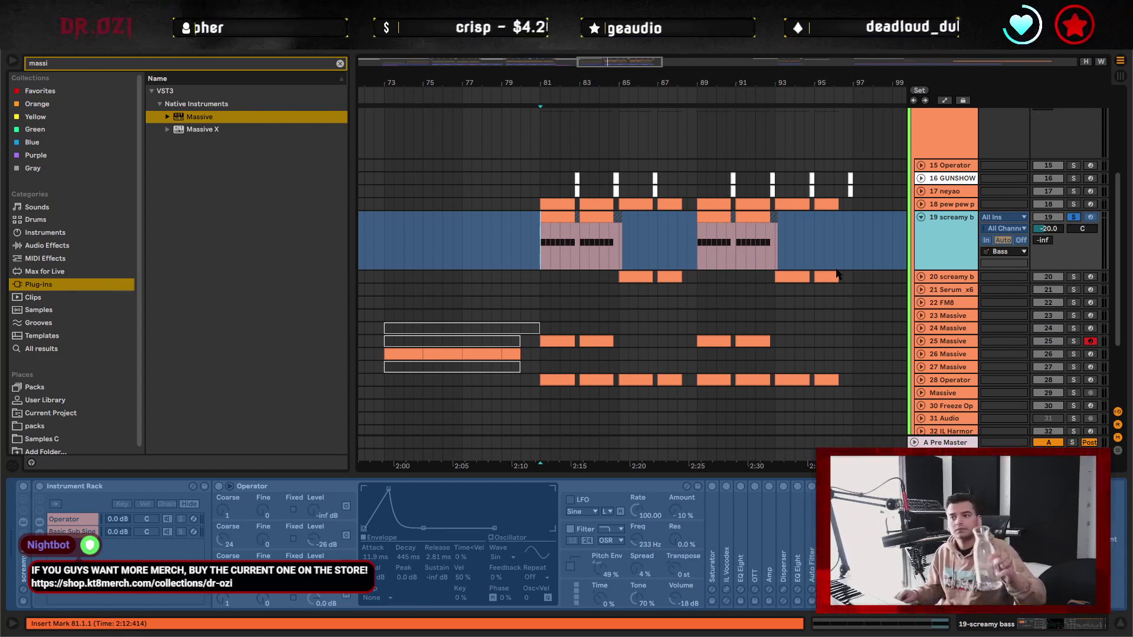
pyautogui.rightClick(965, 252)
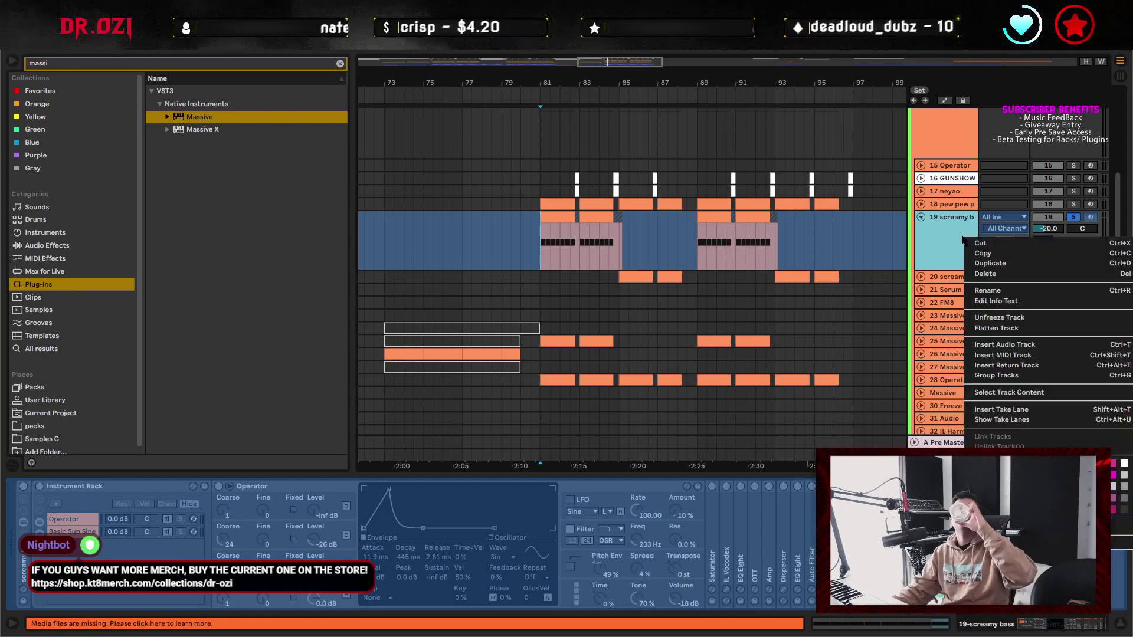
pyautogui.click(984, 333)
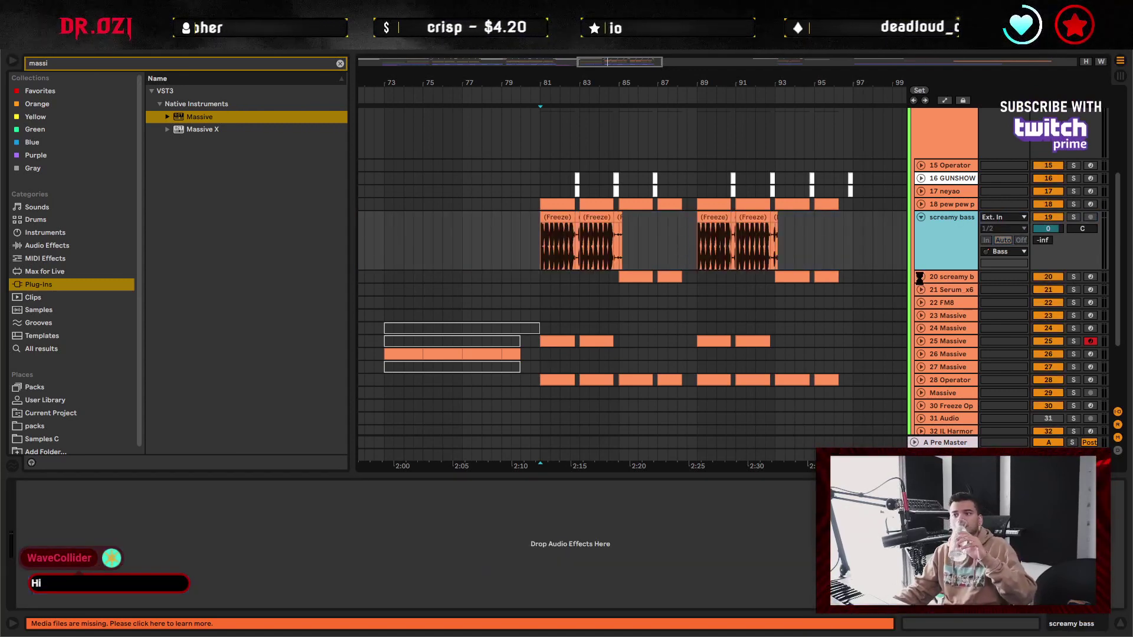
# - Unfold track 25 to check its clips across the arrangement, and fold all the bass tracks
pyautogui.click(920, 341)
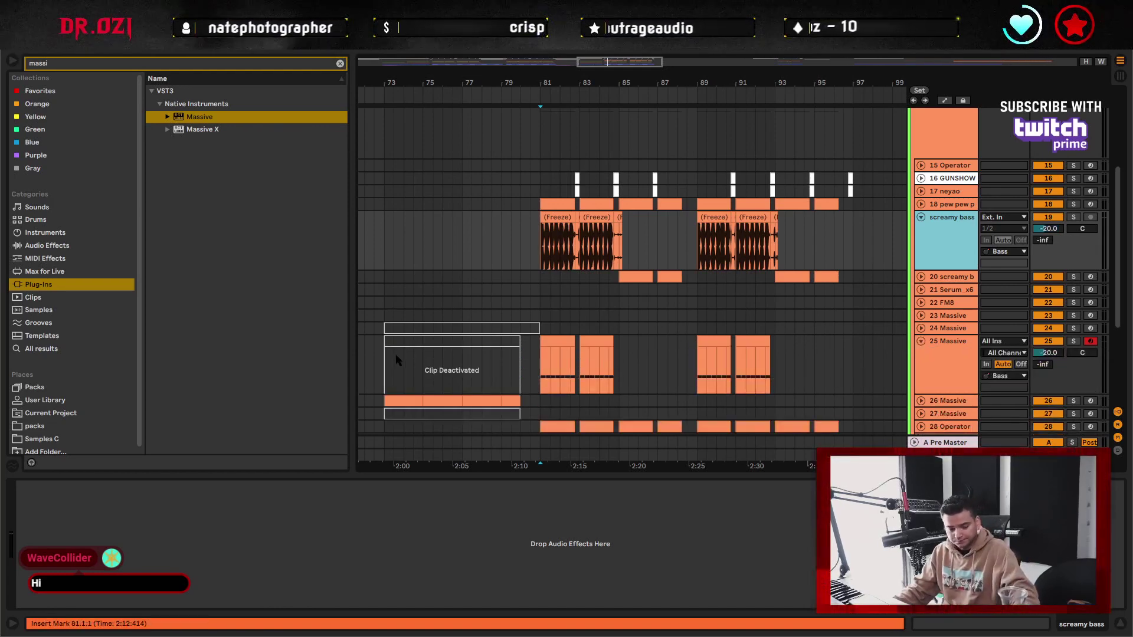
pyautogui.hscroll(-15, 596, 90)
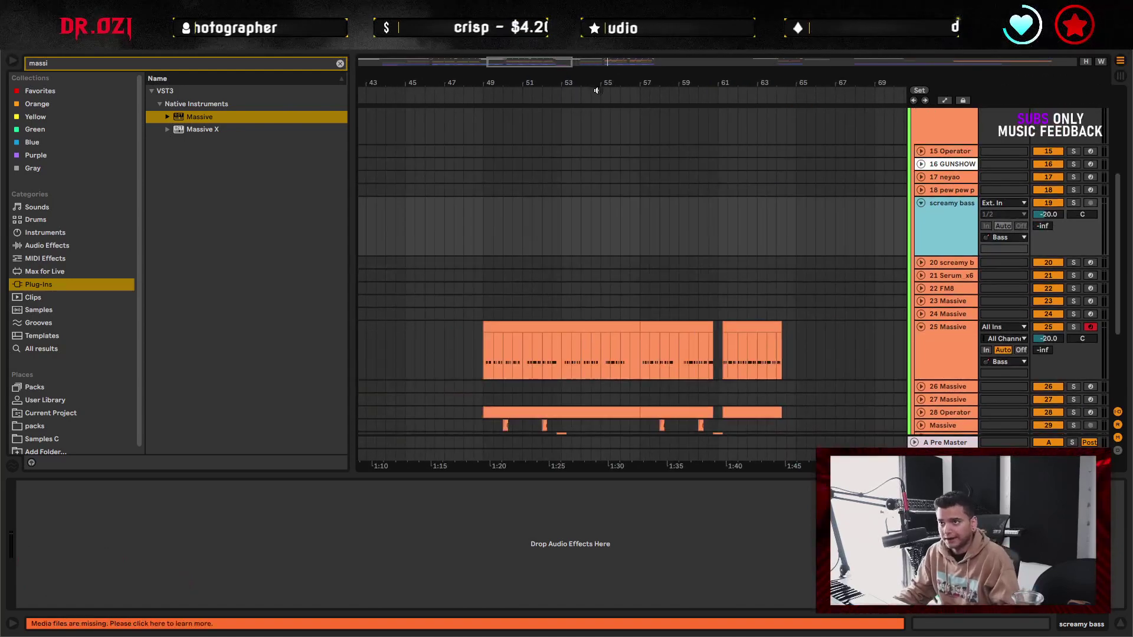
pyautogui.scroll(-8, 596, 91)
pyautogui.scroll(-2, 572, 316)
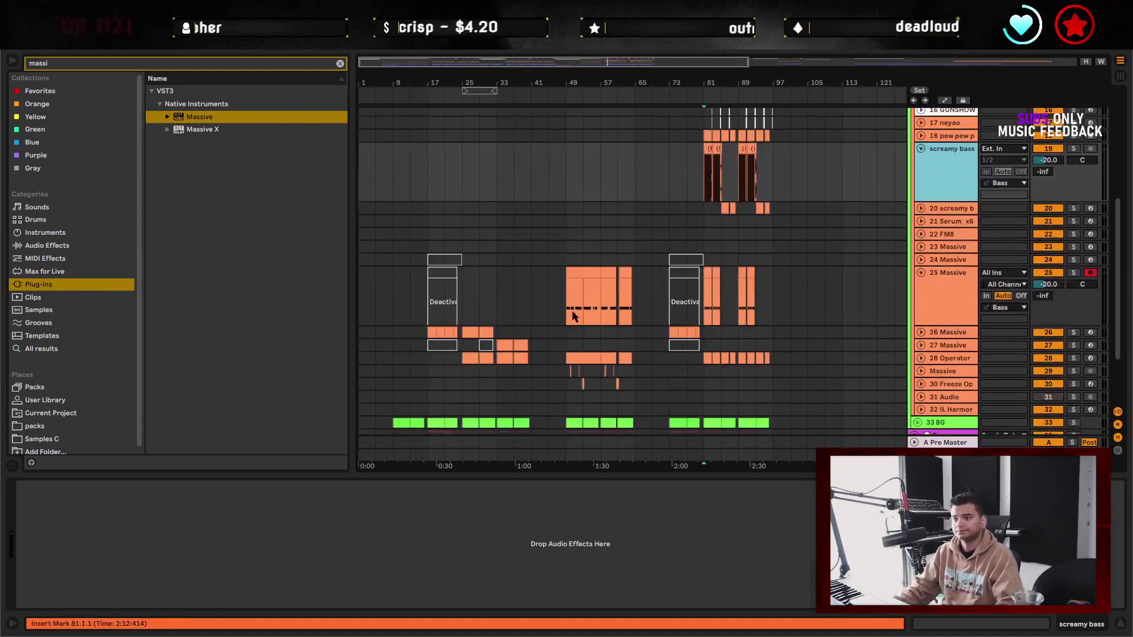
pyautogui.scroll(-1, 572, 316)
pyautogui.keyDown('alt'); pyautogui.click(920, 121); pyautogui.keyUp('alt')
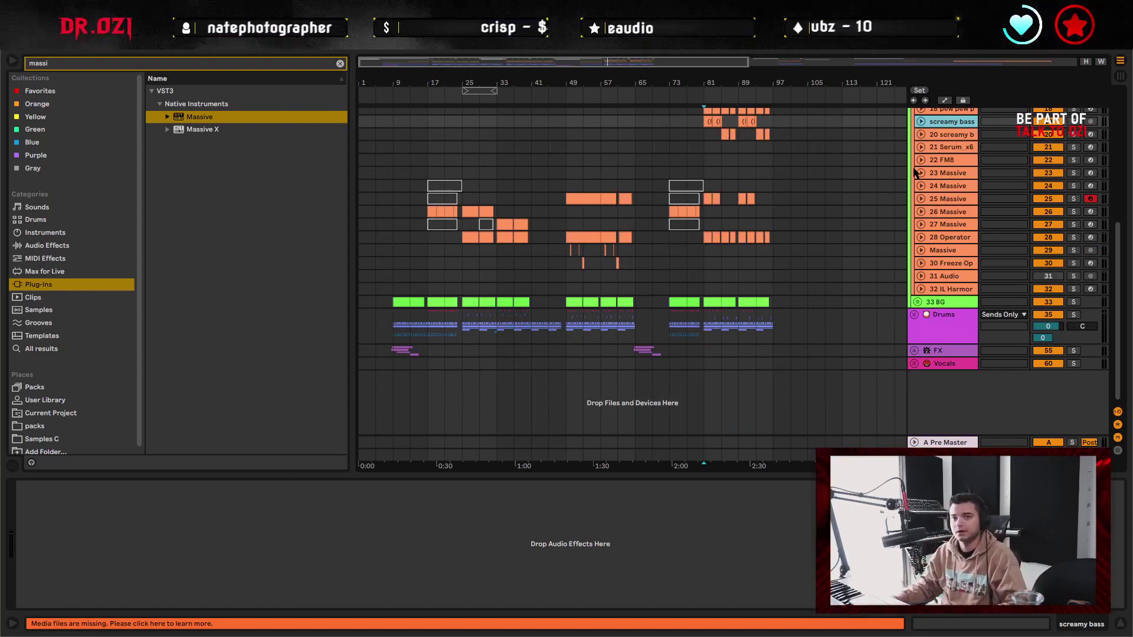
# - Play the full mix from bar 9, fold the Bass group, and continue playback from bar 17
pyautogui.click(403, 336)
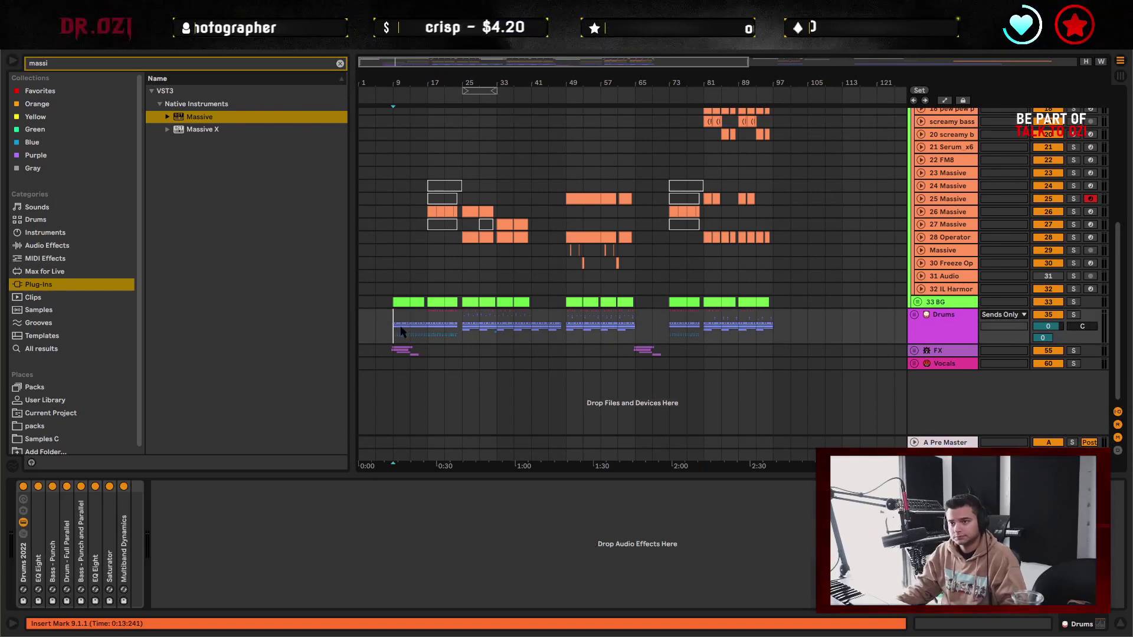
pyautogui.scroll(3, 443, 341)
pyautogui.scroll(3, 444, 341)
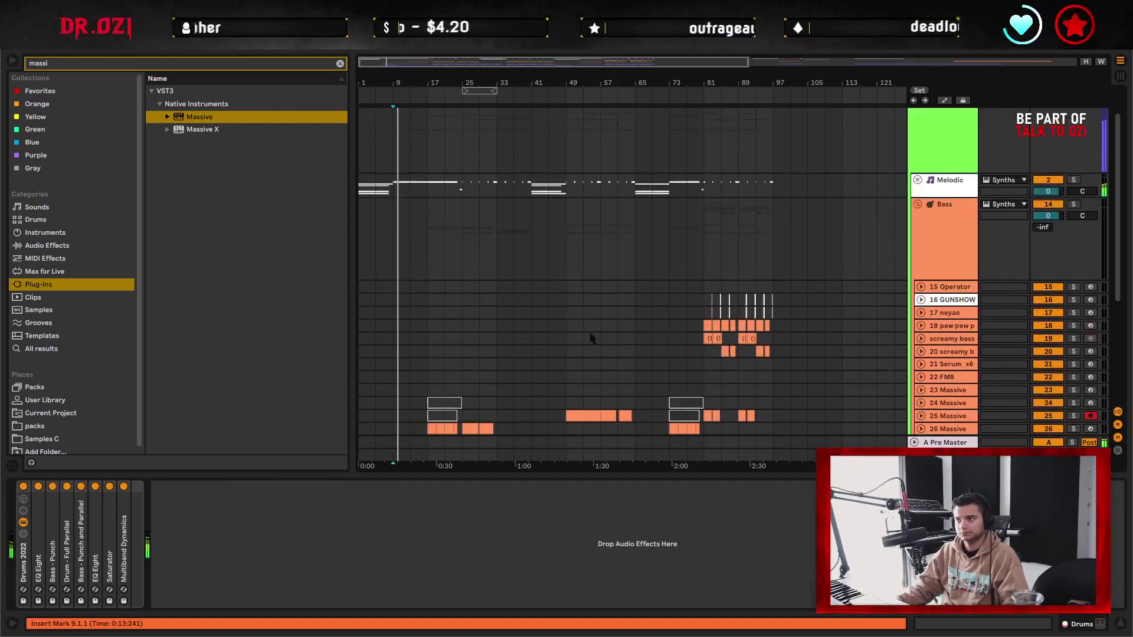
pyautogui.hotkey('alt', 'u')
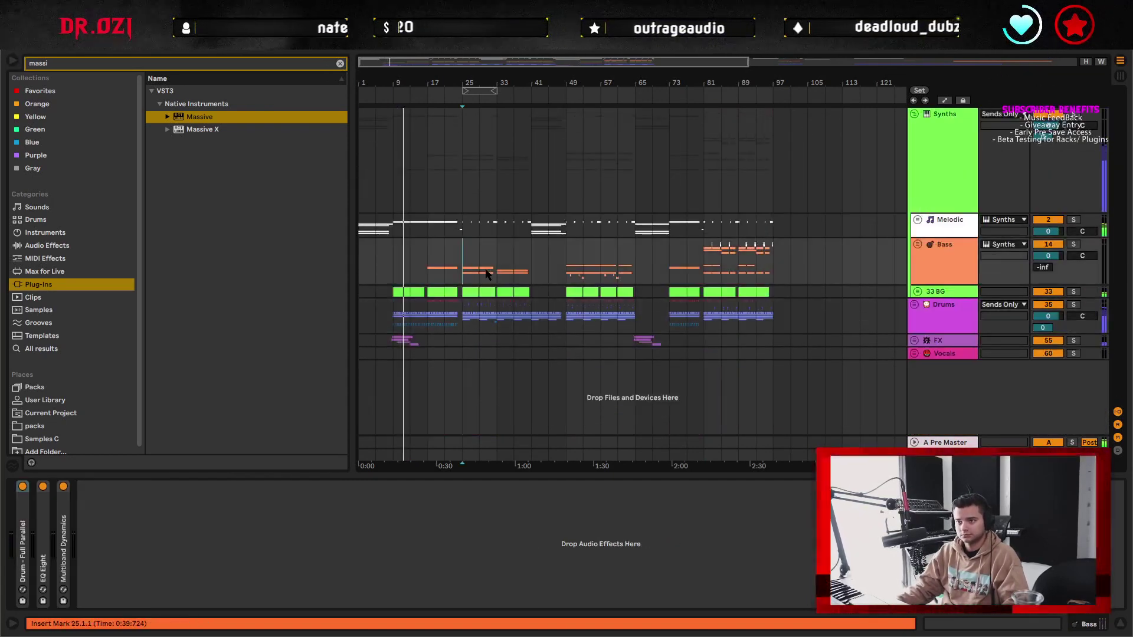
pyautogui.click(463, 259)
pyautogui.press('+')
pyautogui.press('+')
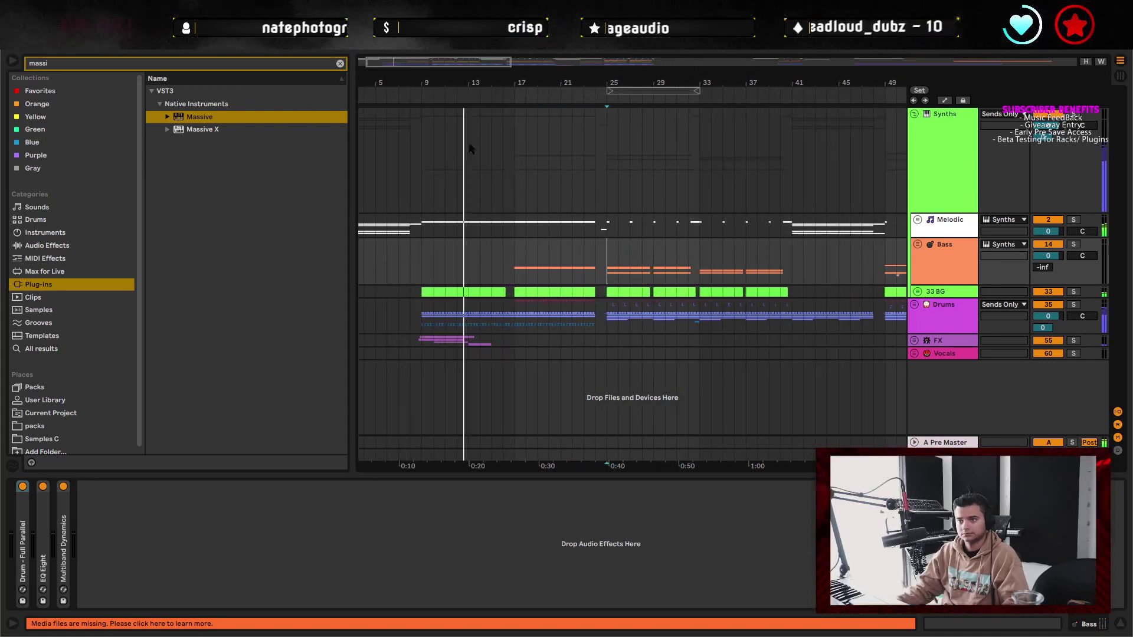
pyautogui.click(515, 262)
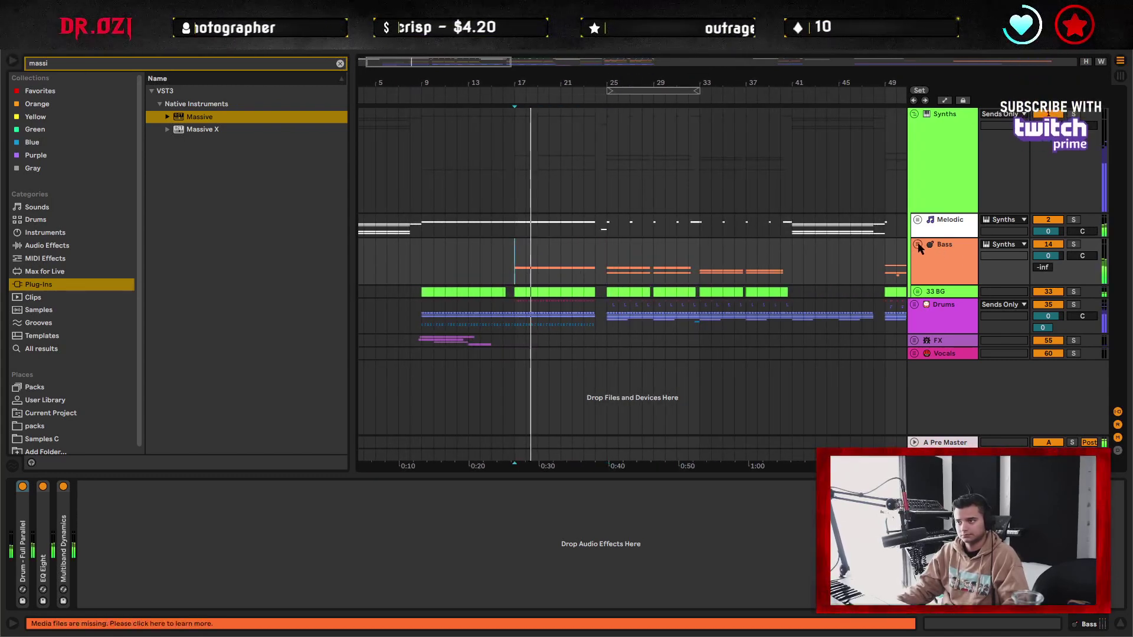
# - Unfold the Bass group and track 26, open the track's Massive, and show its 1 Env envelope
pyautogui.click(944, 248)
pyautogui.scroll(-3, 697, 299)
pyautogui.click(921, 266)
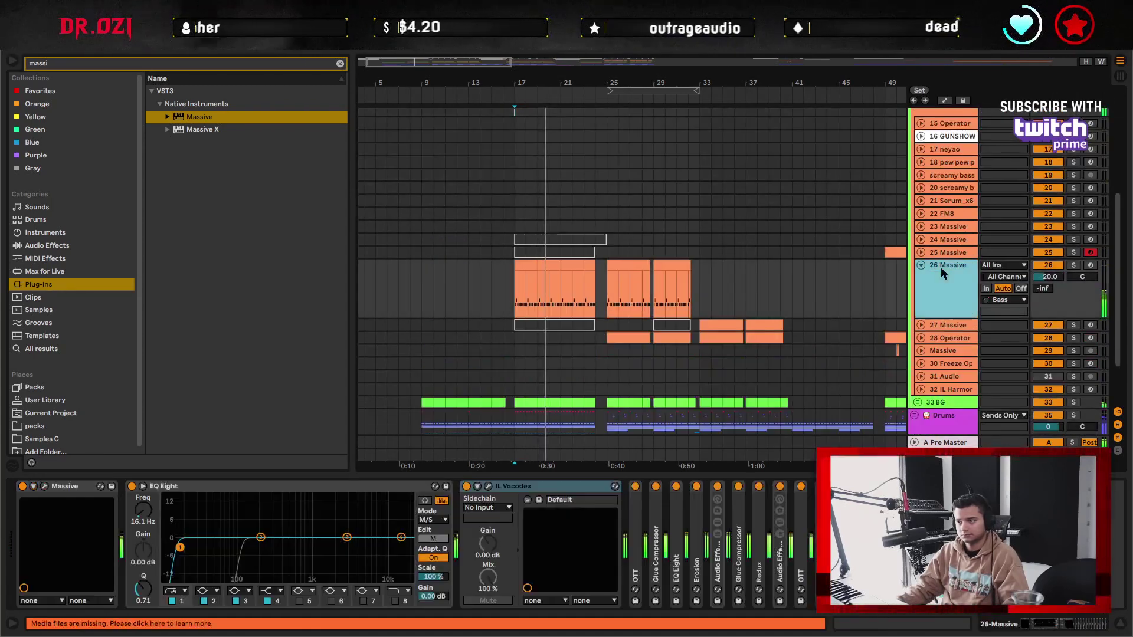
pyautogui.click(44, 486)
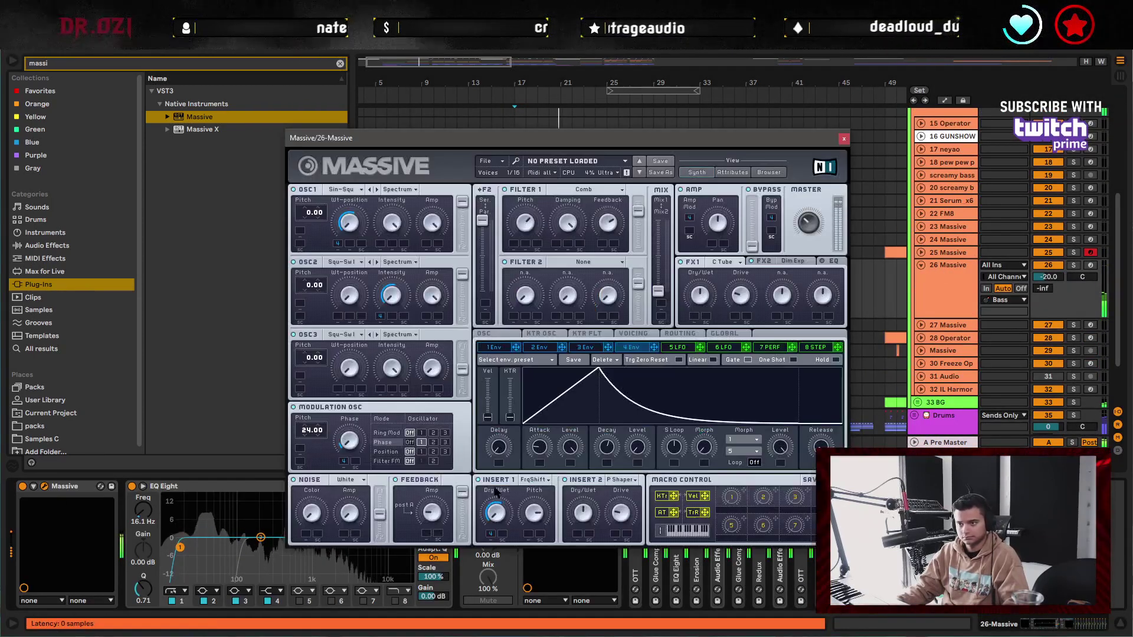
pyautogui.click(494, 347)
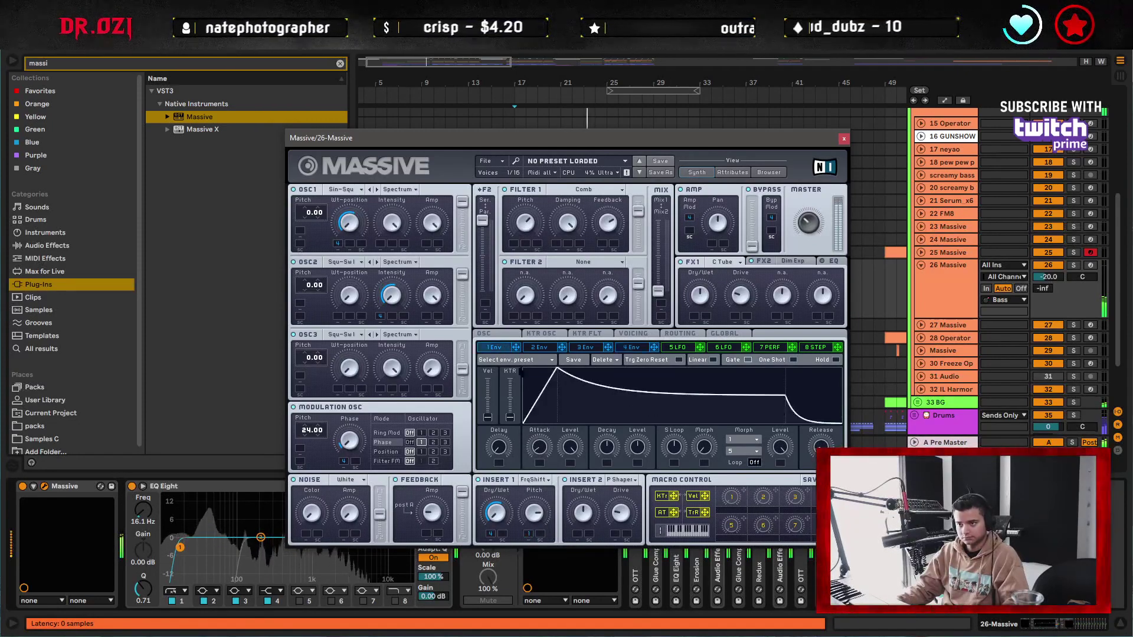
# - In Massive's 1 Env envelope, lengthen the attack and raise the decay level to maximum, and close the plug-in window
pyautogui.moveTo(539, 448); pyautogui.dragTo(546, 435)
pyautogui.moveTo(638, 447); pyautogui.dragTo(638, 412)
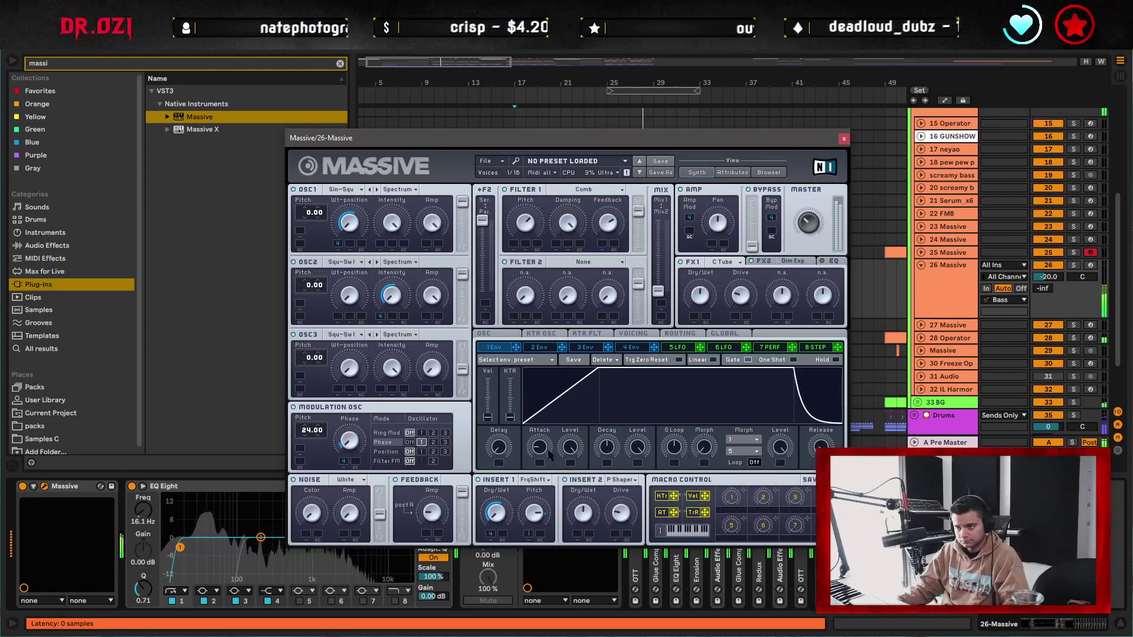
pyautogui.moveTo(538, 448); pyautogui.dragTo(544, 449)
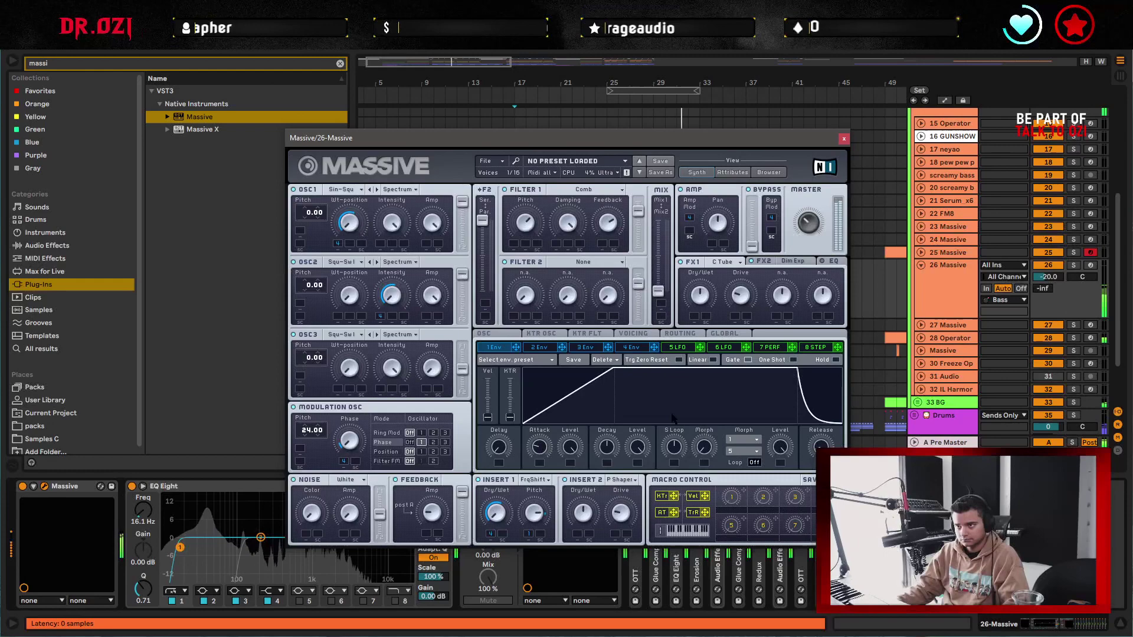
pyautogui.click(844, 138)
# - Loop bars 17 to 33 on track 26 during playback, and narrow the loop to bars 25 to 33
pyautogui.moveTo(515, 283); pyautogui.dragTo(538, 283)
pyautogui.keyDown('shift'); pyautogui.click(698, 283); pyautogui.keyUp('shift')
pyautogui.press('space')
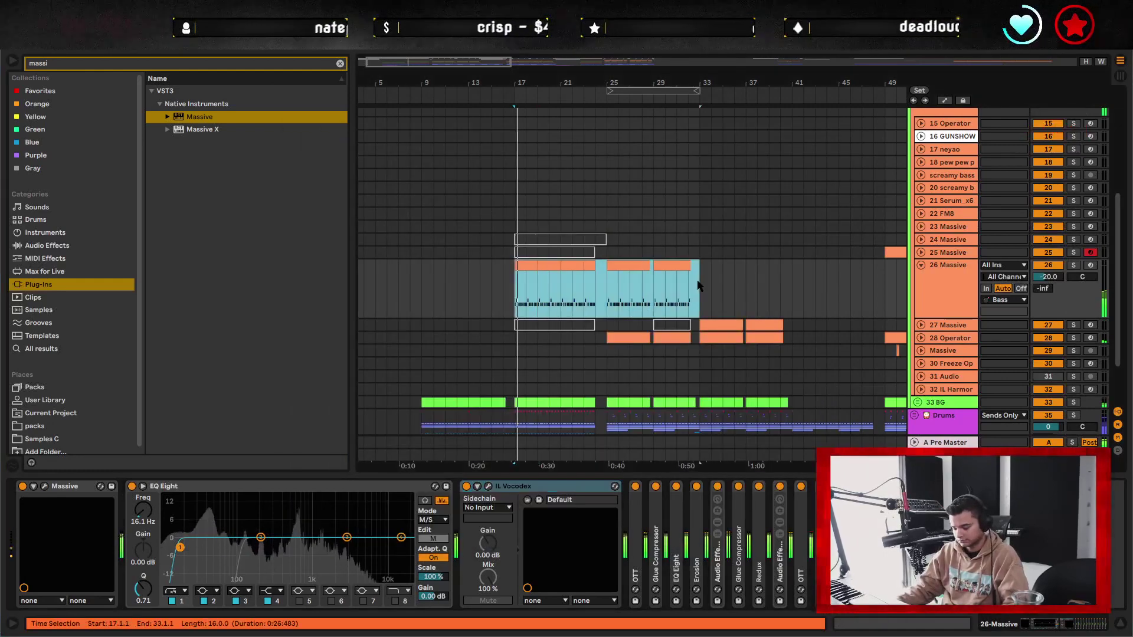
pyautogui.hotkey('ctrl', 'l')
pyautogui.click(608, 292)
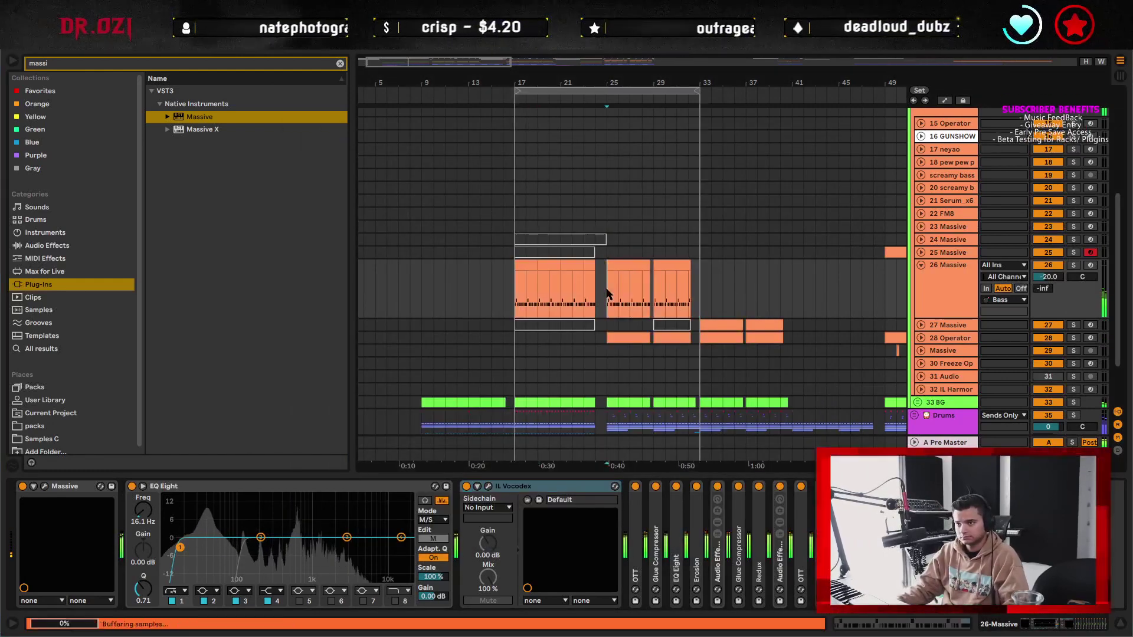
pyautogui.keyDown('shift'); pyautogui.click(702, 294); pyautogui.keyUp('shift')
pyautogui.hotkey('ctrl', 'l')
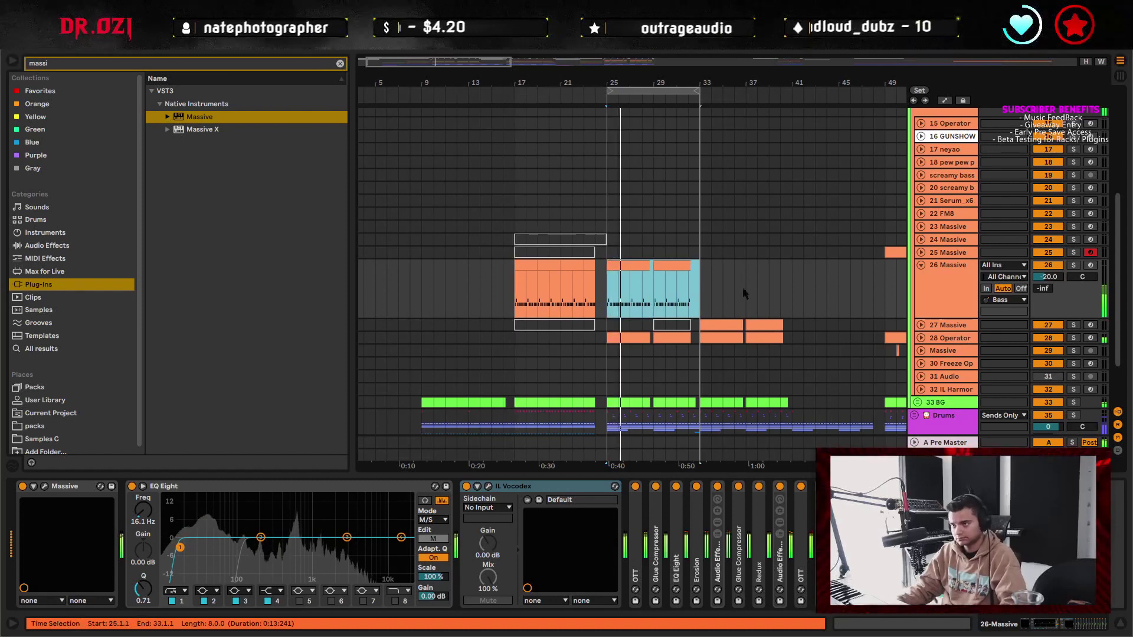
# - Reopen track 26's Massive and set Filter 2 to Comb
pyautogui.click(44, 486)
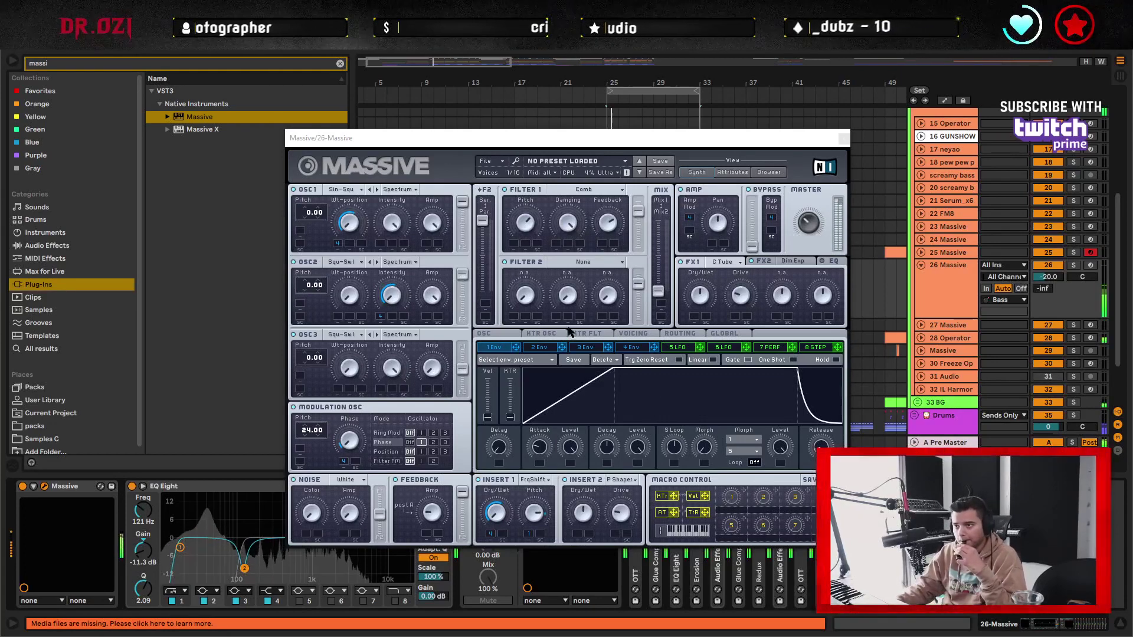
pyautogui.click(577, 263)
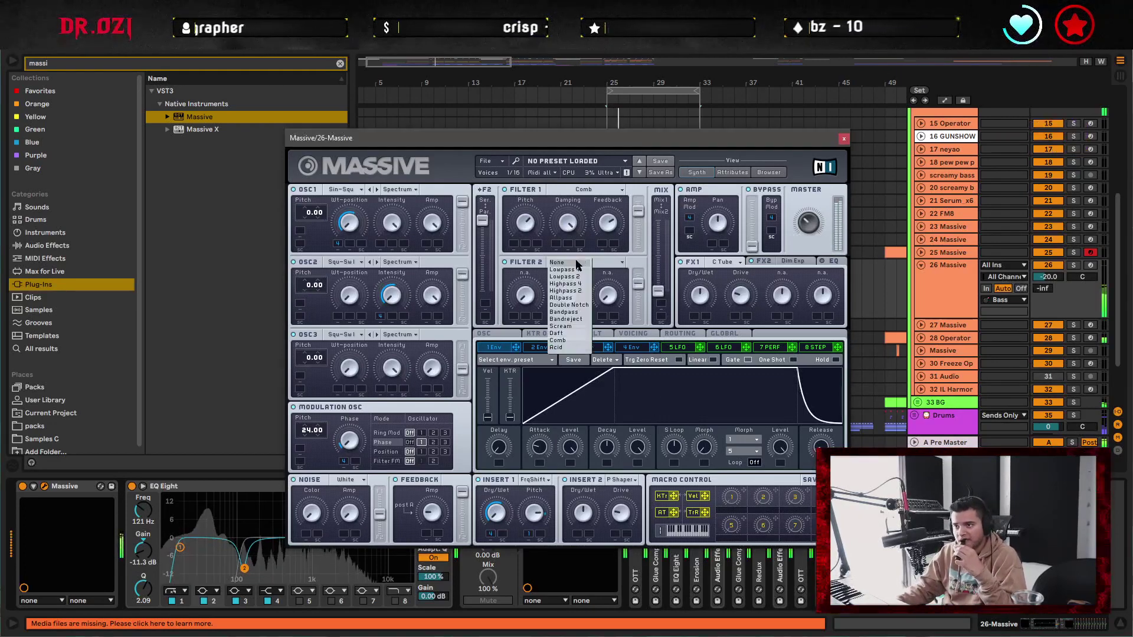
pyautogui.click(567, 339)
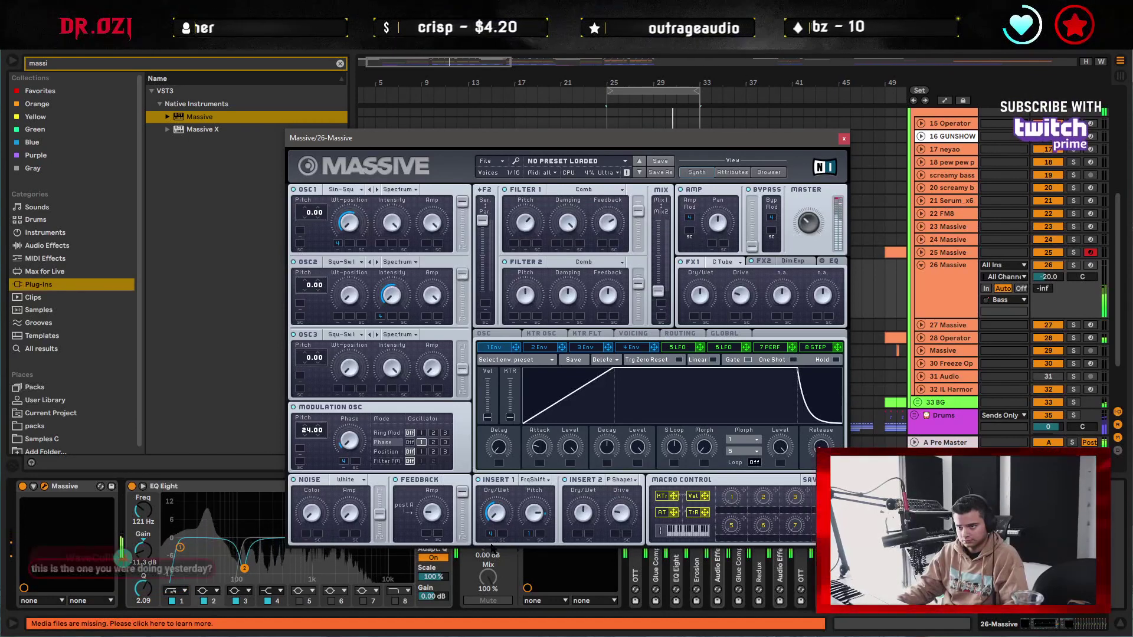
# - Modulate OSC1's pitch with 2 Env by 24.00, drop the envelope's decay level to zero, and shorten its decay and attack
pyautogui.click(548, 348)
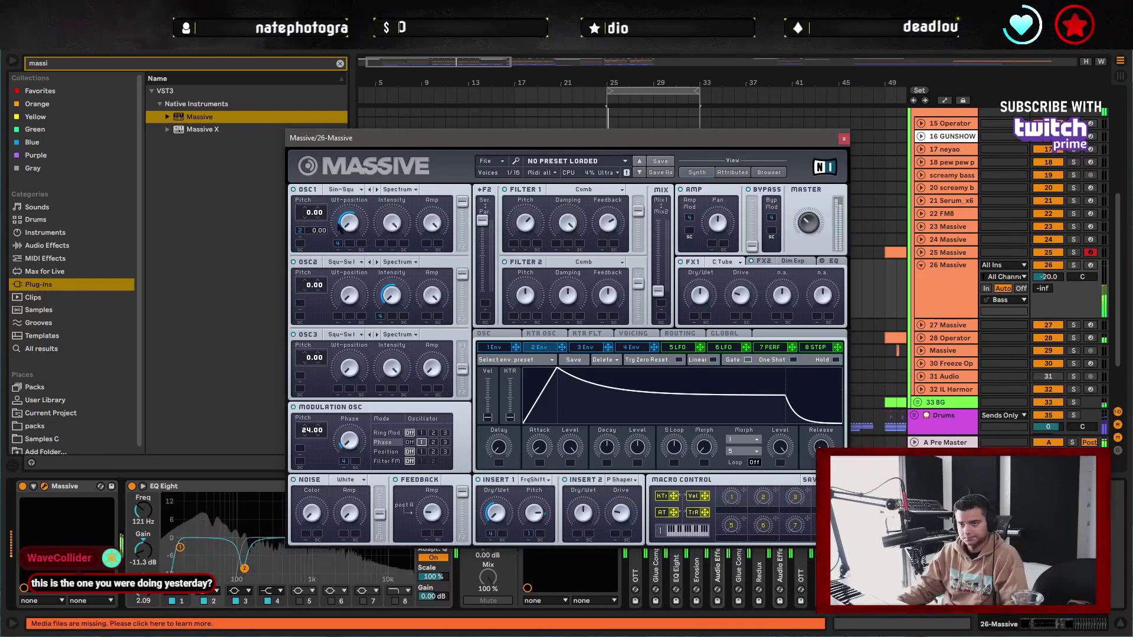
pyautogui.moveTo(312, 234); pyautogui.dragTo(314, 206)
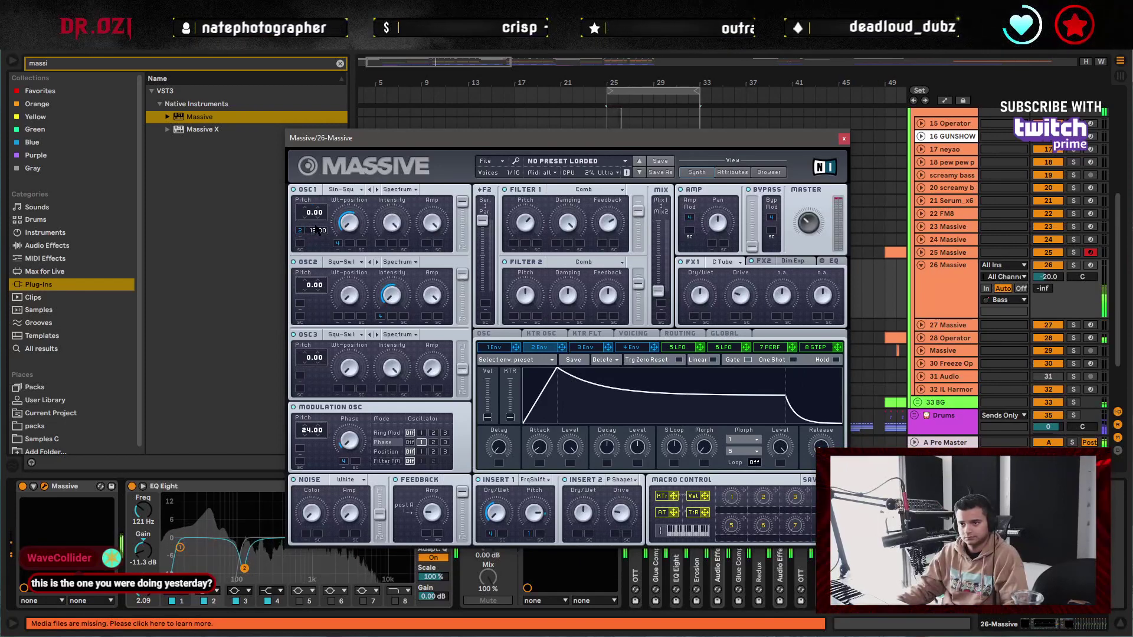
pyautogui.moveTo(637, 448); pyautogui.dragTo(637, 495)
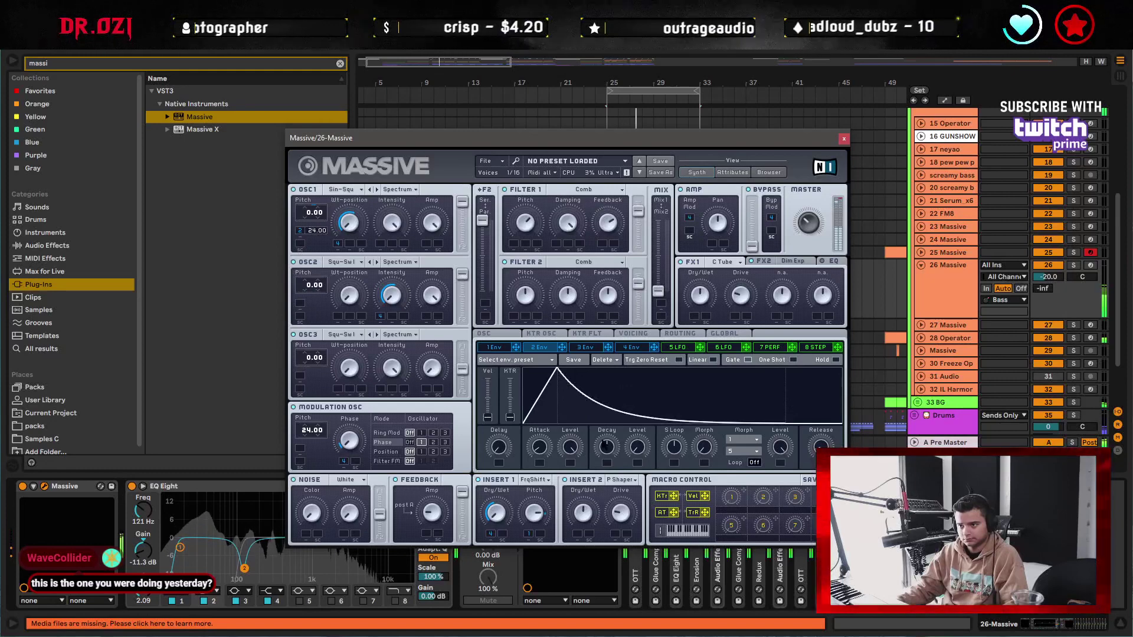
pyautogui.moveTo(605, 448); pyautogui.dragTo(600, 468)
pyautogui.moveTo(540, 447); pyautogui.dragTo(538, 458)
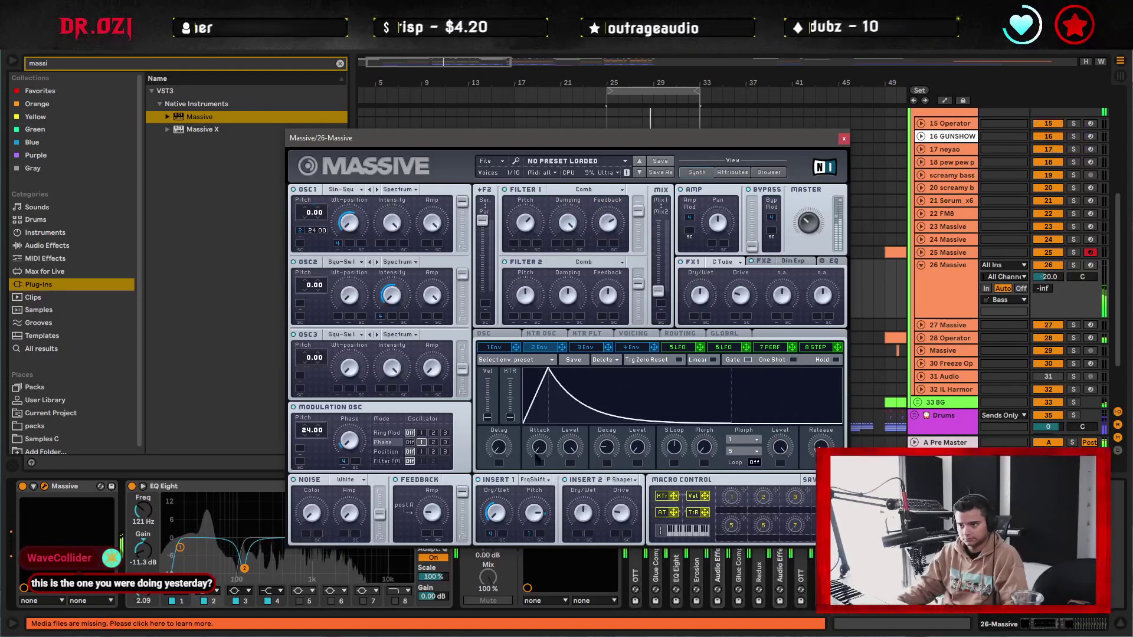
# - Assign 2 Env to the pitch of OSC2 and the modulation oscillator, with an amount of 24.00 each
pyautogui.moveTo(561, 347); pyautogui.dragTo(311, 277)
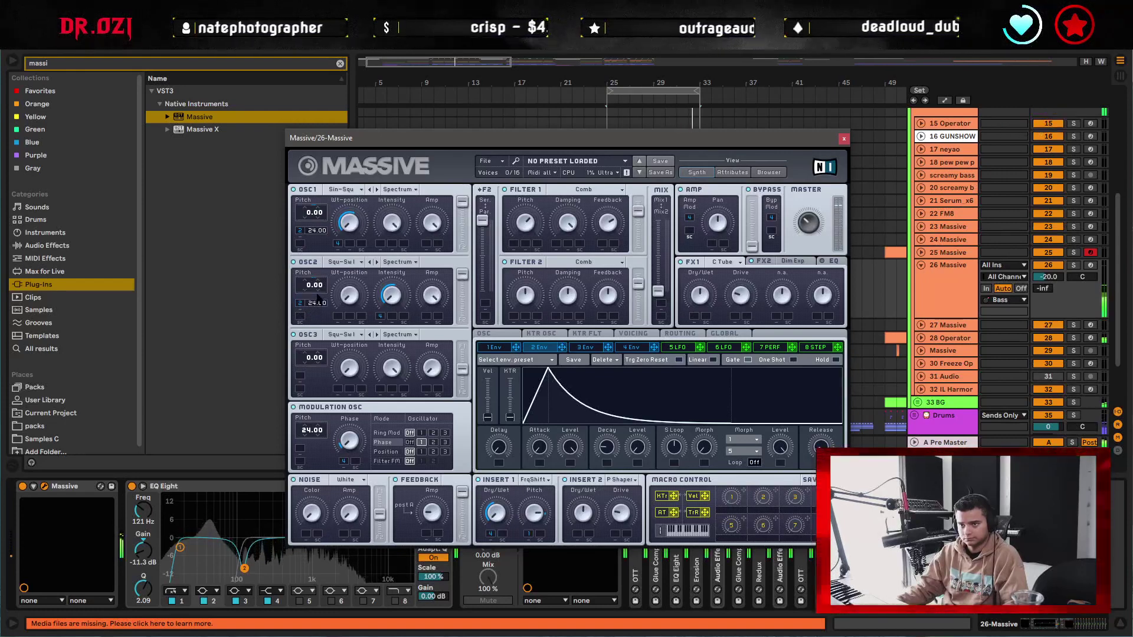
pyautogui.moveTo(565, 352); pyautogui.dragTo(301, 448)
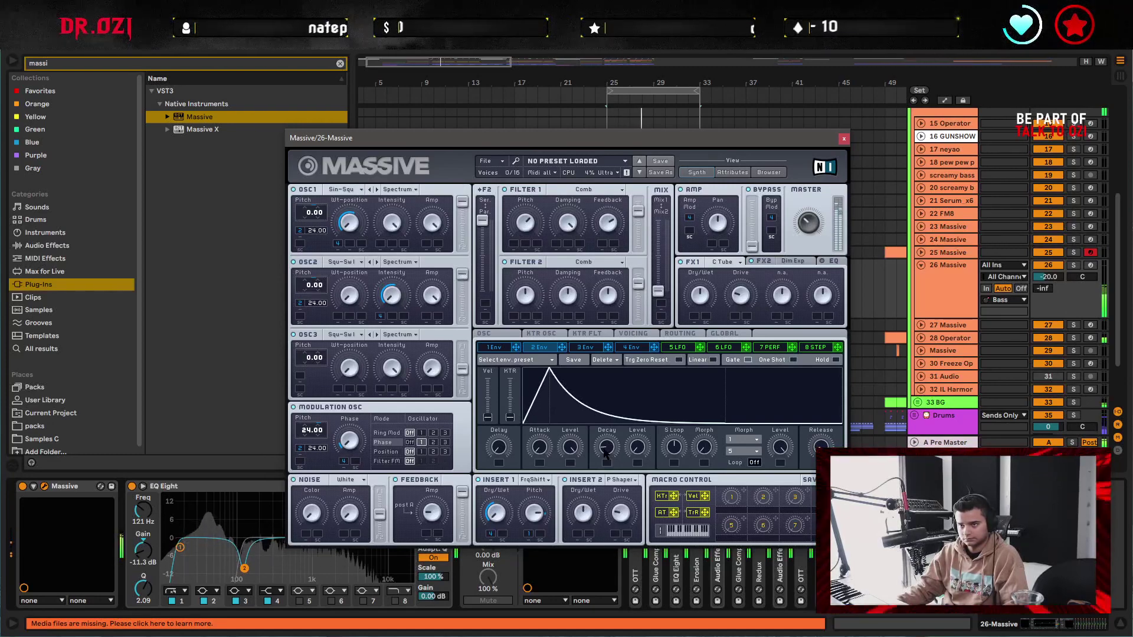
# - Invert the 2 Env pitch modulation to -24.00 on OSC1, OSC2 and the modulation oscillator, and resume playback
pyautogui.moveTo(313, 237); pyautogui.dragTo(314, 237)
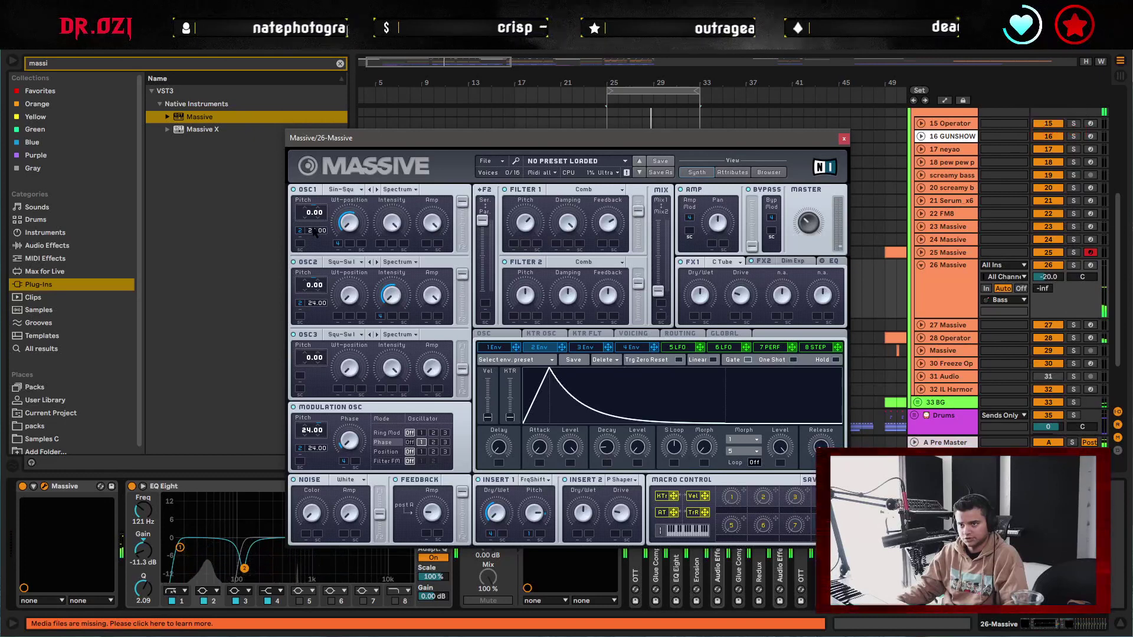
pyautogui.click(316, 304)
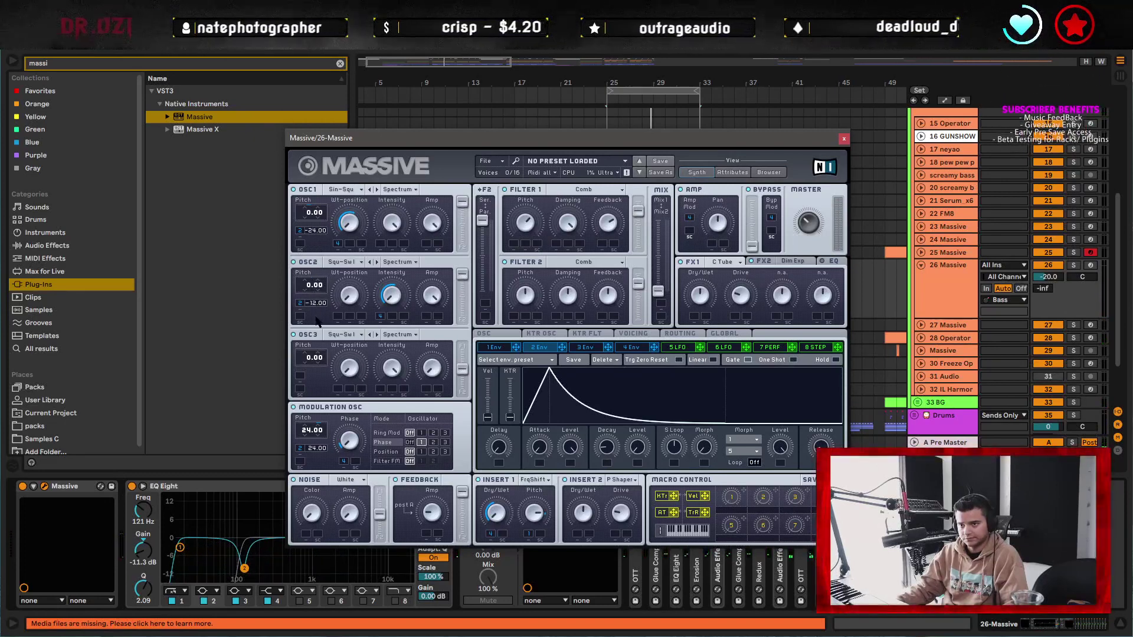
pyautogui.click(316, 448)
pyautogui.press('space')
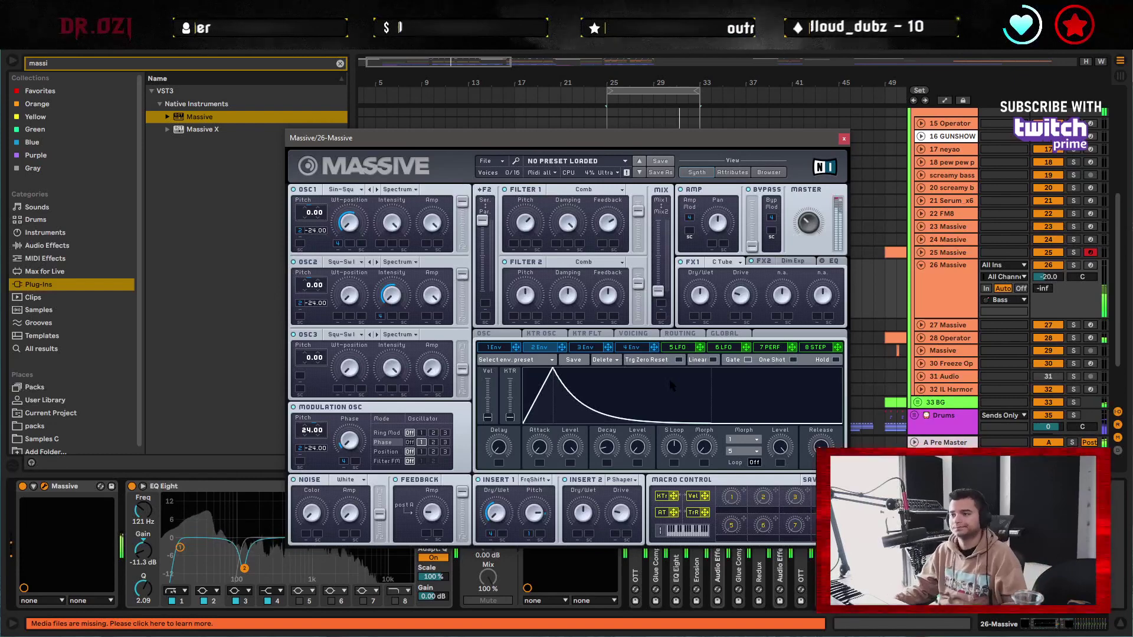
# - Close Massive, place the insert marker at bar 25, and collapse the EQ Eight and IL Vocodex devices on track 26
pyautogui.click(843, 139)
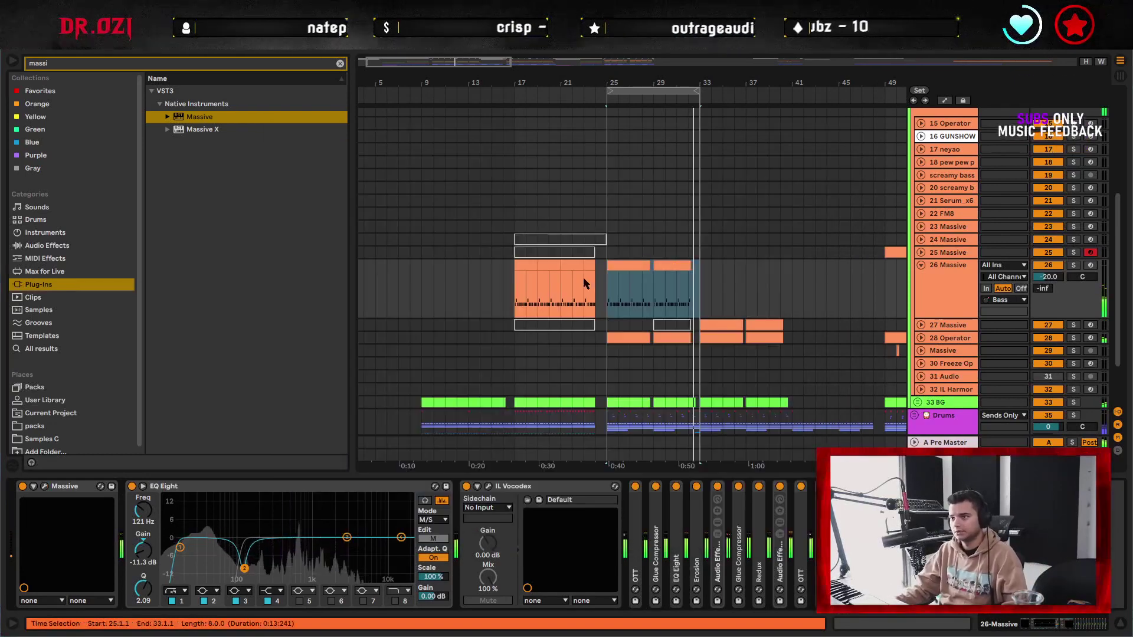
pyautogui.click(620, 305)
pyautogui.click(612, 304)
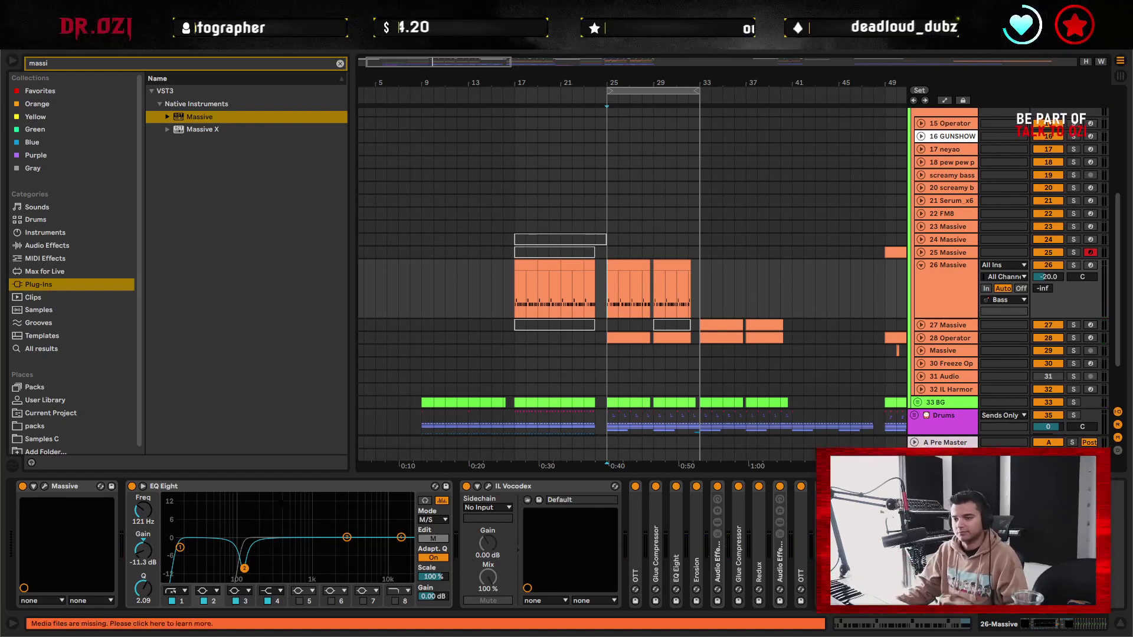
pyautogui.doubleClick(273, 488)
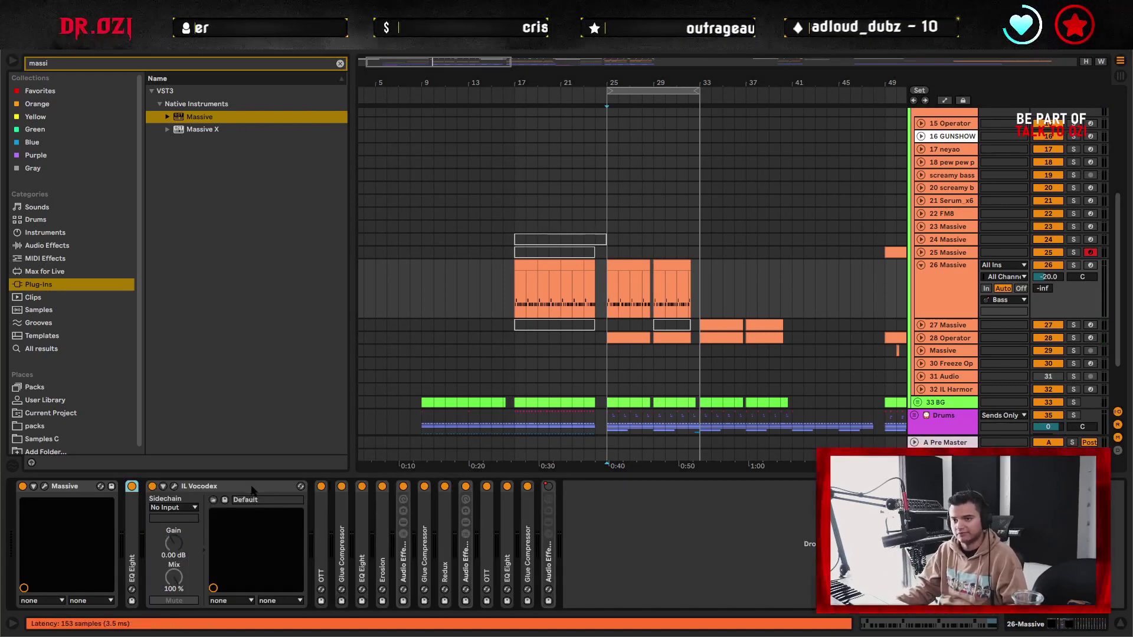
pyautogui.doubleClick(252, 487)
# - Play the mix from bar 16, extend the loop's end to bar 41, and place the insert marker at bar 33
pyautogui.click(501, 289)
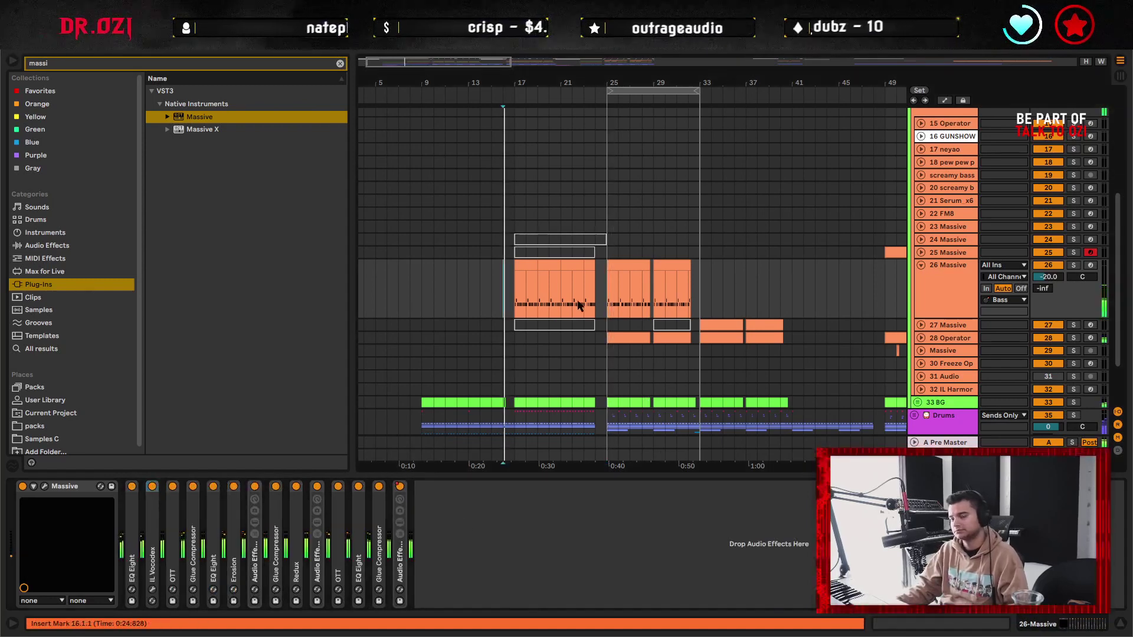
pyautogui.press('space')
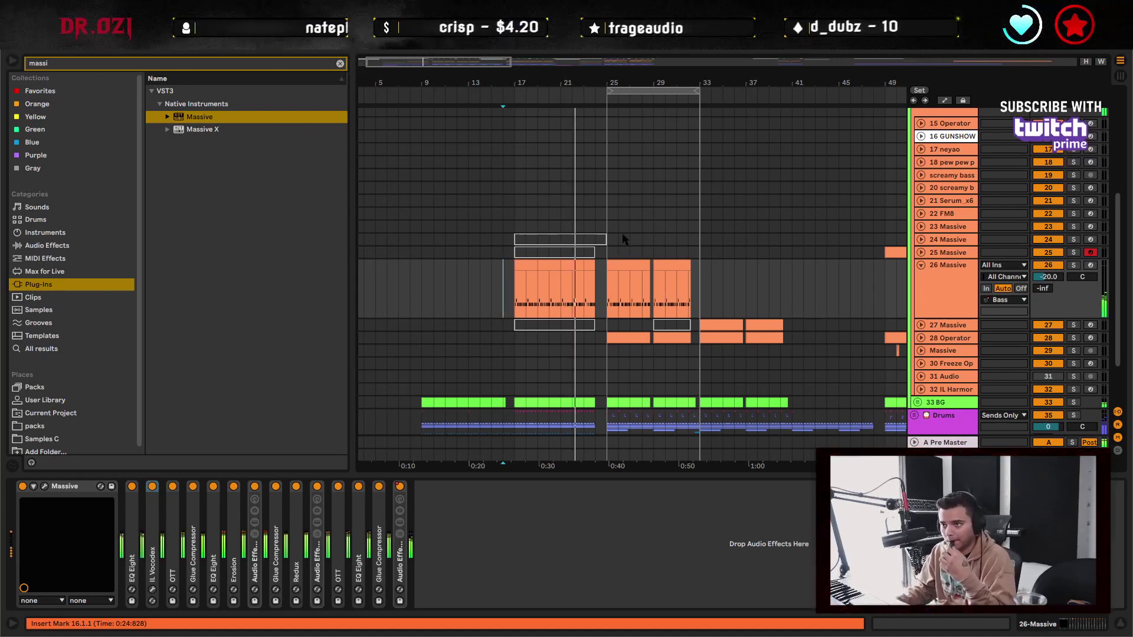
pyautogui.click(608, 305)
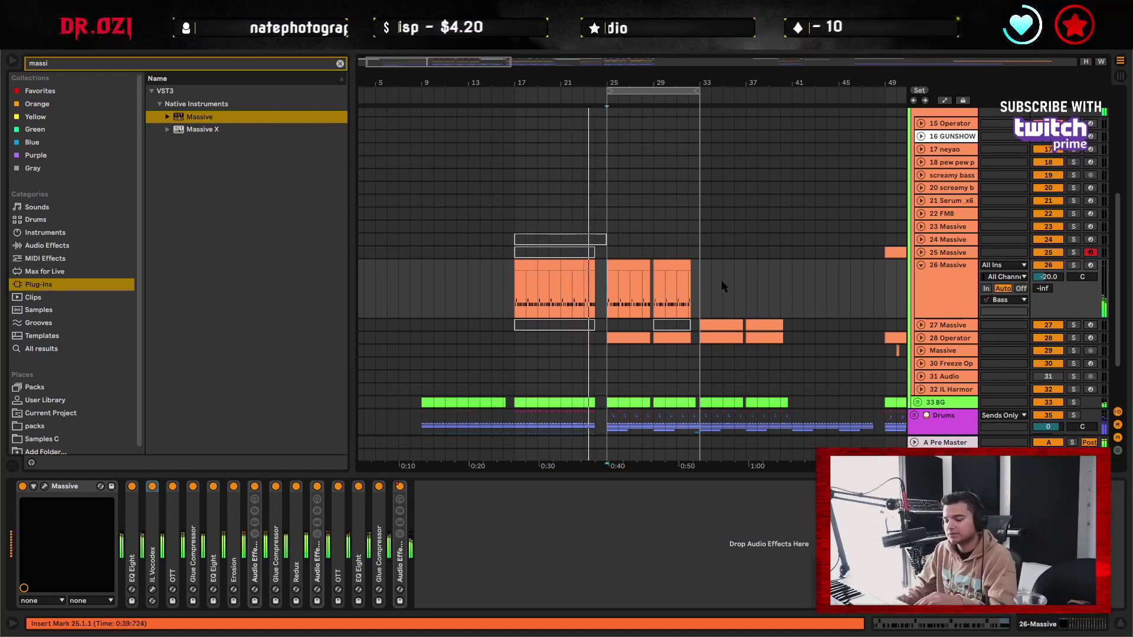
pyautogui.moveTo(697, 91); pyautogui.dragTo(792, 94)
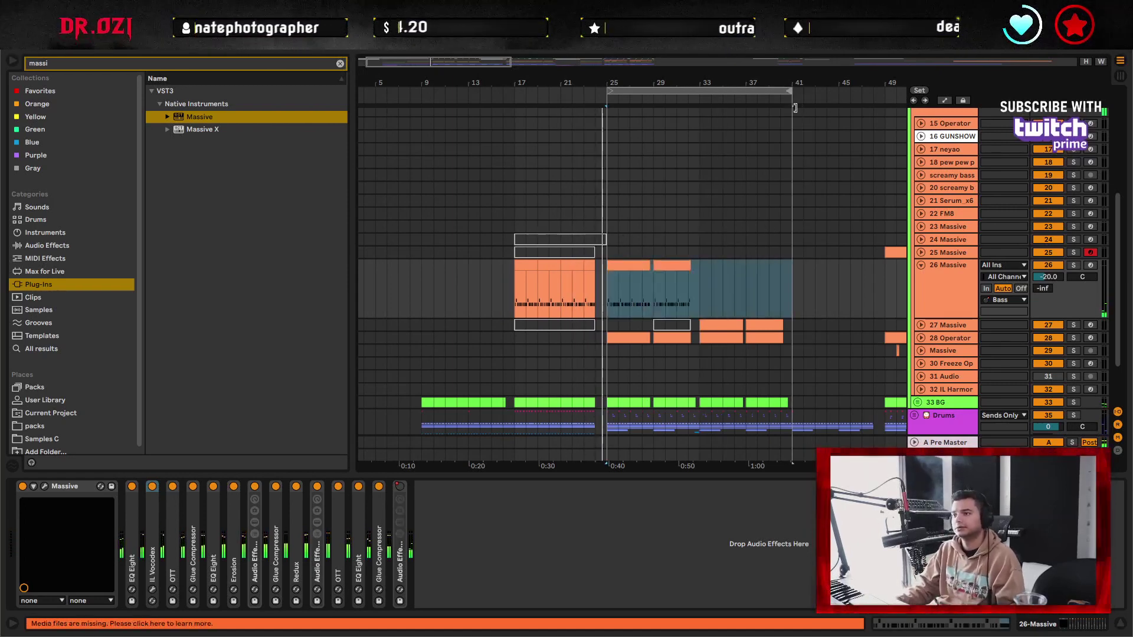
pyautogui.click(706, 274)
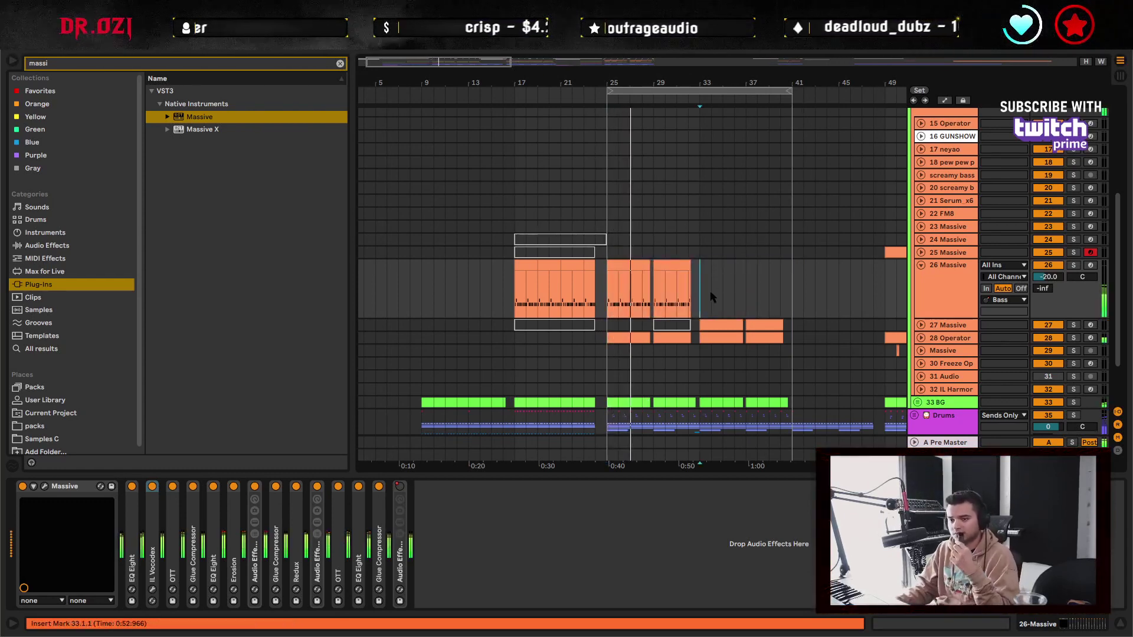
# - Reopen track 26's Massive, move its window clear of the clips, loop bars 25 to 33, and bring the window back
pyautogui.click(45, 486)
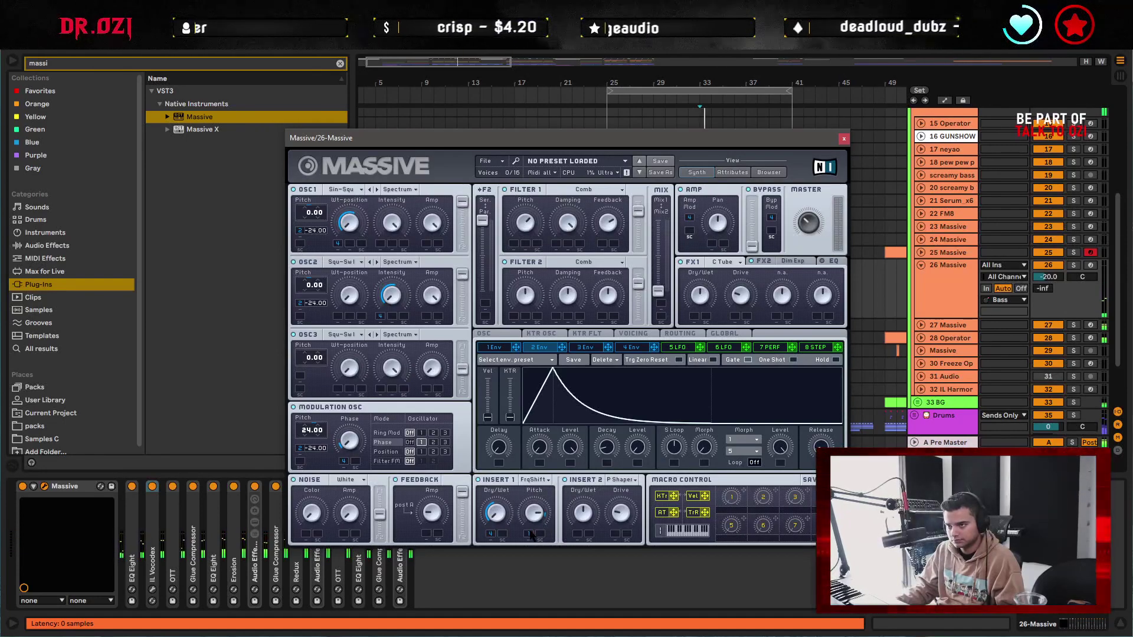
pyautogui.moveTo(684, 139); pyautogui.dragTo(987, 334)
pyautogui.click(610, 278)
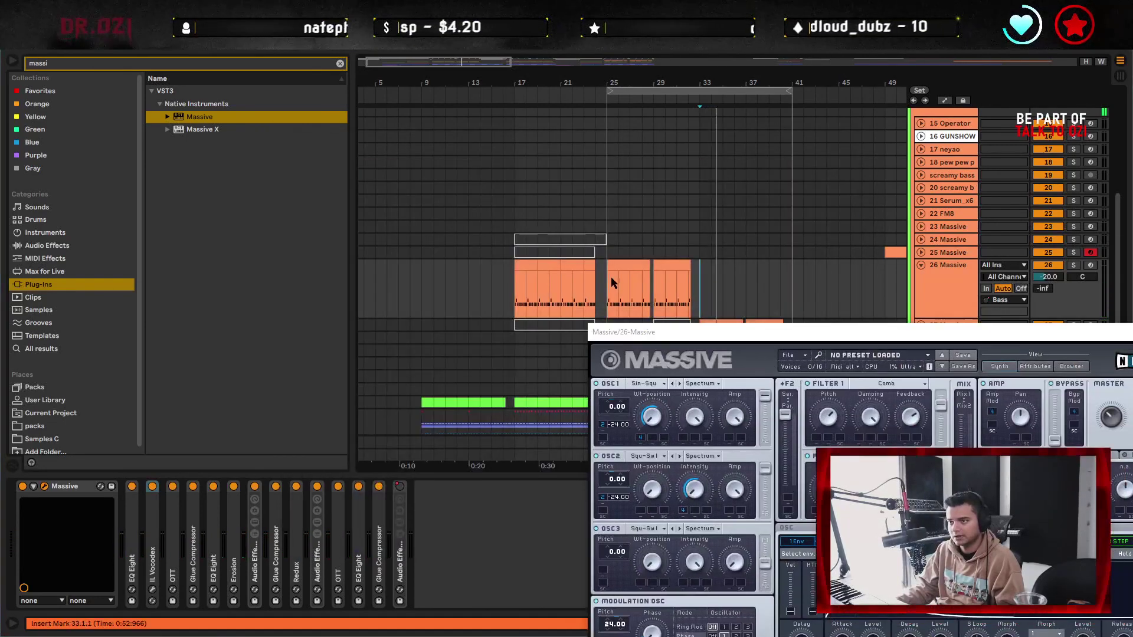
pyautogui.press('space')
pyautogui.press('space')
pyautogui.keyDown('shift'); pyautogui.click(702, 285); pyautogui.keyUp('shift')
pyautogui.hotkey('ctrl', 'l')
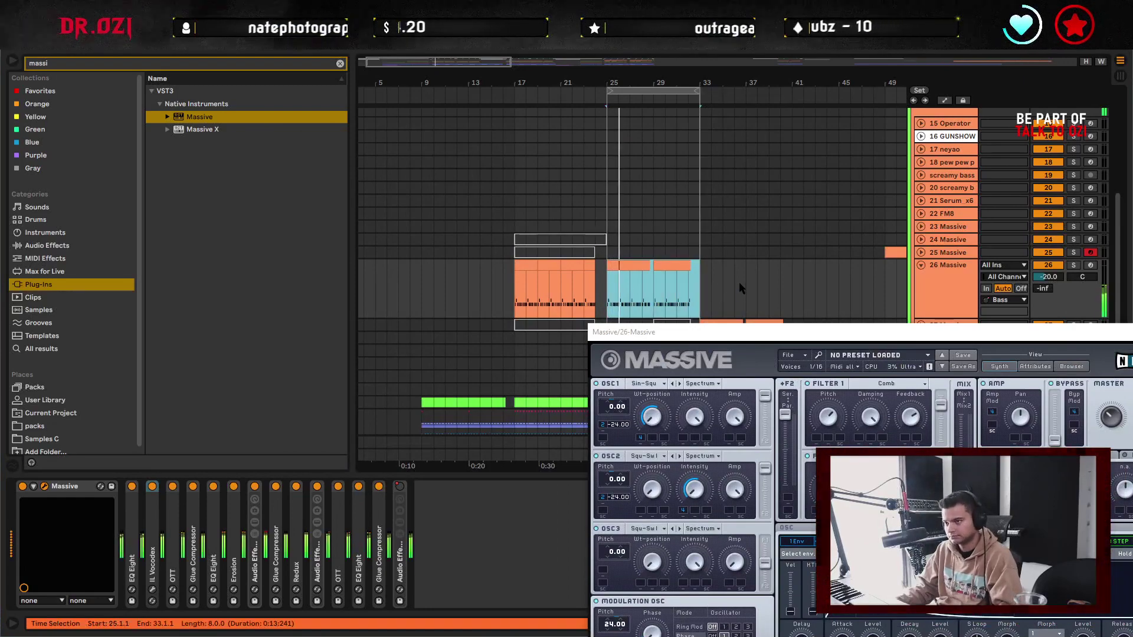
pyautogui.moveTo(742, 341); pyautogui.dragTo(435, 165)
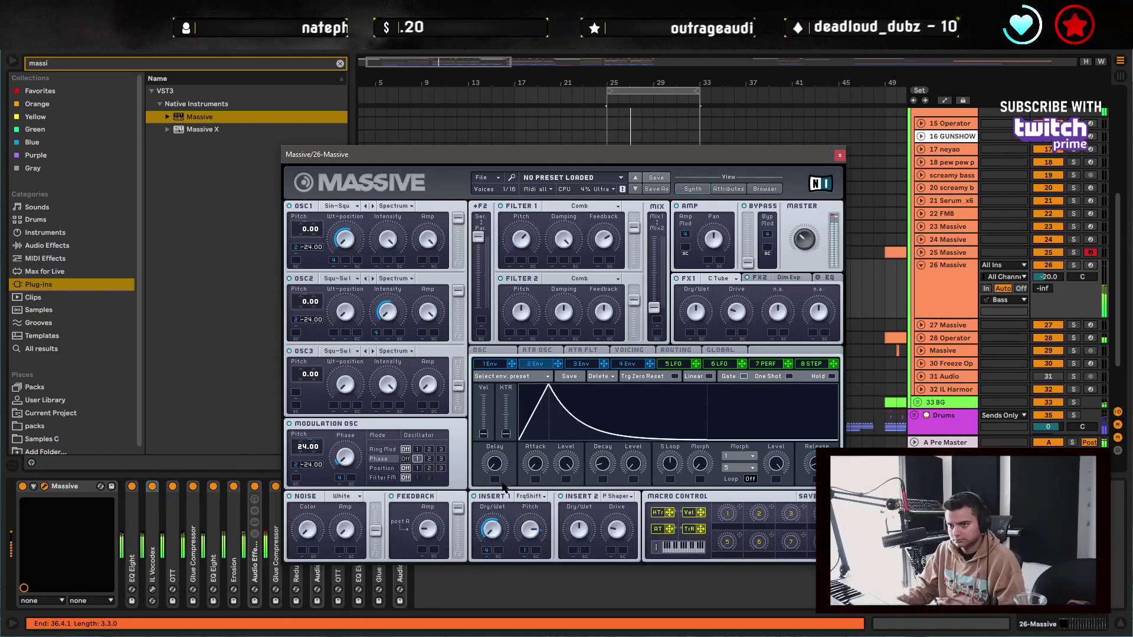
# - Hide the Massive window and browse the Reverb & Resonance and Pitch & Modulation audio effects
pyautogui.hotkey('ctrl', 'alt', 'p')
pyautogui.hotkey('ctrl', 'f')
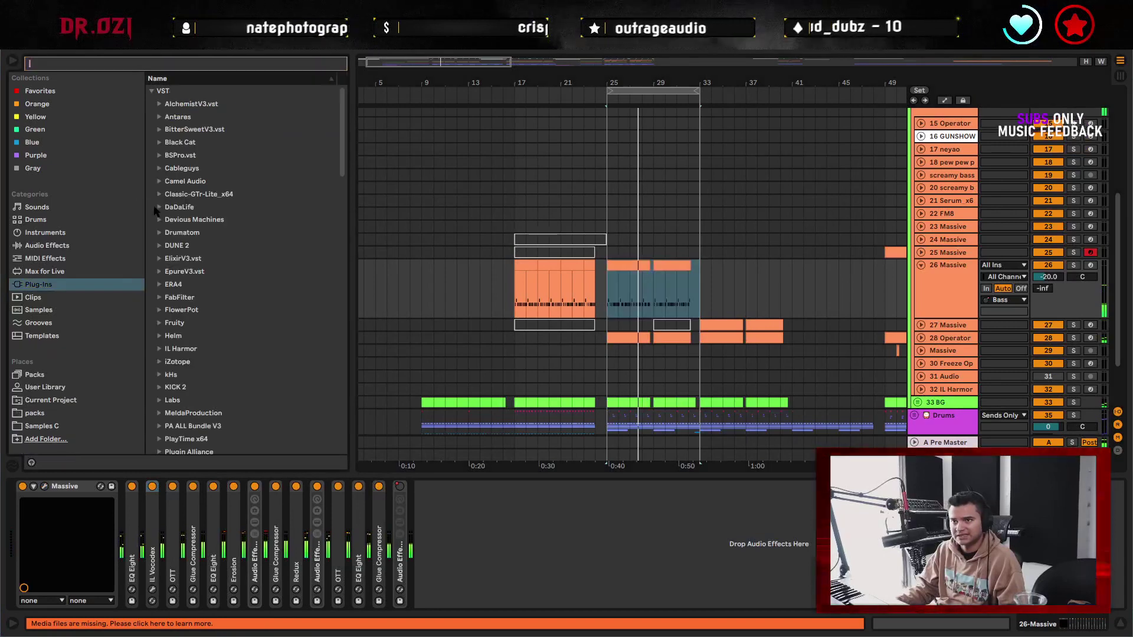
pyautogui.click(59, 245)
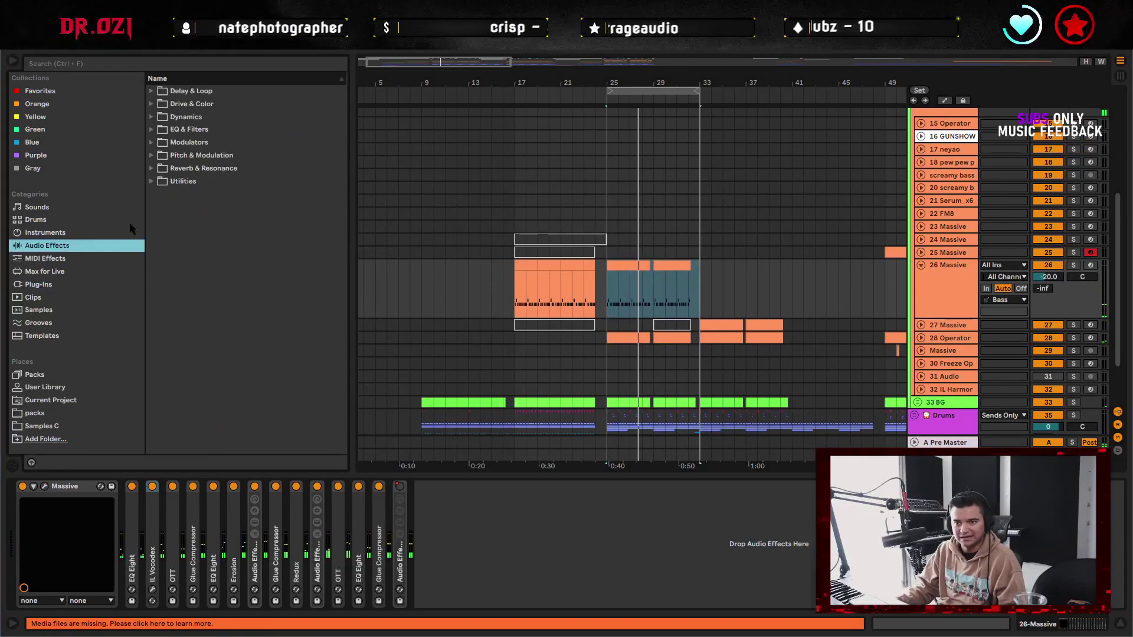
pyautogui.click(153, 169)
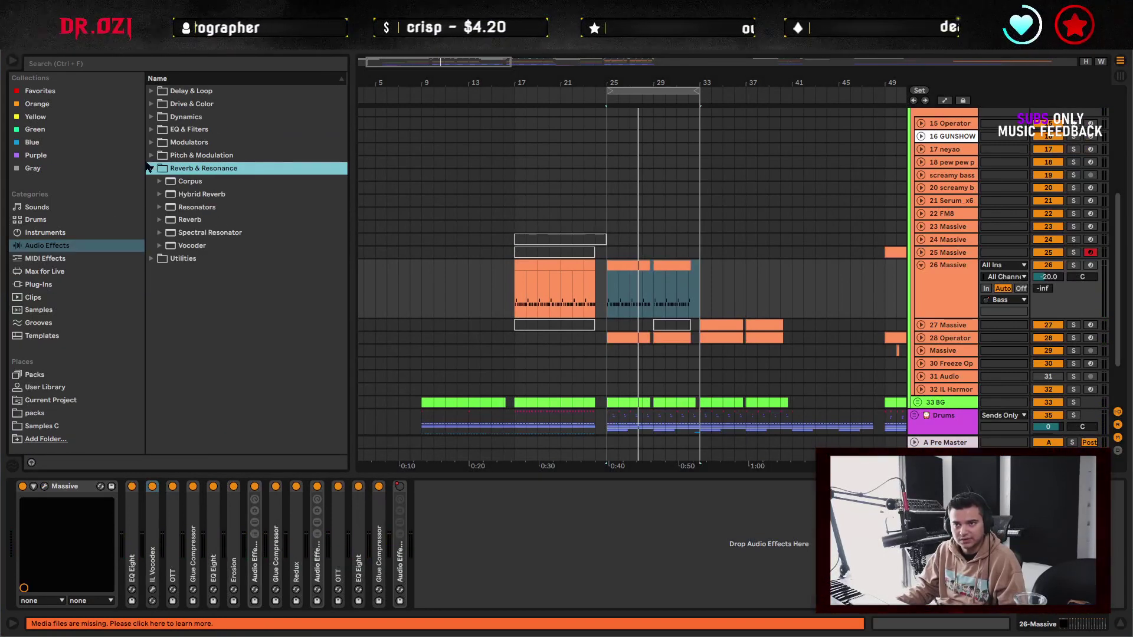
pyautogui.click(151, 155)
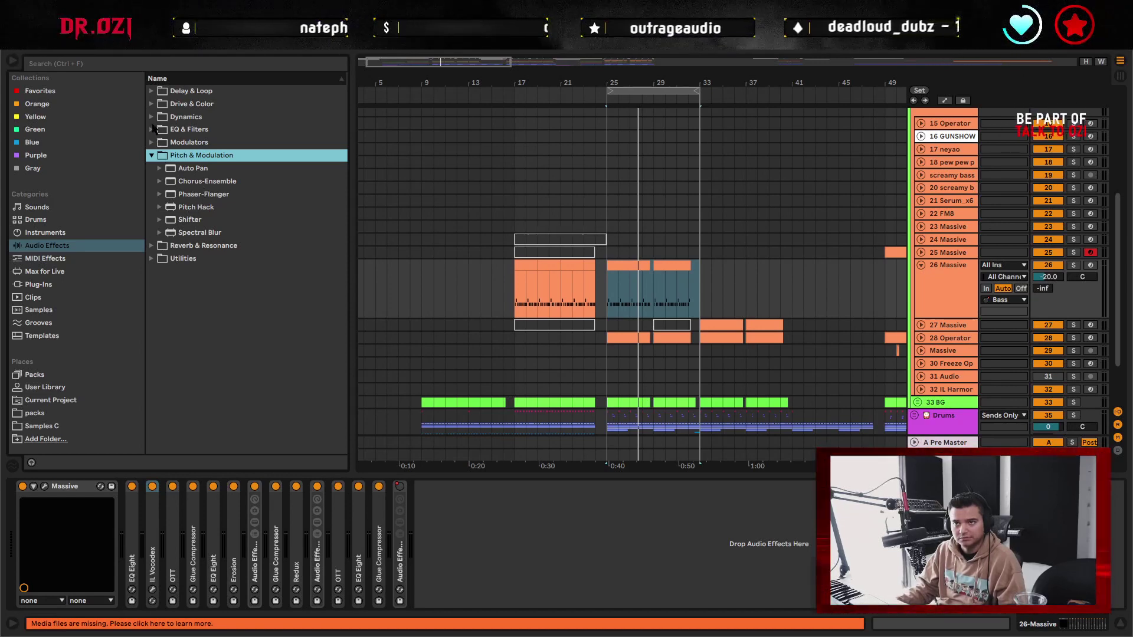
# - Search the audio effects for "freq", check the Utilities and EQ & Filters matches, and clear the search
pyautogui.click(176, 63)
pyautogui.write('frew')
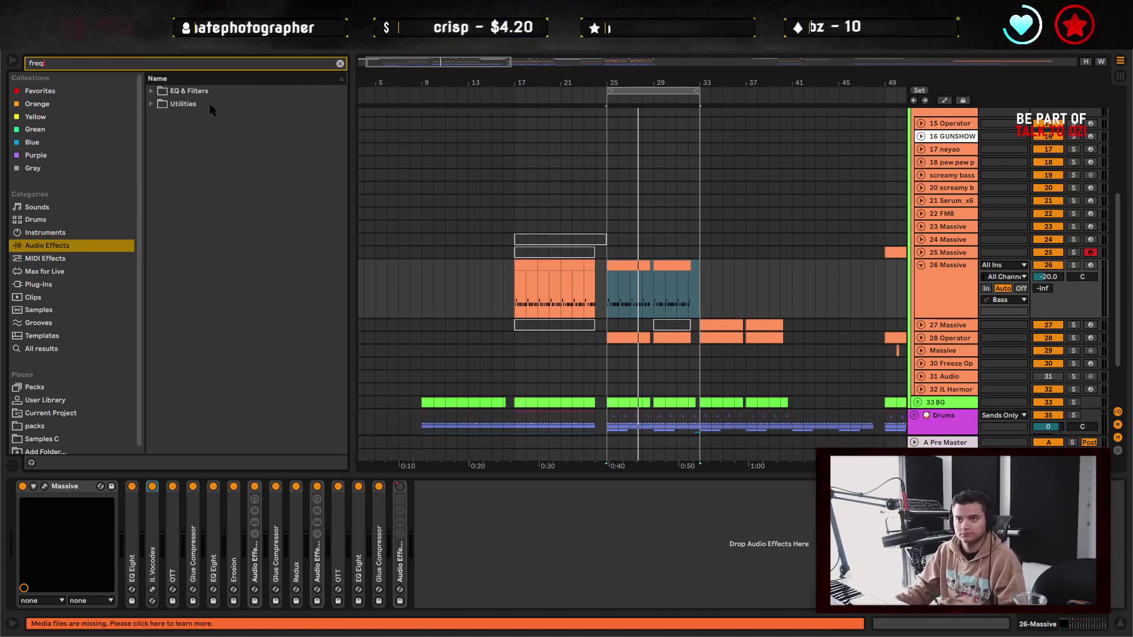
pyautogui.click(197, 103)
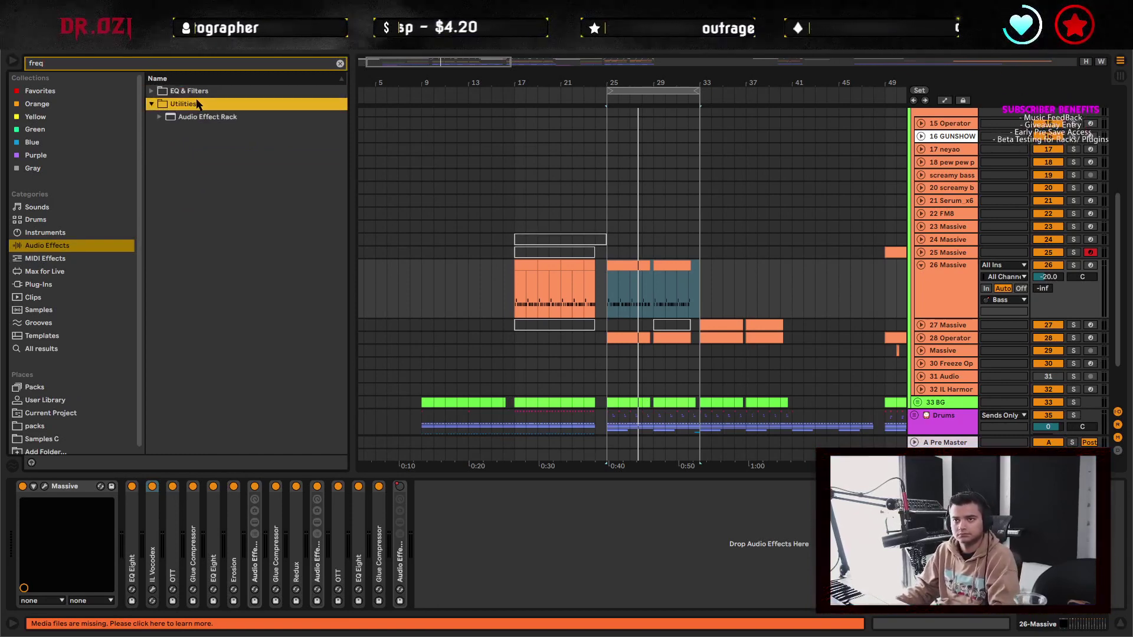
pyautogui.click(198, 104)
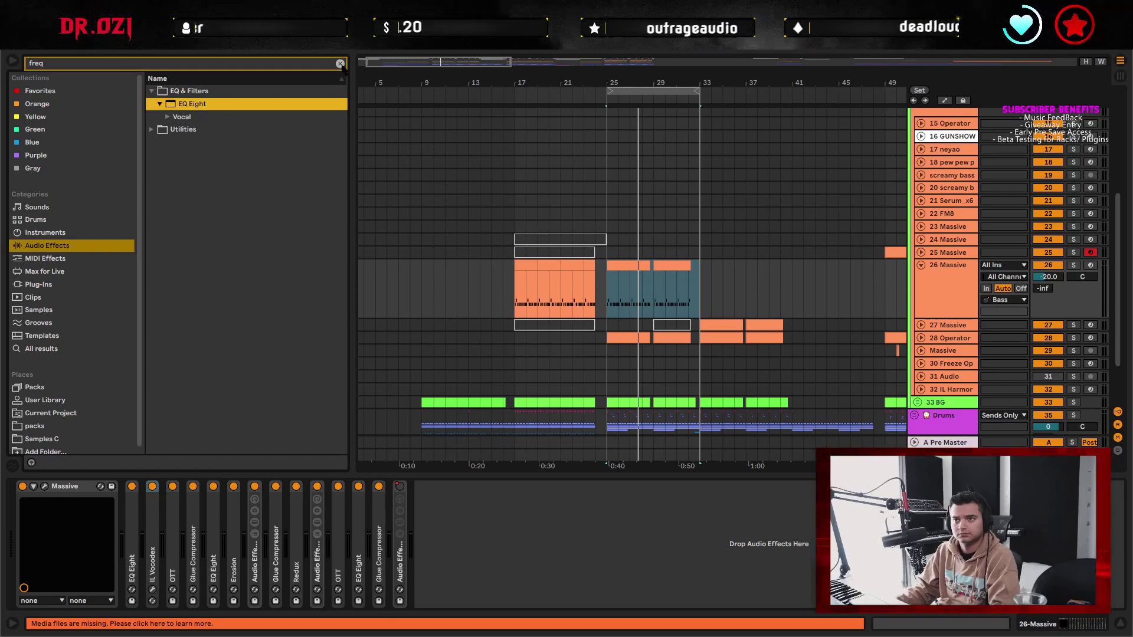
pyautogui.click(340, 63)
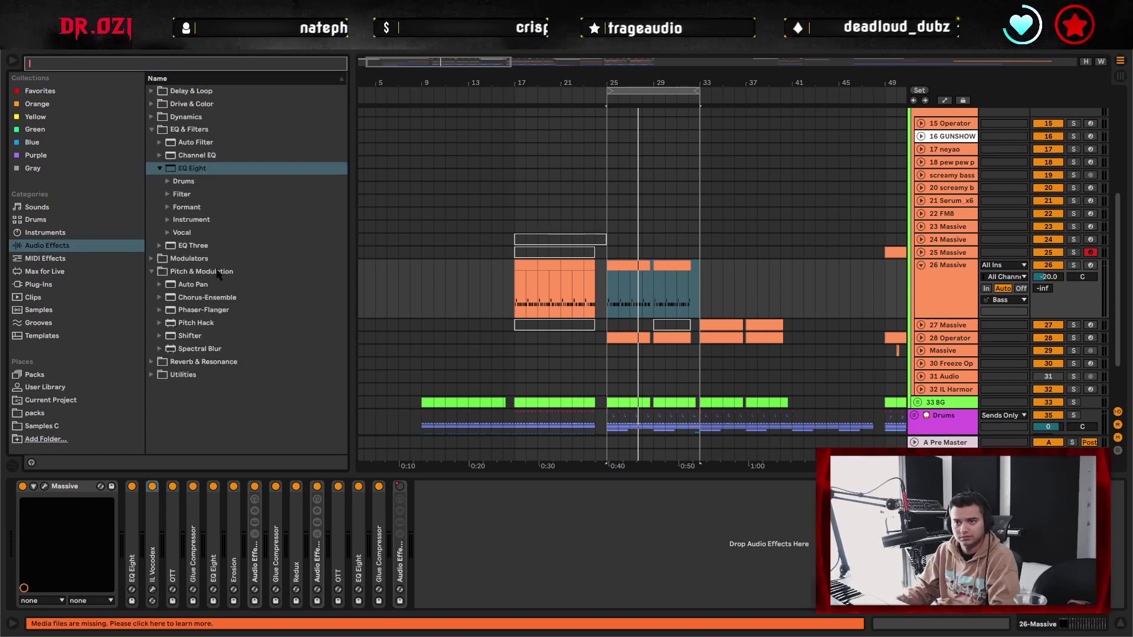
pyautogui.click(192, 129)
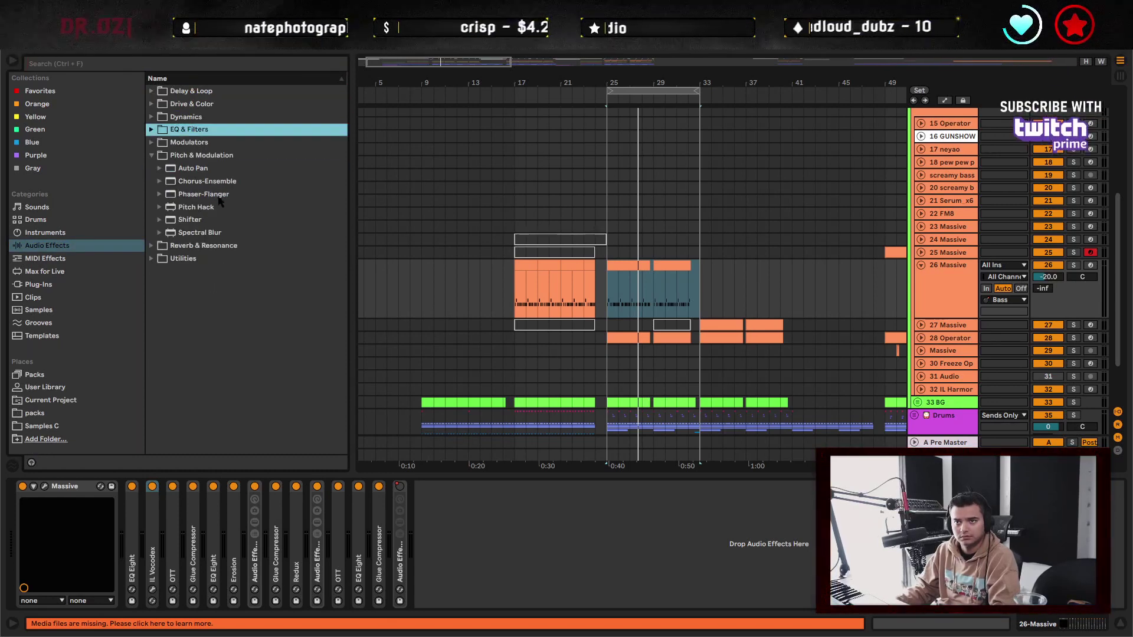
# - Try Pitch Hack at -36 st directly after Massive on track 26 during playback, and delete the device
pyautogui.moveTo(196, 207); pyautogui.dragTo(281, 504)
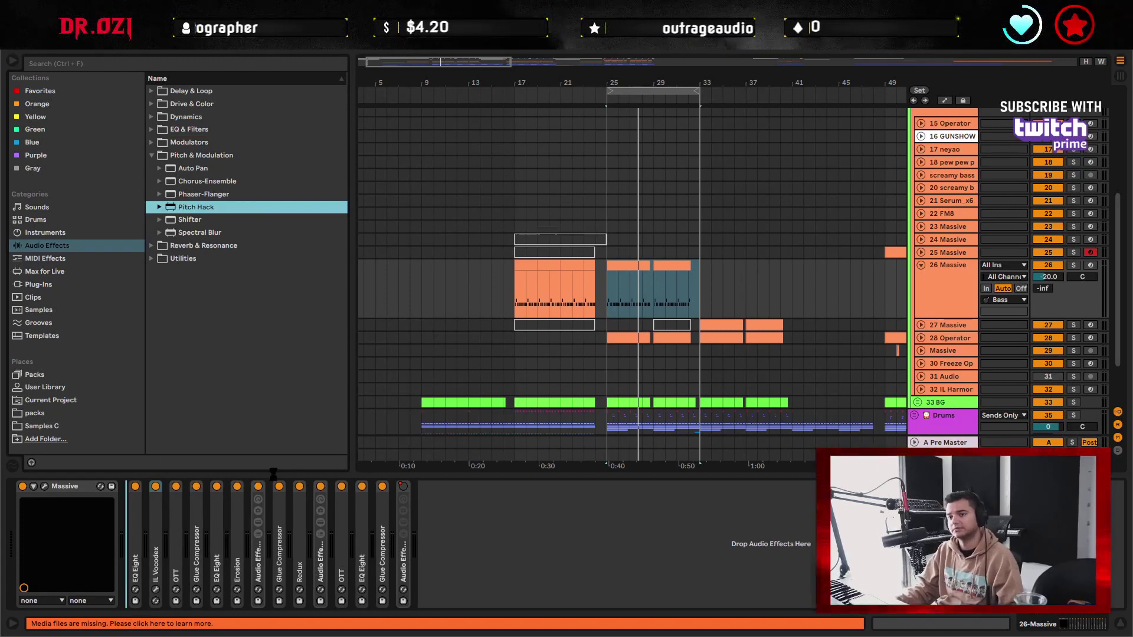
pyautogui.moveTo(230, 538); pyautogui.dragTo(242, 540)
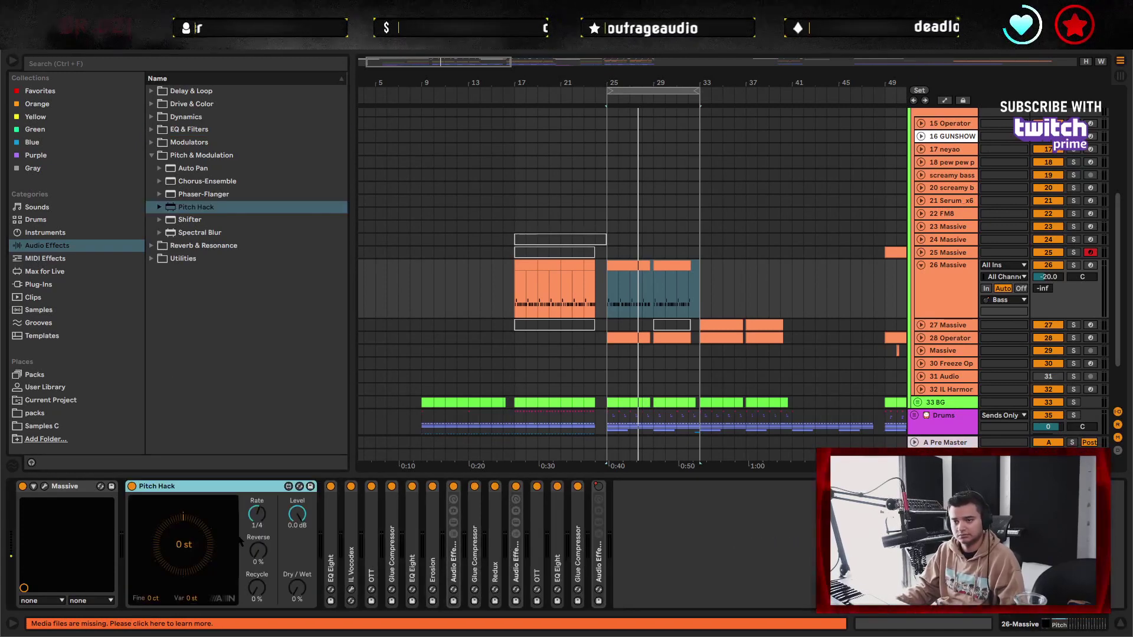
pyautogui.press('space')
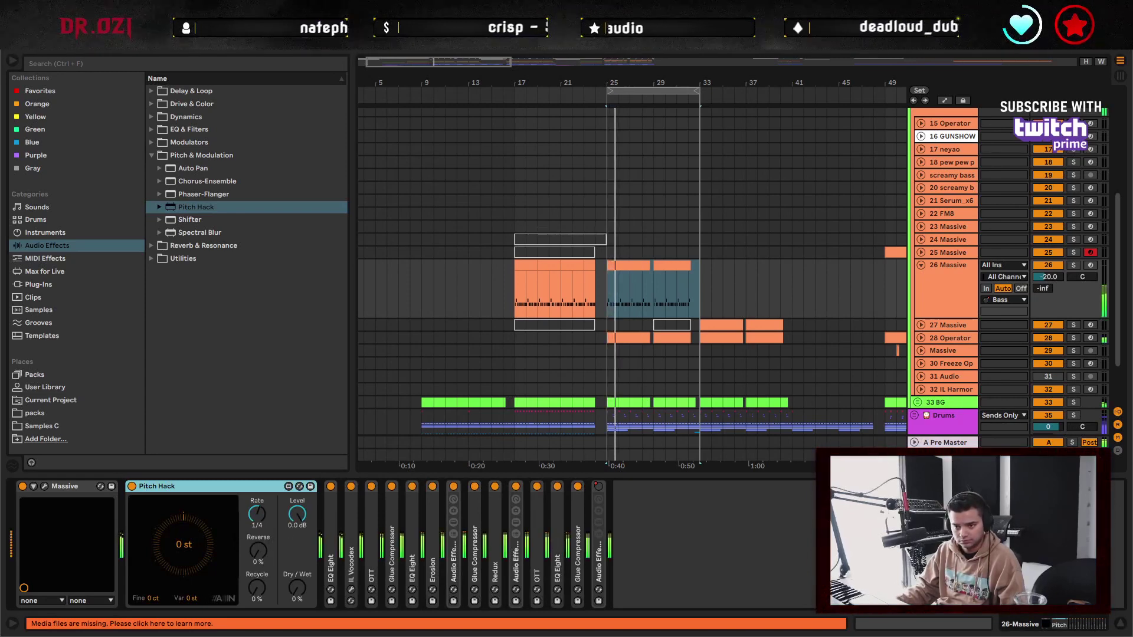
pyautogui.moveTo(153, 598); pyautogui.dragTo(191, 599)
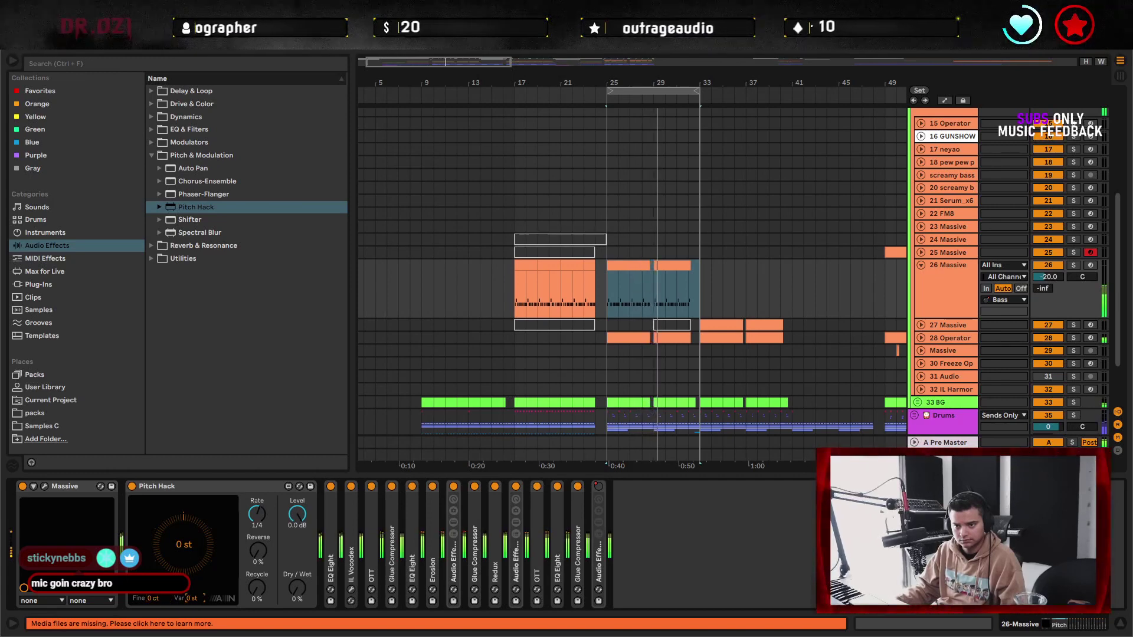
pyautogui.moveTo(183, 544); pyautogui.dragTo(183, 635)
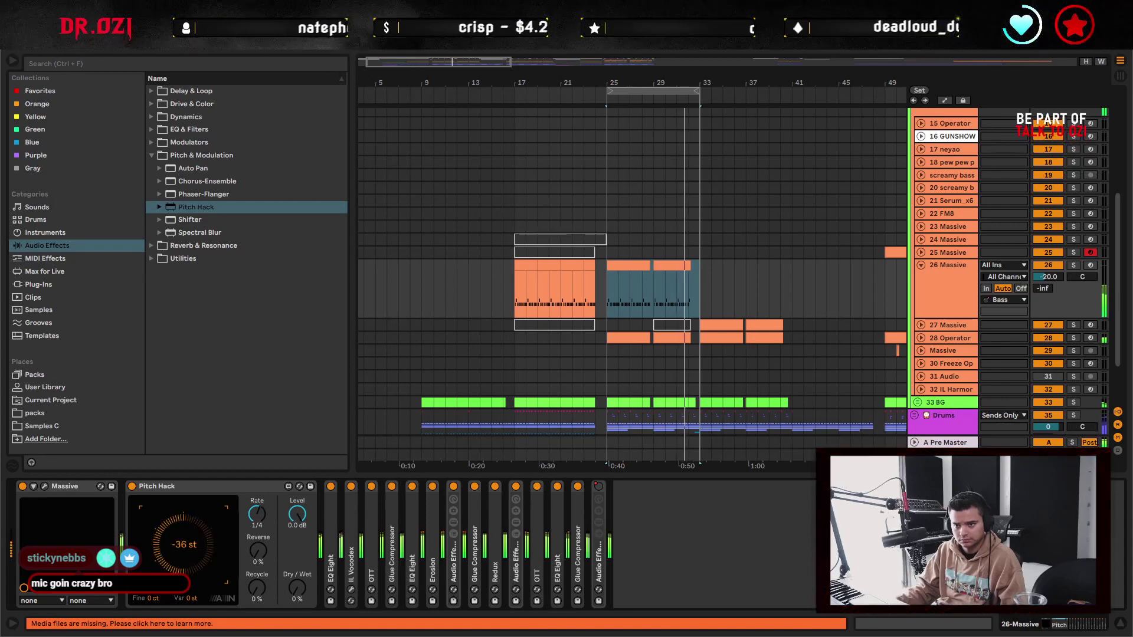
pyautogui.click(202, 493)
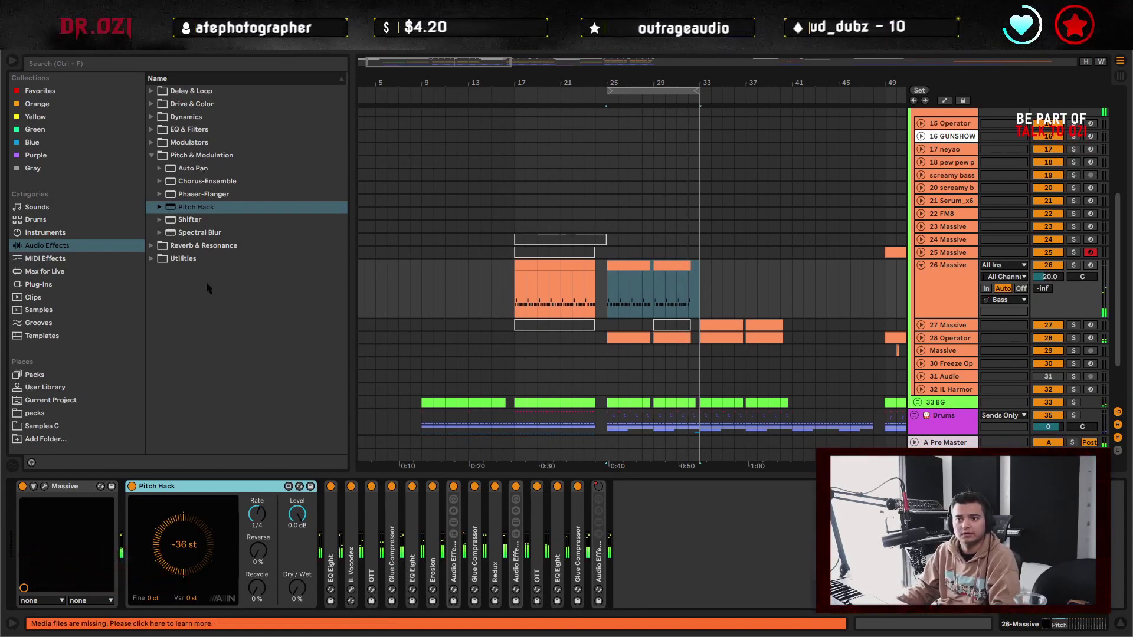
pyautogui.press('Delete')
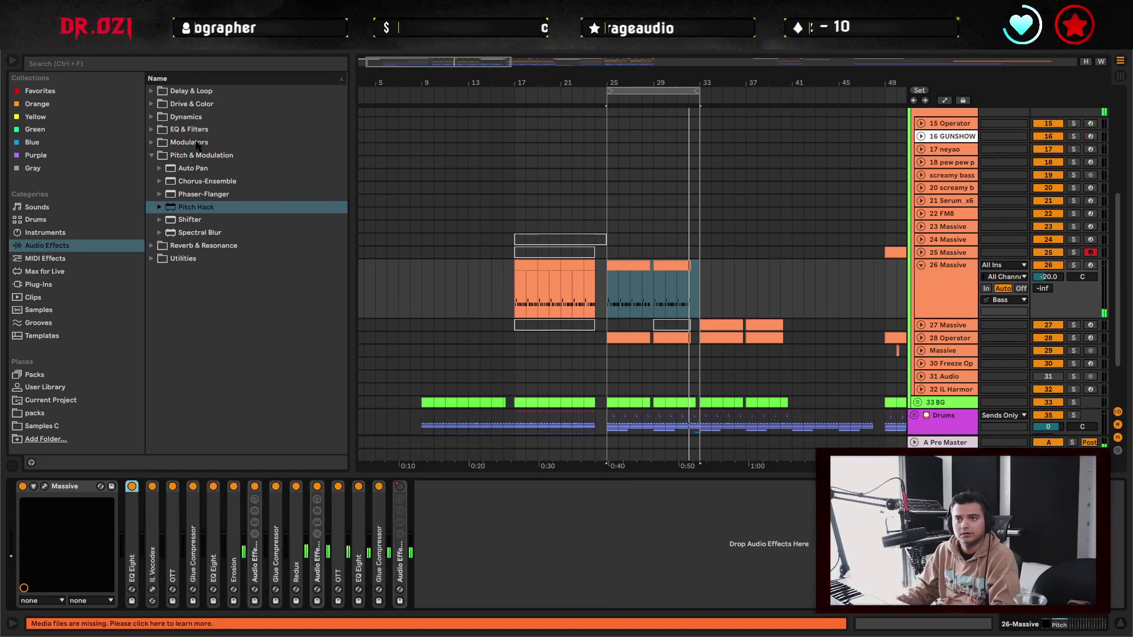
# - Look through the Modulators, EQ & Filters and Dynamics folders for a suitable audio effect
pyautogui.click(197, 146)
pyautogui.click(210, 133)
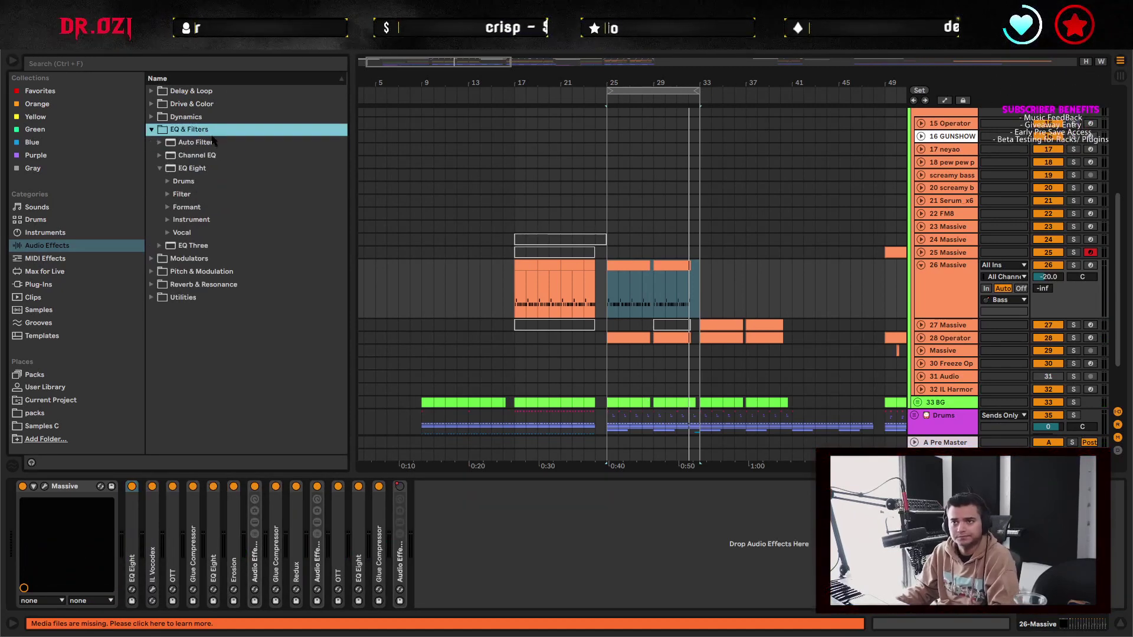
pyautogui.press('Down')
pyautogui.press('Down')
pyautogui.press('Down')
pyautogui.press('Left')
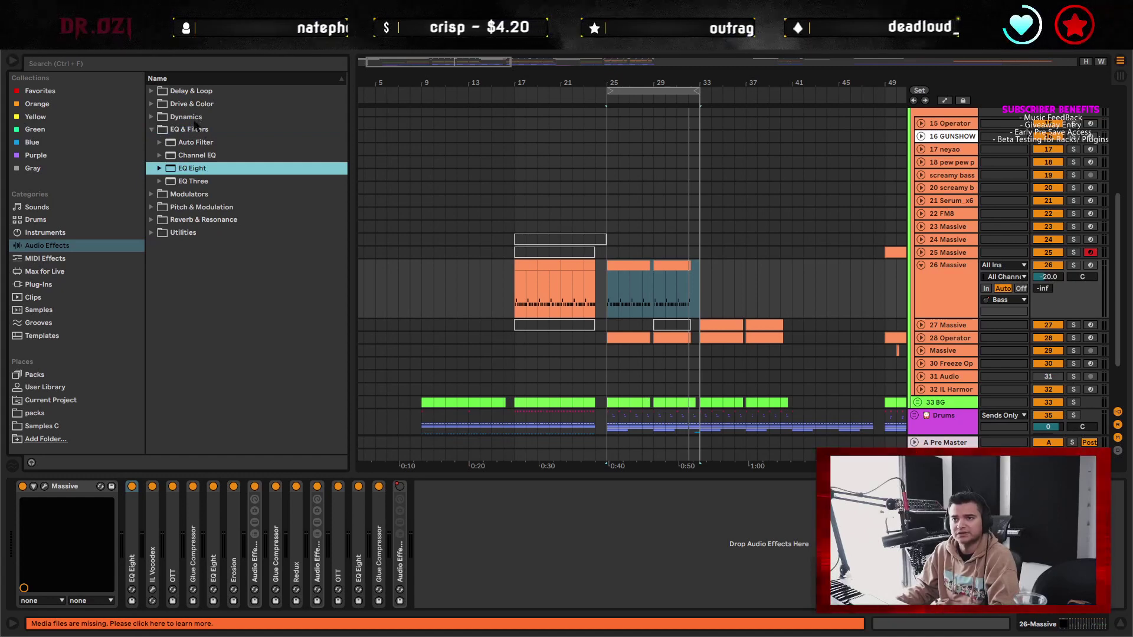
pyautogui.press('Left')
pyautogui.press('Left')
pyautogui.press('Up')
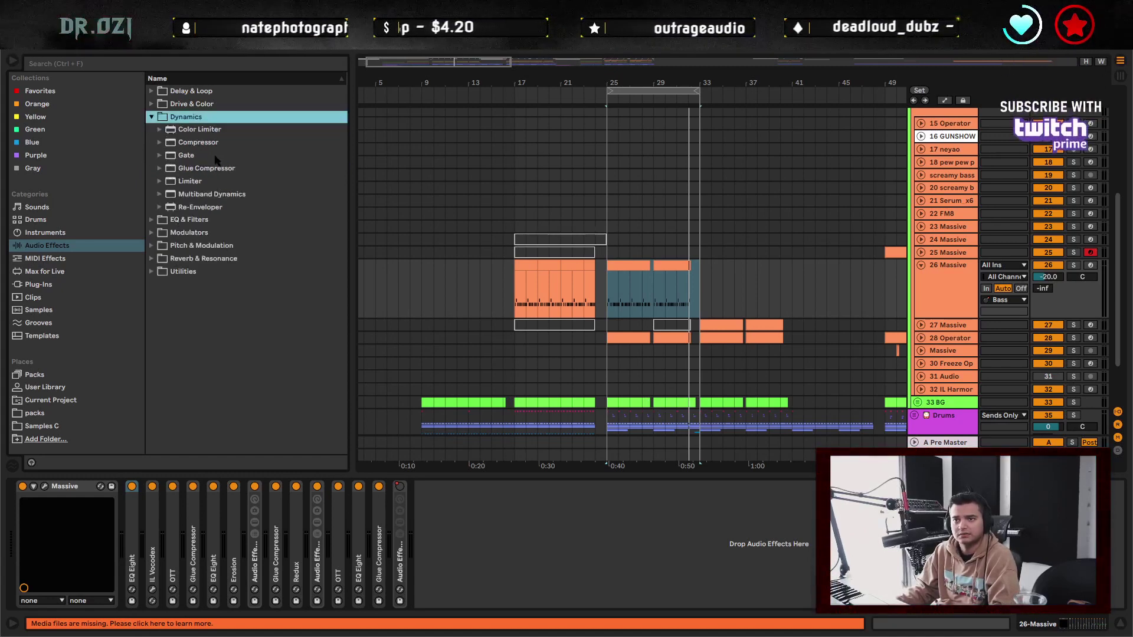
# - Examine the effects in the Pitch & Modulation and Reverb & Resonance folders, down to Utilities
pyautogui.press('Down')
pyautogui.press('Down')
pyautogui.press('Down')
pyautogui.press('Right')
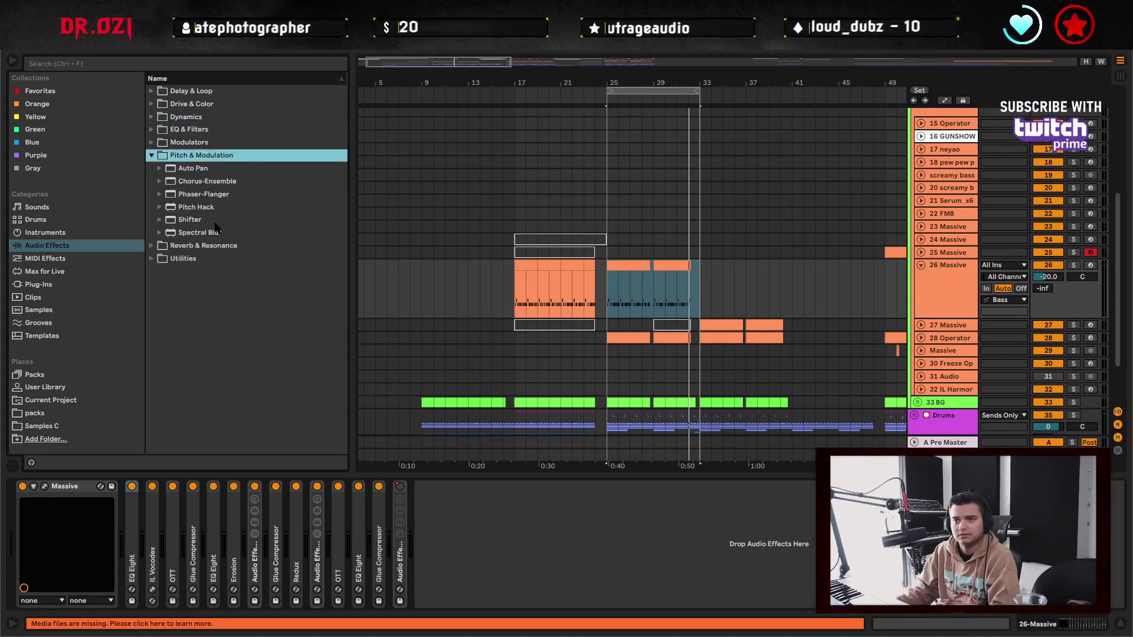
pyautogui.press('Down')
pyautogui.press('Down')
pyautogui.press('Down')
pyautogui.press('Down')
pyautogui.press('Down')
pyautogui.press('Down')
pyautogui.press('Down')
pyautogui.press('Right')
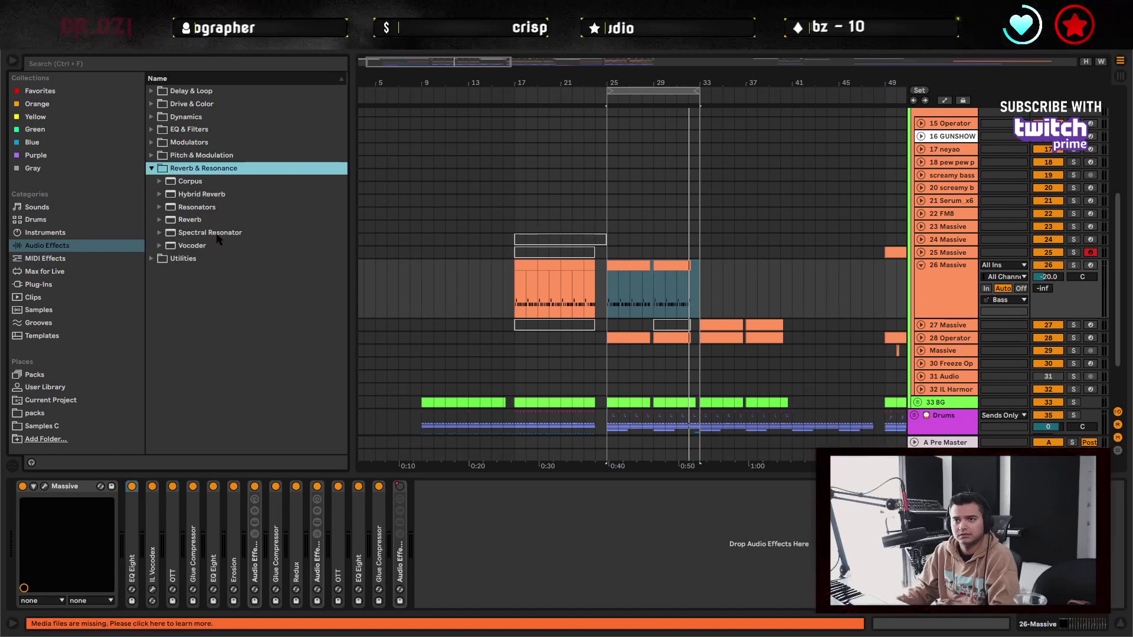
pyautogui.press('Down')
pyautogui.press('Down')
pyautogui.press('Down')
pyautogui.press('Down')
pyautogui.press('Down')
pyautogui.press('Down')
pyautogui.press('Down')
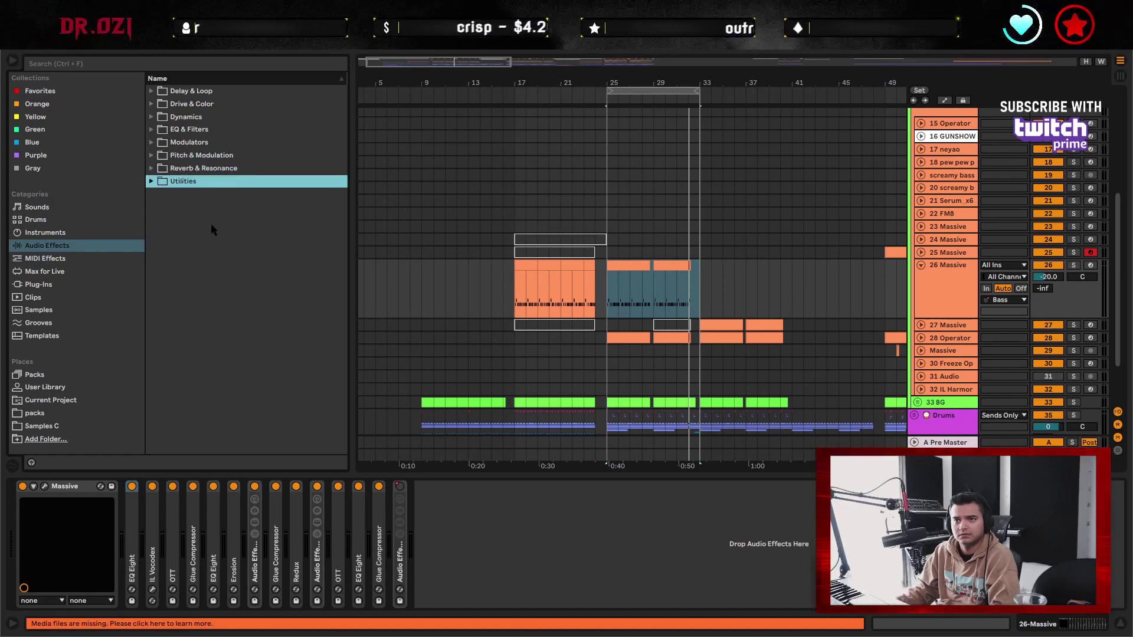
# - Check the Delay & Loop and Drive & Color folders for a suitable audio effect
pyautogui.press('Up')
pyautogui.press('Up')
pyautogui.press('Up')
pyautogui.press('Up')
pyautogui.press('Up')
pyautogui.press('Up')
pyautogui.press('Up')
pyautogui.press('Right')
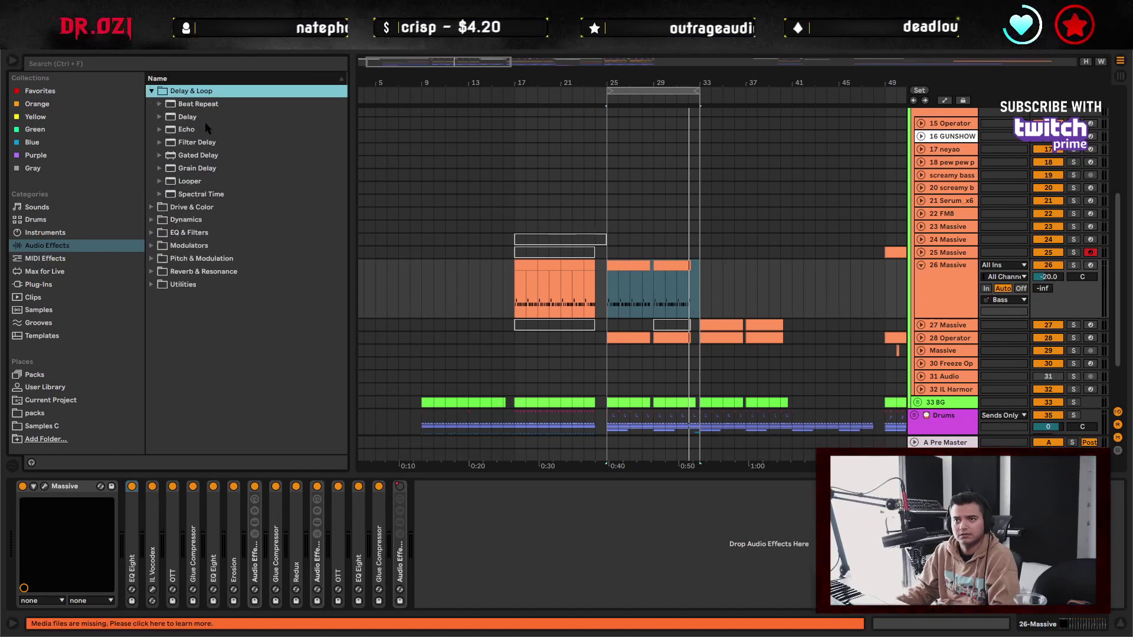
pyautogui.press('Left')
pyautogui.press('Down')
pyautogui.press('Right')
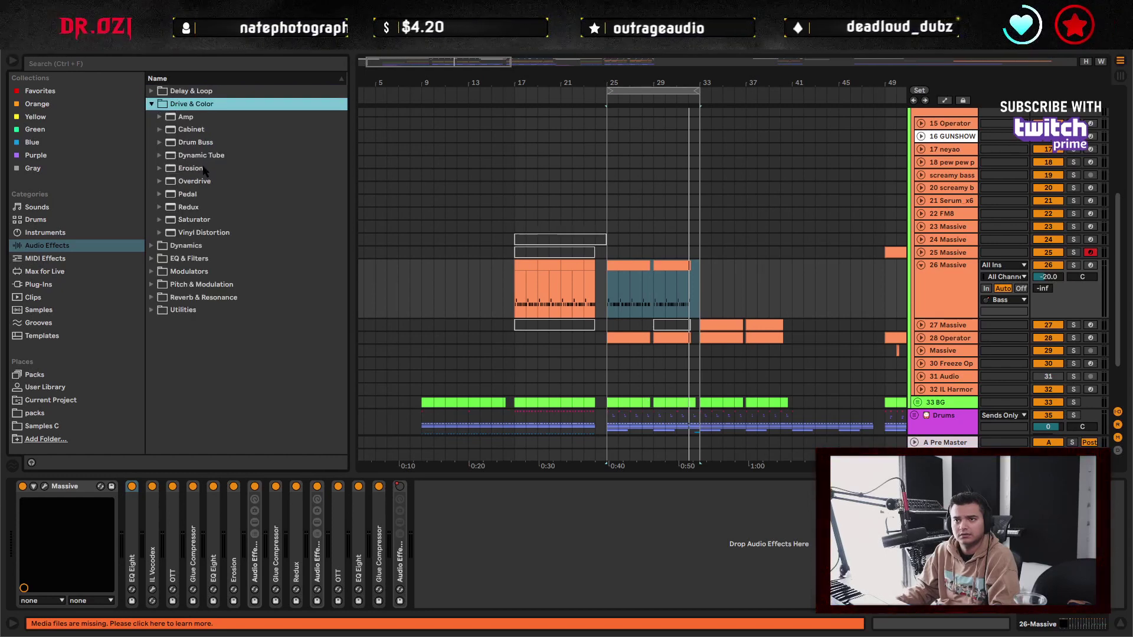
pyautogui.press('Left')
# - Search the audio effects for "frequ", inspect the EQ Eight and Audio Effect Rack matches, and clear the search
pyautogui.click(154, 69)
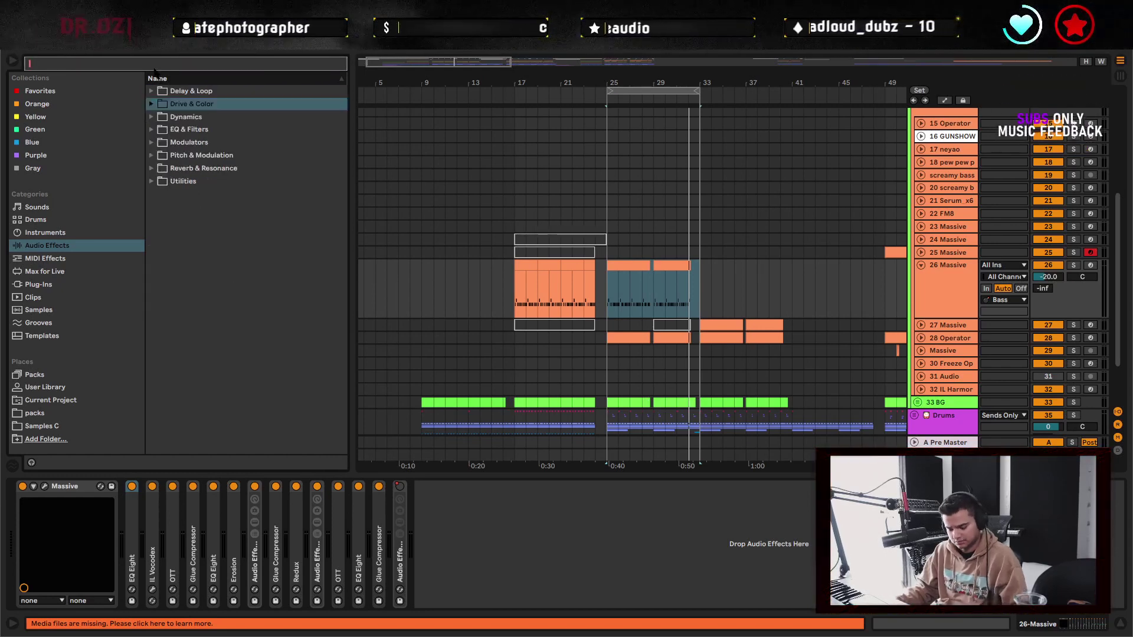
pyautogui.write('freq')
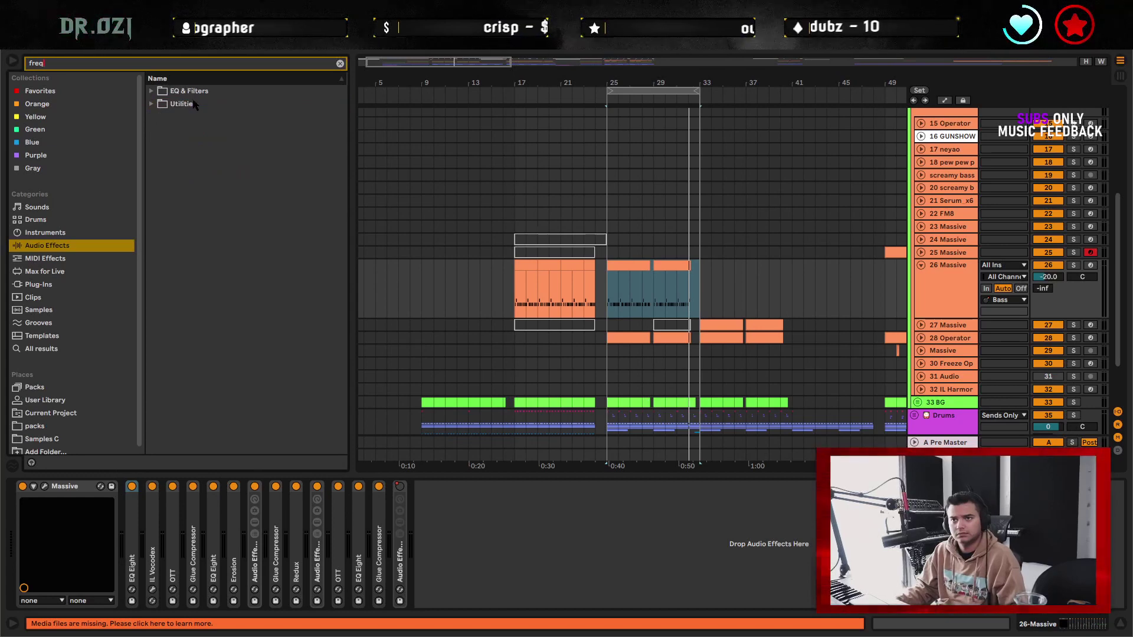
pyautogui.write('u')
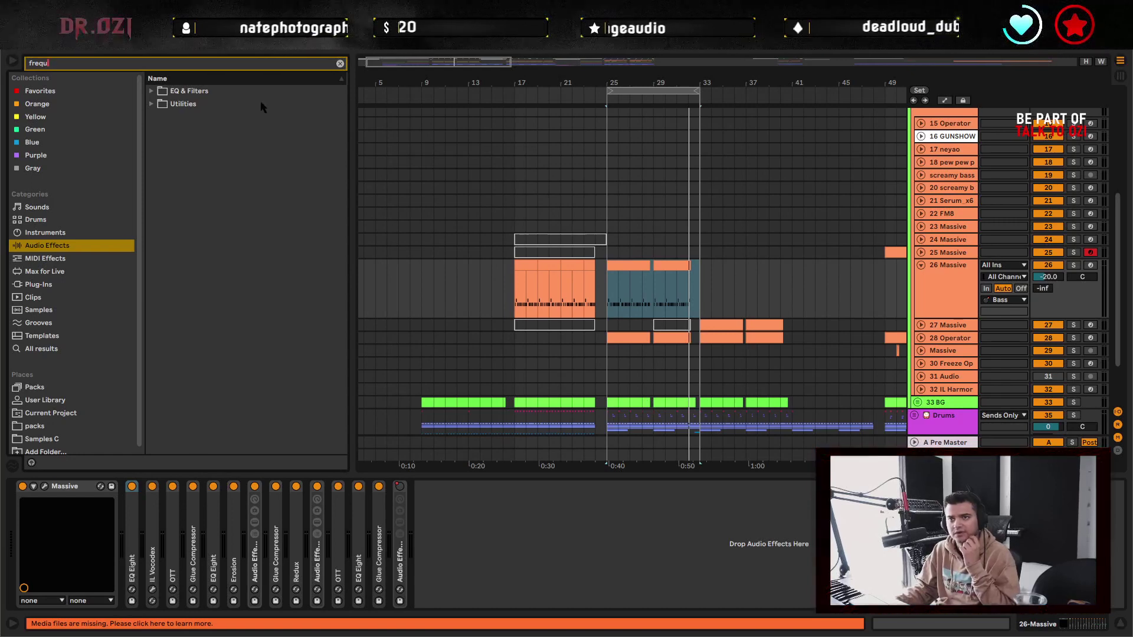
pyautogui.click(218, 91)
pyautogui.press('Down')
pyautogui.press('Down')
pyautogui.press('Right')
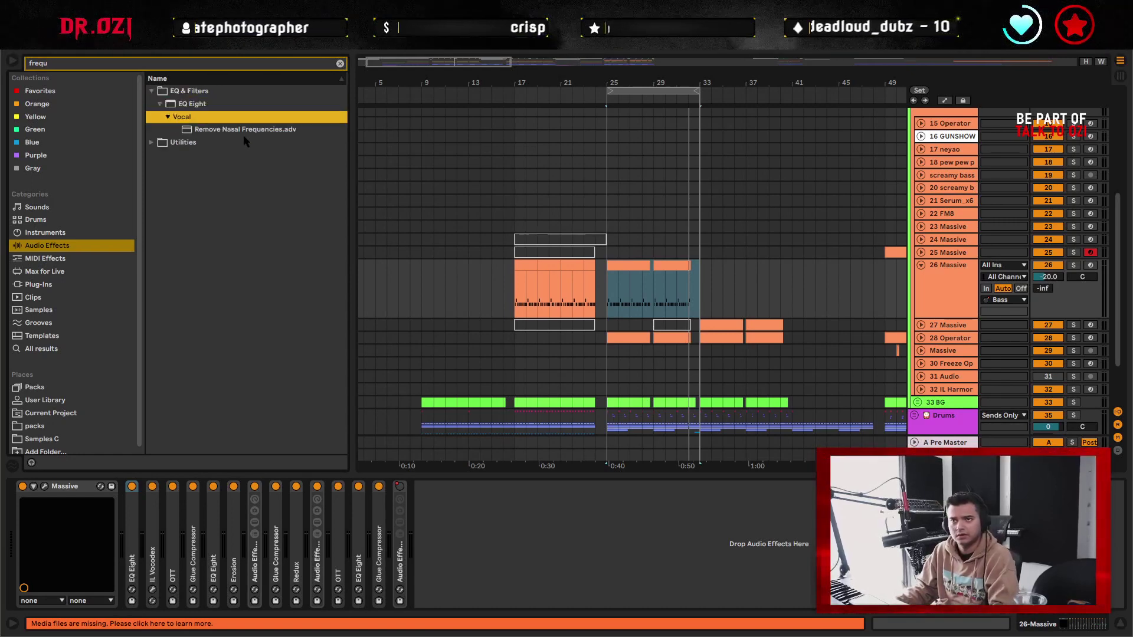
pyautogui.press('Down')
pyautogui.press('Right')
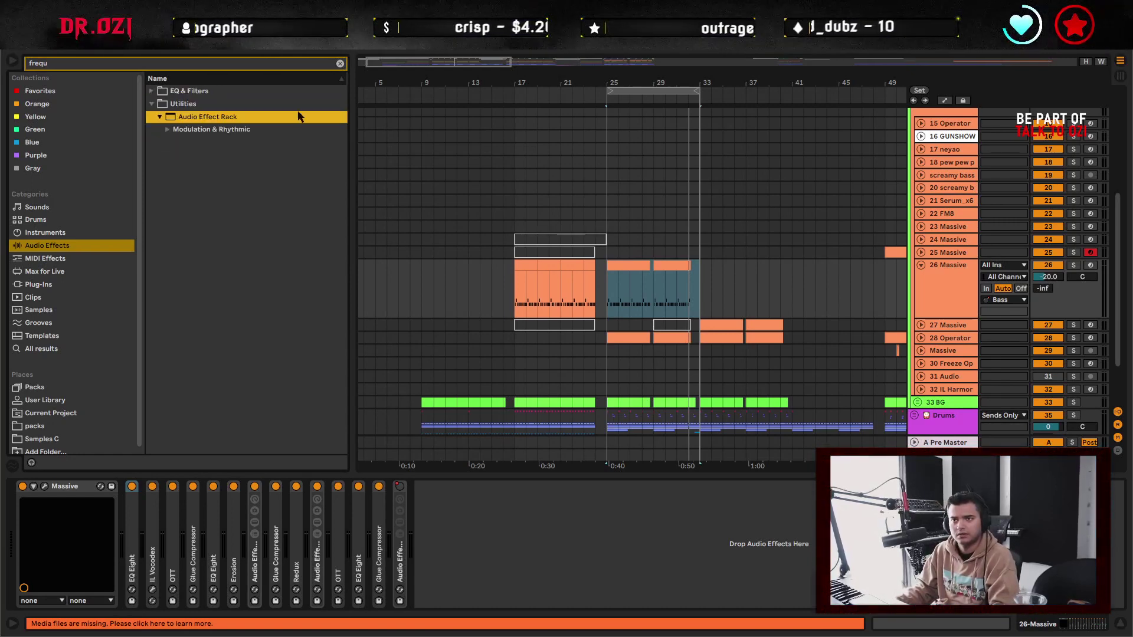
pyautogui.hotkey('ctrl', 'f')
pyautogui.press('BackSpace')
pyautogui.click(237, 182)
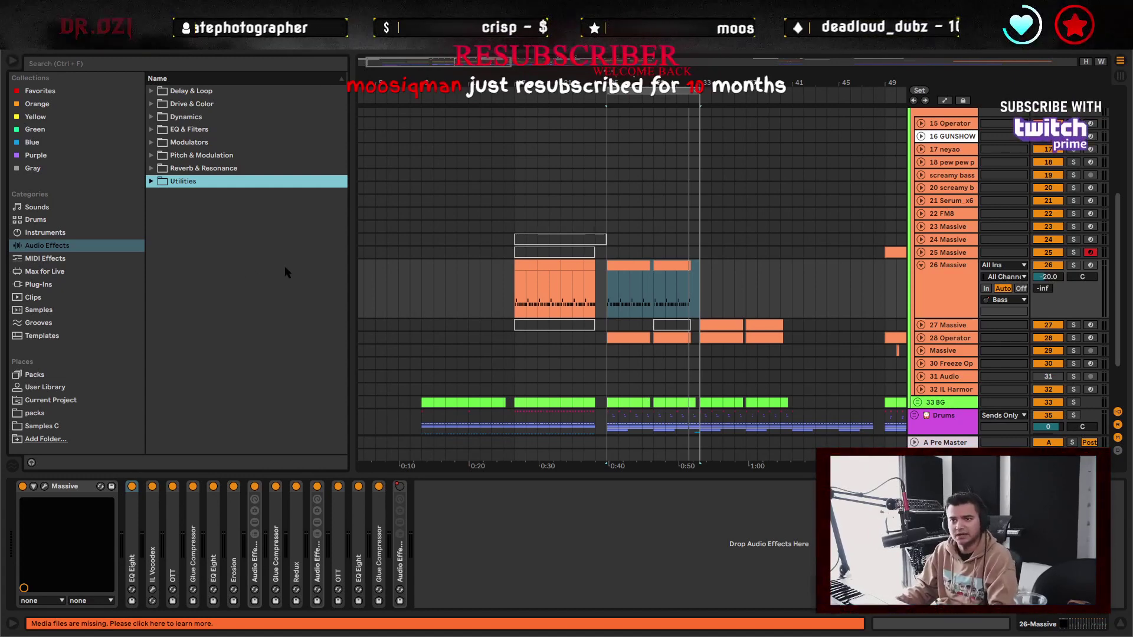
# - Place the insert marker at bar 25 on track 26, at the start of the looped clips
pyautogui.click(605, 295)
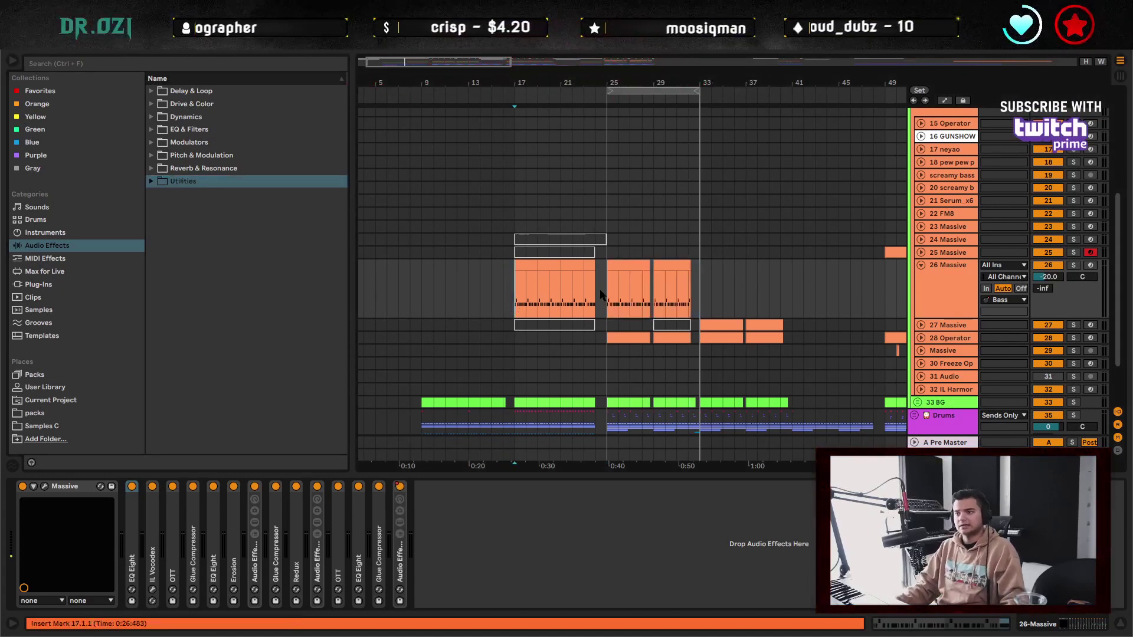
pyautogui.press('Right')
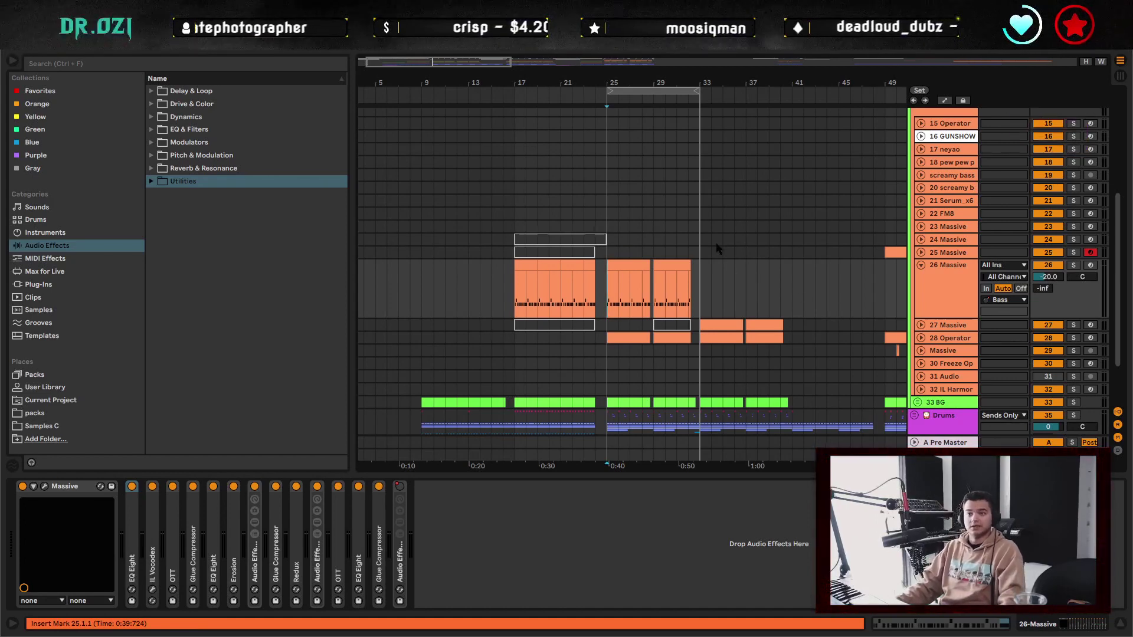
pyautogui.keyDown('ctrl'); pyautogui.scroll(3, 644, 300); pyautogui.keyUp('ctrl')
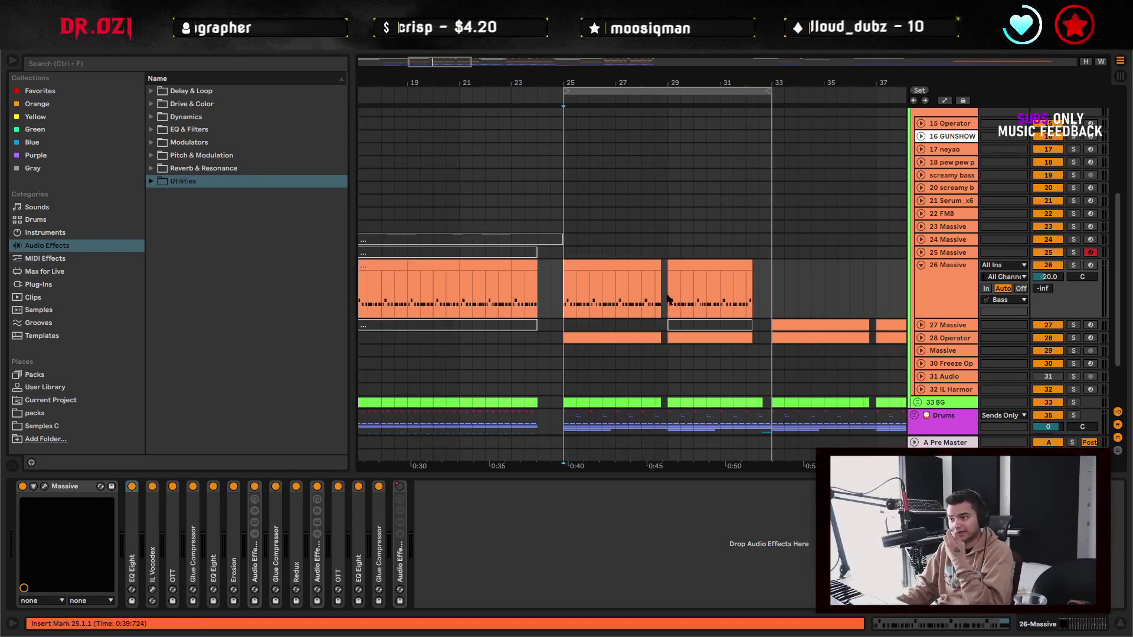
pyautogui.hscroll(2, 789, 295)
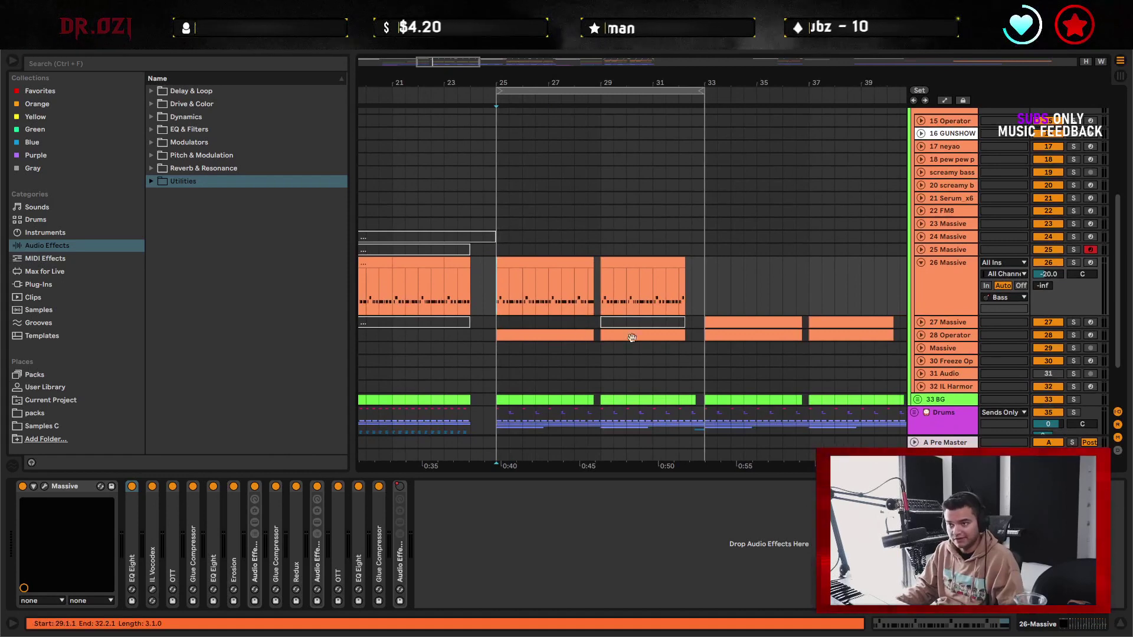
# - Add the kHs Pitch Shifter plug-in to track 26, directly after Massive and before the first EQ Eight
pyautogui.click(66, 284)
pyautogui.click(177, 64)
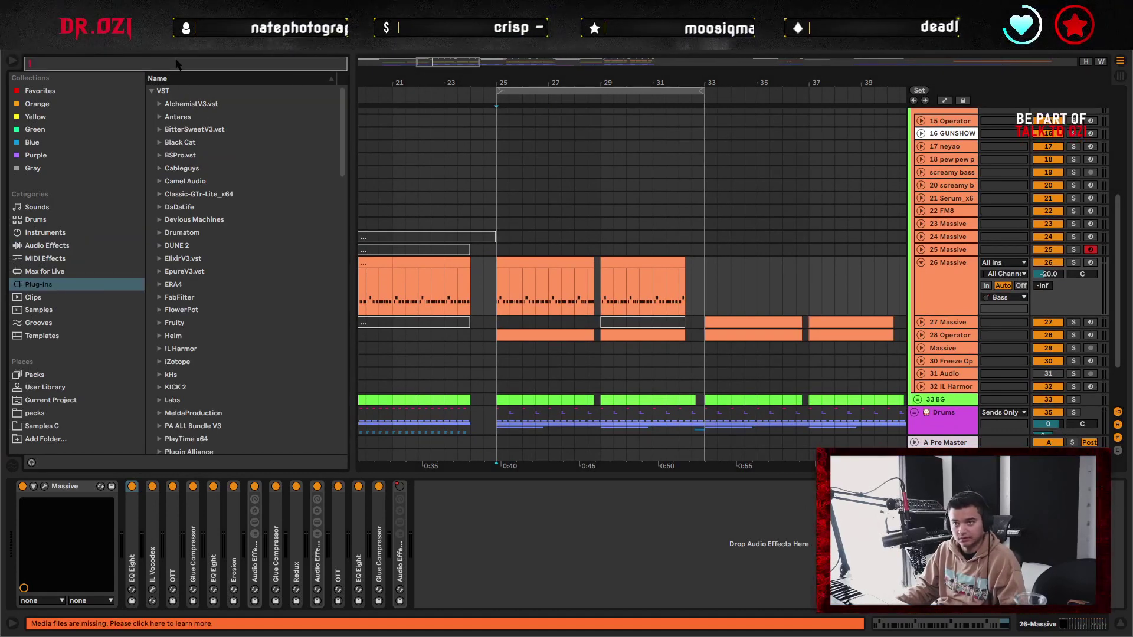
pyautogui.scroll(-2, 226, 325)
pyautogui.click(226, 326)
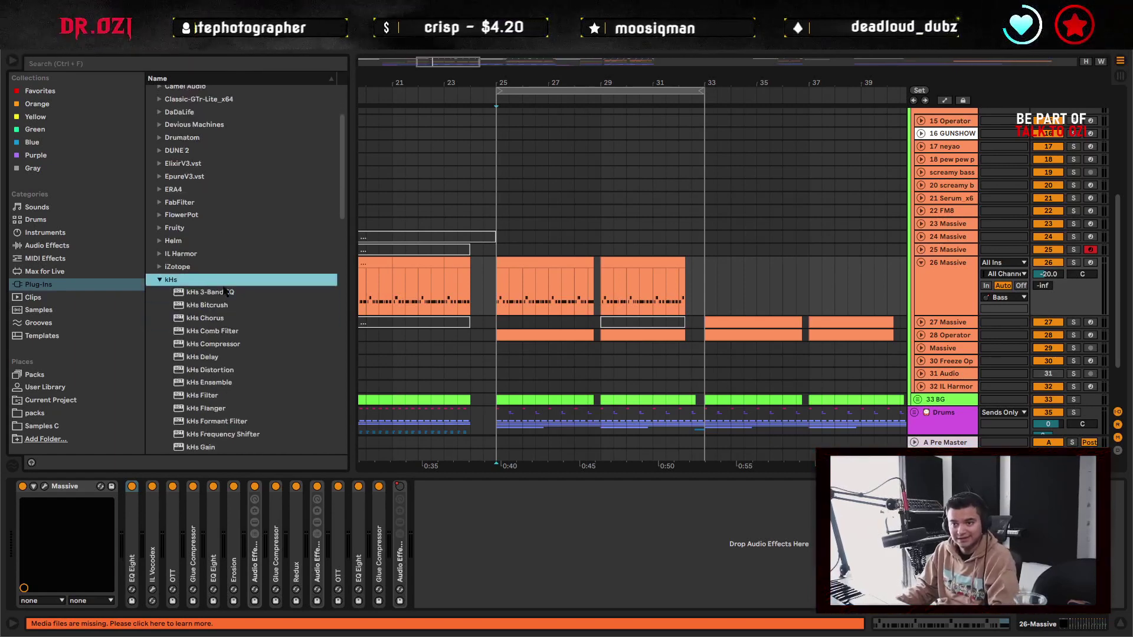
pyautogui.scroll(-4, 224, 292)
pyautogui.scroll(-1, 216, 295)
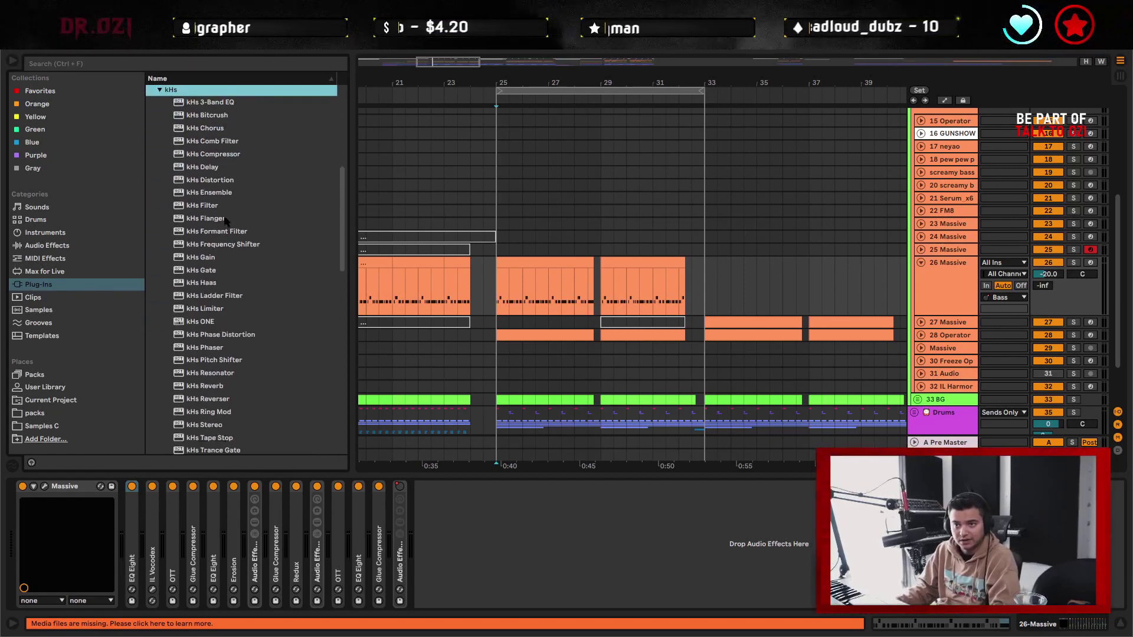
pyautogui.click(227, 219)
pyautogui.scroll(-1, 226, 346)
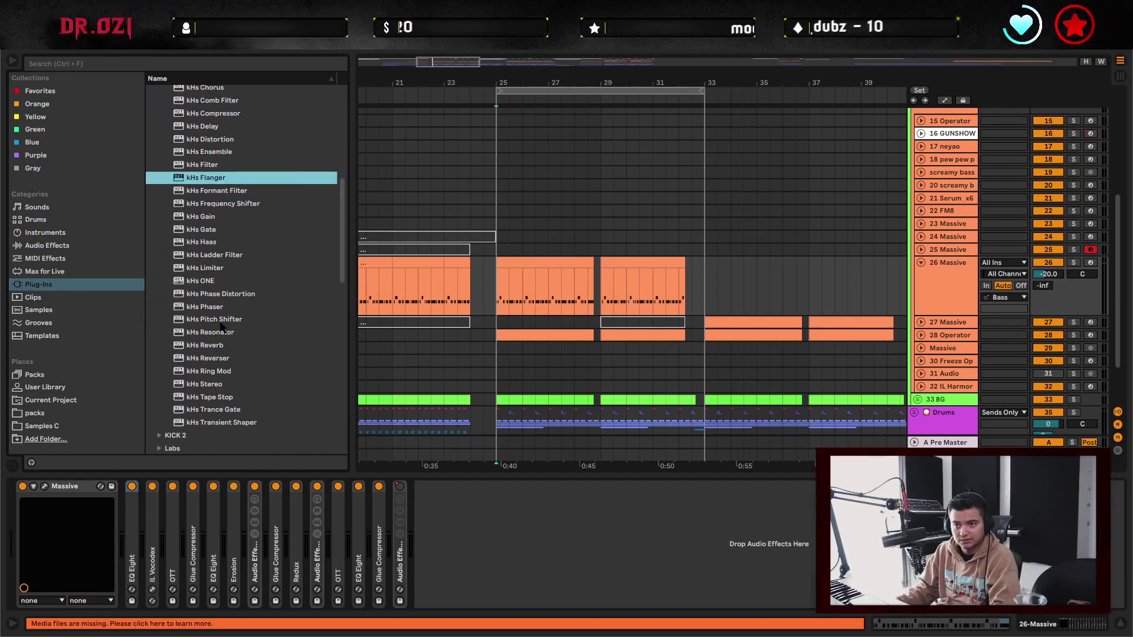
pyautogui.moveTo(218, 319); pyautogui.dragTo(214, 543)
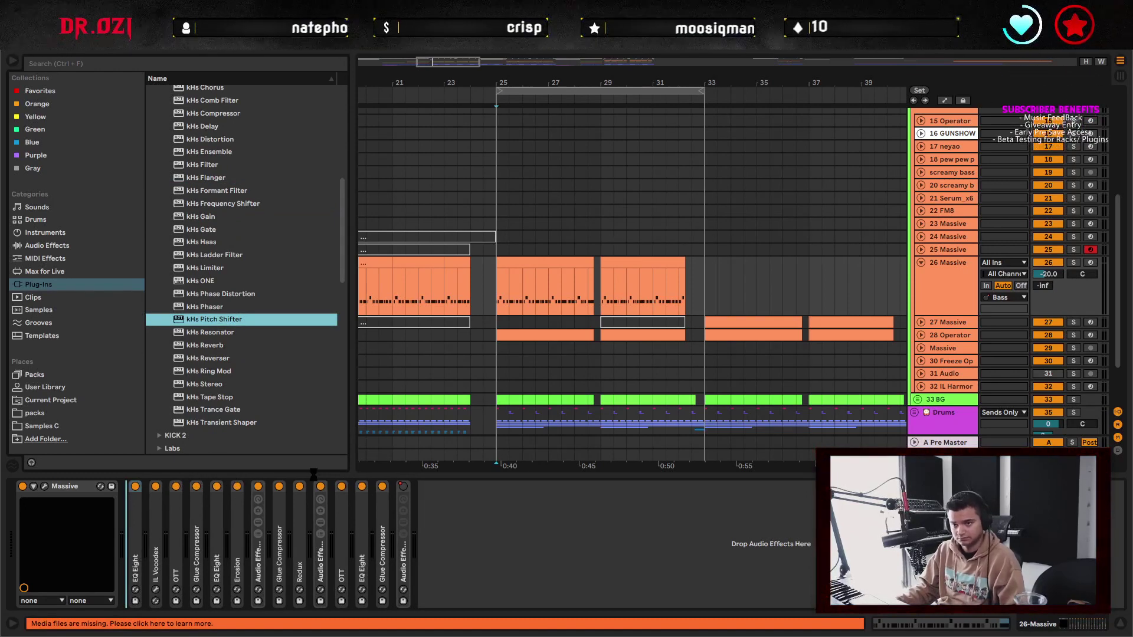
pyautogui.moveTo(313, 473); pyautogui.dragTo(313, 475)
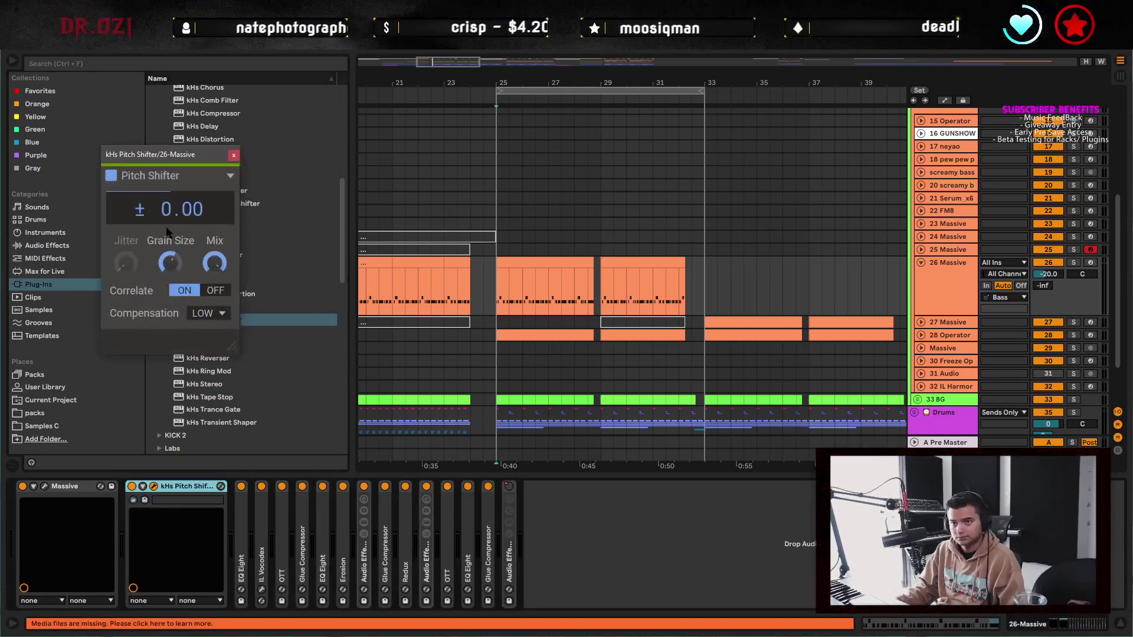
# - Play the loop with the pitch shifter at +0.53 and compare the sound with the effect bypassed and active
pyautogui.press('space')
pyautogui.moveTo(167, 232); pyautogui.dragTo(228, 228)
pyautogui.click(132, 486)
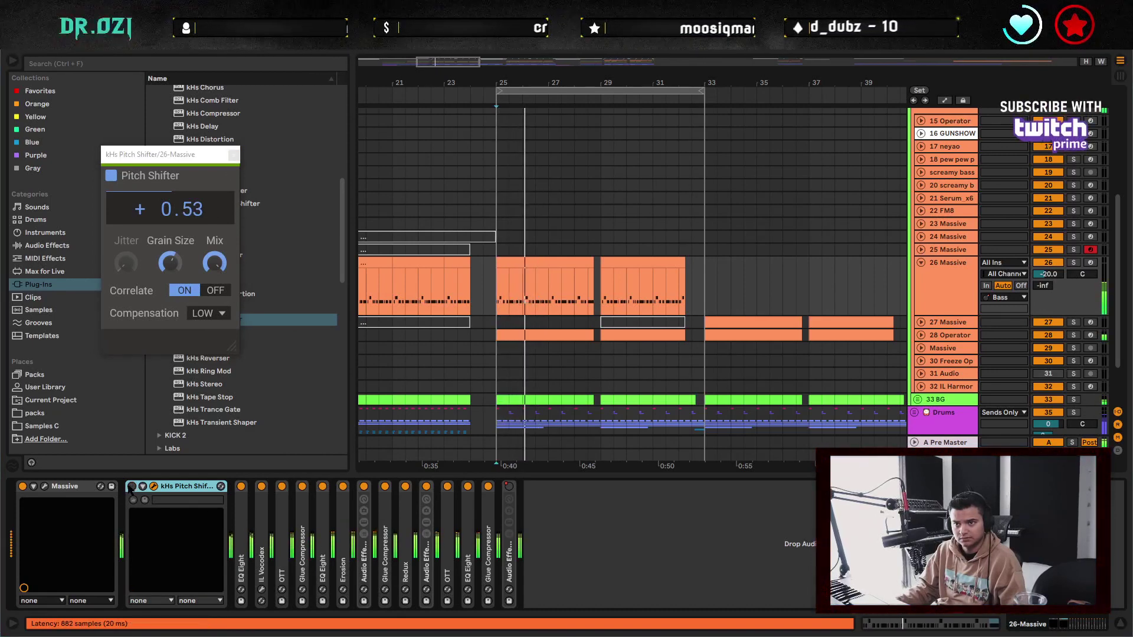
pyautogui.click(132, 486)
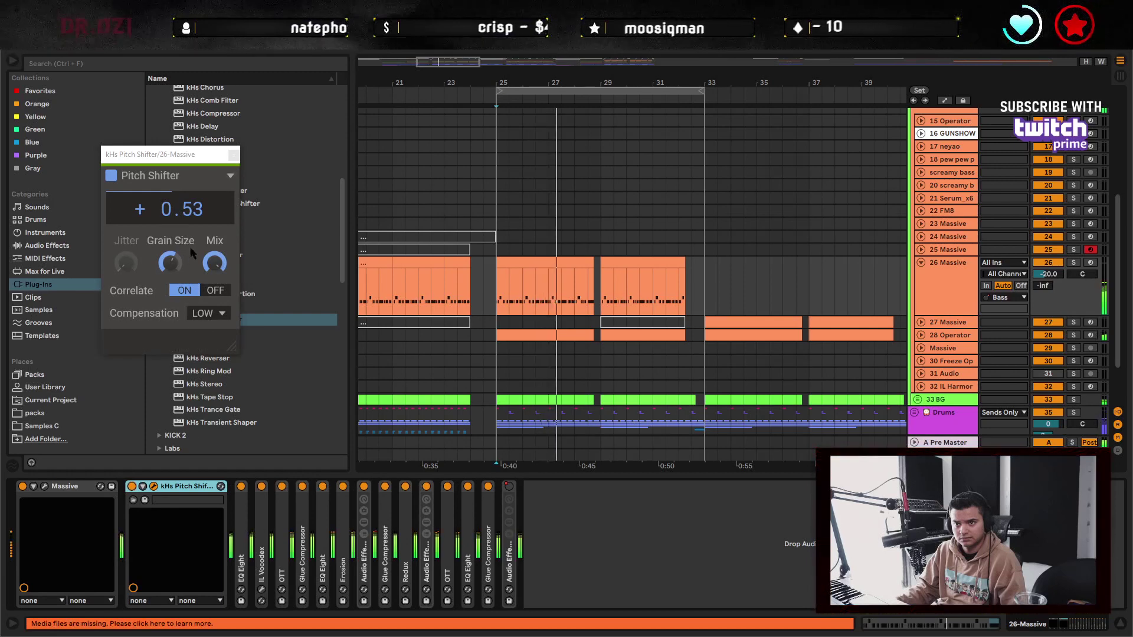
# - Turn off the pitch shifter's Correlate option, lower its grain size and set the pitch to +0.50
pyautogui.click(215, 291)
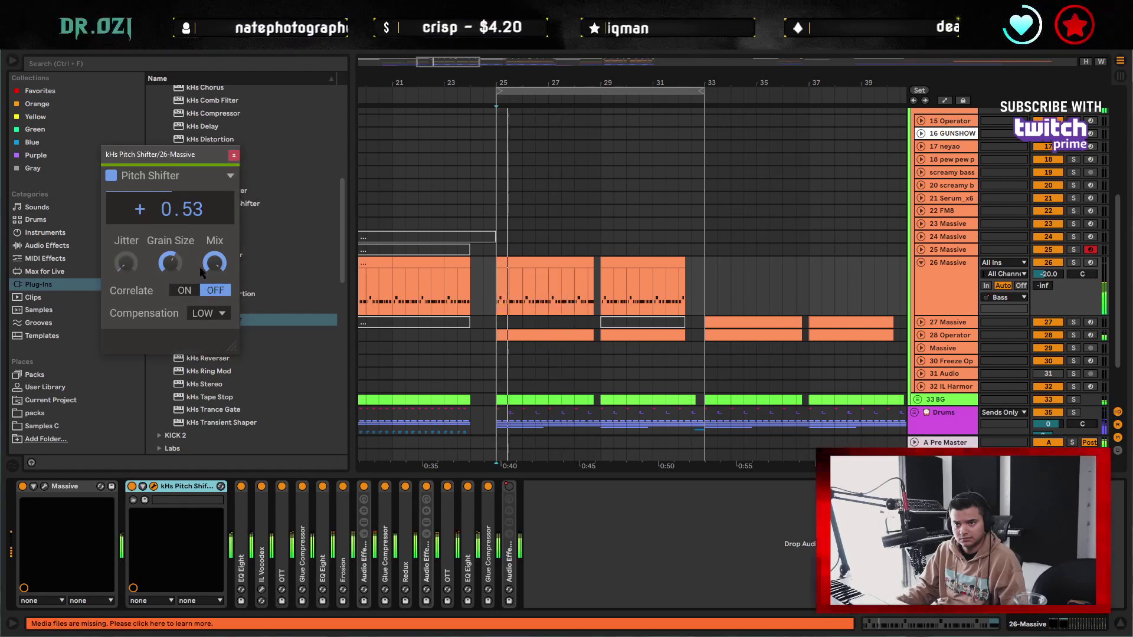
pyautogui.moveTo(172, 262); pyautogui.dragTo(173, 289)
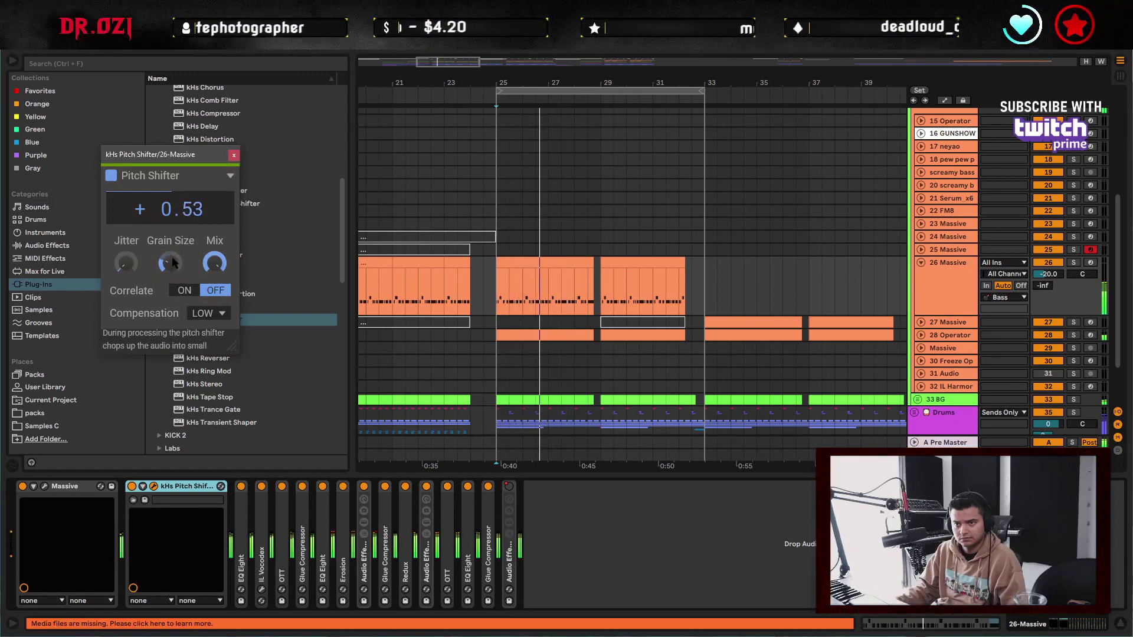
pyautogui.moveTo(180, 209)
pyautogui.mouseDown()
pyautogui.moveTo(180, 180)
pyautogui.moveTo(180, 209)
pyautogui.mouseUp()
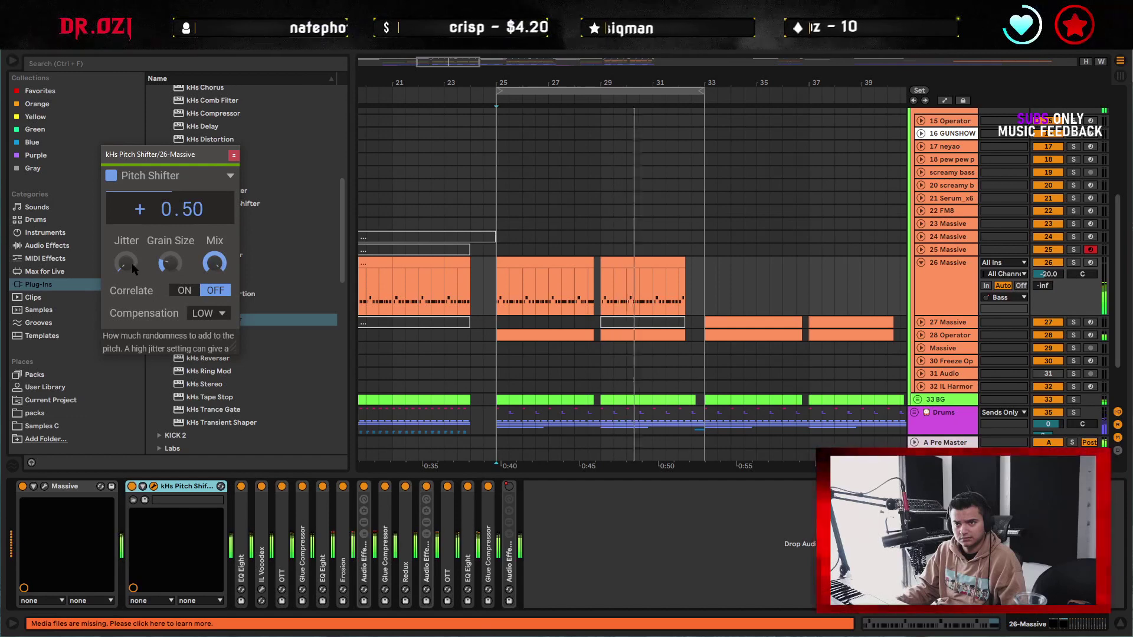
# - Try raising the pitch shifter's jitter, set its compensation to HIGH and close the plug-in window
pyautogui.moveTo(129, 263); pyautogui.dragTo(129, 217)
pyautogui.click(207, 313)
pyautogui.click(203, 347)
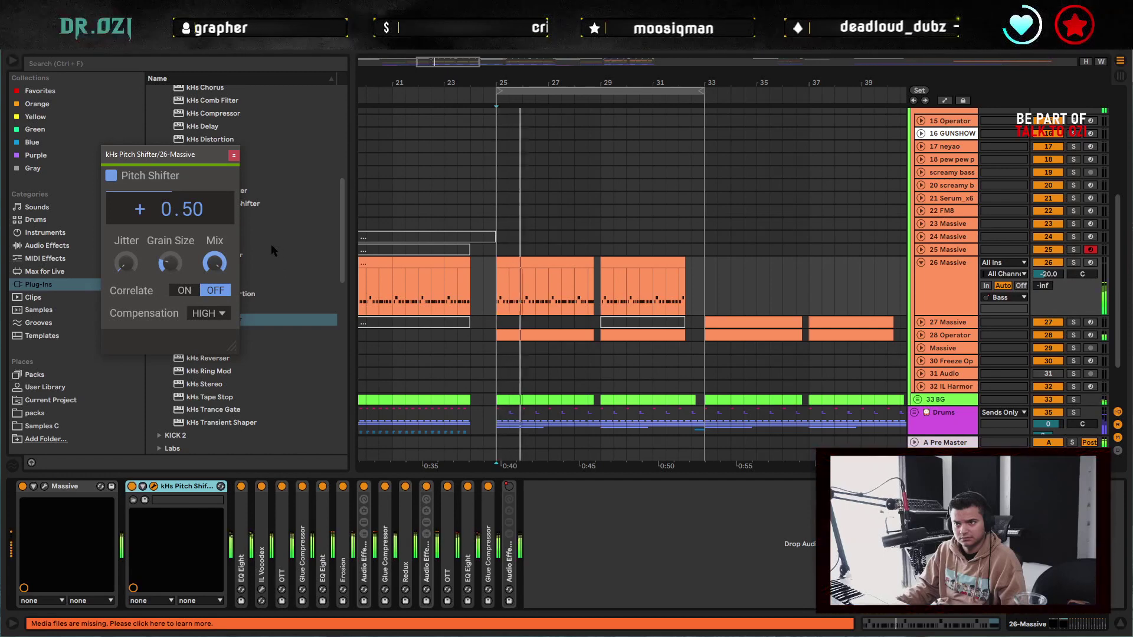
pyautogui.click(234, 155)
# - Listen to the track 26 bass from bar 17 and again from bar 25
pyautogui.hscroll(-3, 600, 286)
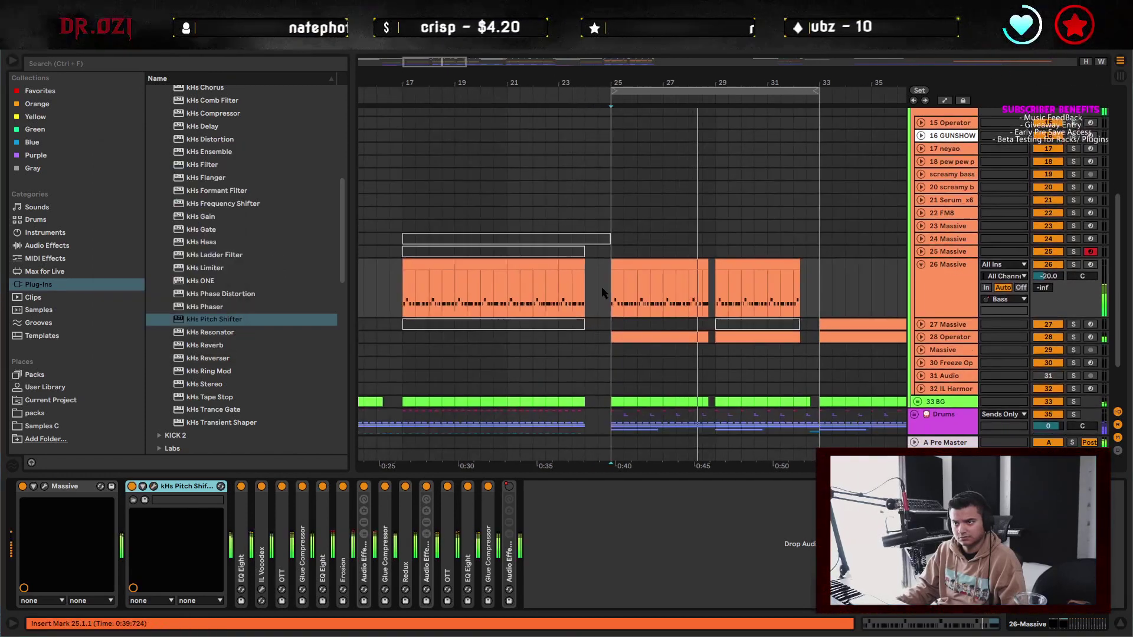
pyautogui.click(403, 298)
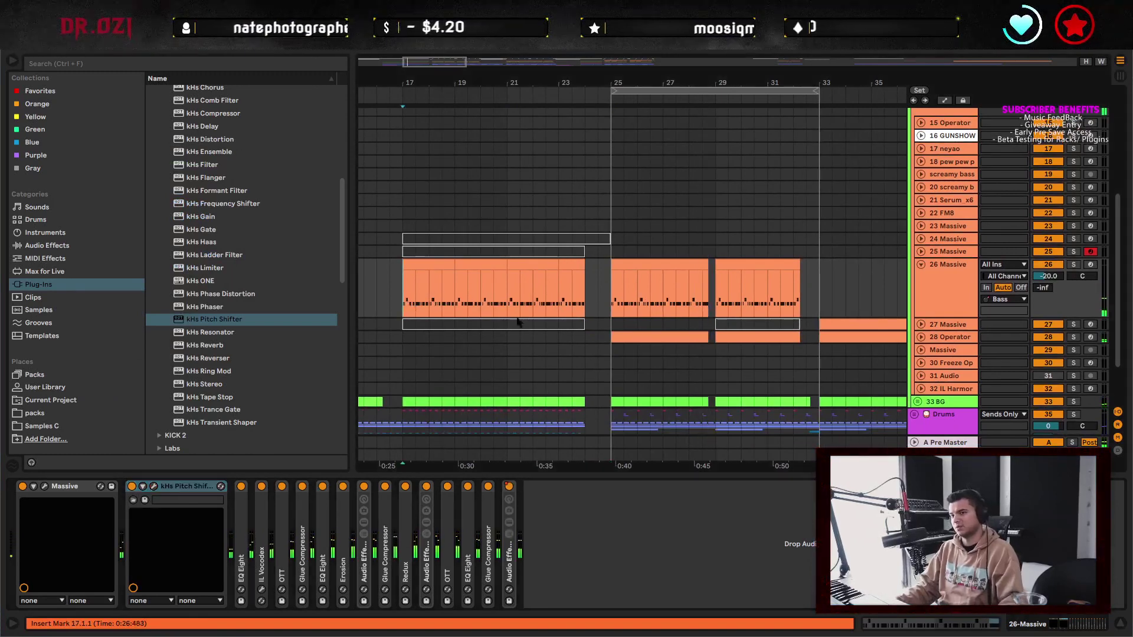
pyautogui.press('space')
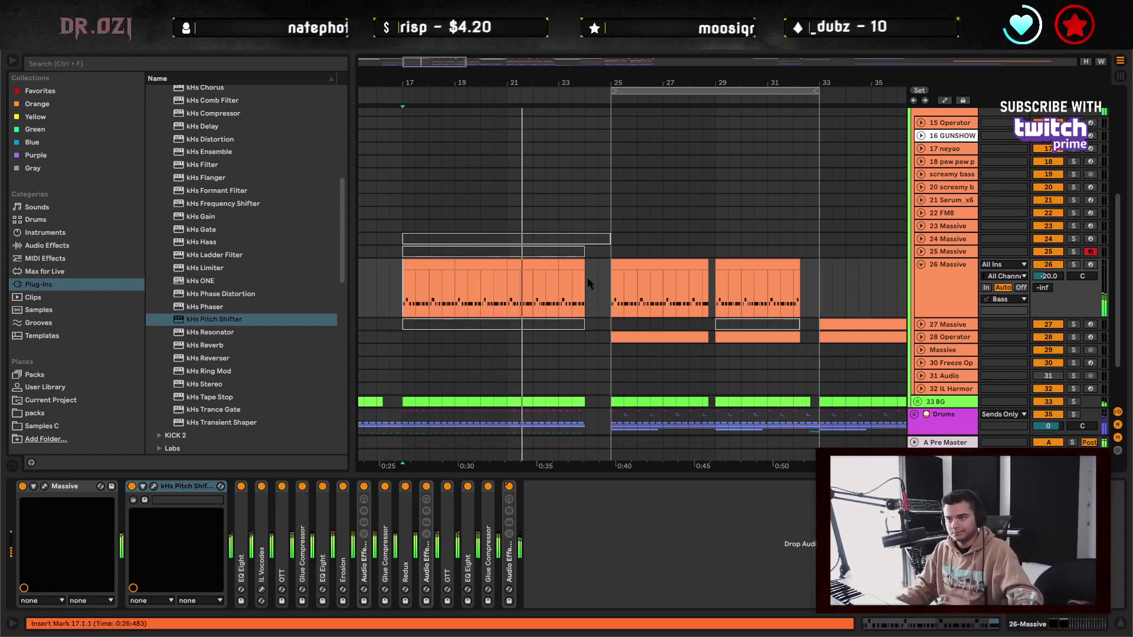
pyautogui.click(608, 293)
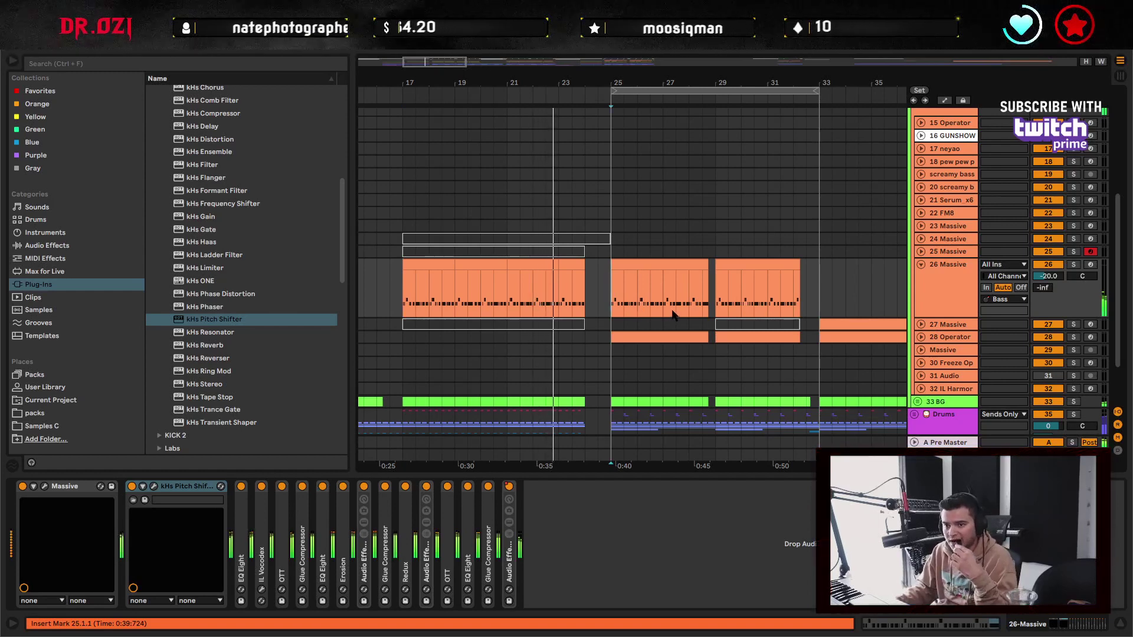
pyautogui.moveTo(660, 304); pyautogui.dragTo(507, 308)
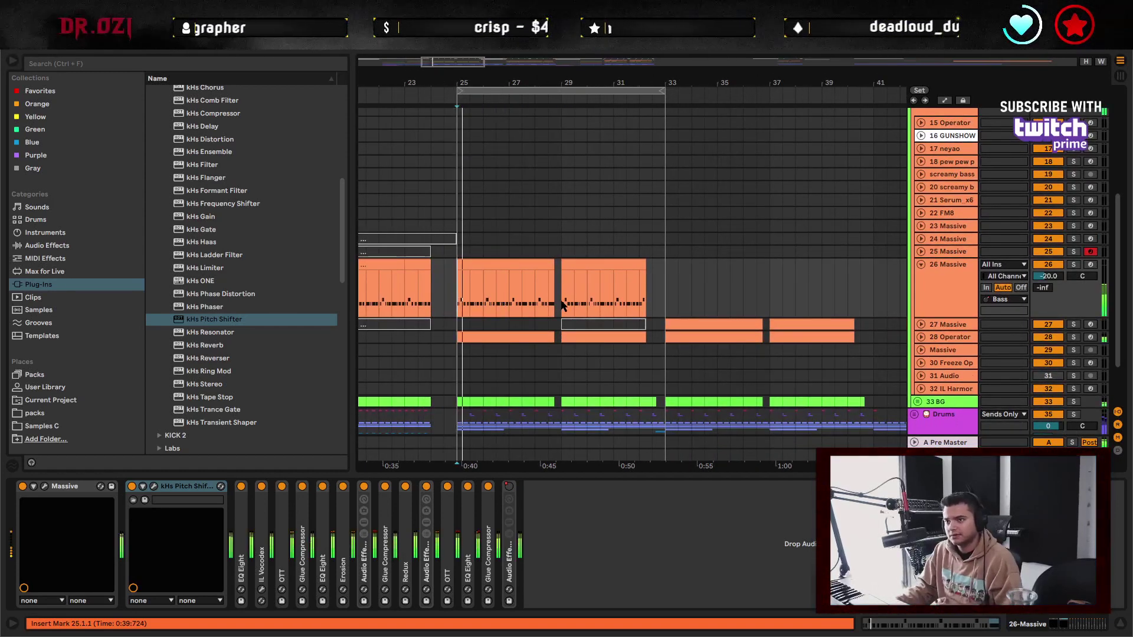
# - Extend the loop's end to bar 41 and place the insert marker at bar 33 on track 26
pyautogui.click(671, 292)
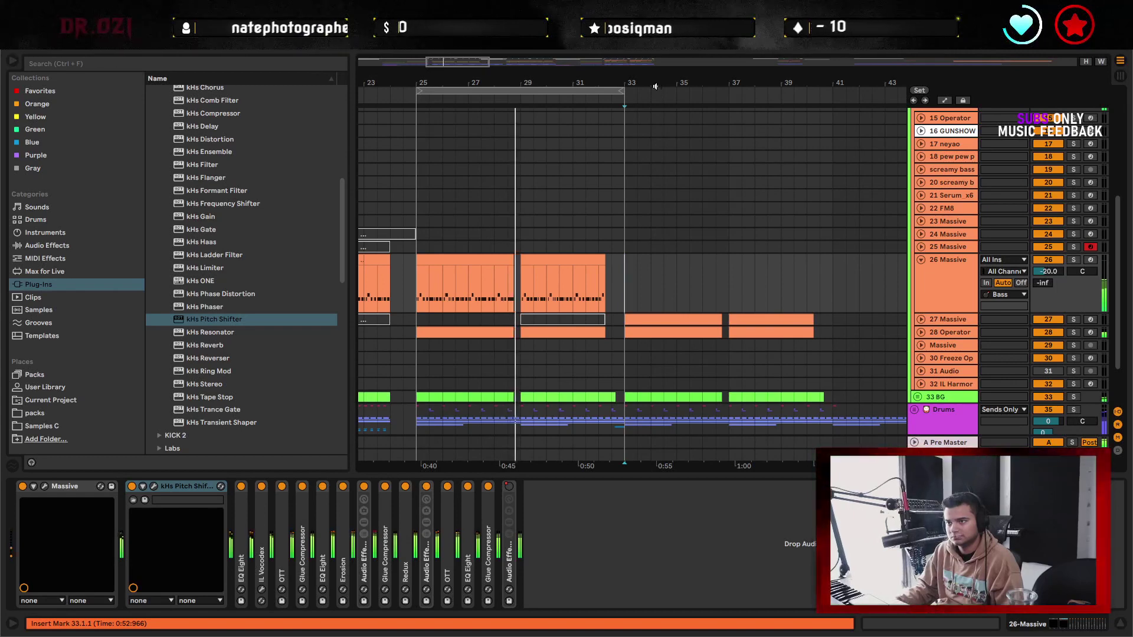
pyautogui.moveTo(622, 90); pyautogui.dragTo(831, 127)
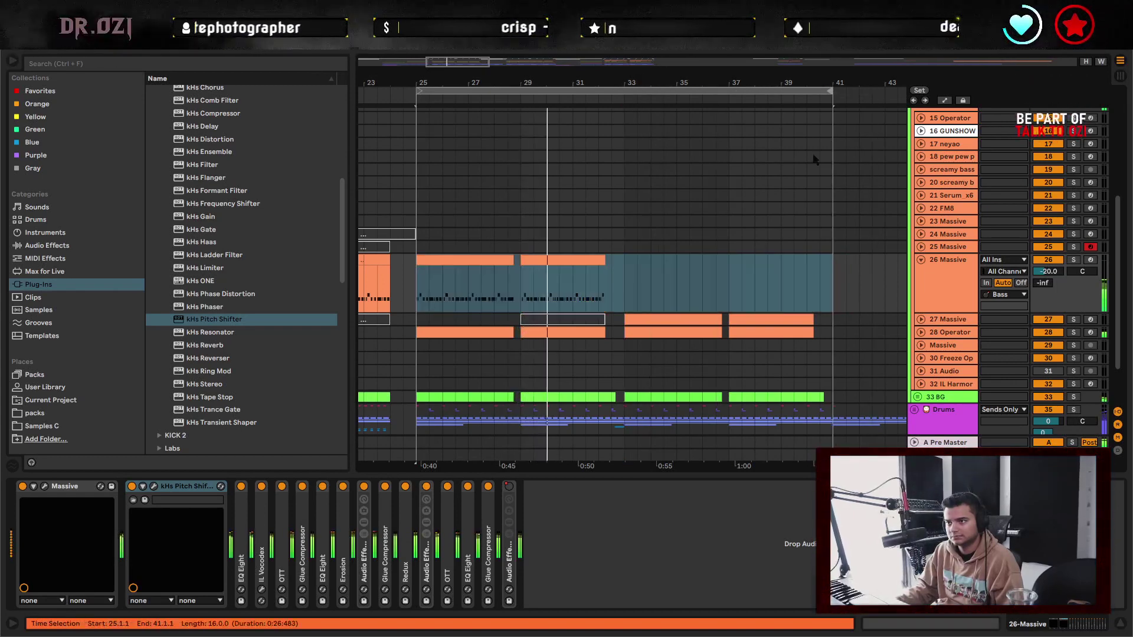
pyautogui.click(623, 284)
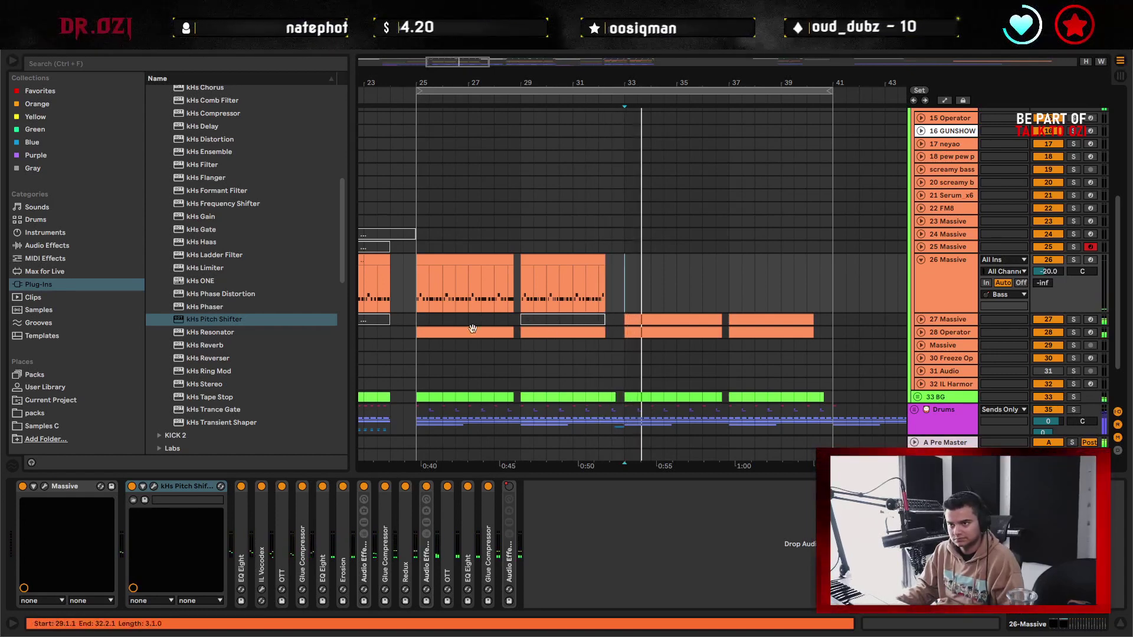
# - Move the pitch shifter between Erosion and the first Audio Effect Rack, soloing track 26 from bar 25 while doing so
pyautogui.click(419, 275)
pyautogui.click(1073, 260)
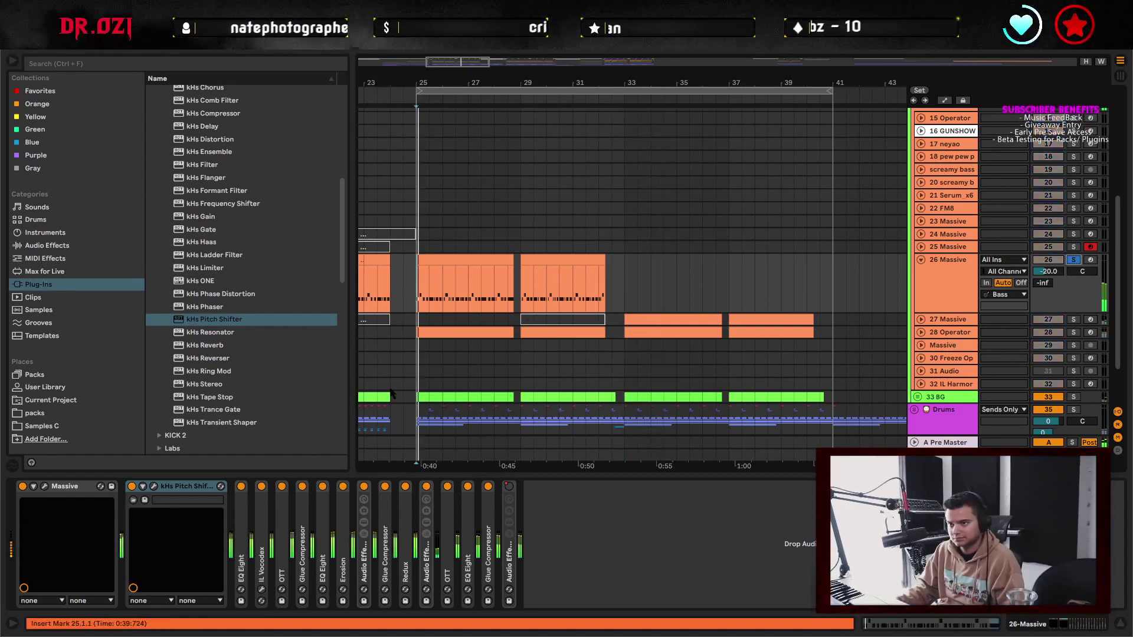
pyautogui.moveTo(177, 491); pyautogui.dragTo(366, 504)
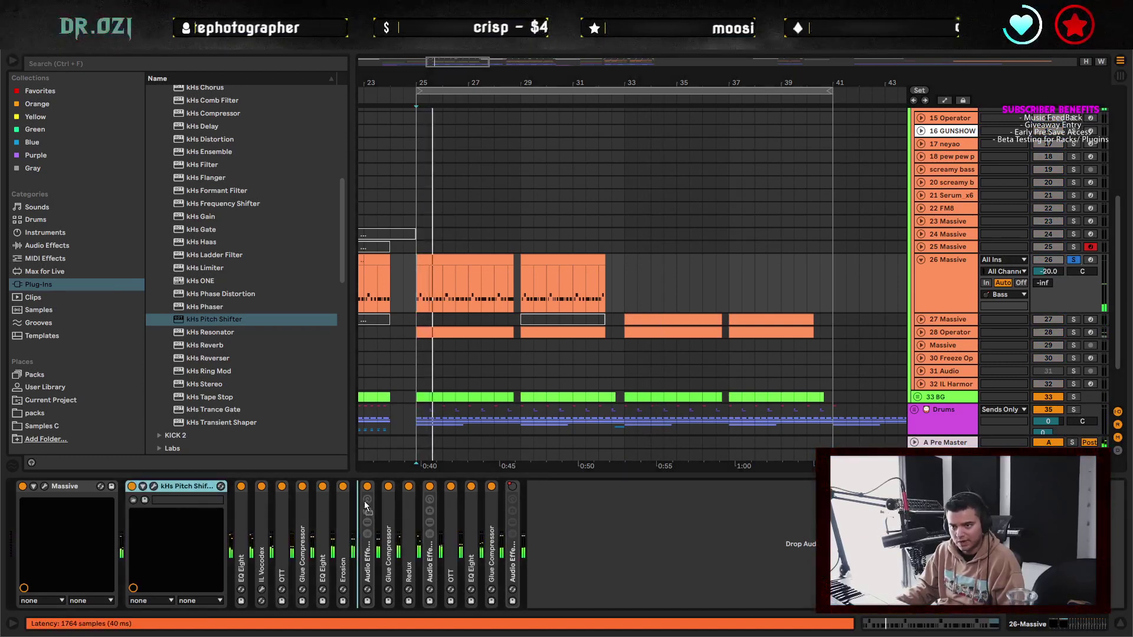
pyautogui.click(1073, 260)
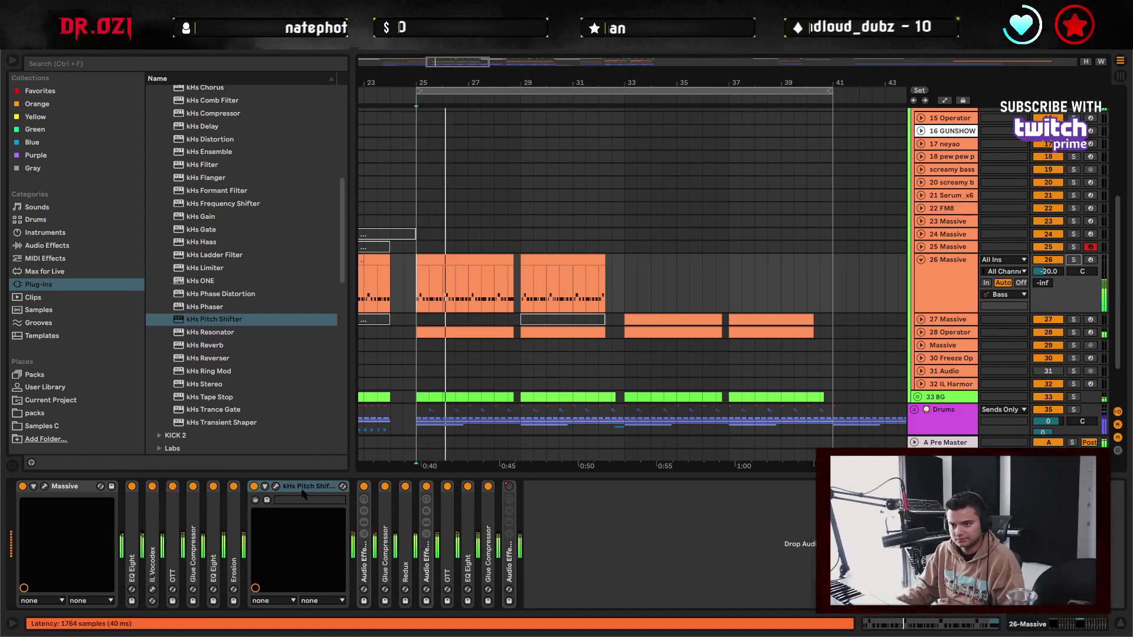
# - Turn the pitch shifter's Correlate option on, raise its grain size, try its mix control and close the plug-in
pyautogui.click(275, 486)
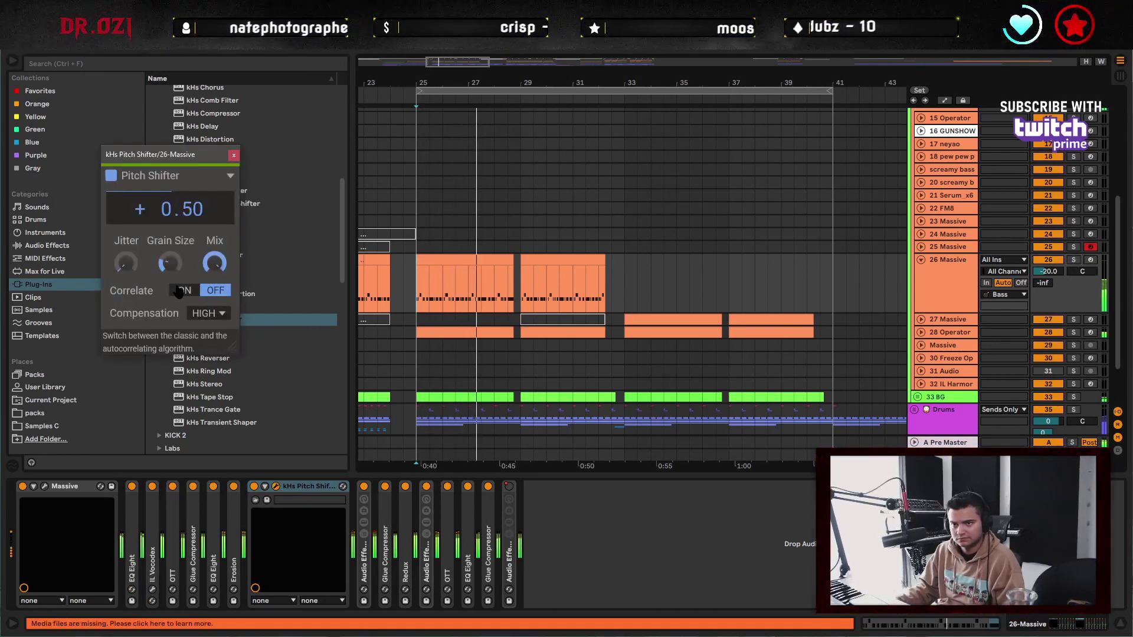
pyautogui.click(181, 290)
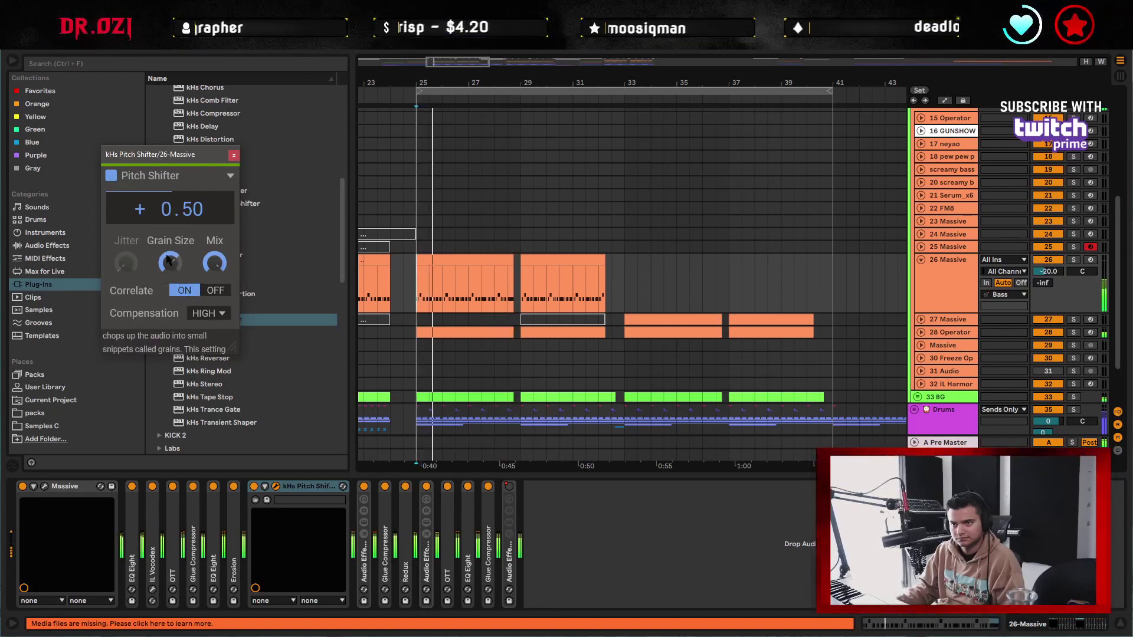
pyautogui.moveTo(214, 263)
pyautogui.mouseDown()
pyautogui.moveTo(214, 301)
pyautogui.moveTo(216, 269)
pyautogui.mouseUp()
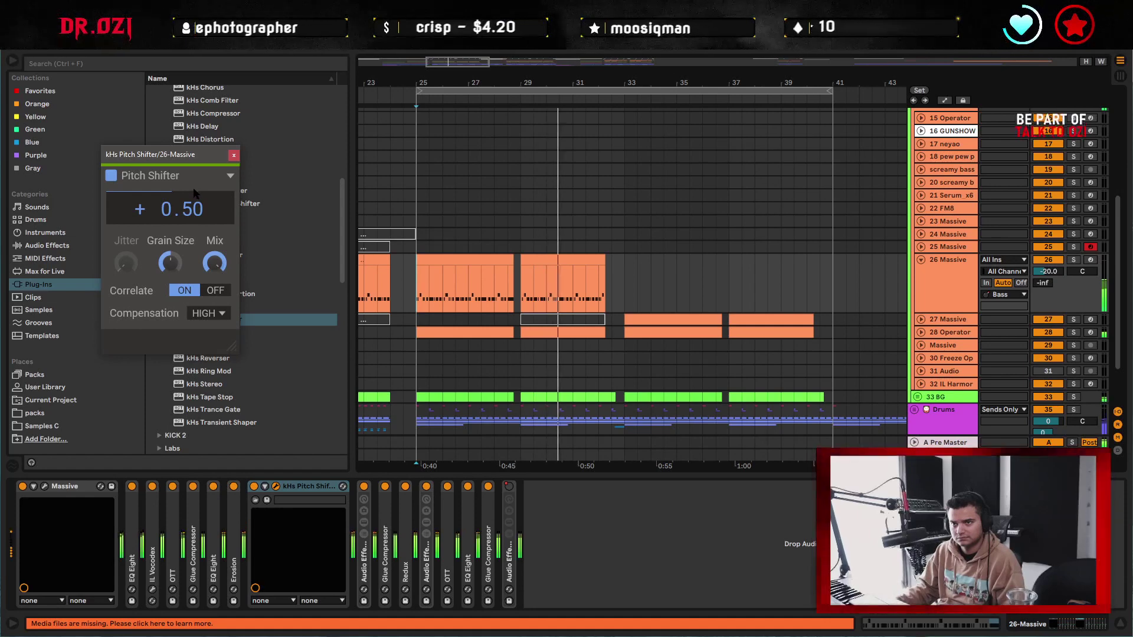
pyautogui.click(233, 156)
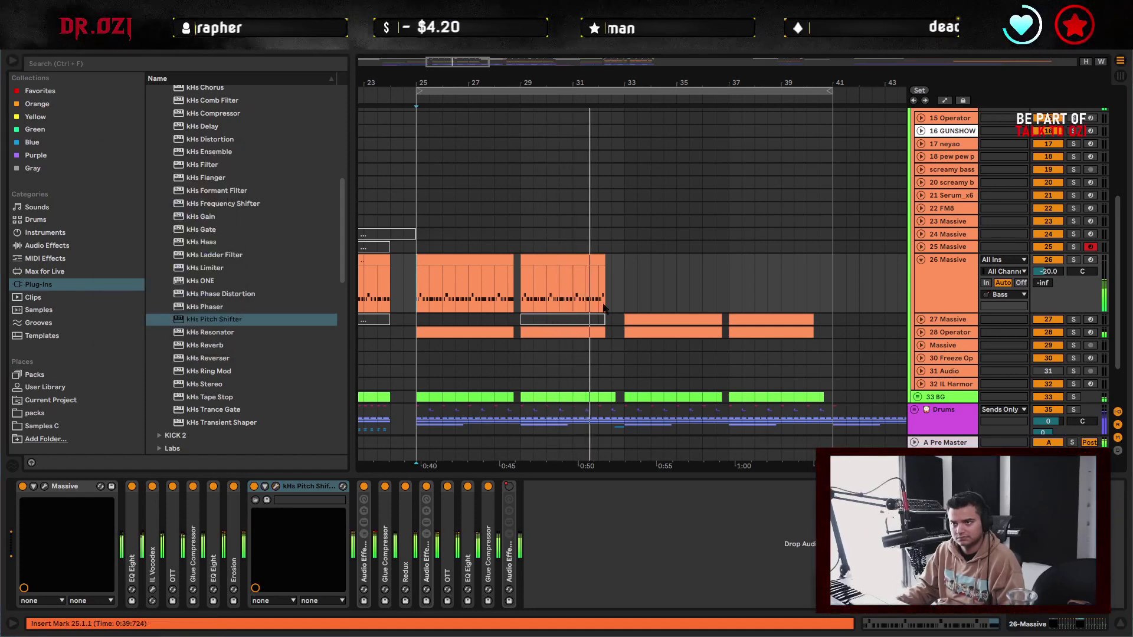
# - Unfold and solo track 27, and loop its clips from bar 33 to bar 41
pyautogui.click(938, 320)
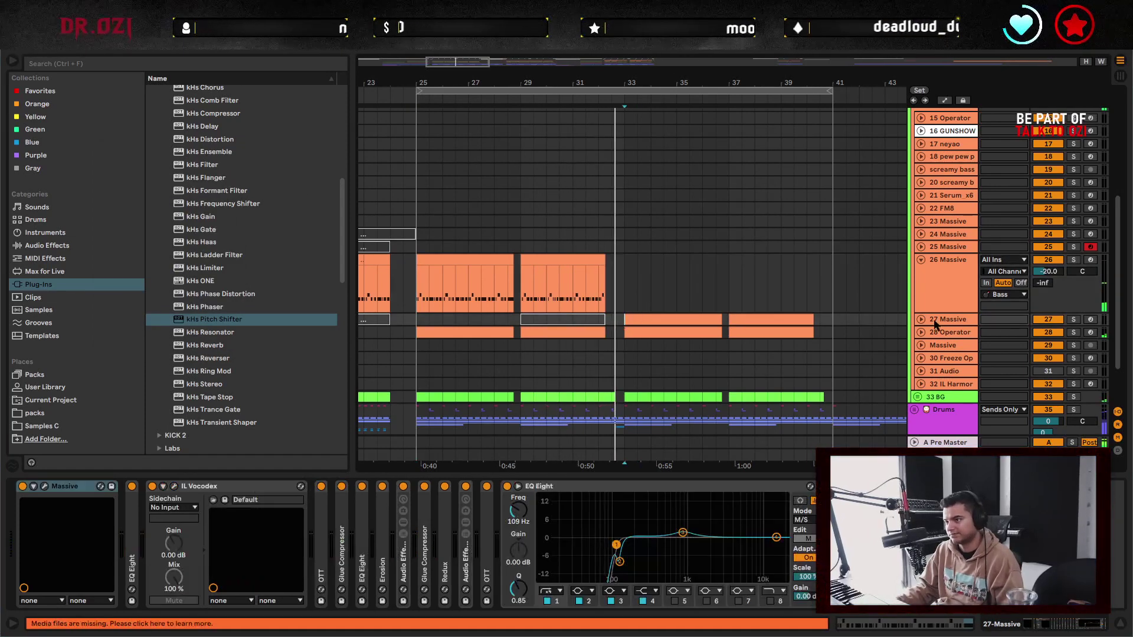
pyautogui.click(921, 319)
pyautogui.click(1073, 319)
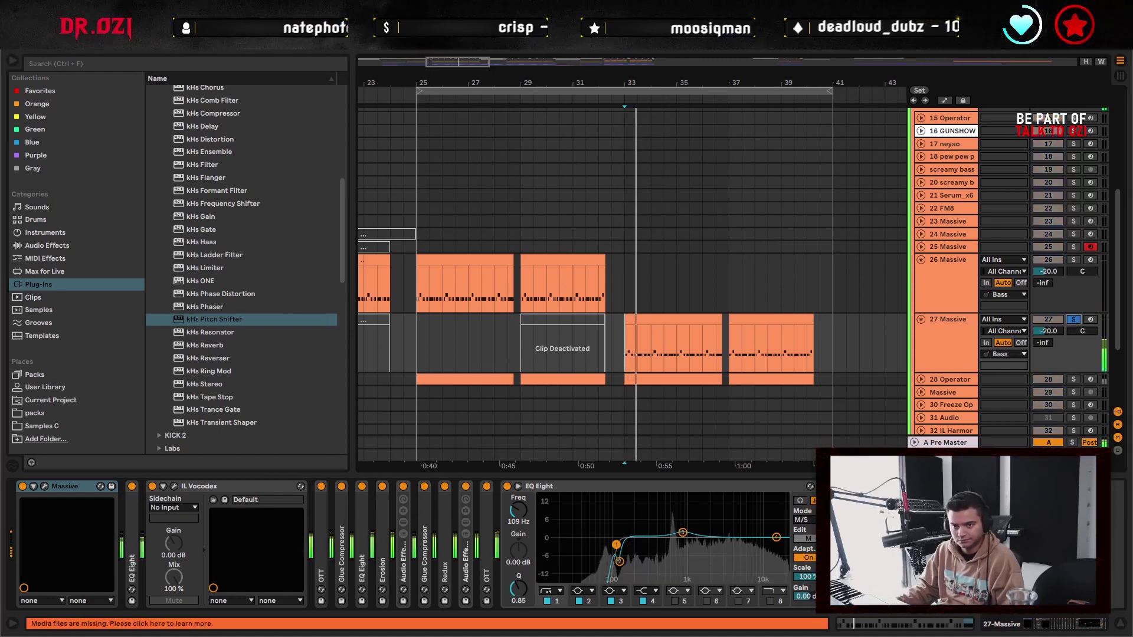
pyautogui.moveTo(626, 345); pyautogui.dragTo(839, 351)
pyautogui.hotkey('ctrl', 'l')
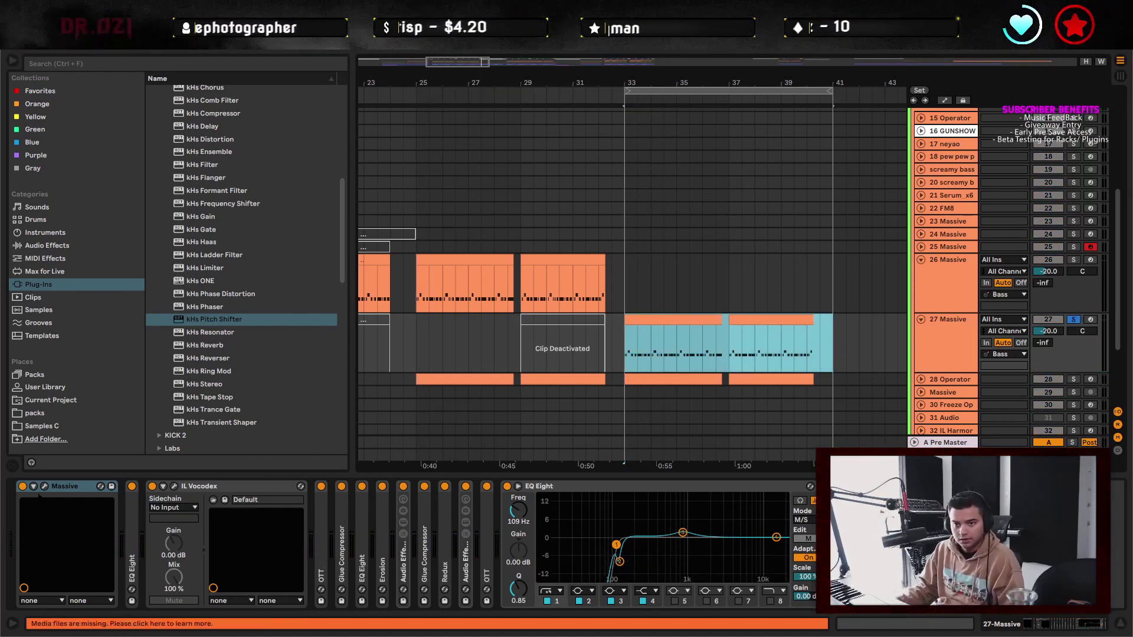
# - In track 27's Massive, show envelope 1, raise its sustain to full level and listen to the looped bass
pyautogui.hotkey('ctrl', 'alt', 'p')
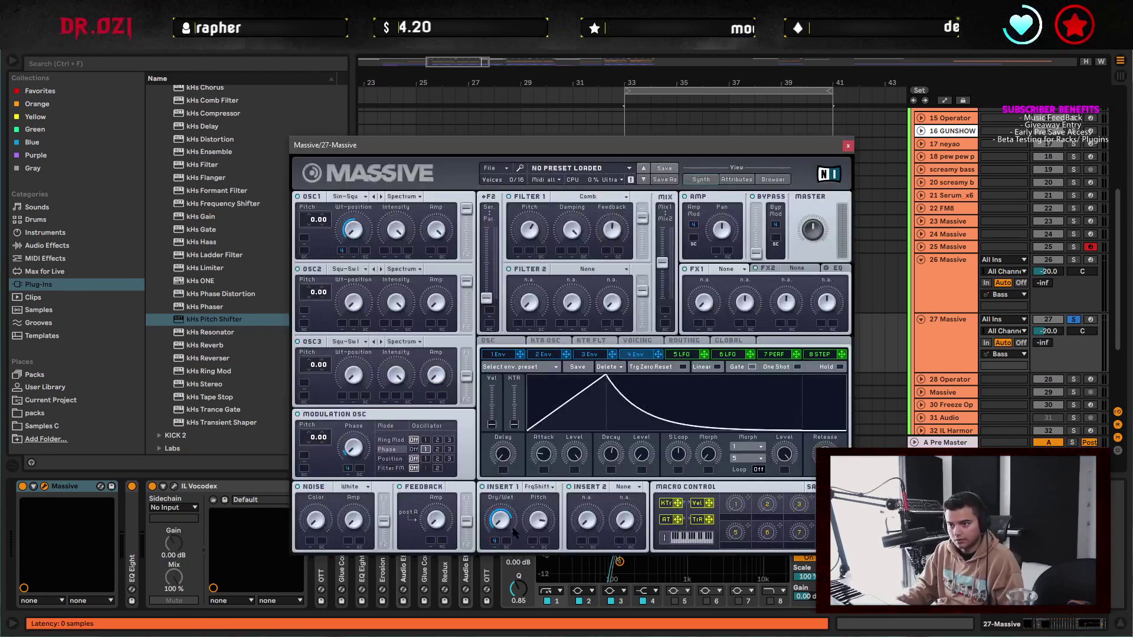
pyautogui.click(499, 354)
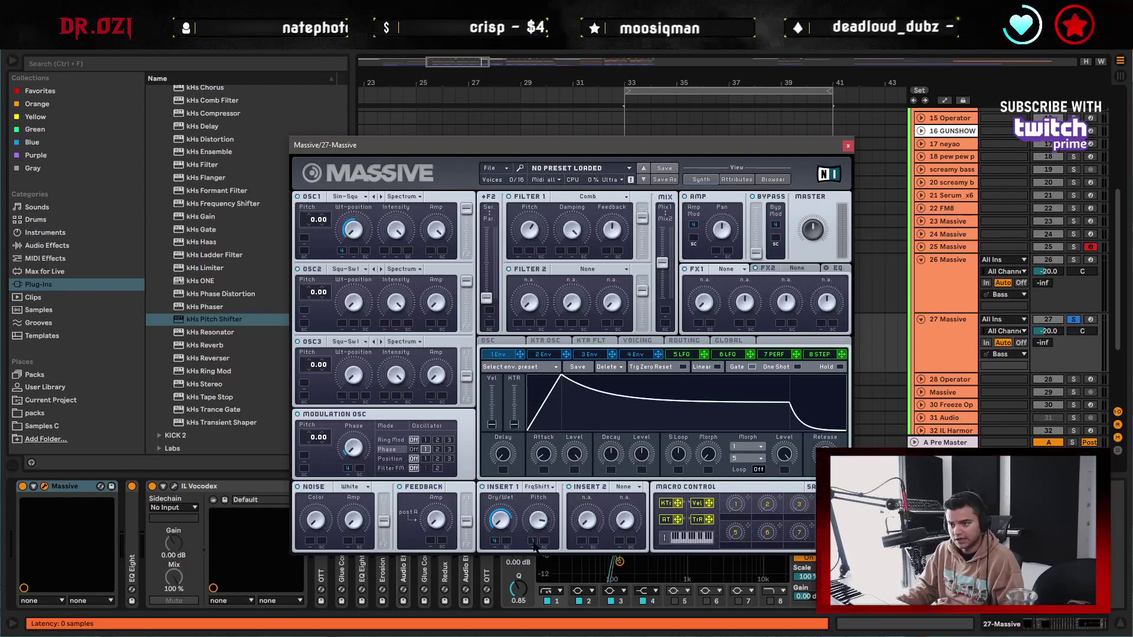
pyautogui.press('space')
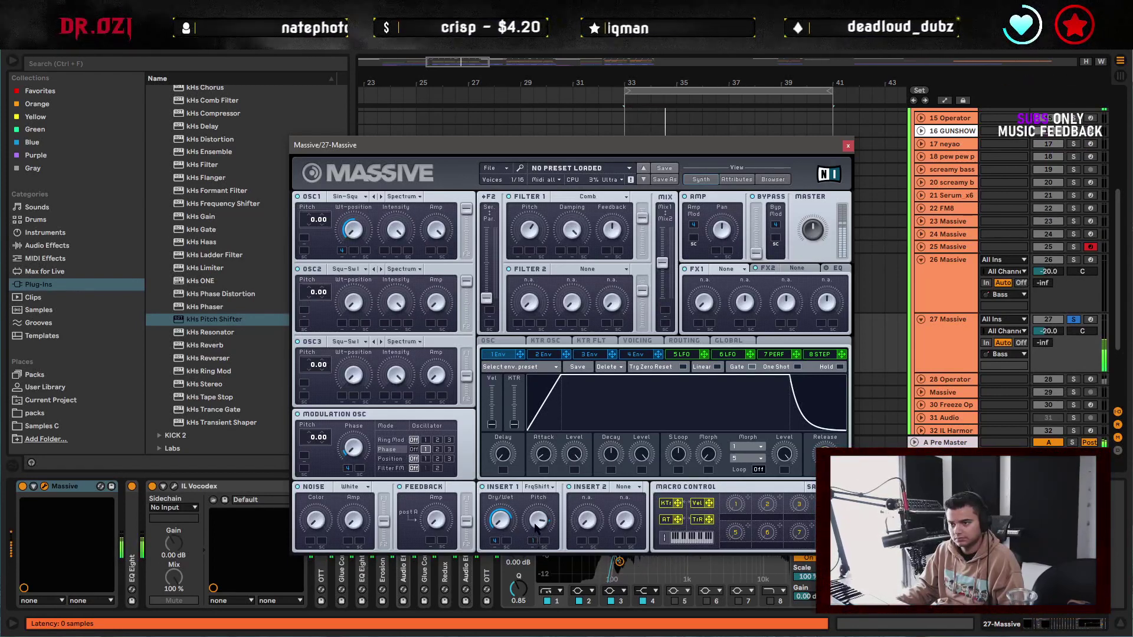
pyautogui.press('space')
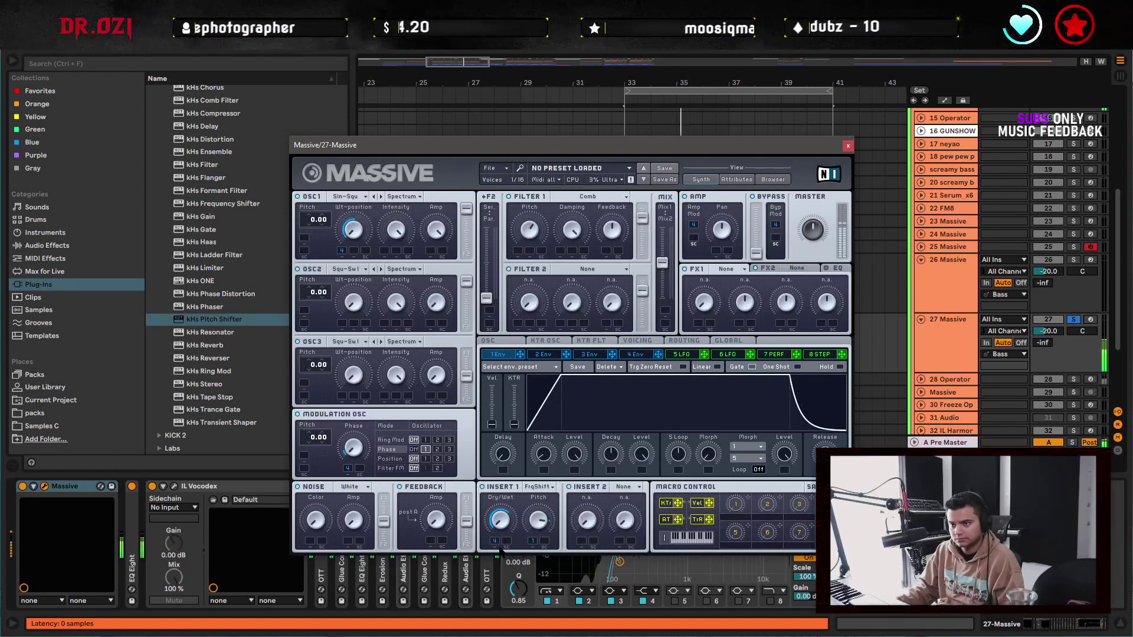
pyautogui.press('space')
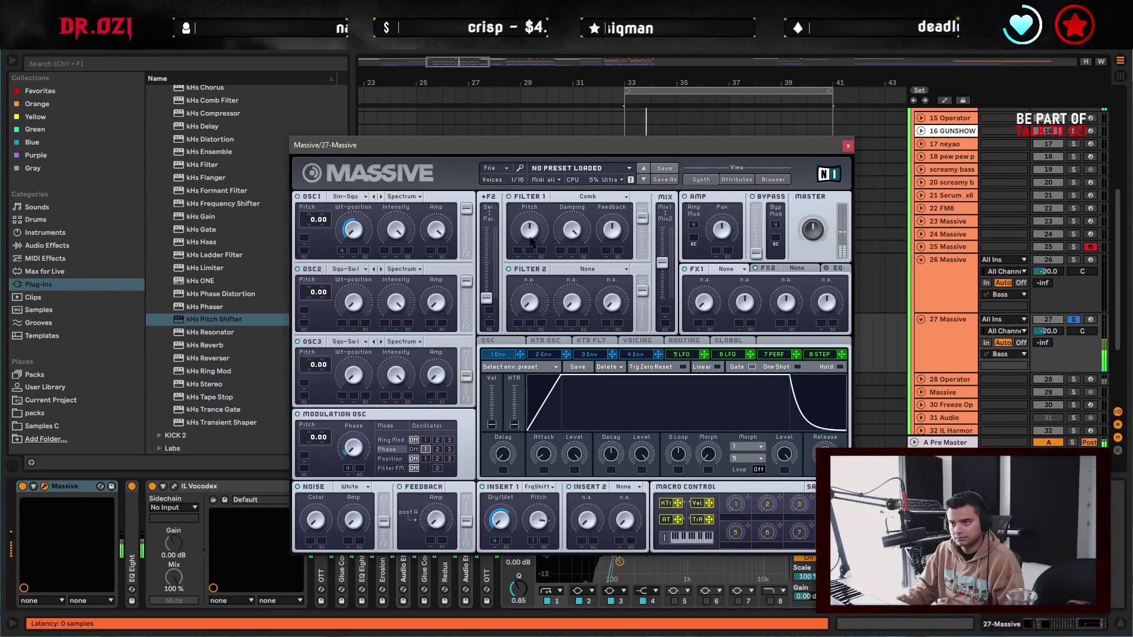
# - In track 27's Massive, route the two filters in series and shift the filter output mix toward Mix2
pyautogui.press('space')
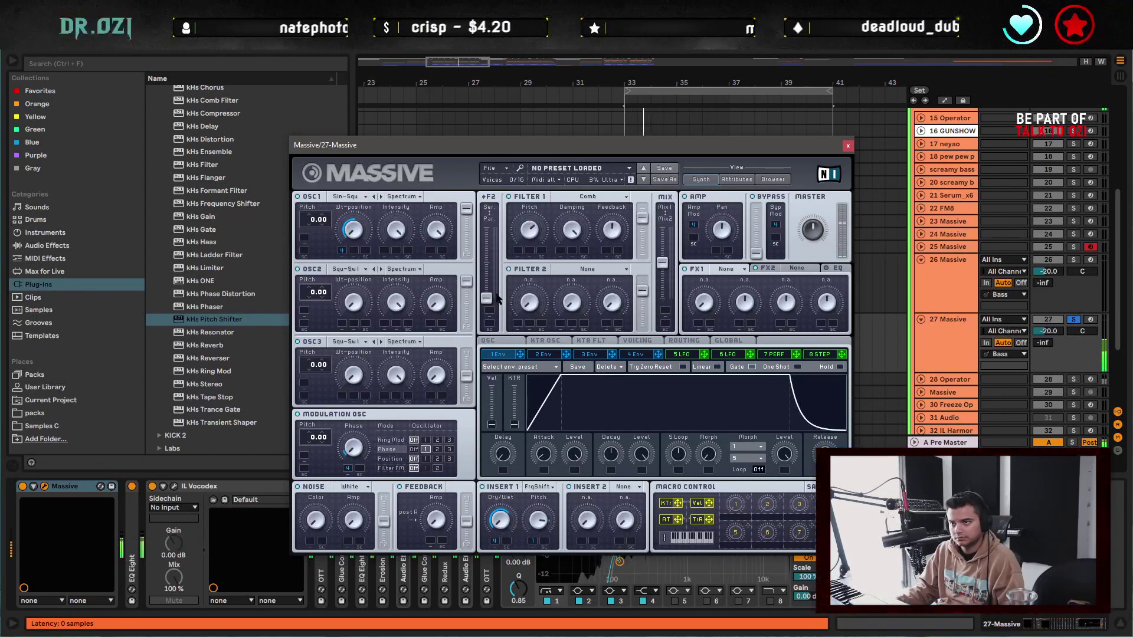
pyautogui.moveTo(498, 298); pyautogui.dragTo(495, 226)
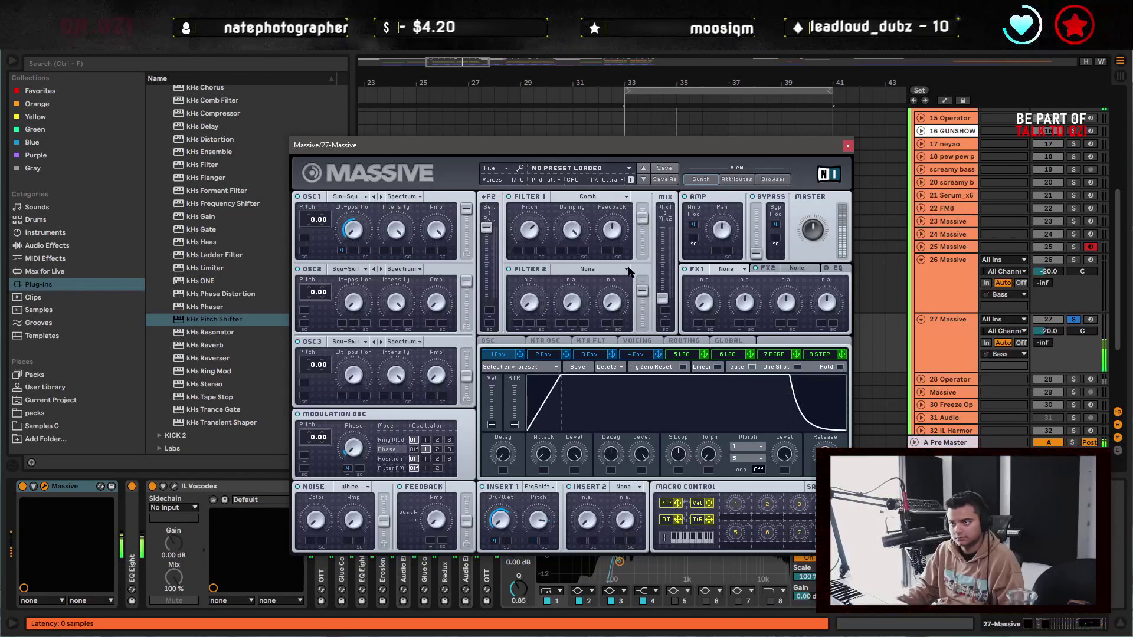
# - Load Dimension Expander in Massive's FX2 slot and set FX1 to Classic Tube after trying Dimension Expander there
pyautogui.click(799, 268)
pyautogui.click(814, 313)
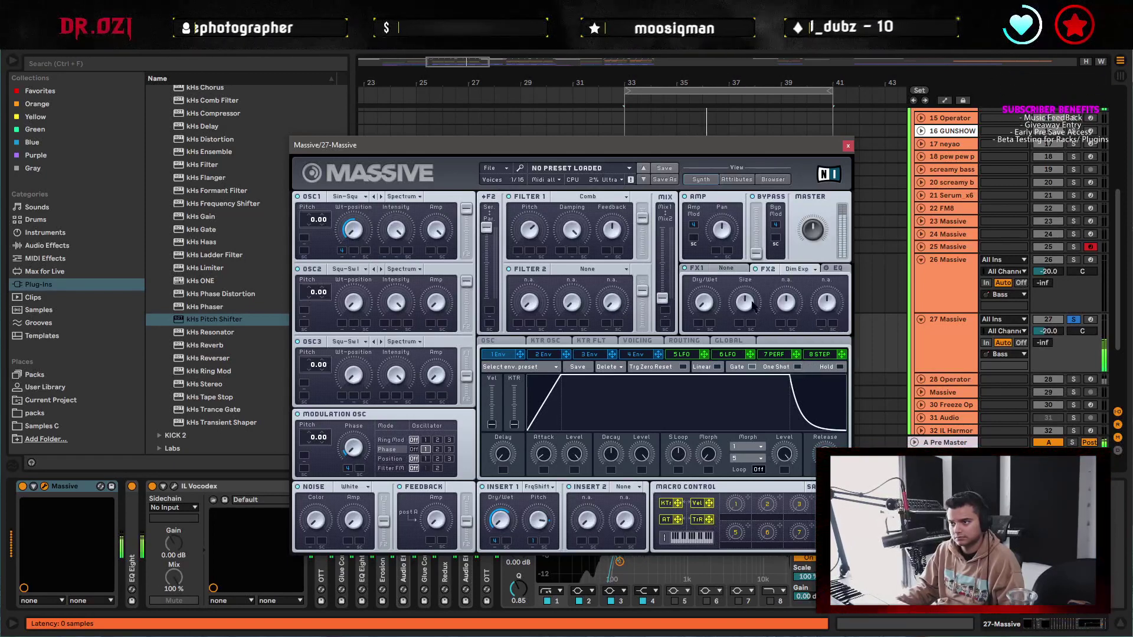
pyautogui.click(727, 268)
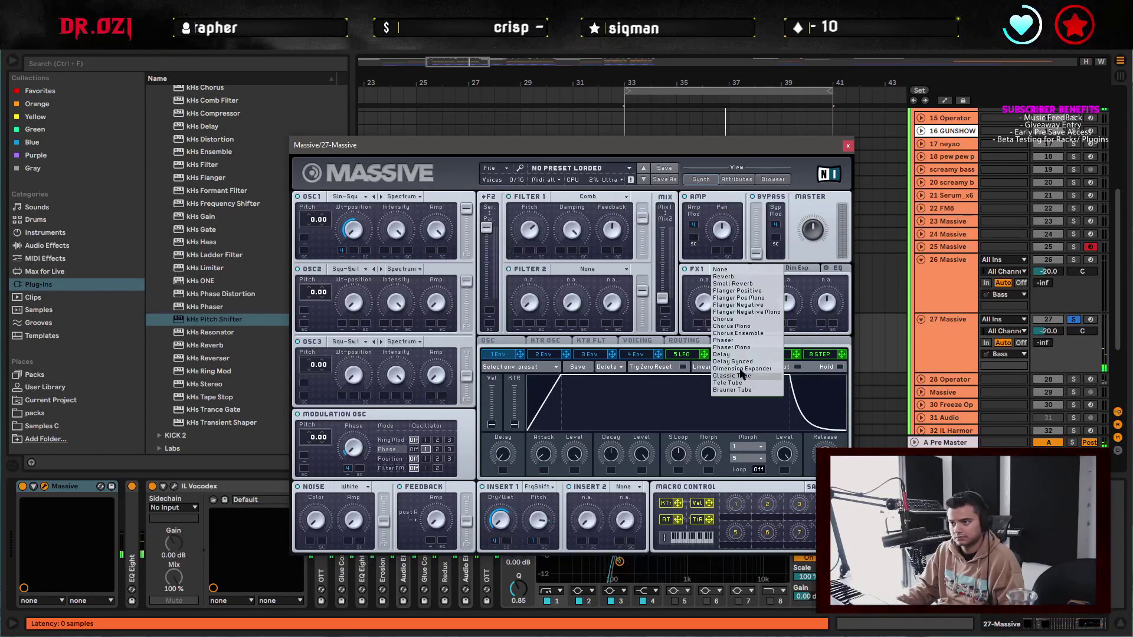
pyautogui.click(724, 335)
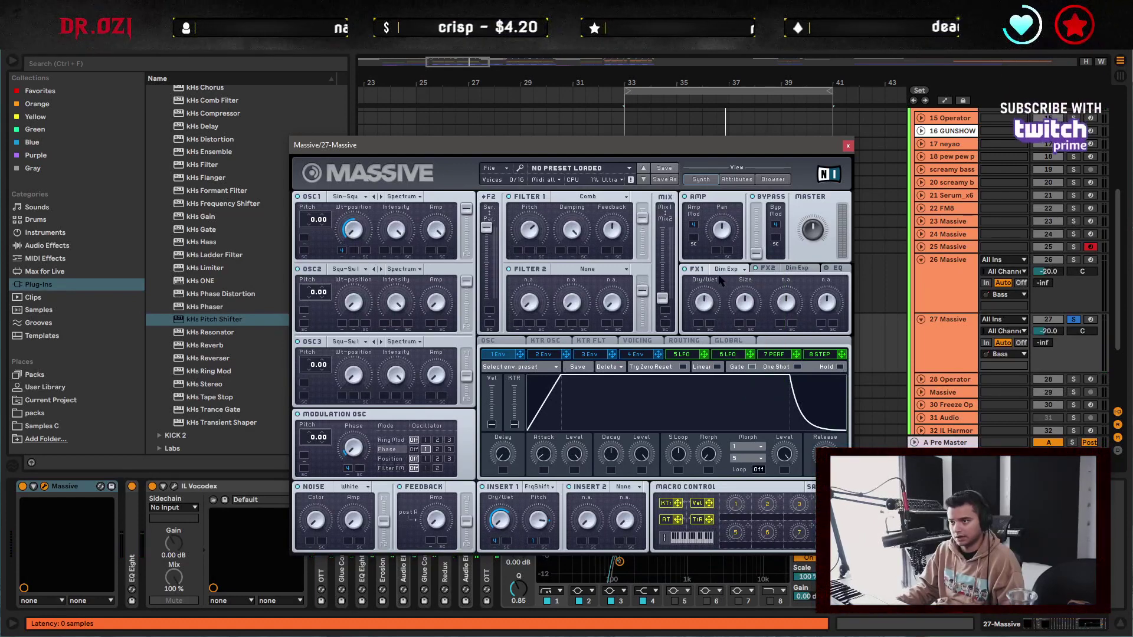
pyautogui.click(735, 271)
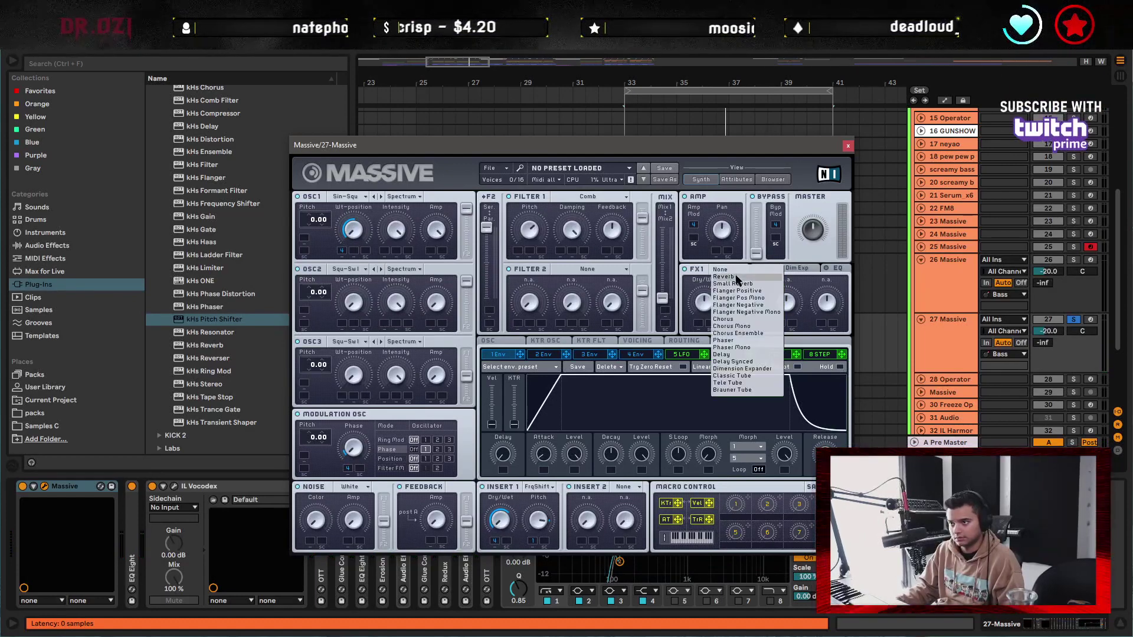
pyautogui.click(751, 379)
# - Set Massive's Filter 2 to the Comb type while listening to the looped bass
pyautogui.press('space')
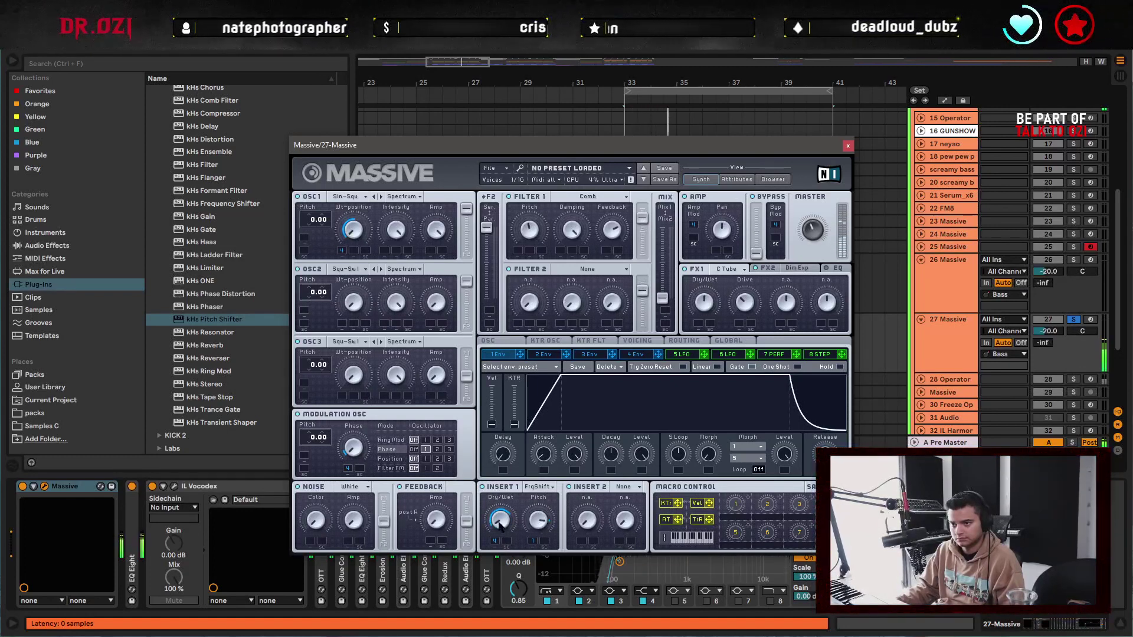
pyautogui.click(588, 269)
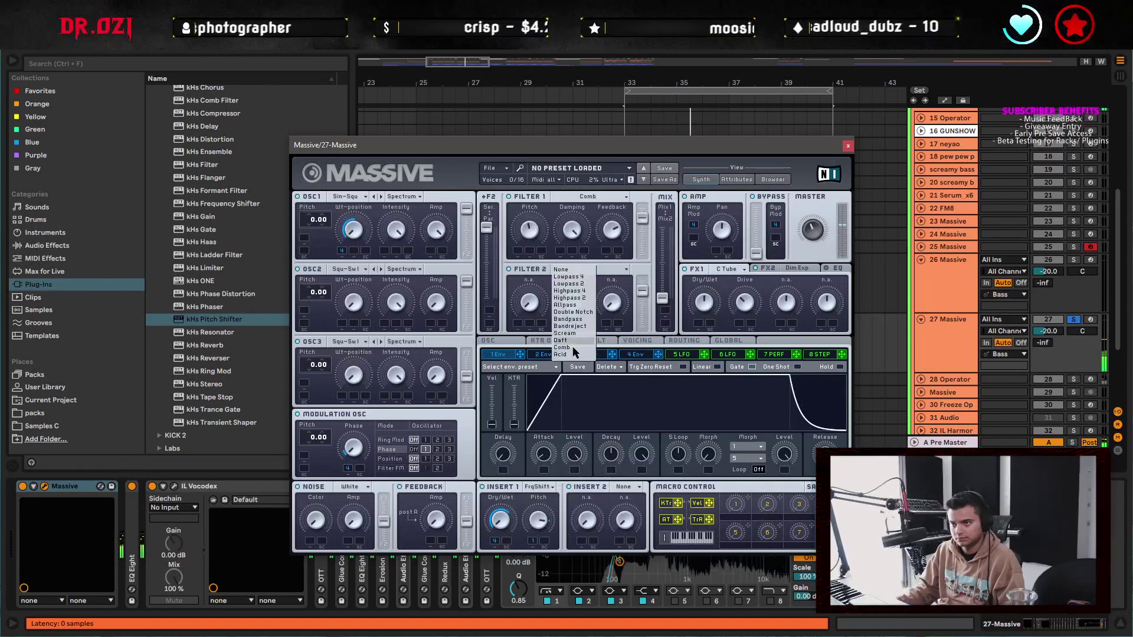
pyautogui.click(567, 347)
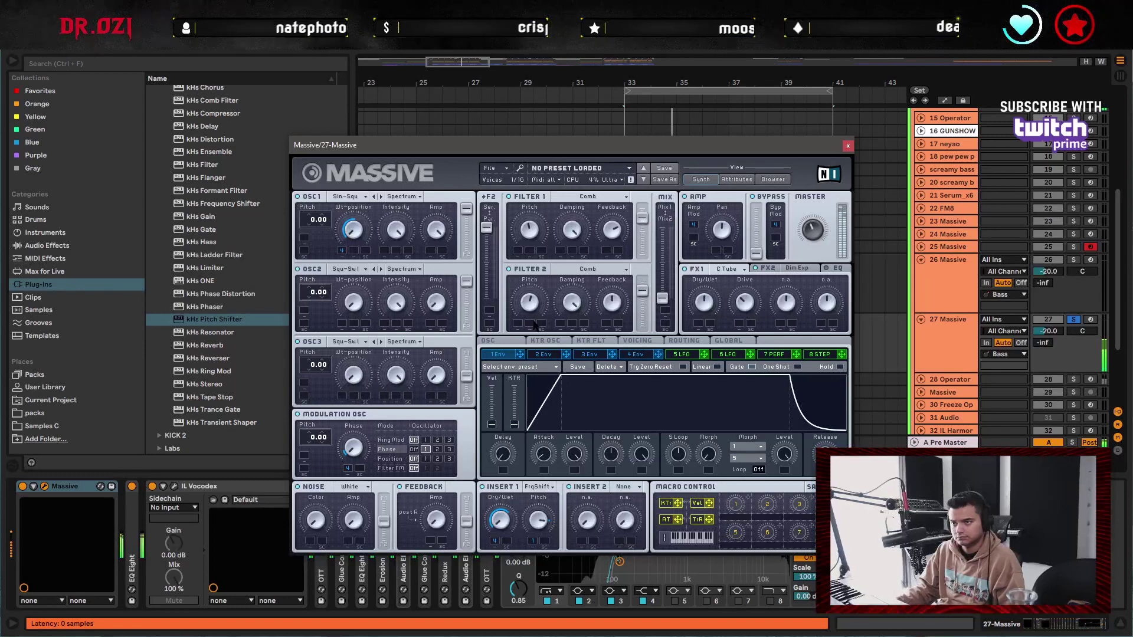
# - Raise the modulation oscillator's pitch to 24.00, unsoloing track 27 while doing so and soloing it again
pyautogui.click(1073, 319)
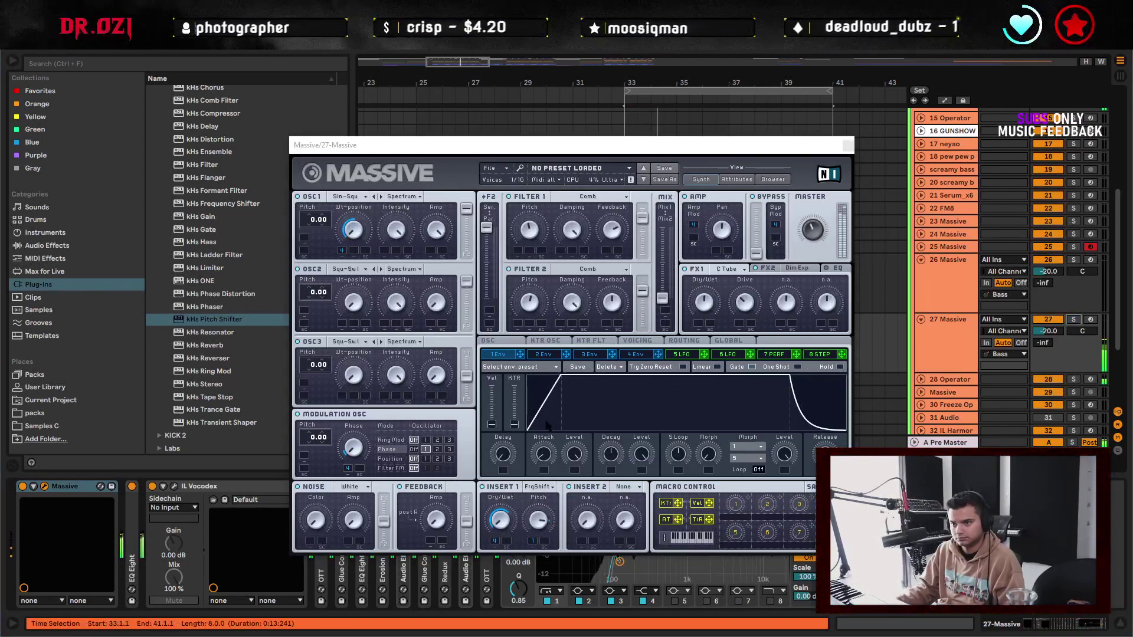
pyautogui.click(315, 441)
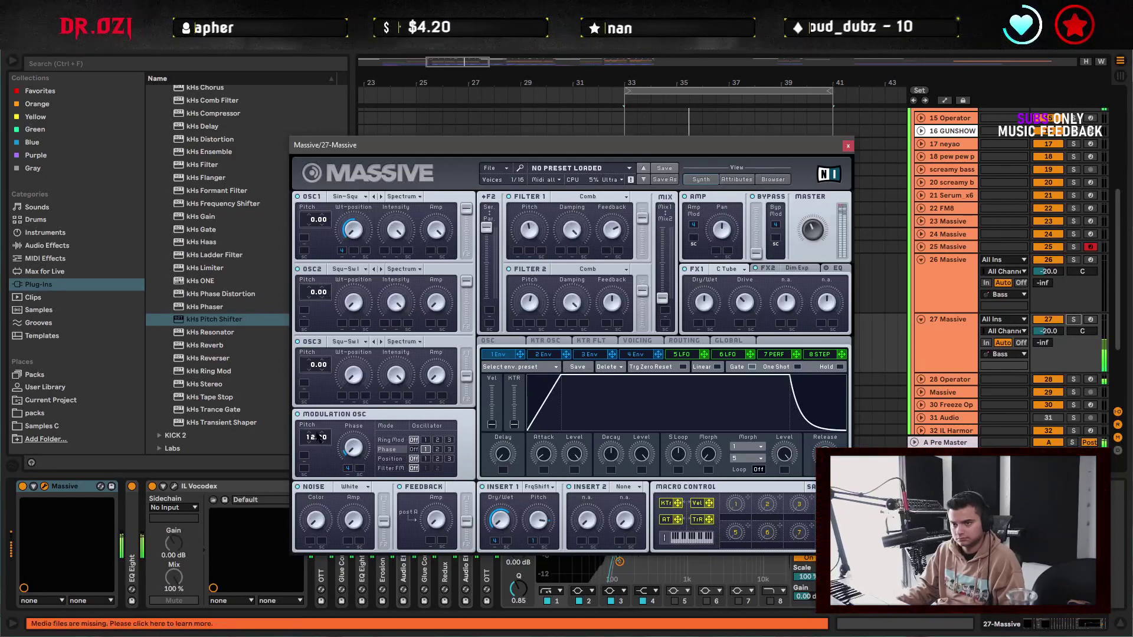
pyautogui.click(317, 433)
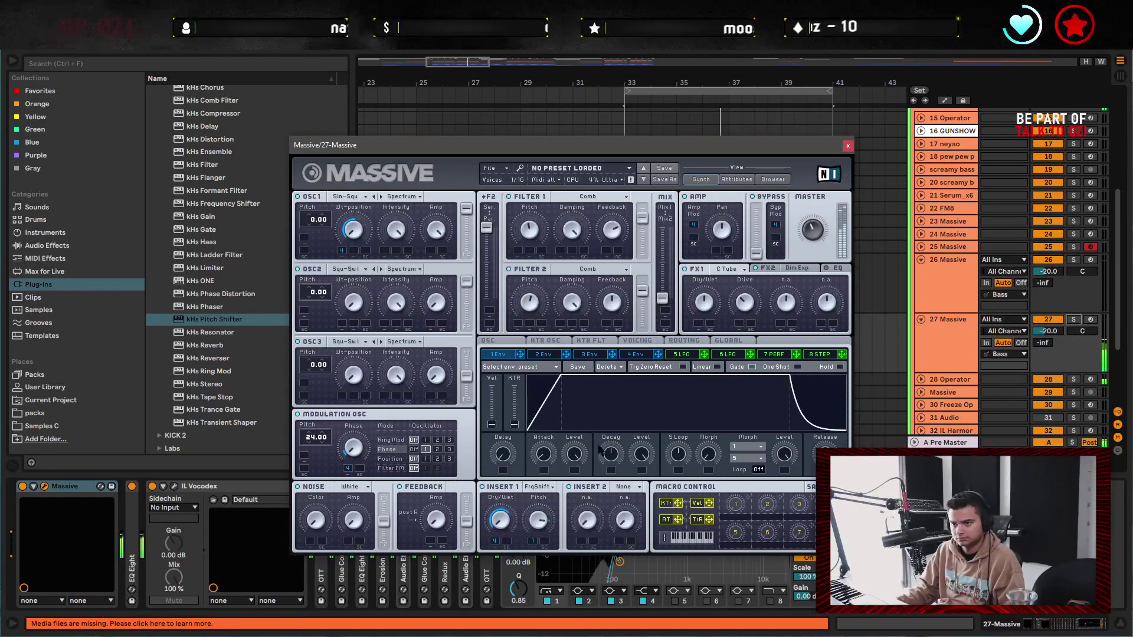
pyautogui.click(1073, 319)
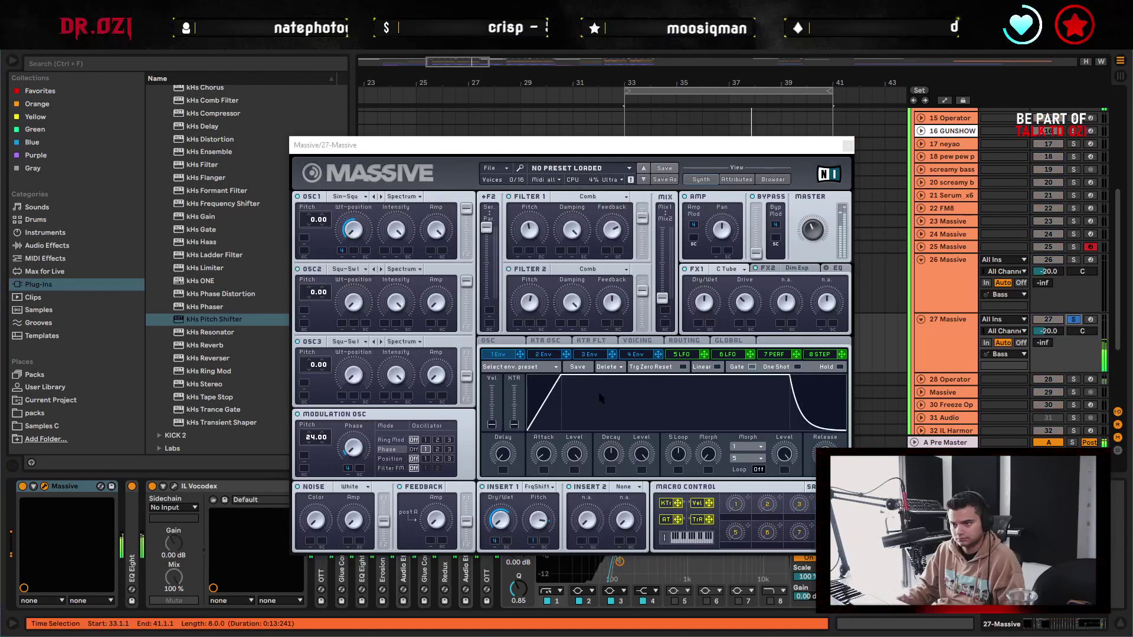
# - Bypass the effect devices following Massive on track 27 to hear the raw synth, moving the Massive window out of the way meanwhile
pyautogui.moveTo(498, 147); pyautogui.dragTo(712, 86)
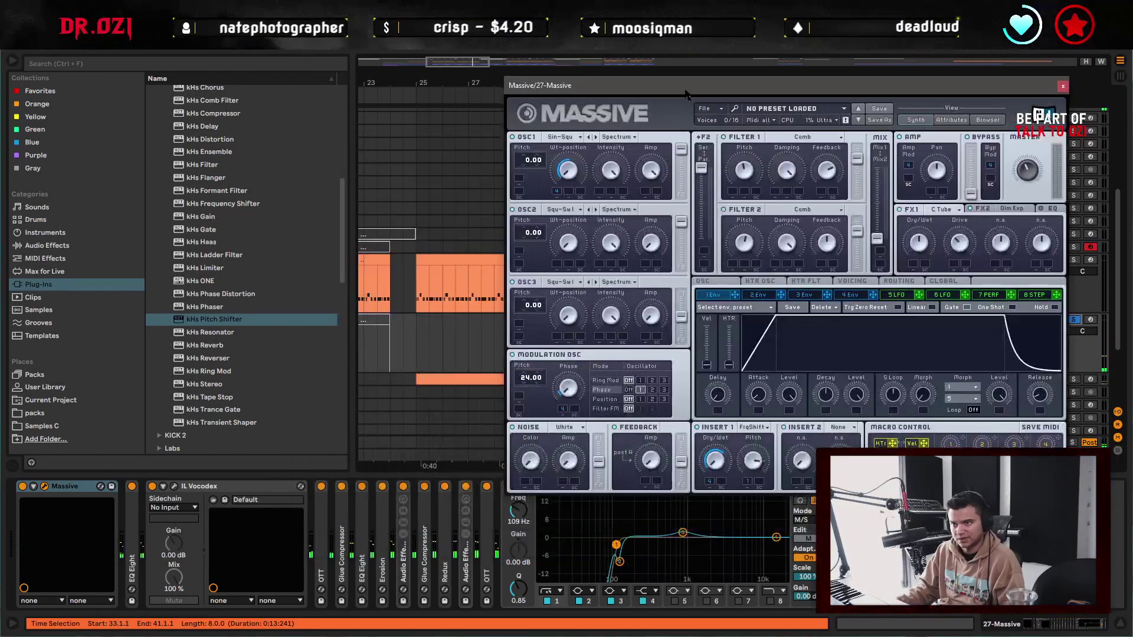
pyautogui.click(168, 530)
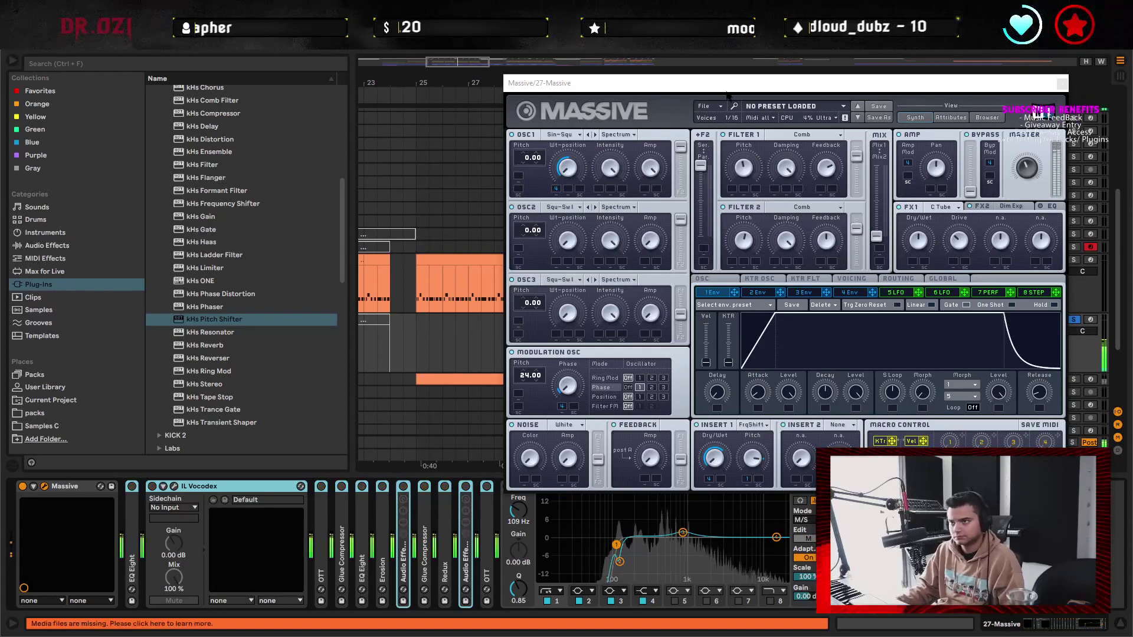
pyautogui.moveTo(702, 91); pyautogui.dragTo(436, 170)
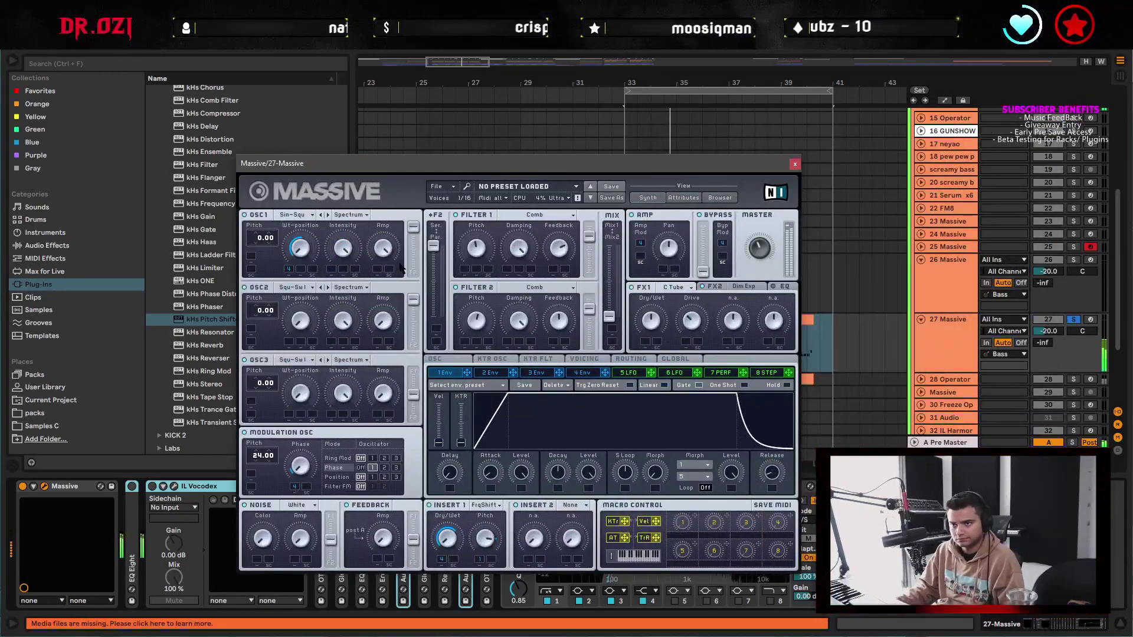
# - Assign envelope 4 to OSC1's Intensity and Amp, and slightly shorten that envelope's attack
pyautogui.click(584, 373)
pyautogui.moveTo(417, 382); pyautogui.dragTo(331, 254)
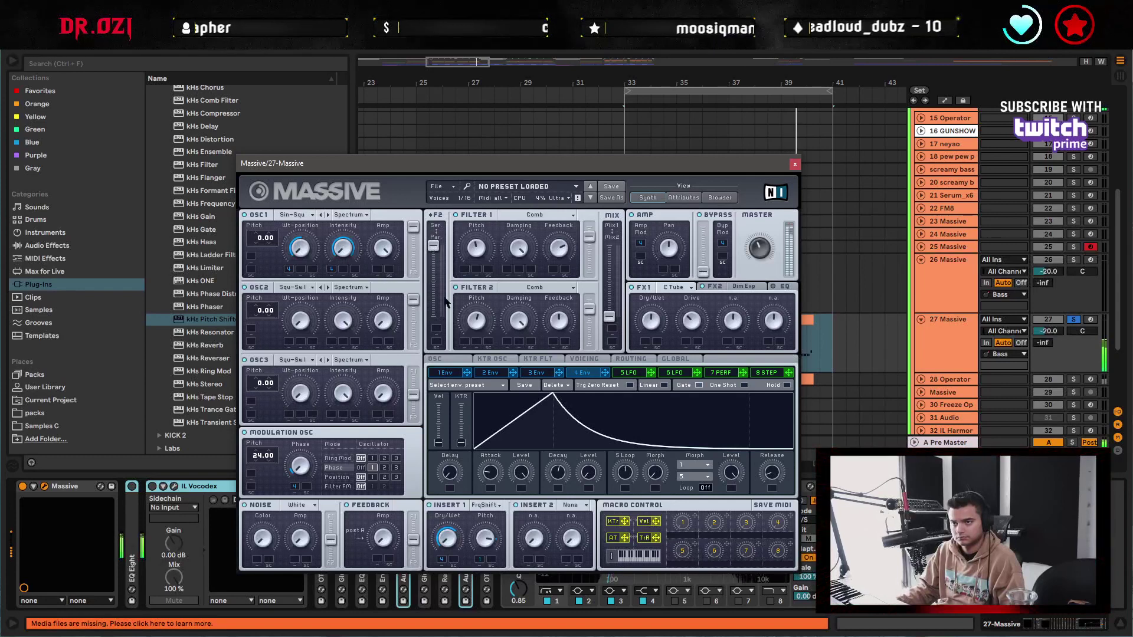
pyautogui.moveTo(604, 373); pyautogui.dragTo(375, 250)
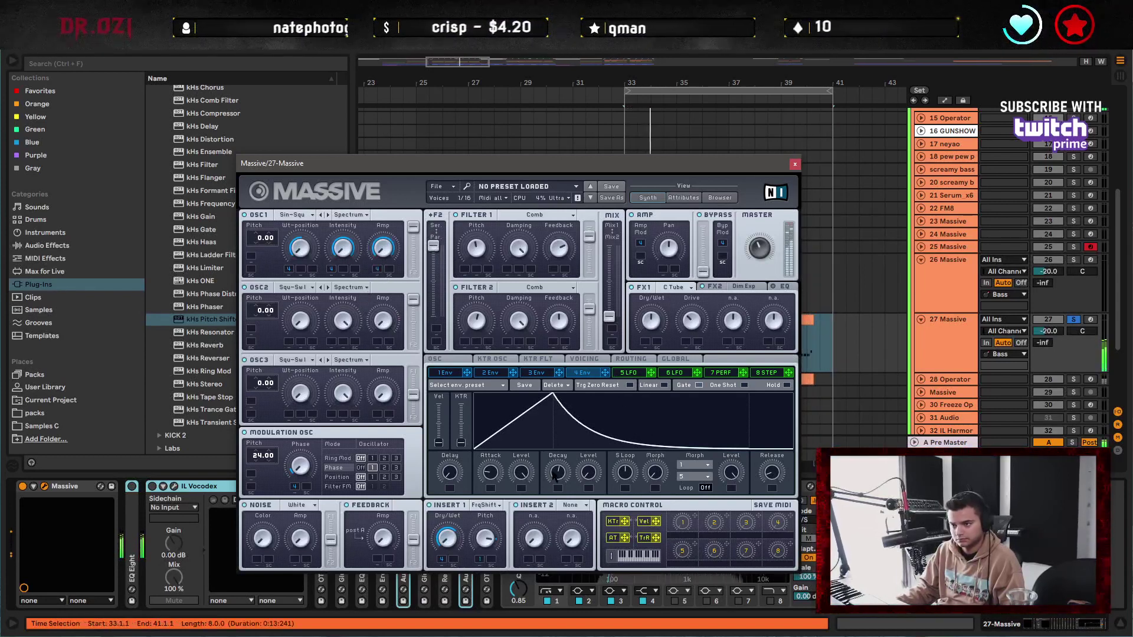
pyautogui.moveTo(492, 475); pyautogui.dragTo(492, 479)
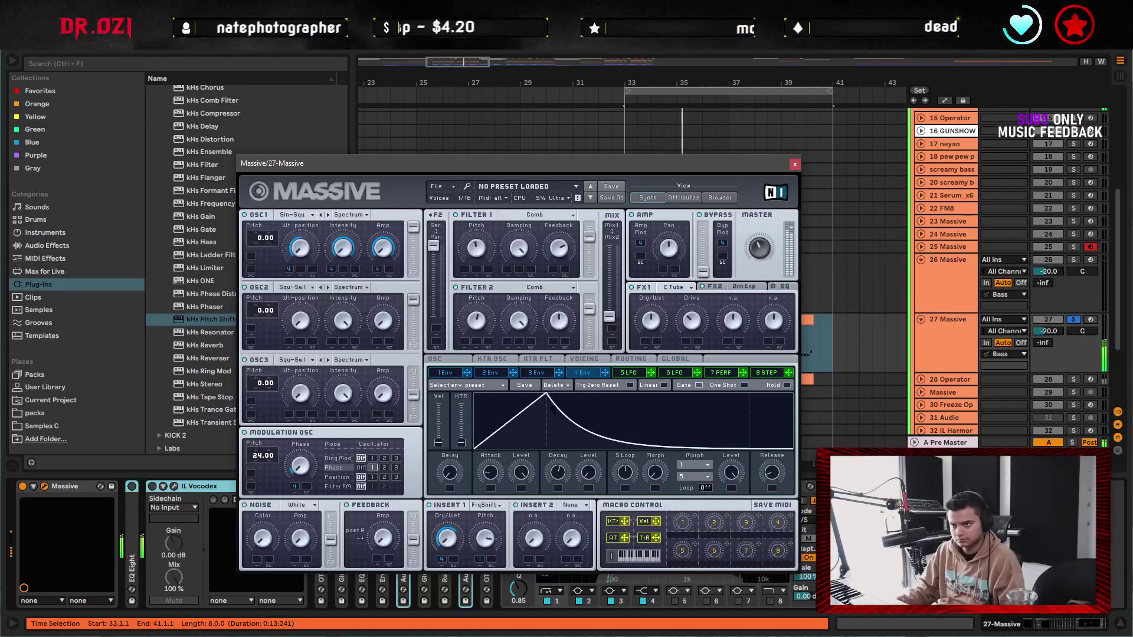
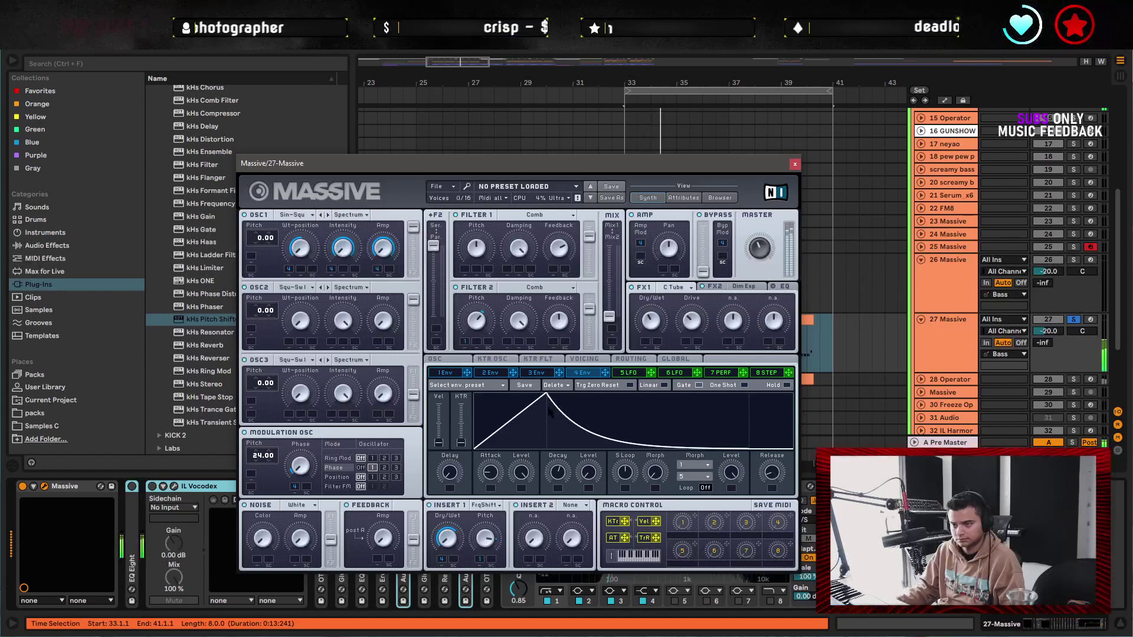
# - Show envelope 1, drop its sustain level to zero and adjust its decay
pyautogui.click(460, 374)
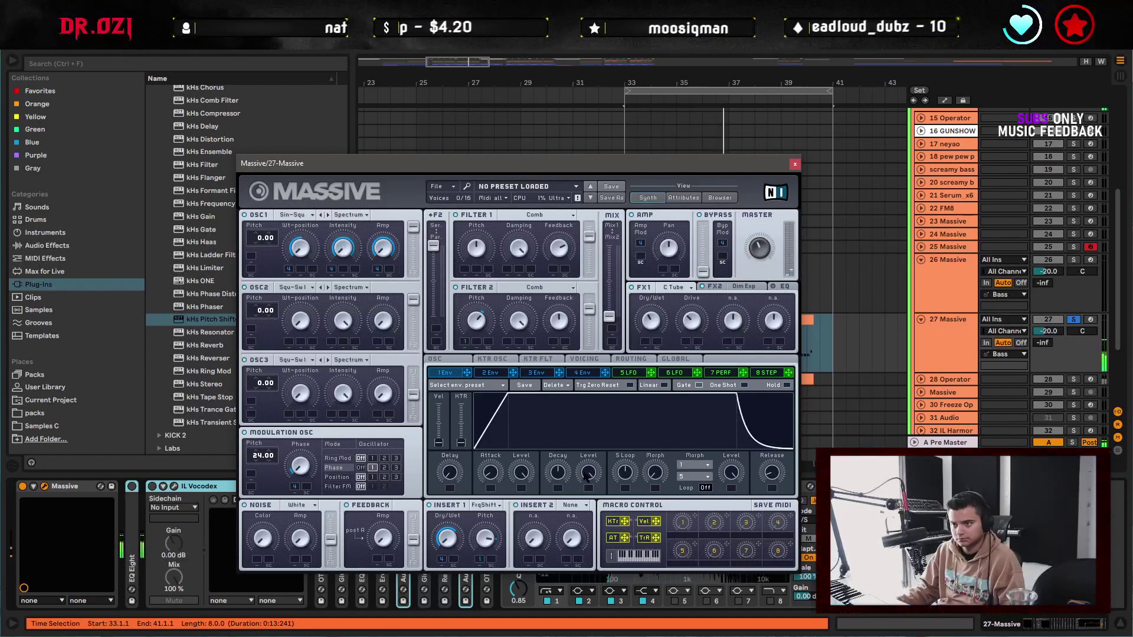
pyautogui.moveTo(586, 475); pyautogui.dragTo(551, 470)
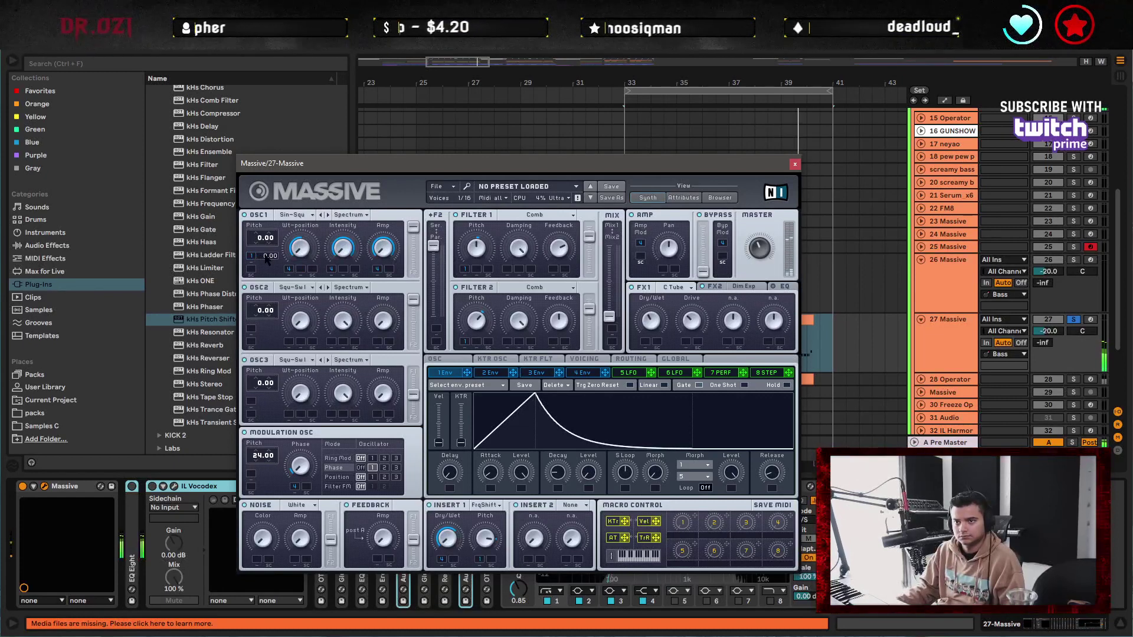
# - Set envelope 1's pitch modulation to -24.00 on OSC1 and the modulation oscillator, and fine-tune the envelope's attack and decay
pyautogui.moveTo(266, 258); pyautogui.dragTo(266, 265)
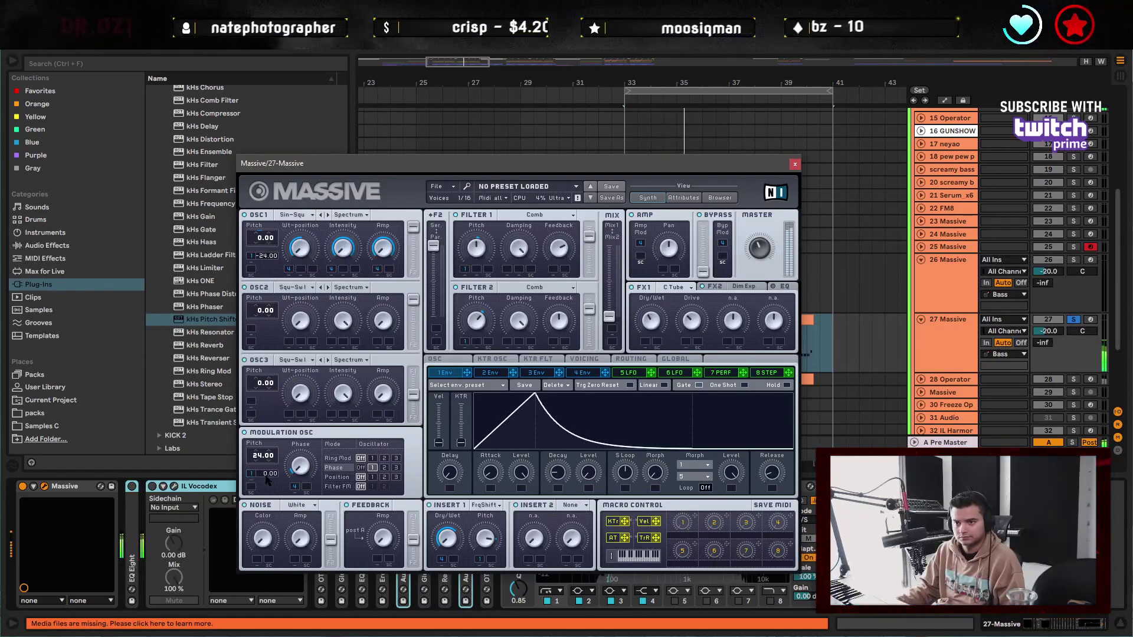
pyautogui.moveTo(264, 480); pyautogui.dragTo(265, 487)
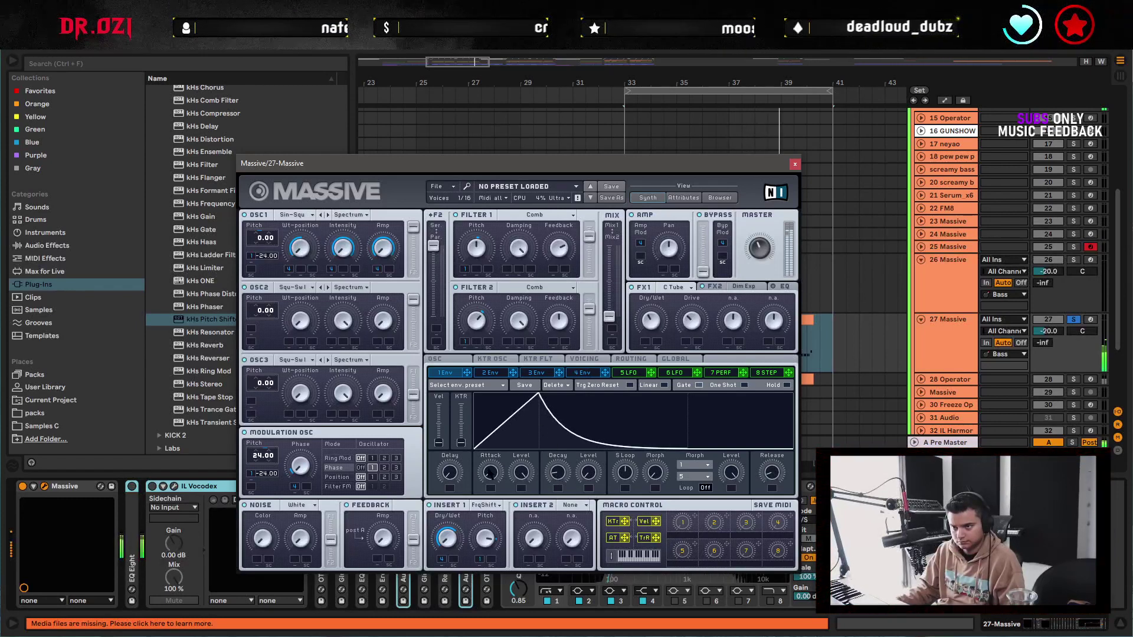
pyautogui.moveTo(490, 474); pyautogui.dragTo(491, 472)
pyautogui.moveTo(569, 470); pyautogui.dragTo(569, 469)
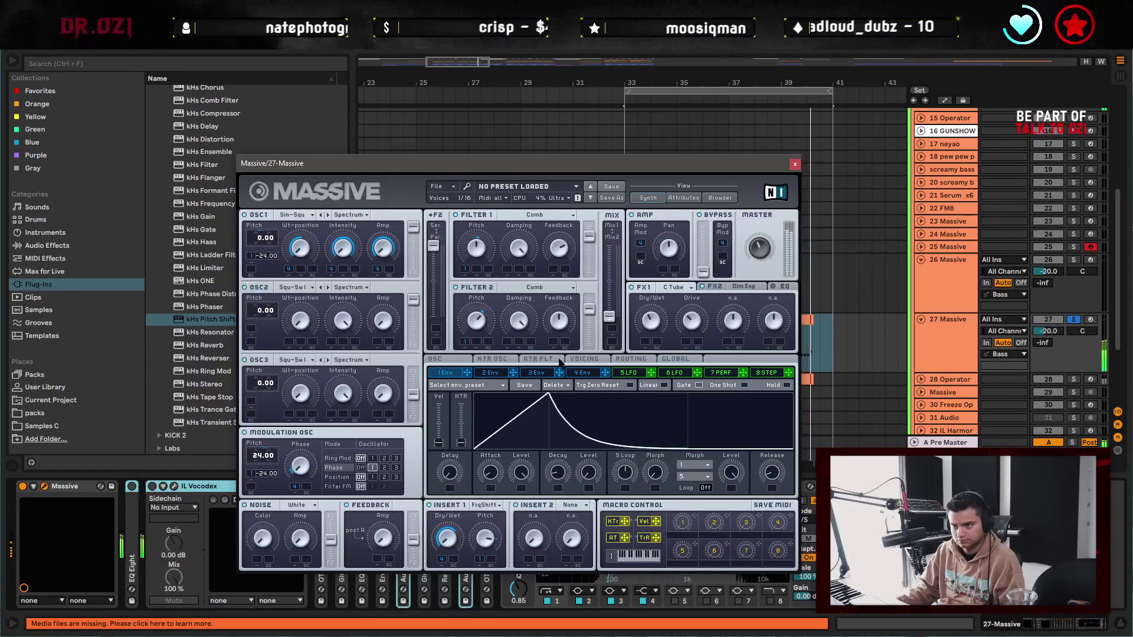
# - Reactivate track 27's bypassed effects from the first EQ Eight through the second one, briefly opening Vocodex's window to check it
pyautogui.moveTo(413, 162); pyautogui.dragTo(682, 113)
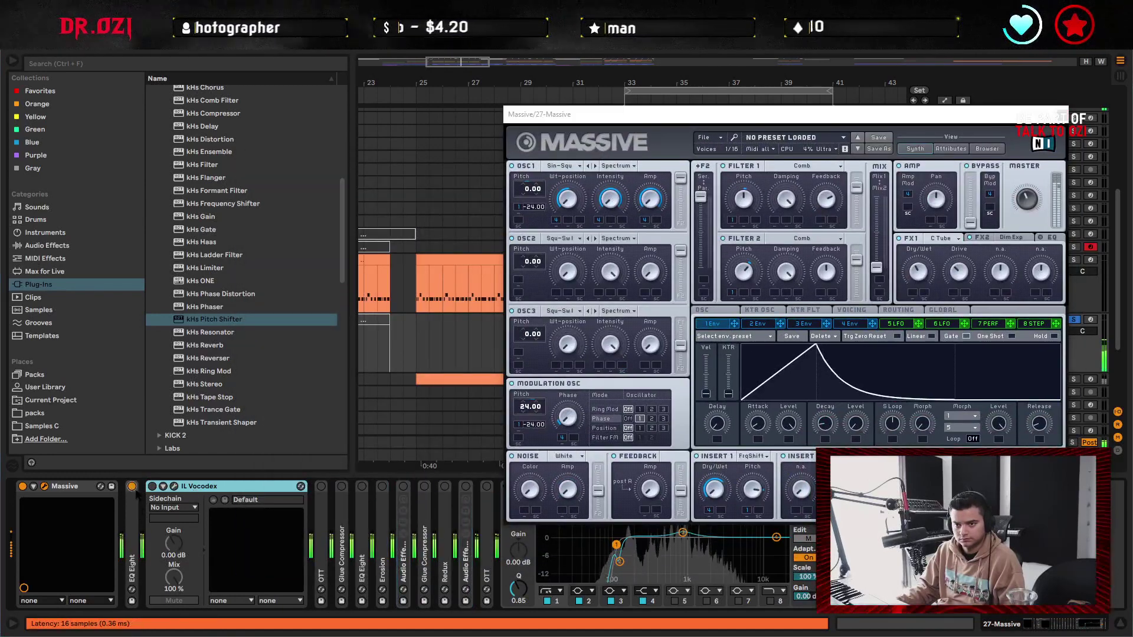
pyautogui.click(300, 486)
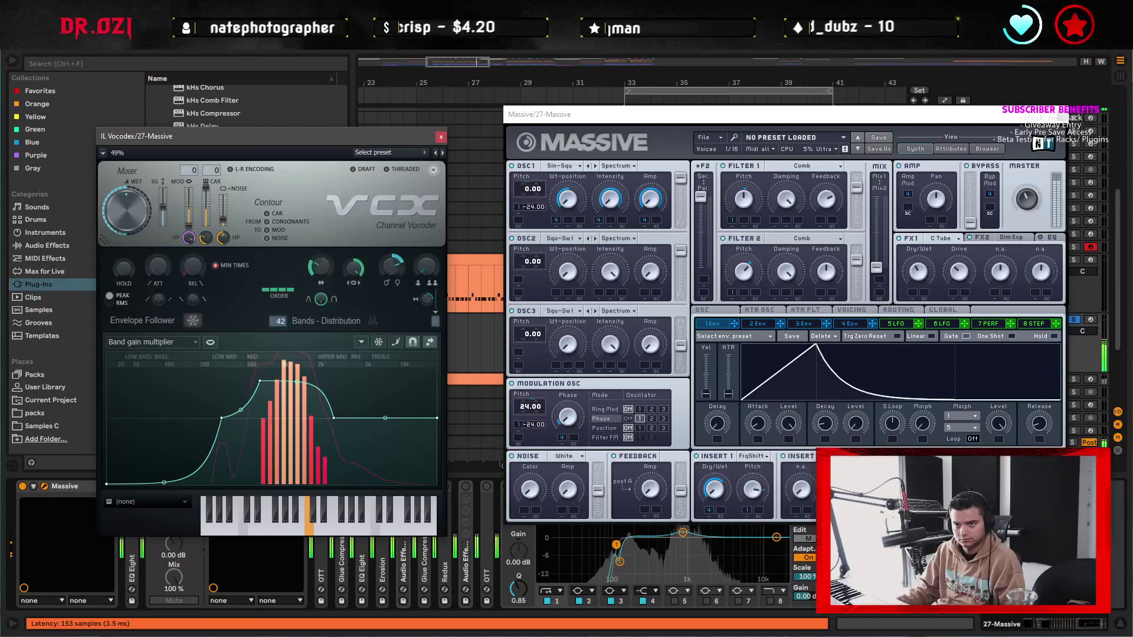
pyautogui.click(440, 137)
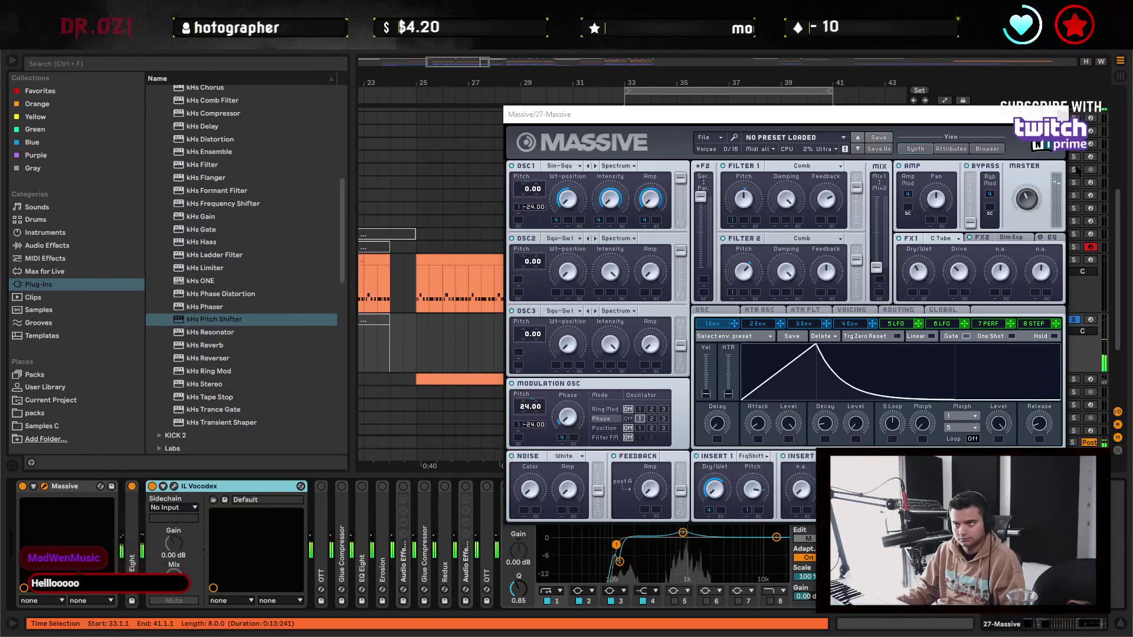
pyautogui.moveTo(974, 120); pyautogui.dragTo(857, 106)
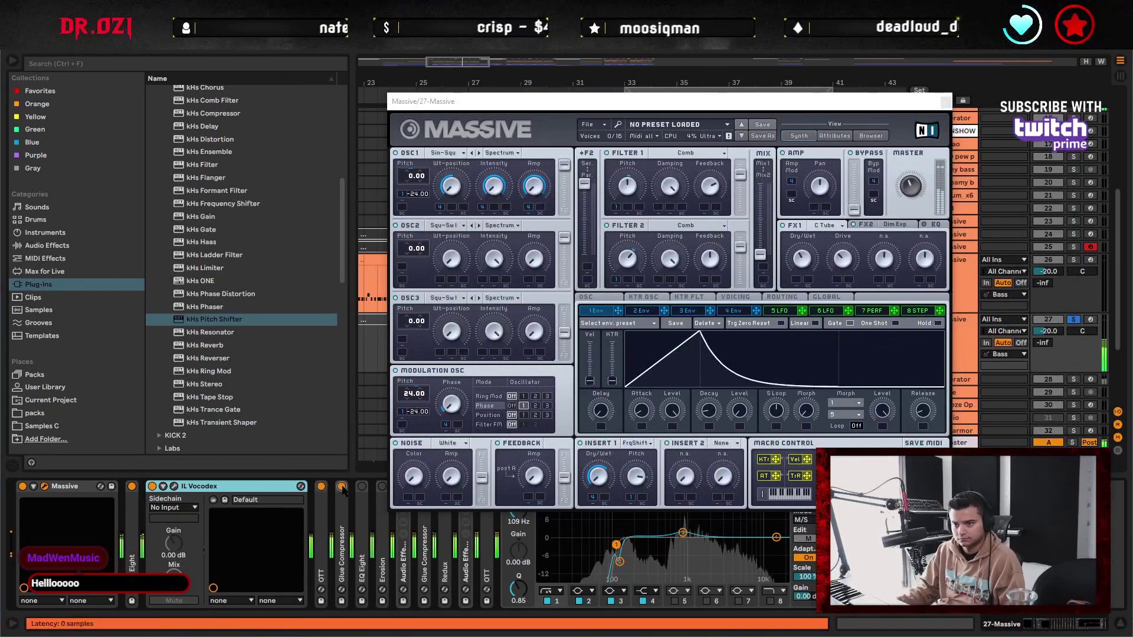
pyautogui.click(362, 486)
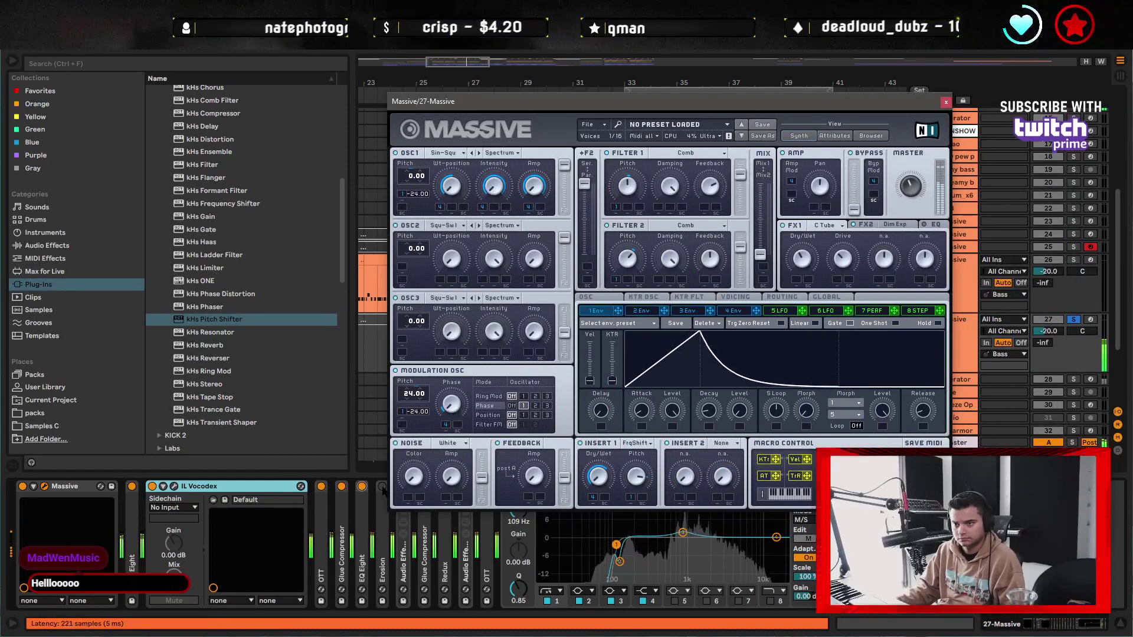
# - Reactivate and unfold Erosion on track 27, and lower its Amount to 35.6
pyautogui.moveTo(521, 99); pyautogui.dragTo(653, 94)
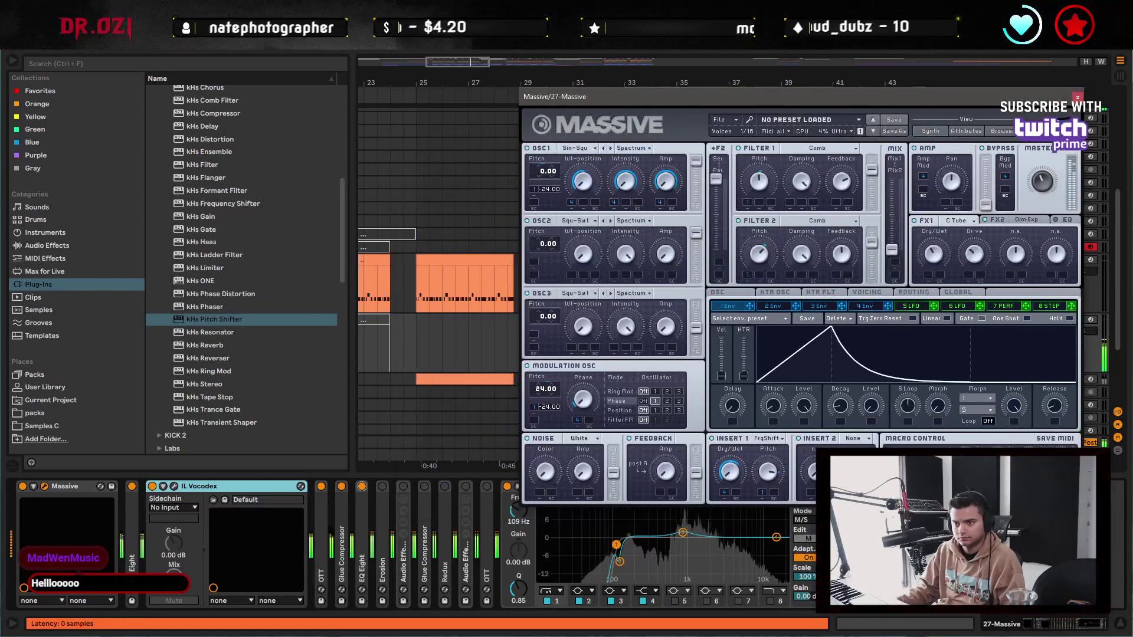
pyautogui.doubleClick(389, 565)
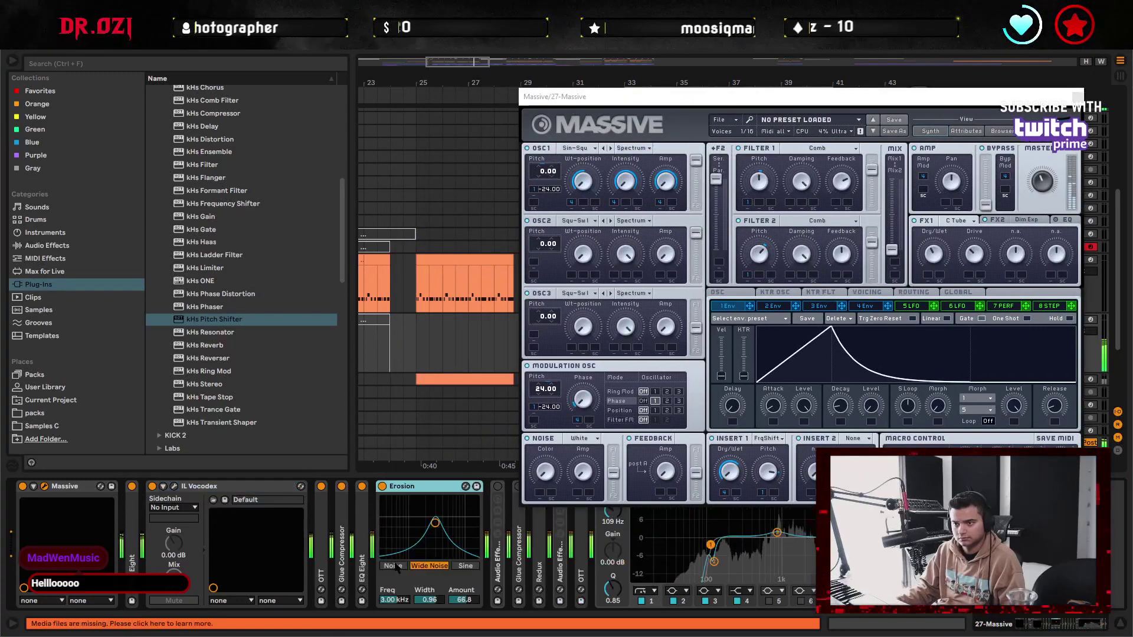
pyautogui.moveTo(464, 599); pyautogui.dragTo(466, 603)
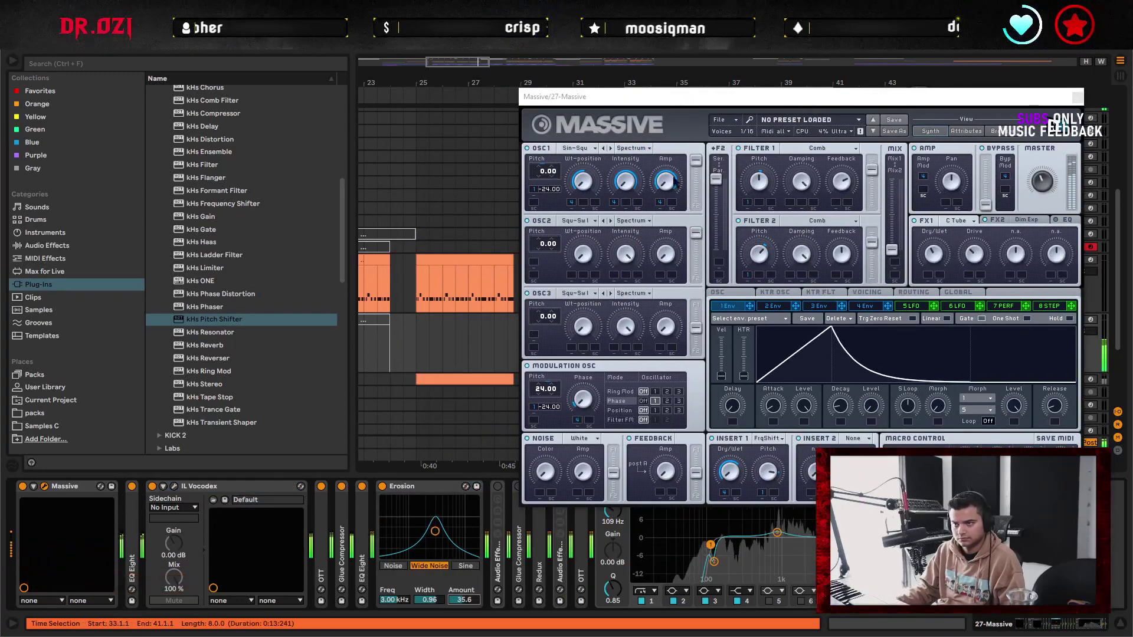
# - Hide the plug-in windows, restart playback, fold Erosion and reactivate the first Audio Effect Rack on track 27
pyautogui.hotkey('ctrl', 'alt', 'p')
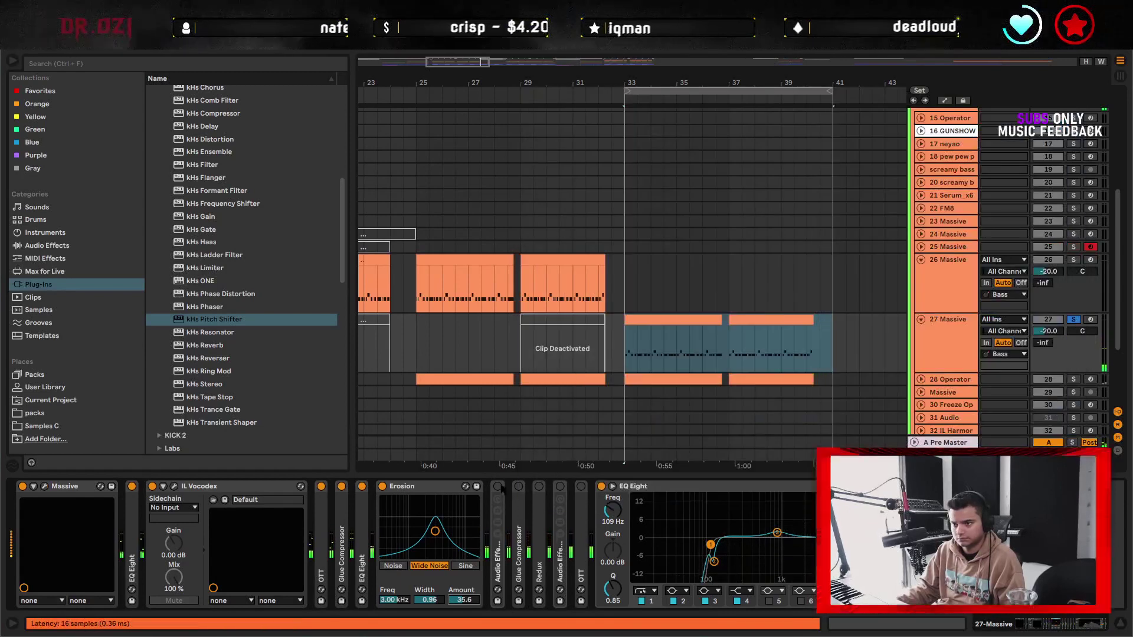
pyautogui.press('space')
pyautogui.doubleClick(407, 486)
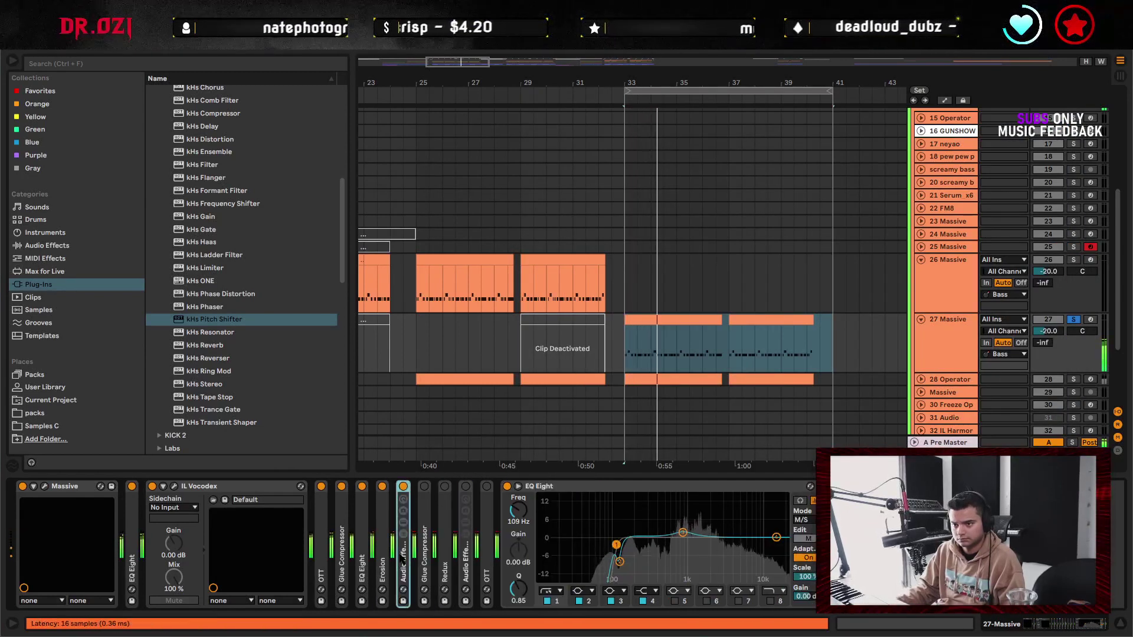
# - Fold the first Audio Effect Rack on track 27 and reactivate the Glue Compressor, Redux, second Audio Effect Rack and OTT after it
pyautogui.click(572, 539)
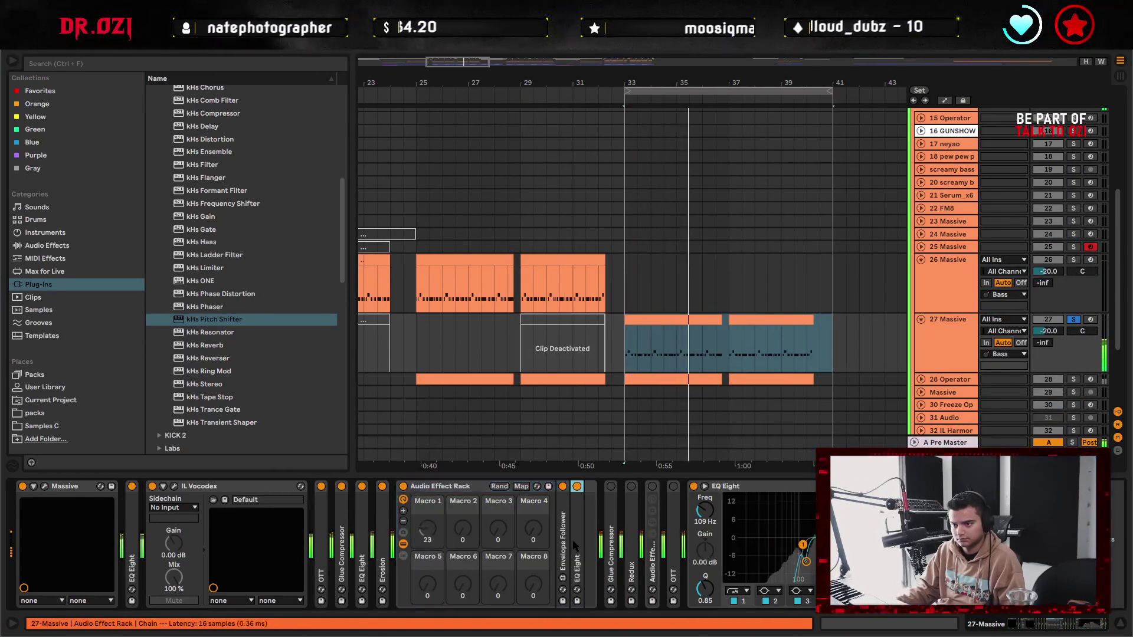
pyautogui.doubleClick(572, 539)
pyautogui.doubleClick(439, 487)
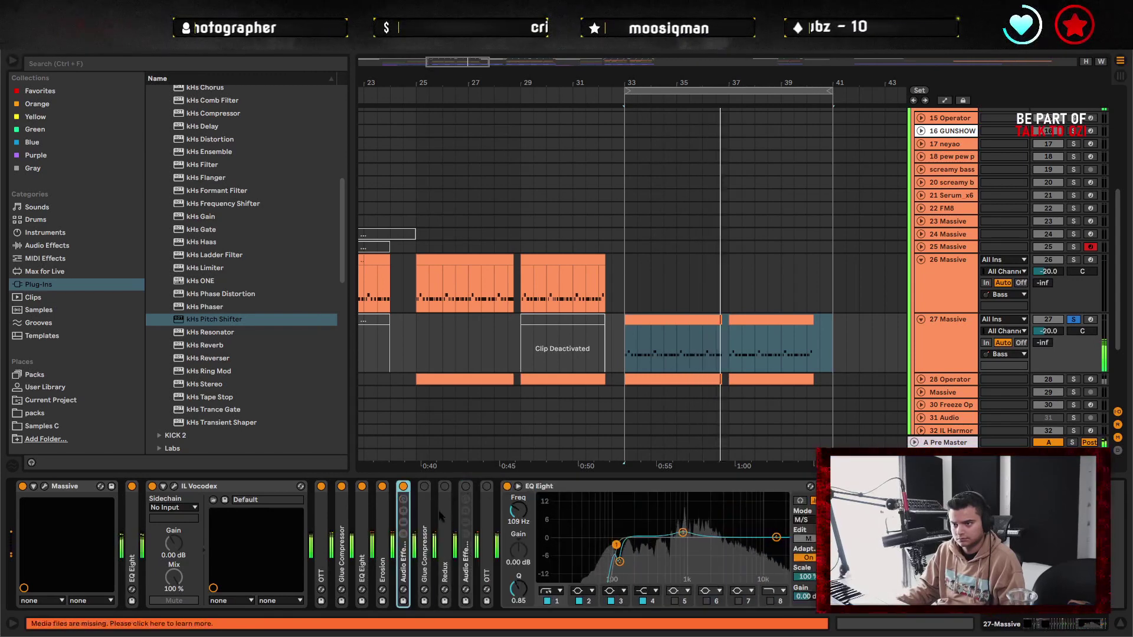
pyautogui.click(423, 486)
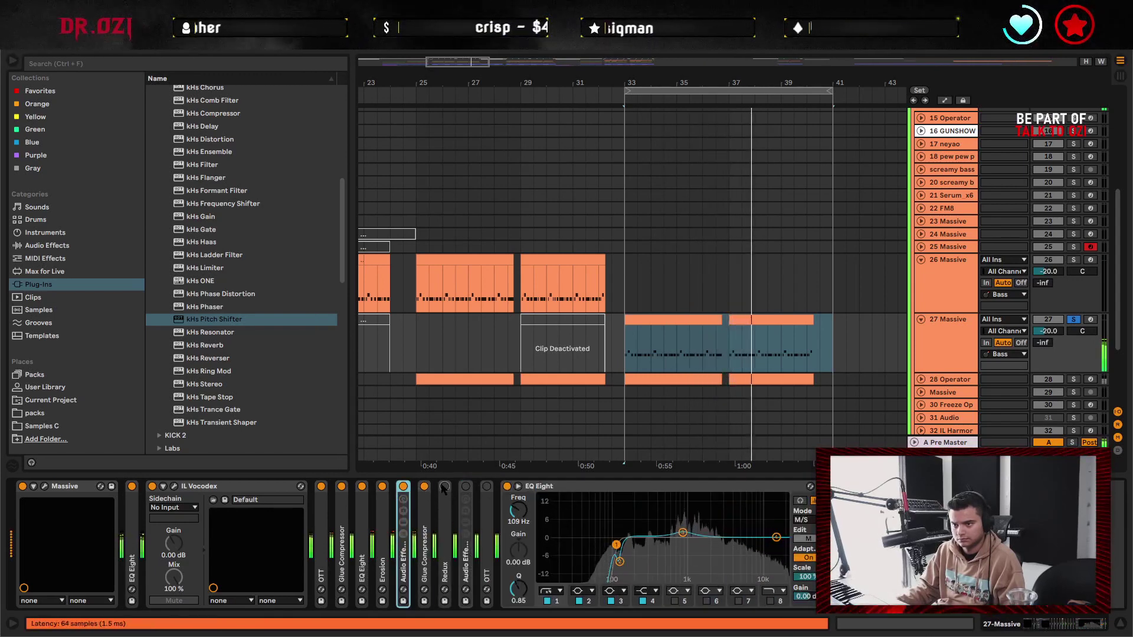
pyautogui.click(444, 486)
pyautogui.click(466, 486)
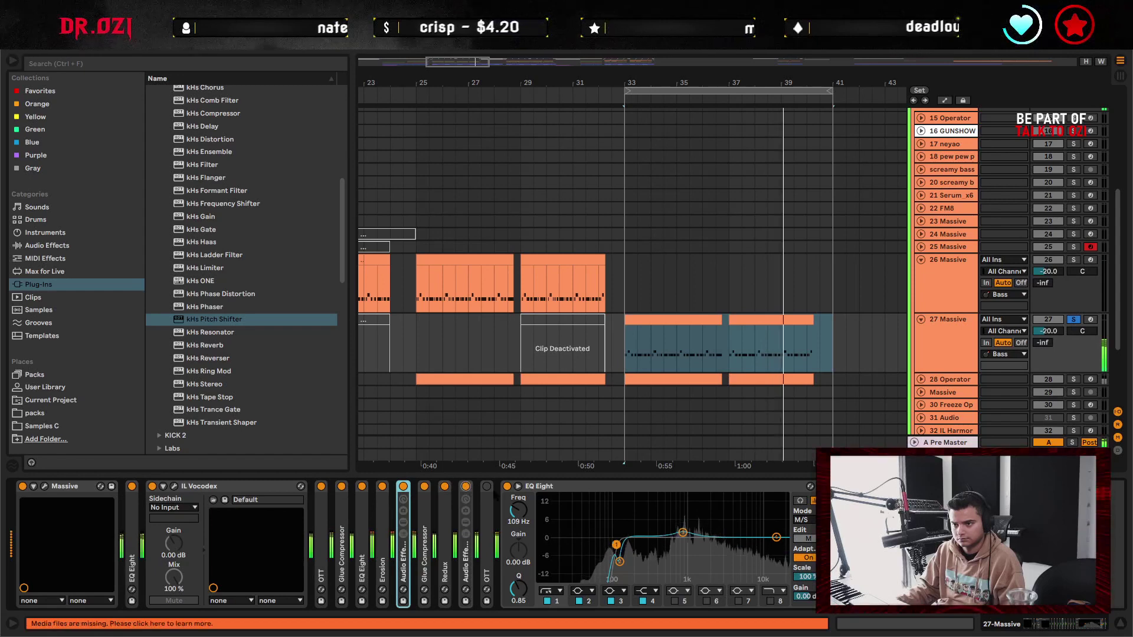
pyautogui.click(486, 486)
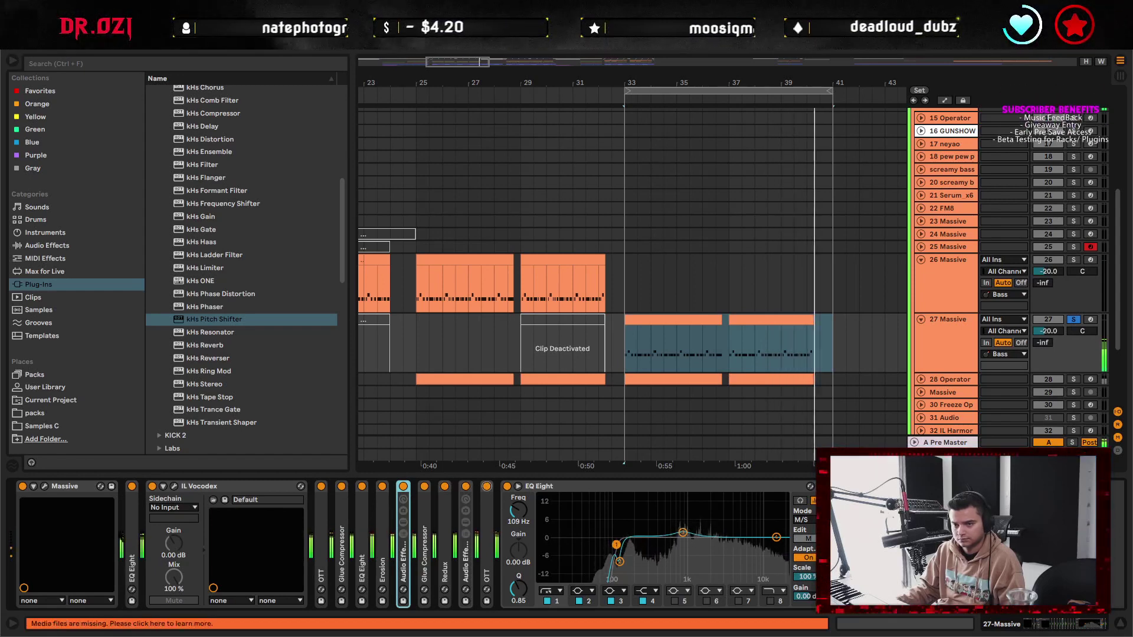
# - Open track 27's Massive window, unsolo the track and lengthen the envelope's attack slightly
pyautogui.click(45, 487)
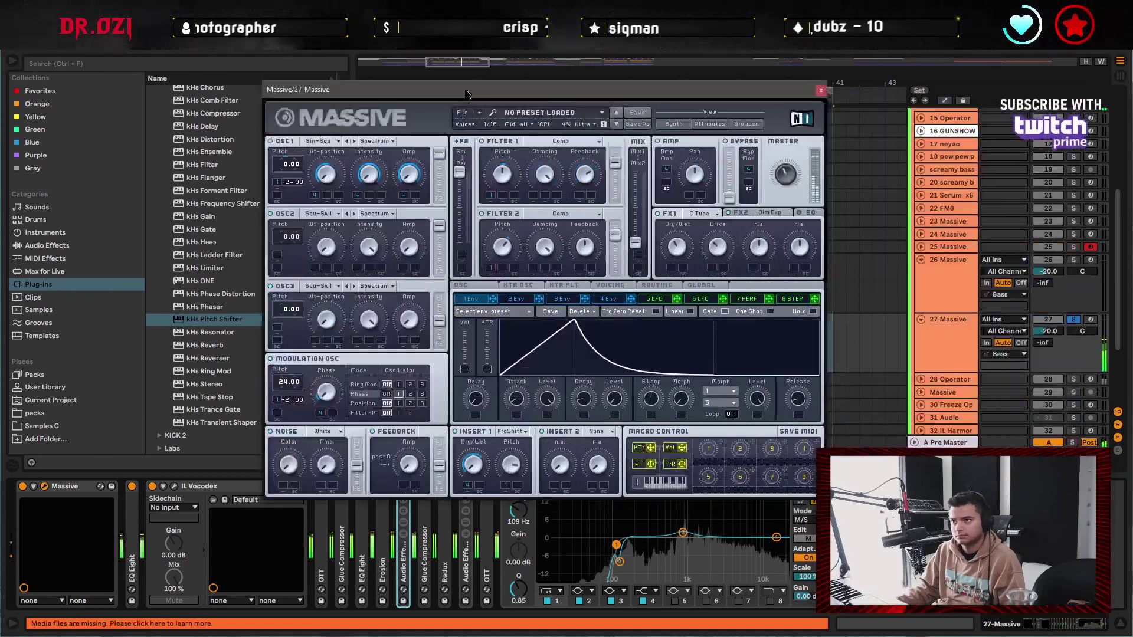
pyautogui.moveTo(466, 93); pyautogui.dragTo(437, 93)
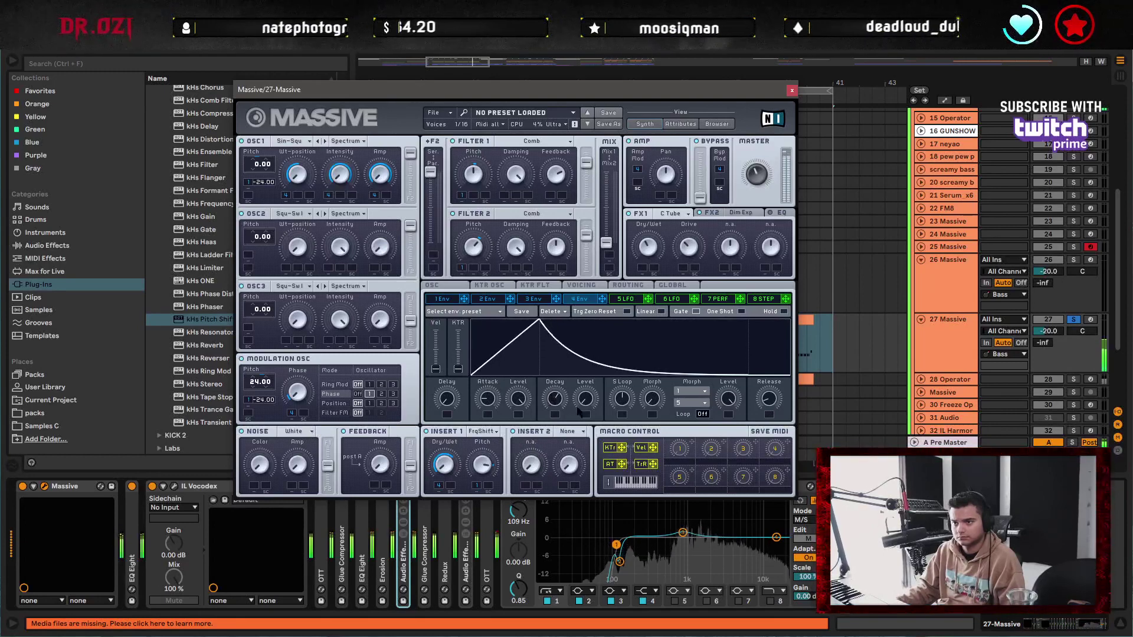
pyautogui.click(1075, 320)
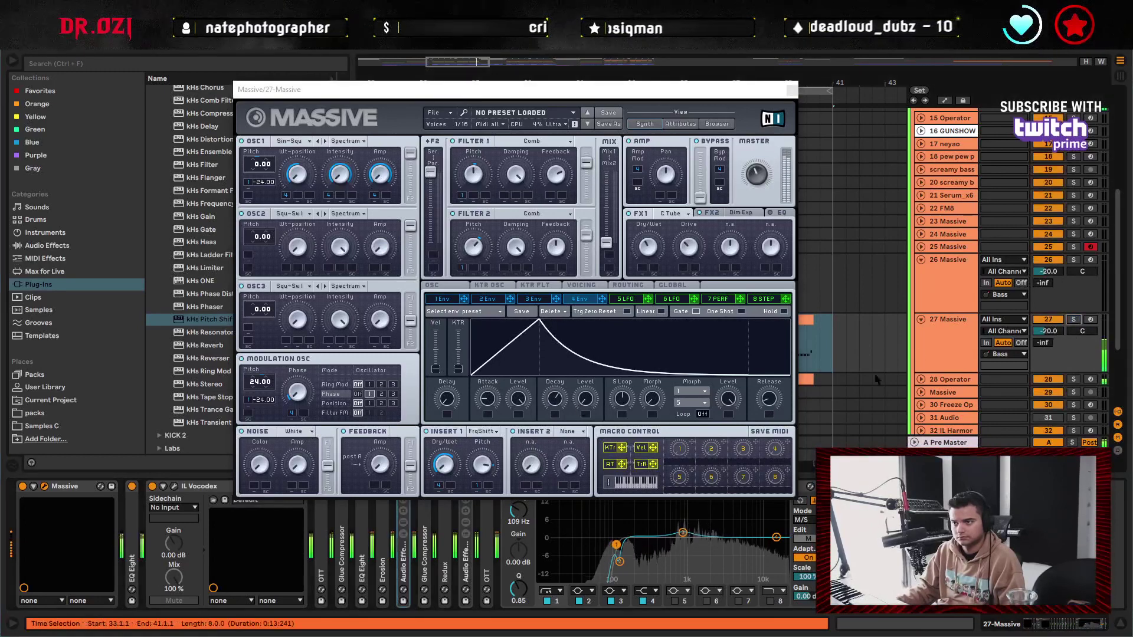
pyautogui.click(483, 409)
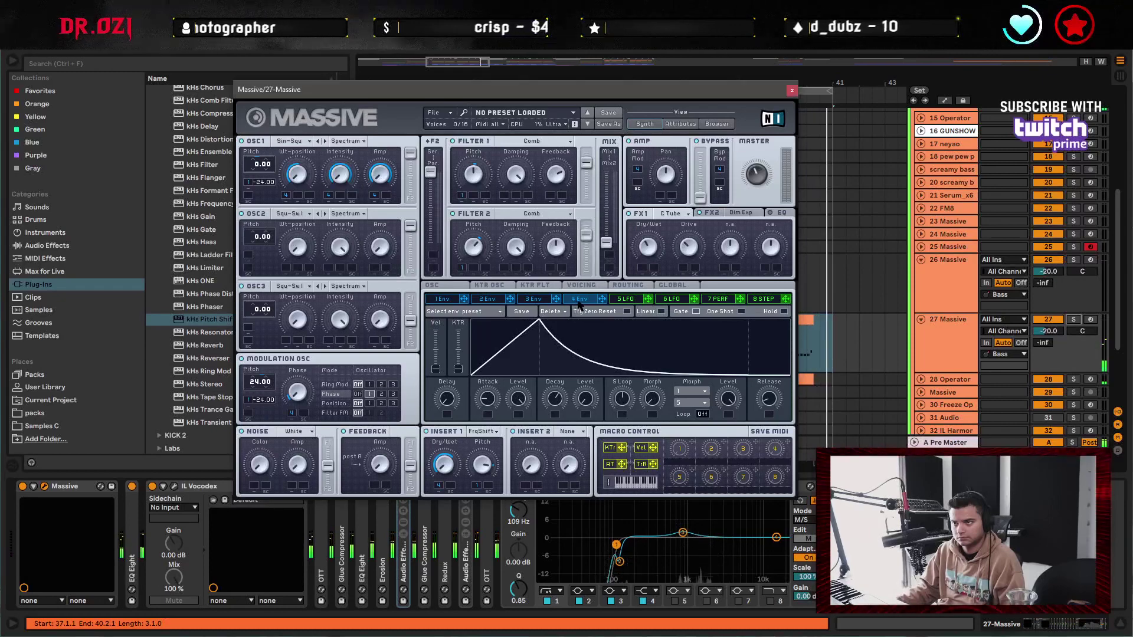
pyautogui.moveTo(485, 401); pyautogui.dragTo(484, 398)
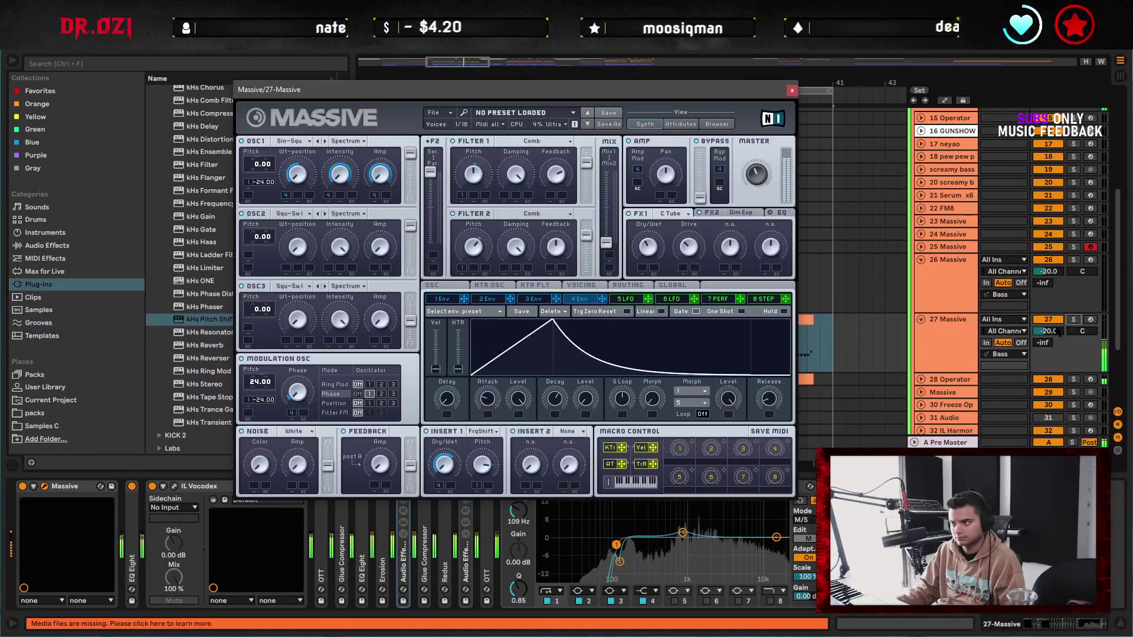
# - Raise track 27's volume to -18.0 dB, shorten Massive's envelope attack slightly and close its window
pyautogui.click(1053, 335)
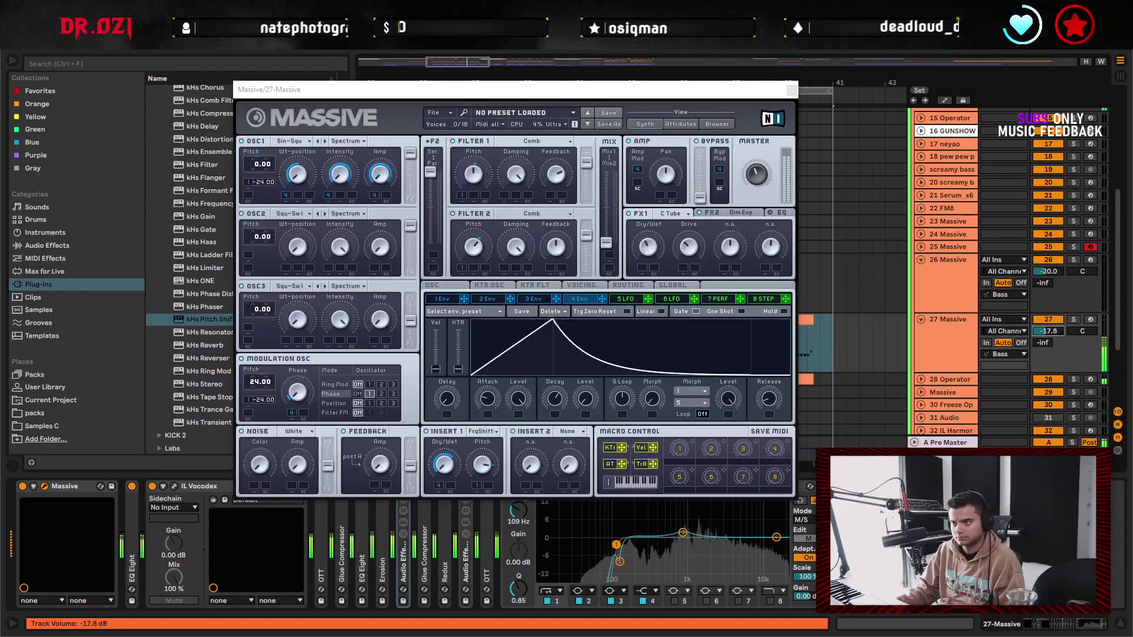
pyautogui.click(488, 401)
pyautogui.moveTo(487, 400); pyautogui.dragTo(485, 403)
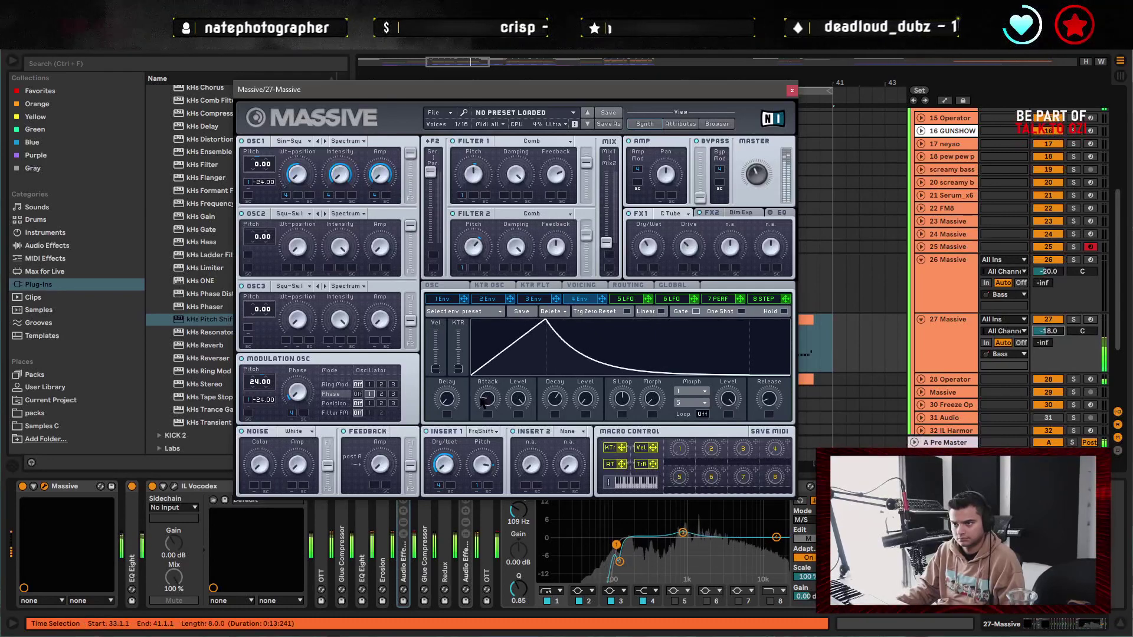
pyautogui.click(791, 90)
# - Unfold and solo track 28 (Operator), and place the insert marker at its bar 81 clips for playback
pyautogui.click(677, 331)
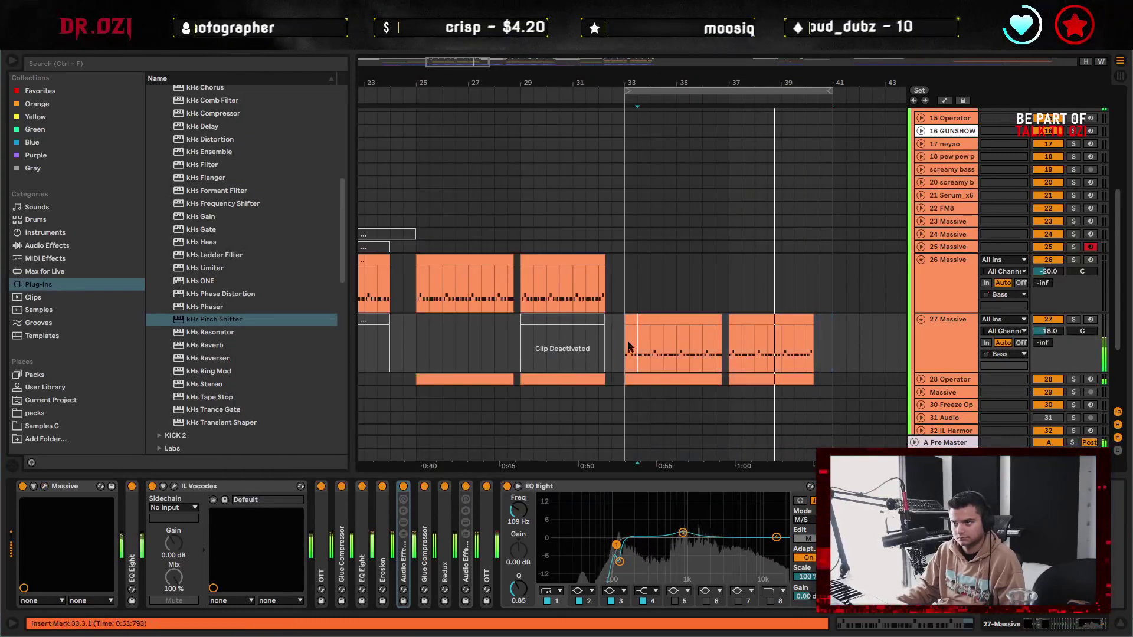
pyautogui.scroll(-3, 678, 221)
pyautogui.press('-')
pyautogui.press('-')
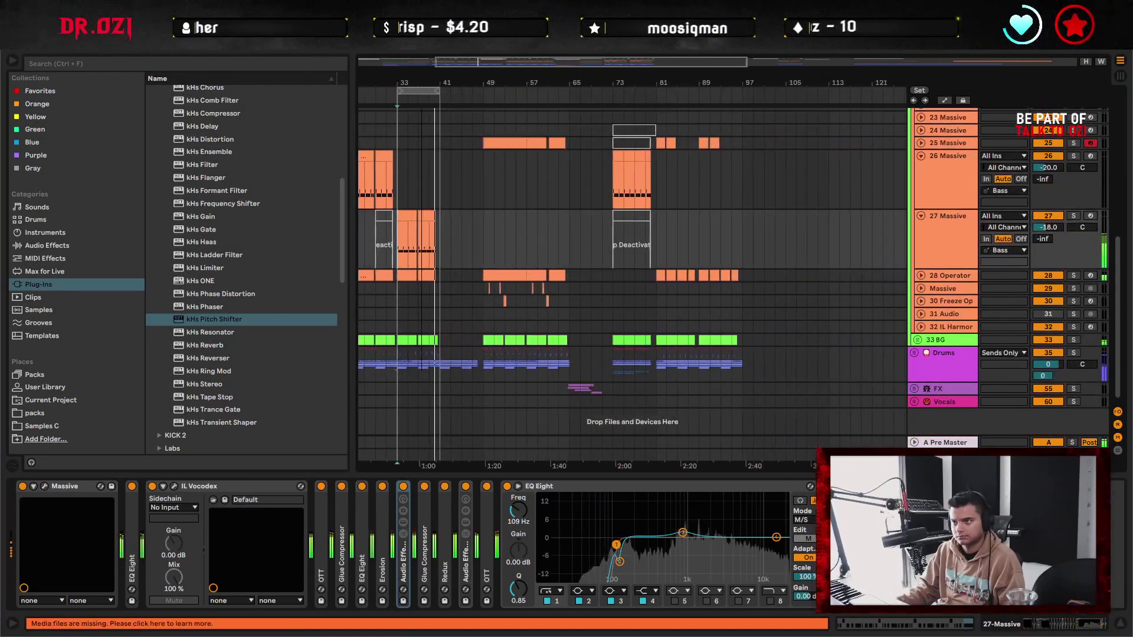
pyautogui.hscroll(-3, 591, 251)
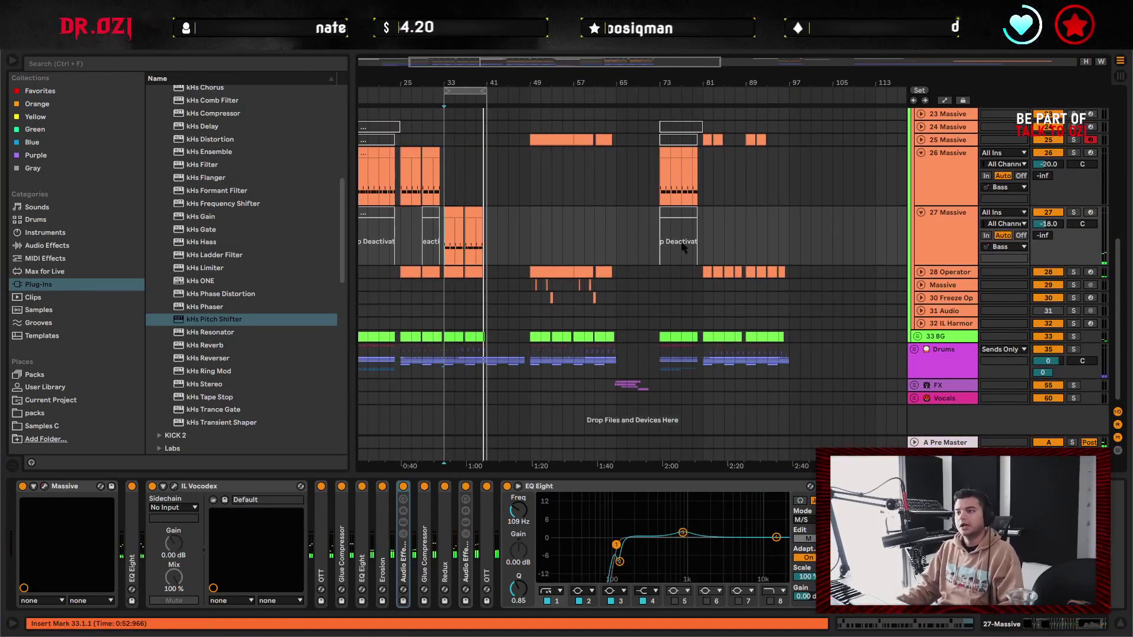
pyautogui.scroll(3, 682, 246)
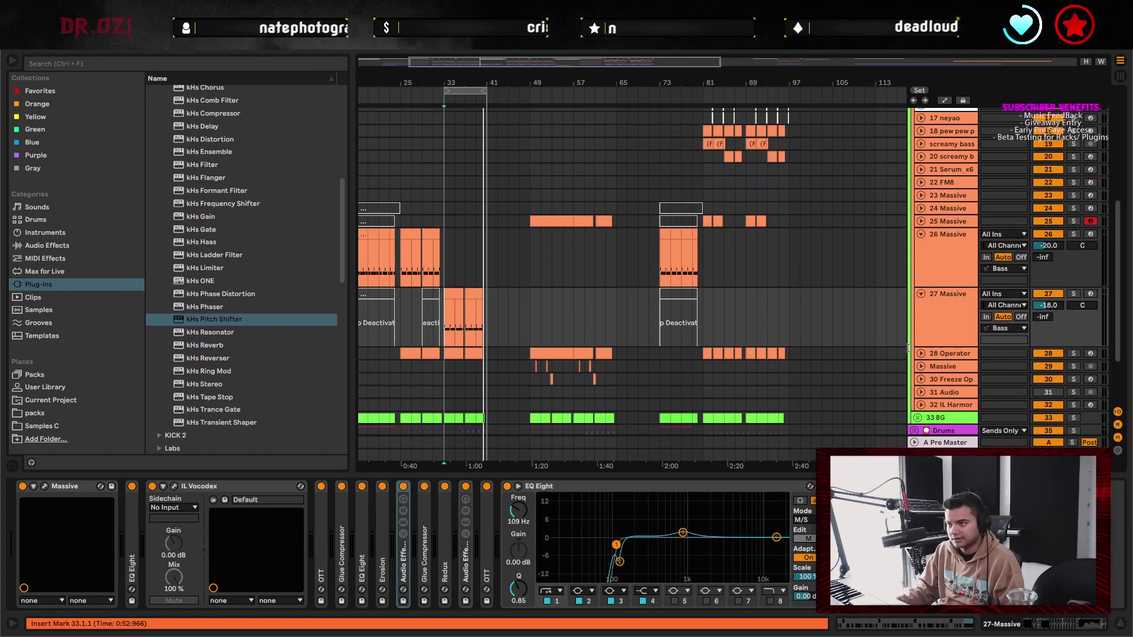
pyautogui.click(921, 353)
pyautogui.click(708, 365)
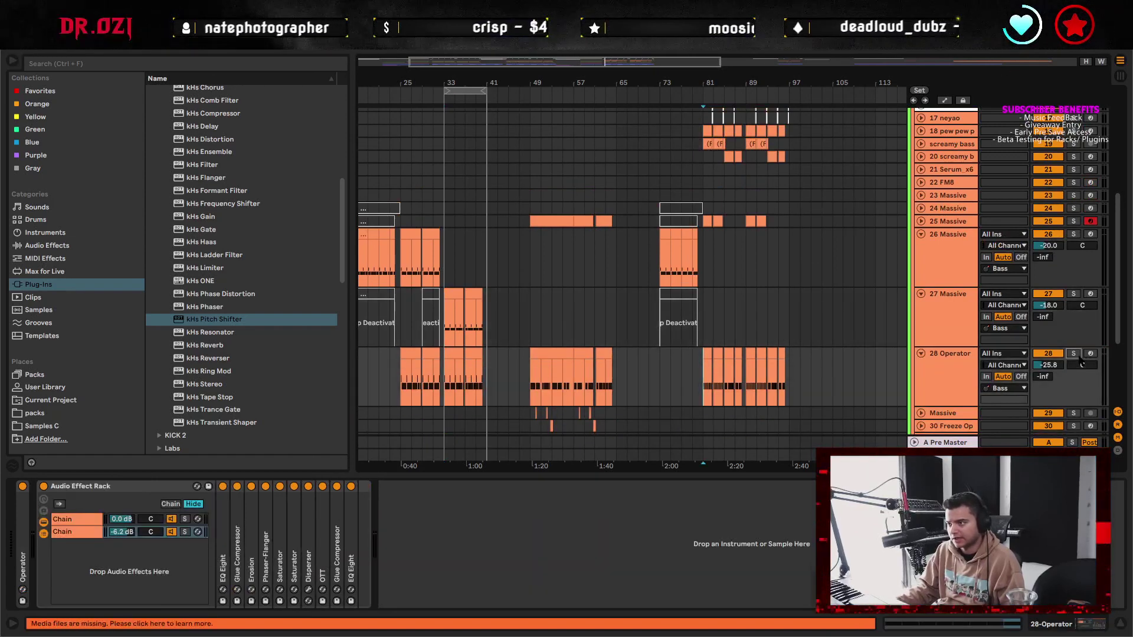
pyautogui.click(1073, 354)
pyautogui.press('space')
pyautogui.scroll(-3, 726, 313)
# - Duplicate the track 28 Operator and clear the copy's clips, keeping one short clip placed at bar 97
pyautogui.click(801, 303)
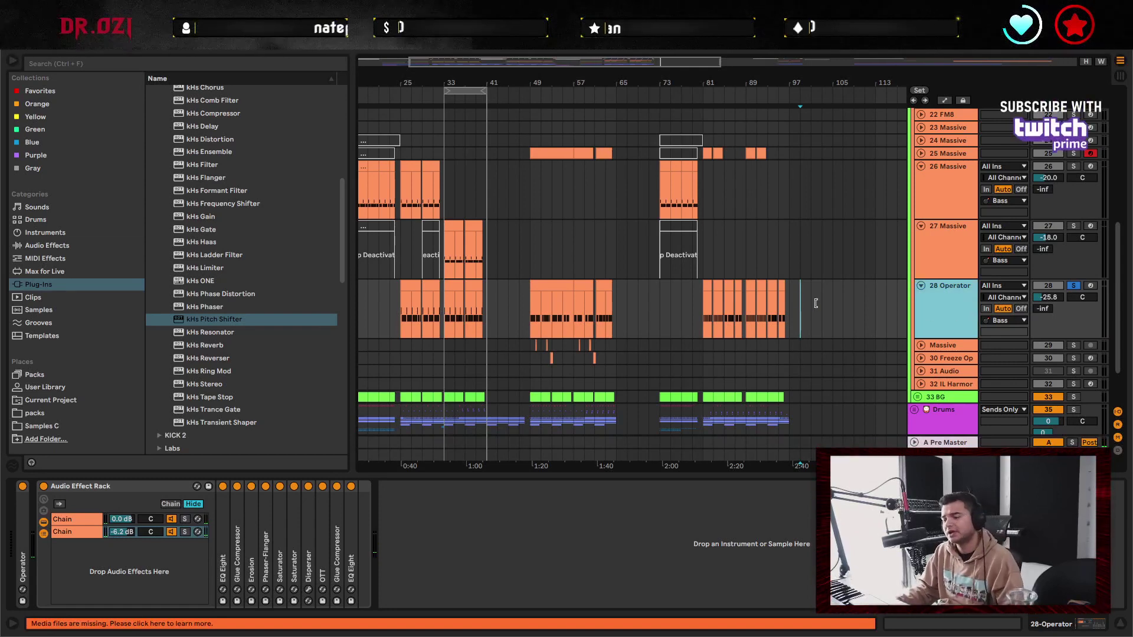
pyautogui.hotkey('ctrl', 'd')
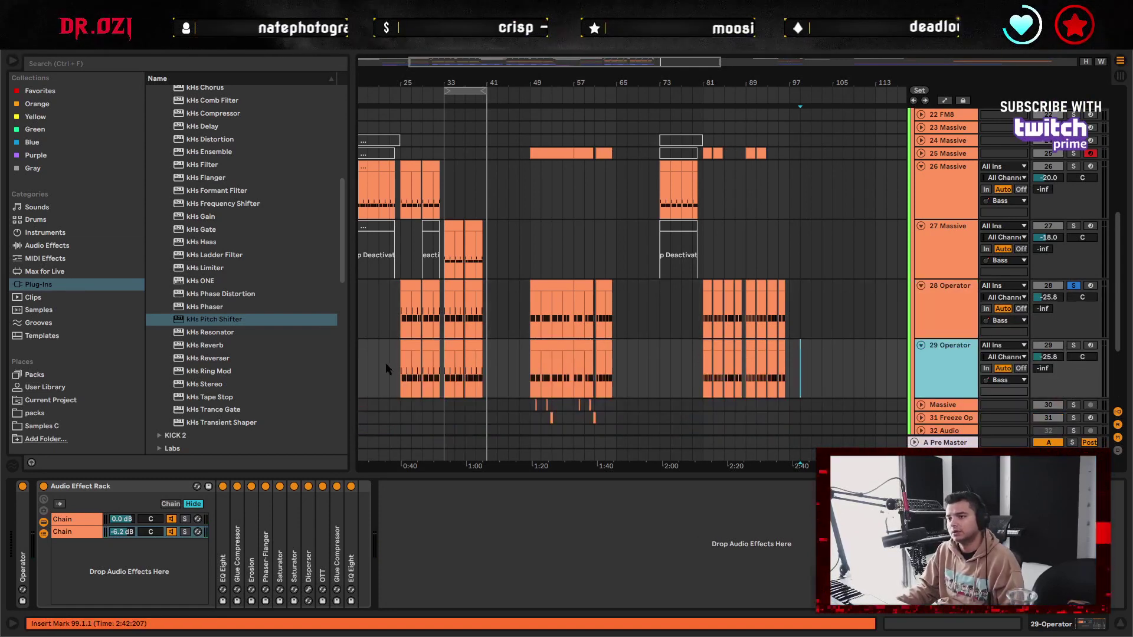
pyautogui.moveTo(387, 368); pyautogui.dragTo(768, 371)
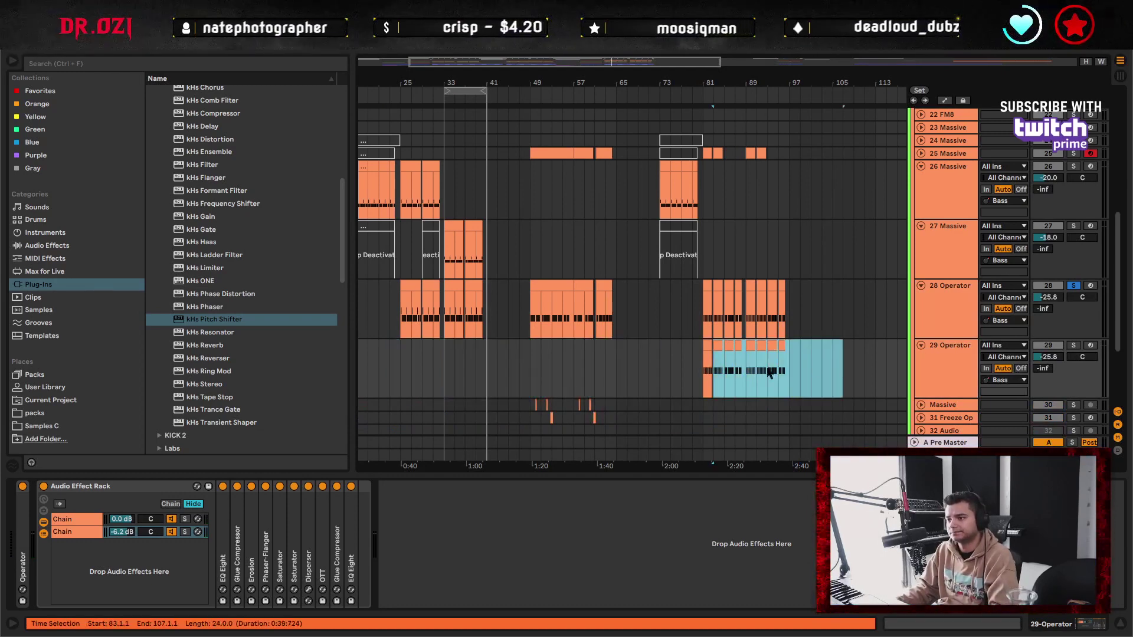
pyautogui.moveTo(707, 345); pyautogui.dragTo(795, 350)
# - Solo the duplicated Operator track 29 and play its clip from bar 97
pyautogui.press('space')
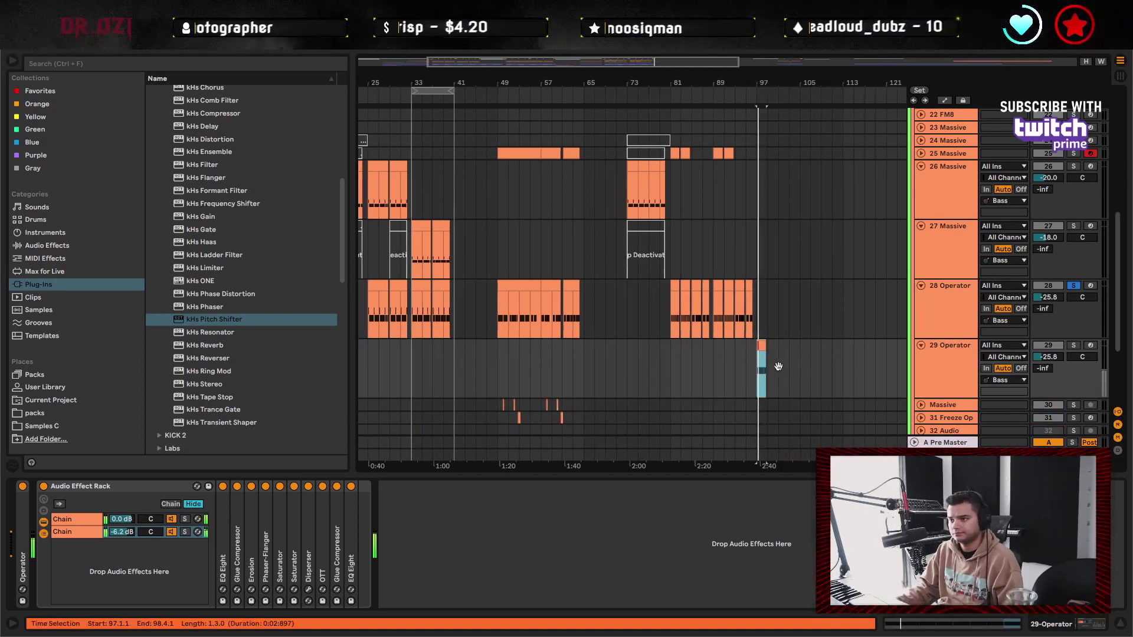
pyautogui.click(1073, 329)
pyautogui.press('space')
pyautogui.press('space')
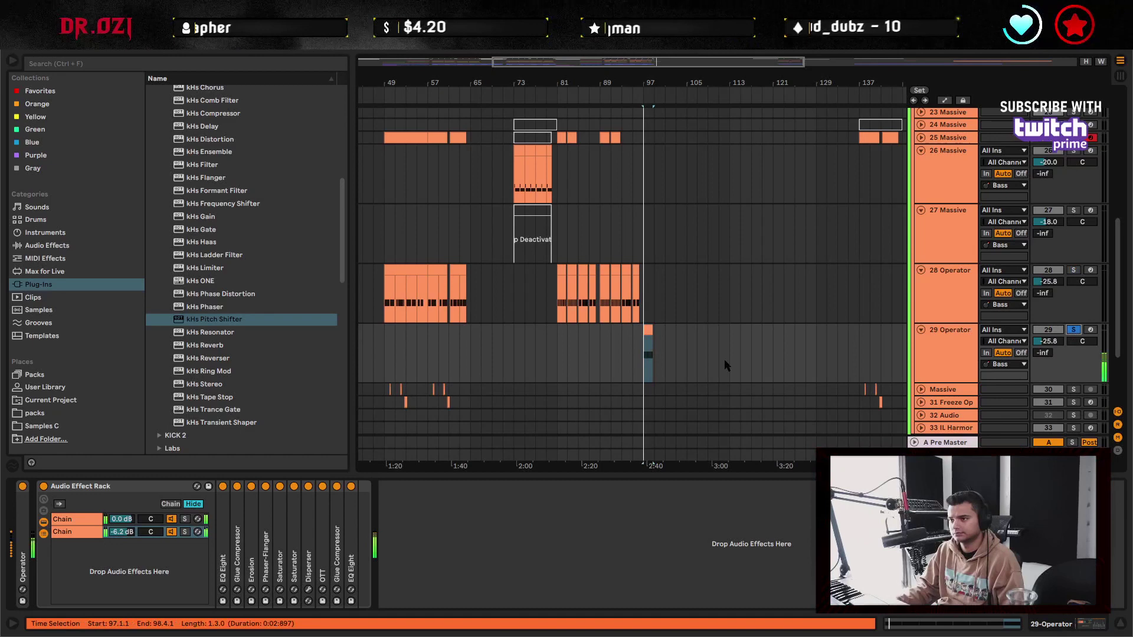
# - Inspect the notes and Pitch Bend envelope of track 29's clip during playback, and collapse the clip's property sections
pyautogui.doubleClick(645, 331)
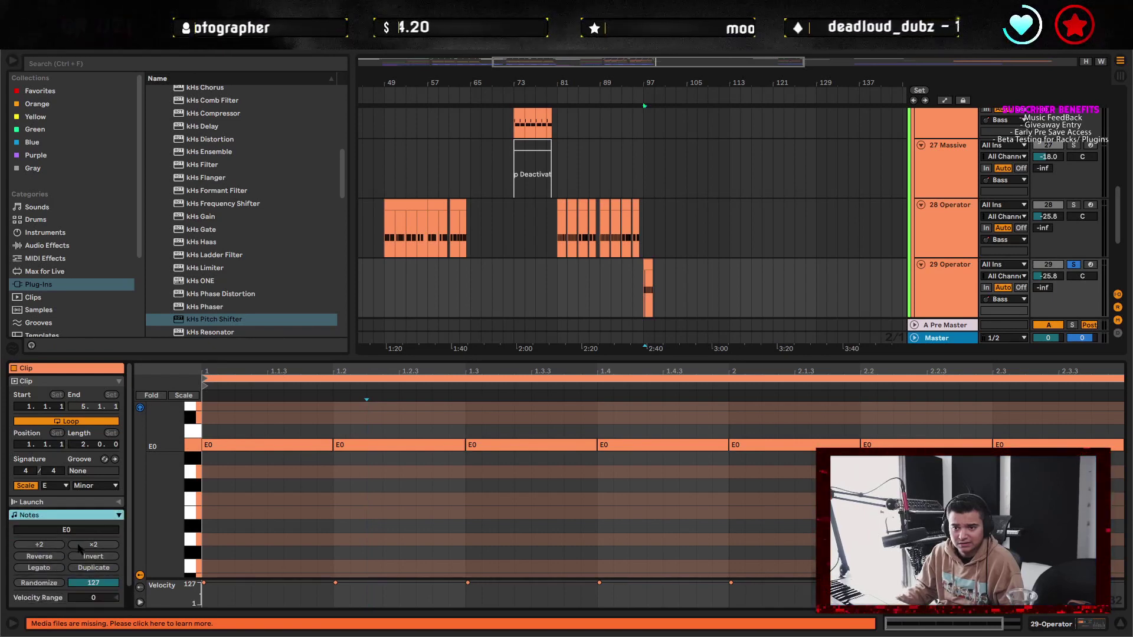
pyautogui.scroll(-2, 79, 549)
pyautogui.click(49, 592)
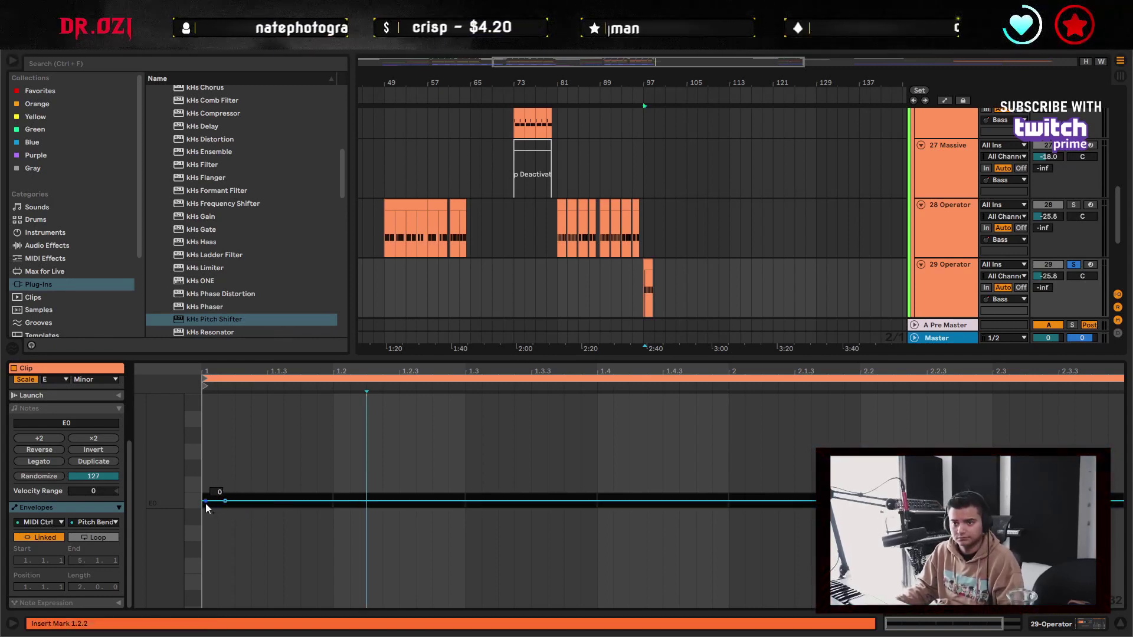
pyautogui.press('space')
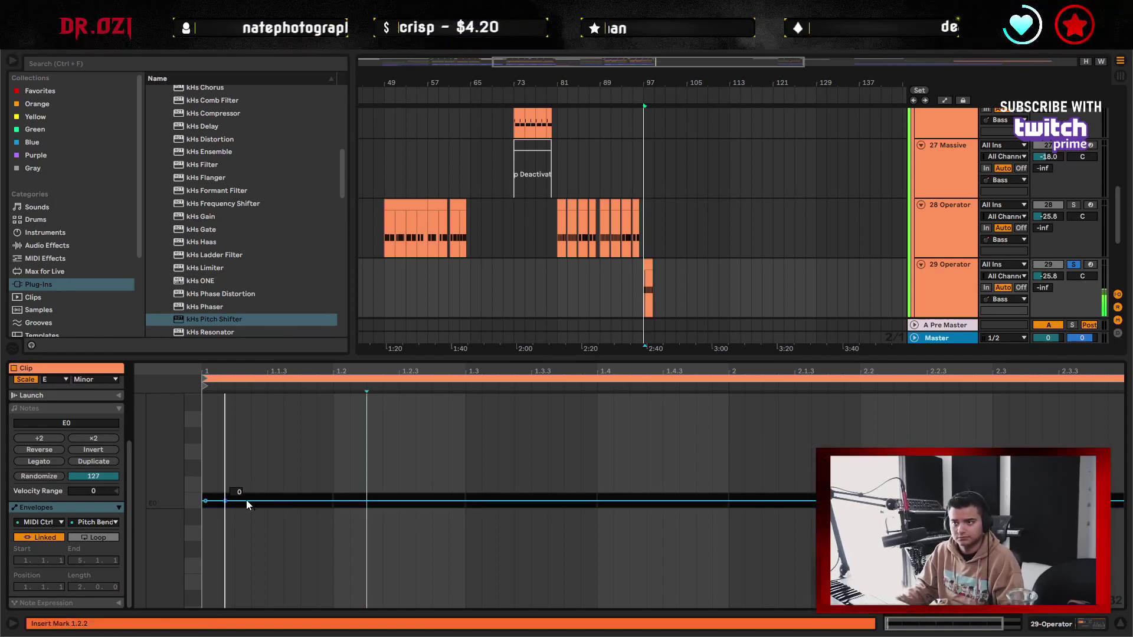
pyautogui.click(118, 507)
pyautogui.click(115, 493)
pyautogui.click(115, 492)
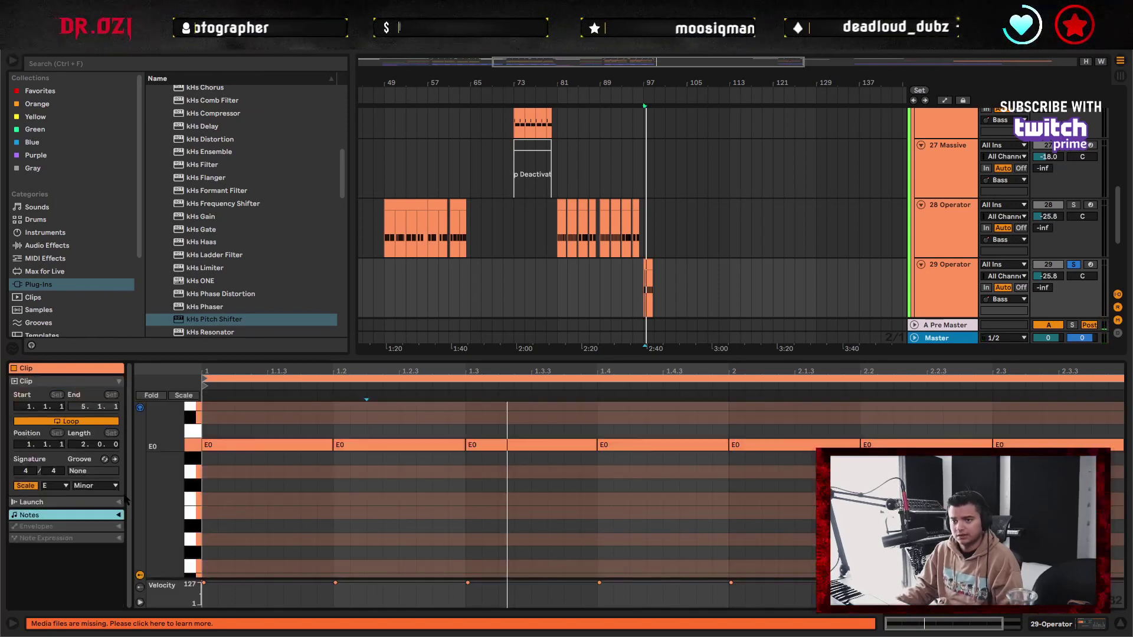
pyautogui.click(120, 382)
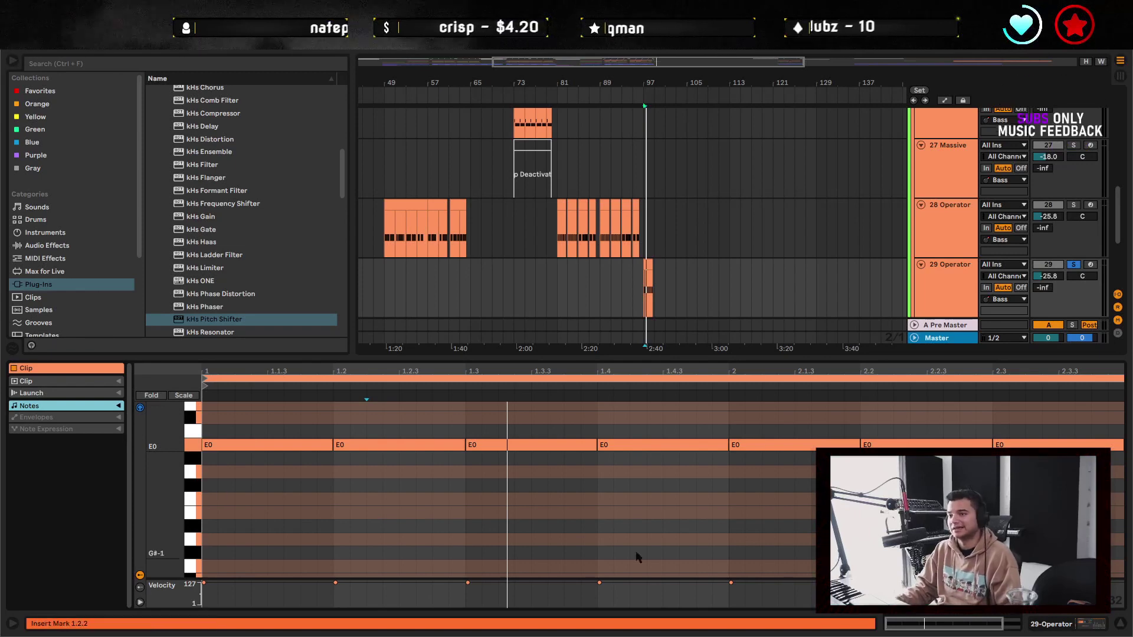
# - Extend track 29's clip to 12 bars, ending at 109.1.1, and set the arrangement loop around it
pyautogui.click(653, 289)
pyautogui.click(648, 289)
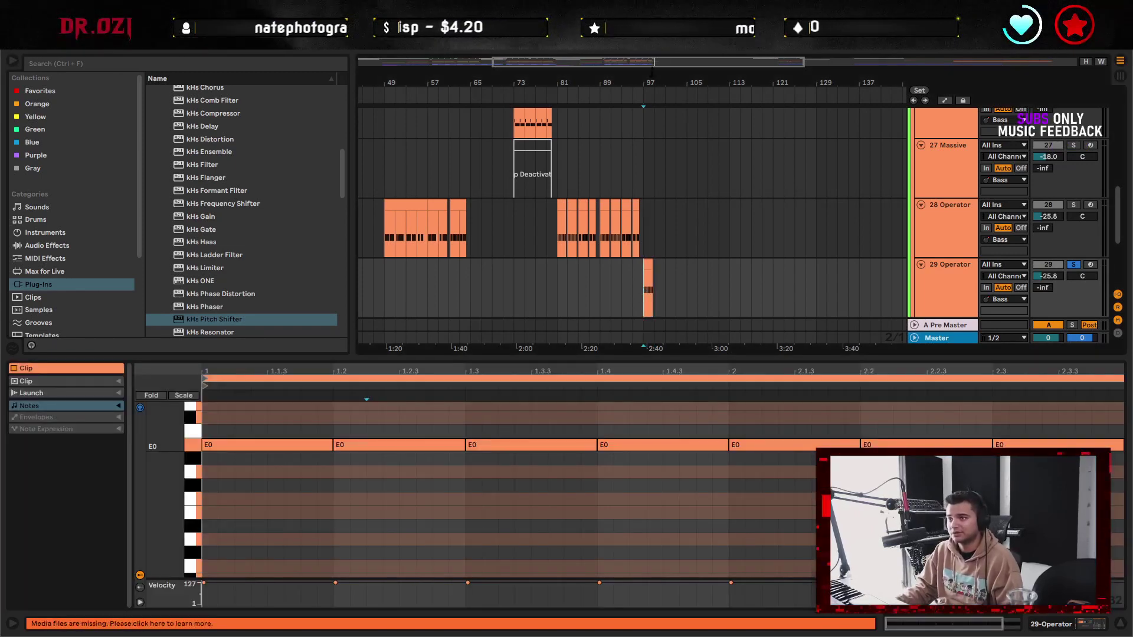
pyautogui.press('+')
pyautogui.press('+')
pyautogui.moveTo(606, 265); pyautogui.dragTo(812, 278)
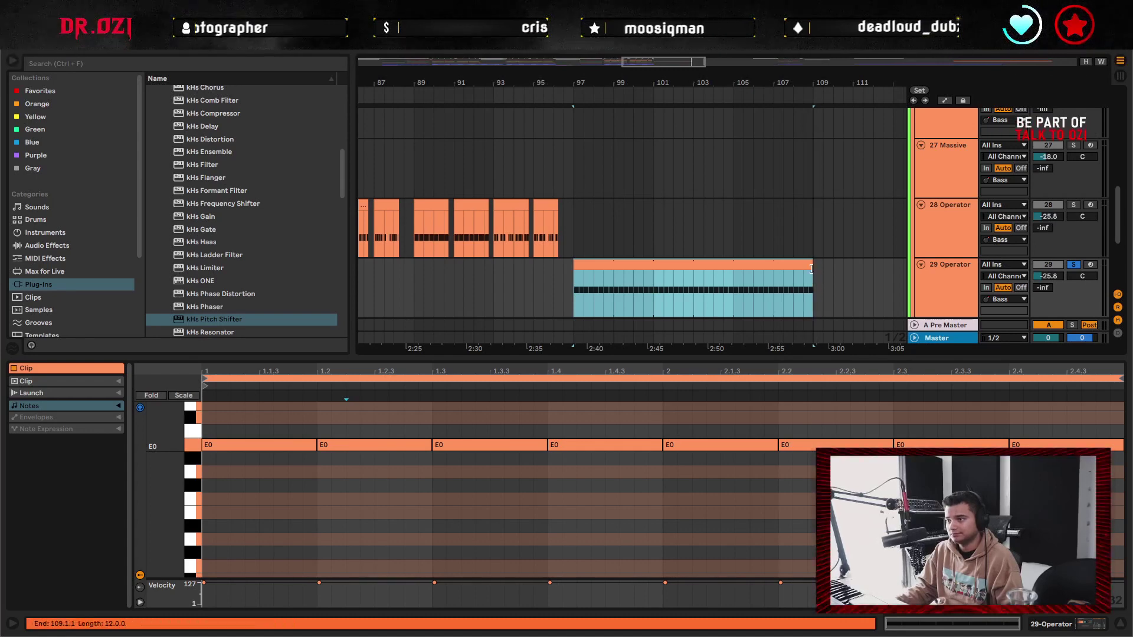
pyautogui.hotkey('ctrl', 'l')
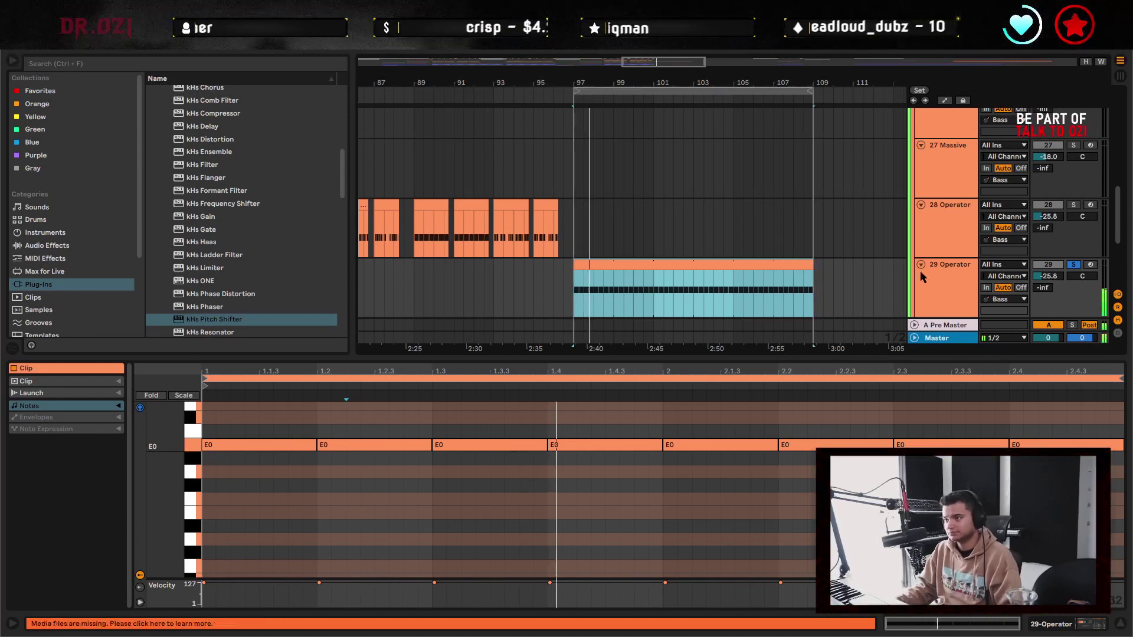
# - Show track 29's device chain and fold its Audio Effect Rack
pyautogui.click(923, 274)
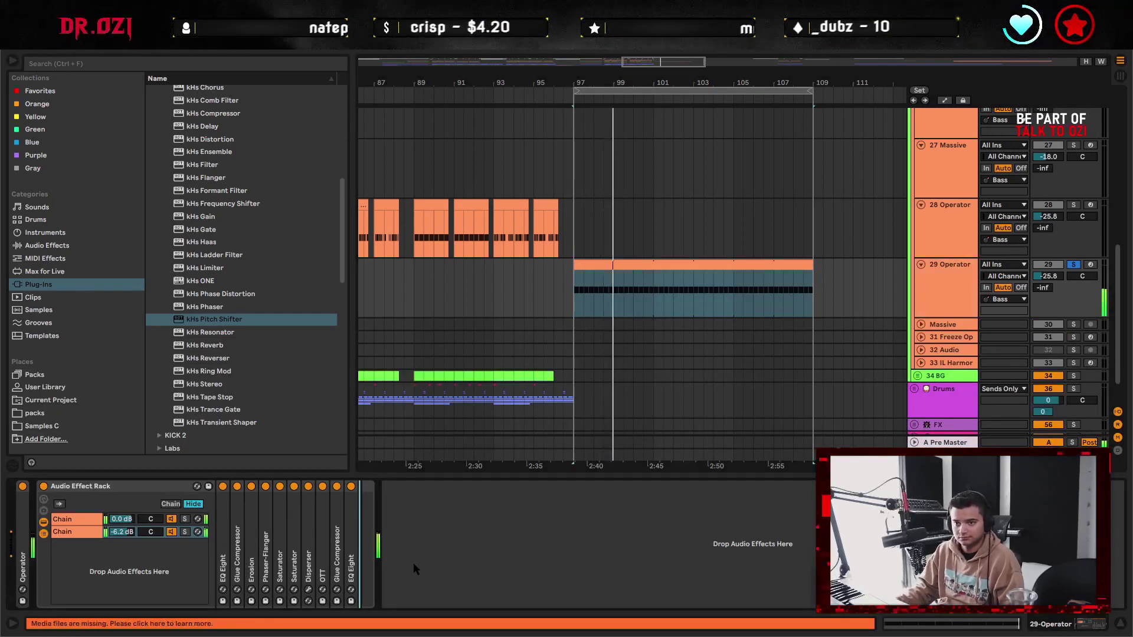
pyautogui.doubleClick(102, 487)
pyautogui.click(527, 497)
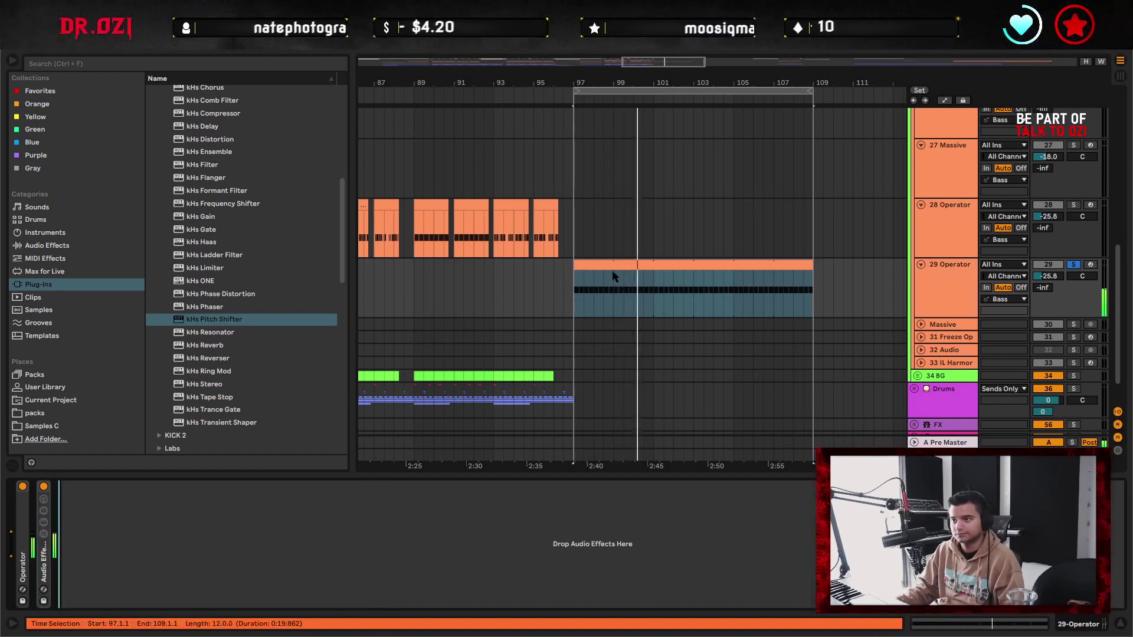
# - Search the plug-ins for "phase" and add MeldaProduction's MFreeformPhase to the end of track 29's device chain
pyautogui.click(616, 269)
pyautogui.click(131, 63)
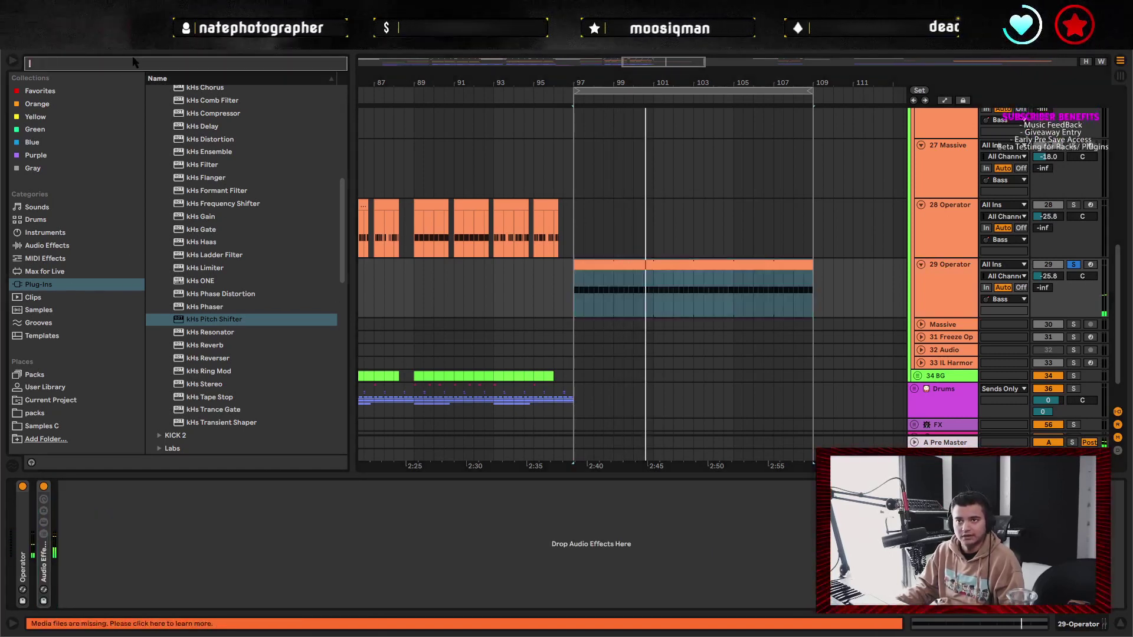
pyautogui.write('p')
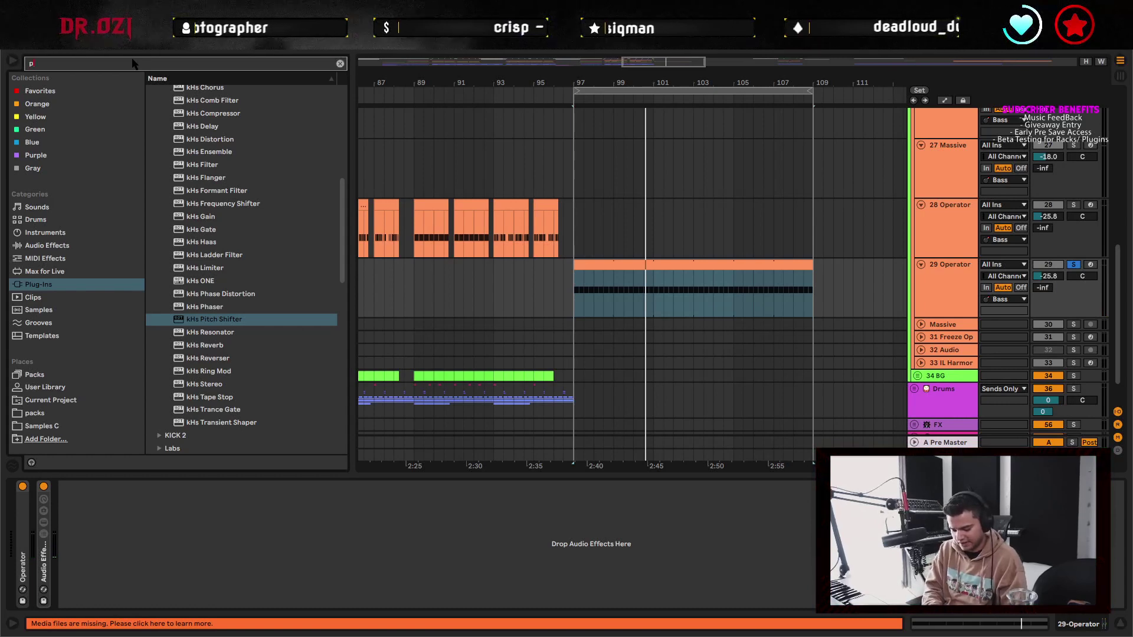
pyautogui.write('hase')
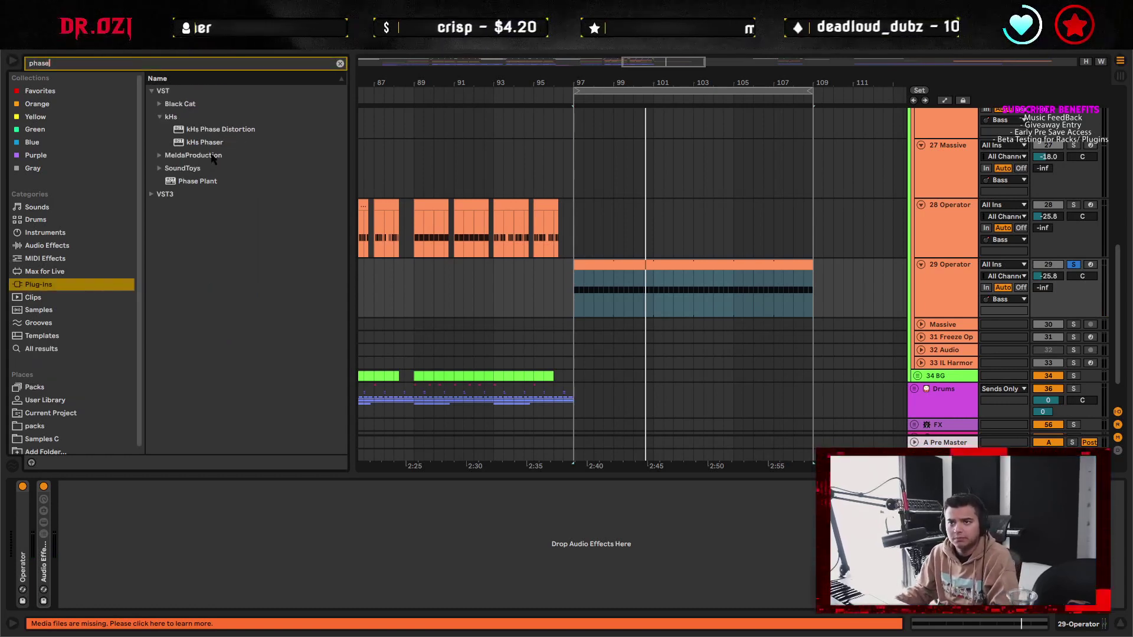
pyautogui.click(211, 155)
pyautogui.click(234, 146)
pyautogui.moveTo(240, 156); pyautogui.dragTo(596, 276)
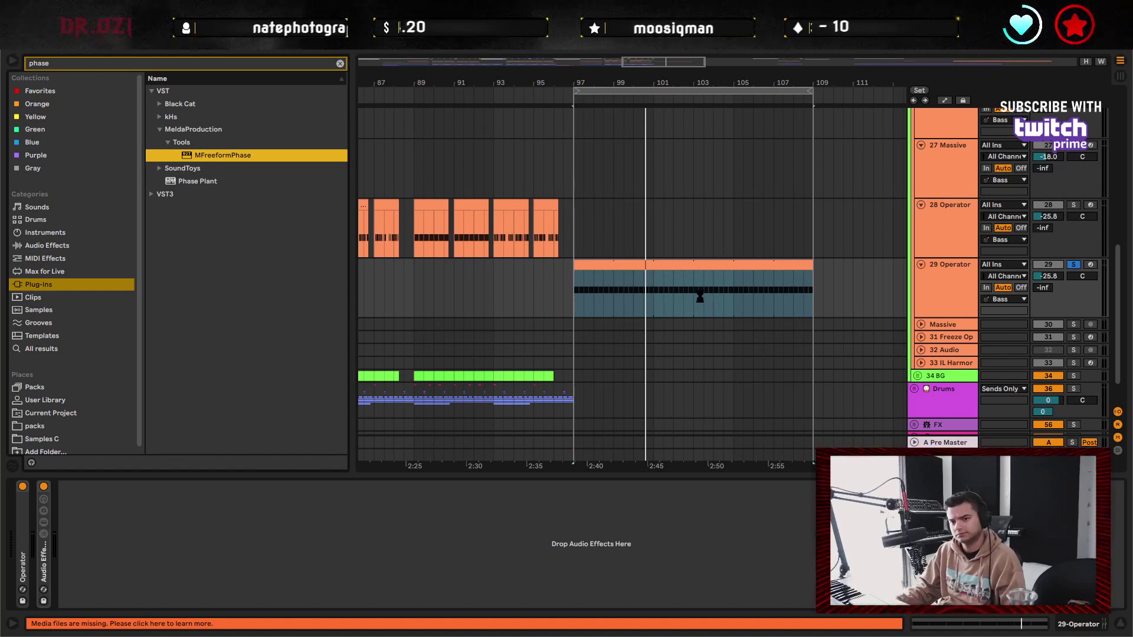
pyautogui.moveTo(699, 296); pyautogui.dragTo(625, 303)
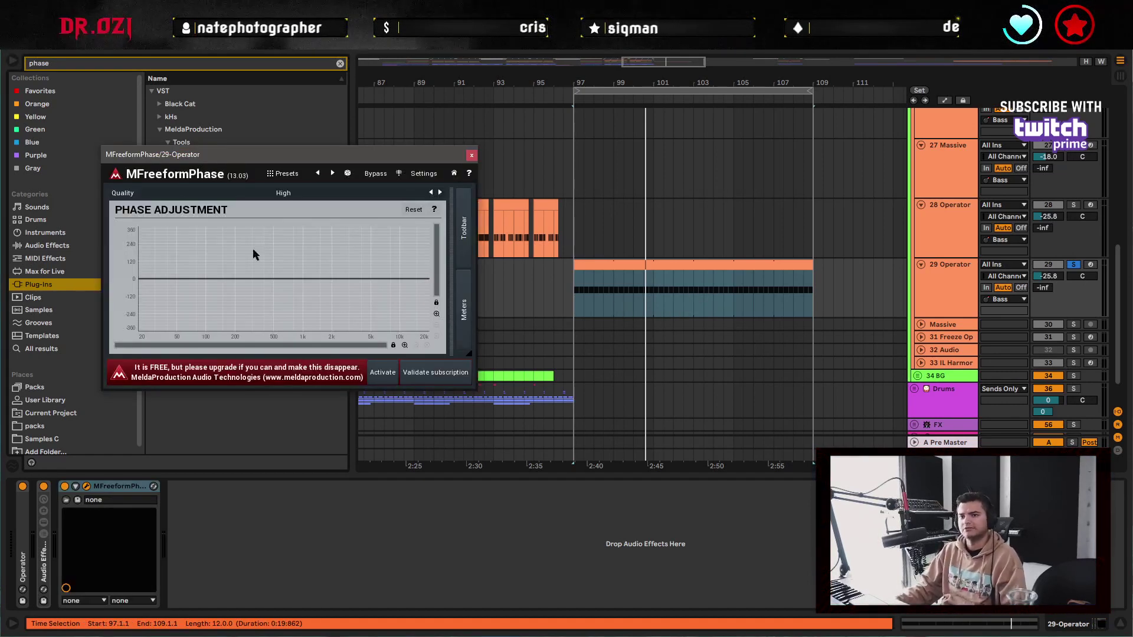
# - Draw a jagged phase curve with alternating peaks and dips across the full frequency range in MFreeformPhase, auditioning it with the loop playing
pyautogui.moveTo(142, 280)
pyautogui.mouseDown()
pyautogui.moveTo(162, 262)
pyautogui.moveTo(219, 252)
pyautogui.moveTo(279, 297)
pyautogui.moveTo(304, 282)
pyautogui.moveTo(315, 319)
pyautogui.moveTo(318, 242)
pyautogui.moveTo(329, 309)
pyautogui.moveTo(363, 260)
pyautogui.moveTo(352, 310)
pyautogui.moveTo(366, 255)
pyautogui.moveTo(370, 295)
pyautogui.moveTo(389, 238)
pyautogui.moveTo(388, 304)
pyautogui.moveTo(390, 232)
pyautogui.moveTo(399, 320)
pyautogui.mouseUp()
pyautogui.press('space')
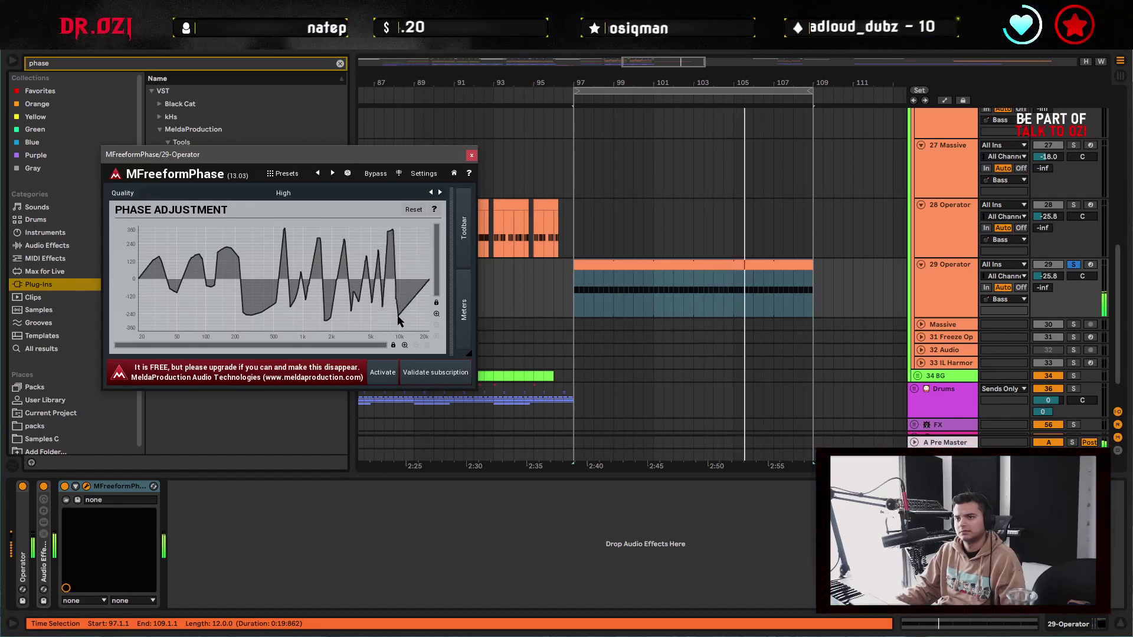
pyautogui.moveTo(405, 239)
pyautogui.mouseDown()
pyautogui.moveTo(416, 306)
pyautogui.moveTo(423, 261)
pyautogui.mouseUp()
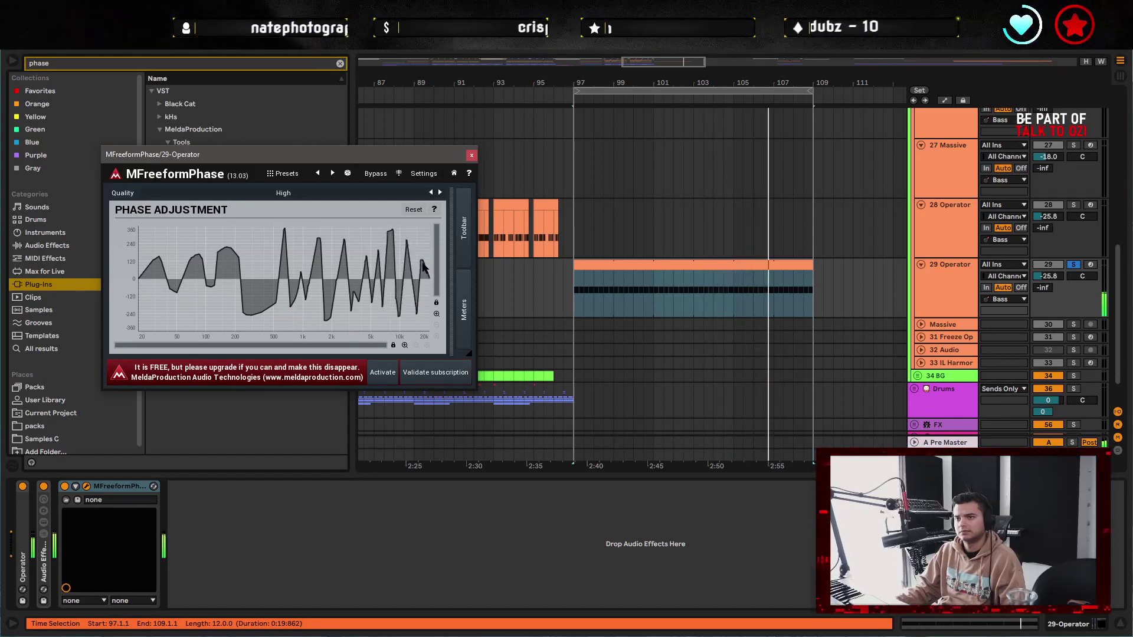
# - Duplicate MFreeformPhase three times on track 29 for a chain of four instances, and close the plug-in window
pyautogui.click(142, 501)
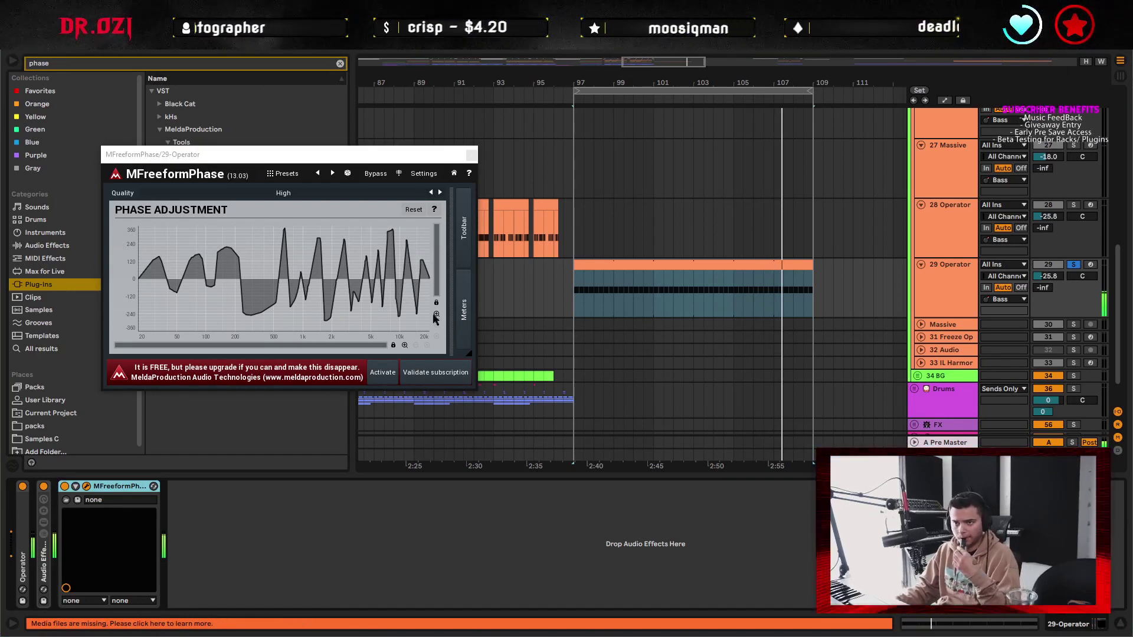
pyautogui.hotkey('ctrl', 'd')
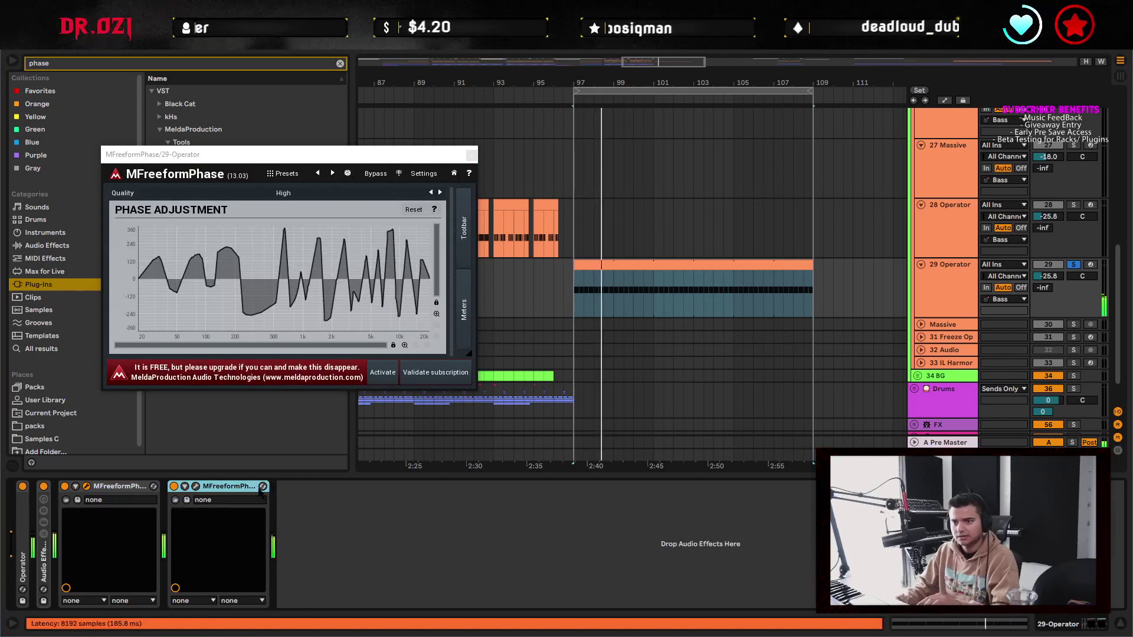
pyautogui.click(471, 155)
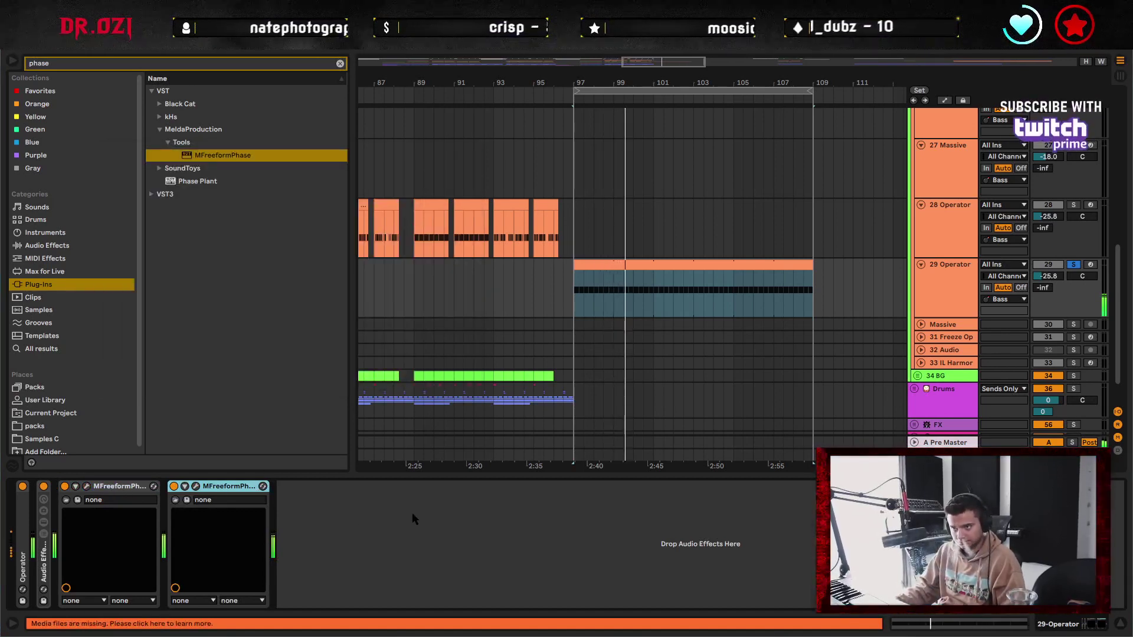
pyautogui.hotkey('ctrl', 'd')
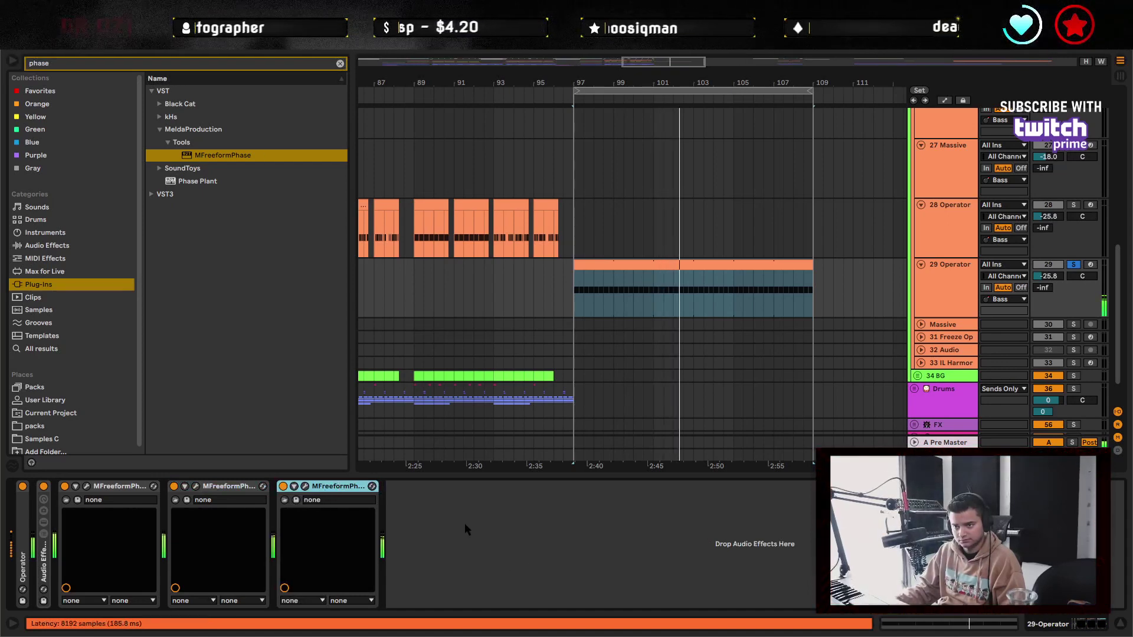
pyautogui.hotkey('ctrl', 'd')
# - Redraw the low and mid part of the fourth MFreeformPhase's curve with steeper peaks and dips, and close its window
pyautogui.click(414, 486)
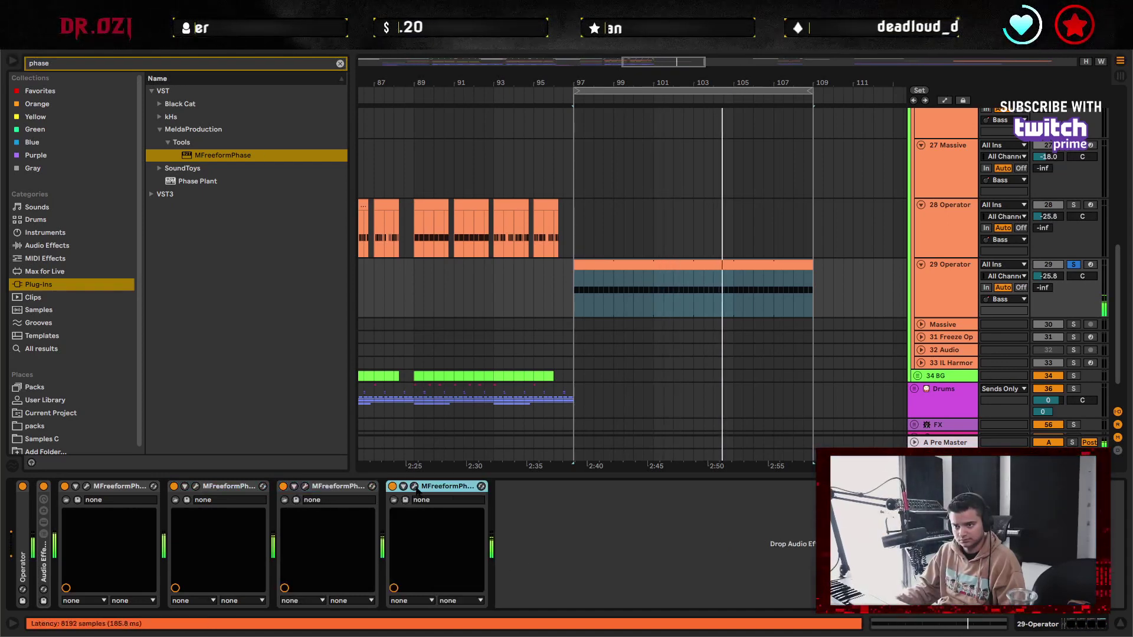
pyautogui.moveTo(227, 253)
pyautogui.mouseDown()
pyautogui.moveTo(183, 283)
pyautogui.moveTo(192, 295)
pyautogui.moveTo(173, 239)
pyautogui.moveTo(190, 323)
pyautogui.moveTo(209, 234)
pyautogui.moveTo(220, 316)
pyautogui.moveTo(260, 231)
pyautogui.mouseUp()
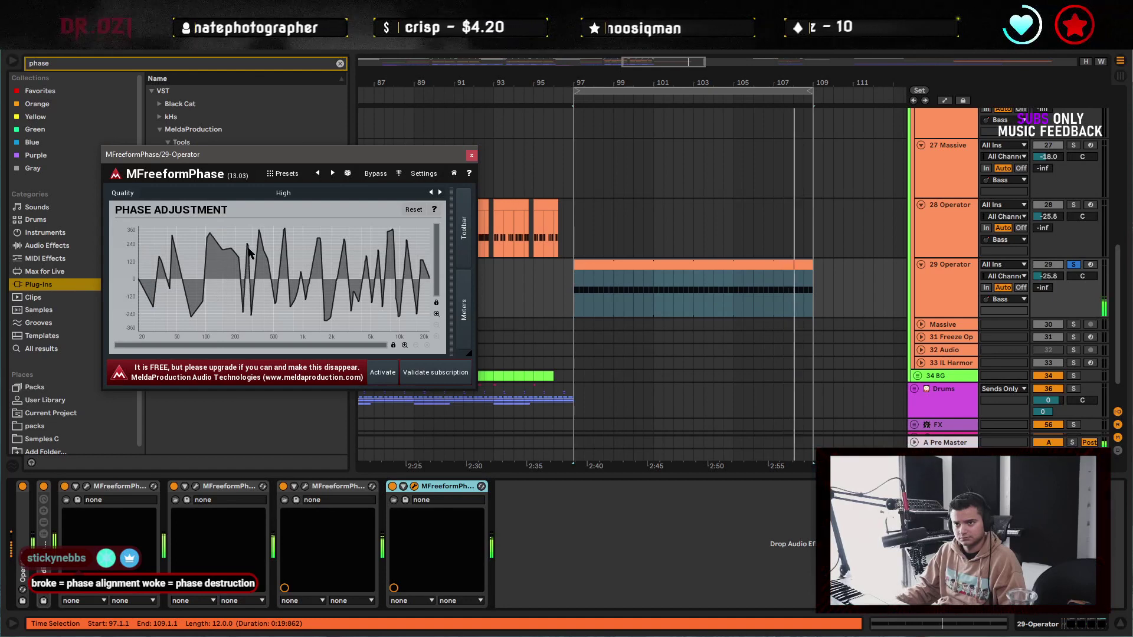
pyautogui.moveTo(313, 251); pyautogui.dragTo(306, 239)
pyautogui.click(471, 155)
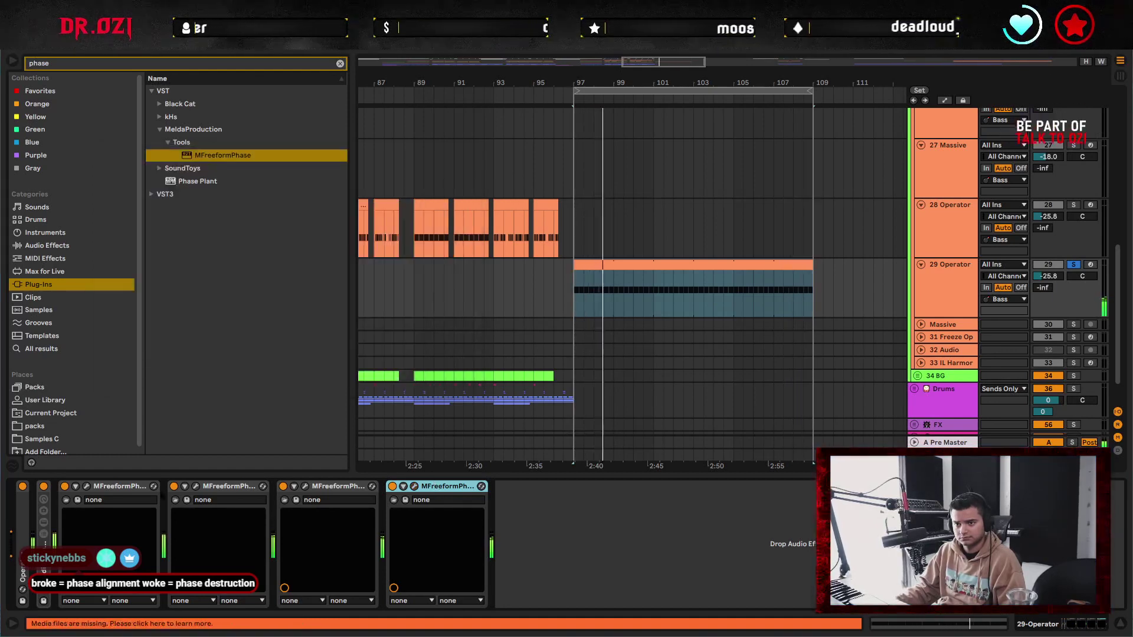
# - Duplicate all four MFreeformPhase devices together on track 29, and fold the first one
pyautogui.keyDown('shift'); pyautogui.click(121, 486); pyautogui.keyUp('shift')
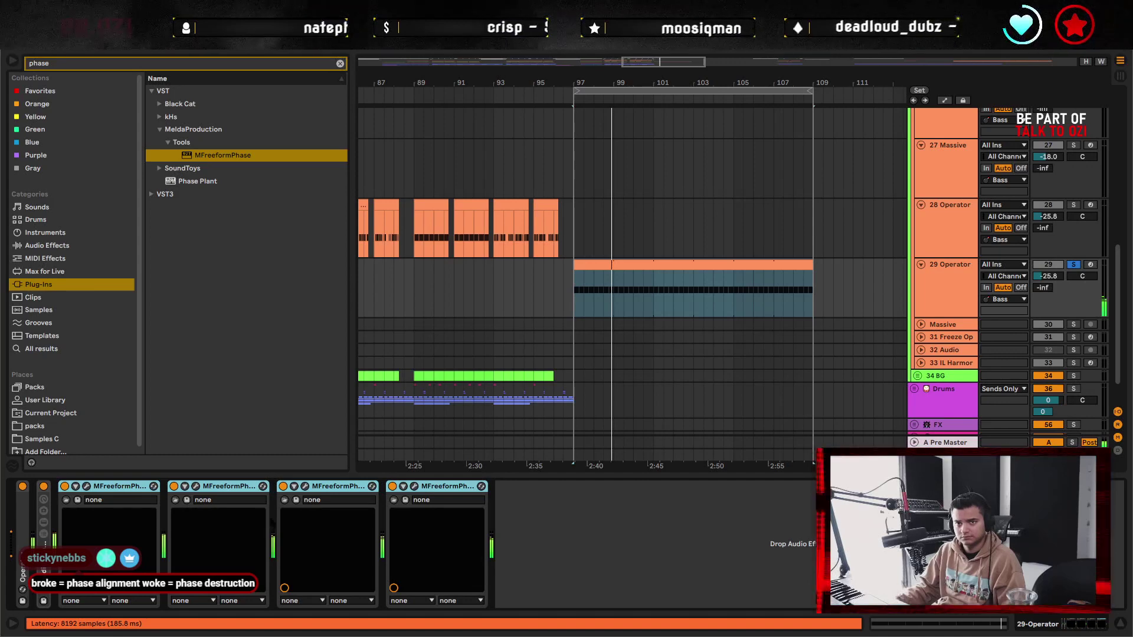
pyautogui.hotkey('ctrl', 'd')
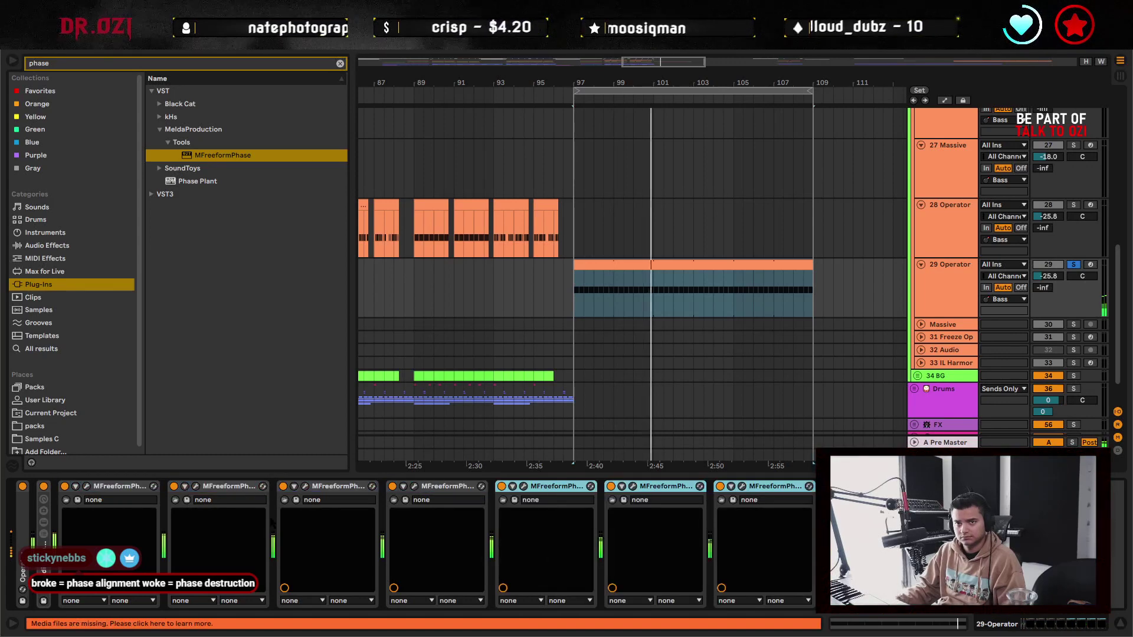
pyautogui.doubleClick(111, 488)
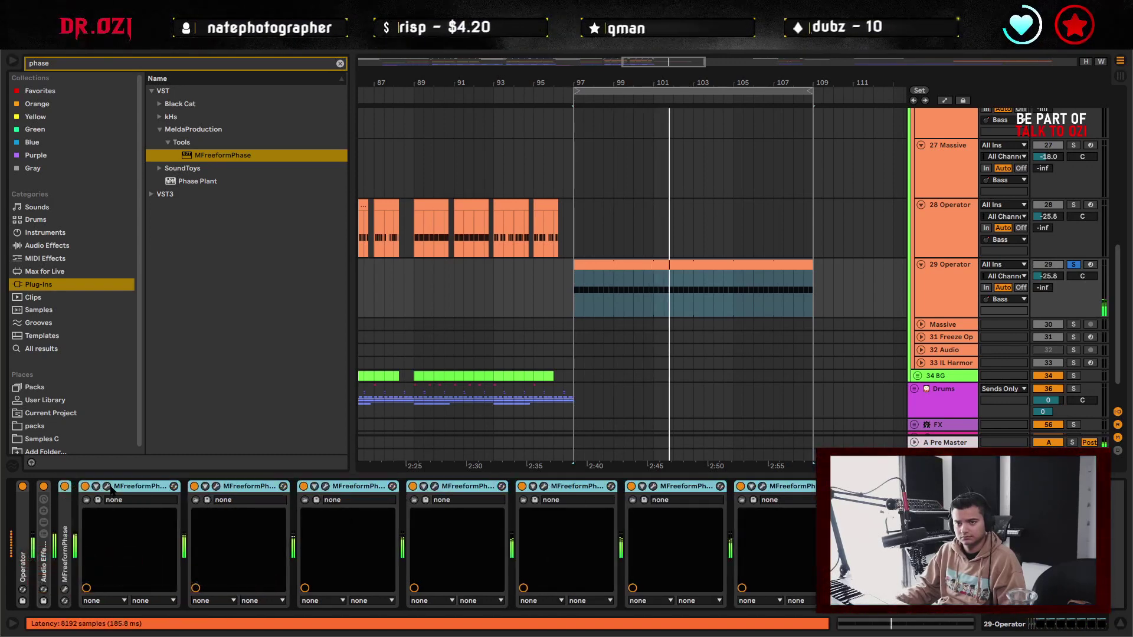
# - Fold every expanded MFreeformPhase device in the 29 Operator track's device chain
pyautogui.doubleClick(151, 488)
pyautogui.doubleClick(153, 487)
pyautogui.doubleClick(174, 487)
pyautogui.click(203, 487)
pyautogui.doubleClick(203, 486)
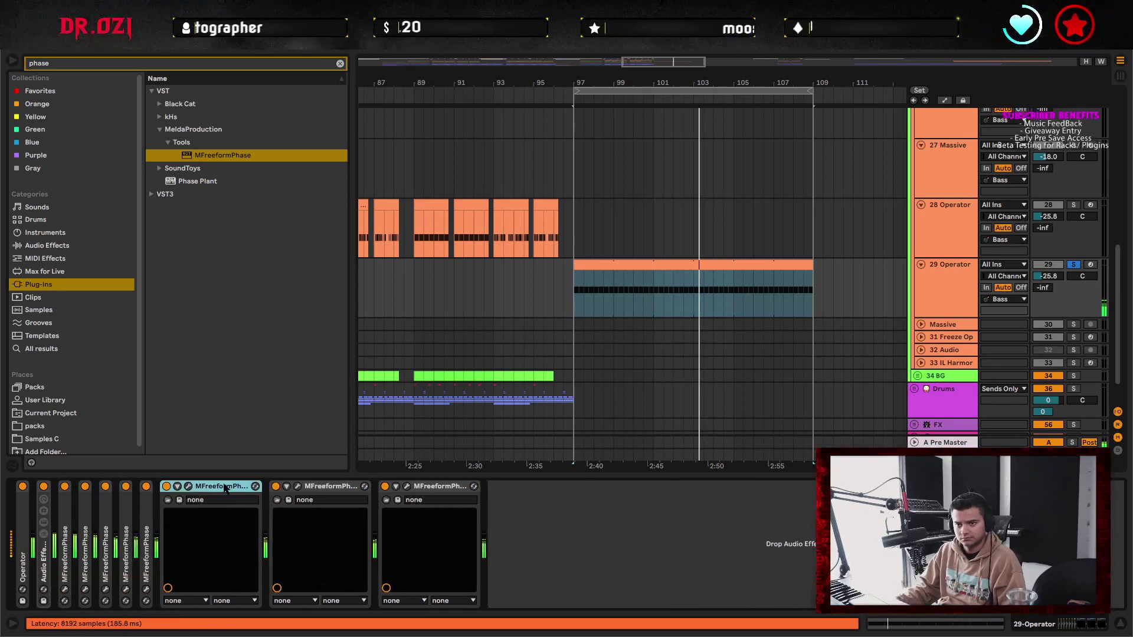
pyautogui.doubleClick(222, 487)
pyautogui.doubleClick(233, 487)
pyautogui.doubleClick(246, 487)
# - Unfold Operator and set oscillator B's coarse tuning to 8 and its level to about -58 dB
pyautogui.doubleClick(23, 525)
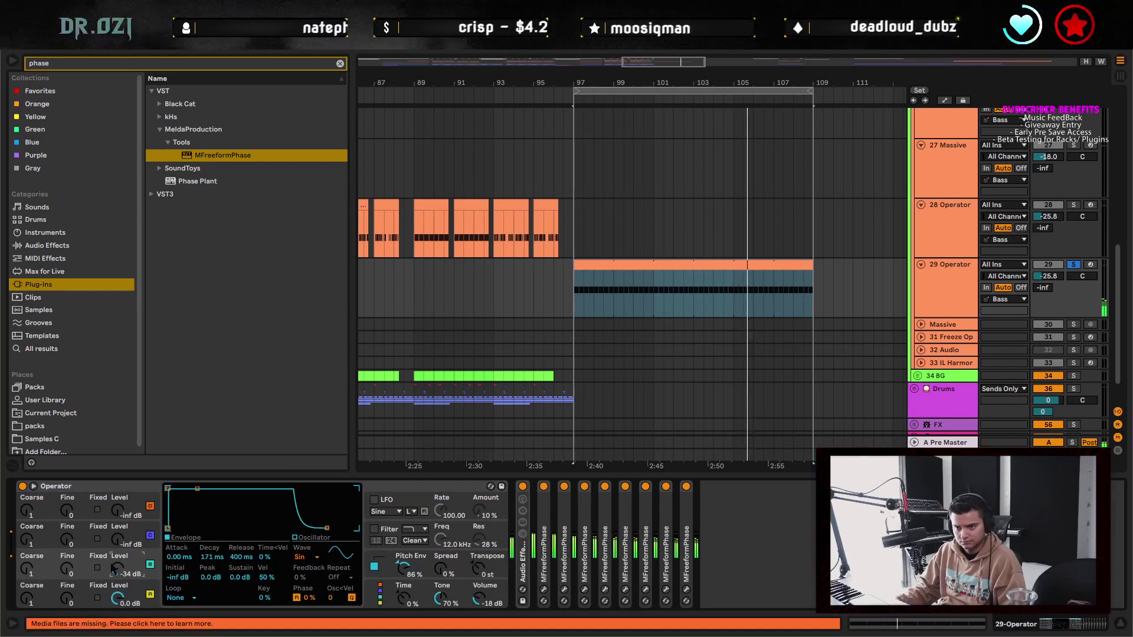
pyautogui.click(150, 565)
pyautogui.click(150, 565)
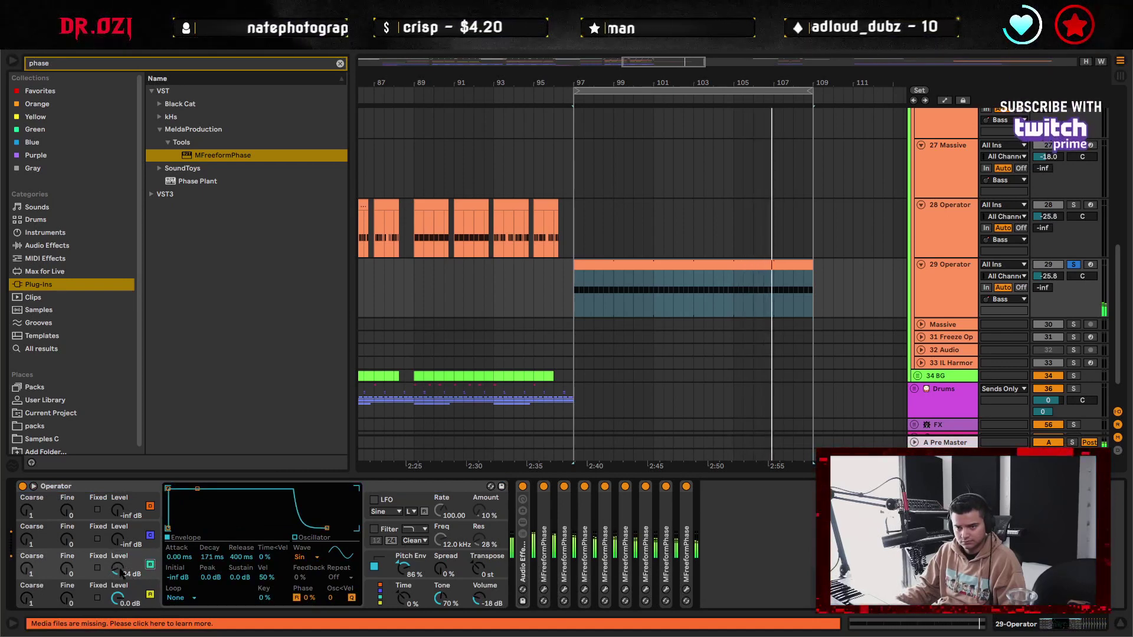
pyautogui.moveTo(117, 568)
pyautogui.mouseDown()
pyautogui.moveTo(117, 548)
pyautogui.moveTo(119, 572)
pyautogui.mouseUp()
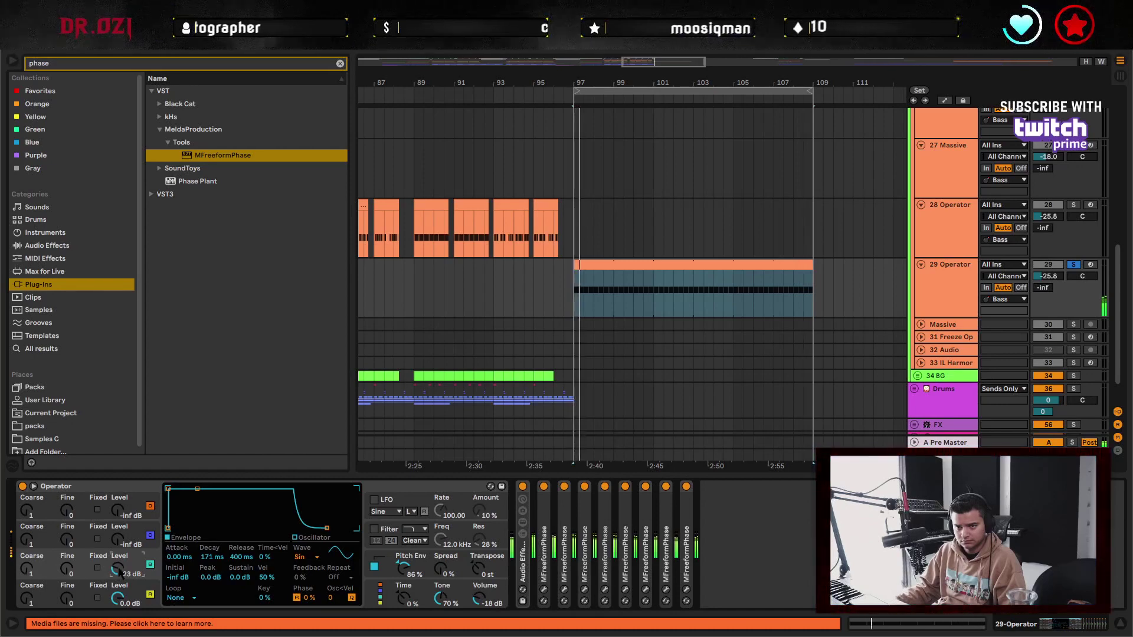
pyautogui.moveTo(24, 568); pyautogui.dragTo(24, 552)
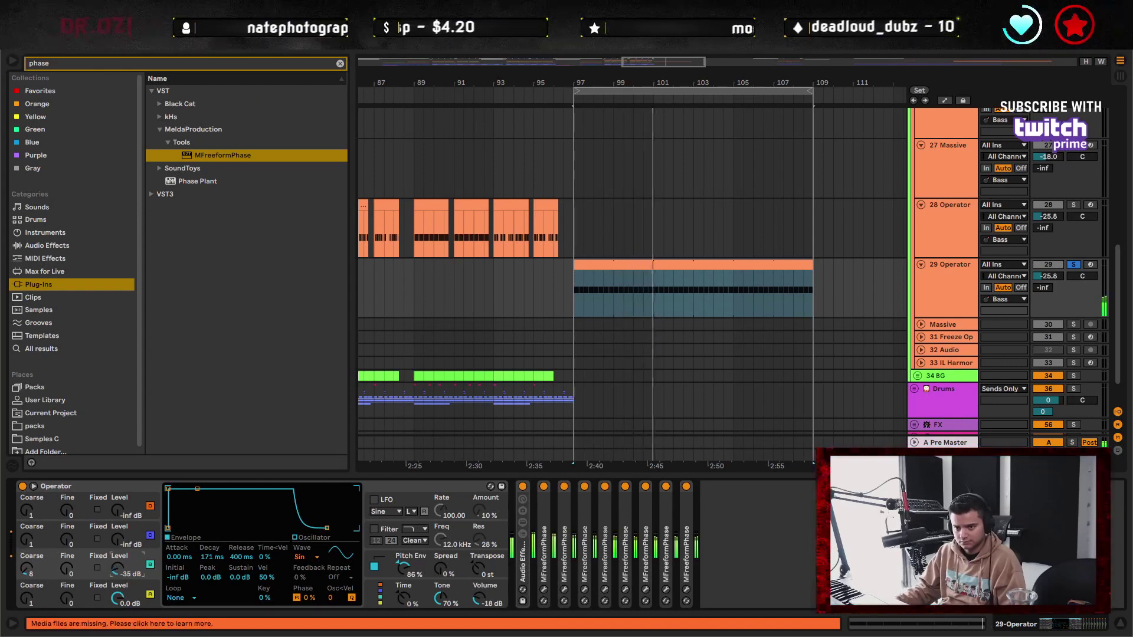
pyautogui.moveTo(118, 569); pyautogui.dragTo(119, 585)
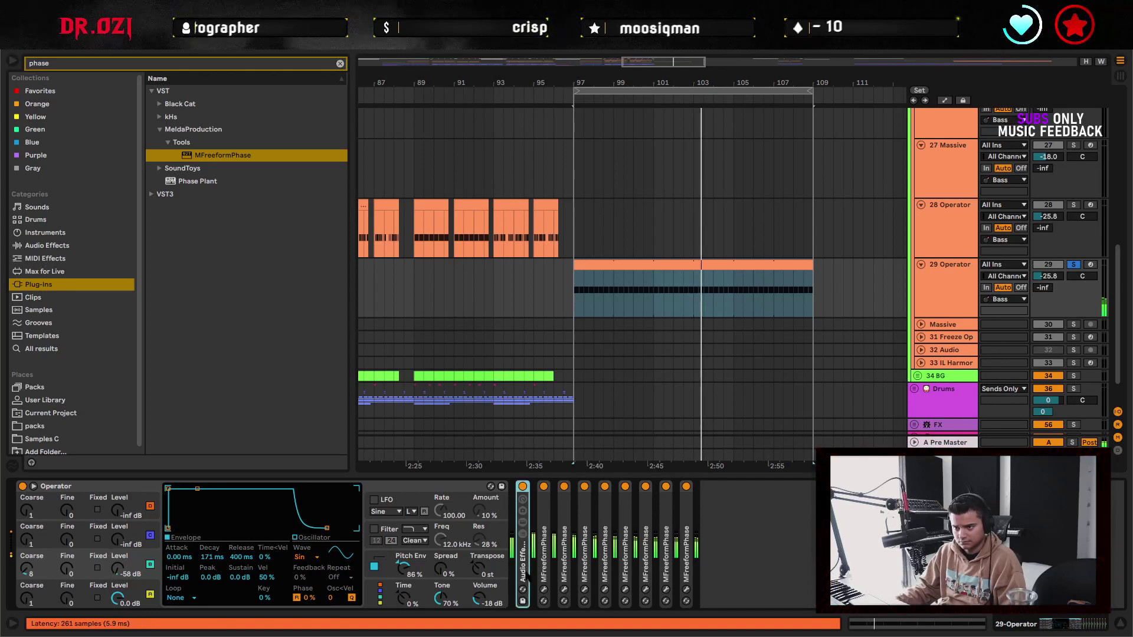
# - Unfold the Audio Effect Rack, inspect its two chains, Erosion's settings and oscillator A's envelope, leaving Erosion and Operator folded
pyautogui.doubleClick(527, 568)
pyautogui.click(607, 576)
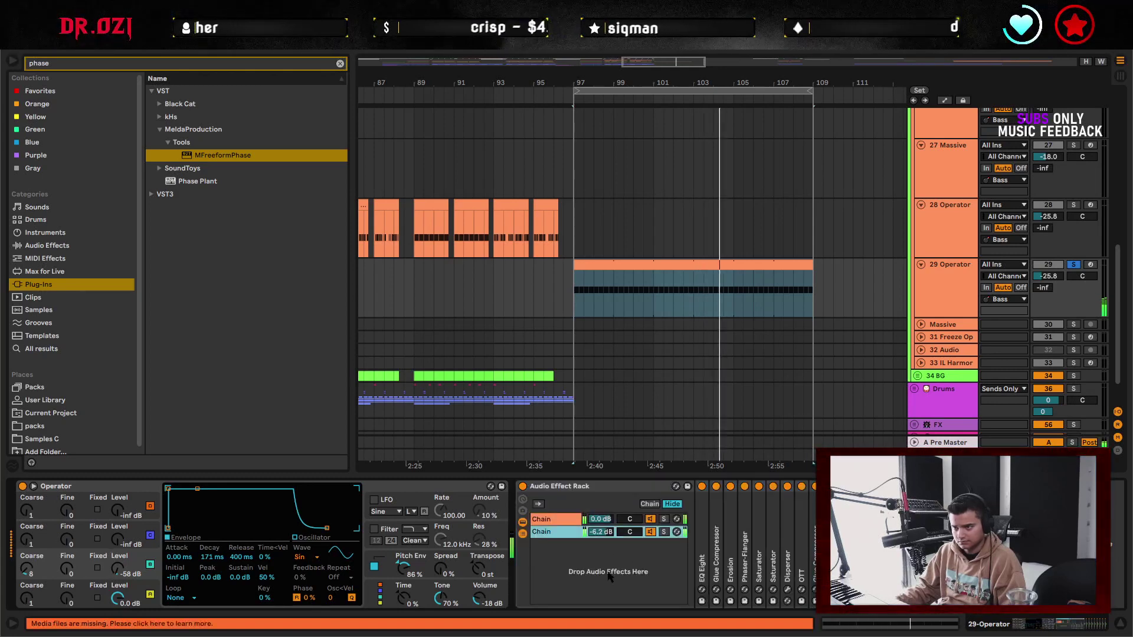
pyautogui.click(565, 533)
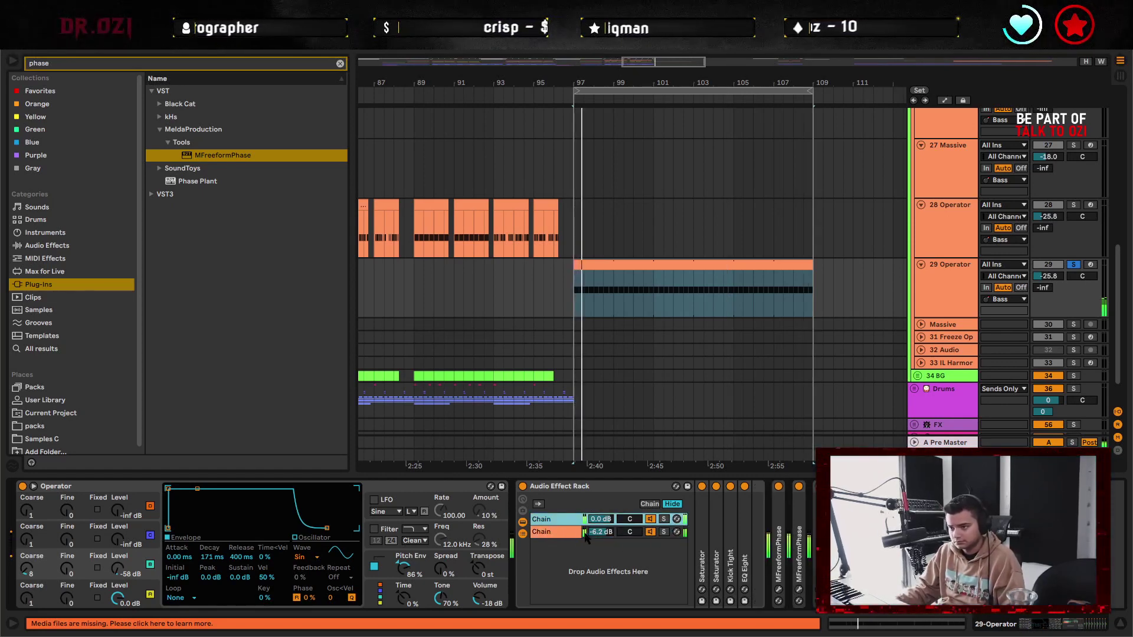
pyautogui.click(564, 519)
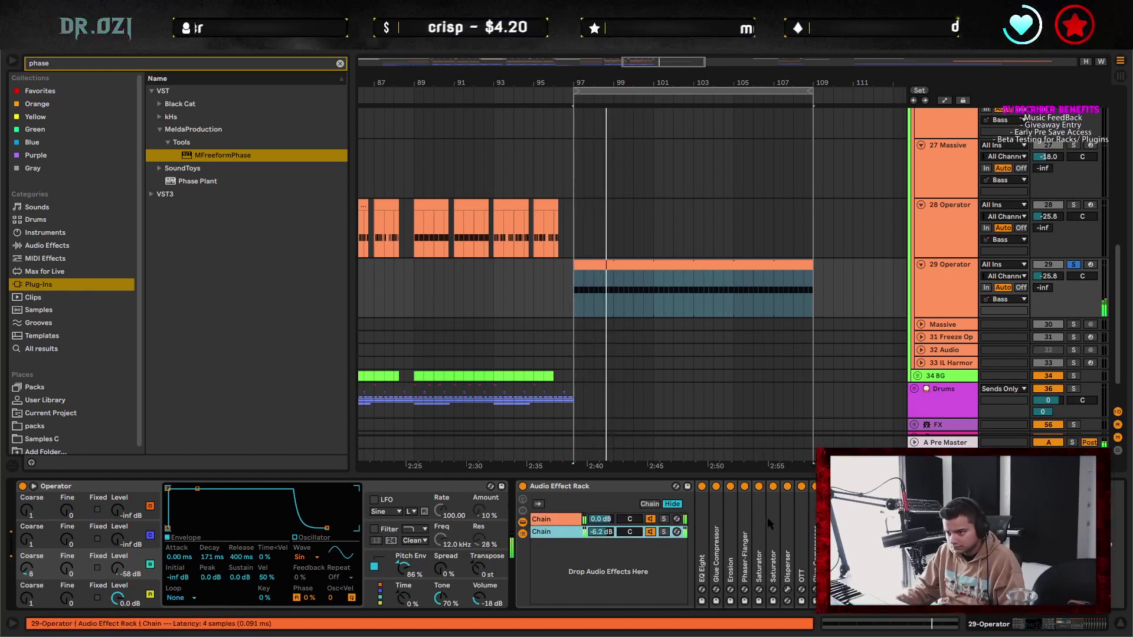
pyautogui.doubleClick(730, 549)
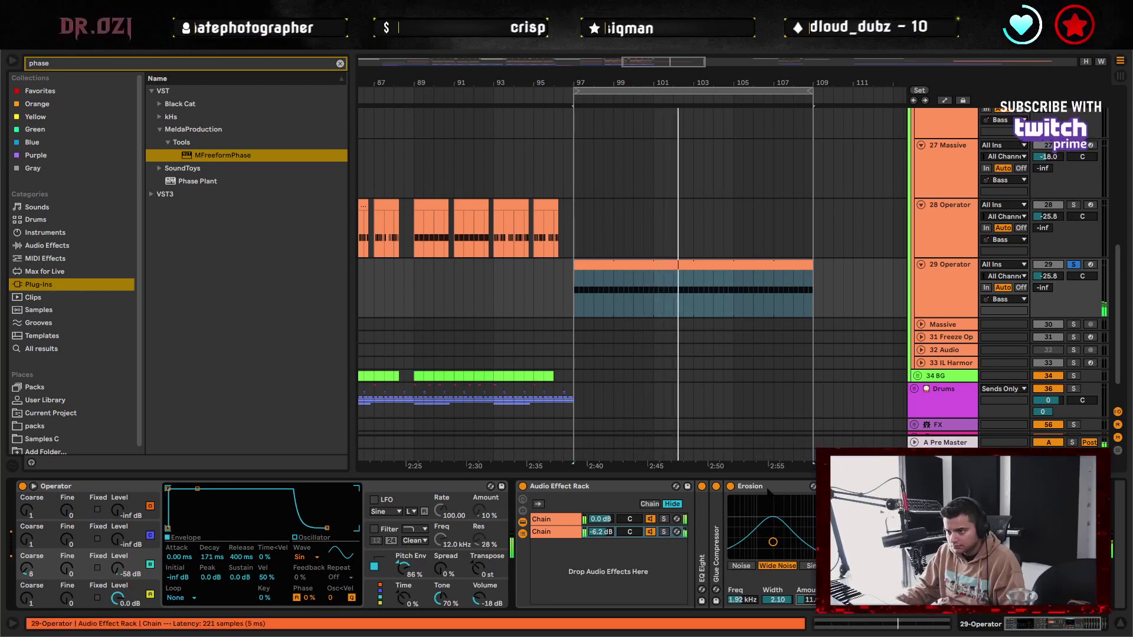
pyautogui.doubleClick(761, 486)
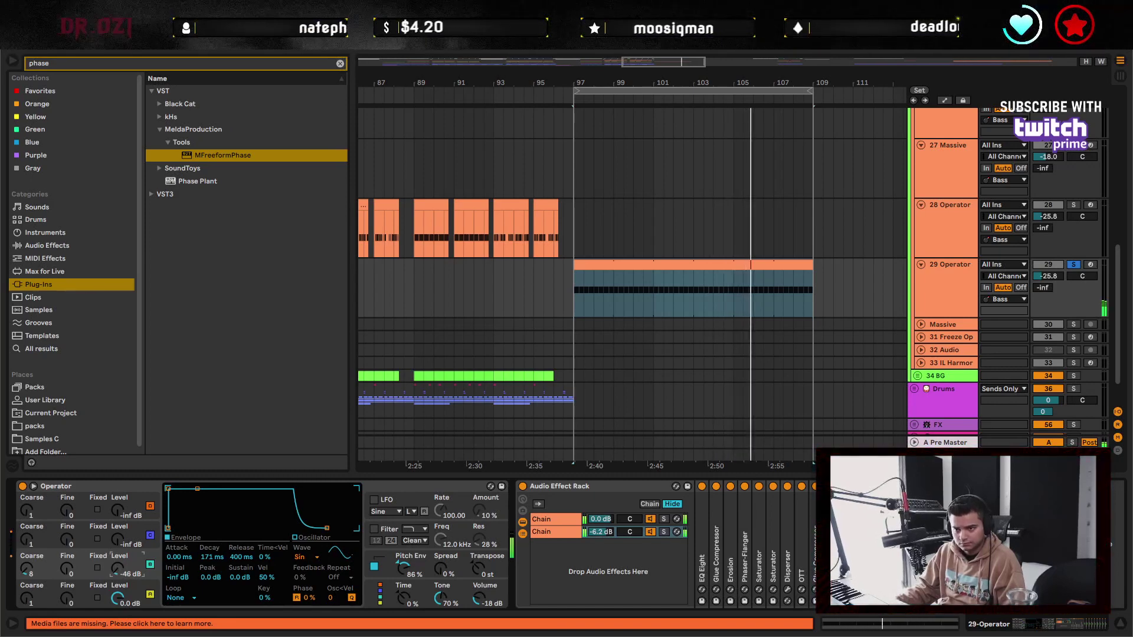
pyautogui.click(109, 593)
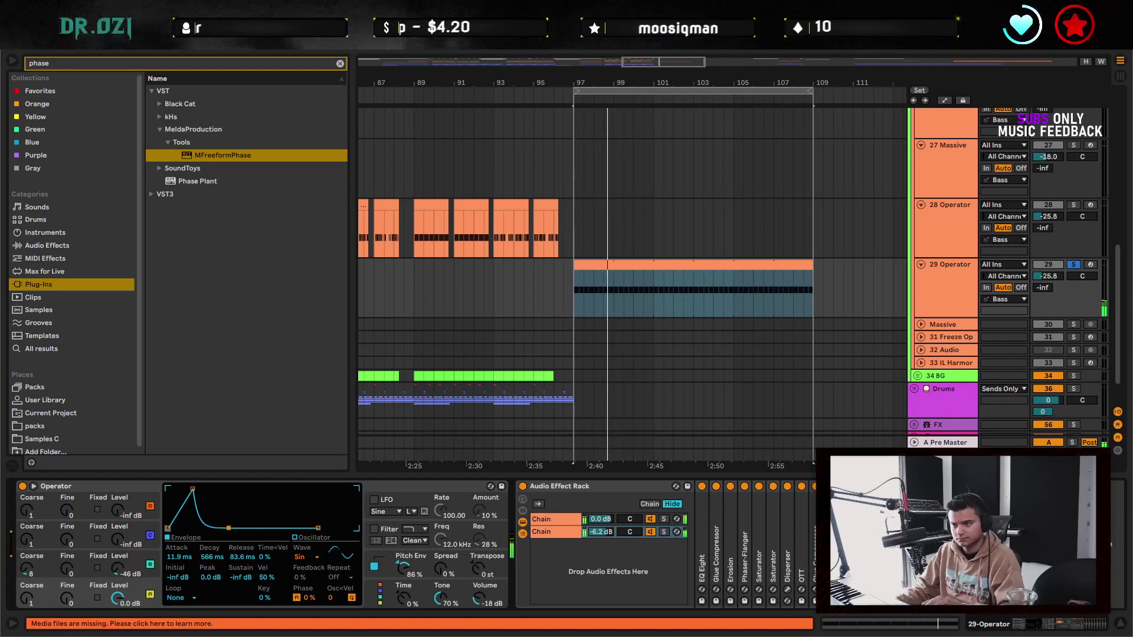
pyautogui.doubleClick(423, 485)
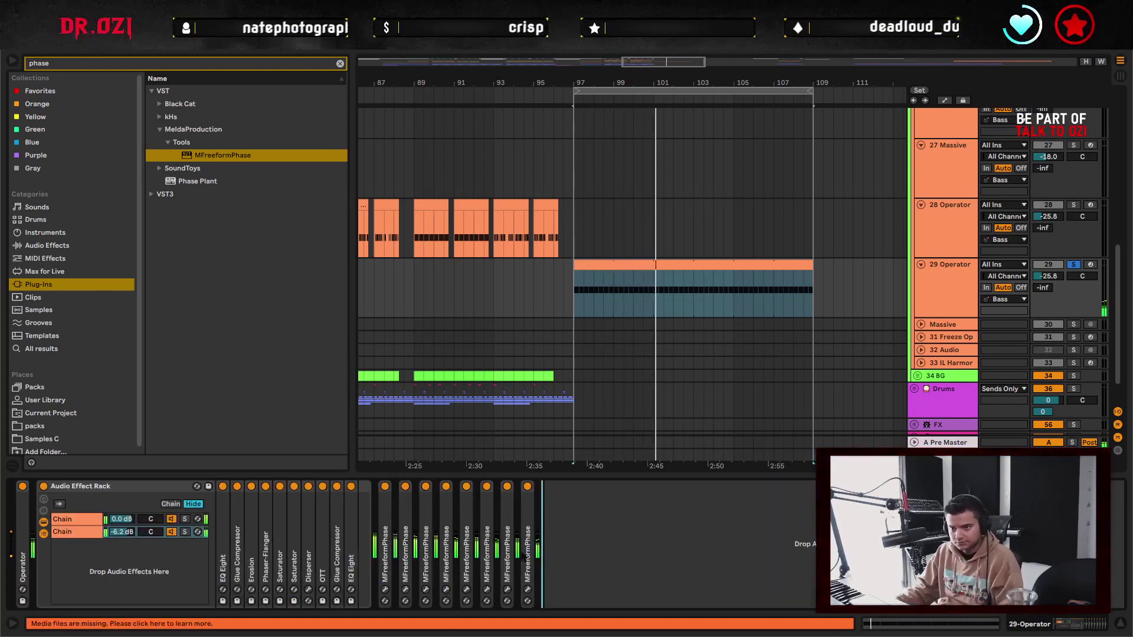
# - Clear the browser search and add MRingModulator from MeldaProduction's Modulation plug-ins at the end of the 29 Operator chain
pyautogui.click(339, 63)
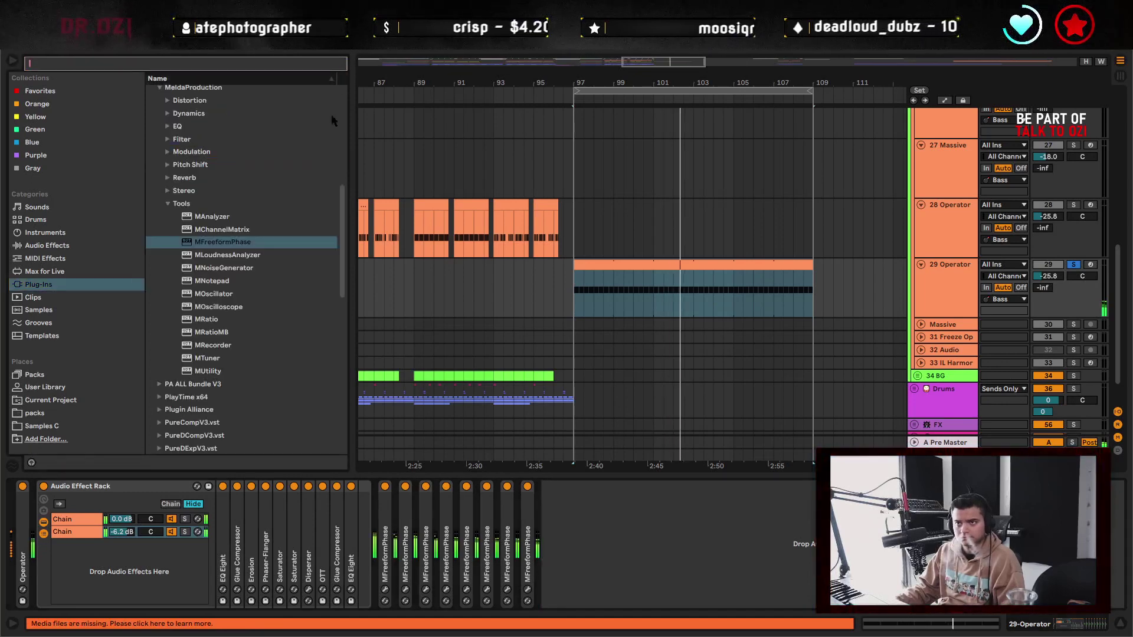
pyautogui.click(541, 527)
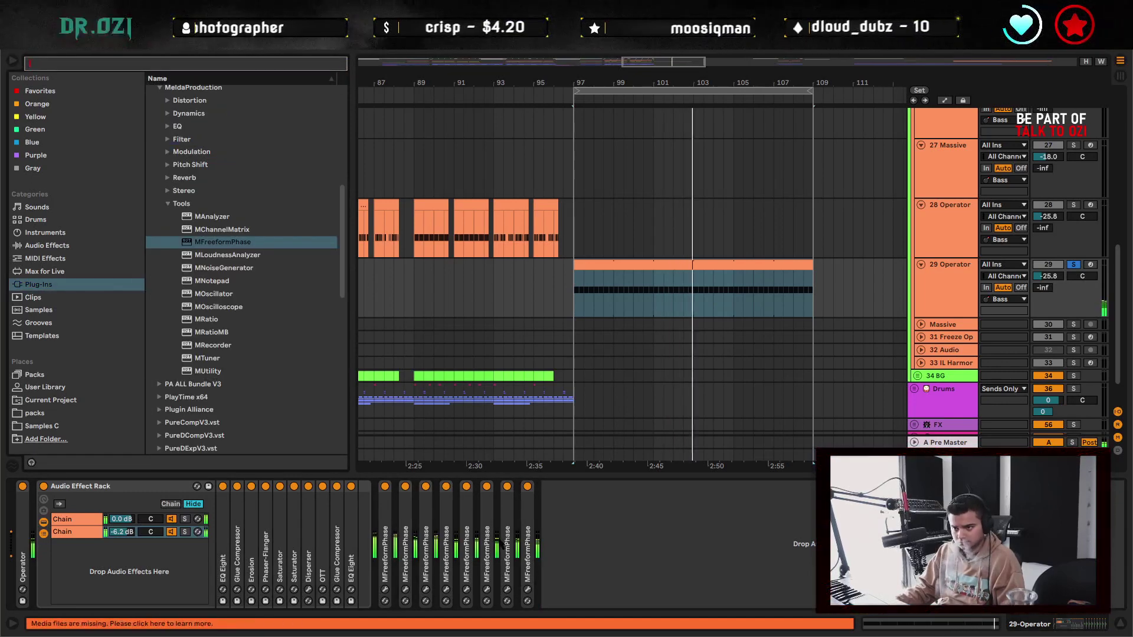
pyautogui.click(487, 486)
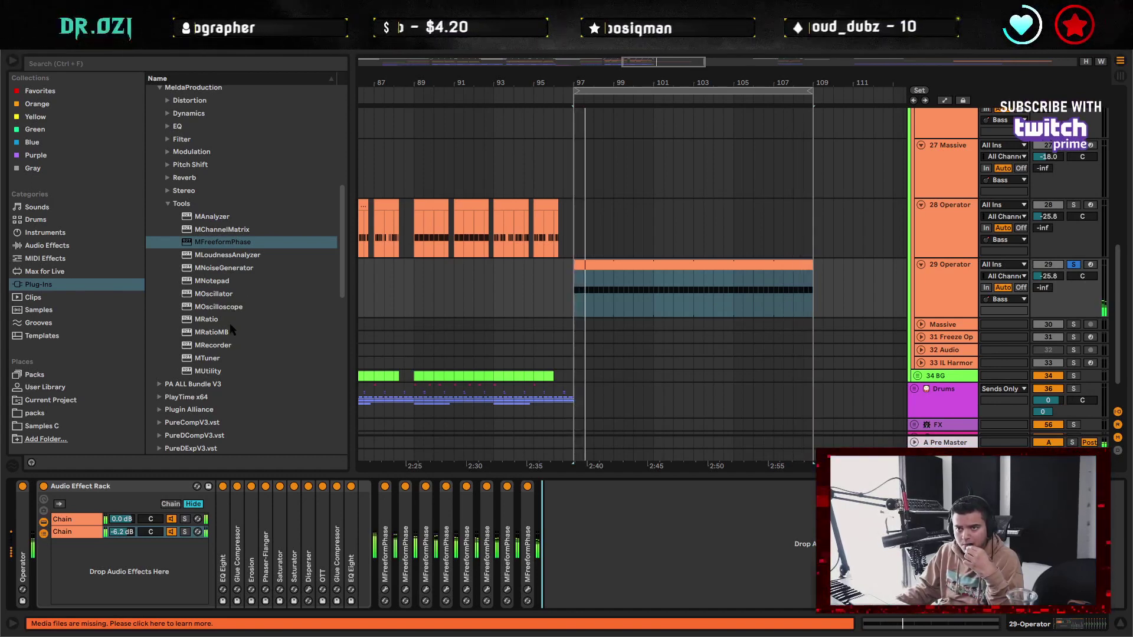
pyautogui.scroll(2, 240, 348)
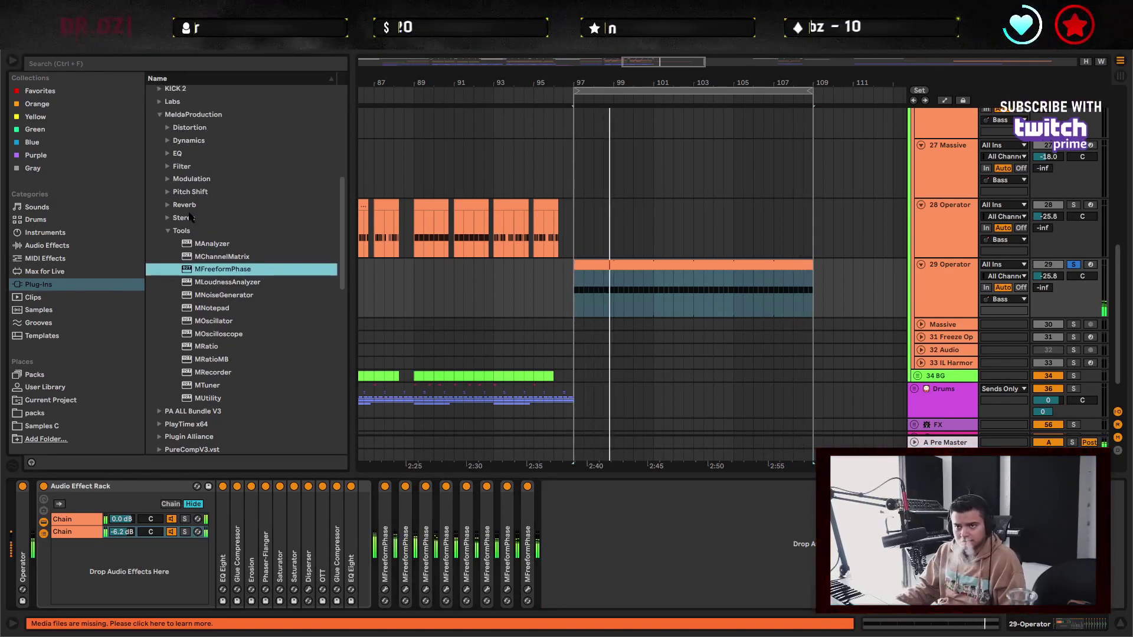
pyautogui.click(168, 167)
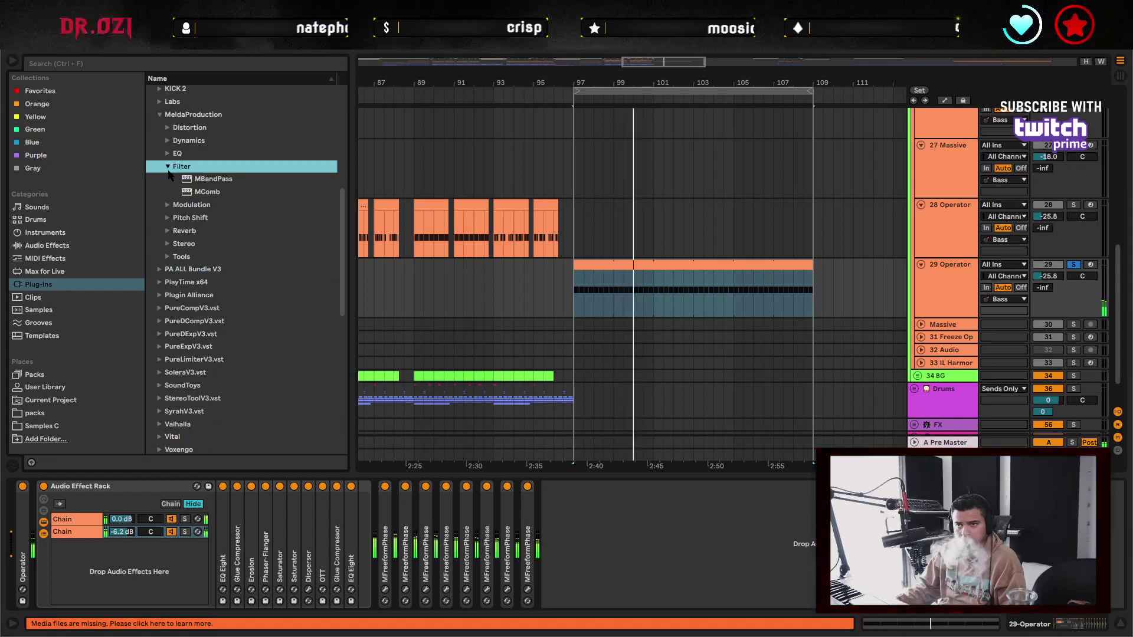
pyautogui.click(167, 167)
pyautogui.click(168, 178)
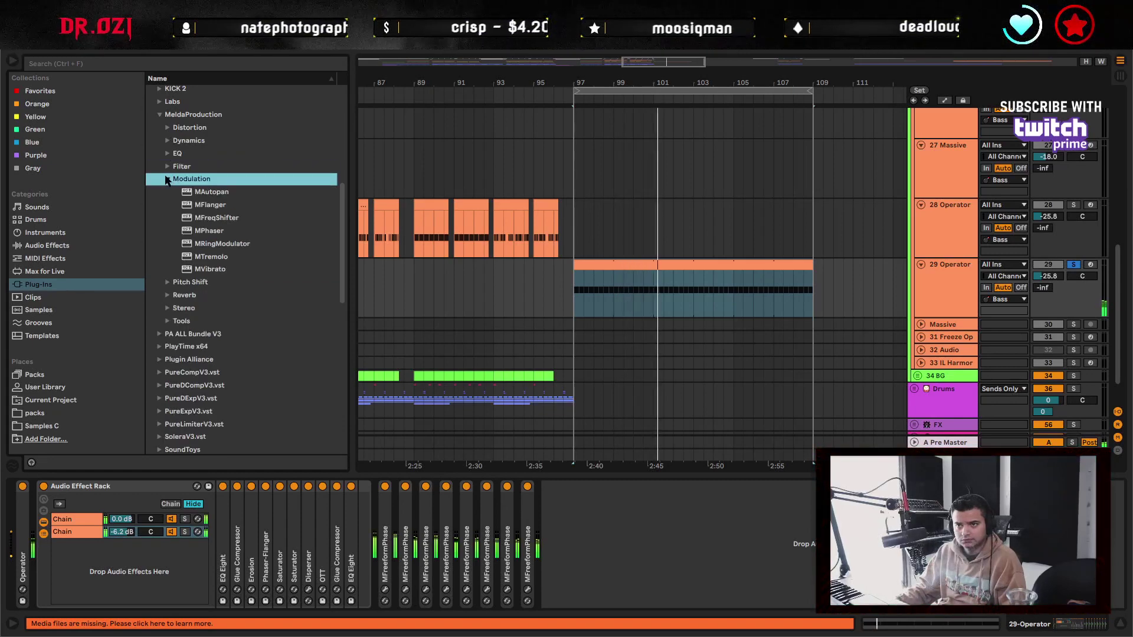
pyautogui.click(220, 242)
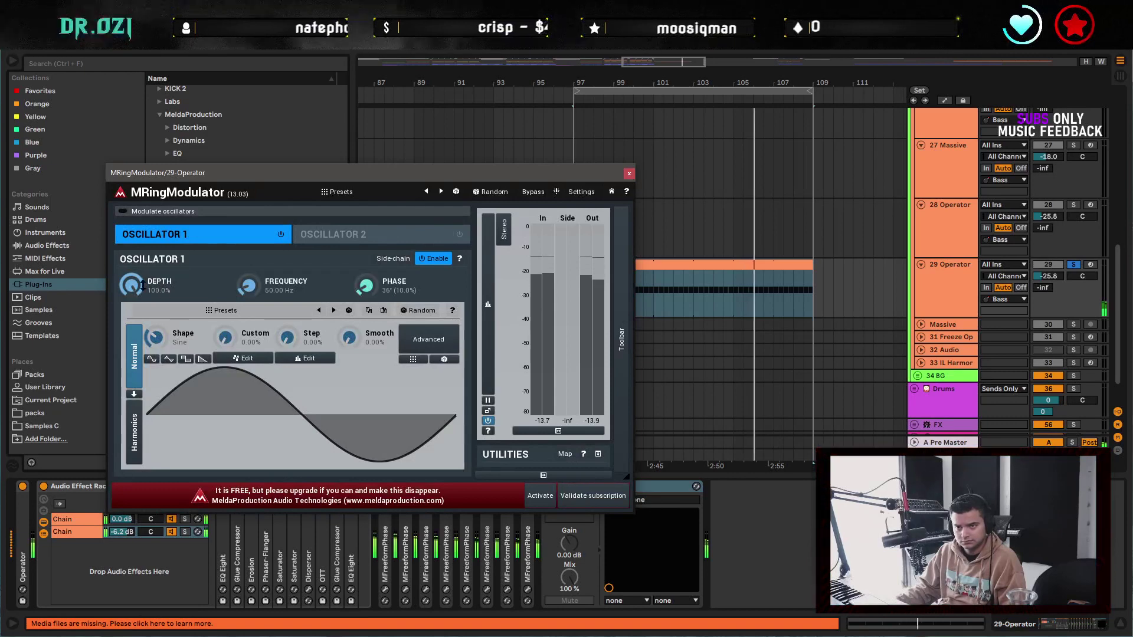
# - Set MRingModulator's oscillator 1 to about 1268 Hz frequency, 189° phase and 16% shape, and close the plug-in window
pyautogui.moveTo(141, 285); pyautogui.dragTo(138, 281)
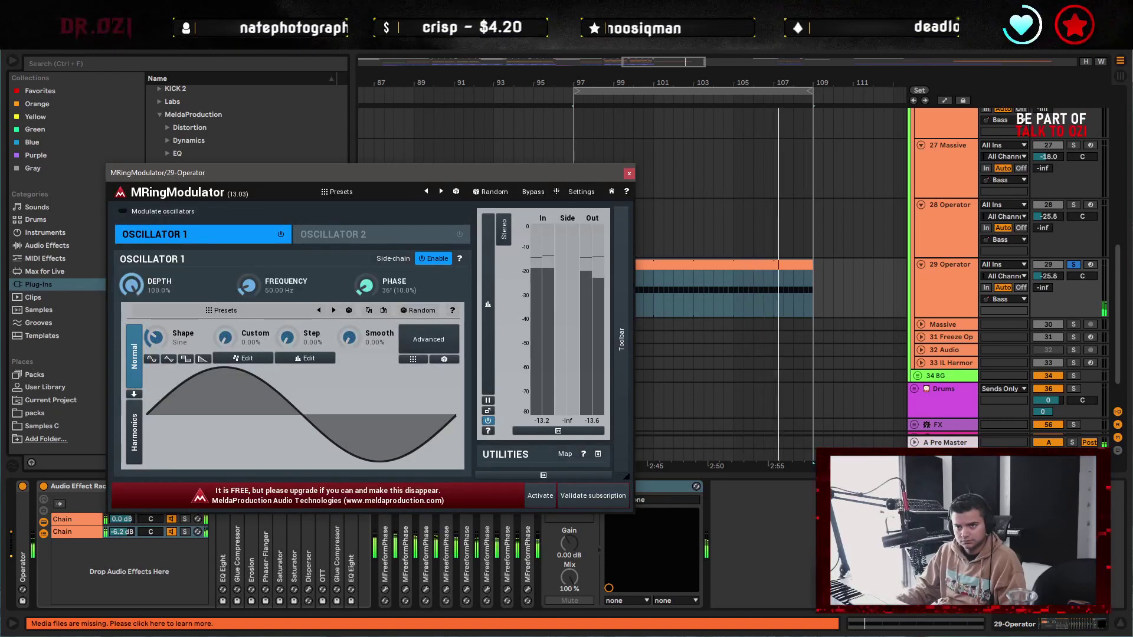
pyautogui.moveTo(248, 286); pyautogui.dragTo(249, 282)
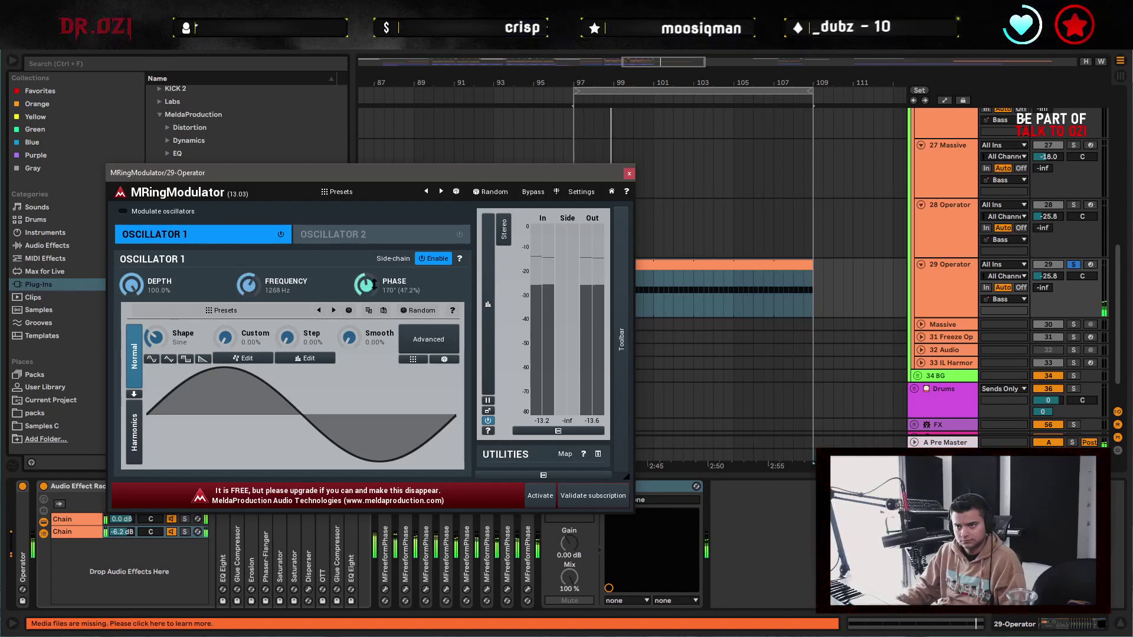
pyautogui.moveTo(362, 272)
pyautogui.mouseDown()
pyautogui.moveTo(361, 260)
pyautogui.moveTo(361, 272)
pyautogui.mouseUp()
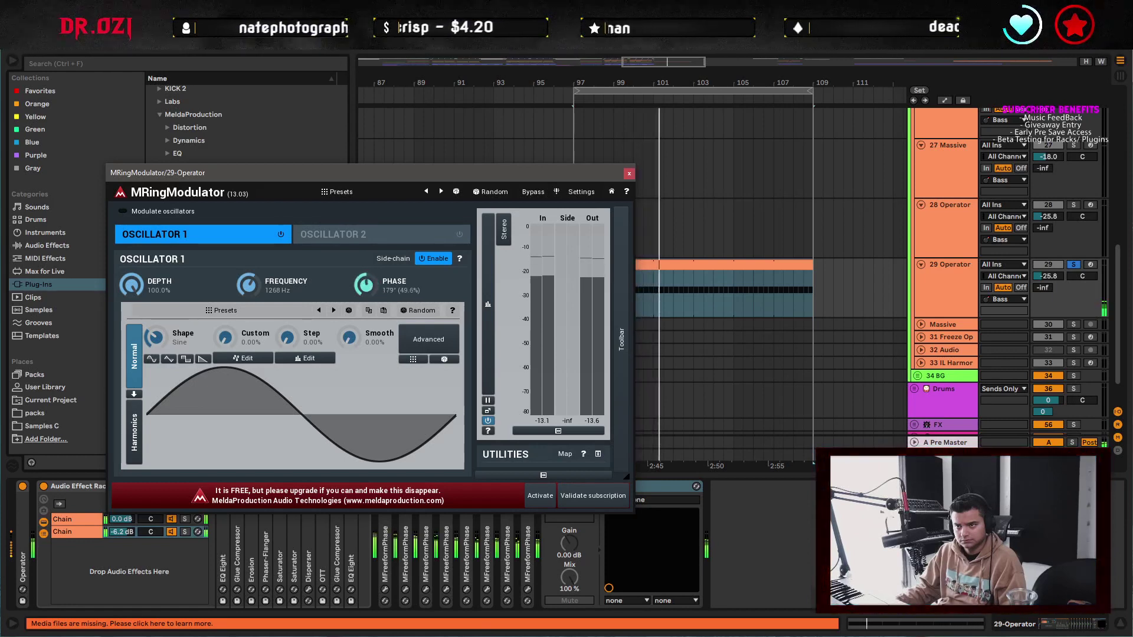
pyautogui.moveTo(364, 285); pyautogui.dragTo(364, 278)
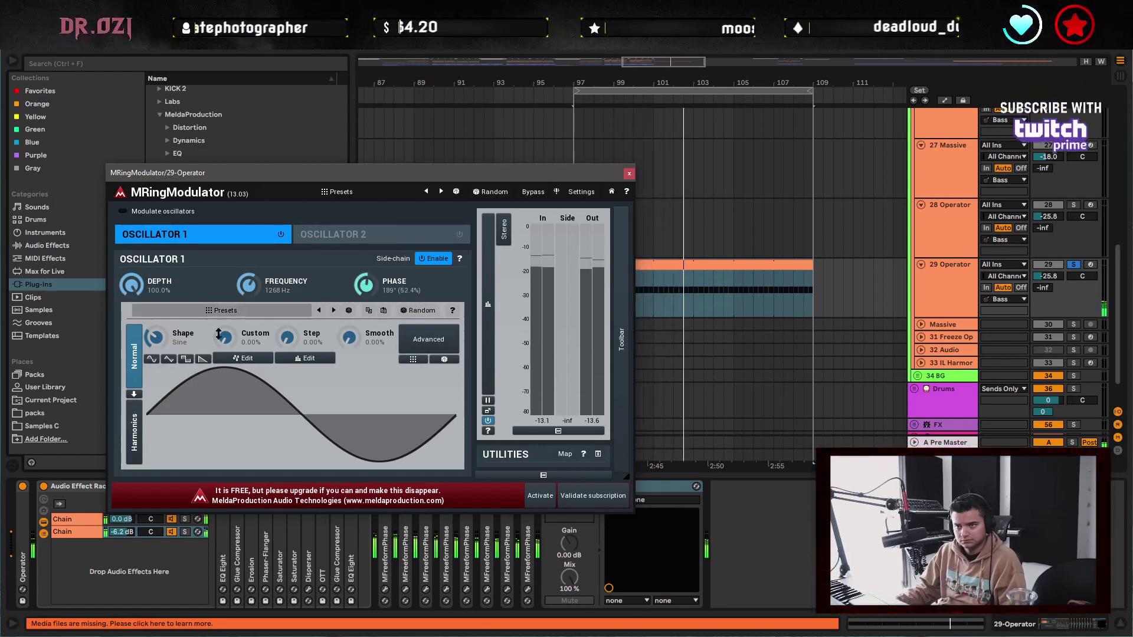
pyautogui.moveTo(155, 337)
pyautogui.mouseDown()
pyautogui.moveTo(155, 324)
pyautogui.moveTo(155, 343)
pyautogui.mouseUp()
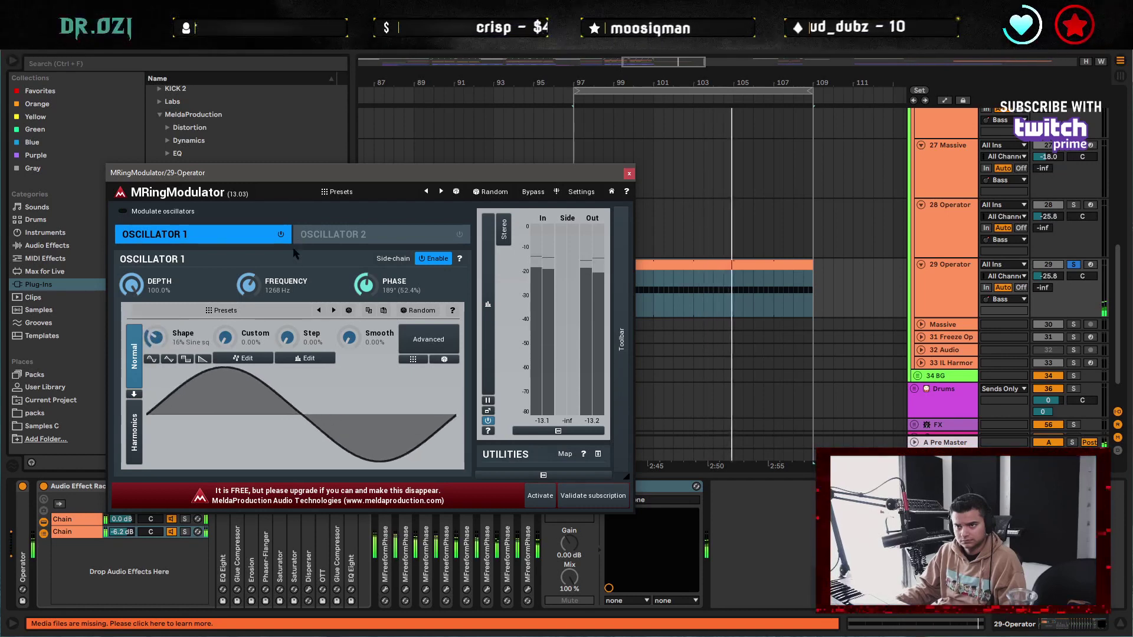
pyautogui.moveTo(249, 284)
pyautogui.mouseDown()
pyautogui.moveTo(248, 298)
pyautogui.moveTo(252, 272)
pyautogui.mouseUp()
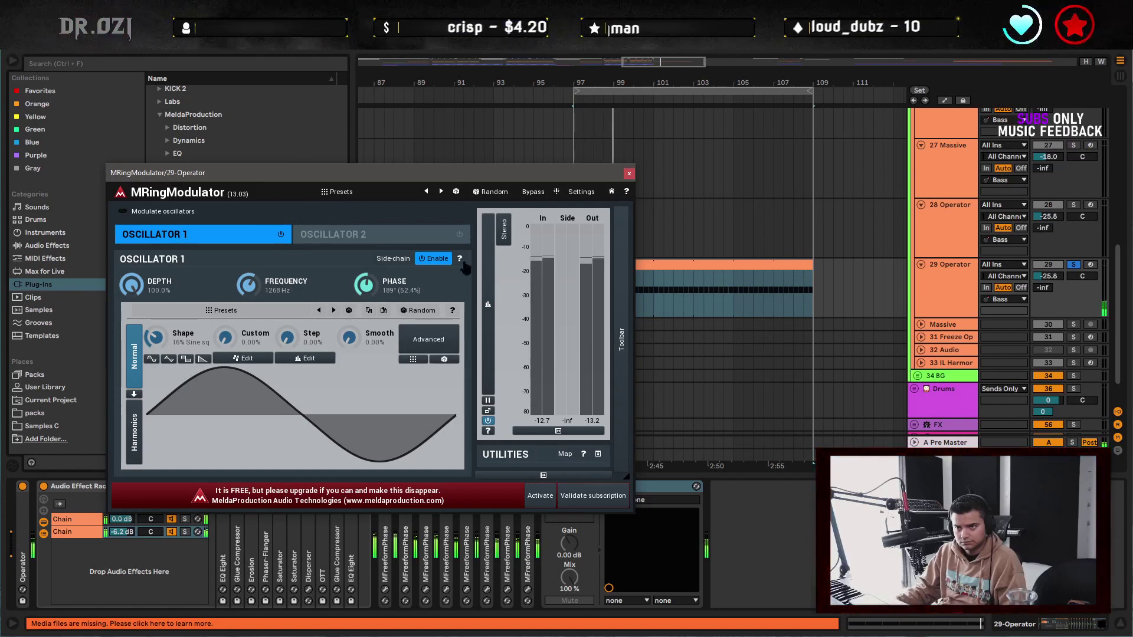
pyautogui.click(629, 173)
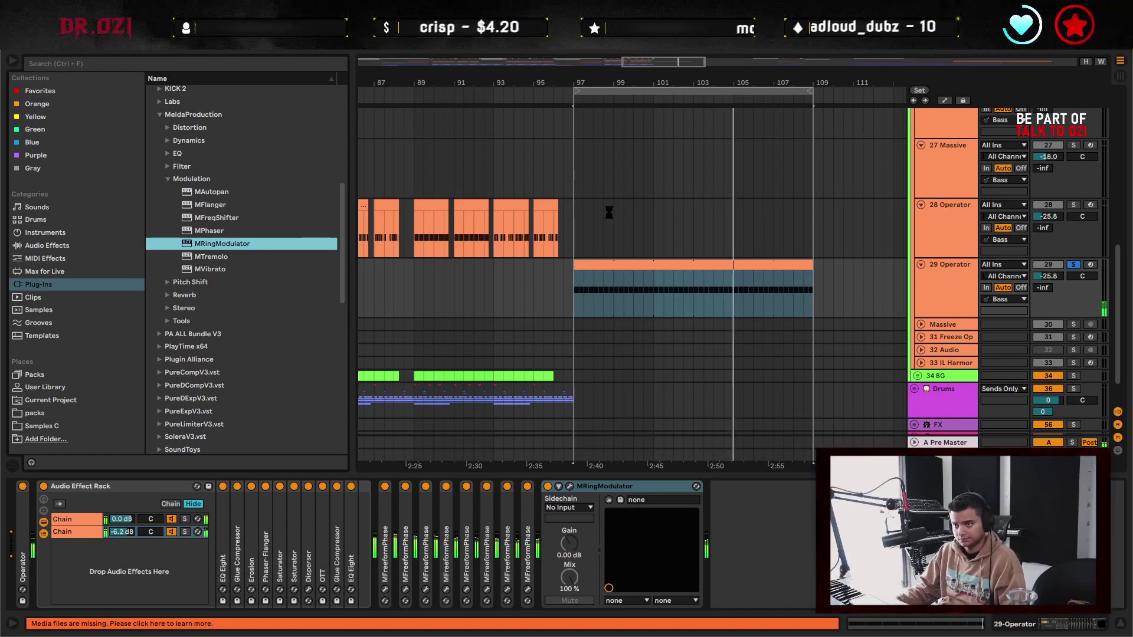
# - Freeze the 29 Operator track and flatten it to audio
pyautogui.click(578, 302)
pyautogui.click(951, 290)
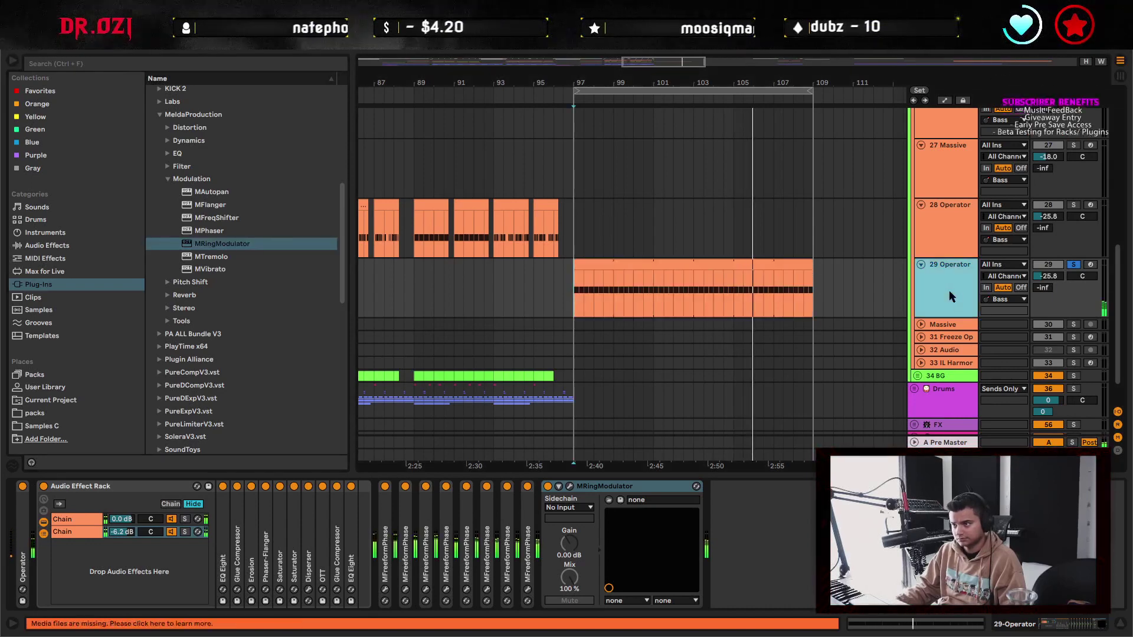
pyautogui.rightClick(936, 288)
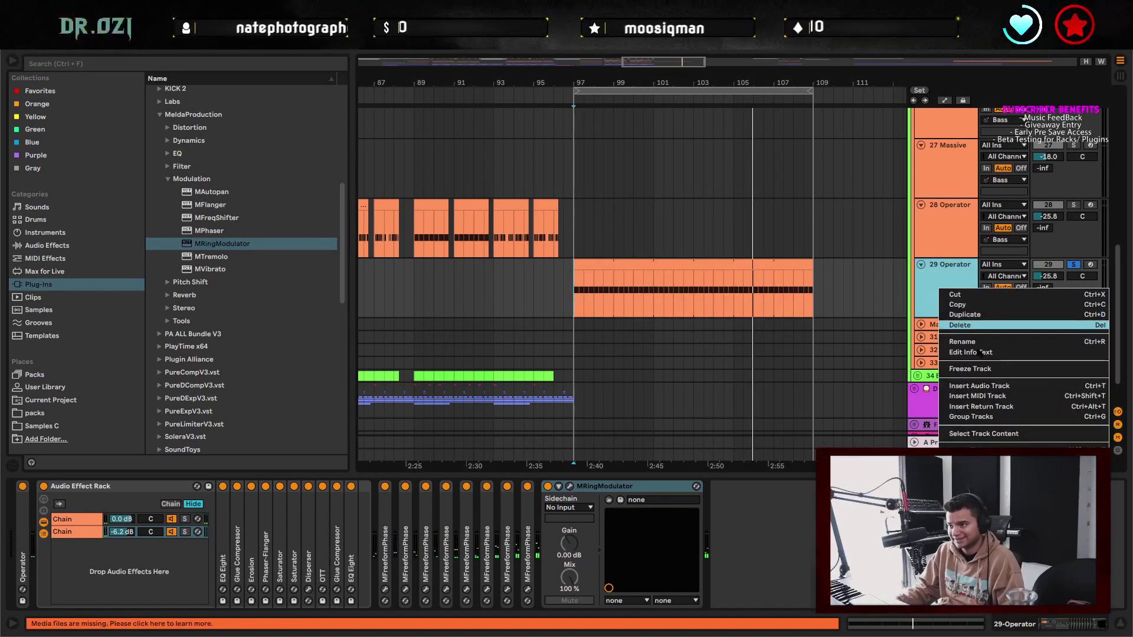
pyautogui.click(973, 374)
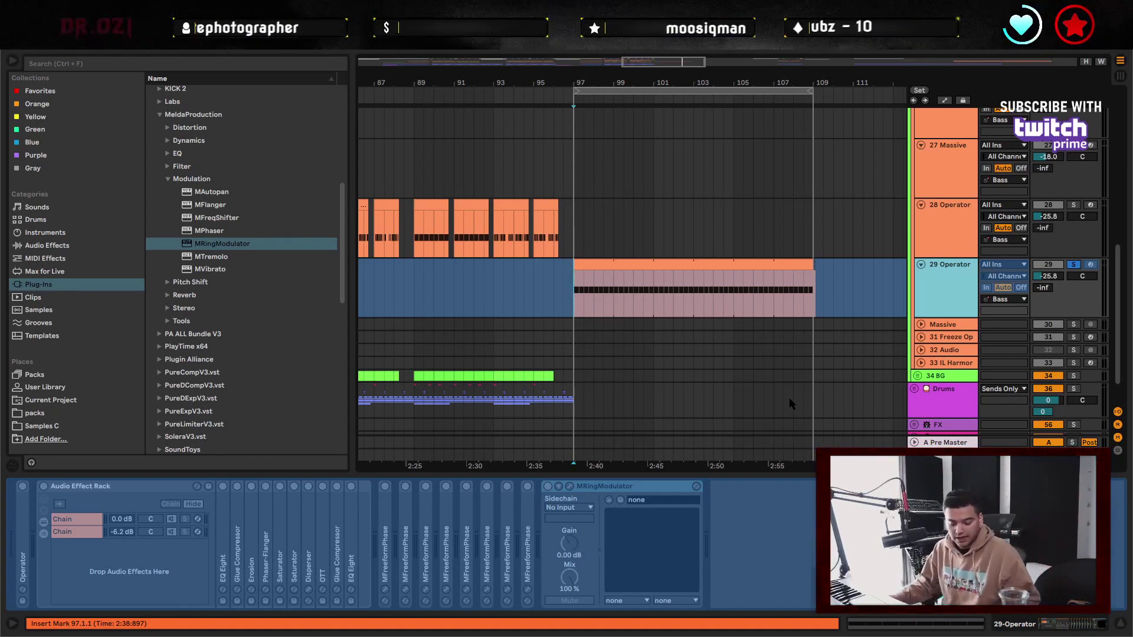
pyautogui.rightClick(951, 269)
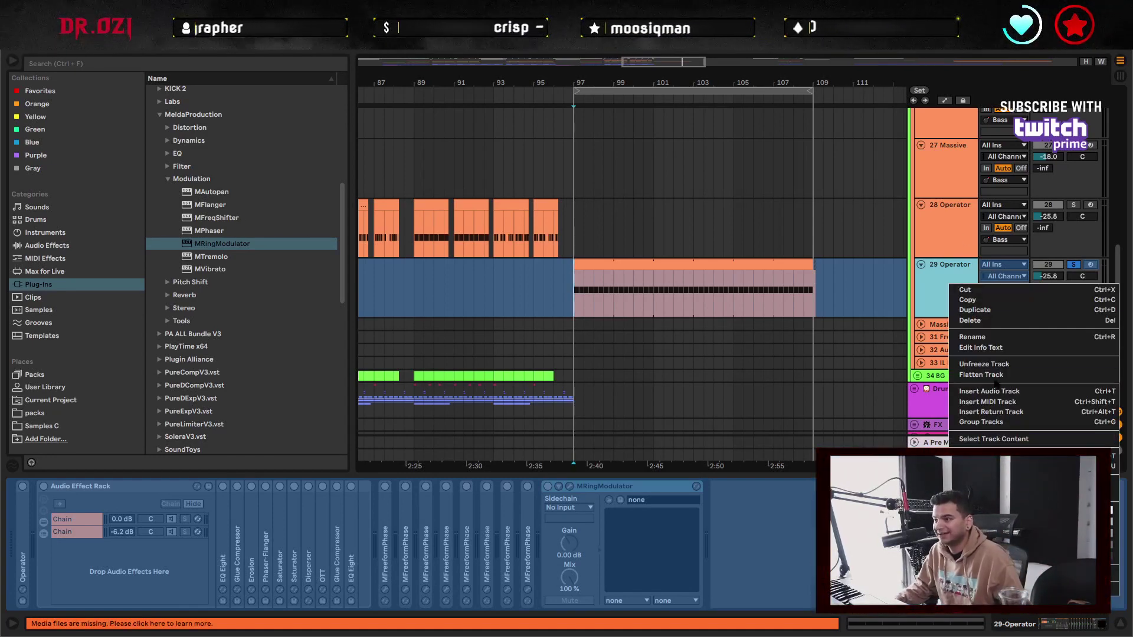
pyautogui.click(901, 393)
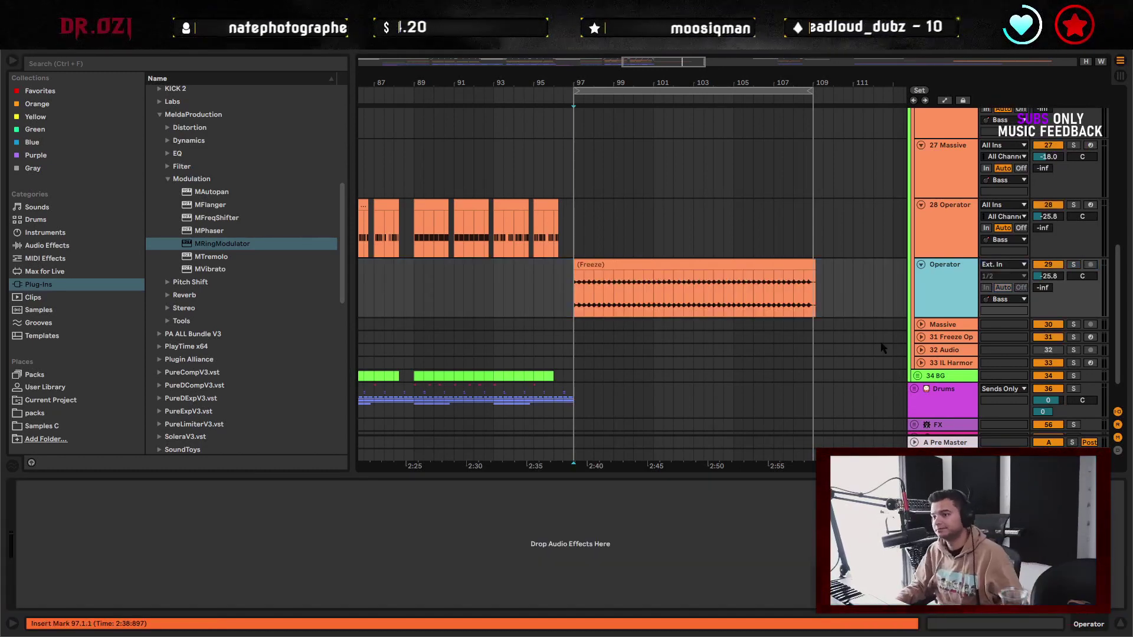
# - Play the flattened Operator clip, raise its gain to about 10.1 dB and hide the clip view
pyautogui.doubleClick(684, 297)
pyautogui.press('space')
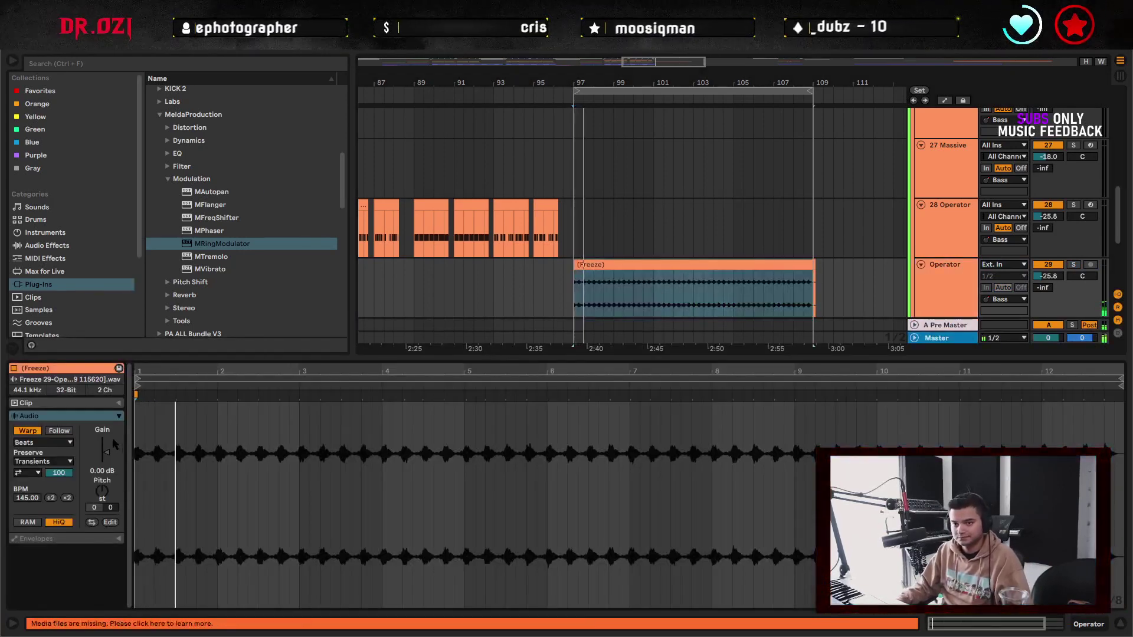
pyautogui.moveTo(106, 452); pyautogui.dragTo(106, 441)
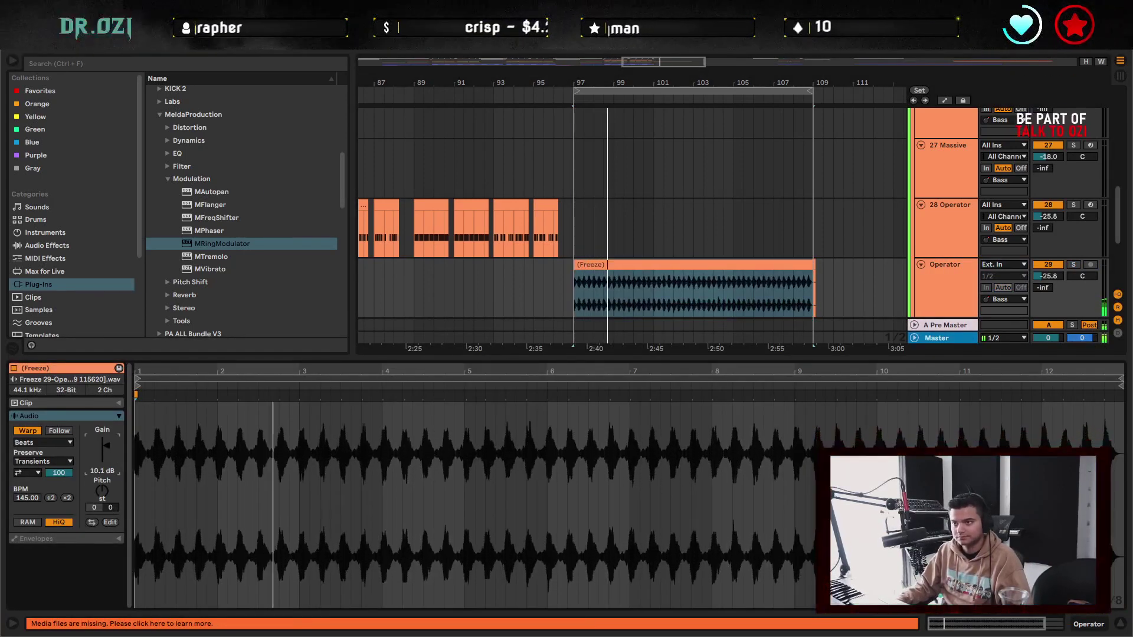
pyautogui.hotkey('ctrl', 'alt', 'l')
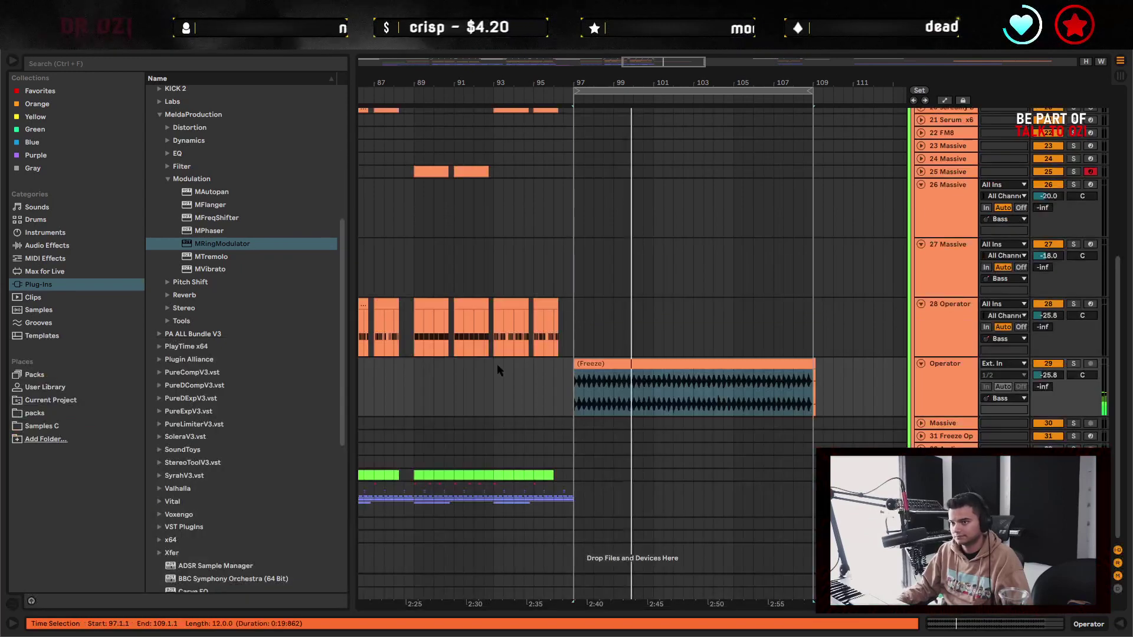
# - Keep only the first 5 bars and 2 beats of the flattened Operator clip, placed at bar 81, and audition it soloed
pyautogui.moveTo(591, 378); pyautogui.dragTo(871, 406)
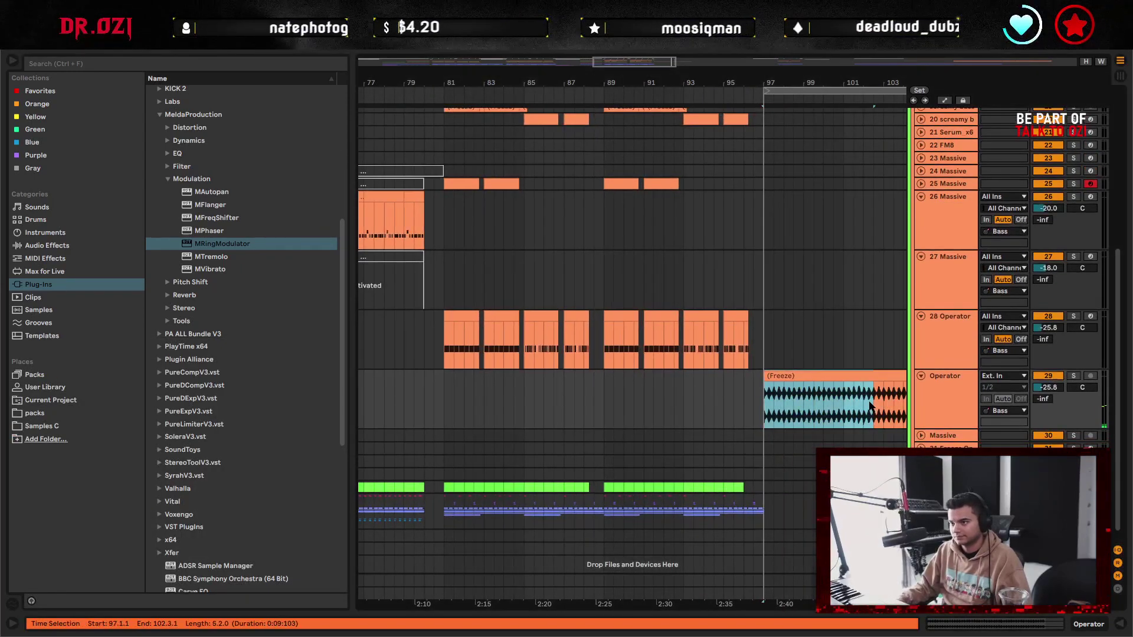
pyautogui.click(438, 394)
pyautogui.hotkey('ctrl', 'v')
pyautogui.click(844, 406)
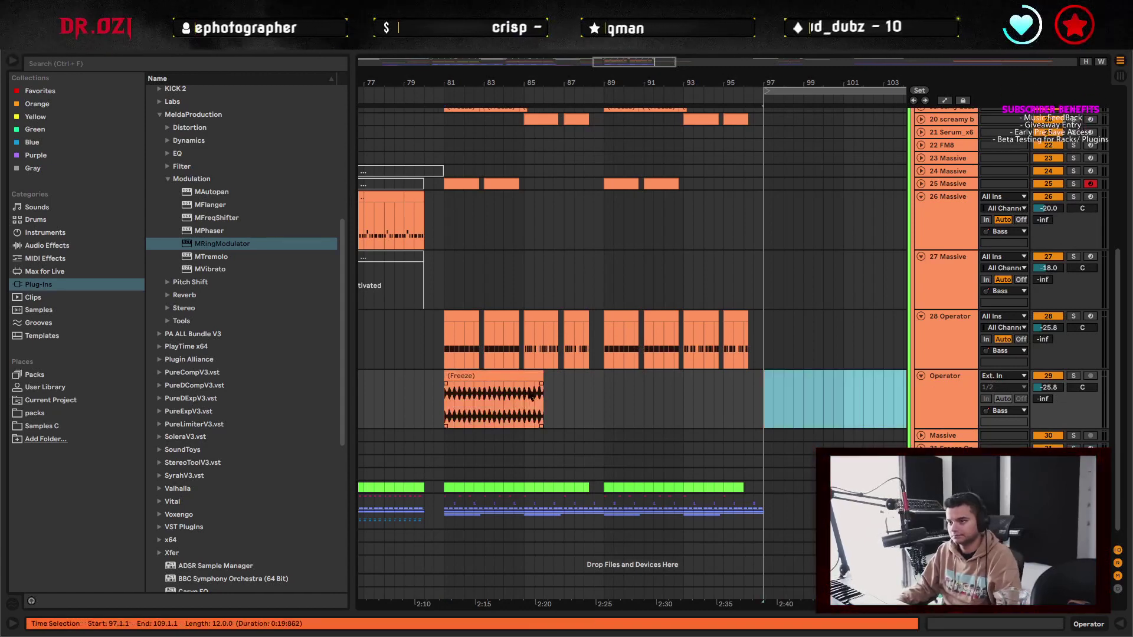
pyautogui.press('Delete')
pyautogui.click(1069, 383)
pyautogui.press('space')
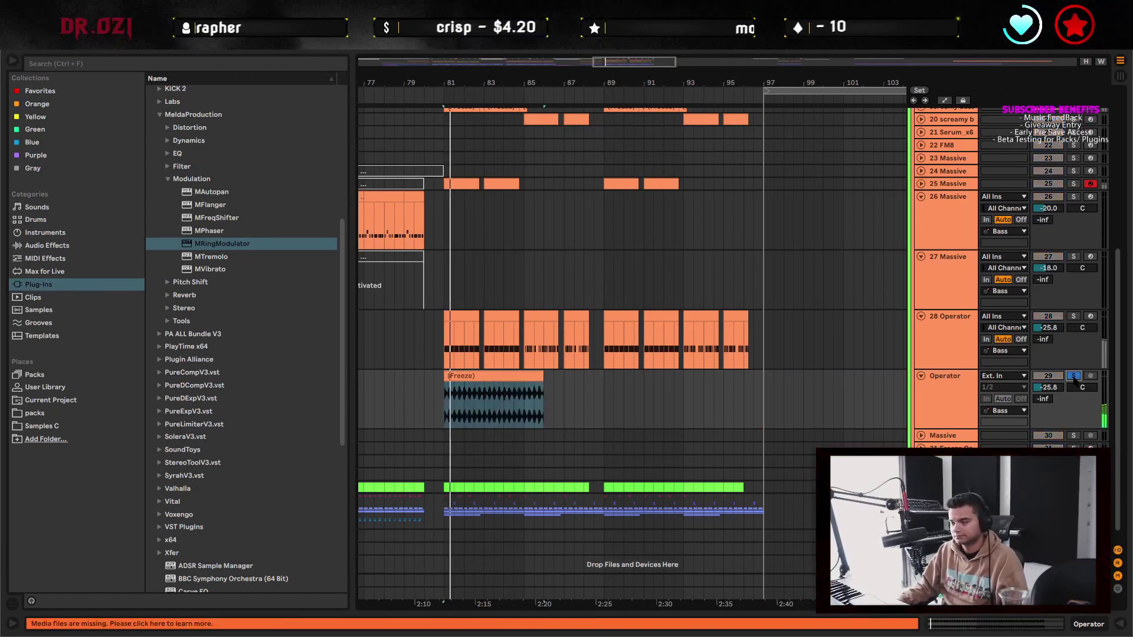
# - Unfold the 25 Massive track and play it soloed from bar 49
pyautogui.scroll(5, 482, 284)
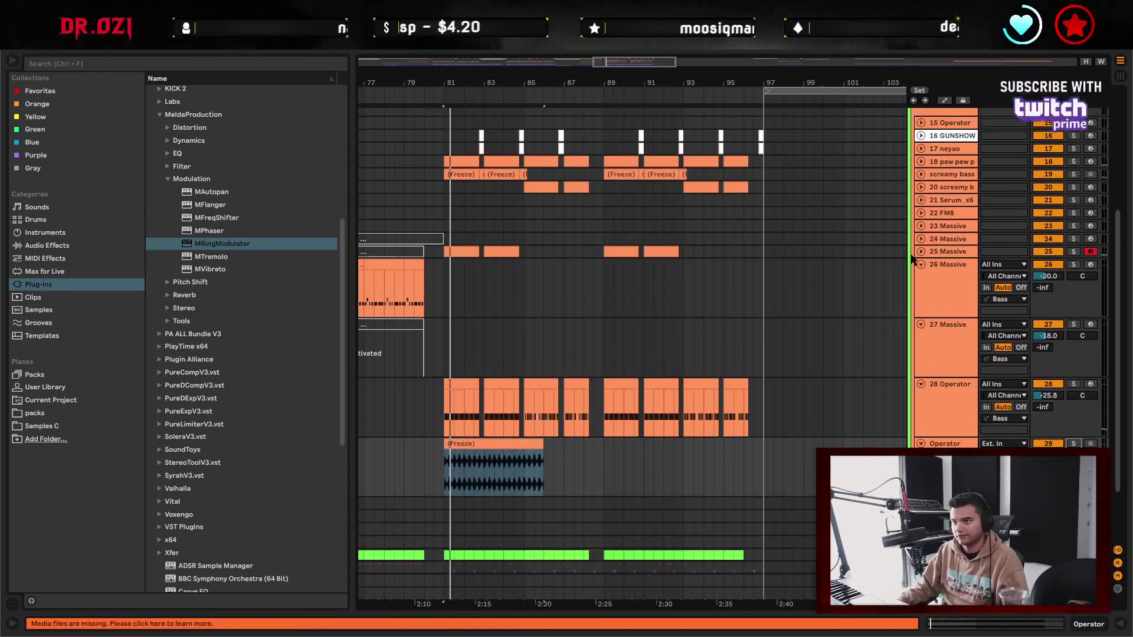
pyautogui.click(451, 267)
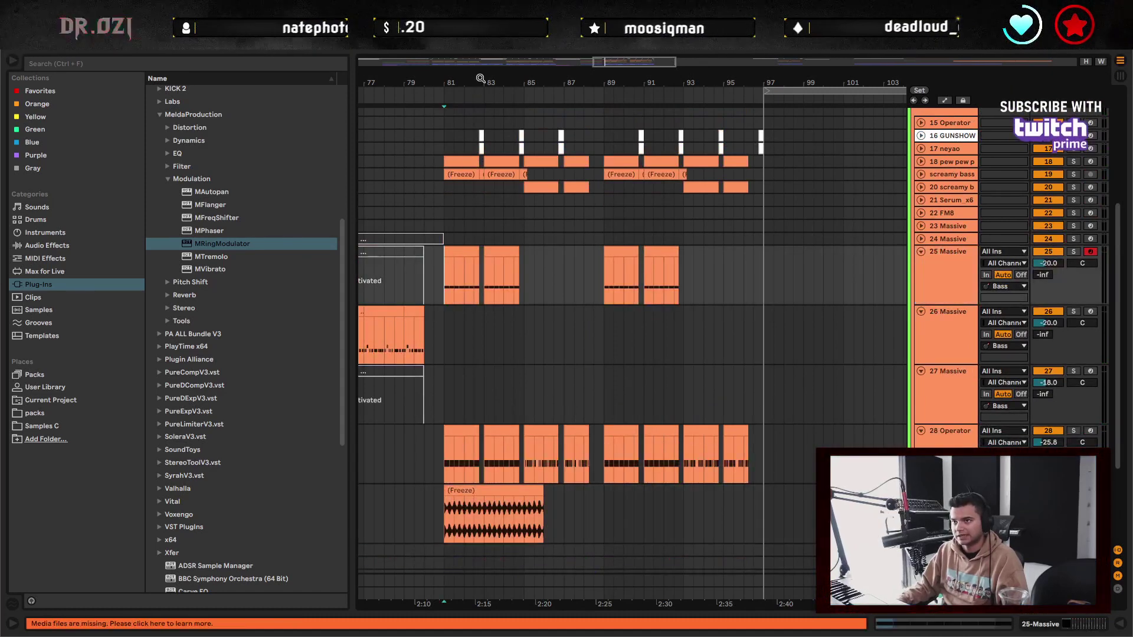
pyautogui.press('w')
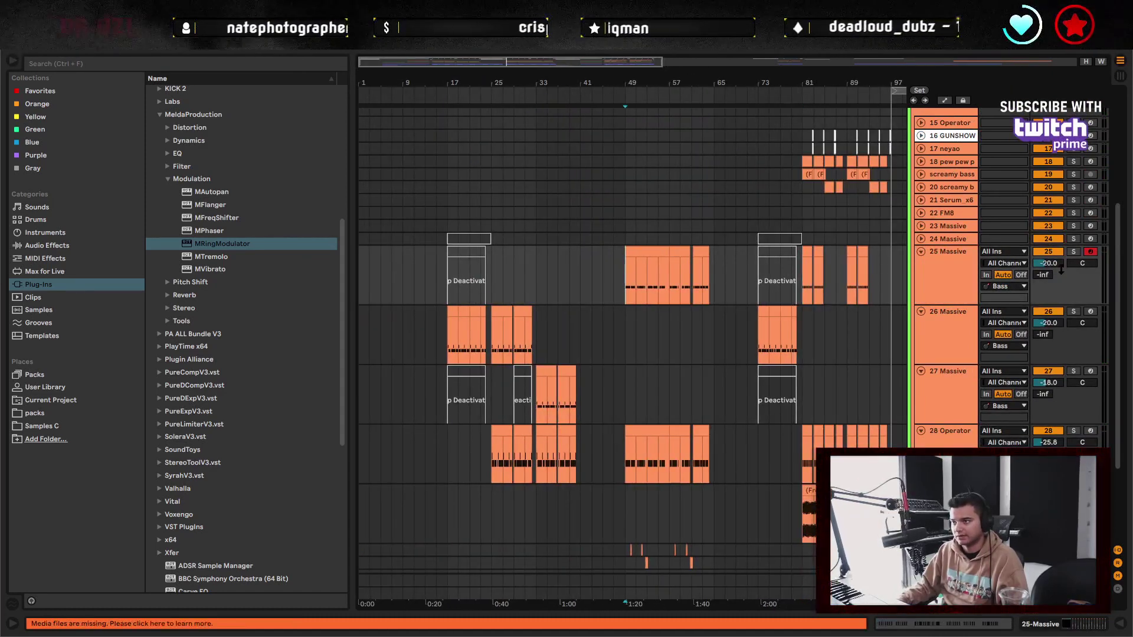
pyautogui.click(1073, 252)
pyautogui.press('space')
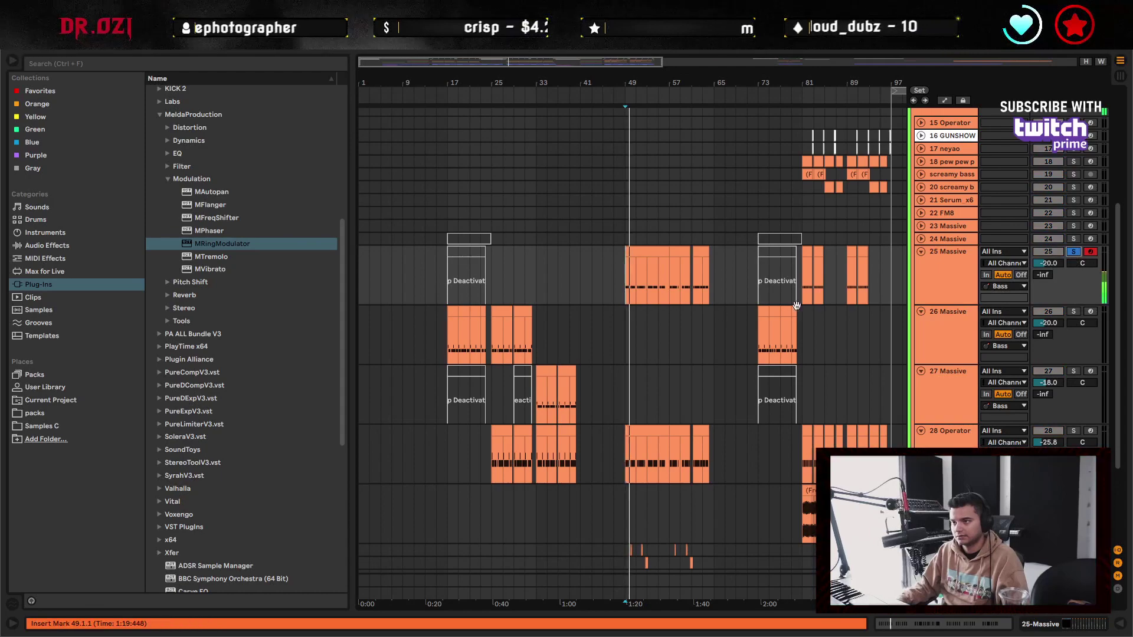
# - Open the Massive plug-in window of the 25 Massive track and turn off the track's solo
pyautogui.doubleClick(947, 259)
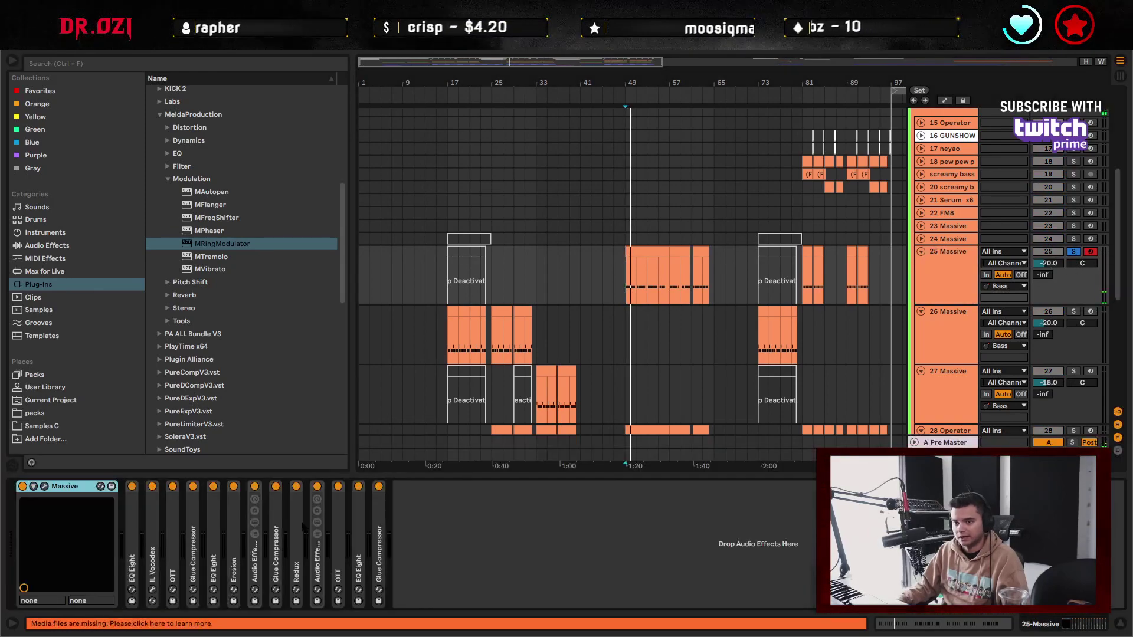
pyautogui.click(44, 486)
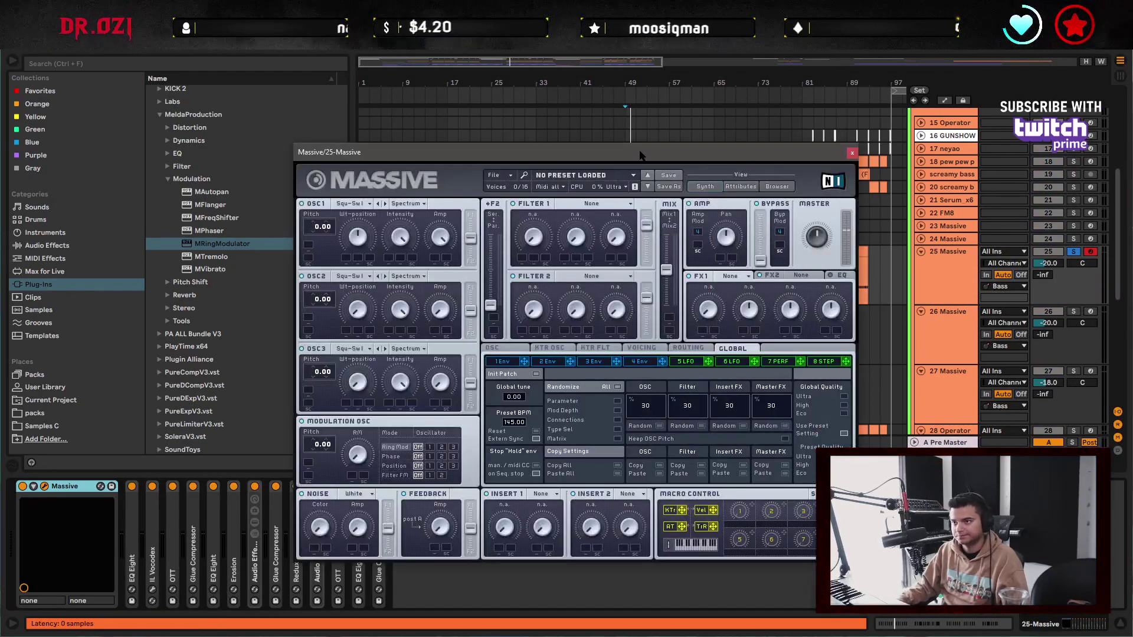
pyautogui.moveTo(641, 155); pyautogui.dragTo(414, 172)
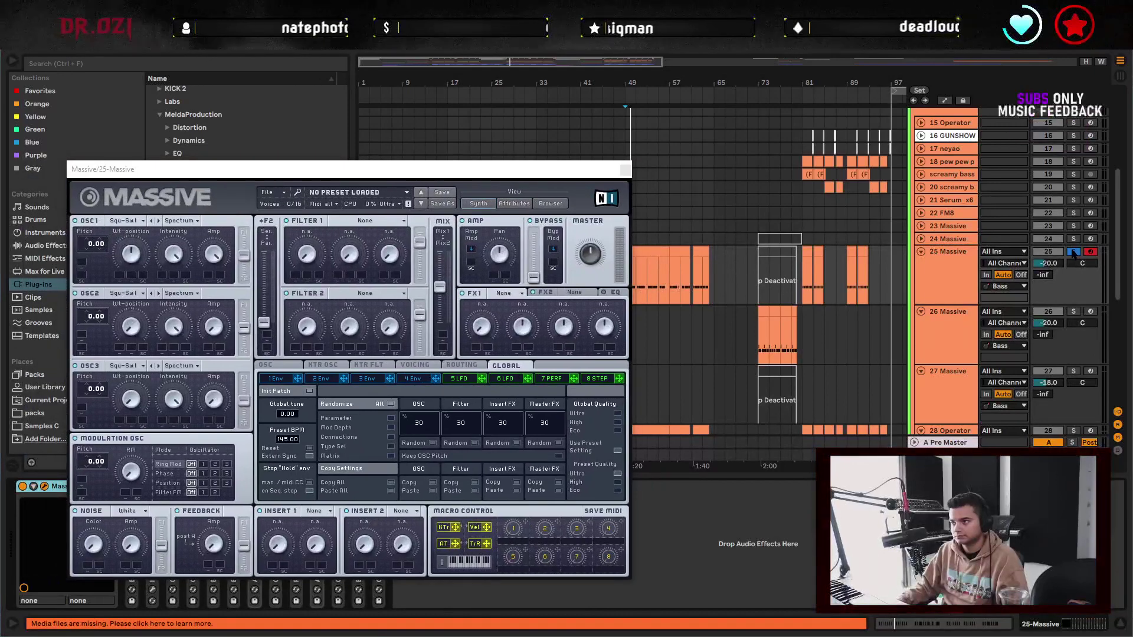
pyautogui.click(1073, 252)
pyautogui.moveTo(607, 169); pyautogui.dragTo(583, 159)
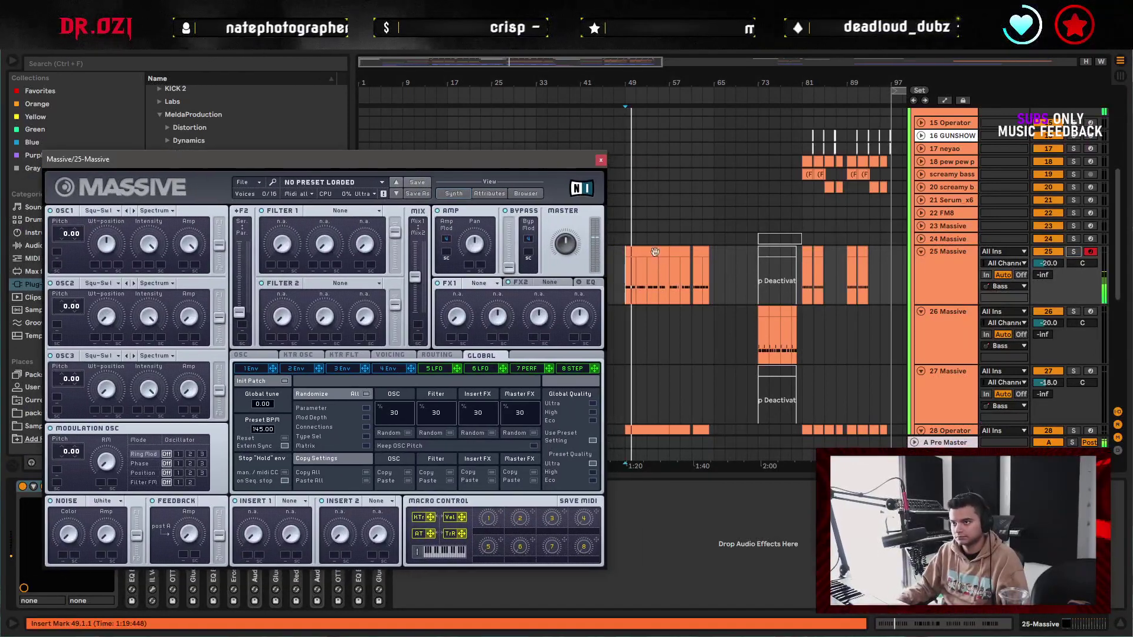
# - Loop bars 49 to 57 of the 25 Massive clip
pyautogui.moveTo(644, 79); pyautogui.dragTo(644, 104)
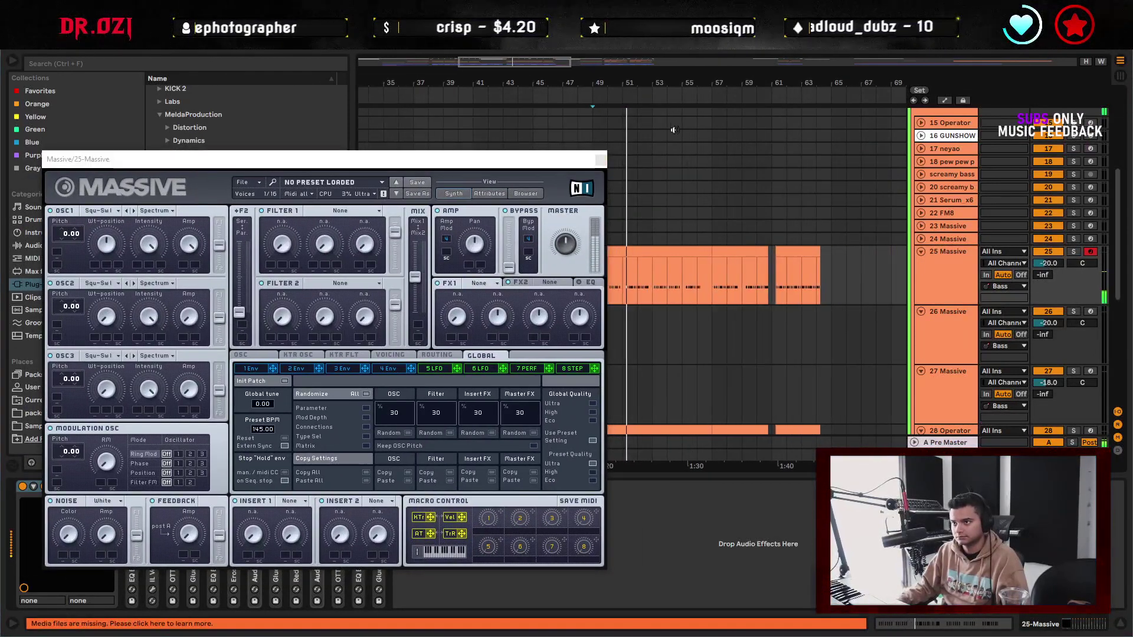
pyautogui.moveTo(611, 287); pyautogui.dragTo(712, 287)
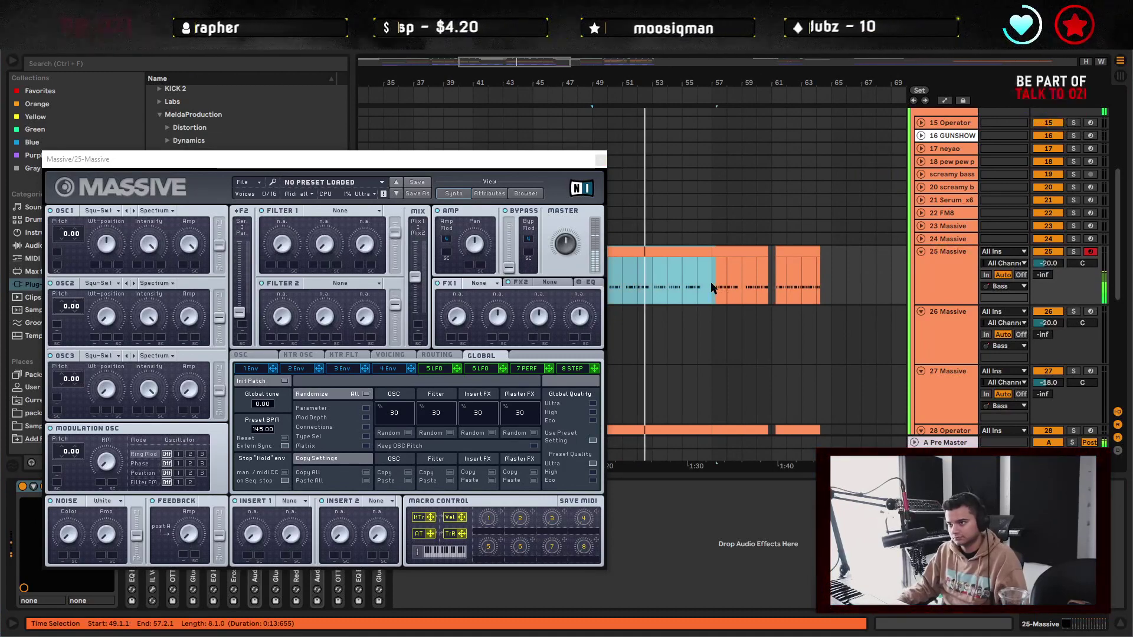
pyautogui.hotkey('ctrl', 'l')
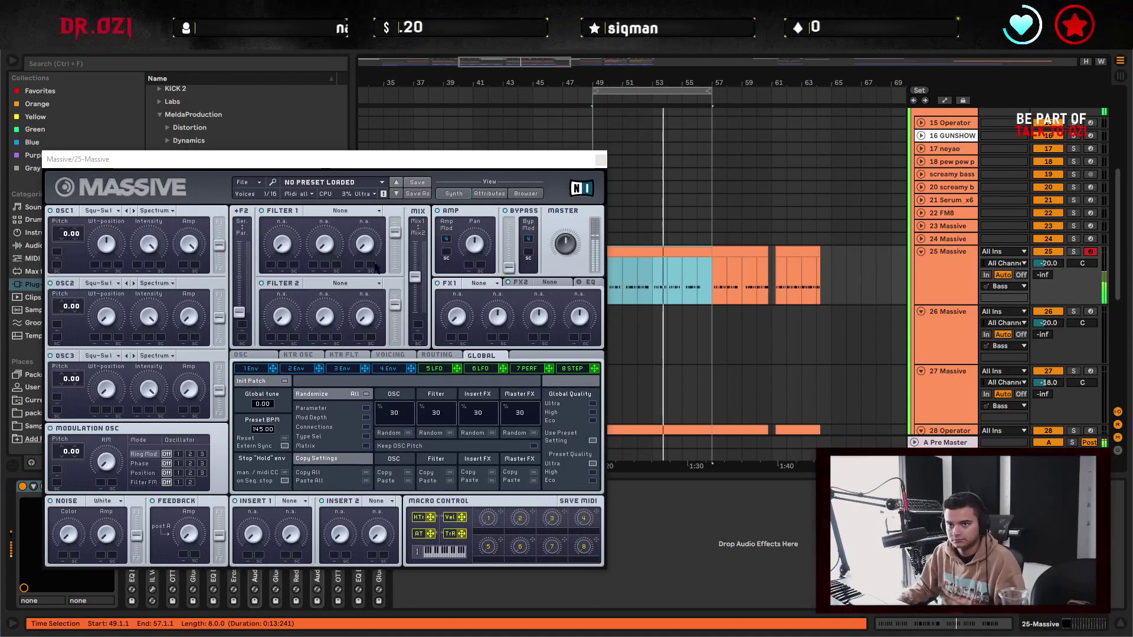
# - Switch OSC1 to the Sin-Square wavetable and modulate its Wt-position with envelope 4
pyautogui.click(98, 210)
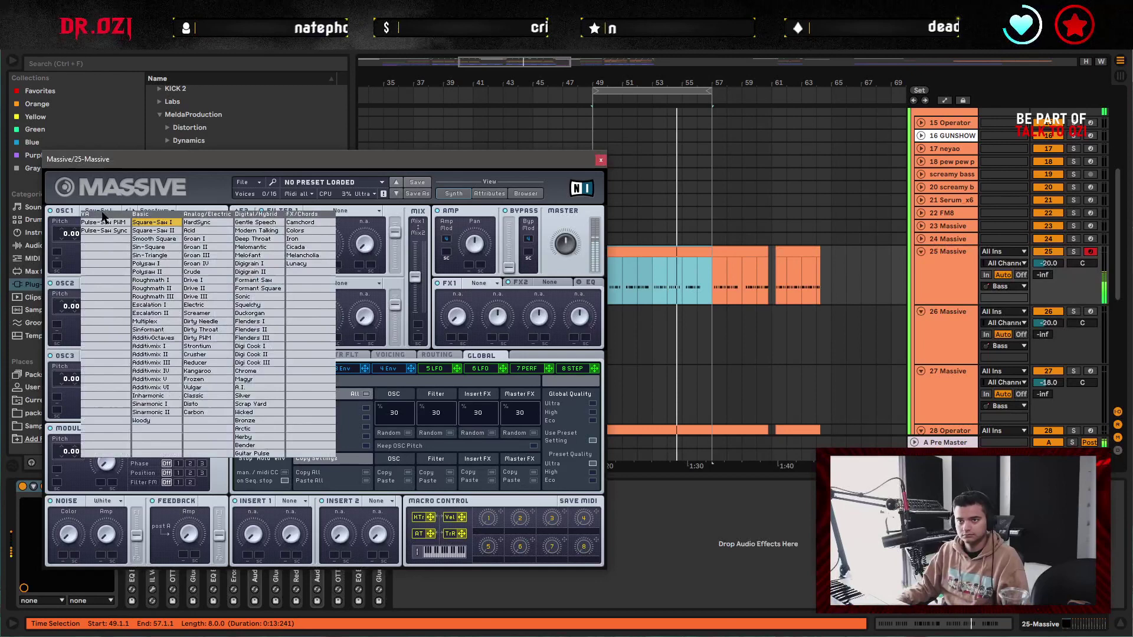
pyautogui.click(149, 246)
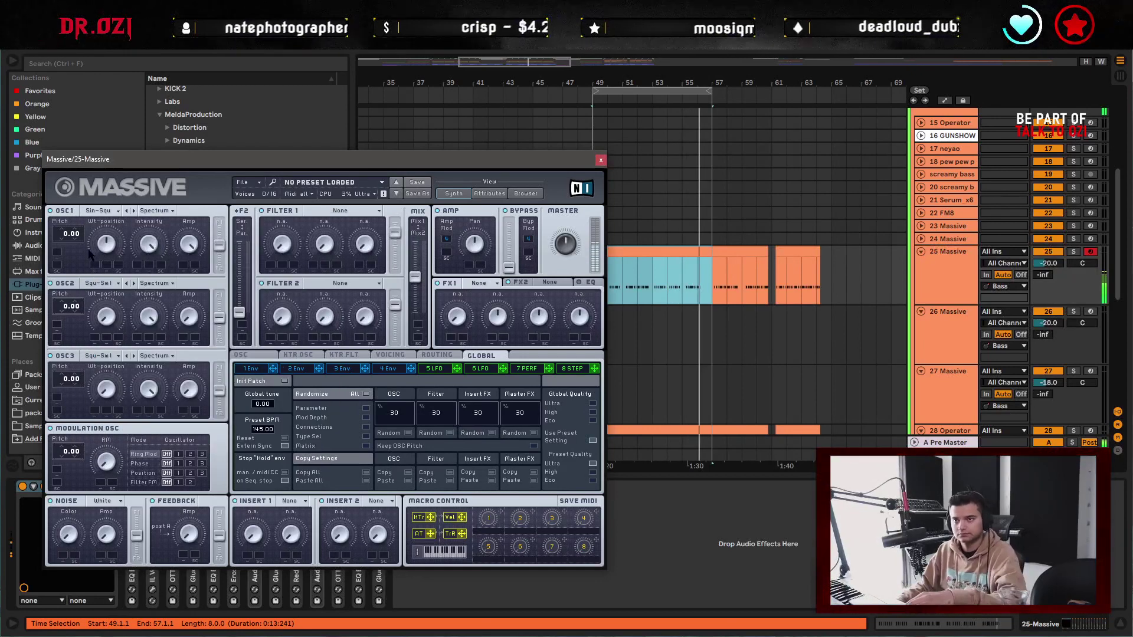
pyautogui.click(395, 369)
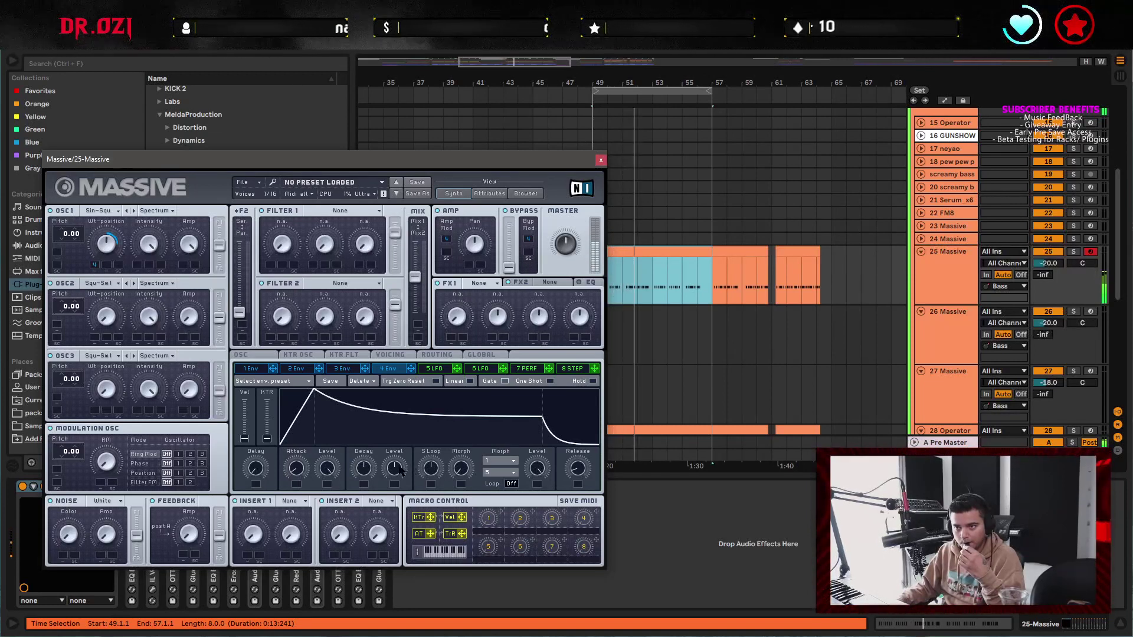
# - Shape envelope 4 with a slightly longer attack, a longer decay and the decay level at minimum
pyautogui.moveTo(401, 468); pyautogui.dragTo(400, 482)
pyautogui.moveTo(293, 471); pyautogui.dragTo(291, 467)
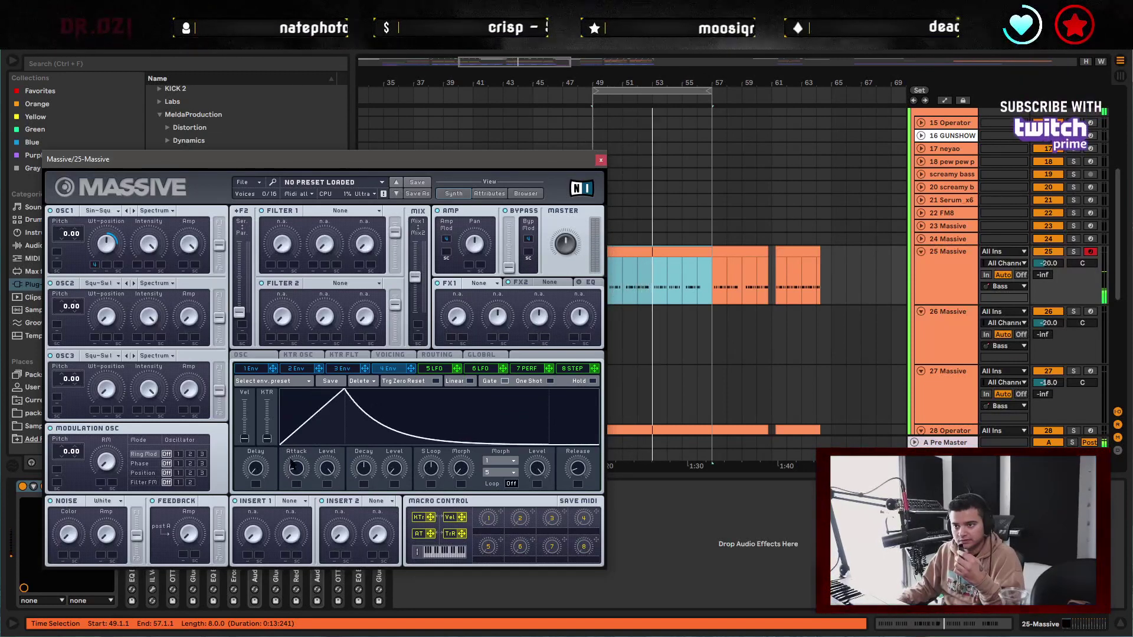
pyautogui.moveTo(361, 467); pyautogui.dragTo(360, 440)
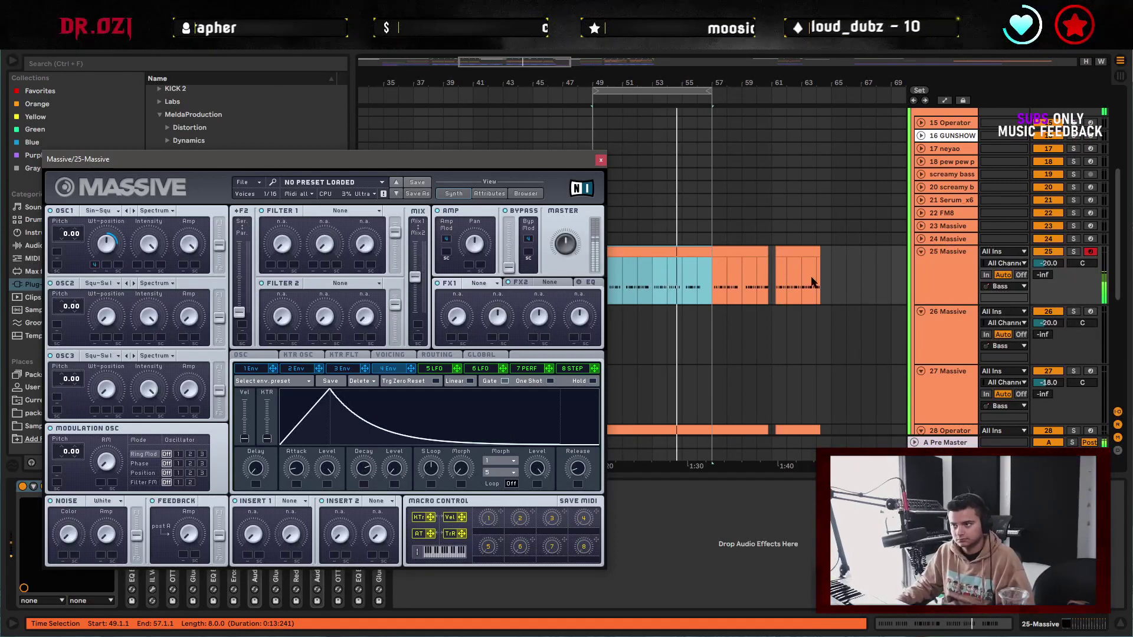
# - Turn down OSC1's Wt-position and assign envelope 4 to OSC1's Intensity
pyautogui.scroll(2, 811, 282)
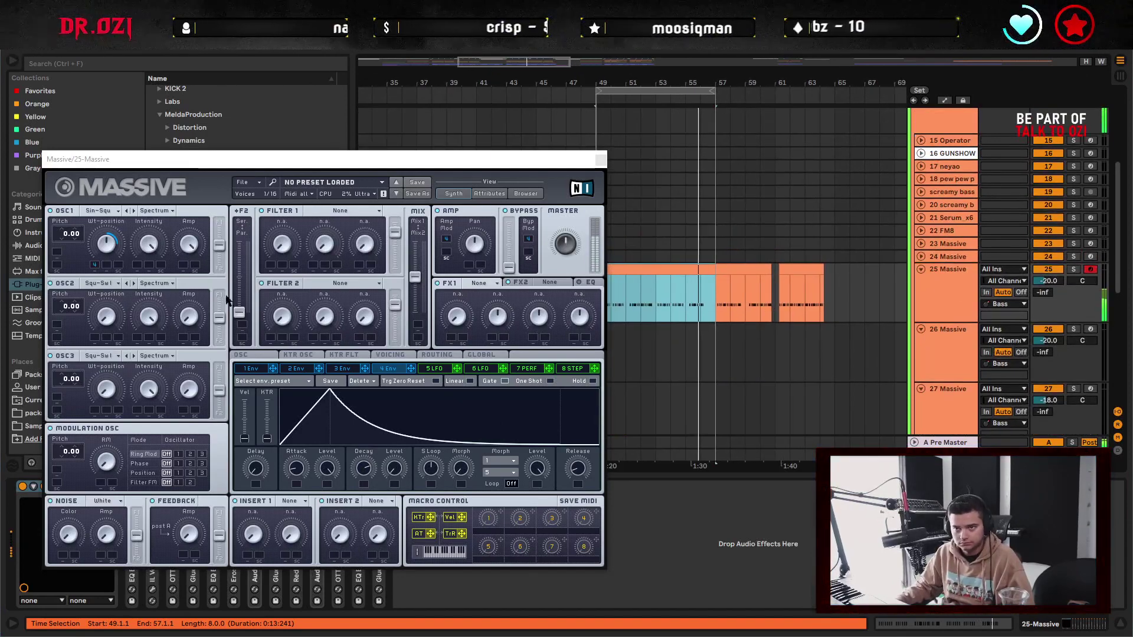
pyautogui.click(101, 254)
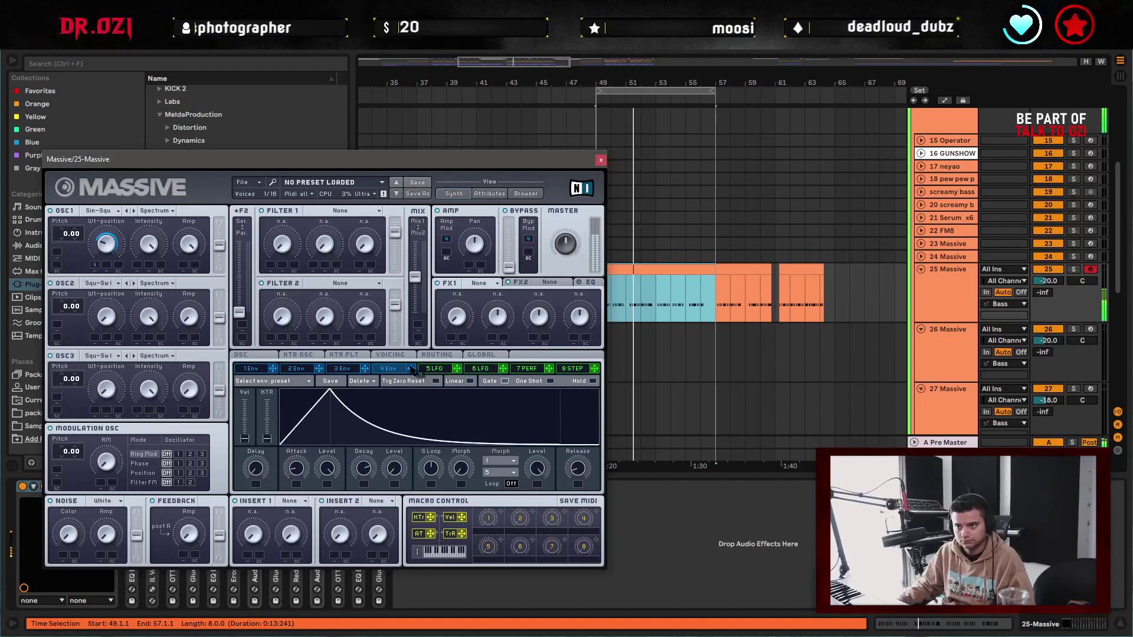
pyautogui.moveTo(411, 368); pyautogui.dragTo(136, 200)
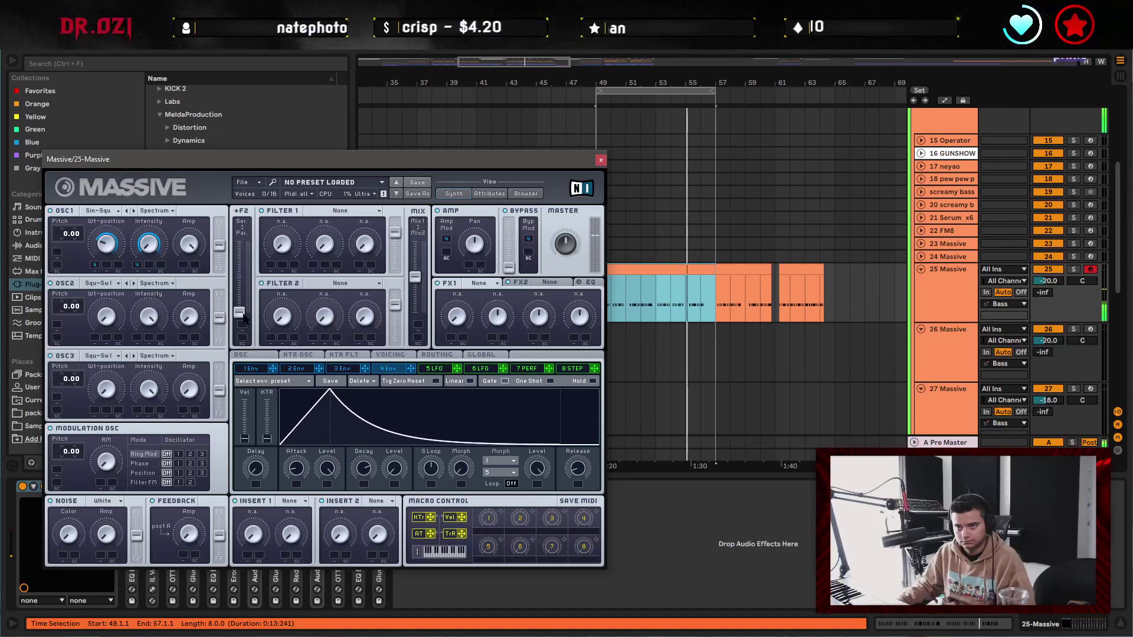
# - Route the filters in series out through Mix2 and load Dimension Expander in FX2
pyautogui.moveTo(239, 311); pyautogui.dragTo(239, 239)
pyautogui.click(551, 282)
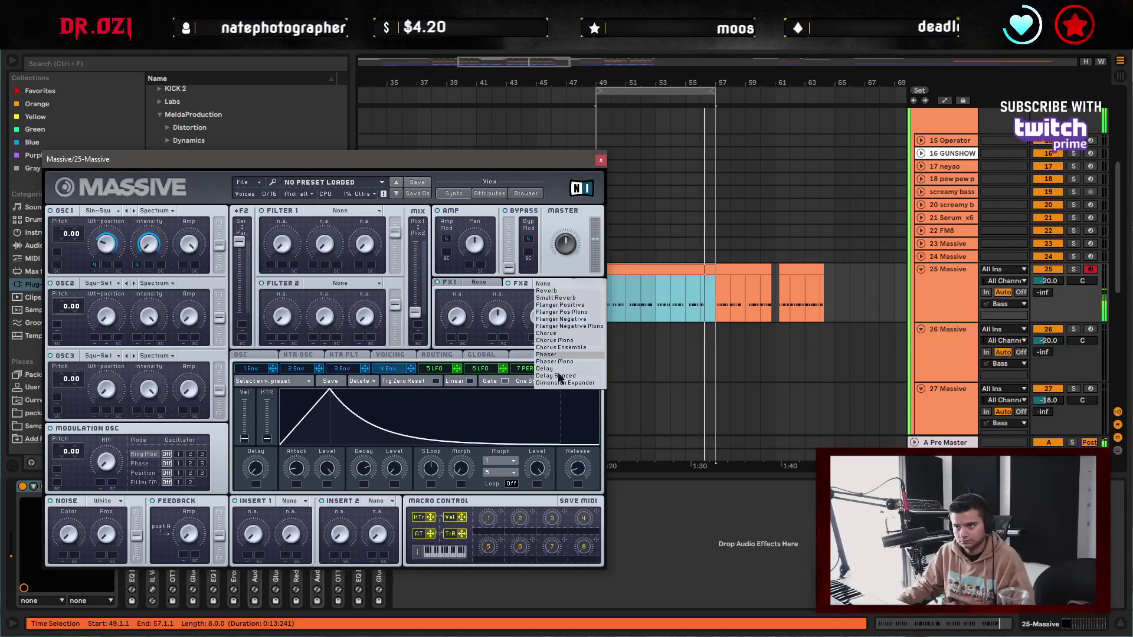
pyautogui.click(558, 384)
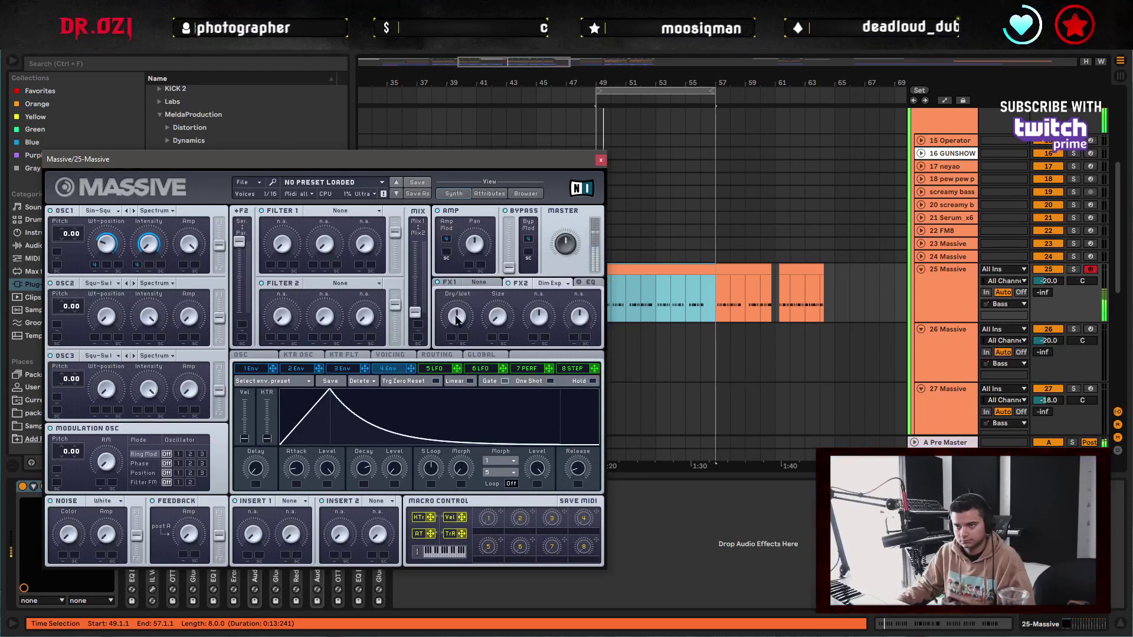
# - Ring-modulate OSC1 with the modulation oscillator at pitch 24.00, and load the frequency shifter in Insert 1 with envelope 4 on its Dry/Wet
pyautogui.click(177, 464)
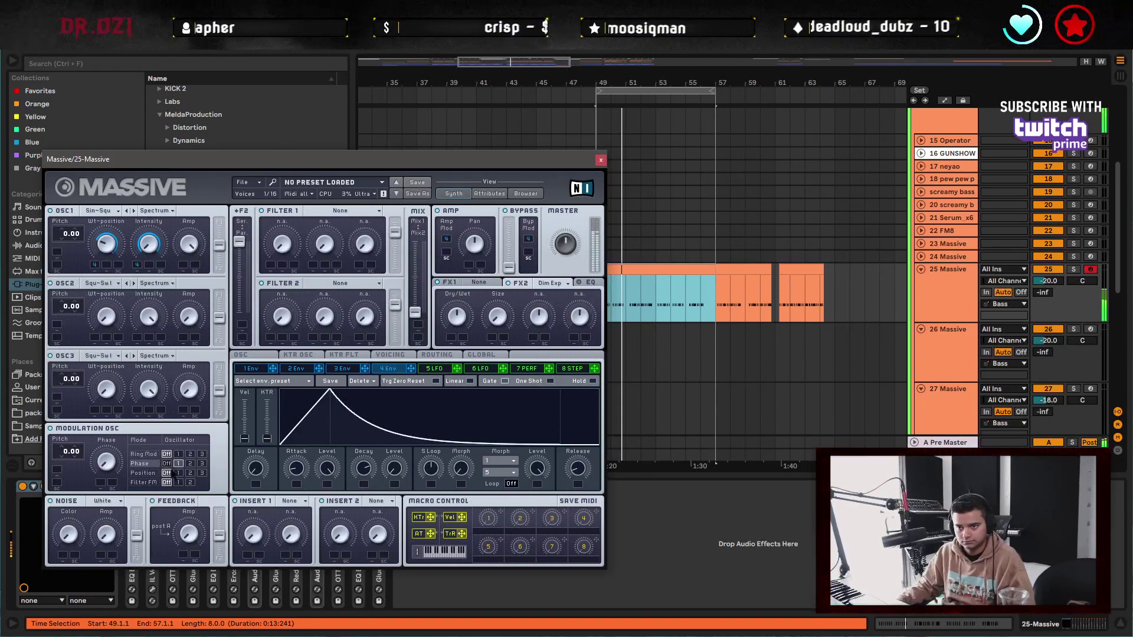
pyautogui.moveTo(75, 456); pyautogui.dragTo(75, 425)
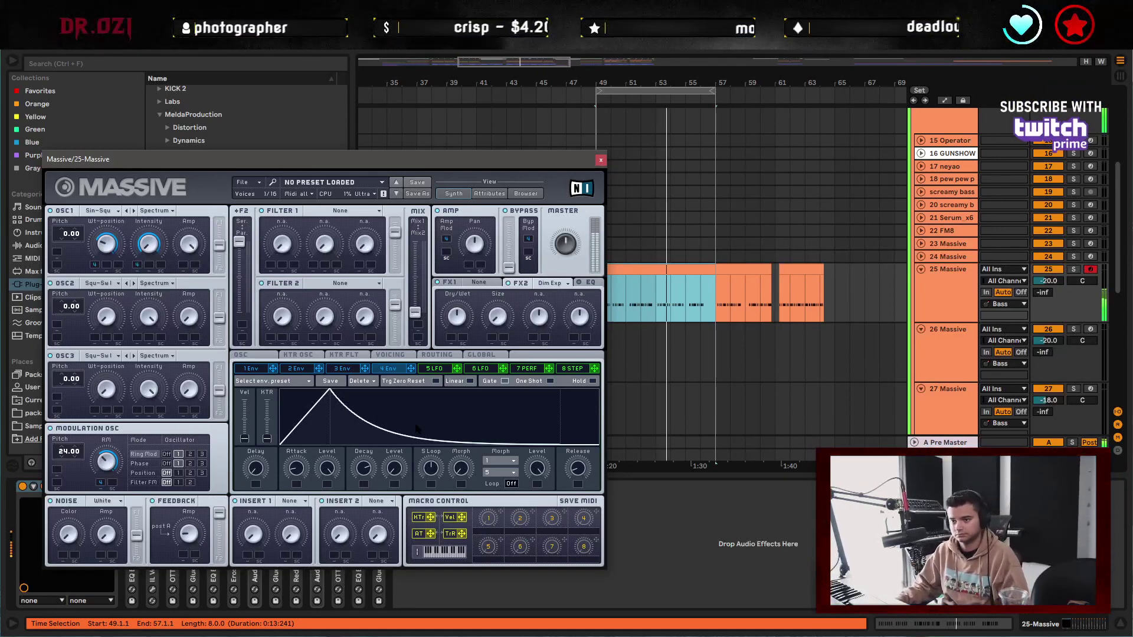
pyautogui.click(289, 501)
pyautogui.click(313, 541)
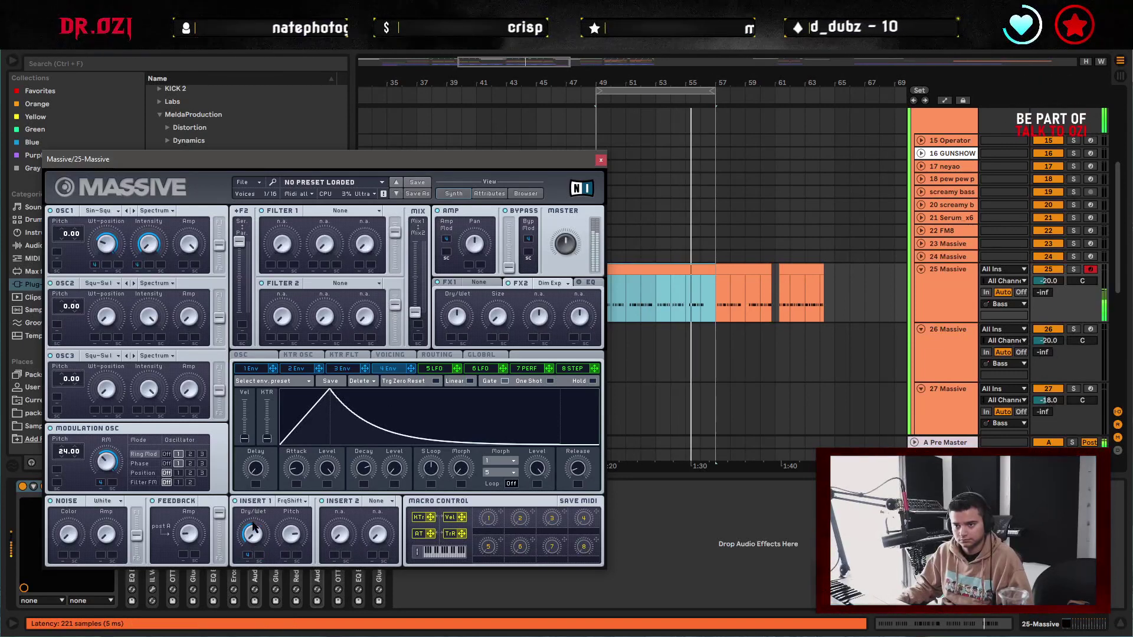
pyautogui.moveTo(251, 543); pyautogui.dragTo(255, 529)
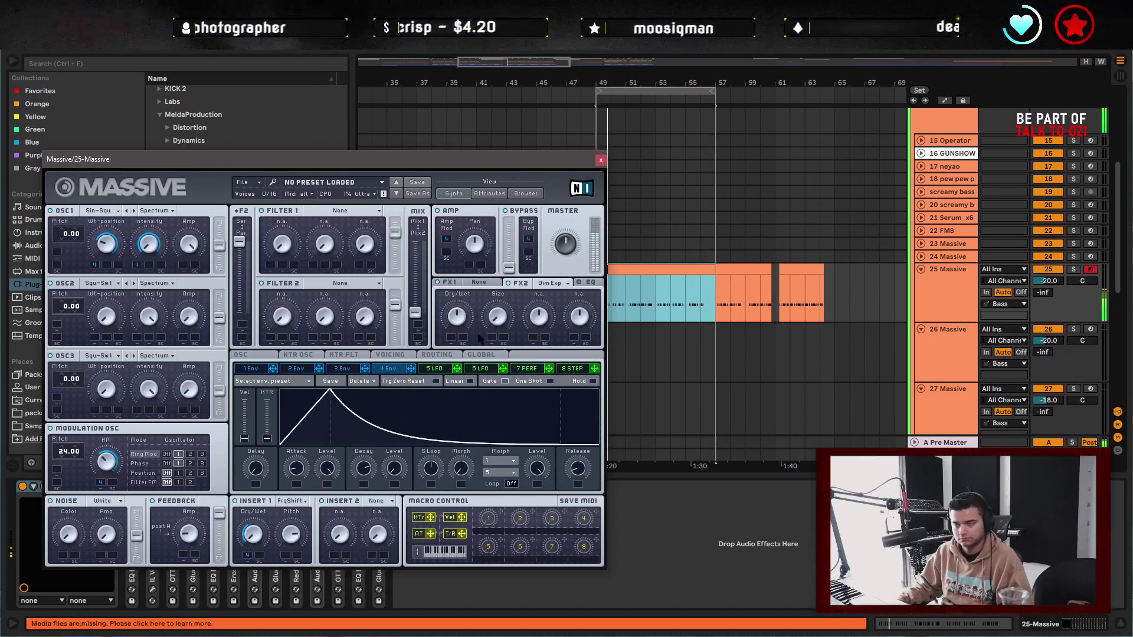
# - Load Classic Tube in FX1 and close the Massive window
pyautogui.click(479, 282)
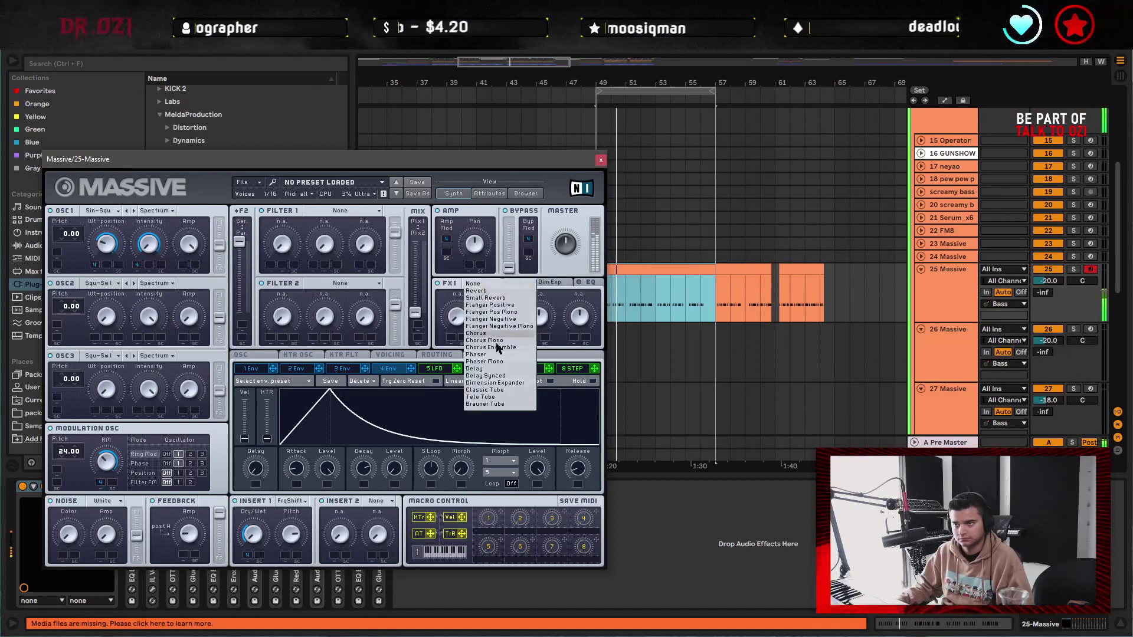
pyautogui.click(486, 390)
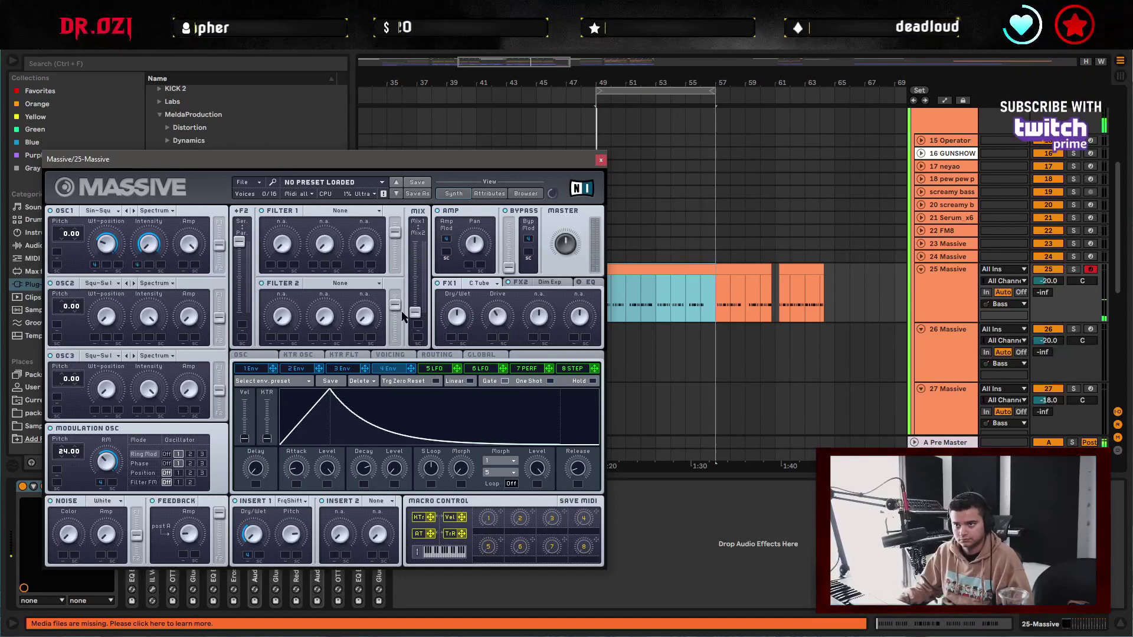
pyautogui.click(600, 160)
# - Play the 25 Massive part within the arrangement from bar 49 and from bar 81
pyautogui.click(596, 294)
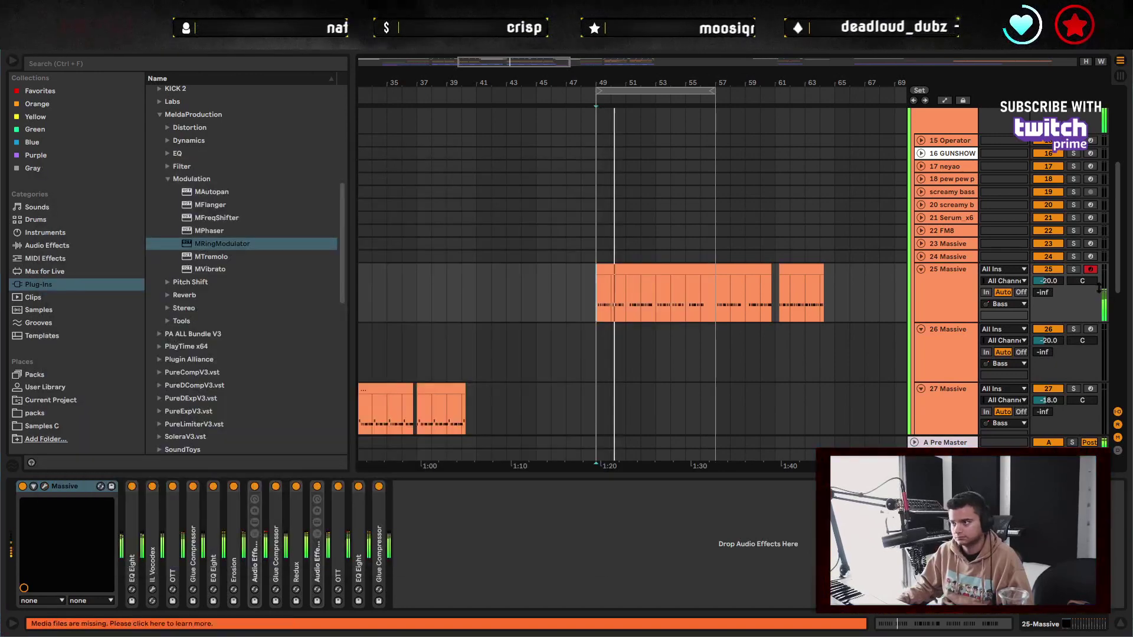
pyautogui.moveTo(795, 288); pyautogui.dragTo(553, 285)
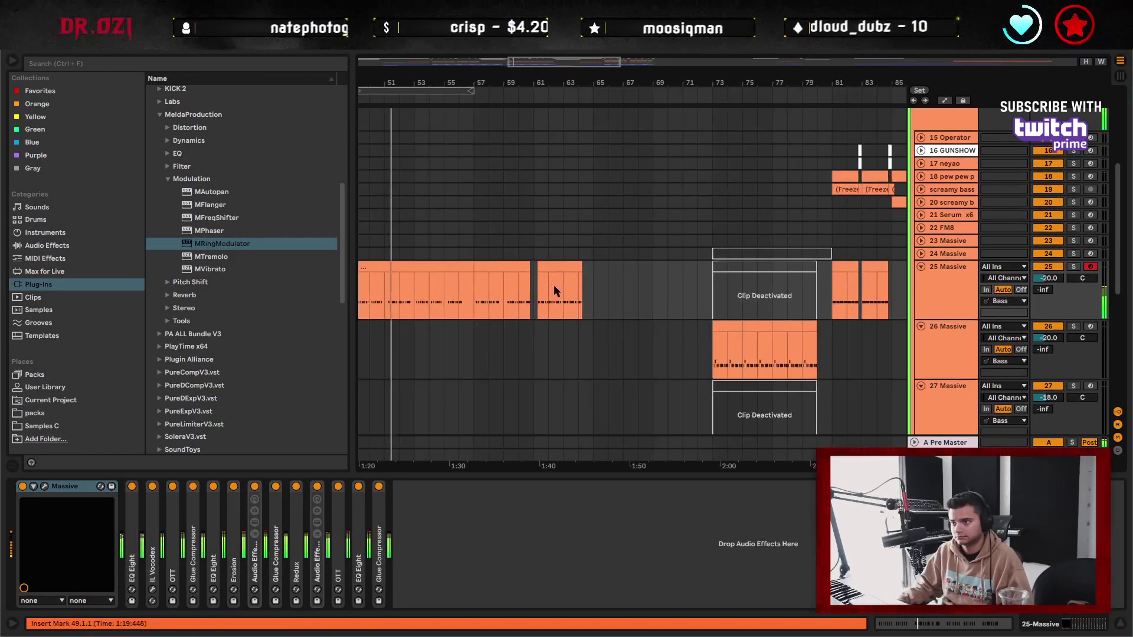
pyautogui.press('space')
pyautogui.press('space')
pyautogui.click(714, 297)
pyautogui.moveTo(818, 304); pyautogui.dragTo(695, 291)
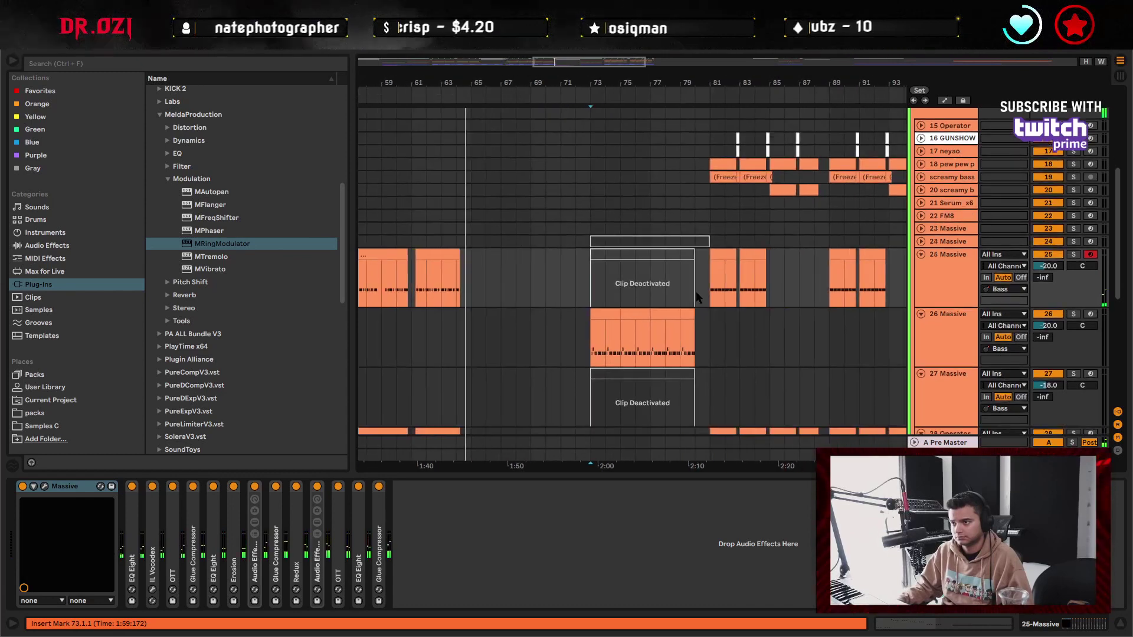
pyautogui.click(711, 280)
pyautogui.press('space')
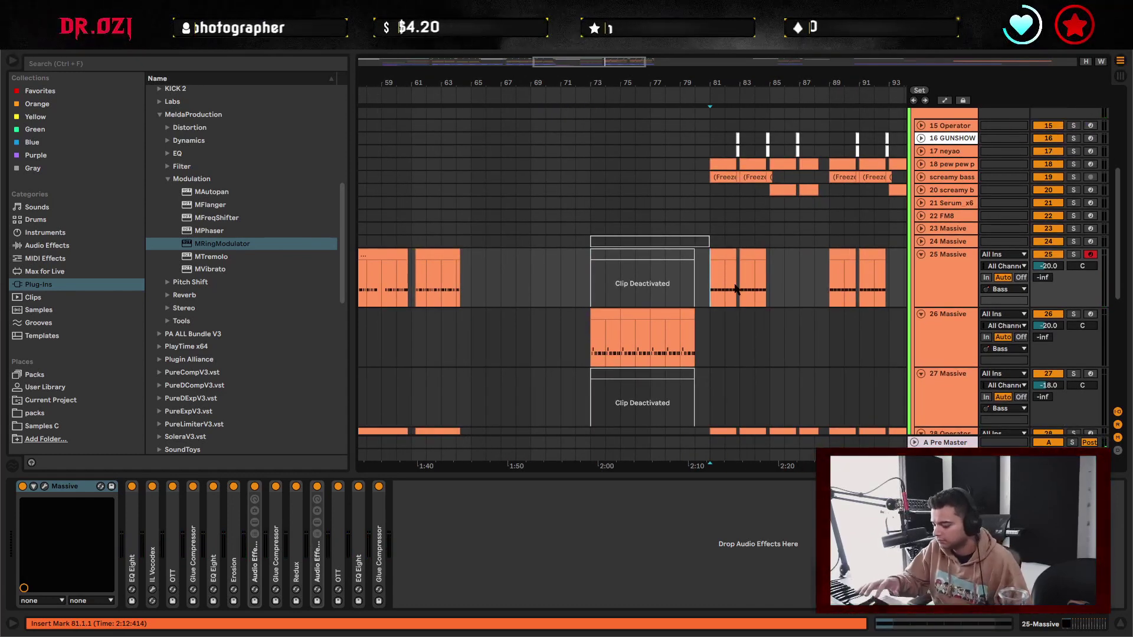
pyautogui.press('space')
pyautogui.moveTo(801, 278); pyautogui.dragTo(689, 271)
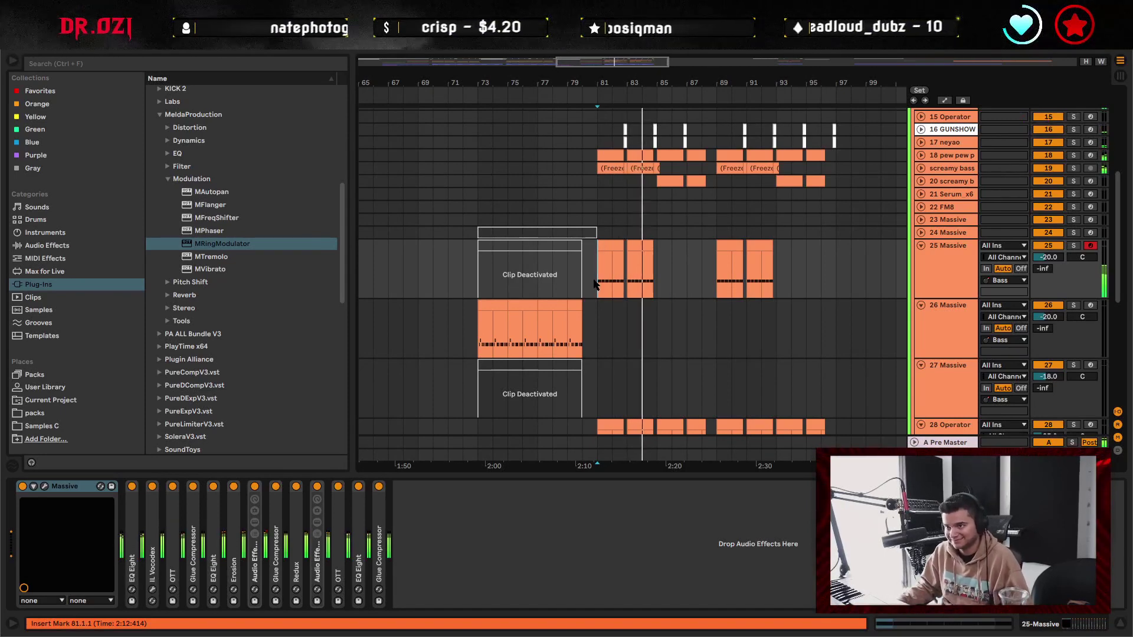
# - Go back from the second drop to the earlier sections and fold all the tracks inside the Bass group
pyautogui.scroll(4, 698, 303)
pyautogui.scroll(-3, 699, 306)
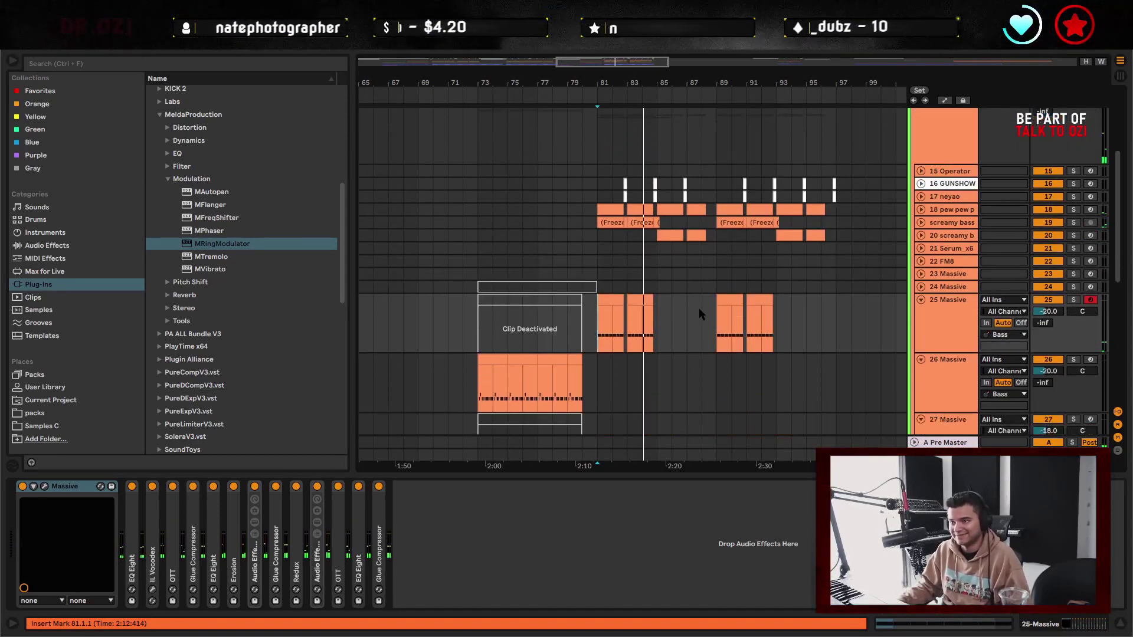
pyautogui.moveTo(631, 88); pyautogui.dragTo(643, 126)
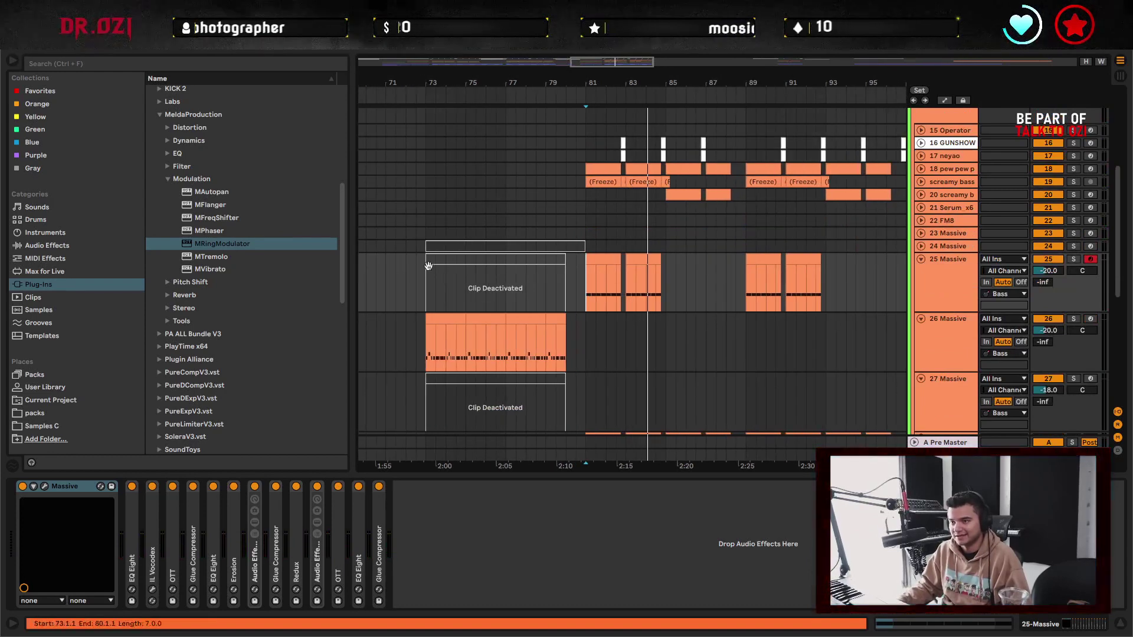
pyautogui.hscroll(-6, 766, 271)
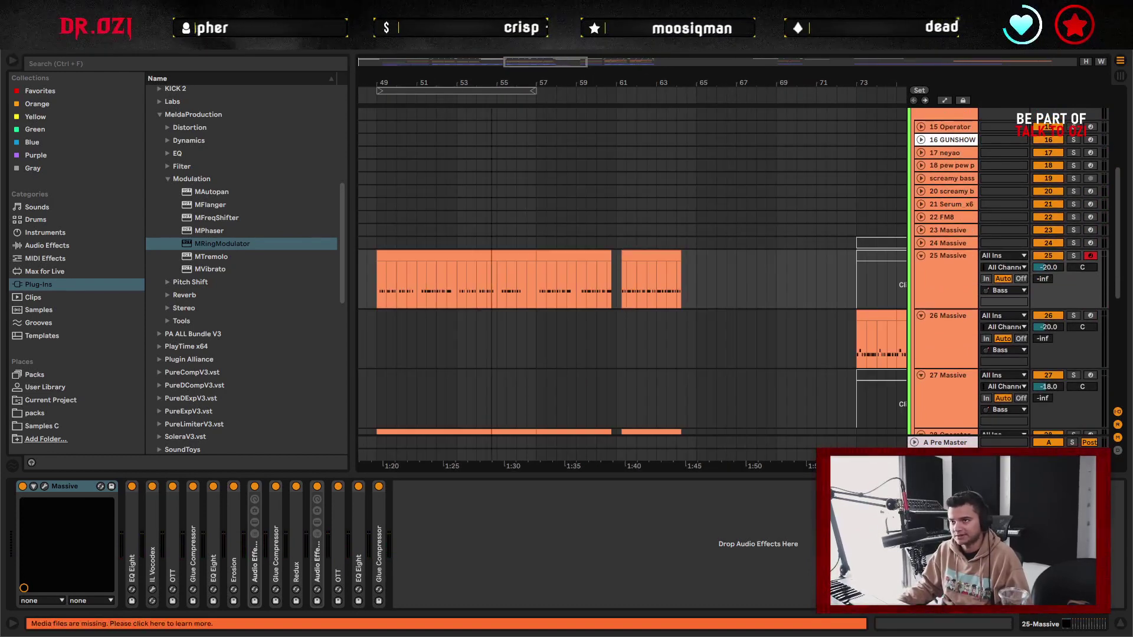
pyautogui.moveTo(492, 89); pyautogui.dragTo(796, 111)
pyautogui.keyDown('alt'); pyautogui.click(920, 256); pyautogui.keyUp('alt')
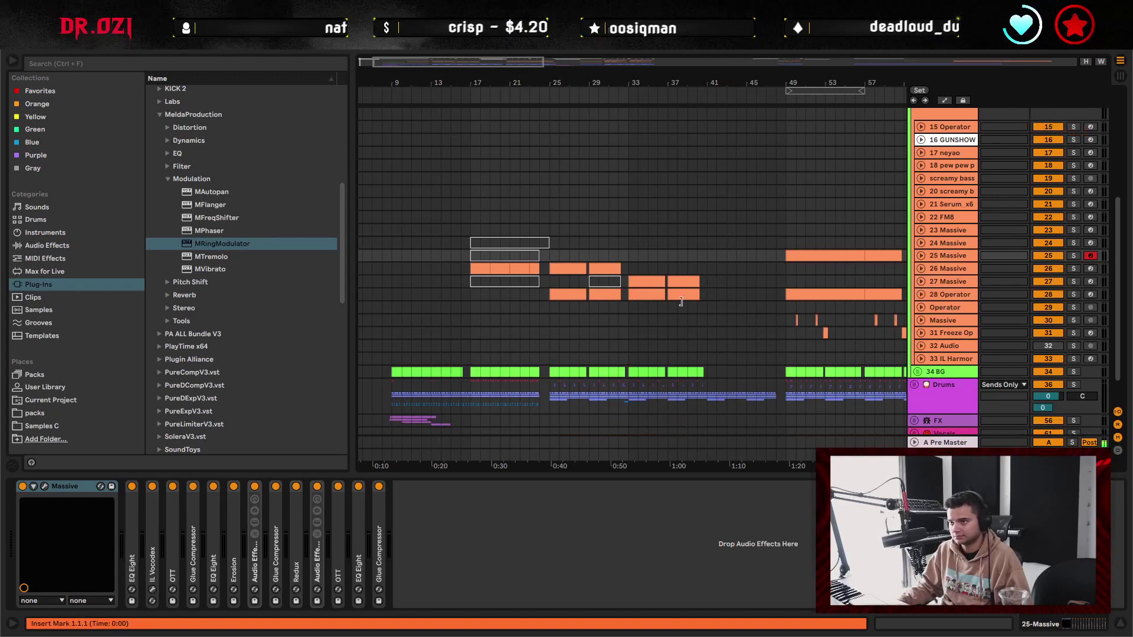
# - Collapse the Bass group and unfold the 8 Instrument Rack track in the Melodic group, showing its devices
pyautogui.scroll(4, 566, 277)
pyautogui.hscroll(-2, 590, 265)
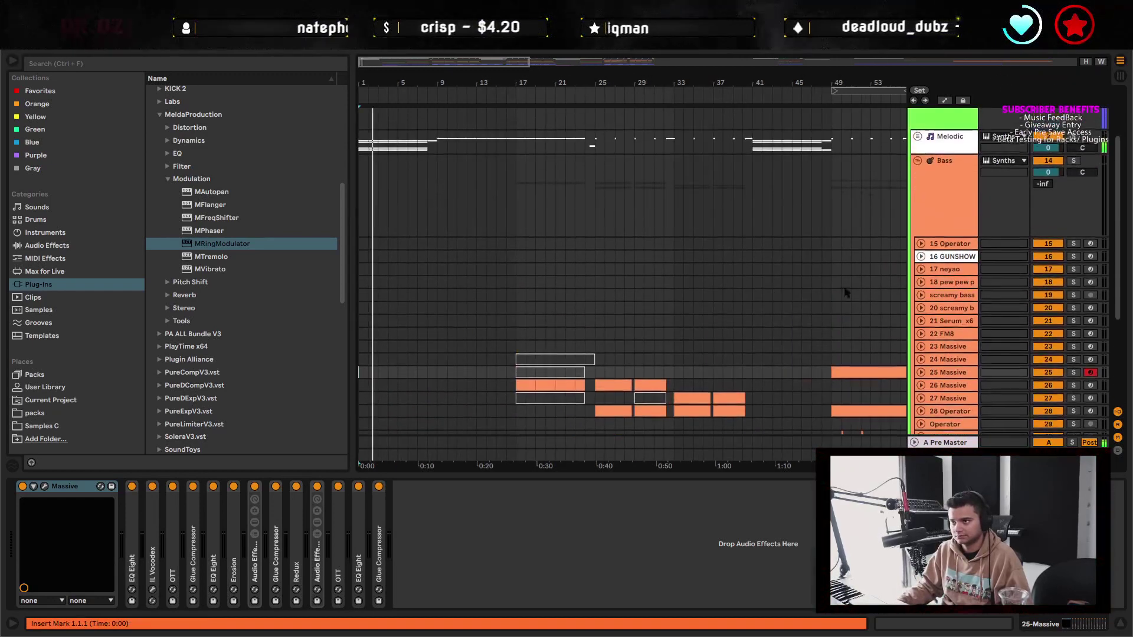
pyautogui.click(917, 160)
pyautogui.click(917, 219)
pyautogui.scroll(-2, 553, 311)
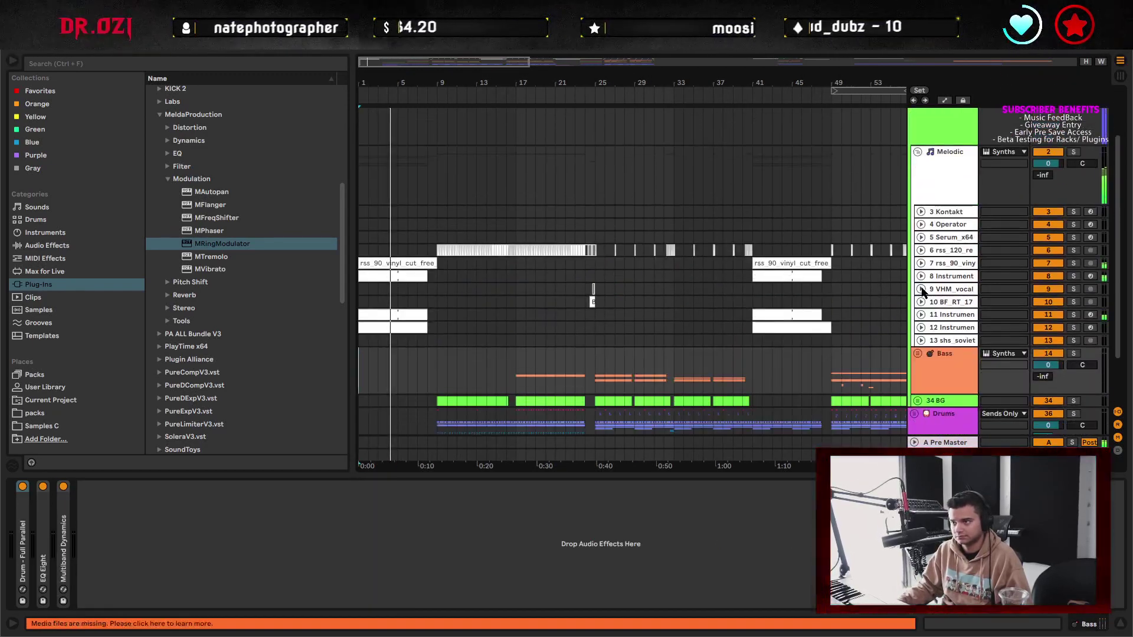
pyautogui.click(937, 277)
pyautogui.click(920, 276)
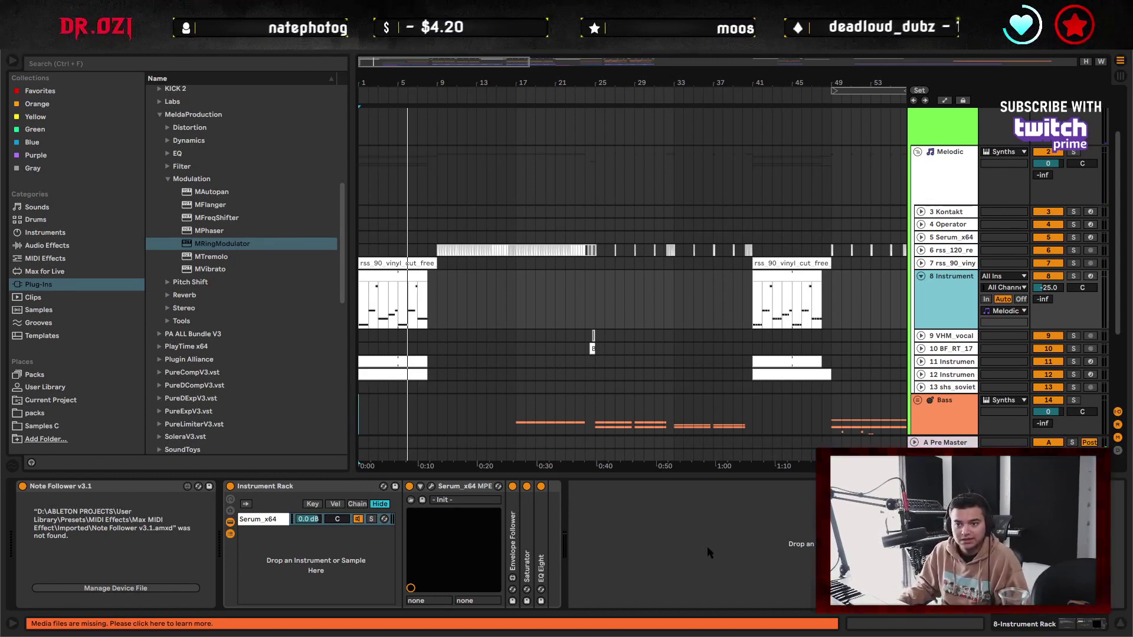
# - Replace the missing Note Follower v3.1 device on the 8 Instrument Rack track with the .amxd file from the F: drive
pyautogui.click(742, 539)
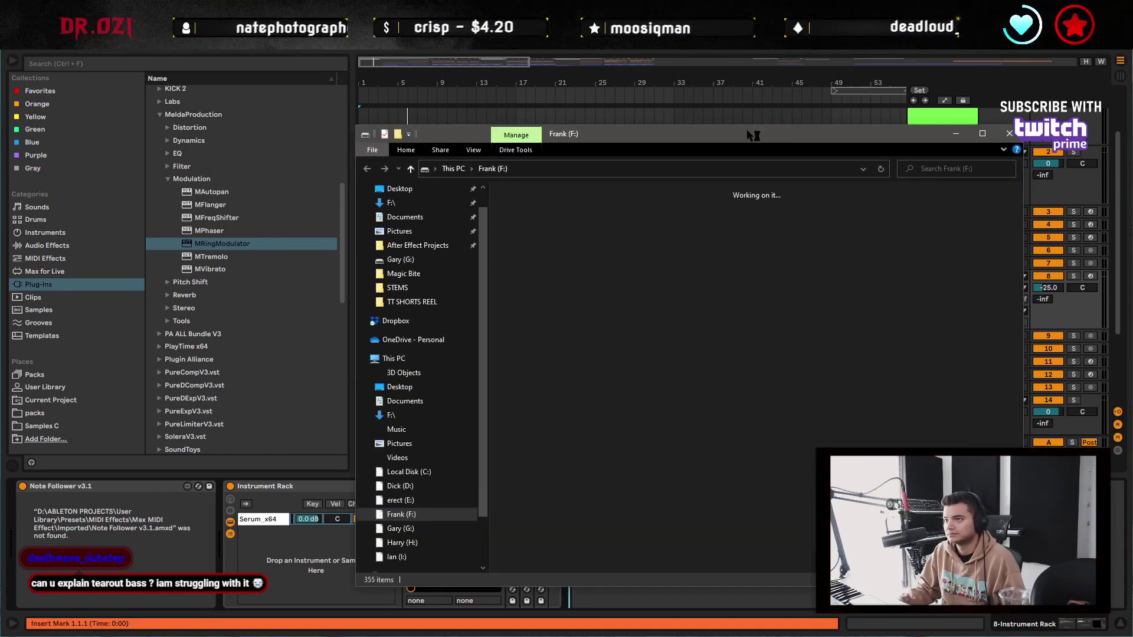
pyautogui.moveTo(754, 126); pyautogui.dragTo(1131, 127)
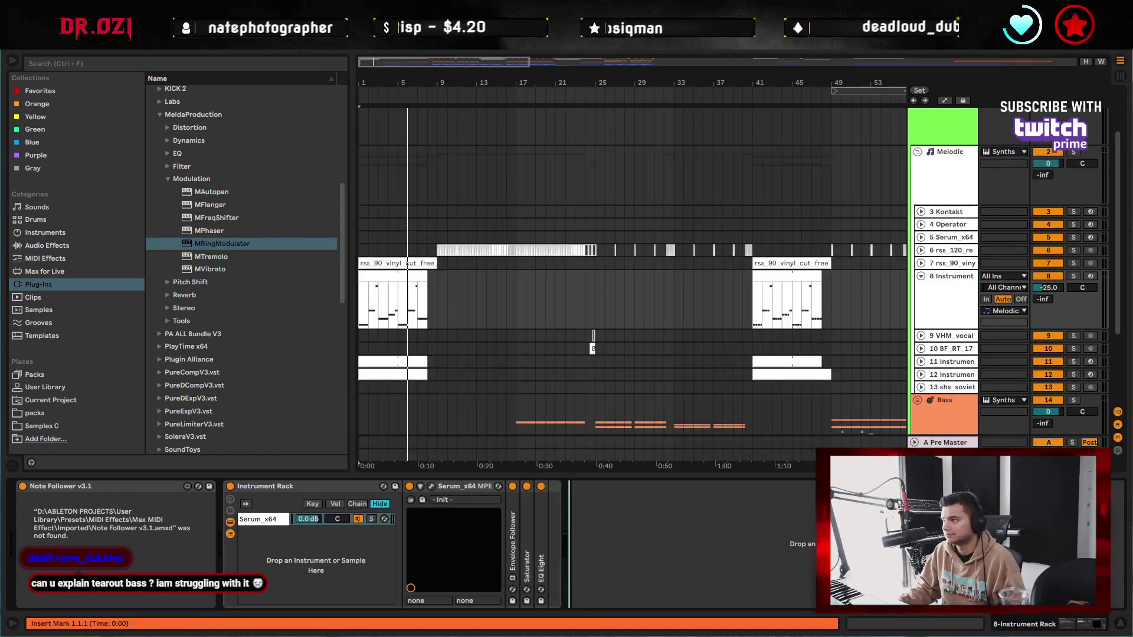
pyautogui.click(147, 525)
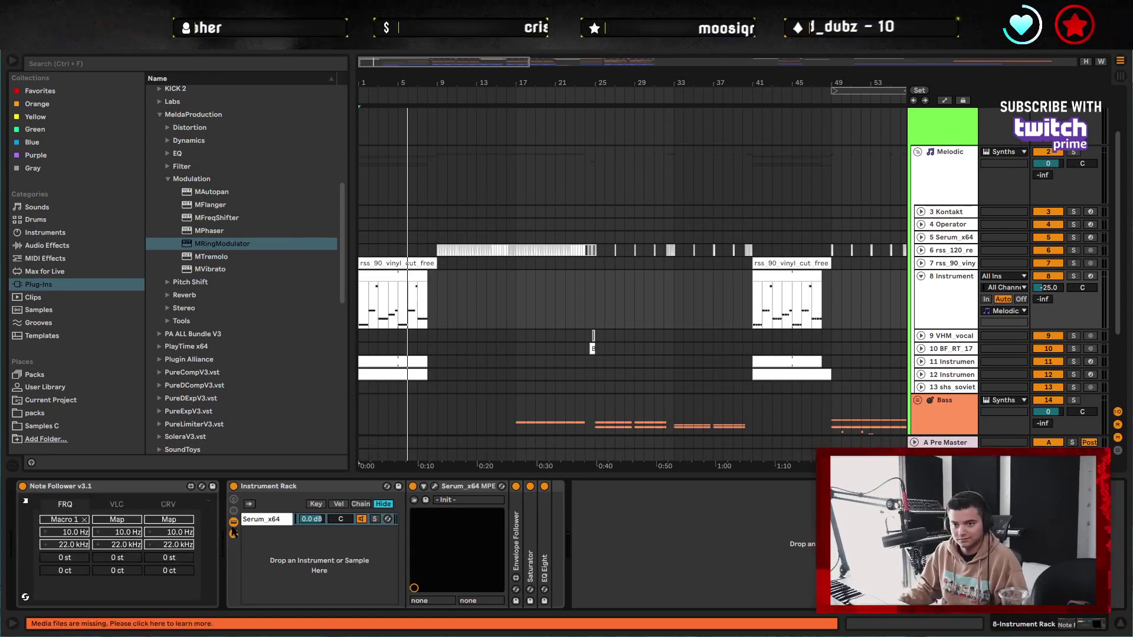
# - Play the 8 Instrument Rack clip from bar 1 and check the rack's Macro 1, which Note Follower controls
pyautogui.click(418, 306)
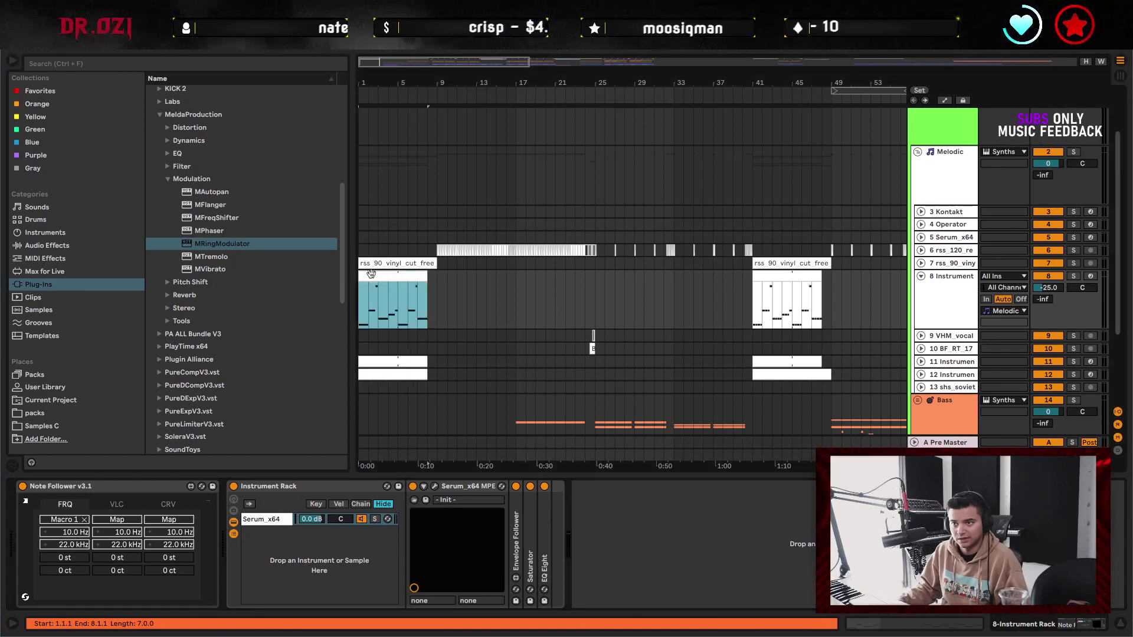
pyautogui.press('space')
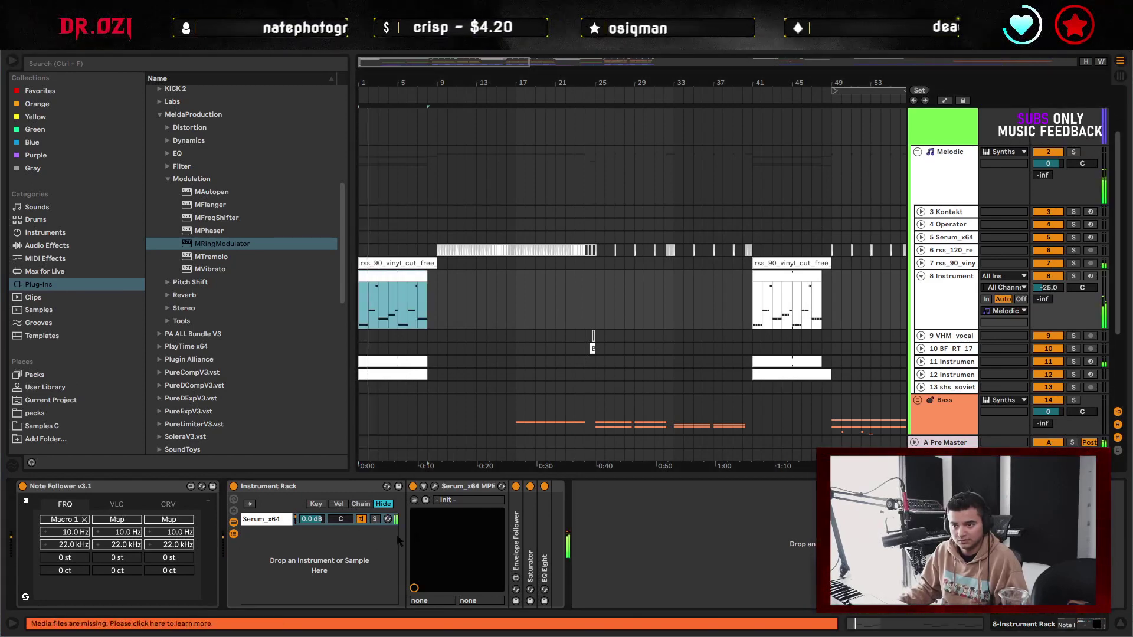
pyautogui.click(233, 499)
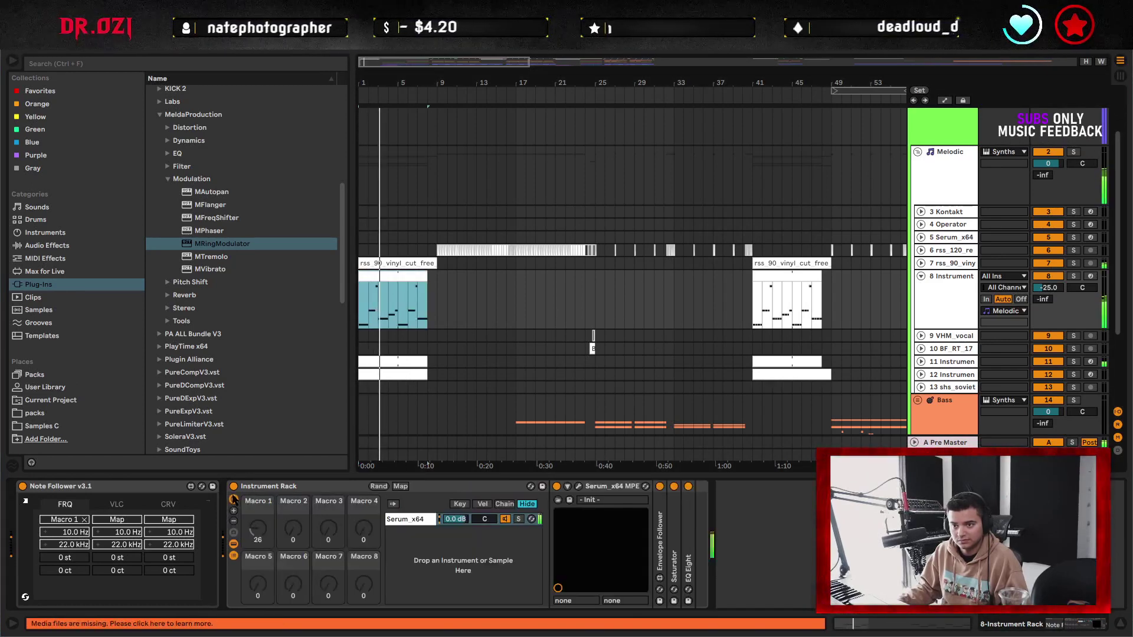
pyautogui.click(233, 499)
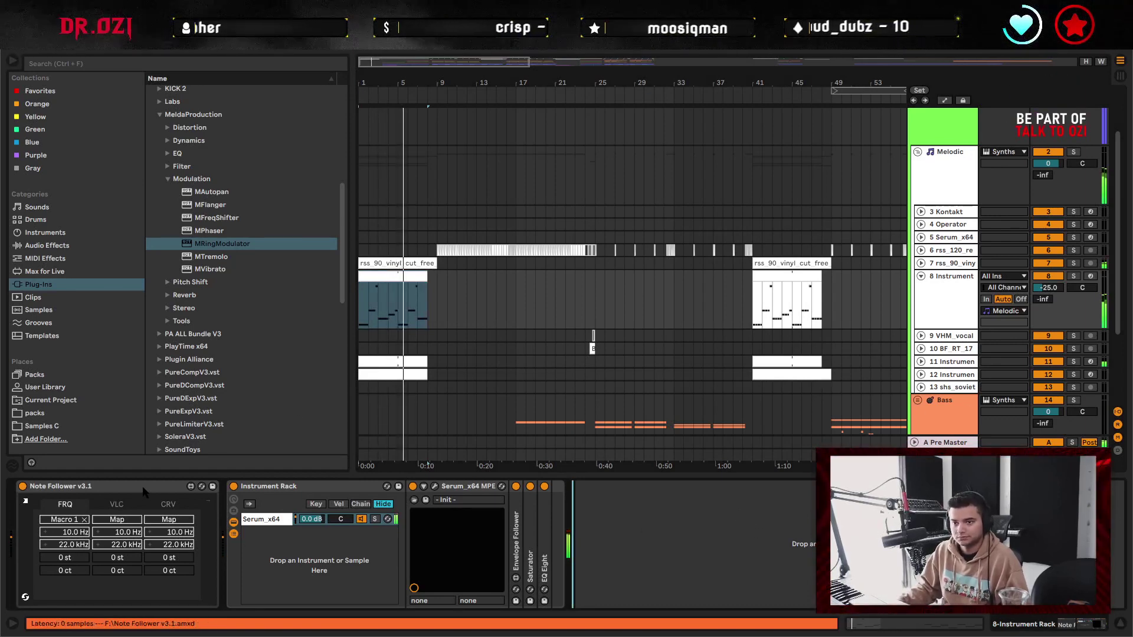
pyautogui.click(953, 182)
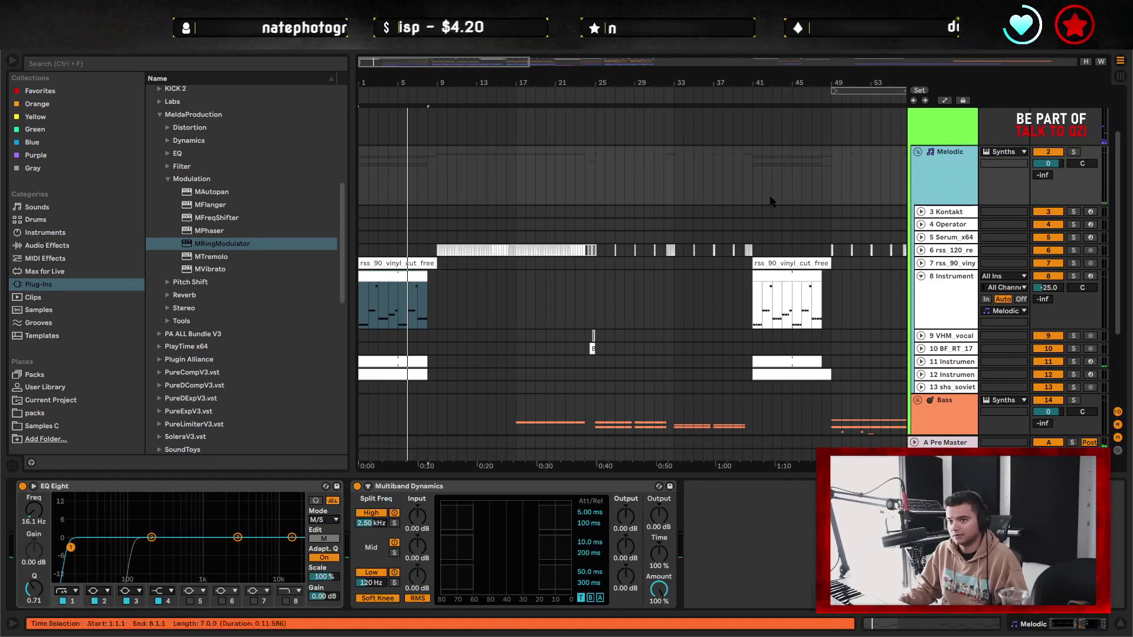
pyautogui.click(956, 310)
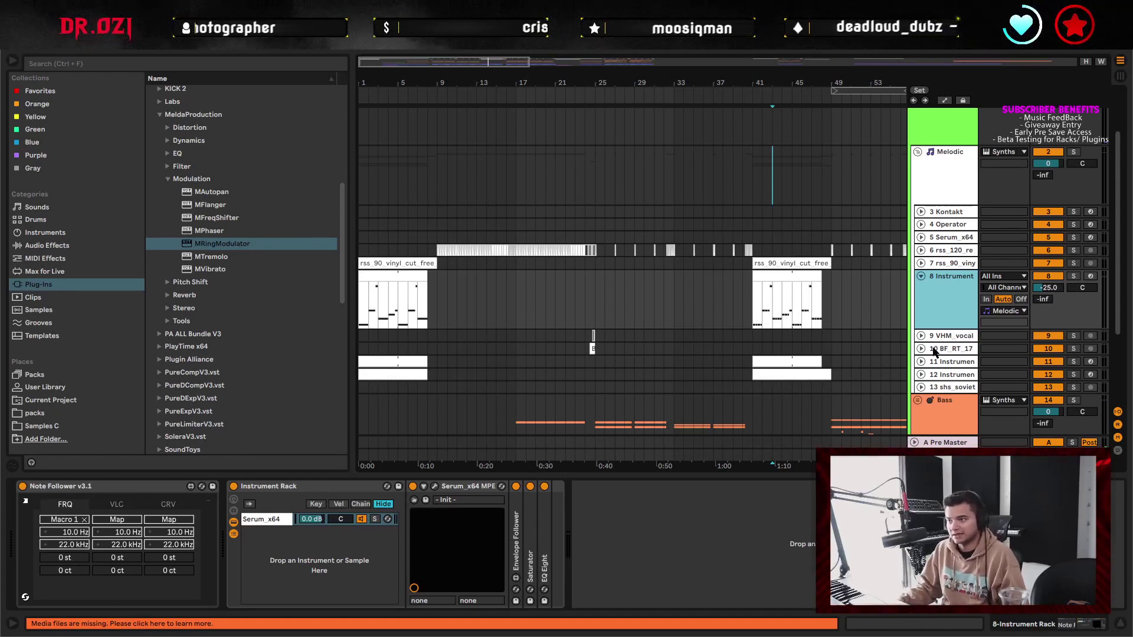
# - Add a new MIDI track with Note Follower v3.1 and save the device as a preset in the User Library
pyautogui.hotkey('ctrl', 'shift', 't')
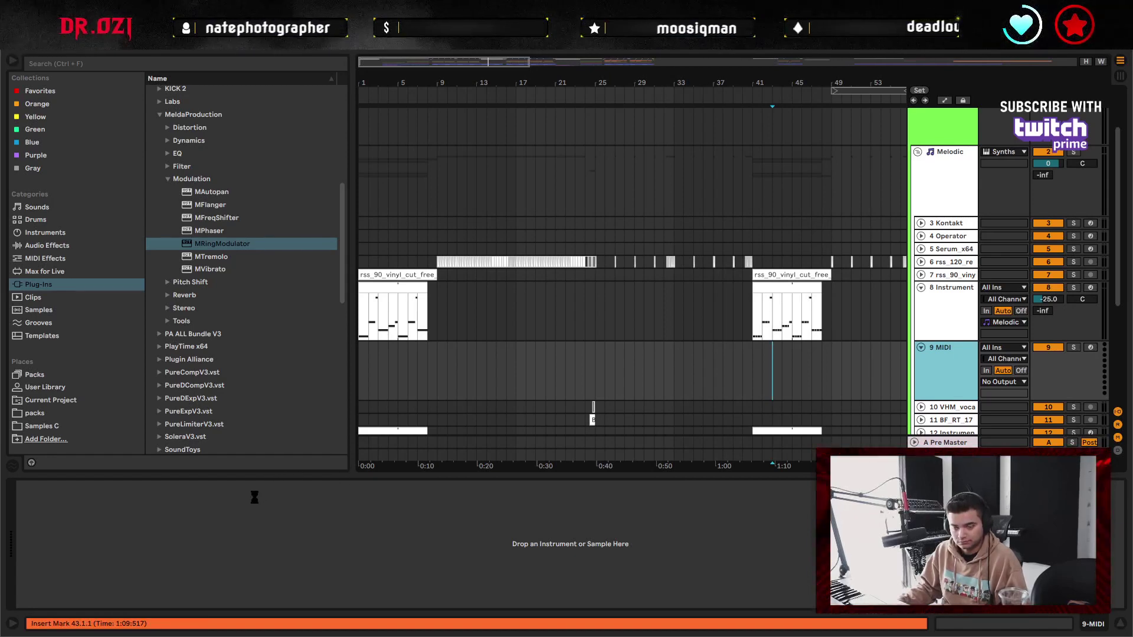
pyautogui.click(213, 486)
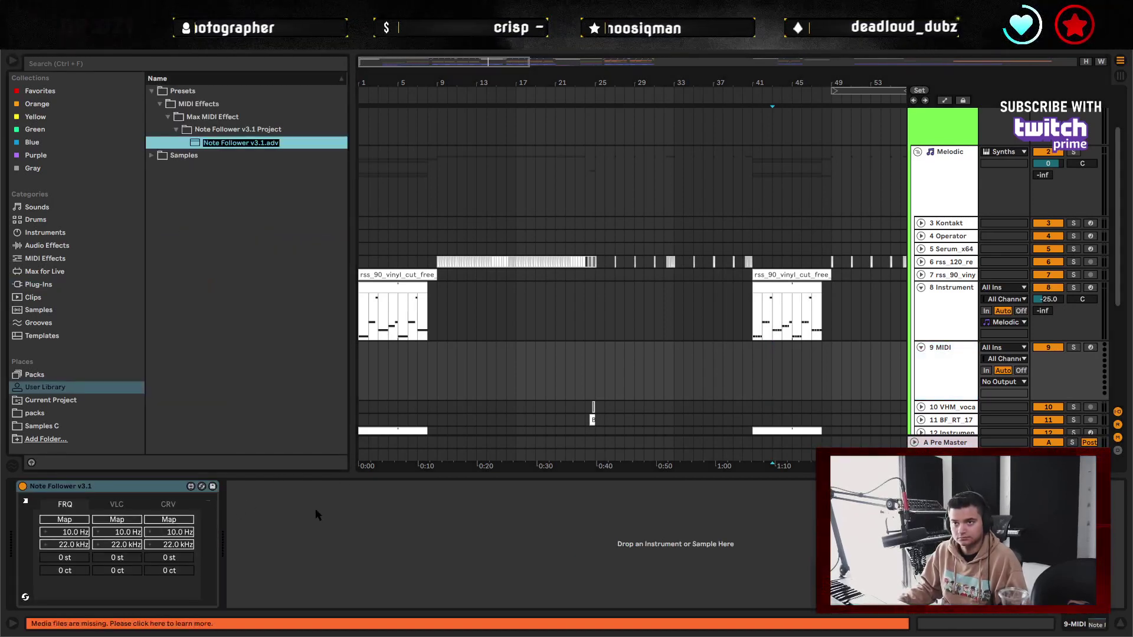
pyautogui.press('Return')
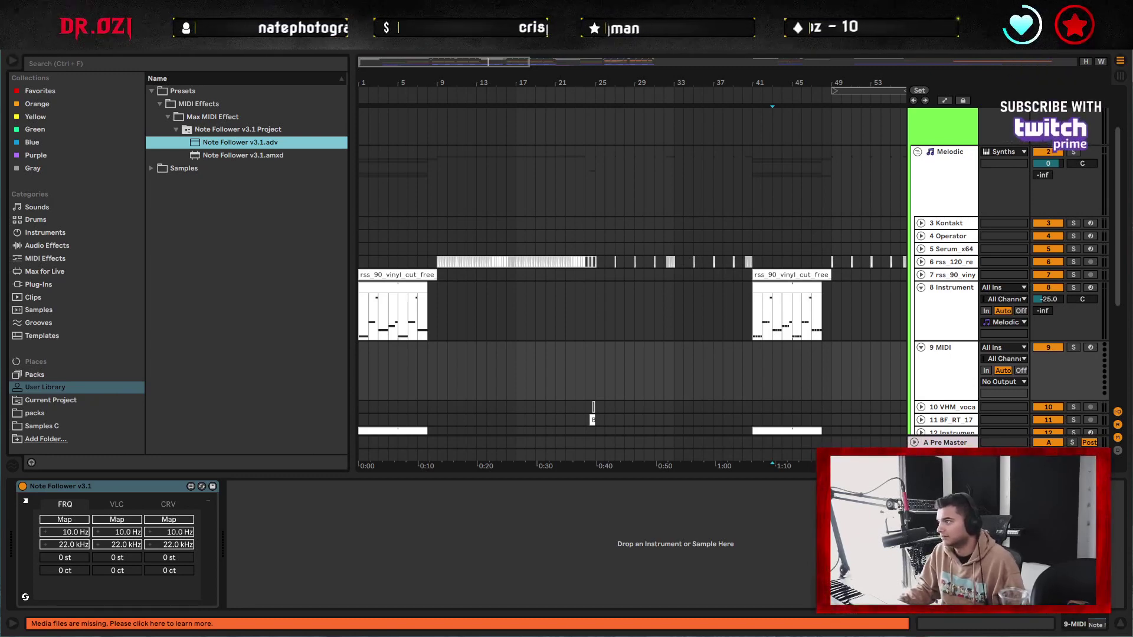
# - Switch to the browser and look through the Max for Live devices on the Sound Around Gumroad store page
pyautogui.moveTo(1132, 88); pyautogui.dragTo(222, 0)
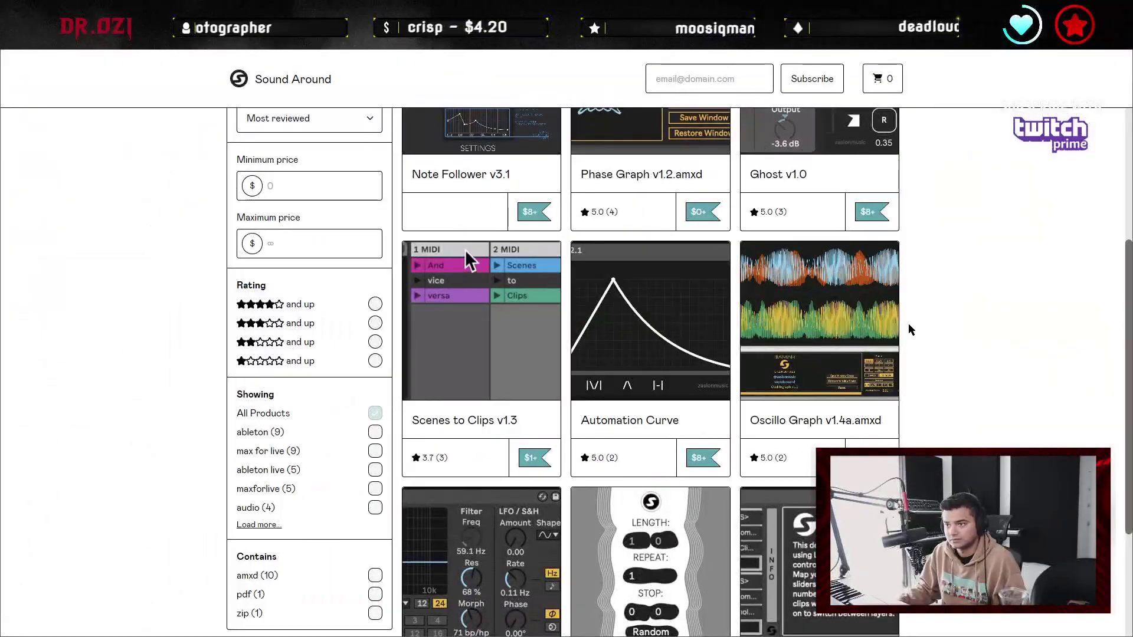
pyautogui.scroll(-3, 932, 345)
pyautogui.scroll(-1, 968, 350)
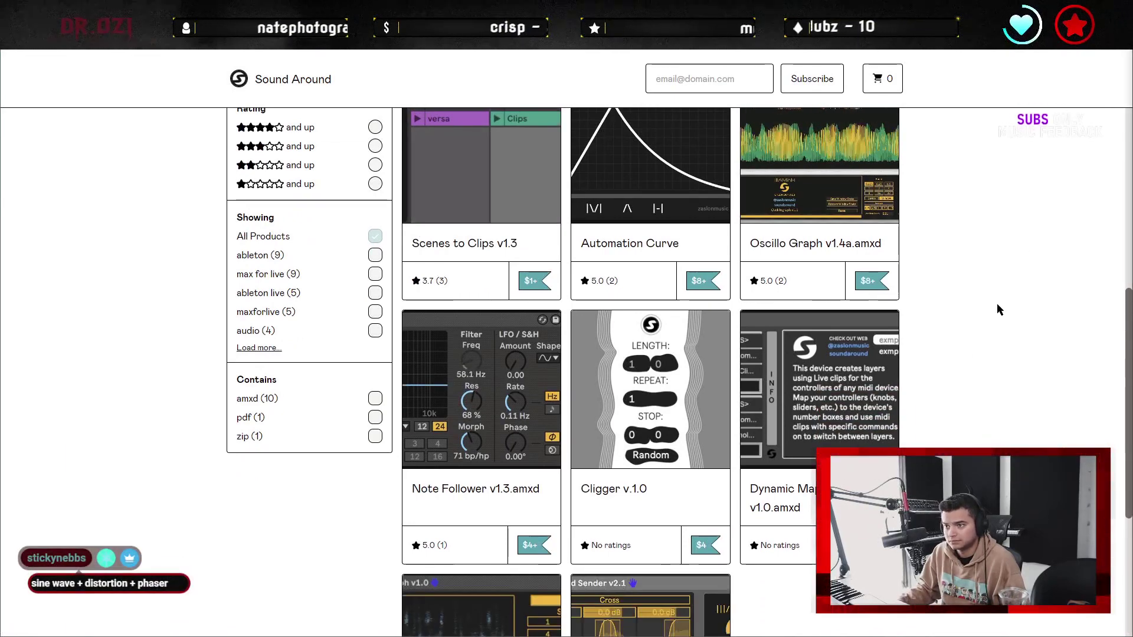
pyautogui.scroll(-1, 993, 316)
pyautogui.scroll(-4, 985, 330)
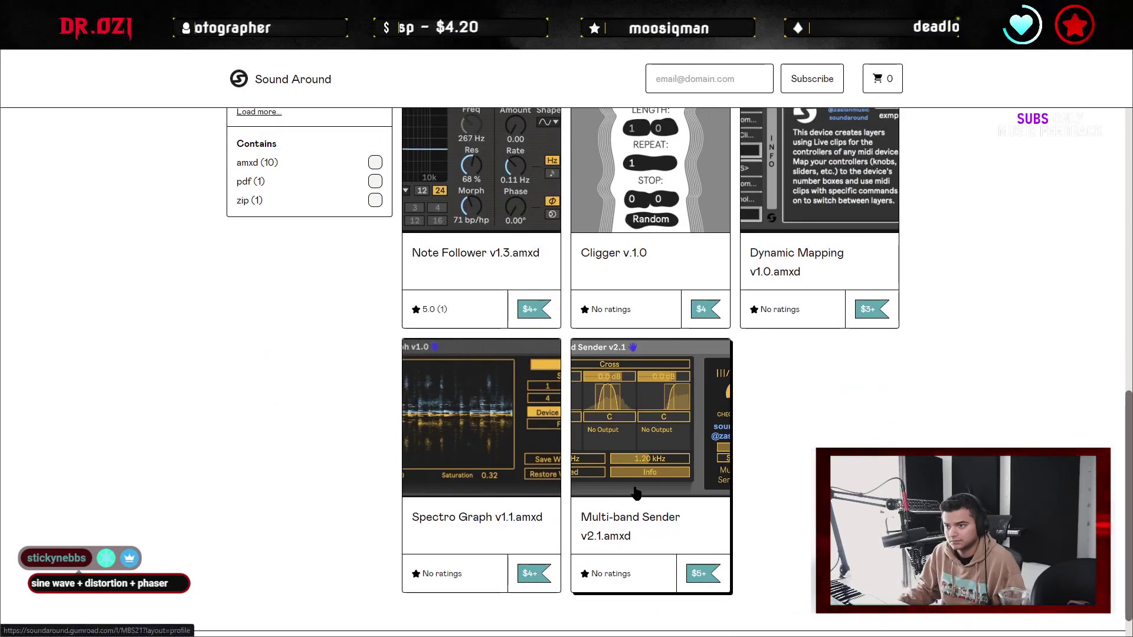
pyautogui.scroll(5, 649, 448)
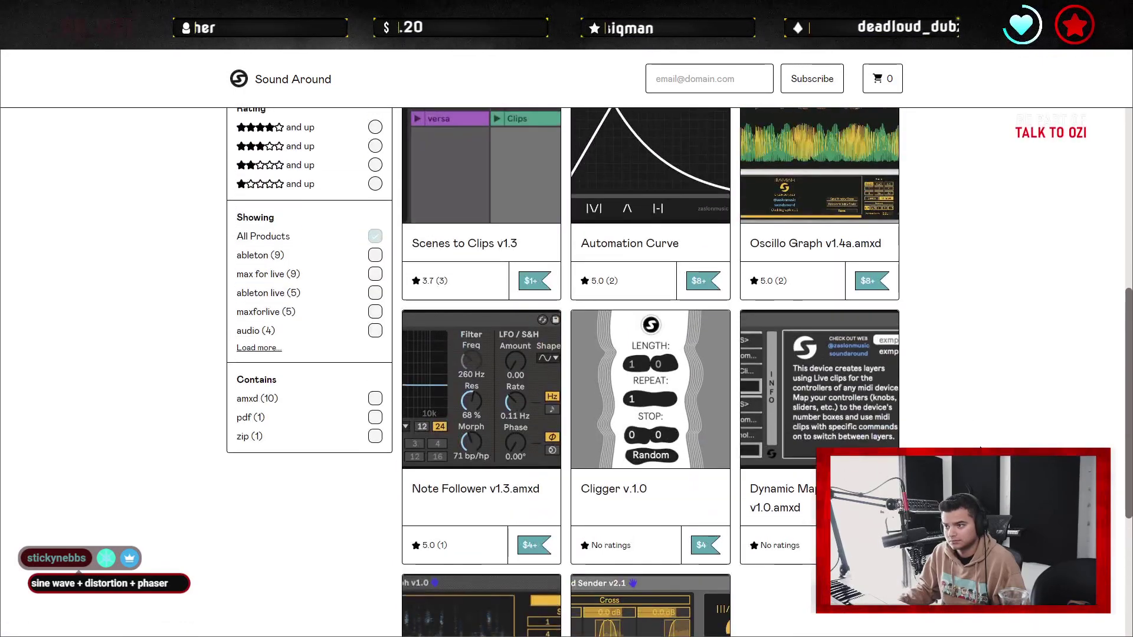
pyautogui.scroll(5, 515, 368)
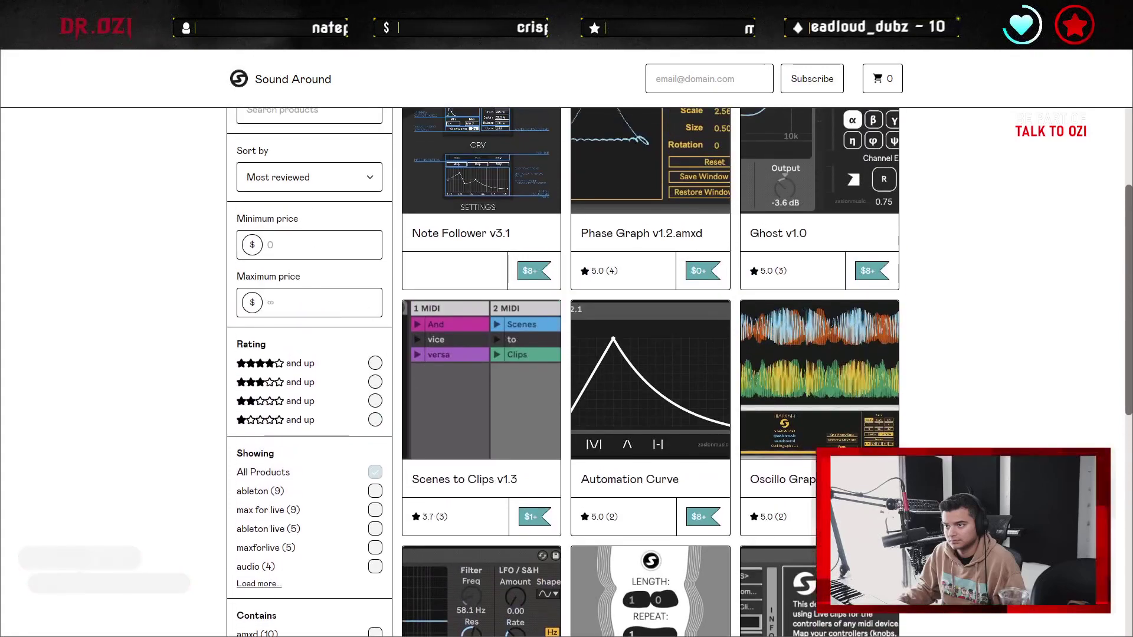
pyautogui.scroll(2, 465, 308)
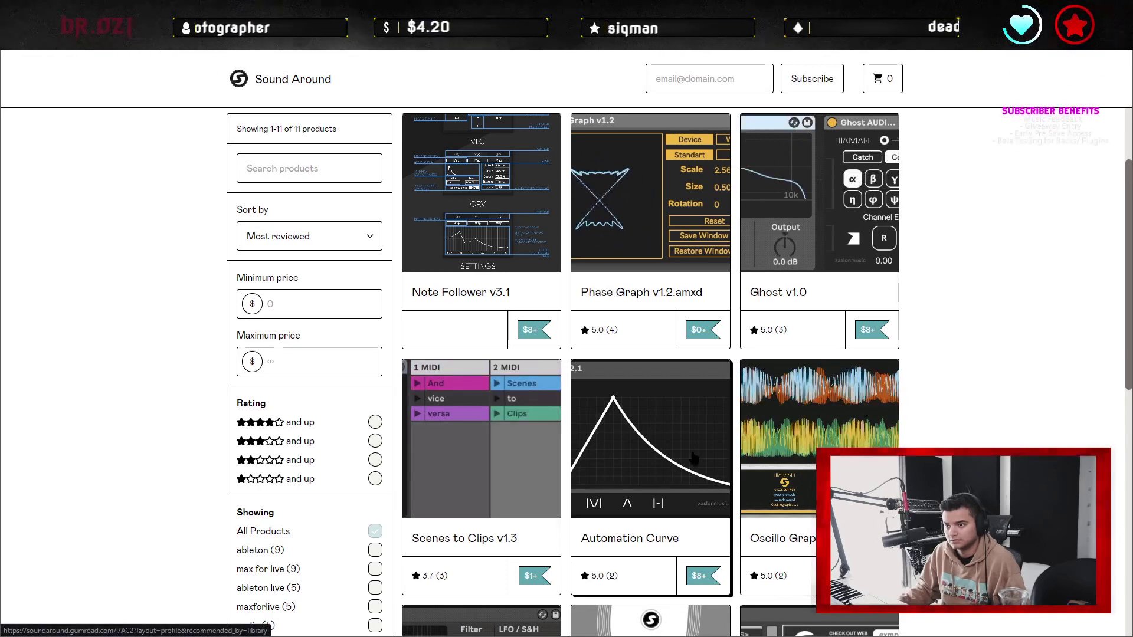
pyautogui.scroll(2, 693, 457)
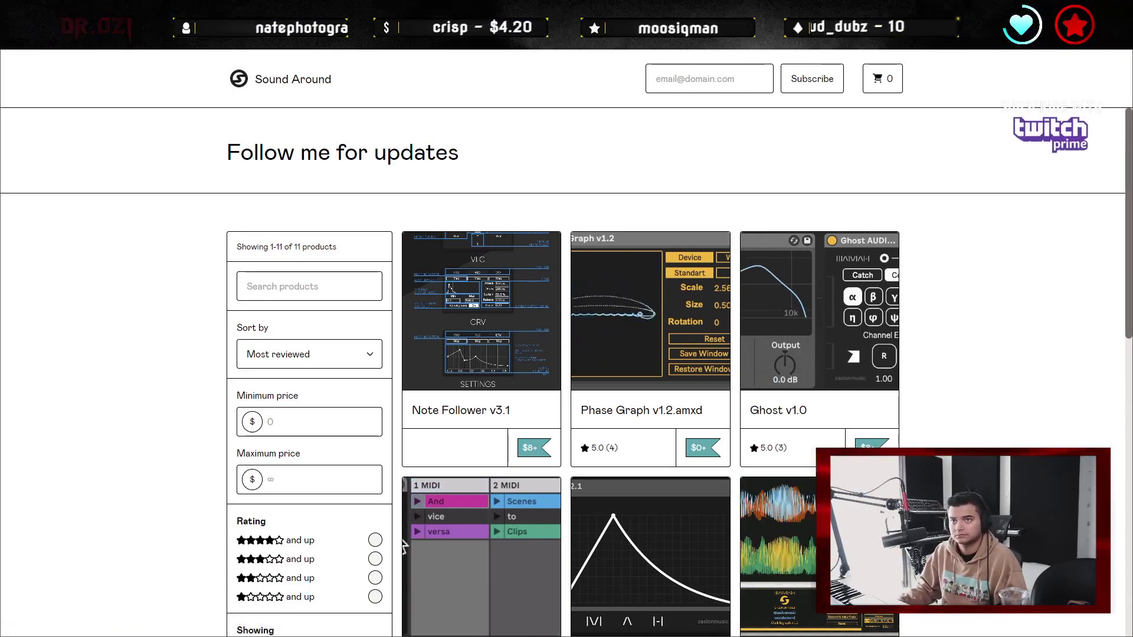
# - Return to Ableton Live and delete Note Follower v3.1 along with the temporary 9 MIDI track
pyautogui.hotkey('alt', 'Tab')
pyautogui.click(437, 366)
pyautogui.scroll(-3, 436, 354)
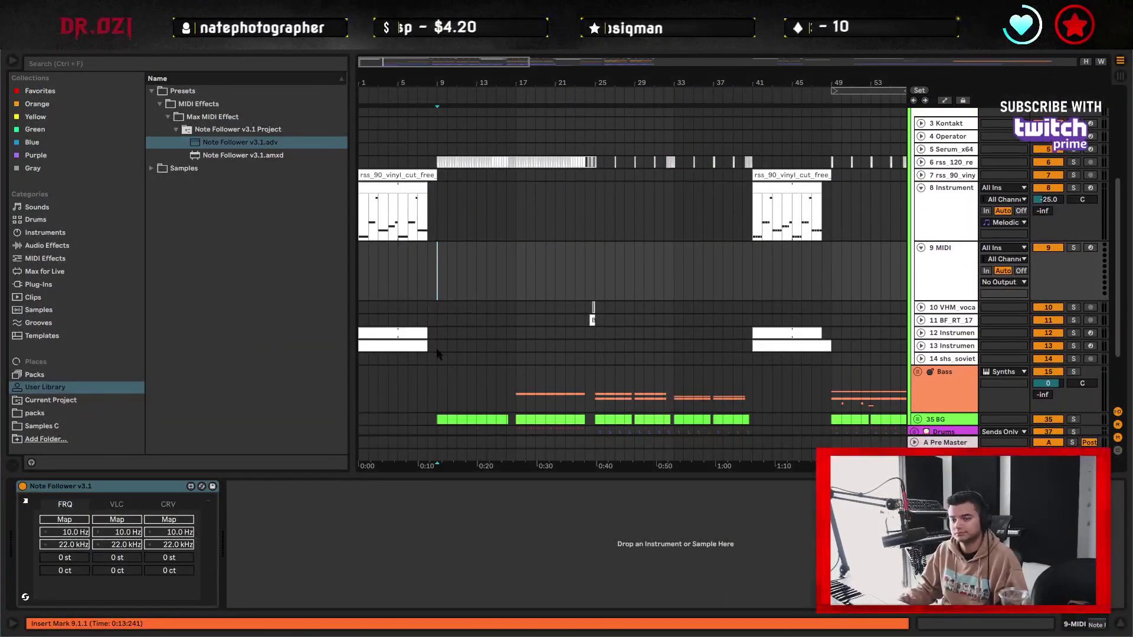
pyautogui.click(216, 489)
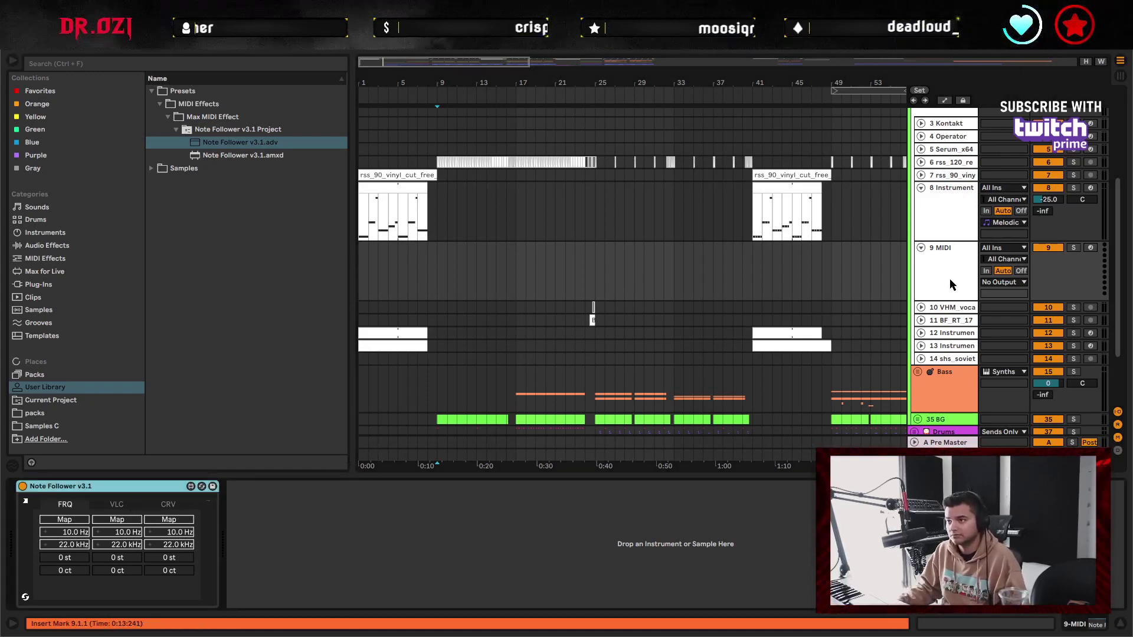
pyautogui.press('Delete')
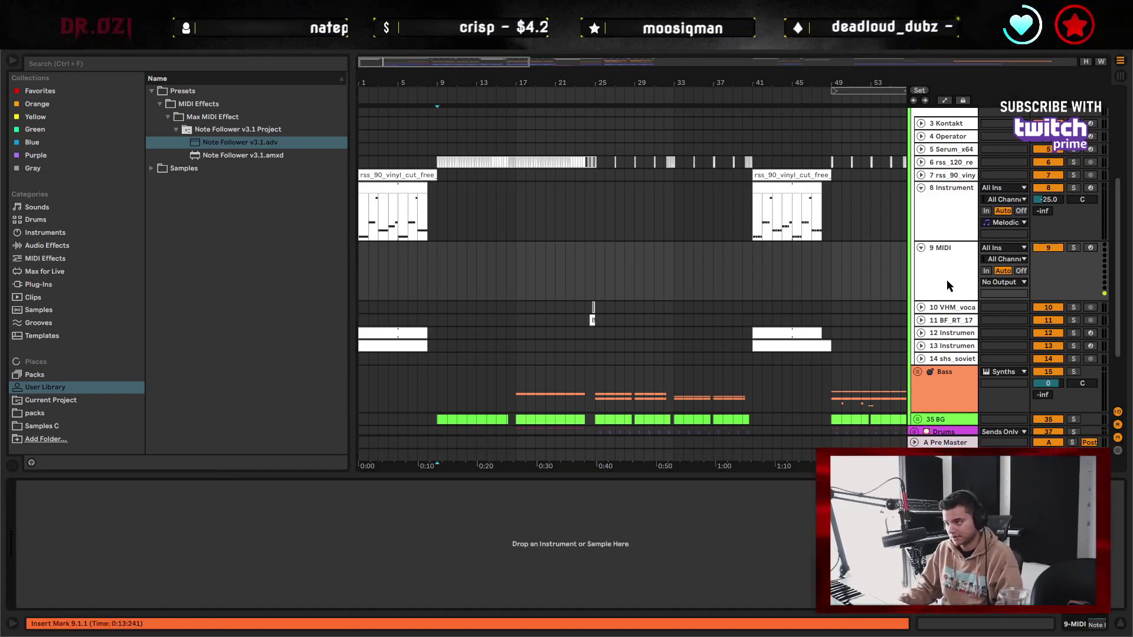
pyautogui.click(925, 284)
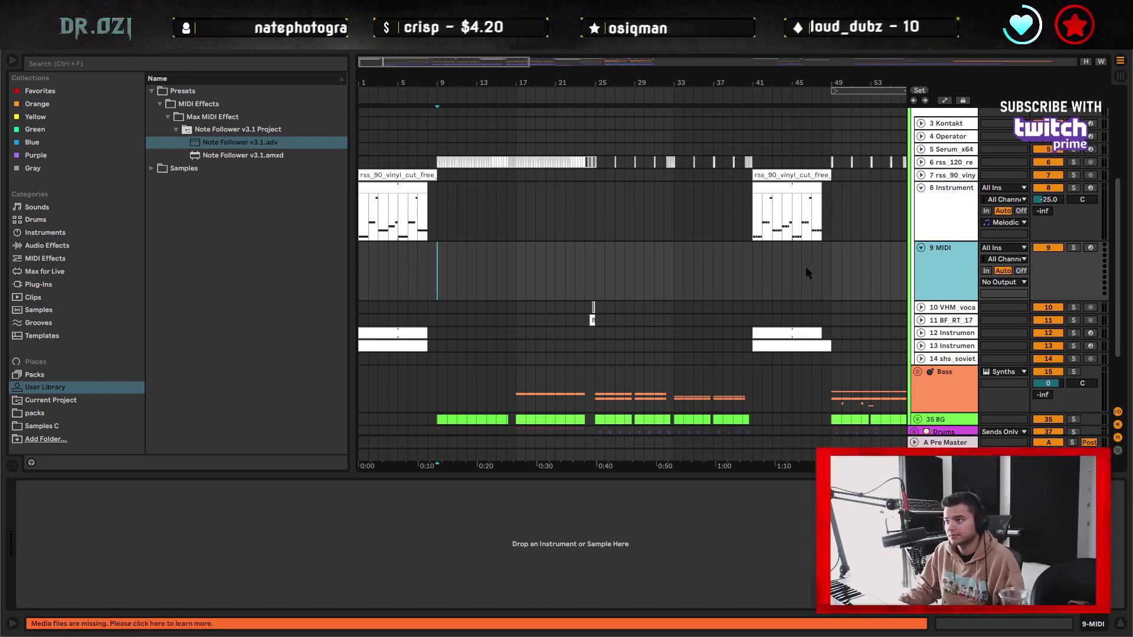
pyautogui.click(780, 267)
pyautogui.press('Delete')
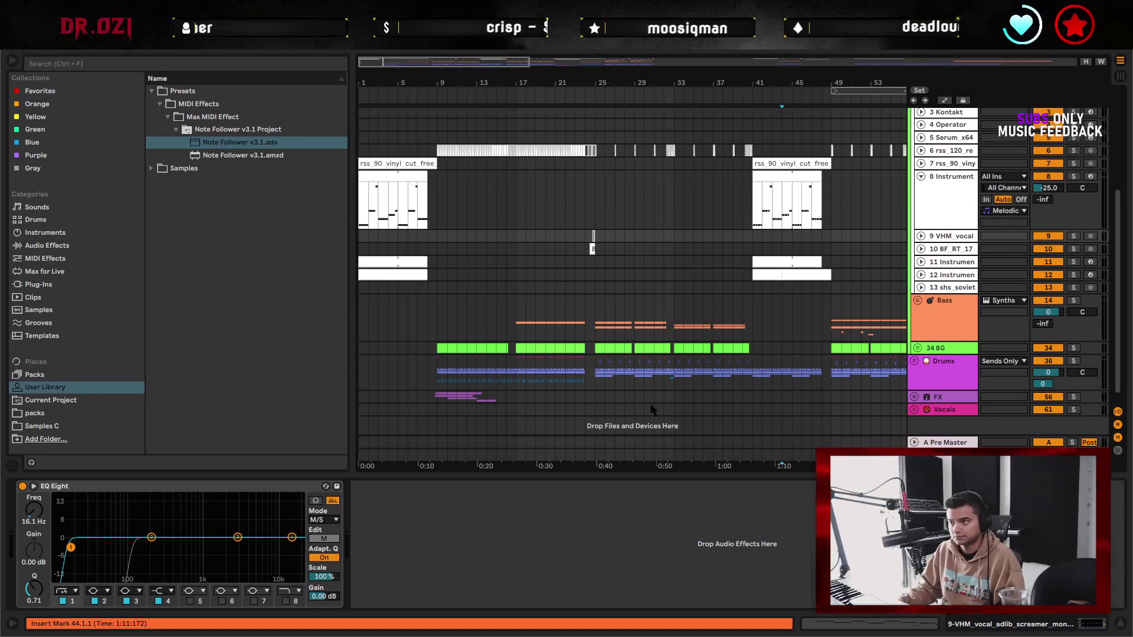
# - Find the 11 Instrument Rack track in the mixer and show its device chain in the arrangement
pyautogui.press('Tab')
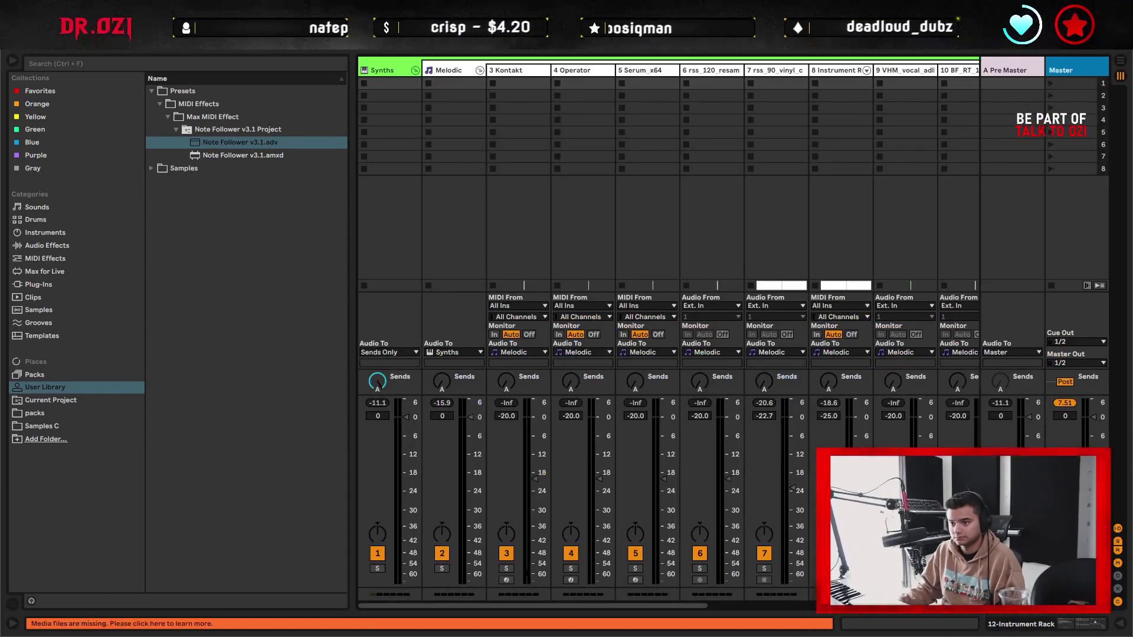
pyautogui.hscroll(5, 649, 590)
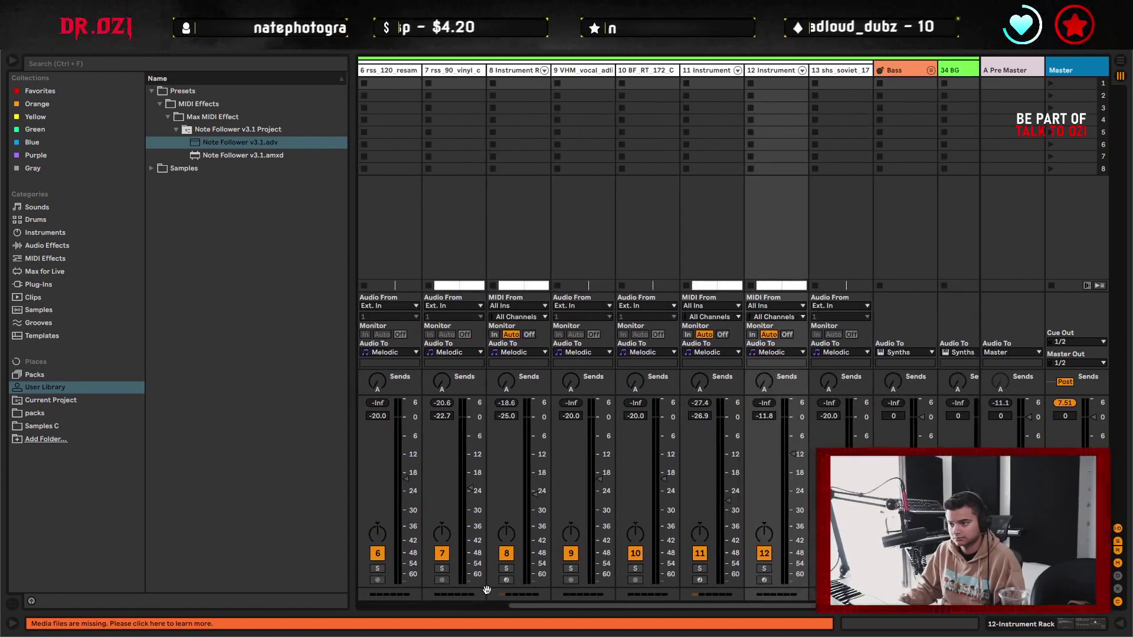
pyautogui.click(706, 71)
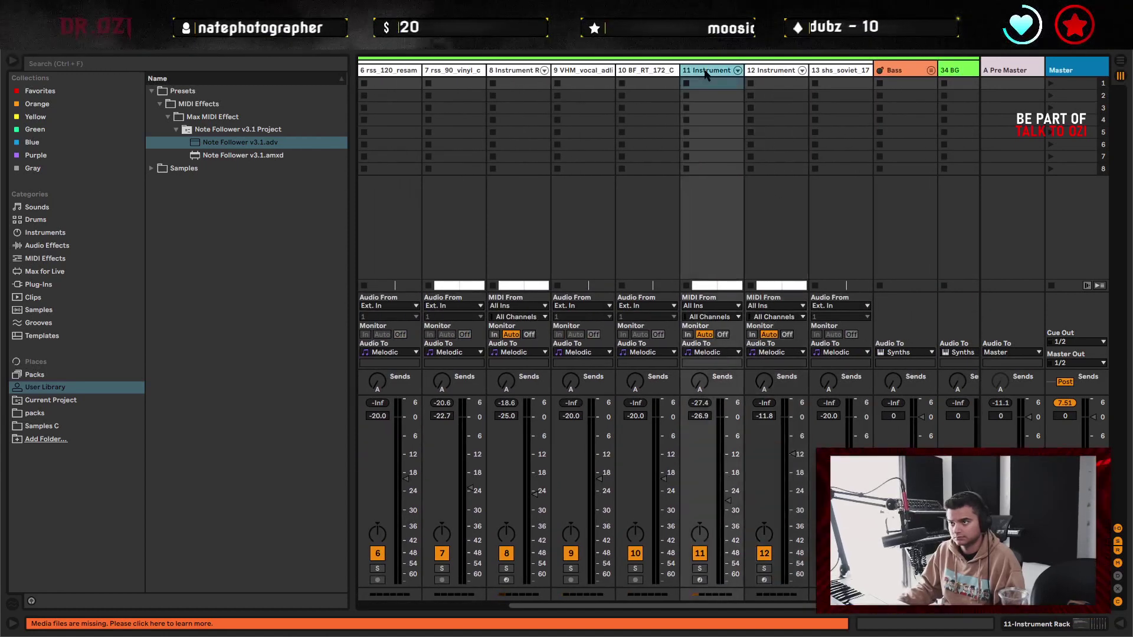
pyautogui.press('Tab')
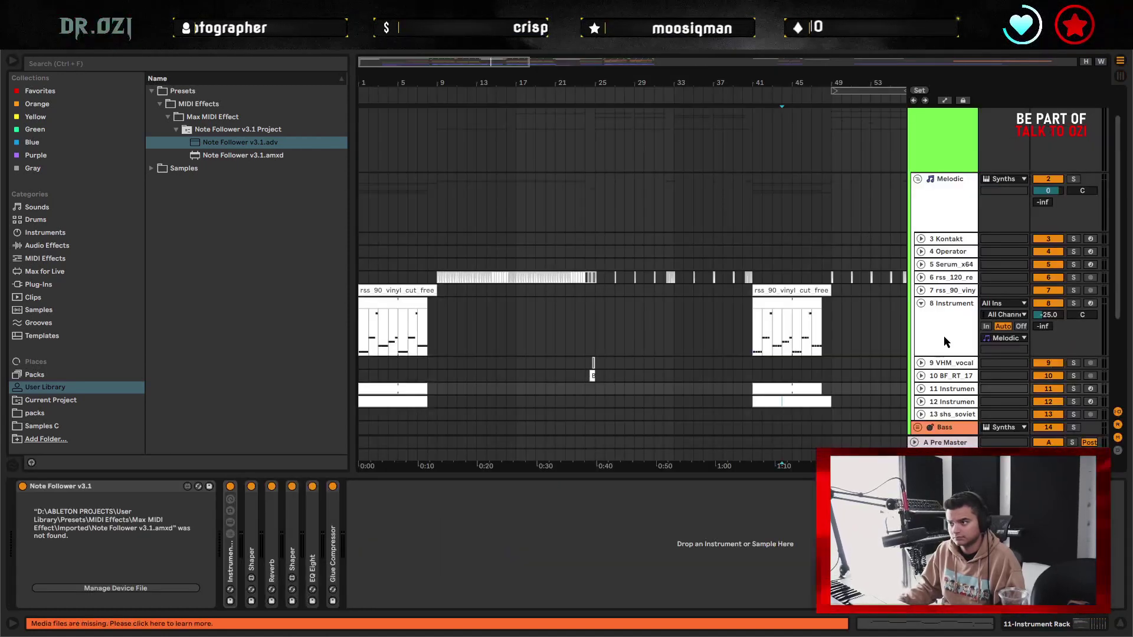
# - Unfold the 11 Instrument Rack track, solo it and play its first clip with the intro zoomed in
pyautogui.click(918, 388)
pyautogui.click(917, 388)
pyautogui.scroll(-2, 408, 340)
pyautogui.click(408, 340)
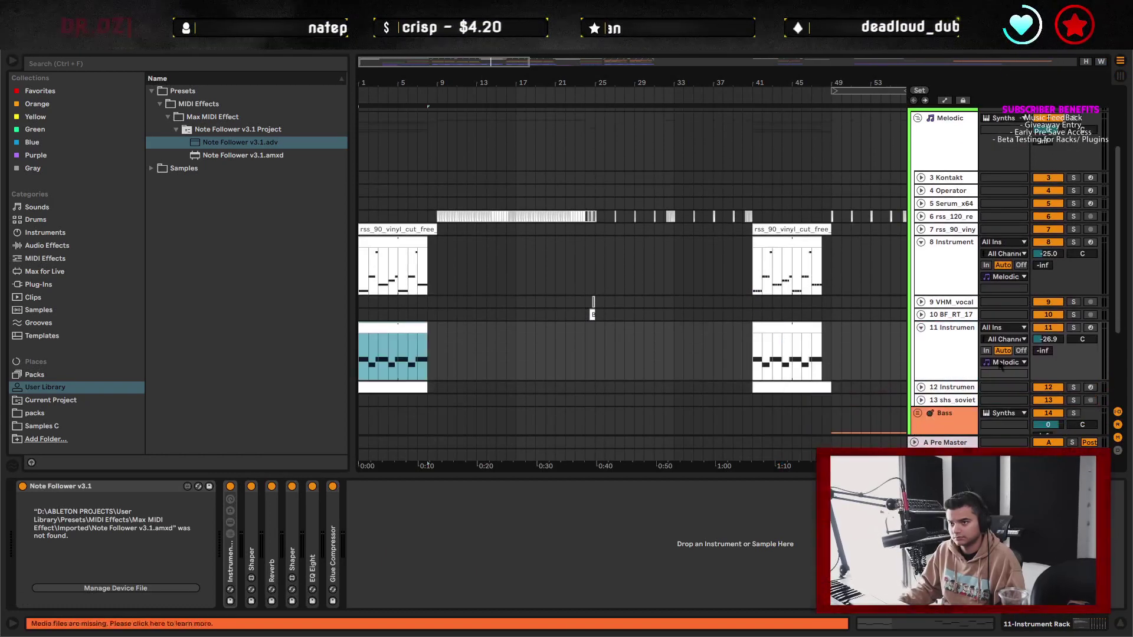
pyautogui.click(1075, 328)
pyautogui.press('space')
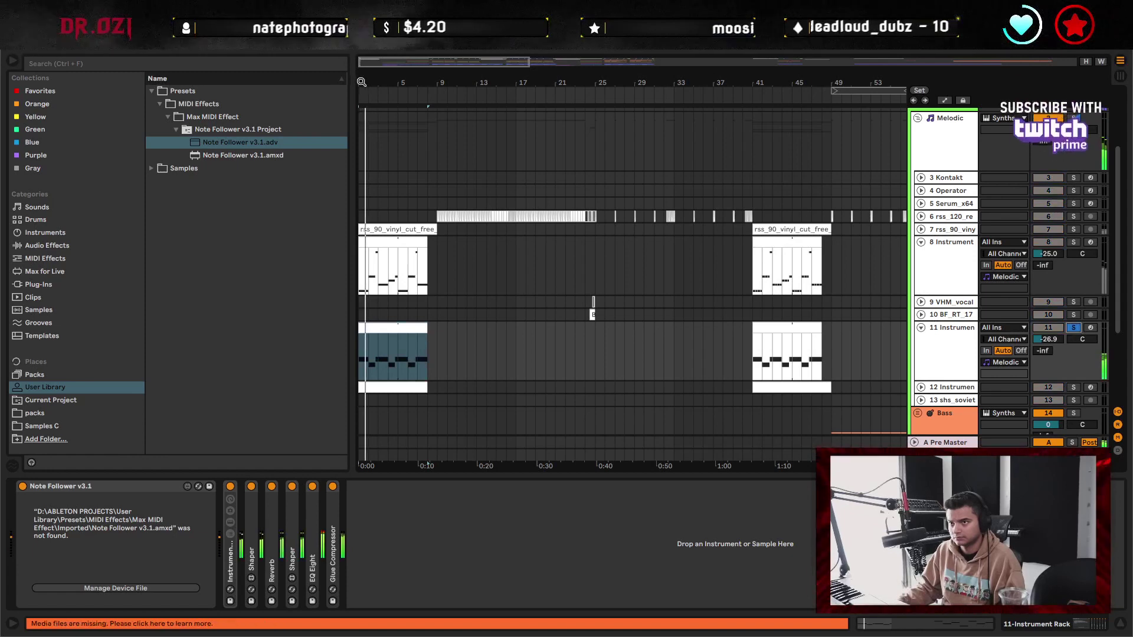
pyautogui.moveTo(363, 83); pyautogui.dragTo(362, 118)
pyautogui.click(584, 354)
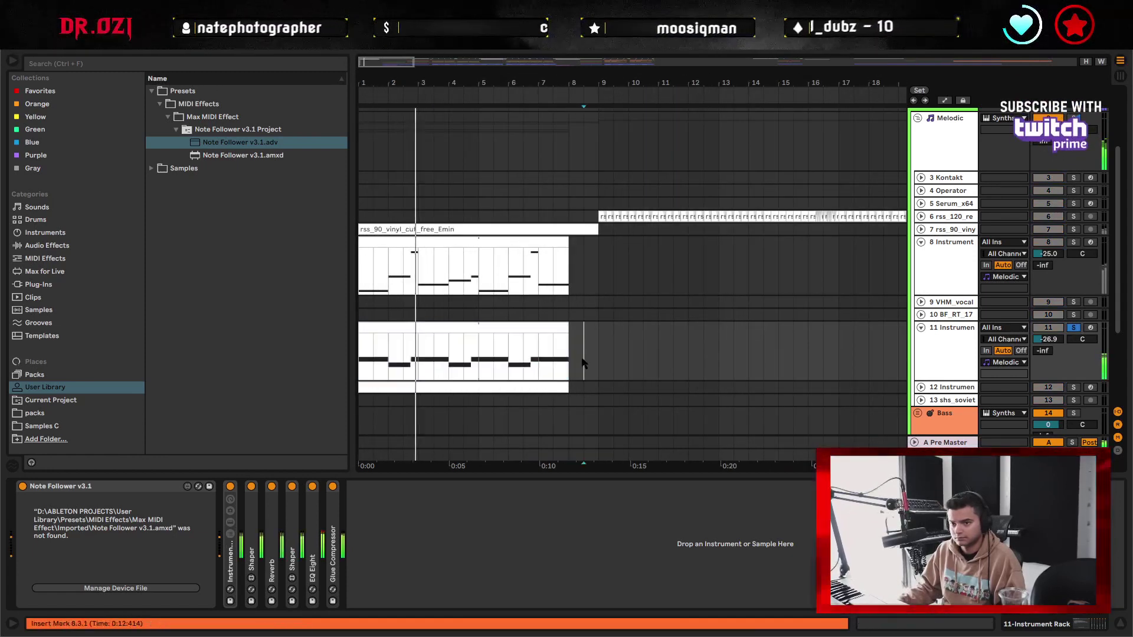
# - Replace the missing Note Follower v3.1 on the 11 Instrument Rack track with Note Follower v3.1.amxd and replay its intro clip
pyautogui.click(245, 155)
pyautogui.click(112, 541)
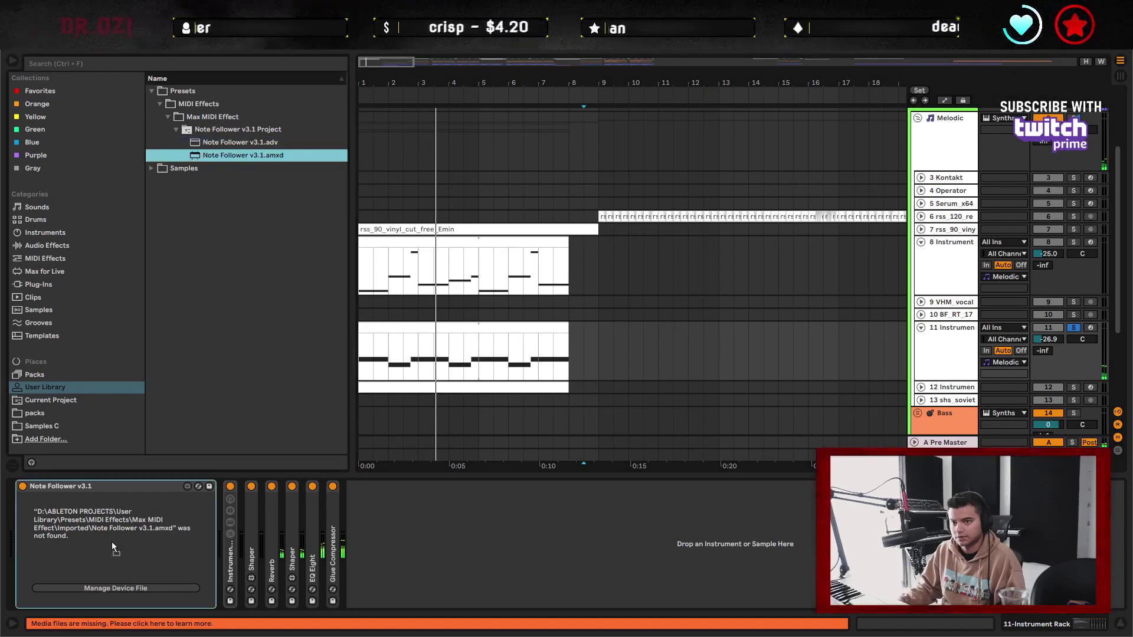
pyautogui.press('space')
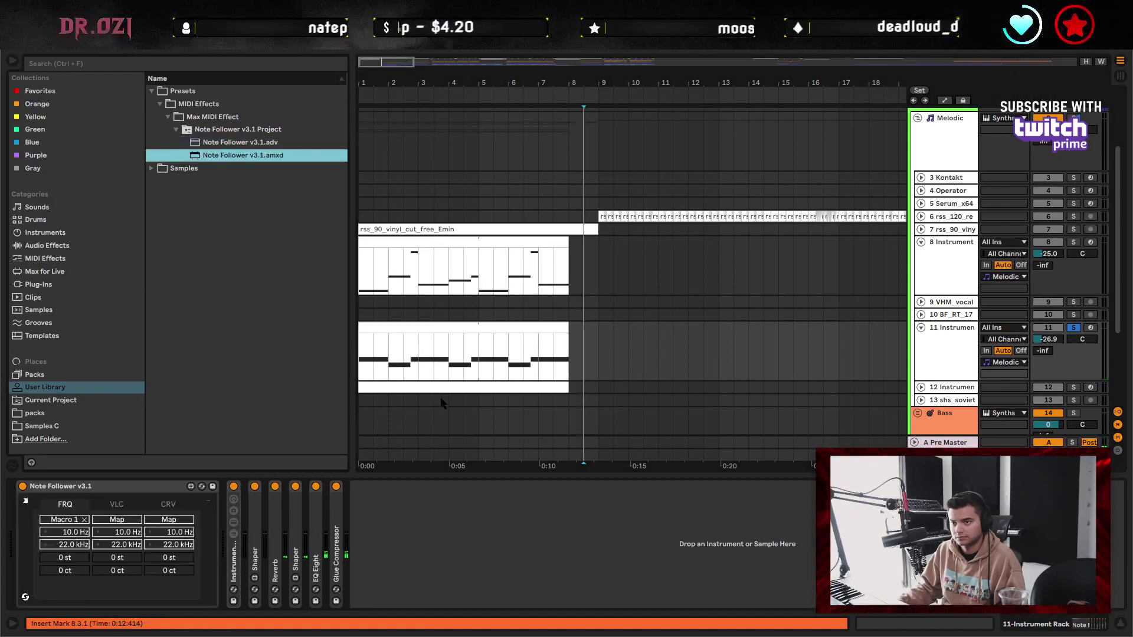
pyautogui.click(531, 352)
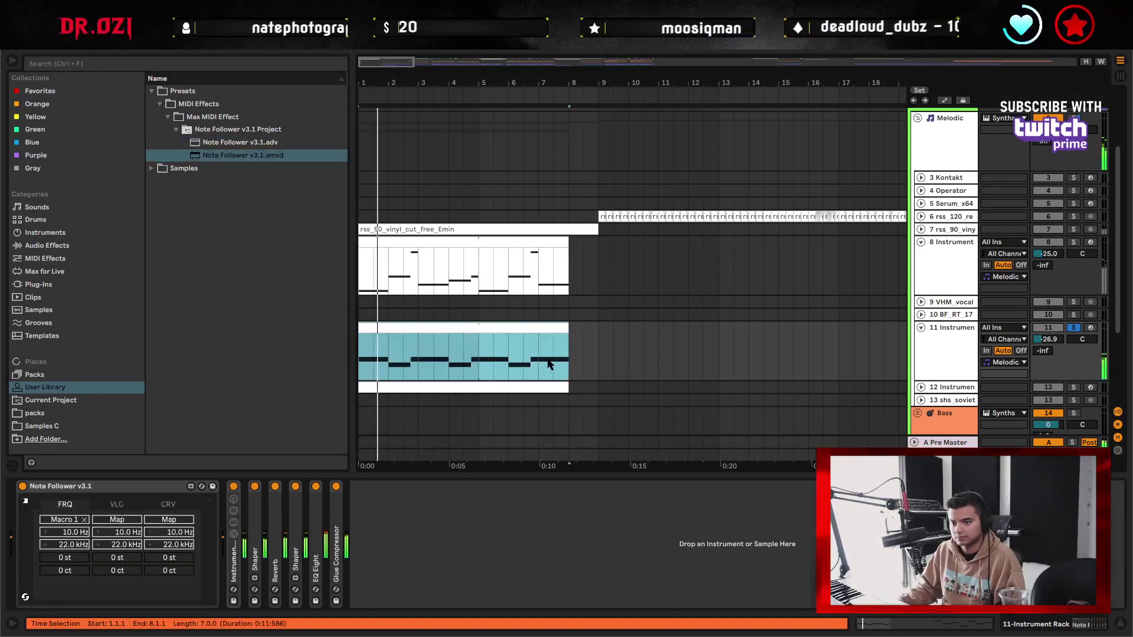
# - Expand the Instrument Rack with its macro controls, check Serum_x64, and show the rack's EQ Eight settings
pyautogui.doubleClick(237, 559)
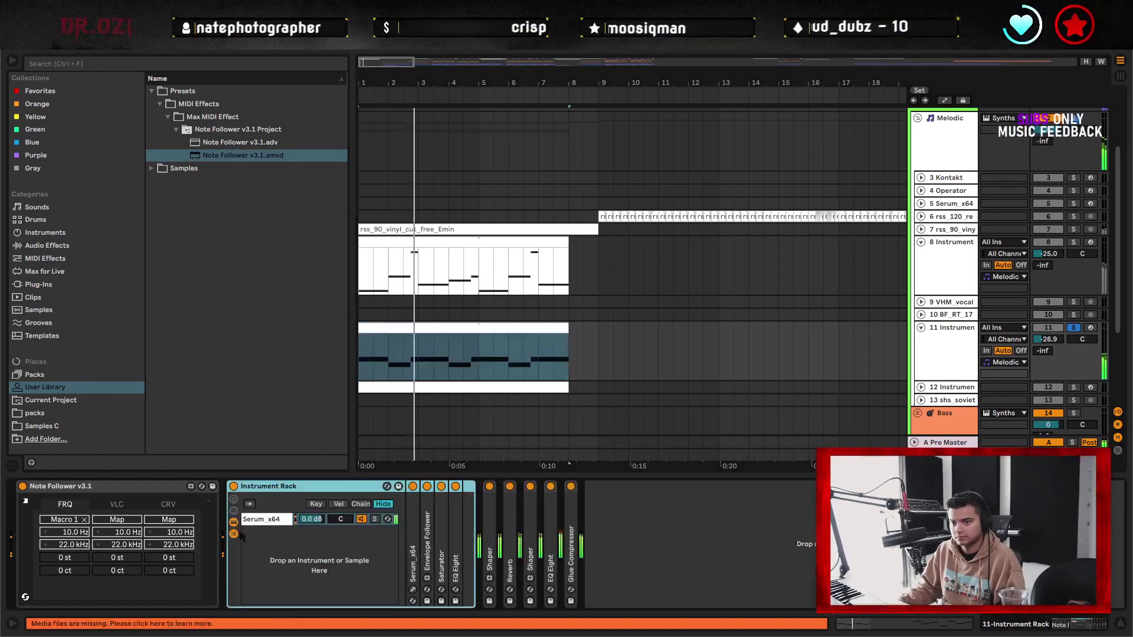
pyautogui.click(235, 500)
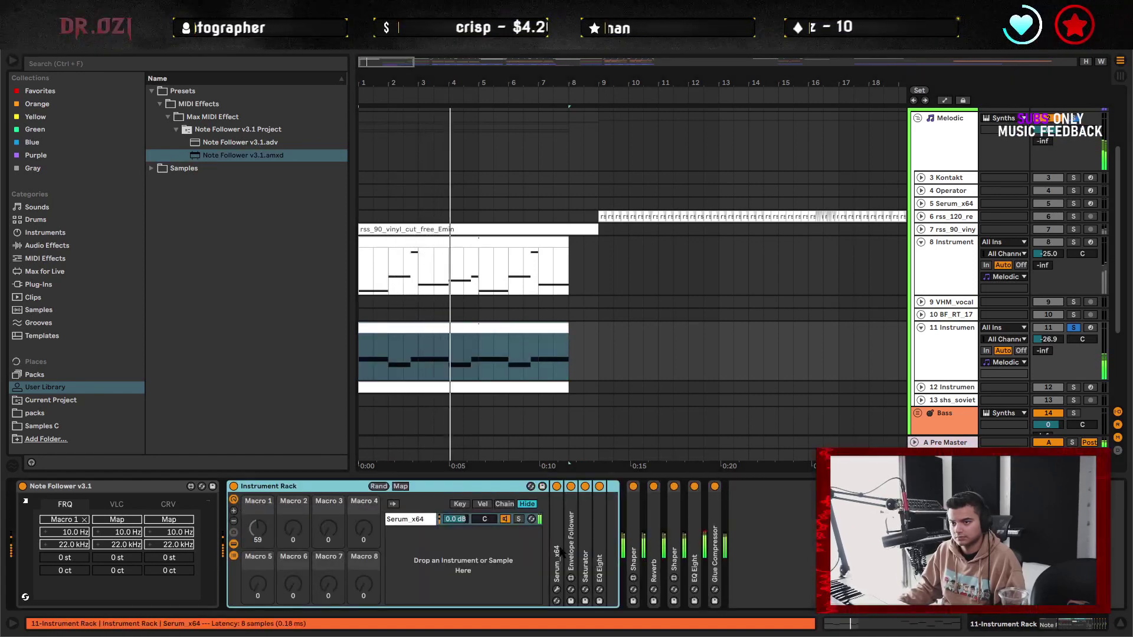
pyautogui.doubleClick(556, 549)
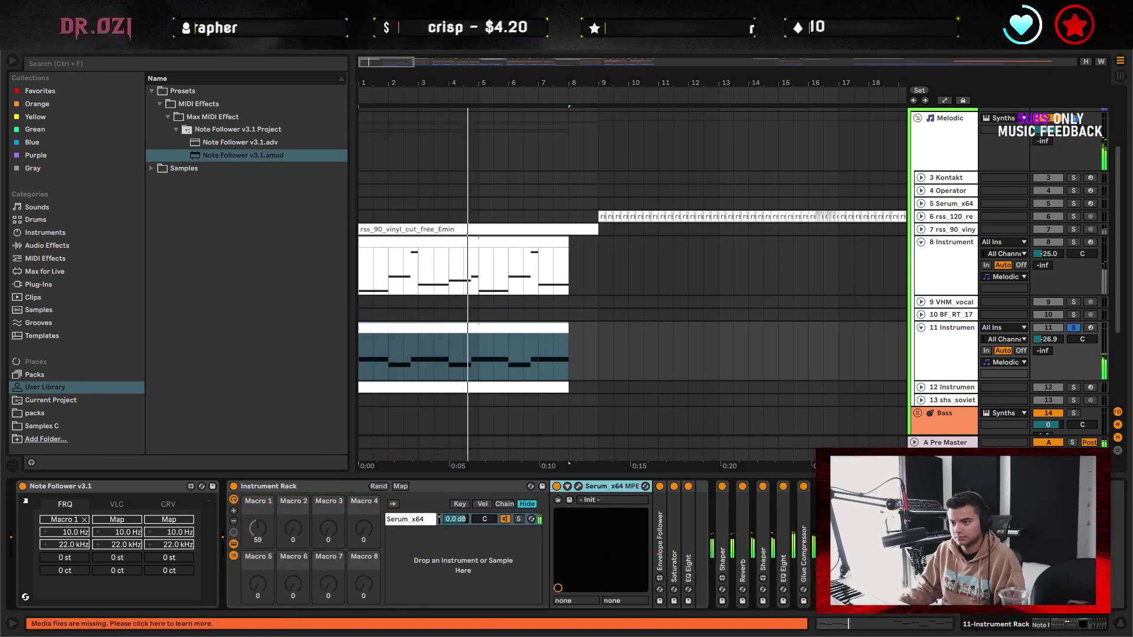
pyautogui.doubleClick(603, 486)
pyautogui.doubleClick(600, 563)
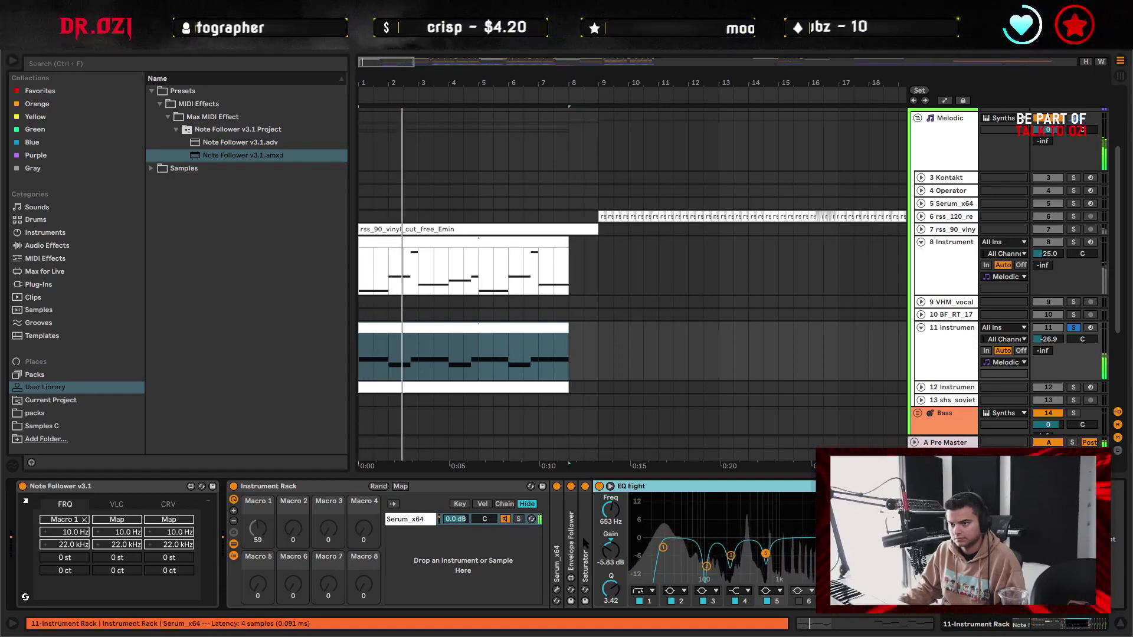
# - Map EQ Eight's band 5 frequency to Macro 1 and set the band 1 frequency mapping's maximum to 15.3 kHz
pyautogui.rightClick(611, 509)
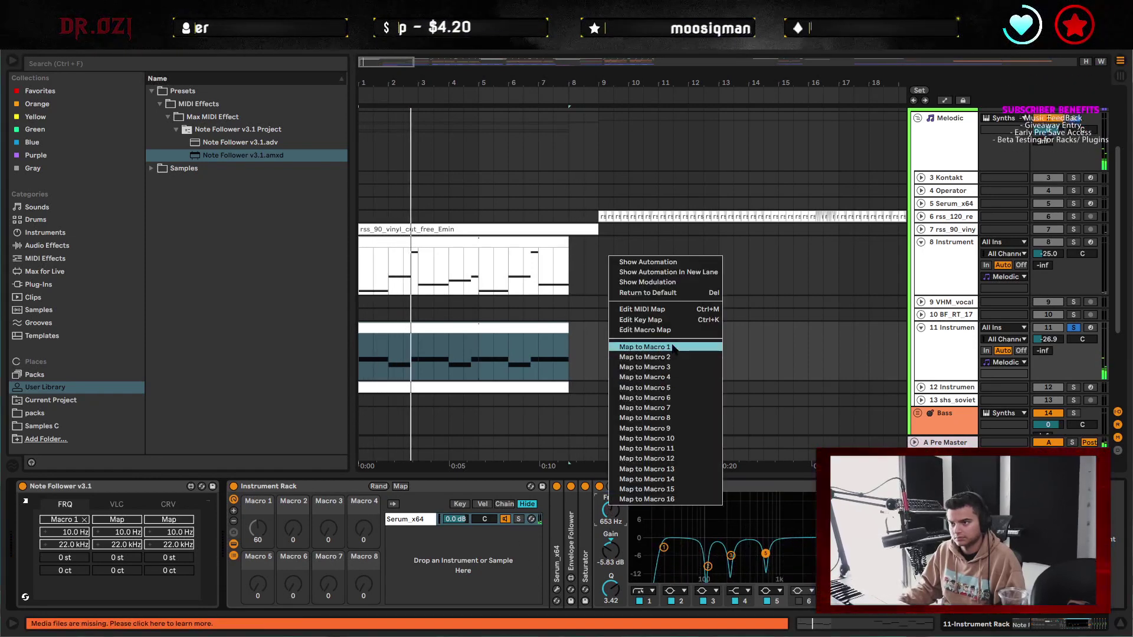
pyautogui.click(668, 388)
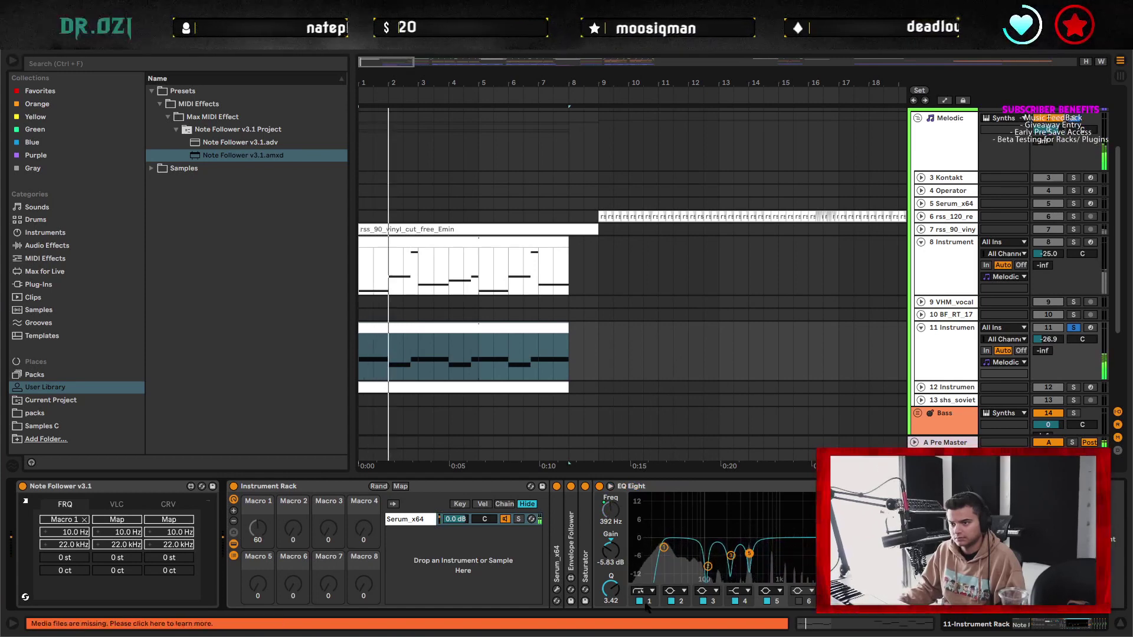
pyautogui.click(664, 547)
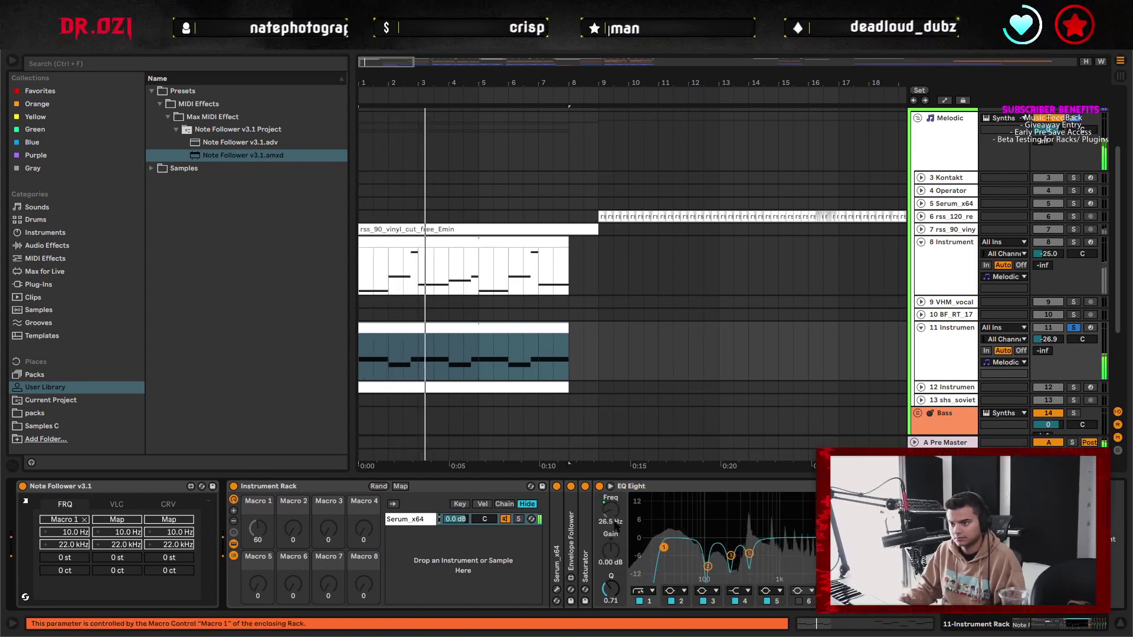
pyautogui.click(400, 486)
pyautogui.click(610, 510)
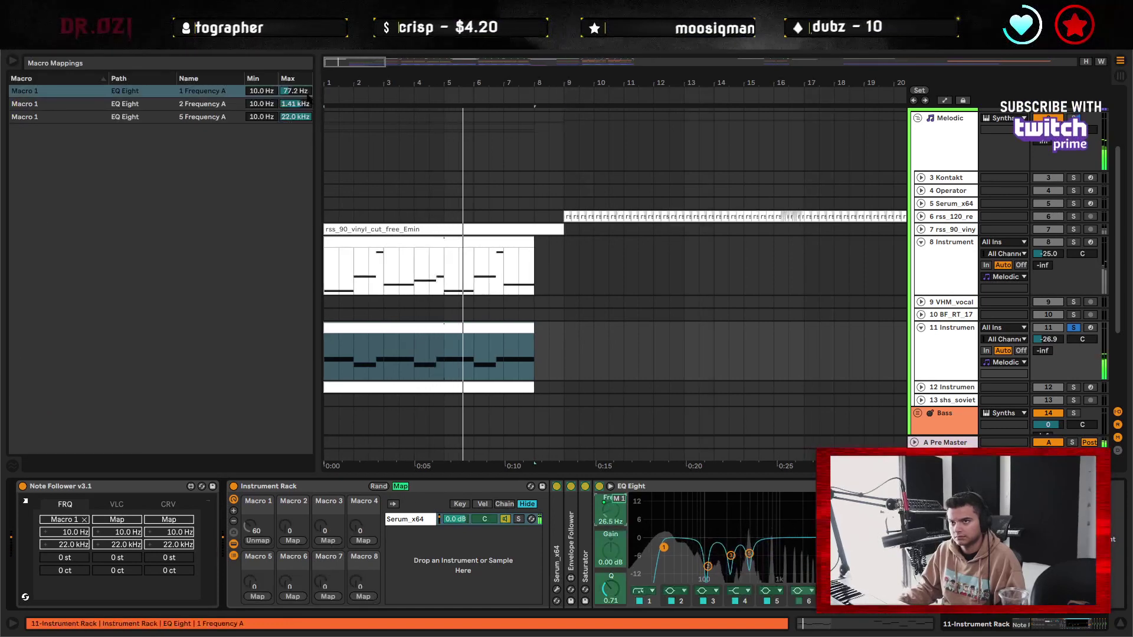
pyautogui.moveTo(294, 91); pyautogui.dragTo(293, 18)
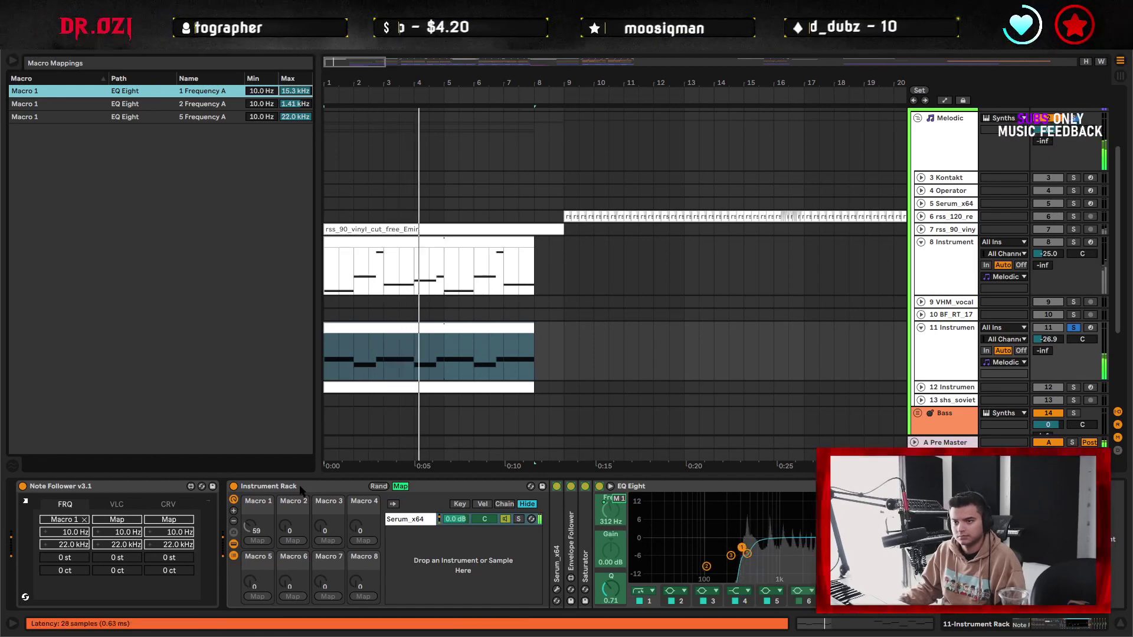
# - Collapse the Note Follower and rack devices, then freeze and flatten the 11 Instrument Rack track to audio
pyautogui.click(190, 486)
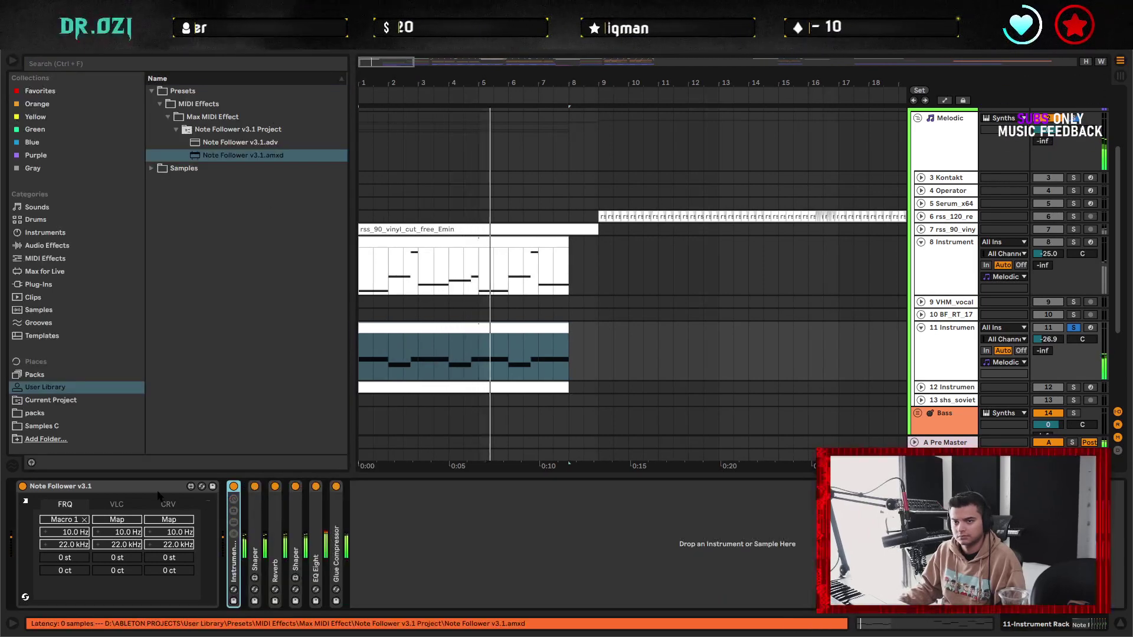
pyautogui.doubleClick(148, 486)
pyautogui.click(961, 341)
pyautogui.rightClick(960, 335)
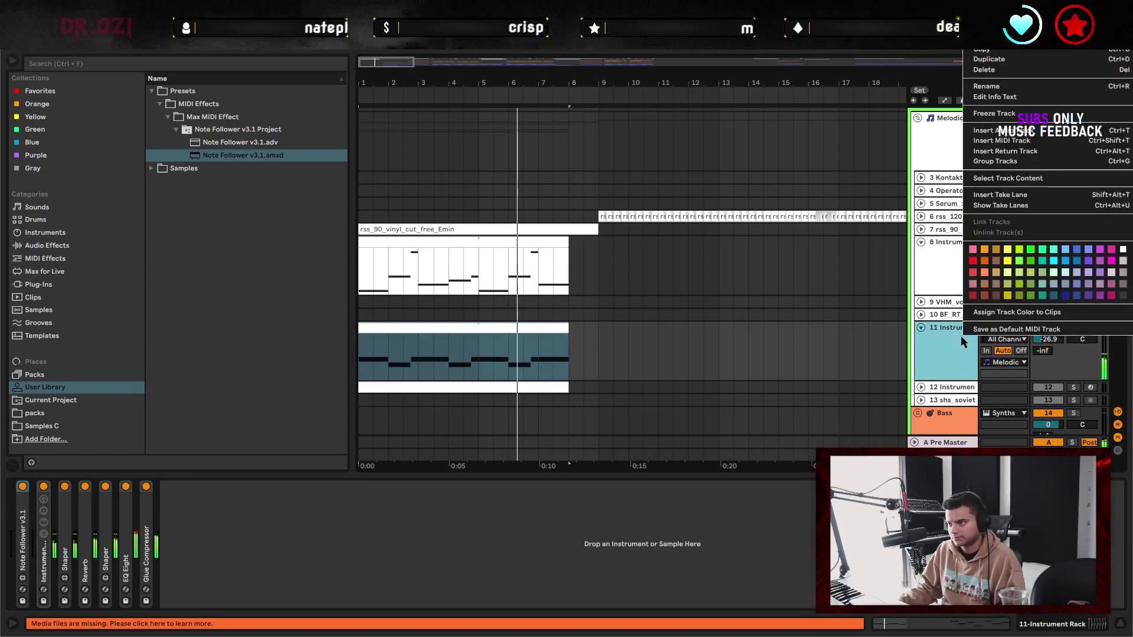
pyautogui.click(1003, 135)
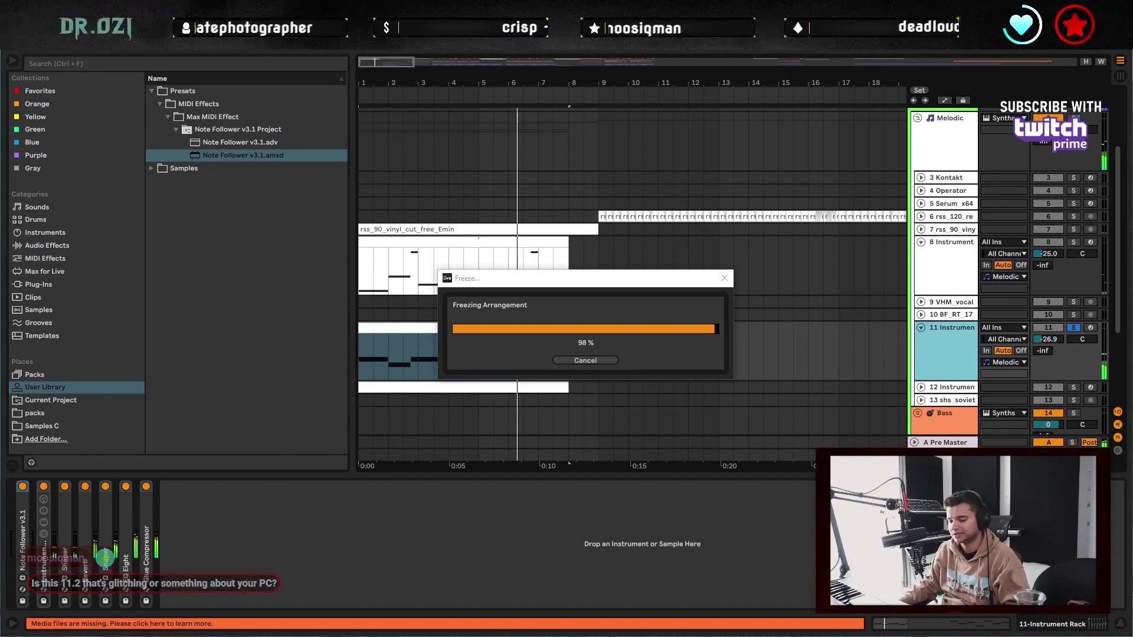
pyautogui.rightClick(946, 353)
pyautogui.click(984, 125)
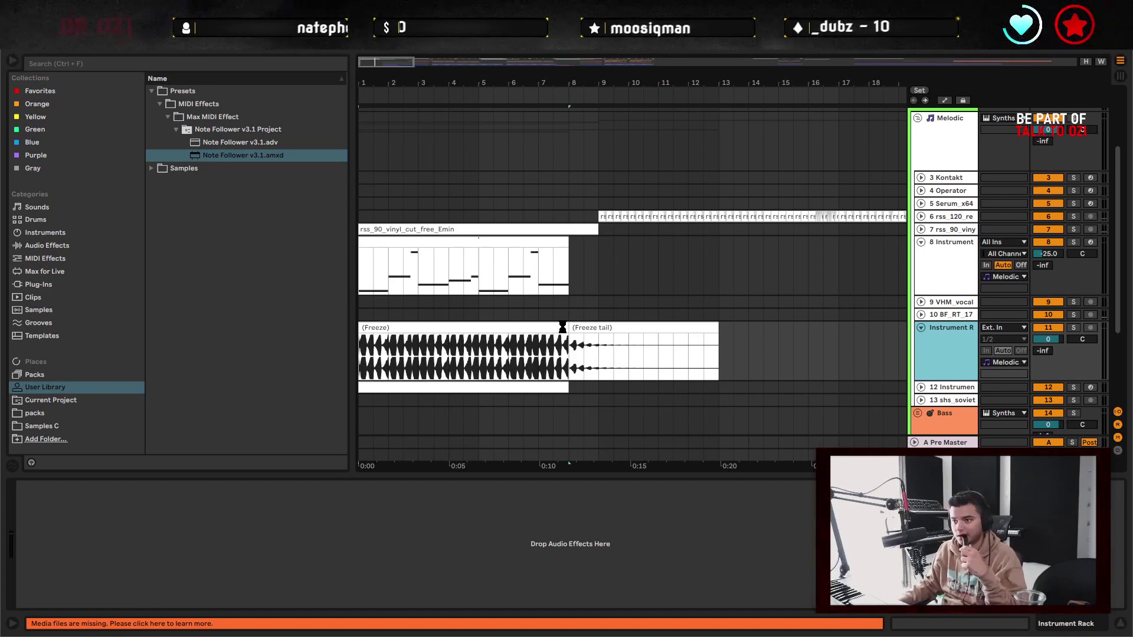
# - Extend the first flattened clip over its freeze tail to bar 9, fade out its end, and play it back
pyautogui.click(561, 329)
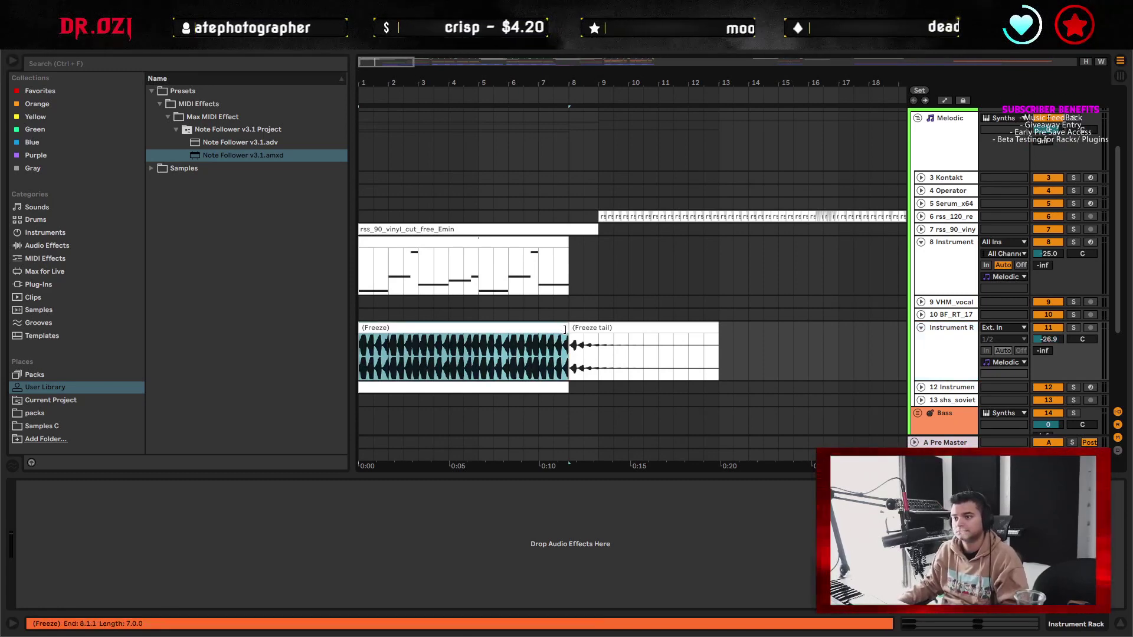
pyautogui.moveTo(565, 328); pyautogui.dragTo(597, 341)
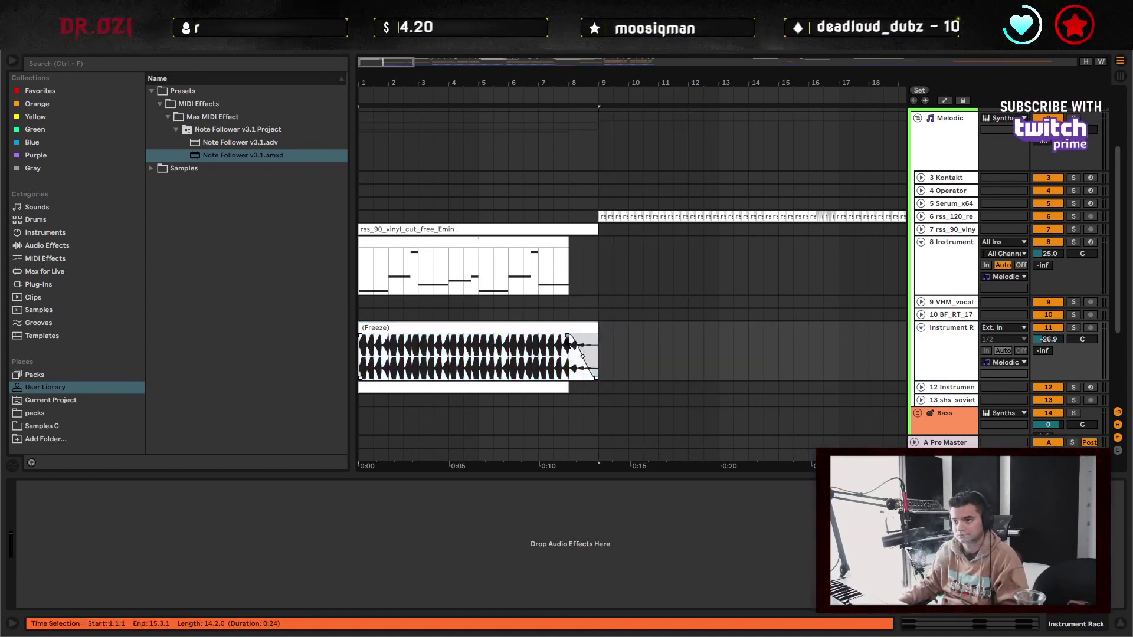
pyautogui.press('space')
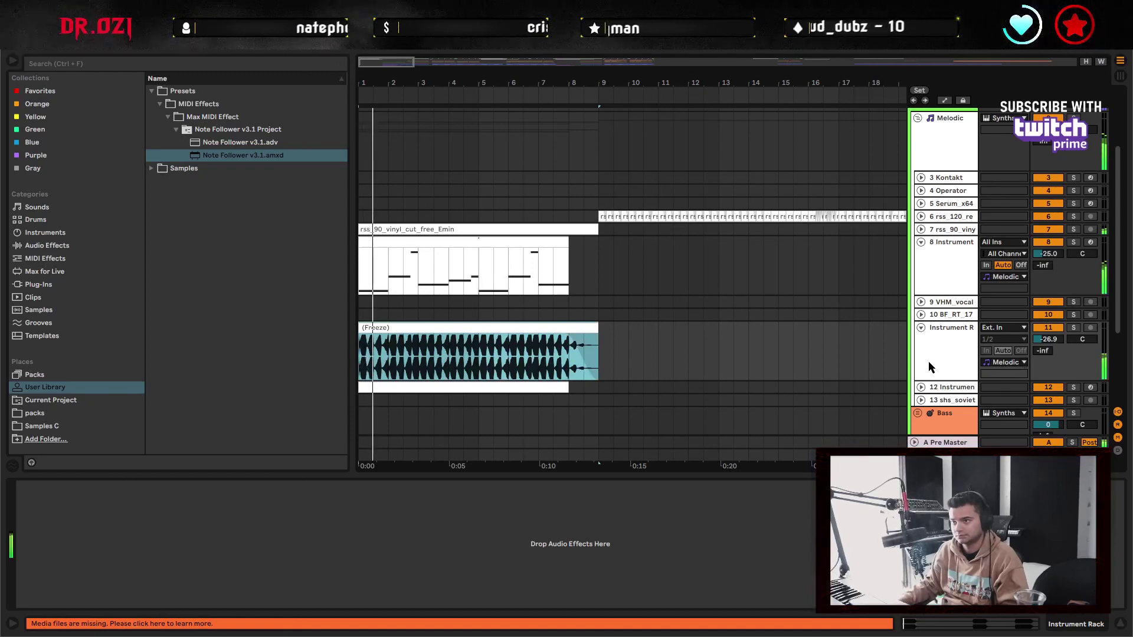
# - Try a Limiter Gain rack at -1.70 dB on the flattened Instrument Rack track while soloing and playing the intro
pyautogui.scroll(-2, 734, 316)
pyautogui.click(947, 316)
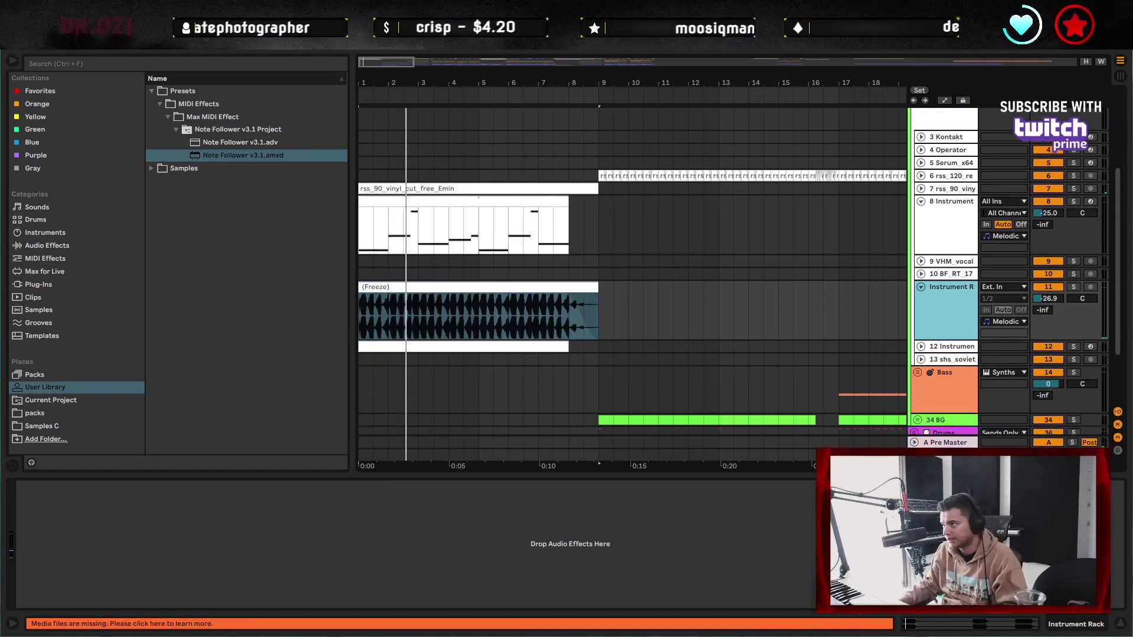
pyautogui.click(716, 547)
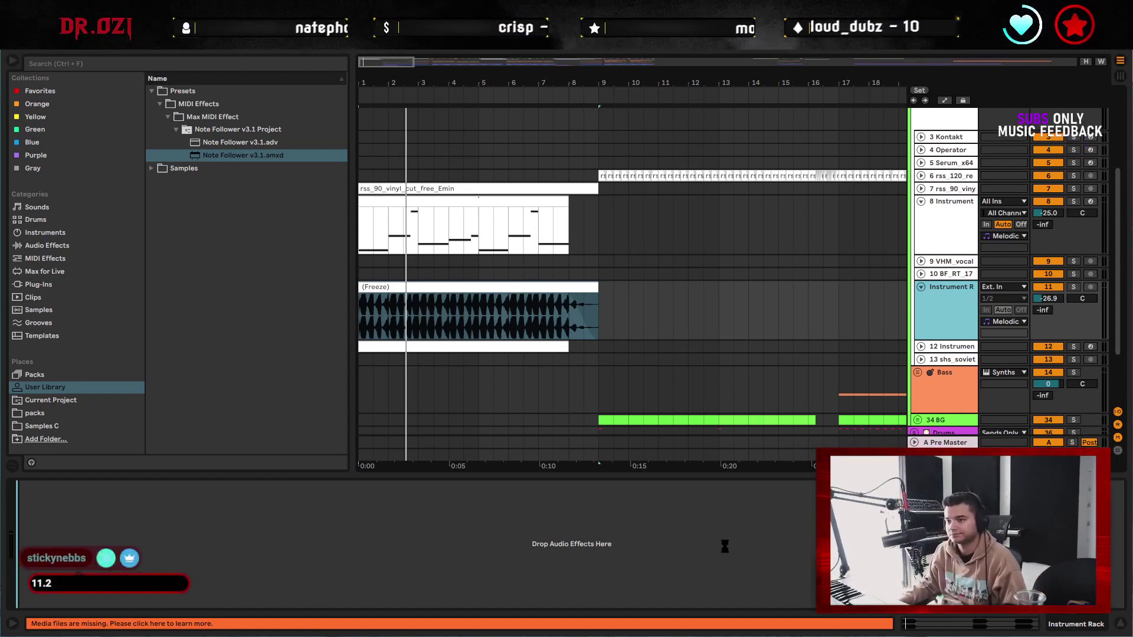
pyautogui.press('space')
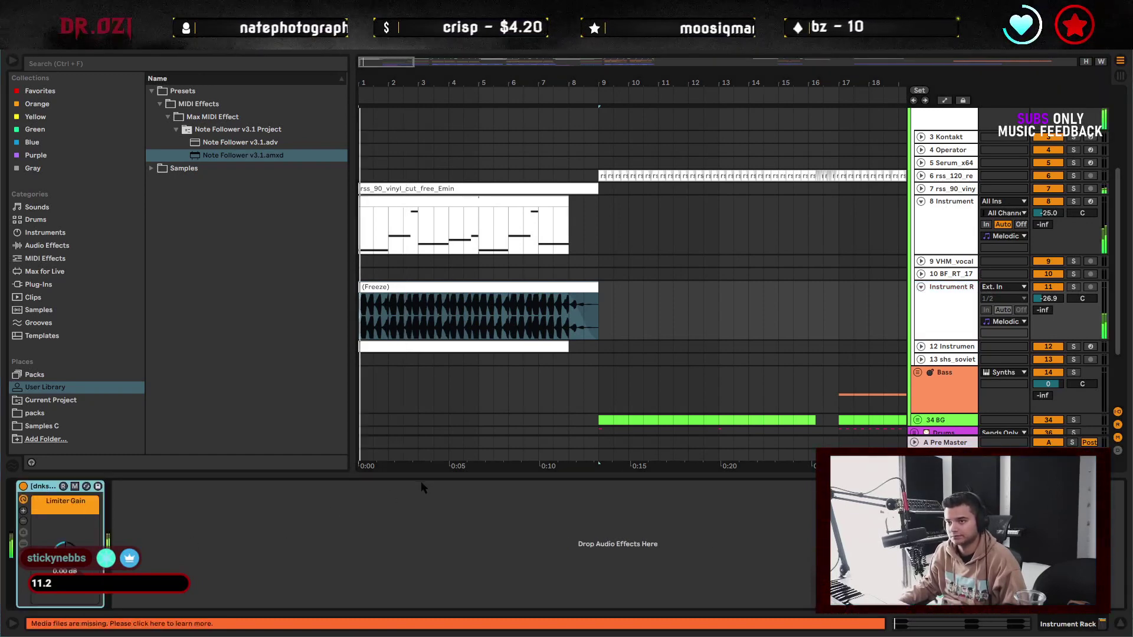
pyautogui.click(1073, 287)
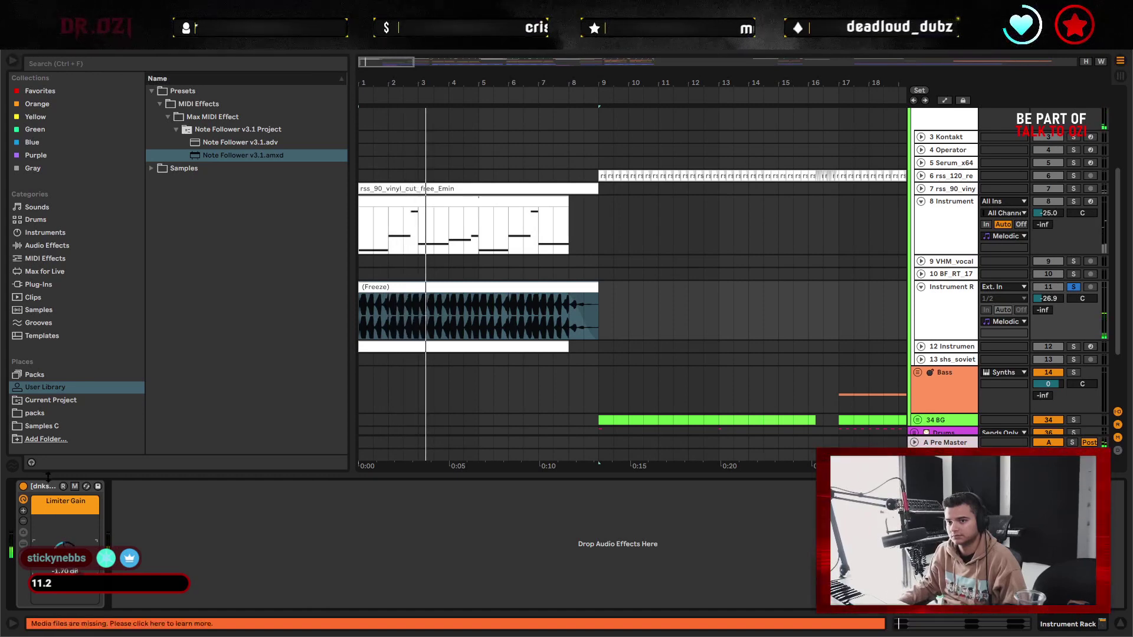
pyautogui.click(250, 530)
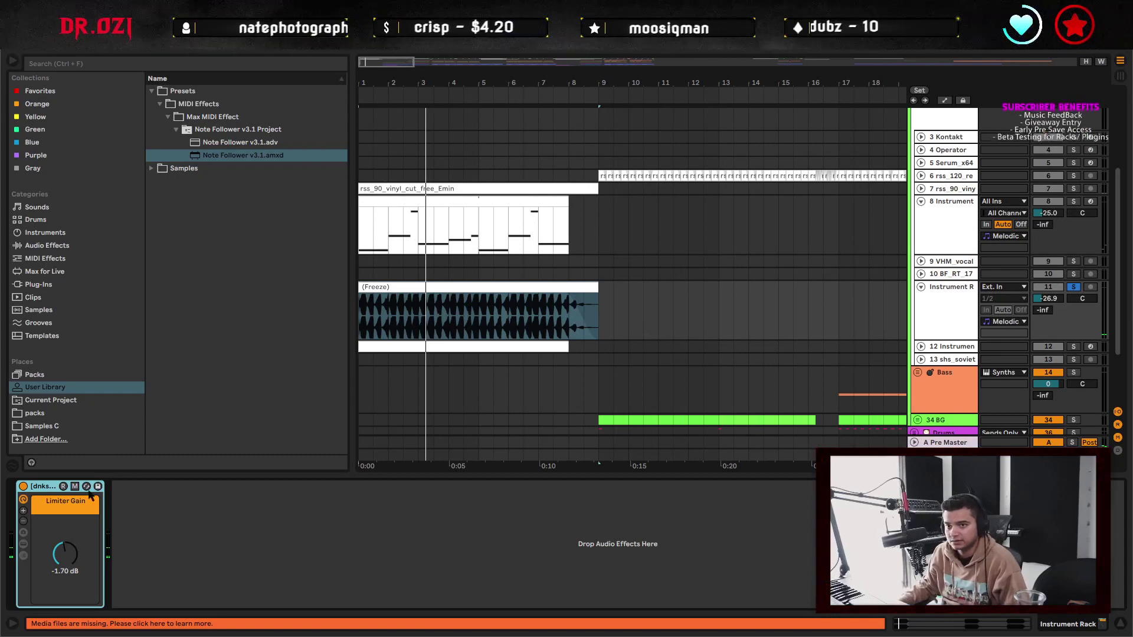
pyautogui.click(523, 316)
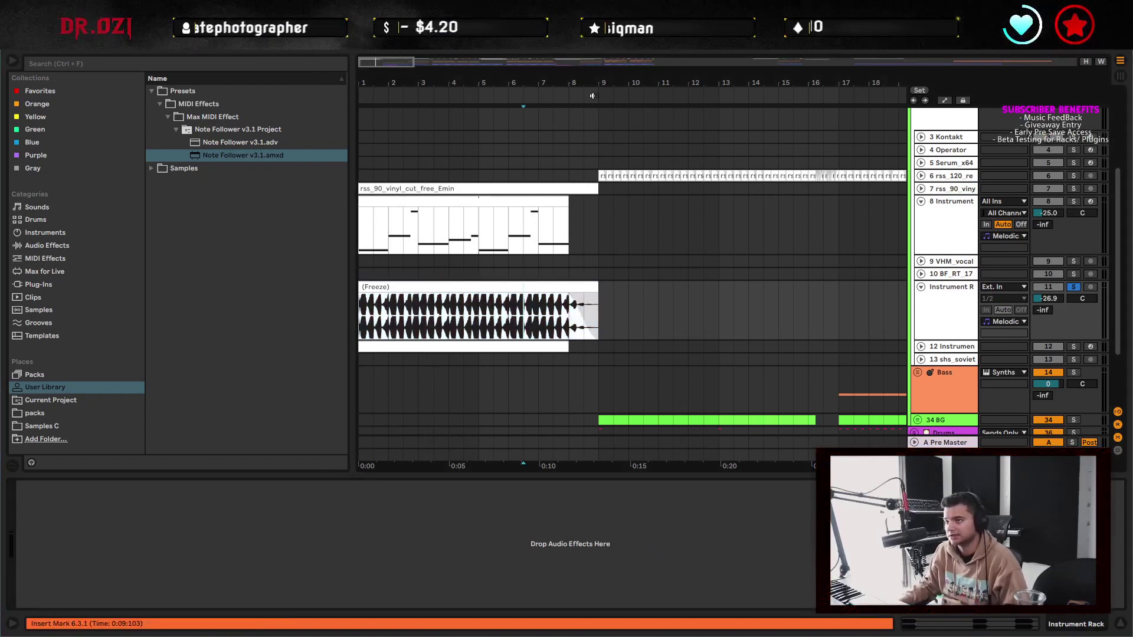
# - Copy the intro's flattened clip over the matching clip at bar 41 and delete the leftover freeze tail
pyautogui.moveTo(448, 98); pyautogui.dragTo(443, 78)
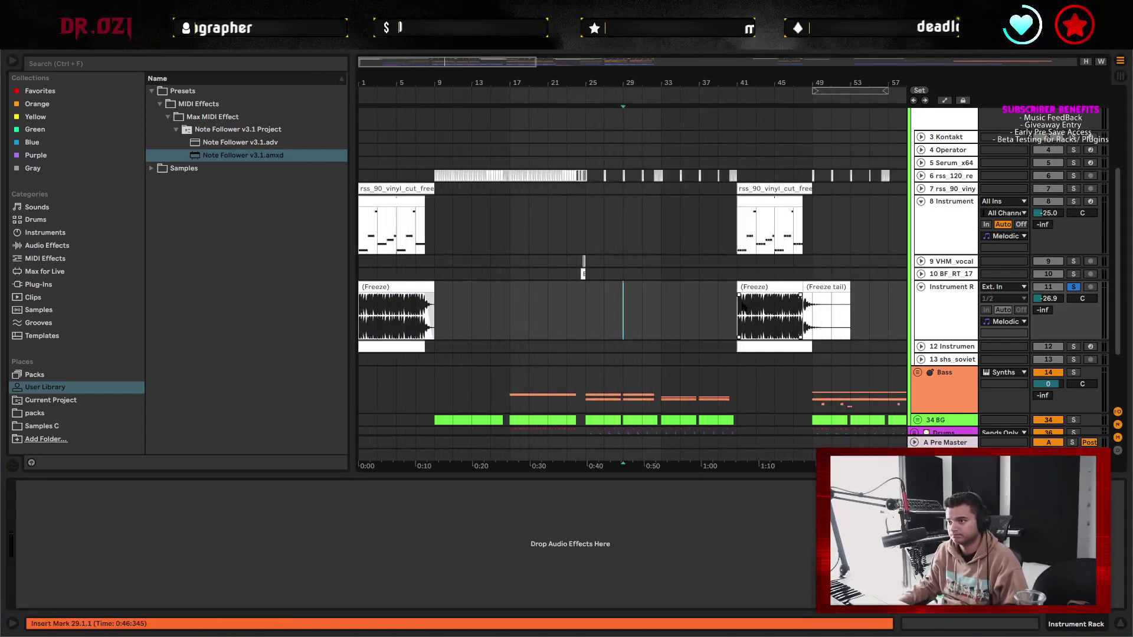
pyautogui.click(823, 313)
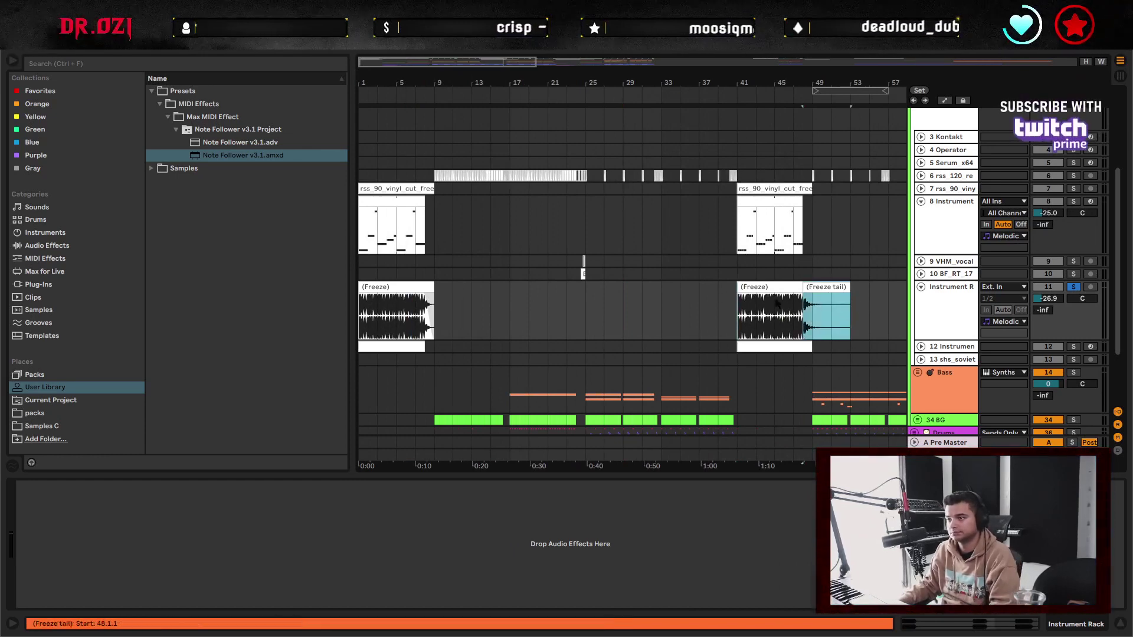
pyautogui.click(377, 288)
pyautogui.hotkey('ctrl', 'c')
pyautogui.click(757, 288)
pyautogui.hotkey('ctrl', 'v')
pyautogui.click(844, 289)
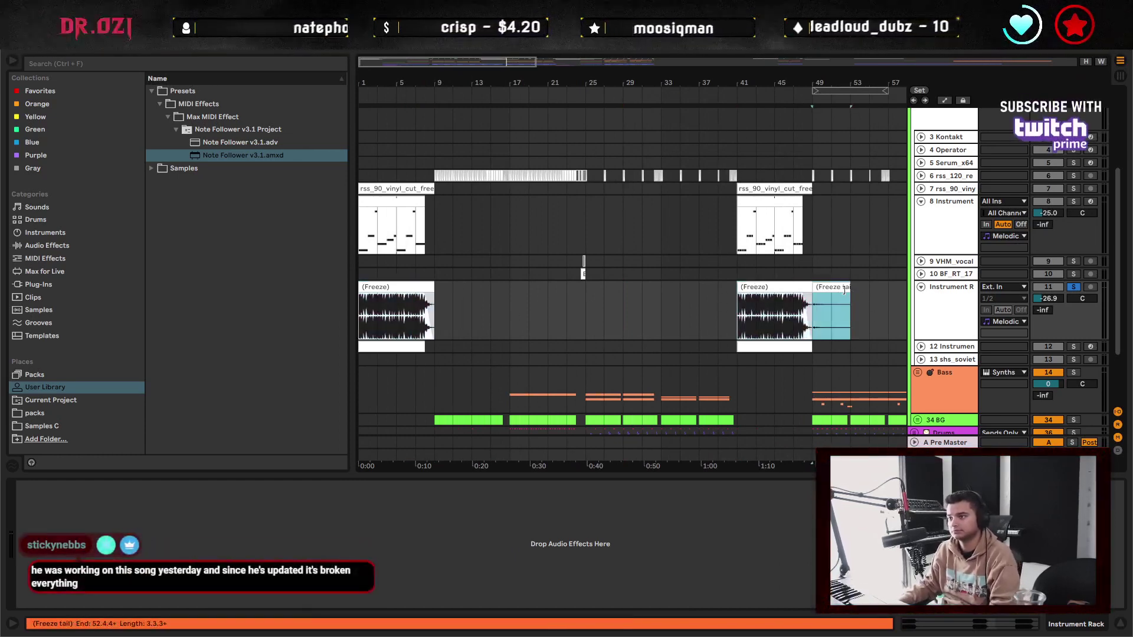
pyautogui.press('Delete')
# - Solo the 8 Instrument Rack track, play the intro from bar 1, and collapse its Note Follower and Instrument Rack devices
pyautogui.click(399, 316)
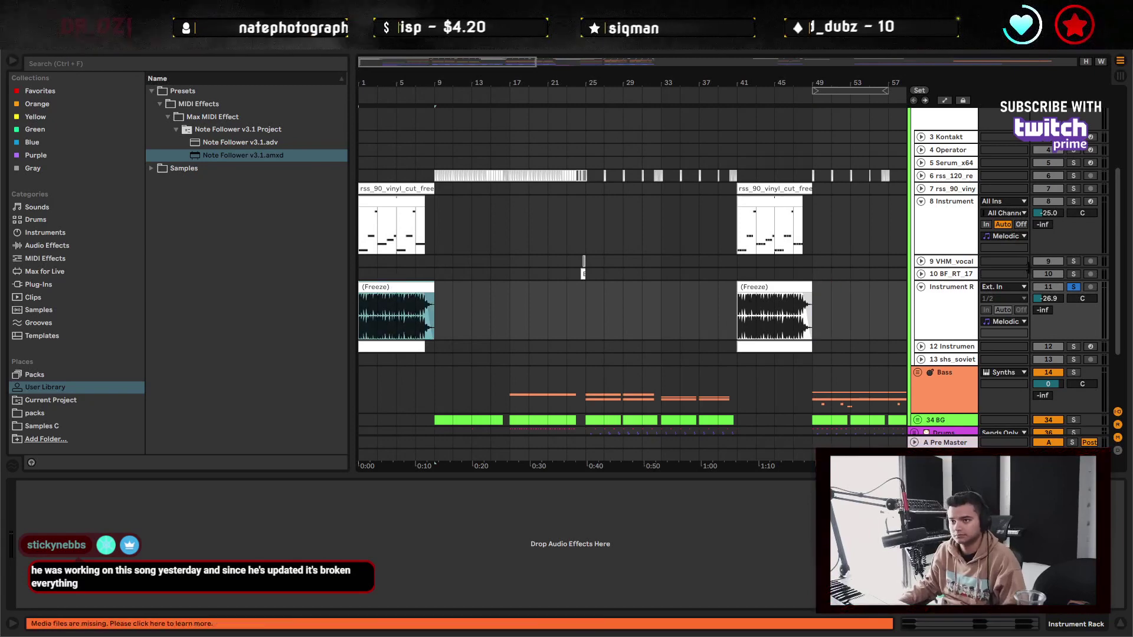
pyautogui.click(954, 215)
pyautogui.click(1073, 202)
pyautogui.press('space')
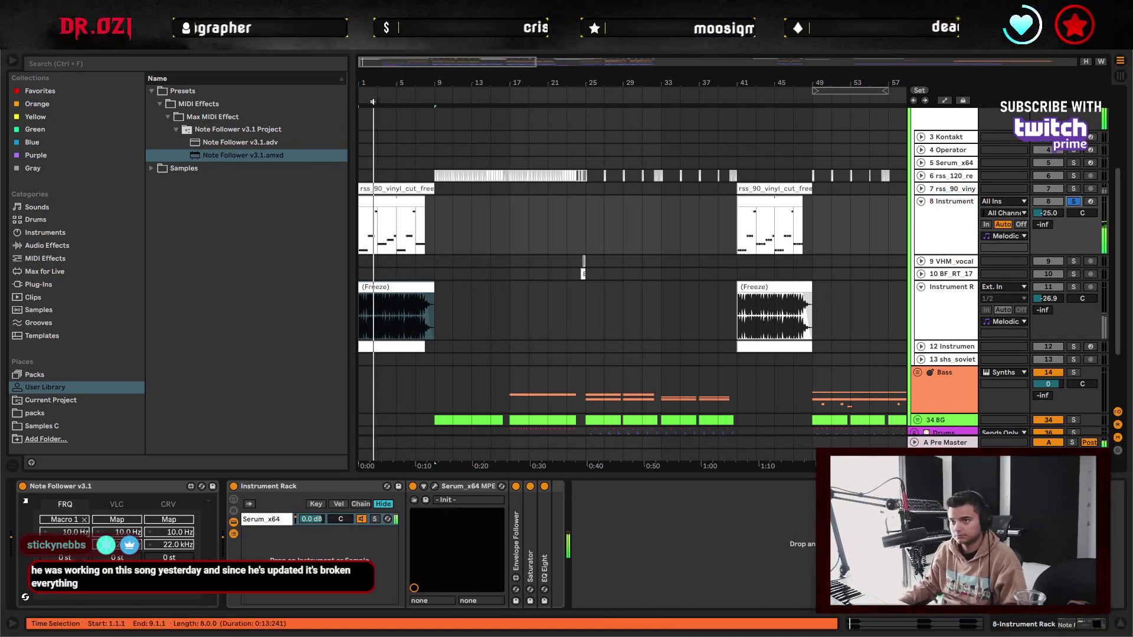
pyautogui.moveTo(410, 83); pyautogui.dragTo(588, 153)
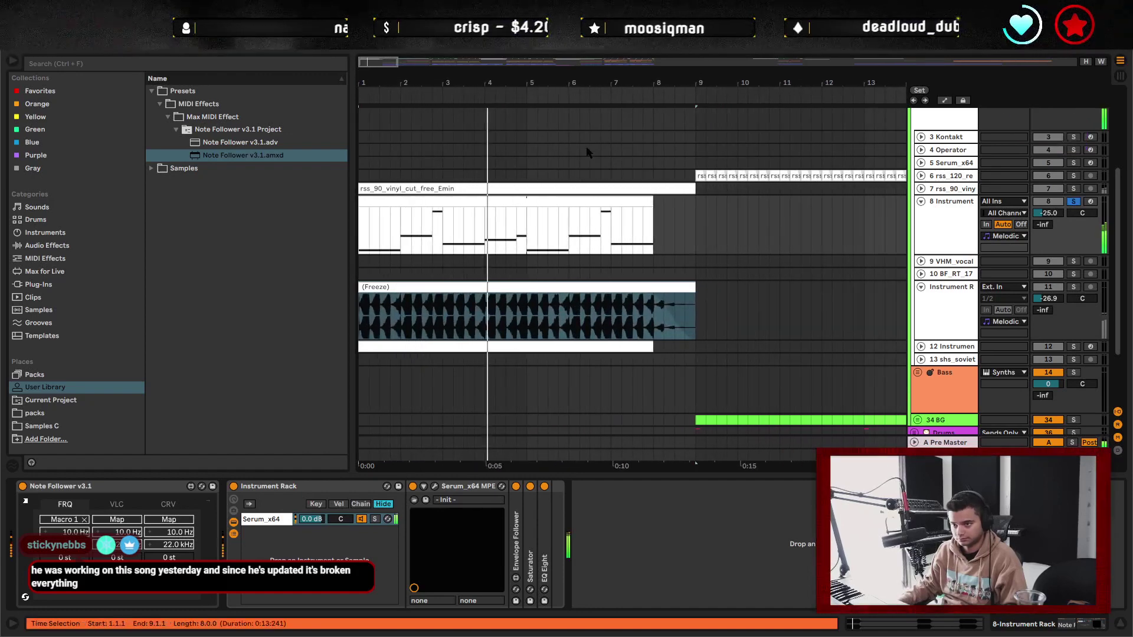
pyautogui.doubleClick(260, 486)
pyautogui.doubleClick(160, 486)
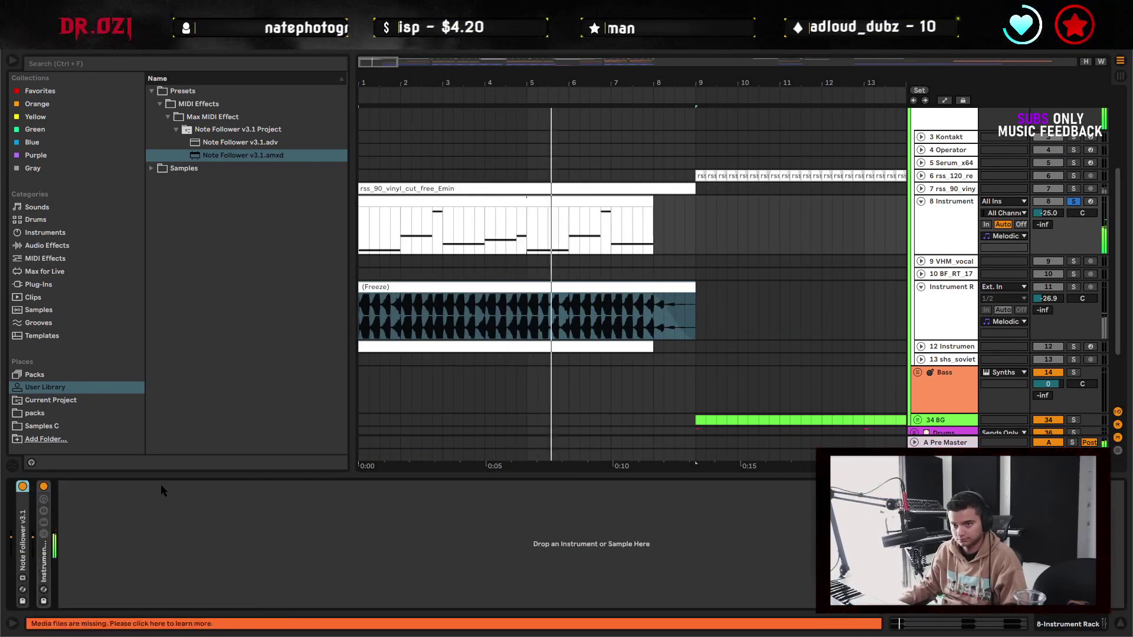
# - Copy the first bar of the 8 Instrument Rack track's MIDI clip and paste it on the same track at bar 129
pyautogui.click(401, 233)
pyautogui.press('space')
pyautogui.moveTo(402, 233); pyautogui.dragTo(367, 226)
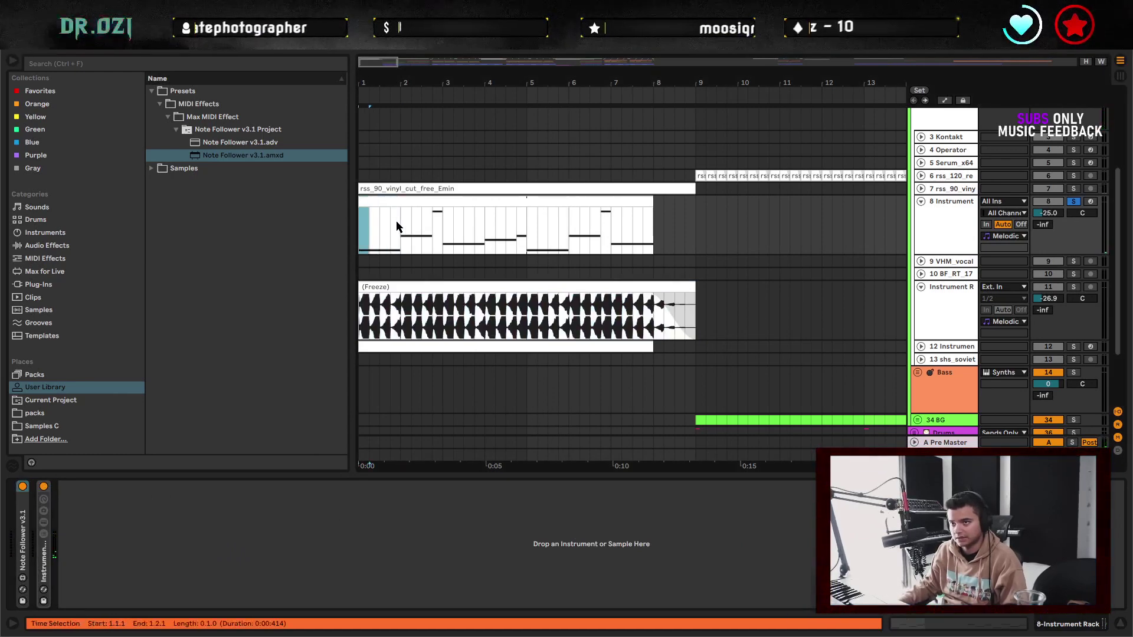
pyautogui.press('-')
pyautogui.press('-')
pyautogui.press('-')
pyautogui.press('-')
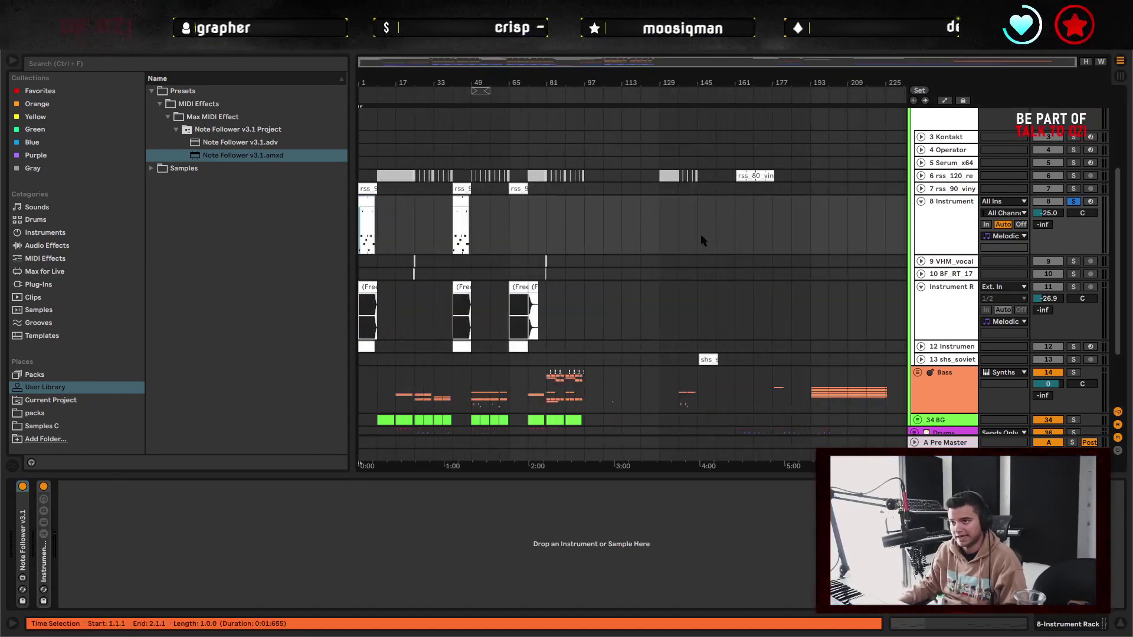
pyautogui.click(677, 239)
pyautogui.hotkey('shift', 'Right')
pyautogui.press('+')
pyautogui.press('+')
pyautogui.press('+')
pyautogui.press('+')
pyautogui.press('+')
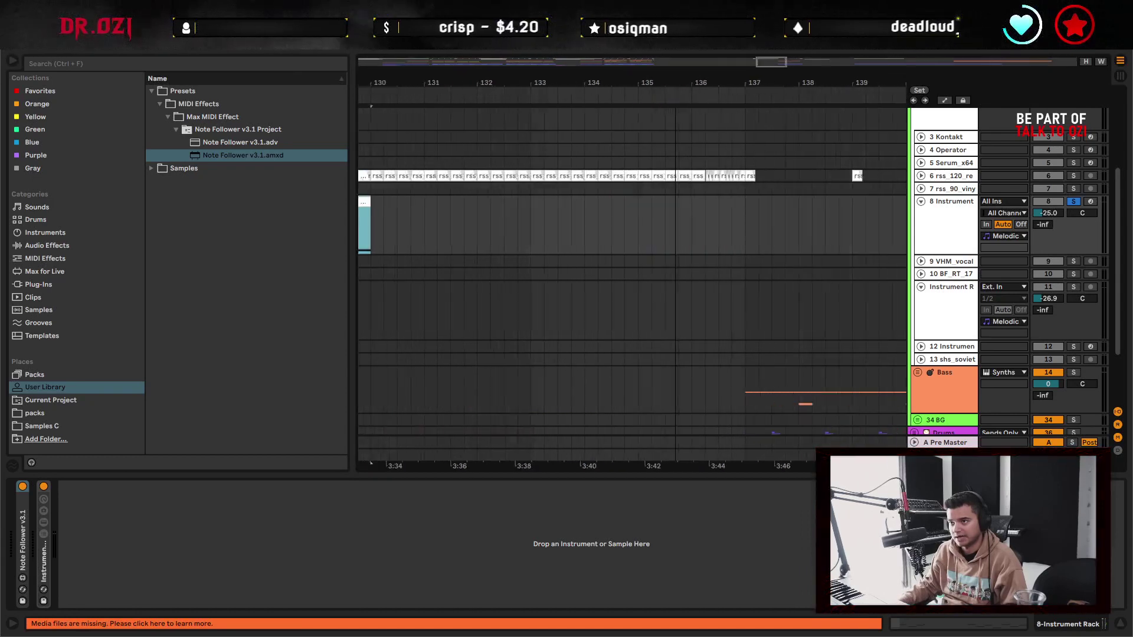
pyautogui.hotkey('ctrl', 'v')
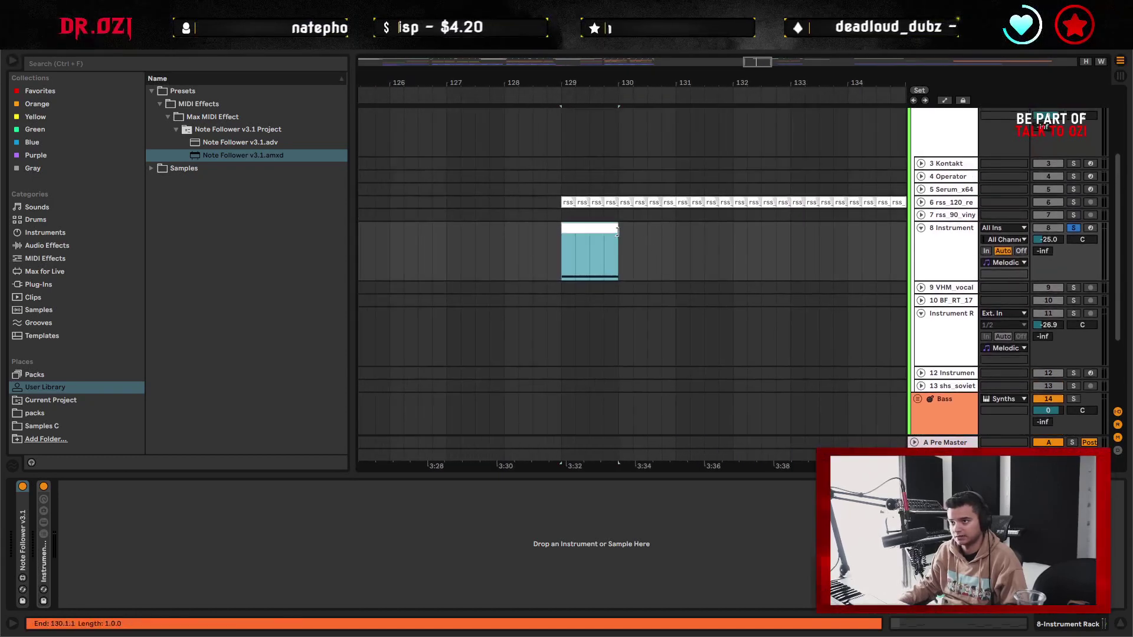
# - Extend the pasted clip to bar 133 with its E0 note held for four bars, and play it
pyautogui.doubleClick(671, 223)
pyautogui.moveTo(1109, 495); pyautogui.dragTo(1122, 533)
pyautogui.press('Delete')
pyautogui.click(431, 532)
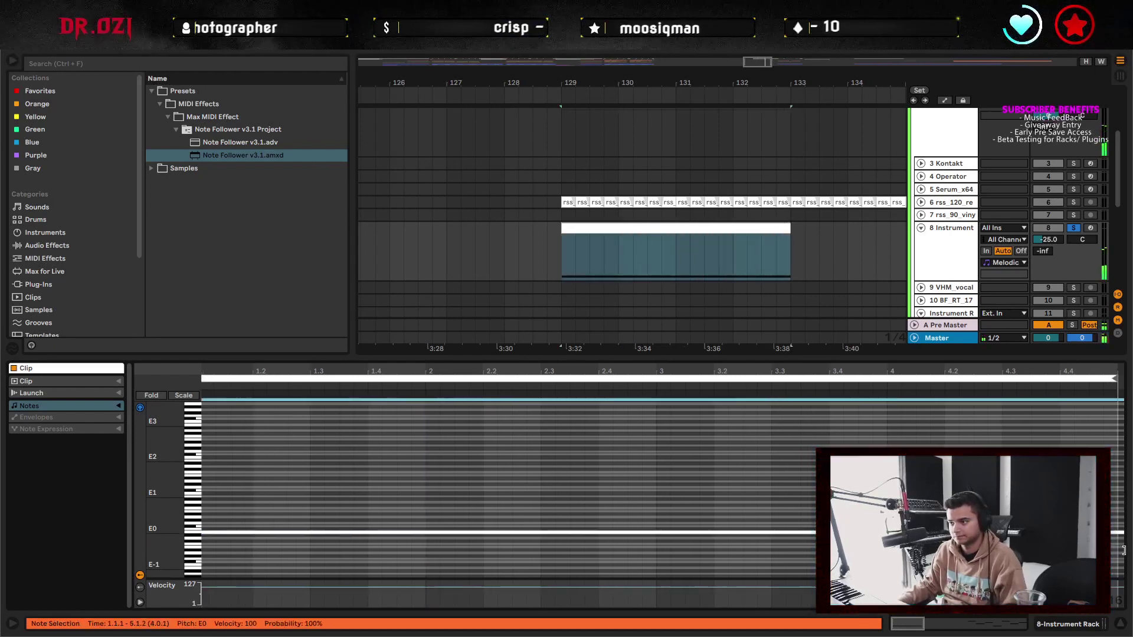
pyautogui.click(671, 227)
pyautogui.press('space')
# - Stop playback, shorten the bar 129 clip to end at bar 132, and play it again
pyautogui.click(965, 247)
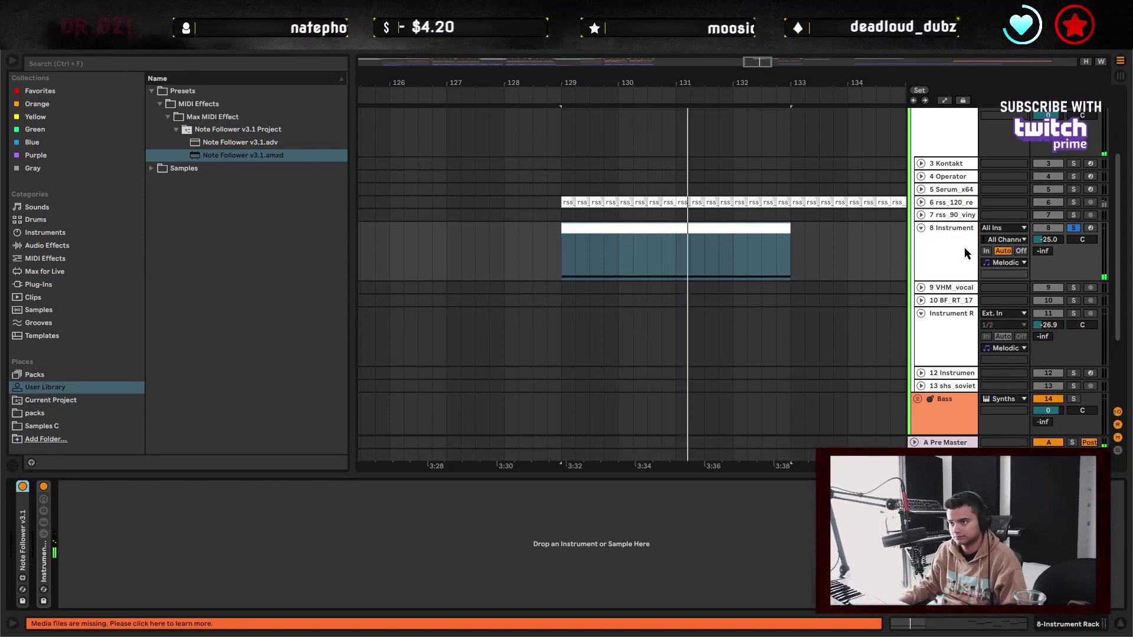
pyautogui.press('space')
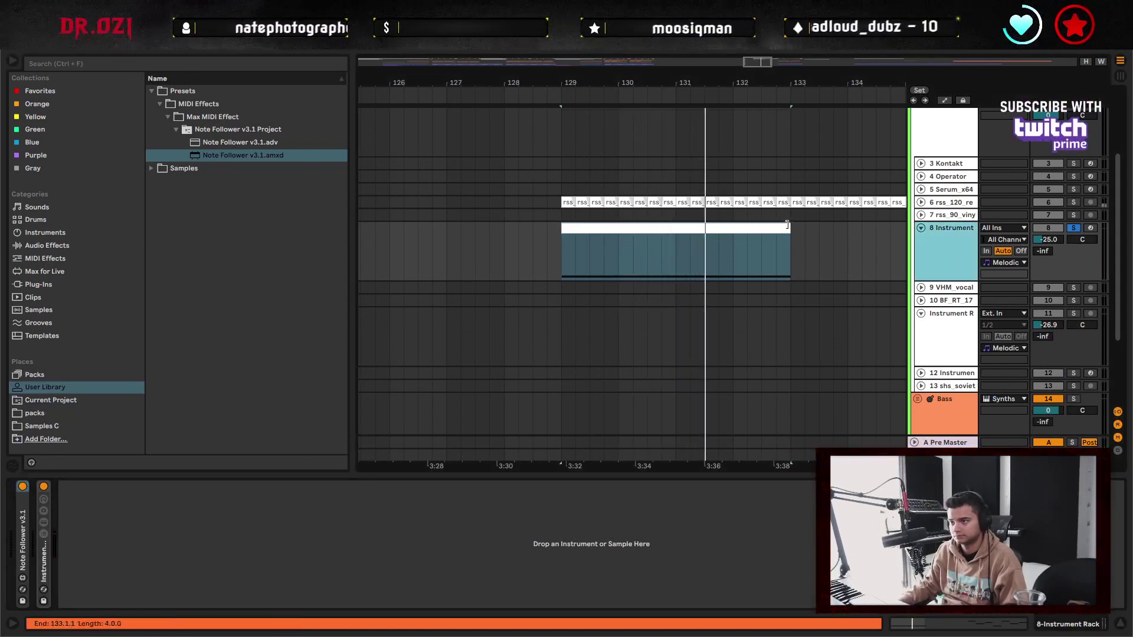
pyautogui.moveTo(790, 236); pyautogui.dragTo(722, 237)
pyautogui.press('space')
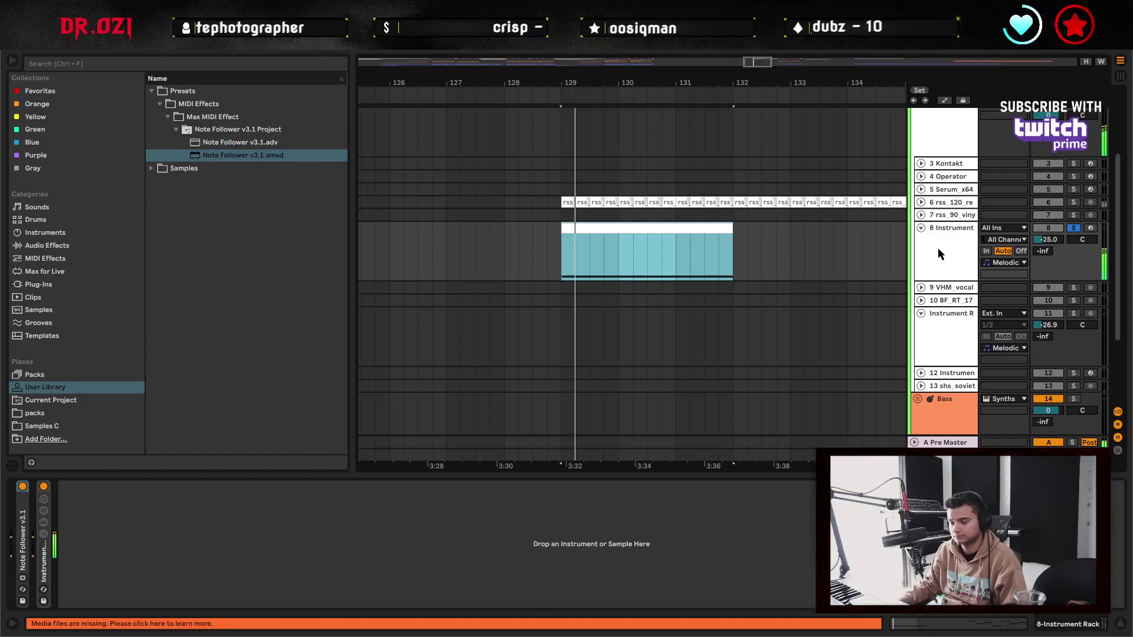
# - Freeze the 8 Instrument Rack track and flatten it to audio
pyautogui.click(954, 243)
pyautogui.moveTo(676, 83); pyautogui.dragTo(779, 44)
pyautogui.rightClick(931, 257)
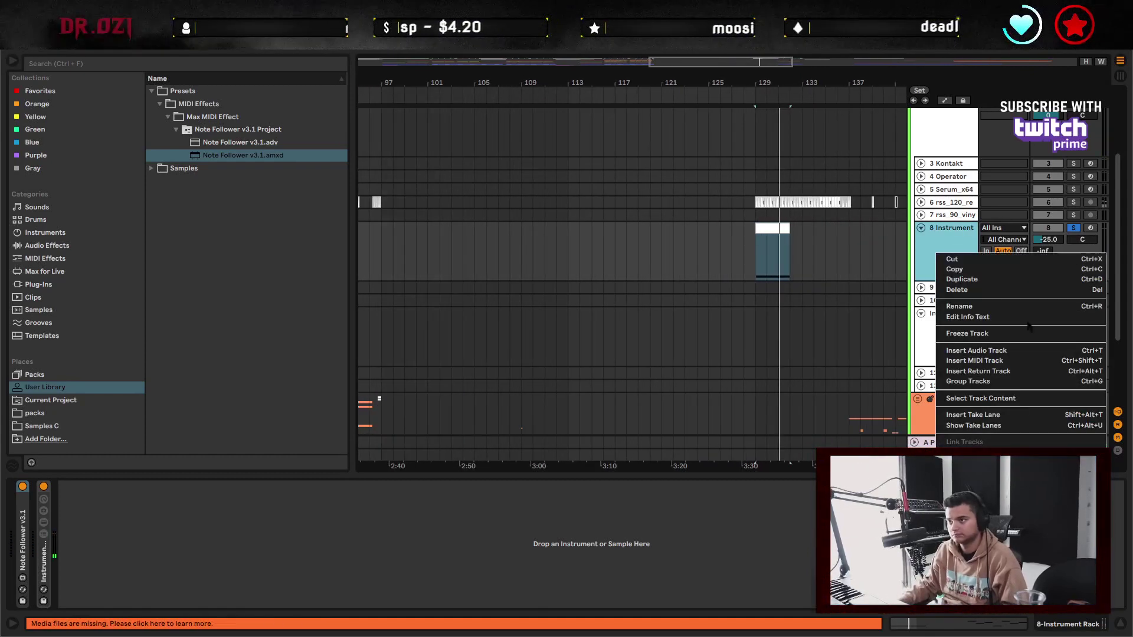
pyautogui.click(987, 340)
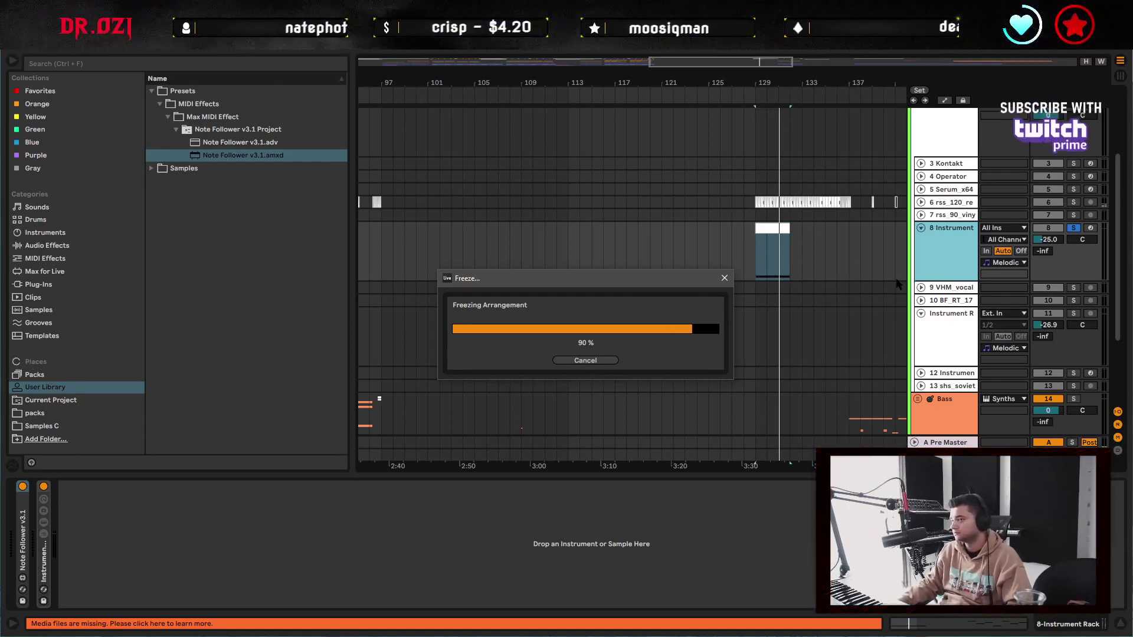
pyautogui.rightClick(937, 246)
pyautogui.click(986, 342)
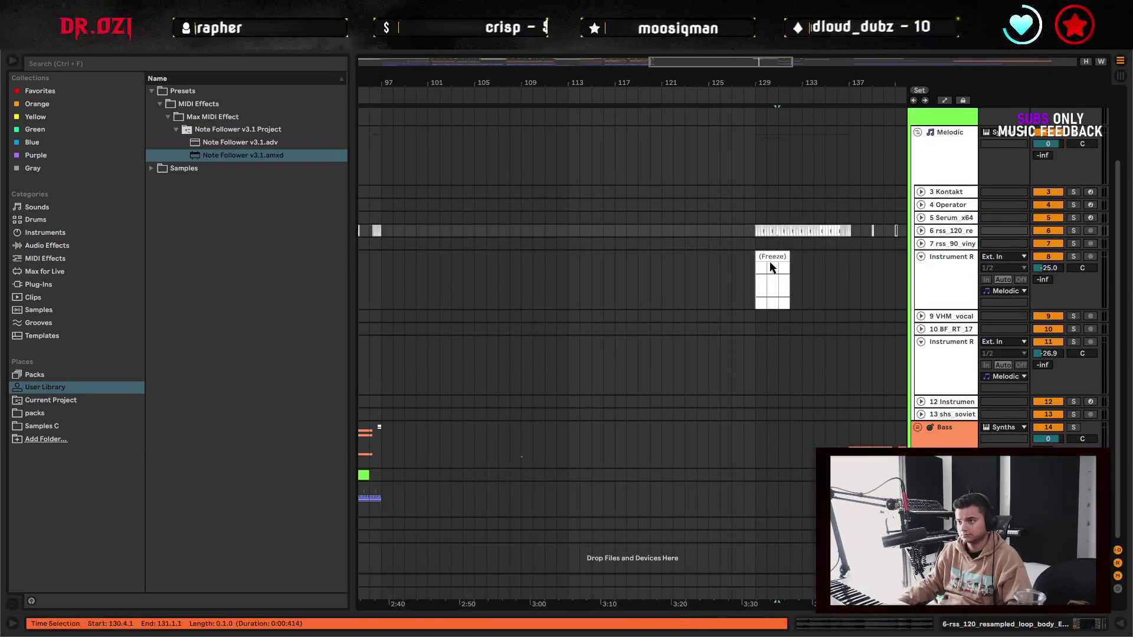
# - Insert a MIDI track below the flattened Instrument Rack track and load the bar 129 freeze clip into it as a Simpler
pyautogui.click(779, 234)
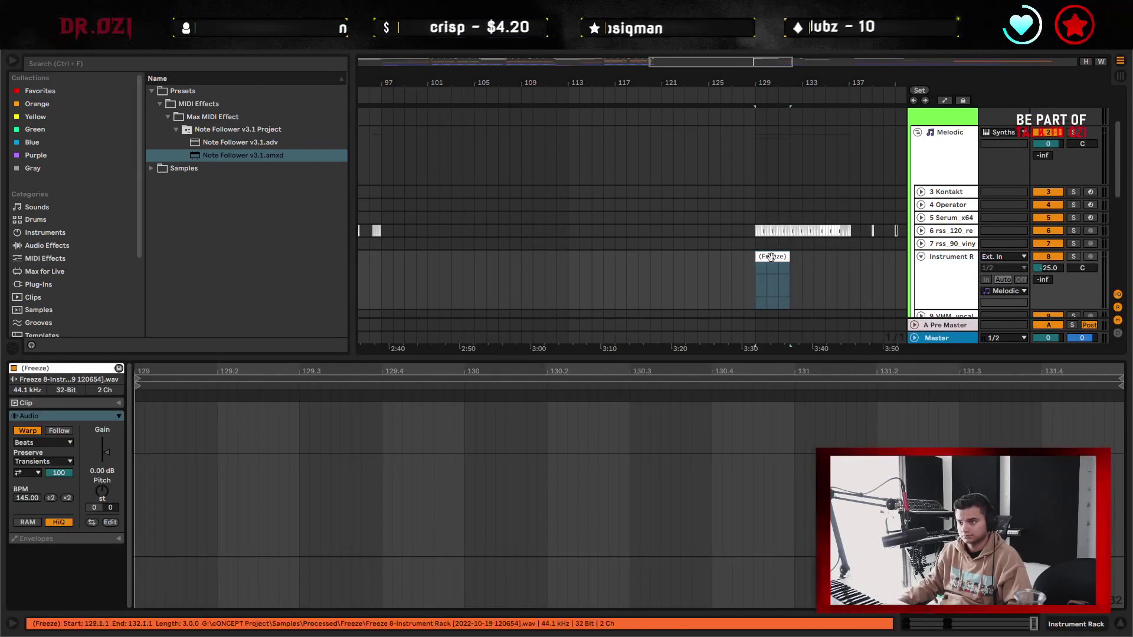
pyautogui.click(772, 256)
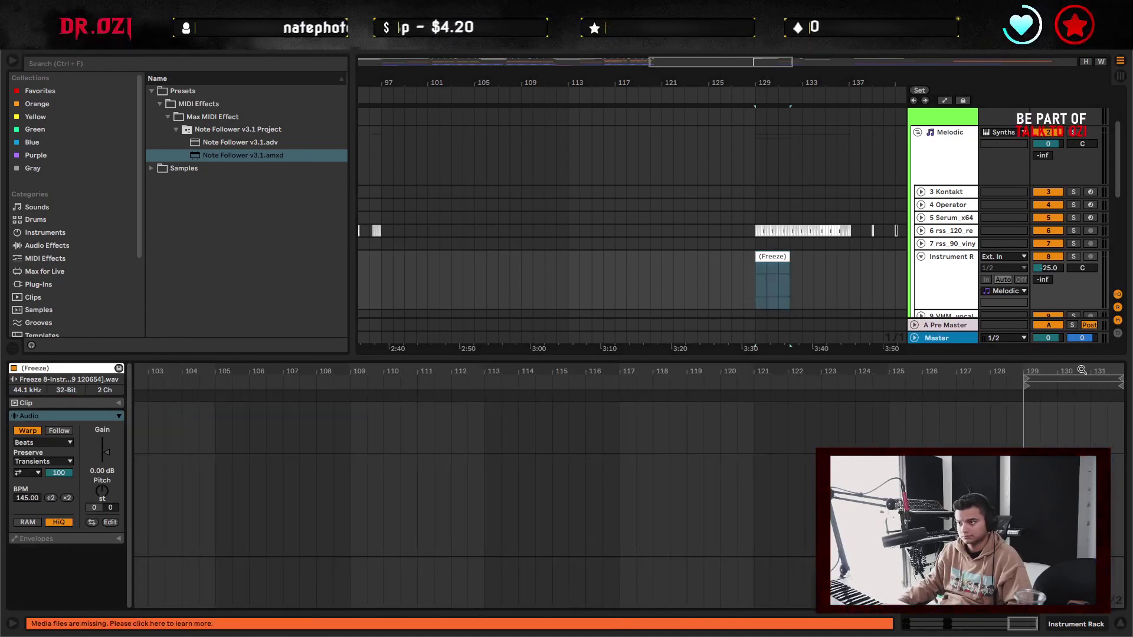
pyautogui.click(1117, 624)
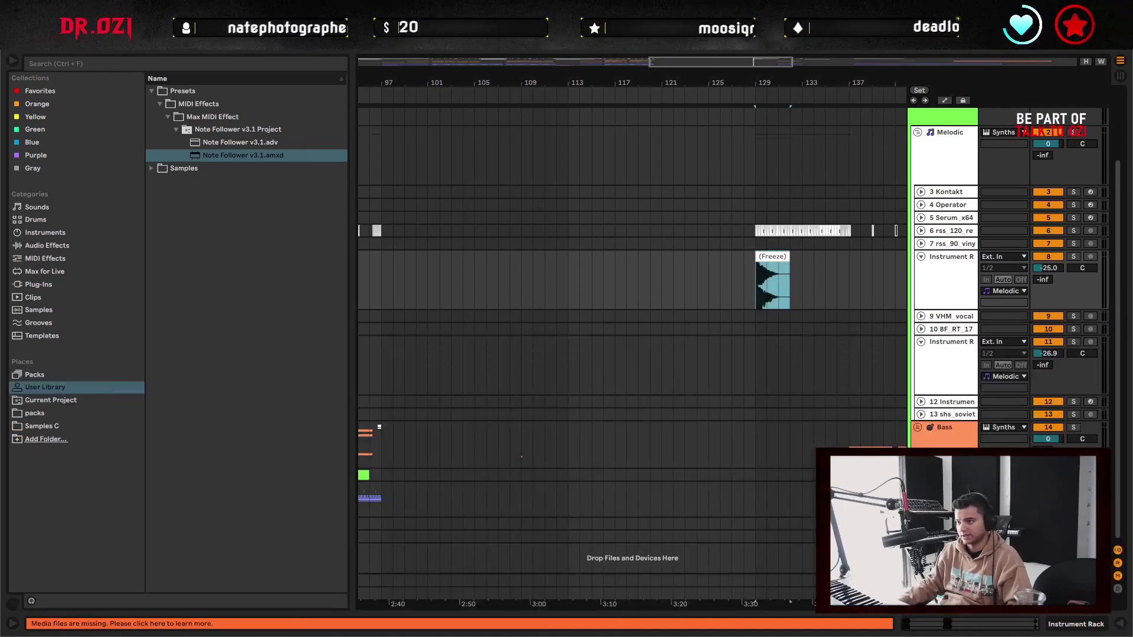
pyautogui.moveTo(572, 268); pyautogui.dragTo(599, 278)
pyautogui.click(964, 295)
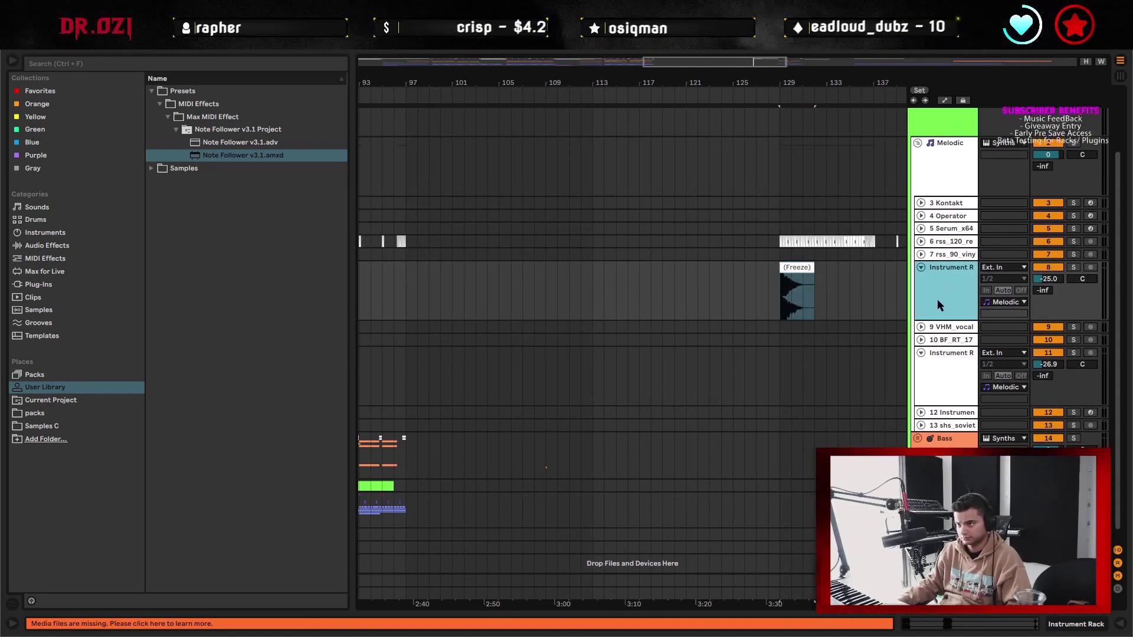
pyautogui.hotkey('ctrl', 'shift', 't')
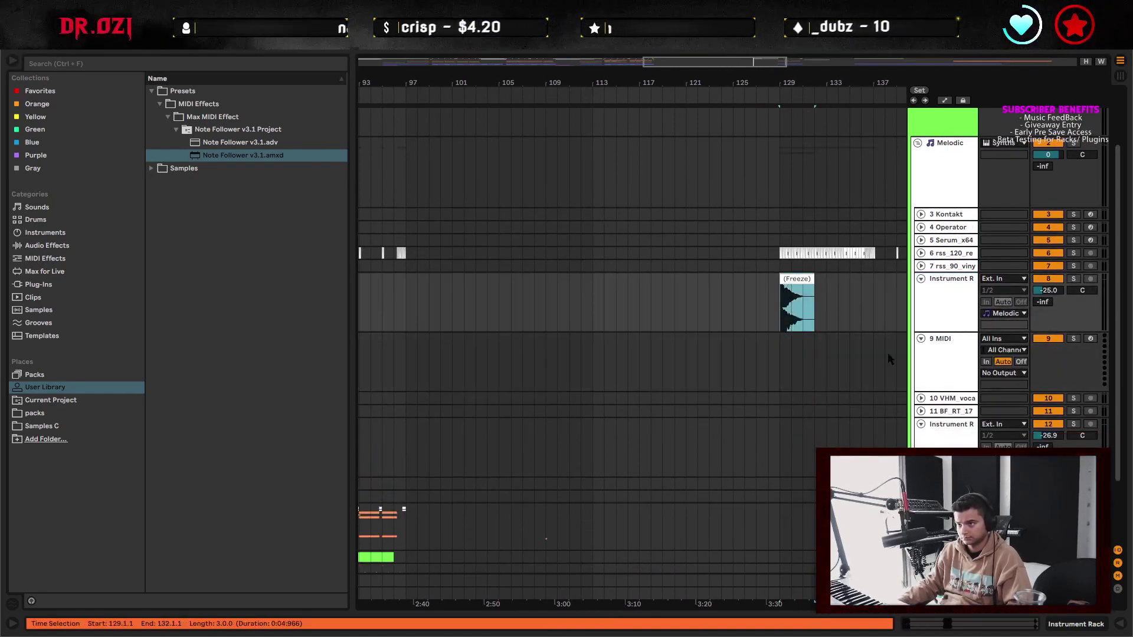
pyautogui.doubleClick(936, 351)
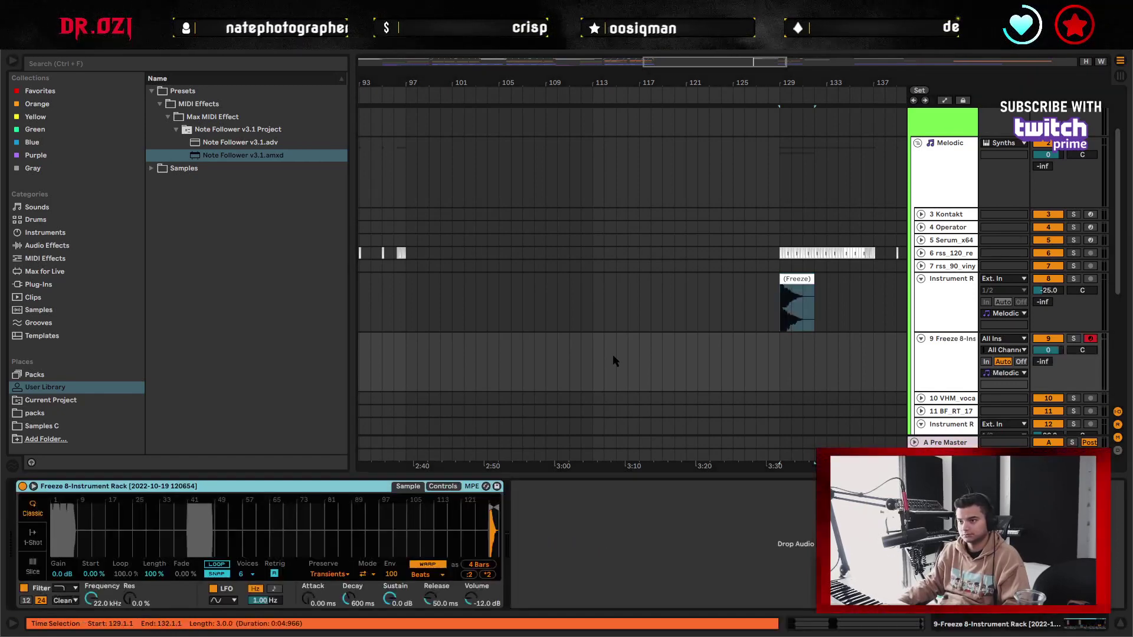
# - Delete the flattened clip at bar 129 and convert the Simpler on the new track to a Sampler
pyautogui.click(789, 281)
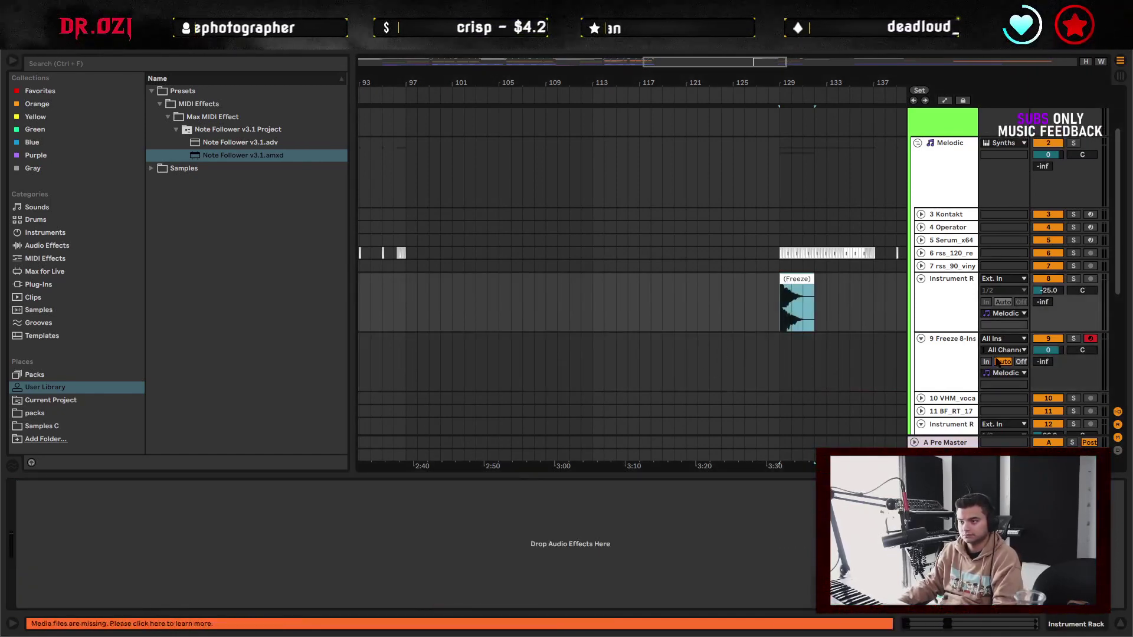
pyautogui.press('Delete')
pyautogui.click(953, 373)
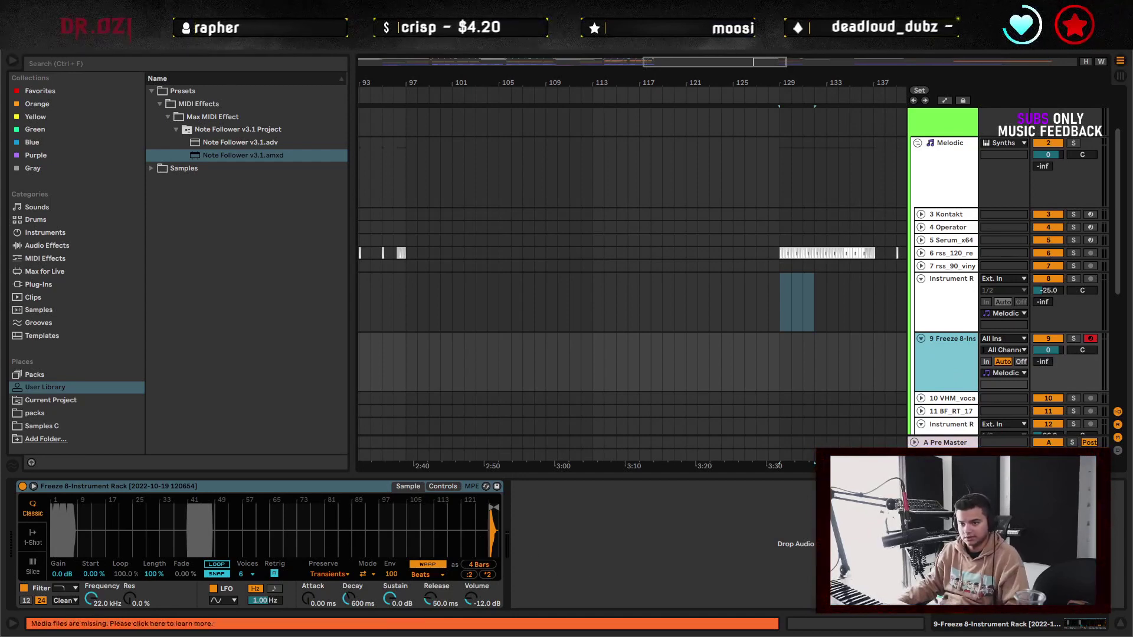
pyautogui.click(248, 488)
pyautogui.rightClick(248, 489)
pyautogui.press('Escape')
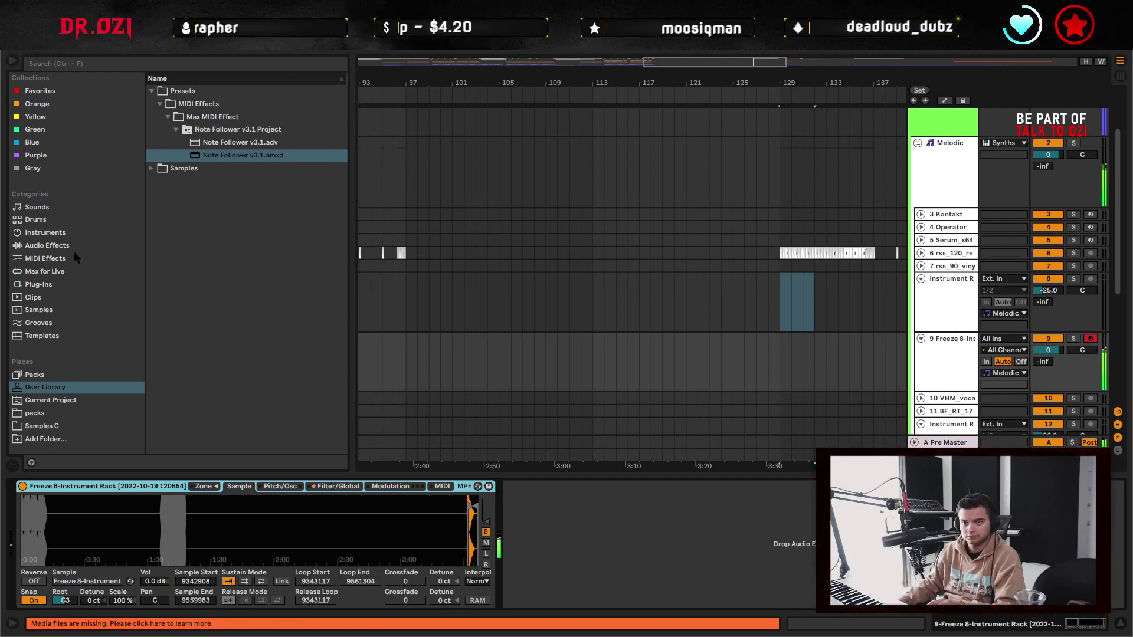
# - Add a Tuner after the Sampler and set the sample's root key to E0
pyautogui.click(47, 245)
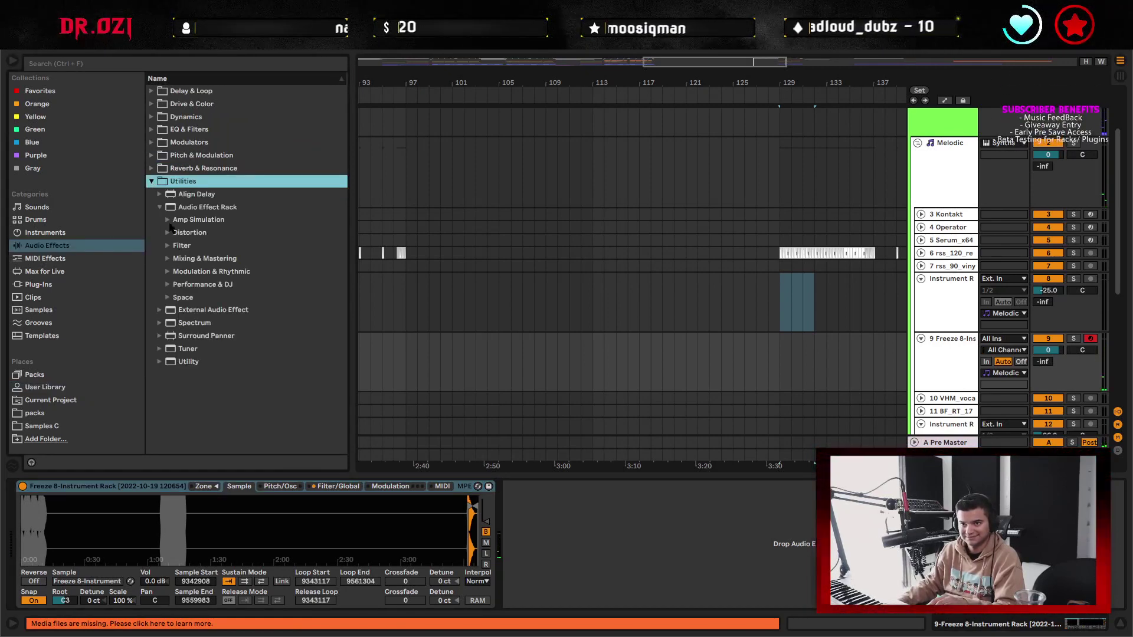
pyautogui.click(160, 207)
pyautogui.click(199, 261)
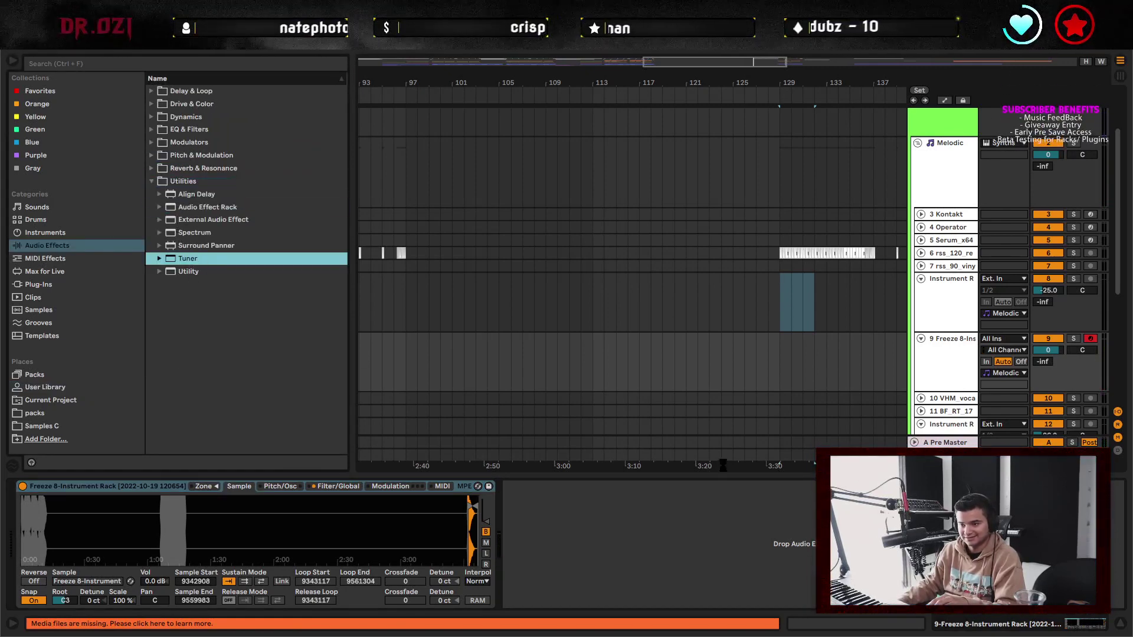
pyautogui.click(65, 601)
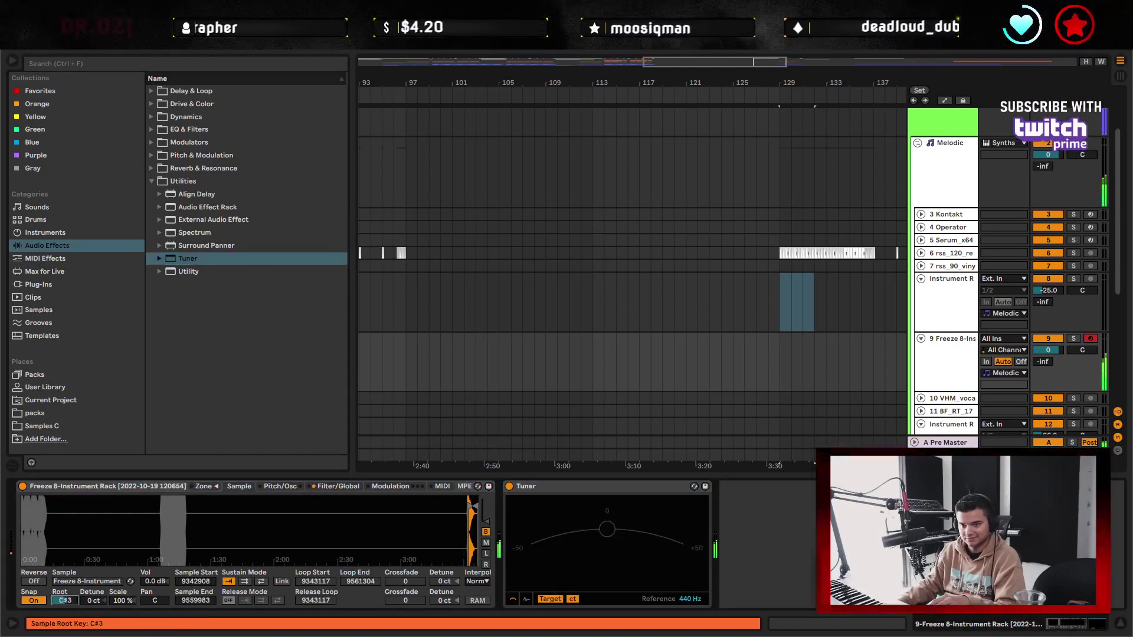
pyautogui.moveTo(65, 600); pyautogui.dragTo(65, 615)
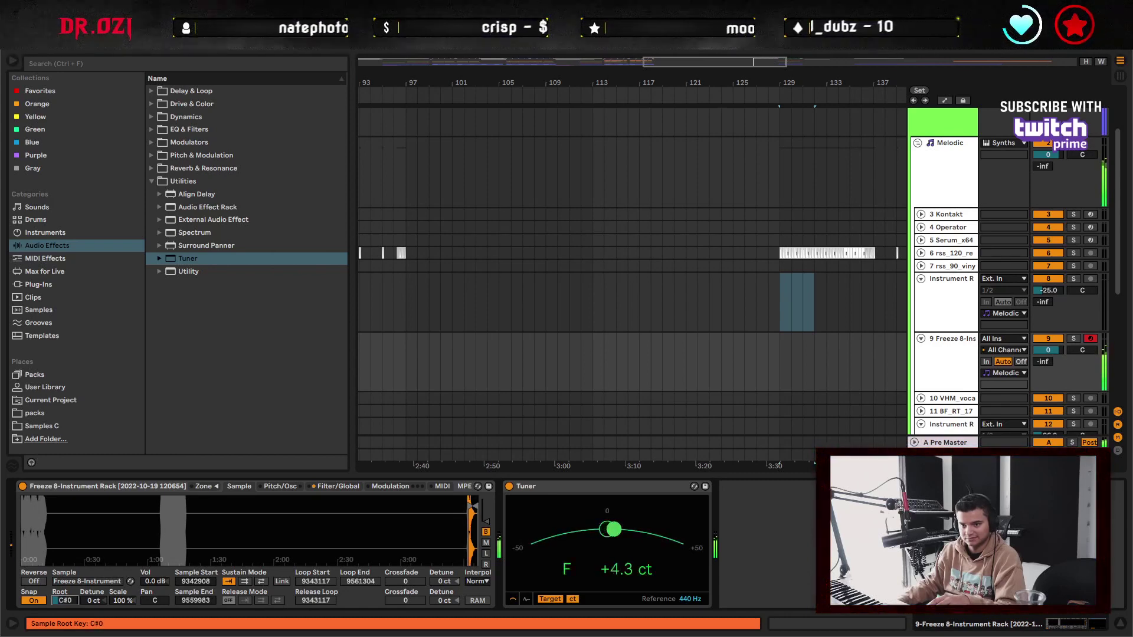
pyautogui.moveTo(65, 600); pyautogui.dragTo(65, 605)
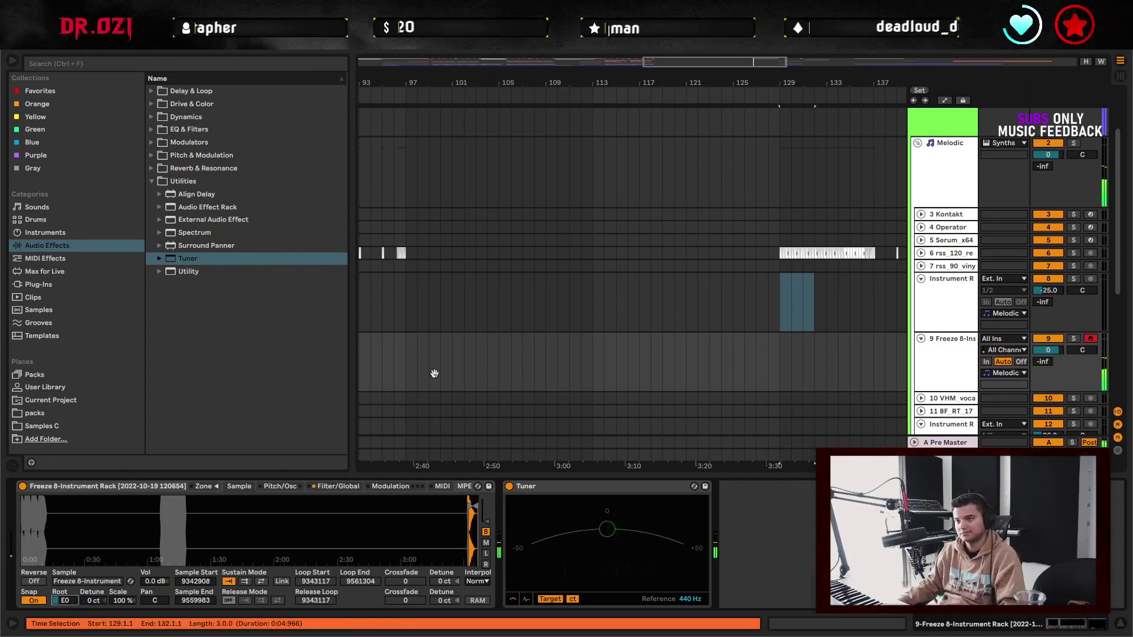
# - Create an empty MIDI clip from bar 1 to bar 9 on the Sampler track and open it for note editing
pyautogui.hscroll(-15, 435, 373)
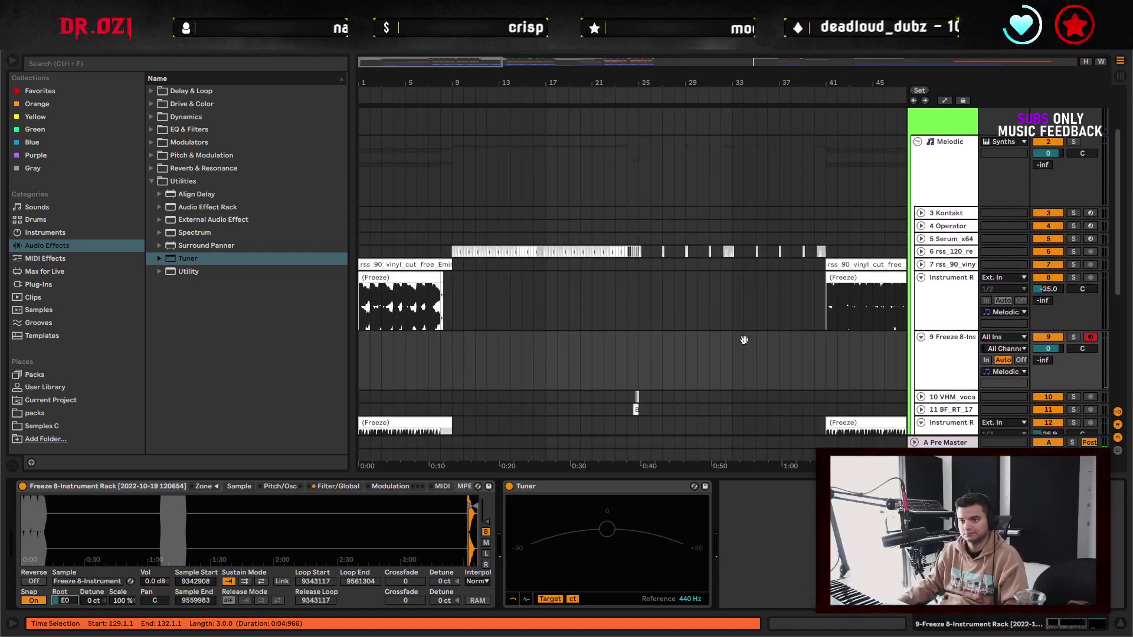
pyautogui.click(399, 300)
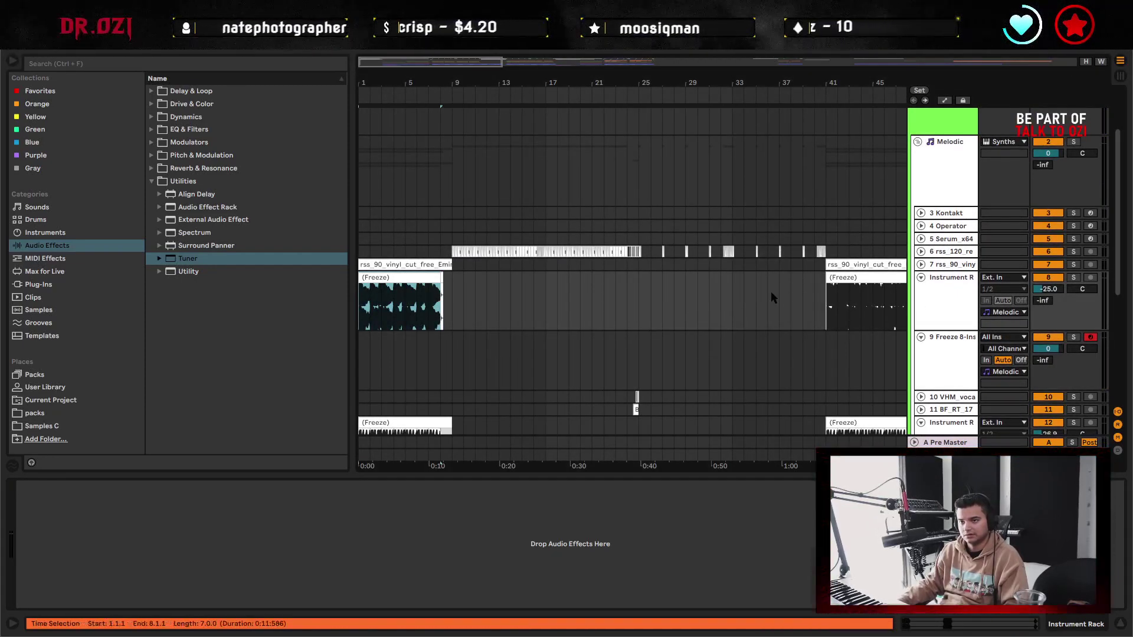
pyautogui.moveTo(362, 81); pyautogui.dragTo(372, 348)
pyautogui.click(374, 354)
pyautogui.click(363, 359)
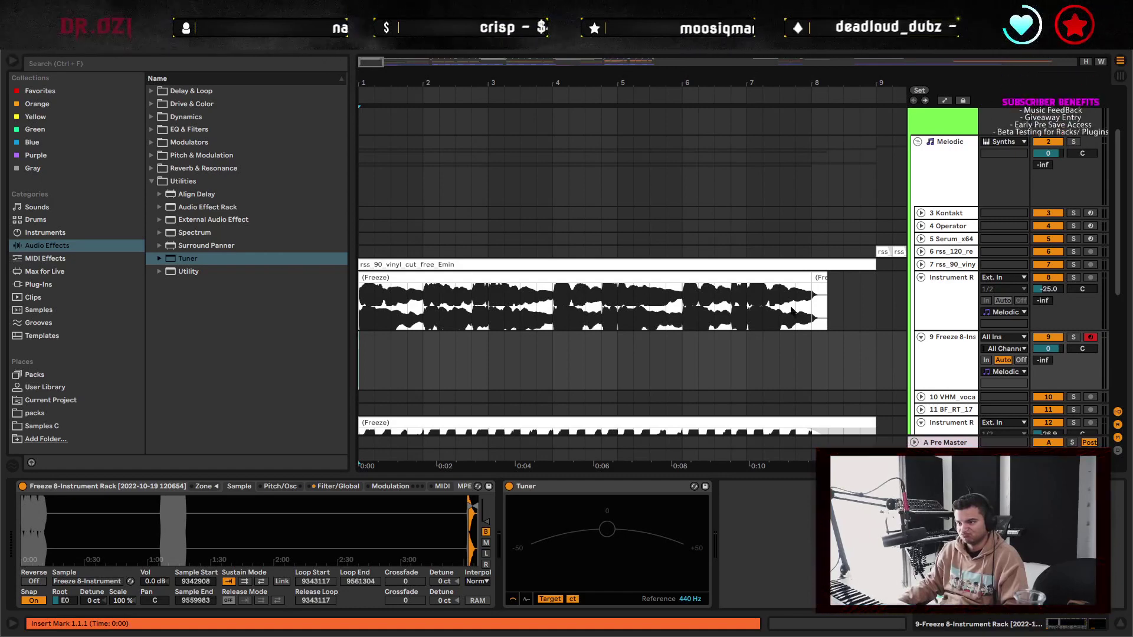
pyautogui.click(921, 264)
pyautogui.click(921, 264)
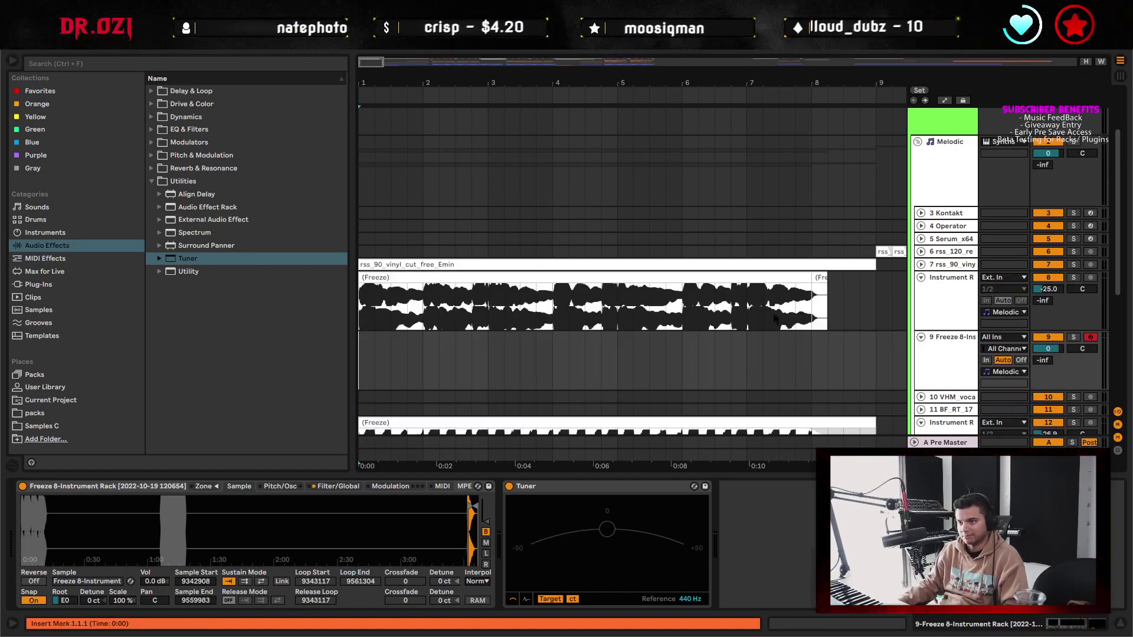
pyautogui.hotkey('ctrl', 'shift', 'm')
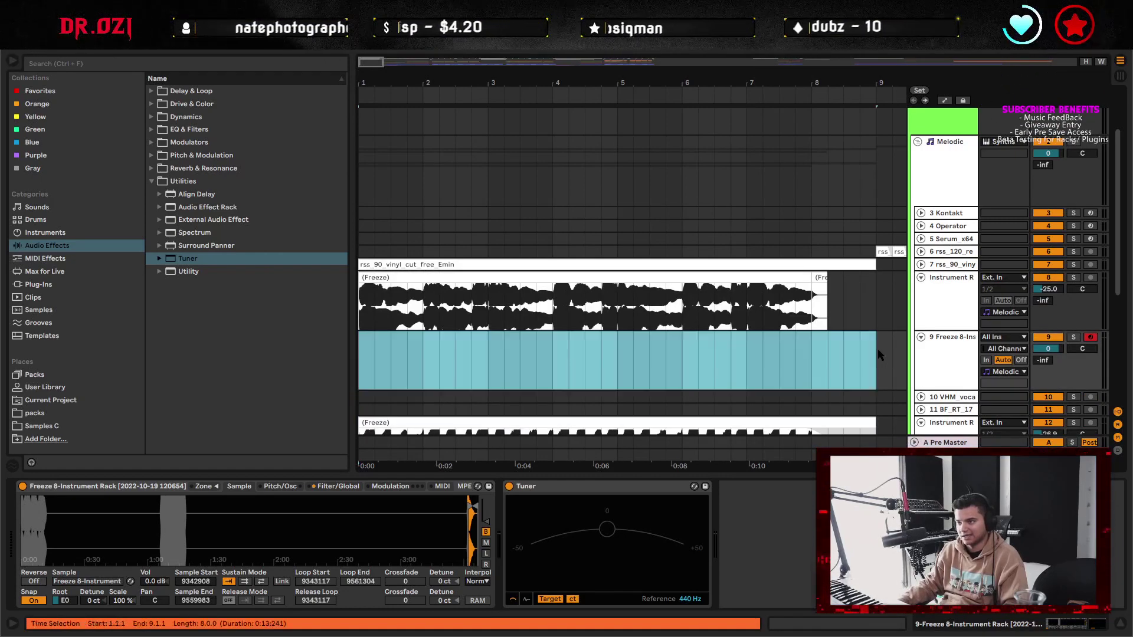
pyautogui.doubleClick(781, 350)
# - Draw a two-bar E3 note at the start of the clip and transpose it down three octaves to E0
pyautogui.moveTo(210, 518); pyautogui.dragTo(430, 517)
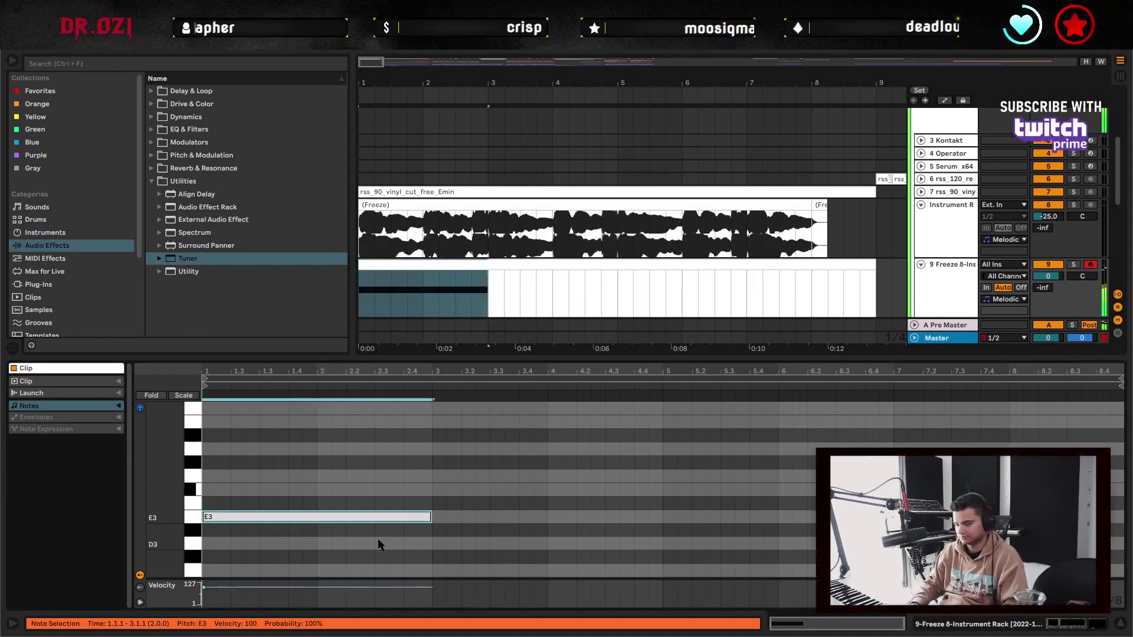
pyautogui.hotkey('shift', 'Down')
pyautogui.hotkey('shift', 'Down')
pyautogui.hotkey('shift', 'Down')
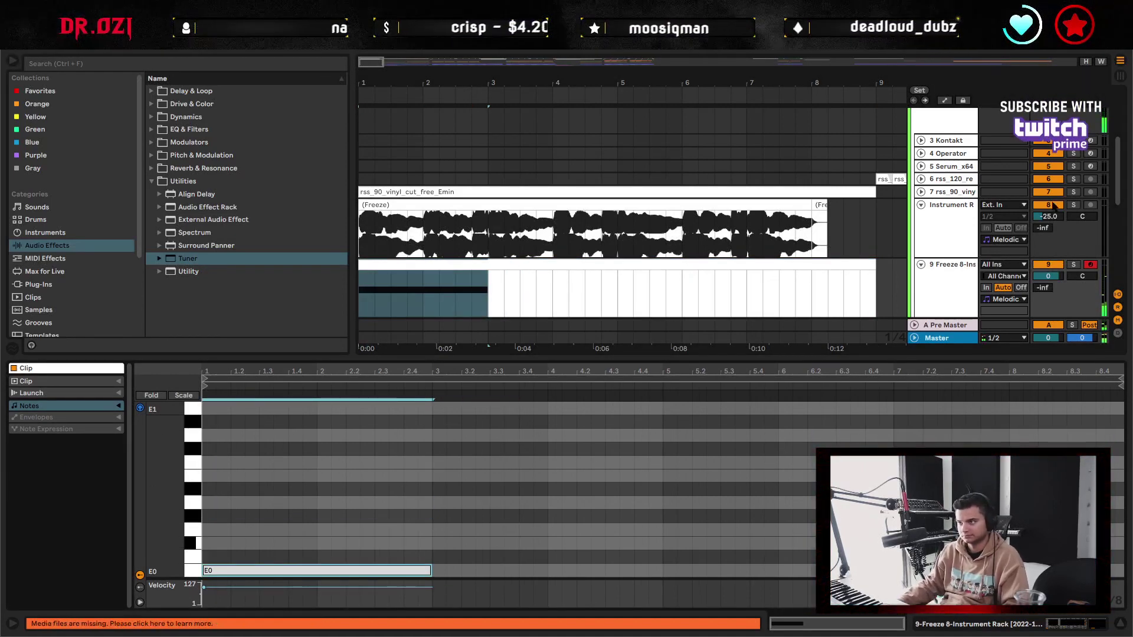
# - Mute the flattened Instrument Rack track, play the Sampler part, and shorten its E0 note to one bar
pyautogui.click(1047, 205)
pyautogui.press('space')
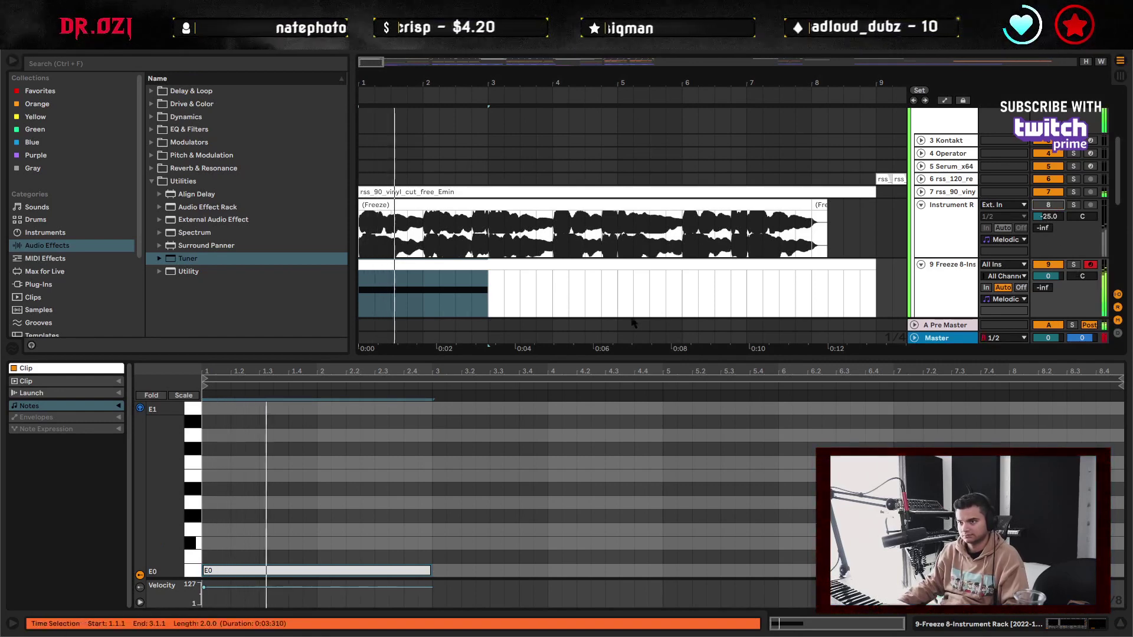
pyautogui.click(409, 502)
pyautogui.scroll(-1, 522, 436)
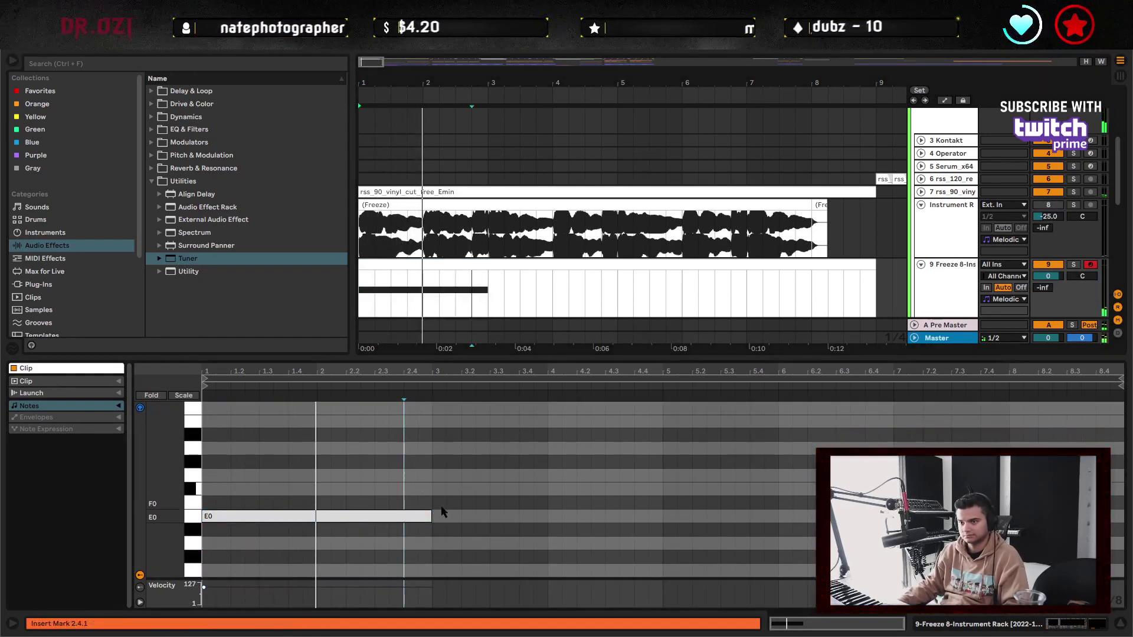
pyautogui.moveTo(431, 515); pyautogui.dragTo(311, 519)
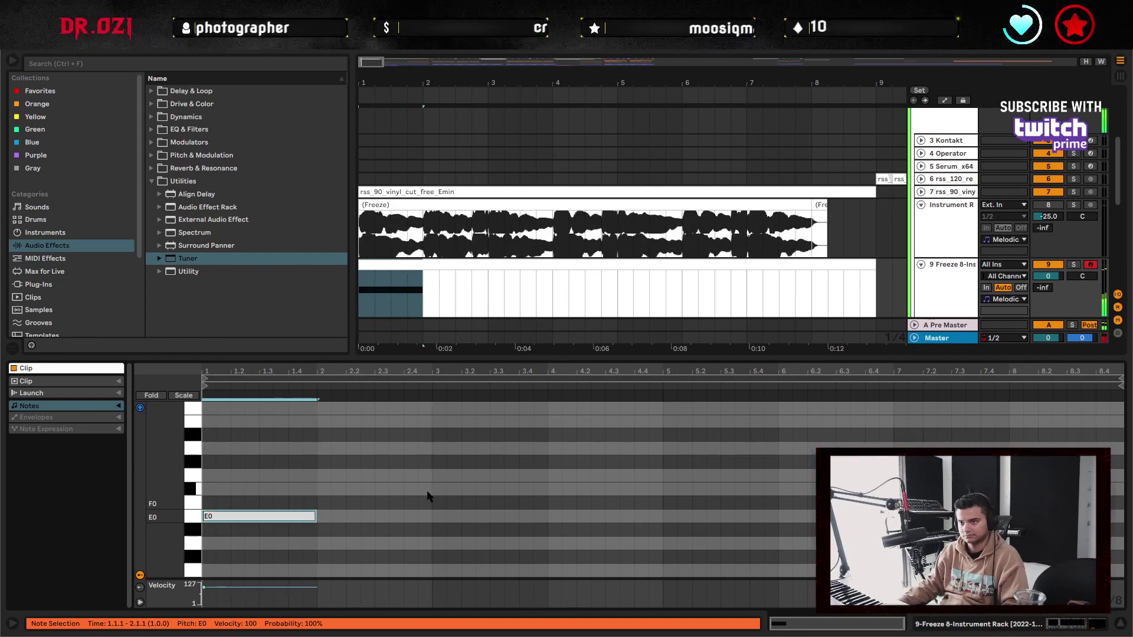
# - Duplicate the one-bar E0 note into bar 2 of the clip and raise the copy to B0
pyautogui.hotkey('ctrl', 'd')
pyautogui.moveTo(352, 515); pyautogui.dragTo(357, 431)
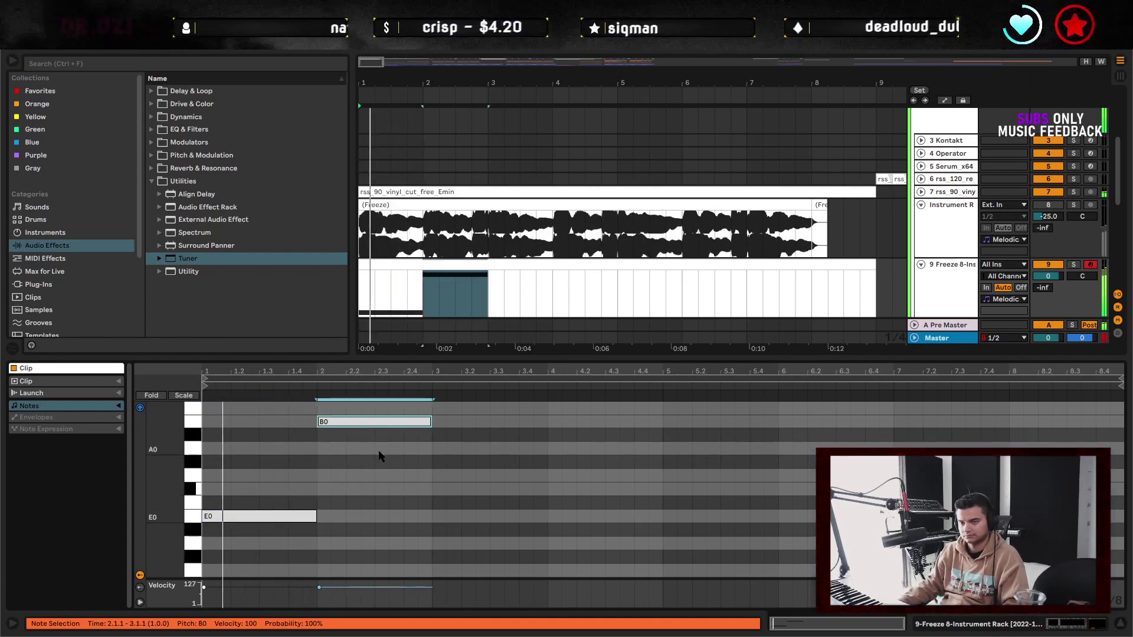
pyautogui.click(322, 413)
pyautogui.scroll(-1, 175, 430)
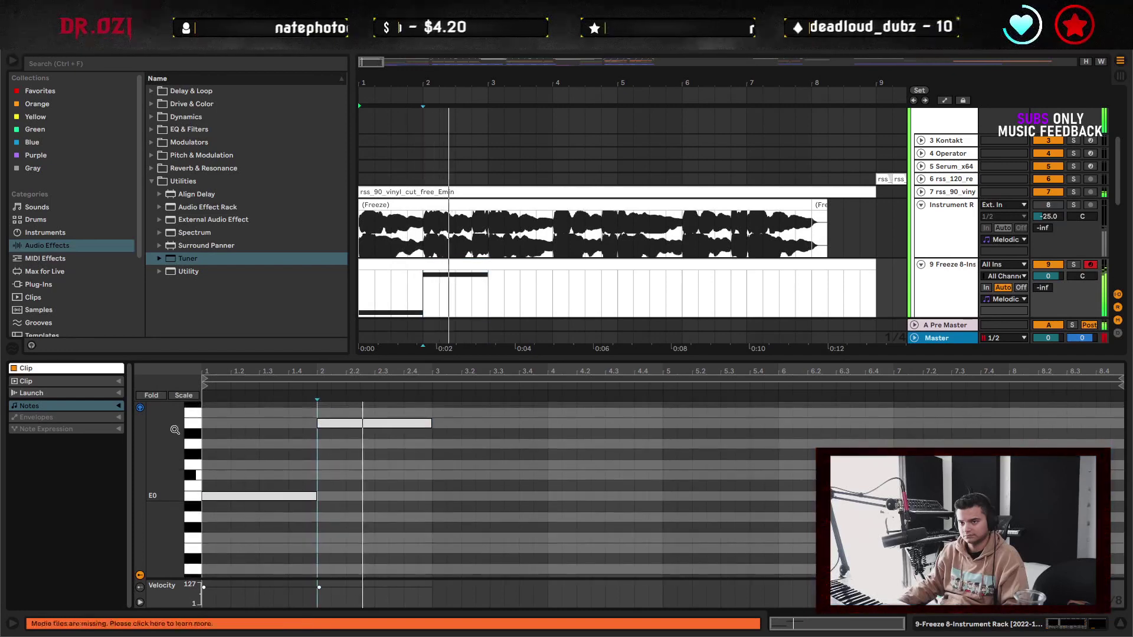
# - Add a one-bar G0 note in bar 3 of the clip and duplicate it into bar 4
pyautogui.doubleClick(440, 445)
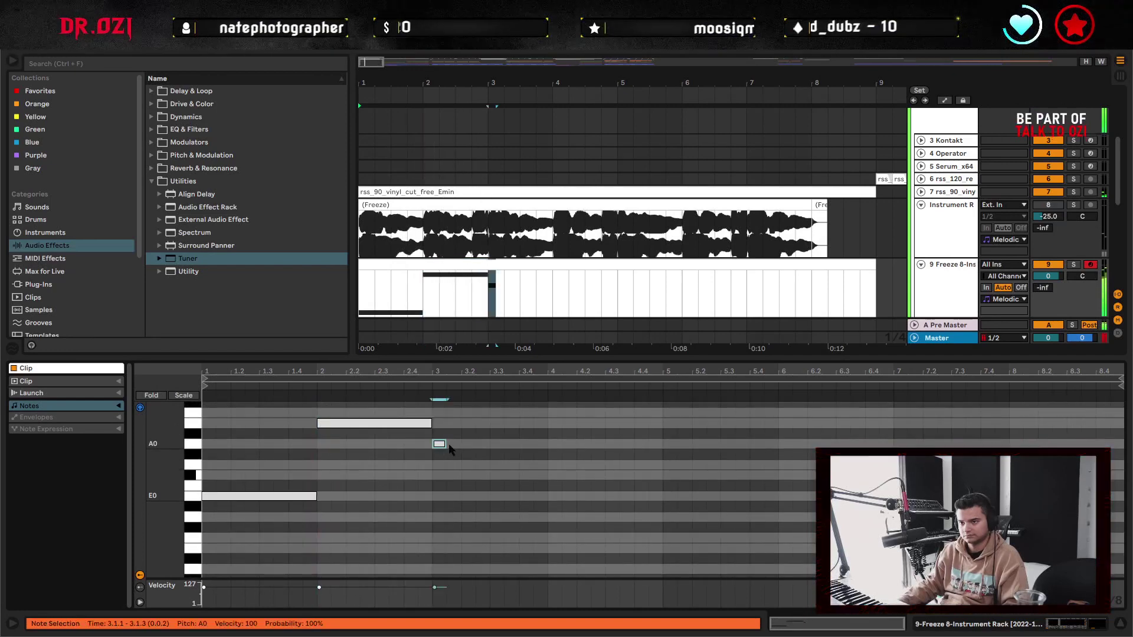
pyautogui.moveTo(449, 450); pyautogui.dragTo(532, 470)
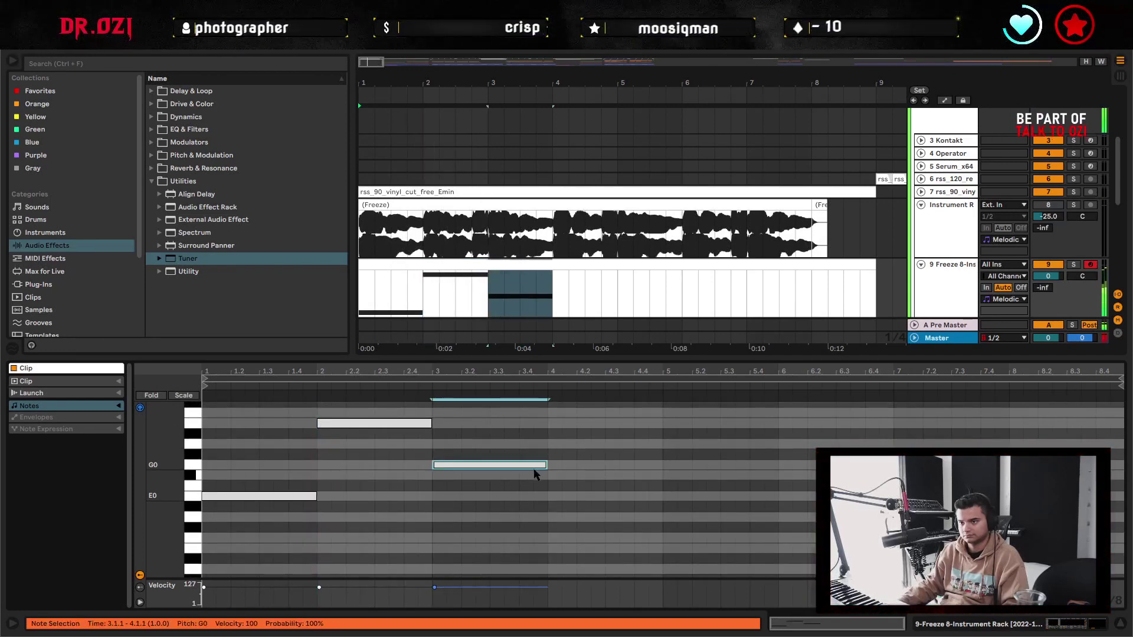
pyautogui.hotkey('ctrl', 'd')
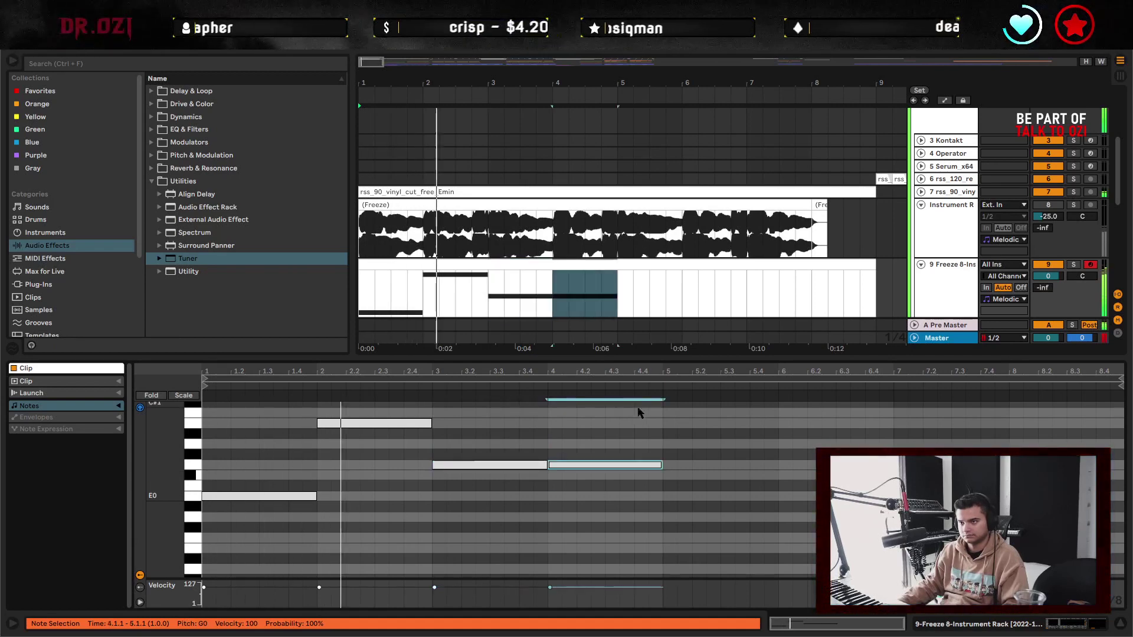
pyautogui.scroll(1, 640, 418)
# - Crop the clip's loop to its first four bars, repeating across the arrangement, and raise the bar 4 note to A0
pyautogui.click(299, 397)
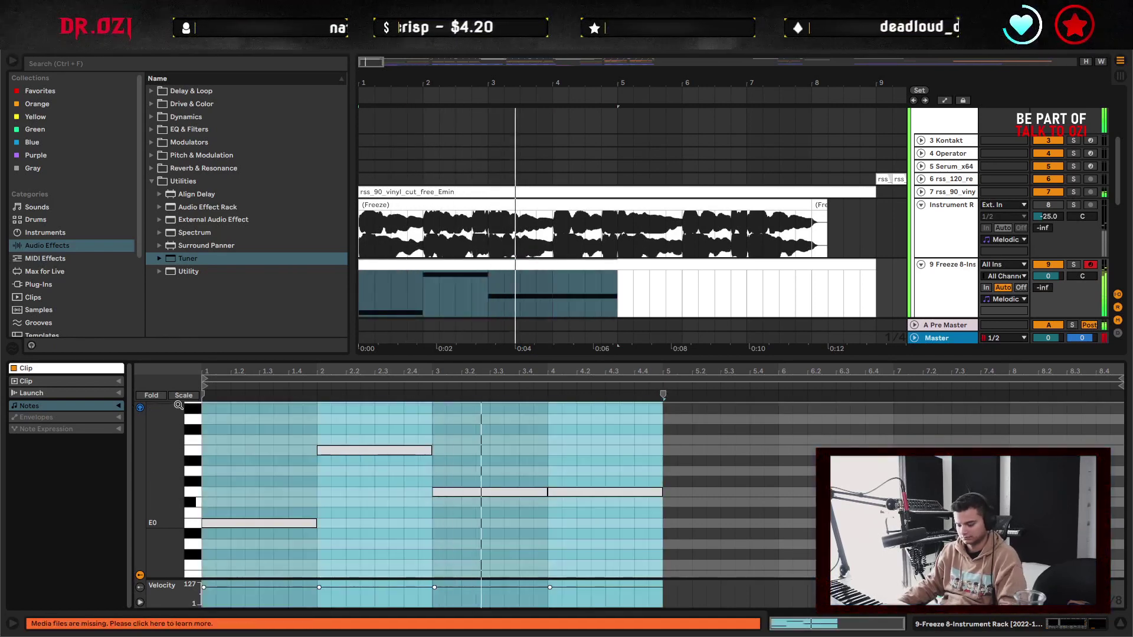
pyautogui.moveTo(577, 491); pyautogui.dragTo(577, 472)
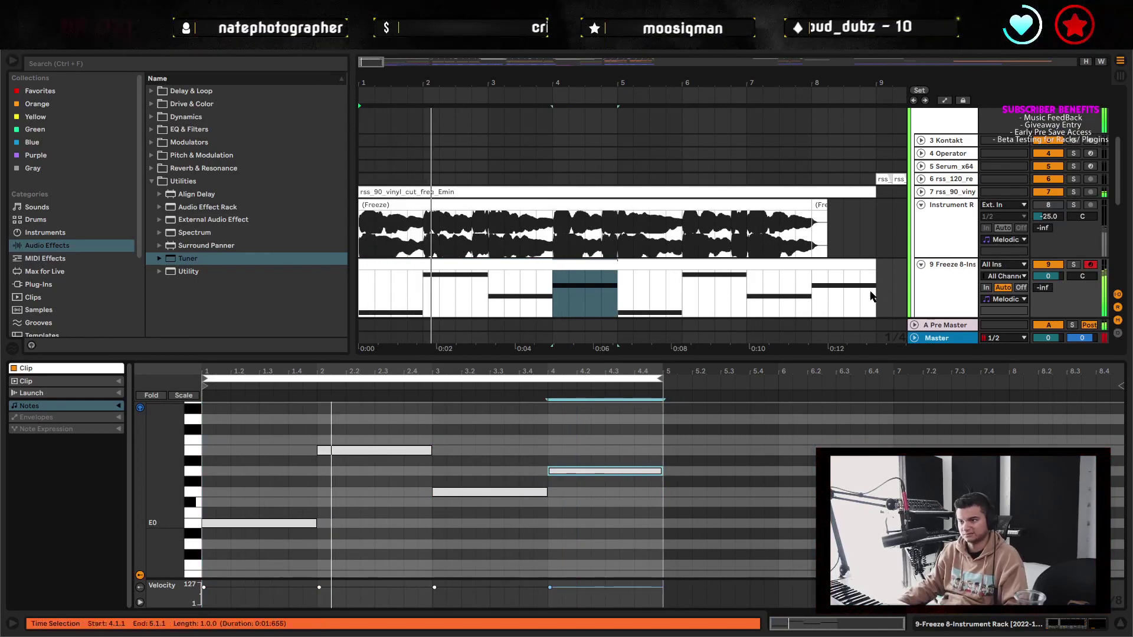
# - Select the Sampler track's MIDI part from bar 1 to bar 9 and loop that range in the arrangement
pyautogui.click(851, 294)
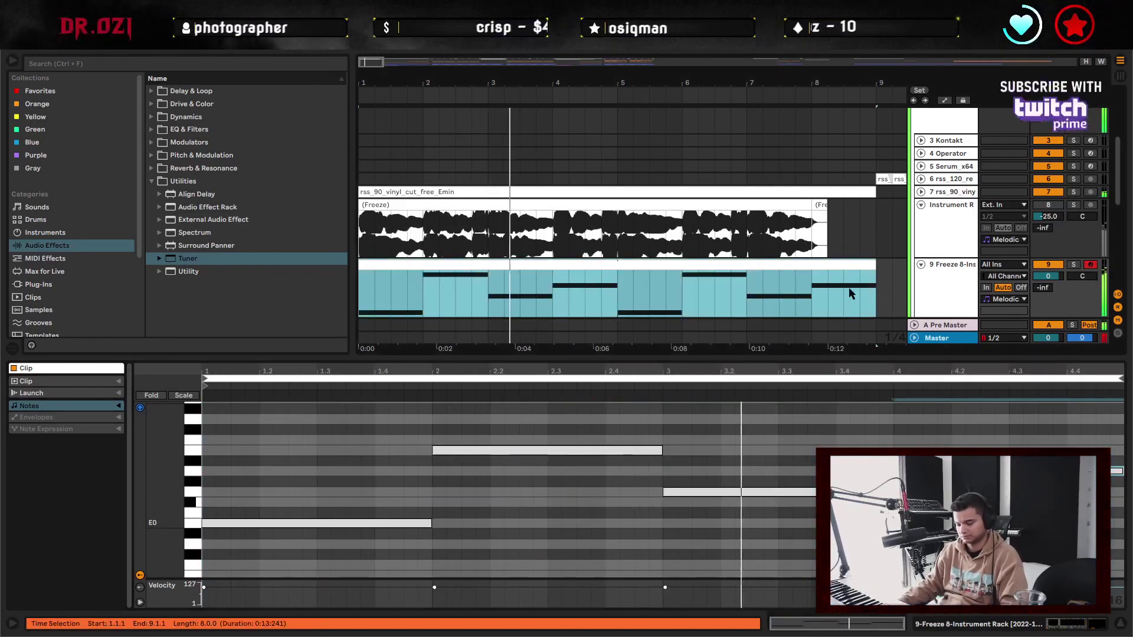
pyautogui.hotkey('ctrl', 'l')
pyautogui.scroll(-2, 708, 267)
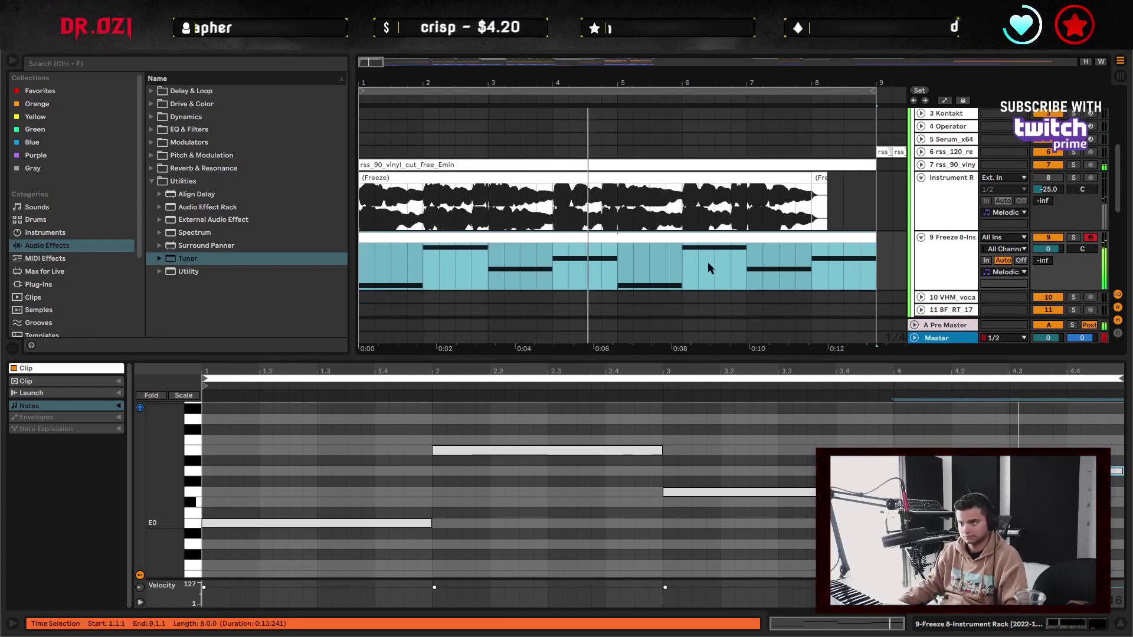
# - Lower the Sampler track's volume to -25 dB, show its devices, and readjust the volume to about -13.6 dB
pyautogui.click(1044, 249)
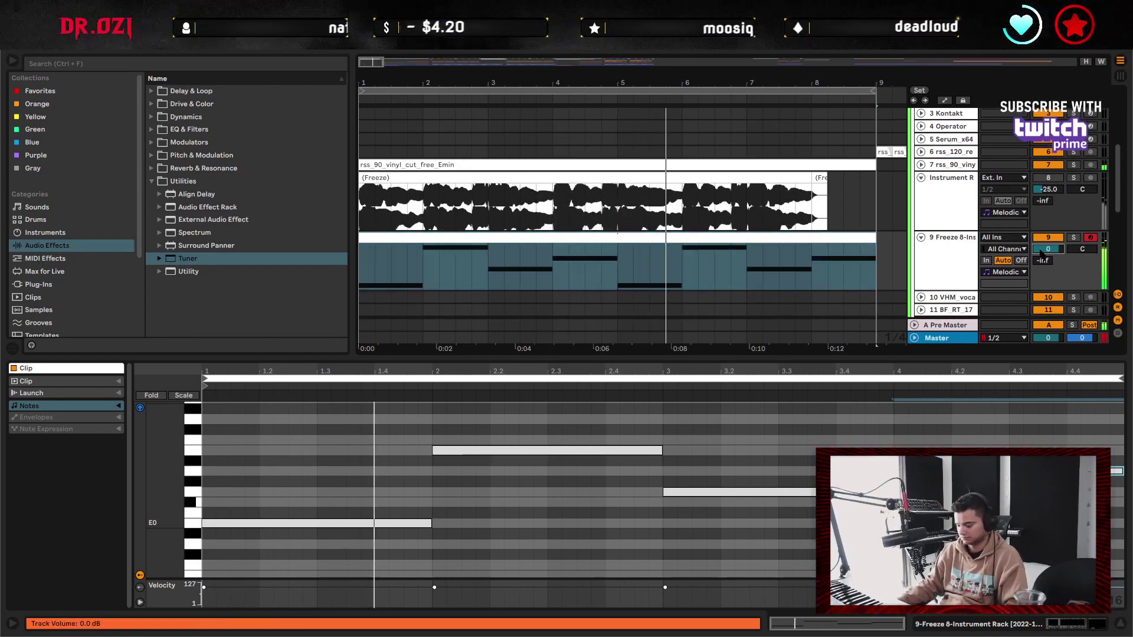
pyautogui.write('-25')
pyautogui.press('Return')
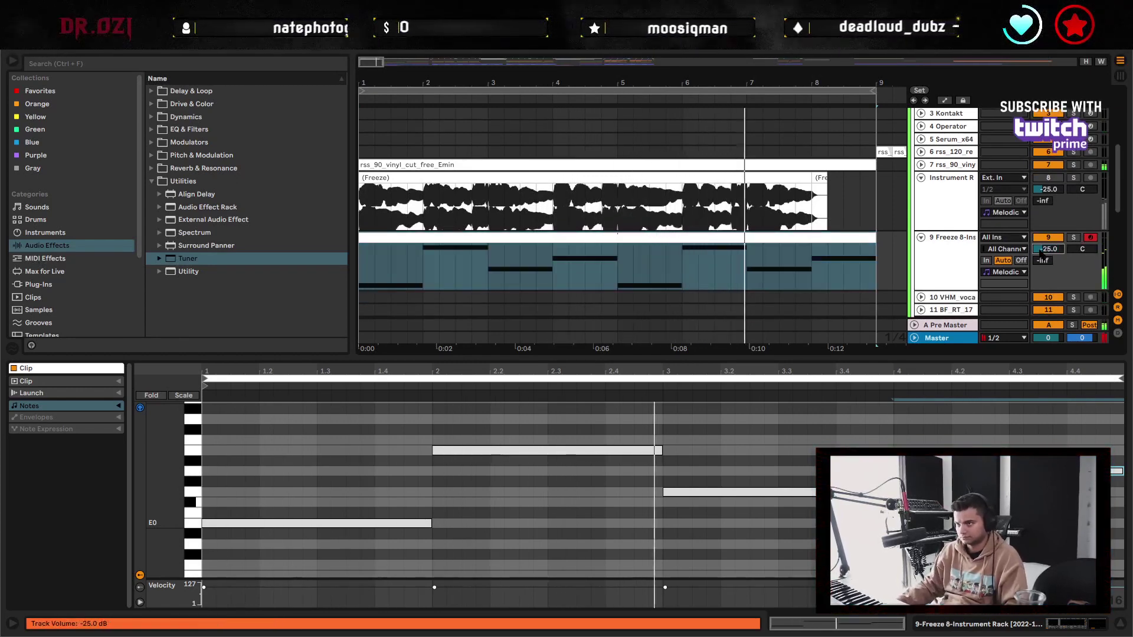
pyautogui.hotkey('shift', 'Tab')
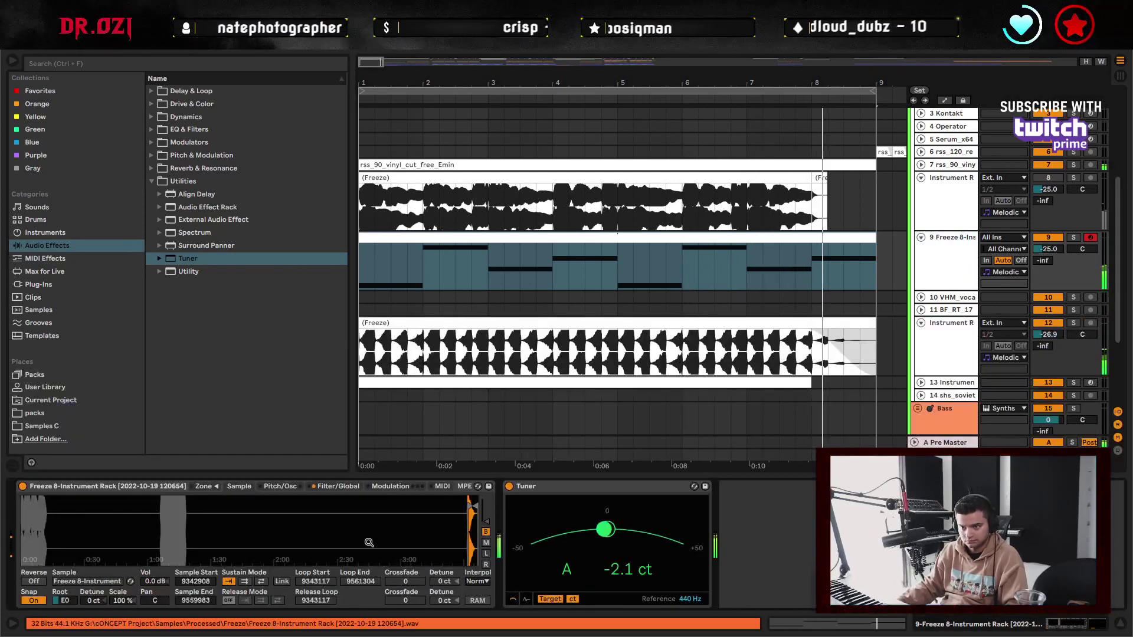
pyautogui.moveTo(1049, 248); pyautogui.dragTo(1049, 234)
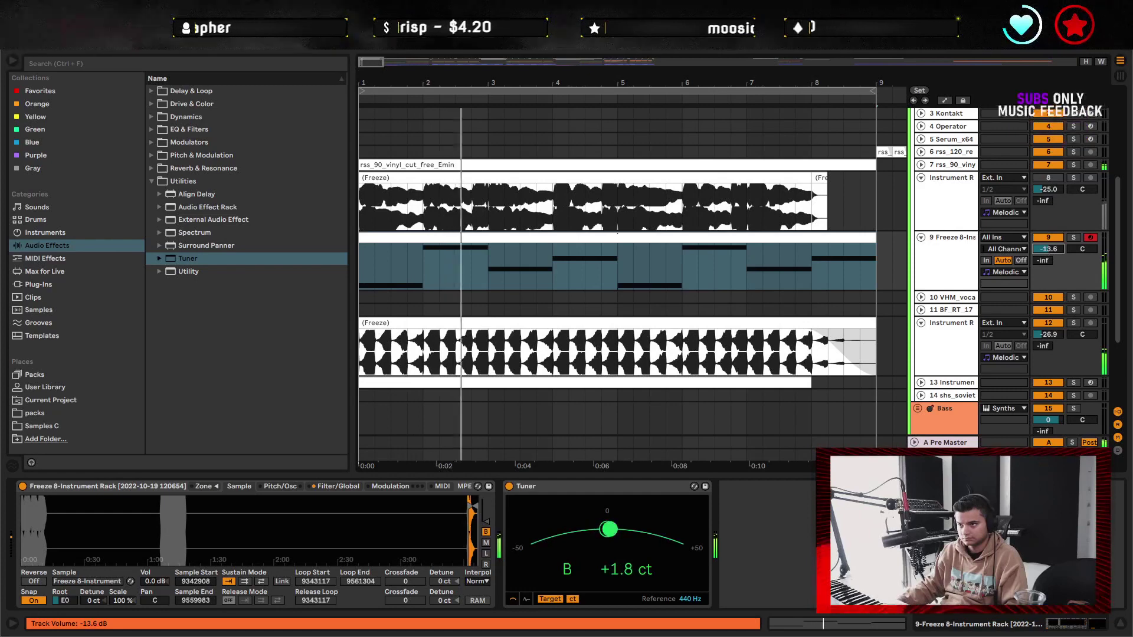
# - Turn off the Sampler's filter, show its pitch and oscillator settings, and solo the track
pyautogui.click(339, 487)
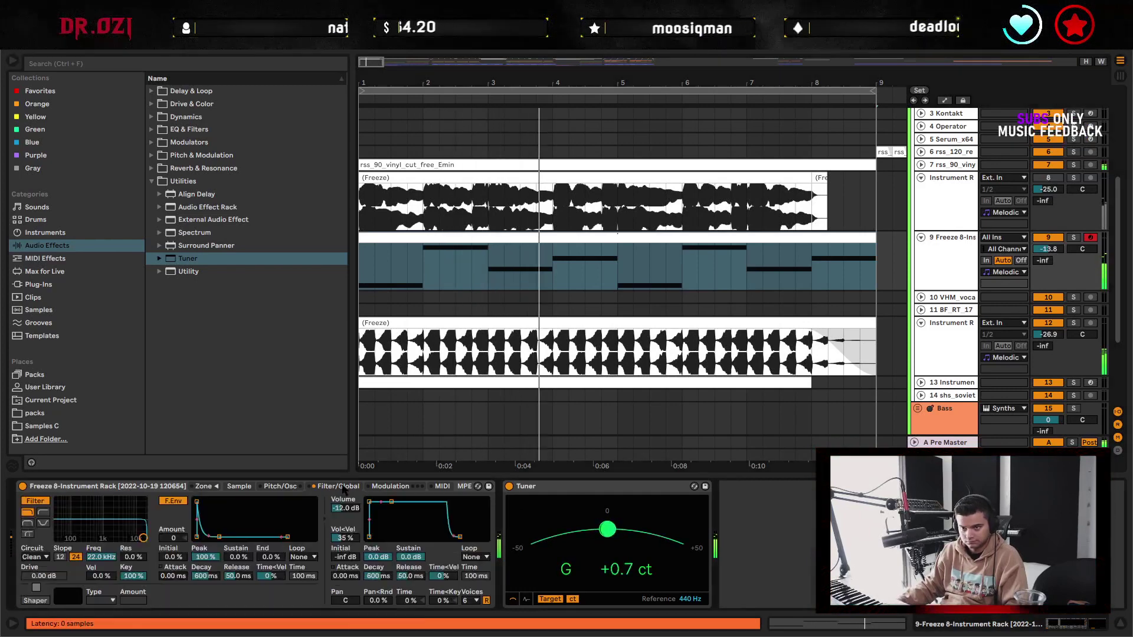
pyautogui.click(35, 500)
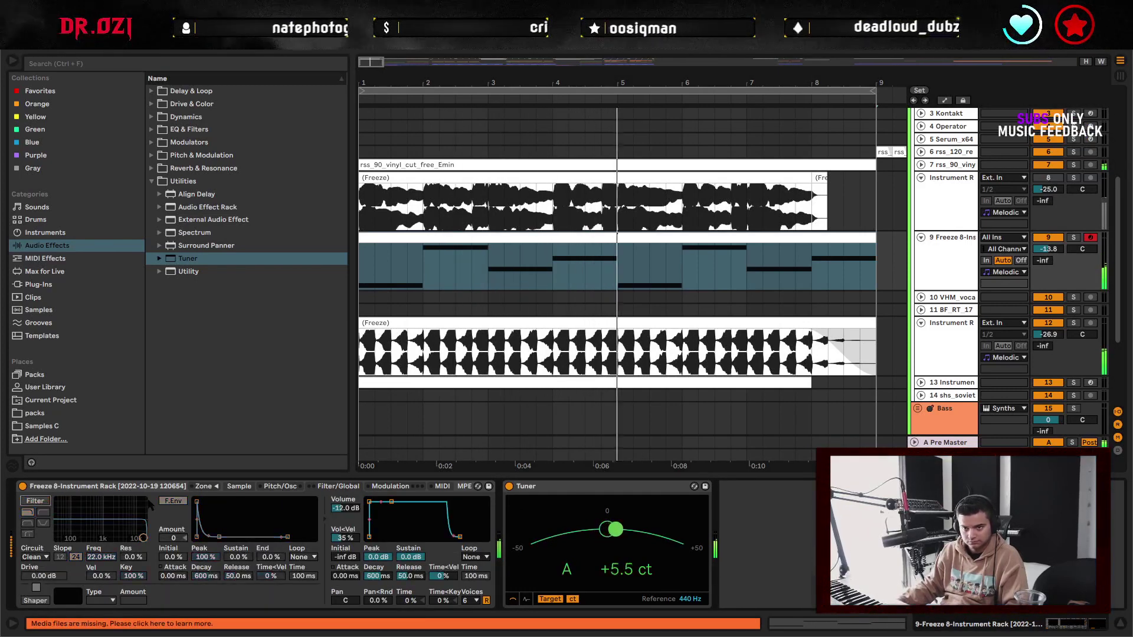
pyautogui.click(303, 487)
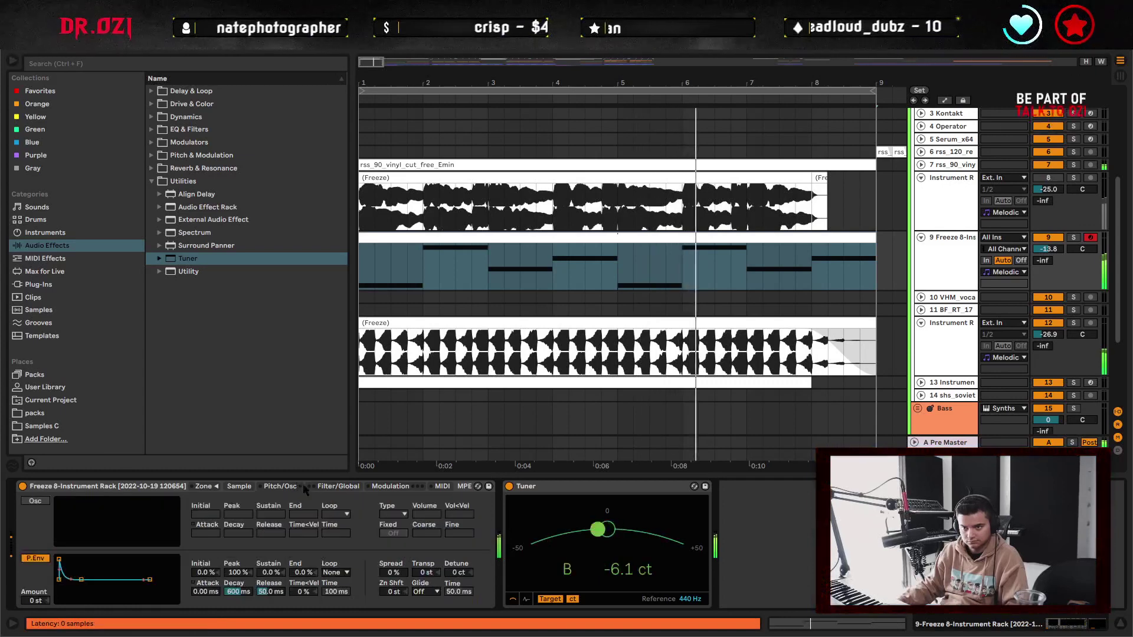
pyautogui.click(1073, 237)
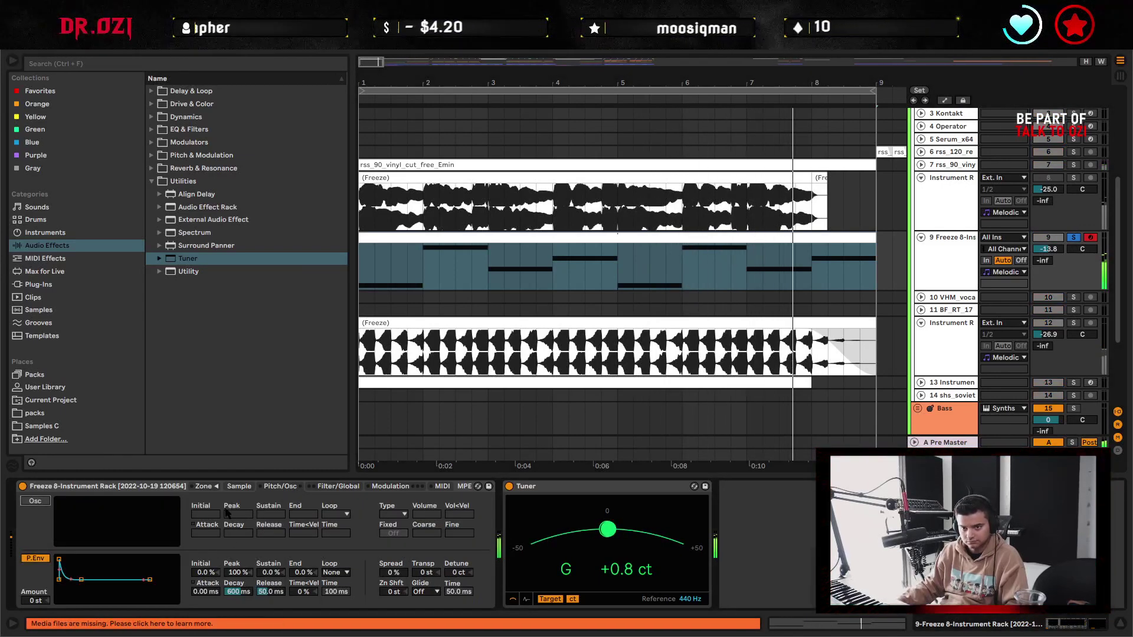
# - Enable the Sampler's modulation oscillator with the Sw 3 waveform and a volume of about -31 dB
pyautogui.click(35, 501)
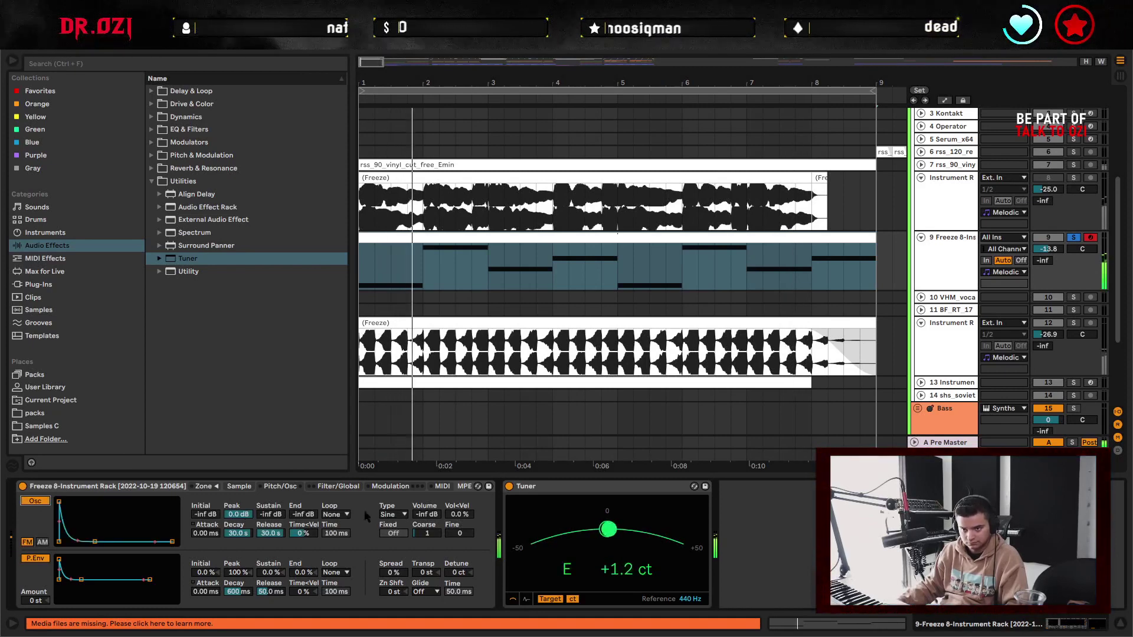
pyautogui.click(404, 514)
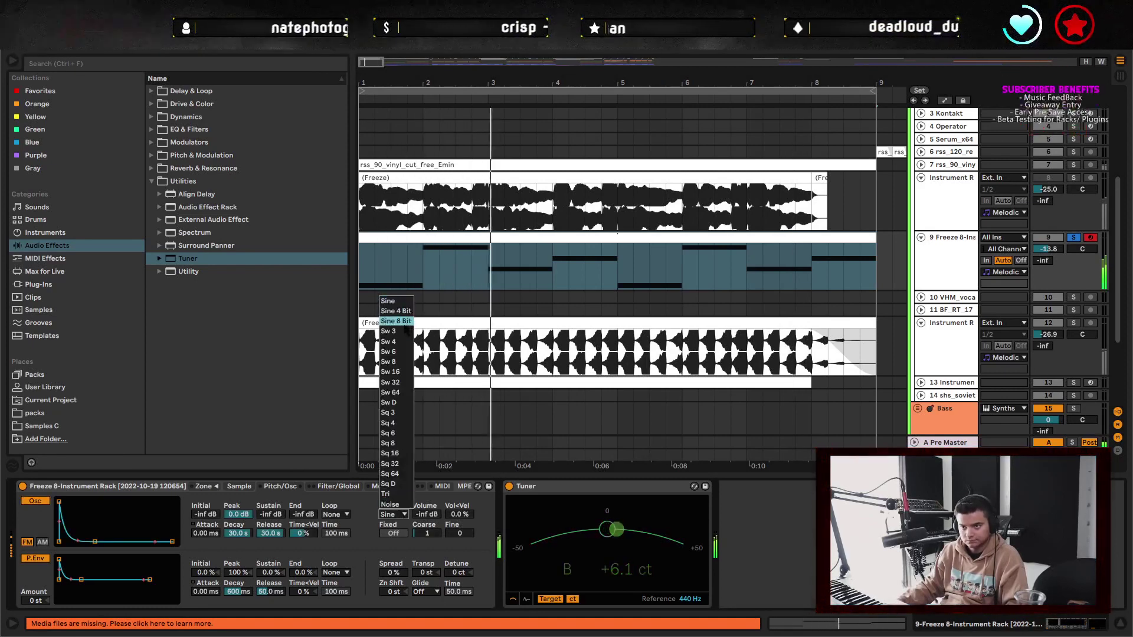
pyautogui.click(409, 429)
pyautogui.moveTo(426, 514); pyautogui.dragTo(426, 491)
# - Delete the Tuner after the Sampler and raise the modulation oscillator's volume to about -21 dB
pyautogui.click(522, 500)
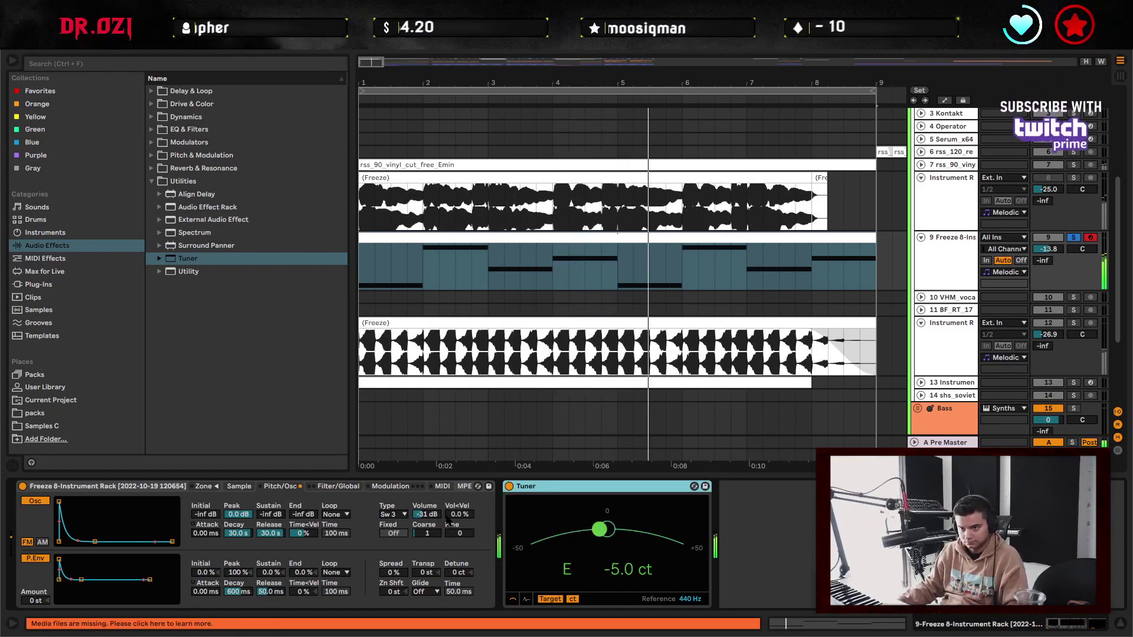
pyautogui.press('Delete')
pyautogui.moveTo(425, 514); pyautogui.dragTo(431, 515)
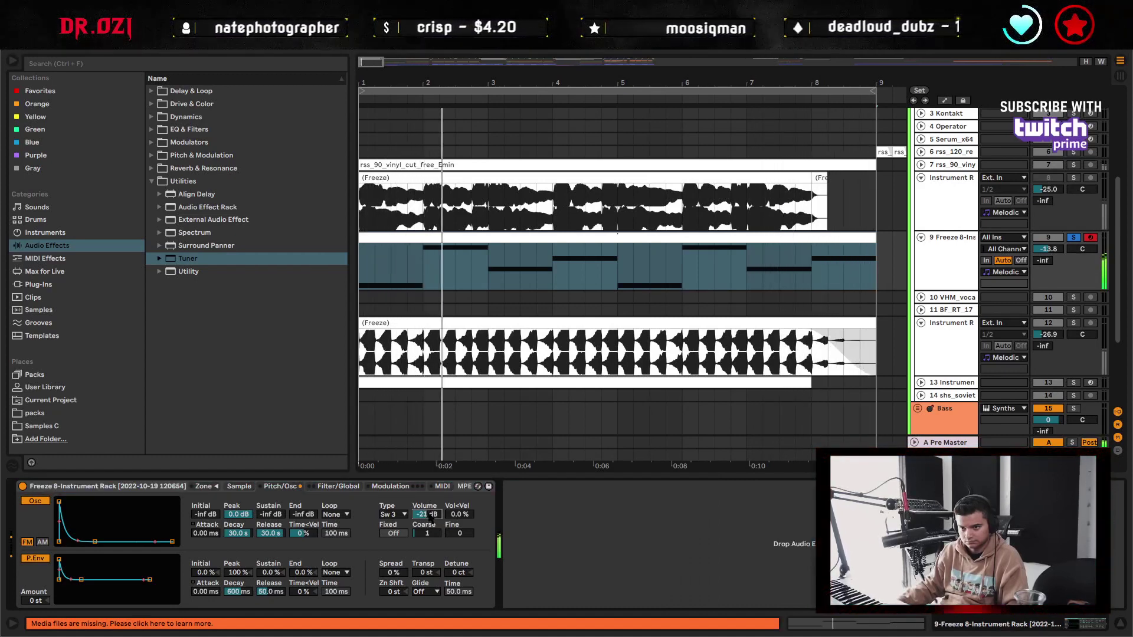
# - Add an EQ Eight after the Sampler and collapse the Sampler device
pyautogui.click(152, 181)
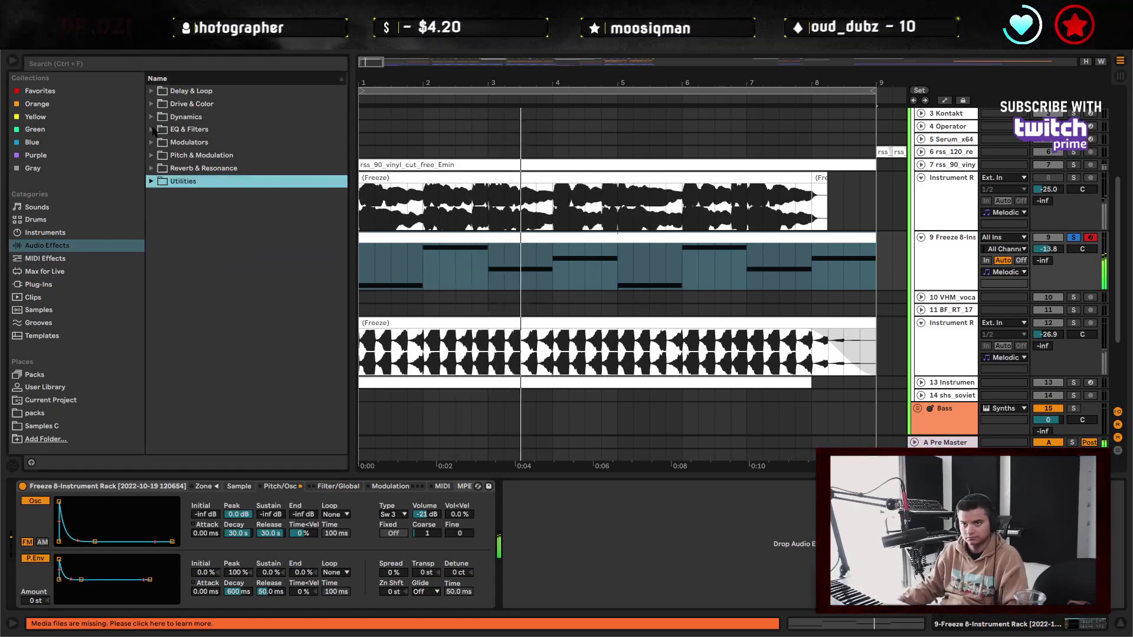
pyautogui.click(151, 129)
pyautogui.click(203, 170)
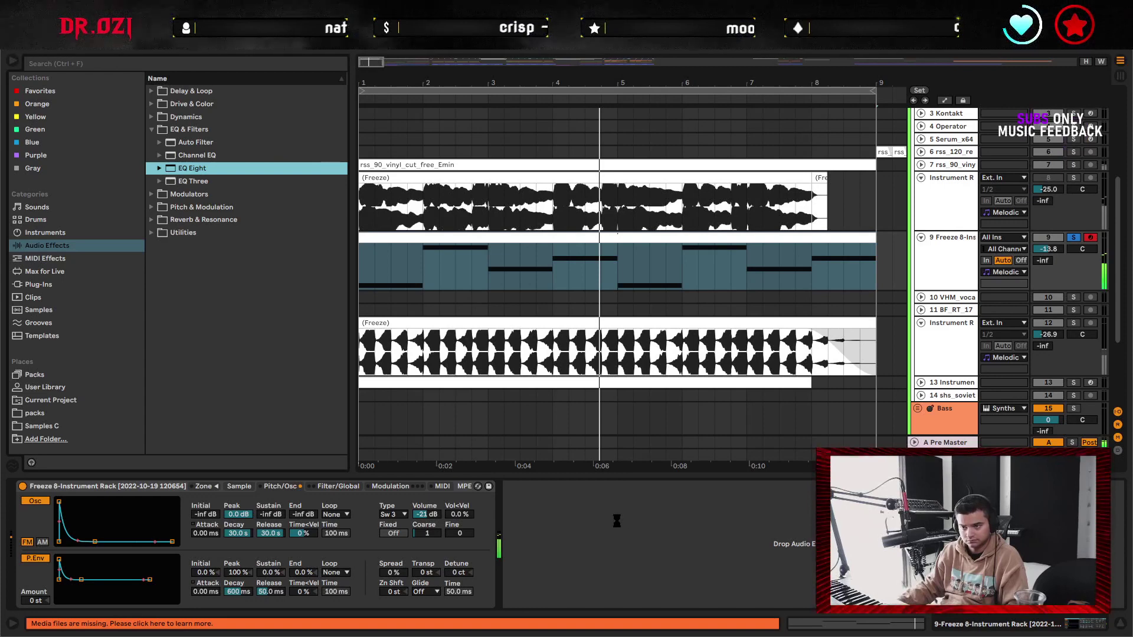
pyautogui.moveTo(614, 528); pyautogui.dragTo(615, 529)
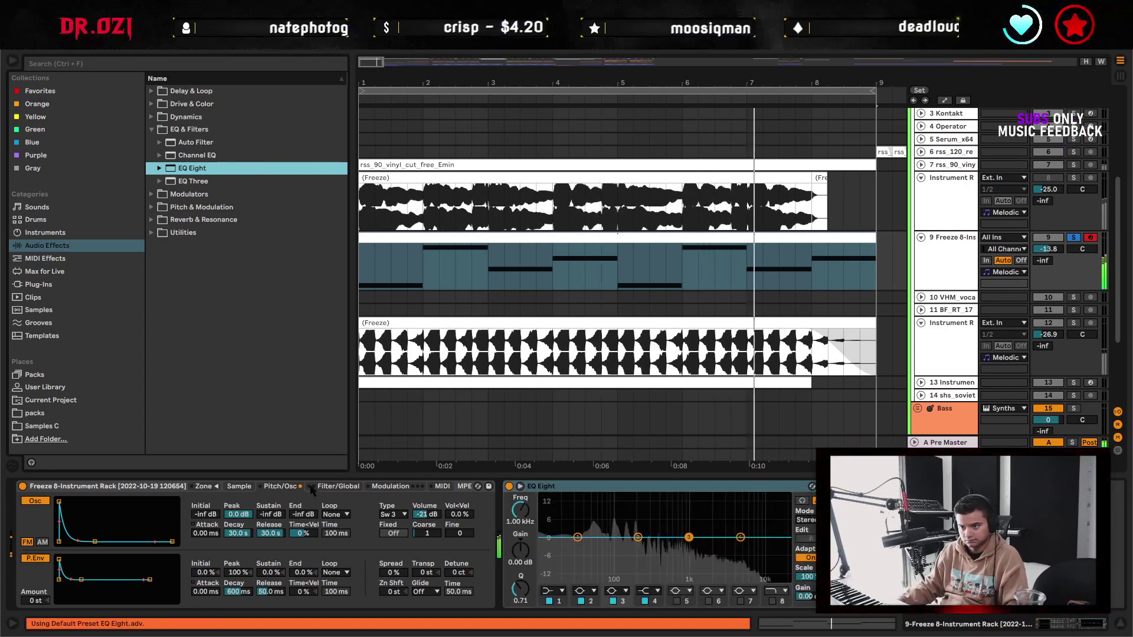
pyautogui.doubleClick(171, 486)
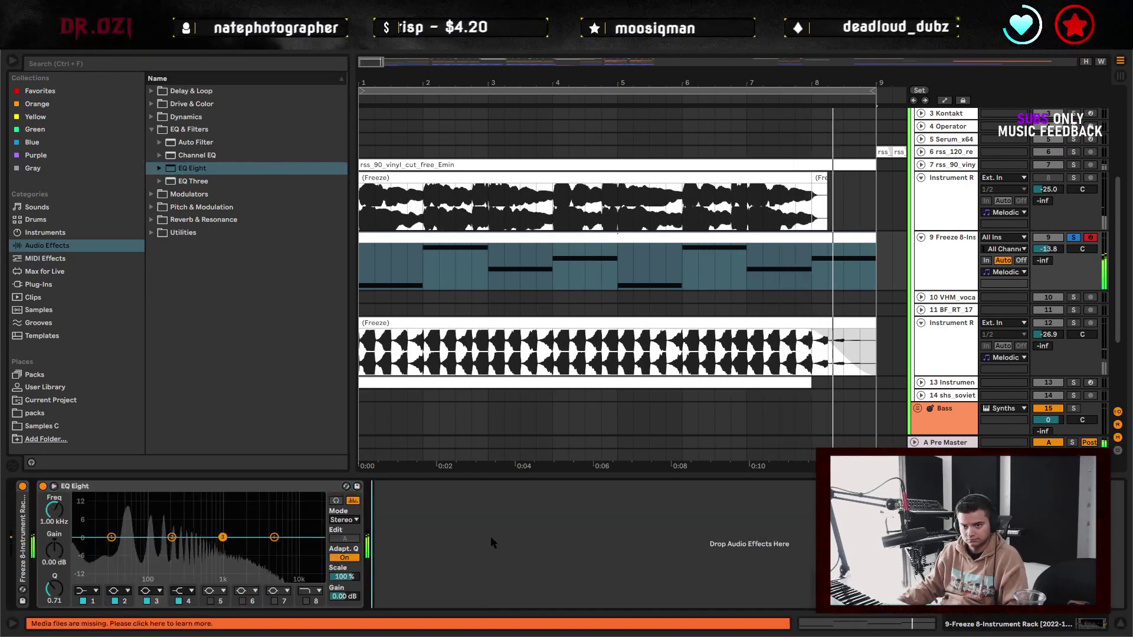
# - Search the Max for Live devices for "note f" and add Note Follower v3.1 ahead of the Sampler
pyautogui.click(59, 271)
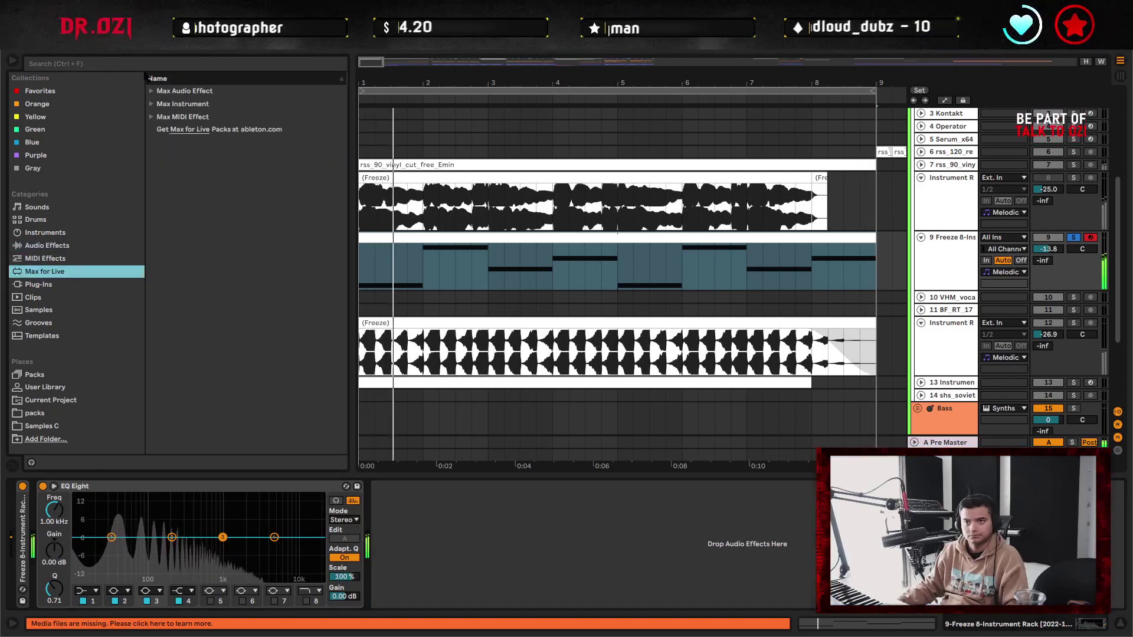
pyautogui.click(148, 64)
pyautogui.write('f')
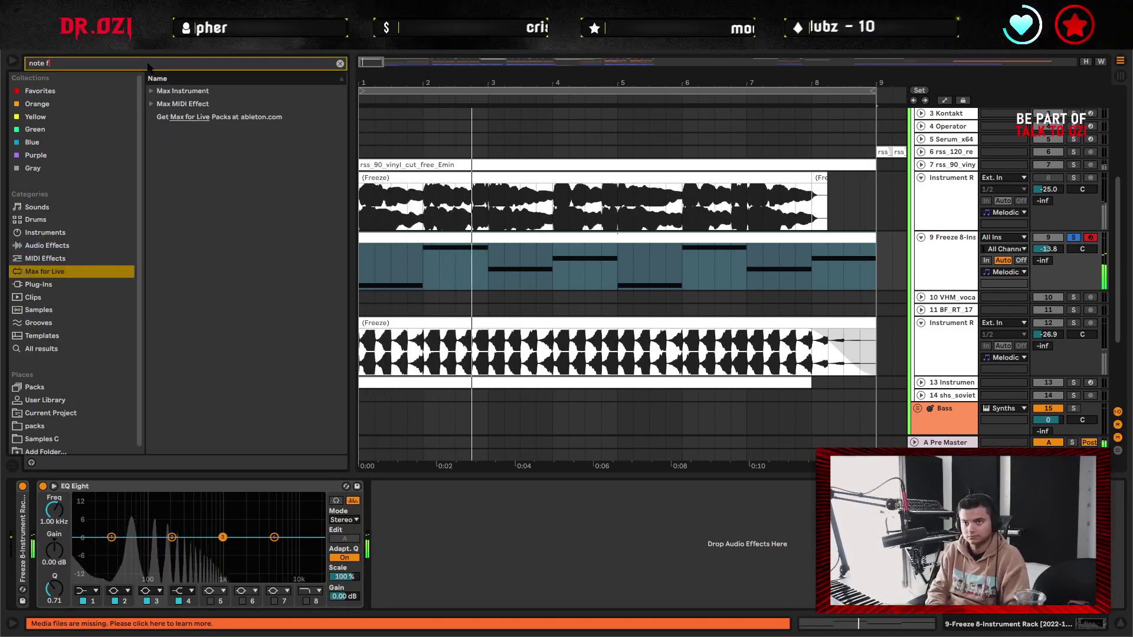
pyautogui.click(212, 105)
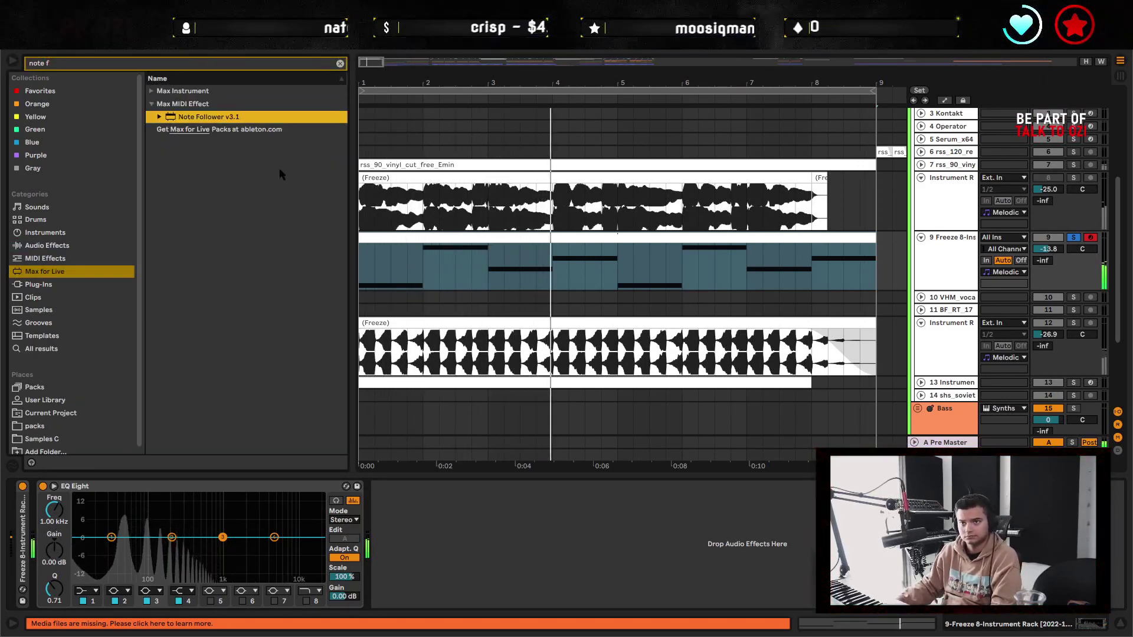
pyautogui.doubleClick(204, 117)
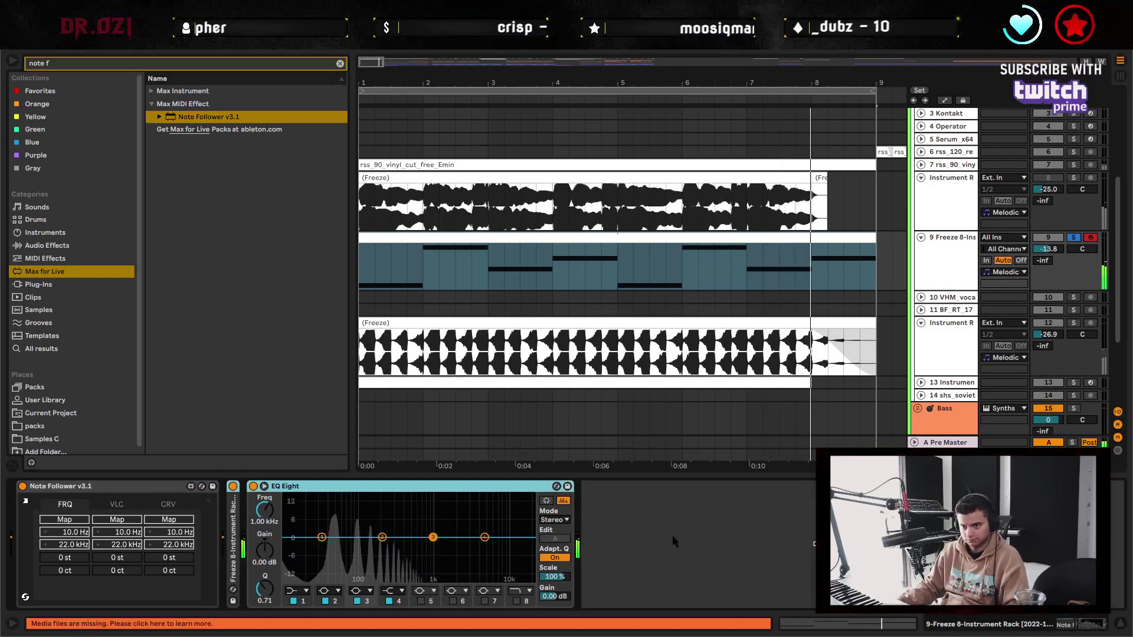
# - Group the Sampler and EQ Eight into an Instrument Rack and let Note Follower's FRQ control EQ band 3's frequency through Macro 1
pyautogui.hotkey('ctrl', 'g')
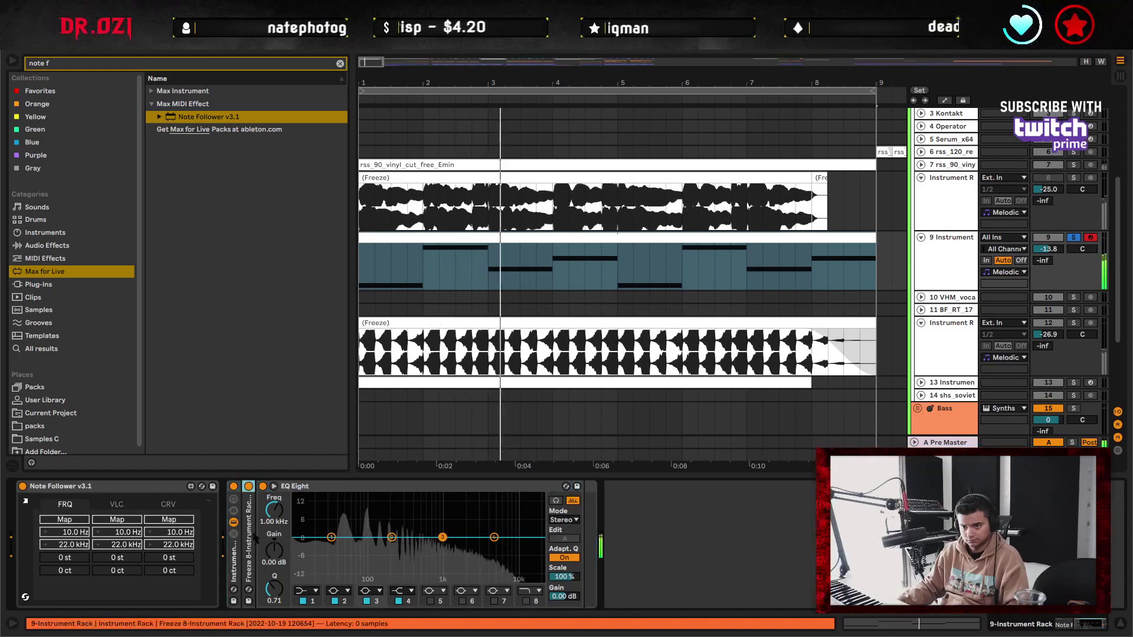
pyautogui.click(233, 499)
pyautogui.rightClick(419, 511)
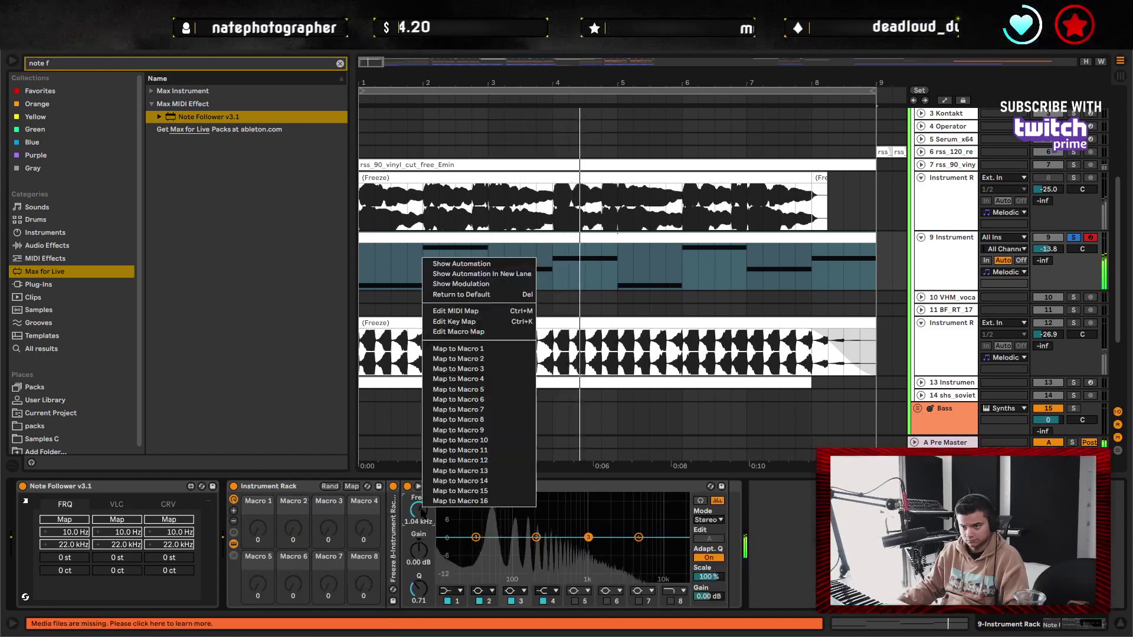
pyautogui.click(458, 349)
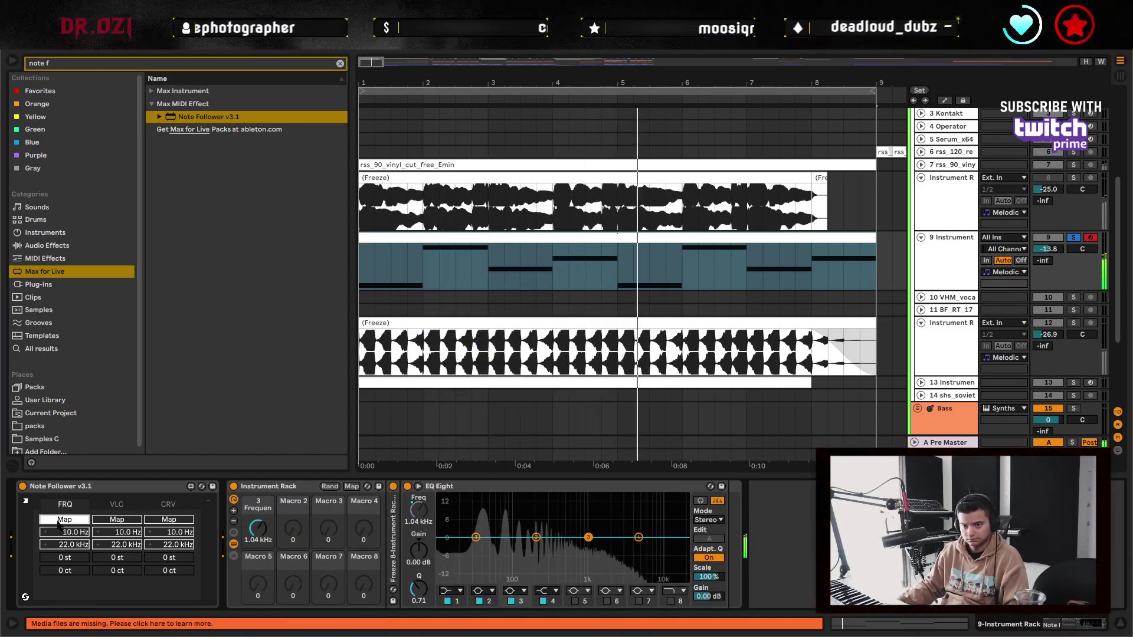
pyautogui.click(271, 525)
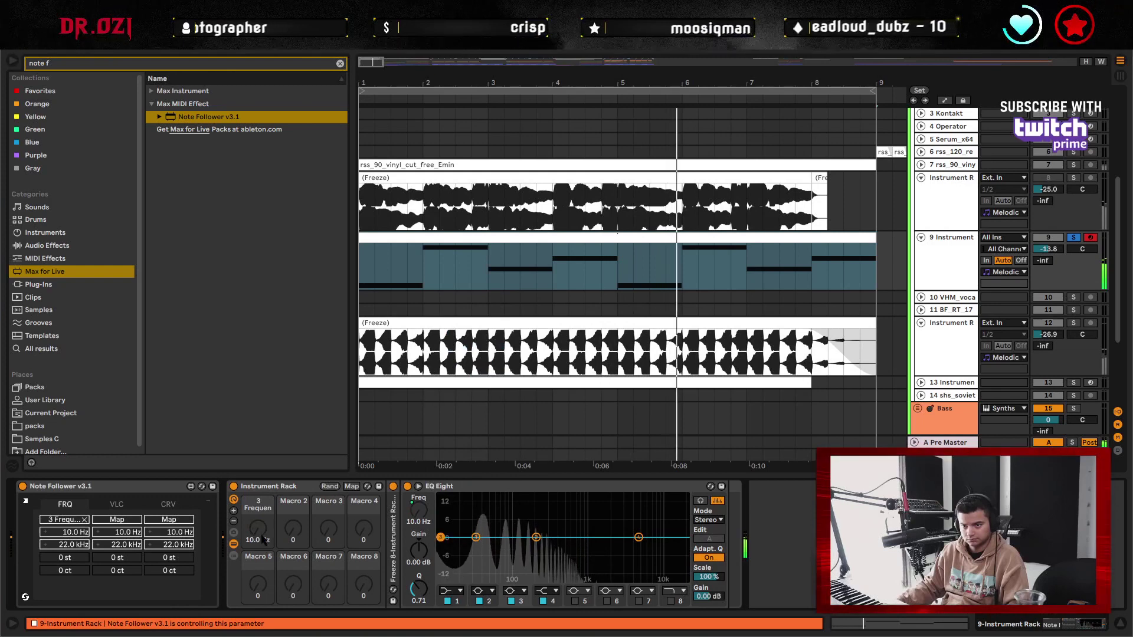
# - Change EQ Eight's band 1 to a low cut at 30 Hz and turn off band 2
pyautogui.click(451, 590)
pyautogui.click(451, 508)
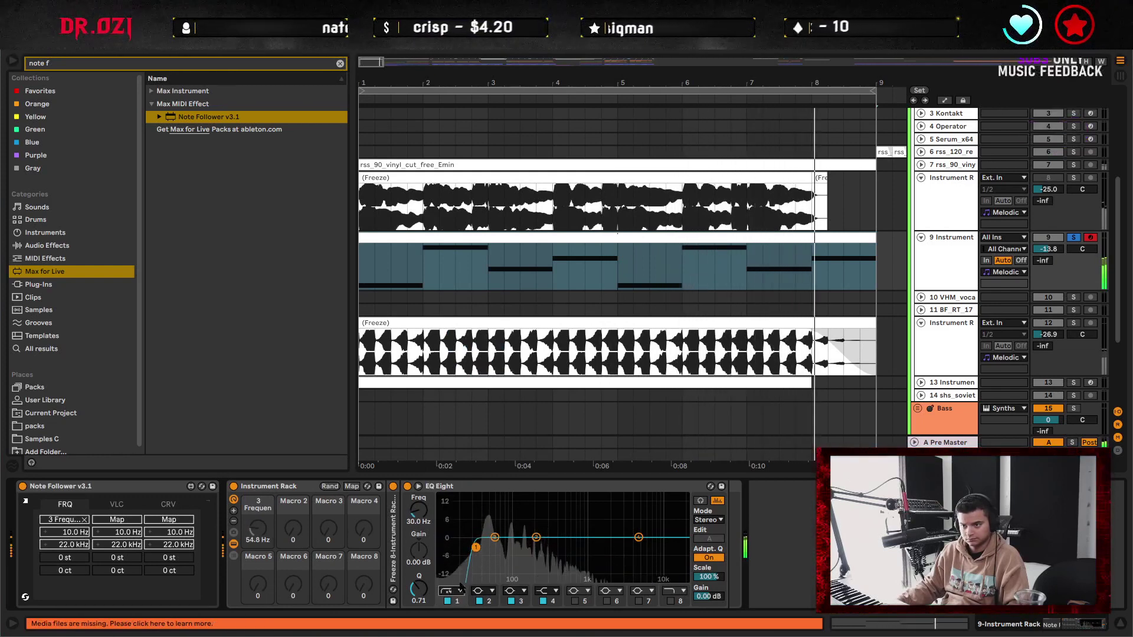
pyautogui.click(479, 601)
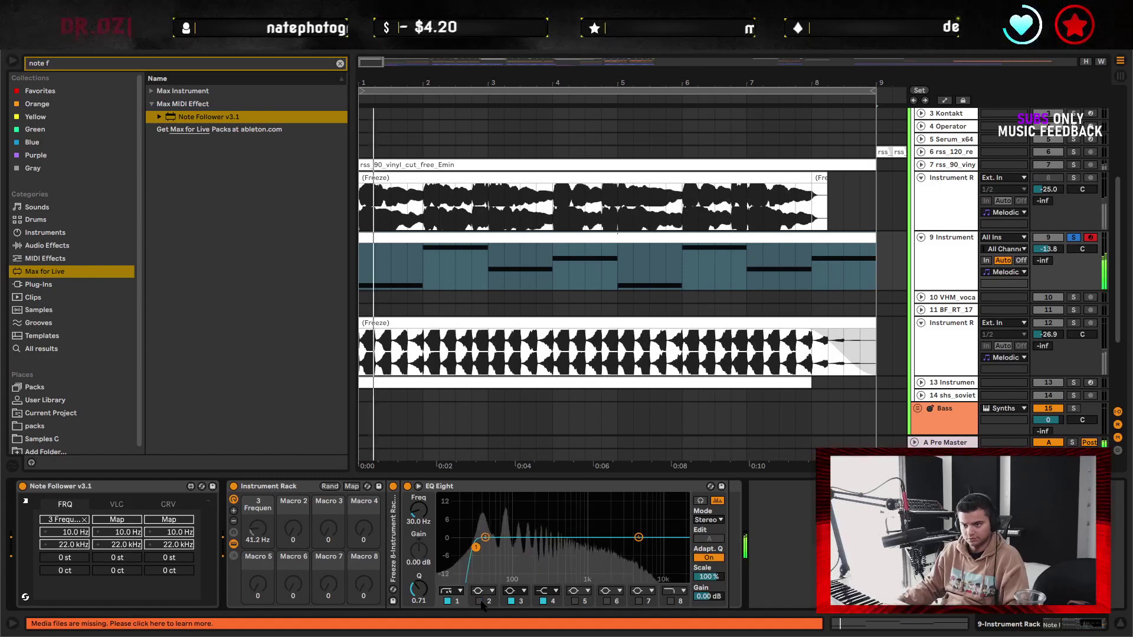
# - Turn off EQ Eight's band 3 and map band 1's frequency to Macro 1
pyautogui.click(511, 602)
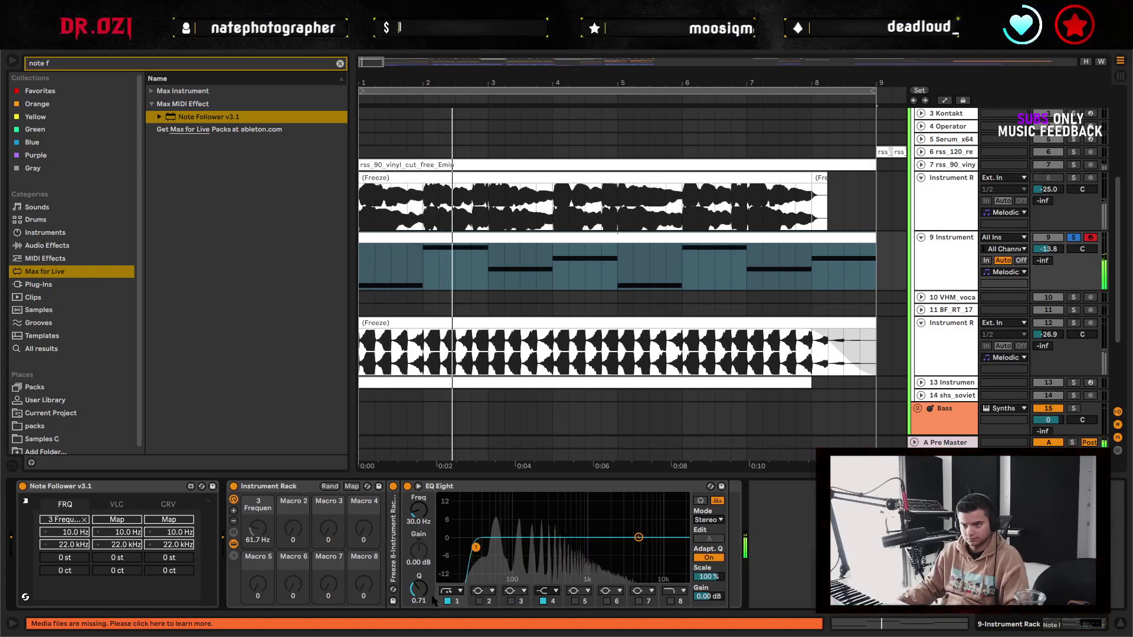
pyautogui.rightClick(420, 514)
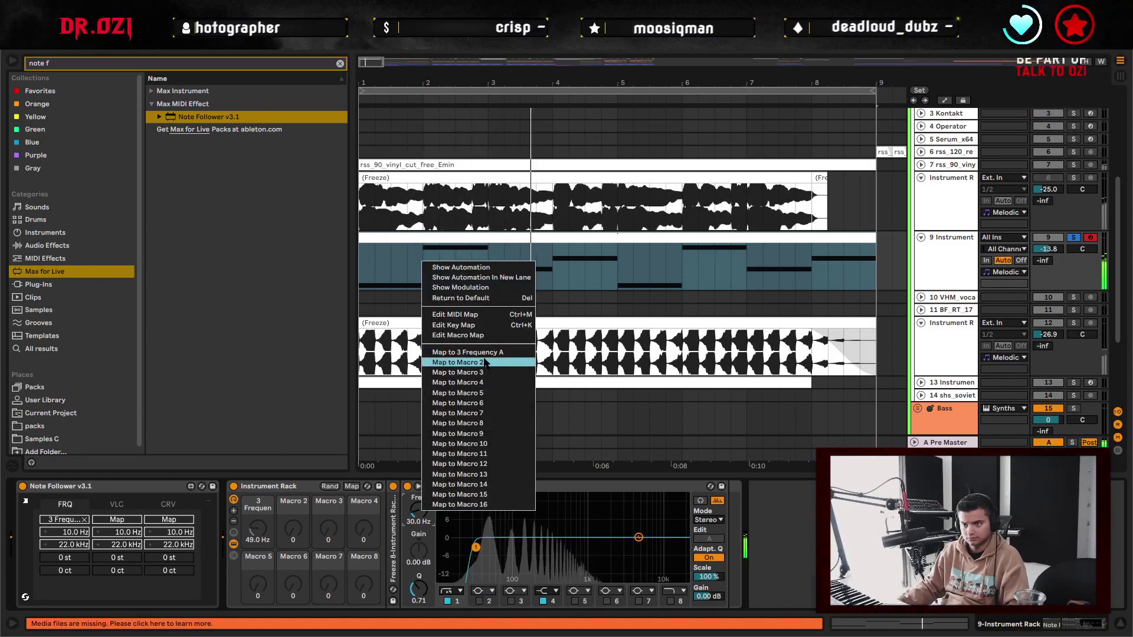
pyautogui.click(466, 353)
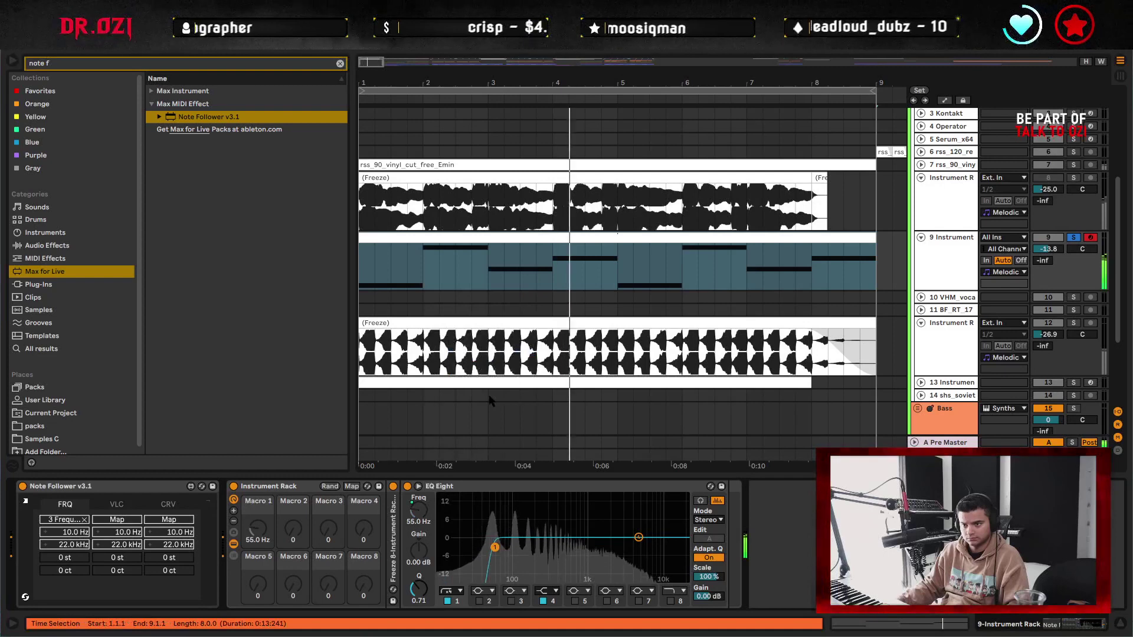
# - Limit the Macro 1 mapping of EQ Eight's band 1 frequency to a maximum of 2.27 kHz
pyautogui.click(352, 486)
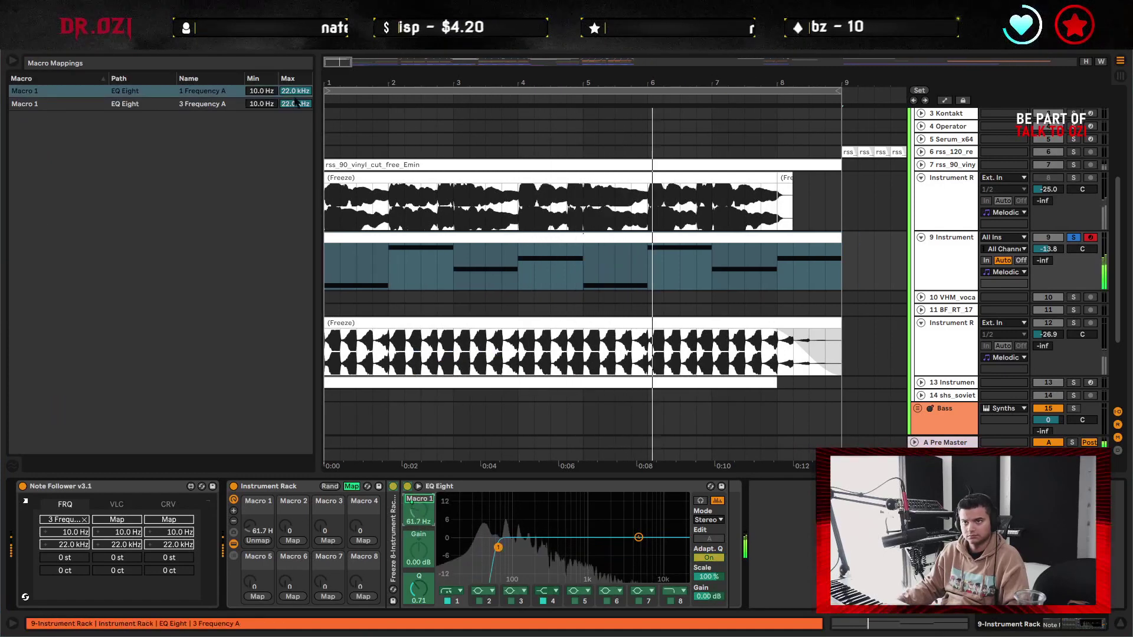
pyautogui.moveTo(295, 90); pyautogui.dragTo(295, 144)
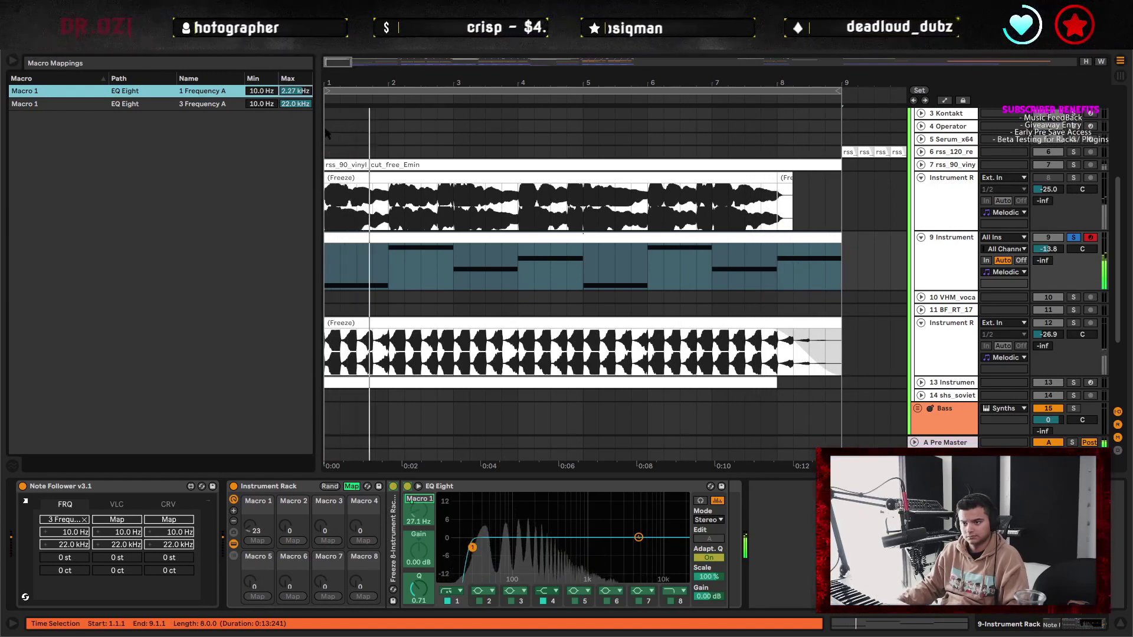
pyautogui.click(352, 486)
# - Collapse Note Follower, expand the Sampler and turn off its pitch envelope
pyautogui.doubleClick(59, 486)
pyautogui.click(207, 522)
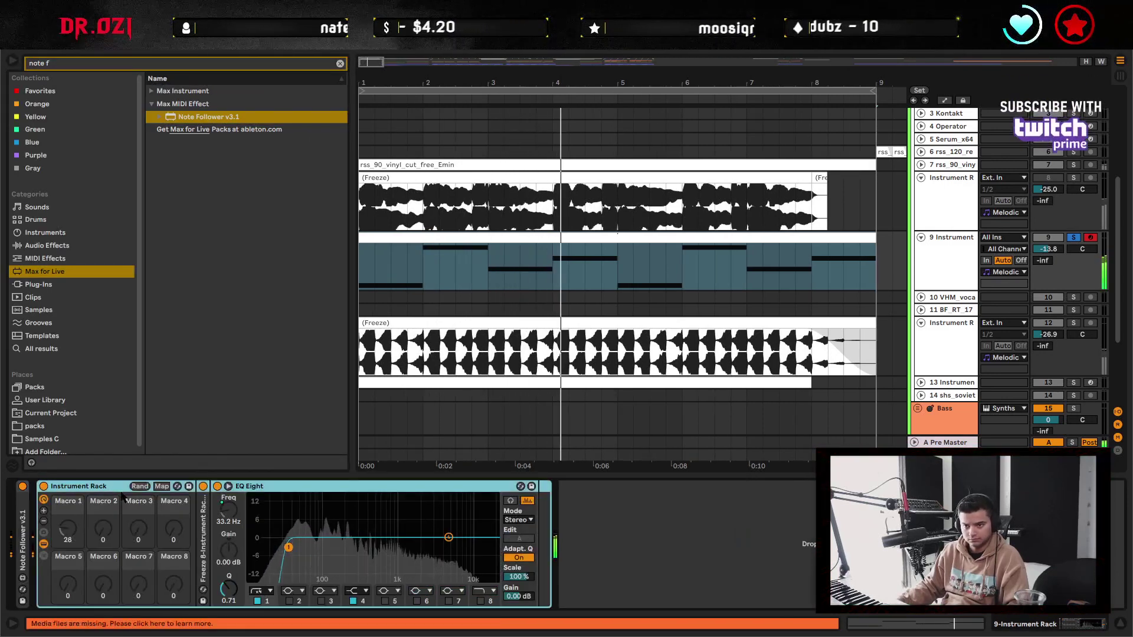
pyautogui.doubleClick(206, 522)
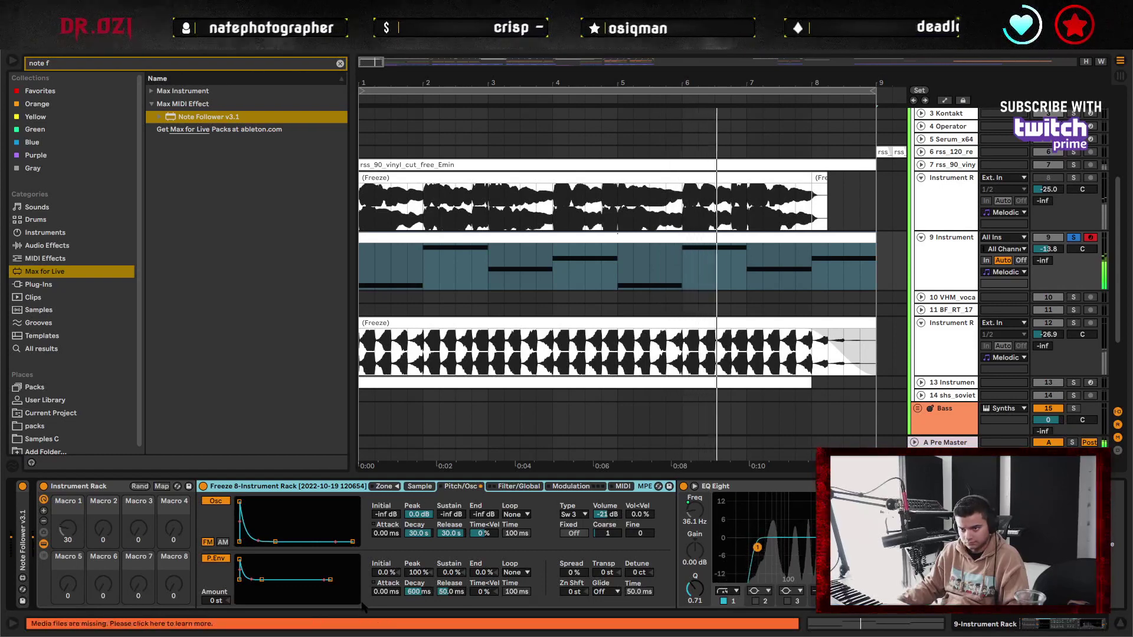
pyautogui.click(216, 558)
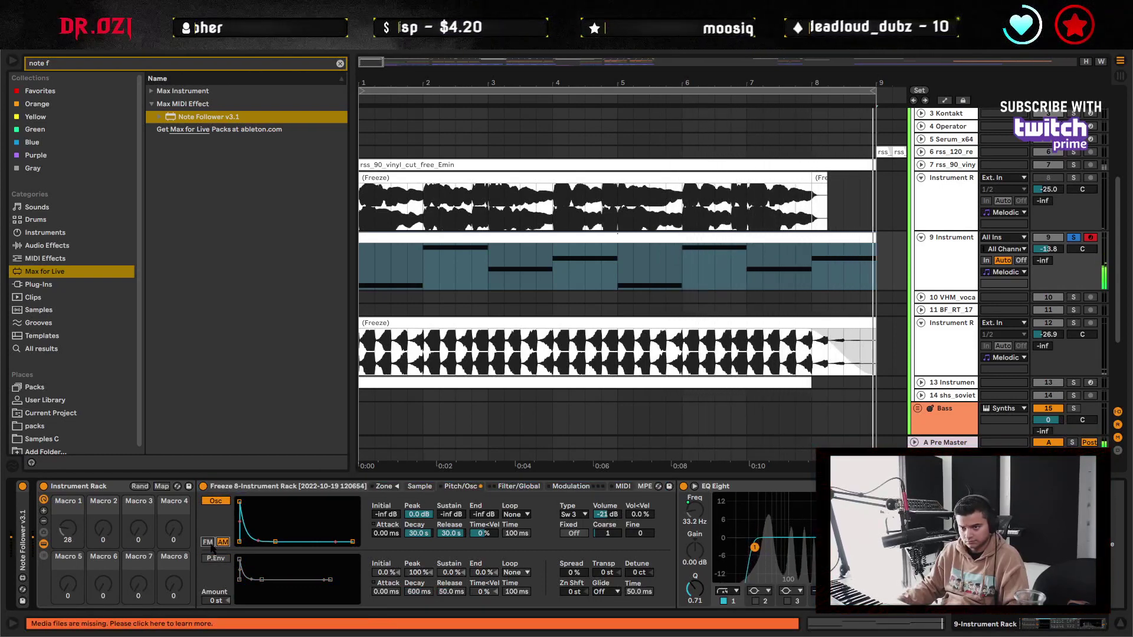
# - Compare the Sampler with its oscillator off, try the Sine 4 Bit and Sine waveforms, and set the oscillator type to Sw 6
pyautogui.click(218, 502)
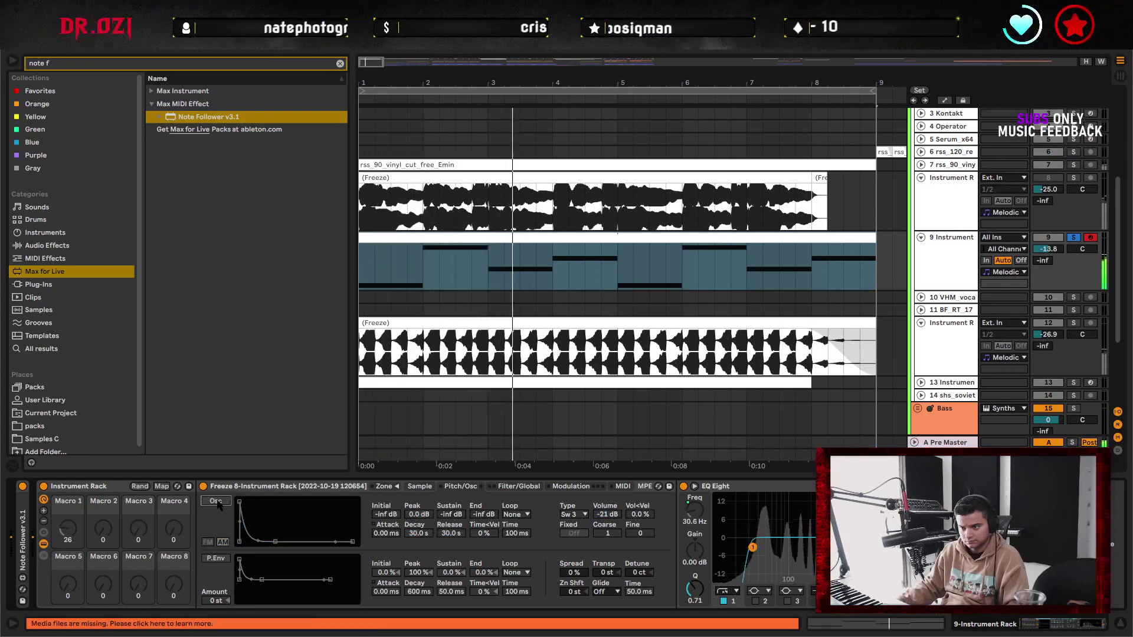
pyautogui.click(217, 502)
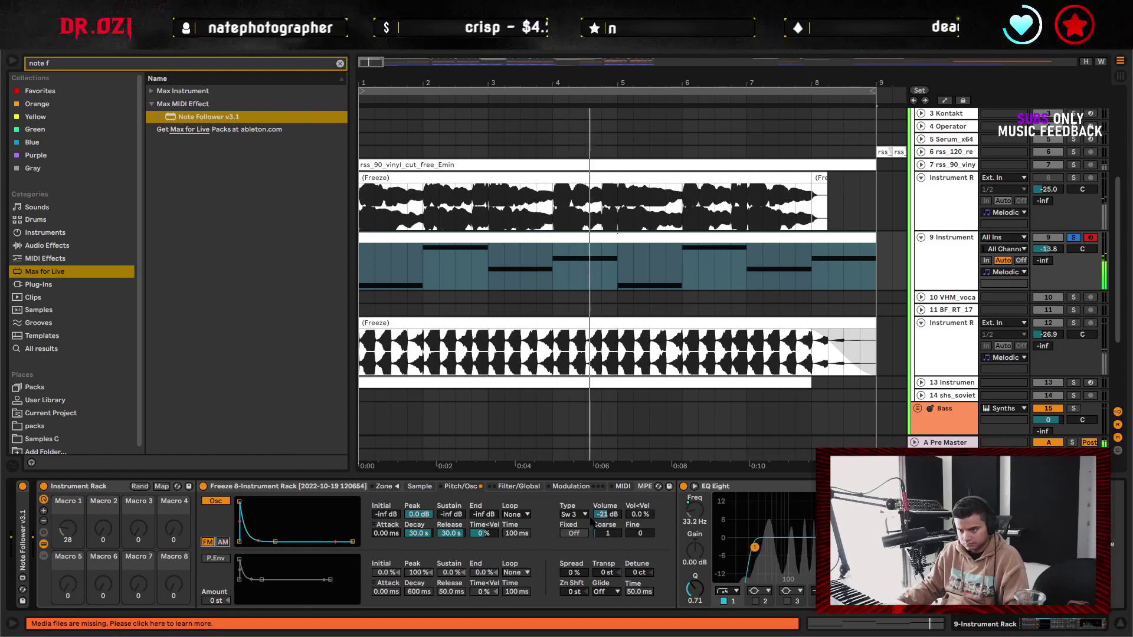
pyautogui.click(572, 514)
pyautogui.click(576, 311)
pyautogui.click(572, 514)
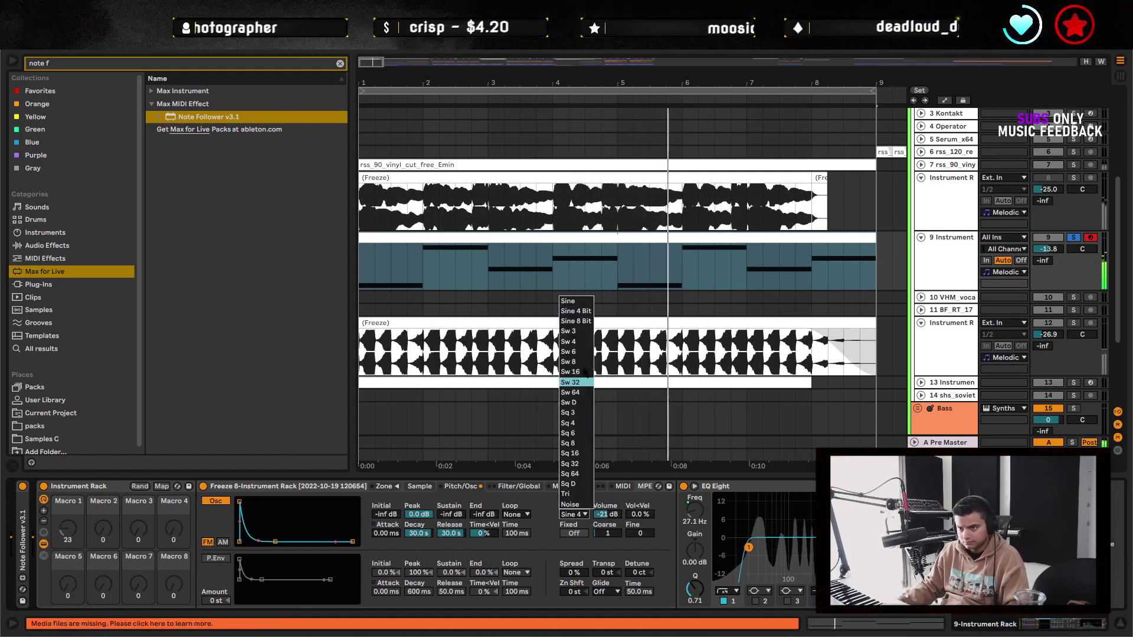
pyautogui.click(568, 301)
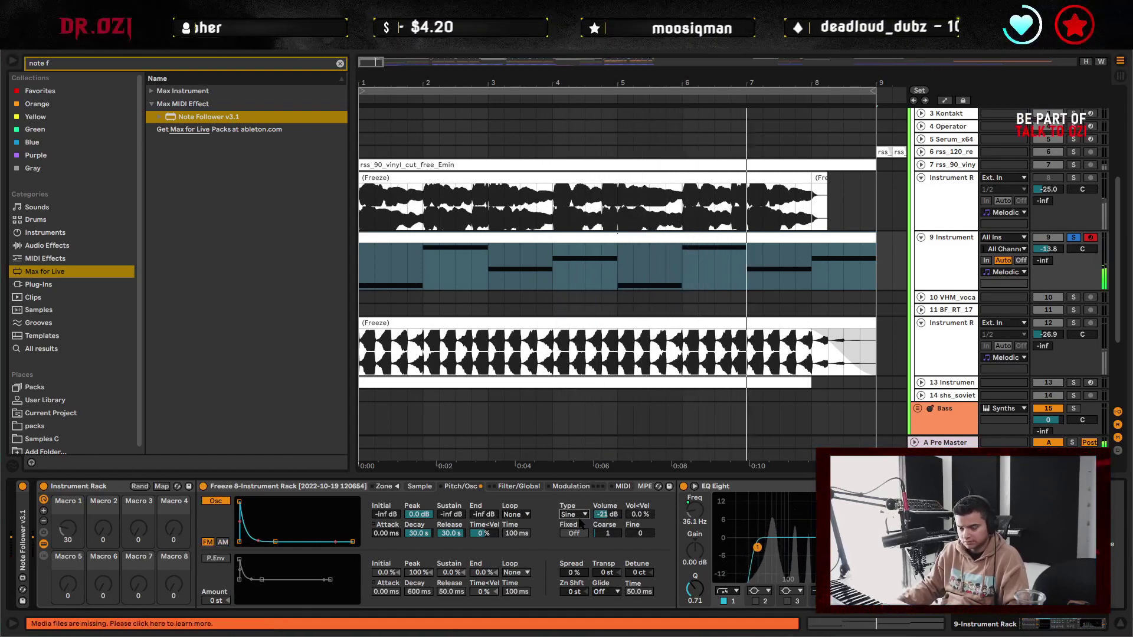
pyautogui.click(581, 523)
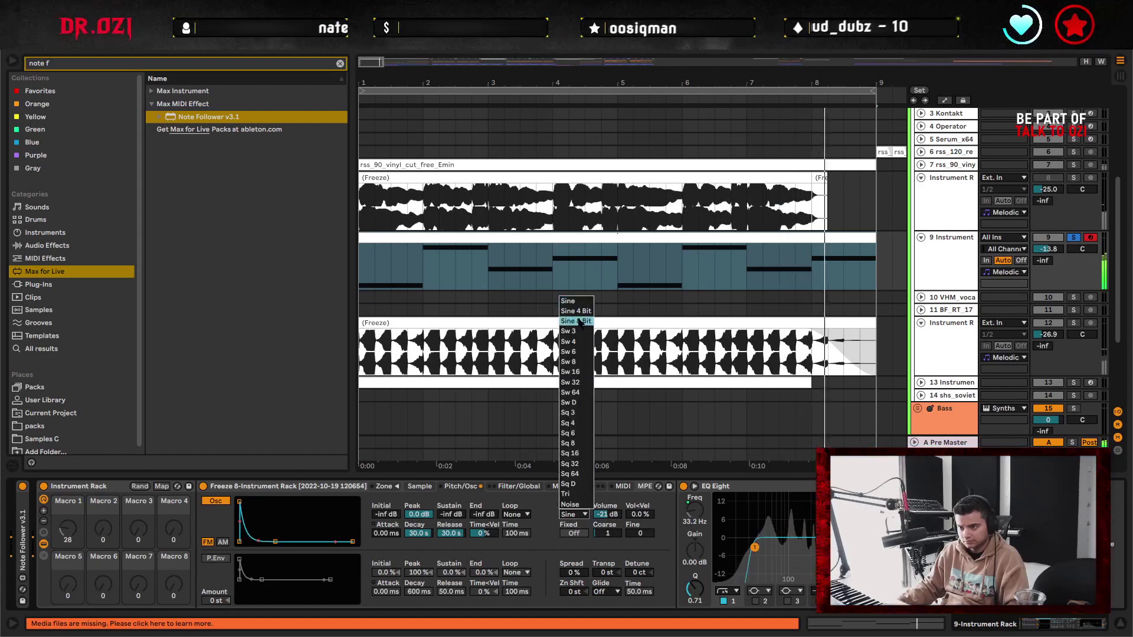
pyautogui.press('Escape')
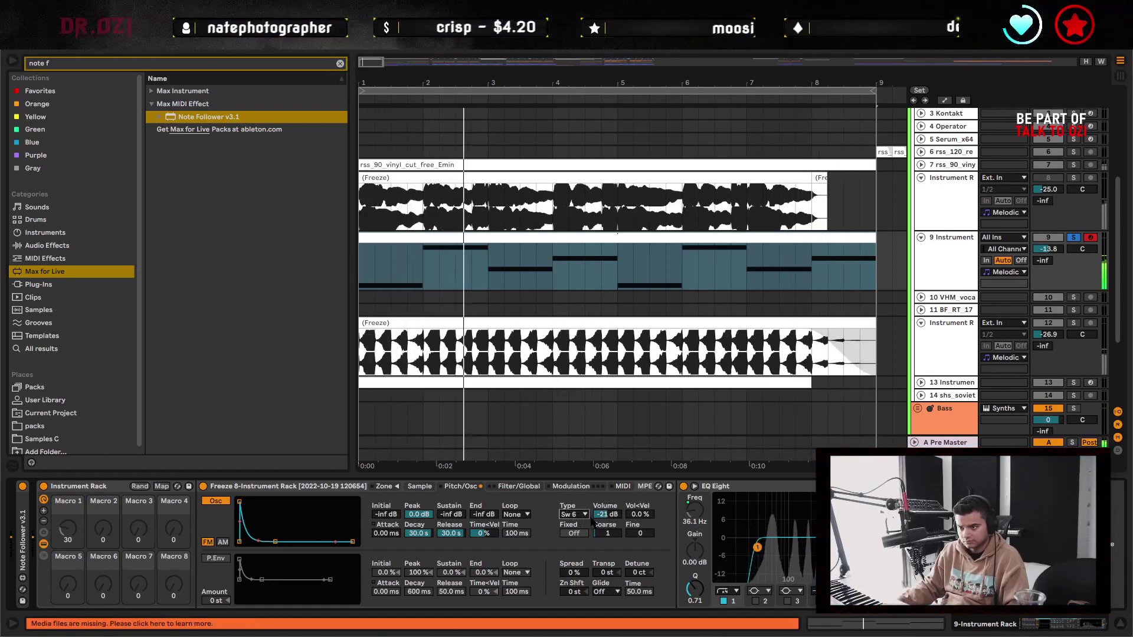
# - Turn on the Sampler's filter and filter envelope with an amount of 72, and set the cutoff to 3.10 kHz
pyautogui.click(420, 486)
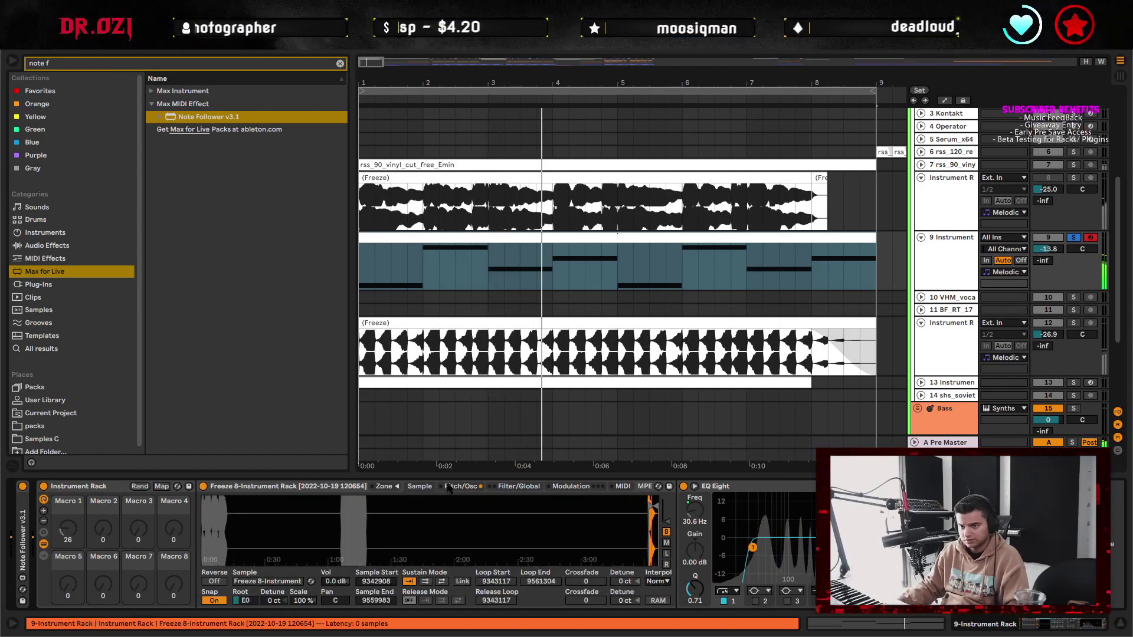
pyautogui.click(519, 486)
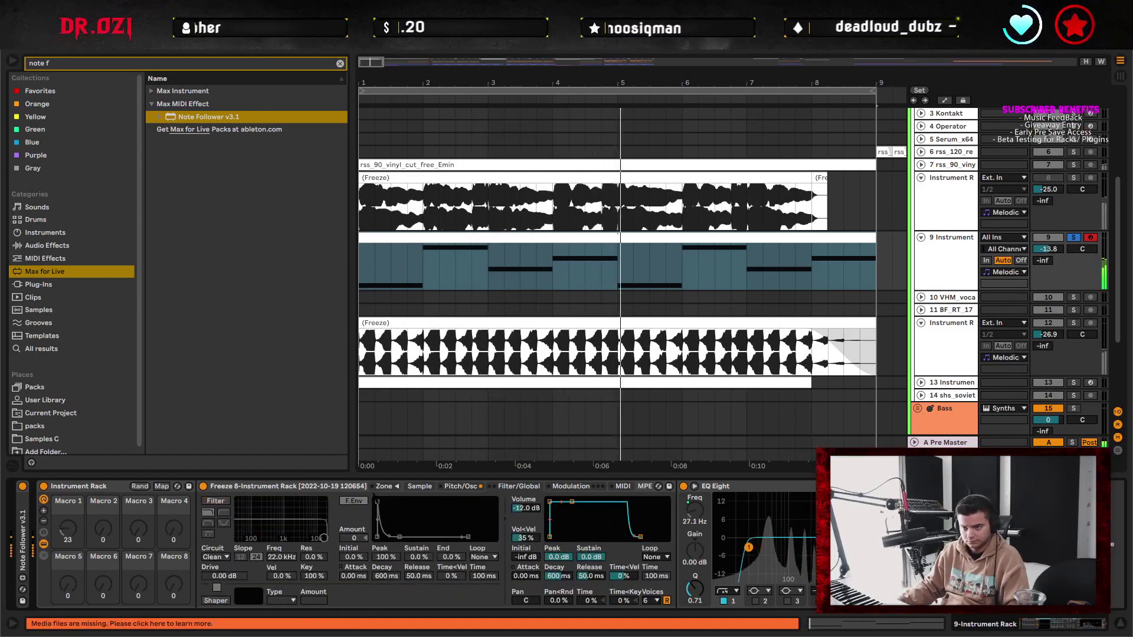
pyautogui.click(216, 501)
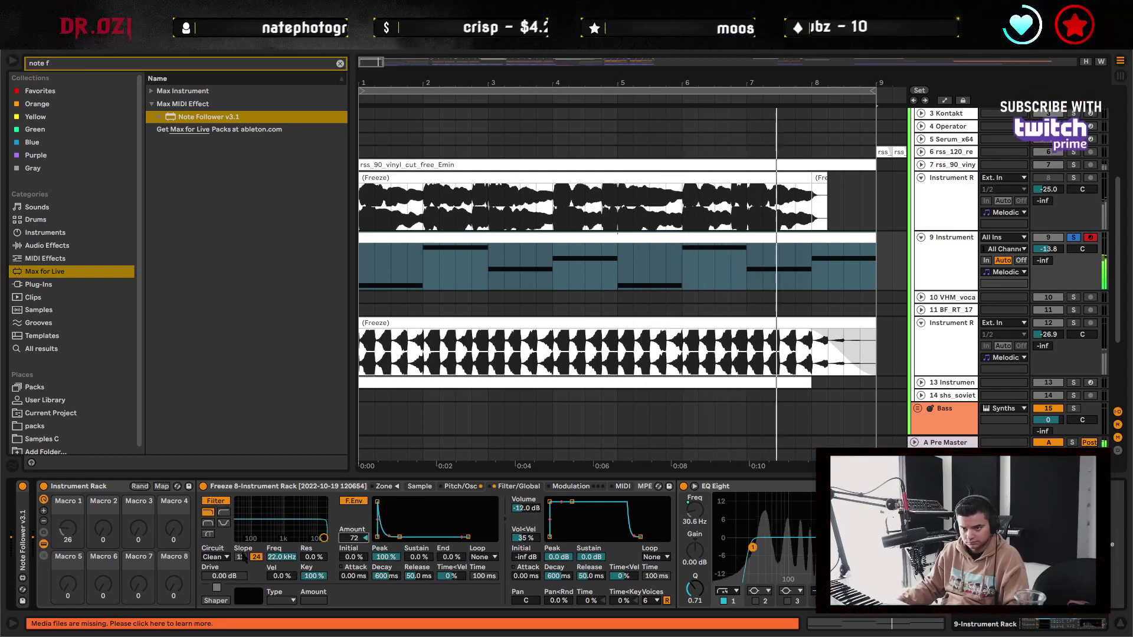
pyautogui.moveTo(281, 557); pyautogui.dragTo(282, 561)
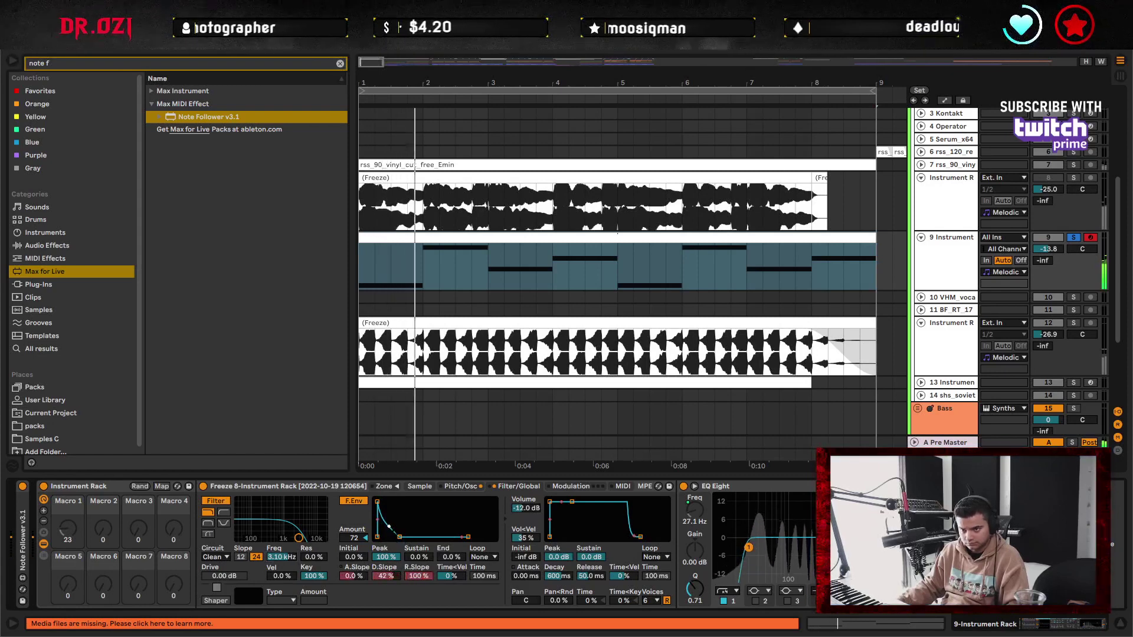
# - Set the filter envelope's decay to 6.05 s and decay slope to 58%, and use the OSR circuit with 1.11 dB drive
pyautogui.moveTo(399, 537); pyautogui.dragTo(414, 536)
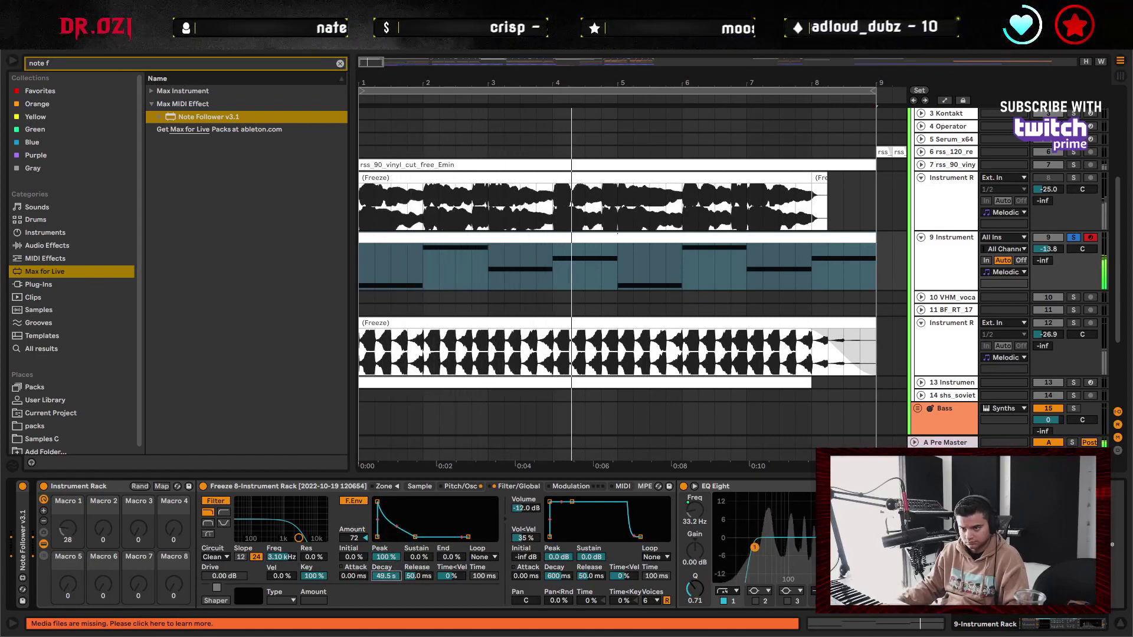
pyautogui.moveTo(415, 537); pyautogui.dragTo(409, 536)
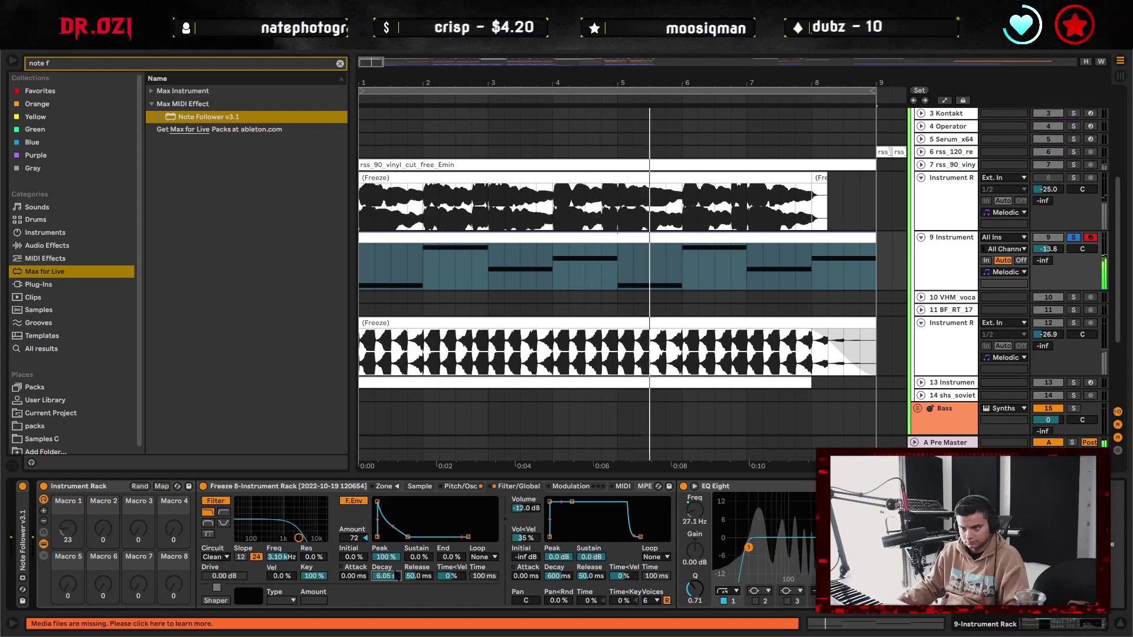
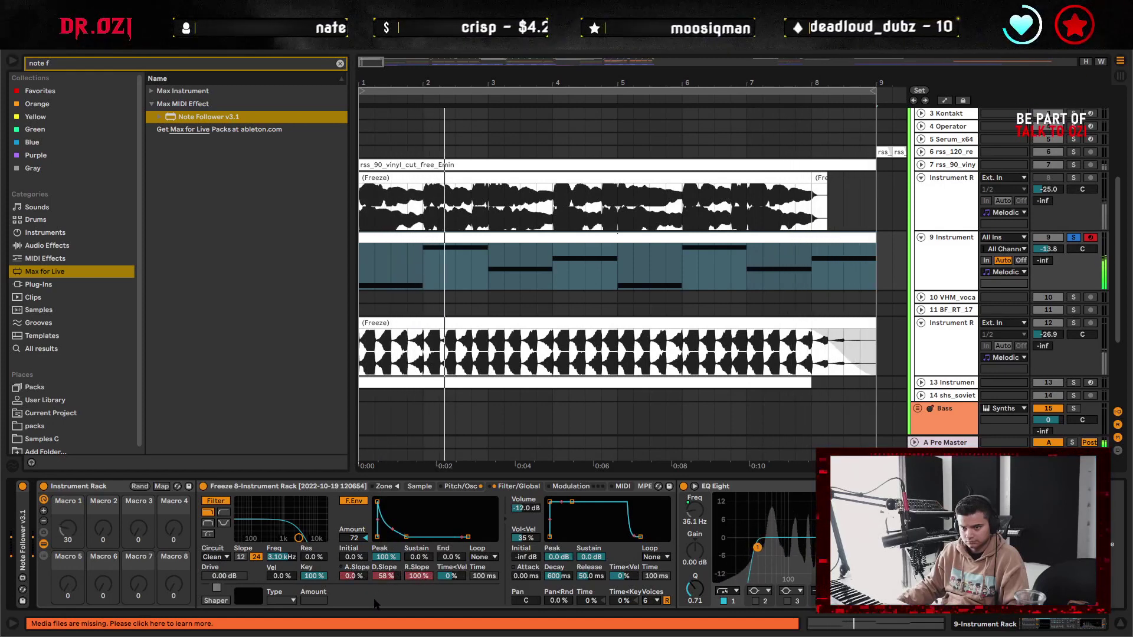
pyautogui.click(213, 557)
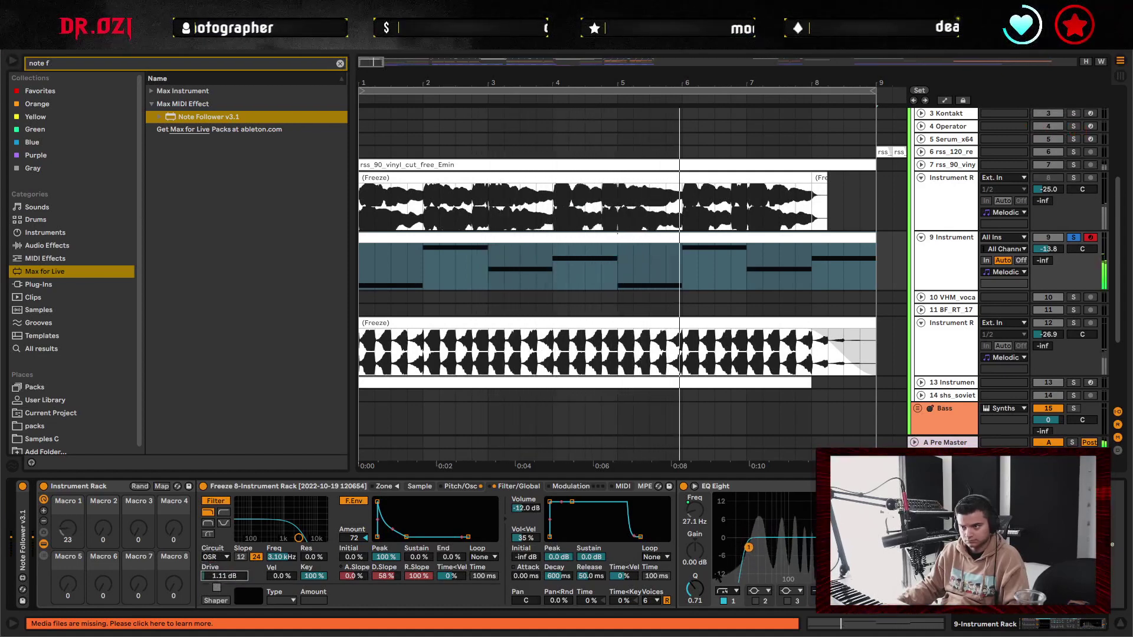
# - Collapse the Sampler, turn EQ Eight's band 3 back on and give it a -11.0 dB gain with a Q of 1.87
pyautogui.doubleClick(287, 486)
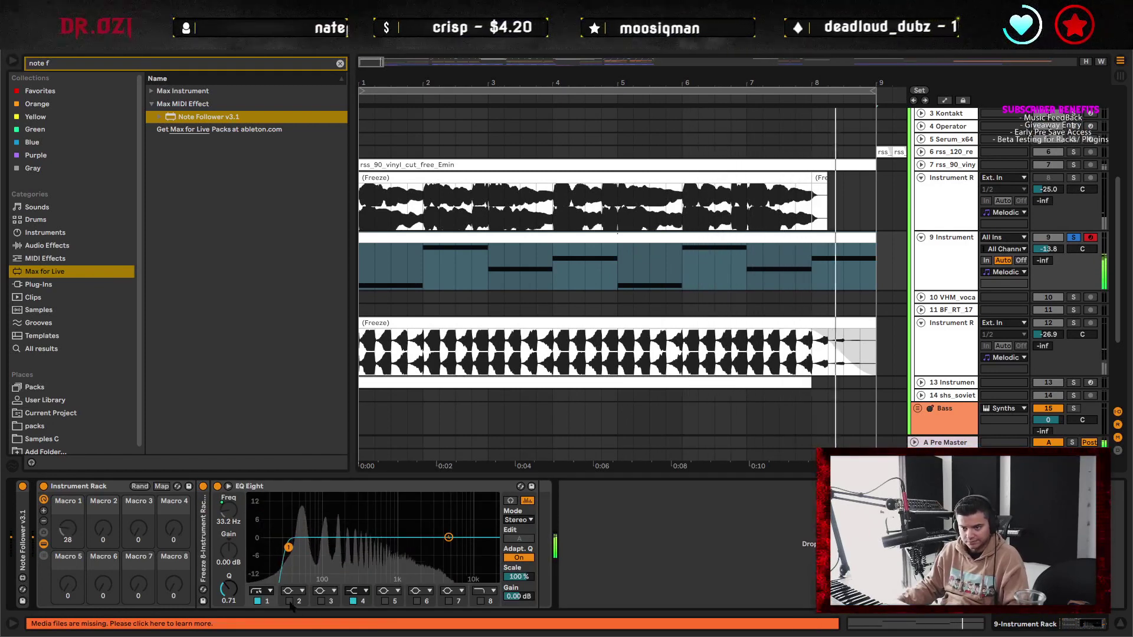
pyautogui.click(321, 601)
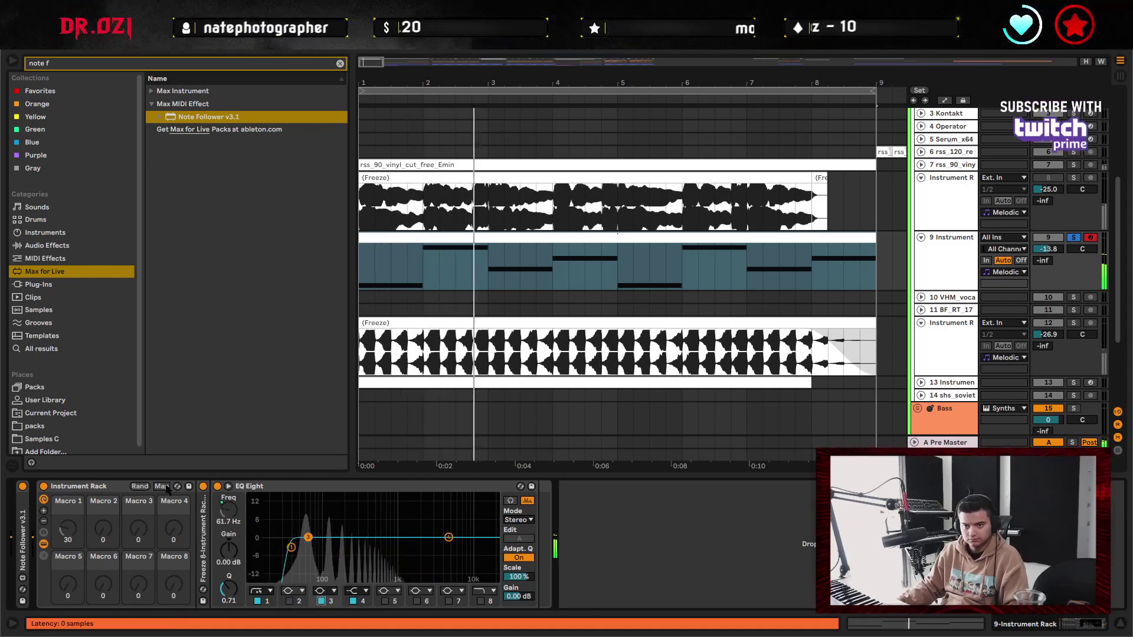
pyautogui.click(161, 486)
pyautogui.click(230, 513)
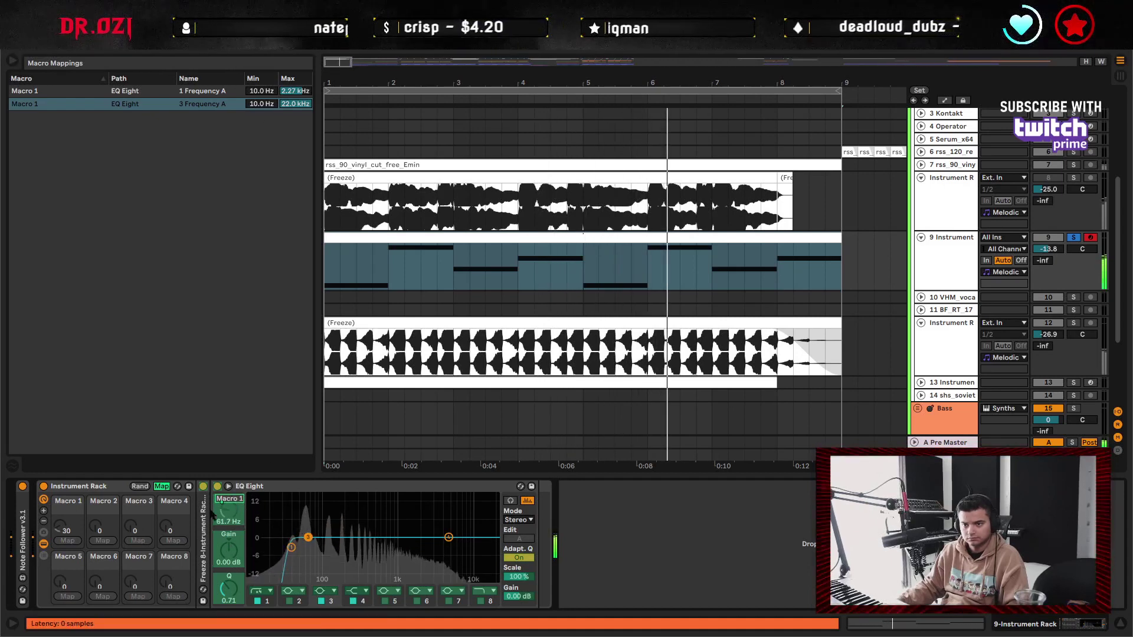
pyautogui.hotkey('ctrl', 'm')
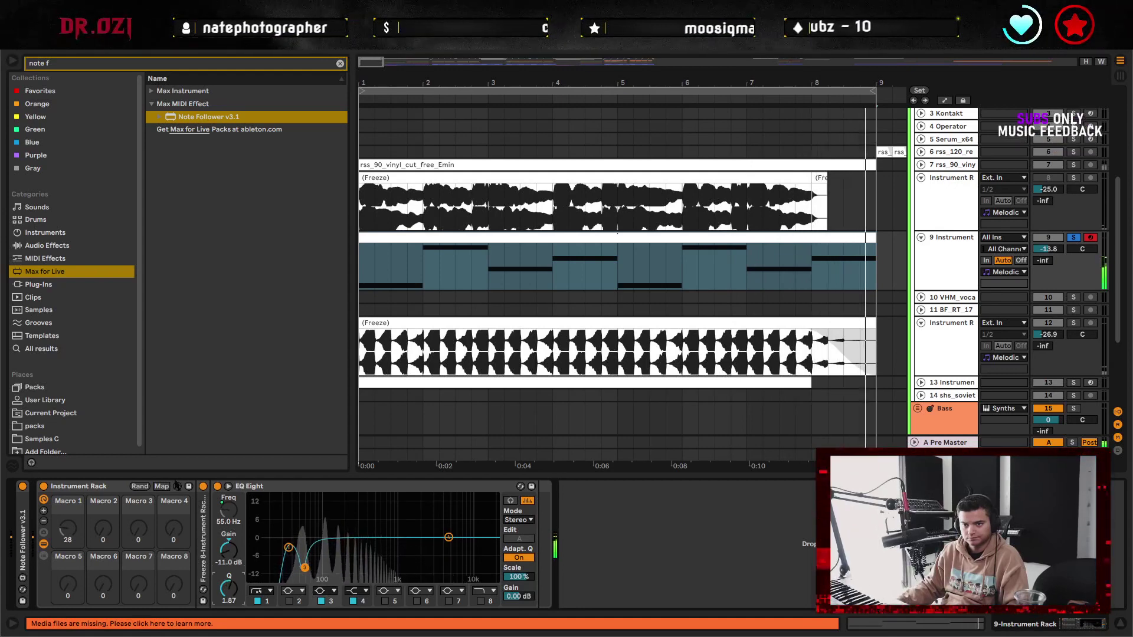
# - Raise the Macro 1 mapping minimum of EQ Eight's band 3 frequency to 22.1 Hz
pyautogui.click(162, 486)
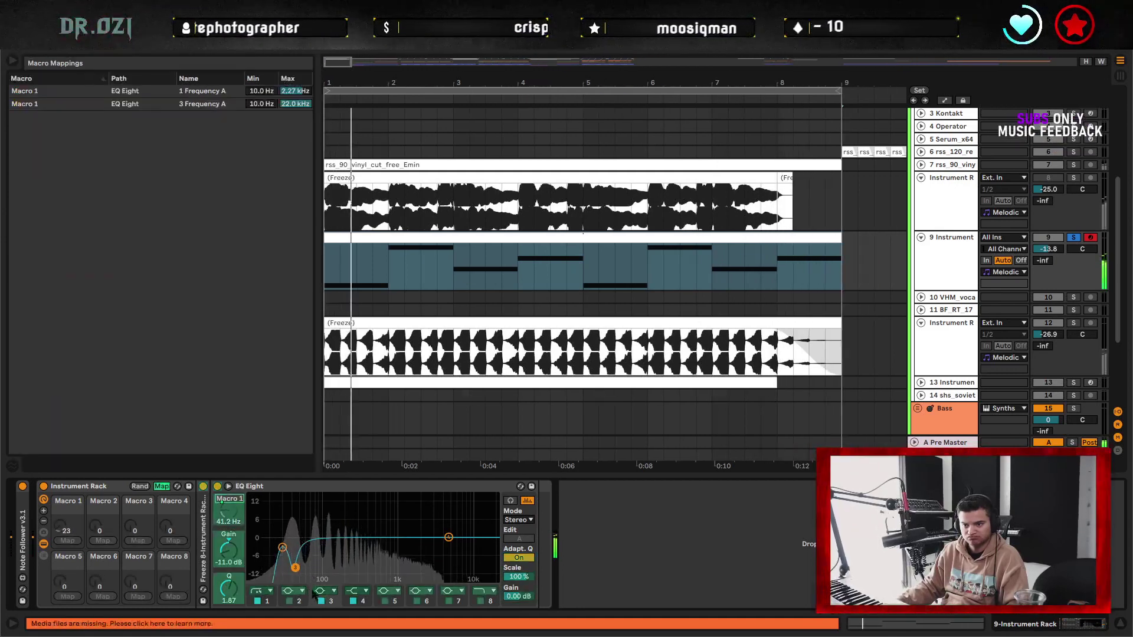
pyautogui.click(226, 513)
pyautogui.moveTo(260, 104)
pyautogui.mouseDown()
pyautogui.moveTo(260, 92)
pyautogui.moveTo(270, 112)
pyautogui.mouseUp()
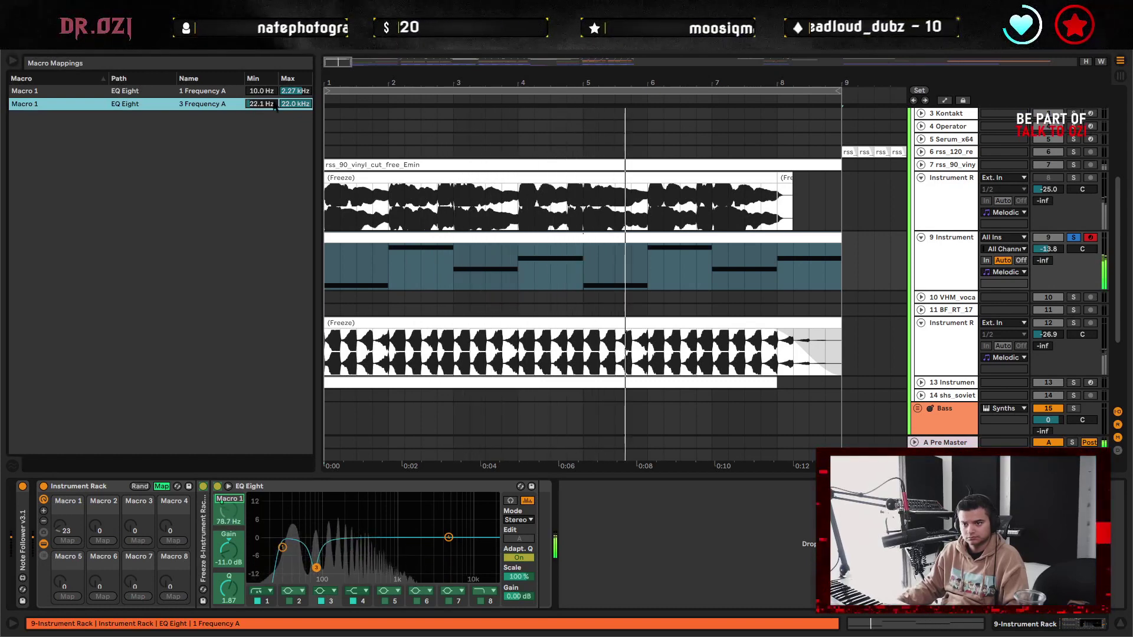
pyautogui.click(161, 486)
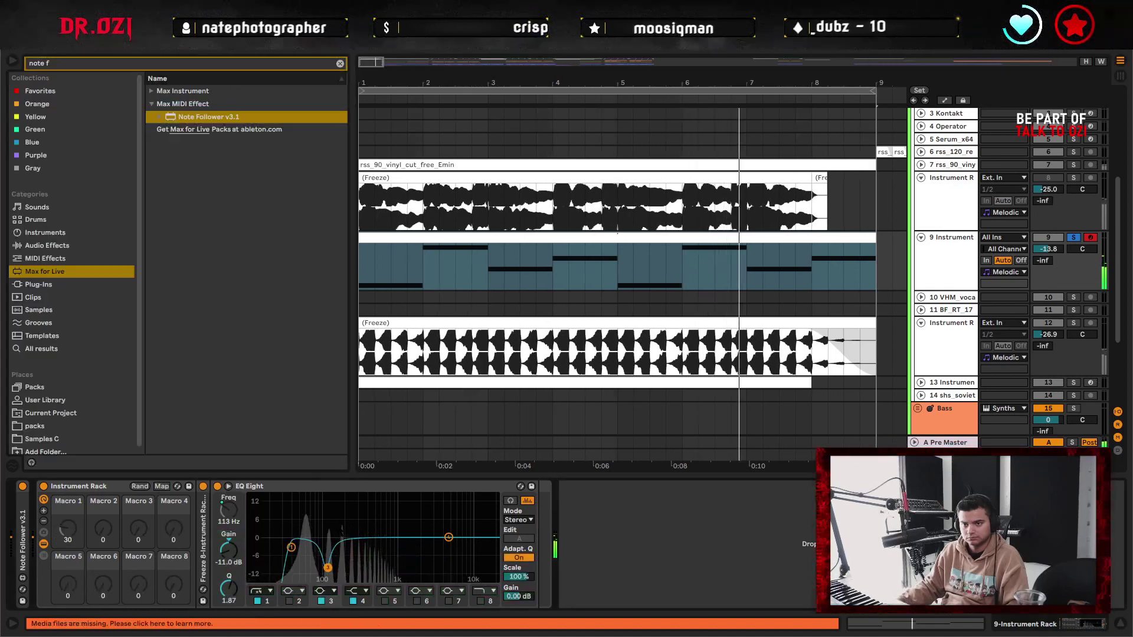
# - Collapse EQ Eight, unsolo track 9 and lower its volume to -15.1 dB
pyautogui.doubleClick(271, 486)
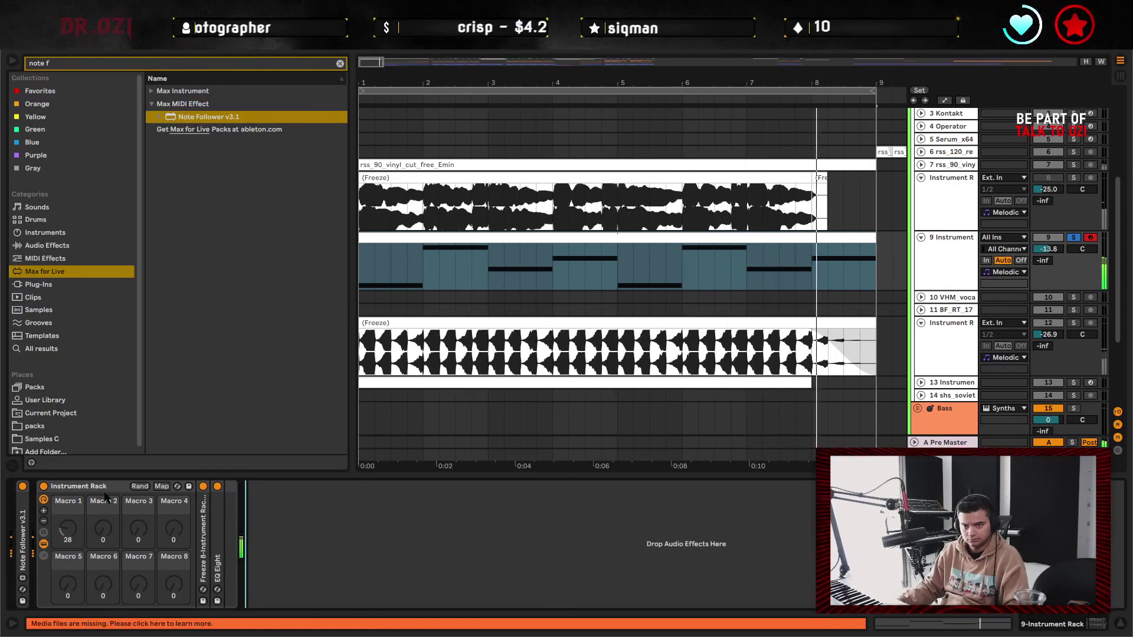
pyautogui.click(1072, 238)
pyautogui.click(946, 260)
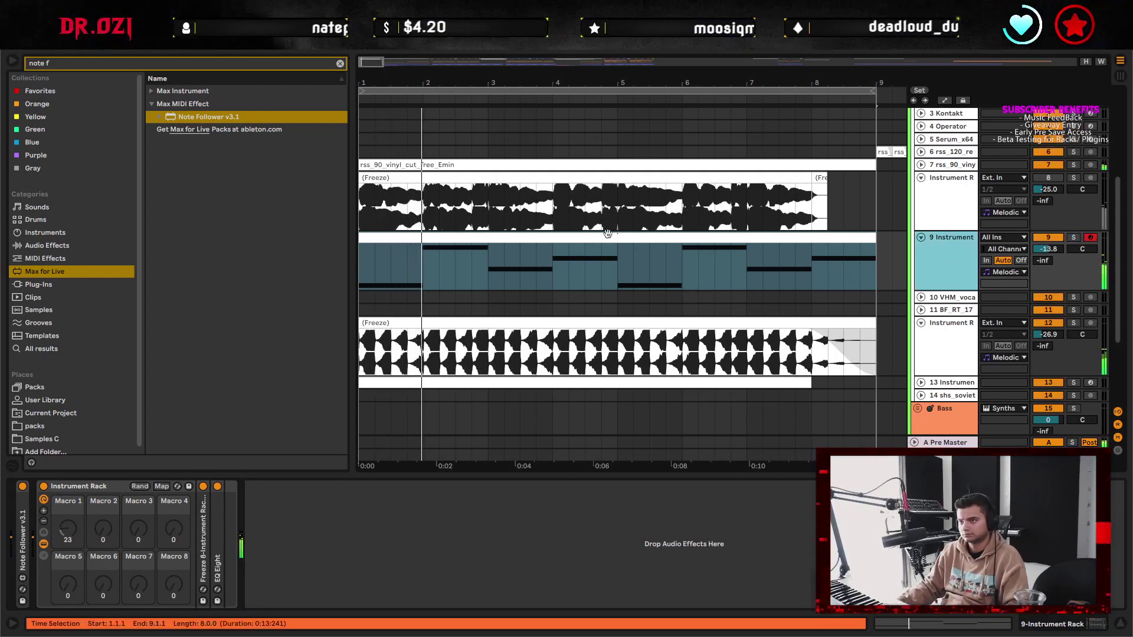
pyautogui.moveTo(1048, 249); pyautogui.dragTo(1047, 253)
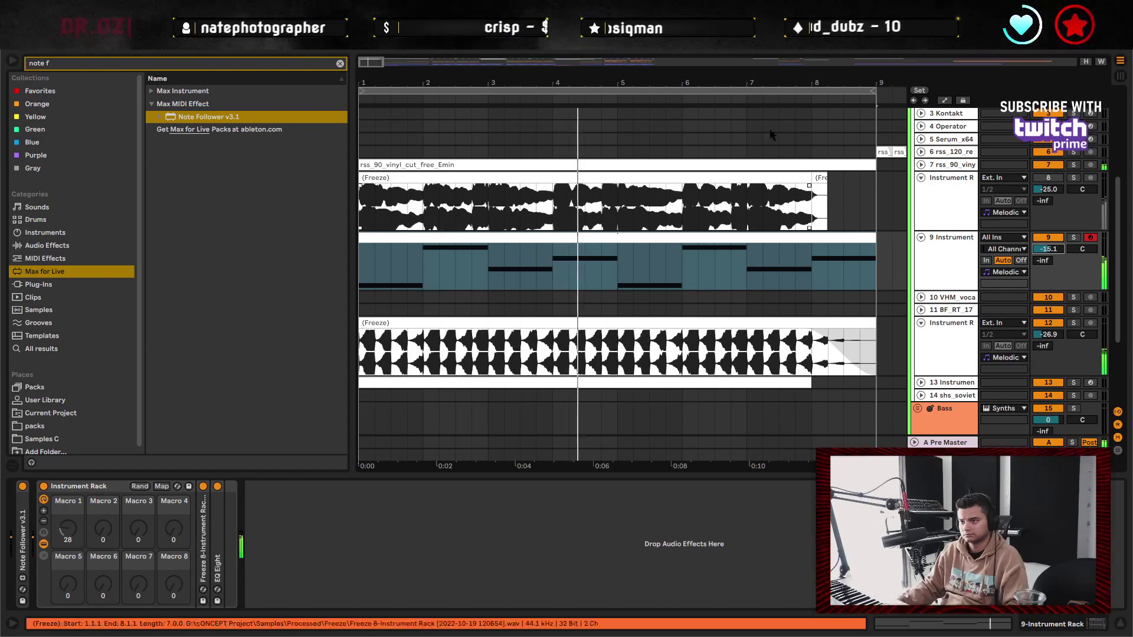
# - Change EQ Eight's band 4 on track 9 to a high-cut filter at 8.61 kHz with a Q of 0.45
pyautogui.press('-')
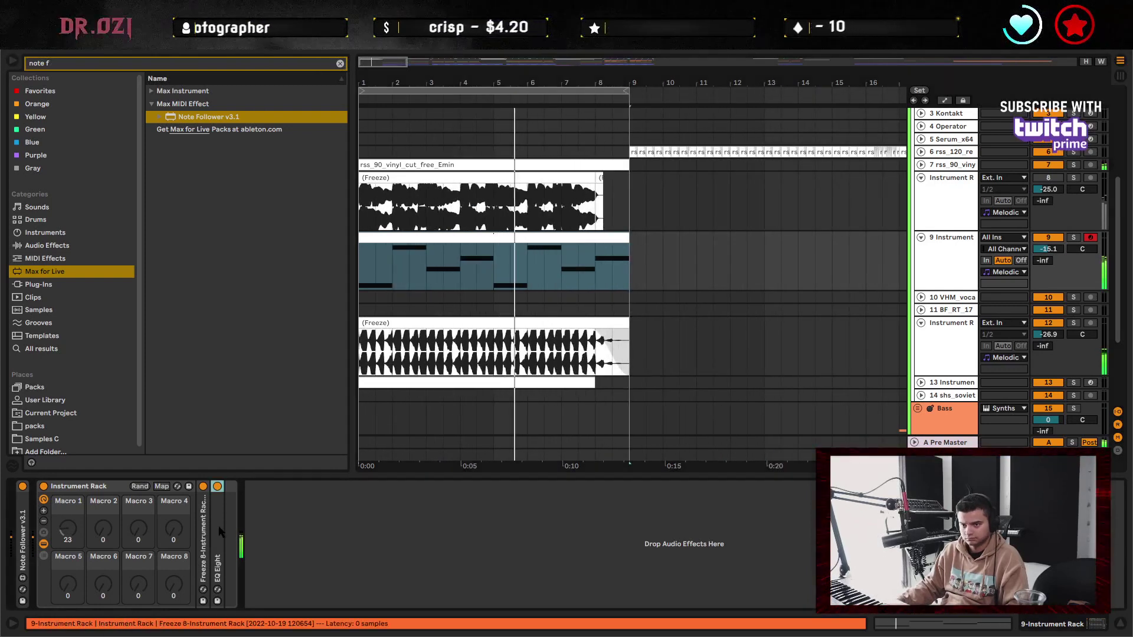
pyautogui.doubleClick(218, 509)
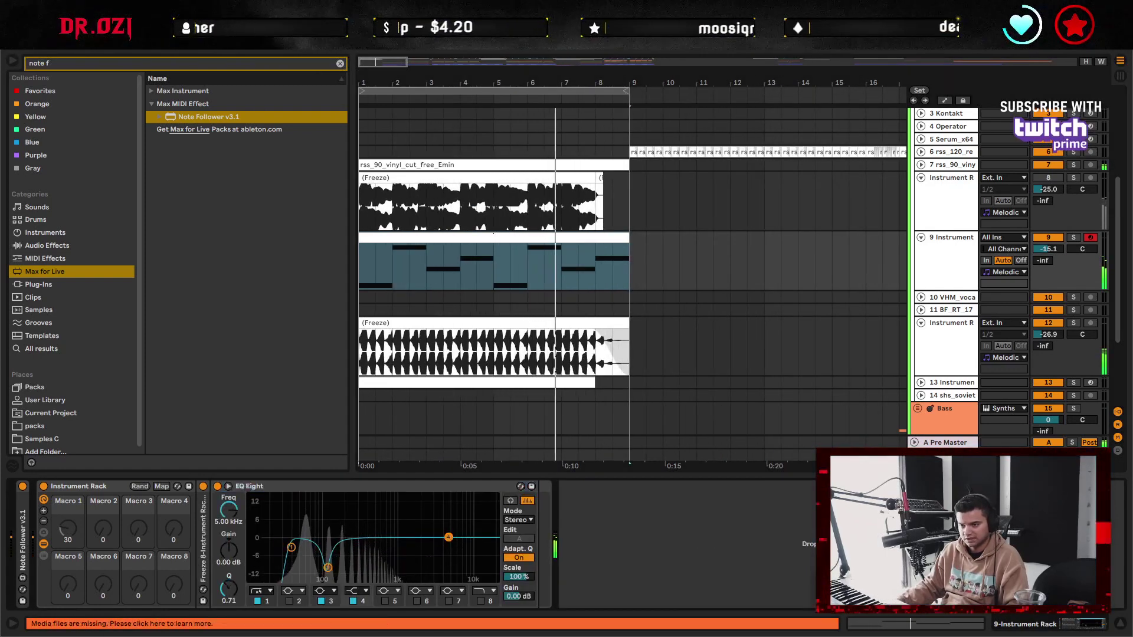
pyautogui.click(361, 593)
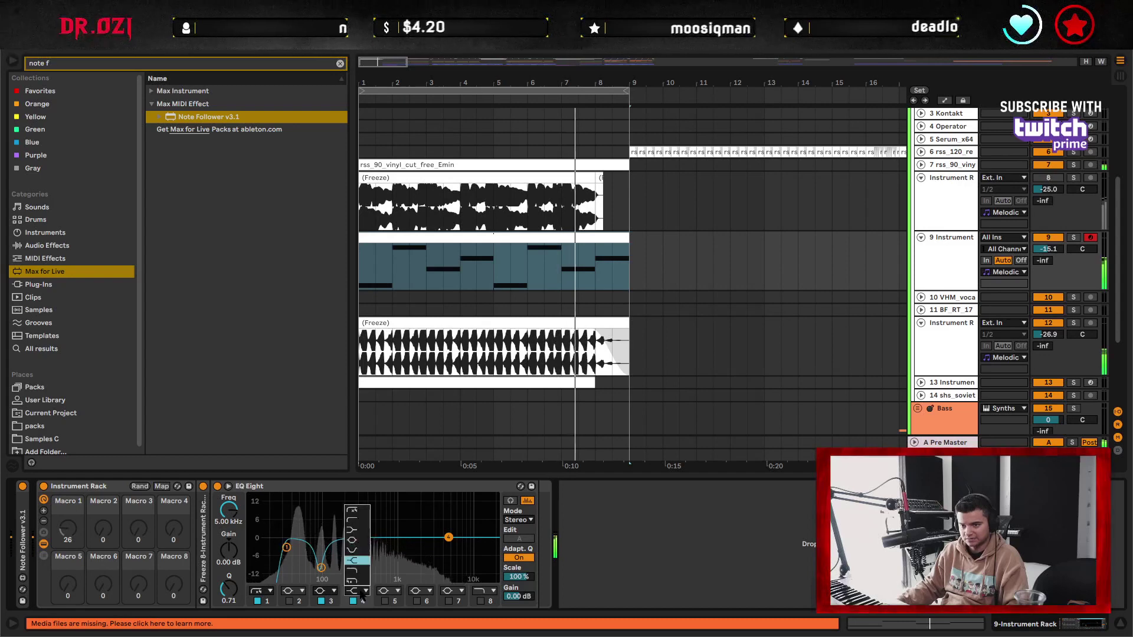
pyautogui.click(352, 540)
pyautogui.moveTo(448, 537); pyautogui.dragTo(466, 554)
pyautogui.click(357, 591)
pyautogui.click(356, 580)
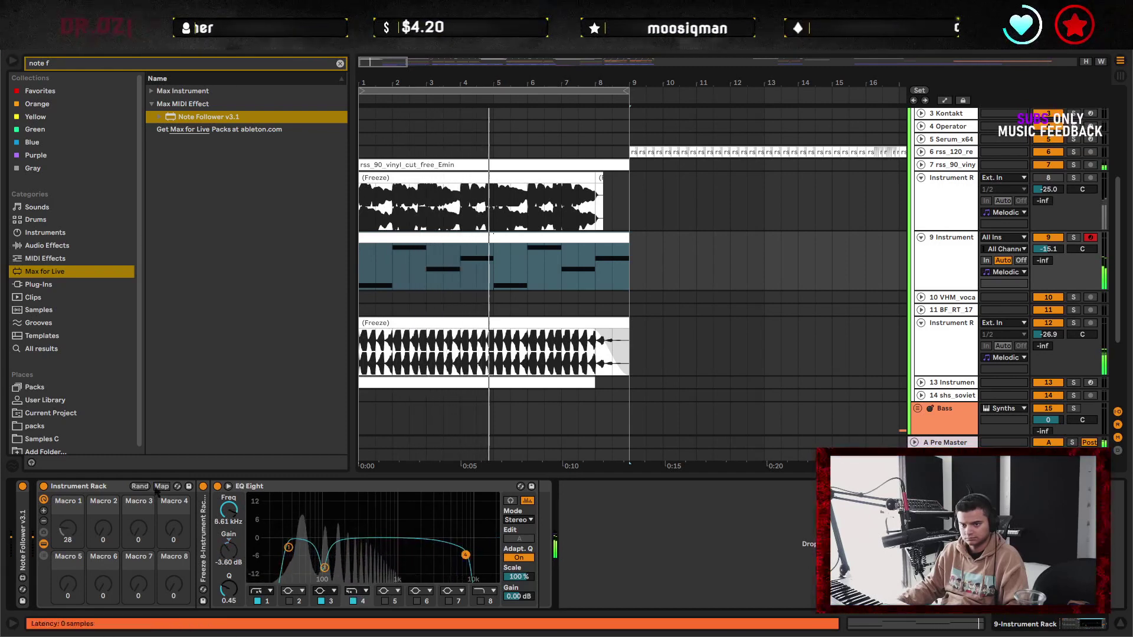
# - Lower the Sampler's filter frequency to 2.39 kHz and its filter envelope amount to 47, and collapse the device
pyautogui.doubleClick(204, 520)
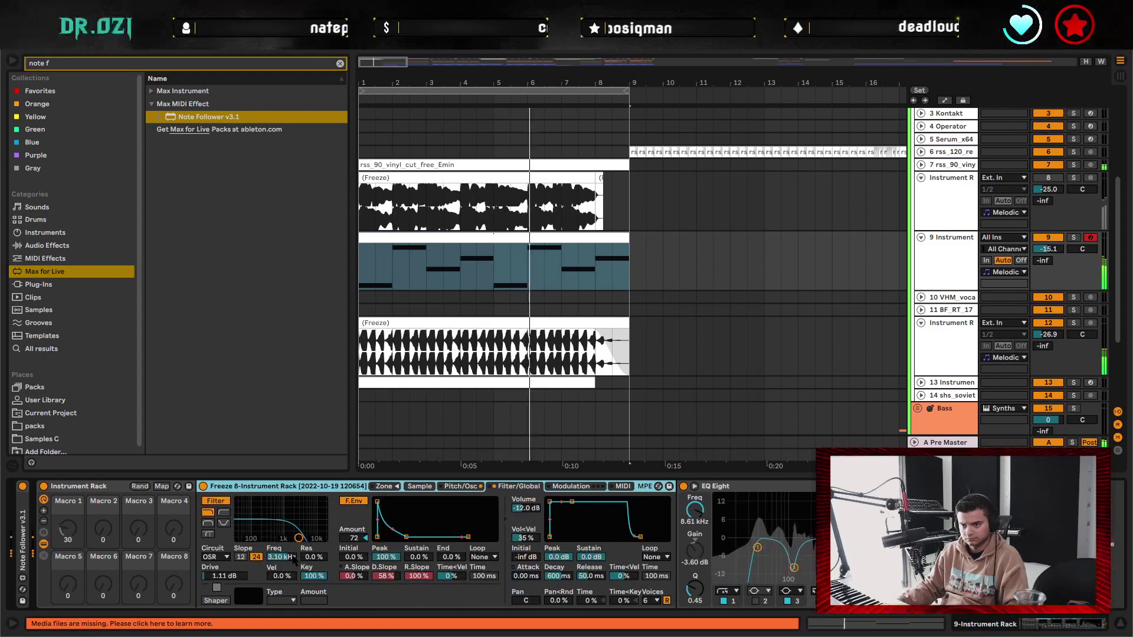
pyautogui.moveTo(282, 556); pyautogui.dragTo(282, 563)
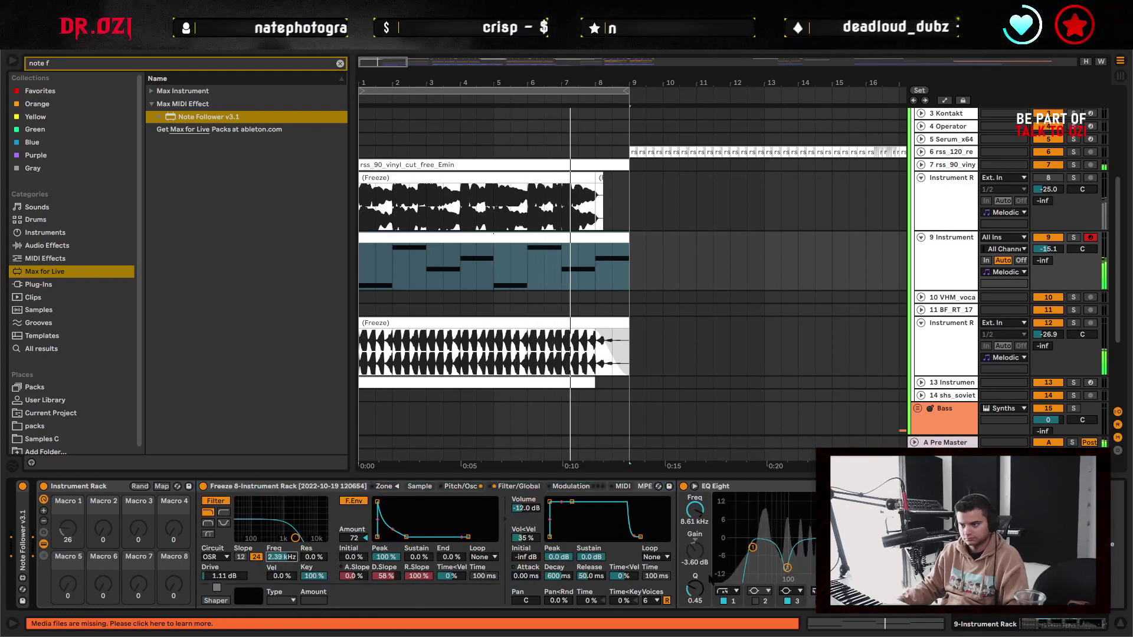
pyautogui.moveTo(353, 538)
pyautogui.mouseDown()
pyautogui.moveTo(353, 565)
pyautogui.moveTo(358, 540)
pyautogui.mouseUp()
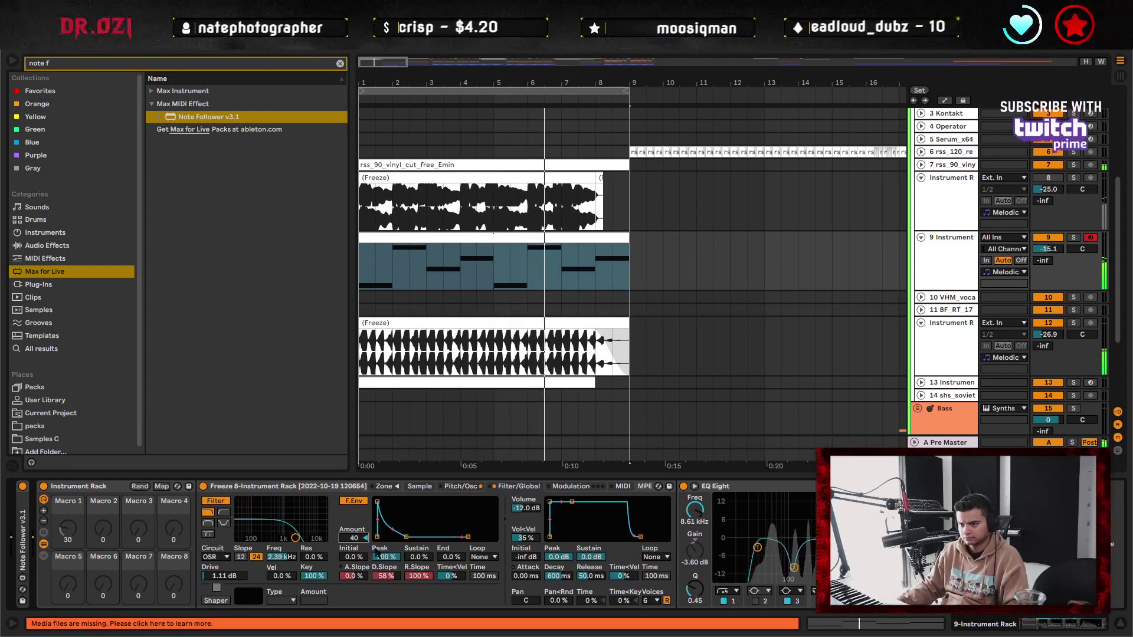
pyautogui.moveTo(352, 544); pyautogui.dragTo(352, 542)
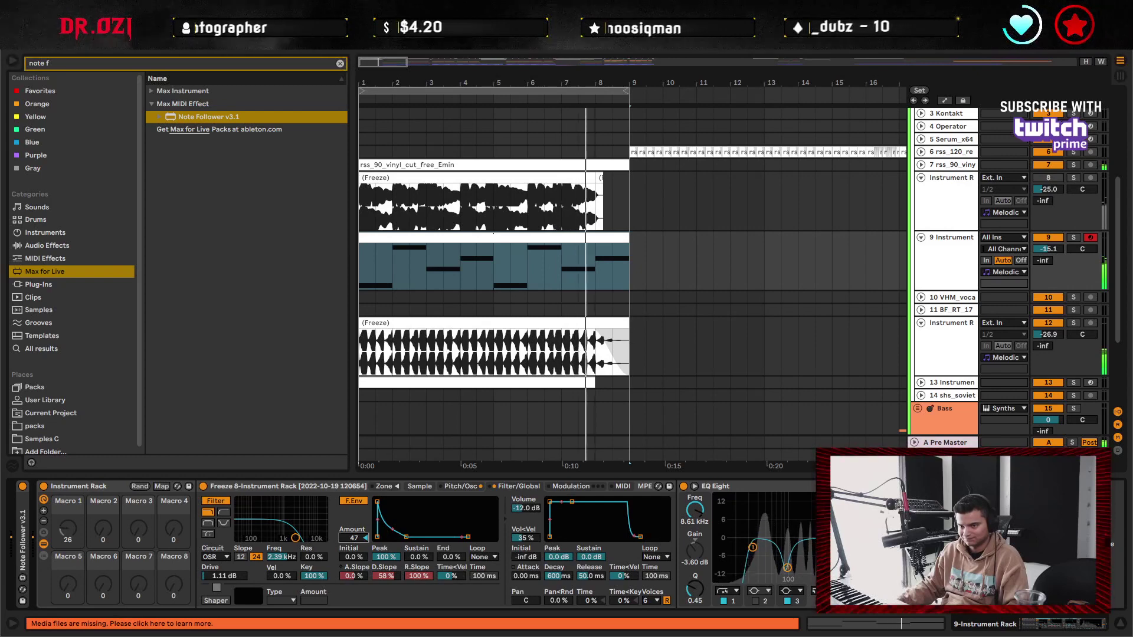
pyautogui.doubleClick(330, 486)
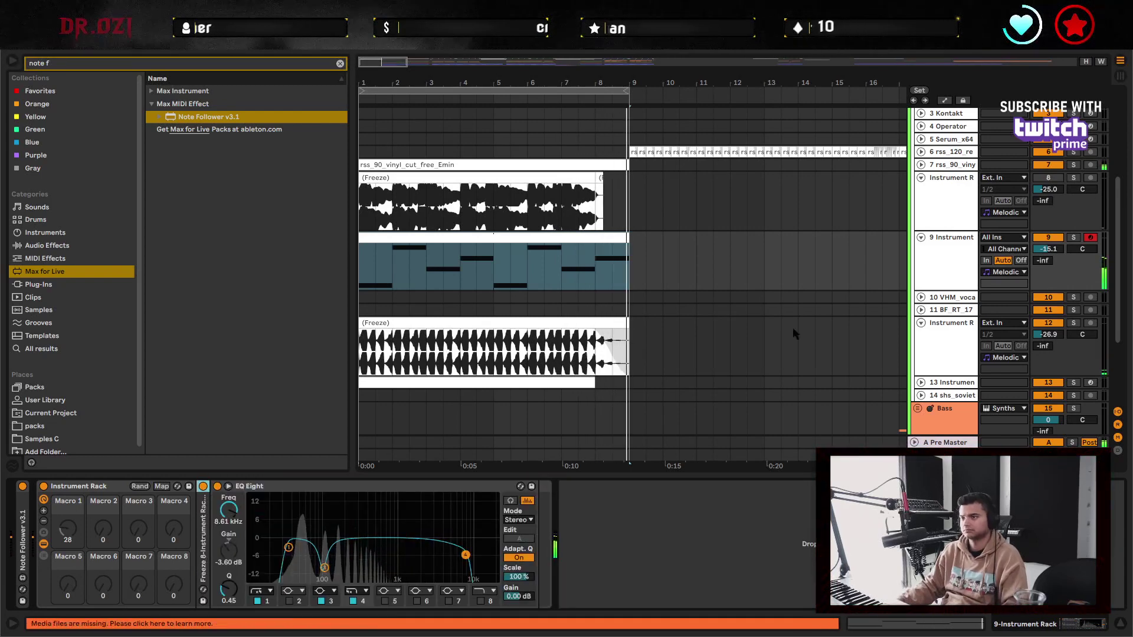
# - Unfold and solo track 13, and replace its missing Note Follower device with Note Follower v3.1
pyautogui.scroll(-3, 793, 334)
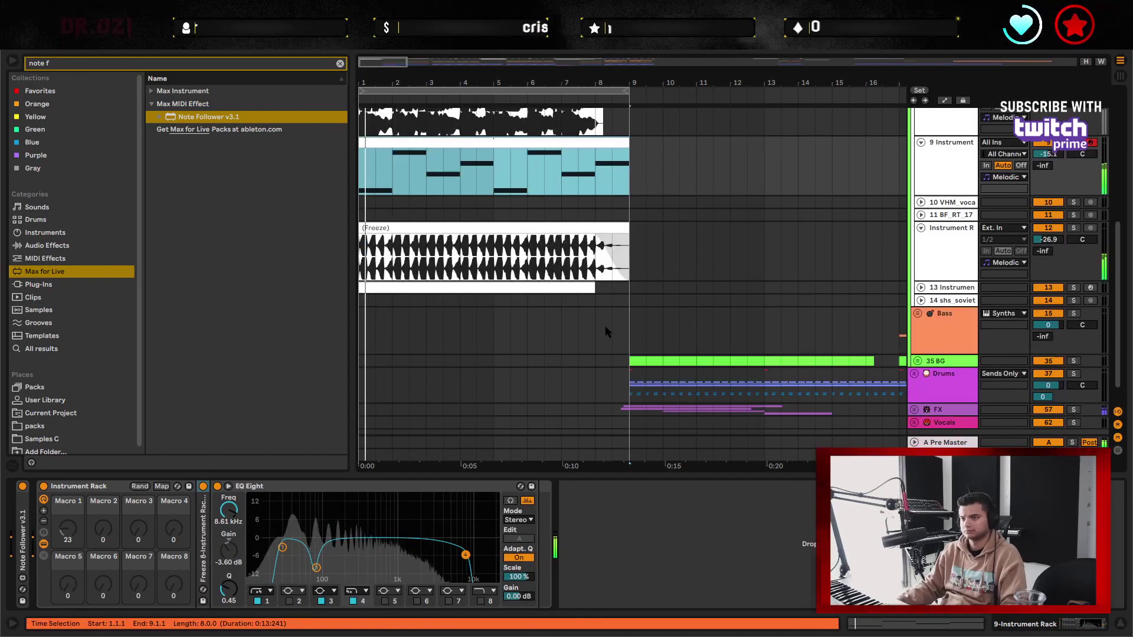
pyautogui.click(920, 287)
pyautogui.click(830, 337)
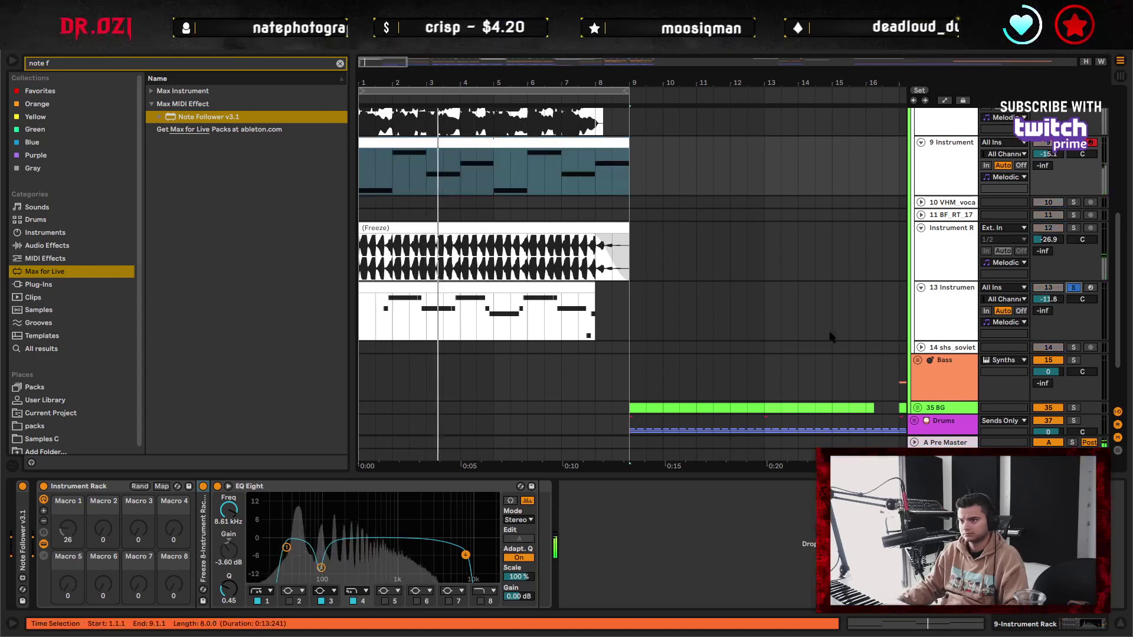
pyautogui.click(957, 311)
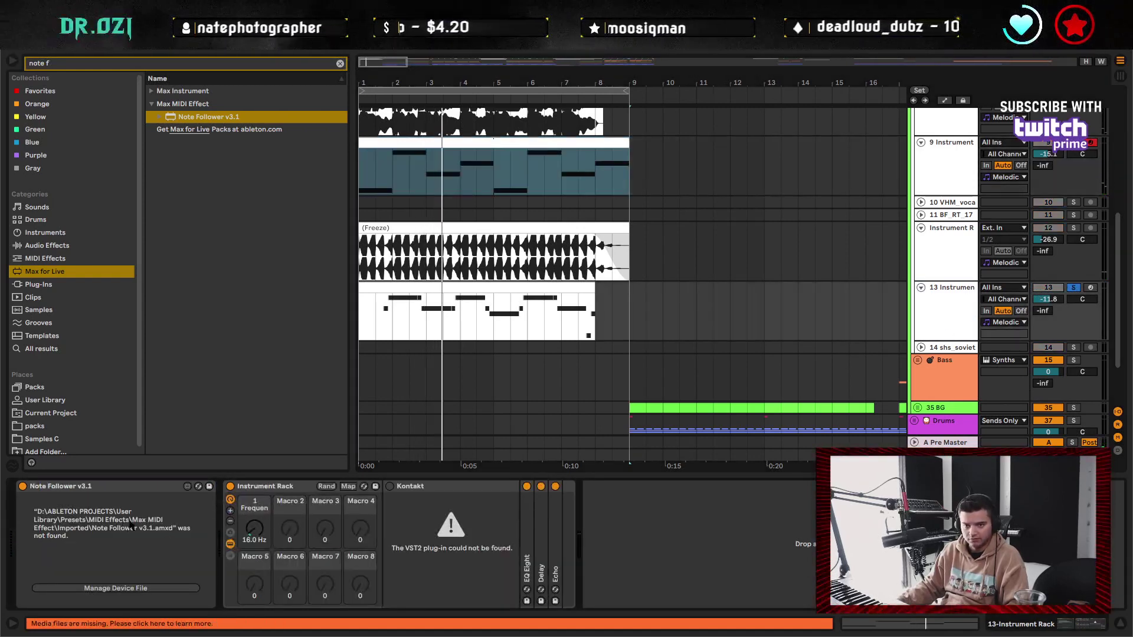
pyautogui.moveTo(203, 118); pyautogui.dragTo(142, 507)
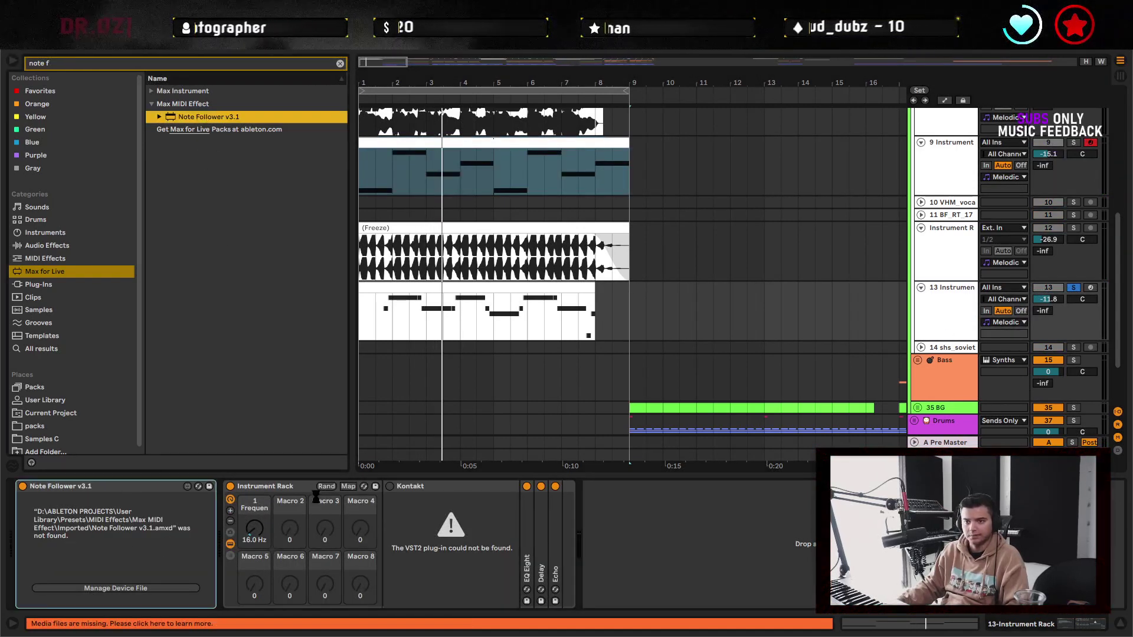
# - Search the plug-ins for "kont" and load the VST3 Kontakt in place of the missing Kontakt in track 13's Instrument Rack
pyautogui.click(340, 63)
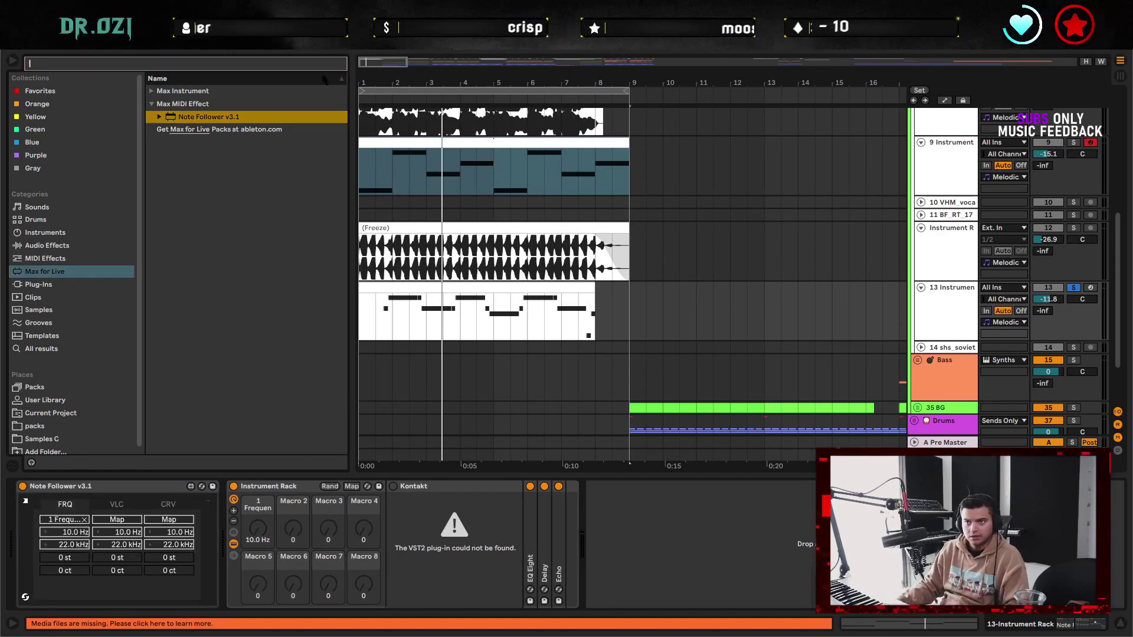
pyautogui.write('kont')
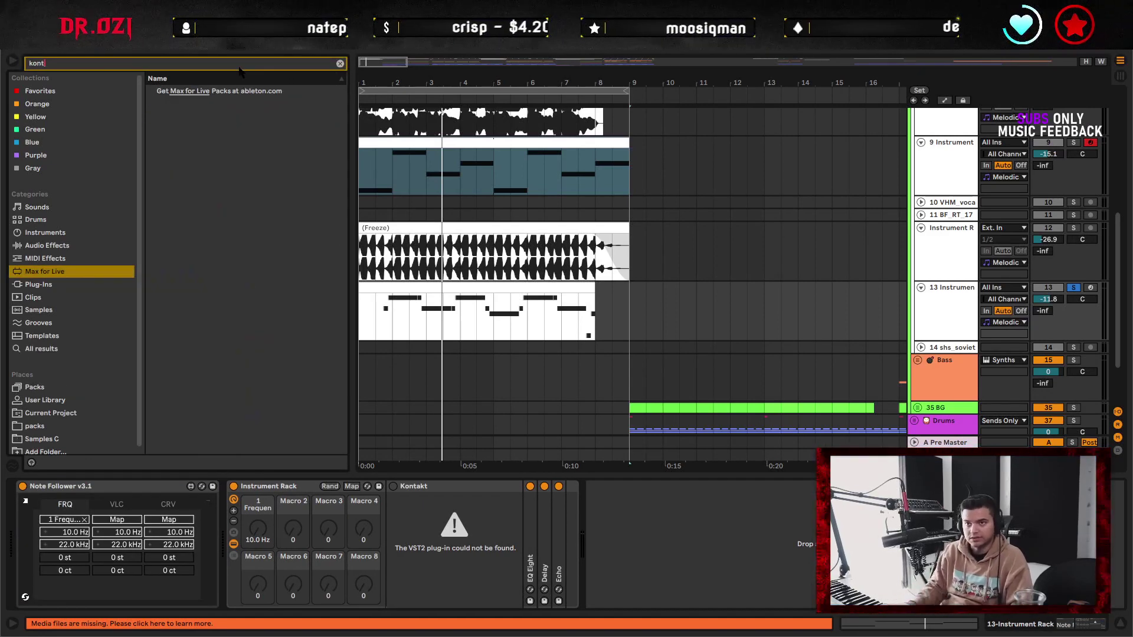
pyautogui.click(71, 233)
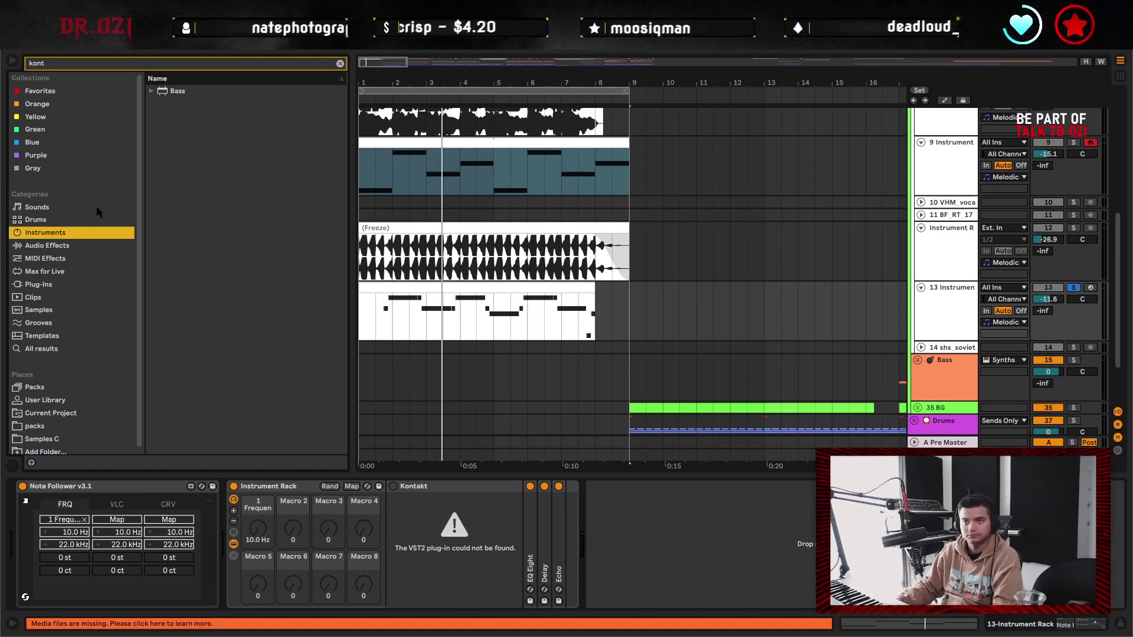
pyautogui.click(47, 288)
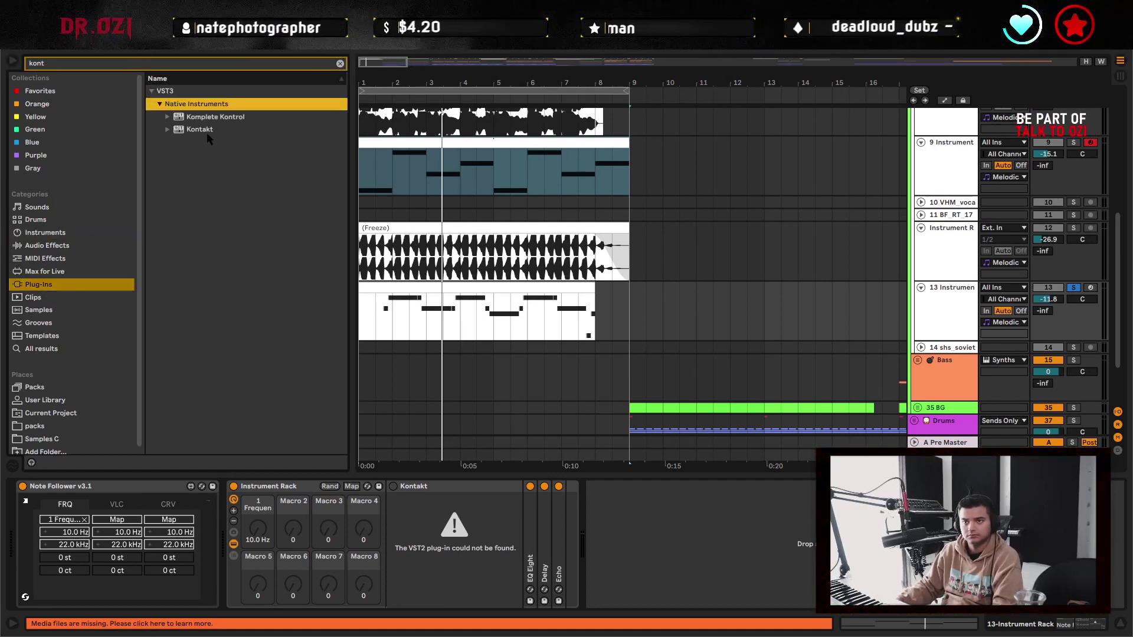
pyautogui.moveTo(206, 130); pyautogui.dragTo(361, 477)
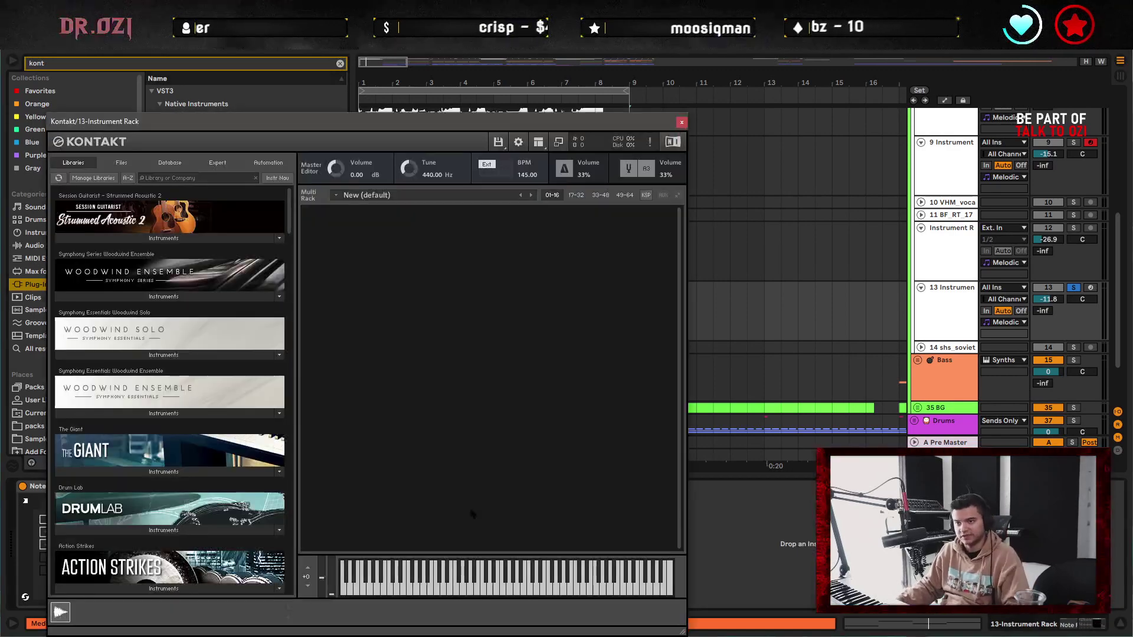
pyautogui.moveTo(299, 123); pyautogui.dragTo(443, 108)
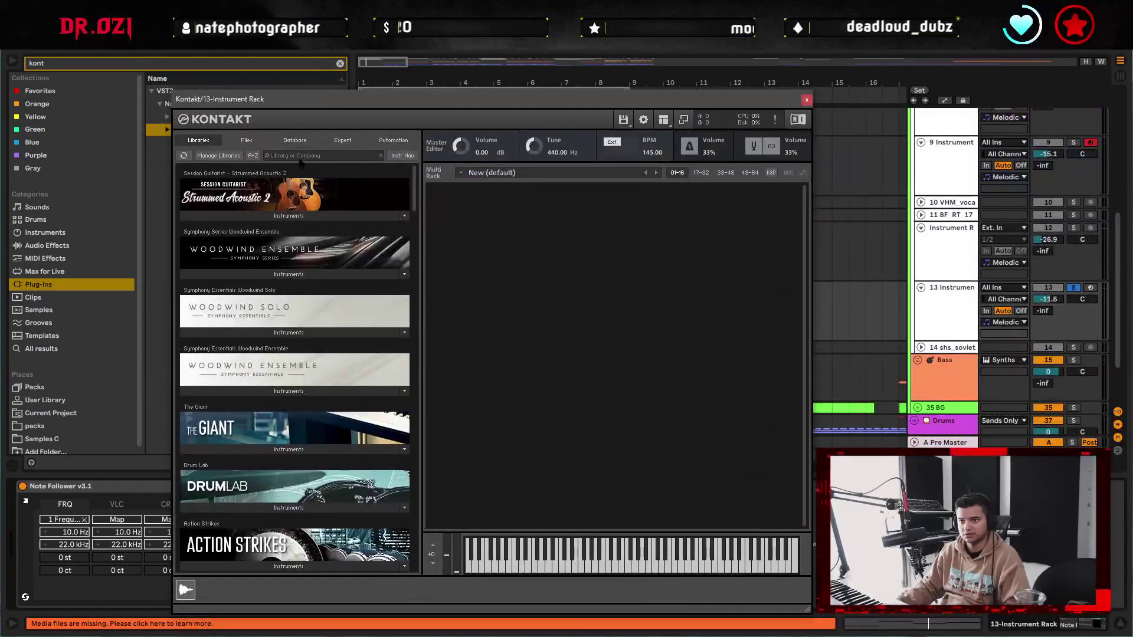
# - Find the West Africa library in Kontakt, load Kora.nki, set its mapping to chromatic and close the plug-in window
pyautogui.click(319, 155)
pyautogui.write('west')
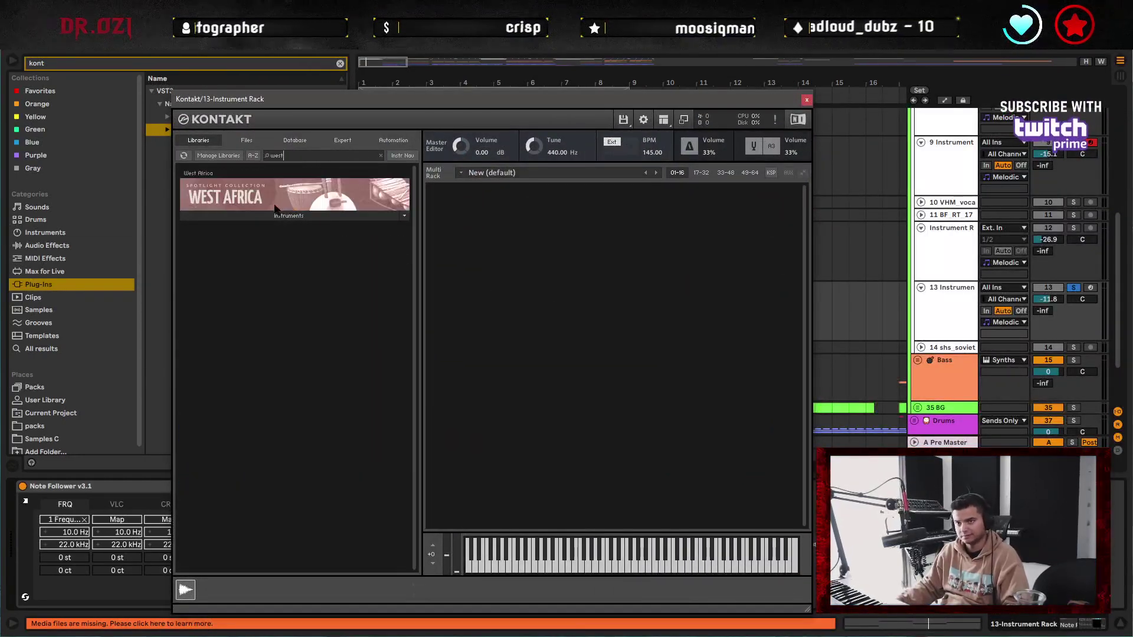
pyautogui.click(275, 215)
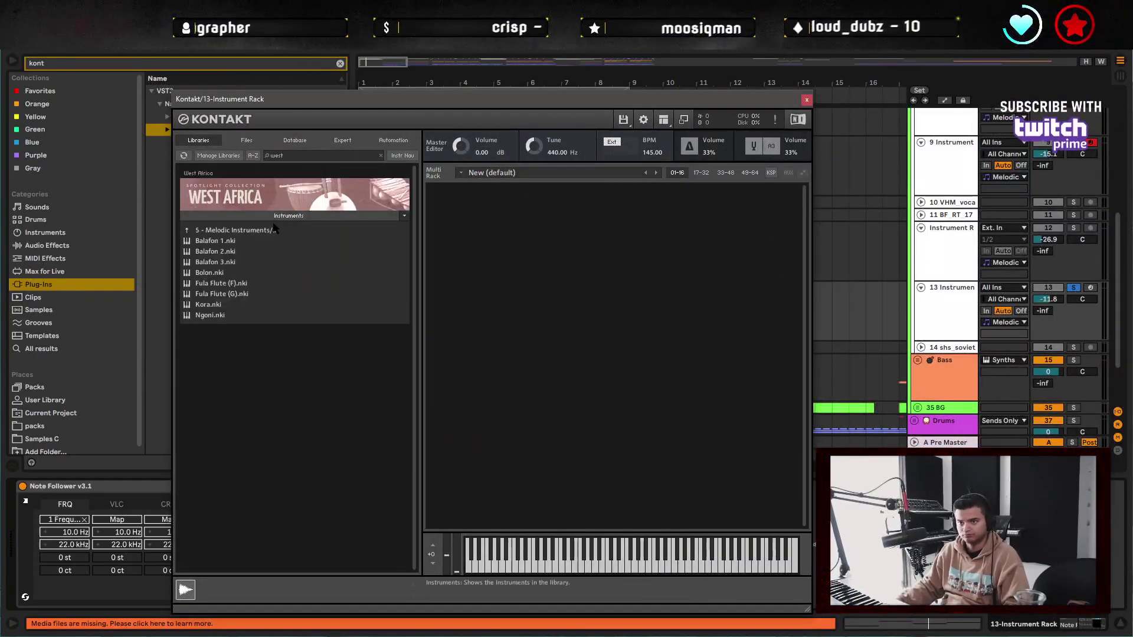
pyautogui.doubleClick(217, 304)
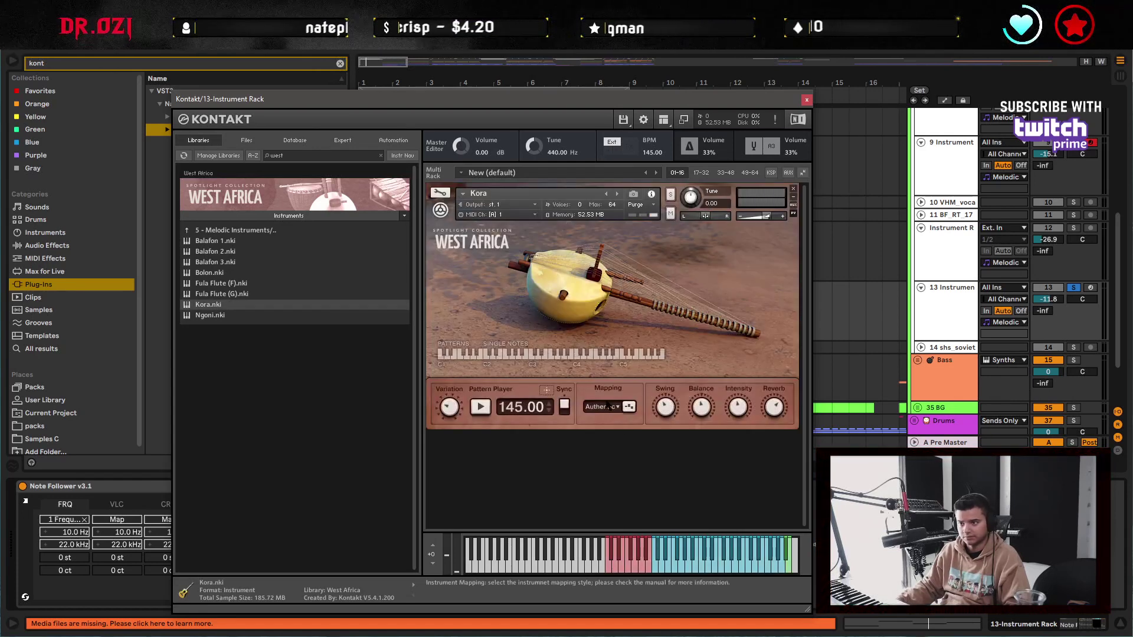
pyautogui.click(608, 407)
pyautogui.click(604, 431)
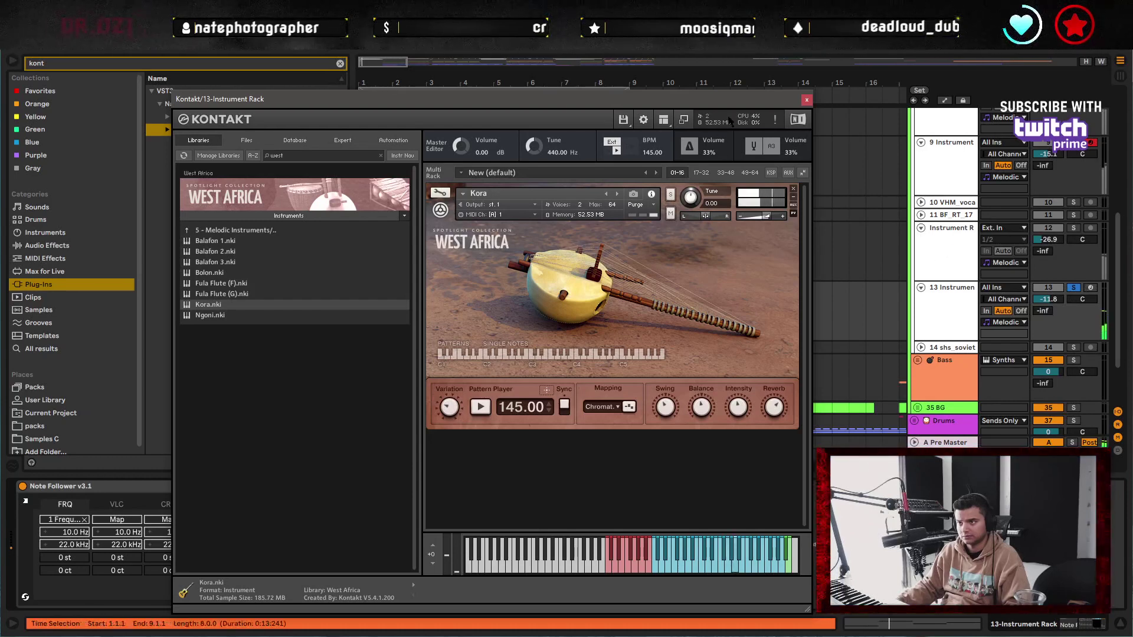
pyautogui.click(806, 102)
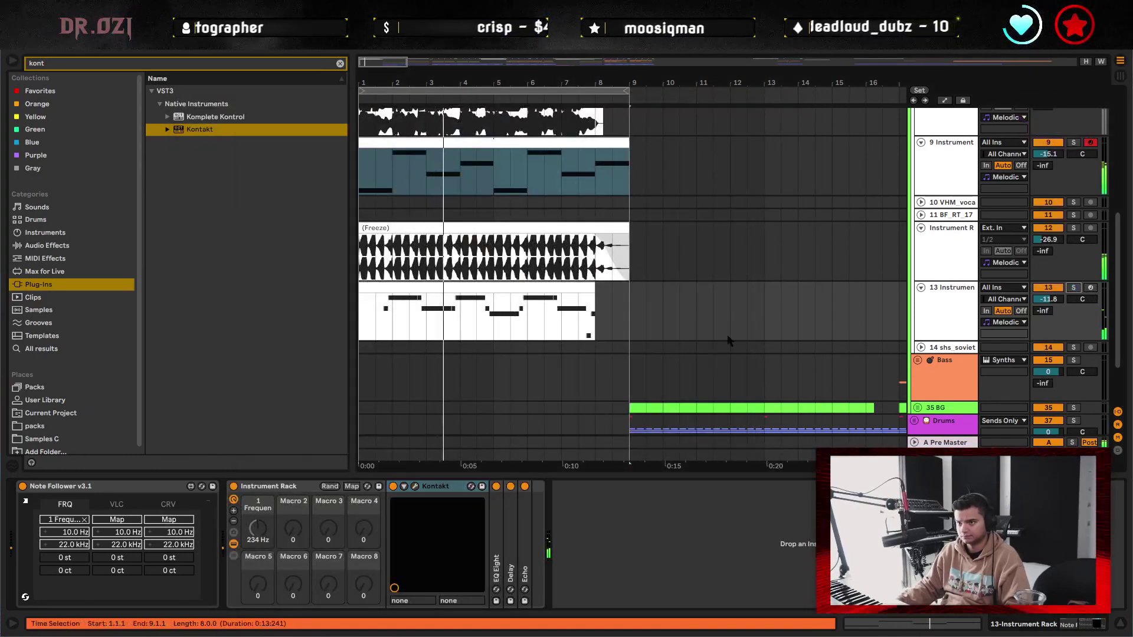
# - Collapse track 13's Instrument Rack and Note Follower devices
pyautogui.click(599, 322)
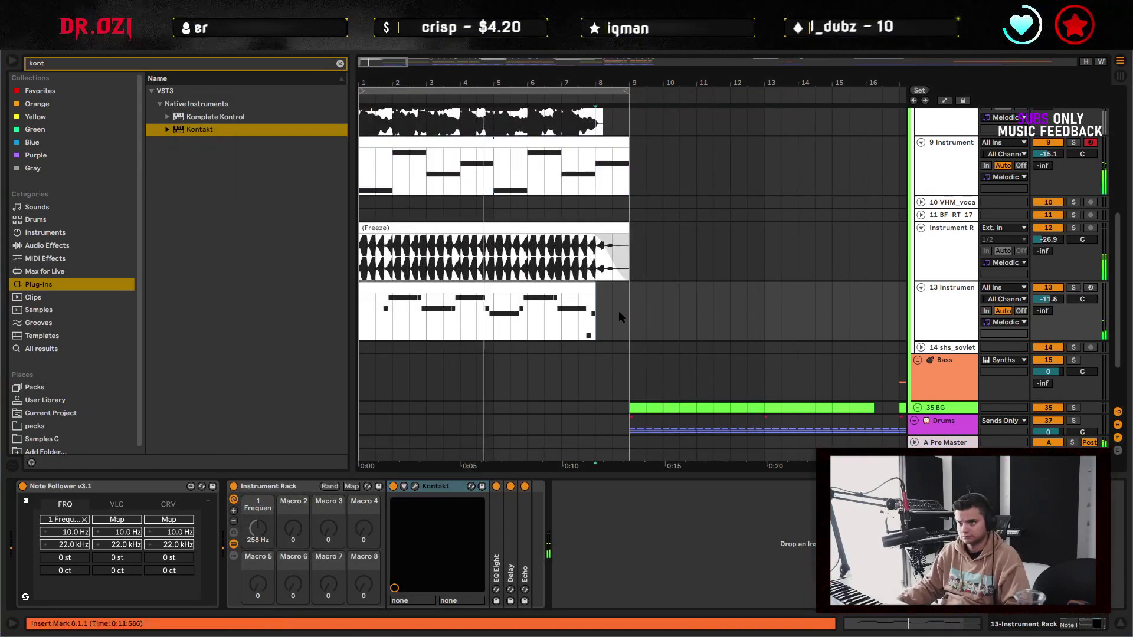
pyautogui.doubleClick(269, 488)
pyautogui.doubleClick(165, 485)
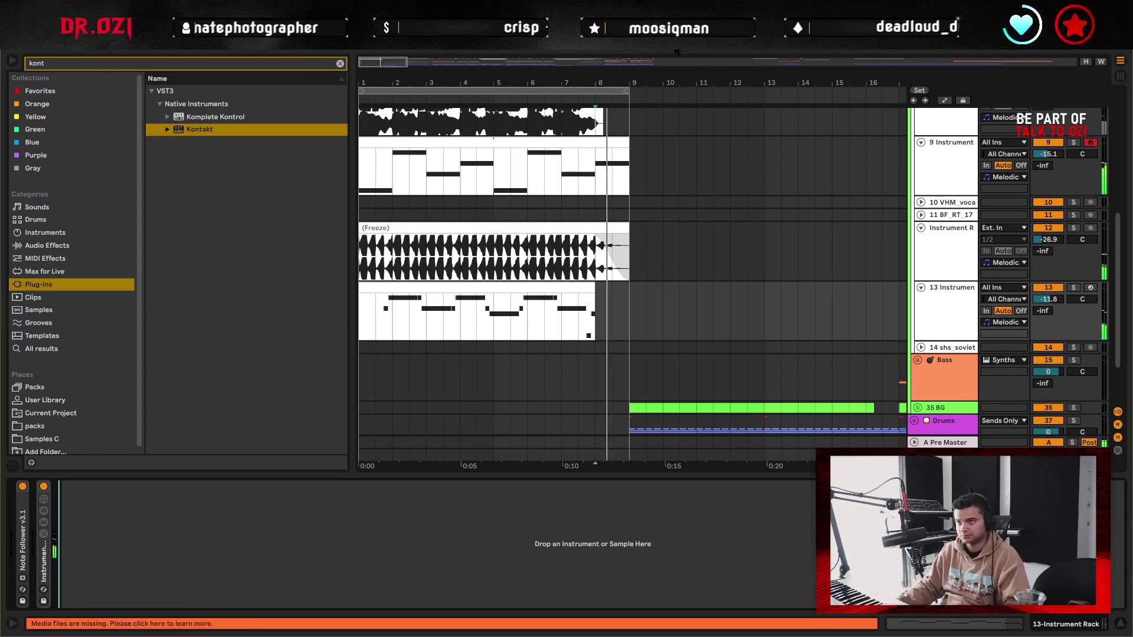
# - Delete the MIDI clip section in bar 8 of track 9 and solo the track
pyautogui.scroll(3, 650, 321)
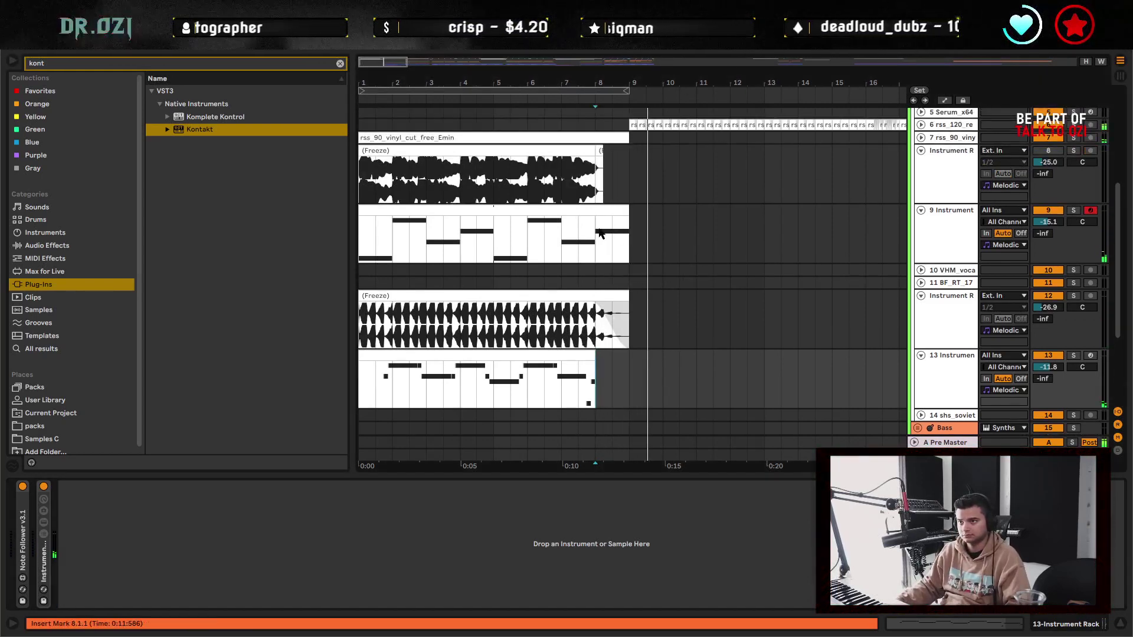
pyautogui.moveTo(599, 233); pyautogui.dragTo(623, 235)
pyautogui.press('Delete')
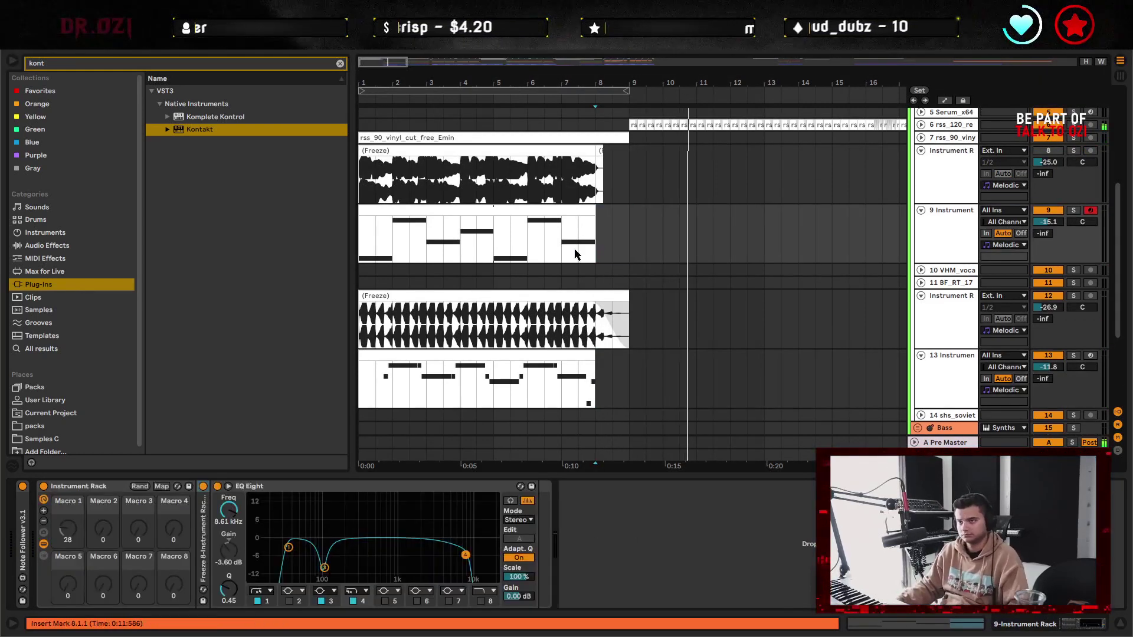
pyautogui.click(431, 210)
pyautogui.click(935, 235)
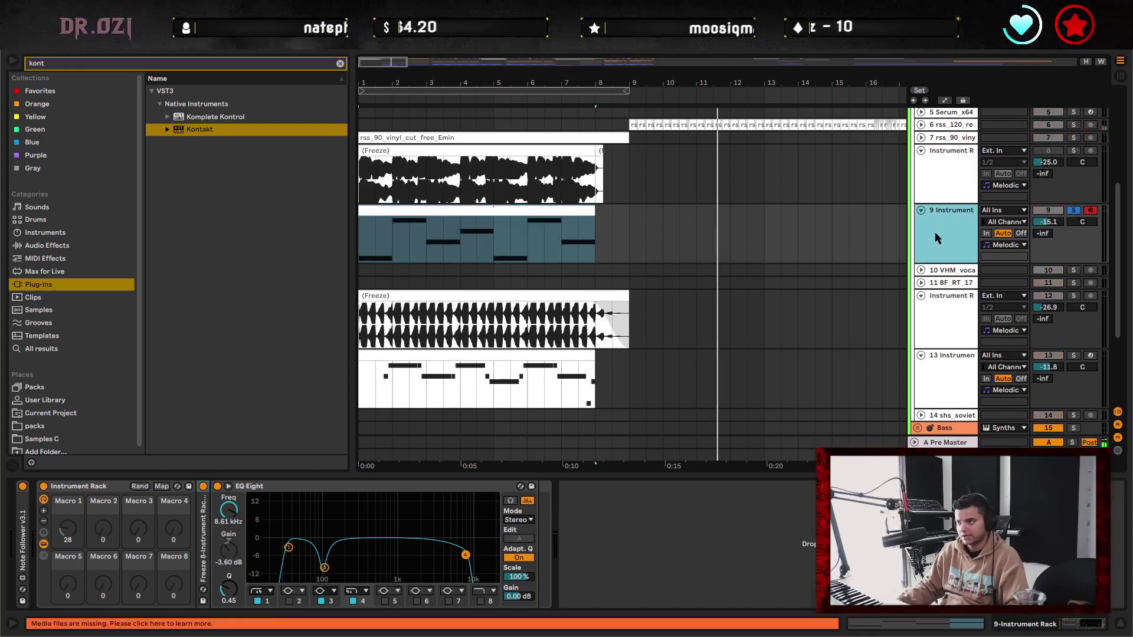
pyautogui.click(421, 247)
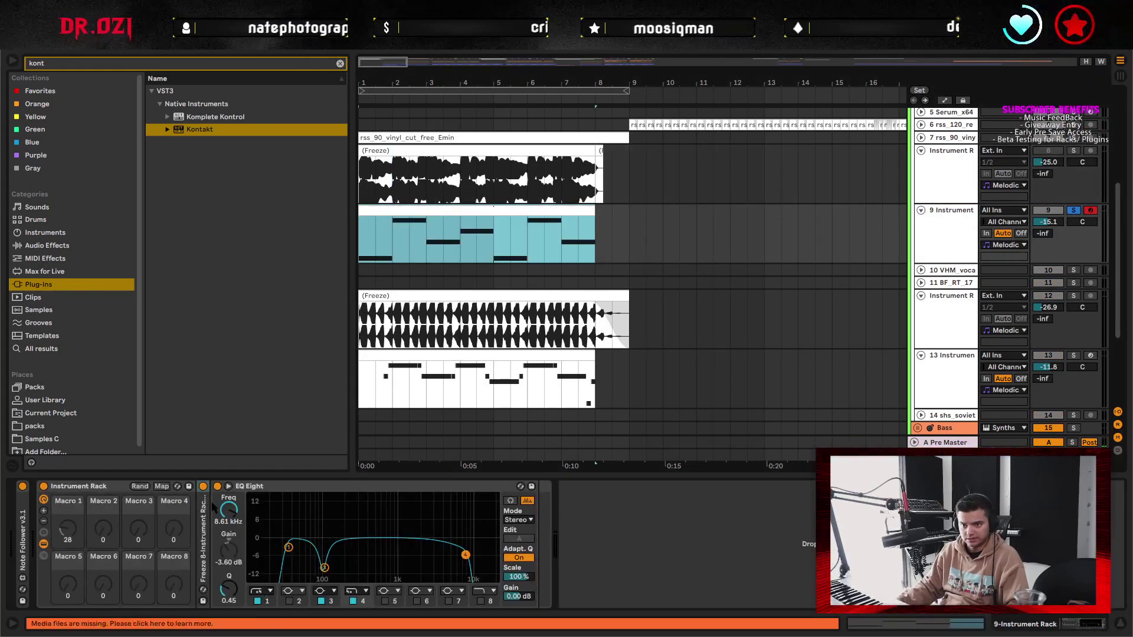
# - Expand track 9's Sampler and set its volume envelope release to 631 ms and its voices to 1
pyautogui.doubleClick(202, 530)
pyautogui.click(460, 487)
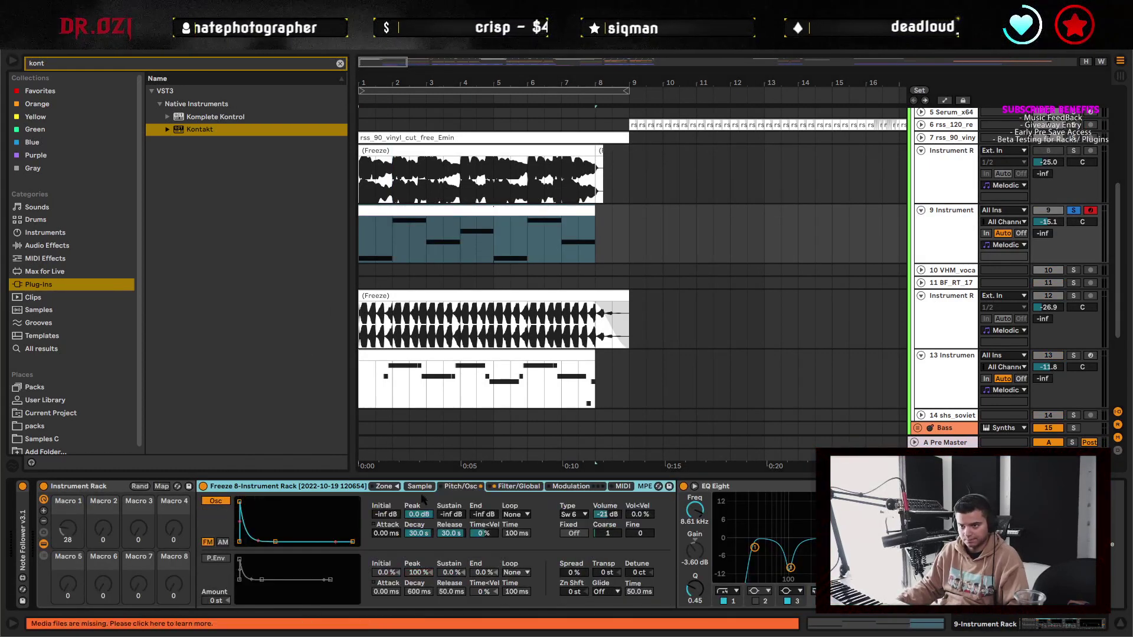
pyautogui.click(419, 486)
pyautogui.click(520, 486)
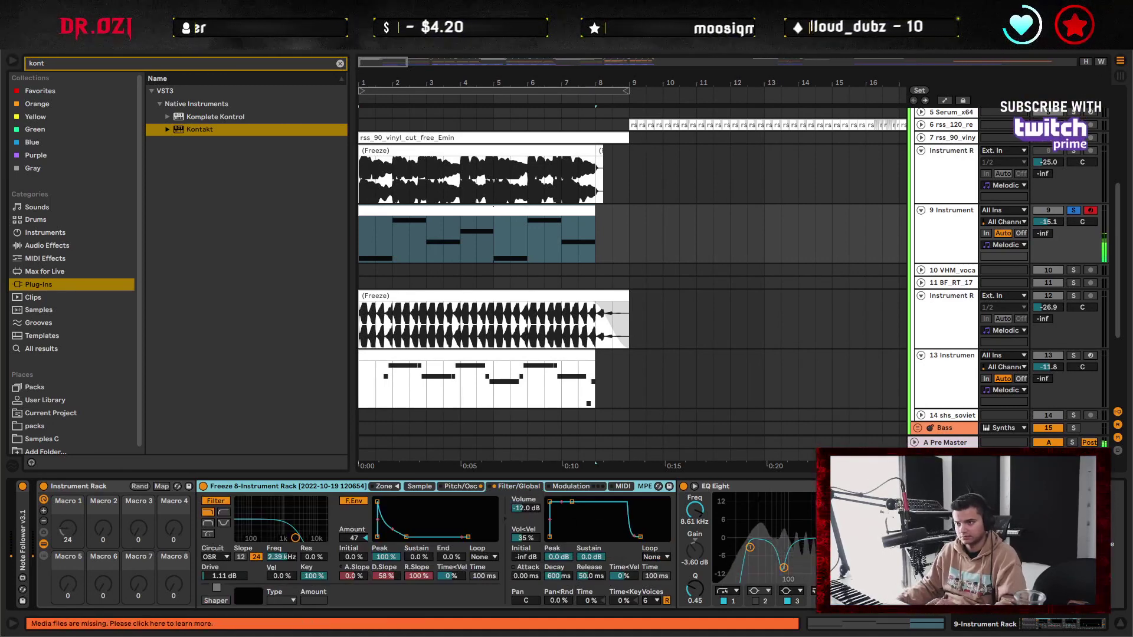
pyautogui.moveTo(592, 575); pyautogui.dragTo(592, 571)
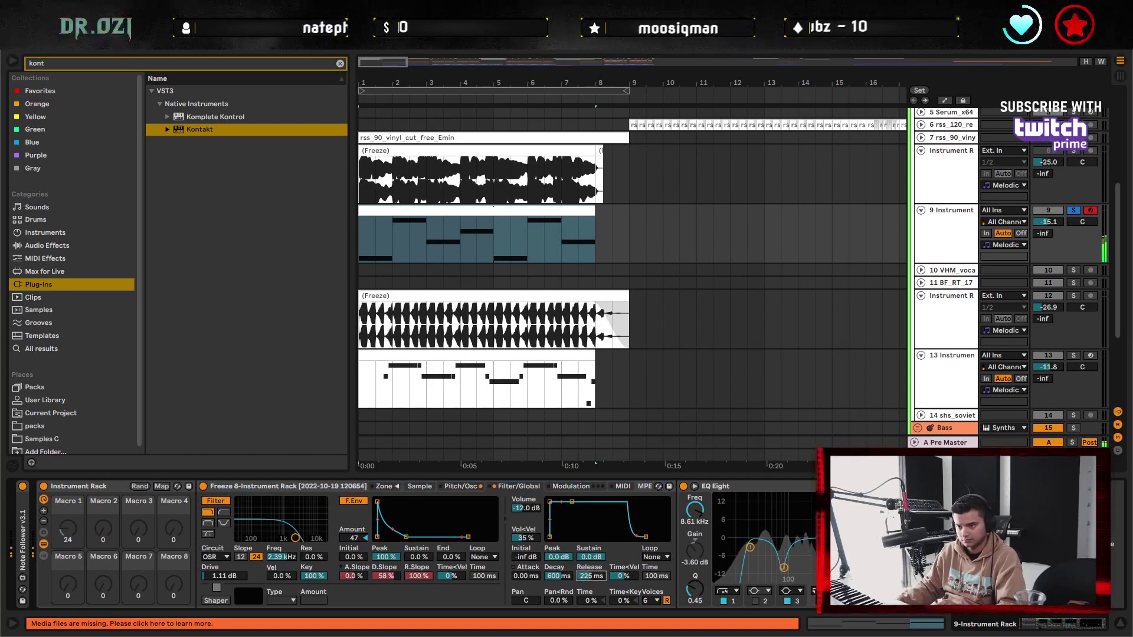
pyautogui.click(656, 601)
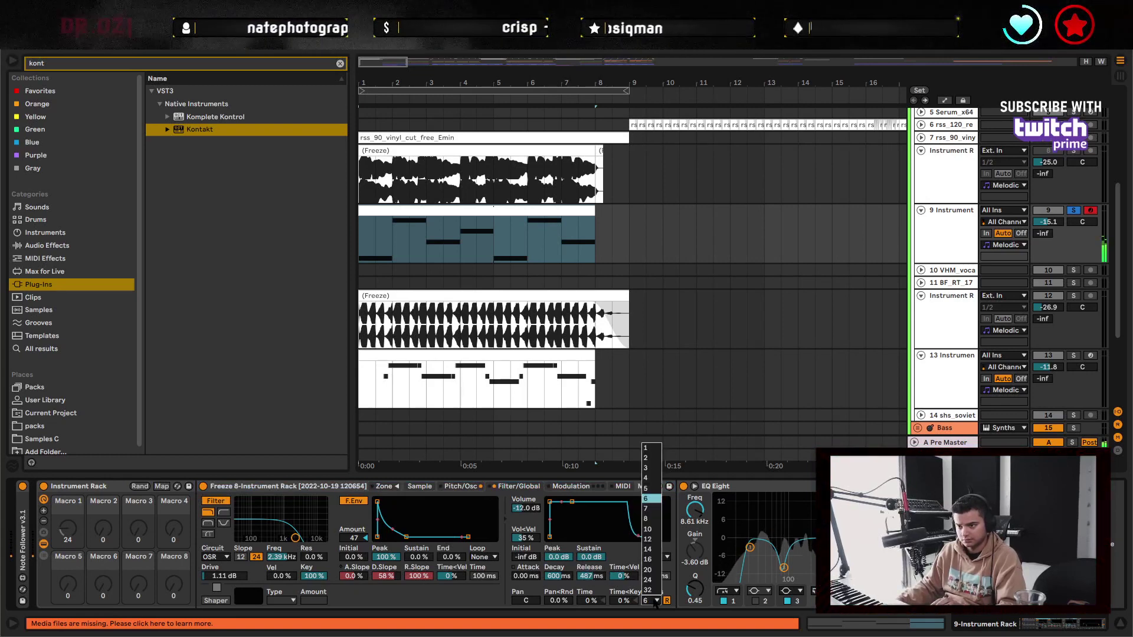
pyautogui.click(662, 451)
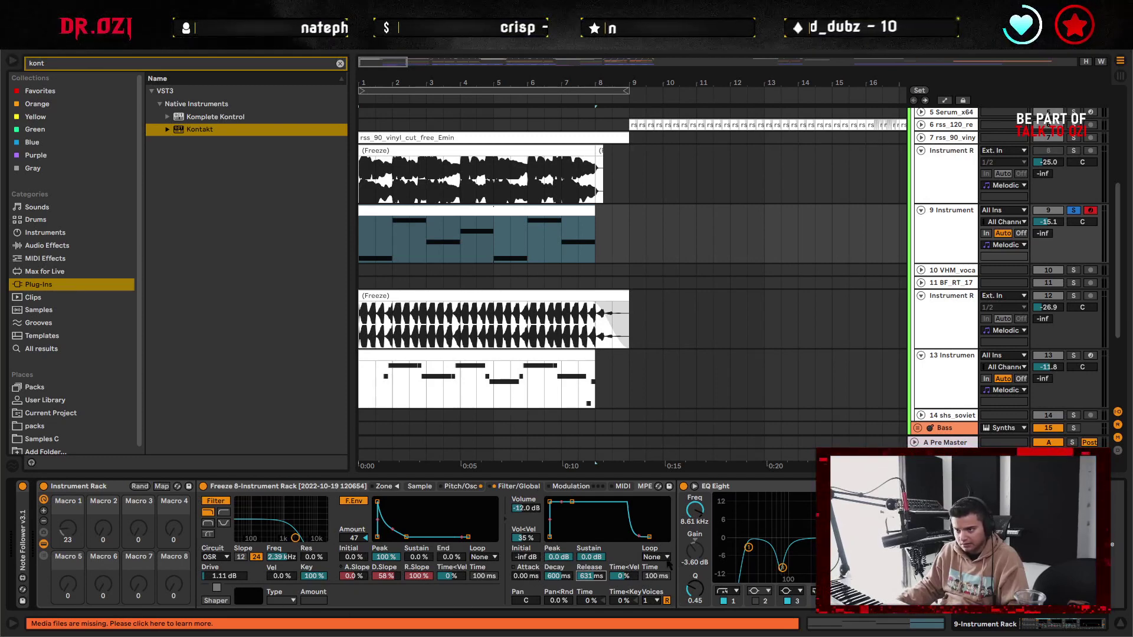
# - Check the Sampler's Modulation and Filter/Global settings, and play the intro with track 9 unsoloed to hear it in the mix
pyautogui.click(571, 486)
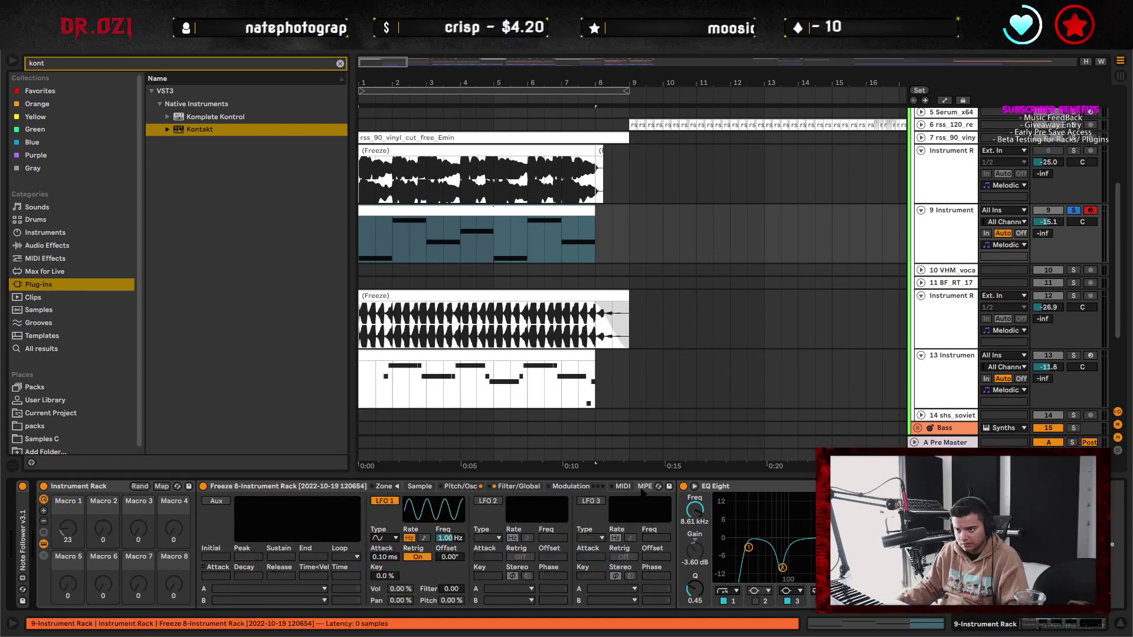
pyautogui.click(519, 486)
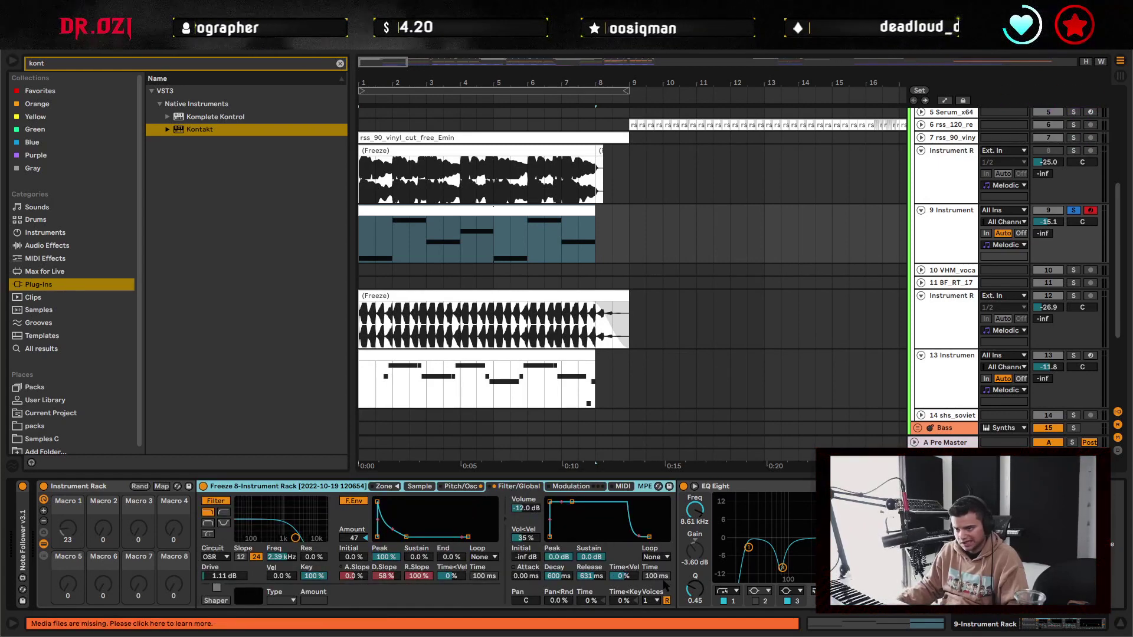
pyautogui.click(942, 338)
pyautogui.press('space')
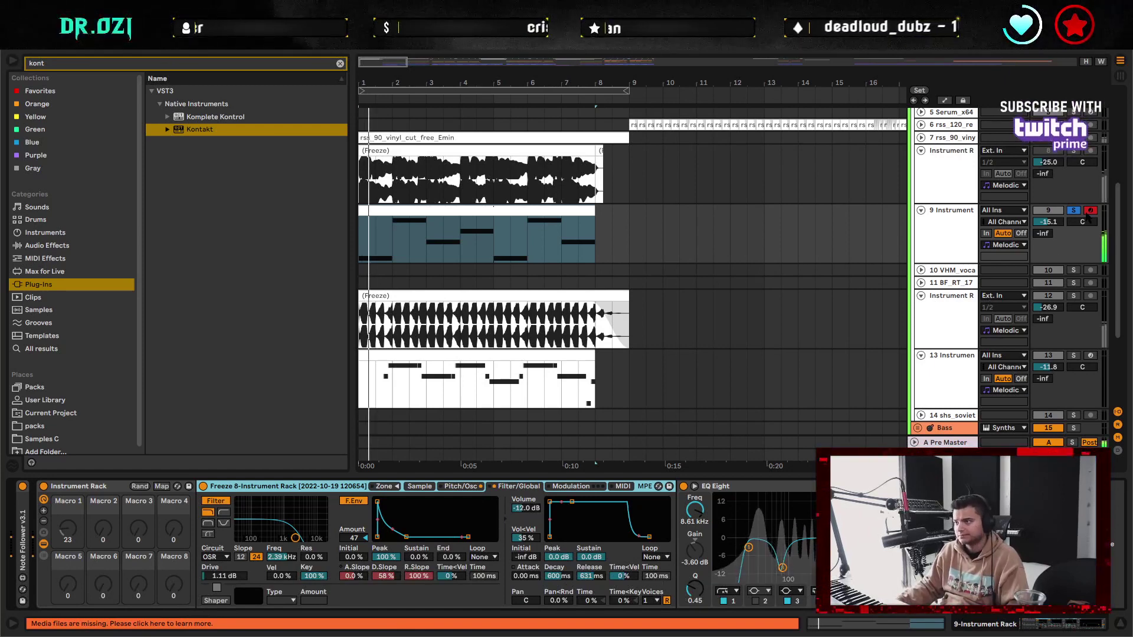
pyautogui.click(609, 253)
# - Collapse the EQ Eight and Instrument Rack devices on track 9 and hide the device view
pyautogui.keyDown('shift'); pyautogui.click(714, 485); pyautogui.keyUp('shift')
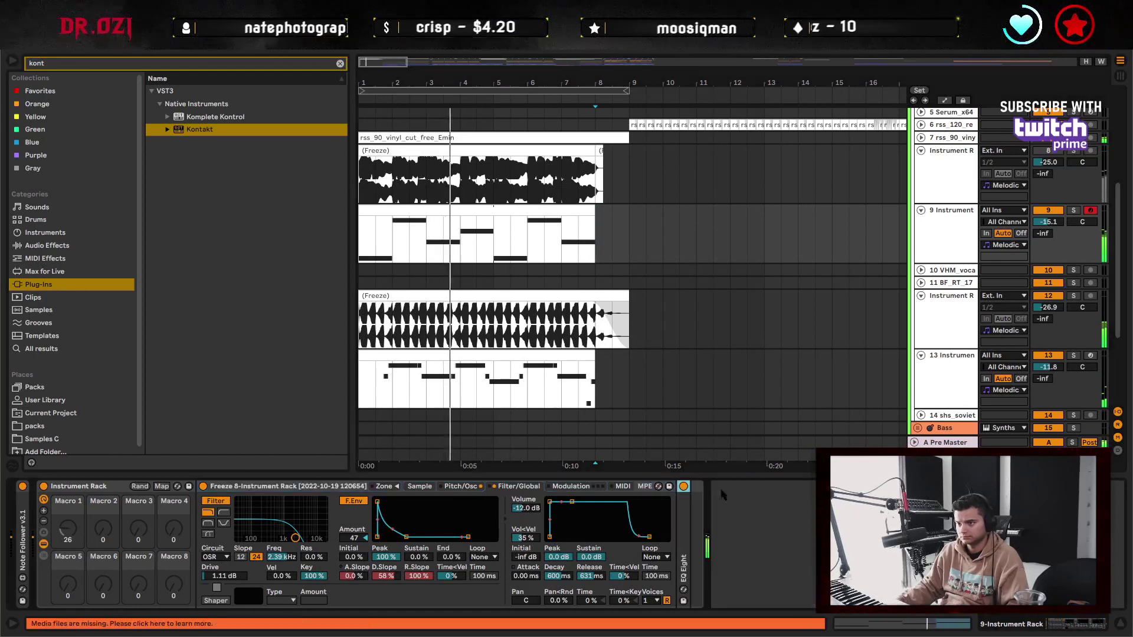
pyautogui.doubleClick(714, 486)
pyautogui.doubleClick(93, 487)
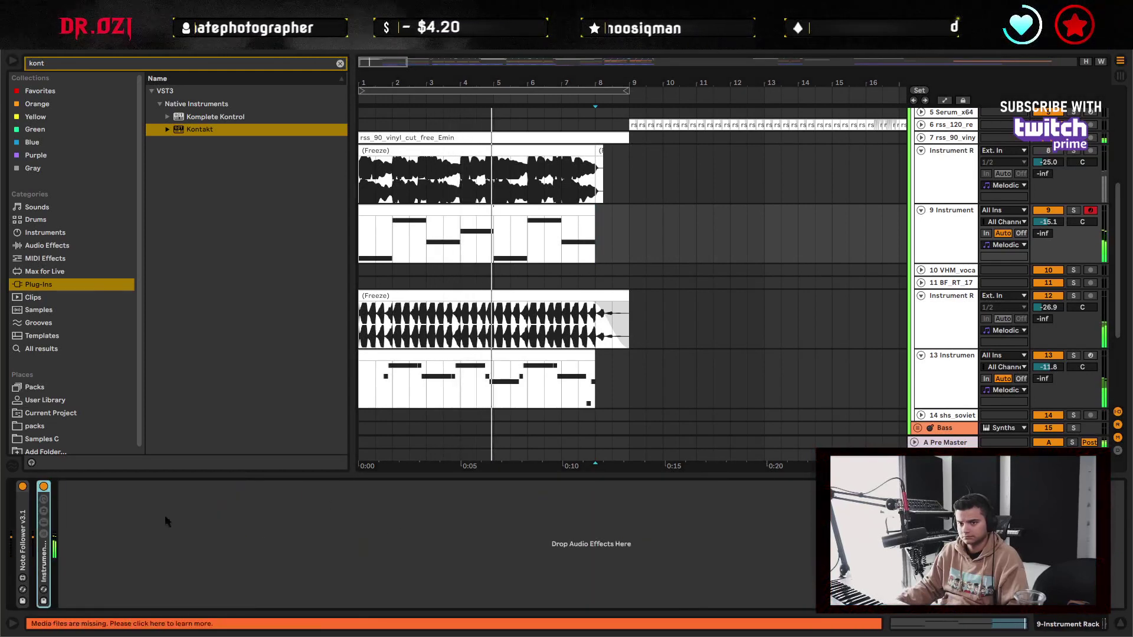
pyautogui.click(1121, 624)
# - Solo tracks 8 and 9 in turn to compare them, set track 8's volume to -26.7 dB and open track 9's MIDI clip
pyautogui.scroll(5, 522, 371)
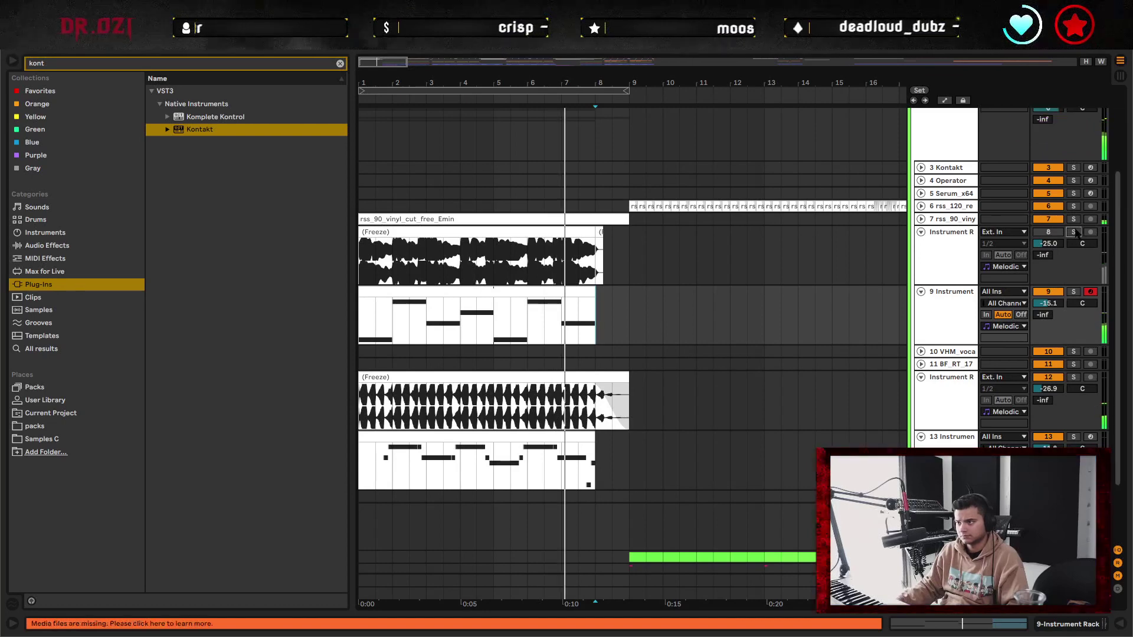
pyautogui.click(451, 232)
pyautogui.press('space')
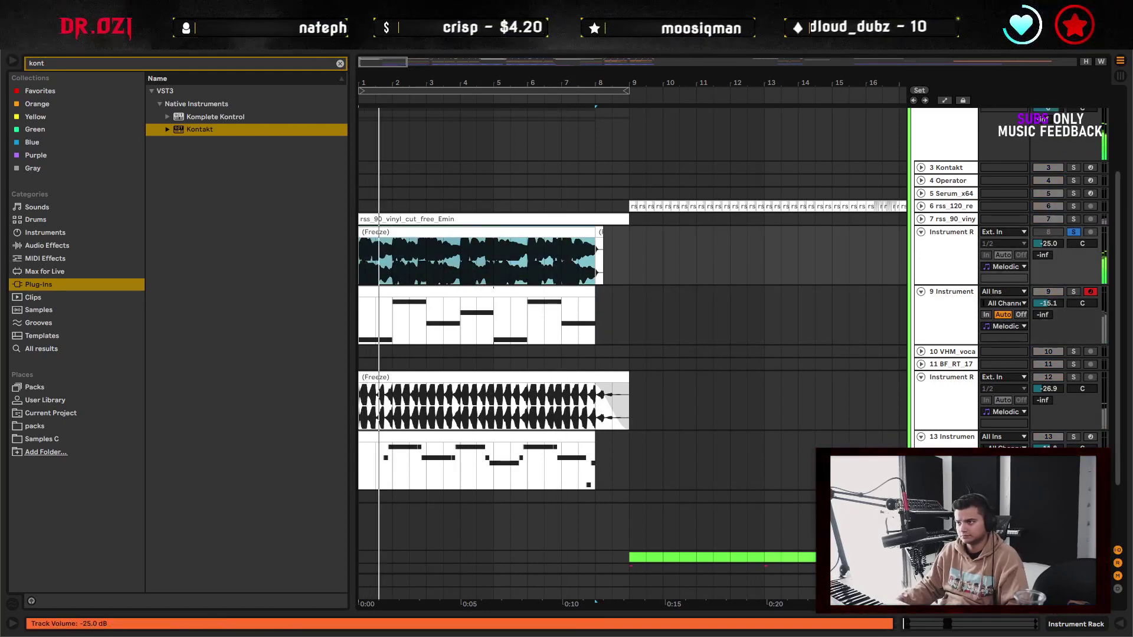
pyautogui.doubleClick(453, 294)
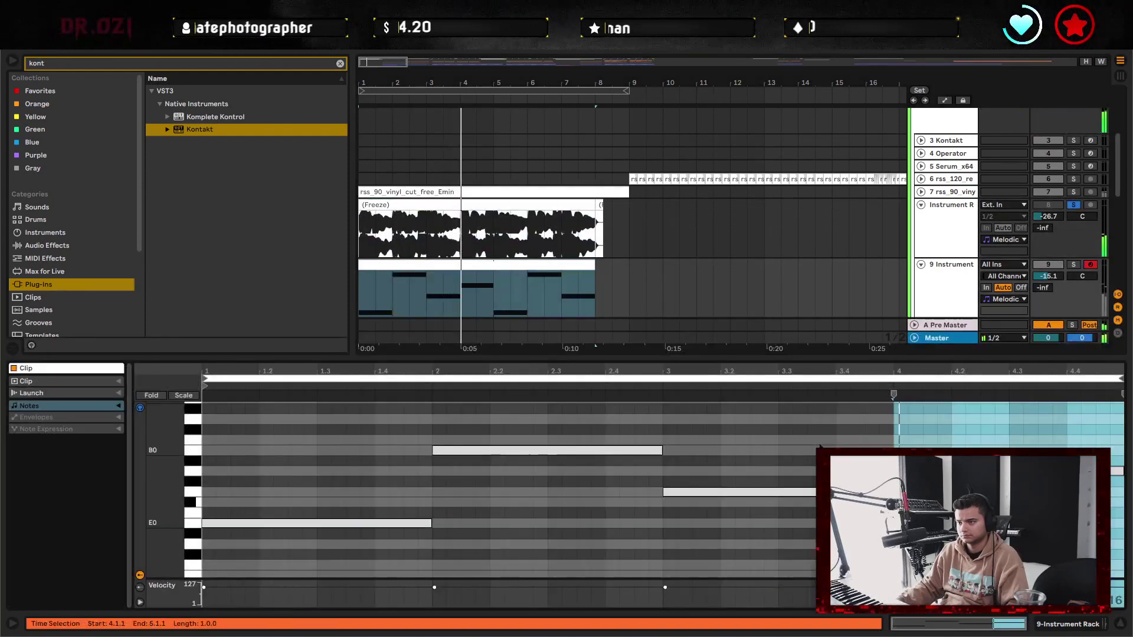
pyautogui.scroll(-1, 795, 455)
pyautogui.scroll(-1, 413, 277)
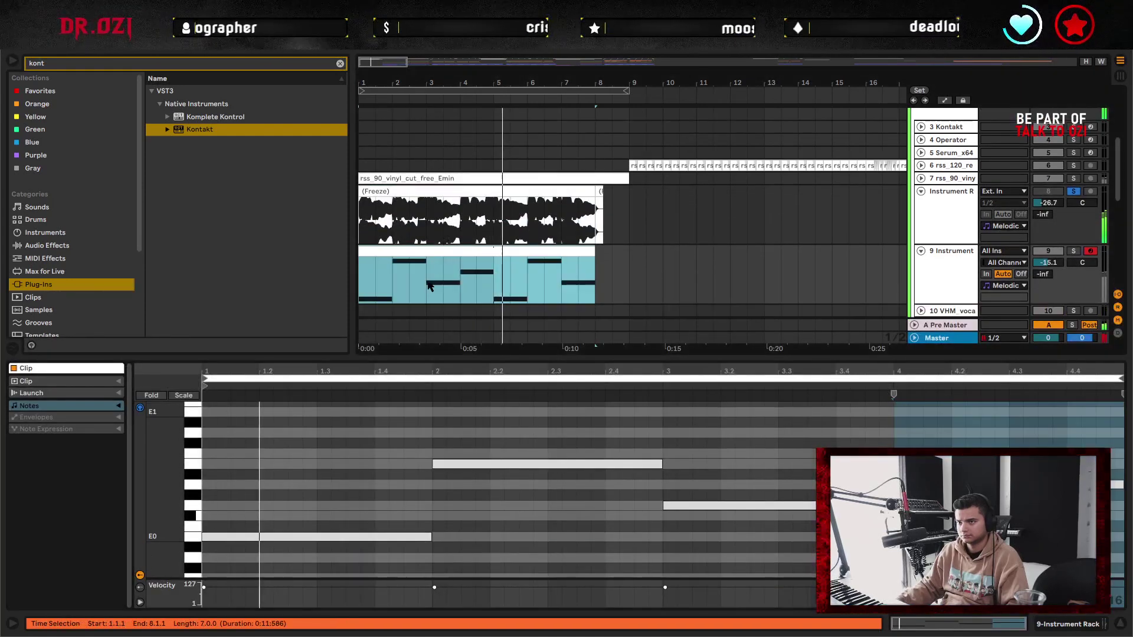
pyautogui.click(412, 284)
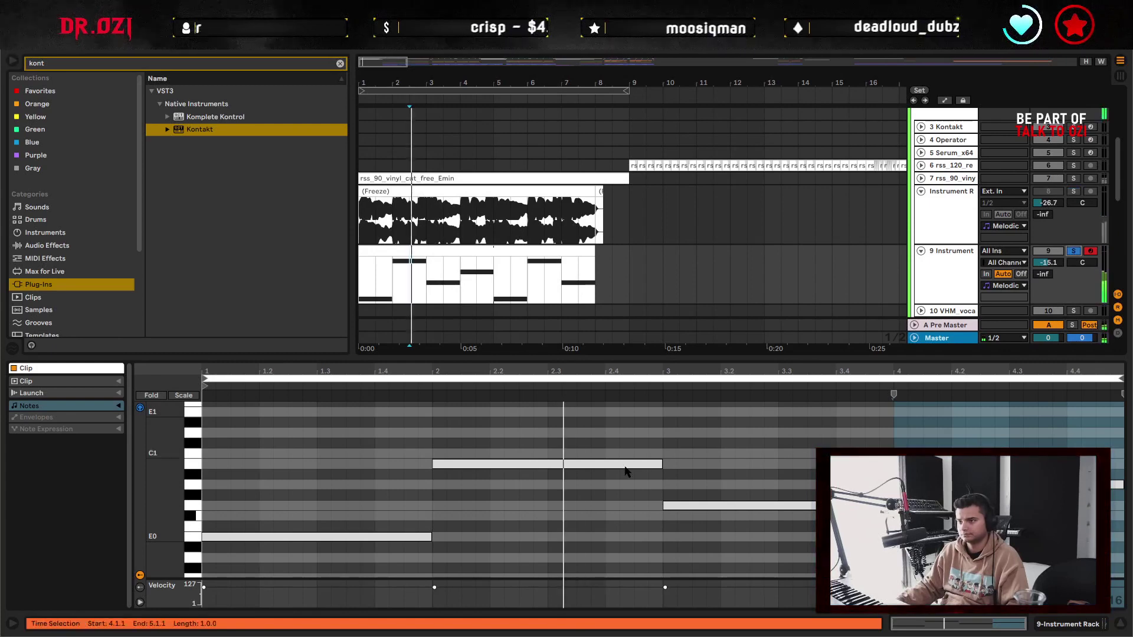
# - Shorten the B0 note in bar 2 of track 9's clip to end at 2.4.1 and add a B1 note on the last beat
pyautogui.scroll(2, 637, 475)
pyautogui.moveTo(662, 488); pyautogui.dragTo(606, 489)
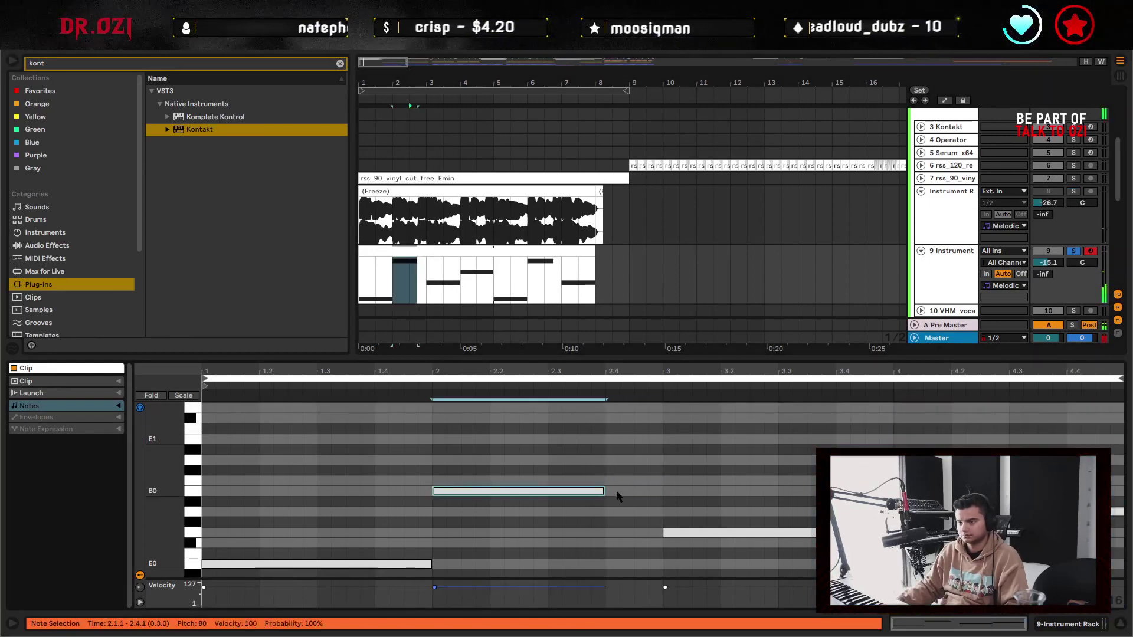
pyautogui.doubleClick(613, 490)
pyautogui.hotkey('shift', 'Up')
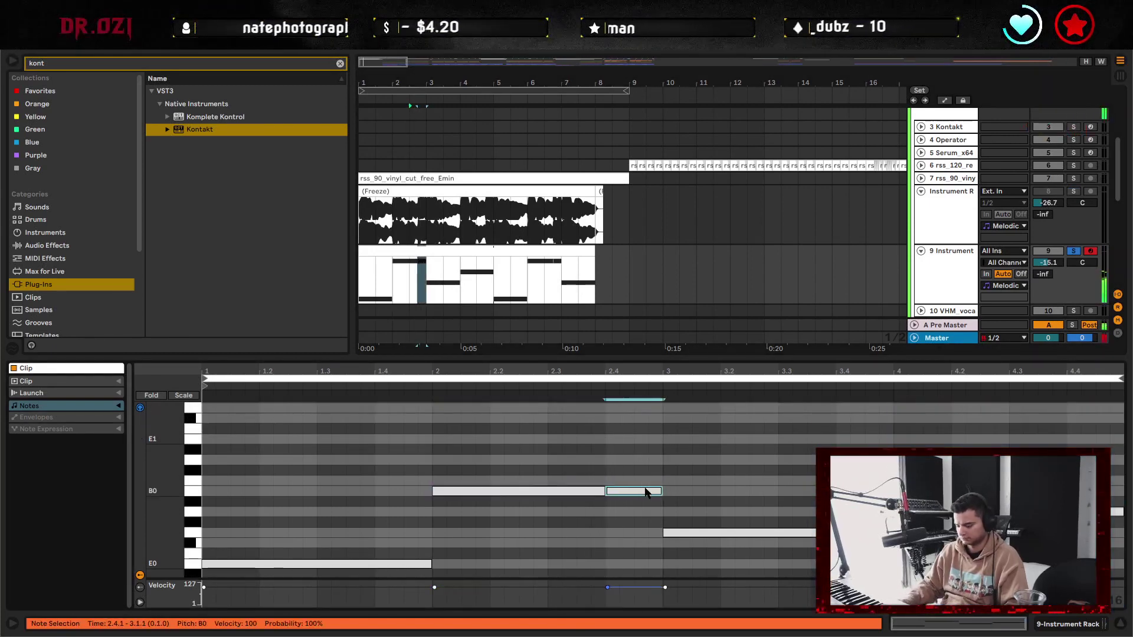
# - Compare bar 4 with the frozen track 8, end track 9's note there at 4.4.1 and add a B0 note on the last beat
pyautogui.scroll(3, 647, 496)
pyautogui.moveTo(172, 430); pyautogui.dragTo(144, 430)
pyautogui.click(1037, 437)
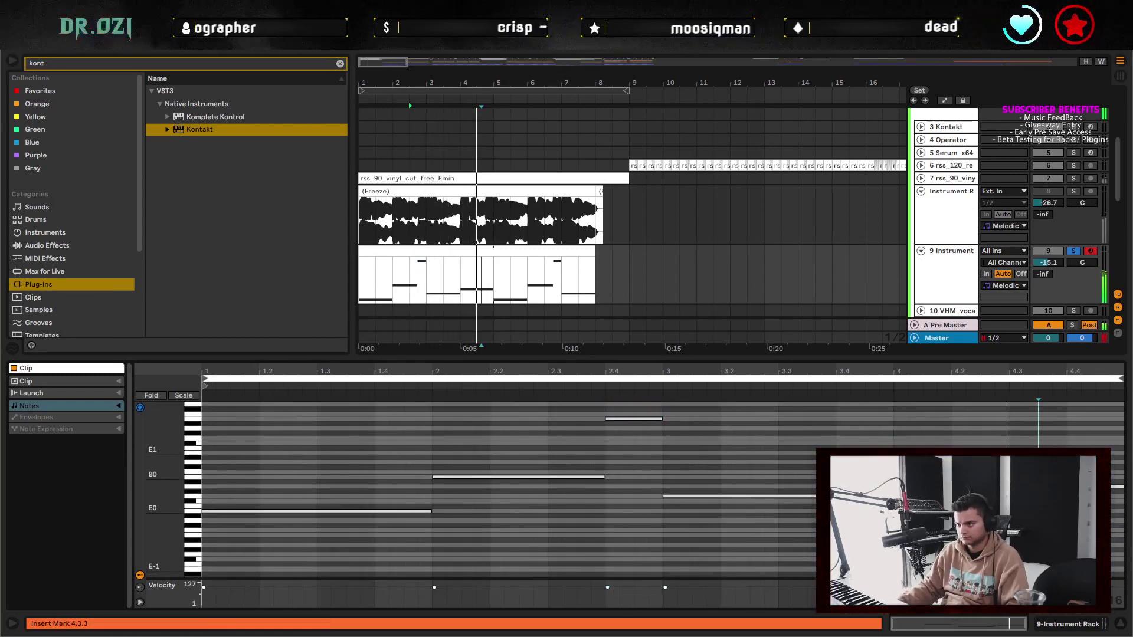
pyautogui.moveTo(460, 218); pyautogui.dragTo(492, 218)
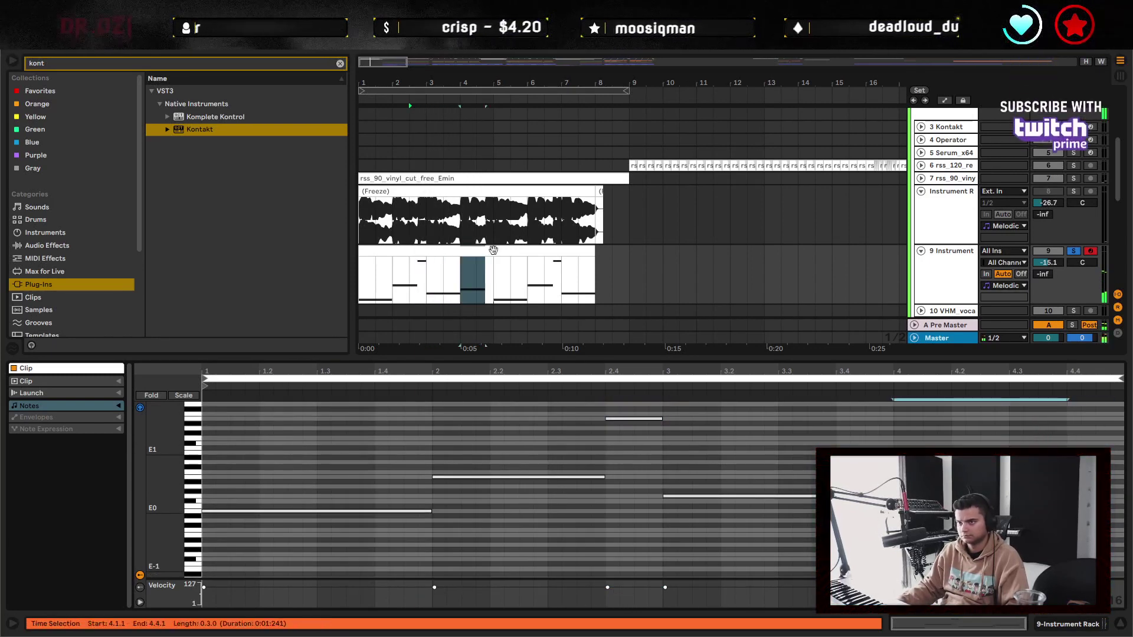
pyautogui.click(470, 221)
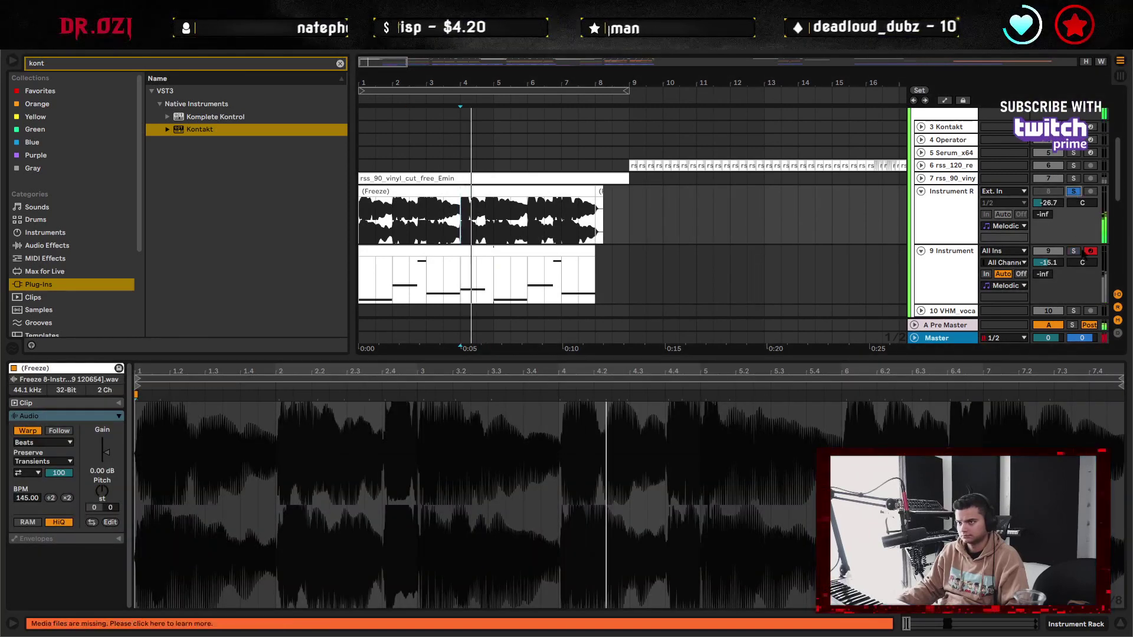
pyautogui.click(1073, 251)
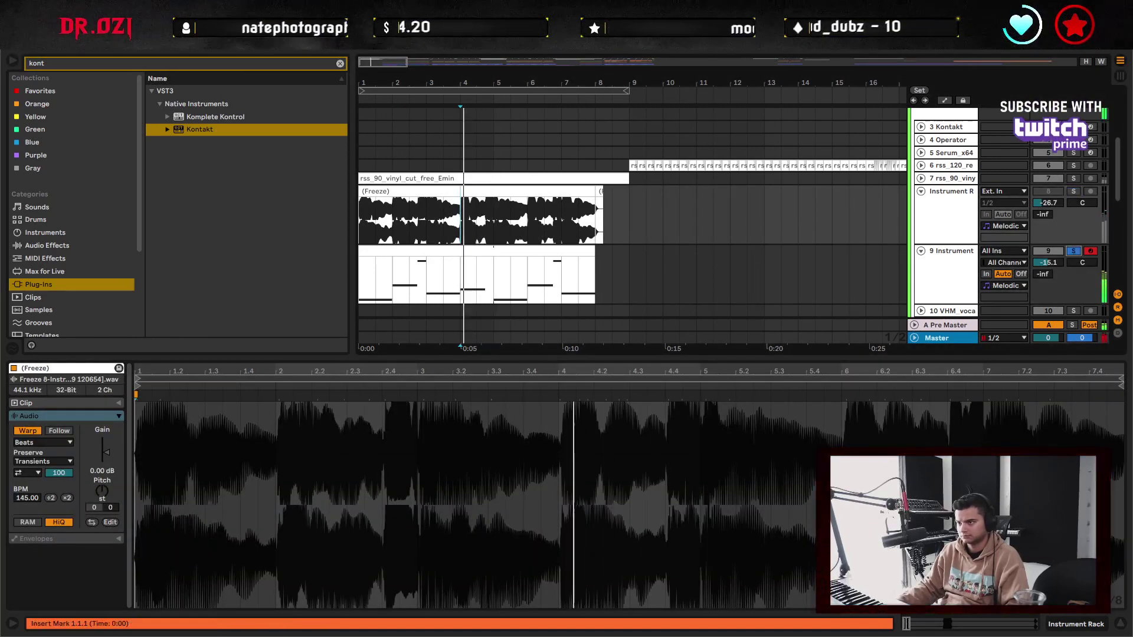
pyautogui.press('Down')
pyautogui.click(1080, 464)
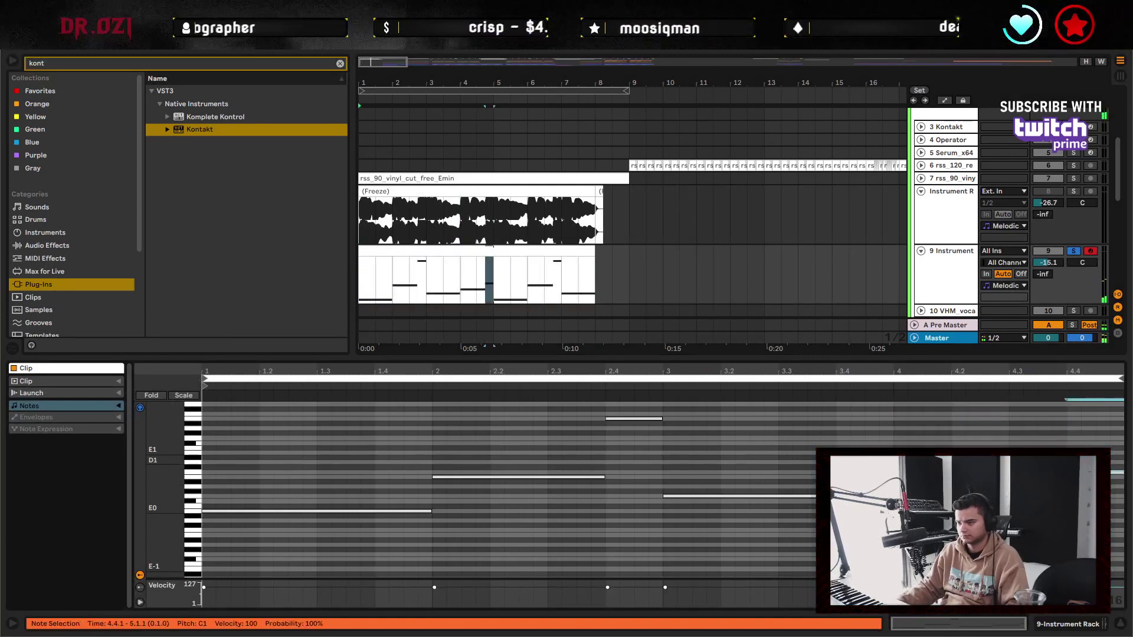
pyautogui.press('Right')
# - Play back the edited track 9 melody, hide the clip view and unsolo the track
pyautogui.press('space')
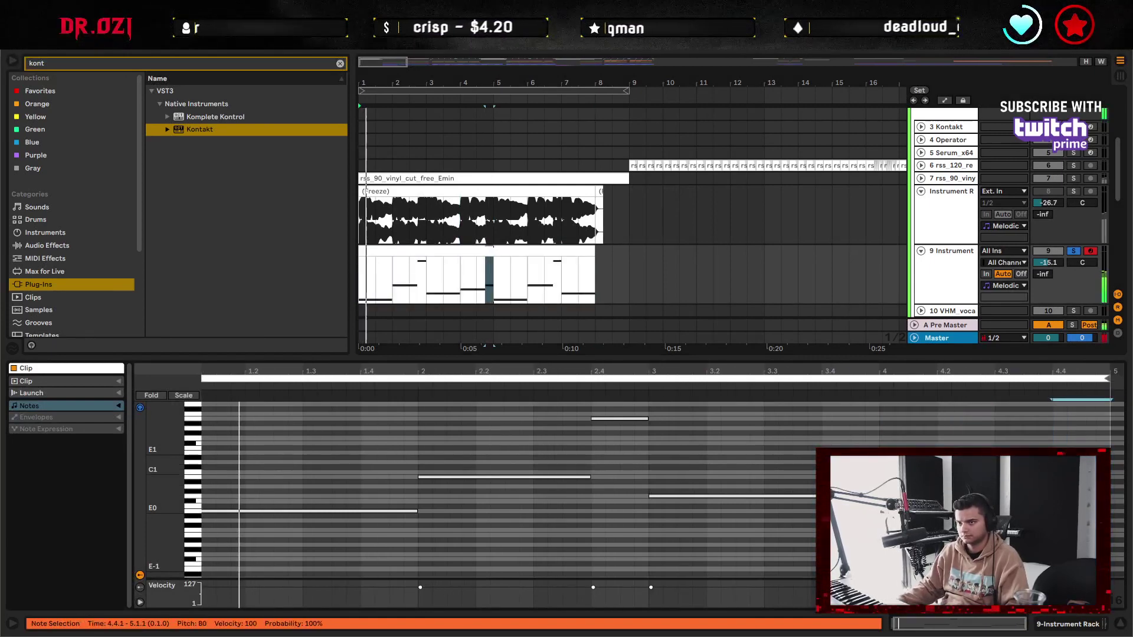
pyautogui.click(566, 251)
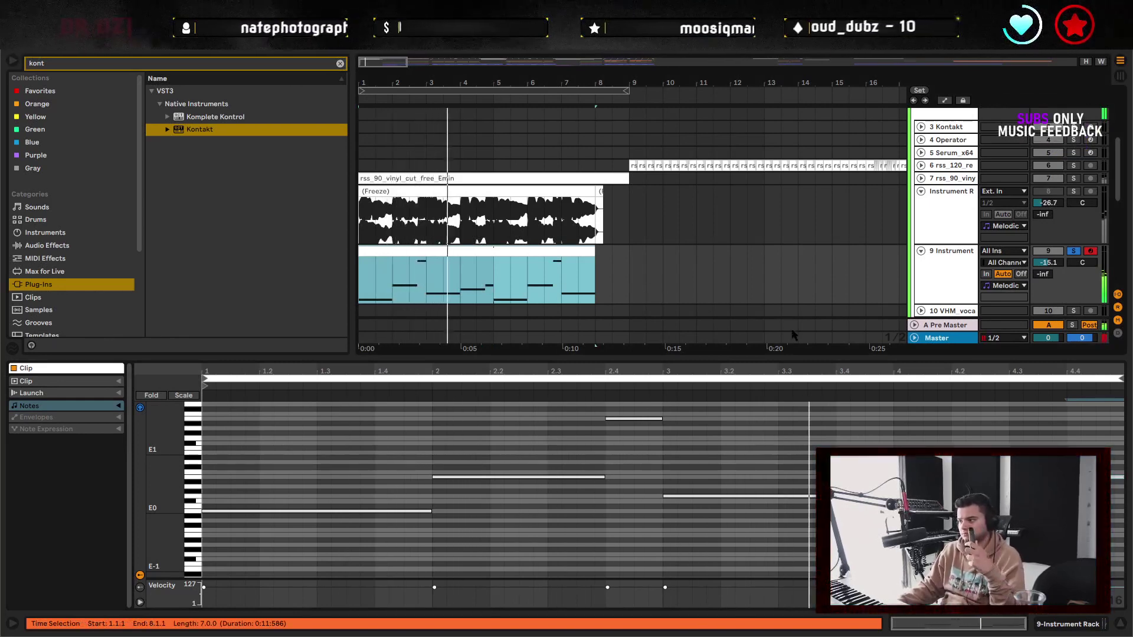
pyautogui.click(900, 435)
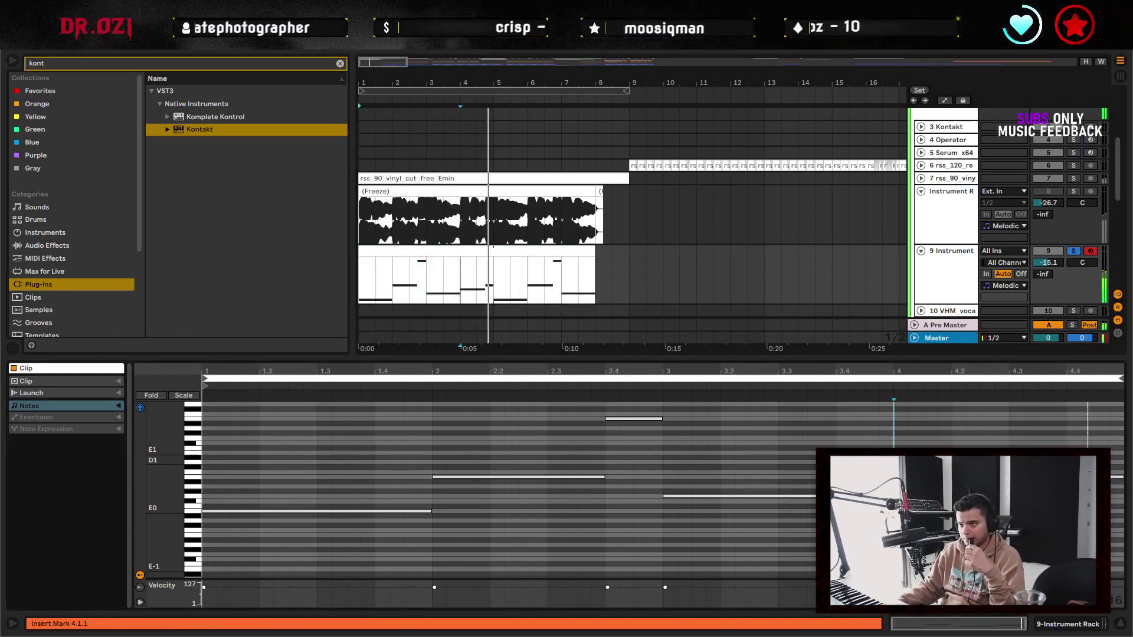
pyautogui.hotkey('ctrl', 'alt', 'l')
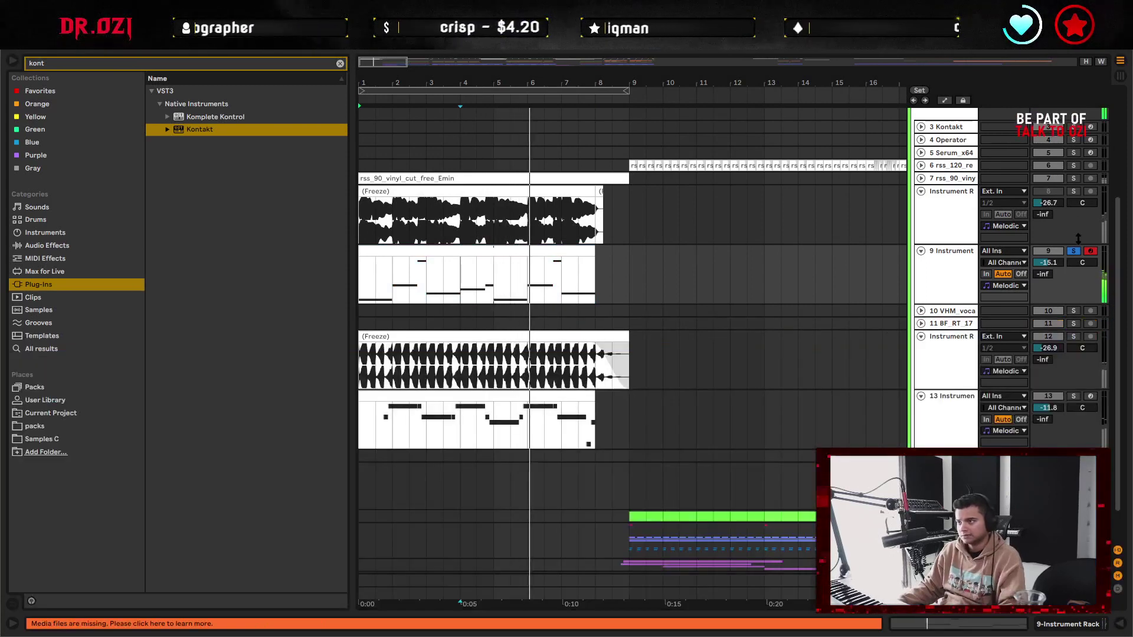
pyautogui.press('-')
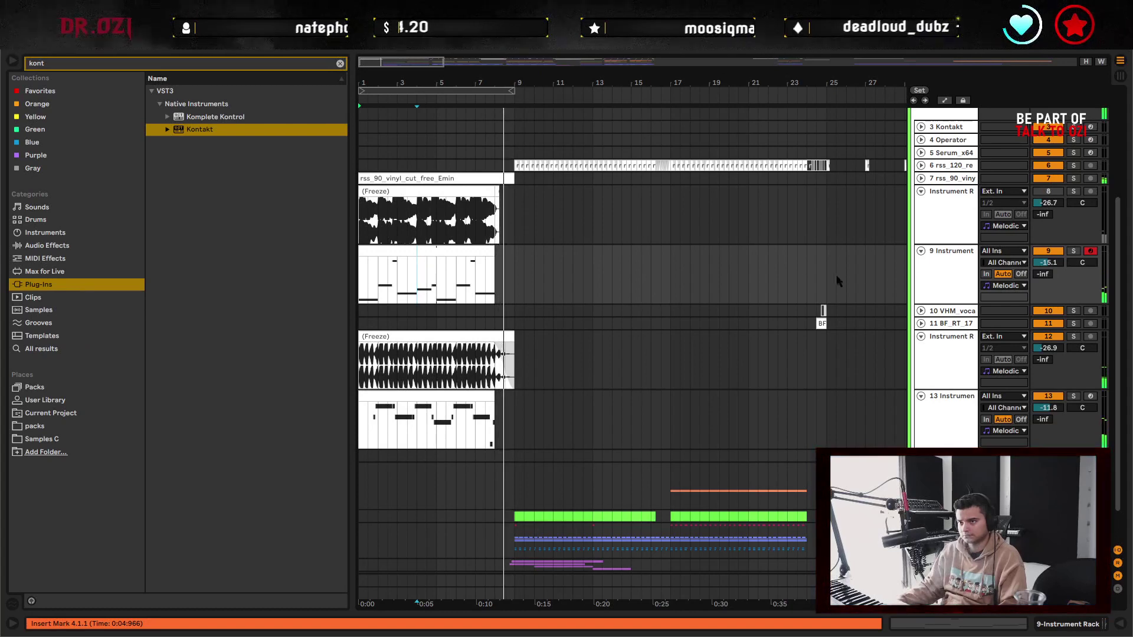
# - Delete the frozen Instrument Rack track 8 above the MIDI melody track
pyautogui.click(922, 239)
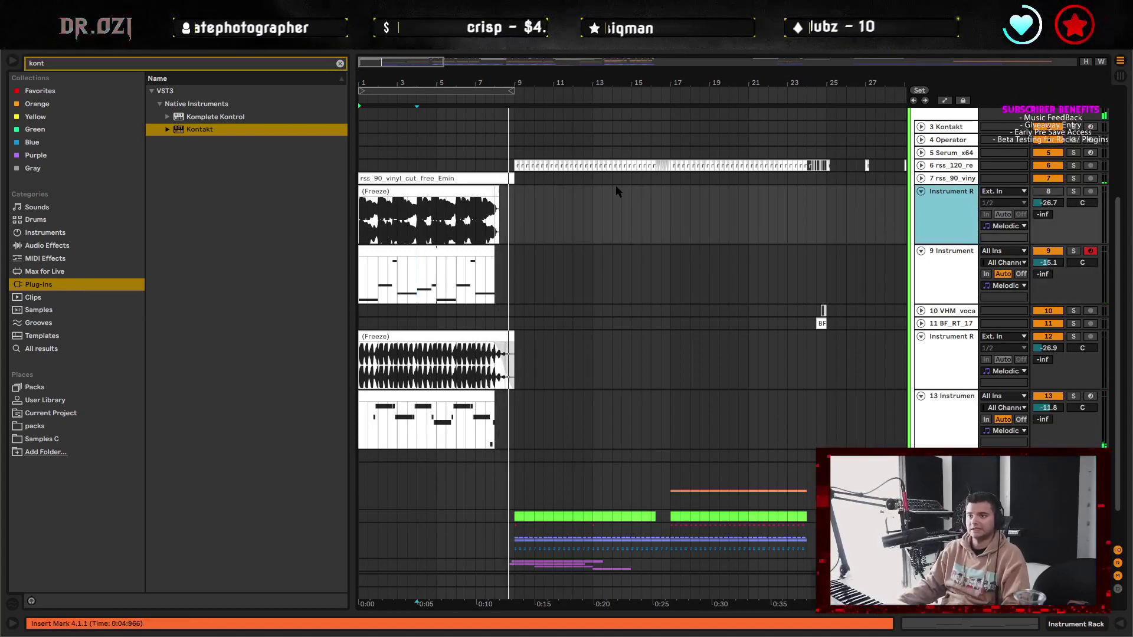
pyautogui.press('Delete')
pyautogui.click(417, 184)
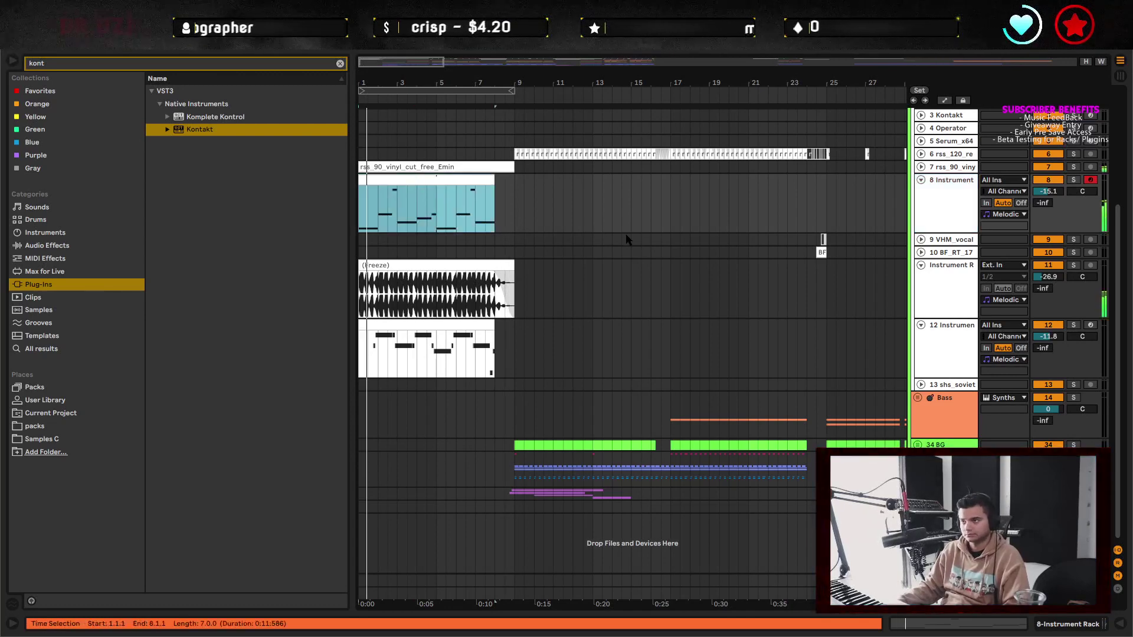
# - Listen to the intro and the section after bar 9, examining the arrangement and the melodic tracks' levels in the mixer
pyautogui.press('Tab')
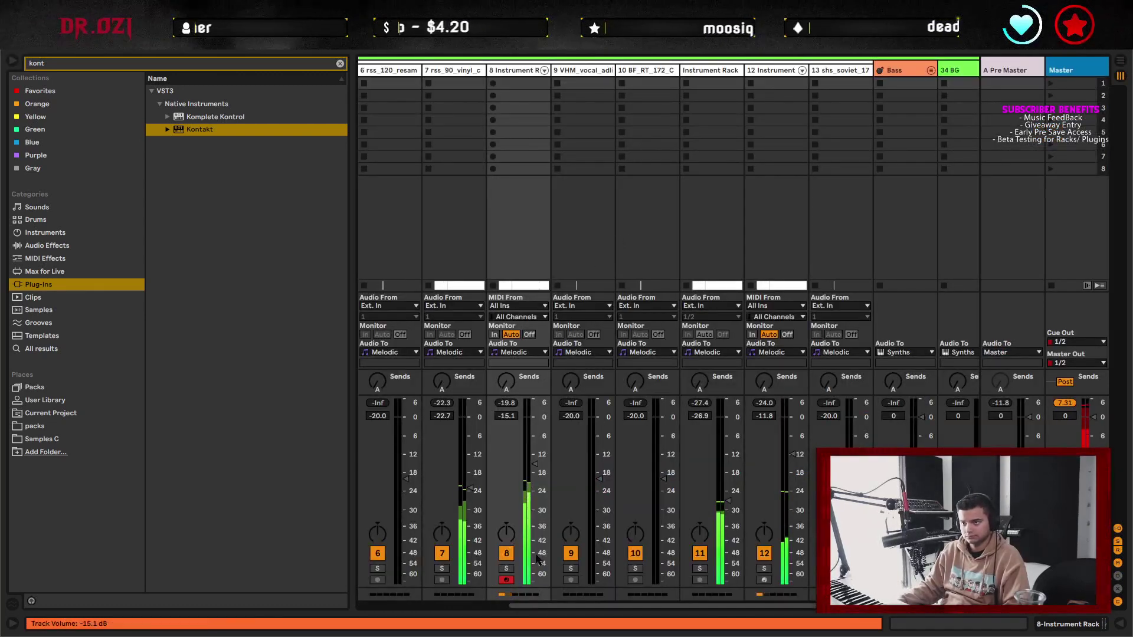
pyautogui.click(519, 71)
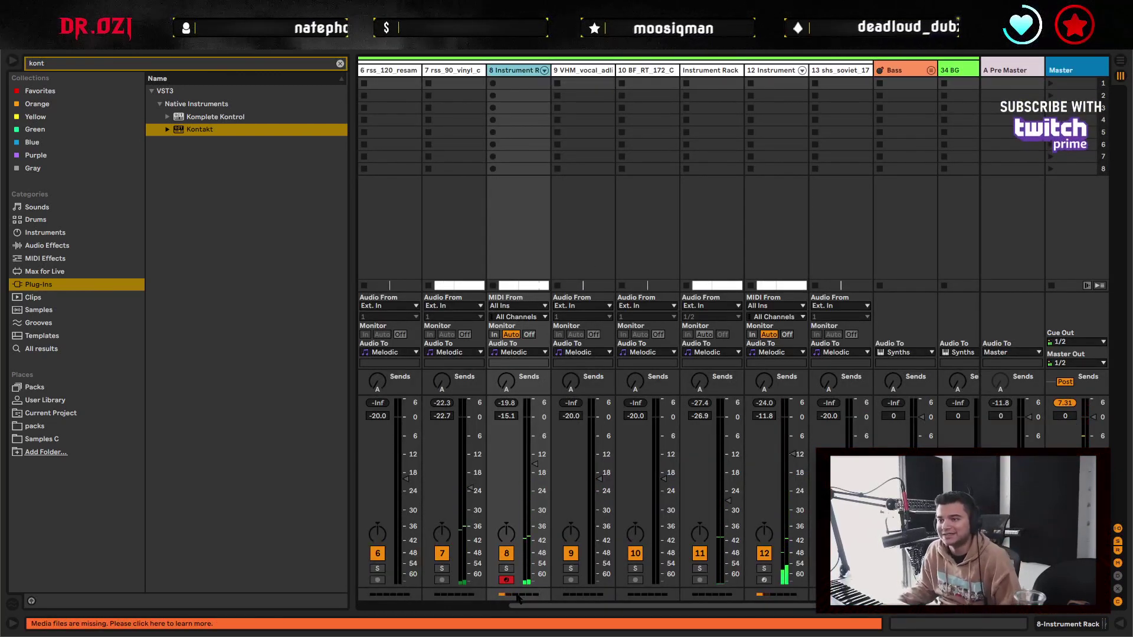
pyautogui.press('Tab')
pyautogui.press('space')
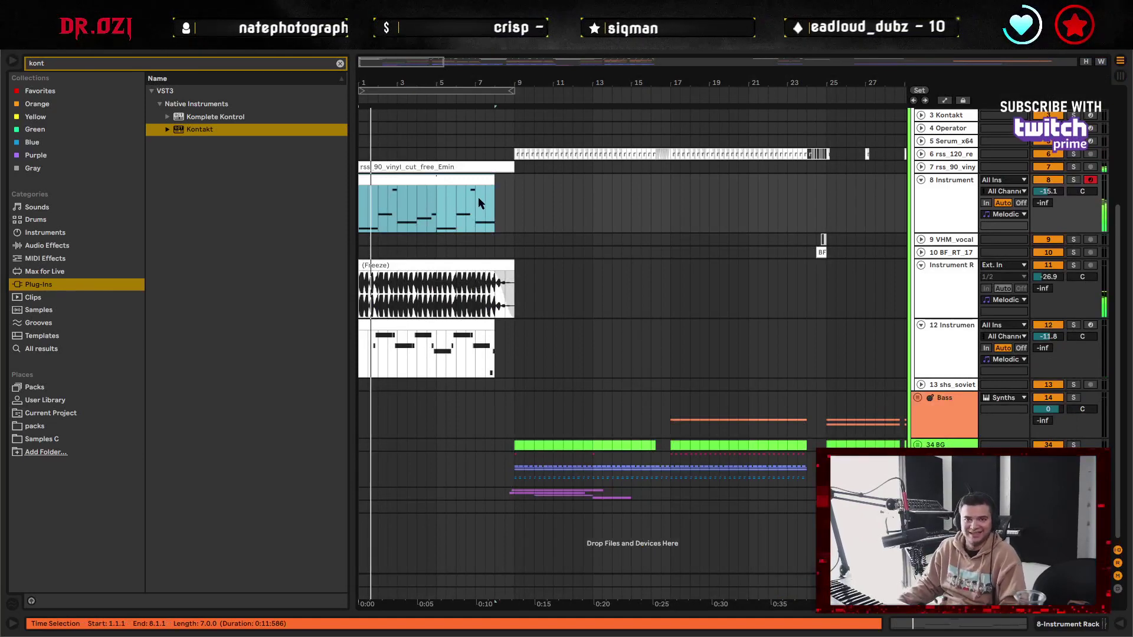
pyautogui.click(509, 211)
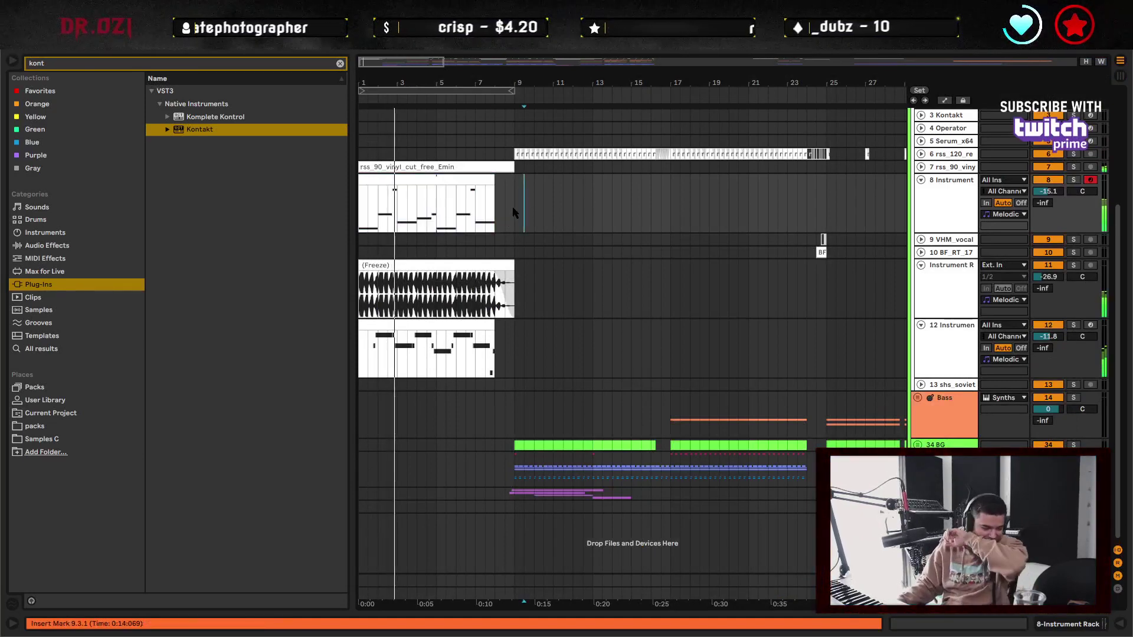
pyautogui.press('Left')
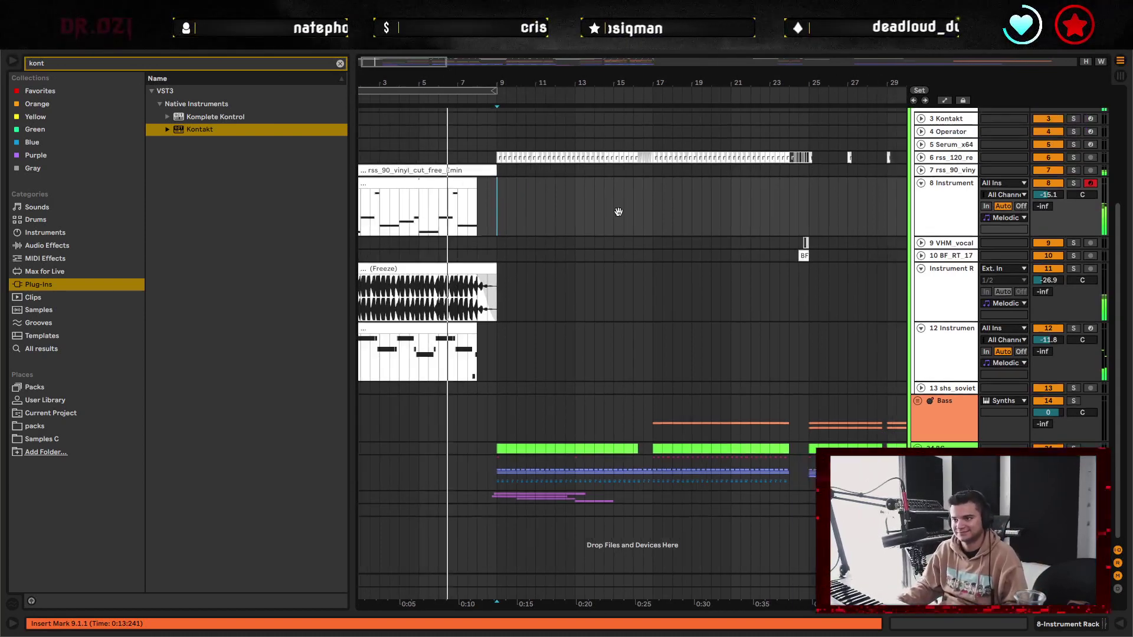
pyautogui.hscroll(5, 629, 211)
pyautogui.press('Tab')
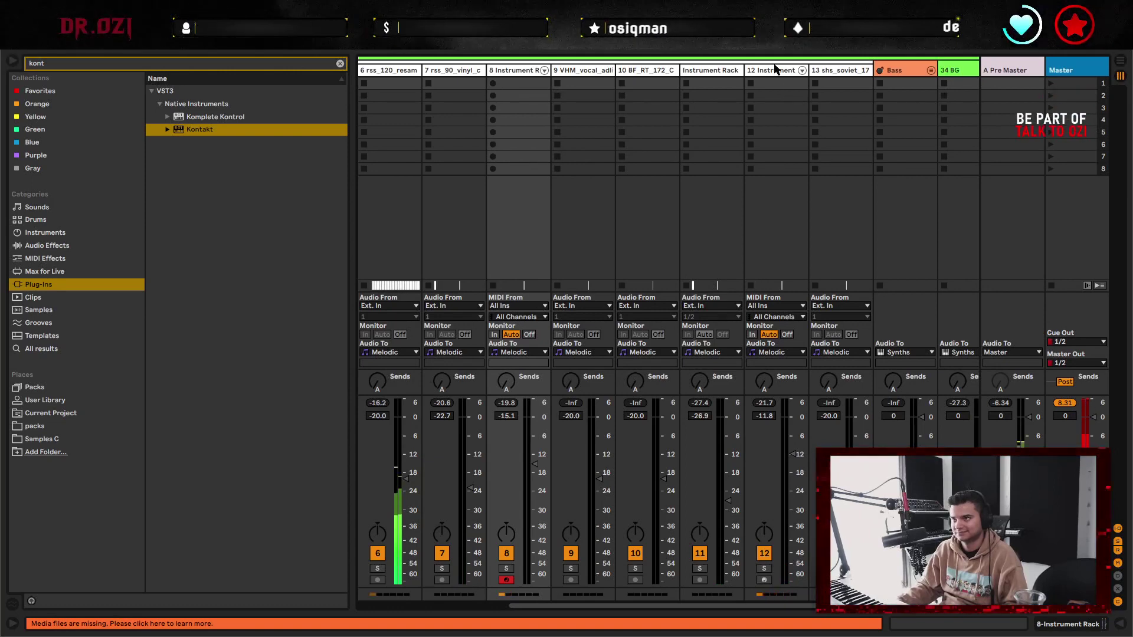
pyautogui.press('Left')
pyautogui.press('Left')
pyautogui.press('Left')
pyautogui.press('Left')
pyautogui.press('Left')
pyautogui.press('Left')
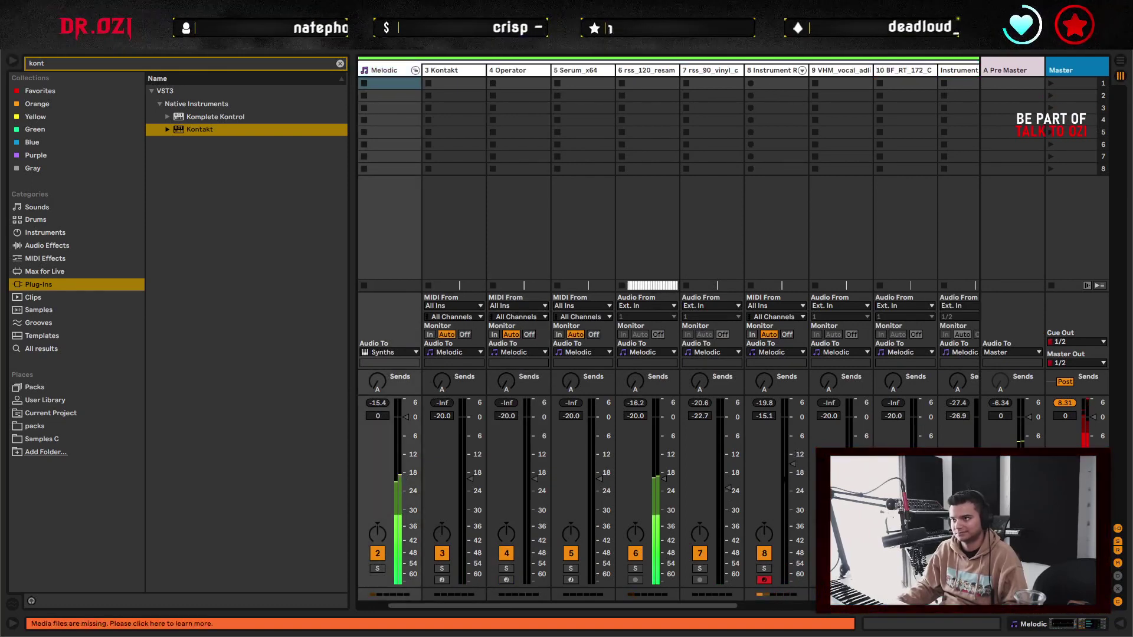
pyautogui.click(777, 71)
pyautogui.press('Tab')
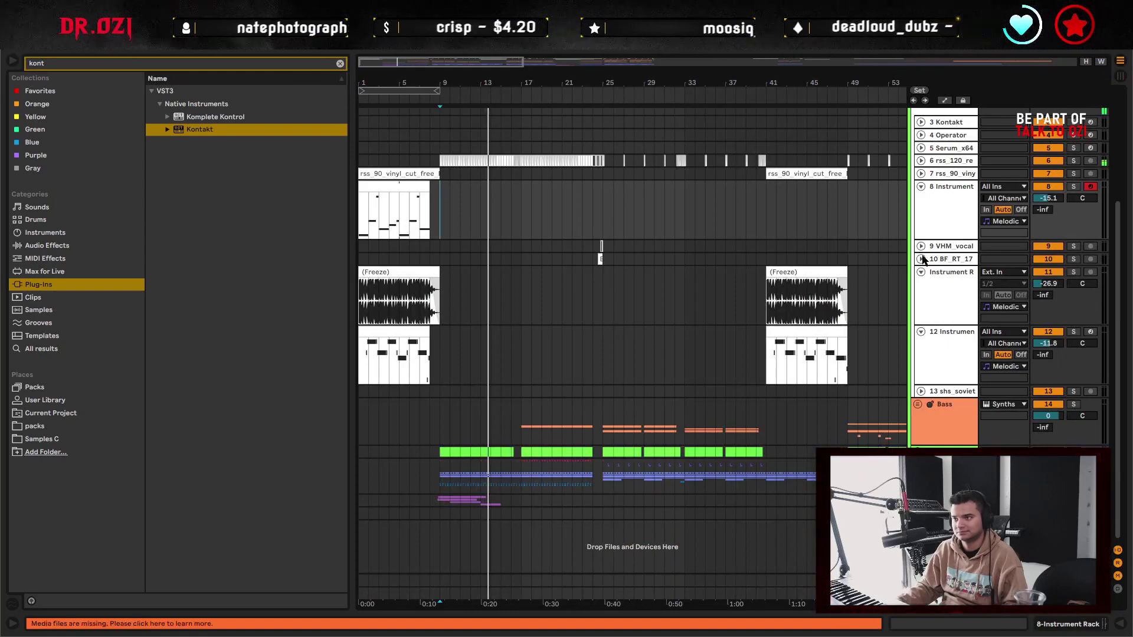
pyautogui.click(428, 192)
pyautogui.press('Tab')
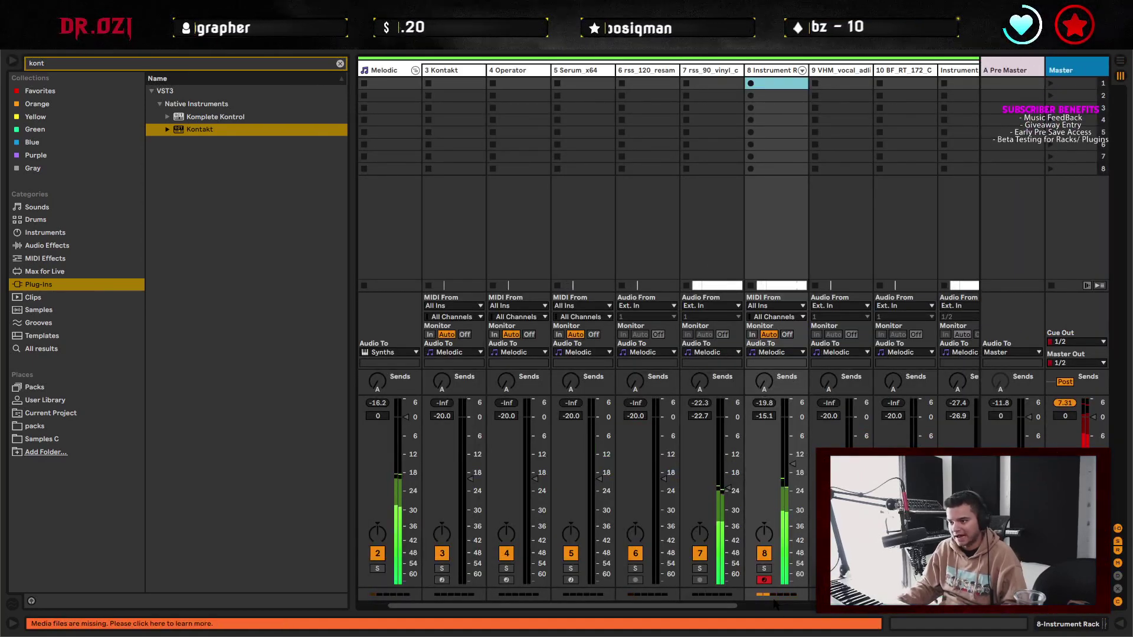
pyautogui.moveTo(738, 607); pyautogui.dragTo(771, 625)
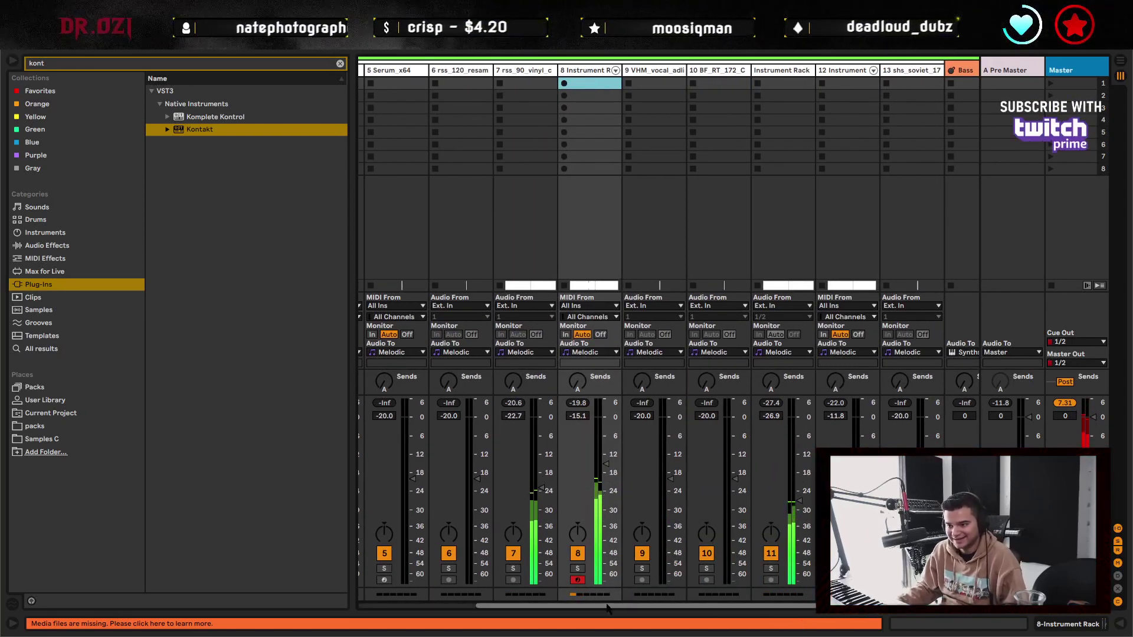
pyautogui.press('Tab')
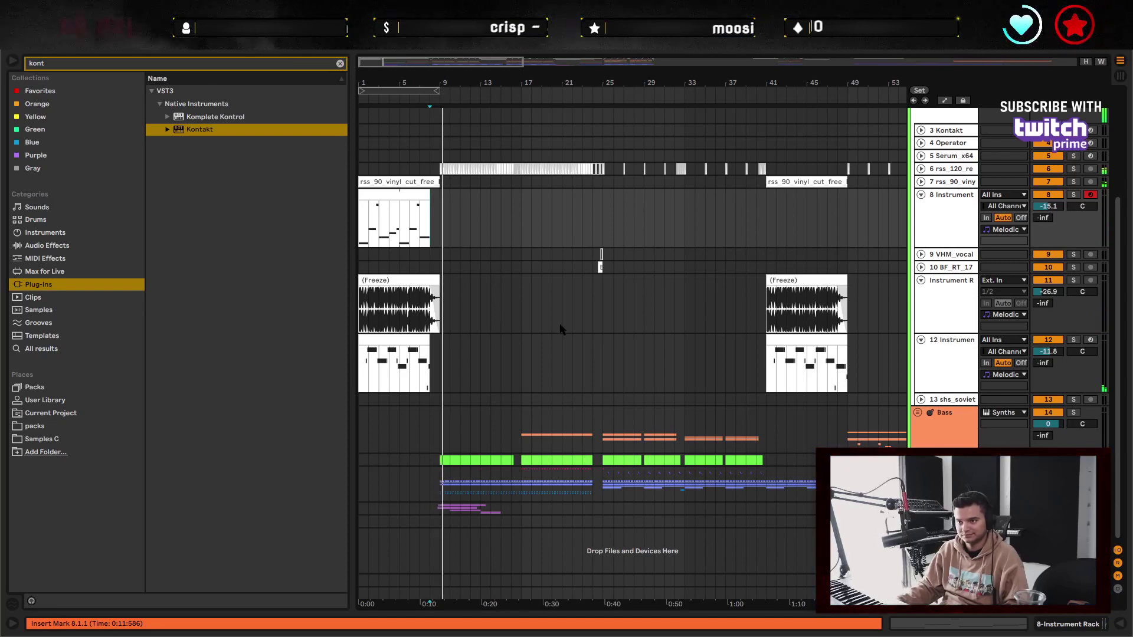
# - Fold the Instrument Rack track 8 that holds the rebuilt intro melody
pyautogui.scroll(1, 577, 390)
pyautogui.scroll(2, 577, 390)
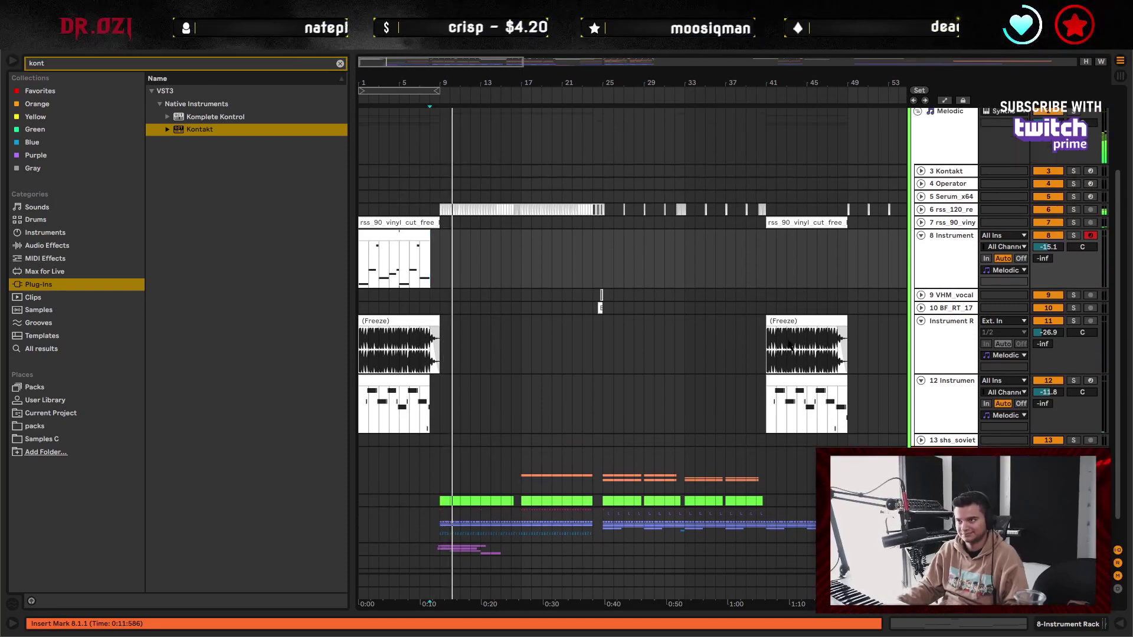
pyautogui.click(920, 235)
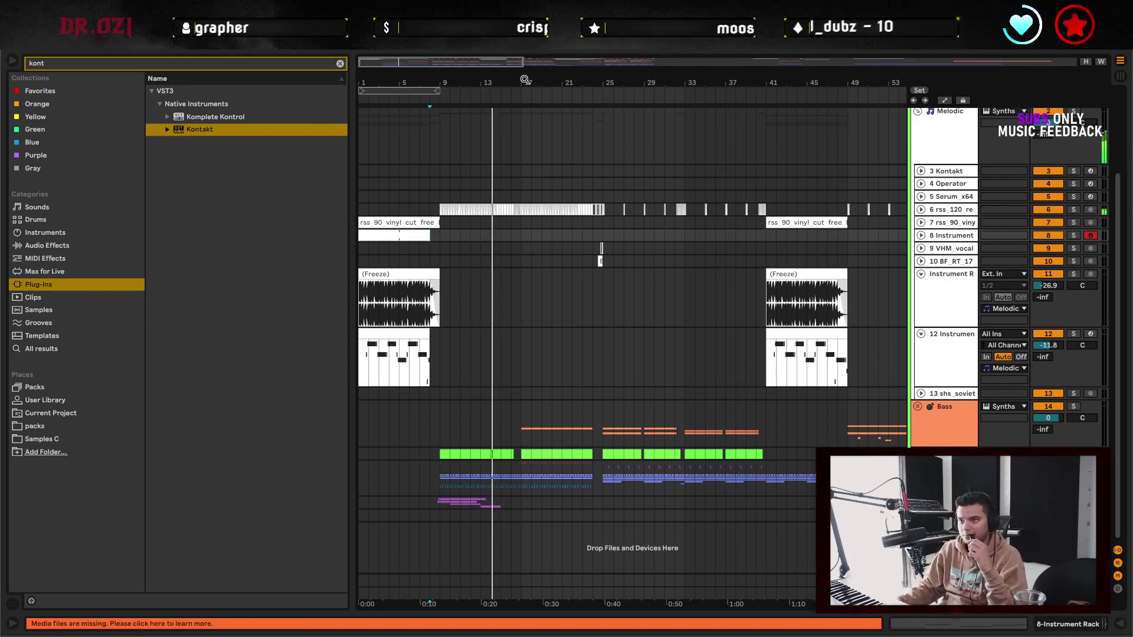
# - Listen through the build-up and the drop at bar 25, examining the arrangement between bars 17 and 41
pyautogui.moveTo(523, 81); pyautogui.dragTo(521, 115)
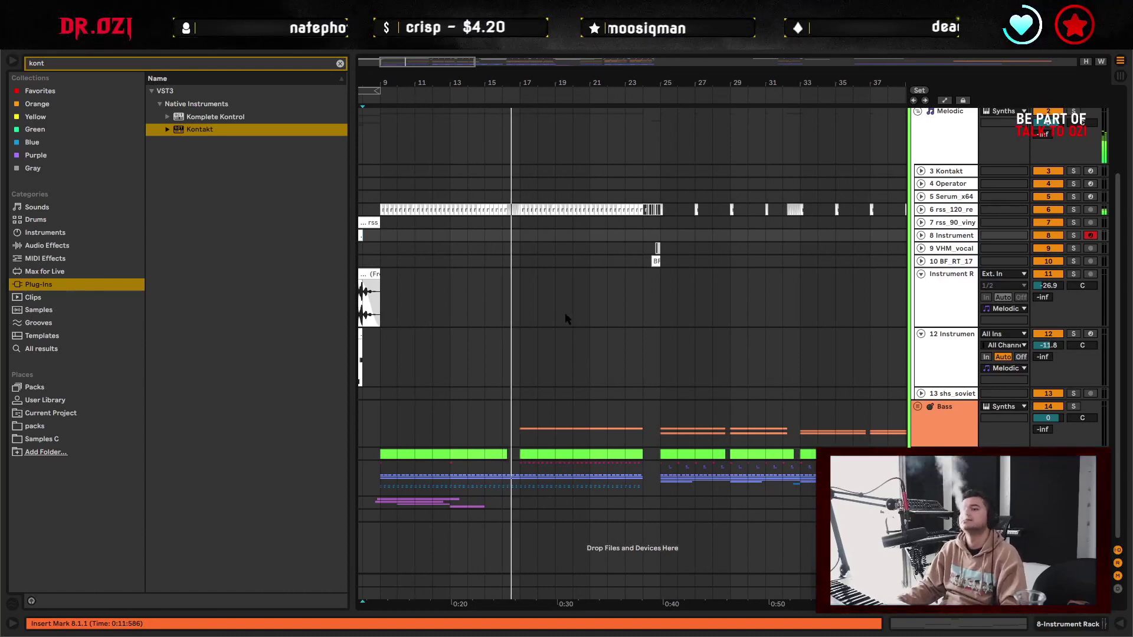
pyautogui.click(659, 384)
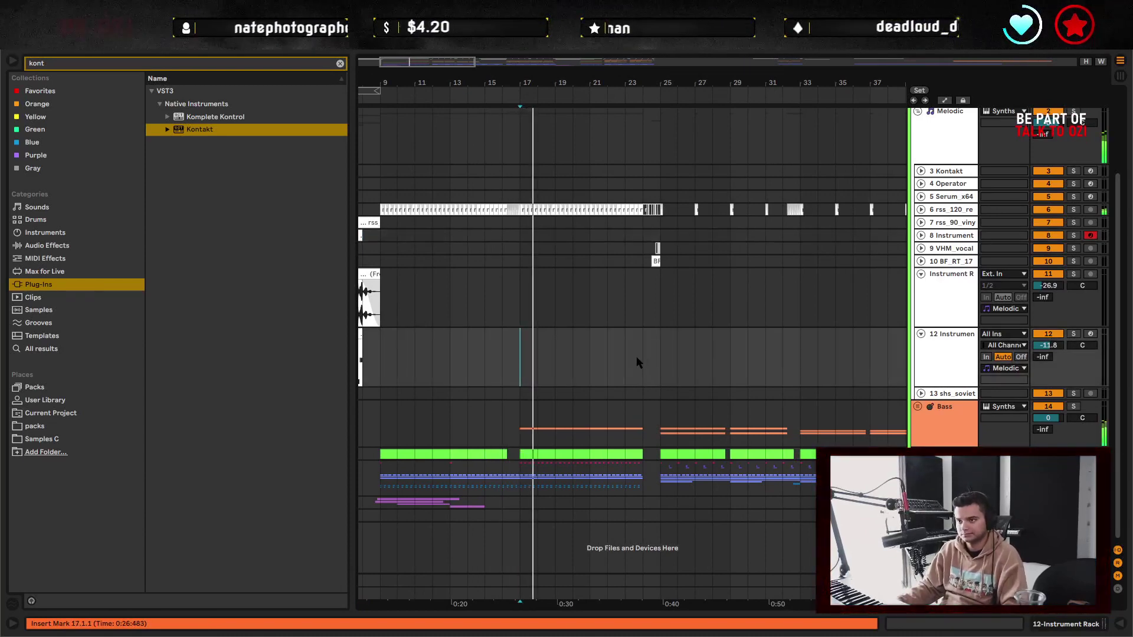
pyautogui.moveTo(636, 357); pyautogui.dragTo(574, 348)
pyautogui.moveTo(472, 344); pyautogui.dragTo(610, 366)
pyautogui.moveTo(720, 361); pyautogui.dragTo(650, 354)
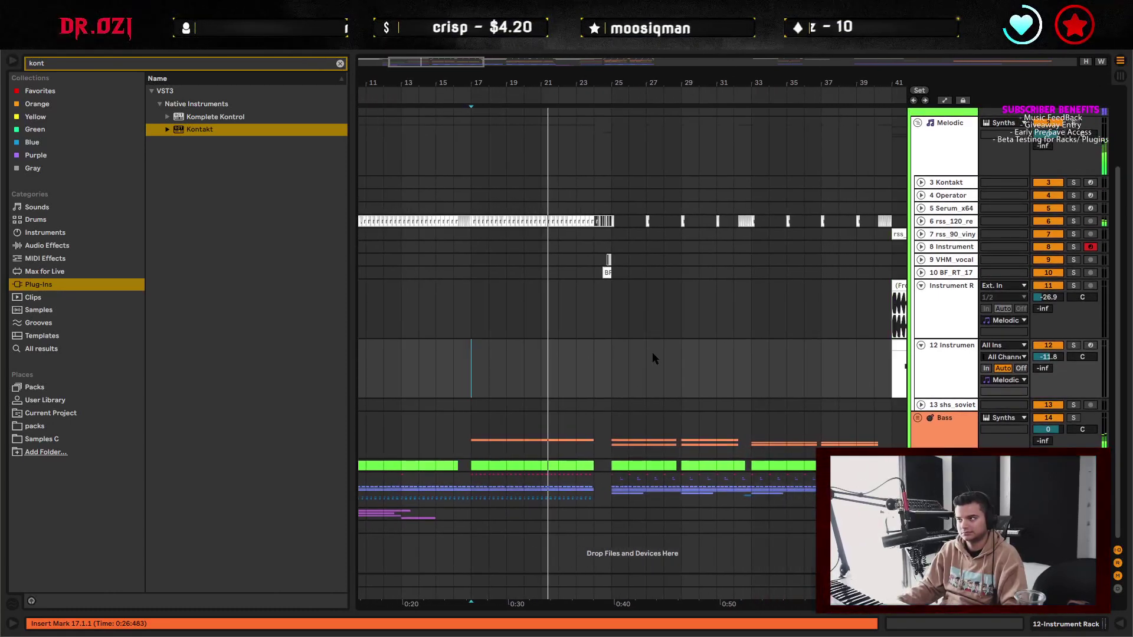
pyautogui.click(596, 359)
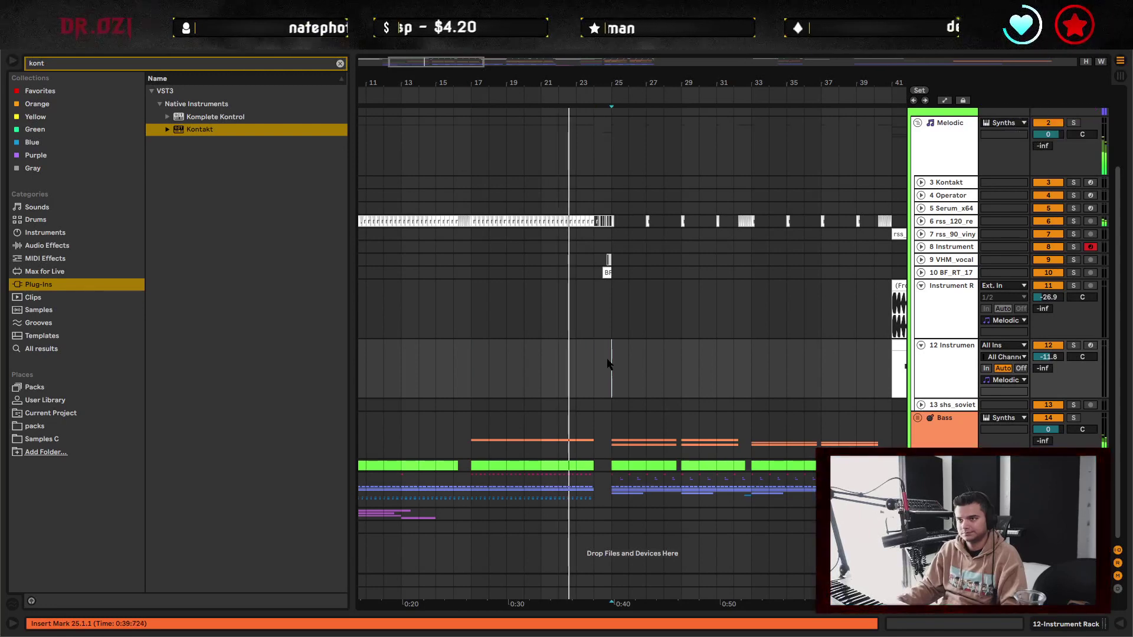
pyautogui.click(625, 350)
pyautogui.moveTo(701, 367); pyautogui.dragTo(577, 375)
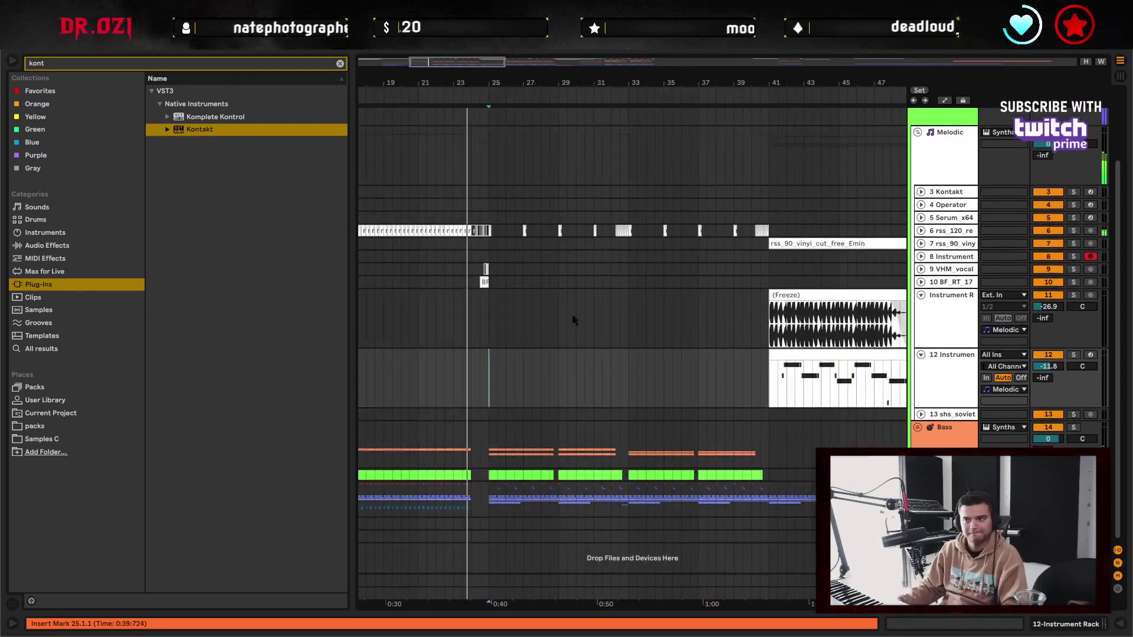
pyautogui.moveTo(519, 84); pyautogui.dragTo(519, 108)
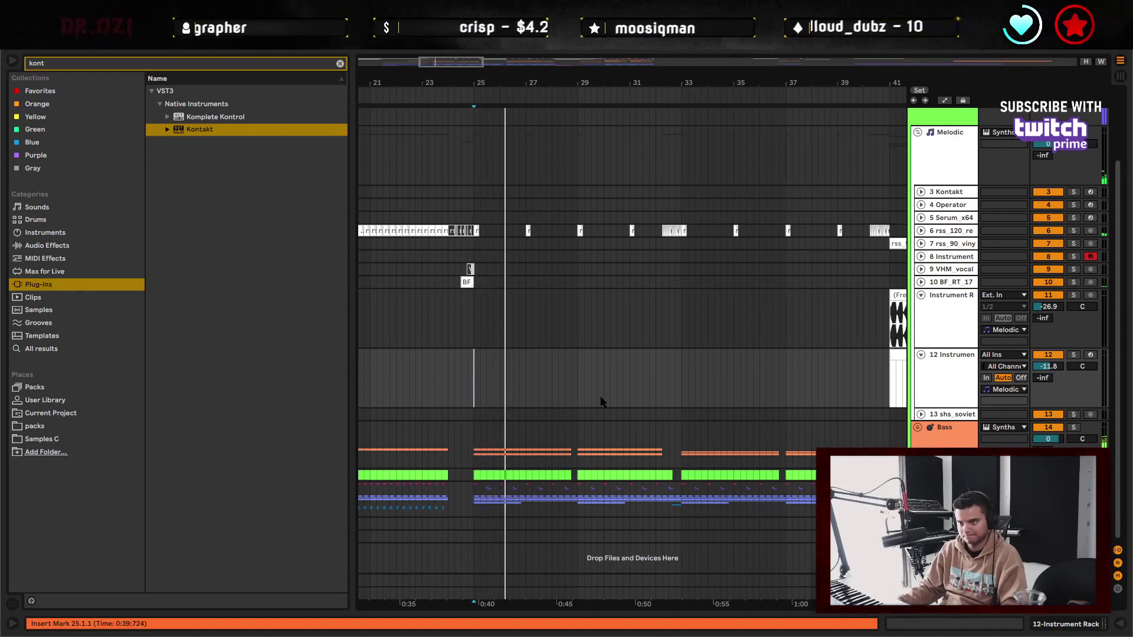
# - Unfold the Bass group and expand Massive track 26, which plays the clip at bar 25
pyautogui.click(918, 430)
pyautogui.scroll(-5, 682, 387)
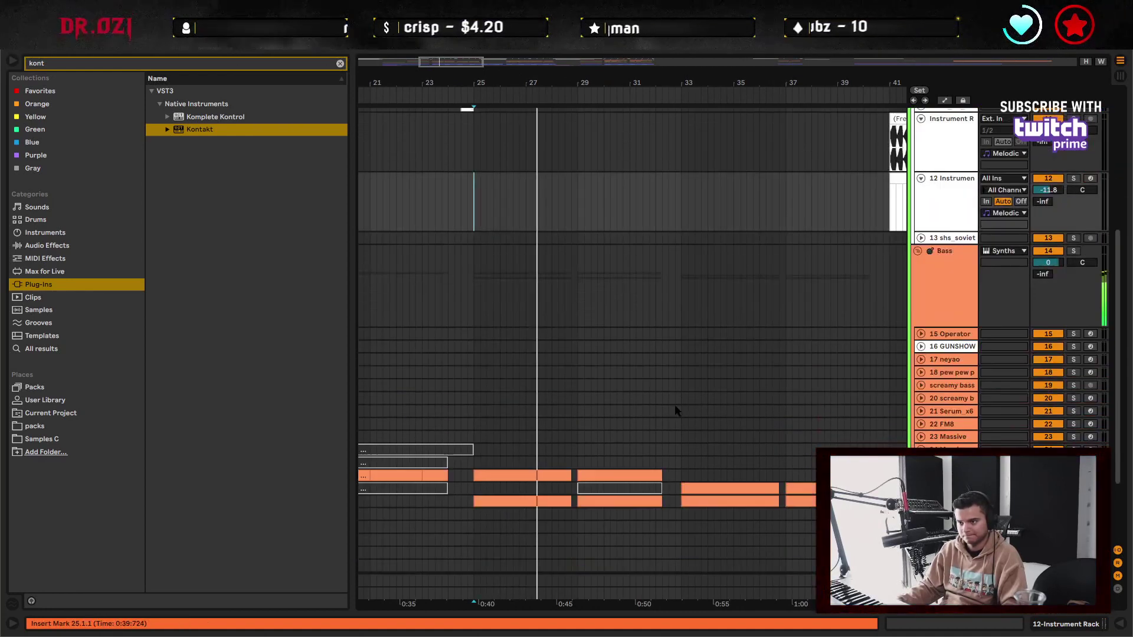
pyautogui.click(541, 401)
pyautogui.click(921, 394)
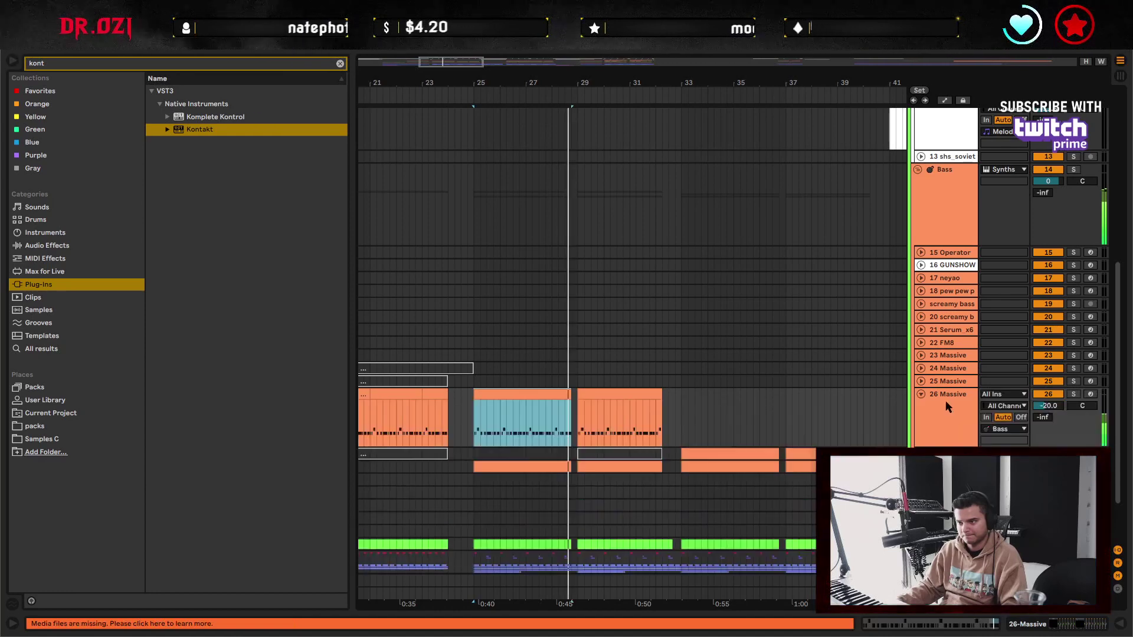
pyautogui.click(949, 405)
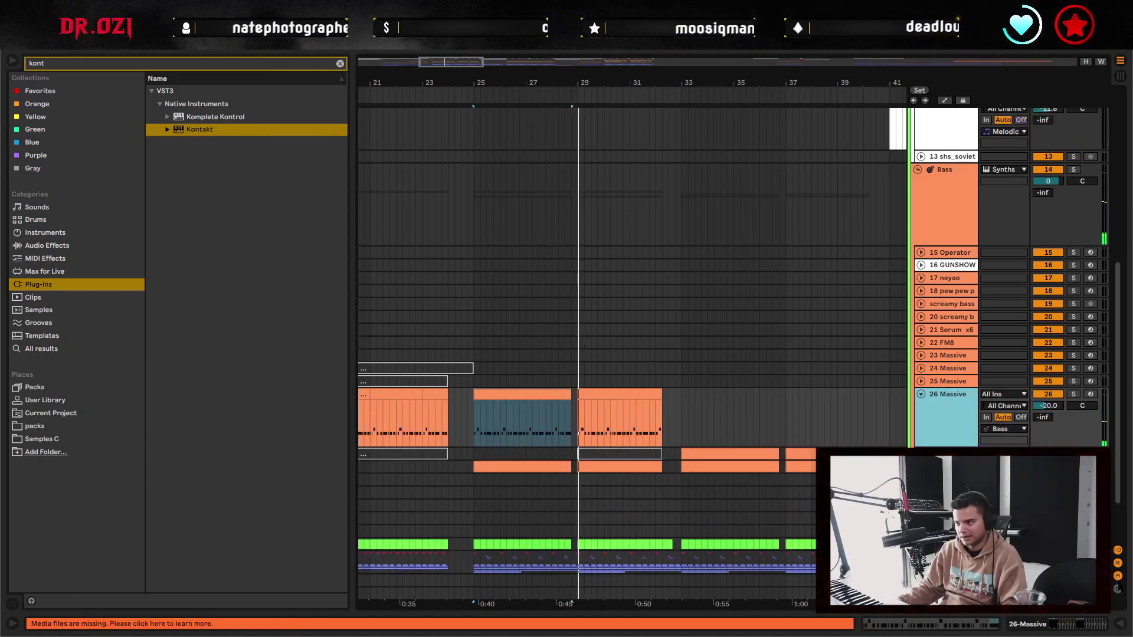
# - Show the track delays, set Massive track 26's delay to -11 ms and play it back from bar 25
pyautogui.click(1118, 589)
pyautogui.click(1079, 394)
pyautogui.press('Up')
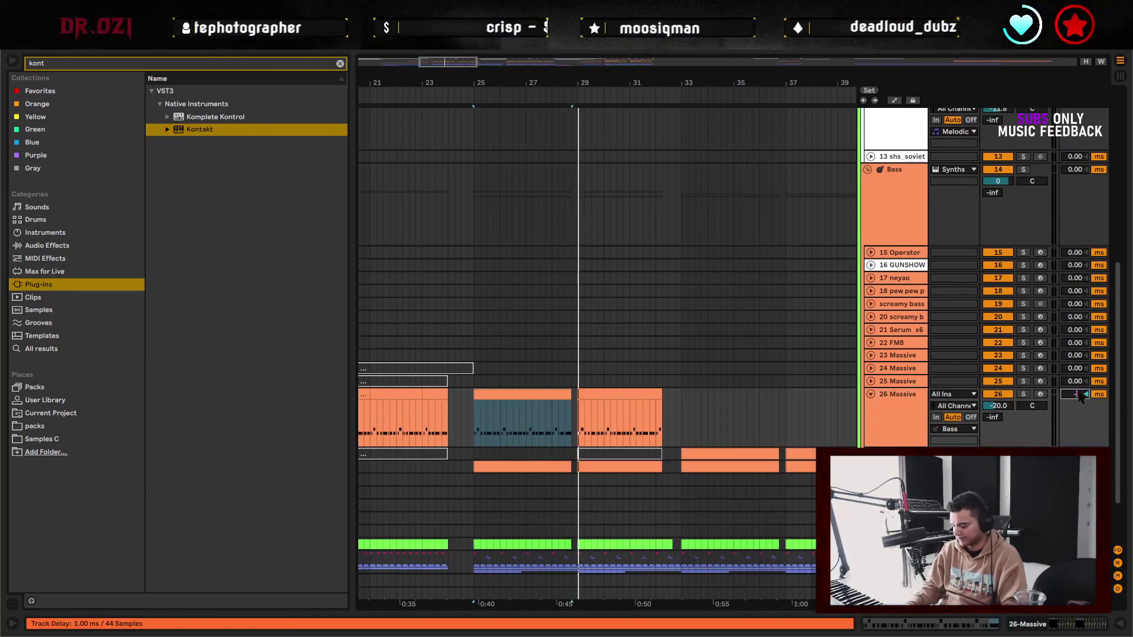
pyautogui.press('Return')
pyautogui.press('space')
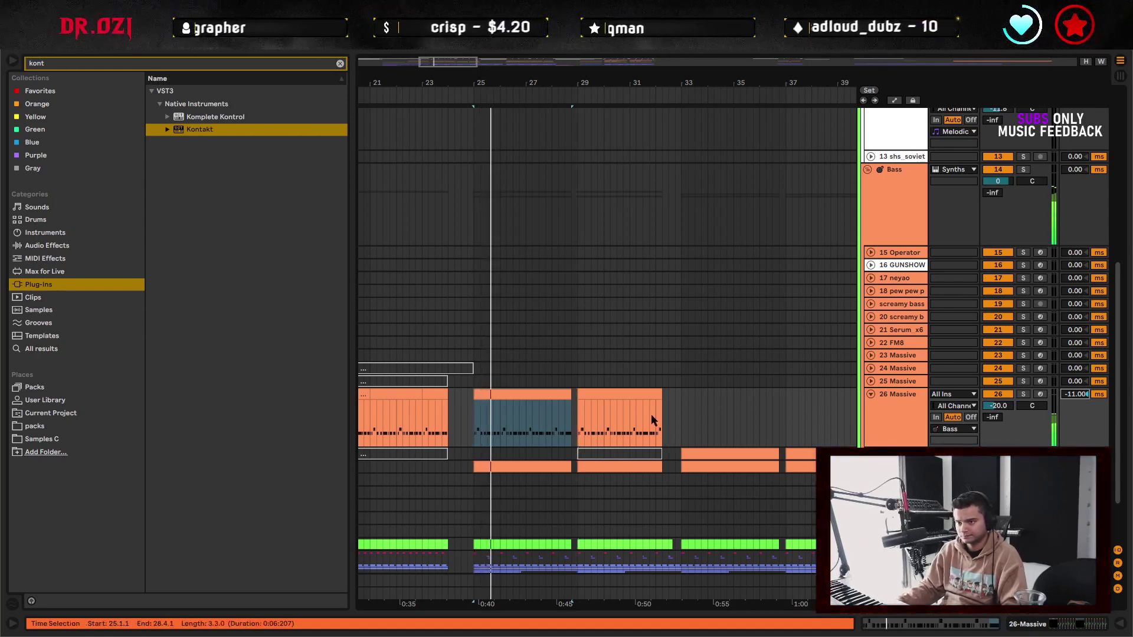
# - Move on to the bass clip at bar 33 and expand its Massive track 27
pyautogui.click(683, 418)
pyautogui.moveTo(689, 392); pyautogui.dragTo(629, 415)
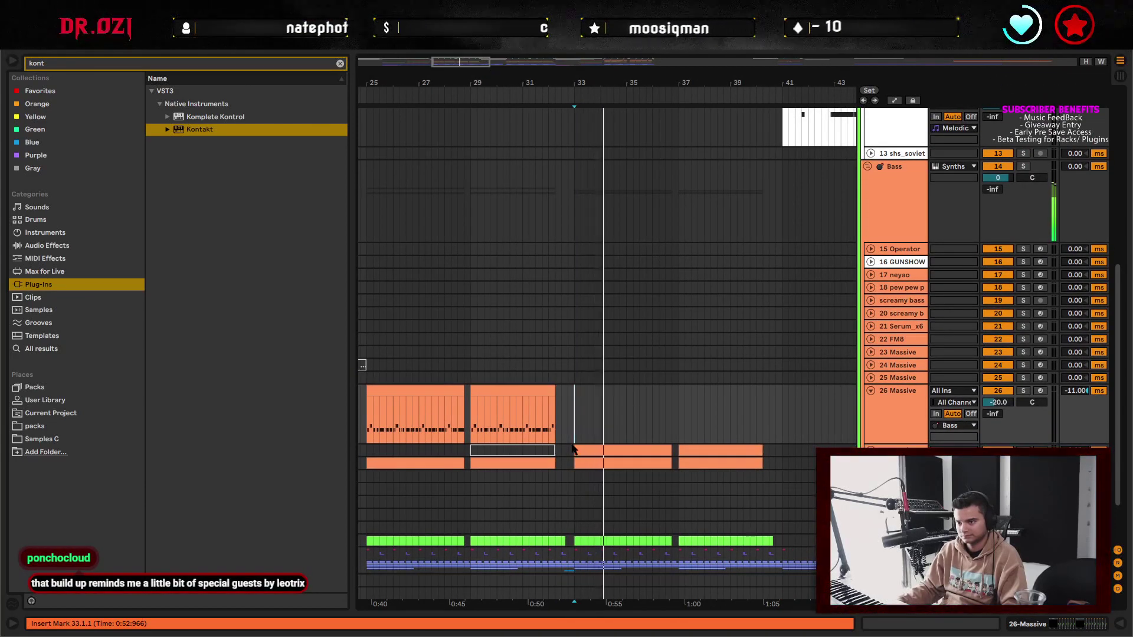
pyautogui.click(601, 450)
pyautogui.press('space')
pyautogui.click(870, 450)
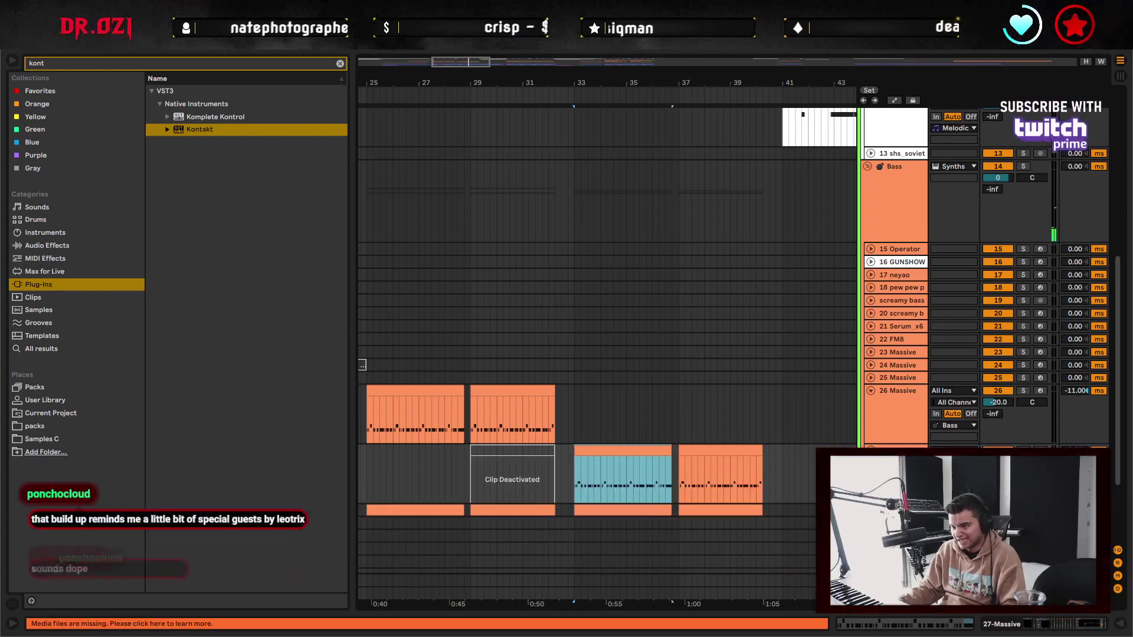
pyautogui.click(897, 451)
pyautogui.scroll(-2, 718, 443)
# - Solo Massive track 27 and inspect its synth during playback, adjusting envelope 4's decay before hiding the plug-in window
pyautogui.click(631, 395)
pyautogui.click(1023, 395)
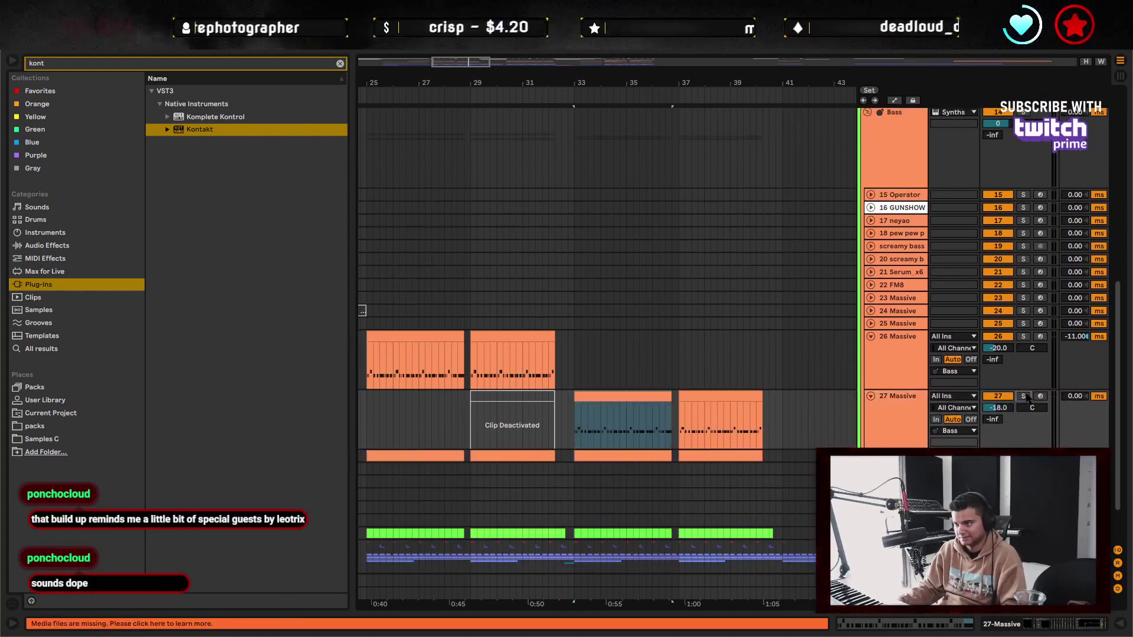
pyautogui.press('space')
pyautogui.doubleClick(890, 420)
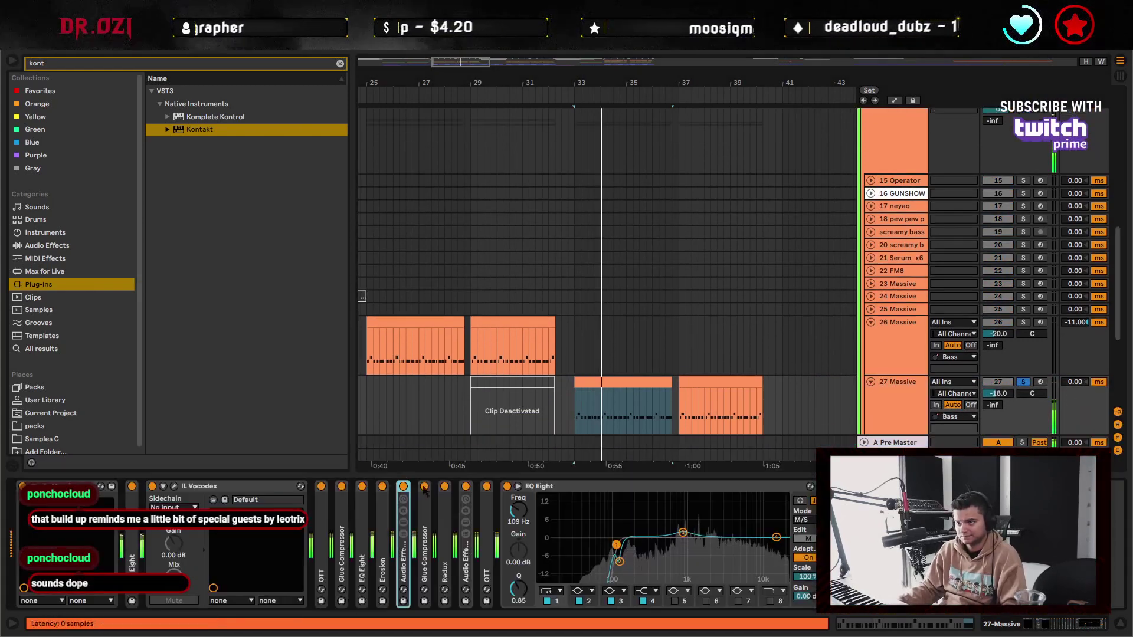
pyautogui.click(44, 486)
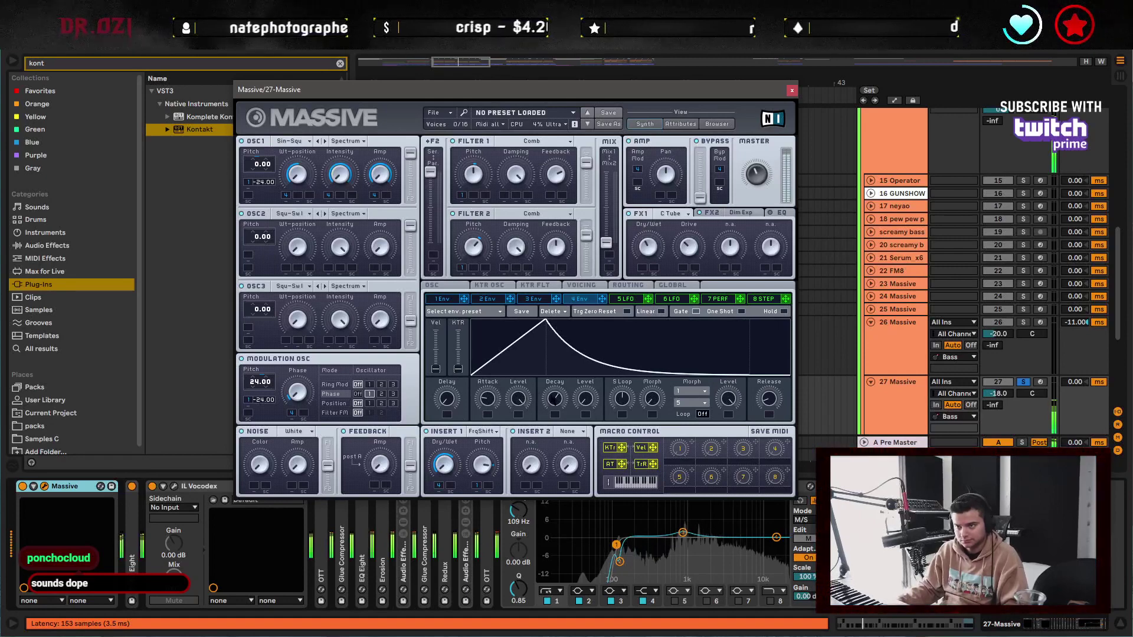
pyautogui.moveTo(554, 404); pyautogui.dragTo(557, 398)
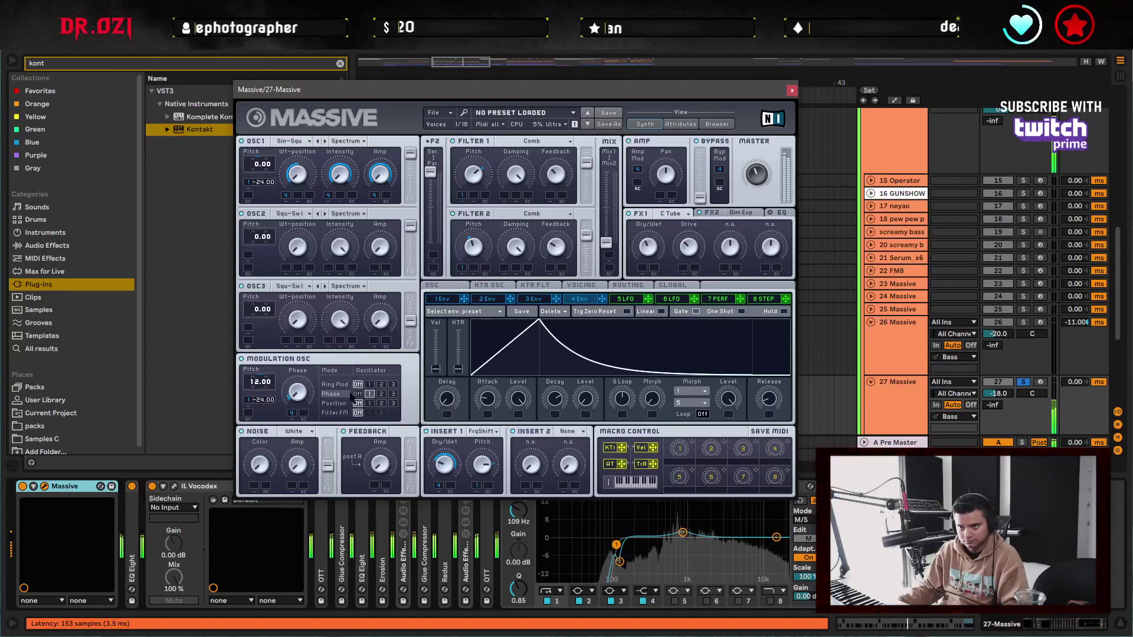
pyautogui.hotkey('ctrl', 'alt', 'p')
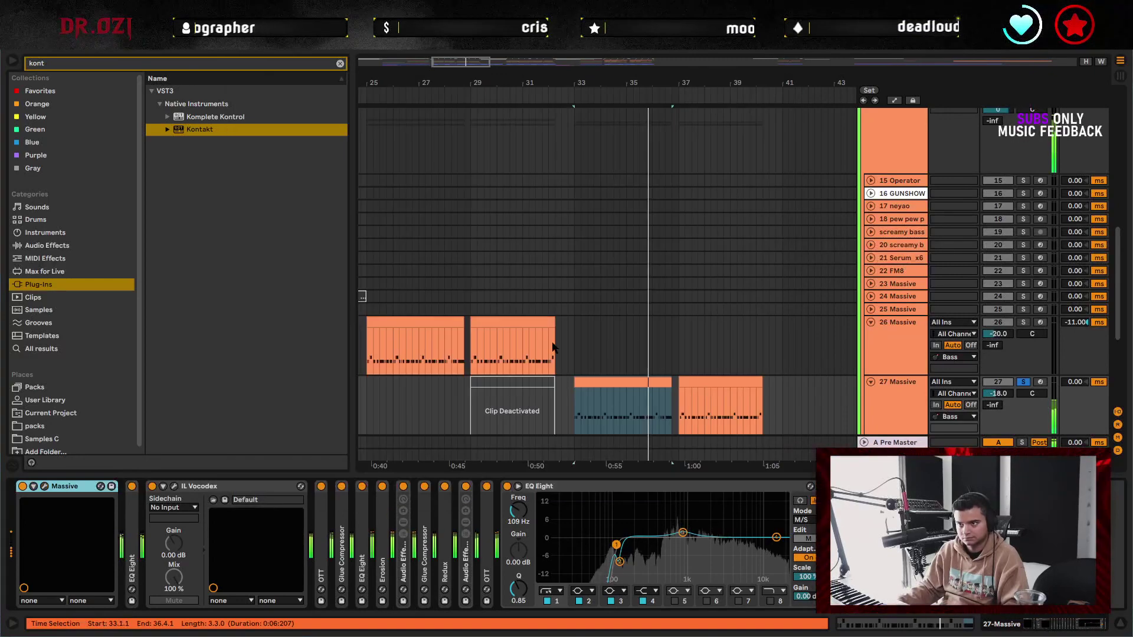
# - Unsolo Massive track 27 and set its track delay to -11 ms
pyautogui.click(552, 398)
pyautogui.scroll(-4, 702, 295)
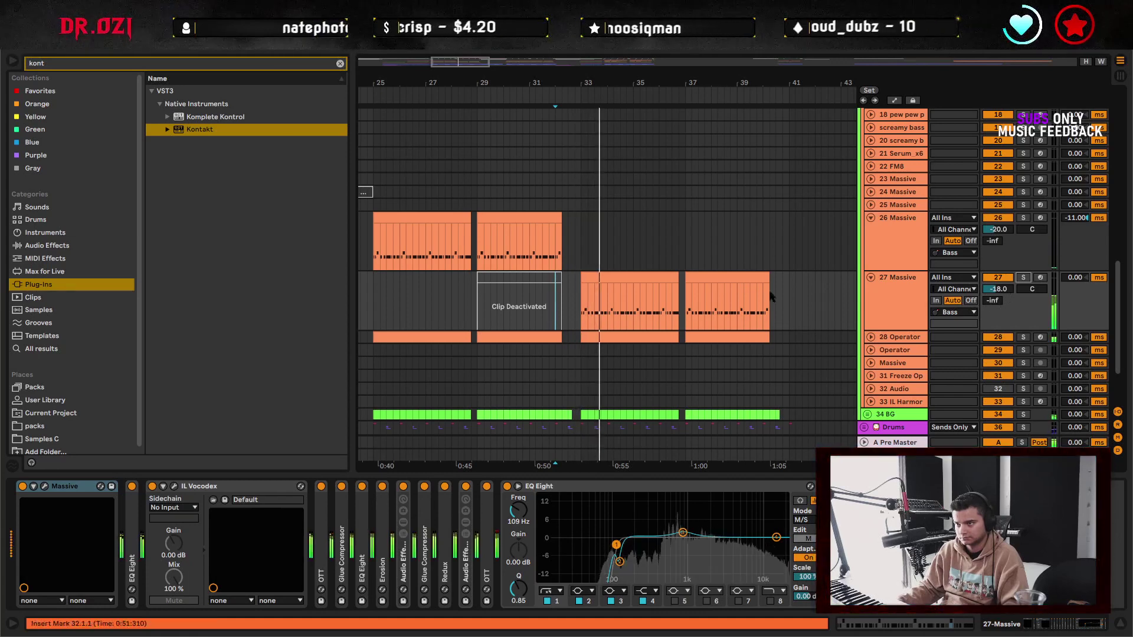
pyautogui.click(685, 308)
pyautogui.moveTo(771, 304); pyautogui.dragTo(726, 299)
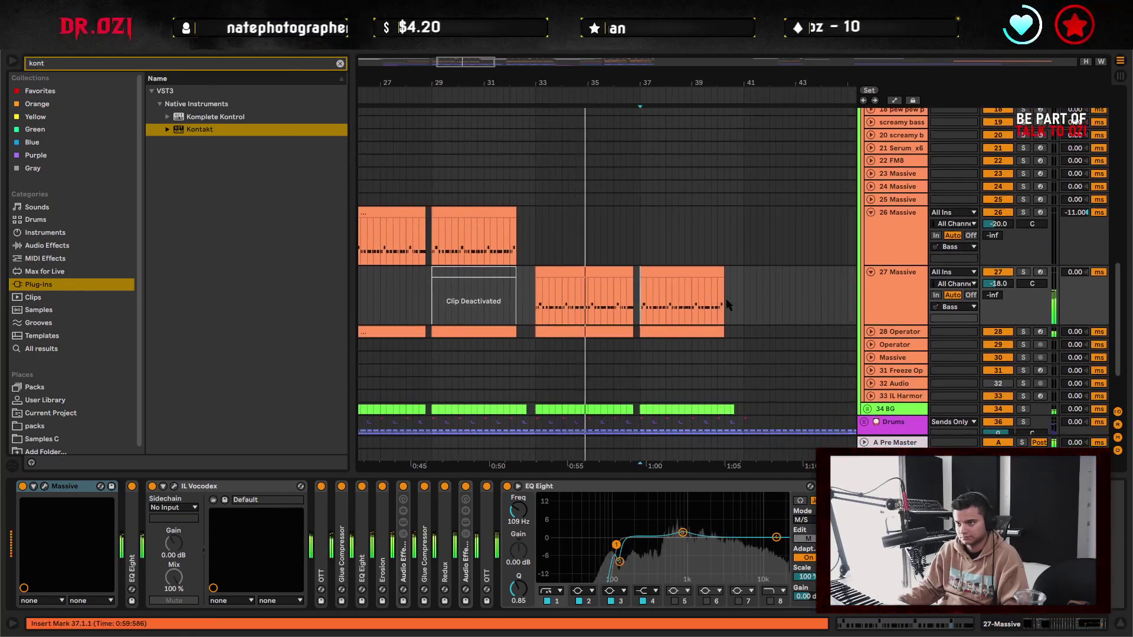
pyautogui.click(1074, 272)
pyautogui.write('-')
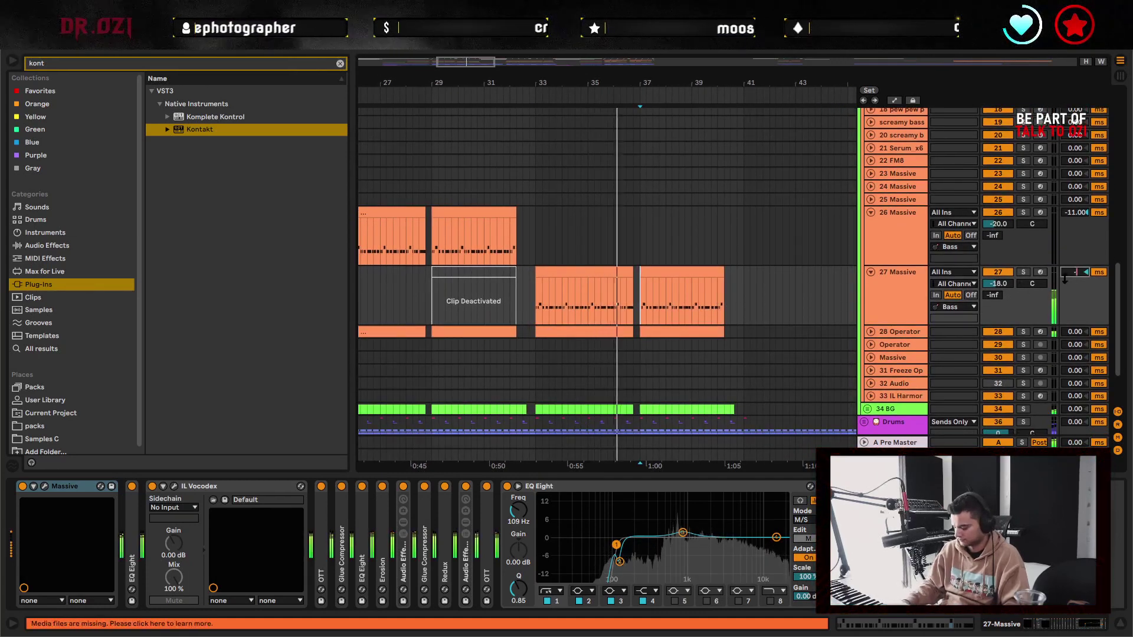
pyautogui.write('11')
pyautogui.press('Return')
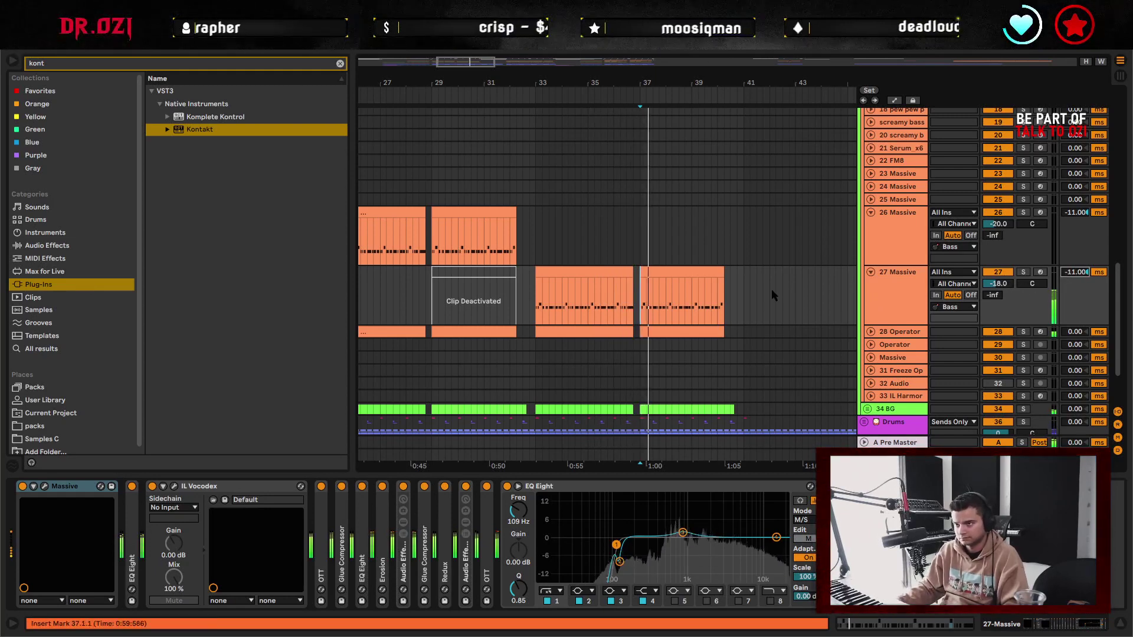
# - Set the insert marker at bar 41 and fold the expanded Massive bass tracks
pyautogui.click(756, 292)
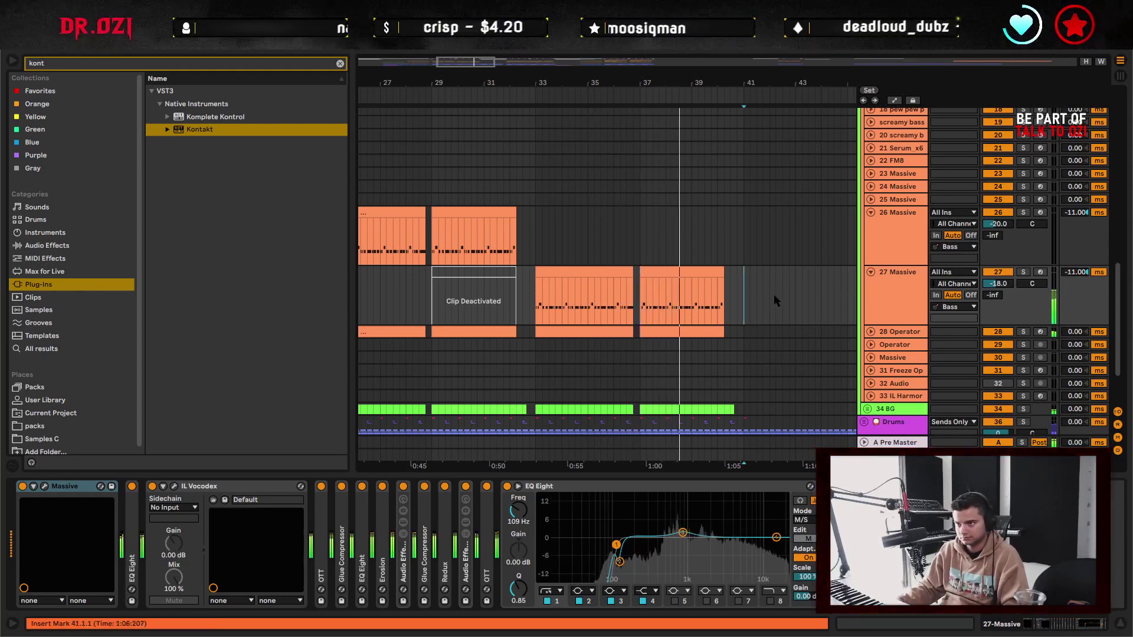
pyautogui.moveTo(773, 294); pyautogui.dragTo(674, 290)
pyautogui.keyDown('alt'); pyautogui.click(869, 269); pyautogui.keyUp('alt')
pyautogui.moveTo(779, 253); pyautogui.dragTo(570, 269)
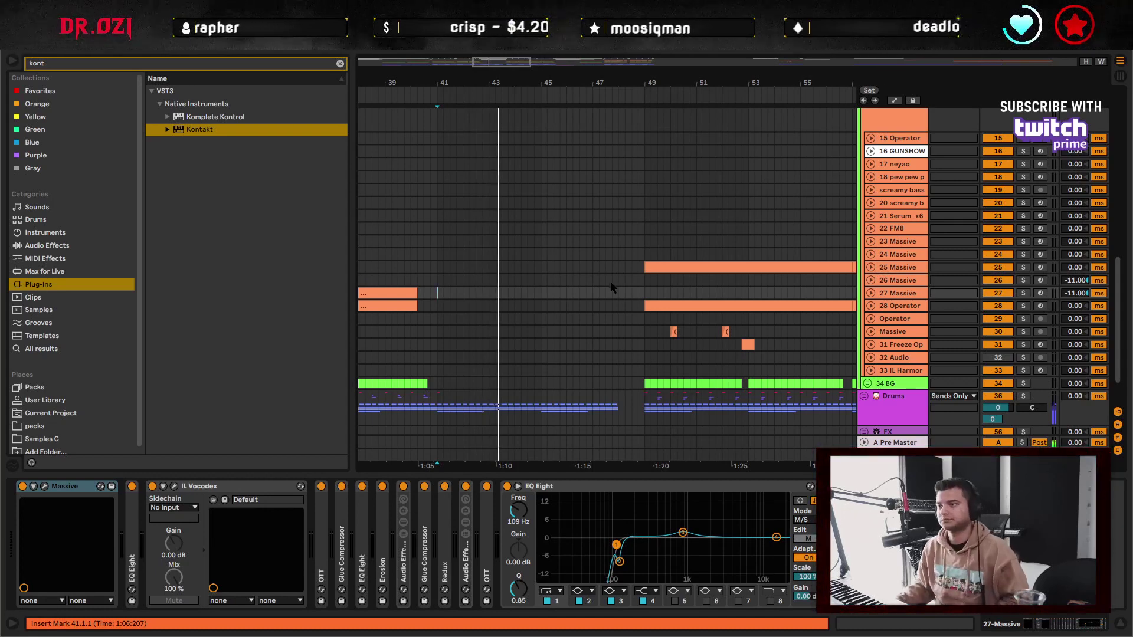
# - Listen to the break from bar 41 into the second drop at bar 49, examining the melodic and bass tracks
pyautogui.scroll(8, 610, 287)
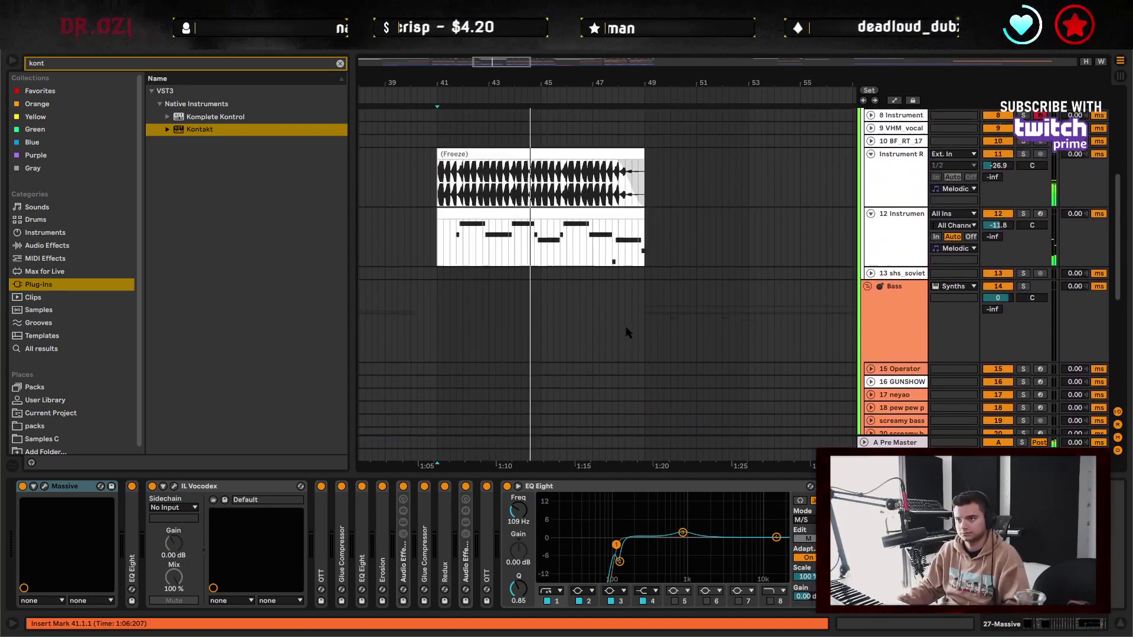
pyautogui.scroll(6, 643, 324)
pyautogui.scroll(-12, 657, 340)
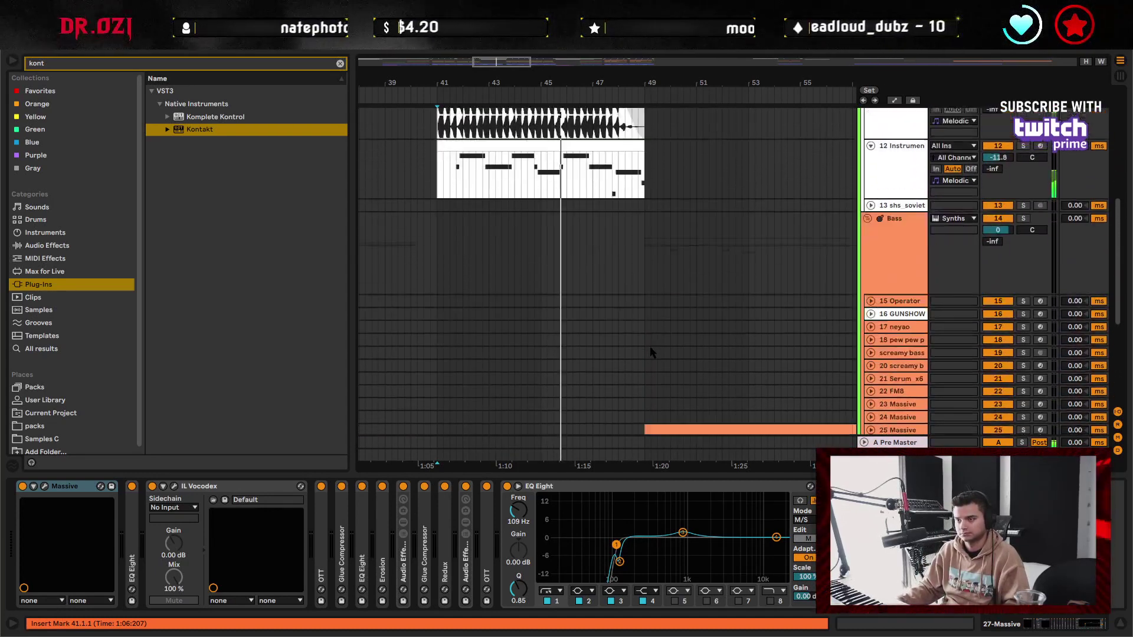
pyautogui.scroll(-5, 651, 352)
pyautogui.scroll(7, 638, 224)
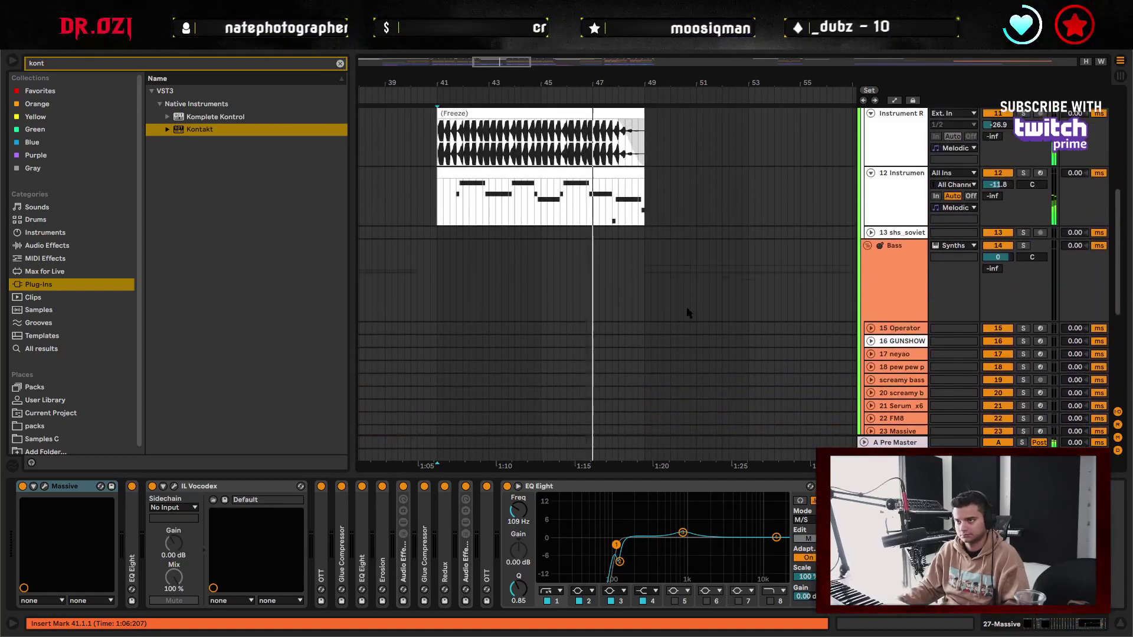
pyautogui.scroll(3, 785, 230)
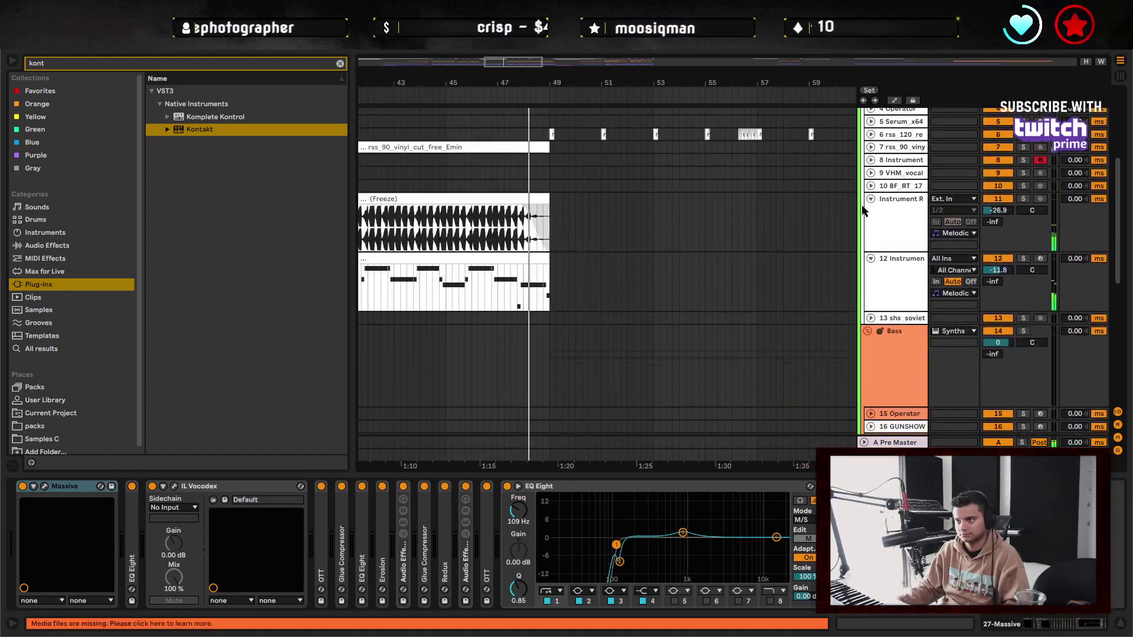
pyautogui.scroll(-10, 732, 275)
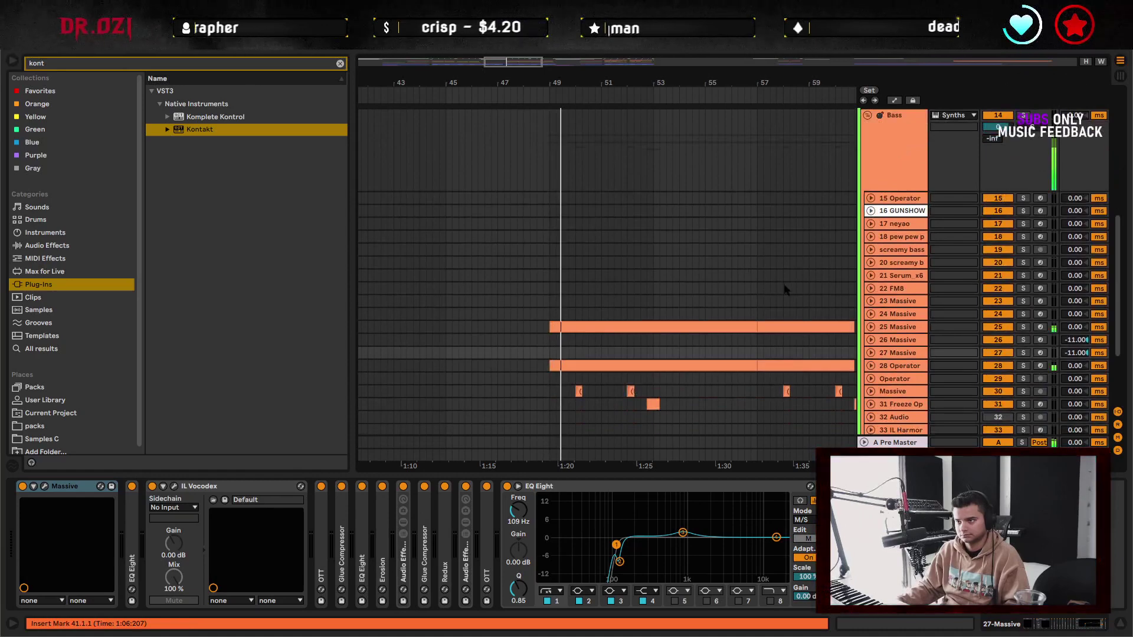
pyautogui.moveTo(702, 298); pyautogui.dragTo(583, 310)
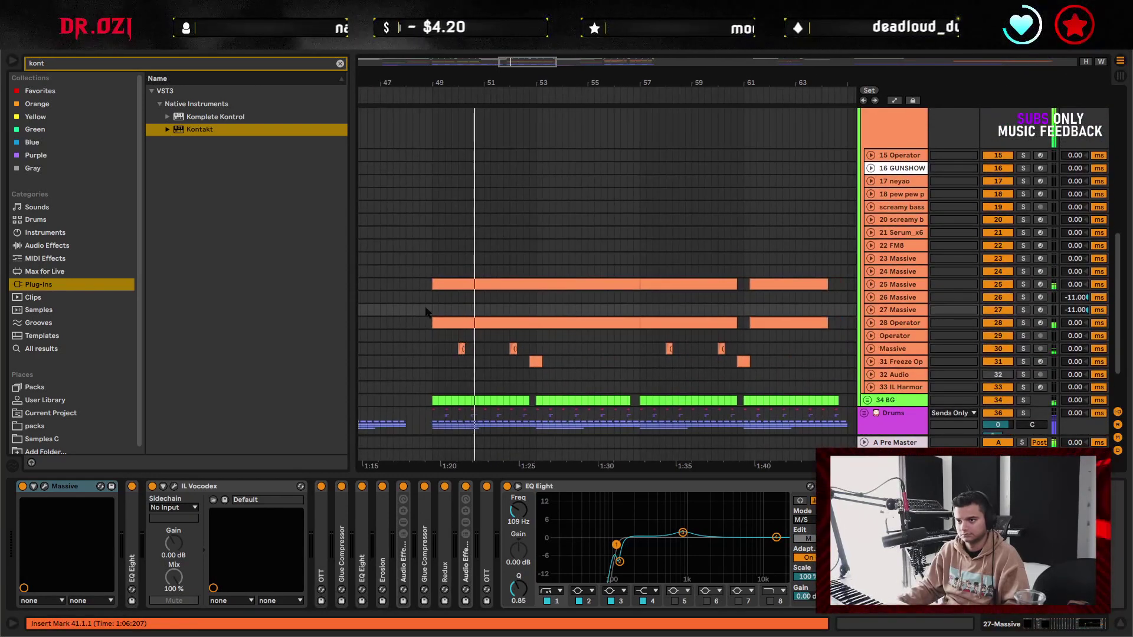
# - Expand Massive track 25 and loop its clip from bar 49 to bar 57
pyautogui.click(433, 283)
pyautogui.press('Right')
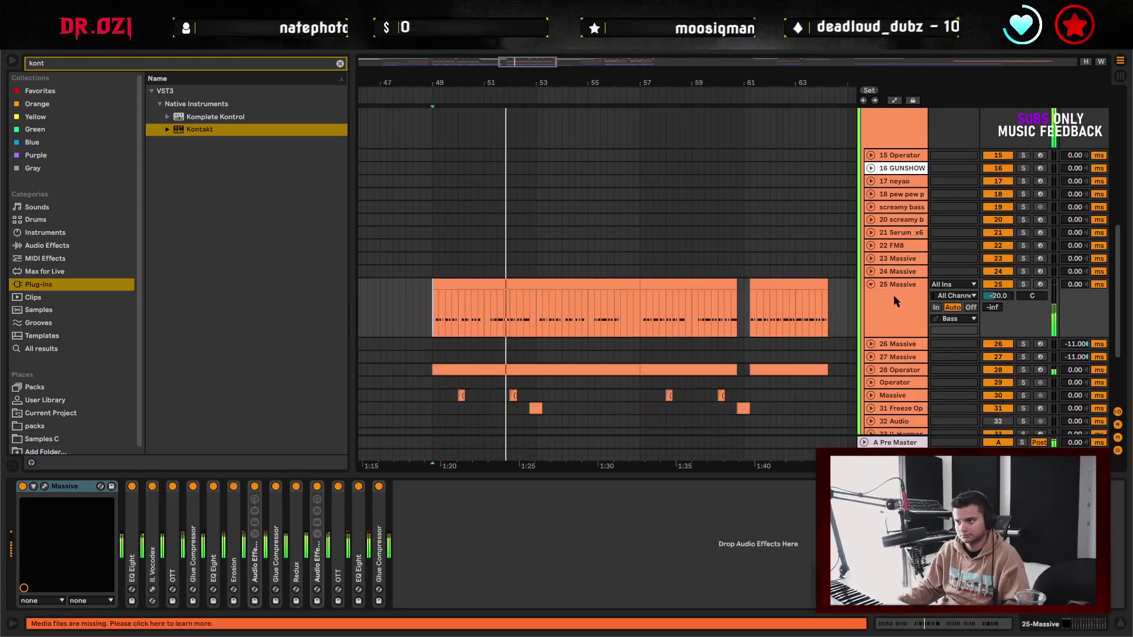
pyautogui.click(550, 295)
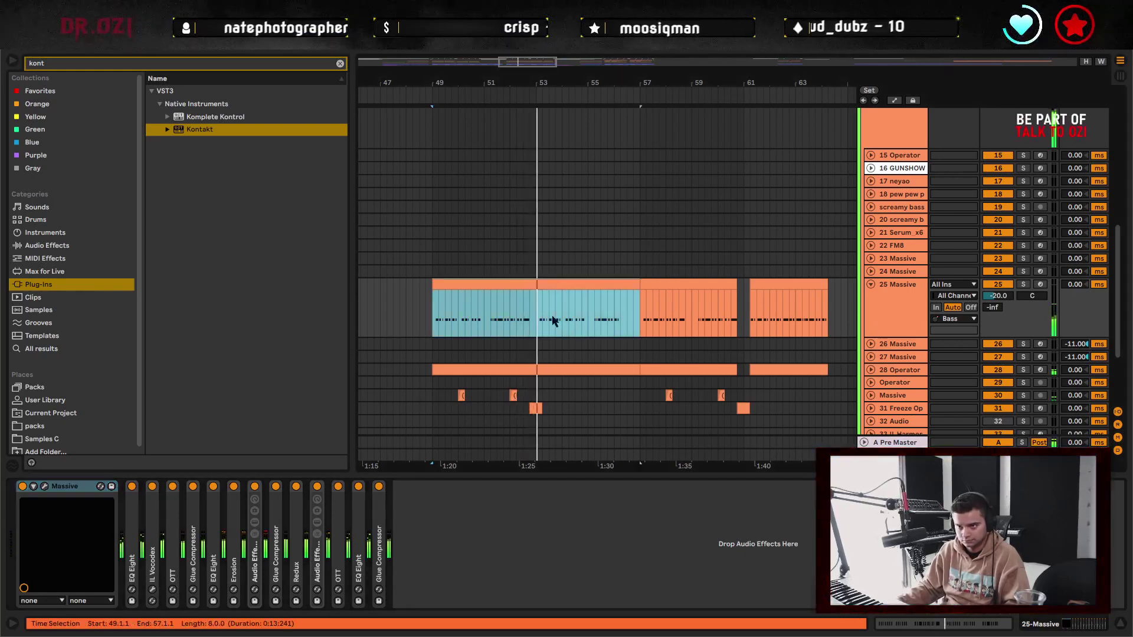
pyautogui.hotkey('ctrl', 'l')
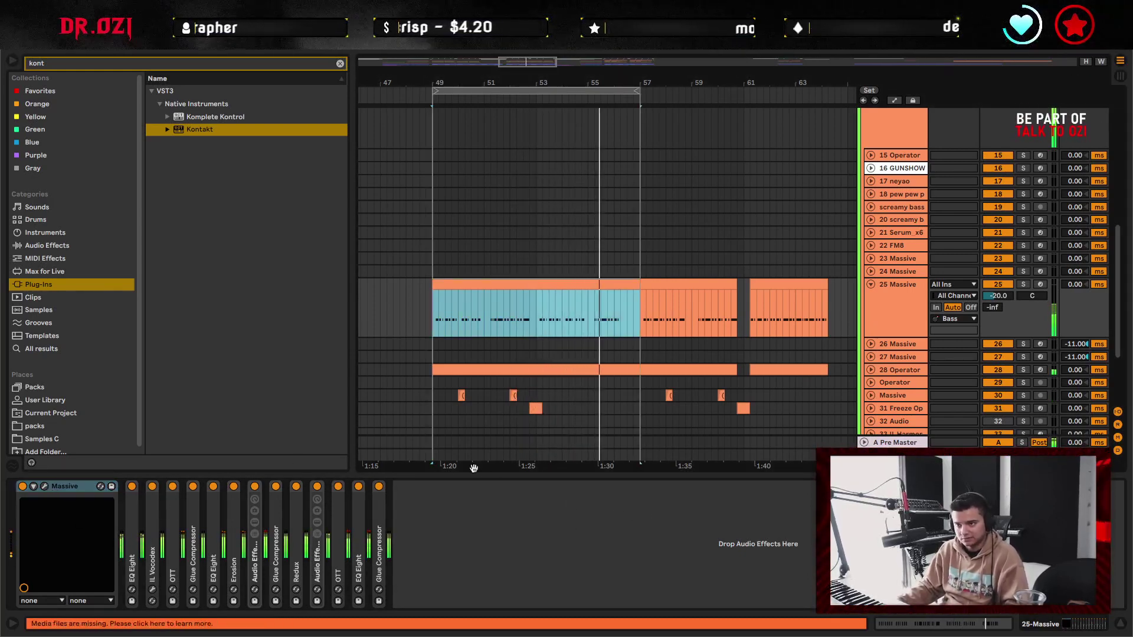
# - Check the Massive synth on track 25, then expand the first Audio Effect Rack and the EQ Eight inside it
pyautogui.click(45, 487)
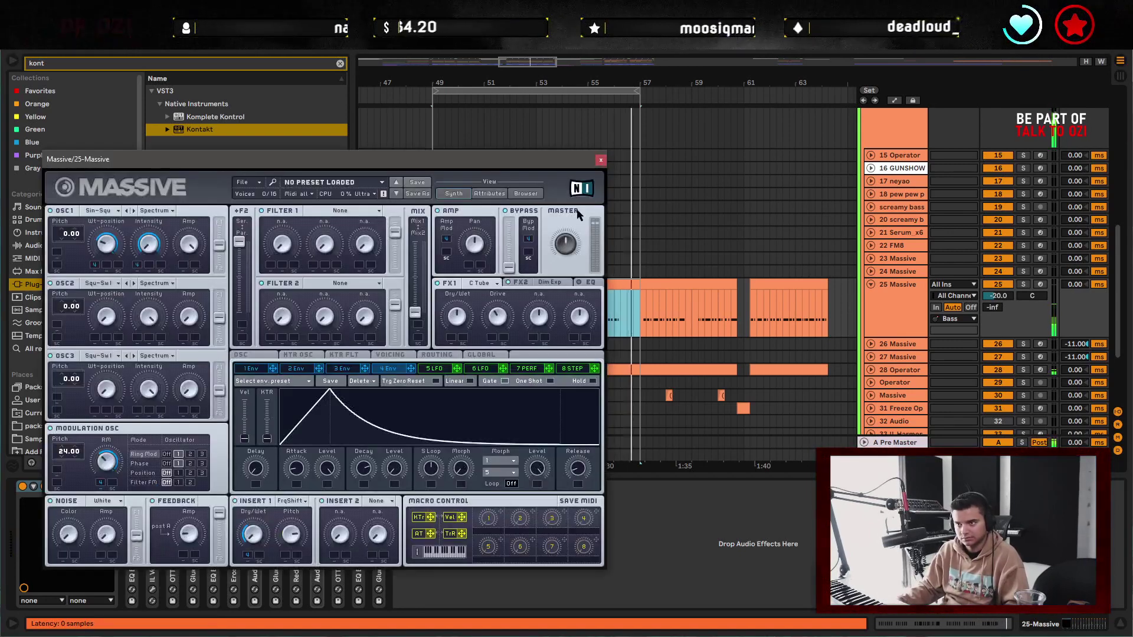
pyautogui.click(601, 159)
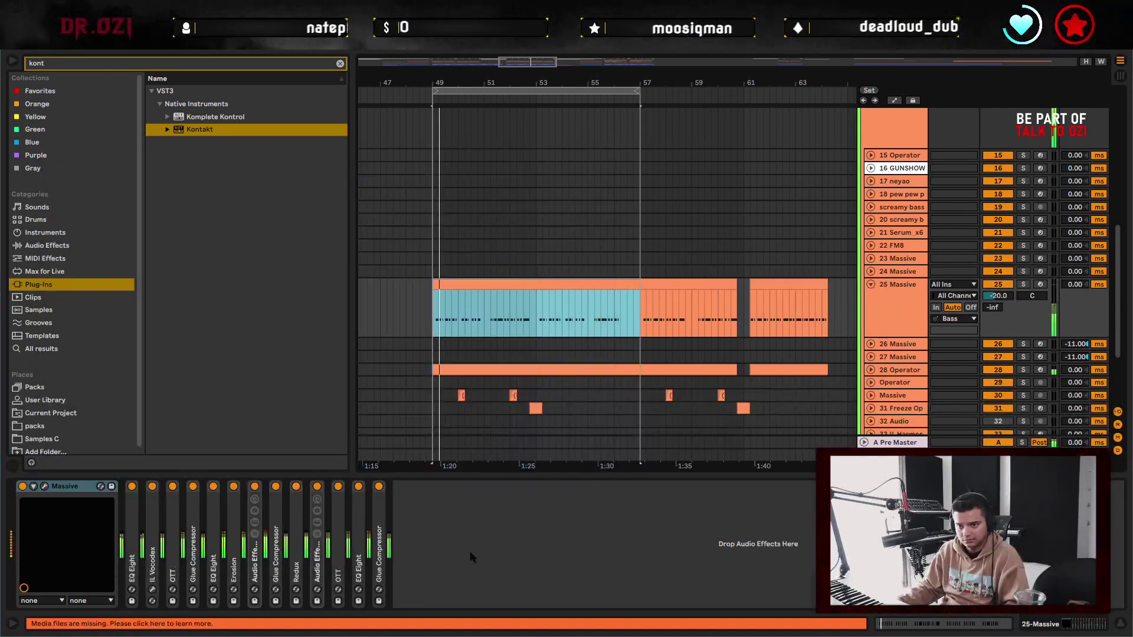
pyautogui.doubleClick(259, 565)
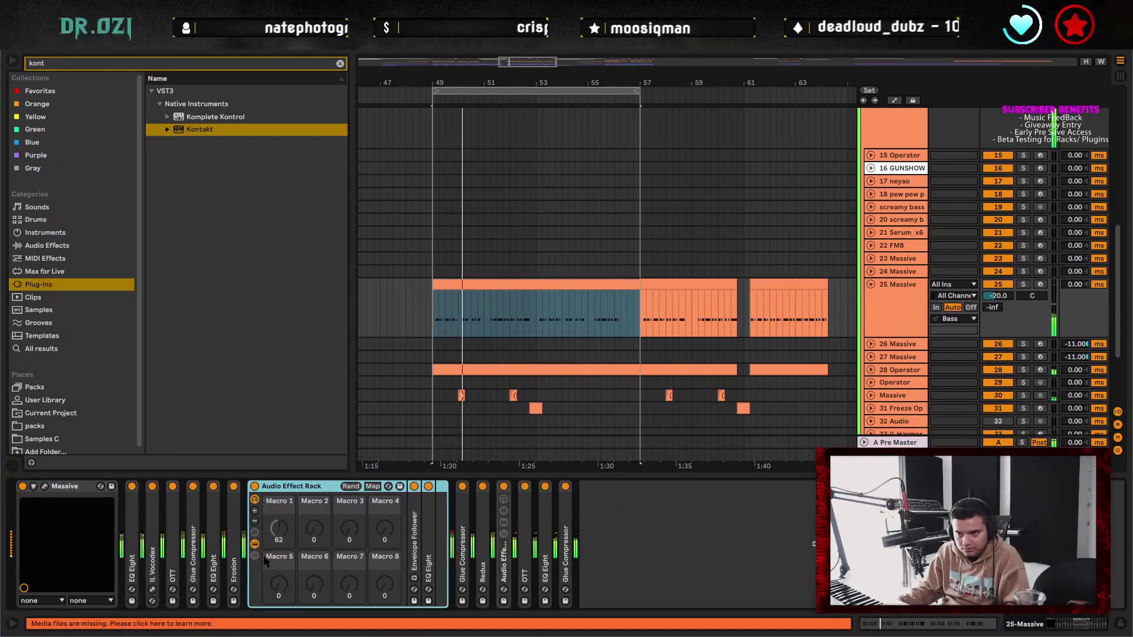
pyautogui.click(425, 537)
pyautogui.doubleClick(426, 536)
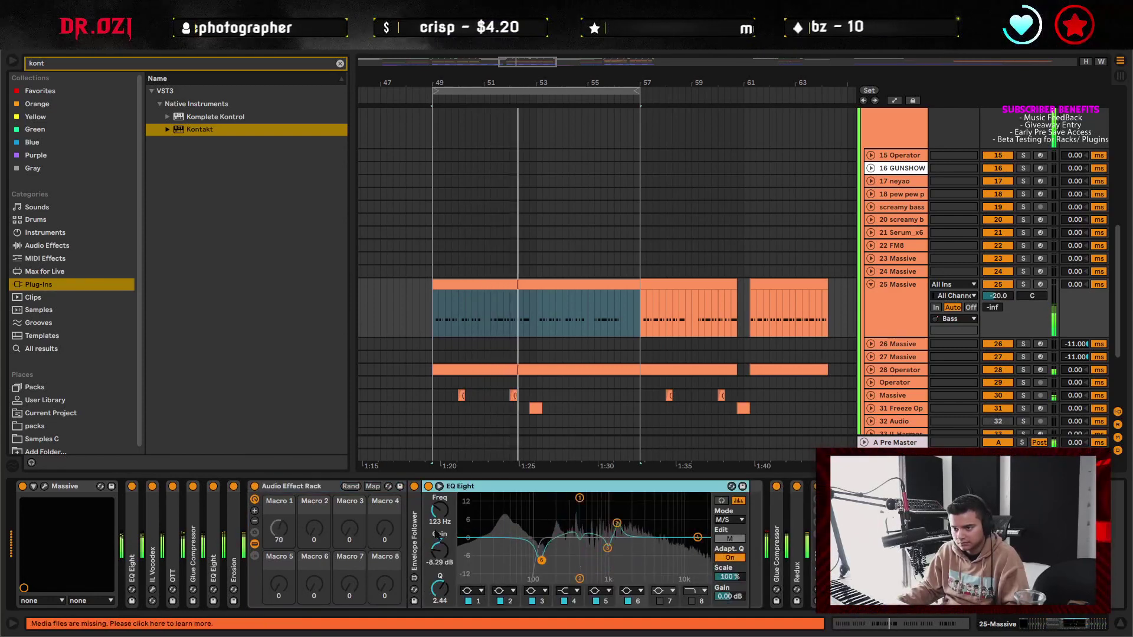
# - Show the rack's macro mappings and set Macro 1's range for EQ Eight 1 Frequency A to 472 Hz minimum and 1.27 kHz maximum
pyautogui.click(371, 486)
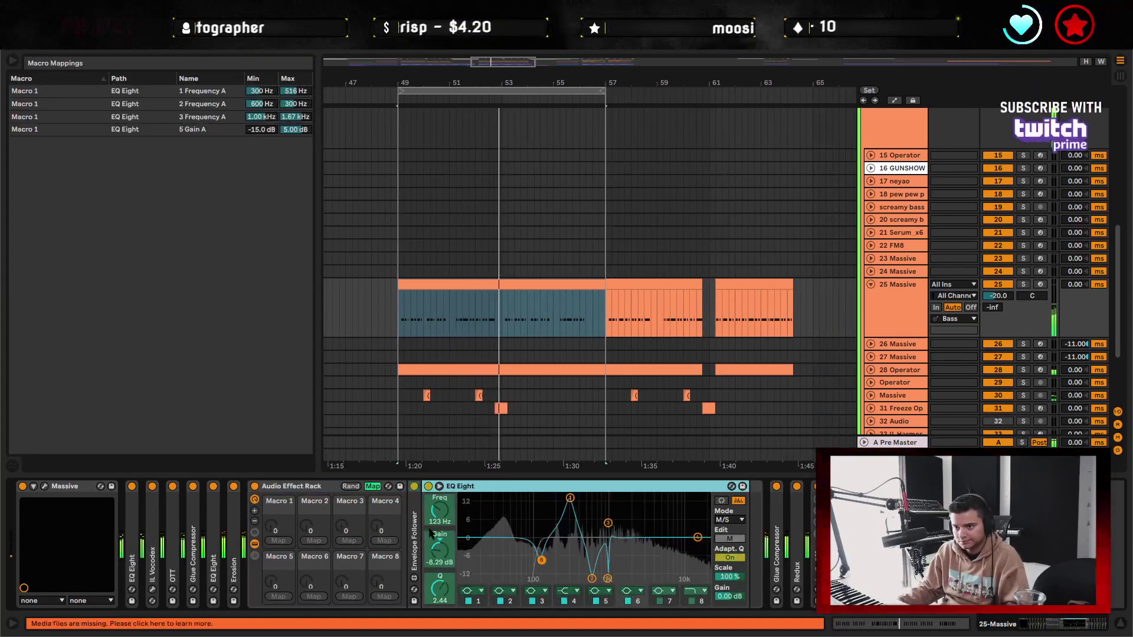
pyautogui.click(543, 606)
pyautogui.click(236, 117)
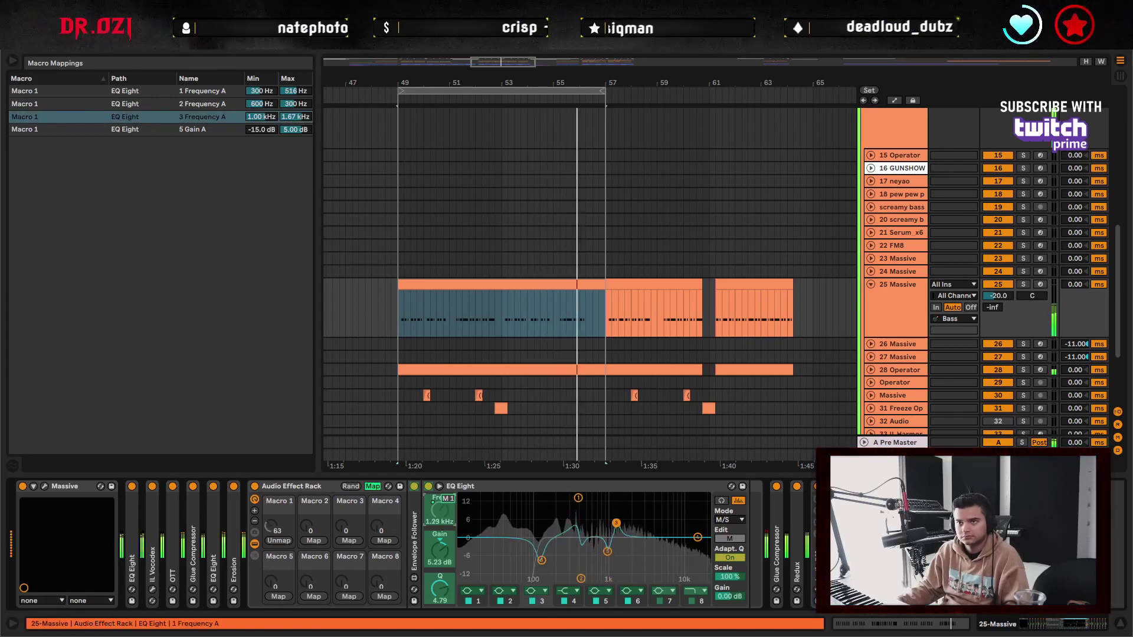
pyautogui.click(267, 92)
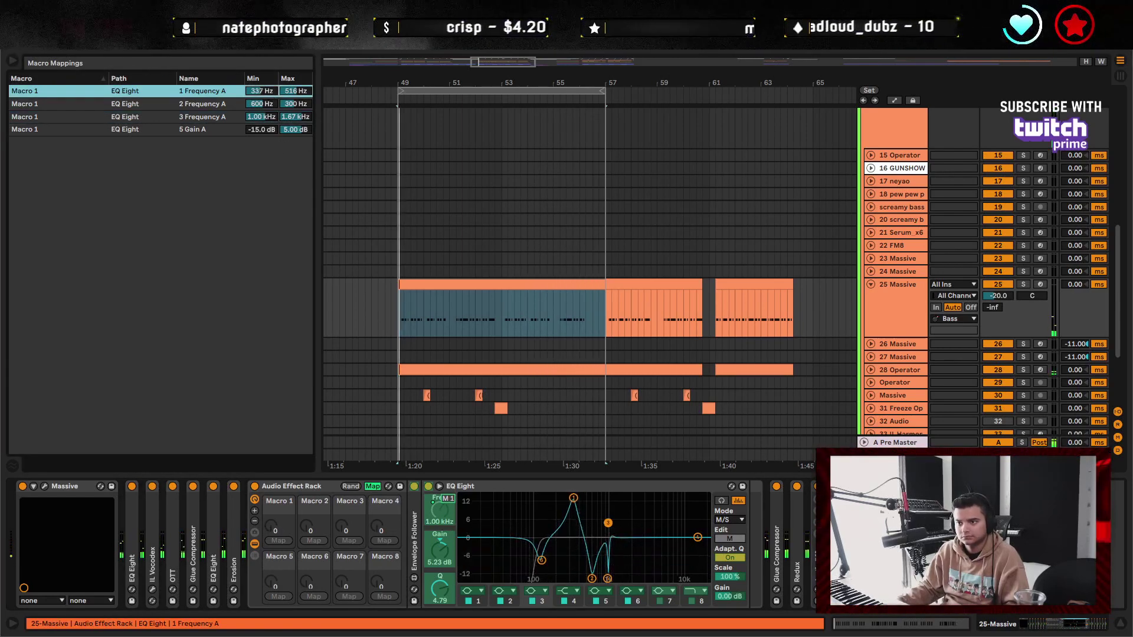
pyautogui.moveTo(263, 91); pyautogui.dragTo(296, 75)
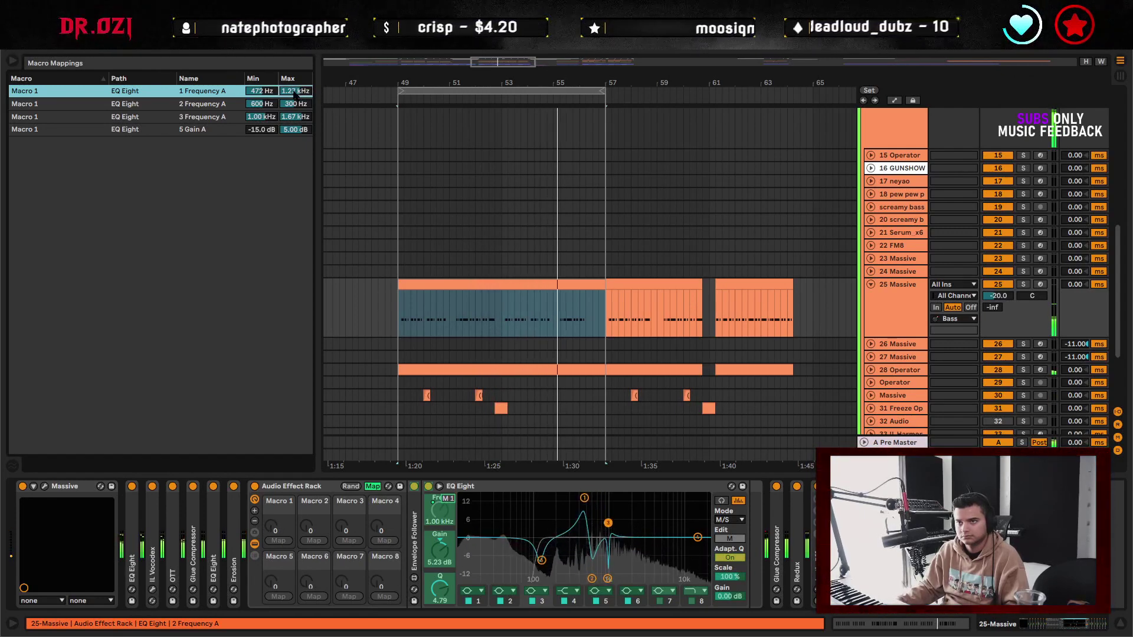
# - Set Macro 1's range for EQ Eight 2 Frequency A to 965 Hz minimum and 174 Hz maximum, and select EQ band 2
pyautogui.moveTo(261, 103); pyautogui.dragTo(296, 111)
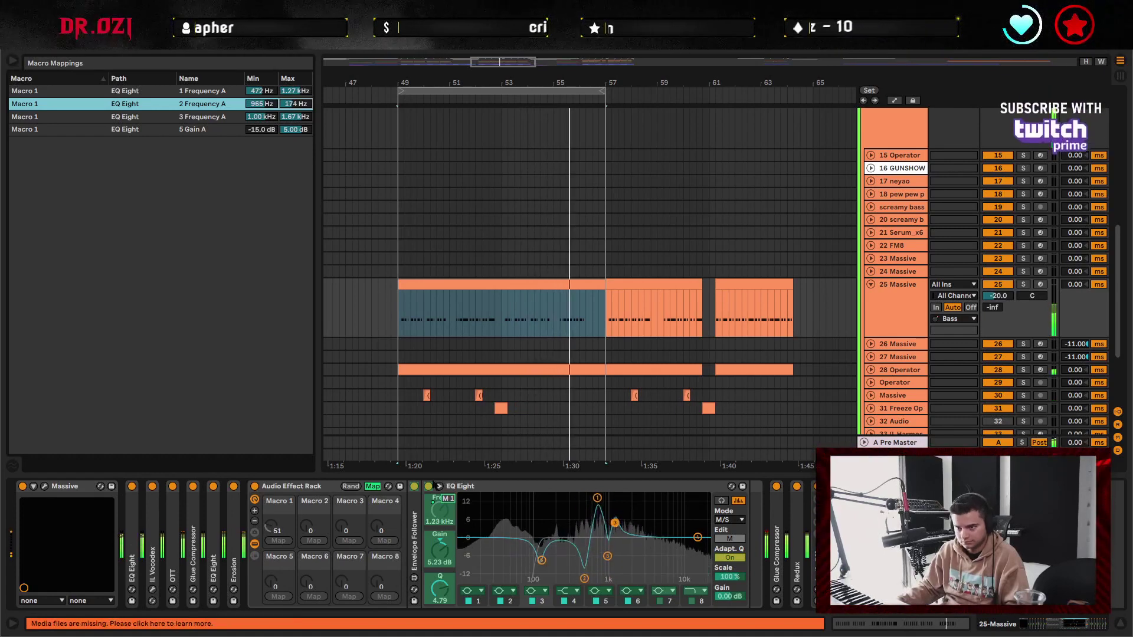
pyautogui.click(560, 606)
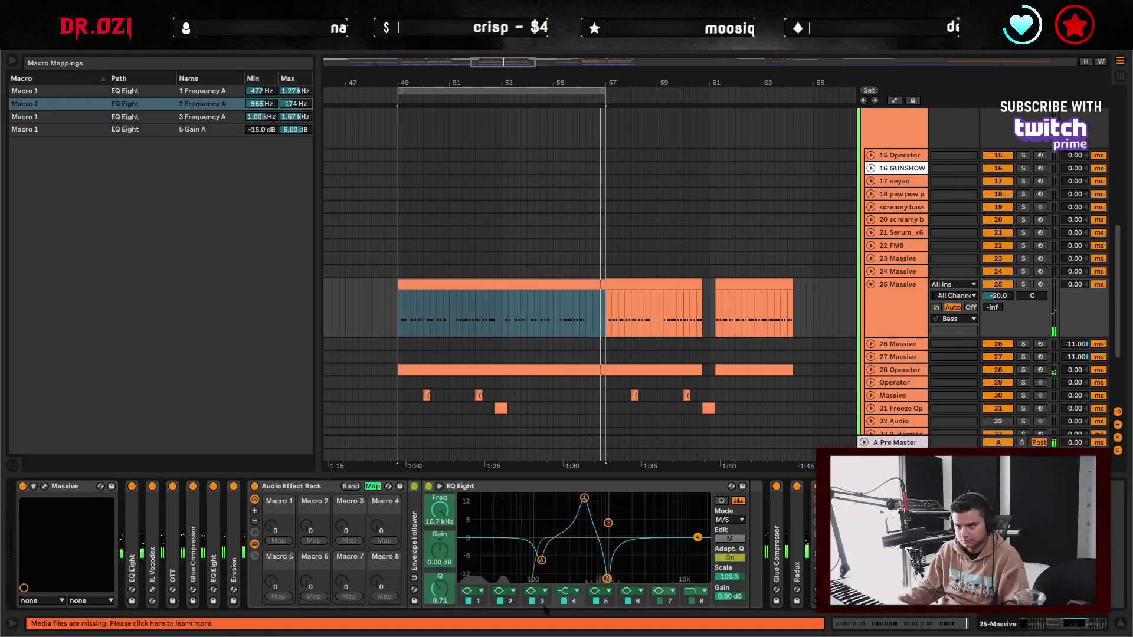
pyautogui.click(513, 603)
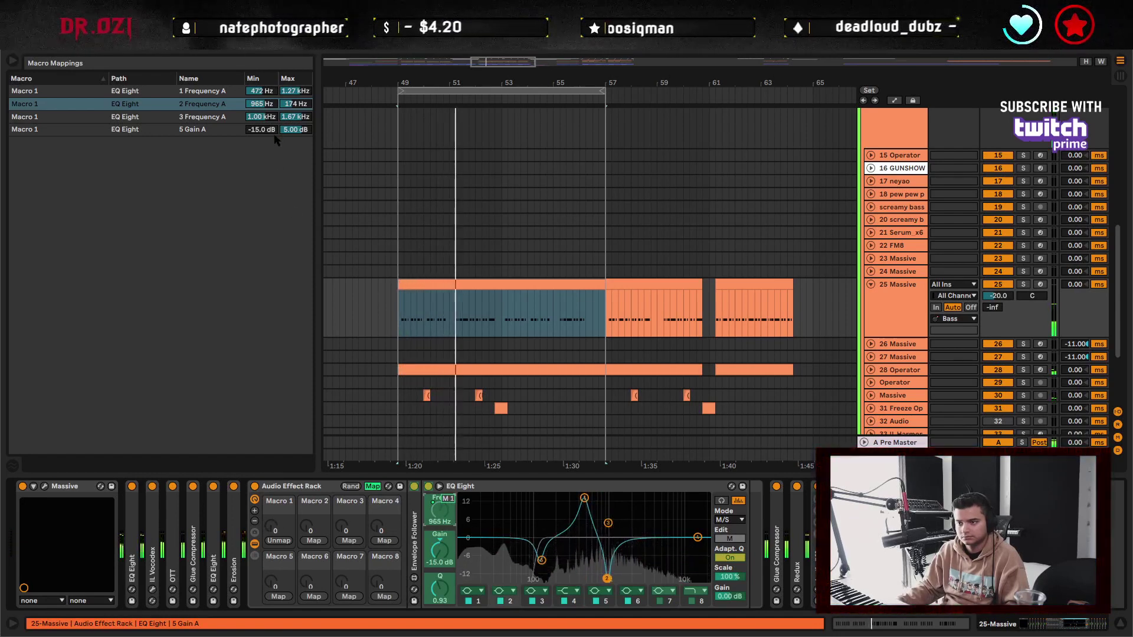
# - Exit macro mapping and collapse the Audio Effect Rack in the 25 Massive device chain
pyautogui.click(373, 486)
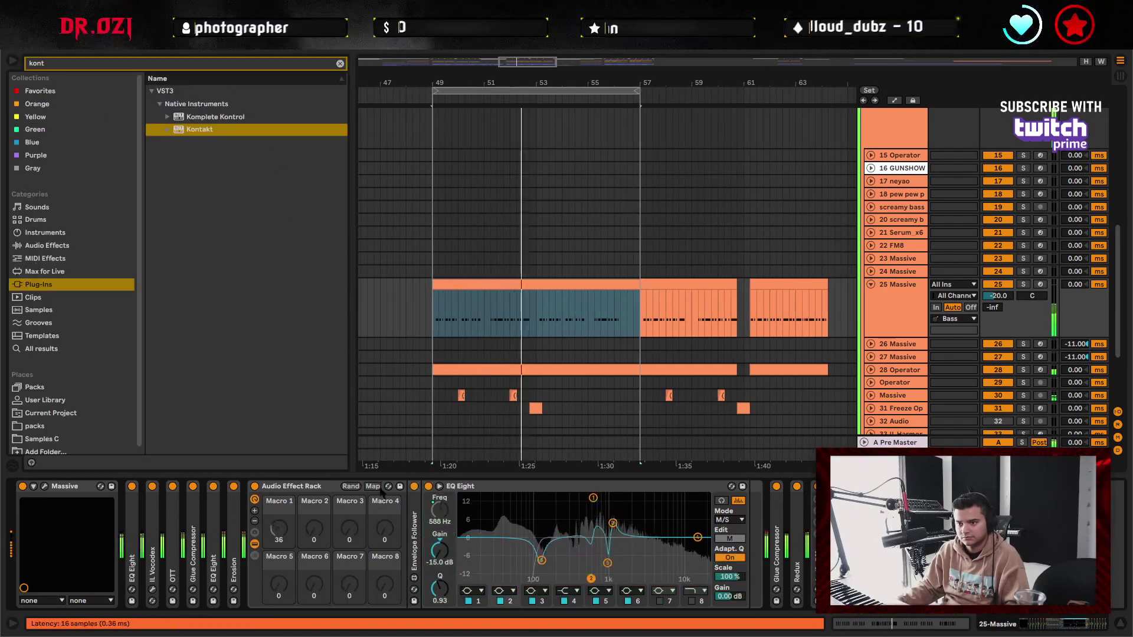
pyautogui.doubleClick(283, 486)
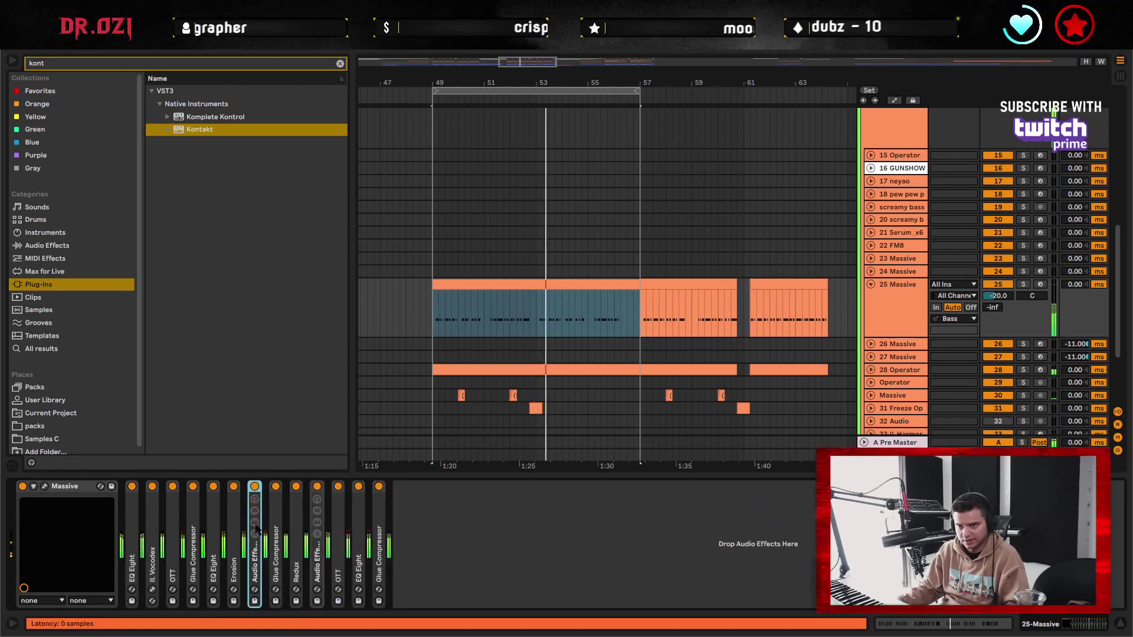
# - Expand IL Vocodex on the 25 Massive track and inspect its plug-in window during playback
pyautogui.doubleClick(152, 540)
pyautogui.click(174, 486)
pyautogui.press('space')
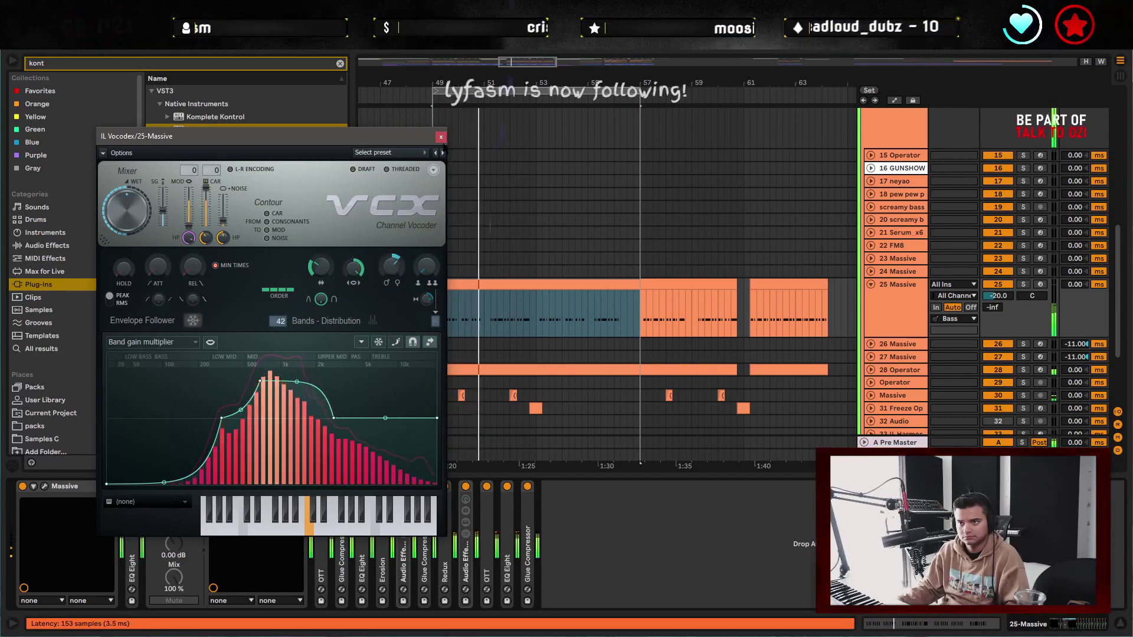
pyautogui.click(486, 316)
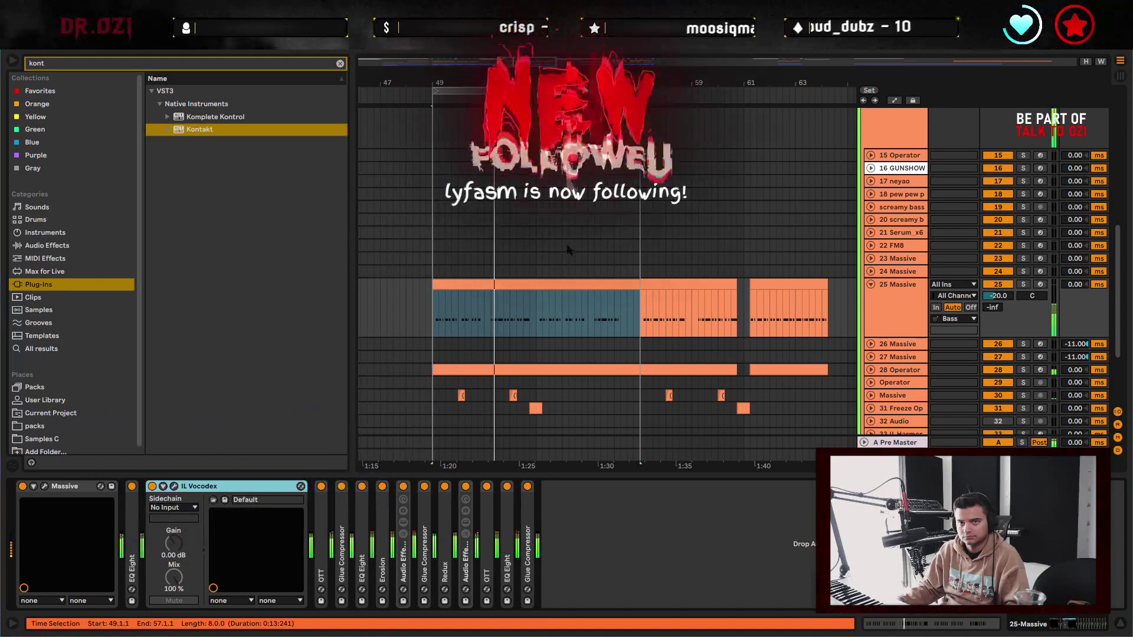
# - Place the insert marker at 48.4.1 before the 25 Massive clips and collapse that track
pyautogui.click(427, 319)
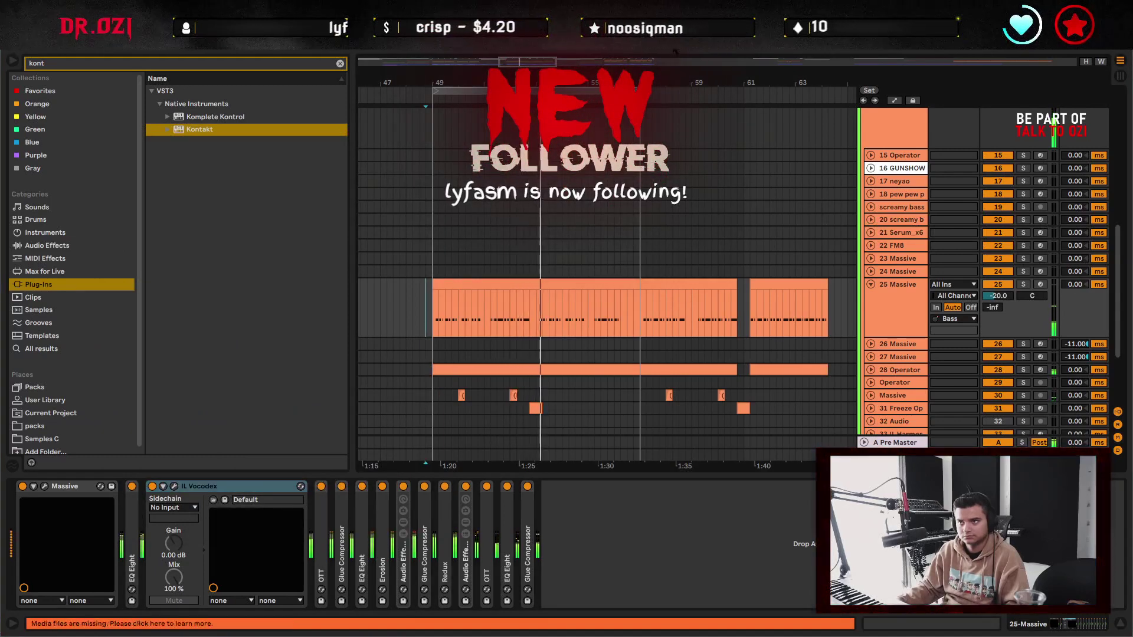
pyautogui.moveTo(603, 306); pyautogui.dragTo(538, 305)
pyautogui.moveTo(585, 82); pyautogui.dragTo(533, 35)
pyautogui.click(870, 283)
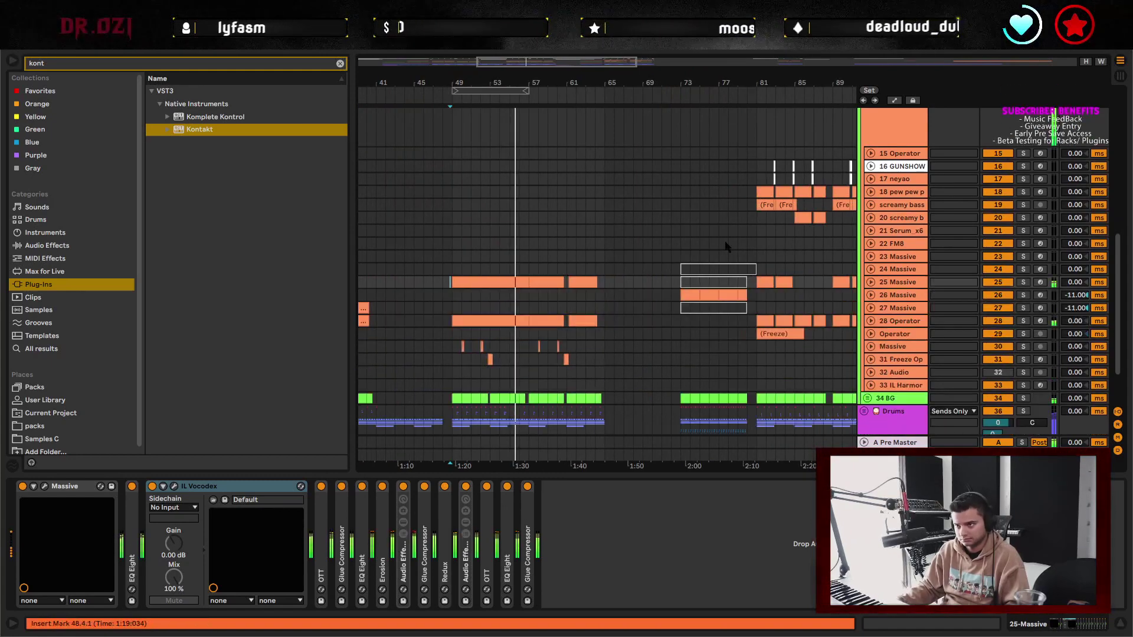
# - Collapse the Bass group and play the arrangement from 79.1.1, just before the second drop
pyautogui.moveTo(682, 273); pyautogui.dragTo(572, 372)
pyautogui.click(868, 171)
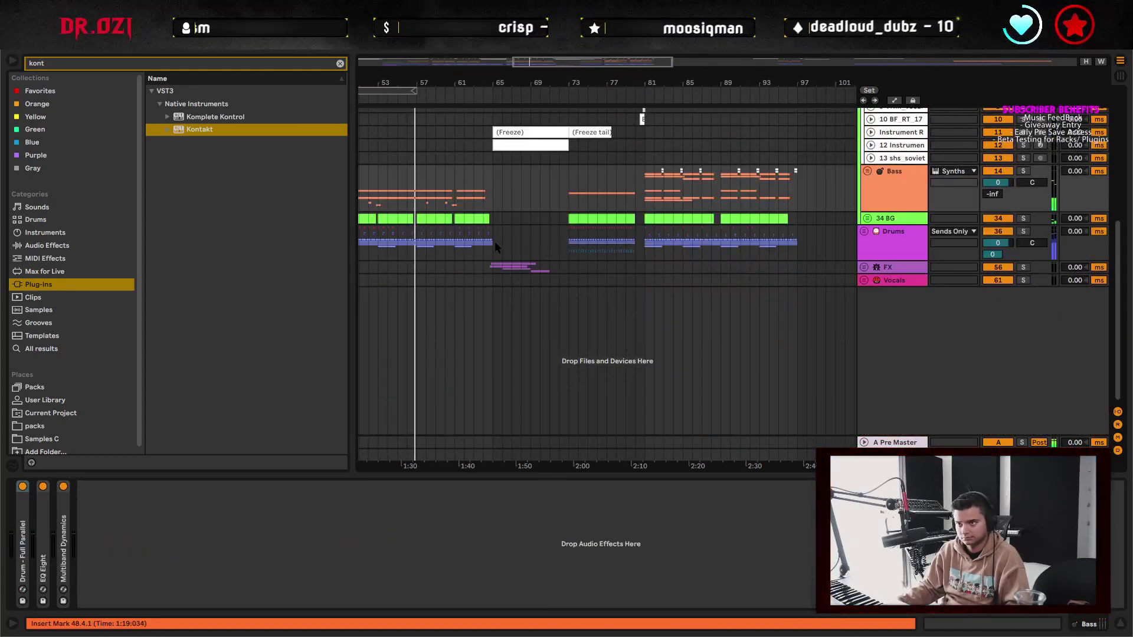
pyautogui.moveTo(494, 236); pyautogui.dragTo(597, 348)
pyautogui.moveTo(675, 339); pyautogui.dragTo(593, 314)
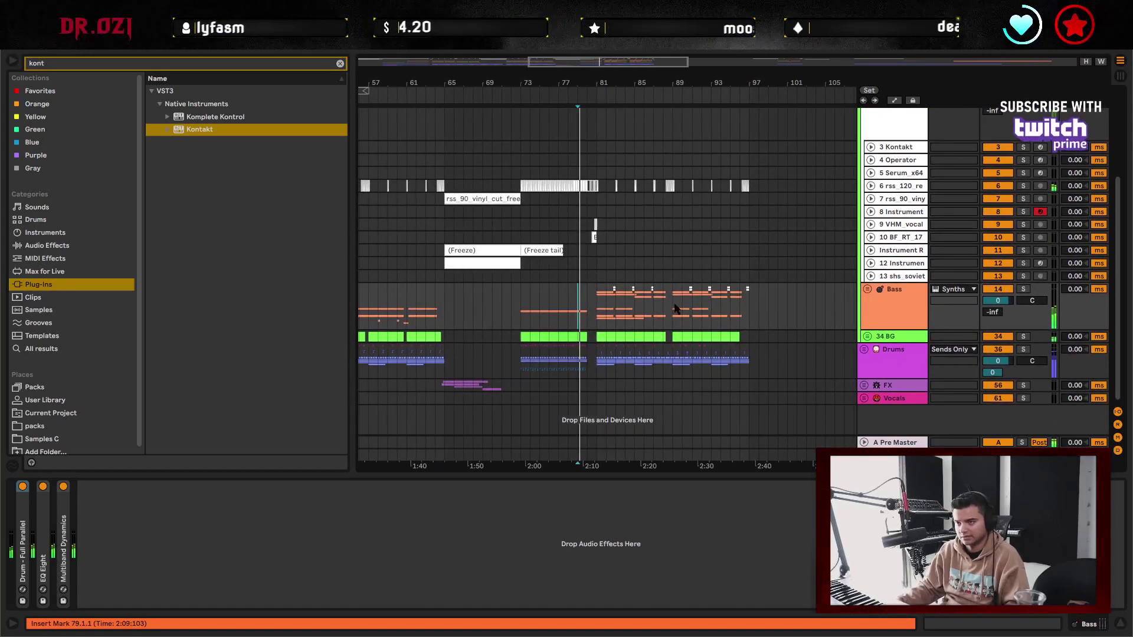
pyautogui.moveTo(675, 308); pyautogui.dragTo(625, 308)
pyautogui.moveTo(557, 82); pyautogui.dragTo(556, 110)
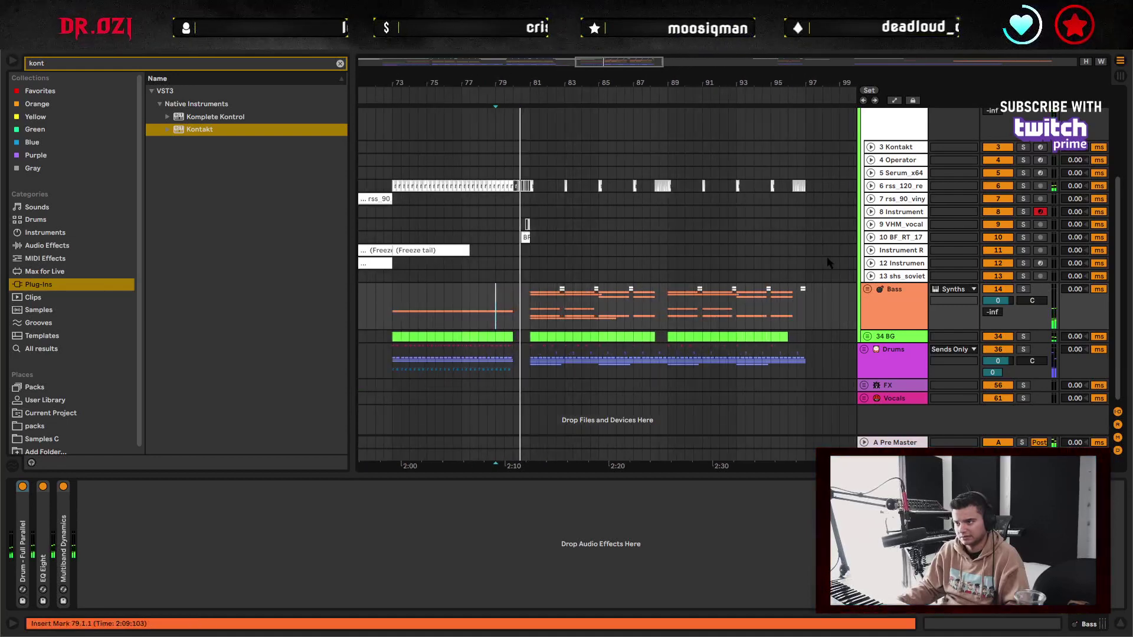
# - Expand the Bass group and unfold its 25 Massive and frozen Operator tracks at the second drop
pyautogui.click(867, 289)
pyautogui.scroll(-5, 753, 287)
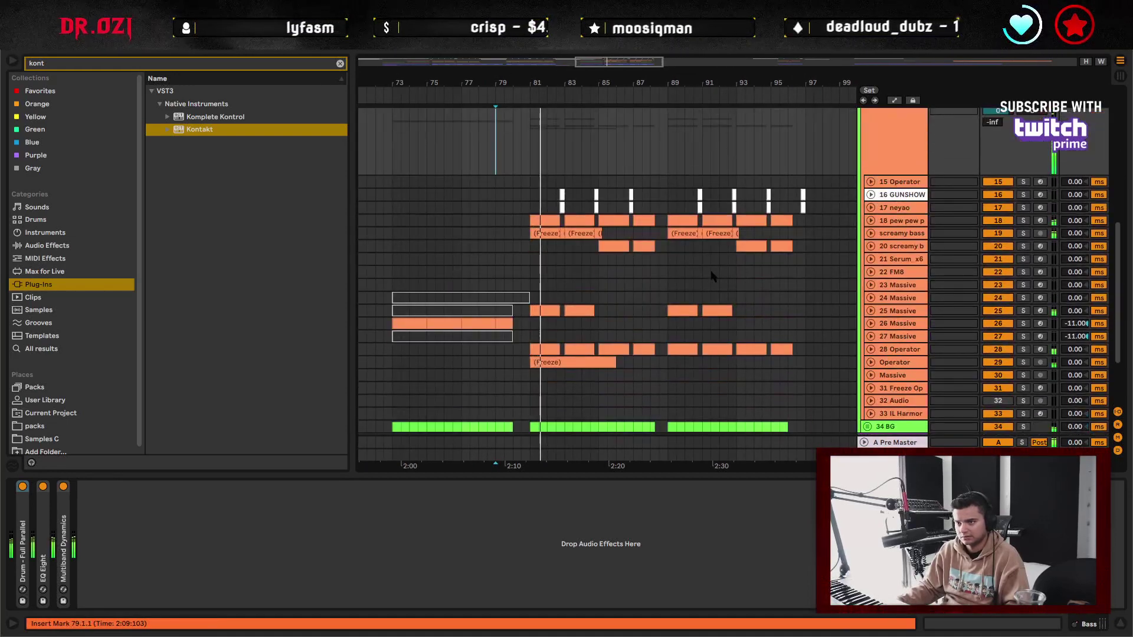
pyautogui.moveTo(563, 88); pyautogui.dragTo(563, 112)
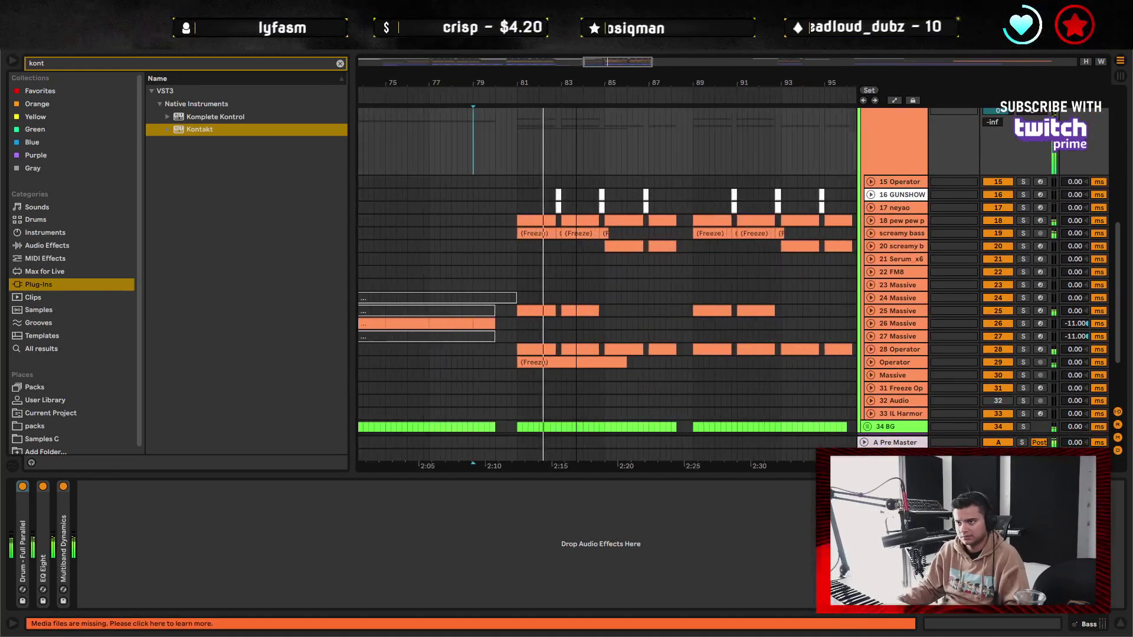
pyautogui.click(871, 362)
pyautogui.click(870, 311)
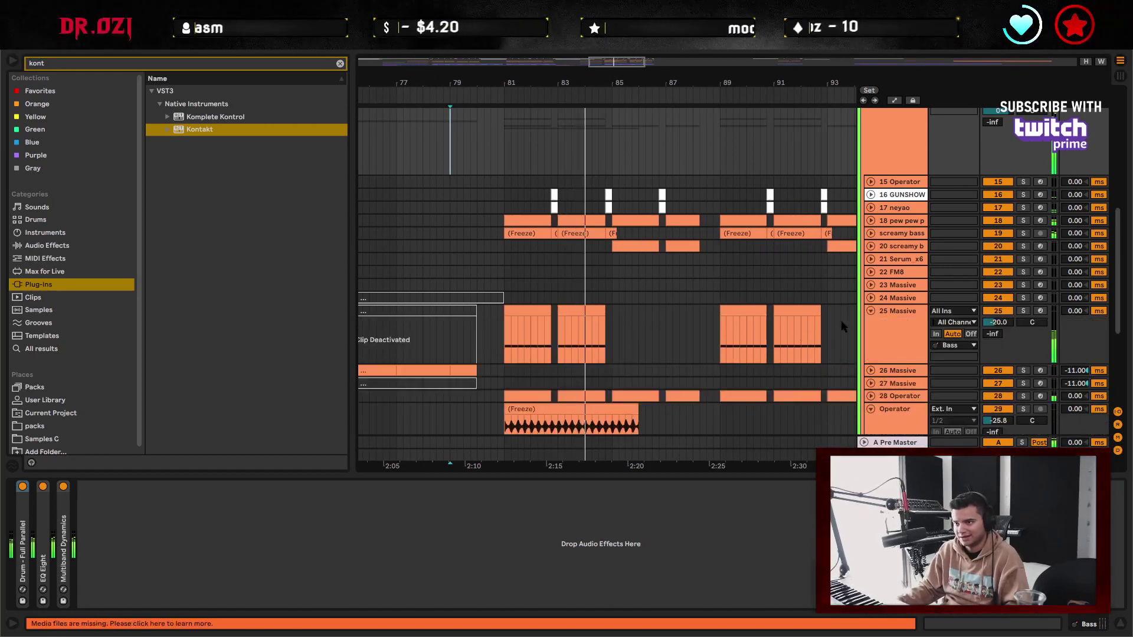
pyautogui.scroll(-2, 796, 342)
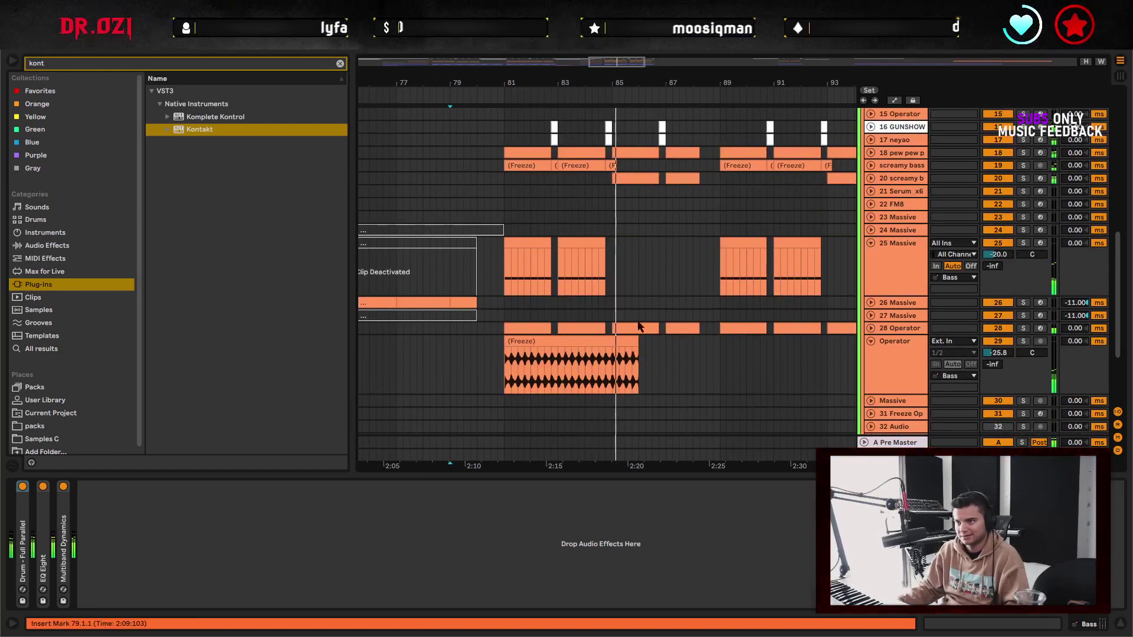
# - Check the bass tracks in the session mixer, select the 18 pew pew pew track and return to the arrangement
pyautogui.click(497, 266)
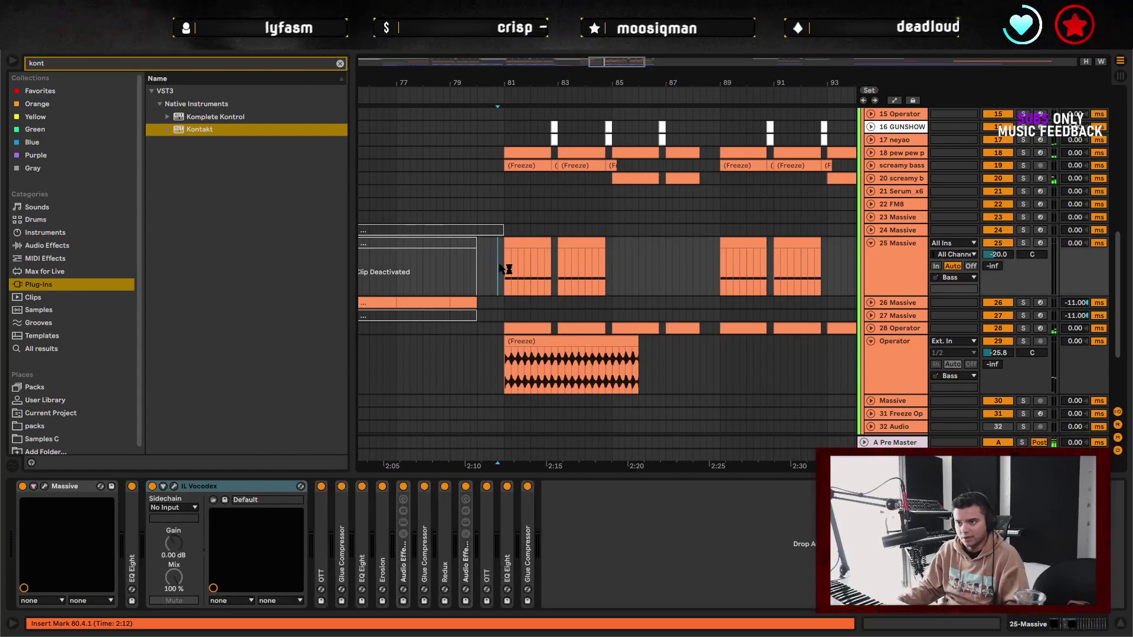
pyautogui.press('Tab')
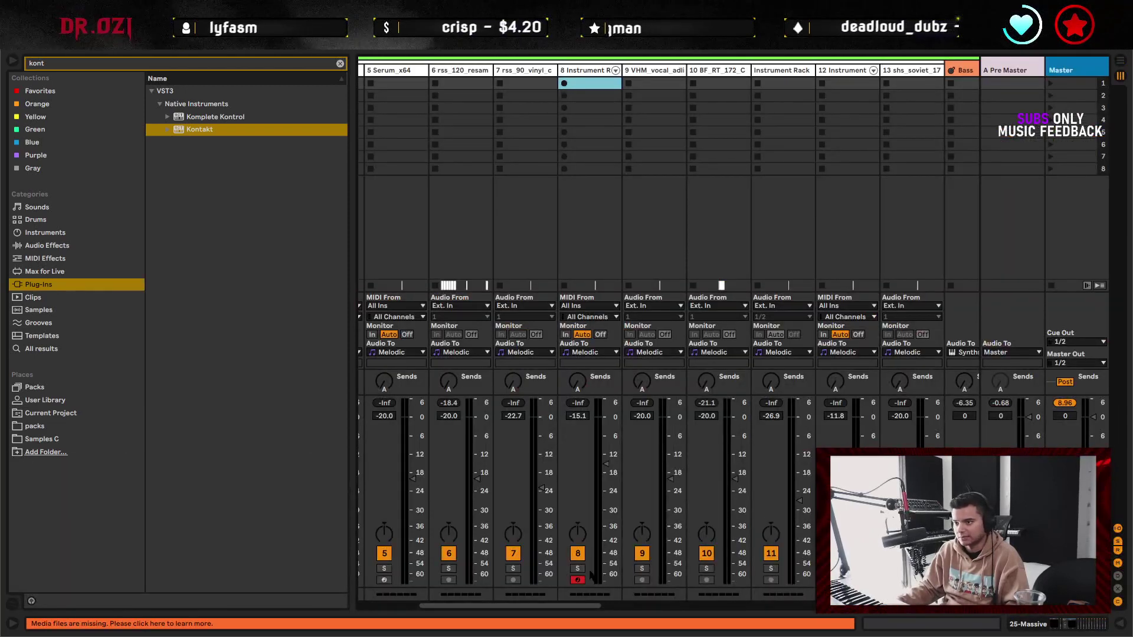
pyautogui.moveTo(547, 607); pyautogui.dragTo(687, 614)
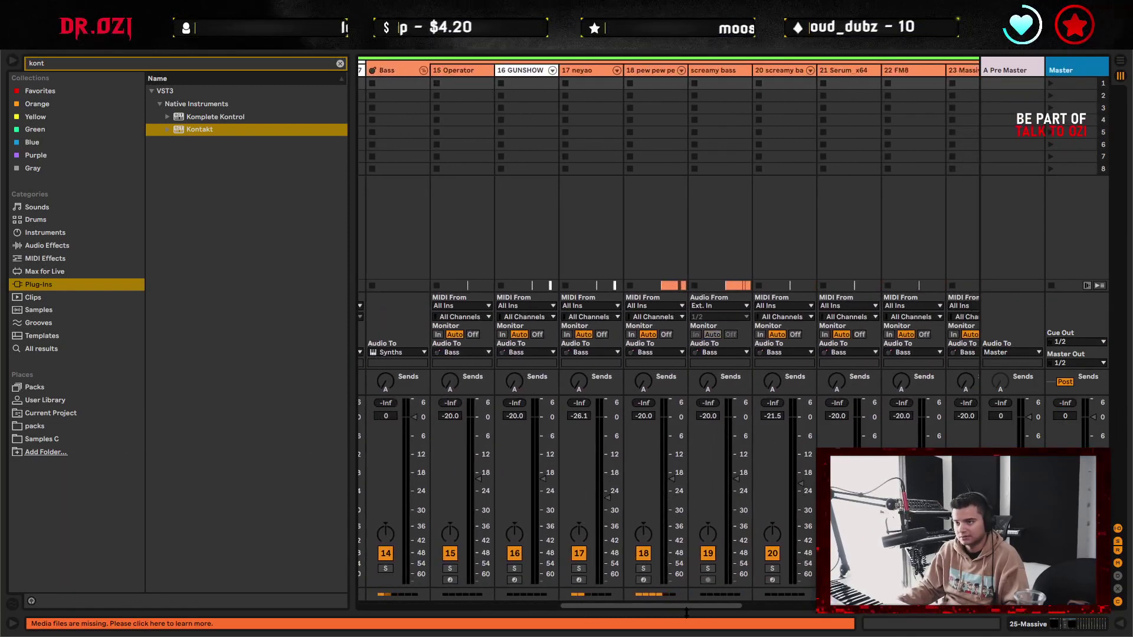
pyautogui.click(656, 76)
pyautogui.press('Tab')
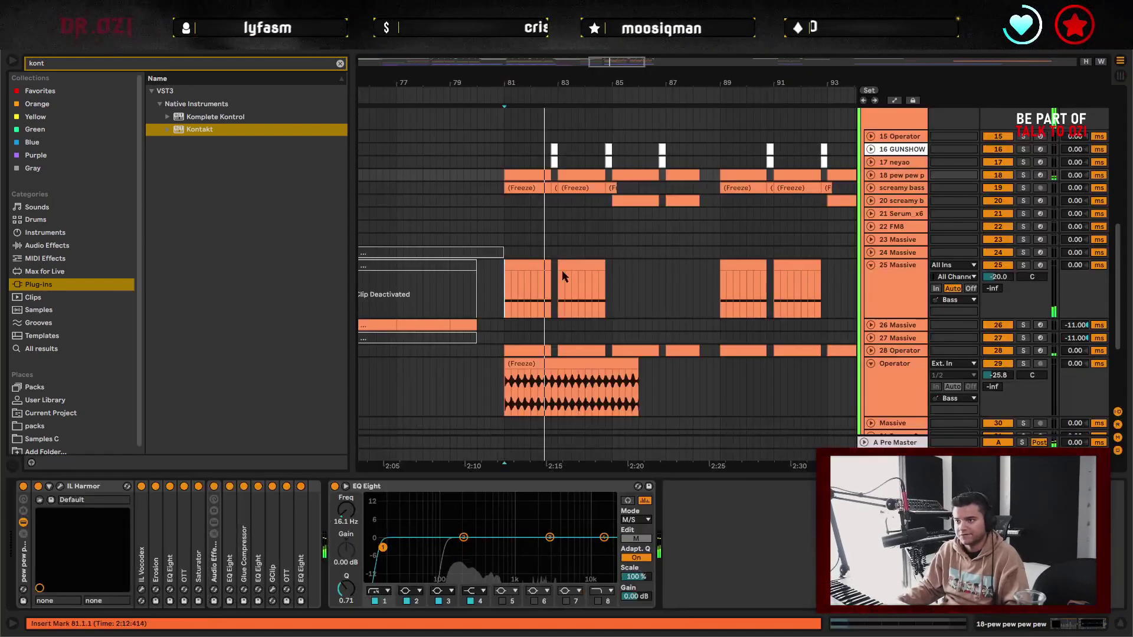
# - Unfold the 18 pew pew pew track, then freeze and flatten it to audio
pyautogui.click(870, 176)
pyautogui.rightClick(885, 177)
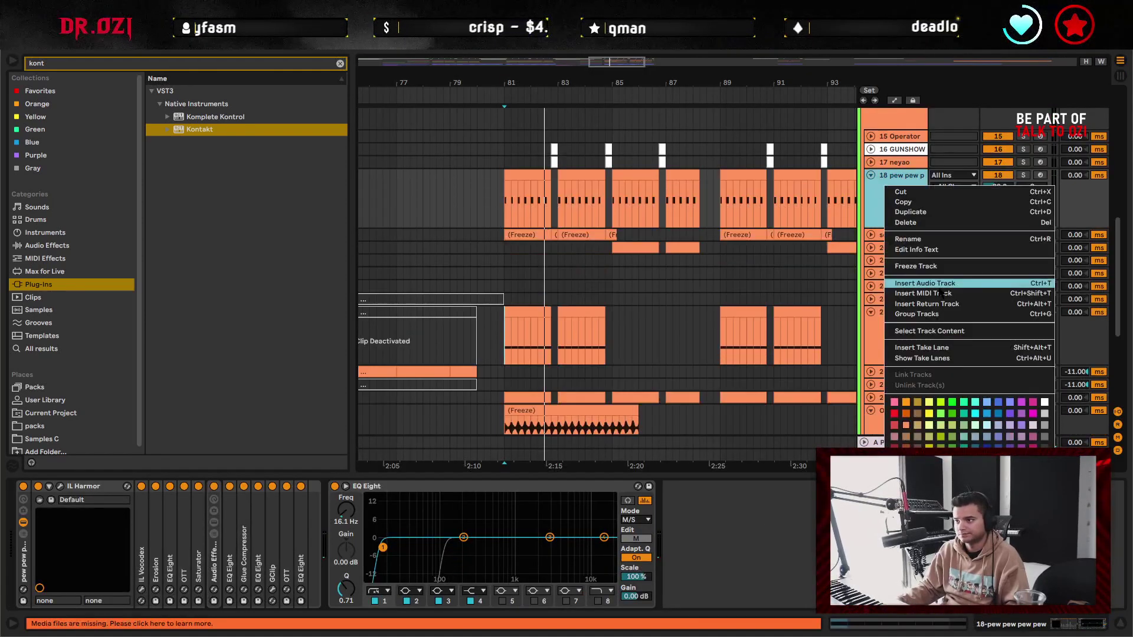
pyautogui.click(902, 287)
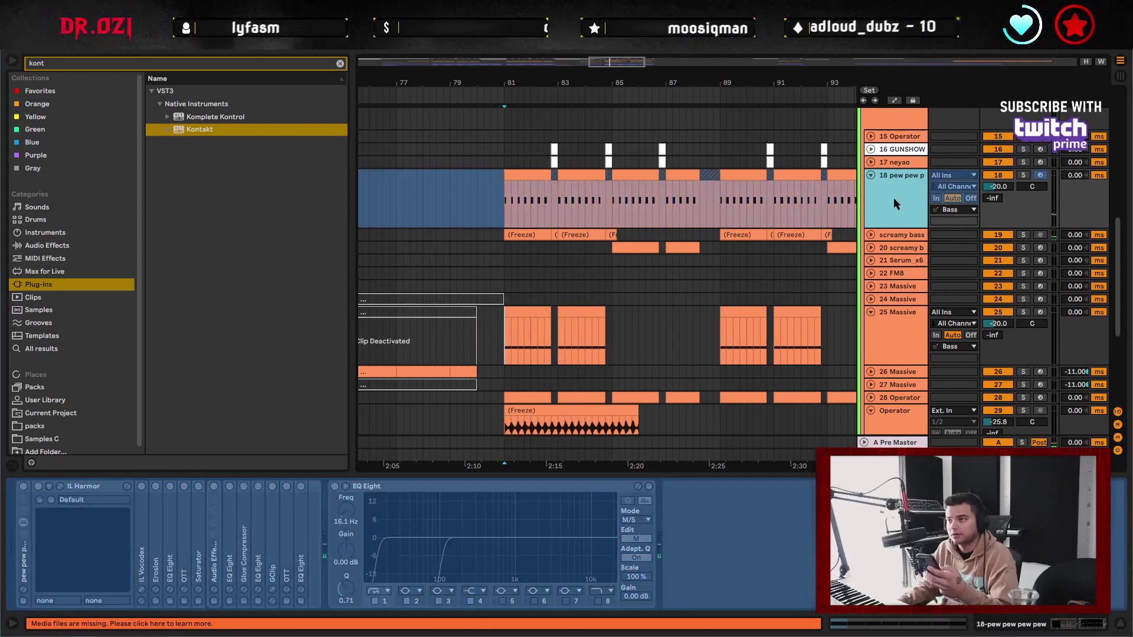
pyautogui.rightClick(895, 200)
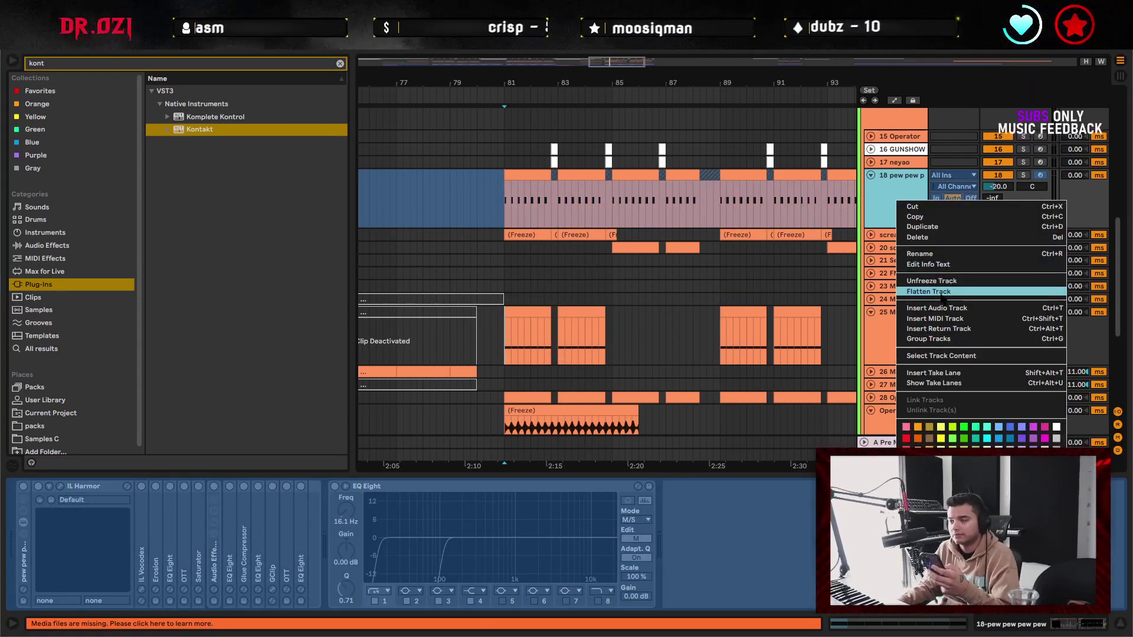
pyautogui.click(825, 201)
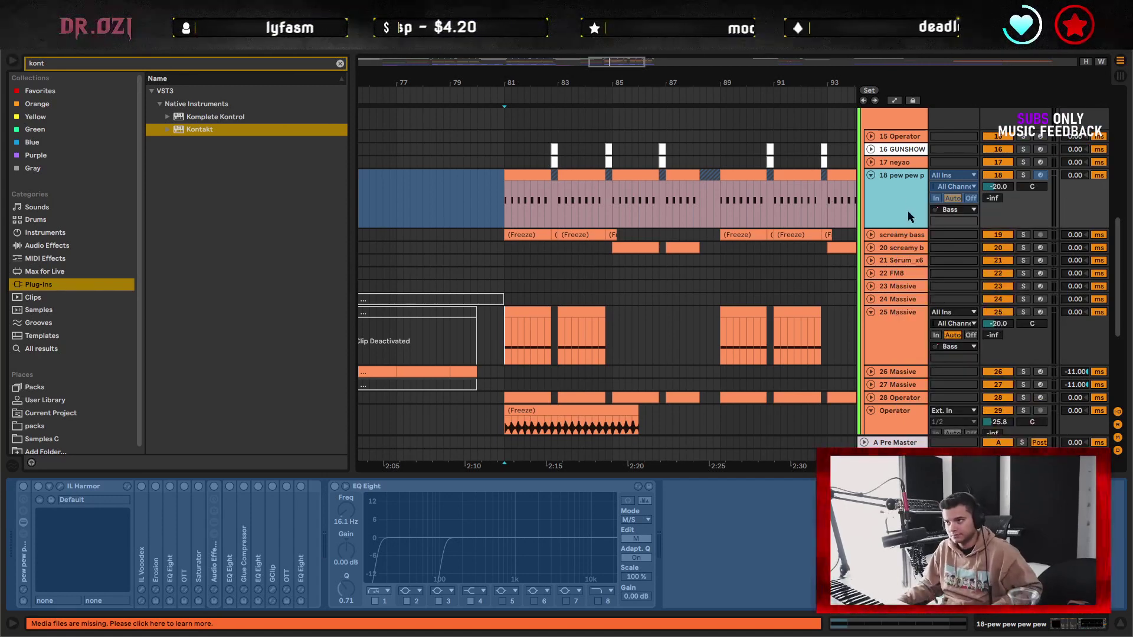
pyautogui.click(490, 191)
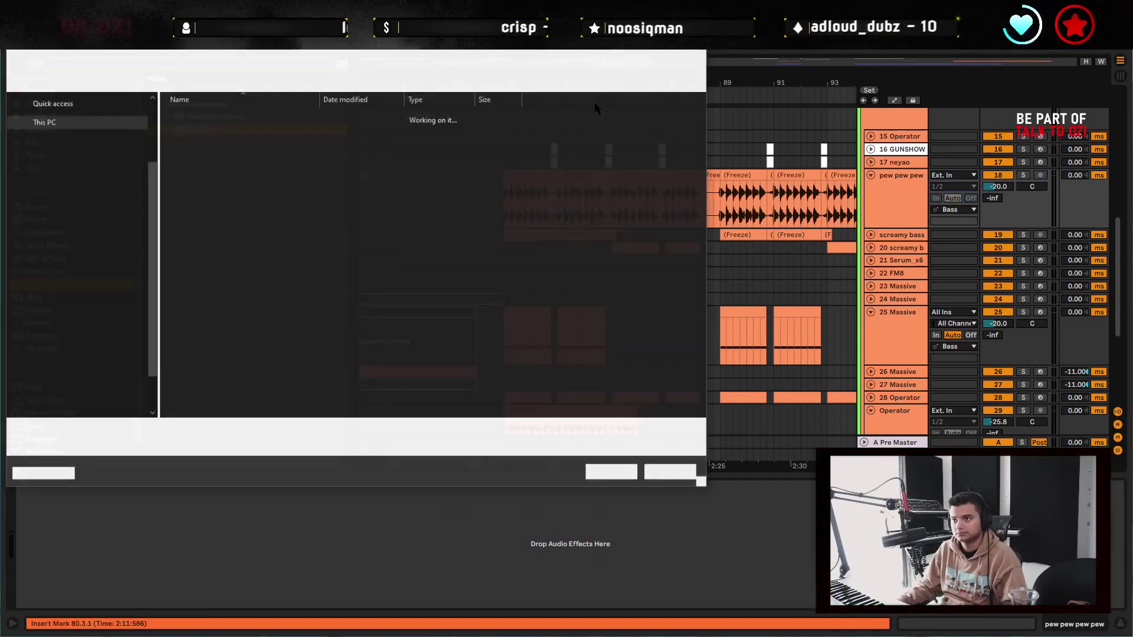
# - Open the dialog for saving the Live set under a new name
pyautogui.hotkey('ctrl', 'shift', 's')
pyautogui.moveTo(1061, 168); pyautogui.dragTo(1132, 168)
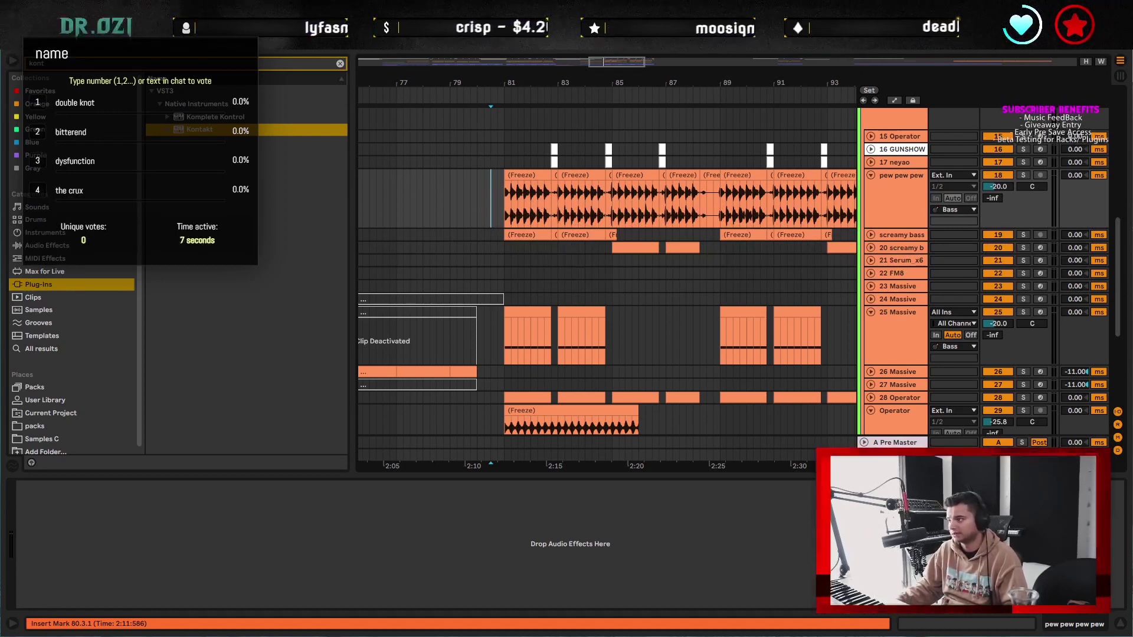
# - Play the drop from bar 81 and solo the flattened pew pew pew track
pyautogui.press('space')
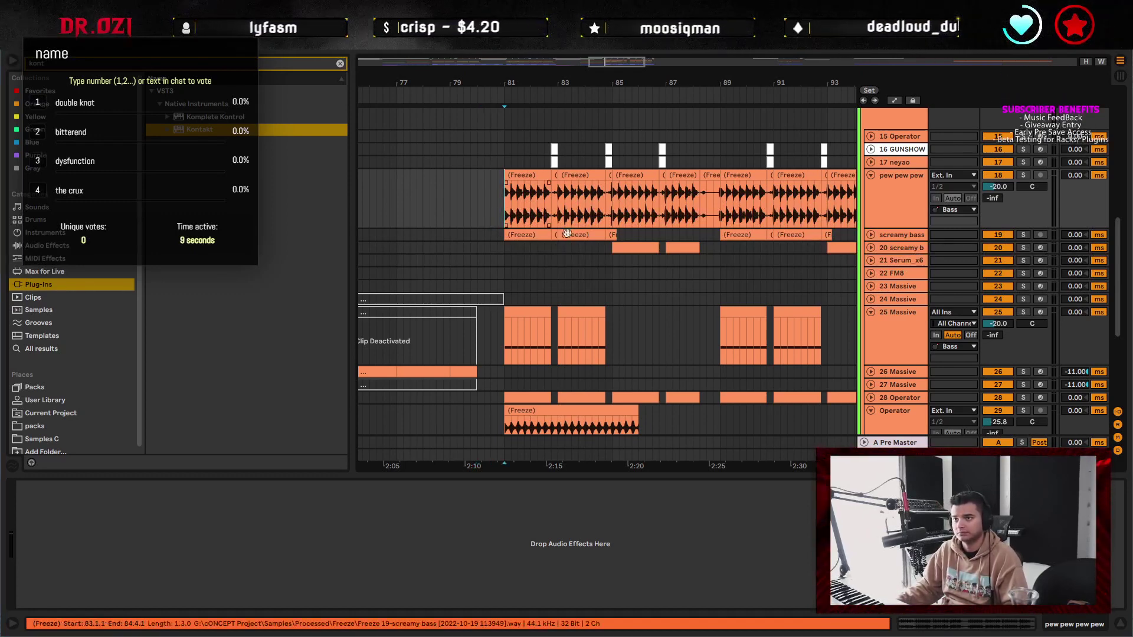
pyautogui.scroll(2, 566, 224)
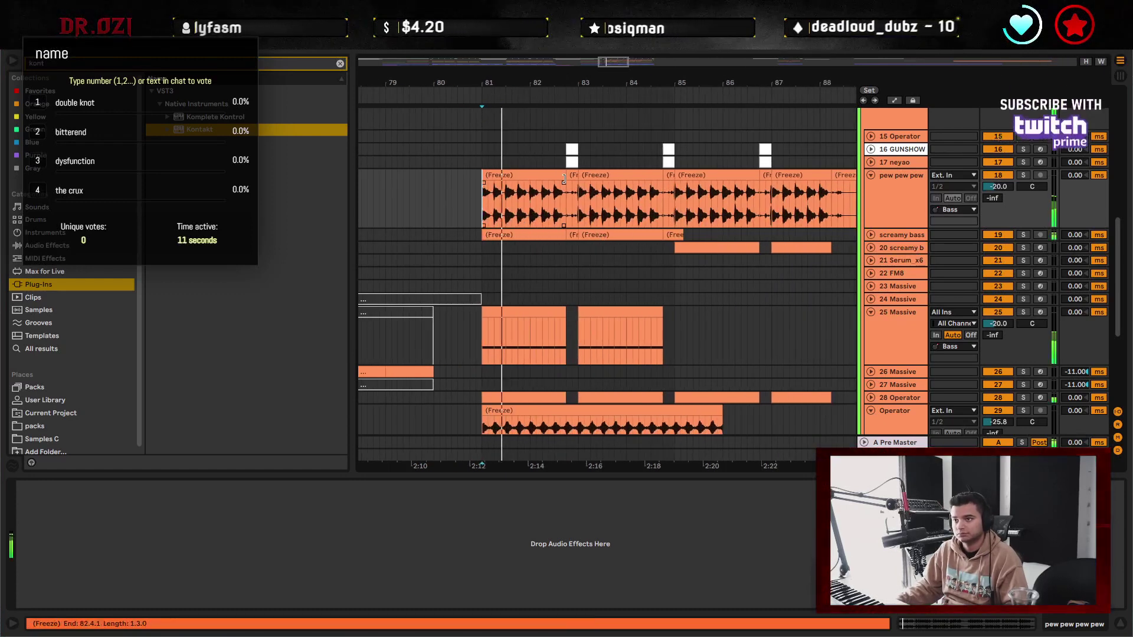
pyautogui.click(1023, 175)
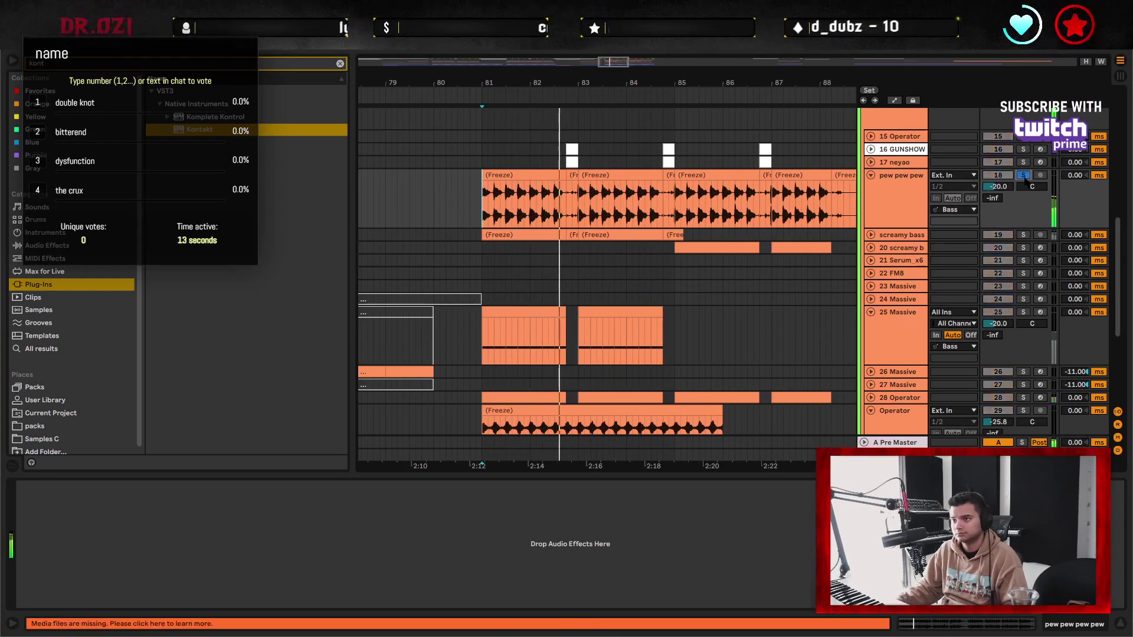
# - Shorten the end of the first pew pew pew clip slightly, leaving a gap before the freeze tail at 82.4
pyautogui.click(570, 176)
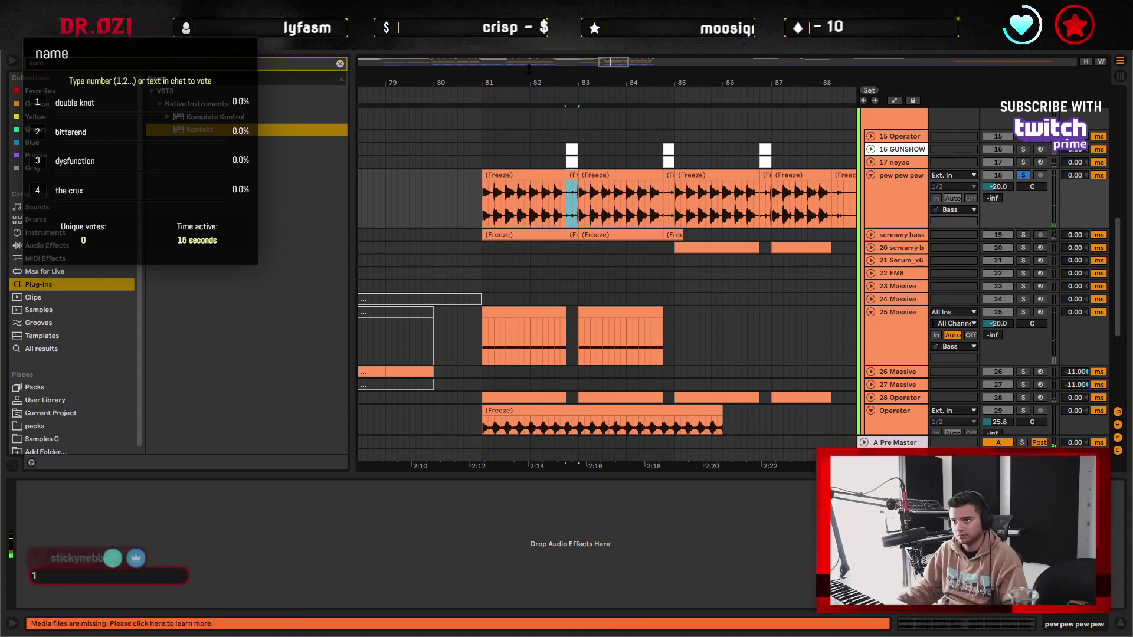
pyautogui.scroll(3, 619, 177)
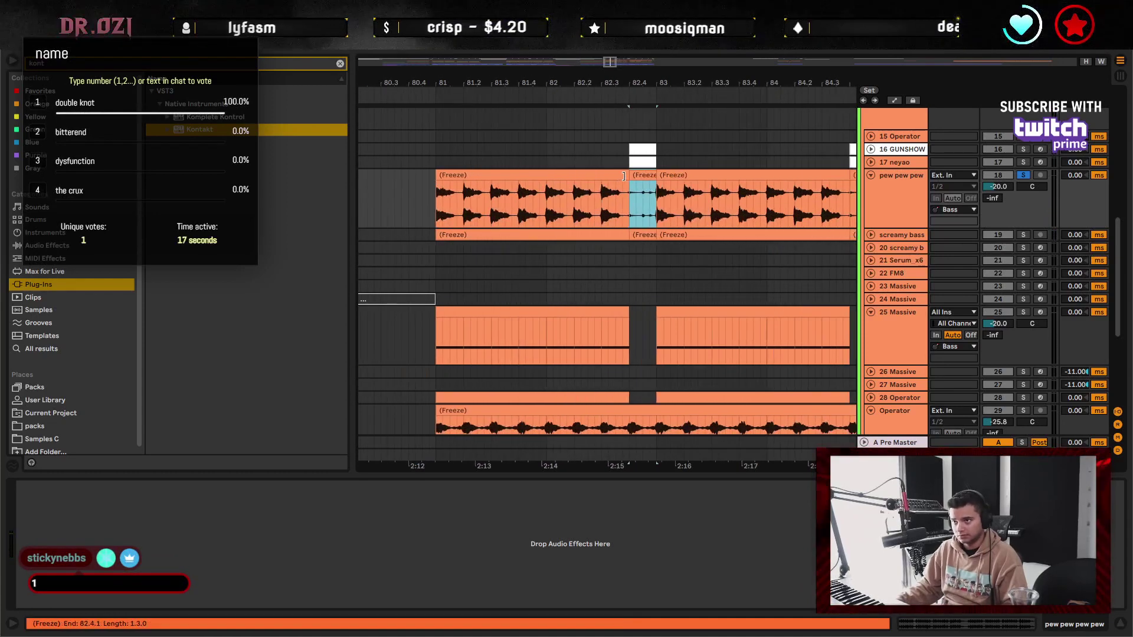
pyautogui.moveTo(627, 176); pyautogui.dragTo(621, 176)
# - Raise the gain of the pew pew pew freeze tail clip at 82.4 to 14.8 dB and audition it
pyautogui.doubleClick(642, 175)
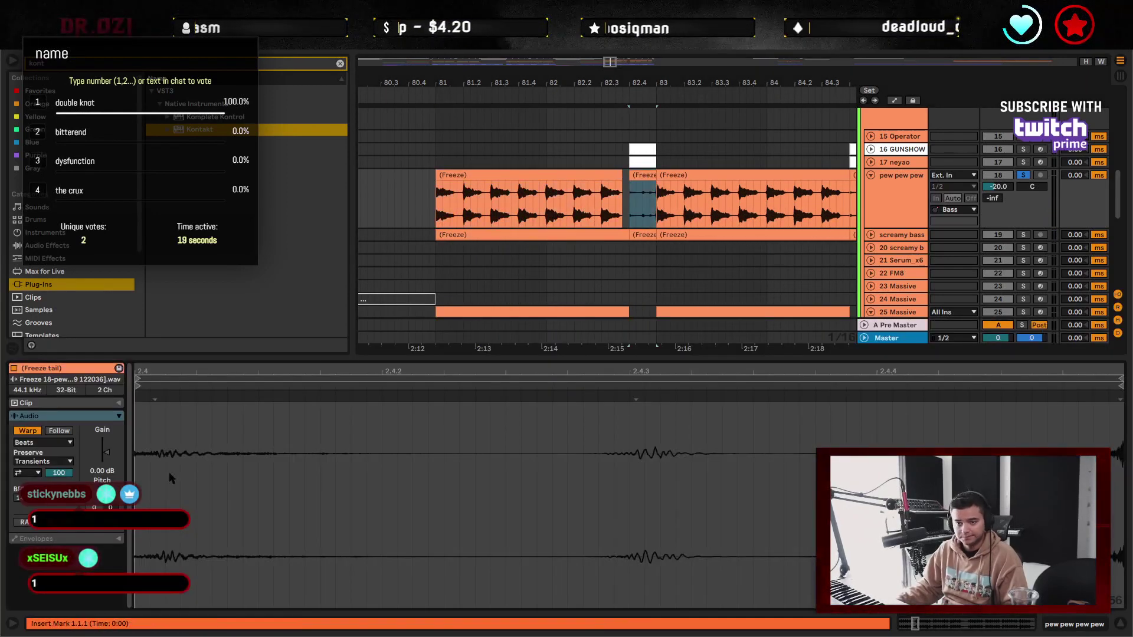
pyautogui.moveTo(106, 450); pyautogui.dragTo(106, 442)
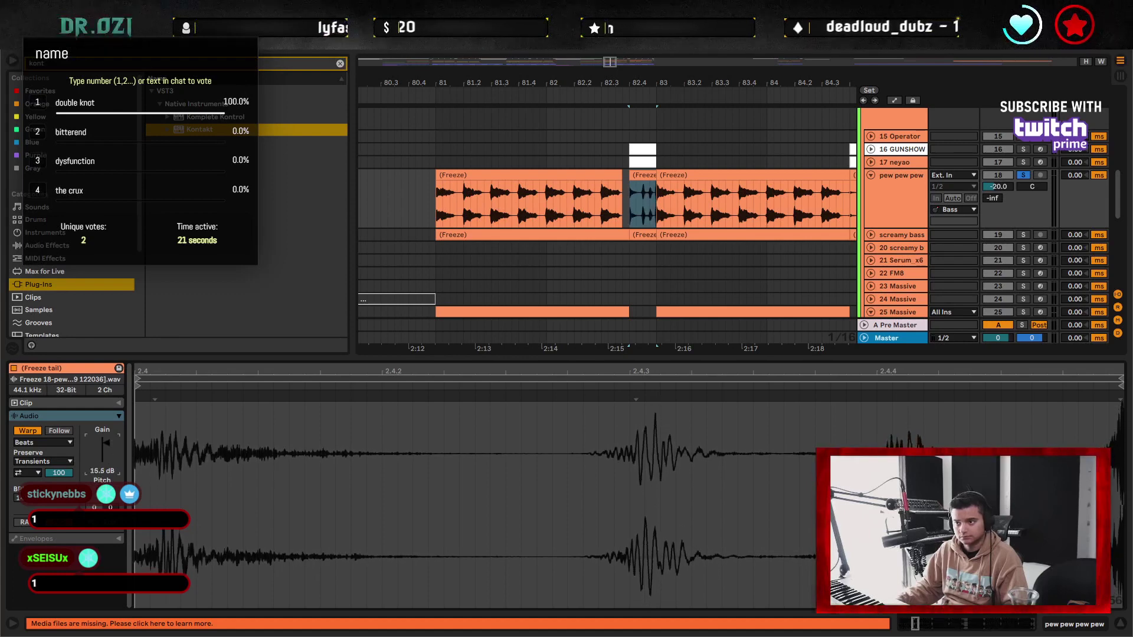
pyautogui.press('space')
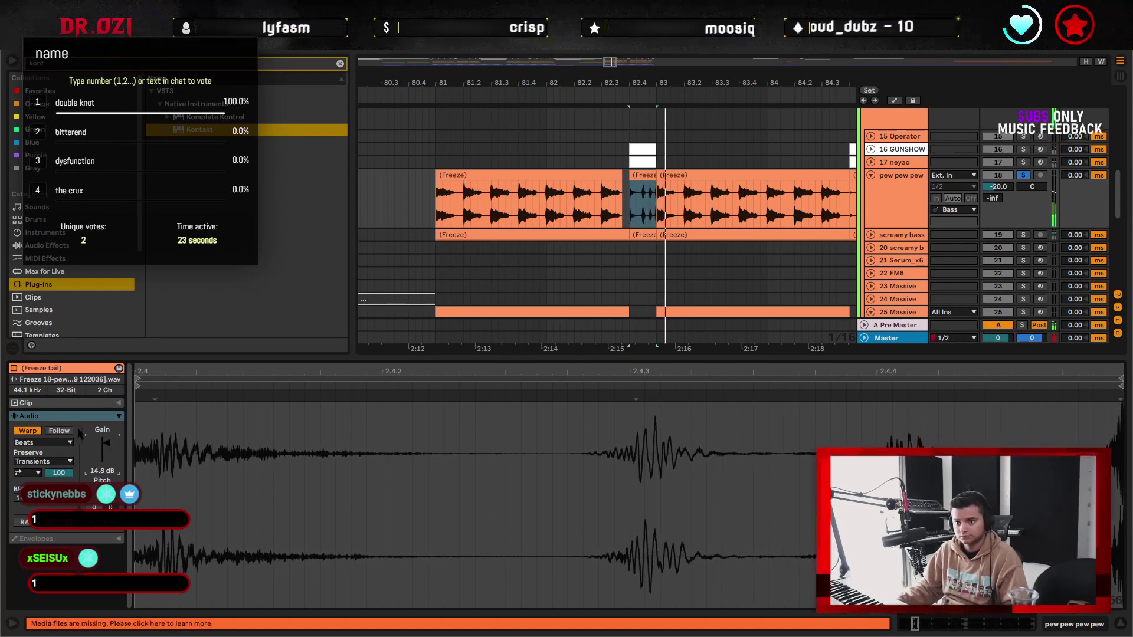
# - Unsolo the pew pew pew track and play the full mix from its first clip at bar 81
pyautogui.click(1024, 176)
pyautogui.click(566, 175)
pyautogui.press('space')
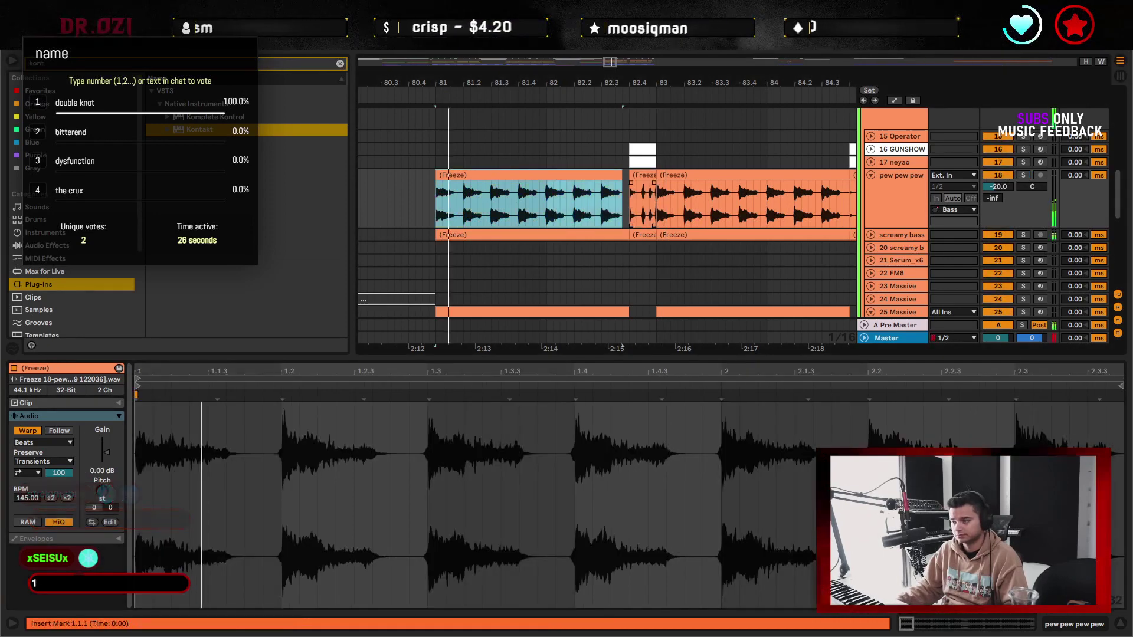
# - Hide the clip view, unfold the screamy bass track and delete its freeze tail clip at 82.4
pyautogui.click(1121, 623)
pyautogui.click(643, 235)
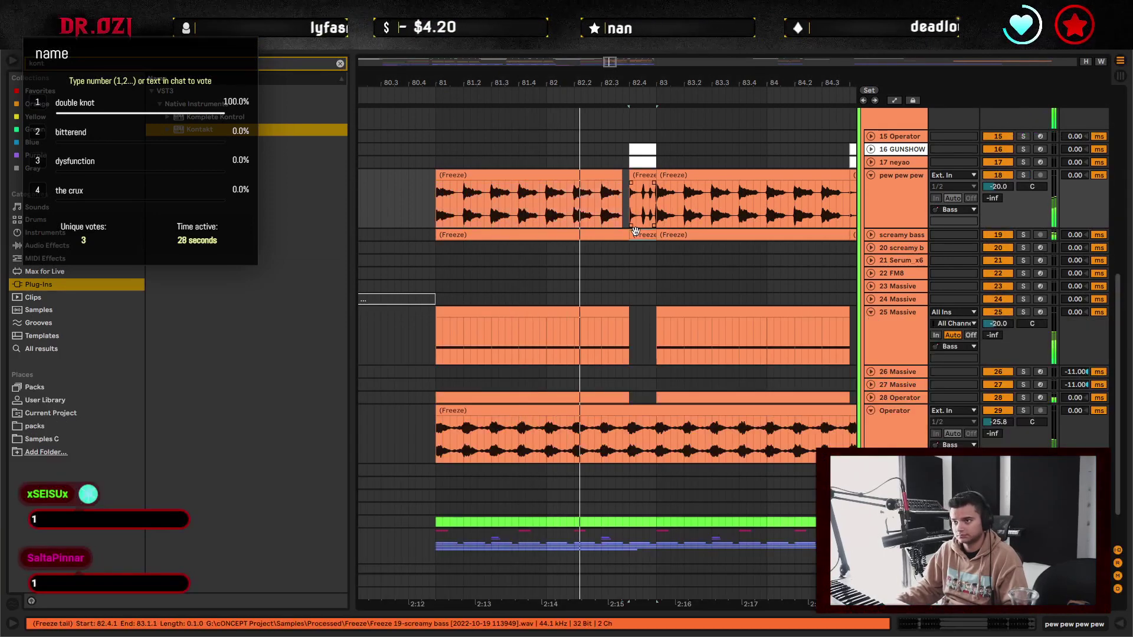
pyautogui.click(870, 235)
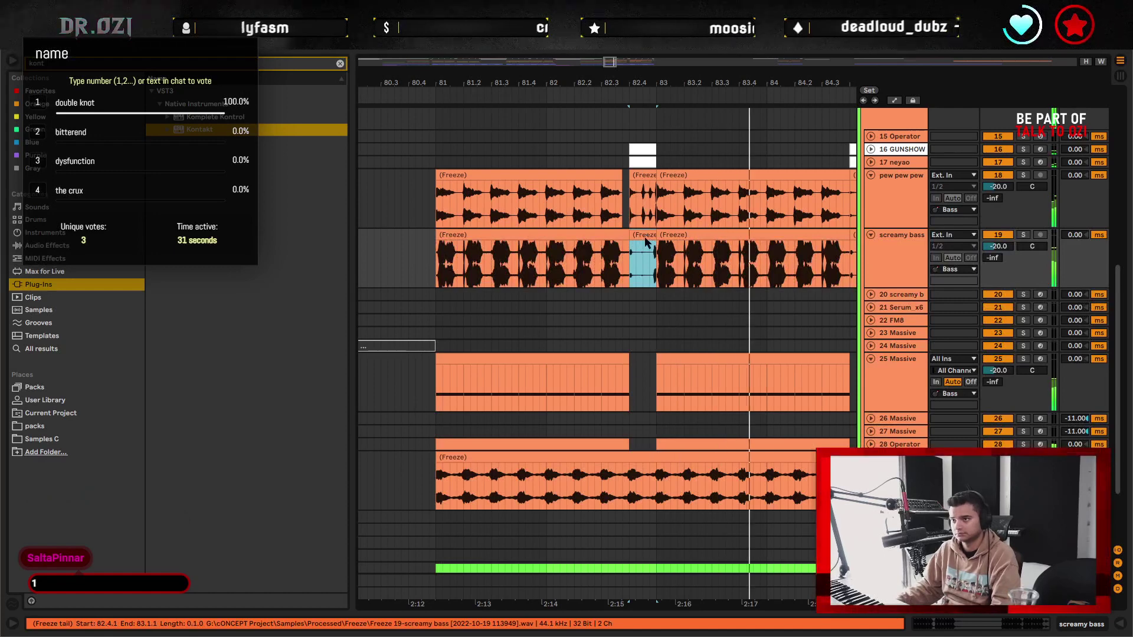
pyautogui.press('Delete')
pyautogui.press('-')
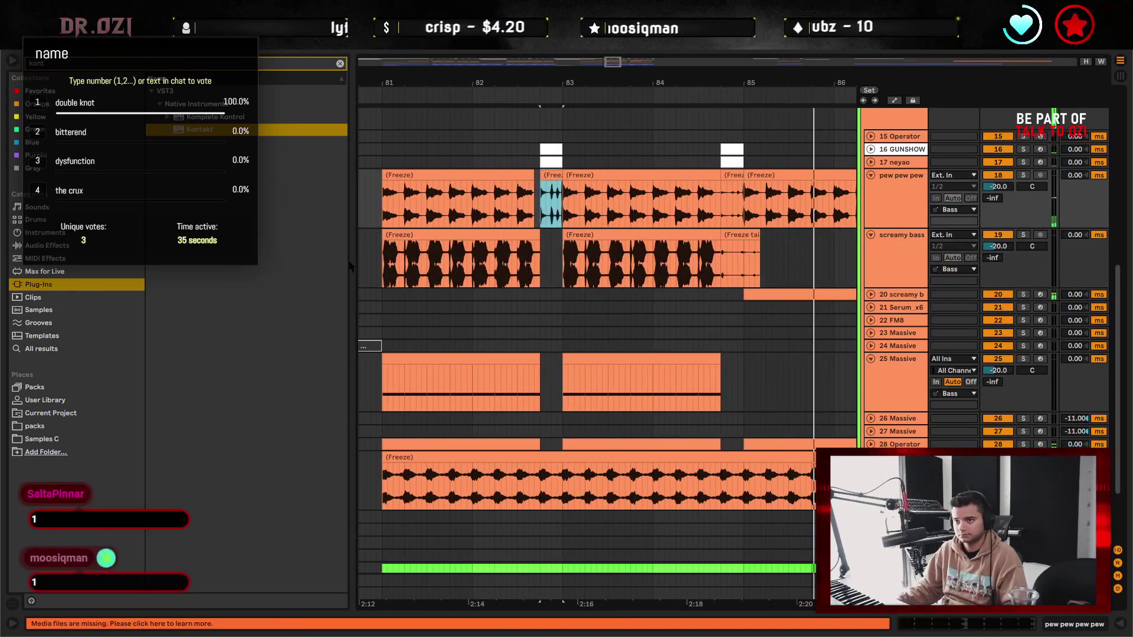
# - Delete the 82.3–82.4 beat from the pew pew pew and screamy bass clips, and move the pew pew pew freeze tail to 82.3
pyautogui.click(384, 260)
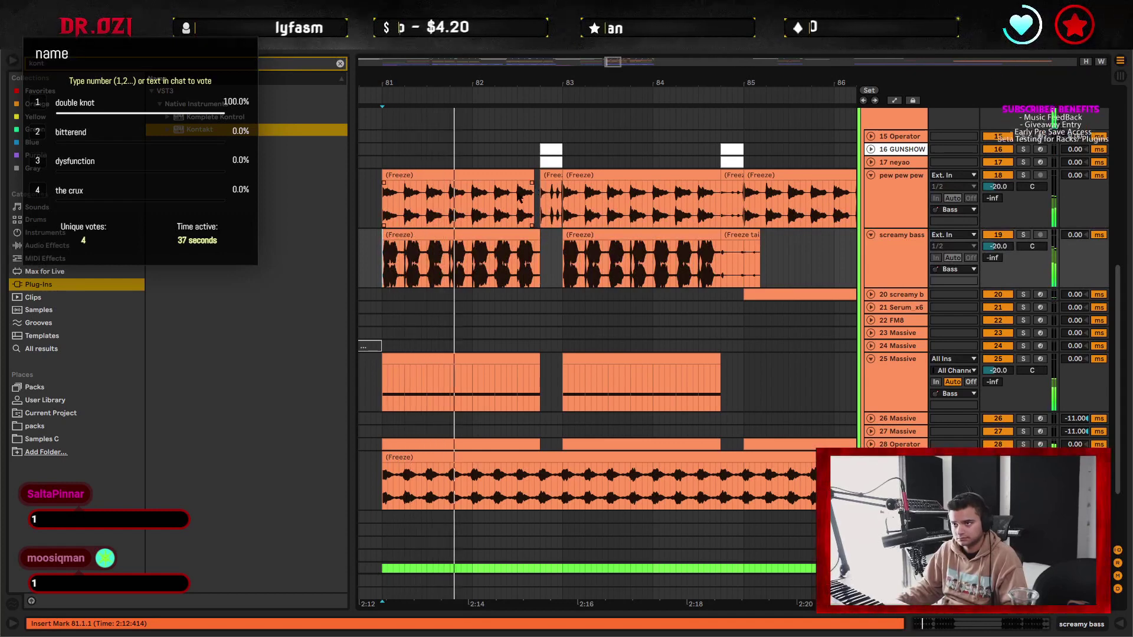
pyautogui.moveTo(518, 195); pyautogui.dragTo(539, 270)
pyautogui.press('Delete')
pyautogui.press('space')
pyautogui.moveTo(548, 176); pyautogui.dragTo(525, 179)
pyautogui.click(477, 179)
pyautogui.press('space')
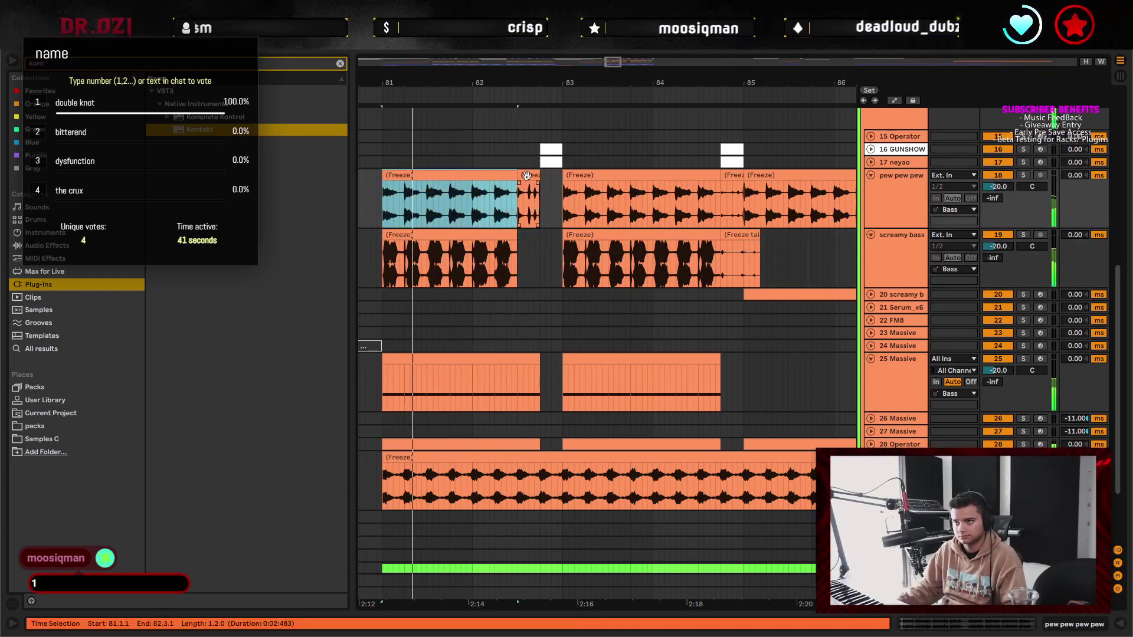
# - Delete the pew pew pew freeze tail at 82.3 and both bass tracks' freeze tails from 84.4, and play from bar 81
pyautogui.doubleClick(526, 177)
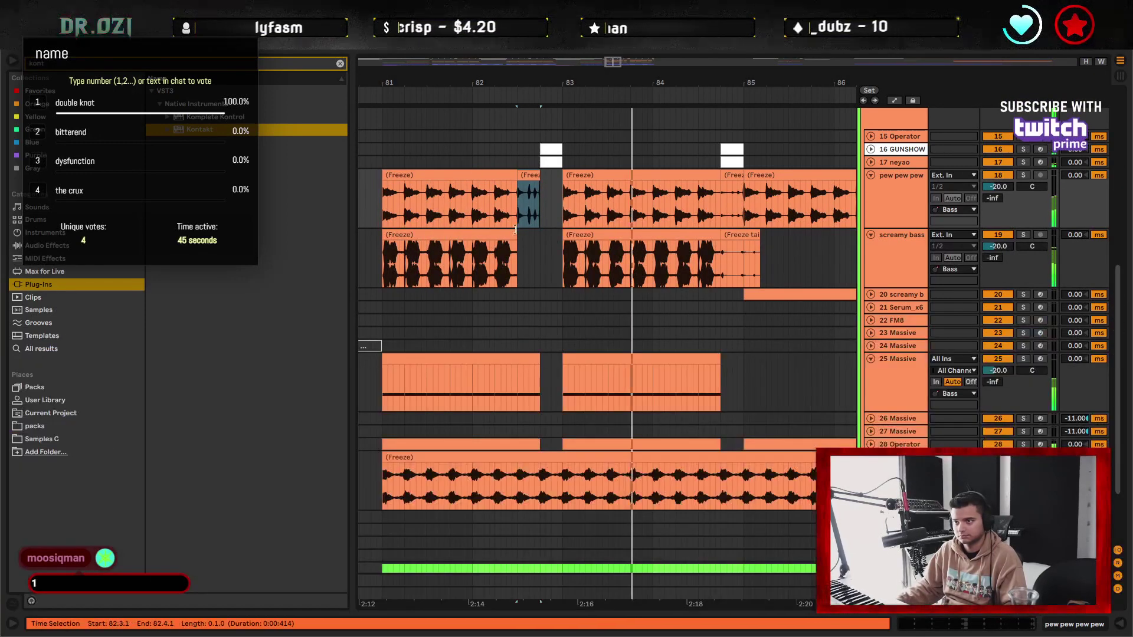
pyautogui.hotkey('ctrl', 'alt', 'l')
pyautogui.click(527, 178)
pyautogui.press('Delete')
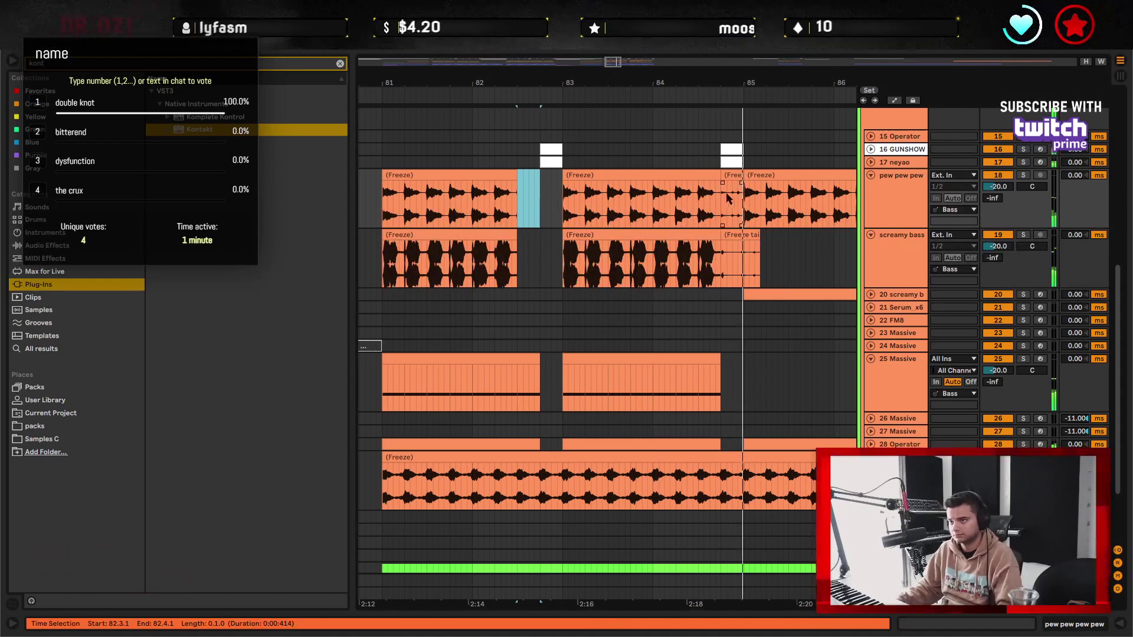
pyautogui.moveTo(722, 204); pyautogui.dragTo(742, 267)
pyautogui.press('Delete')
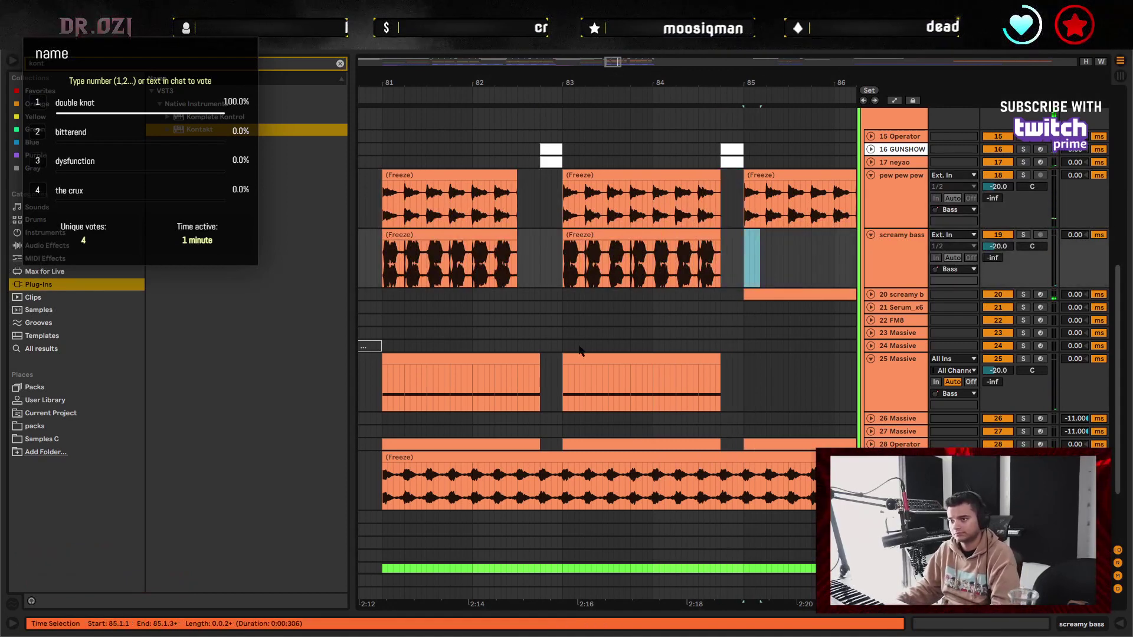
pyautogui.click(408, 361)
pyautogui.press('space')
# - Delete the pew pew pew freeze tails at 86.4 and from 88.2 up to bar 89
pyautogui.moveTo(671, 79); pyautogui.dragTo(572, 27)
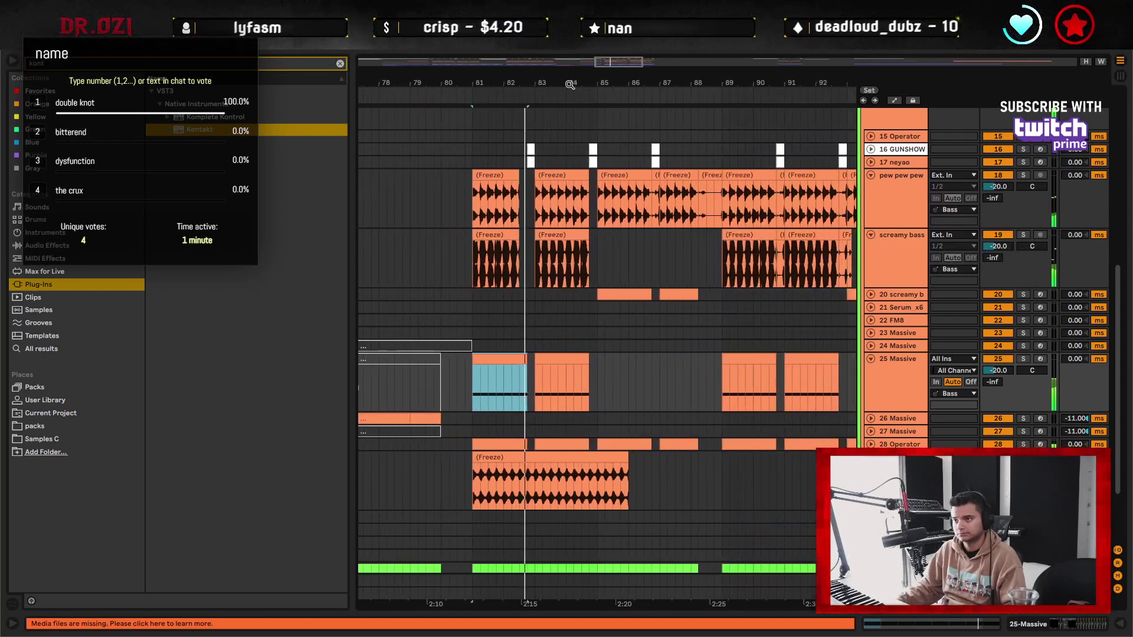
pyautogui.click(654, 187)
pyautogui.moveTo(699, 195); pyautogui.dragTo(721, 195)
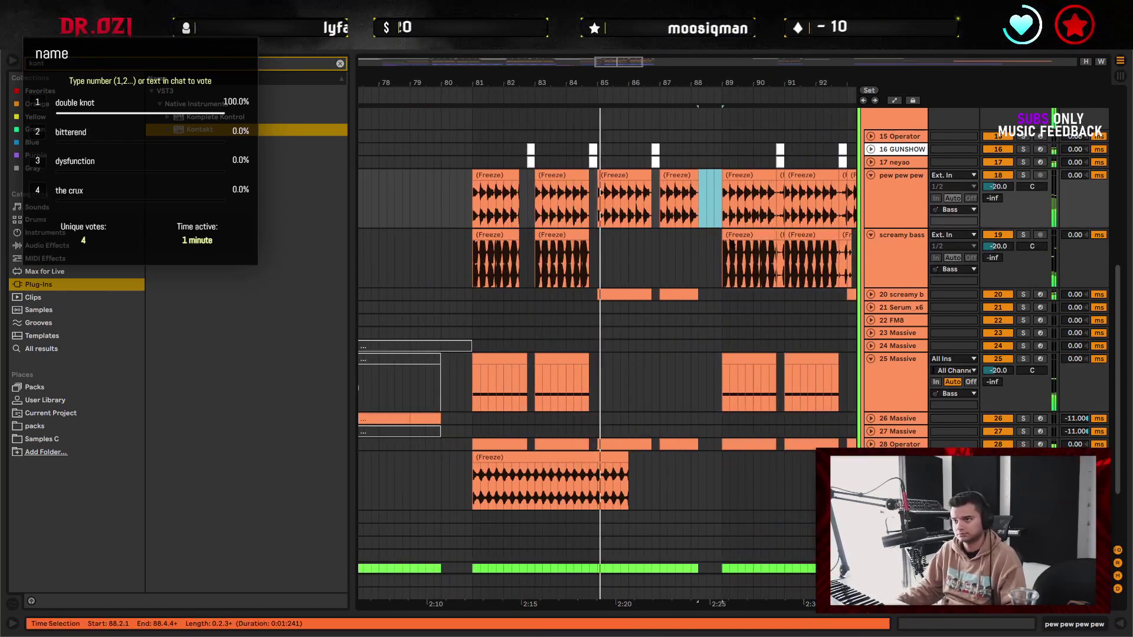
# - Loop the arrangement from bar 81 to bar 89
pyautogui.click(723, 207)
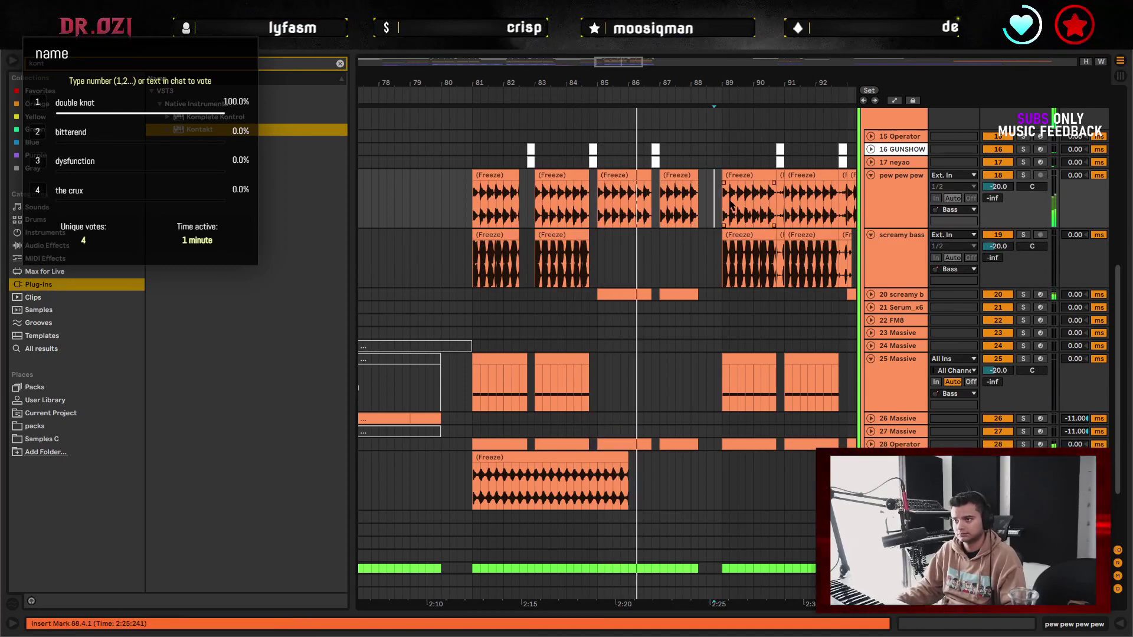
pyautogui.keyDown('shift'); pyautogui.click(474, 207); pyautogui.keyUp('shift')
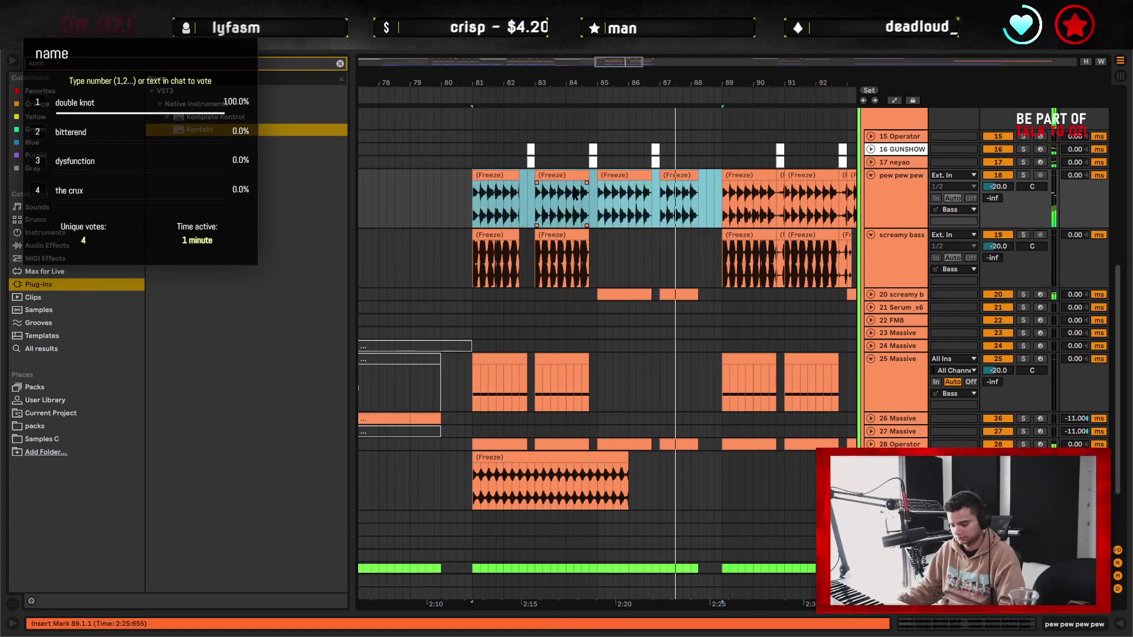
pyautogui.hotkey('ctrl', 'l')
# - Solo the 25-Massive track and open its Massive synth
pyautogui.scroll(-3, 563, 349)
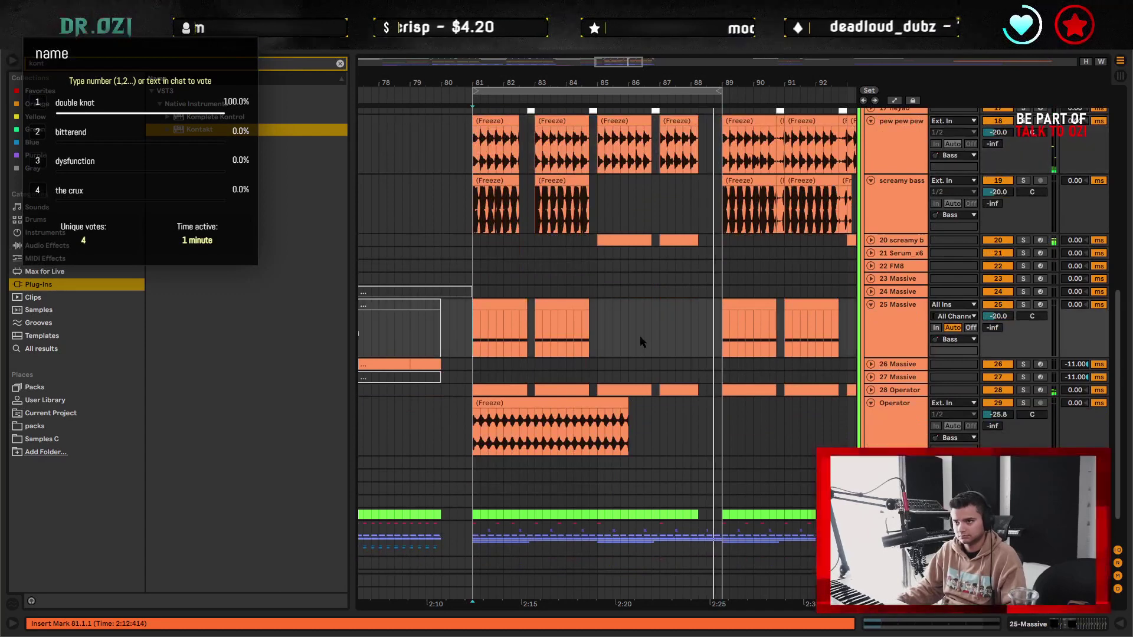
pyautogui.click(1023, 305)
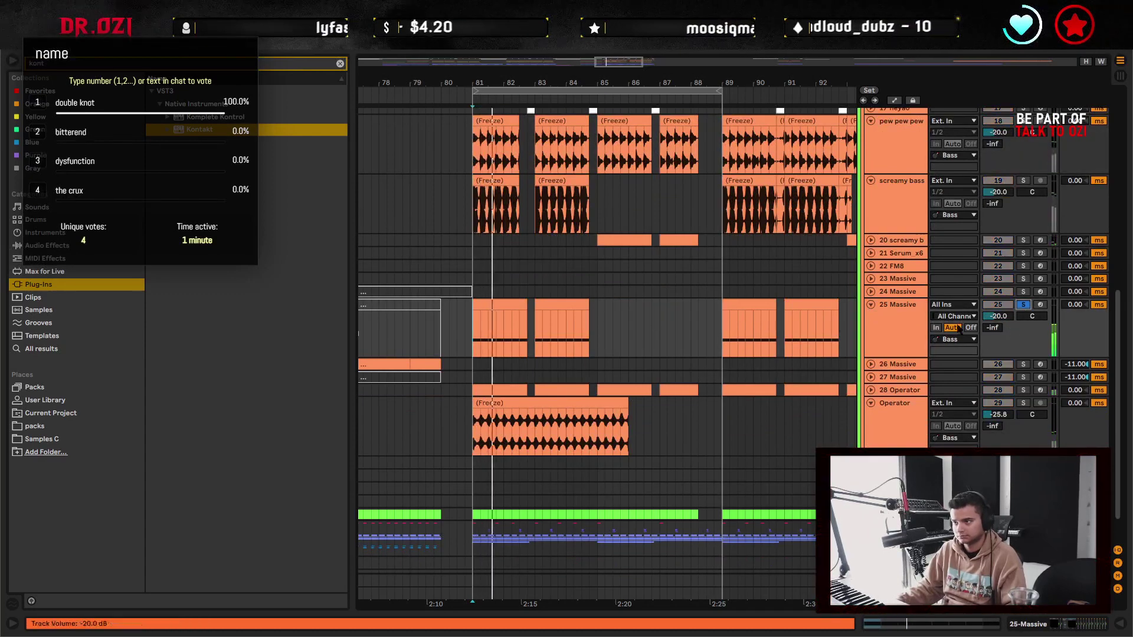
pyautogui.doubleClick(894, 319)
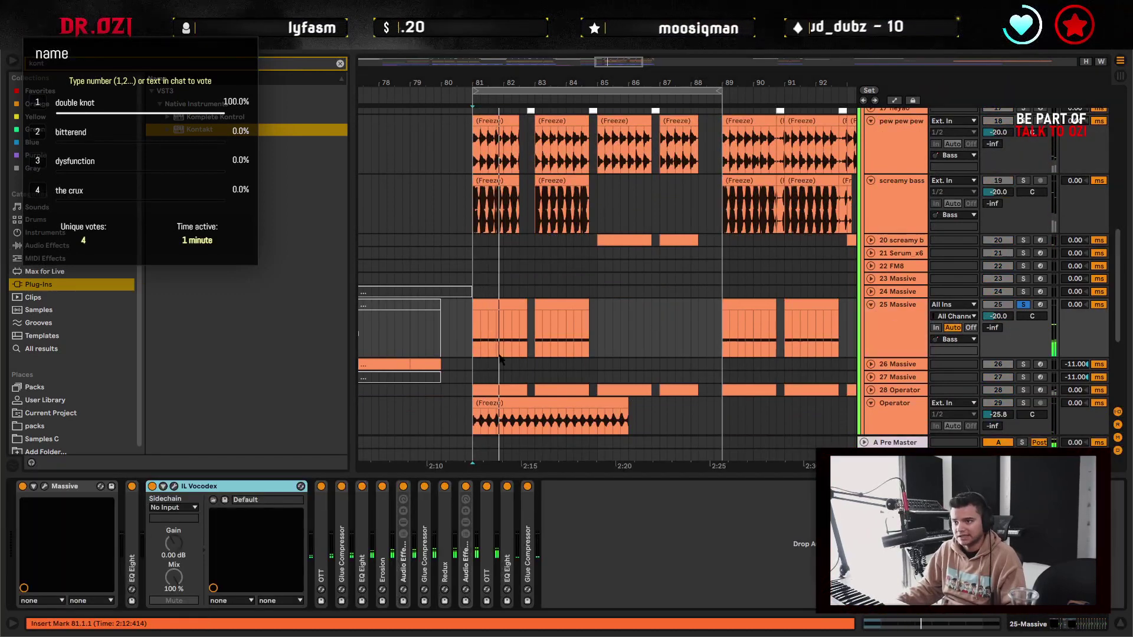
pyautogui.click(44, 486)
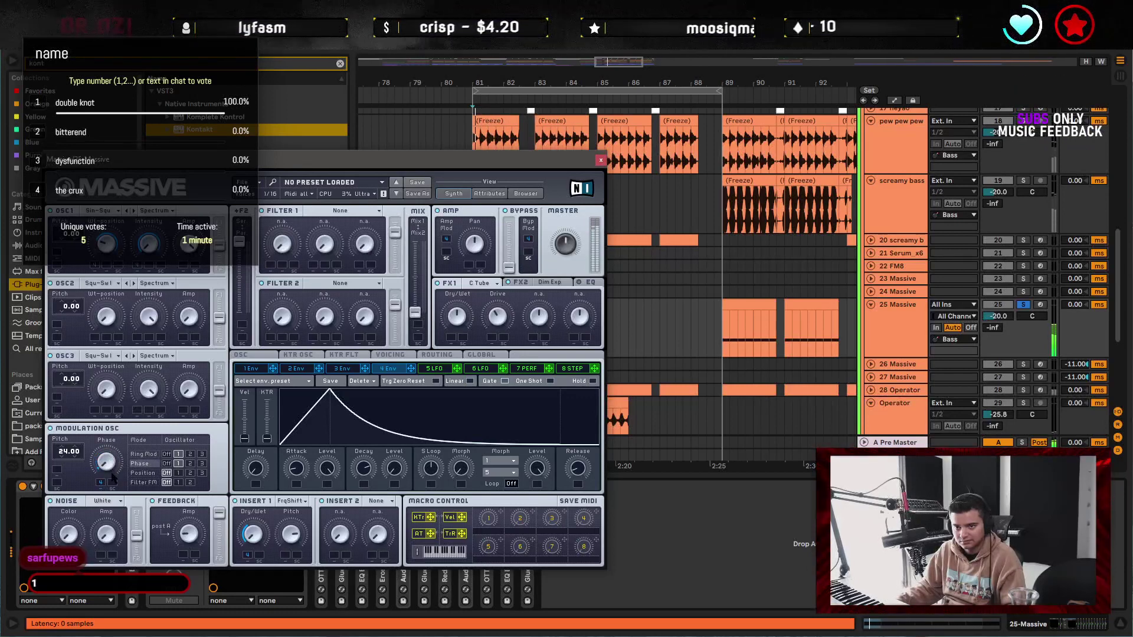
# - Set Massive's modulation oscillator pitch to 12.00 and Filter 1 to Comb
pyautogui.moveTo(70, 454); pyautogui.dragTo(70, 471)
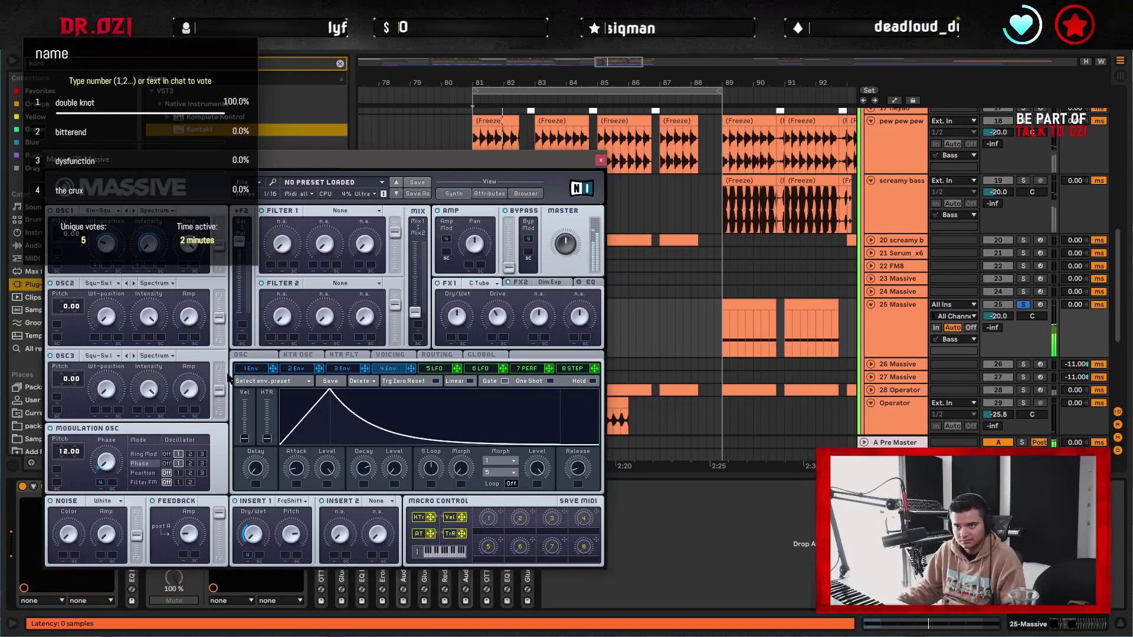
pyautogui.click(350, 212)
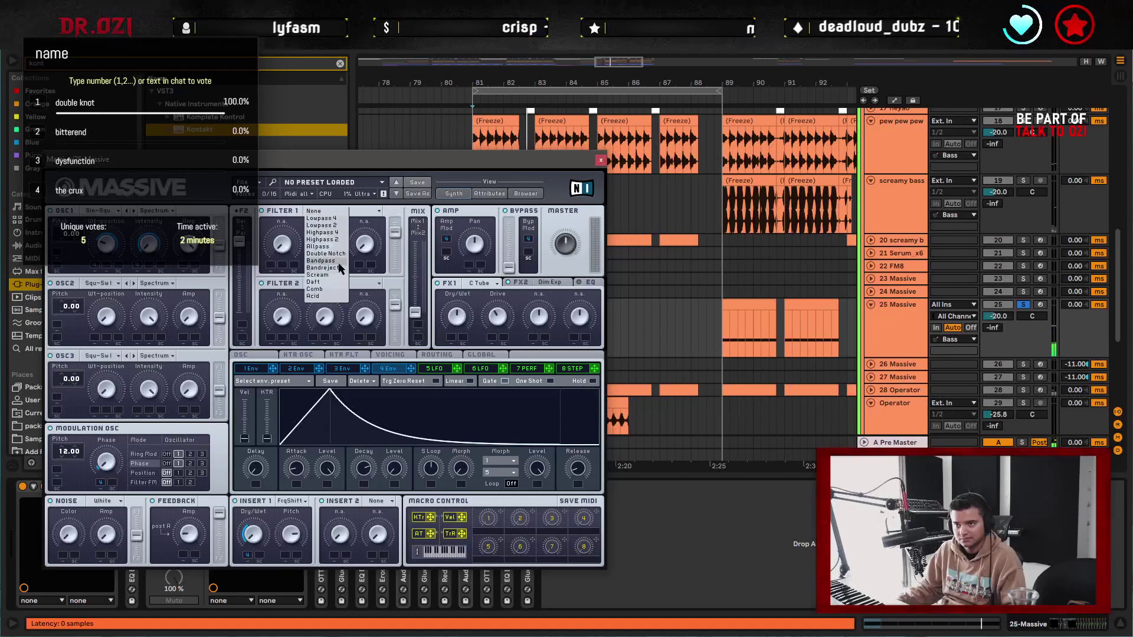
pyautogui.click(318, 289)
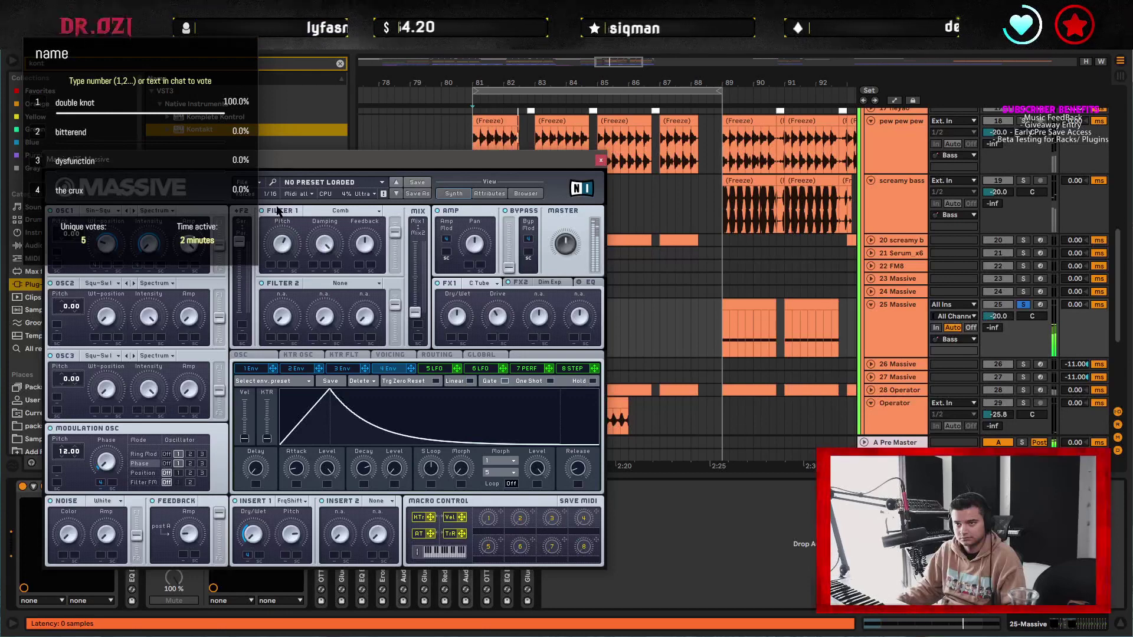
# - Unsolo the 25-Massive track, close its synth window and play its first-drop clip from bar 49
pyautogui.click(1022, 304)
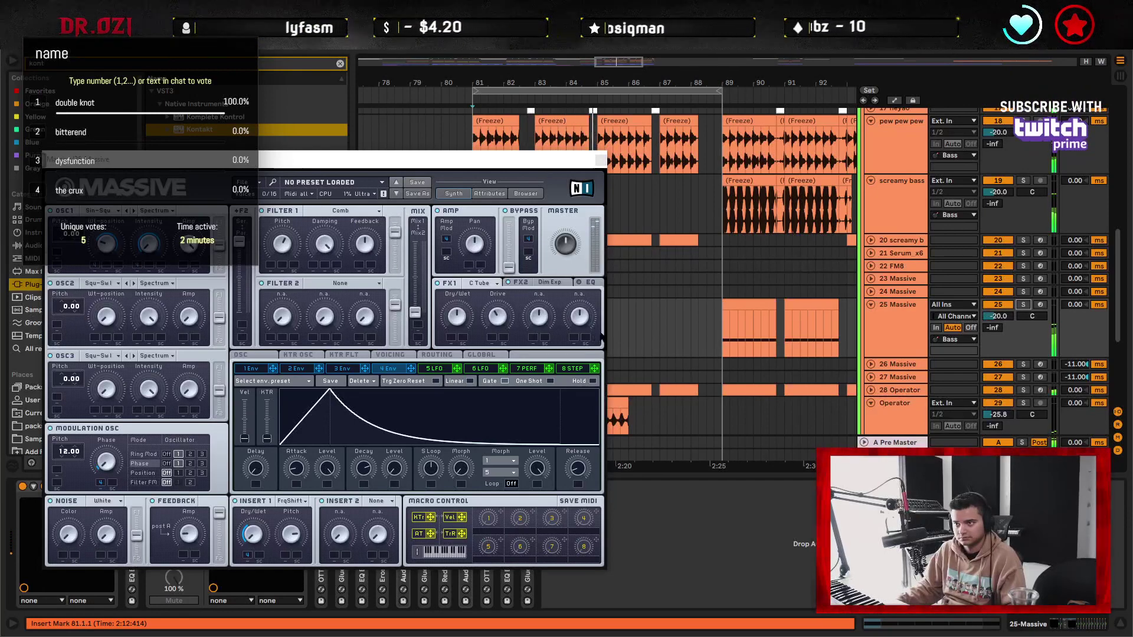
pyautogui.click(601, 160)
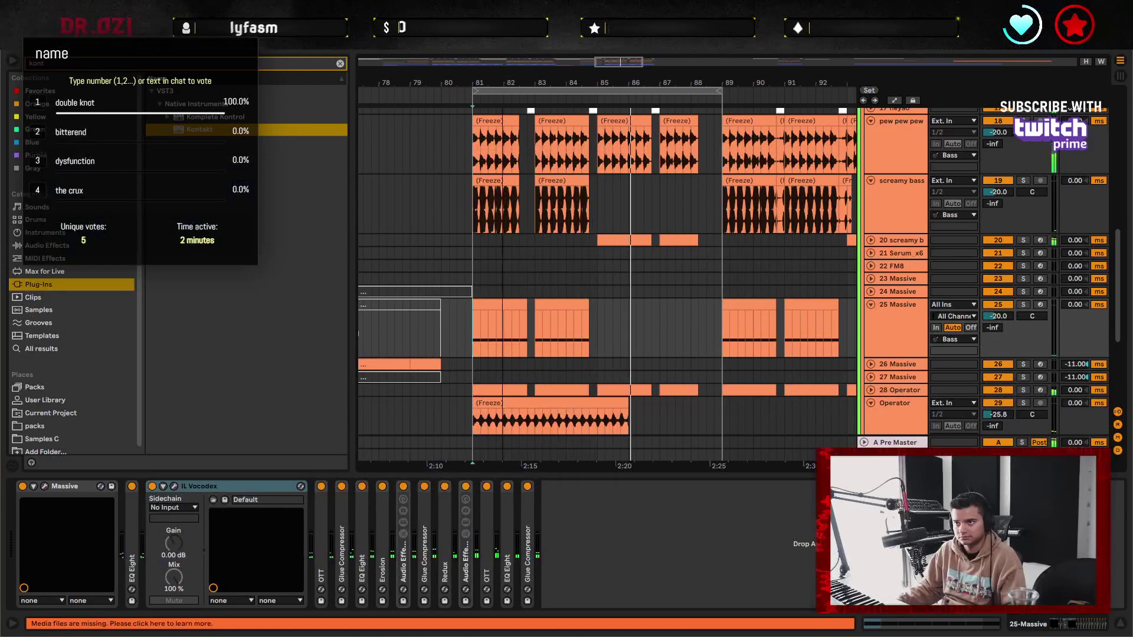
pyautogui.moveTo(602, 83); pyautogui.dragTo(727, 41)
pyautogui.click(417, 309)
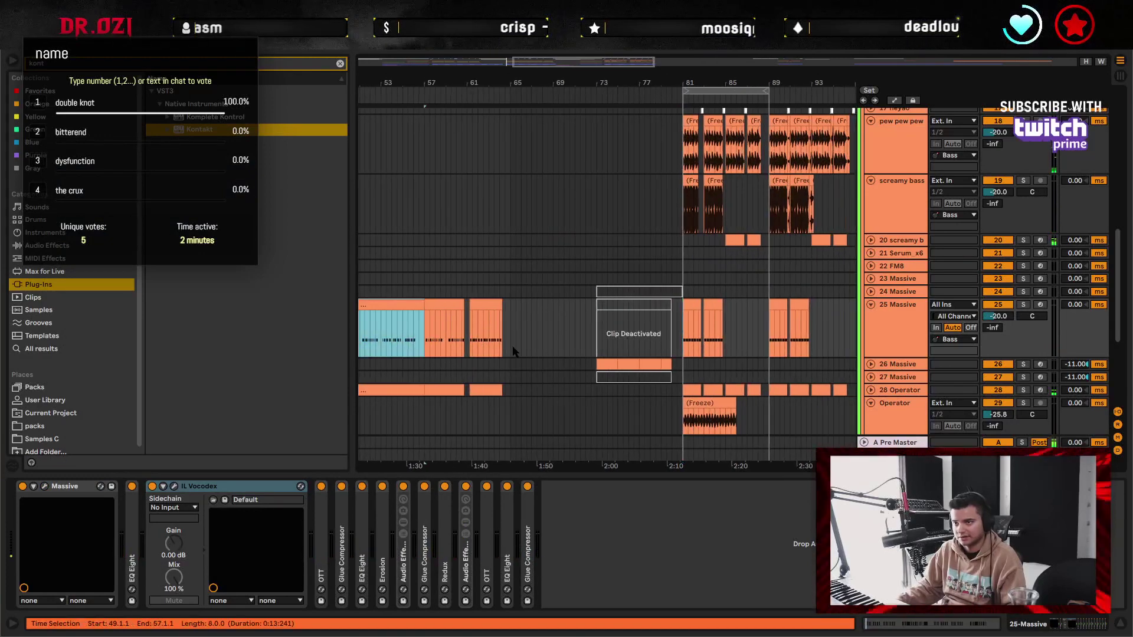
pyautogui.press('space')
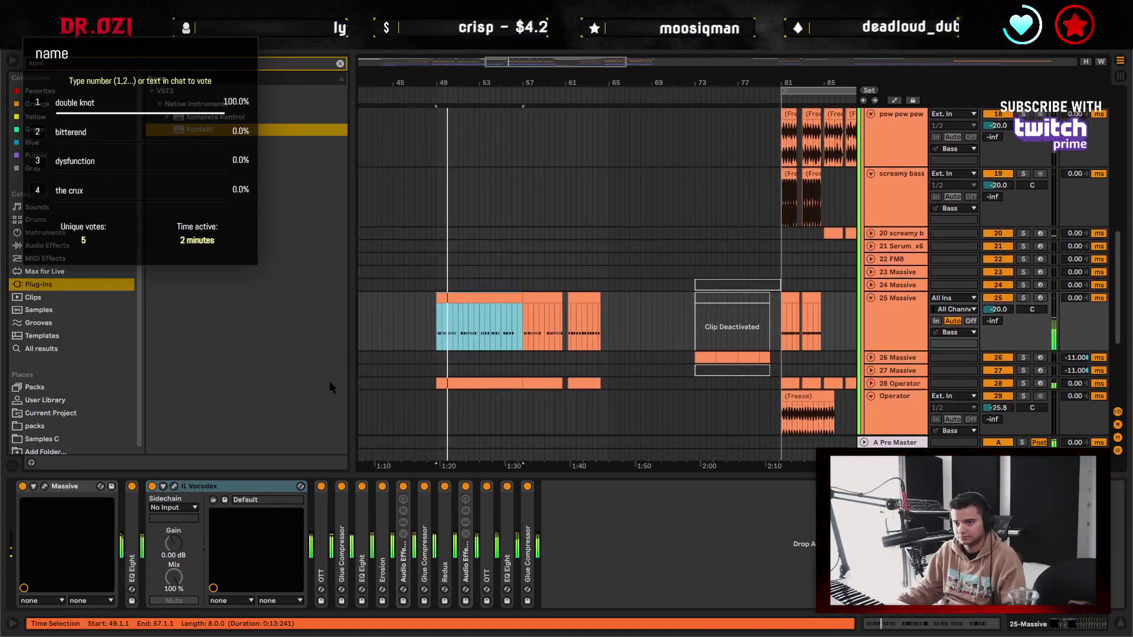
# - Reopen the Massive synth on the 25-Massive track and loop bars 49 to 57
pyautogui.click(44, 486)
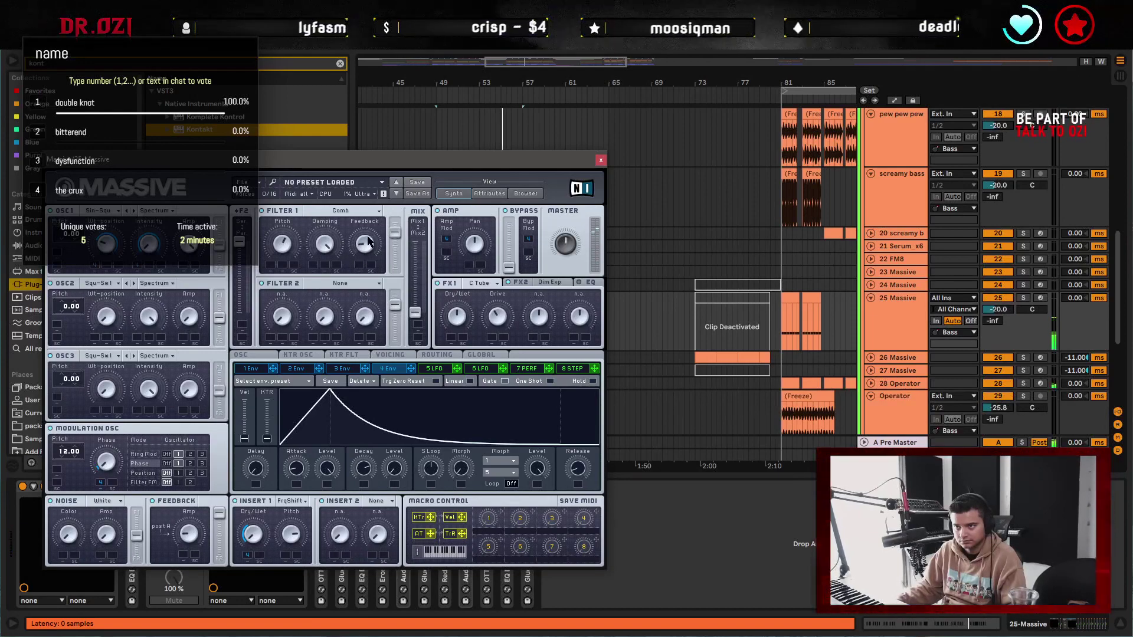
pyautogui.moveTo(522, 163); pyautogui.dragTo(750, 400)
pyautogui.click(505, 301)
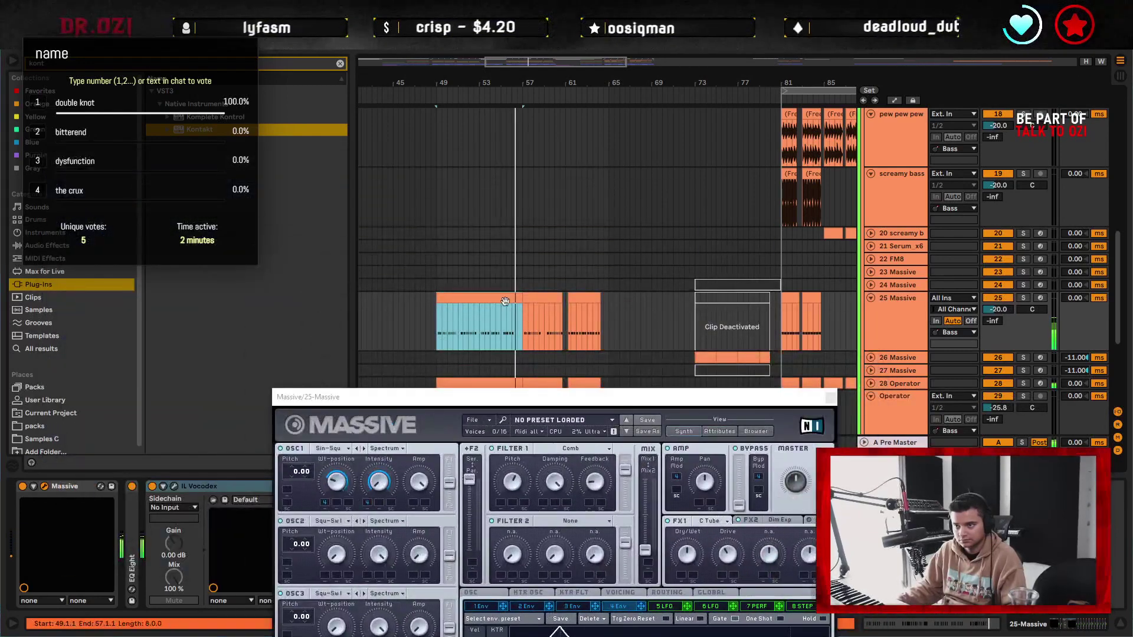
pyautogui.hotkey('ctrl', 'l')
pyautogui.moveTo(330, 396); pyautogui.dragTo(256, 154)
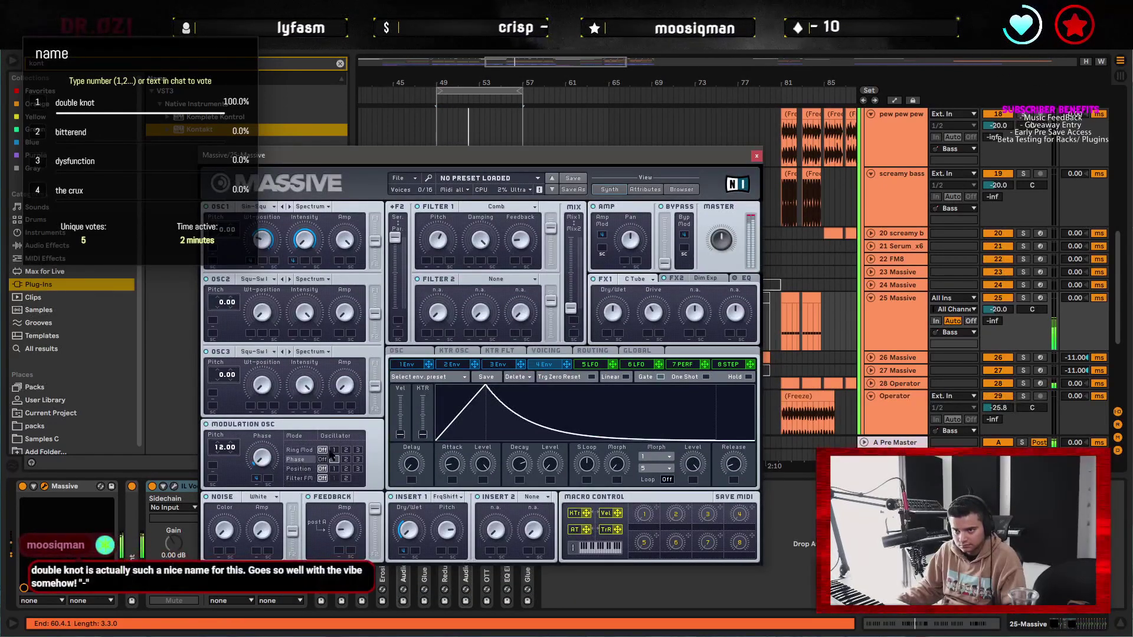
# - Switch Massive's modulation oscillator to Ring Mod and set Filter 2 to Comb
pyautogui.click(307, 451)
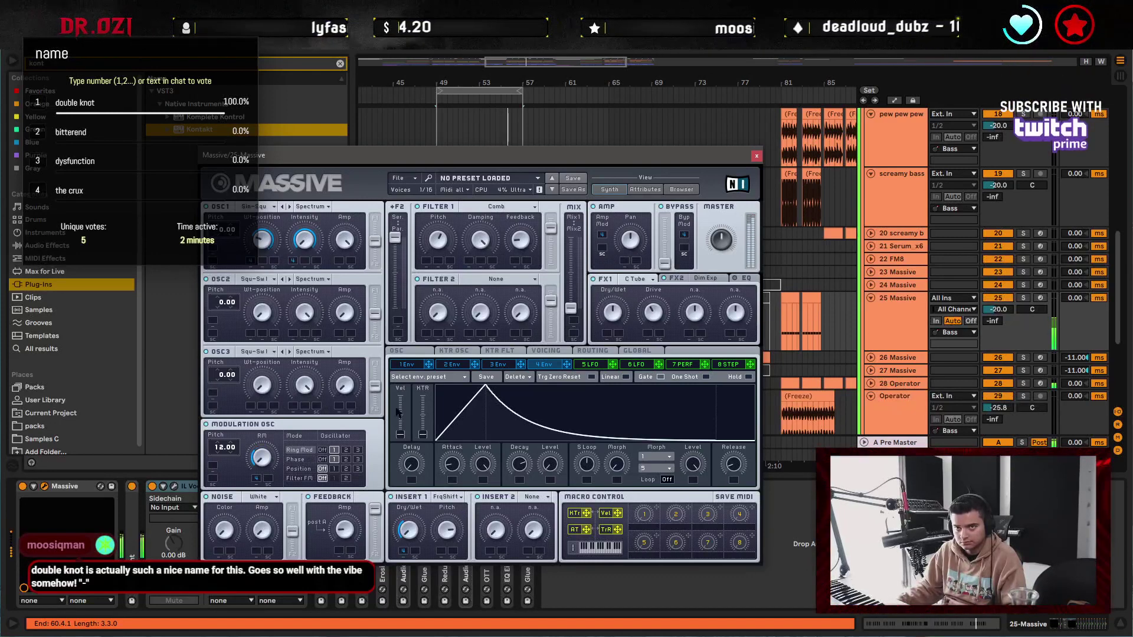
pyautogui.click(463, 279)
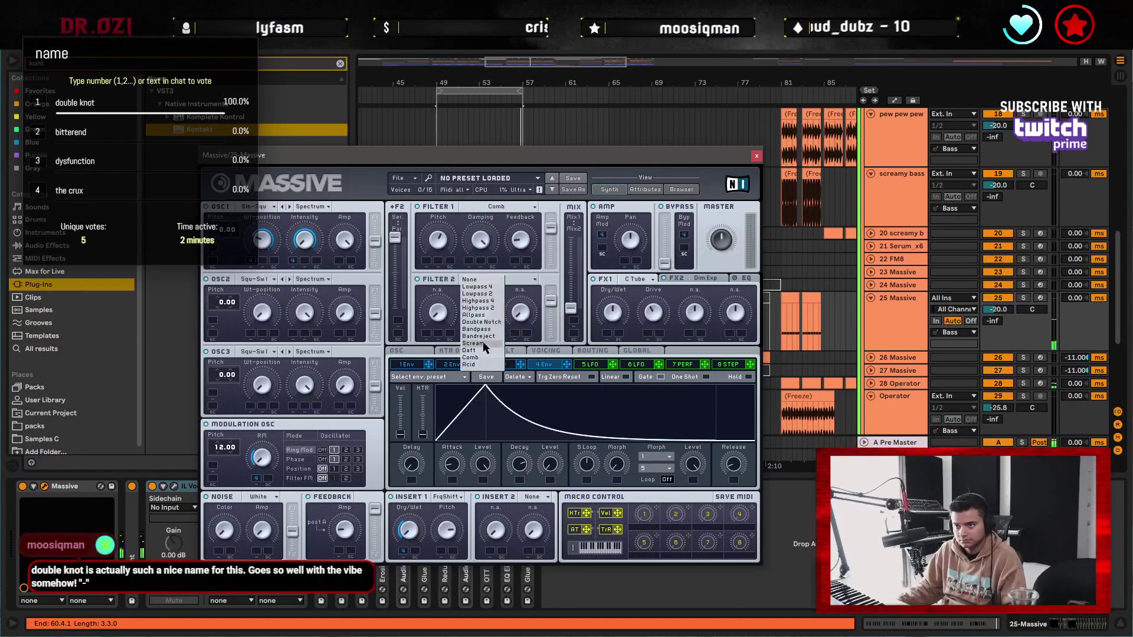
pyautogui.click(477, 358)
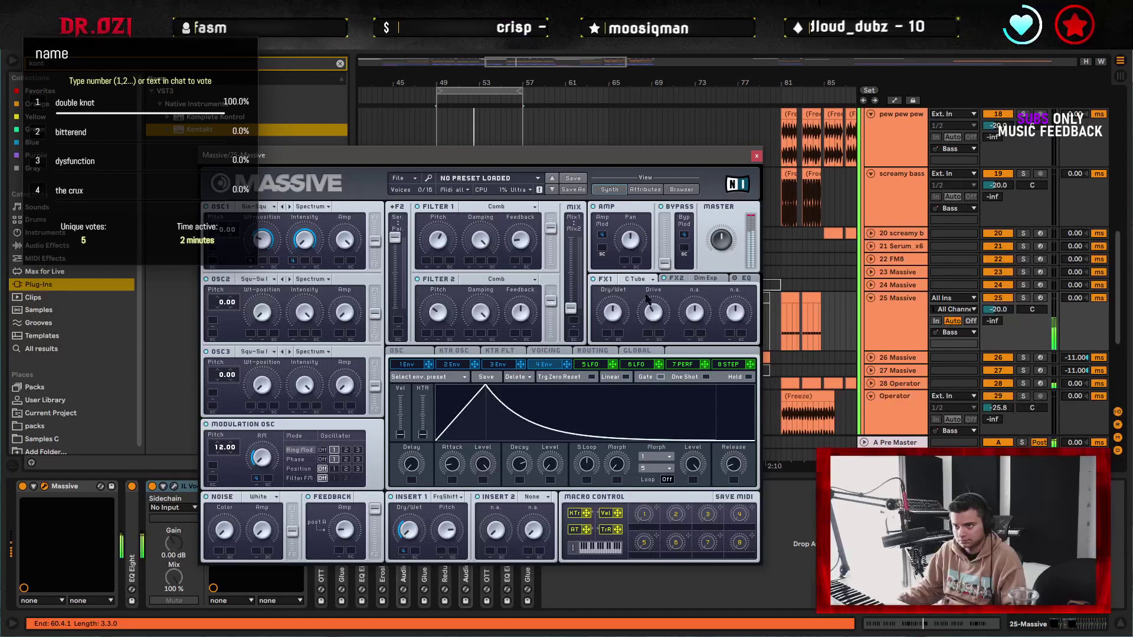
# - Solo the 25-Massive track and adjust the Filter 2 pitch while auditioning the loop
pyautogui.click(1025, 301)
pyautogui.click(1023, 299)
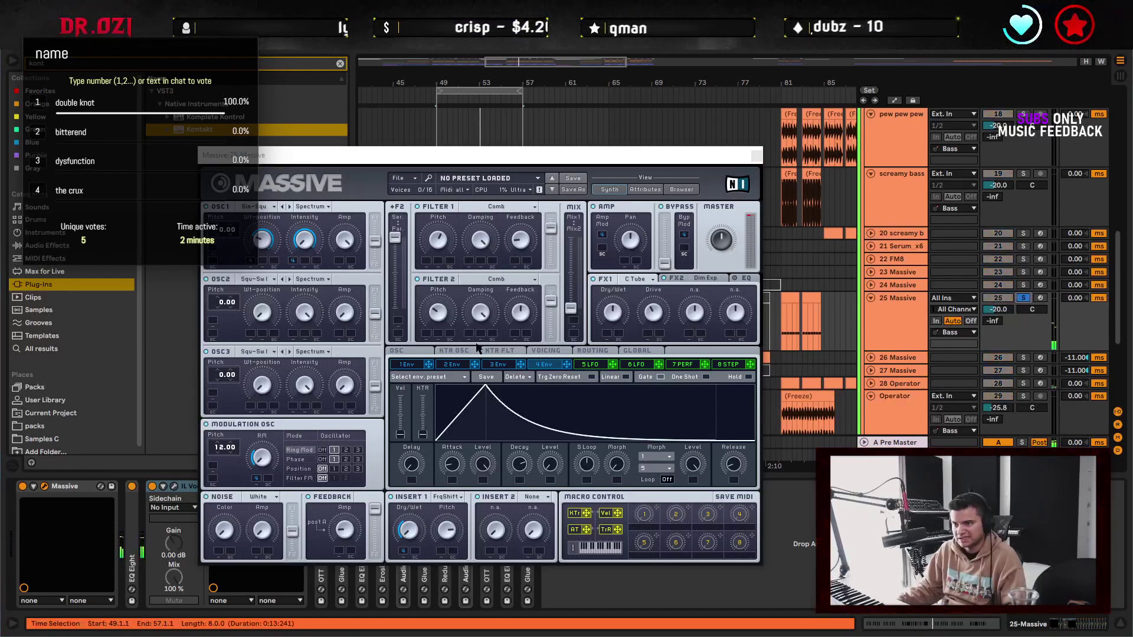
pyautogui.click(434, 313)
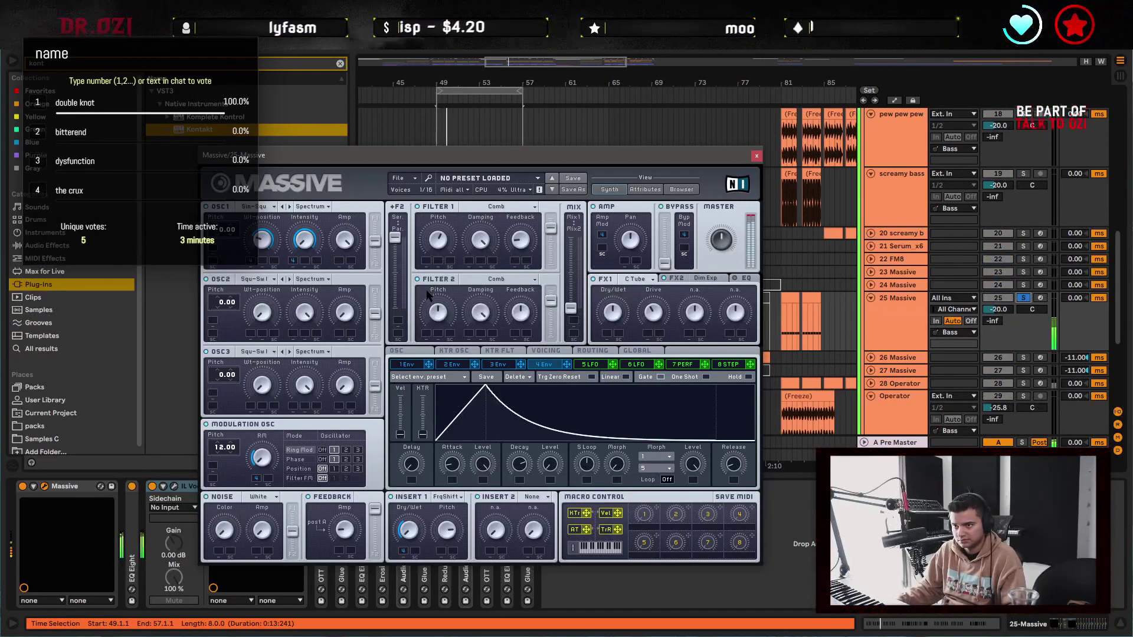
pyautogui.press('space')
pyautogui.press('space')
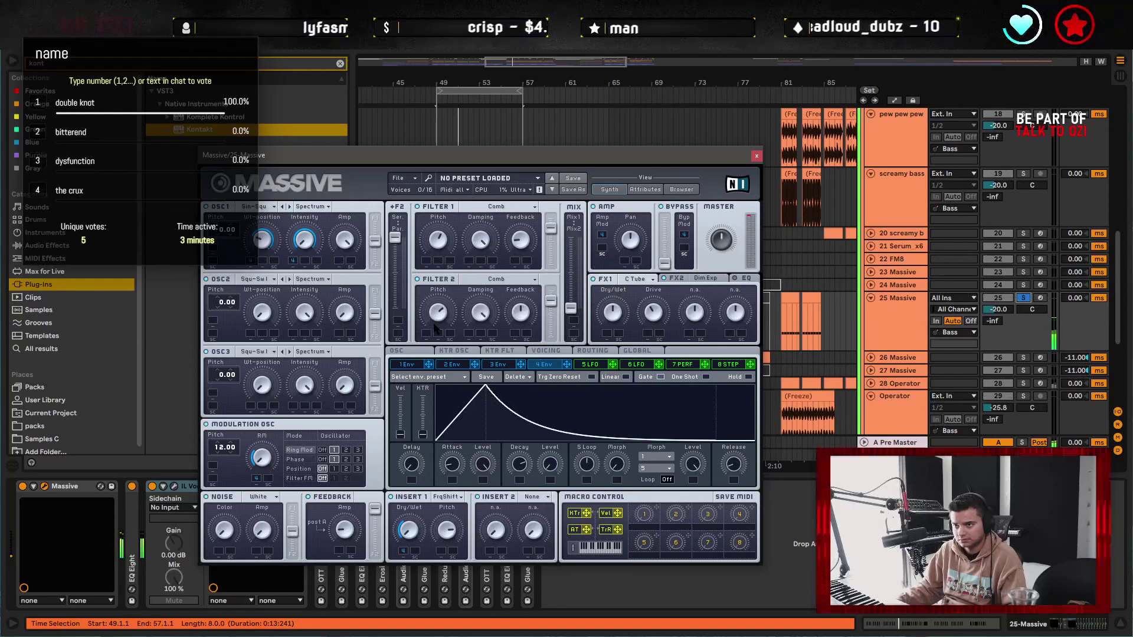
pyautogui.press('space')
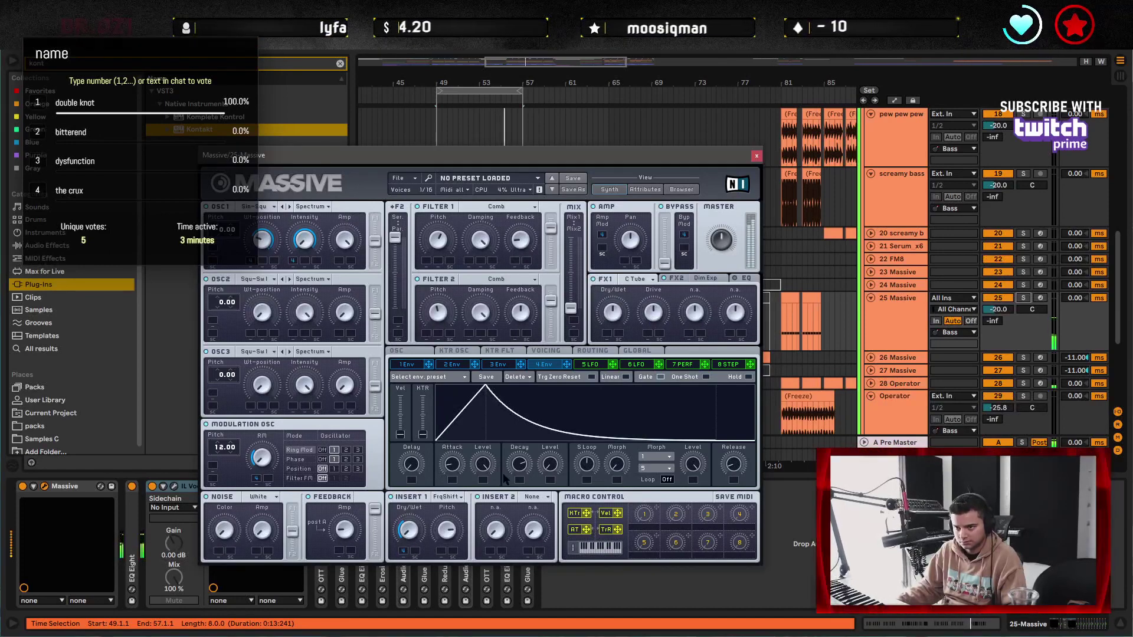
# - Set Massive's Insert 2 to Simple Delay and close the synth window
pyautogui.click(534, 497)
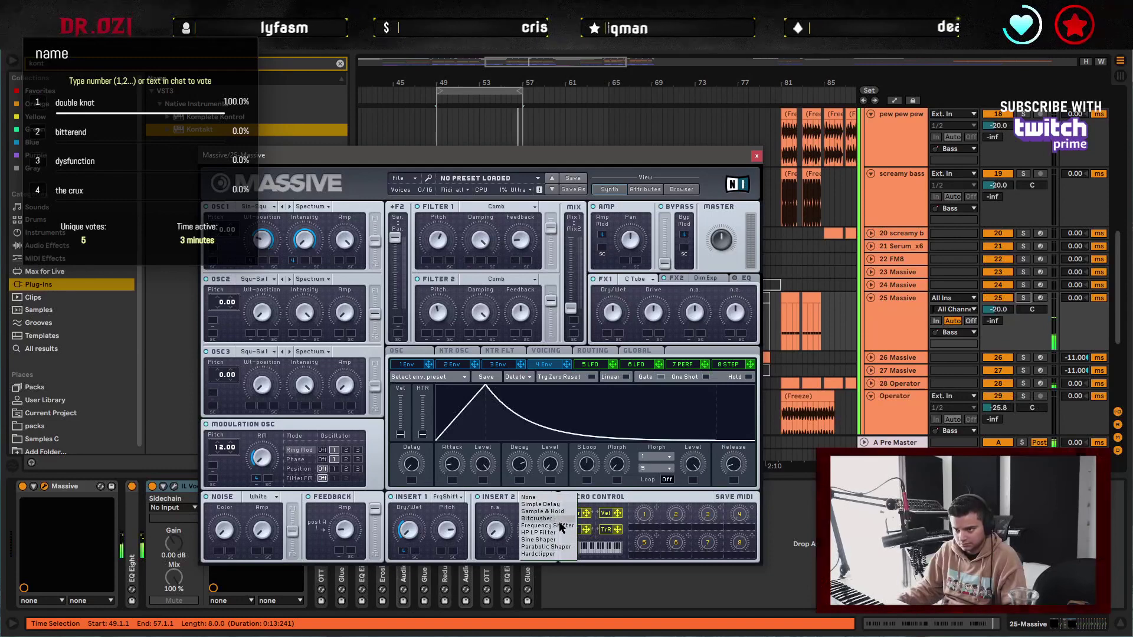
pyautogui.click(539, 505)
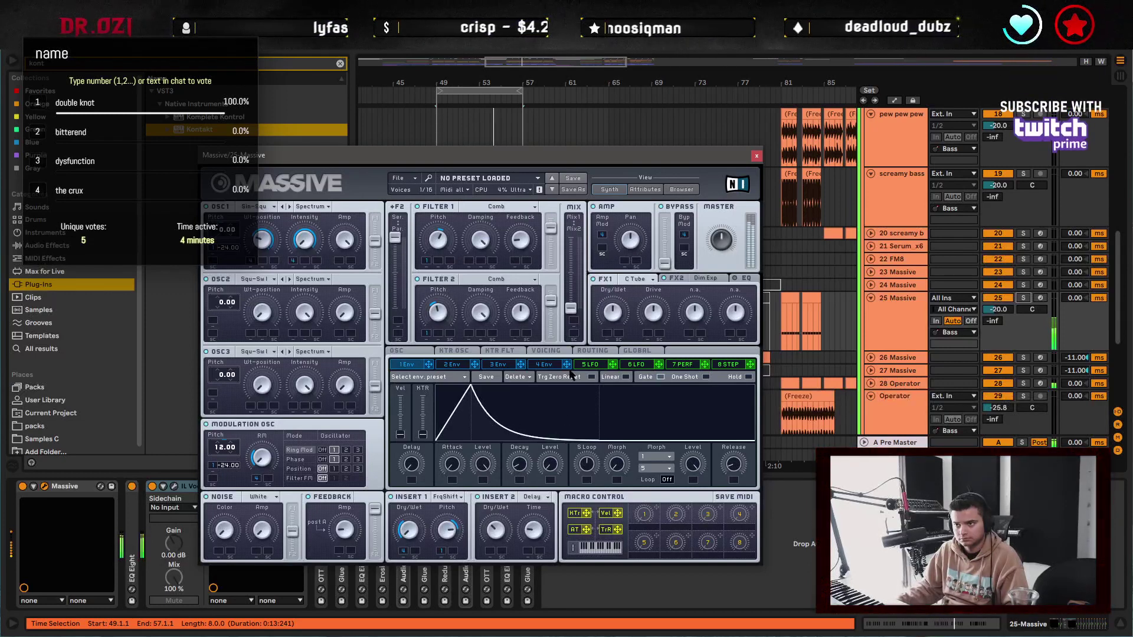
pyautogui.click(756, 155)
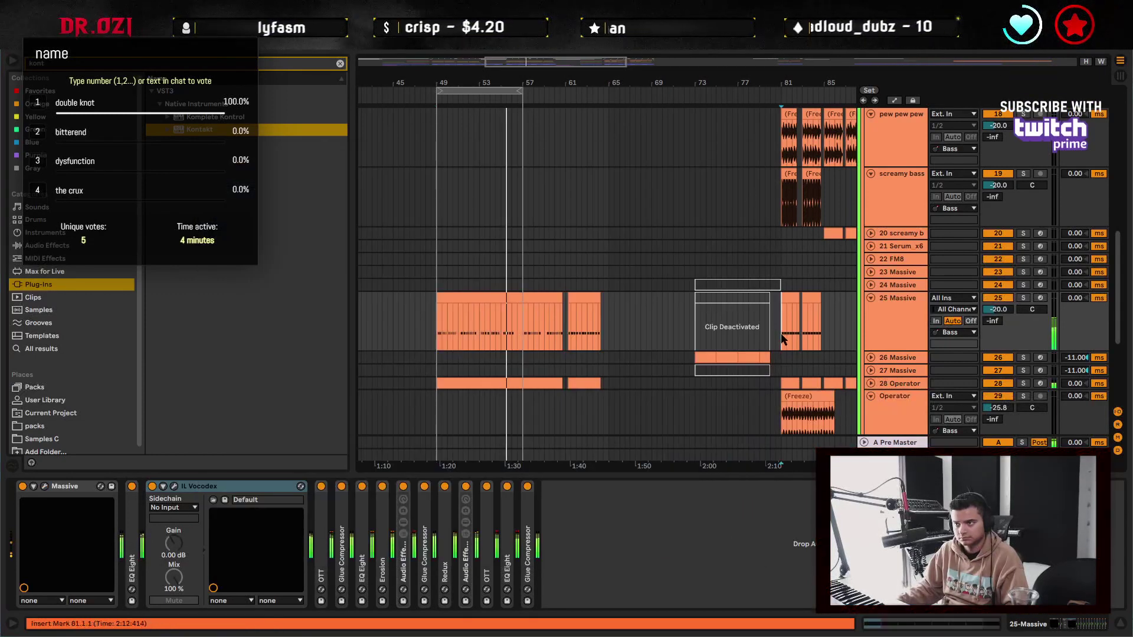
# - Audition the mix from bar 81 and select bars 81 to 85 on the 25-Massive track
pyautogui.press('space')
pyautogui.press('space')
pyautogui.moveTo(731, 332); pyautogui.dragTo(670, 310)
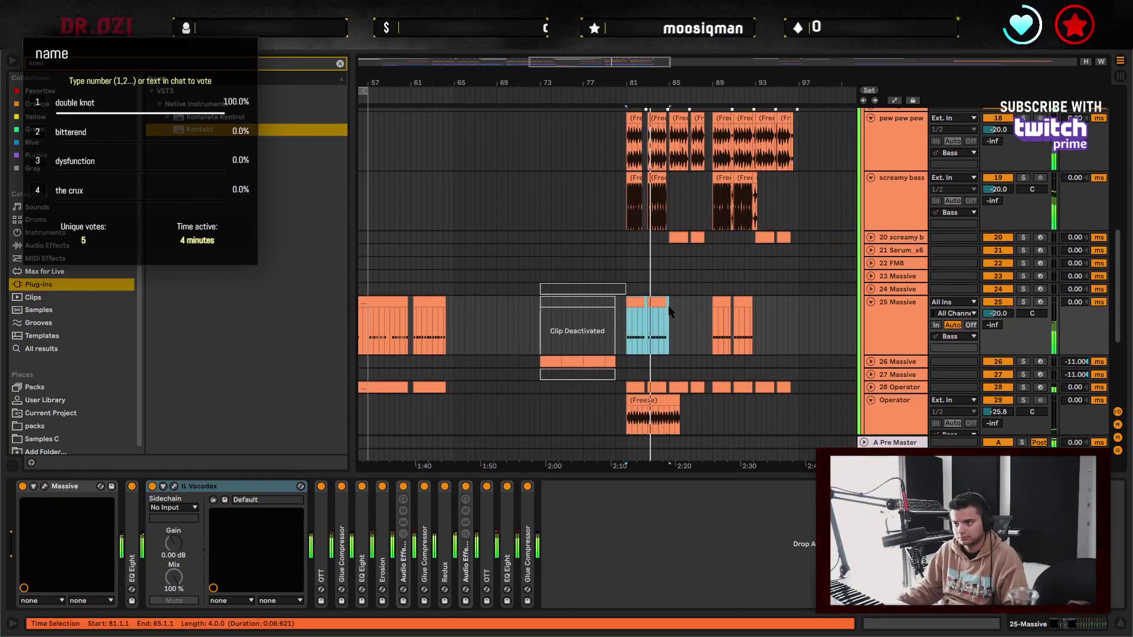
pyautogui.moveTo(486, 318); pyautogui.dragTo(647, 320)
pyautogui.press('space')
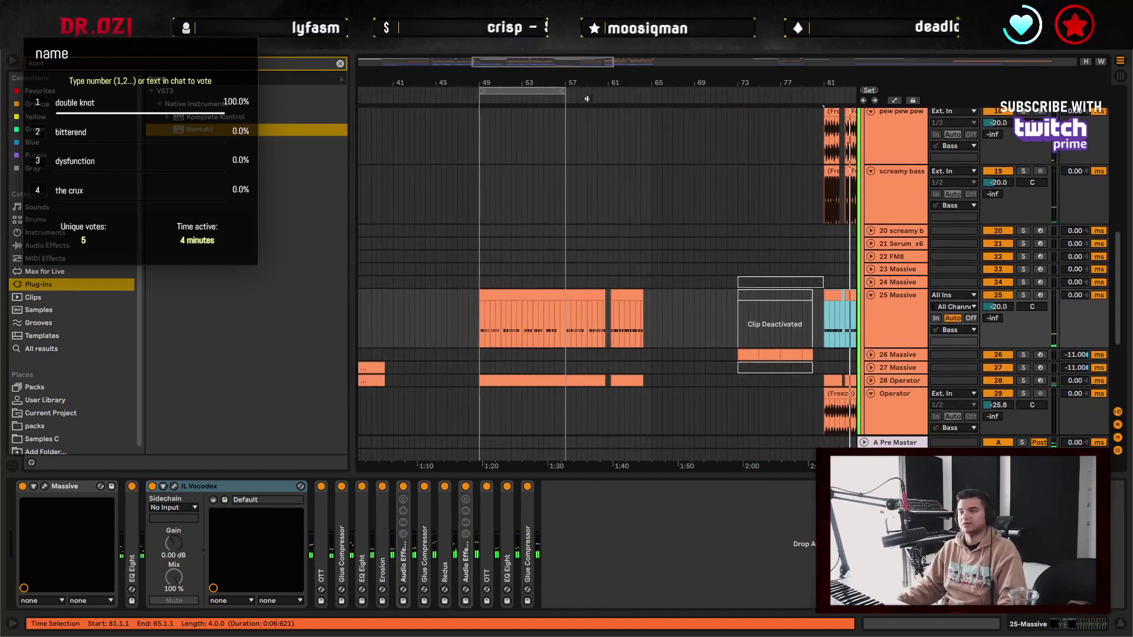
# - Collapse all the tracks inside the Bass group and audition the mix from bar 49
pyautogui.moveTo(723, 321); pyautogui.dragTo(566, 326)
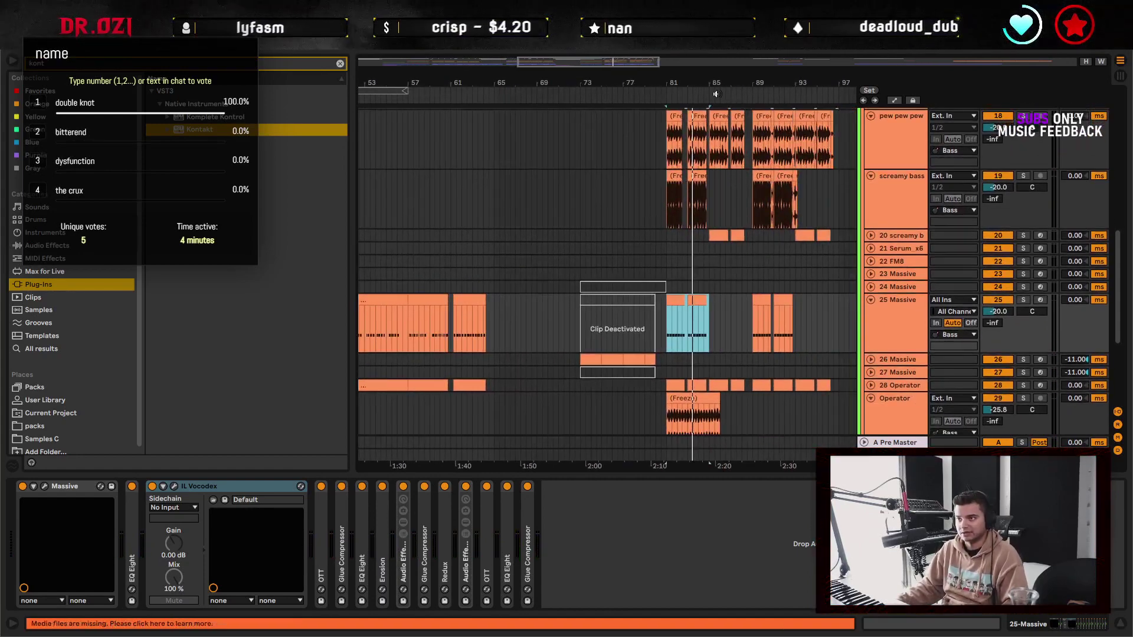
pyautogui.scroll(-2, 713, 284)
pyautogui.keyDown('alt'); pyautogui.click(870, 176); pyautogui.keyUp('alt')
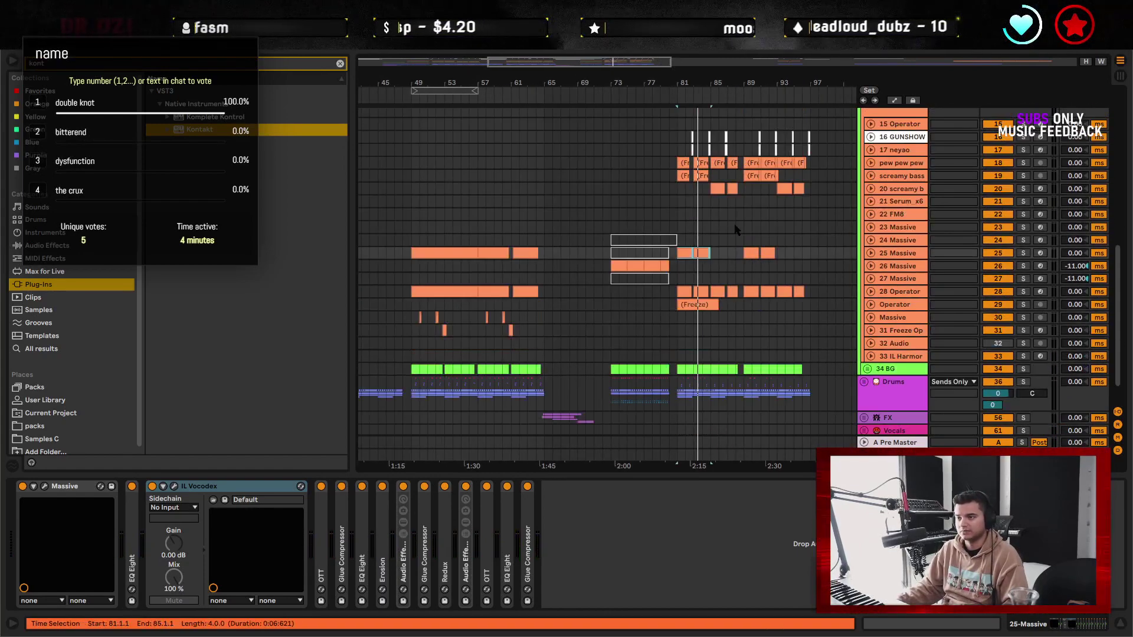
pyautogui.moveTo(500, 218); pyautogui.dragTo(732, 312)
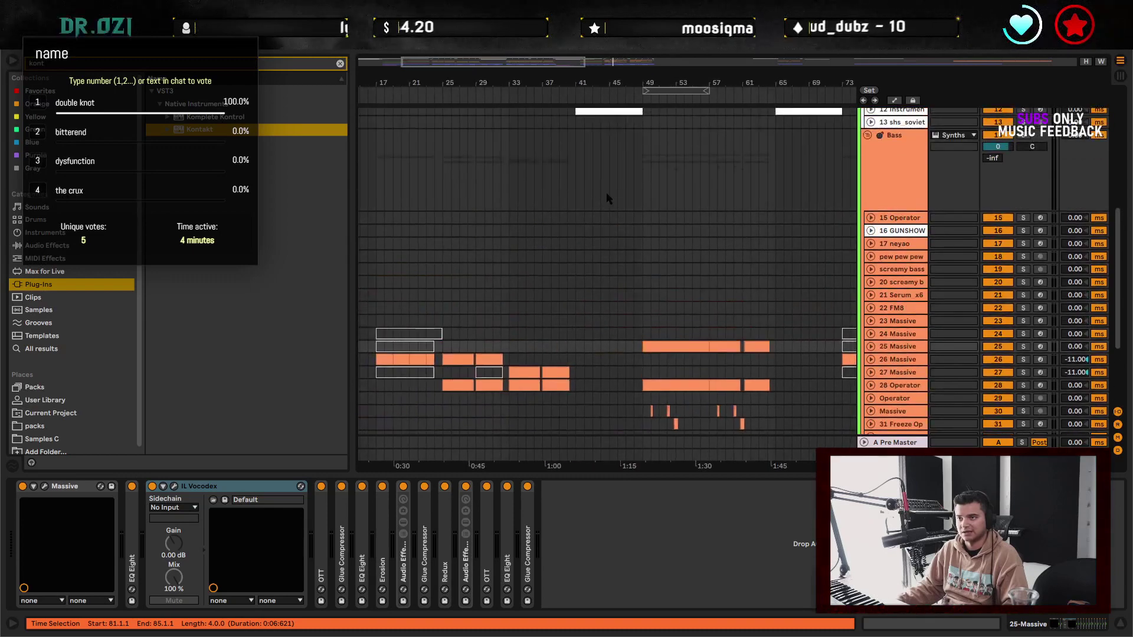
pyautogui.click(644, 177)
pyautogui.press('space')
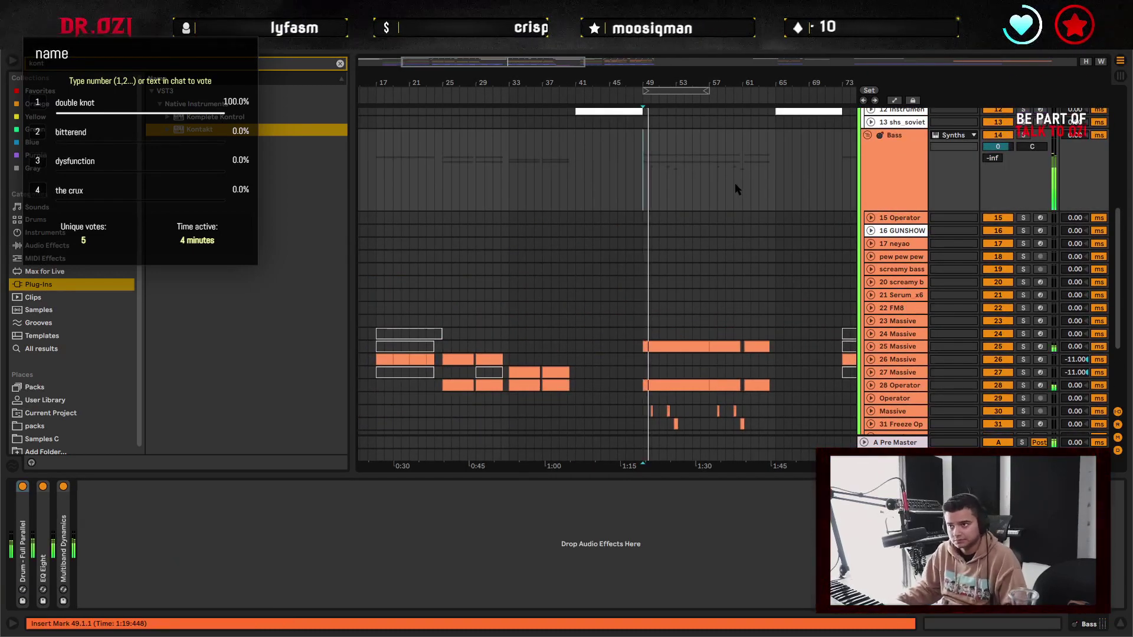
# - Show the 31-Freeze Operator track's devices, stop playback and select the track's clip just before bar 53
pyautogui.moveTo(734, 183); pyautogui.dragTo(684, 169)
pyautogui.click(866, 122)
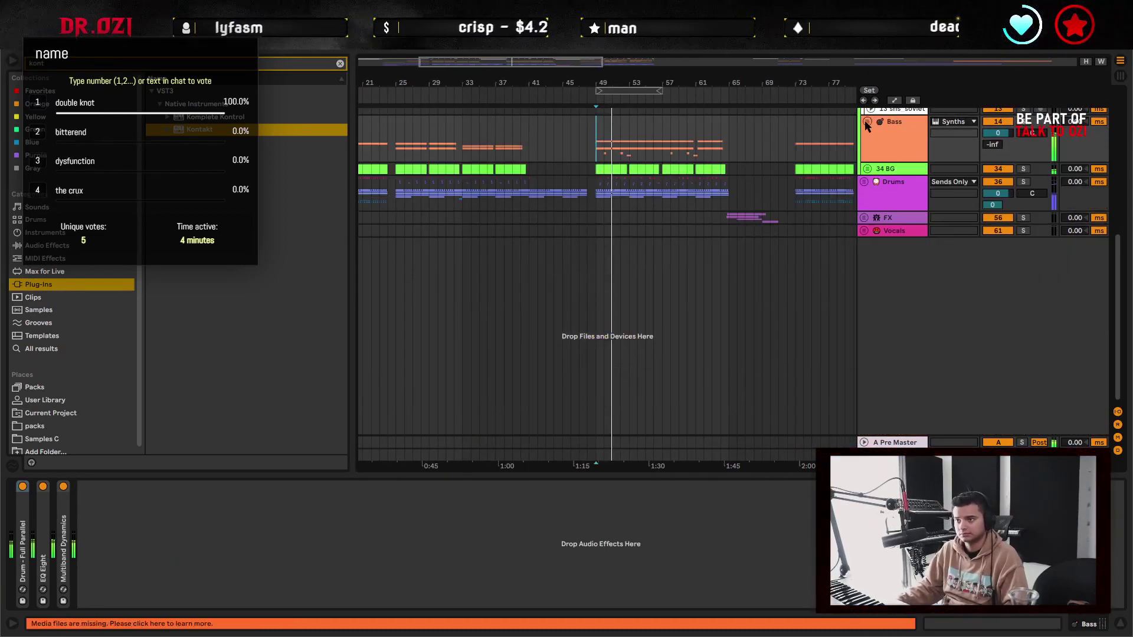
pyautogui.moveTo(643, 83); pyautogui.dragTo(642, 101)
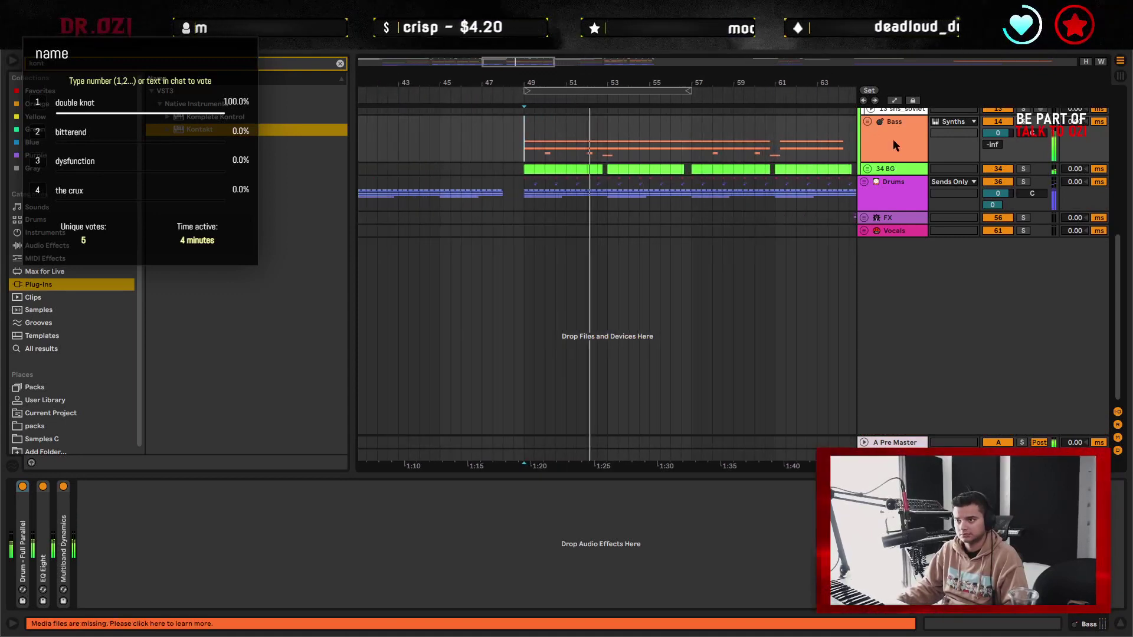
pyautogui.click(867, 121)
pyautogui.scroll(-2, 826, 284)
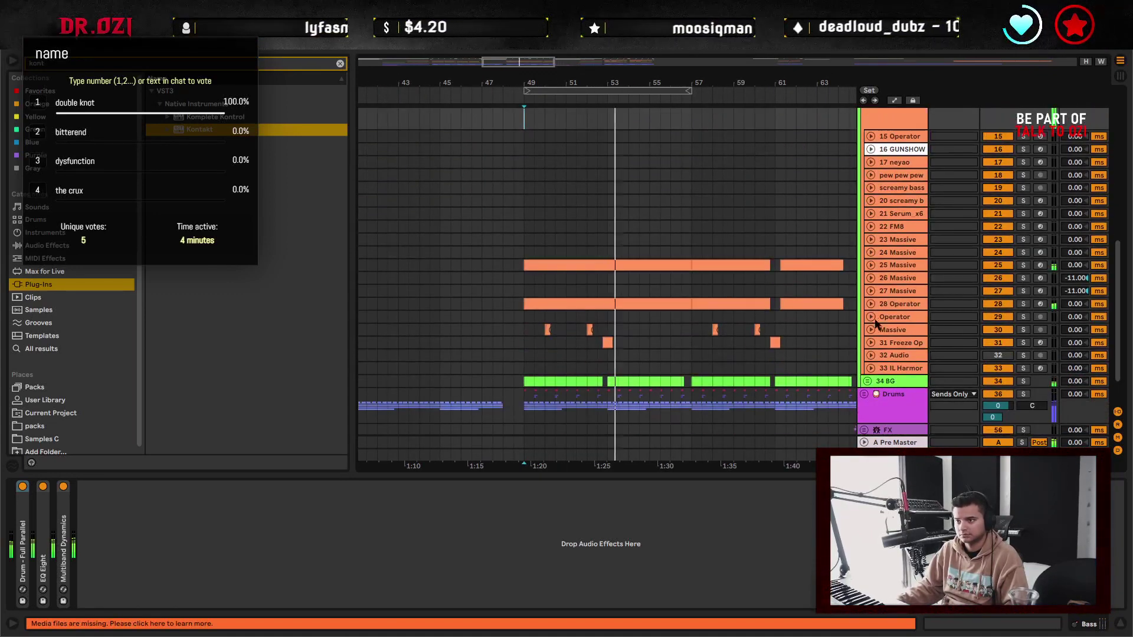
pyautogui.click(892, 344)
pyautogui.press('space')
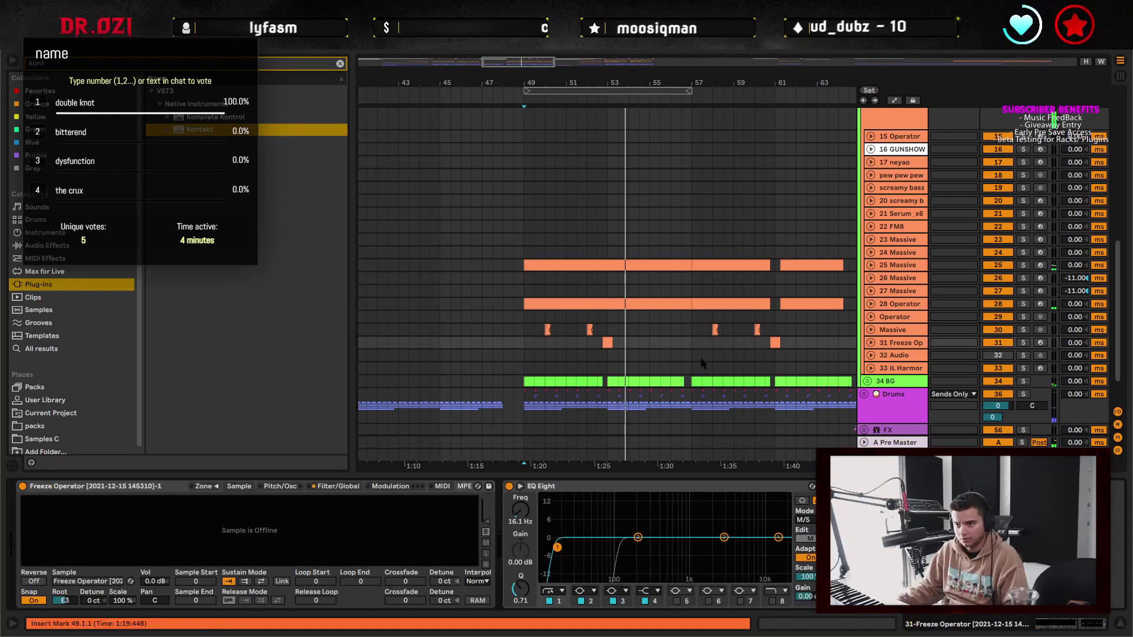
pyautogui.click(607, 343)
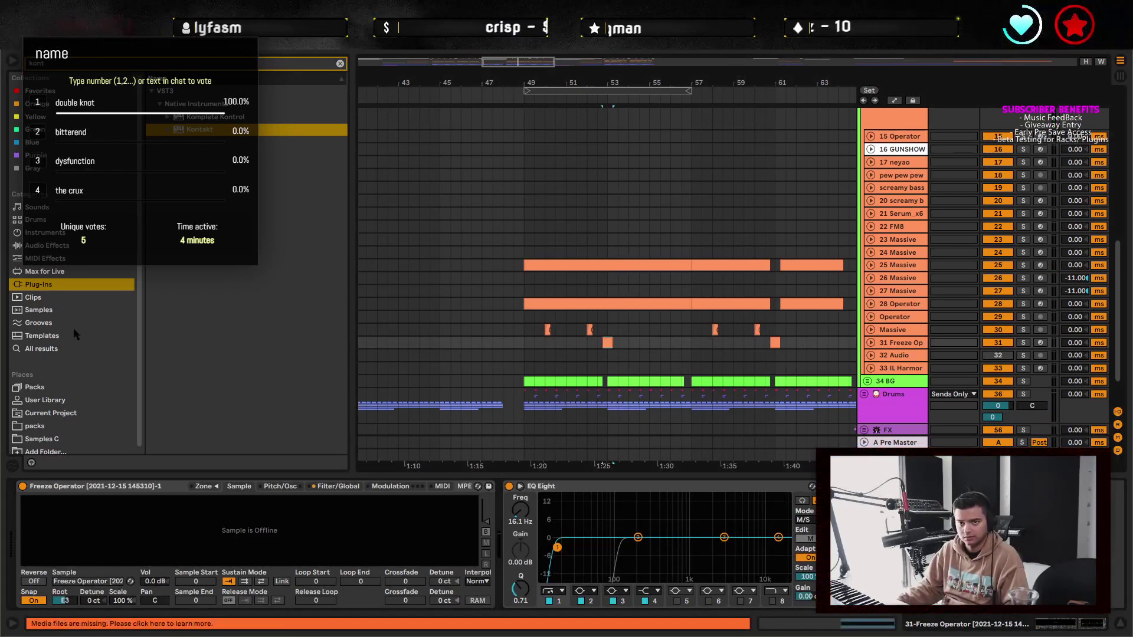
# - Browse the User Library and expand its Samples and Imported folders to look for the offline Freeze Operator sample
pyautogui.scroll(-1, 65, 343)
pyautogui.click(62, 395)
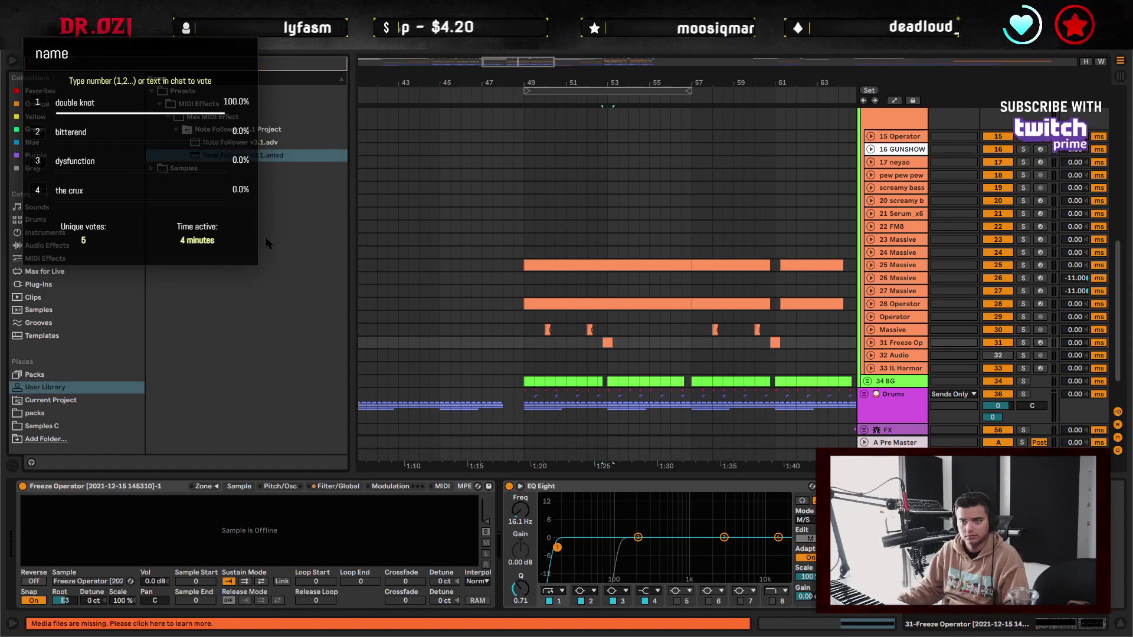
pyautogui.click(68, 388)
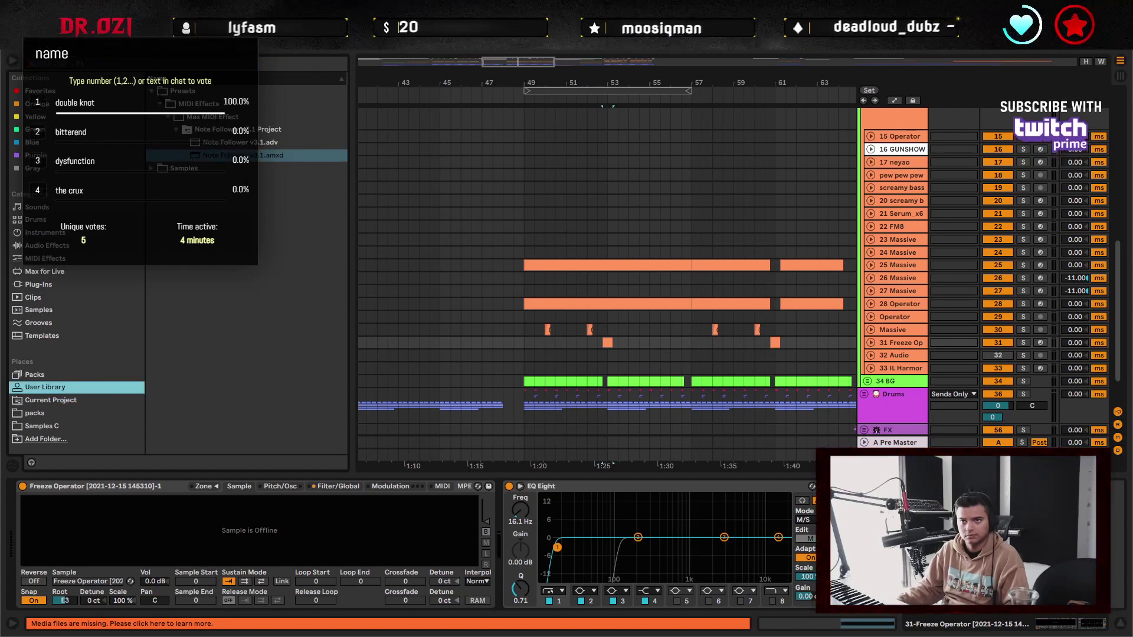
pyautogui.click(152, 90)
pyautogui.click(153, 103)
pyautogui.click(160, 117)
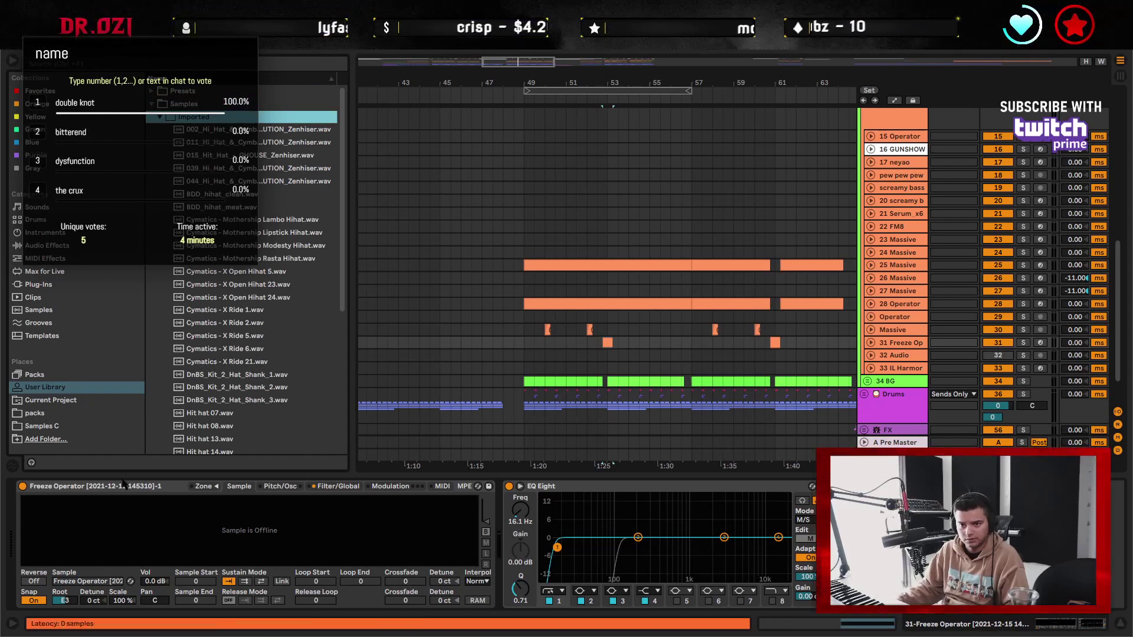
# - Search the User Library for "free", clear the search, and preview SO_ORIC_chh_2_loud.wav among the imported samples
pyautogui.hotkey('ctrl', 'f')
pyautogui.write('free')
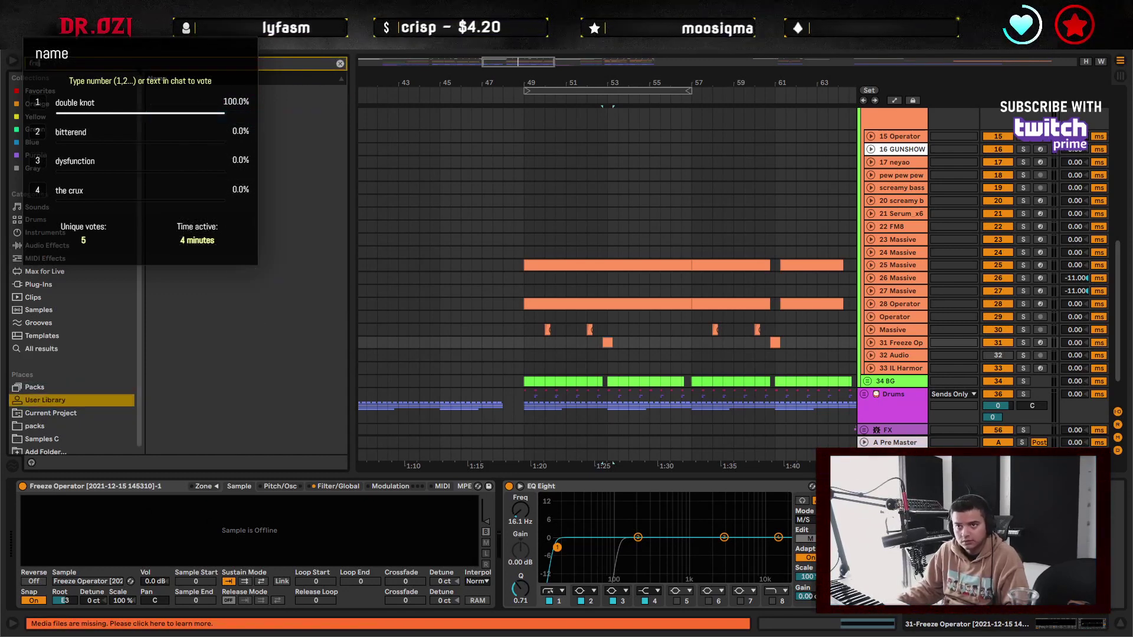
pyautogui.click(340, 64)
pyautogui.scroll(-6, 266, 325)
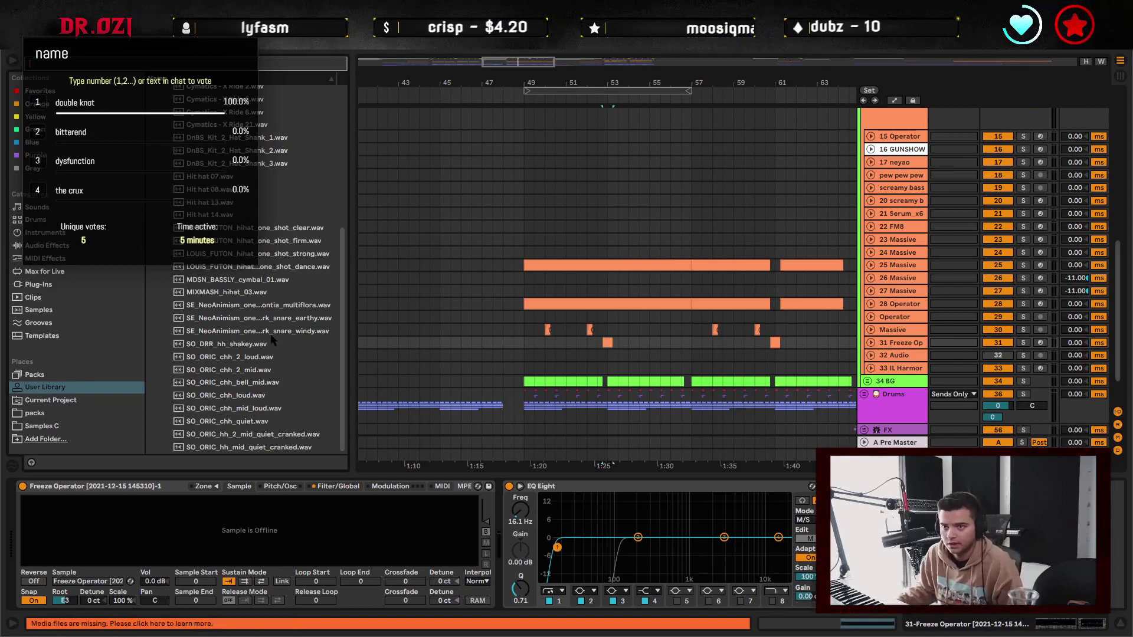
pyautogui.click(279, 361)
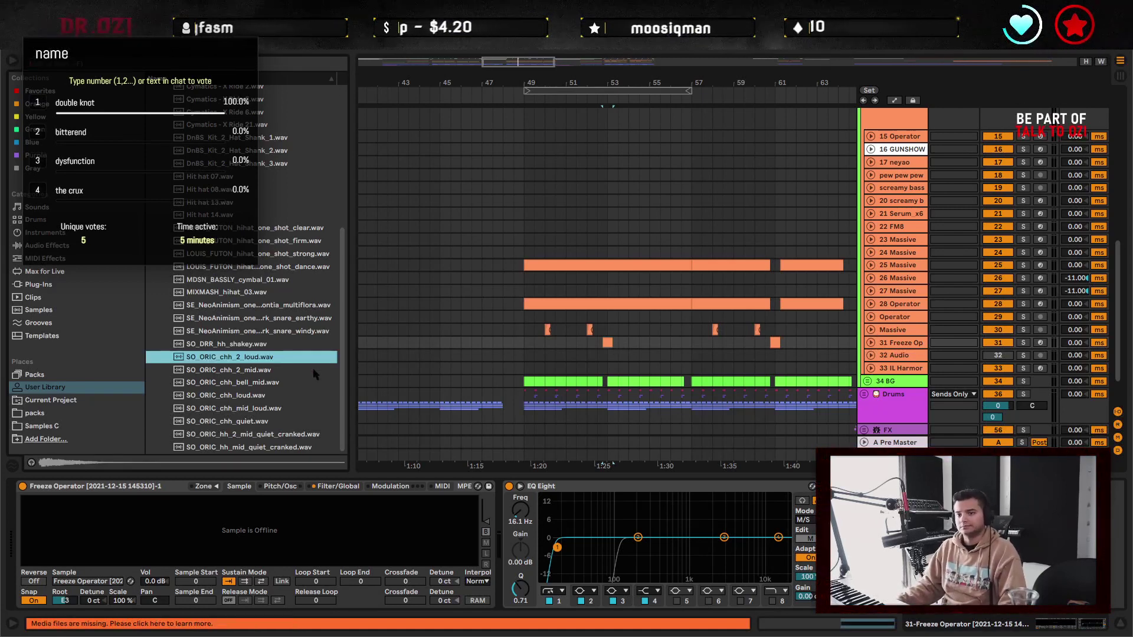
# - Check the 33-IL Harmor and 32-Audio device chains, hide the device view and place the insert marker at bar 49
pyautogui.click(543, 369)
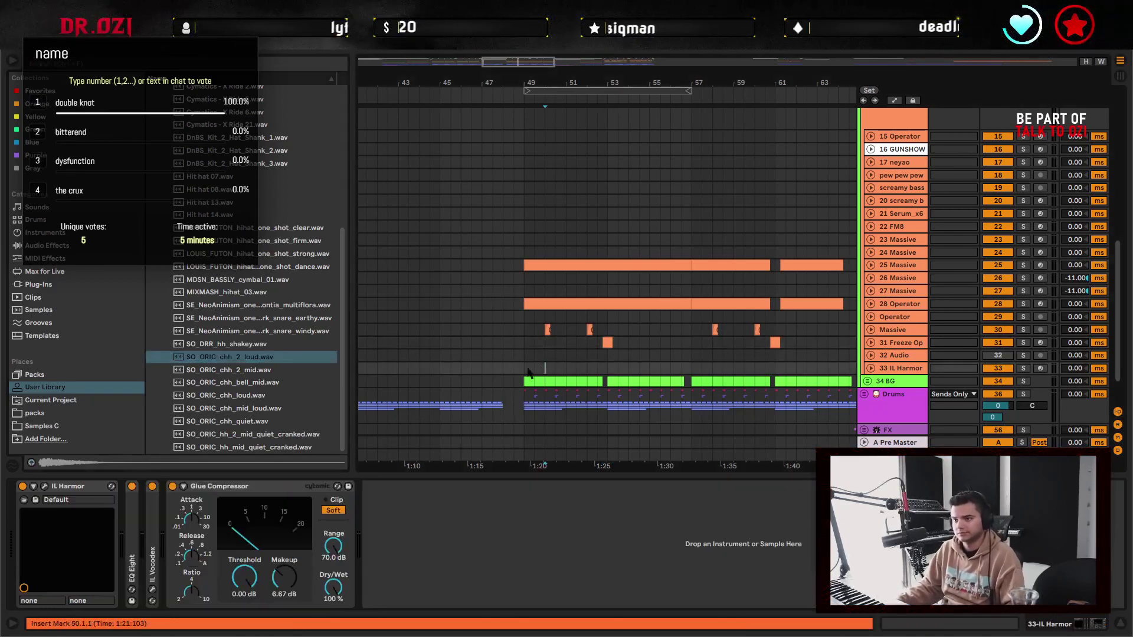
pyautogui.click(503, 355)
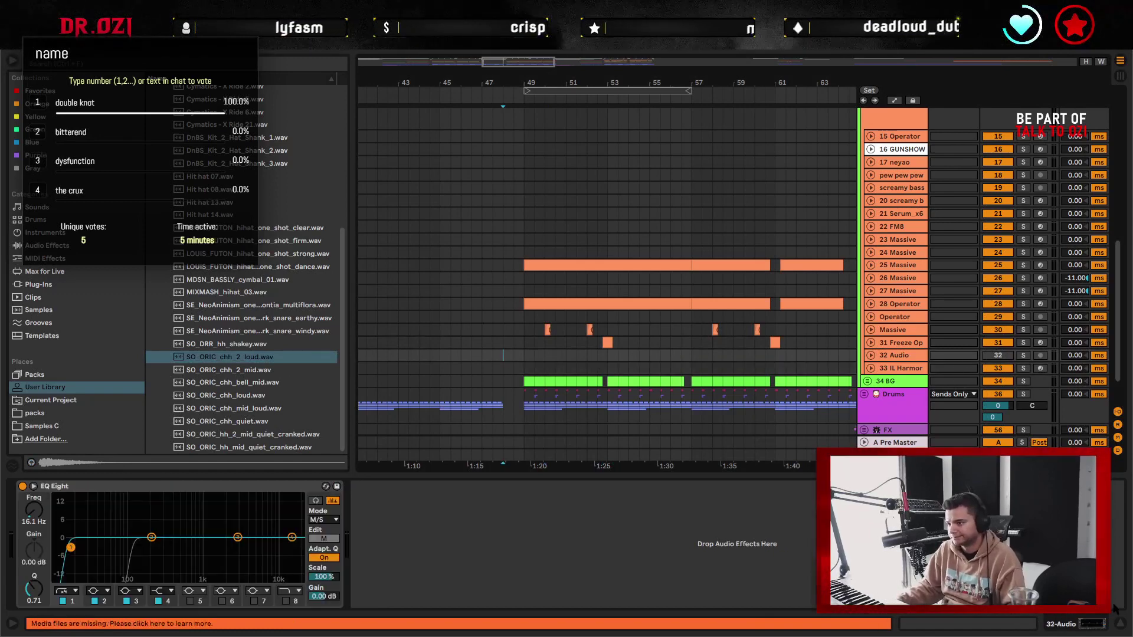
pyautogui.click(1120, 624)
pyautogui.press('Right')
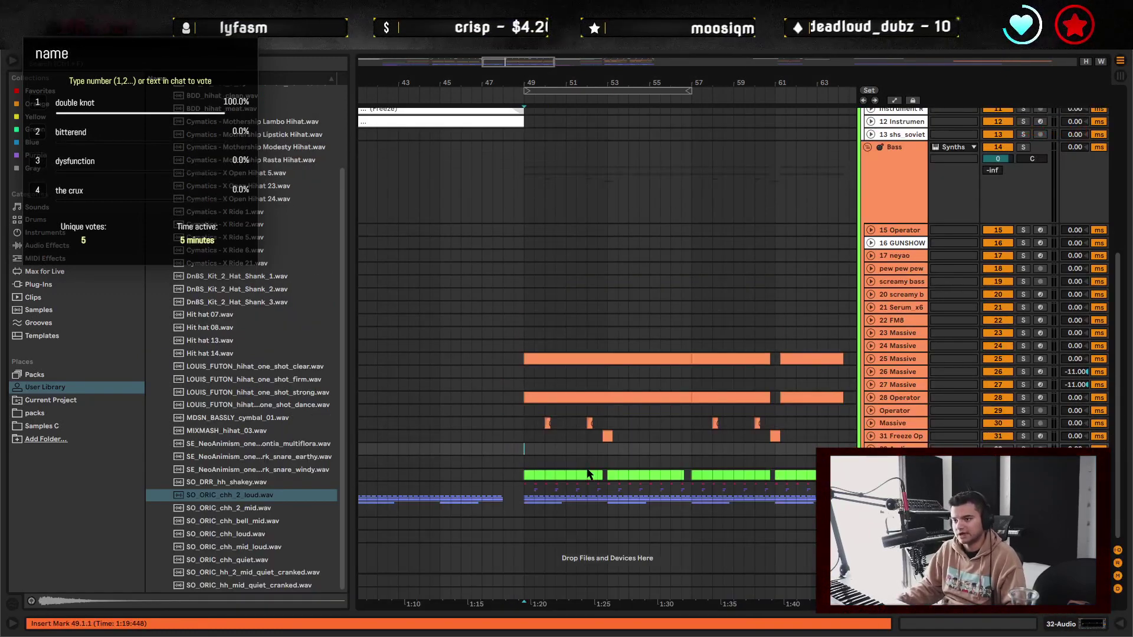
pyautogui.moveTo(692, 455); pyautogui.dragTo(609, 439)
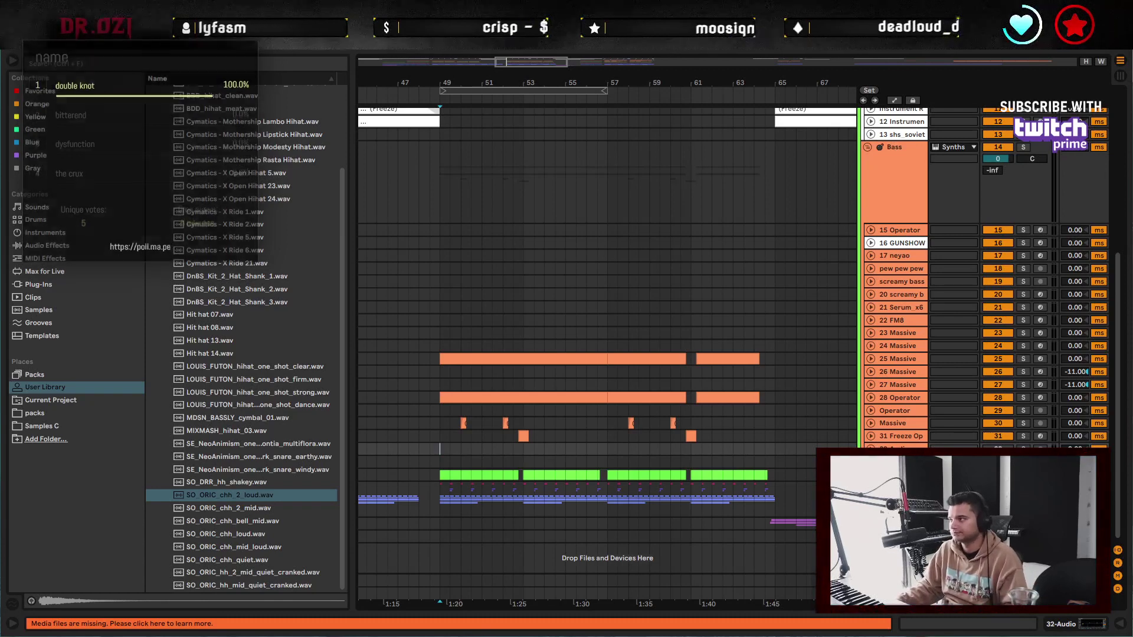
pyautogui.click(442, 185)
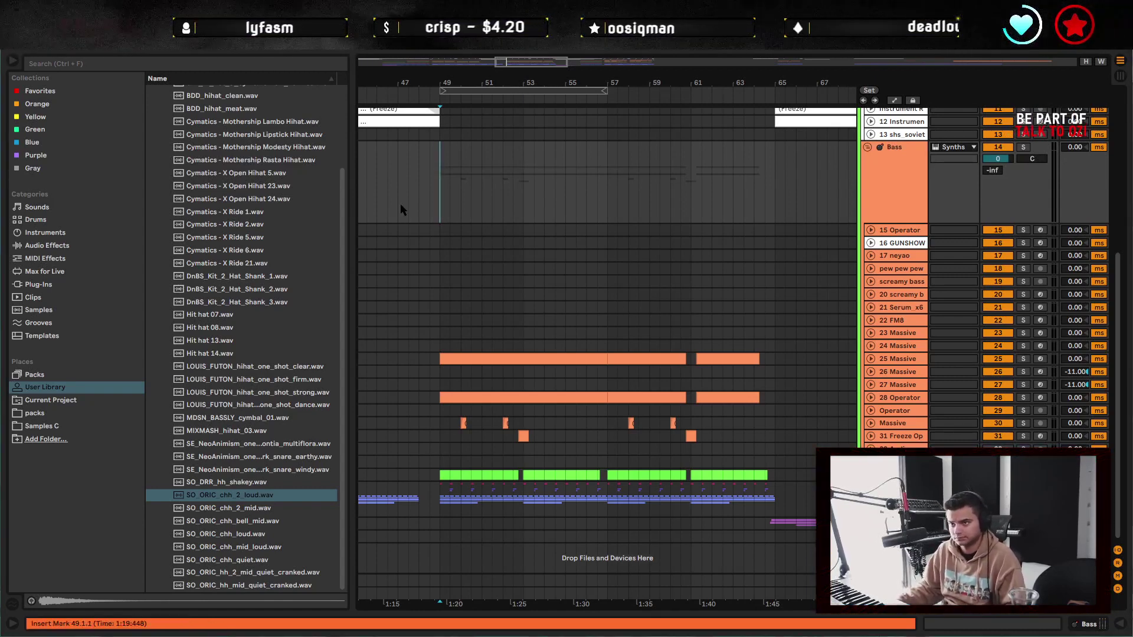
# - Audition the arrangement from bar 1 with the Melodic group in view and place the insert marker at bar 9
pyautogui.moveTo(461, 87); pyautogui.dragTo(658, 53)
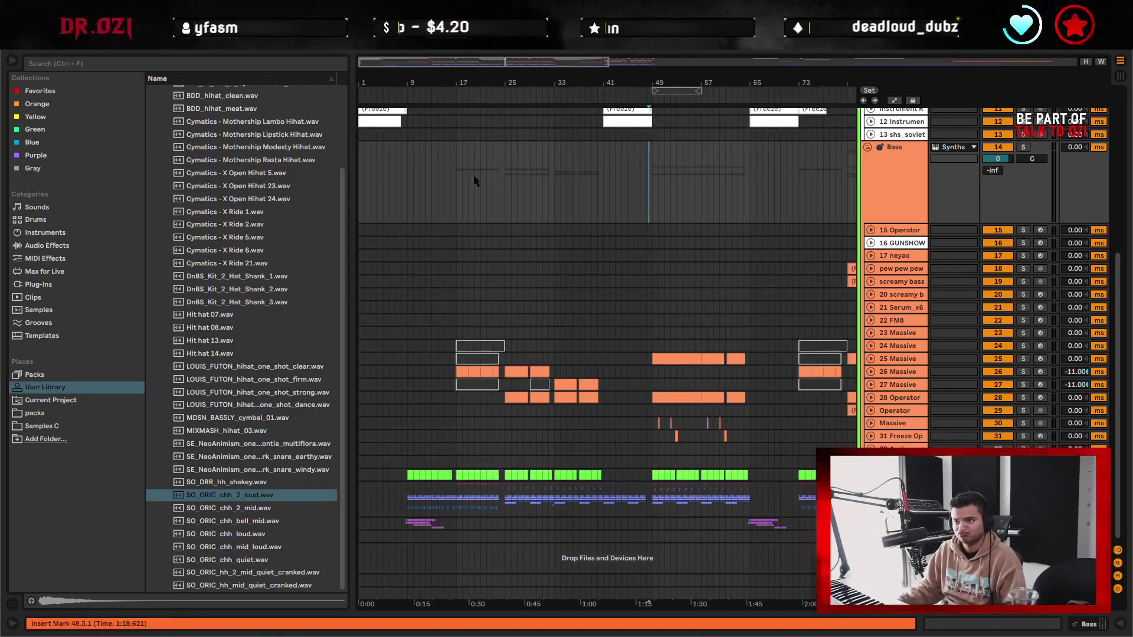
pyautogui.click(363, 295)
pyautogui.scroll(10, 364, 295)
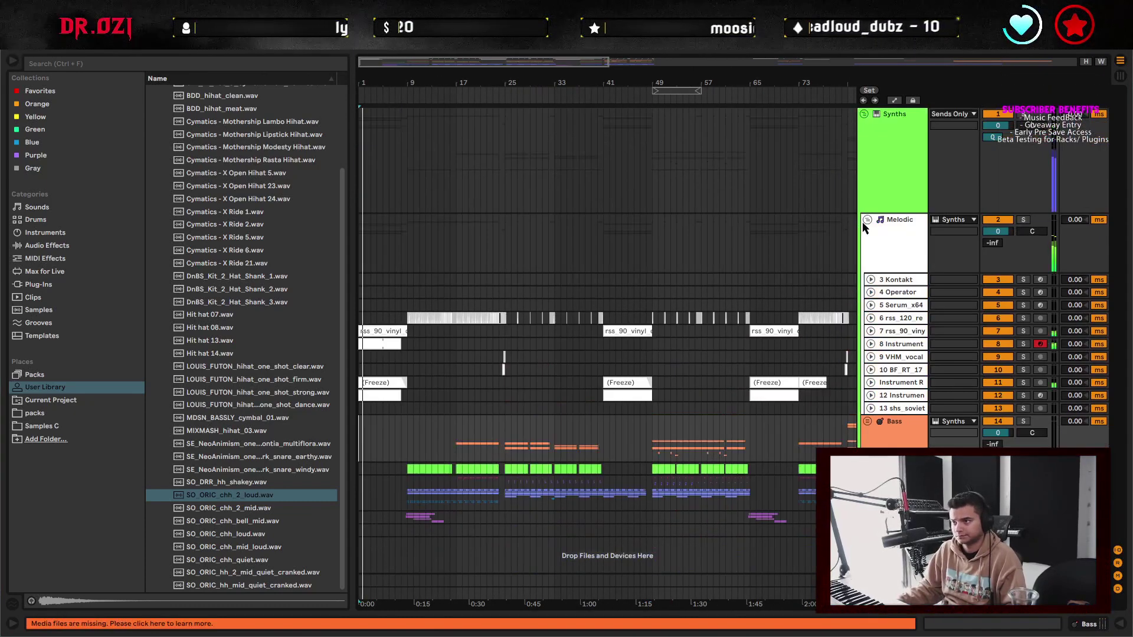
pyautogui.press('+')
pyautogui.press('+')
pyautogui.press('+')
pyautogui.press('+')
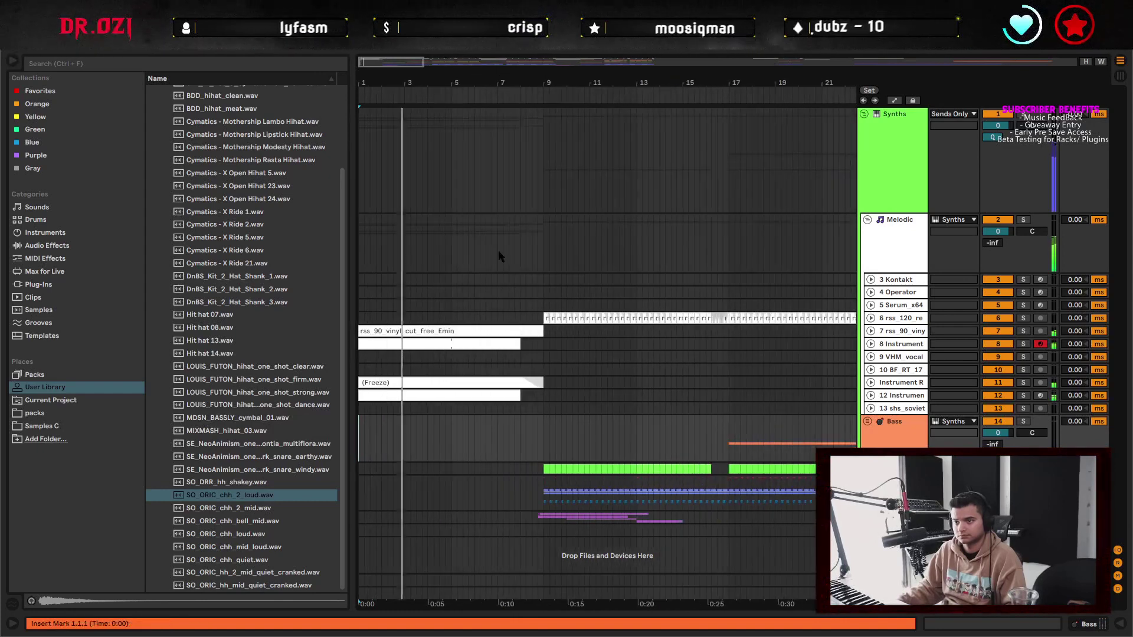
pyautogui.click(544, 443)
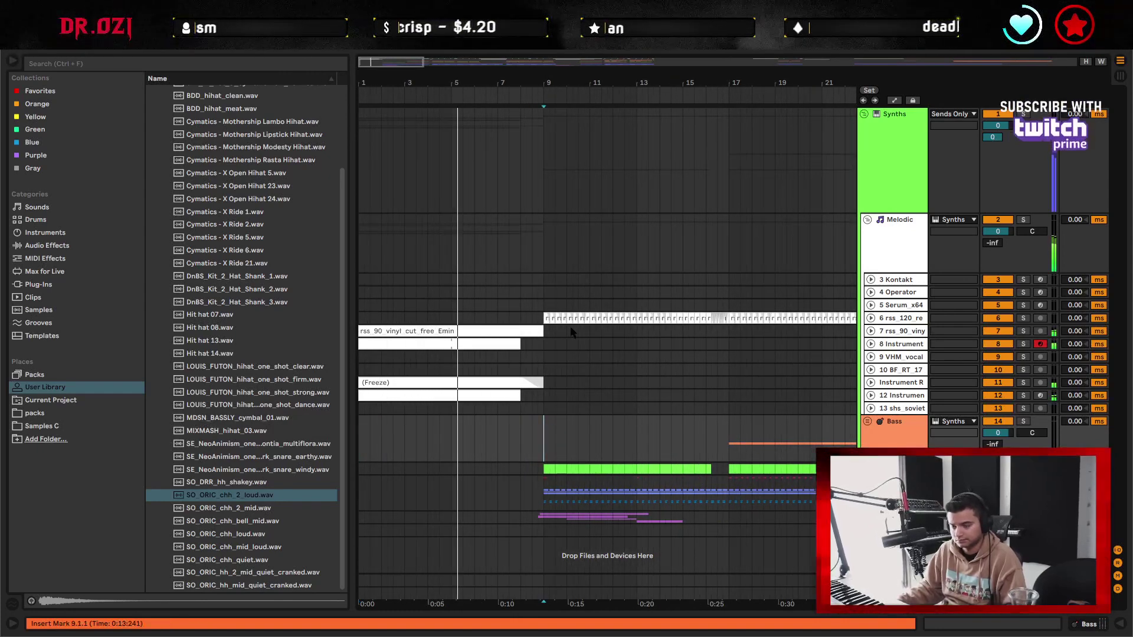
# - Unfold track 6 (rss_120 resampled loop) and select bars 16 to 17 of its audio
pyautogui.click(871, 319)
pyautogui.moveTo(720, 419); pyautogui.dragTo(624, 380)
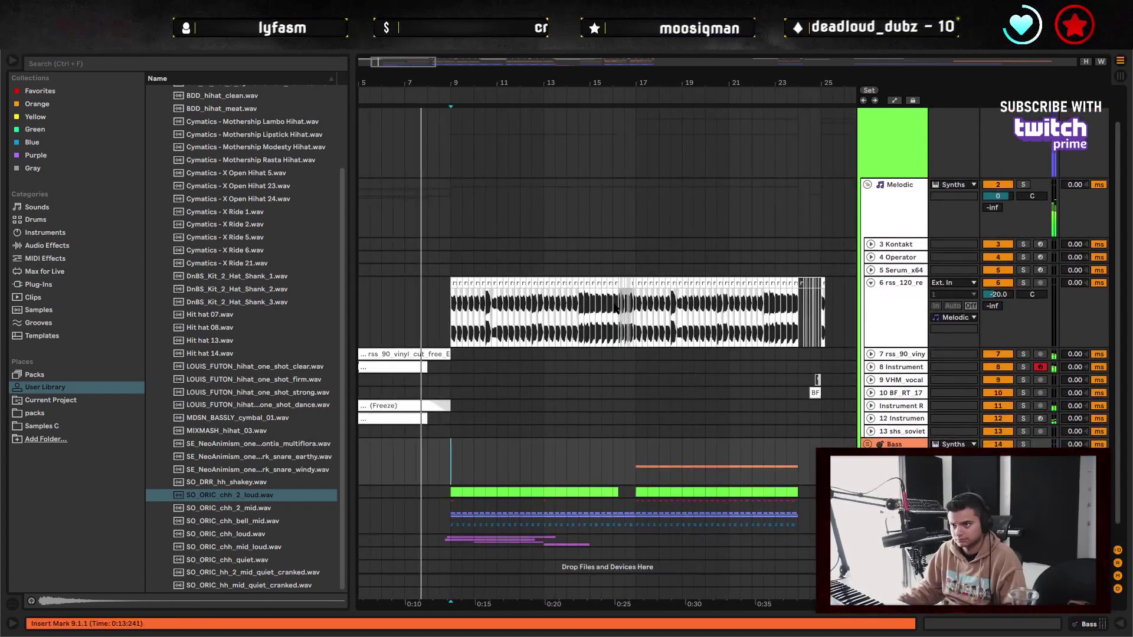
pyautogui.click(631, 307)
pyautogui.moveTo(632, 307); pyautogui.dragTo(636, 309)
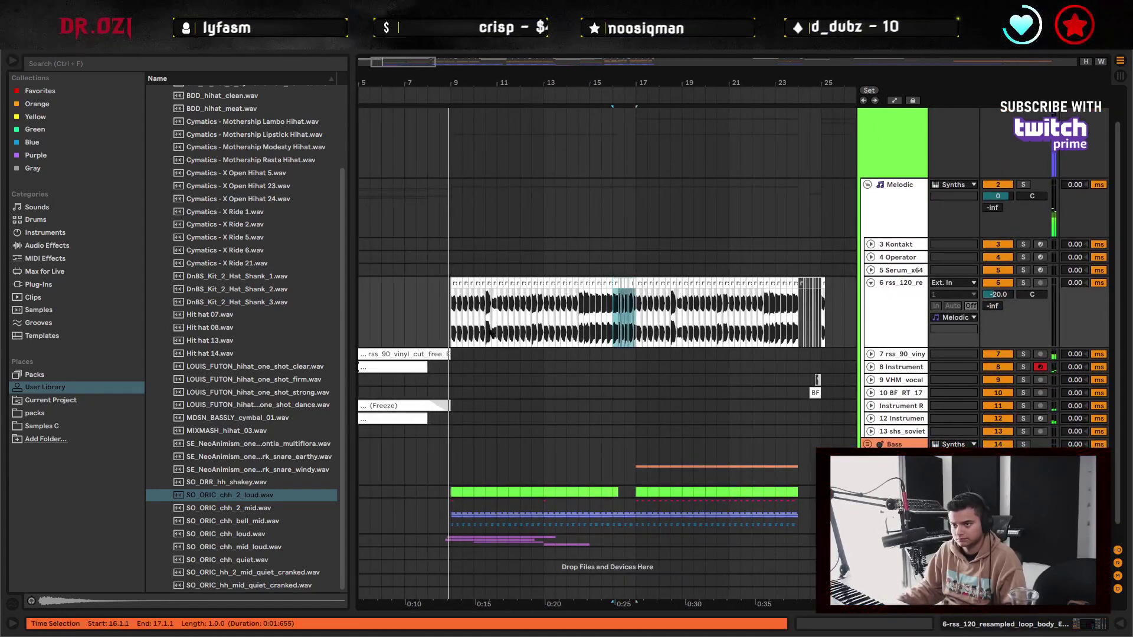
# - Unfold and solo the 7-rss_90_vinyl_cut track and place the insert marker within its clip
pyautogui.click(893, 354)
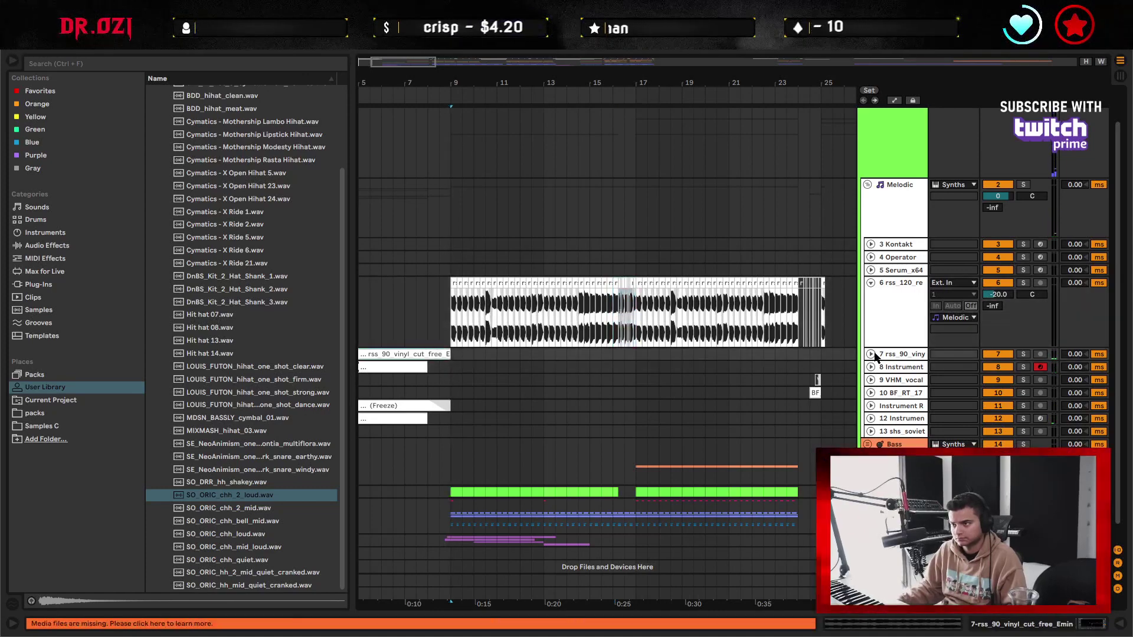
pyautogui.click(871, 354)
pyautogui.click(416, 389)
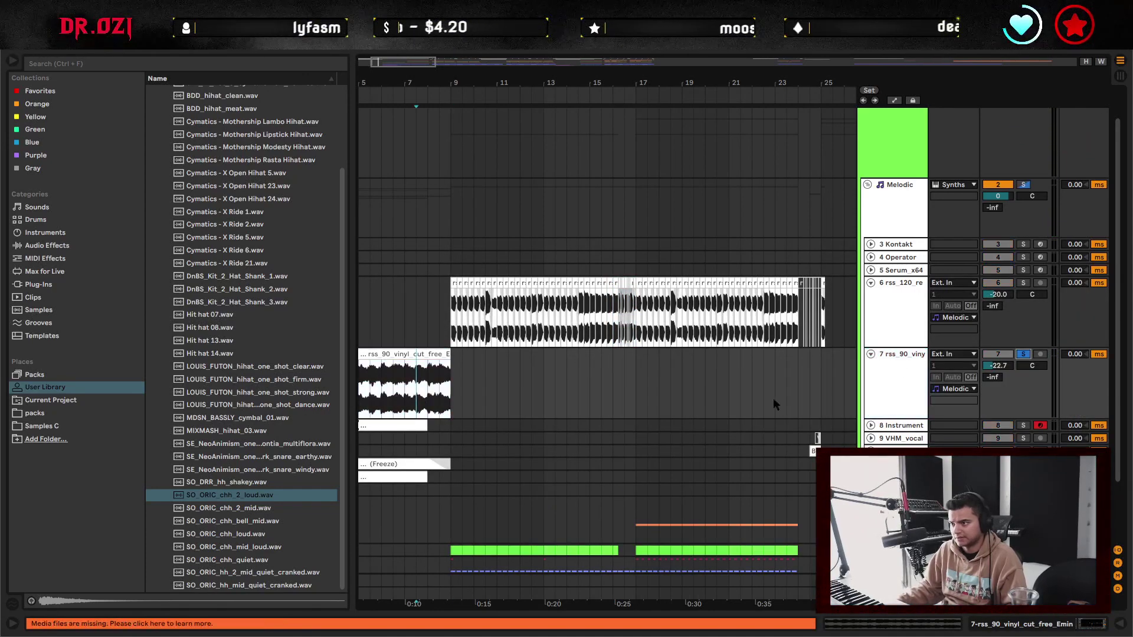
# - Add the Echo delay effect to the 7-rss_90_vinyl_cut track and audition it from bar 8
pyautogui.click(118, 245)
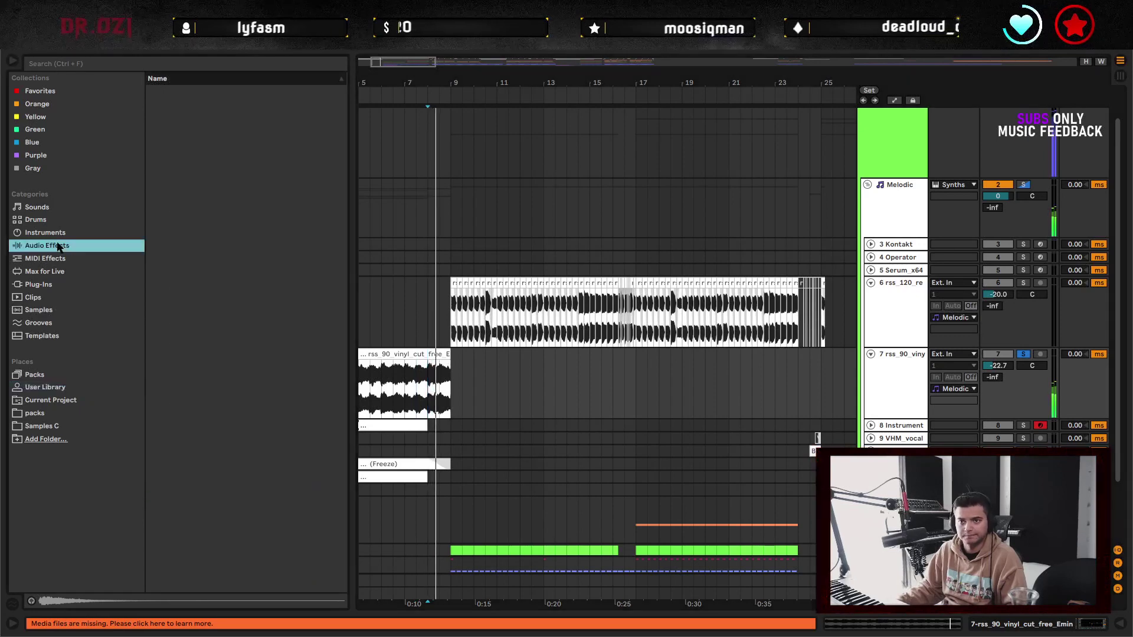
pyautogui.click(152, 90)
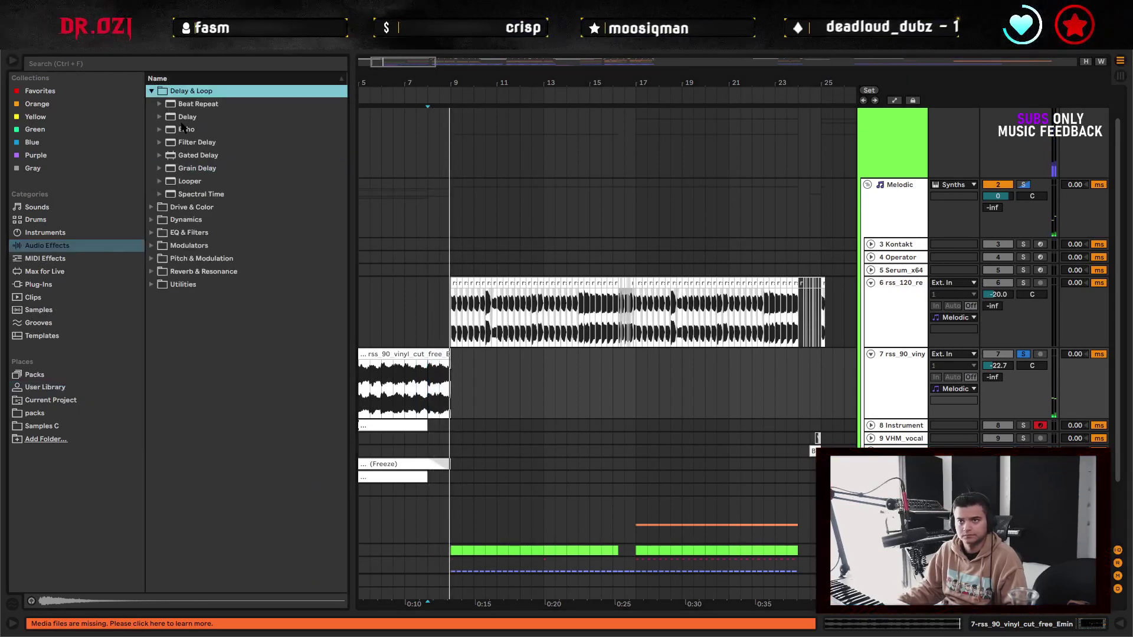
pyautogui.click(184, 129)
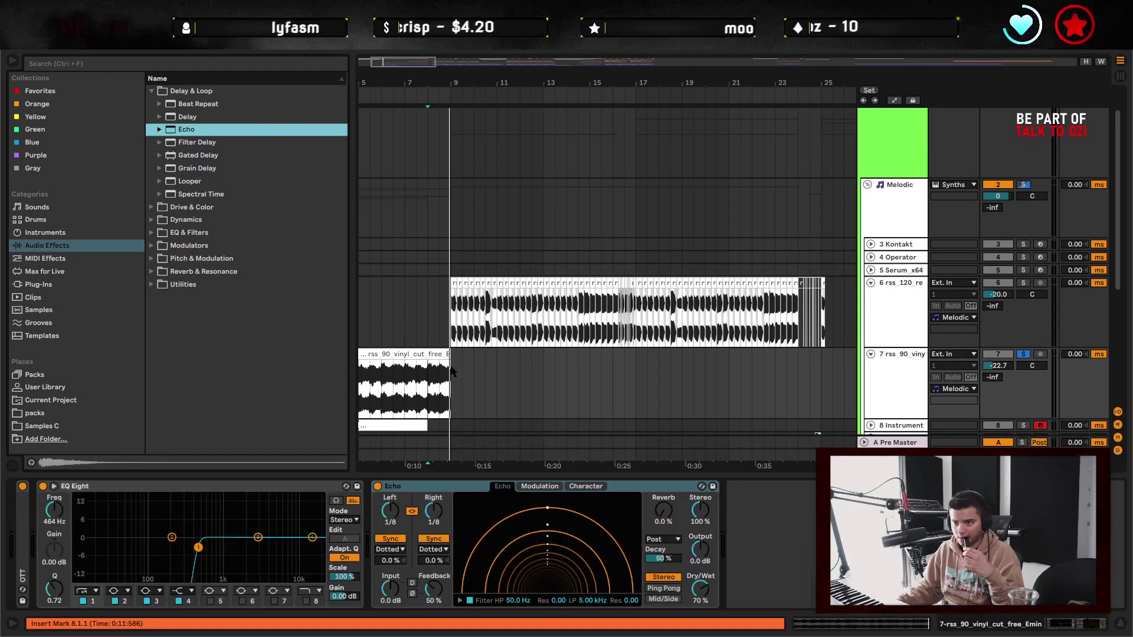
pyautogui.click(425, 385)
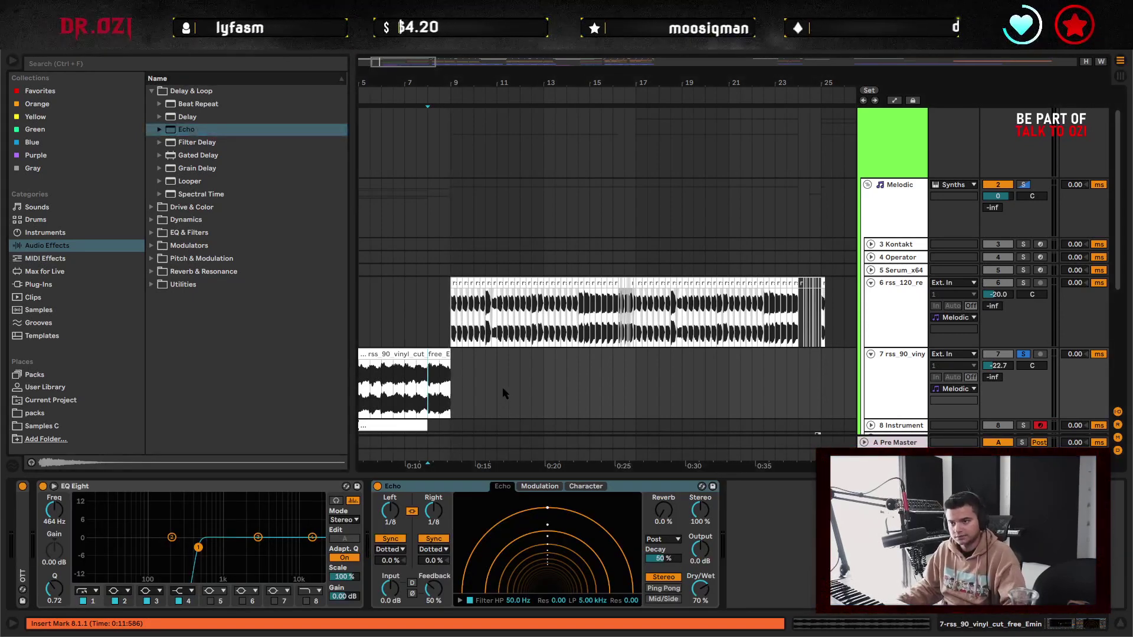
pyautogui.press('space')
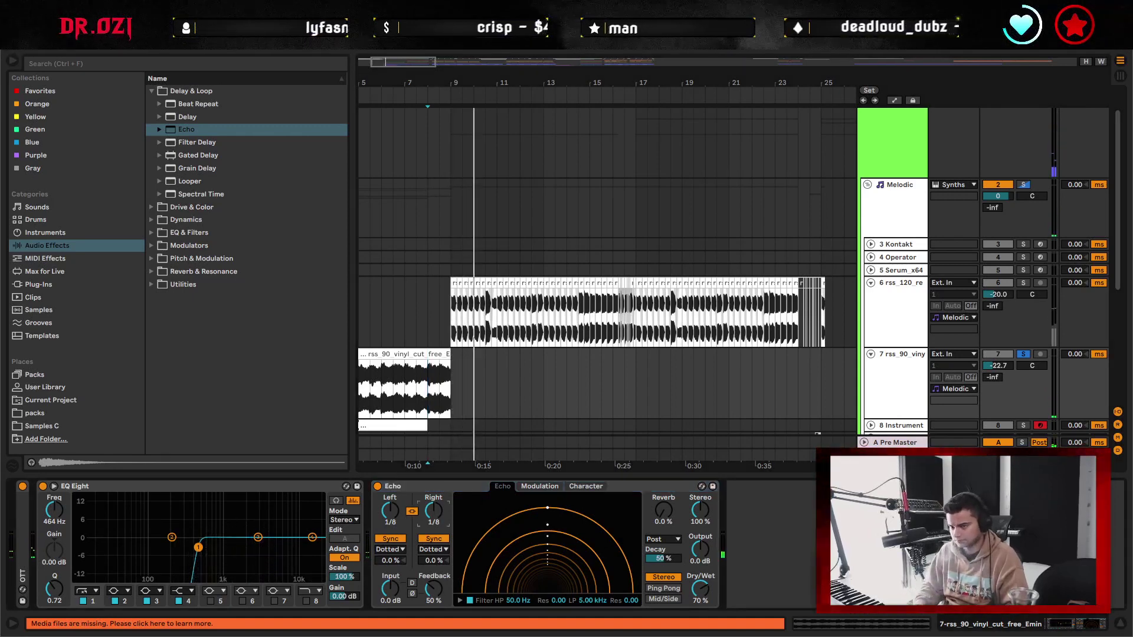
# - Set the Echo's left and right delay times to 1/4 and switch their sync mode from Dotted to Notes
pyautogui.moveTo(433, 511); pyautogui.dragTo(434, 501)
pyautogui.press('space')
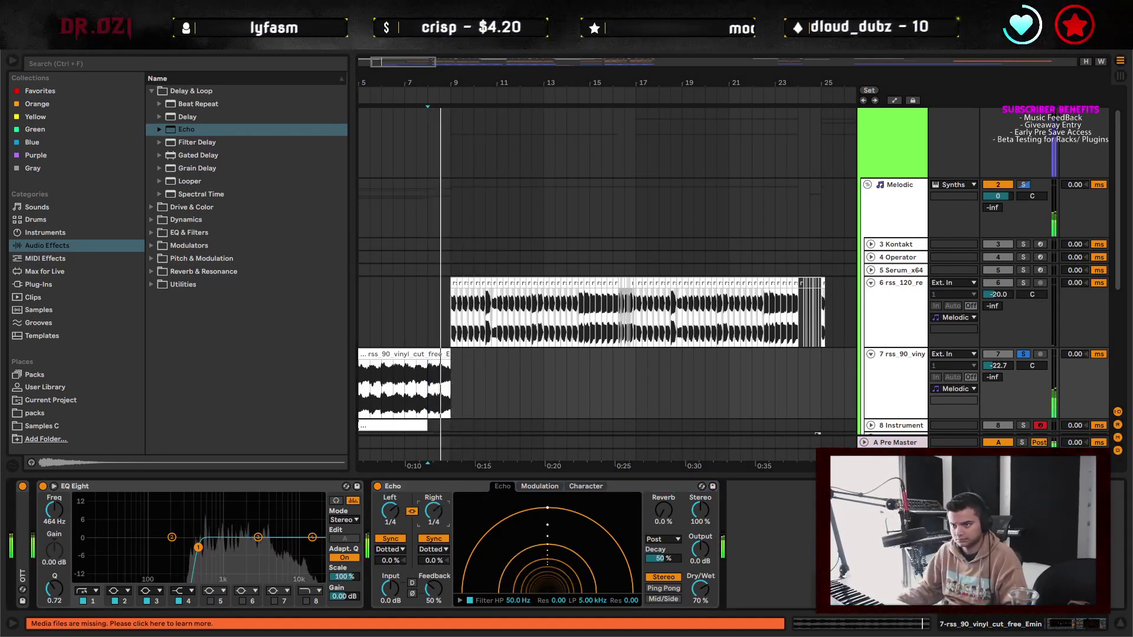
pyautogui.click(439, 550)
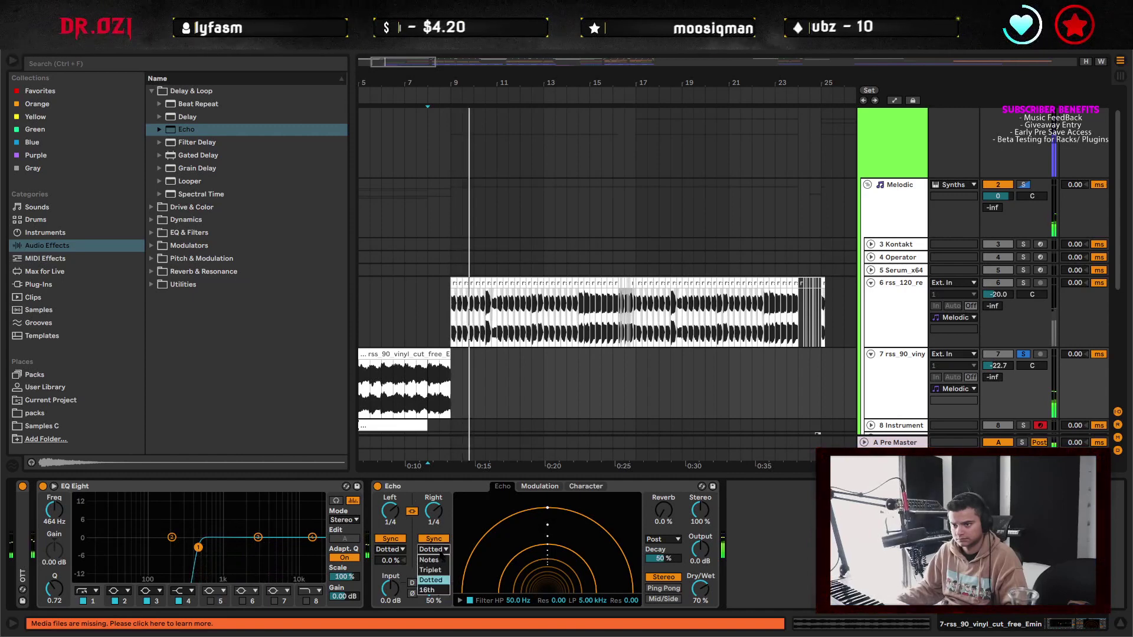
pyautogui.click(428, 560)
# - Set the Echo's filter high-pass to 200 Hz, low-pass to 3.00 kHz and feedback to 87%, and lower its Dry/Wet
pyautogui.press('space')
pyautogui.press('space')
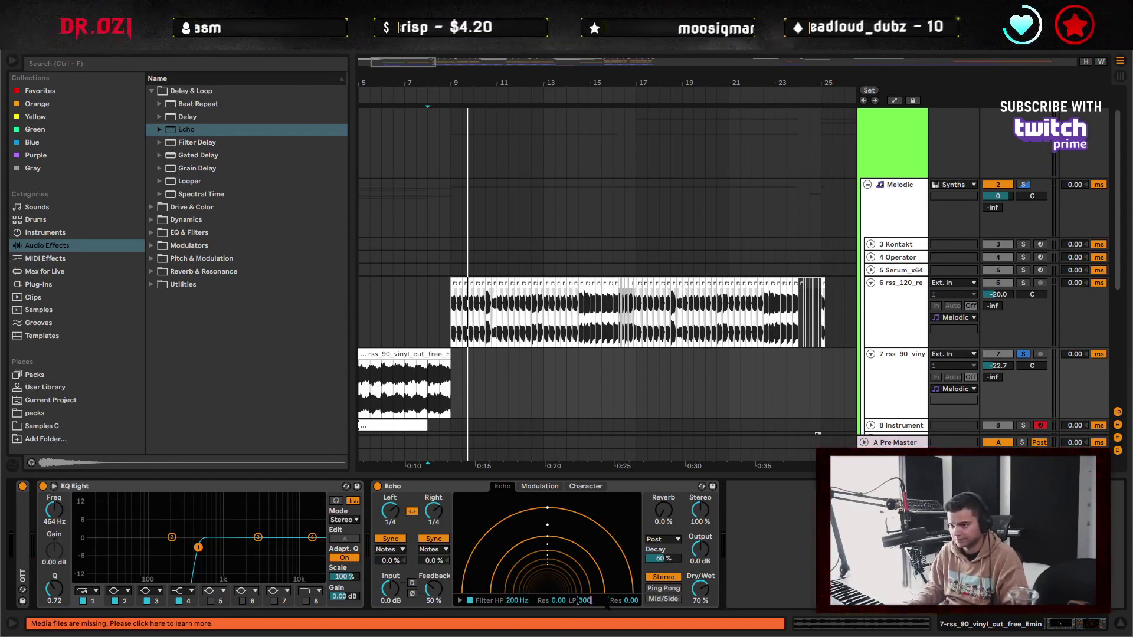
pyautogui.press('space')
pyautogui.press('space')
pyautogui.moveTo(700, 589); pyautogui.dragTo(700, 598)
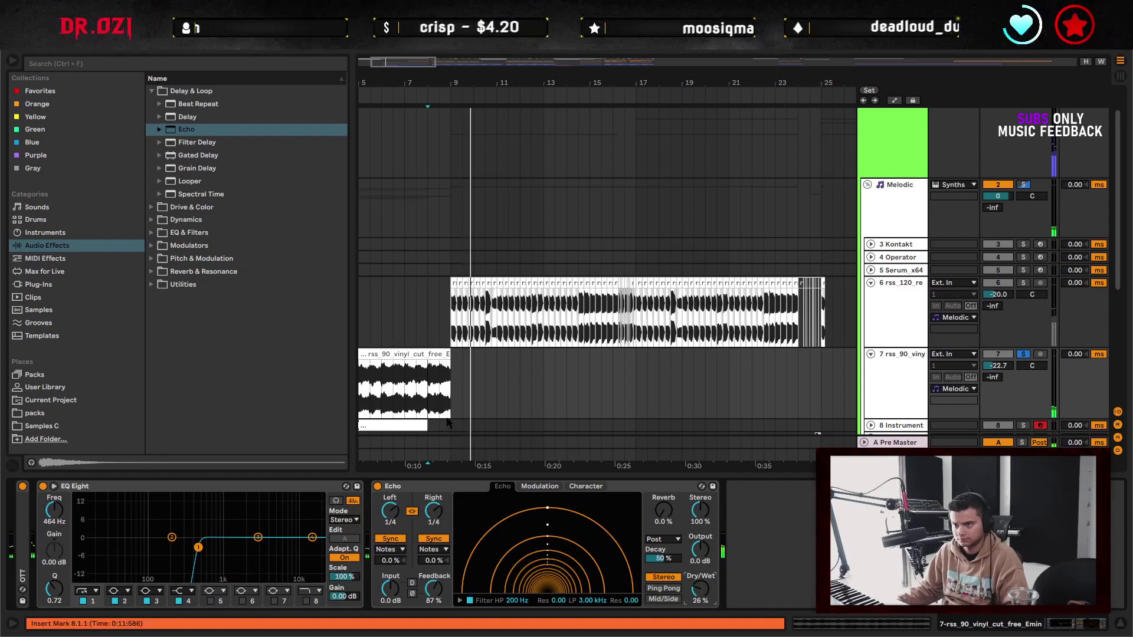
# - Automate the Echo's Dry/Wet to rise from 0% at about bar 8 to 100% near bar 10, and unsolo track 7
pyautogui.press('a')
pyautogui.click(417, 389)
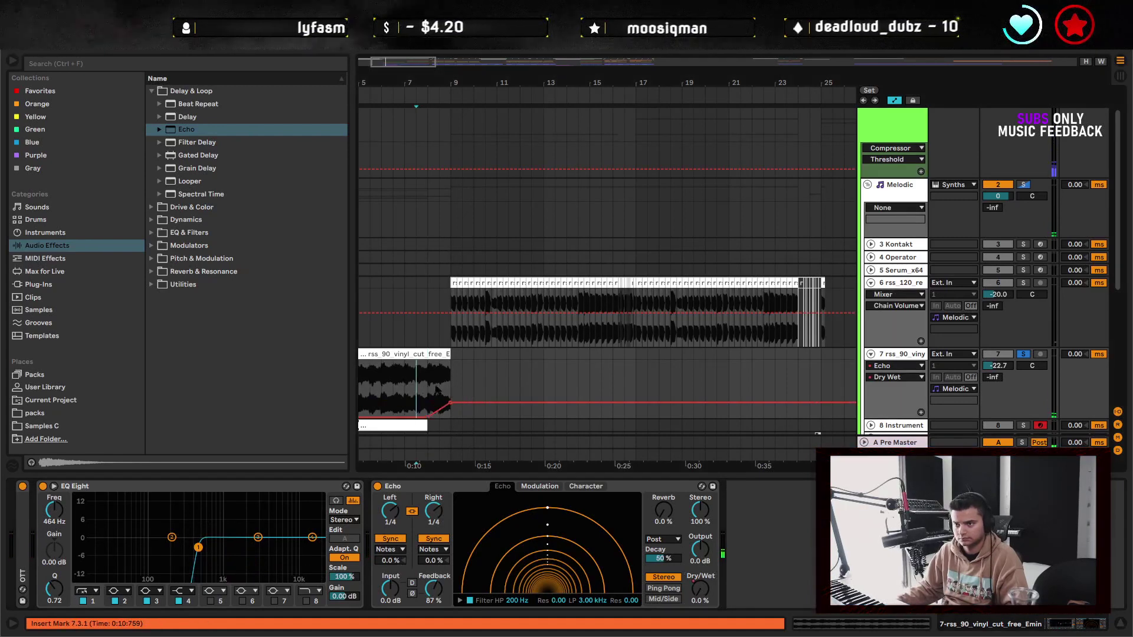
pyautogui.moveTo(450, 403); pyautogui.dragTo(476, 362)
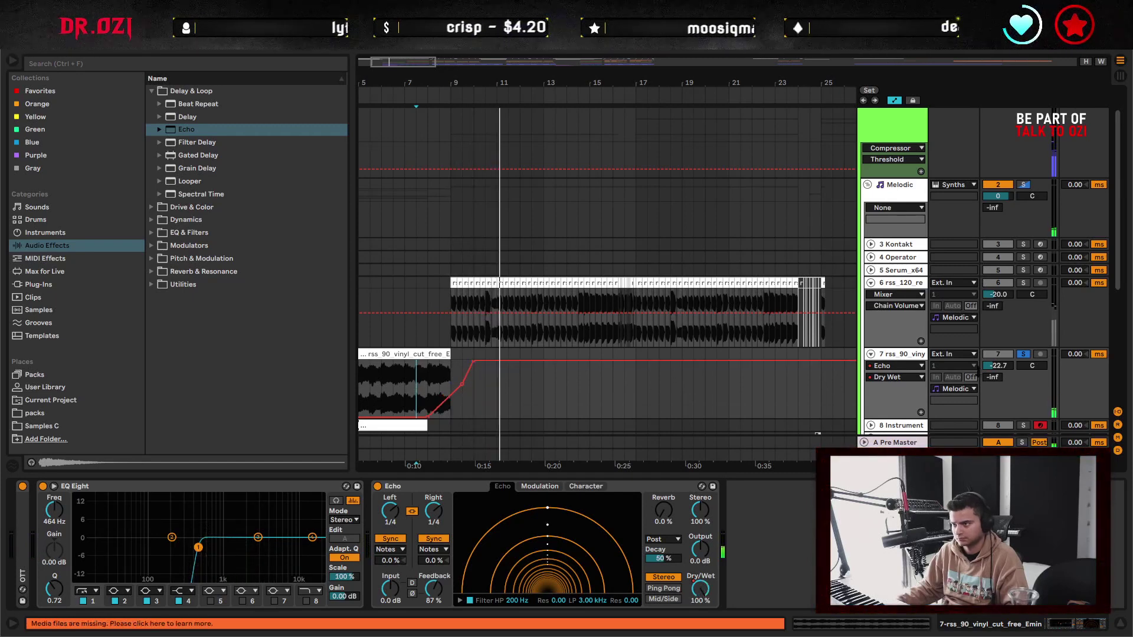
pyautogui.click(1023, 354)
pyautogui.press('a')
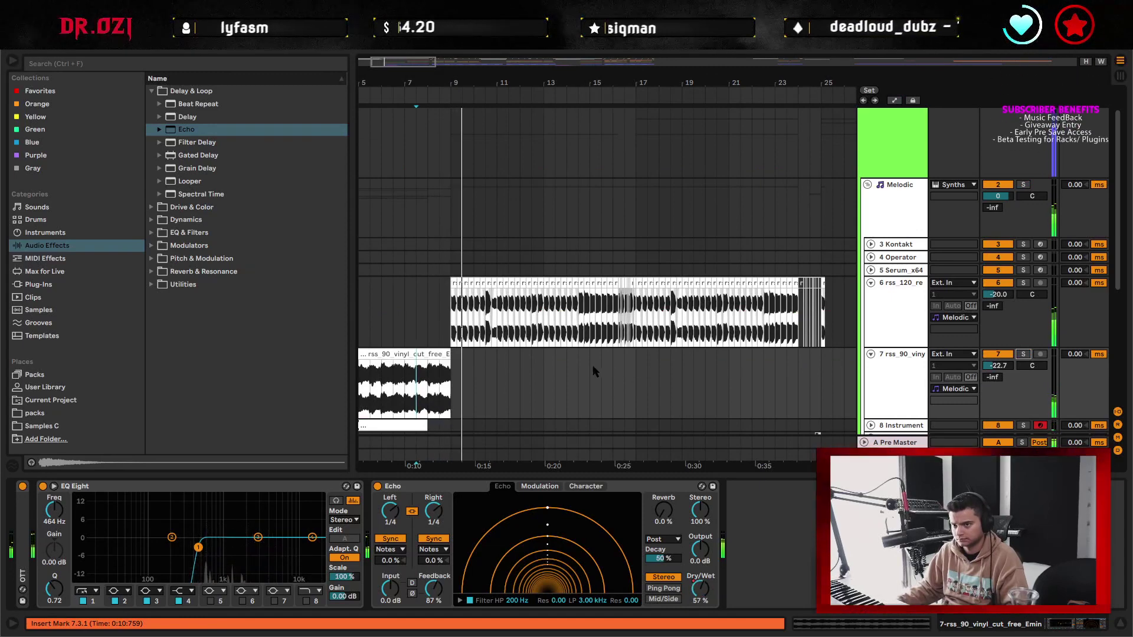
# - Fold tracks 6 and 7 and hide the device view to enlarge the arrangement
pyautogui.scroll(-2, 580, 365)
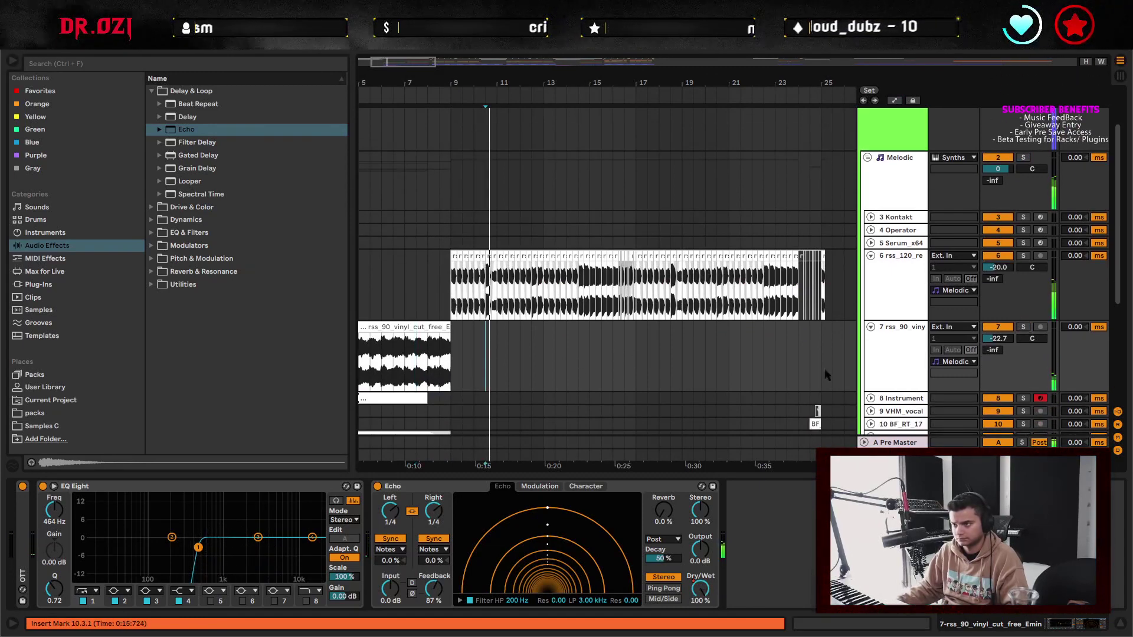
pyautogui.click(870, 327)
pyautogui.click(870, 256)
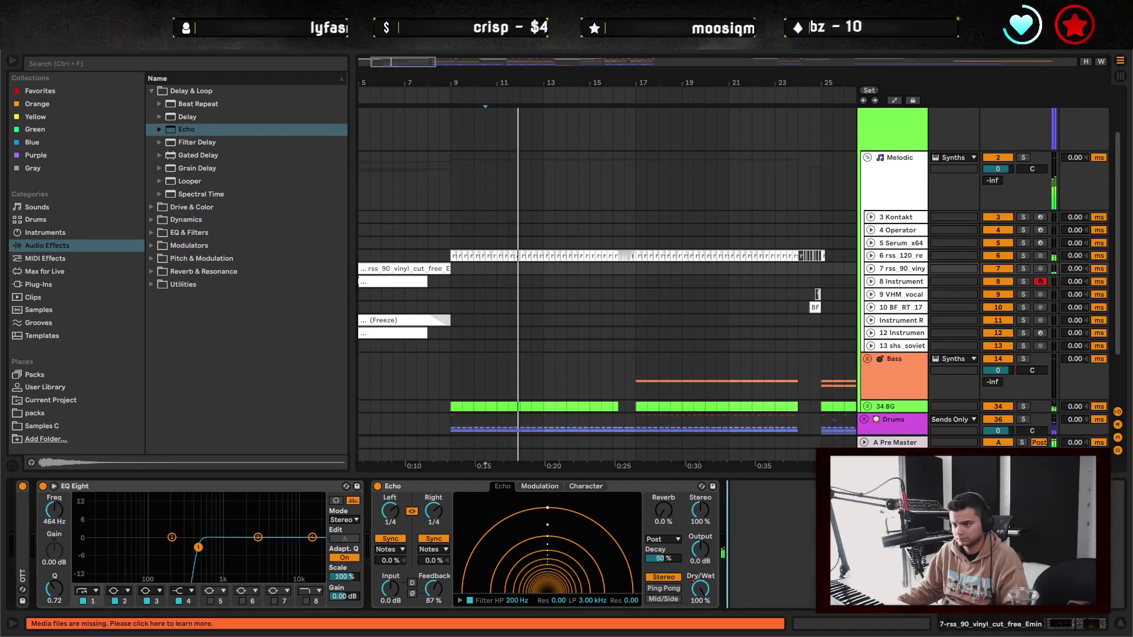
pyautogui.doubleClick(637, 486)
pyautogui.click(1120, 622)
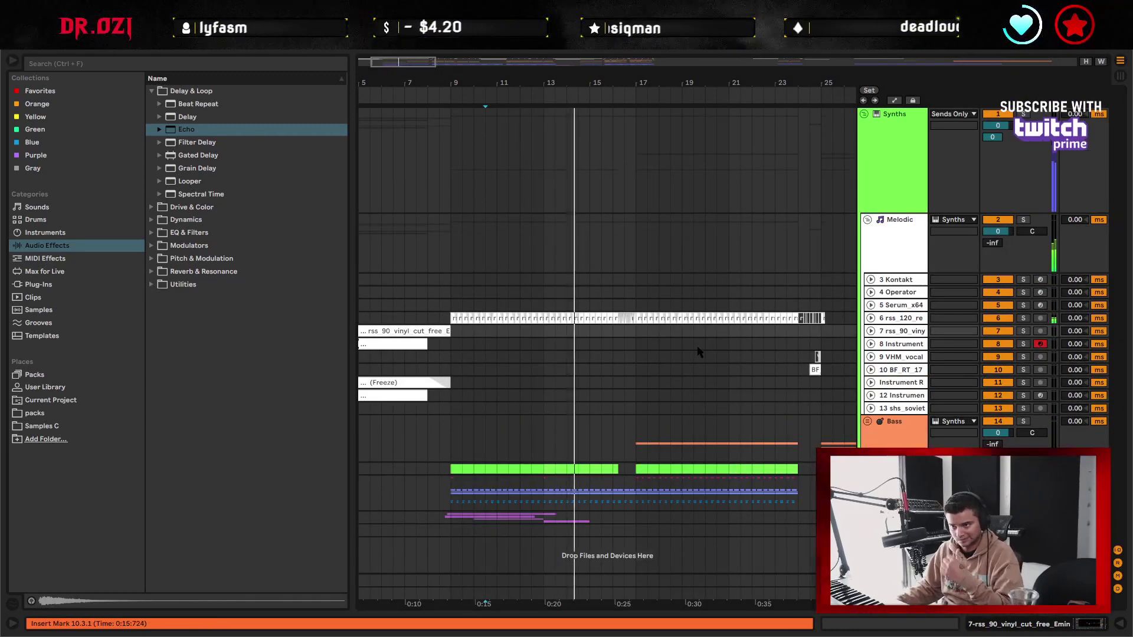
# - Select bars 9 to 17 on the Bass group and loop that range
pyautogui.click(707, 440)
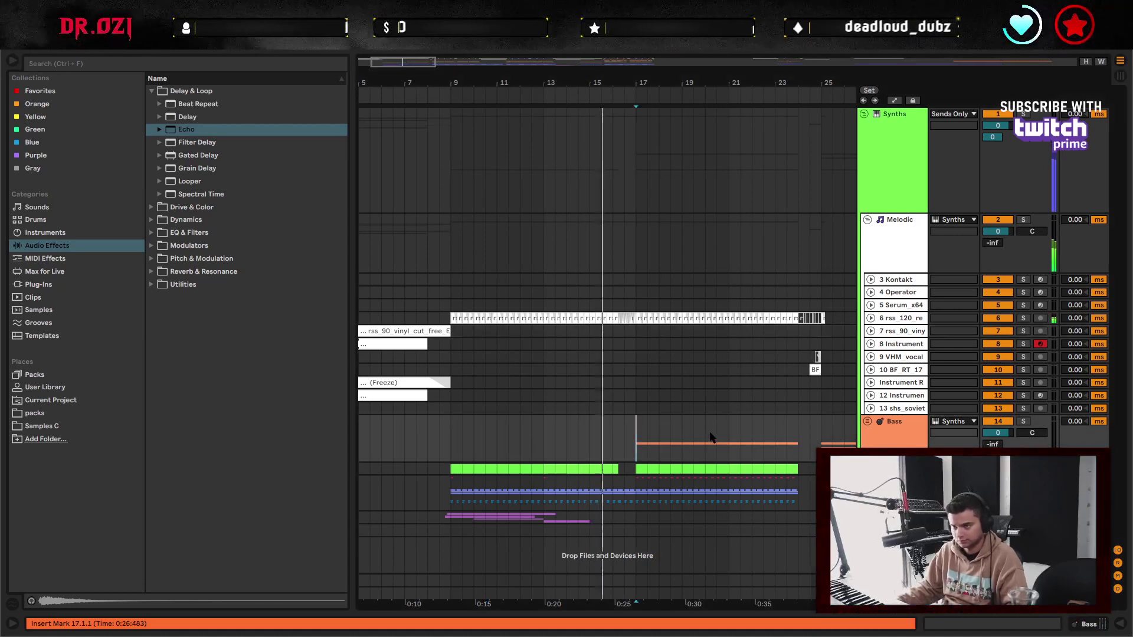
pyautogui.keyDown('shift'); pyautogui.click(452, 440); pyautogui.keyUp('shift')
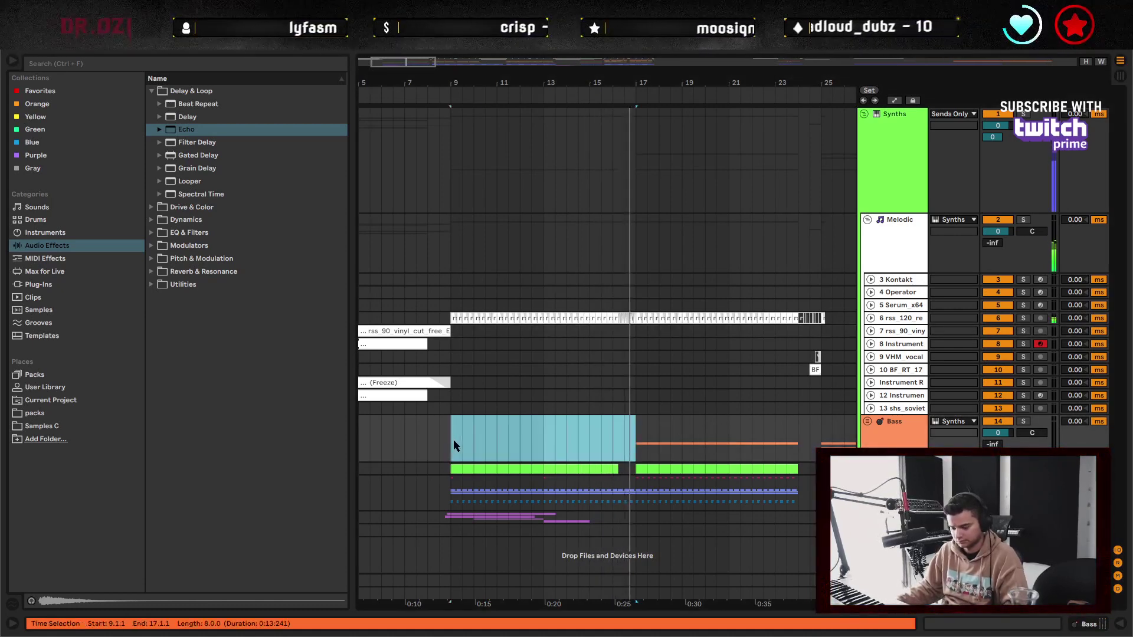
pyautogui.hotkey('ctrl', 'l')
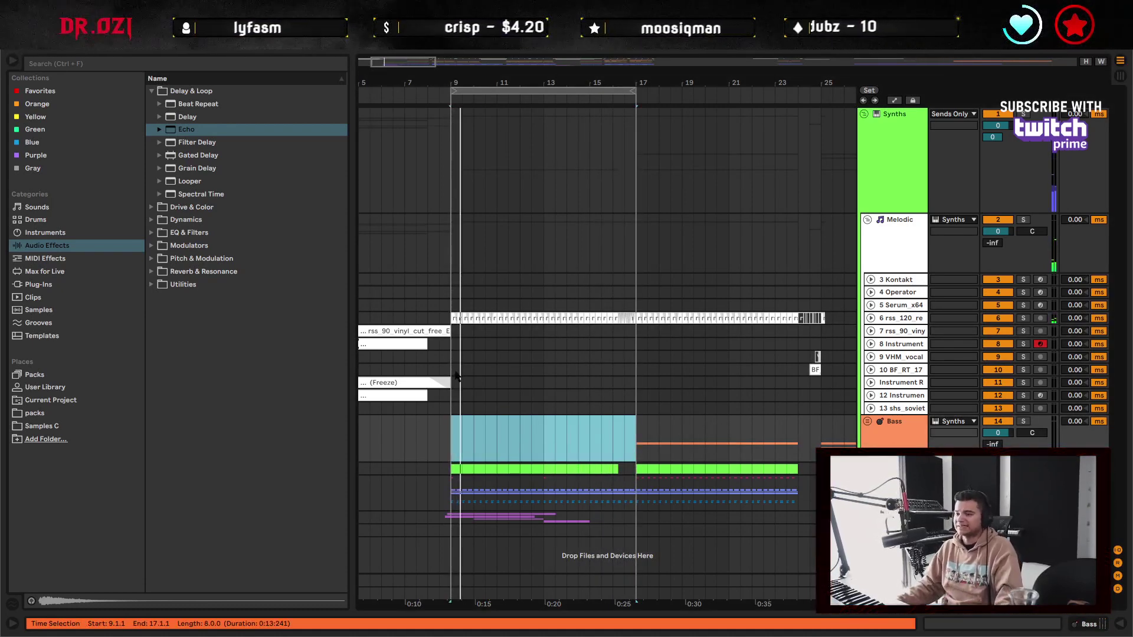
# - Stop playback and insert a new MIDI track below 13-shs_soviet
pyautogui.click(901, 410)
pyautogui.press('space')
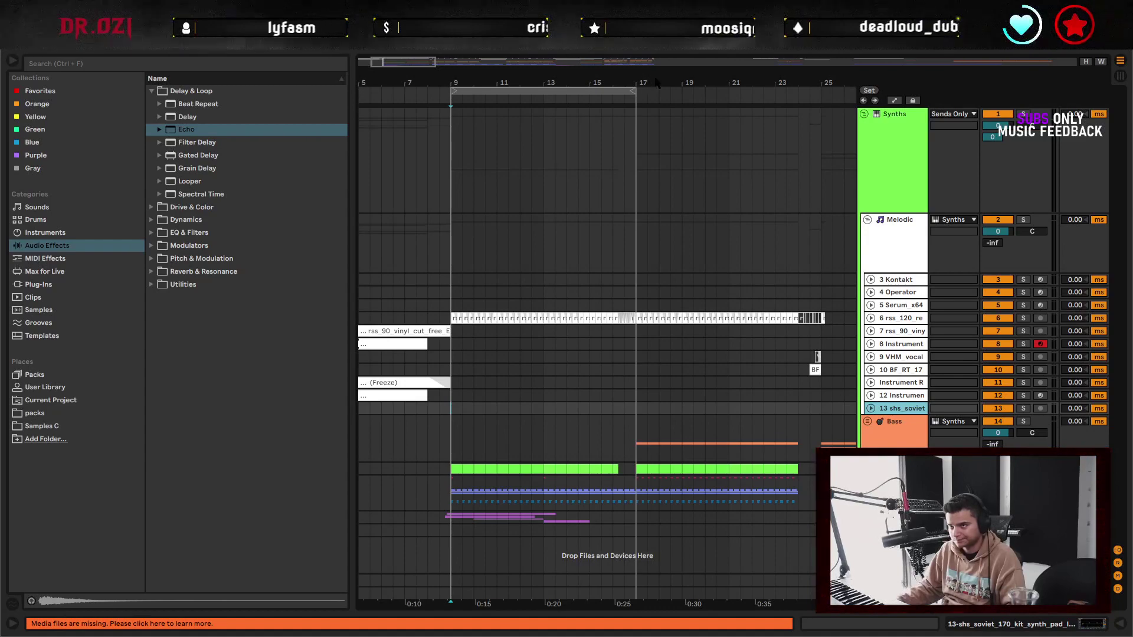
pyautogui.moveTo(656, 82); pyautogui.dragTo(328, 393)
# - Copy the Operator bass track's frozen audio clip from bar 81 to bar 9
pyautogui.scroll(-5, 570, 514)
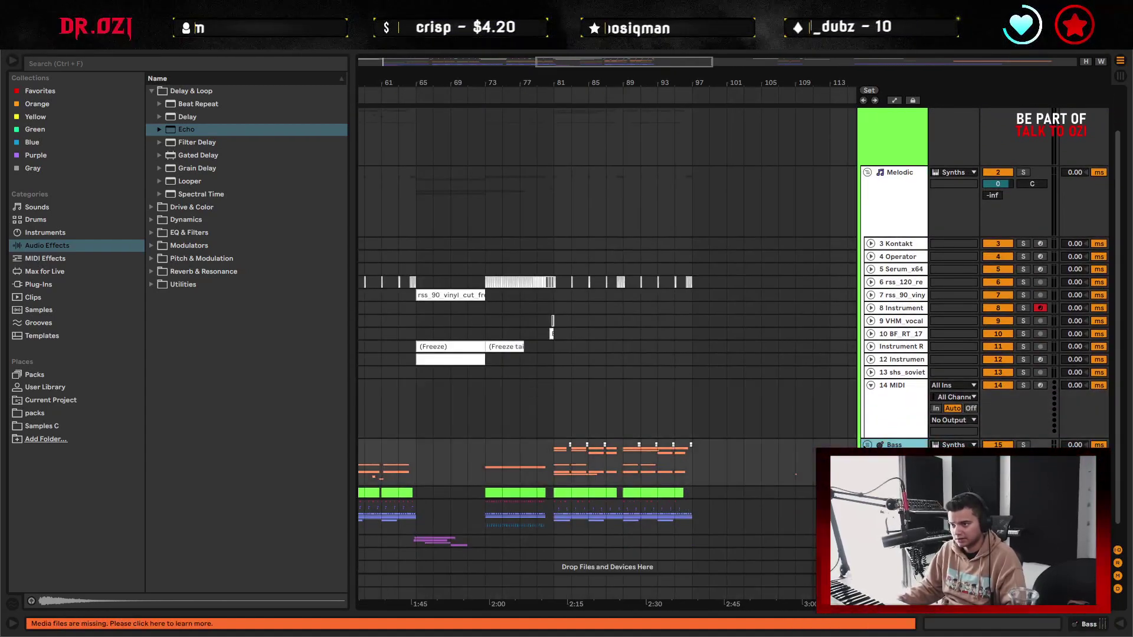
pyautogui.click(570, 514)
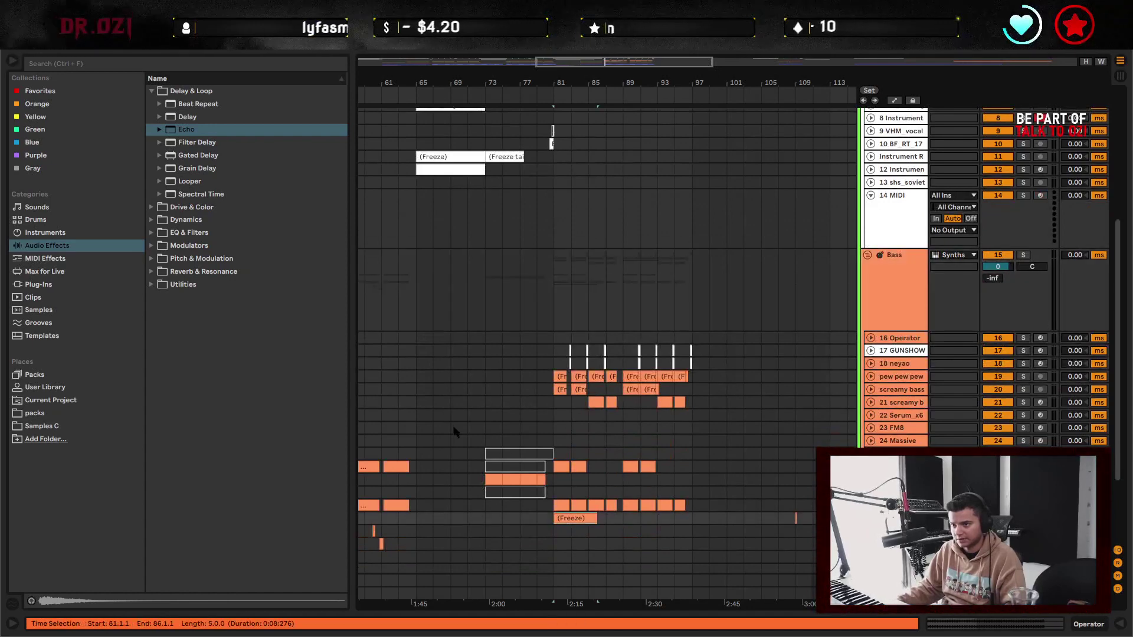
pyautogui.moveTo(455, 430); pyautogui.dragTo(814, 361)
pyautogui.moveTo(614, 391); pyautogui.dragTo(730, 428)
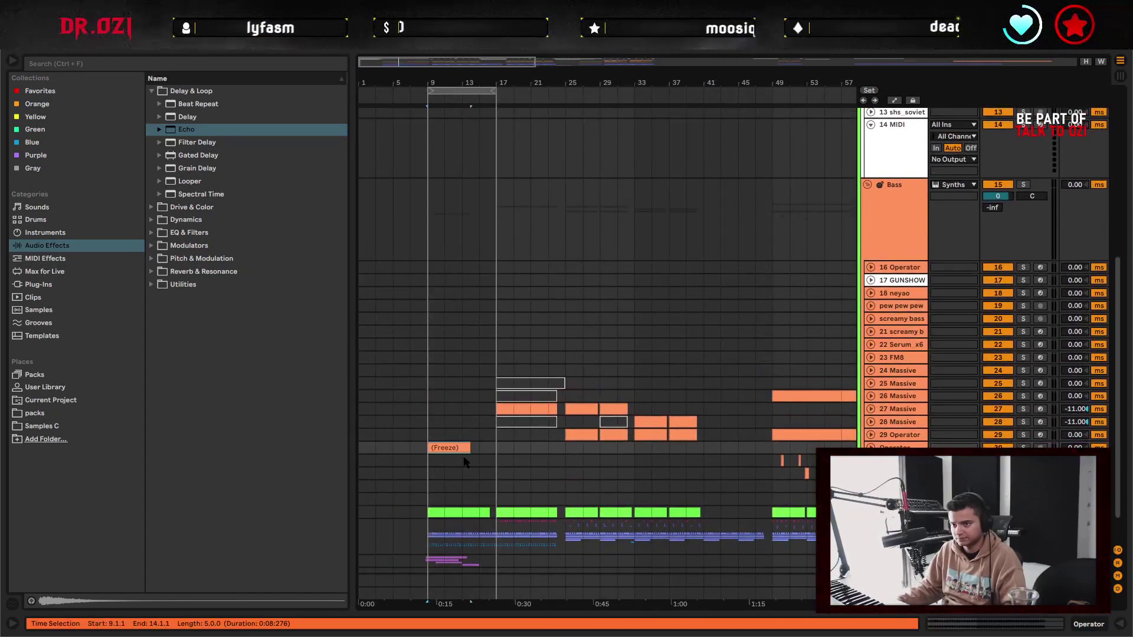
# - Extend the frozen Operator clip at bar 9 to end at 16.3.1 and unfold its track
pyautogui.press('+')
pyautogui.press('+')
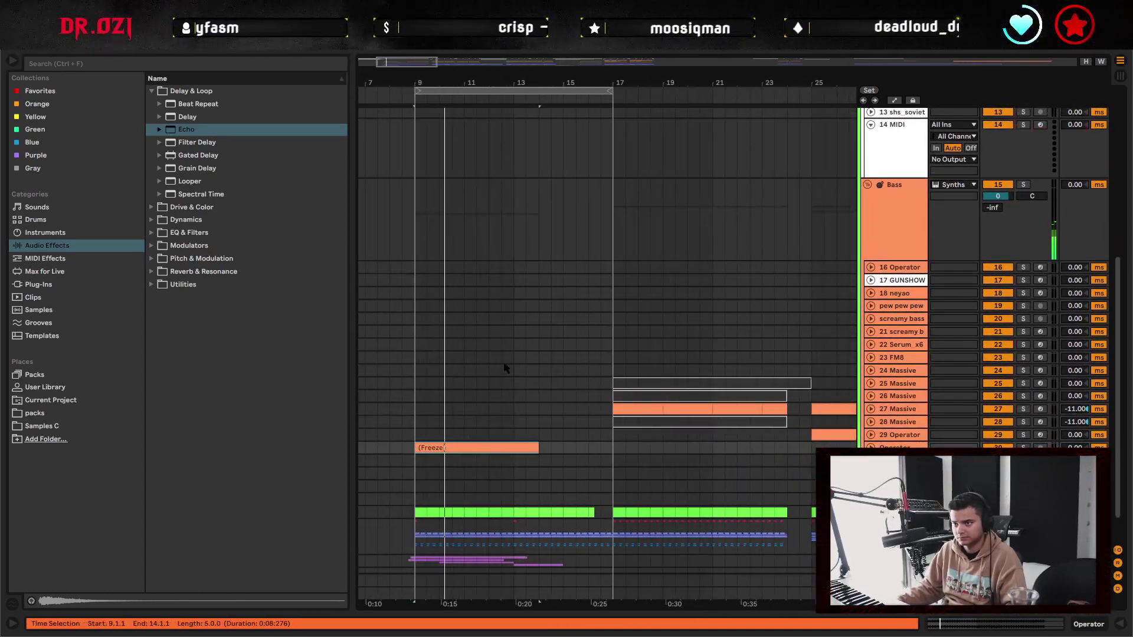
pyautogui.moveTo(538, 448); pyautogui.dragTo(600, 448)
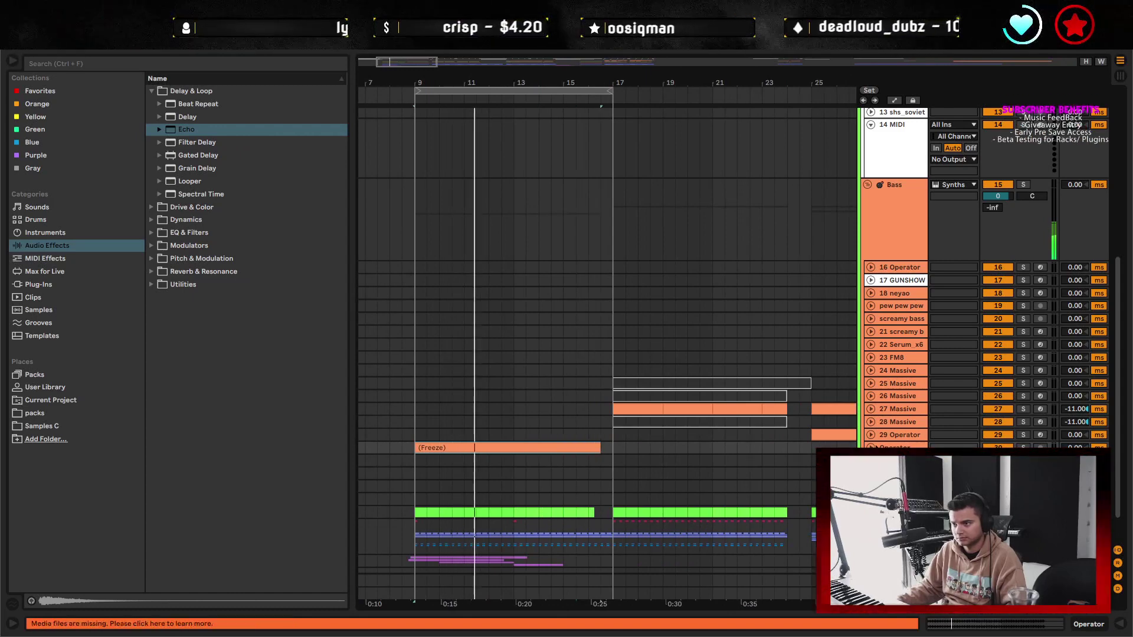
pyautogui.scroll(3, 539, 446)
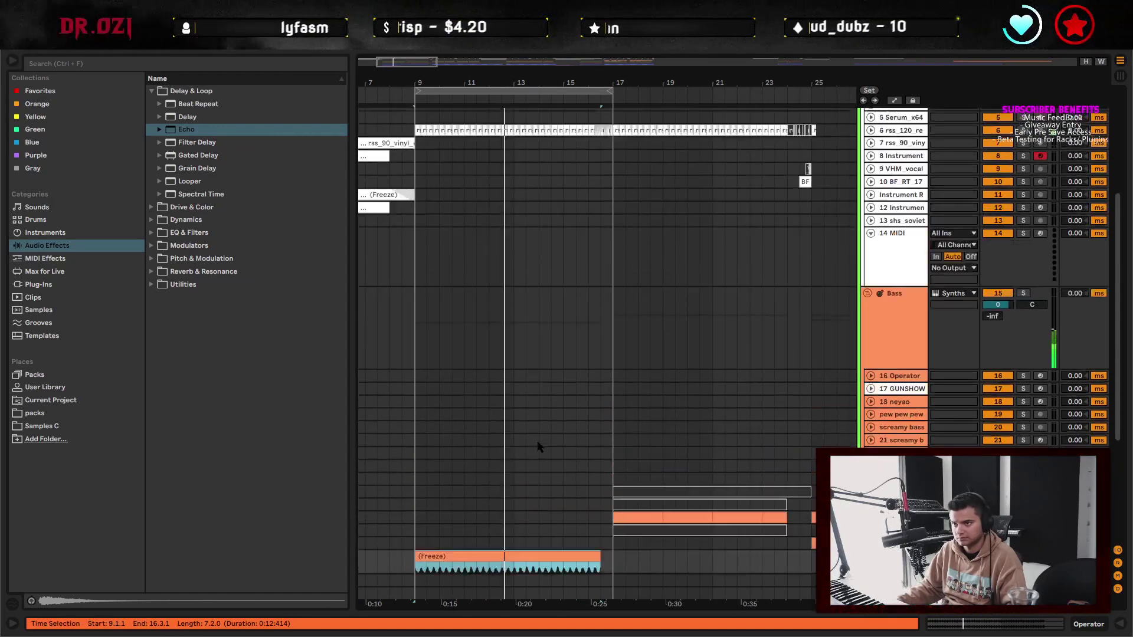
pyautogui.scroll(-3, 539, 446)
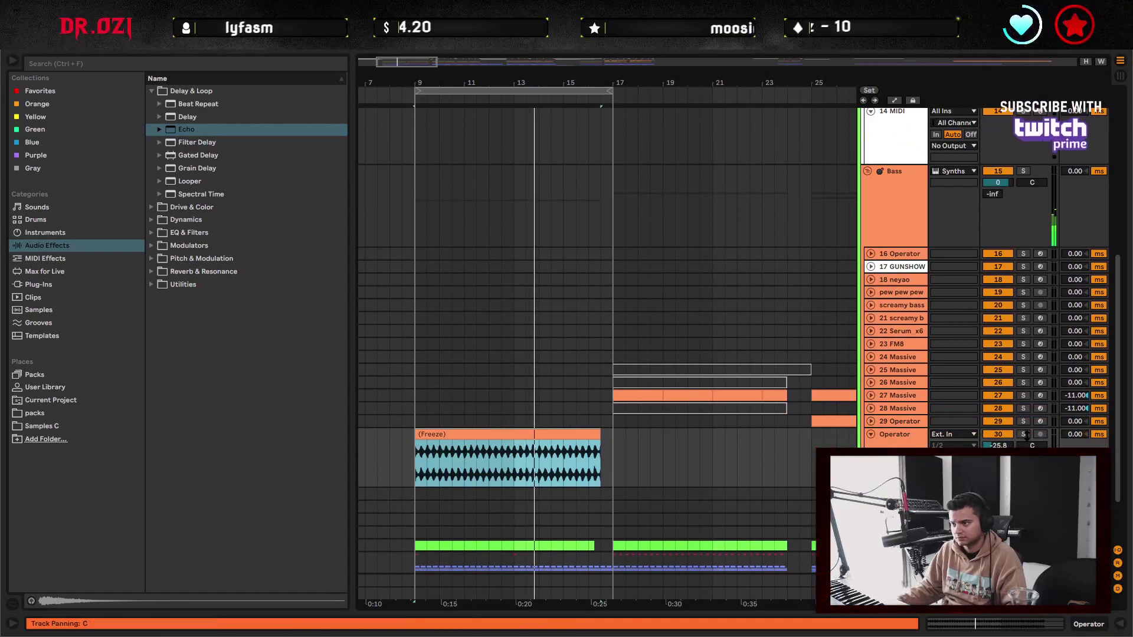
# - Solo the Operator track and open its frozen clip's Transposition envelope
pyautogui.click(1023, 434)
pyautogui.doubleClick(531, 449)
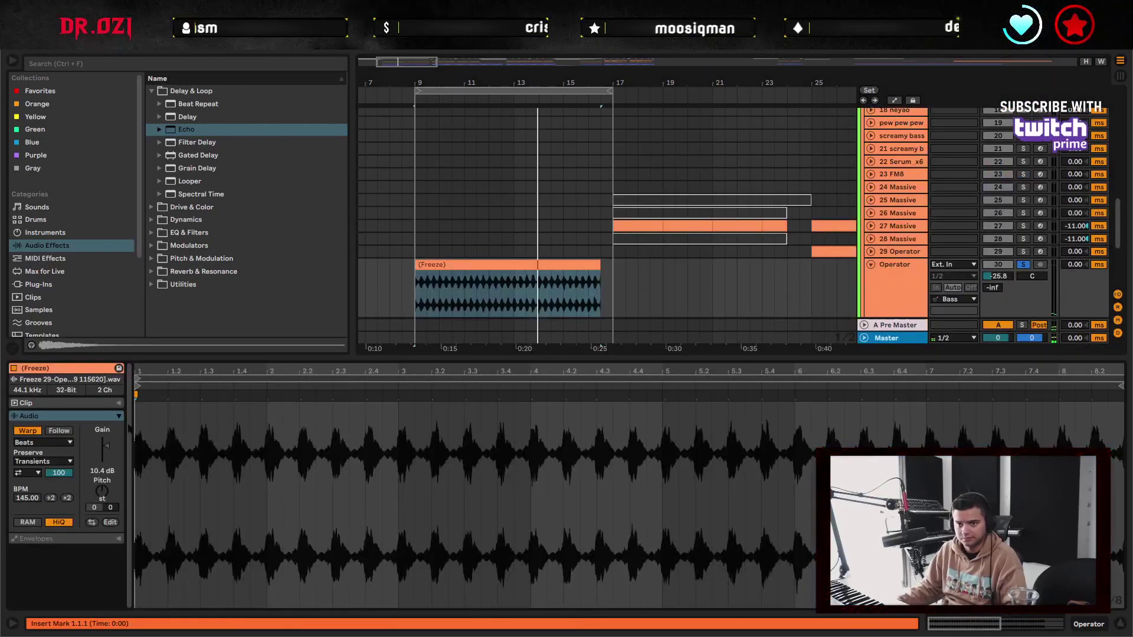
pyautogui.click(69, 539)
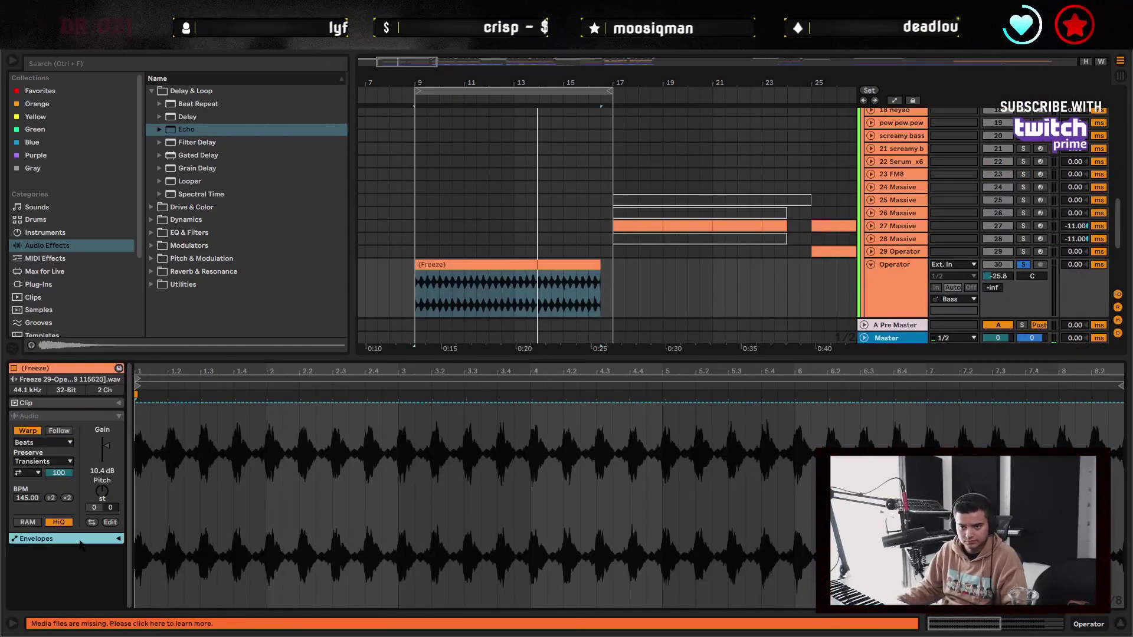
pyautogui.click(119, 539)
pyautogui.click(33, 534)
pyautogui.click(94, 534)
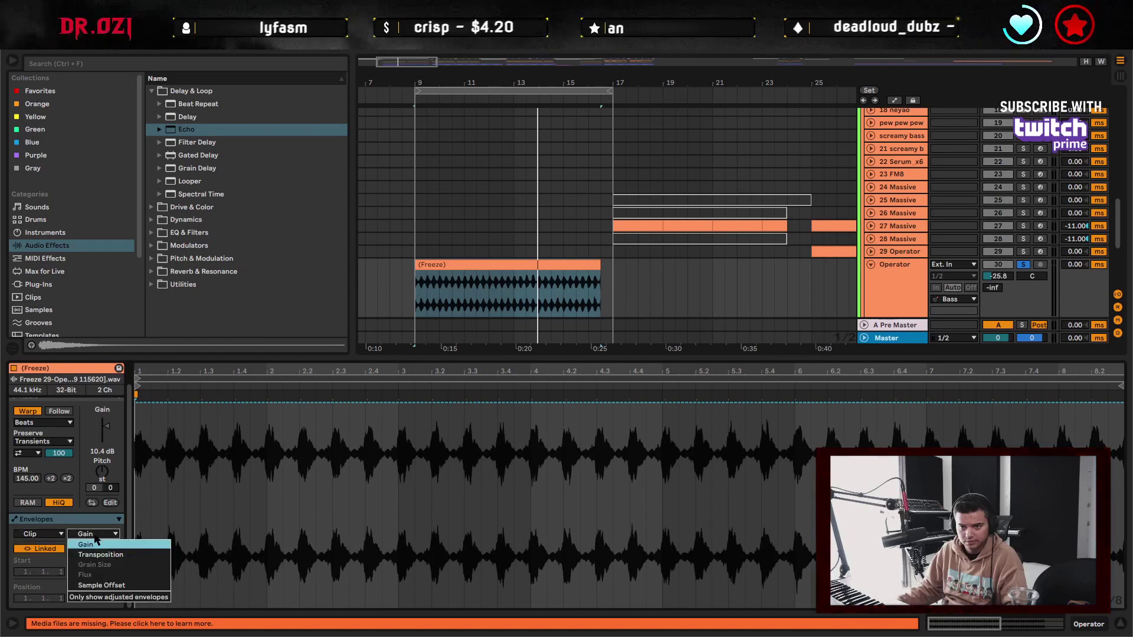
pyautogui.click(97, 548)
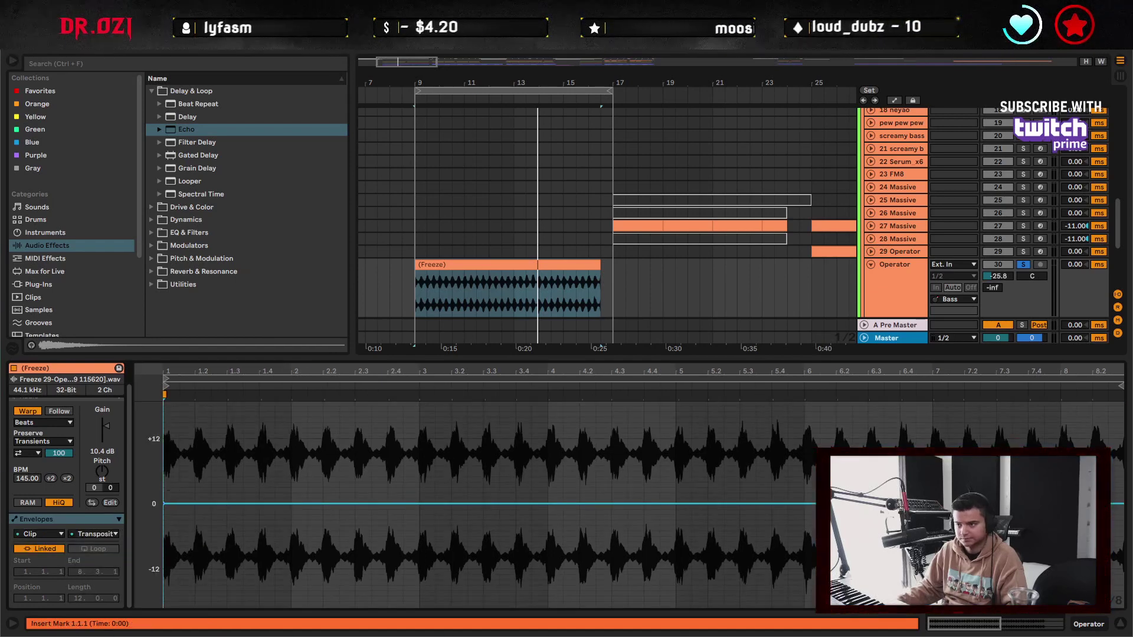
# - Ramp the clip's transposition from 0 to +12 semitones at its end and set its warp mode to Complex
pyautogui.press('space')
pyautogui.moveTo(1122, 503); pyautogui.dragTo(1122, 439)
pyautogui.click(53, 436)
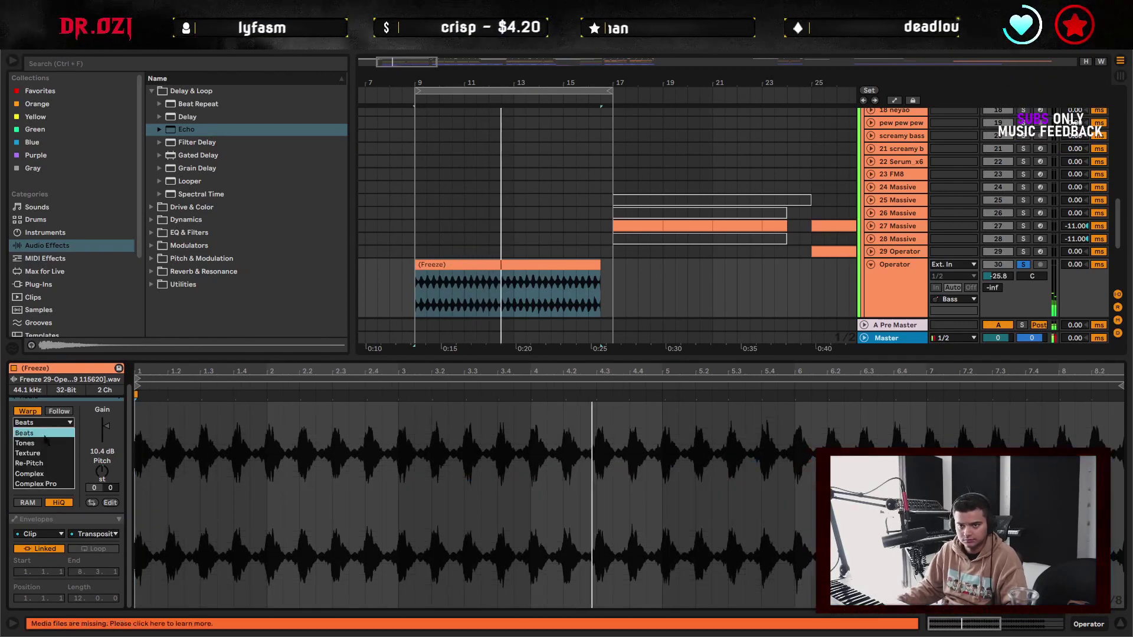
pyautogui.click(53, 435)
pyautogui.click(401, 290)
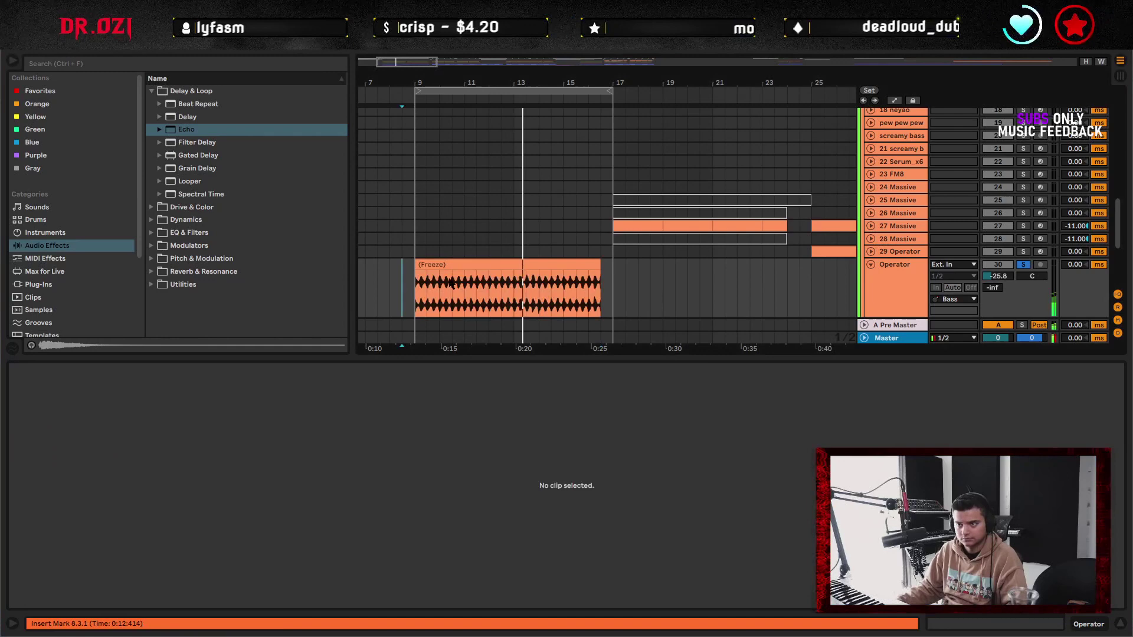
# - Unsolo the Operator track and hide the clip view
pyautogui.click(1023, 264)
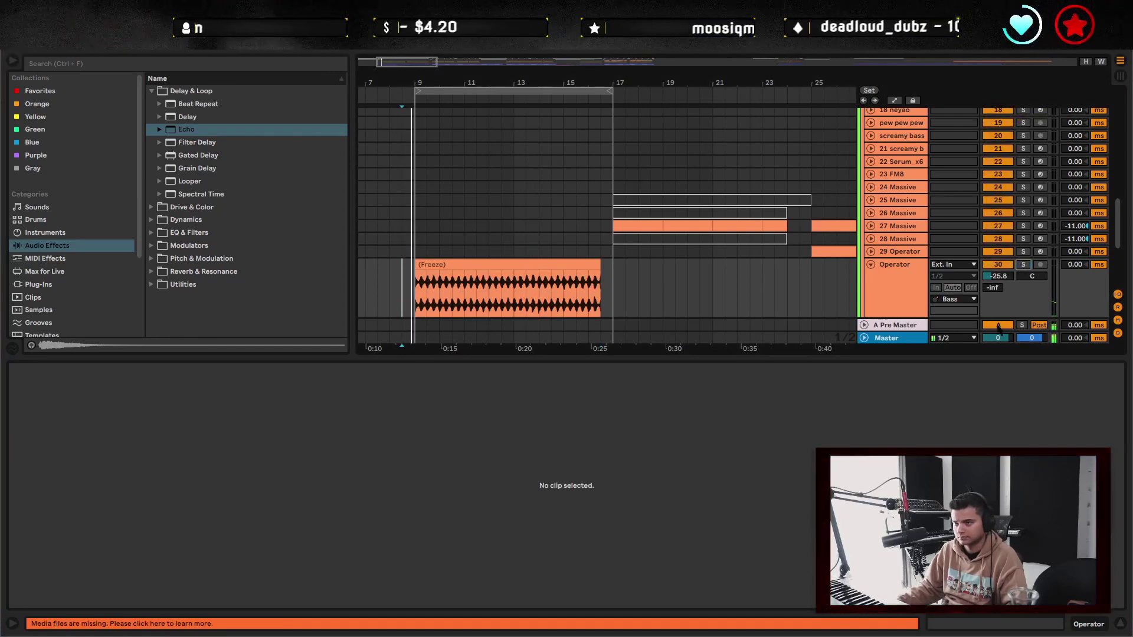
pyautogui.click(1119, 623)
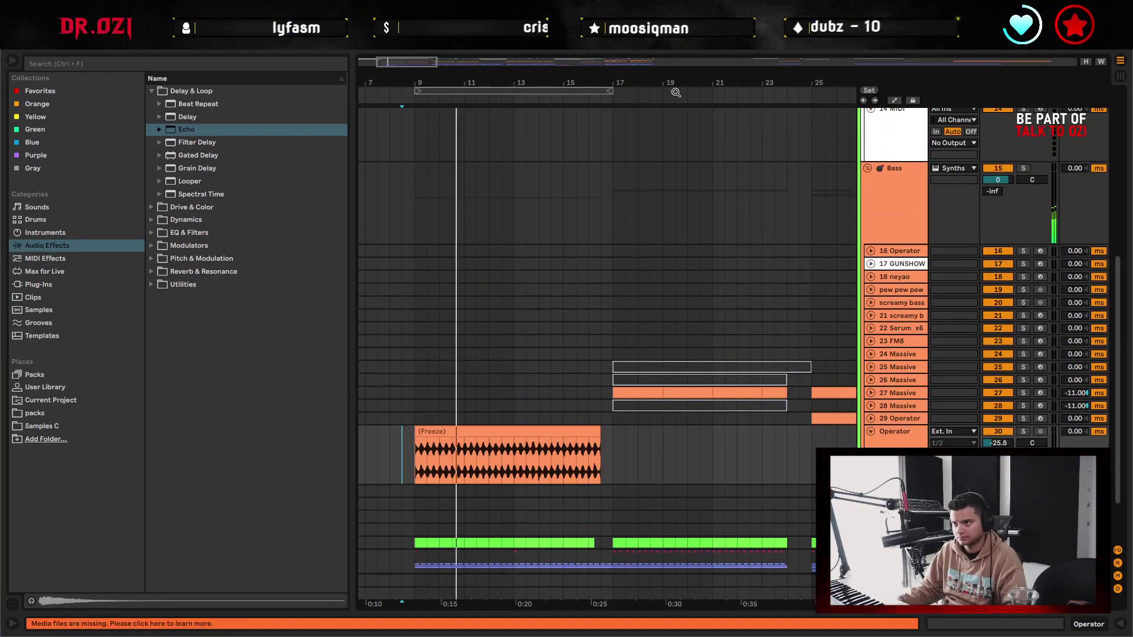
pyautogui.scroll(4, 638, 431)
pyautogui.scroll(-4, 614, 464)
# - Copy the frozen Operator clip from bar 9 to bar 17 and shorten the copy to end at bar 24
pyautogui.click(554, 431)
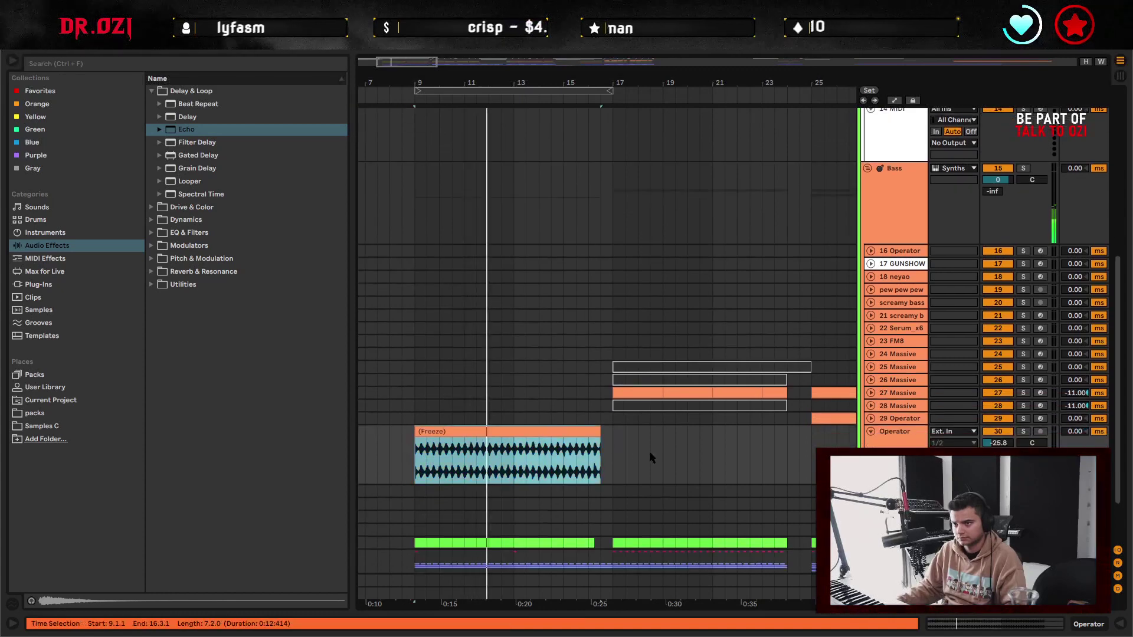
pyautogui.hotkey('ctrl', 'c')
pyautogui.click(639, 458)
pyautogui.hotkey('ctrl', 'v')
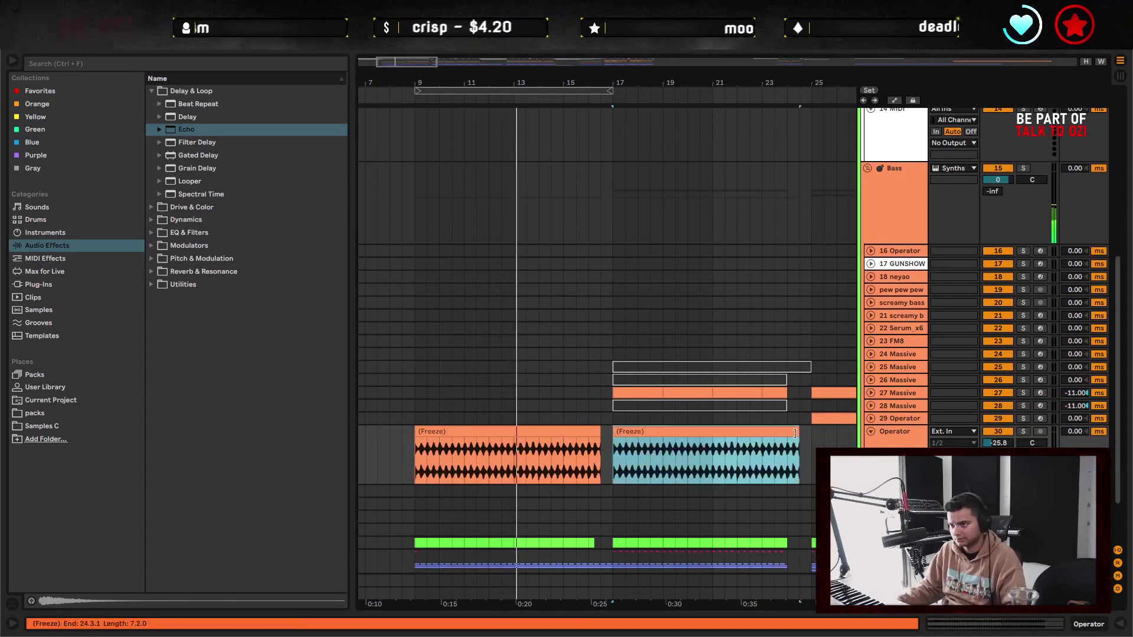
pyautogui.moveTo(795, 434); pyautogui.dragTo(787, 435)
# - Move the copied clip's +12 semitone transposition breakpoint to its new end at 8.1.1 and close the clip view
pyautogui.doubleClick(761, 432)
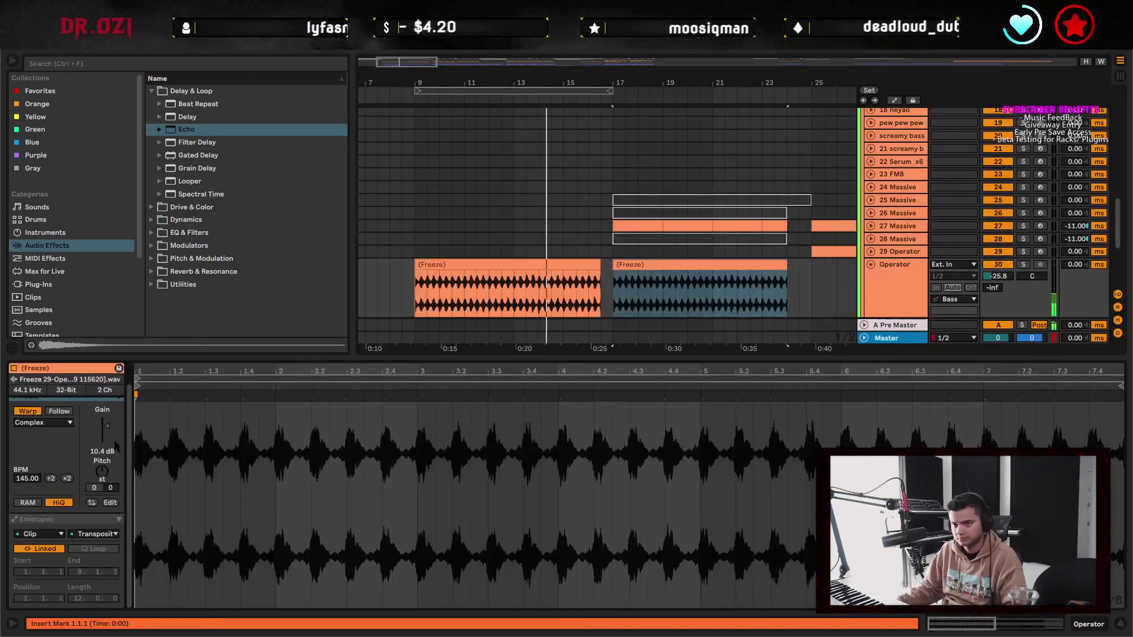
pyautogui.click(95, 534)
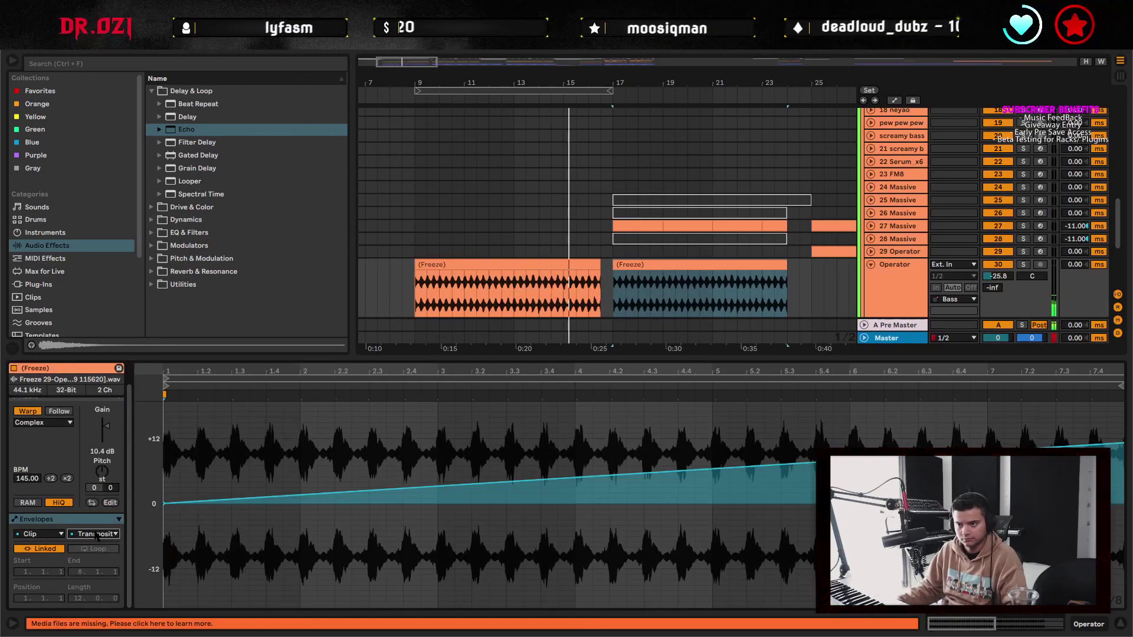
pyautogui.click(1039, 429)
pyautogui.press('-')
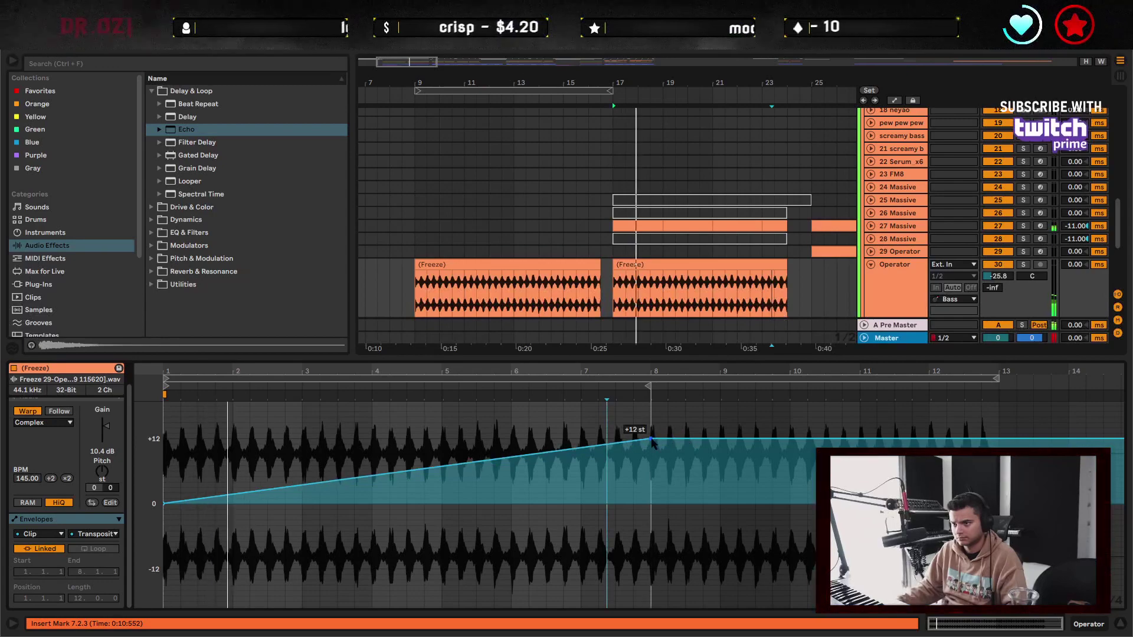
pyautogui.hotkey('ctrl', 'alt', 'l')
pyautogui.scroll(8, 723, 444)
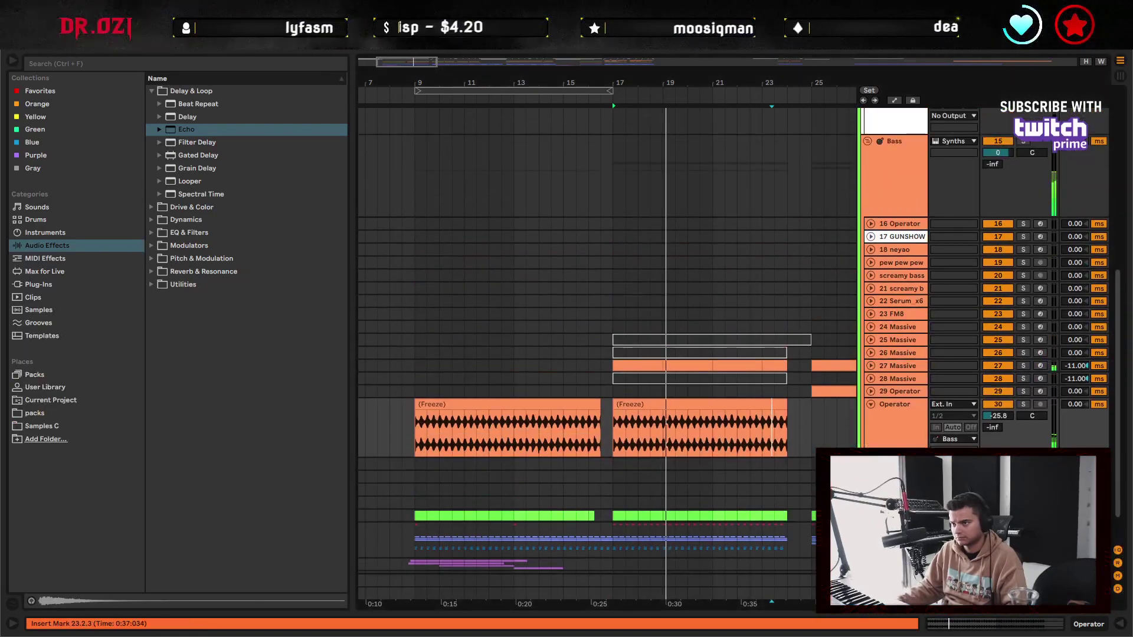
# - Fold the Bass group and expand track 6, the rss_120 resampled vinyl loop, to show its waveforms
pyautogui.scroll(4, 723, 445)
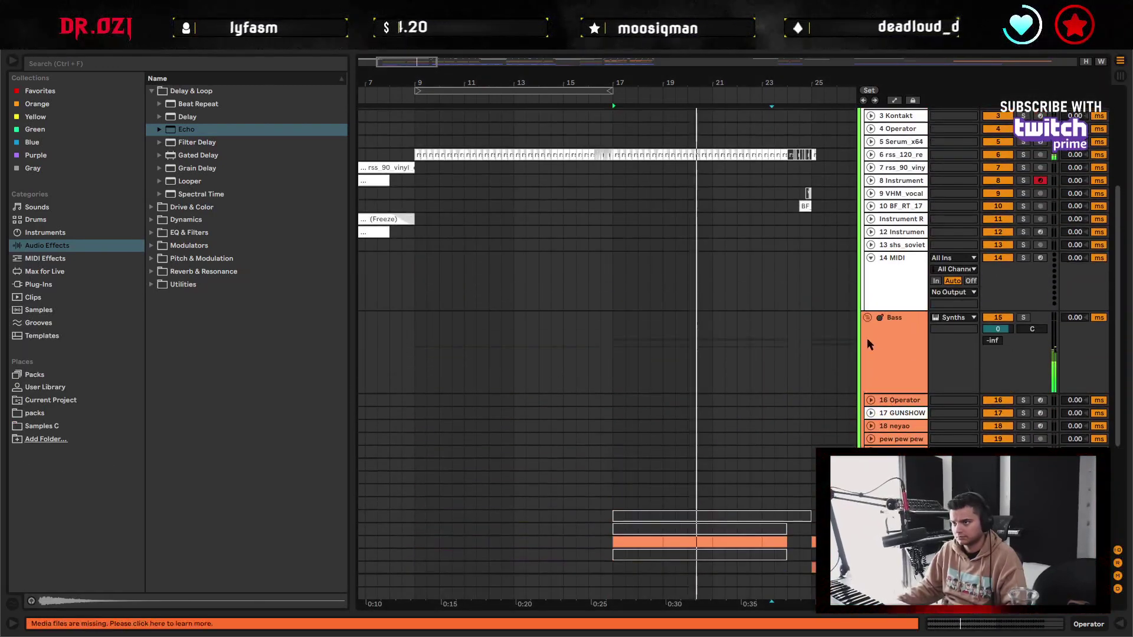
pyautogui.click(867, 318)
pyautogui.scroll(2, 714, 334)
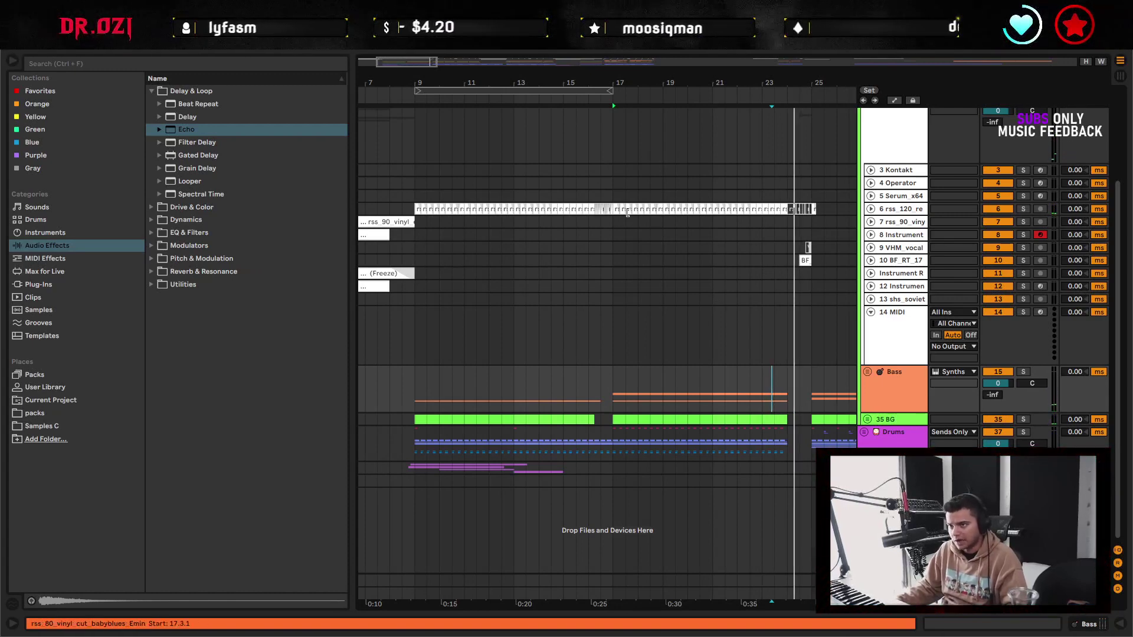
pyautogui.moveTo(627, 213); pyautogui.dragTo(682, 276)
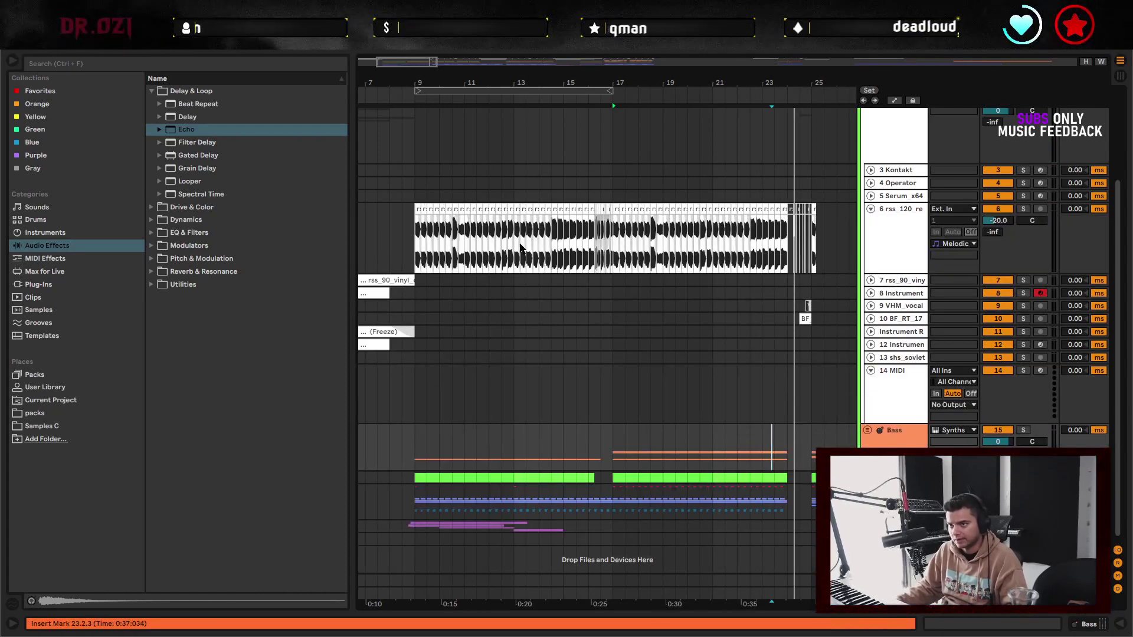
# - Deactivate the vinyl slice from 17.2.1 to 17.3.1 on track 6 and play the arrangement from bar 16
pyautogui.click(603, 252)
pyautogui.scroll(4, 646, 239)
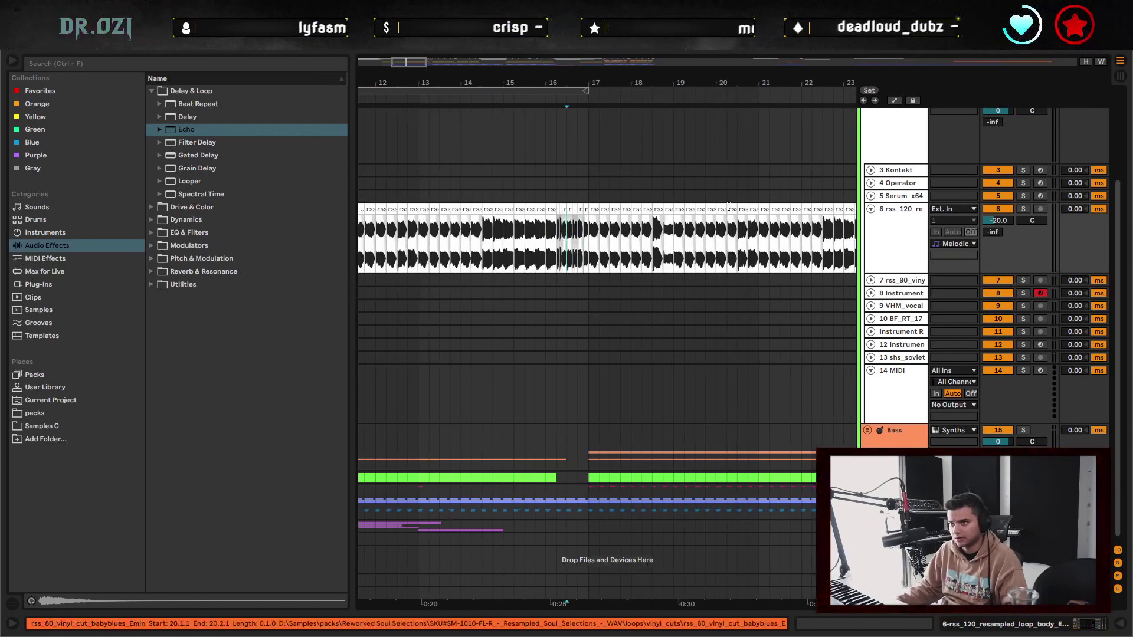
pyautogui.press('space')
pyautogui.moveTo(667, 239); pyautogui.dragTo(561, 232)
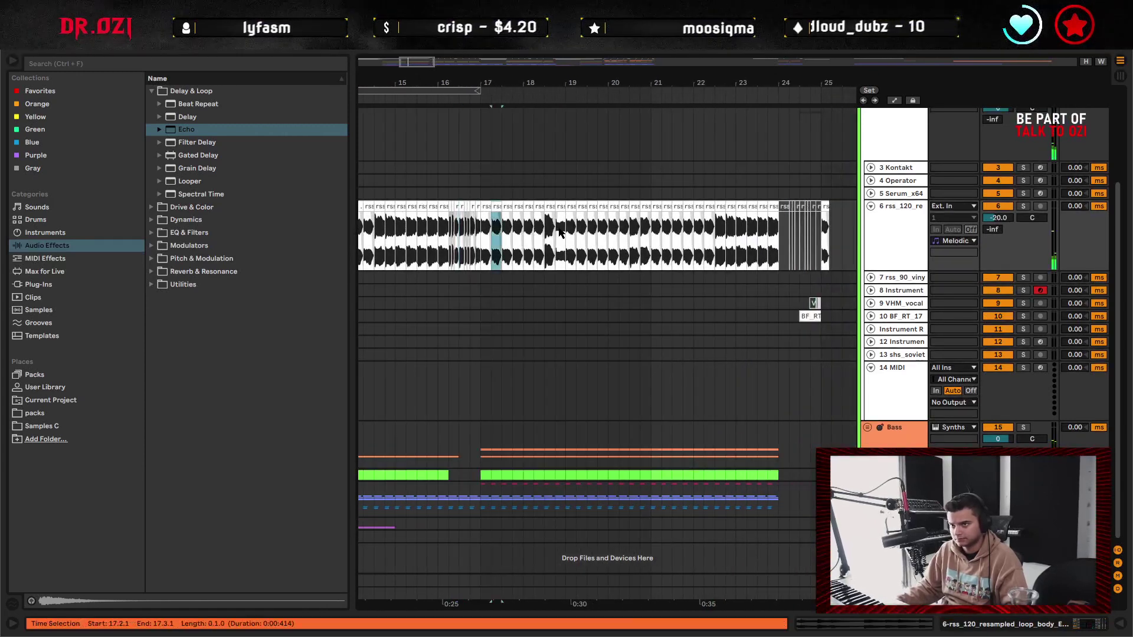
pyautogui.press('0')
pyautogui.click(438, 243)
pyautogui.press('space')
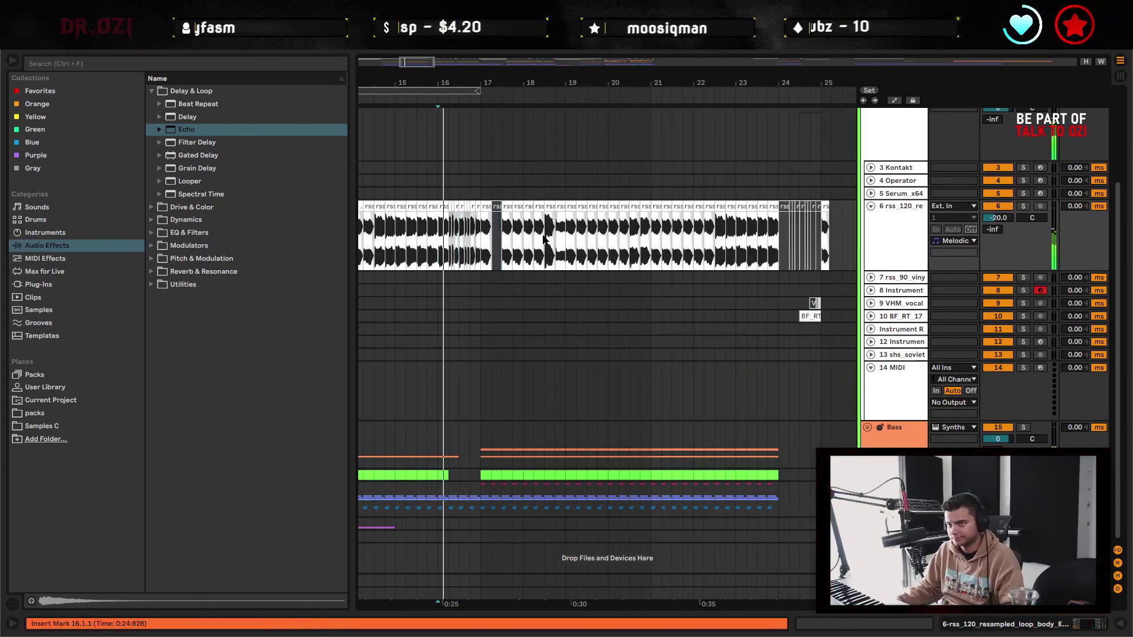
# - Delete the vinyl slices between 17.3.1 and 18.3.1 on track 6 and listen to the gap
pyautogui.click(509, 224)
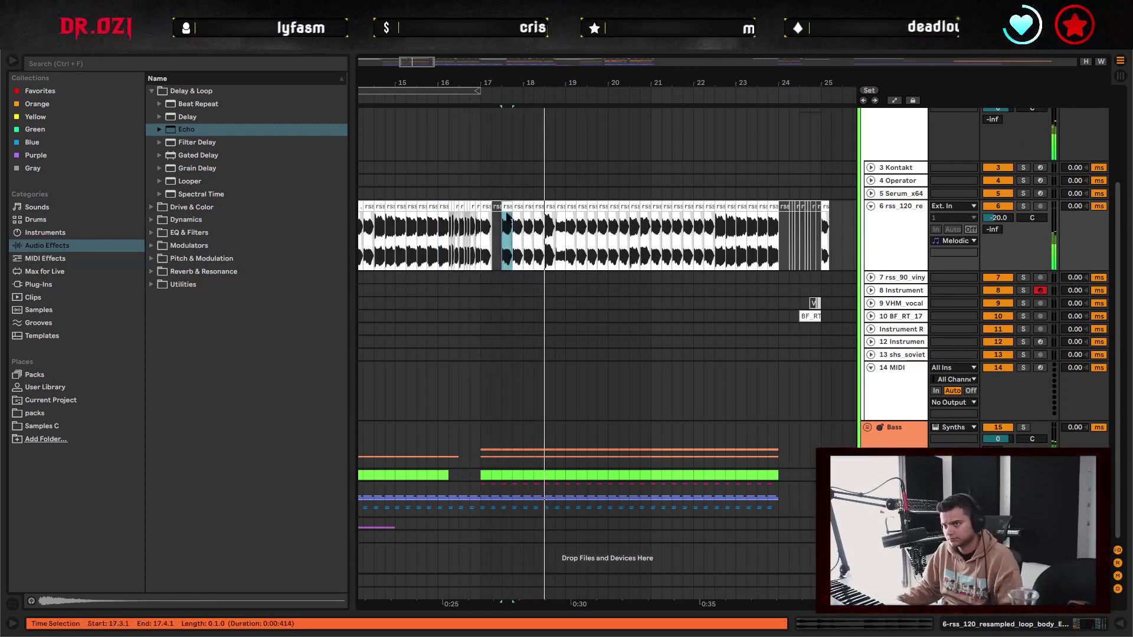
pyautogui.keyDown('shift'); pyautogui.click(536, 209); pyautogui.keyUp('shift')
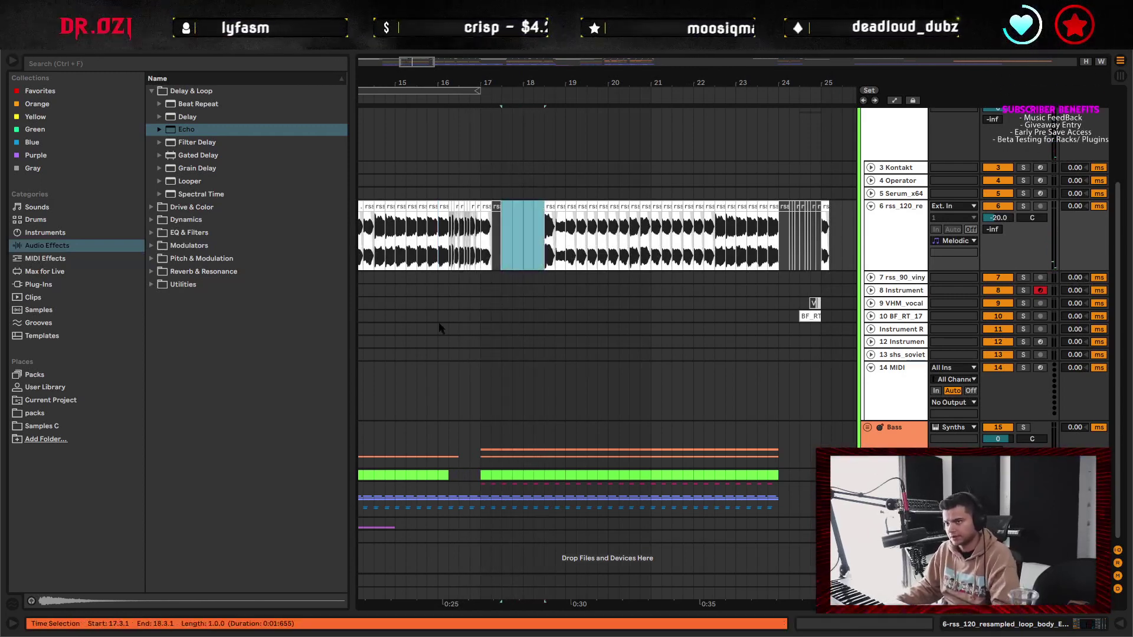
pyautogui.press('Delete')
pyautogui.click(427, 341)
pyautogui.click(561, 210)
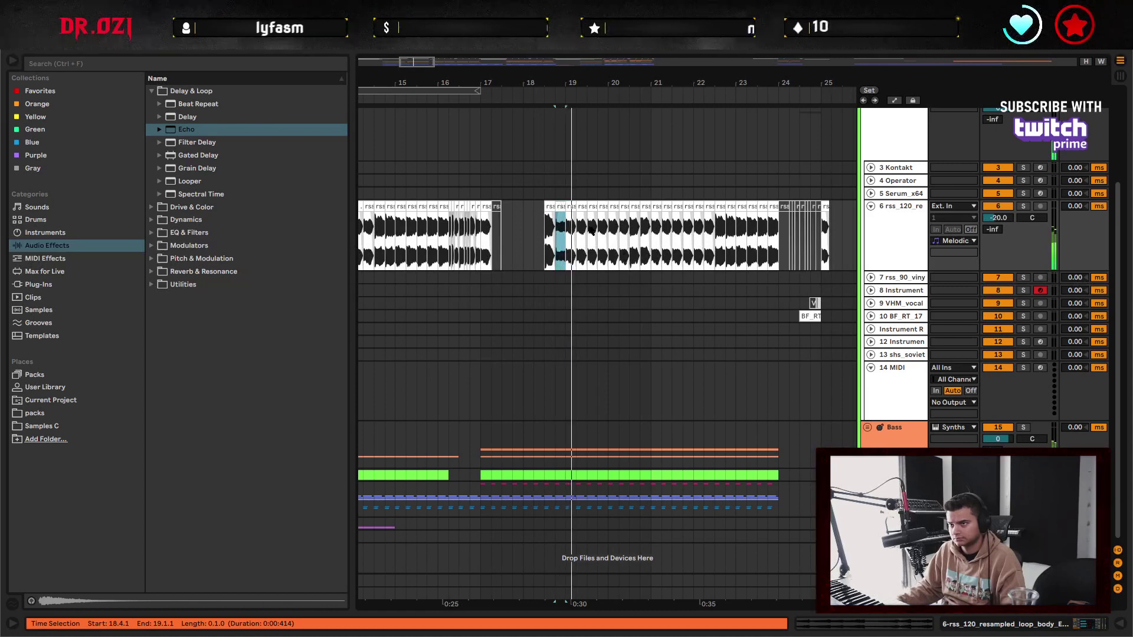
# - Delete the deactivated vinyl slice at 17.2.1 and the slices between 19.1.1 and 20.3.1
pyautogui.click(581, 207)
pyautogui.keyDown('shift'); pyautogui.click(645, 208); pyautogui.keyUp('shift')
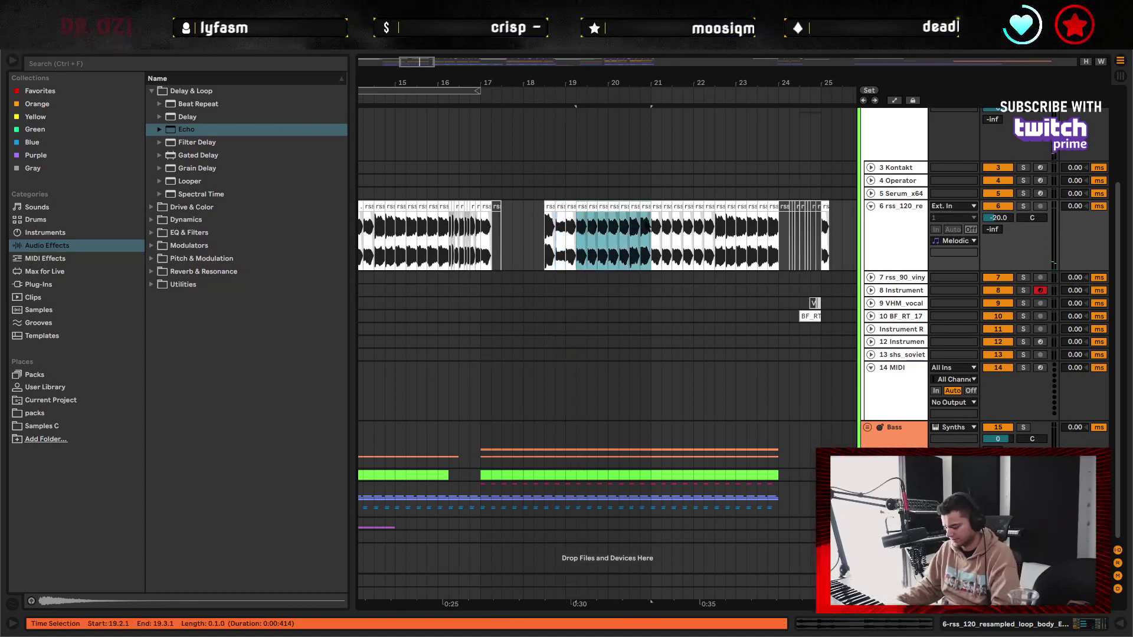
pyautogui.click(582, 208)
pyautogui.click(496, 207)
pyautogui.press('Delete')
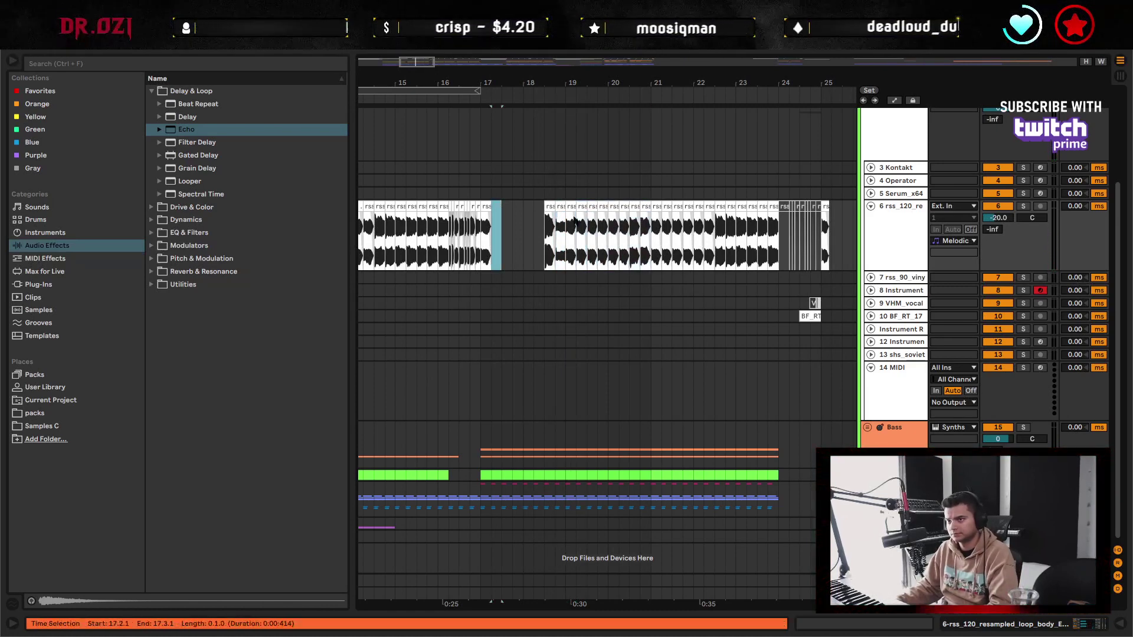
pyautogui.keyDown('shift'); pyautogui.click(626, 208); pyautogui.keyUp('shift')
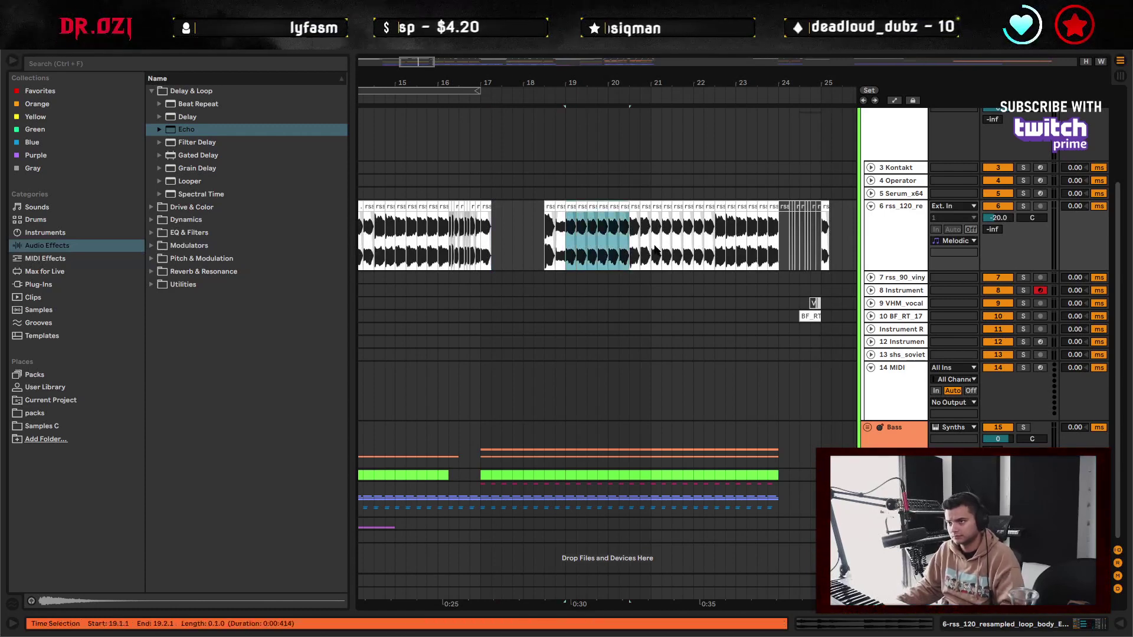
pyautogui.press('Delete')
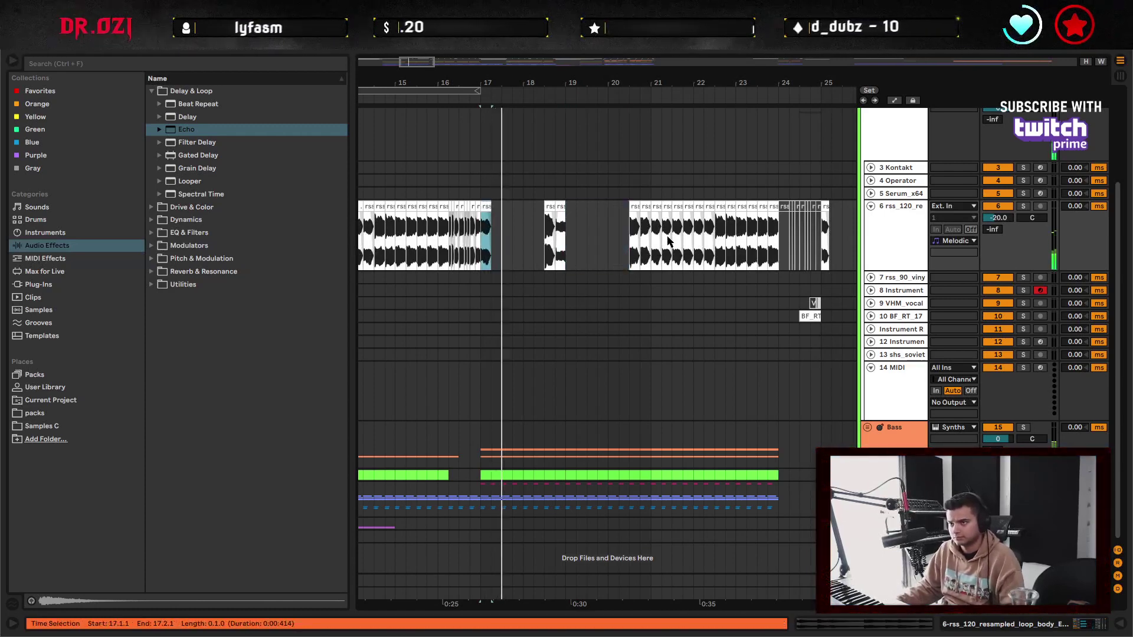
# - Copy the vinyl slice at 17.1.1 to 19.1.1 on the same track
pyautogui.click(668, 241)
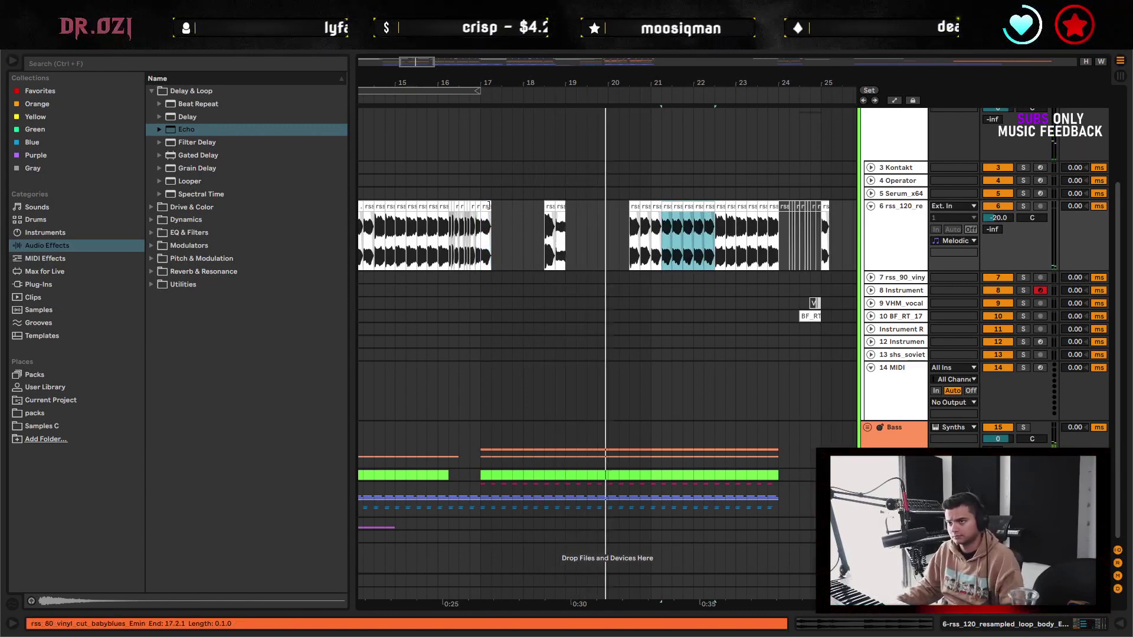
pyautogui.click(488, 206)
pyautogui.hotkey('ctrl', 'c')
pyautogui.click(567, 236)
pyautogui.hotkey('ctrl', 'v')
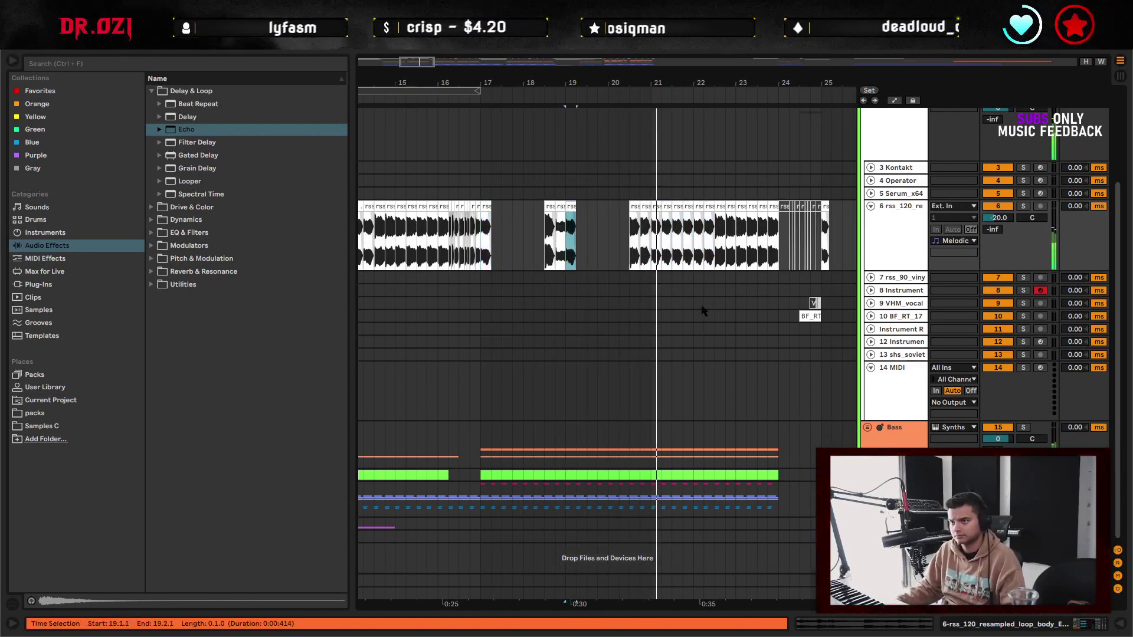
# - Delete the vinyl slices between 21.2.1 and 22.3.1 and play back the section from 15.3.1
pyautogui.press('space')
pyautogui.moveTo(662, 237); pyautogui.dragTo(733, 236)
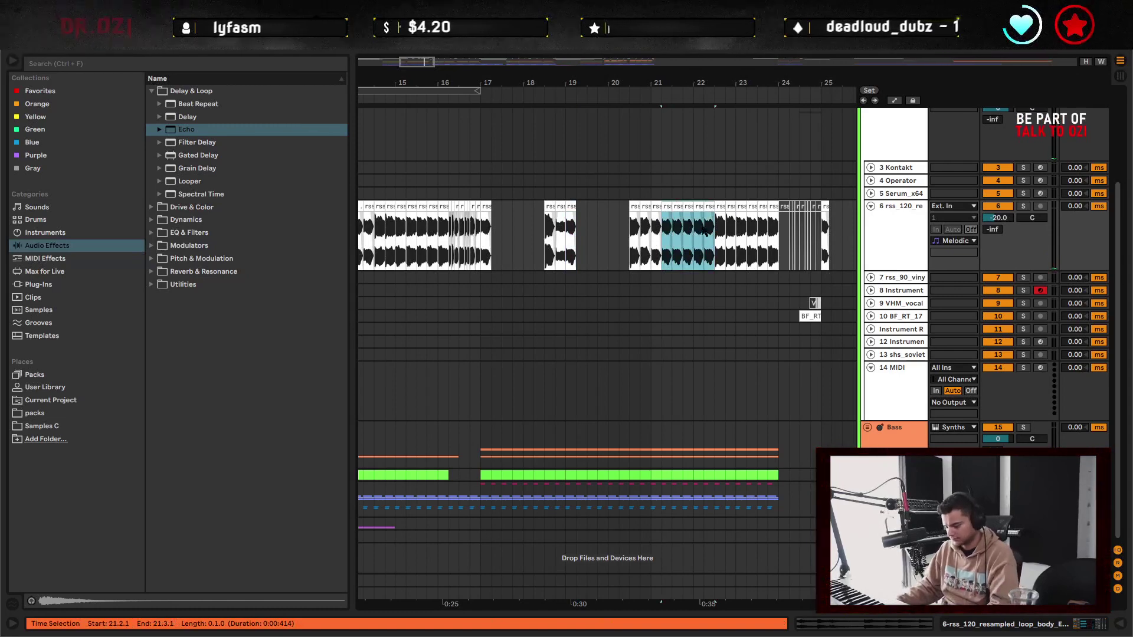
pyautogui.press('Delete')
pyautogui.click(417, 279)
pyautogui.press('space')
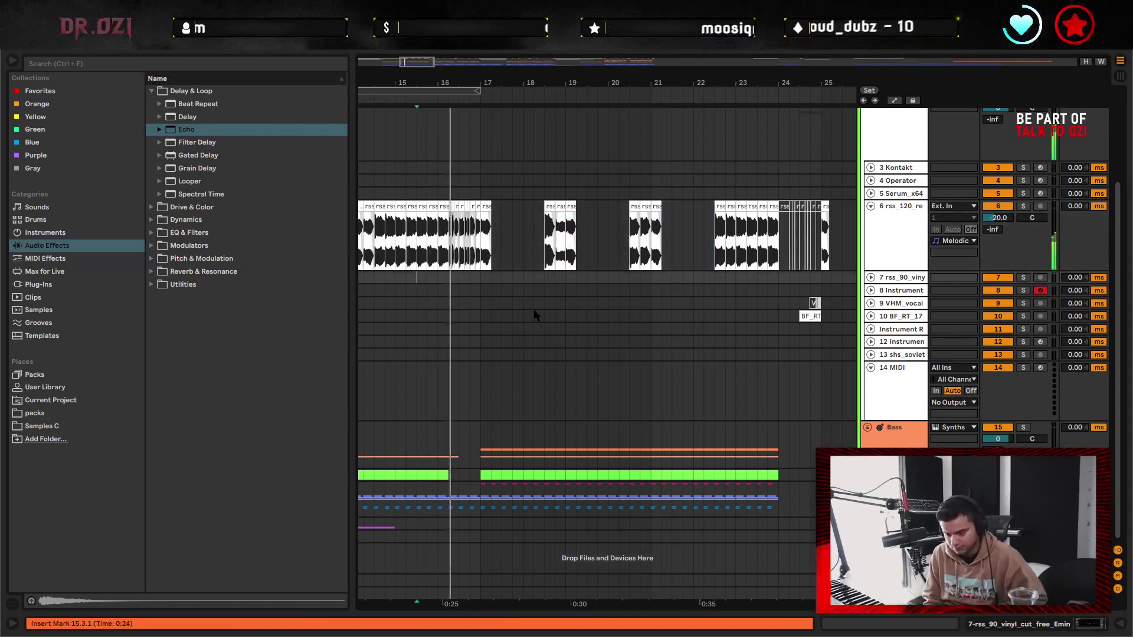
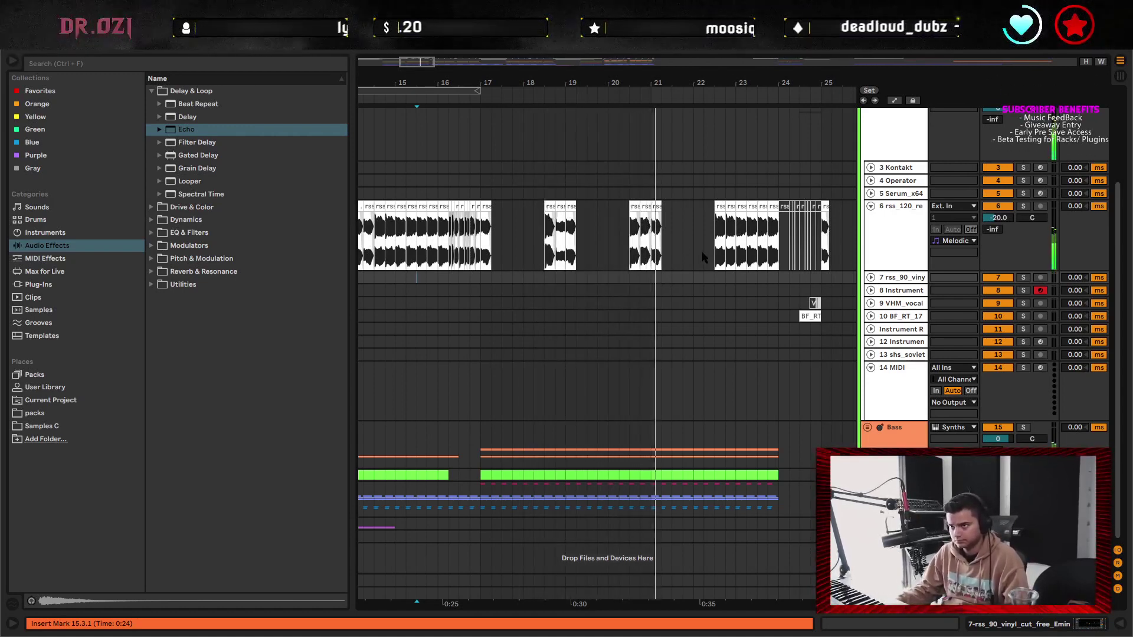
# - Set the arrangement loop to span 17.1.1 to 25.1.1
pyautogui.click(648, 260)
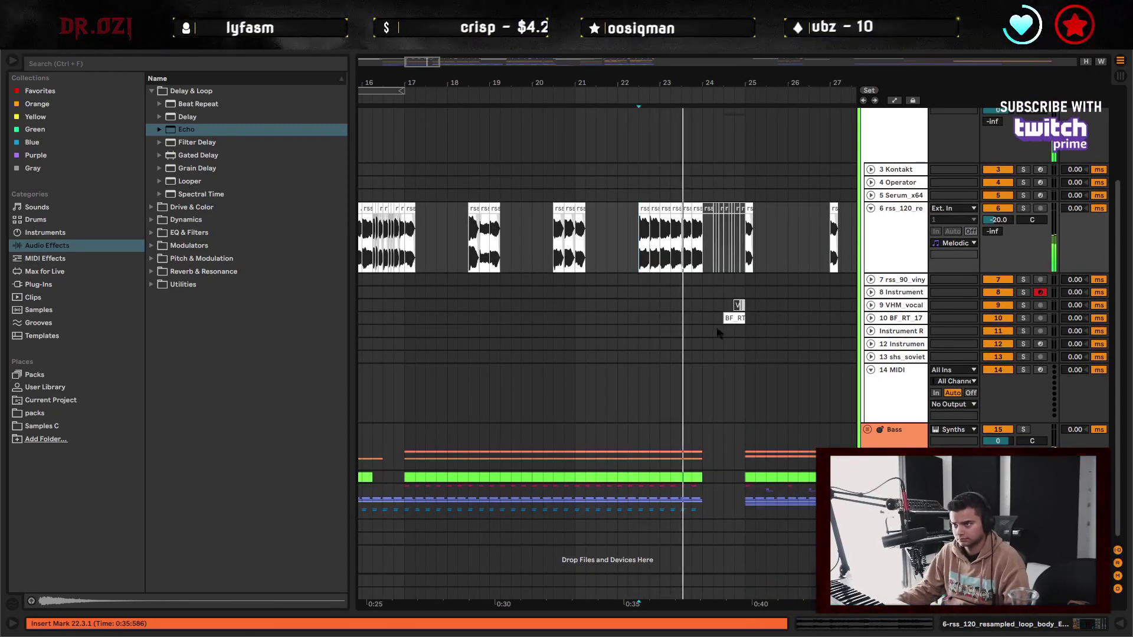
pyautogui.hscroll(-2, 498, 301)
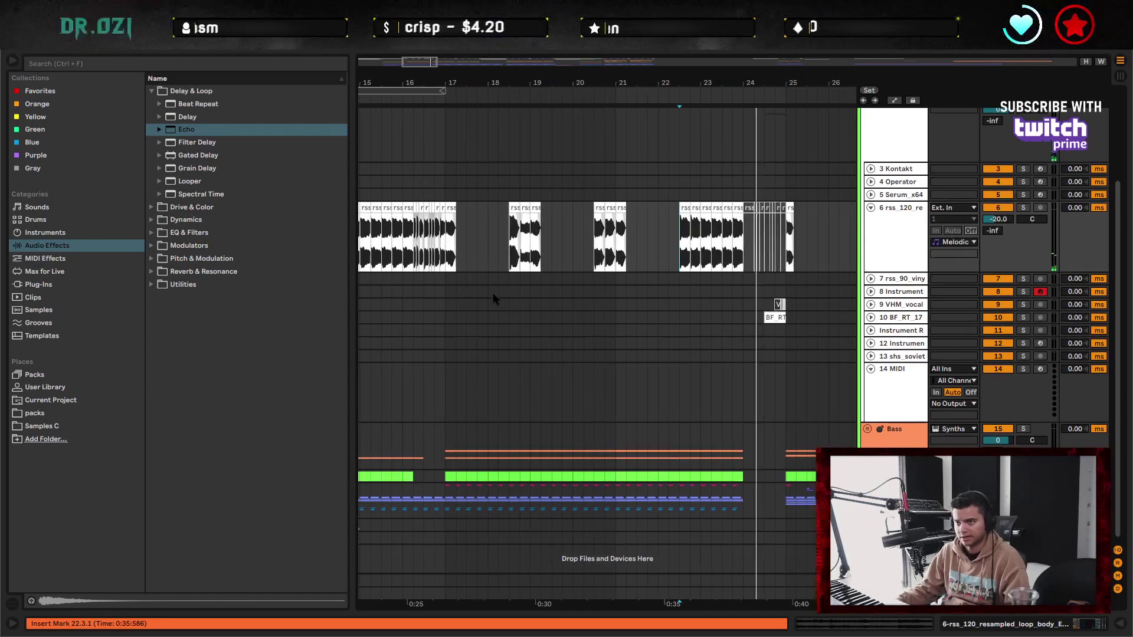
pyautogui.keyDown('shift'); pyautogui.click(782, 279); pyautogui.keyUp('shift')
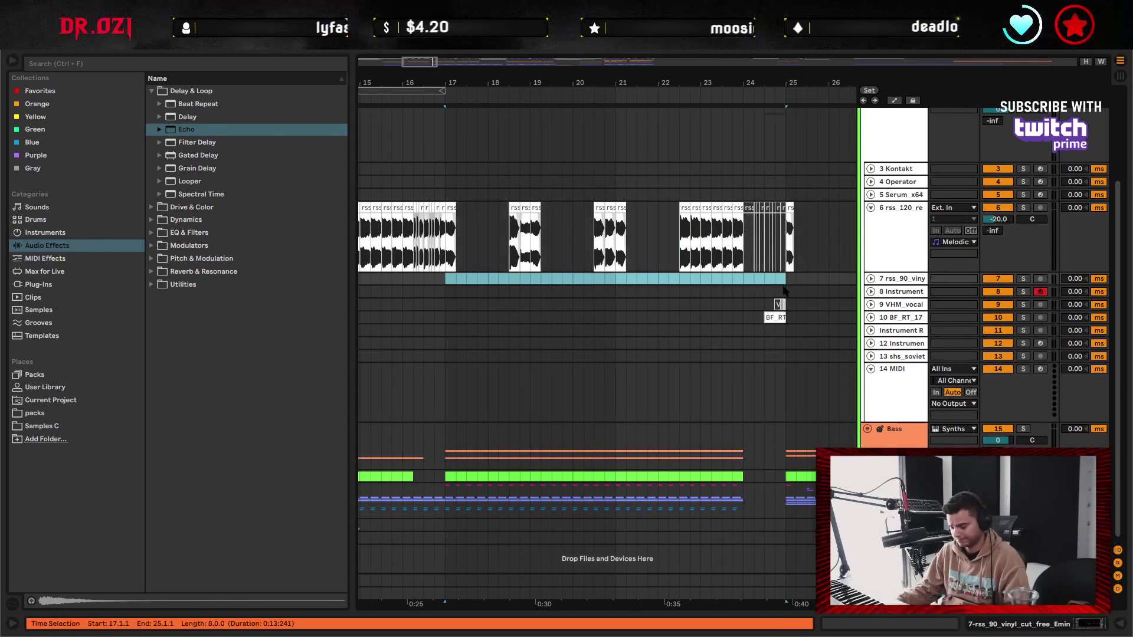
pyautogui.hotkey('ctrl', 'l')
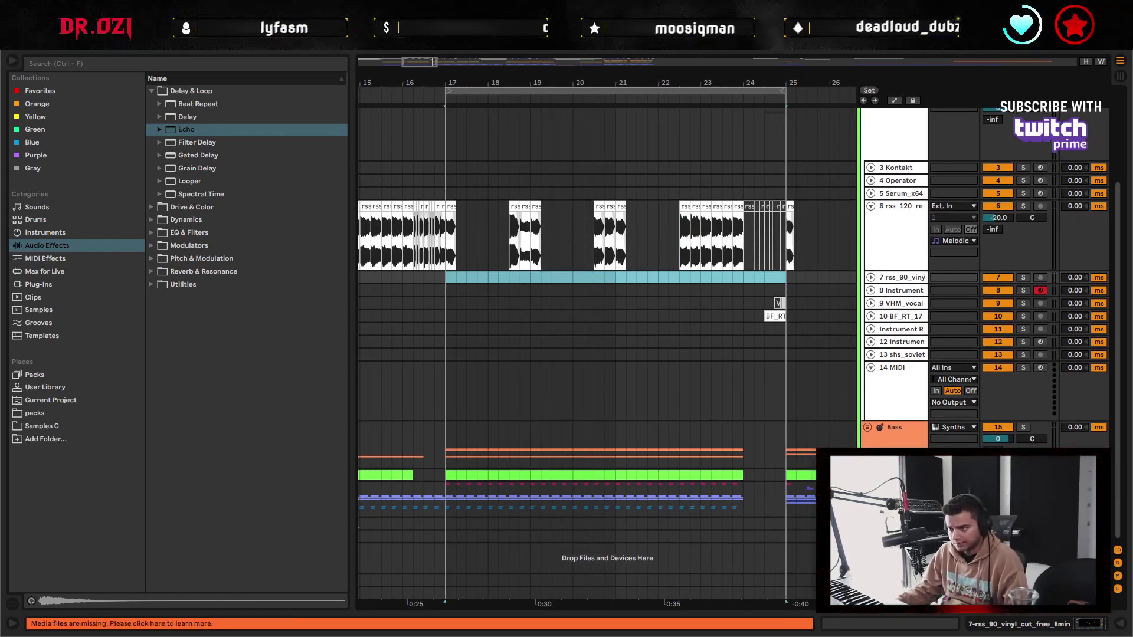
# - Expand the T Kick track and delete its kick clips between 17.1.1 and 24.3.1
pyautogui.scroll(-10, 668, 328)
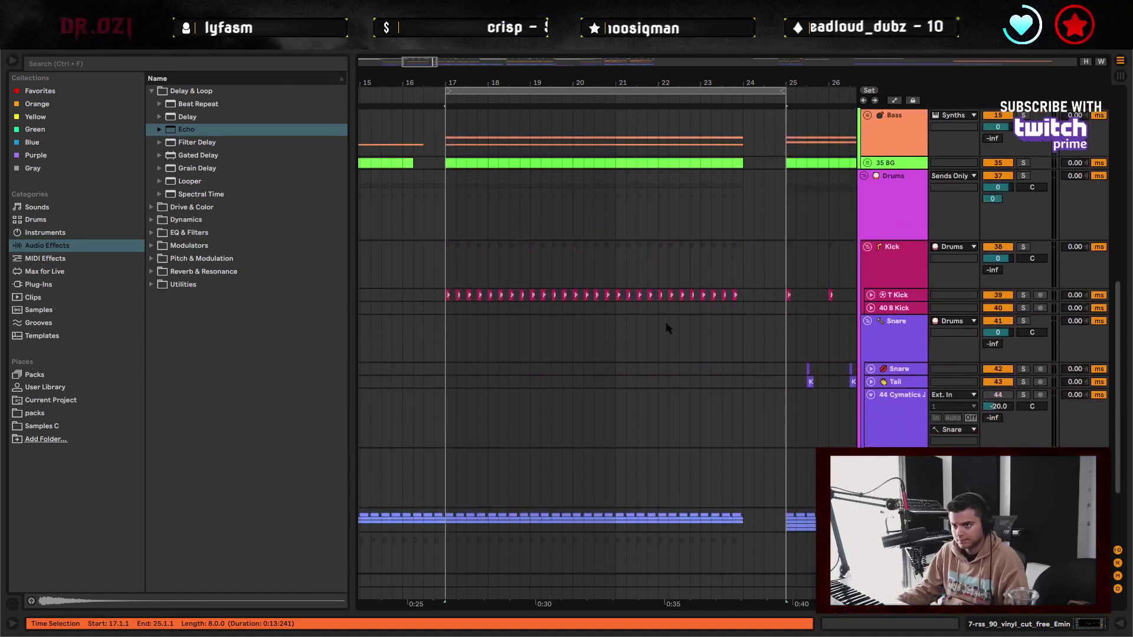
pyautogui.click(459, 275)
pyautogui.press('space')
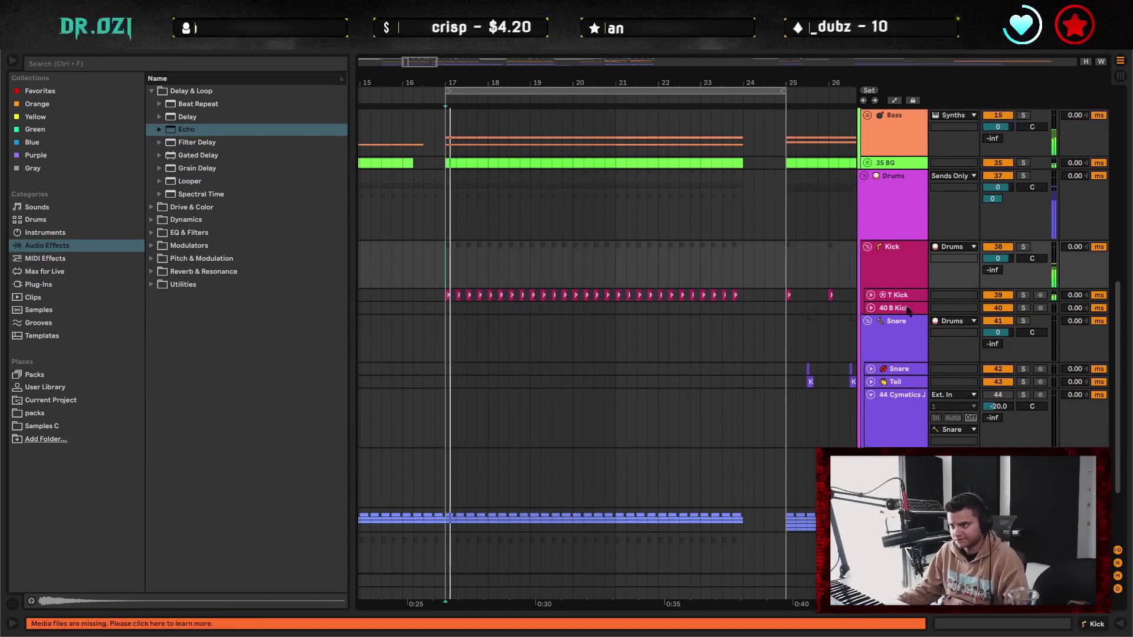
pyautogui.click(870, 295)
pyautogui.doubleClick(884, 305)
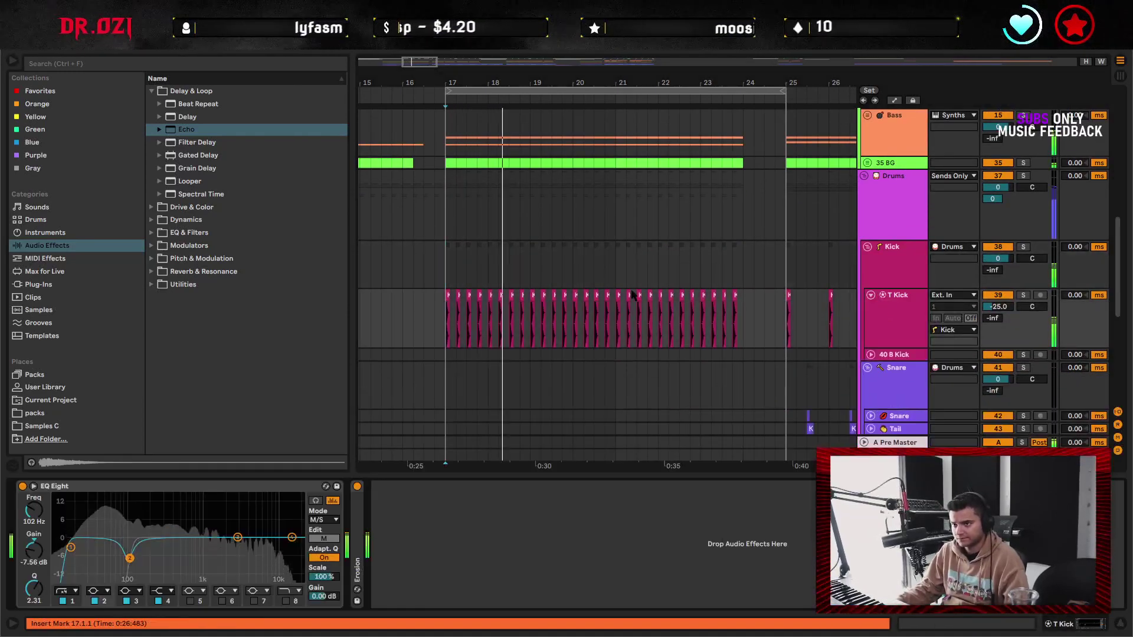
pyautogui.scroll(-3, 632, 294)
pyautogui.scroll(-1, 649, 265)
pyautogui.moveTo(447, 224); pyautogui.dragTo(764, 236)
pyautogui.press('Delete')
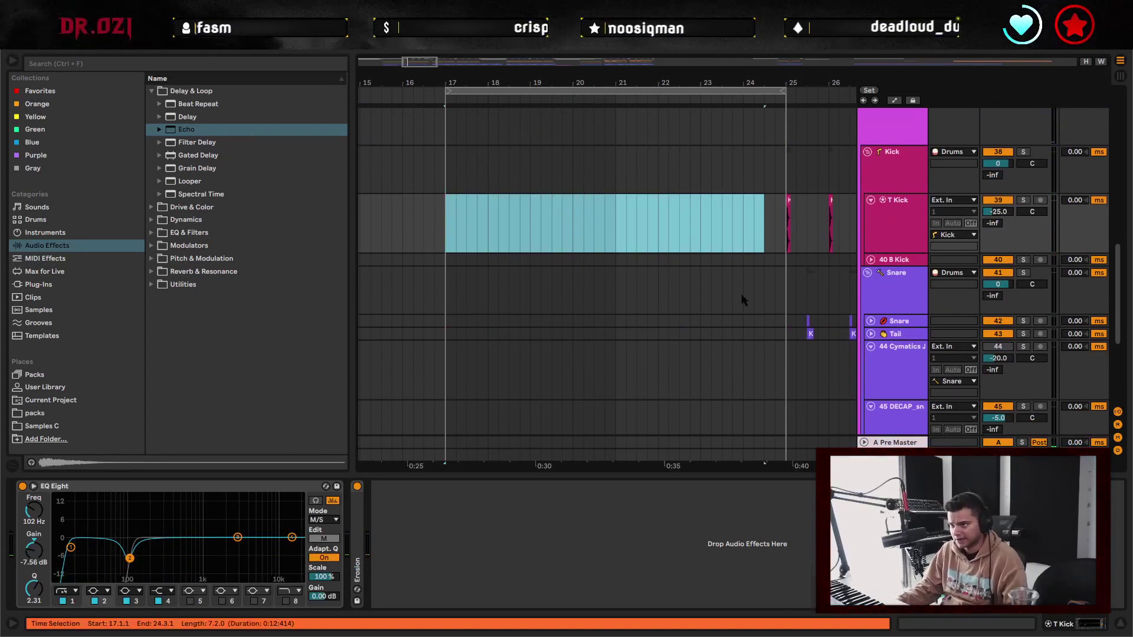
# - Insert a new audio track in the Percs group below the last DECAP clap track
pyautogui.scroll(-3, 879, 354)
pyautogui.scroll(-1, 833, 366)
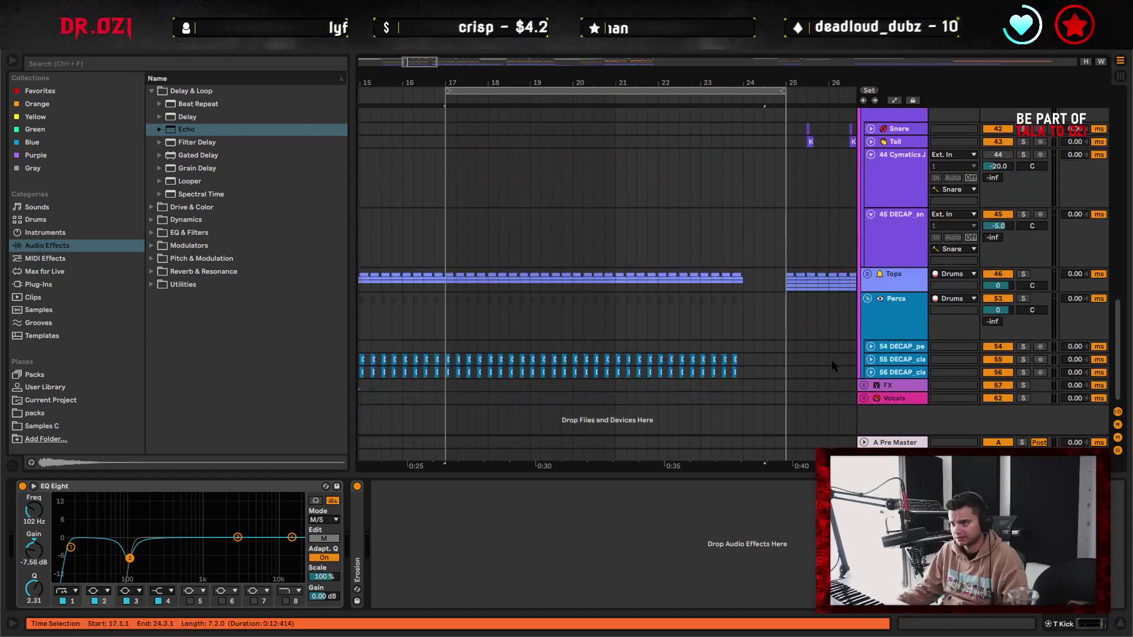
pyautogui.click(894, 373)
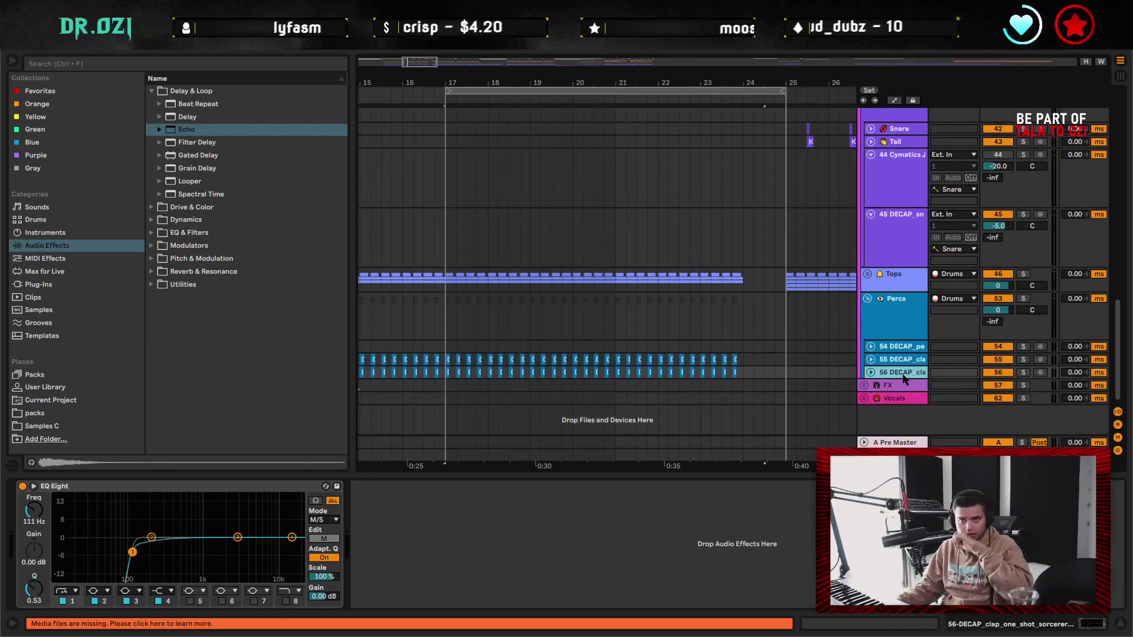
pyautogui.hotkey('ctrl', 't')
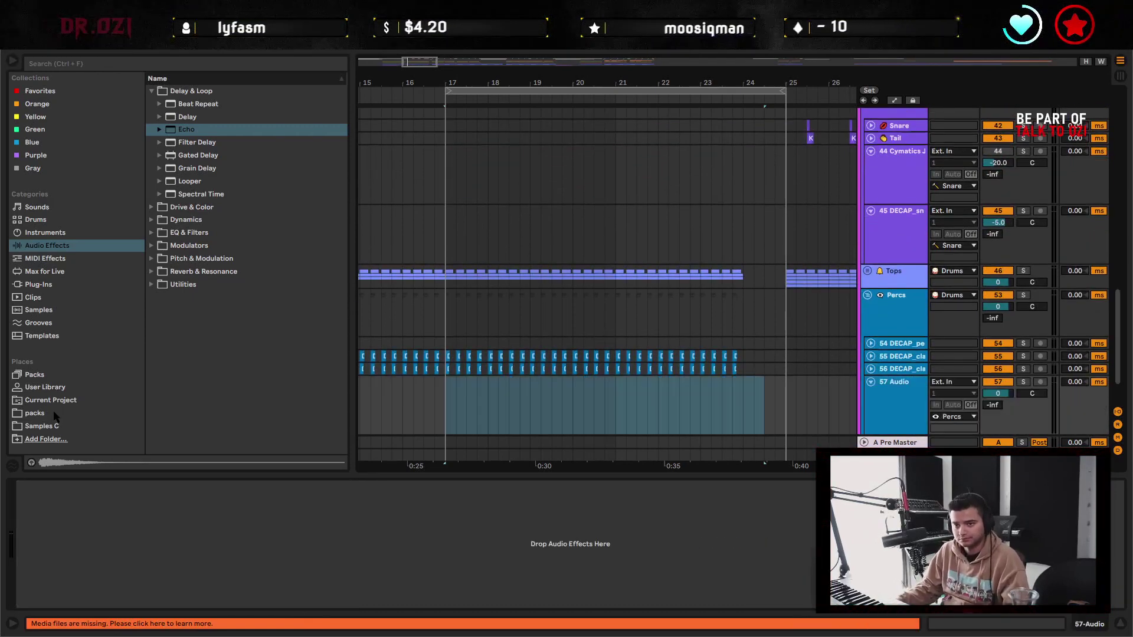
# - Search the packs folder for "kick" and expand the DECAP_kicks folder inside Decap - Drums That Knock Vol. 5
pyautogui.click(51, 412)
pyautogui.click(242, 64)
pyautogui.write('k')
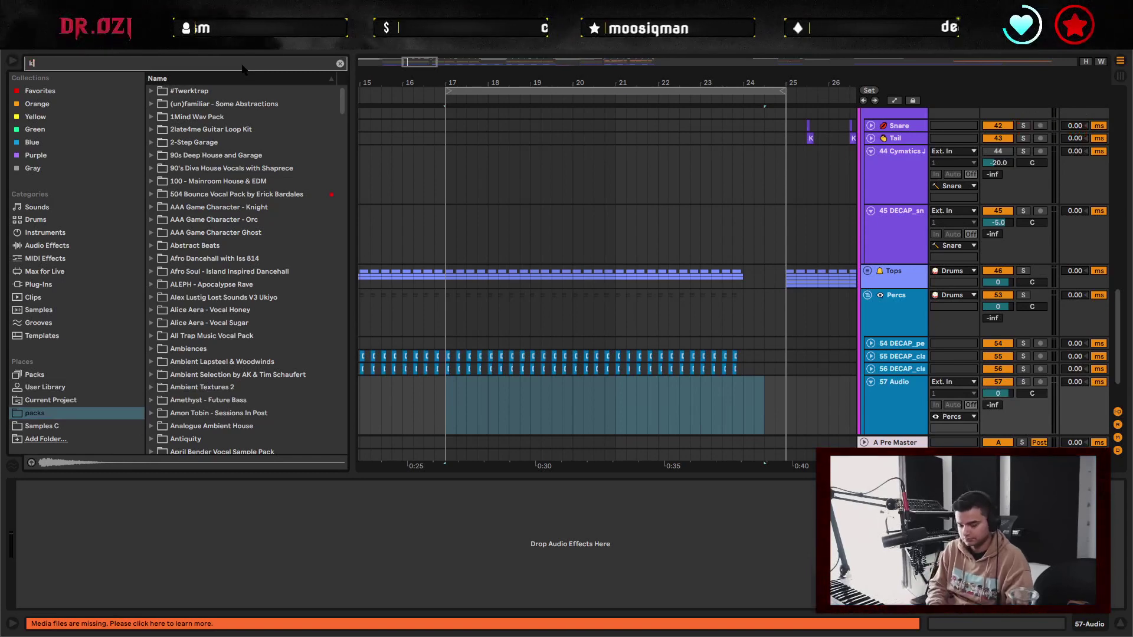
pyautogui.write('ick')
pyautogui.click(253, 219)
pyautogui.press('Right')
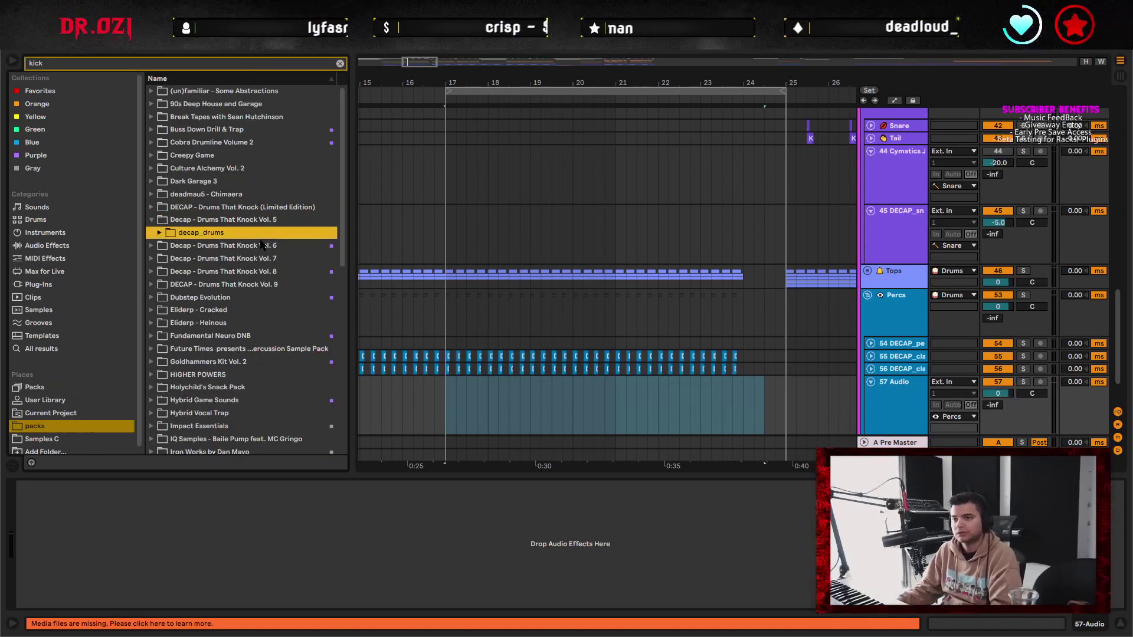
pyautogui.press('Right')
pyautogui.press('Down')
pyautogui.press('Right')
# - Audition the kick samples in the DECAP_kicks folder one after another, from DECAP_kick_bonk.wav to DECAP_kick_live.wav
pyautogui.press('Down')
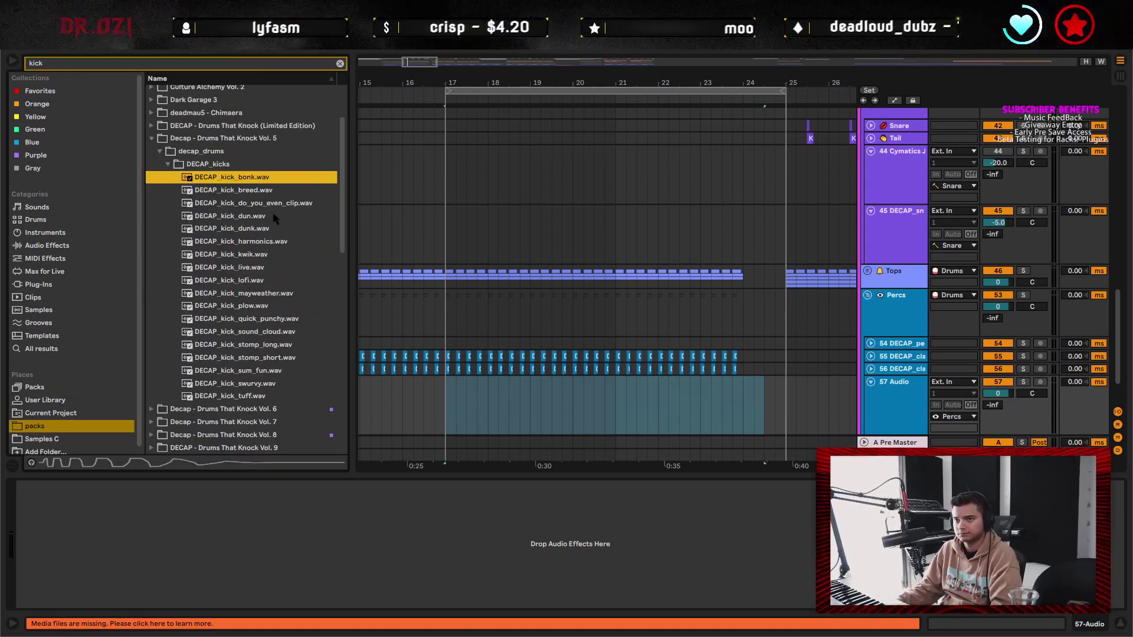
pyautogui.press('Down')
pyautogui.press('Down')
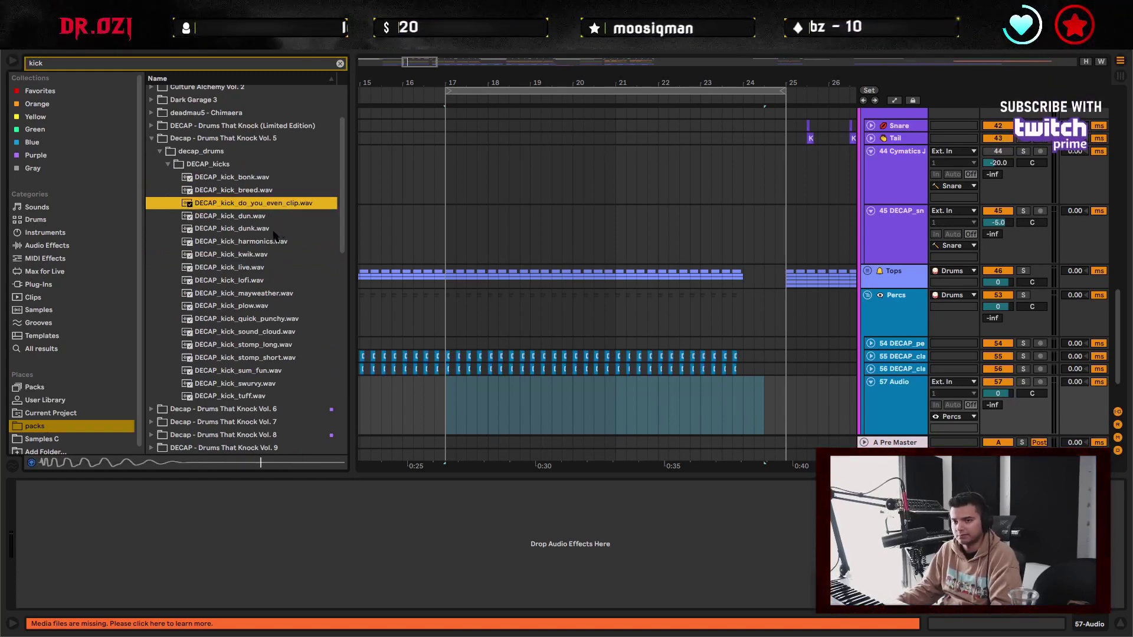
pyautogui.press('Down')
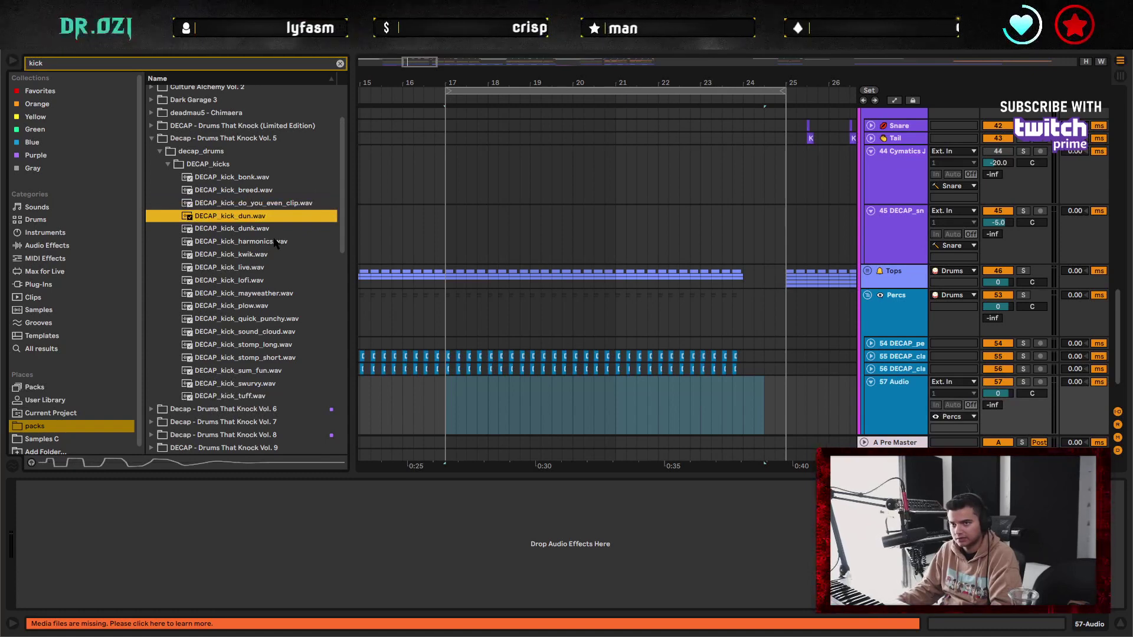
pyautogui.press('Down')
pyautogui.press('Down')
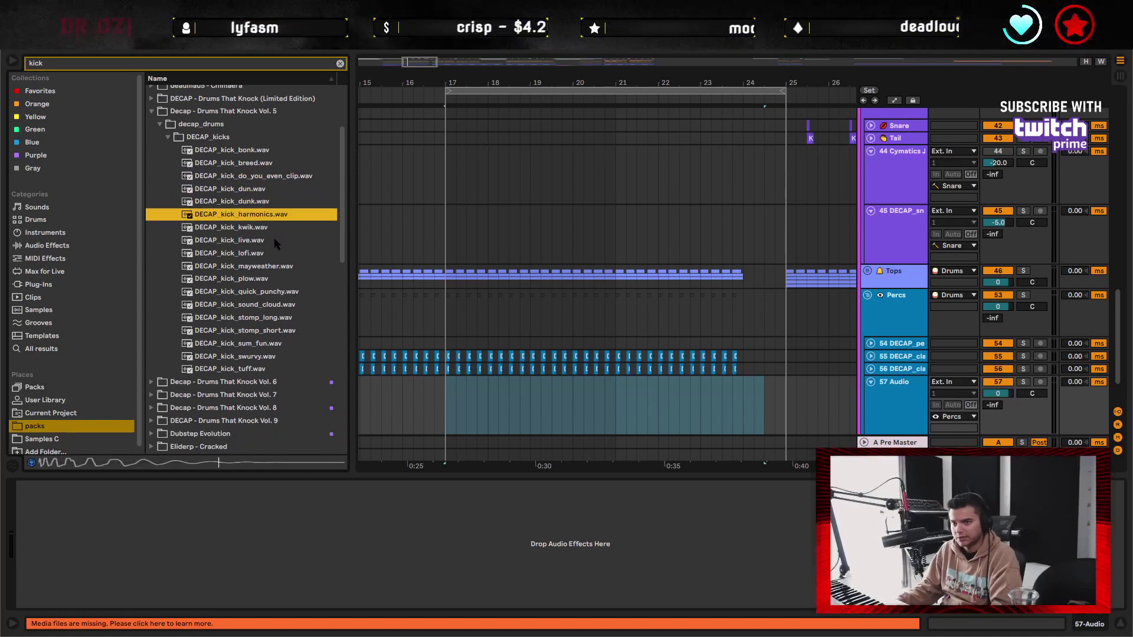
pyautogui.press('Down')
pyautogui.press('Down')
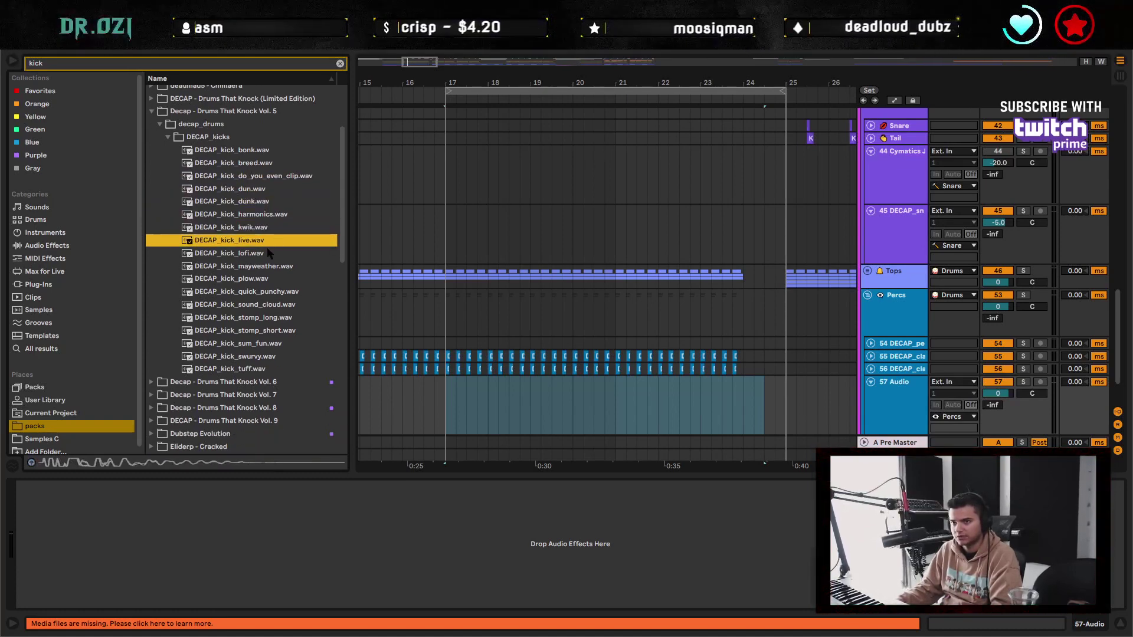
# - Look through the Audio, Link Tempo MIDI, File Folder and Record Warp Launch preferences, then close the preferences
pyautogui.click(448, 398)
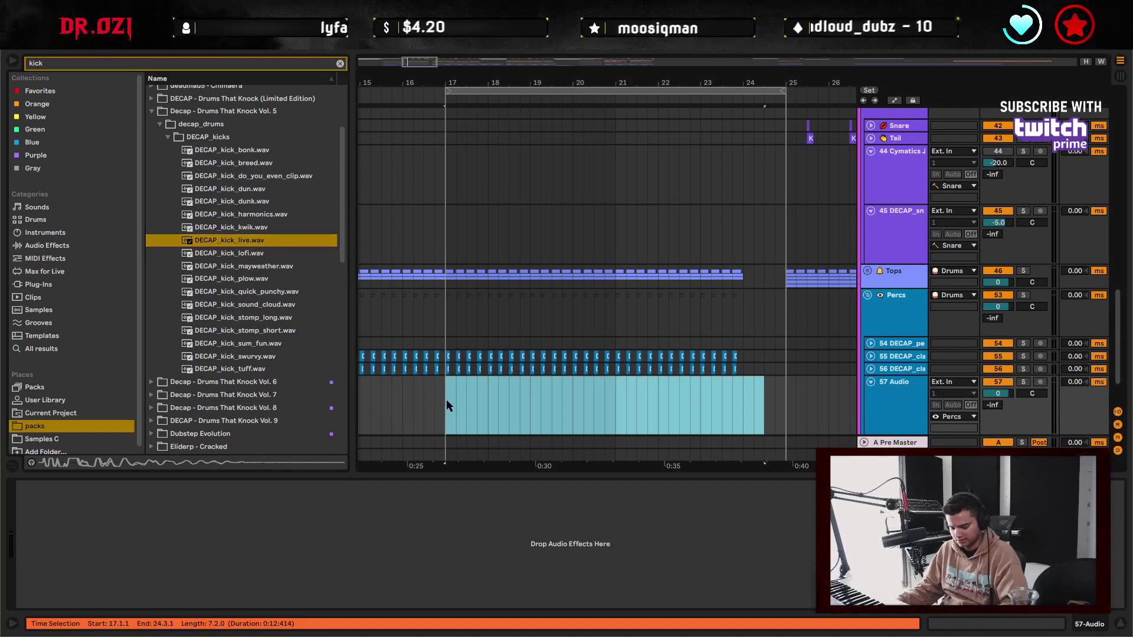
pyautogui.hotkey('ctrl', ',')
pyautogui.click(452, 187)
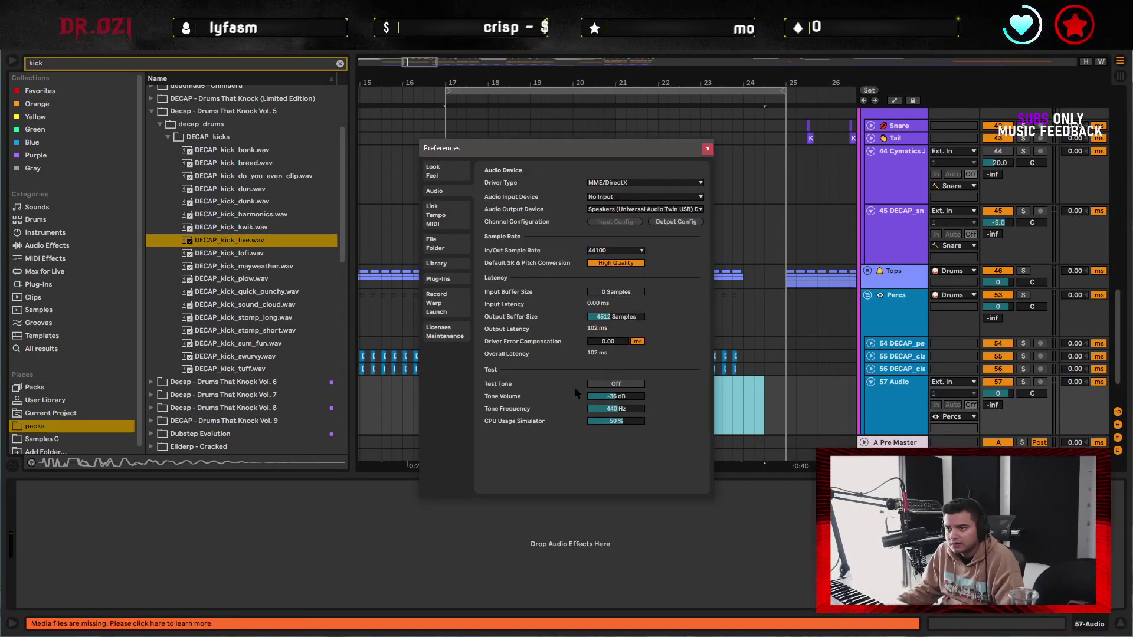
pyautogui.click(450, 213)
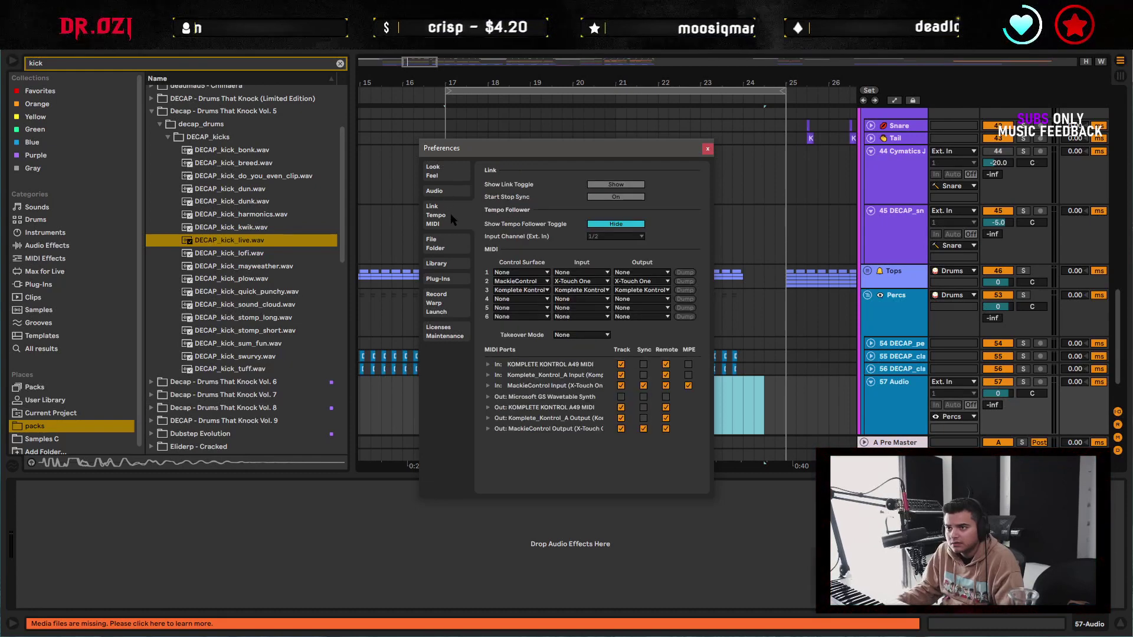
pyautogui.click(449, 239)
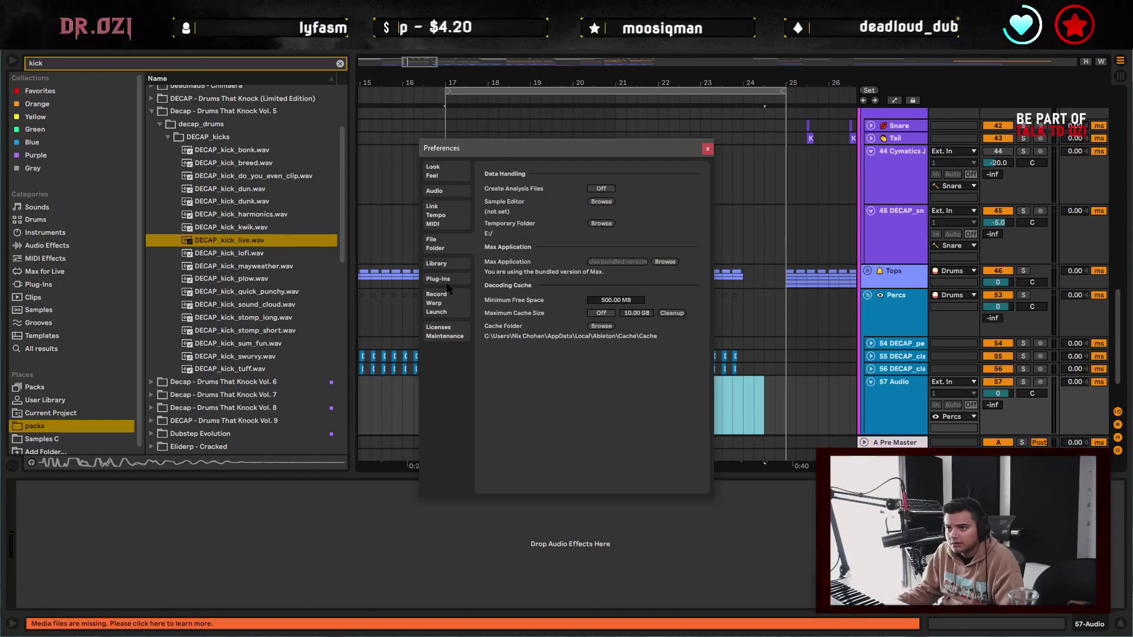
pyautogui.click(453, 301)
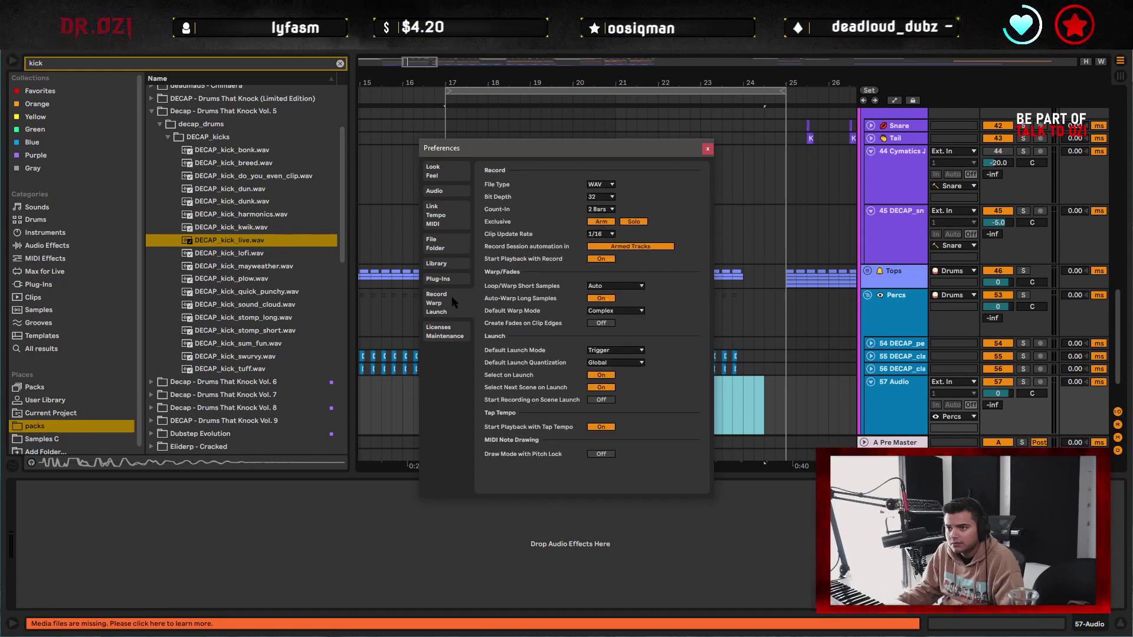
pyautogui.click(596, 350)
pyautogui.click(555, 345)
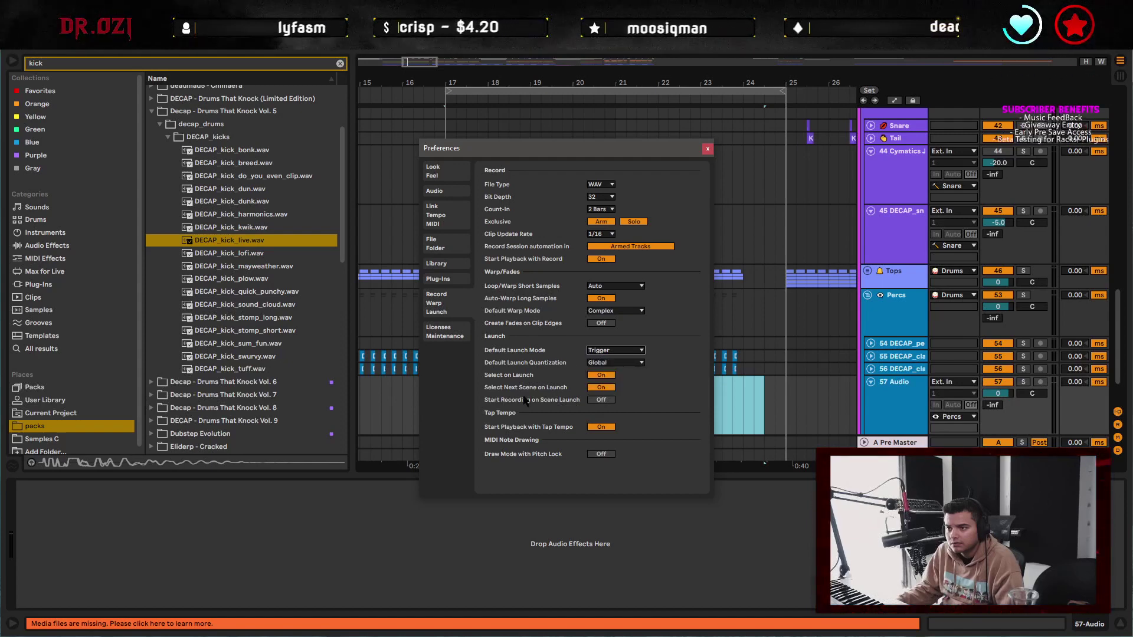
pyautogui.click(458, 334)
pyautogui.click(456, 313)
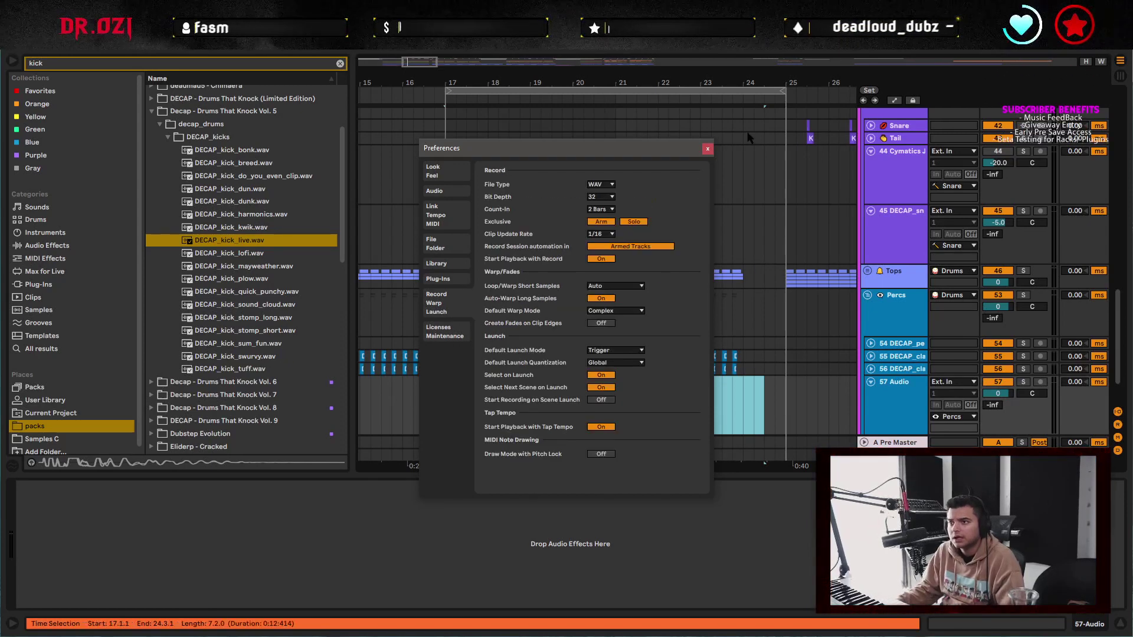
pyautogui.click(708, 148)
# - Place DECAP_kick_lofi.wav at 17.1.1 on the new audio track and shorten the clip's end to about 0.22 seconds
pyautogui.click(278, 253)
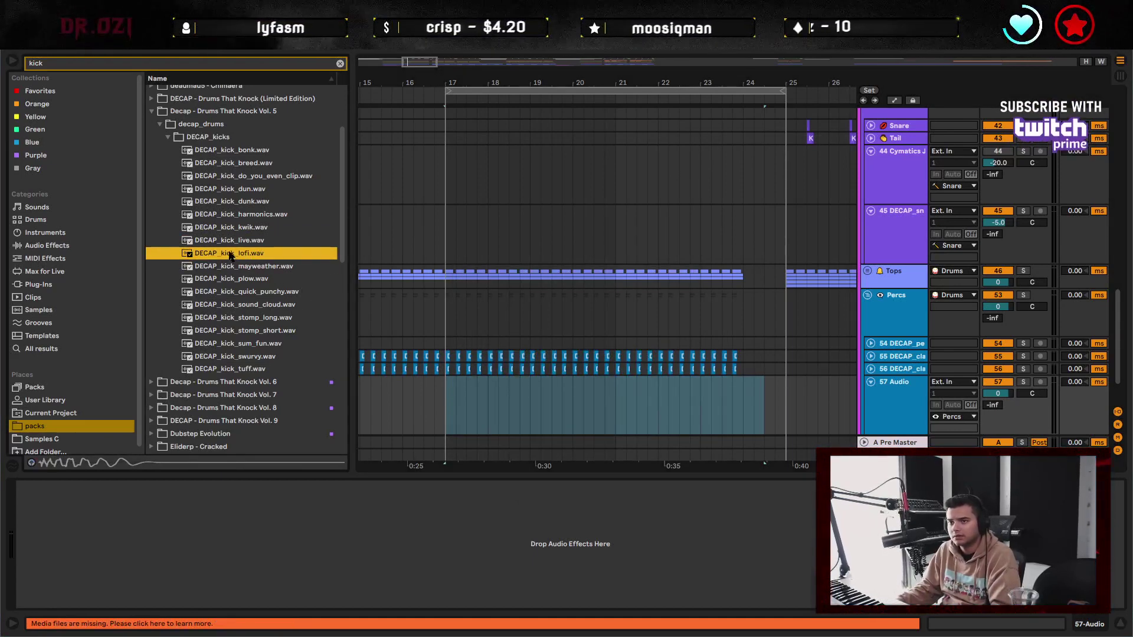
pyautogui.moveTo(230, 255); pyautogui.dragTo(437, 394)
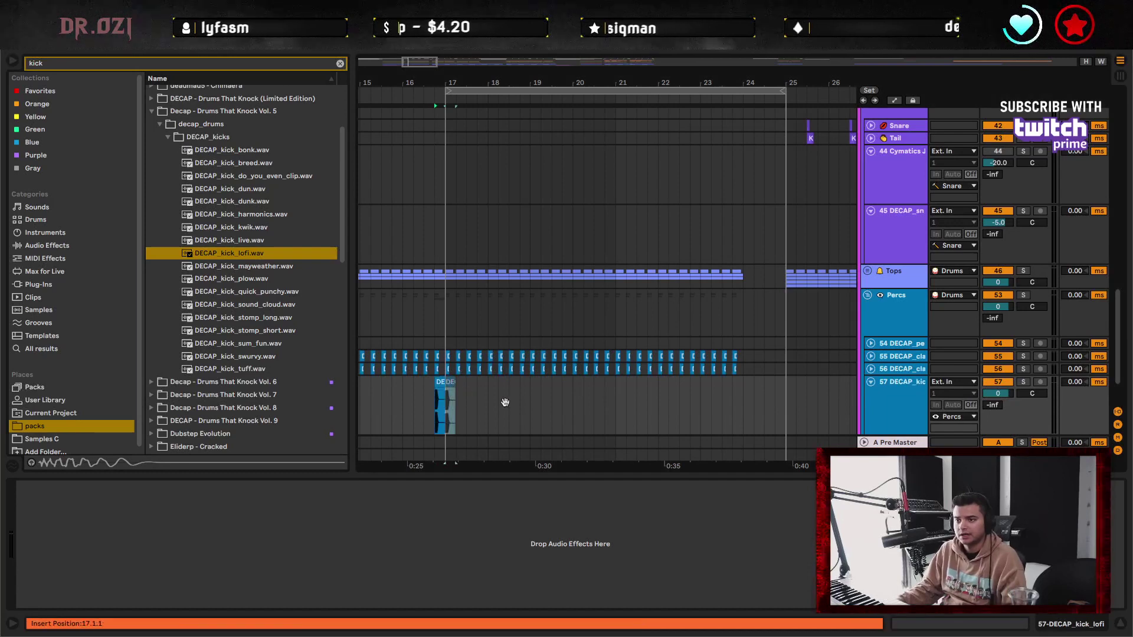
pyautogui.doubleClick(447, 407)
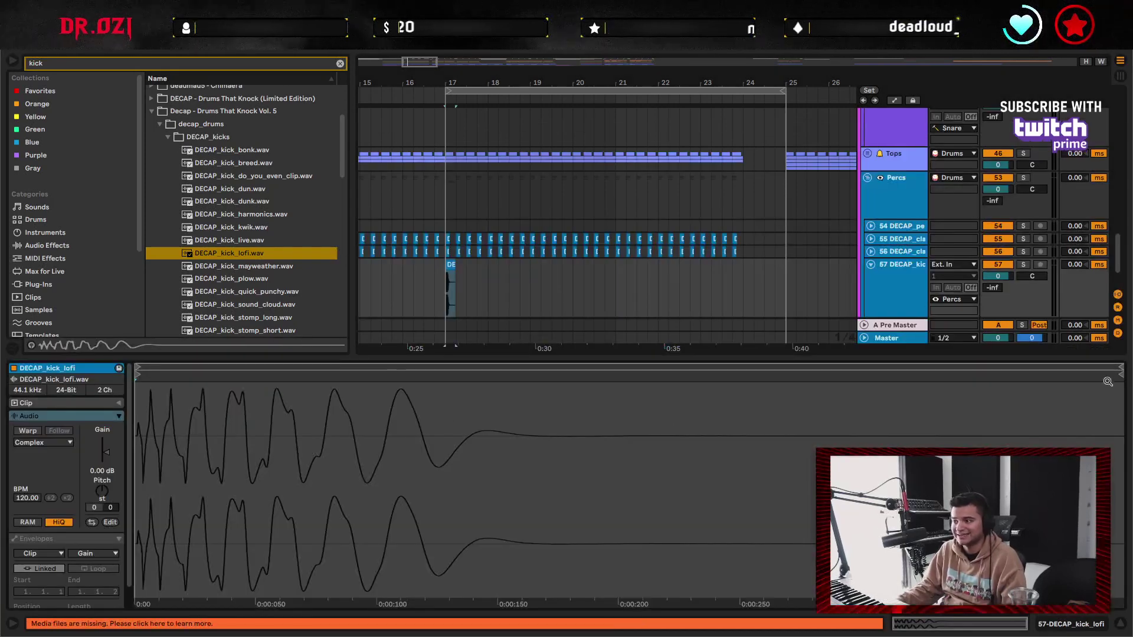
pyautogui.moveTo(1119, 375); pyautogui.dragTo(672, 392)
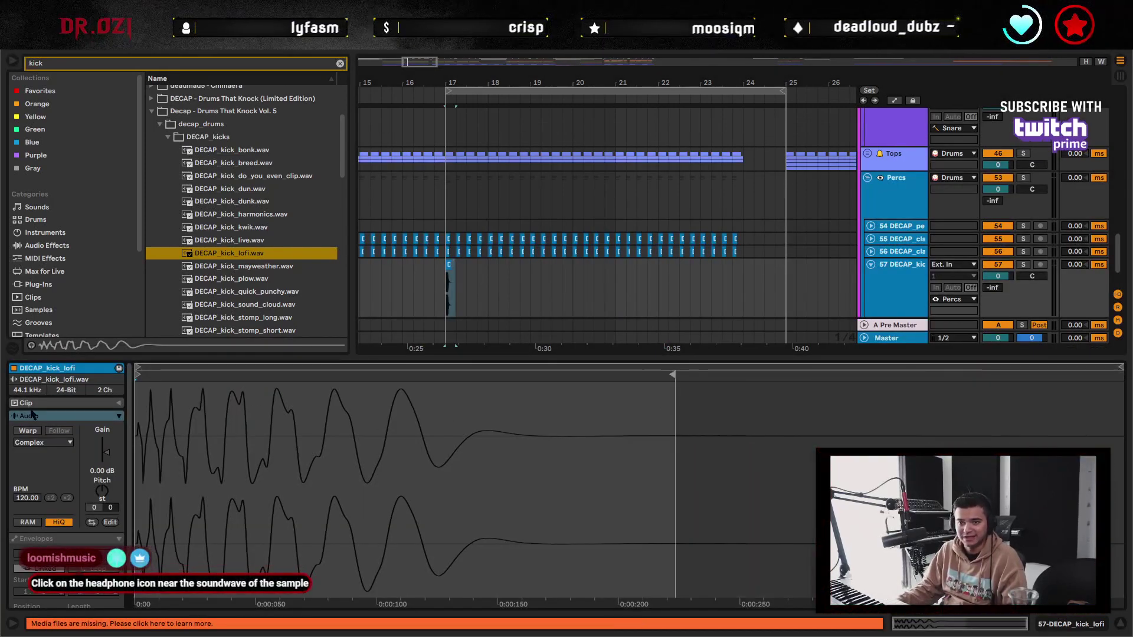
pyautogui.click(118, 540)
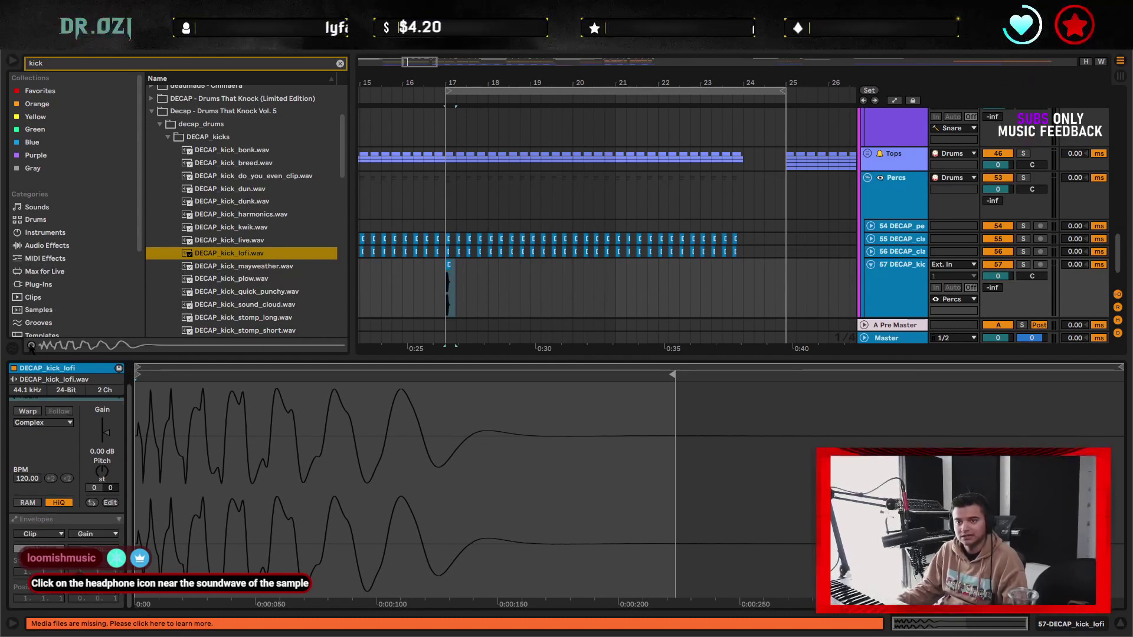
# - Enable sample preview in the browser, audition DECAP_kick_mayweather.wav and DECAP_kick_plow.wav, and hide the clip view
pyautogui.click(31, 346)
pyautogui.click(273, 267)
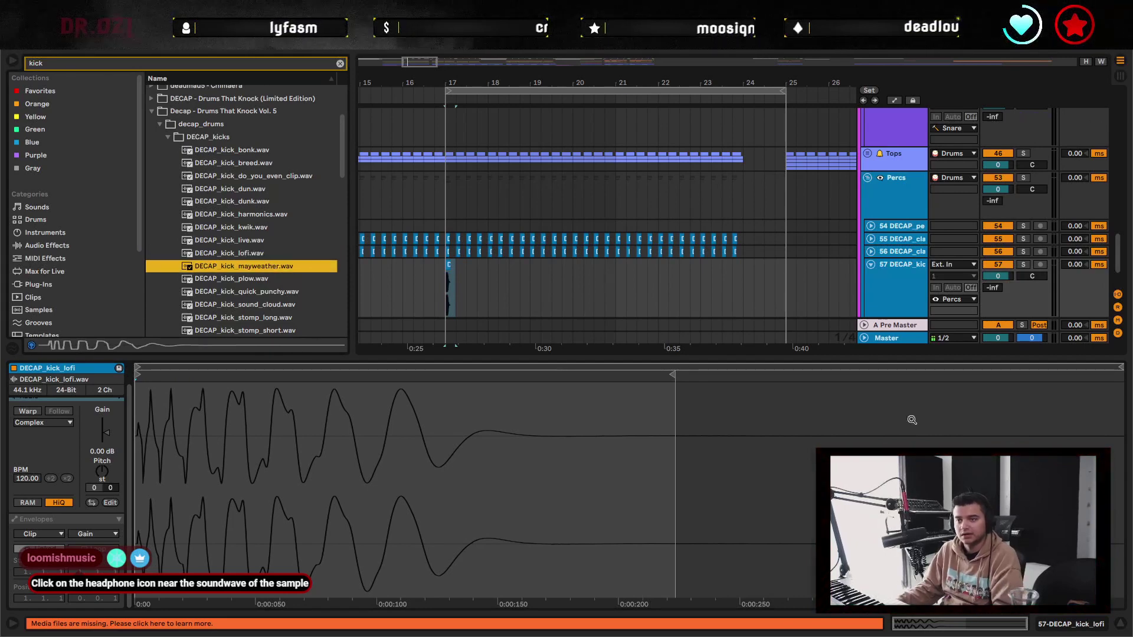
pyautogui.click(1120, 624)
pyautogui.click(271, 278)
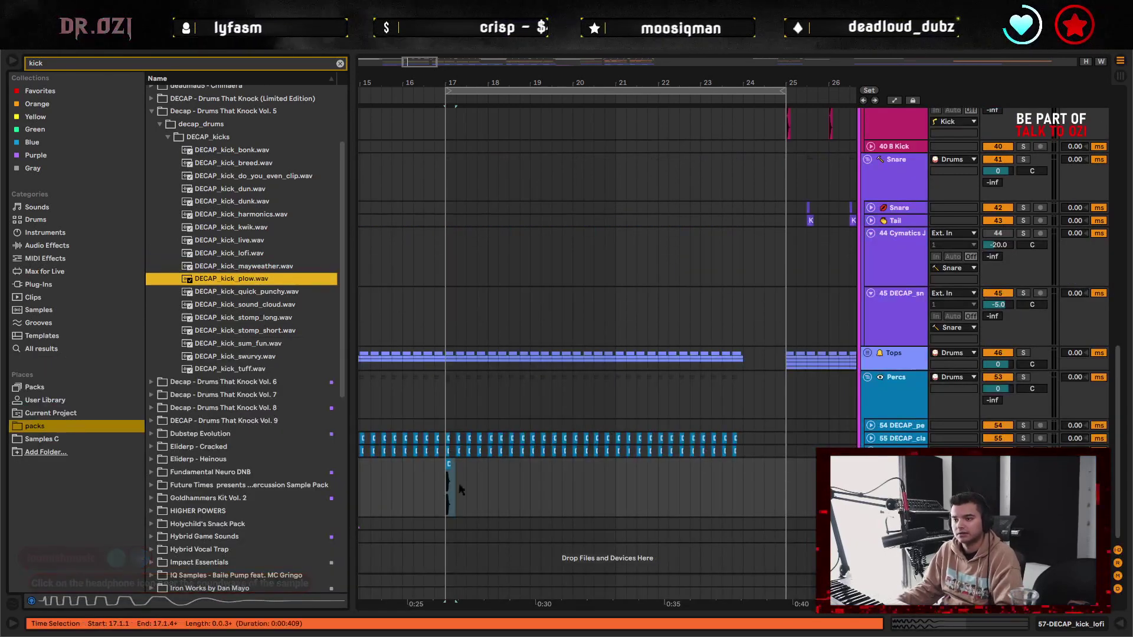
# - Select one beat from 17.1.1 to 17.2.1 on the kick track and duplicate it seven times
pyautogui.click(435, 487)
pyautogui.moveTo(451, 79); pyautogui.dragTo(483, 256)
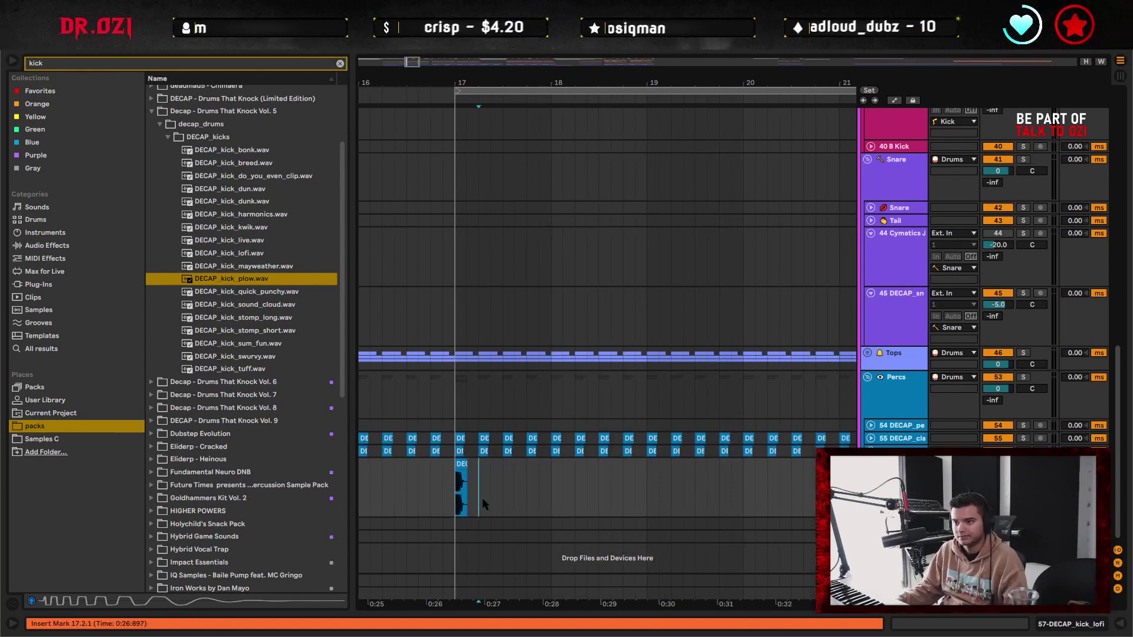
pyautogui.moveTo(466, 87); pyautogui.dragTo(475, 236)
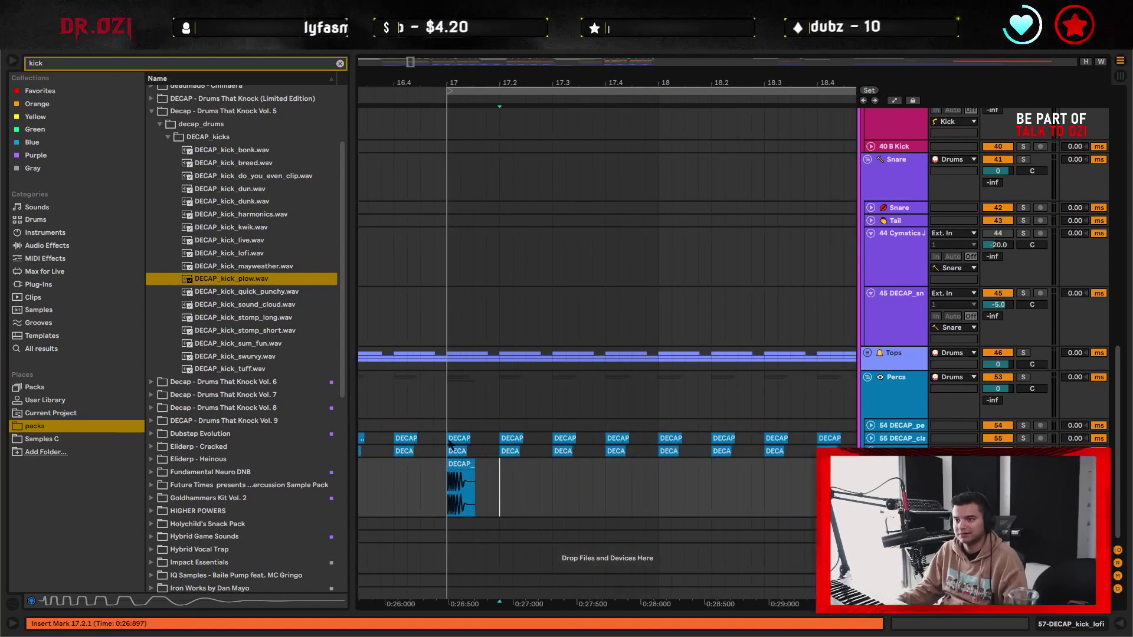
pyautogui.click(470, 476)
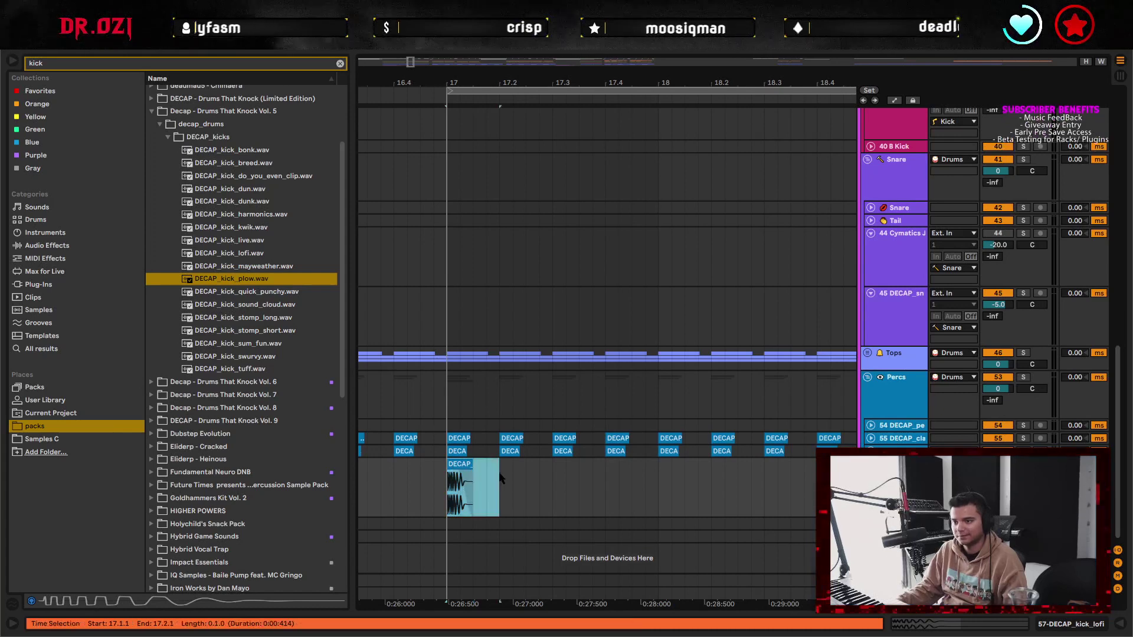
pyautogui.hotkey('ctrl', 'd')
pyautogui.hotkey('ctrl', 'd')
pyautogui.hotkey('ctrl', 'd')
pyautogui.hotkey('ctrl', 'd')
pyautogui.hotkey('ctrl', 'd')
pyautogui.hotkey('ctrl', 'd')
pyautogui.hotkey('ctrl', 'd')
# - Select the two-bar kick pattern from 17.1.1 to 19.1.1 and duplicate it three times to reach 25.1.1
pyautogui.press('-')
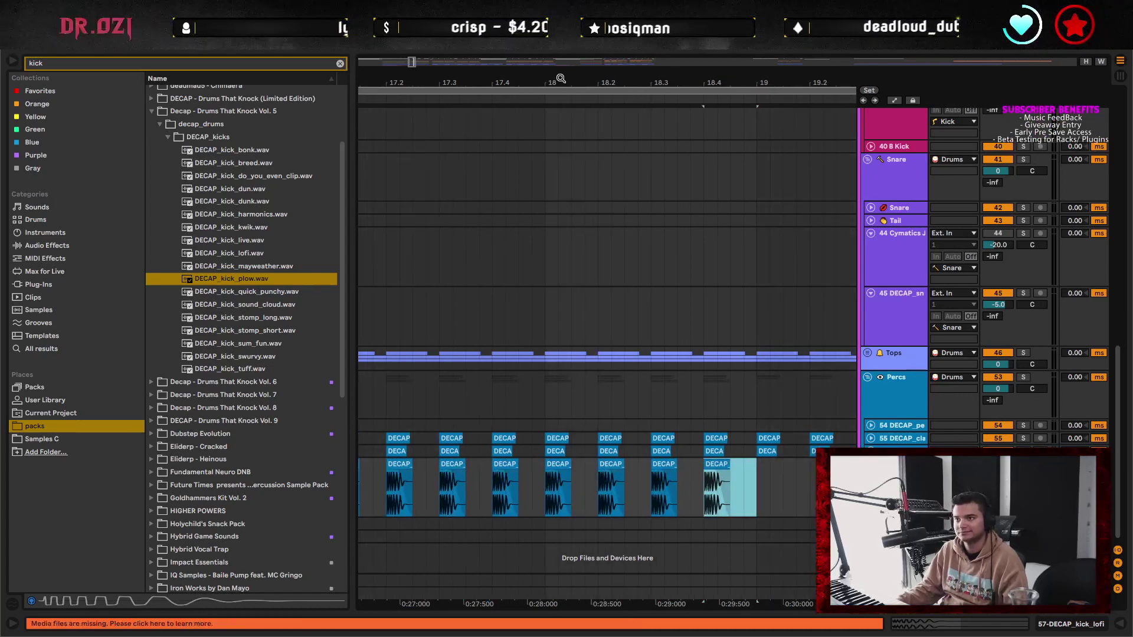
pyautogui.press('-')
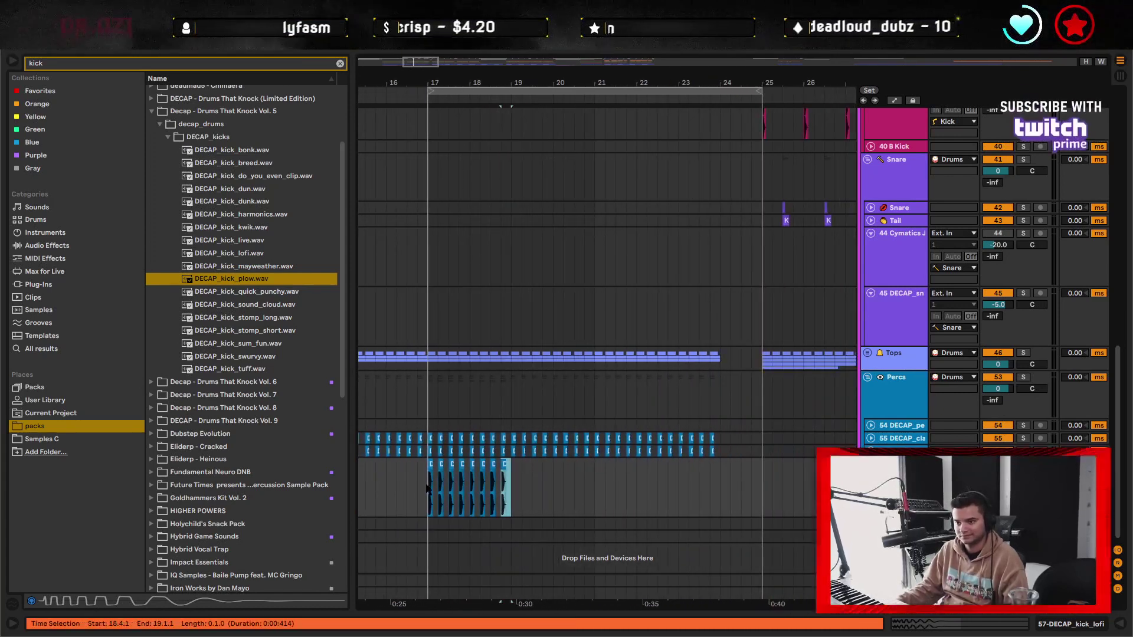
pyautogui.keyDown('shift'); pyautogui.click(427, 490); pyautogui.keyUp('shift')
pyautogui.hotkey('ctrl', 'd')
pyautogui.hotkey('ctrl', 'd')
pyautogui.hotkey('ctrl', 'd')
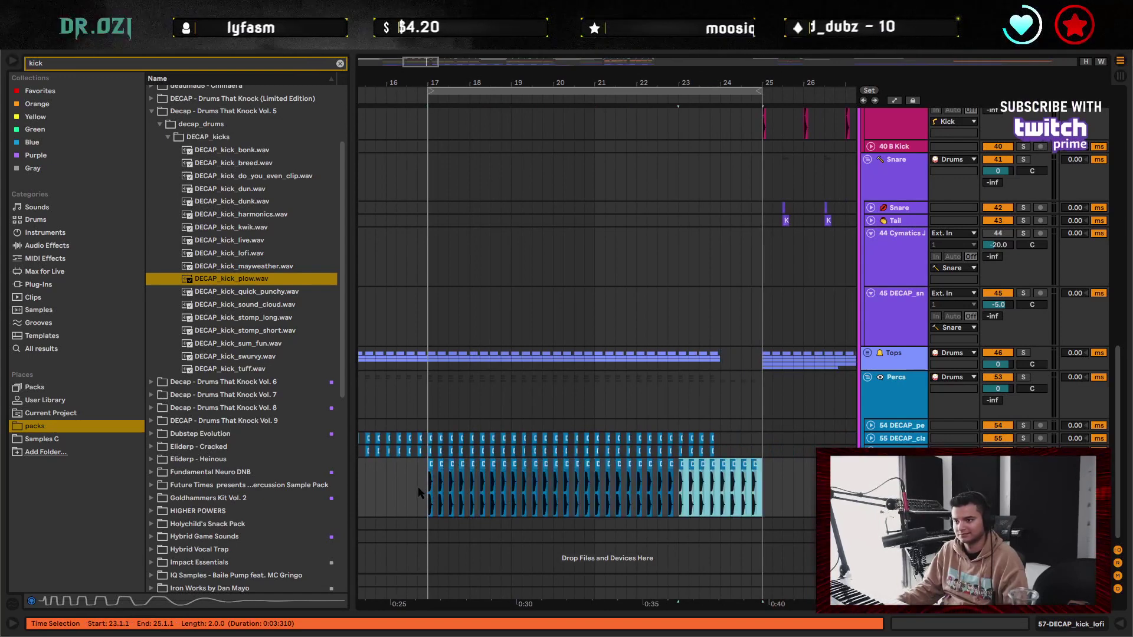
# - Play back the section with the duplicated kicks and lower the kick track's volume to -23.2 dB
pyautogui.click(407, 499)
pyautogui.press('space')
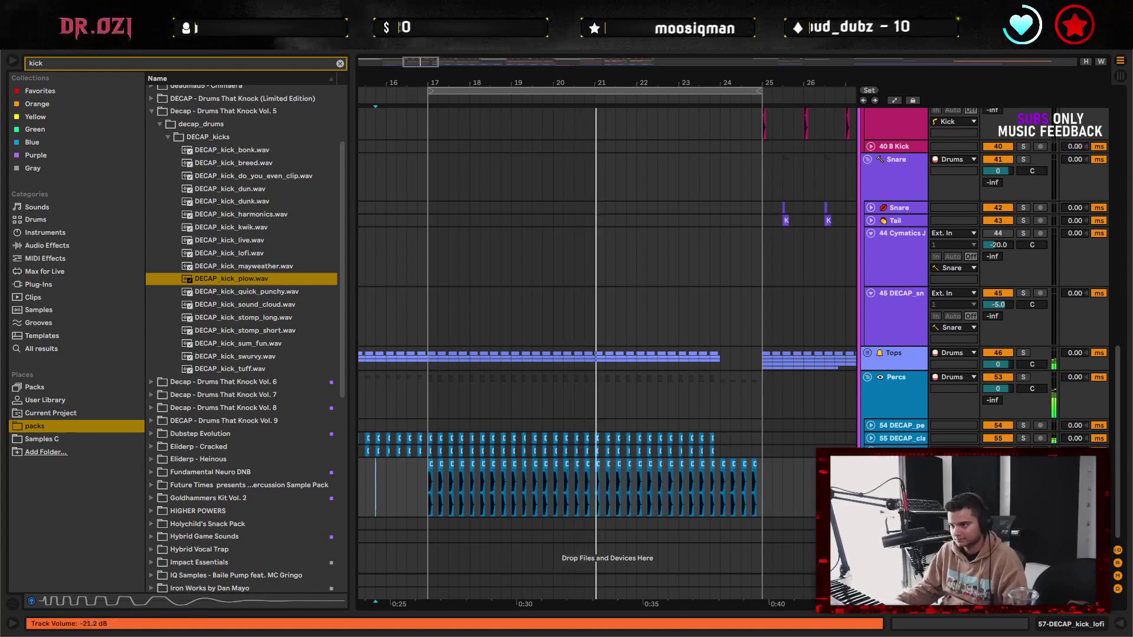
pyautogui.press('space')
pyautogui.press('space')
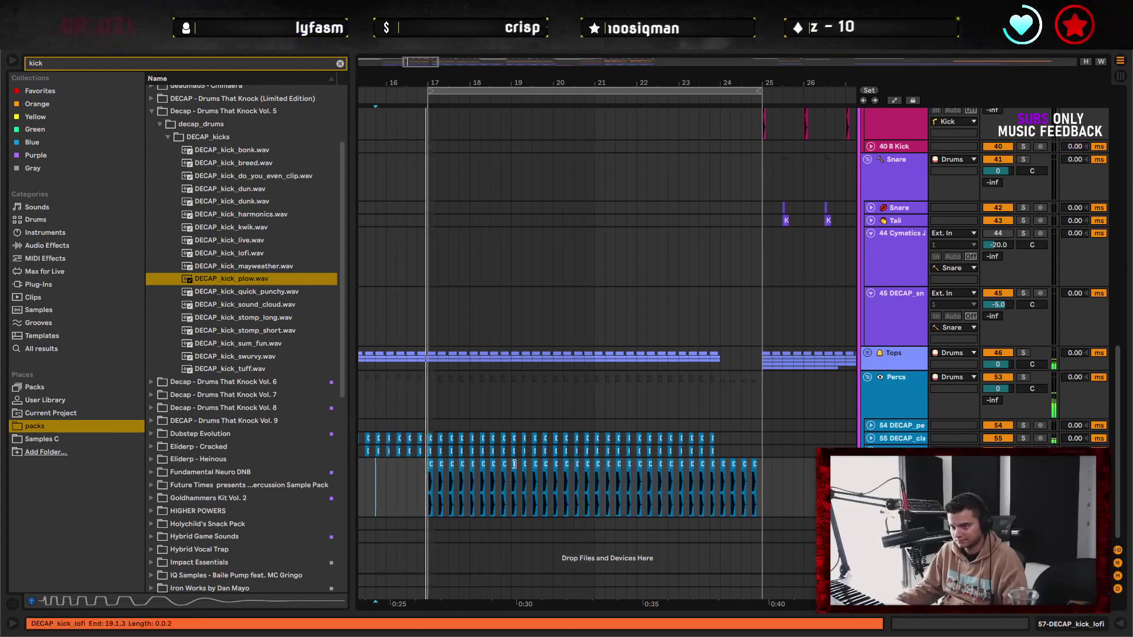
# - Set the arrangement loop to the kick selection from 17.1.1 to 21.1.1
pyautogui.click(594, 502)
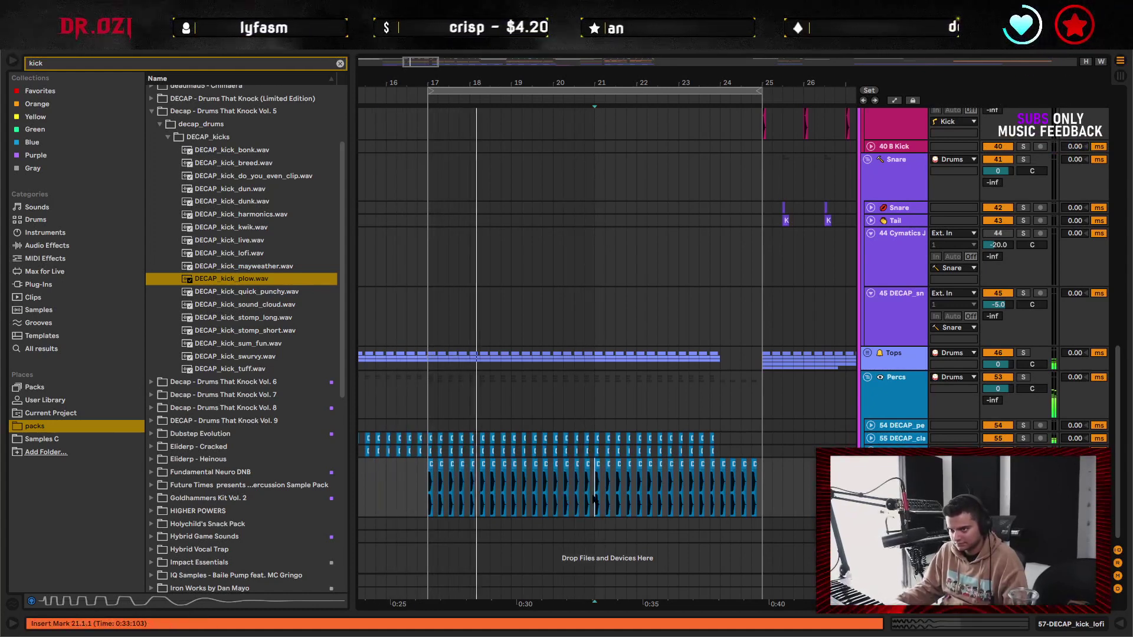
pyautogui.moveTo(594, 502); pyautogui.dragTo(428, 489)
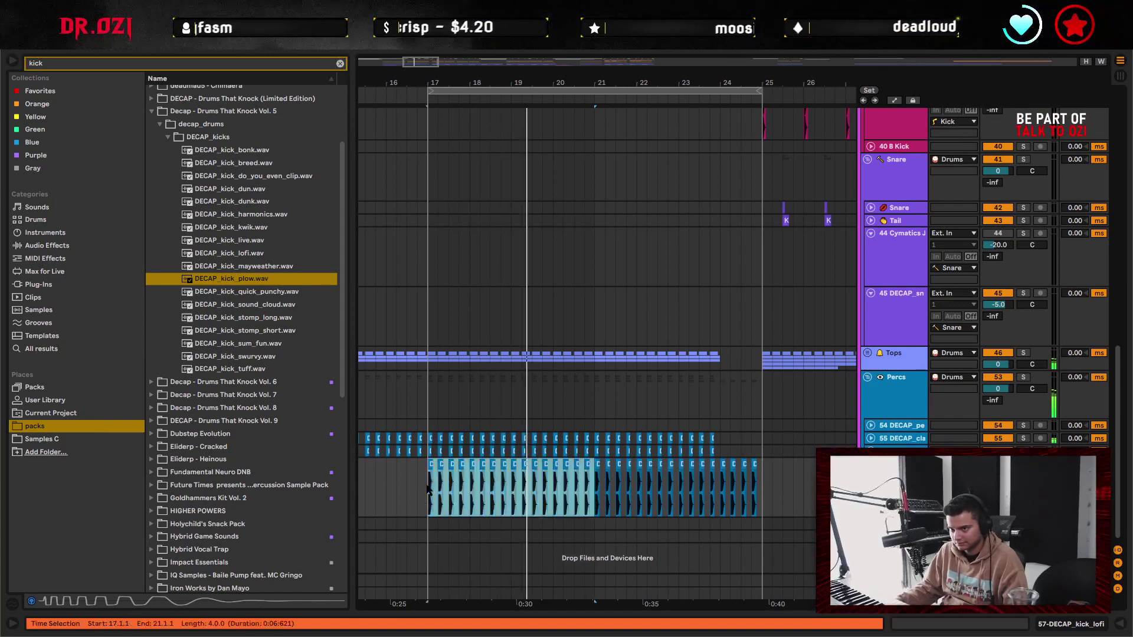
pyautogui.hotkey('ctrl', 'l')
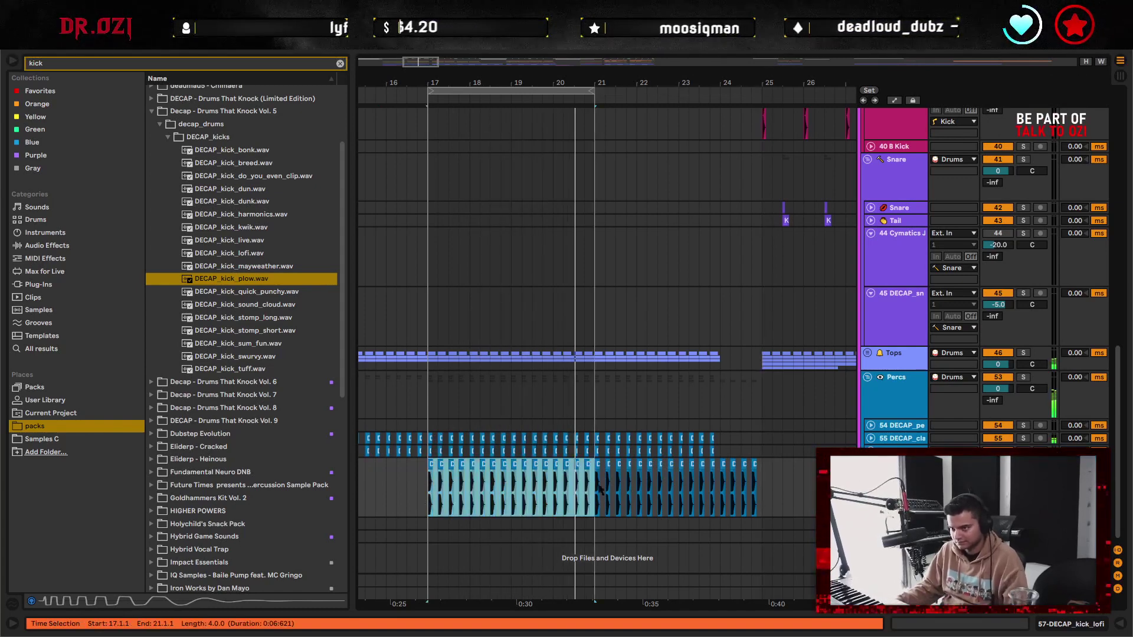
pyautogui.press('z')
# - Insert another audio track below the kick track, clear the browser search, and place the insert mark at 17.1.1 on it
pyautogui.click(749, 502)
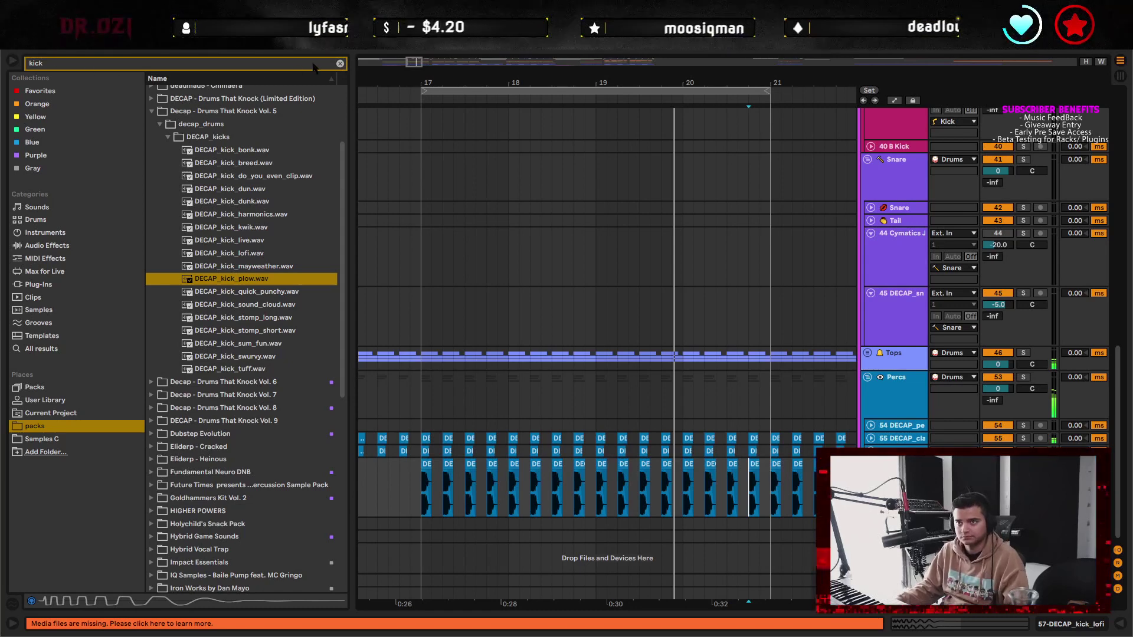
pyautogui.hotkey('ctrl', 't')
pyautogui.click(339, 63)
pyautogui.click(420, 524)
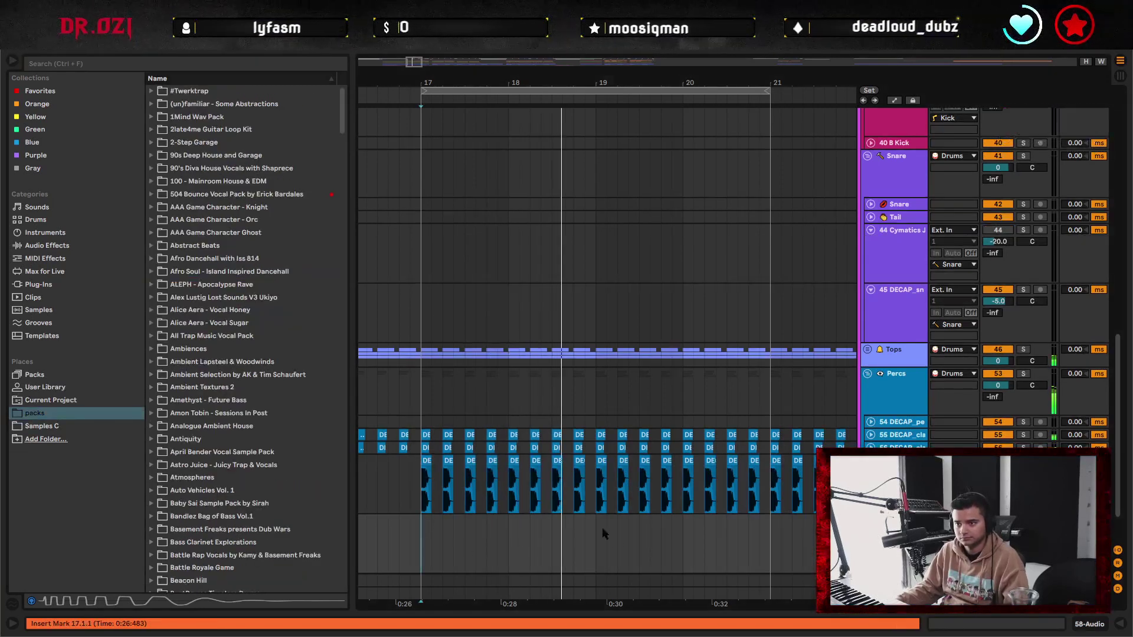
pyautogui.scroll(-2, 604, 534)
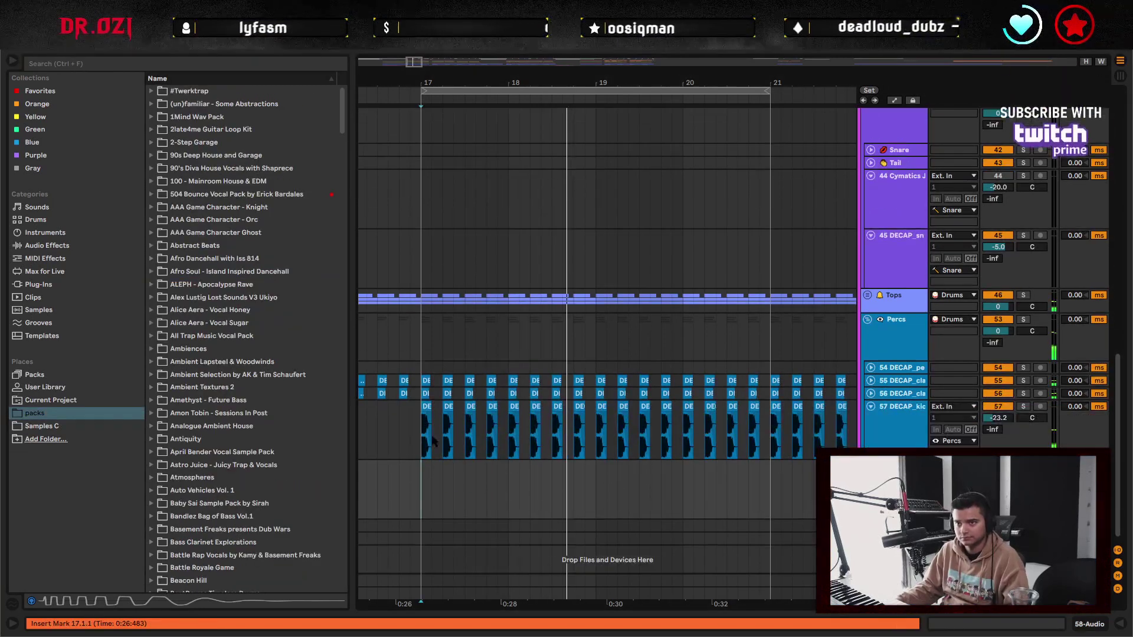
# - Search the packs folder for "percu", expand DECAP_percussion_loops in Decap - Drums That Knock Vol. 5, and select the bird_food_103 loop
pyautogui.click(135, 66)
pyautogui.write('percu')
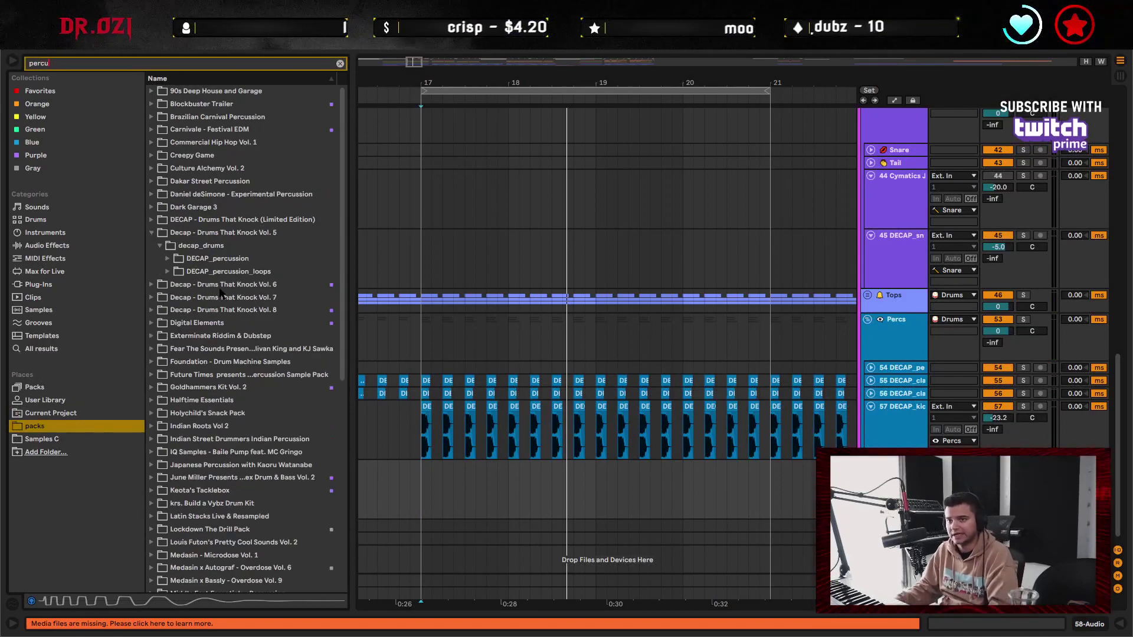
pyautogui.click(248, 273)
pyautogui.press('Down')
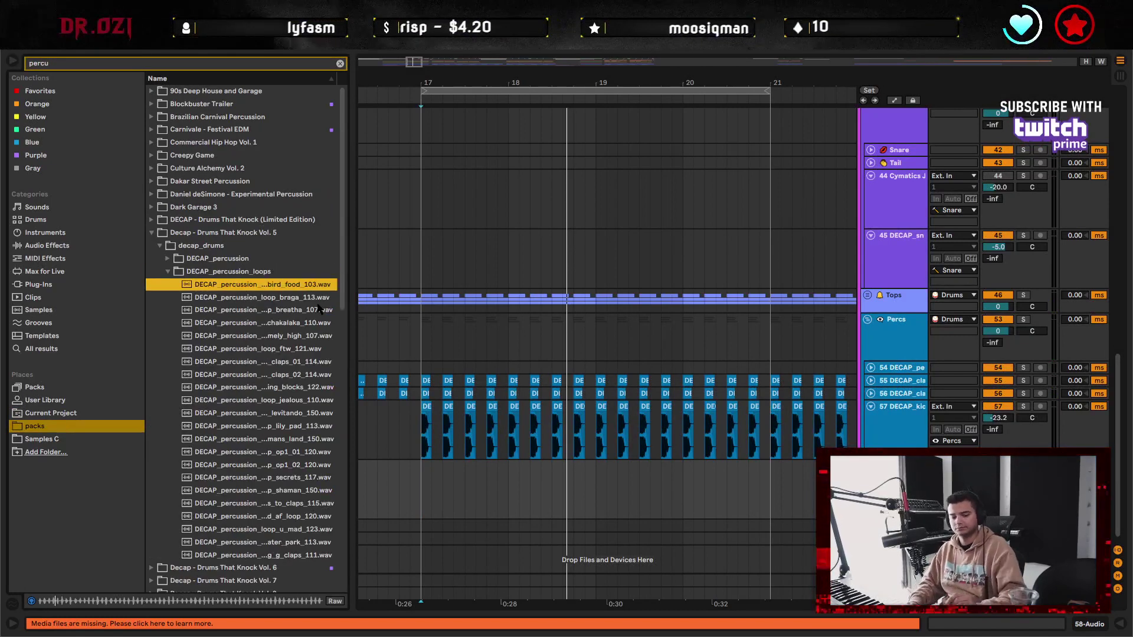
# - Audition the Decap Vol. 5 percussion loops one after another, from loop_braga_113 to loop_jealous_110
pyautogui.press('Down')
pyautogui.press('Down')
pyautogui.press('Down')
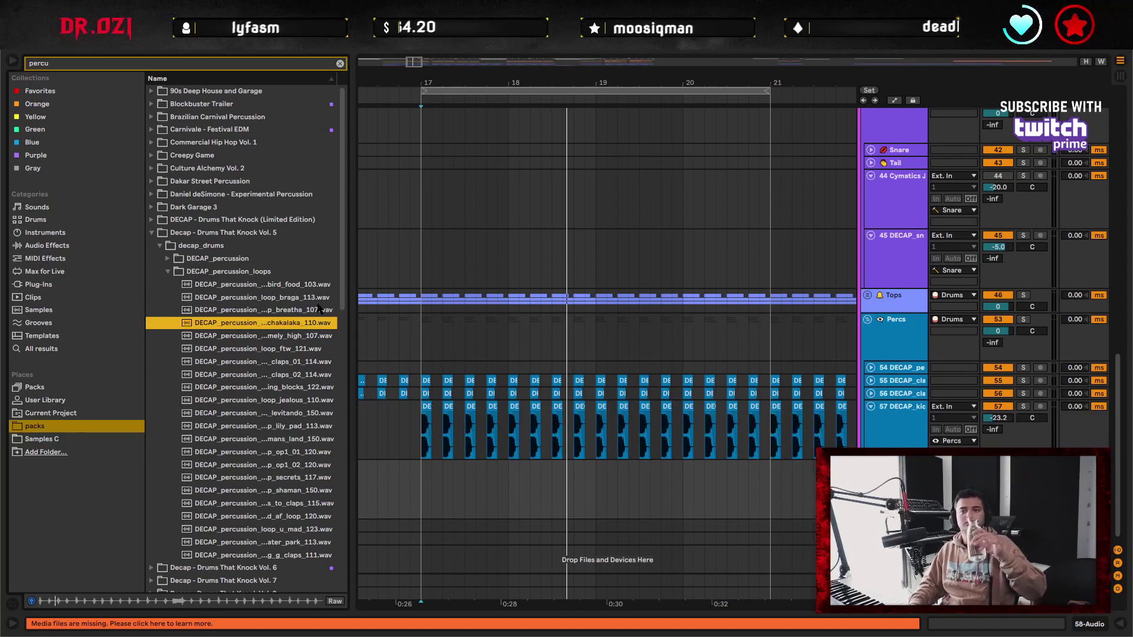
pyautogui.press('Down')
pyautogui.press('Down')
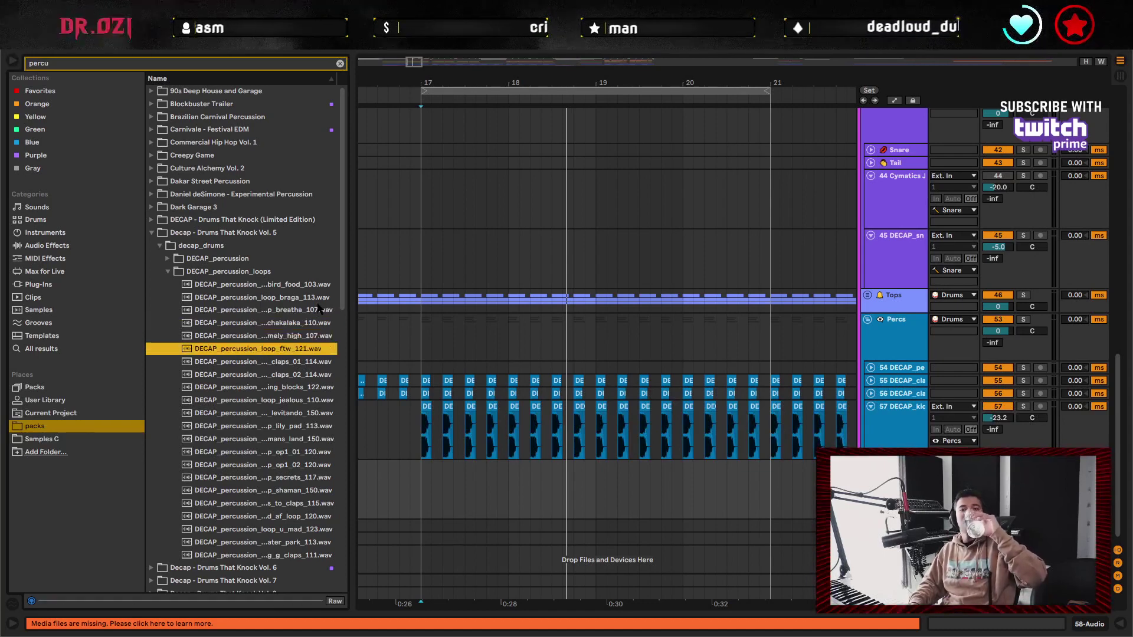
pyautogui.press('Down')
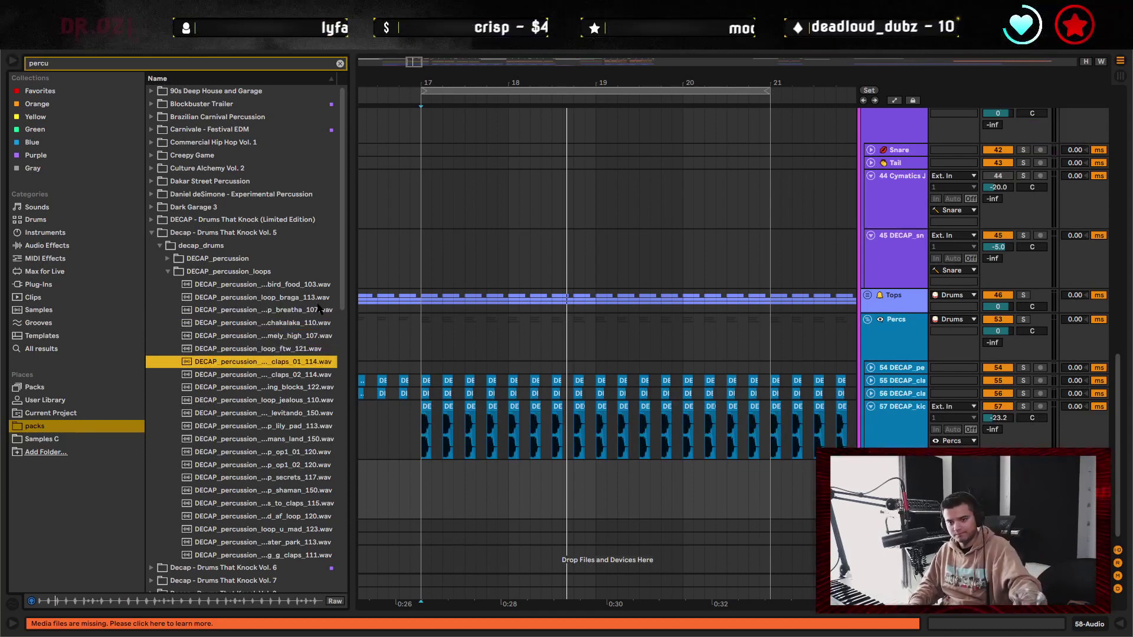
pyautogui.press('Down')
pyautogui.press('Down')
pyautogui.press('Down')
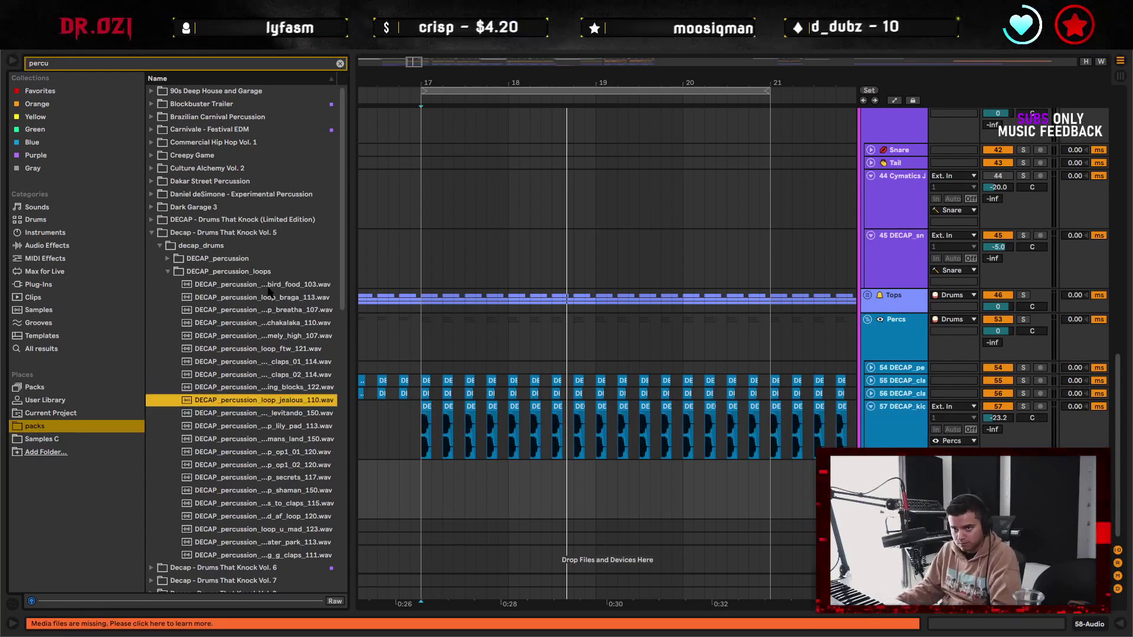
# - Collapse the Decap Vol. 5 pack and audition the Rewind glitch loop in Exterminate Riddim & Dubstep's Drum_&_Percussion_Loops folder
pyautogui.click(185, 235)
pyautogui.click(224, 301)
pyautogui.press('Down')
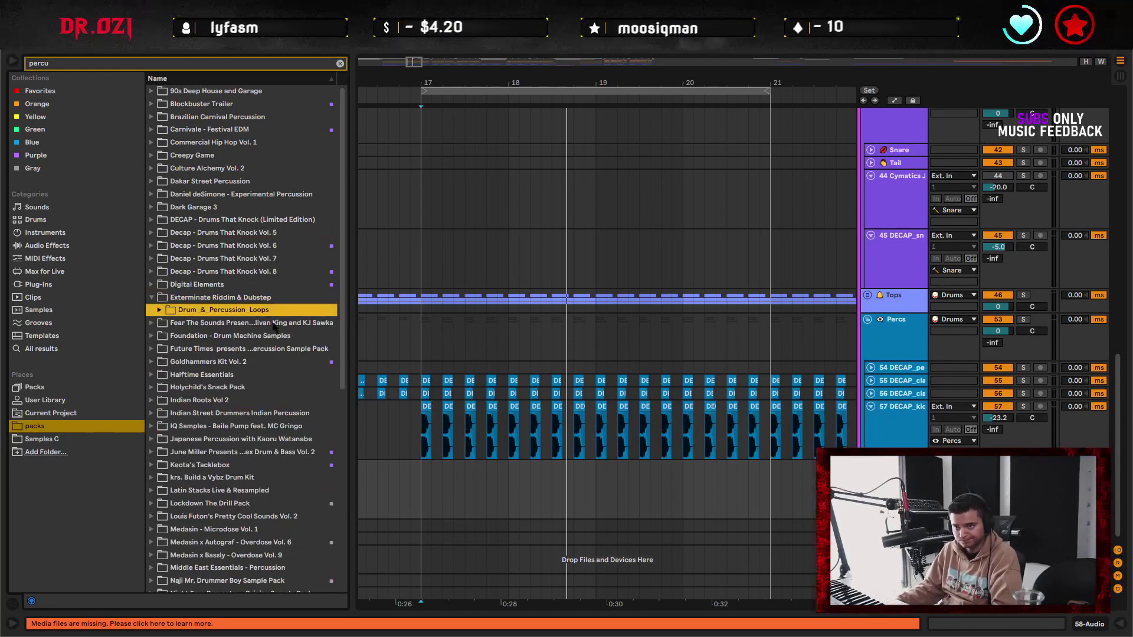
pyautogui.press('Right')
pyautogui.press('Down')
pyautogui.press('Right')
pyautogui.press('Down')
# - Expand the Fear The Sounds pack down to KJS_percussion_loops and audition its wet_100 loop
pyautogui.press('Down')
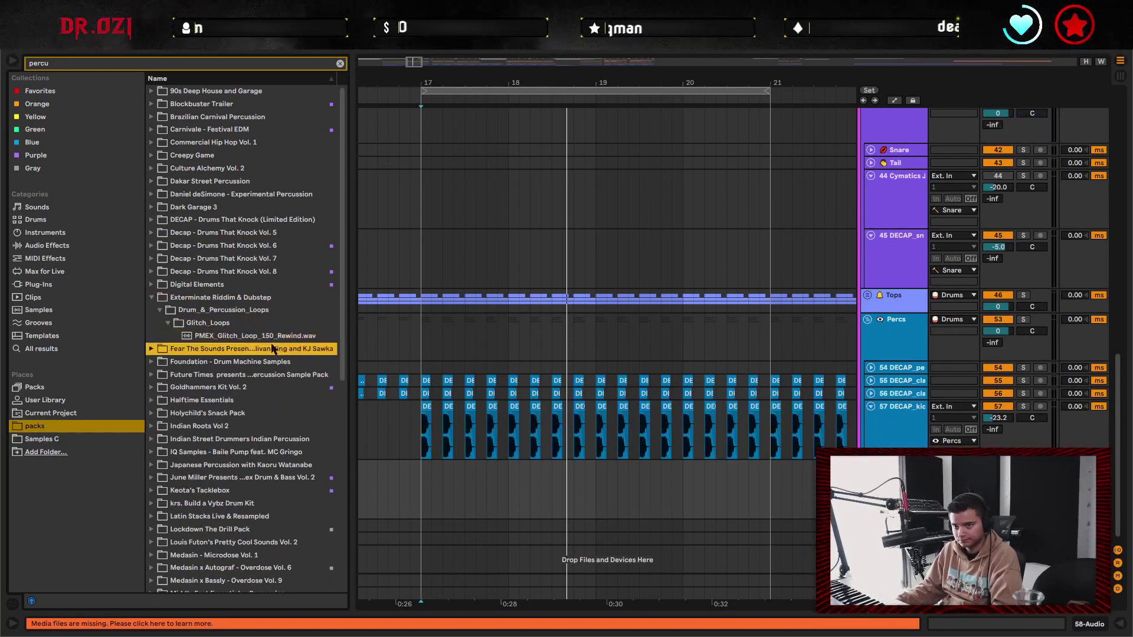
pyautogui.press('Right')
pyautogui.press('Down')
pyautogui.press('Right')
pyautogui.press('Down')
pyautogui.press('Right')
pyautogui.press('Down')
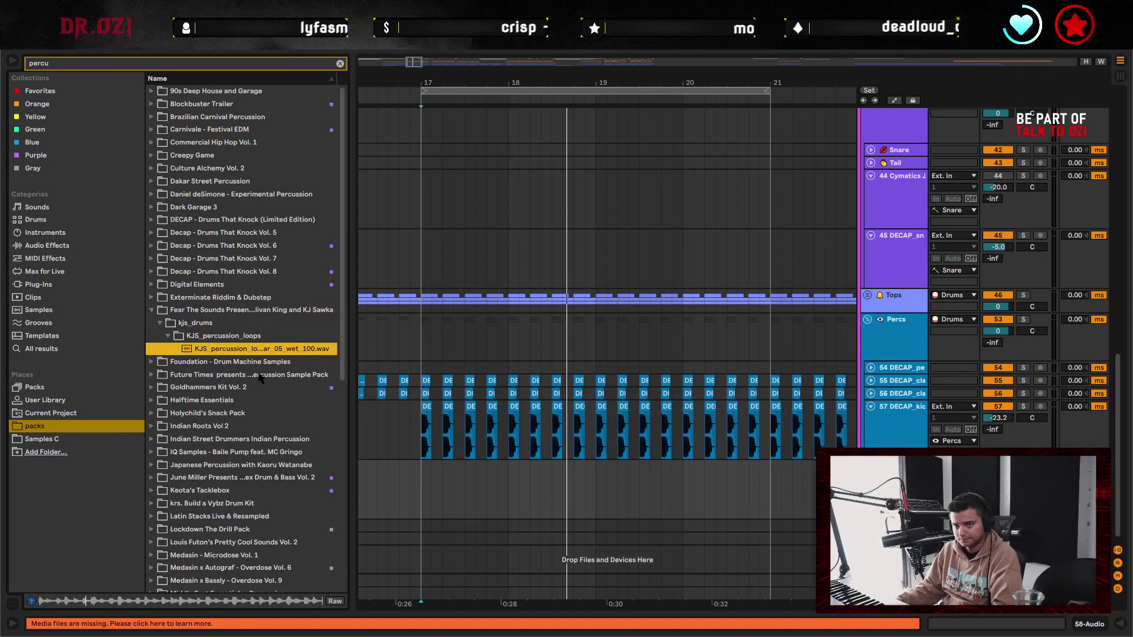
# - Expand the Future Times percussion pack down to FUTURE_TIMES_cymbals and audition the crash_fx_01 sample
pyautogui.press('Down')
pyautogui.press('Down')
pyautogui.press('Right')
pyautogui.press('Down')
pyautogui.press('Right')
pyautogui.press('Down')
pyautogui.press('Right')
pyautogui.press('Down')
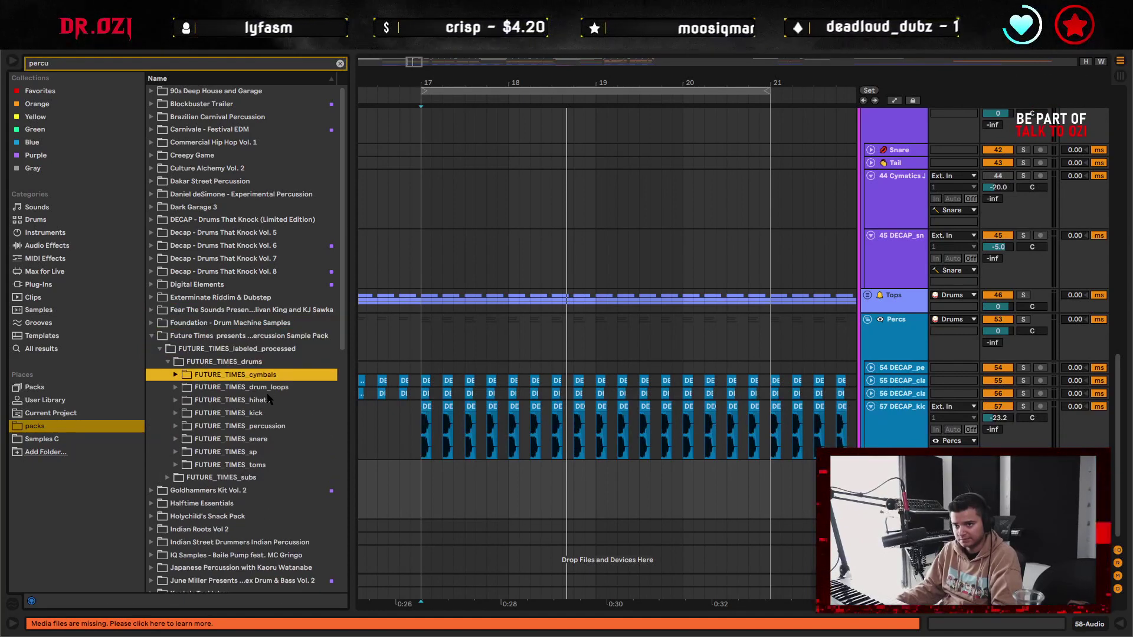
pyautogui.press('Right')
pyautogui.press('Down')
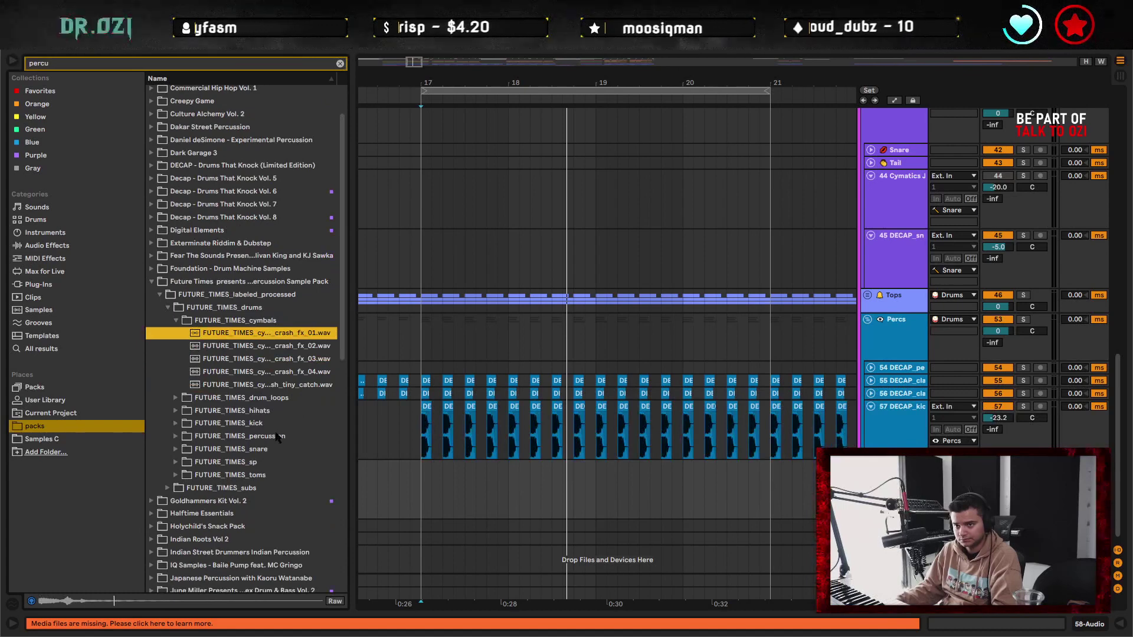
# - Expand the FUTURE_TIMES_percussion folder and audition its first one-shots down to shot_casta
pyautogui.click(278, 436)
pyautogui.press('Right')
pyautogui.press('Down')
pyautogui.press('Down')
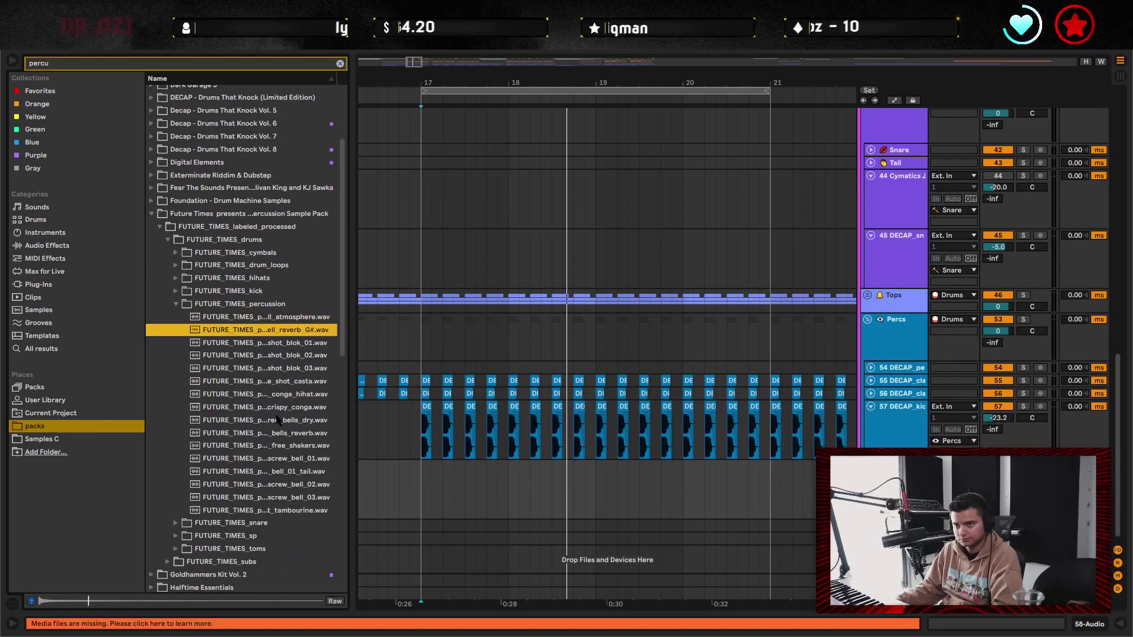
pyautogui.press('Down')
pyautogui.press('Down')
pyautogui.press('Down')
pyautogui.press('Down')
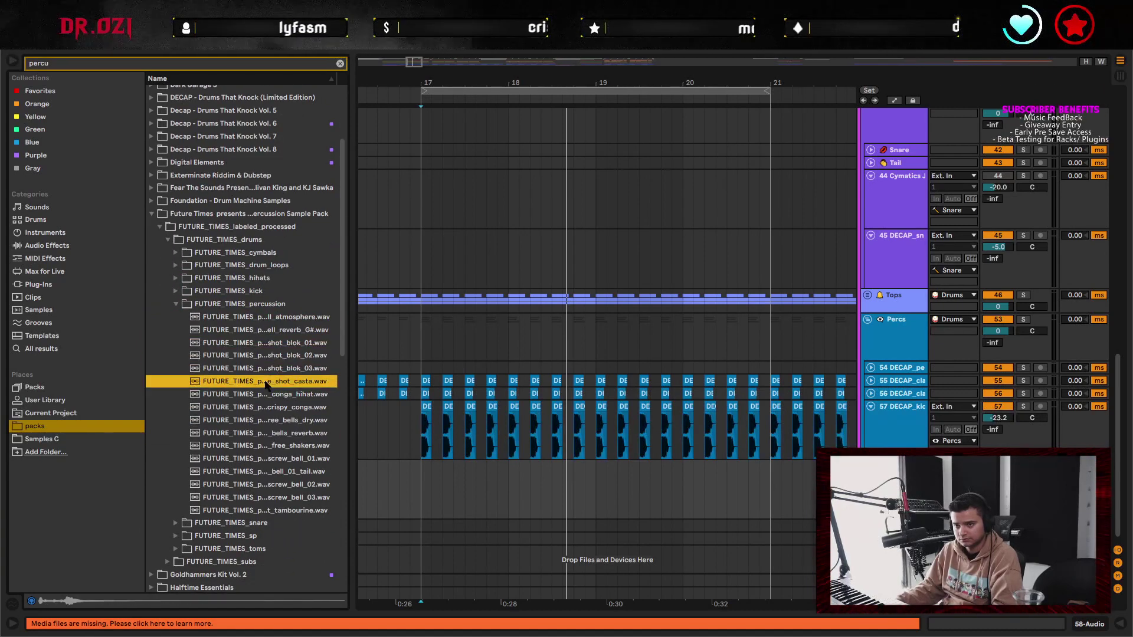
# - Audition the remaining FUTURE_TIMES_percussion samples, from conga_hihat through the bells and shakers to the tambourine
pyautogui.click(267, 393)
pyautogui.click(273, 408)
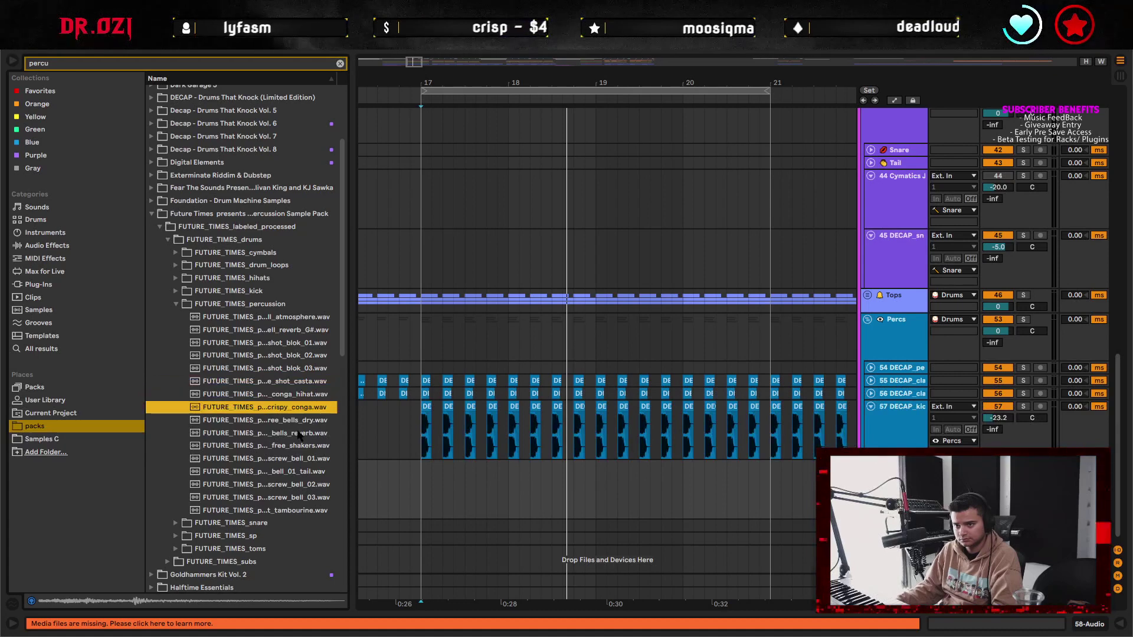
pyautogui.press('Down')
pyautogui.press('Down')
pyautogui.press('Down')
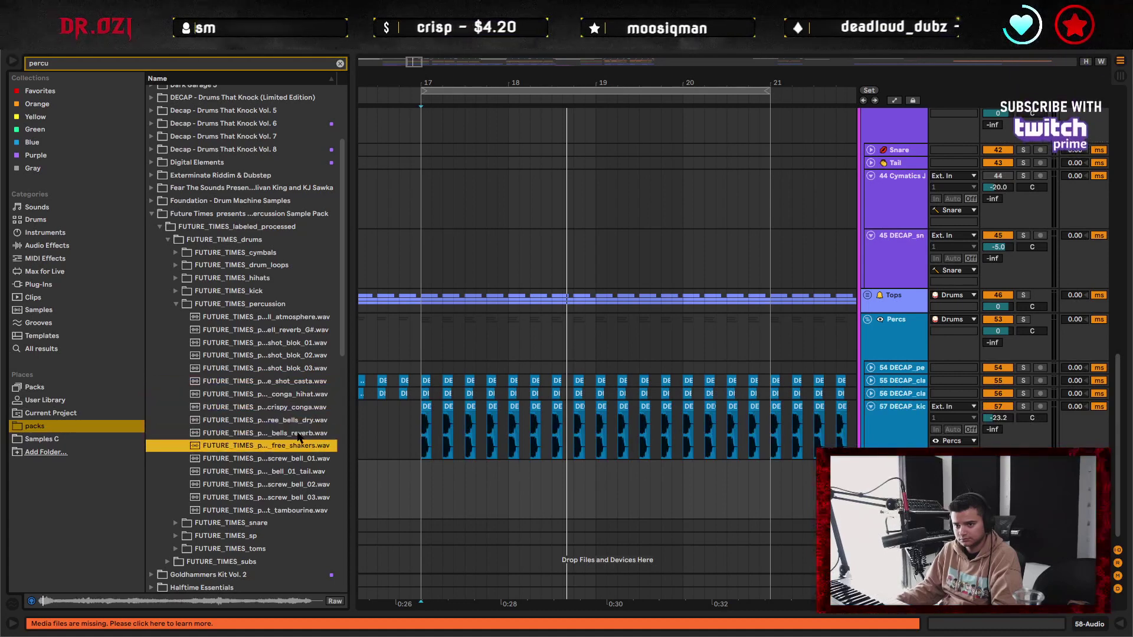
pyautogui.press('Down')
pyautogui.press('Down')
pyautogui.press('Down')
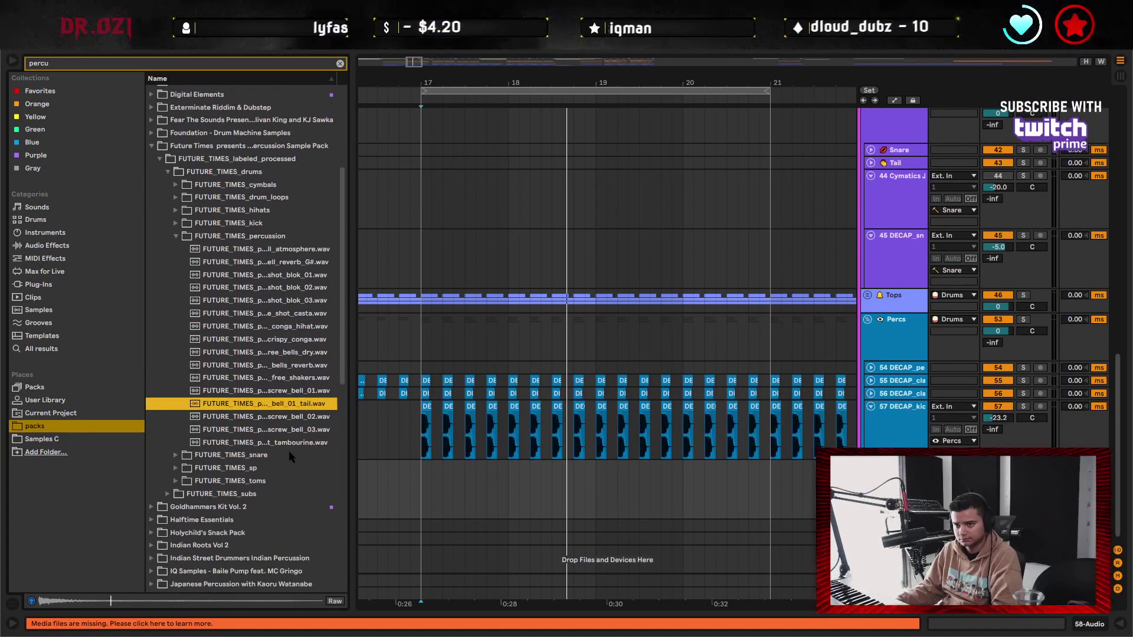
pyautogui.press('Down')
pyautogui.press('Down')
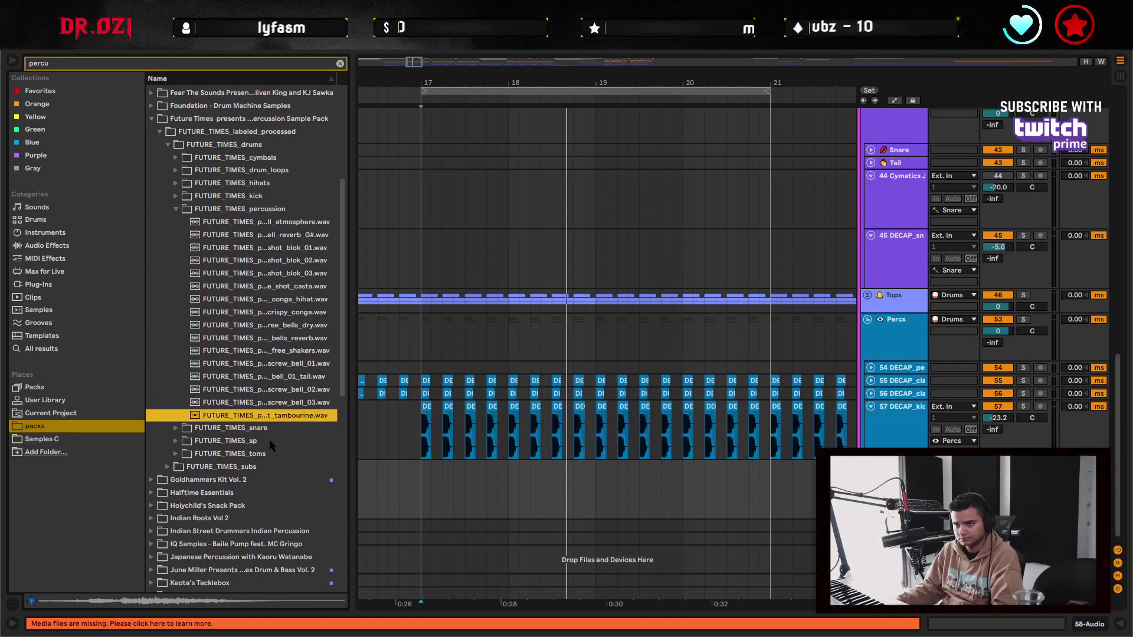
# - Open the FUTURE_TIMES_sp folder and audition its one-shots from the claps down to cowbell_filter_lo
pyautogui.click(263, 443)
pyautogui.press('Down')
pyautogui.scroll(-2, 271, 436)
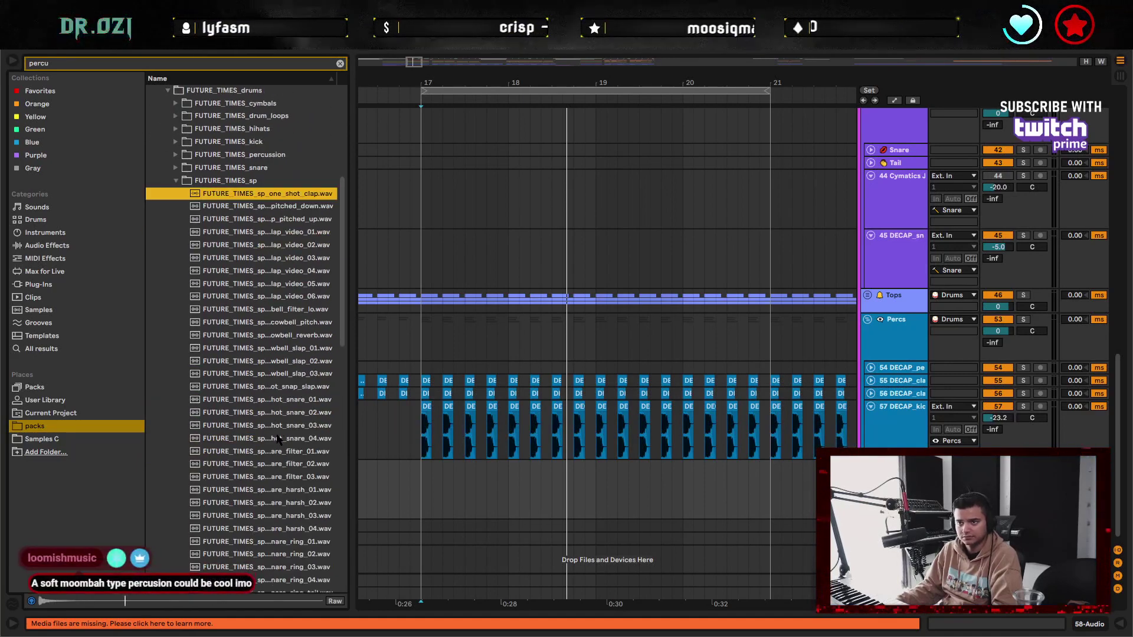
pyautogui.press('Down')
pyautogui.press('Down')
pyautogui.press('Down')
pyautogui.press('Down')
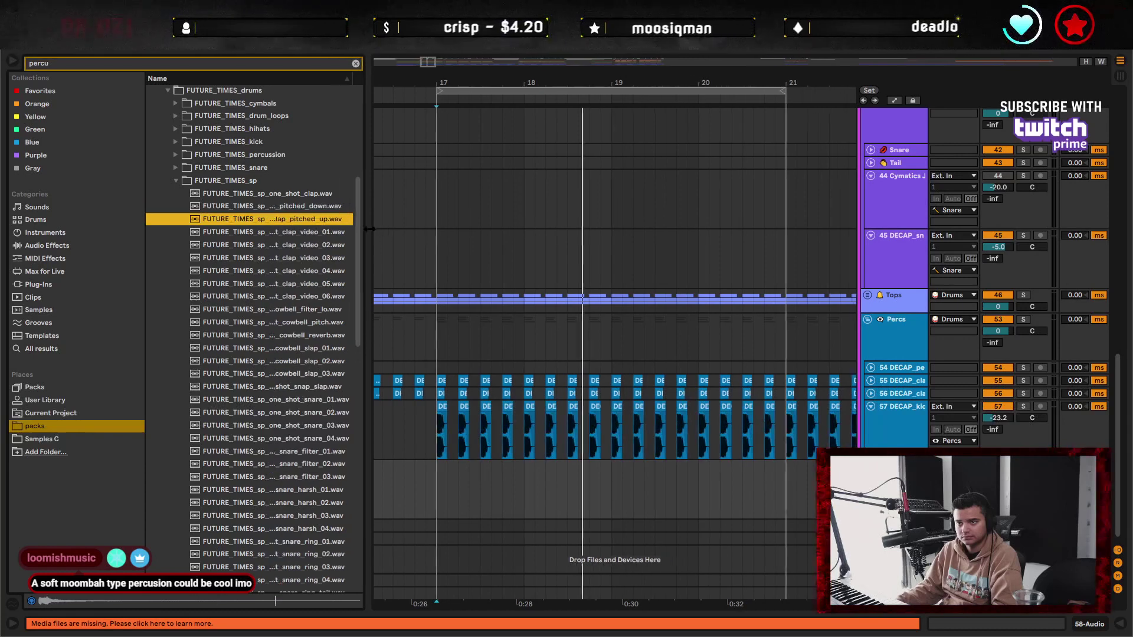
pyautogui.press('Down')
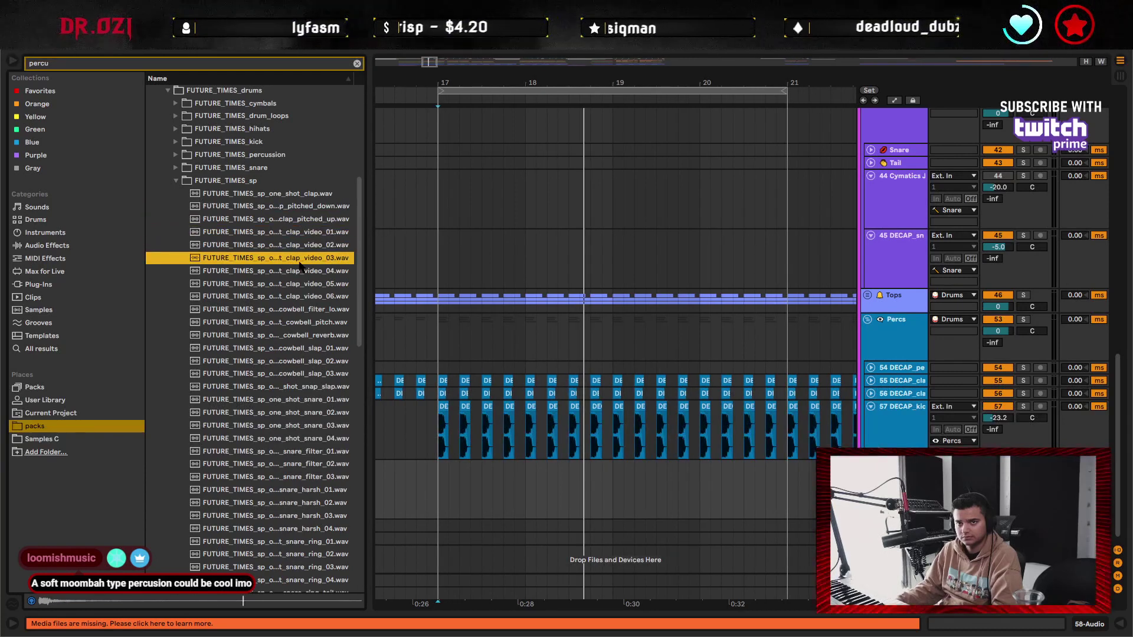
pyautogui.press('Down')
pyautogui.press('Down')
pyautogui.press('Down')
pyautogui.press('Down')
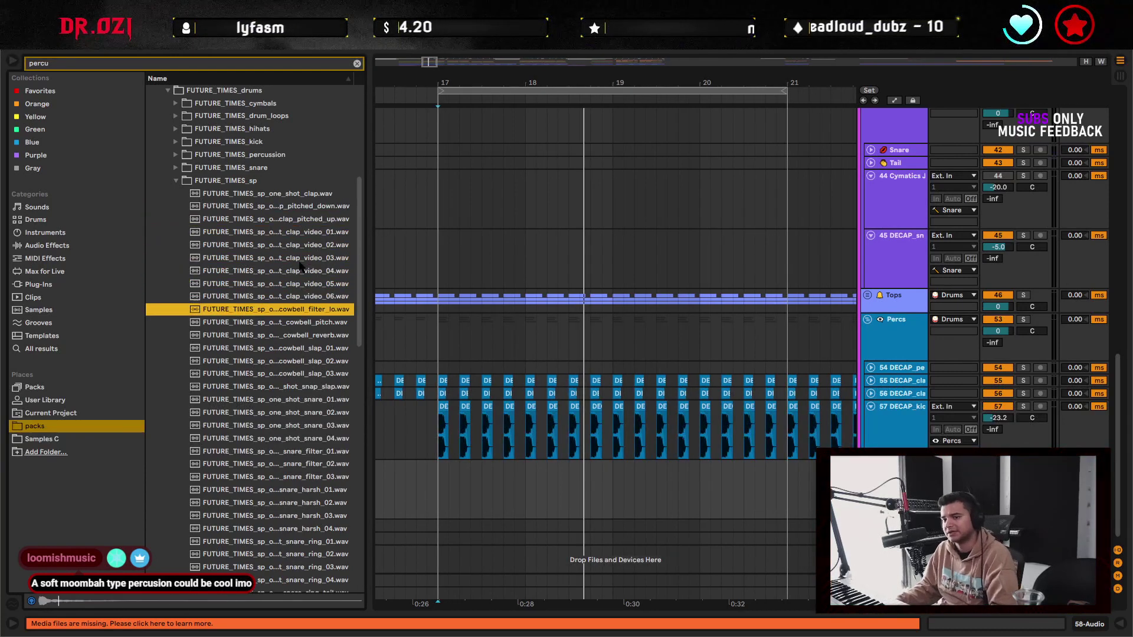
pyautogui.press('Down')
# - Place the cowbell_filter_lo one-shot at 17.1.3 on the empty track below the kicks and play it in context
pyautogui.moveTo(292, 309); pyautogui.dragTo(461, 462)
pyautogui.doubleClick(462, 462)
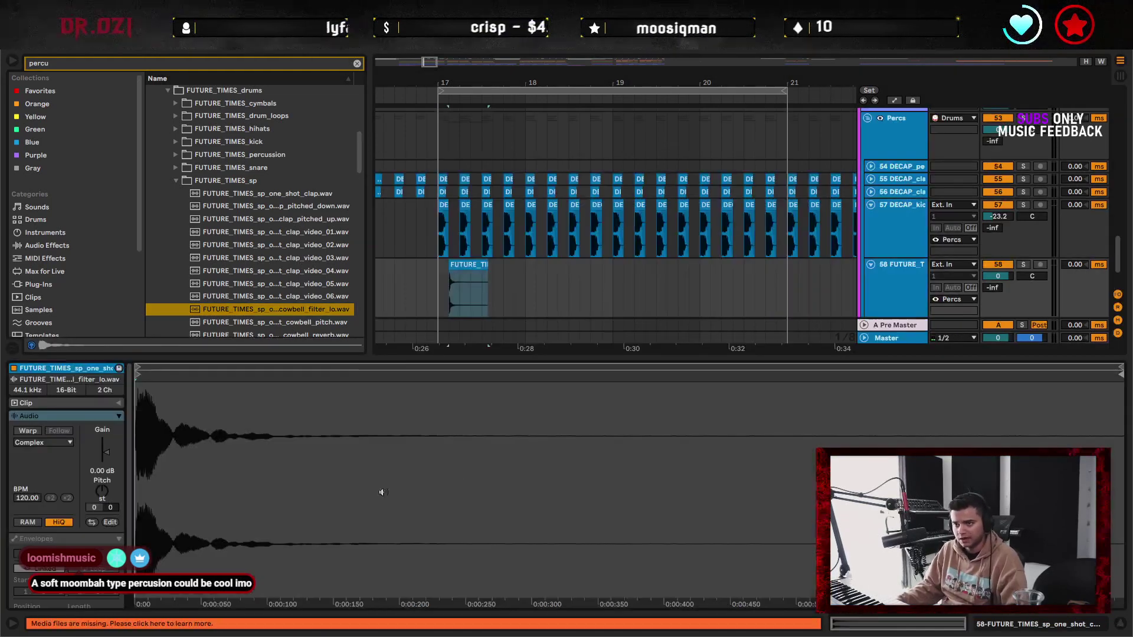
pyautogui.click(1120, 623)
pyautogui.click(405, 495)
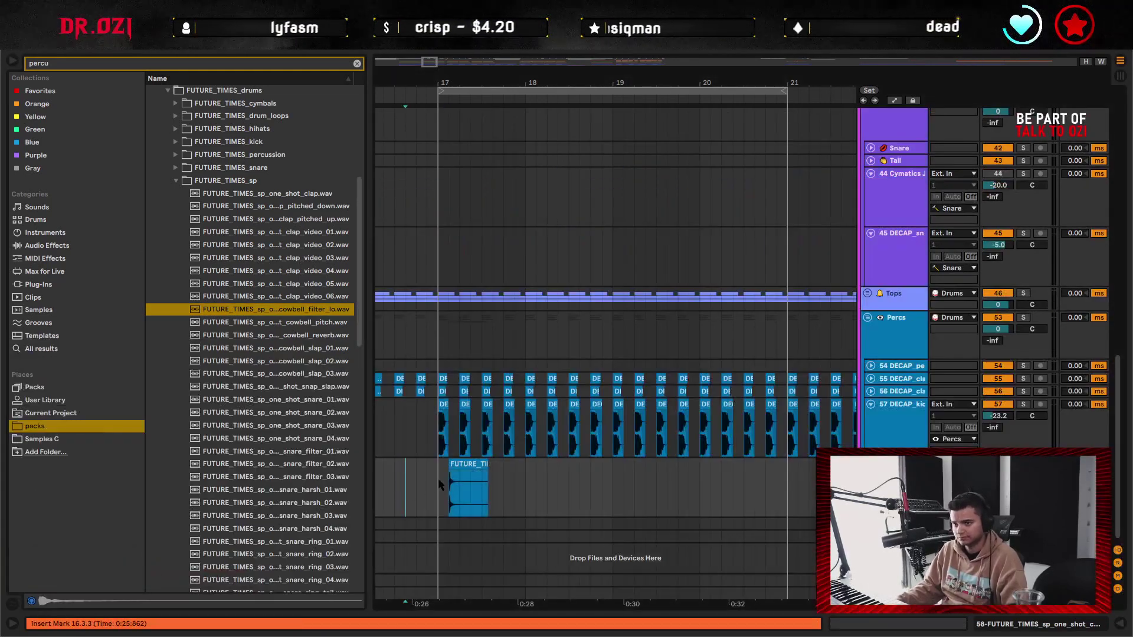
pyautogui.press('space')
# - Shift and trim the cowbell clip to a 0.1.0 length ending at 17.2.4, and add a duplicate starting at 17.2.3
pyautogui.click(462, 465)
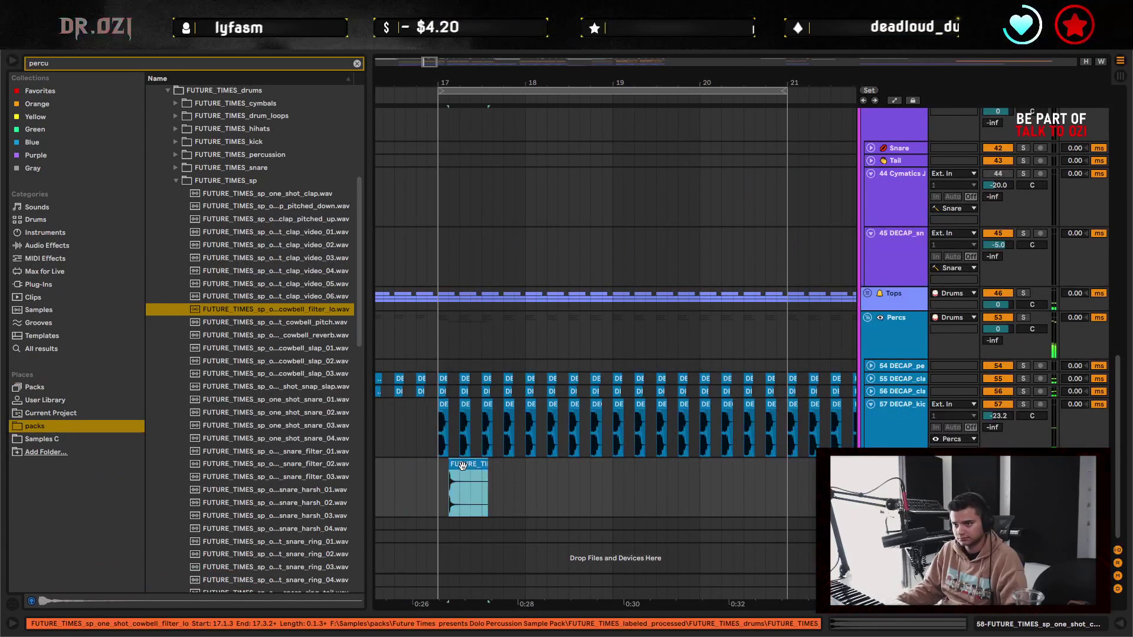
pyautogui.moveTo(462, 466); pyautogui.dragTo(485, 465)
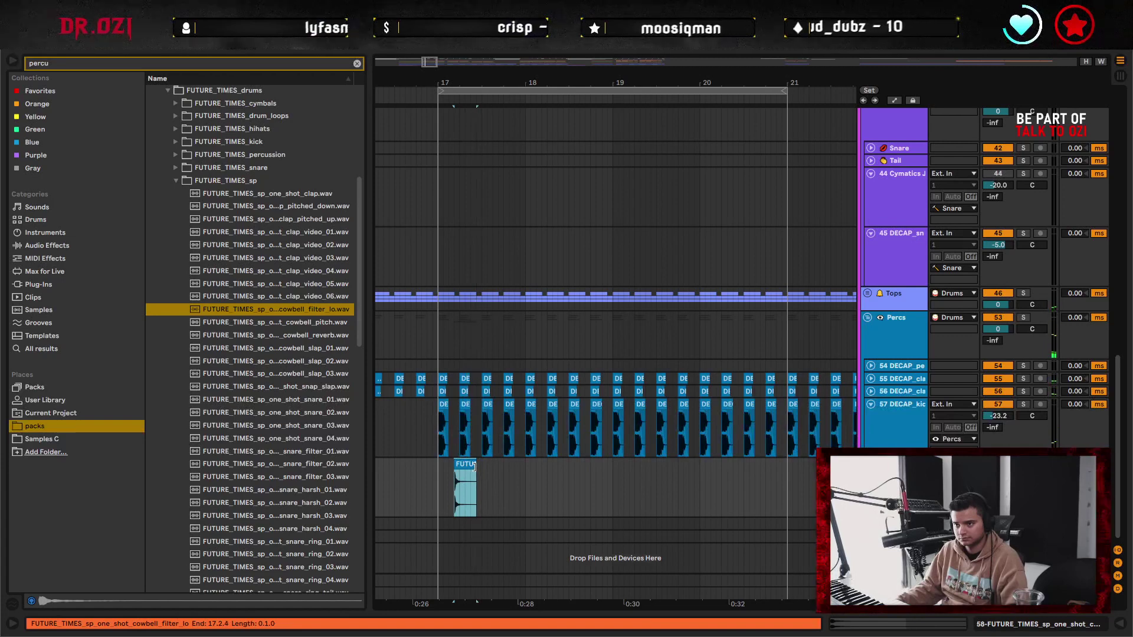
pyautogui.hotkey('ctrl', 'd')
pyautogui.click(434, 475)
pyautogui.moveTo(484, 464); pyautogui.dragTo(482, 466)
pyautogui.press('space')
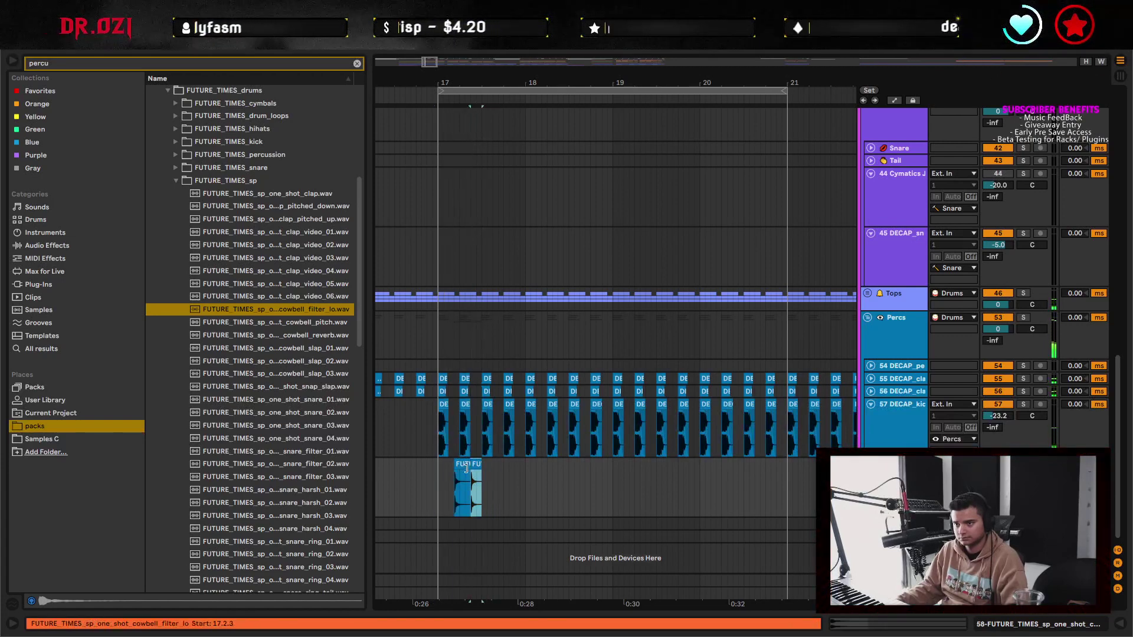
# - Duplicate the two-hit cowbell pattern repeatedly to fill the track from 17.1.1 to 21.1.1
pyautogui.press('space')
pyautogui.keyDown('shift'); pyautogui.click(437, 473); pyautogui.keyUp('shift')
pyautogui.hotkey('ctrl', 'd')
pyautogui.keyDown('shift'); pyautogui.click(435, 473); pyautogui.keyUp('shift')
pyautogui.hotkey('ctrl', 'd')
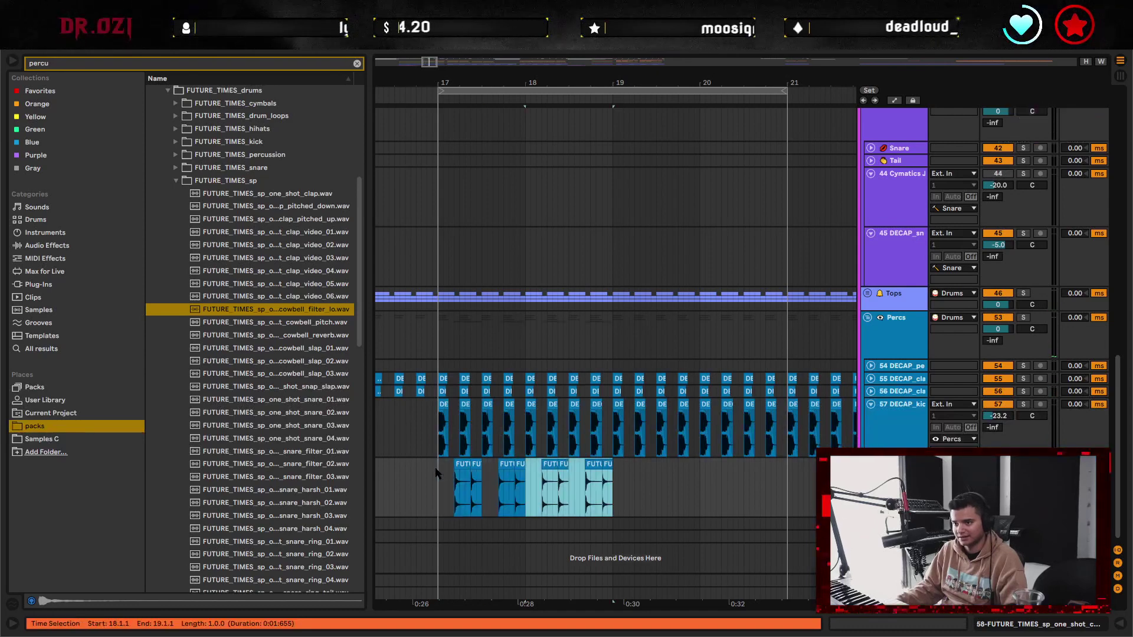
pyautogui.keyDown('shift'); pyautogui.click(435, 473); pyautogui.keyUp('shift')
pyautogui.hotkey('ctrl', 'd')
pyautogui.keyDown('shift'); pyautogui.click(436, 473); pyautogui.keyUp('shift')
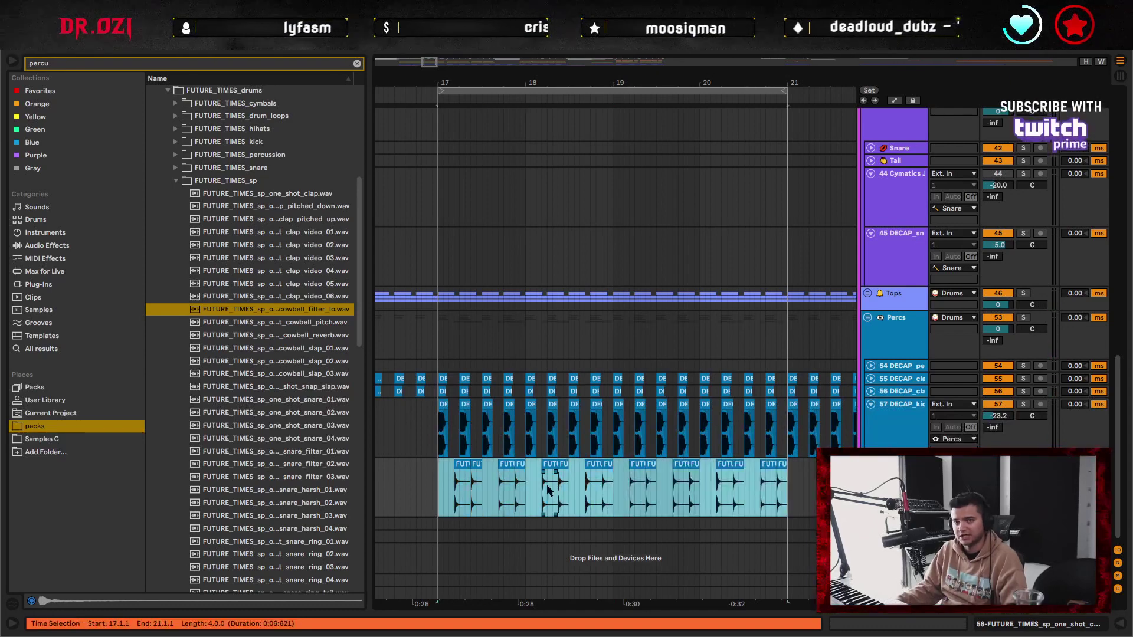
# - Play back the looped cowbell pattern and lower the cowbell track's volume to -30.3 dB
pyautogui.doubleClick(457, 464)
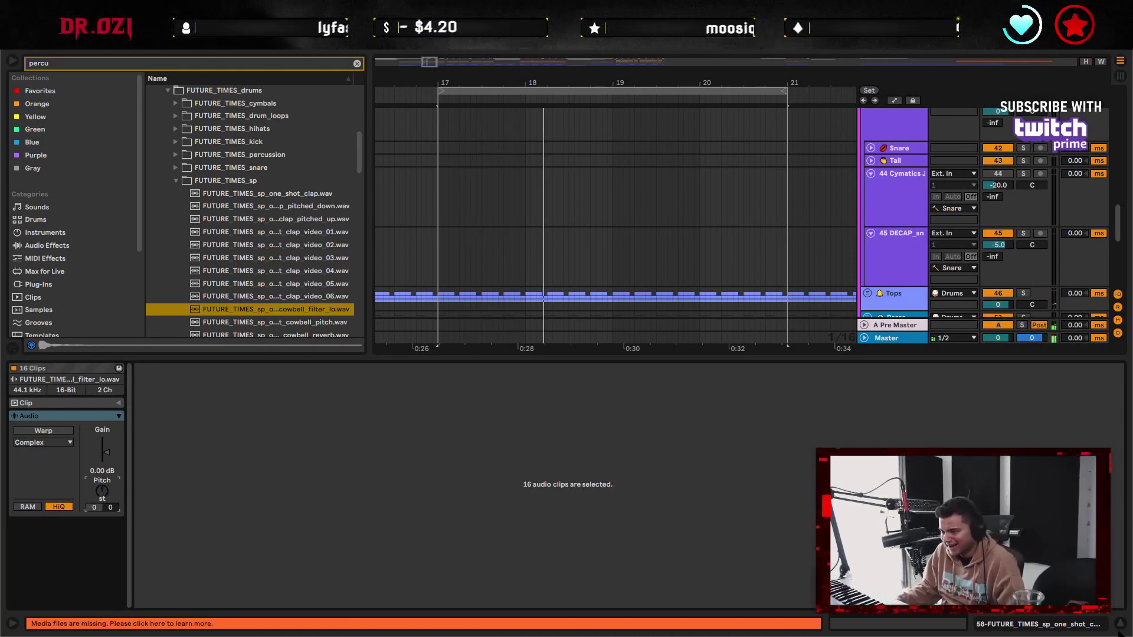
pyautogui.click(1119, 623)
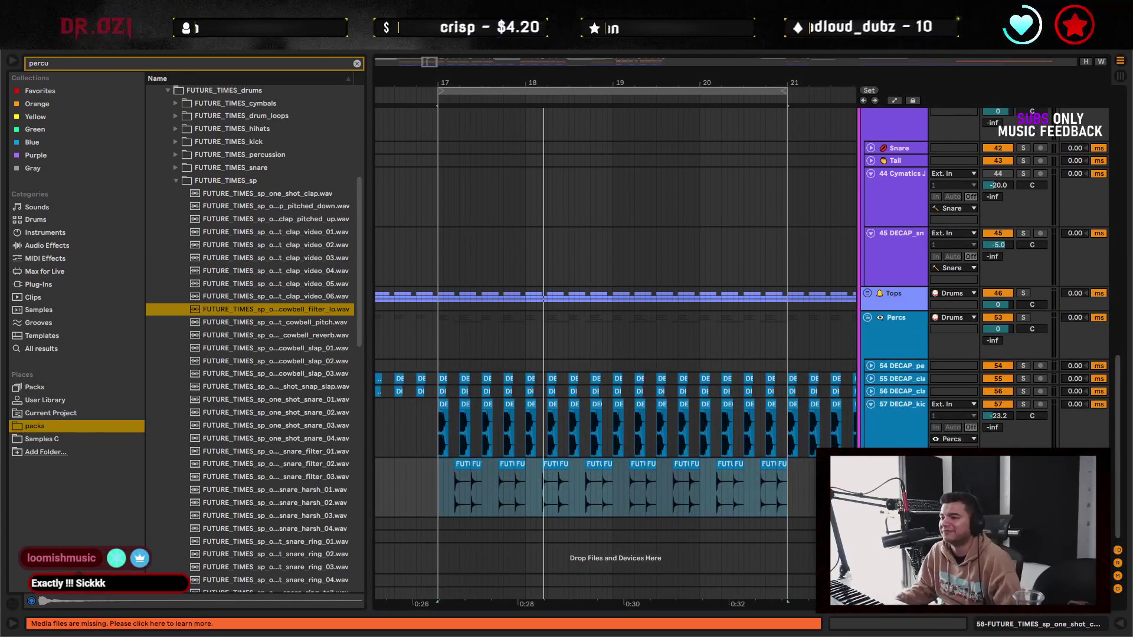
pyautogui.press('space')
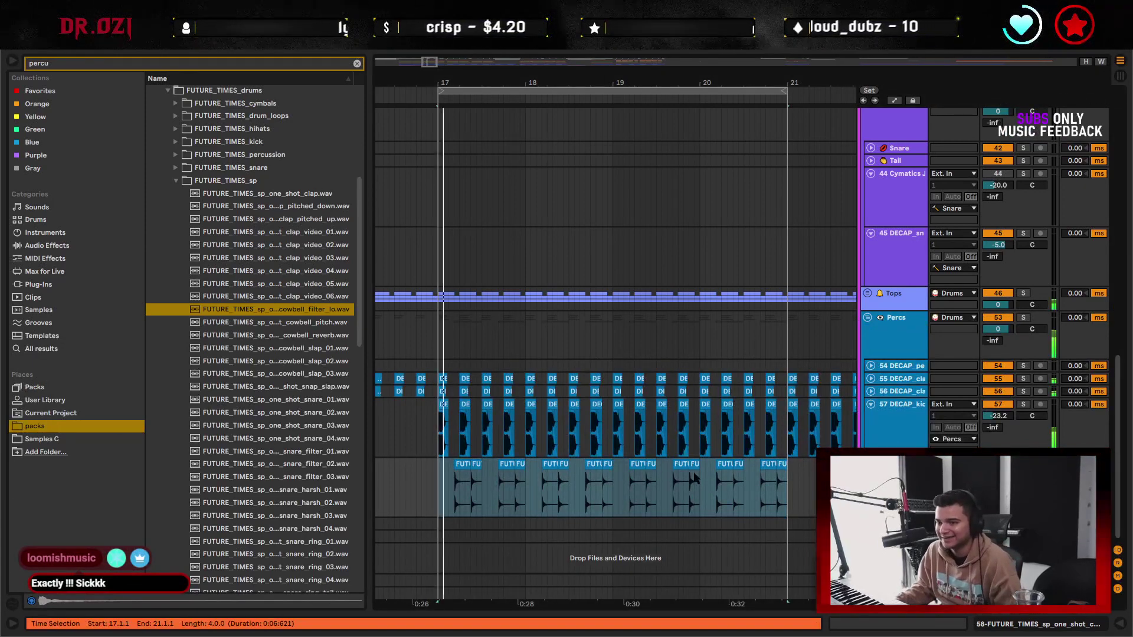
pyautogui.click(794, 501)
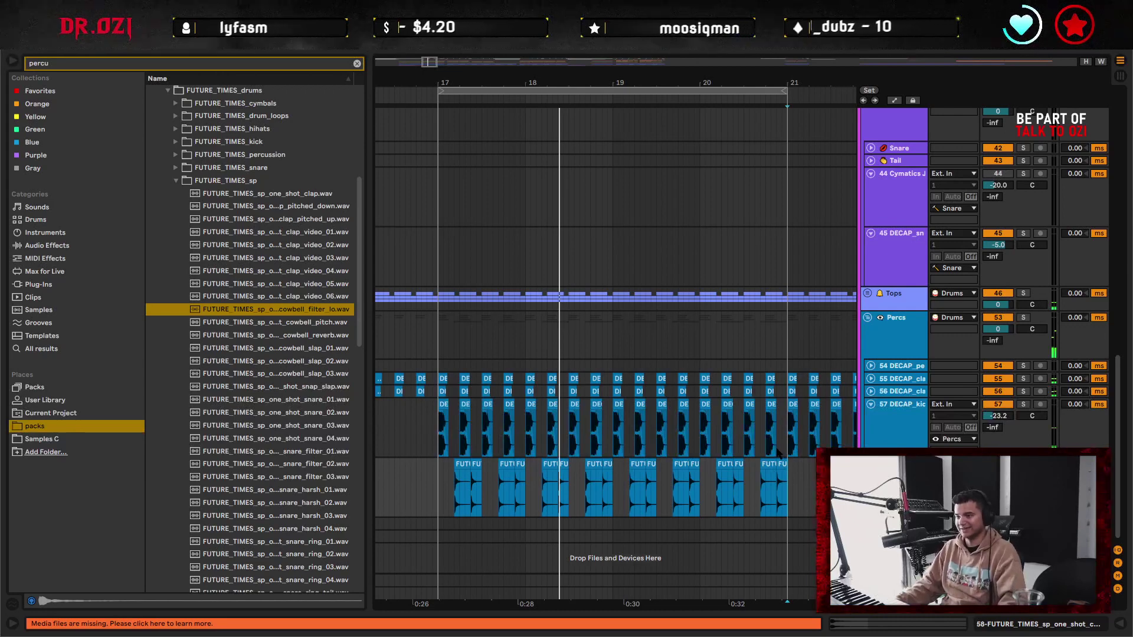
# - Insert a new audio track below the cowbell track and load an EQ Eight from the audio effects on it
pyautogui.hotkey('ctrl', 't')
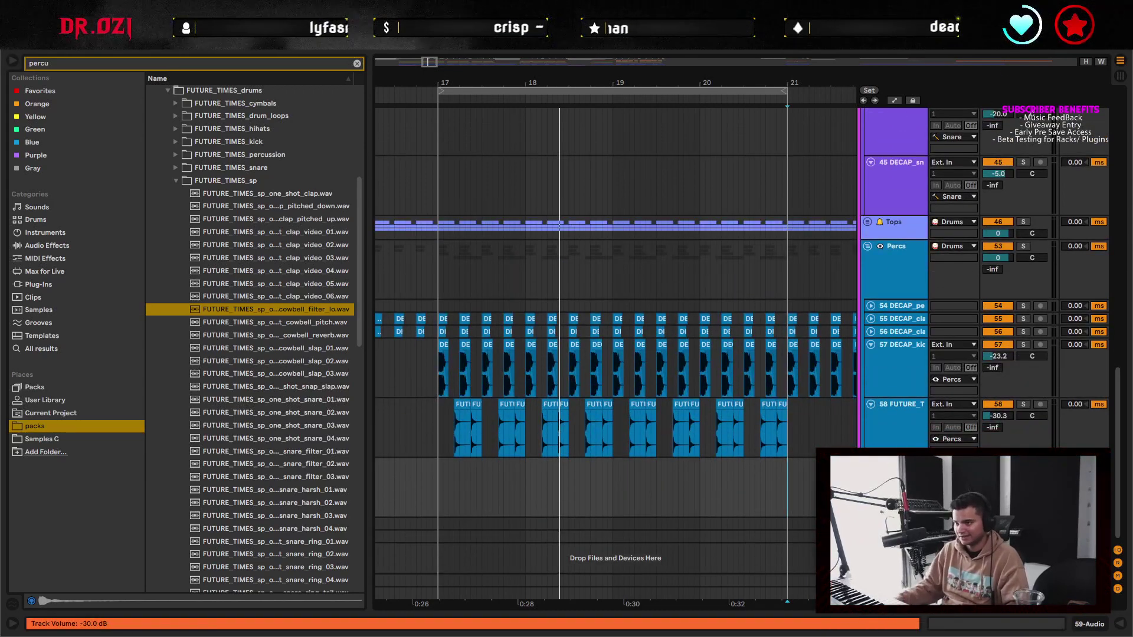
pyautogui.hotkey('shift', 'Tab')
pyautogui.click(47, 245)
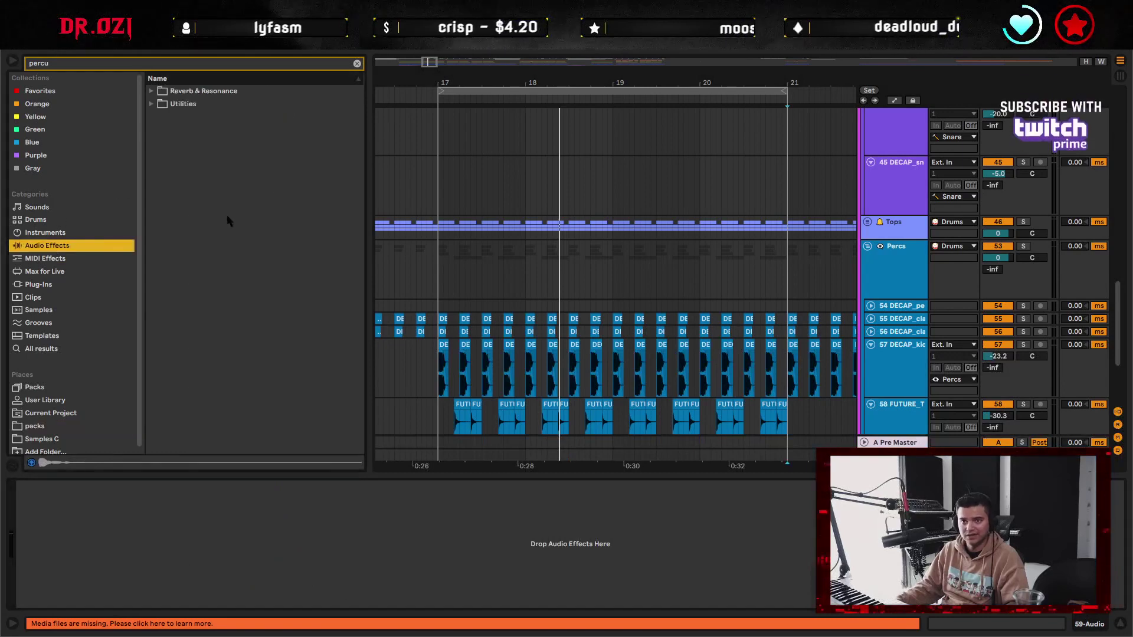
pyautogui.click(357, 64)
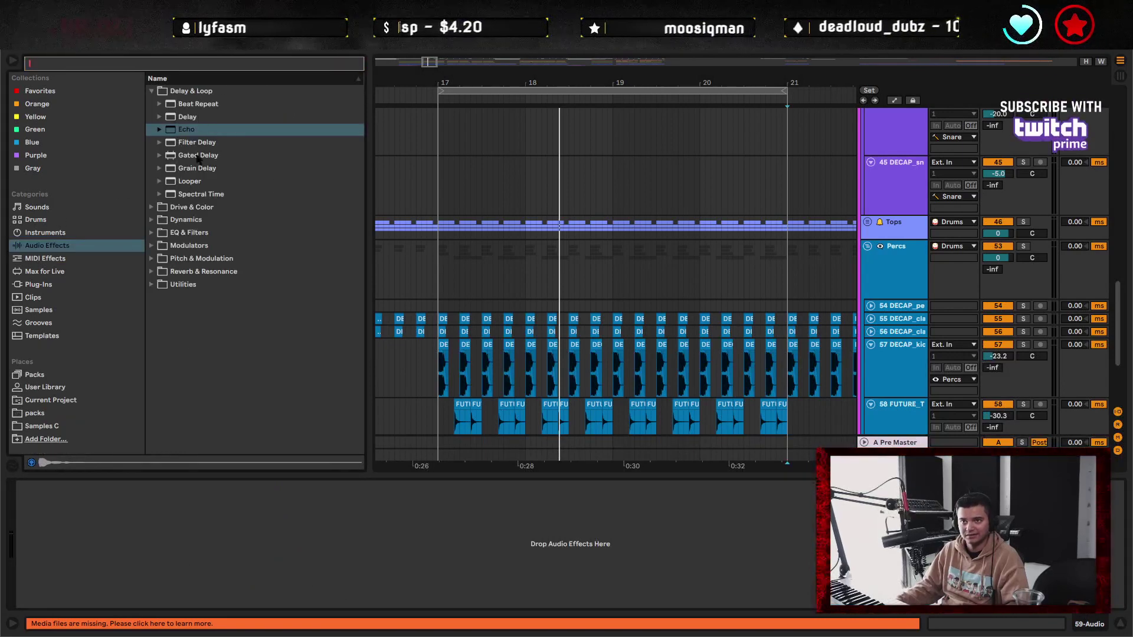
pyautogui.click(74, 247)
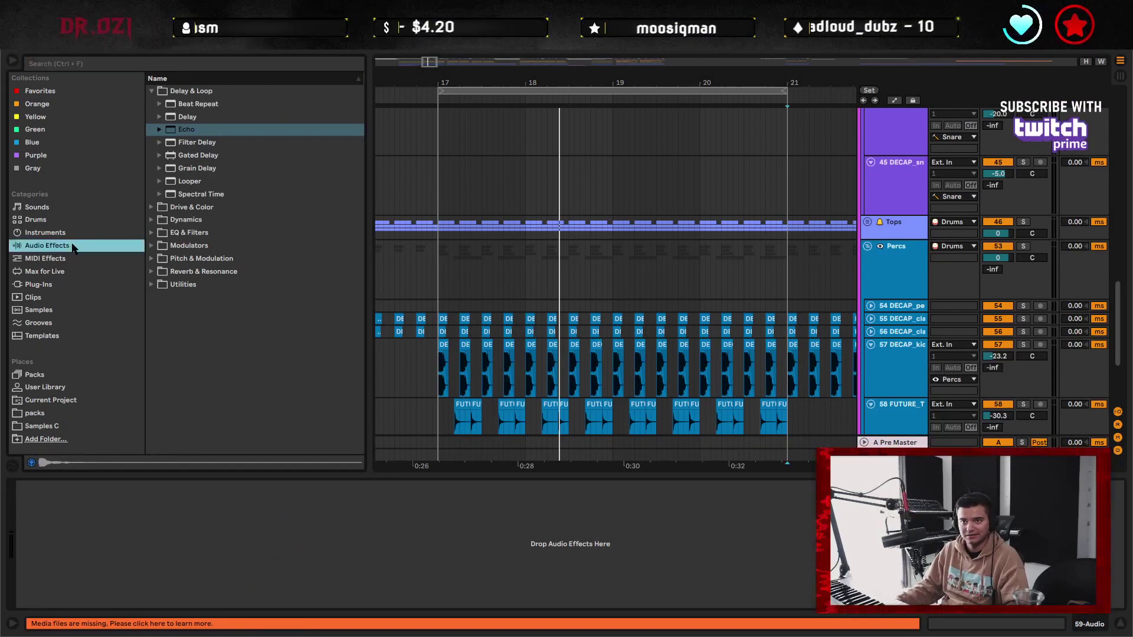
pyautogui.click(152, 91)
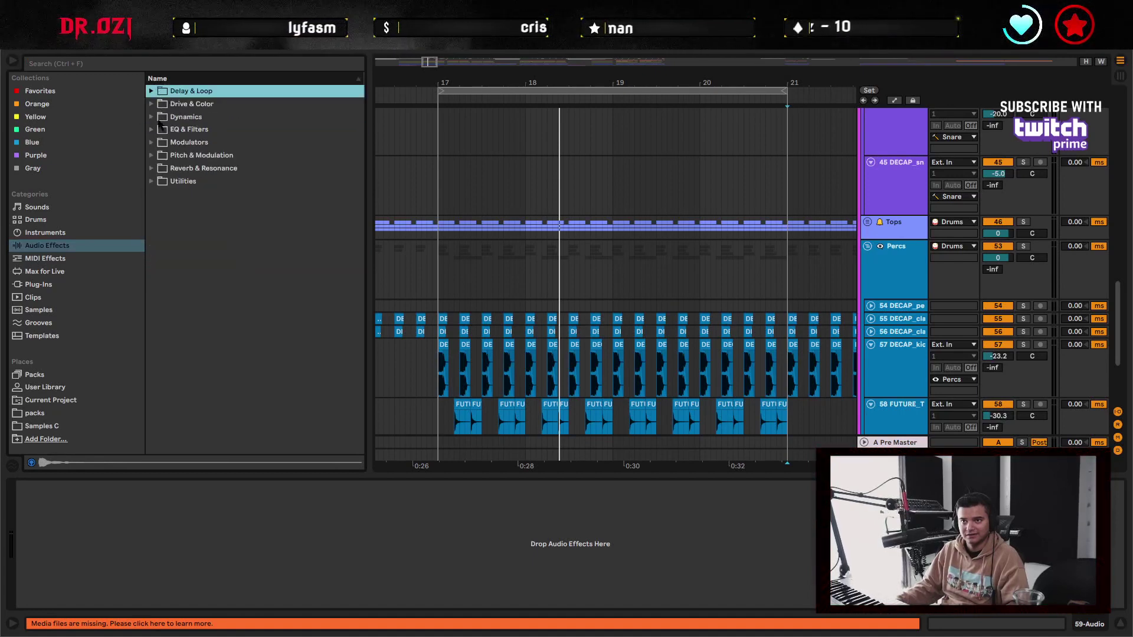
pyautogui.click(160, 127)
pyautogui.click(200, 170)
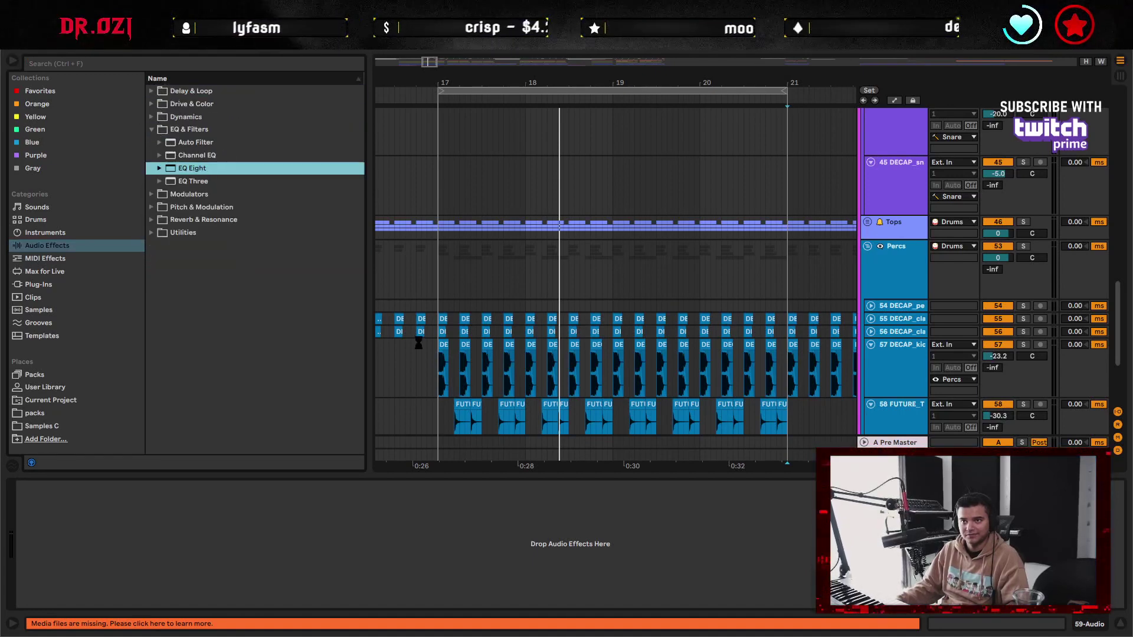
pyautogui.moveTo(628, 420); pyautogui.dragTo(629, 416)
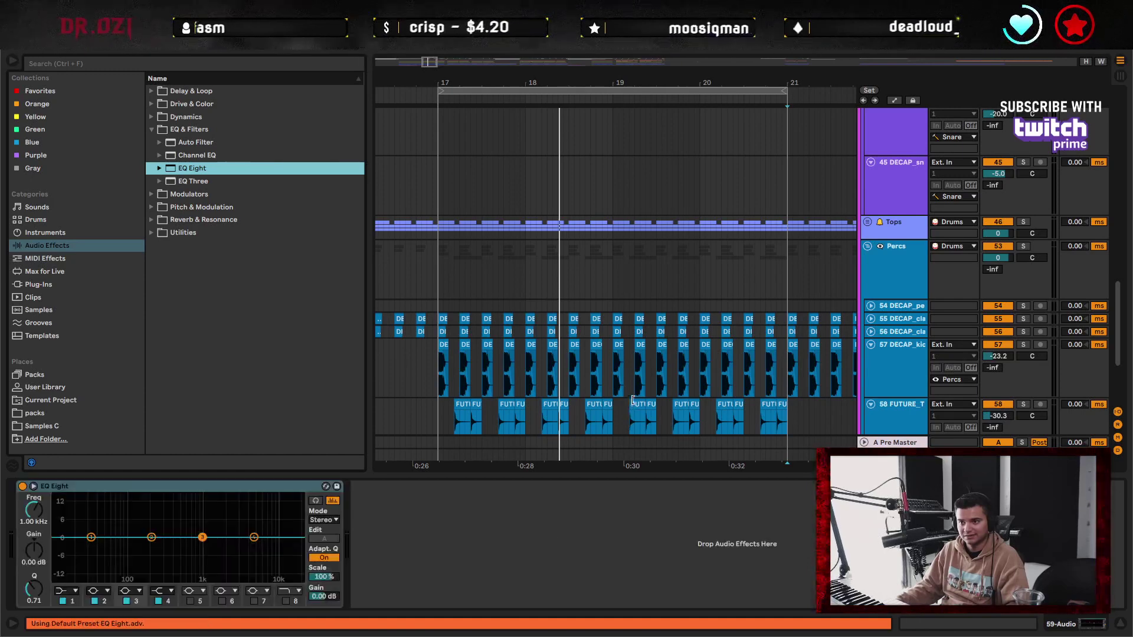
# - Save the track with EQ Eight as the default audio track and insert another audio track below it
pyautogui.scroll(-2, 667, 300)
pyautogui.rightClick(896, 412)
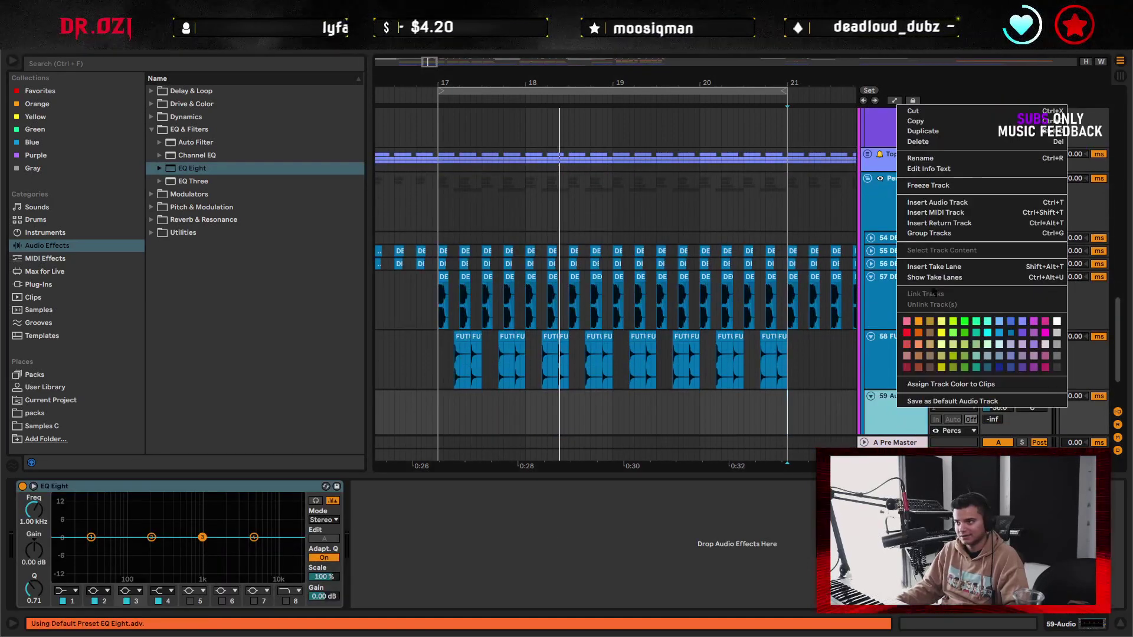
pyautogui.click(952, 401)
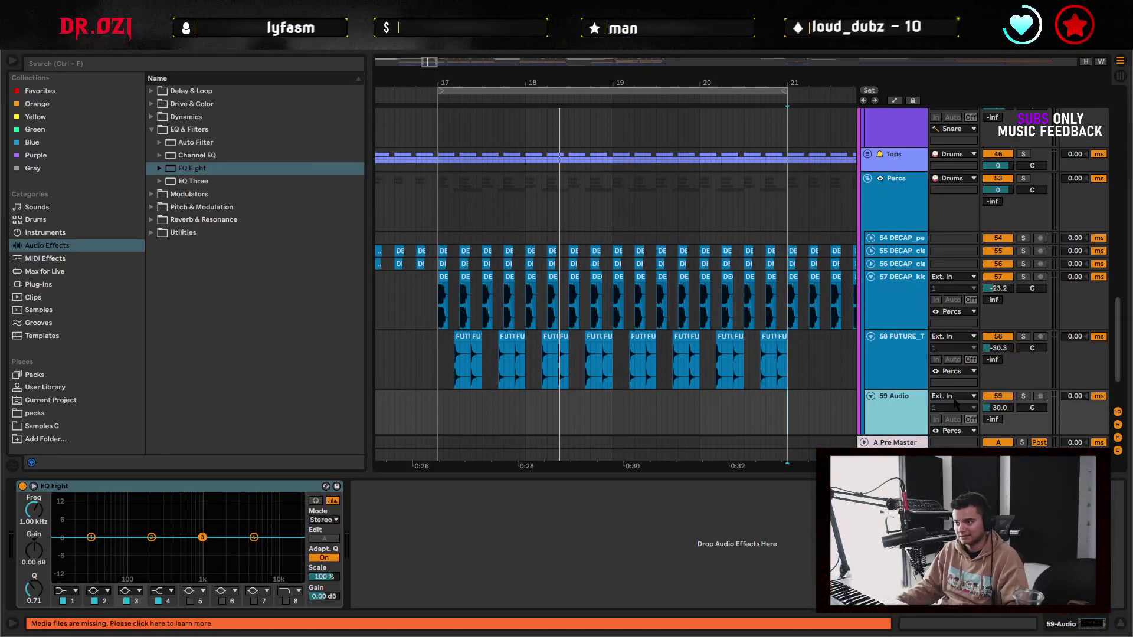
pyautogui.click(459, 413)
pyautogui.scroll(-2, 564, 412)
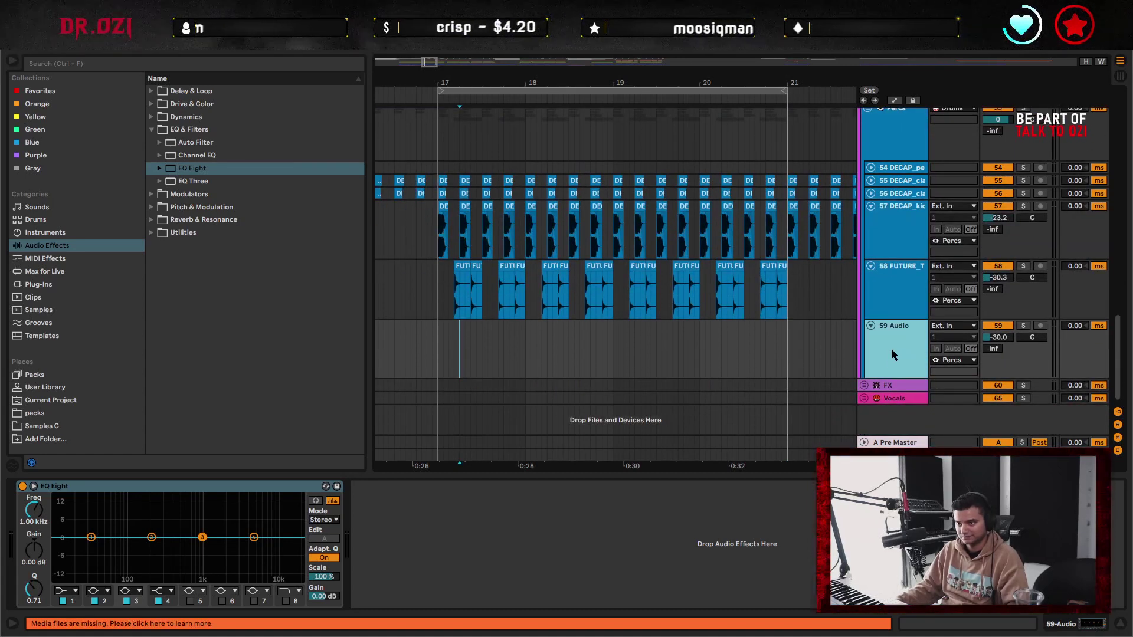
pyautogui.hotkey('ctrl', 't')
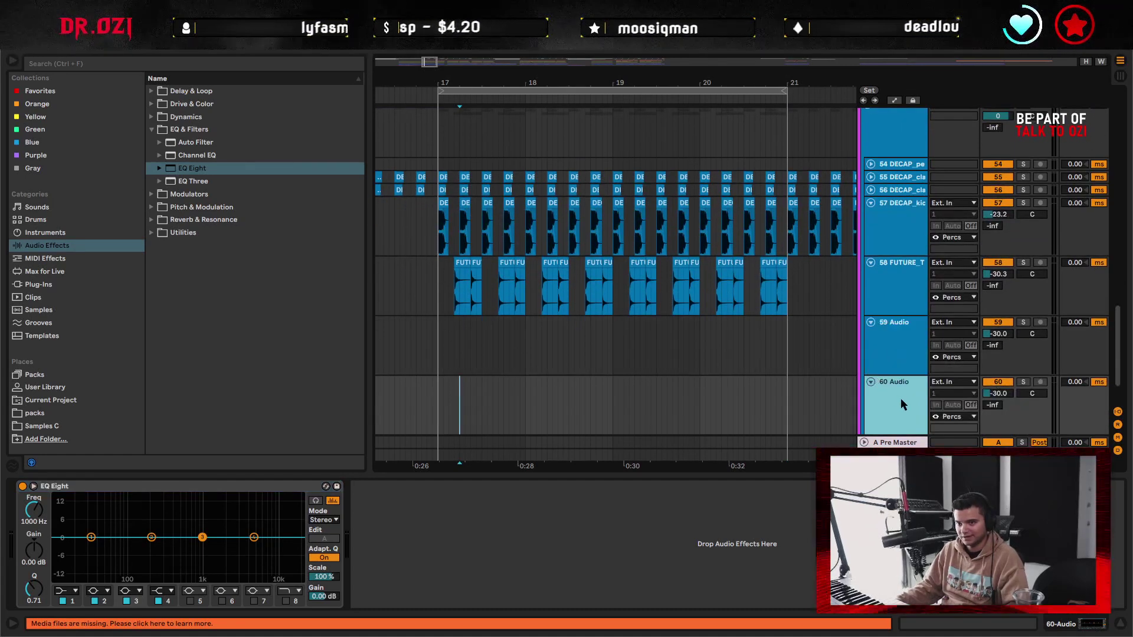
# - Search the packs folder for "moom" and audition mo_drm112_aviators_perc.wav from the Moombahton drum loops
pyautogui.click(894, 348)
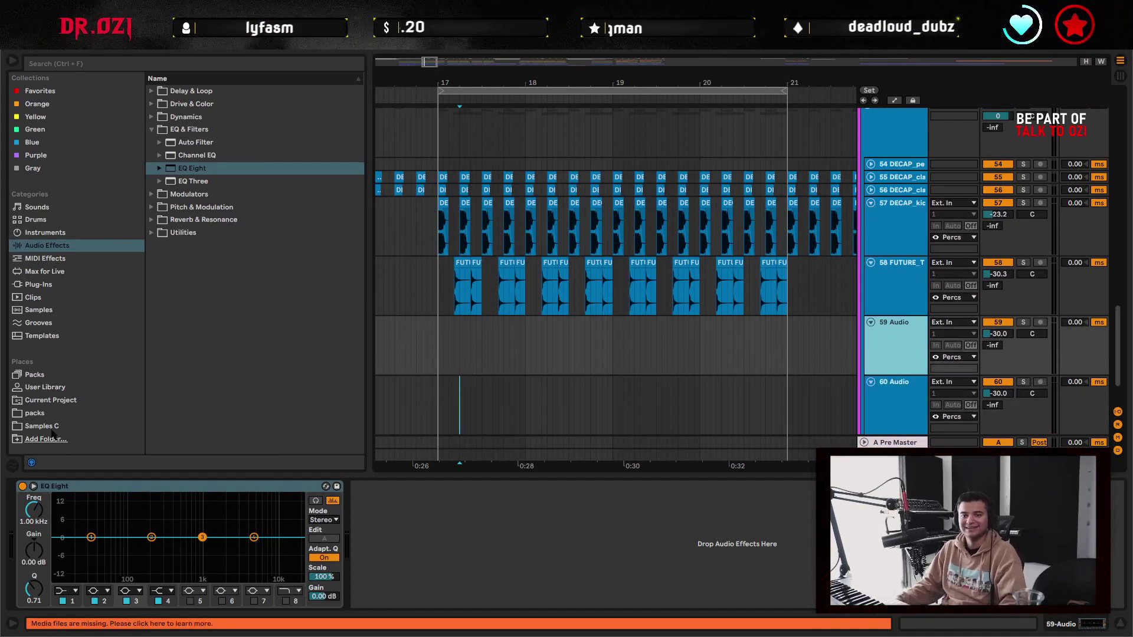
pyautogui.click(71, 413)
pyautogui.click(160, 64)
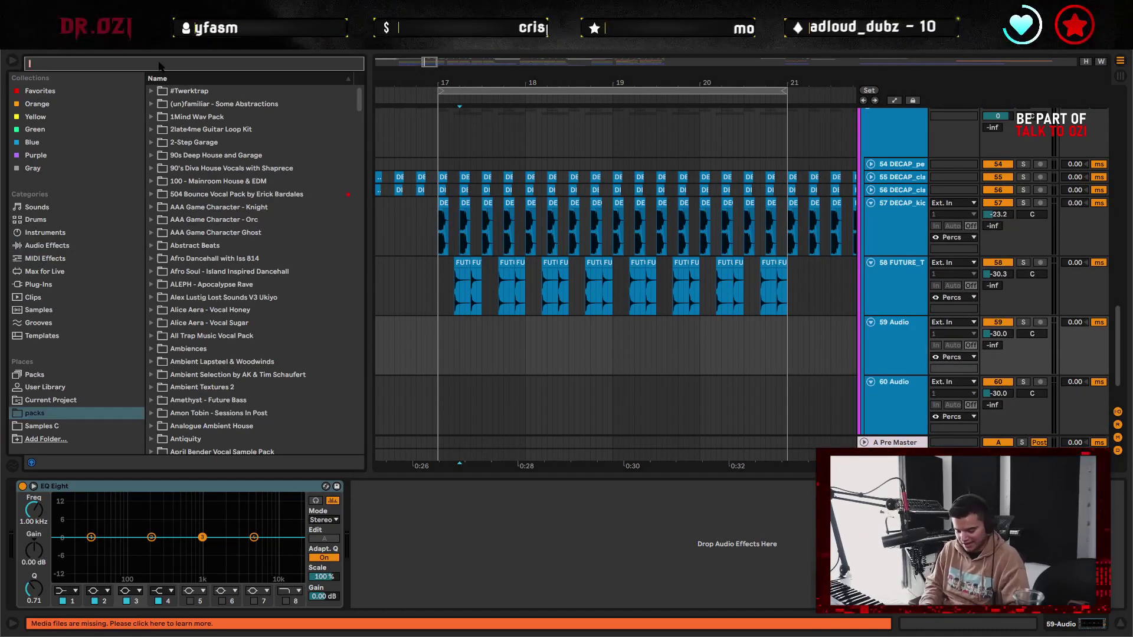
pyautogui.write('moom')
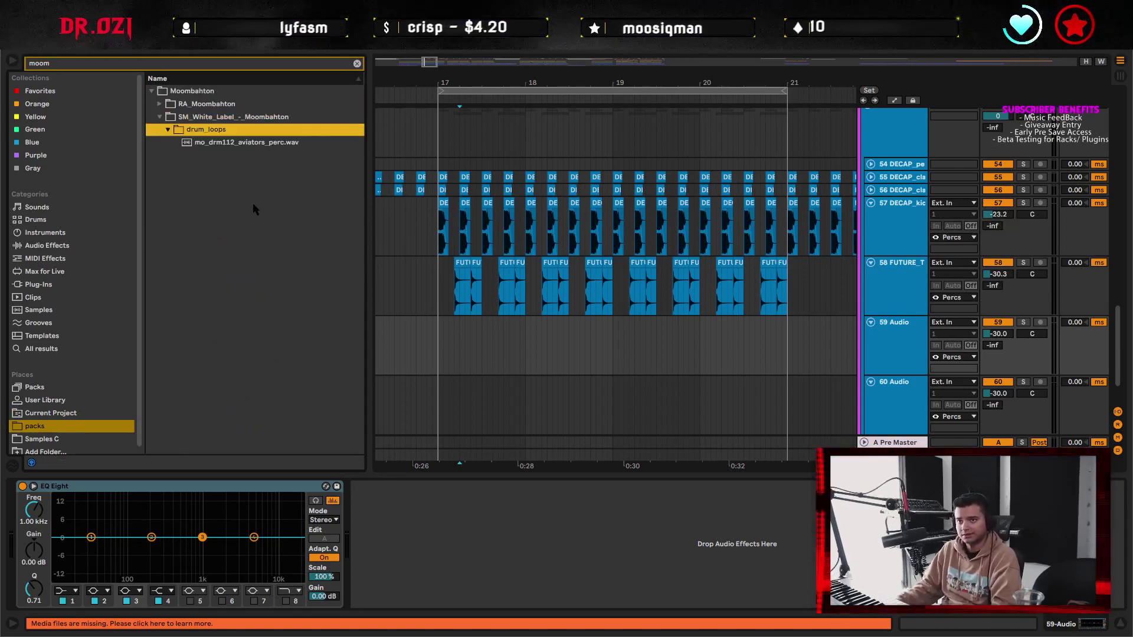
pyautogui.press('Down')
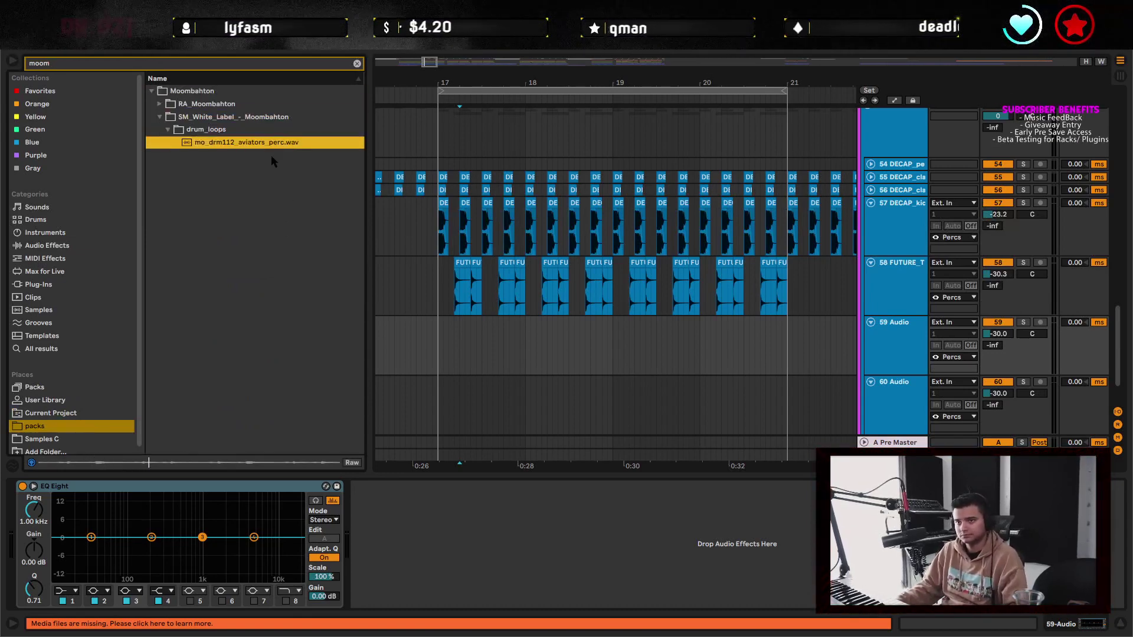
# - Search the packs folder for "reg" and audition the melodic stack loop in the Lofi Dub Reggae pack
pyautogui.hotkey('ctrl', 'f')
pyautogui.press('BackSpace')
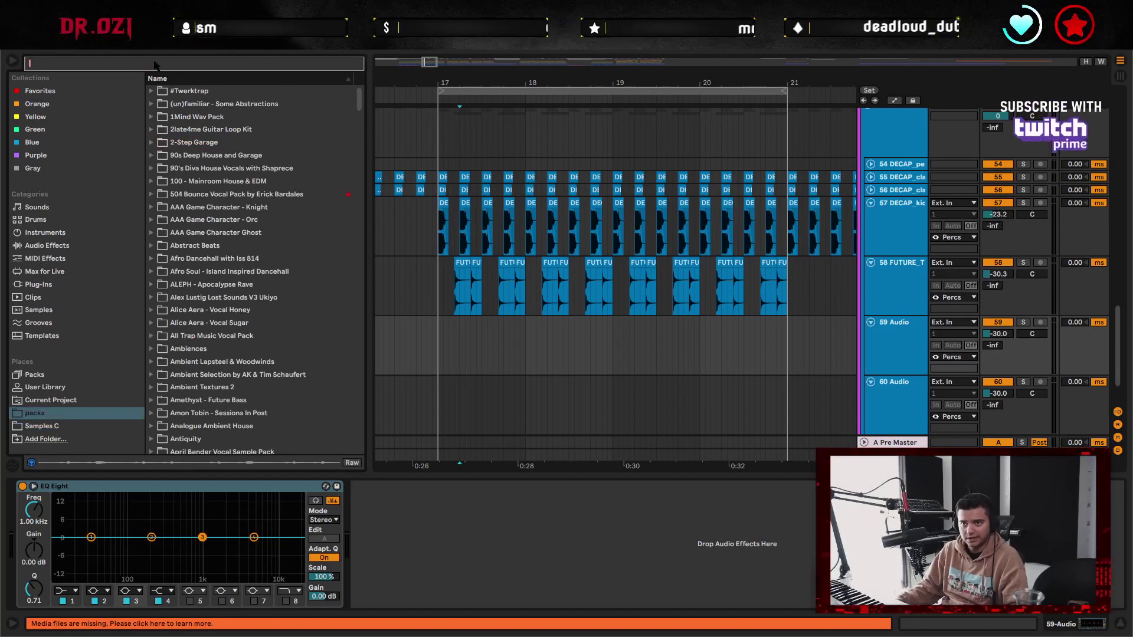
pyautogui.write('re')
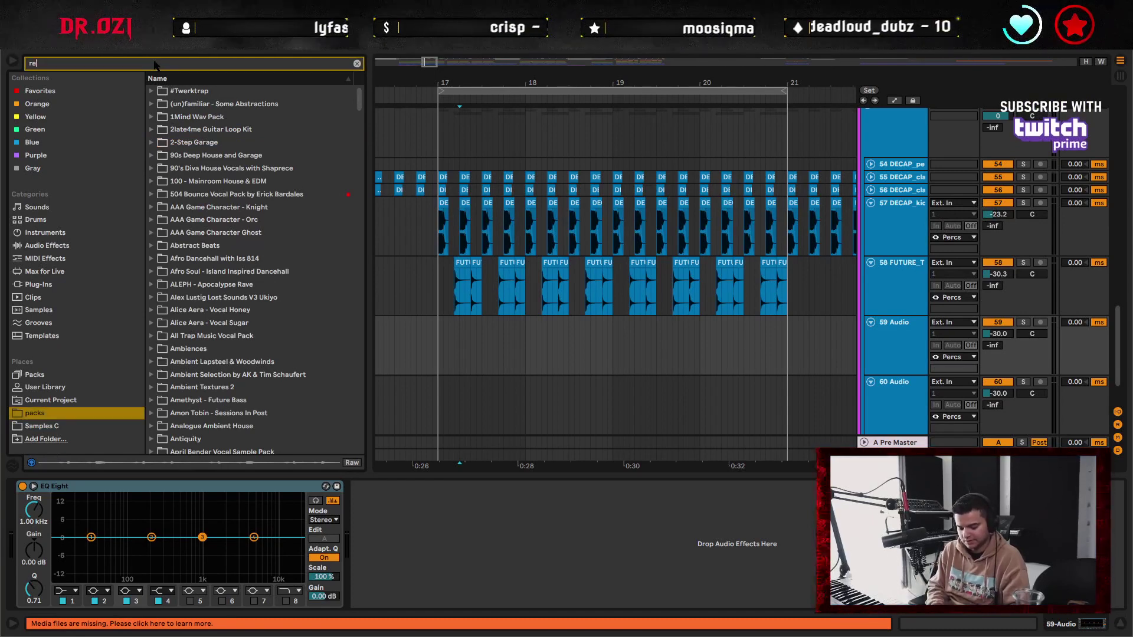
pyautogui.write('g')
pyautogui.doubleClick(210, 152)
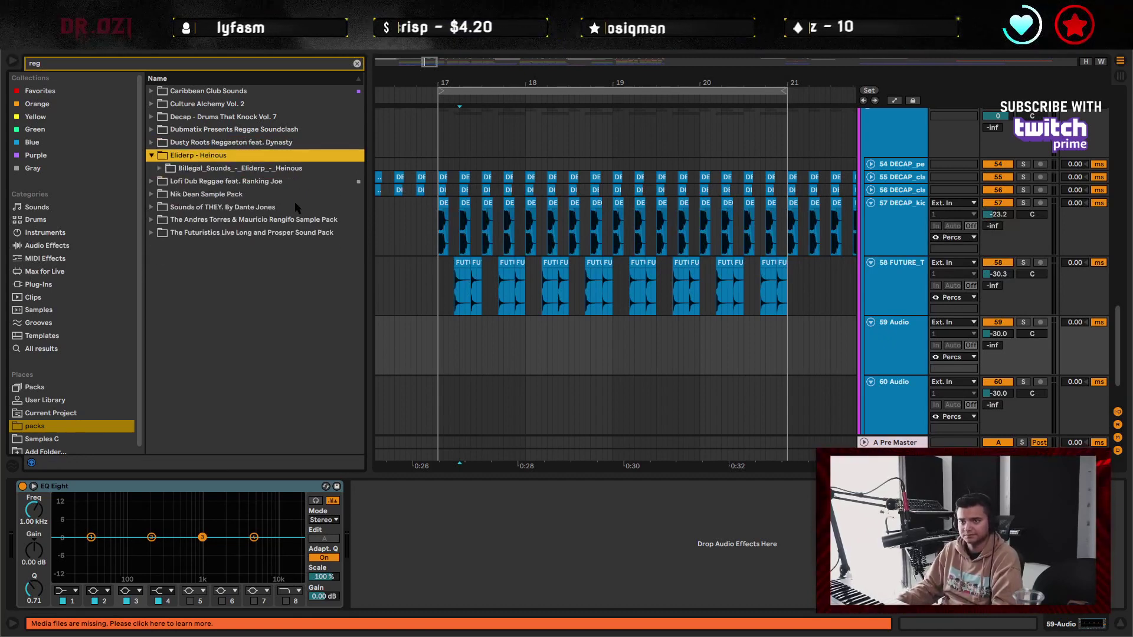
pyautogui.click(240, 184)
pyautogui.click(240, 184)
pyautogui.click(248, 195)
pyautogui.press('Down')
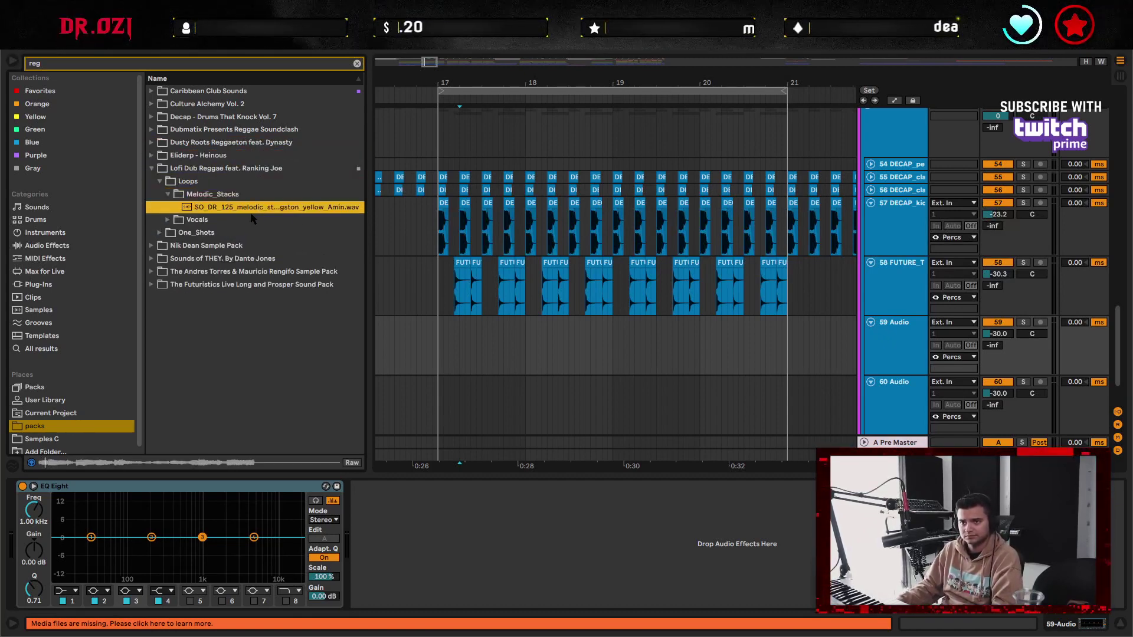
# - Look into the Nik Dean Sample Pack, and return to the Lofi Dub Reggae pack to replay its melodic stack loop
pyautogui.press('Down')
pyautogui.press('Down')
pyautogui.press('Down')
pyautogui.press('Right')
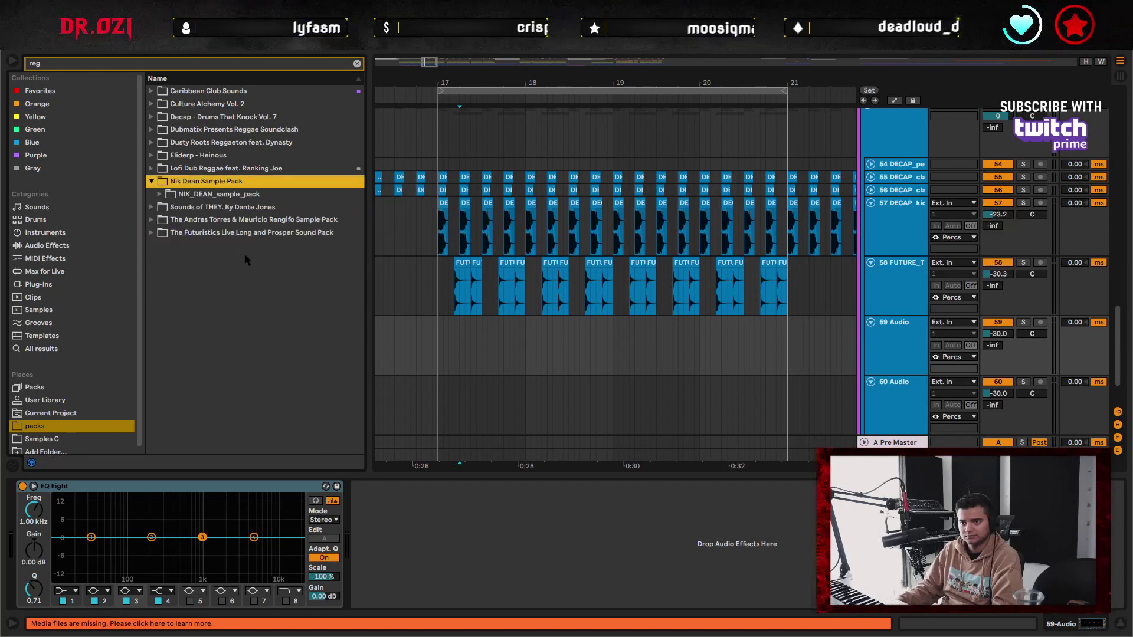
pyautogui.press('Down')
pyautogui.press('Right')
pyautogui.click(211, 169)
pyautogui.press('Right')
pyautogui.press('Down')
pyautogui.press('Right')
pyautogui.press('Down')
pyautogui.press('Right')
pyautogui.press('Down')
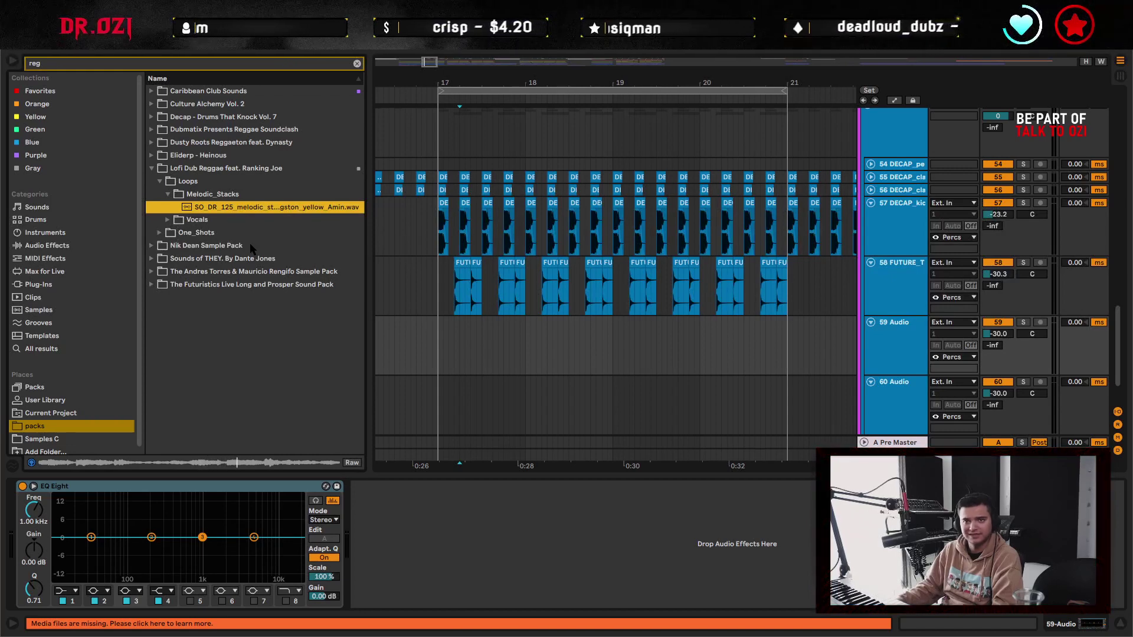
# - Place NIK_DEAN_drum_loop_afro_reggeaton_90.wav from the Nik Dean drum loops at 17.1.1 on the empty track below the cowbell
pyautogui.click(249, 245)
pyautogui.press('Right')
pyautogui.press('Right')
pyautogui.press('Right')
pyautogui.press('Right')
pyautogui.press('Right')
pyautogui.press('Right')
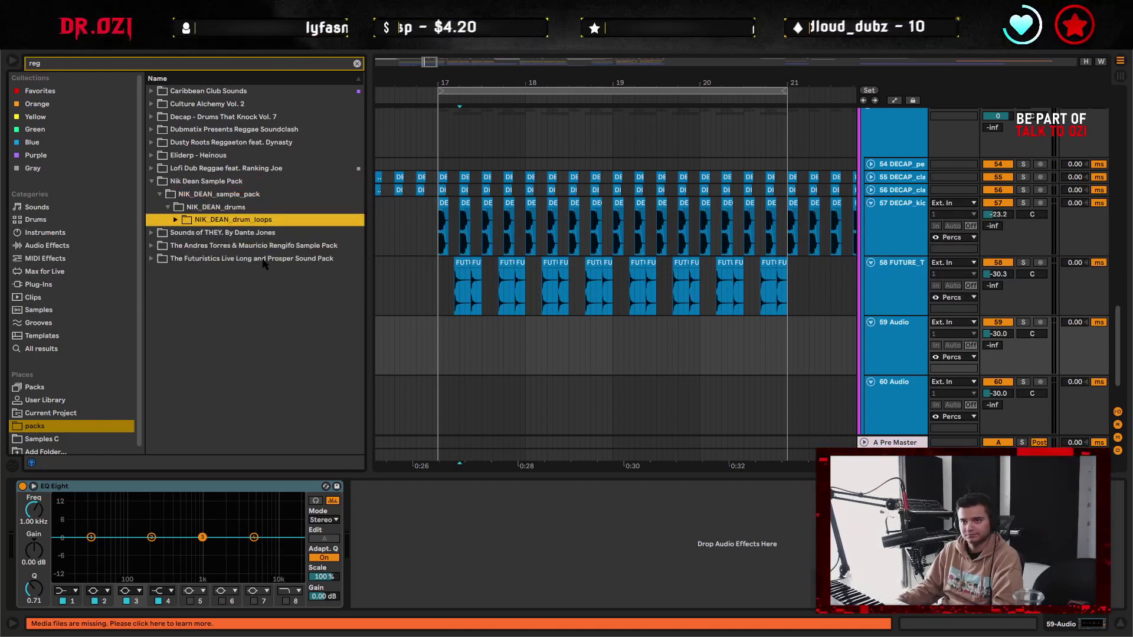
pyautogui.press('Right')
pyautogui.press('Right')
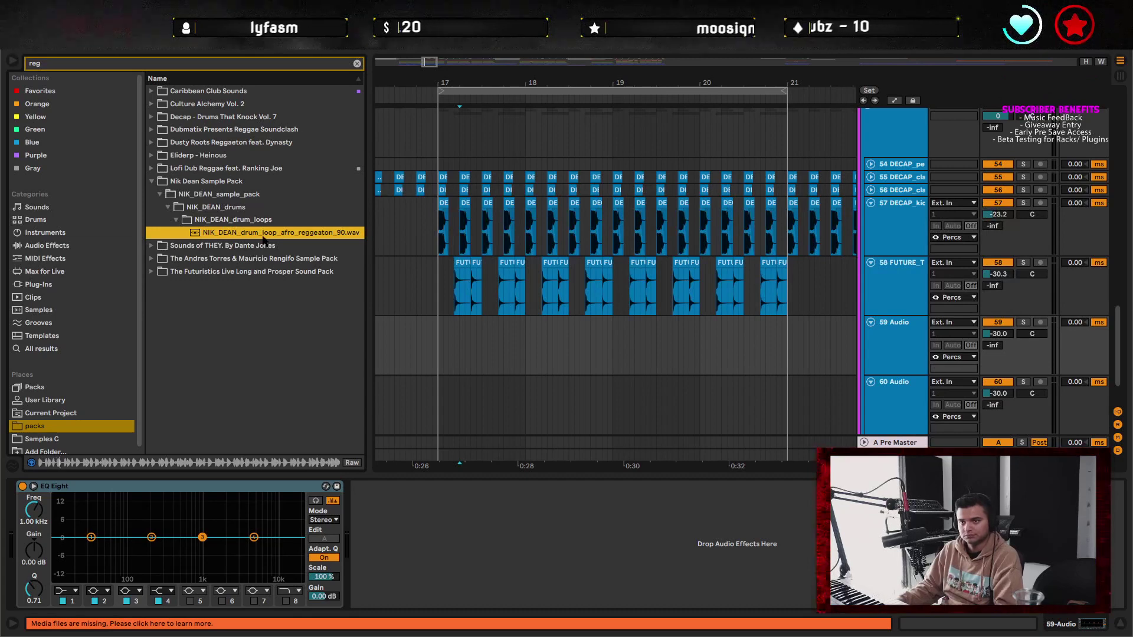
pyautogui.moveTo(253, 237); pyautogui.dragTo(498, 323)
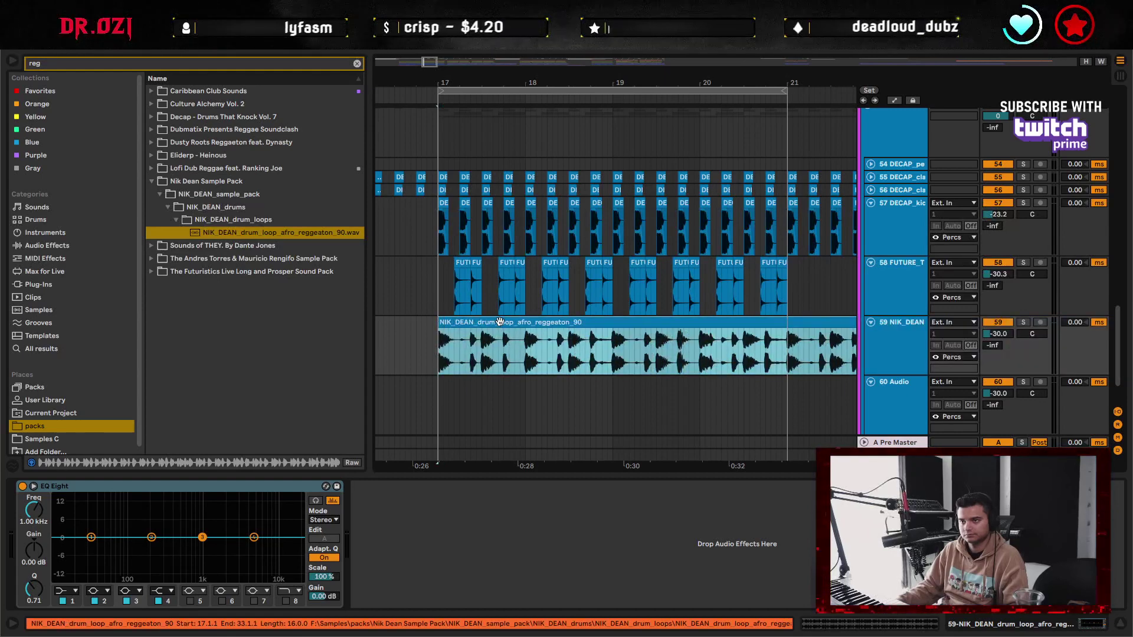
# - Play the reggaeton drum loop soloed and set its clip tempo to 90 BPM
pyautogui.press('space')
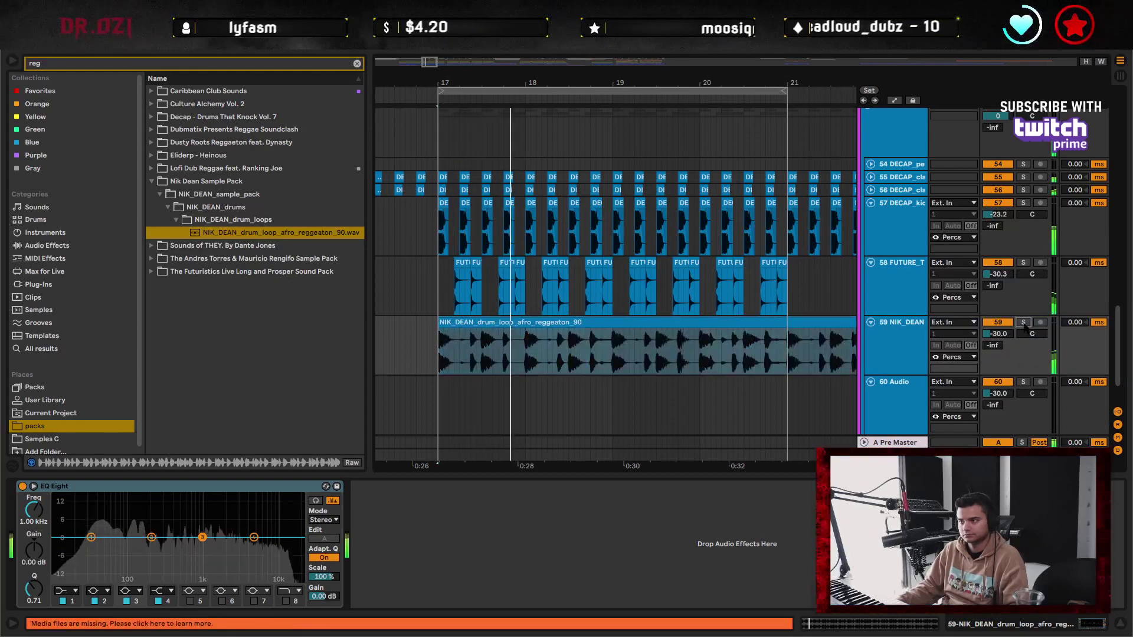
pyautogui.doubleClick(562, 320)
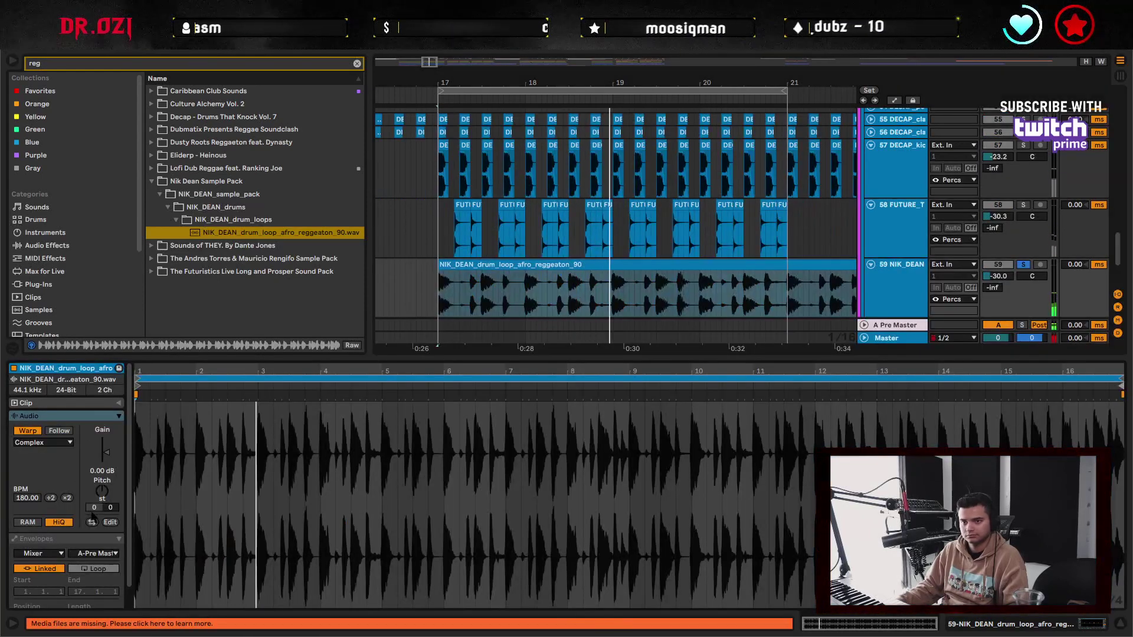
pyautogui.click(67, 499)
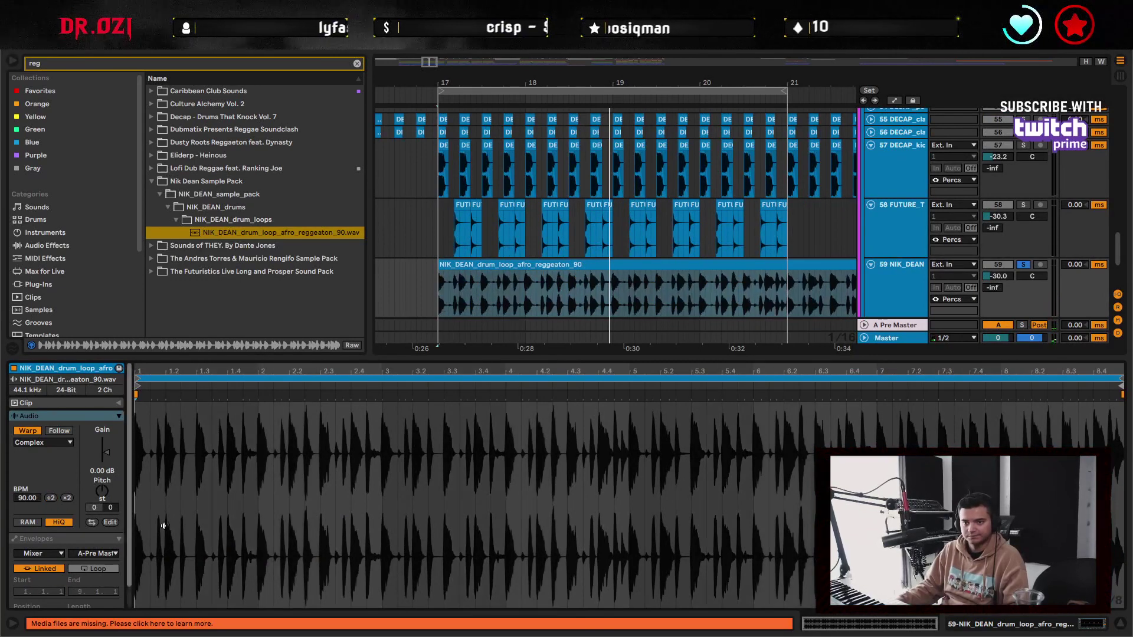
# - Turn band 1 of the drum loop's EQ Eight into a low cut and raise it to a few hundred hertz with a gentler slope
pyautogui.click(895, 286)
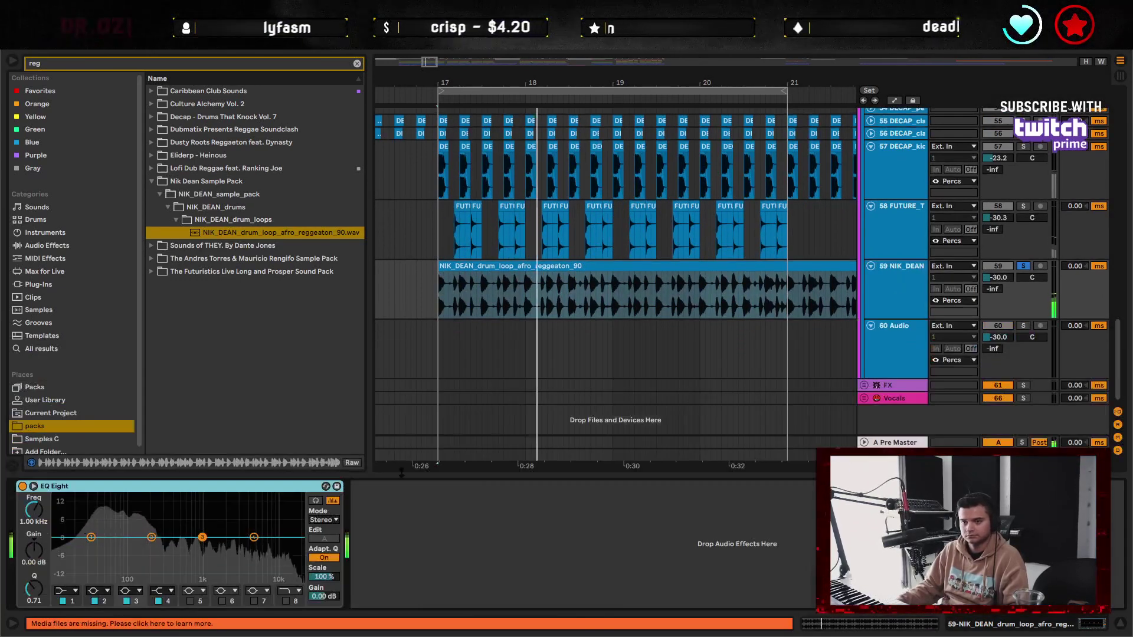
pyautogui.click(66, 591)
pyautogui.click(62, 510)
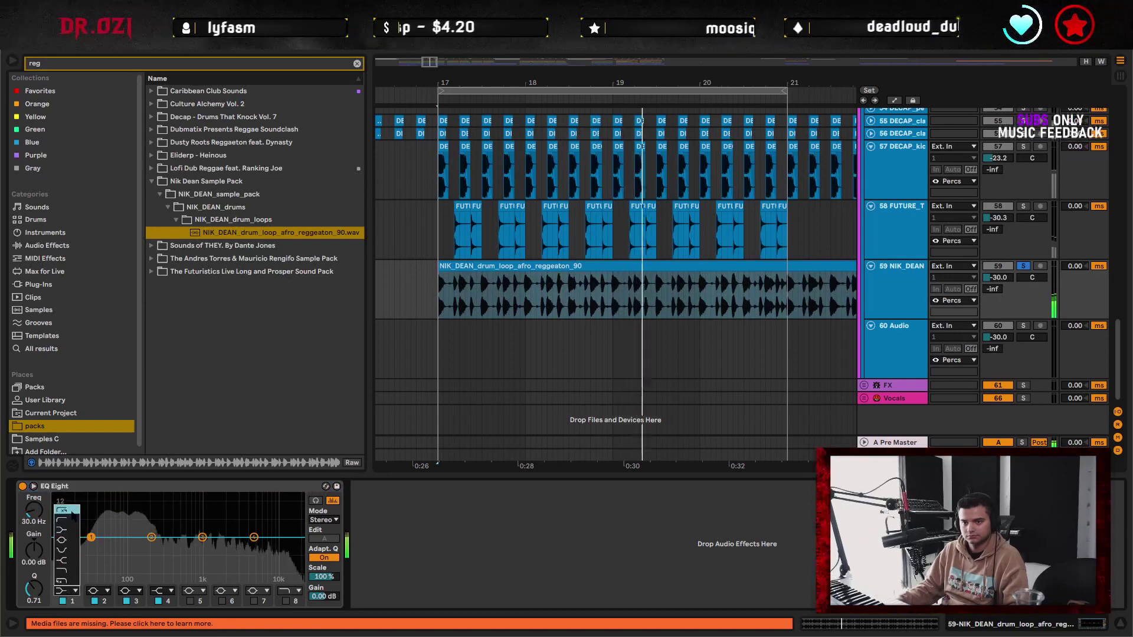
pyautogui.click(323, 519)
pyautogui.click(78, 545)
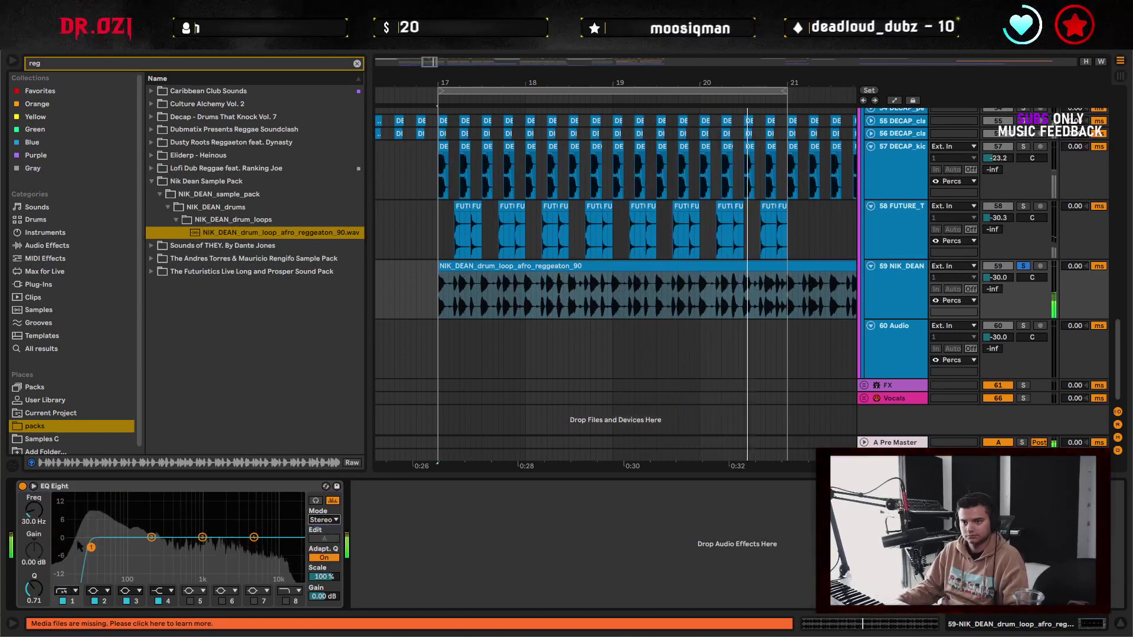
pyautogui.scroll(10, 42, 516)
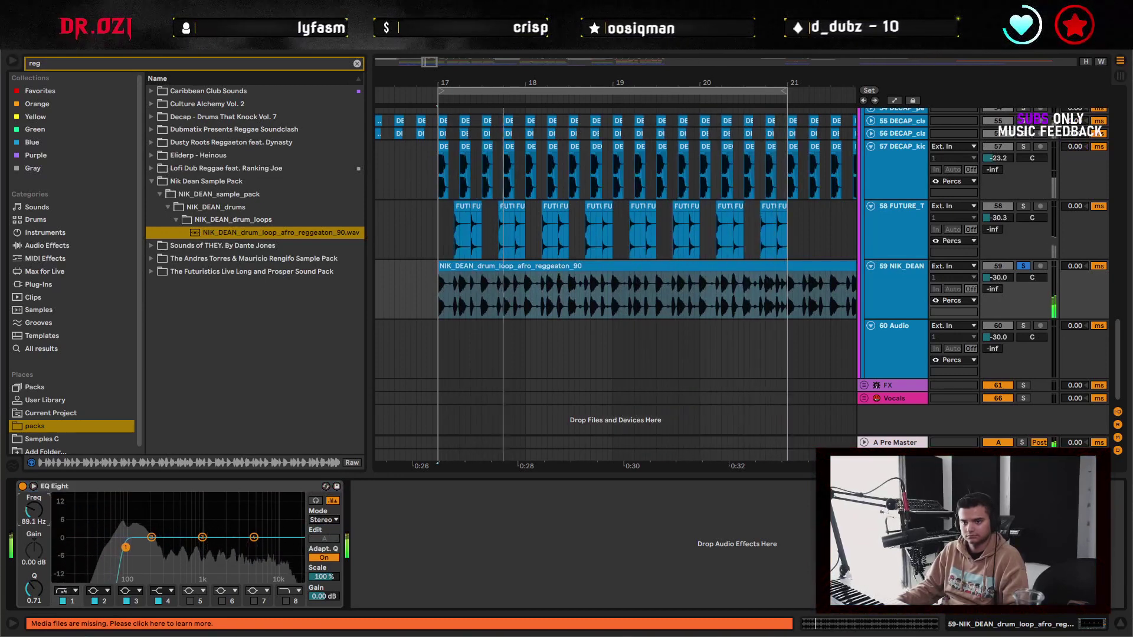
pyautogui.moveTo(139, 548); pyautogui.dragTo(168, 559)
pyautogui.click(202, 537)
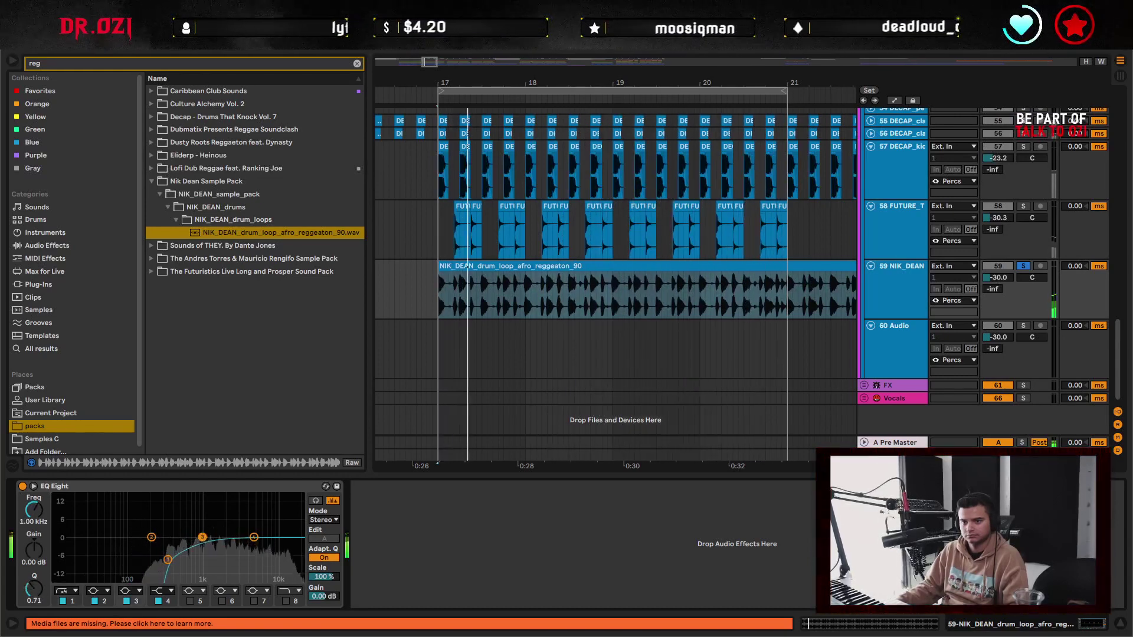
# - Set the drum loop's warp mode to Beats with transient looping off and a transient envelope of 33
pyautogui.doubleClick(502, 265)
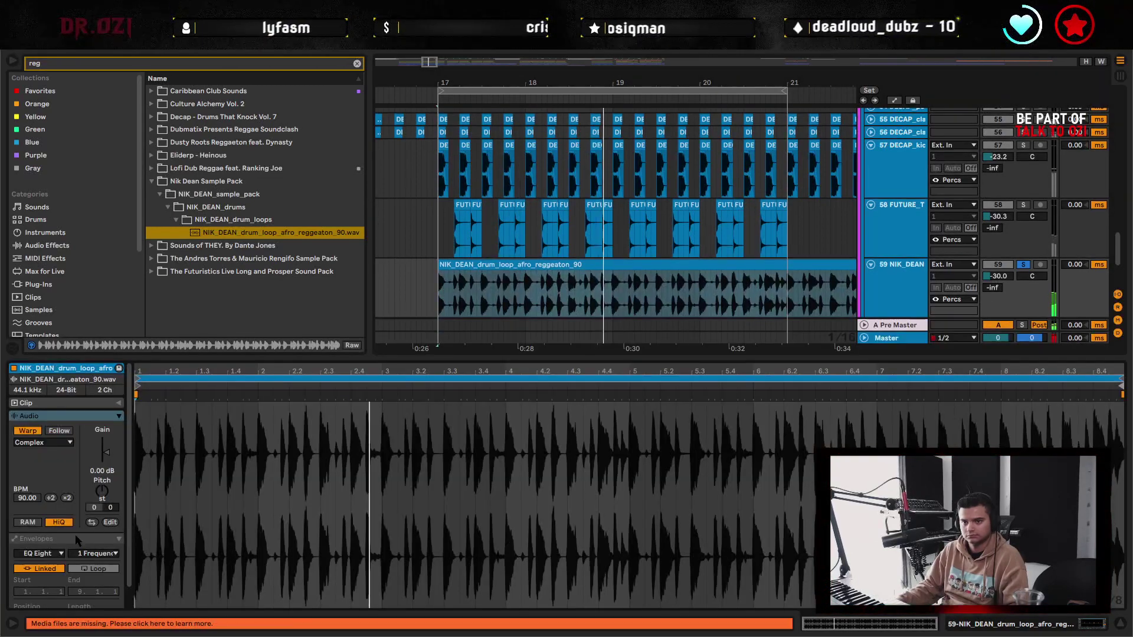
pyautogui.click(41, 442)
pyautogui.click(26, 453)
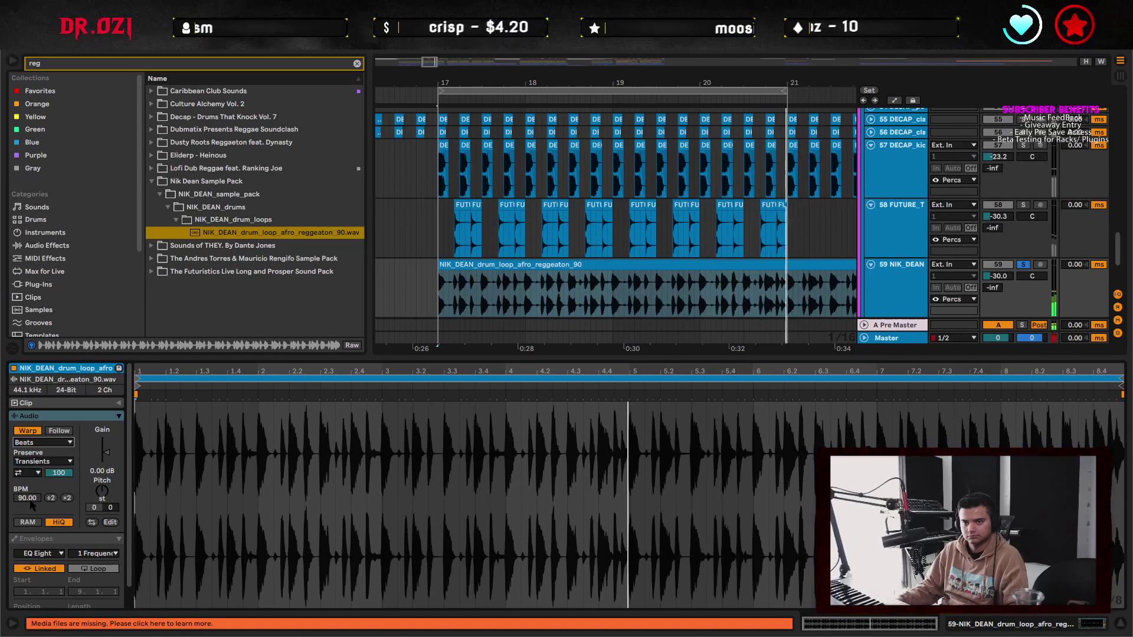
pyautogui.click(33, 473)
pyautogui.click(26, 484)
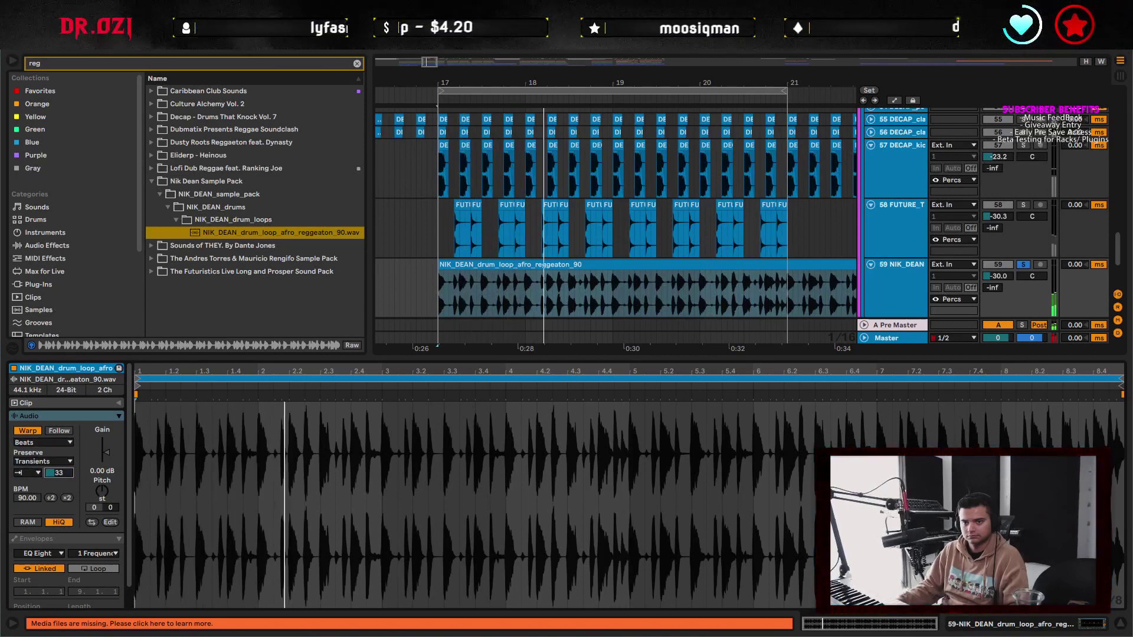
# - Set the drum loop clip's transient envelope to 22 and unsolo its track
pyautogui.moveTo(58, 473); pyautogui.dragTo(59, 471)
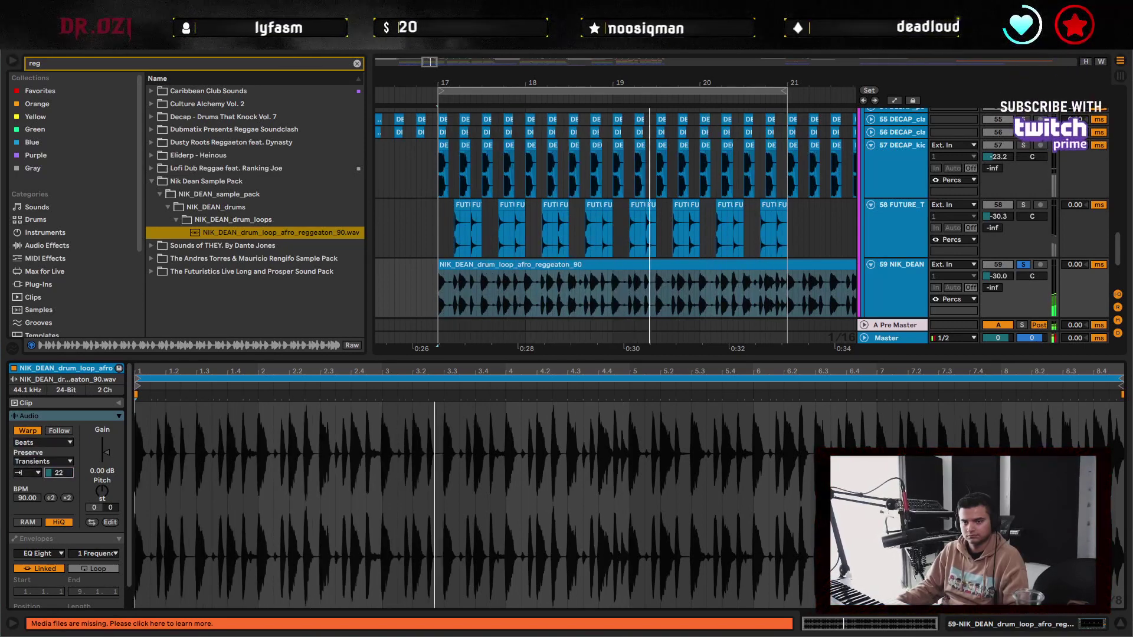
pyautogui.click(394, 277)
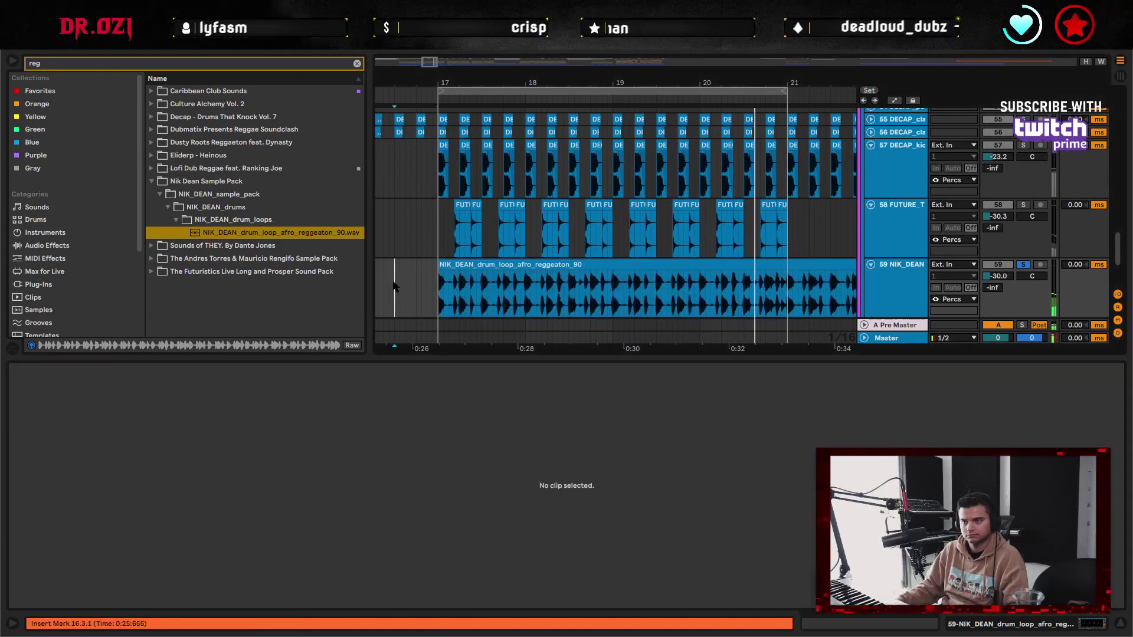
pyautogui.click(1022, 264)
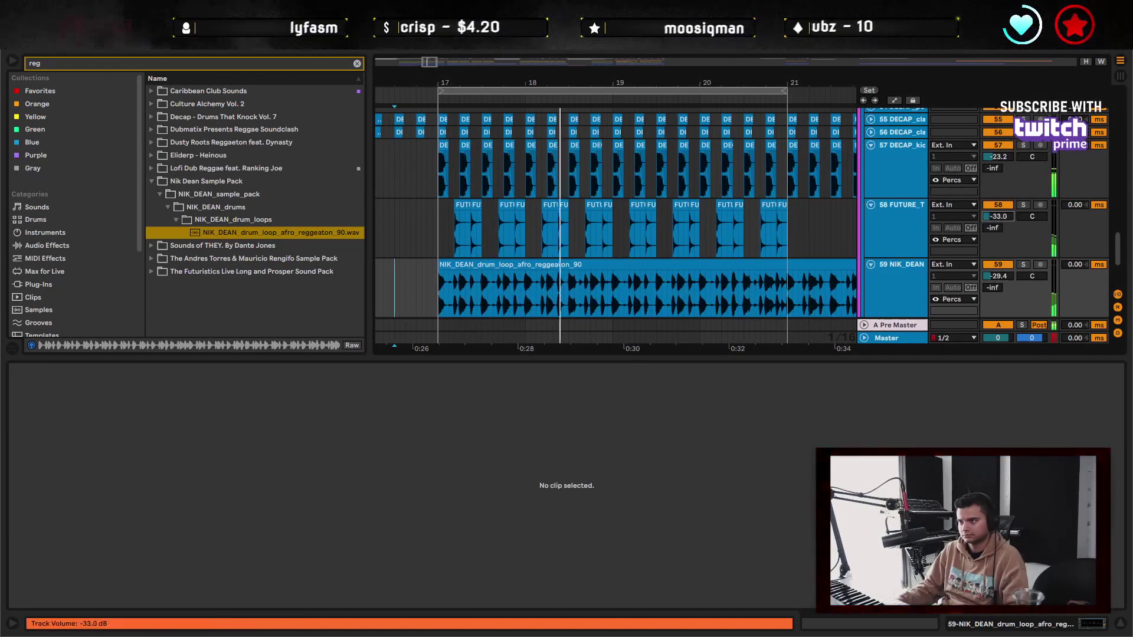
# - Balance the mix by setting the cowbell track's volume to -35.1 dB and the drum loop track's to -26.4 dB
pyautogui.moveTo(987, 273); pyautogui.dragTo(988, 271)
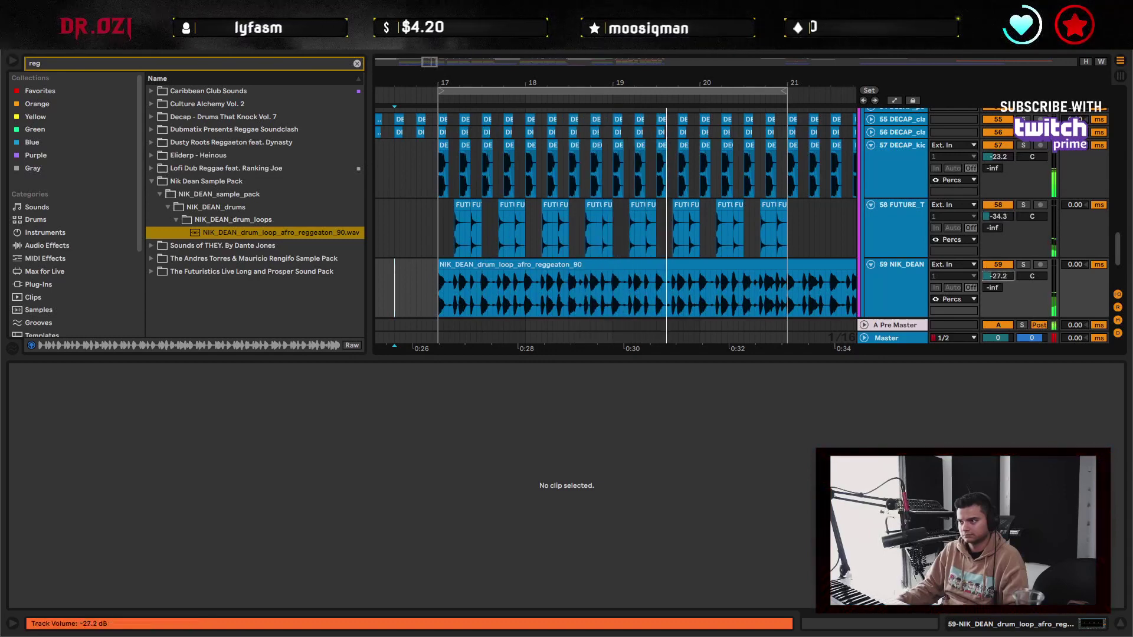
pyautogui.click(998, 217)
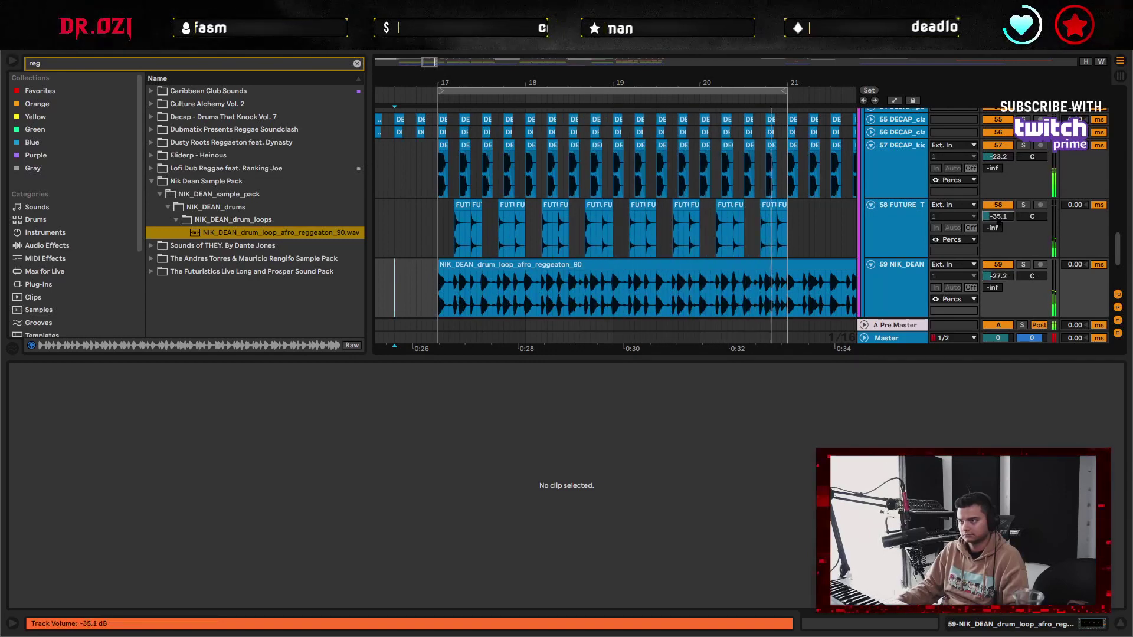
pyautogui.moveTo(998, 276); pyautogui.dragTo(998, 272)
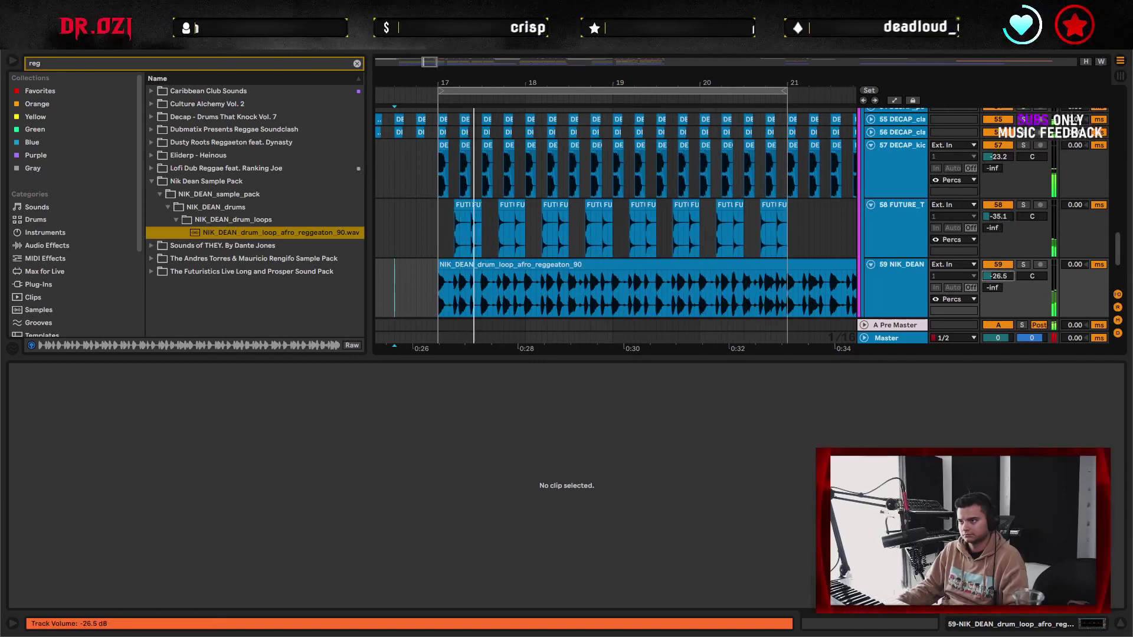
# - Duplicate the cowbell pattern from bars 17–21 so that it also fills bars 21–25
pyautogui.click(1119, 624)
pyautogui.press('-')
pyautogui.press('-')
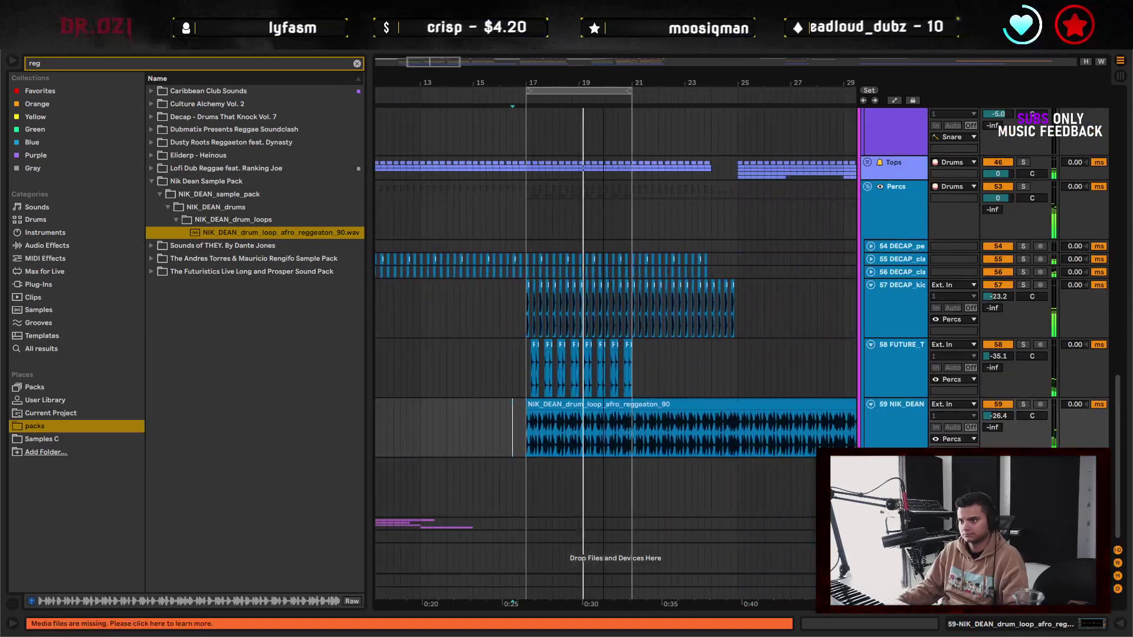
pyautogui.press('+')
pyautogui.click(623, 374)
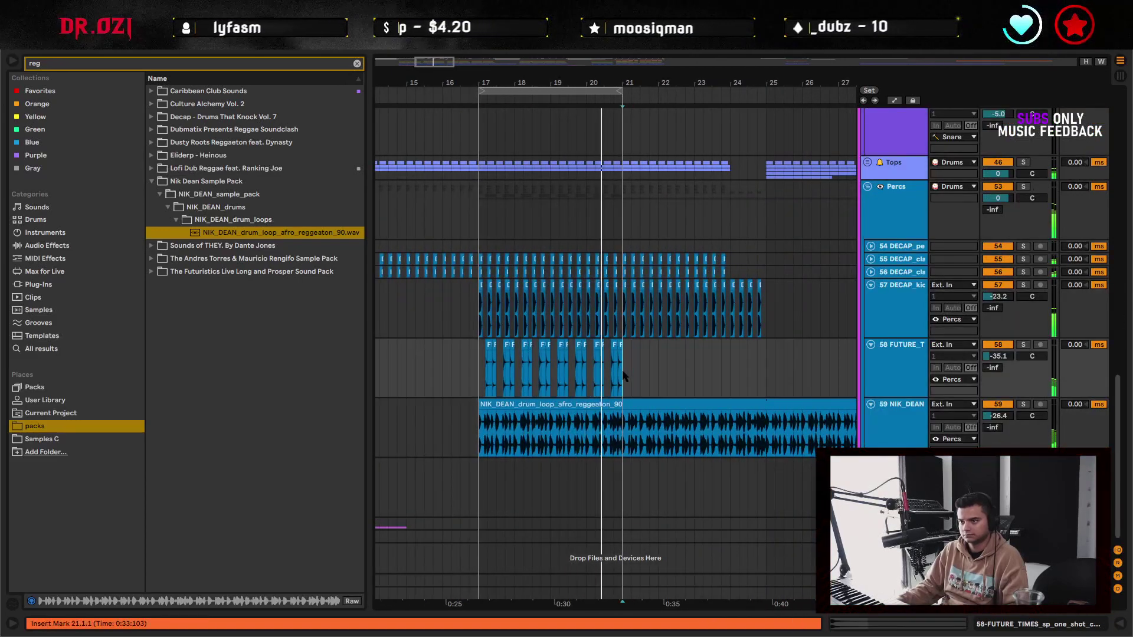
pyautogui.keyDown('shift'); pyautogui.click(480, 362); pyautogui.keyUp('shift')
pyautogui.hotkey('ctrl', 'd')
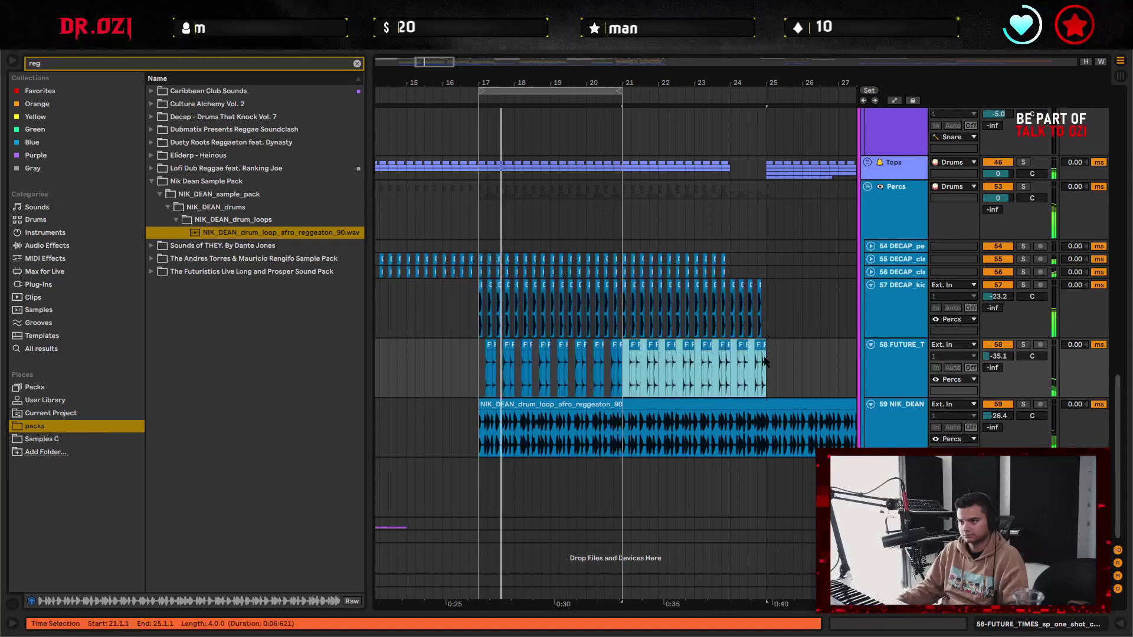
# - Delete the kick and cowbell clips from 23.4.3 onward and extend the arrangement loop's end to bar 25
pyautogui.moveTo(783, 374); pyautogui.dragTo(729, 289)
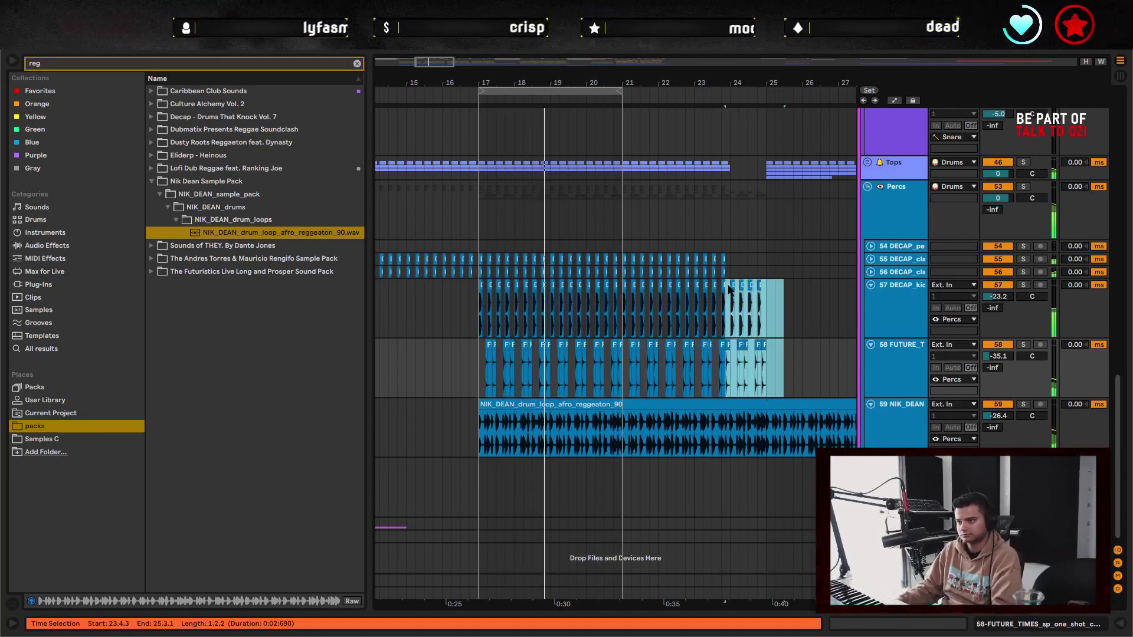
pyautogui.press('Delete')
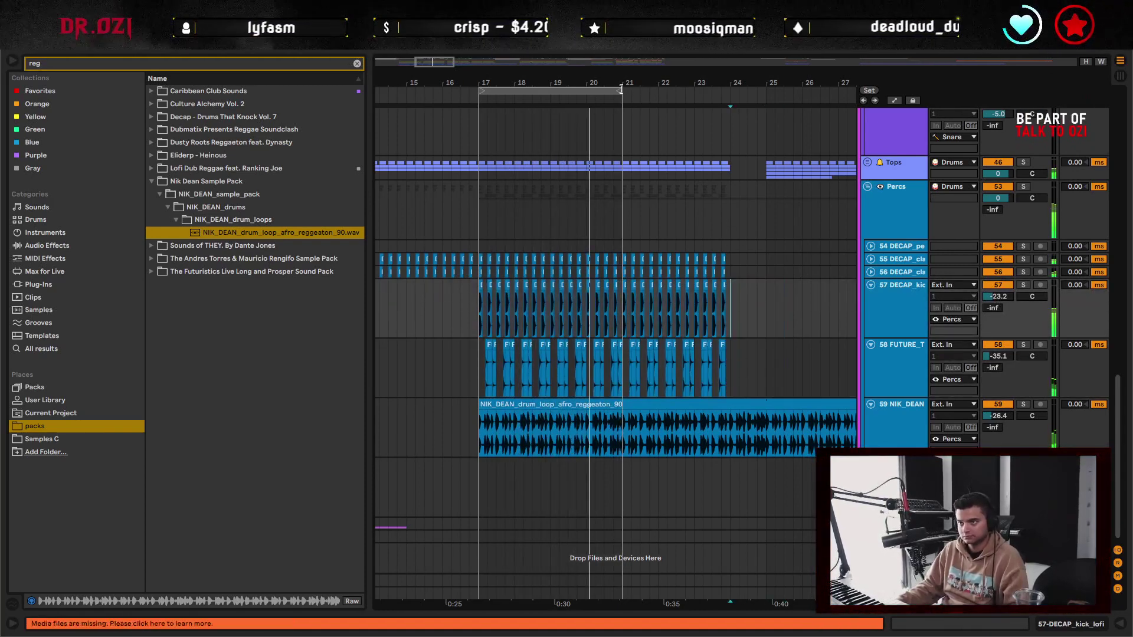
pyautogui.moveTo(620, 89); pyautogui.dragTo(766, 90)
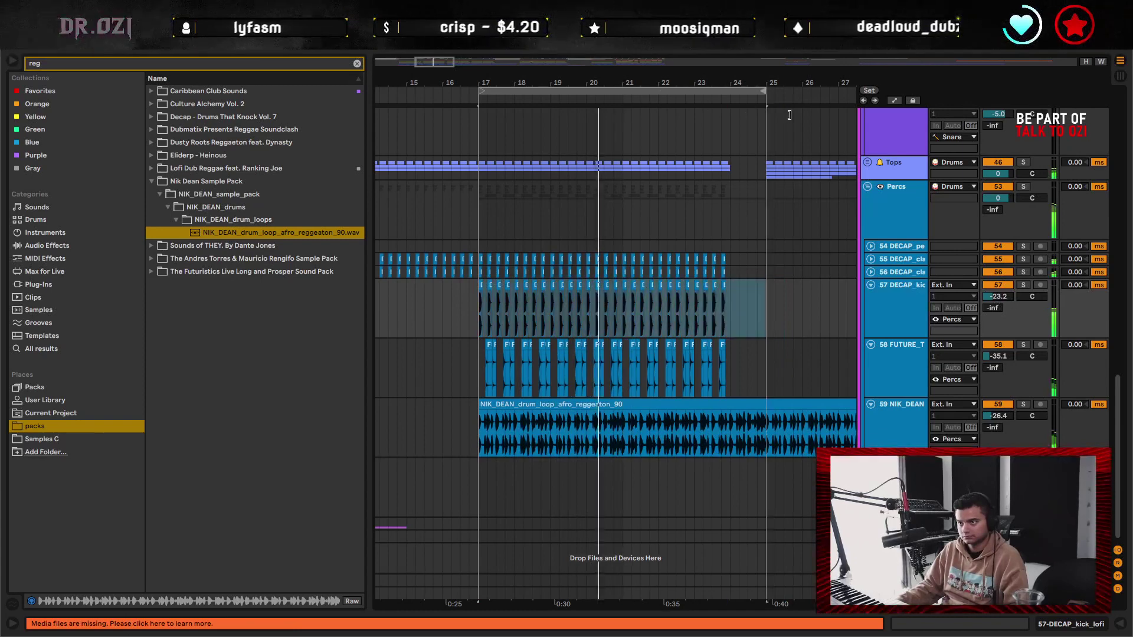
# - Delete the reggaeton drum loop from 24.1.1 onward
pyautogui.click(741, 361)
pyautogui.moveTo(730, 426); pyautogui.dragTo(774, 429)
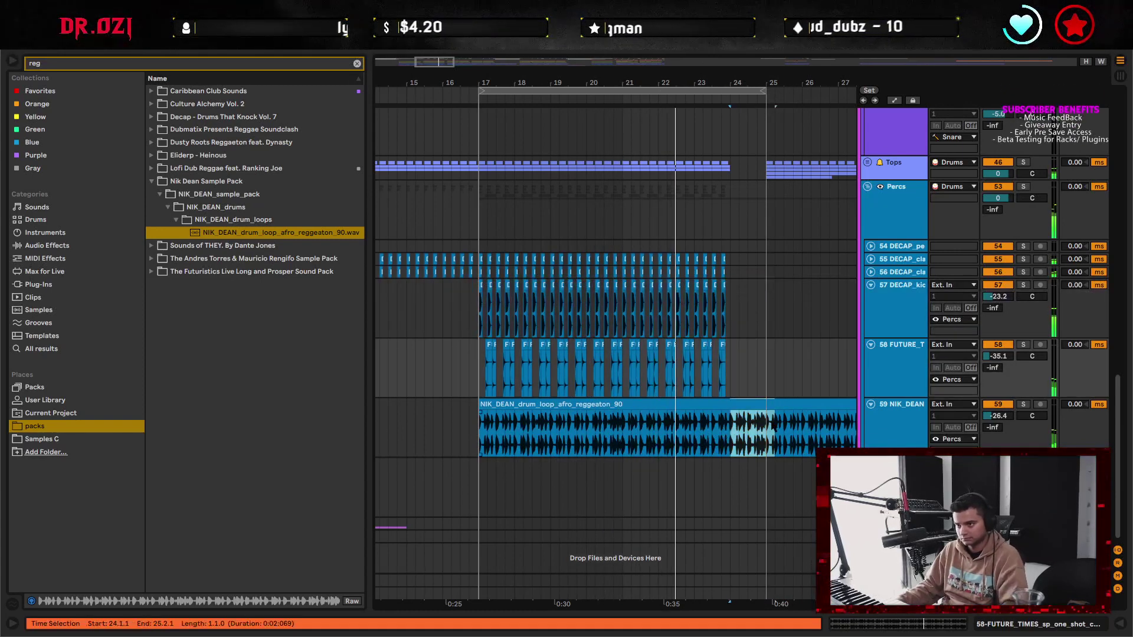
pyautogui.press('Delete')
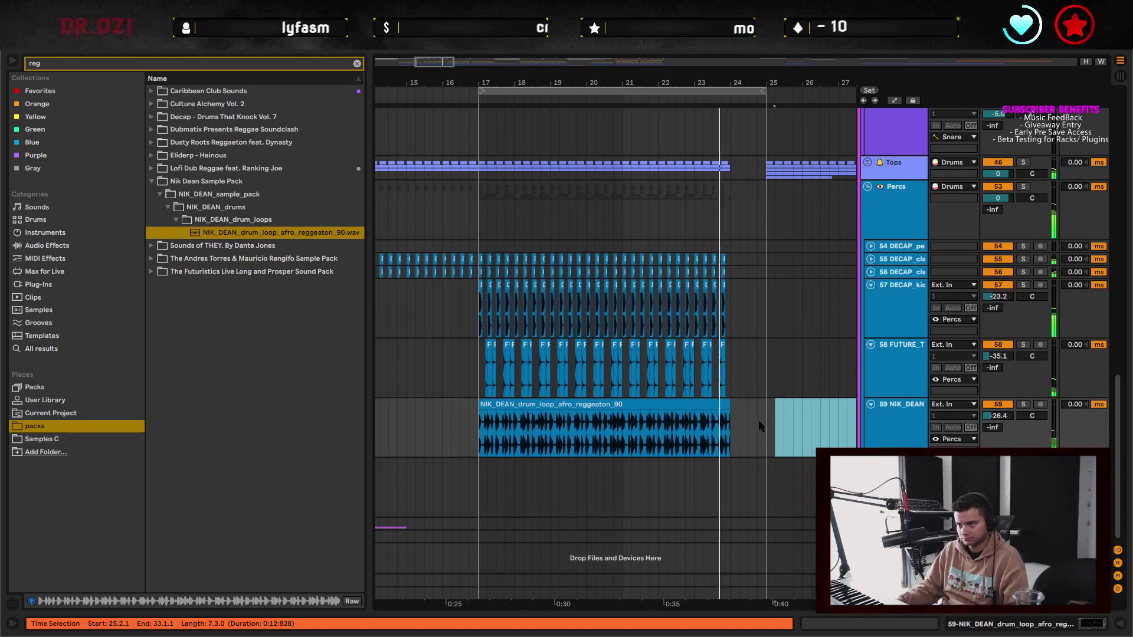
# - Play the end of the section from 23.1.1
pyautogui.scroll(3, 728, 142)
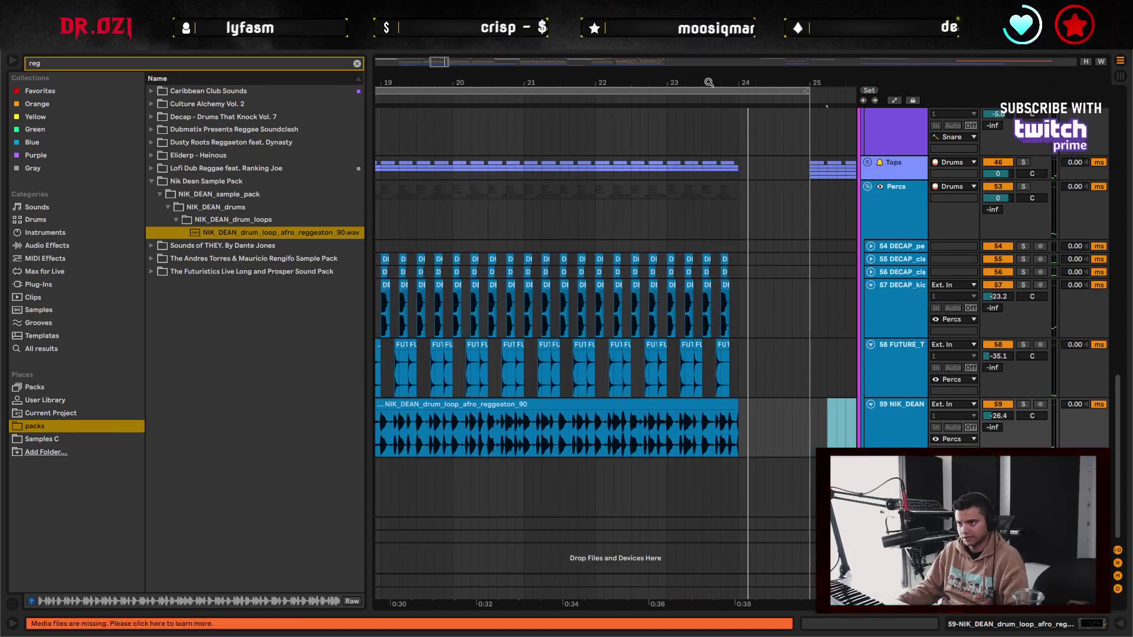
pyautogui.moveTo(708, 83); pyautogui.dragTo(705, 97)
pyautogui.click(629, 221)
pyautogui.press('space')
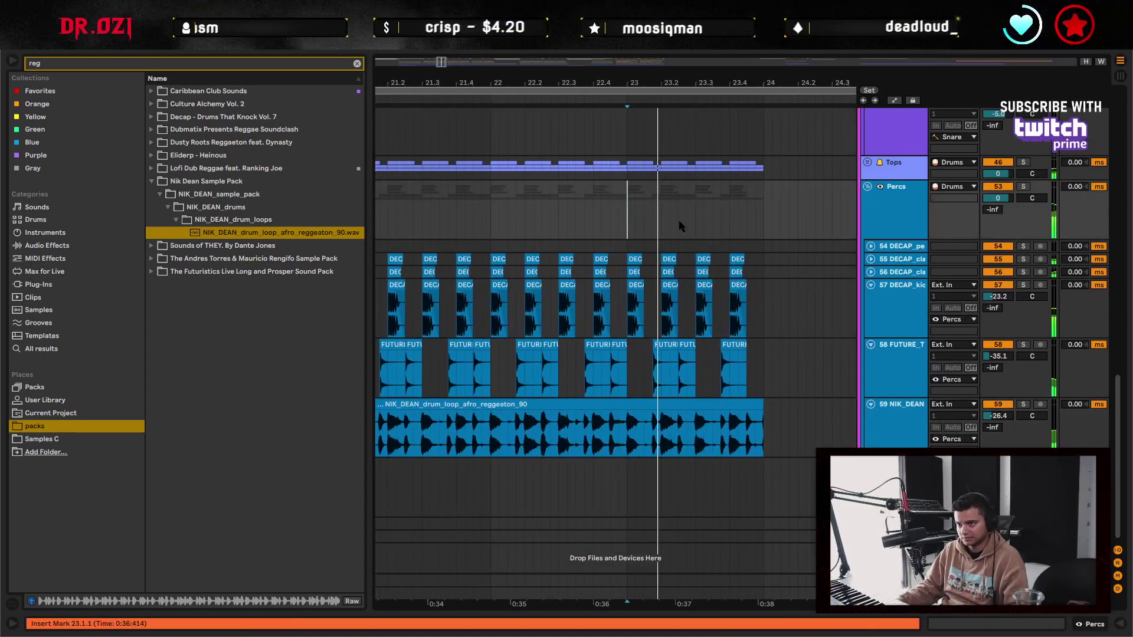
pyautogui.press('space')
pyautogui.moveTo(653, 354); pyautogui.dragTo(683, 349)
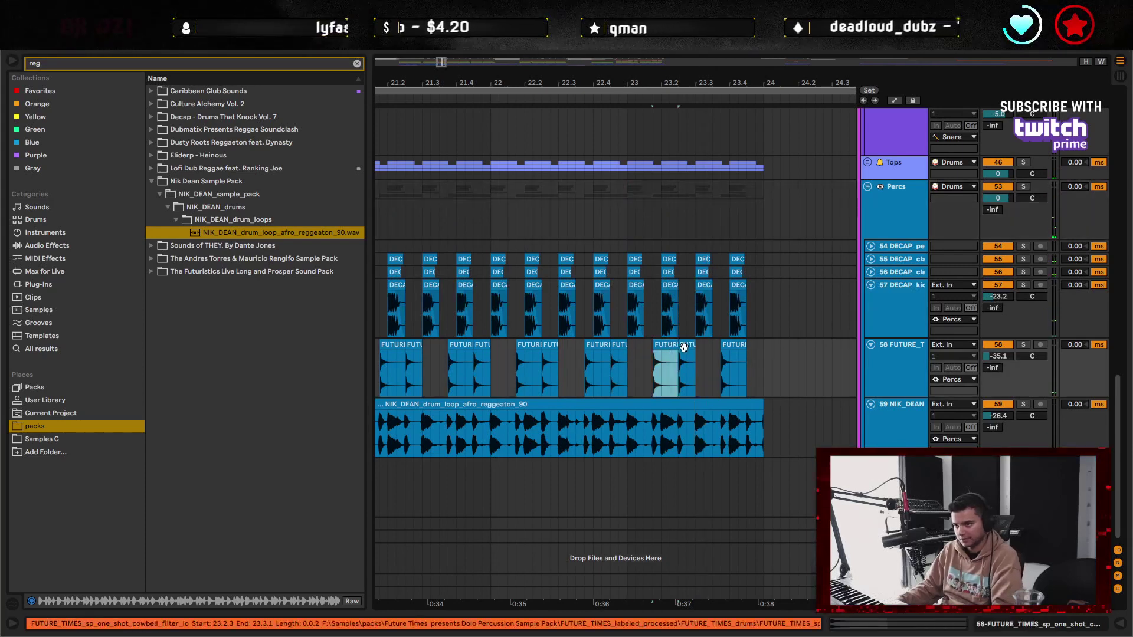
pyautogui.click(686, 346)
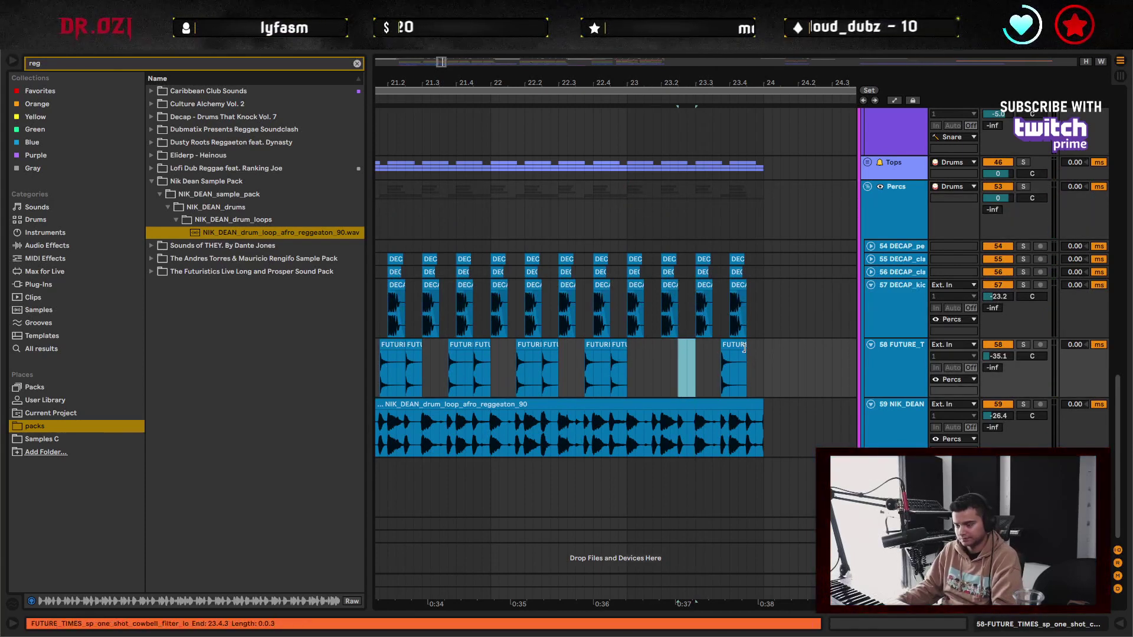
pyautogui.hotkey('ctrl', 'z')
# - Delete the cowbell hits at 23.2.3 and 23.3.4 and play the result from 23.1.1
pyautogui.click(687, 342)
pyautogui.press('Delete')
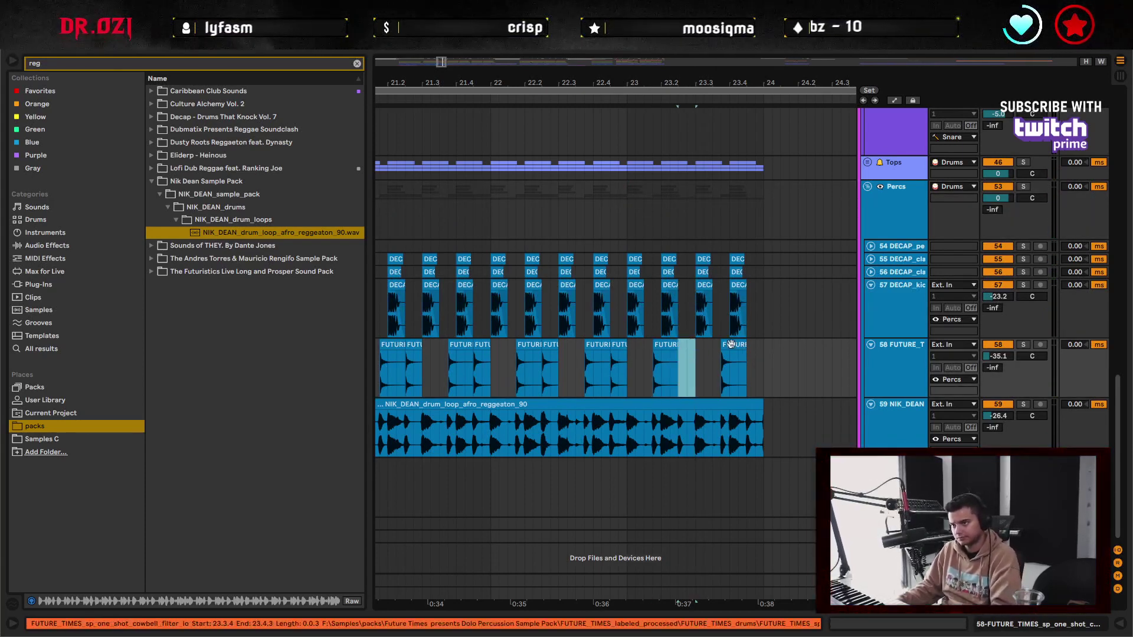
pyautogui.click(732, 342)
pyautogui.press('Delete')
pyautogui.click(627, 378)
pyautogui.press('space')
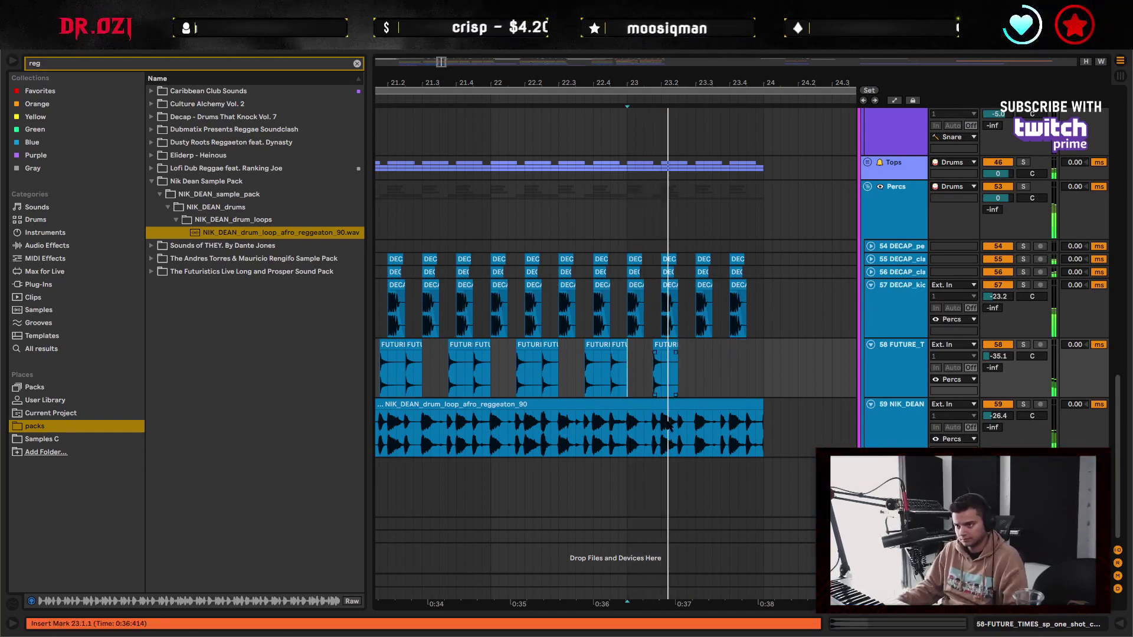
pyautogui.press('space')
# - Duplicate the first beat of bar 23 on the cowbell and drum loop tracks three times and remove the remainder from 23.4.4
pyautogui.moveTo(662, 429); pyautogui.dragTo(628, 346)
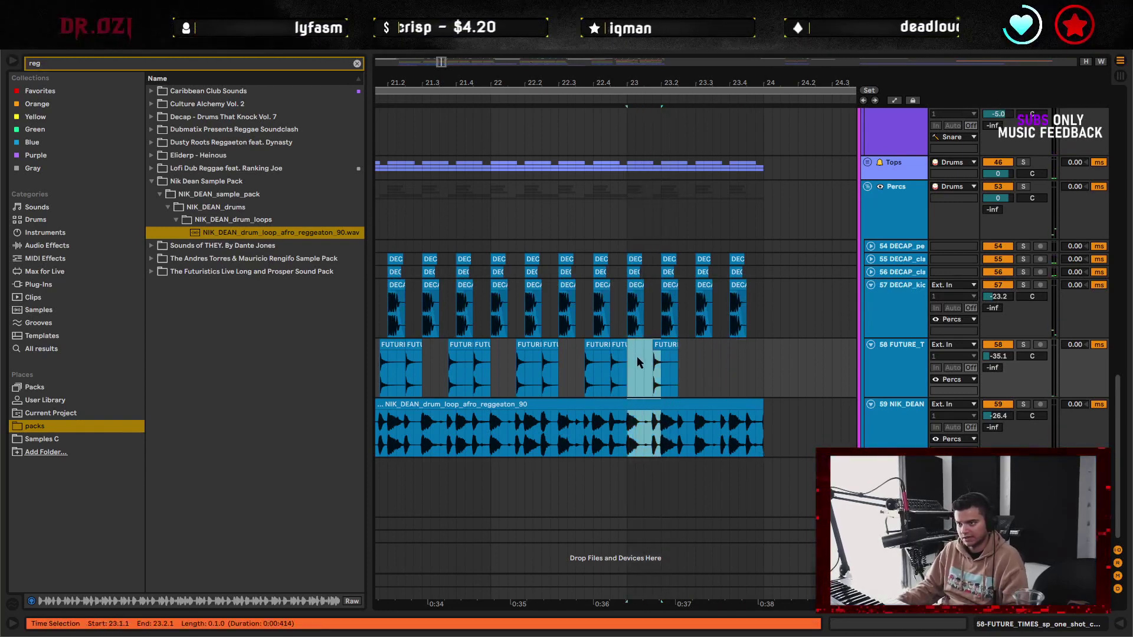
pyautogui.hotkey('ctrl', 'd')
pyautogui.hotkey('ctrl', 'd')
pyautogui.hotkey('ctrl', 'd')
pyautogui.moveTo(757, 380); pyautogui.dragTo(779, 424)
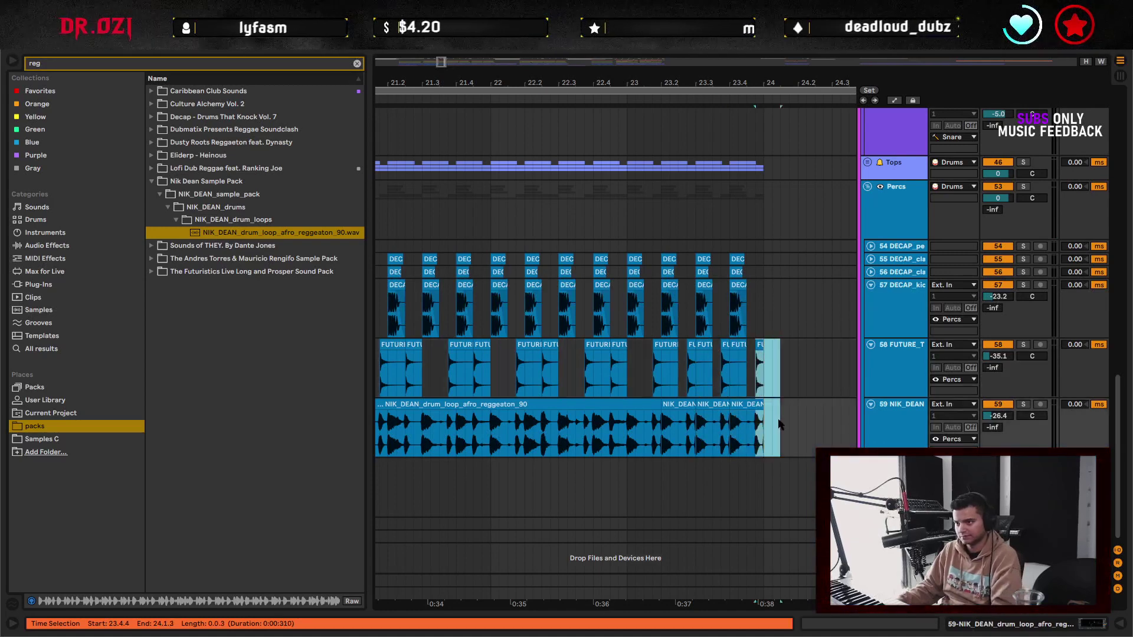
# - Play the repeated-beat fill from 22.4.2 and again from 23.1.1
pyautogui.click(601, 378)
pyautogui.press('space')
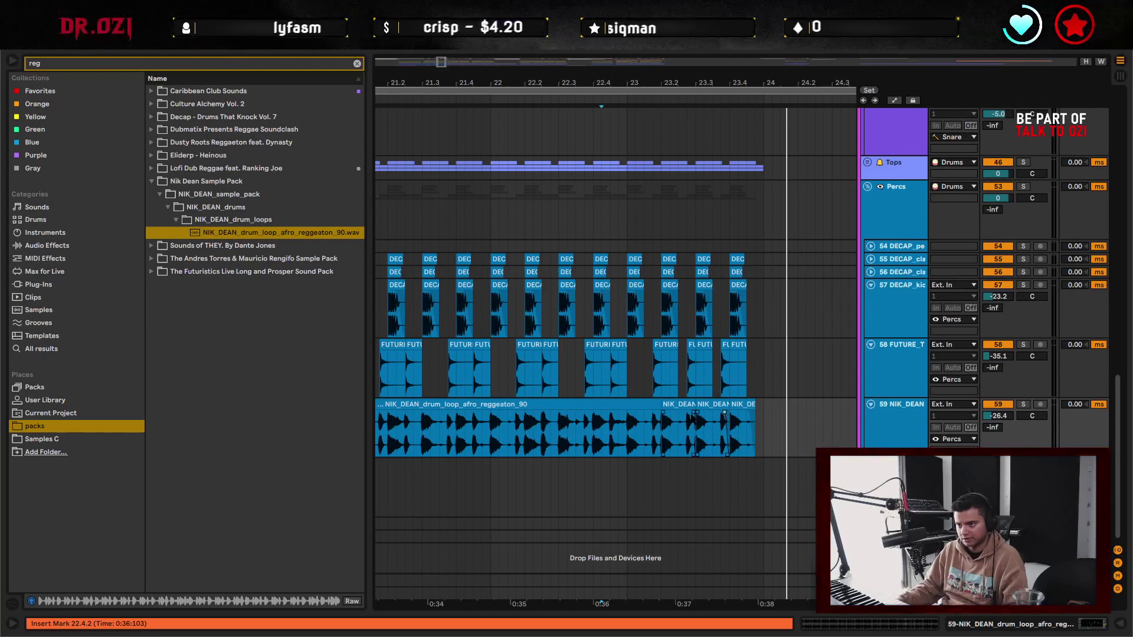
pyautogui.click(661, 414)
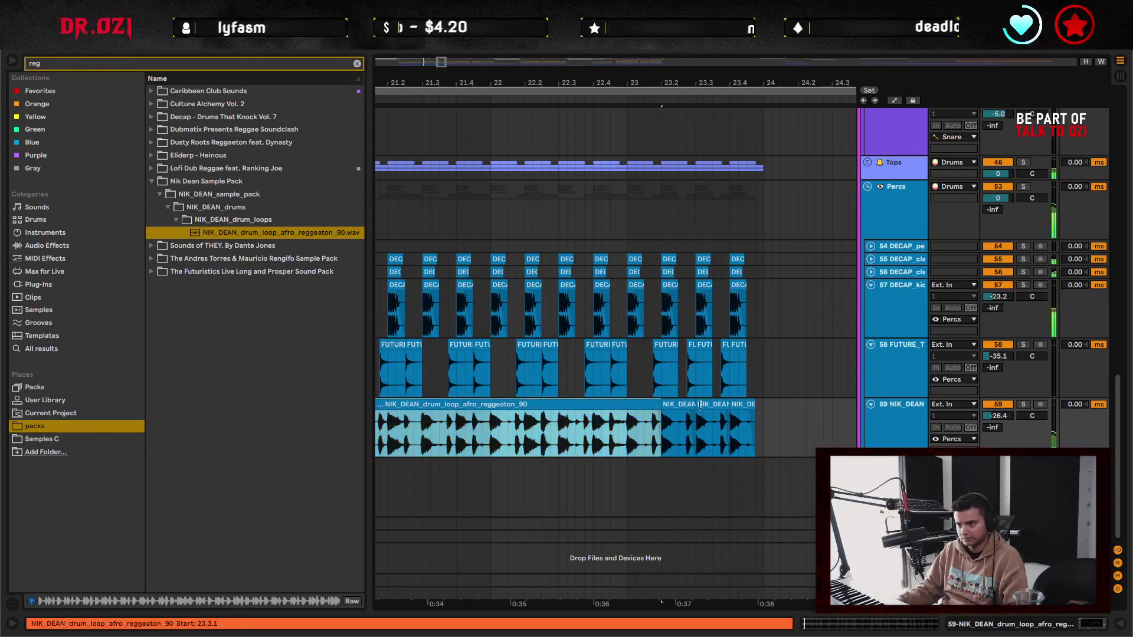
pyautogui.click(626, 440)
pyautogui.press('space')
pyautogui.press('space')
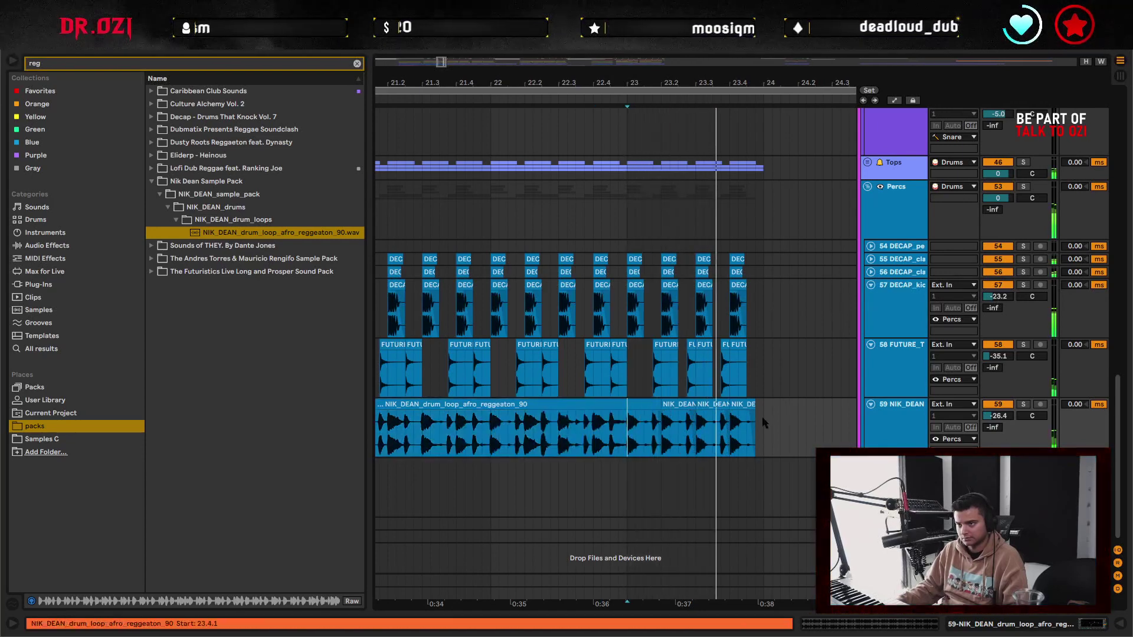
pyautogui.press('space')
pyautogui.press('space')
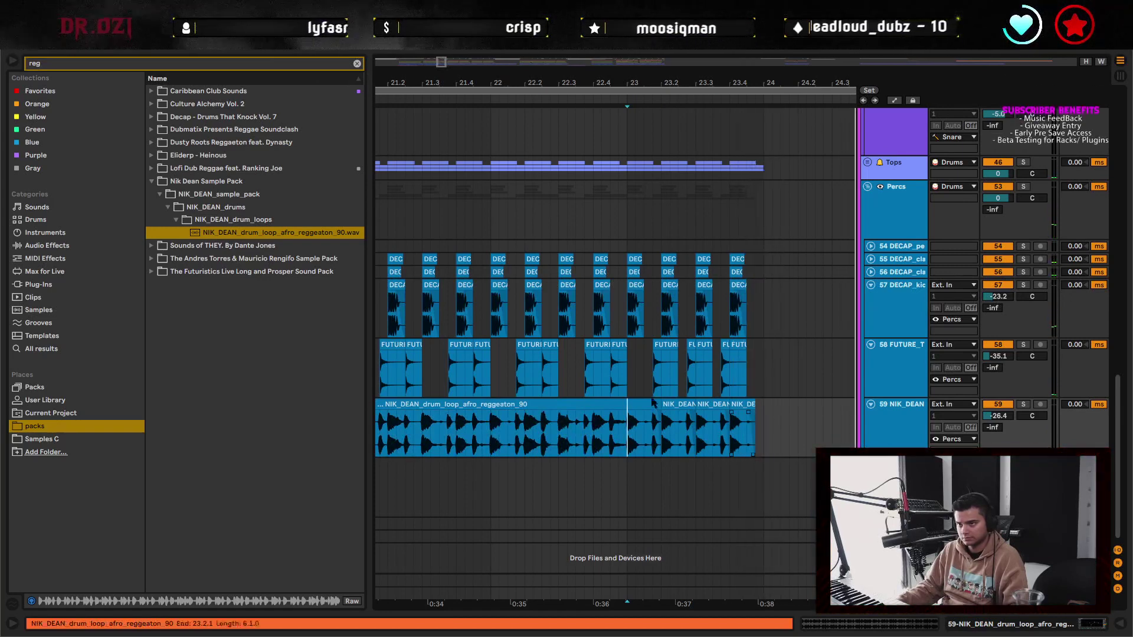
# - Fold the cowbell and drum loop tracks and enlarge the lofi kick track while playing from 17.1.1
pyautogui.hscroll(-2, 649, 242)
pyautogui.scroll(2, 698, 247)
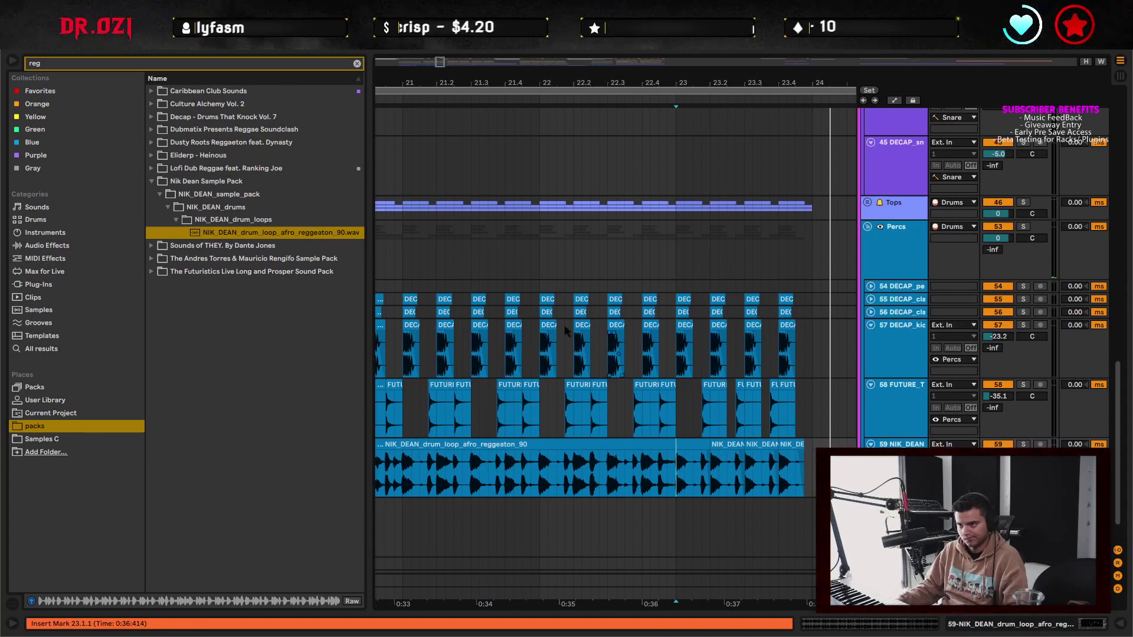
pyautogui.moveTo(587, 81); pyautogui.dragTo(761, 83)
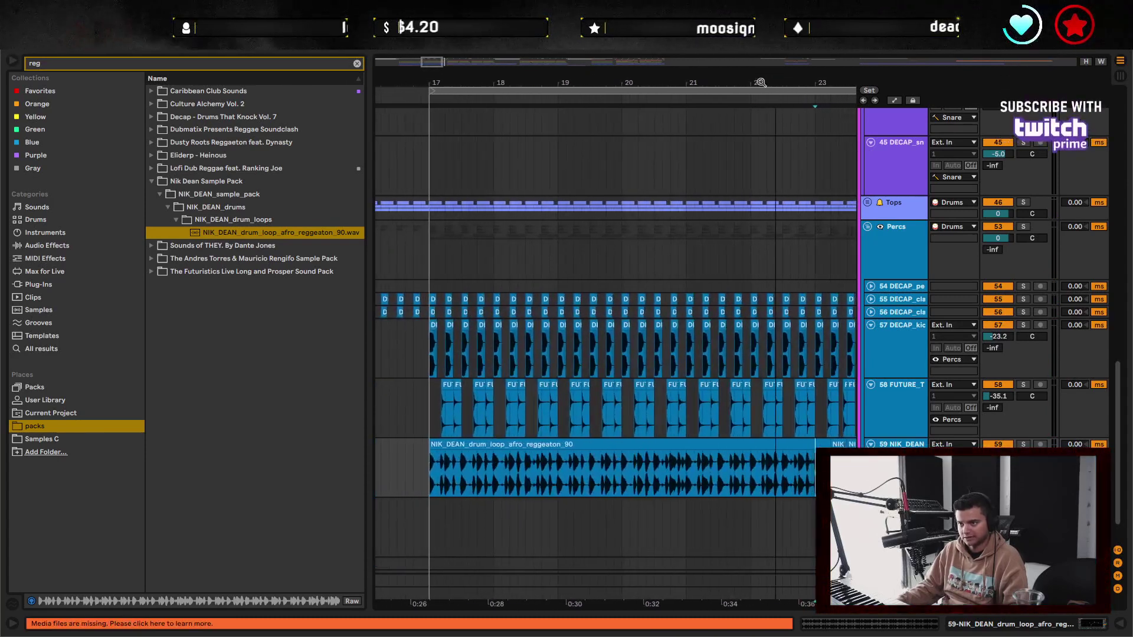
pyautogui.click(871, 384)
pyautogui.click(870, 397)
pyautogui.click(461, 352)
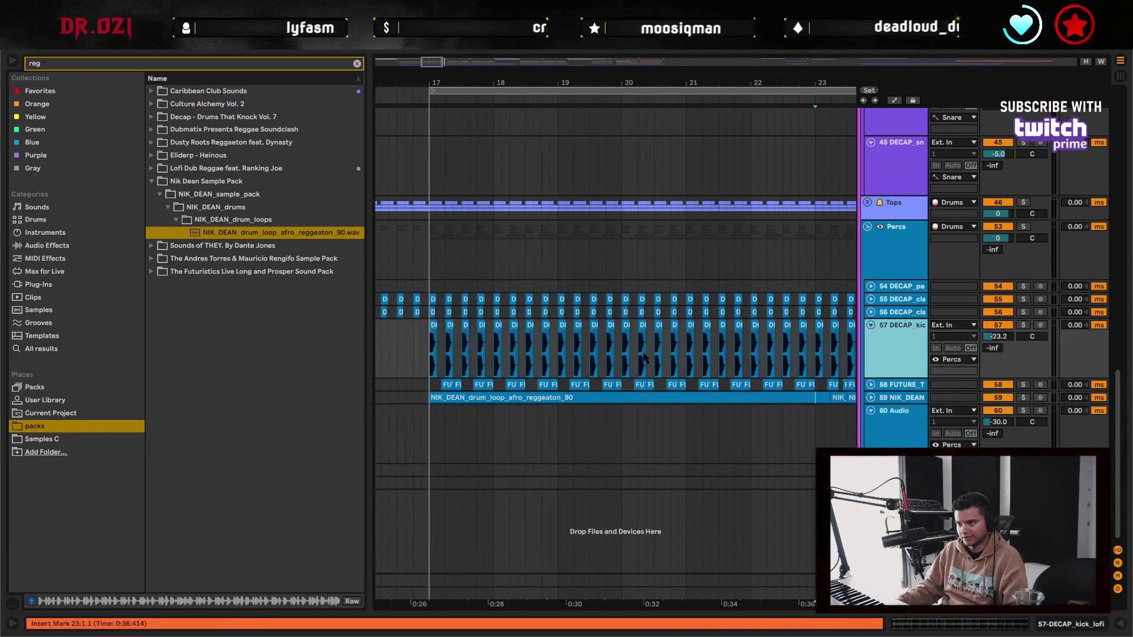
pyautogui.click(433, 358)
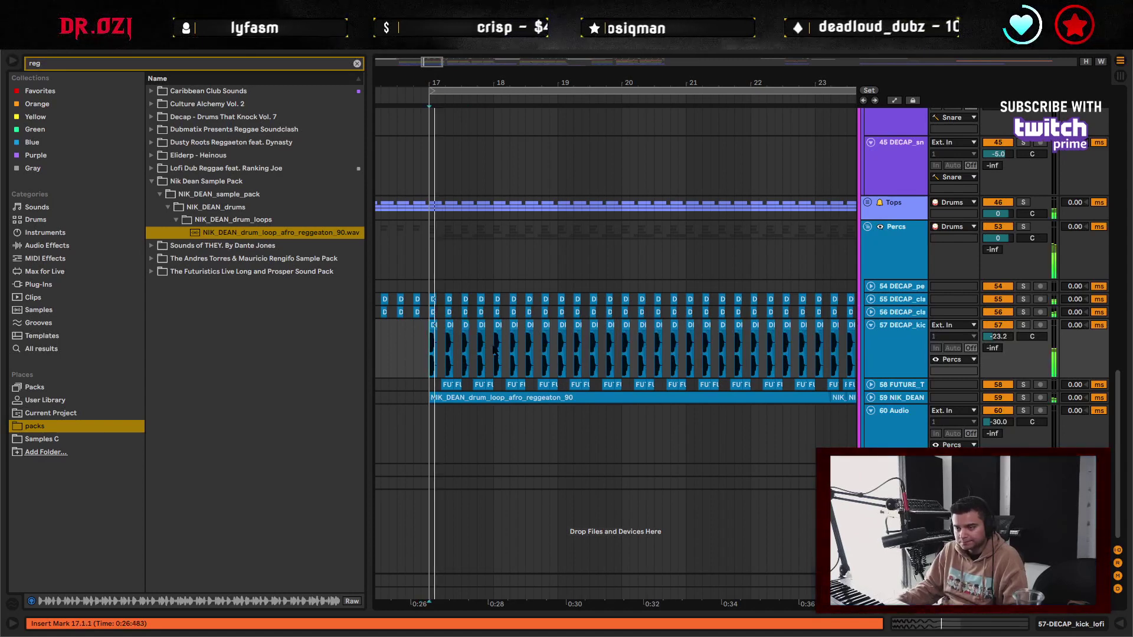
pyautogui.press('space')
pyautogui.moveTo(890, 396); pyautogui.dragTo(890, 403)
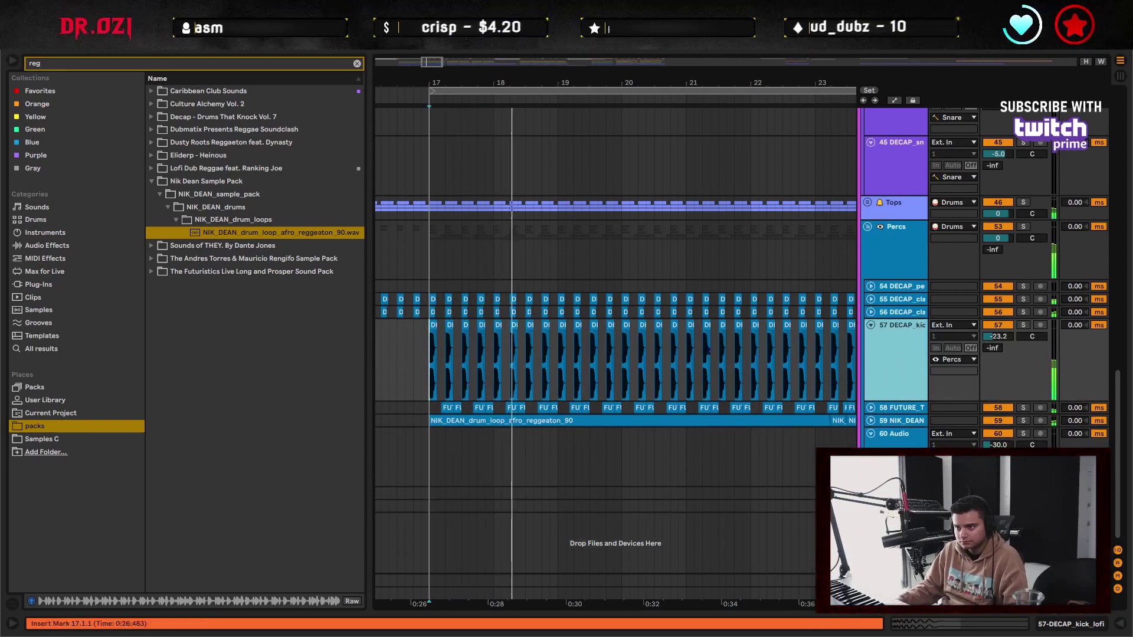
pyautogui.moveTo(677, 83); pyautogui.dragTo(677, 90)
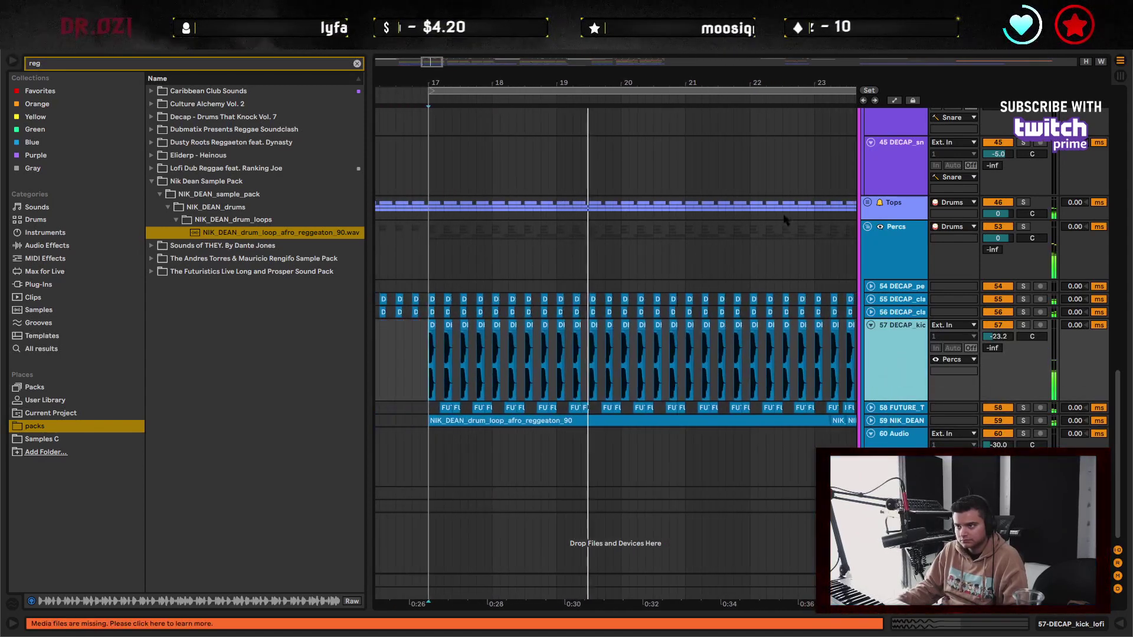
# - Insert a MIDI track below the lofi kick track and load the DECAP_kick_lofi sample into it as a Simpler instrument
pyautogui.doubleClick(893, 374)
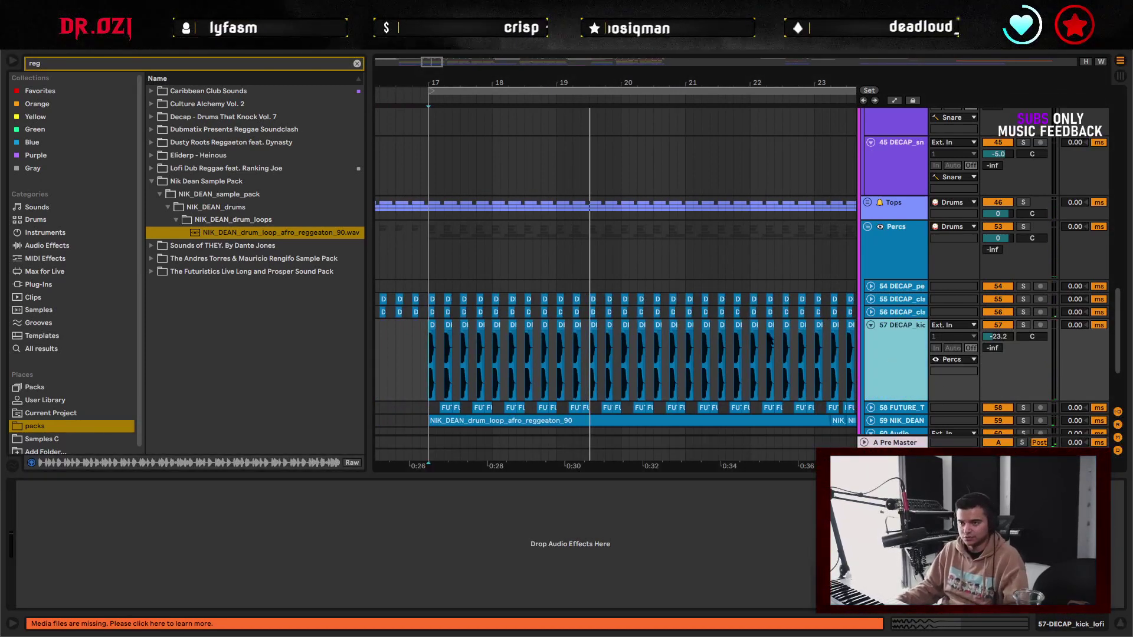
pyautogui.hotkey('ctrl', 'shift', 't')
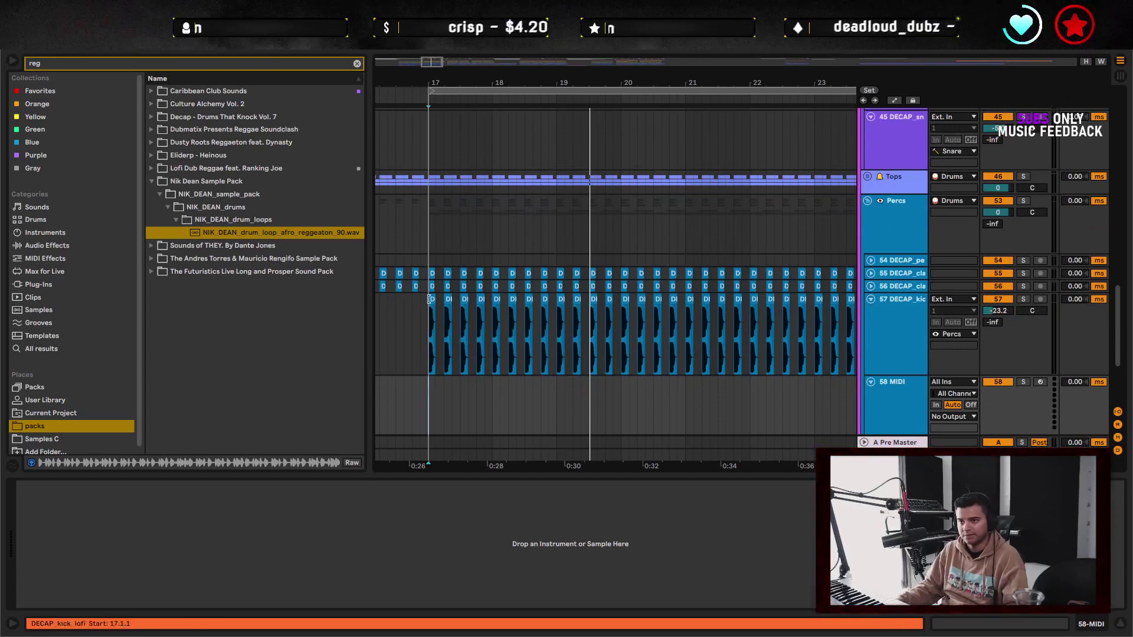
pyautogui.moveTo(429, 299); pyautogui.dragTo(338, 527)
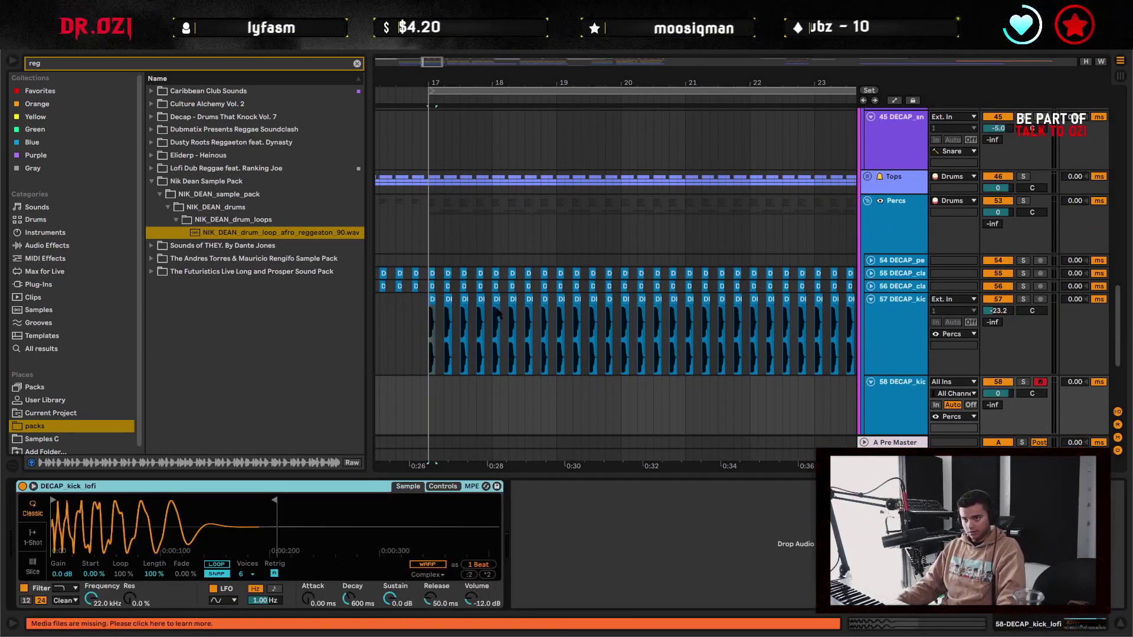
# - Delete the lofi kick audio clips between 16.4.3 and 24.3.3 and remove their audio track, leaving the Simpler kick track
pyautogui.click(420, 321)
pyautogui.moveTo(641, 311); pyautogui.dragTo(498, 291)
pyautogui.keyDown('shift'); pyautogui.click(774, 318); pyautogui.keyUp('shift')
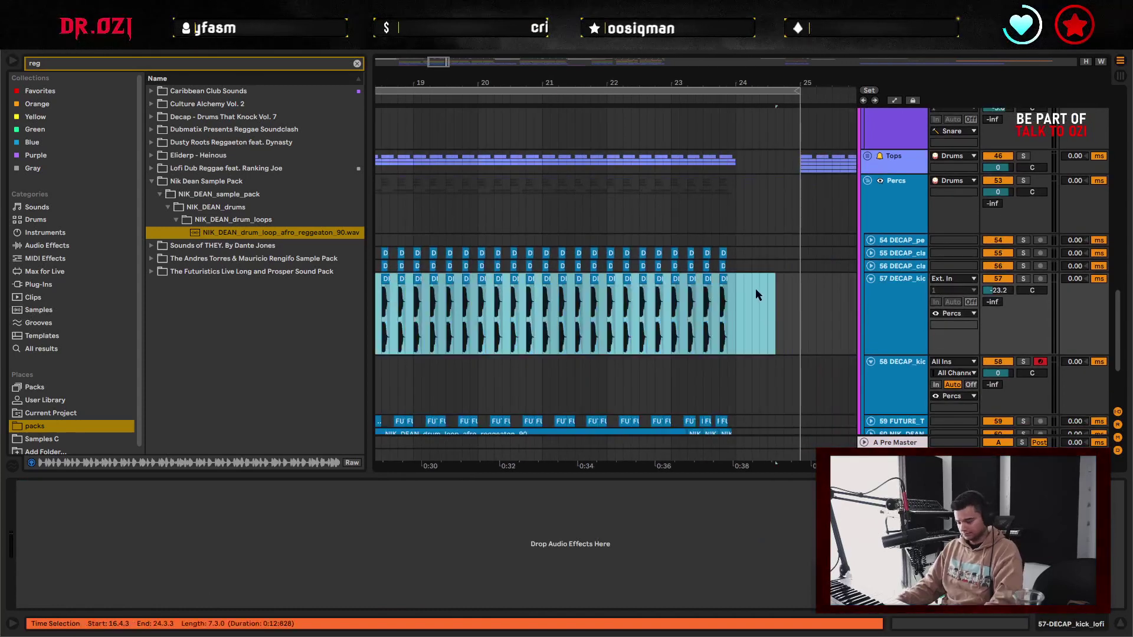
pyautogui.press('Delete')
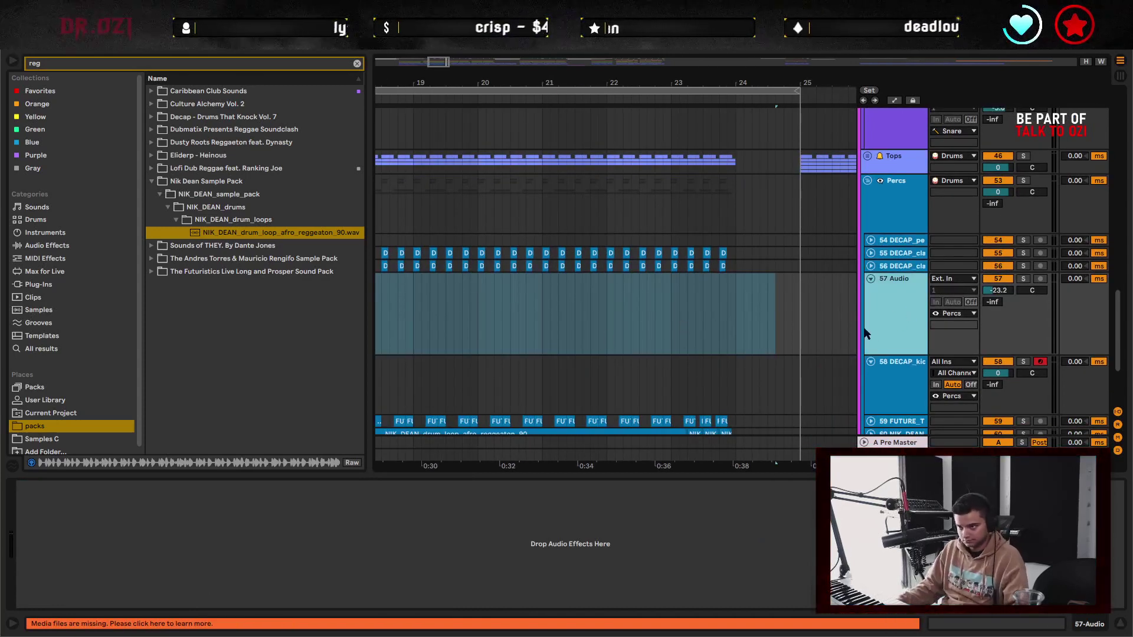
pyautogui.hotkey('ctrl', 'z')
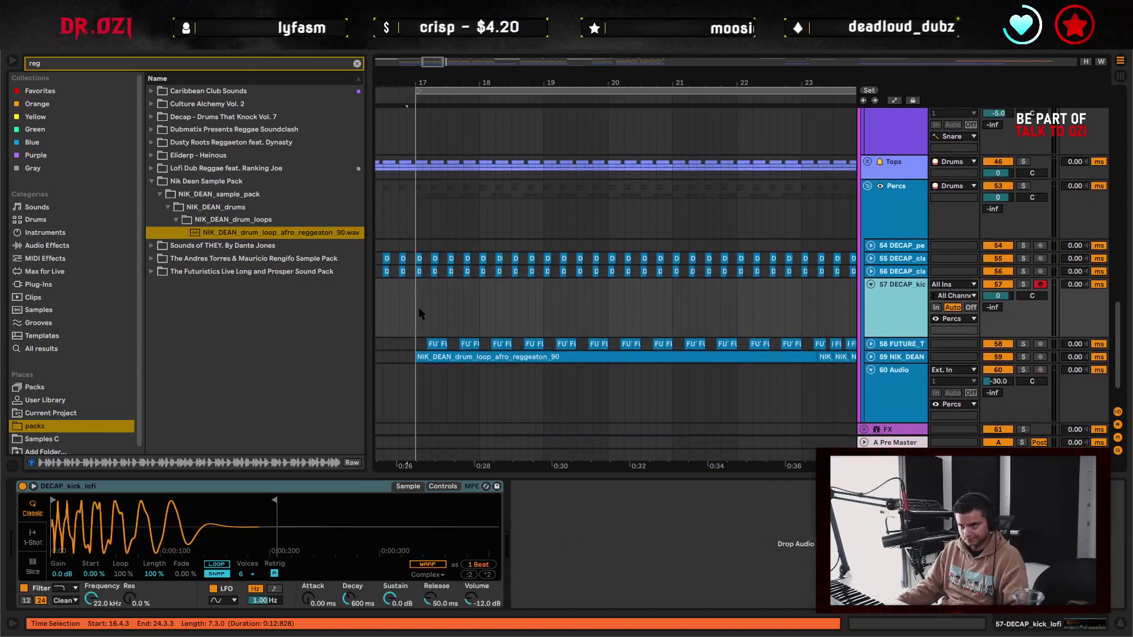
# - Create a MIDI clip from 17.1.1 to 24.1.1 on the Simpler kick track and add a one-beat E3 note at 1.1.1
pyautogui.click(422, 312)
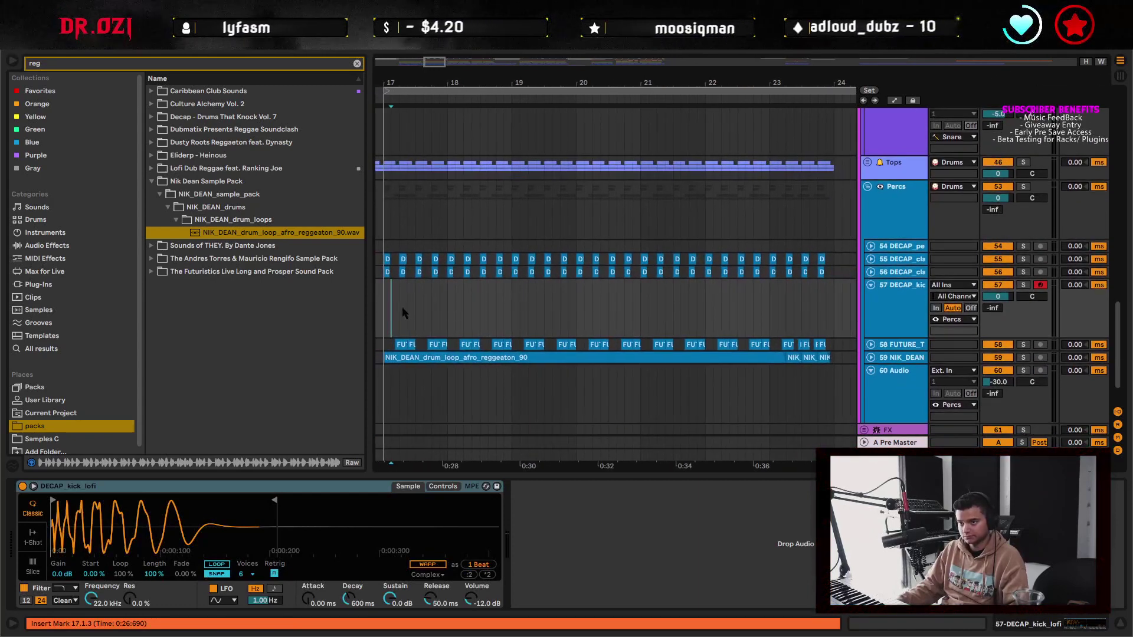
pyautogui.hotkey('ctrl', 'shift', 'm')
pyautogui.moveTo(383, 307); pyautogui.dragTo(823, 296)
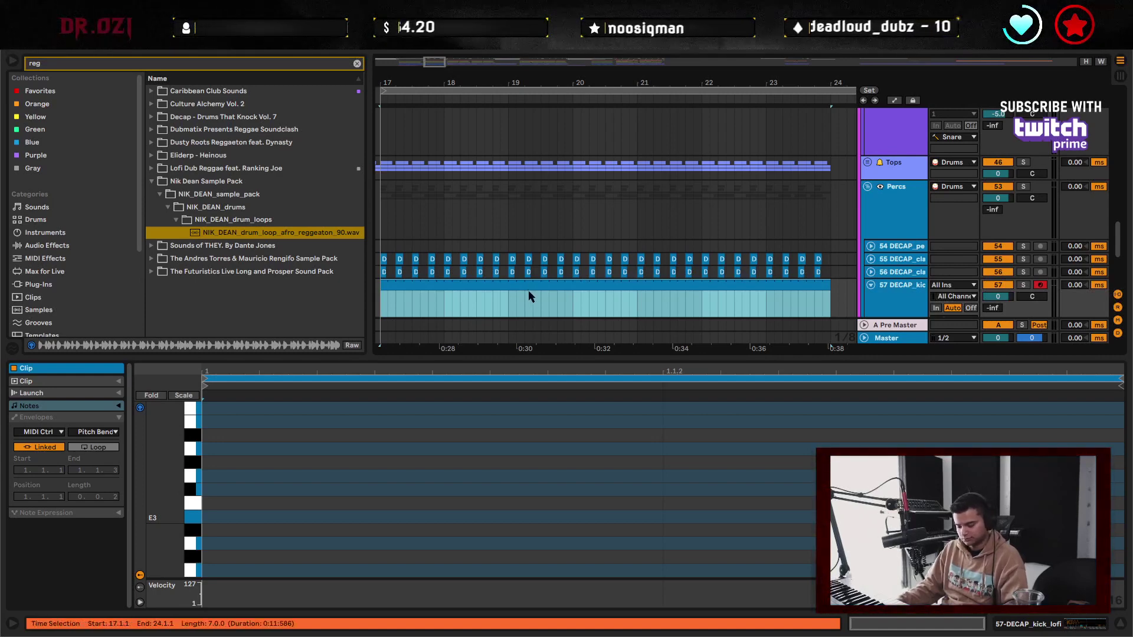
pyautogui.click(255, 563)
pyautogui.doubleClick(207, 514)
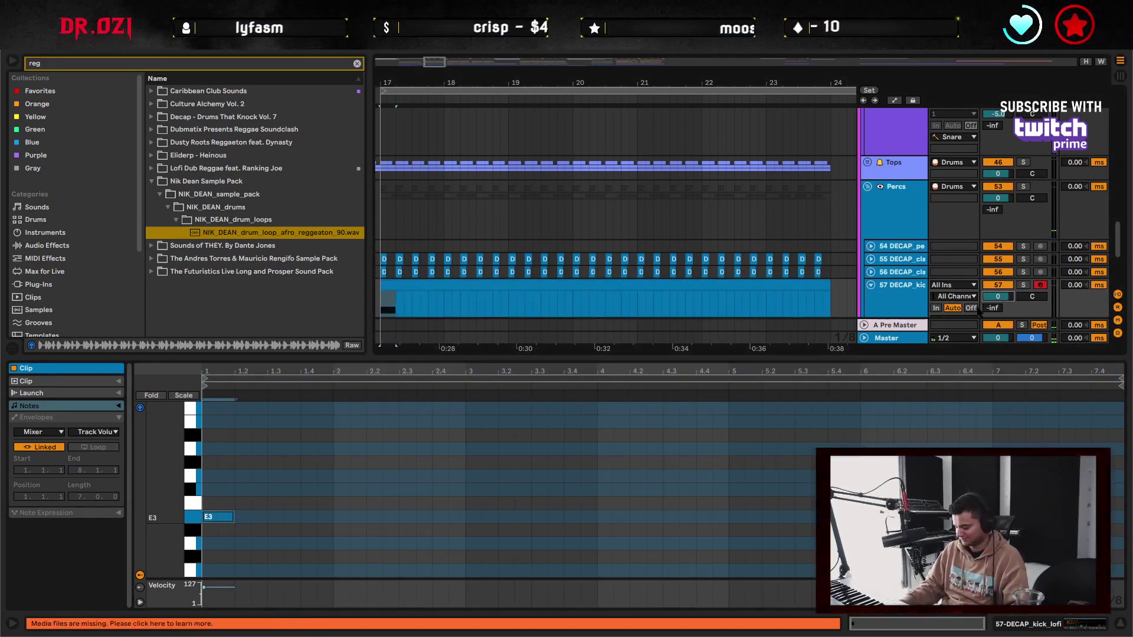
# - Lower the Simpler kick track's volume to -30 dB and set Simpler's own volume to 0 dB during playback
pyautogui.press('space')
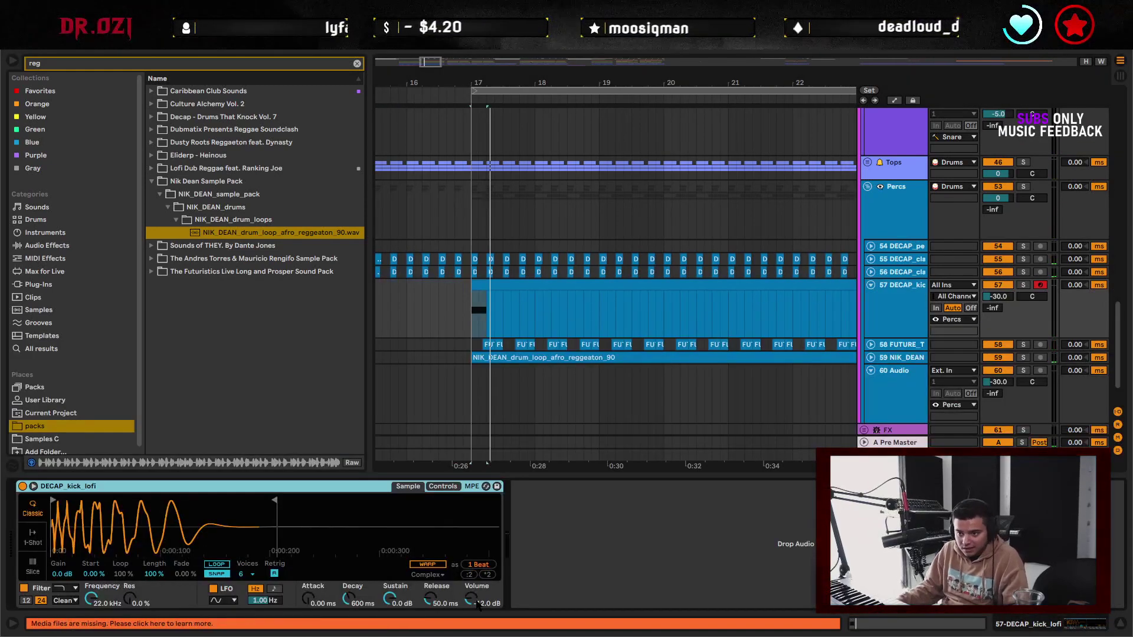
pyautogui.click(477, 605)
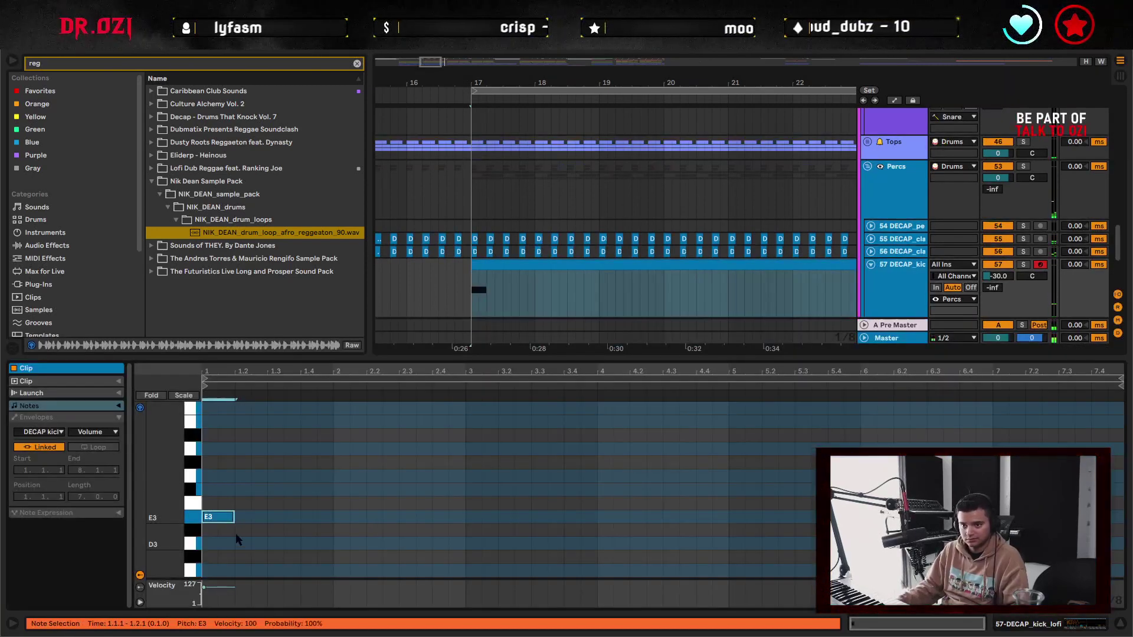
# - Shorten the E3 kick note and duplicate it on every beat up to 4.4.1
pyautogui.moveTo(235, 518); pyautogui.dragTo(236, 527)
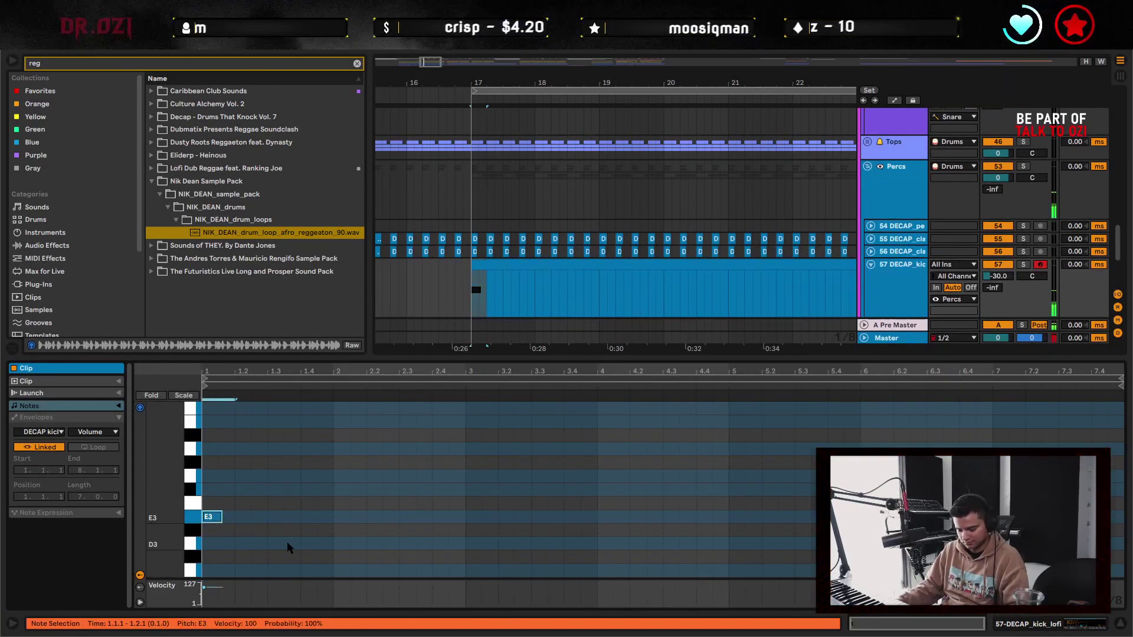
pyautogui.hotkey('ctrl', 'd')
pyautogui.hotkey('ctrl', 'd')
pyautogui.hotkey('ctrl', 'd')
pyautogui.hotkey('ctrl', 'd')
pyautogui.hotkey('ctrl', 'd')
pyautogui.hotkey('ctrl', 'd')
pyautogui.hotkey('ctrl', 'd')
pyautogui.hotkey('ctrl', 'd')
pyautogui.hotkey('ctrl', 'd')
pyautogui.hotkey('ctrl', 'd')
pyautogui.hotkey('ctrl', 'd')
pyautogui.hotkey('ctrl', 'd')
pyautogui.hotkey('ctrl', 'd')
pyautogui.hotkey('ctrl', 'd')
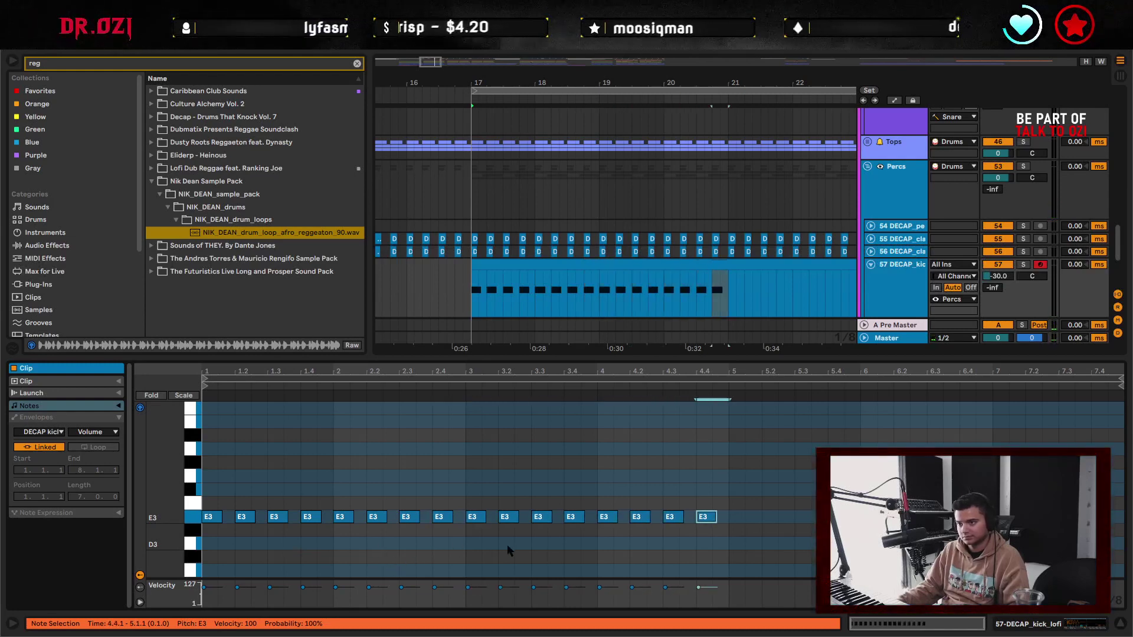
# - Set the velocity of all the E3 kick notes to 127 while playing the clip
pyautogui.press('space')
pyautogui.hotkey('ctrl', 'a')
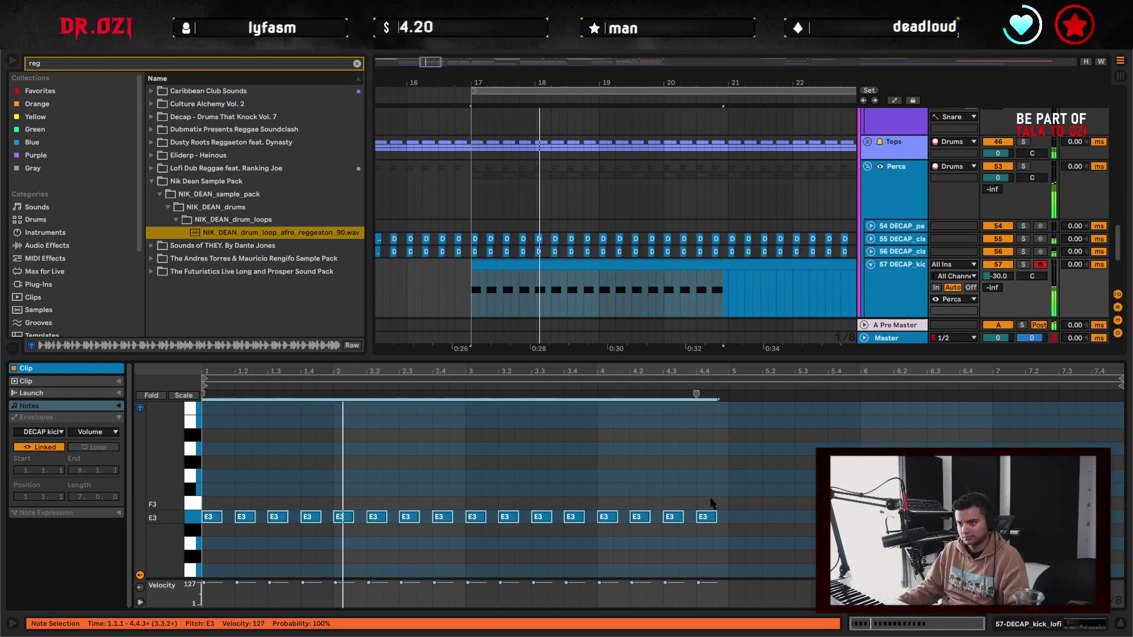
pyautogui.click(731, 469)
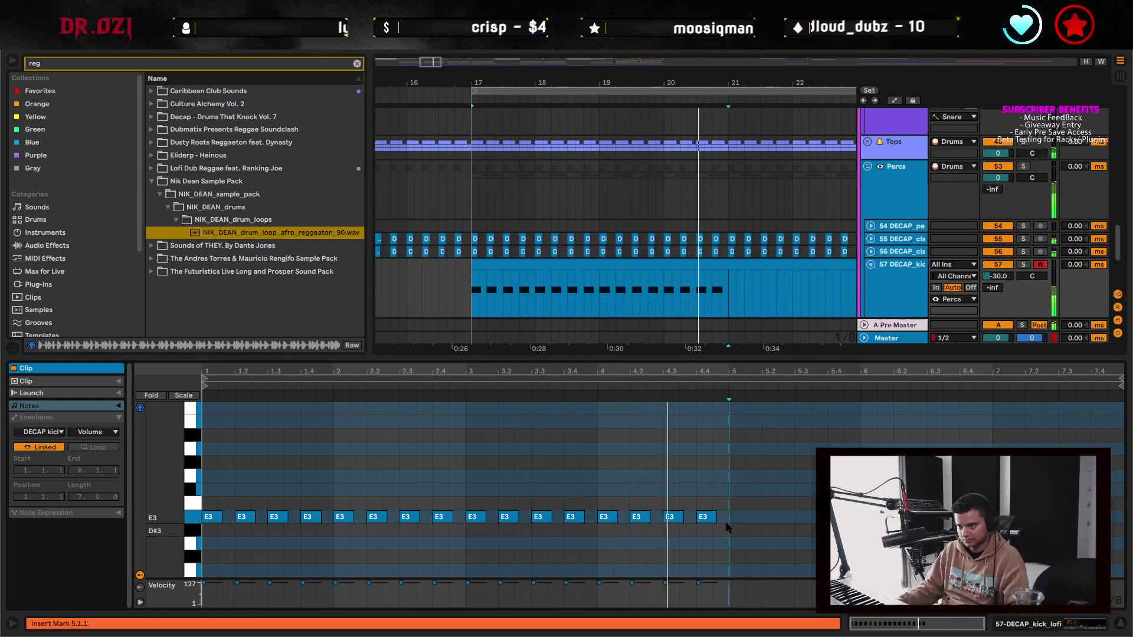
# - Turn the kick at 4.4.1 into two short E3 hits at 4.4.1 and 4.4.3, and duplicate the pair to the clip's end
pyautogui.moveTo(716, 517); pyautogui.dragTo(702, 522)
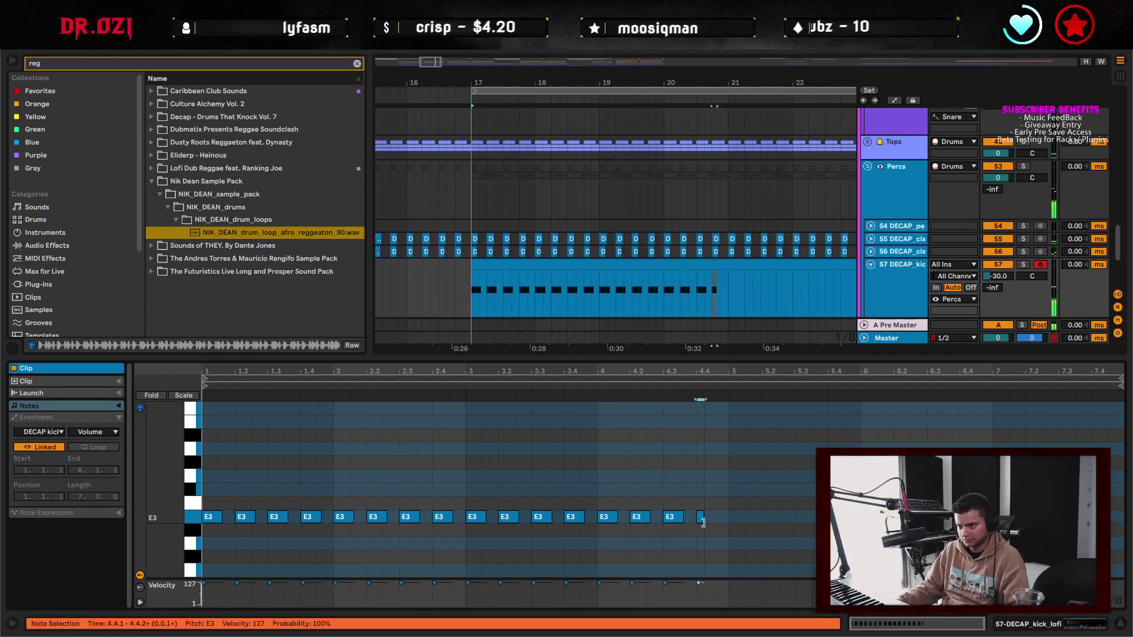
pyautogui.doubleClick(716, 517)
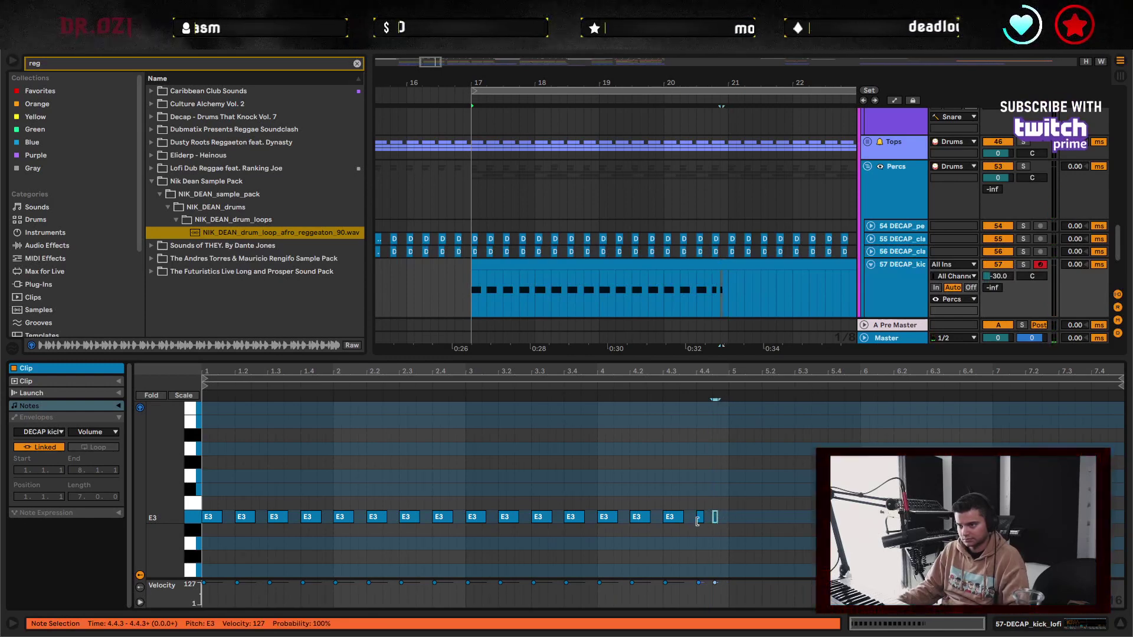
pyautogui.moveTo(695, 506); pyautogui.dragTo(727, 533)
pyautogui.hotkey('ctrl', 'd')
pyautogui.hotkey('ctrl', 'd')
pyautogui.hotkey('ctrl', 'd')
pyautogui.hotkey('ctrl', 'd')
pyautogui.hotkey('ctrl', 'd')
pyautogui.hotkey('ctrl', 'd')
pyautogui.hotkey('ctrl', 'd')
pyautogui.hotkey('ctrl', 'd')
pyautogui.press('space')
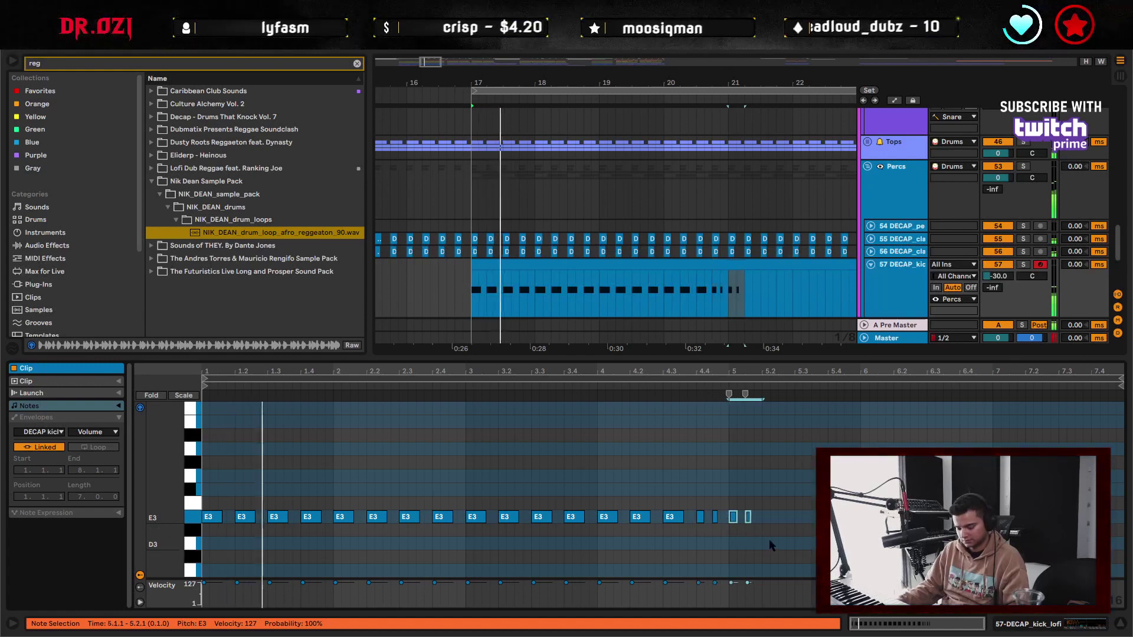
pyautogui.hotkey('ctrl', 'd')
pyautogui.hotkey('ctrl', 'd')
pyautogui.hotkey('ctrl', 'd')
pyautogui.hotkey('ctrl', 'd')
pyautogui.hotkey('ctrl', 'd')
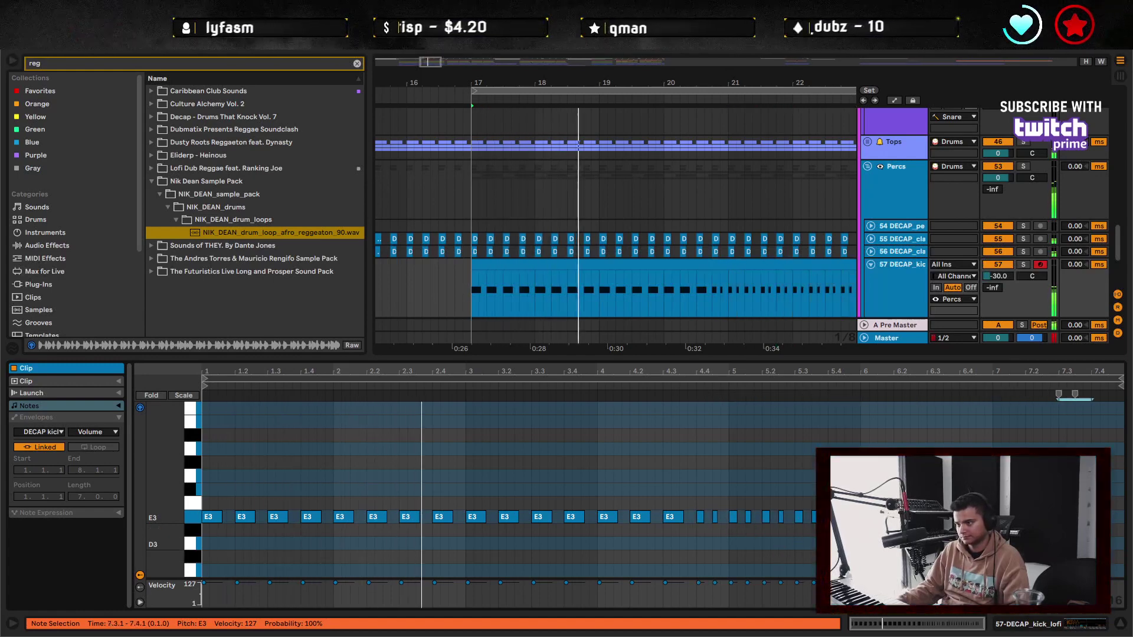
pyautogui.hotkey('ctrl', 'z')
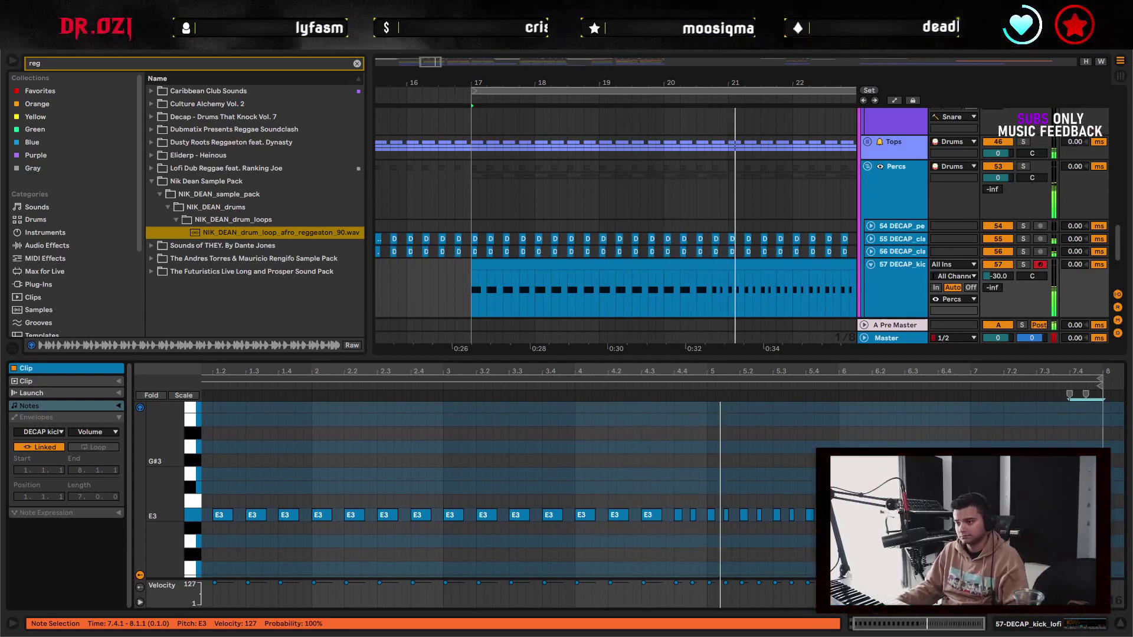
pyautogui.click(716, 503)
pyautogui.press('space')
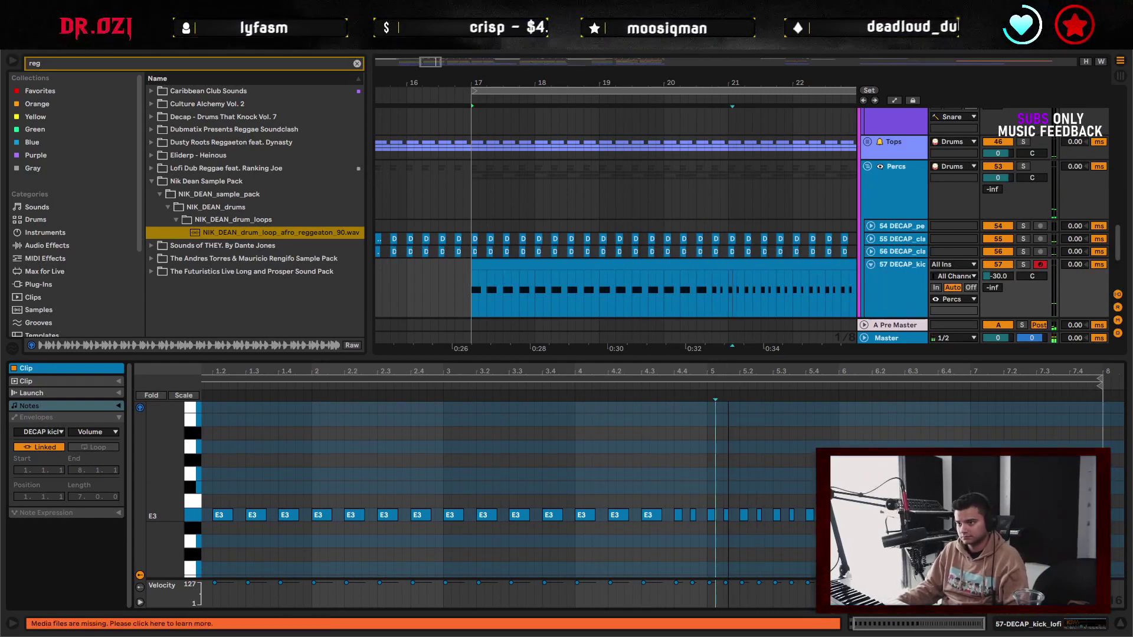
# - Fill the kick clip from 5.1.1 to its end with short E3 notes on every sixteenth
pyautogui.press('+')
pyautogui.click(690, 515)
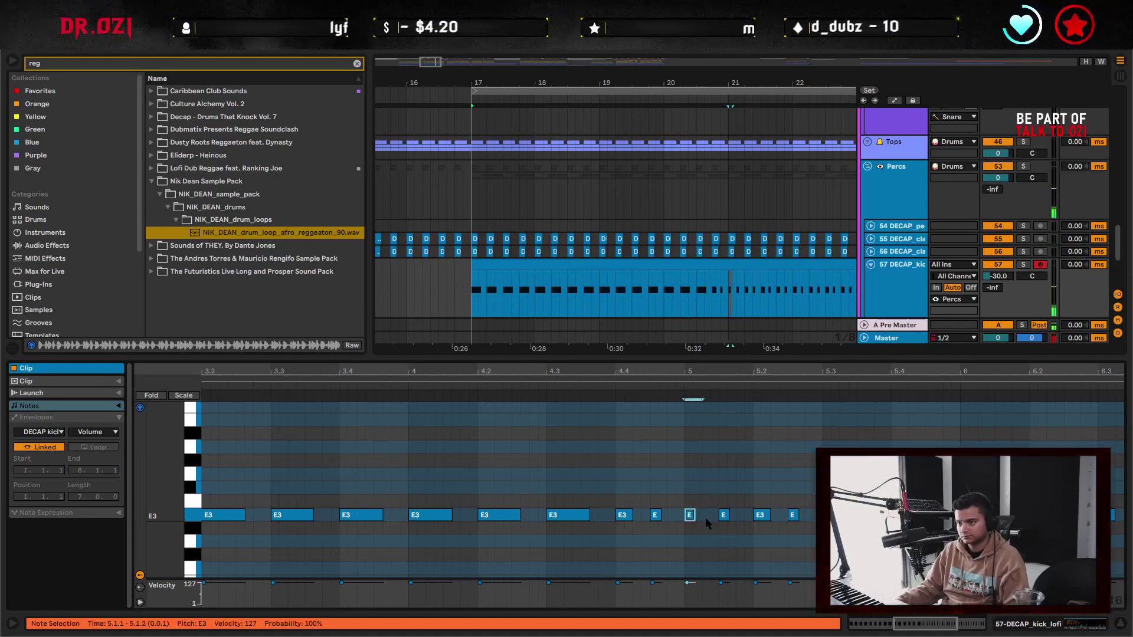
pyautogui.press('space')
pyautogui.moveTo(707, 515)
pyautogui.mouseDown()
pyautogui.moveTo(809, 515)
pyautogui.moveTo(805, 531)
pyautogui.moveTo(698, 538)
pyautogui.mouseUp()
pyautogui.hotkey('ctrl', 'd')
pyautogui.hotkey('ctrl', 'd')
pyautogui.hotkey('ctrl', 'd')
pyautogui.hotkey('ctrl', 'd')
pyautogui.hotkey('ctrl', 'd')
pyautogui.hotkey('ctrl', 'd')
pyautogui.hotkey('ctrl', 'd')
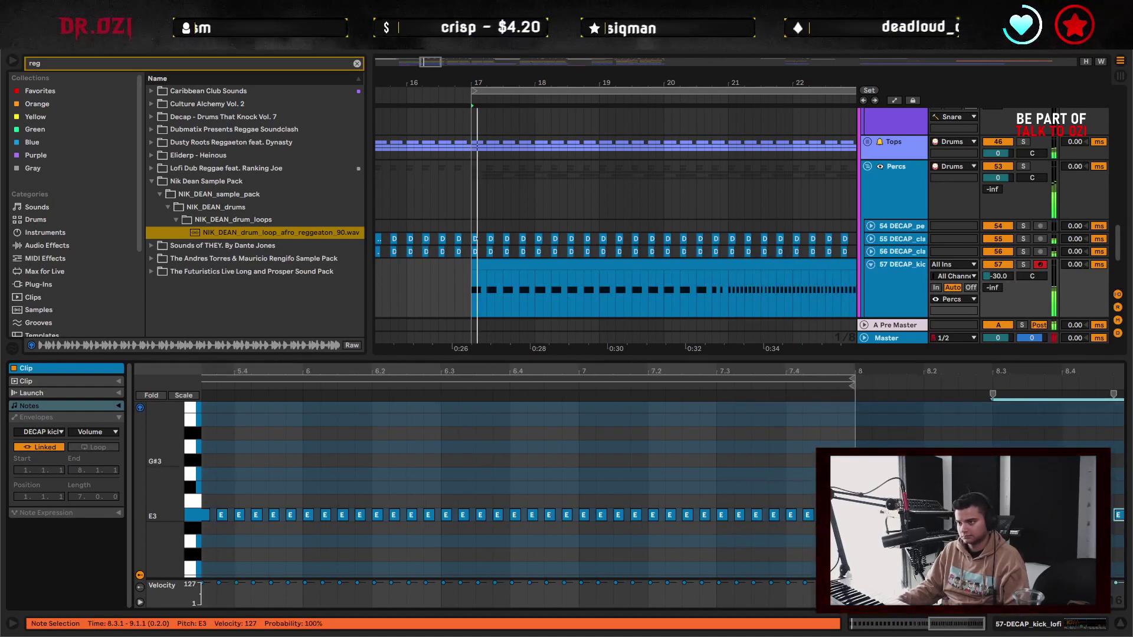
# - Trim the kick clip to end at 23.1.1 and copy the single-kick beat from 20.1.1 across bar 23
pyautogui.click(902, 291)
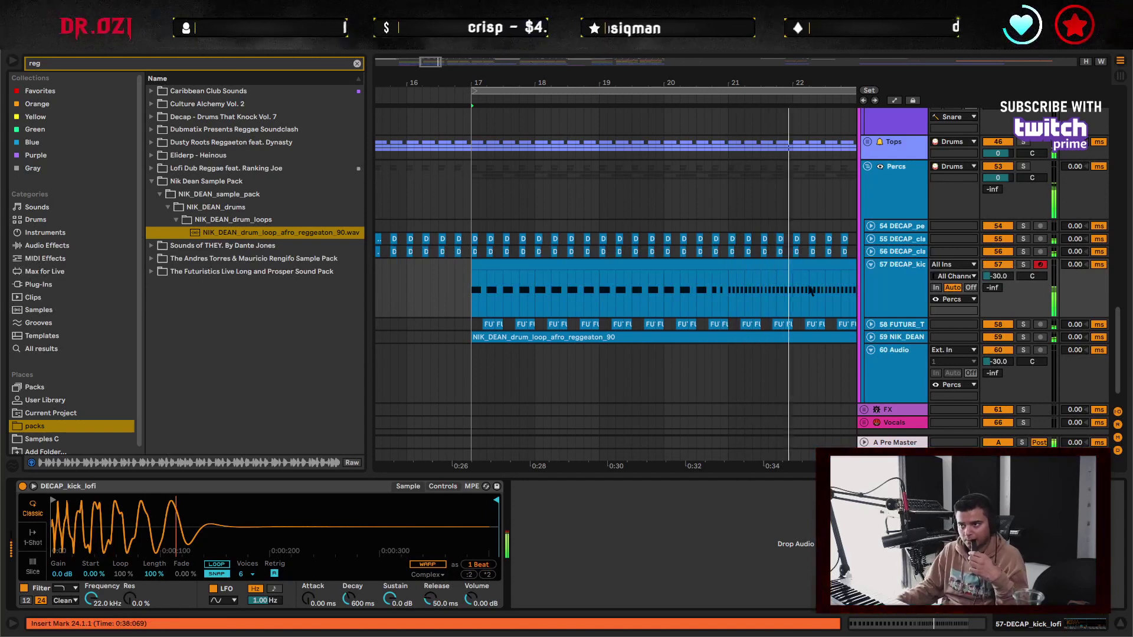
pyautogui.scroll(1, 720, 287)
pyautogui.hscroll(4, 720, 288)
pyautogui.moveTo(768, 292); pyautogui.dragTo(706, 301)
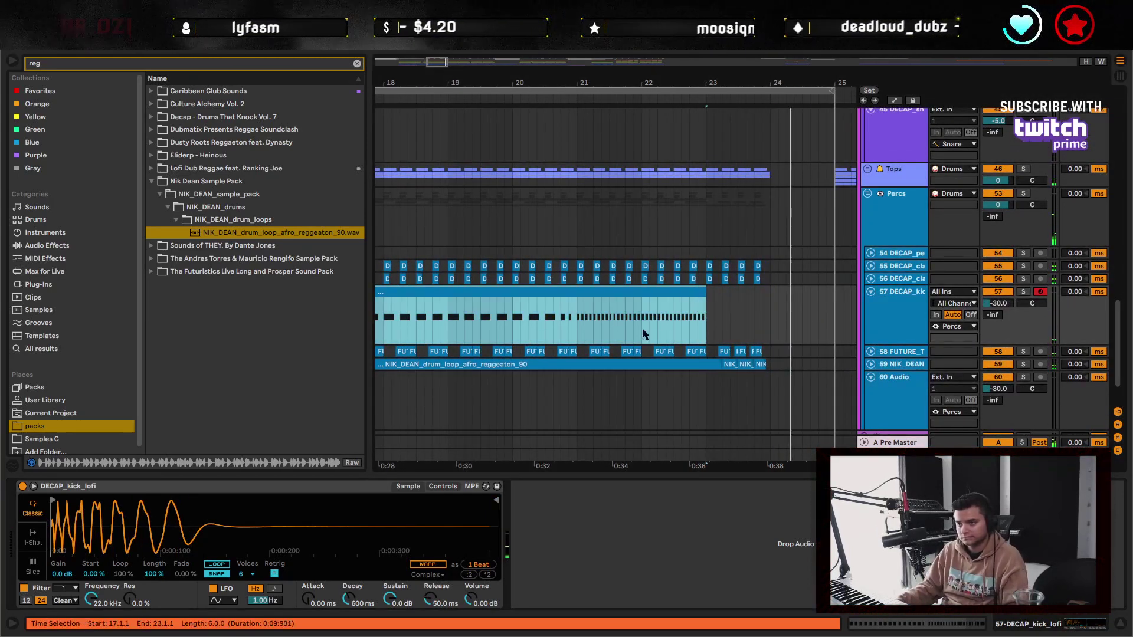
pyautogui.click(513, 319)
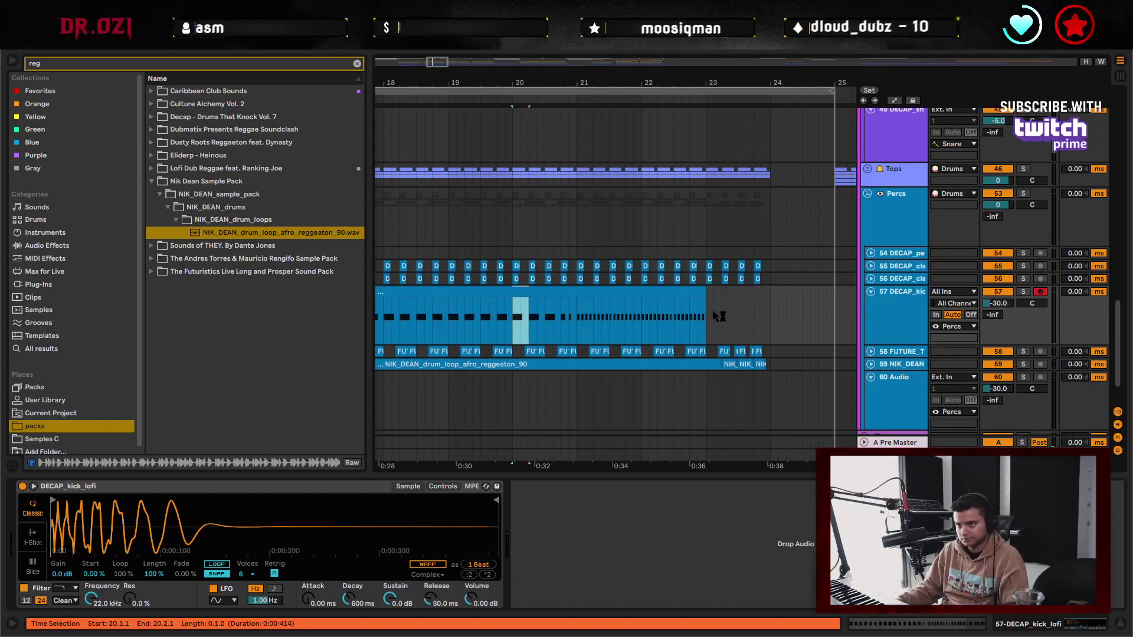
pyautogui.hscroll(-2, 711, 320)
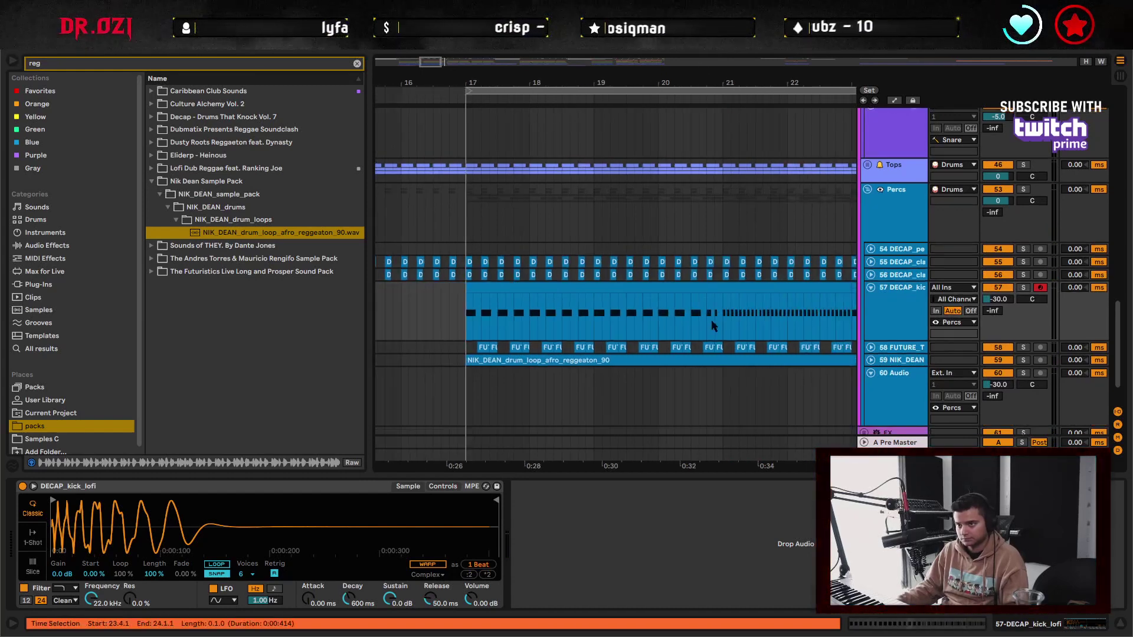
# - Consolidate the kick clips from 17.1.1 to 24.1.1 into one MIDI clip
pyautogui.click(644, 299)
pyautogui.hscroll(-2, 678, 313)
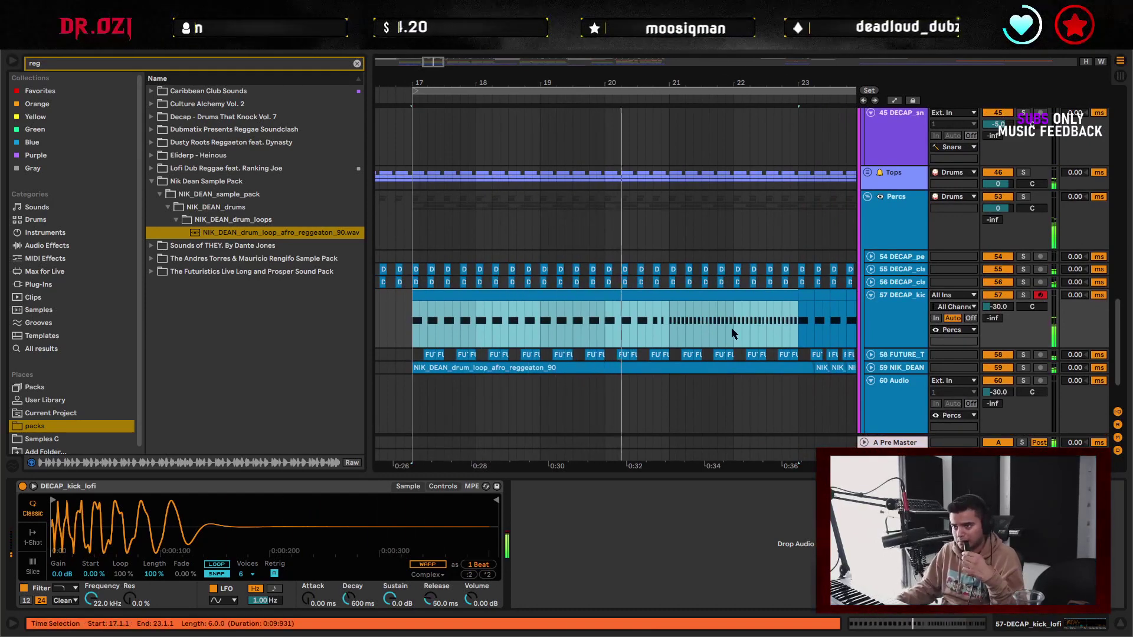
pyautogui.hscroll(2, 731, 327)
pyautogui.click(876, 306)
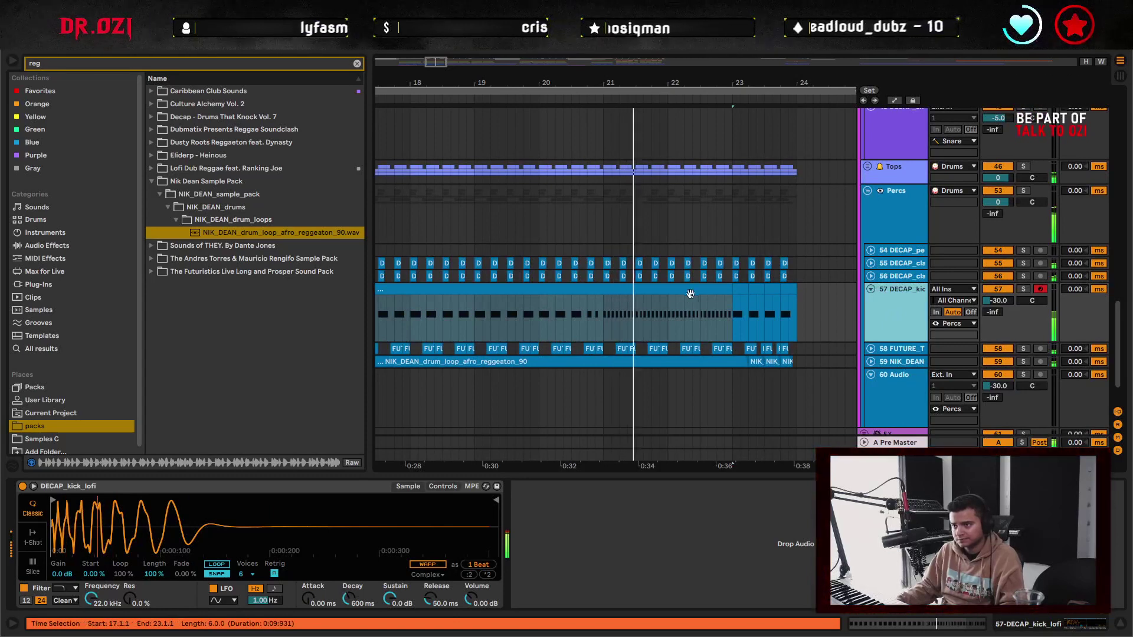
pyautogui.click(690, 294)
pyautogui.keyDown('shift'); pyautogui.click(782, 289); pyautogui.keyUp('shift')
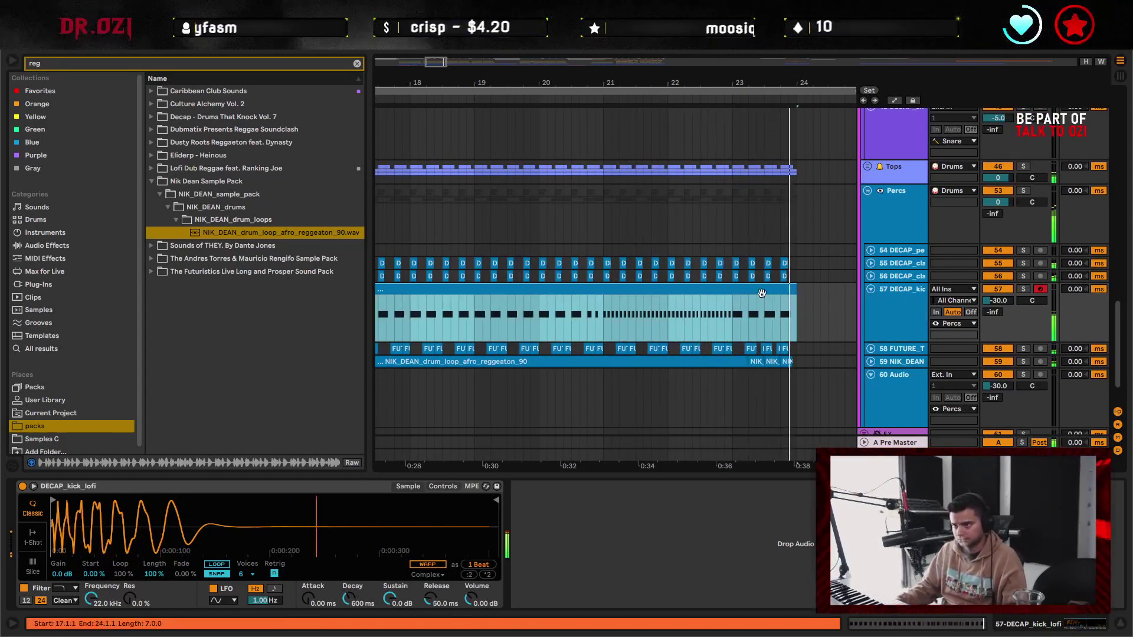
pyautogui.doubleClick(762, 293)
pyautogui.hotkey('shift', 'Tab')
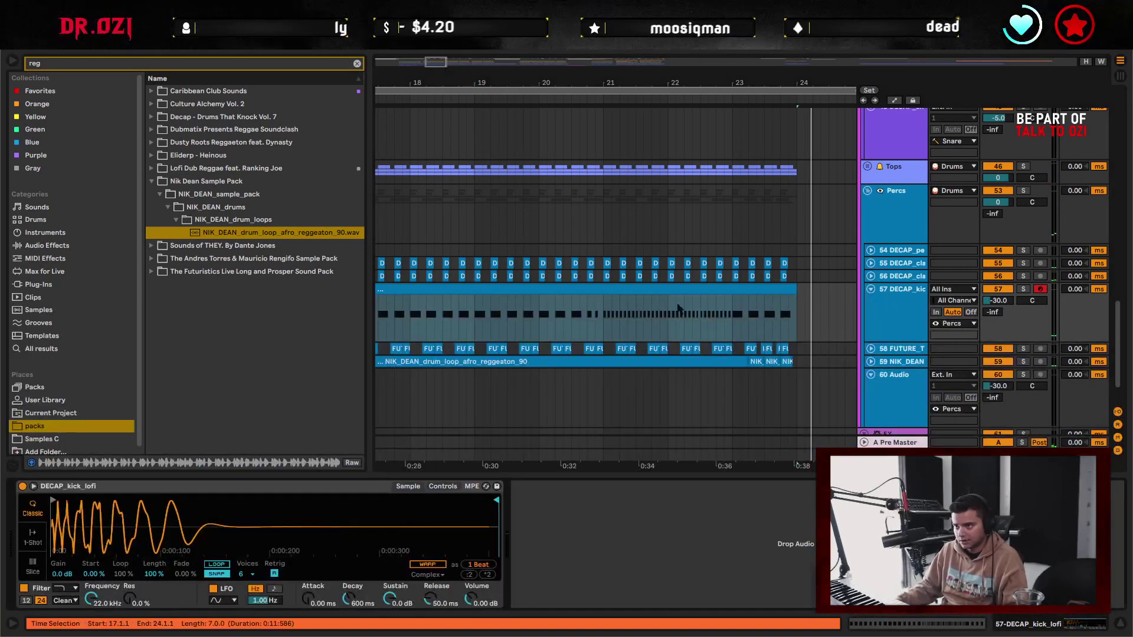
# - Rework the kicks in beat 6.4 of the consolidated clip into three evenly spaced E3 hits, play them back and hide the clip editor
pyautogui.doubleClick(557, 288)
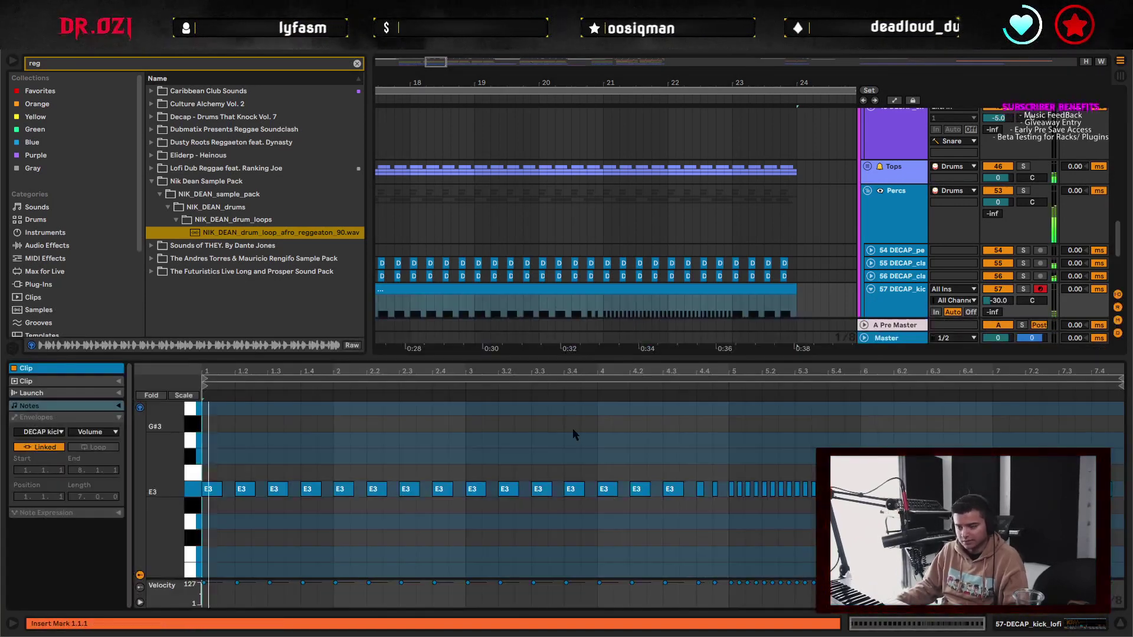
pyautogui.press('space')
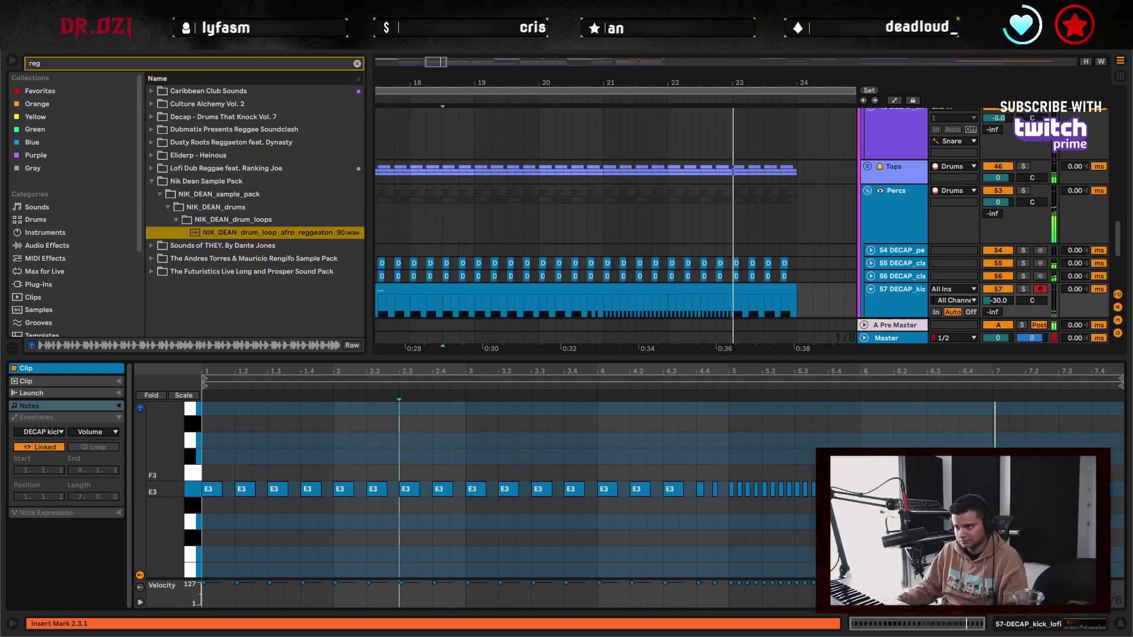
pyautogui.scroll(5, 994, 477)
pyautogui.moveTo(984, 457); pyautogui.dragTo(900, 521)
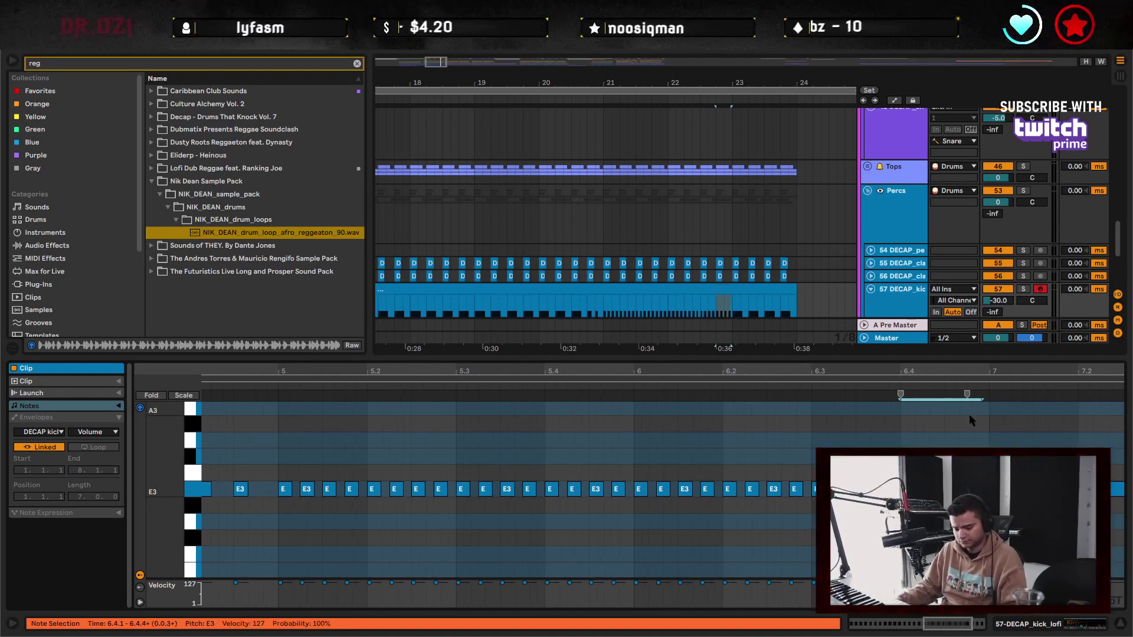
pyautogui.click(967, 393)
pyautogui.doubleClick(956, 457)
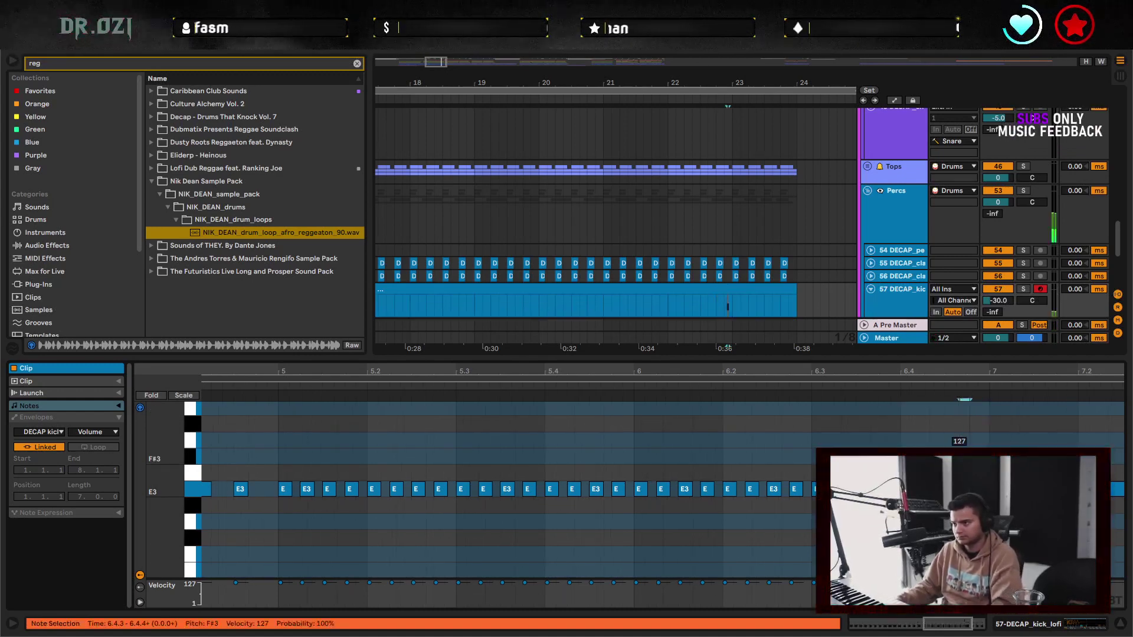
pyautogui.hotkey('ctrl', 'z')
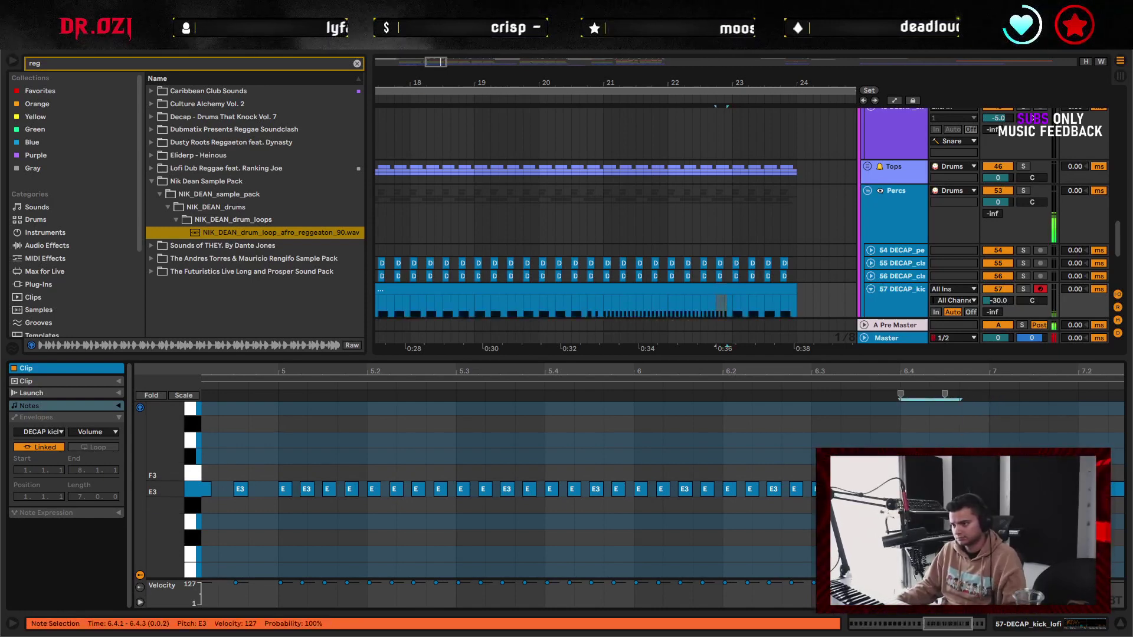
pyautogui.moveTo(945, 394); pyautogui.dragTo(960, 394)
pyautogui.press('space')
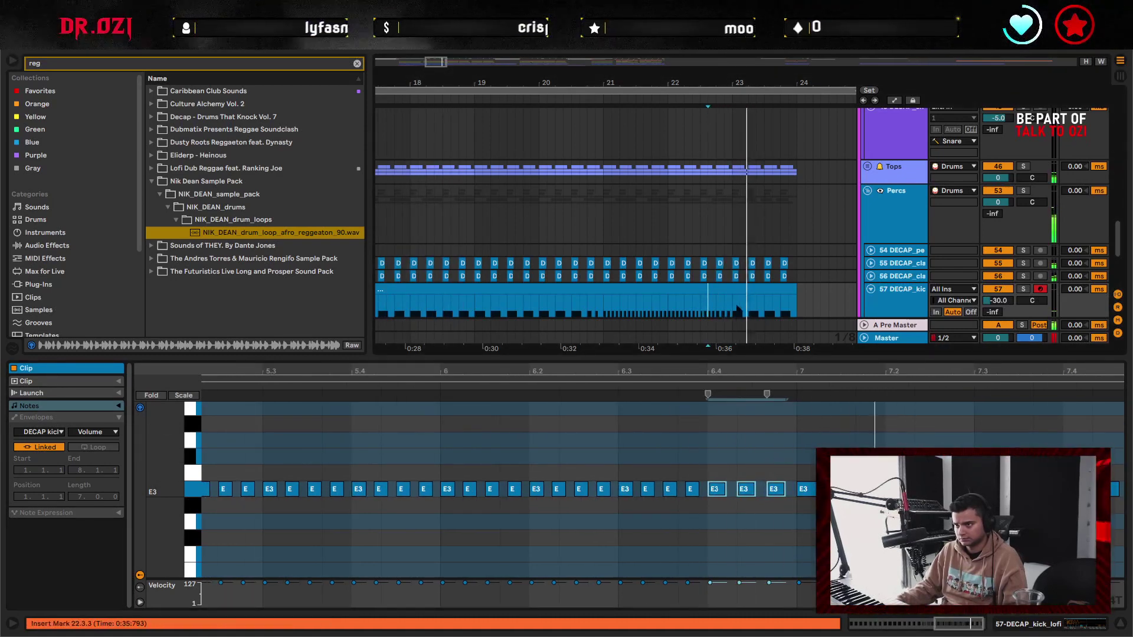
pyautogui.click(1121, 624)
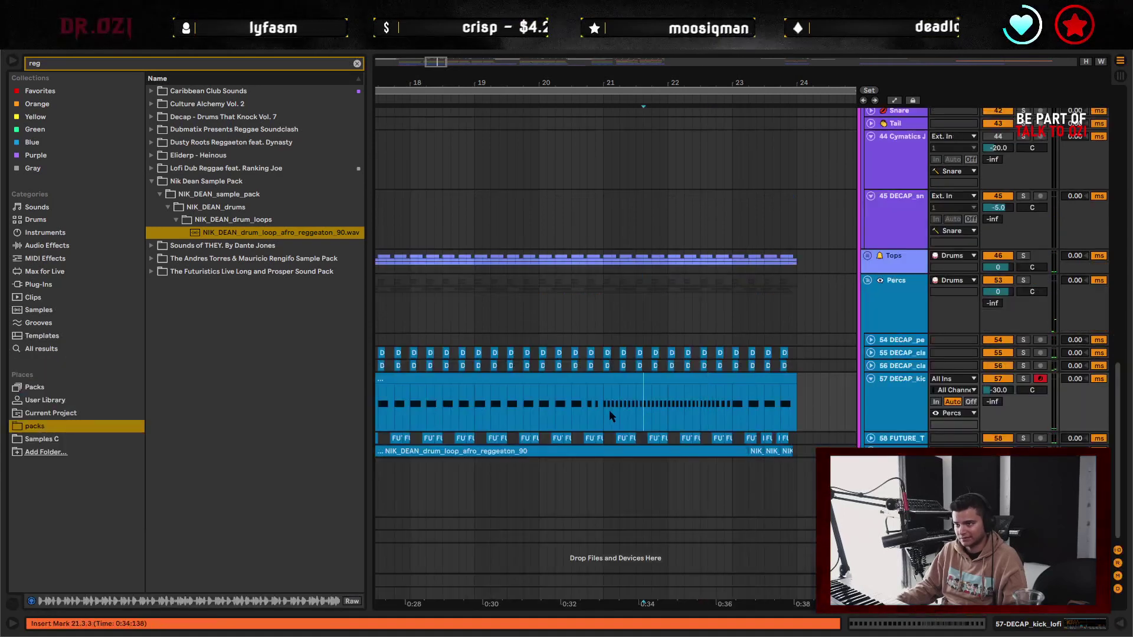
# - Play back the kick roll from bar 21 and expand the two DECAP clap tracks, 55 and 56
pyautogui.moveTo(731, 83); pyautogui.dragTo(732, 121)
pyautogui.press('space')
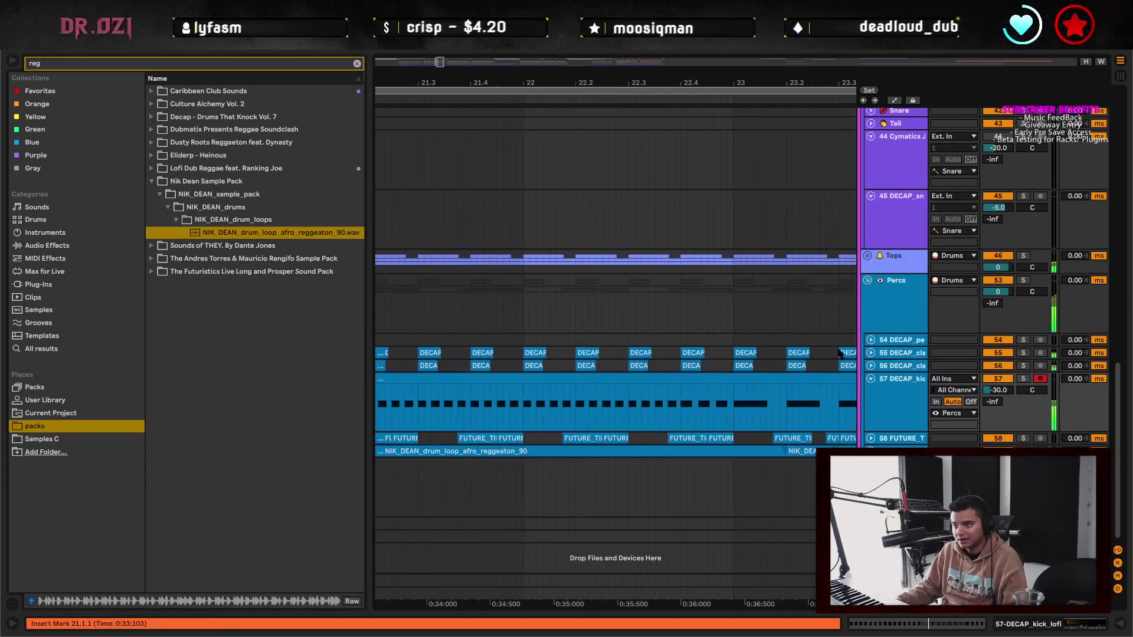
pyautogui.click(870, 366)
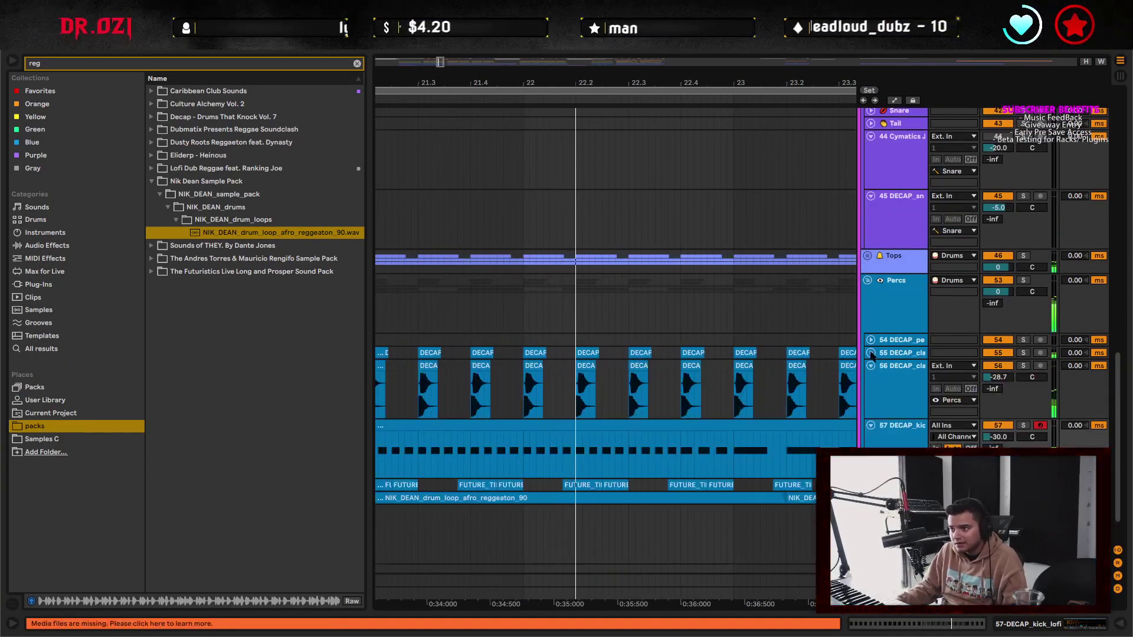
pyautogui.click(870, 353)
pyautogui.scroll(-2, 743, 354)
pyautogui.press('space')
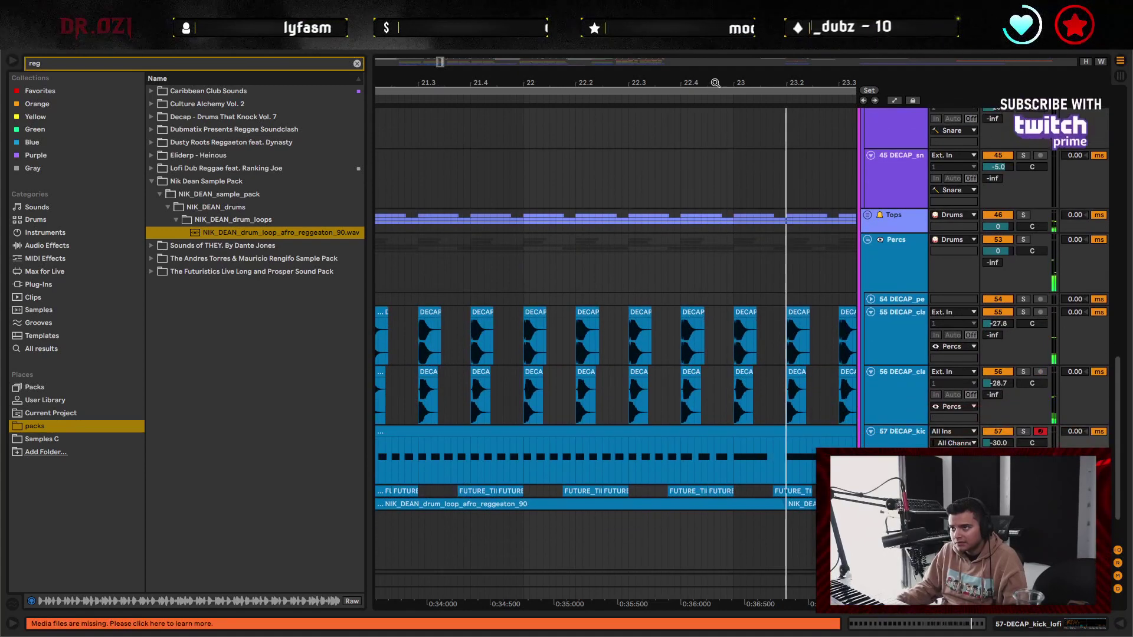
# - Shorten both clap clips at 22.4 and copy them twice to make three evenly spaced claps within that beat
pyautogui.moveTo(714, 83); pyautogui.dragTo(713, 121)
pyautogui.click(695, 318)
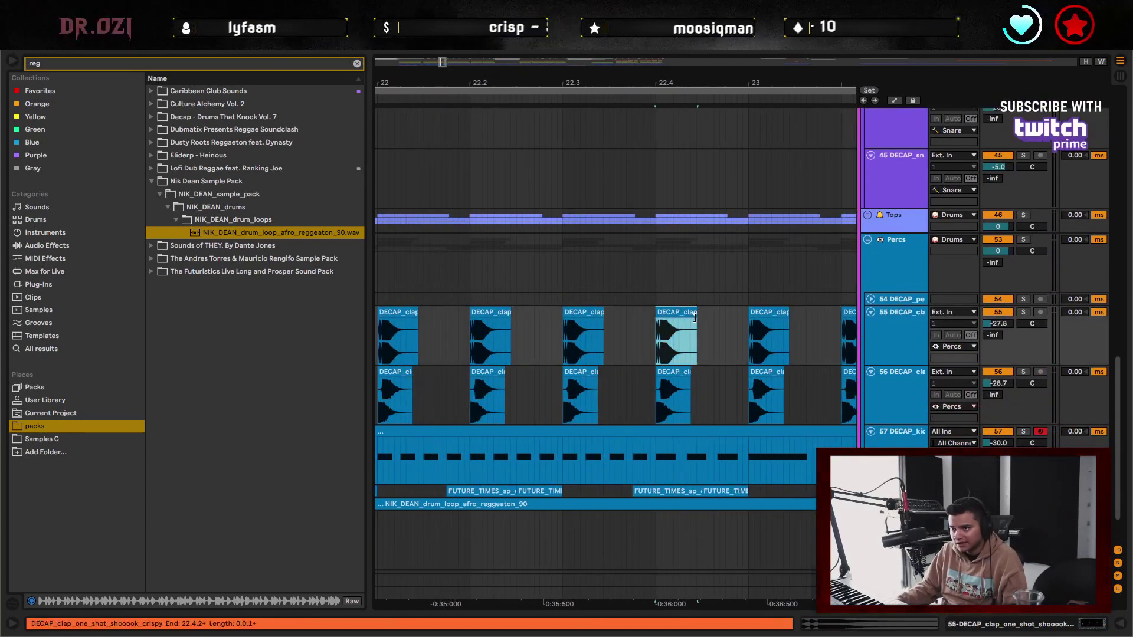
pyautogui.moveTo(694, 309); pyautogui.dragTo(689, 309)
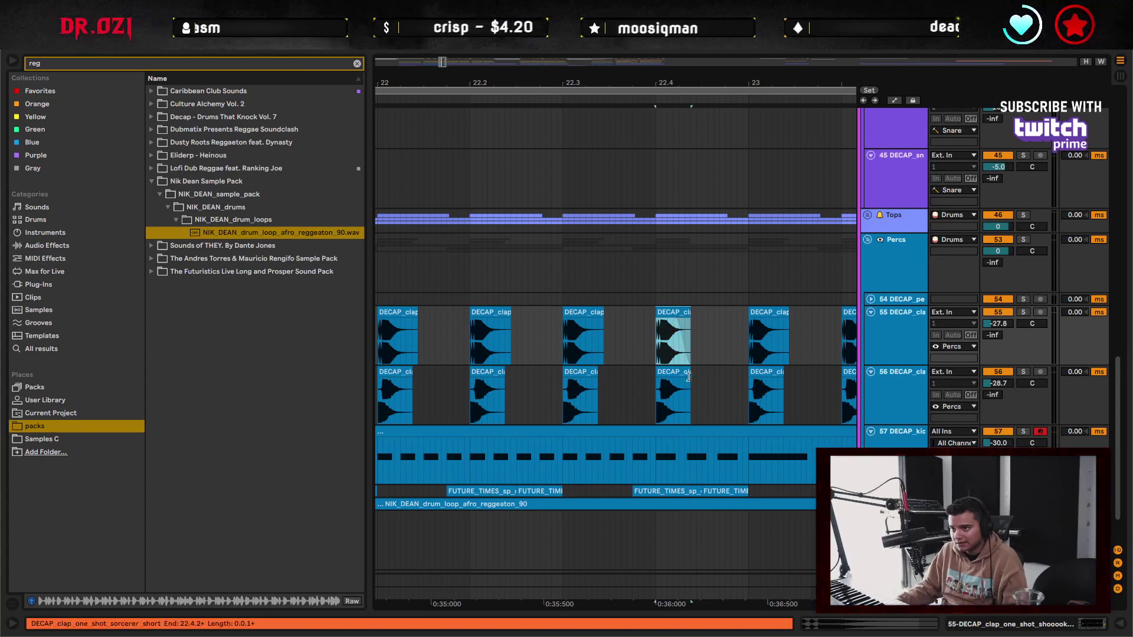
pyautogui.moveTo(689, 379); pyautogui.dragTo(678, 379)
pyautogui.click(675, 317)
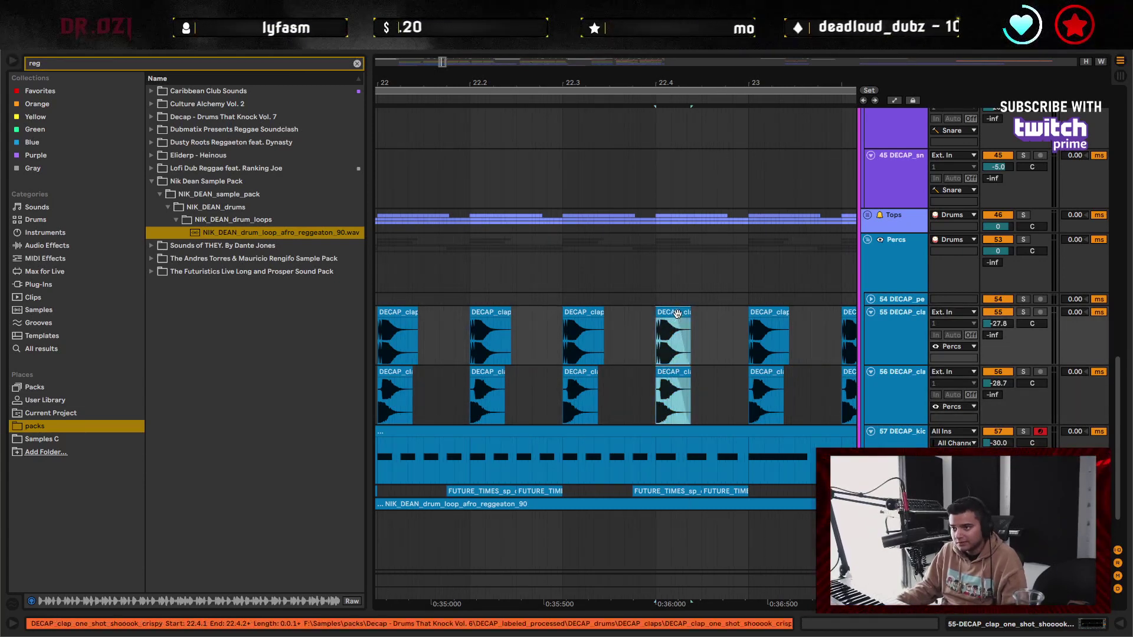
pyautogui.moveTo(677, 314); pyautogui.dragTo(716, 315)
pyautogui.moveTo(716, 315); pyautogui.dragTo(739, 314)
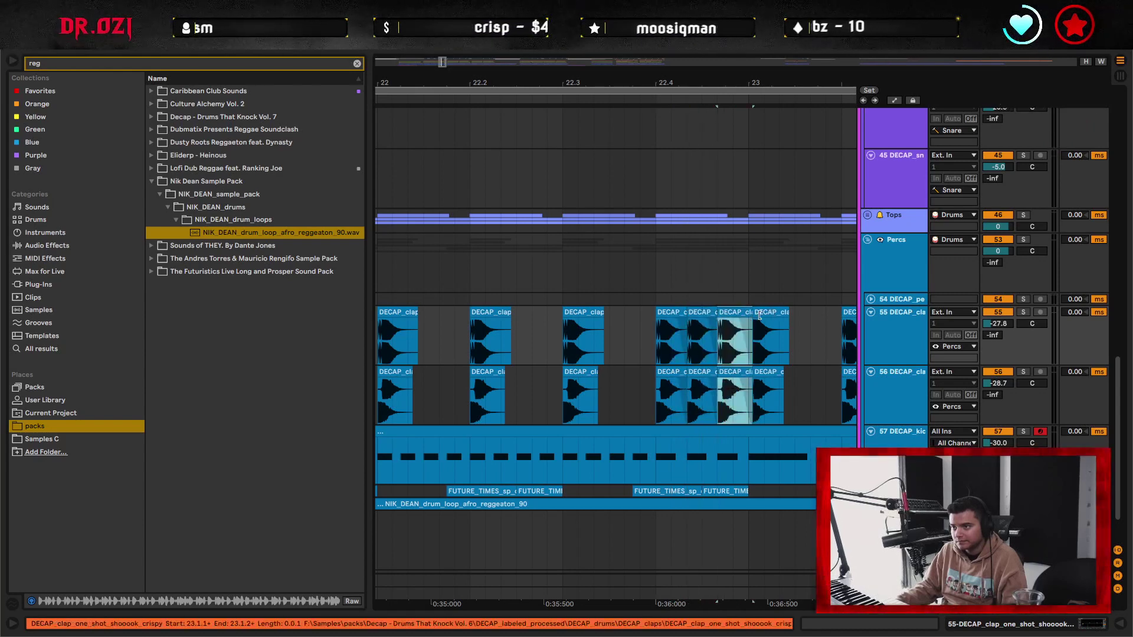
# - Copy the two full-length clap clips from 22.3 onto 23.1 and play back the fill
pyautogui.click(583, 313)
pyautogui.keyDown('shift'); pyautogui.click(578, 372); pyautogui.keyUp('shift')
pyautogui.moveTo(592, 315); pyautogui.dragTo(781, 322)
pyautogui.click(501, 340)
pyautogui.press('space')
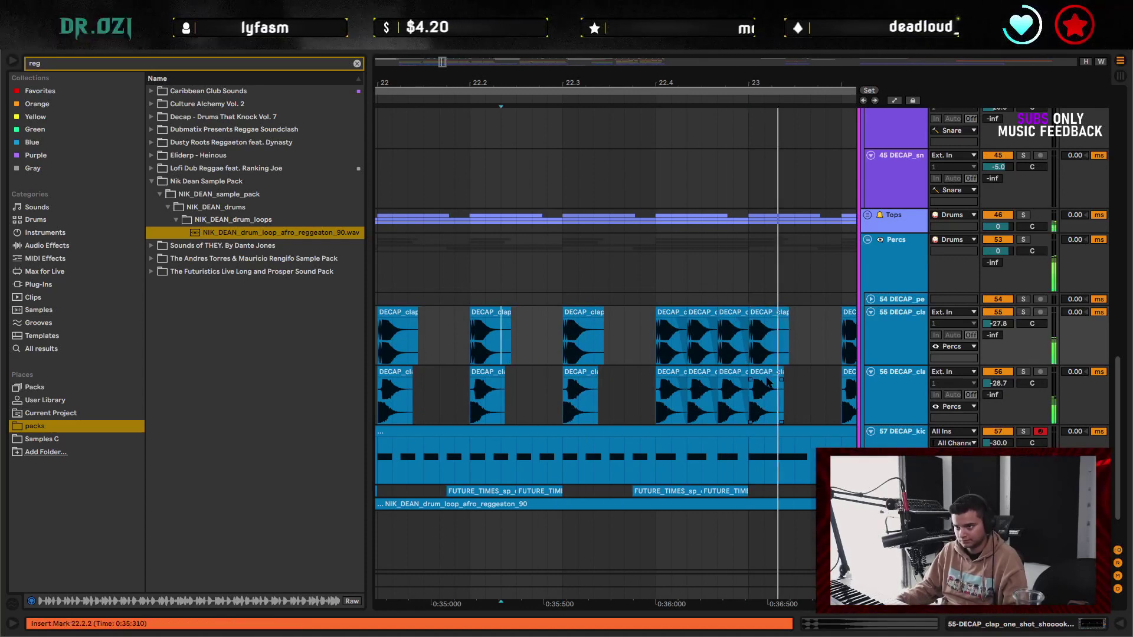
# - Place a short FUTURE_TIMES one-shot at 22.4, duplicate it twice to fill the beat in thirds, and play it back
pyautogui.scroll(-3, 771, 475)
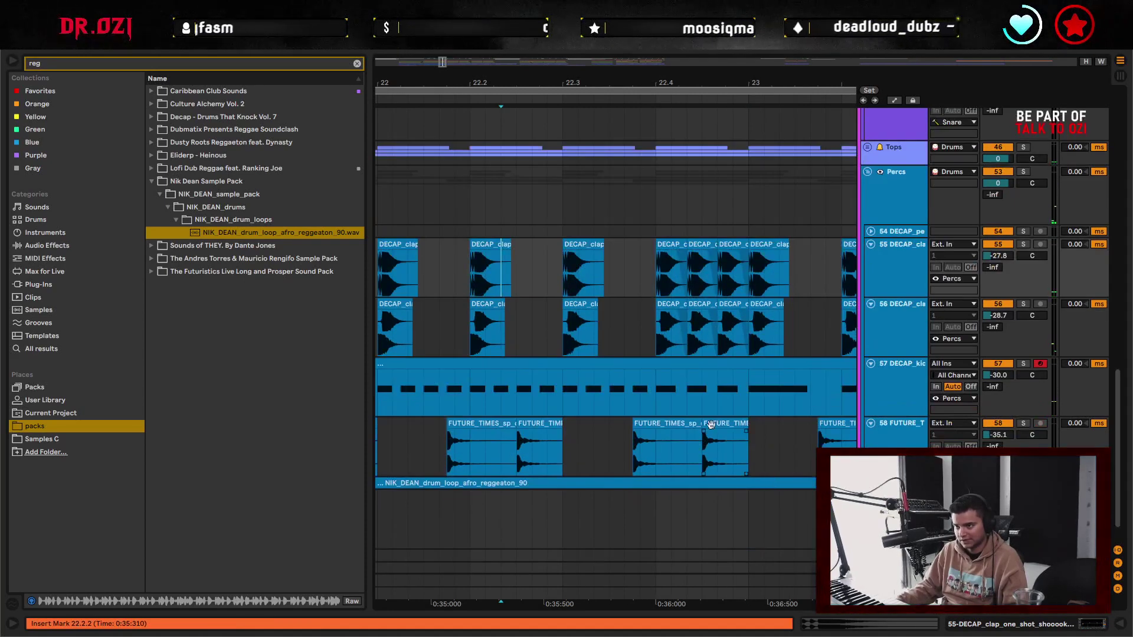
pyautogui.click(719, 431)
pyautogui.moveTo(719, 431); pyautogui.dragTo(687, 422)
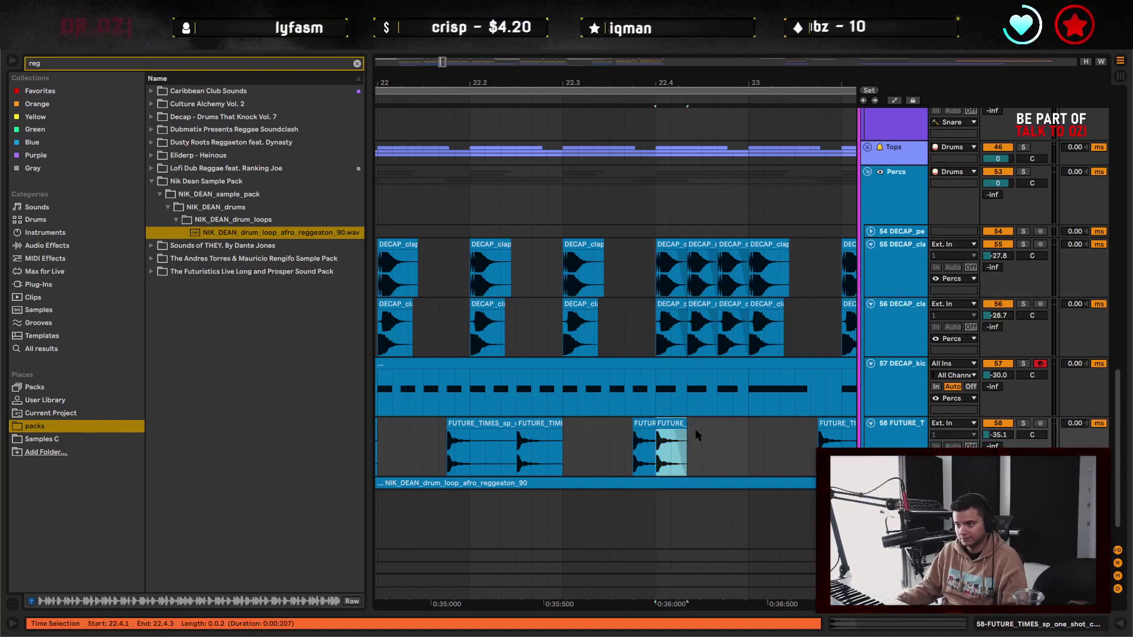
pyautogui.hotkey('ctrl', 'd')
pyautogui.hotkey('ctrl', 'd')
pyautogui.click(594, 457)
pyautogui.press('space')
# - Expand the reggaeton drum loop track, duplicate the first third of beat 22.4 twice, and play back the fill
pyautogui.click(870, 483)
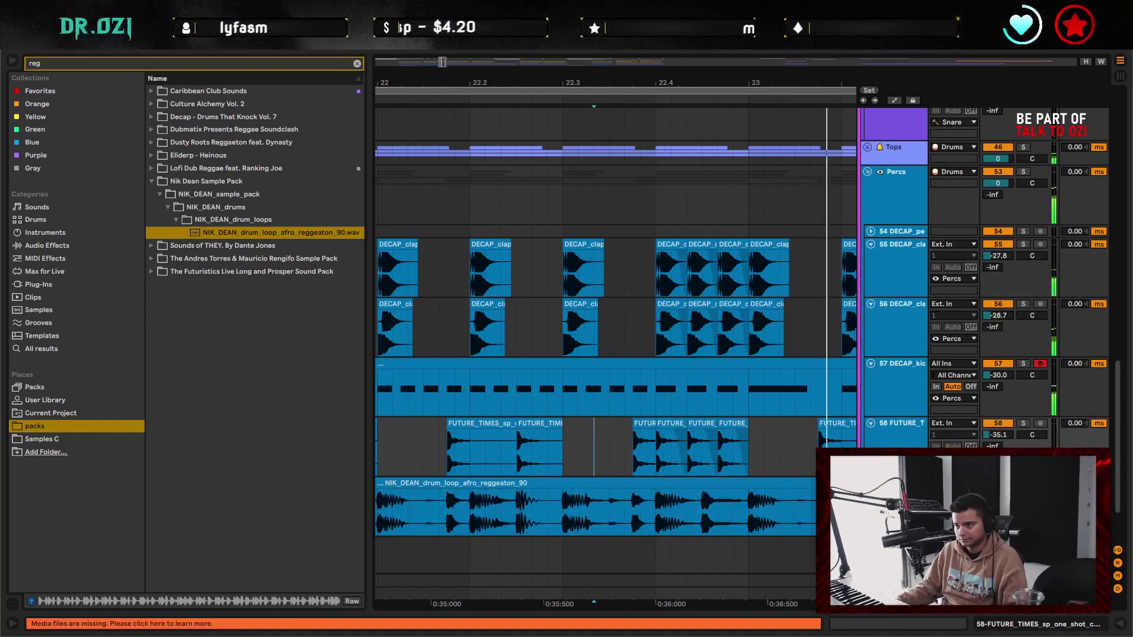
pyautogui.scroll(-3, 841, 466)
pyautogui.press('space')
pyautogui.moveTo(655, 454); pyautogui.dragTo(689, 454)
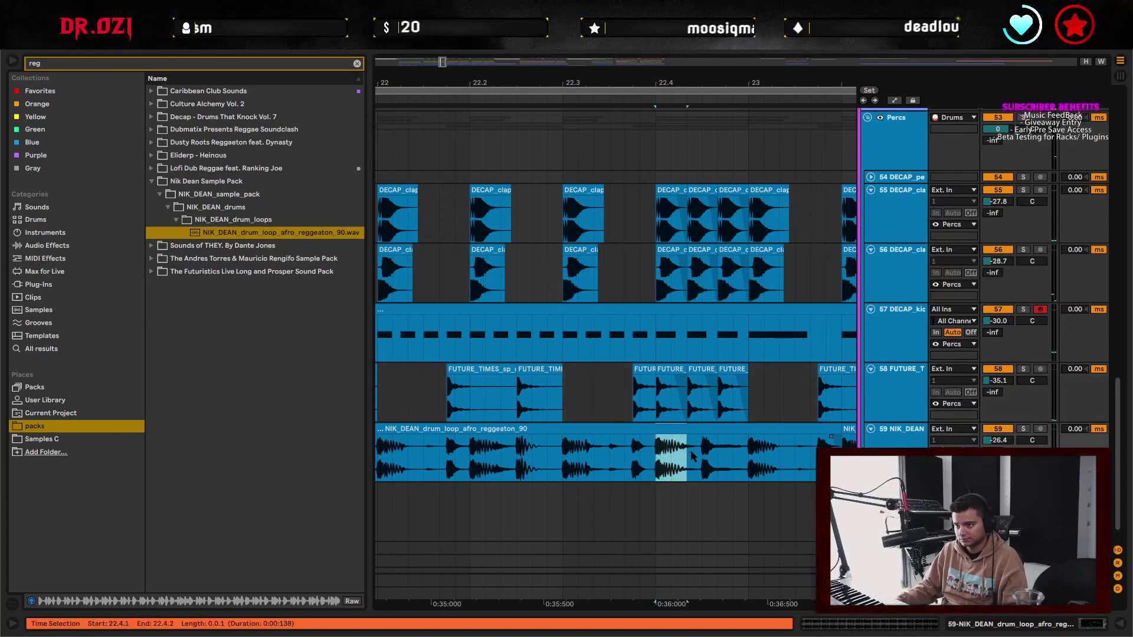
pyautogui.hotkey('ctrl', 'd')
pyautogui.hotkey('ctrl', 'd')
pyautogui.click(576, 455)
pyautogui.press('space')
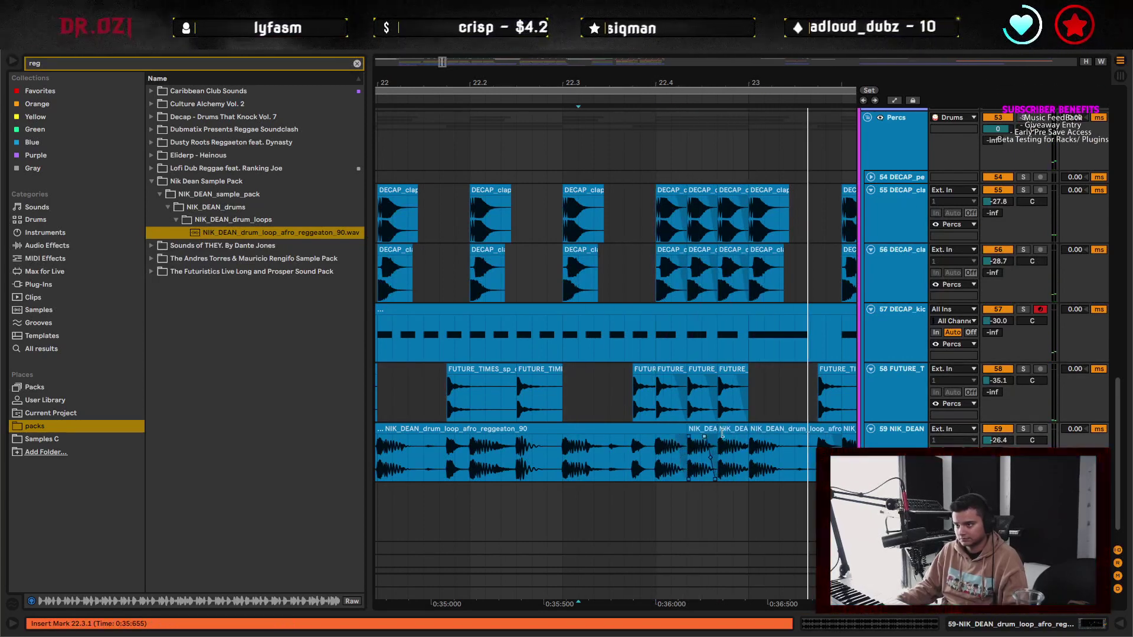
pyautogui.click(594, 379)
pyautogui.press('space')
# - Expand the Tops group's two ride tracks and duplicate the first third of the KR_oneshot ride at 22.4 twice
pyautogui.scroll(3, 788, 432)
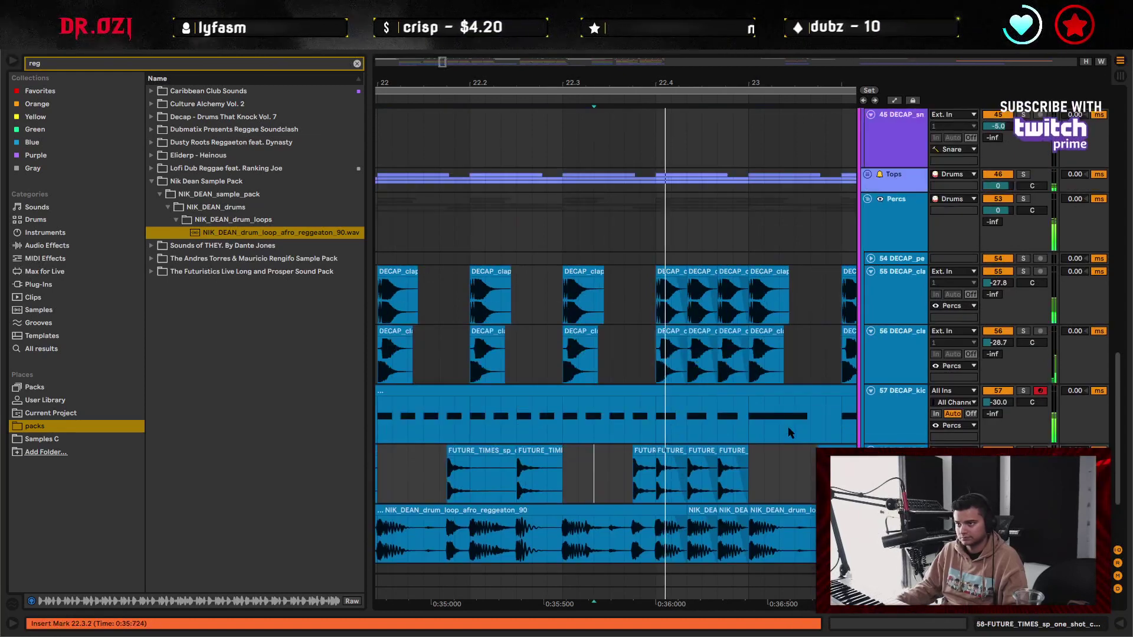
pyautogui.scroll(2, 788, 432)
pyautogui.click(867, 229)
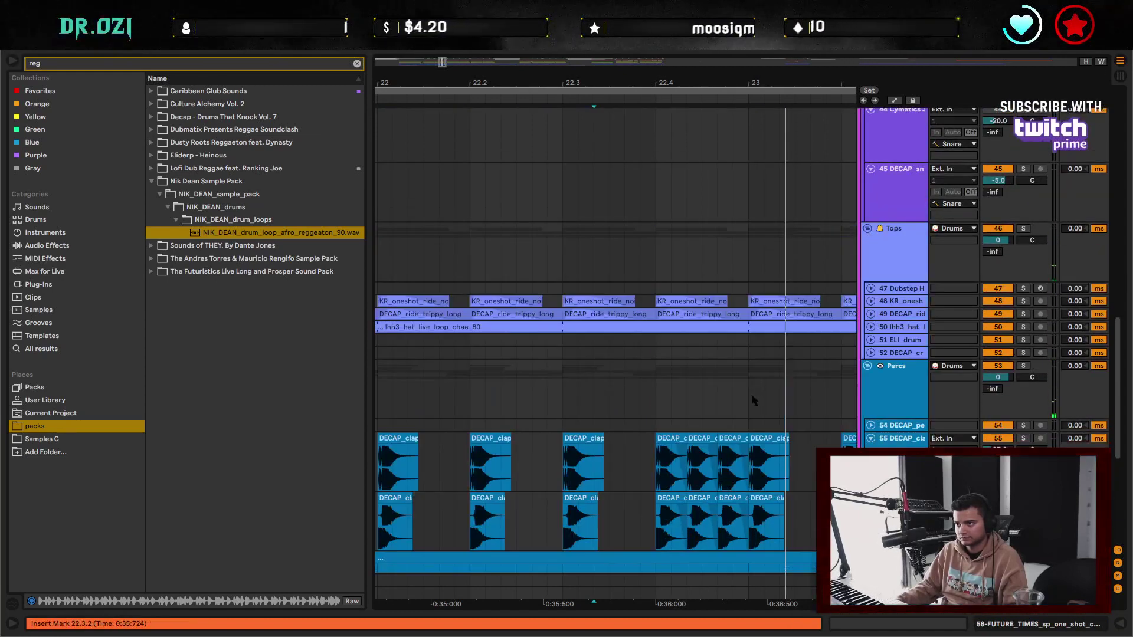
pyautogui.scroll(1, 870, 347)
pyautogui.click(870, 342)
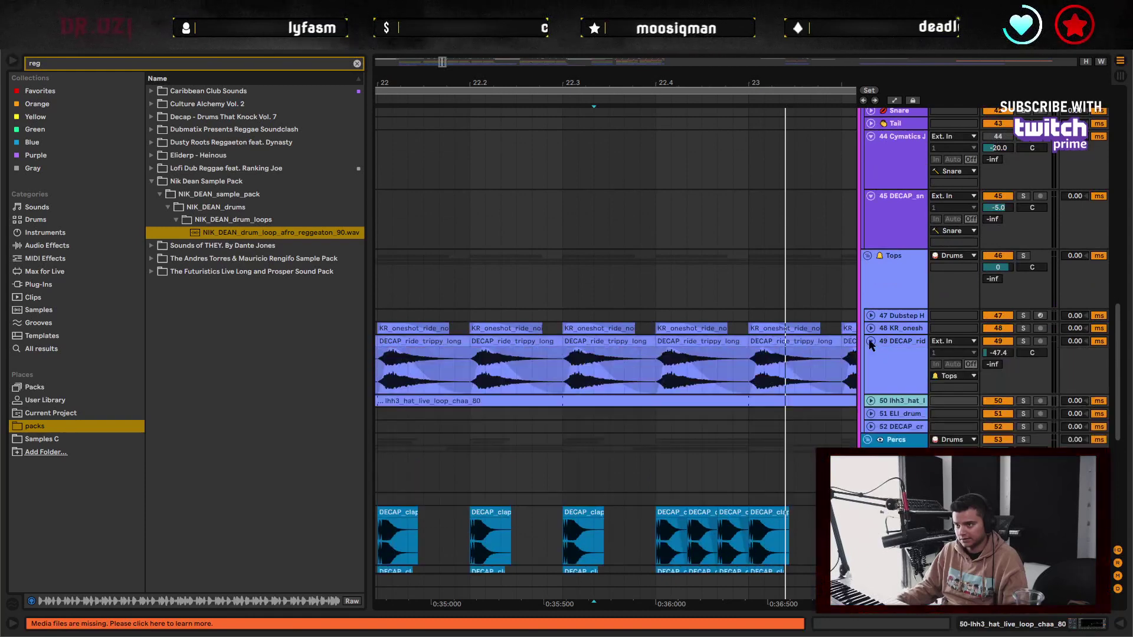
pyautogui.click(870, 328)
pyautogui.click(721, 326)
pyautogui.moveTo(721, 326); pyautogui.dragTo(687, 327)
pyautogui.hotkey('ctrl', 'd')
pyautogui.hotkey('ctrl', 'd')
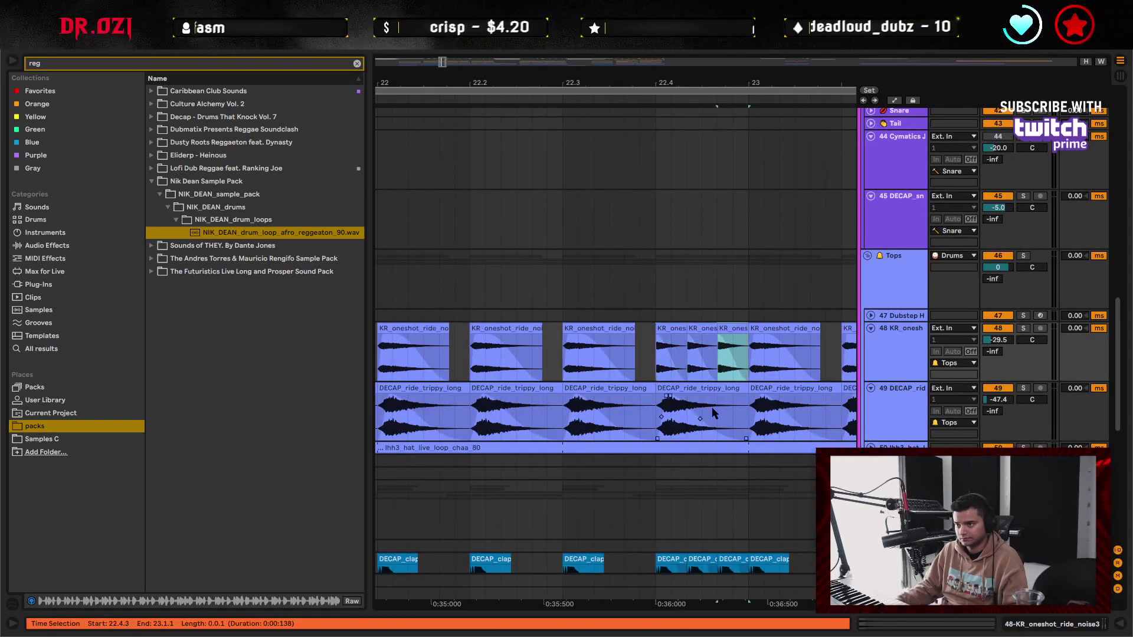
# - Open the DECAP_ride_trippy_long clip at 22.4 in the clip editor
pyautogui.doubleClick(741, 387)
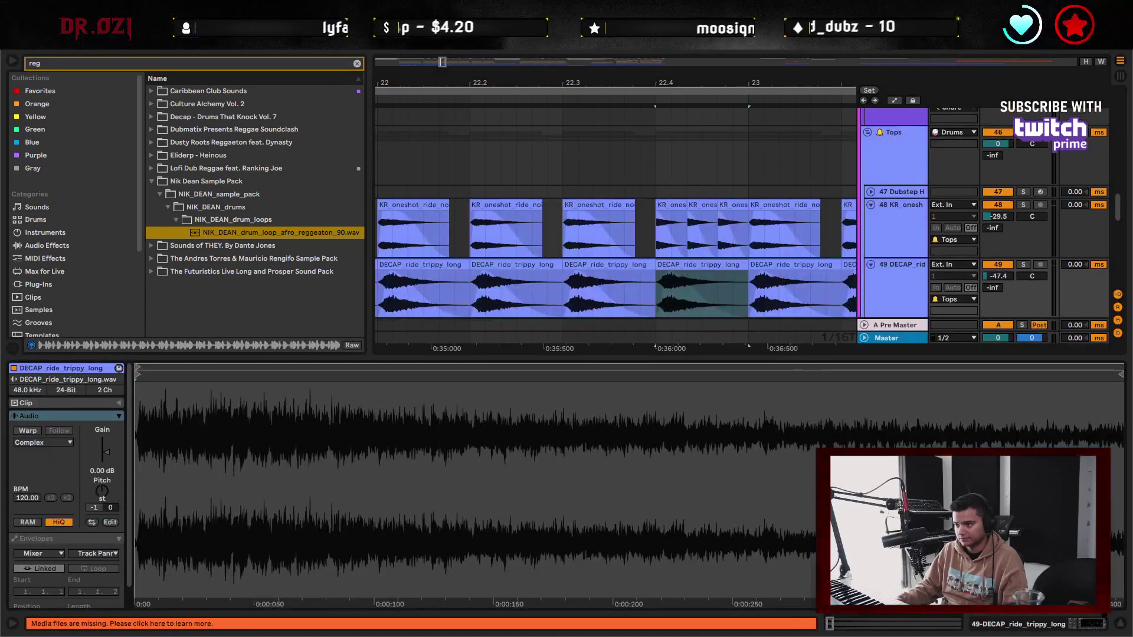
# - Shorten the DECAP_ride_trippy_long clip at 22.4 to 0.0.1 and duplicate it twice to fill the beat up to bar 23
pyautogui.doubleClick(743, 265)
pyautogui.click(748, 265)
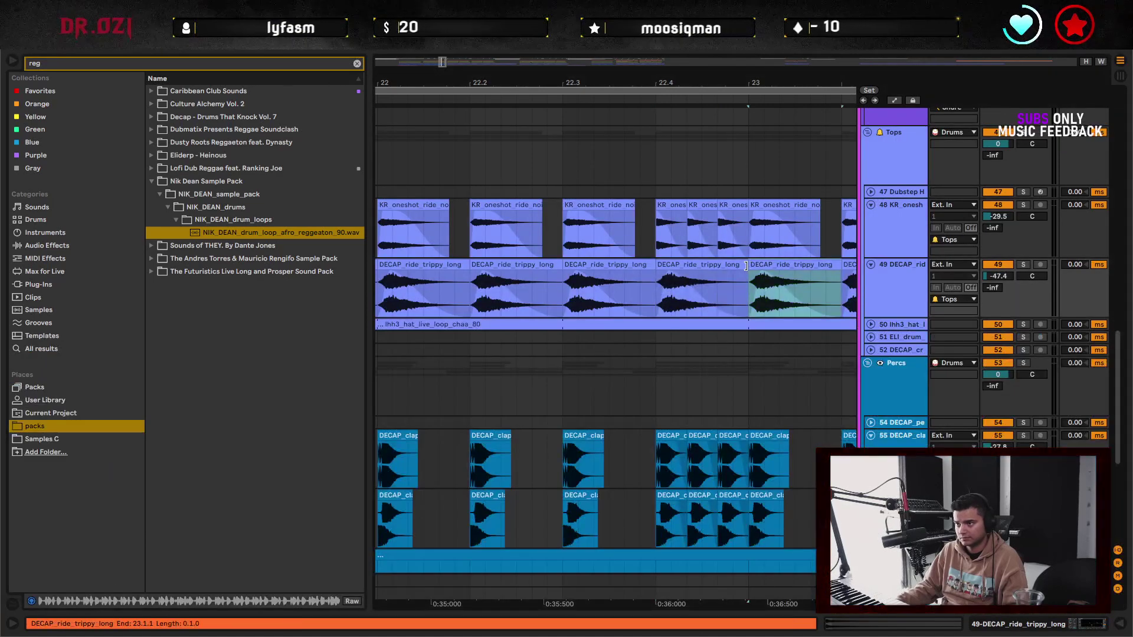
pyautogui.moveTo(745, 266); pyautogui.dragTo(688, 267)
pyautogui.hotkey('ctrl', 'd')
pyautogui.hotkey('ctrl', 'd')
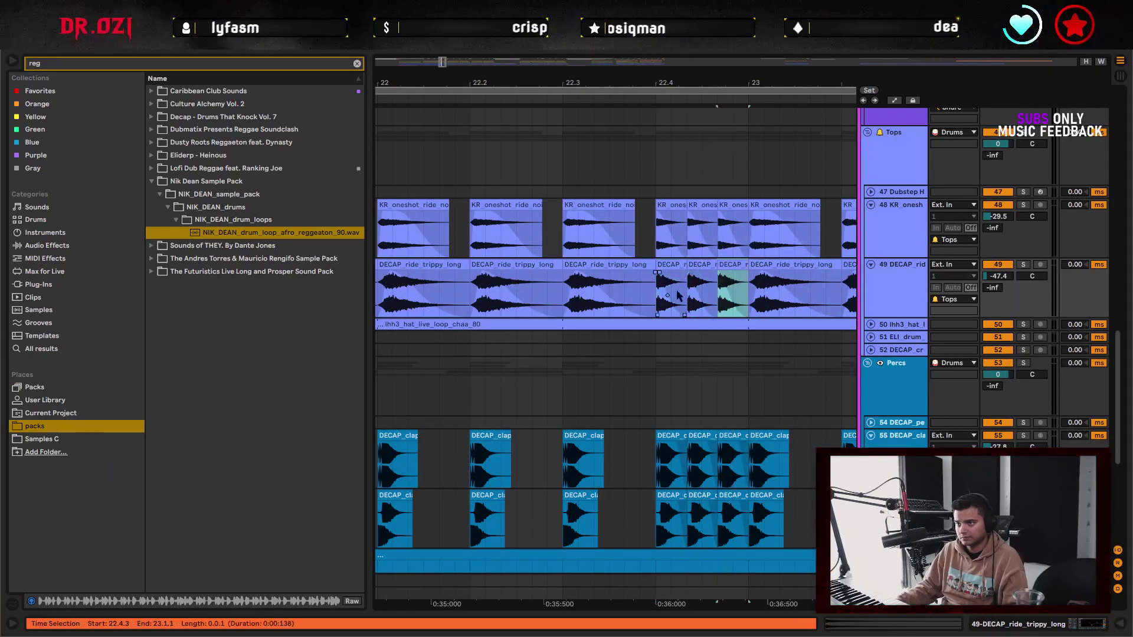
# - Unfold the hat live loop track, repeat its first slice at 22.4 twice up to bar 23, and play it back from 22.3
pyautogui.click(871, 325)
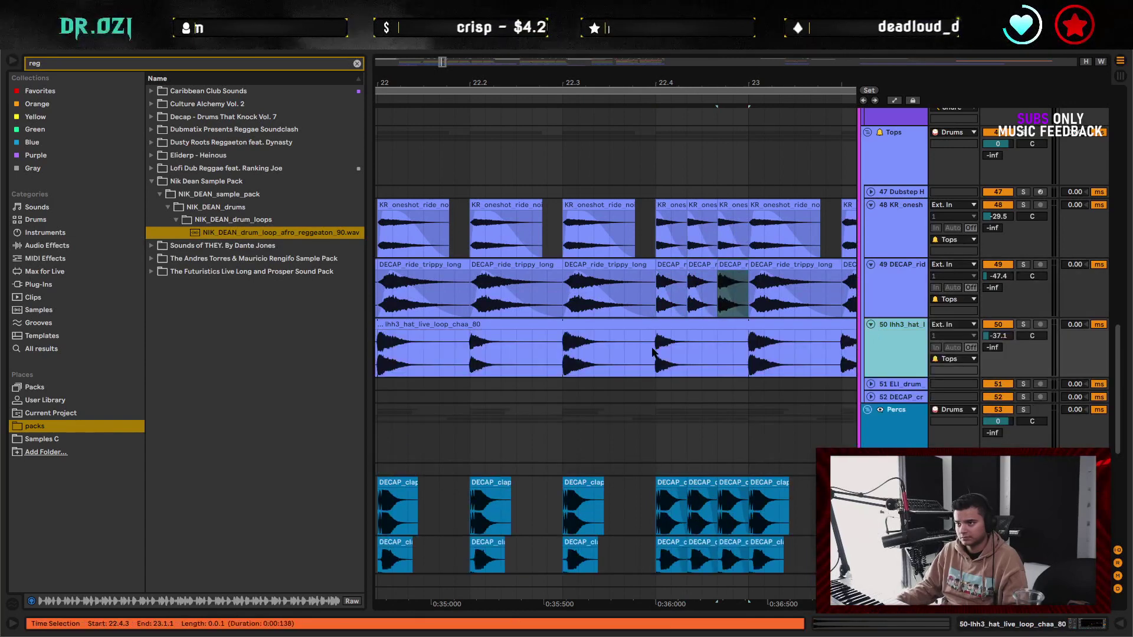
pyautogui.moveTo(658, 349); pyautogui.dragTo(685, 349)
pyautogui.hotkey('ctrl', 'd')
pyautogui.hotkey('ctrl', 'd')
pyautogui.click(577, 367)
pyautogui.press('space')
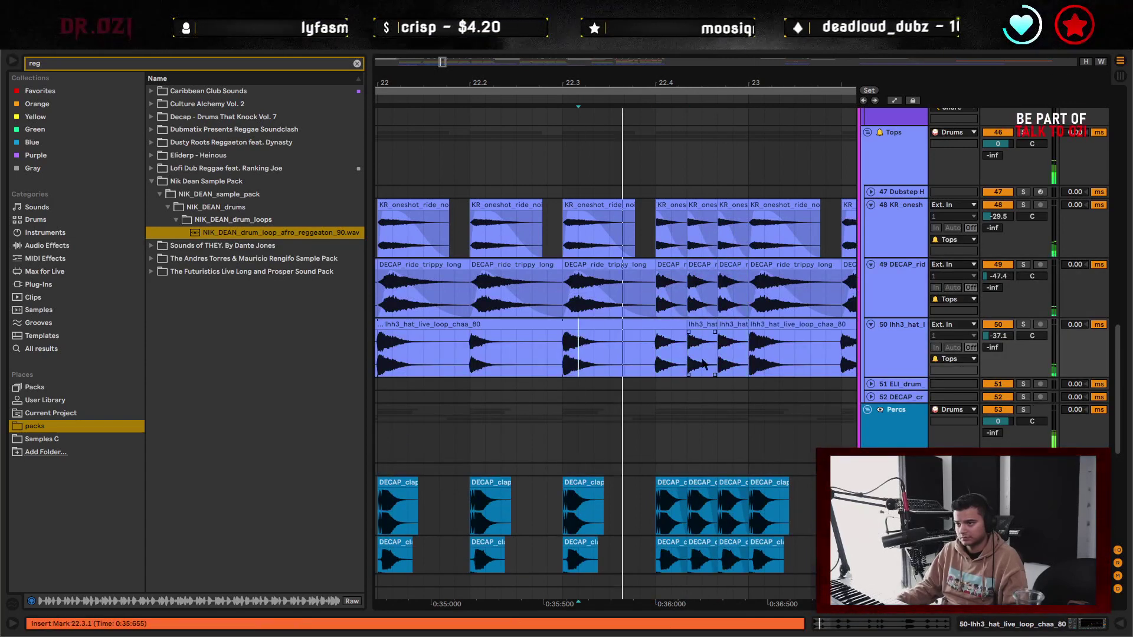
# - Collapse the Tops group and expand the Bass group to show its tracks
pyautogui.scroll(5, 825, 413)
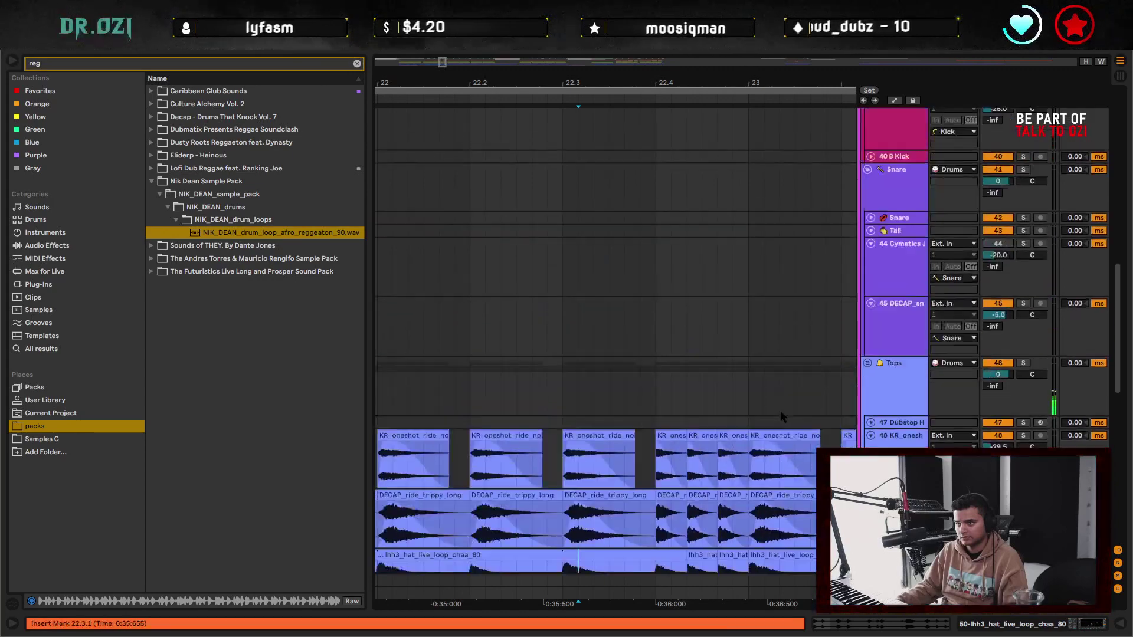
pyautogui.click(866, 408)
pyautogui.scroll(5, 727, 372)
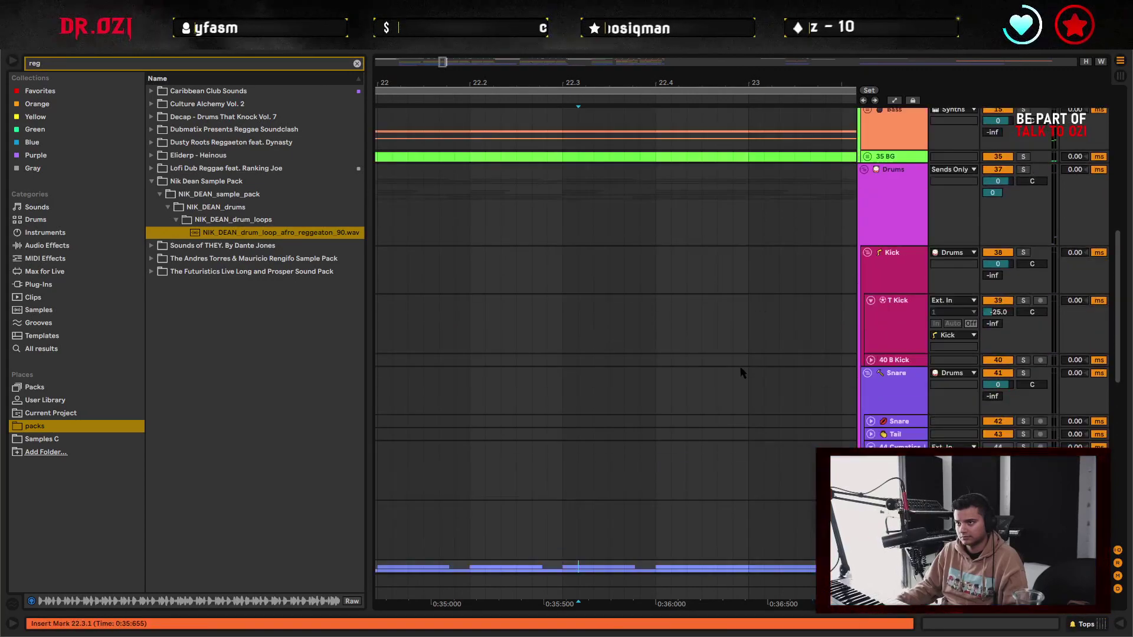
pyautogui.click(867, 252)
pyautogui.click(867, 206)
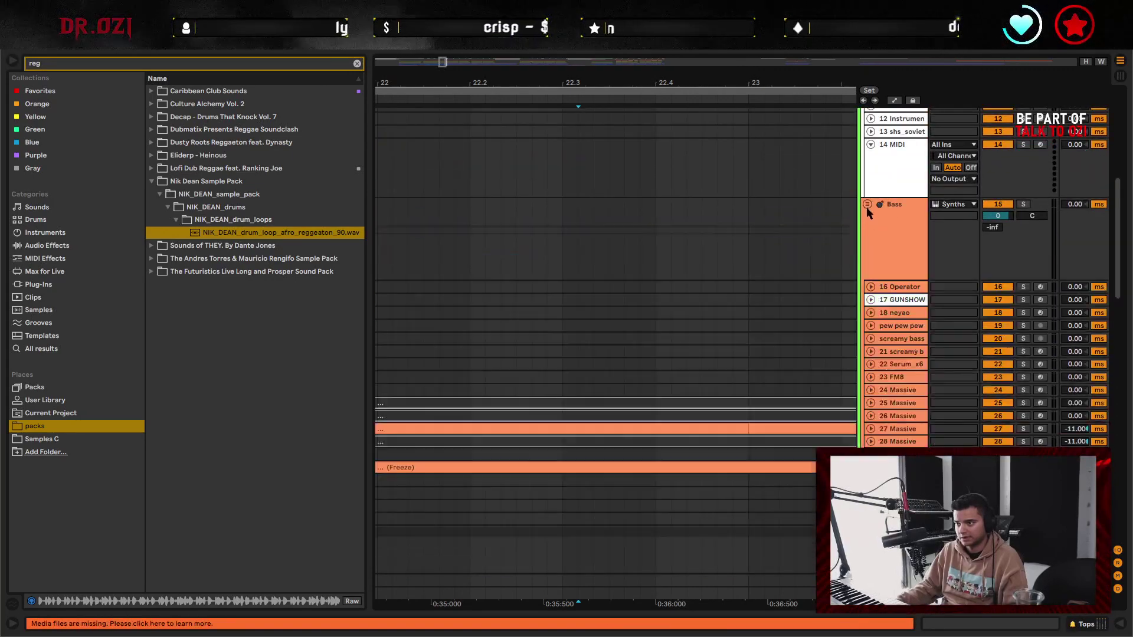
# - Unfold the 27 Massive and frozen Operator bass tracks and play the arrangement from 22.3
pyautogui.click(870, 429)
pyautogui.scroll(-3, 867, 416)
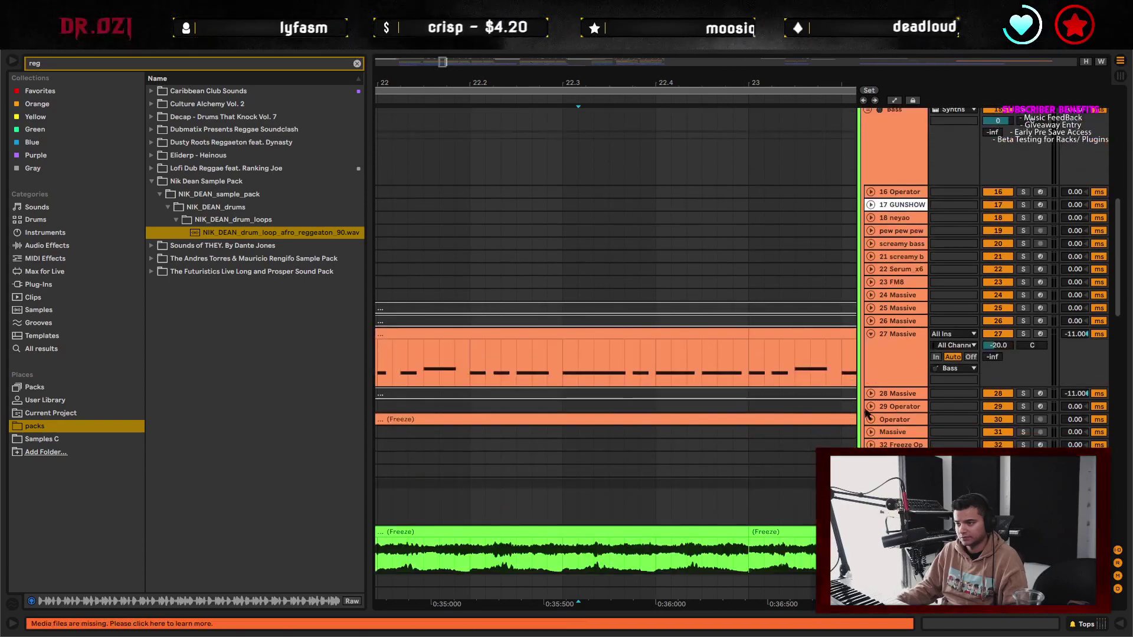
pyautogui.click(871, 420)
pyautogui.click(564, 453)
pyautogui.press('space')
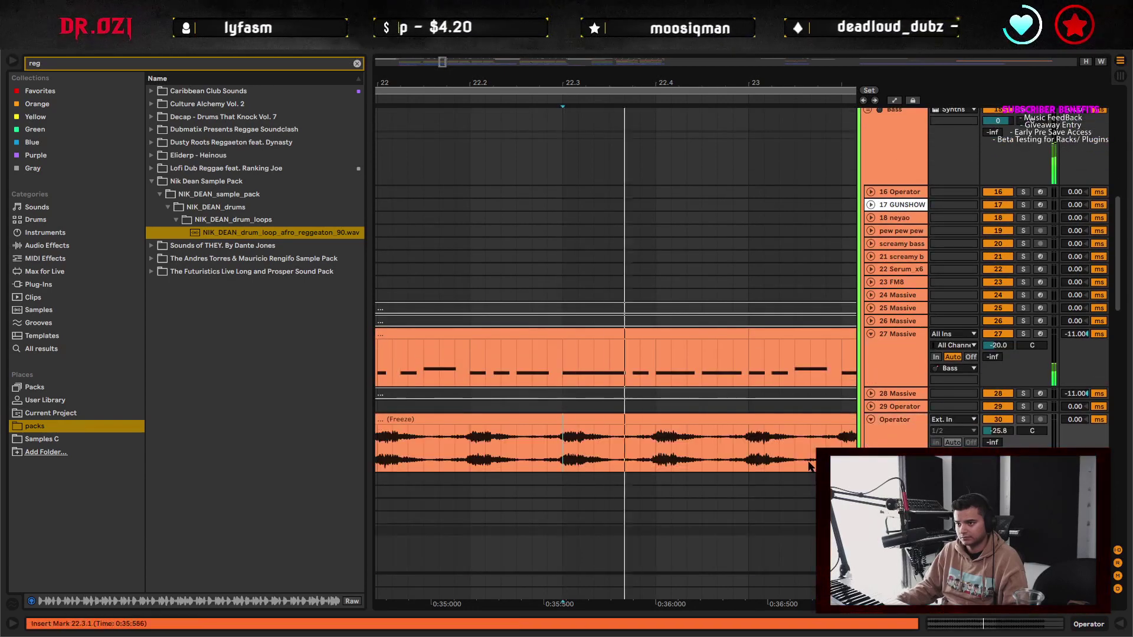
# - Shorten the vinyl cut wonder clip at 22.4 to 0.0.1, duplicate it twice up to bar 23, and play back the stutter
pyautogui.scroll(2, 782, 454)
pyautogui.scroll(7, 782, 453)
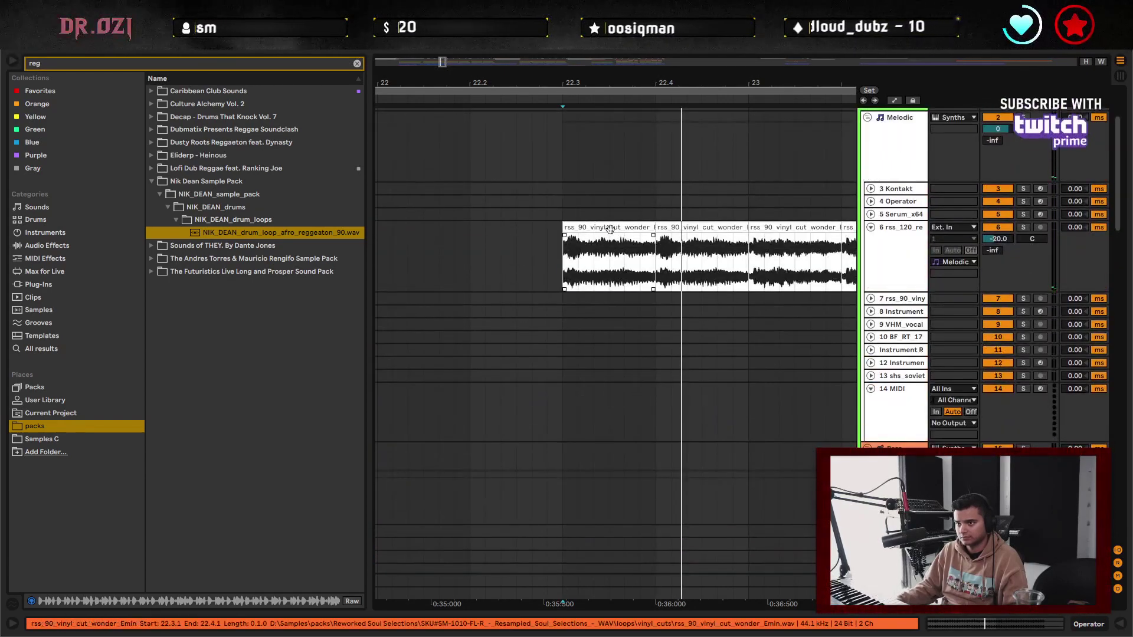
pyautogui.click(607, 227)
pyautogui.press('space')
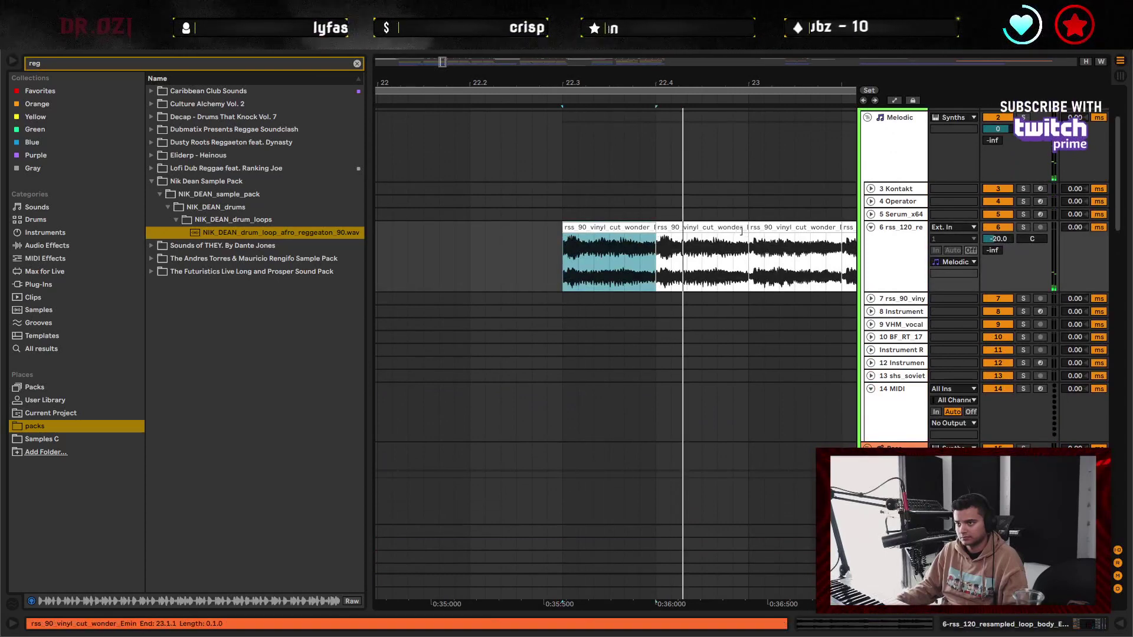
pyautogui.moveTo(748, 232); pyautogui.dragTo(671, 235)
pyautogui.click(671, 227)
pyautogui.hotkey('ctrl', 'd')
pyautogui.hotkey('ctrl', 'd')
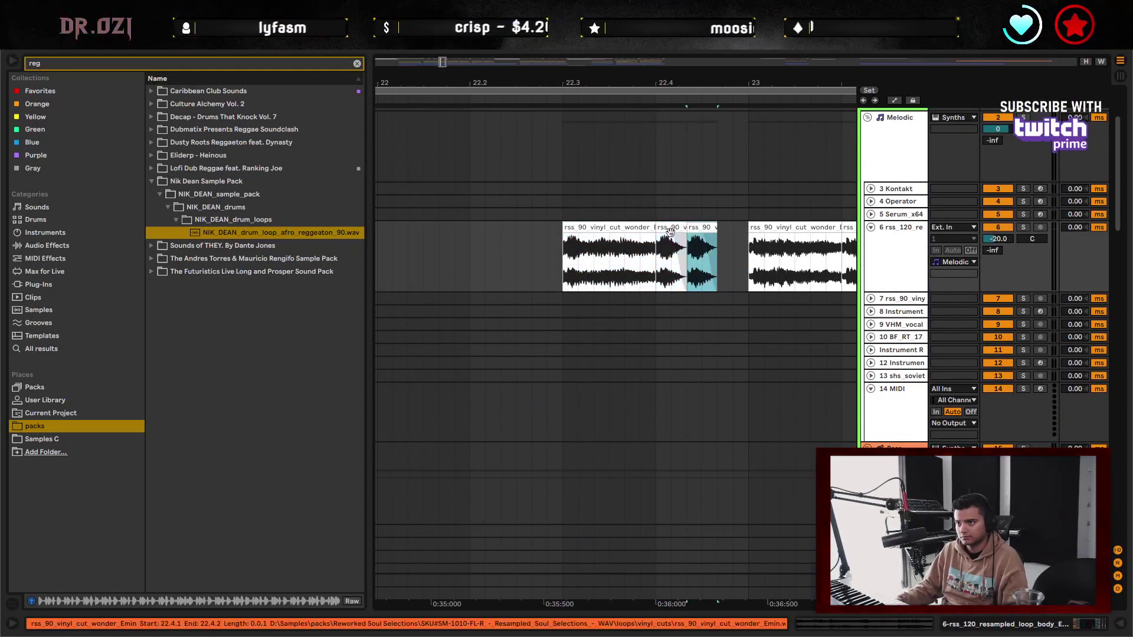
pyautogui.click(522, 274)
pyautogui.press('space')
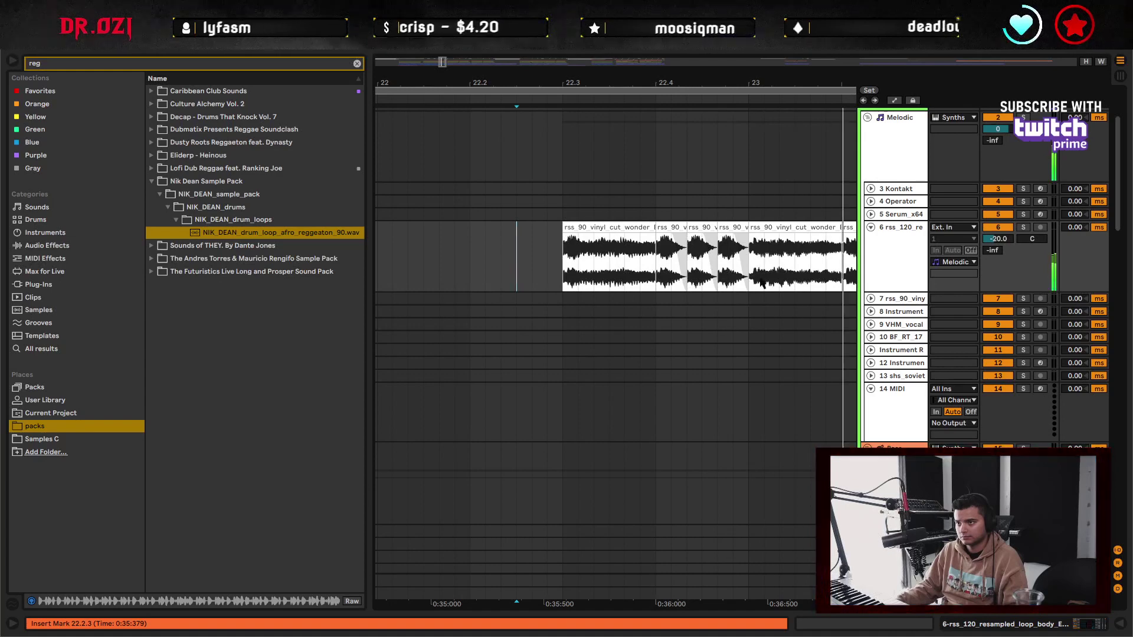
# - Collapse the Melodic tracks and the Bass group in the arrangement
pyautogui.press('-')
pyautogui.press('-')
pyautogui.press('-')
pyautogui.press('-')
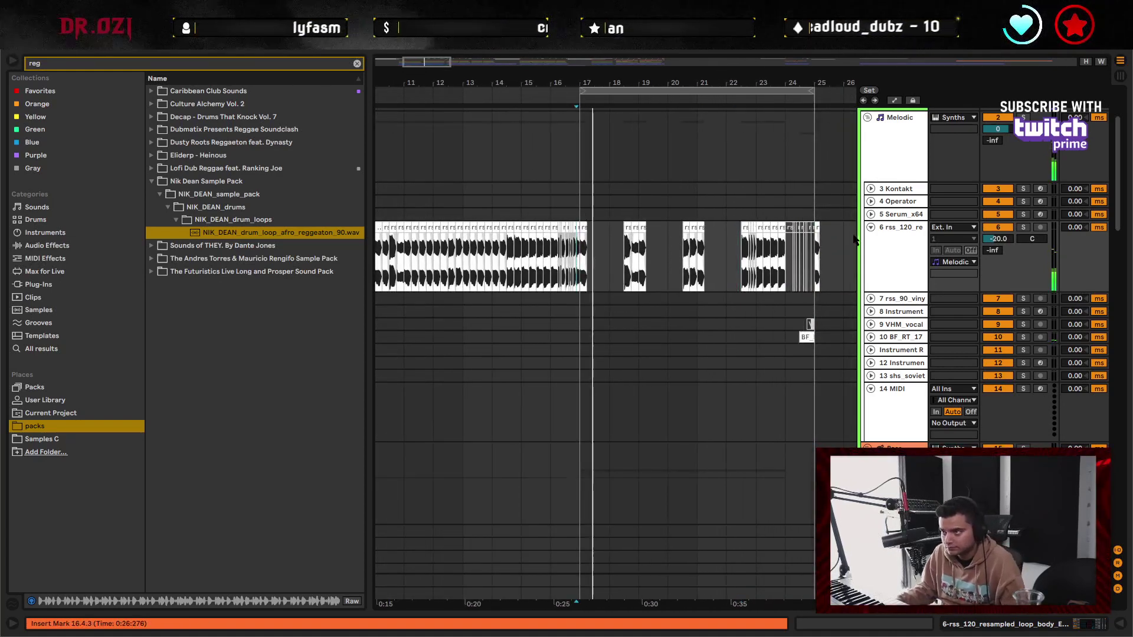
pyautogui.hotkey('alt', 'u')
pyautogui.click(868, 344)
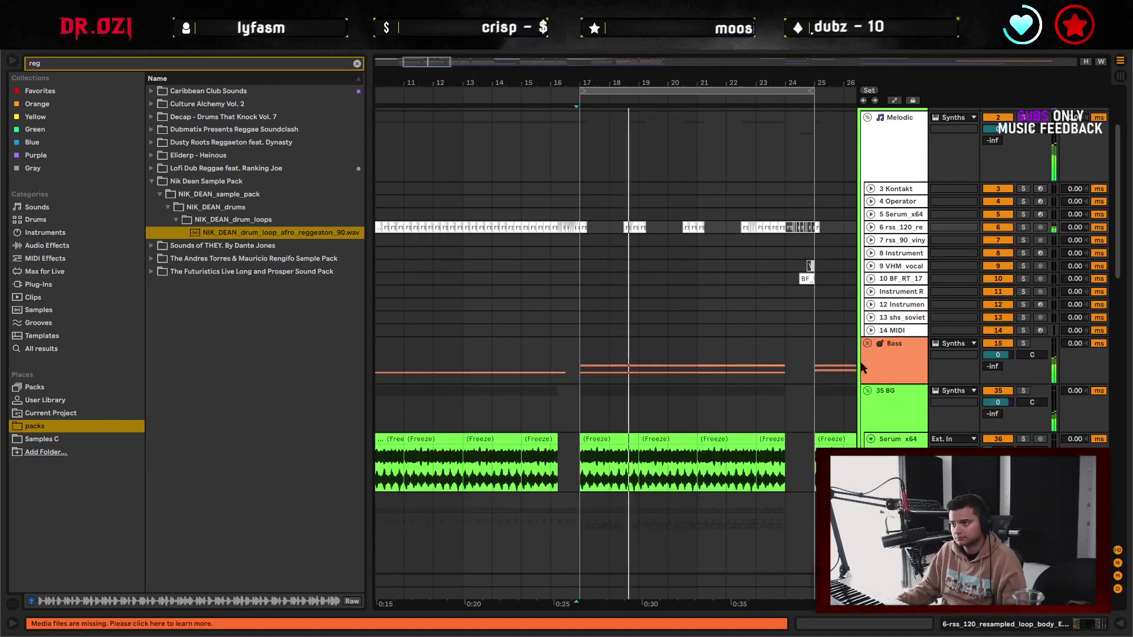
pyautogui.scroll(-2, 874, 366)
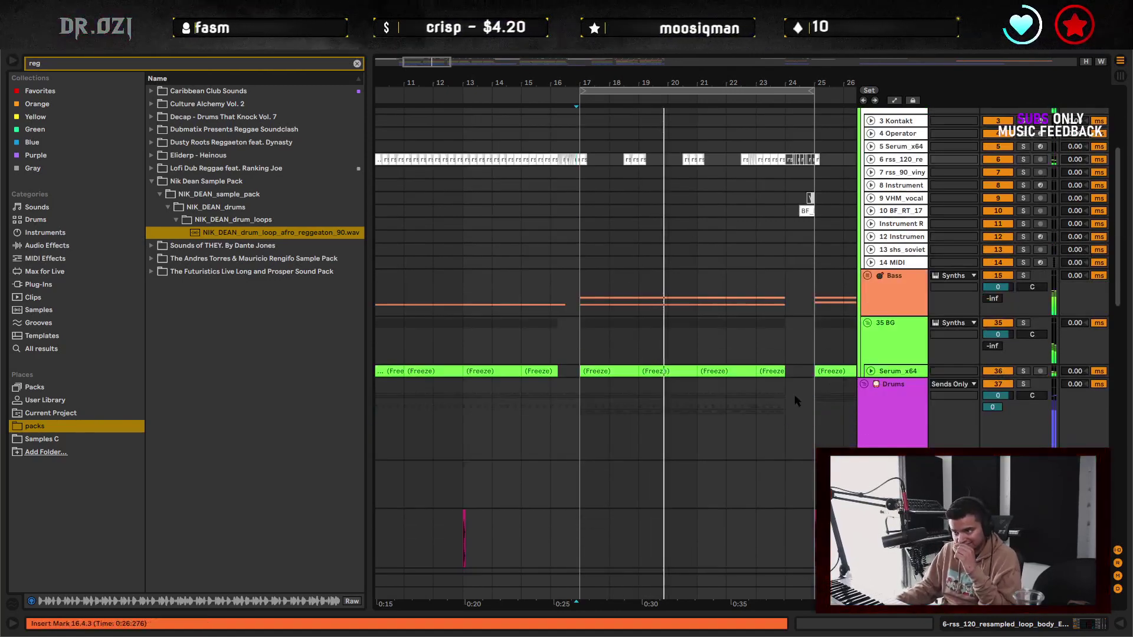
pyautogui.scroll(-10, 784, 407)
pyautogui.scroll(-3, 729, 378)
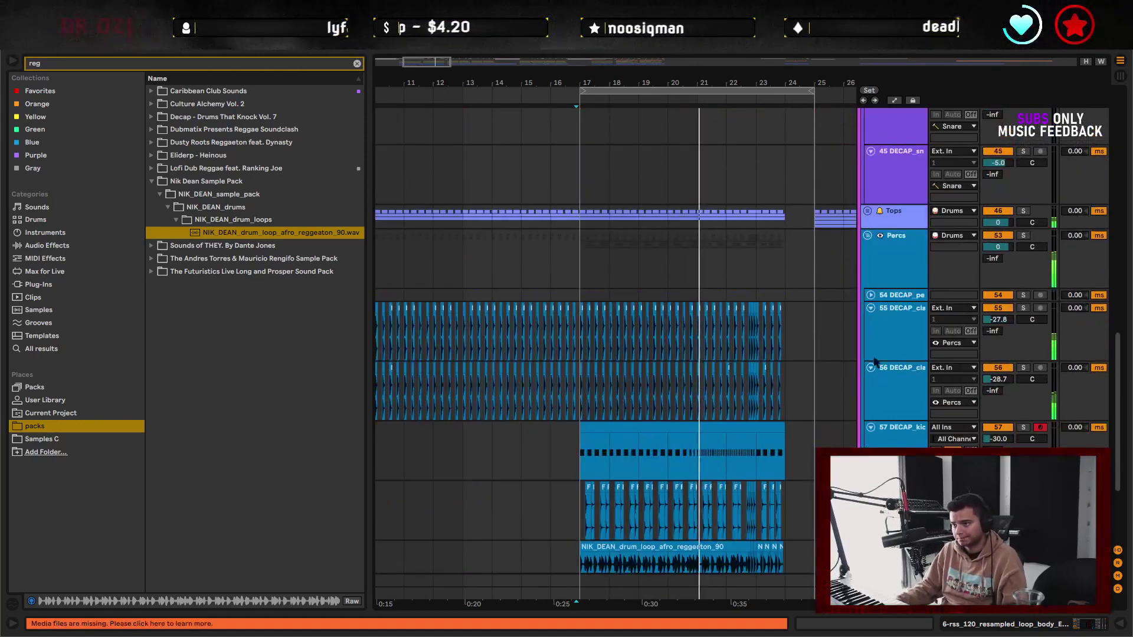
# - Draw a MIDI pitch bend envelope in the DECAP kick clip that ramps up from bar 5 to bar 7
pyautogui.doubleClick(728, 378)
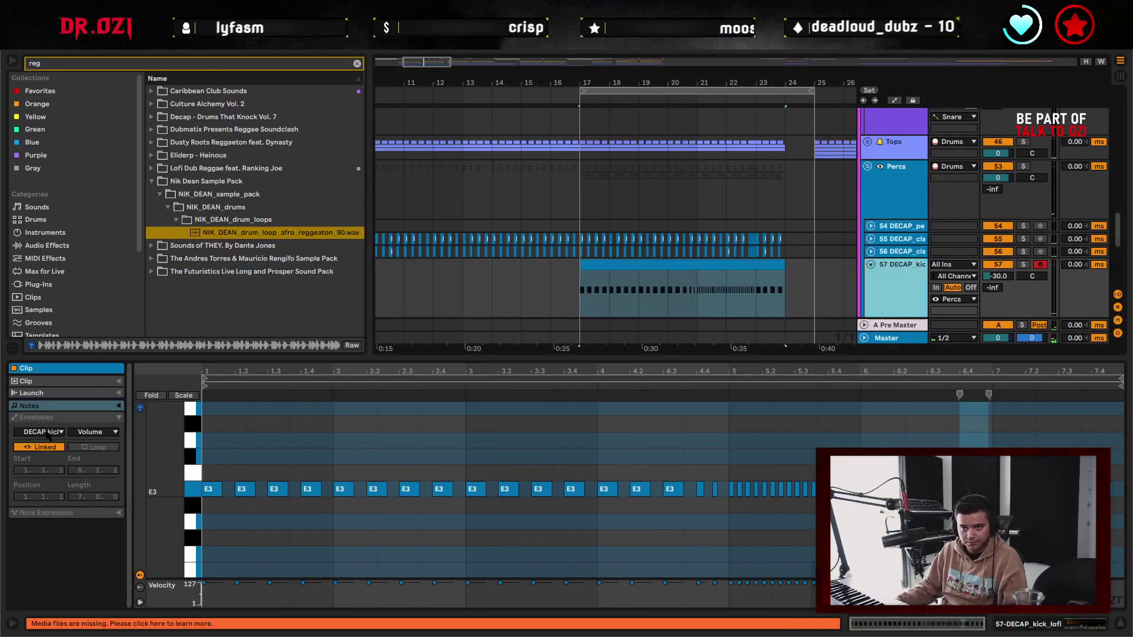
pyautogui.click(49, 433)
pyautogui.click(39, 449)
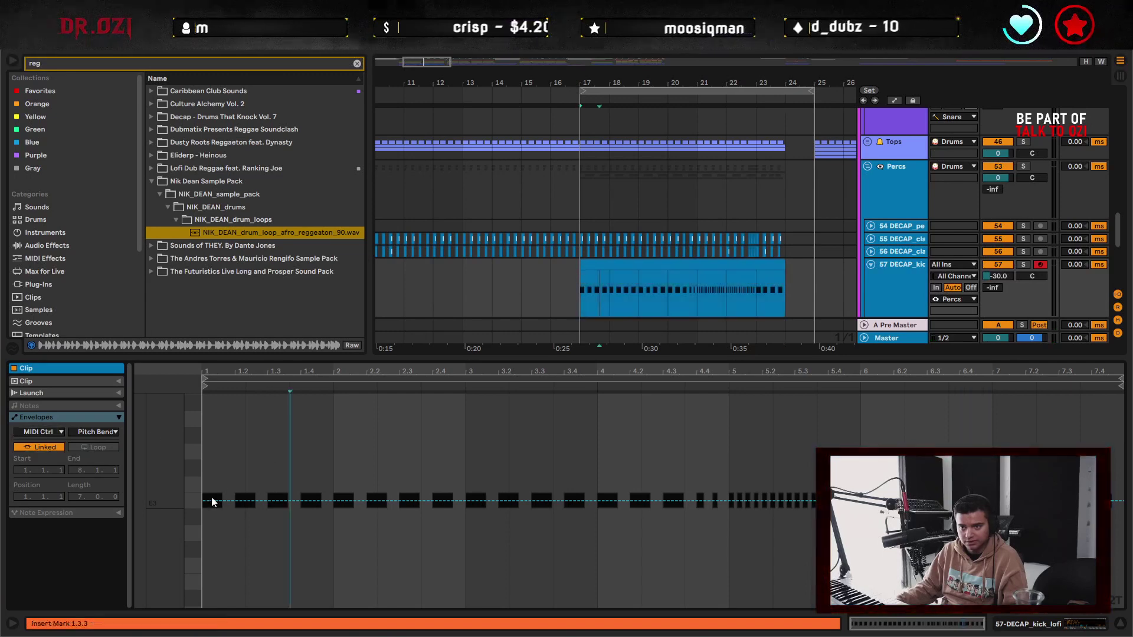
pyautogui.click(728, 500)
pyautogui.moveTo(992, 500); pyautogui.dragTo(992, 413)
pyautogui.press('space')
pyautogui.moveTo(734, 446)
pyautogui.mouseDown()
pyautogui.moveTo(617, 440)
pyautogui.moveTo(729, 433)
pyautogui.mouseUp()
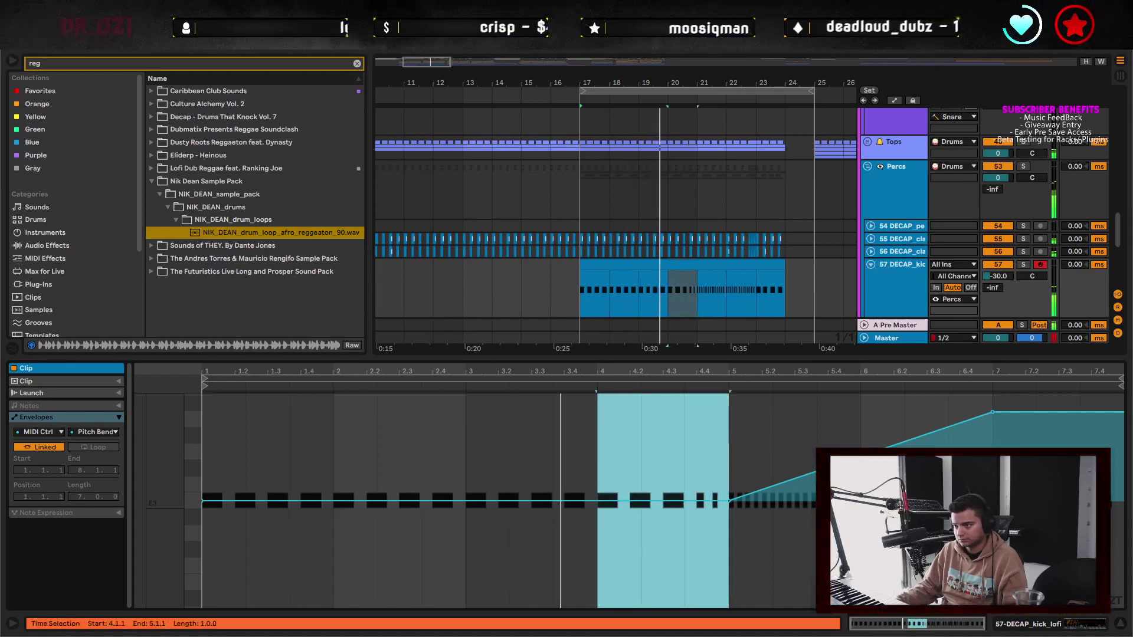
pyautogui.click(992, 463)
pyautogui.click(1046, 463)
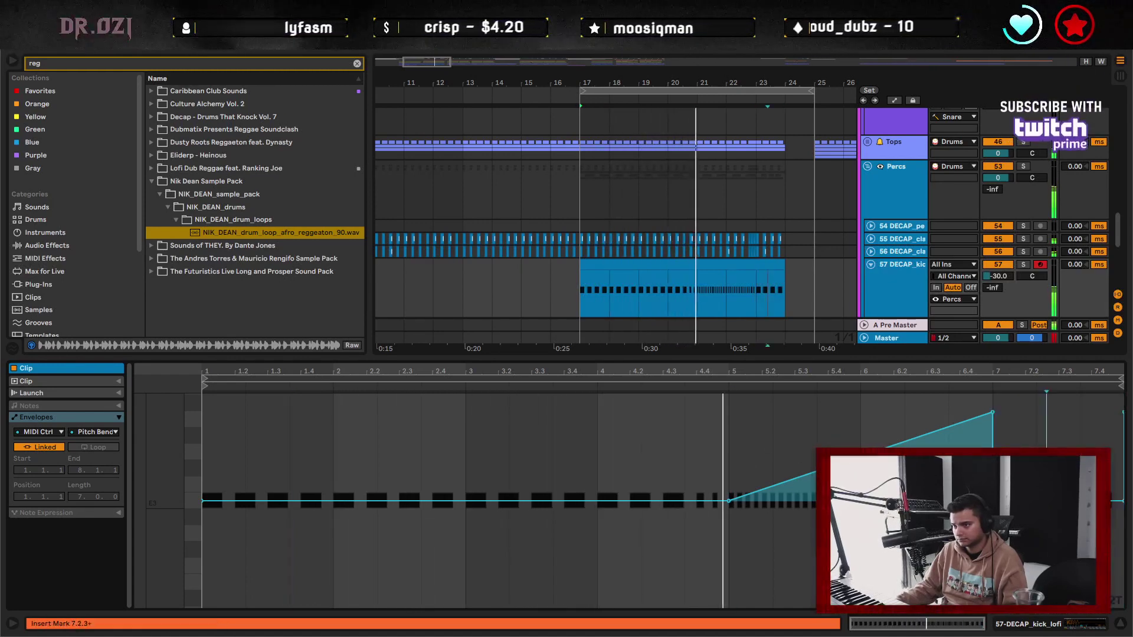
# - Convert the DECAP_kick_lofi Simpler to a Sampler and resume playback
pyautogui.click(894, 301)
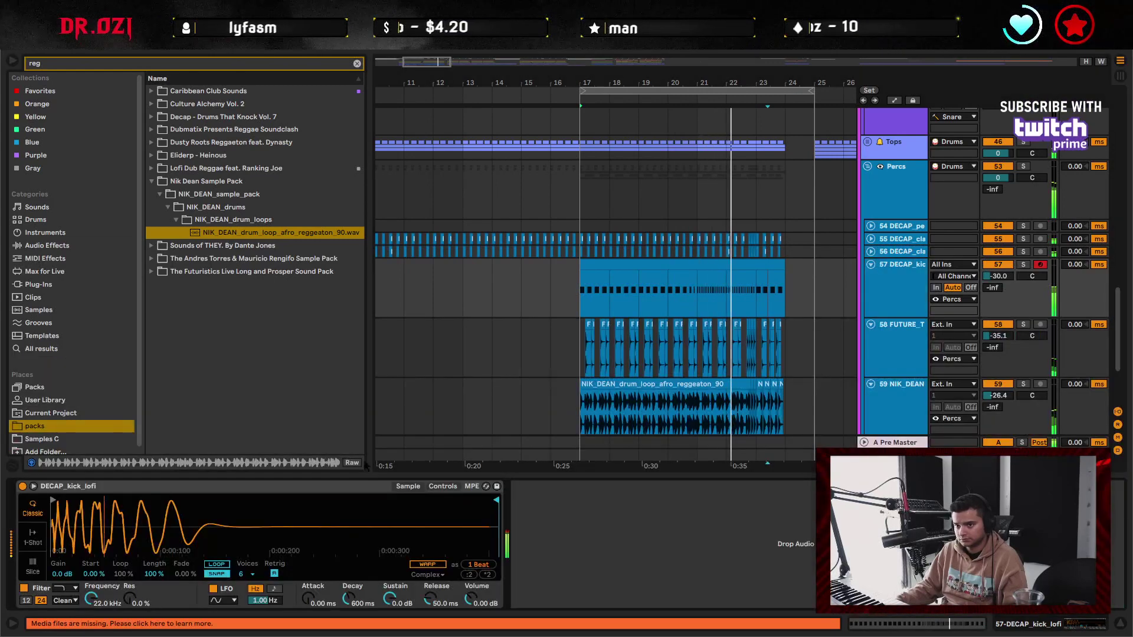
pyautogui.click(435, 487)
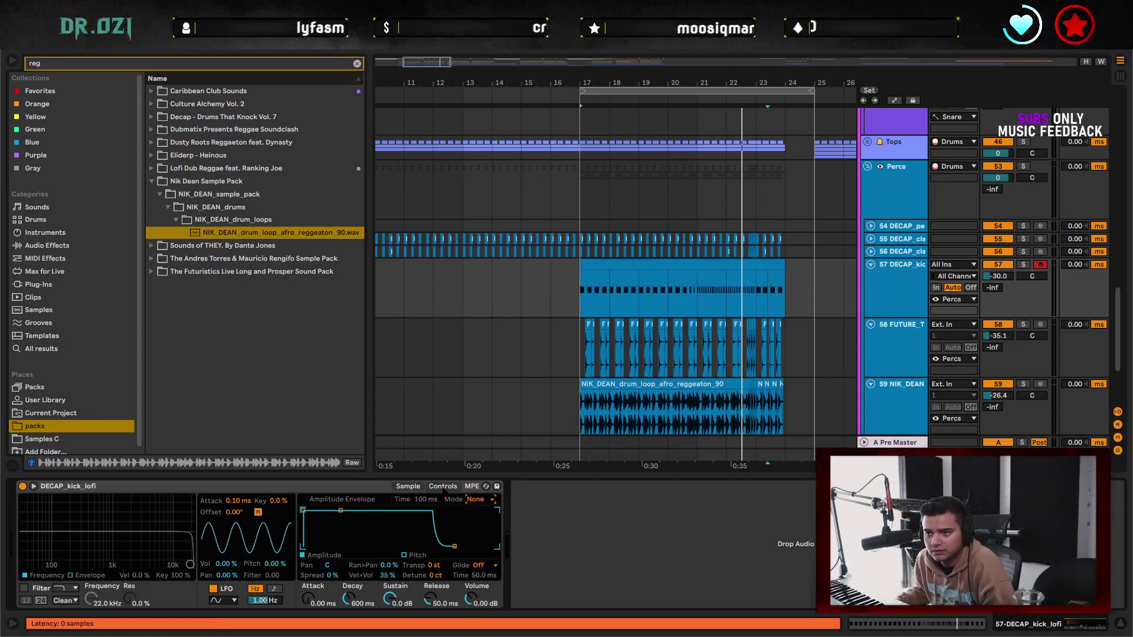
pyautogui.click(408, 486)
pyautogui.rightClick(332, 487)
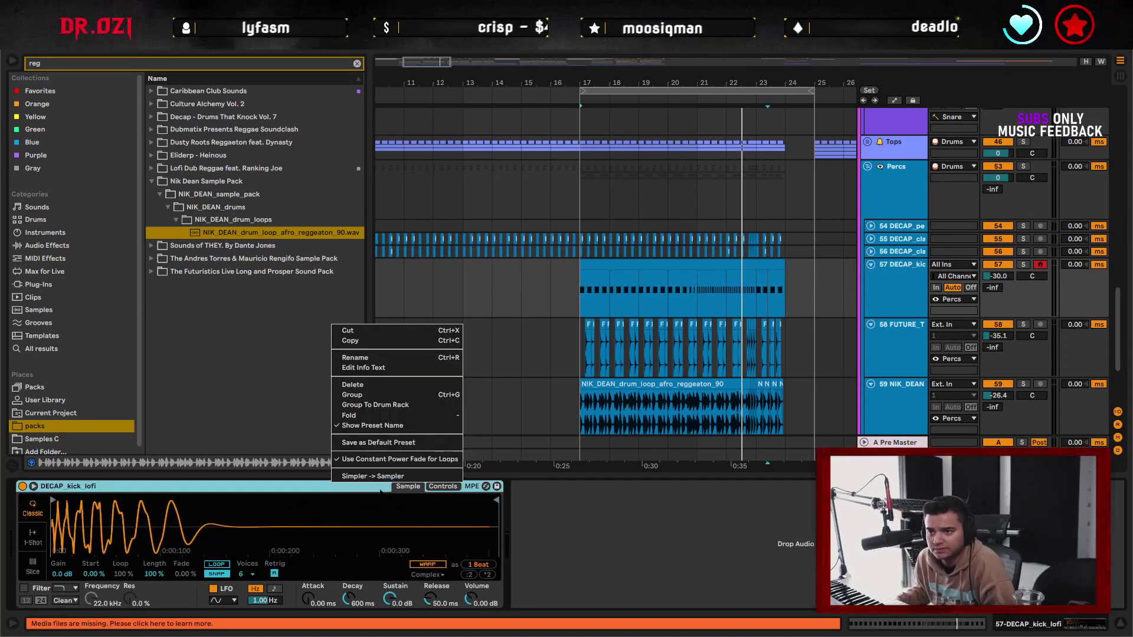
pyautogui.press('Escape')
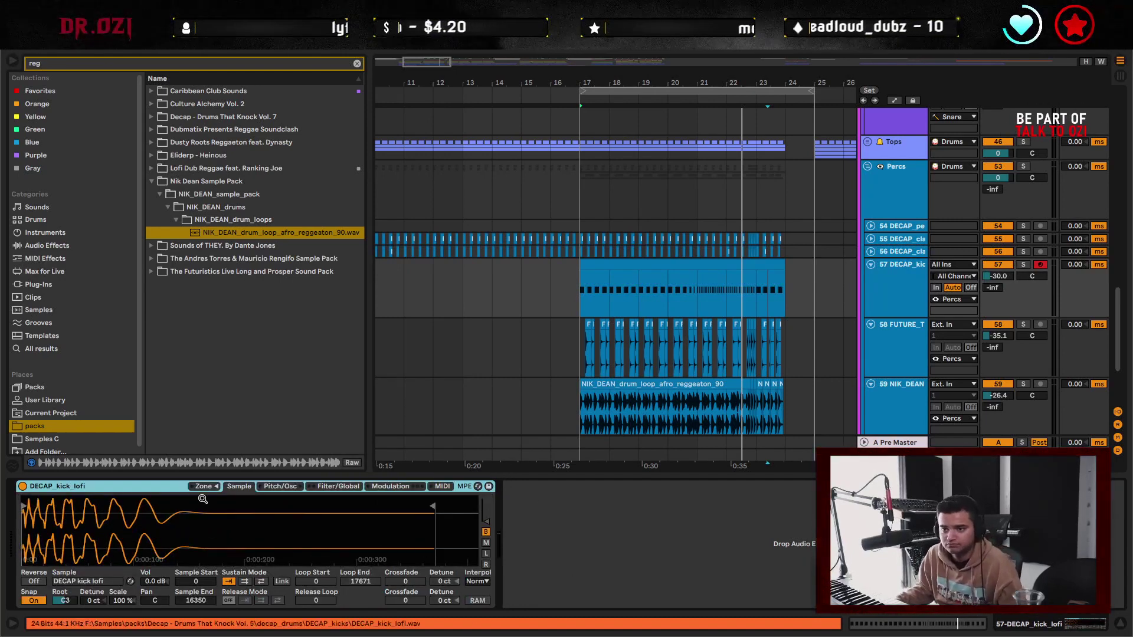
pyautogui.press('space')
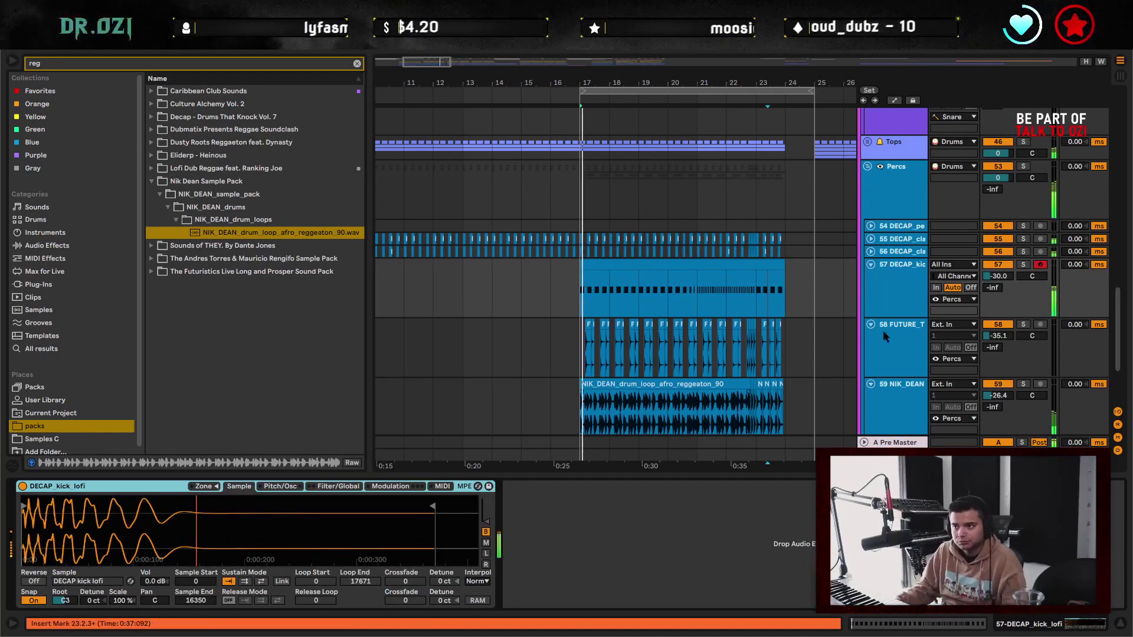
# - Solo the DECAP kick track and set the Sampler's pitch bend range to +24 st
pyautogui.click(1023, 264)
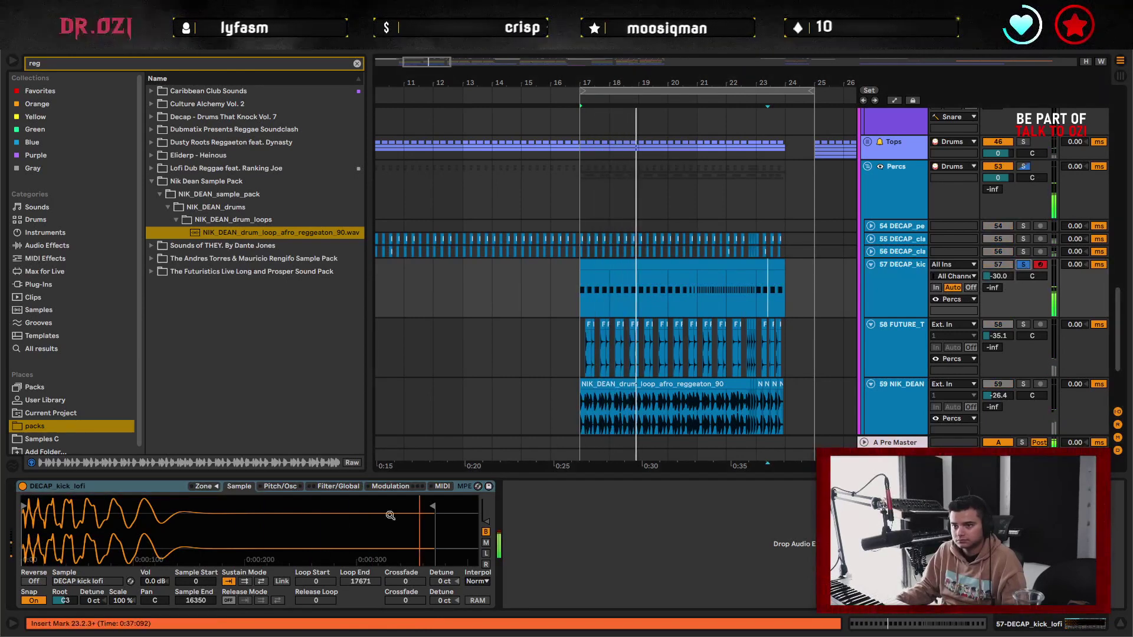
pyautogui.click(390, 486)
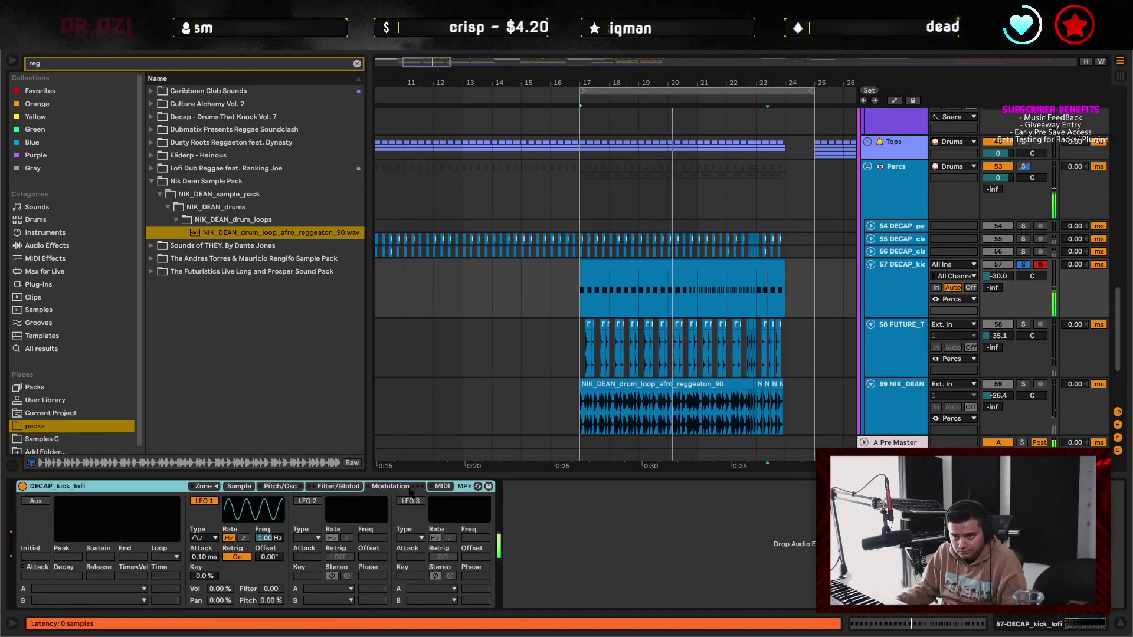
pyautogui.click(441, 486)
pyautogui.moveTo(337, 568); pyautogui.dragTo(337, 548)
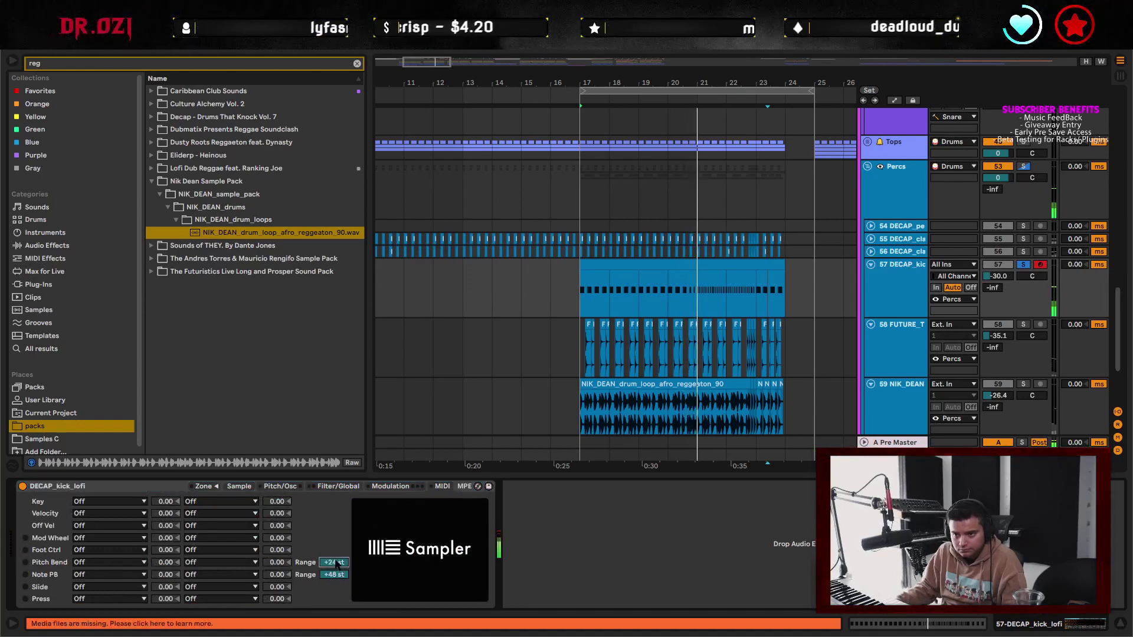
# - Play the pitch-bent kick from bar 21 and view the Sampler's pitch and oscillator settings
pyautogui.click(696, 328)
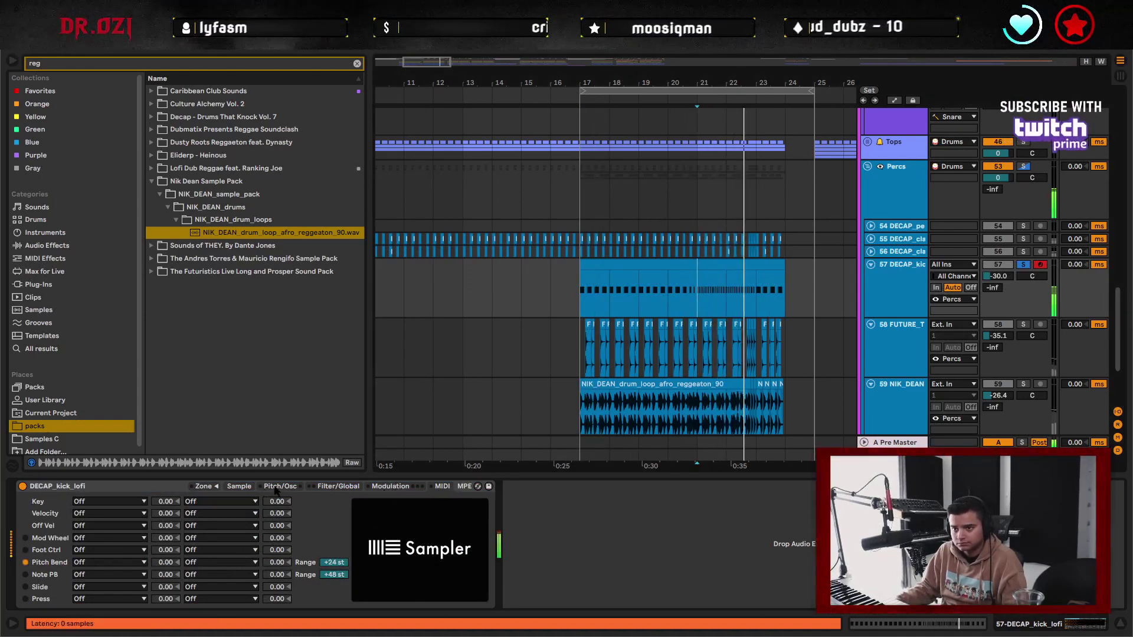
pyautogui.click(280, 486)
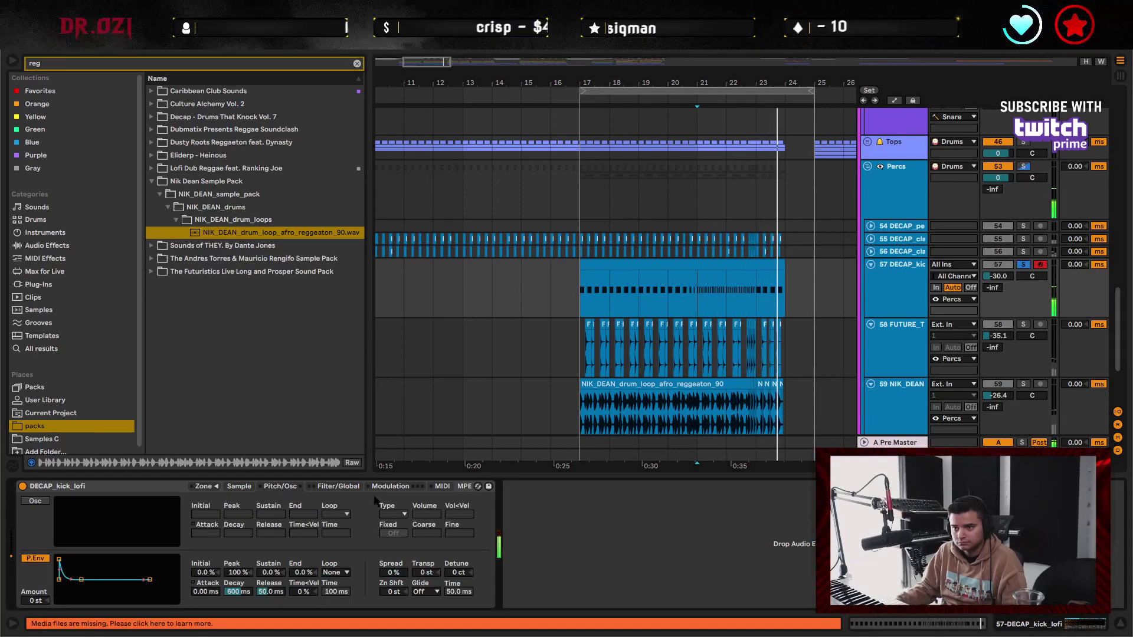
pyautogui.press('space')
pyautogui.press('space')
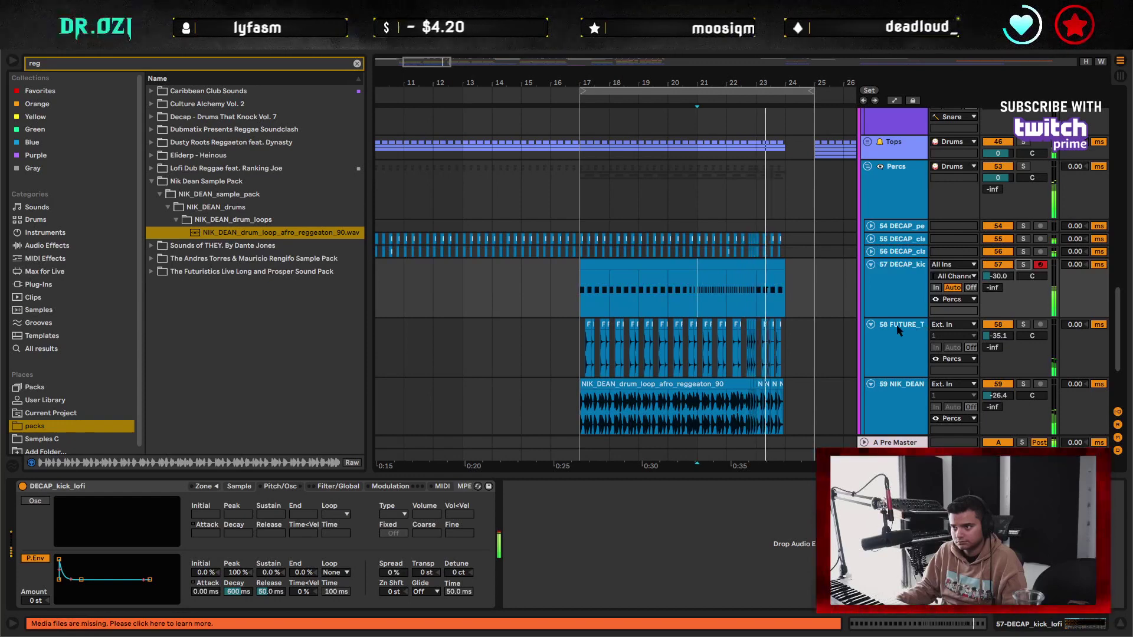
pyautogui.click(871, 265)
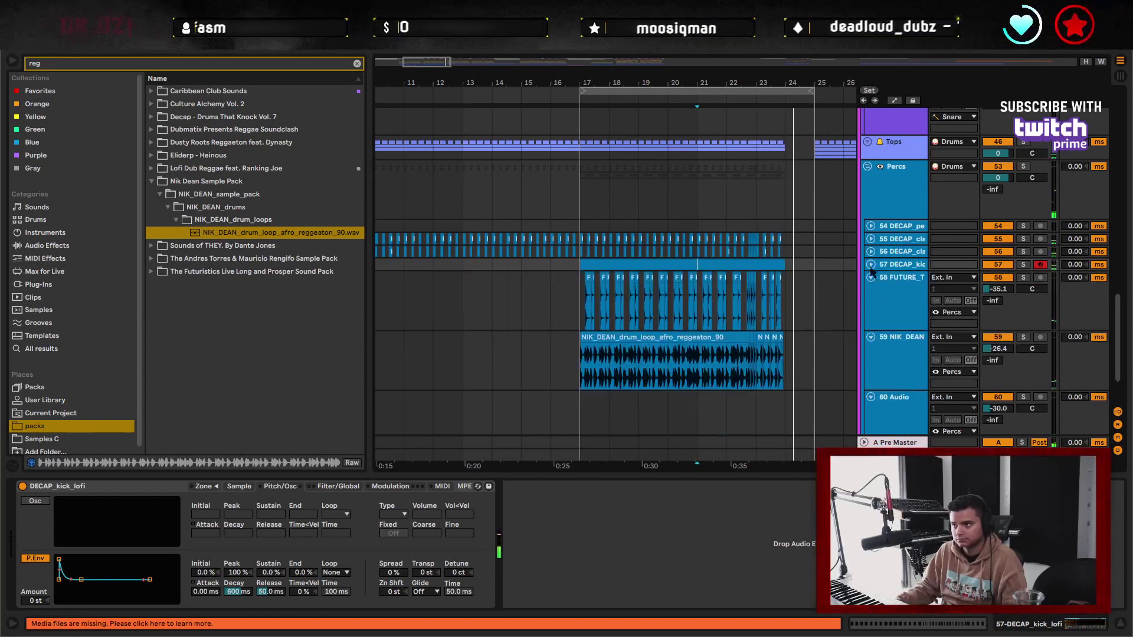
pyautogui.scroll(1, 837, 283)
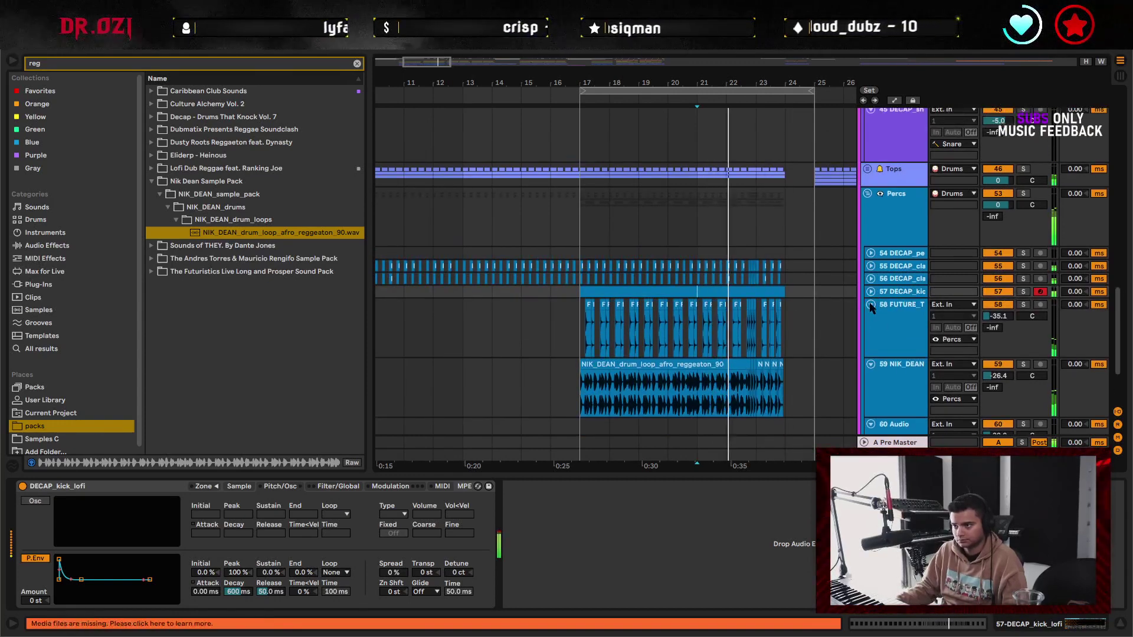
pyautogui.click(871, 292)
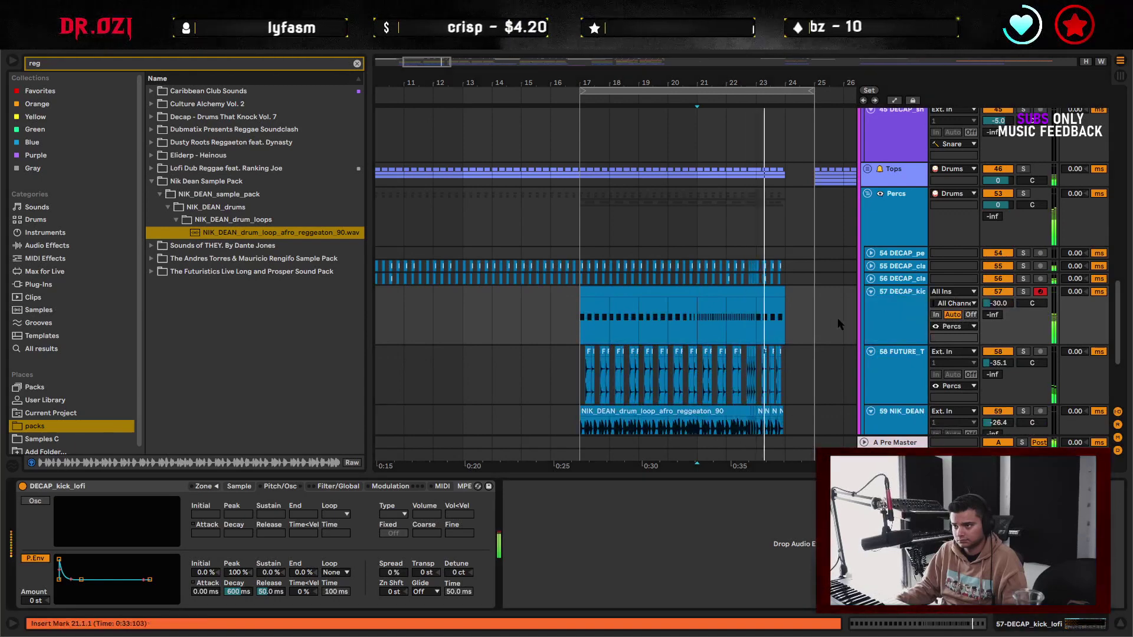
# - Clear bar 23 to 24 of the DECAP kick clip, collapse the kick and FUTURE tracks, and bring up empty audio track 60
pyautogui.moveTo(758, 328); pyautogui.dragTo(783, 321)
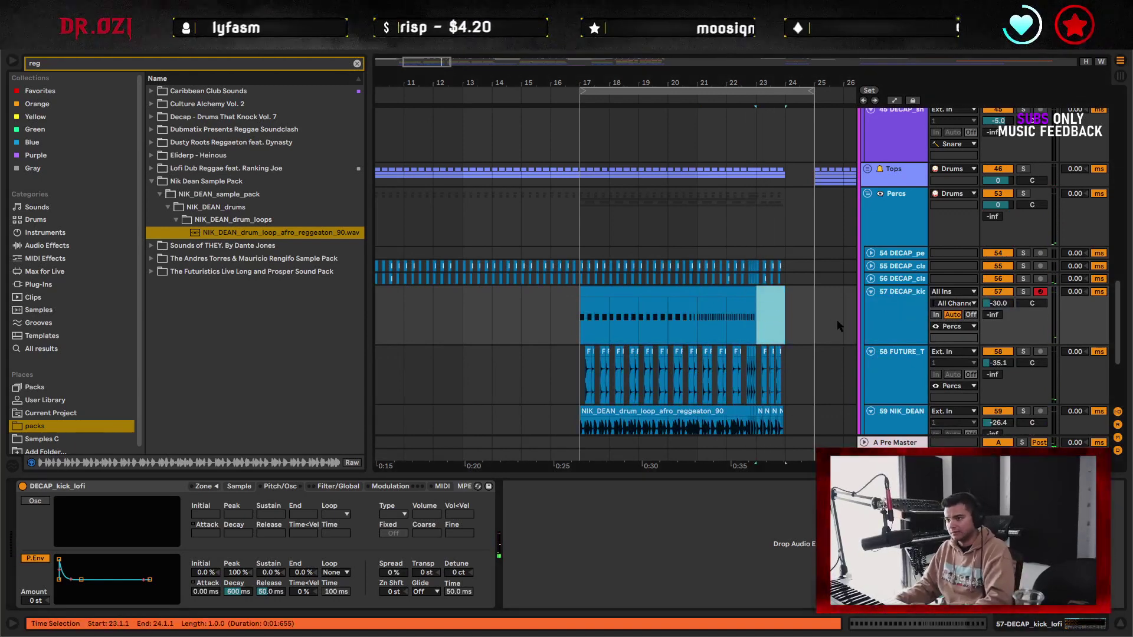
pyautogui.click(871, 291)
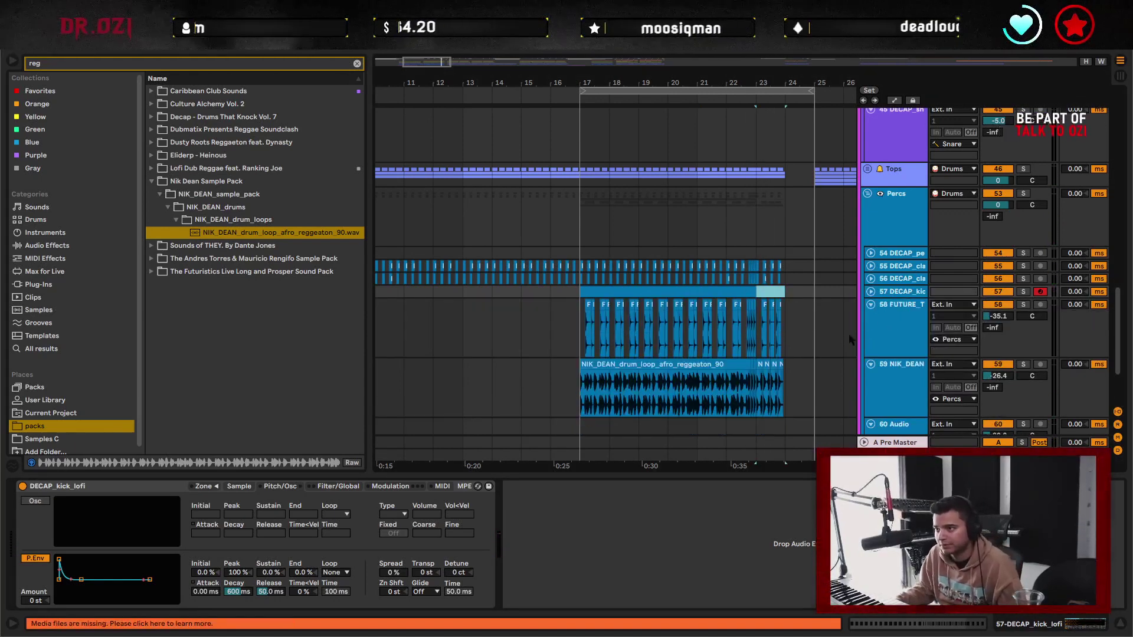
pyautogui.click(871, 305)
pyautogui.click(898, 392)
pyautogui.click(871, 377)
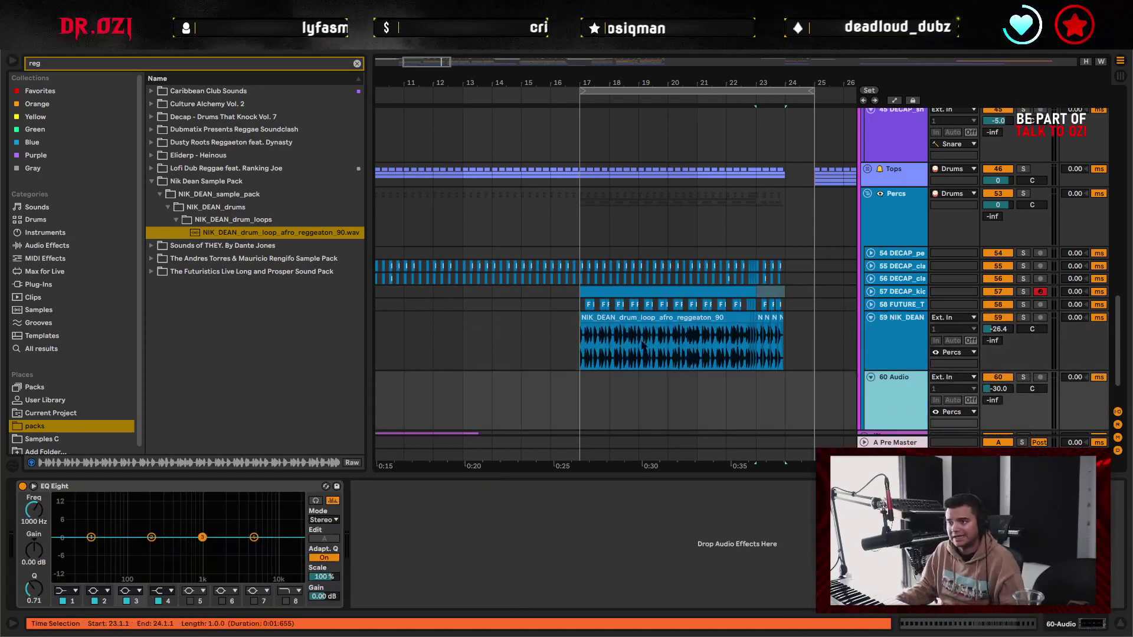
# - Search the sample packs for "impact" and look over the matching pack folders
pyautogui.doubleClick(31, 63)
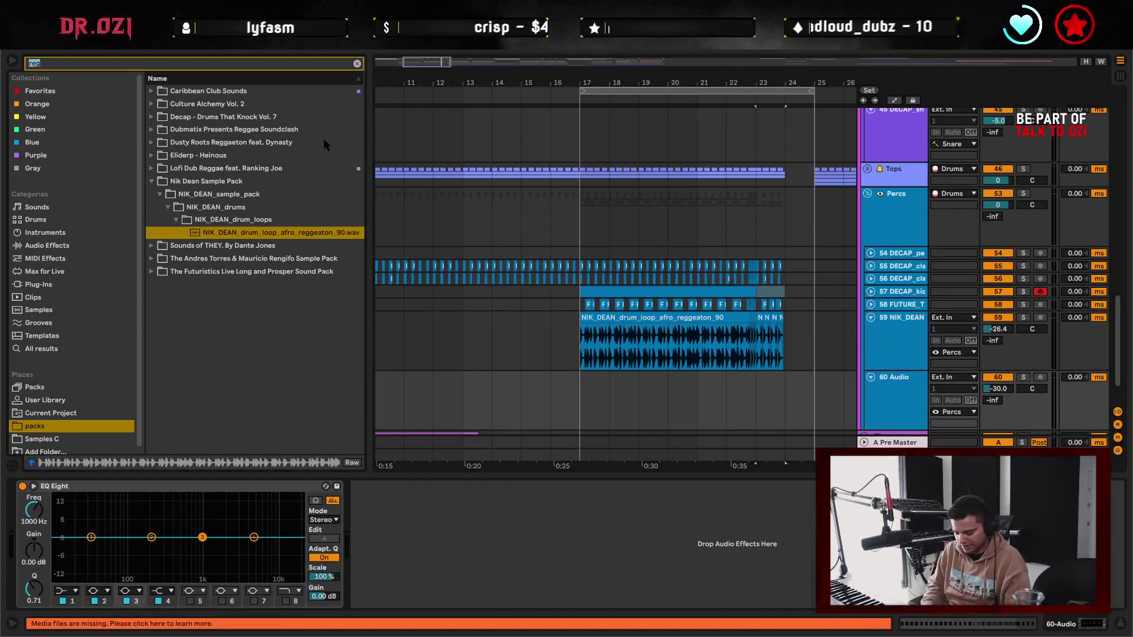
pyautogui.write('impact')
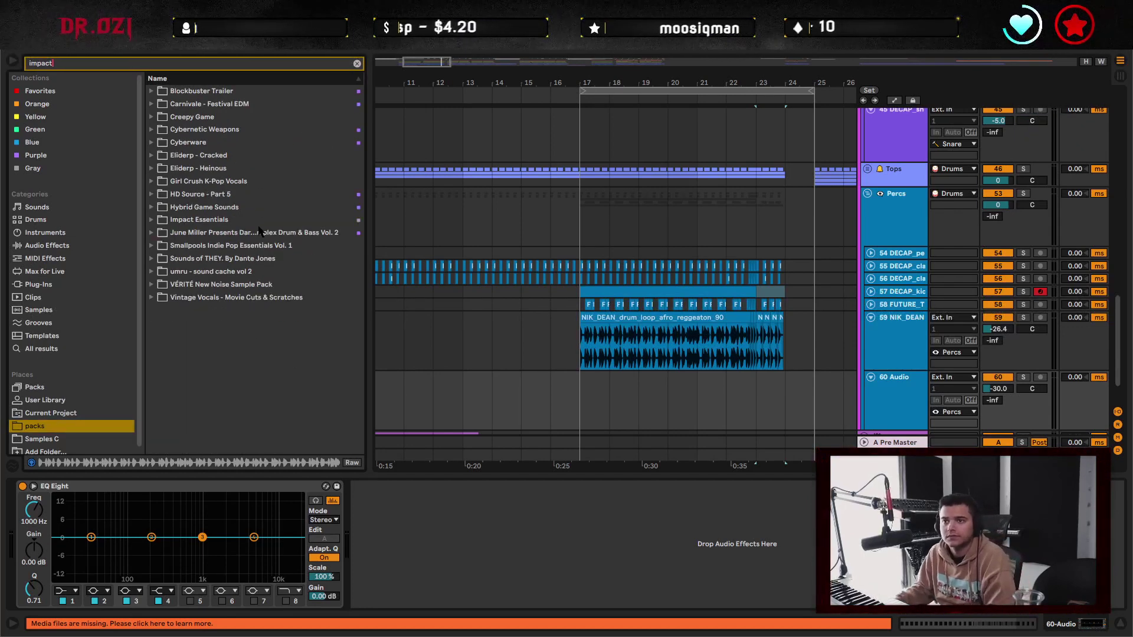
pyautogui.click(242, 155)
pyautogui.click(213, 104)
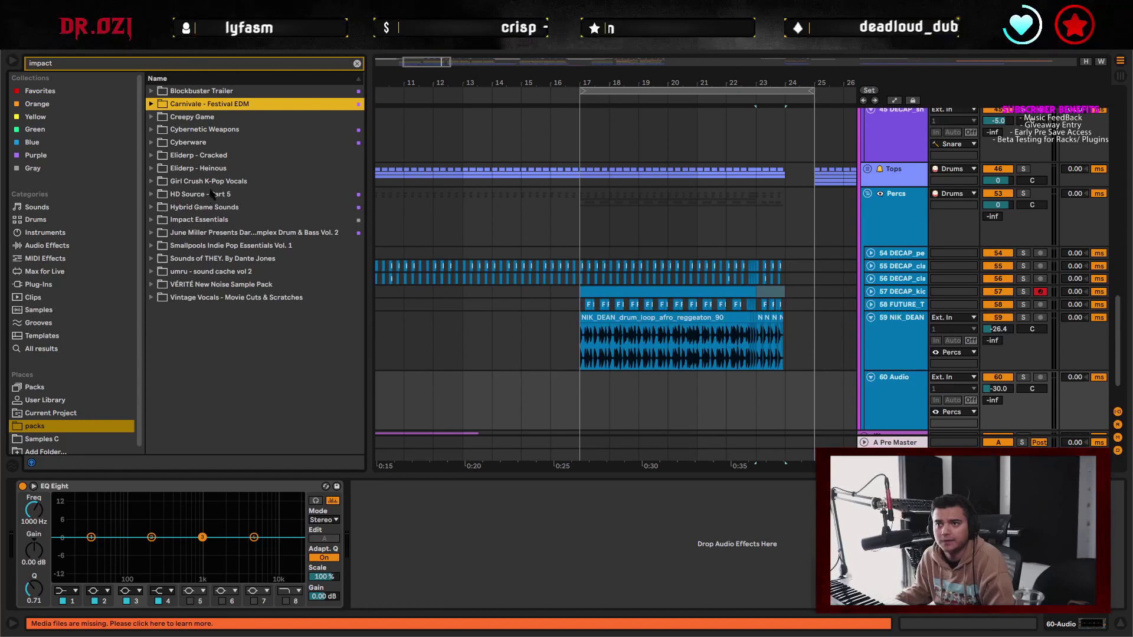
# - Browse the matching packs from Cyberware to HD Source - Part 5 and preview the aggressive bright Chinese Dulcimer sample
pyautogui.click(208, 143)
pyautogui.press('Down')
pyautogui.press('Down')
pyautogui.press('Down')
pyautogui.press('Right')
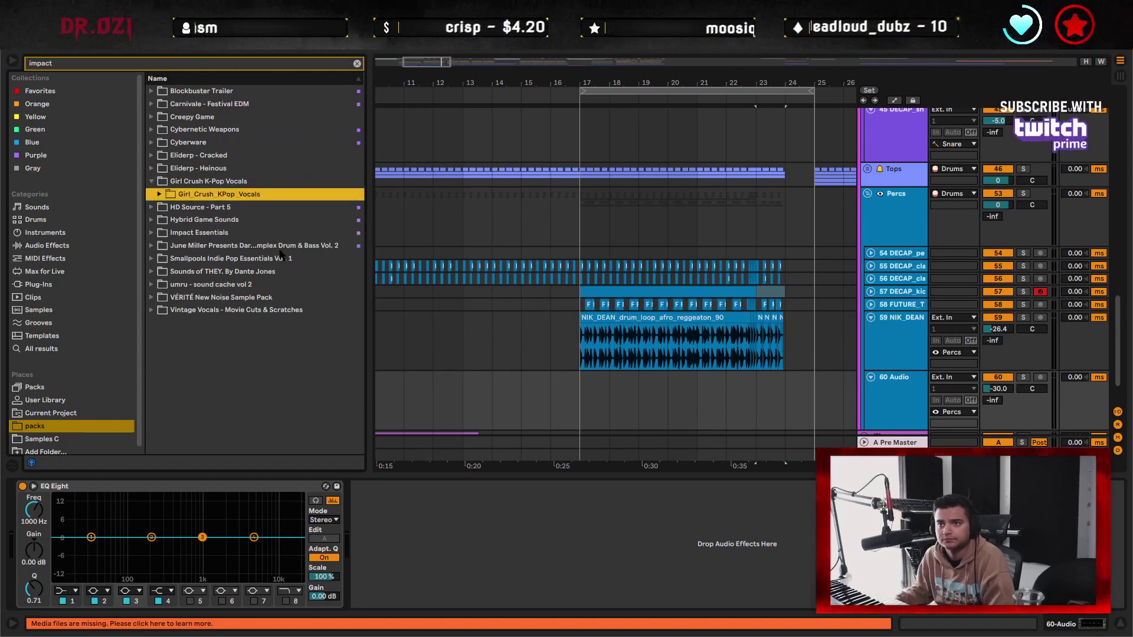
pyautogui.press('Down')
pyautogui.press('Down')
pyautogui.press('Right')
pyautogui.press('Down')
pyautogui.press('Right')
pyautogui.press('Down')
pyautogui.press('Right')
pyautogui.press('Down')
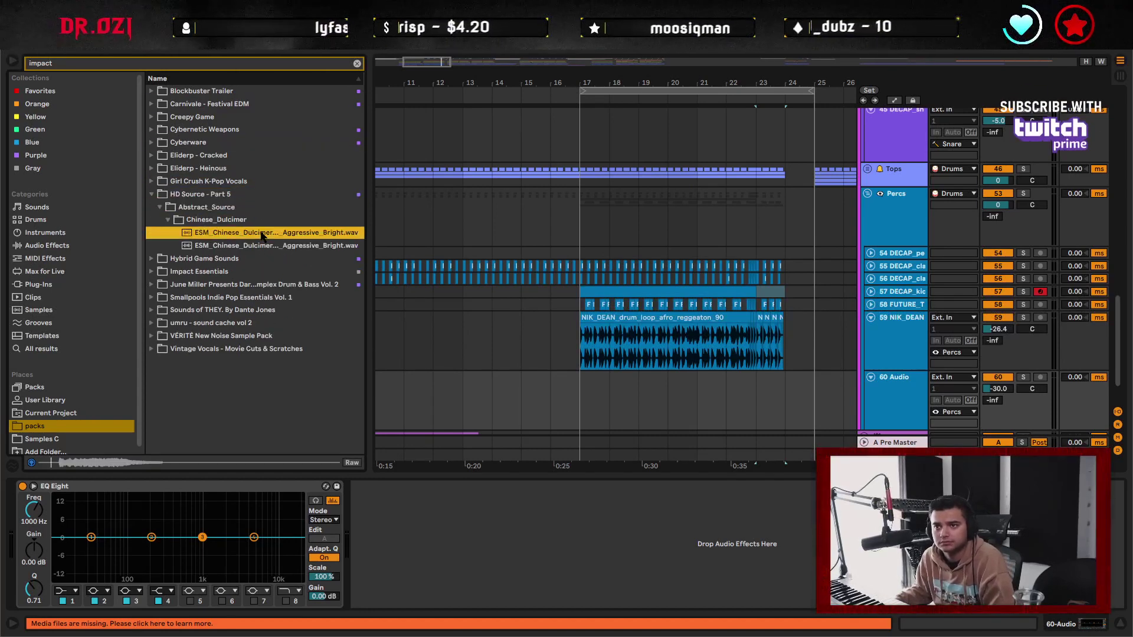
# - Open the Impact Essentials audio folders and preview the BOOM and DISTORTED samples as far as FF_IE_fx_distorted_kick.wav
pyautogui.press('Down')
pyautogui.press('Down')
pyautogui.press('Down')
pyautogui.press('Right')
pyautogui.press('Down')
pyautogui.press('Right')
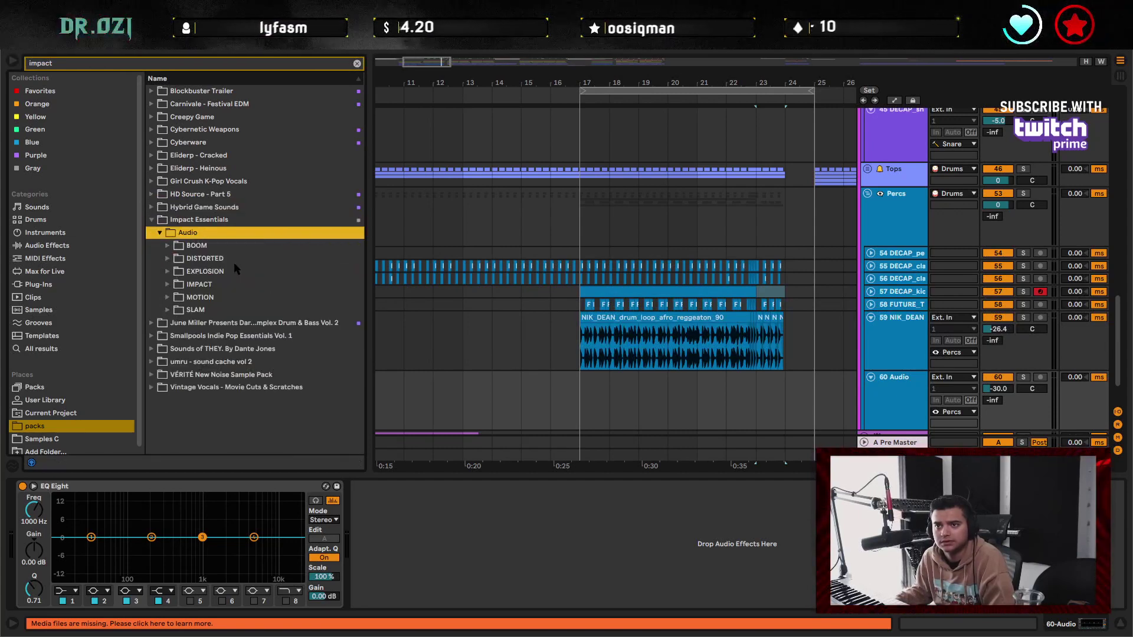
pyautogui.press('Down')
pyautogui.press('Down')
pyautogui.press('Right')
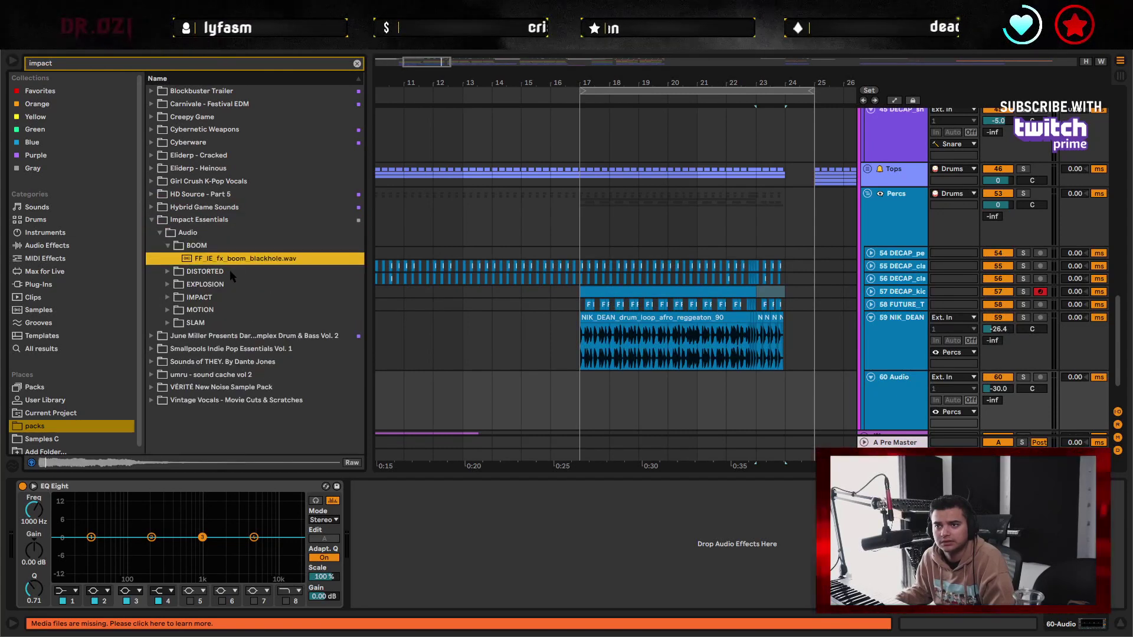
pyautogui.press('Down')
pyautogui.press('Down')
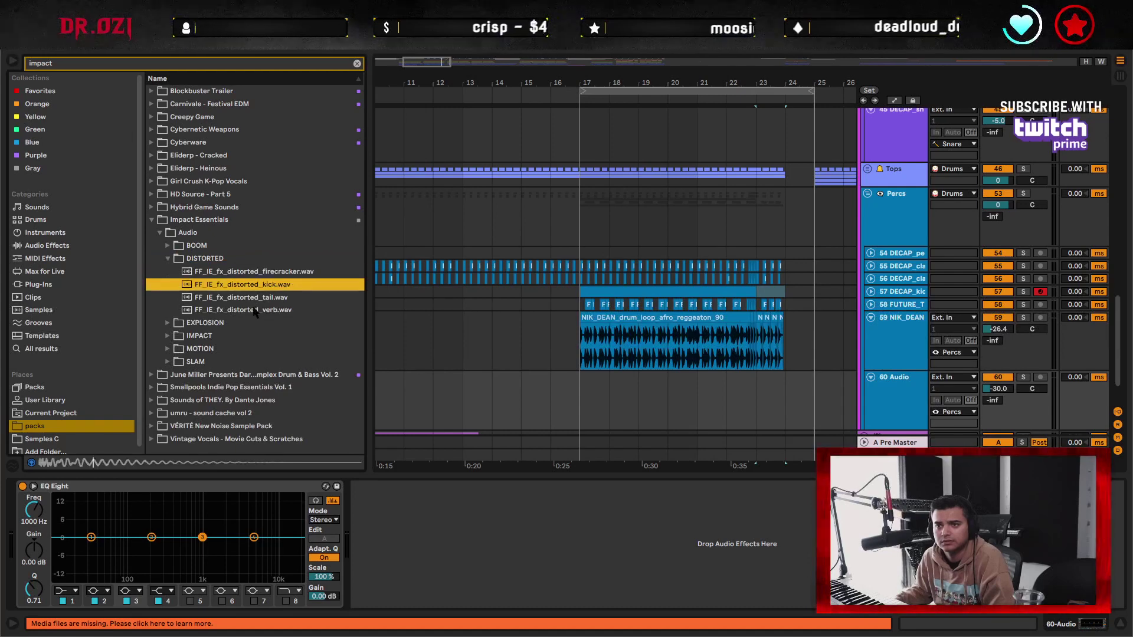
# - Place FF_IE_fx_distorted_kick.wav at bar 23 on audio track 60, solo the track and play the clip
pyautogui.moveTo(259, 285); pyautogui.dragTo(769, 389)
pyautogui.moveTo(782, 85); pyautogui.dragTo(792, 196)
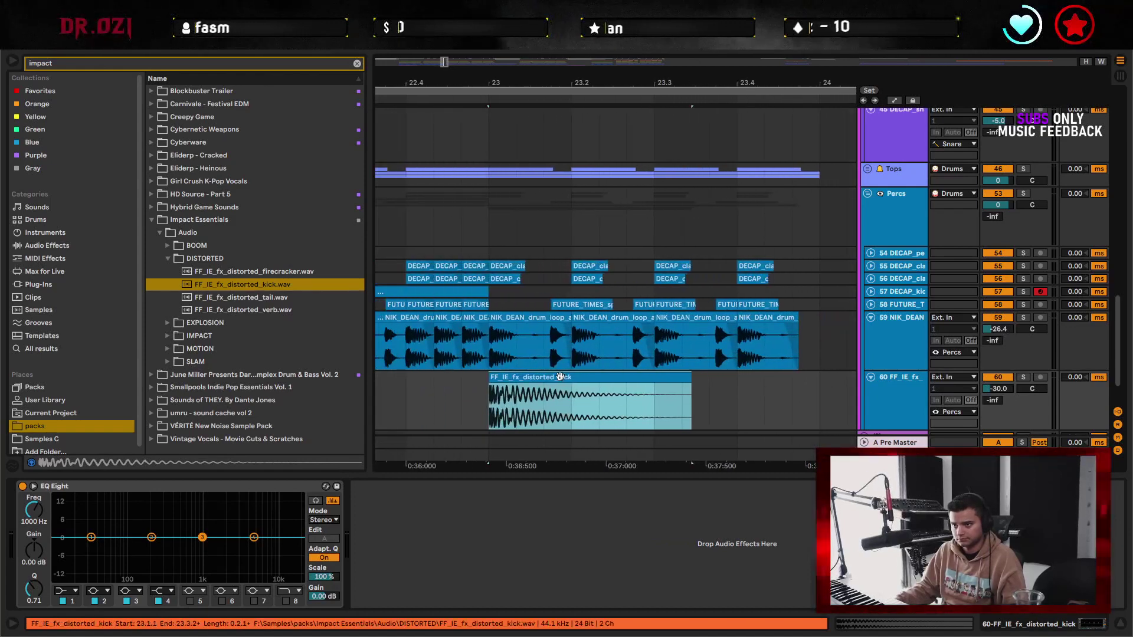
pyautogui.click(1022, 377)
pyautogui.click(612, 380)
pyautogui.press('space')
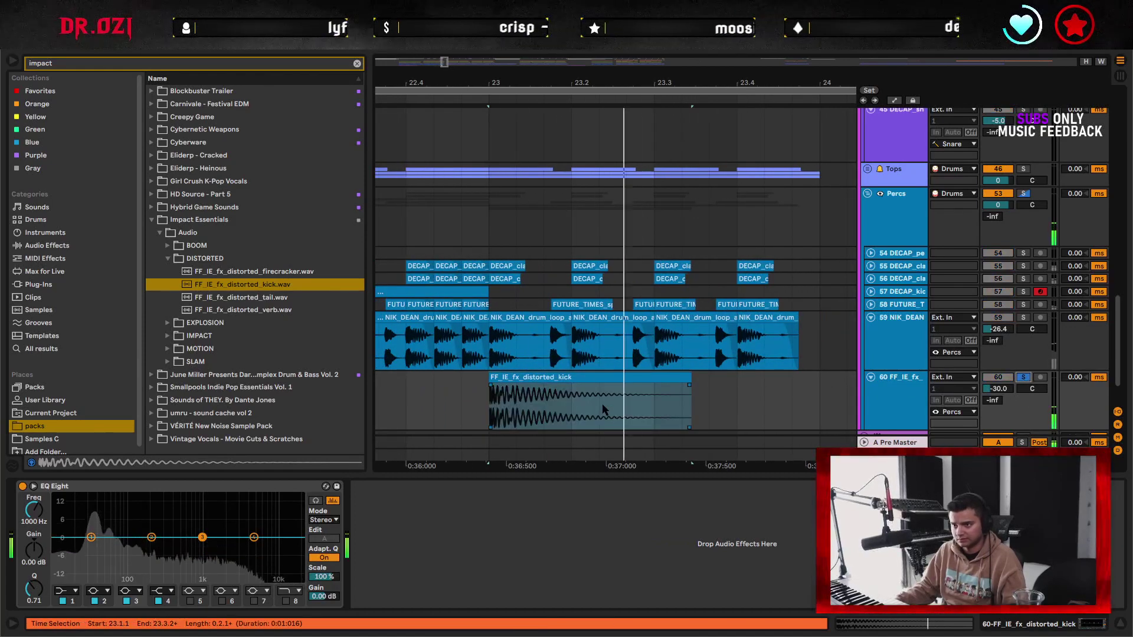
# - Set the distorted kick clip's transposition to -6 st after trying it up to +6 st during playback
pyautogui.doubleClick(611, 379)
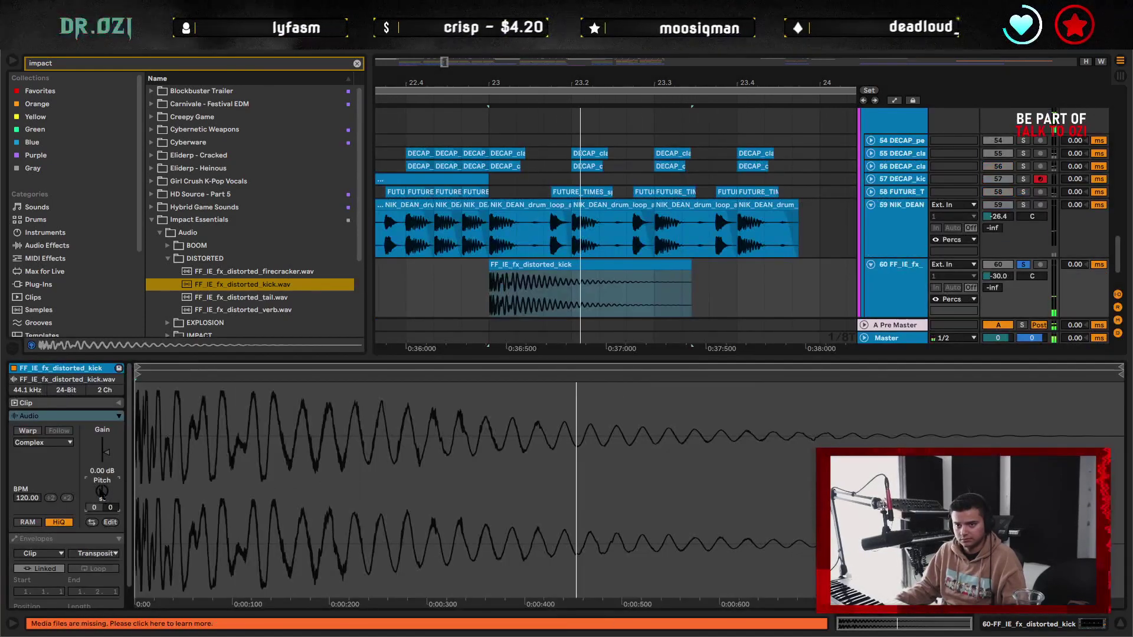
pyautogui.press('Up')
pyautogui.press('Up')
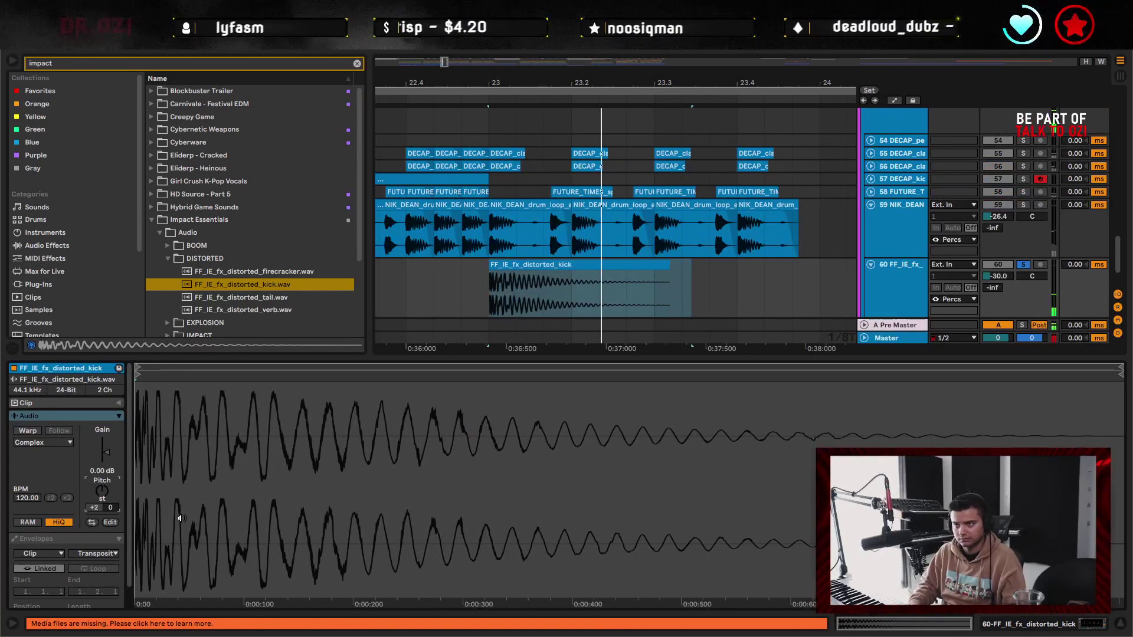
pyautogui.press('Up')
pyautogui.press('Up')
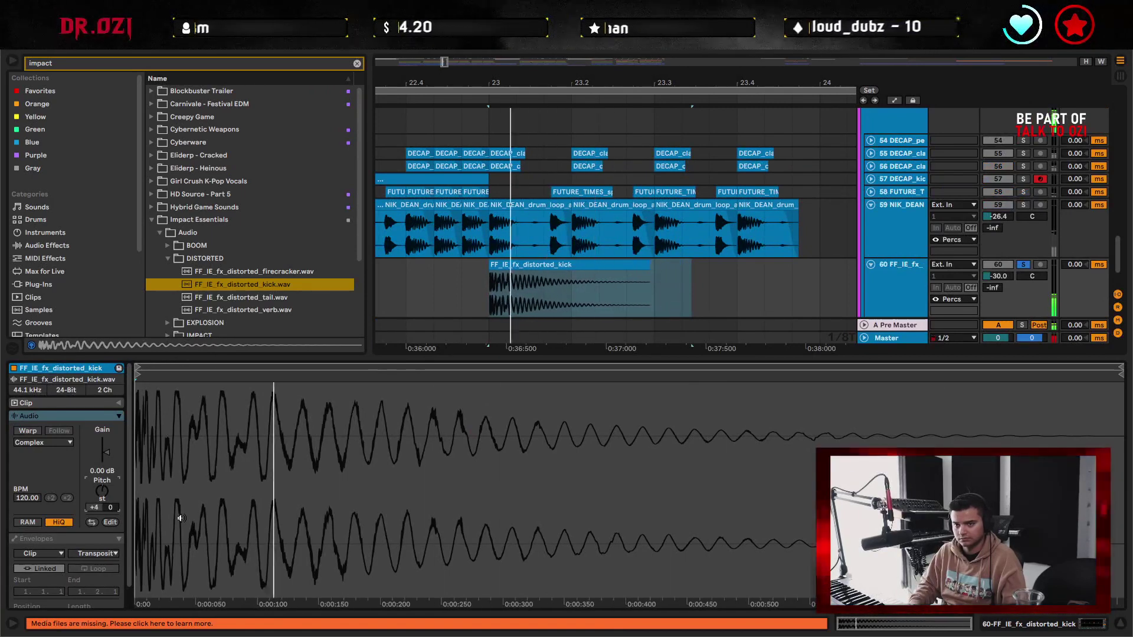
pyautogui.press('Up')
pyautogui.press('Up')
pyautogui.press('Up')
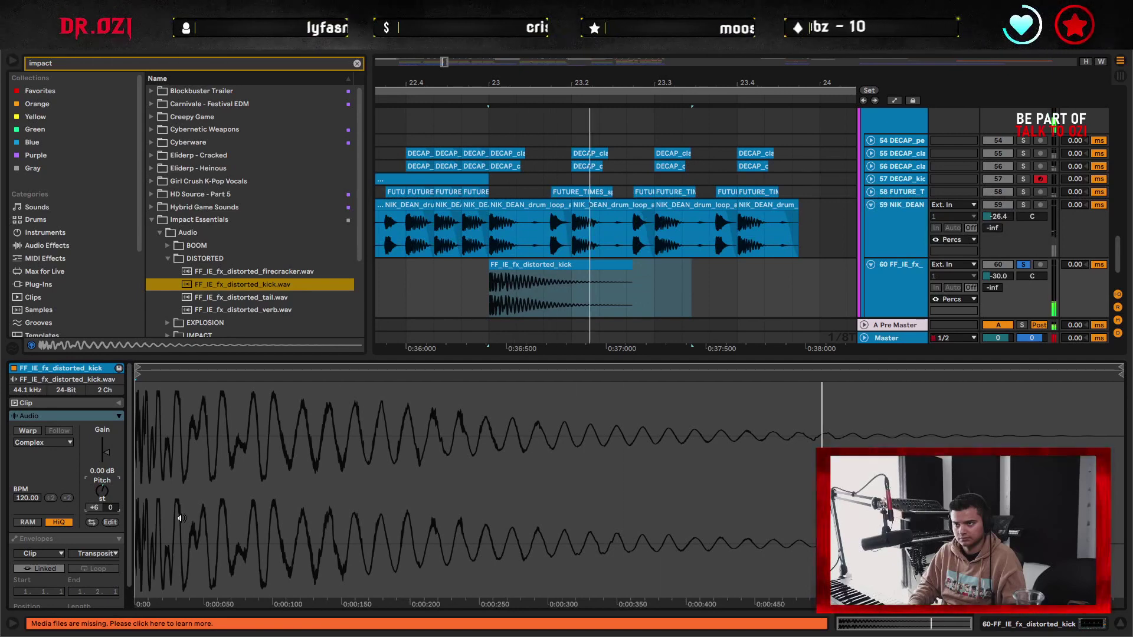
pyautogui.press('Down')
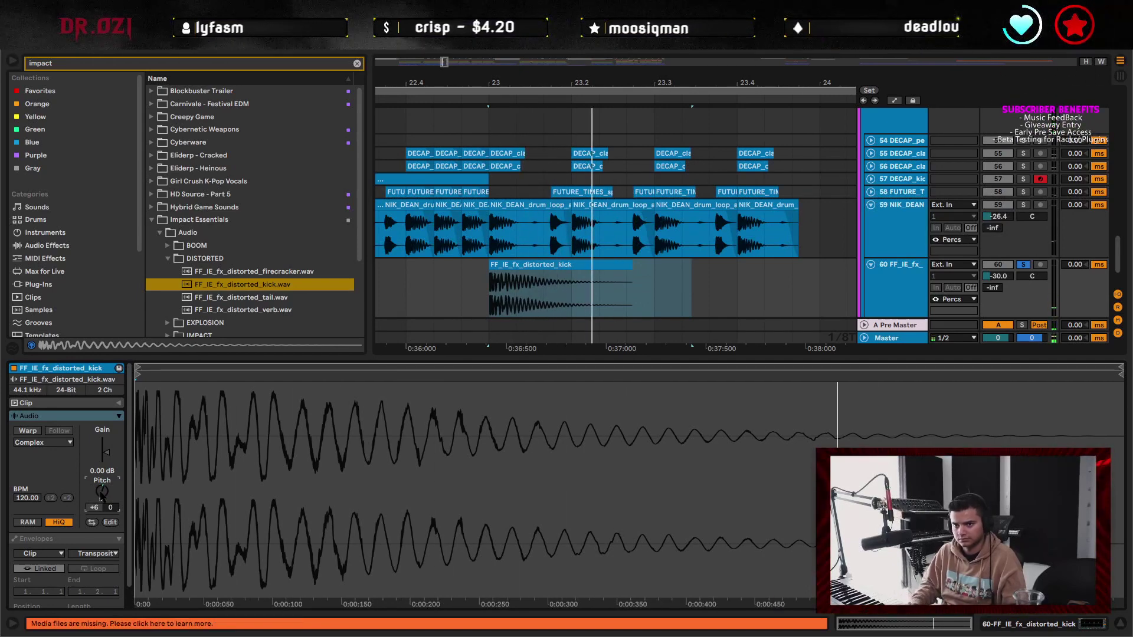
pyautogui.write('-6')
pyautogui.press('Return')
# - Cut the distorted kick clip to one beat from 23.1.1 and duplicate it three times to fill bar 23
pyautogui.moveTo(572, 298); pyautogui.dragTo(819, 301)
pyautogui.click(557, 269)
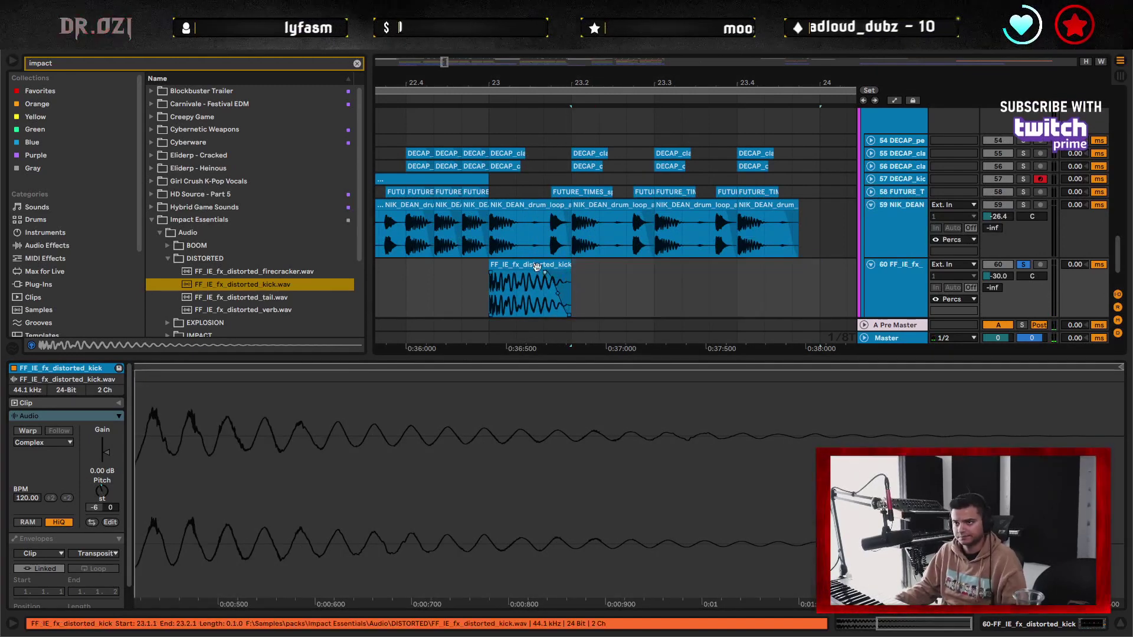
pyautogui.hotkey('ctrl', 'd')
pyautogui.hotkey('ctrl', 'd')
pyautogui.hotkey('ctrl', 'd')
# - Unsolo the distorted kick track, play the fill in context from just before bar 23, and hide the clip details
pyautogui.click(434, 277)
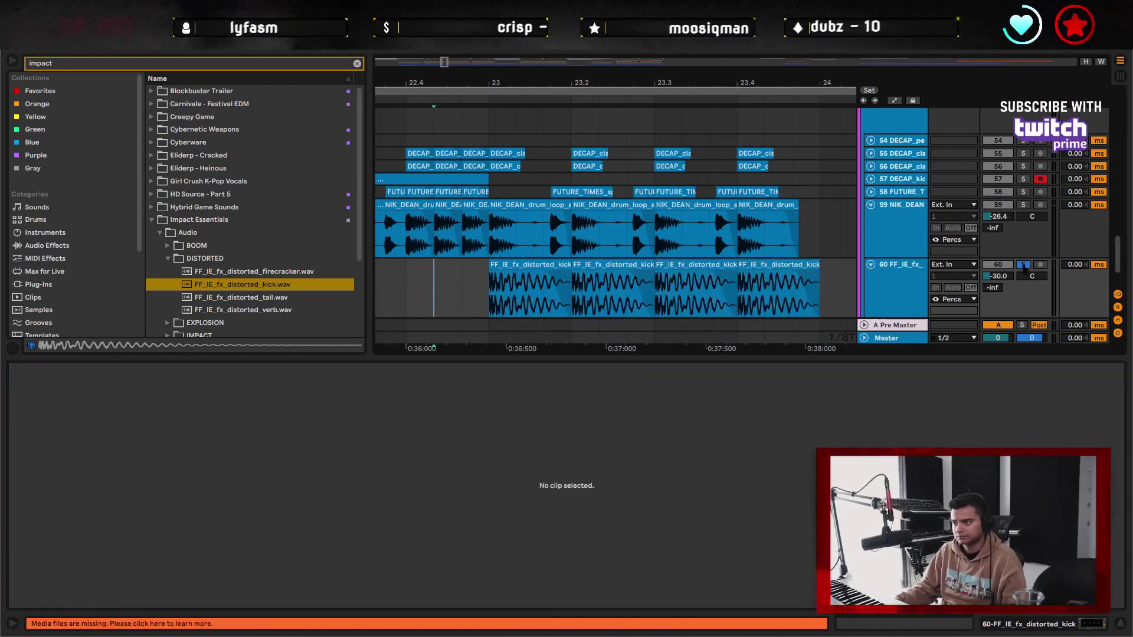
pyautogui.click(1023, 265)
pyautogui.press('space')
pyautogui.hotkey('ctrl', 'alt', 'l')
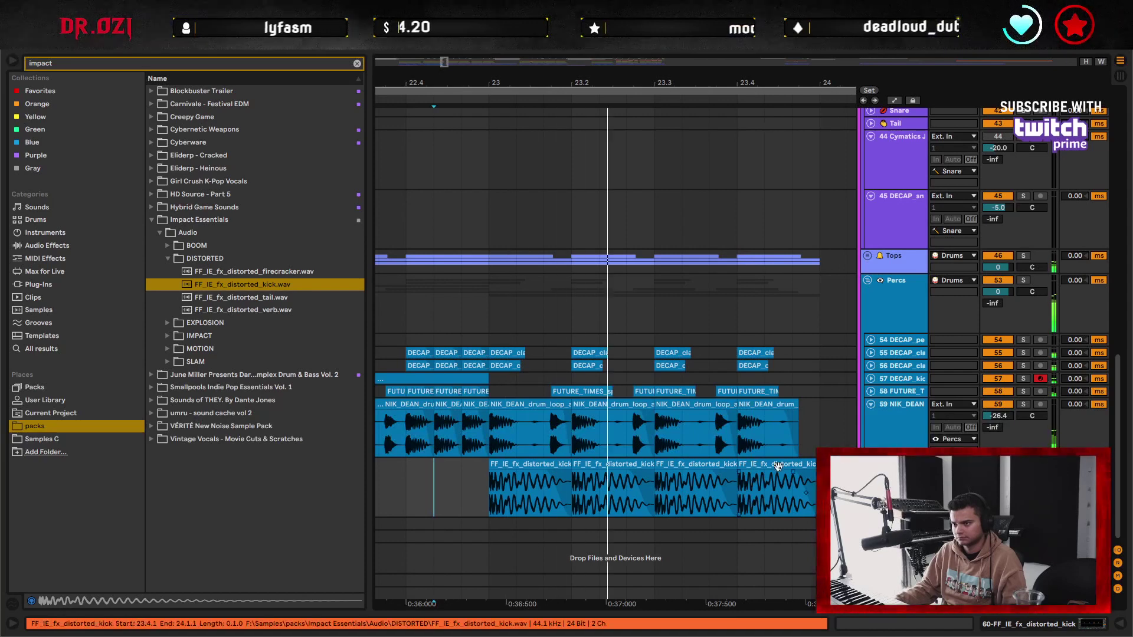
# - Raise the transposition of all four distorted kick clips in bar 23 and play the fill from 22.4.3
pyautogui.click(538, 465)
pyautogui.doubleClick(539, 465)
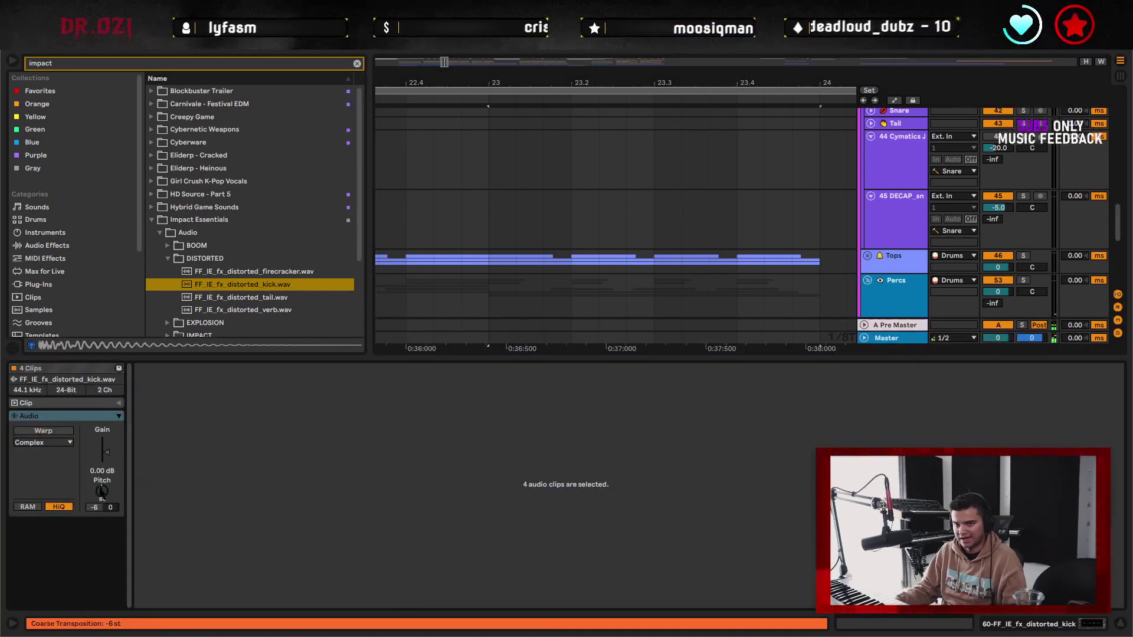
pyautogui.click(1119, 624)
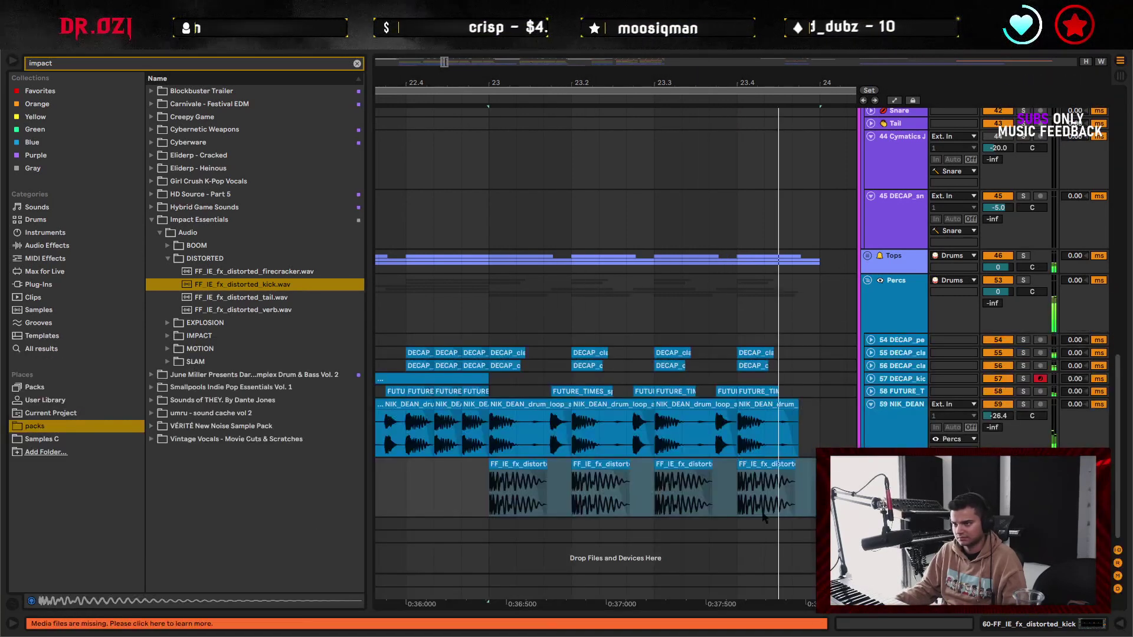
pyautogui.press('space')
pyautogui.click(462, 485)
pyautogui.press('space')
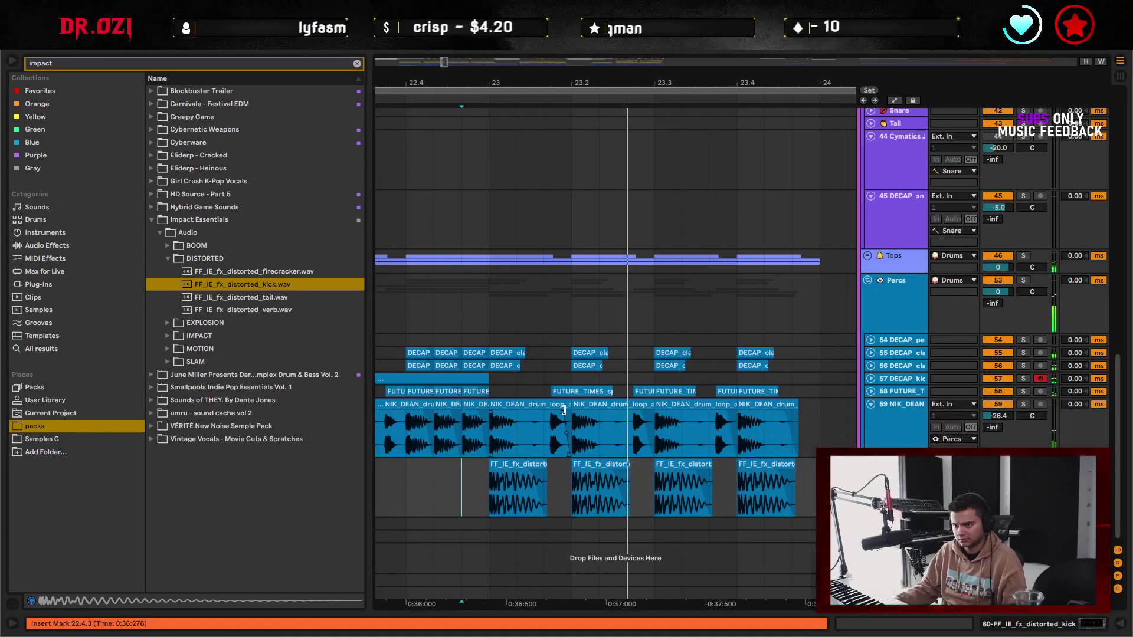
# - Shorten the first three NIK_DEAN drum loop chops in bar 23 to their opening hits and play from 22.3.3
pyautogui.moveTo(570, 405); pyautogui.dragTo(543, 406)
pyautogui.click(639, 408)
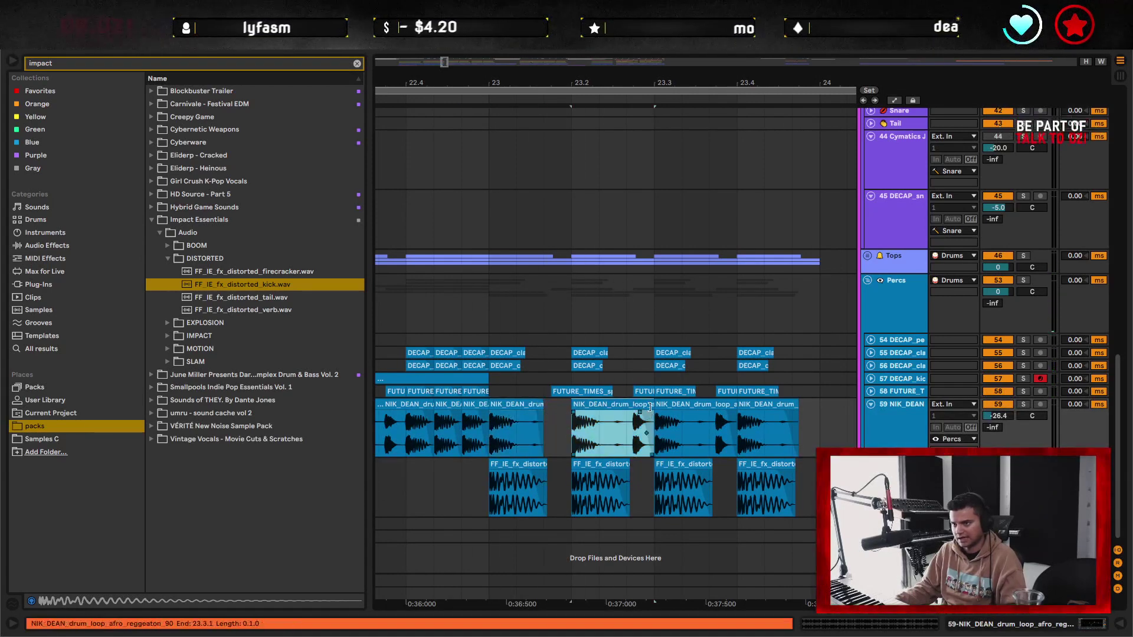
pyautogui.moveTo(653, 406); pyautogui.dragTo(625, 405)
pyautogui.click(727, 413)
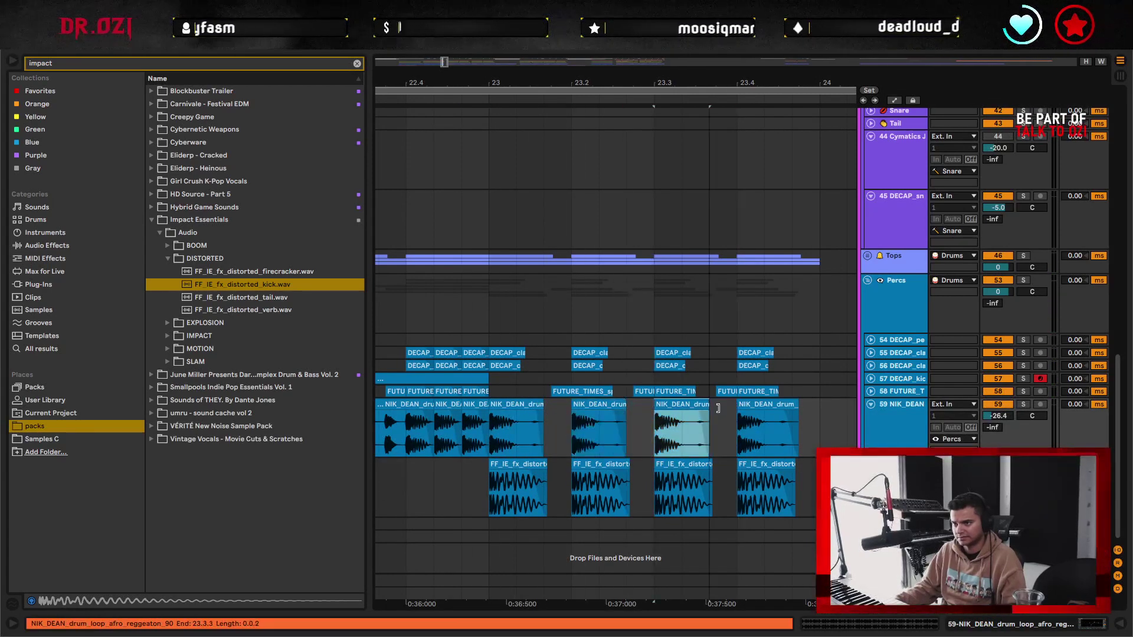
pyautogui.moveTo(736, 406); pyautogui.dragTo(709, 406)
pyautogui.click(385, 494)
pyautogui.press('space')
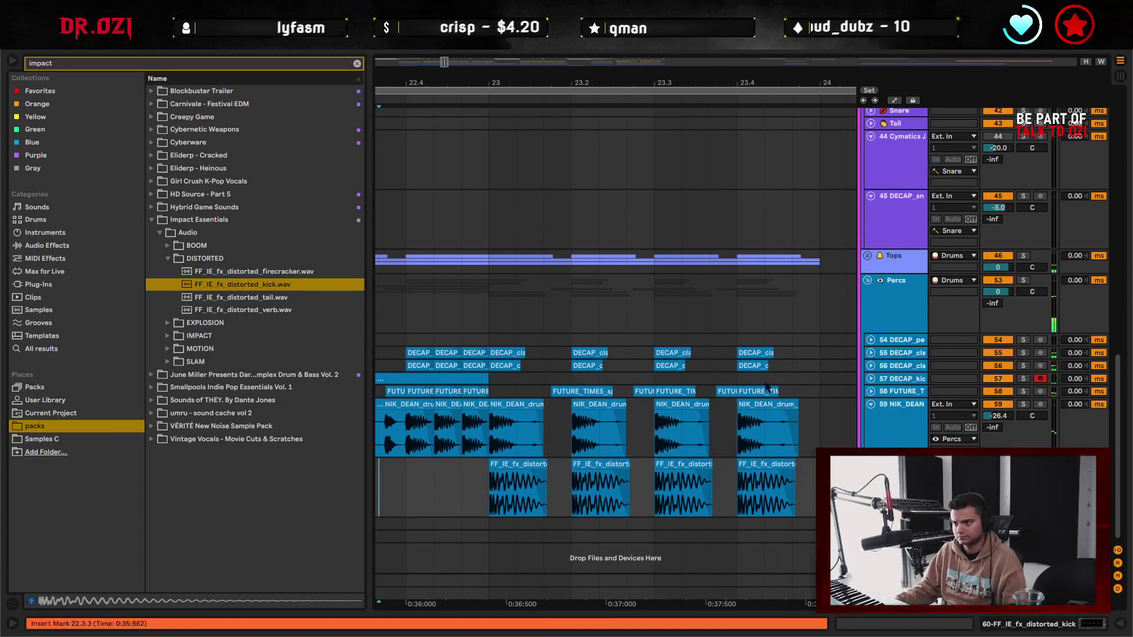
# - Delete the FUTURE_TIMES one-shot clips in bar 23 and collapse the expanded percussion tracks
pyautogui.click(870, 392)
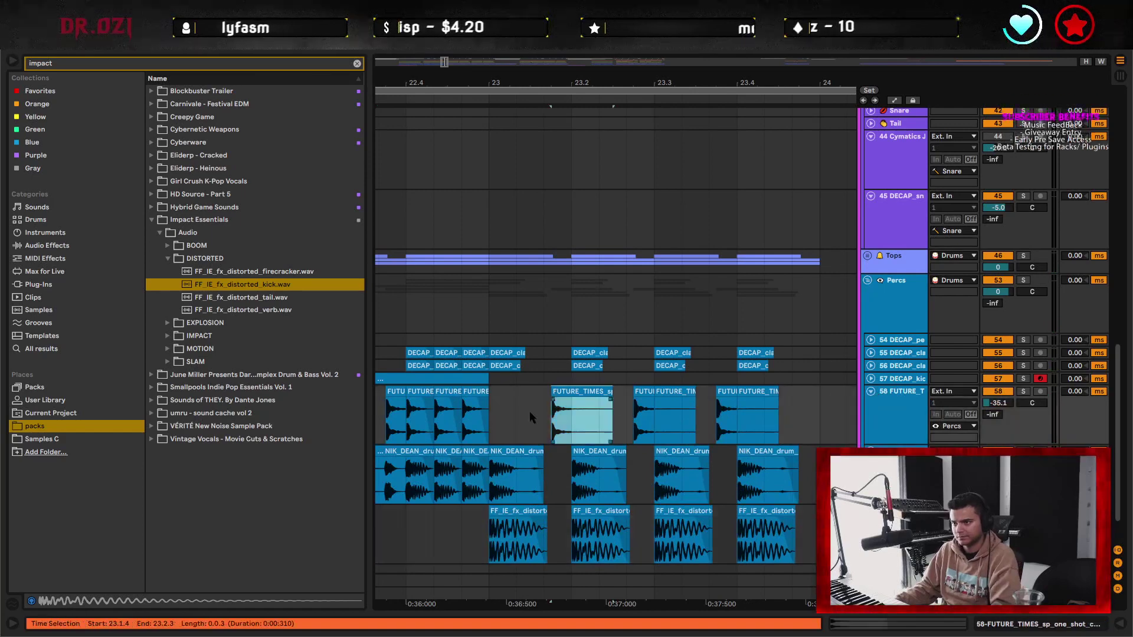
pyautogui.moveTo(529, 411); pyautogui.dragTo(809, 408)
pyautogui.press('Delete')
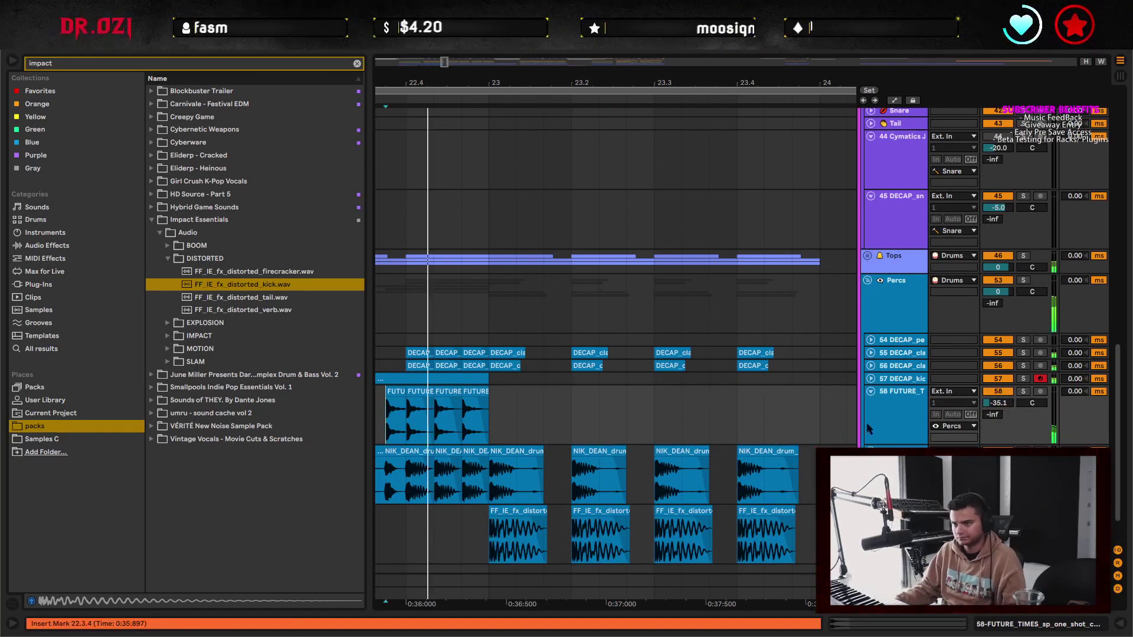
pyautogui.click(870, 391)
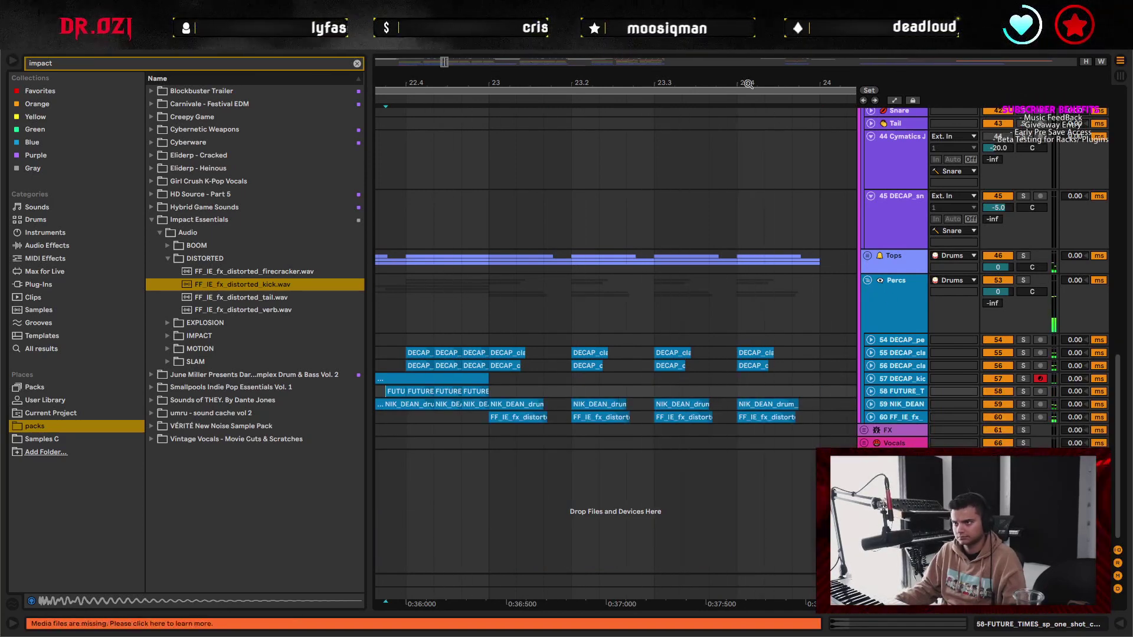
# - Play the section from bar 17 to audition the drop leading into the fill
pyautogui.moveTo(748, 84); pyautogui.dragTo(748, 24)
pyautogui.moveTo(422, 84); pyautogui.dragTo(449, 263)
pyautogui.press('space')
pyautogui.click(430, 226)
pyautogui.press('space')
pyautogui.moveTo(485, 82); pyautogui.dragTo(566, 243)
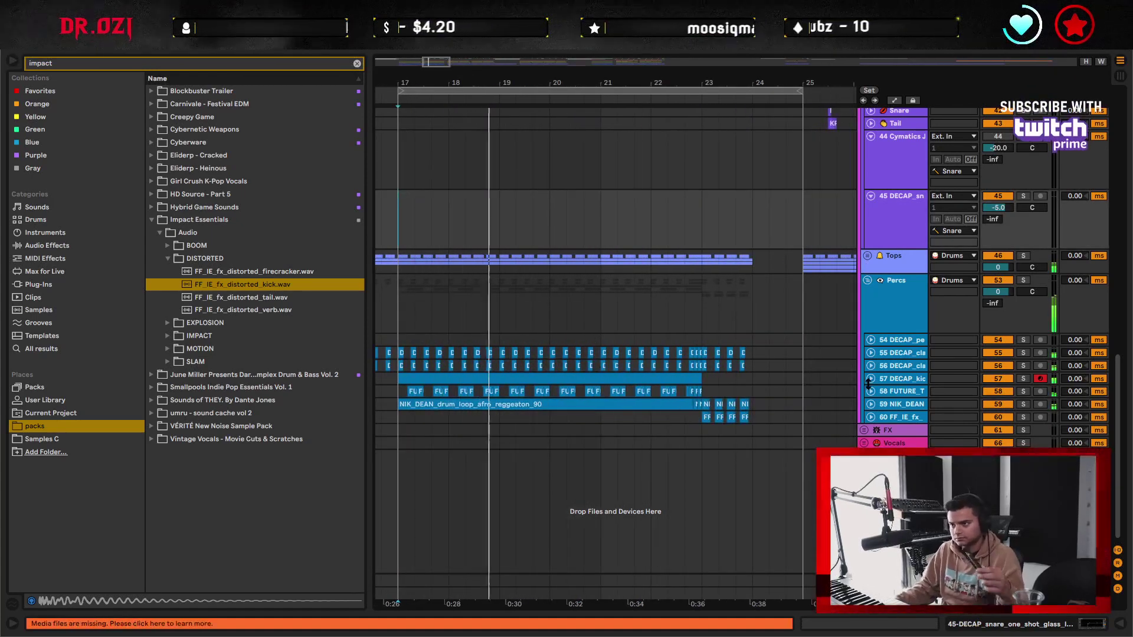
# - Expand the DECAP kick track, fold its DECAP_kick_lofi Sampler in the device chain, and clear the browser search
pyautogui.click(870, 379)
pyautogui.doubleClick(887, 381)
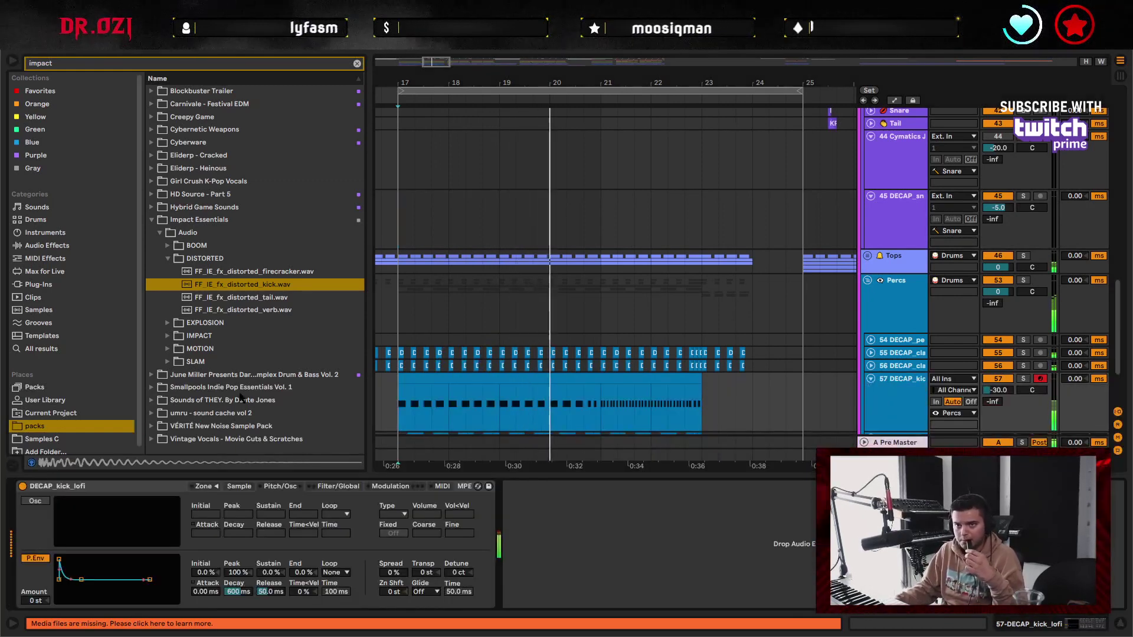
pyautogui.doubleClick(121, 487)
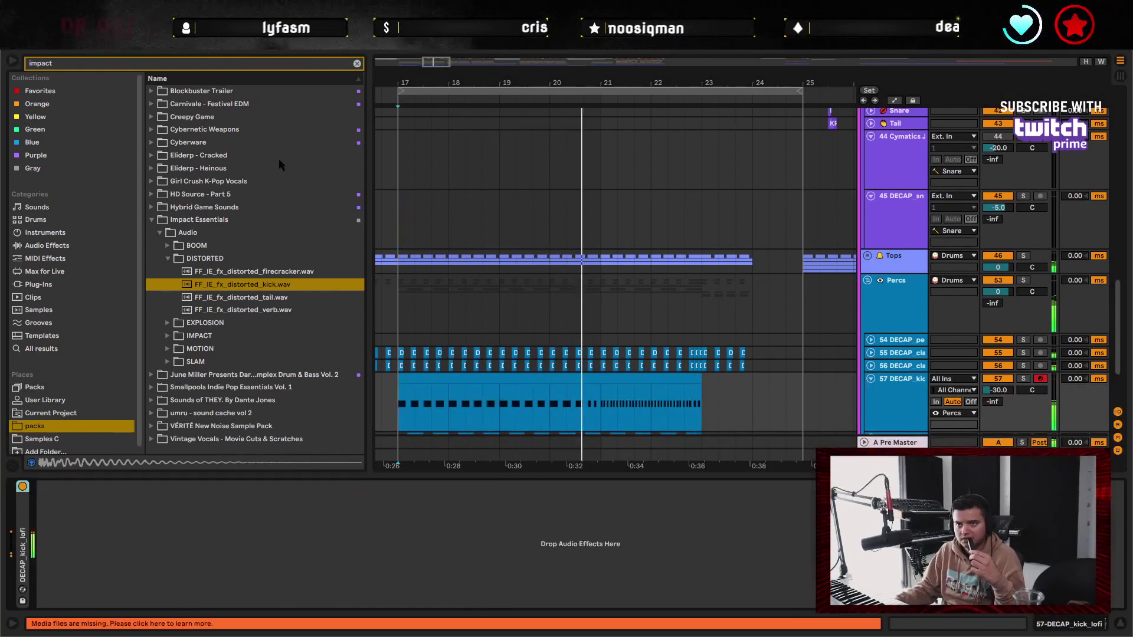
pyautogui.click(357, 63)
pyautogui.click(743, 556)
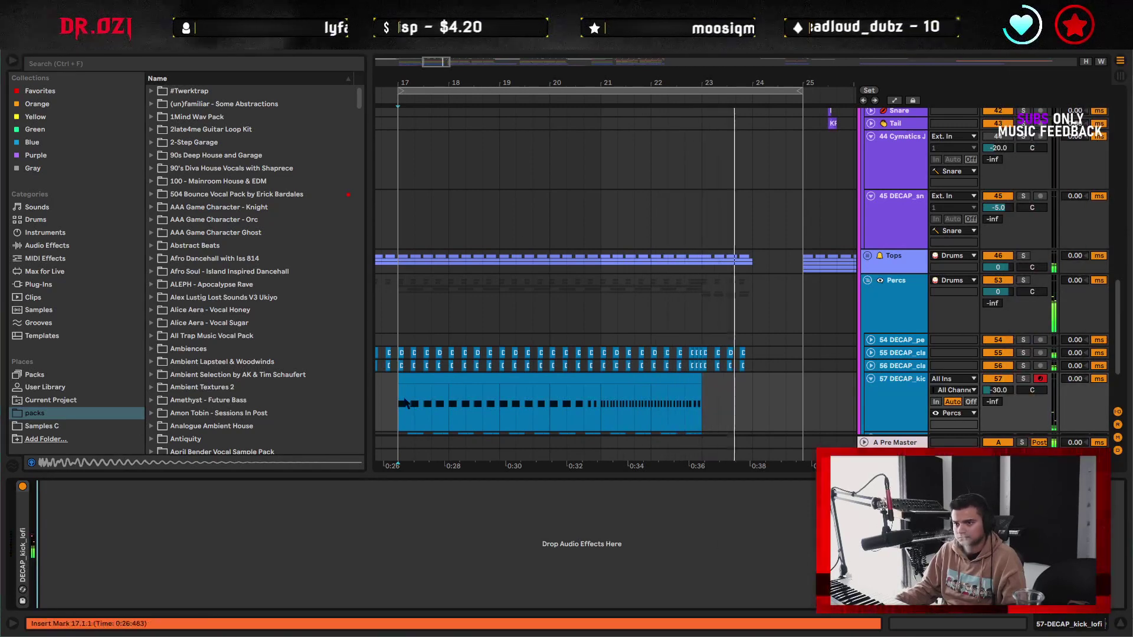
pyautogui.scroll(-1, 566, 348)
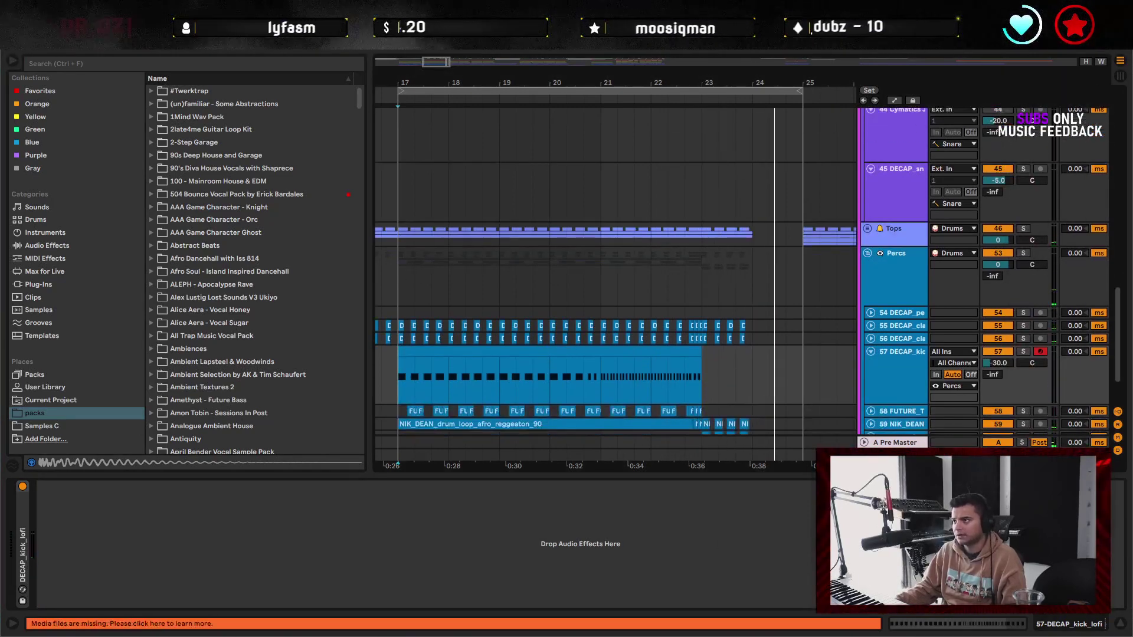
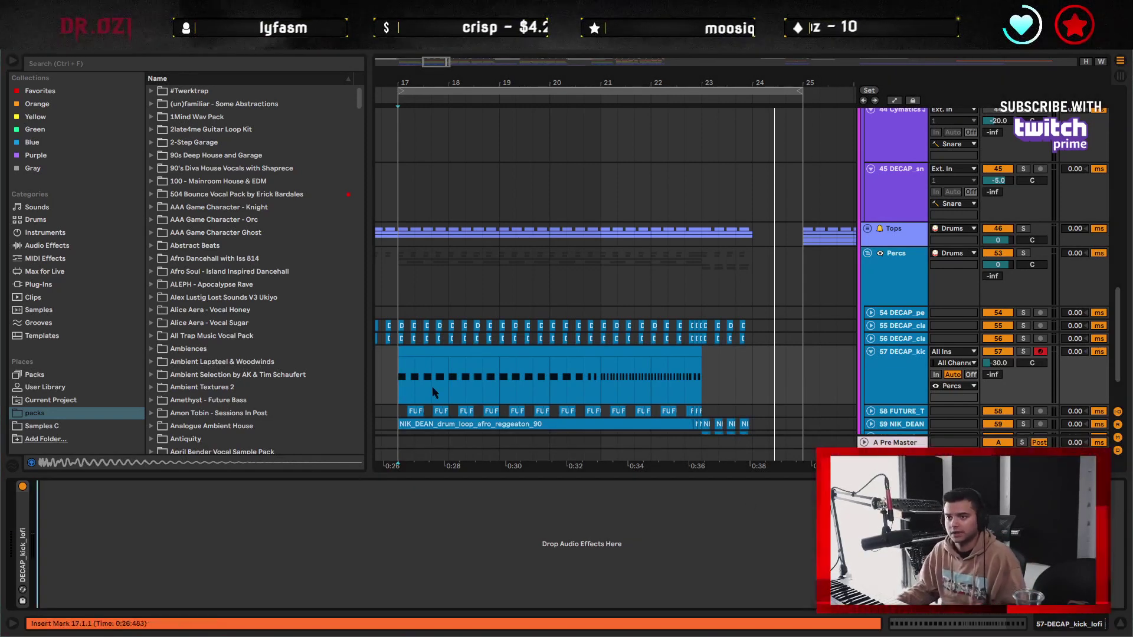
# - Add an Auto Filter from the EQ & Filters audio effects to the DECAP_kick_lofi track's device chain
pyautogui.click(81, 244)
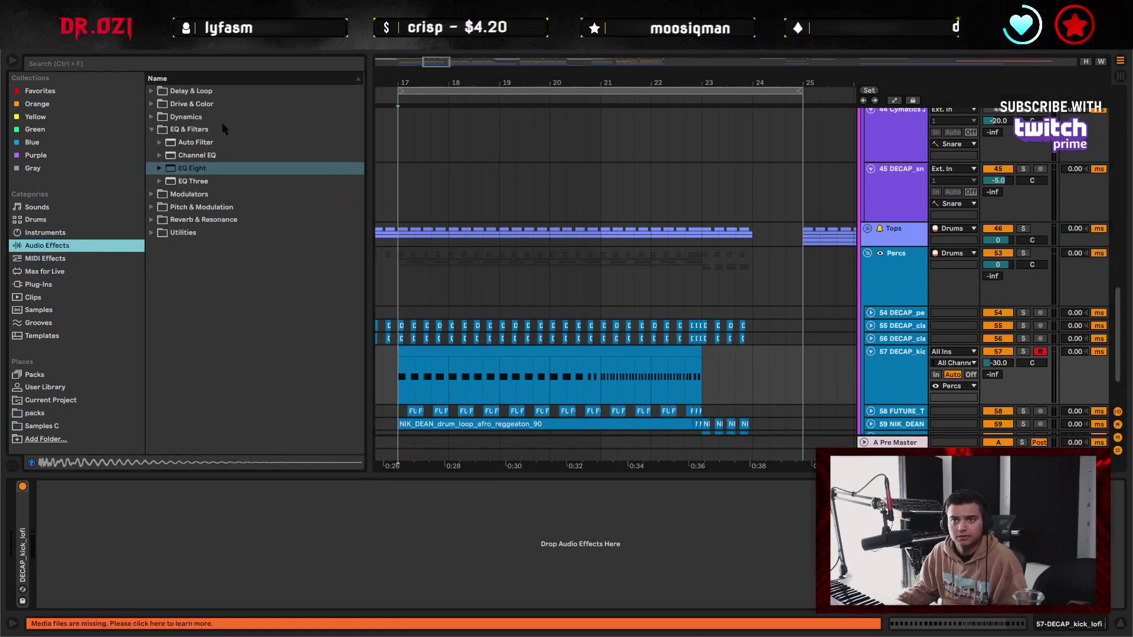
pyautogui.click(157, 132)
pyautogui.click(158, 131)
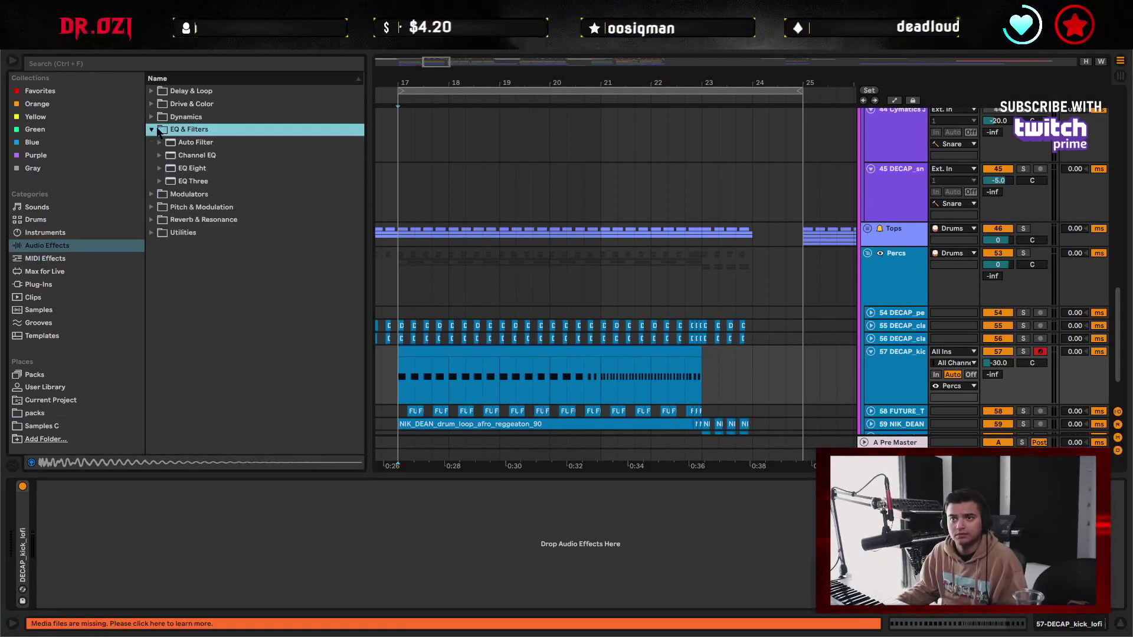
pyautogui.click(192, 145)
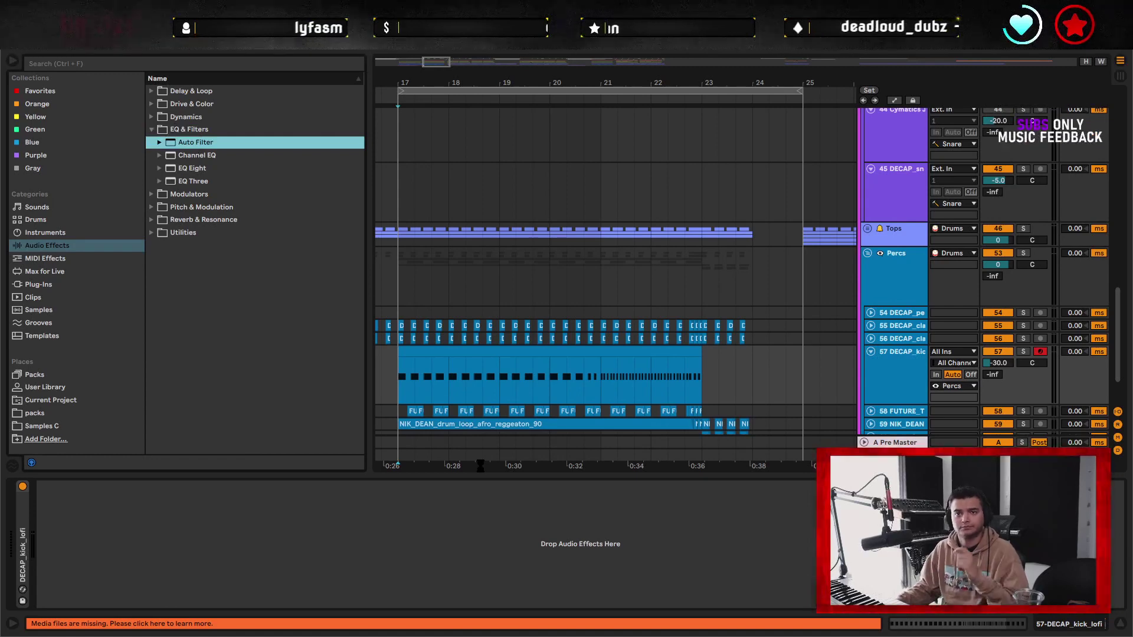
pyautogui.moveTo(461, 482); pyautogui.dragTo(448, 484)
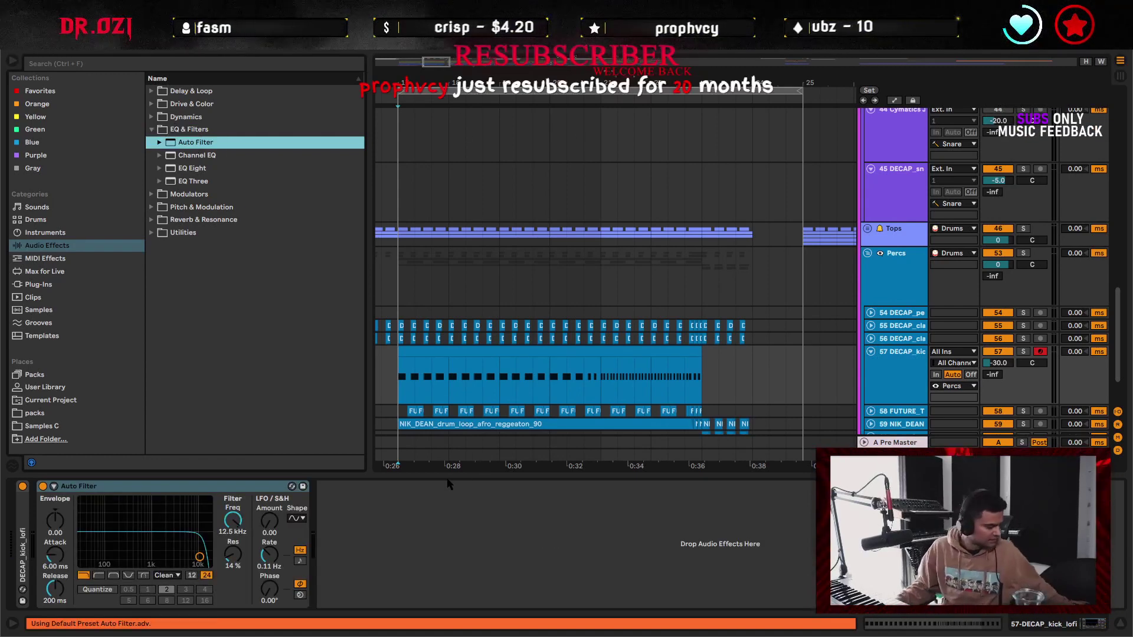
# - Duplicate the Auto Filter on the DECAP kick track and switch the copy to high-pass
pyautogui.click(225, 490)
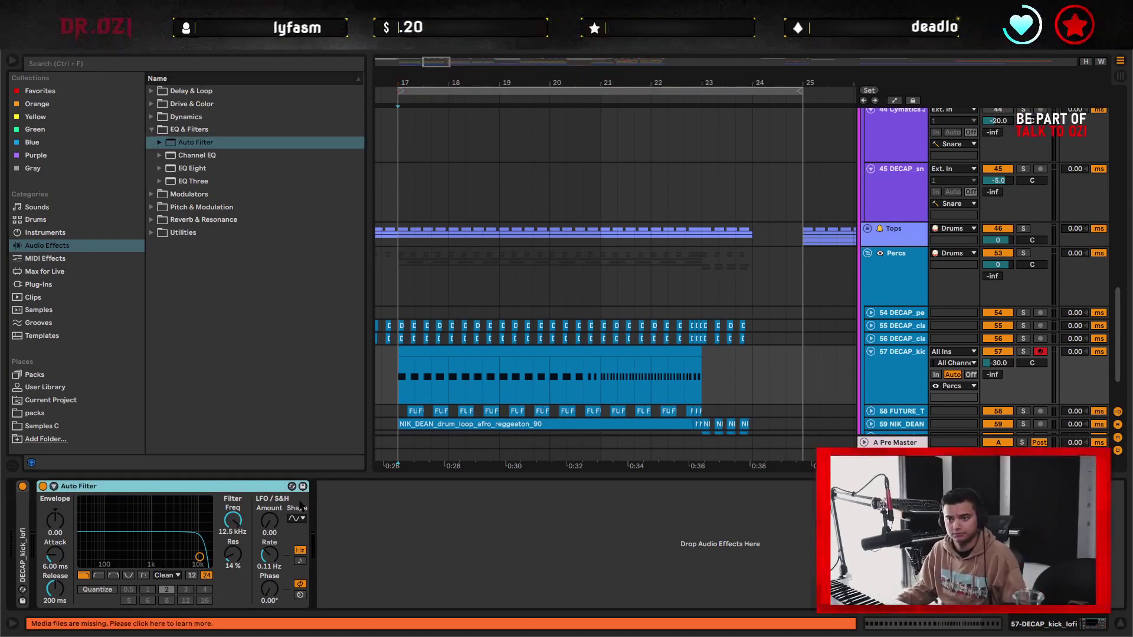
pyautogui.hotkey('ctrl', 'd')
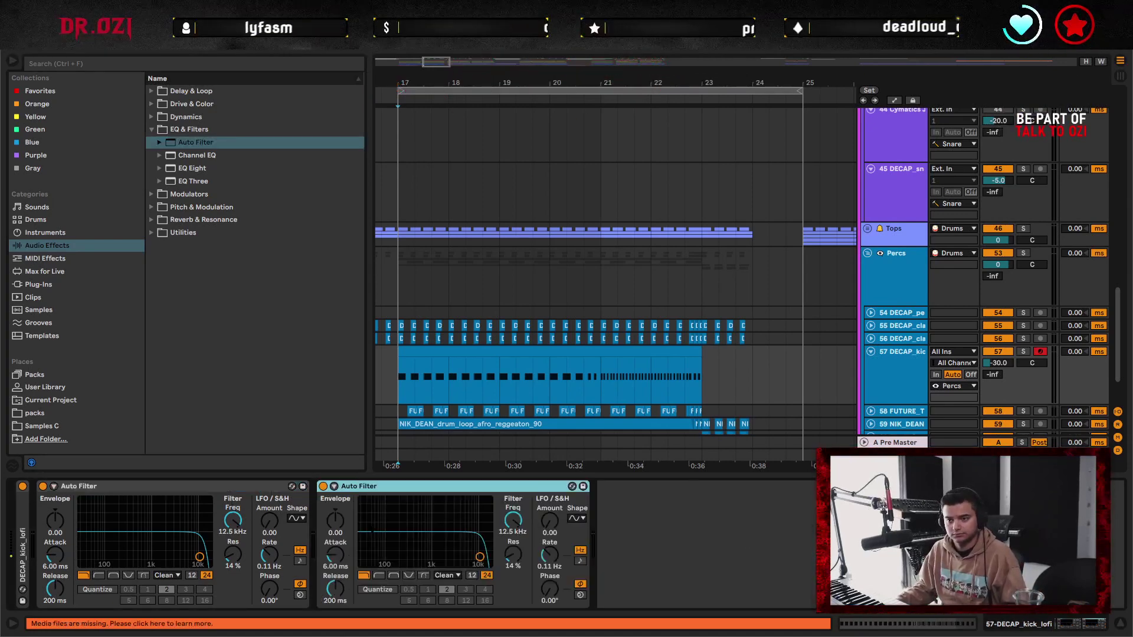
pyautogui.click(379, 575)
# - Group both Auto Filters into an Audio Effect Rack and show its macro controls
pyautogui.click(250, 492)
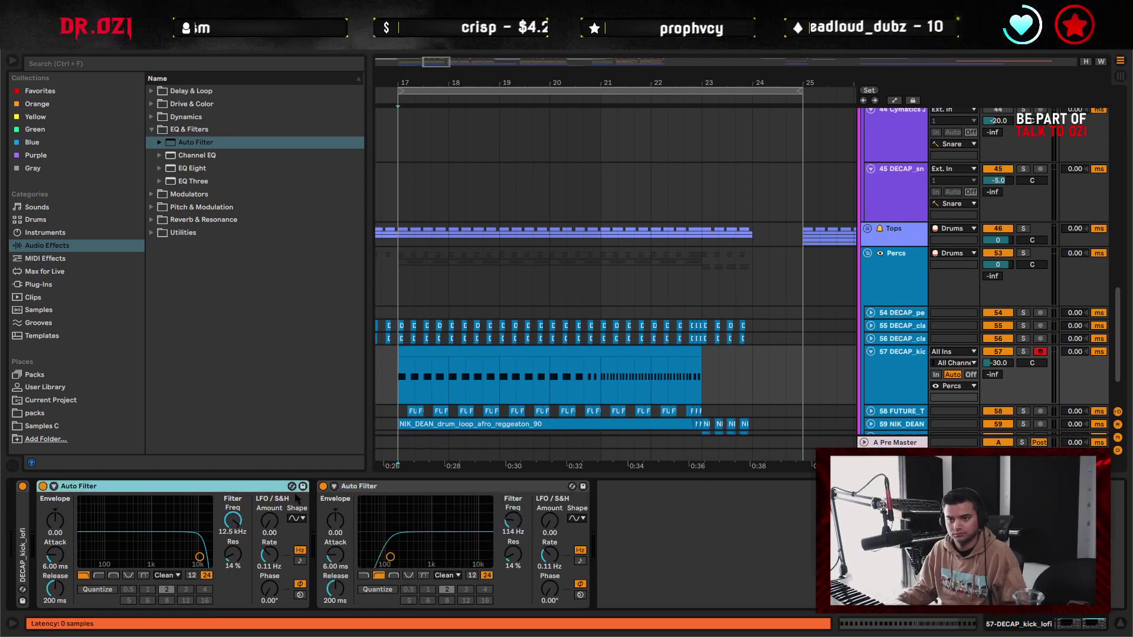
pyautogui.keyDown('shift'); pyautogui.click(380, 487); pyautogui.keyUp('shift')
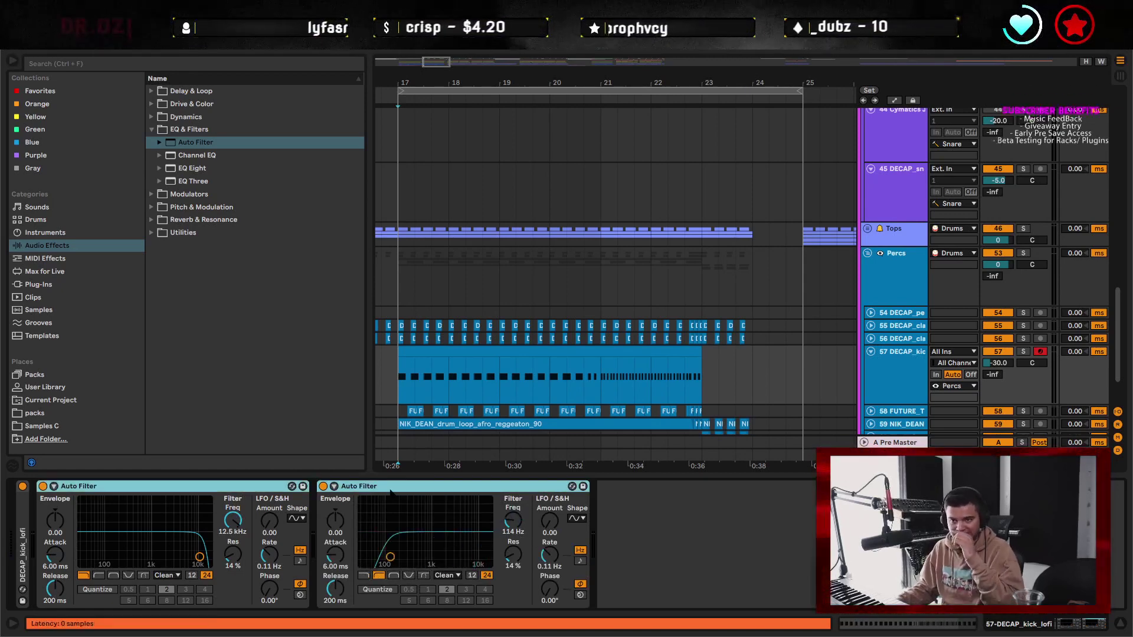
pyautogui.hotkey('ctrl', 'g')
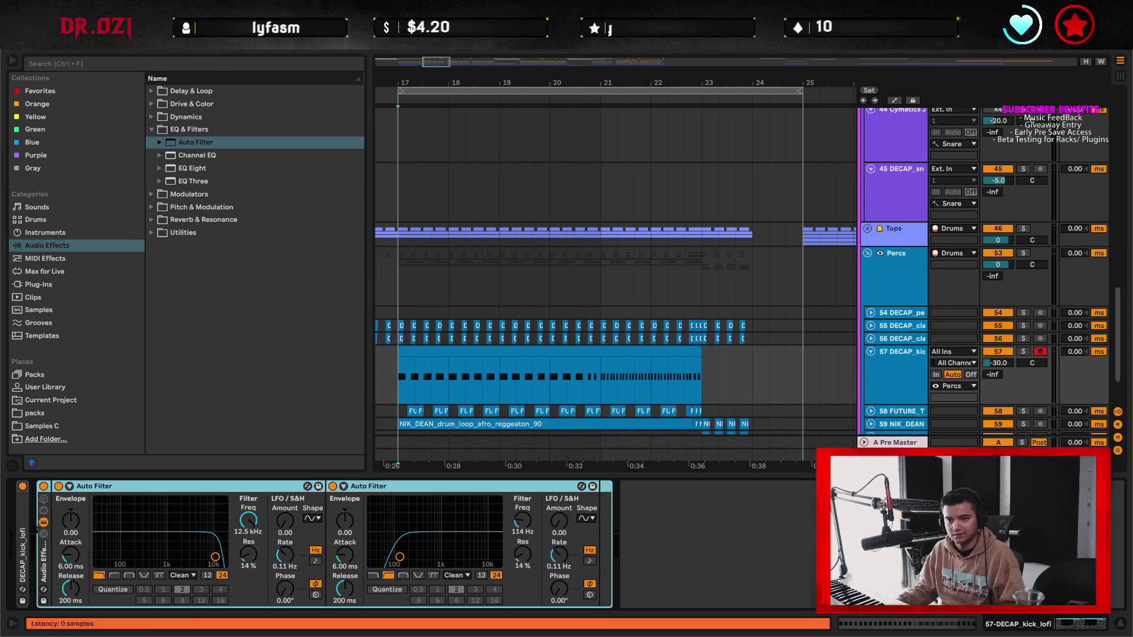
pyautogui.click(43, 499)
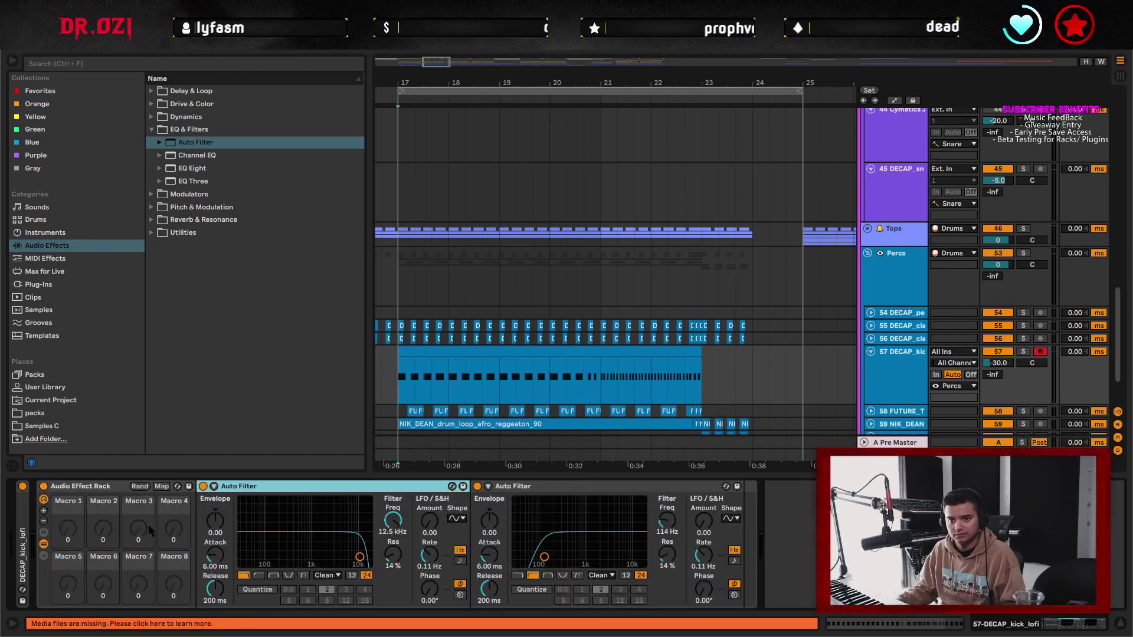
# - Map both Auto Filters' frequencies to Macro 1 and invert the high-pass filter's mapping range
pyautogui.rightClick(404, 522)
pyautogui.click(434, 357)
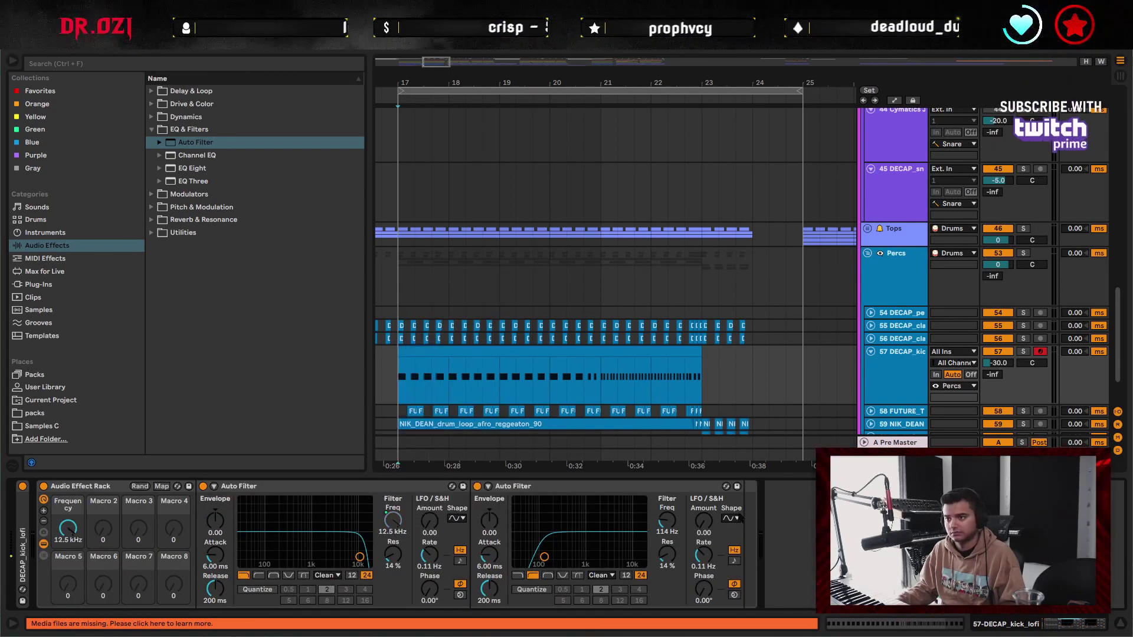
pyautogui.rightClick(668, 520)
pyautogui.click(701, 357)
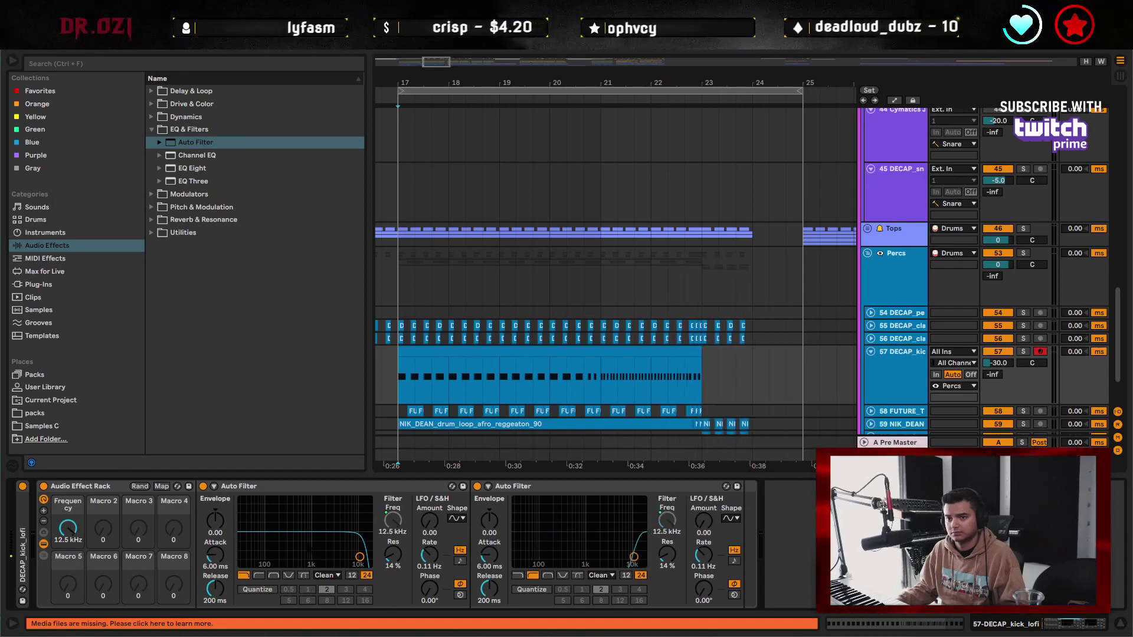
pyautogui.click(161, 486)
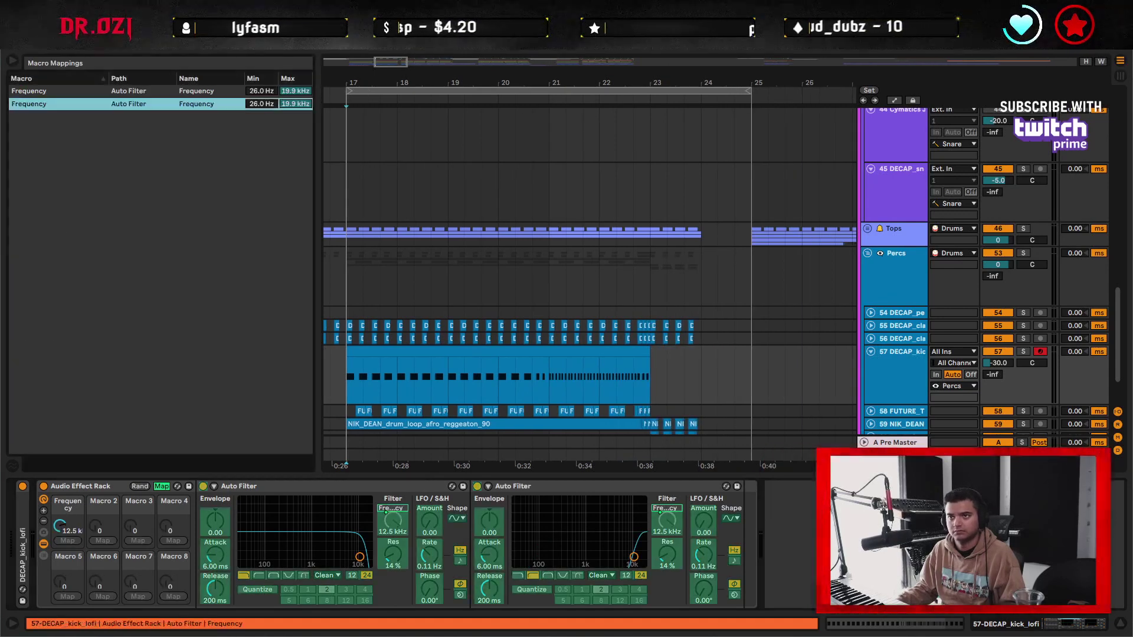
pyautogui.click(161, 487)
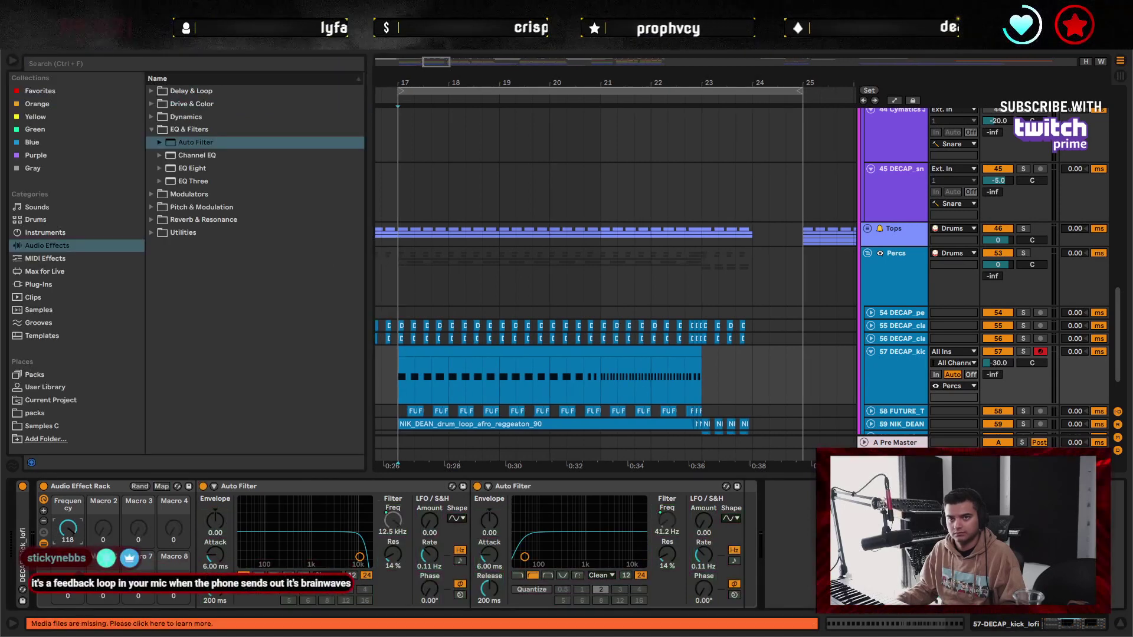
# - Automate the rack's Frequency macro on the DECAP kick track, falling from bar 17 to 45 at bar 23, and play it
pyautogui.press('a')
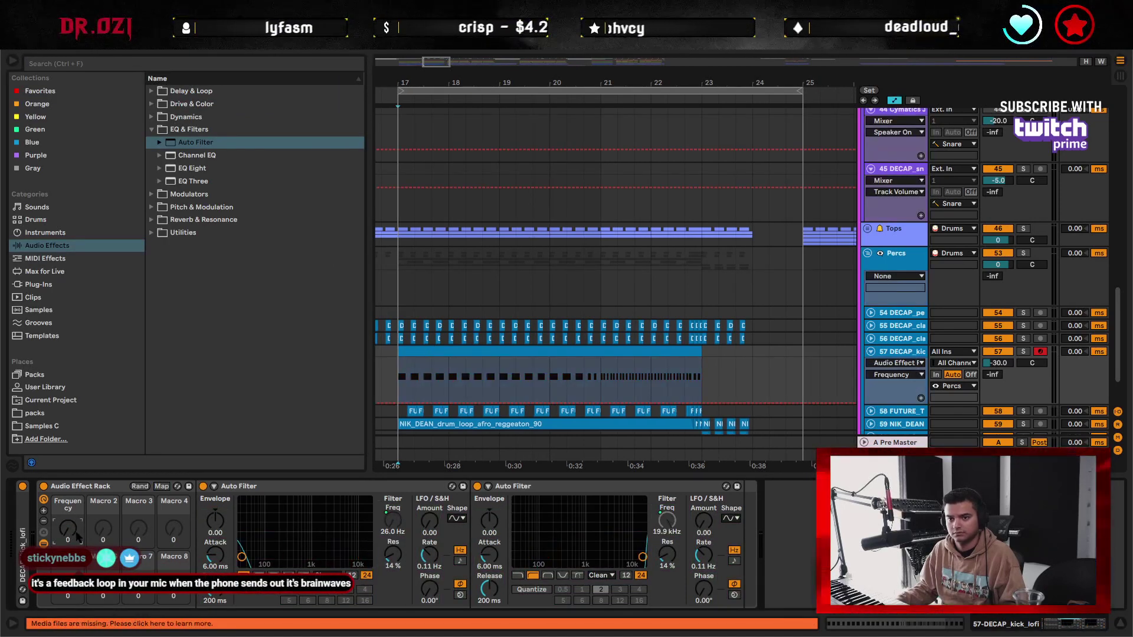
pyautogui.click(403, 403)
pyautogui.moveTo(401, 403); pyautogui.dragTo(473, 363)
pyautogui.moveTo(695, 362); pyautogui.dragTo(700, 387)
pyautogui.press('space')
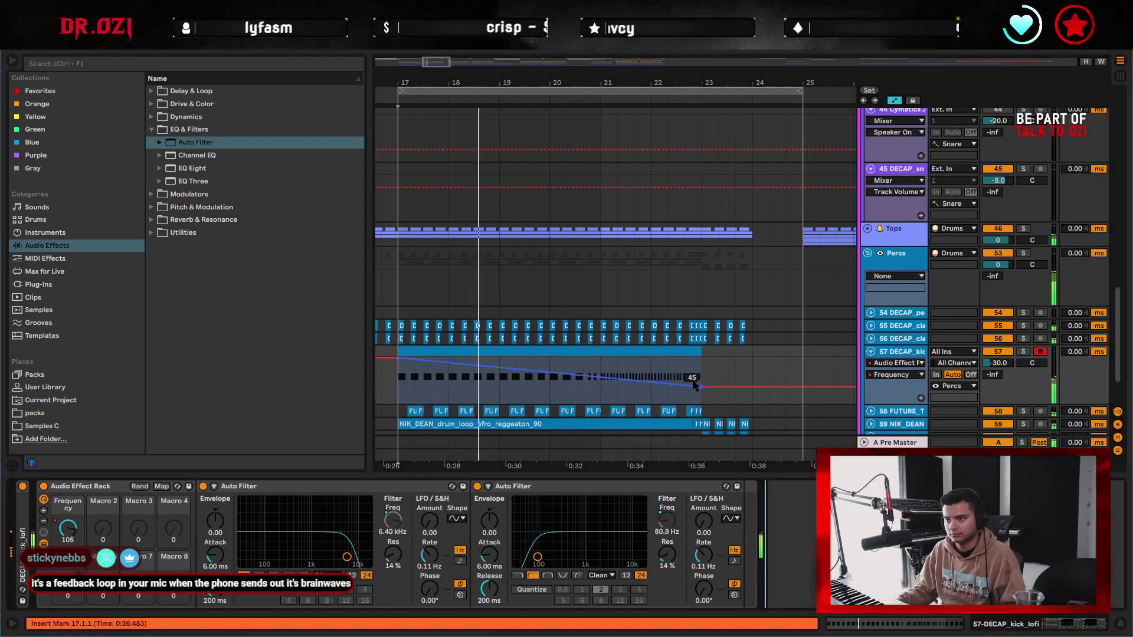
# - Reshape the Frequency automation with a breakpoint at bar 21 and a value of 67 at bar 23, and audition from bar 17
pyautogui.moveTo(702, 388)
pyautogui.mouseDown()
pyautogui.moveTo(702, 365)
pyautogui.moveTo(709, 373)
pyautogui.mouseUp()
pyautogui.press('space')
pyautogui.press('space')
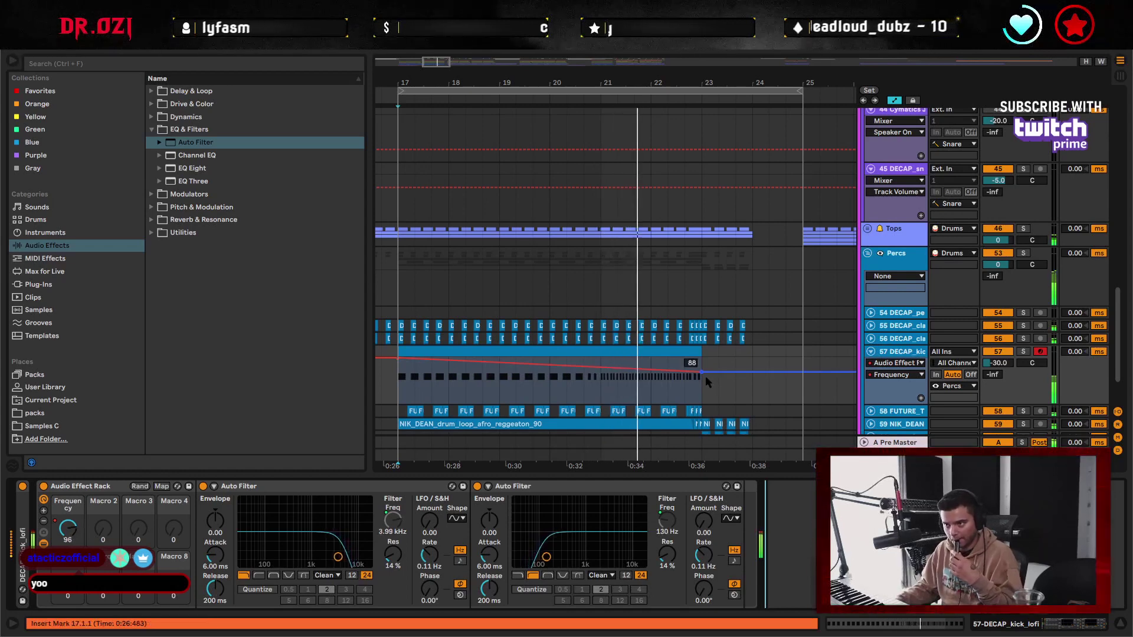
pyautogui.click(600, 367)
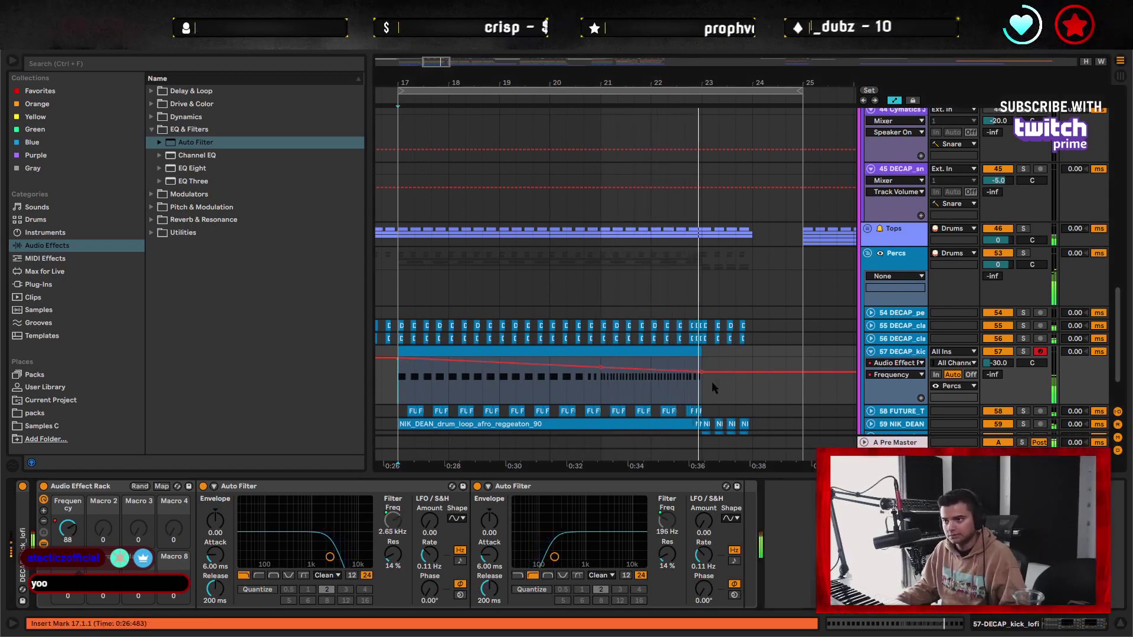
pyautogui.moveTo(697, 373); pyautogui.dragTo(700, 380)
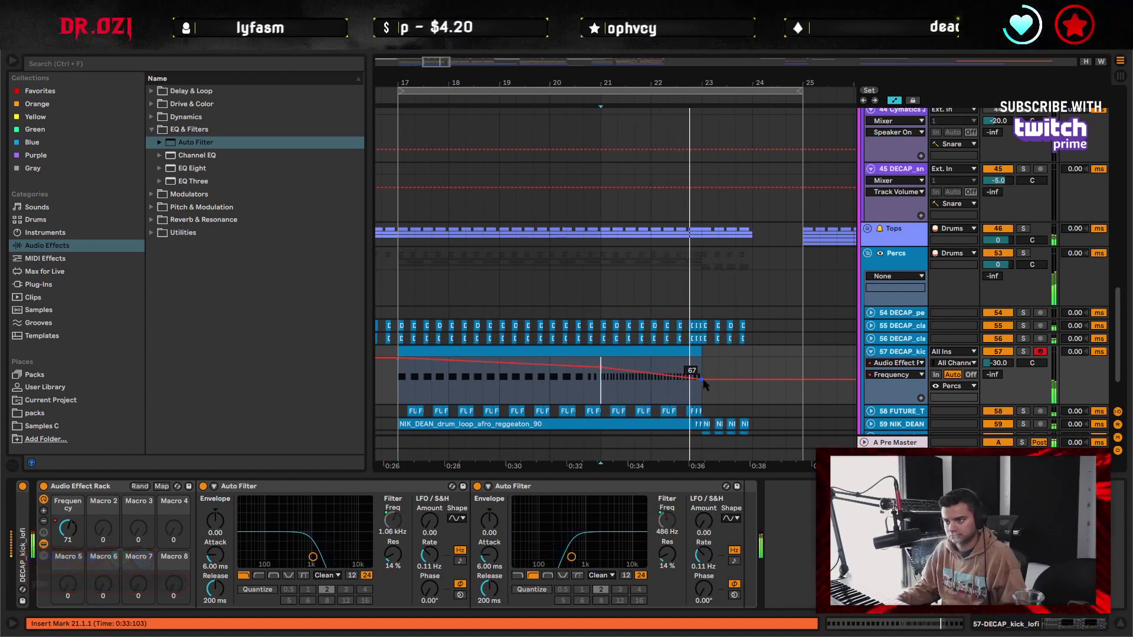
pyautogui.click(402, 381)
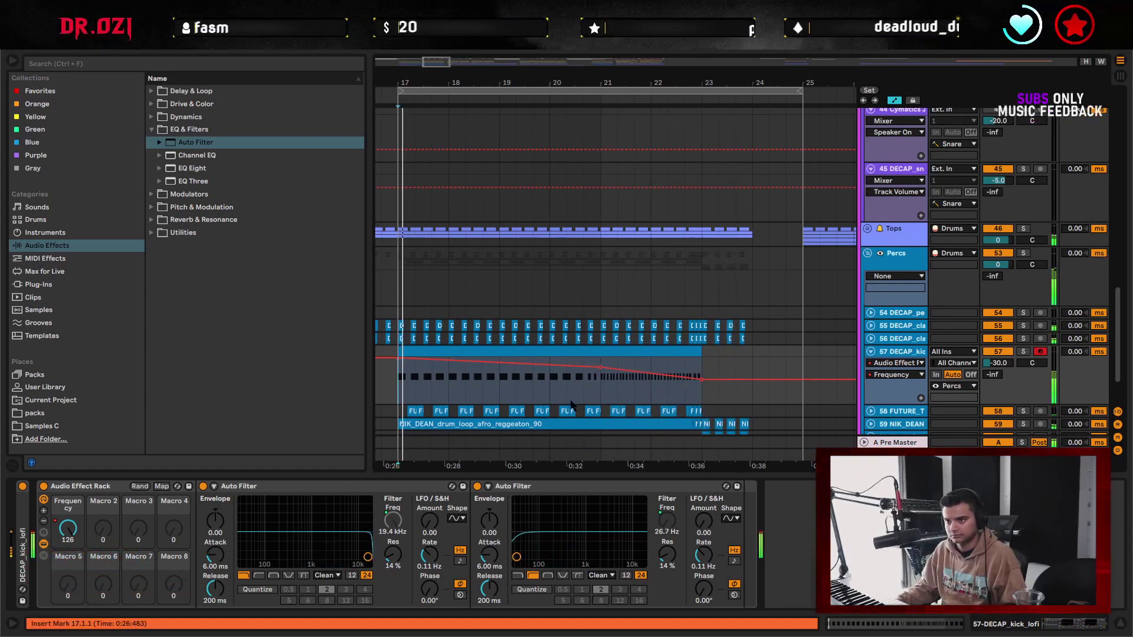
pyautogui.click(602, 384)
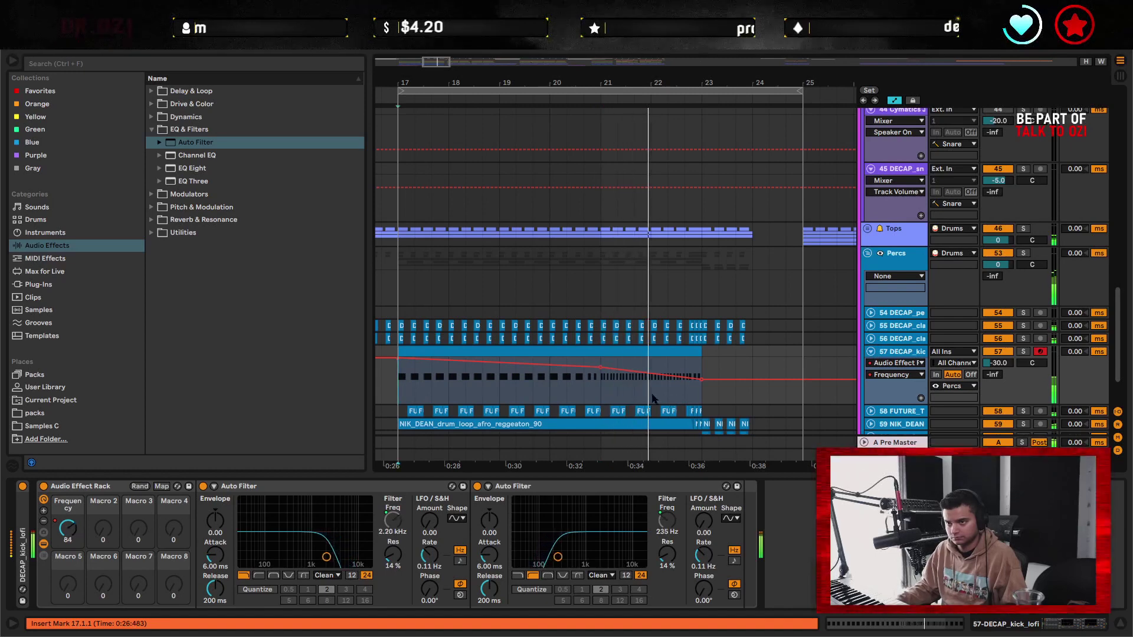
# - Hide the automation lanes, collapse the DECAP kick track and expand the FF_IE_fx_distorted_kick track around bar 23
pyautogui.scroll(-2, 868, 320)
pyautogui.press('a')
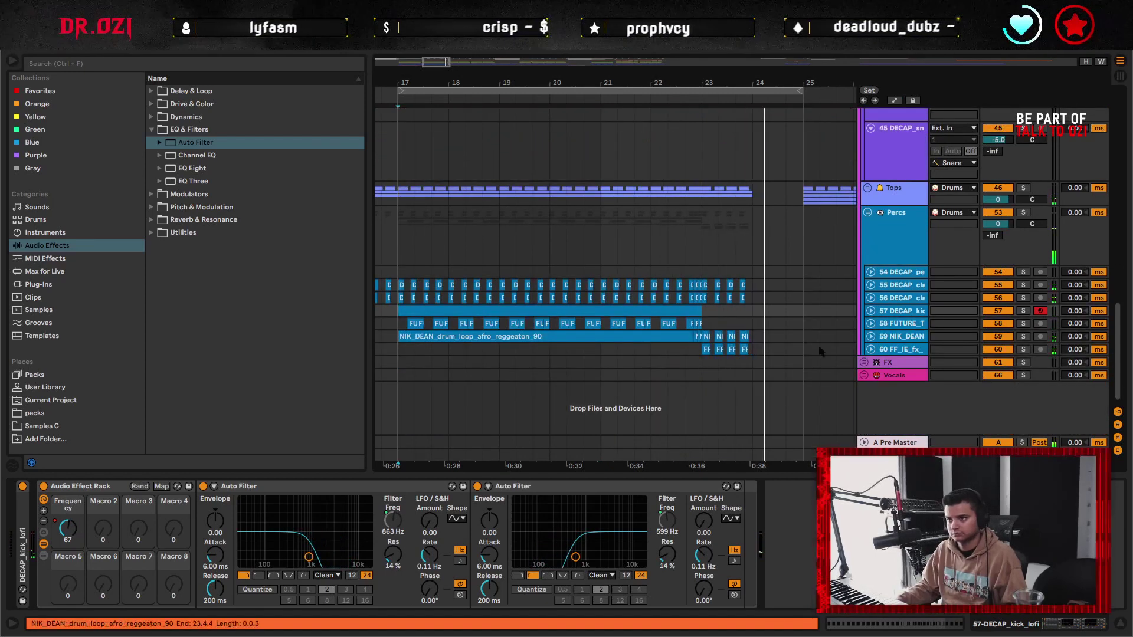
pyautogui.moveTo(711, 98); pyautogui.dragTo(749, 82)
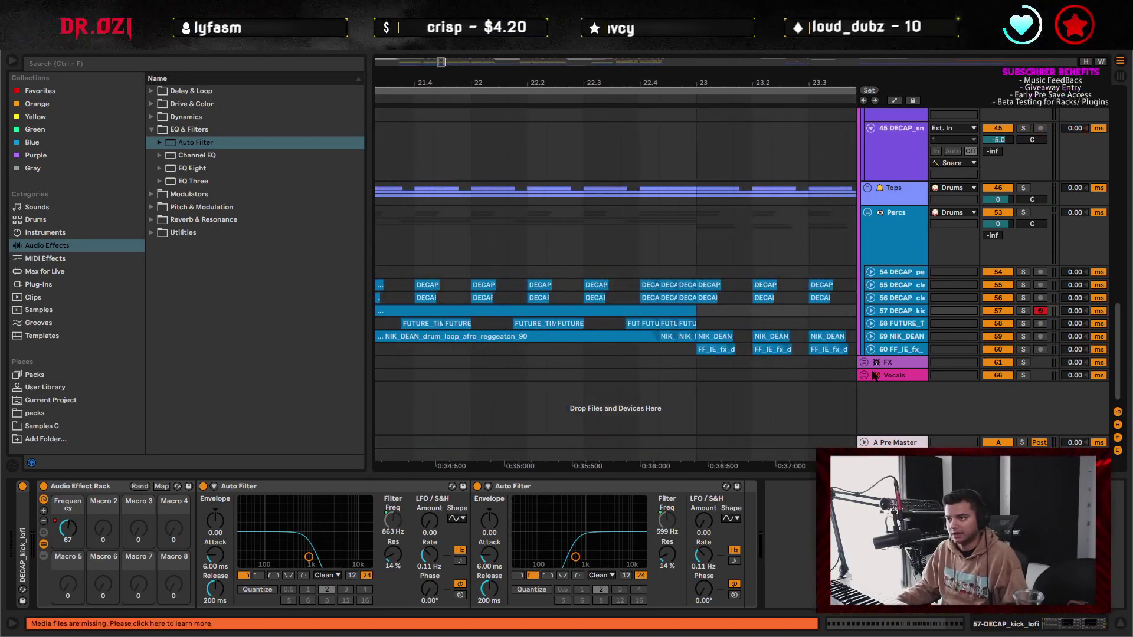
pyautogui.click(870, 349)
pyautogui.click(710, 381)
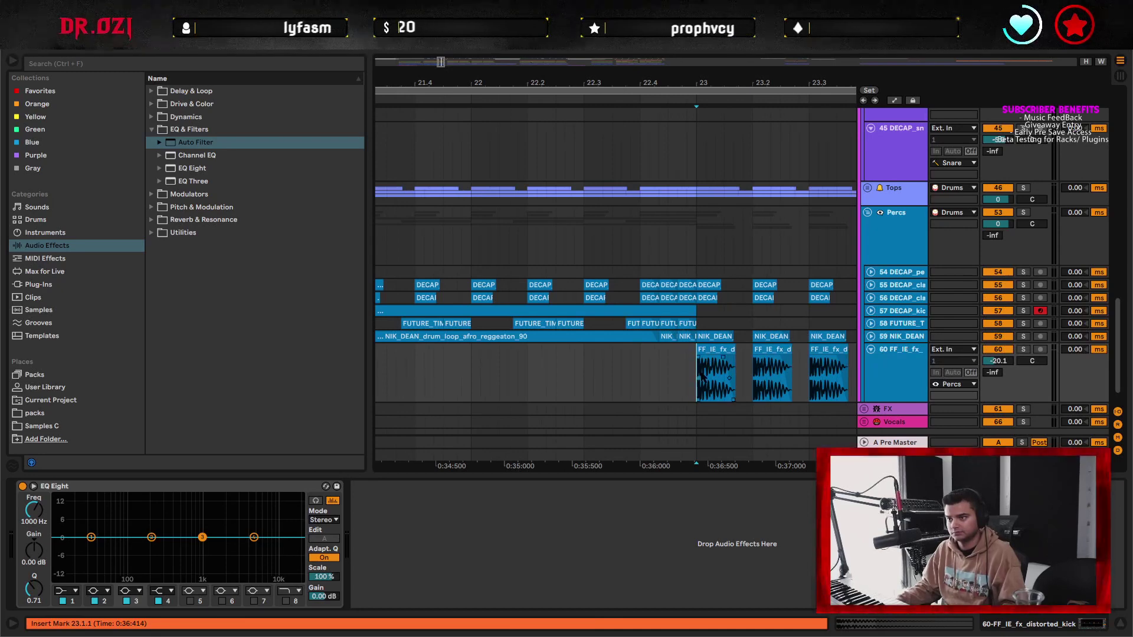
# - Copy the opening hit of the distorted kick clip at bar 23, paste it three times from 22.4.1, and play from 22.2.3
pyautogui.moveTo(700, 374); pyautogui.dragTo(716, 375)
pyautogui.hotkey('ctrl', 'c')
pyautogui.click(642, 378)
pyautogui.hotkey('ctrl', 'v')
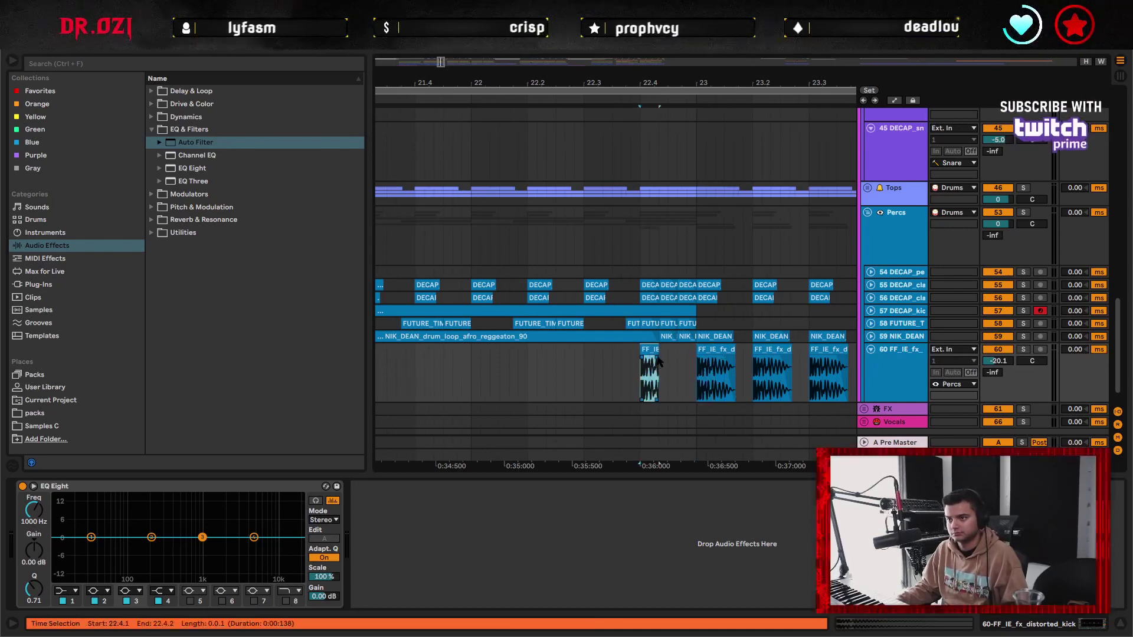
pyautogui.hotkey('ctrl', 'v')
pyautogui.hotkey('ctrl', 'v')
pyautogui.click(555, 371)
pyautogui.press('space')
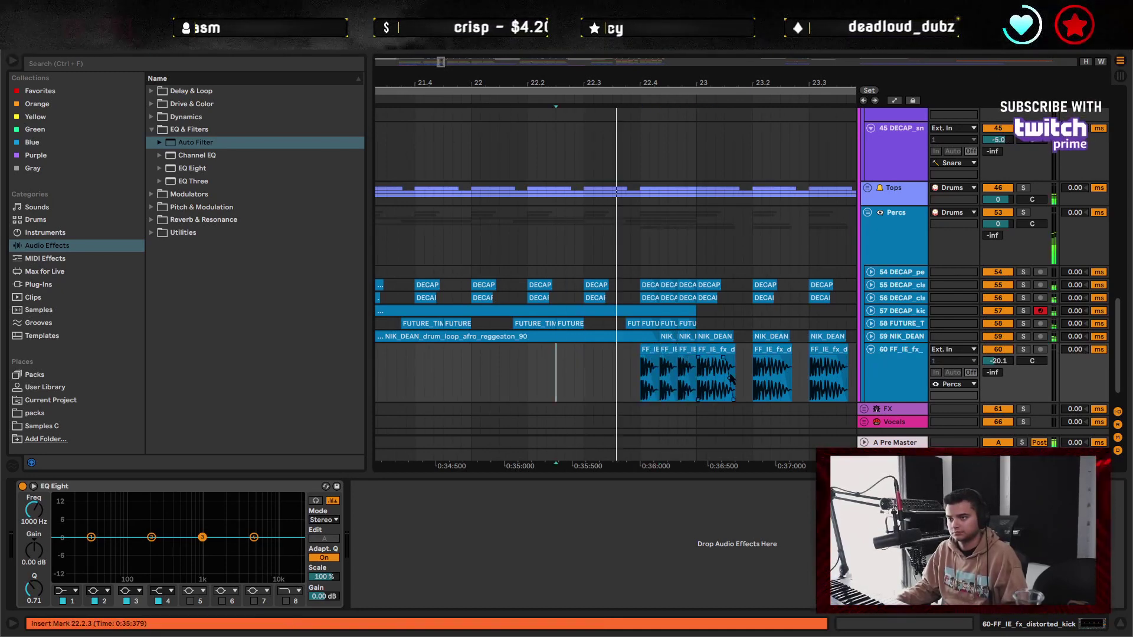
pyautogui.press('-')
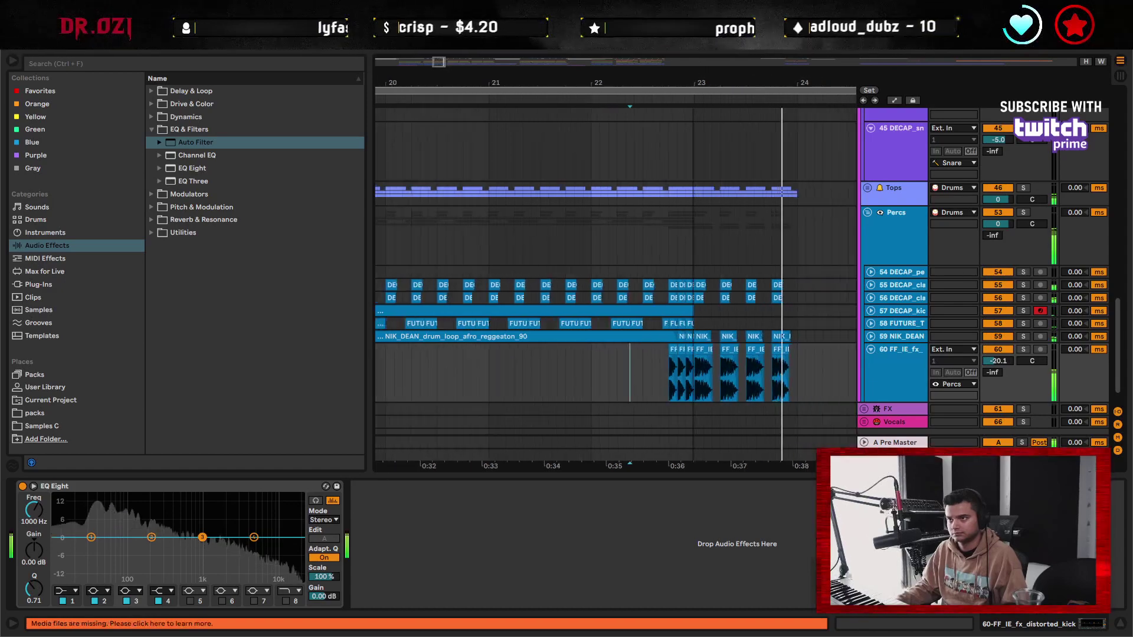
pyautogui.press('-')
# - Play from bar 17, select the Melodic group, and fold its EQ Eight and Multiband Dynamics devices
pyautogui.click(707, 308)
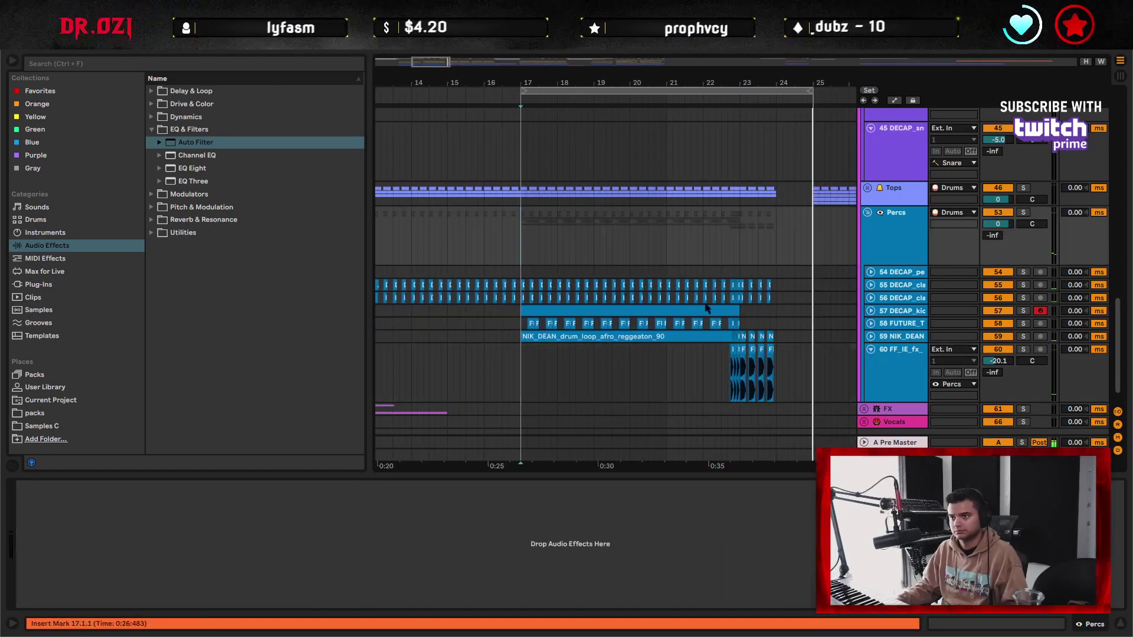
pyautogui.scroll(15, 732, 316)
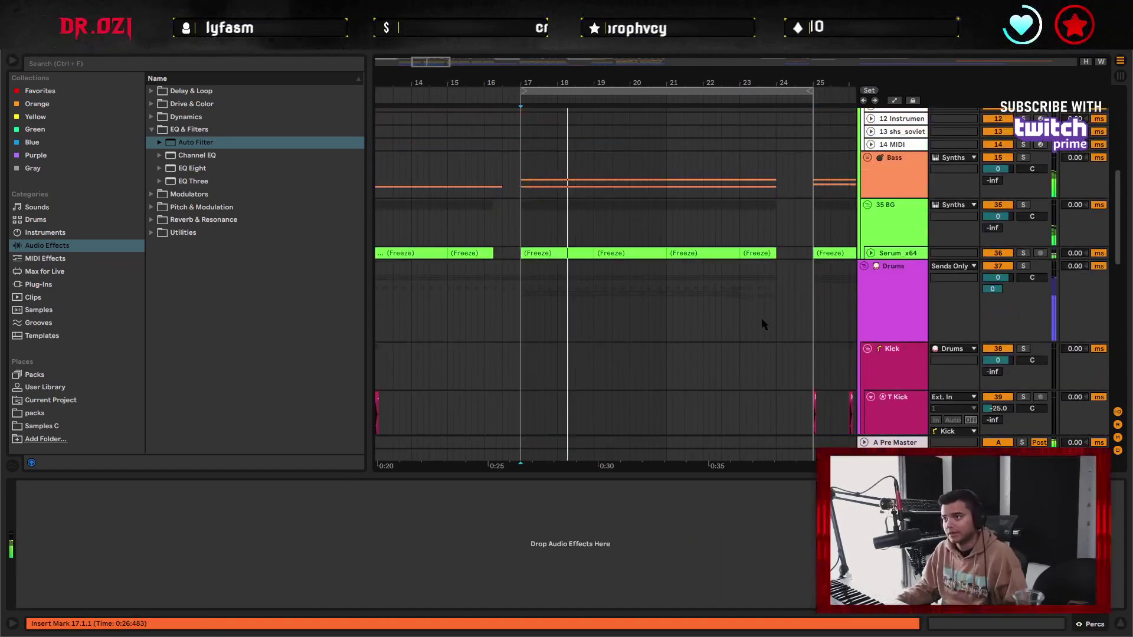
pyautogui.scroll(10, 761, 317)
pyautogui.press('+')
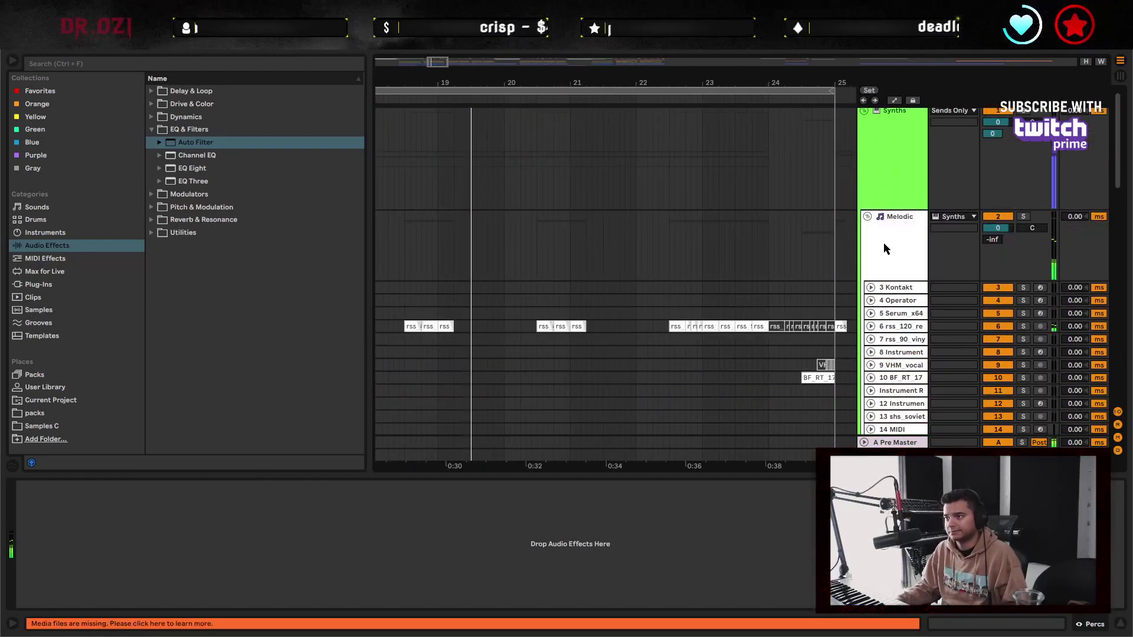
pyautogui.click(884, 243)
pyautogui.click(898, 178)
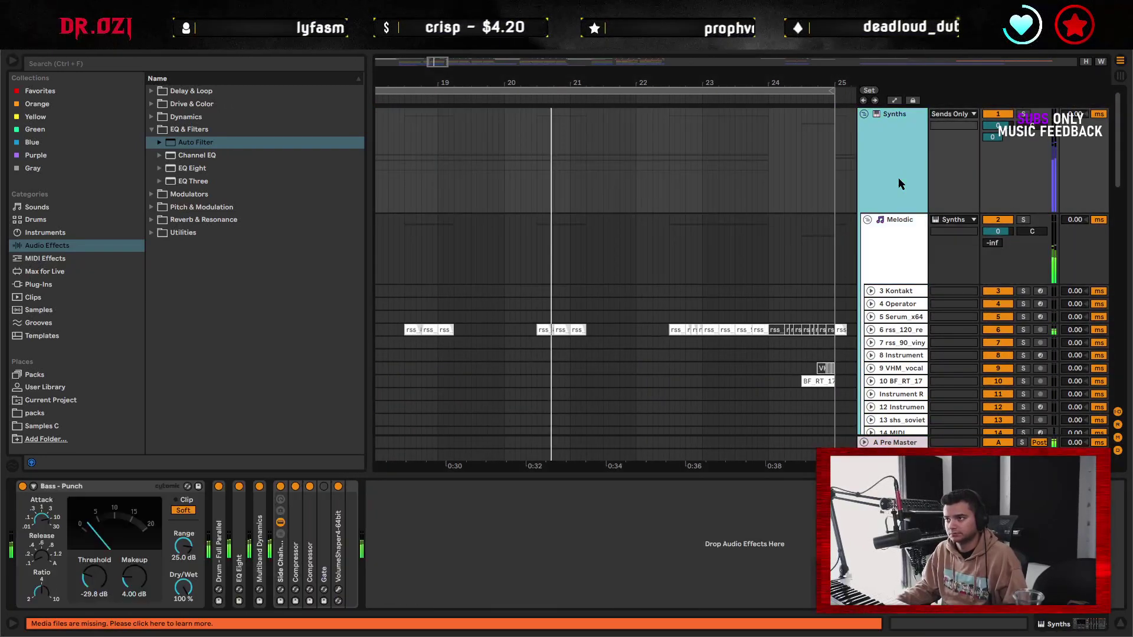
pyautogui.click(887, 249)
pyautogui.doubleClick(285, 488)
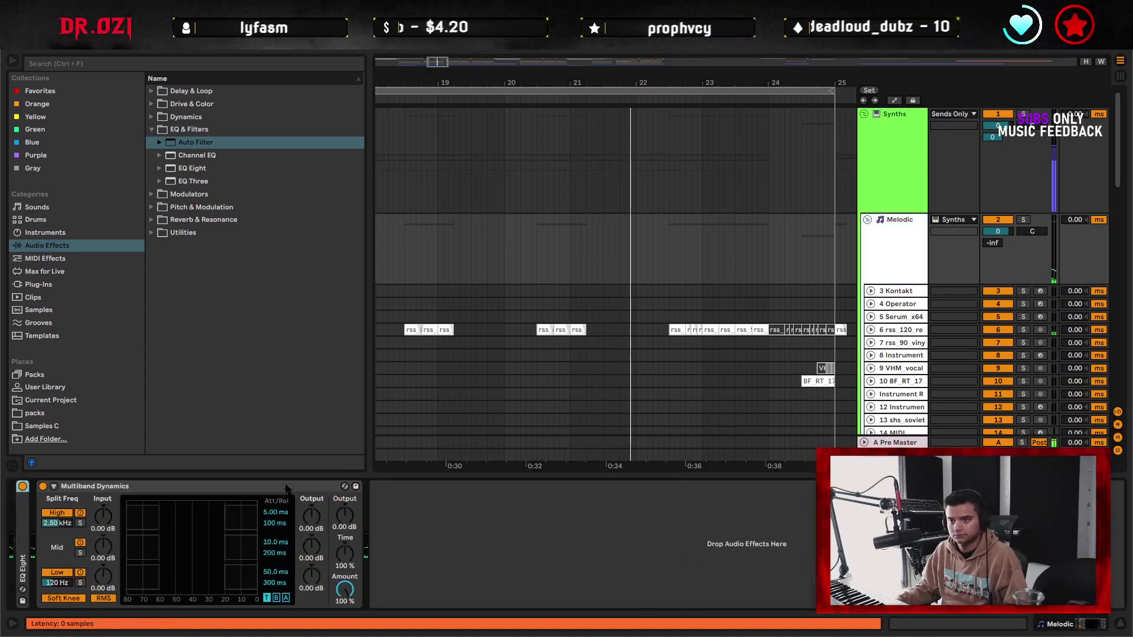
pyautogui.doubleClick(285, 489)
# - Search the plug-ins for "tape", load kHs Tape Stop on the Melodic group, and move its window over the arrangement
pyautogui.click(150, 131)
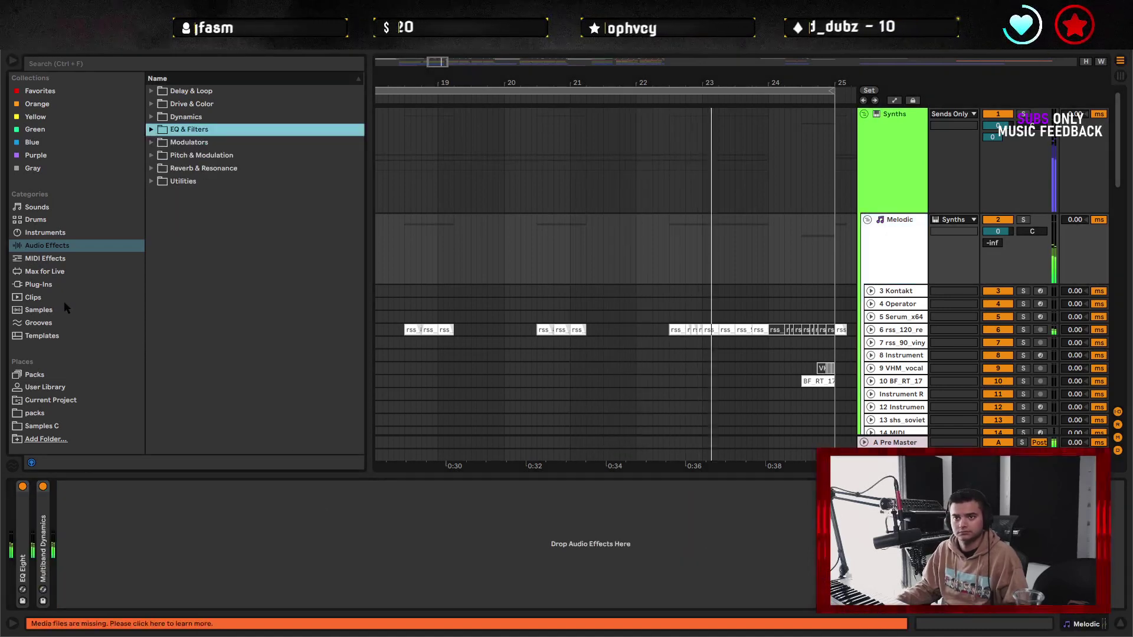
pyautogui.click(41, 285)
pyautogui.click(150, 63)
pyautogui.write('tape')
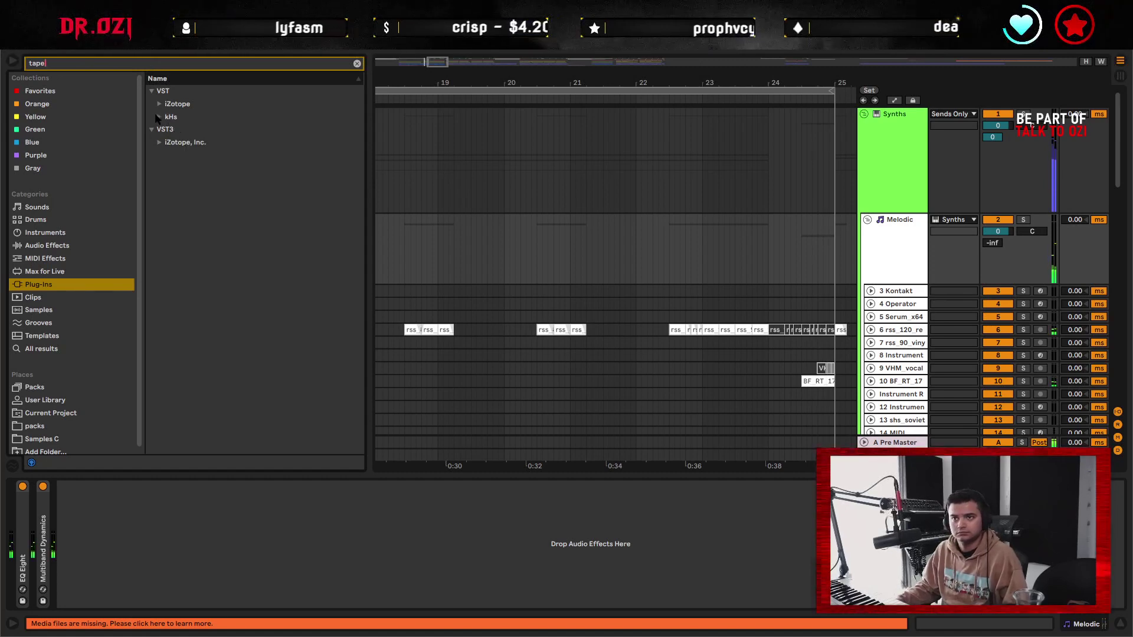
pyautogui.click(159, 117)
pyautogui.press('Down')
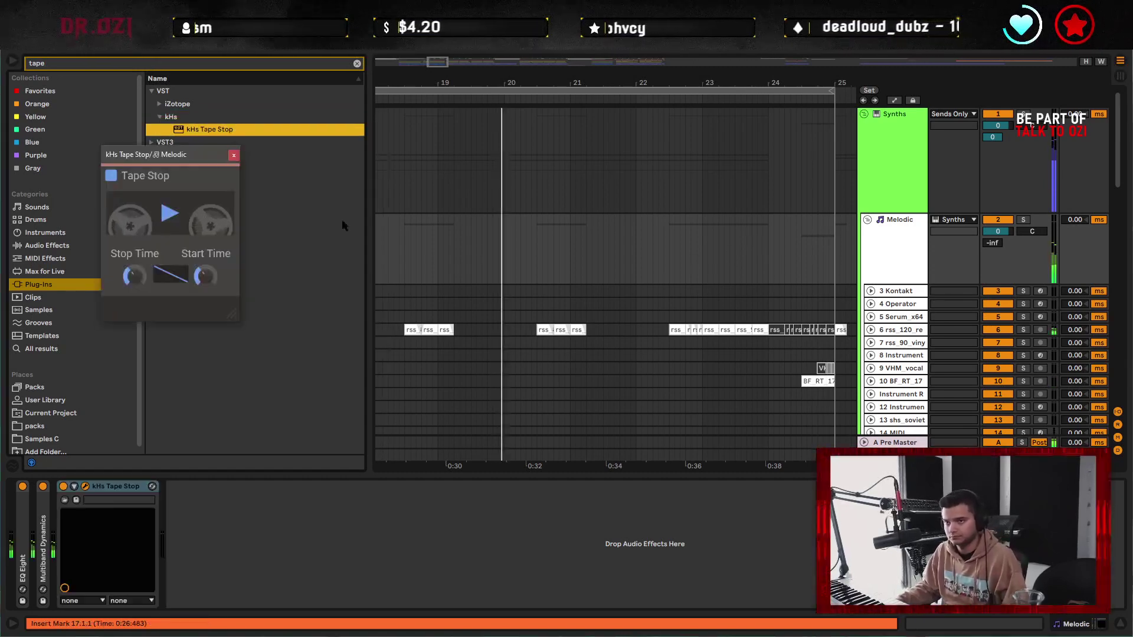
pyautogui.moveTo(187, 157); pyautogui.dragTo(599, 200)
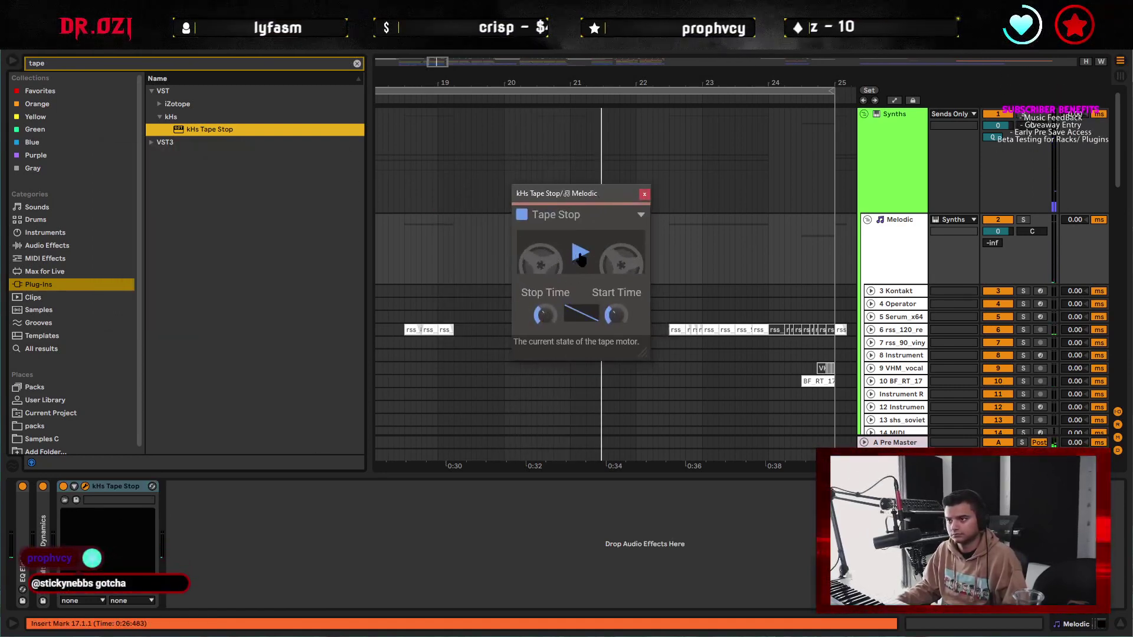
# - Show the automation lanes and create repeated on/off pulses in the Melodic group's Tape Stop Play automation from bar 23 to bar 24
pyautogui.press('a')
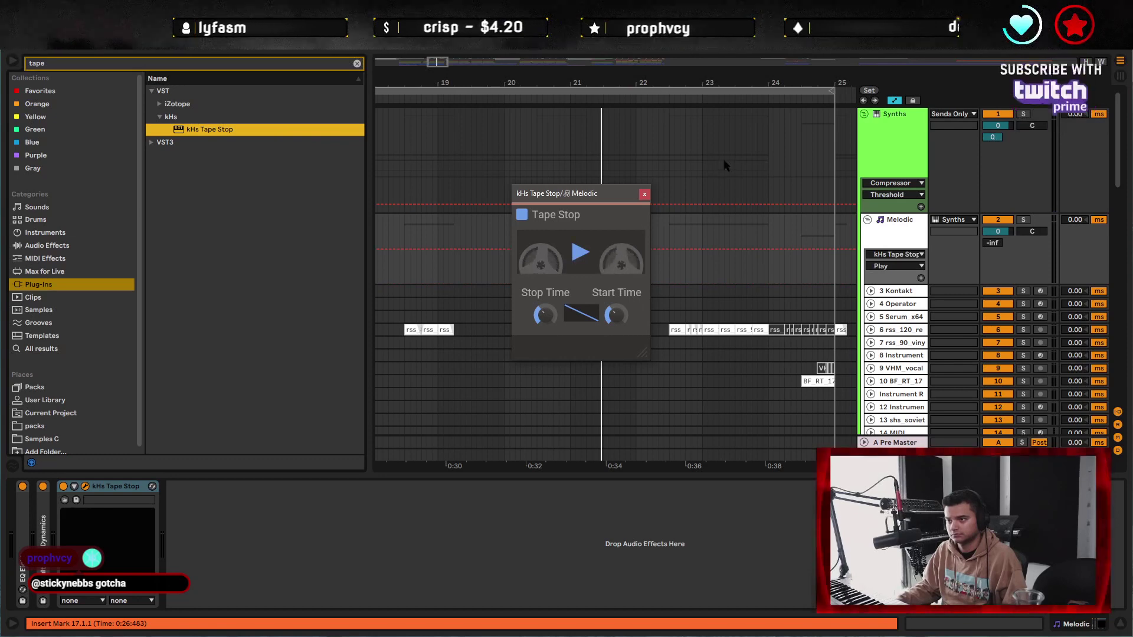
pyautogui.moveTo(710, 81); pyautogui.dragTo(721, 173)
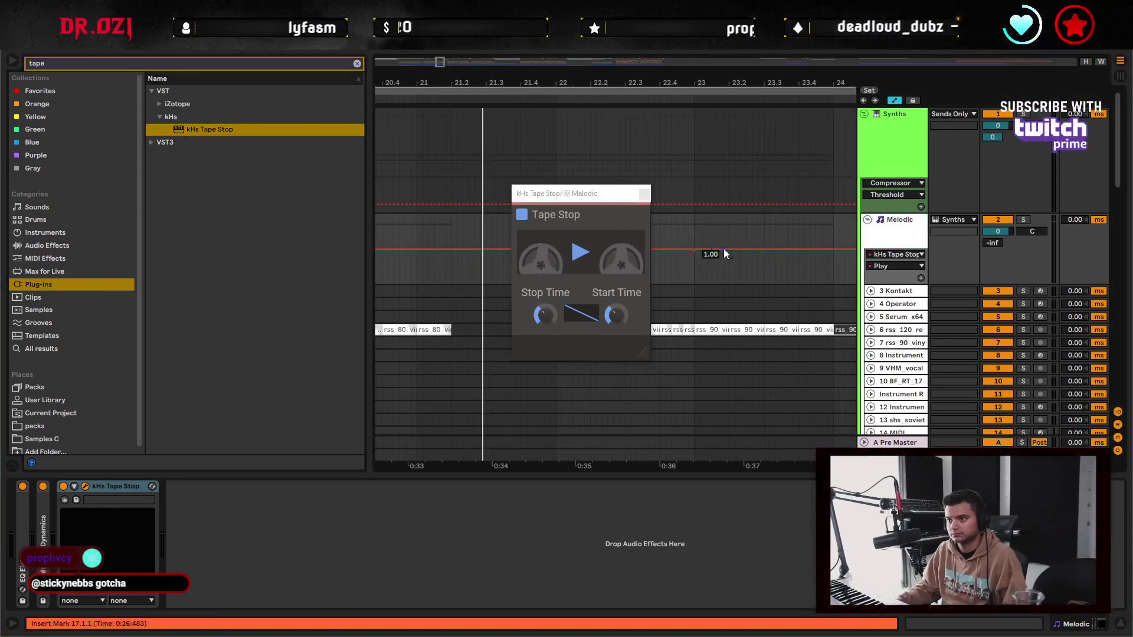
pyautogui.moveTo(729, 249)
pyautogui.mouseDown()
pyautogui.moveTo(728, 269)
pyautogui.moveTo(695, 267)
pyautogui.mouseUp()
pyautogui.hotkey('ctrl', 'd')
pyautogui.hotkey('ctrl', 'd')
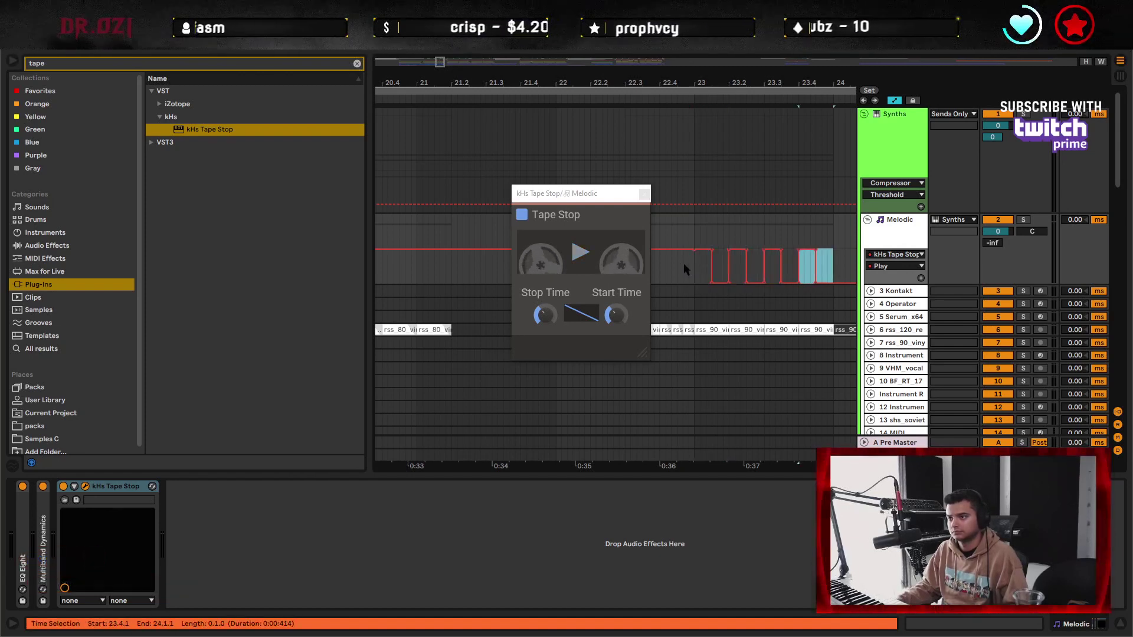
# - Set Tape Stop's Stop Time to 186 ms and Start Time to 0.00 ms while playing from bar 23, and close its window
pyautogui.click(693, 264)
pyautogui.moveTo(544, 315); pyautogui.dragTo(545, 339)
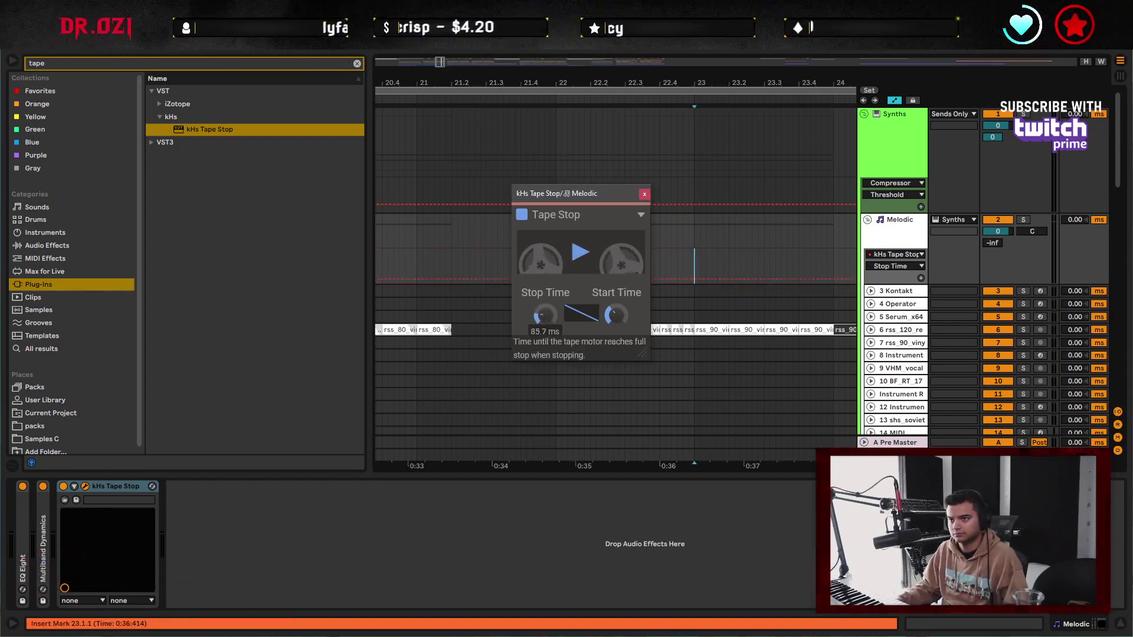
pyautogui.press('space')
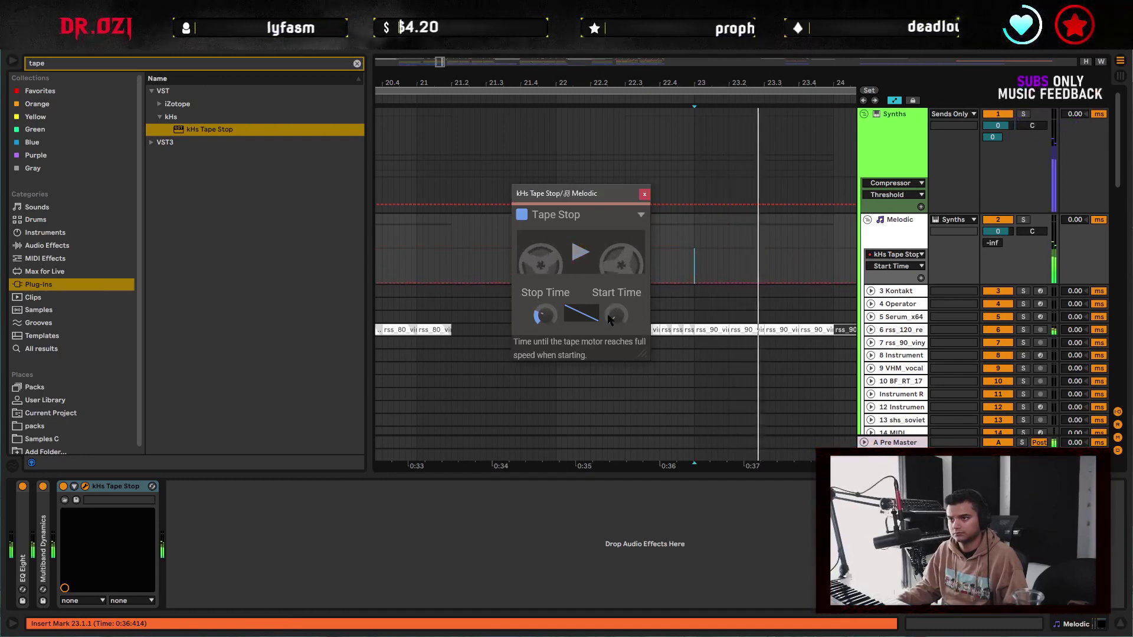
pyautogui.click(543, 320)
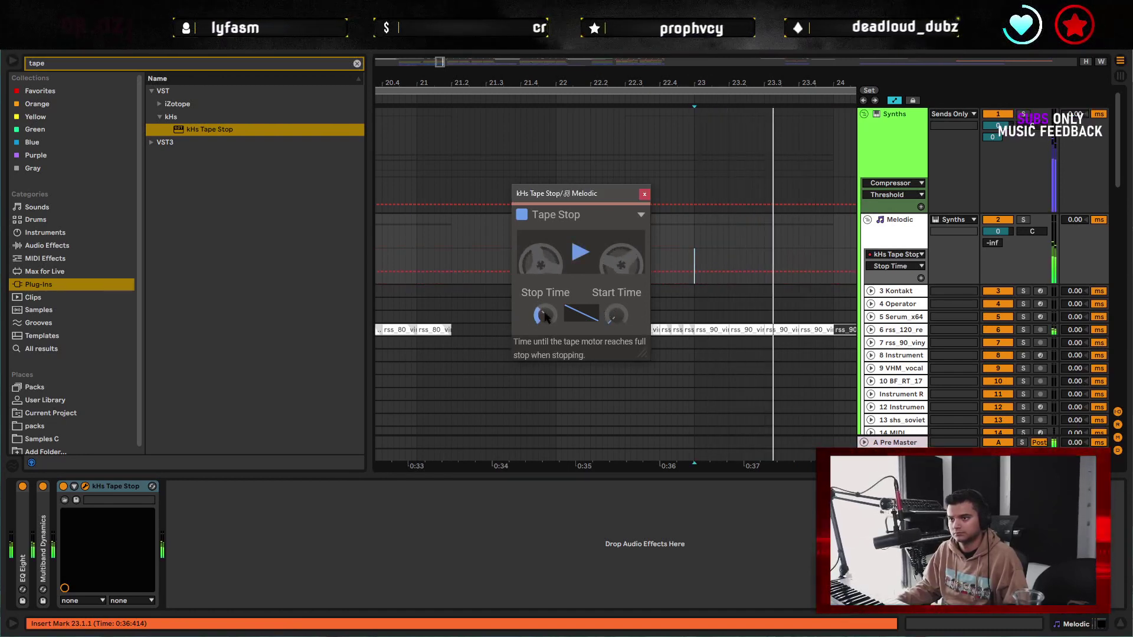
pyautogui.click(644, 193)
# - Unfold Tape Stop's parameters, return its Play automation to 1.00 at bar 24, and hide the automation lanes and plug-in window
pyautogui.press('-')
pyautogui.press('-')
pyautogui.press('-')
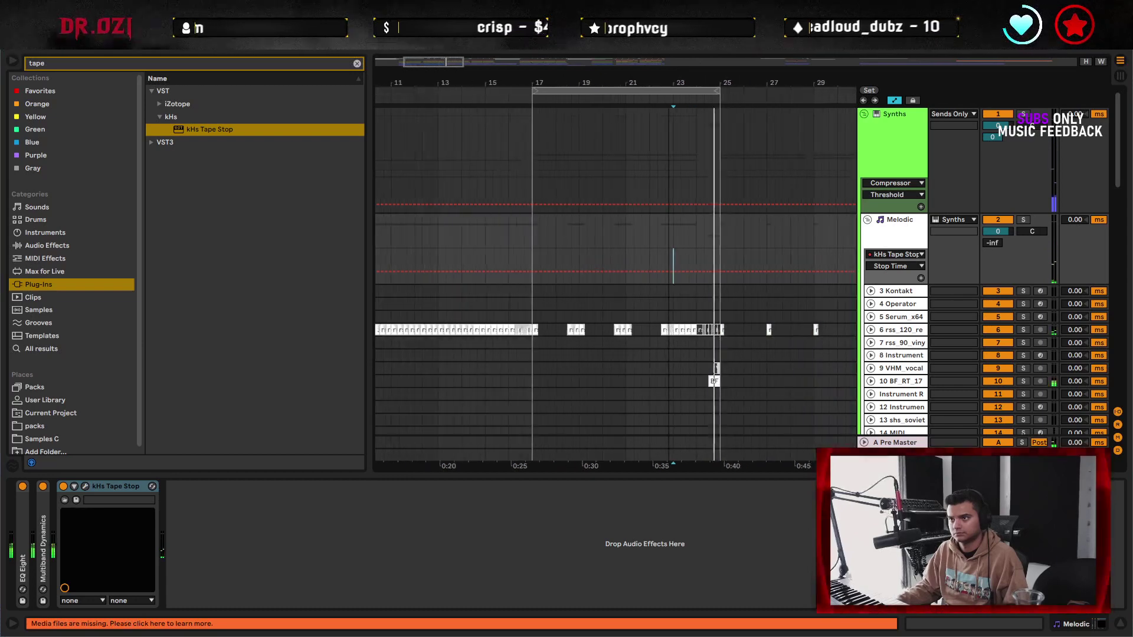
pyautogui.moveTo(674, 83); pyautogui.dragTo(674, 88)
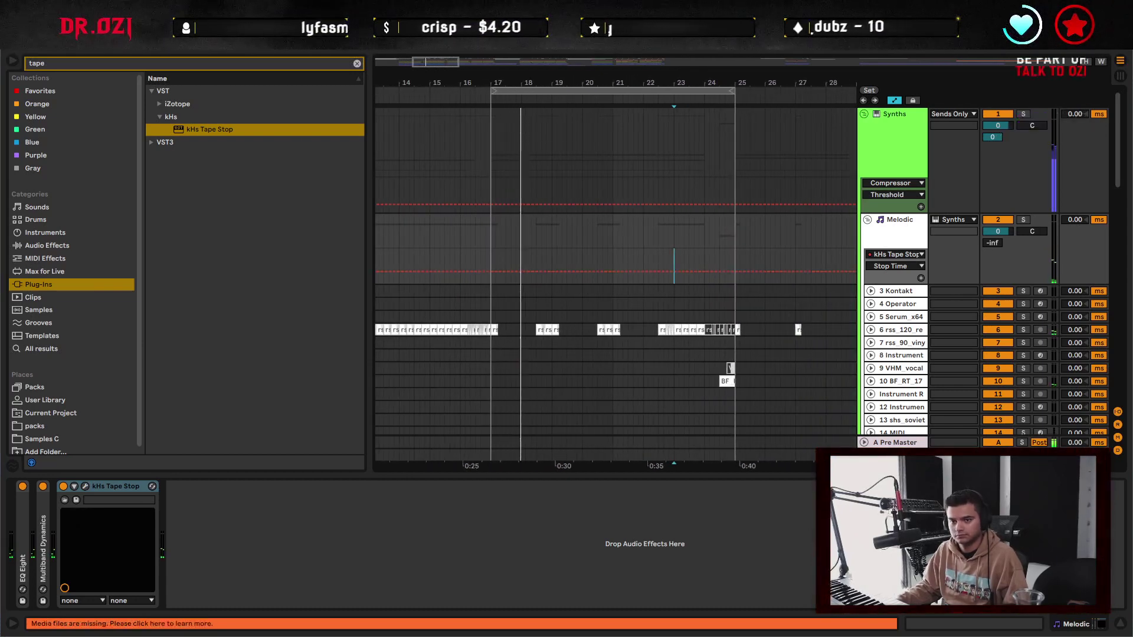
pyautogui.click(84, 486)
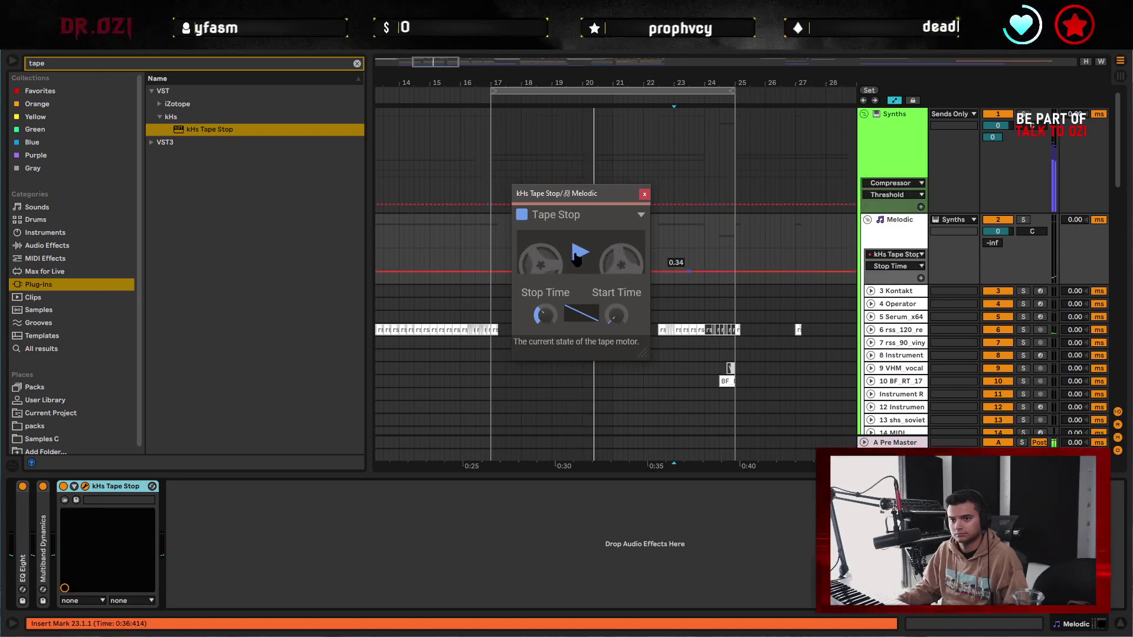
pyautogui.click(73, 486)
pyautogui.click(213, 509)
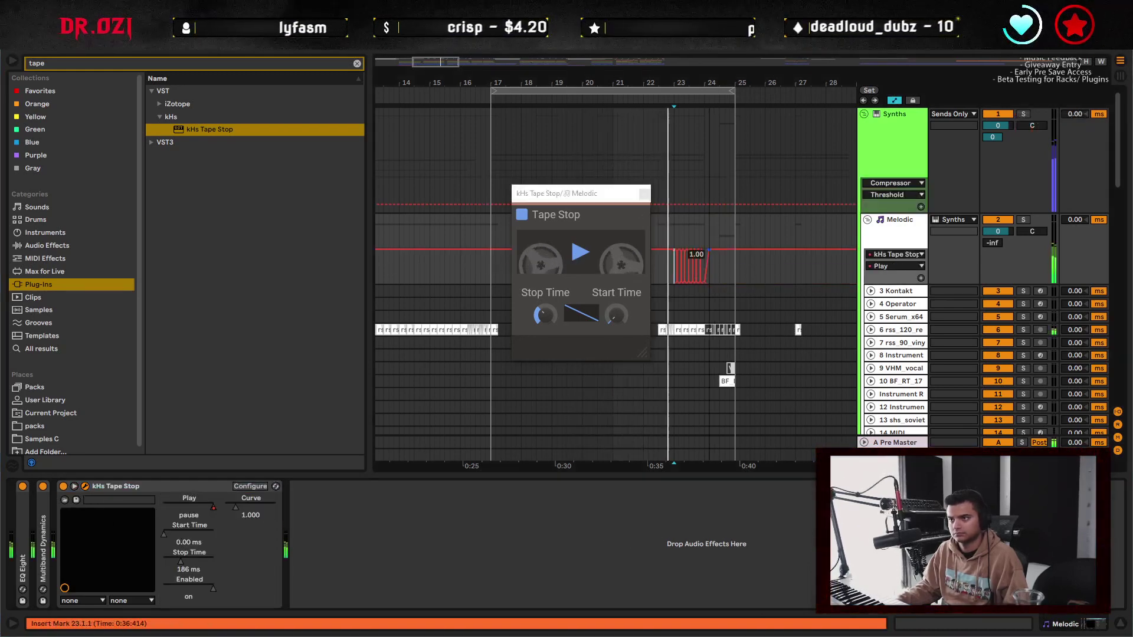
pyautogui.press('a')
pyautogui.click(640, 195)
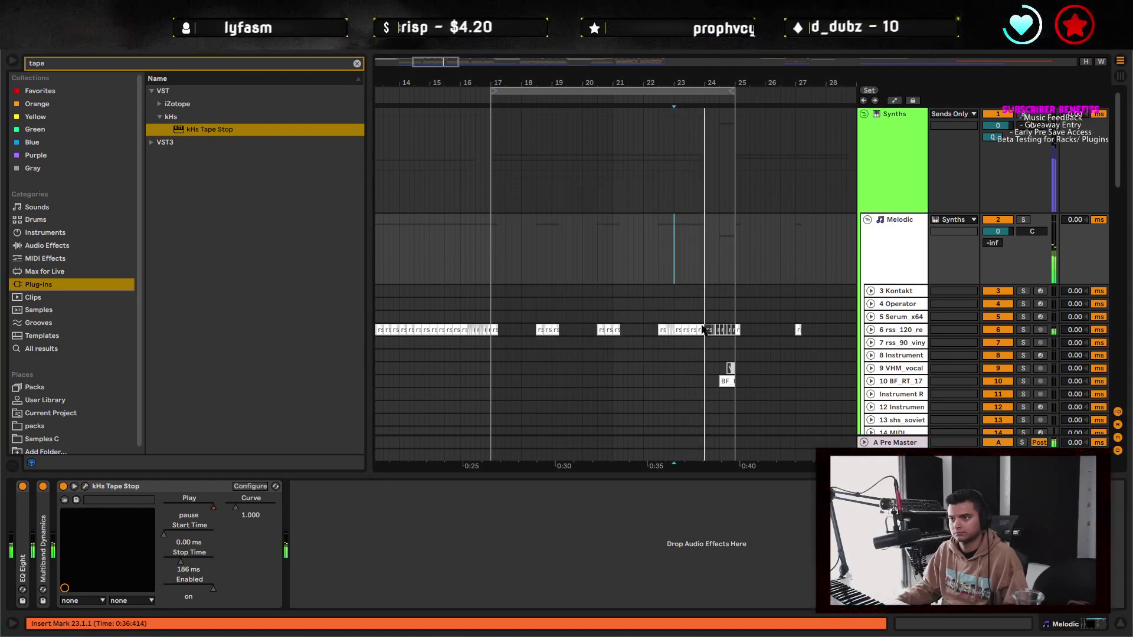
# - Hide the device view and audition the arrangement from 14.2.2 and from bar 17
pyautogui.click(1120, 624)
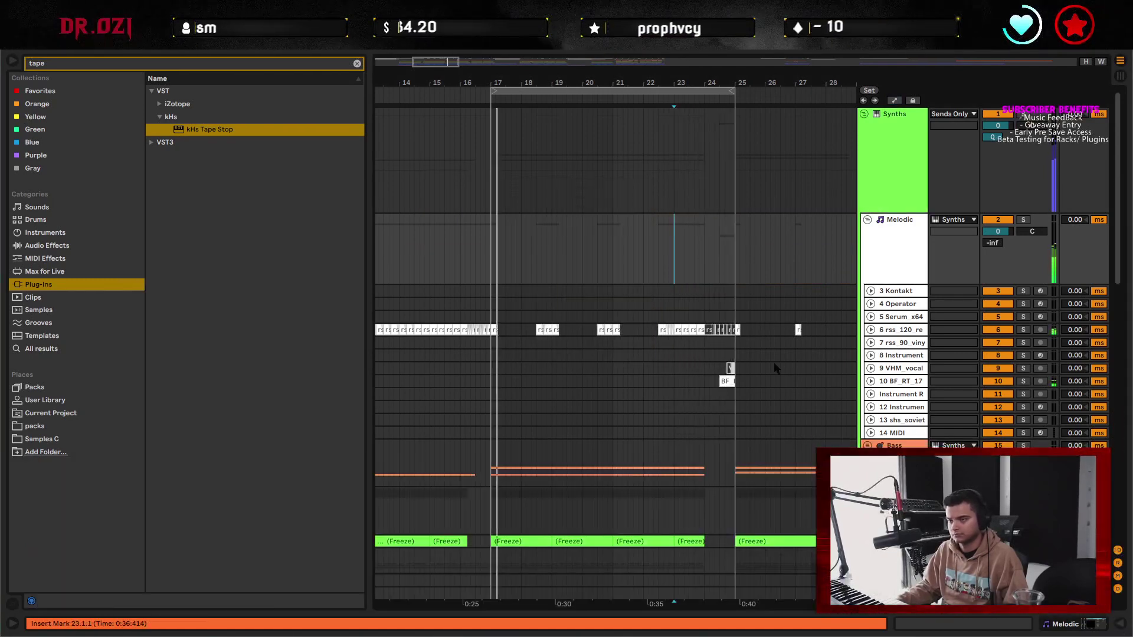
pyautogui.scroll(-3, 420, 177)
pyautogui.click(413, 177)
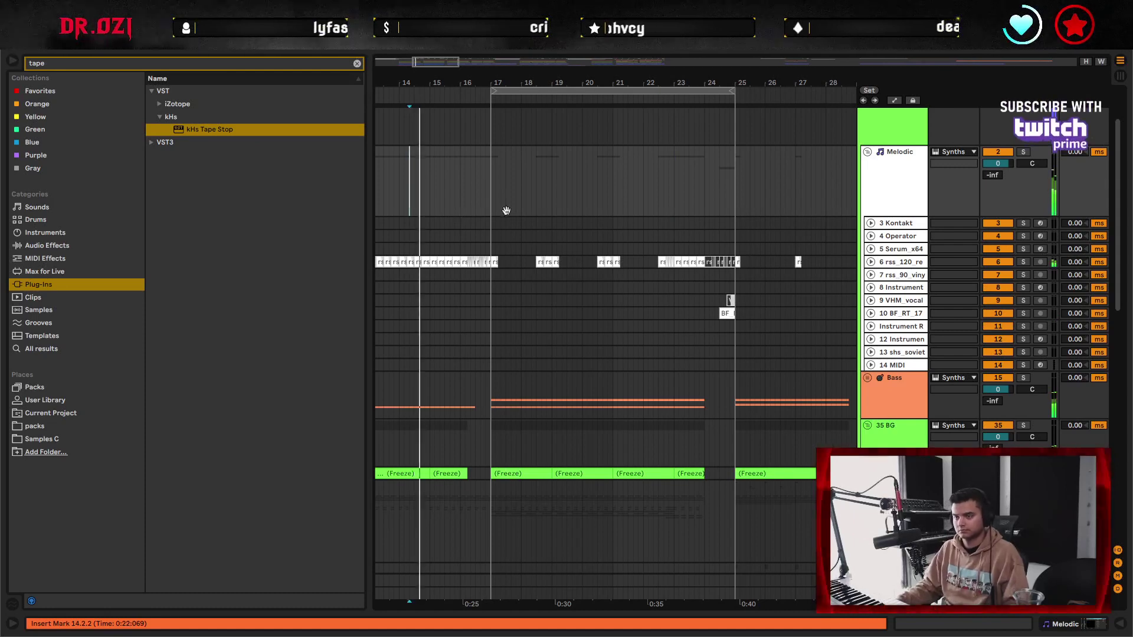
pyautogui.moveTo(505, 209); pyautogui.dragTo(691, 223)
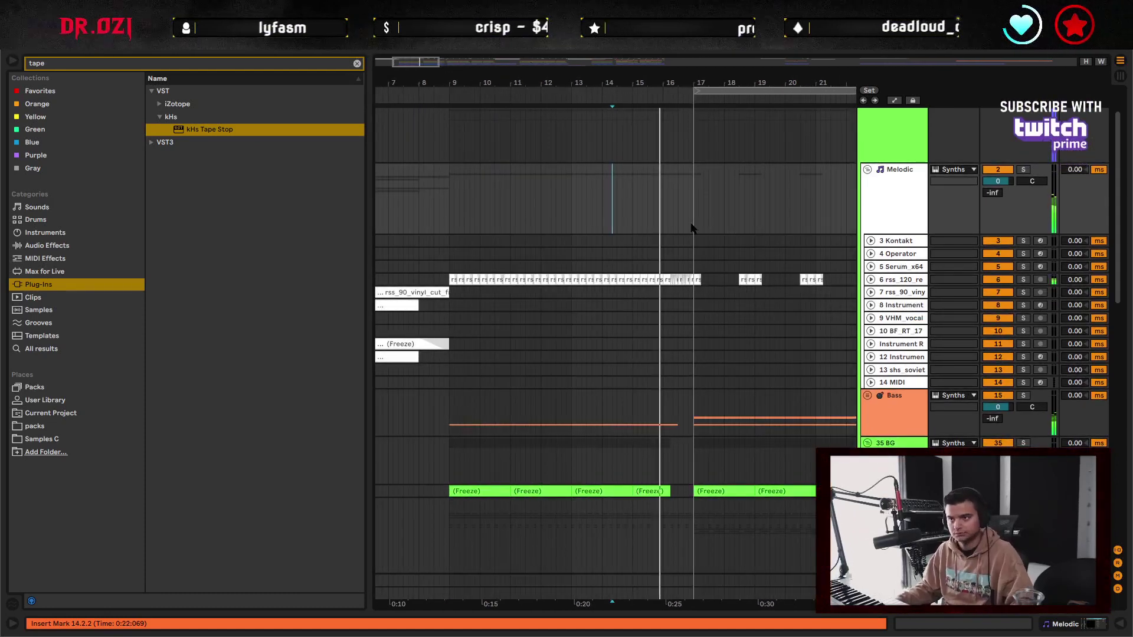
pyautogui.click(693, 197)
pyautogui.moveTo(796, 216); pyautogui.dragTo(699, 220)
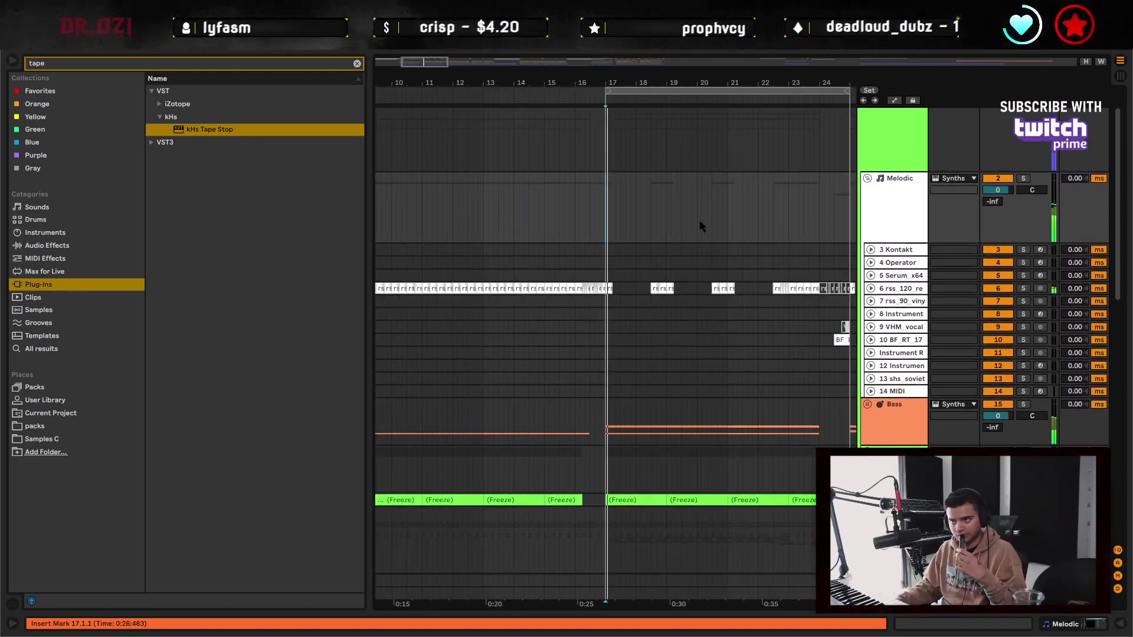
pyautogui.scroll(-3, 735, 358)
pyautogui.scroll(-4, 731, 362)
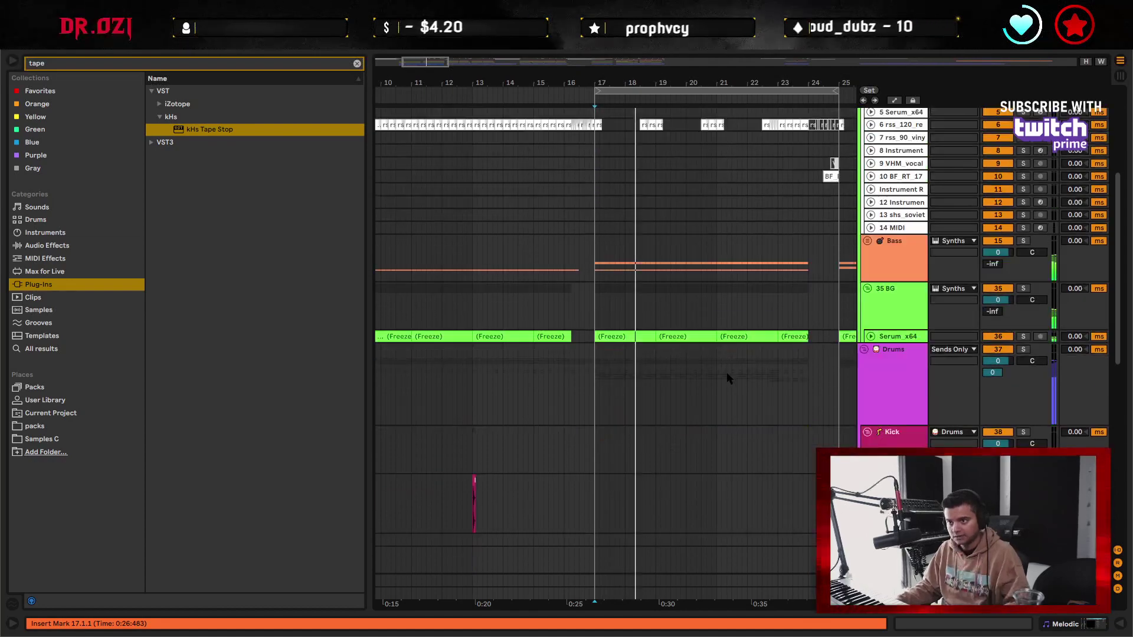
# - Expand the Bass group and show the device chain of the 27 Massive track
pyautogui.click(867, 214)
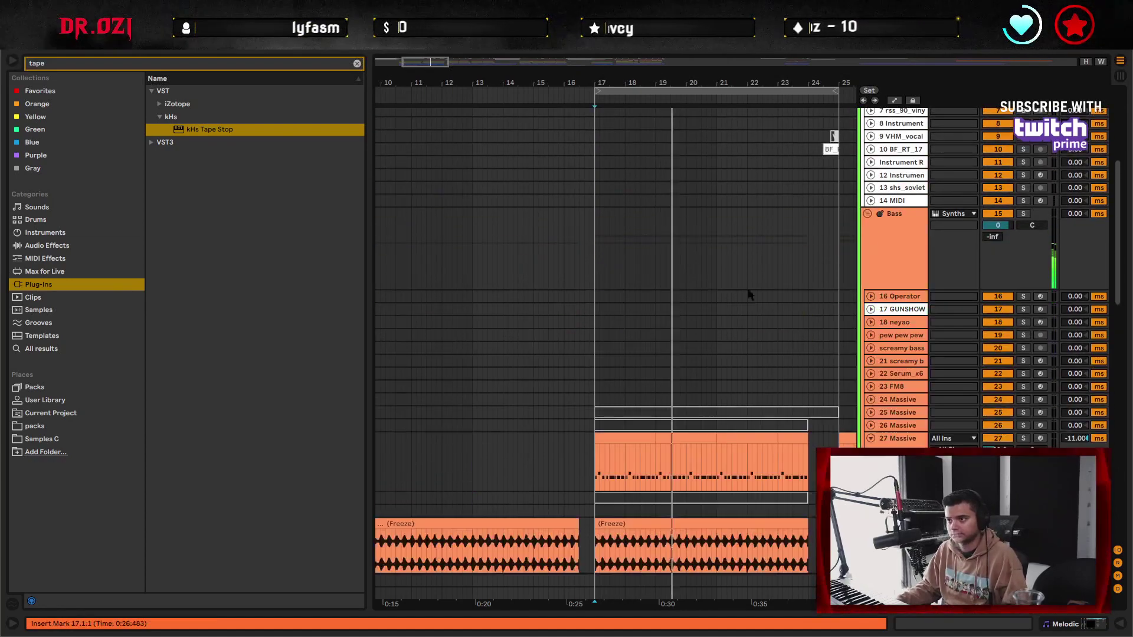
pyautogui.scroll(-4, 897, 295)
pyautogui.click(916, 363)
pyautogui.doubleClick(916, 363)
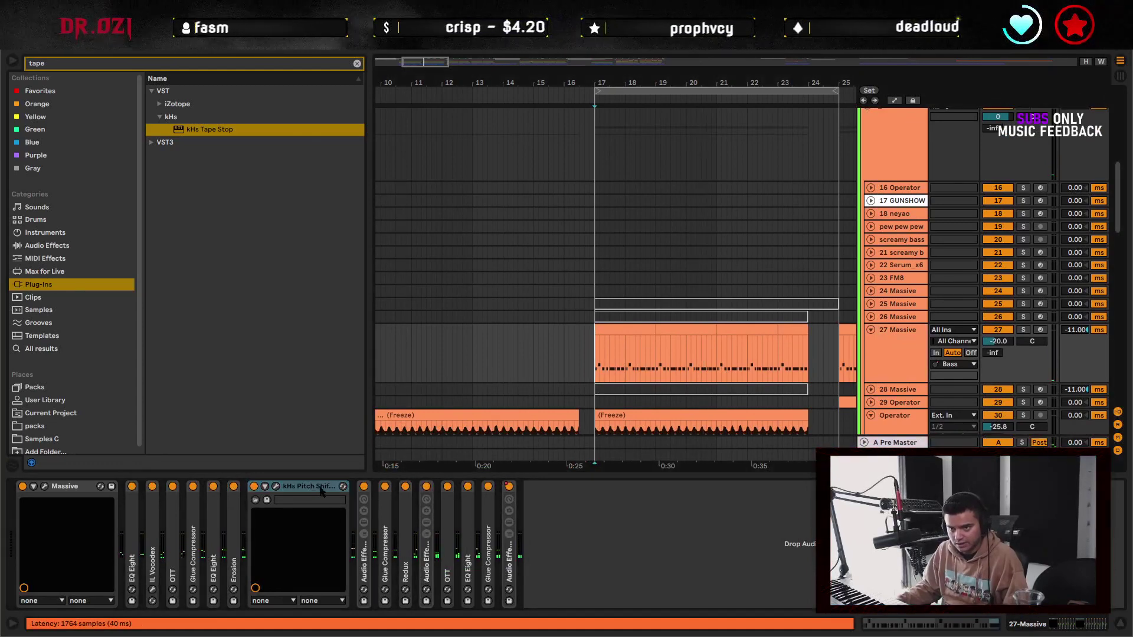
# - Fold kHs Pitch Shifter and unfold the last Audio Effect Rack on 27 Massive to reach its Reverb
pyautogui.doubleClick(322, 487)
pyautogui.doubleClick(416, 544)
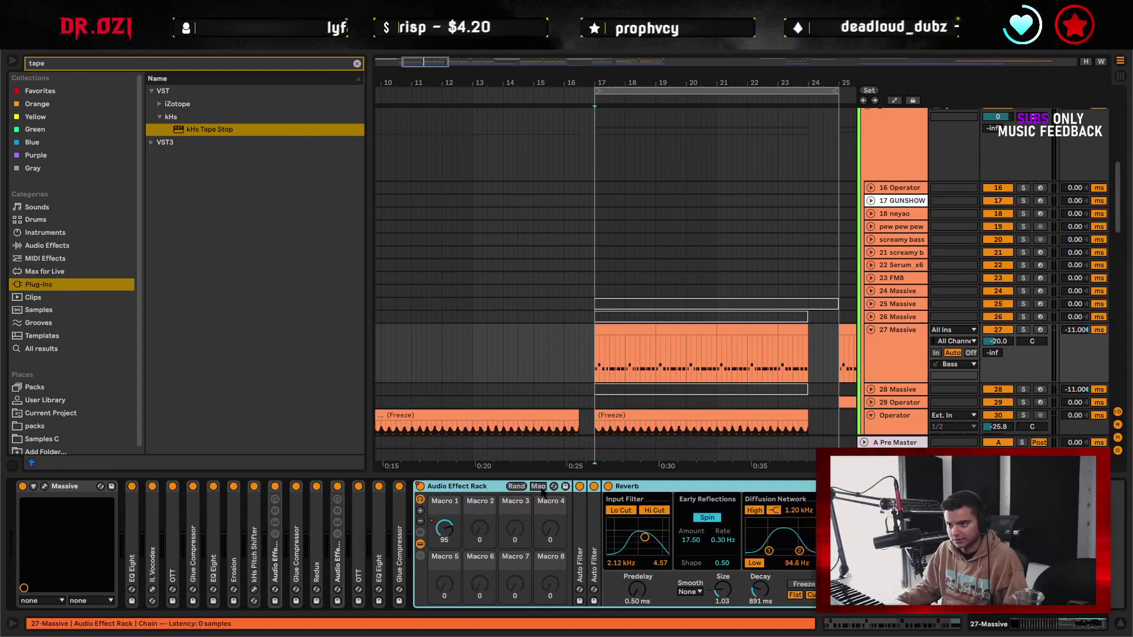
pyautogui.click(659, 500)
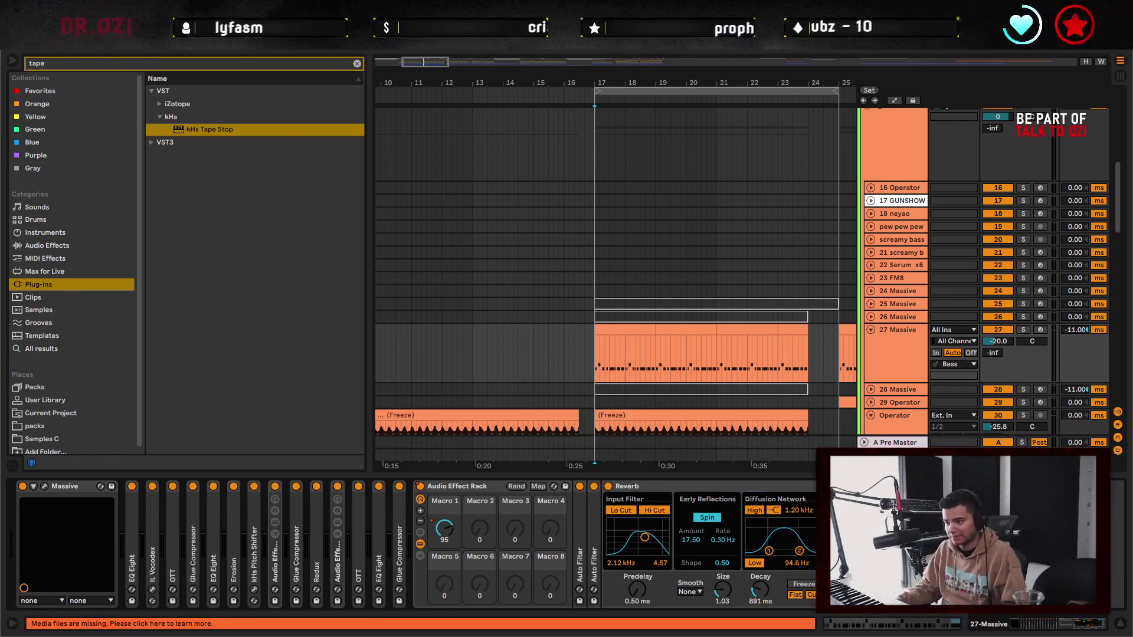
pyautogui.click(644, 486)
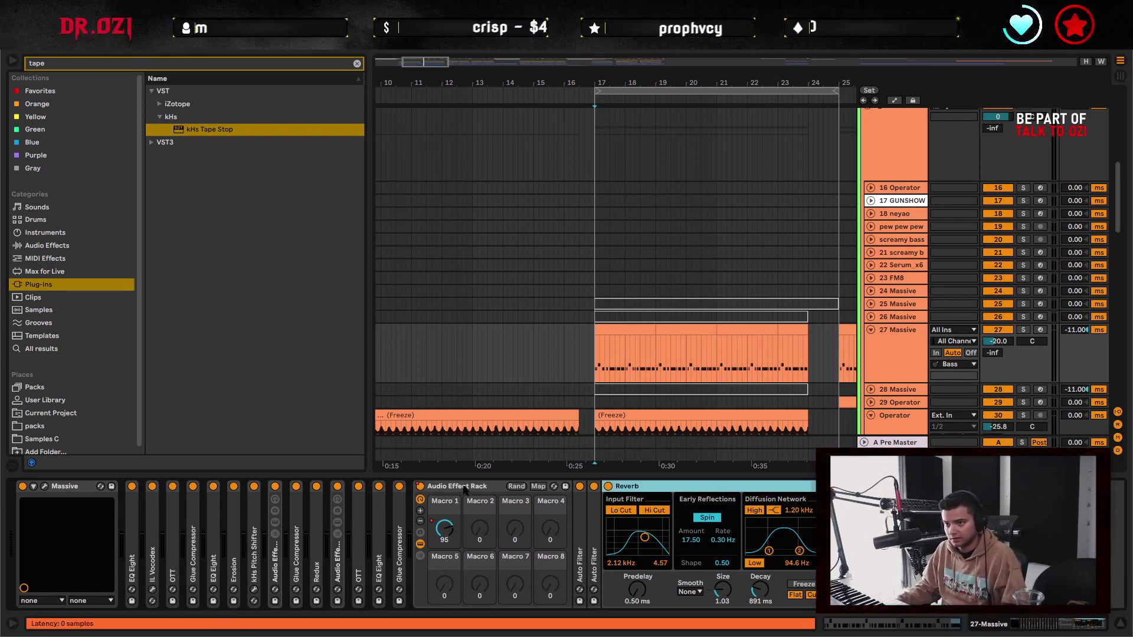
# - Group the effects from the first EQ Eight through the last Glue Compressor into one rack and hide its devices
pyautogui.click(130, 523)
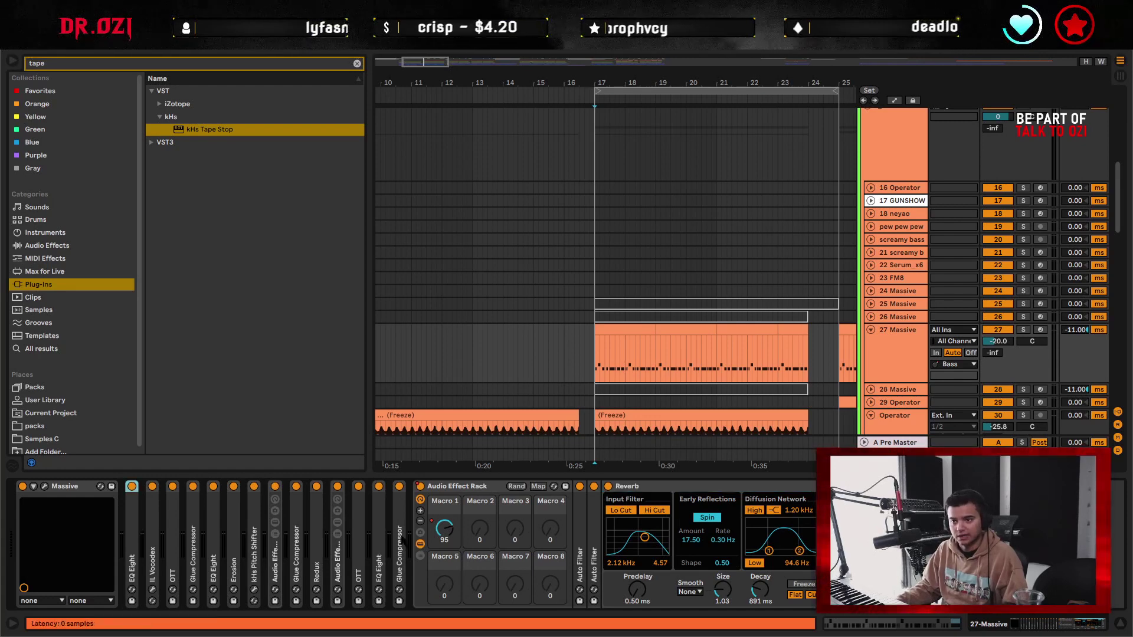
pyautogui.keyDown('shift'); pyautogui.click(401, 537); pyautogui.keyUp('shift')
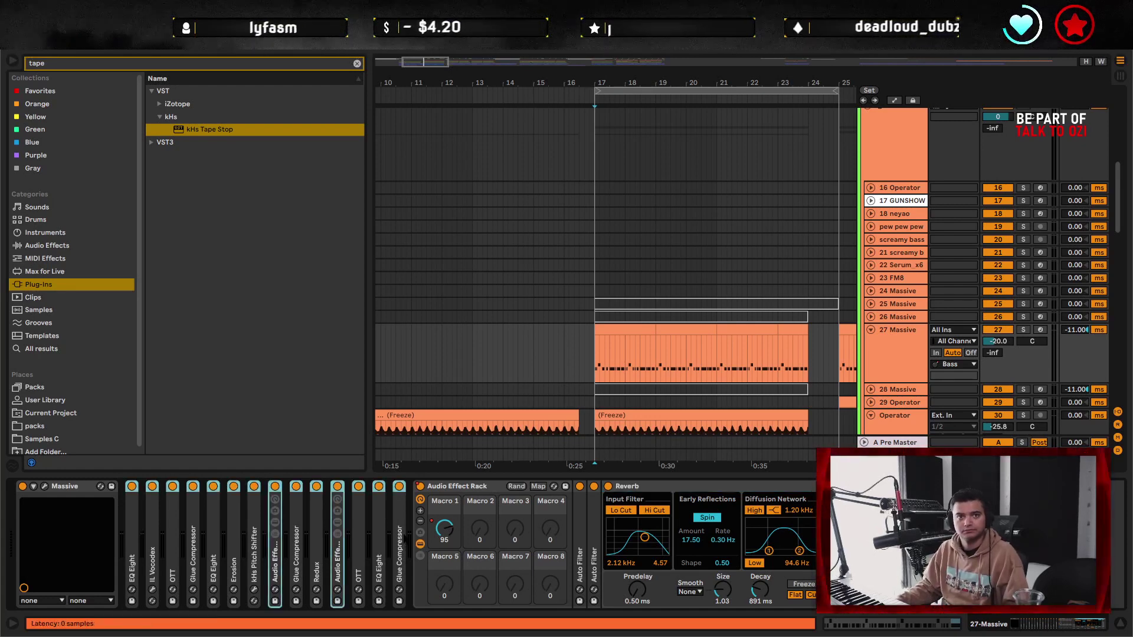
pyautogui.hotkey('ctrl', 'g')
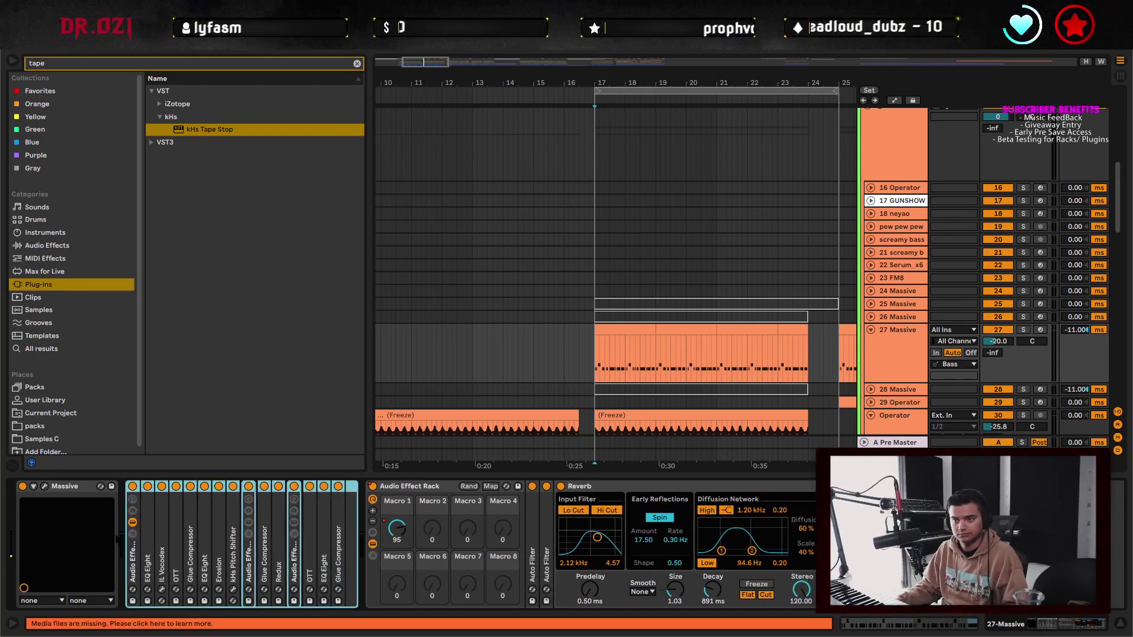
pyautogui.click(132, 522)
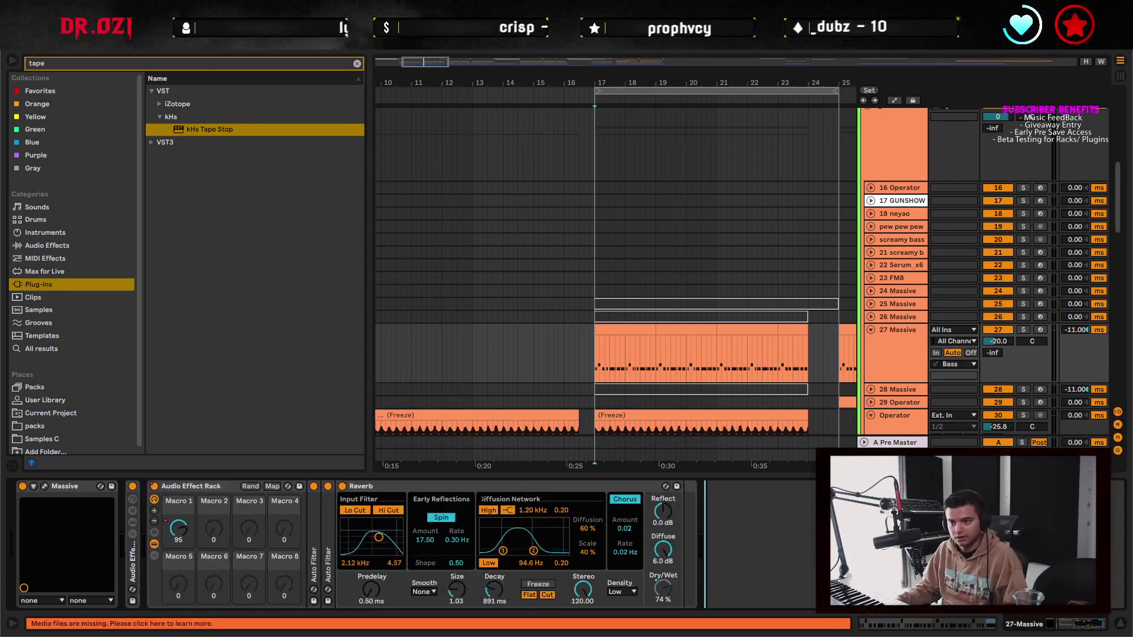
# - Set the Reverb's Smooth option to Fast and the rack's Macro 1 to 92, and play from bar 17
pyautogui.click(476, 490)
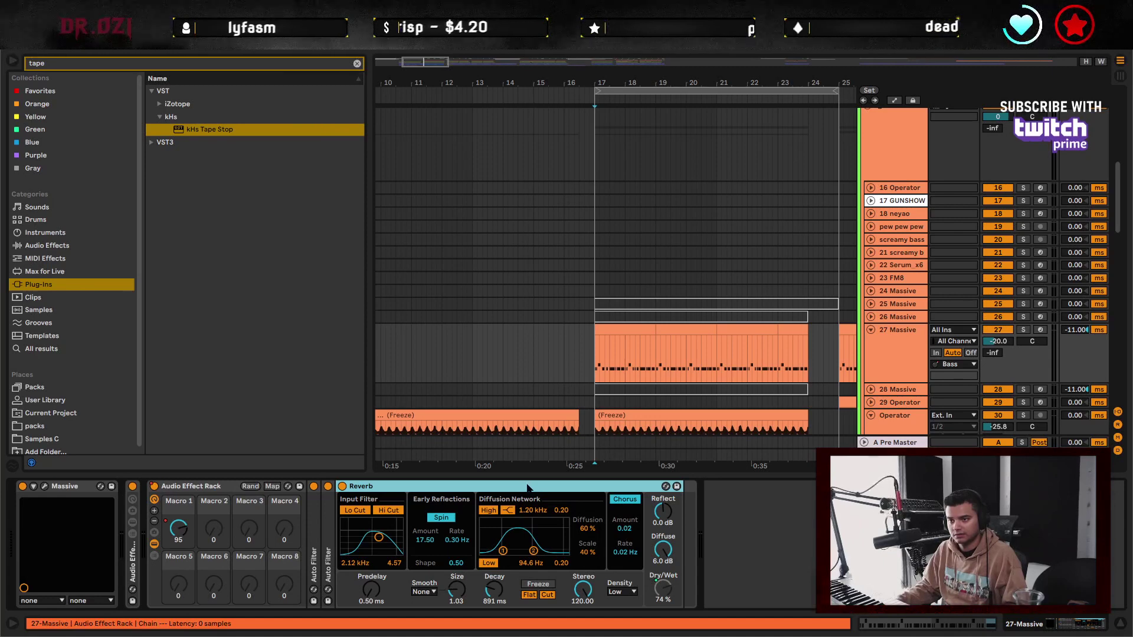
pyautogui.click(602, 363)
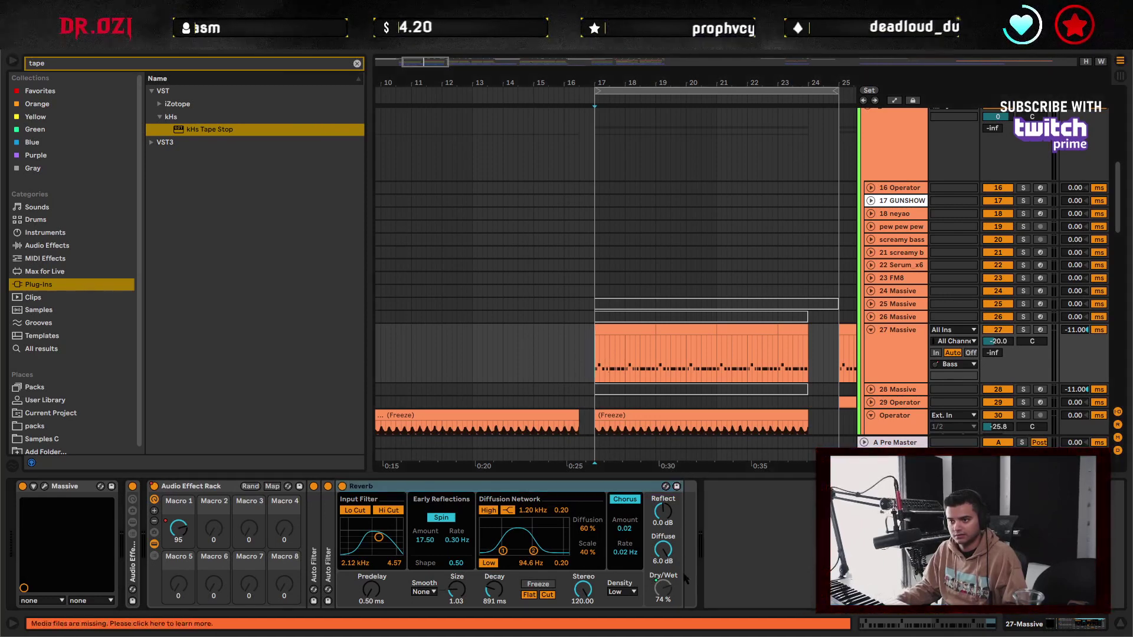
pyautogui.click(422, 593)
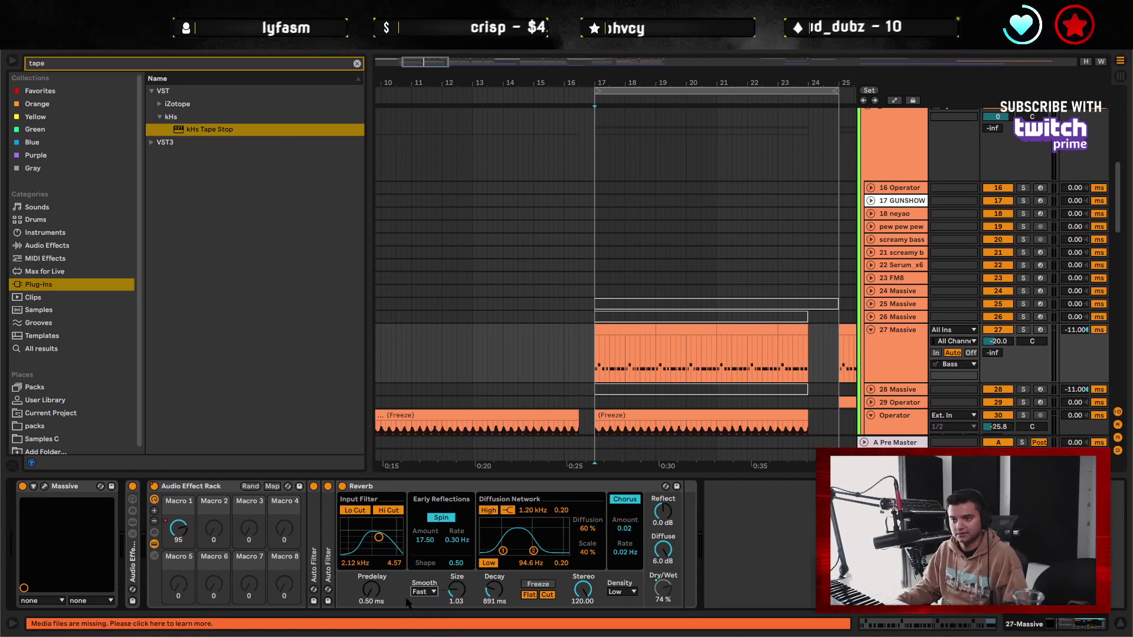
pyautogui.press('space')
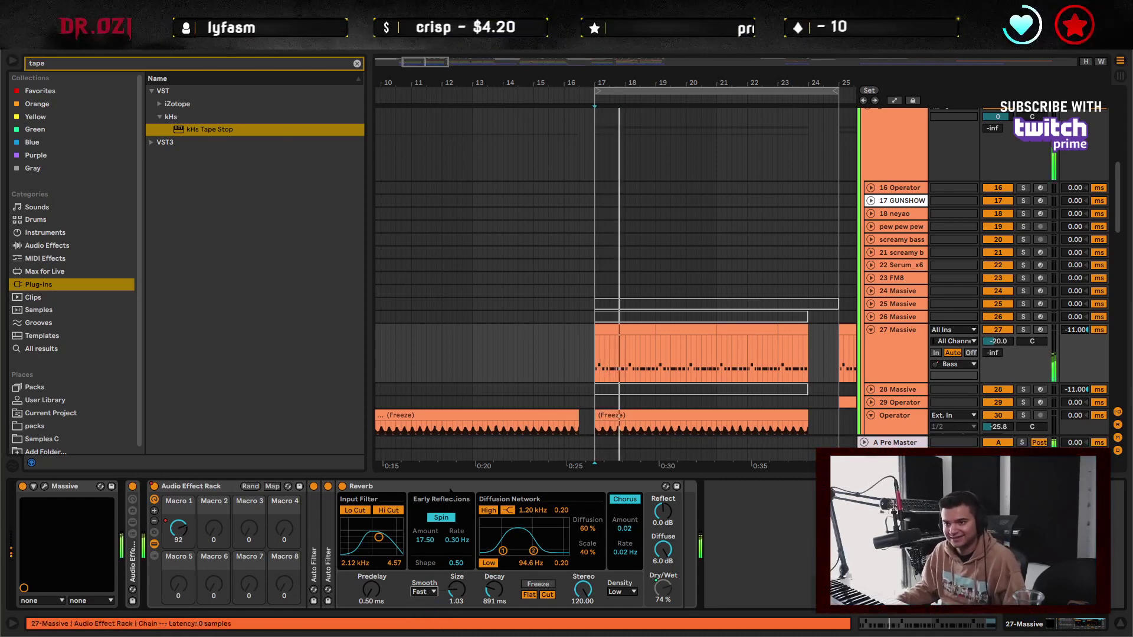
# - Move the Reverb ahead of the two Auto Filters in the rack and play from bar 17
pyautogui.click(441, 488)
pyautogui.moveTo(384, 486); pyautogui.dragTo(329, 505)
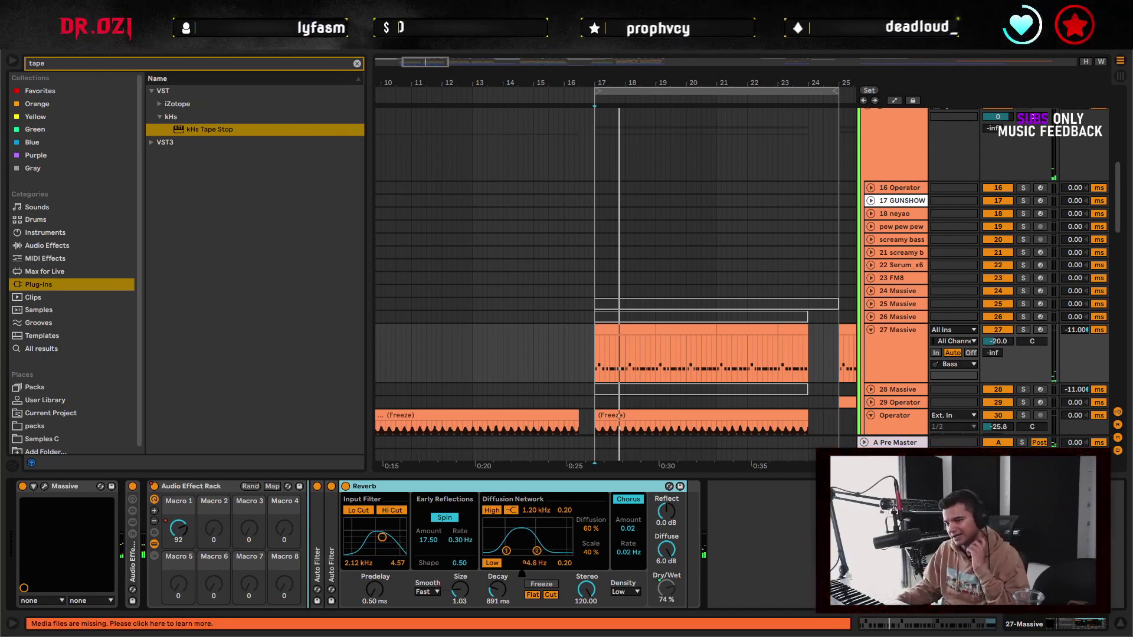
pyautogui.press('space')
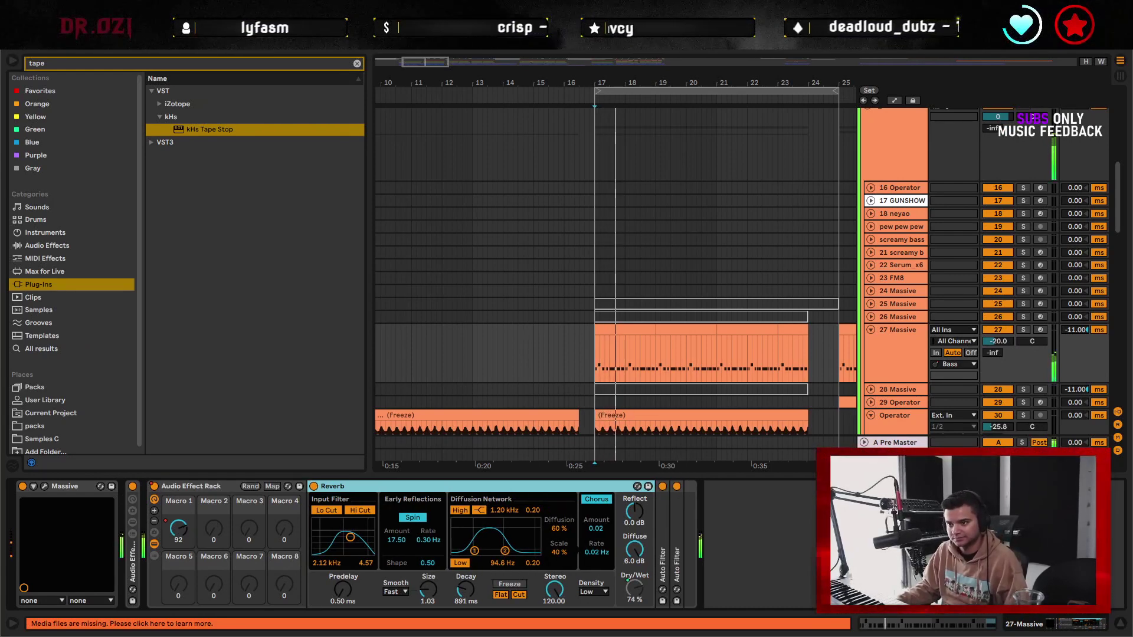
# - Fold the Reverb on 27 Massive and add an EQ Eight after the rack's two Auto Filters
pyautogui.doubleClick(506, 489)
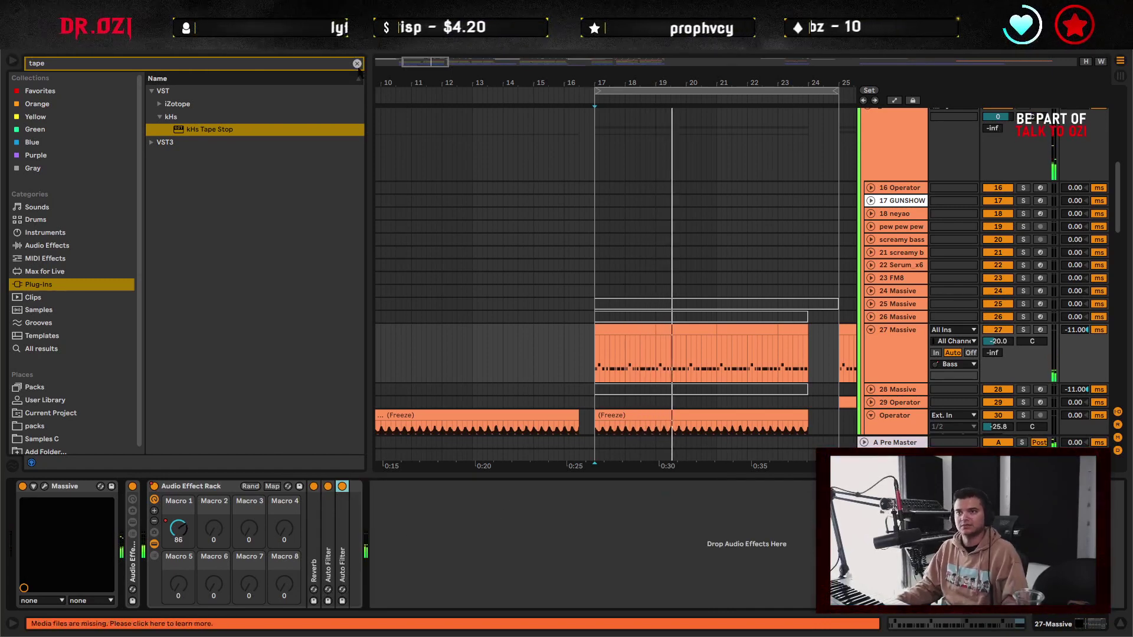
pyautogui.click(357, 64)
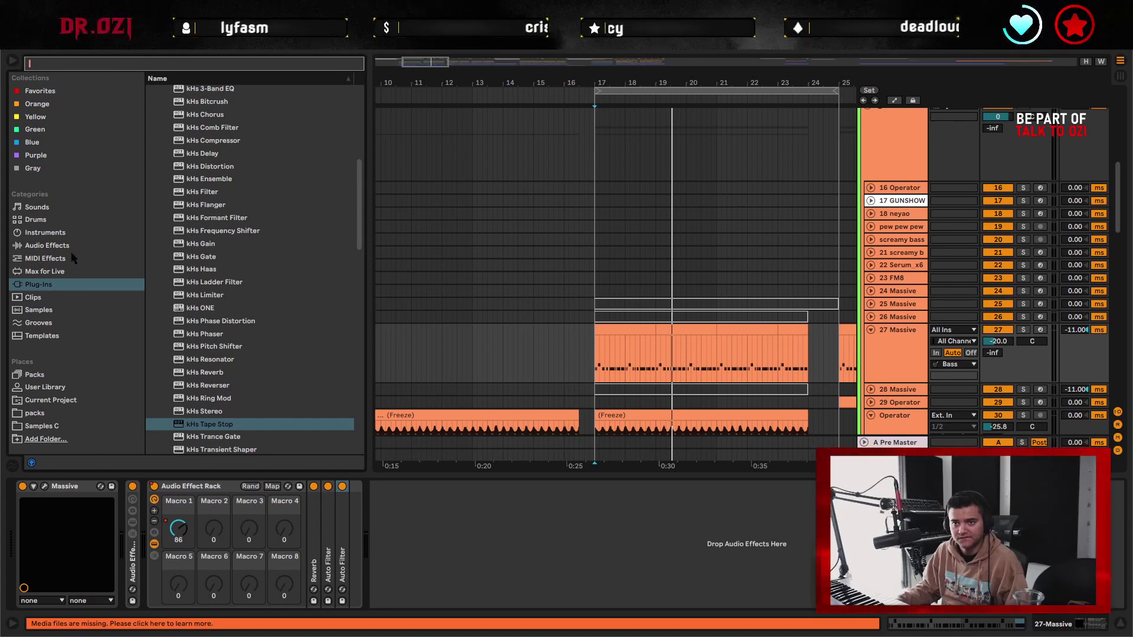
pyautogui.click(48, 245)
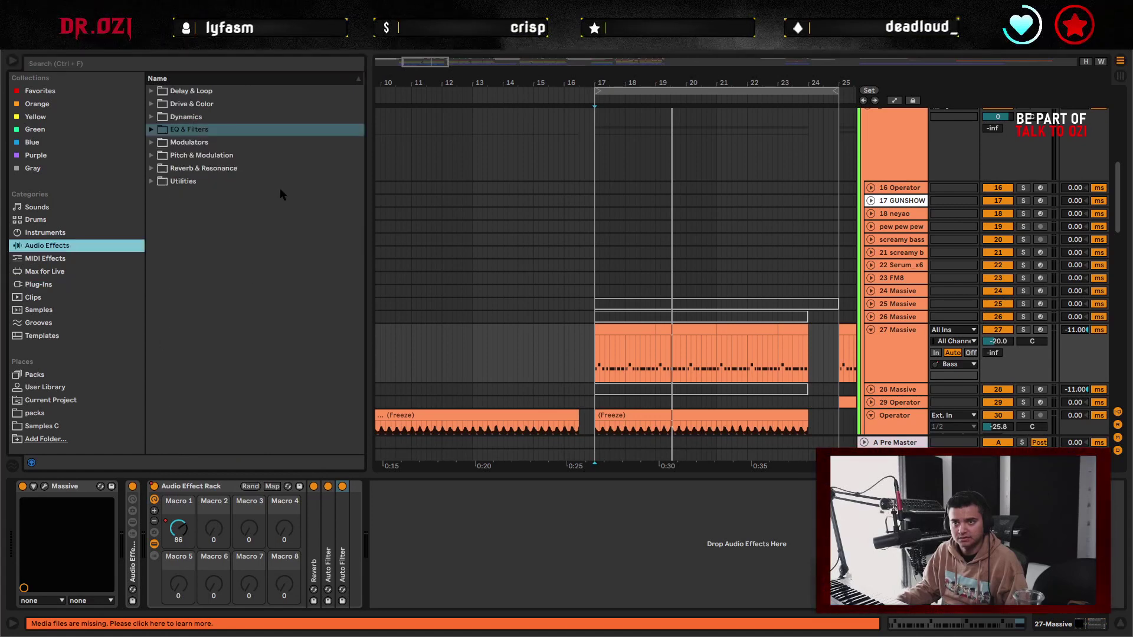
pyautogui.click(157, 132)
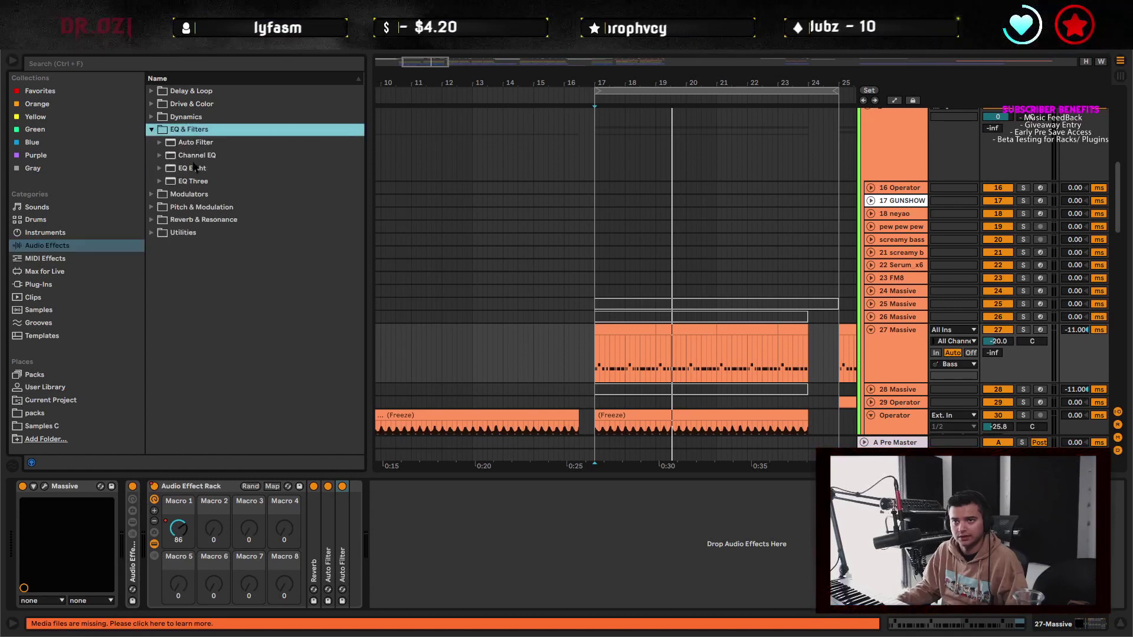
pyautogui.click(195, 168)
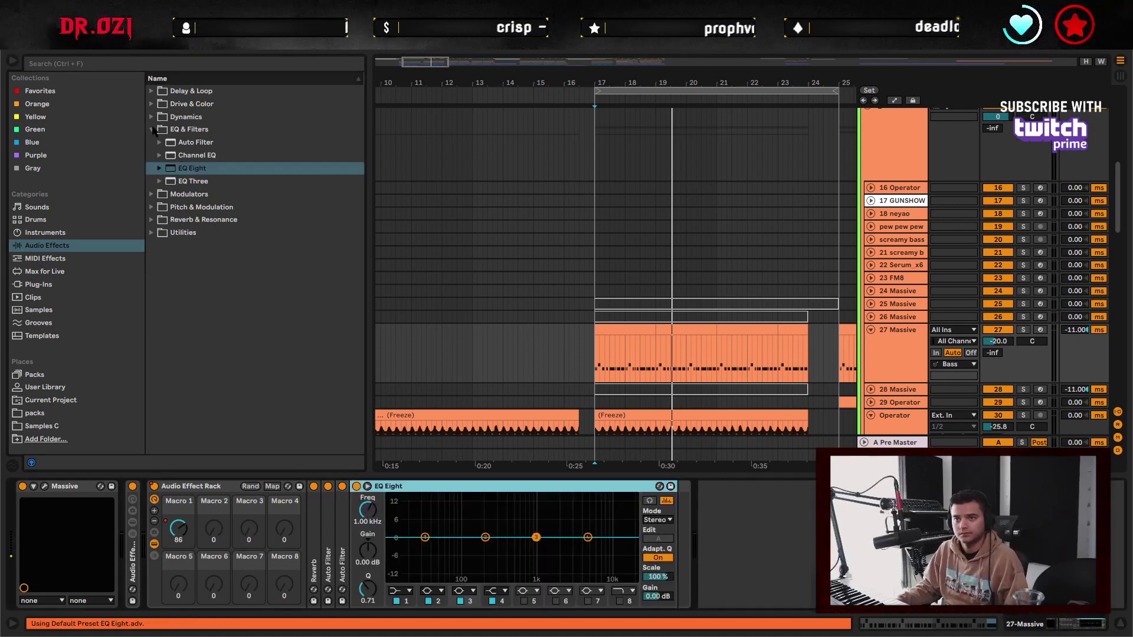
# - Insert an Envelope Follower ahead of the EQ Eight and map it to the EQ's Scale
pyautogui.click(152, 129)
pyautogui.click(151, 143)
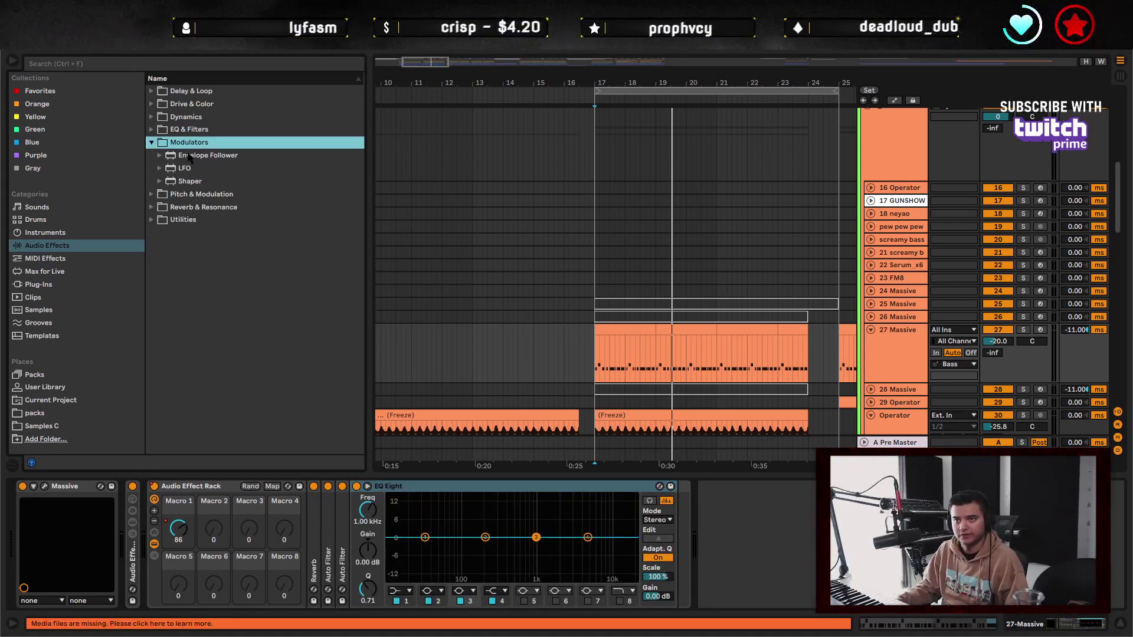
pyautogui.moveTo(189, 157); pyautogui.dragTo(364, 534)
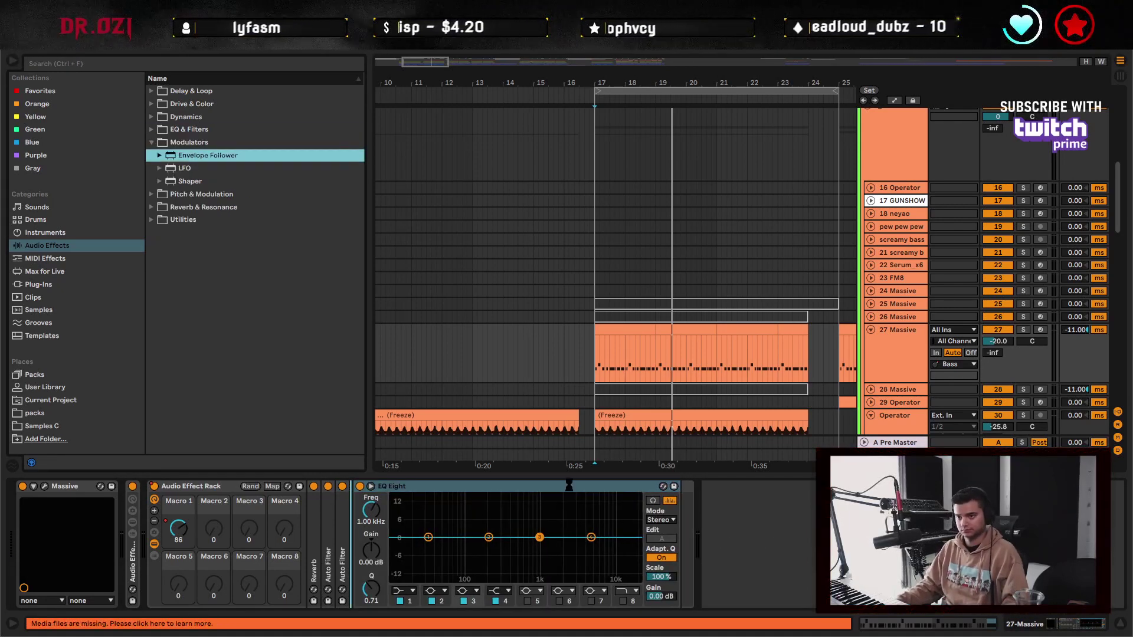
pyautogui.moveTo(258, 498); pyautogui.dragTo(326, 498)
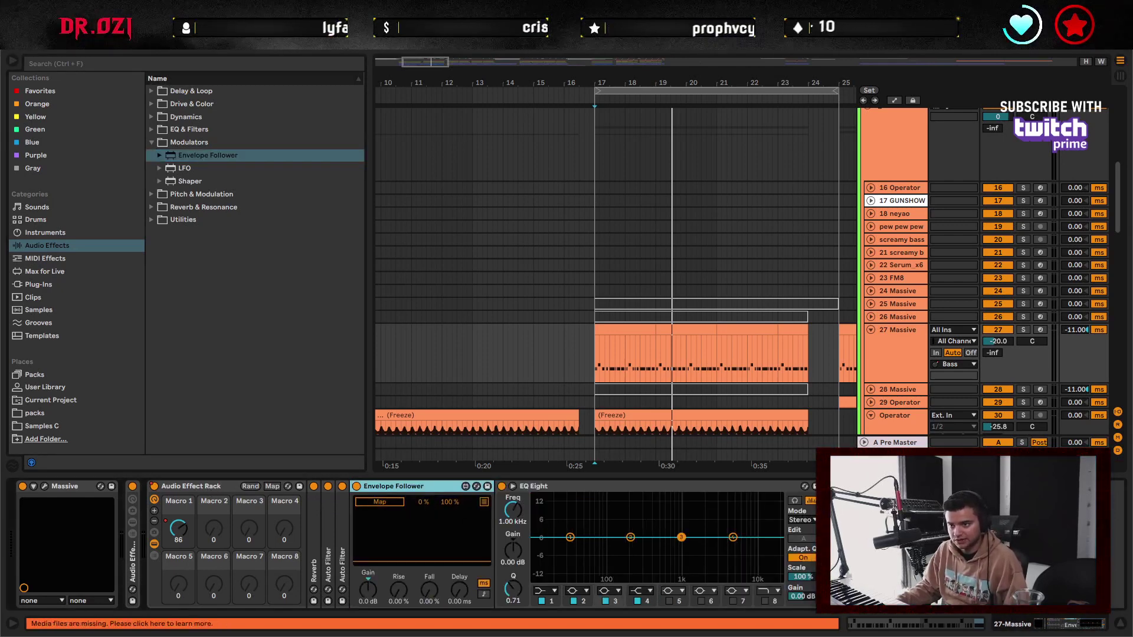
pyautogui.click(570, 536)
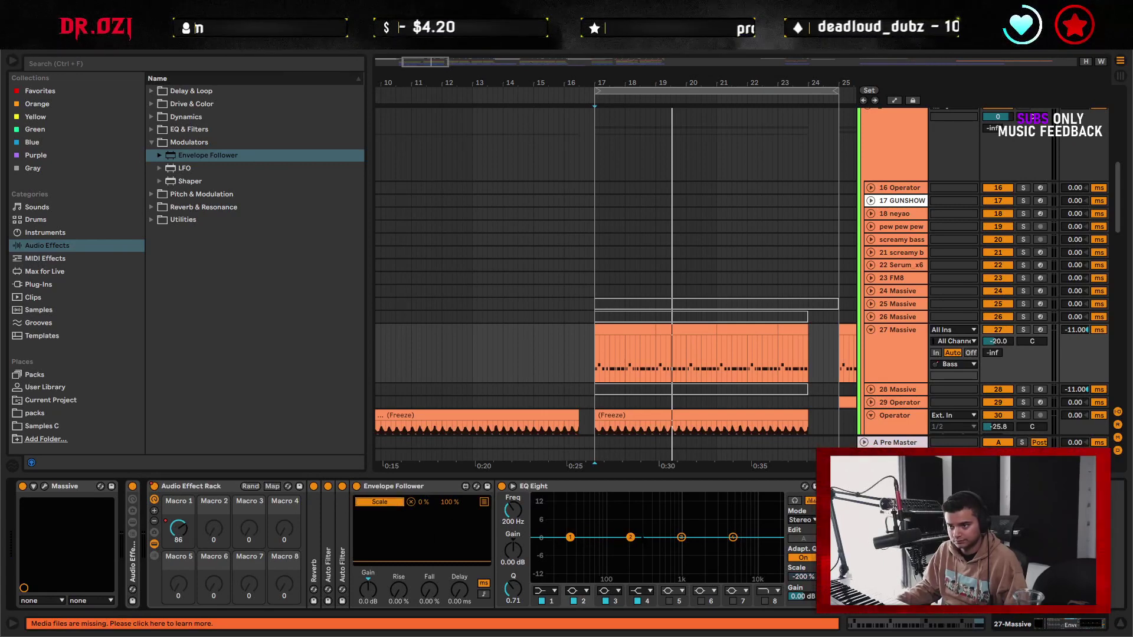
# - Shape a midrange cut around 612 Hz in the EQ Eight during playback, with the follower's range at 100% to 50%, and fold both devices
pyautogui.press('space')
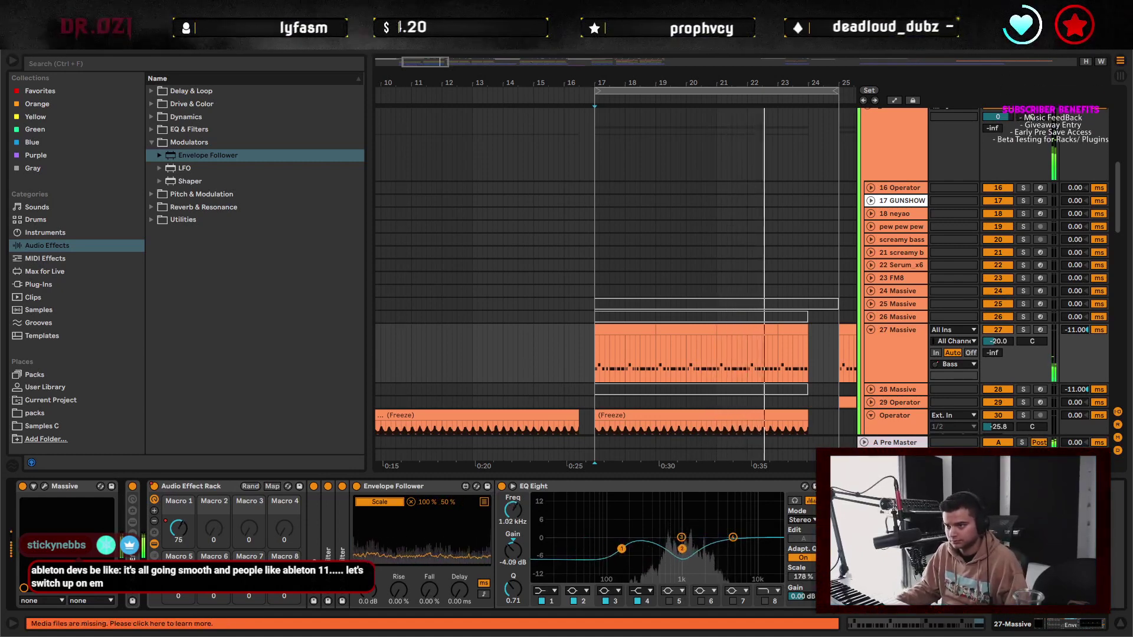
pyautogui.moveTo(681, 551); pyautogui.dragTo(691, 550)
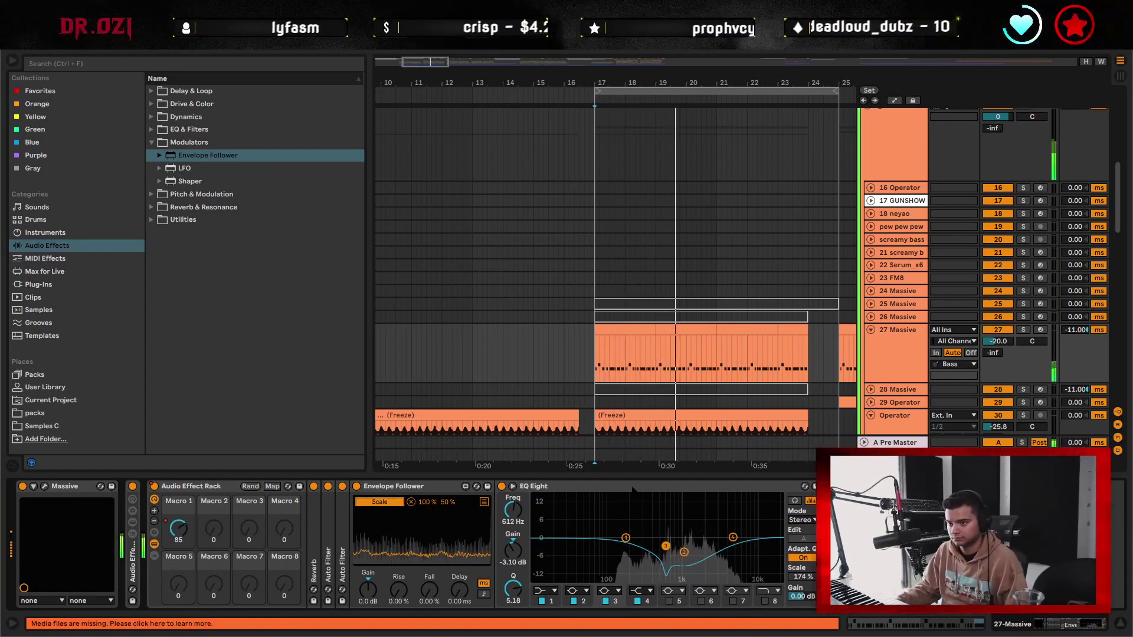
pyautogui.doubleClick(632, 488)
pyautogui.doubleClick(426, 485)
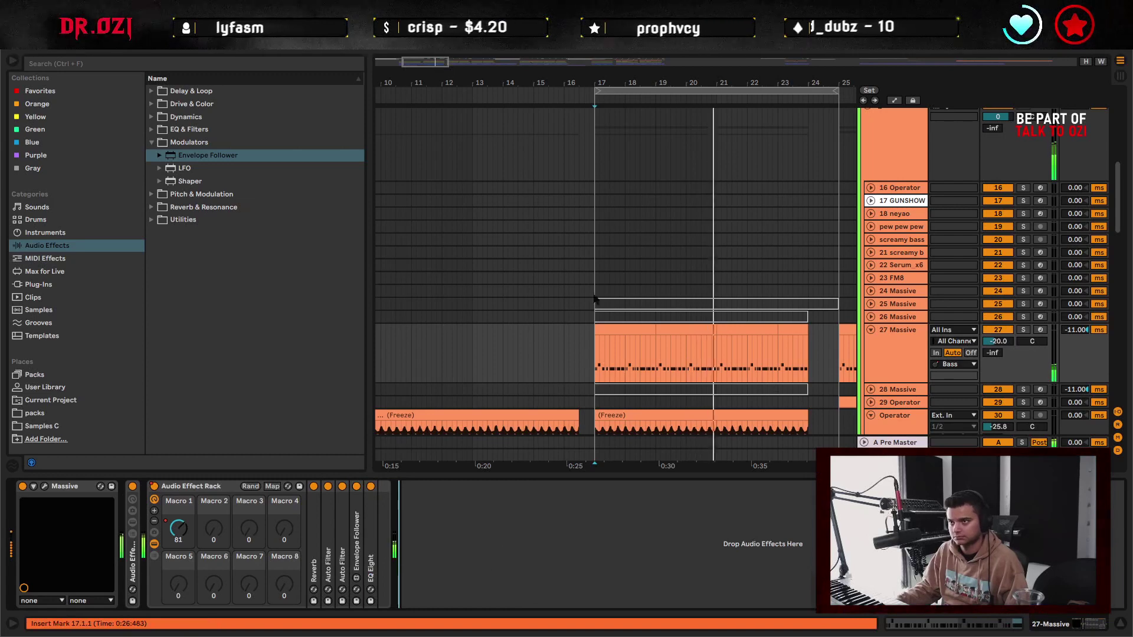
# - Fold the tracks and 27 Massive's last Audio Effect Rack, and hide the device view
pyautogui.hscroll(5, 710, 248)
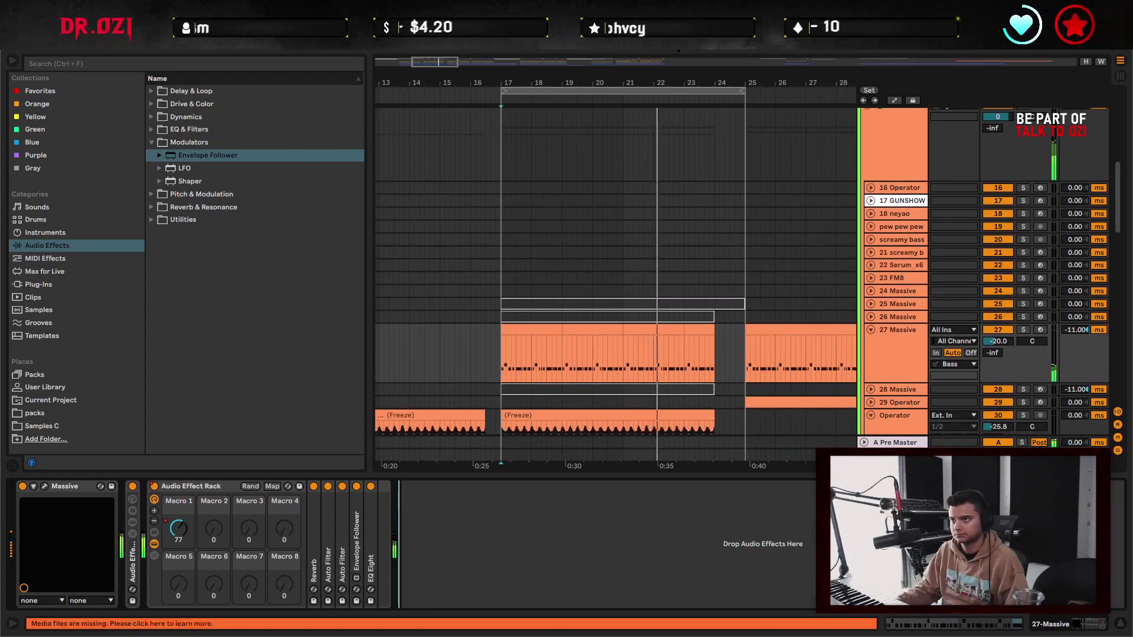
pyautogui.keyDown('alt'); pyautogui.click(870, 330); pyautogui.keyUp('alt')
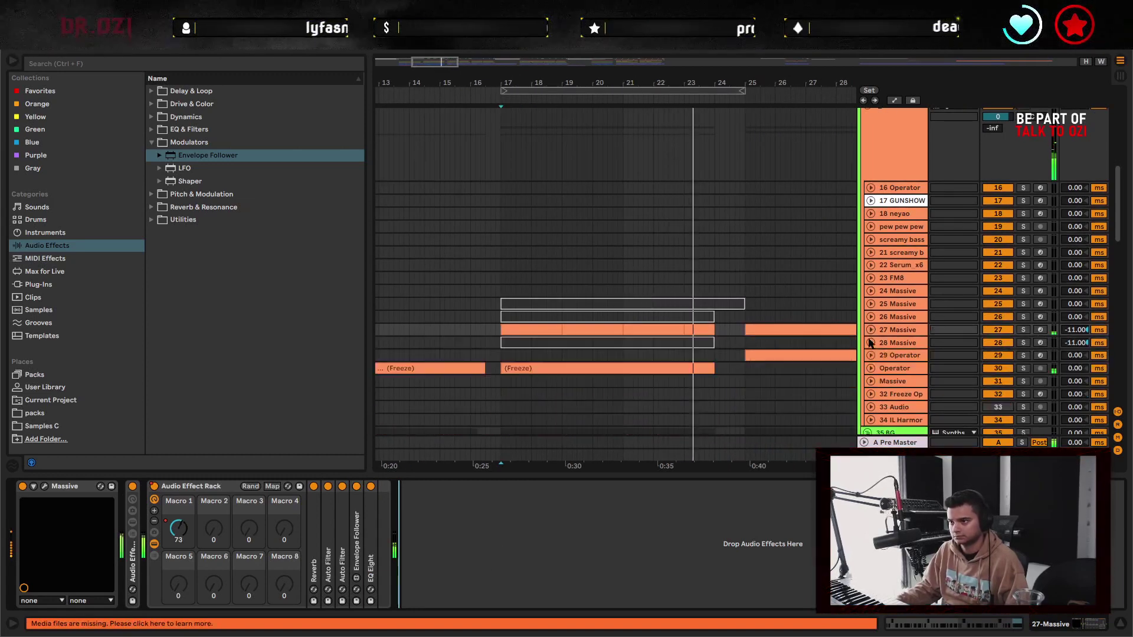
pyautogui.scroll(-3, 736, 299)
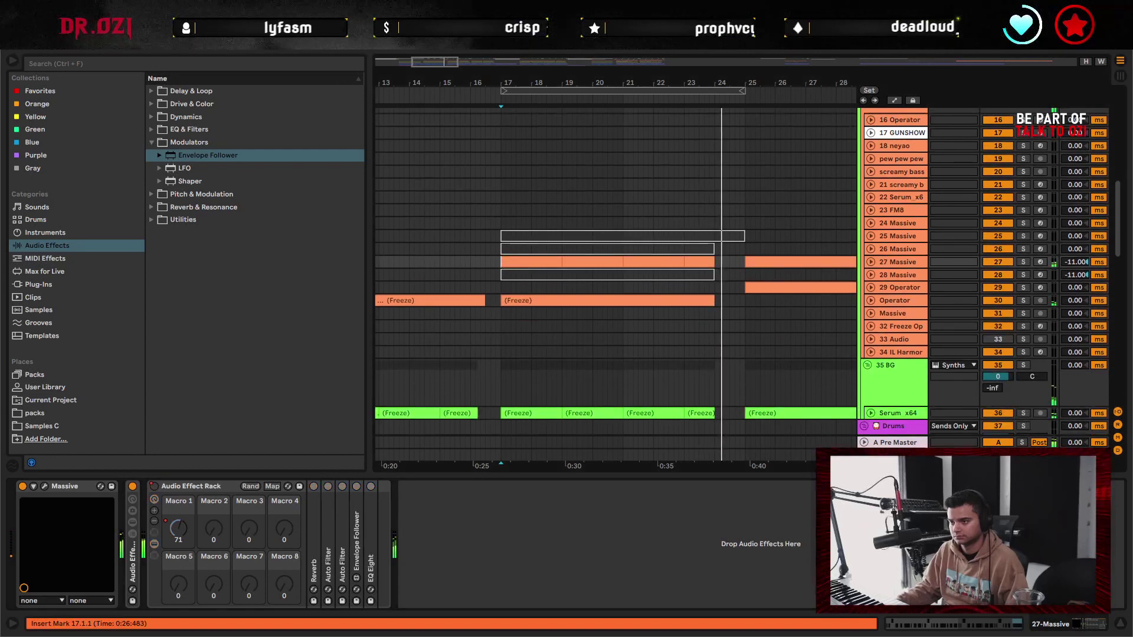
pyautogui.doubleClick(230, 487)
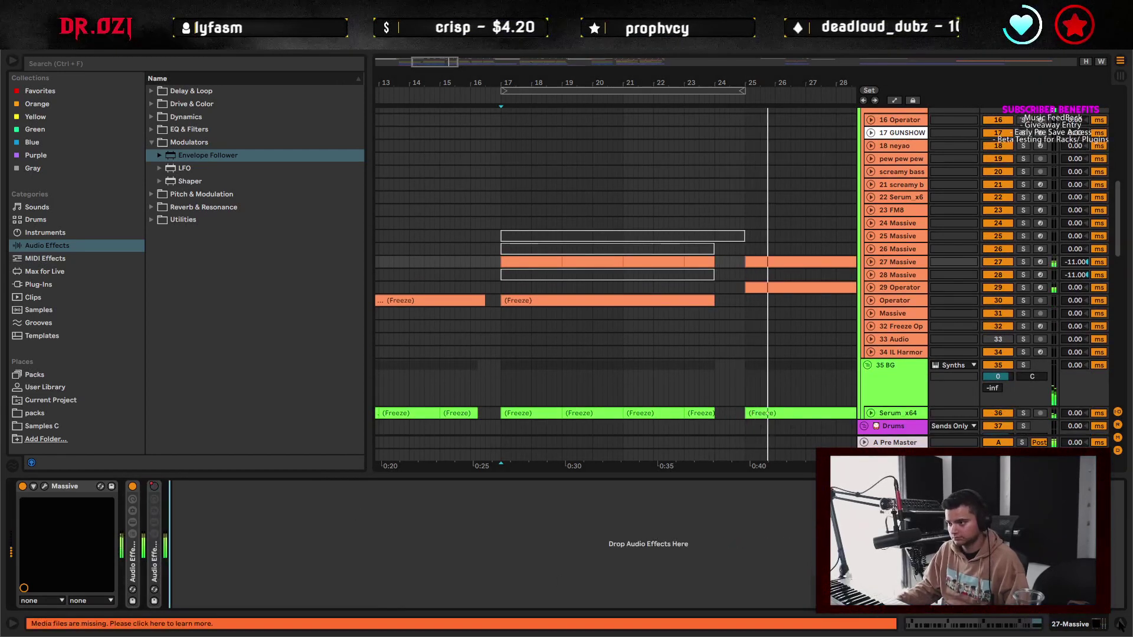
pyautogui.hotkey('ctrl', 'alt', 'l')
# - Open the 28 Massive clip at bar 33 for note editing and unfold the 28 Massive and 29 Operator tracks
pyautogui.scroll(3, 753, 443)
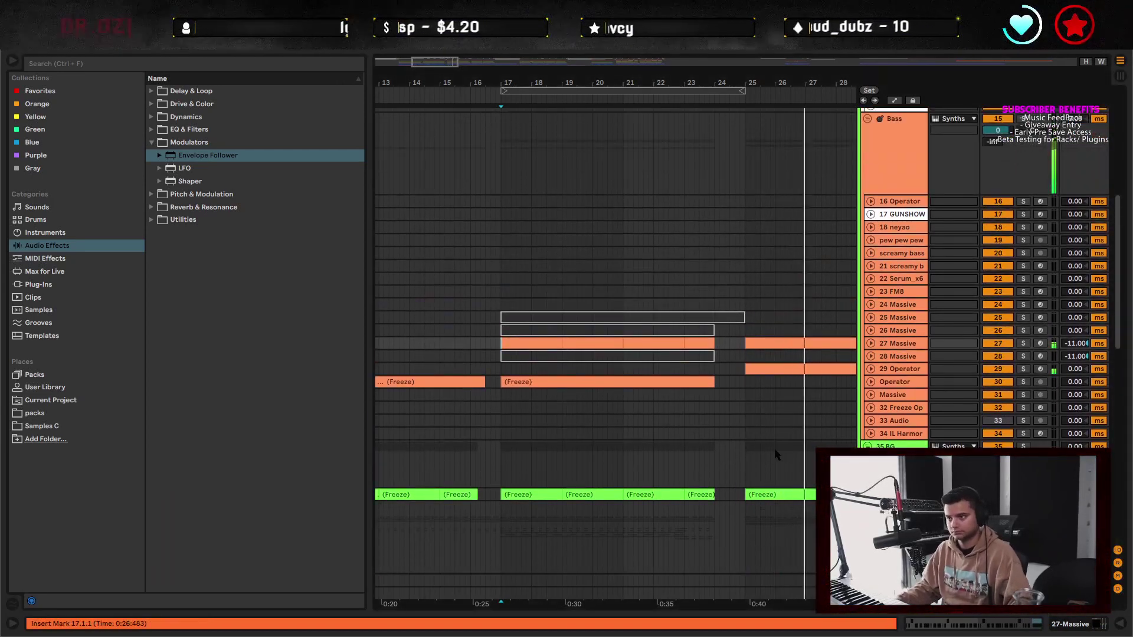
pyautogui.scroll(-2, 778, 450)
pyautogui.moveTo(796, 423); pyautogui.dragTo(608, 431)
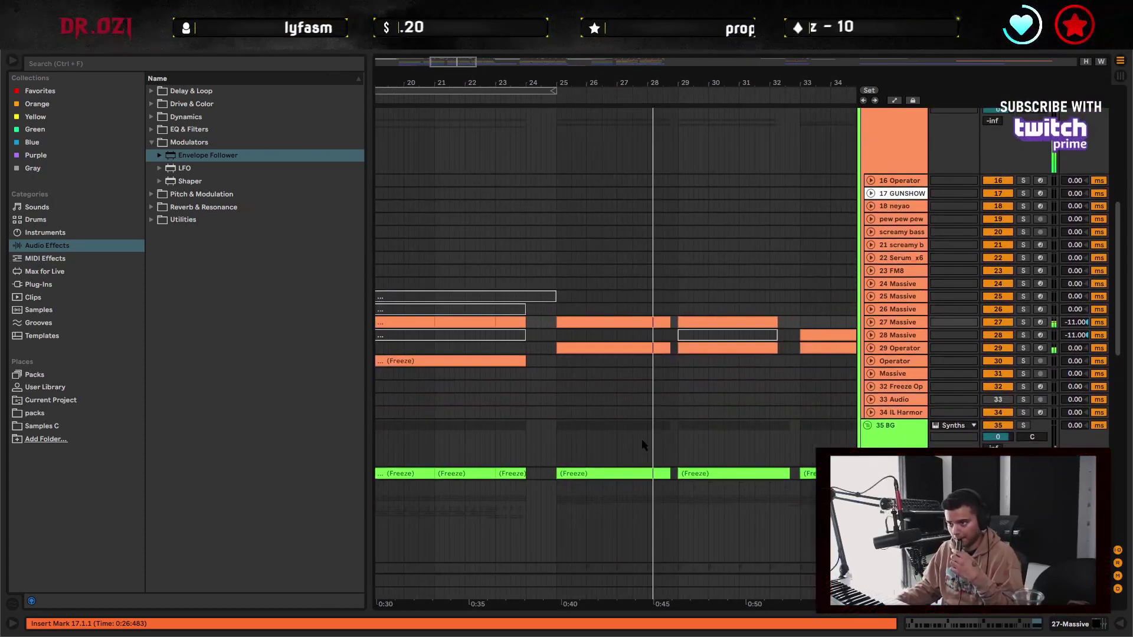
pyautogui.moveTo(644, 74); pyautogui.dragTo(655, 42)
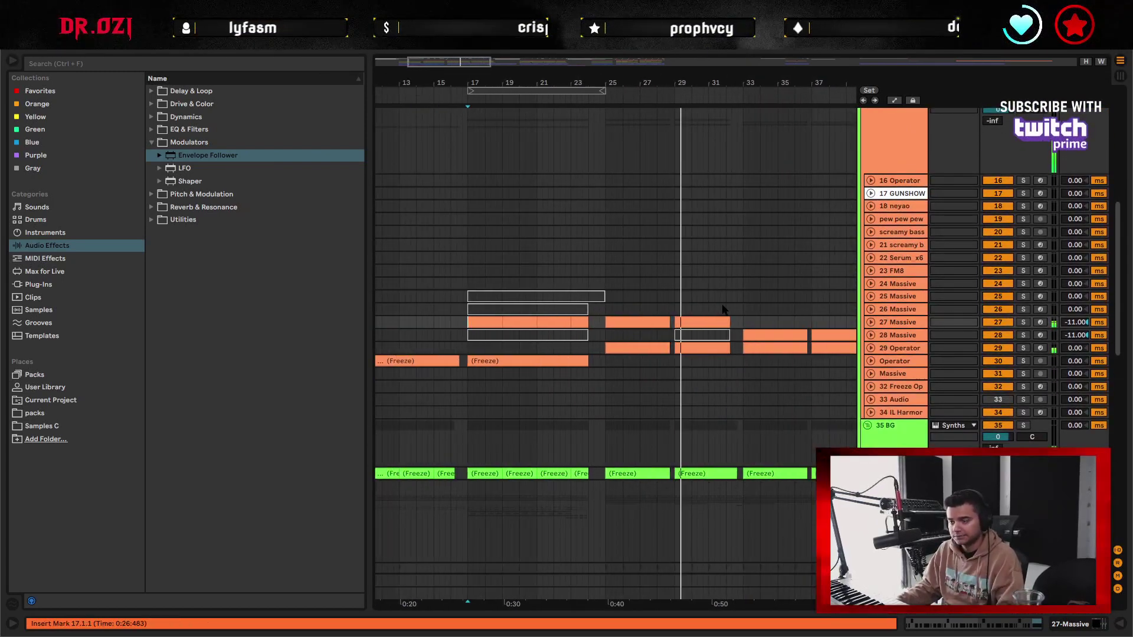
pyautogui.scroll(-2, 720, 347)
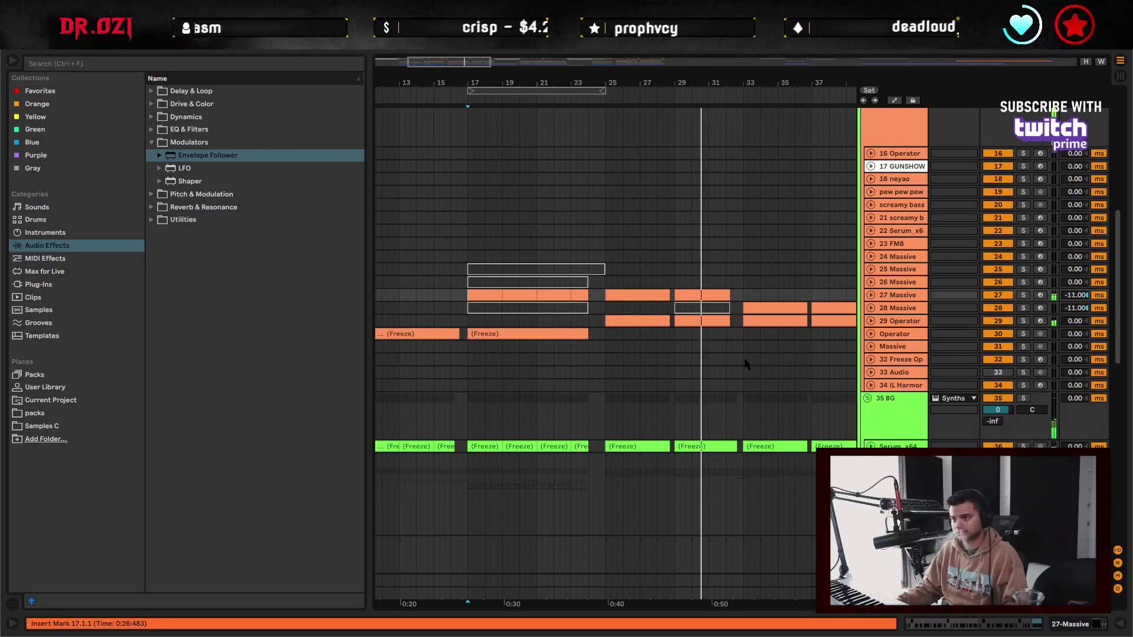
pyautogui.scroll(-1, 732, 354)
pyautogui.moveTo(746, 366); pyautogui.dragTo(674, 430)
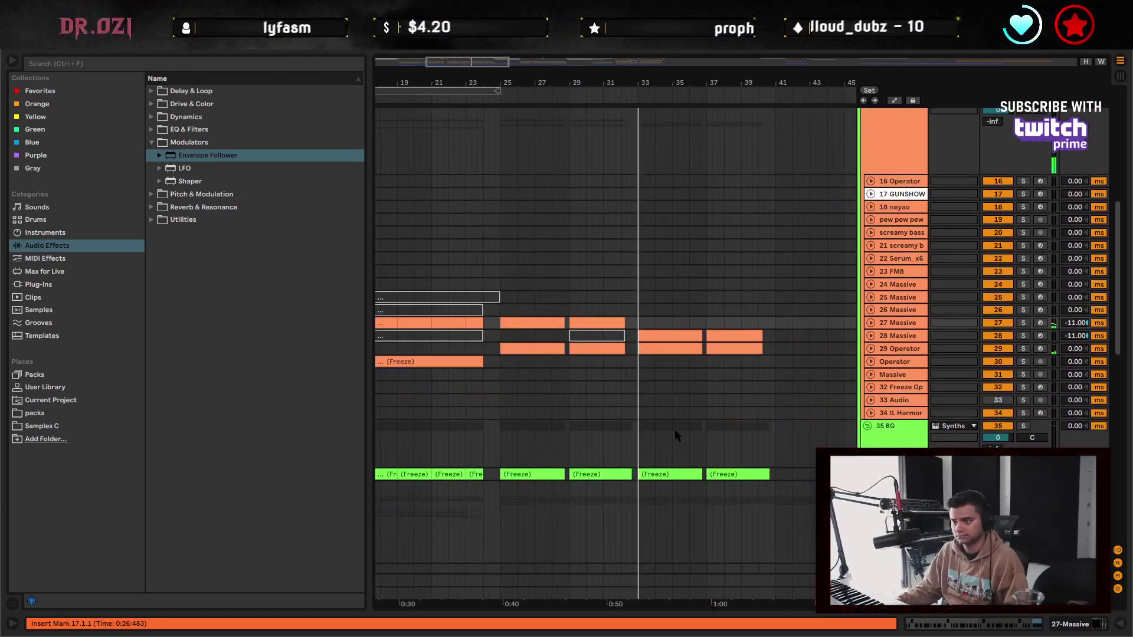
pyautogui.doubleClick(665, 337)
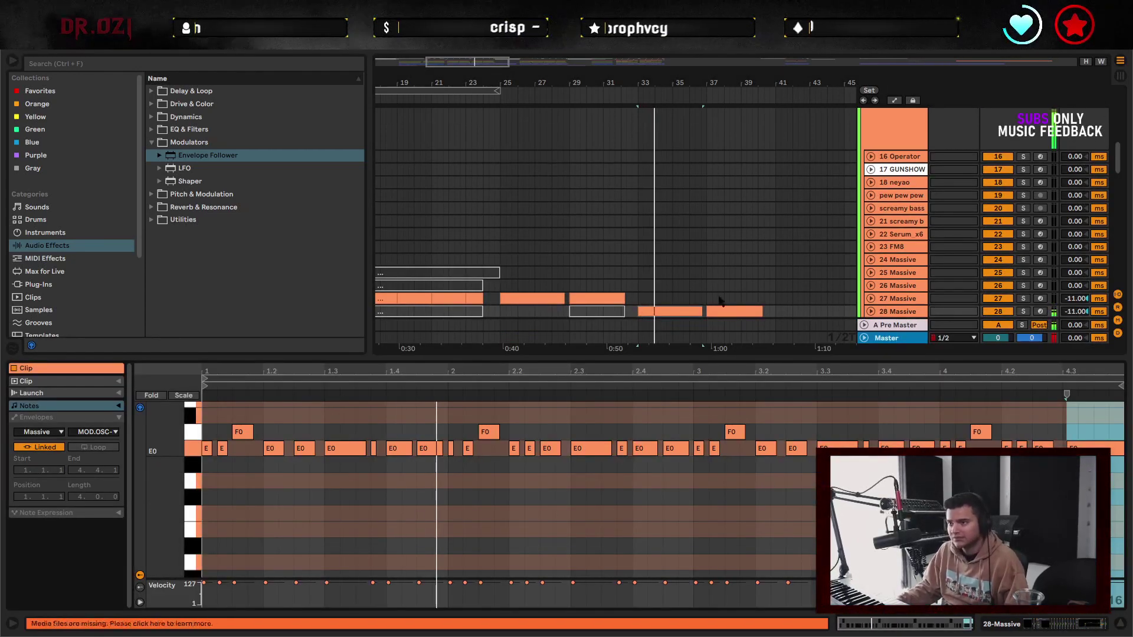
pyautogui.scroll(-3, 721, 300)
pyautogui.scroll(3, 720, 283)
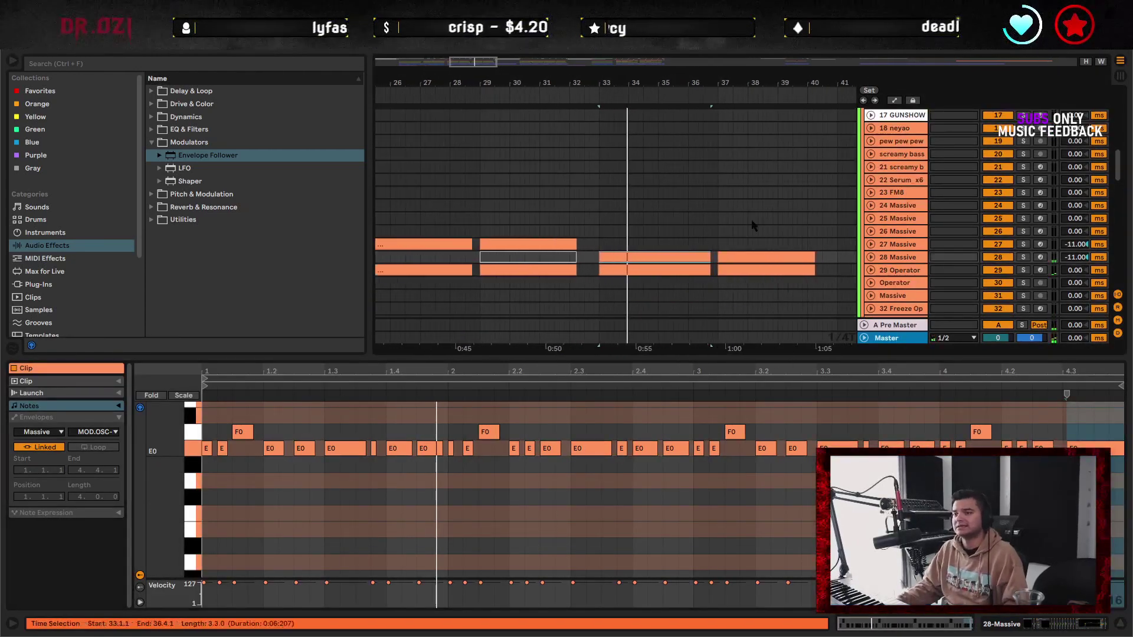
pyautogui.click(871, 269)
pyautogui.click(870, 257)
pyautogui.click(645, 257)
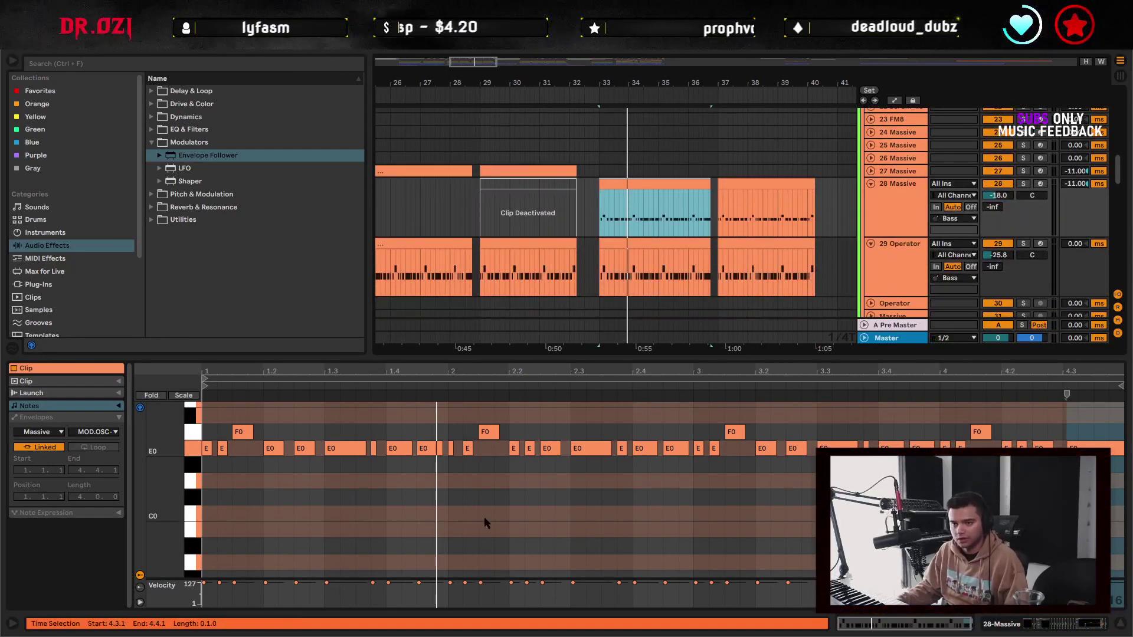
# - Play from 1.3 and rearrange the last two E0 notes around 2.1 so a short one at 1.4.3 precedes the longer one
pyautogui.click(325, 493)
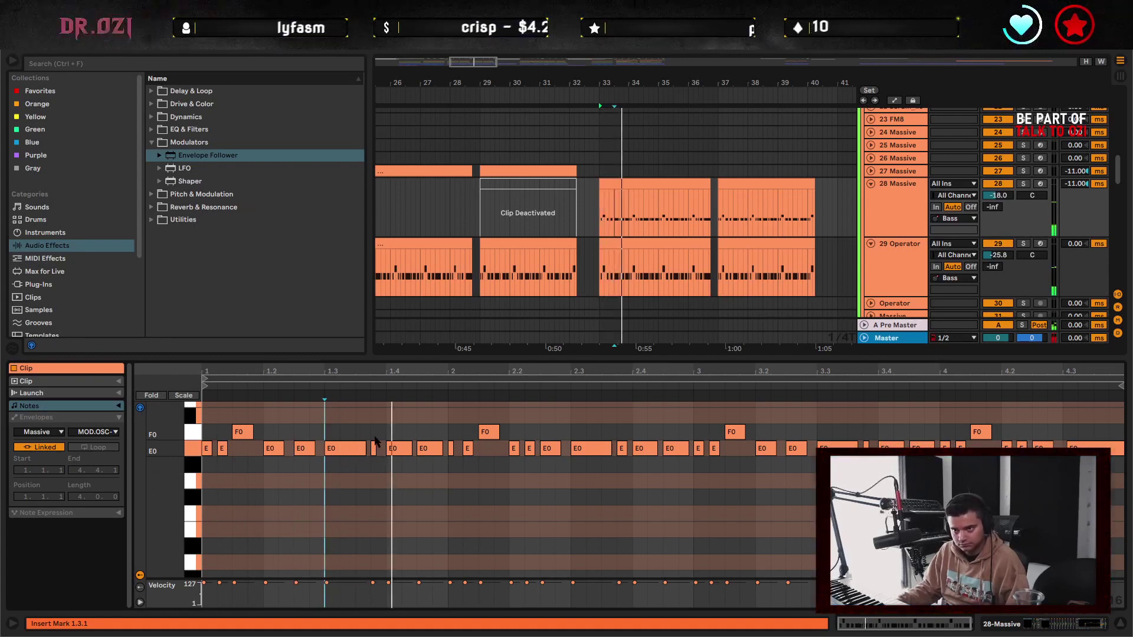
pyautogui.moveTo(413, 455); pyautogui.dragTo(459, 472)
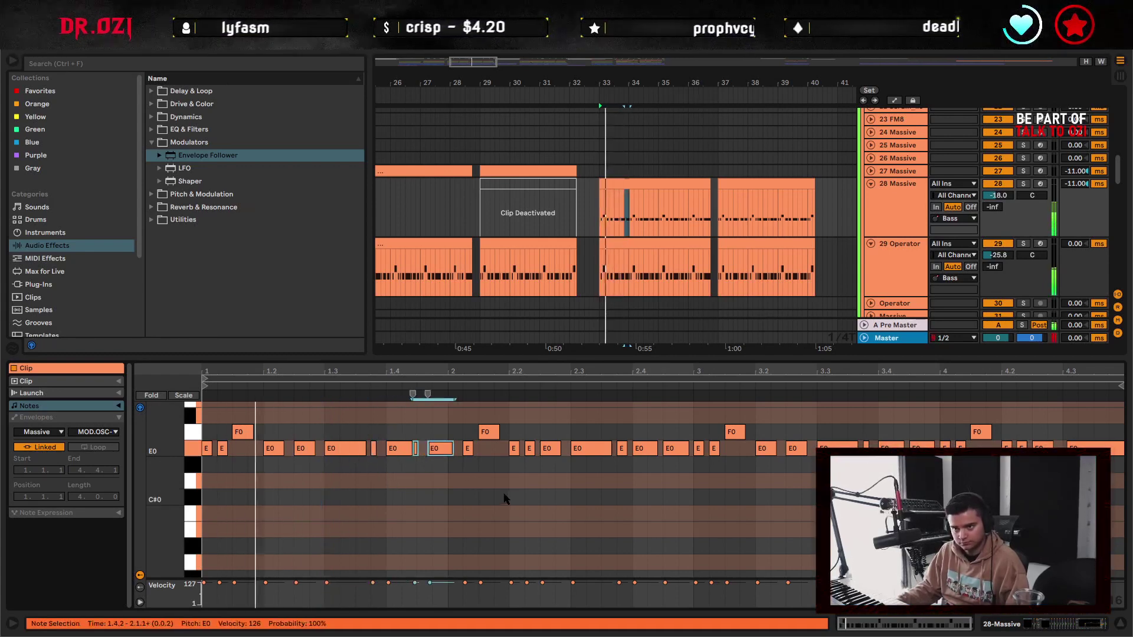
pyautogui.press('Right')
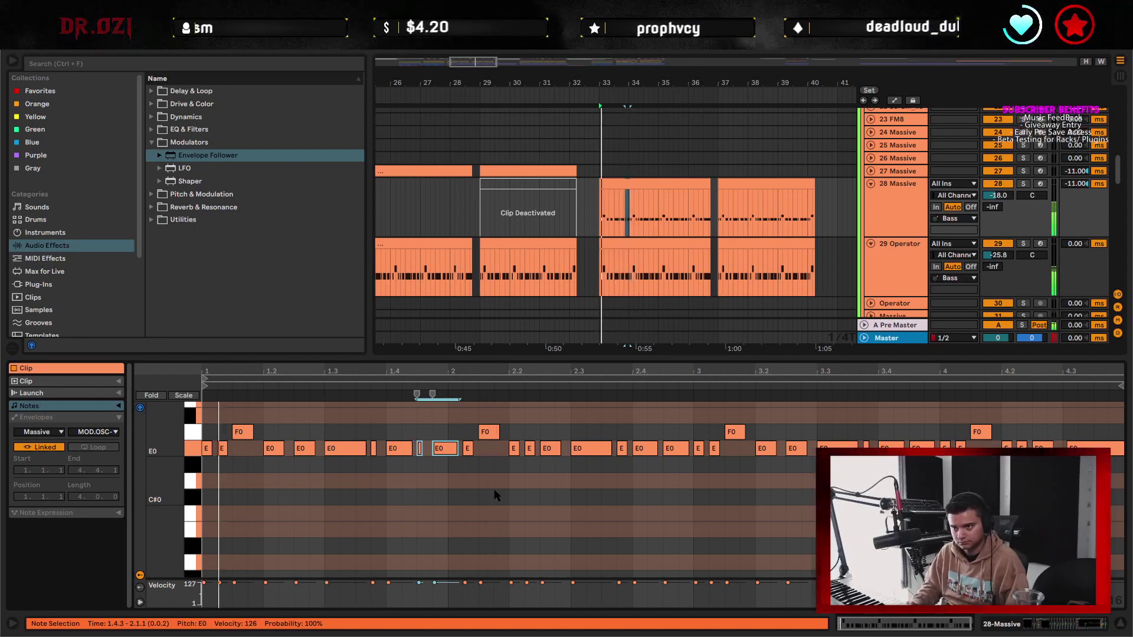
# - Duplicate the four E0 notes between 1.3.4 and 2.1.1 to start at 2.3.3 and again at 3.3.3
pyautogui.moveTo(446, 463); pyautogui.dragTo(378, 427)
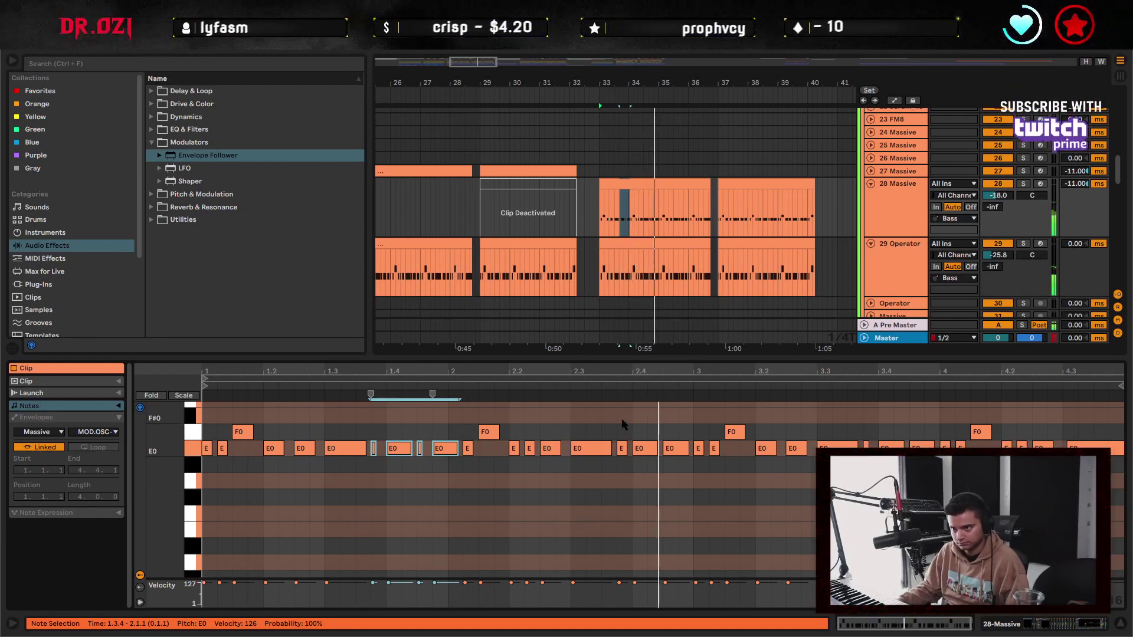
pyautogui.hotkey('ctrl', 'd')
pyautogui.press('Left')
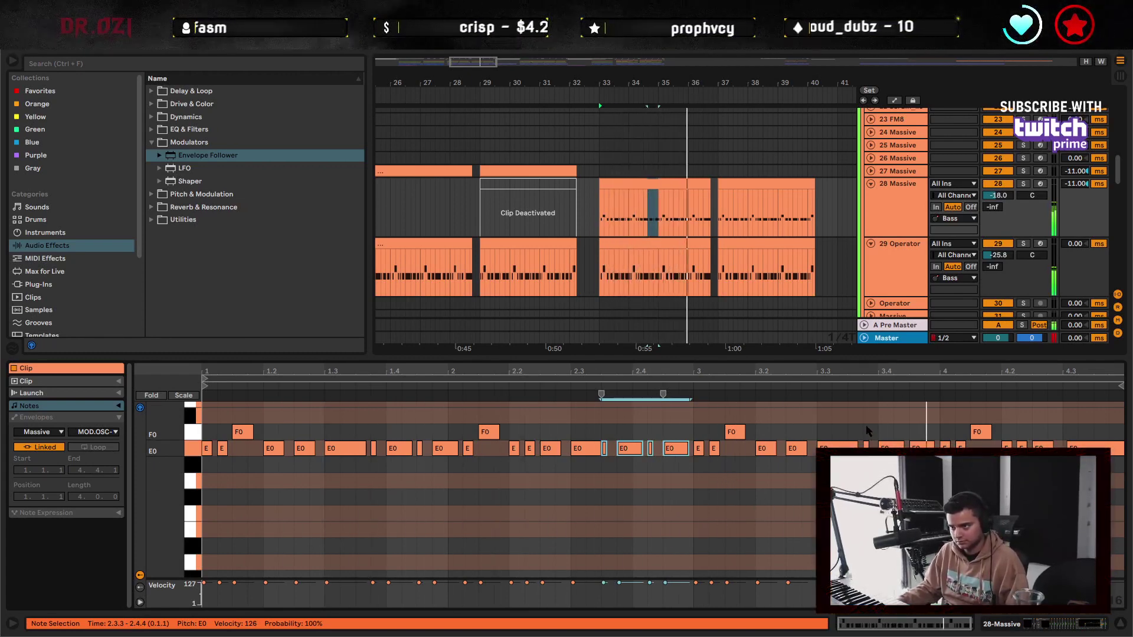
pyautogui.hotkey('ctrl', 'd')
pyautogui.press('Left')
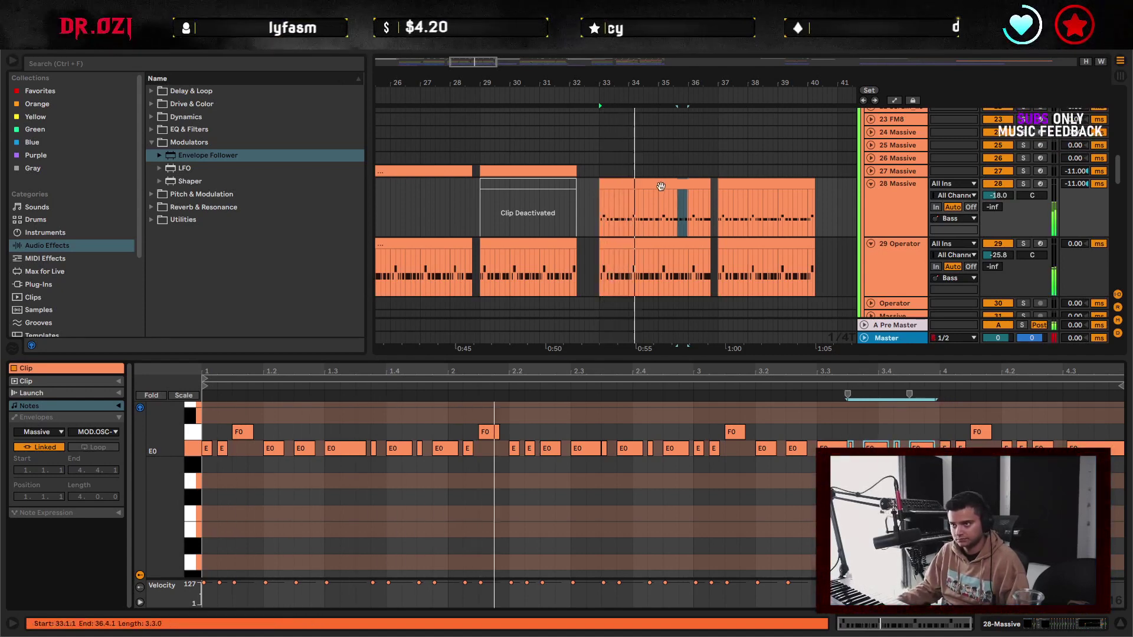
# - Duplicate the 28 Massive clip's E0 notes from 1.3.1 to 1.4.4 onto 2.3.1 and add an E0 note at 2.4.4
pyautogui.click(663, 181)
pyautogui.click(663, 241)
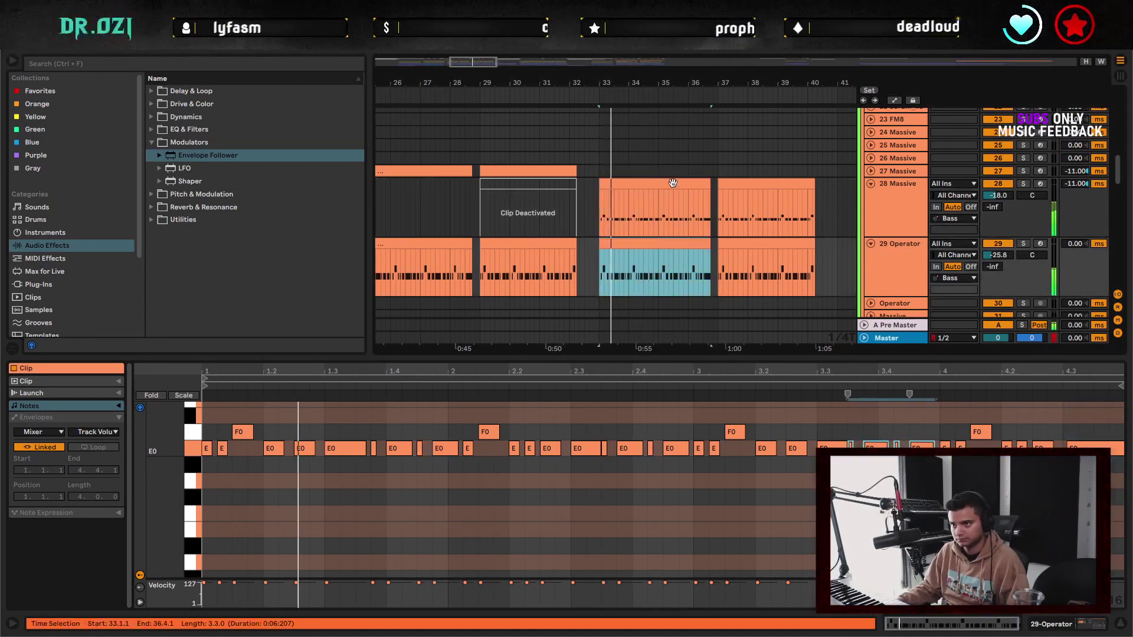
pyautogui.click(660, 204)
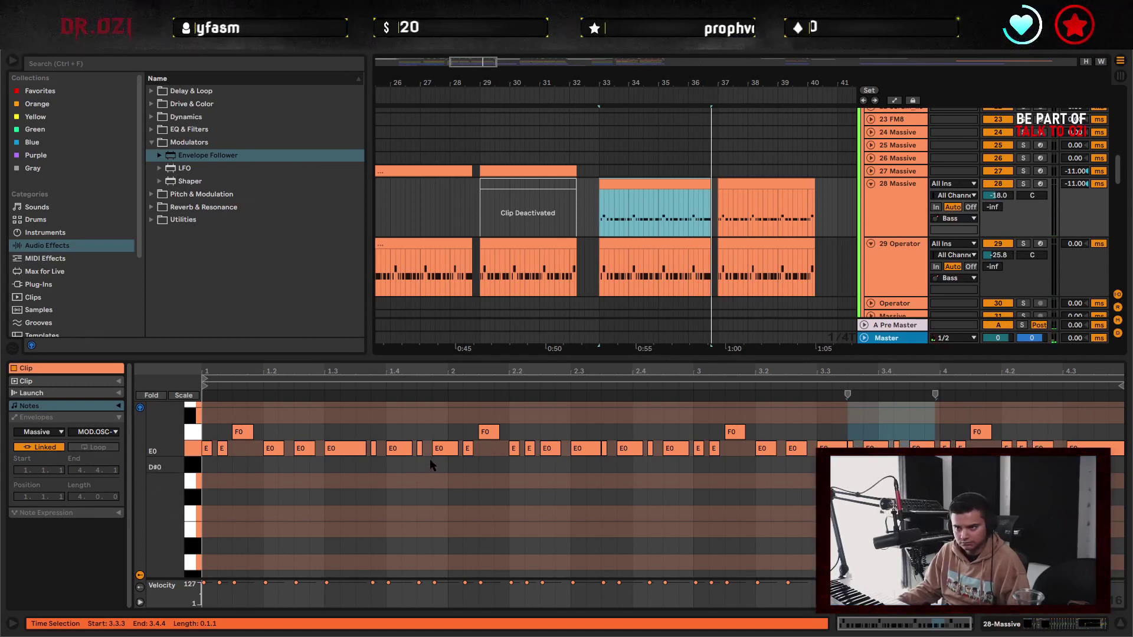
pyautogui.moveTo(430, 458); pyautogui.dragTo(325, 440)
pyautogui.press('space')
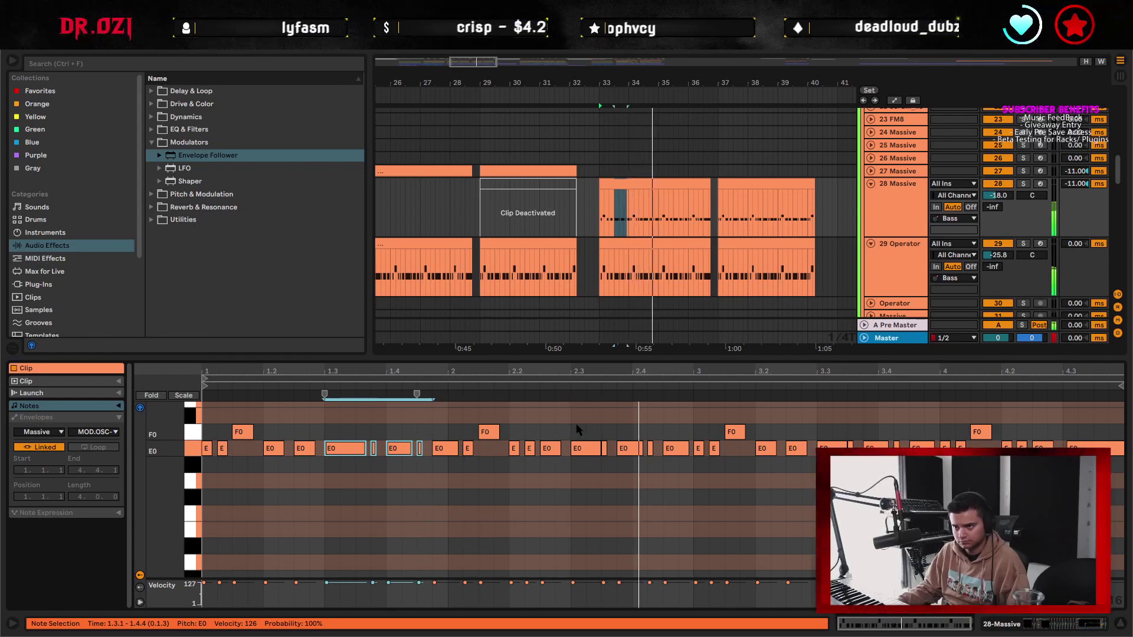
pyautogui.press('space')
pyautogui.hotkey('ctrl', 'd')
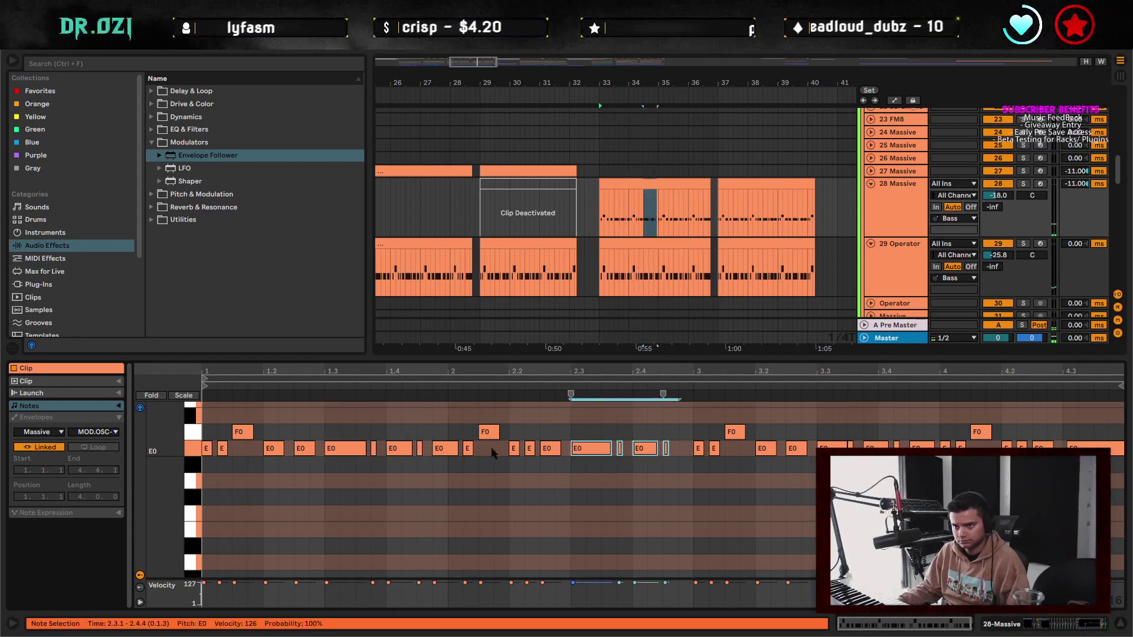
pyautogui.doubleClick(684, 448)
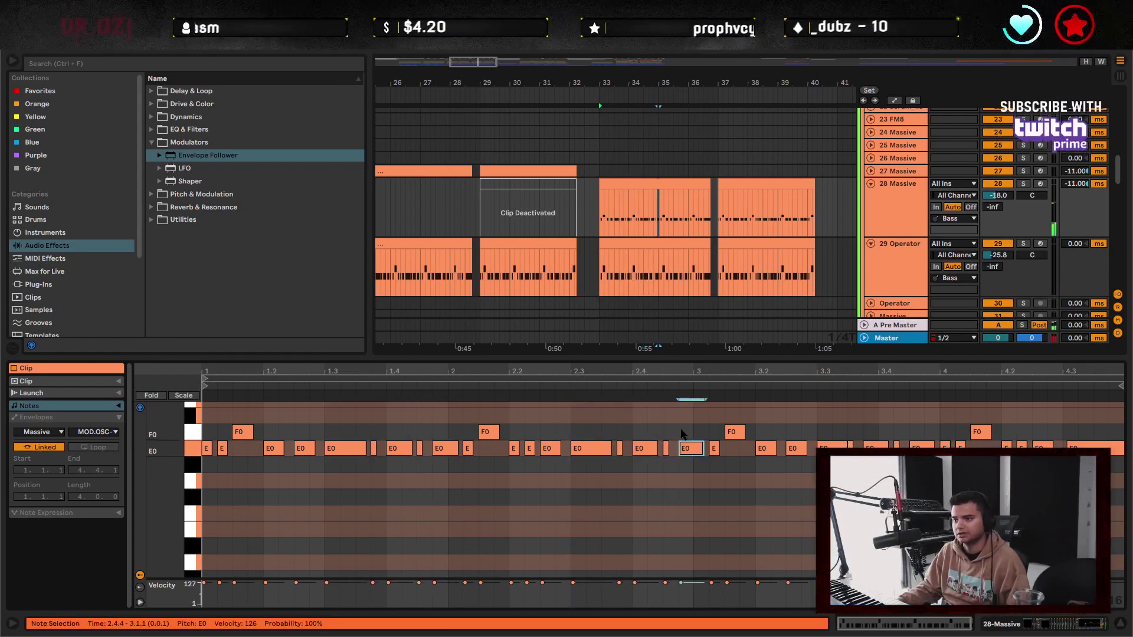
# - Play the 28 Massive clip from bar 33 and rework the E0 notes on beat 4.2 into three short, evenly spaced notes
pyautogui.press('space')
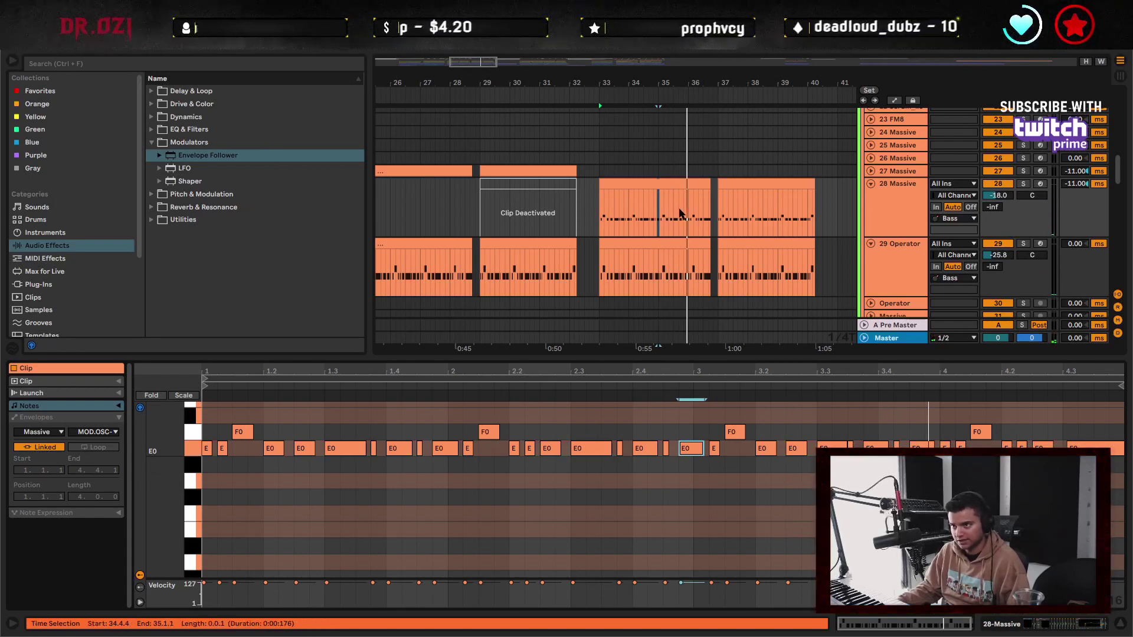
pyautogui.click(668, 185)
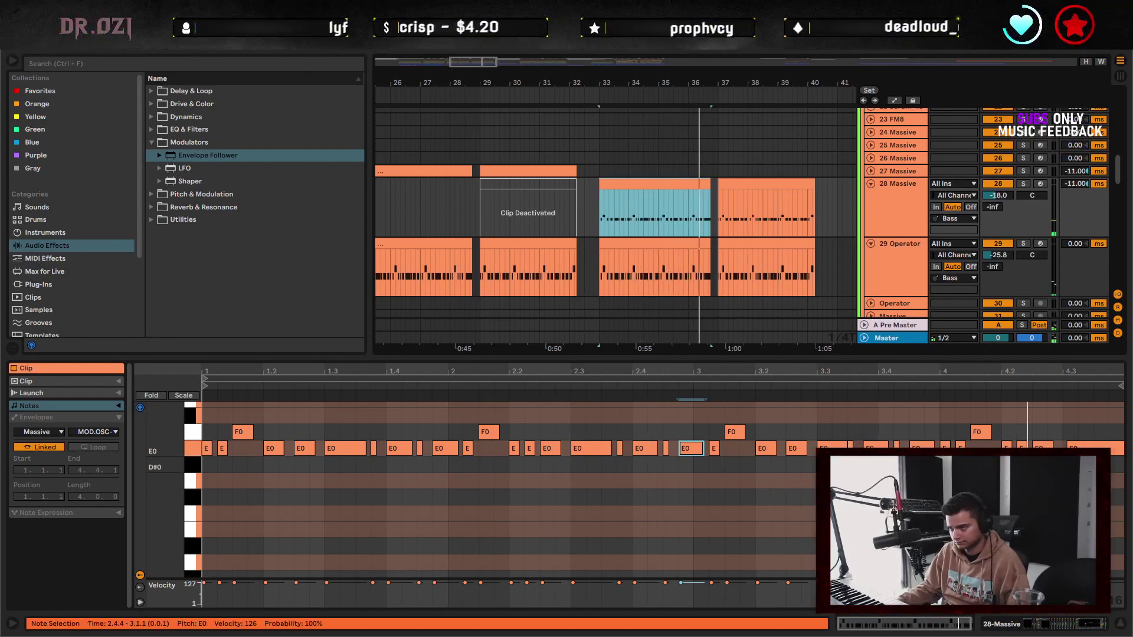
pyautogui.press('space')
pyautogui.click(1015, 439)
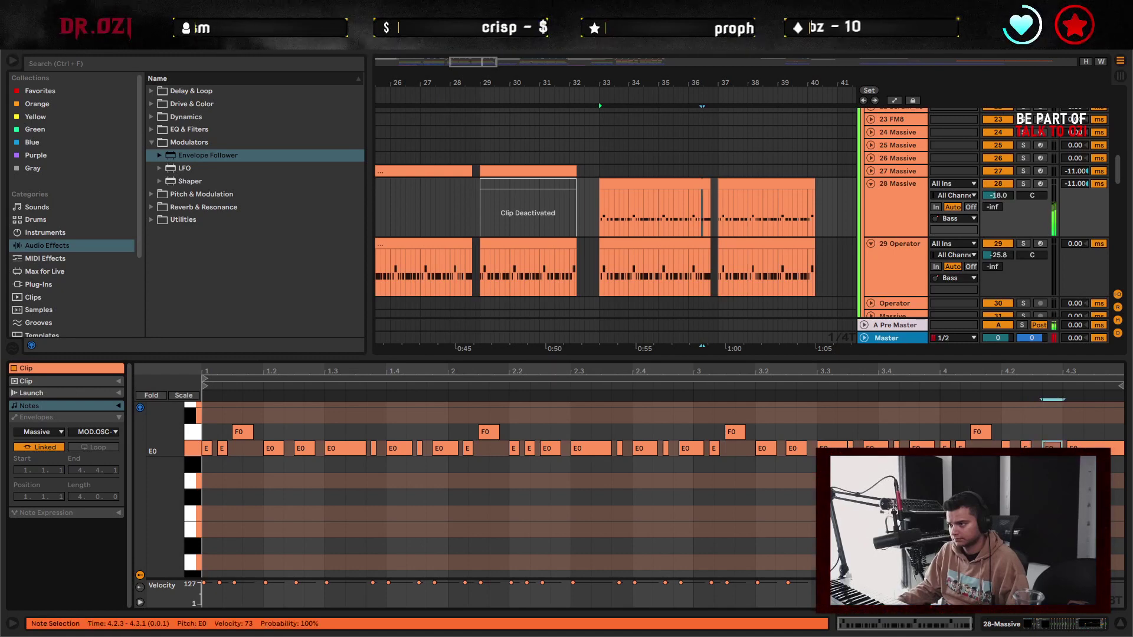
pyautogui.doubleClick(1026, 444)
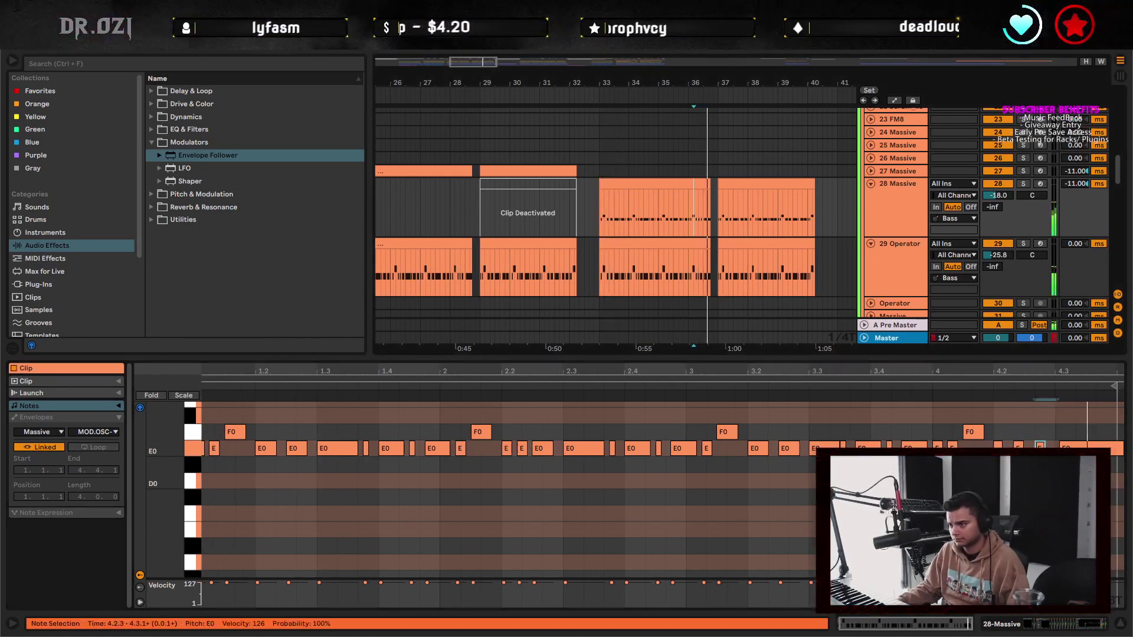
# - Select the three short E0 notes between 4.2.1 and 4.2.4 and halve their timing with the ÷2 note operation
pyautogui.moveTo(1046, 454); pyautogui.dragTo(1002, 436)
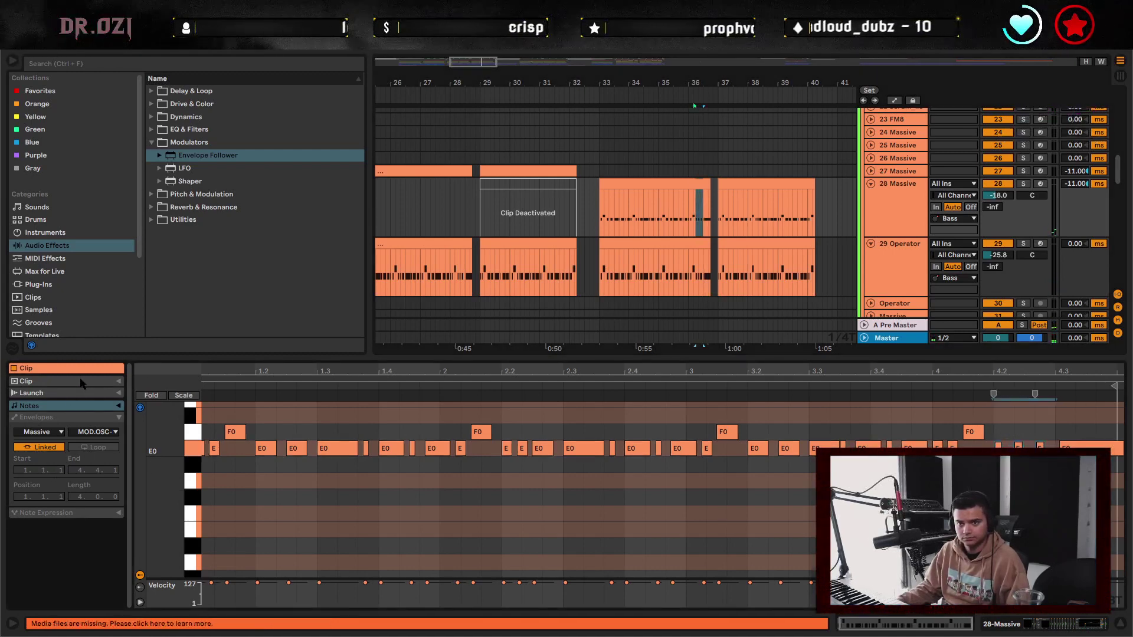
pyautogui.click(118, 382)
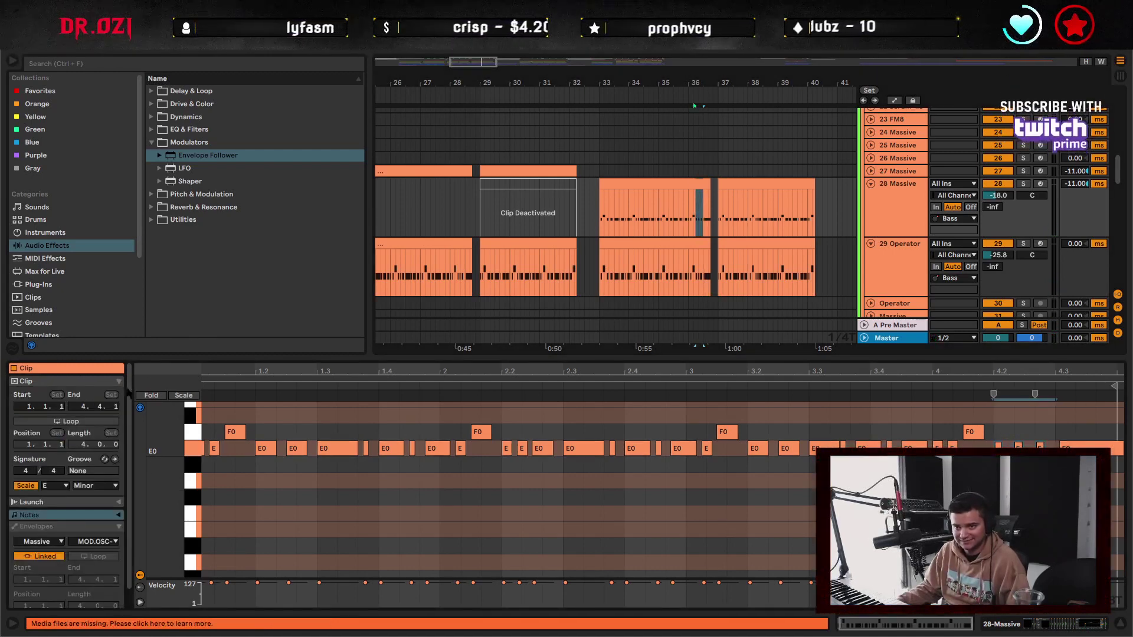
pyautogui.moveTo(999, 429); pyautogui.dragTo(1034, 451)
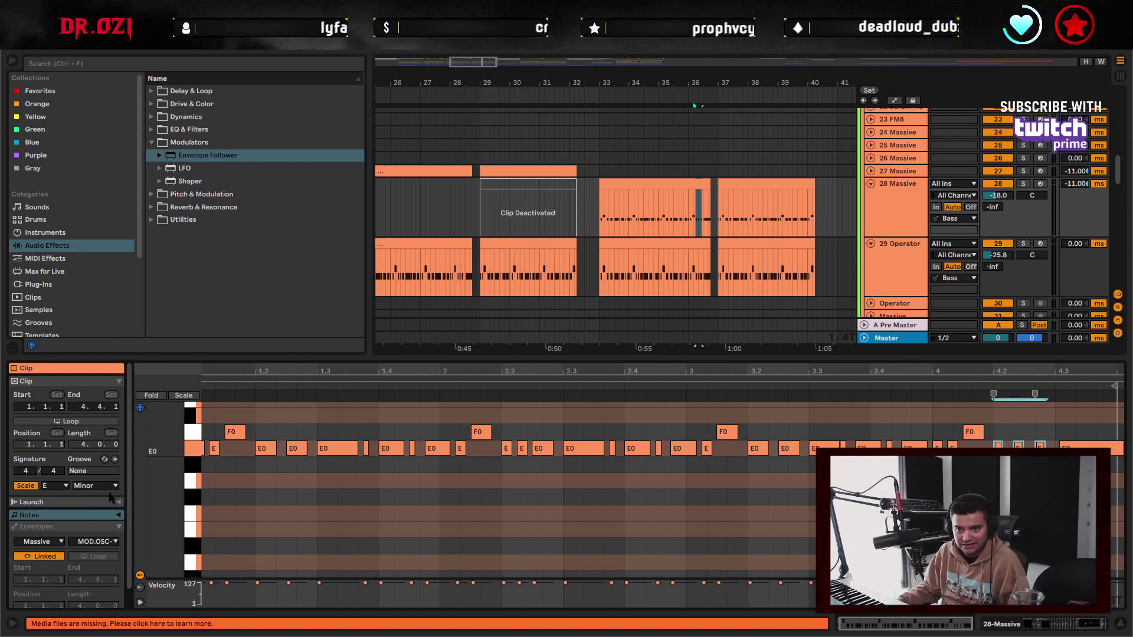
pyautogui.scroll(-2, 104, 478)
pyautogui.scroll(2, 70, 531)
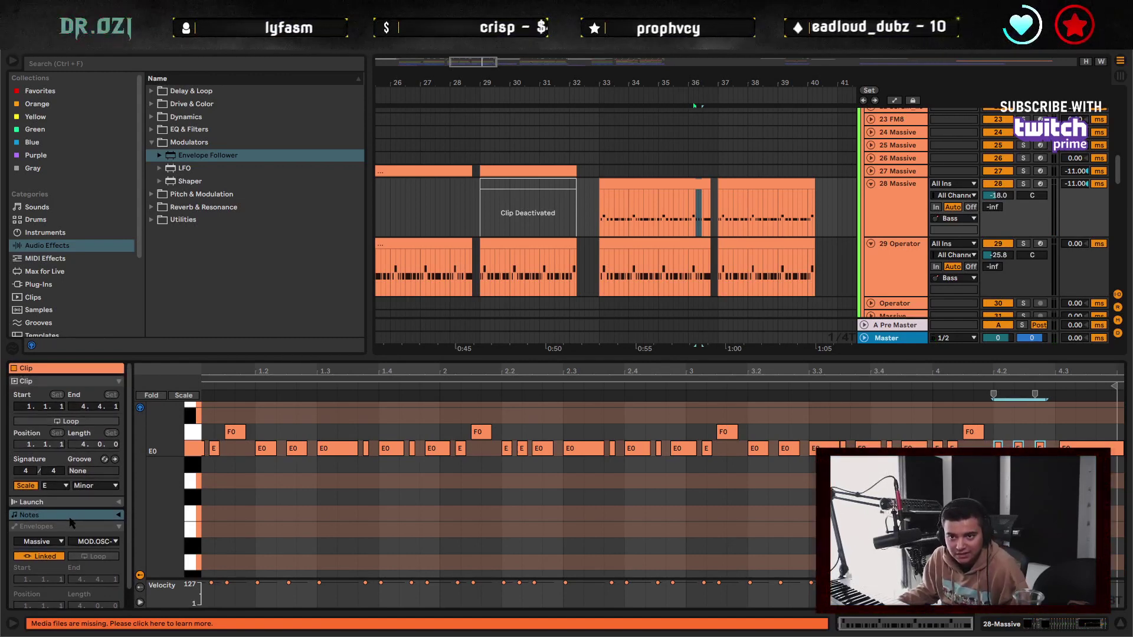
pyautogui.click(119, 502)
pyautogui.click(119, 502)
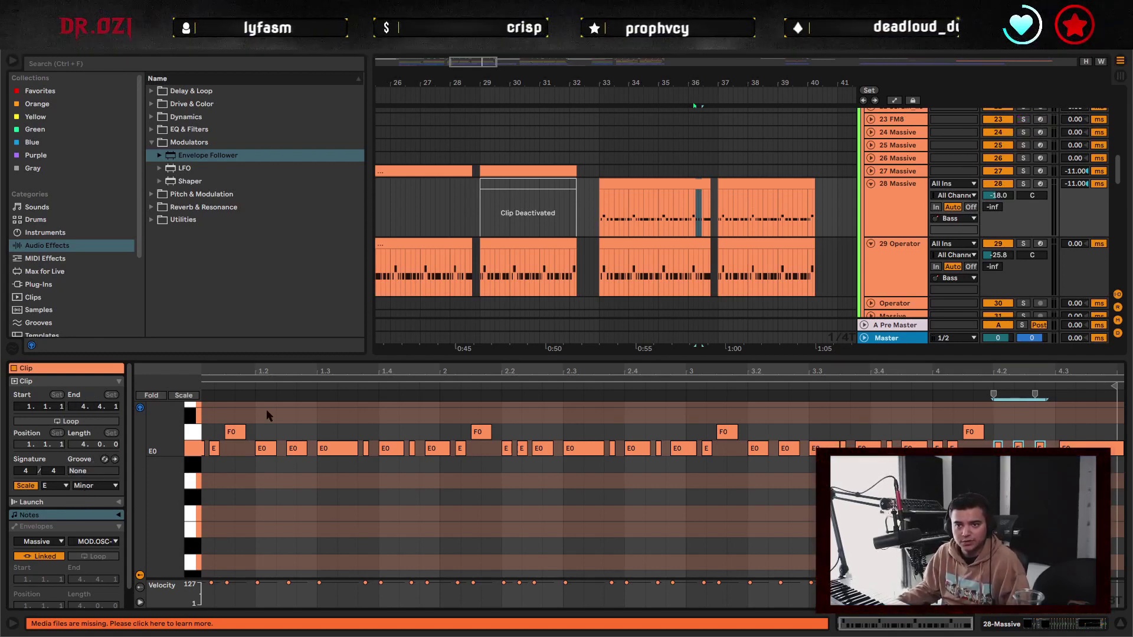
pyautogui.click(118, 382)
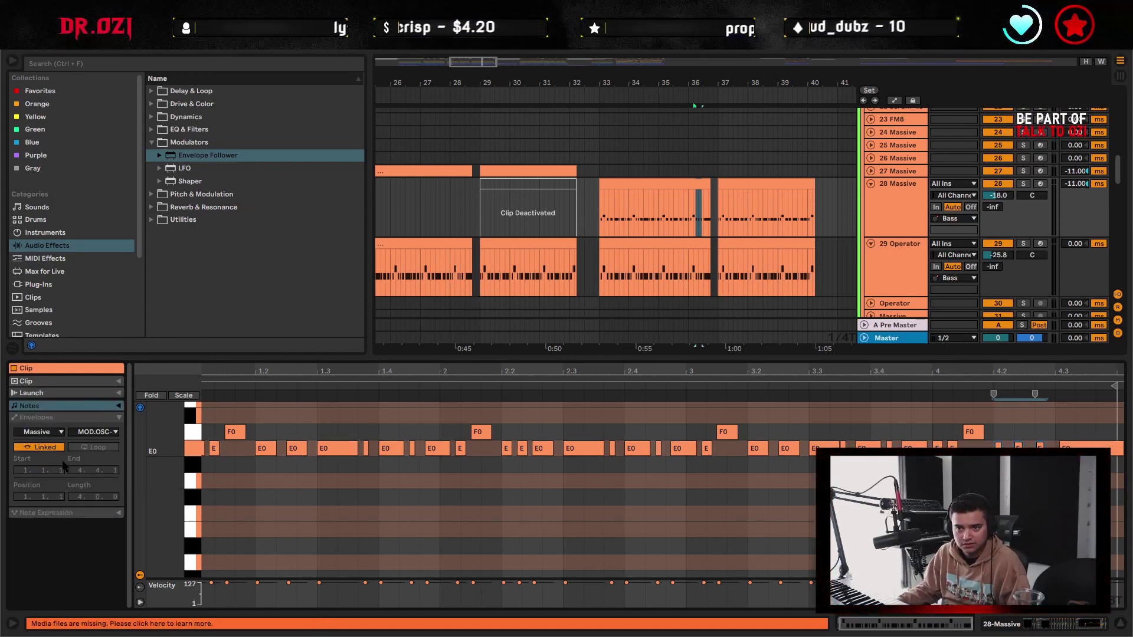
pyautogui.click(119, 406)
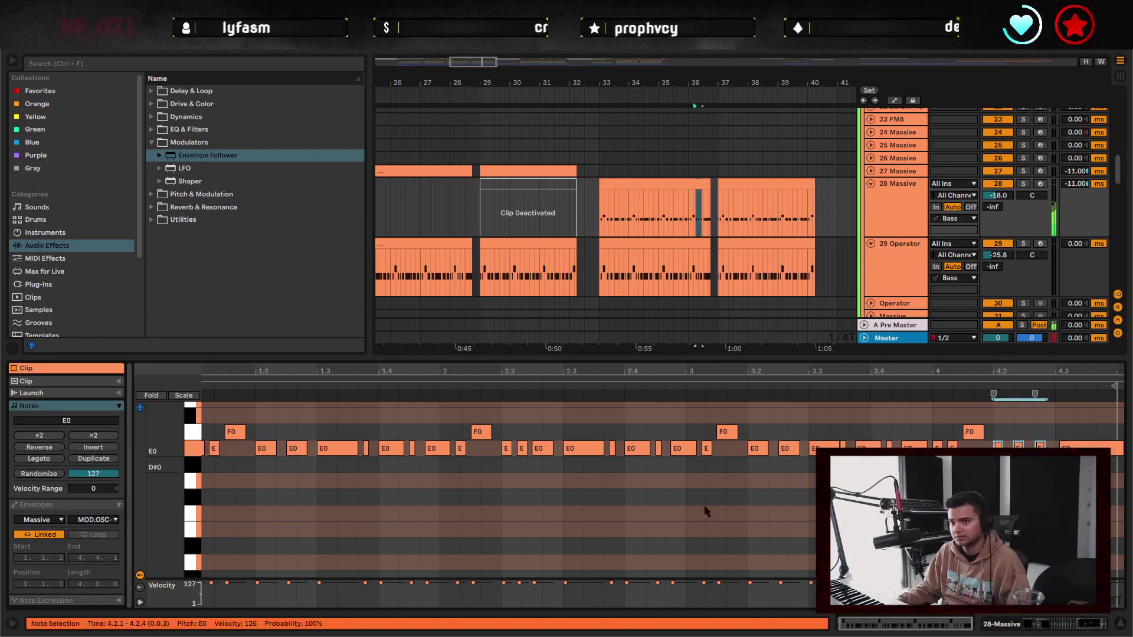
pyautogui.click(44, 436)
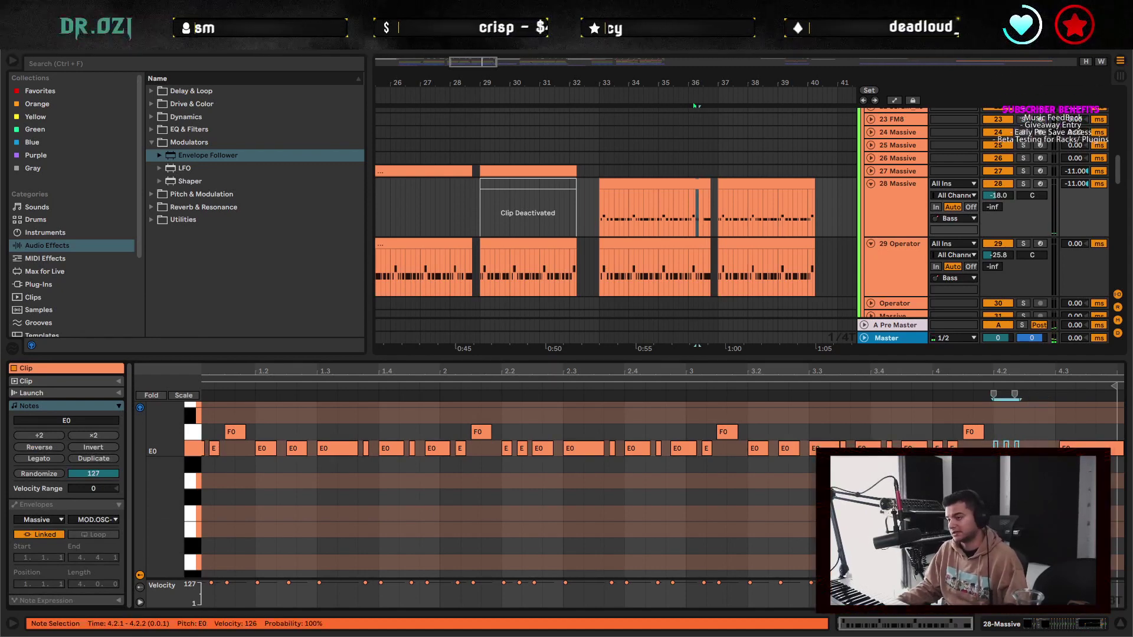
# - Place an E0 note at 4.2.3 following the three compressed notes in the 28 Massive clip
pyautogui.click(969, 449)
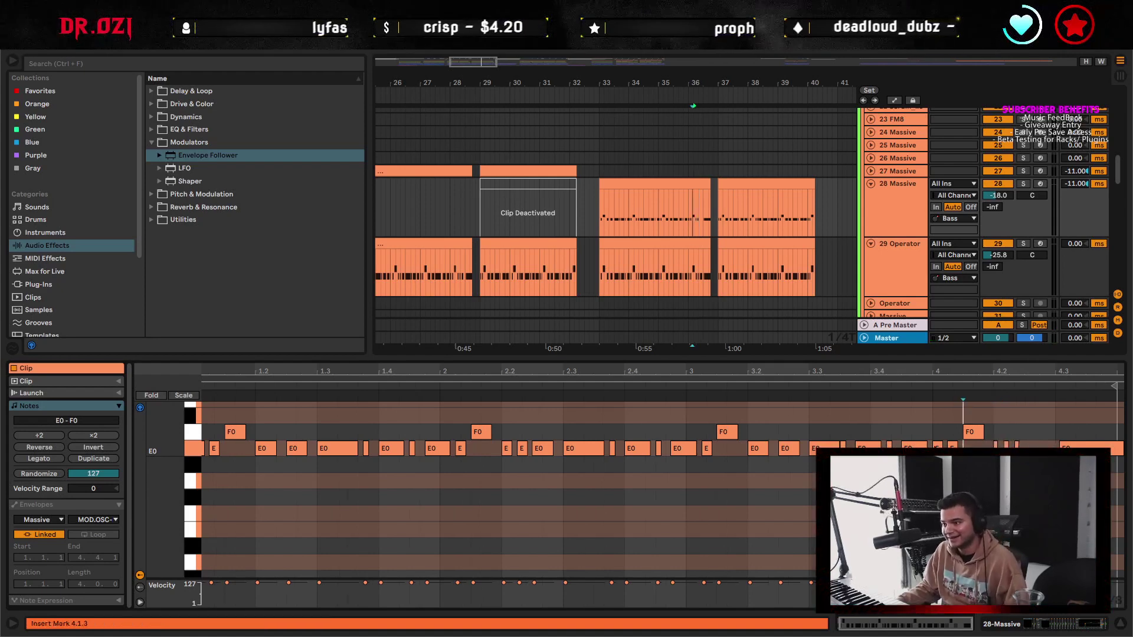
pyautogui.click(938, 447)
pyautogui.hotkey('ctrl', 'v')
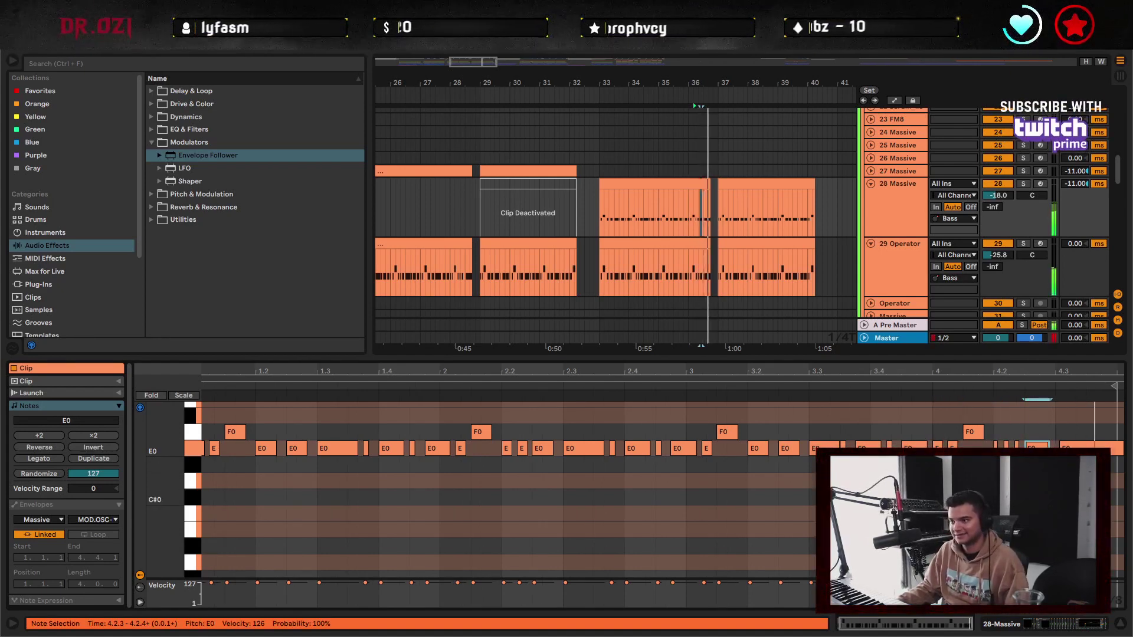
# - Replace the 29 Operator clip at bar 33 with a copy of the edited 28 Massive clip and play both
pyautogui.press('space')
pyautogui.click(648, 184)
pyautogui.click(653, 247)
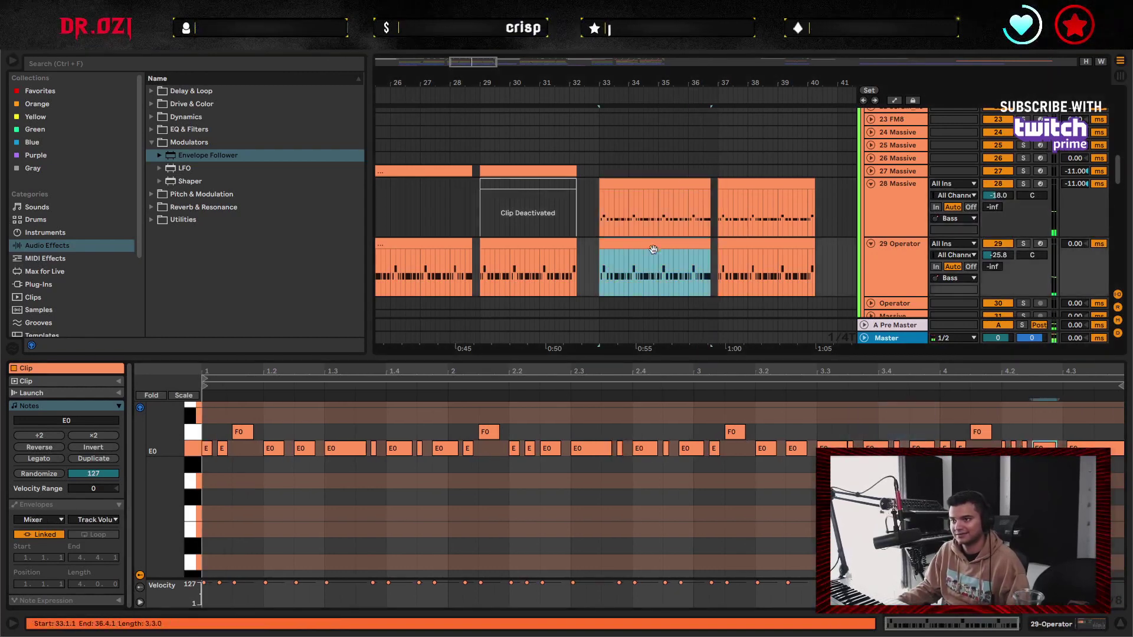
pyautogui.press('space')
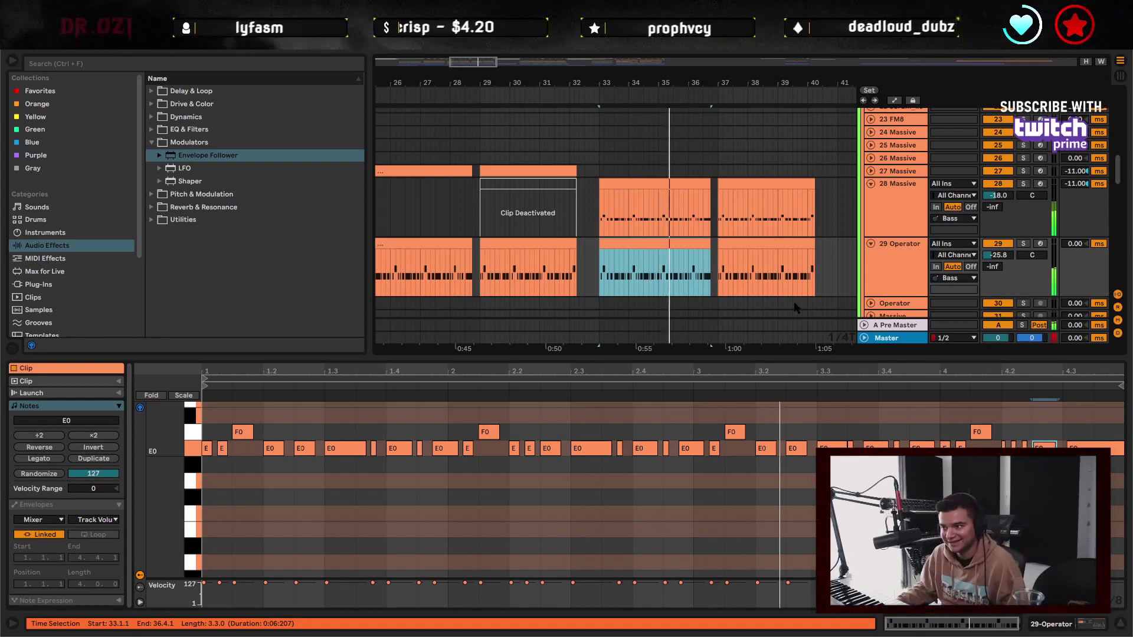
pyautogui.click(940, 489)
pyautogui.scroll(1, 941, 489)
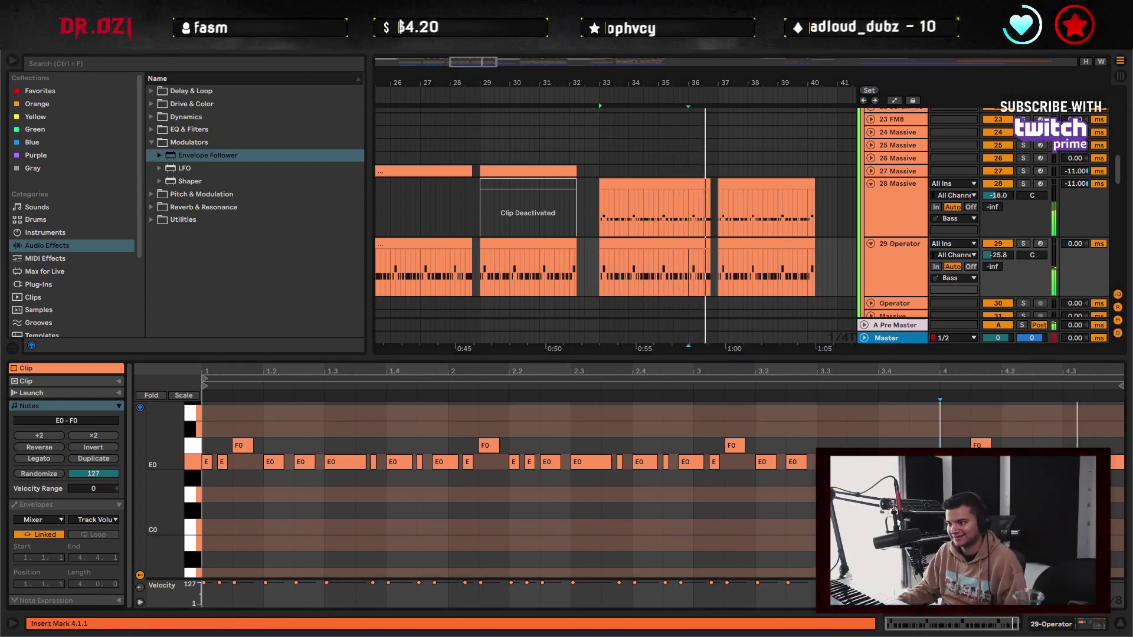
# - Copy the 28 Massive and 29 Operator clips from bar 33 to bar 37 and shorten the copies to end at bar 40
pyautogui.click(691, 184)
pyautogui.keyDown('shift'); pyautogui.click(681, 245); pyautogui.keyUp('shift')
pyautogui.hotkey('ctrl', 'c')
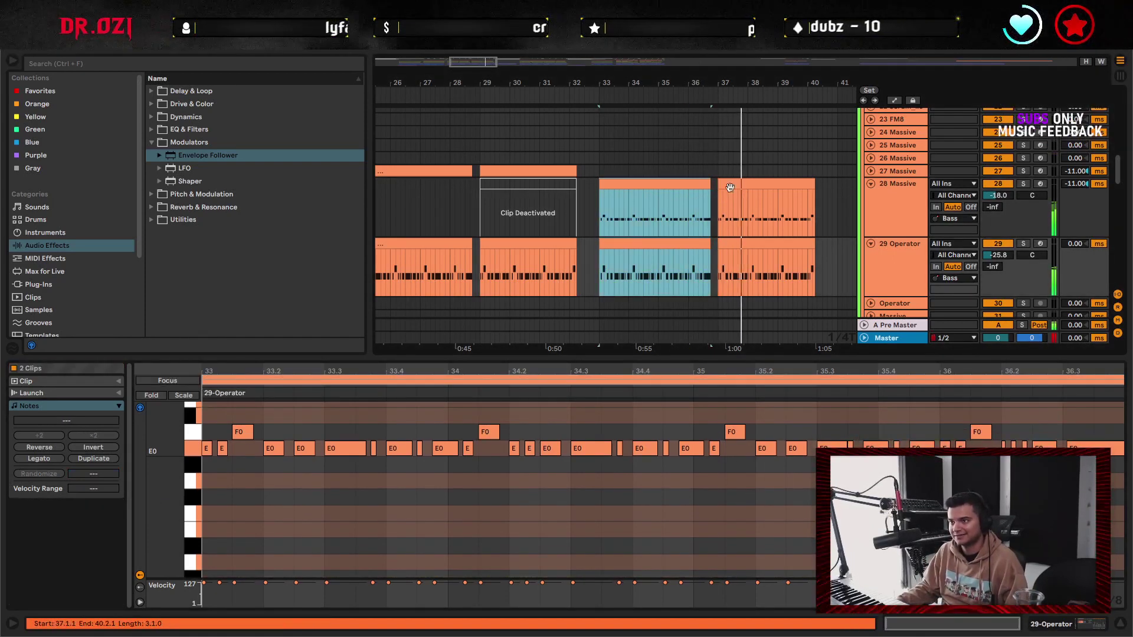
pyautogui.click(731, 185)
pyautogui.hotkey('ctrl', 'v')
pyautogui.moveTo(829, 200); pyautogui.dragTo(810, 232)
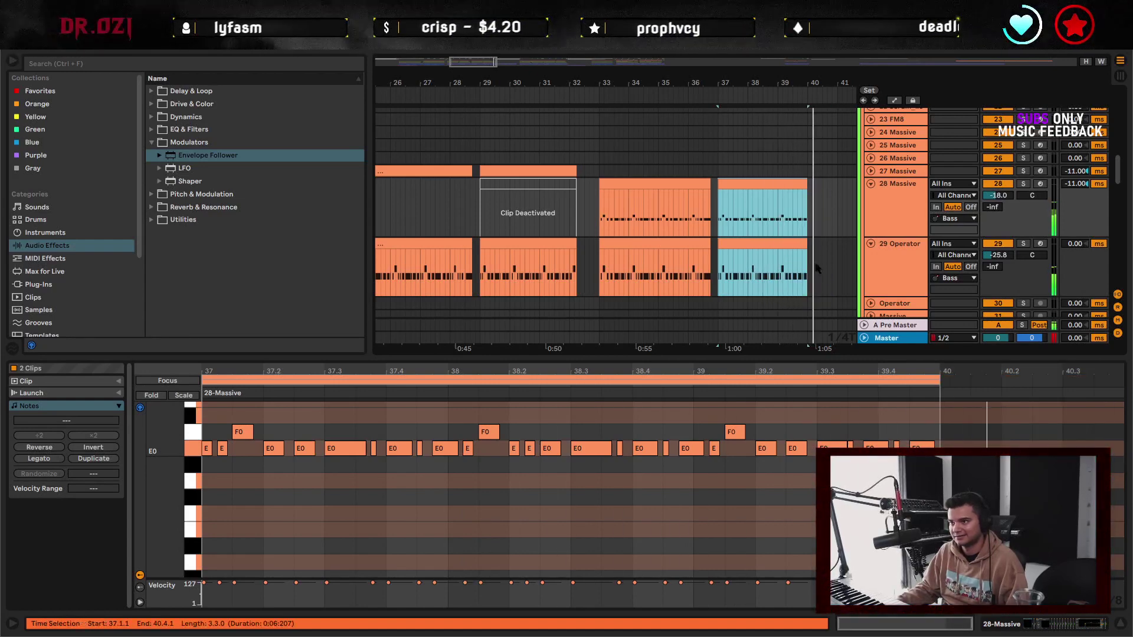
# - Hide the clip editor and play the arrangement from 24.1.1 to hear the drop leading into the new bass clips
pyautogui.hotkey('ctrl', 'alt', 'l')
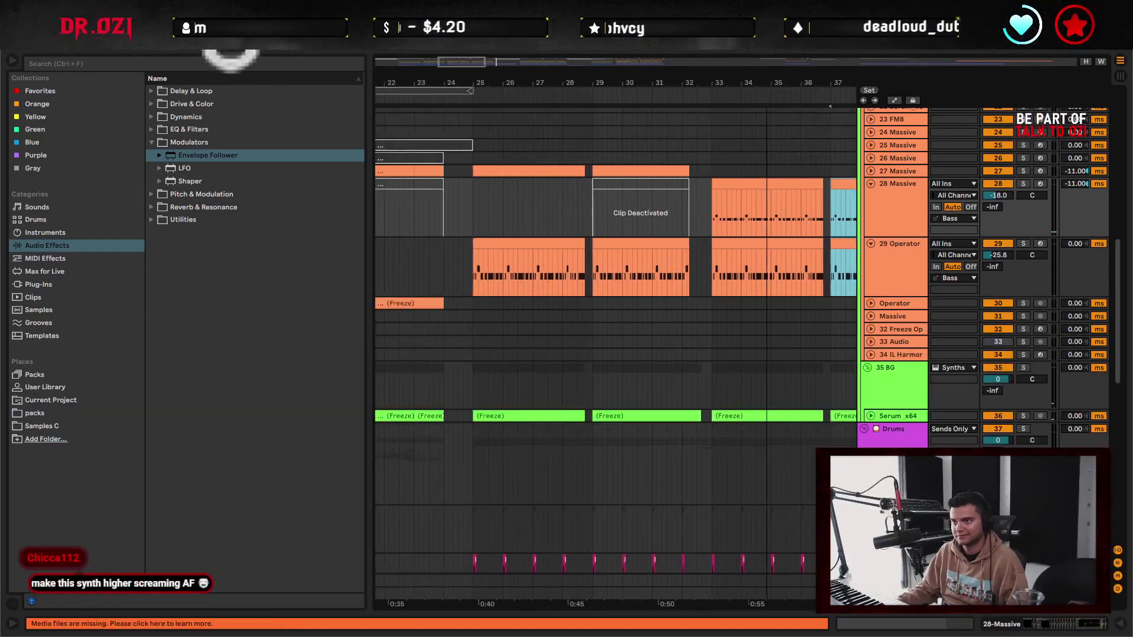
pyautogui.scroll(-2, 444, 209)
pyautogui.click(442, 209)
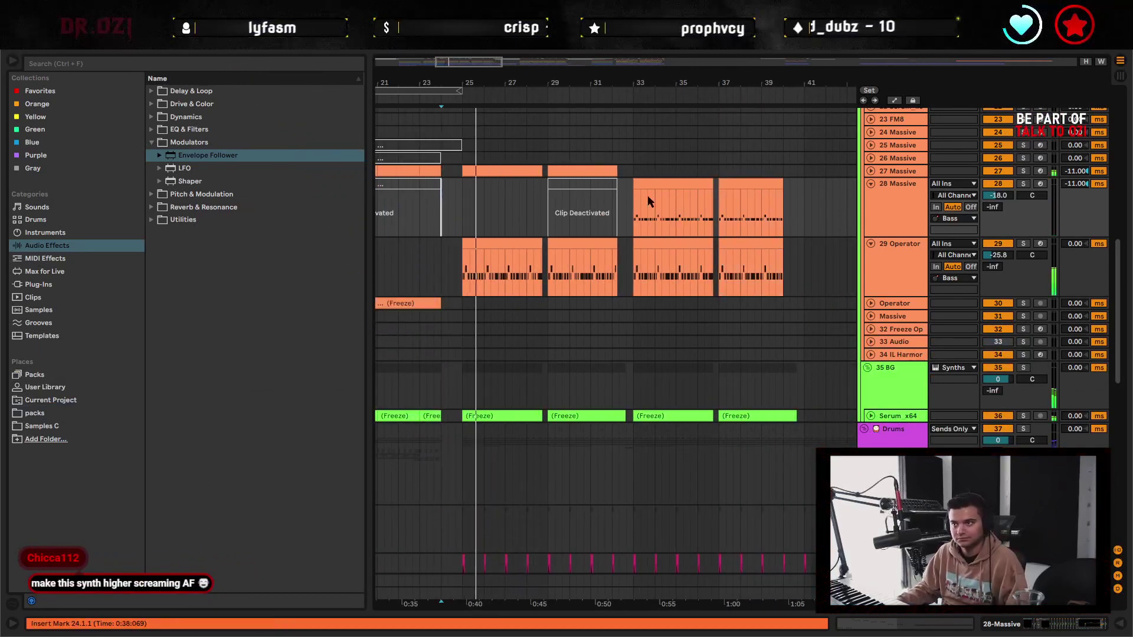
pyautogui.scroll(2, 634, 210)
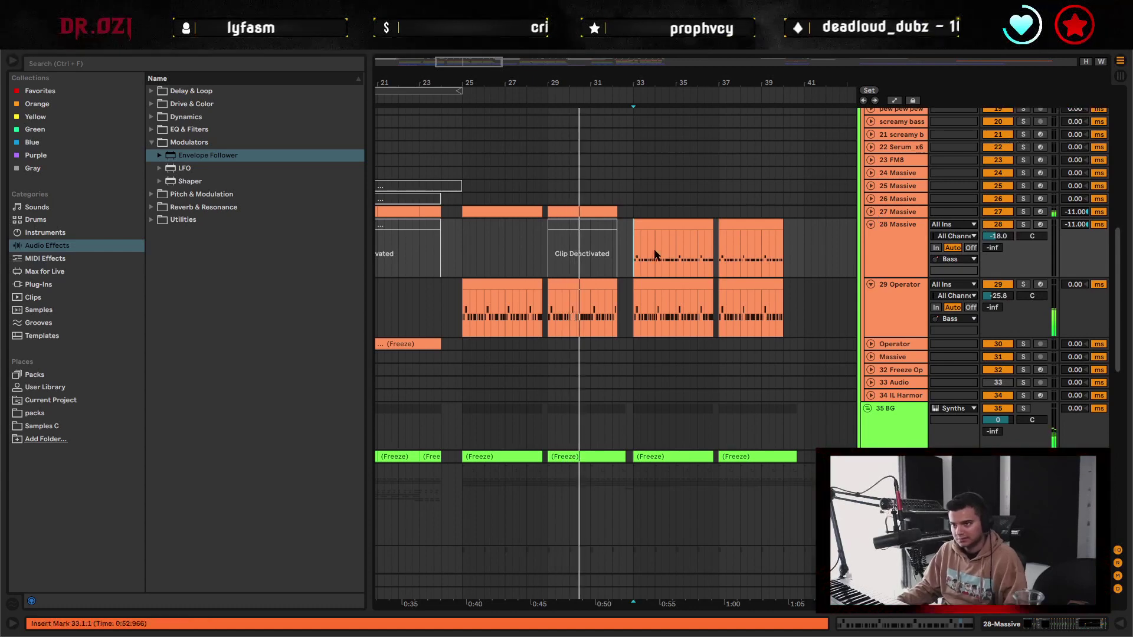
pyautogui.scroll(2, 650, 330)
pyautogui.scroll(1, 633, 298)
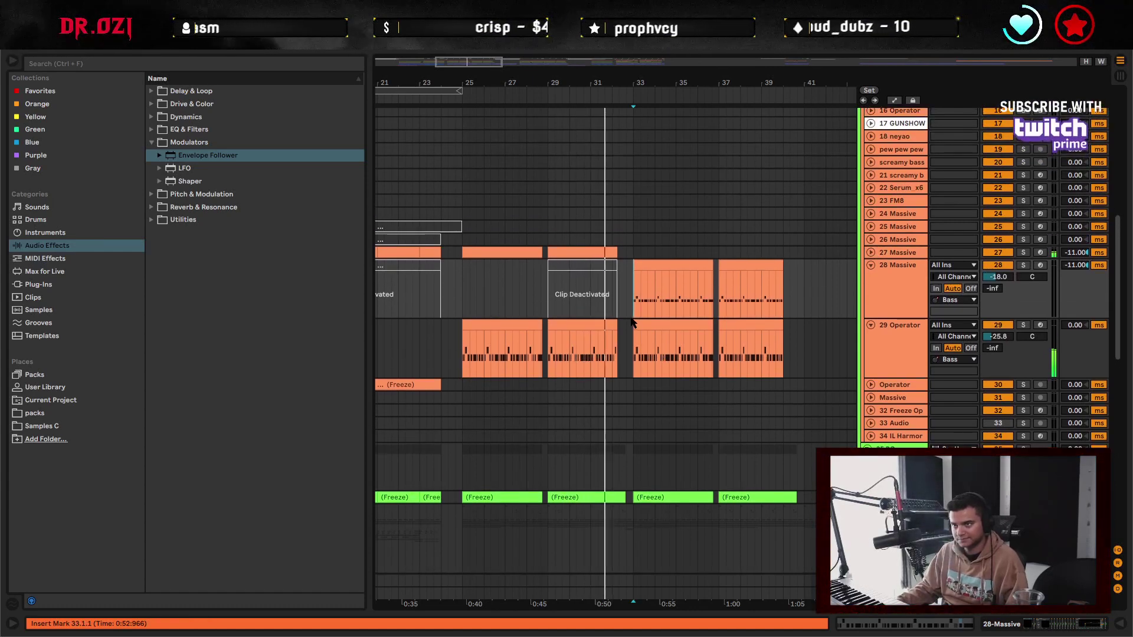
pyautogui.scroll(2, 633, 318)
pyautogui.scroll(-2, 649, 331)
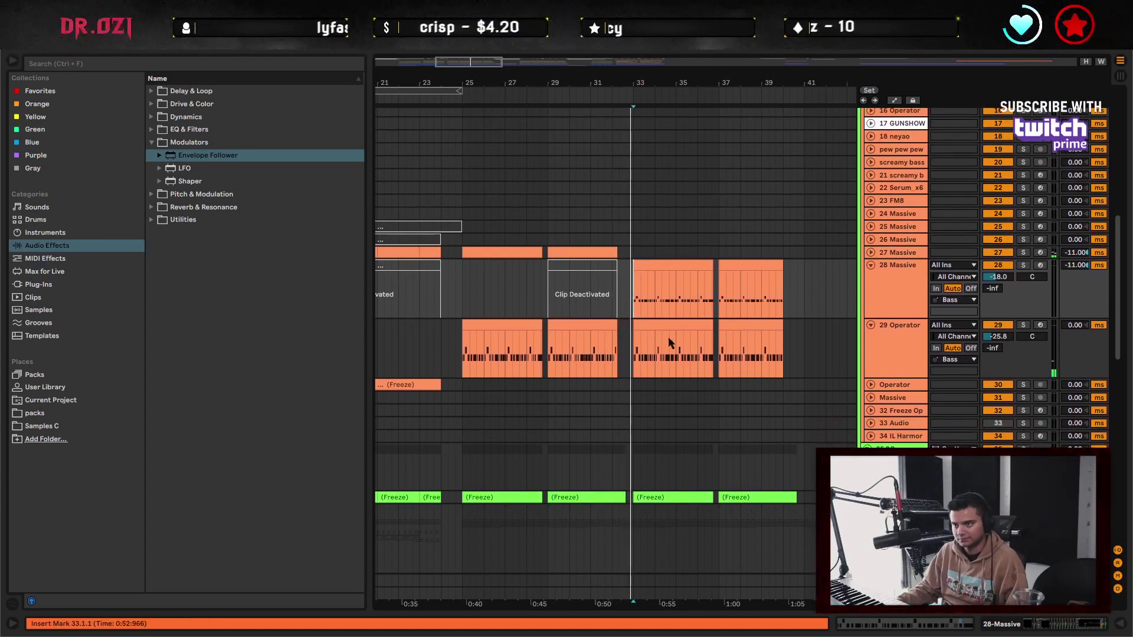
# - Show the 28 Massive device chain, collapse IL Vocodex, and insert a Phaser-Flanger directly before Erosion
pyautogui.doubleClick(882, 290)
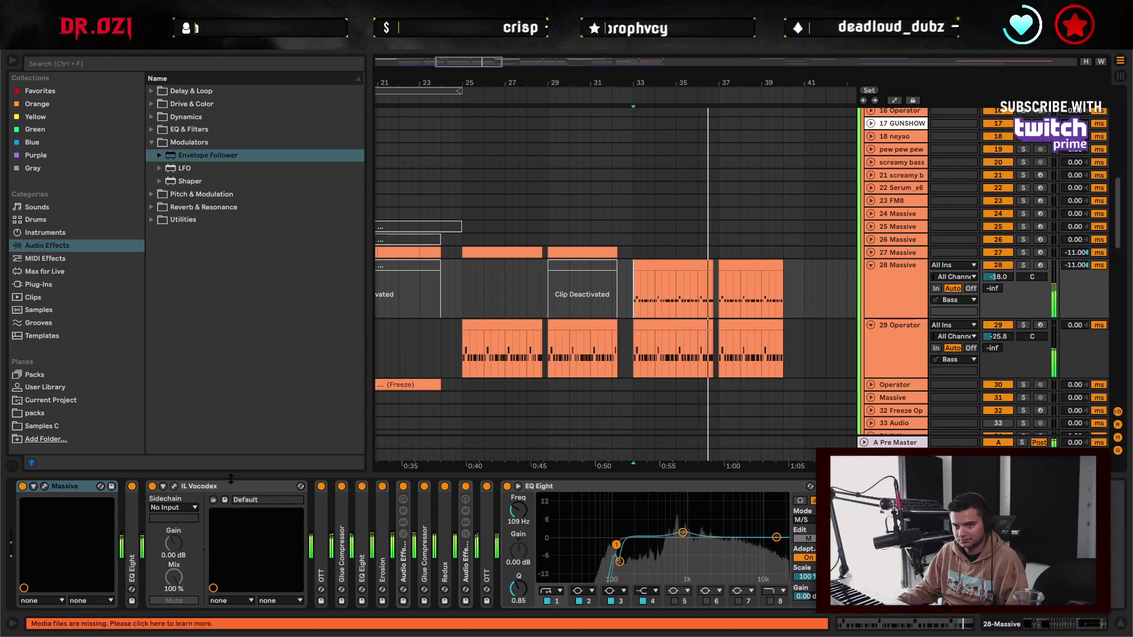
pyautogui.click(163, 487)
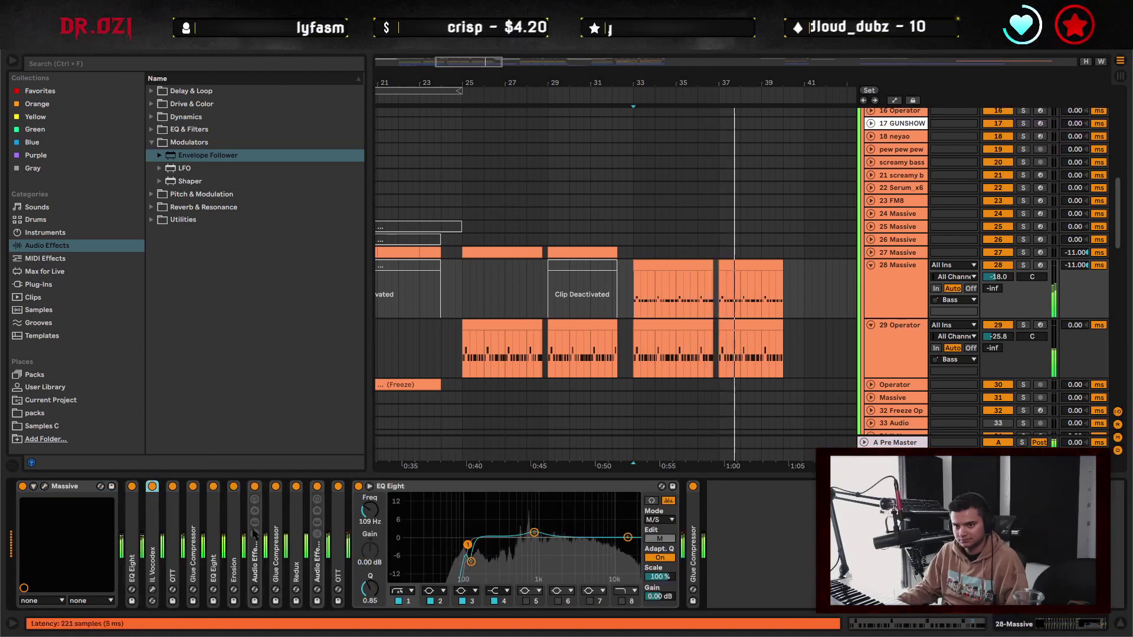
pyautogui.click(151, 143)
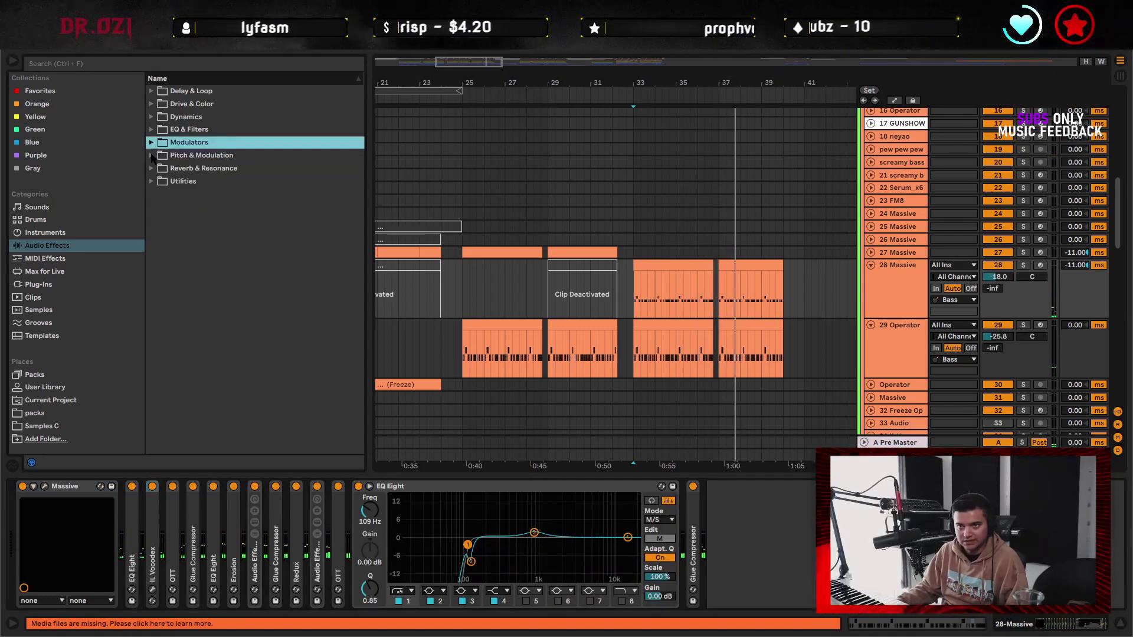
pyautogui.click(189, 155)
pyautogui.click(151, 155)
pyautogui.click(198, 195)
pyautogui.moveTo(199, 197); pyautogui.dragTo(236, 567)
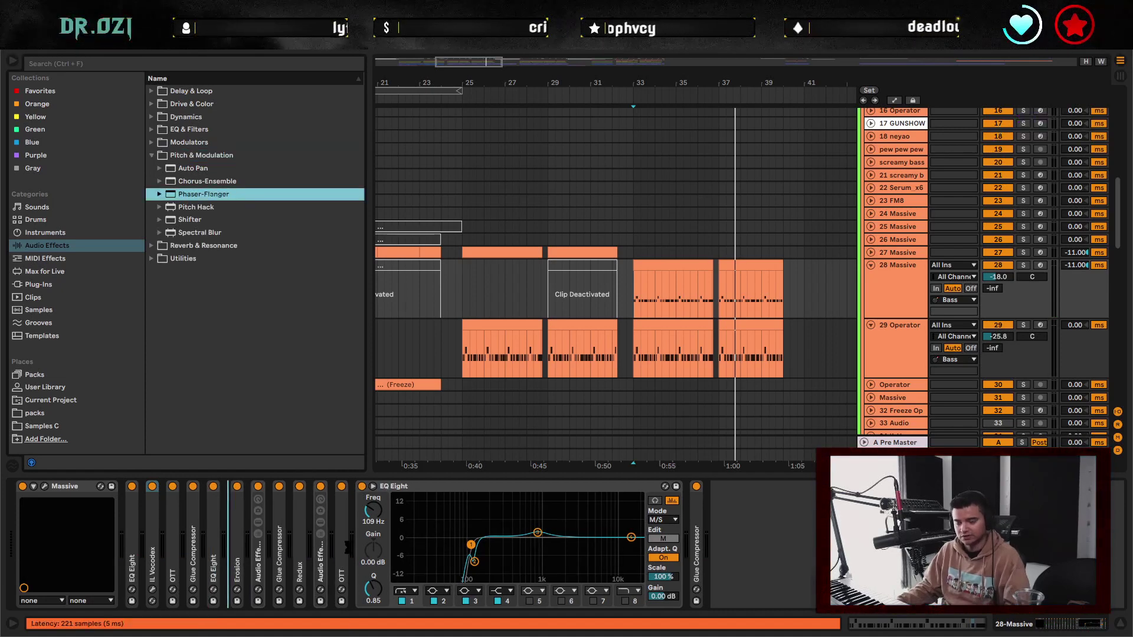
pyautogui.moveTo(356, 550); pyautogui.dragTo(373, 558)
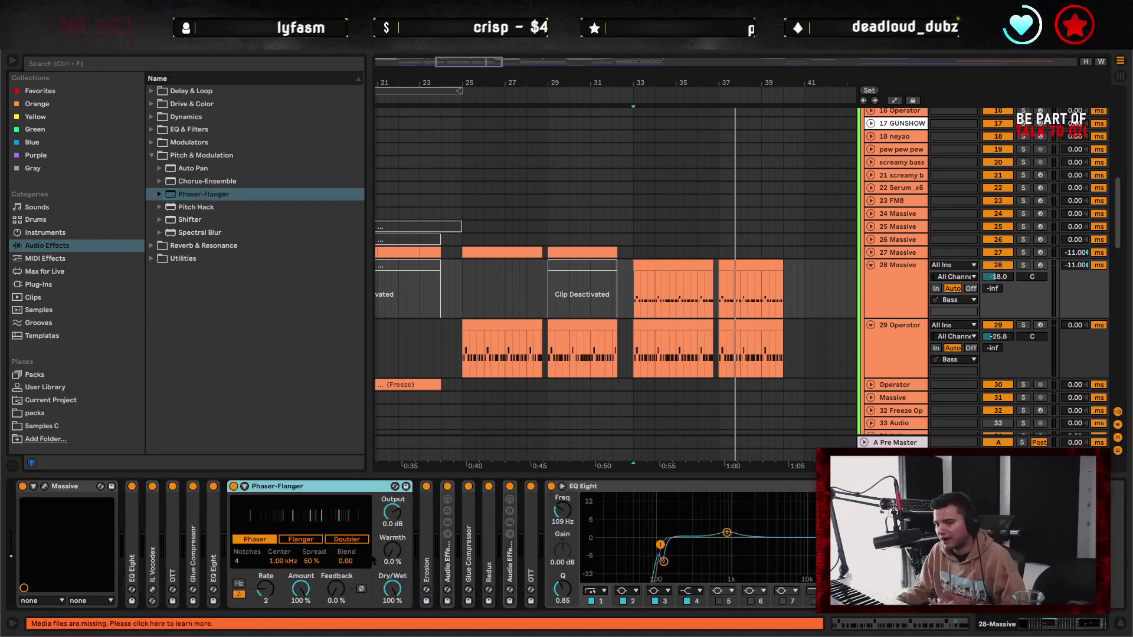
# - Set the Phaser-Flanger to 0% amount, 42% feedback and a 227 Hz center during playback from bar 33, and collapse the device
pyautogui.moveTo(301, 589); pyautogui.dragTo(314, 601)
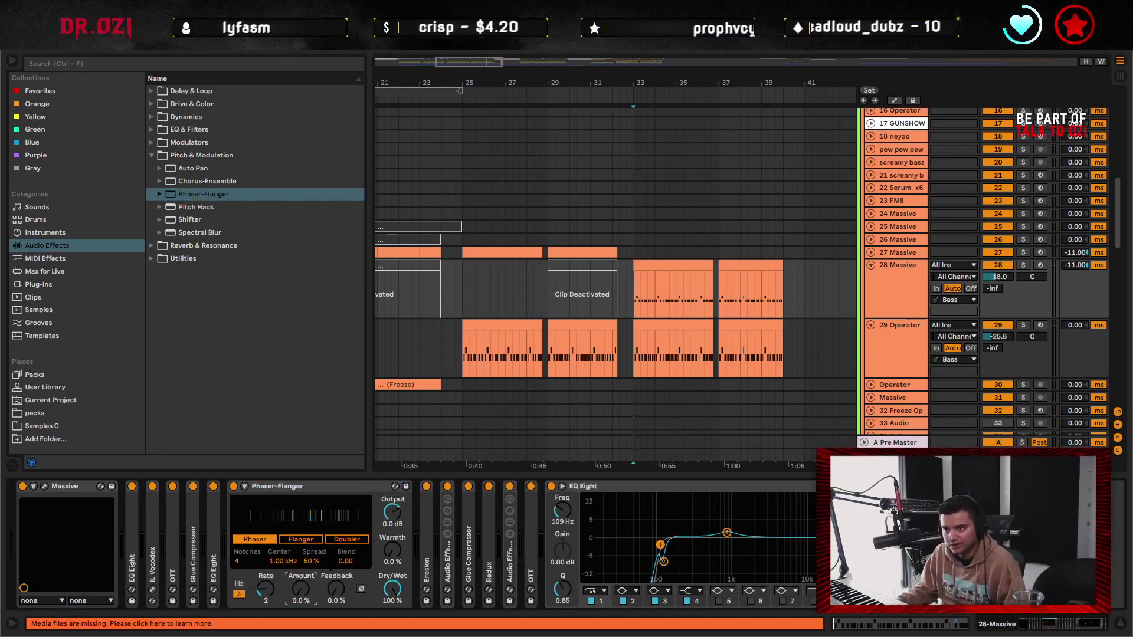
pyautogui.press('space')
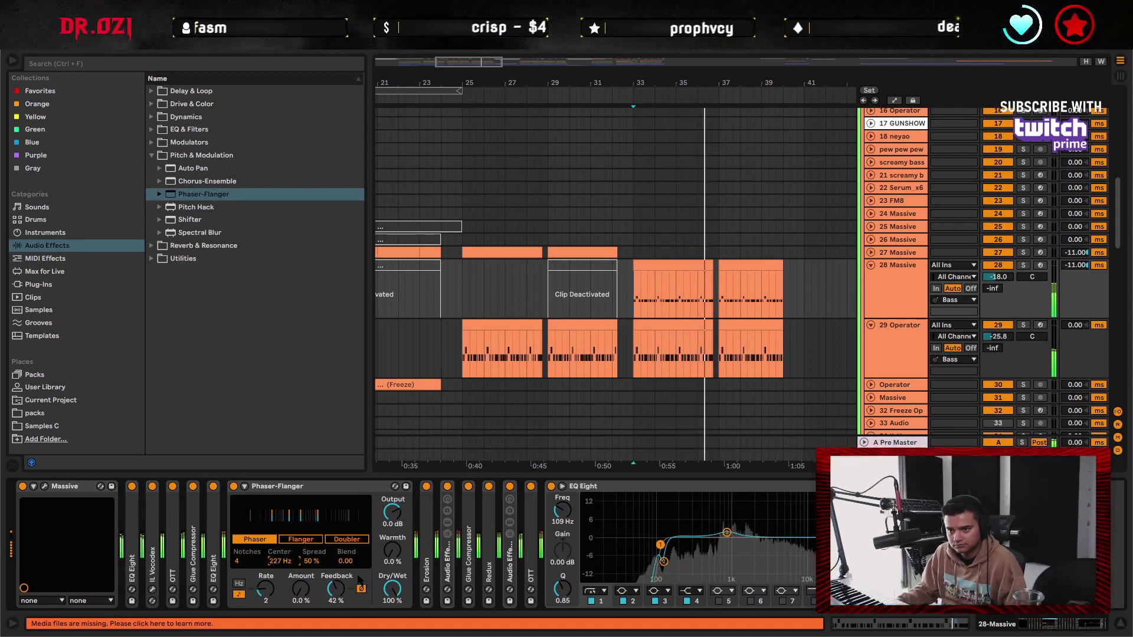
pyautogui.press('space')
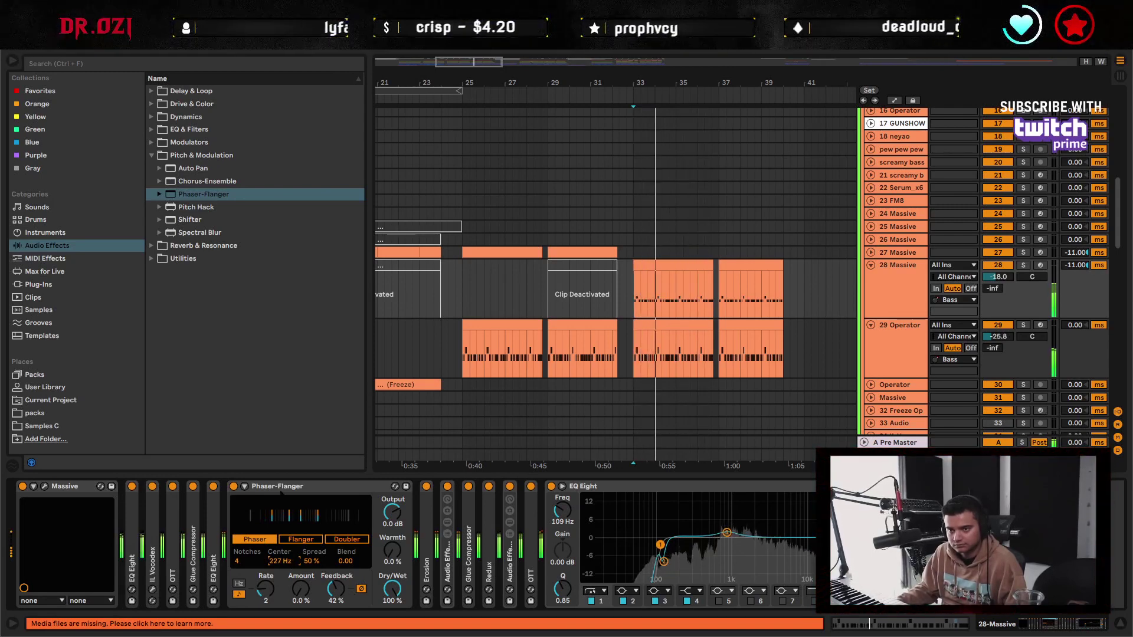
pyautogui.doubleClick(282, 486)
# - Check the oscillator settings in the 28 Massive synth, close it, and show the 27 Massive track's devices
pyautogui.click(45, 486)
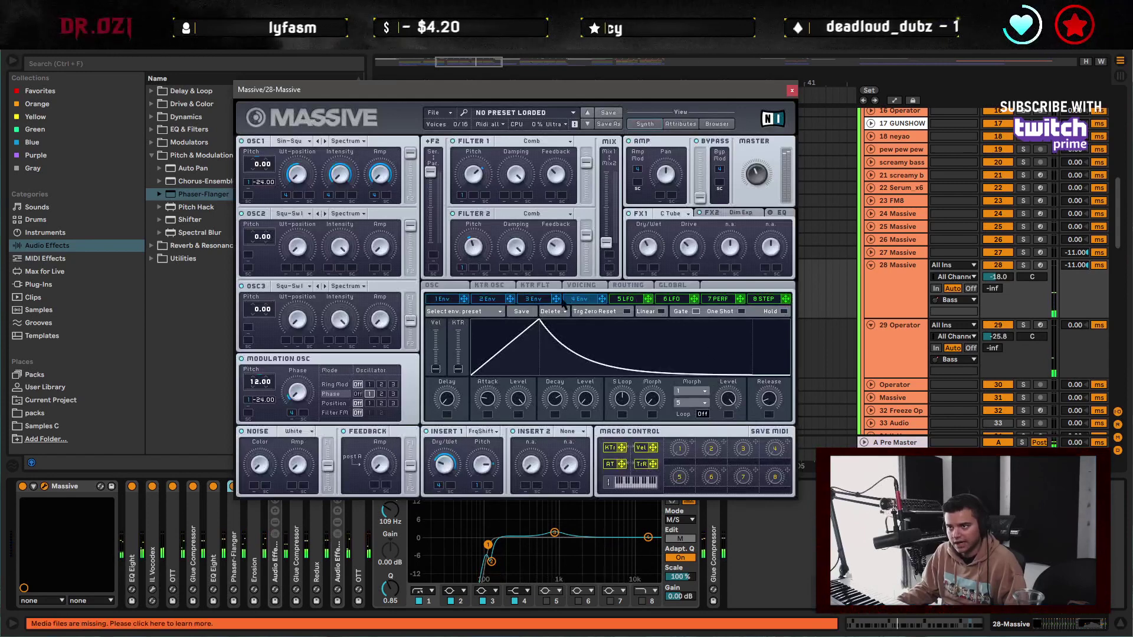
pyautogui.click(451, 287)
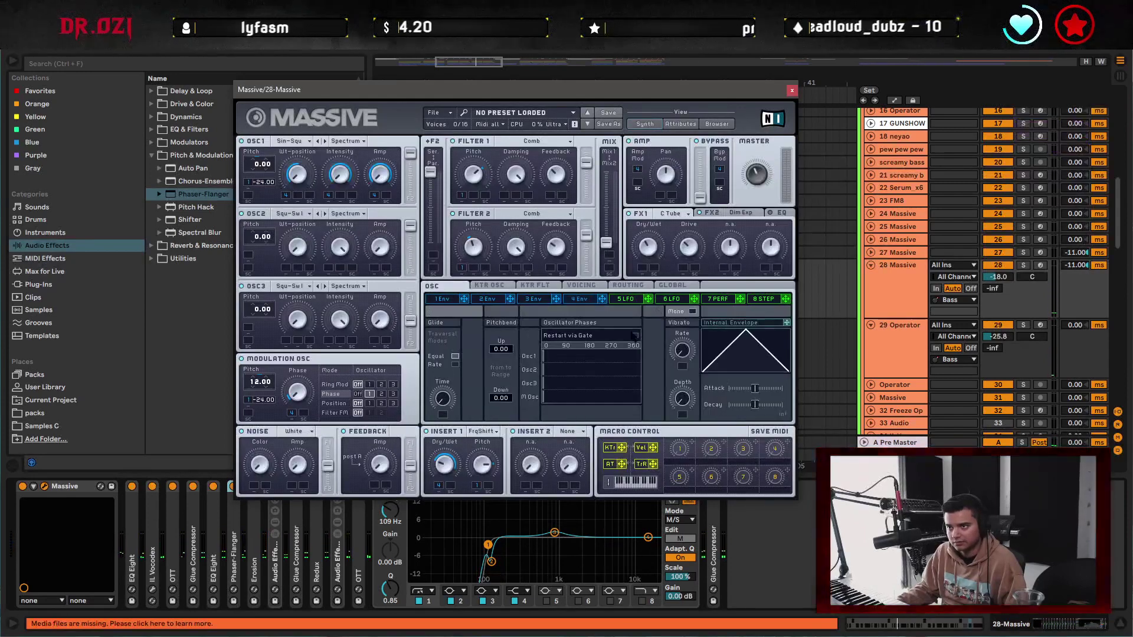
pyautogui.click(792, 90)
pyautogui.click(481, 247)
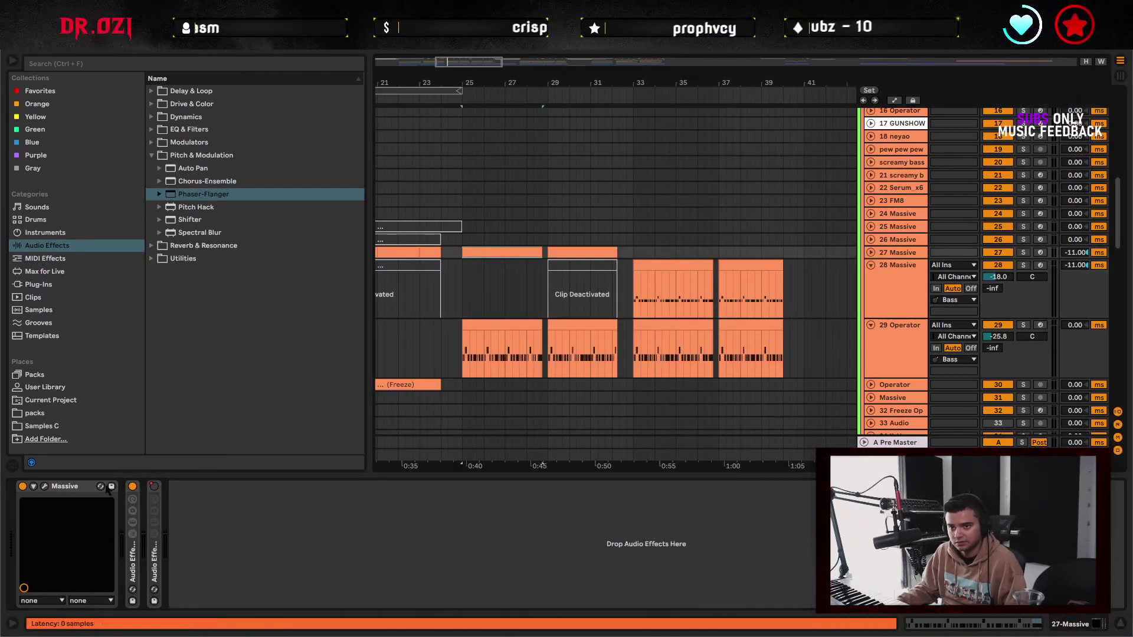
# - Check the oscillator phase settings in the 27 Massive synth and close its window
pyautogui.click(44, 487)
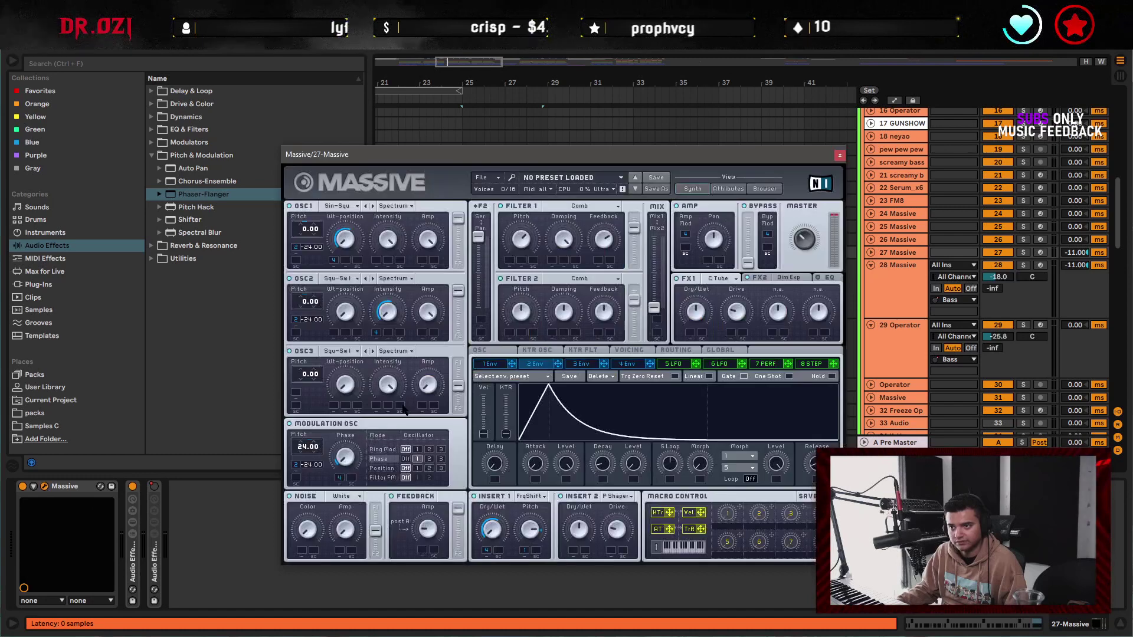
pyautogui.click(507, 350)
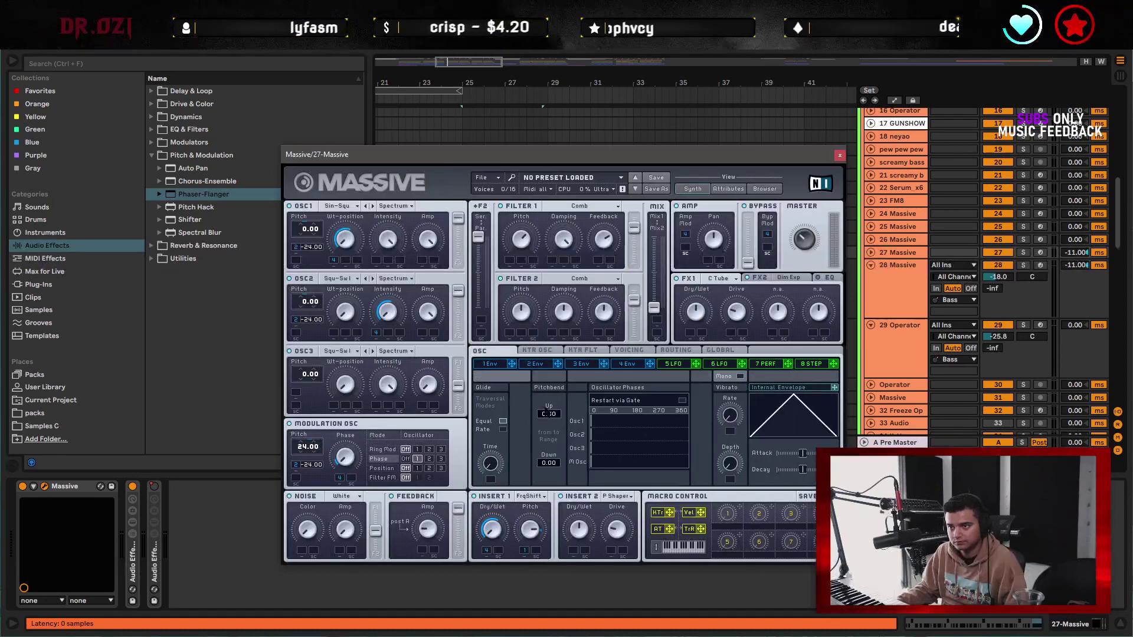
pyautogui.click(839, 155)
# - Set the 28 Massive Phaser-Flanger to an 876 Hz center and 38% warmth during playback from bar 33, and collapse the device
pyautogui.click(633, 291)
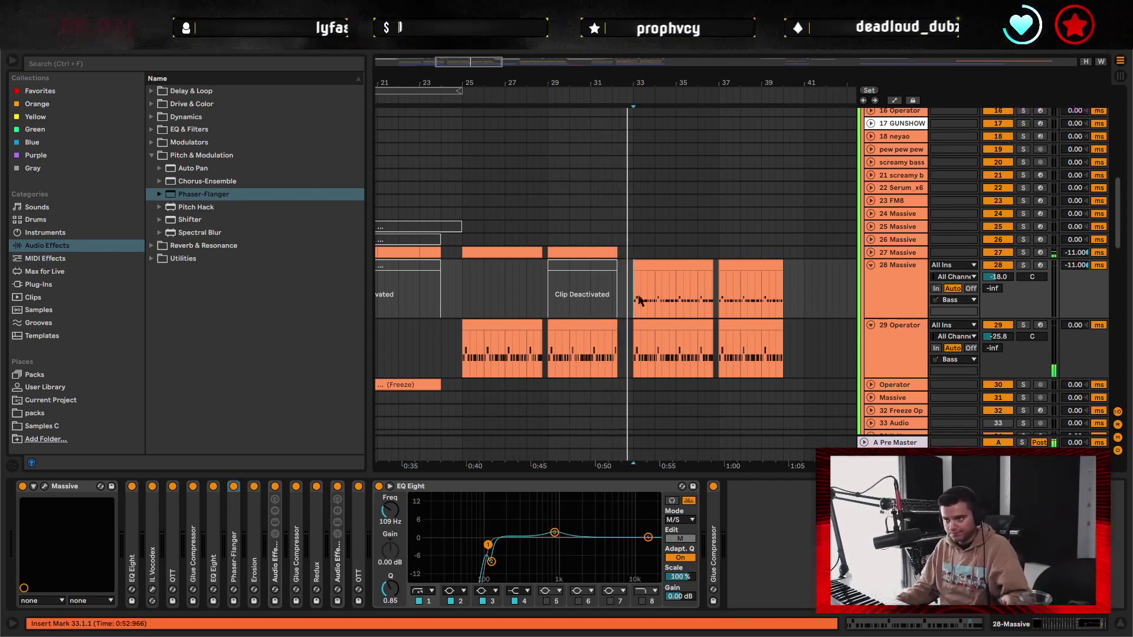
pyautogui.press('space')
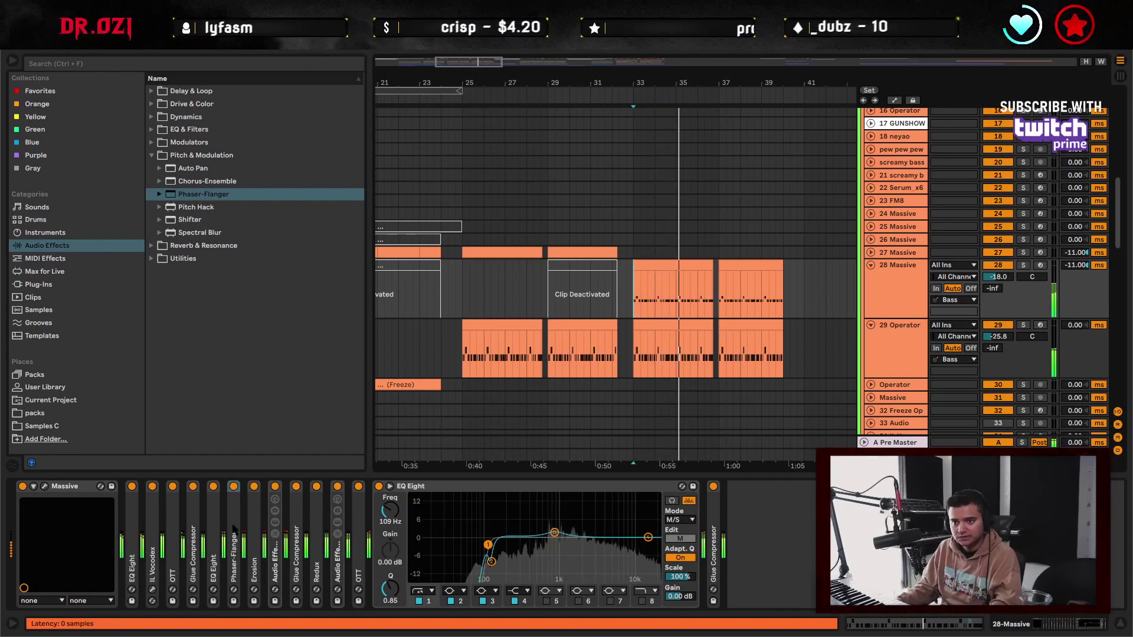
pyautogui.doubleClick(234, 548)
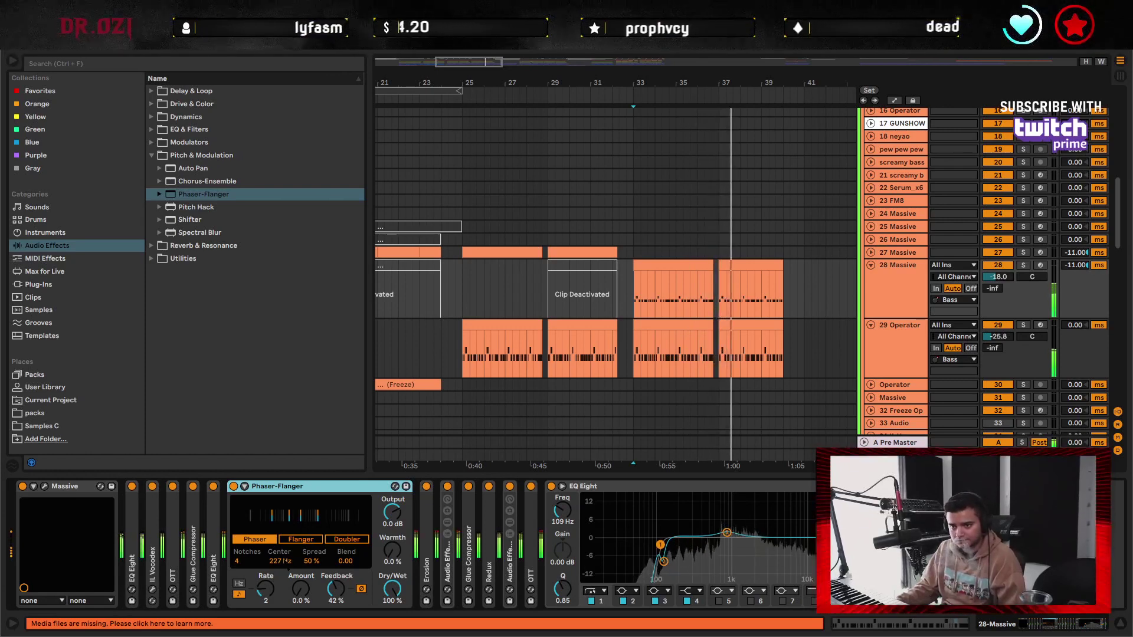
pyautogui.moveTo(279, 561); pyautogui.dragTo(279, 545)
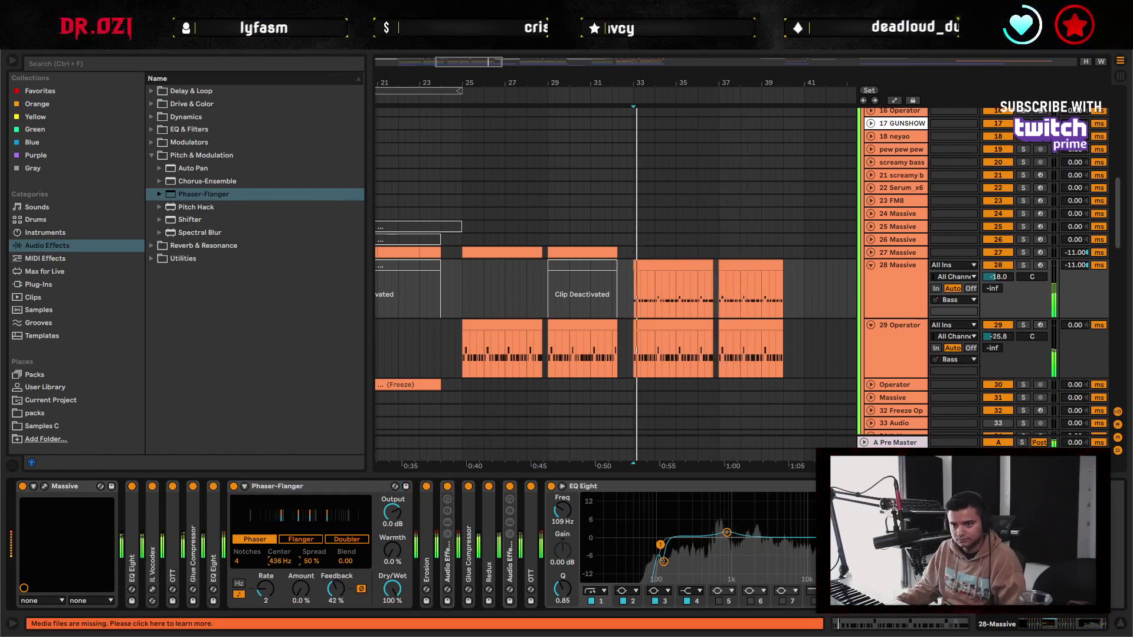
pyautogui.moveTo(279, 561); pyautogui.dragTo(280, 544)
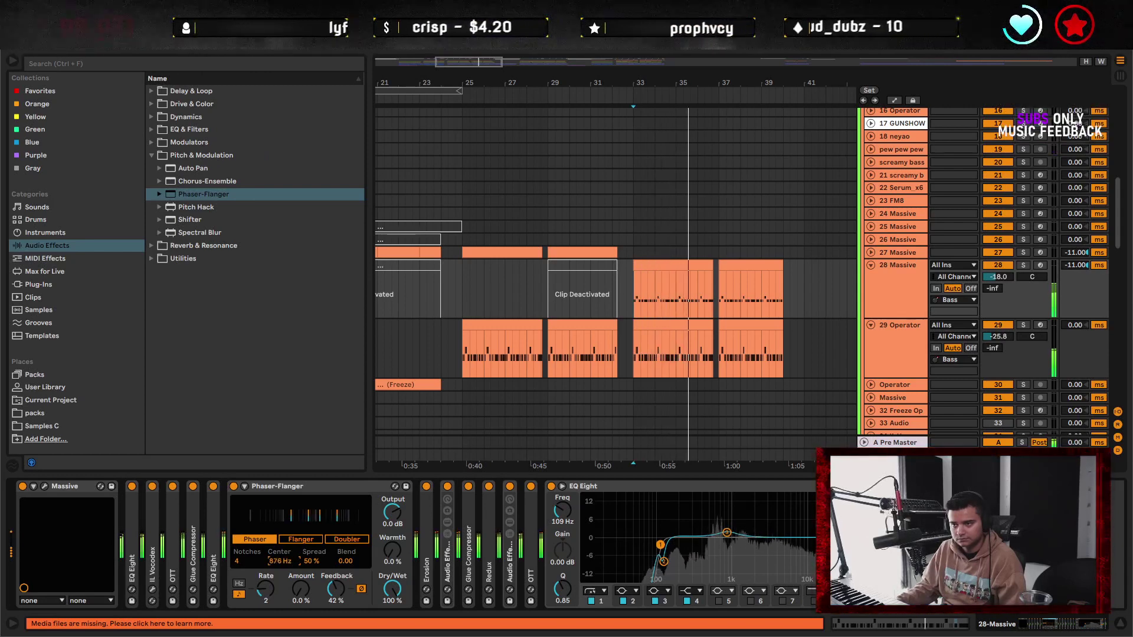
pyautogui.moveTo(392, 550)
pyautogui.mouseDown()
pyautogui.moveTo(392, 531)
pyautogui.moveTo(392, 557)
pyautogui.mouseUp()
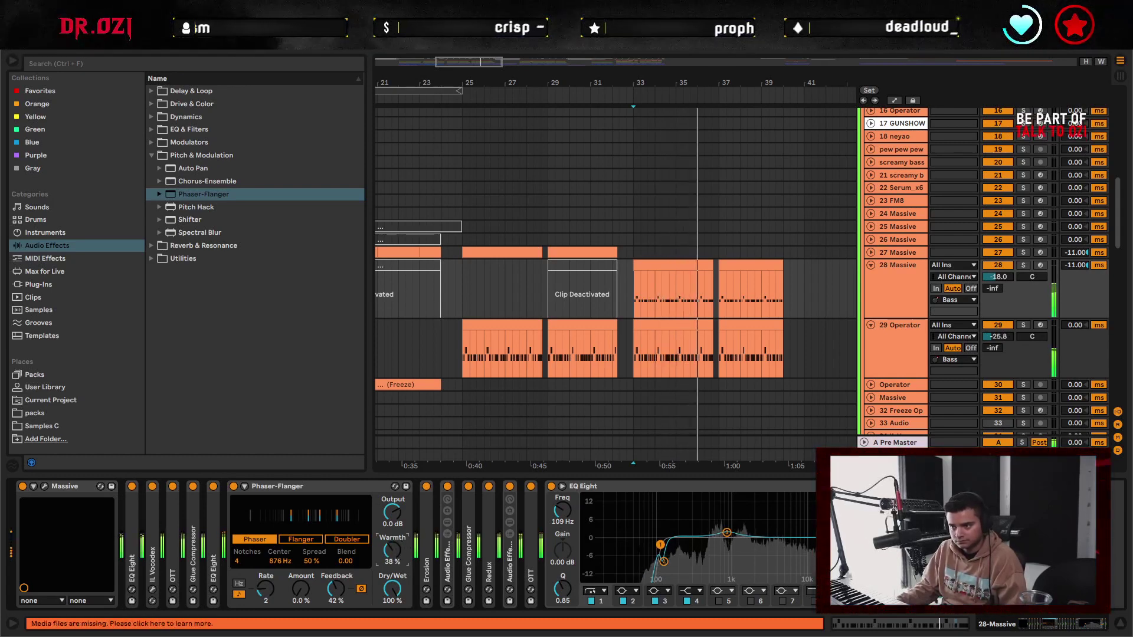
pyautogui.doubleClick(320, 487)
# - Collapse the expanded 28 Massive and 29 Operator tracks to thin lanes in the arrangement
pyautogui.hscroll(6, 560, 316)
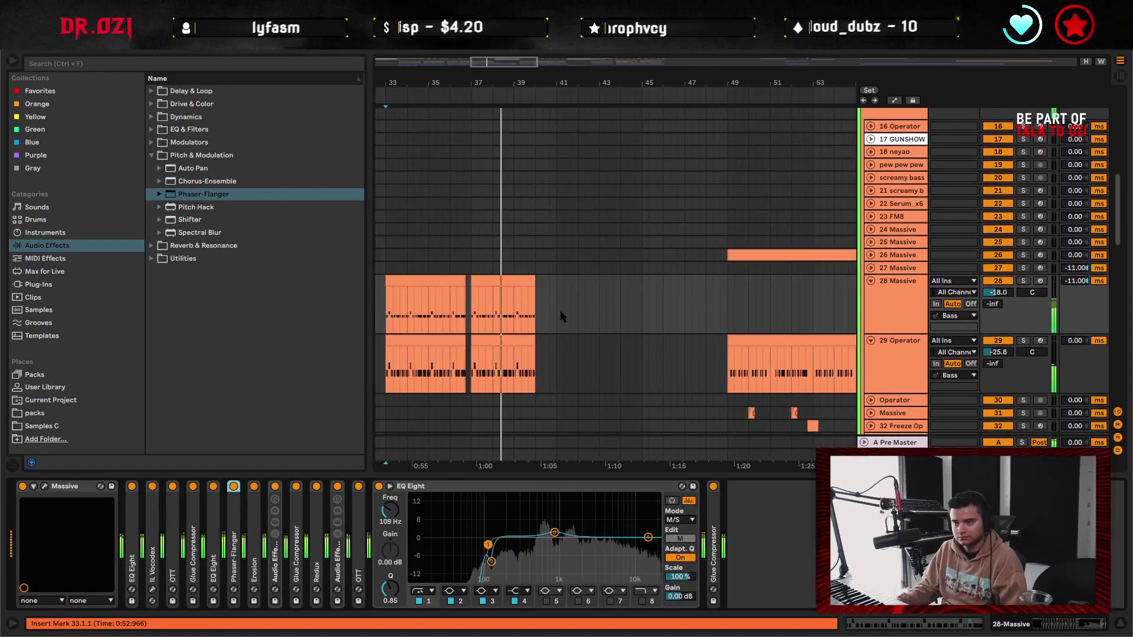
pyautogui.moveTo(546, 305); pyautogui.dragTo(587, 305)
pyautogui.keyDown('alt'); pyautogui.click(871, 288); pyautogui.keyUp('alt')
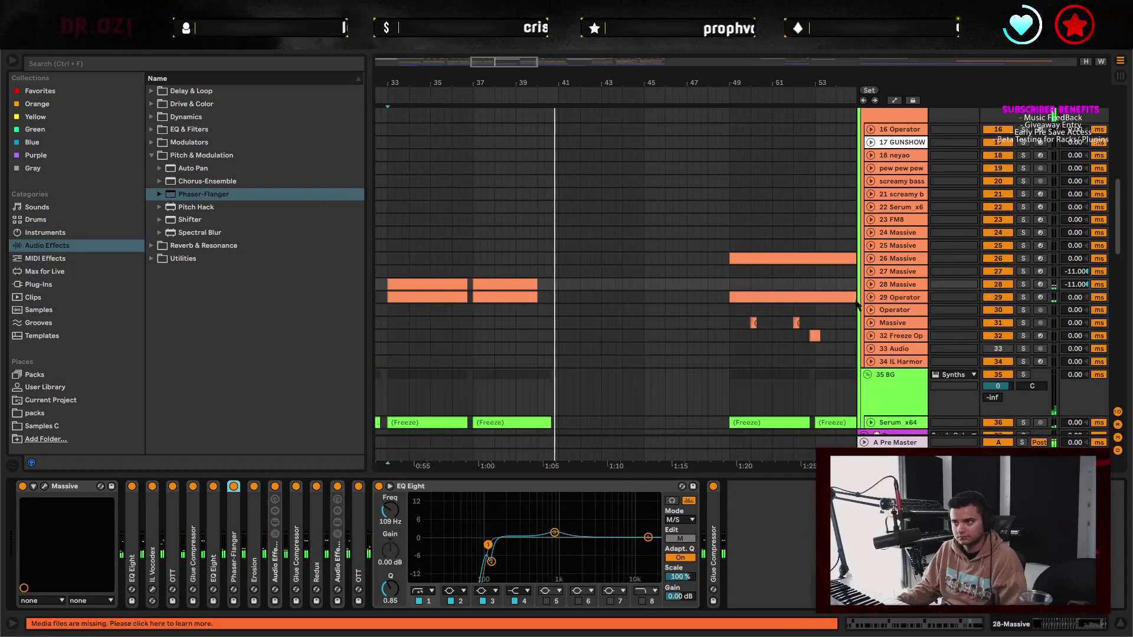
pyautogui.scroll(-3, 684, 337)
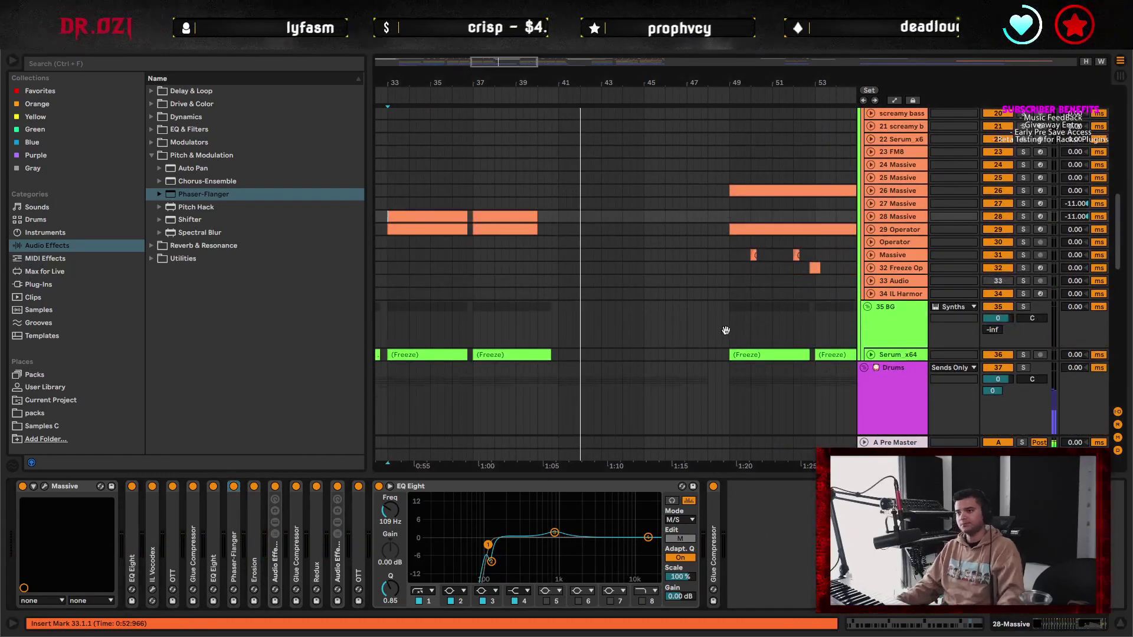
pyautogui.moveTo(725, 331); pyautogui.dragTo(595, 334)
pyautogui.moveTo(460, 62); pyautogui.dragTo(460, 52)
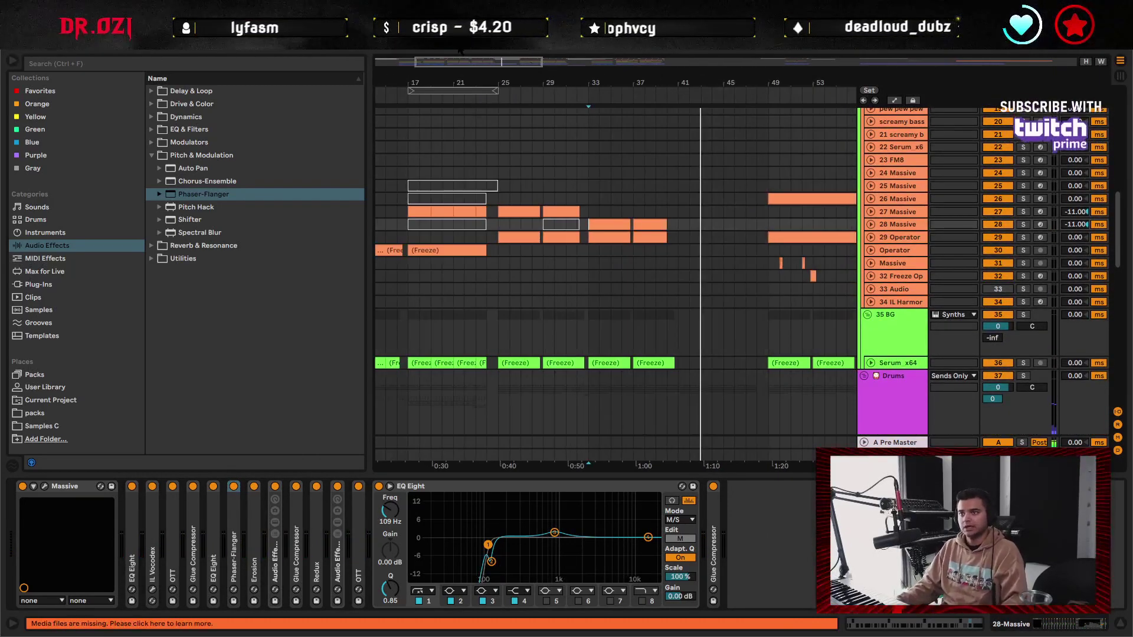
# - Hide the device view, play the arrangement from 1.1.1, and fold the Bass group
pyautogui.click(1119, 625)
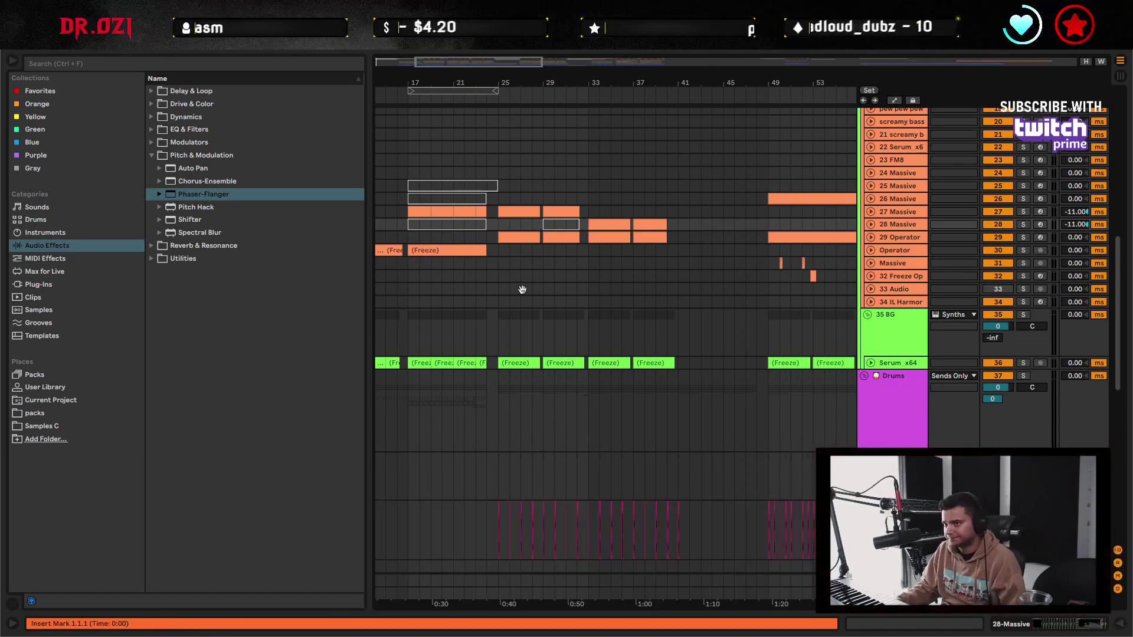
pyautogui.hscroll(-5, 590, 306)
pyautogui.scroll(10, 590, 306)
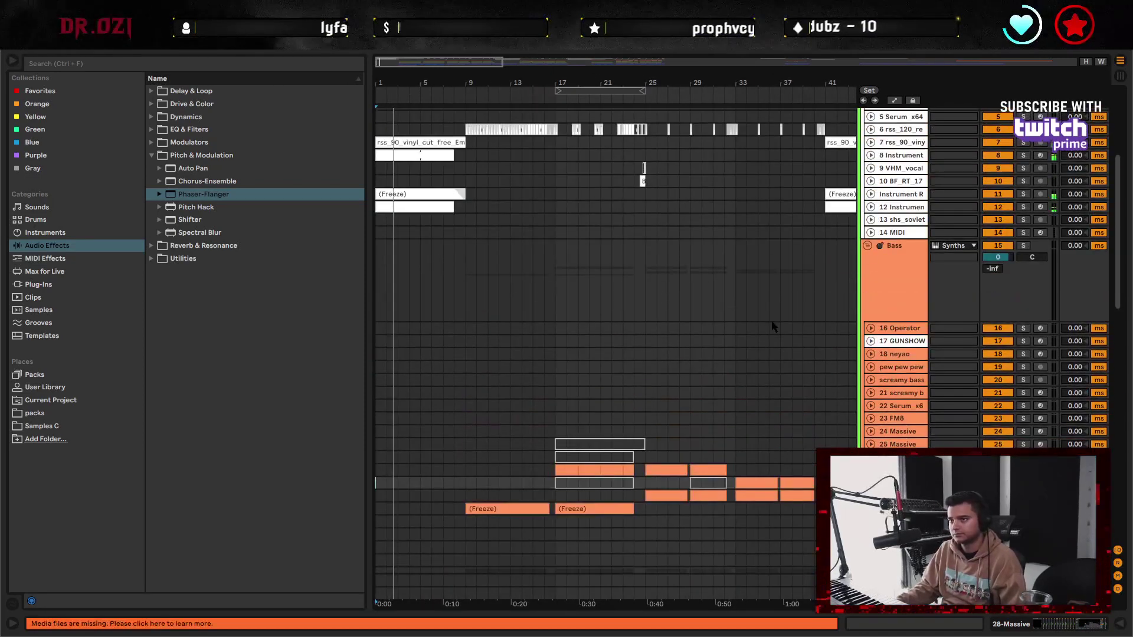
pyautogui.click(867, 245)
pyautogui.scroll(4, 424, 286)
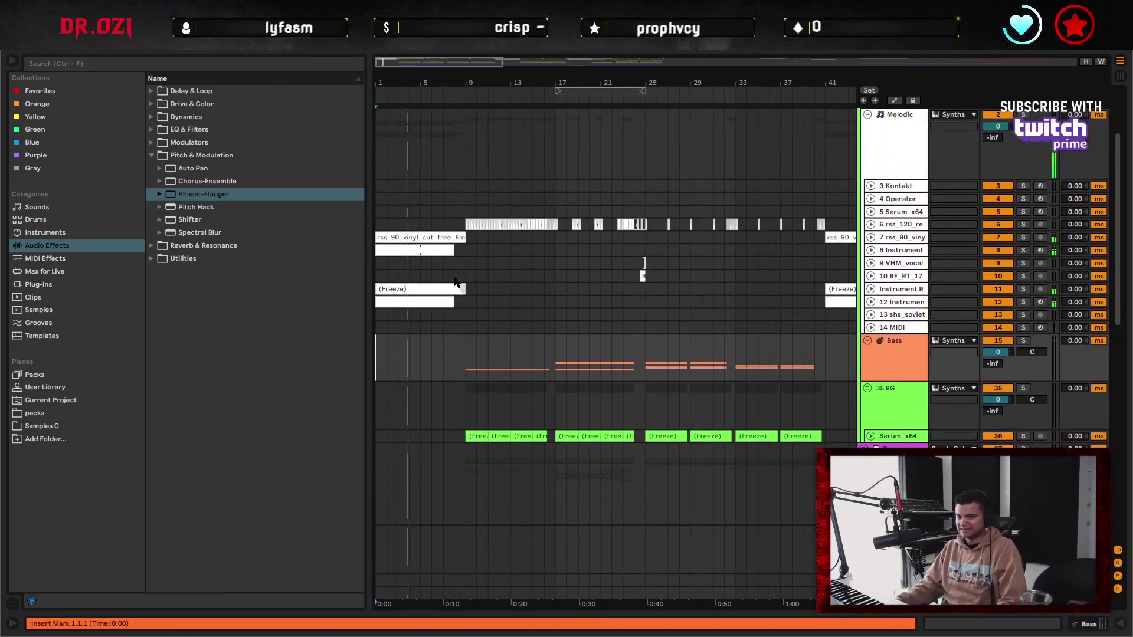
# - Mute the 7 rss_90_vinyl track, then loop the intro from 1.1.1 to 9.1.1 and play it
pyautogui.click(474, 254)
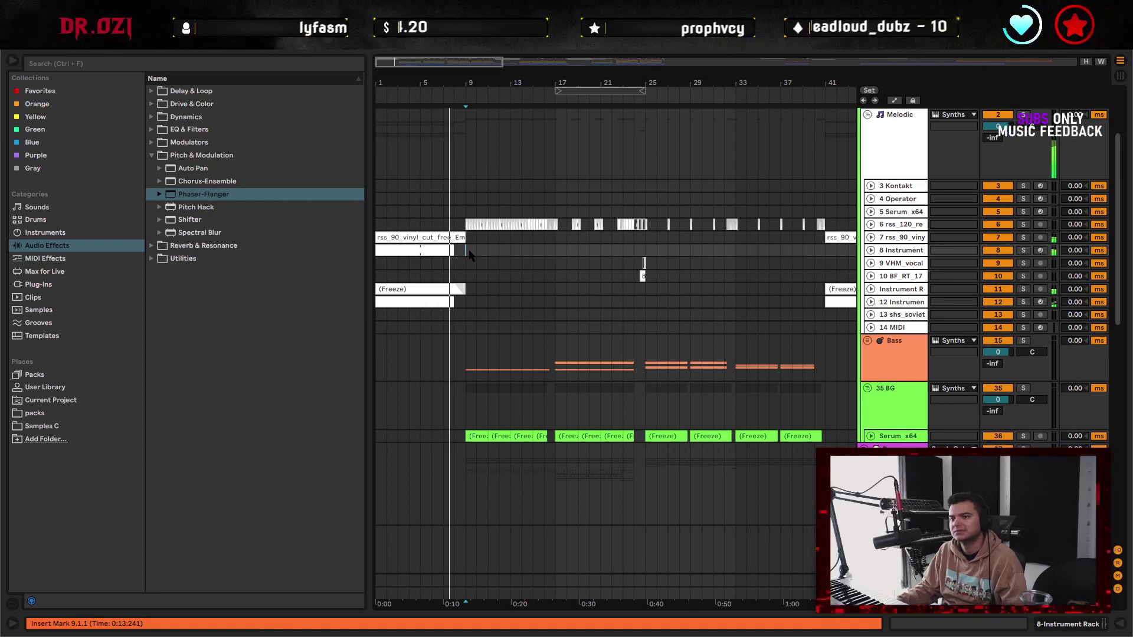
pyautogui.click(437, 253)
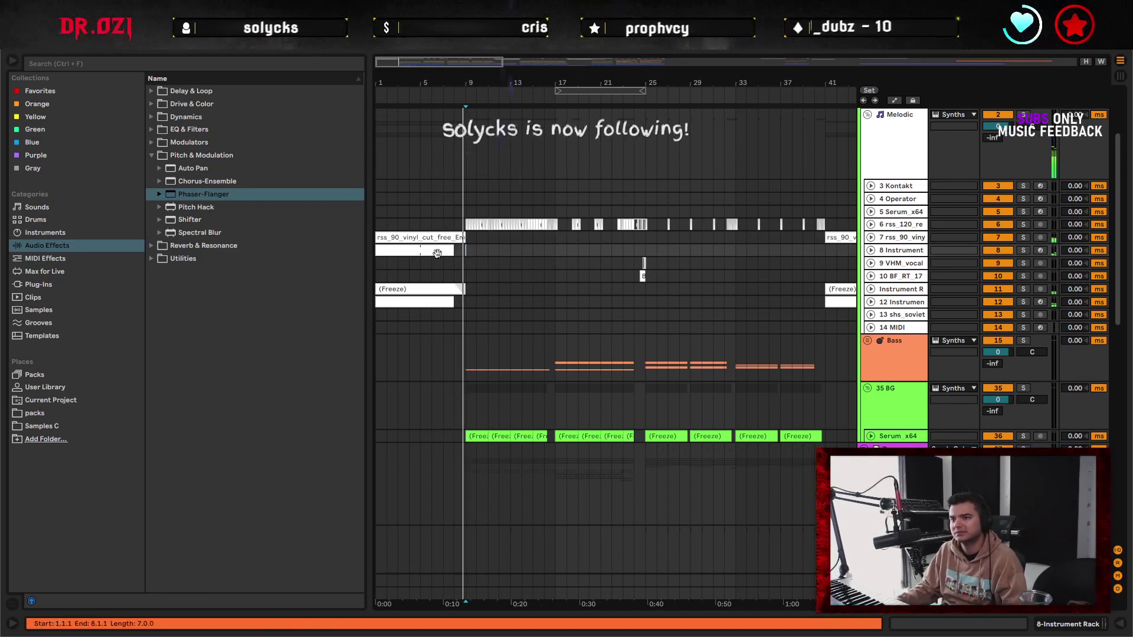
pyautogui.press('space')
pyautogui.click(418, 301)
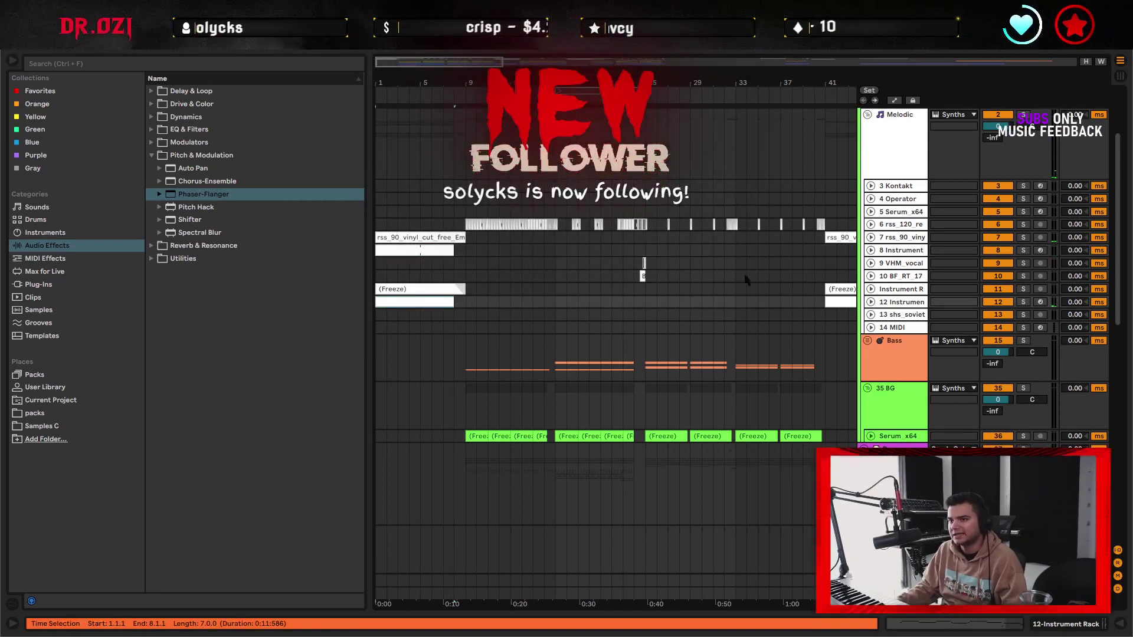
pyautogui.click(417, 257)
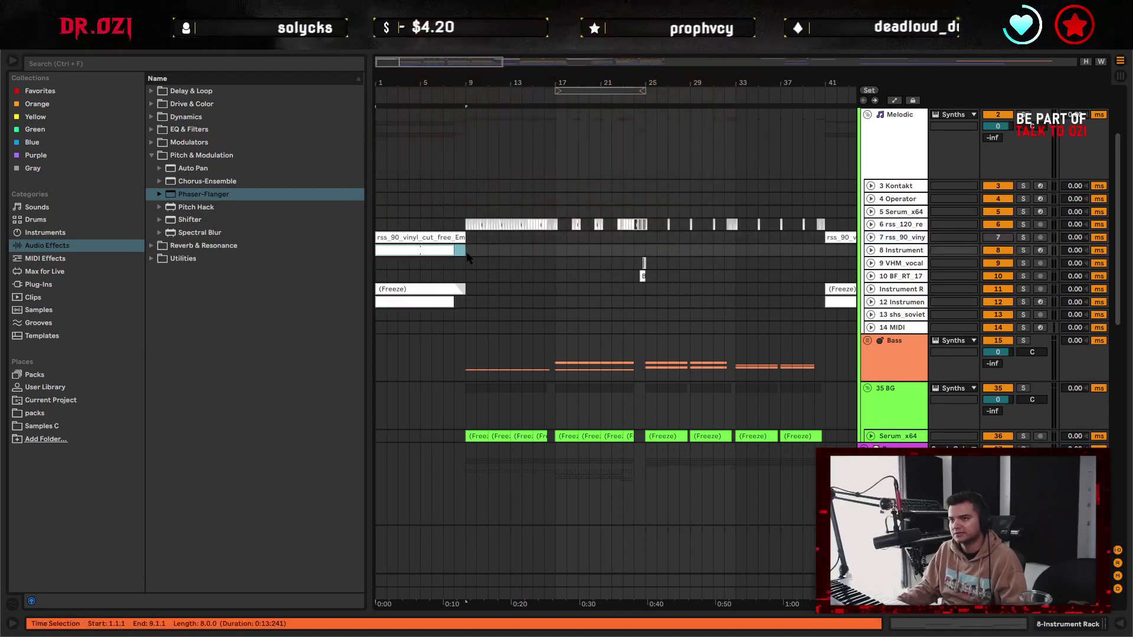
pyautogui.hotkey('ctrl', 'l')
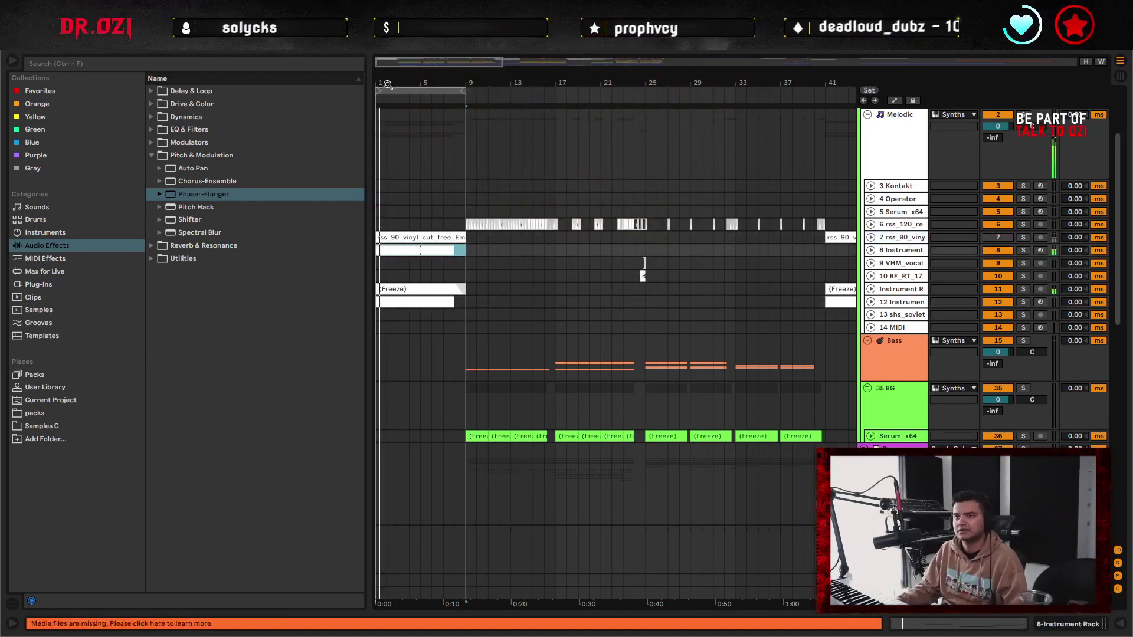
# - Examine the intro's melodic tracks during looped playback, including the notes of the 12 Instrument clip
pyautogui.moveTo(387, 85); pyautogui.dragTo(826, 277)
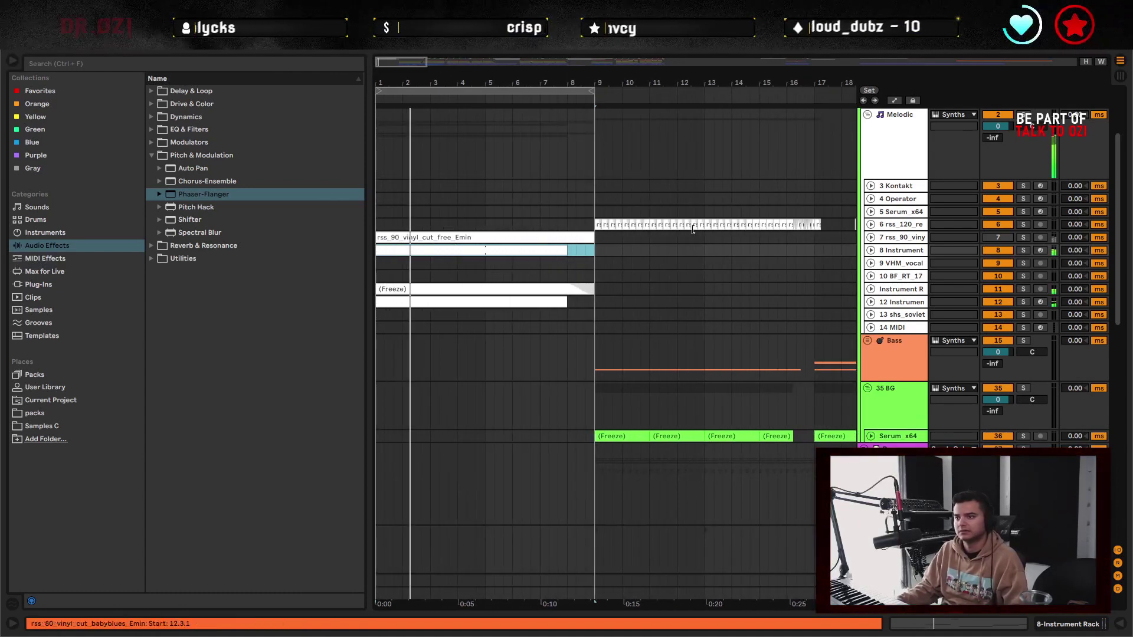
pyautogui.click(885, 304)
pyautogui.click(888, 316)
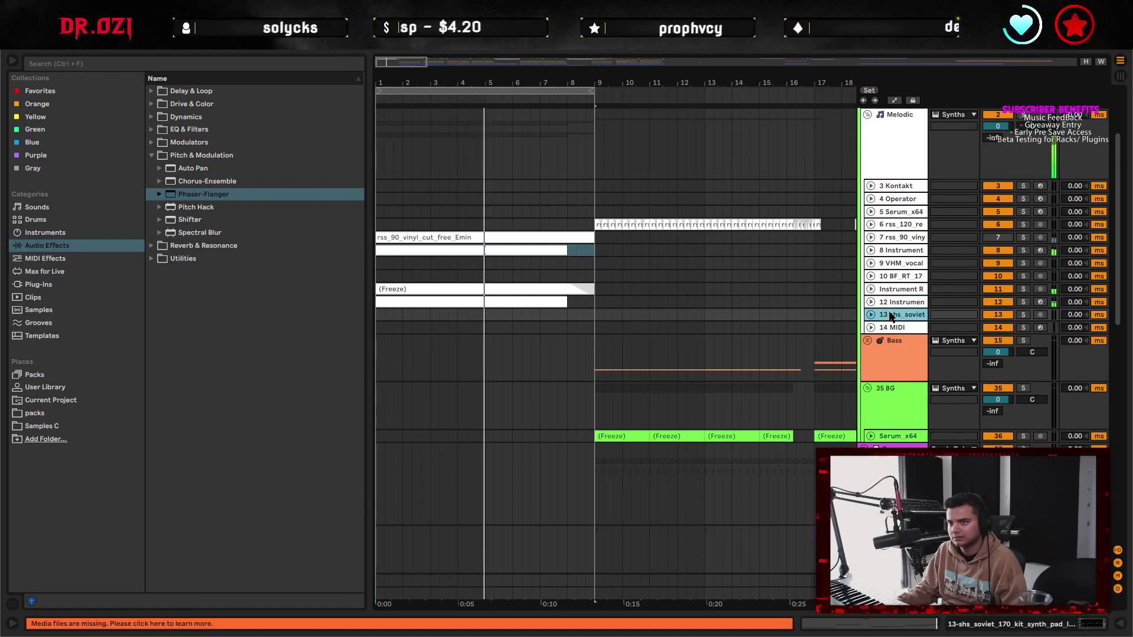
pyautogui.click(151, 156)
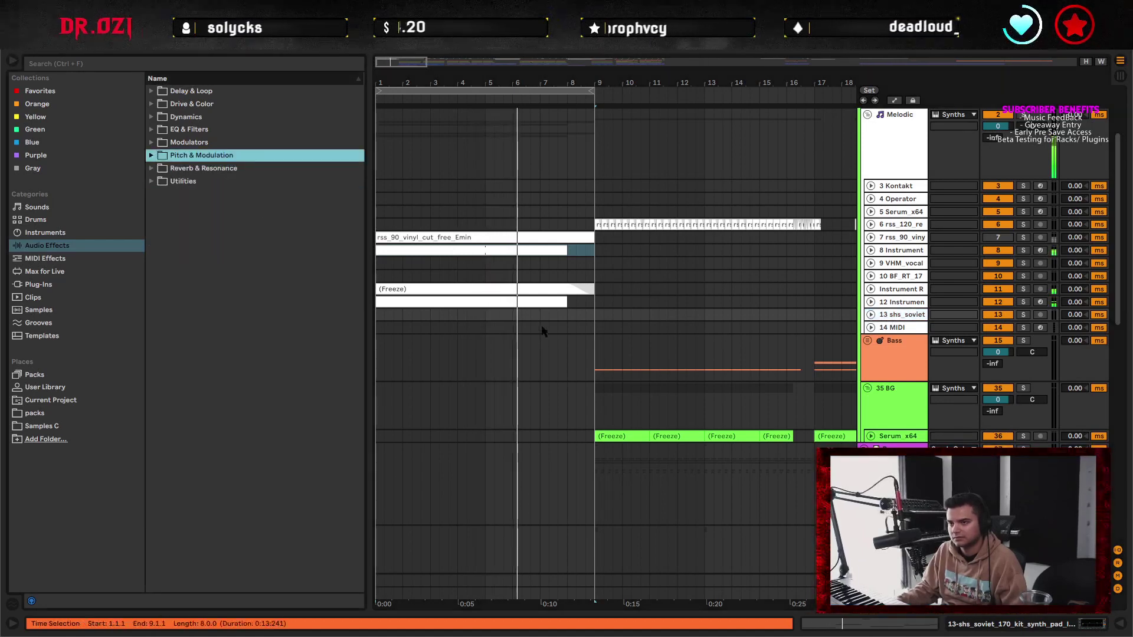
pyautogui.click(571, 251)
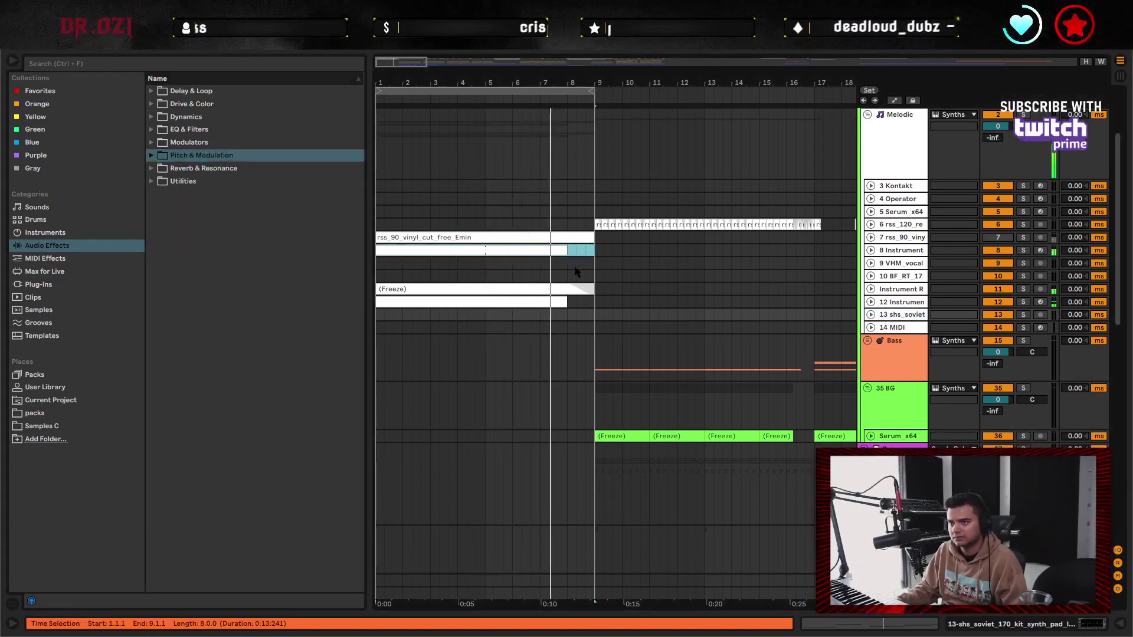
pyautogui.click(576, 302)
pyautogui.click(871, 302)
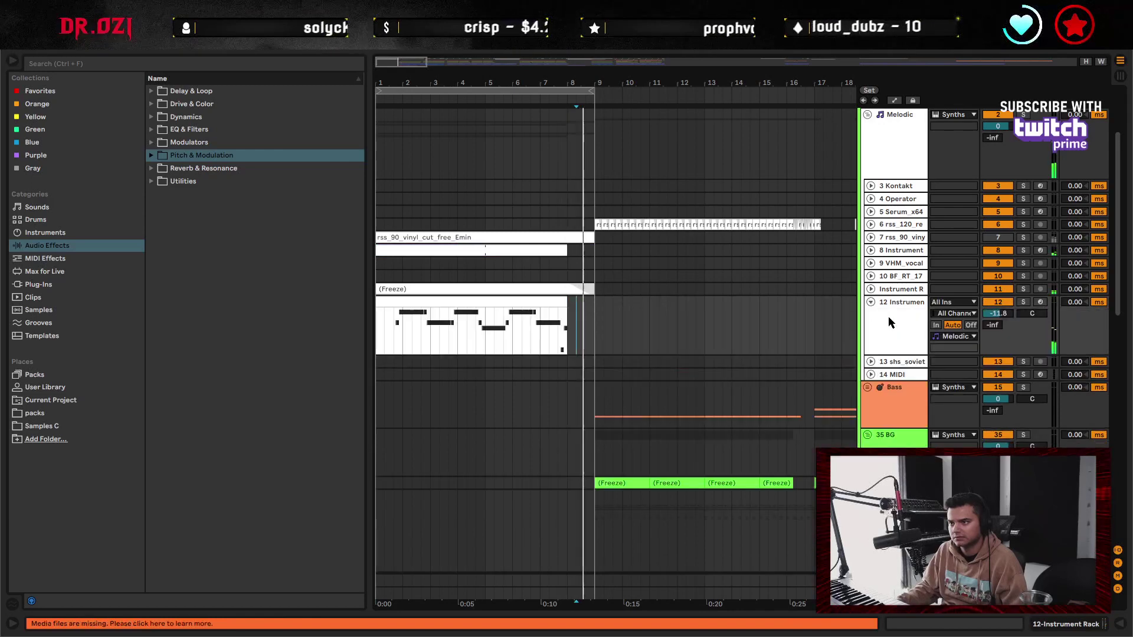
pyautogui.click(871, 302)
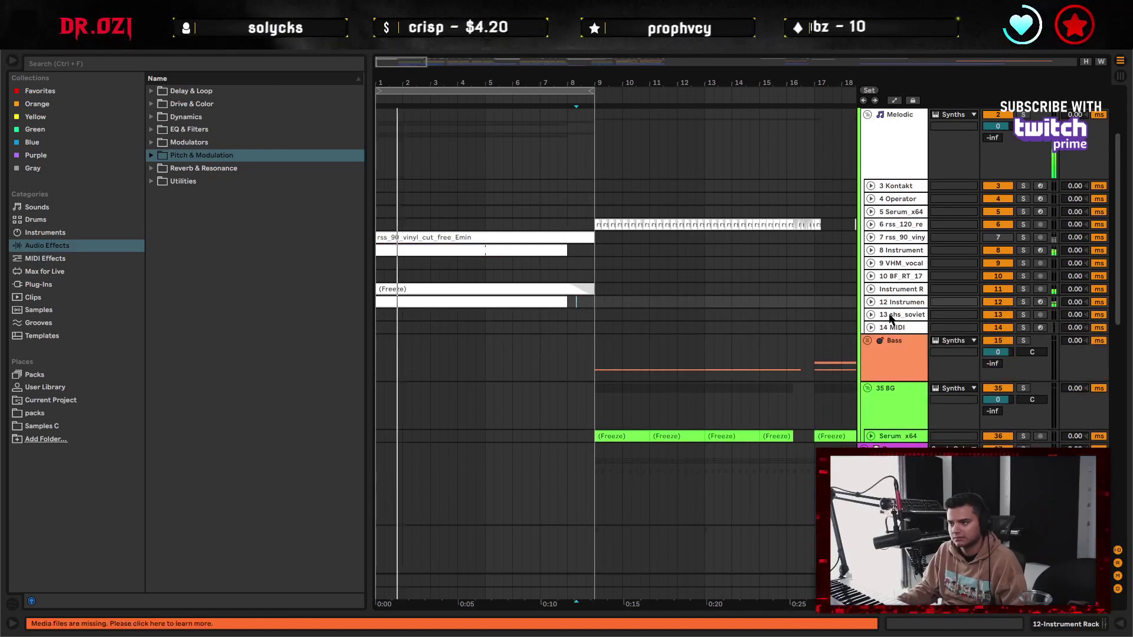
# - Search the plug-ins for "kont" and load the Kontakt VST3 instrument onto the empty 14 MIDI track
pyautogui.click(892, 327)
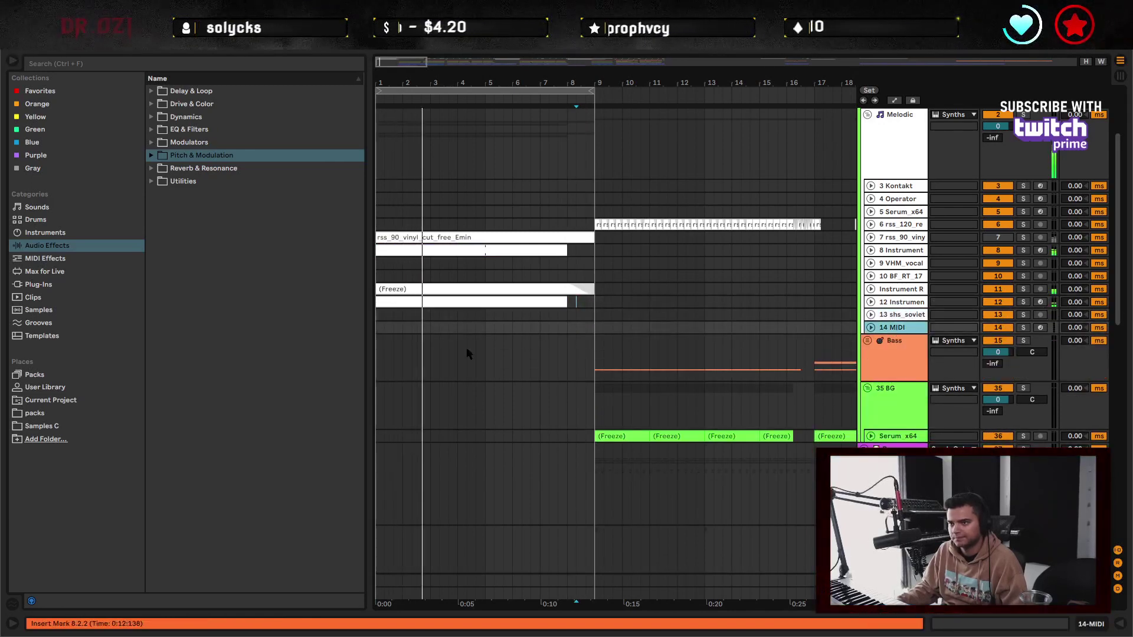
pyautogui.click(377, 337)
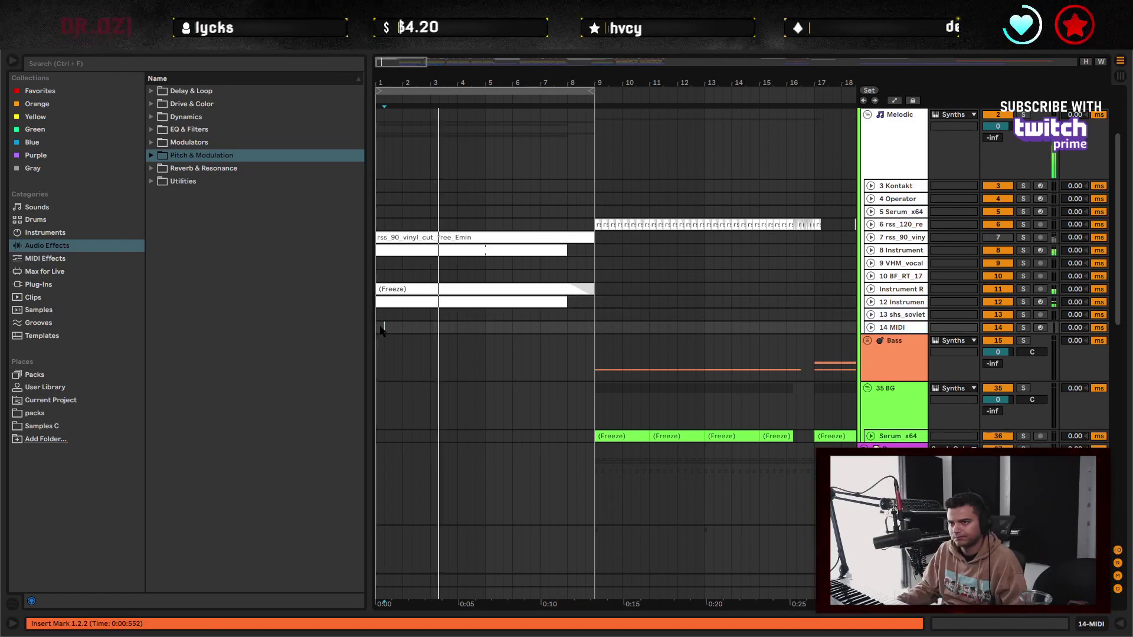
pyautogui.click(49, 287)
pyautogui.click(216, 62)
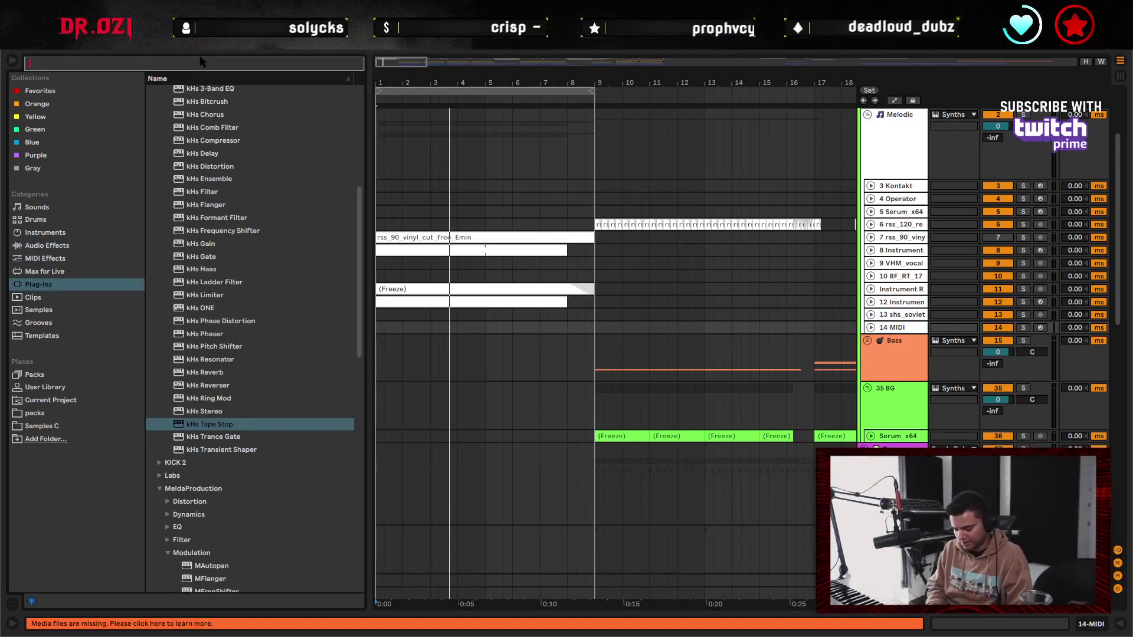
pyautogui.write('kont')
pyautogui.click(151, 91)
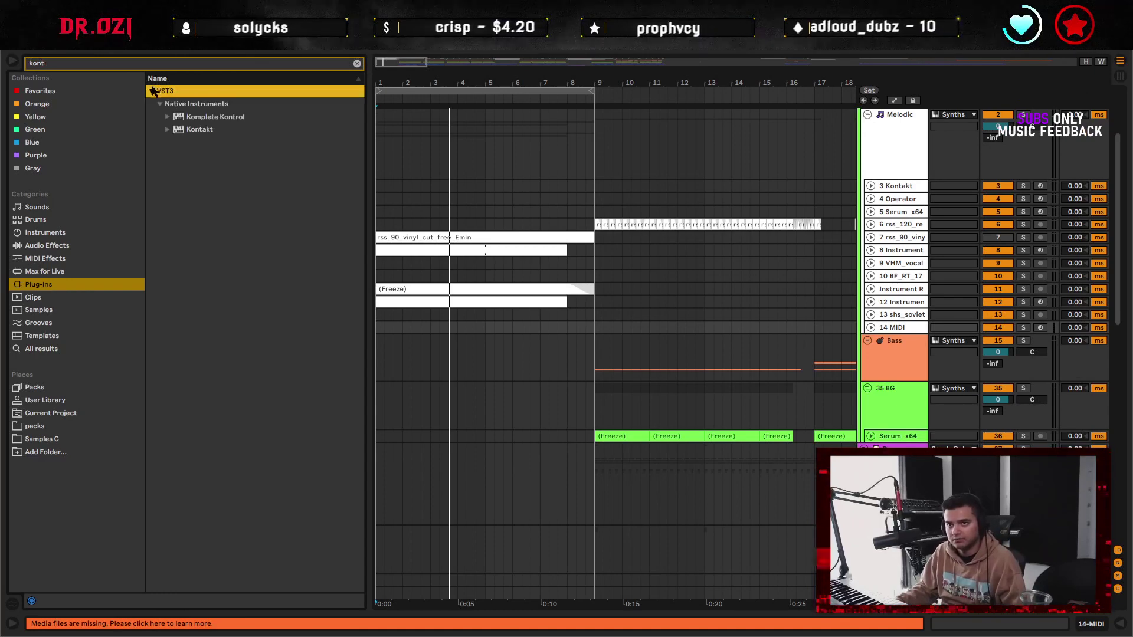
pyautogui.moveTo(199, 129); pyautogui.dragTo(501, 323)
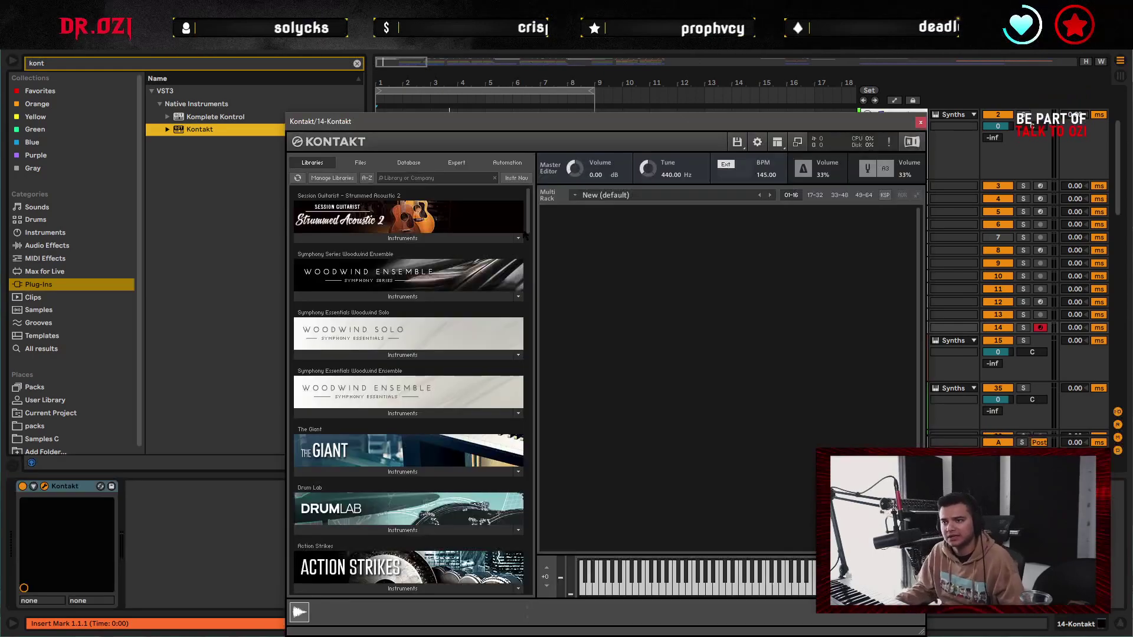
# - Load Una Corda Felt.nki from the Una Corda library into Kontakt and close the plug-in window
pyautogui.moveTo(526, 236); pyautogui.dragTo(526, 464)
pyautogui.click(421, 431)
pyautogui.doubleClick(364, 458)
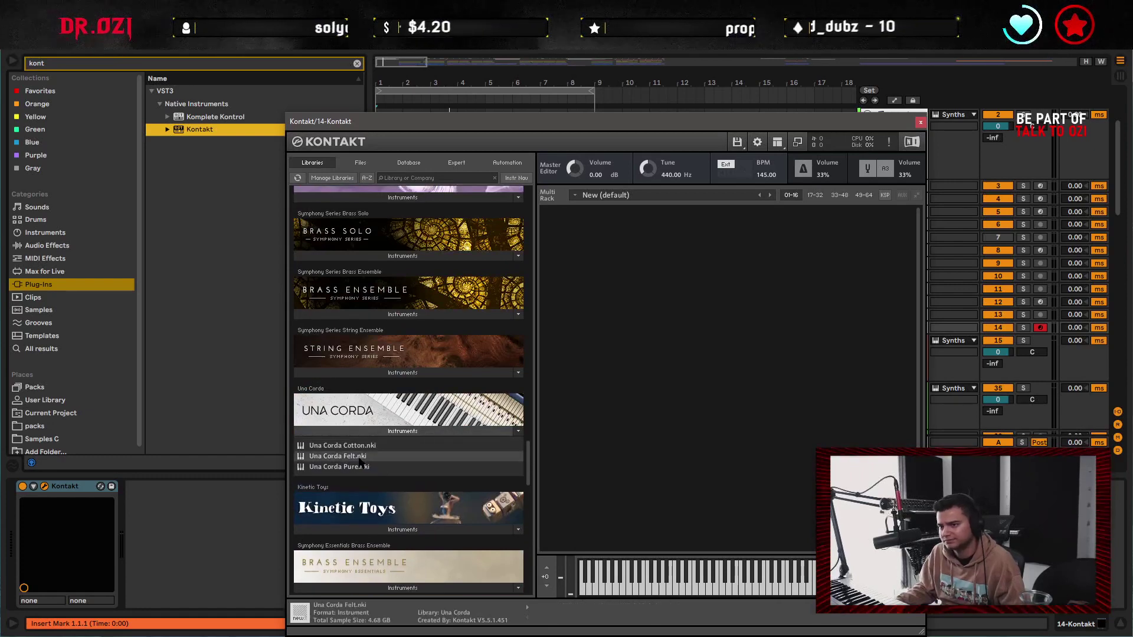
pyautogui.click(921, 122)
# - Copy the intro clip from 8 Instrument to 1.1.1 on 14 Kontakt, then expand and solo the Kontakt track
pyautogui.click(422, 248)
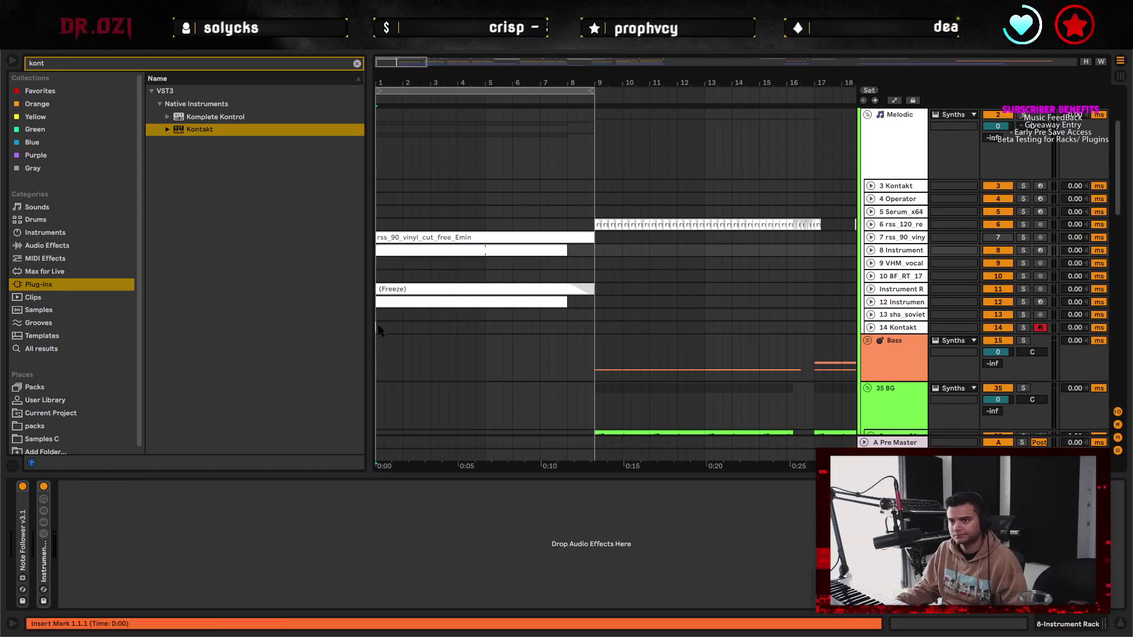
pyautogui.hotkey('ctrl', 'v')
pyautogui.click(871, 328)
pyautogui.click(1023, 327)
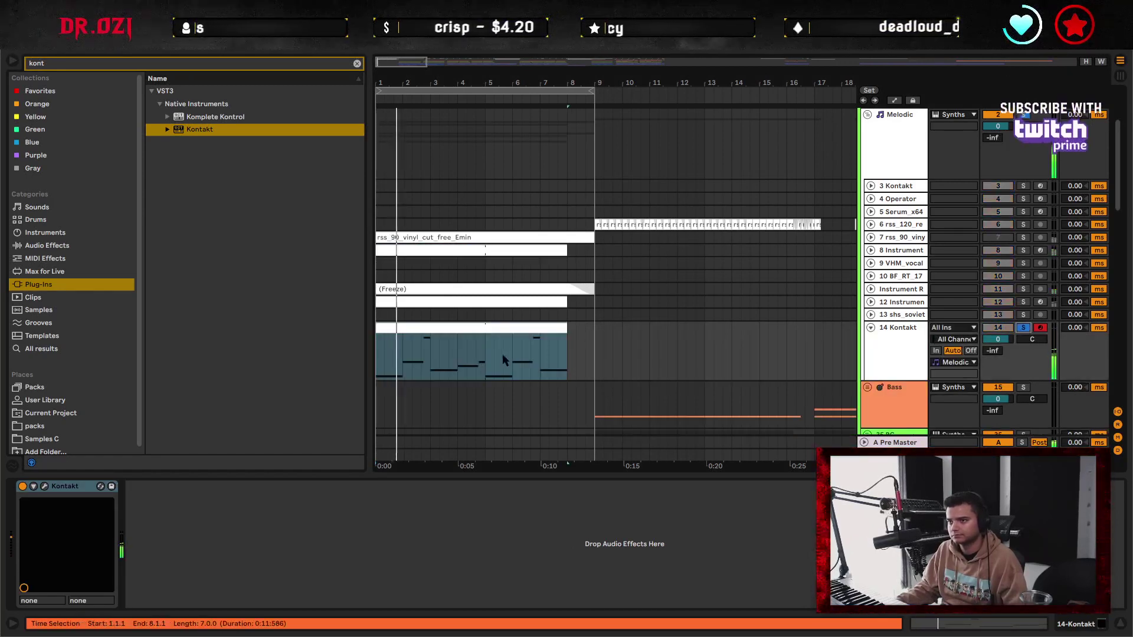
# - Open the 14 Kontakt clip's notes and lower the Kontakt track volume to -22.3 dB
pyautogui.doubleClick(494, 328)
pyautogui.click(997, 276)
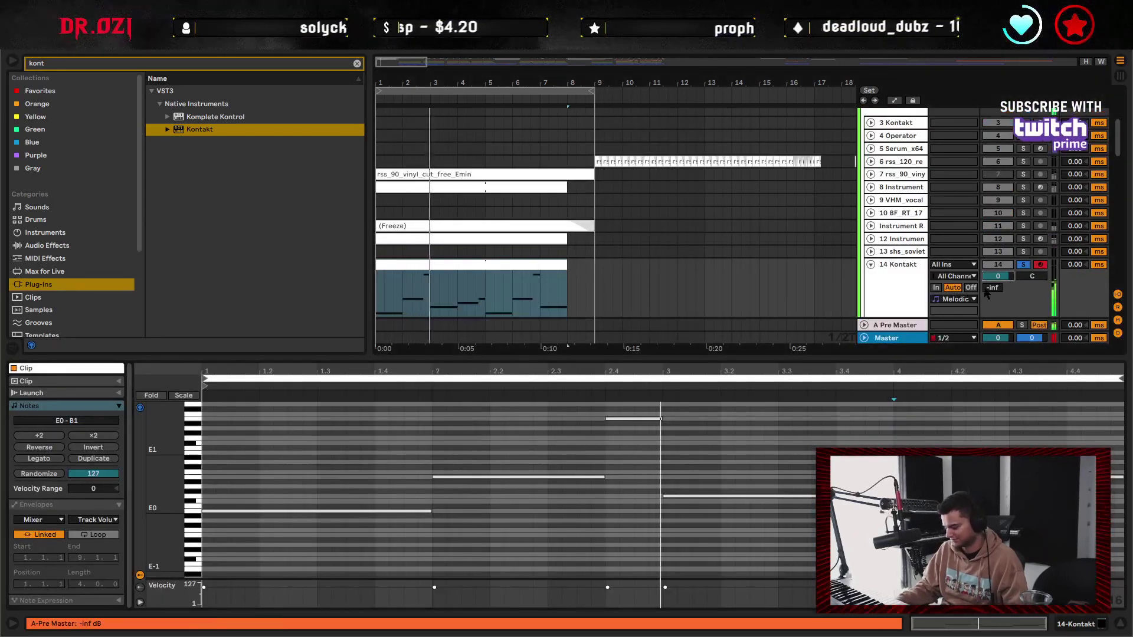
pyautogui.write('-23.')
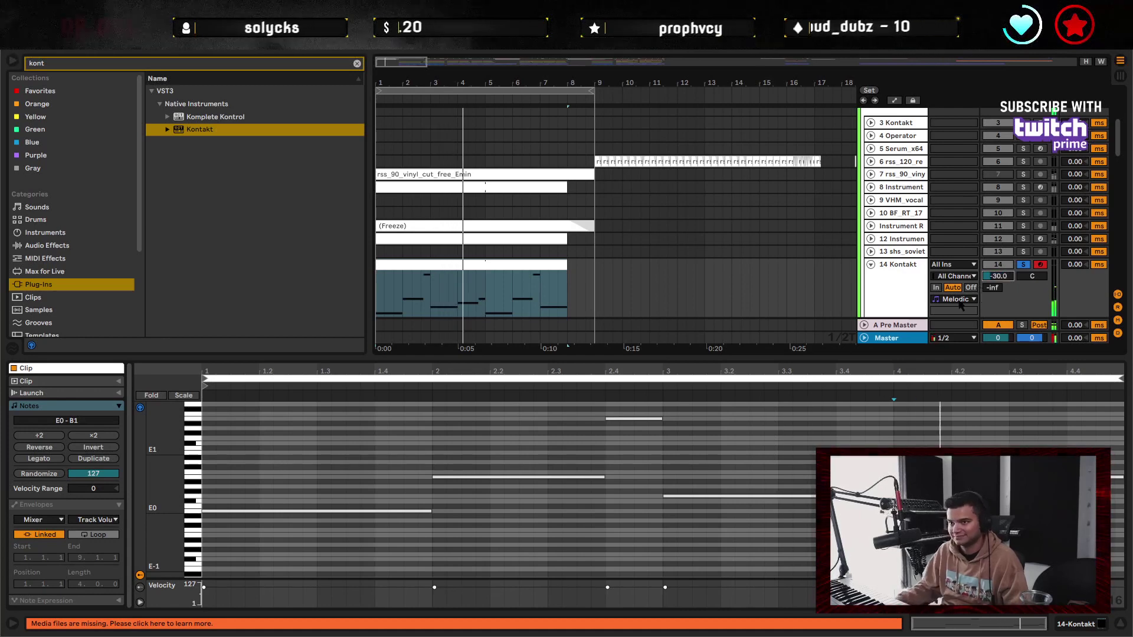
pyautogui.moveTo(997, 276); pyautogui.dragTo(998, 275)
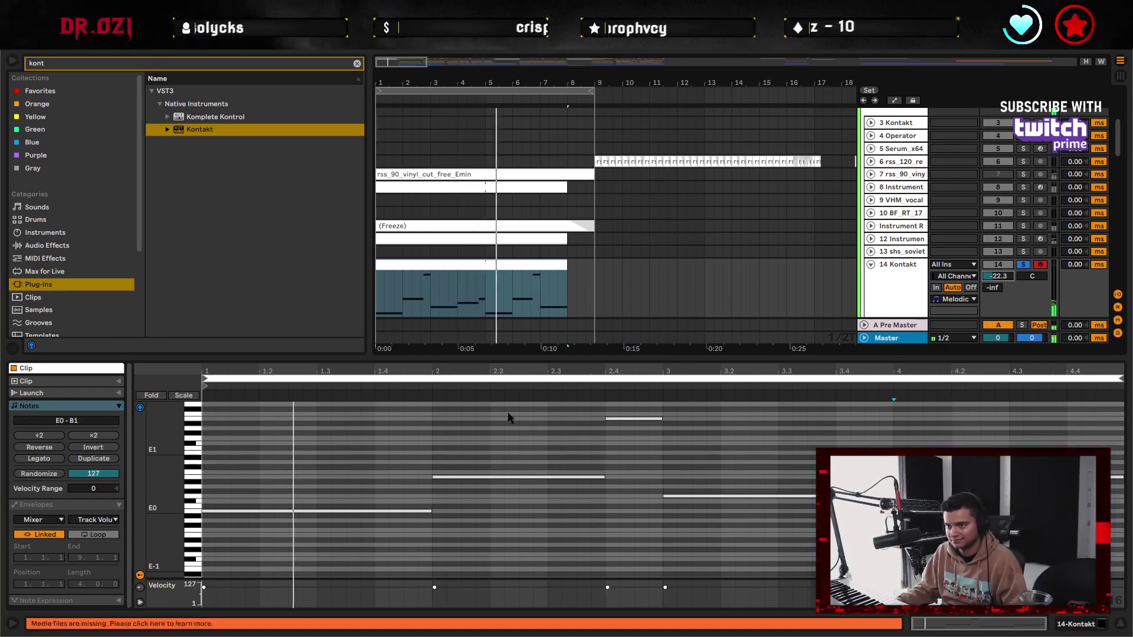
# - Copy the E0 note in bar 1 of the Kontakt clip two octaves up to E2
pyautogui.click(347, 487)
pyautogui.scroll(2, 377, 488)
pyautogui.moveTo(168, 472); pyautogui.dragTo(156, 472)
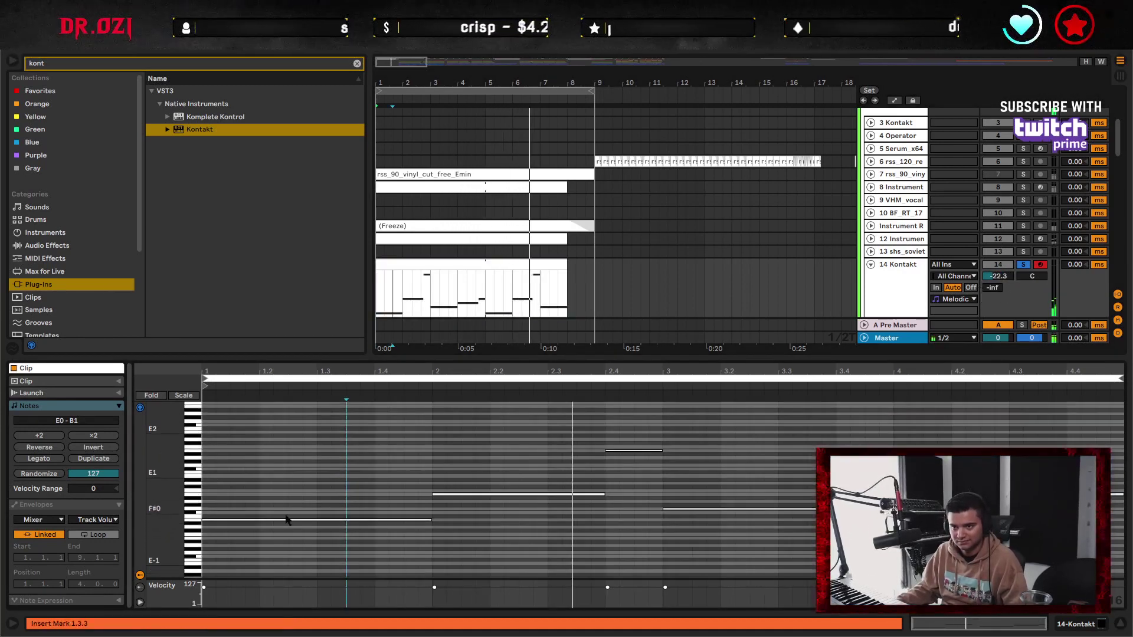
pyautogui.click(285, 519)
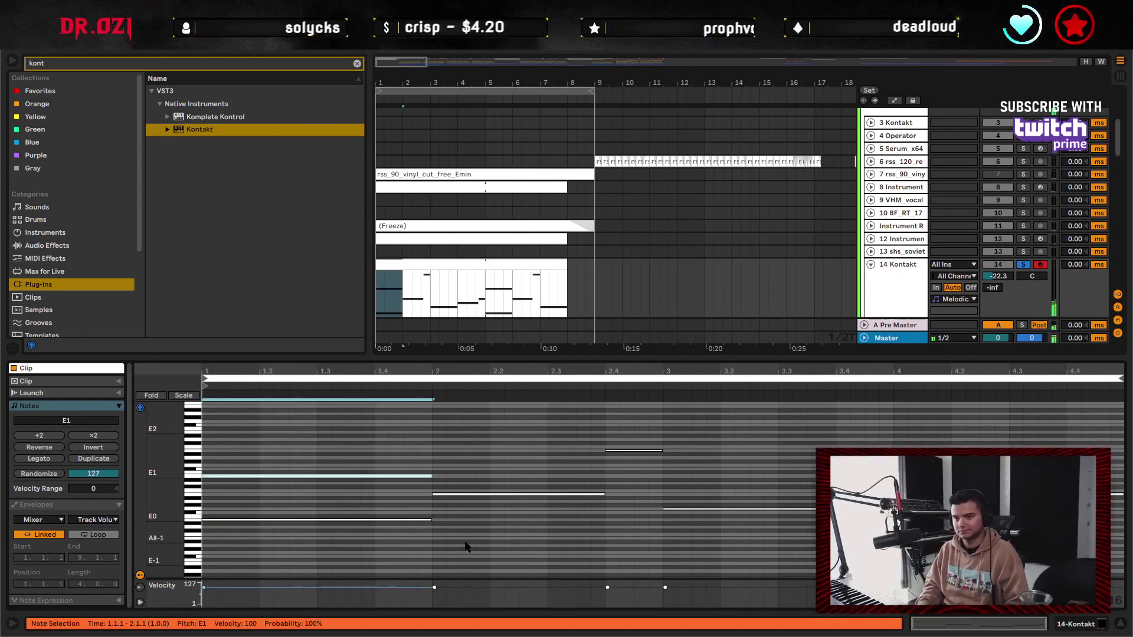
pyautogui.hotkey('shift', 'Up')
pyautogui.hotkey('shift', 'Up')
pyautogui.hotkey('shift', 'Down')
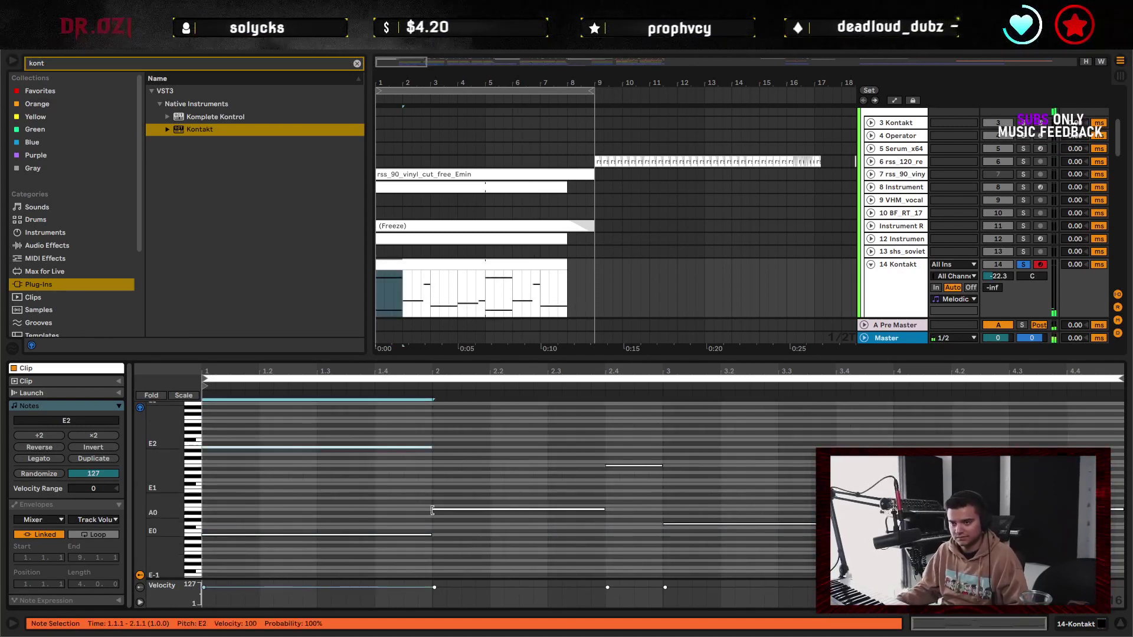
# - Copy the E0–B1 melody notes across bars 1–4 two octaves up to E2–B3
pyautogui.click(346, 466)
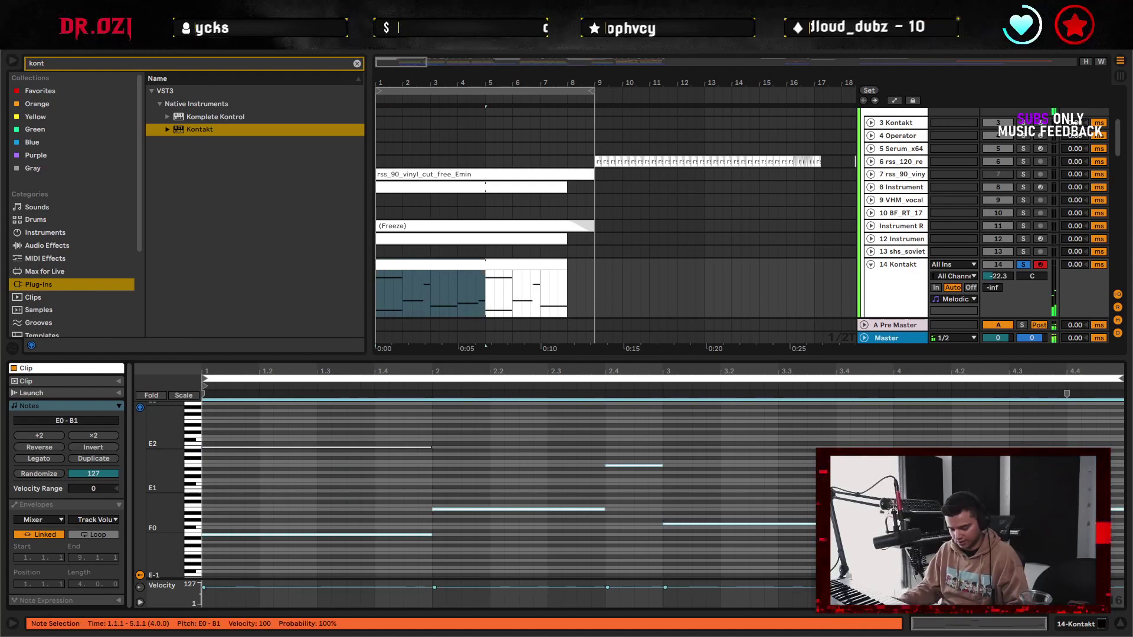
pyautogui.hotkey('shift', 'Up')
pyautogui.hotkey('shift', 'Up')
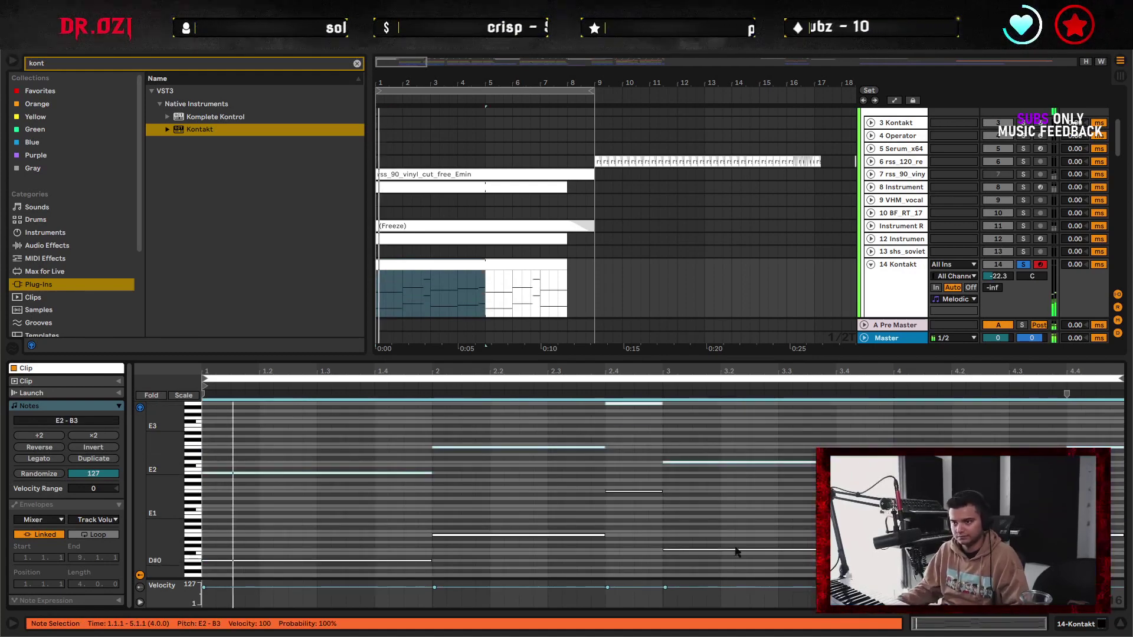
# - Add a bar-long B1 note to the bar 1 chord by copying the E2 note down and transposing the copy
pyautogui.click(463, 481)
pyautogui.scroll(-3, 384, 483)
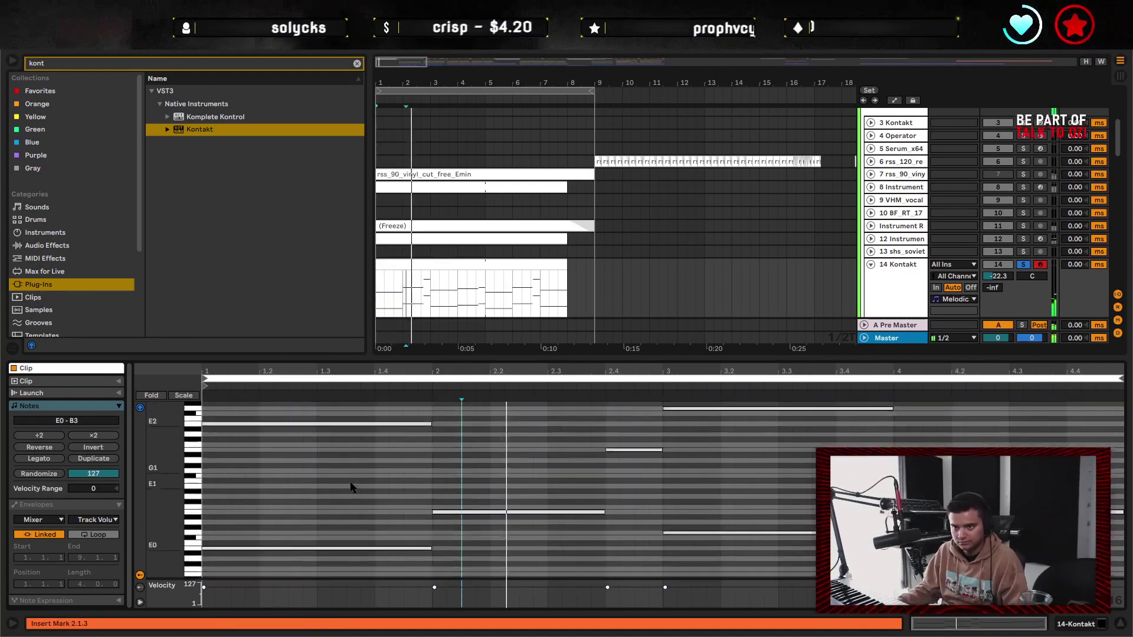
pyautogui.scroll(2, 342, 493)
pyautogui.doubleClick(209, 474)
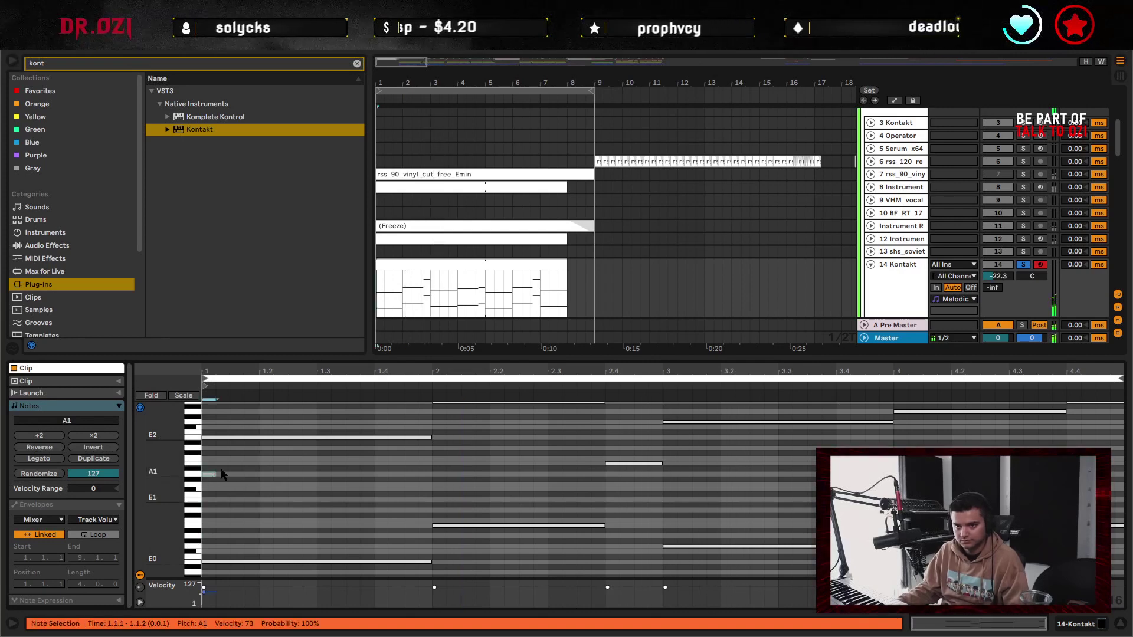
pyautogui.click(229, 444)
pyautogui.click(236, 437)
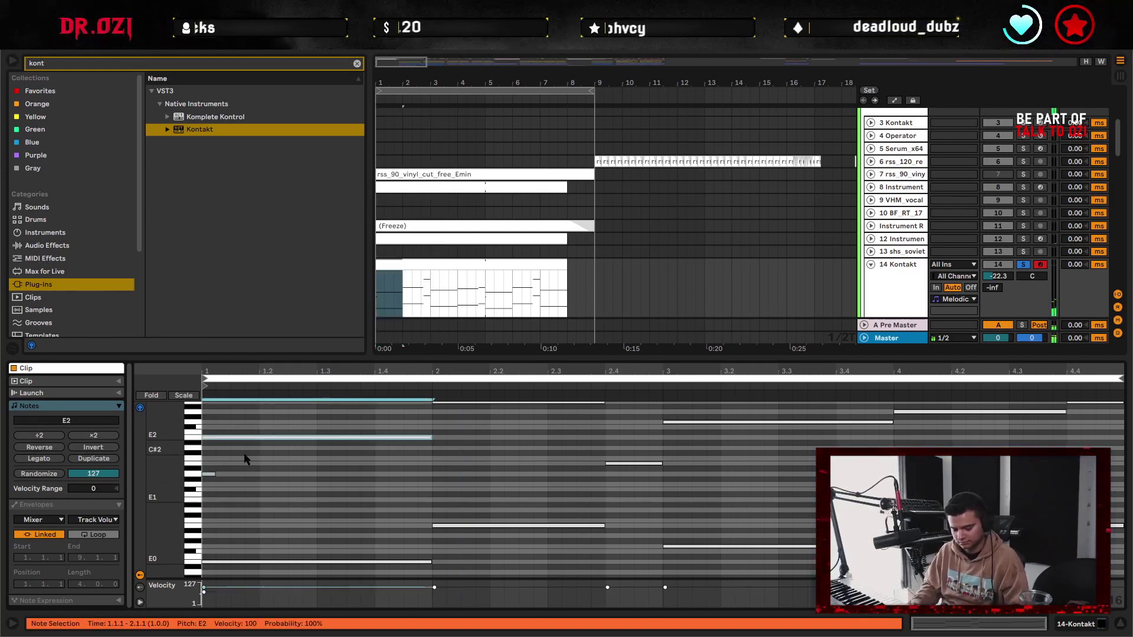
pyautogui.hotkey('shift', 'Down')
pyautogui.press('Up')
pyautogui.press('Up')
pyautogui.press('Up')
pyautogui.press('Up')
pyautogui.press('Up')
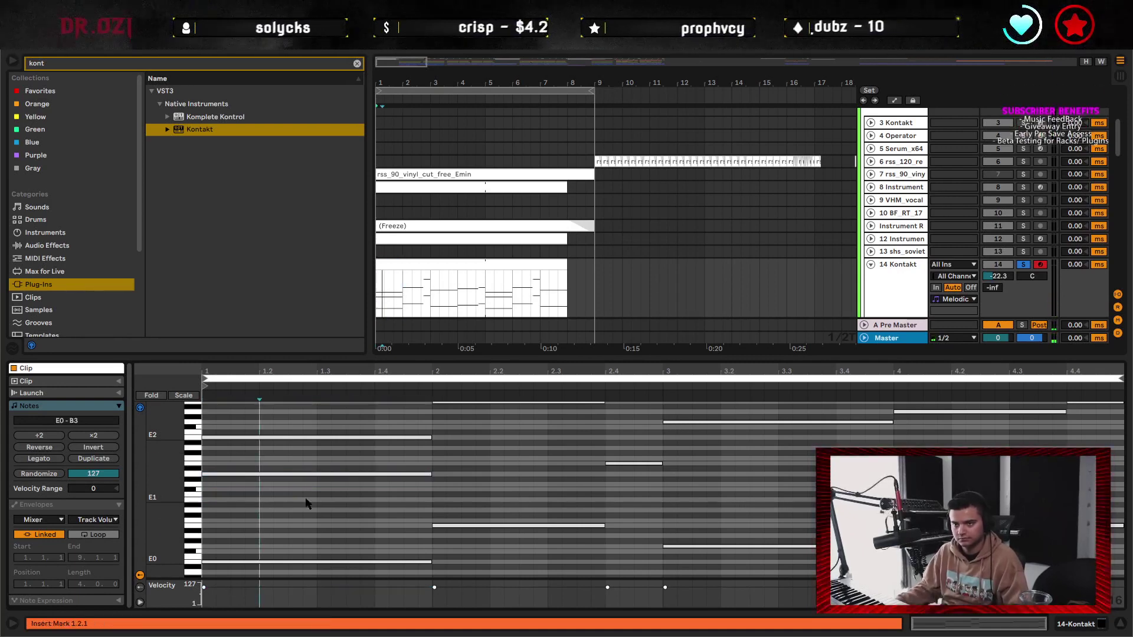
pyautogui.press('Up')
pyautogui.press('Up')
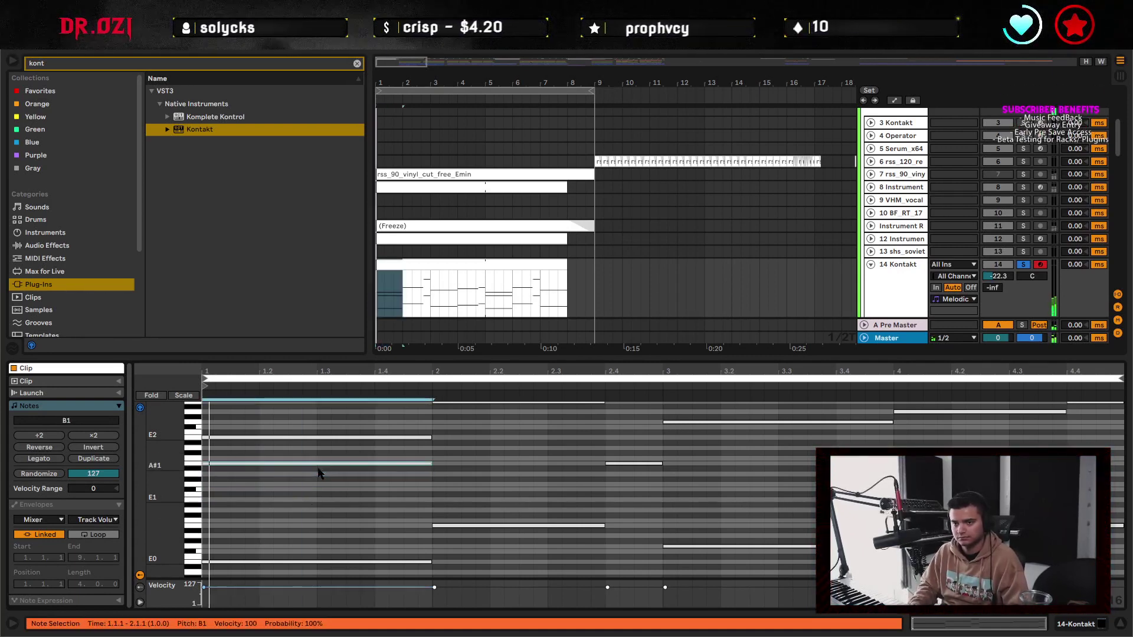
# - Draw a D1 note at 1.1.1 and lengthen it to fill bar 1
pyautogui.scroll(1, 487, 486)
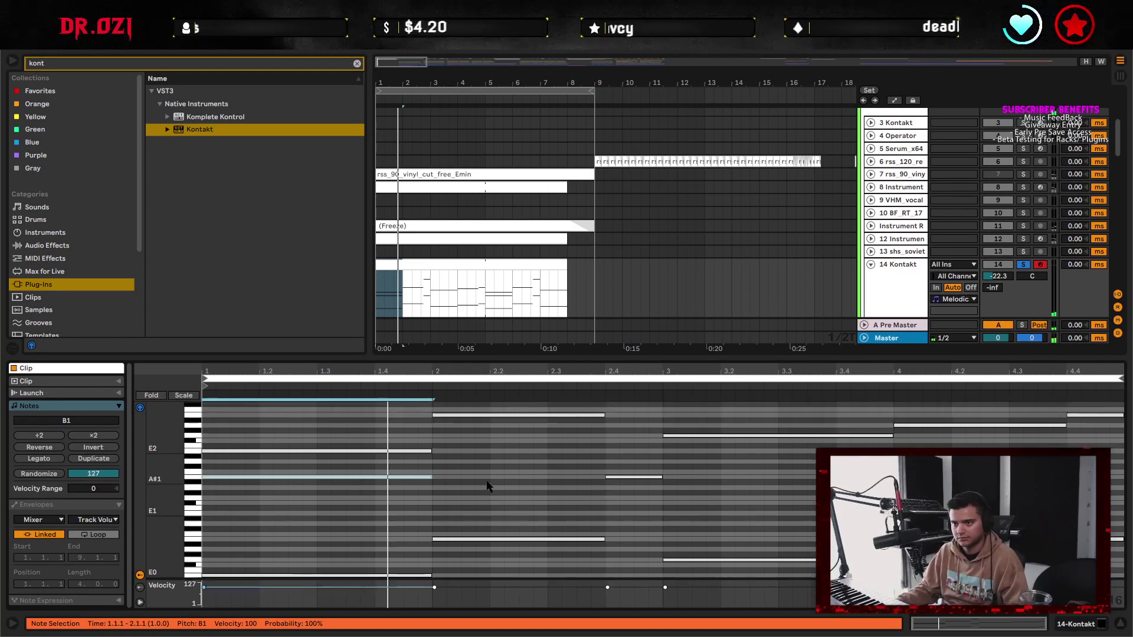
pyautogui.moveTo(159, 452); pyautogui.dragTo(149, 451)
pyautogui.doubleClick(210, 512)
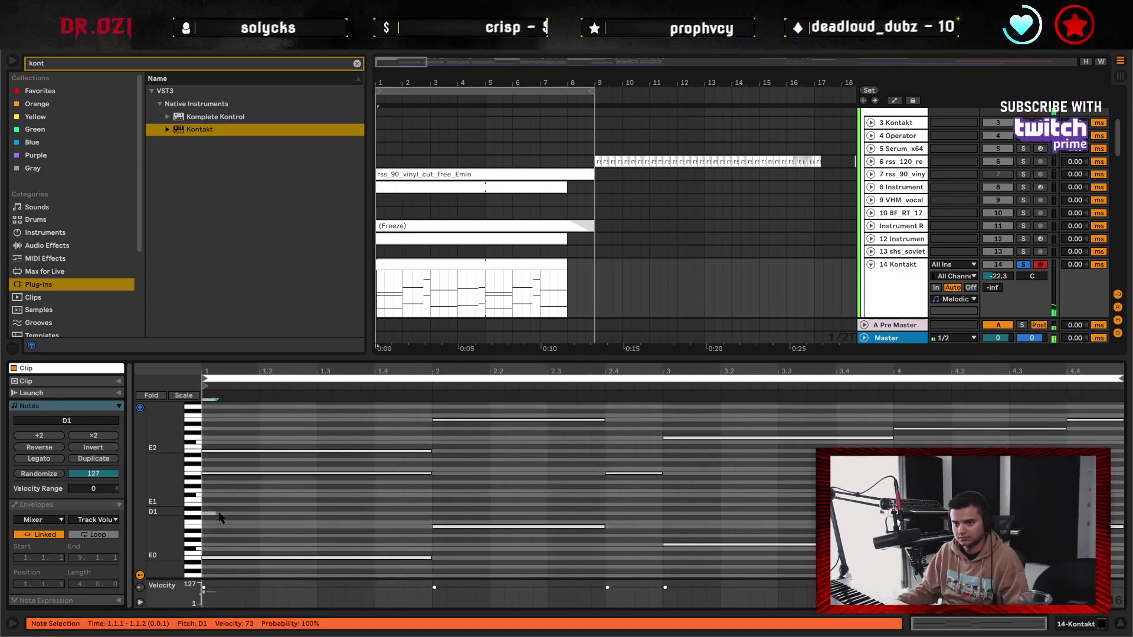
pyautogui.moveTo(214, 512); pyautogui.dragTo(461, 513)
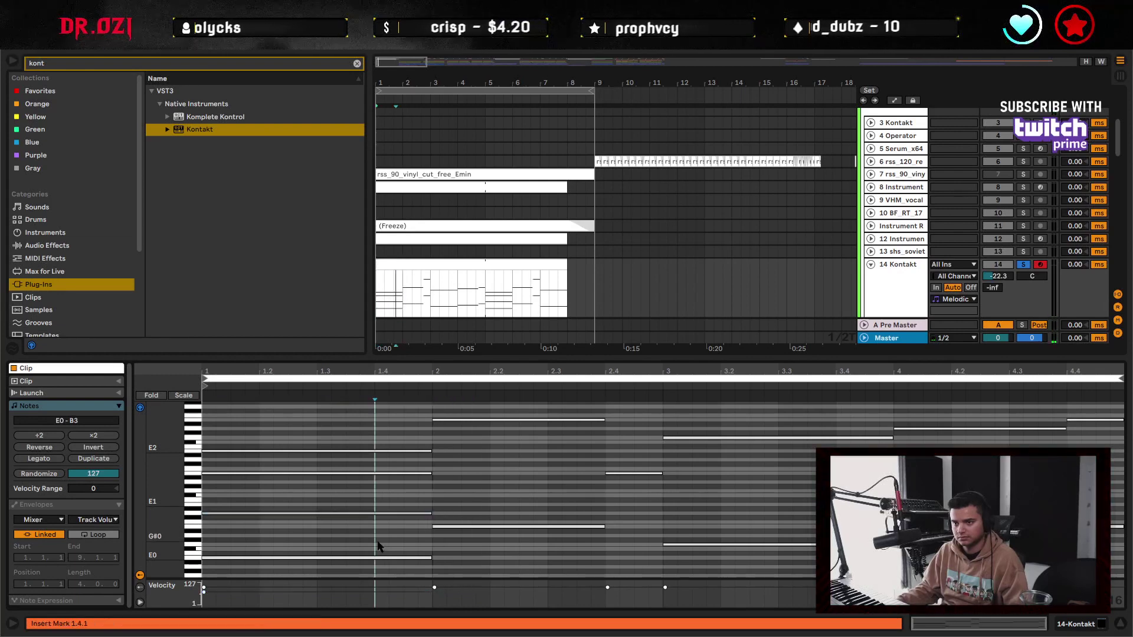
# - Raise the velocity of all notes to 127 and transpose the D1 note in bar 1 up to E1
pyautogui.hotkey('ctrl', 'a')
pyautogui.moveTo(377, 512); pyautogui.dragTo(377, 496)
pyautogui.click(413, 512)
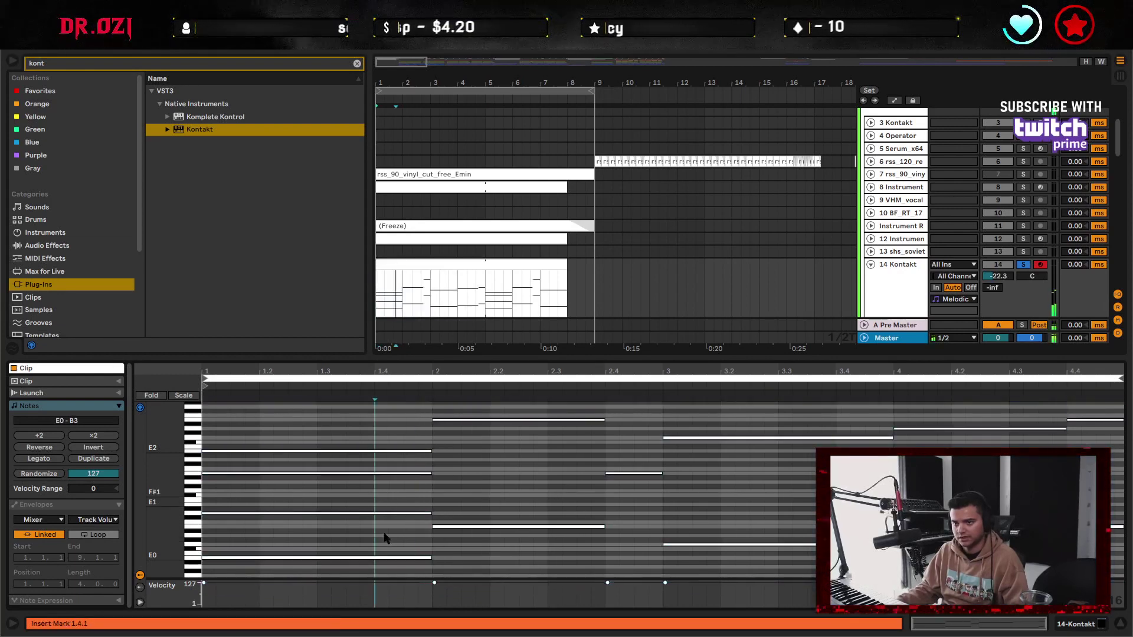
pyautogui.press('Up')
pyautogui.press('Up')
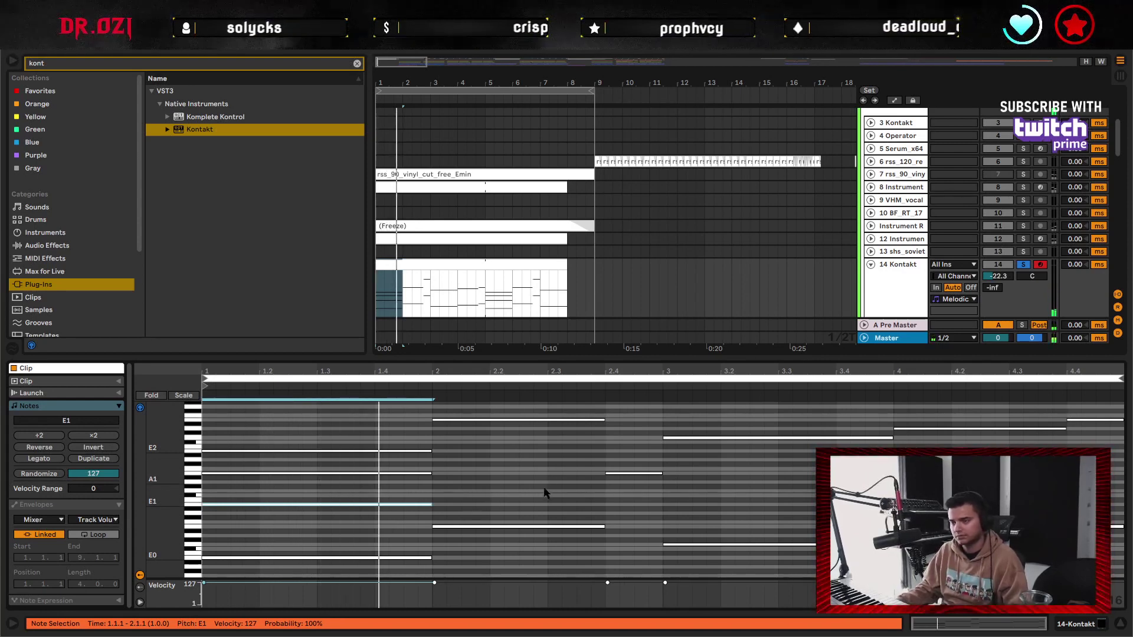
pyautogui.press('space')
# - Copy the B0 note at 2.1.1 upward and transpose the copy to F#2 while auditioning the chord
pyautogui.click(551, 525)
pyautogui.hotkey('shift', 'Up')
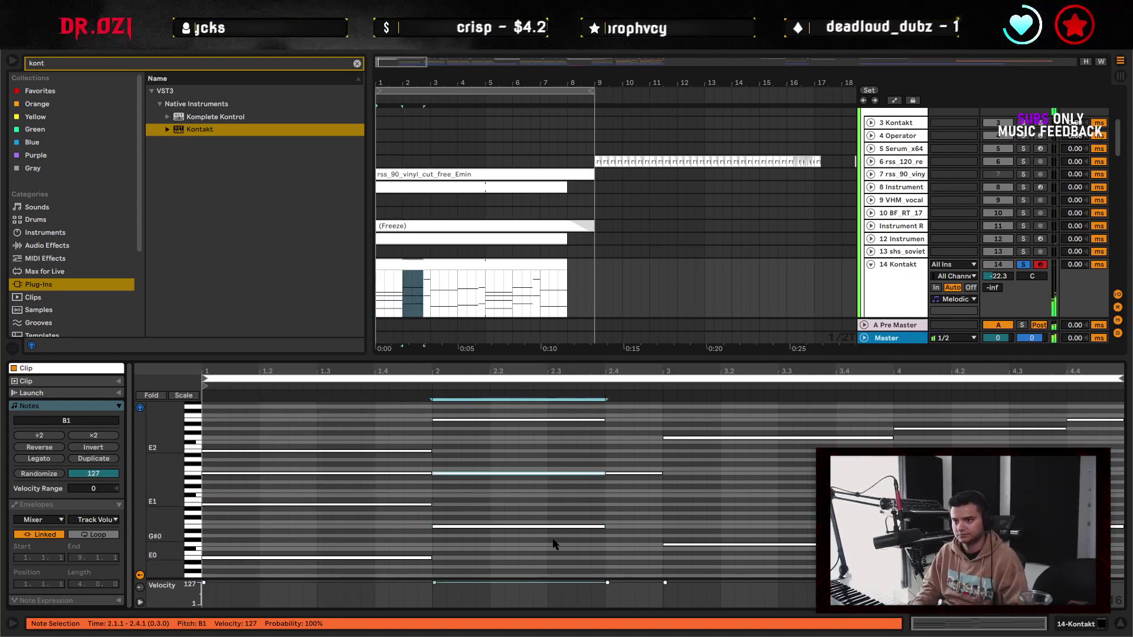
pyautogui.press('Down')
pyautogui.press('Down')
pyautogui.press('Up')
pyautogui.press('Up')
pyautogui.press('Up')
pyautogui.press('Up')
pyautogui.press('Up')
pyautogui.press('Up')
pyautogui.press('Up')
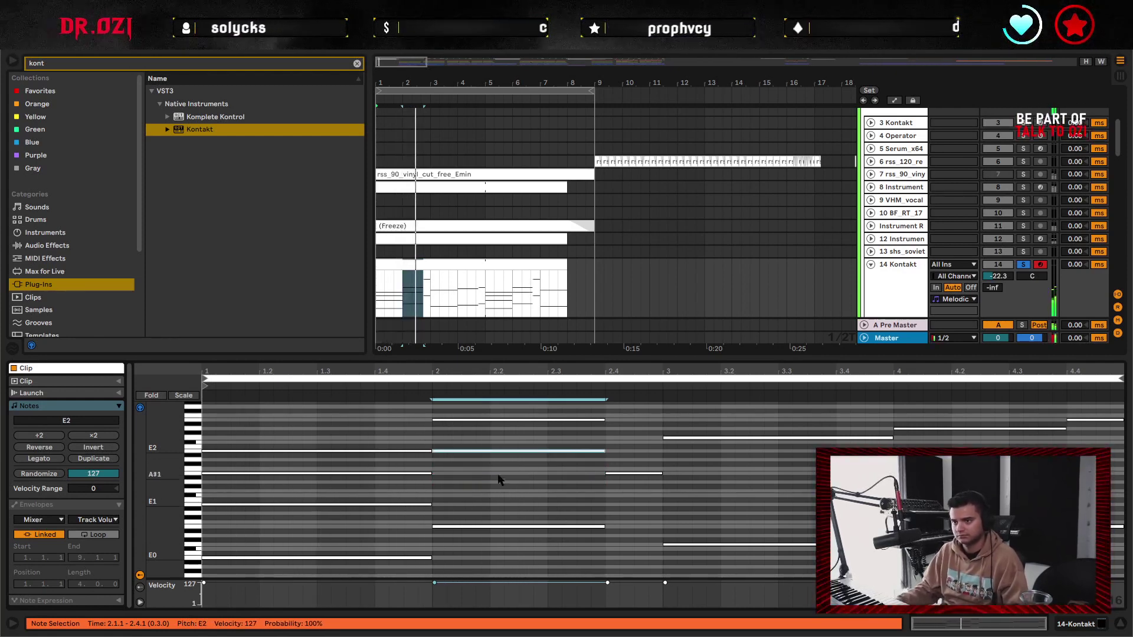
pyautogui.press('Up')
pyautogui.press('Up')
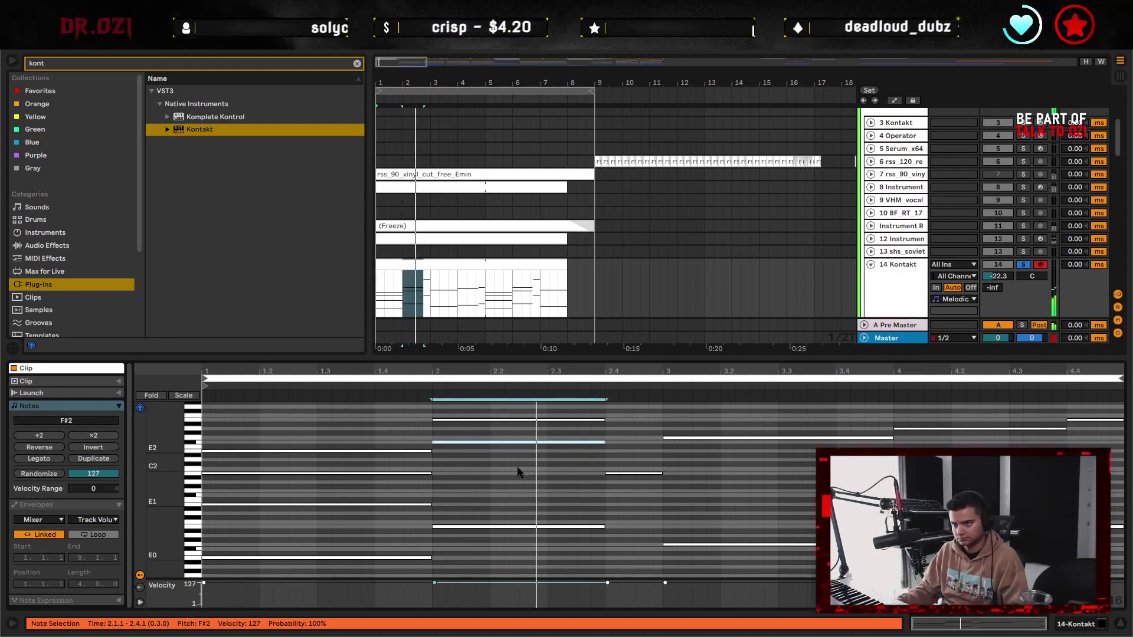
# - Copy the F#2 note in bar 2 to the lower octave, try neighbouring pitches and settle the copy on F#1
pyautogui.press('space')
pyautogui.hotkey('shift', 'Down')
pyautogui.press('Up')
pyautogui.press('Up')
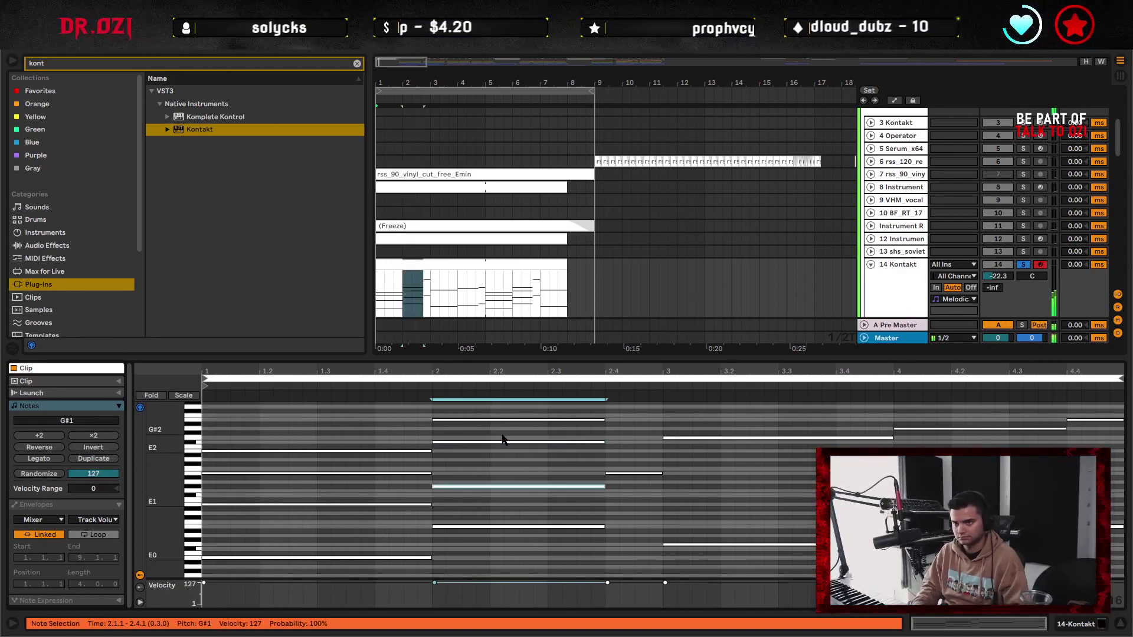
pyautogui.press('Up')
pyautogui.press('space')
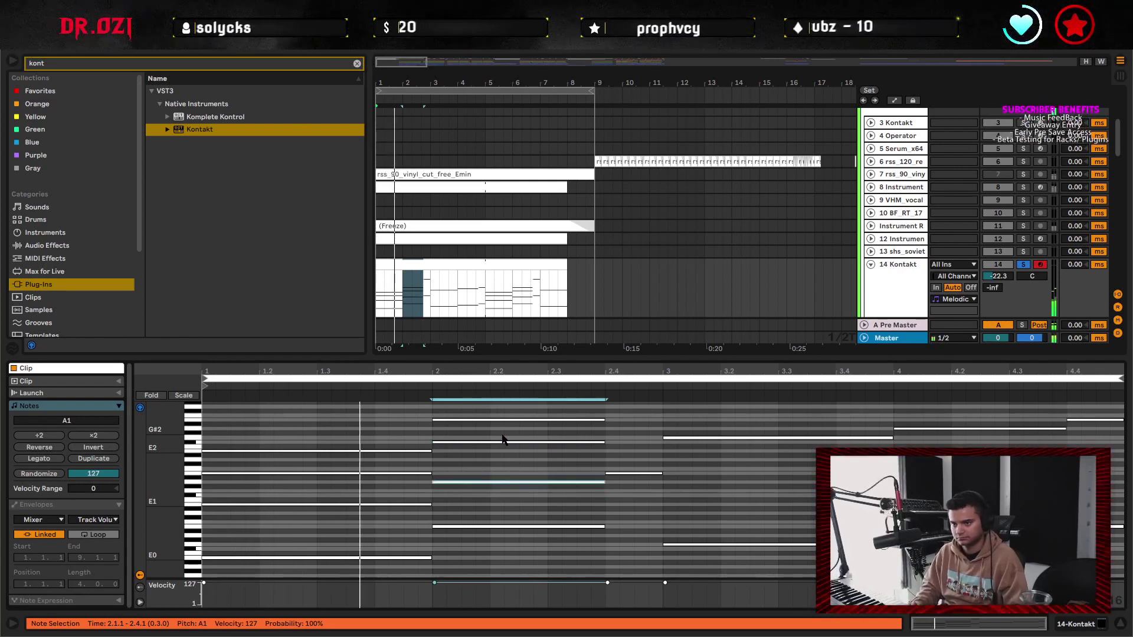
pyautogui.press('Down')
pyautogui.press('Down')
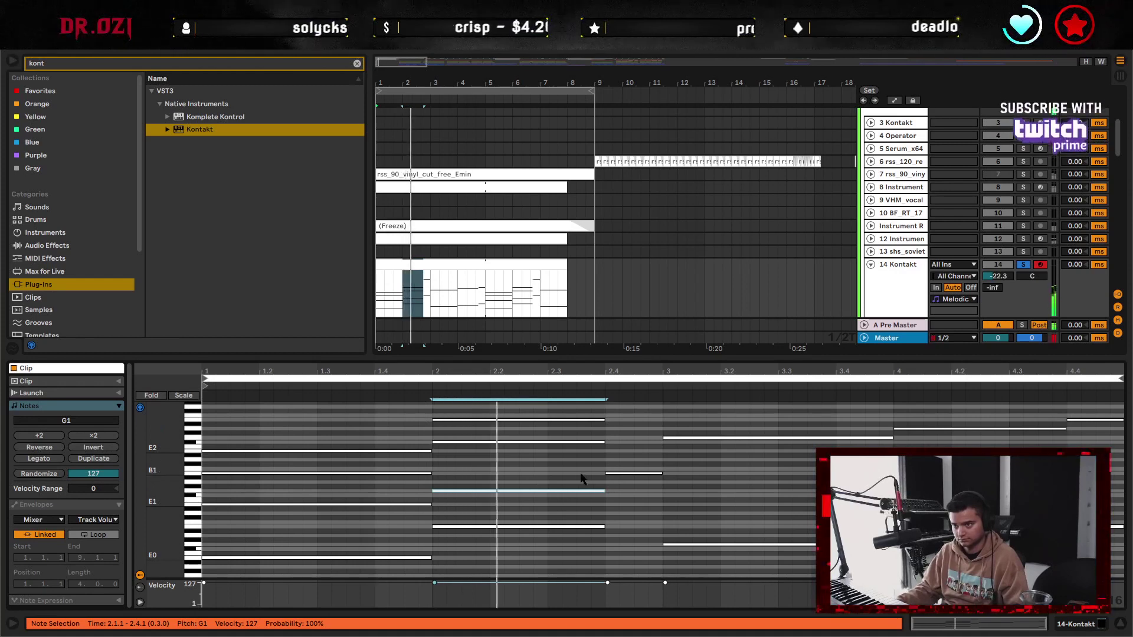
pyautogui.press('Down')
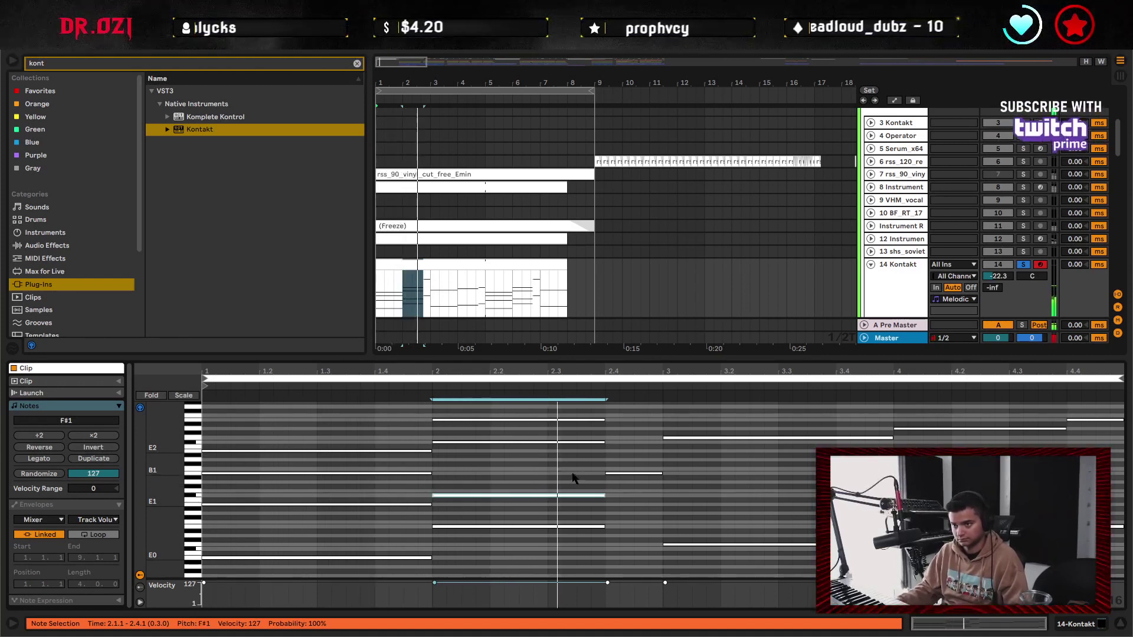
# - Duplicate the B0–B2 chord of bar 2 to 2.4.1 as a one-beat chord raised an octave to B1–B3
pyautogui.scroll(-1, 636, 494)
pyautogui.scroll(3, 635, 494)
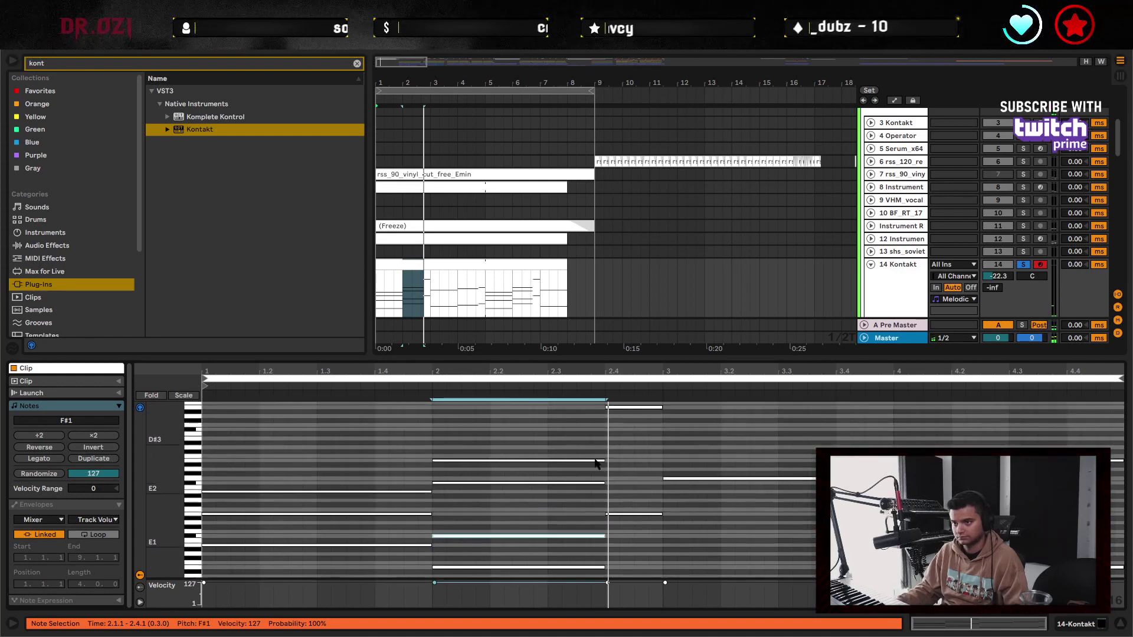
pyautogui.moveTo(506, 567); pyautogui.dragTo(537, 444)
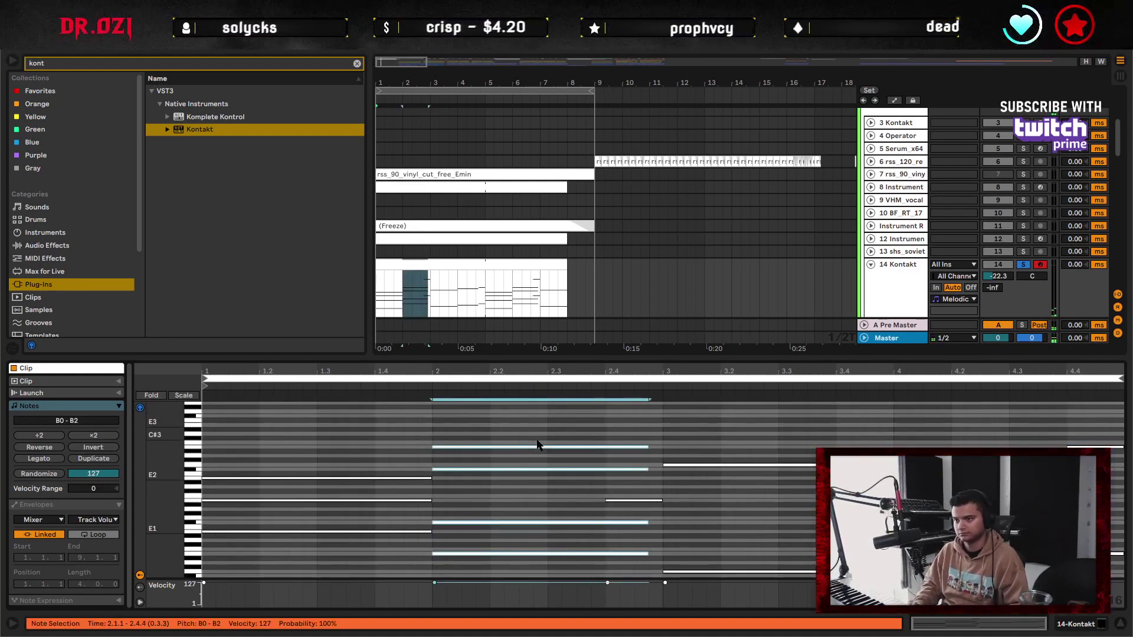
pyautogui.hotkey('ctrl', 'd')
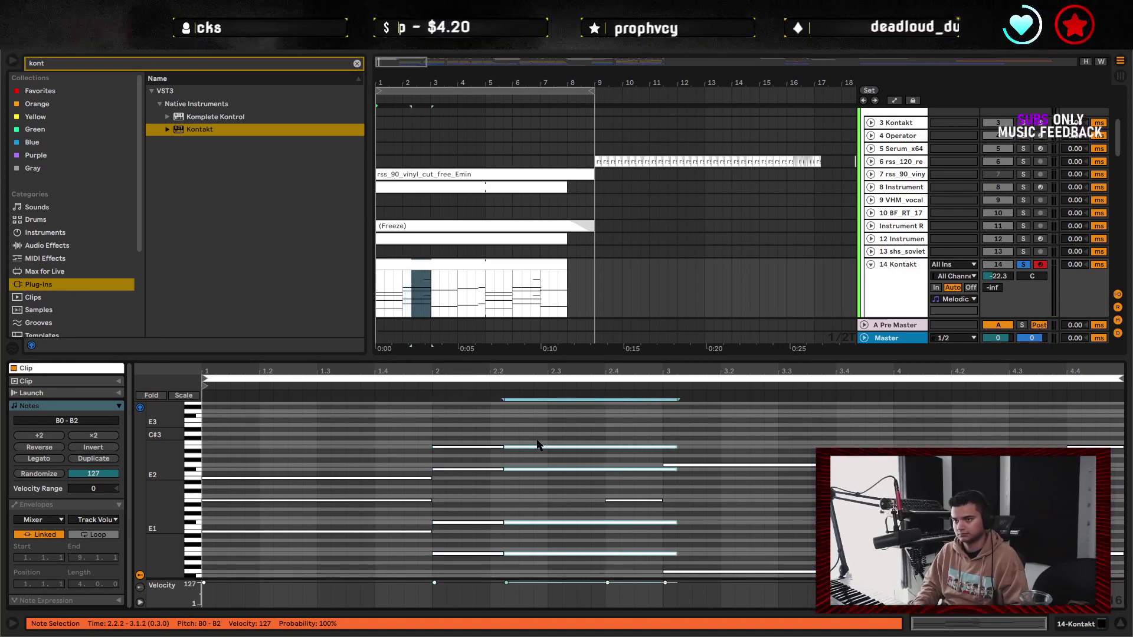
pyautogui.press('Left')
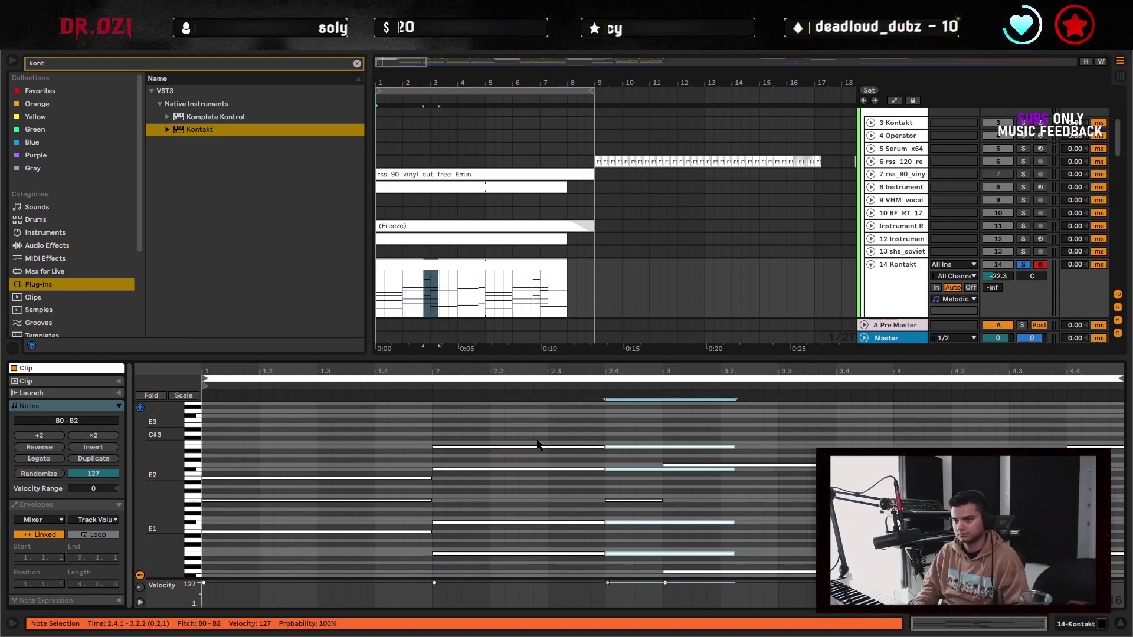
pyautogui.hotkey('shift', 'Up')
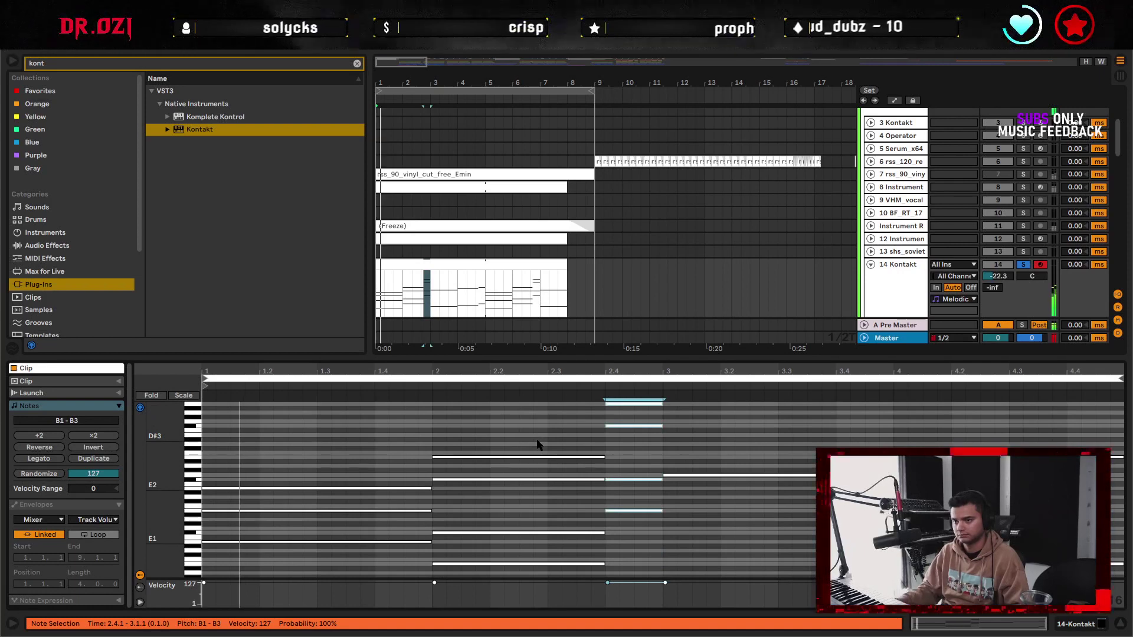
# - Stack copies of the bar 3 G0 note above it at D1 and B1 while auditioning the chord
pyautogui.scroll(-5, 536, 444)
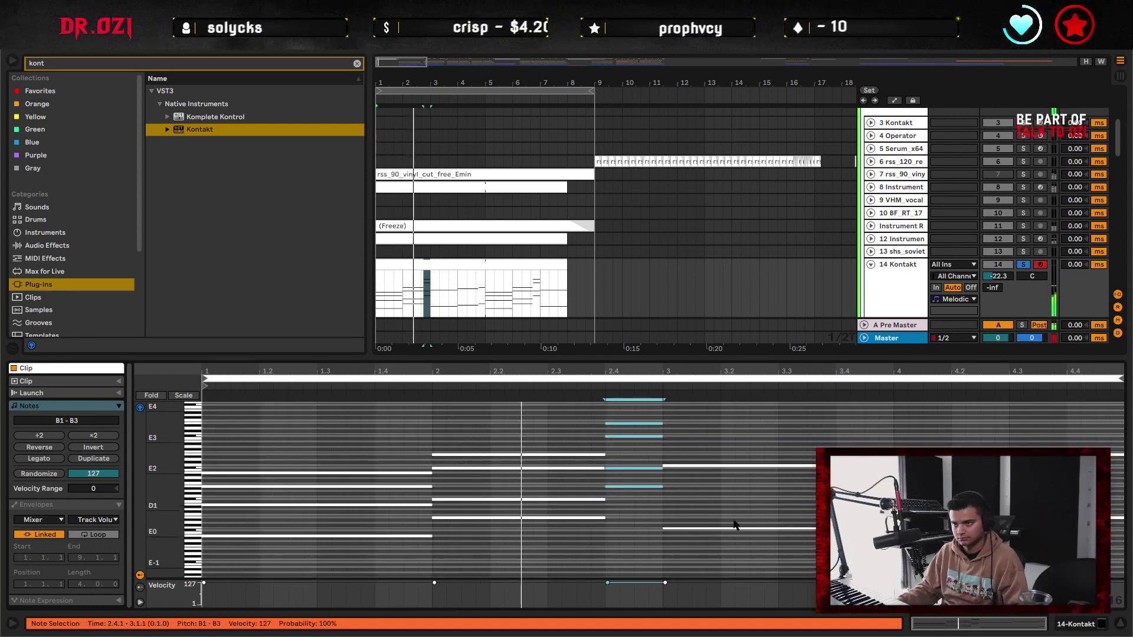
pyautogui.moveTo(721, 502); pyautogui.dragTo(732, 541)
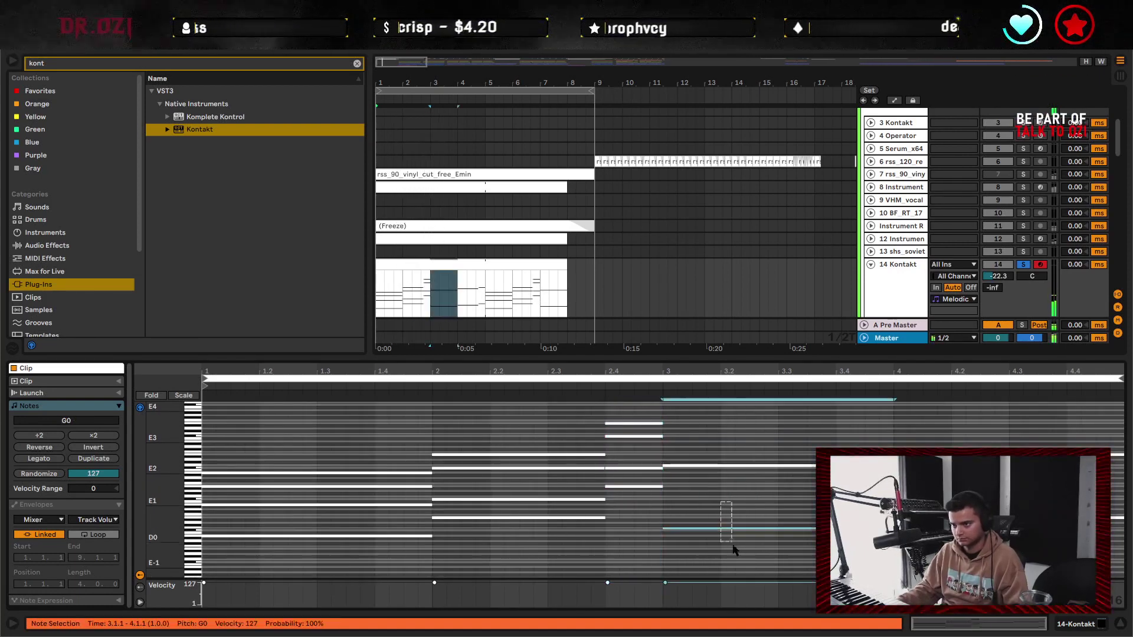
pyautogui.press('Up')
pyautogui.press('Up')
pyautogui.press('Up')
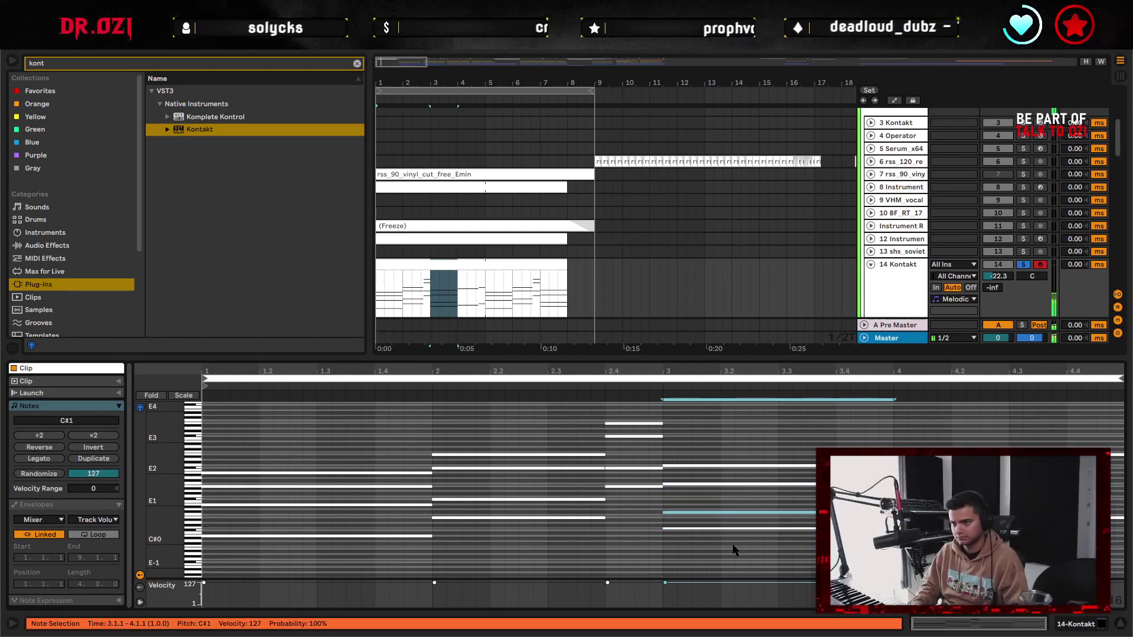
pyautogui.press('space')
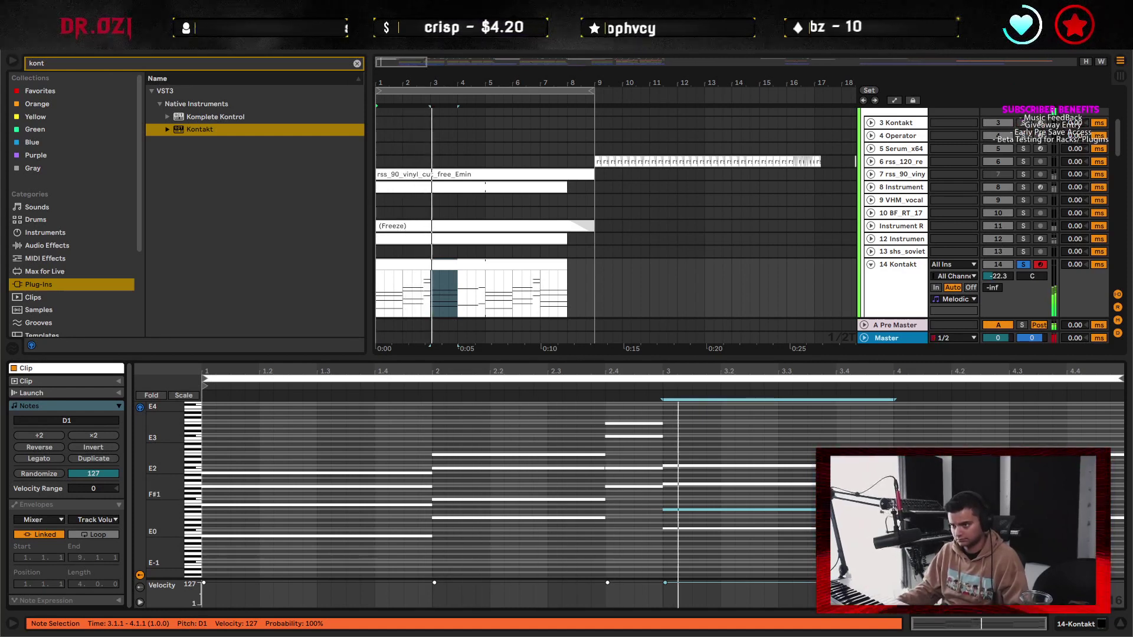
pyautogui.press('space')
pyautogui.moveTo(777, 502); pyautogui.dragTo(790, 478)
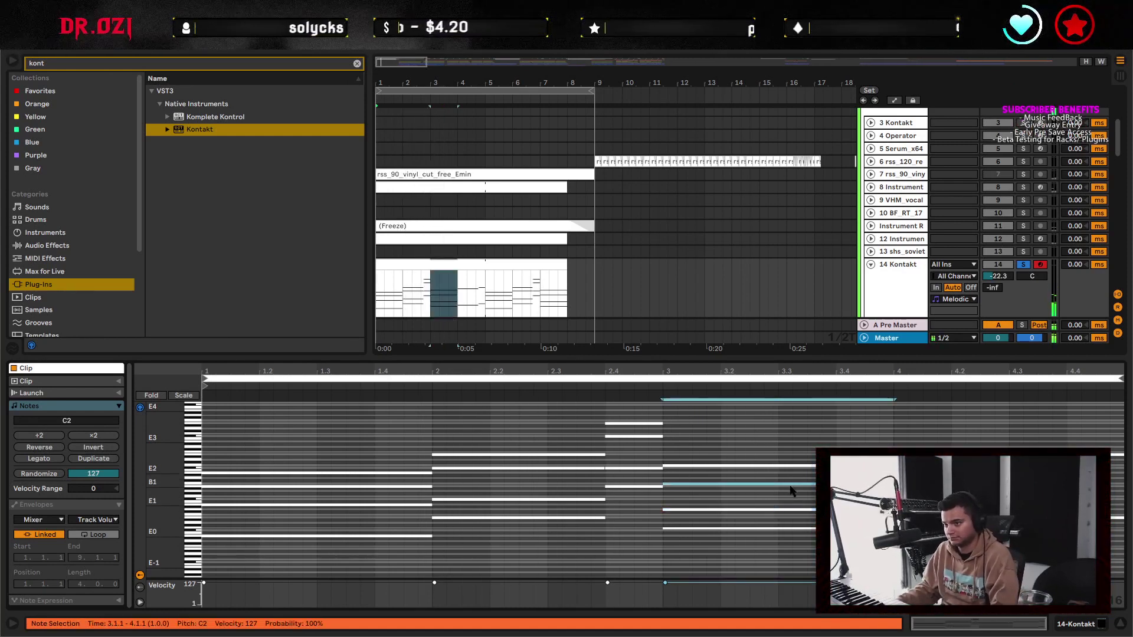
pyautogui.press('Down')
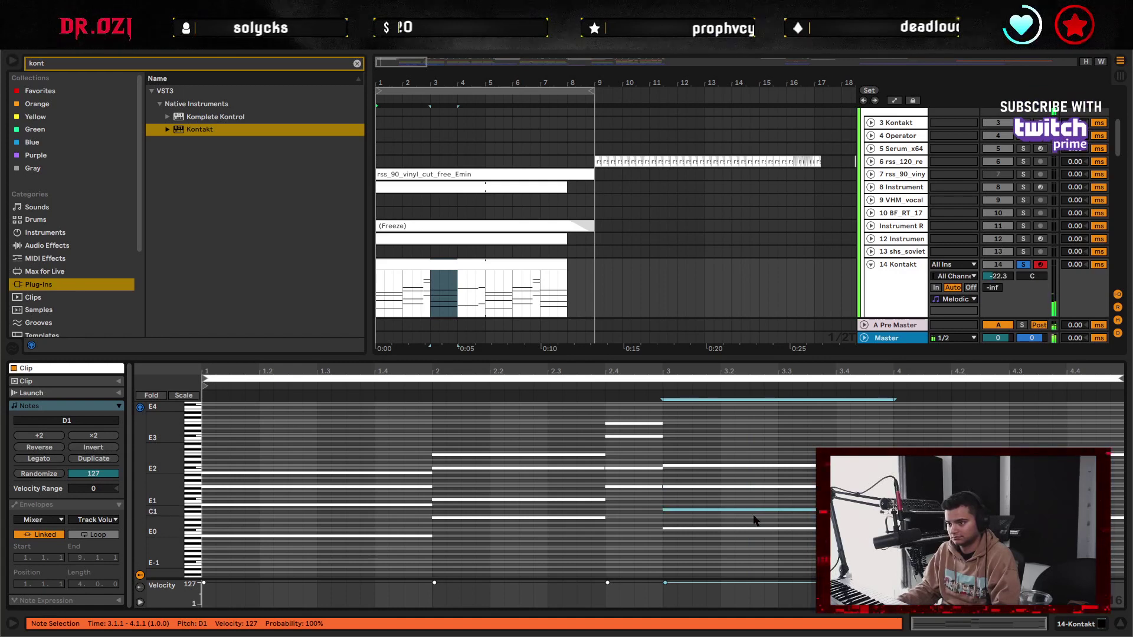
# - Try the D1 note in bar 3 at E1, F#1 and C1 during playback and return it to D1
pyautogui.press('Up')
pyautogui.press('Up')
pyautogui.press('space')
pyautogui.click(429, 287)
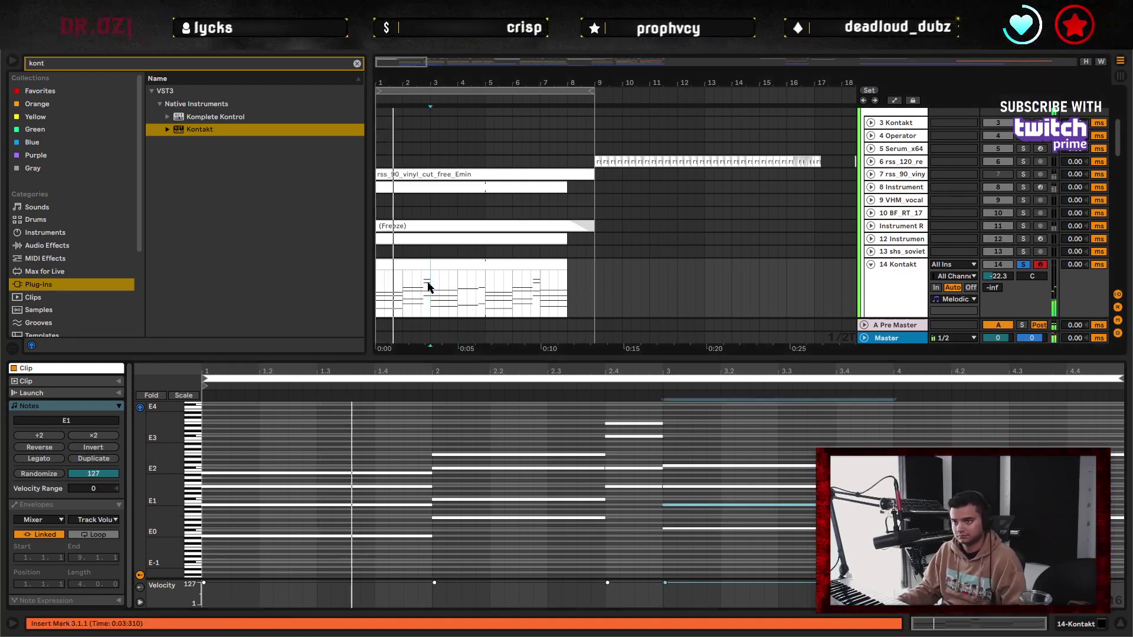
pyautogui.click(855, 505)
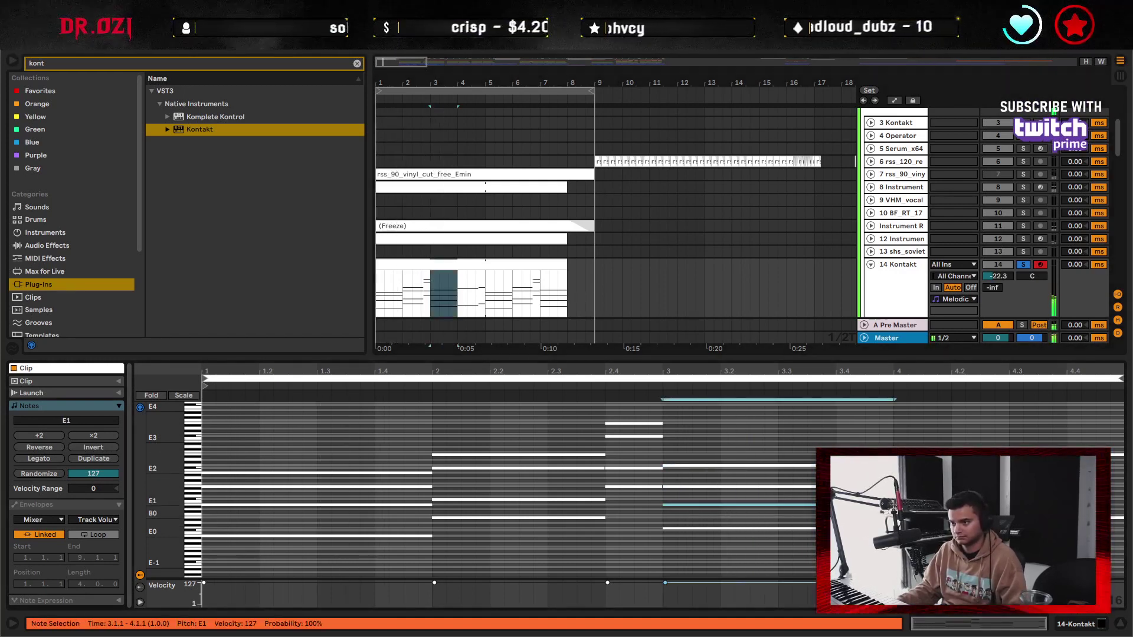
pyautogui.press('Up')
pyautogui.press('Up')
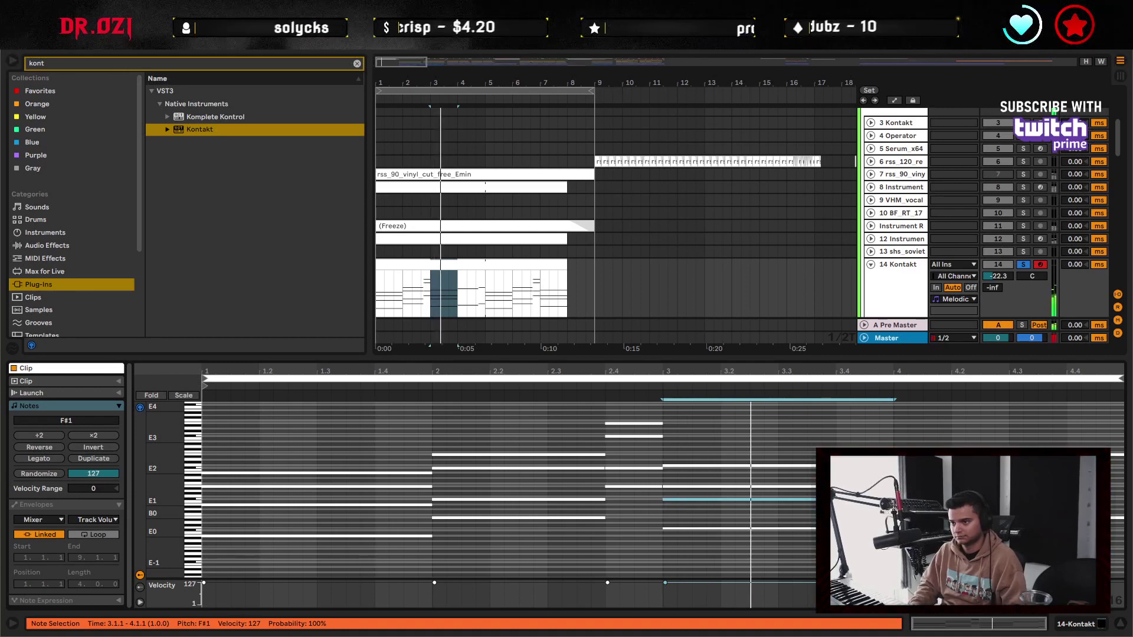
pyautogui.press('Down')
pyautogui.press('Down')
pyautogui.press('Down')
pyautogui.press('Down')
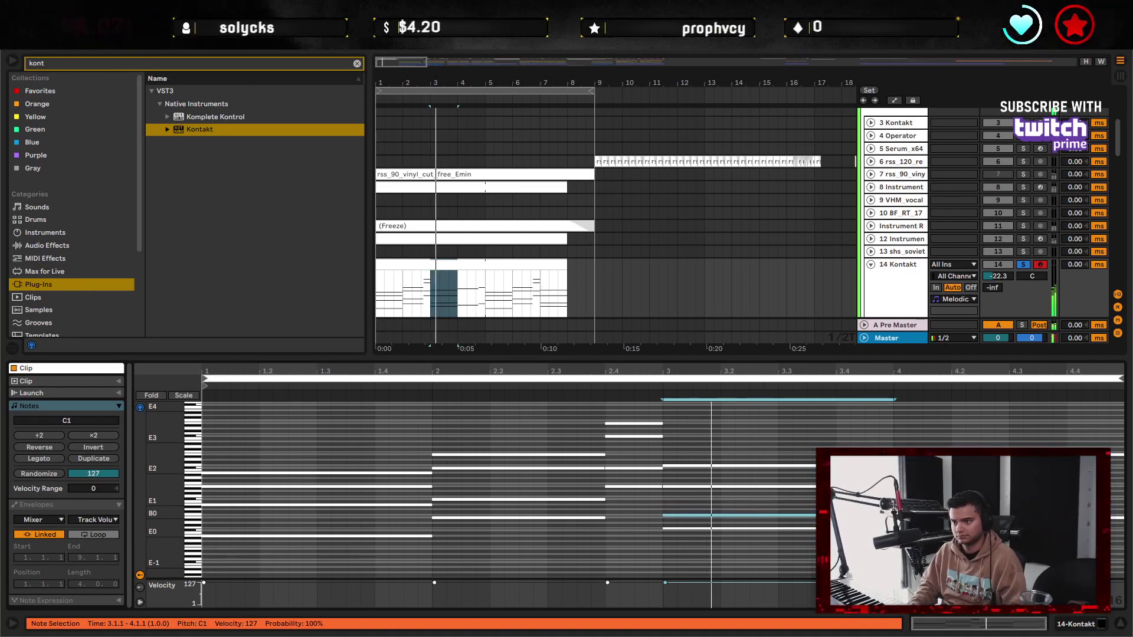
pyautogui.press('Up')
pyautogui.press('Up')
pyautogui.press('Up')
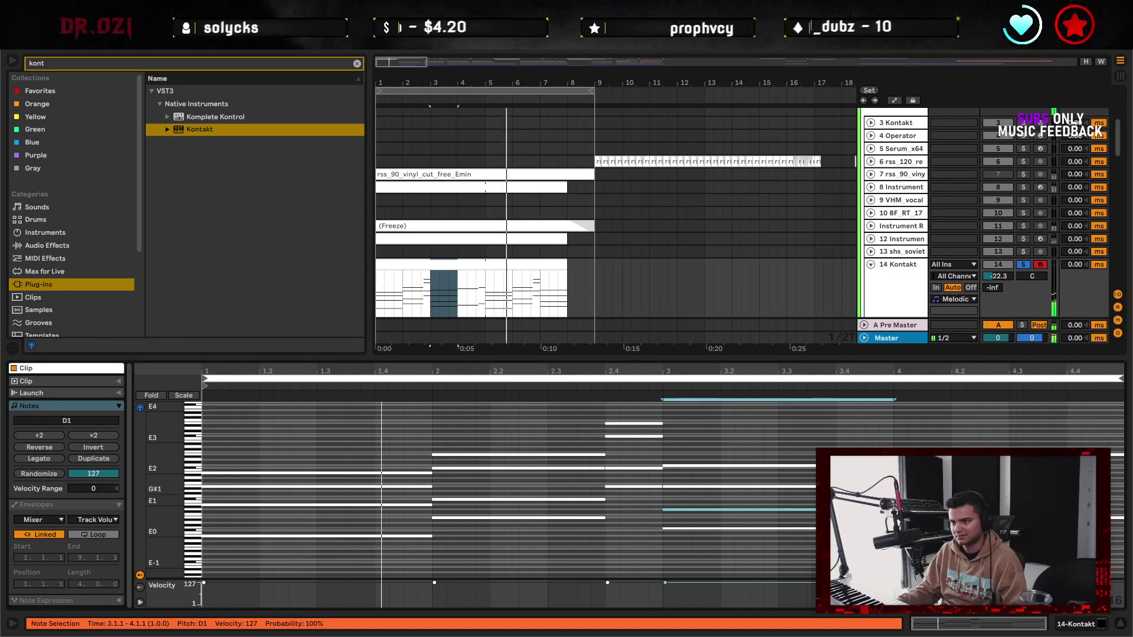
# - Copy the A0 note at 4.1.1 upward, trying D1 and moving the copy to E1 while auditioning the chord
pyautogui.click(951, 509)
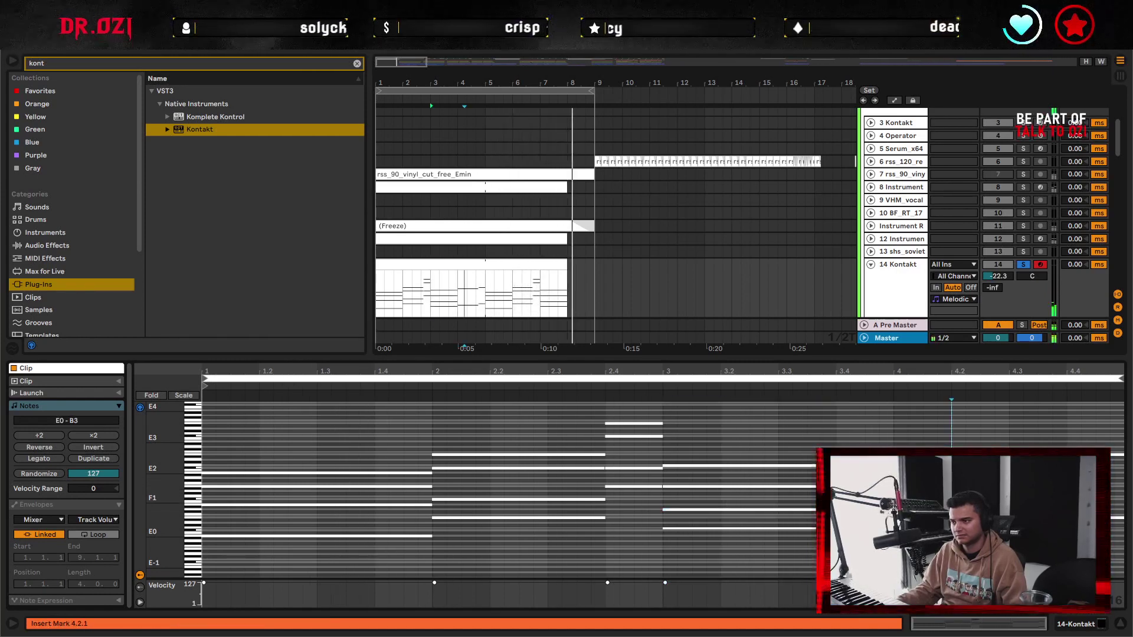
pyautogui.click(522, 270)
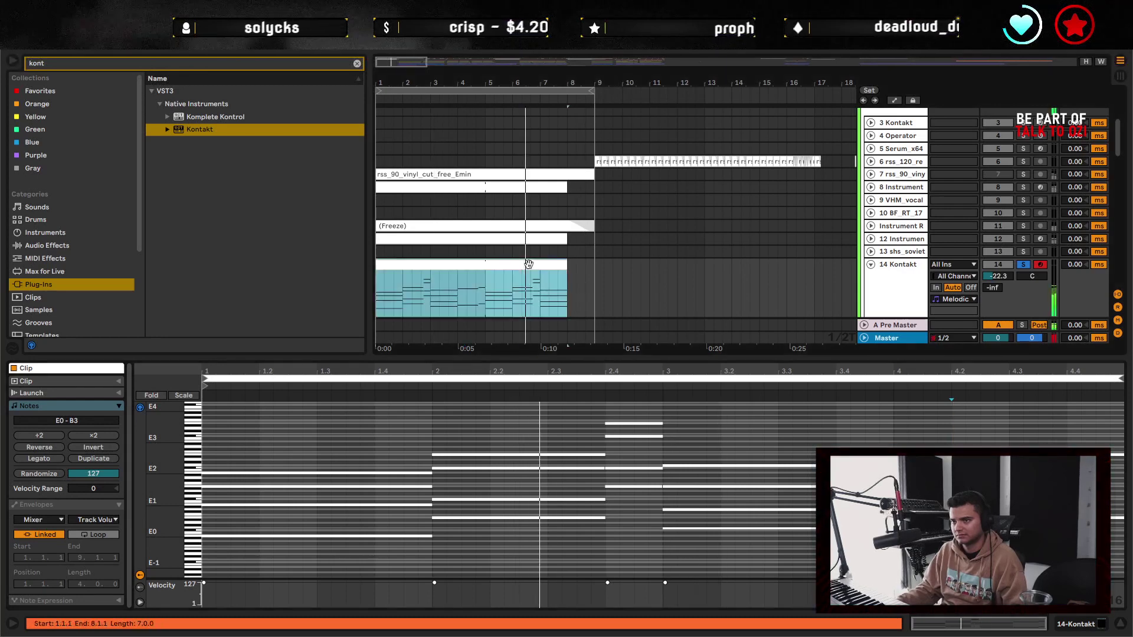
pyautogui.click(951, 523)
pyautogui.press('space')
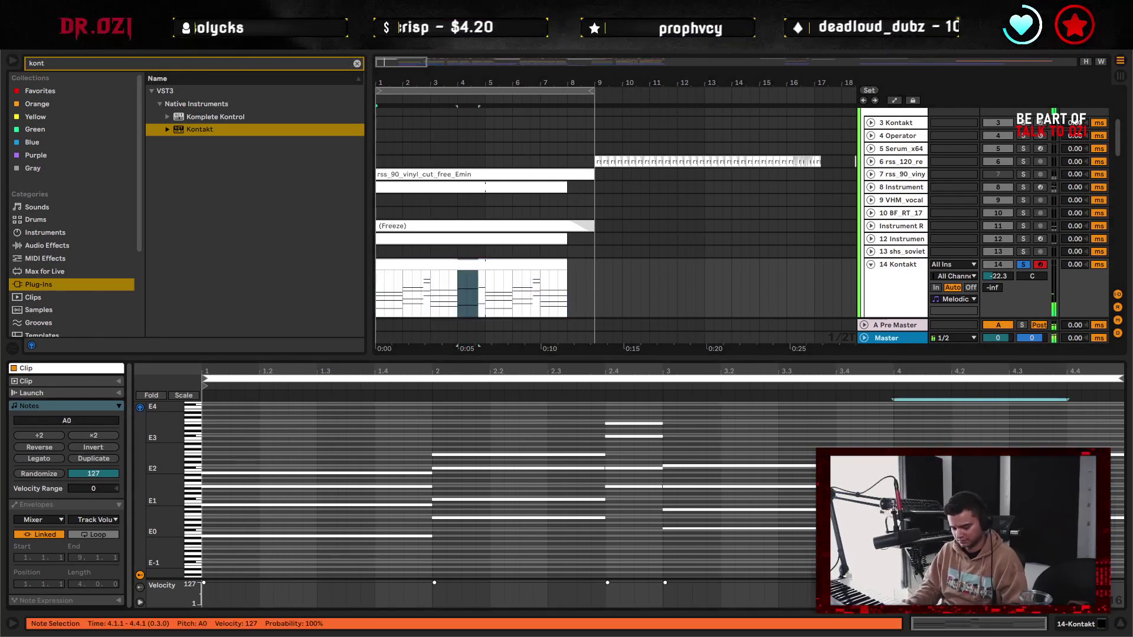
pyautogui.press('Up')
pyautogui.press('Up')
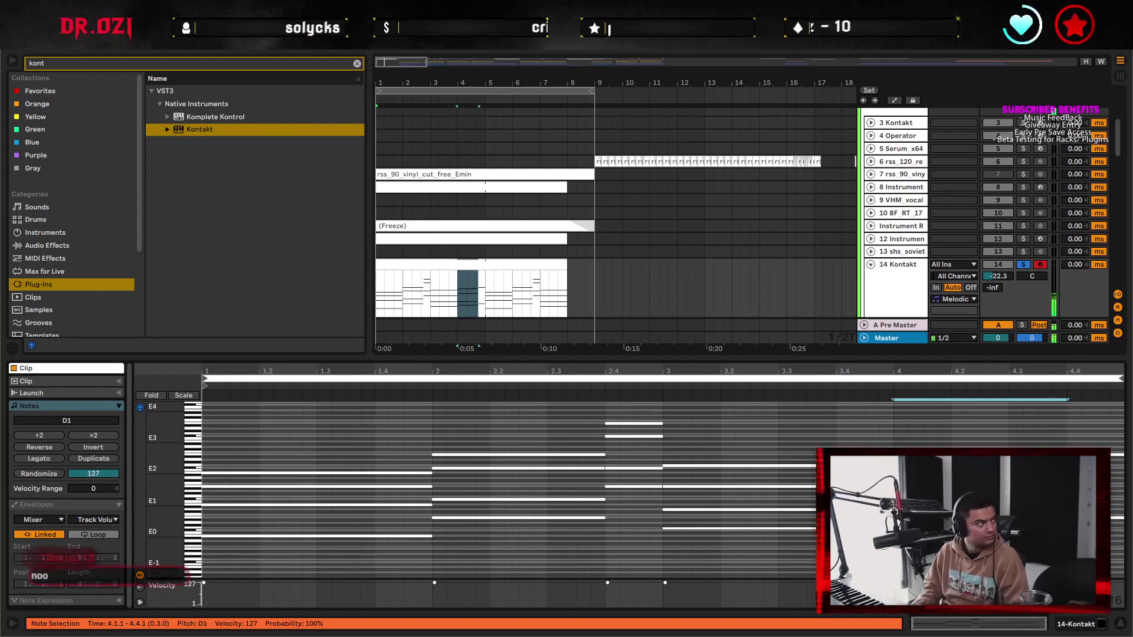
pyautogui.hotkey('shift', 'Down')
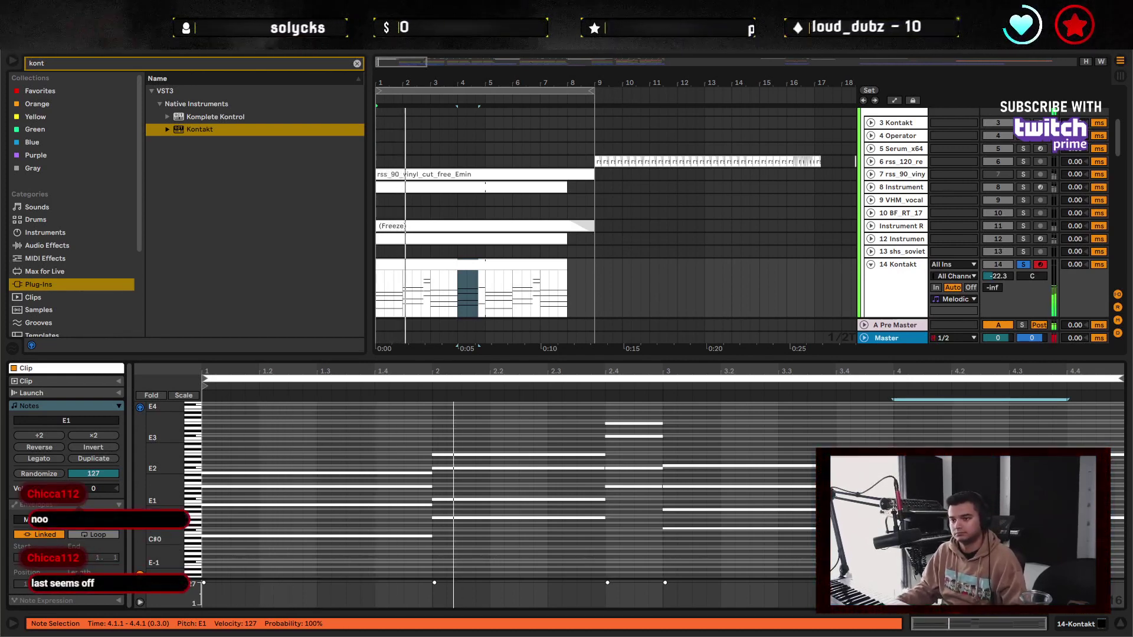
# - Try the E1 note at 4.1.1 on F#1 during playback and set it back to E1
pyautogui.click(1067, 547)
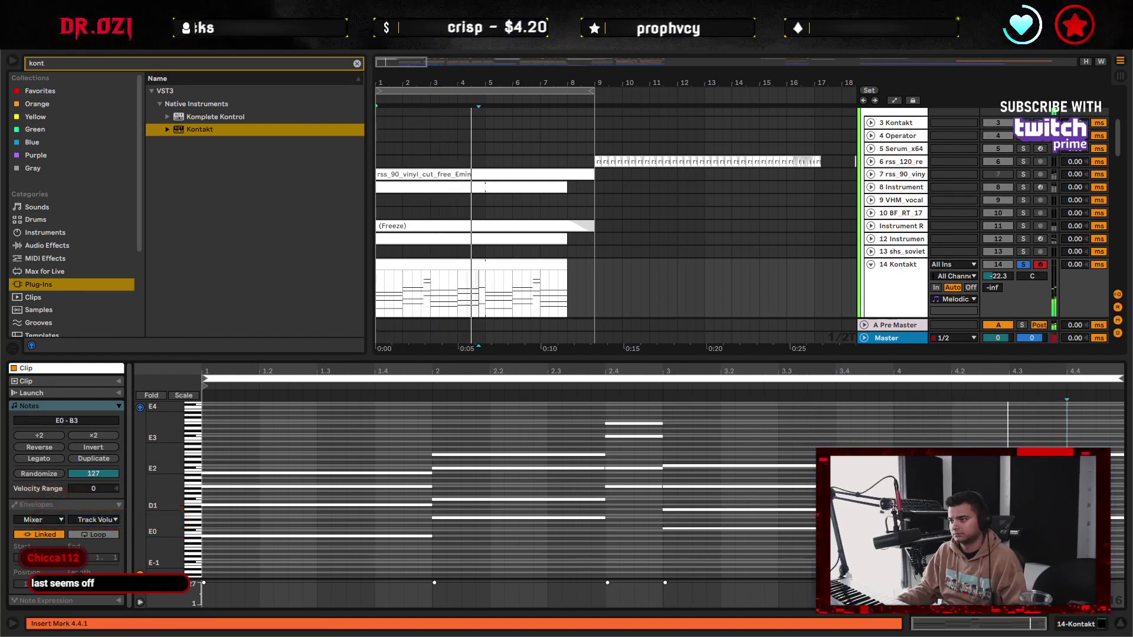
pyautogui.click(996, 500)
pyautogui.press('Up')
pyautogui.press('space')
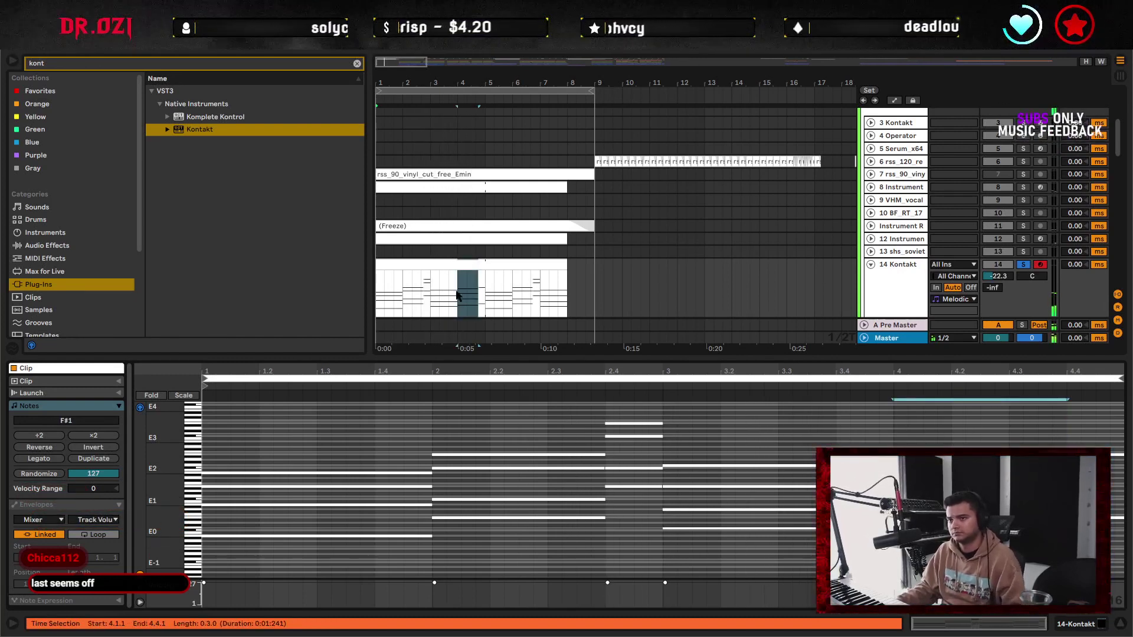
pyautogui.click(944, 468)
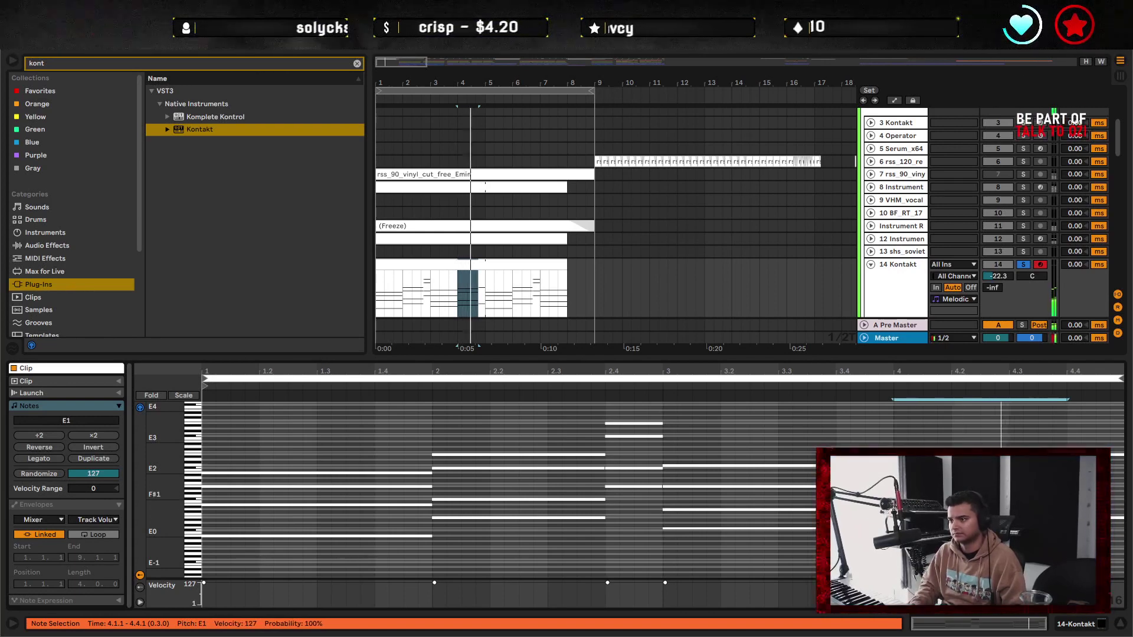
pyautogui.press('space')
# - Transpose the G1 note of the 4.4.1 chord, trying A1 and settling on F#1 during playback
pyautogui.click(1092, 517)
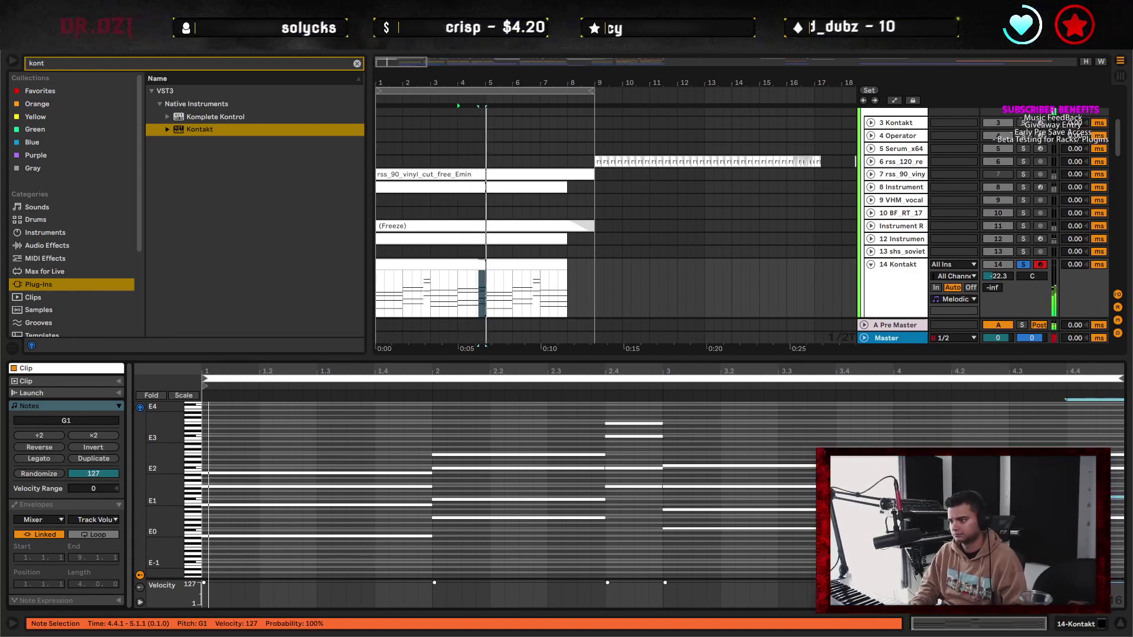
pyautogui.press('Up')
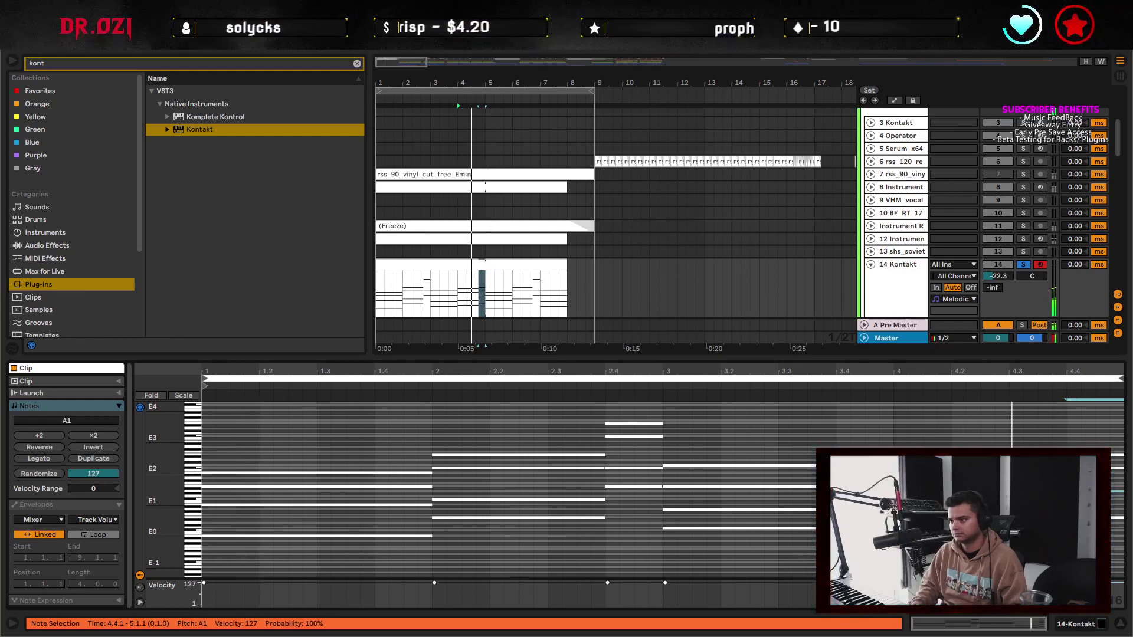
pyautogui.press('Down')
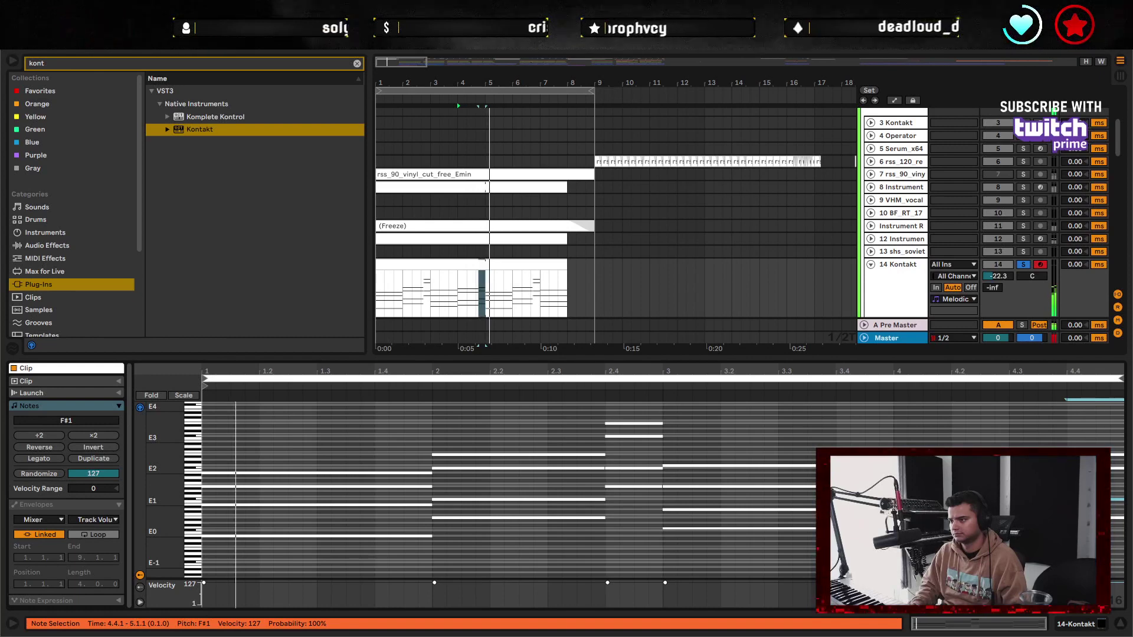
pyautogui.press('space')
# - Unsolo the 14 Kontakt track, transpose all the clip's notes up an octave to E1–B4 and play it with the full mix
pyautogui.click(561, 274)
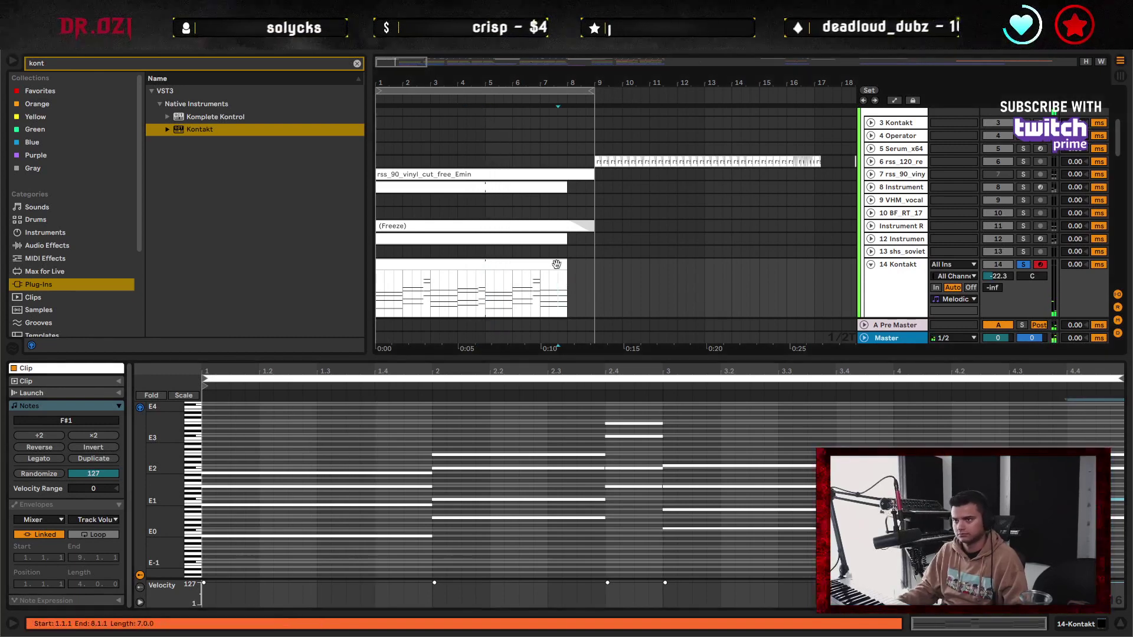
pyautogui.click(556, 264)
pyautogui.click(1023, 264)
pyautogui.click(836, 437)
pyautogui.press('super+a')
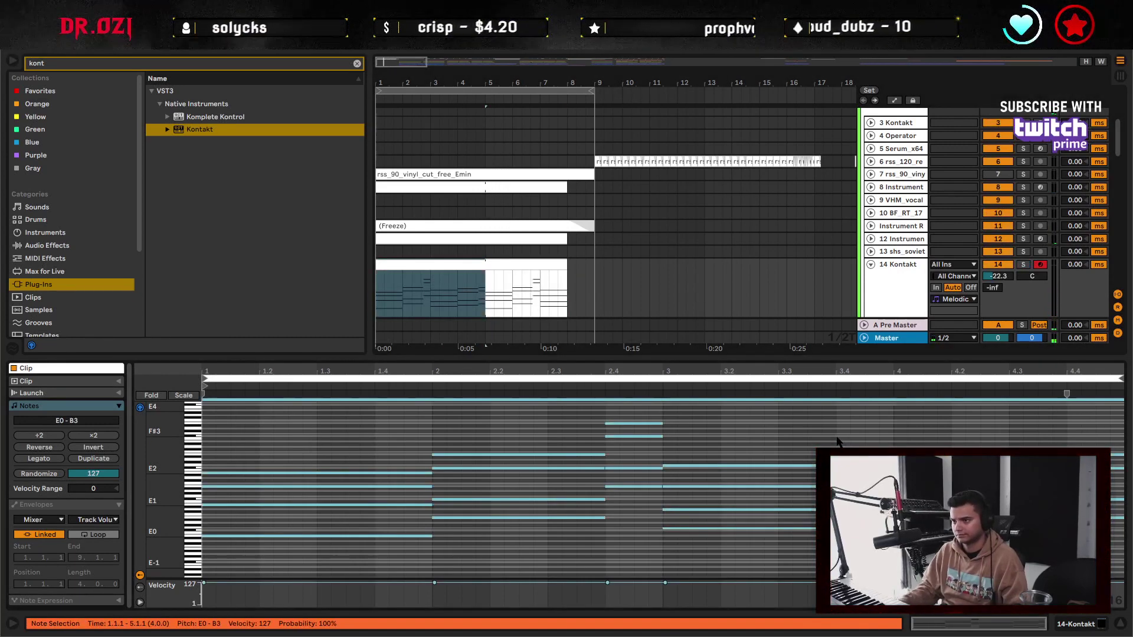
pyautogui.hotkey('shift', 'Up')
pyautogui.press('space')
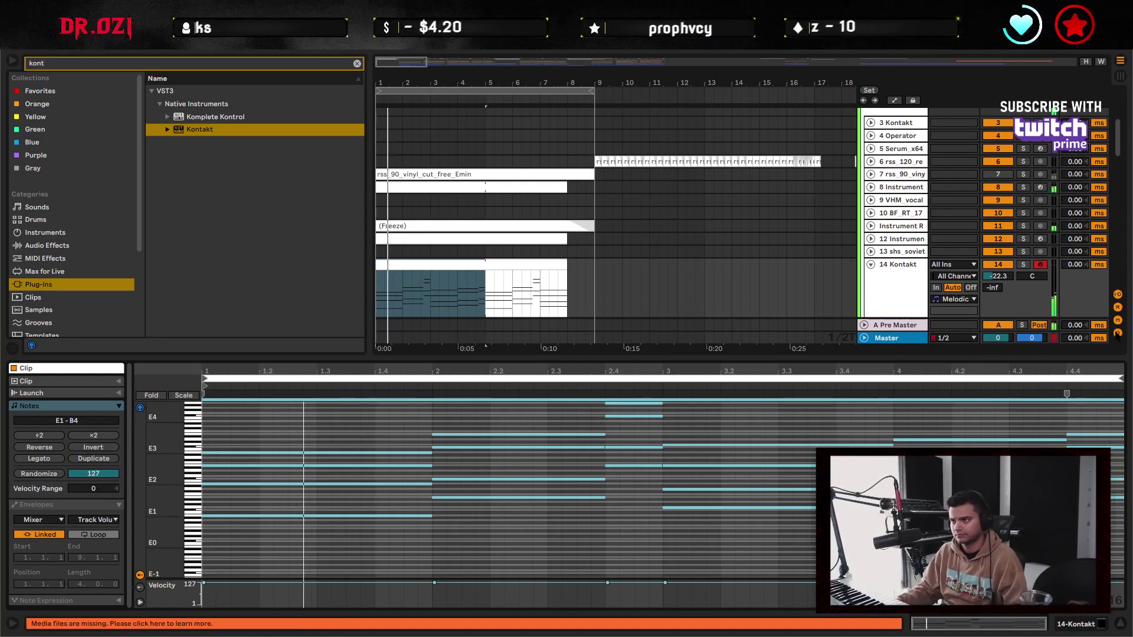
# - Delete the one-beat chord at 2.4.1 and extend the B1–B3 chord of bar 2 up to bar 3 with Legato
pyautogui.click(568, 287)
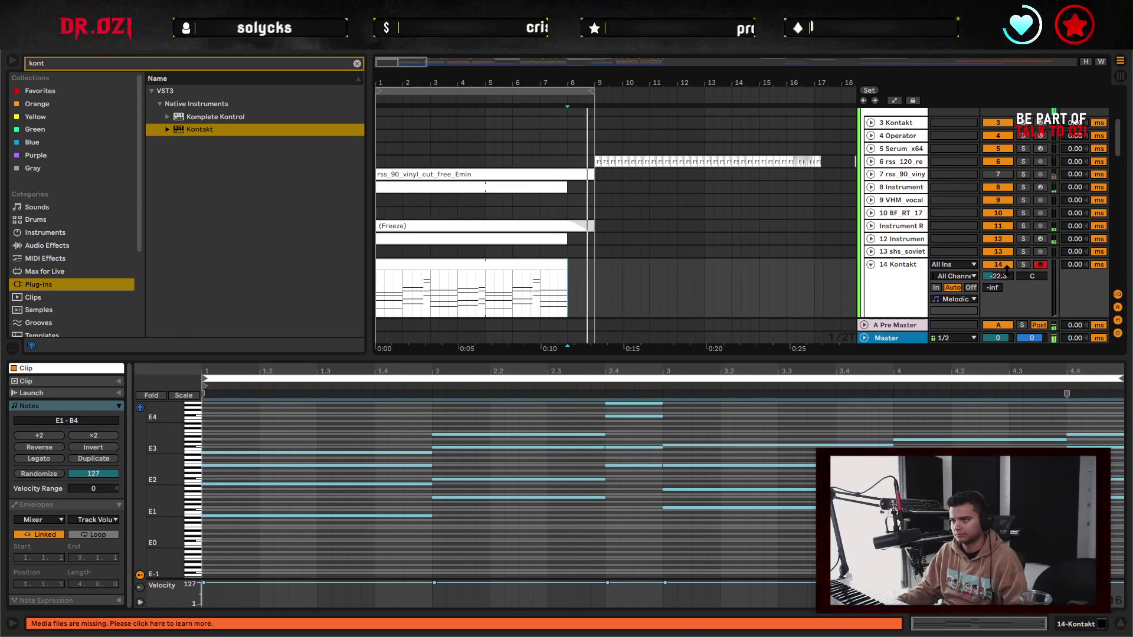
pyautogui.click(404, 426)
pyautogui.scroll(1, 590, 522)
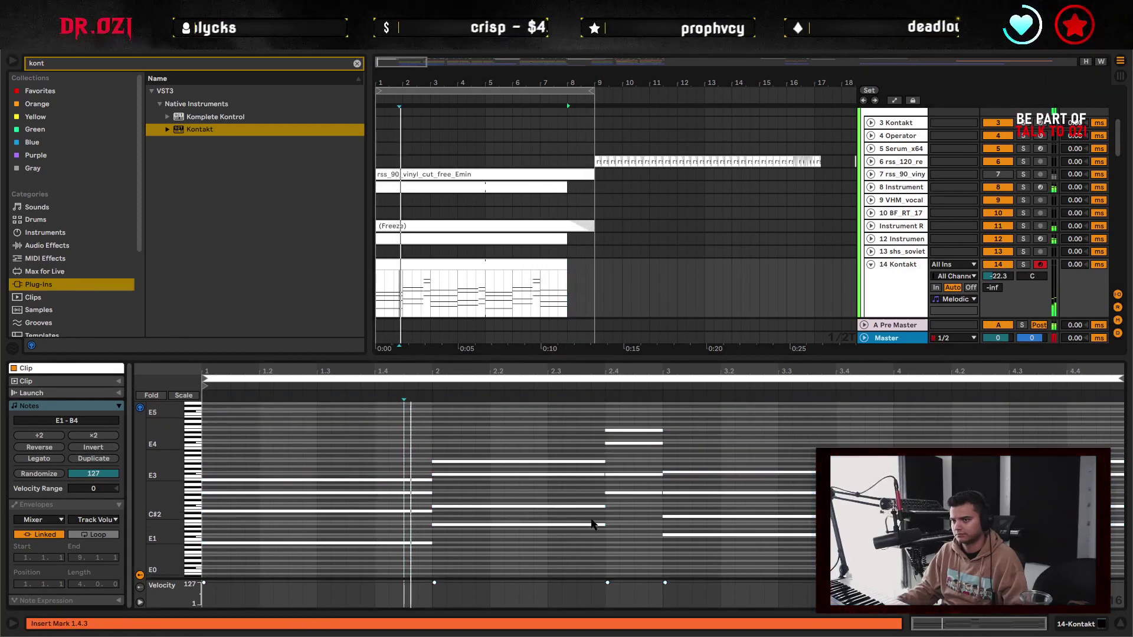
pyautogui.scroll(-1, 591, 523)
pyautogui.moveTo(639, 509); pyautogui.dragTo(639, 423)
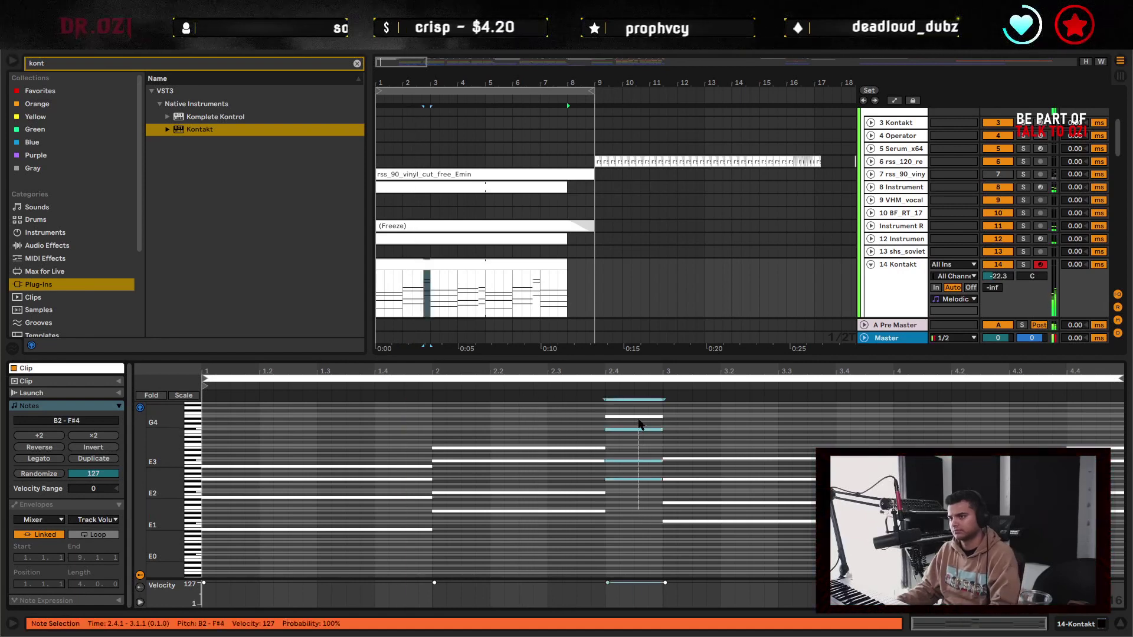
pyautogui.press('Delete')
pyautogui.moveTo(530, 442); pyautogui.dragTo(551, 554)
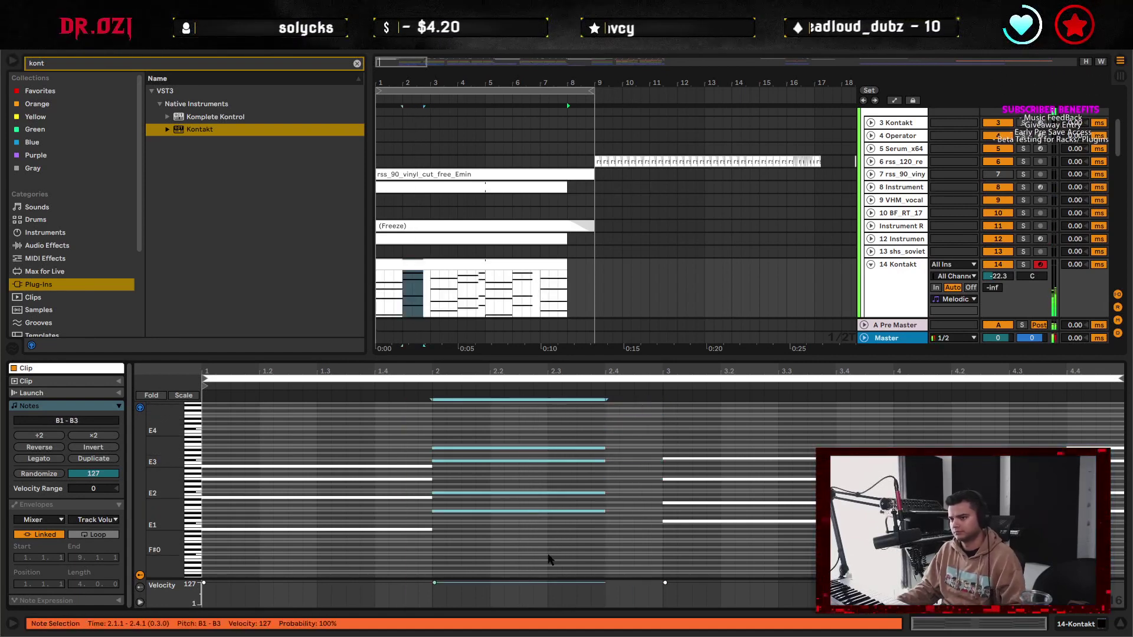
pyautogui.click(51, 459)
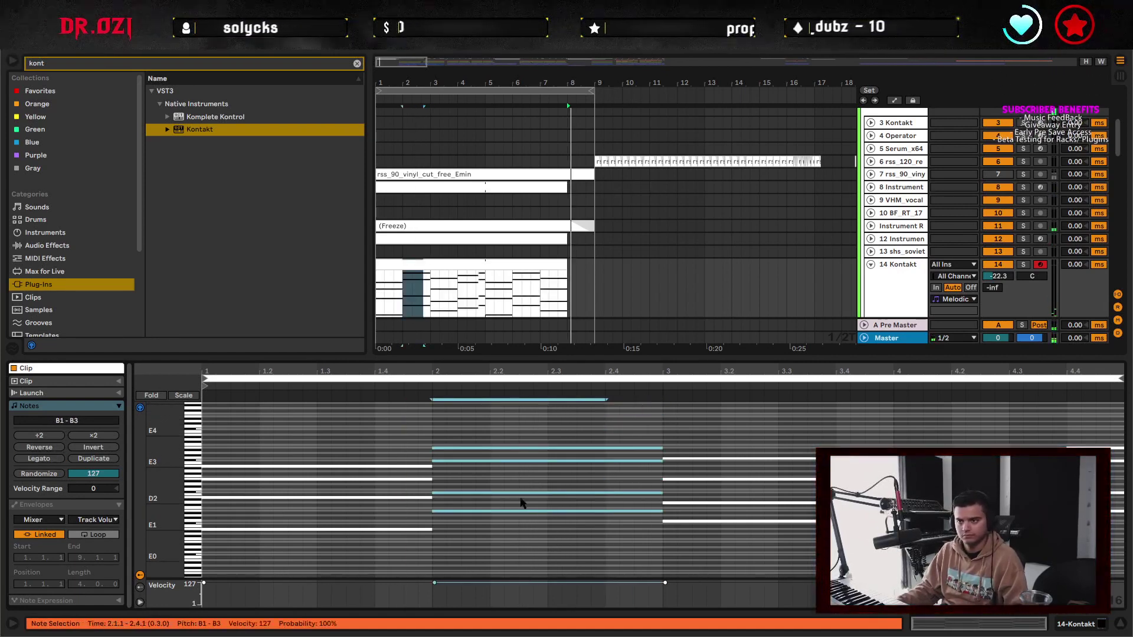
# - Remove the short chord at 4.4.1 and lengthen the A1–A3 chord of bar 4 with Legato, checking it in playback
pyautogui.click(531, 295)
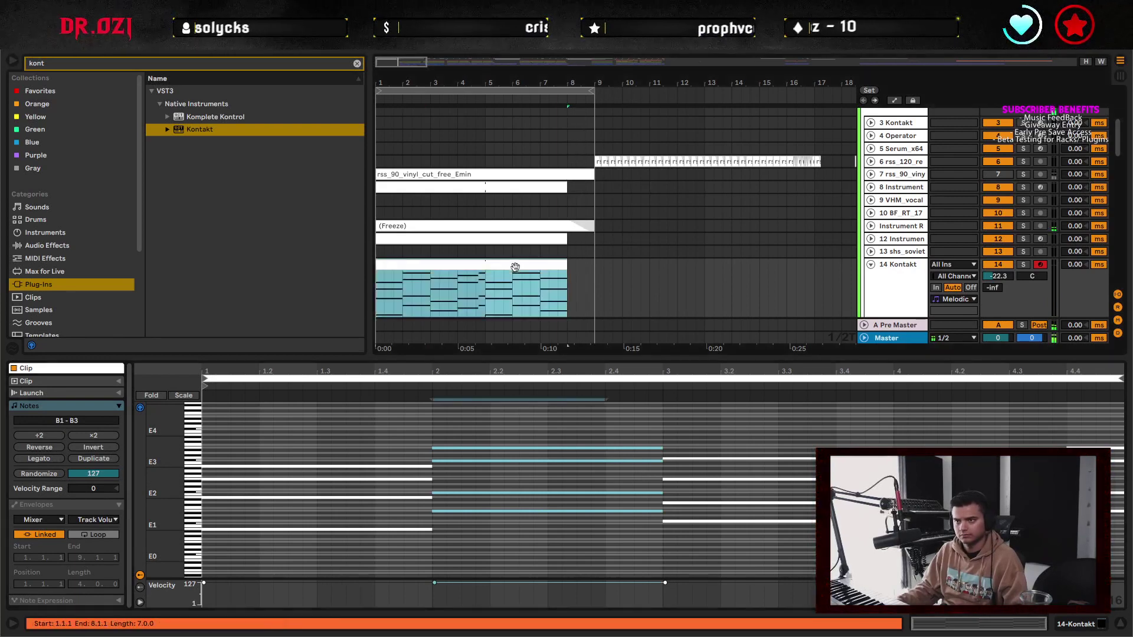
pyautogui.click(666, 427)
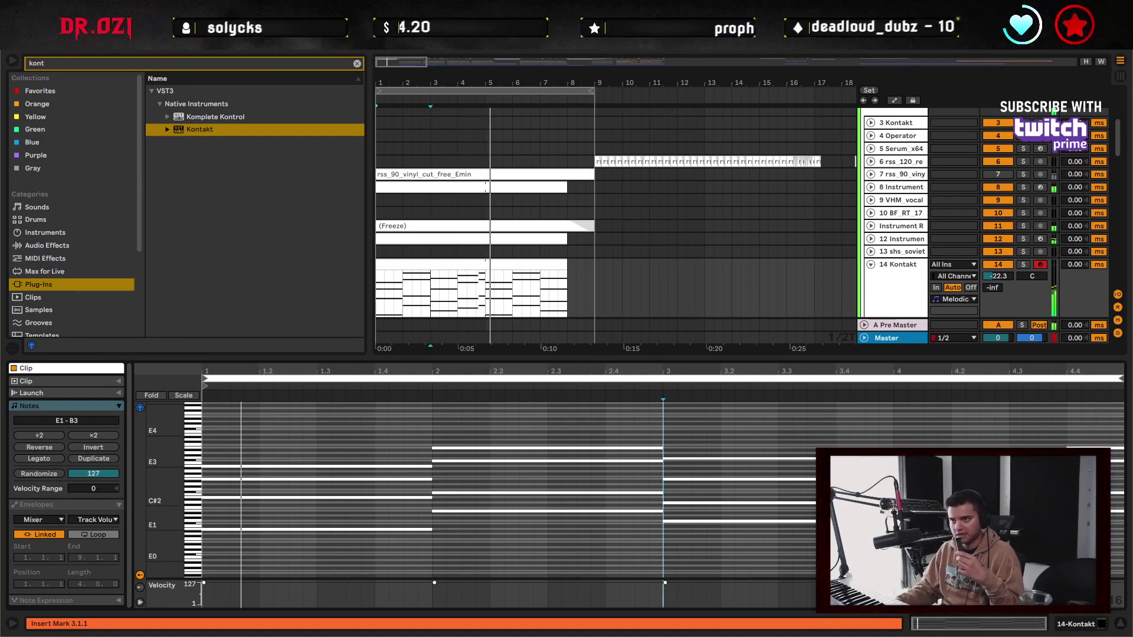
pyautogui.moveTo(1088, 527); pyautogui.dragTo(1006, 529)
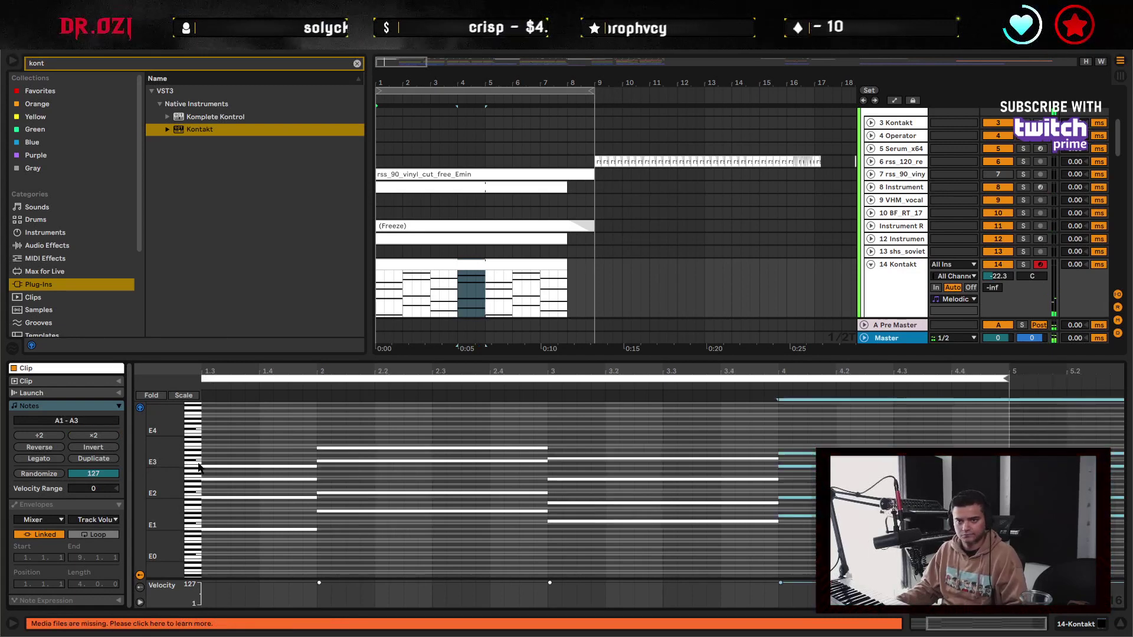
pyautogui.click(39, 458)
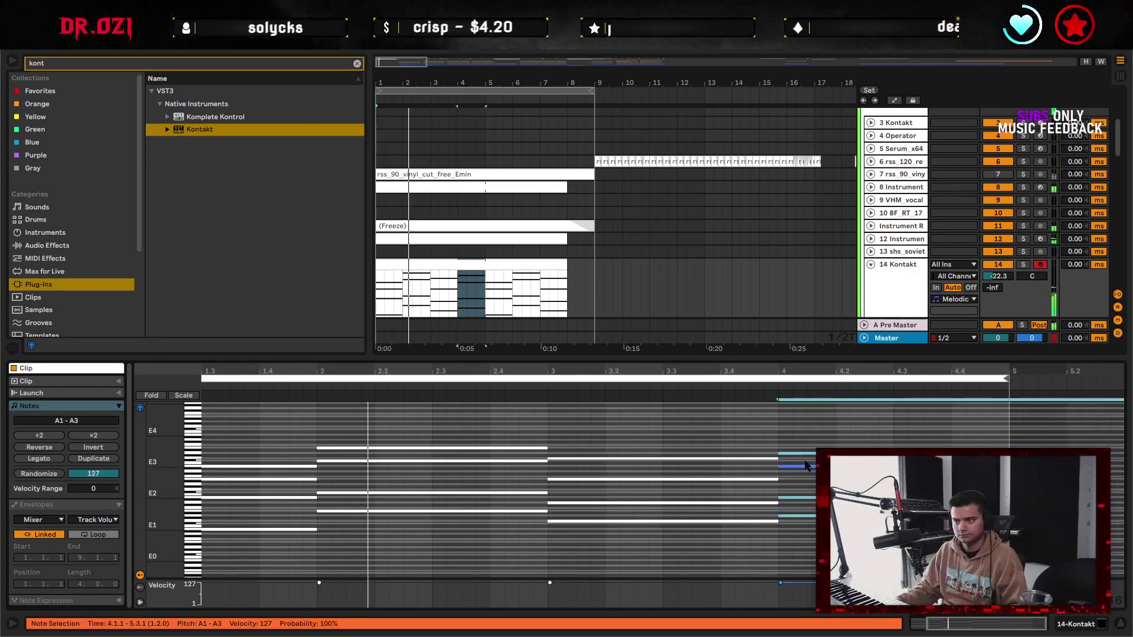
pyautogui.click(726, 464)
pyautogui.moveTo(587, 444); pyautogui.dragTo(702, 466)
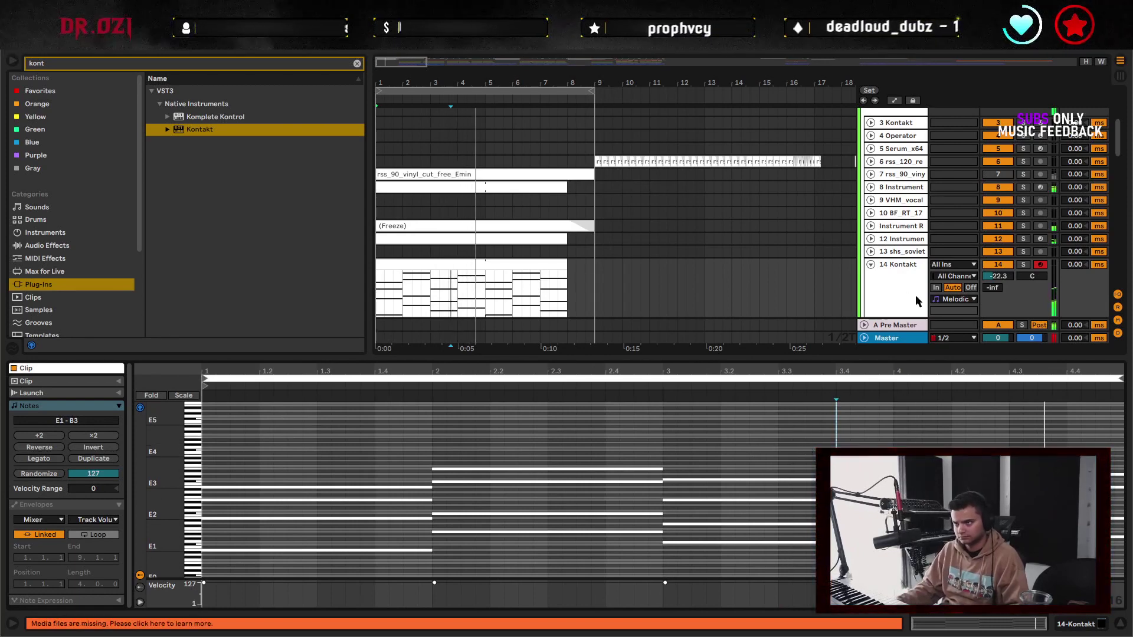
# - Solo the 14 Kontakt and 7 rss_90_vinyl tracks and play back the chords of bars 1–4 together
pyautogui.press('s')
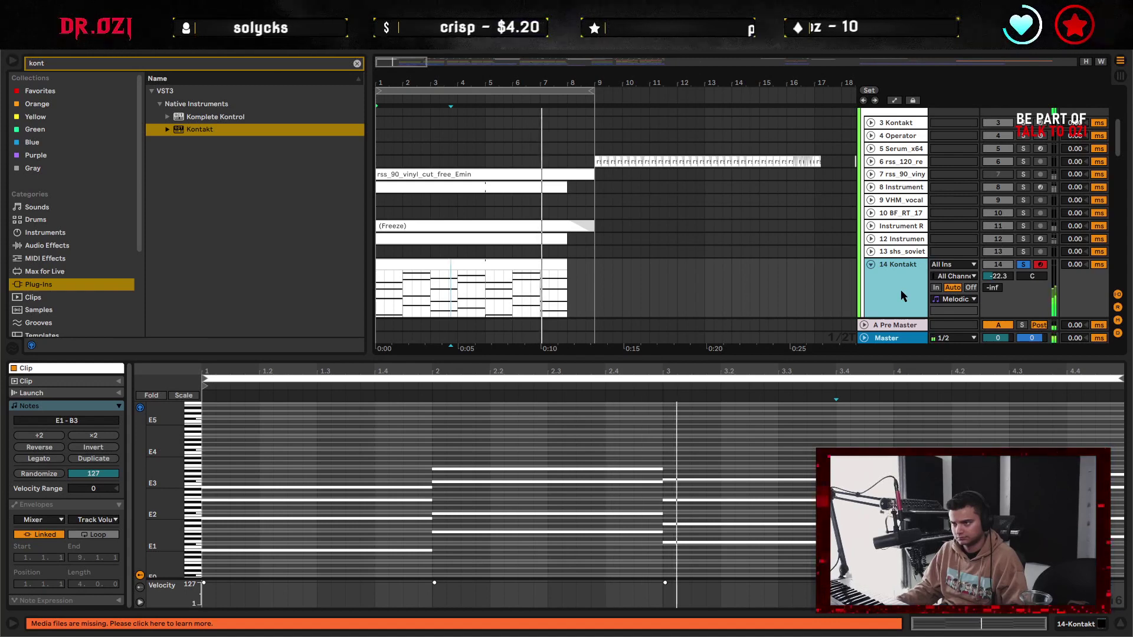
pyautogui.click(622, 459)
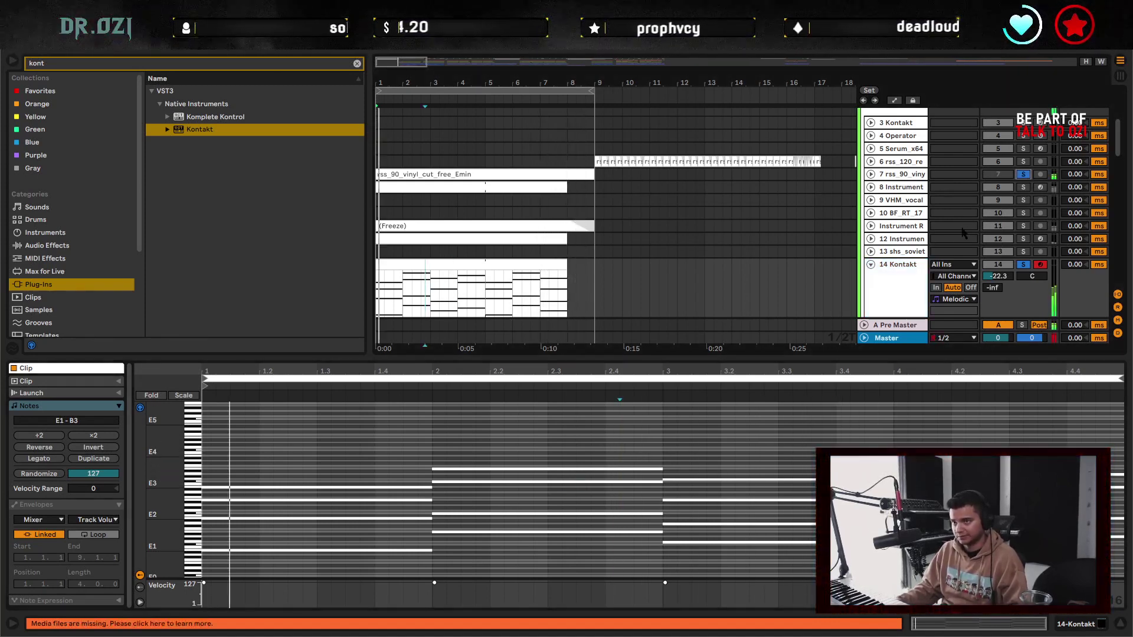
pyautogui.click(667, 442)
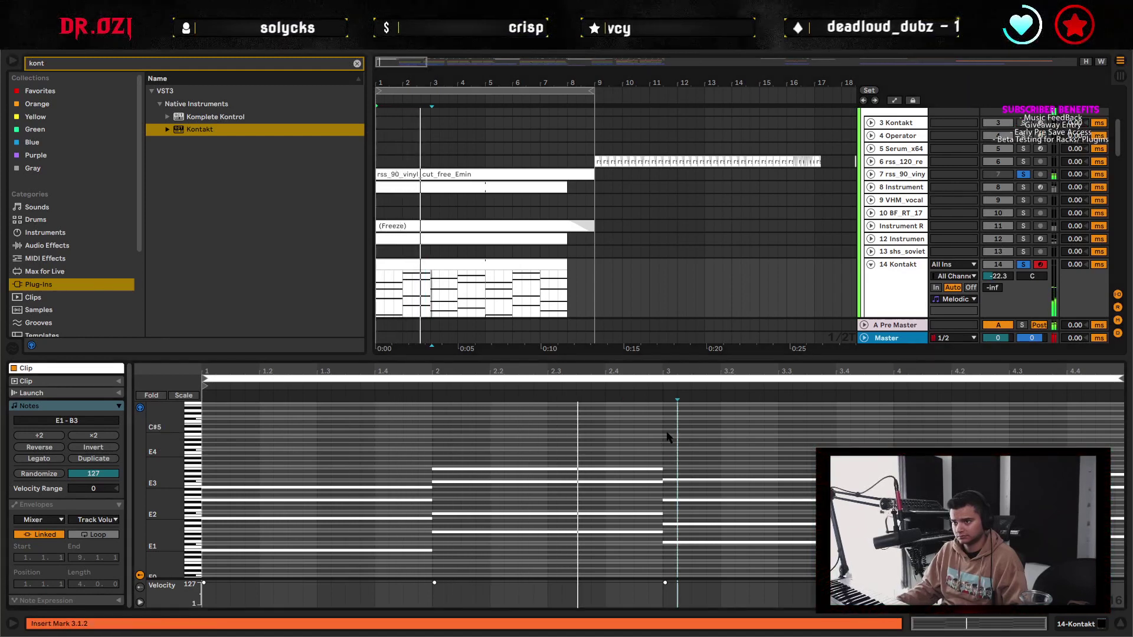
pyautogui.click(895, 439)
pyautogui.scroll(-2, 896, 454)
pyautogui.scroll(1, 897, 457)
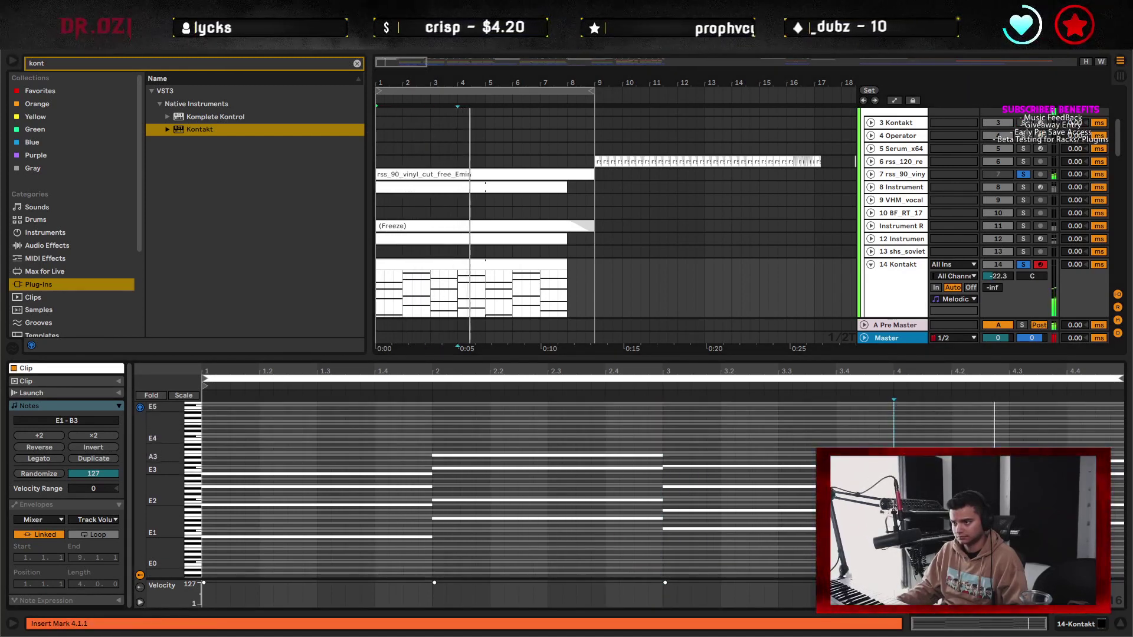
# - Check the Una Corda Felt instrument in track 14's Kontakt window, close it and reopen the chord clip's notes
pyautogui.doubleClick(915, 302)
pyautogui.click(45, 487)
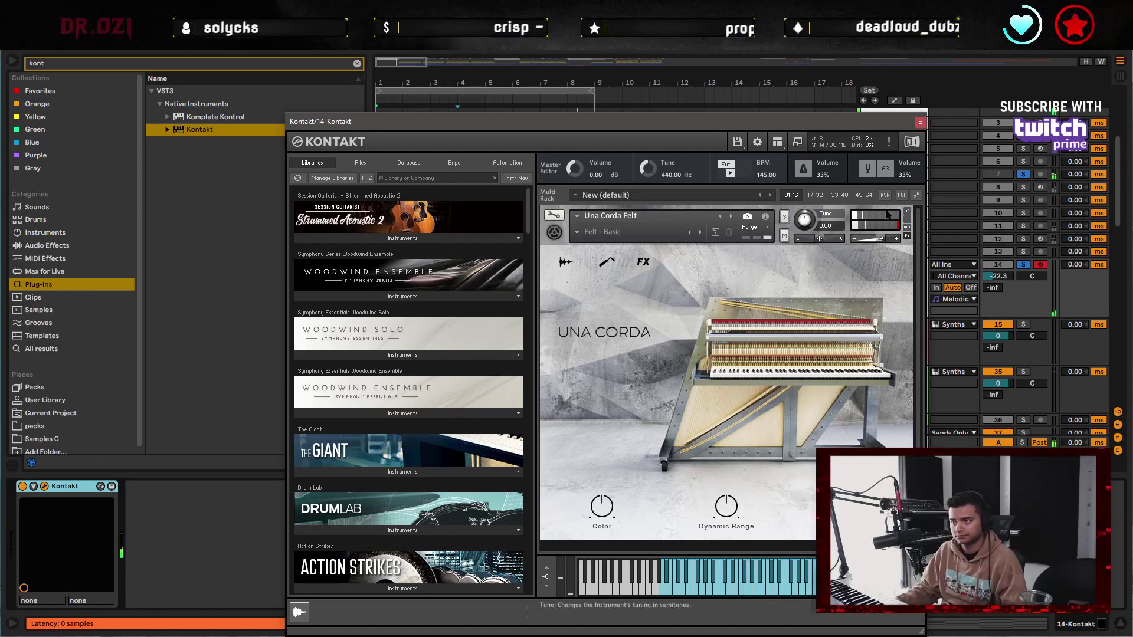
pyautogui.click(920, 122)
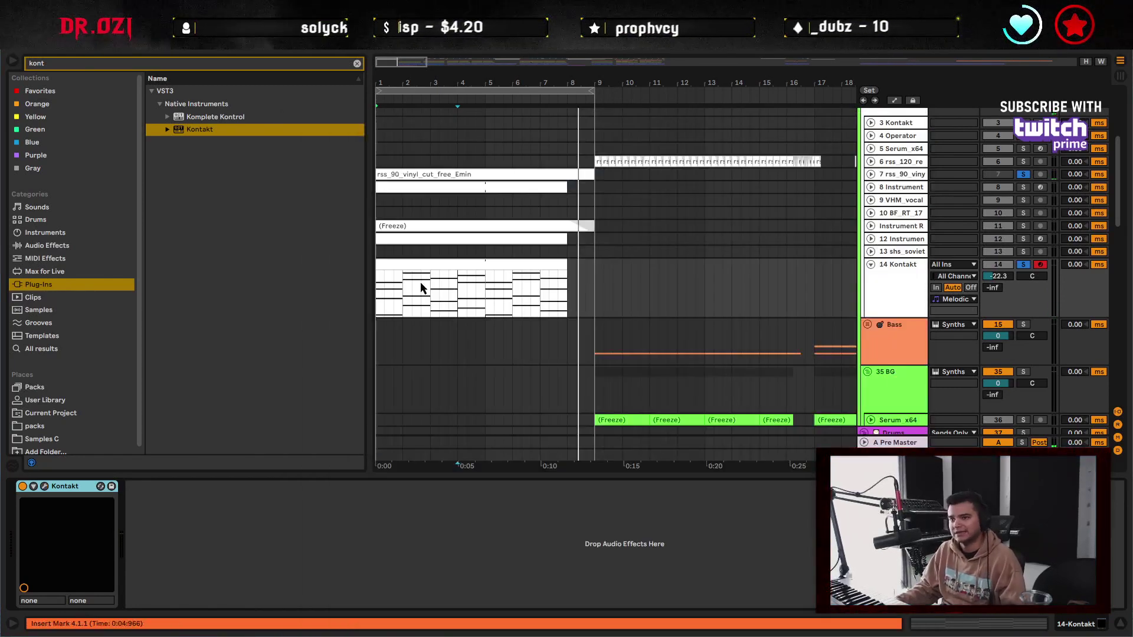
pyautogui.doubleClick(443, 264)
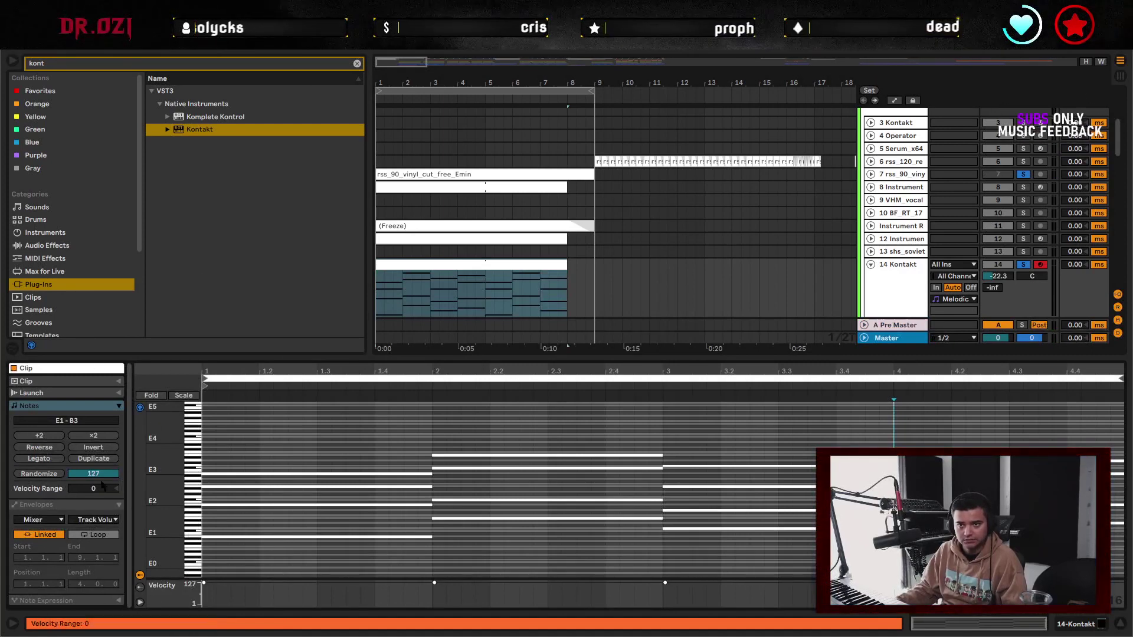
# - Clear the plug-in search text in the browser
pyautogui.click(12, 348)
pyautogui.click(12, 348)
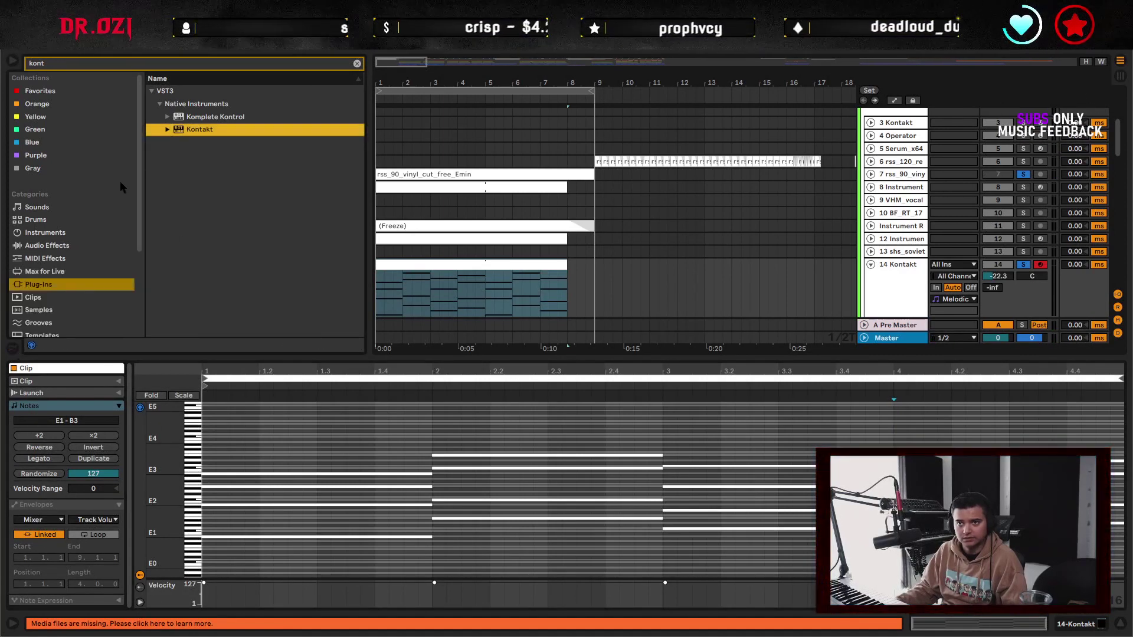
pyautogui.press('BackSpace')
pyautogui.press('BackSpace')
pyautogui.press('BackSpace')
pyautogui.press('BackSpace')
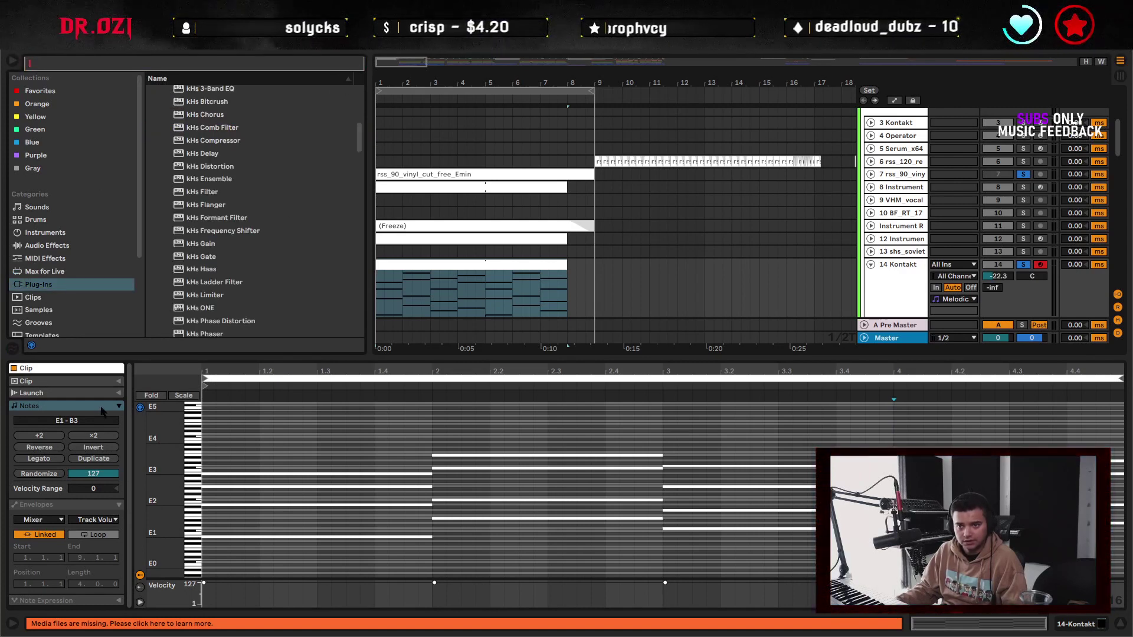
# - Look through the chord clip's Clip, Launch, Notes and Envelopes properties for the groove settings
pyautogui.click(110, 407)
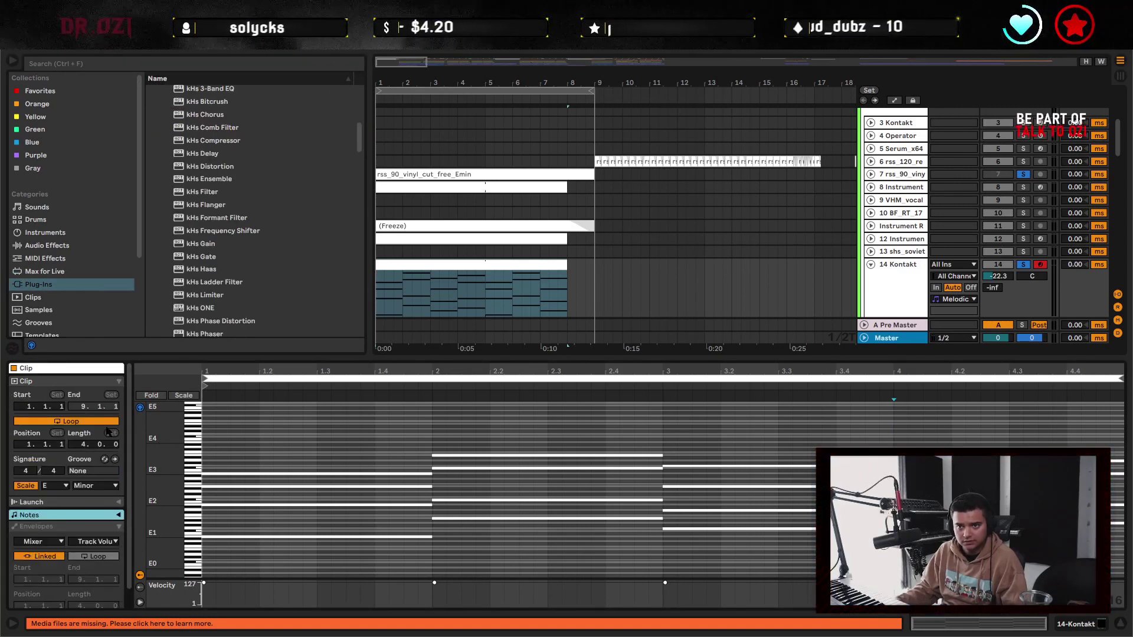
pyautogui.click(119, 384)
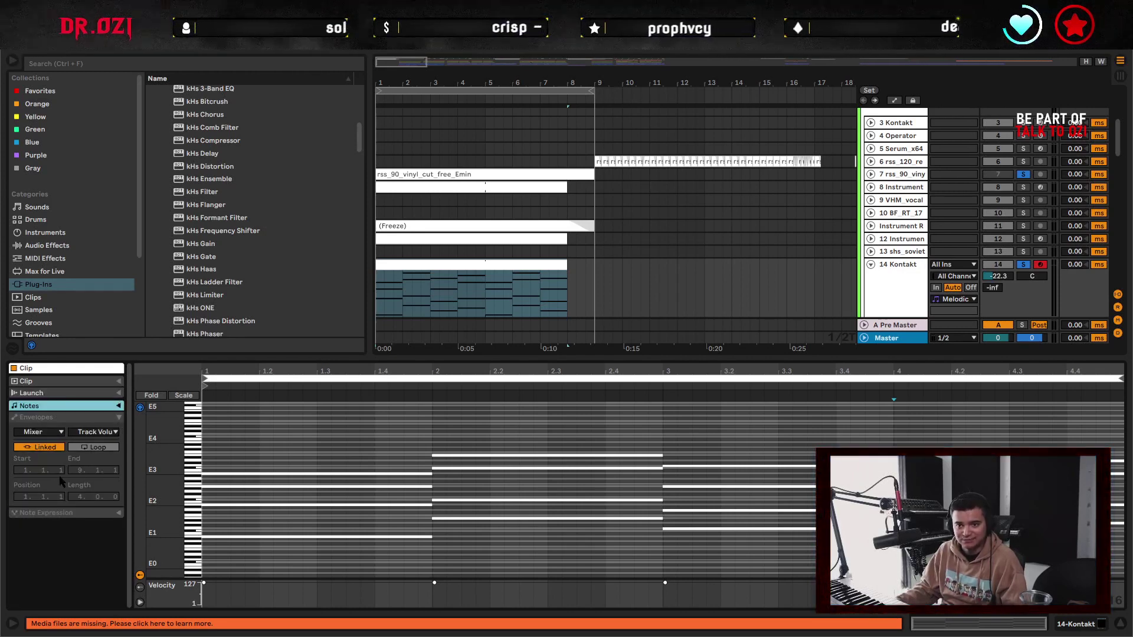
pyautogui.click(120, 394)
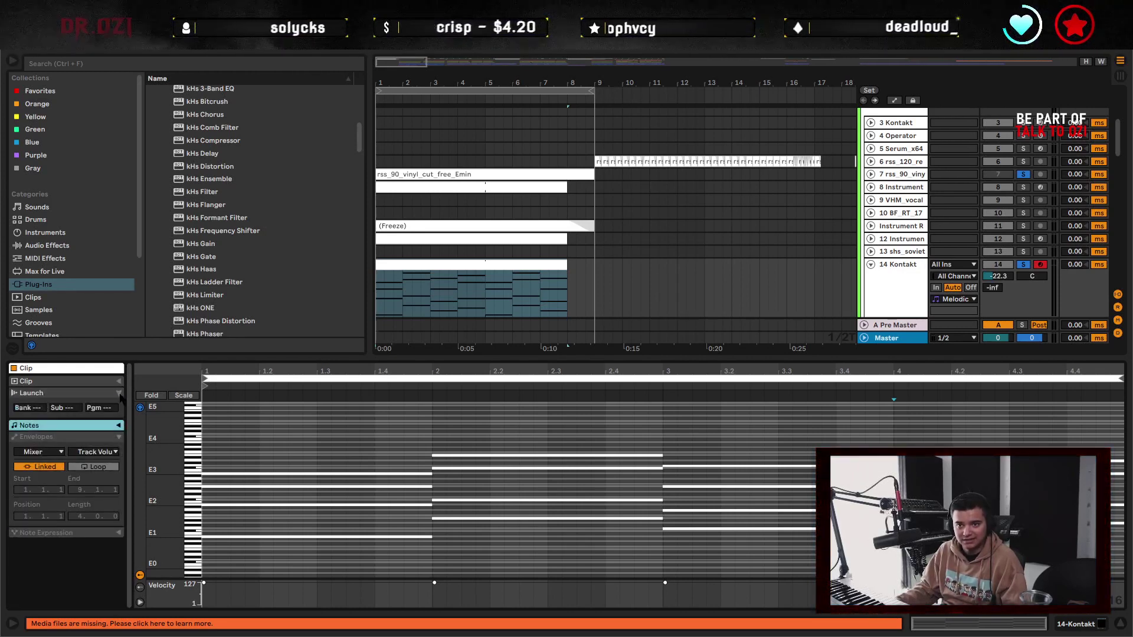
pyautogui.click(119, 394)
pyautogui.click(120, 406)
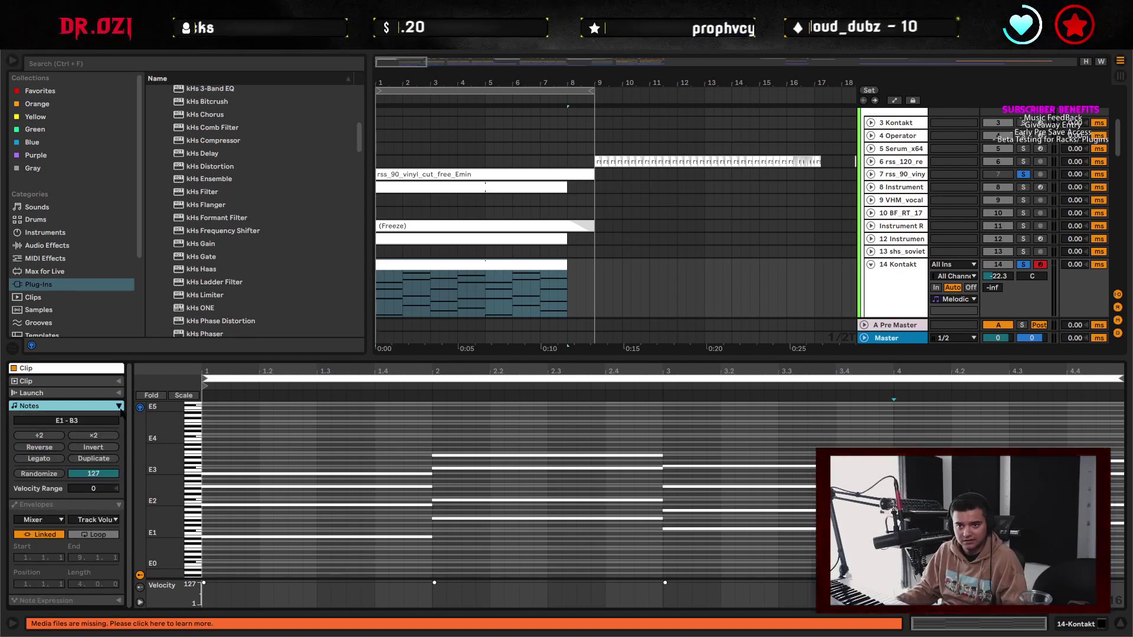
pyautogui.click(119, 406)
pyautogui.click(119, 381)
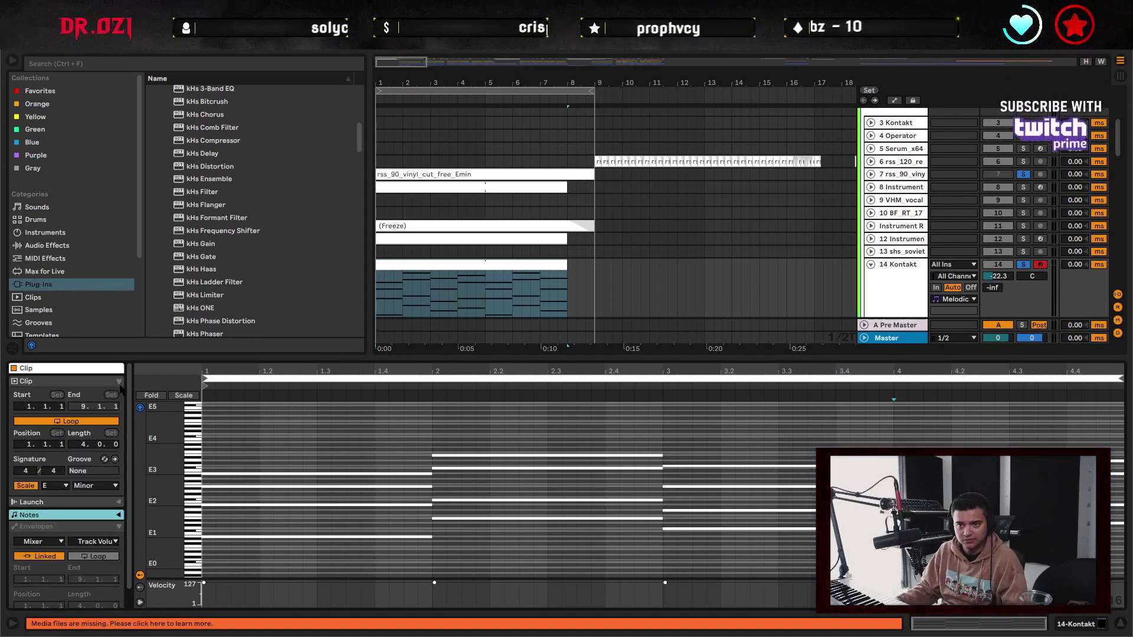
pyautogui.click(117, 502)
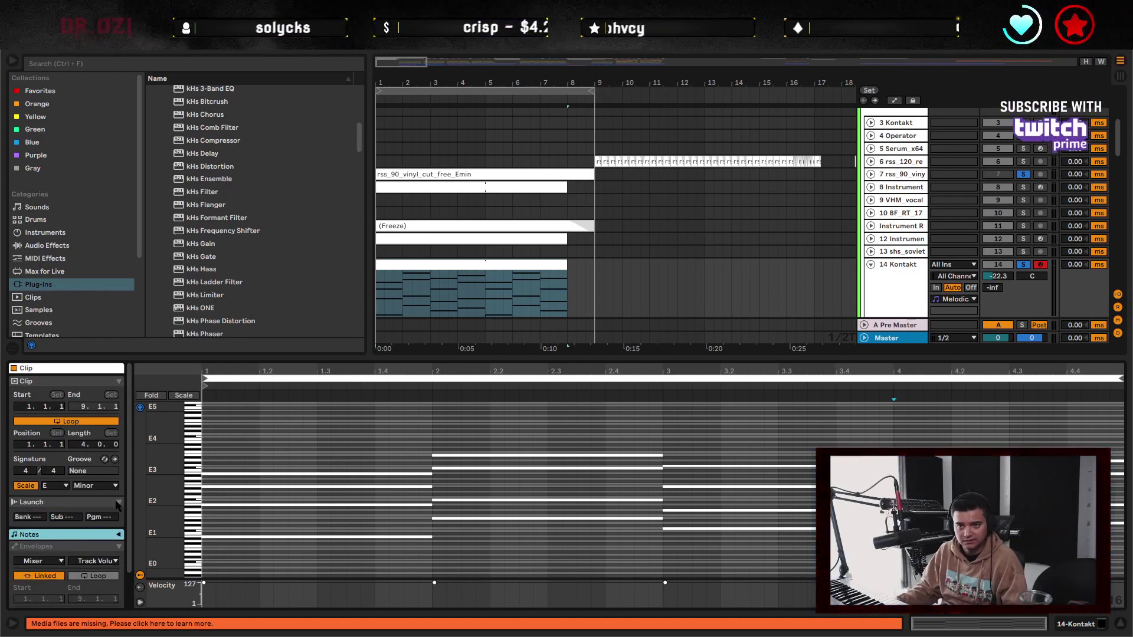
pyautogui.click(117, 502)
pyautogui.scroll(-2, 97, 535)
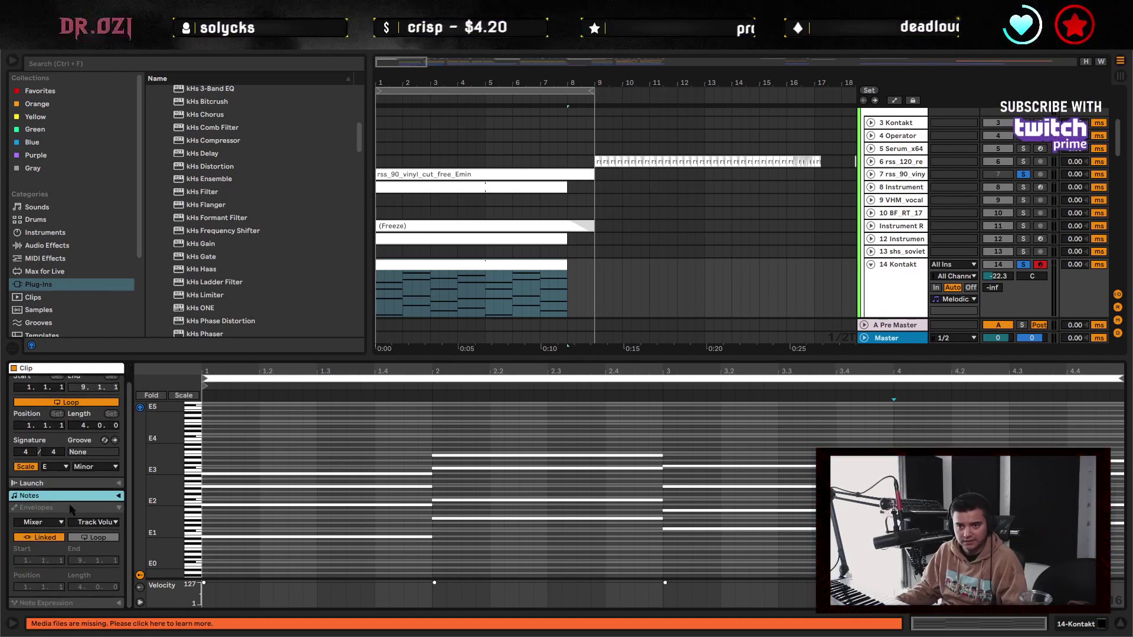
pyautogui.click(119, 496)
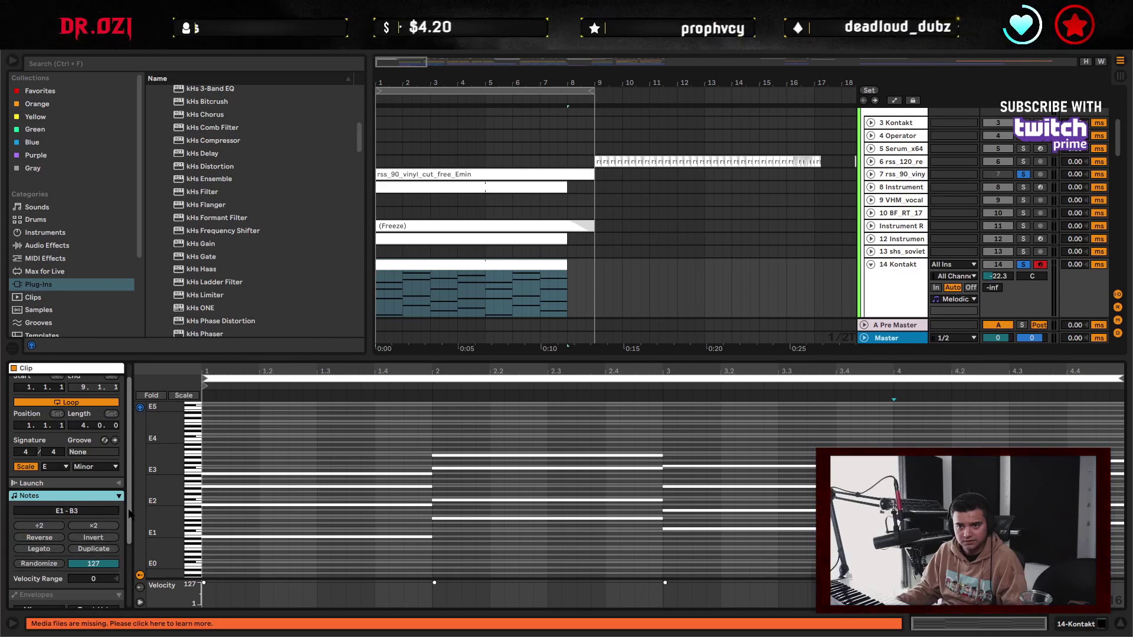
pyautogui.scroll(-5, 52, 530)
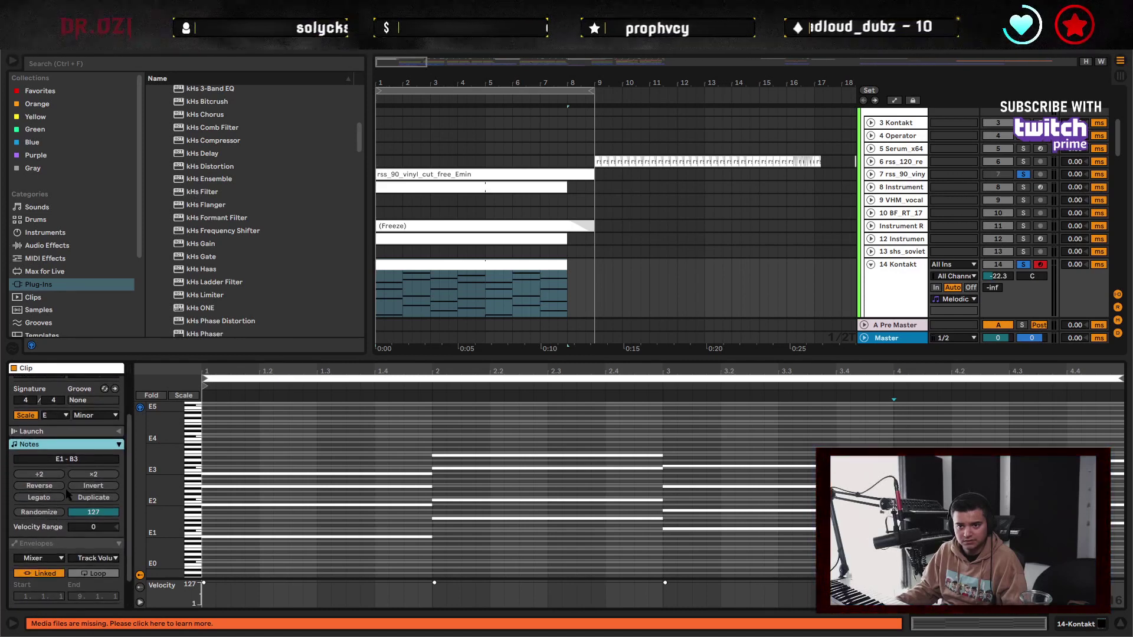
pyautogui.click(119, 445)
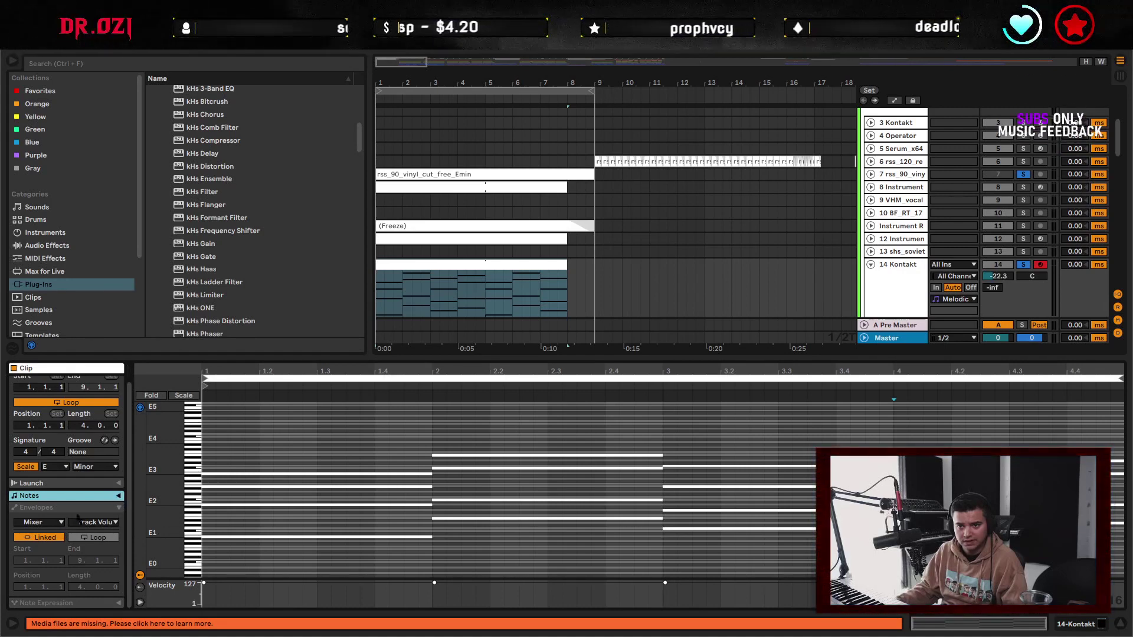
pyautogui.click(117, 509)
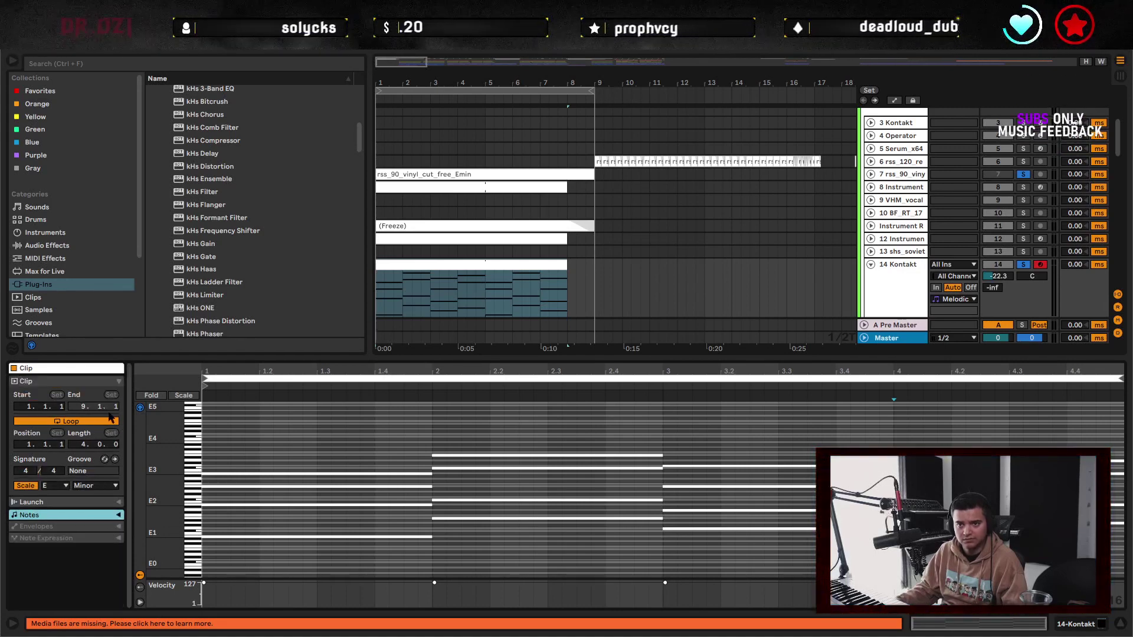
pyautogui.click(85, 382)
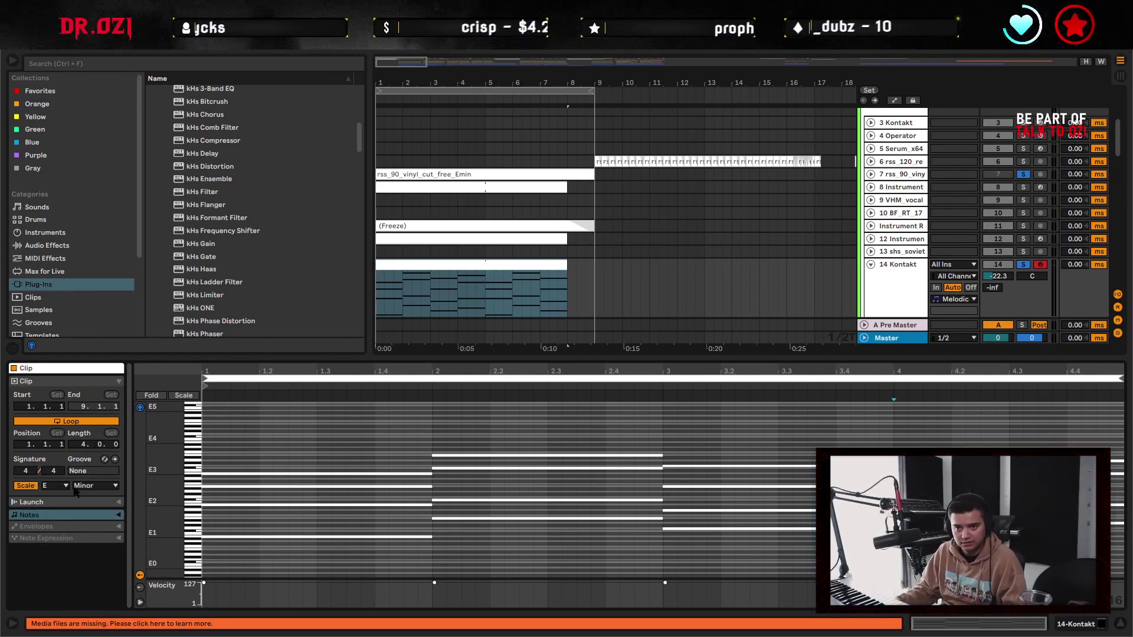
# - Hot-swap the chord clip's groove to Swing 16ths 54
pyautogui.click(105, 459)
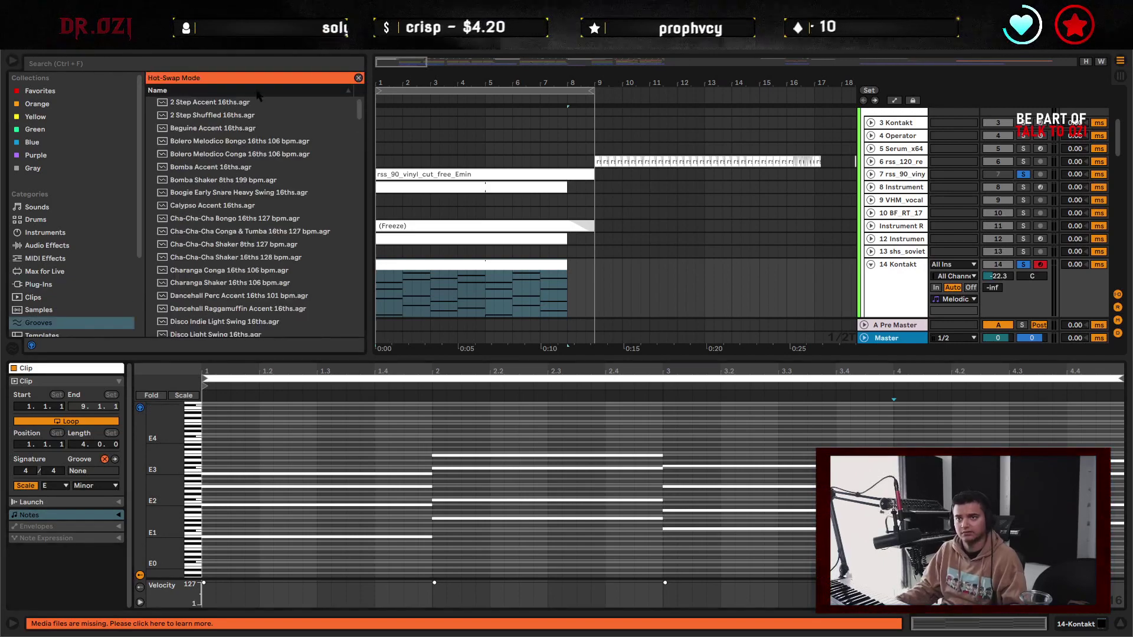
pyautogui.scroll(-20, 255, 256)
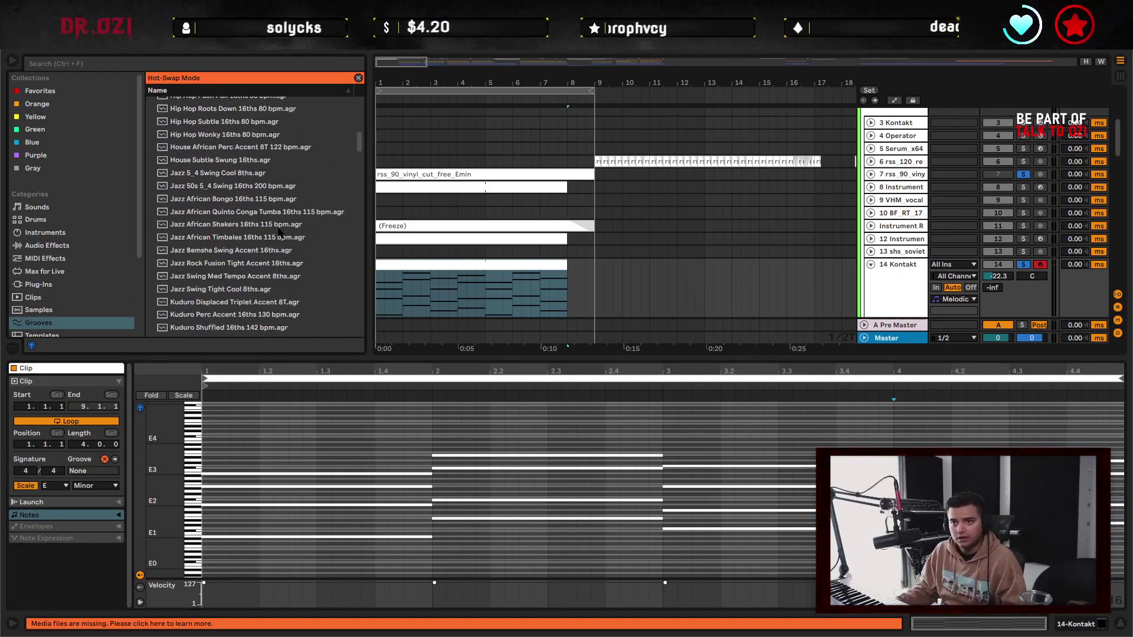
pyautogui.scroll(-15, 289, 224)
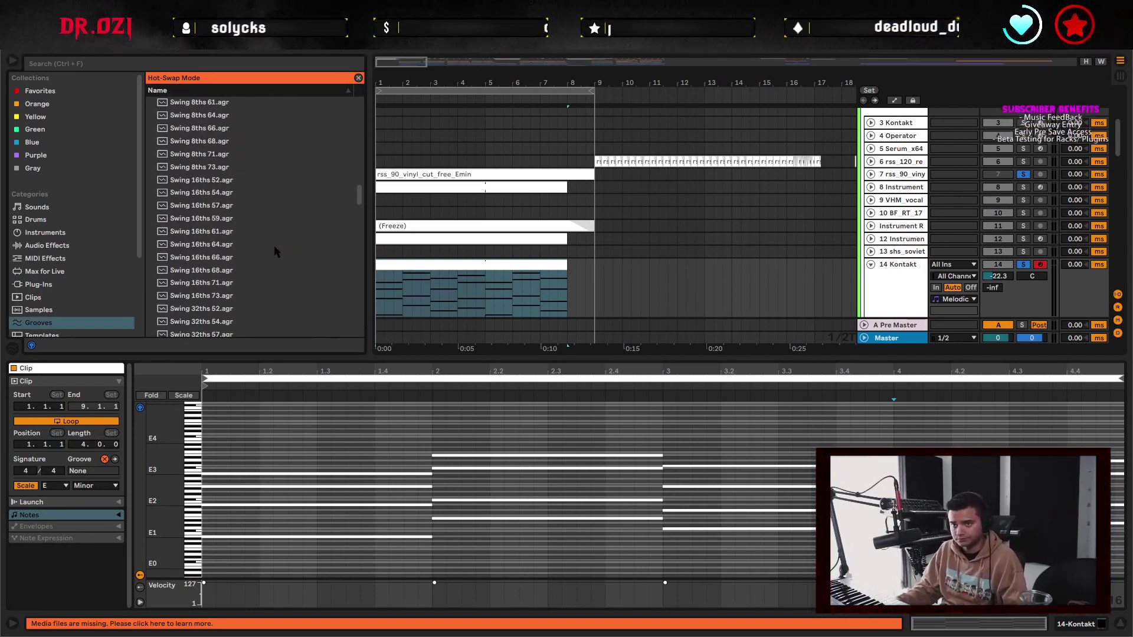
pyautogui.click(214, 194)
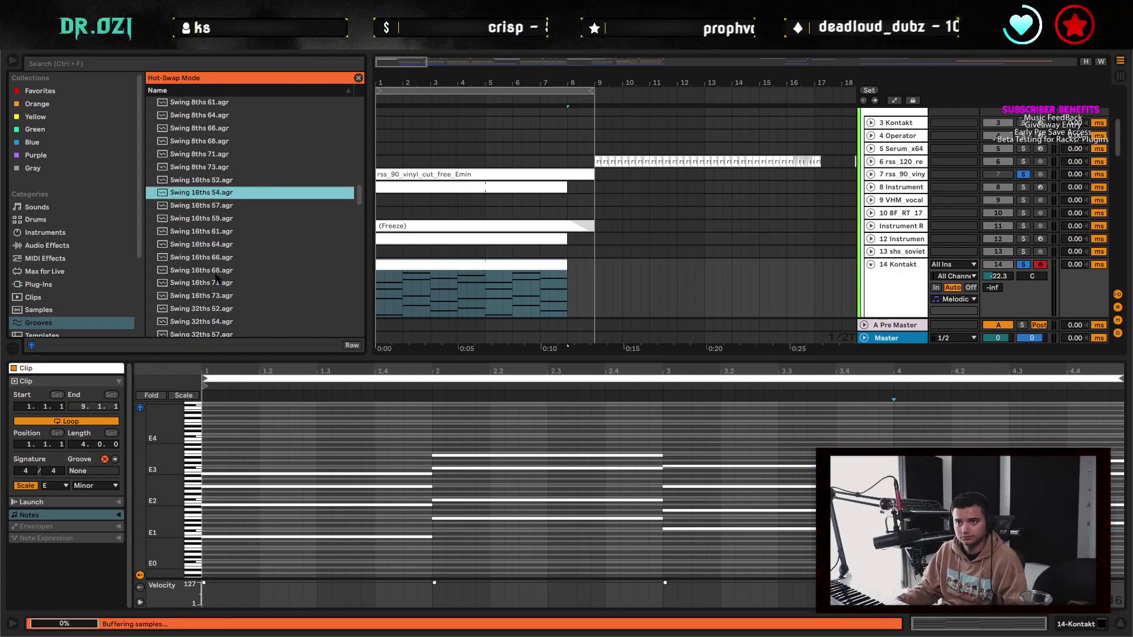
pyautogui.doubleClick(214, 193)
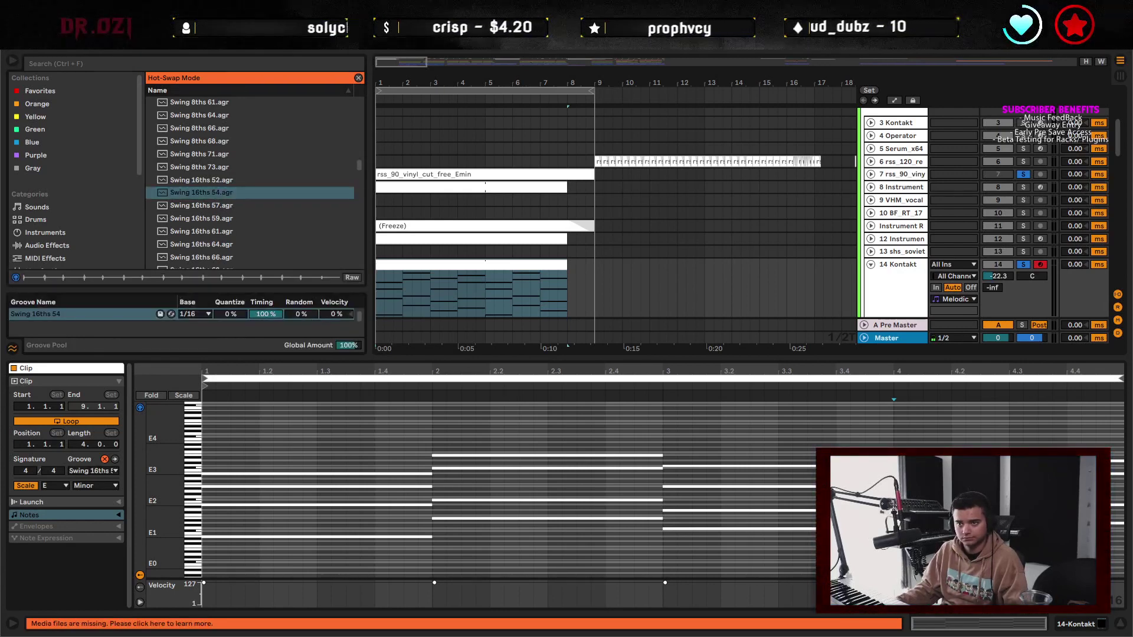
# - Set the Swing 16ths 54 groove to 53% Quantize, 59% Timing and 76% Random during playback
pyautogui.moveTo(302, 314); pyautogui.dragTo(302, 277)
pyautogui.press('space')
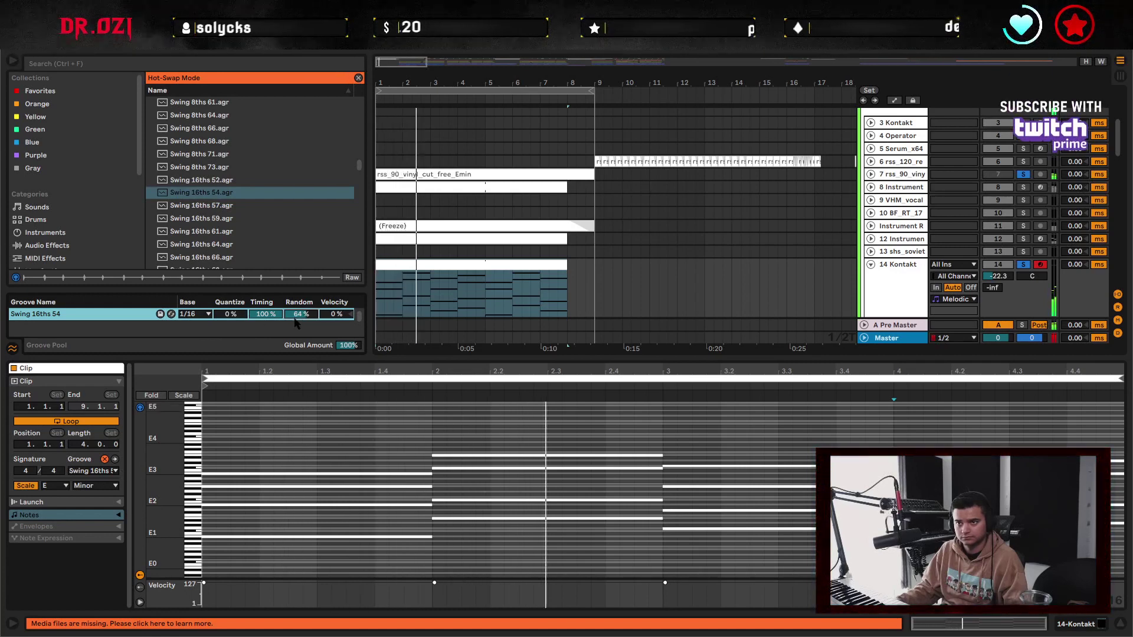
pyautogui.moveTo(230, 314); pyautogui.dragTo(230, 293)
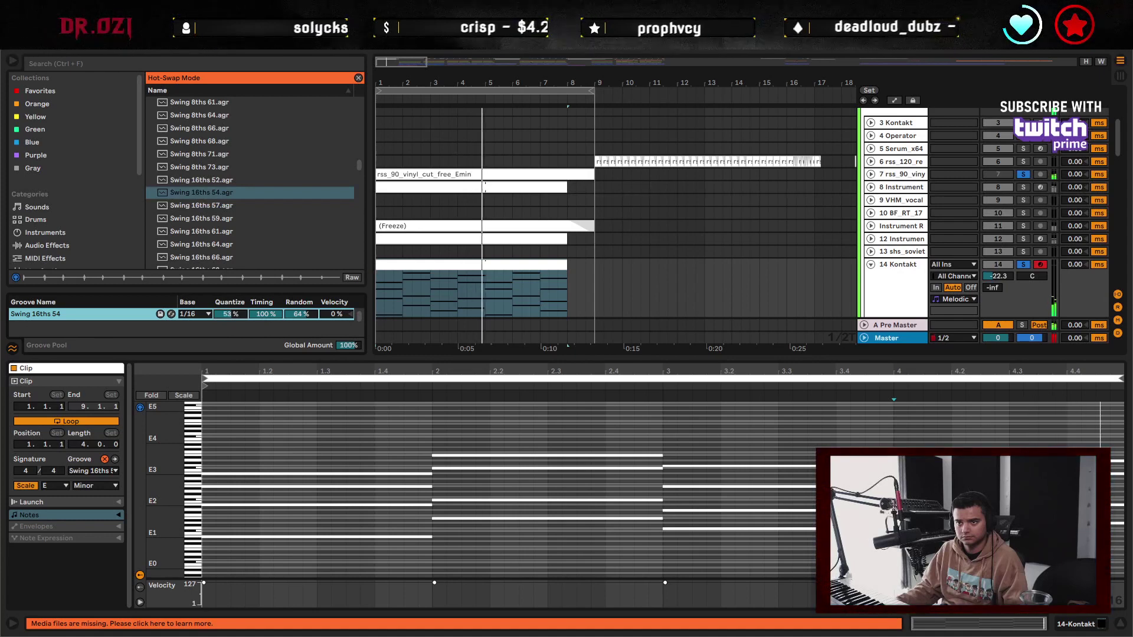
pyautogui.moveTo(265, 314); pyautogui.dragTo(312, 304)
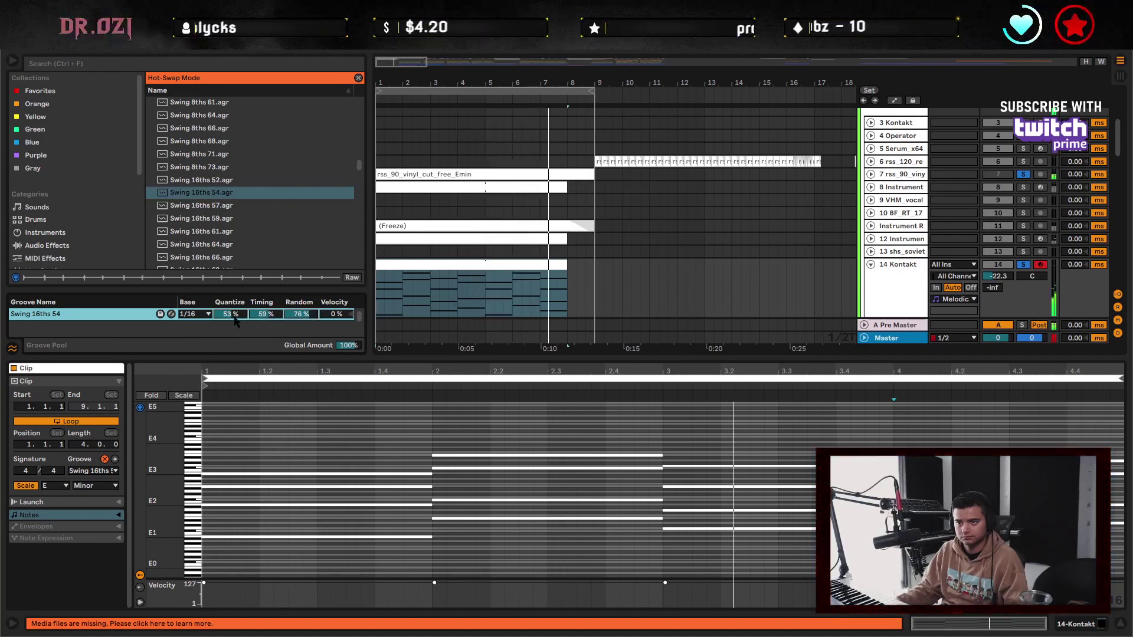
# - Raise the groove's Quantize to 58% and change its base to 1/4 after trying 1/8
pyautogui.moveTo(235, 320); pyautogui.dragTo(233, 315)
pyautogui.click(195, 314)
pyautogui.click(204, 342)
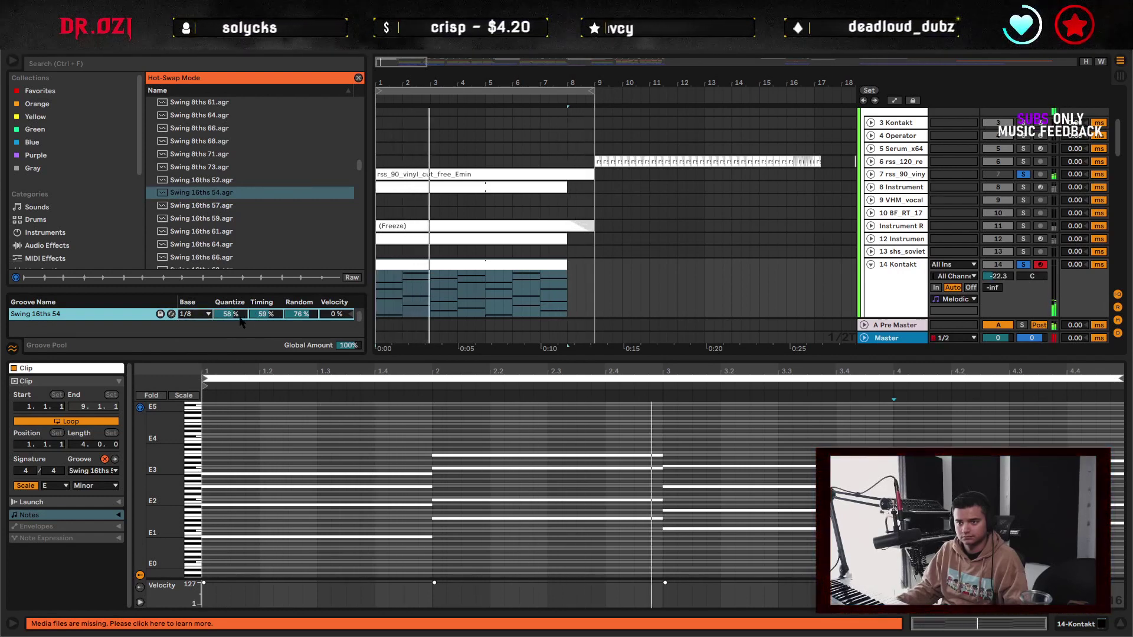
pyautogui.click(205, 314)
pyautogui.click(187, 324)
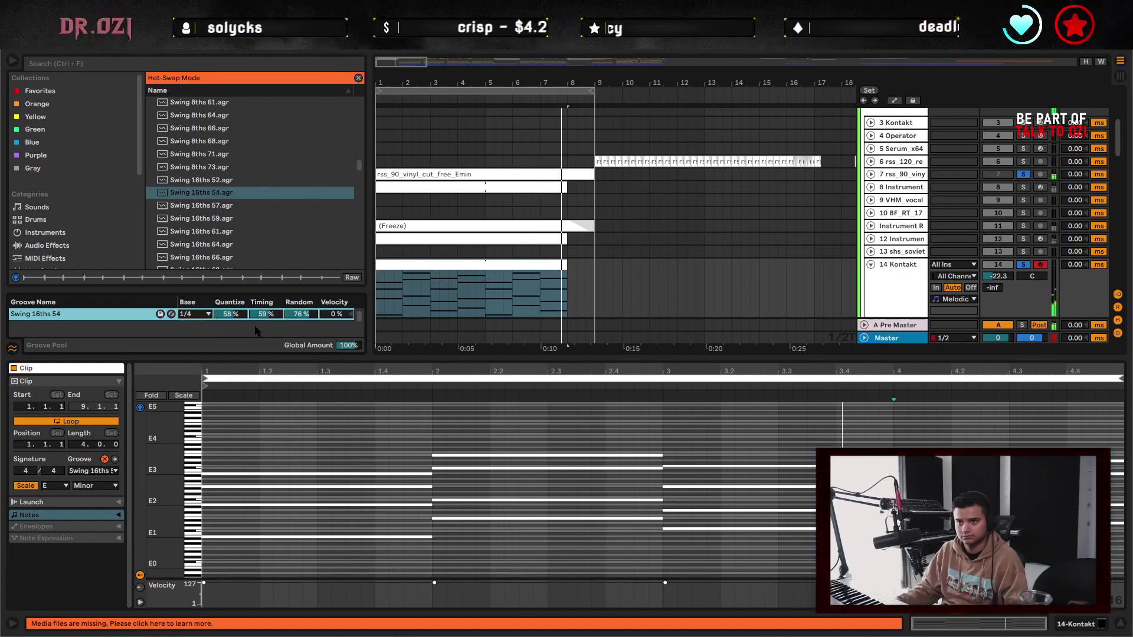
# - Lower the groove's Random amount to 47% by ear and reopen the 14 Kontakt chord clip
pyautogui.moveTo(300, 313); pyautogui.dragTo(301, 325)
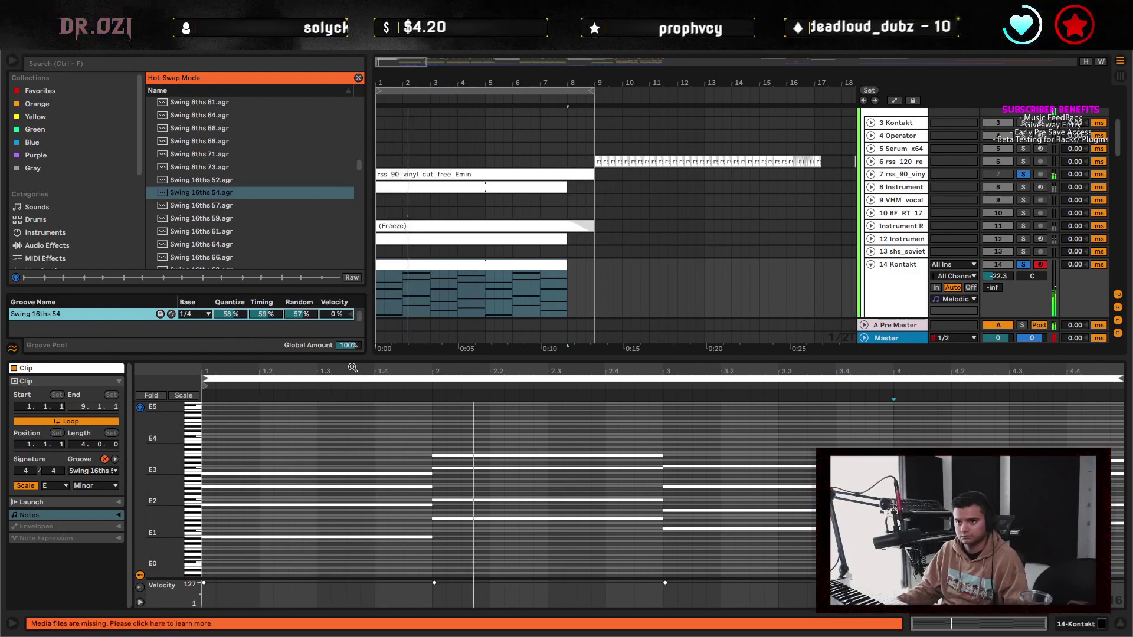
pyautogui.moveTo(307, 321); pyautogui.dragTo(307, 336)
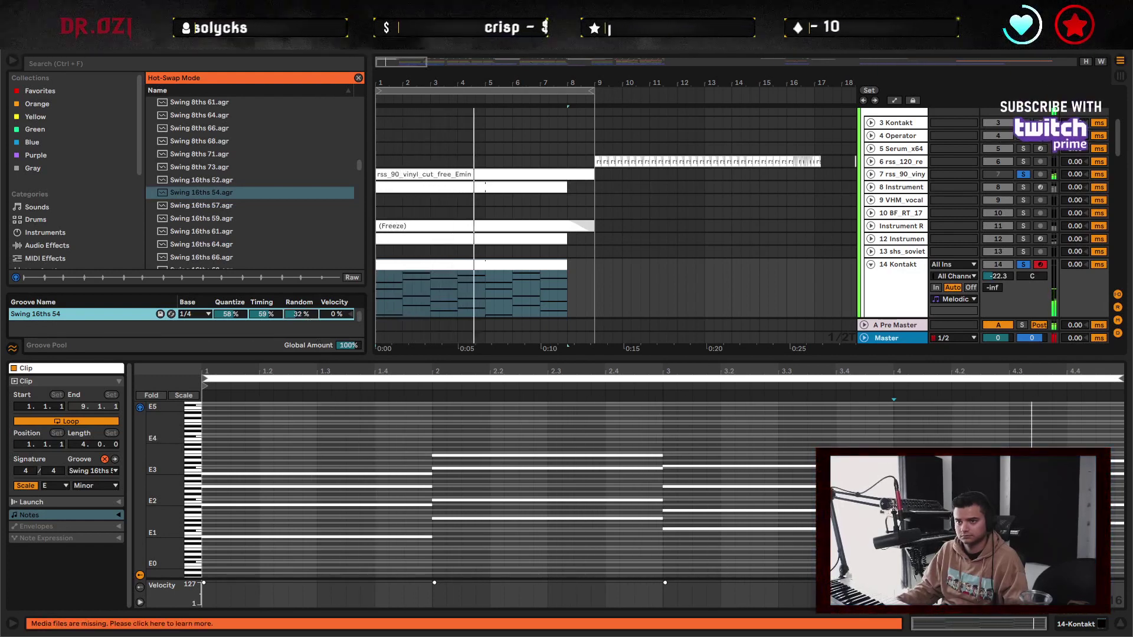
pyautogui.click(685, 289)
pyautogui.click(529, 276)
pyautogui.click(893, 281)
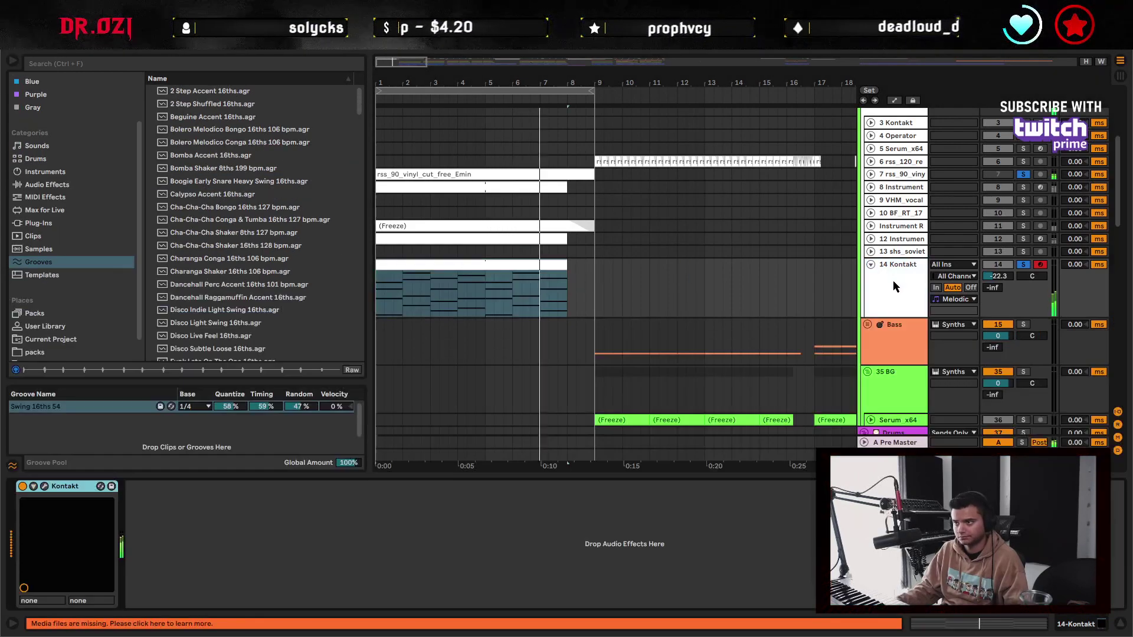
pyautogui.click(409, 294)
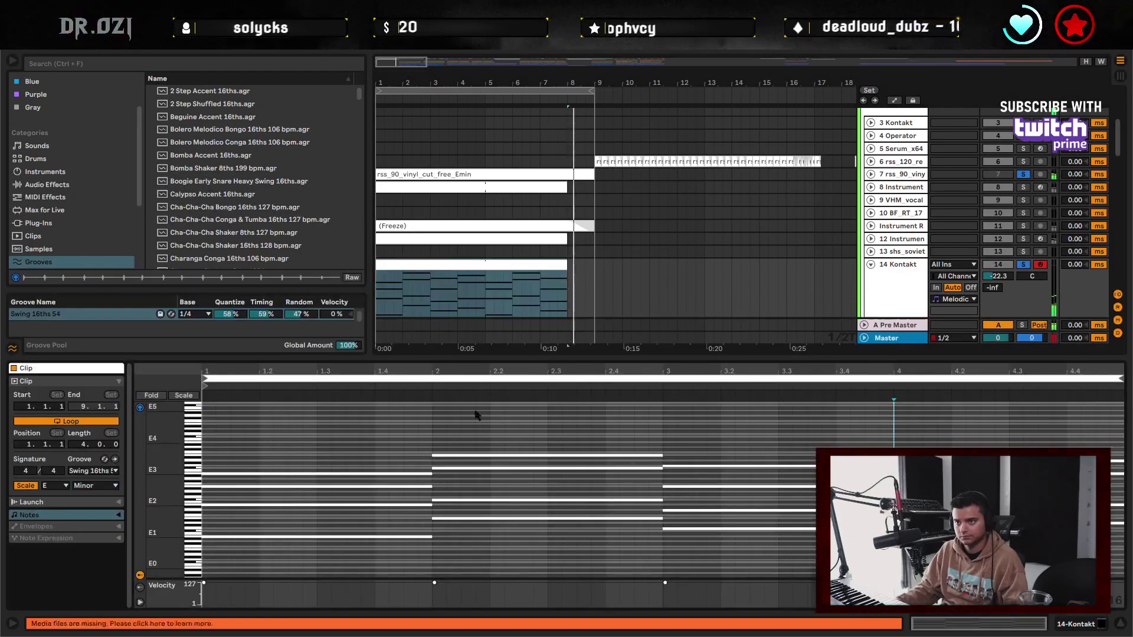
# - Transpose all notes of the 14 Kontakt chord clip up one octave
pyautogui.hotkey('ctrl', 'a')
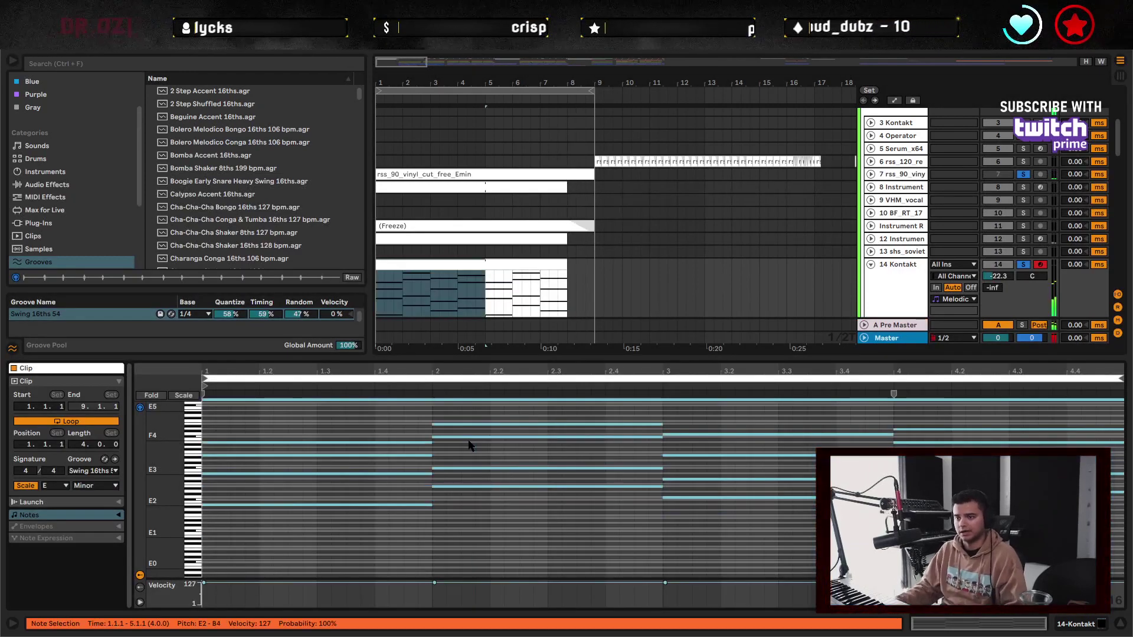
pyautogui.click(668, 525)
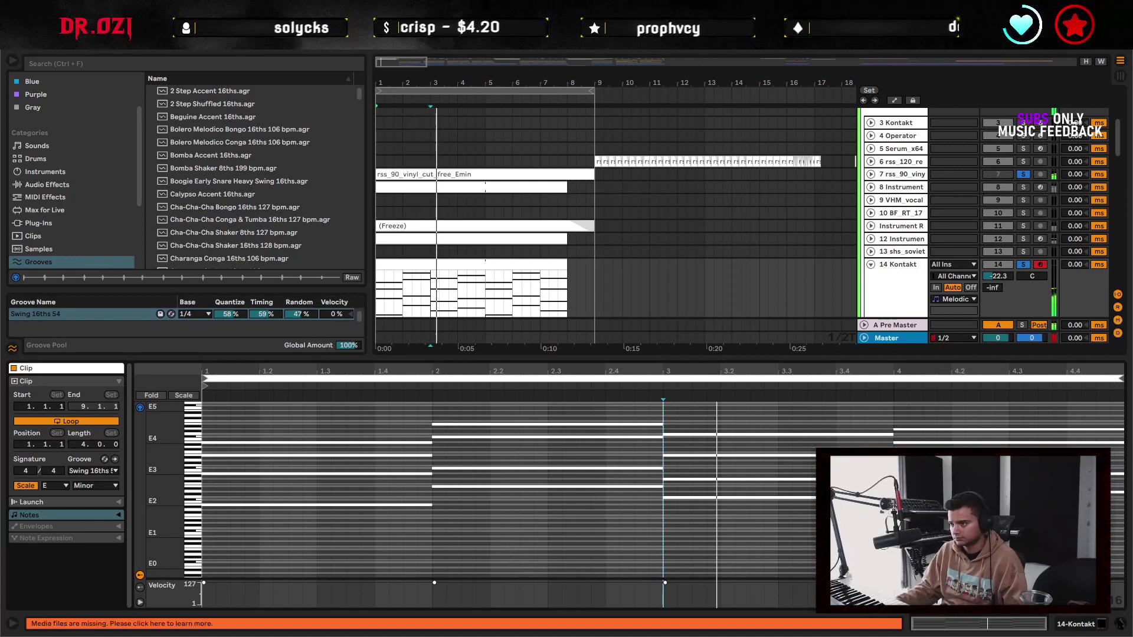
pyautogui.hotkey('ctrl', 'alt', 'l')
pyautogui.scroll(2, 573, 401)
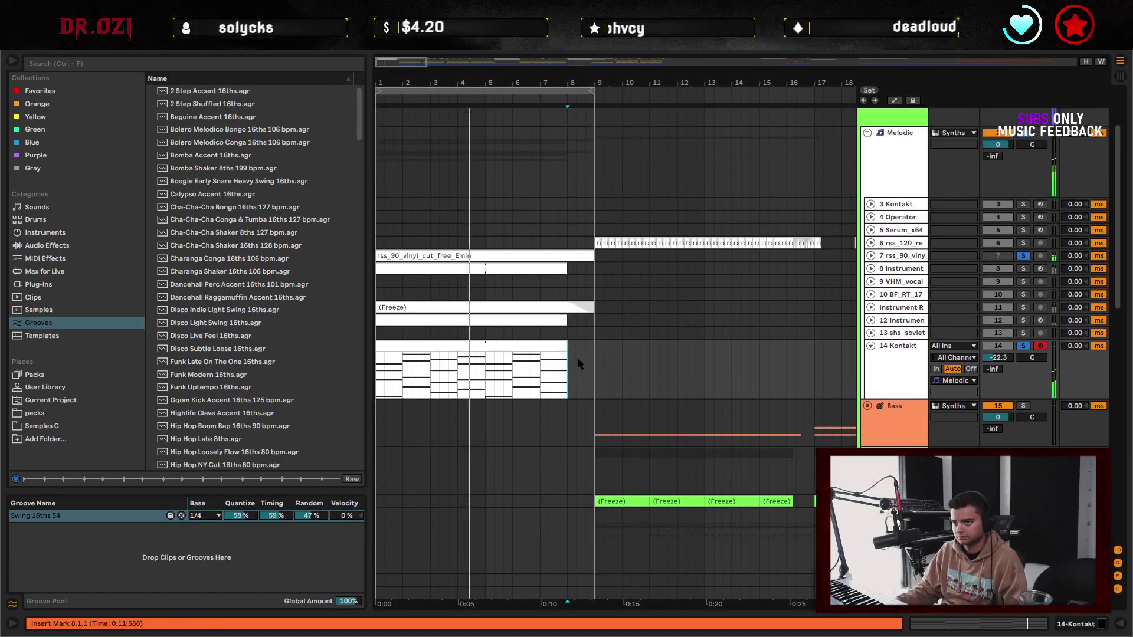
pyautogui.click(577, 358)
pyautogui.click(558, 374)
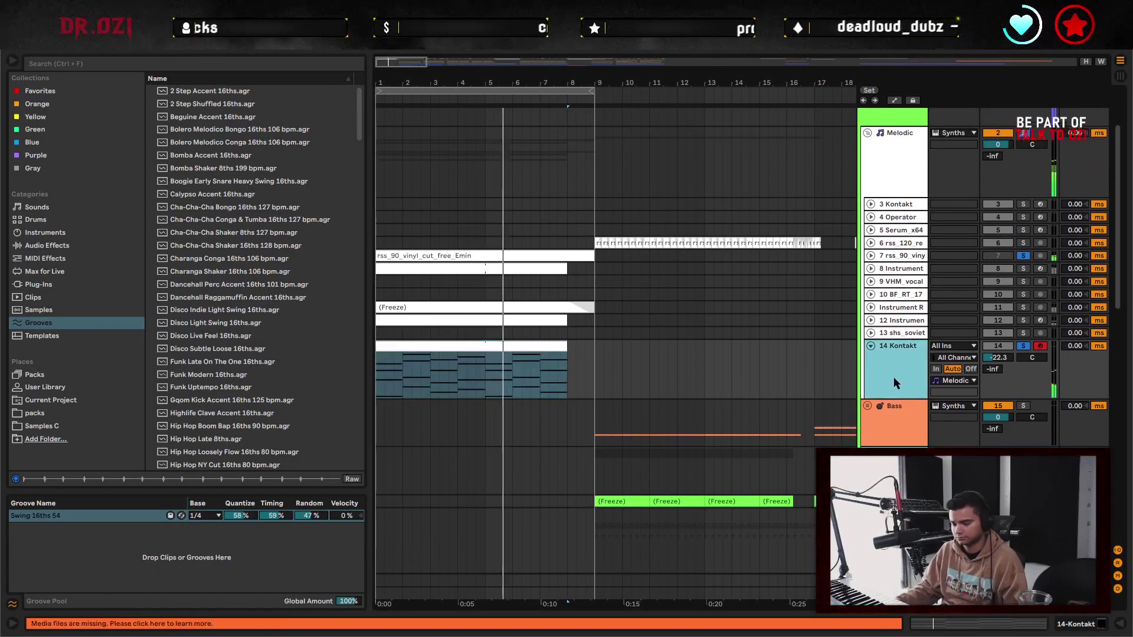
pyautogui.doubleClick(553, 373)
pyautogui.click(425, 555)
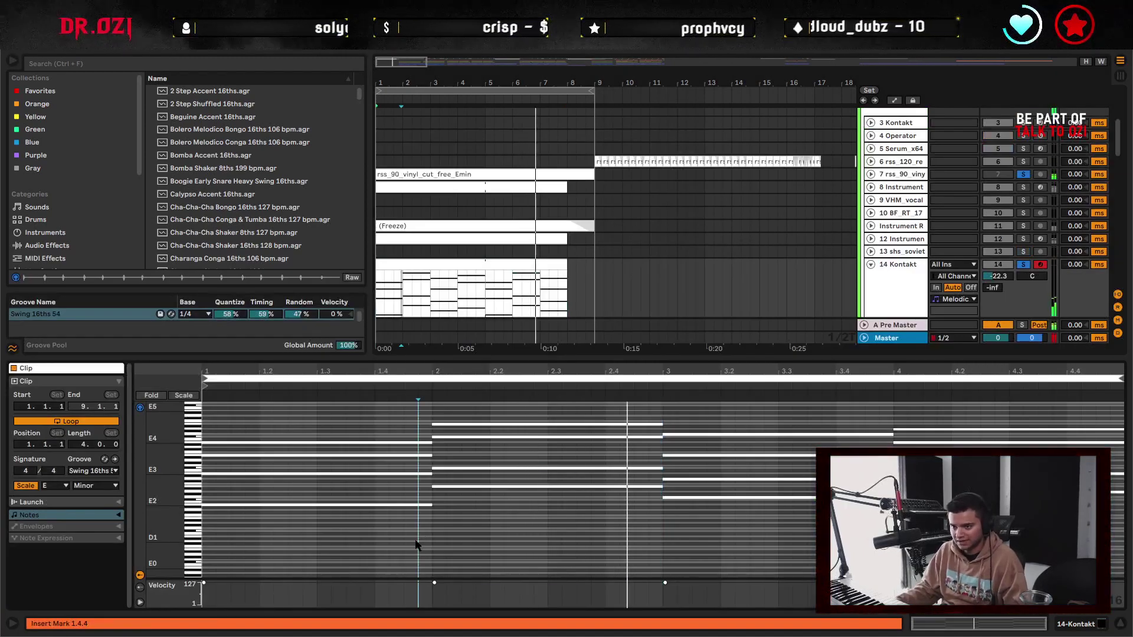
pyautogui.scroll(-1, 447, 555)
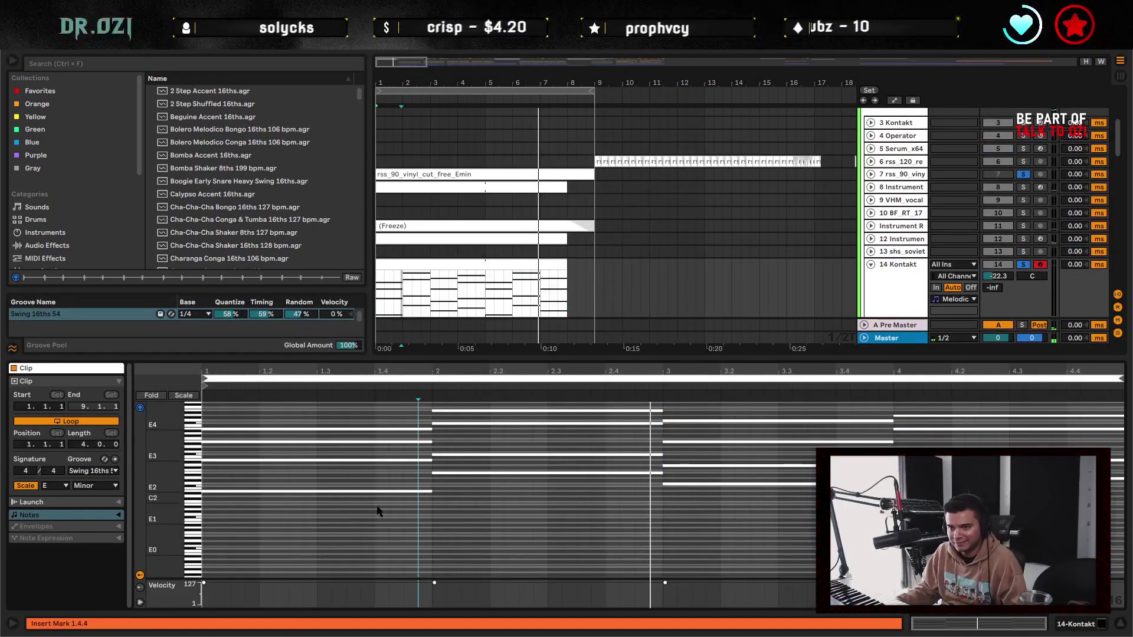
# - Try cutting bar 1's lowest note to two beats and adding a G2 note from 1.3.1 to 2.1.1
pyautogui.click(405, 509)
pyautogui.press('space')
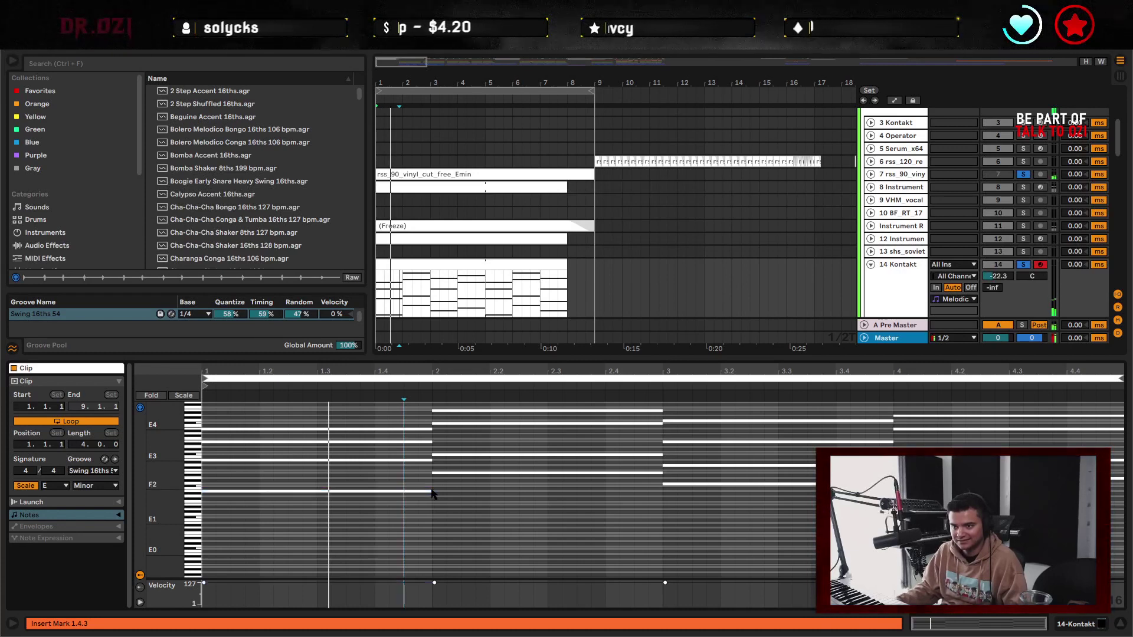
pyautogui.moveTo(432, 494)
pyautogui.mouseDown()
pyautogui.moveTo(318, 492)
pyautogui.moveTo(447, 481)
pyautogui.mouseUp()
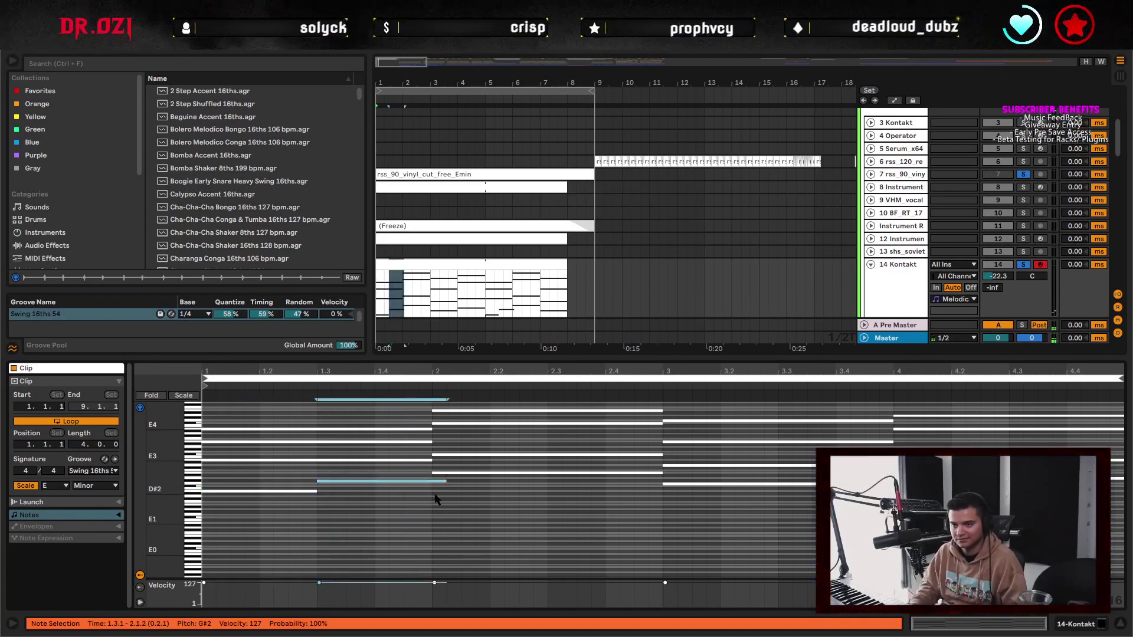
pyautogui.hotkey('shift', 'Left')
pyautogui.press('Down')
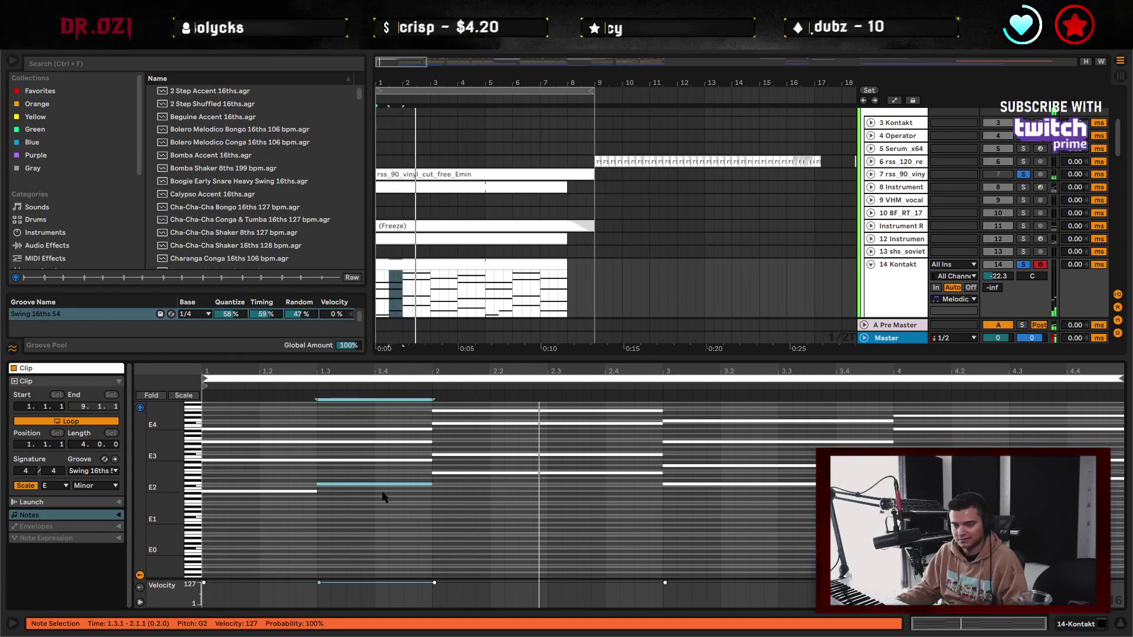
pyautogui.press('space')
# - Undo the bass note edits in bar 1 back to the single full-bar E2 note
pyautogui.hotkey('ctrl', 'z')
pyautogui.hotkey('ctrl', 'z')
pyautogui.hotkey('ctrl', 'z')
pyautogui.hotkey('ctrl', 'z')
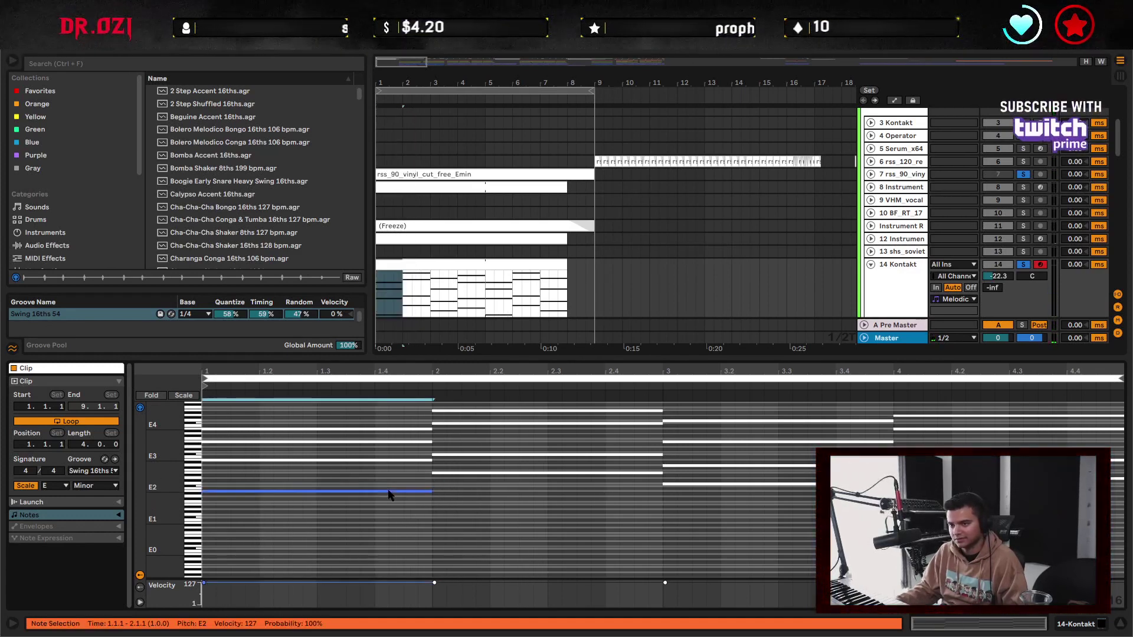
# - Shorten bar 2's lowest note to end at 2.3.1 and add a B1 note from 2.3.1 to 3.1.1
pyautogui.press('space')
pyautogui.click(435, 522)
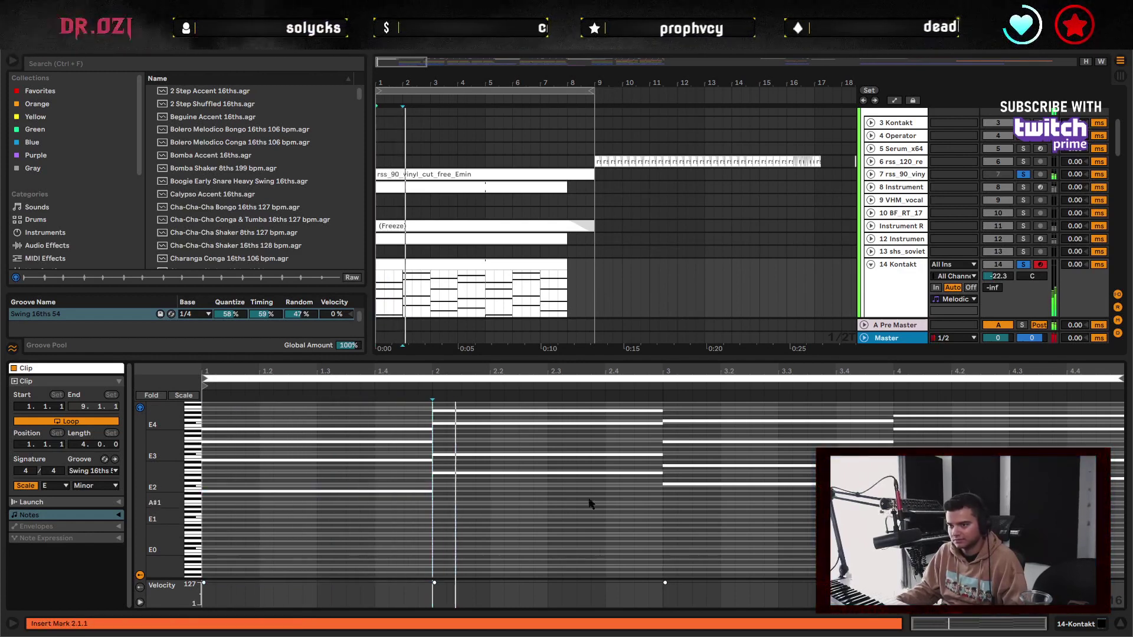
pyautogui.click(659, 473)
pyautogui.moveTo(661, 474); pyautogui.dragTo(546, 480)
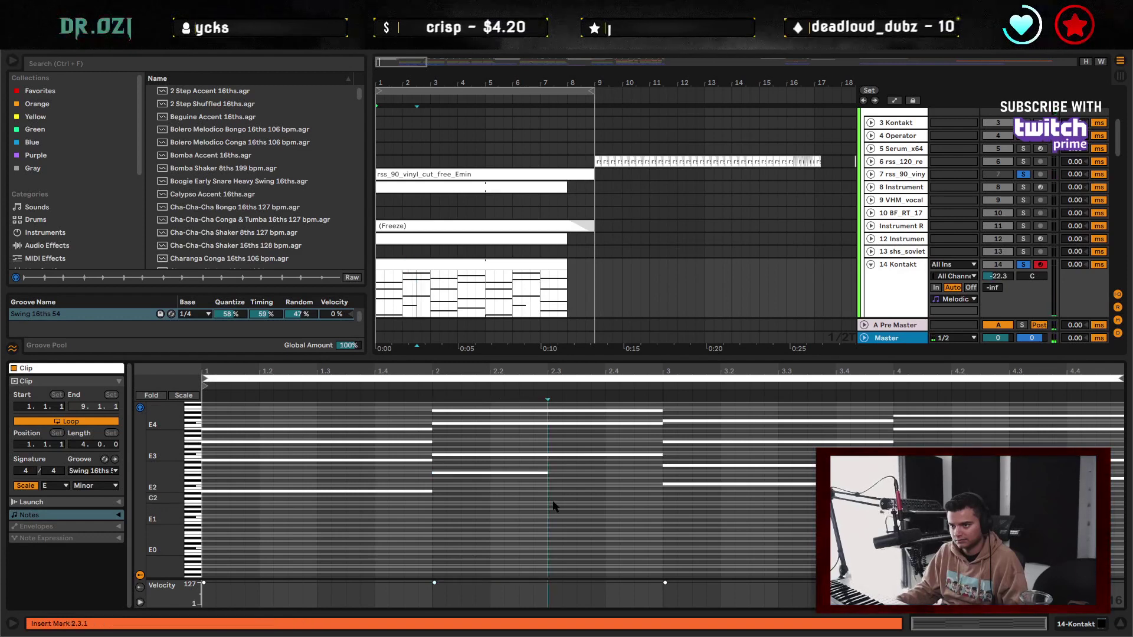
pyautogui.doubleClick(553, 502)
pyautogui.click(561, 505)
pyautogui.moveTo(561, 502); pyautogui.dragTo(661, 508)
pyautogui.press('space')
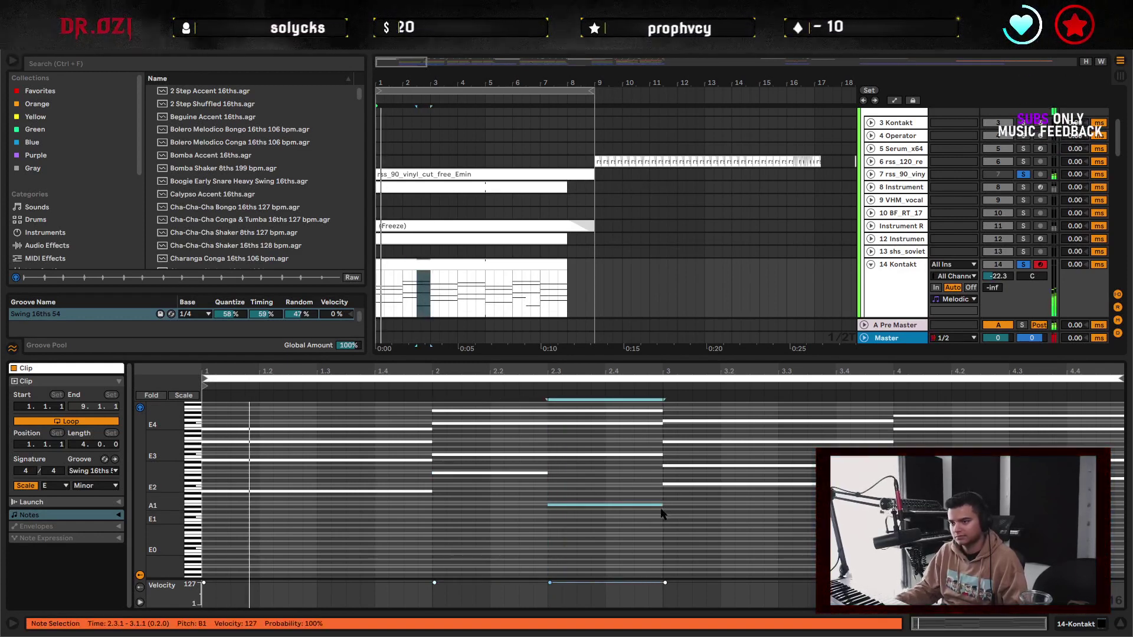
pyautogui.moveTo(176, 470); pyautogui.dragTo(175, 496)
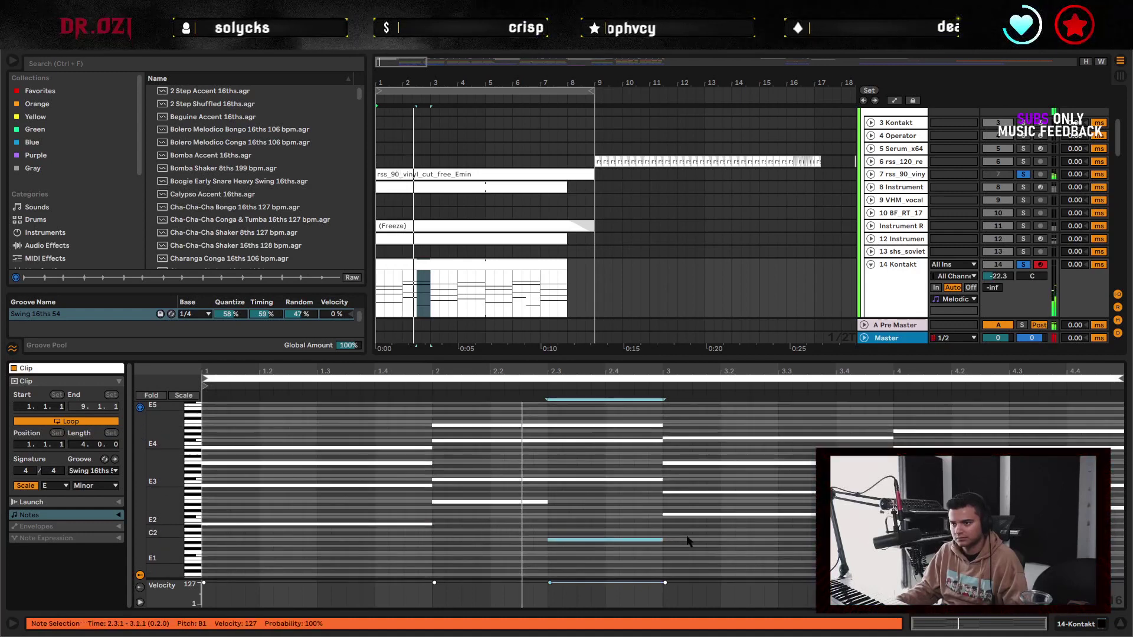
pyautogui.click(864, 514)
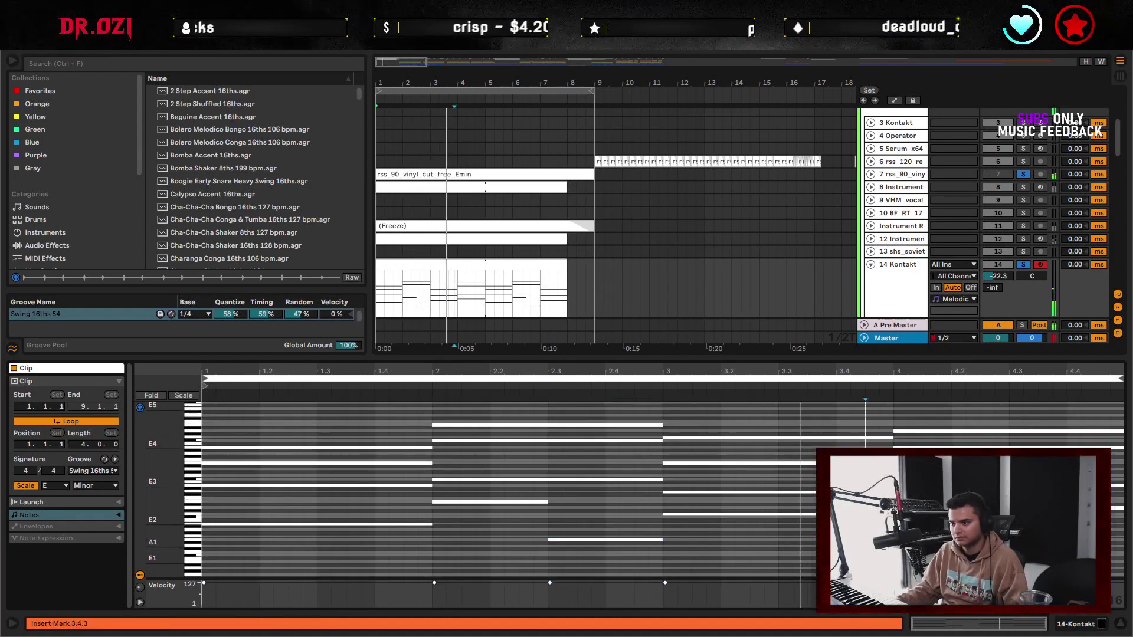
pyautogui.click(865, 528)
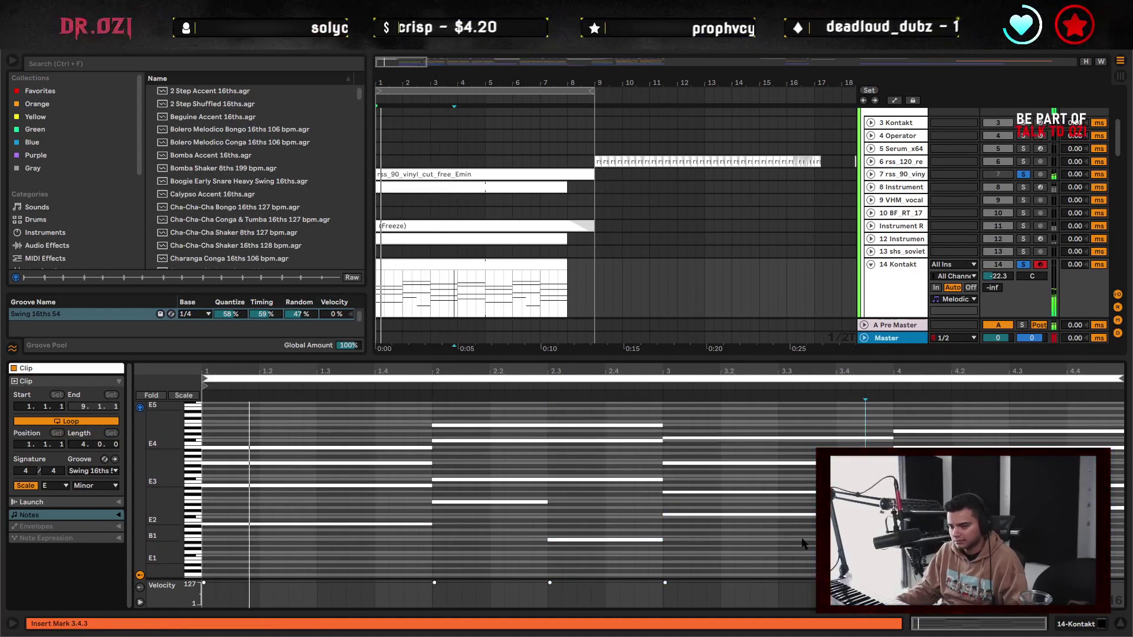
# - Shorten the E2 note in bar 1 to end at 1.3.1 and add an A2 note from 1.3.1 to 2.1.1
pyautogui.moveTo(430, 524); pyautogui.dragTo(315, 528)
pyautogui.doubleClick(323, 512)
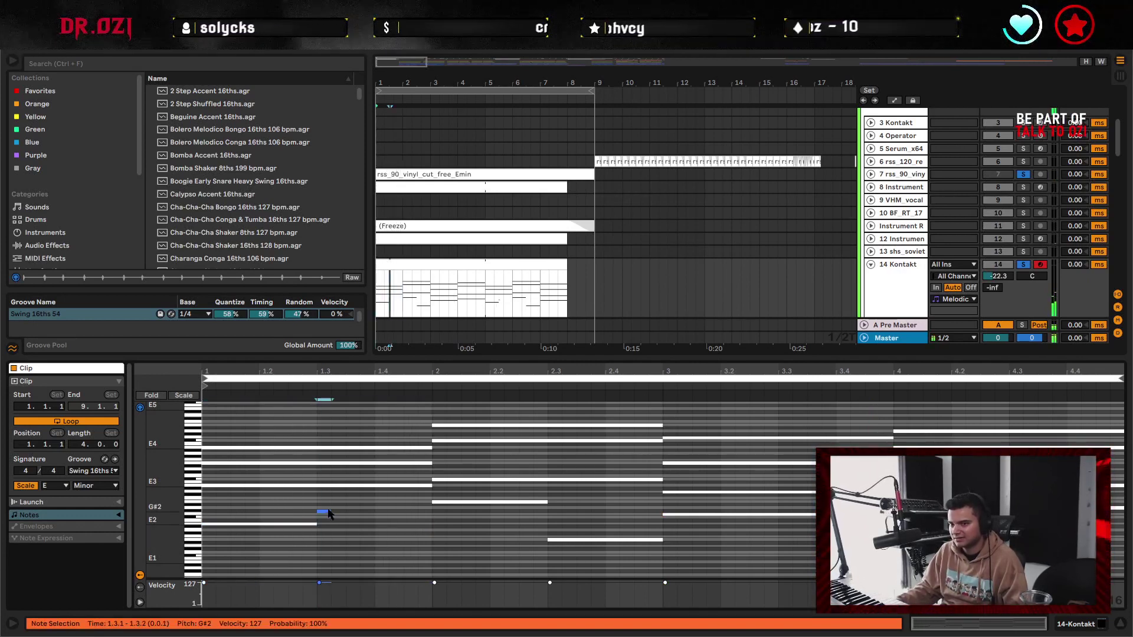
pyautogui.moveTo(331, 512); pyautogui.dragTo(447, 512)
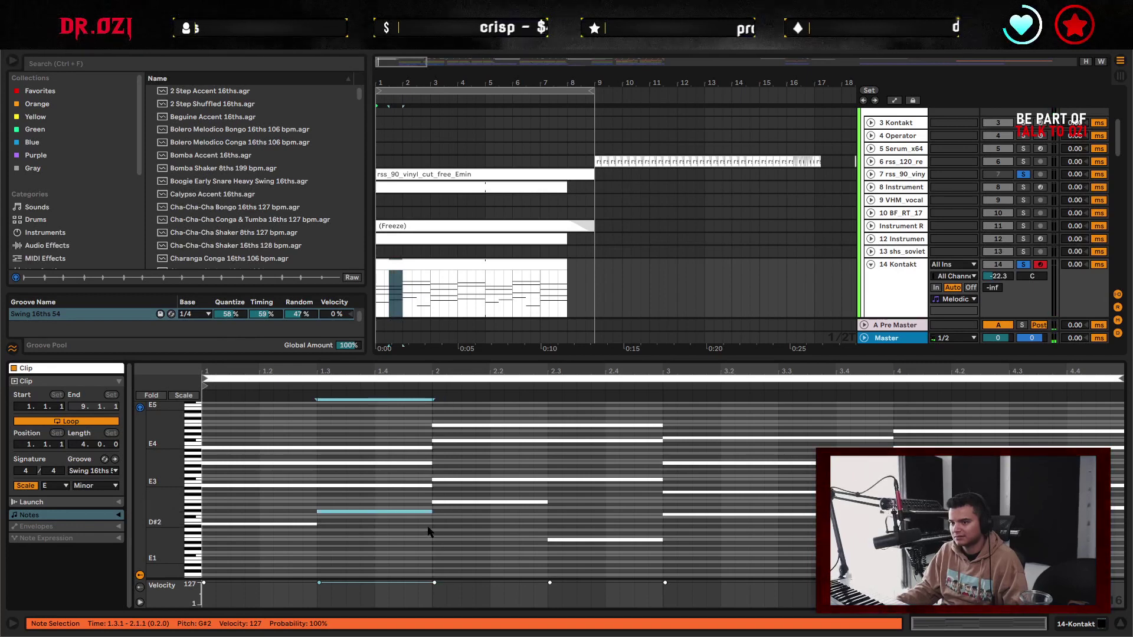
pyautogui.press('Up')
# - Play the loop, shorten the G2 note in bar 3 to end at 3.3.1, and add an A2 note right after it
pyautogui.press('space')
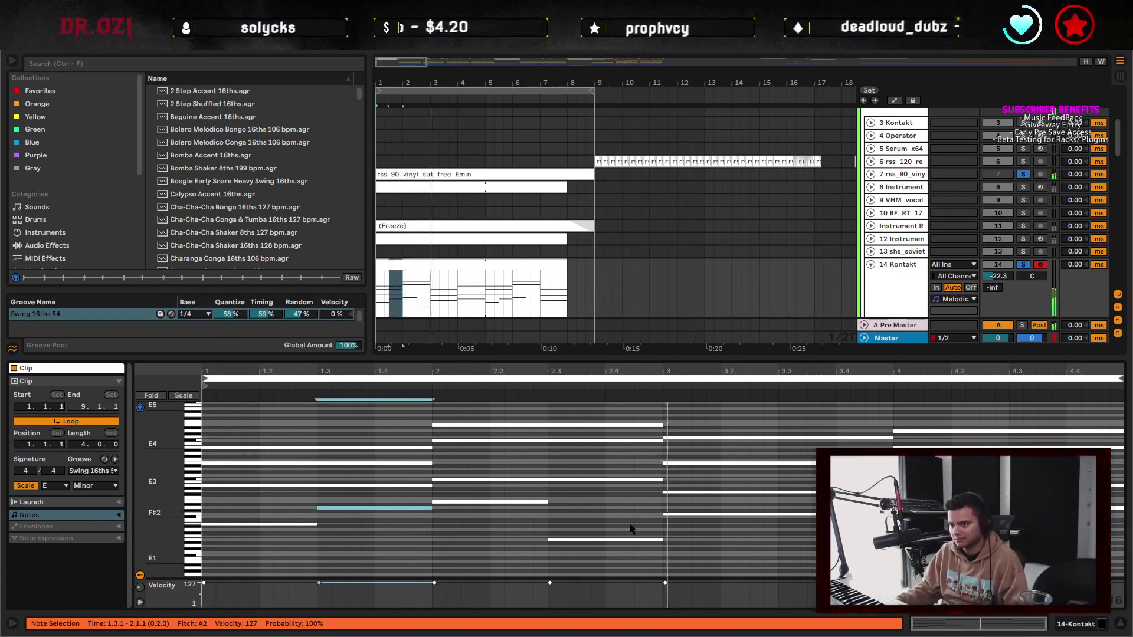
pyautogui.press('space')
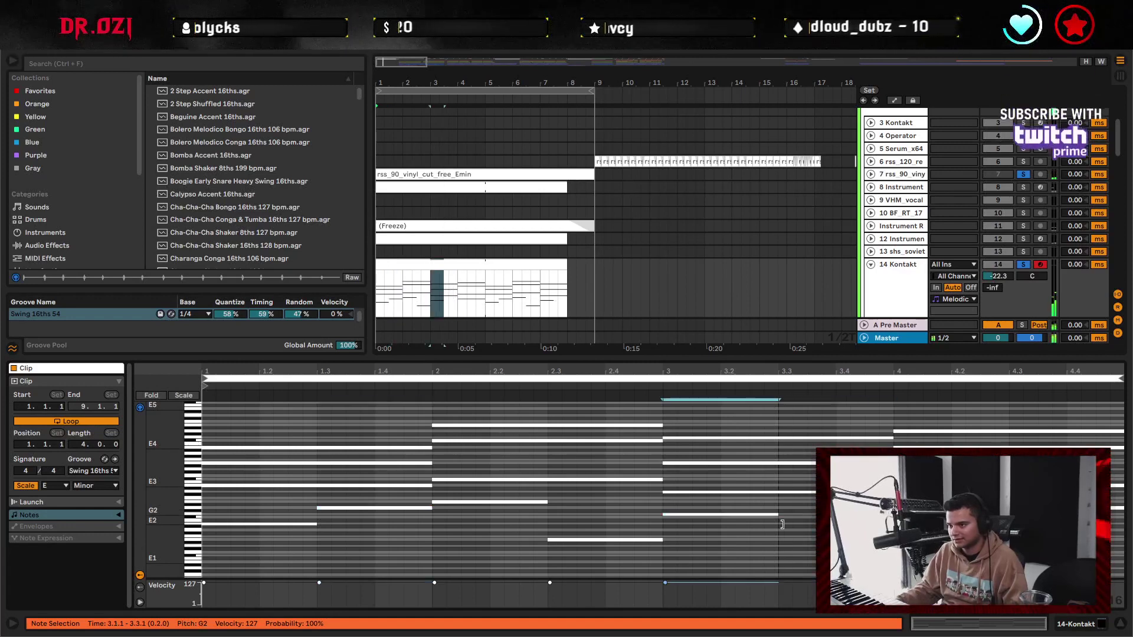
pyautogui.doubleClick(784, 507)
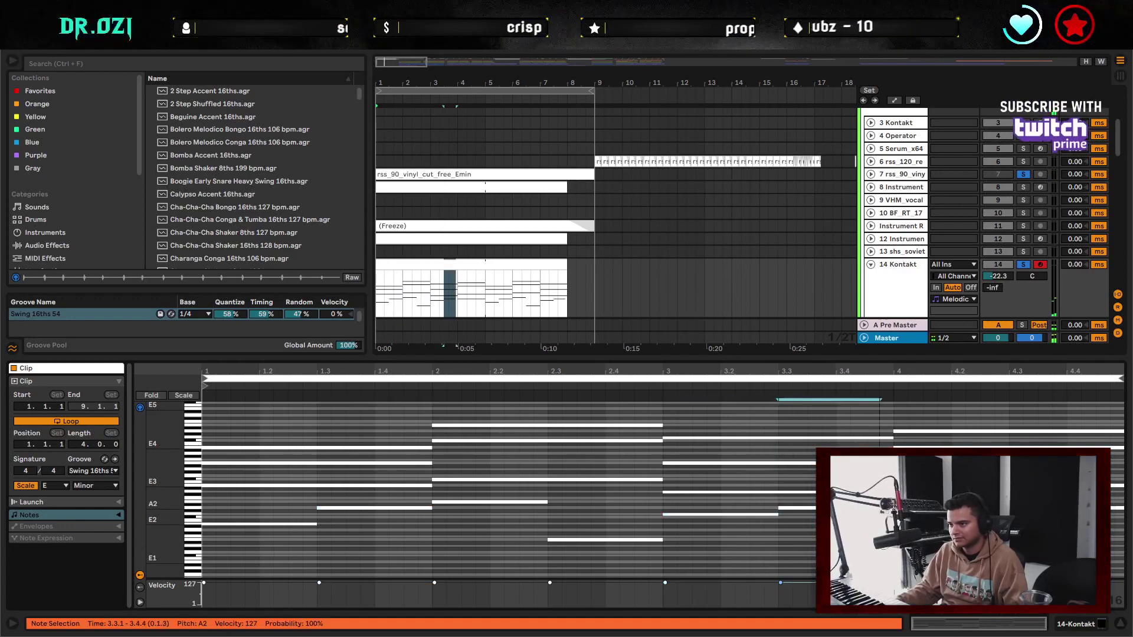
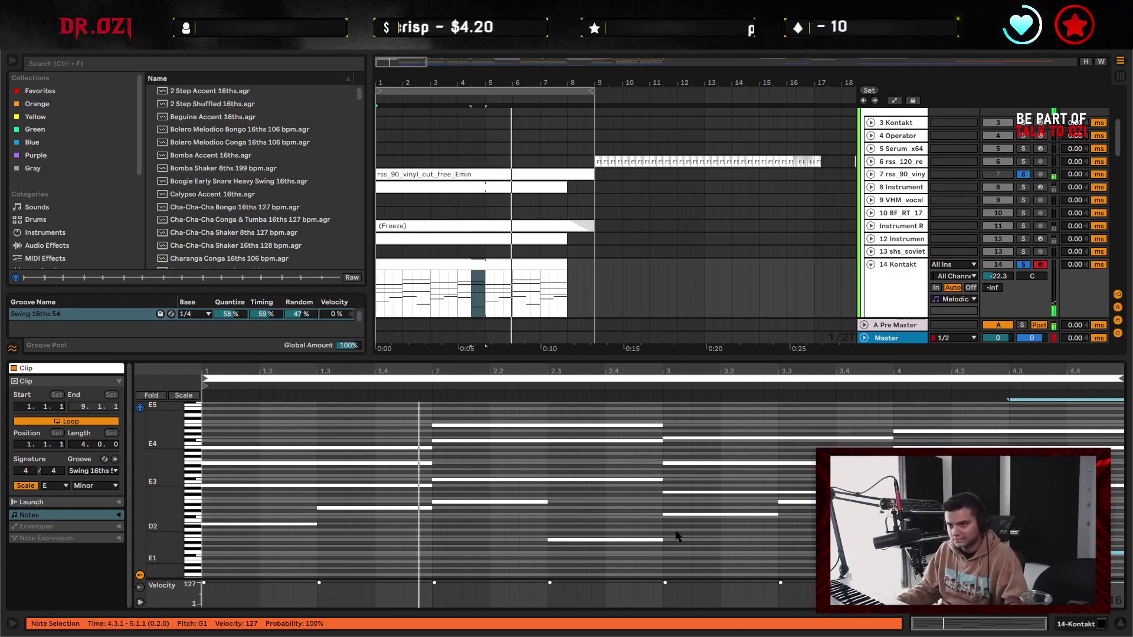
# - Raise the A2 note starting at 1.3.1 to C3 and play the clip
pyautogui.click(346, 508)
pyautogui.moveTo(347, 511); pyautogui.dragTo(349, 499)
pyautogui.press('space')
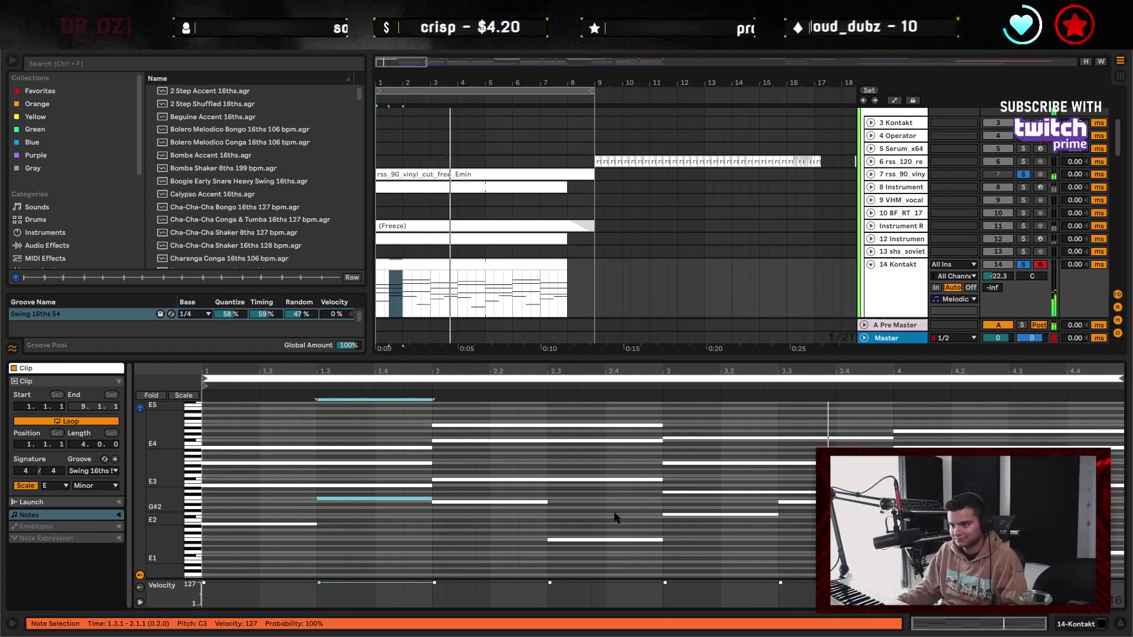
# - Shorten the E3 note in bar 1 to end at 1.3.1 and add a G3 note from 1.3.1 to 2.1.1
pyautogui.click(665, 509)
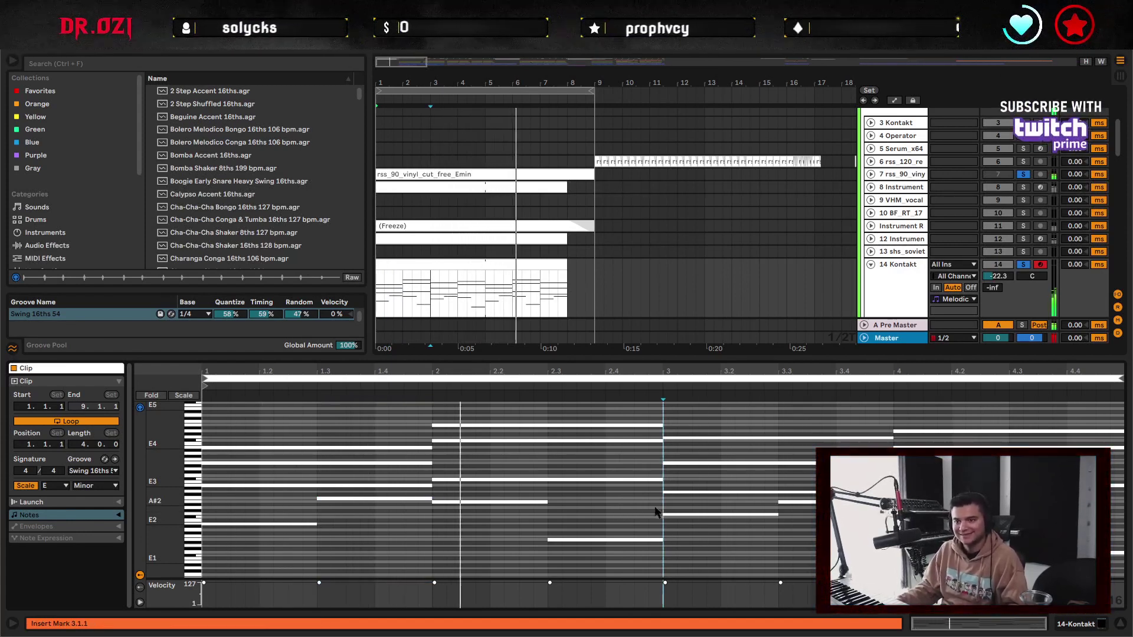
pyautogui.press('space')
pyautogui.moveTo(431, 486); pyautogui.dragTo(331, 489)
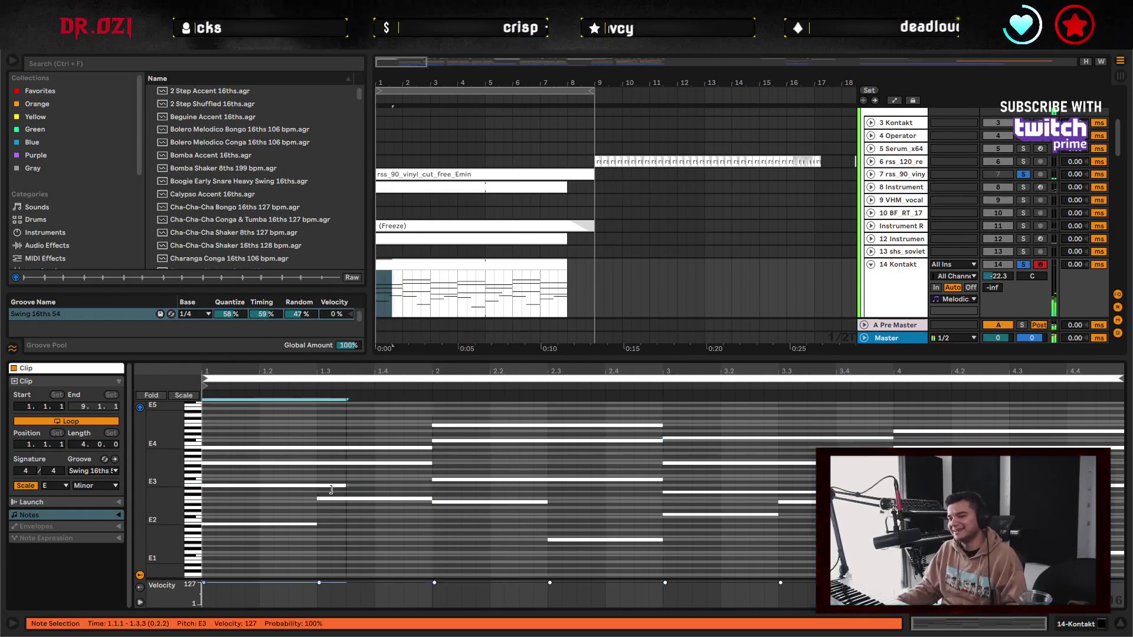
pyautogui.doubleClick(324, 476)
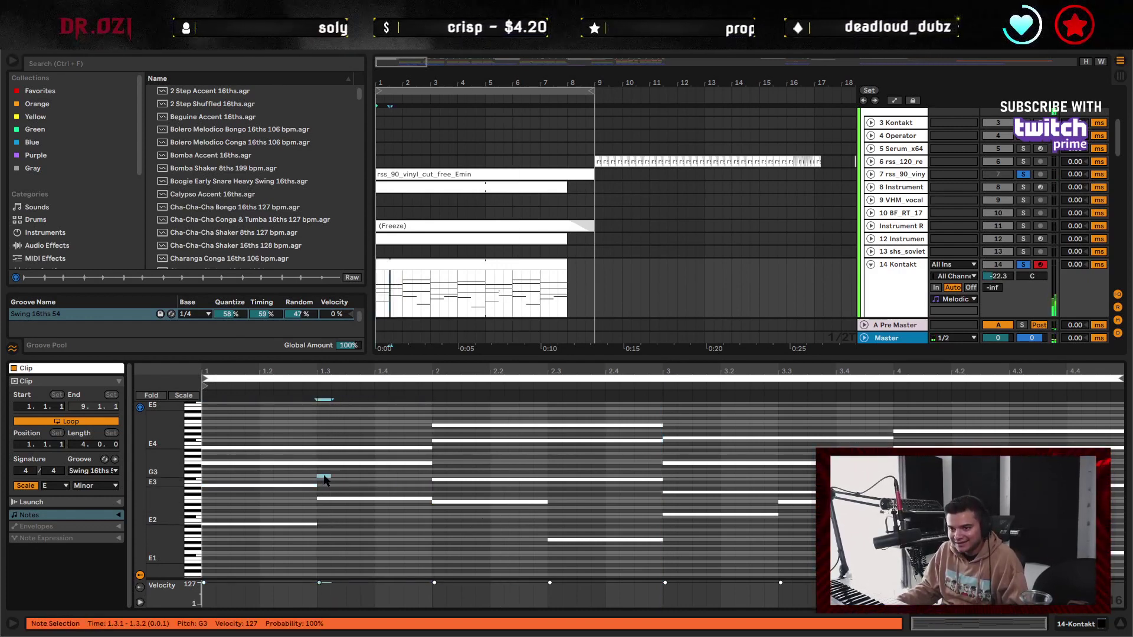
pyautogui.press('space')
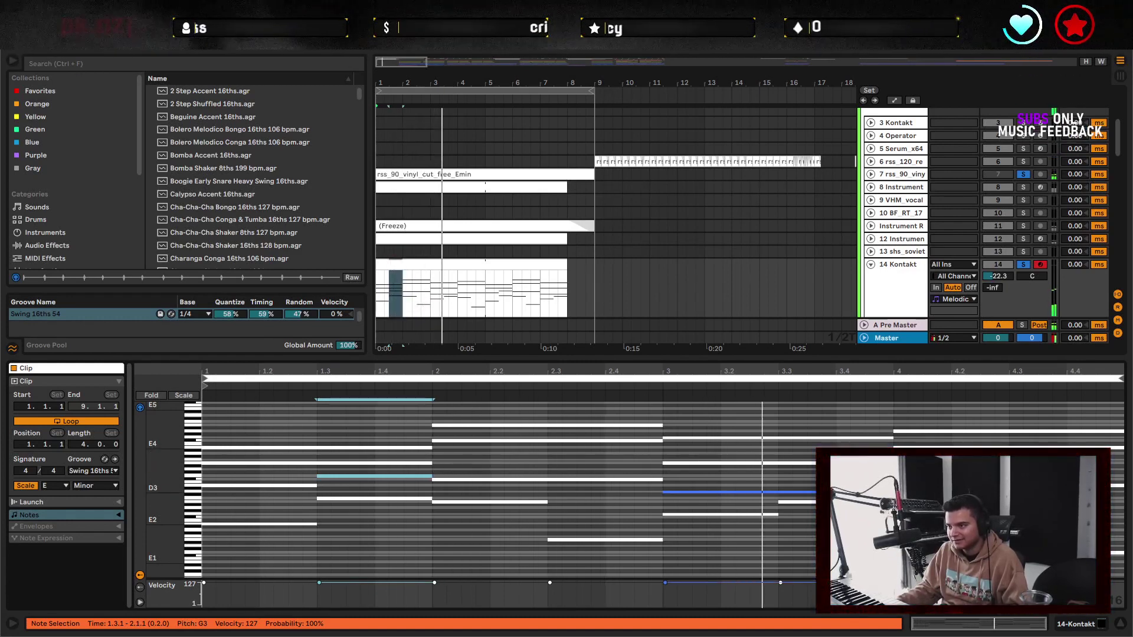
# - Shorten the D3 note in bar 3 to end at 3.3.1 and add a G3 note from 3.3.1 to 4.1.1
pyautogui.moveTo(891, 493); pyautogui.dragTo(836, 476)
pyautogui.doubleClick(785, 477)
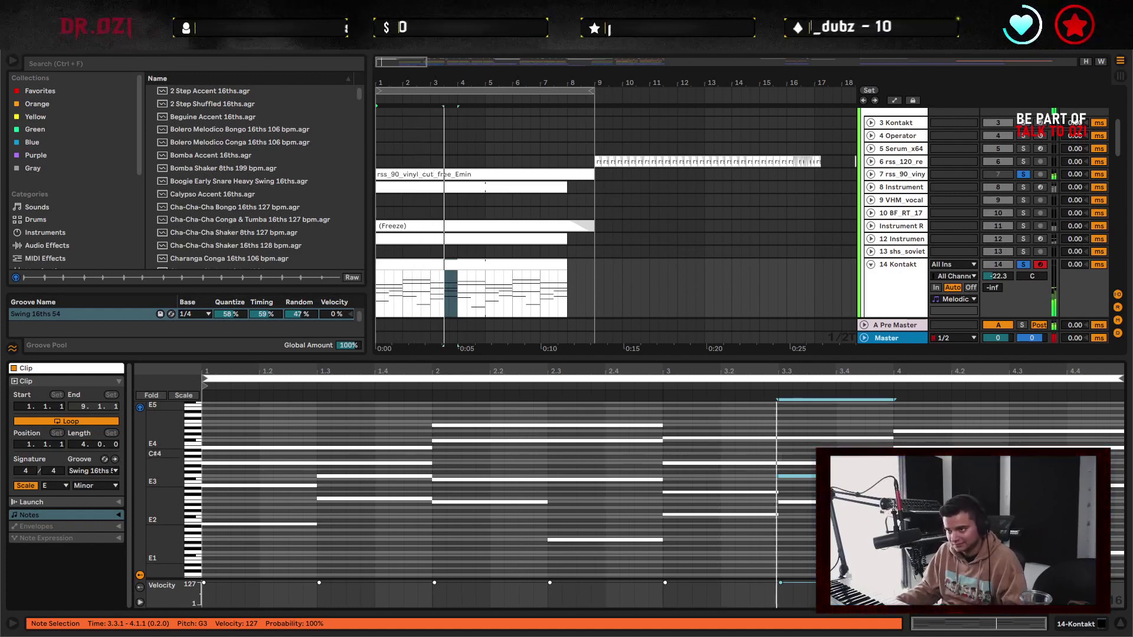
pyautogui.click(1009, 458)
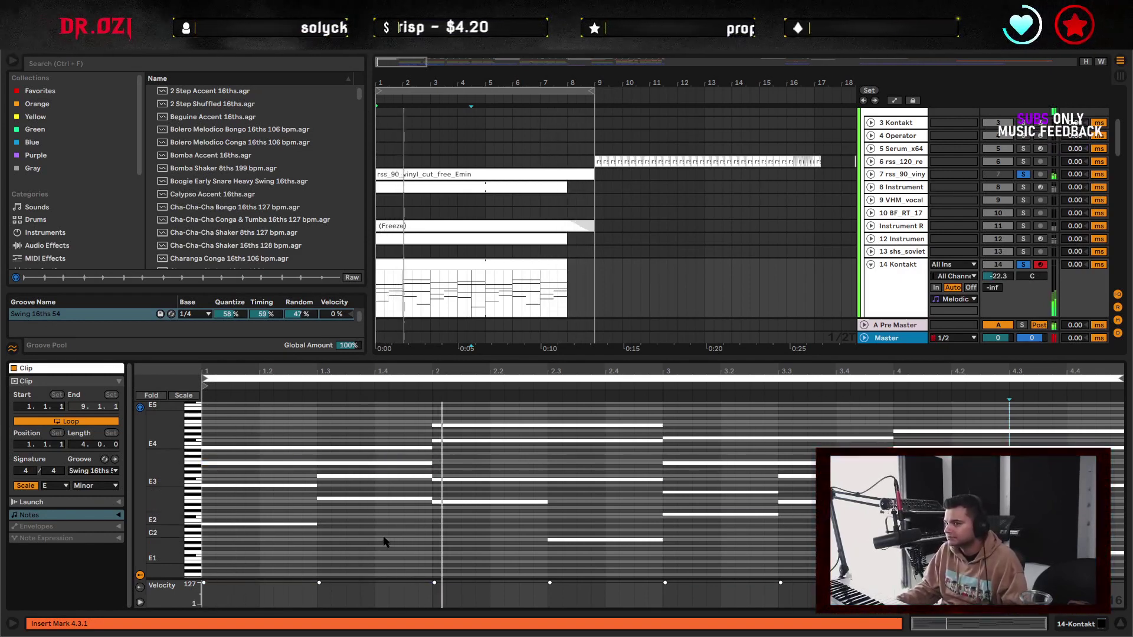
# - Replay the clip, shorten the B2 note in bar 2 to end at 2.2.1, and try a short G2 note there
pyautogui.press('space')
pyautogui.press('space')
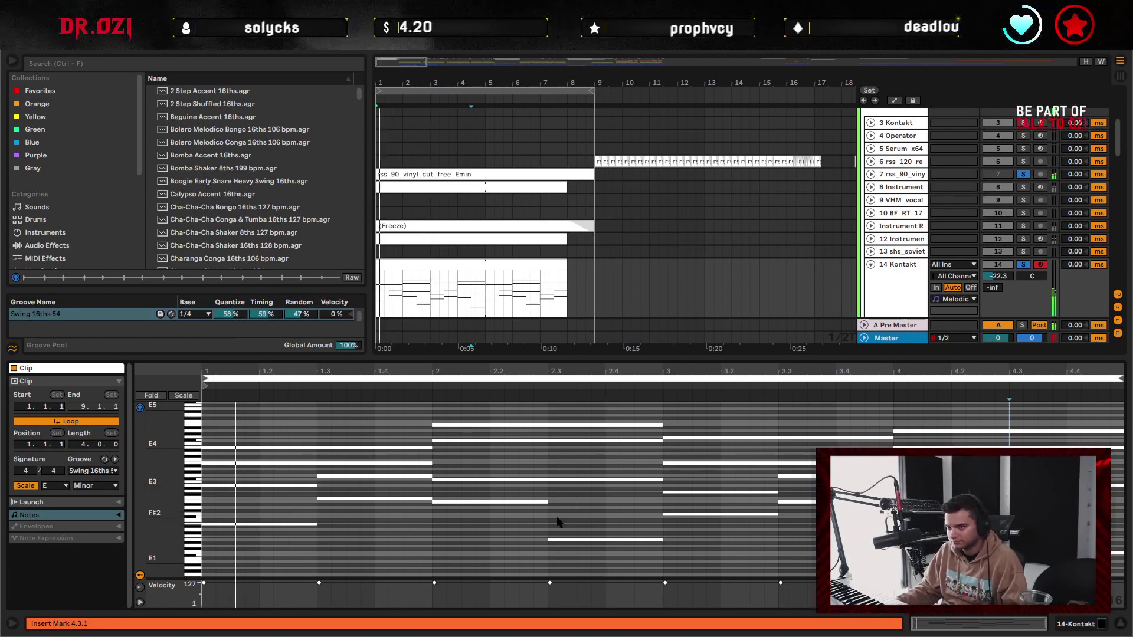
pyautogui.click(546, 502)
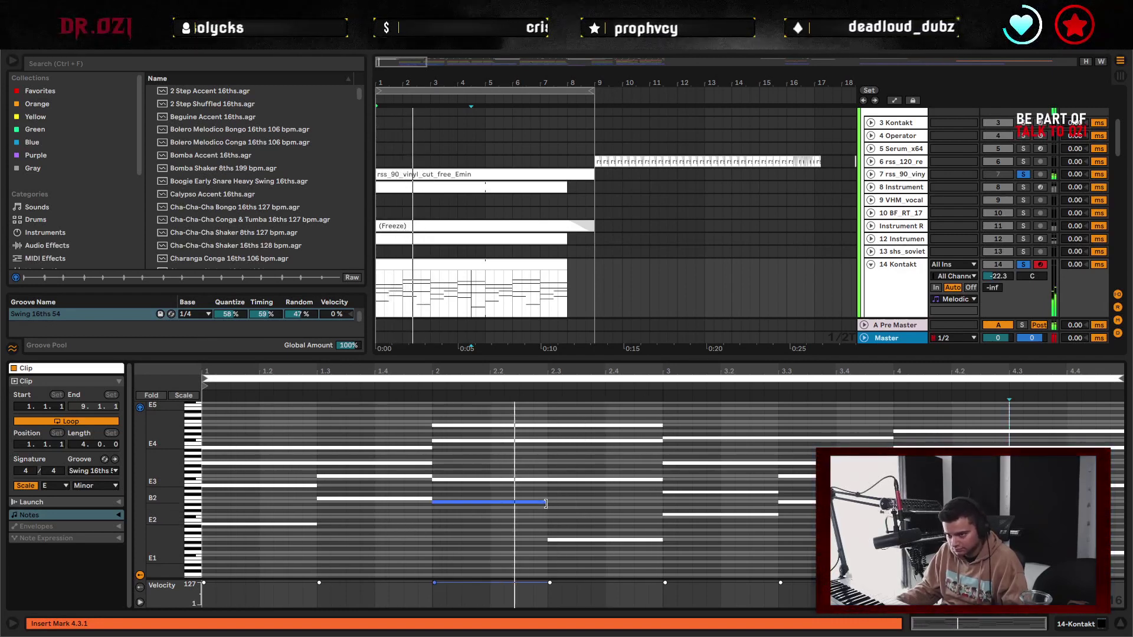
pyautogui.press('space')
pyautogui.moveTo(546, 503); pyautogui.dragTo(494, 517)
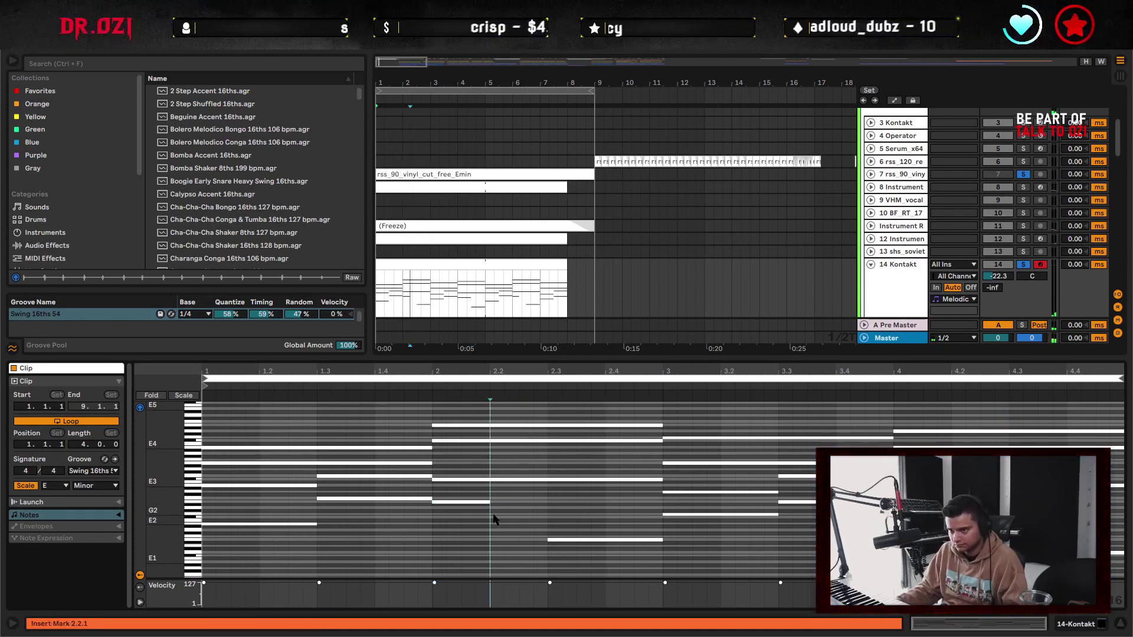
pyautogui.doubleClick(496, 516)
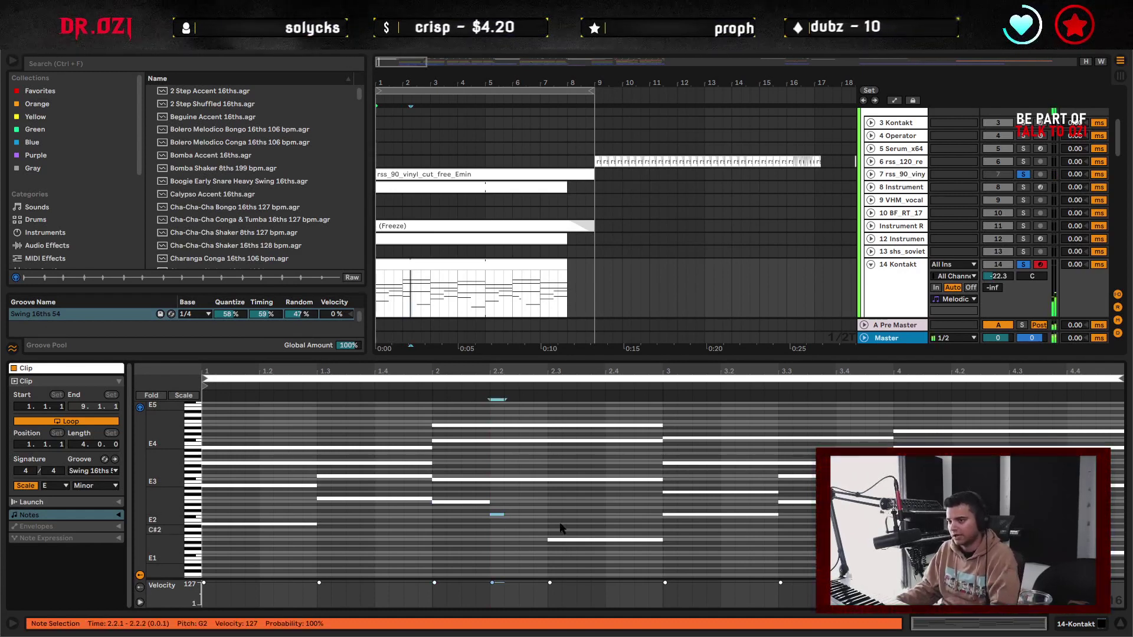
# - Shift the low B1 note in bar 2 to start at 2.2.1 and lengthen it to end at 3.1.1
pyautogui.click(563, 540)
pyautogui.hotkey('shift', 'Right')
pyautogui.hotkey('alt', 'shift', 'Left')
pyautogui.hotkey('alt', 'shift', 'Left')
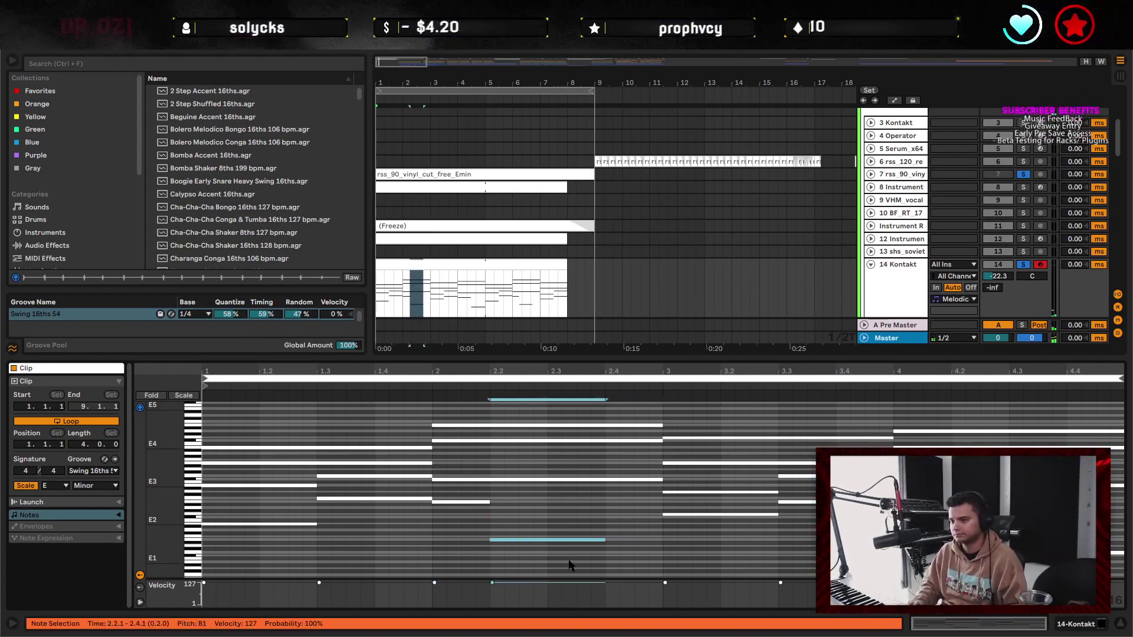
pyautogui.click(542, 512)
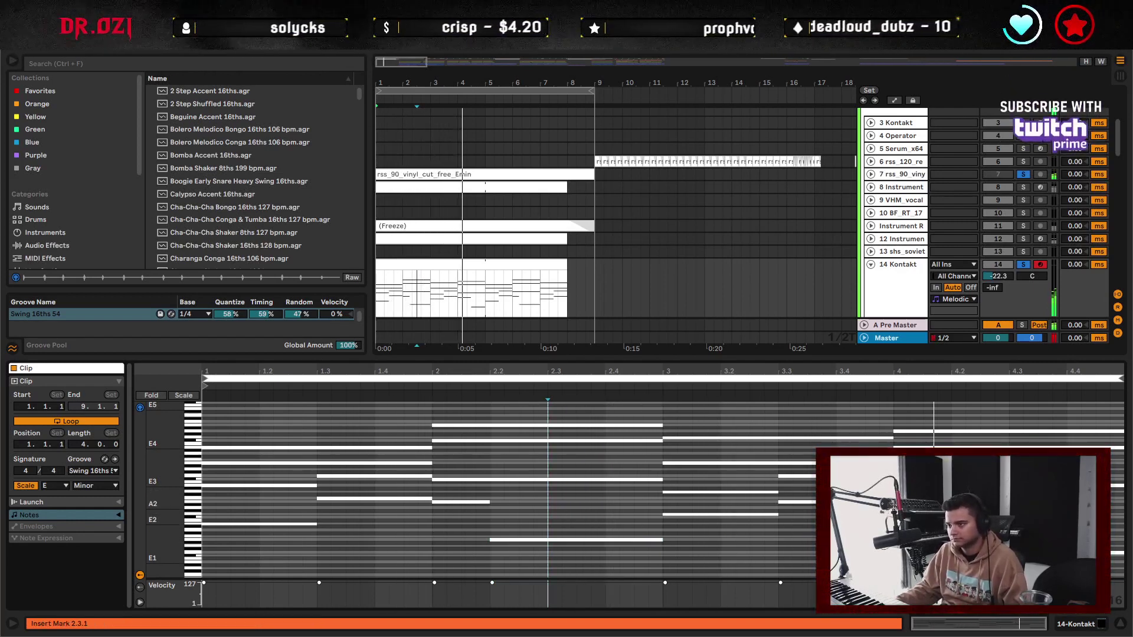
# - Adjust the low G1 note in bar 4 to span 4.2.1 to 5.1.1
pyautogui.click(950, 502)
pyautogui.click(1039, 548)
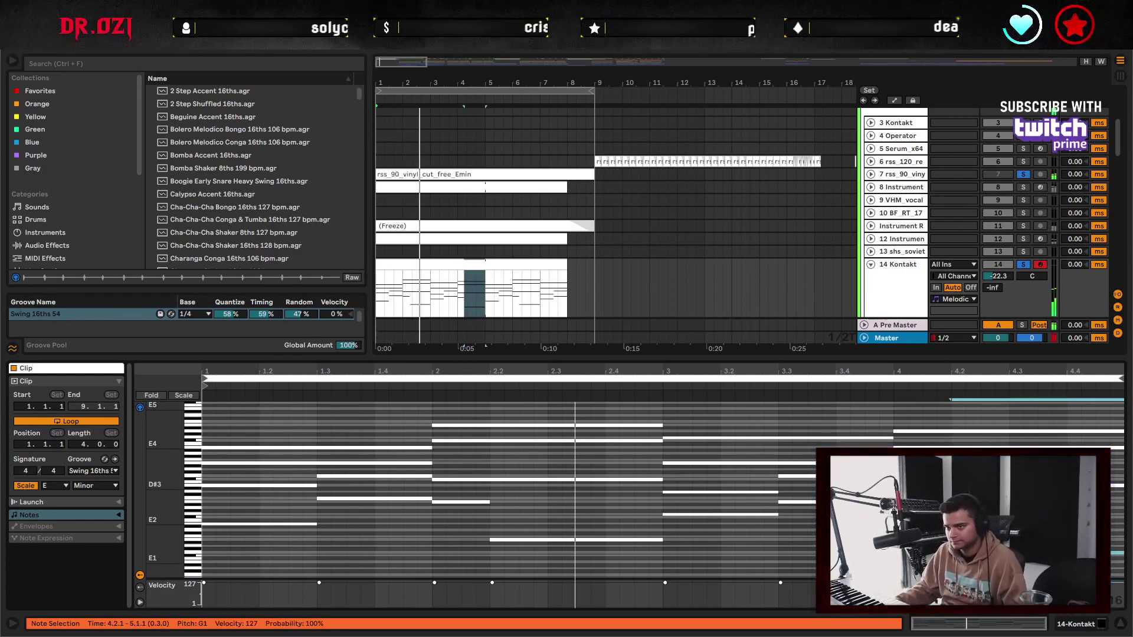
pyautogui.click(951, 526)
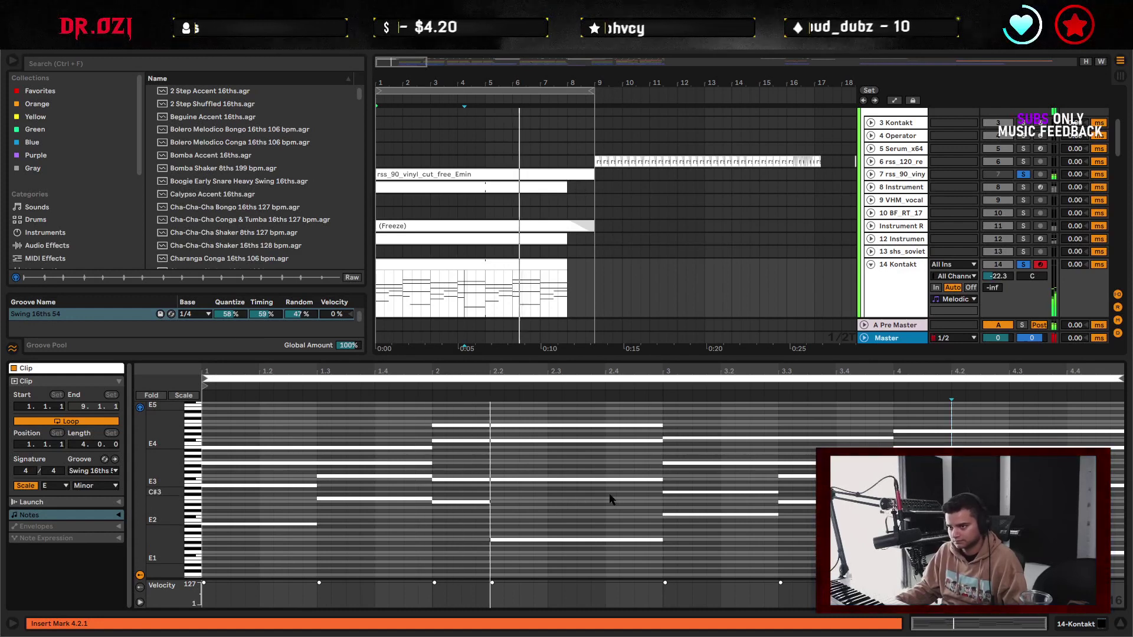
# - Shorten the F#3 note in bar 2 to end at 2.2.1 and add a G3 note from 2.2.1 to 3.1.1
pyautogui.click(550, 480)
pyautogui.press('space')
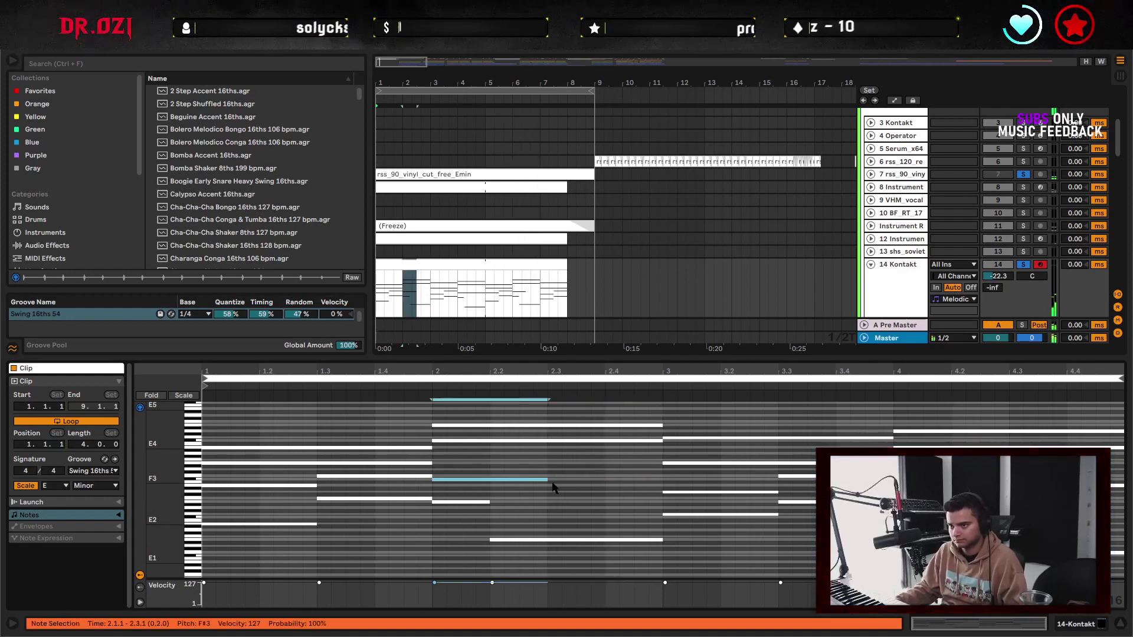
pyautogui.doubleClick(496, 480)
pyautogui.press('Up')
pyautogui.hotkey('shift', 'Right')
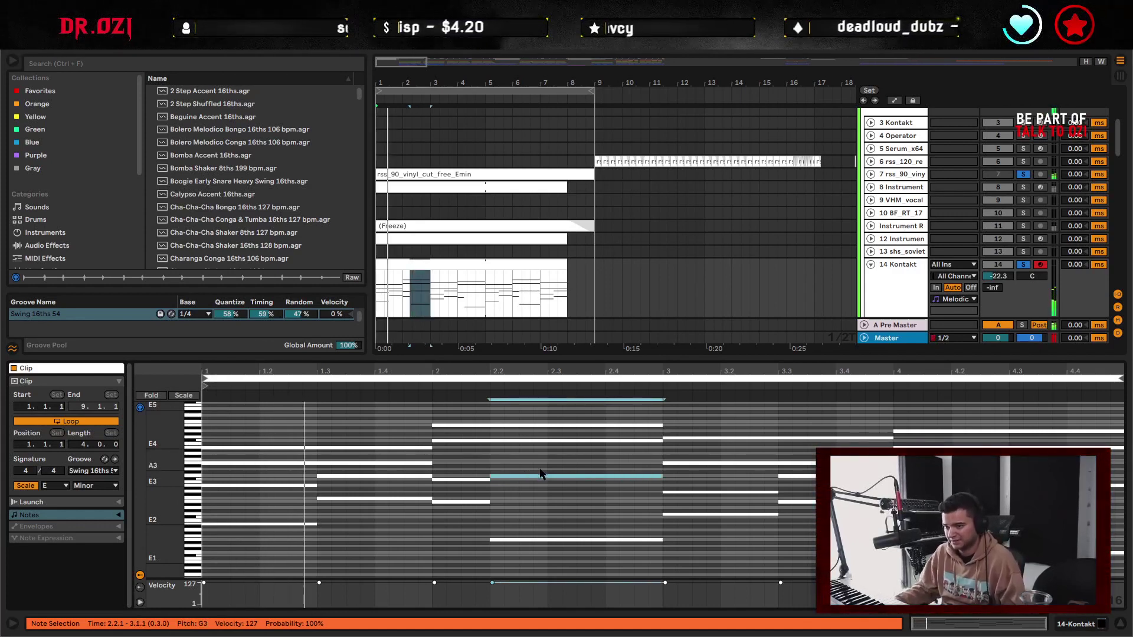
# - Raise the G3 note spanning 2.2.1 to 3.1.1 to A3
pyautogui.click(558, 456)
pyautogui.click(601, 441)
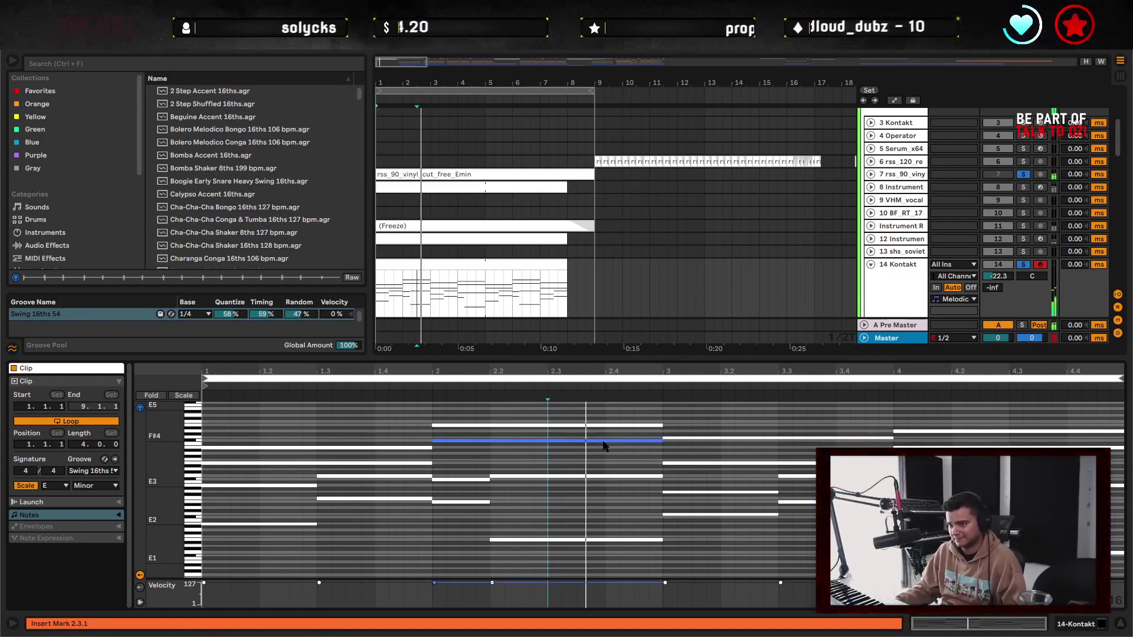
pyautogui.click(552, 476)
pyautogui.press('Up')
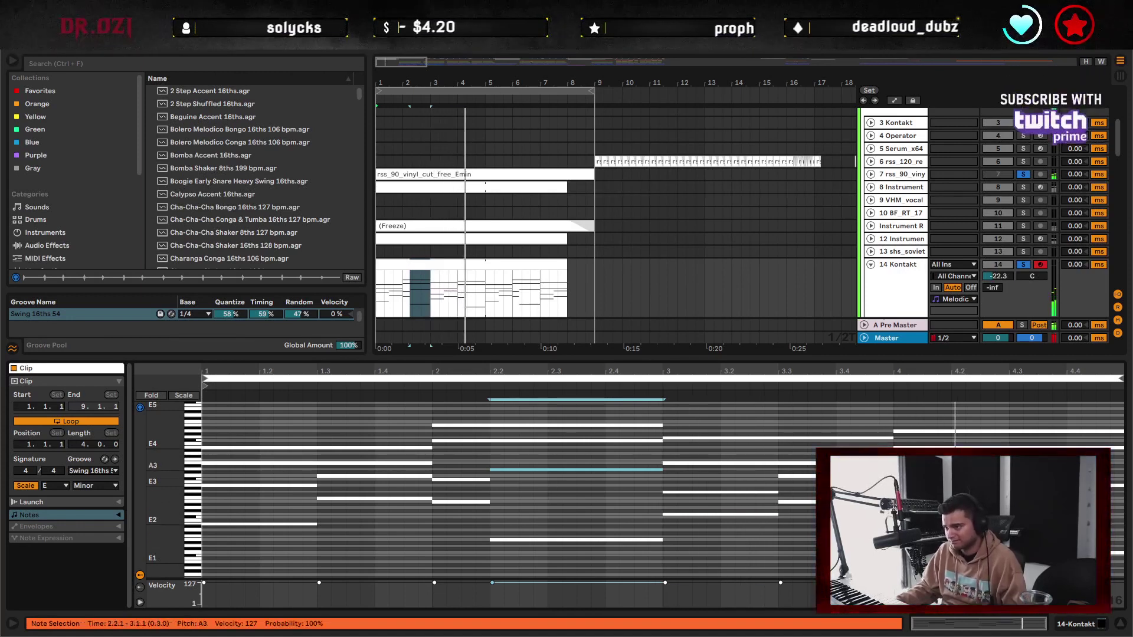
# - Shorten the E3 note in bar 4 to end at 4.2.1 and add a G3 note from 4.2.1 to 5.1.1
pyautogui.click(968, 485)
pyautogui.press('space')
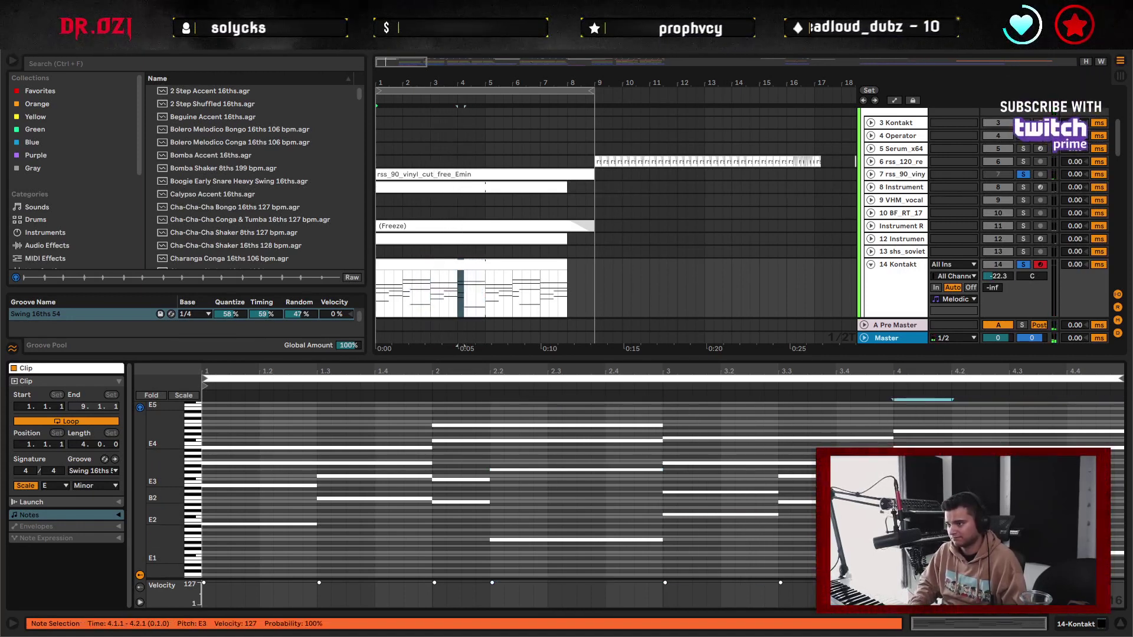
pyautogui.hotkey('ctrl', 'd')
pyautogui.press('Up')
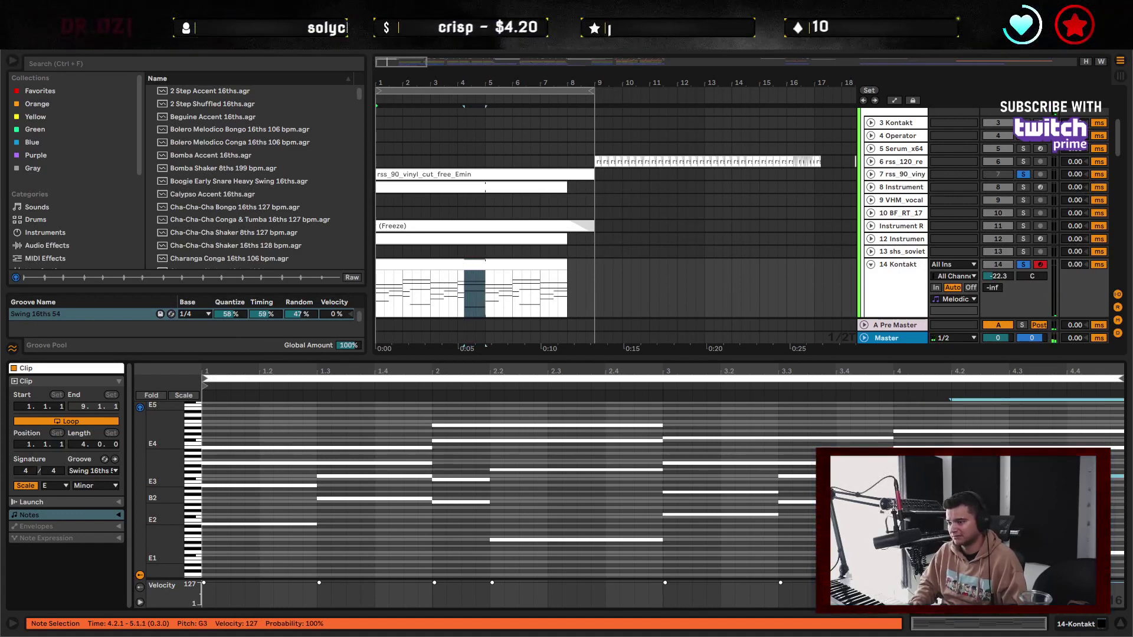
# - Audition different pitches for the G3 note starting at 4.2.1 and set it to A3
pyautogui.press('space')
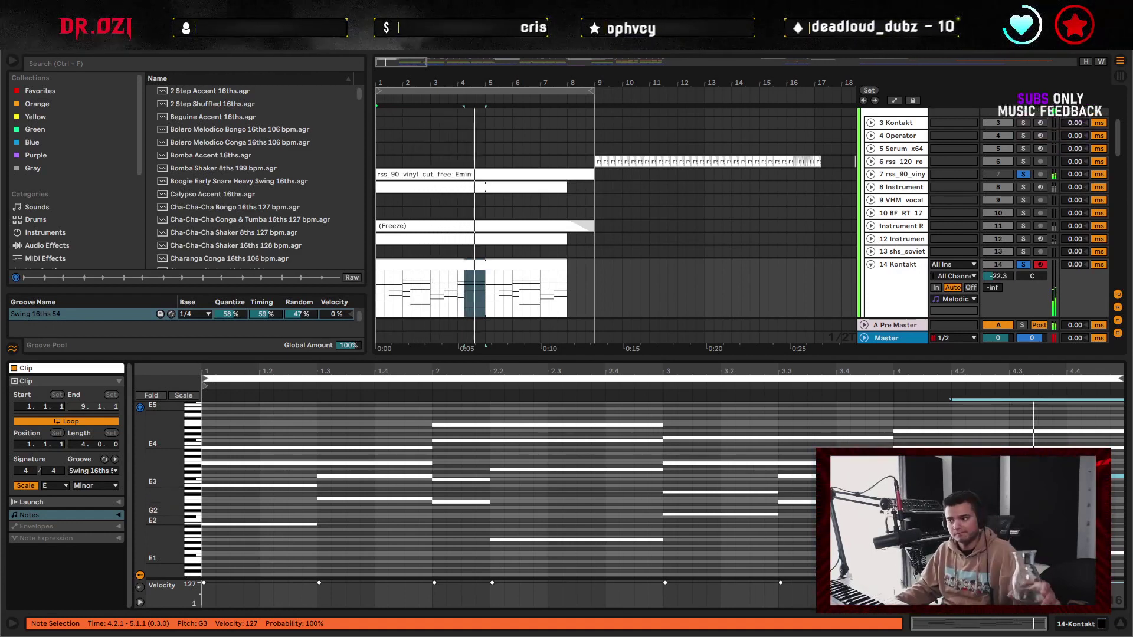
pyautogui.click(1009, 465)
pyautogui.press('space')
pyautogui.click(1009, 476)
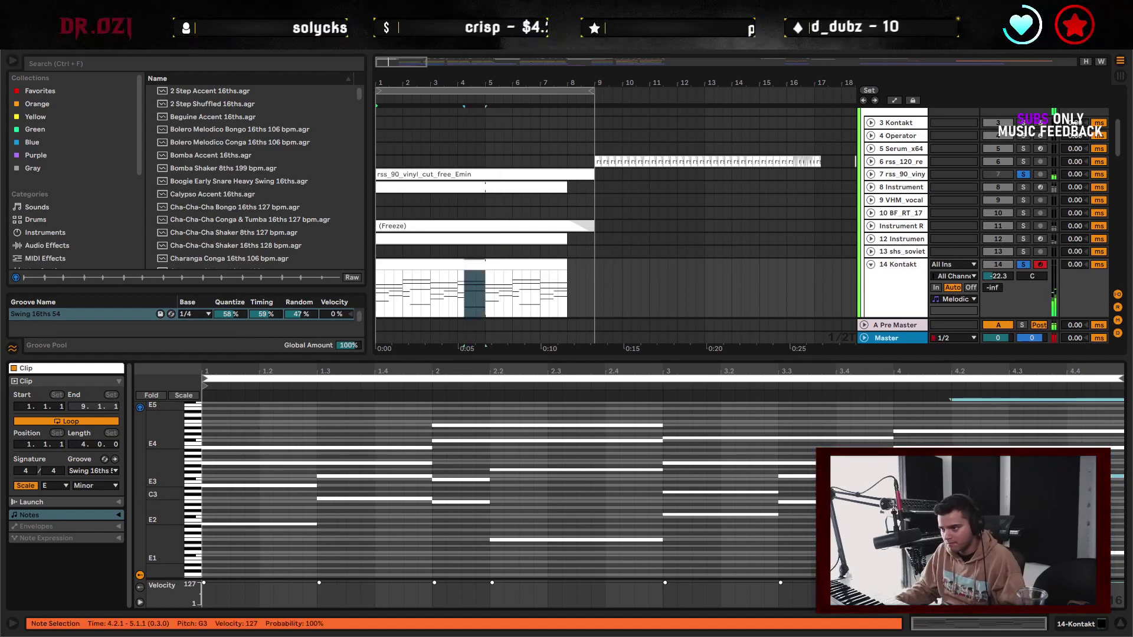
pyautogui.click(1008, 469)
pyautogui.click(1009, 476)
pyautogui.click(1009, 457)
pyautogui.click(1008, 476)
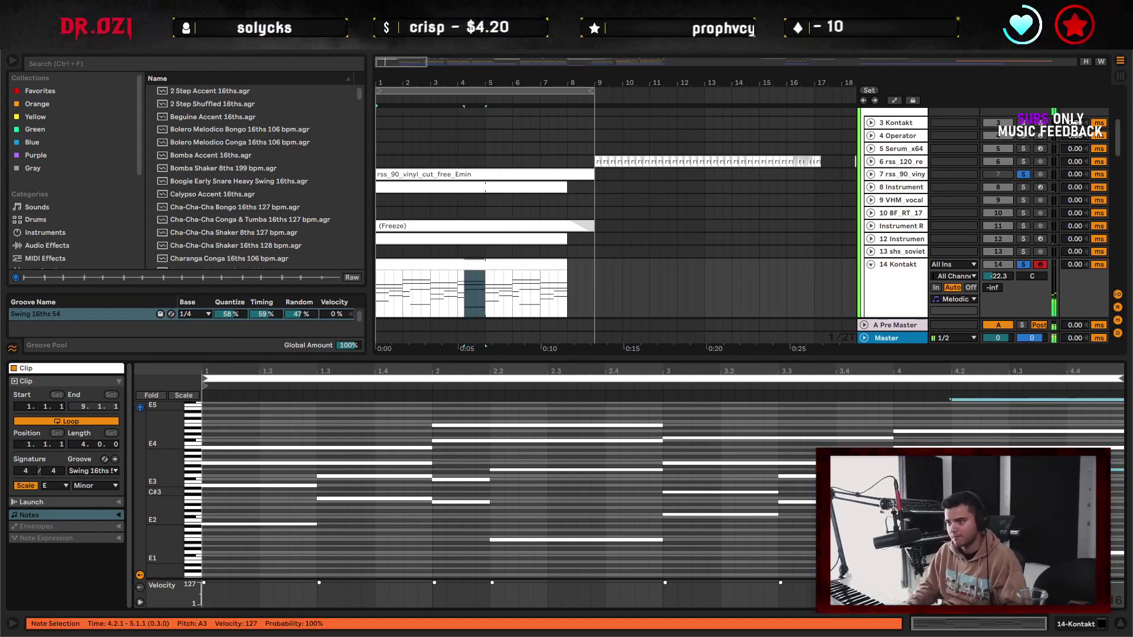
# - Play the progression and set the pitch of a bar 4 note spanning 4.2.1 to 5.1.1 to B2
pyautogui.press('space')
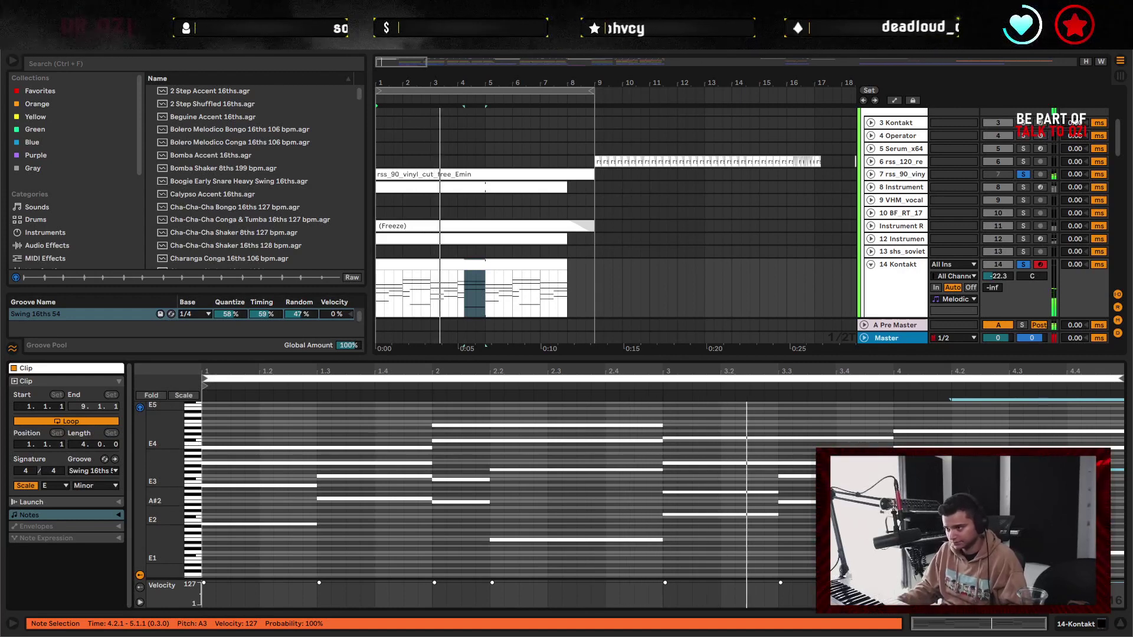
pyautogui.click(1008, 425)
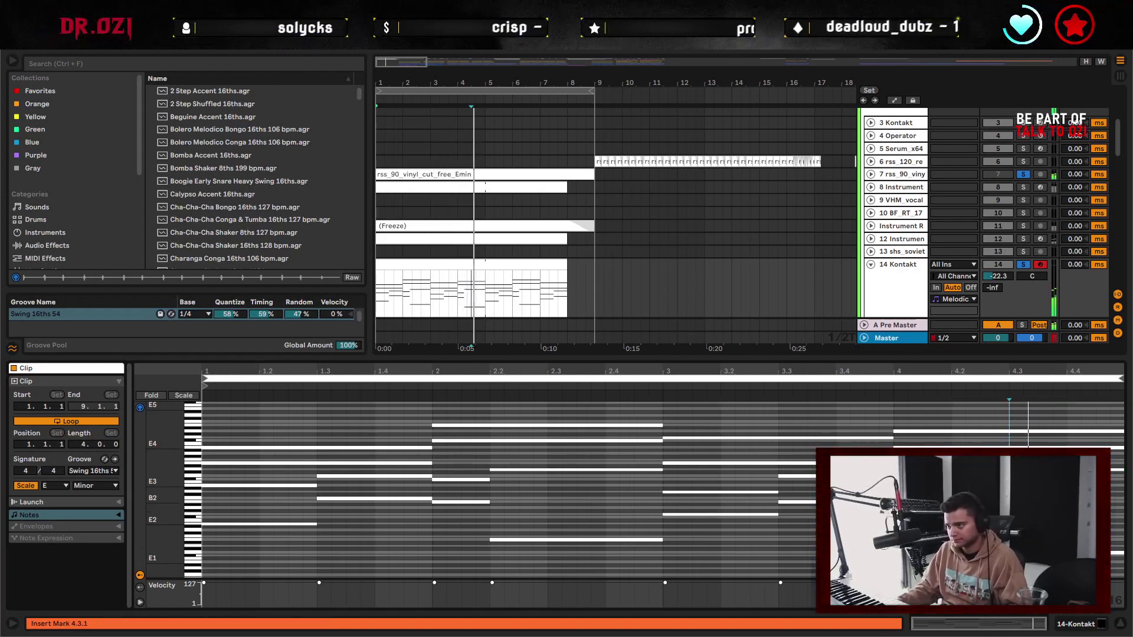
pyautogui.click(1010, 469)
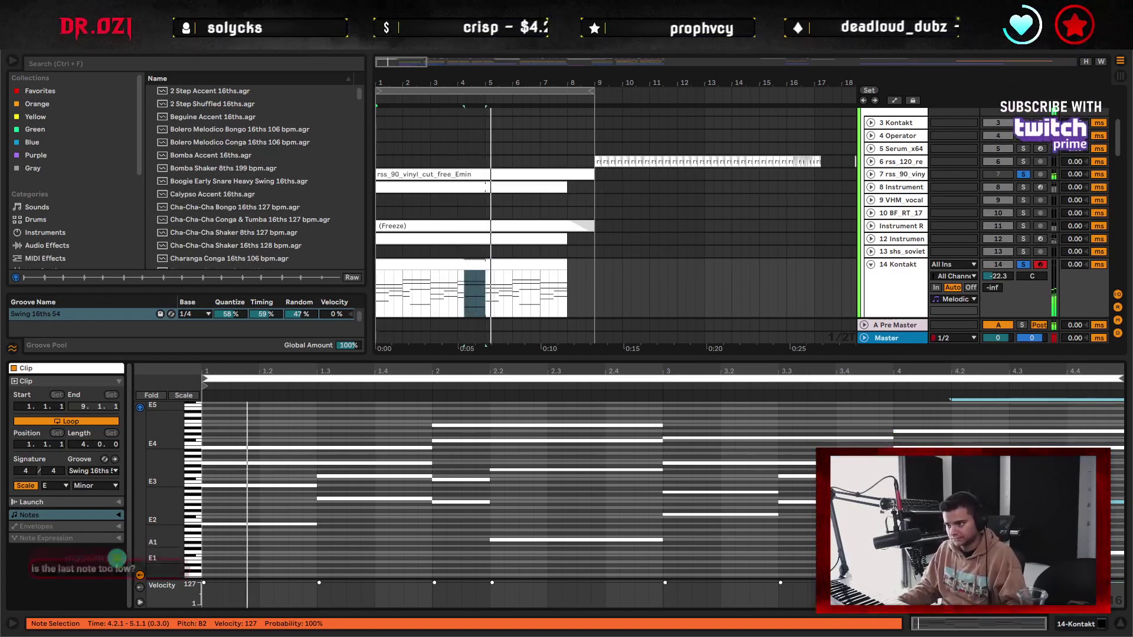
# - Shorten the B3 note in bar 1 to end at 1.3.1
pyautogui.click(561, 509)
pyautogui.moveTo(309, 435); pyautogui.dragTo(316, 465)
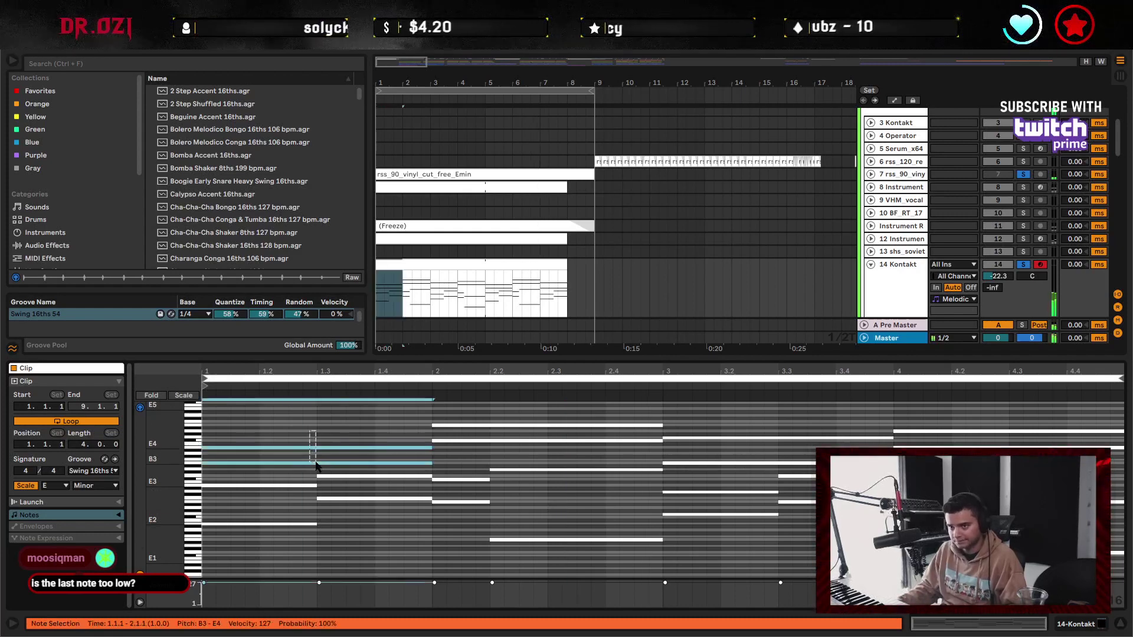
pyautogui.moveTo(431, 463)
pyautogui.mouseDown()
pyautogui.moveTo(317, 462)
pyautogui.moveTo(437, 460)
pyautogui.mouseUp()
pyautogui.click(334, 469)
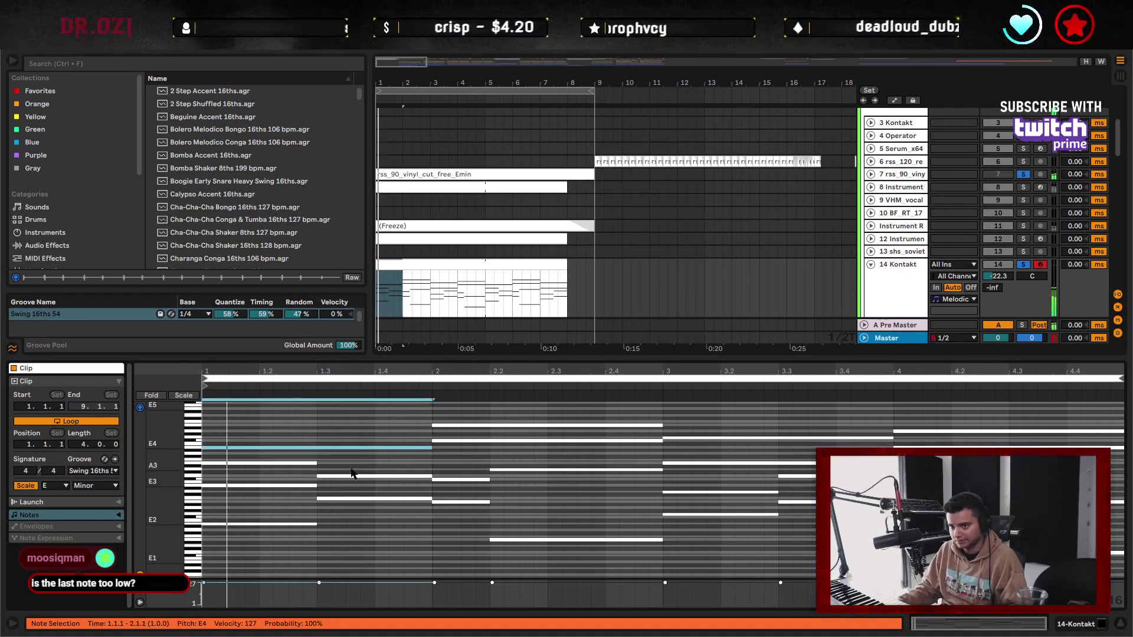
# - Add a C4 note from 1.4.1 to 2.1.1 and shorten the upper note starting at 2.2.1 to end at 2.4.1
pyautogui.doubleClick(383, 461)
pyautogui.moveTo(430, 463); pyautogui.dragTo(432, 467)
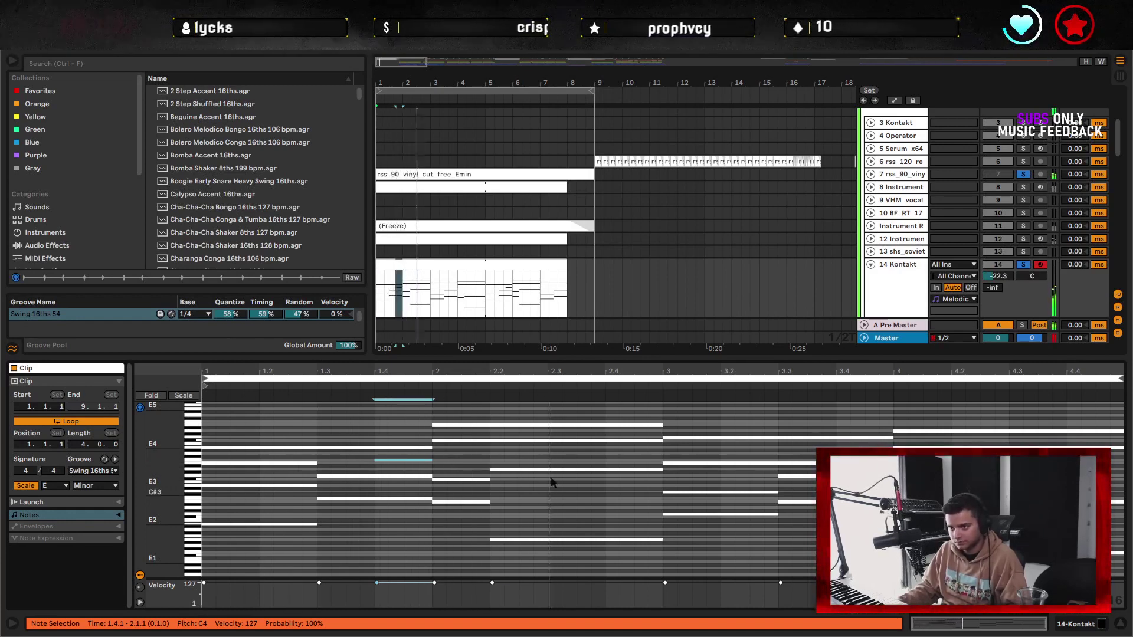
pyautogui.moveTo(663, 472); pyautogui.dragTo(602, 472)
pyautogui.press('space')
# - Shorten the F#4 note in bar 2 to end at 2.4.1 and add an E4 note from 2.4.1 to 3.1.1
pyautogui.moveTo(663, 440); pyautogui.dragTo(655, 440)
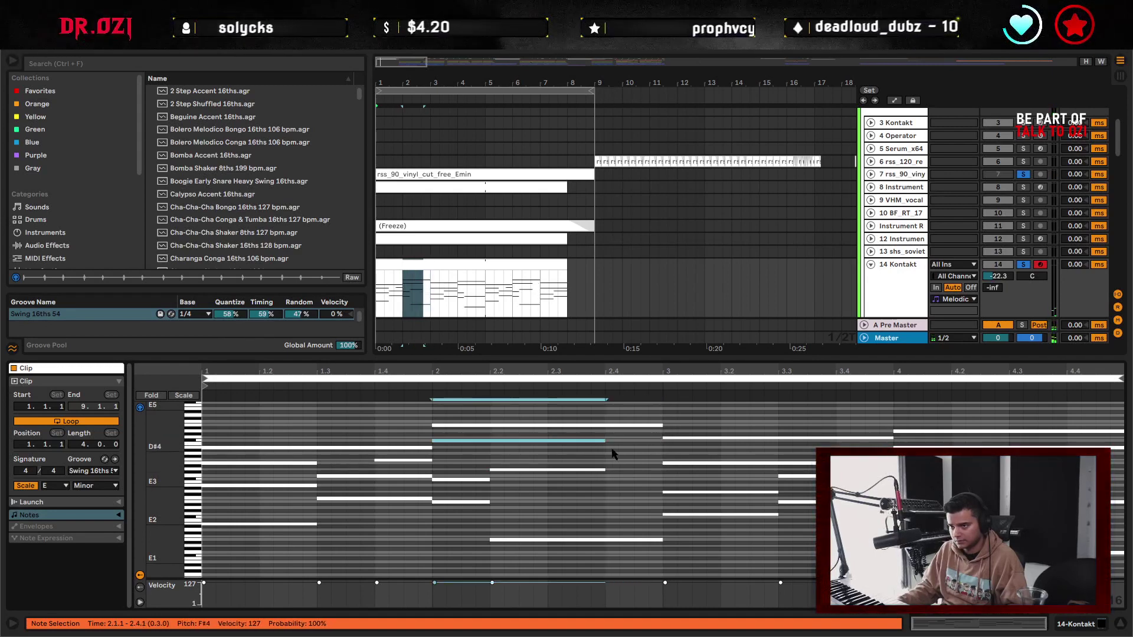
pyautogui.doubleClick(615, 449)
pyautogui.press('space')
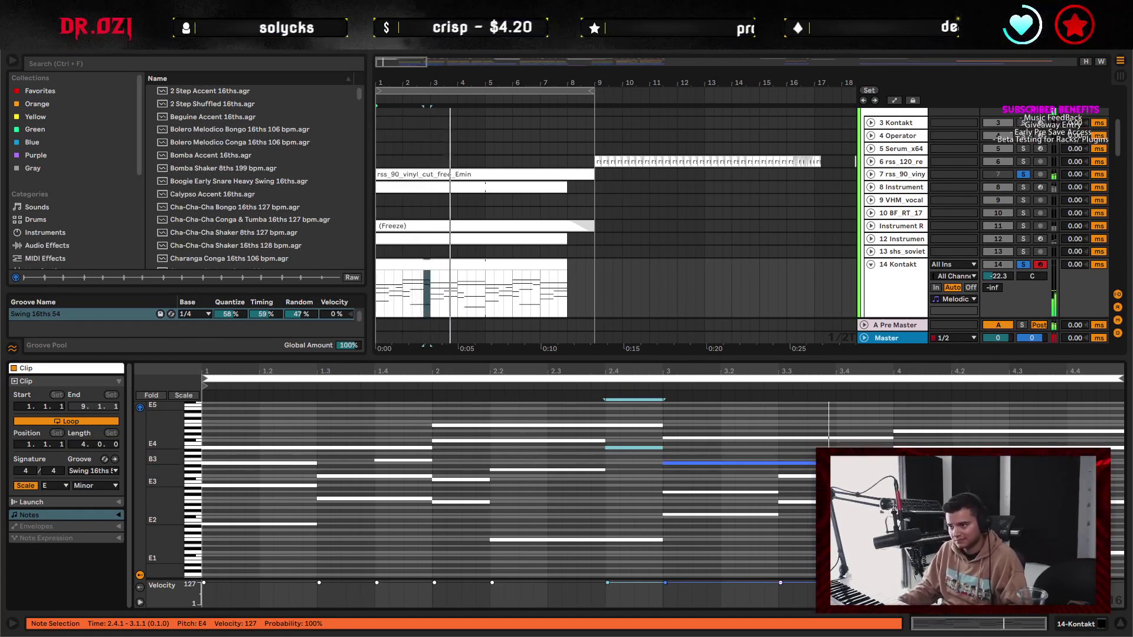
# - Shorten the B3 note in bar 3 to end at 3.4.1 and add a D4 note from 3.4.1 to 4.1.1
pyautogui.press('space')
pyautogui.moveTo(892, 463); pyautogui.dragTo(836, 463)
pyautogui.doubleClick(839, 459)
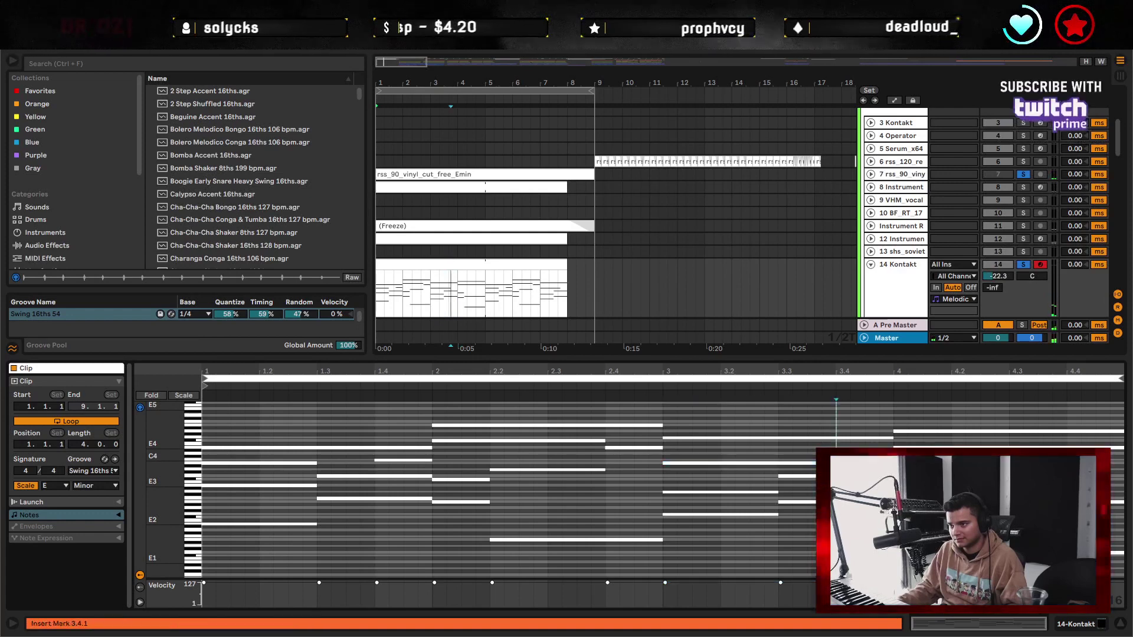
pyautogui.press('space')
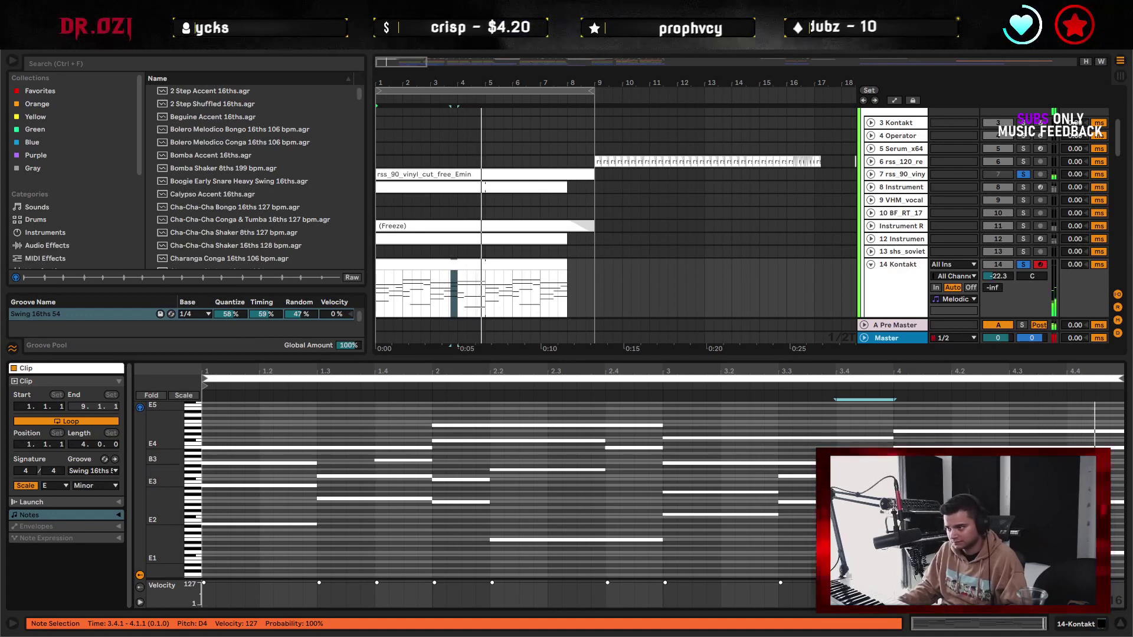
# - Shorten the E4 note in bar 4 to end at 4.4.1, add a D4 note at 4.4.1 and play the progression
pyautogui.press('space')
pyautogui.moveTo(1123, 448); pyautogui.dragTo(1068, 448)
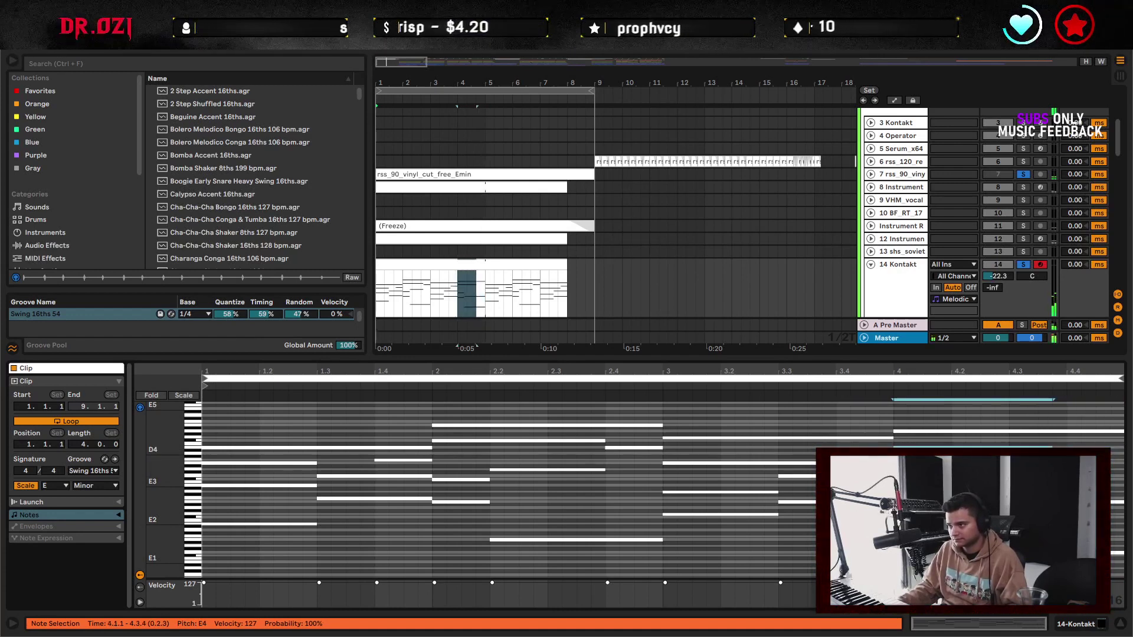
pyautogui.click(1066, 451)
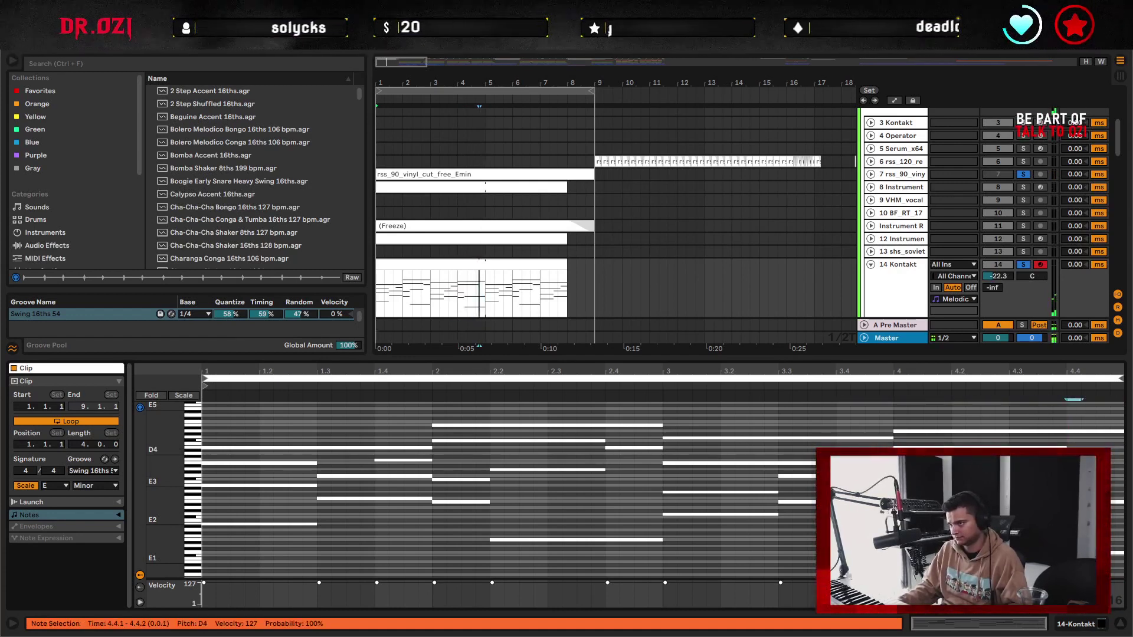
pyautogui.press('space')
pyautogui.click(1053, 472)
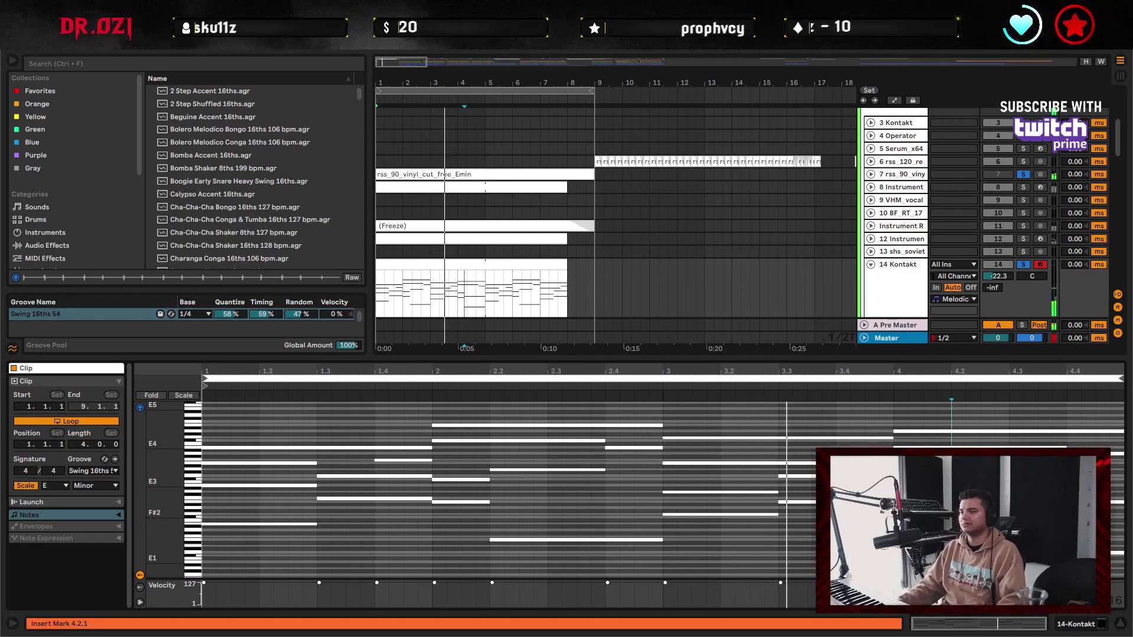
pyautogui.press('space')
# - Copy the lowest-voice notes across bars 1 to 4 of the 14 Kontakt clip
pyautogui.click(289, 524)
pyautogui.keyDown('shift'); pyautogui.click(385, 499); pyautogui.keyUp('shift')
pyautogui.keyDown('shift'); pyautogui.click(464, 502); pyautogui.keyUp('shift')
pyautogui.keyDown('shift'); pyautogui.click(614, 540); pyautogui.keyUp('shift')
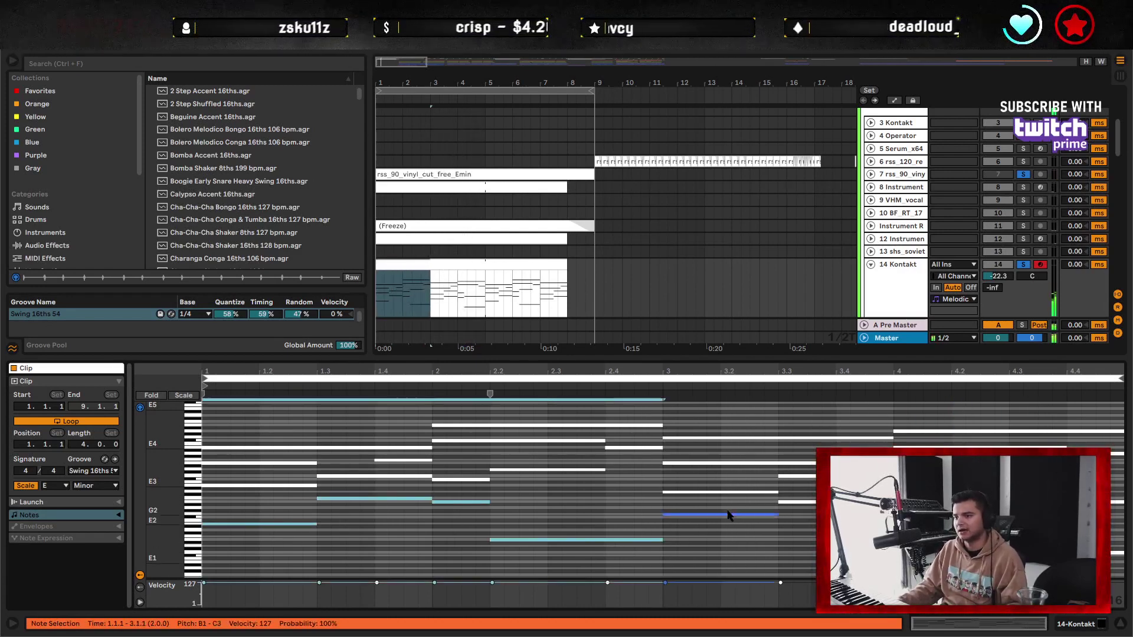
pyautogui.keyDown('shift'); pyautogui.click(727, 515); pyautogui.keyUp('shift')
pyautogui.keyDown('shift'); pyautogui.click(782, 503); pyautogui.keyUp('shift')
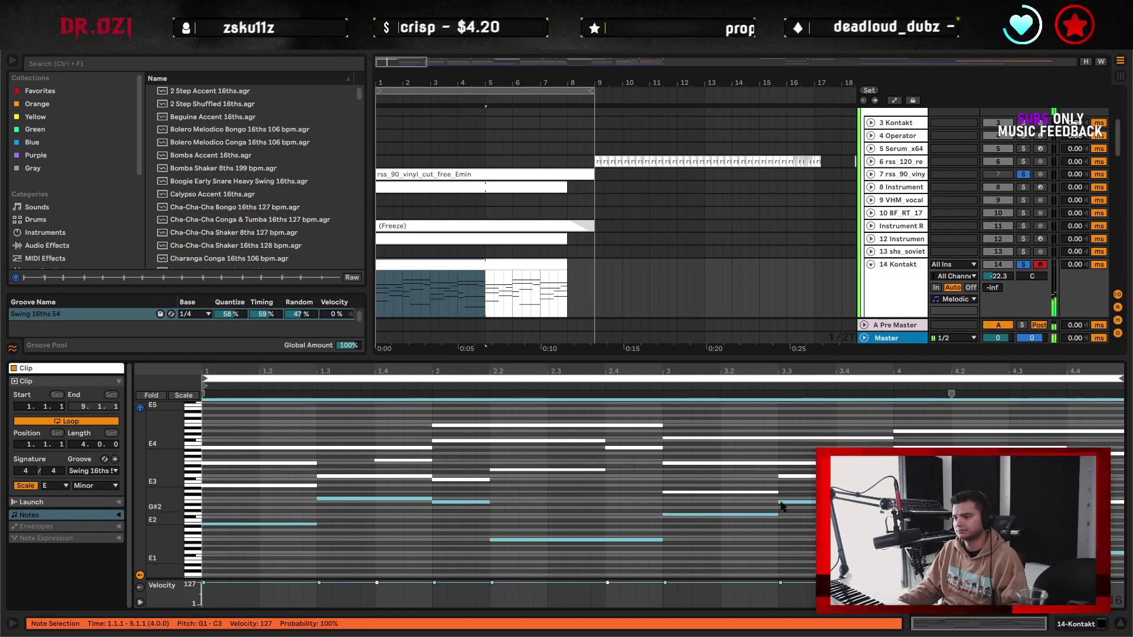
# - Duplicate the 8 Instrument clip so the copy starts at bar 9, and deactivate that copy
pyautogui.click(506, 185)
pyautogui.click(422, 462)
pyautogui.hotkey('ctrl', 'a')
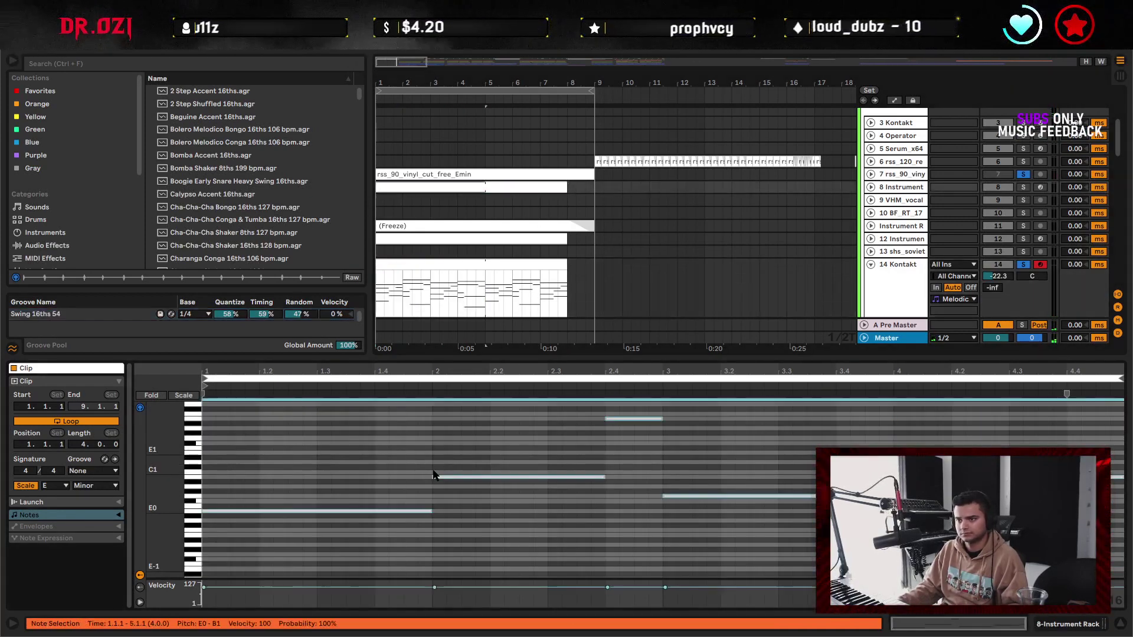
pyautogui.click(507, 190)
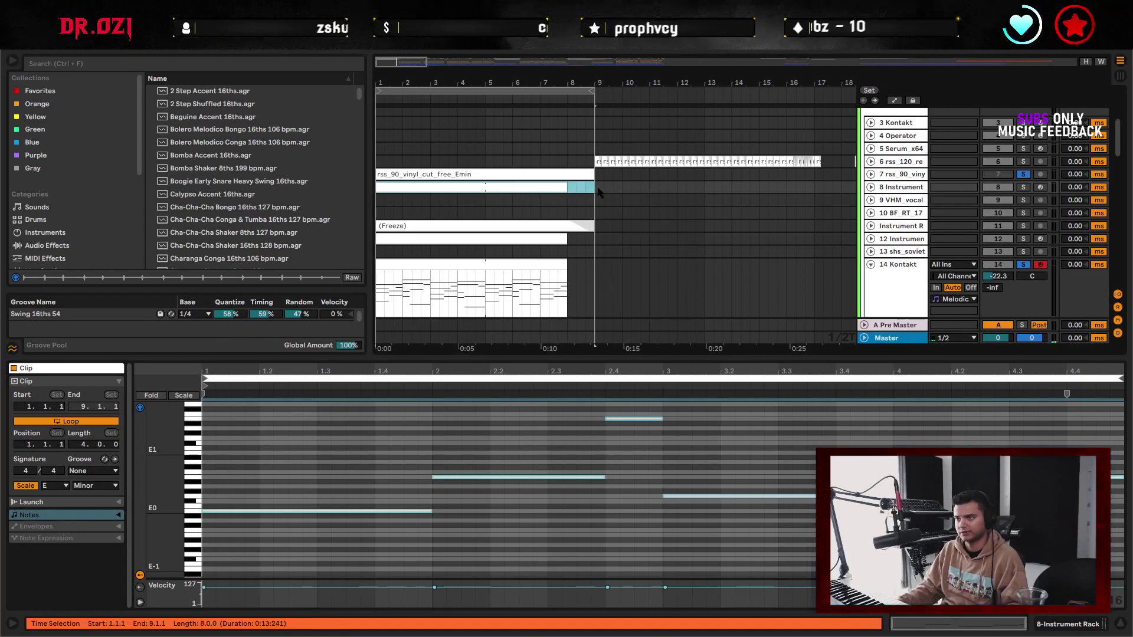
pyautogui.hotkey('ctrl', 'd')
pyautogui.press('Delete')
# - Replace all notes in the 8 Instrument clip with the copied bass notes and transpose them down two octaves
pyautogui.click(495, 187)
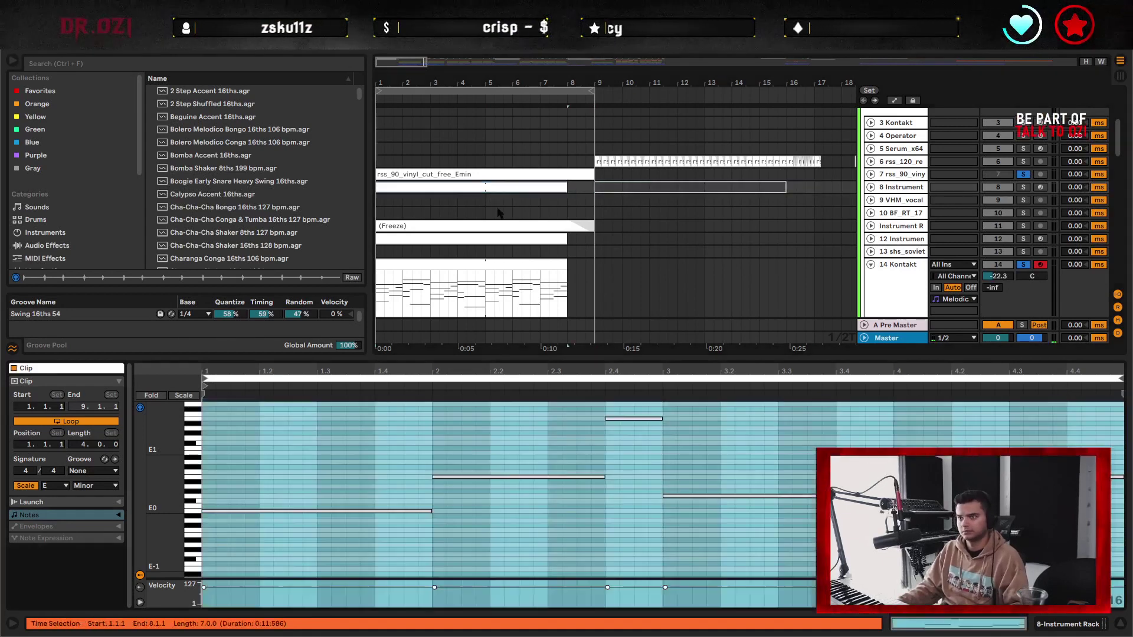
pyautogui.click(429, 452)
pyautogui.hotkey('ctrl', 'a')
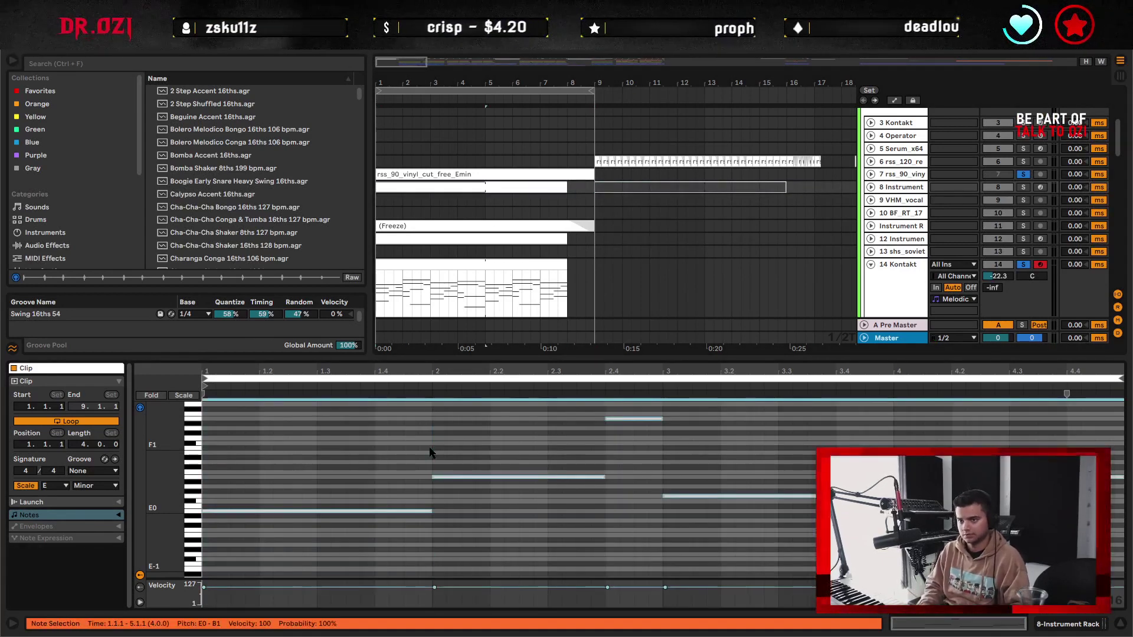
pyautogui.hotkey('ctrl', 'v')
pyautogui.hotkey('shift', 'Down')
pyautogui.hotkey('shift', 'Down')
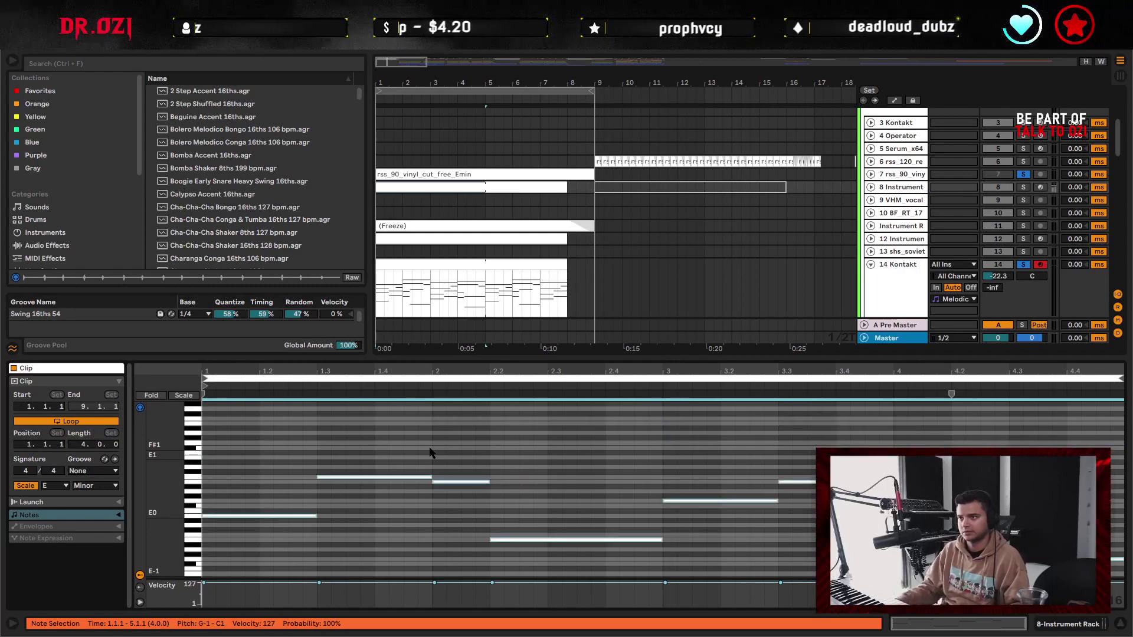
# - Solo the 8 Instrument track alongside the other soloed tracks, listen to the bass line, and clear all solos
pyautogui.keyDown('ctrl'); pyautogui.click(1023, 187); pyautogui.keyUp('ctrl')
pyautogui.click(271, 515)
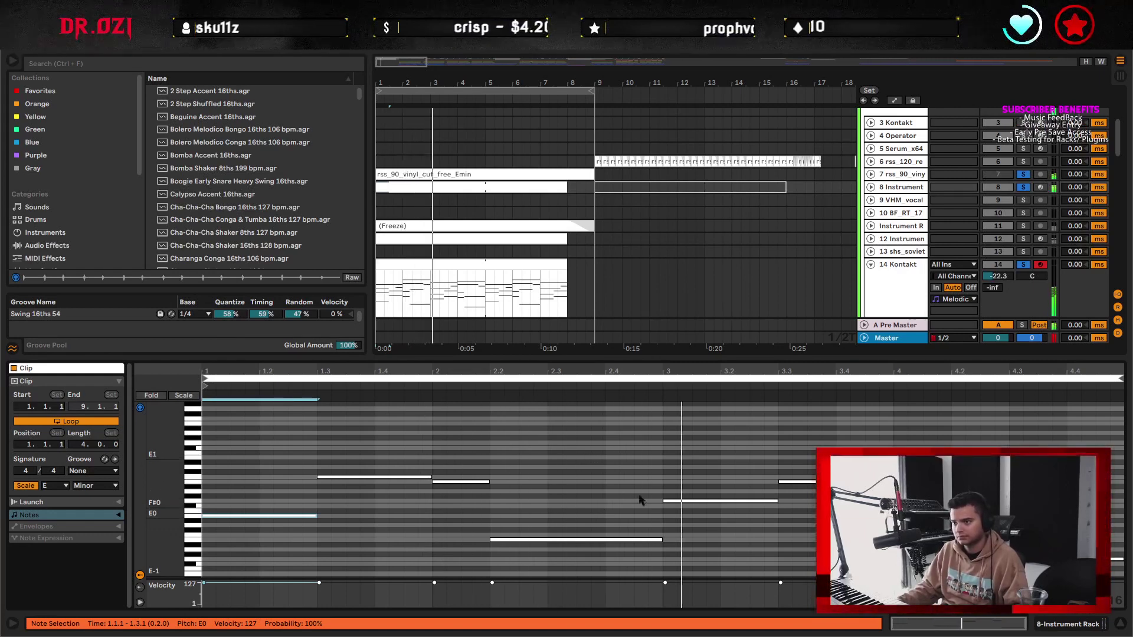
pyautogui.click(1009, 507)
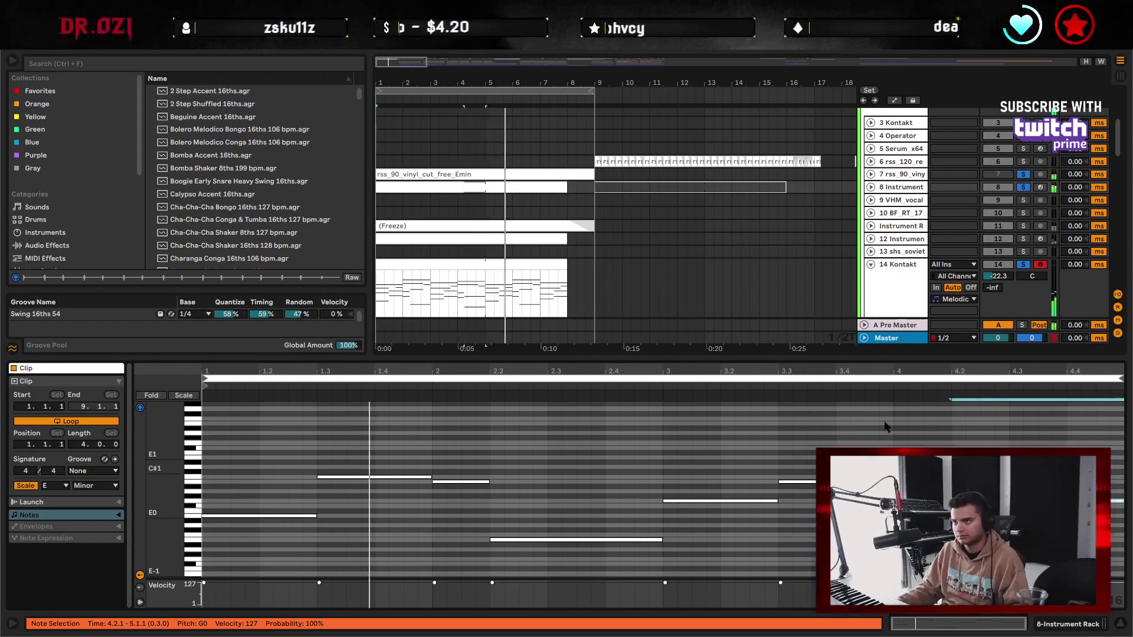
pyautogui.click(1023, 187)
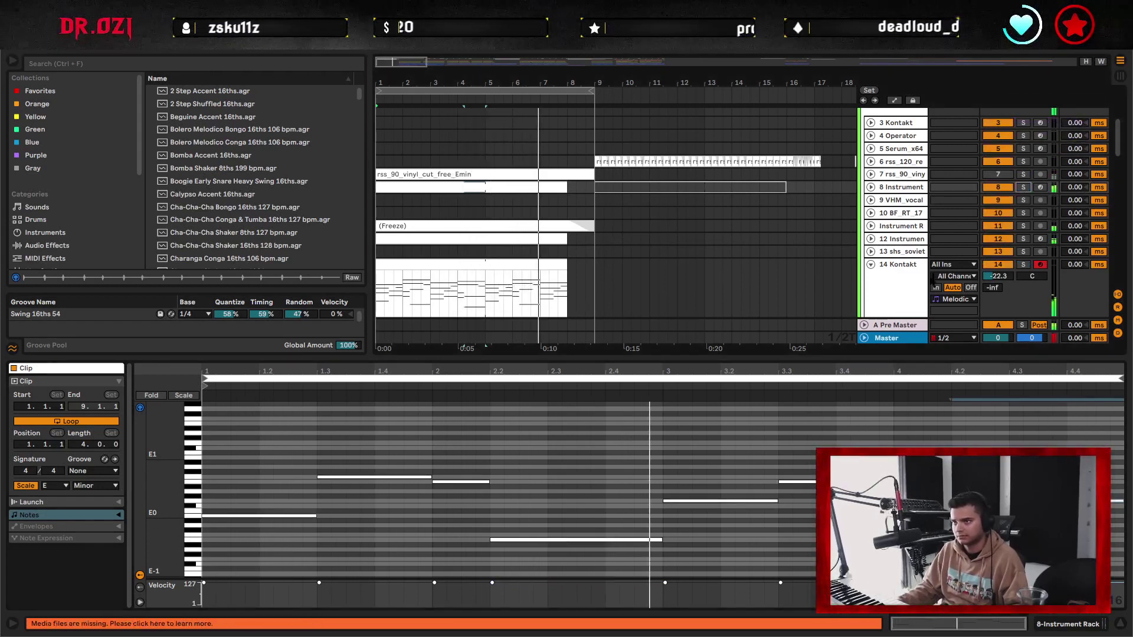
# - Unfold the 8 Instrument track in the arrangement and lower its volume to -20.4 dB
pyautogui.click(1122, 622)
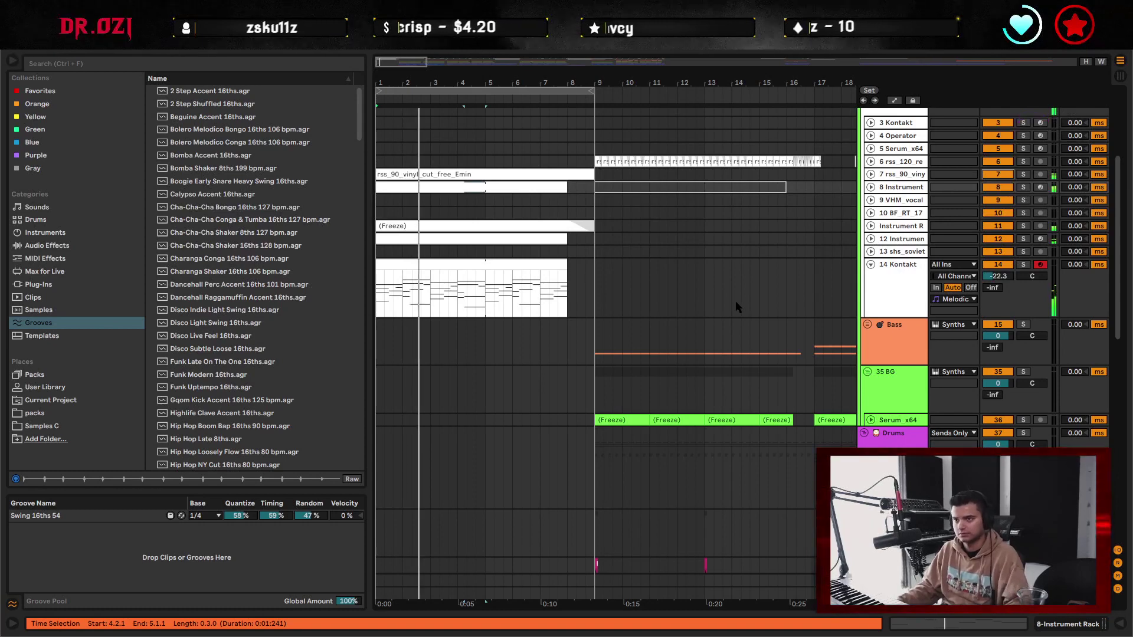
pyautogui.click(870, 187)
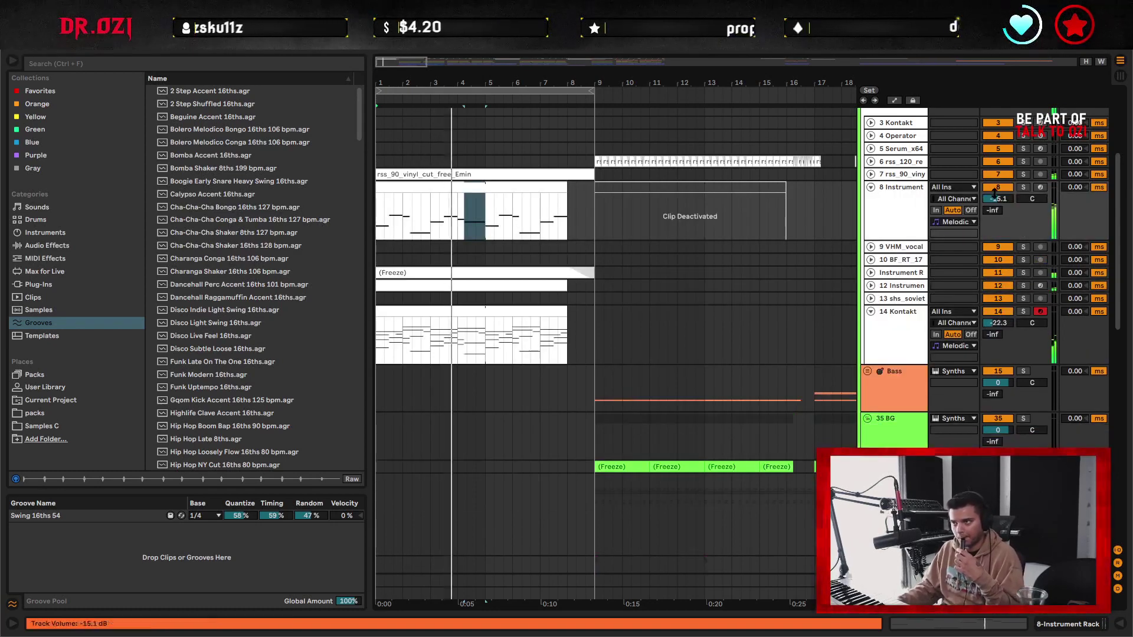
pyautogui.moveTo(995, 196); pyautogui.dragTo(994, 206)
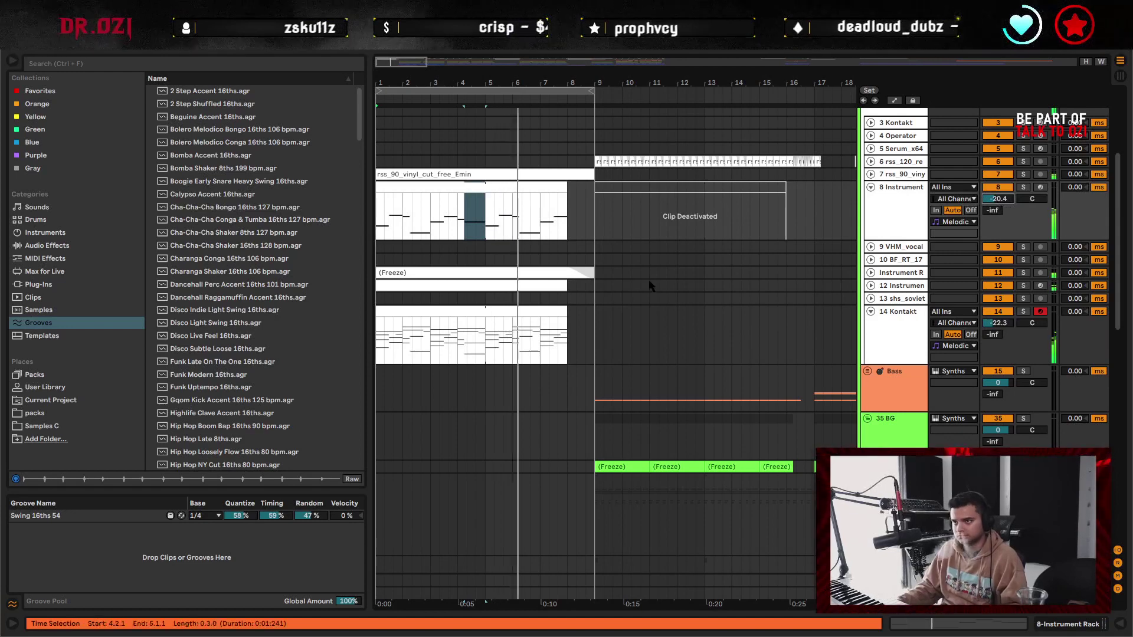
# - Delete the 8 Instrument clip's note from 1.3.1 to 2.1.1 and extend its first E0 note to end at 2.1.1
pyautogui.scroll(2, 575, 265)
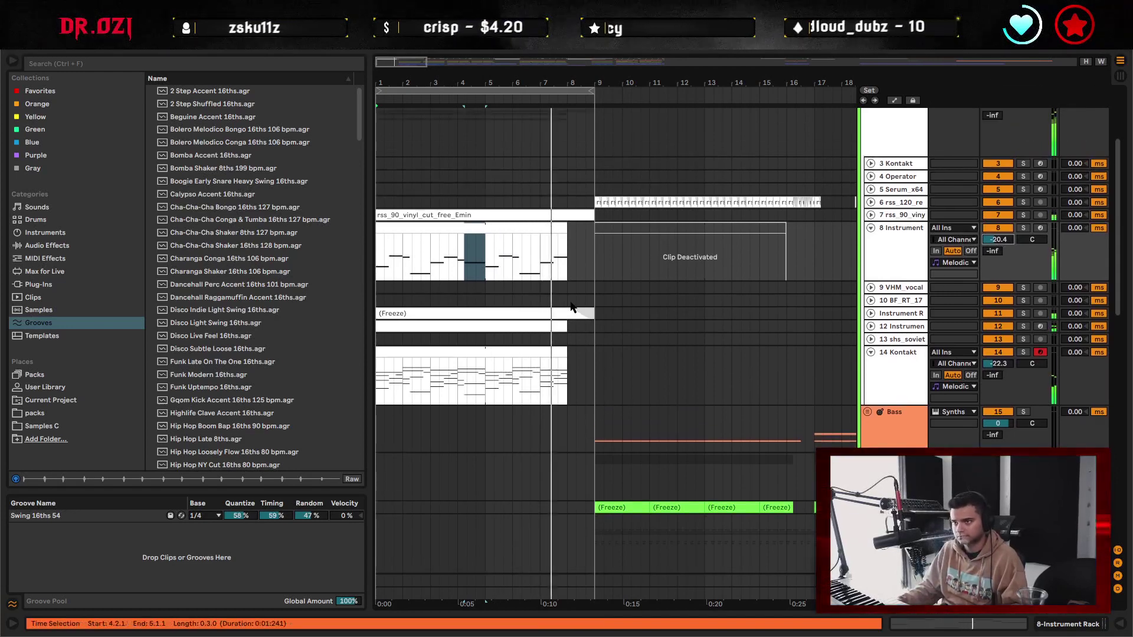
pyautogui.click(576, 261)
pyautogui.doubleClick(534, 230)
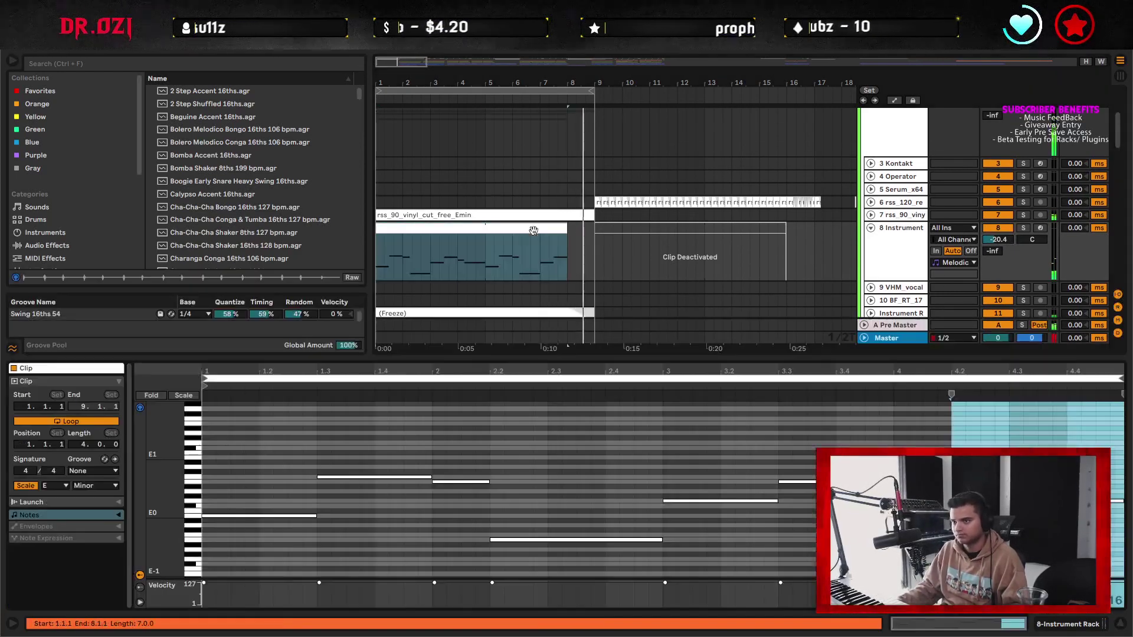
pyautogui.click(504, 456)
pyautogui.click(397, 478)
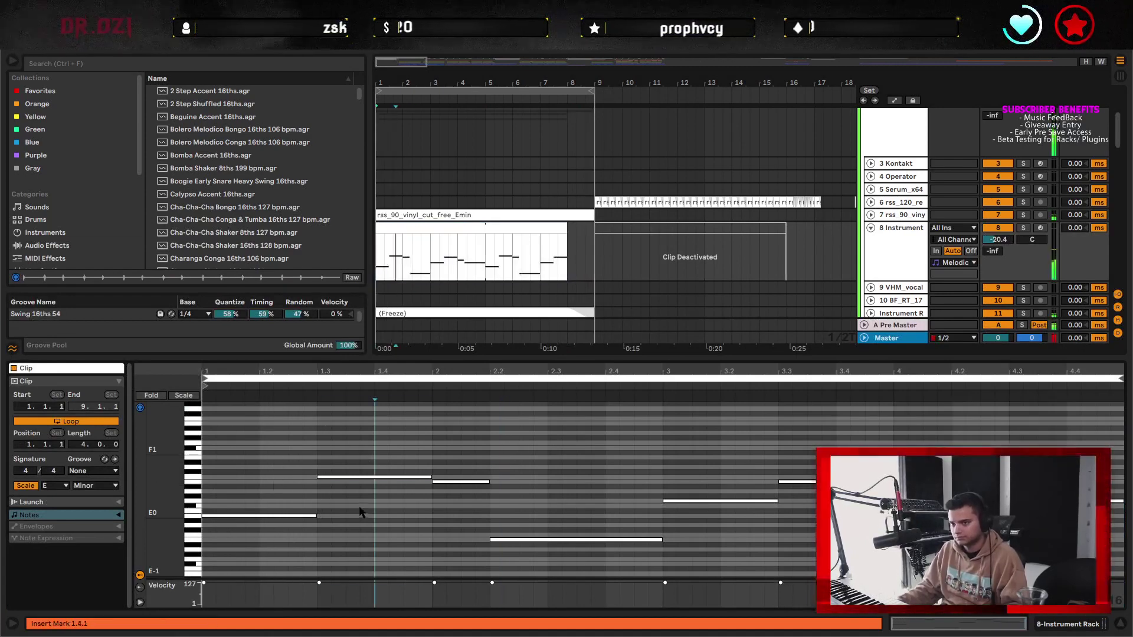
pyautogui.press('Delete')
pyautogui.click(314, 518)
pyautogui.moveTo(314, 517); pyautogui.dragTo(433, 519)
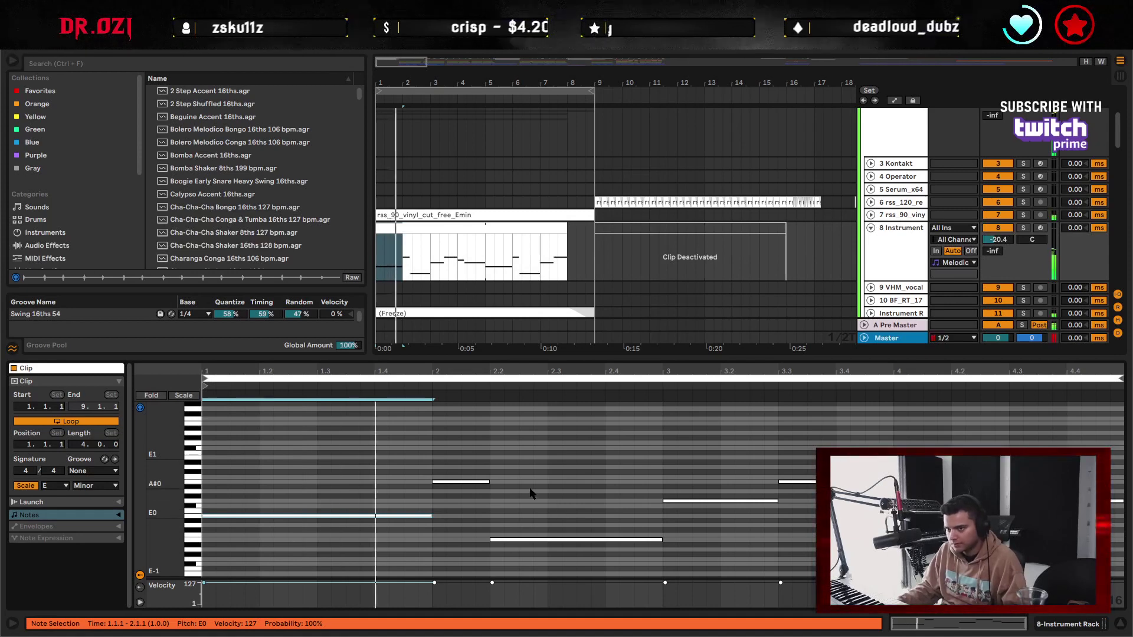
pyautogui.click(663, 525)
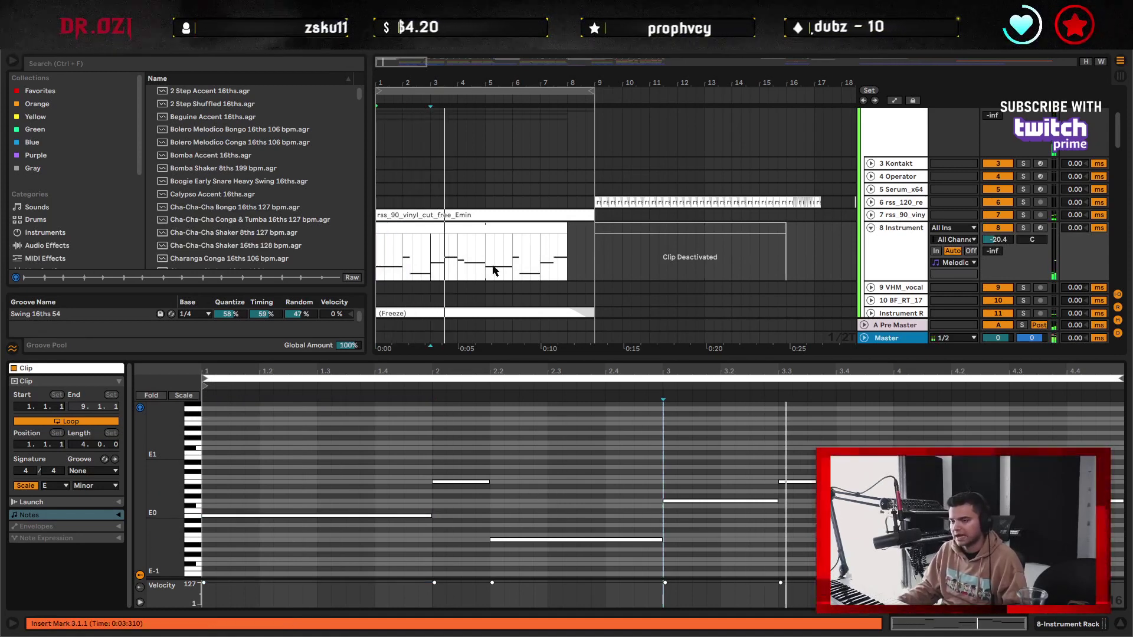
# - Set the Swing 16ths 54 groove on the 14 Kontakt clip to 100% Quantize, 88% Timing and 13% Random
pyautogui.scroll(-4, 454, 289)
pyautogui.click(458, 248)
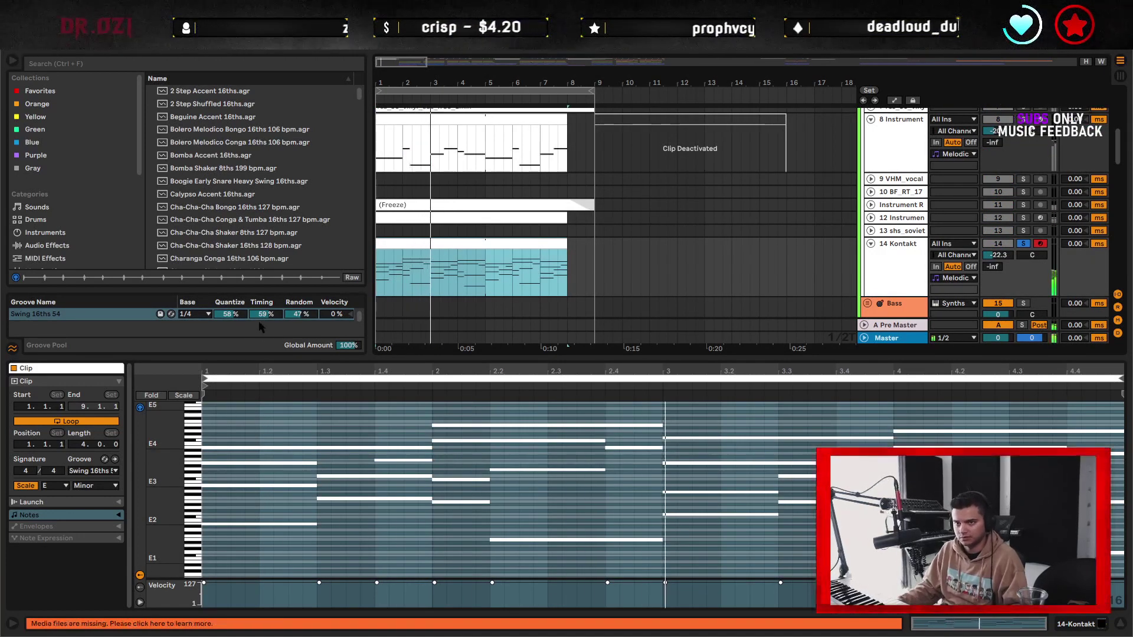
pyautogui.moveTo(231, 317); pyautogui.dragTo(231, 299)
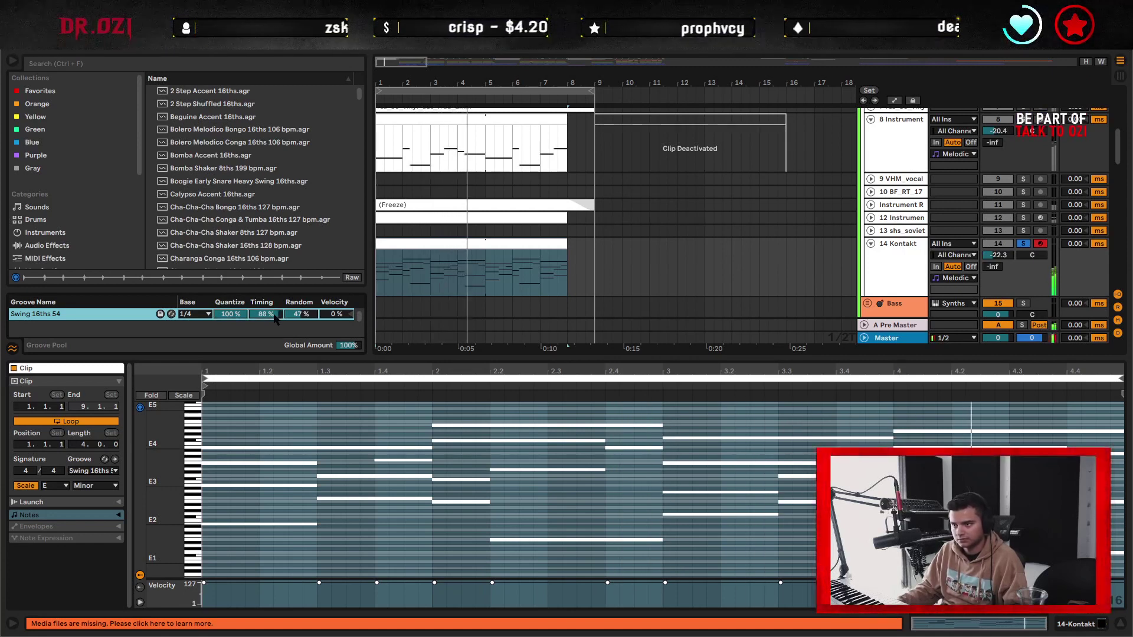
pyautogui.moveTo(299, 315)
pyautogui.mouseDown()
pyautogui.moveTo(300, 346)
pyautogui.moveTo(311, 319)
pyautogui.mouseUp()
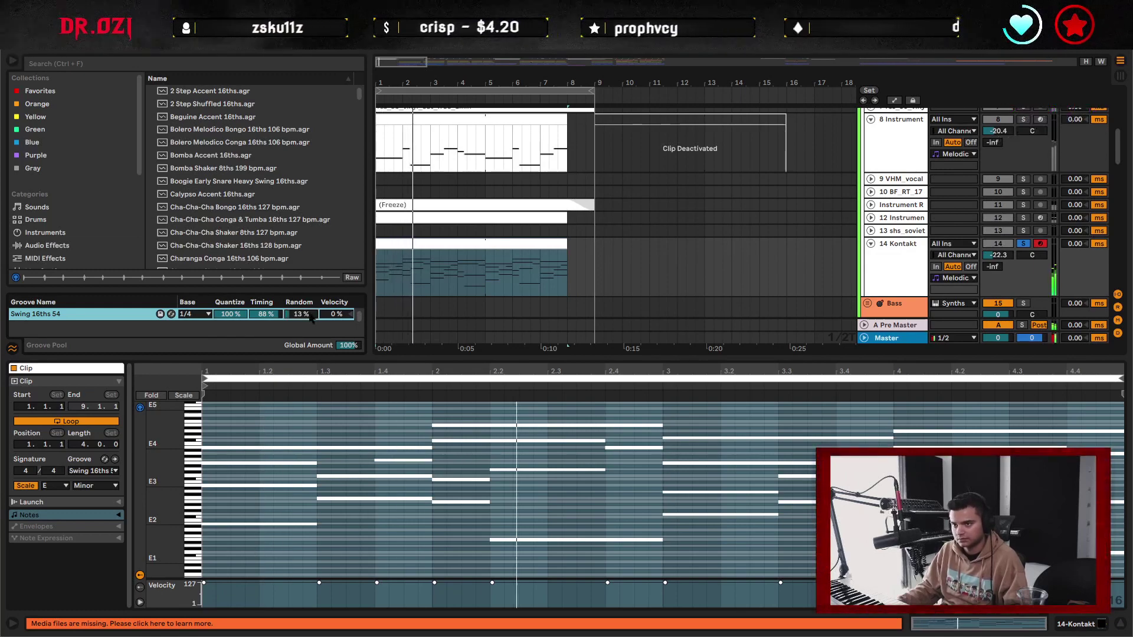
pyautogui.click(429, 420)
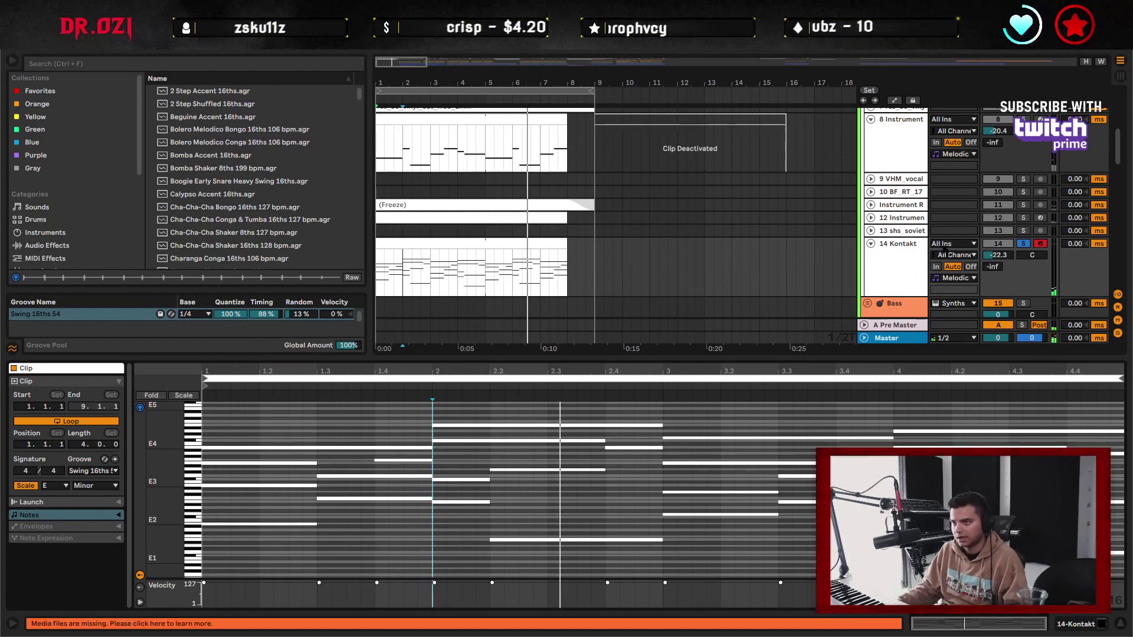
# - Select the 8 Instrument and 14 Kontakt clips together to show both in the note editor
pyautogui.scroll(3, 691, 263)
pyautogui.scroll(-1, 674, 239)
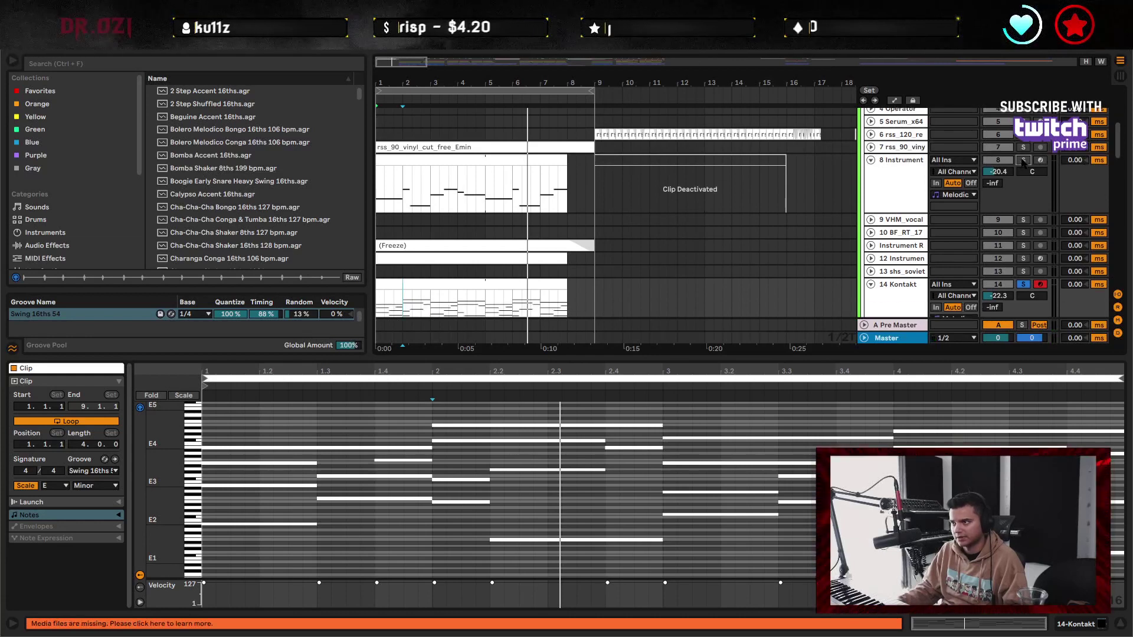
pyautogui.scroll(-3, 414, 283)
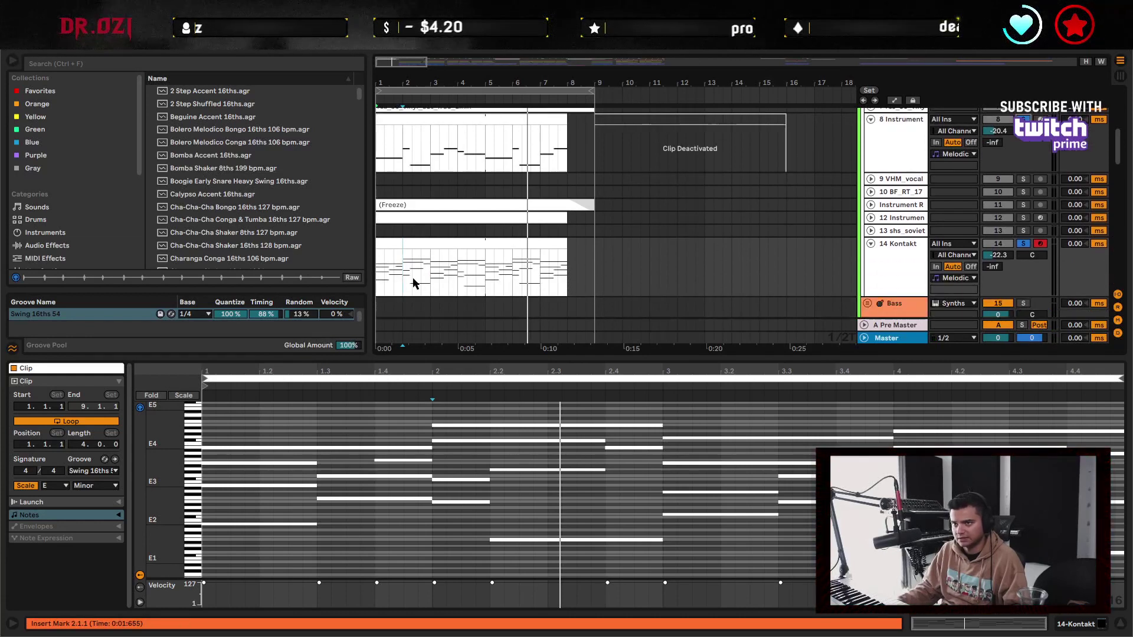
pyautogui.click(513, 248)
pyautogui.keyDown('shift'); pyautogui.click(484, 126); pyautogui.keyUp('shift')
pyautogui.click(487, 130)
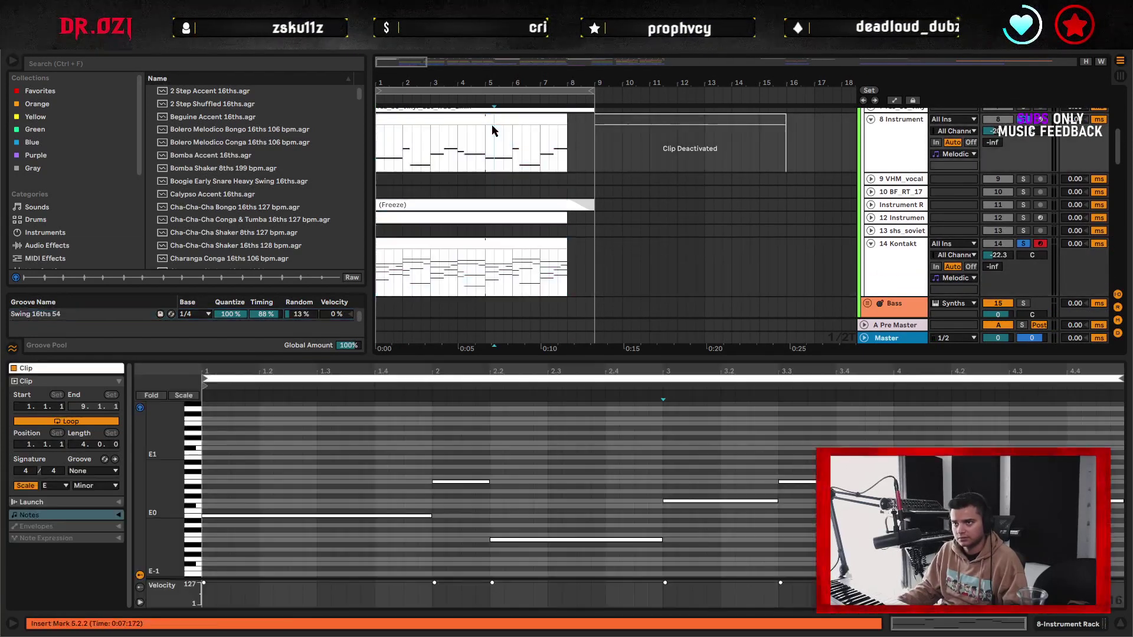
pyautogui.click(503, 239)
pyautogui.click(496, 489)
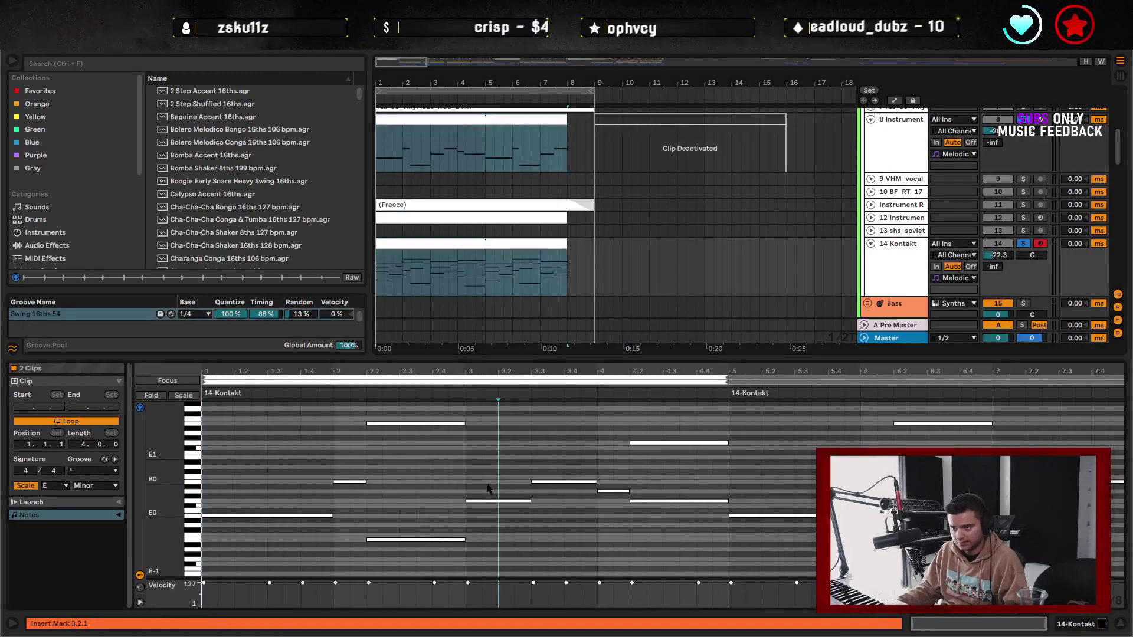
# - Play the progression with the bass and chord clips shown together and place the insert marker at 2.1.1
pyautogui.scroll(4, 286, 448)
pyautogui.moveTo(167, 497); pyautogui.dragTo(137, 504)
pyautogui.press('space')
pyautogui.click(334, 486)
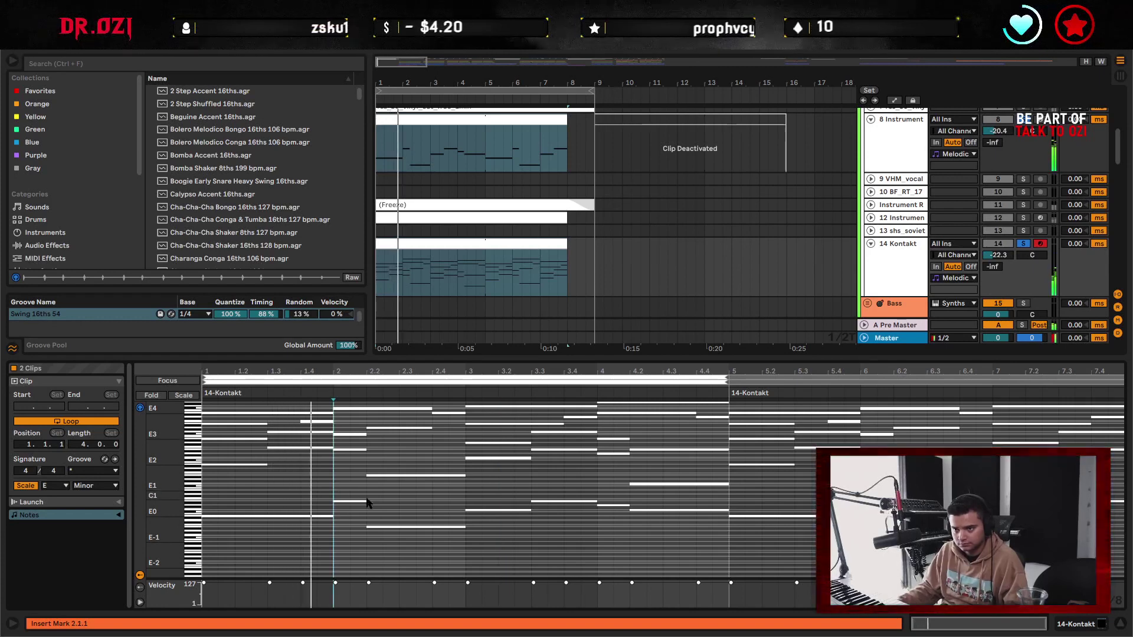
# - Shorten the 8 Instrument clip's first E0 note to end at 1.3.1 and deactivate its B0 note from 3.3.1 to 4.1.1
pyautogui.click(319, 516)
pyautogui.moveTo(332, 516); pyautogui.dragTo(270, 519)
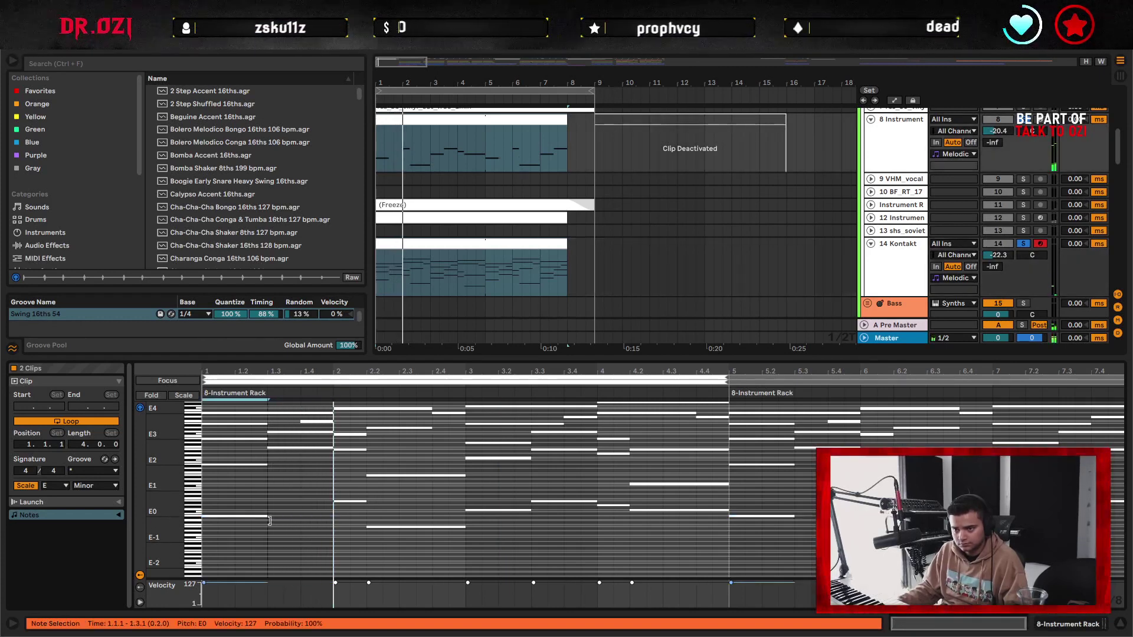
pyautogui.click(340, 542)
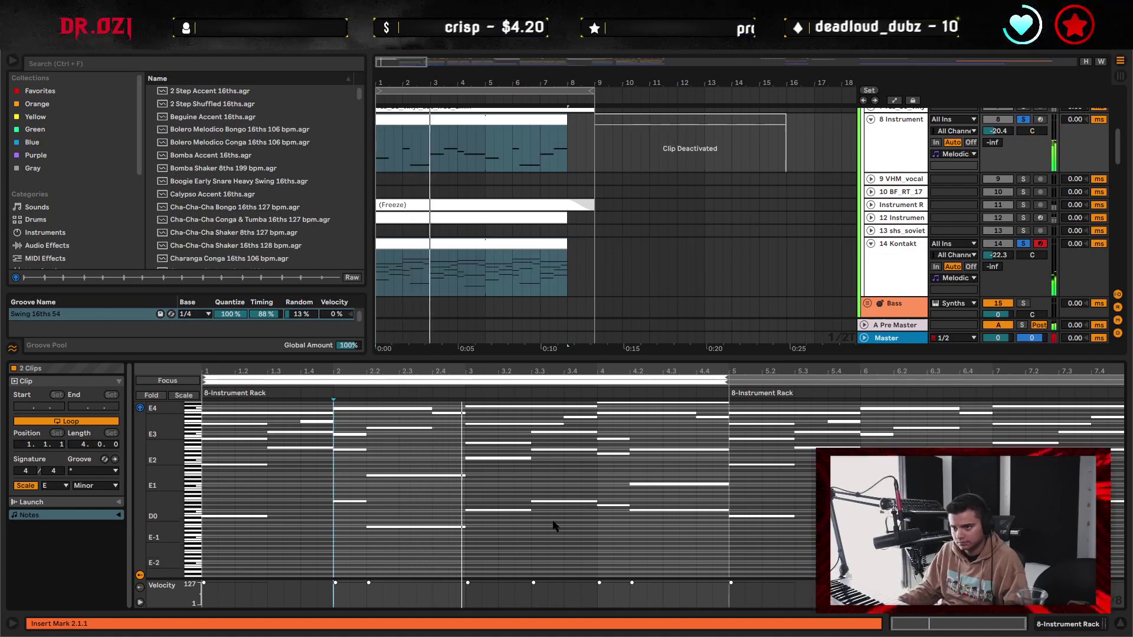
pyautogui.click(566, 500)
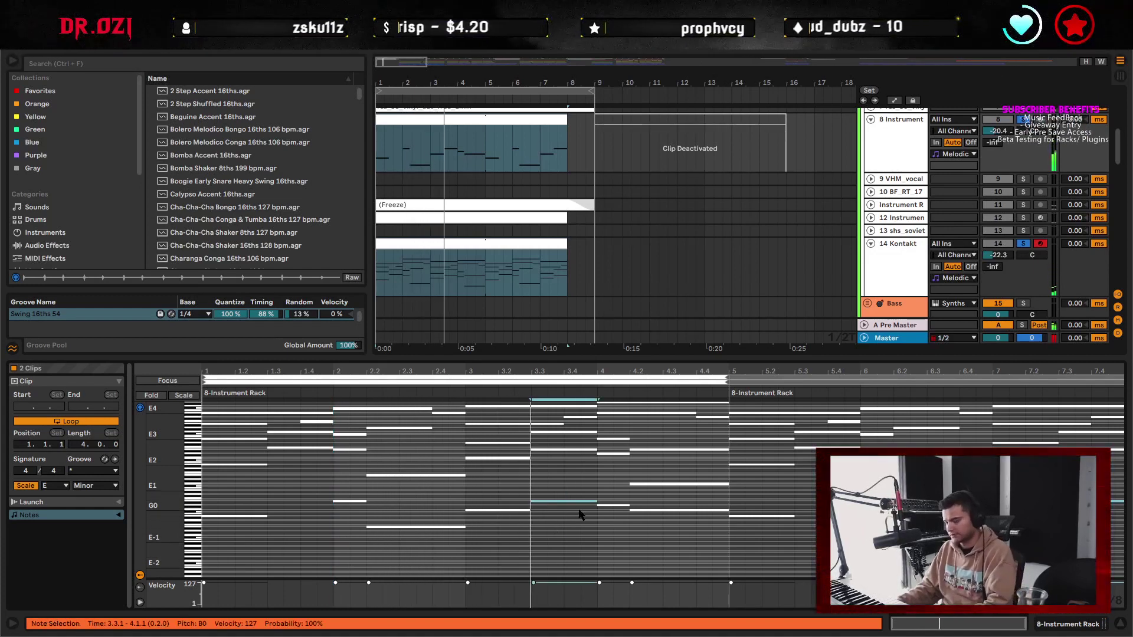
pyautogui.click(597, 548)
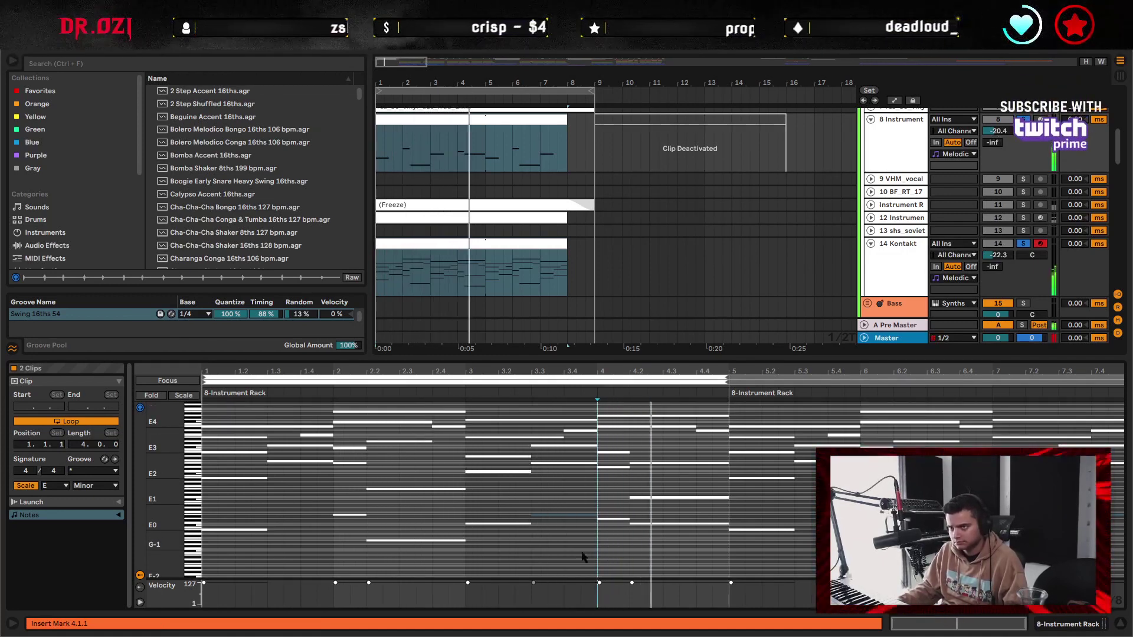
# - Turn off solo on the 8 Instrument and 14 Kontakt tracks and hide the note editor
pyautogui.click(1023, 244)
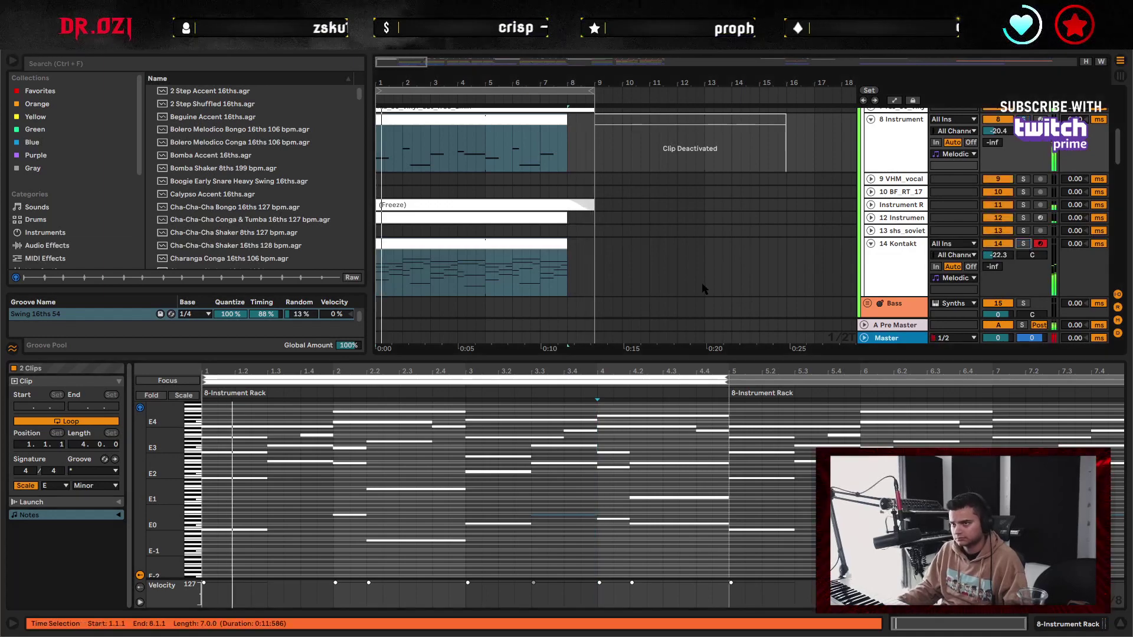
pyautogui.click(563, 283)
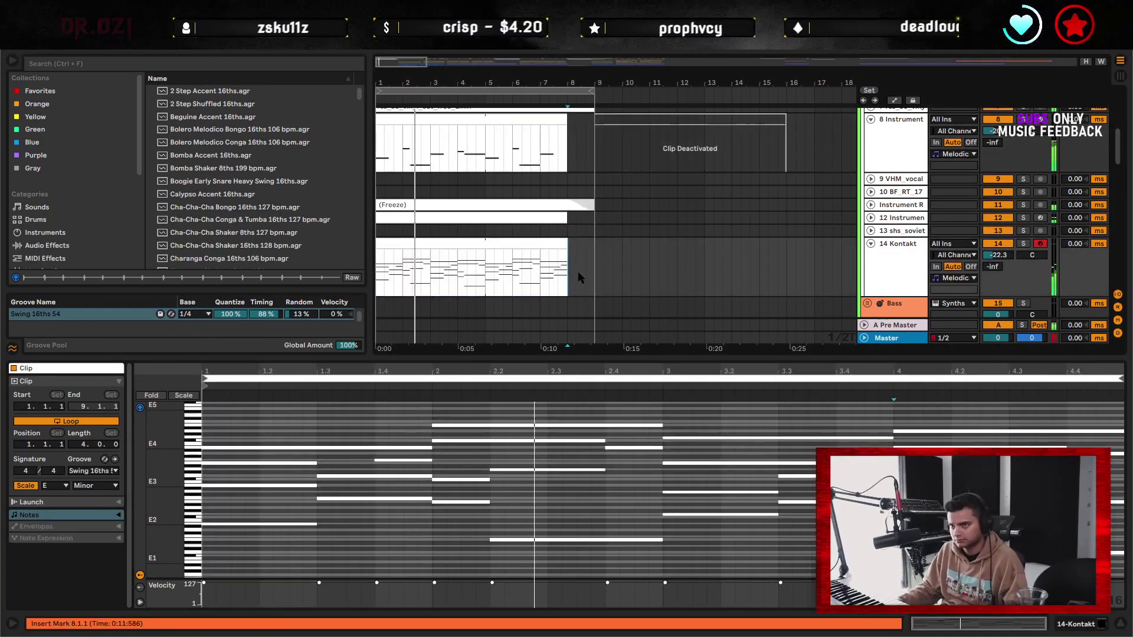
pyautogui.hotkey('ctrl', 'alt', 'l')
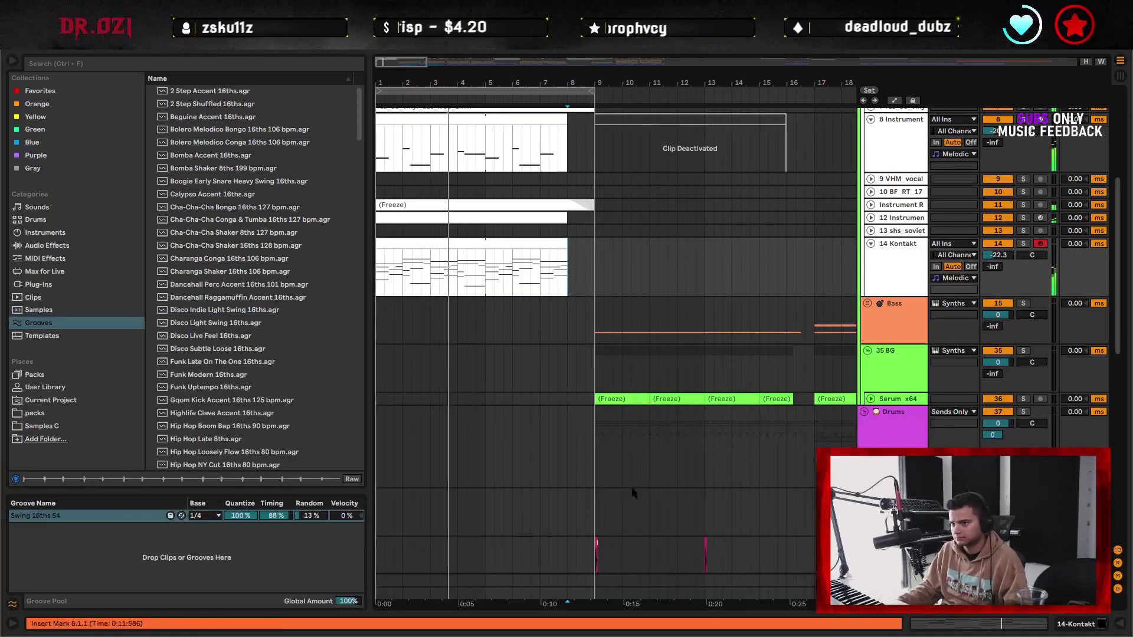
pyautogui.scroll(2, 504, 455)
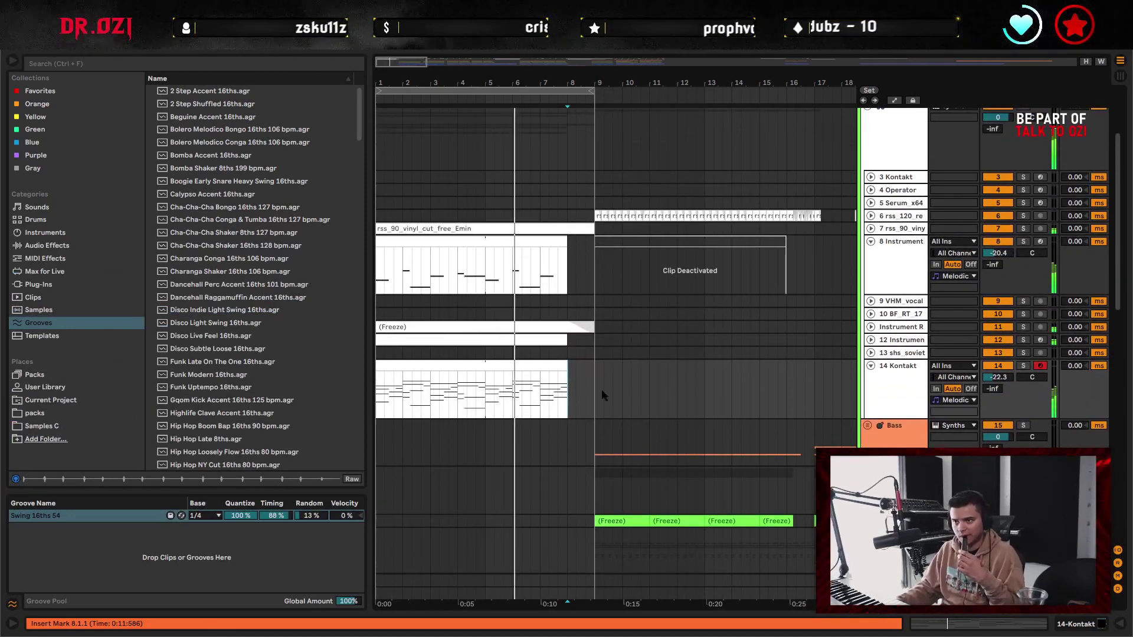
# - Play the end of the intro with all tracks and continue into the section starting at 9.1.1
pyautogui.press('-')
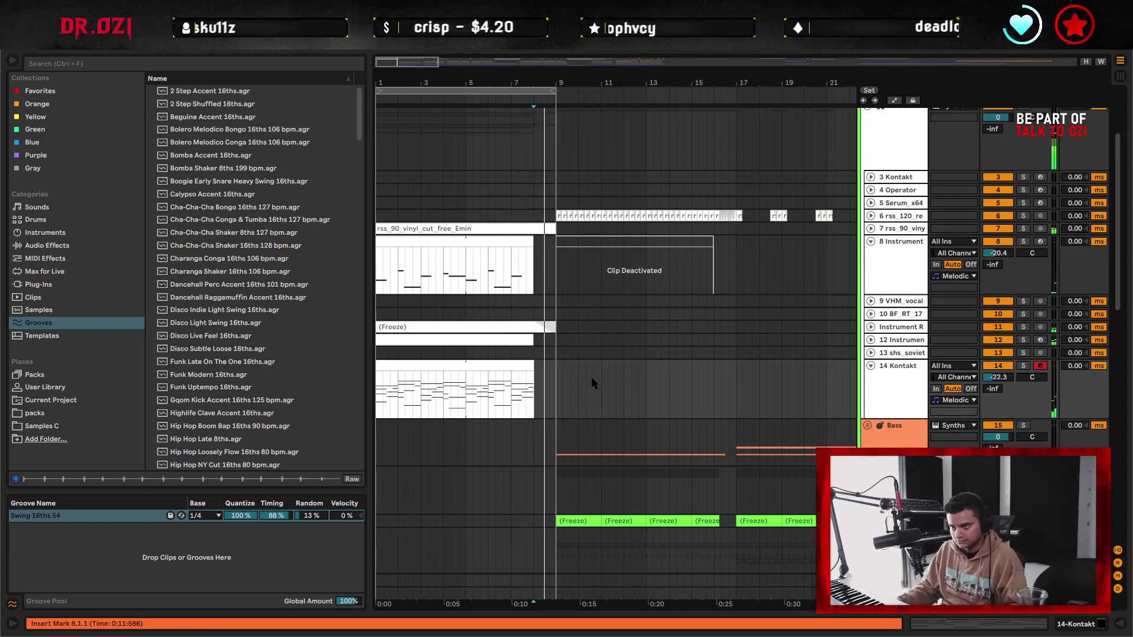
pyautogui.press('-')
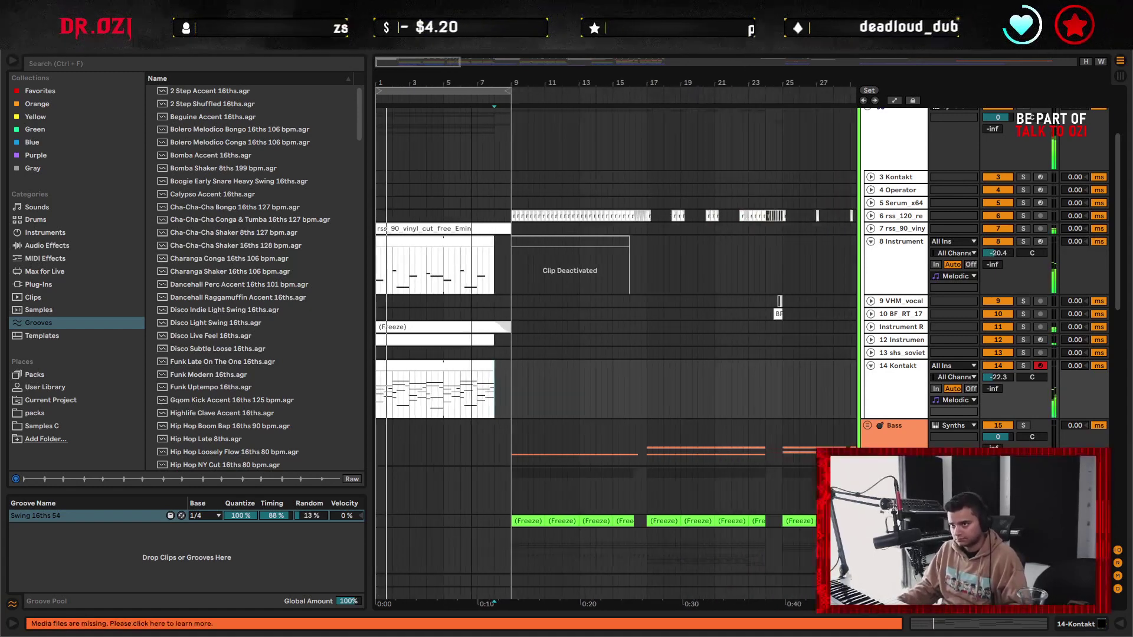
pyautogui.press('-')
pyautogui.click(471, 242)
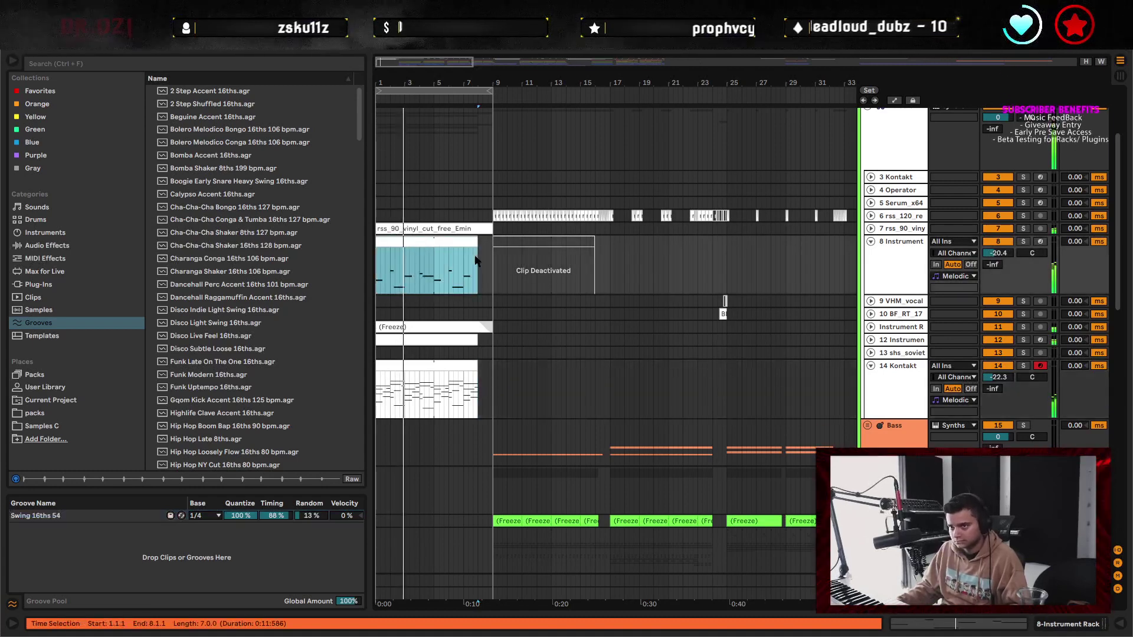
pyautogui.click(480, 289)
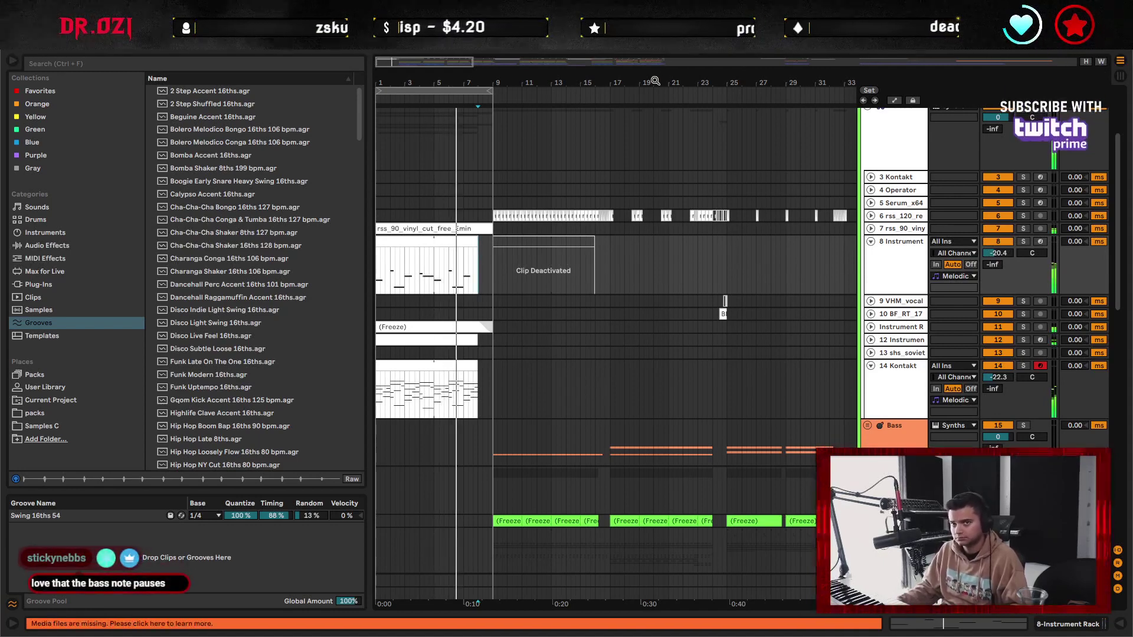
pyautogui.click(496, 283)
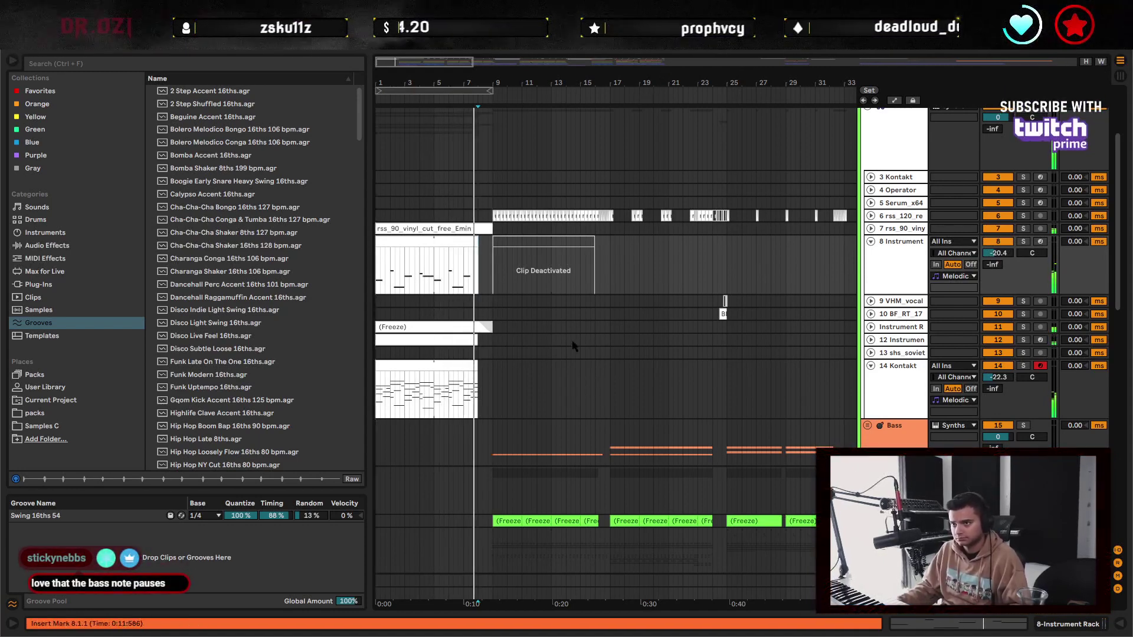
pyautogui.scroll(-2, 555, 312)
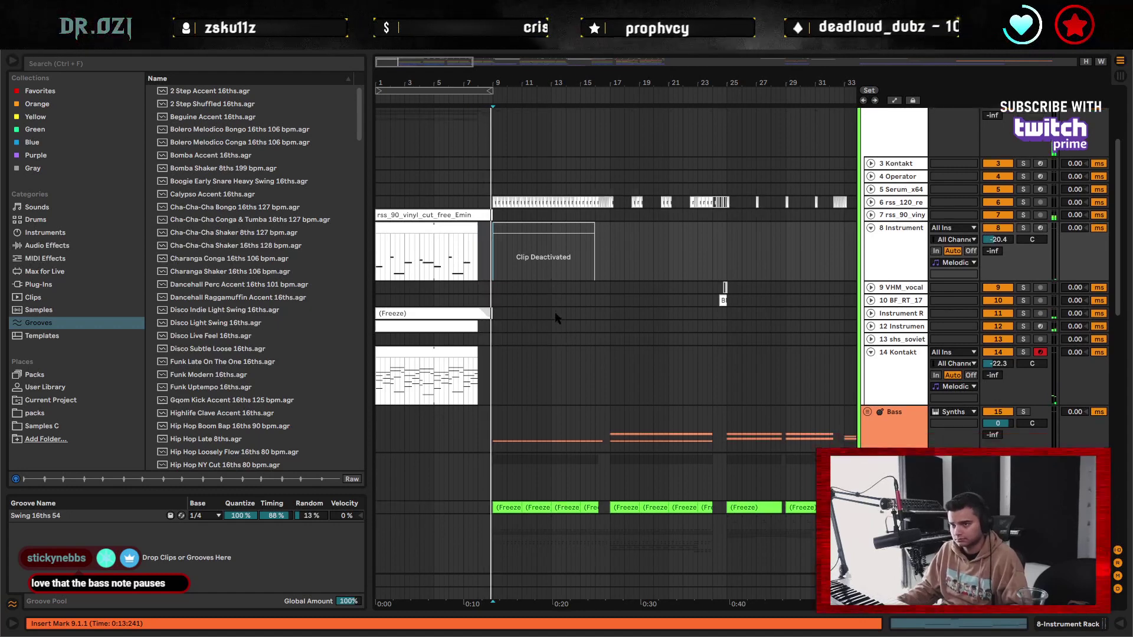
pyautogui.scroll(2, 586, 341)
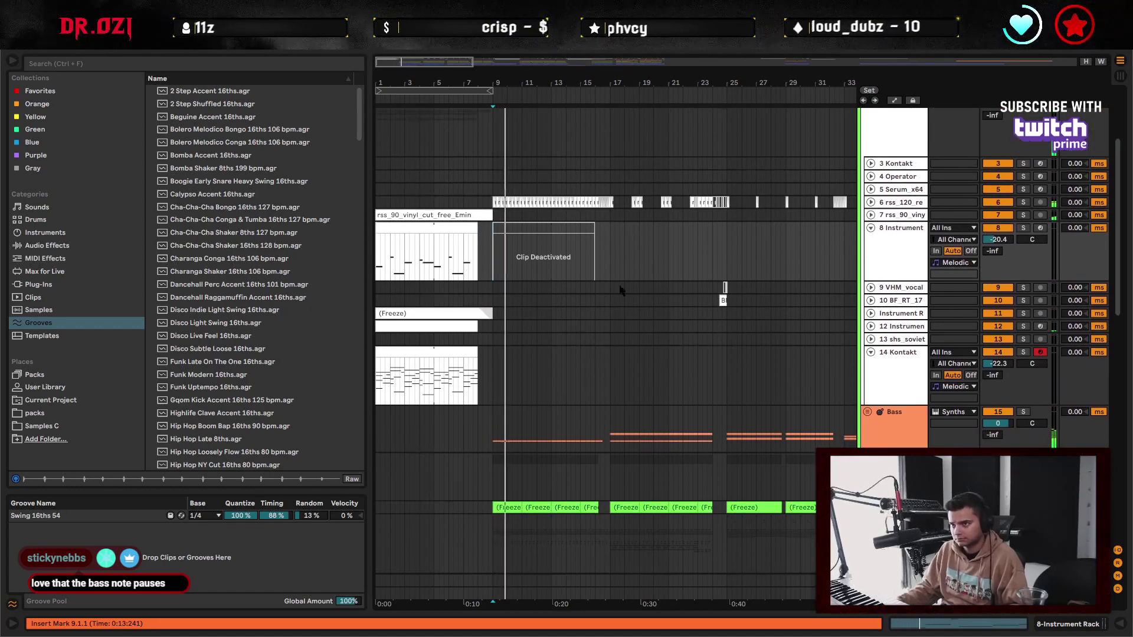
# - Collapse all tracks in the melodic group and review the arrangement from bar 9 during playback
pyautogui.keyDown('alt'); pyautogui.click(871, 229); pyautogui.keyUp('alt')
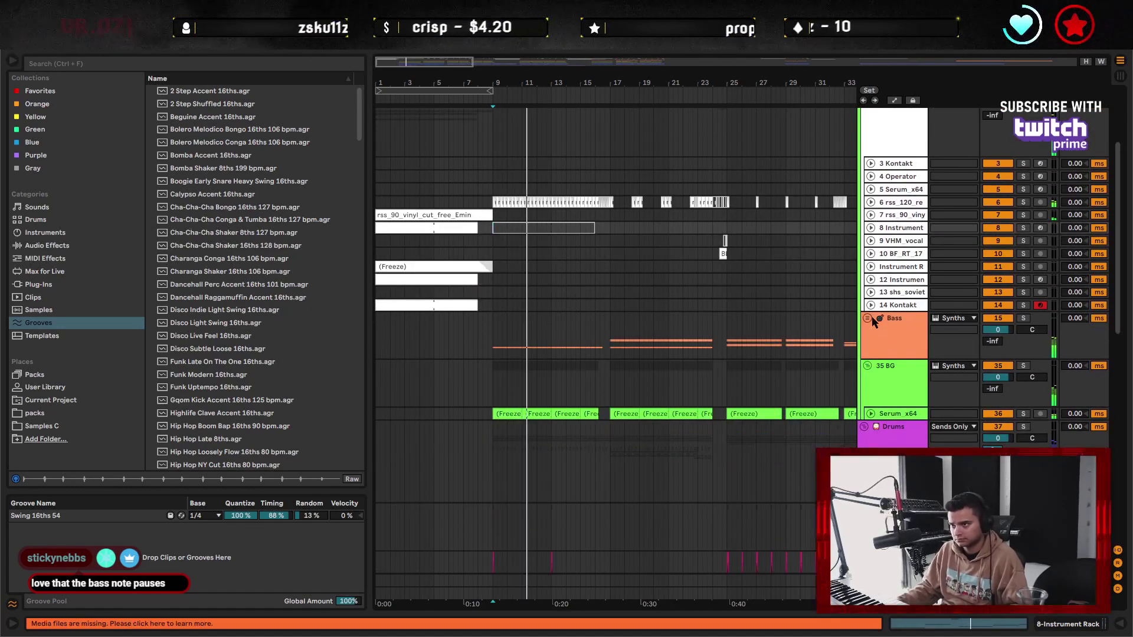
pyautogui.scroll(-4, 685, 324)
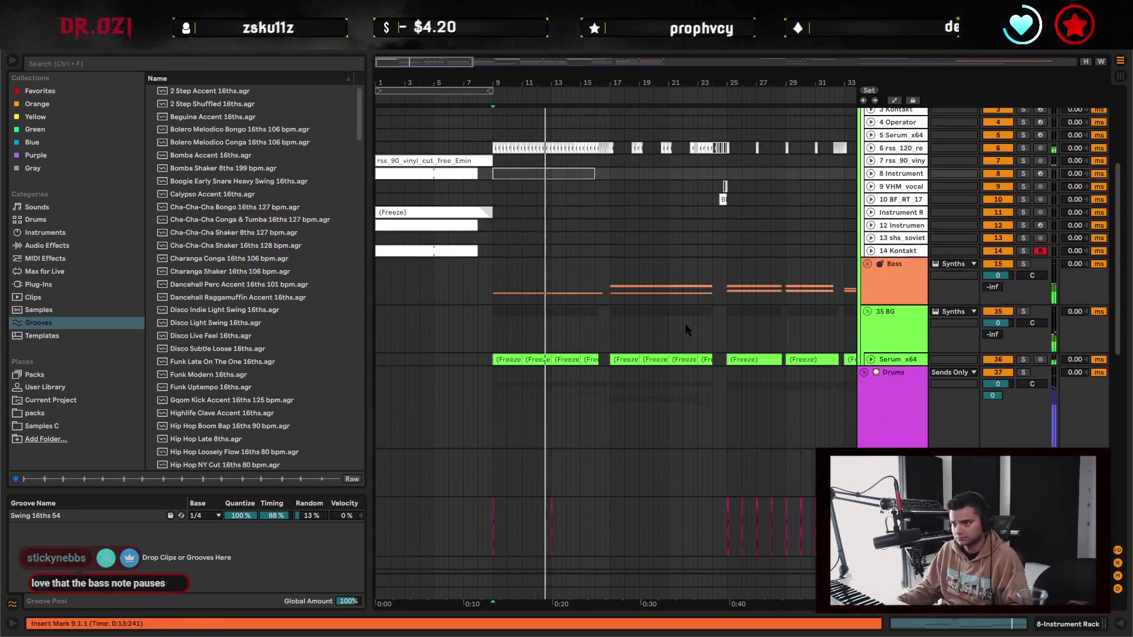
pyautogui.scroll(2, 655, 328)
pyautogui.scroll(-2, 631, 283)
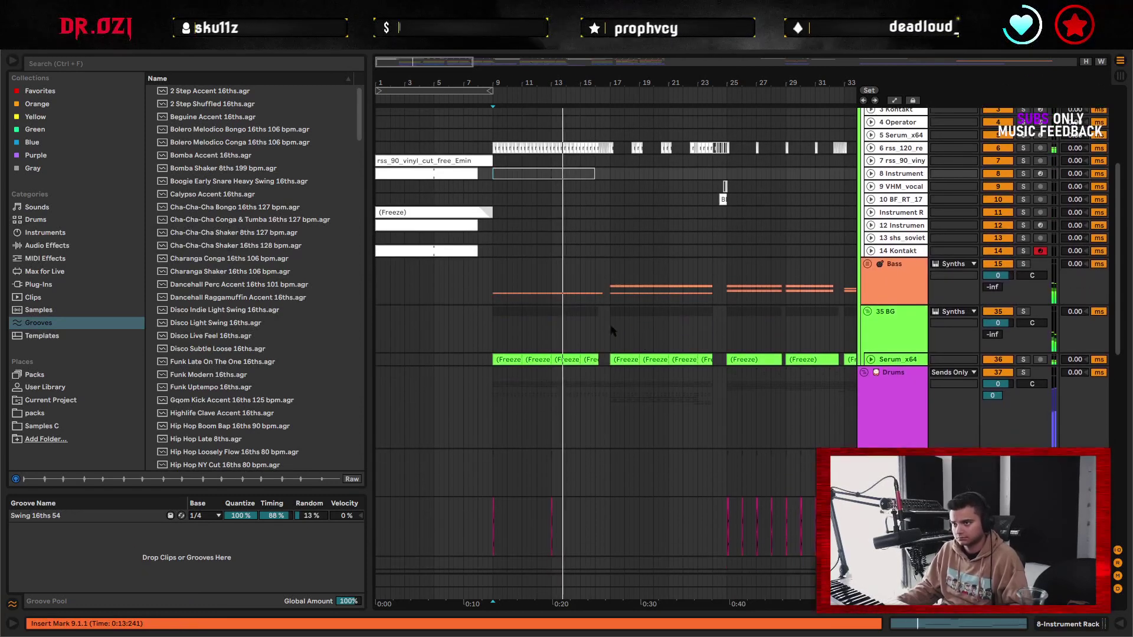
pyautogui.scroll(2, 613, 253)
pyautogui.scroll(3, 614, 254)
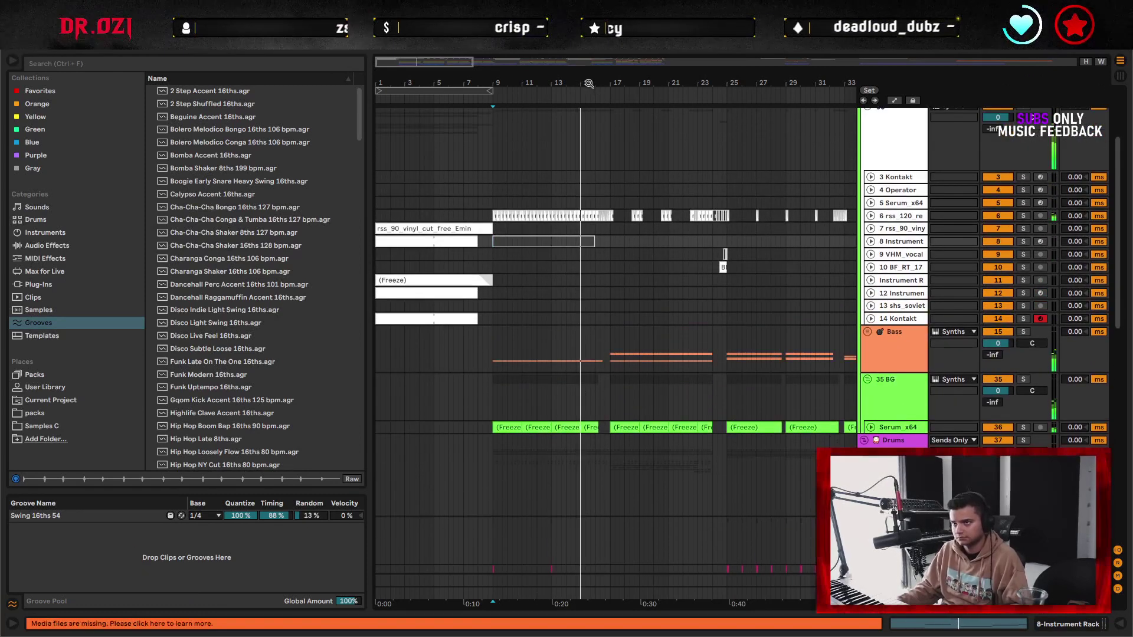
pyautogui.moveTo(588, 83)
pyautogui.mouseDown()
pyautogui.moveTo(588, 63)
pyautogui.moveTo(589, 91)
pyautogui.mouseUp()
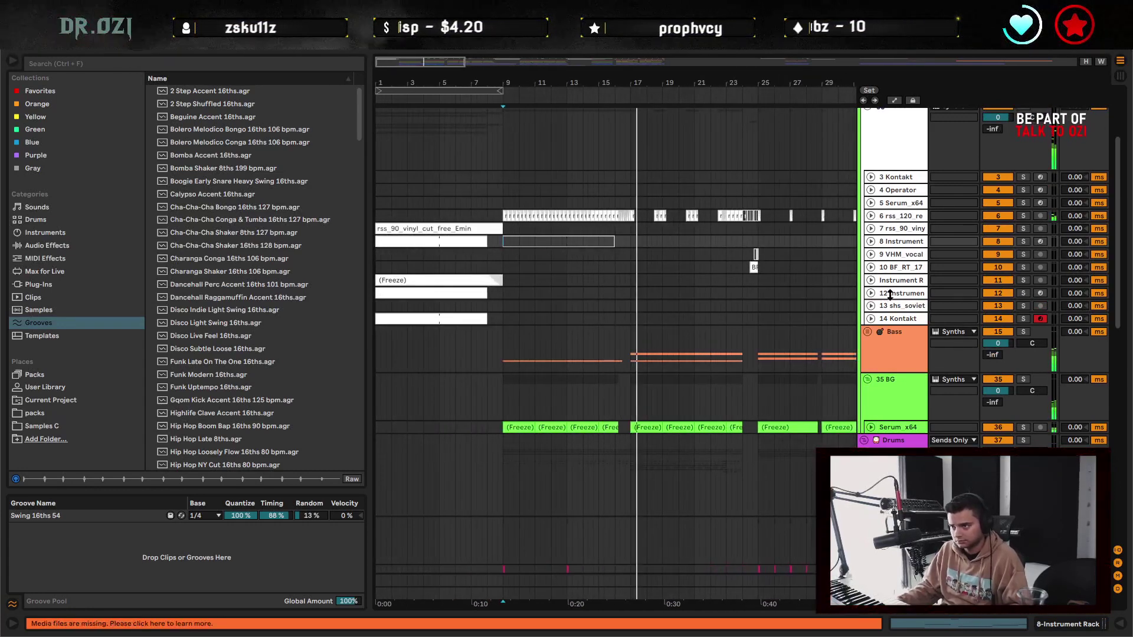
# - Expand the frozen Instrument Rack track 11, 12 Instrument and 14 Kontakt to compare their intro clips
pyautogui.click(870, 280)
pyautogui.click(871, 341)
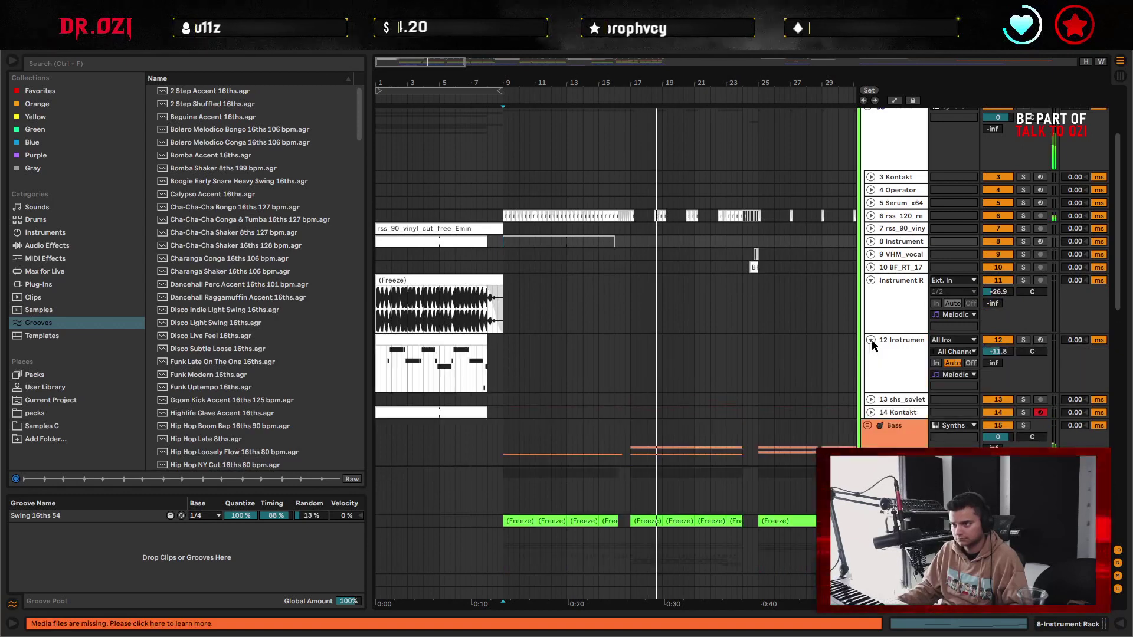
pyautogui.click(422, 375)
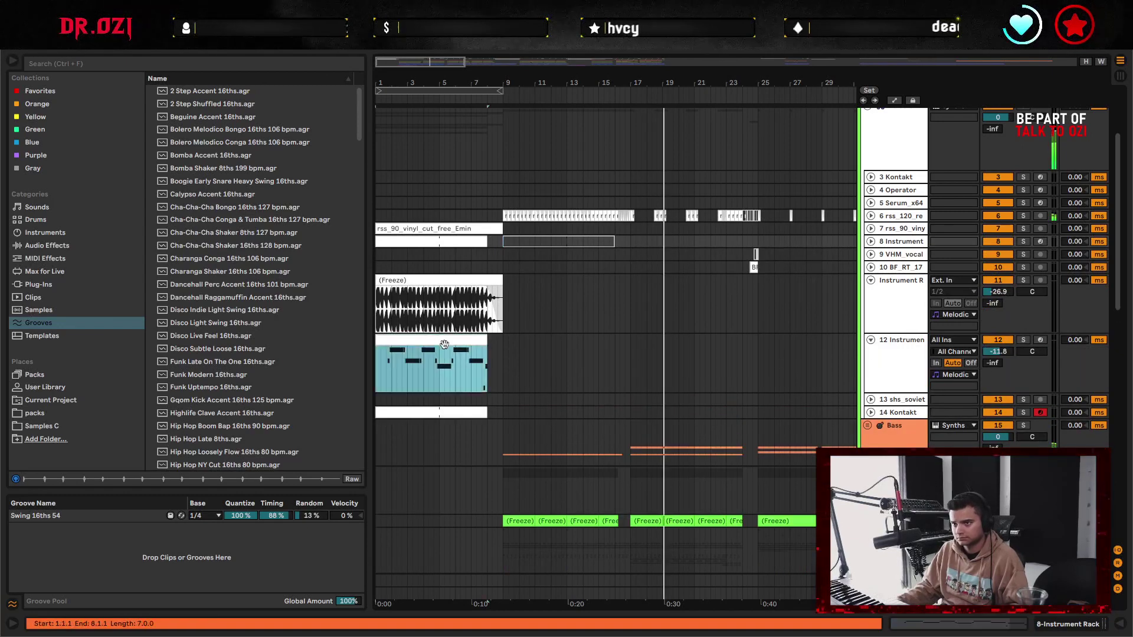
pyautogui.click(416, 413)
pyautogui.click(870, 412)
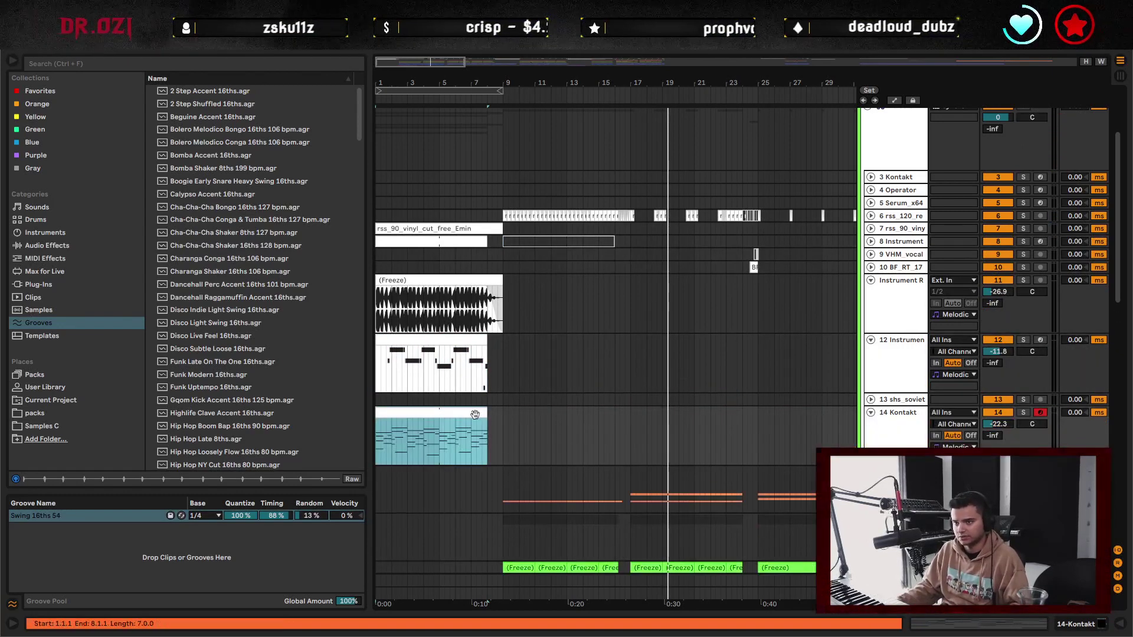
pyautogui.click(870, 228)
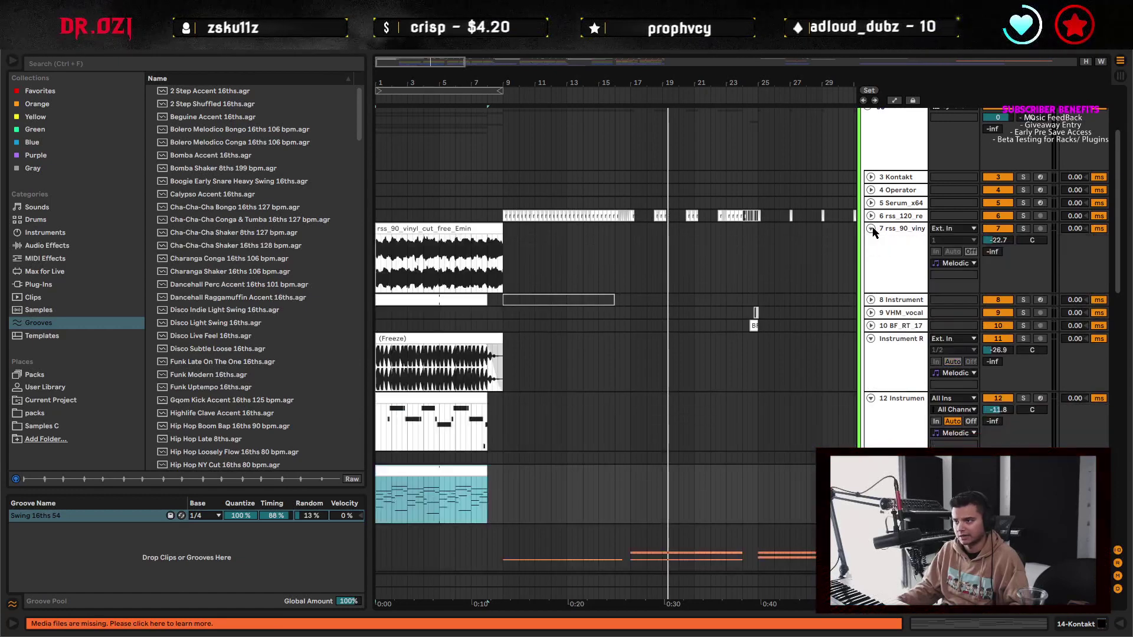
pyautogui.click(870, 228)
# - Copy the 12 Instrument track's range from 1.1.1 to 9.1.1 and paste it at 17.1.1
pyautogui.click(474, 361)
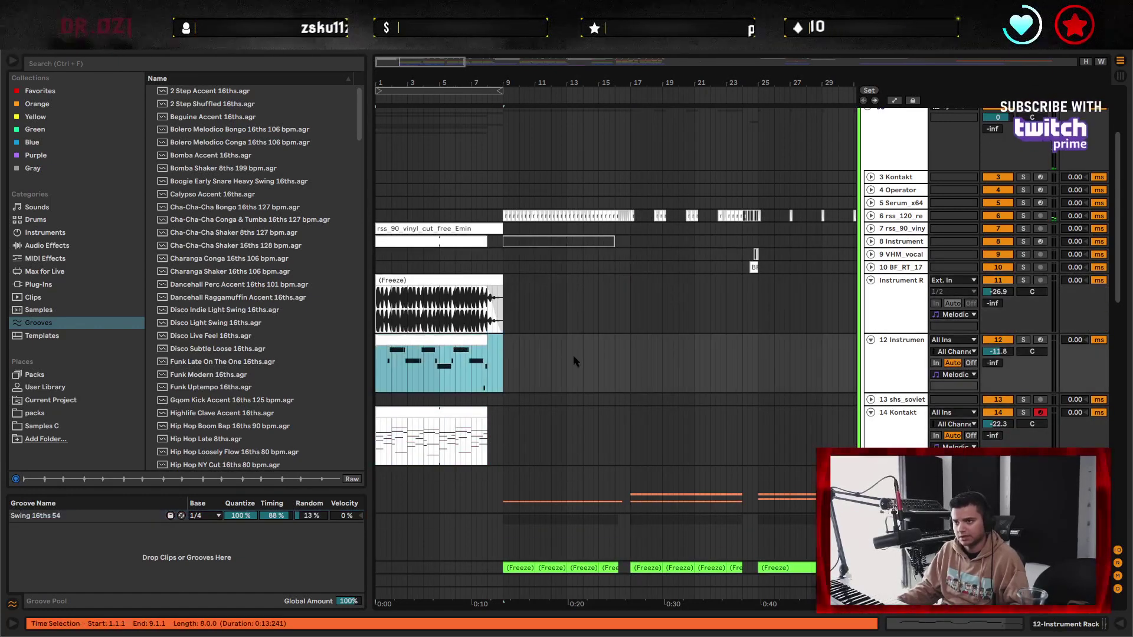
pyautogui.click(635, 362)
pyautogui.hotkey('ctrl', 'v')
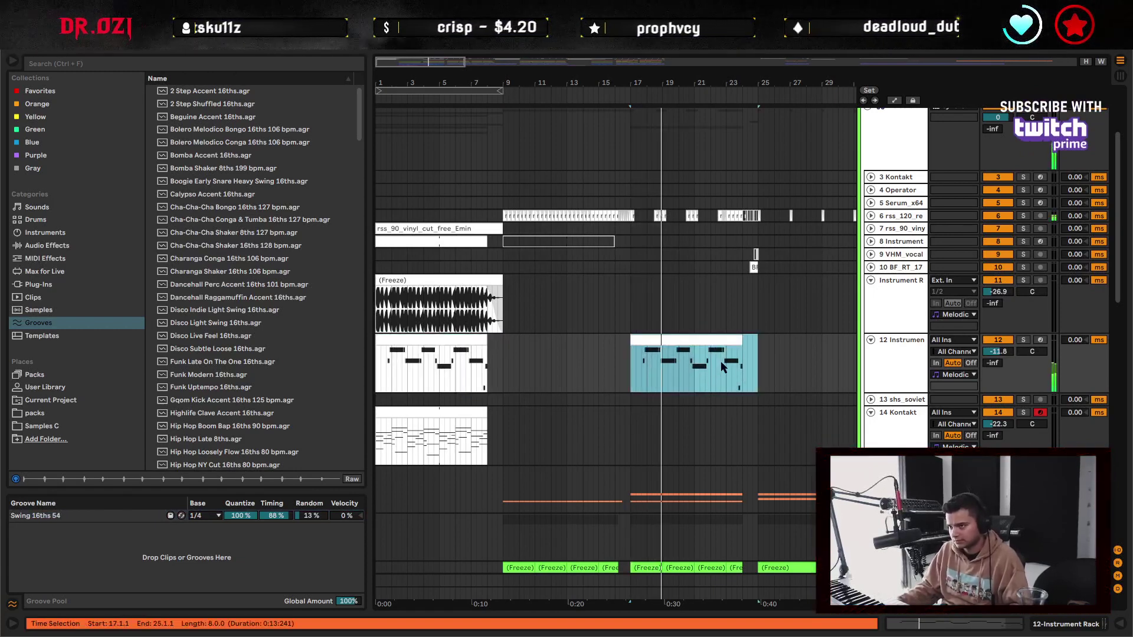
# - Trim the pasted 12 Instrument clip so it ends at 23.1.1, and play it from 21.3.3
pyautogui.click(747, 366)
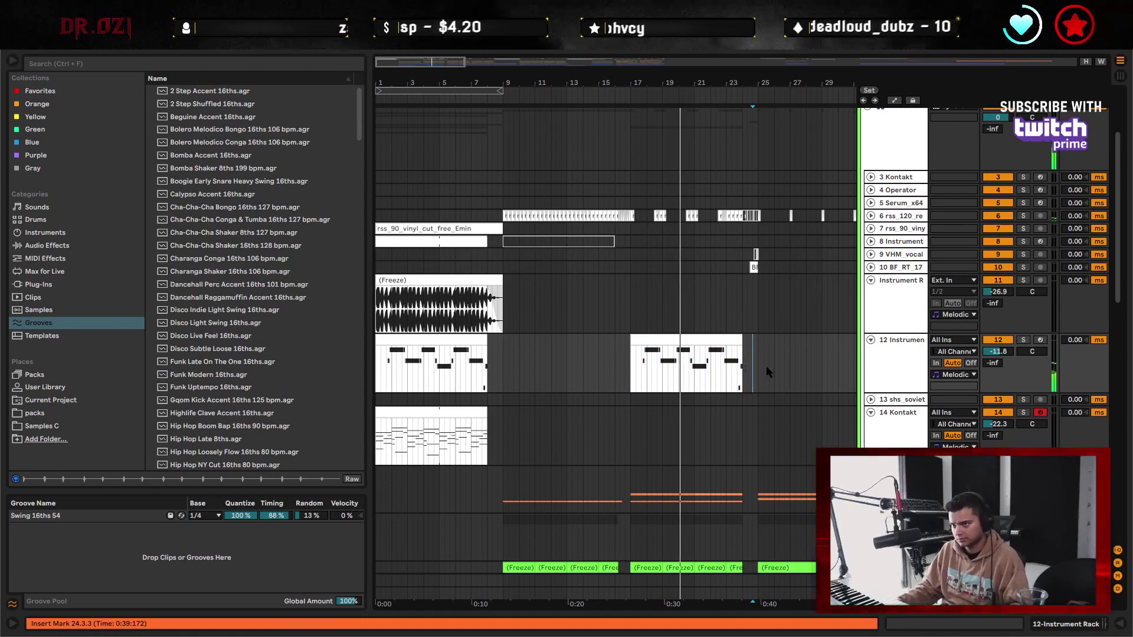
pyautogui.moveTo(766, 366); pyautogui.dragTo(722, 368)
pyautogui.moveTo(687, 82); pyautogui.dragTo(687, 109)
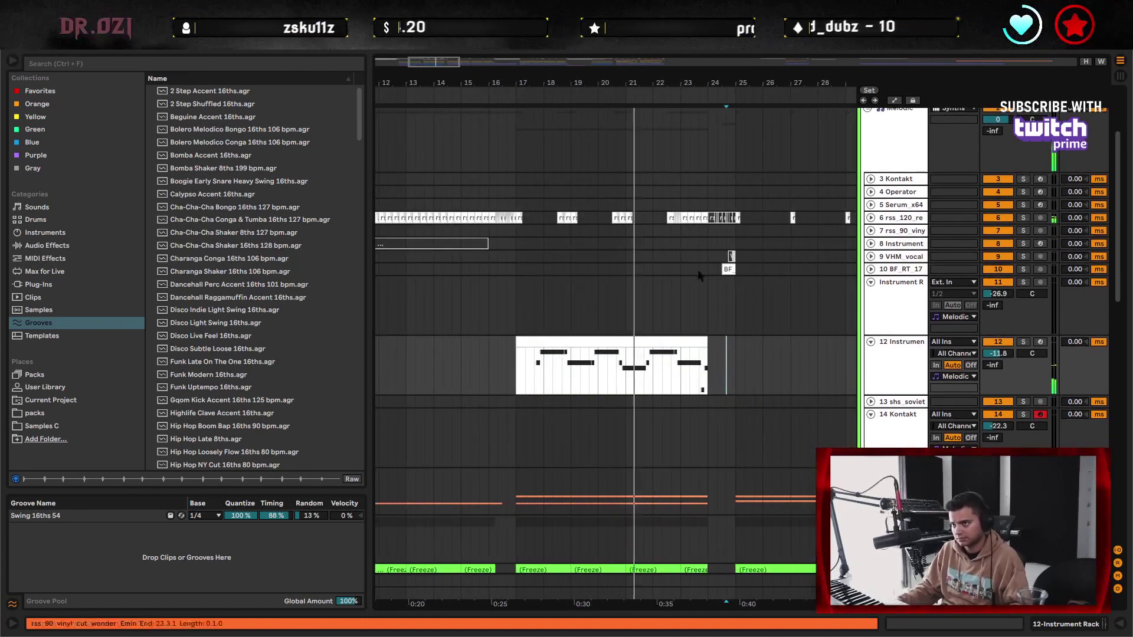
pyautogui.click(704, 341)
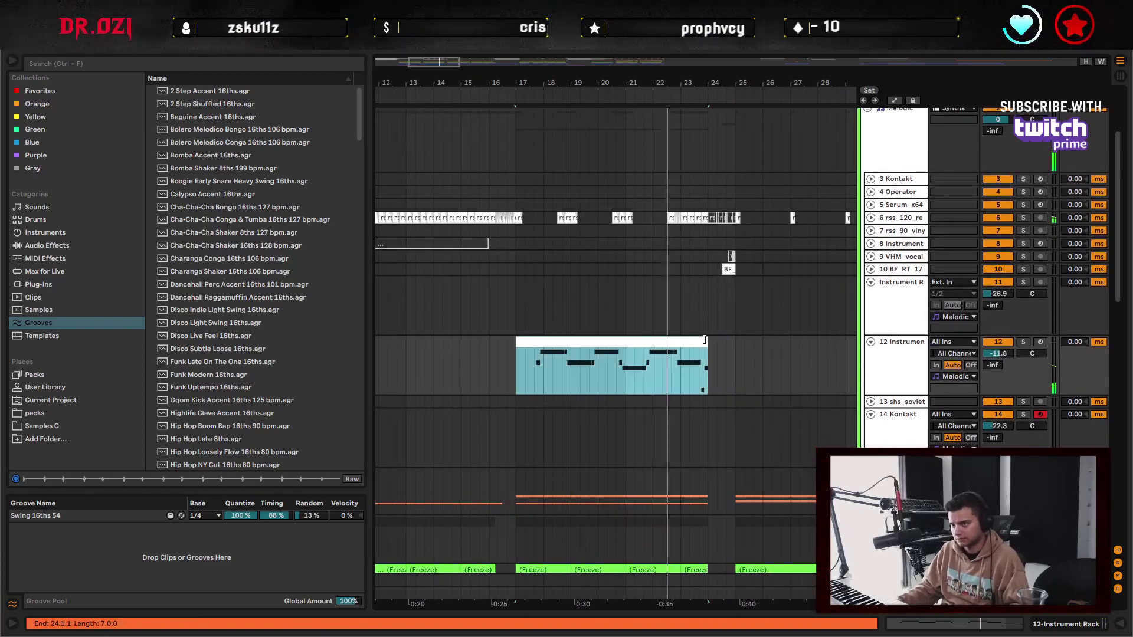
pyautogui.press('z')
pyautogui.moveTo(661, 365); pyautogui.dragTo(698, 365)
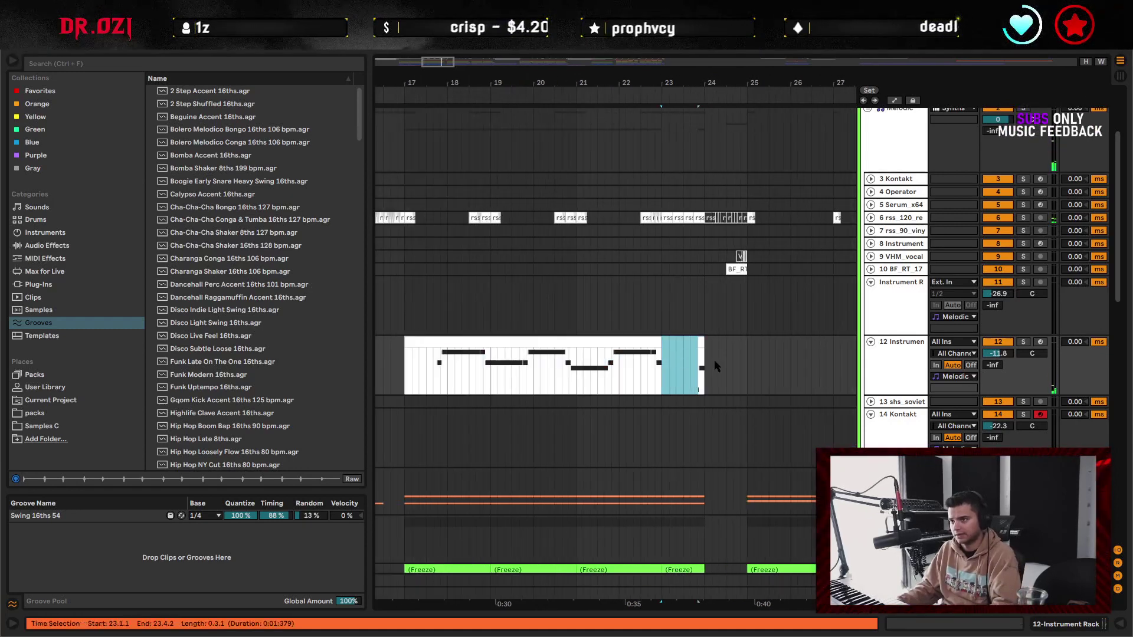
pyautogui.click(604, 376)
pyautogui.press('space')
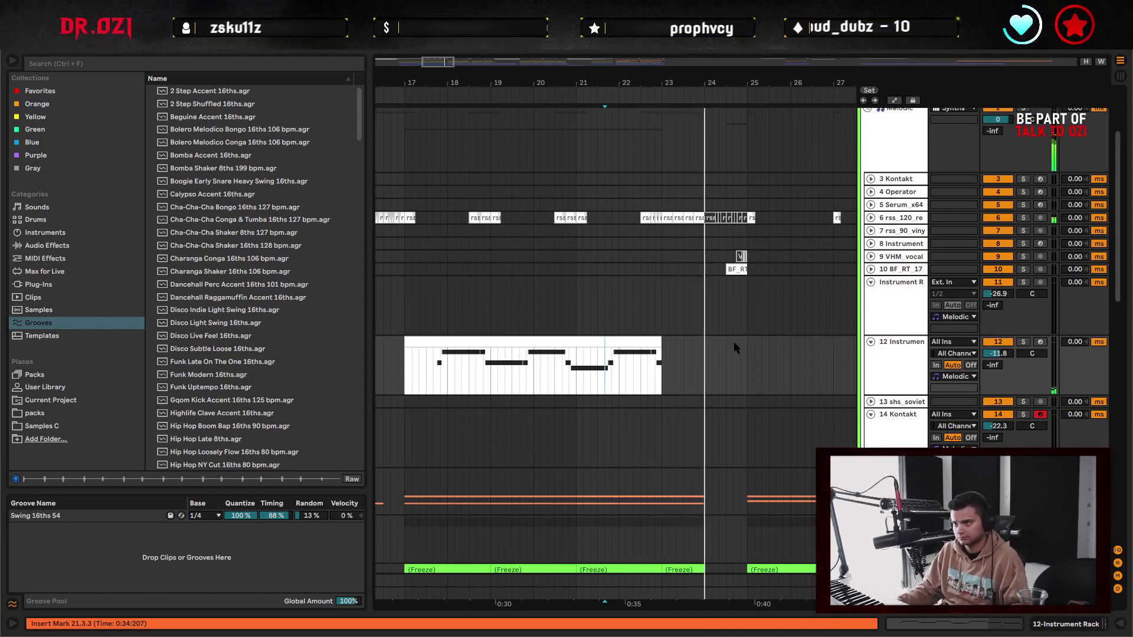
# - Play the trimmed 12 Instrument clip from its start and place the insert marker at 17.1.1
pyautogui.moveTo(689, 366); pyautogui.dragTo(745, 358)
pyautogui.click(499, 330)
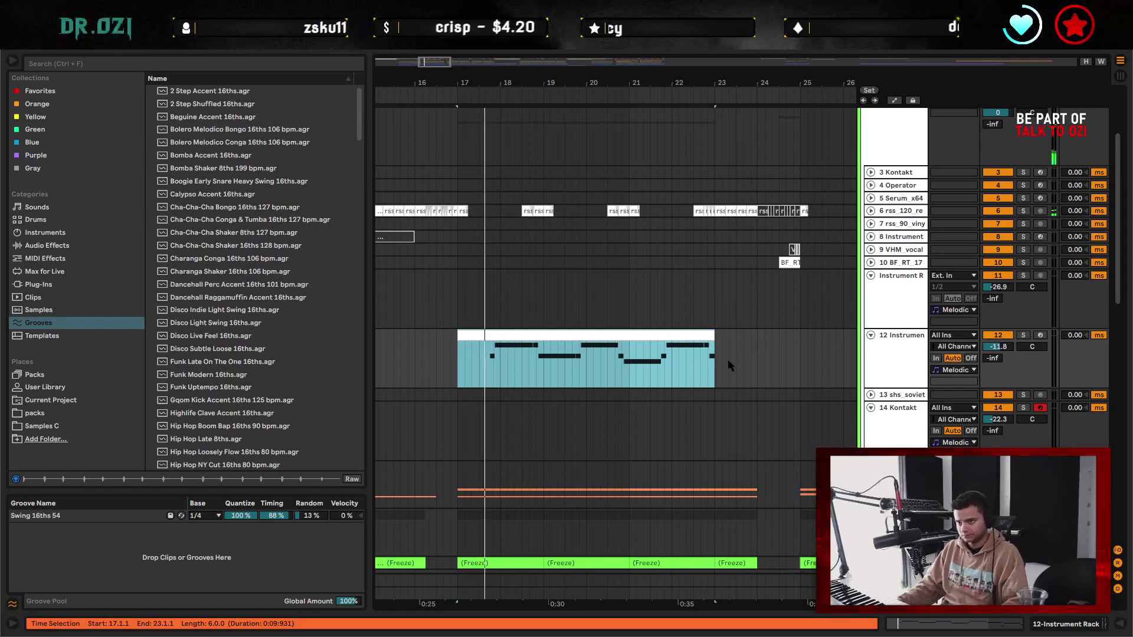
pyautogui.moveTo(549, 353); pyautogui.dragTo(595, 329)
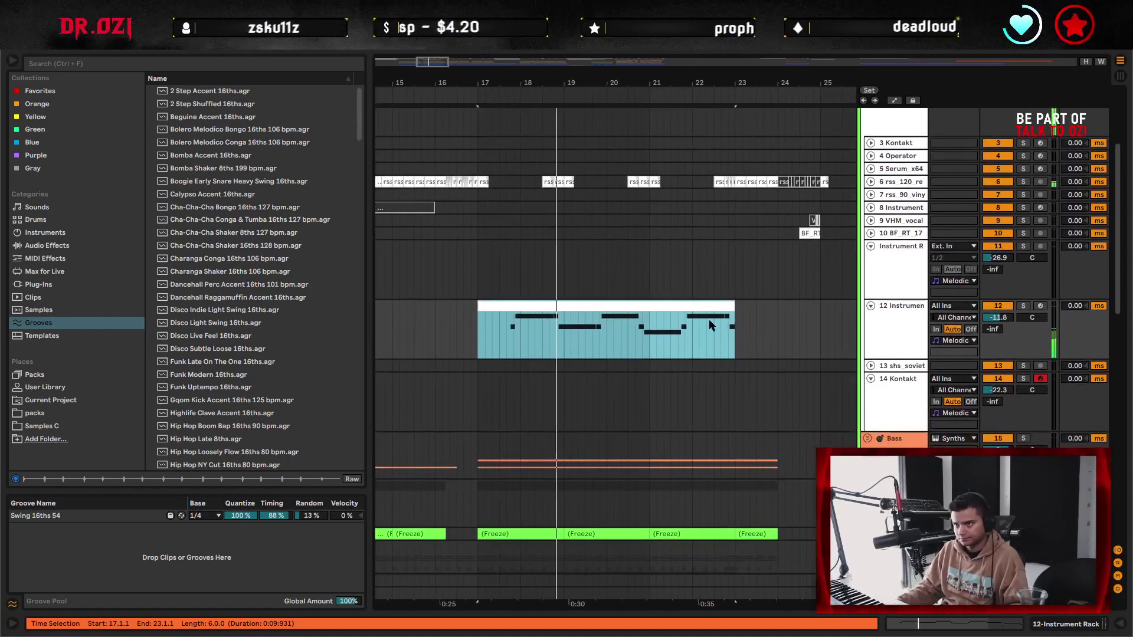
pyautogui.click(485, 339)
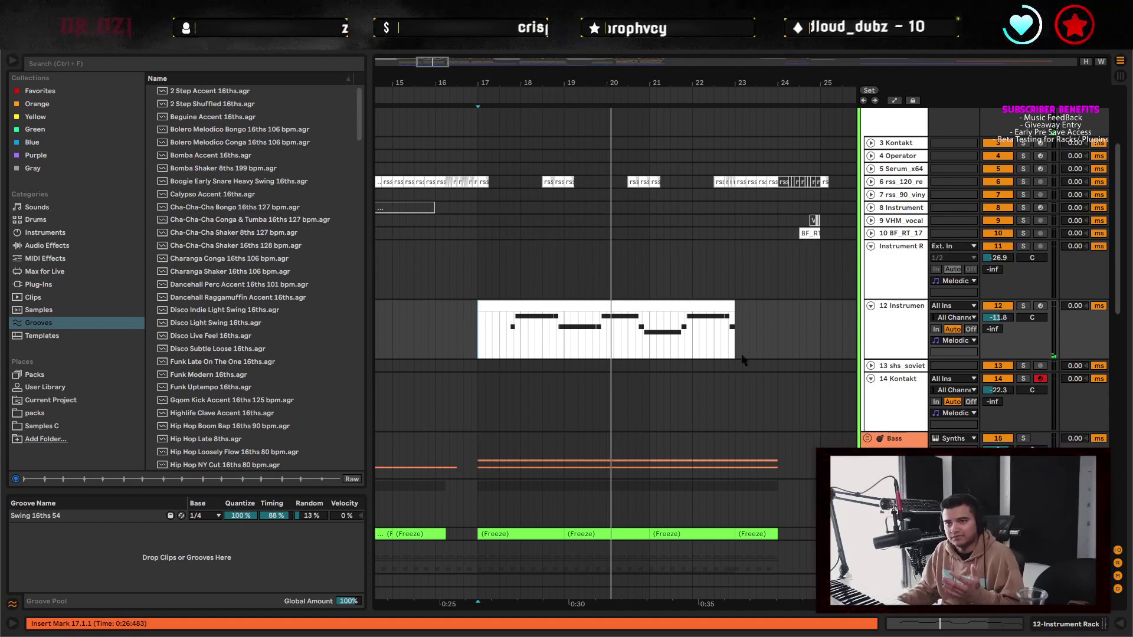
# - Search the packs folder for "vocals"
pyautogui.click(74, 409)
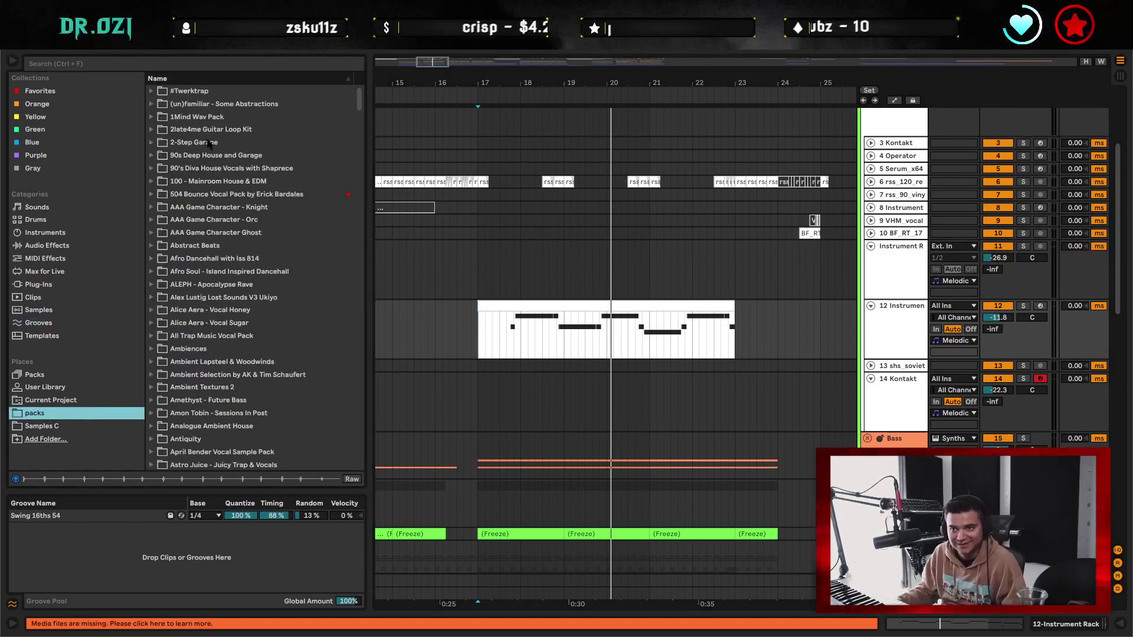
pyautogui.click(201, 66)
pyautogui.write('vocals')
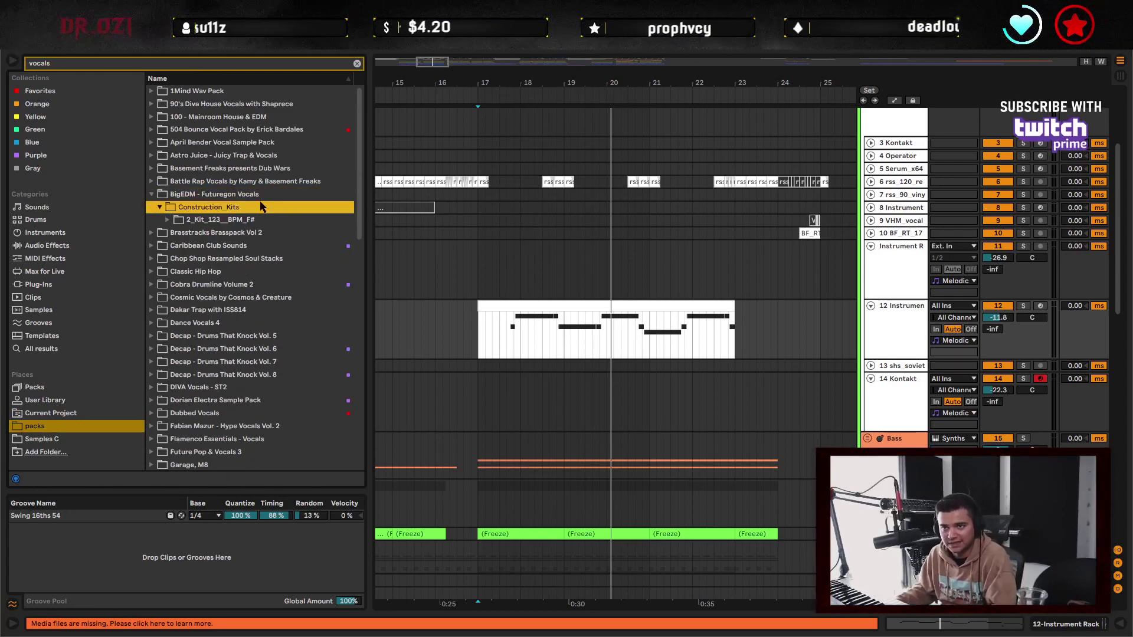
# - Audition the Dub_Effects___Vocals samples in the Caribbean Club Sounds pack, from Bullet.wav through Massive.wav
pyautogui.click(237, 260)
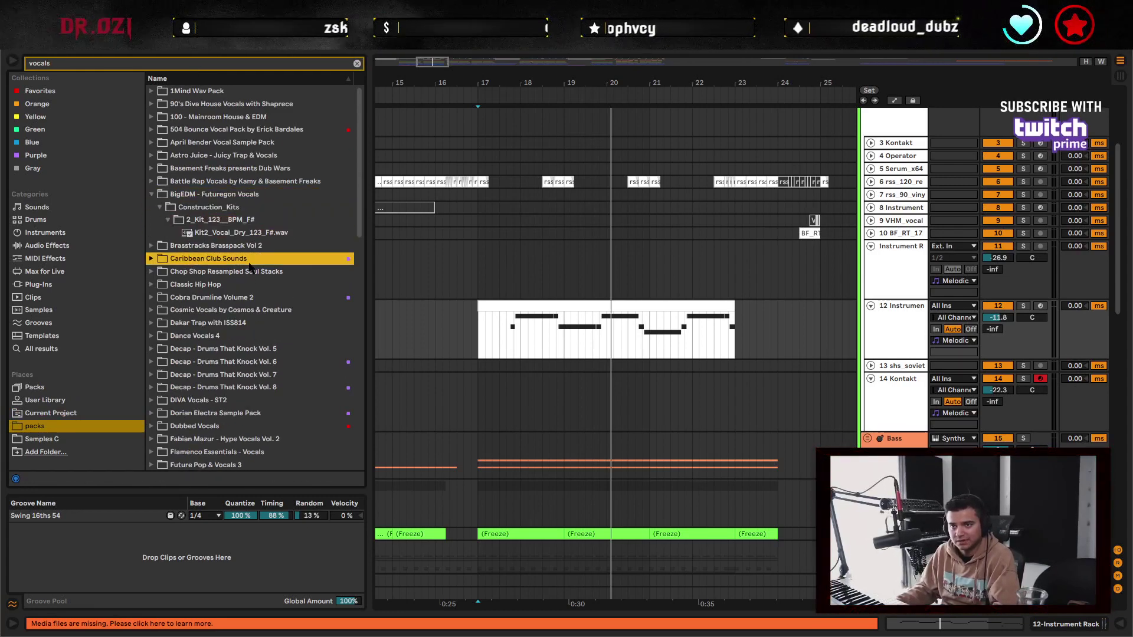
pyautogui.click(252, 250)
pyautogui.press('Down')
pyautogui.press('Down')
pyautogui.press('Down')
pyautogui.press('Down')
pyautogui.press('Down')
pyautogui.press('Down')
pyautogui.press('Down')
pyautogui.press('Down')
pyautogui.press('Down')
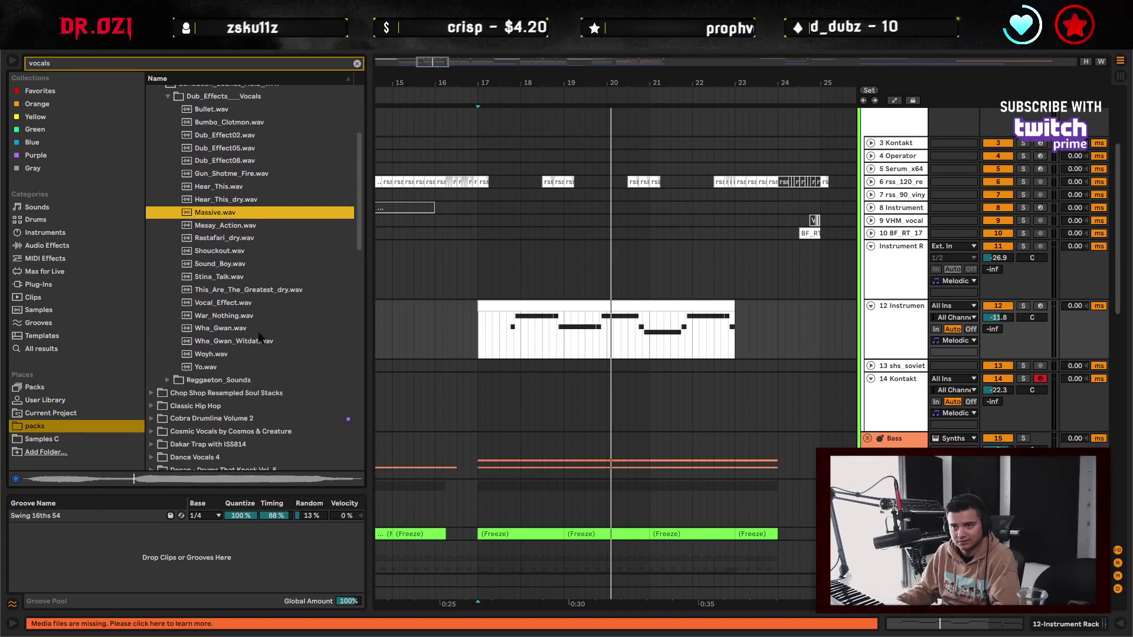
# - Expand Reggaeton_Sounds and its Oneshot_Vocals folder in Caribbean Club Sounds and preview Cont_Down.wav
pyautogui.click(235, 379)
pyautogui.press('Right')
pyautogui.press('Down')
pyautogui.press('Right')
pyautogui.press('Down')
pyautogui.scroll(3, 250, 304)
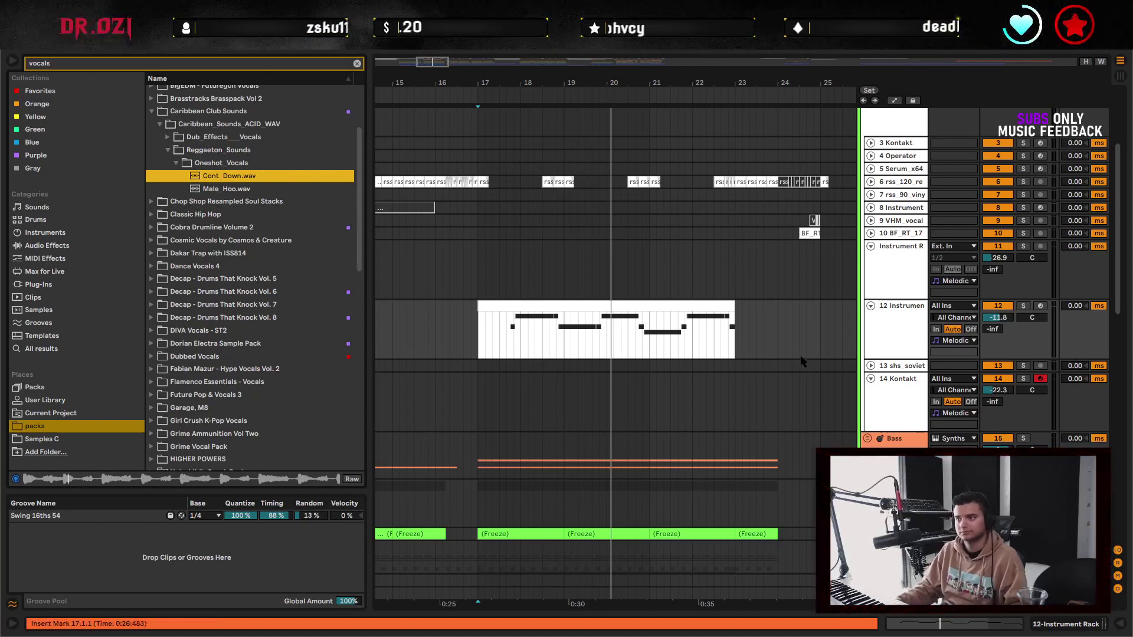
# - Place Cont_Down.wav at 24.1.1 on a new audio track below 14 Kontakt and play the arrangement from 22.1.3
pyautogui.click(770, 339)
pyautogui.click(894, 405)
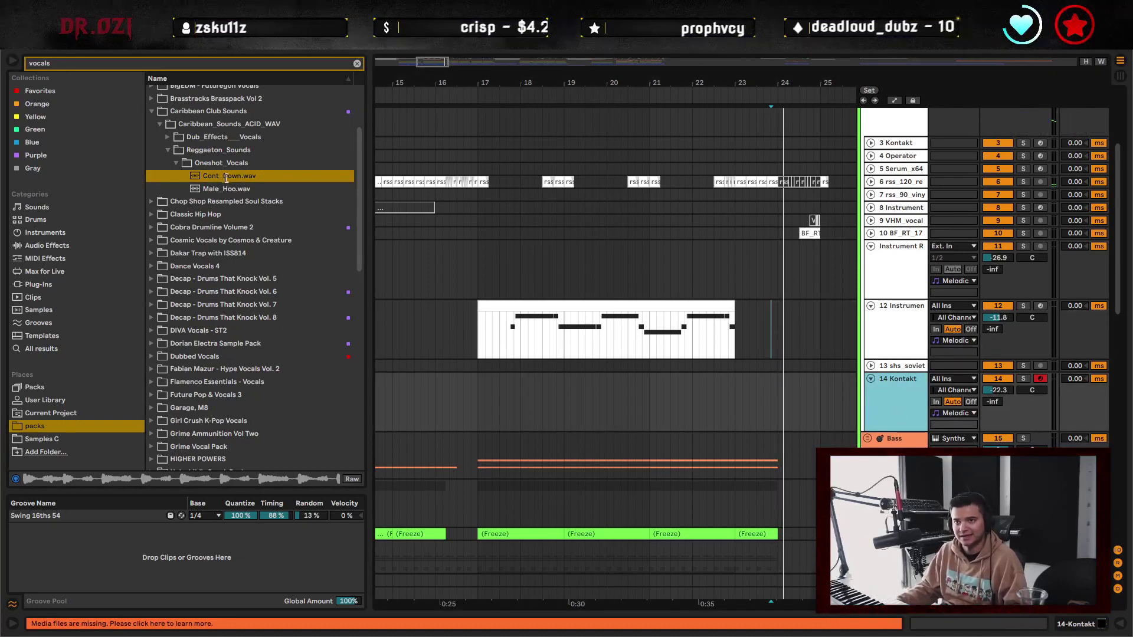
pyautogui.moveTo(231, 174); pyautogui.dragTo(778, 455)
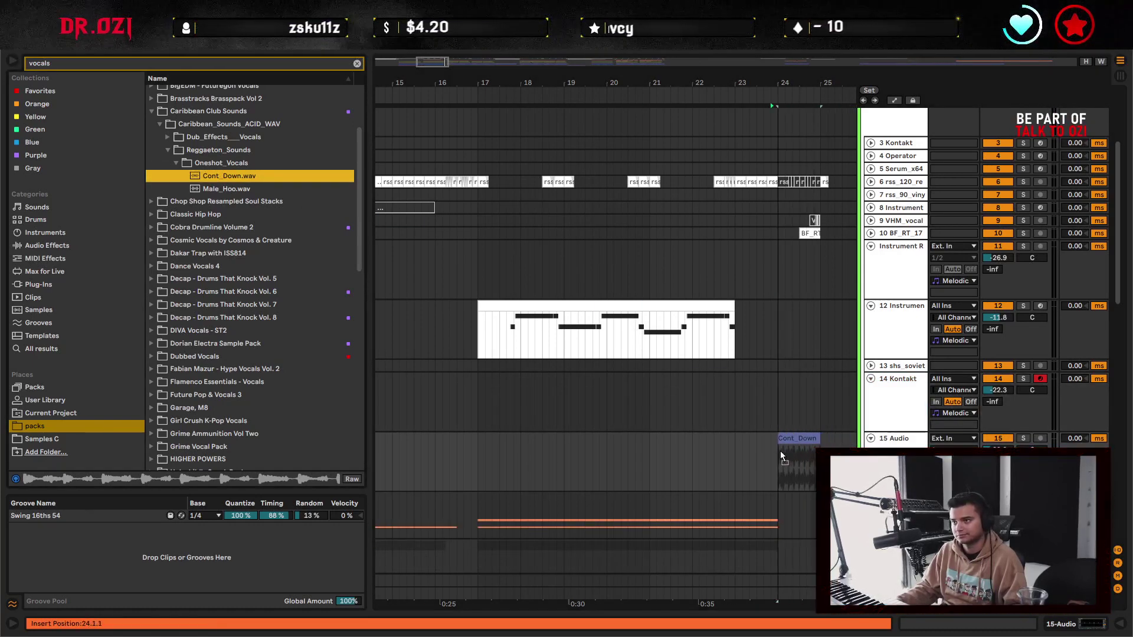
pyautogui.click(702, 459)
pyautogui.press('space')
pyautogui.hscroll(4, 702, 459)
pyautogui.scroll(1, 703, 459)
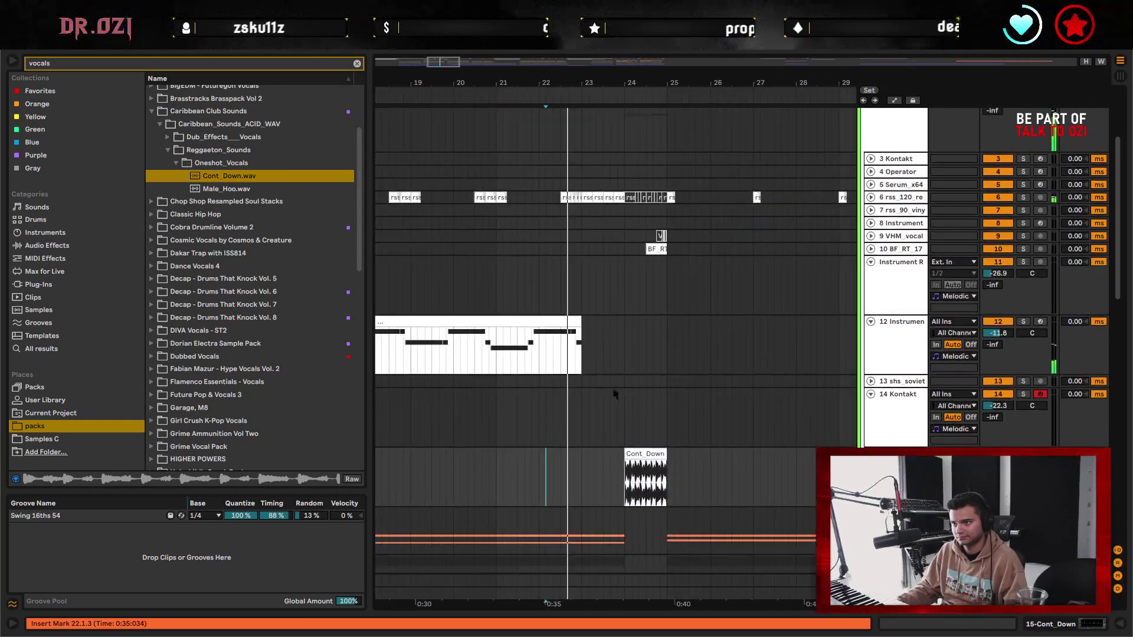
# - Check the tracks around bar 24 during playback, inspect the Cont_Down clip's sample settings and close the clip view
pyautogui.moveTo(622, 247); pyautogui.dragTo(677, 258)
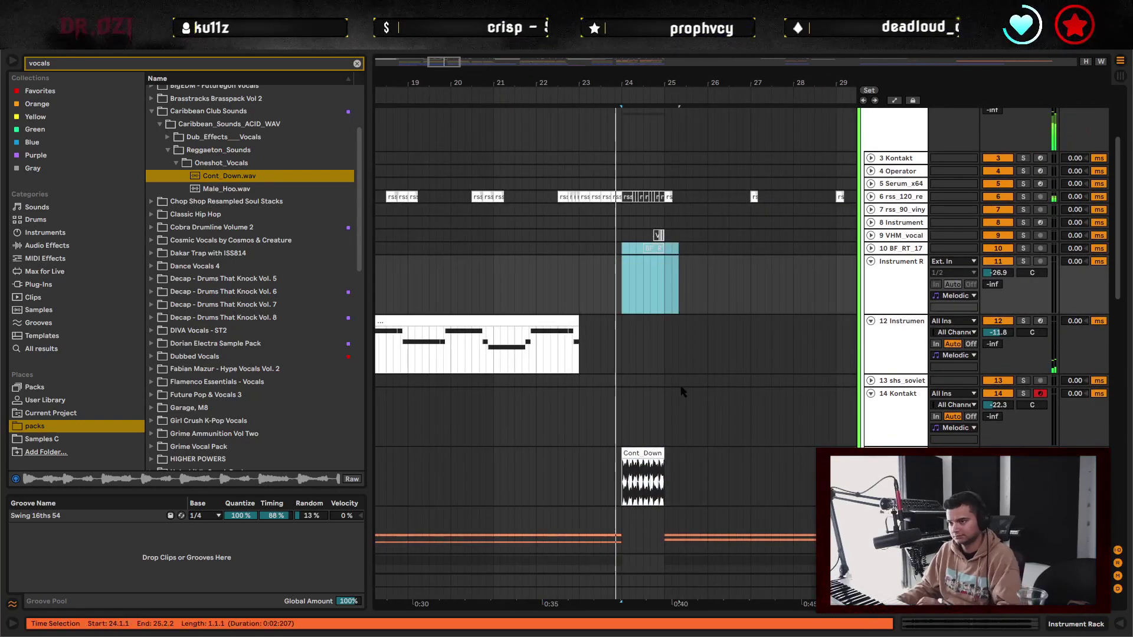
pyautogui.click(667, 492)
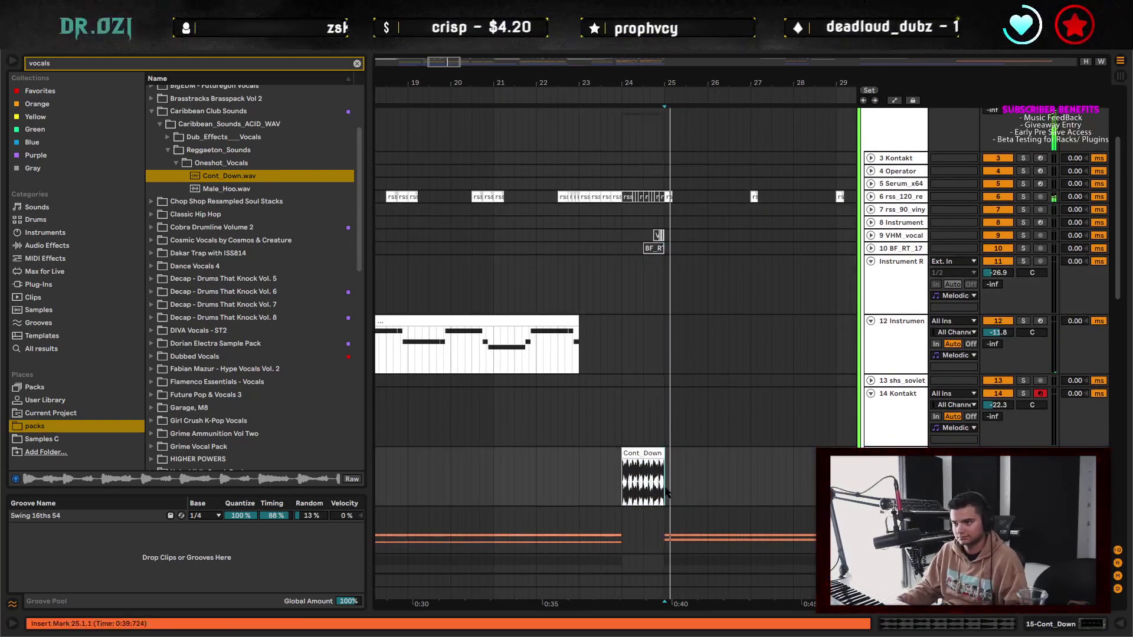
pyautogui.doubleClick(659, 490)
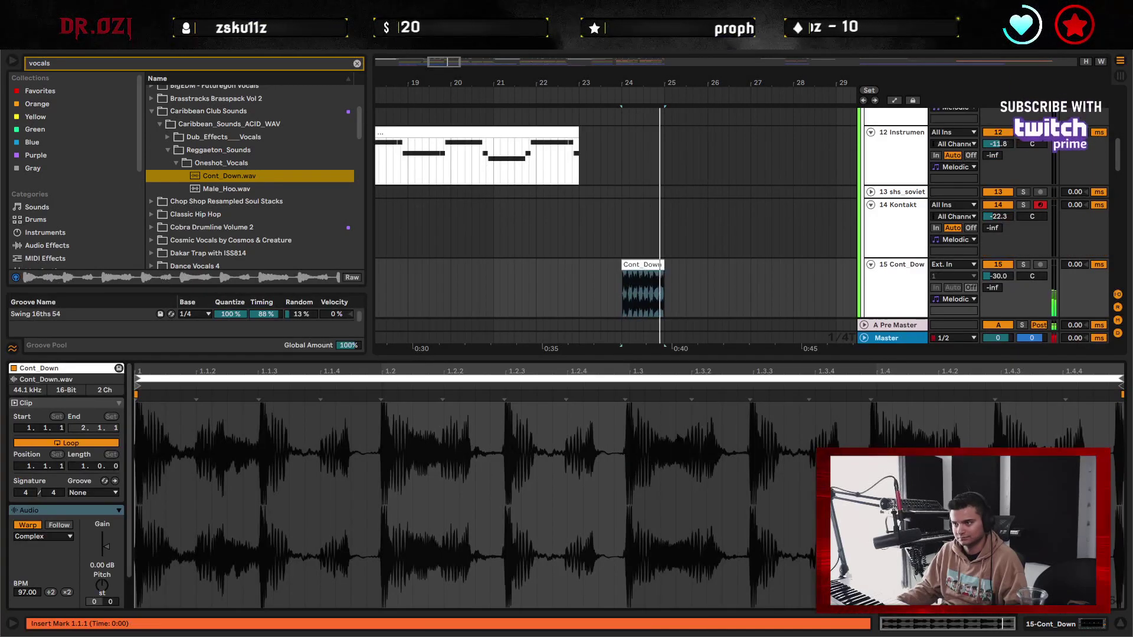
pyautogui.hotkey('ctrl', 'alt', 'l')
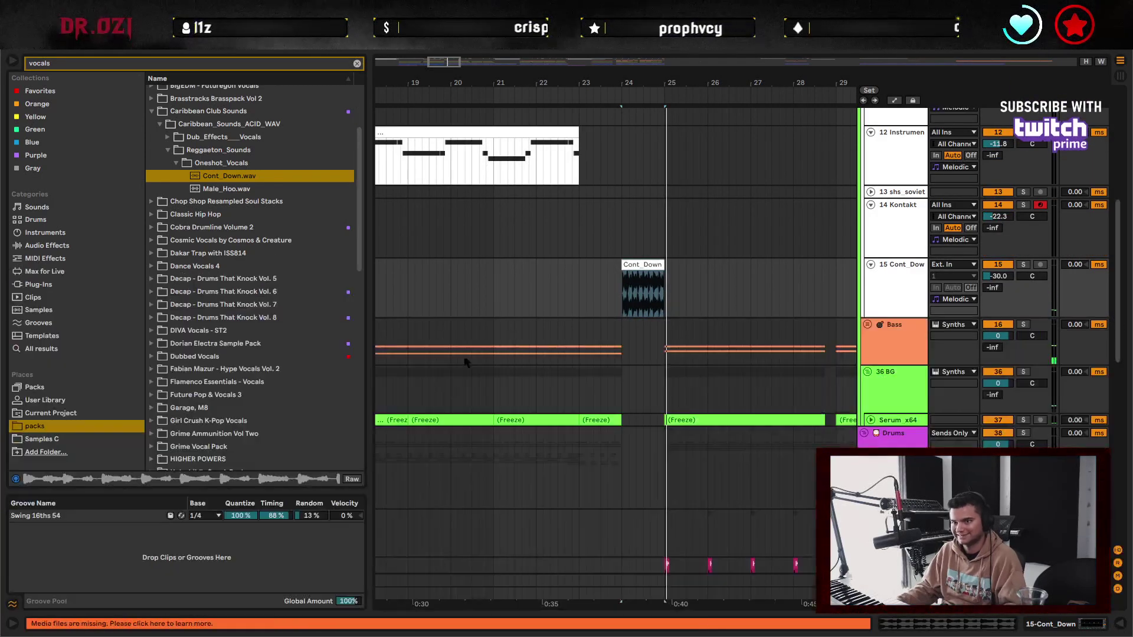
# - Expand the Chop Shop Resampled Soul Stacks pack down to its Chopped vocal loops folder
pyautogui.click(252, 189)
pyautogui.press('Down')
pyautogui.press('Right')
pyautogui.press('Right')
pyautogui.press('Right')
pyautogui.press('Right')
pyautogui.press('Right')
pyautogui.press('Right')
pyautogui.press('Right')
pyautogui.press('Right')
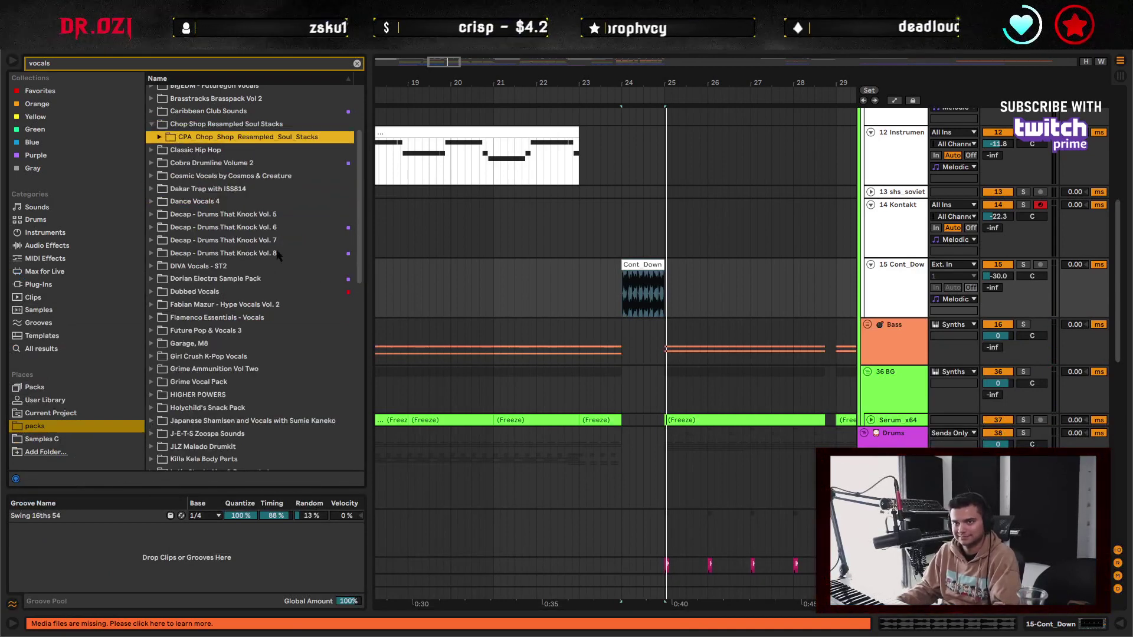
pyautogui.press('Right')
pyautogui.press('Right')
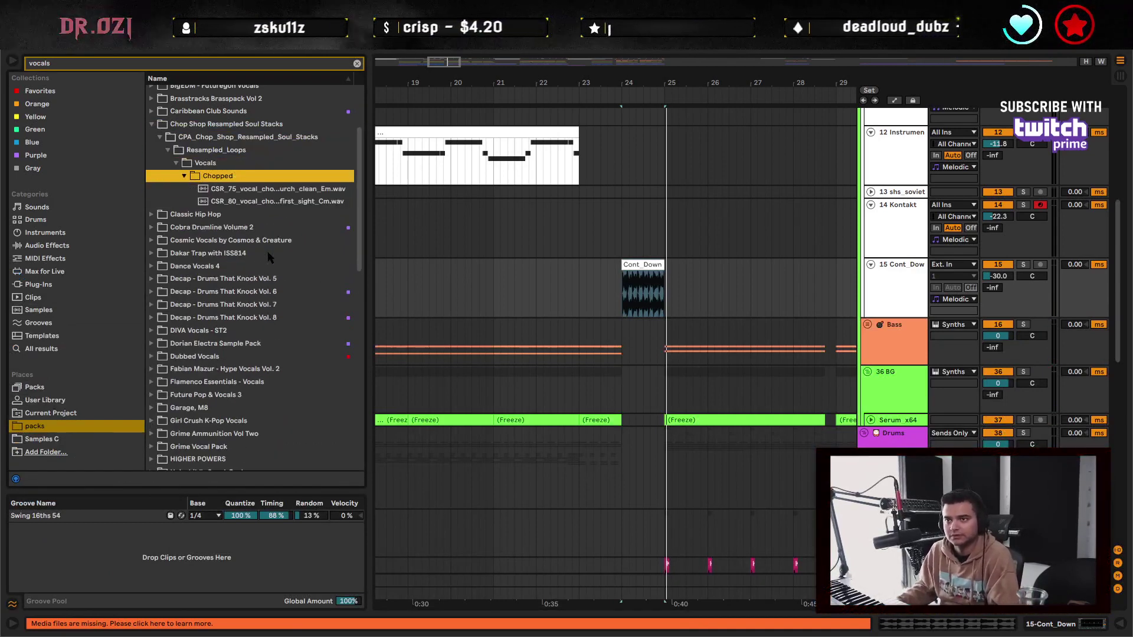
# - Browse the Classic Hip Hop pack down to its SCHH_RAP_VOCALS folder
pyautogui.press('Down')
pyautogui.press('Down')
pyautogui.press('Right')
pyautogui.press('Right')
pyautogui.press('Right')
pyautogui.press('Right')
pyautogui.press('Right')
pyautogui.press('Right')
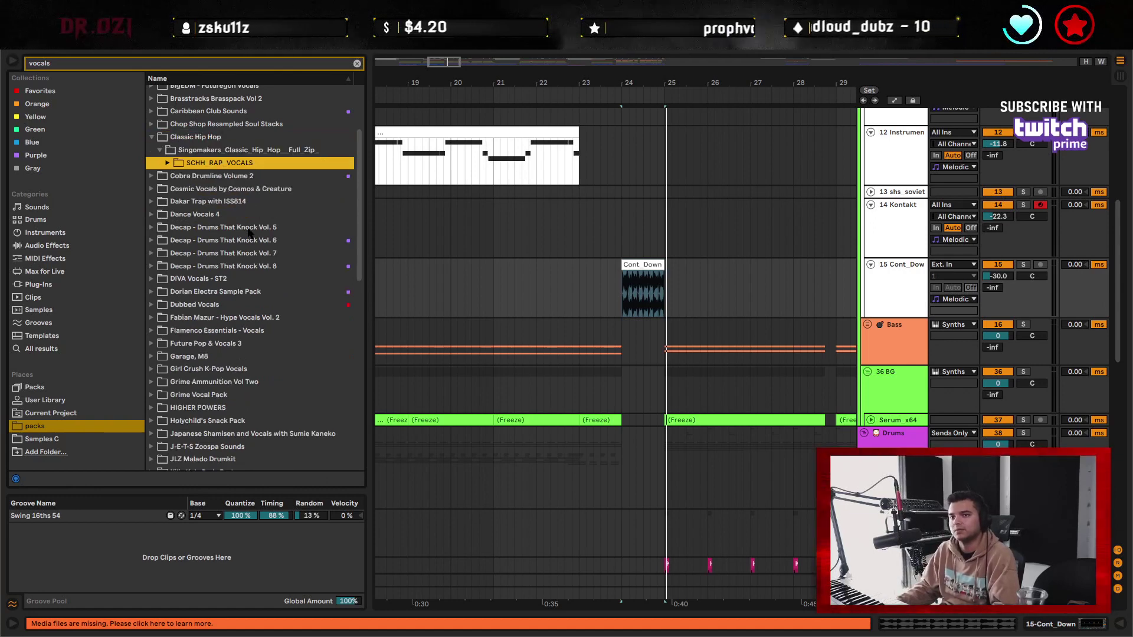
# - Preview SO_CDL2_vocal_what.wav from the One_Shots vocals of Cobra Drumline Volume 2
pyautogui.press('Down')
pyautogui.press('Down')
pyautogui.press('Right')
pyautogui.press('Right')
pyautogui.press('Right')
pyautogui.press('Right')
pyautogui.press('Right')
pyautogui.press('Right')
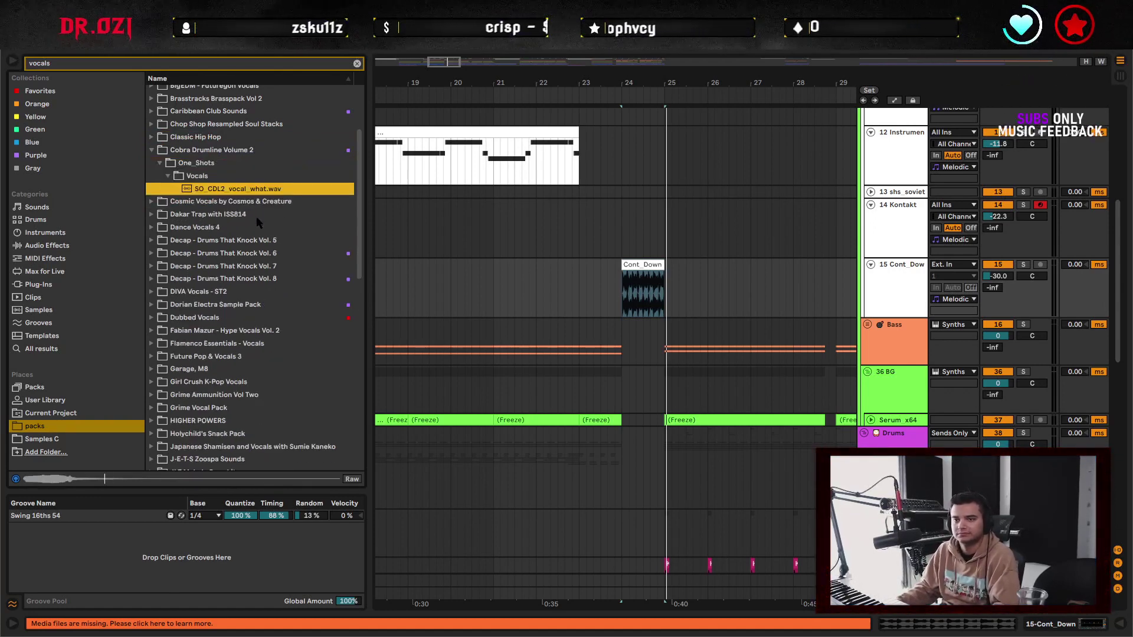
# - Preview the harmony phobos part 3 loop in G from Cosmic Vocals by Cosmos & Creature
pyautogui.press('Down')
pyautogui.press('Right')
pyautogui.press('Right')
pyautogui.press('Right')
pyautogui.press('Right')
pyautogui.press('Right')
pyautogui.press('Right')
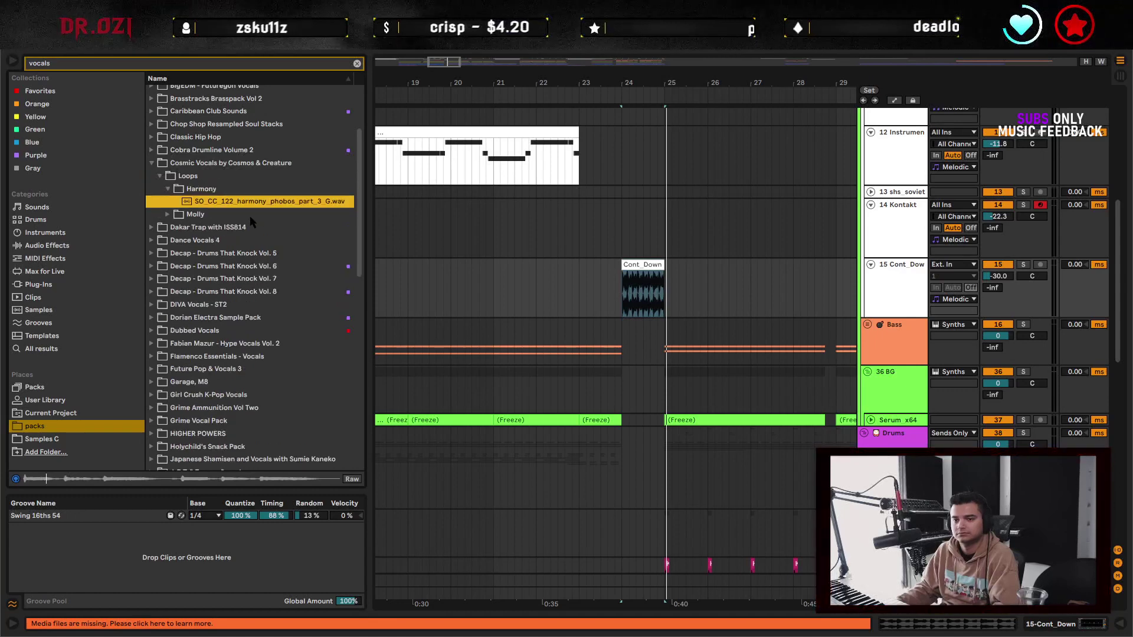
# - Preview SS_DT_152_vocal_adlibs_ayee.wav from the Dakar Trap with ISS814 vocal loops and select the pack's One_Shots folder
pyautogui.press('Down')
pyautogui.press('Down')
pyautogui.press('Right')
pyautogui.press('Right')
pyautogui.press('Right')
pyautogui.press('Right')
pyautogui.press('Right')
pyautogui.press('Right')
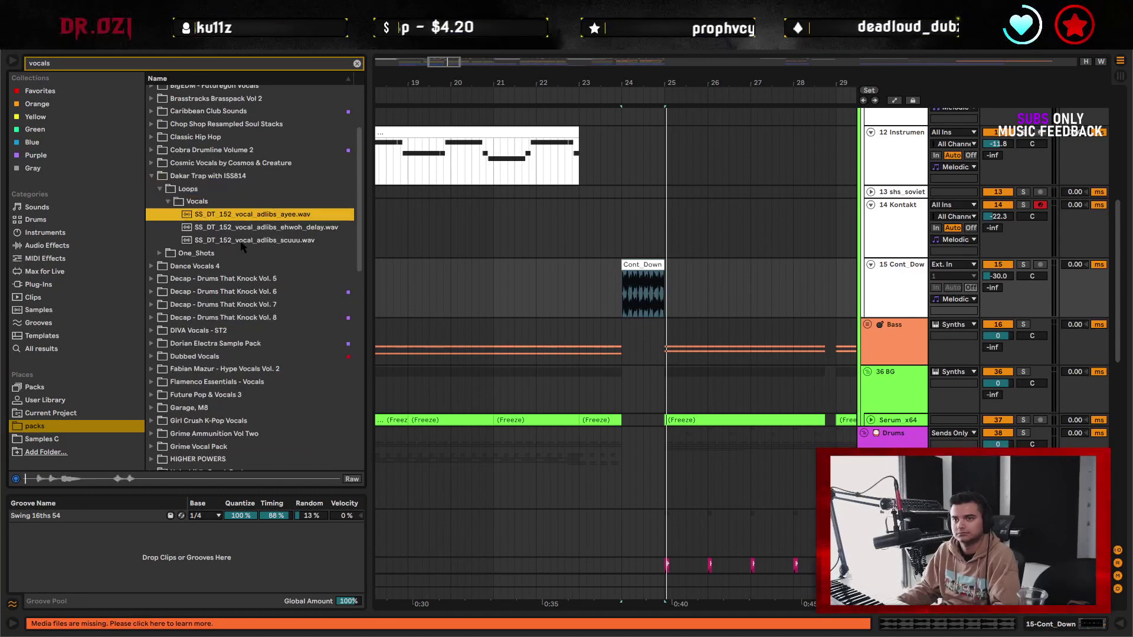
pyautogui.click(235, 251)
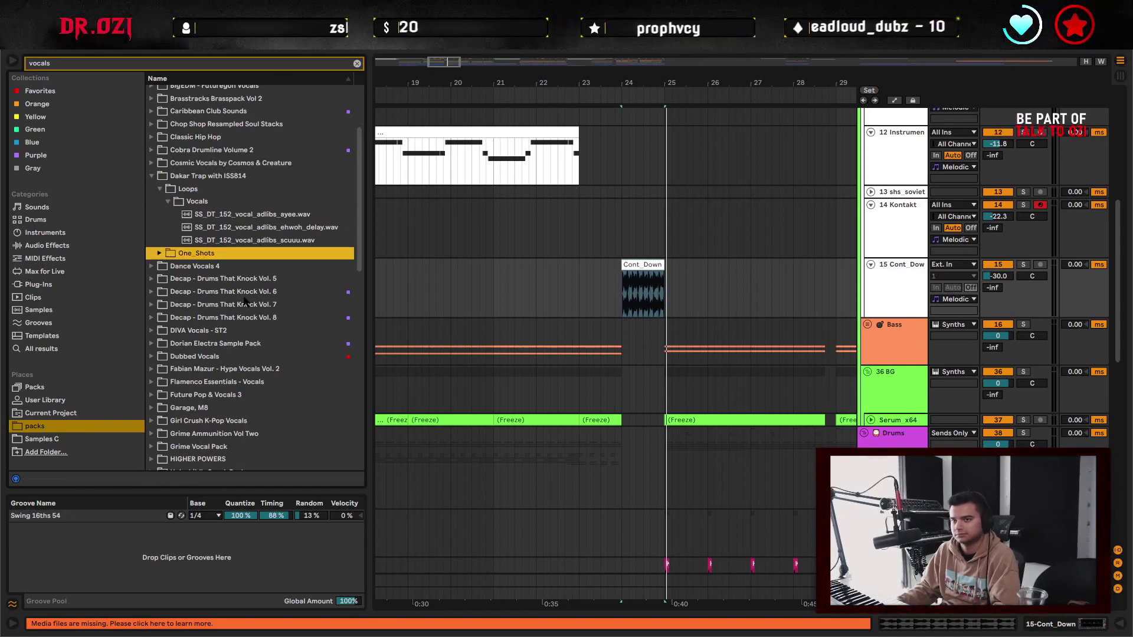
# - Preview the first 122 BPM adlib loop in F minor from the Dance Vocals 4 pack
pyautogui.press('Down')
pyautogui.press('Right')
pyautogui.press('Right')
pyautogui.press('Right')
pyautogui.press('Right')
pyautogui.press('Right')
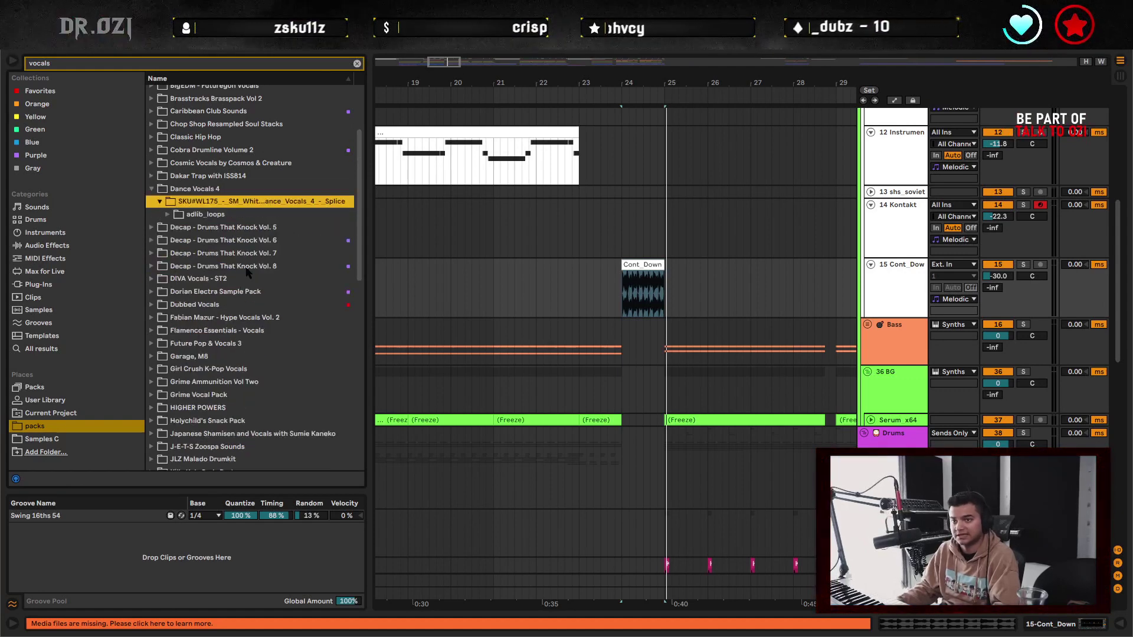
pyautogui.press('Right')
pyautogui.press('Right')
pyautogui.press('Right')
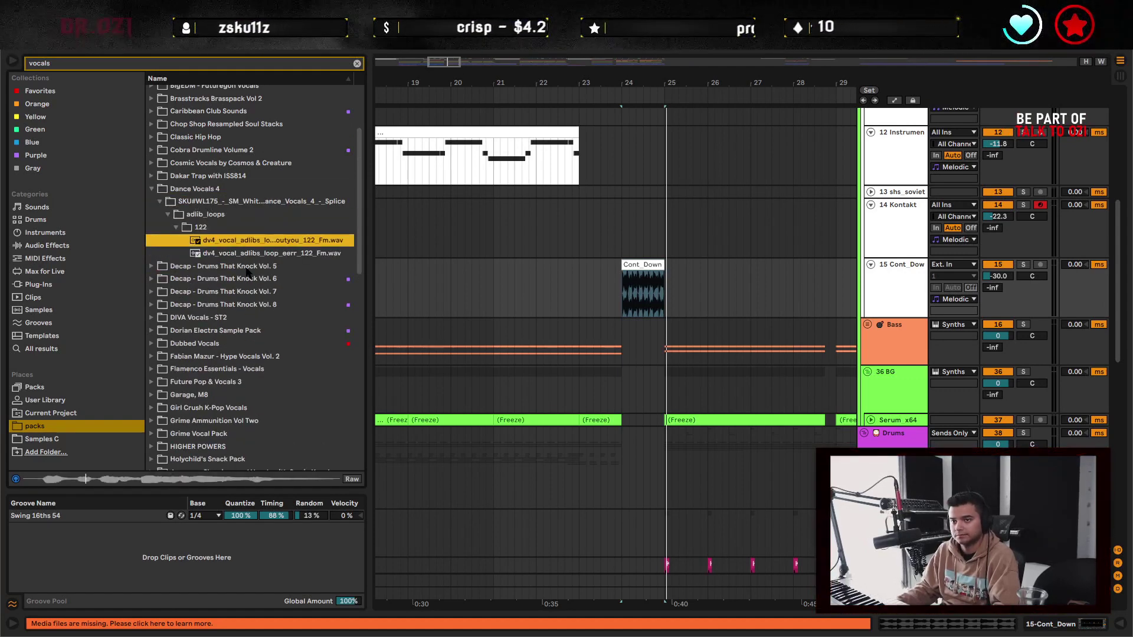
# - Preview dv_vocal_140_hook_dry_Gm_15.wav from the melodic hooks and harmonies of the Dubbed Vocals pack
pyautogui.click(246, 269)
pyautogui.scroll(-2, 263, 325)
pyautogui.click(243, 288)
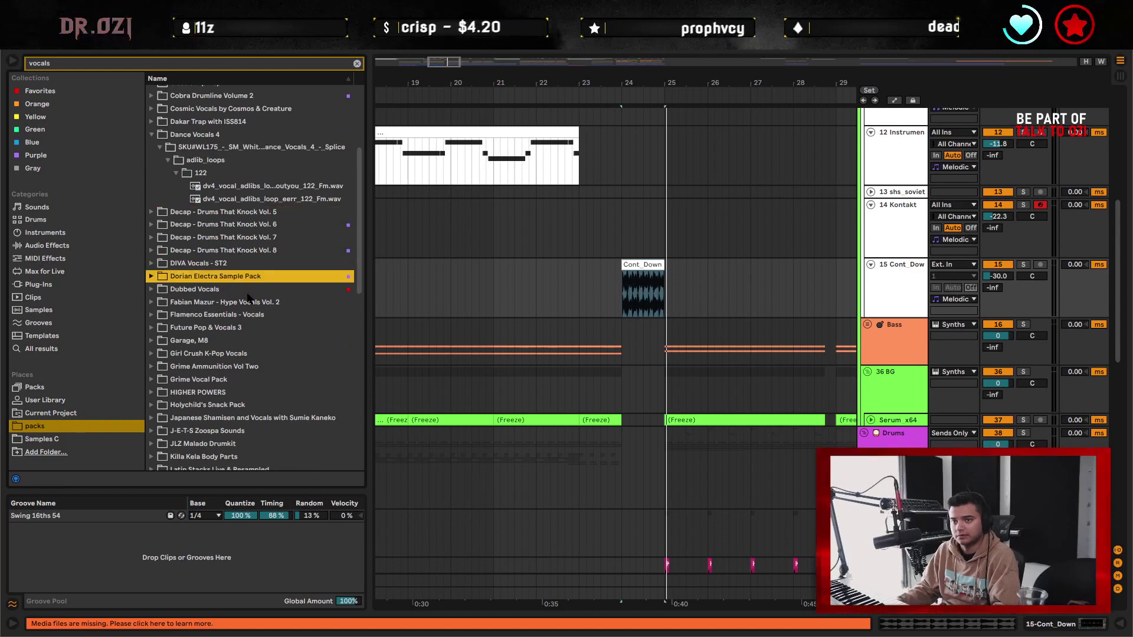
pyautogui.press('Right')
pyautogui.press('Right')
pyautogui.press('Right')
pyautogui.press('Right')
pyautogui.press('Down')
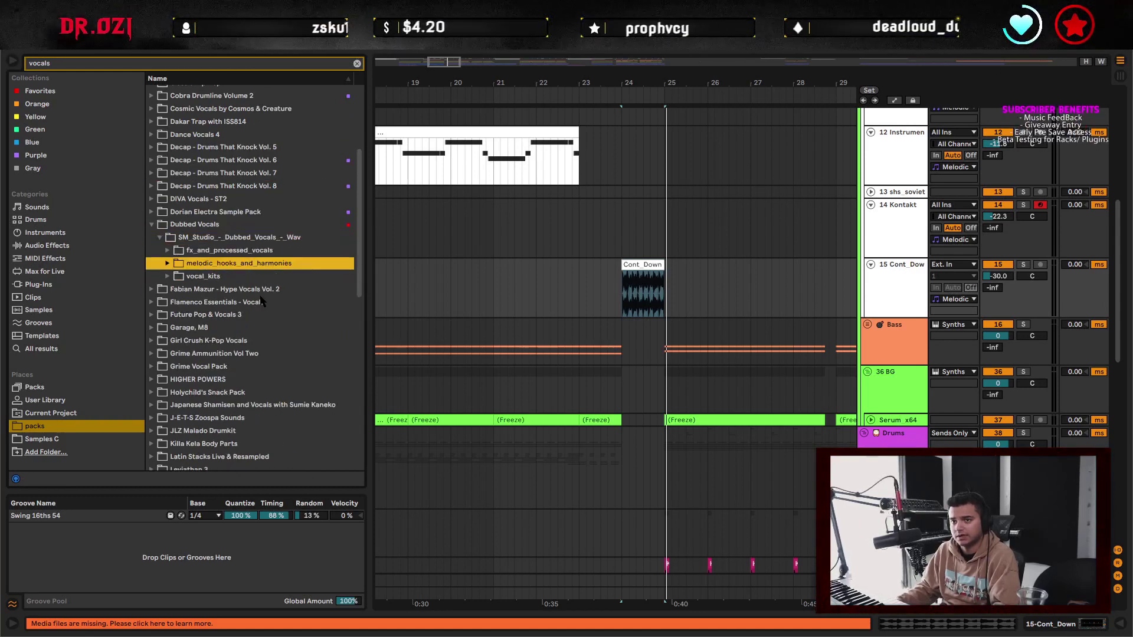
pyautogui.press('Right')
pyautogui.press('Right')
pyautogui.press('Right')
pyautogui.press('Right')
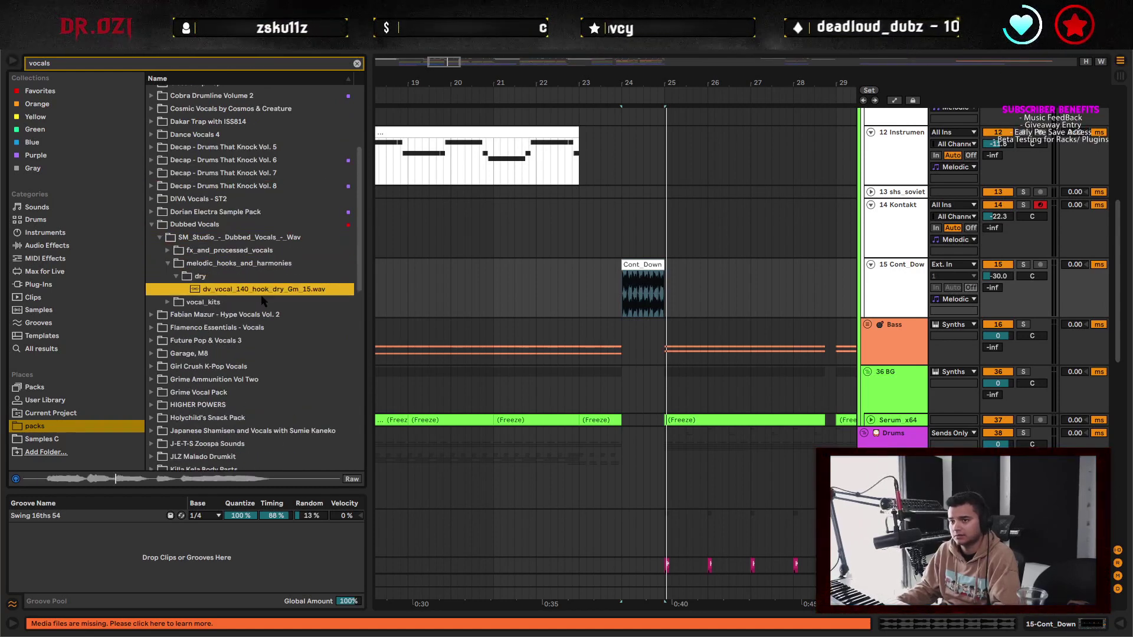
# - Audition dv_vocal_rise.wav and dv_vocal_burn.wav from the 140_bbyln_Gm and 140_fire_Dm adlibs in the Dubbed Vocals vocal kits
pyautogui.press('Down')
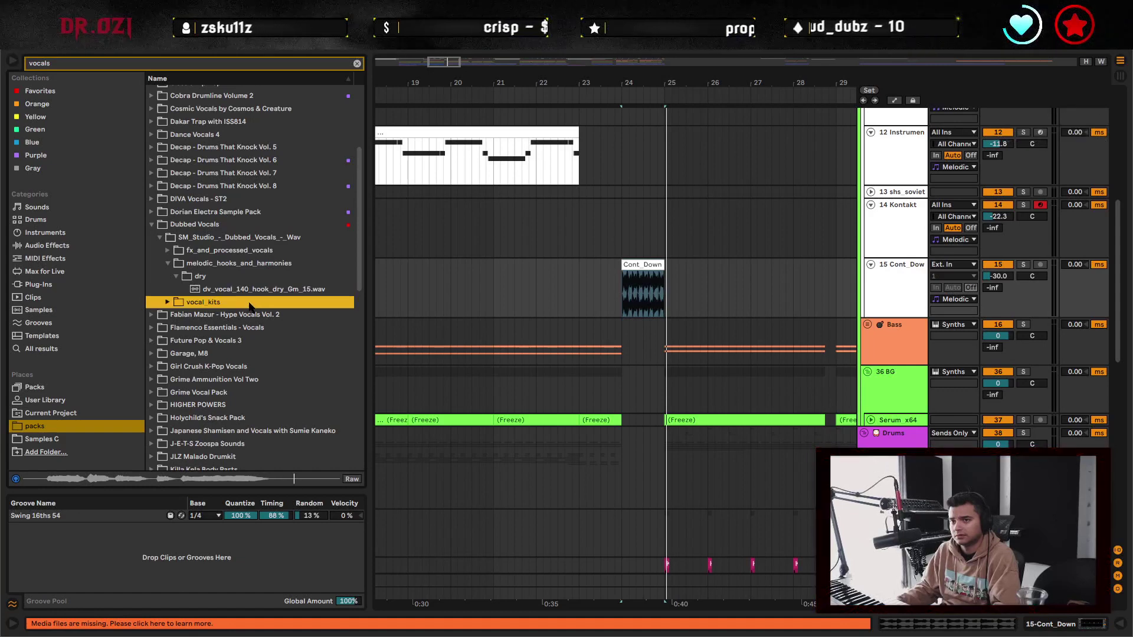
pyautogui.press('Right')
pyautogui.press('Right')
pyautogui.press('Right')
pyautogui.press('Right')
pyautogui.press('Right')
pyautogui.press('Down')
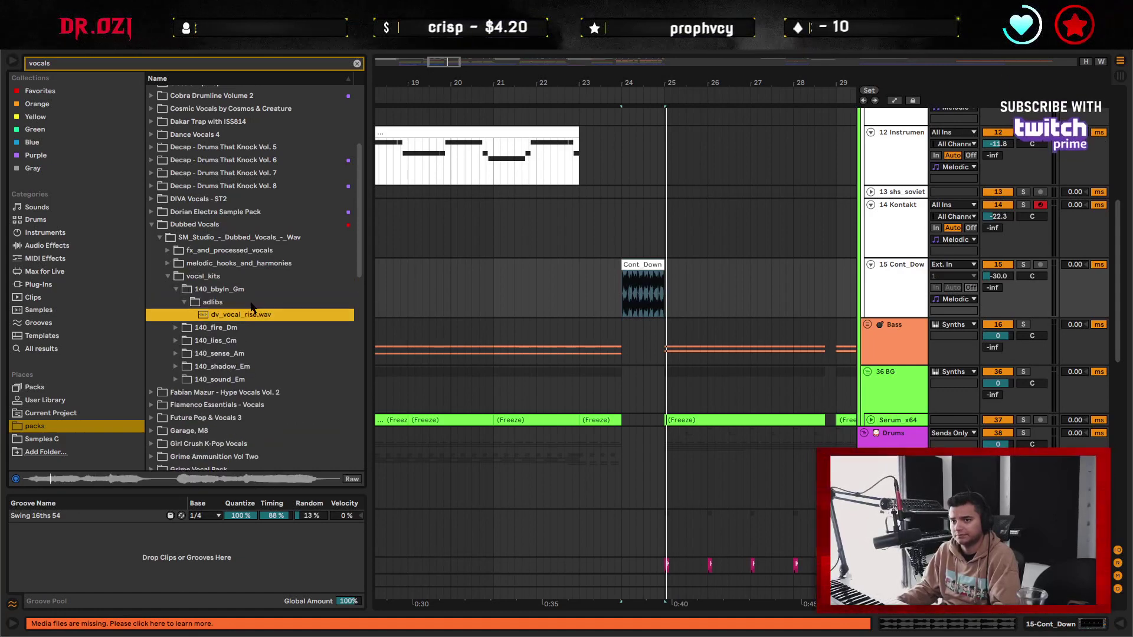
pyautogui.press('Down')
pyautogui.press('Right')
pyautogui.press('Right')
pyautogui.press('Right')
pyautogui.press('Right')
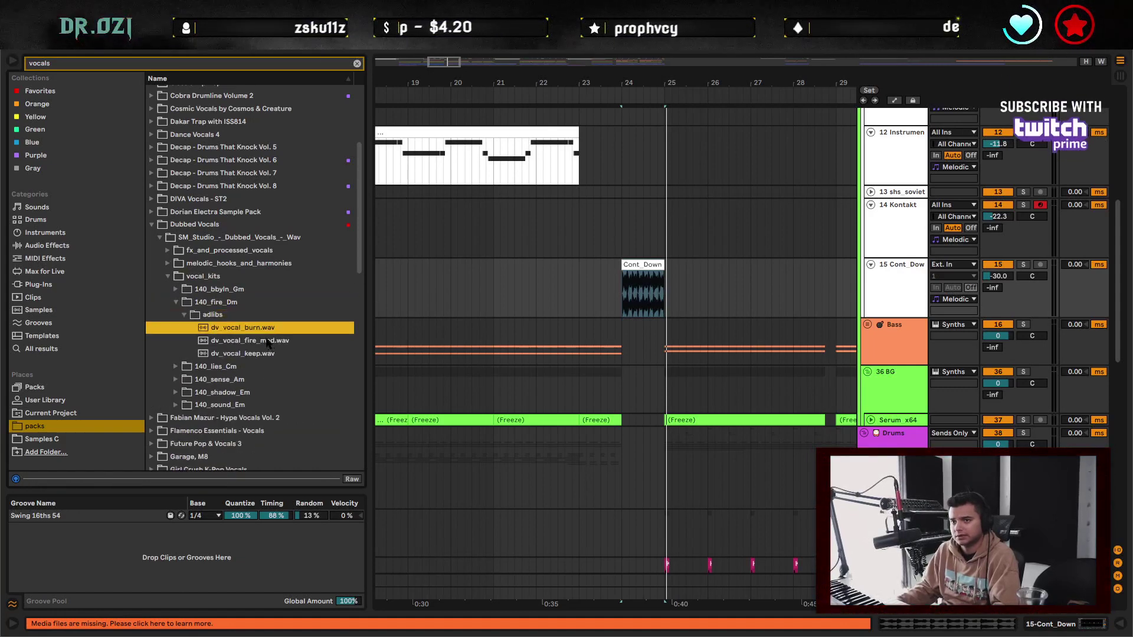
# - Close the Dubbed Vocals pack and preview the 80 BPM G major vocal loop in Flamenco Essentials - Vocals
pyautogui.press('Left')
pyautogui.press('Left')
pyautogui.press('Left')
pyautogui.press('Left')
pyautogui.press('Down')
pyautogui.press('Right')
pyautogui.press('Right')
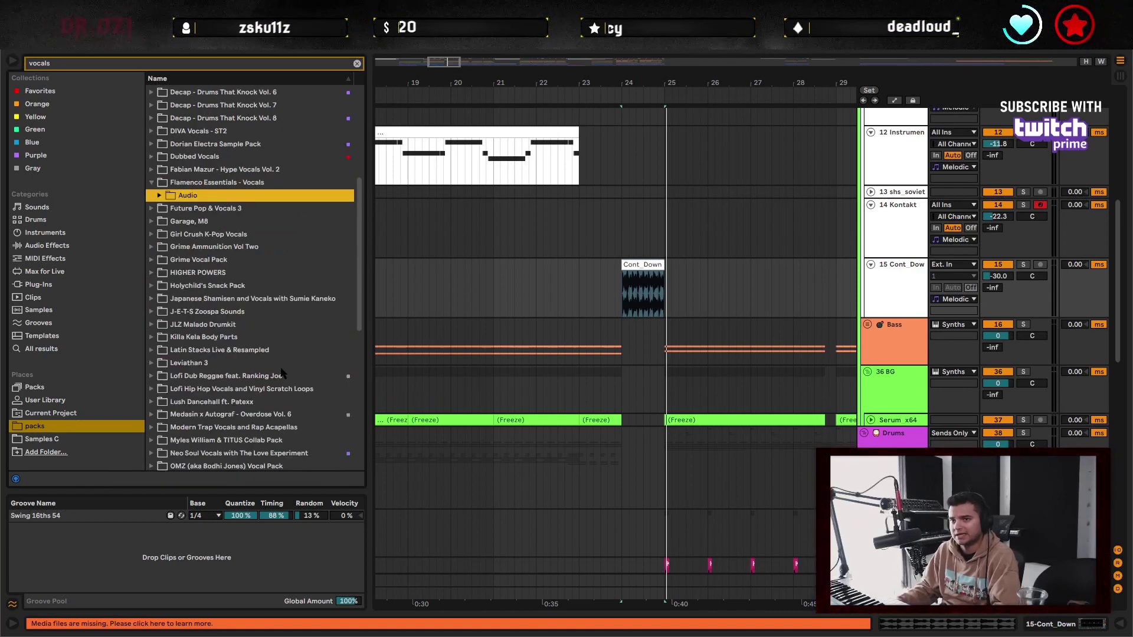
pyautogui.press('Right')
pyautogui.press('Right')
pyautogui.press('Right')
pyautogui.press('Right')
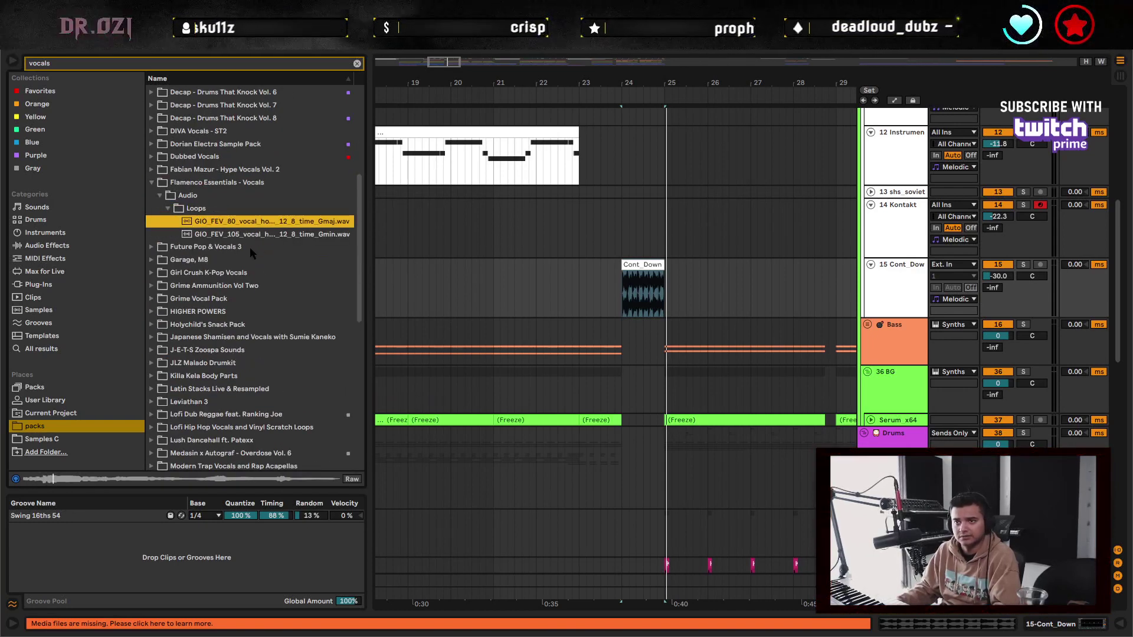
# - Close the Flamenco pack and preview FPV3_Kit4_BuildupClap_Bm_180bpm.wav from Future Pop & Vocals 3
pyautogui.press('Left')
pyautogui.press('Left')
pyautogui.press('Left')
pyautogui.press('Down')
pyautogui.press('Right')
pyautogui.press('Right')
pyautogui.press('Right')
pyautogui.press('Right')
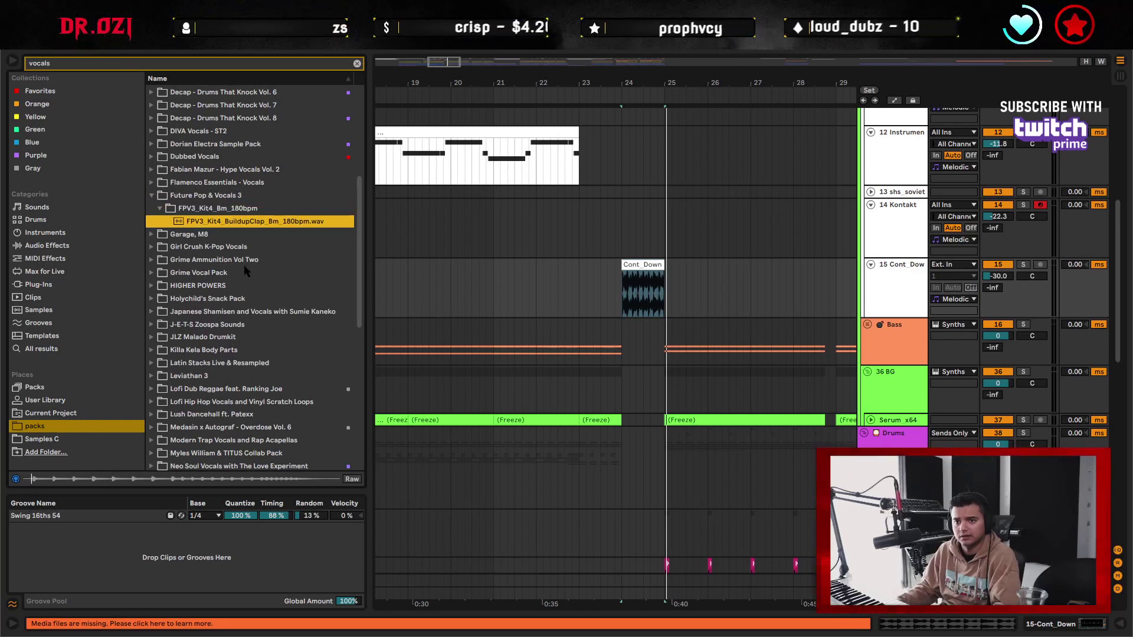
# - Close Future Pop & Vocals 3 and expand Grime Ammunition Vol Two down to its One_Shots_FX vocals
pyautogui.press('Left')
pyautogui.press('Left')
pyautogui.press('Left')
pyautogui.press('Left')
pyautogui.press('Down')
pyautogui.press('Down')
pyautogui.press('Down')
pyautogui.press('Right')
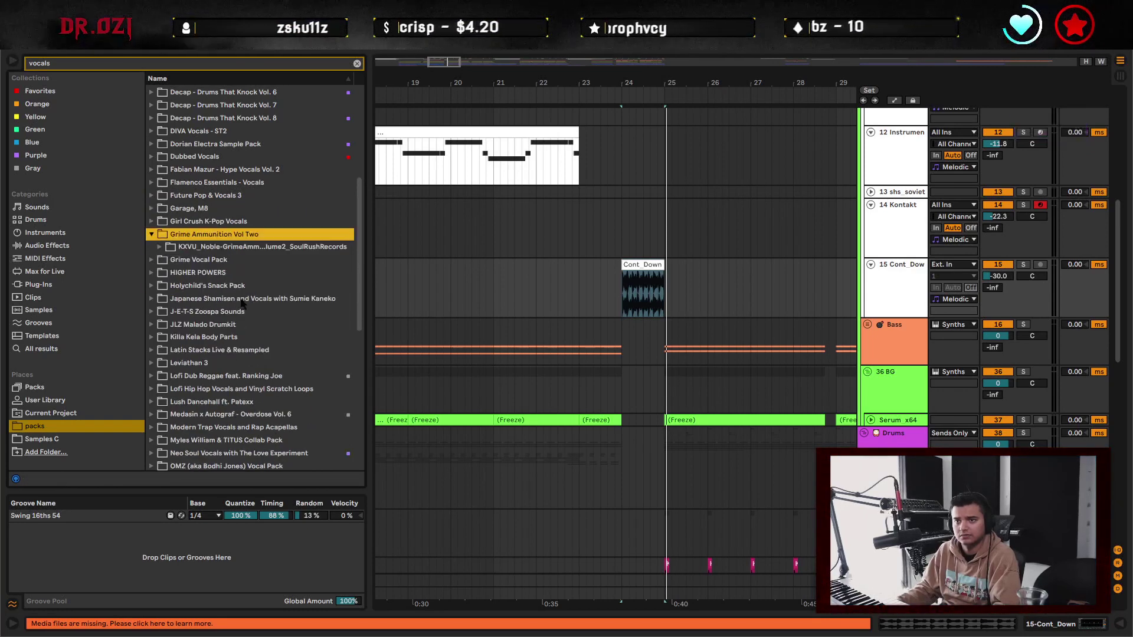
pyautogui.press('Right')
pyautogui.press('Right')
pyautogui.press('Right')
pyautogui.press('Right')
pyautogui.press('Right')
pyautogui.press('Right')
pyautogui.press('Right')
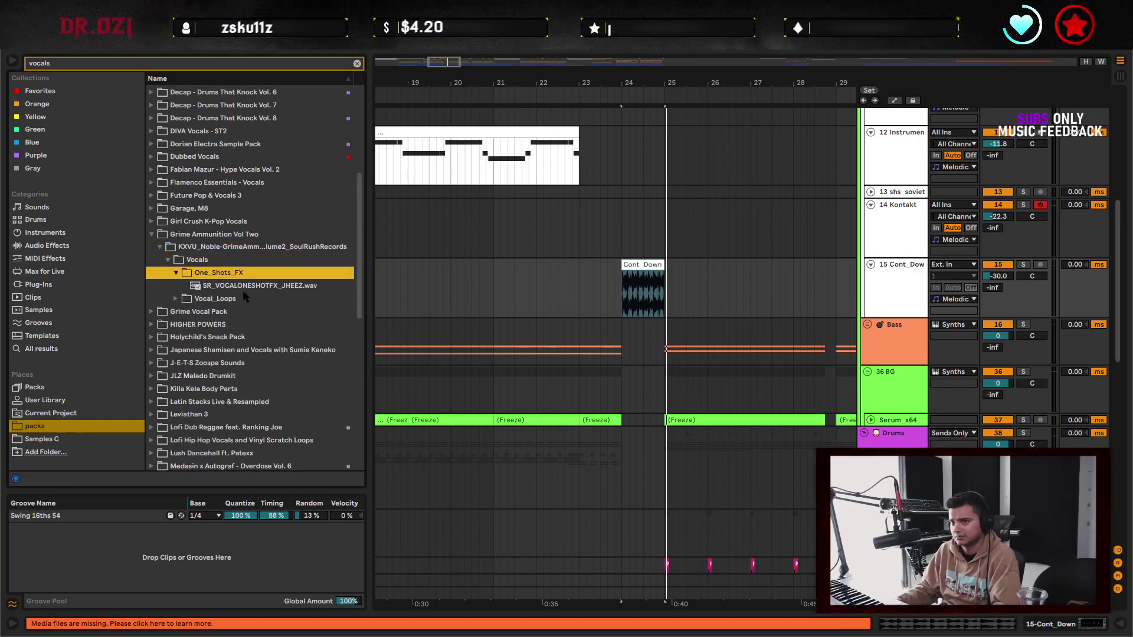
# - Audition the Grime Ammunition Vol Two vocal loops SR_140_VOCALLOOP_002, 008_WITH_TAIL and 015_WITH_TAIL
pyautogui.press('Left')
pyautogui.press('Left')
pyautogui.press('Down')
pyautogui.press('Right')
pyautogui.press('Right')
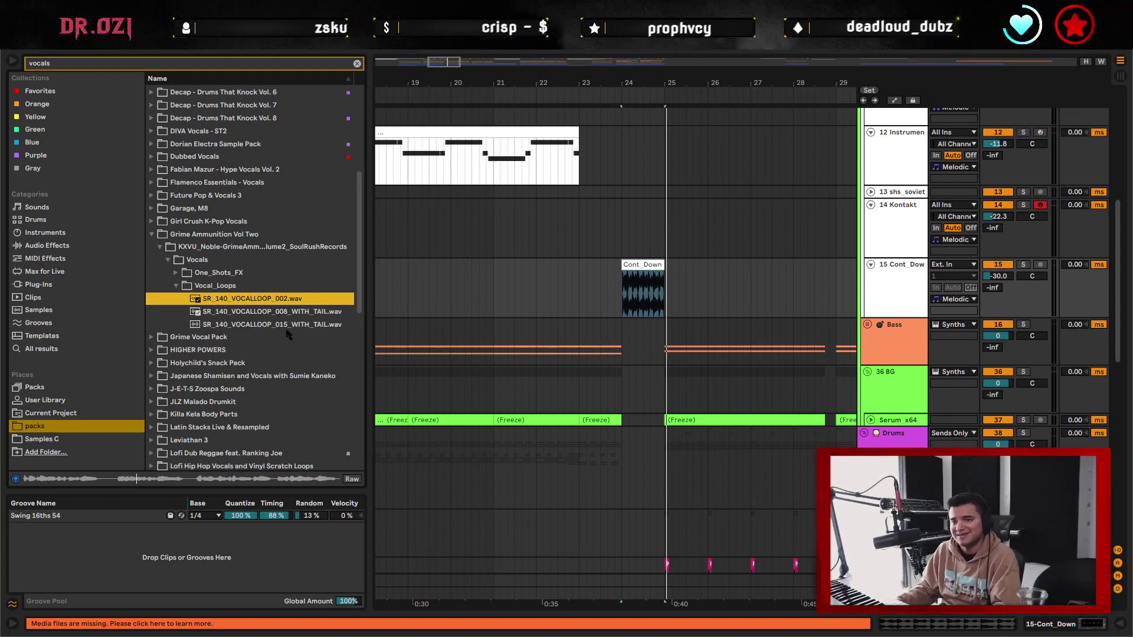
pyautogui.click(292, 316)
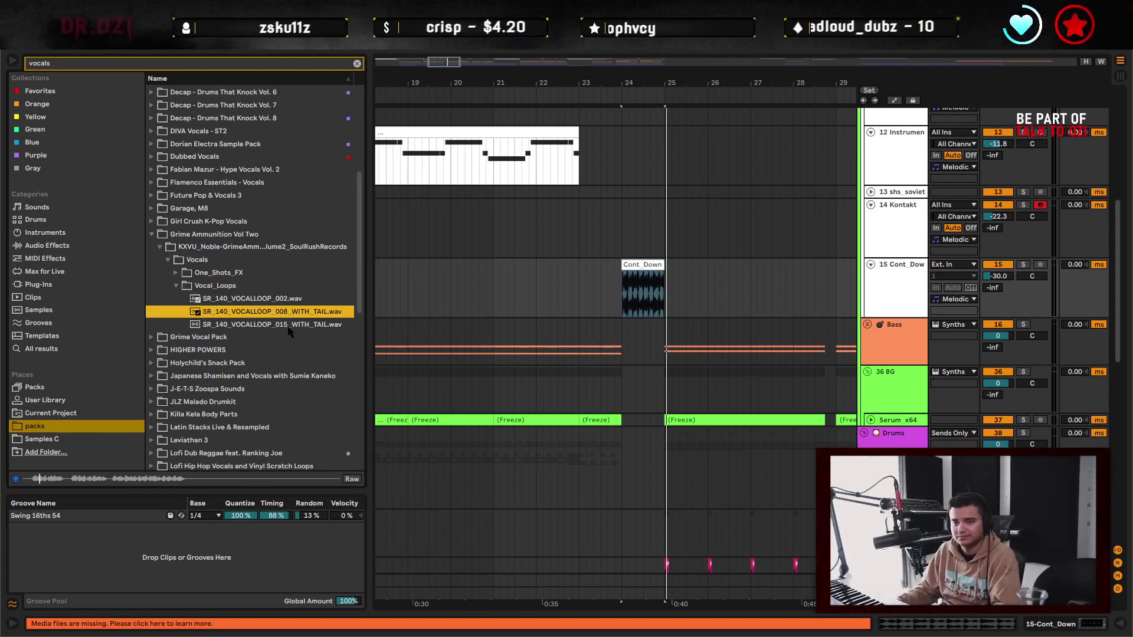
pyautogui.click(301, 330)
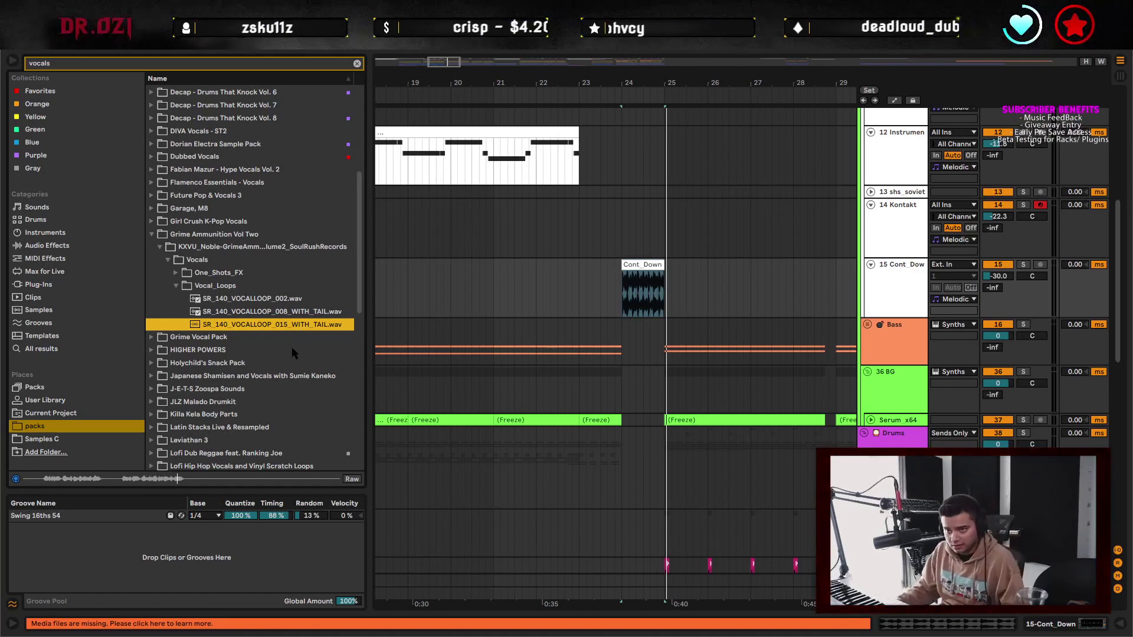
# - Expand the Grime Vocal Pack down to its dry_vocals folder and preview gv_oneshot_vocal_dry_savage.wav
pyautogui.press('Down')
pyautogui.press('Right')
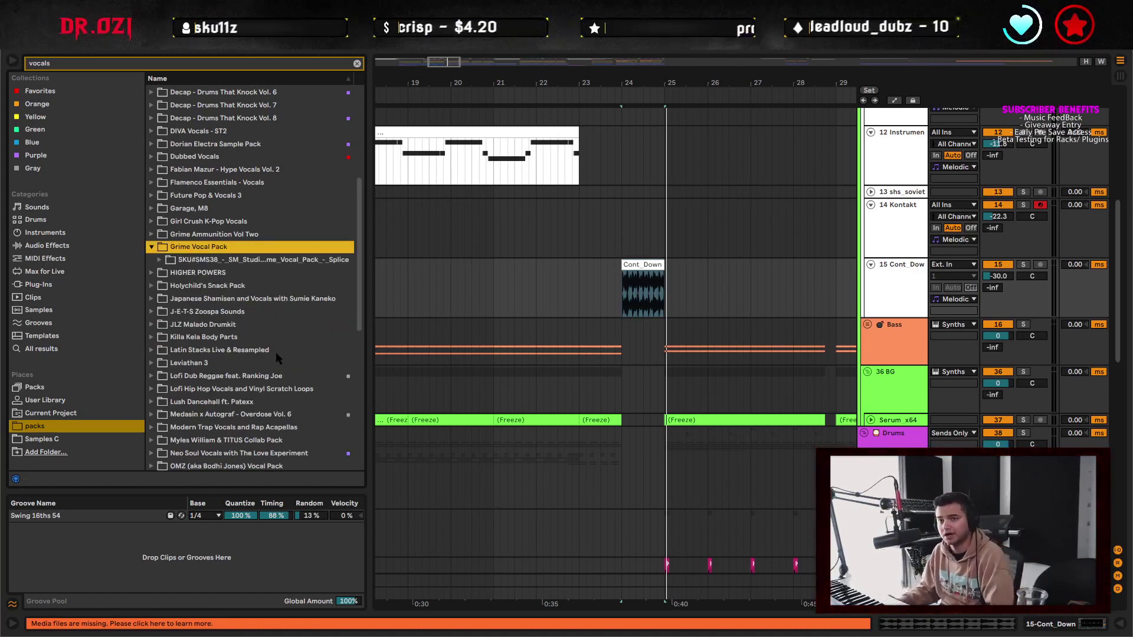
pyautogui.press('Down')
pyautogui.press('Right')
pyautogui.press('Down')
pyautogui.press('Right')
pyautogui.press('Down')
pyautogui.press('Right')
pyautogui.press('Down')
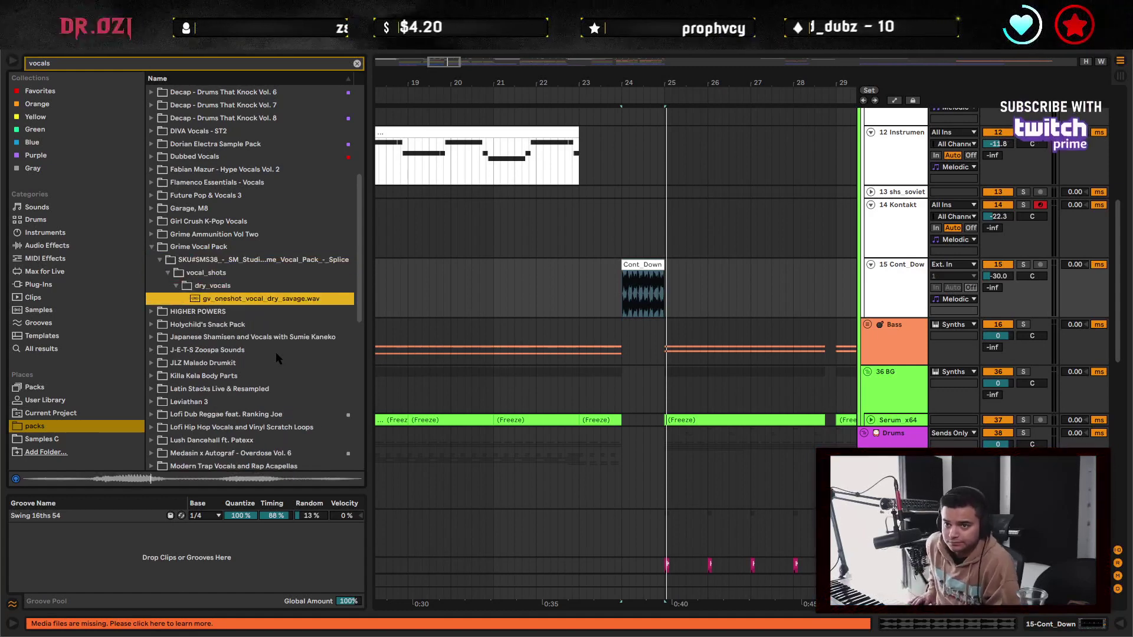
# - Expand HIGHER POWERS down to its Melodic_One_Shots vocals and preview HPW_vocal_oh_blood_fist_Gm.wav
pyautogui.press('Down')
pyautogui.press('Right')
pyautogui.press('Down')
pyautogui.press('Right')
pyautogui.press('Down')
pyautogui.press('Right')
pyautogui.press('Down')
pyautogui.press('Right')
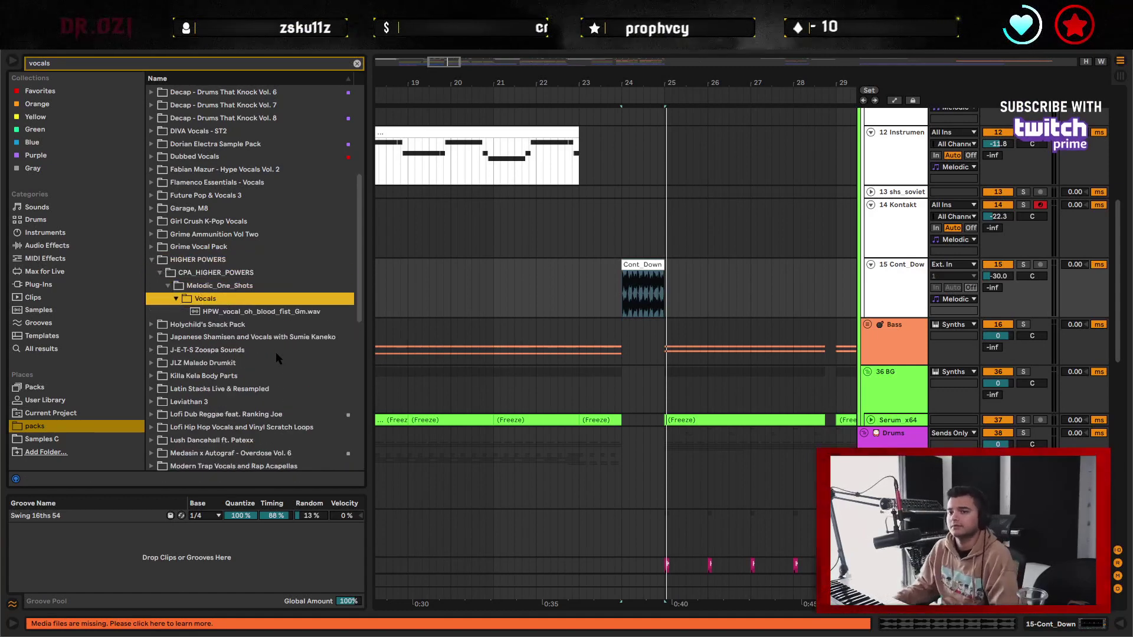
pyautogui.press('Down')
pyautogui.scroll(-3, 198, 306)
# - Expand the Japanese Shamisen pack's loops down to the Shamisen Performances folder and preview the 140 BPM fifths_dry_Fmin loop
pyautogui.press('Down')
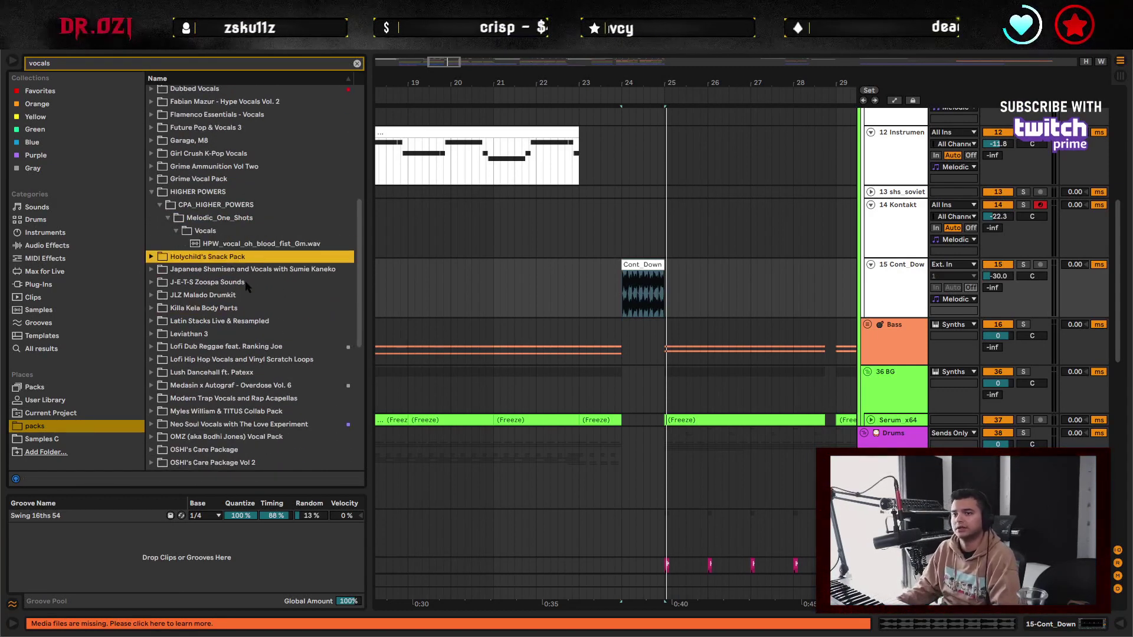
pyautogui.press('Down')
pyautogui.press('Right')
pyautogui.press('Down')
pyautogui.press('Right')
pyautogui.press('Down')
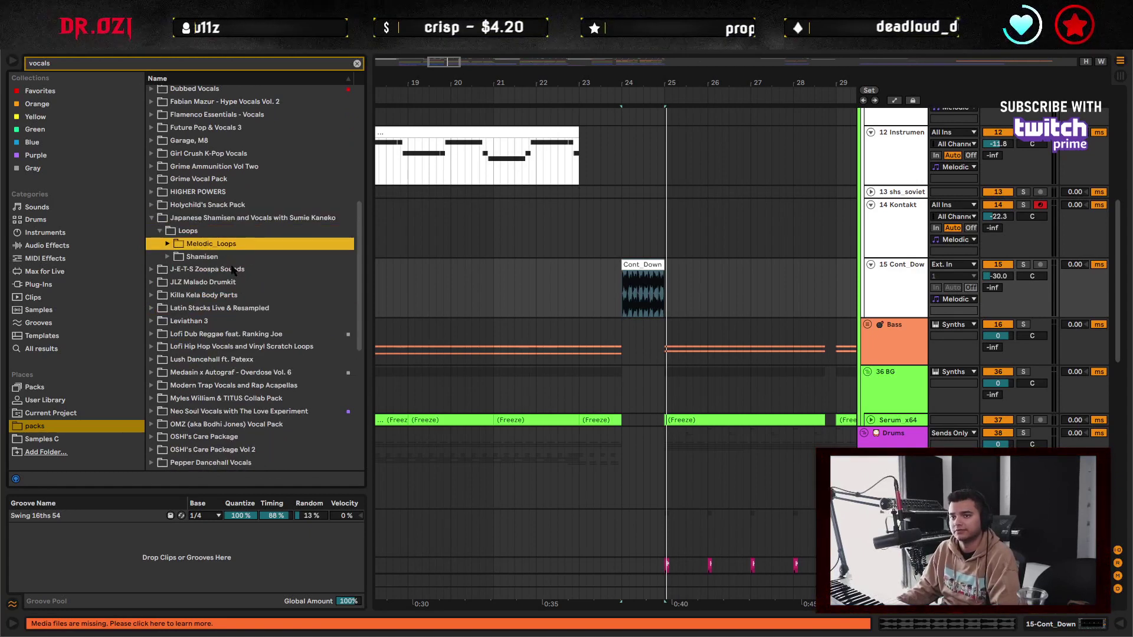
pyautogui.press('Down')
pyautogui.press('Right')
pyautogui.press('Down')
pyautogui.press('Right')
pyautogui.press('Down')
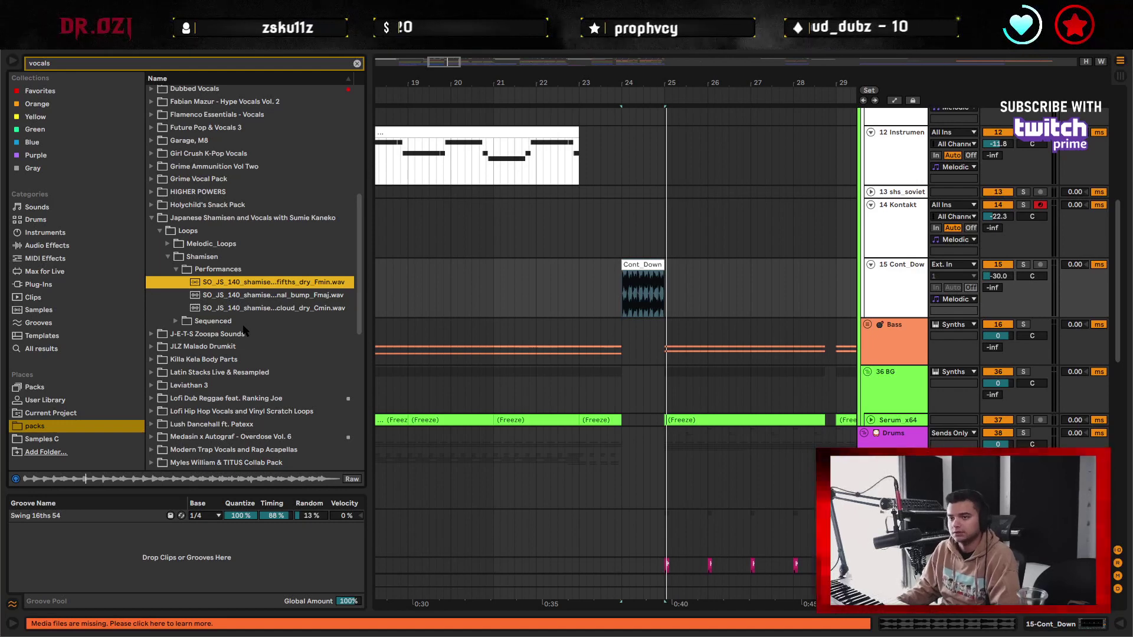
# - Expand JLZ Malado Drumkit down to the vocal loops in its JLZ_vocals folder
pyautogui.click(233, 347)
pyautogui.press('Right')
pyautogui.press('Down')
pyautogui.press('Right')
pyautogui.press('Down')
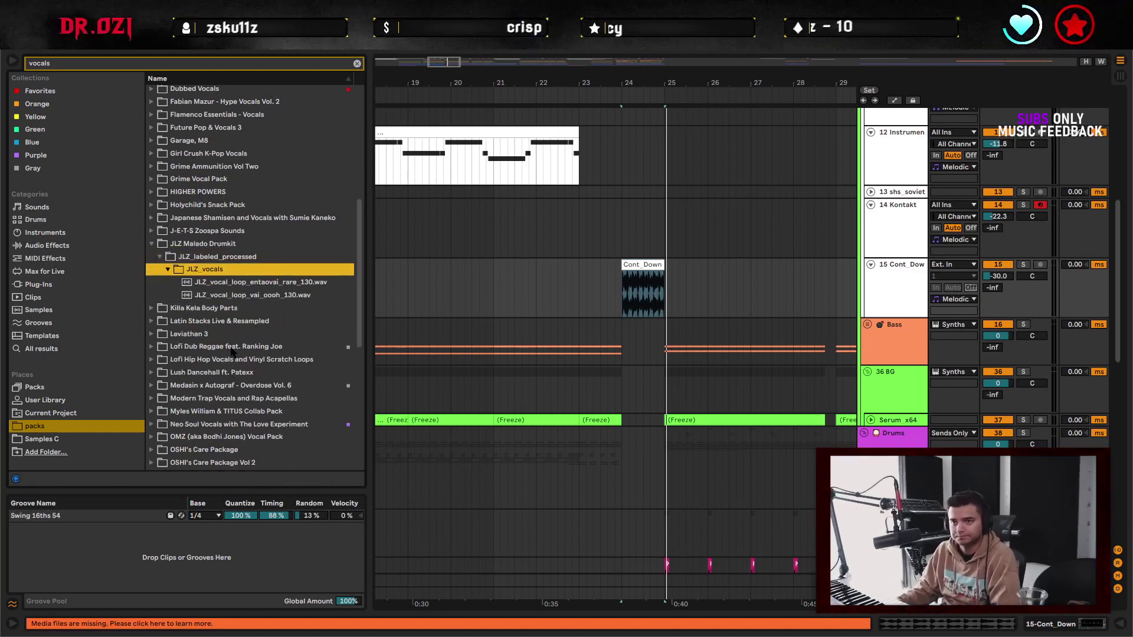
pyautogui.press('Right')
pyautogui.press('Down')
# - Browse Latin Stacks Live & Resampled down to its Melodic_Loops folder
pyautogui.click(235, 324)
pyautogui.press('Right')
pyautogui.press('Down')
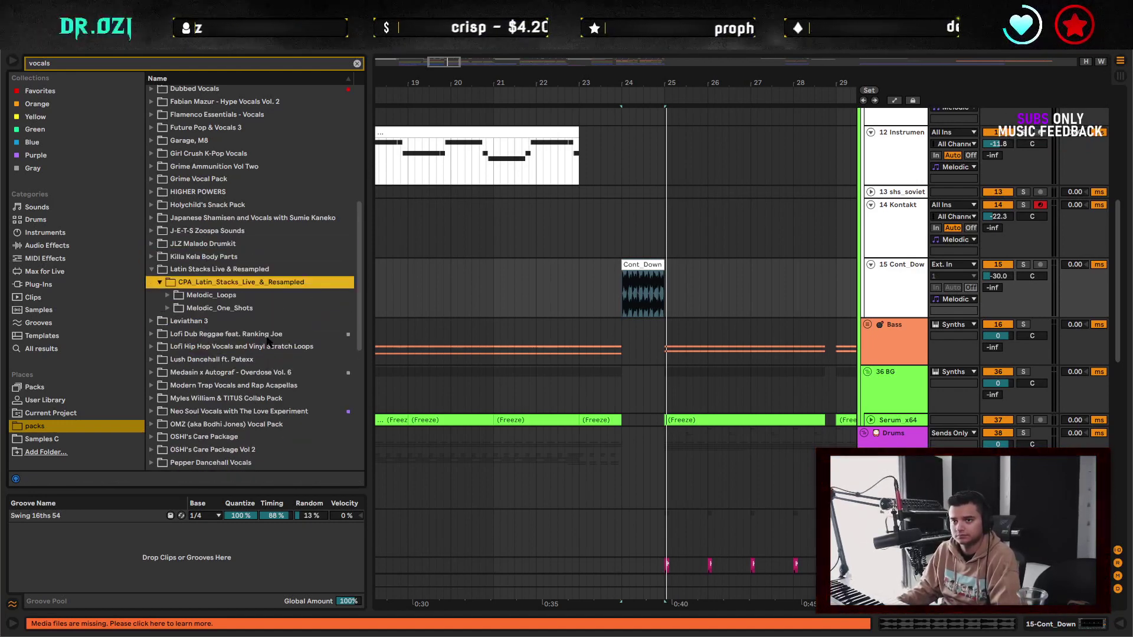
pyautogui.press('Right')
pyautogui.press('Down')
pyautogui.press('Right')
pyautogui.press('Down')
# - Expand Leviathan 3 down to its vocal one-shots and preview Lev3_Vocal_Shot_X_05.wav
pyautogui.click(240, 334)
pyautogui.press('Right')
pyautogui.press('Down')
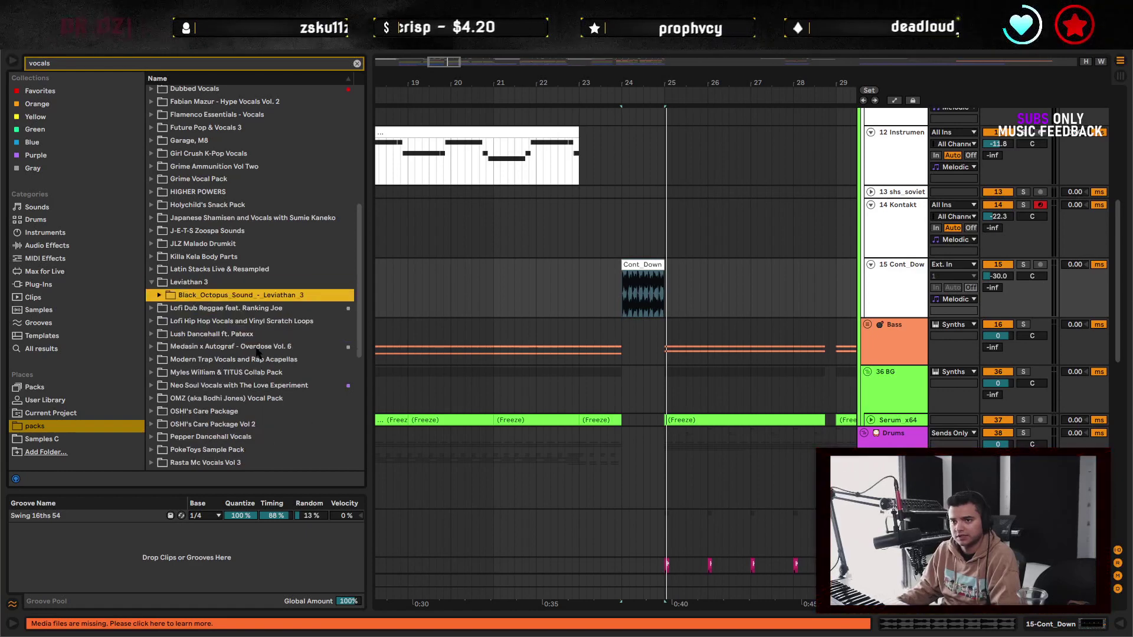
pyautogui.press('Right')
pyautogui.press('Down')
pyautogui.press('Right')
pyautogui.click(258, 334)
pyautogui.press('Down')
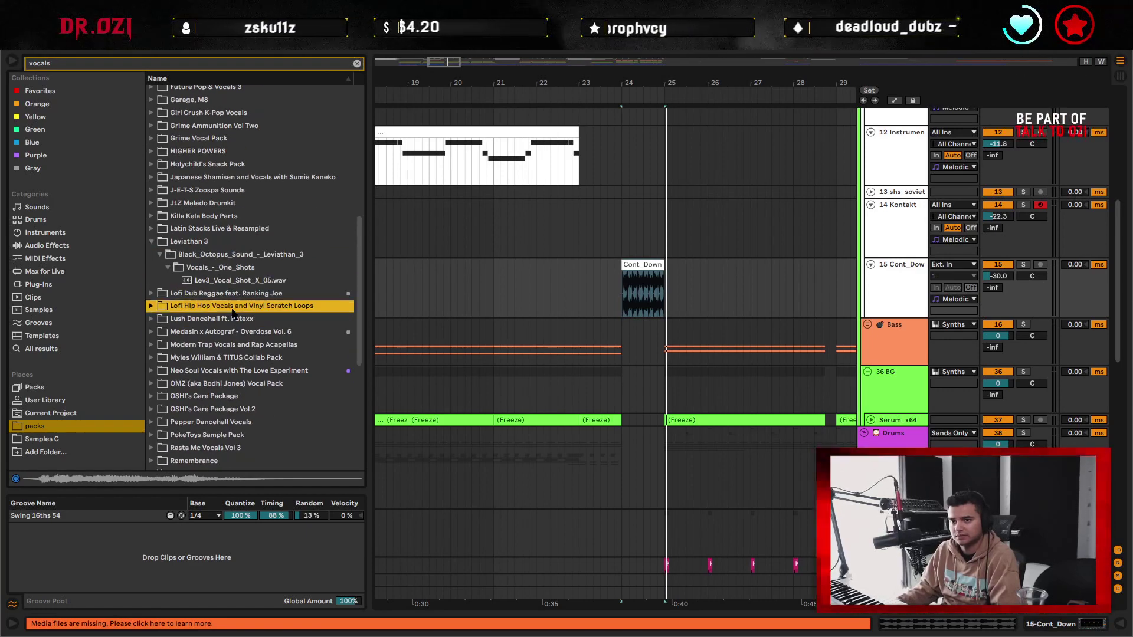
# - Open the vocal loops of Lofi Hip Hop Vocals and Vinyl Scratch Loops and audition vocal_retrograde_Cm and vocal_hot_thighs_Emaj
pyautogui.press('Right')
pyautogui.press('Down')
pyautogui.press('Right')
pyautogui.press('Down')
pyautogui.press('Right')
pyautogui.press('Down')
pyautogui.press('Right')
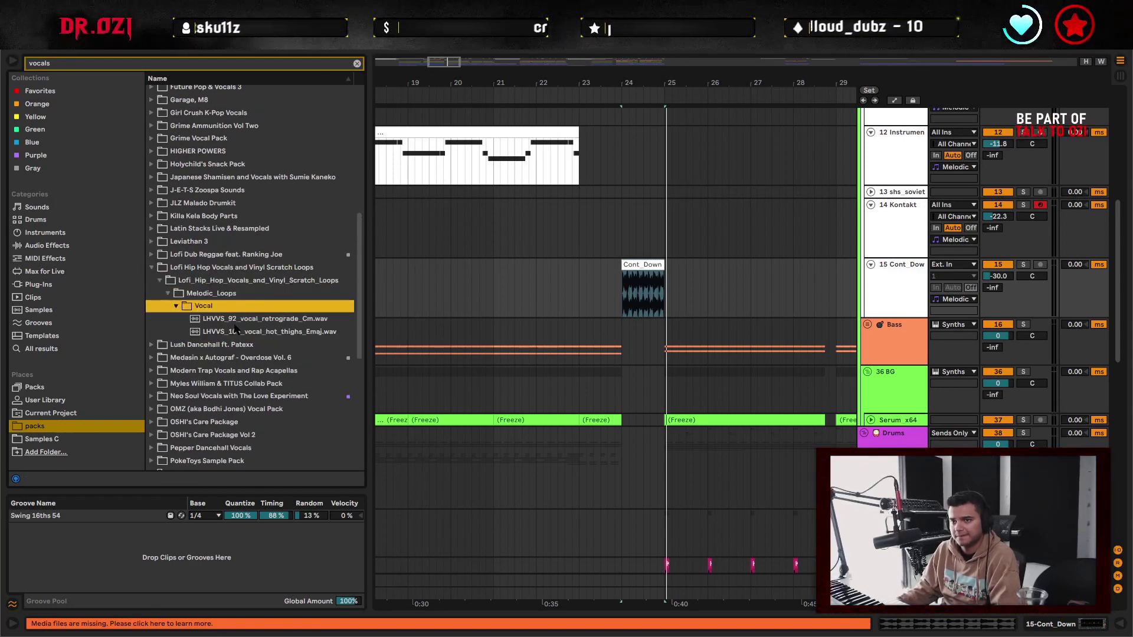
pyautogui.press('Down')
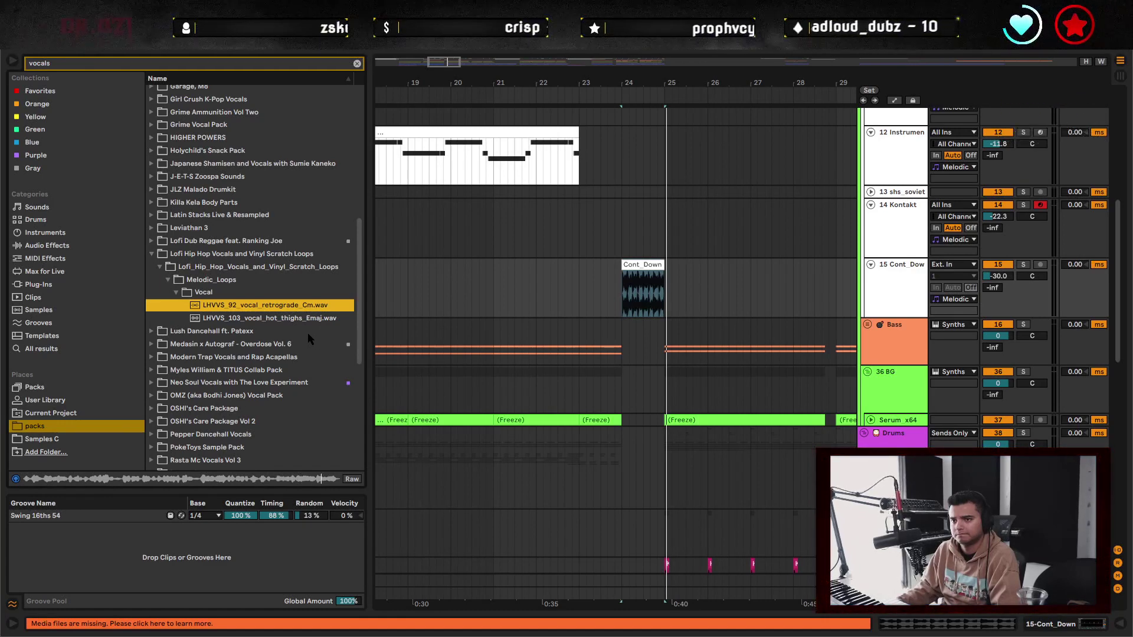
pyautogui.press('Down')
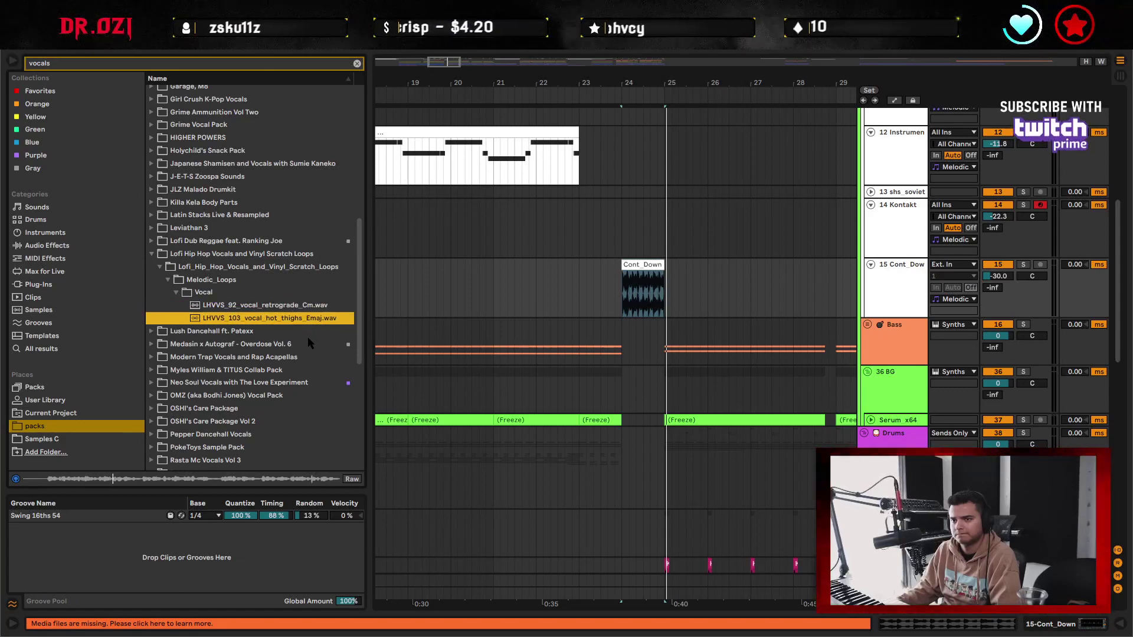
# - Place LHVVS_92_vocal_retrograde_Cm.wav on track 15 so that it starts at bar 17
pyautogui.click(312, 307)
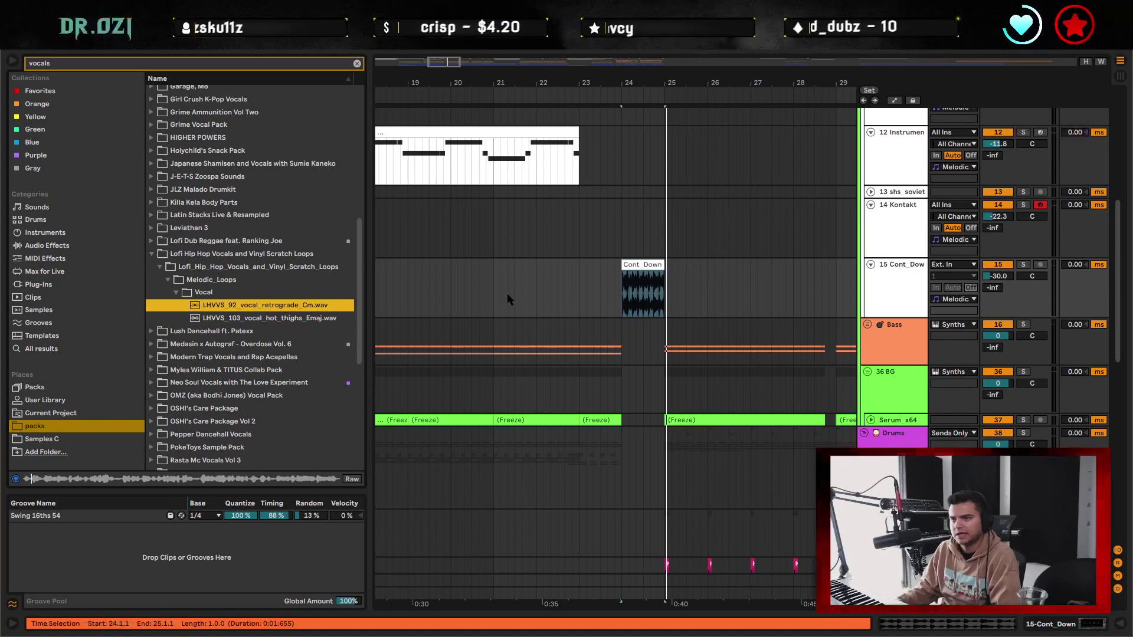
pyautogui.moveTo(345, 305); pyautogui.dragTo(510, 277)
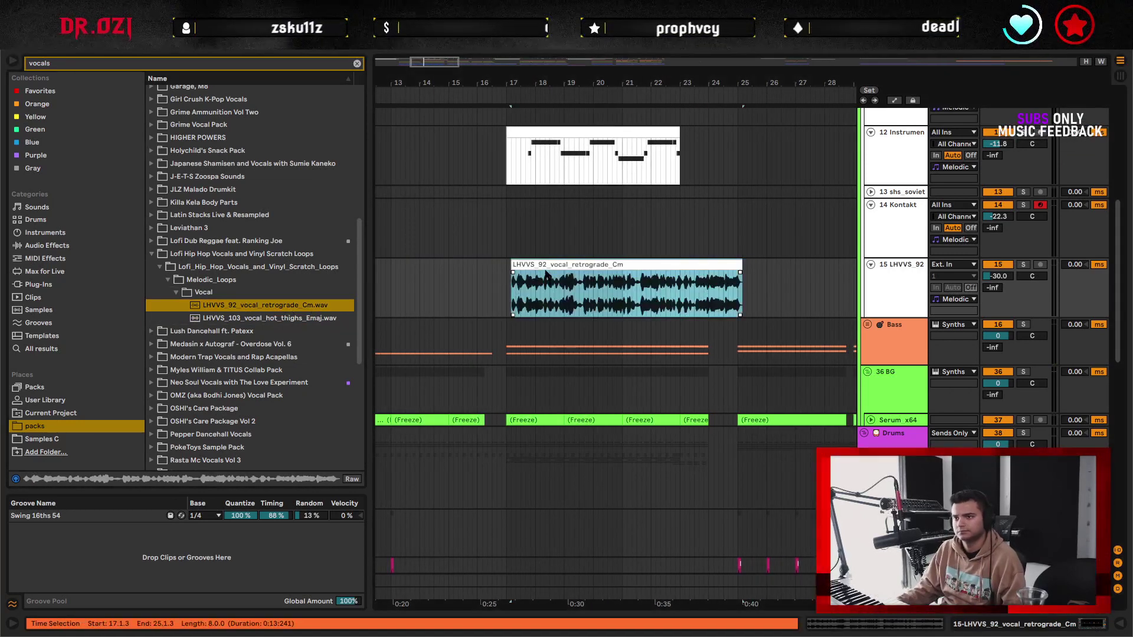
pyautogui.click(583, 265)
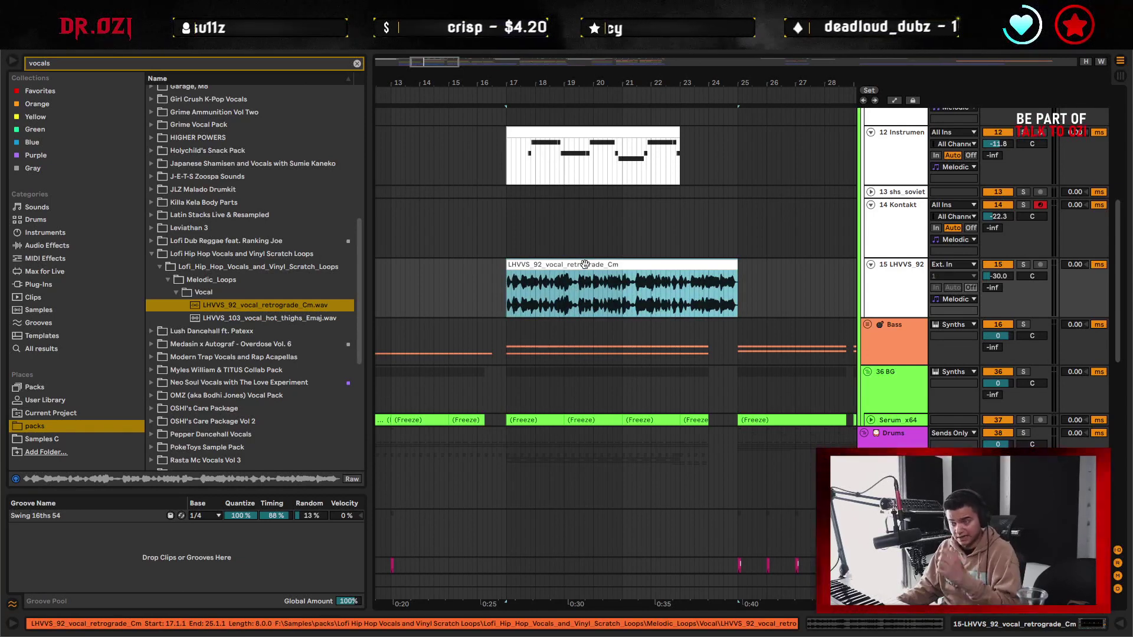
# - Transpose the retrograde vocal clip up 4 semitones, solo its track and play it
pyautogui.doubleClick(584, 264)
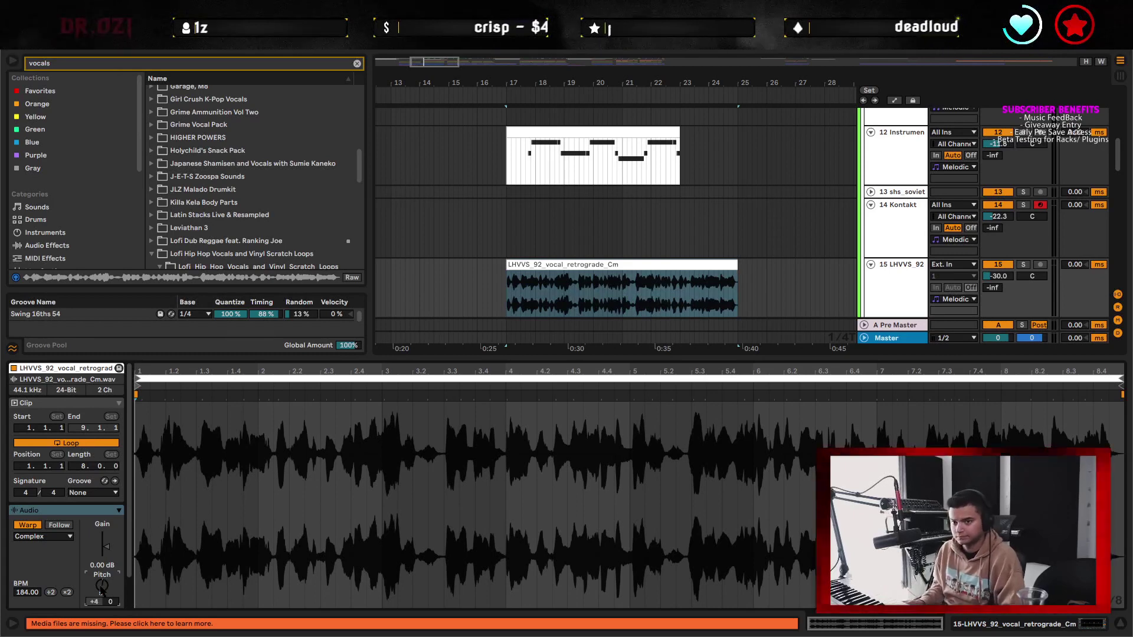
pyautogui.click(1028, 265)
pyautogui.press('space')
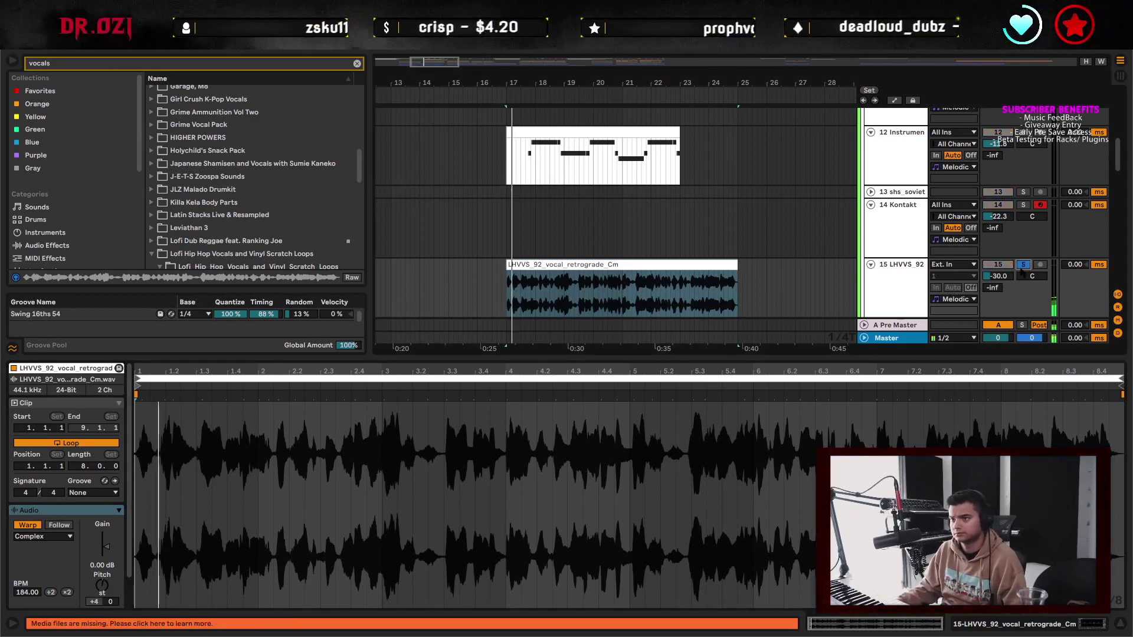
# - Halve the retrograde vocal clip's warp tempo to 92 BPM
pyautogui.doubleClick(908, 283)
pyautogui.click(595, 266)
pyautogui.doubleClick(596, 265)
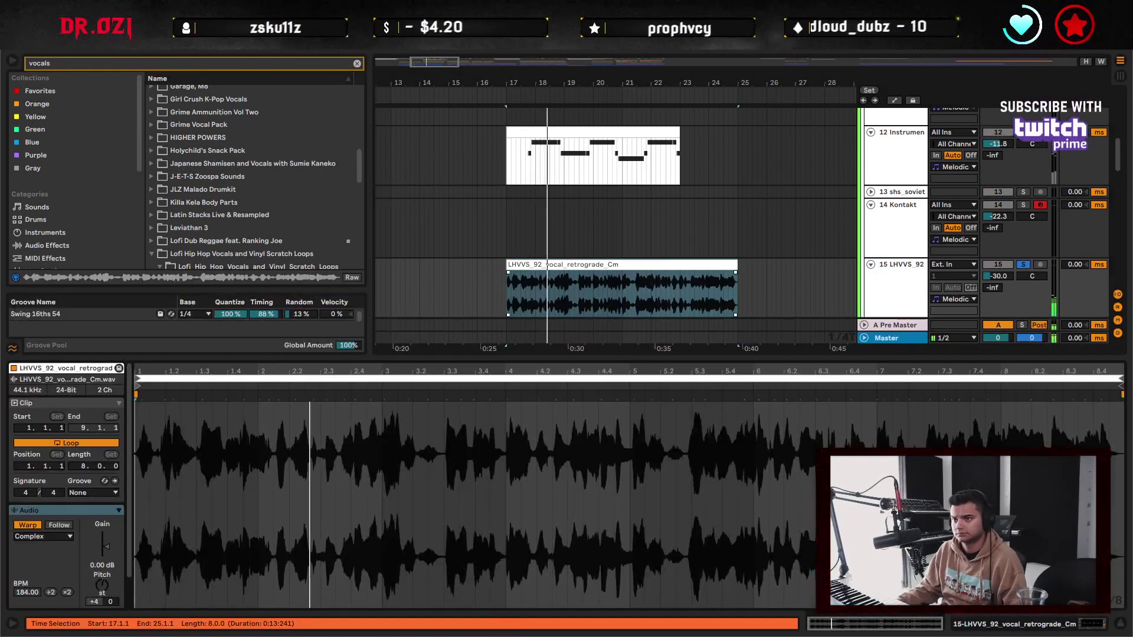
pyautogui.scroll(-3, 300, 233)
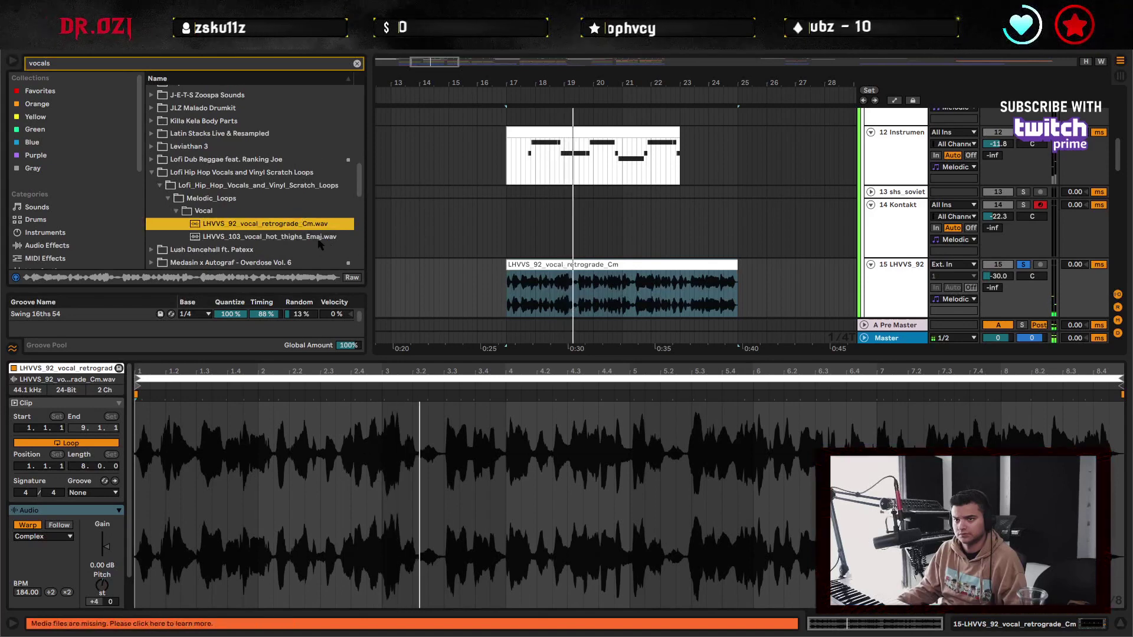
pyautogui.click(137, 392)
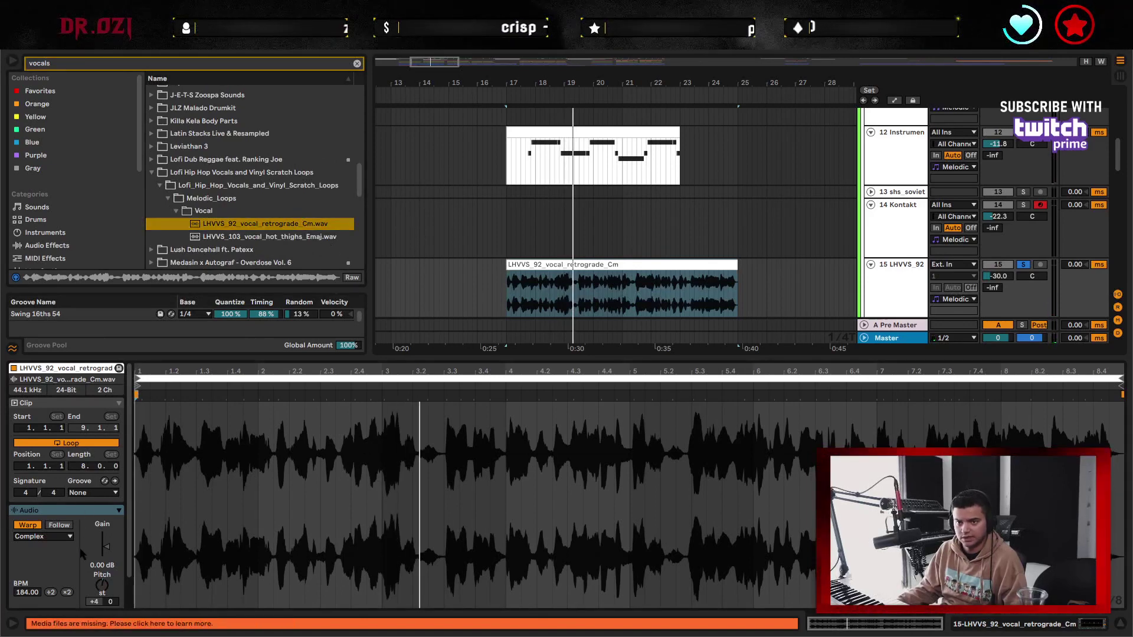
pyautogui.click(51, 592)
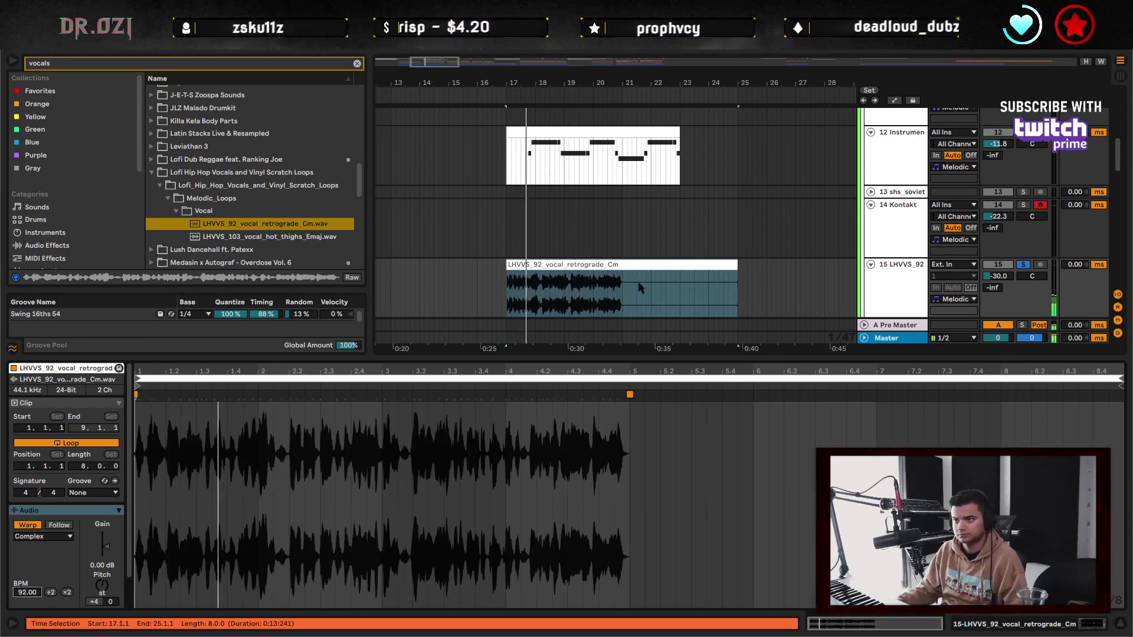
# - Delete the silent part of the vocal clip from bar 21 onward and loop the remaining section from bar 17 to 21
pyautogui.click(622, 296)
pyautogui.moveTo(623, 298); pyautogui.dragTo(763, 293)
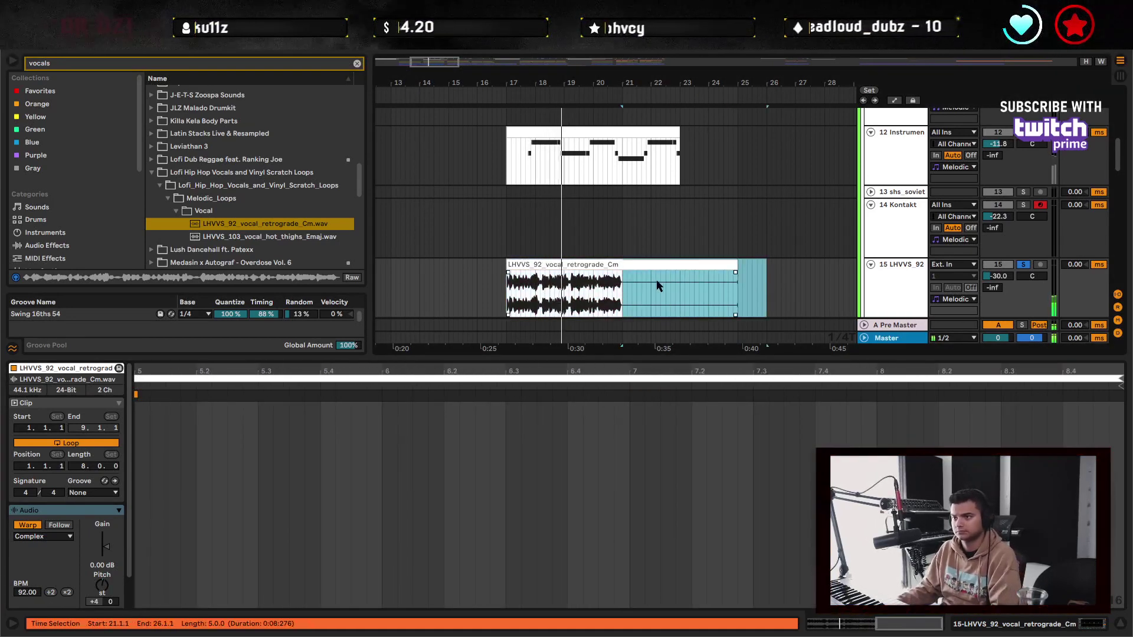
pyautogui.press('Delete')
pyautogui.click(613, 264)
pyautogui.press('super+l')
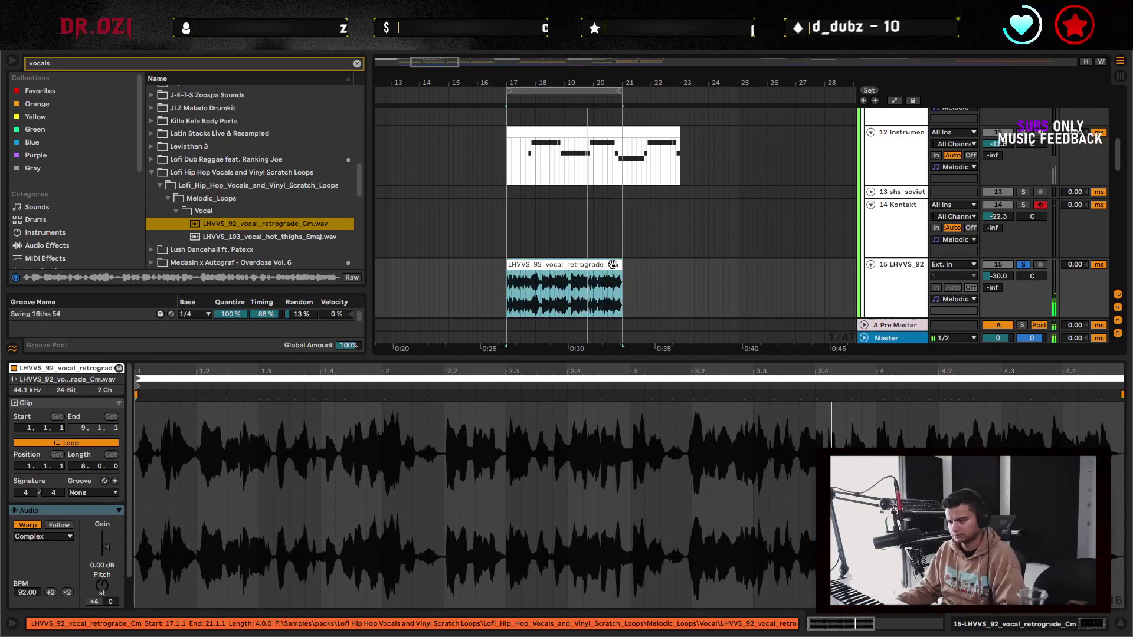
# - Clear the sample search and add the Multiband Dynamics preset Reduce Ambience before EQ Eight on the vocal track
pyautogui.click(869, 281)
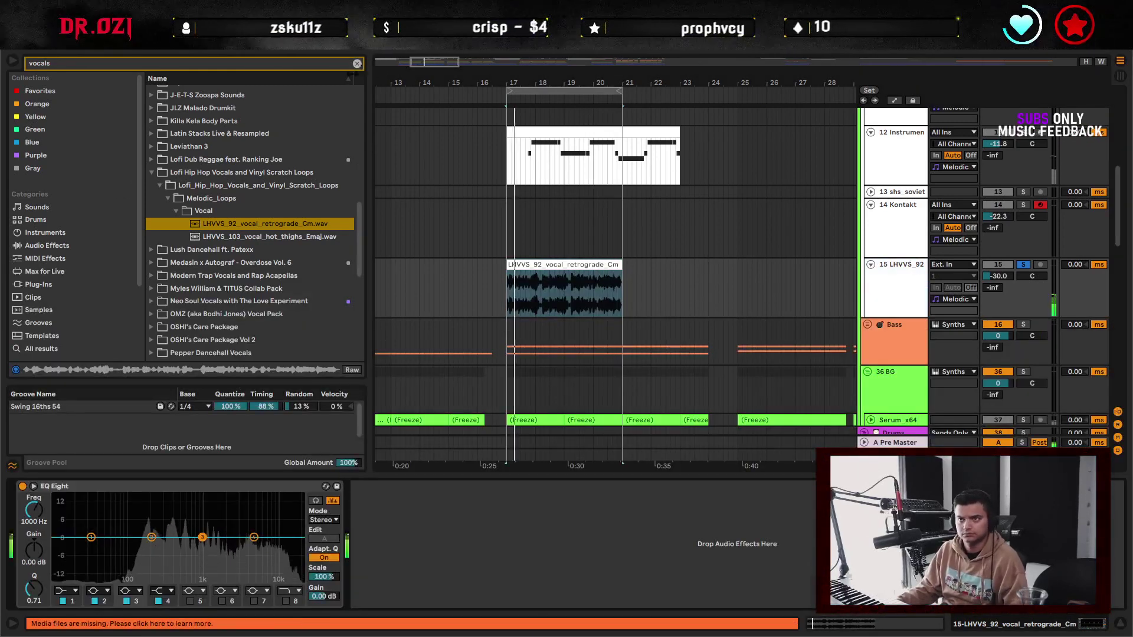
pyautogui.click(356, 63)
pyautogui.click(47, 186)
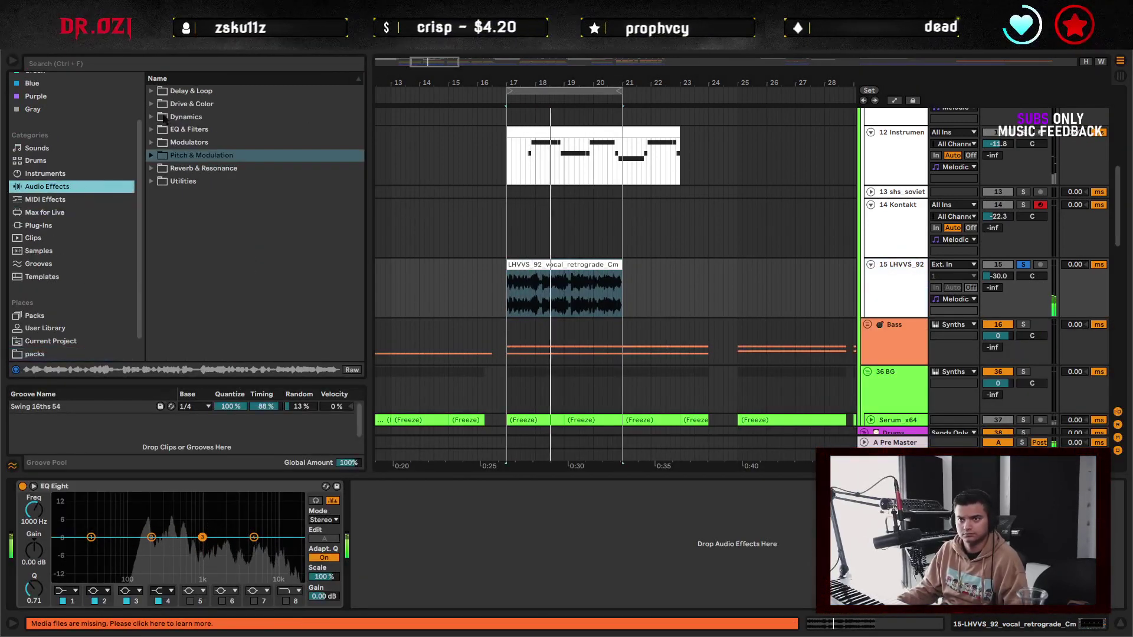
pyautogui.doubleClick(165, 117)
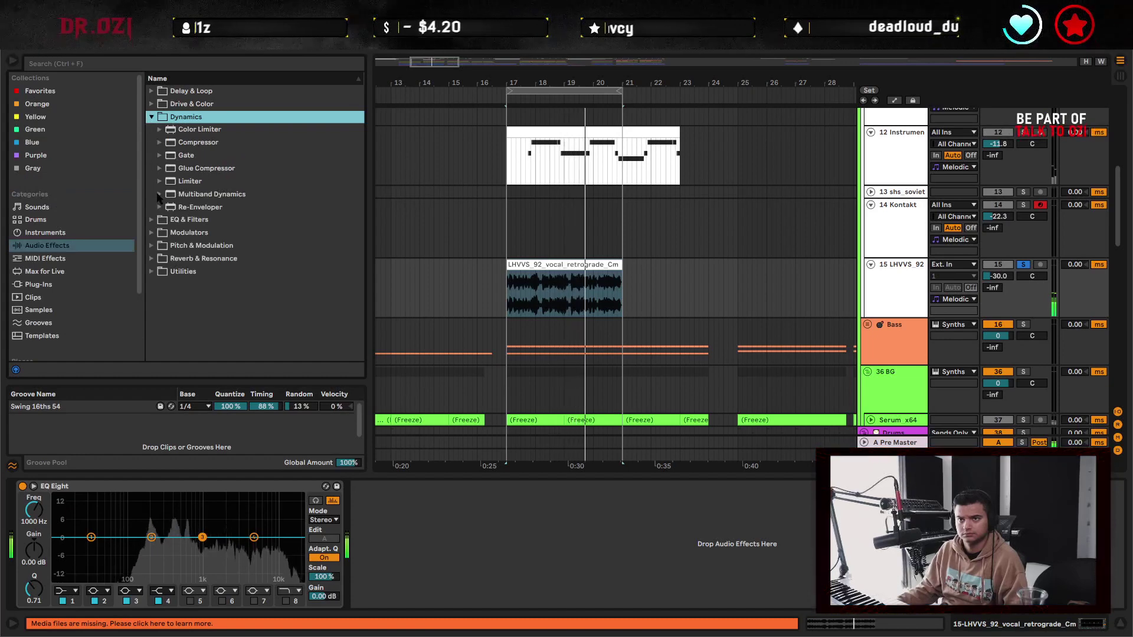
pyautogui.click(159, 196)
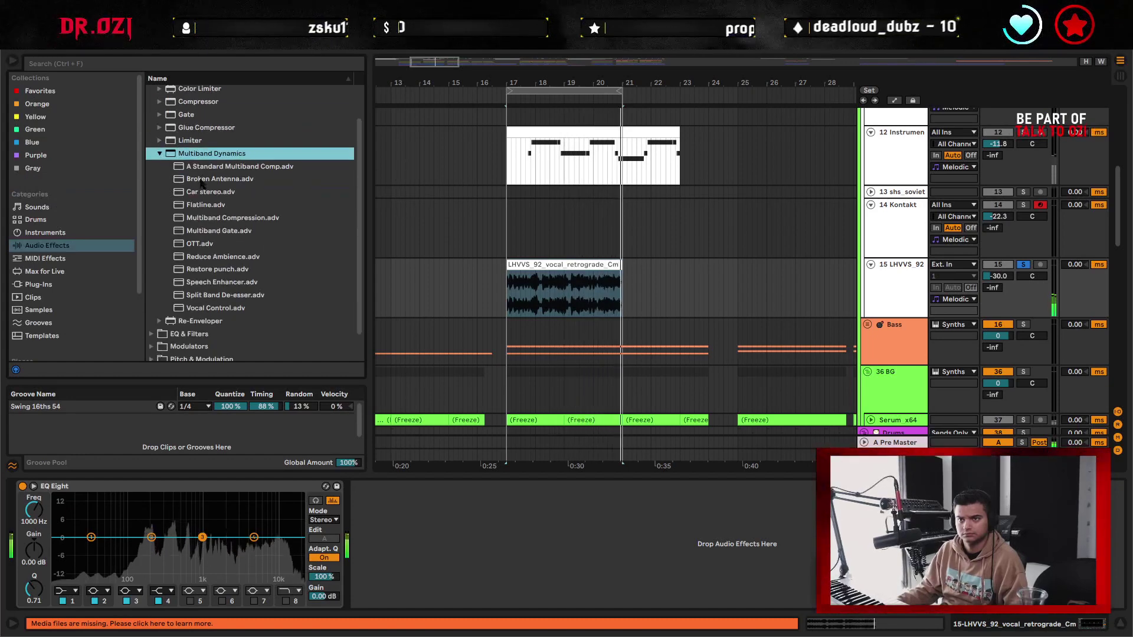
pyautogui.click(223, 256)
pyautogui.click(221, 481)
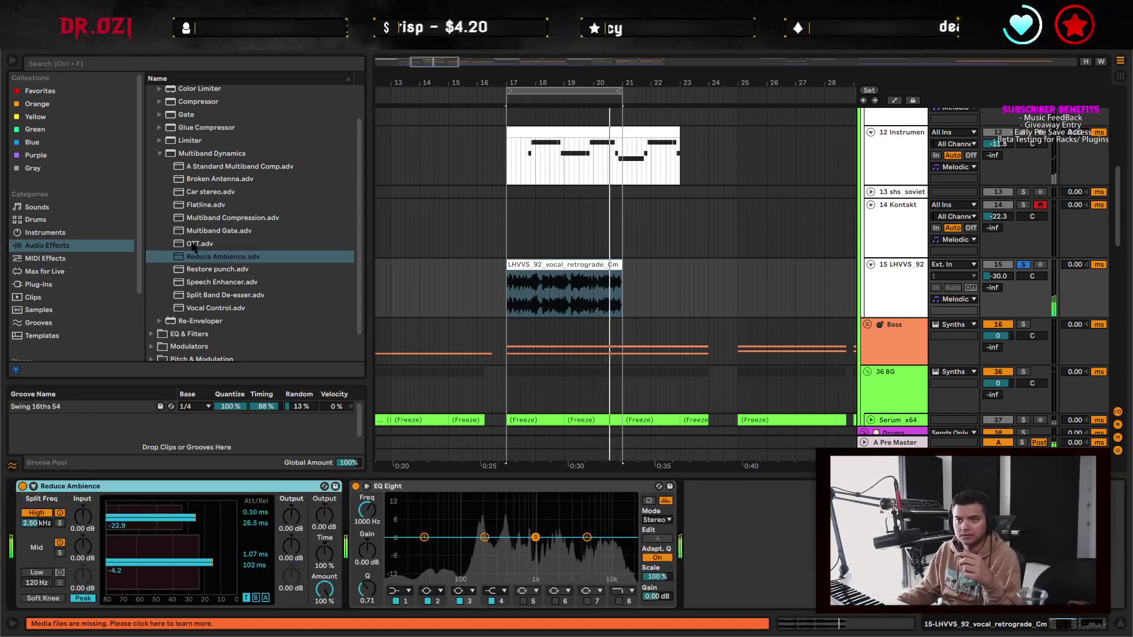
# - Add the OTT preset at the end of the vocal track's effect chain and collapse the Multiband Dynamics presets
pyautogui.press('Up')
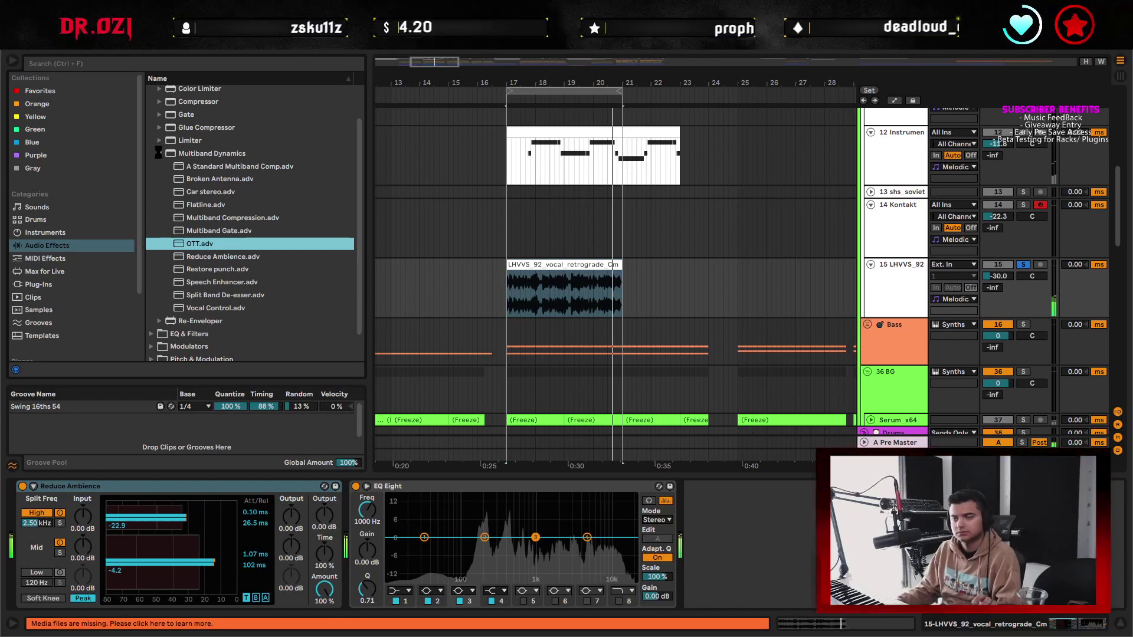
pyautogui.press('Return')
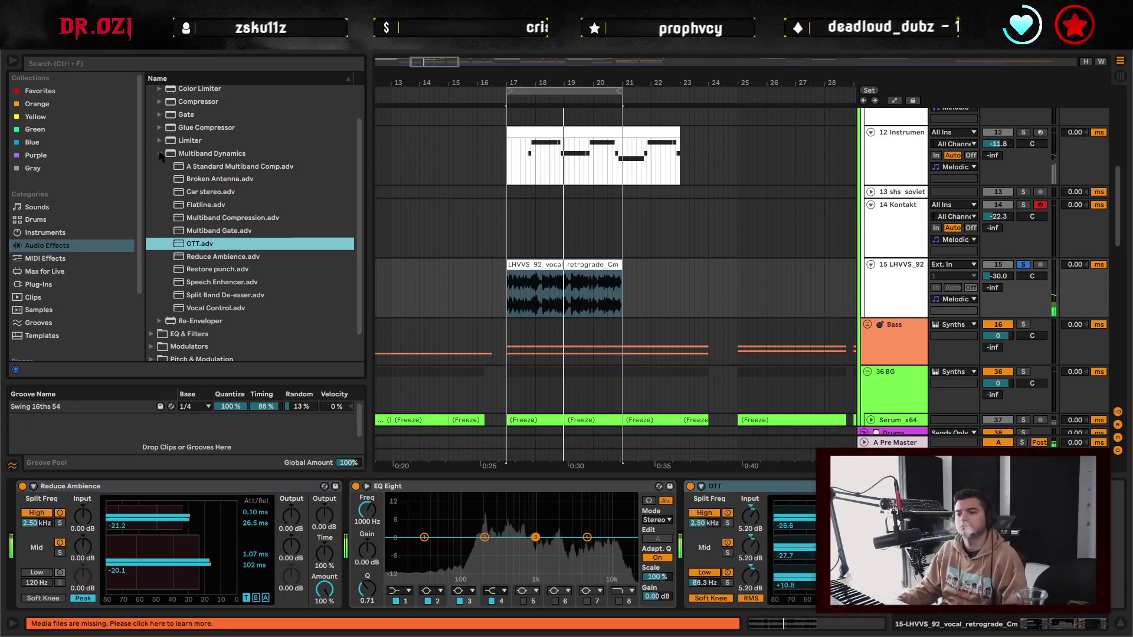
pyautogui.press('Left')
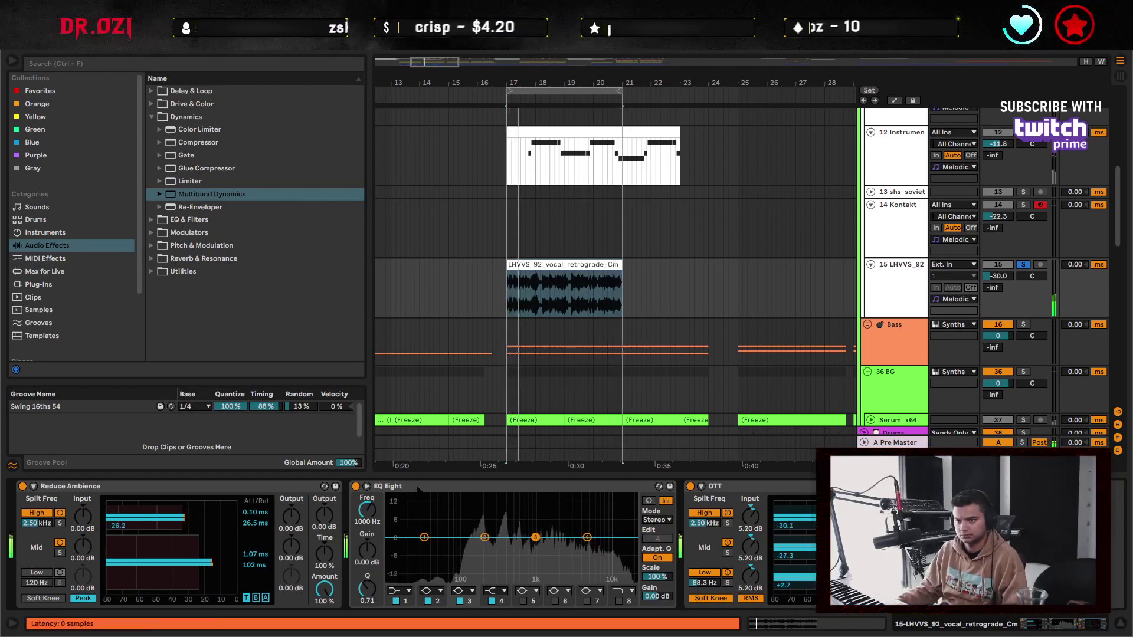
# - Set EQ Eight's first band to a low cut at 142 Hz, fold EQ Eight and OTT, and place a copy of the EQ after OTT
pyautogui.click(401, 590)
pyautogui.click(403, 519)
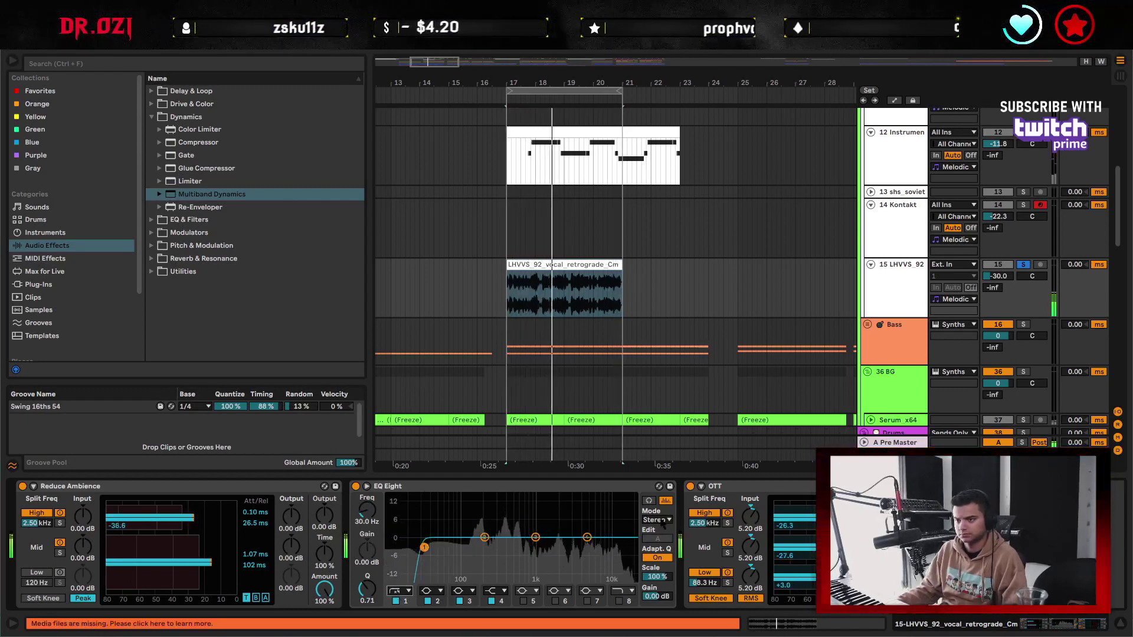
pyautogui.moveTo(438, 547); pyautogui.dragTo(472, 548)
pyautogui.doubleClick(721, 489)
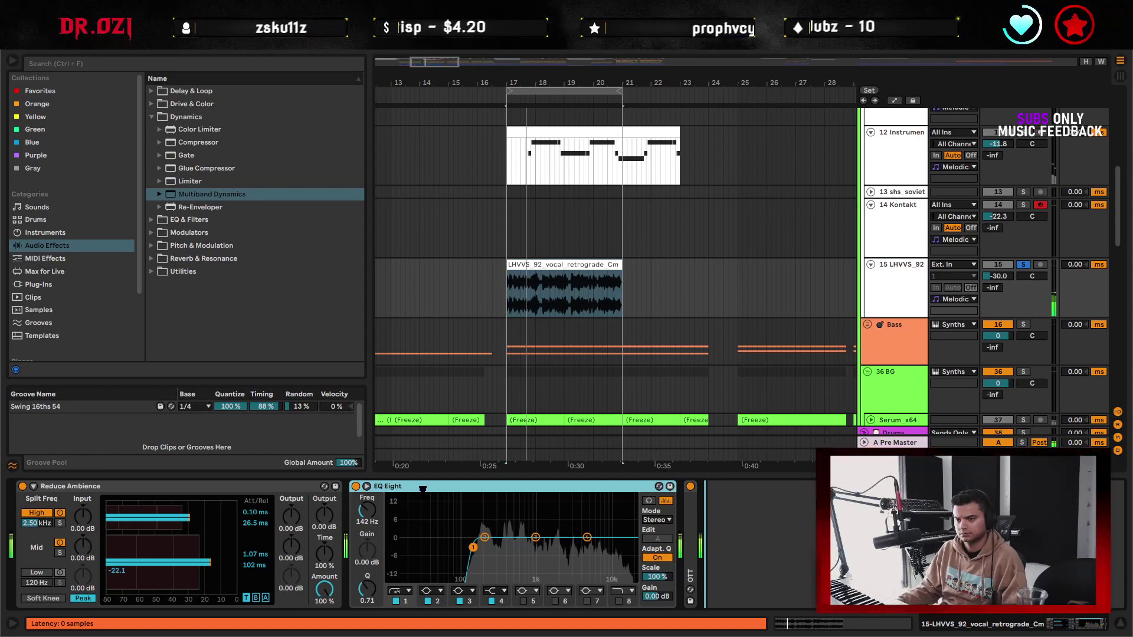
pyautogui.doubleClick(423, 488)
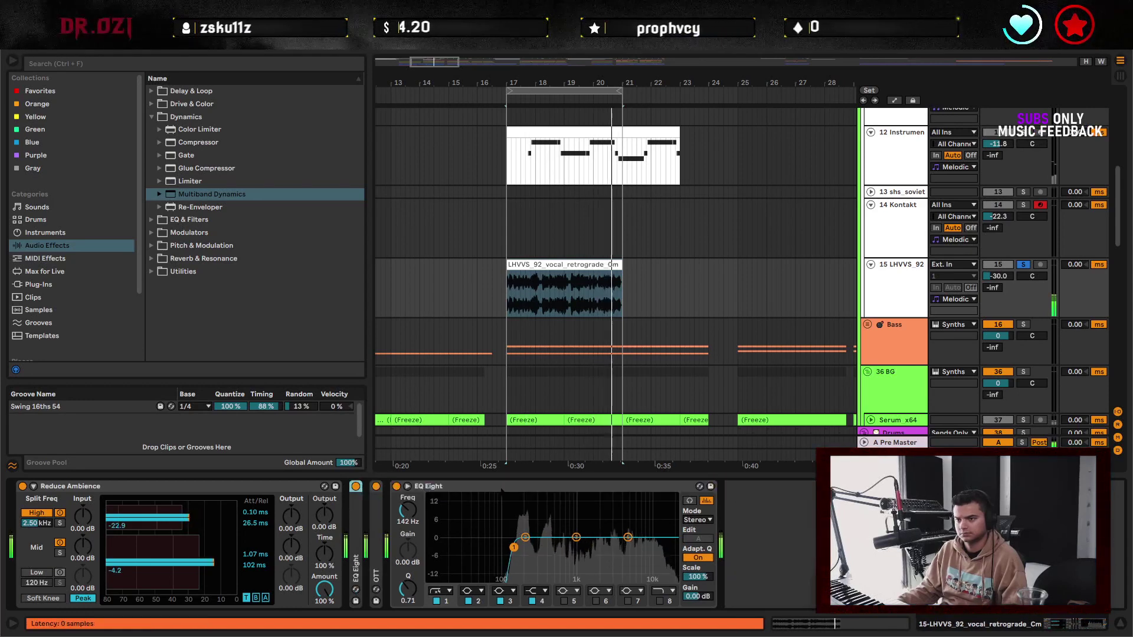
# - Fold the second EQ Eight, turn off solo on the vocal track and play the arrangement from bar 14
pyautogui.doubleClick(522, 487)
pyautogui.press('space')
pyautogui.click(424, 286)
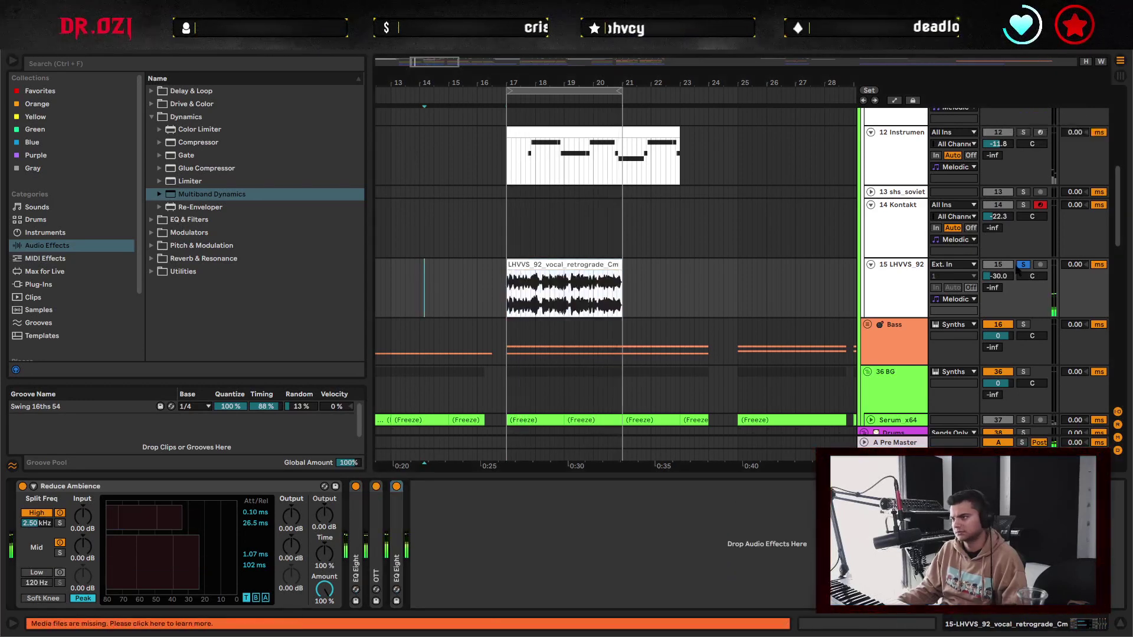
pyautogui.press('space')
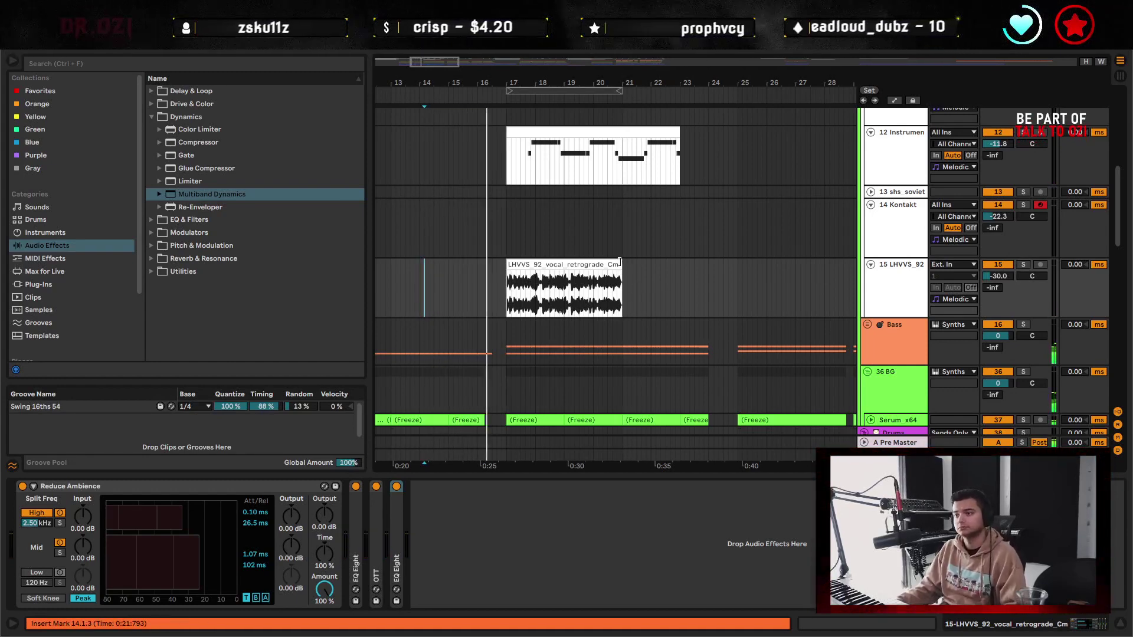
# - Extend the vocal clip to bar 25 and set its loop to the four bars of audio from 1.1.1 to 5.1.1
pyautogui.moveTo(622, 267); pyautogui.dragTo(735, 266)
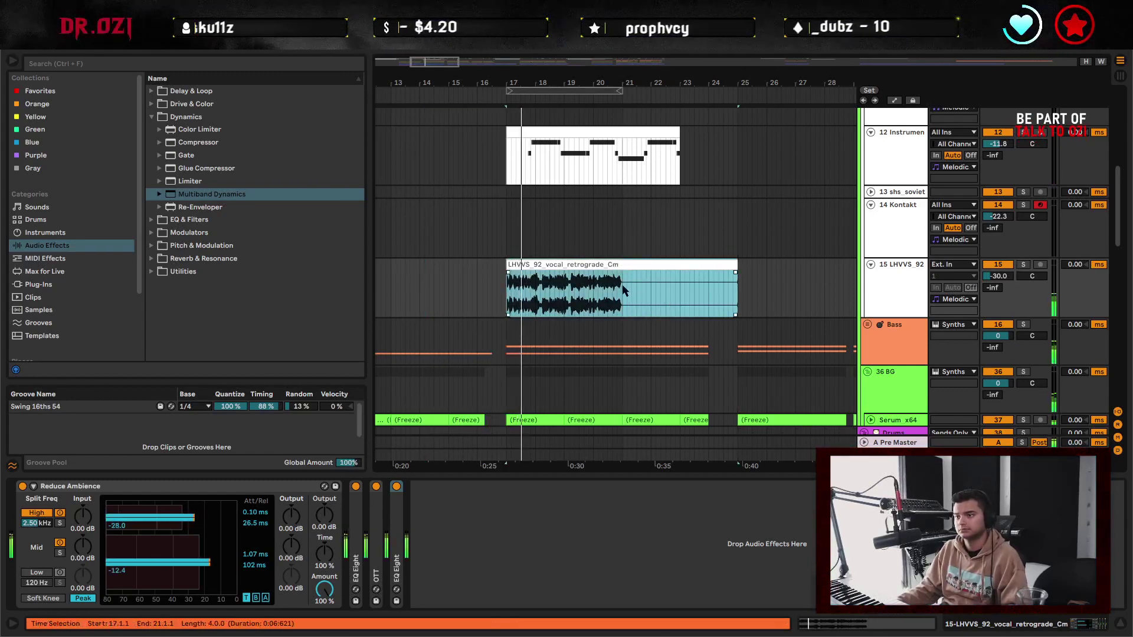
pyautogui.doubleClick(617, 264)
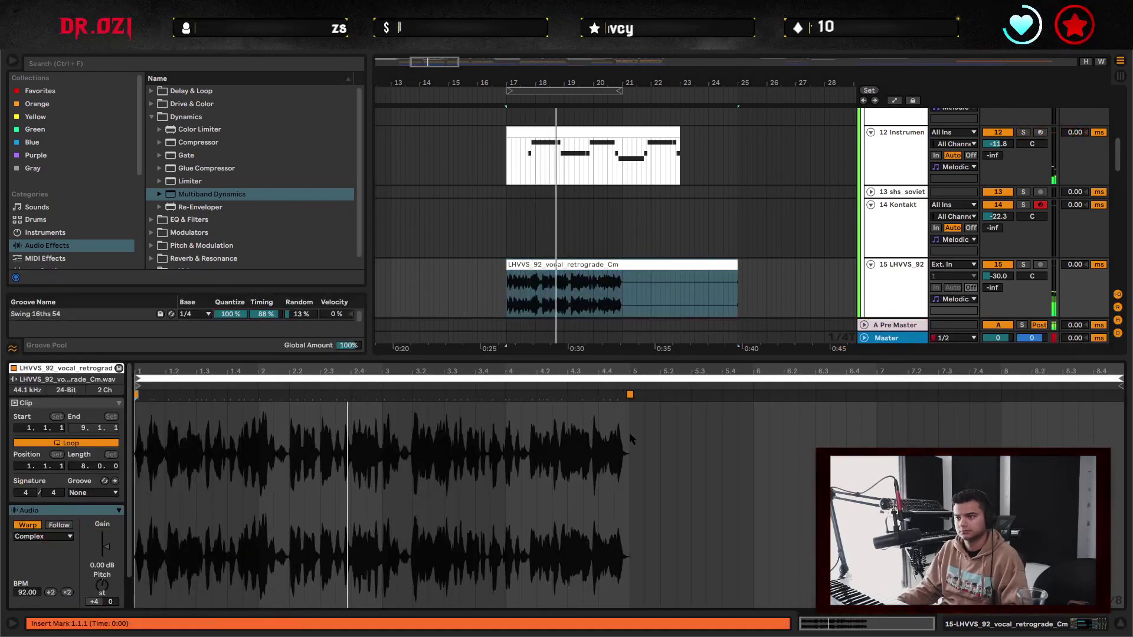
pyautogui.moveTo(629, 433); pyautogui.dragTo(132, 453)
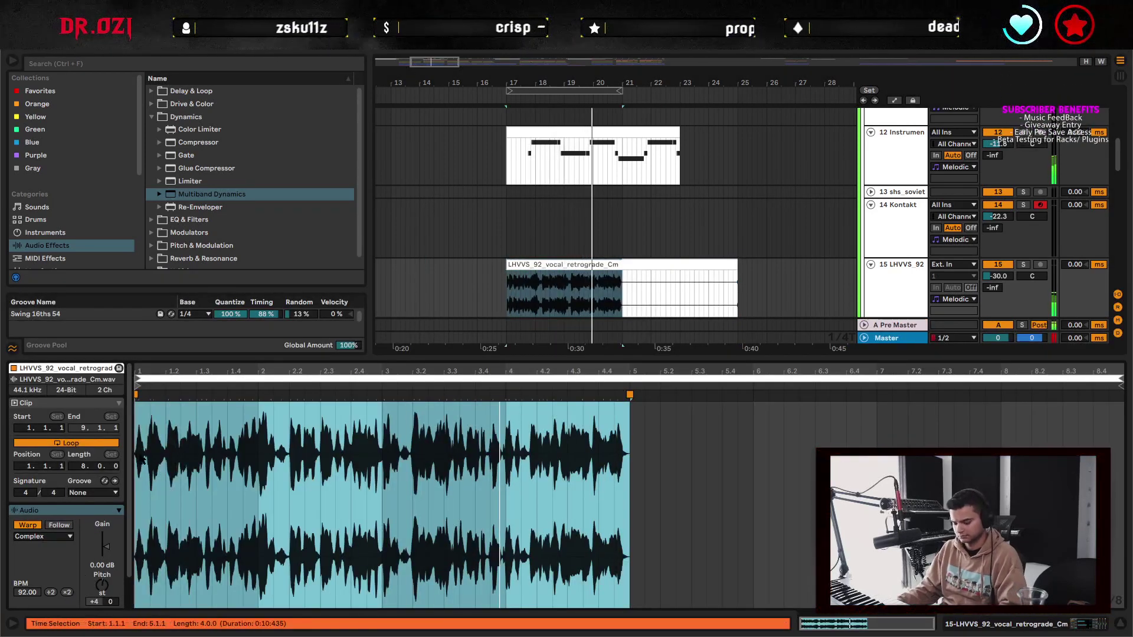
pyautogui.hotkey('ctrl', 'l')
# - Raise the vocal track's volume to -22.0 dB and hide the clip view
pyautogui.moveTo(996, 278); pyautogui.dragTo(997, 265)
pyautogui.click(1120, 625)
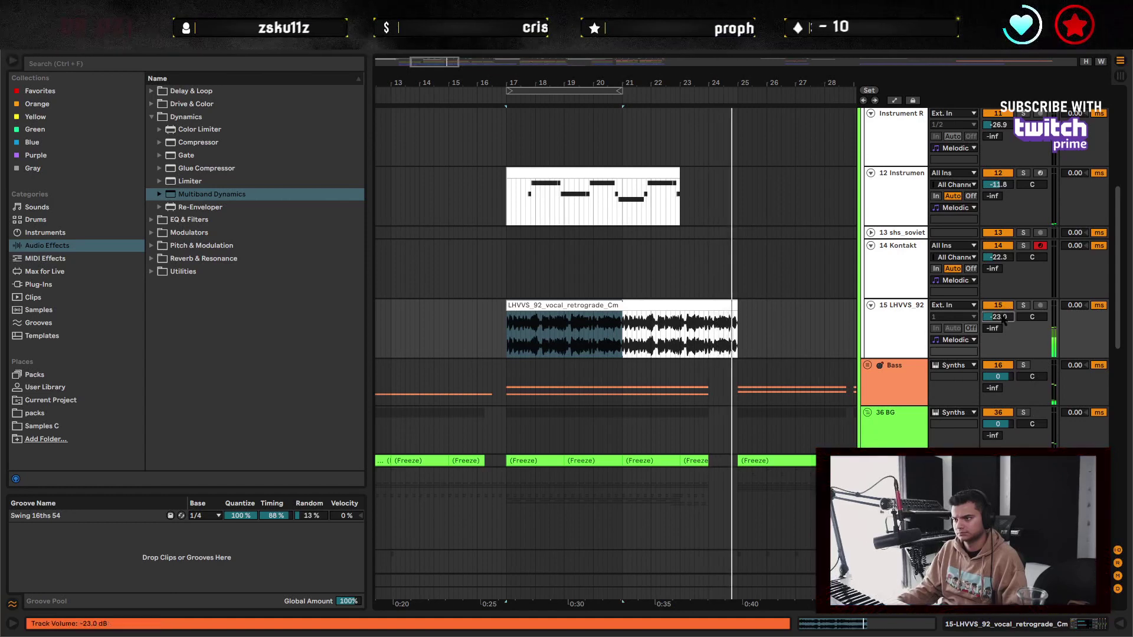
pyautogui.moveTo(992, 320); pyautogui.dragTo(994, 324)
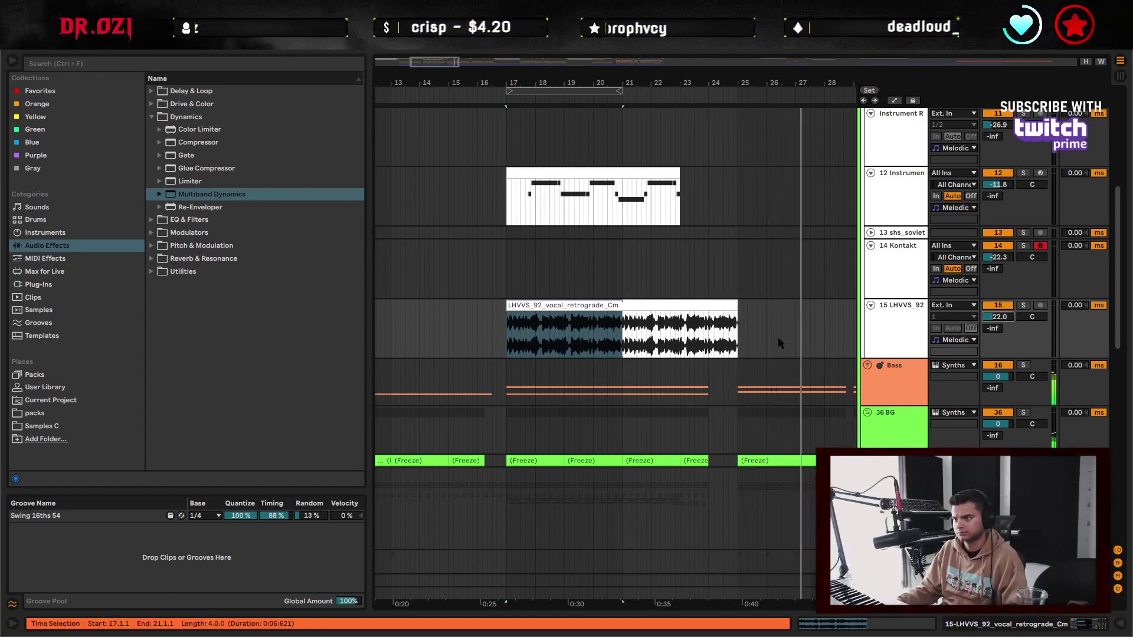
# - Play the arrangement from bar 24 to hear the end of the looped vocal
pyautogui.click(717, 344)
pyautogui.scroll(1, 717, 344)
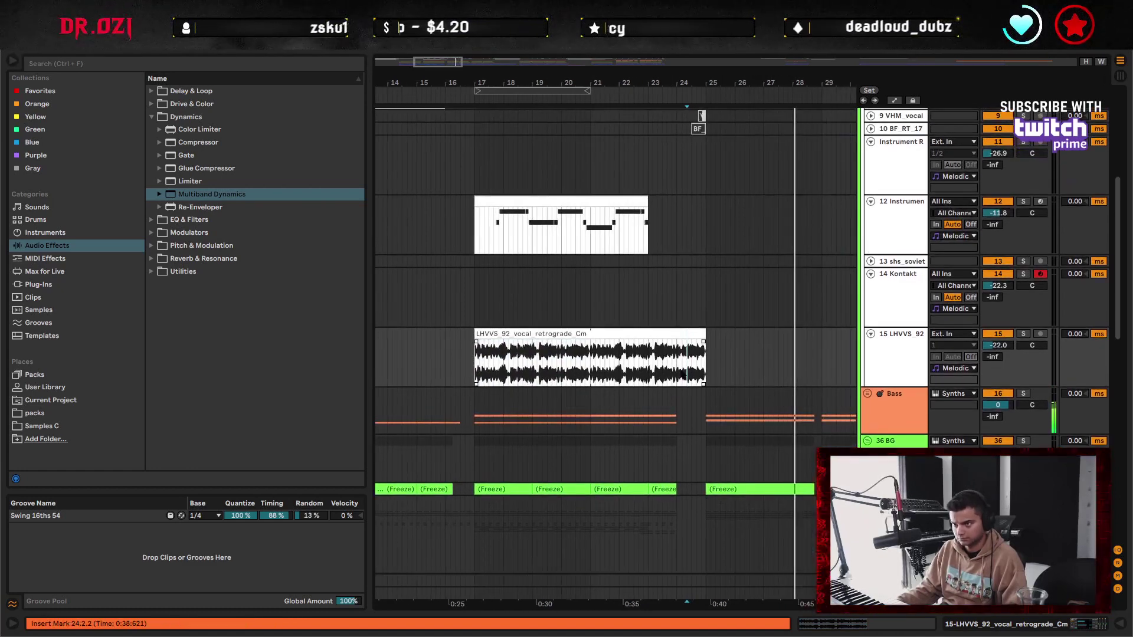
pyautogui.click(677, 375)
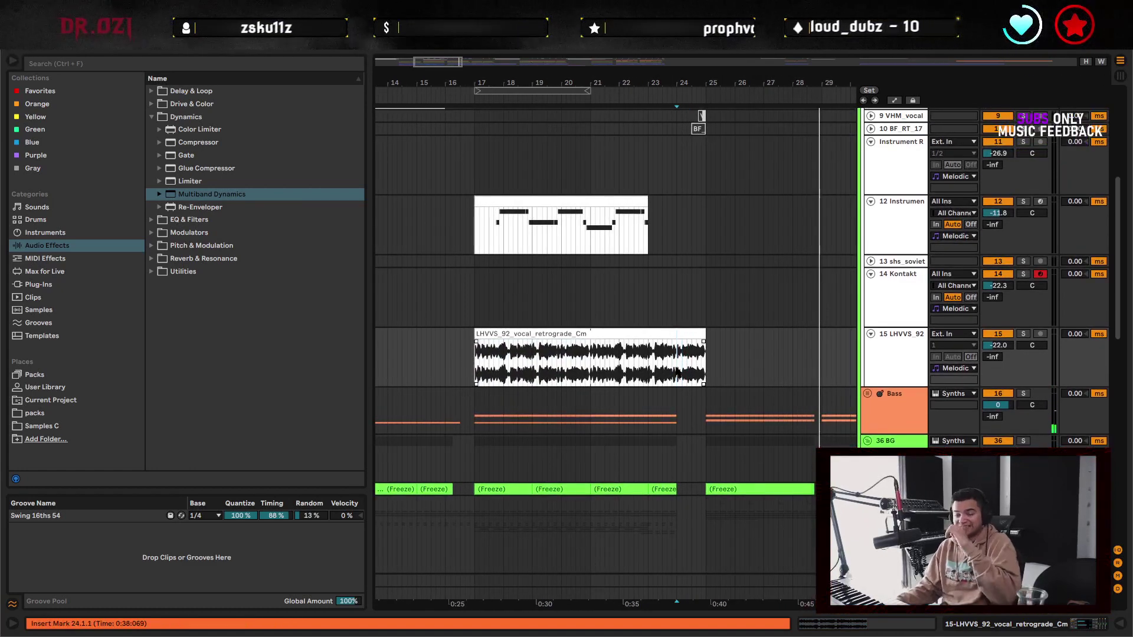
pyautogui.press('space')
pyautogui.press('space')
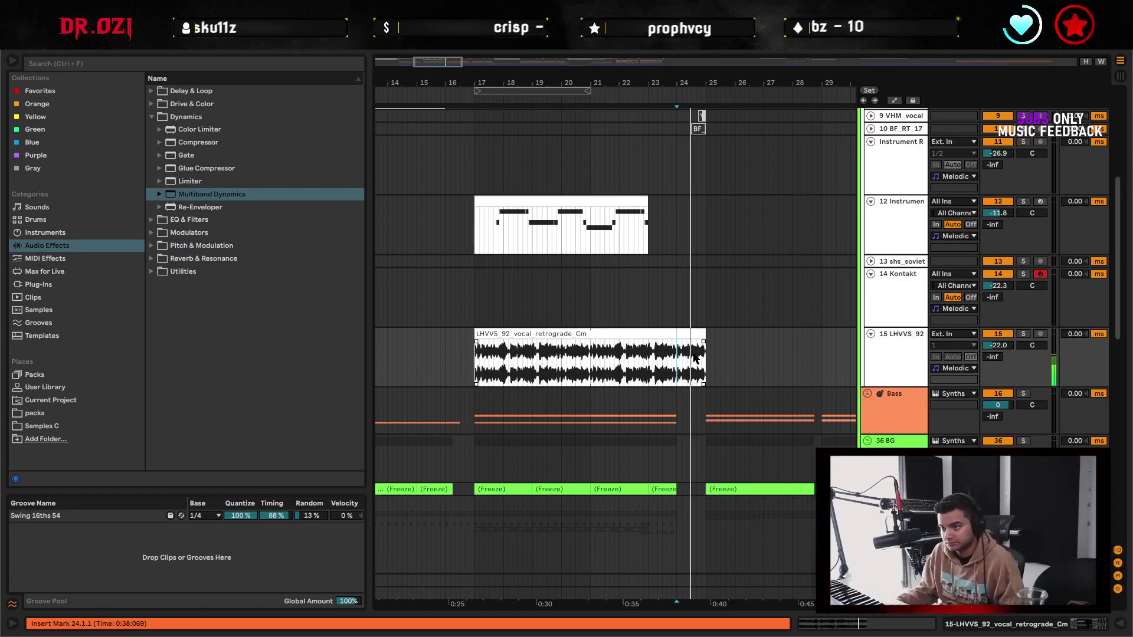
# - Try the Tones and Beats warp modes on the vocal clip and return it to Complex
pyautogui.doubleClick(688, 360)
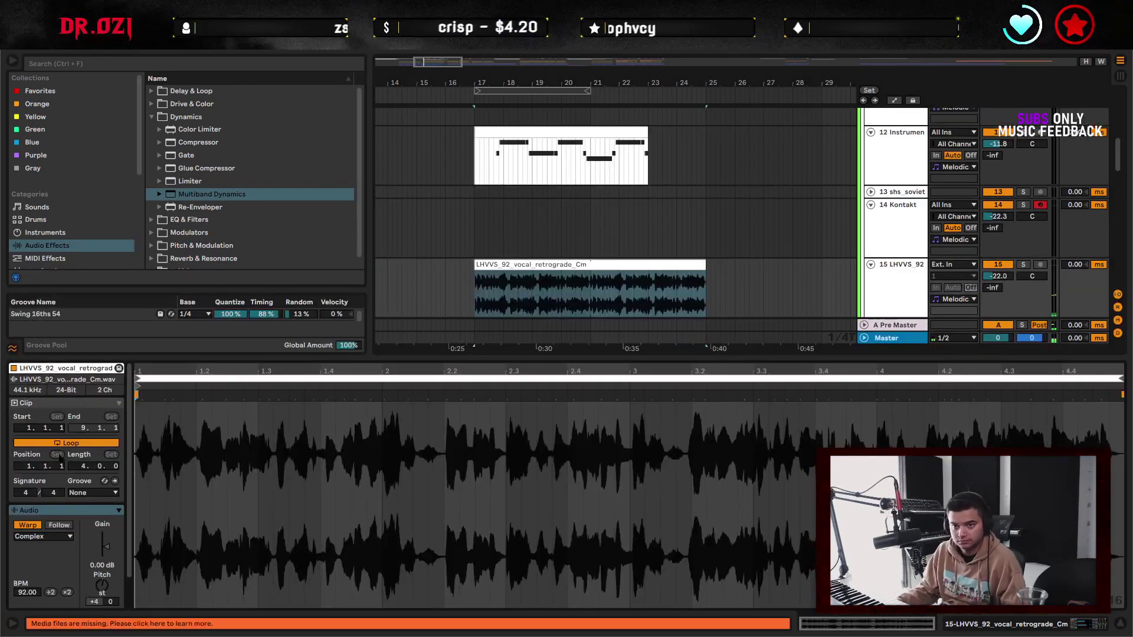
pyautogui.click(42, 536)
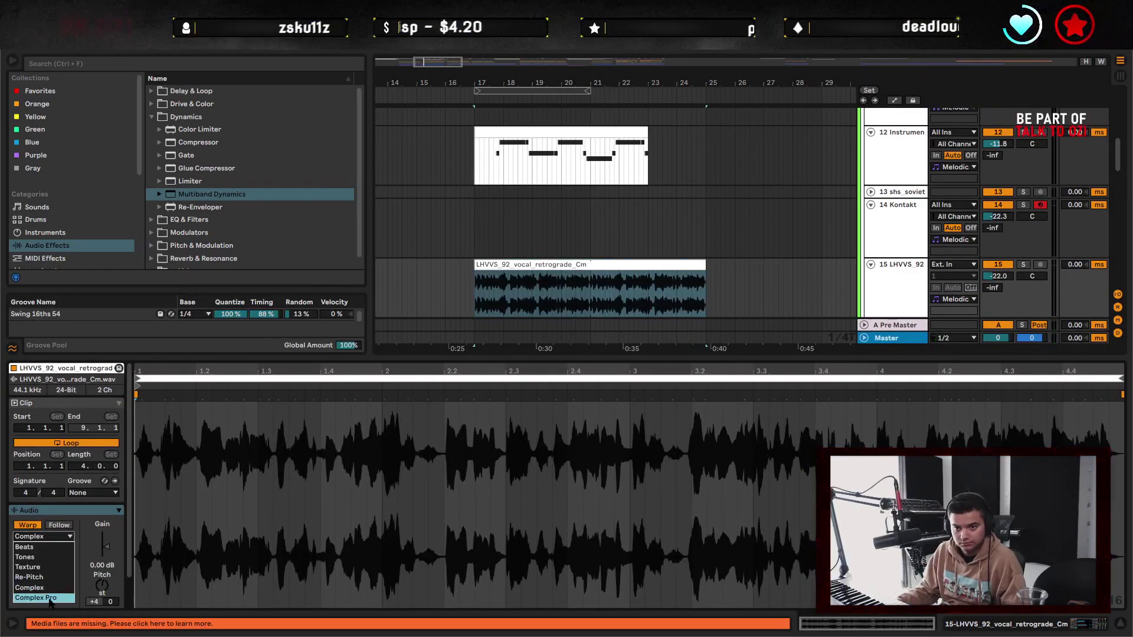
pyautogui.click(64, 585)
pyautogui.click(50, 537)
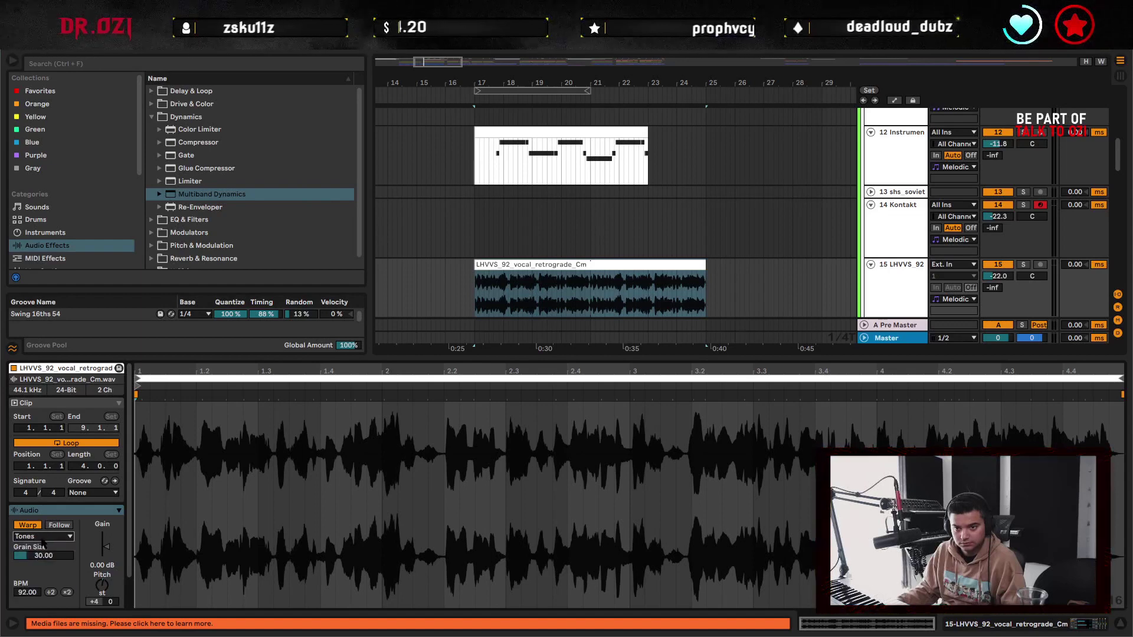
pyautogui.scroll(1, 42, 540)
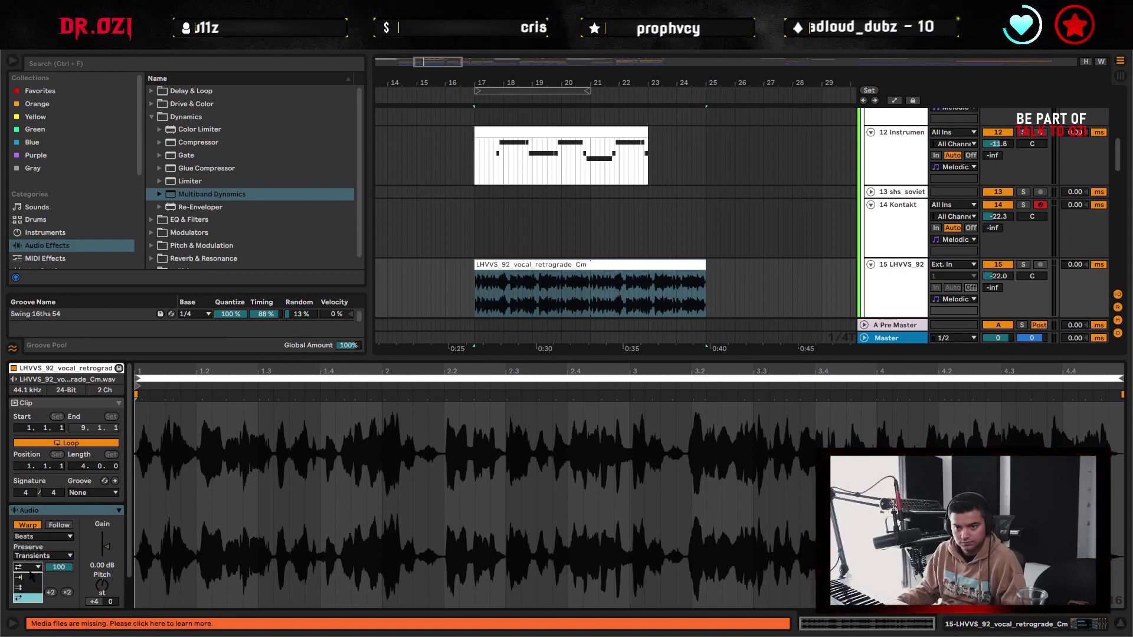
pyautogui.moveTo(69, 568); pyautogui.dragTo(68, 538)
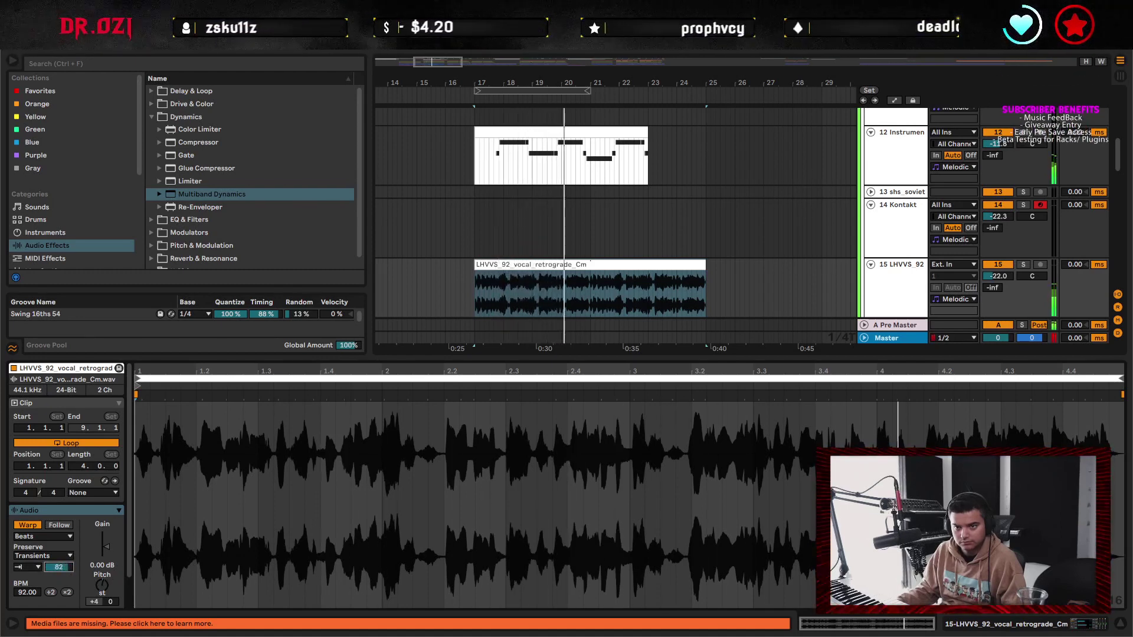
pyautogui.click(37, 537)
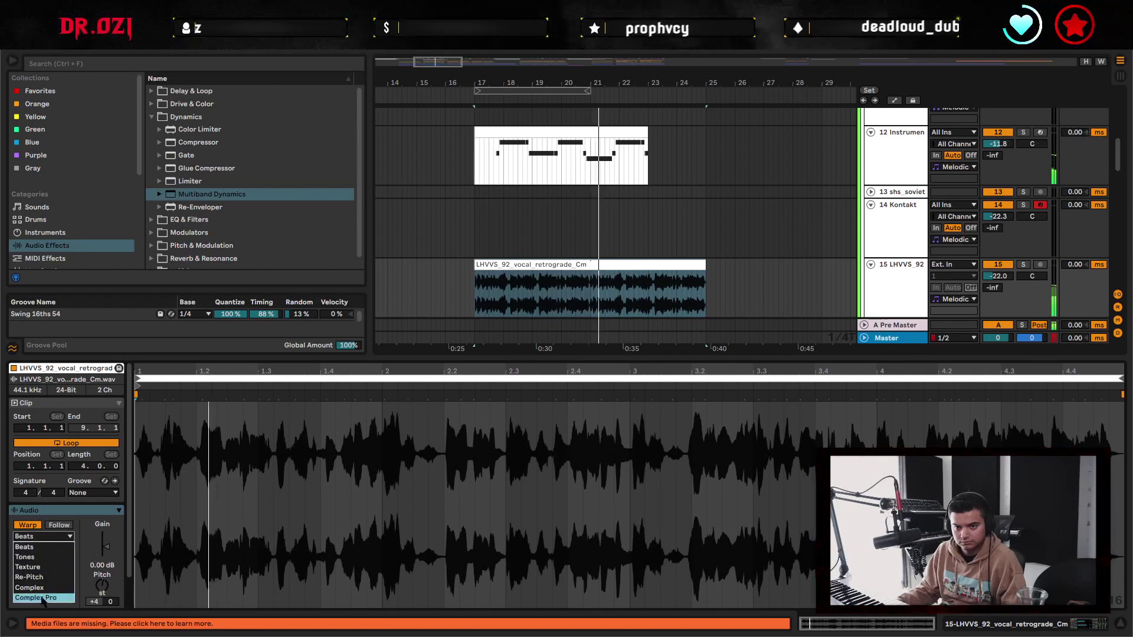
pyautogui.click(36, 579)
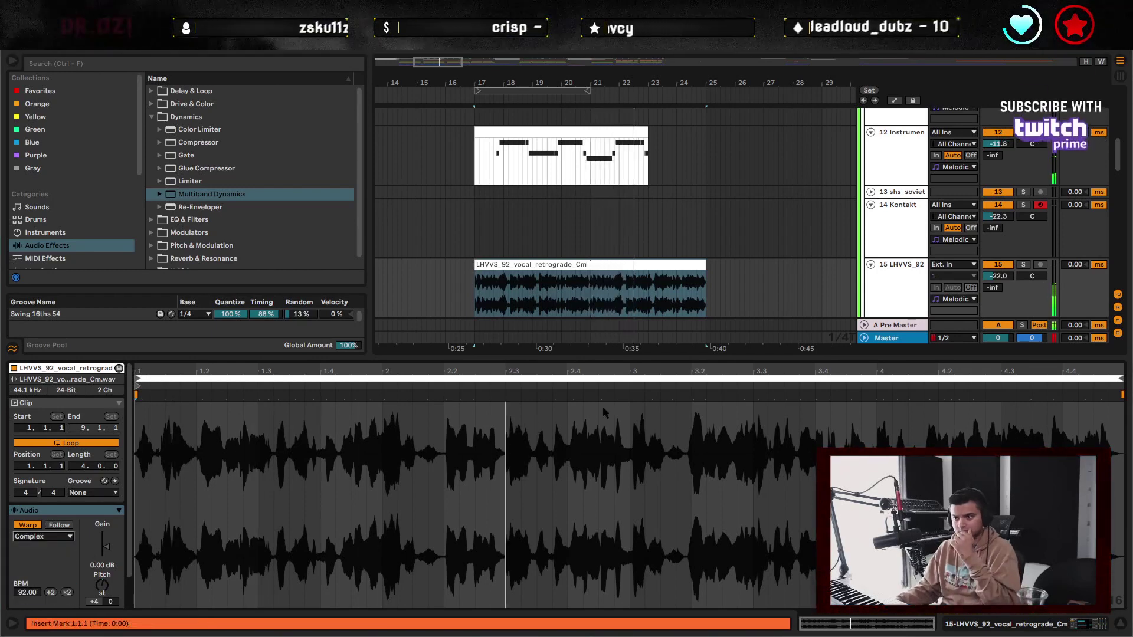
# - Split the vocal clip at bar 24 and open the final one-bar piece for editing
pyautogui.click(643, 295)
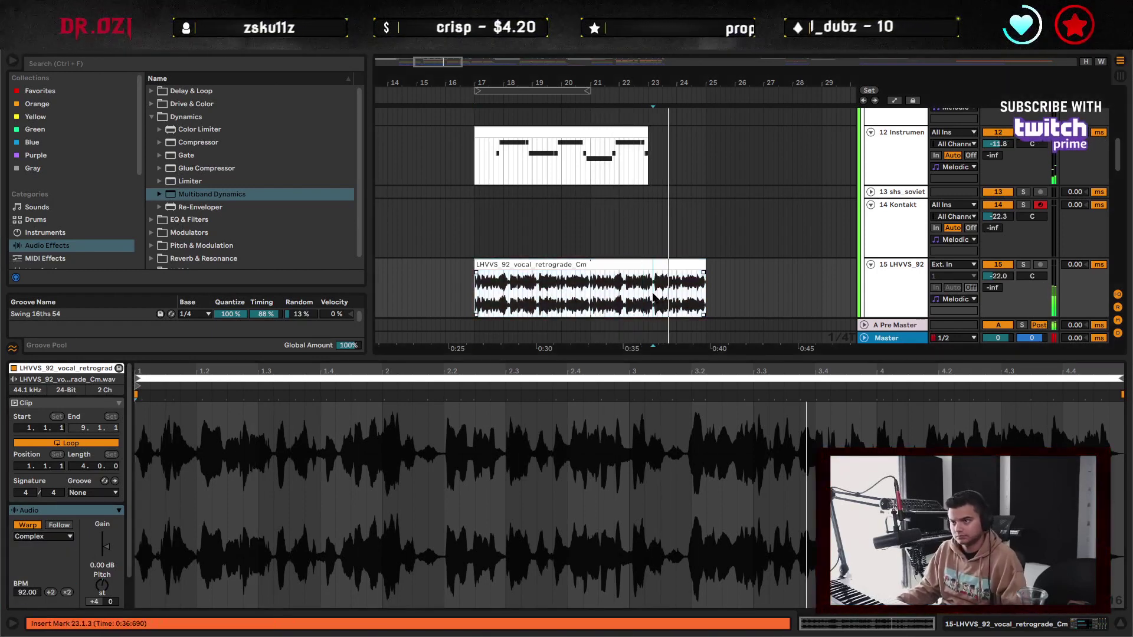
pyautogui.hotkey('ctrl', 'alt', 'l')
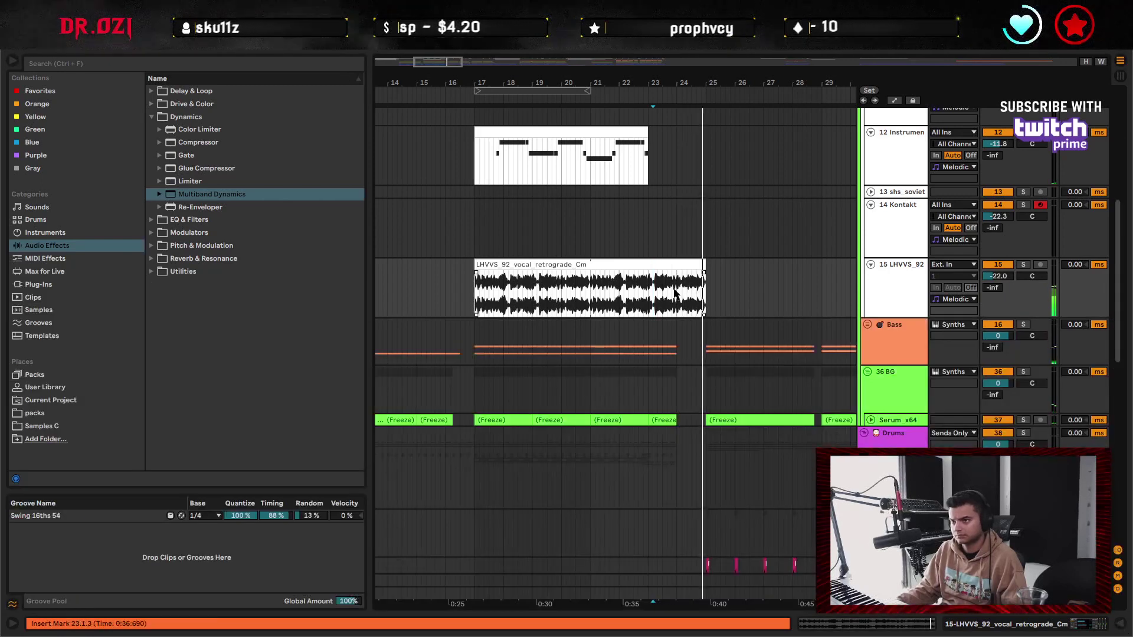
pyautogui.hotkey('ctrl', 'e')
pyautogui.hotkey('ctrl', 'alt', 'l')
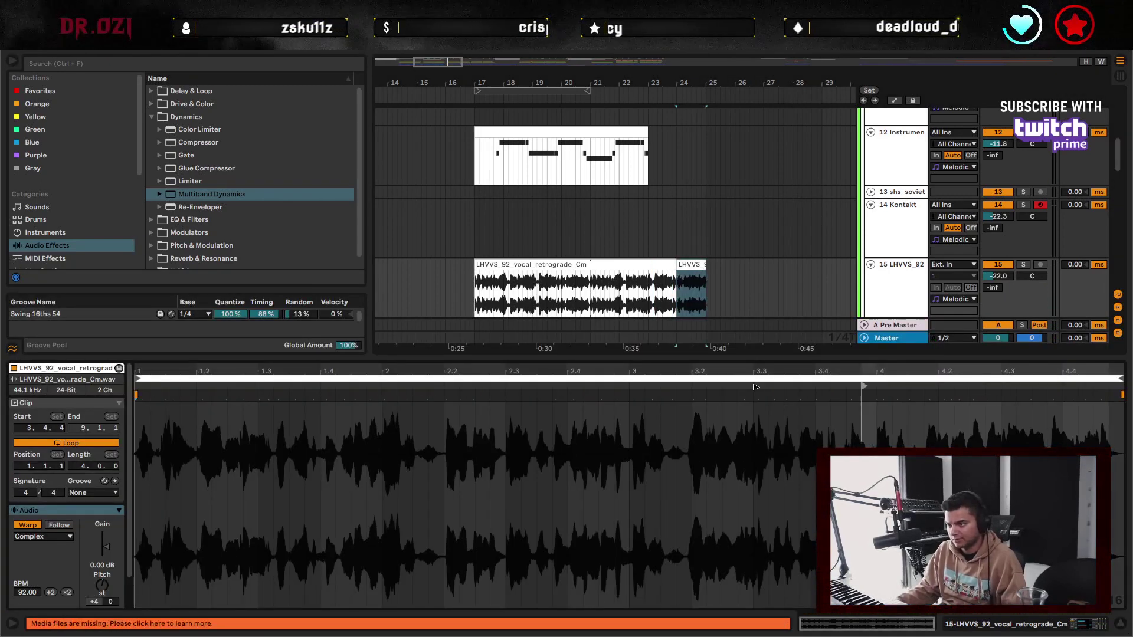
# - Audition different start positions for the one-bar vocal clip at bar 24 and set its start to 2.1.1
pyautogui.moveTo(756, 387); pyautogui.dragTo(662, 390)
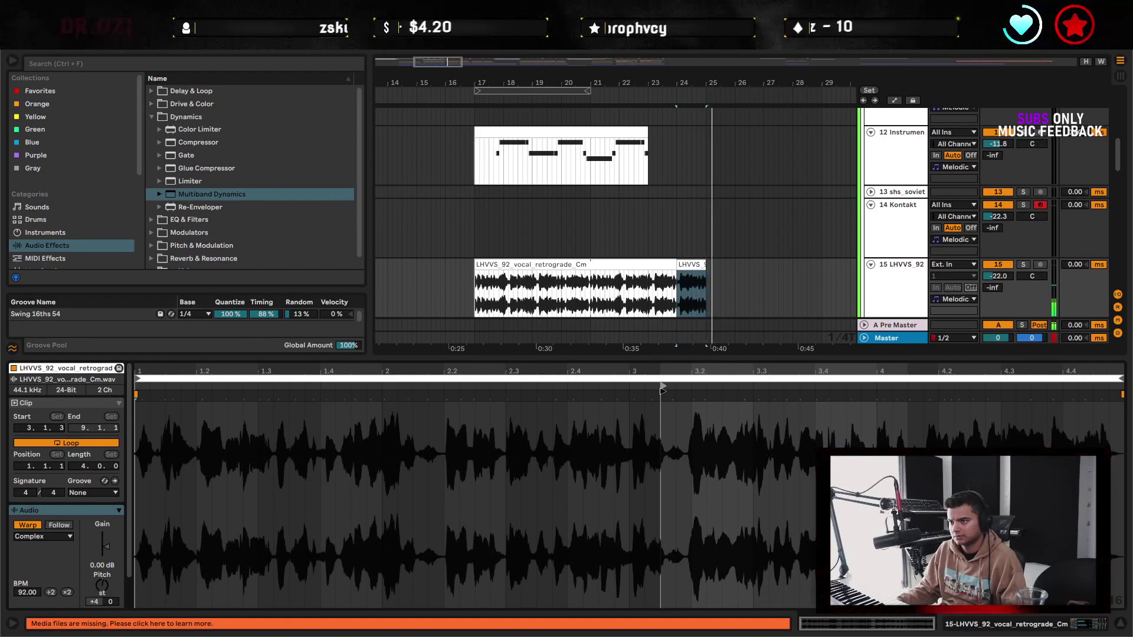
pyautogui.moveTo(662, 390); pyautogui.dragTo(689, 390)
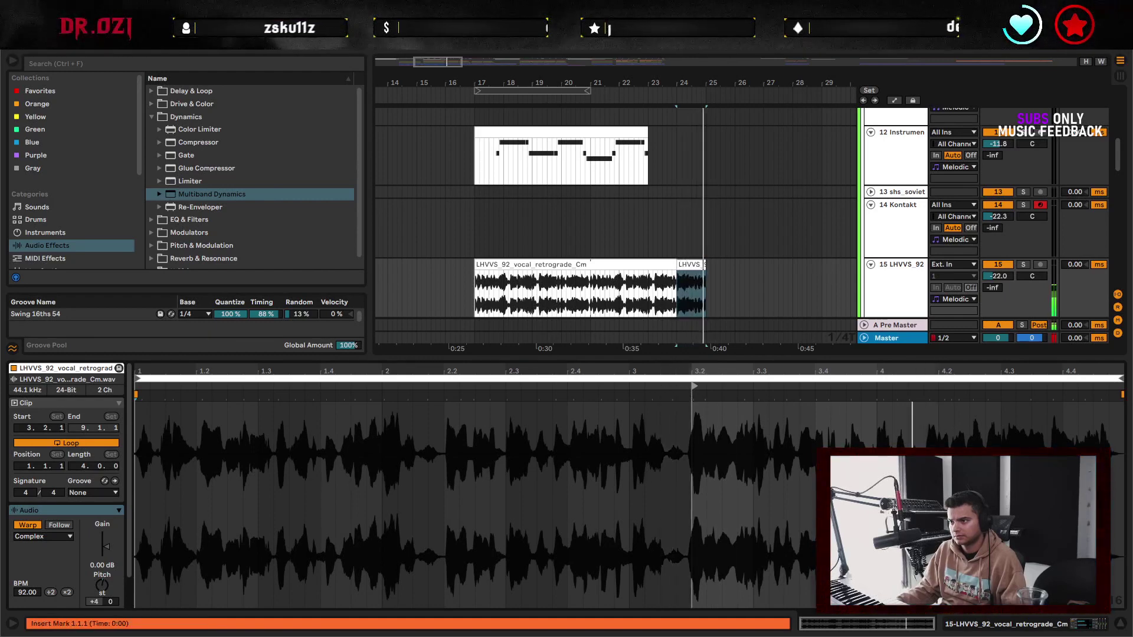
pyautogui.moveTo(646, 393)
pyautogui.mouseDown()
pyautogui.moveTo(374, 407)
pyautogui.moveTo(385, 410)
pyautogui.mouseUp()
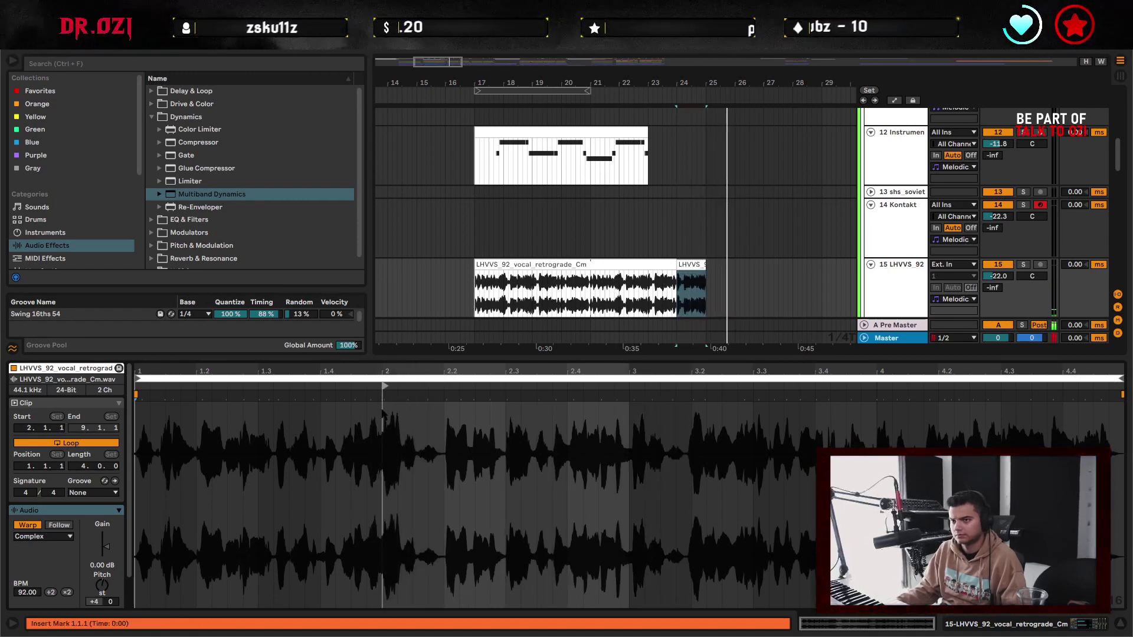
pyautogui.press('space')
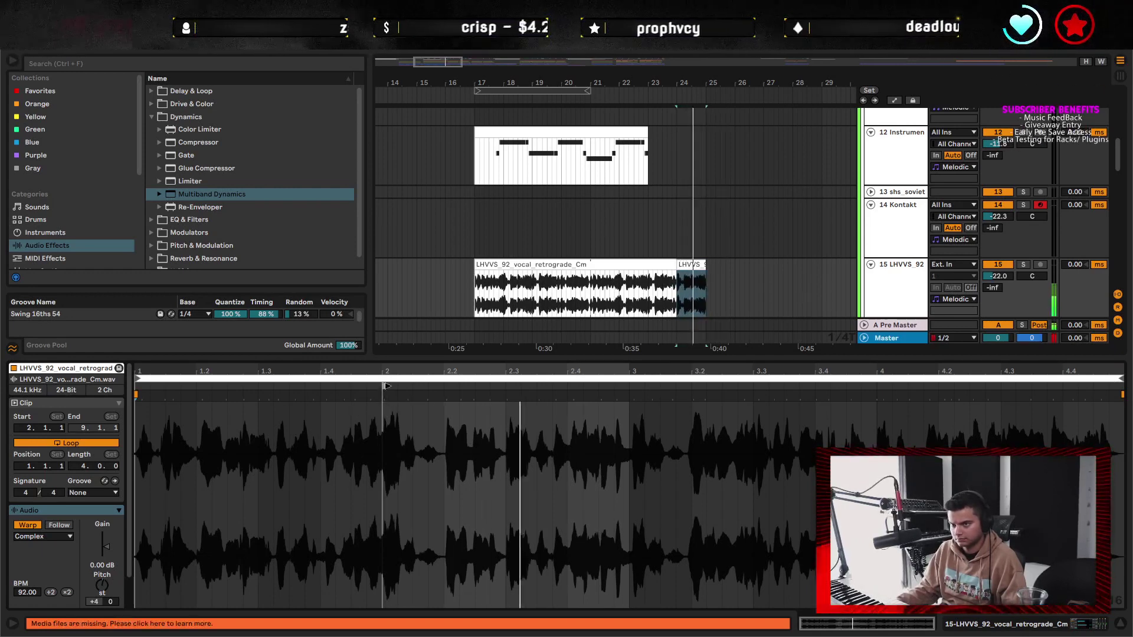
pyautogui.moveTo(387, 386); pyautogui.dragTo(113, 389)
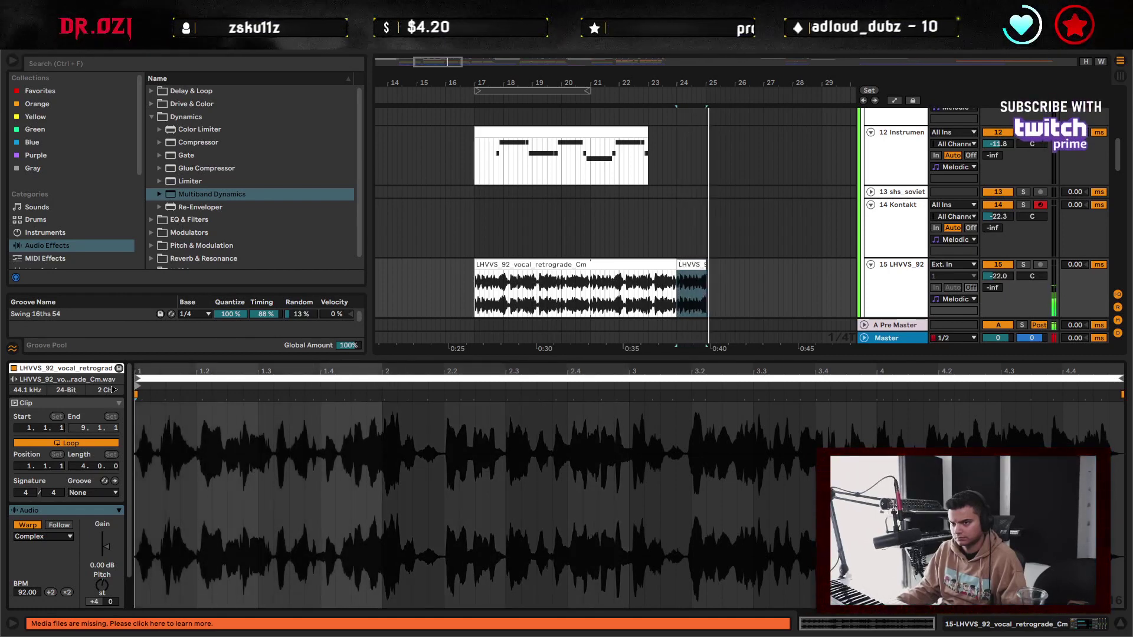
pyautogui.hotkey('ctrl', 'z')
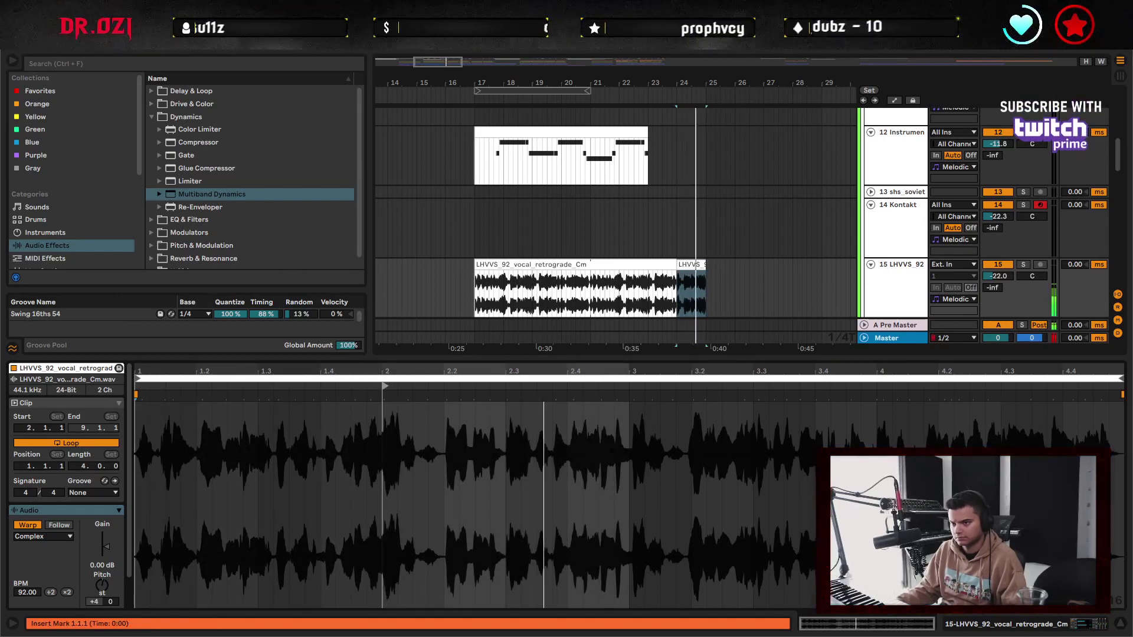
# - Deactivate the vocal clip from bar 17 to 24 and show the vocal track's effect chain
pyautogui.click(702, 298)
pyautogui.click(672, 271)
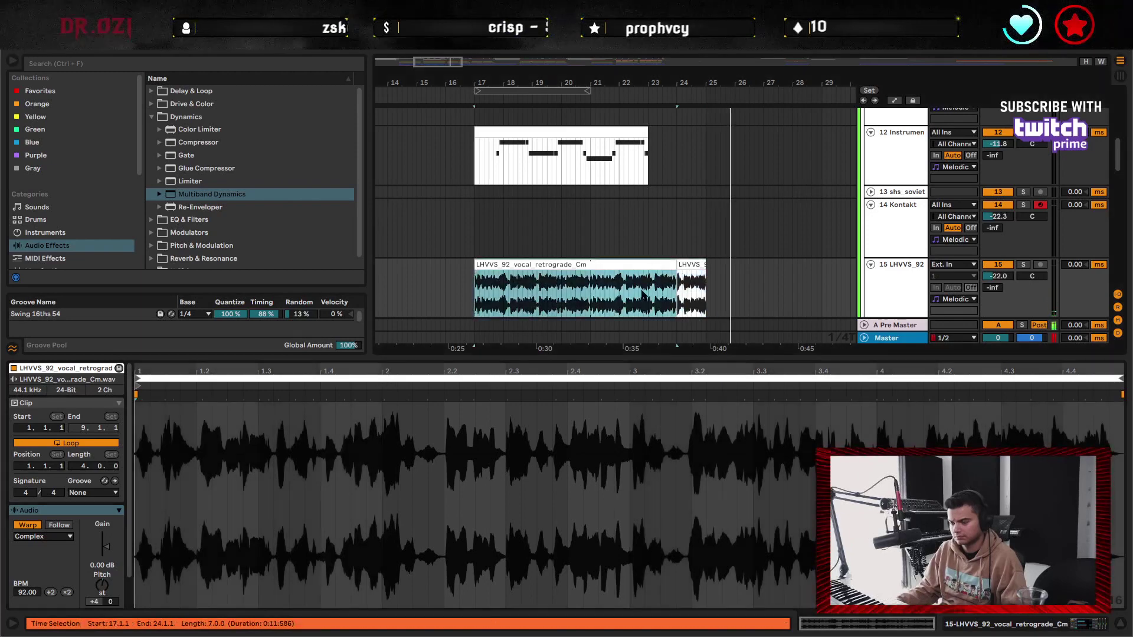
pyautogui.press('0')
pyautogui.click(686, 265)
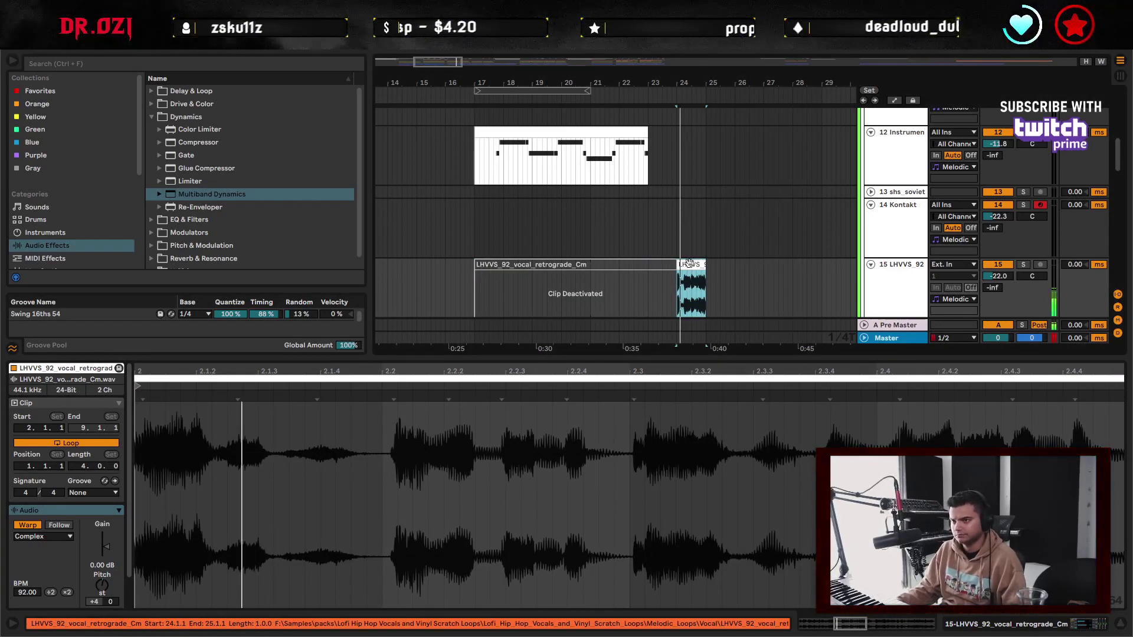
pyautogui.click(879, 271)
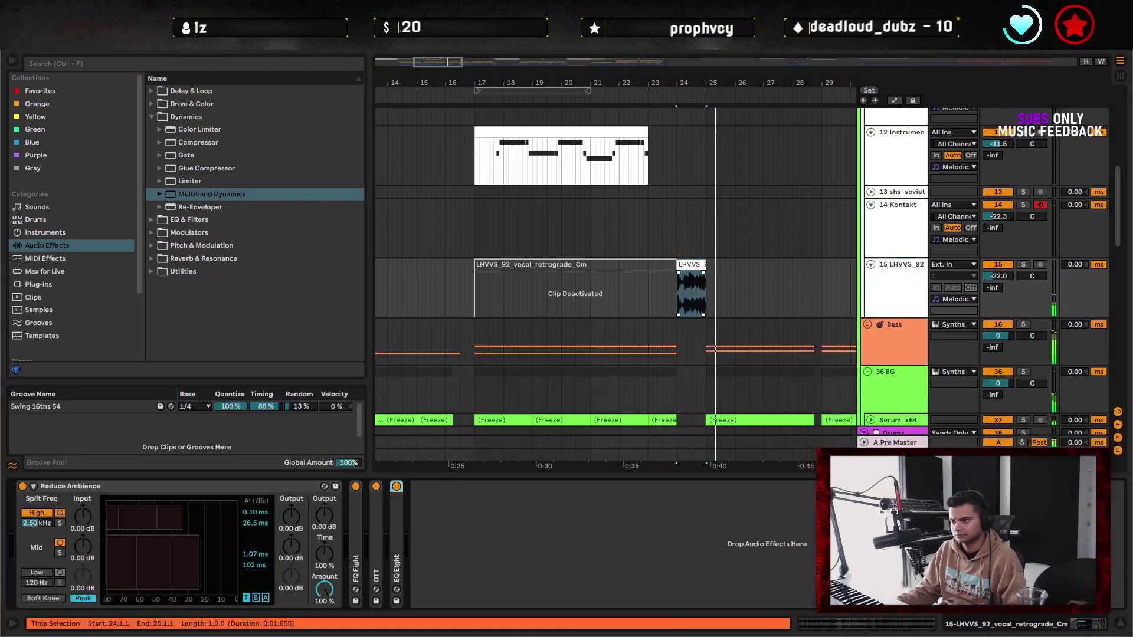
# - Trim the start of the remaining vocal clip from bar 24 to beat 24.2 and listen to it
pyautogui.click(686, 264)
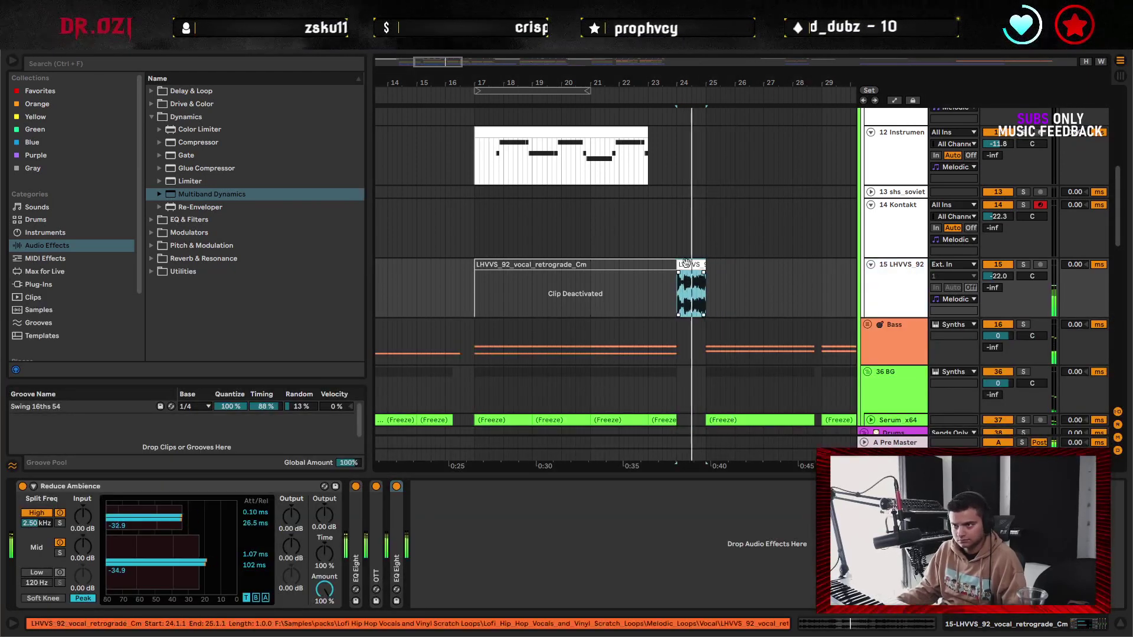
pyautogui.scroll(3, 687, 264)
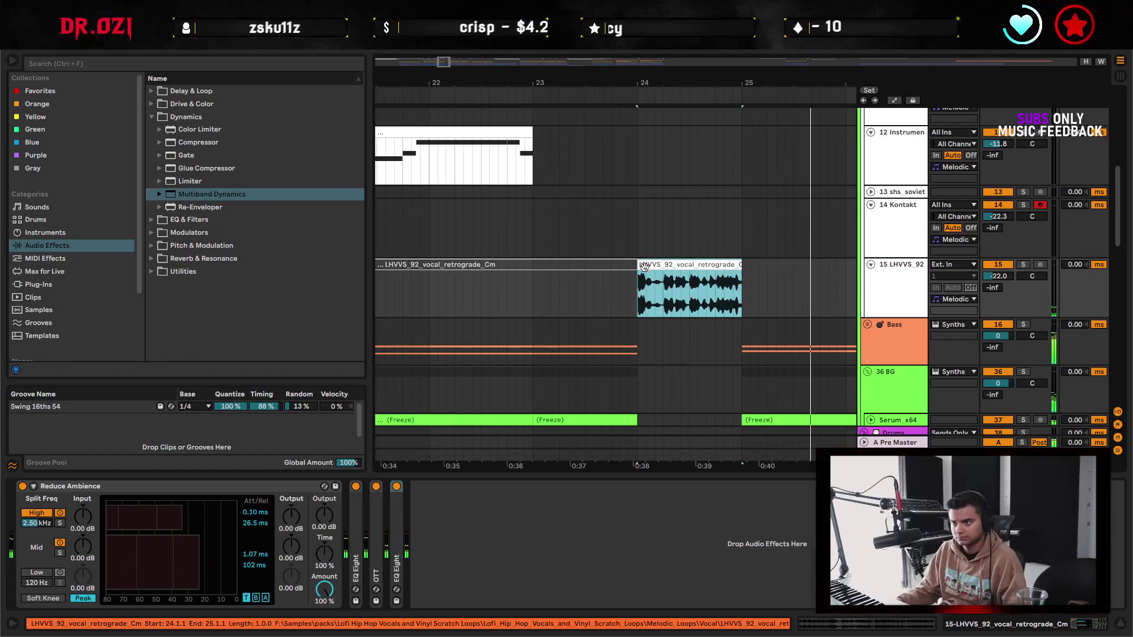
pyautogui.click(575, 302)
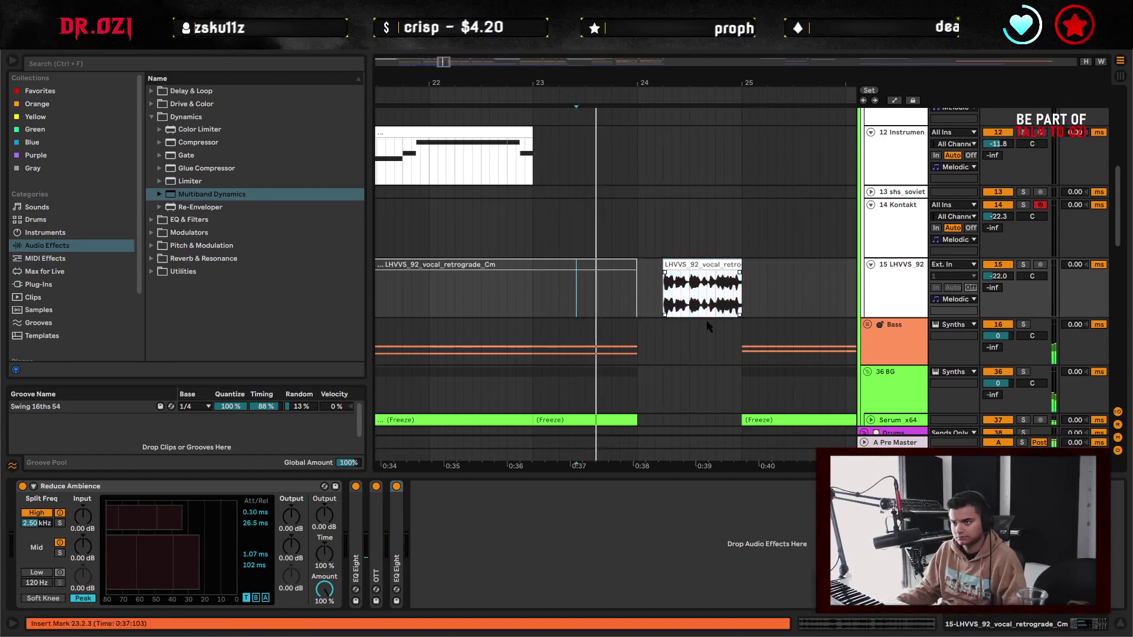
pyautogui.scroll(-1, 759, 341)
pyautogui.scroll(1, 702, 320)
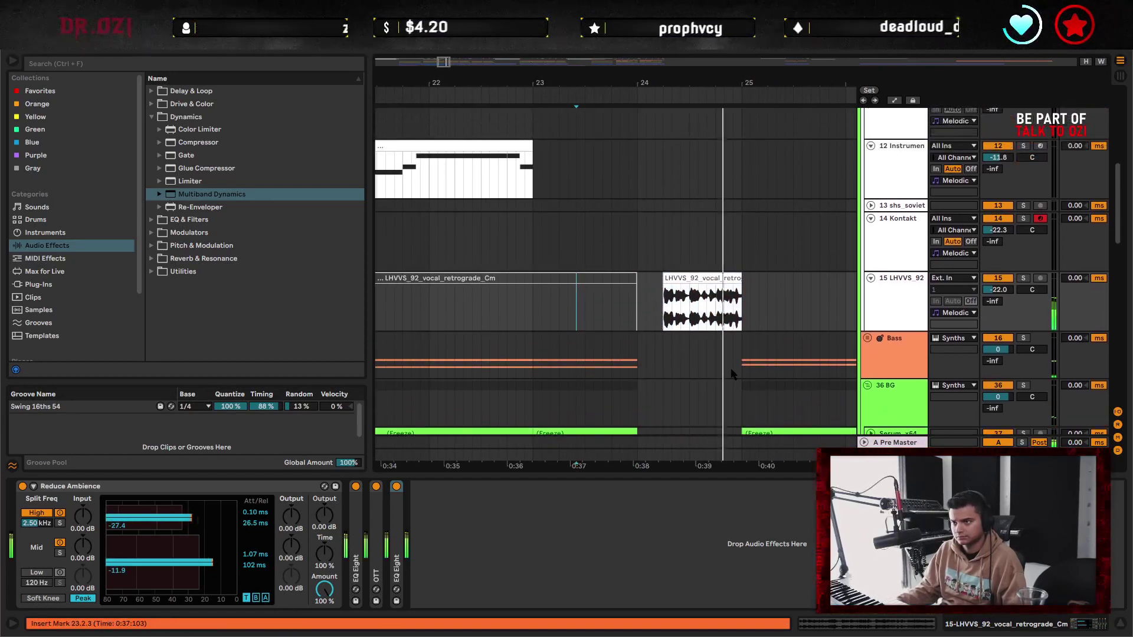
# - Move the BF_RT_172 vocal clip one beat later so that it starts at beat 24.4, and listen from 24.1.3
pyautogui.click(708, 277)
pyautogui.doubleClick(708, 277)
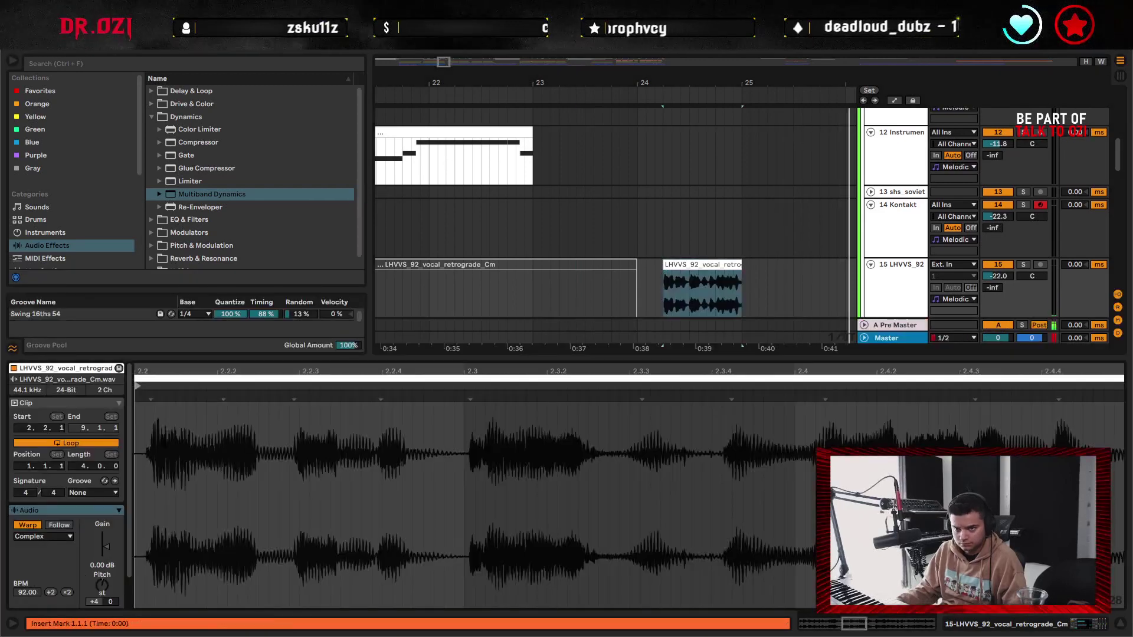
pyautogui.scroll(4, 718, 182)
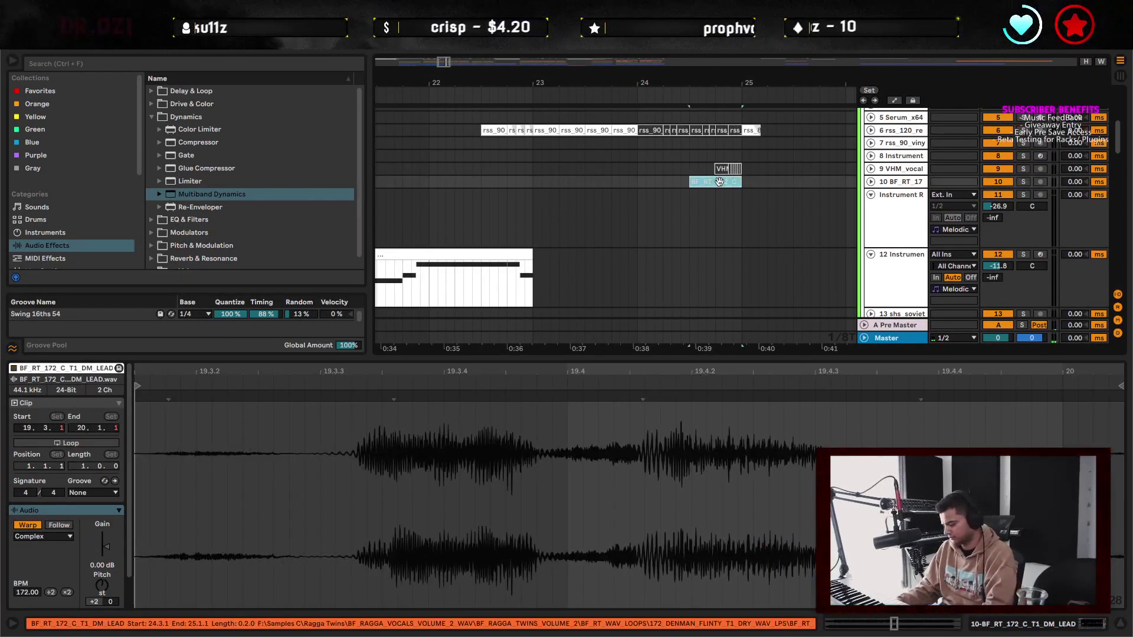
pyautogui.click(641, 198)
pyautogui.scroll(-5, 767, 254)
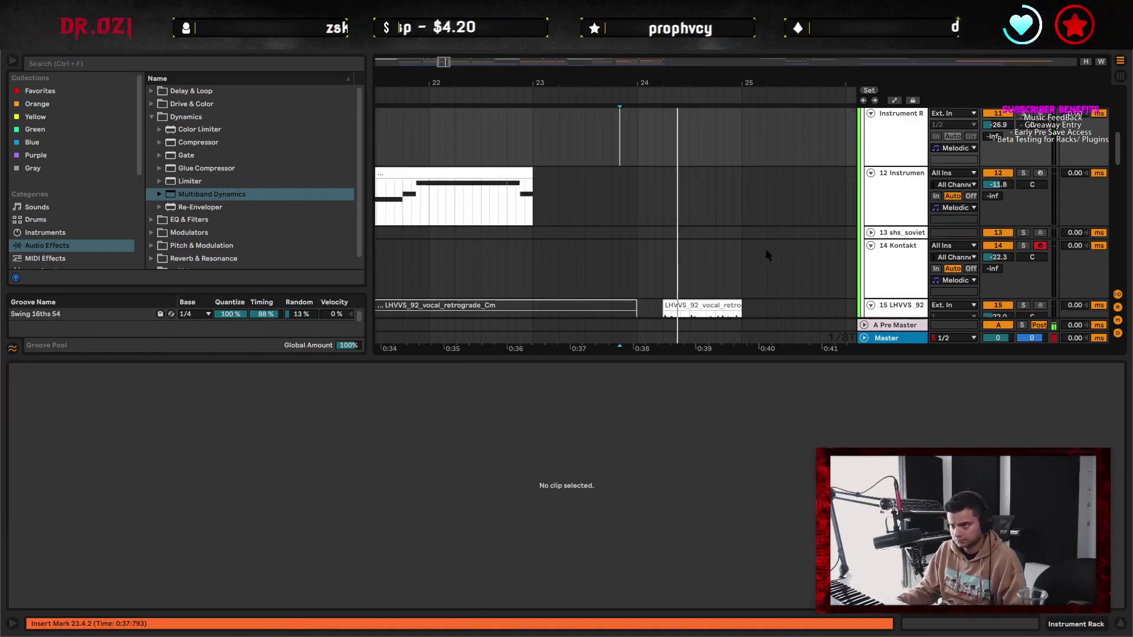
pyautogui.scroll(3, 775, 253)
pyautogui.scroll(1, 774, 251)
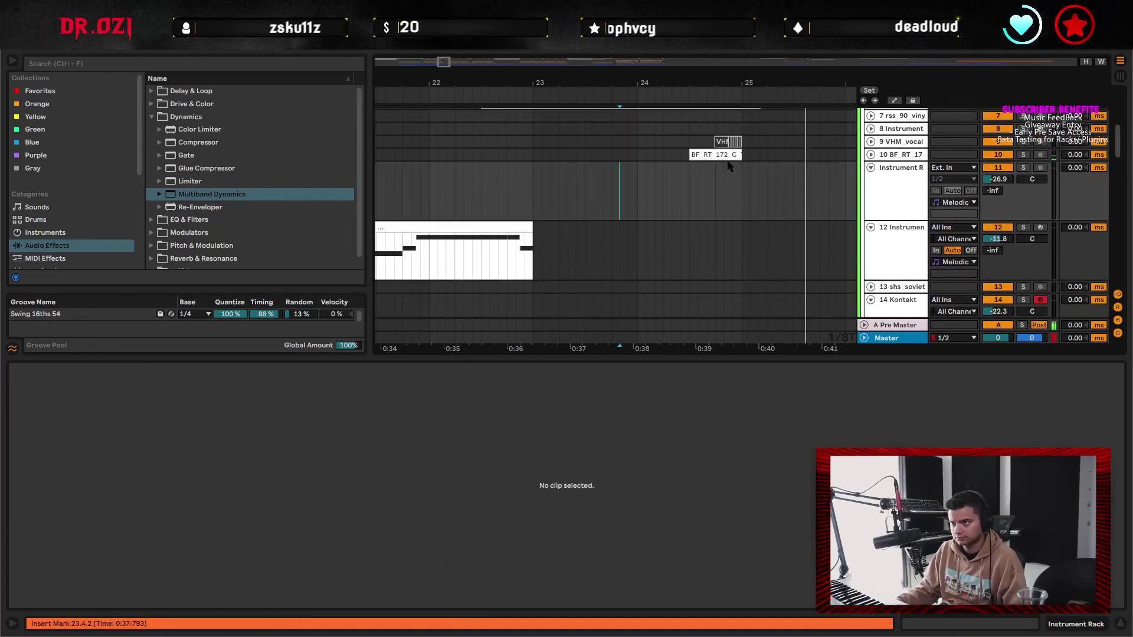
pyautogui.click(718, 157)
pyautogui.moveTo(718, 156); pyautogui.dragTo(744, 156)
pyautogui.click(668, 187)
pyautogui.press('space')
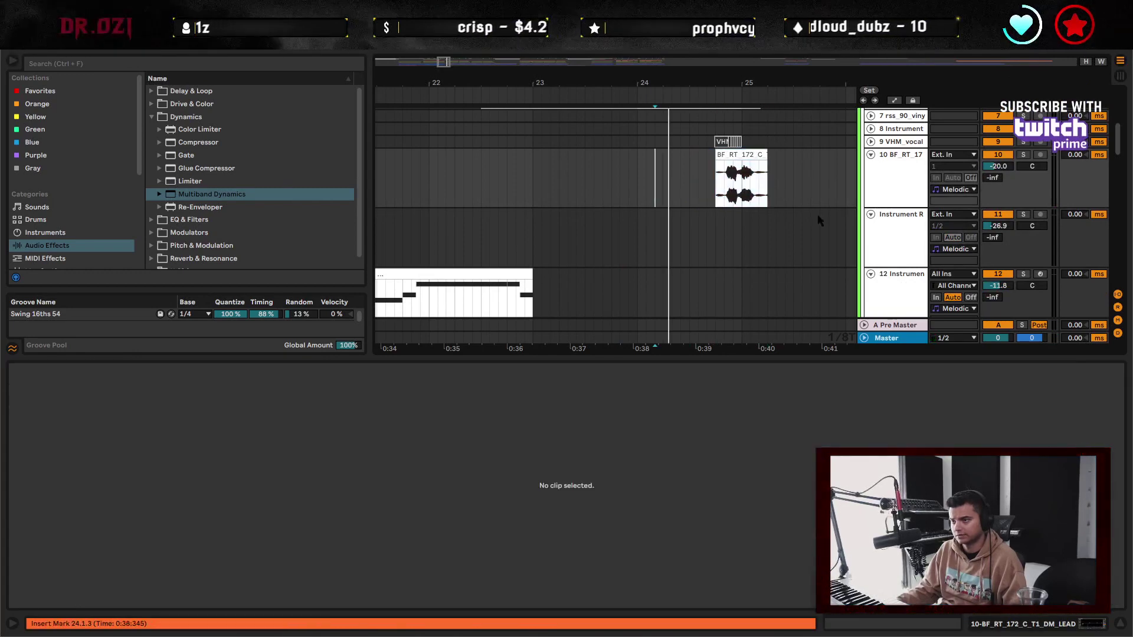
# - Delete the part of the BF_RT_172 vocal clip that extends past bar 25 and play the transition from 23.3.1
pyautogui.hotkey('ctrl', 'alt', 'l')
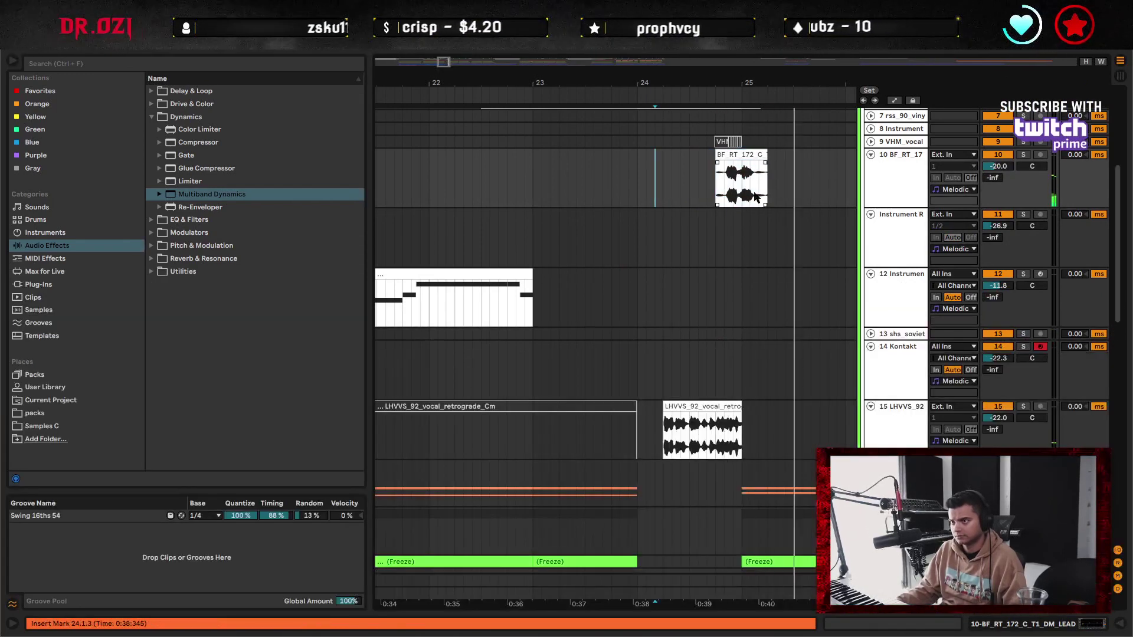
pyautogui.moveTo(743, 184); pyautogui.dragTo(777, 191)
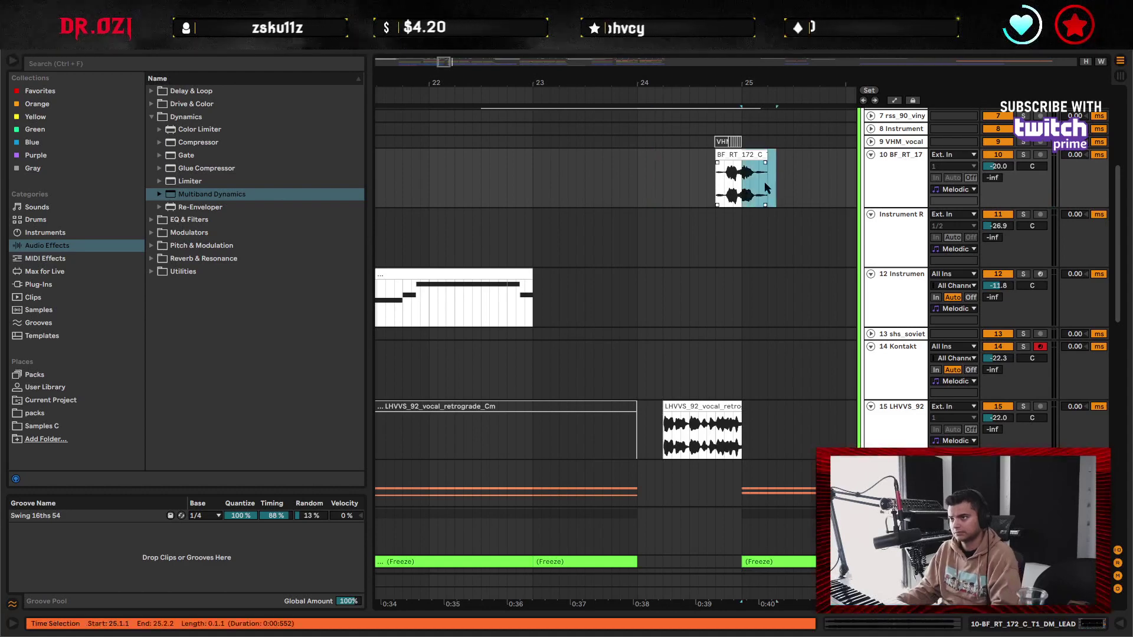
pyautogui.click(594, 413)
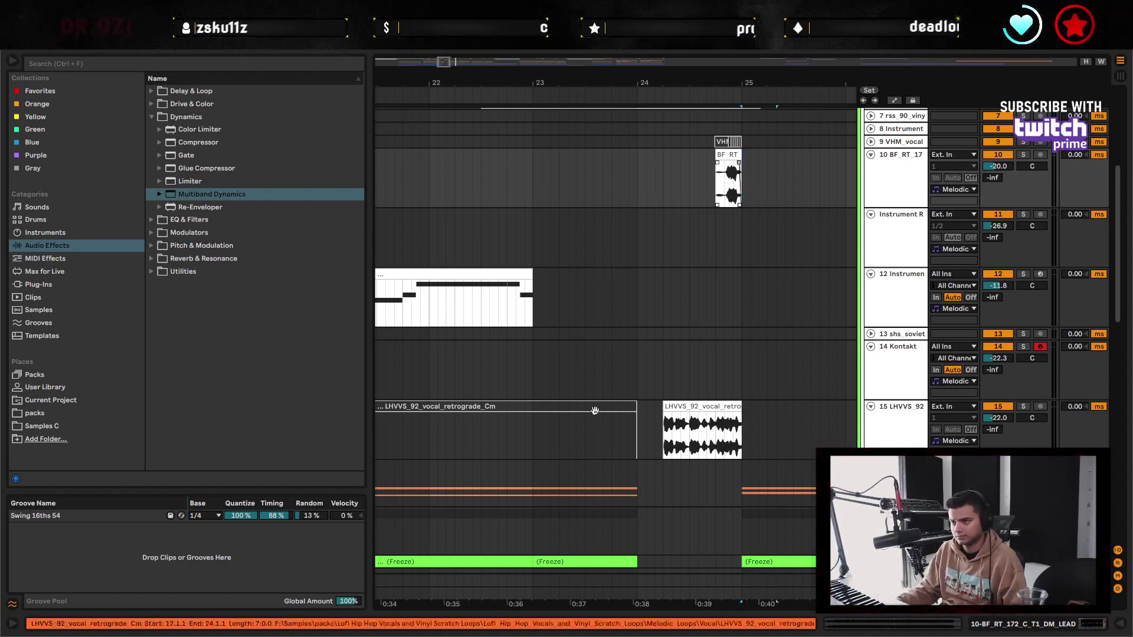
pyautogui.scroll(-2, 777, 428)
pyautogui.hscroll(3, 649, 401)
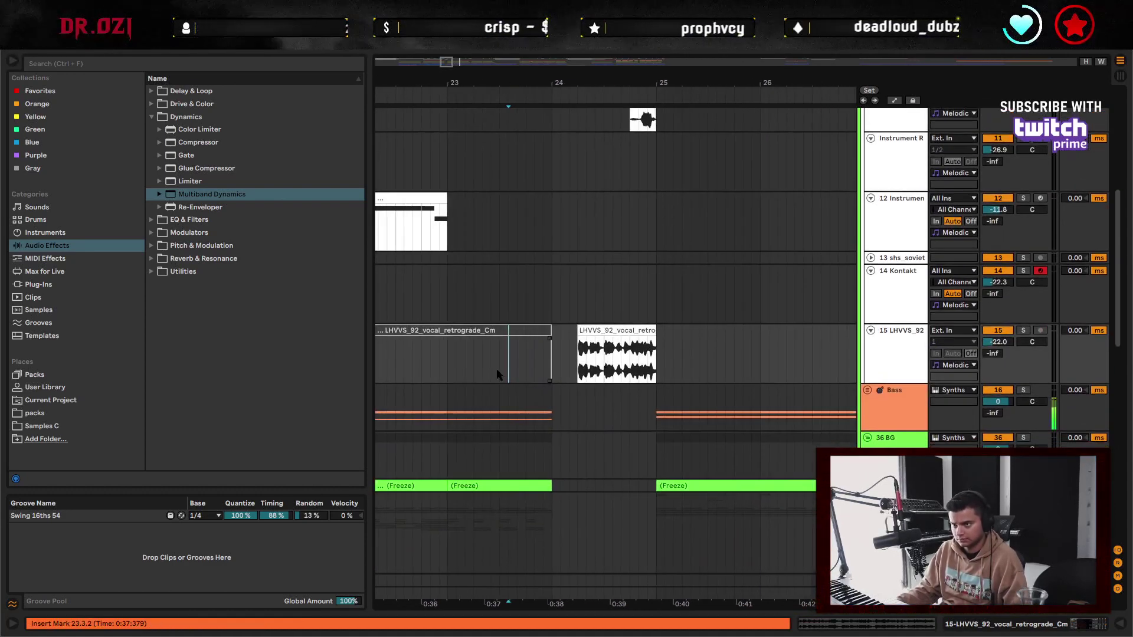
pyautogui.click(497, 368)
pyautogui.press('space')
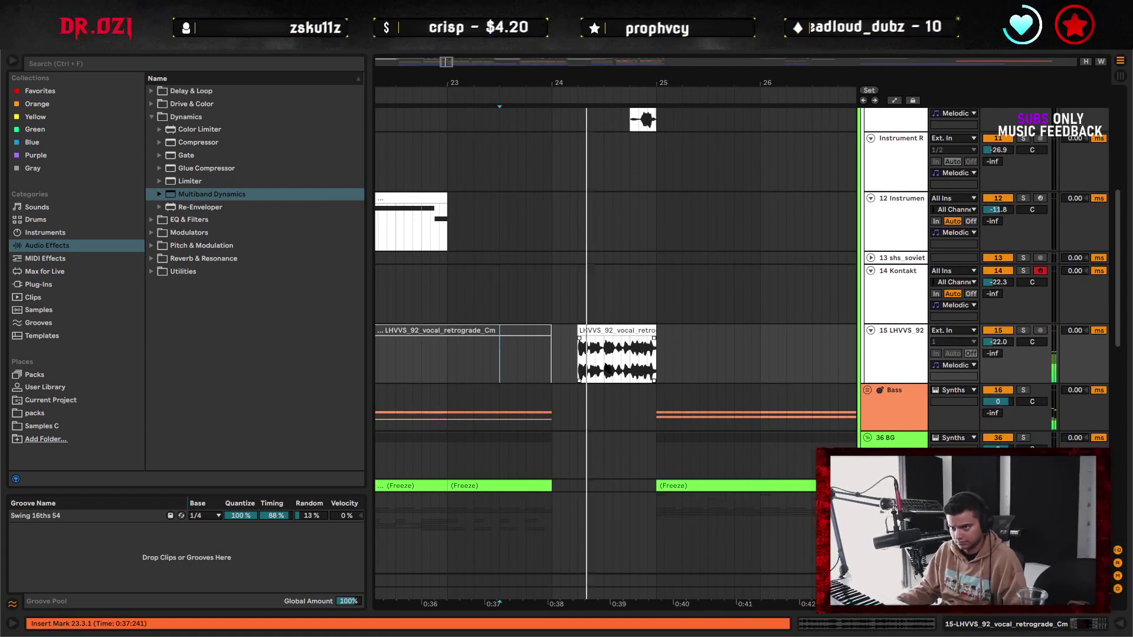
# - Copy the retrograde vocal's first sixteenth from 24.2.1 to 24.1.1, duplicate it three times up to beat 24.2, and listen
pyautogui.scroll(1, 543, 375)
pyautogui.scroll(2, 579, 372)
pyautogui.click(579, 372)
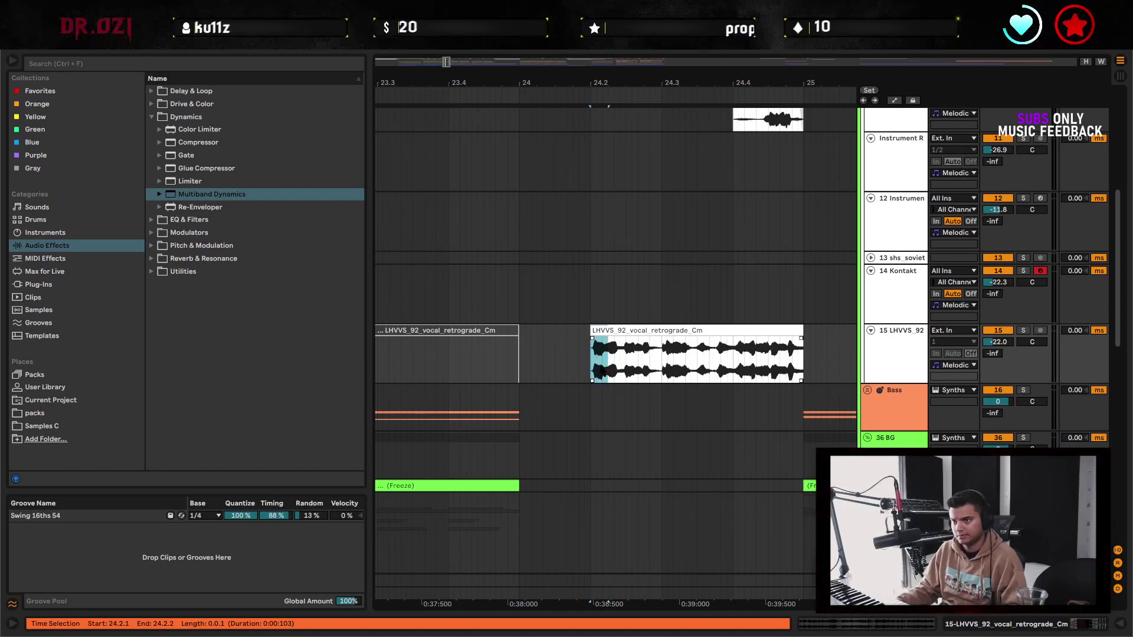
pyautogui.click(532, 357)
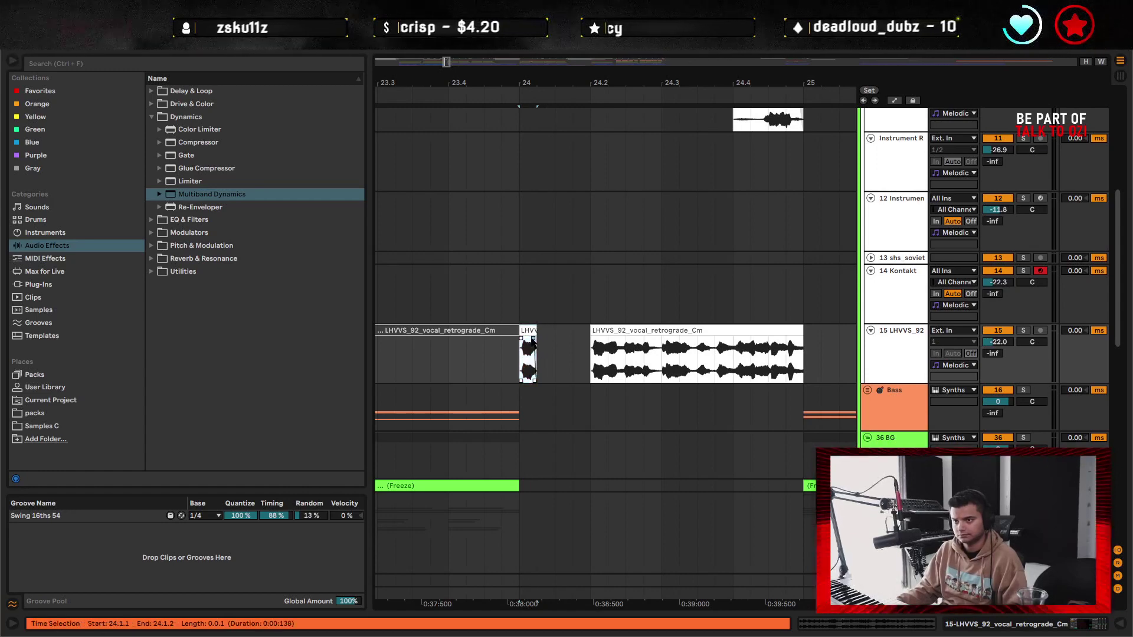
pyautogui.hotkey('ctrl', 'd')
pyautogui.hotkey('ctrl', 'd')
pyautogui.hotkey('ctrl', 'd')
pyautogui.click(412, 365)
pyautogui.press('space')
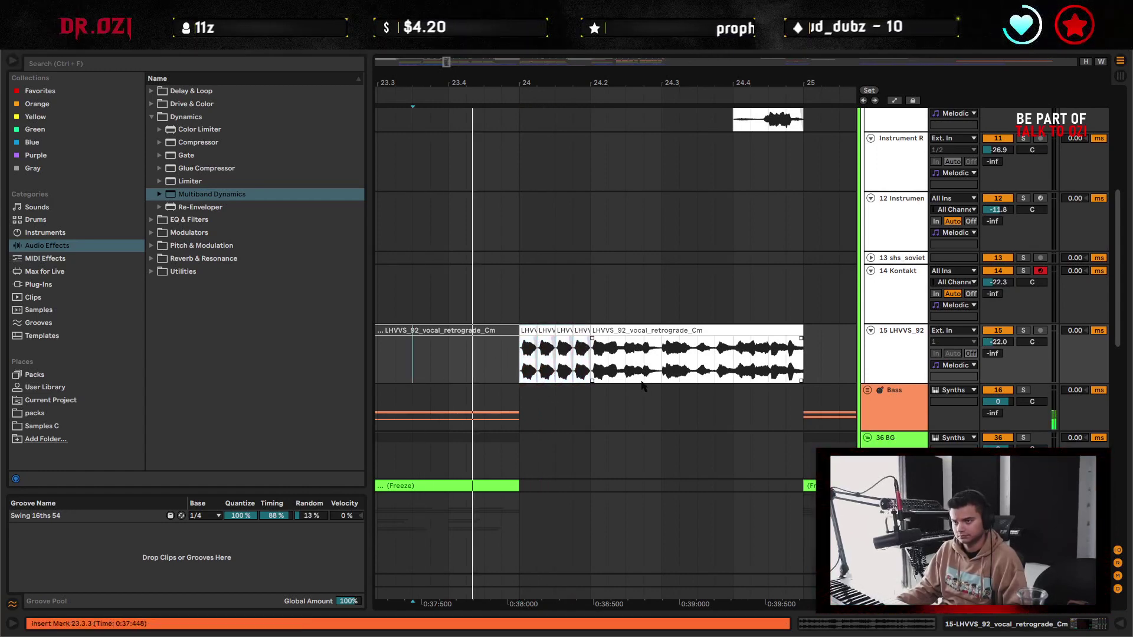
# - Audition the repeated vocal chops and set the clip start of the first one at bar 24 to 2.2.3
pyautogui.click(538, 348)
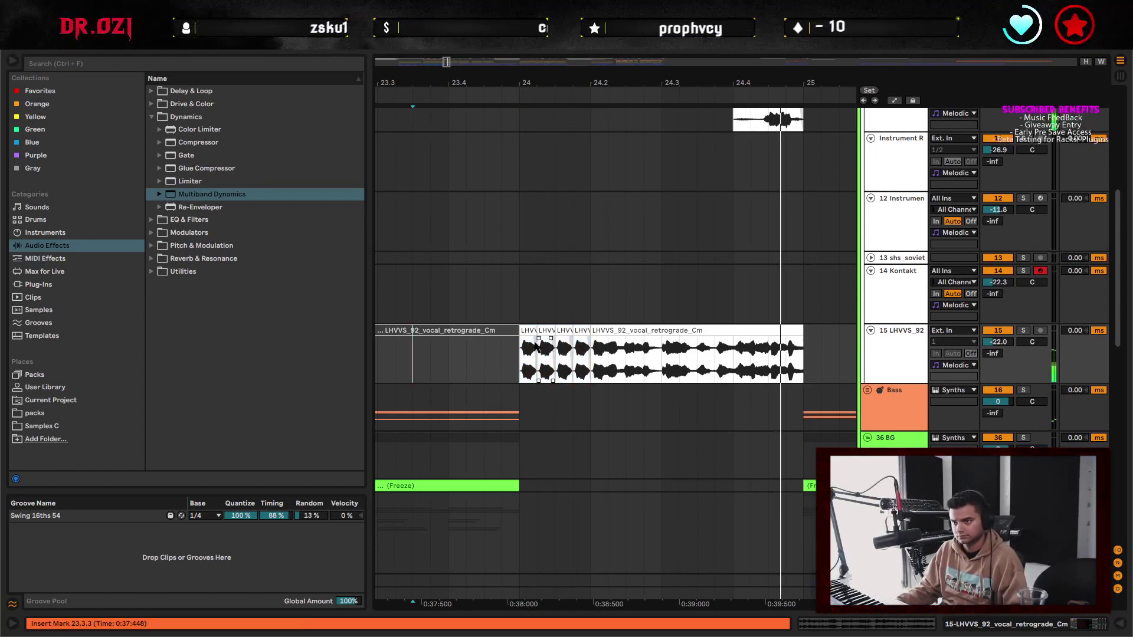
pyautogui.doubleClick(528, 348)
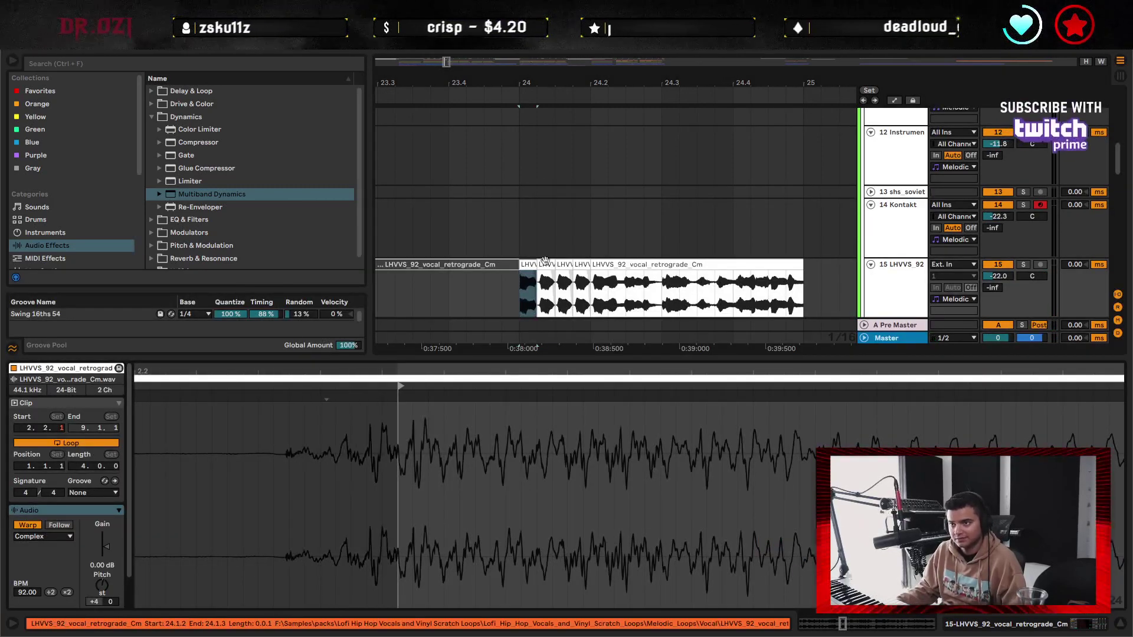
pyautogui.click(385, 289)
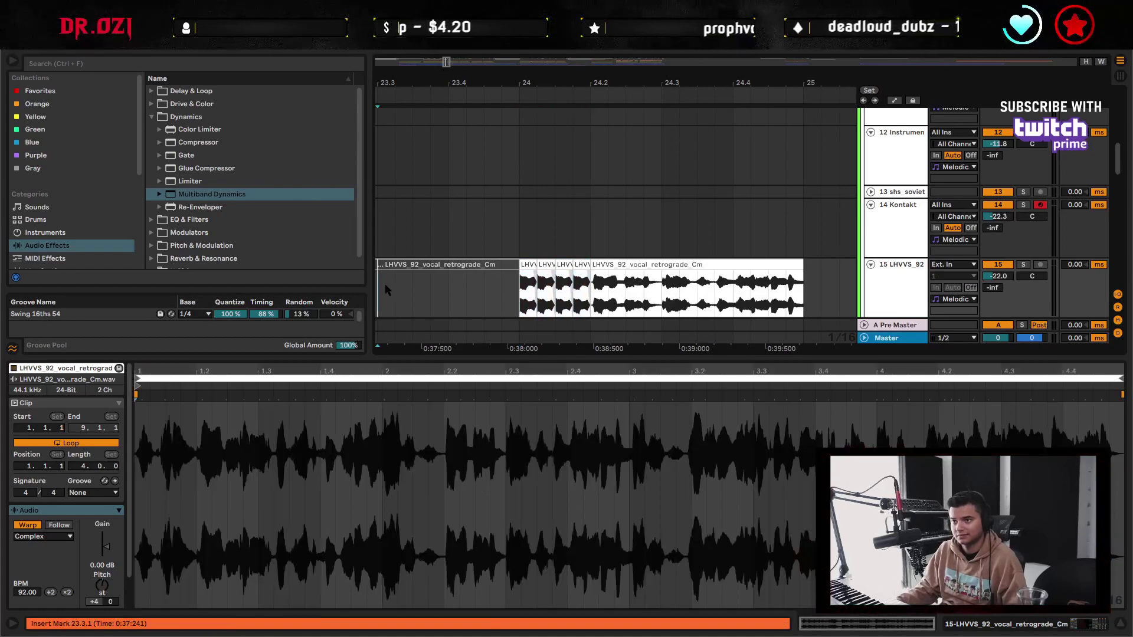
pyautogui.press('space')
pyautogui.hotkey('ctrl', 'alt', 'l')
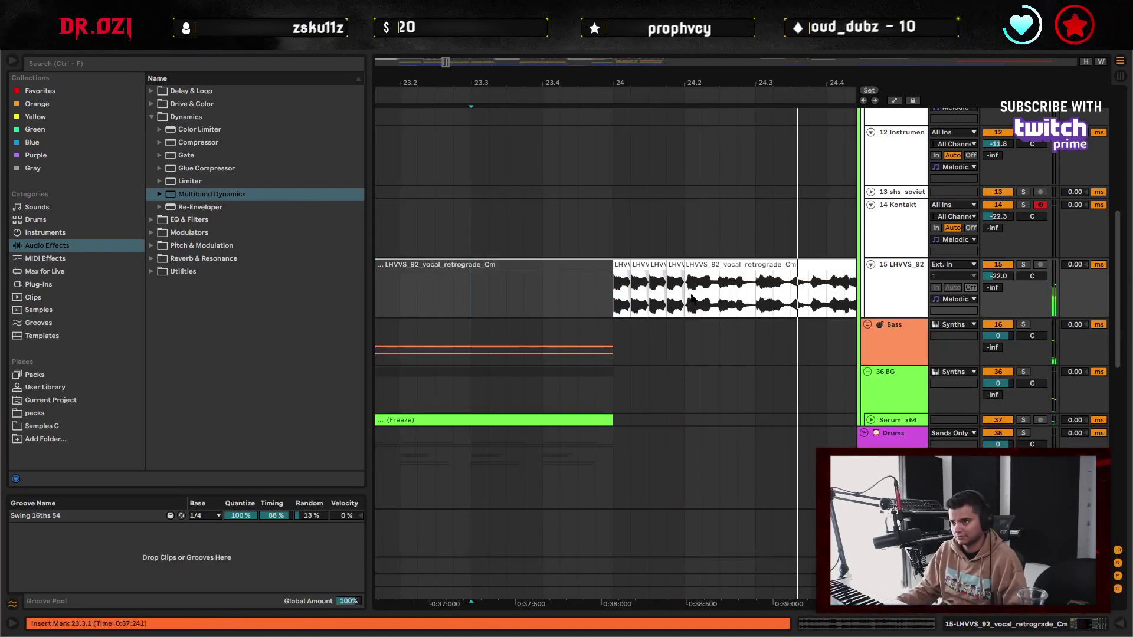
pyautogui.scroll(2, 571, 292)
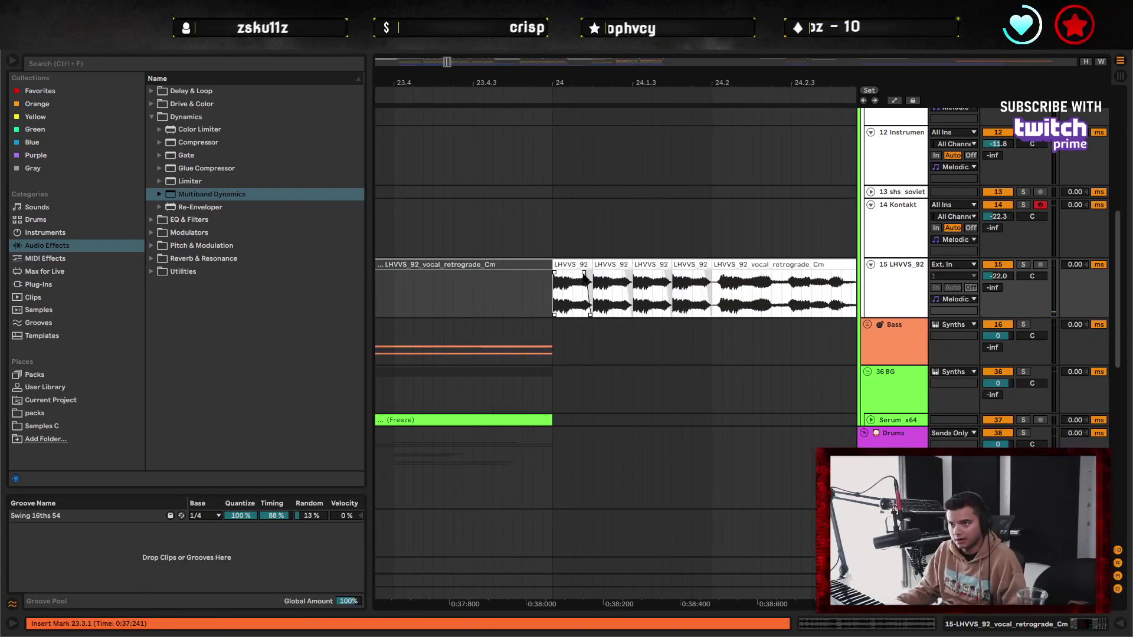
pyautogui.doubleClick(583, 291)
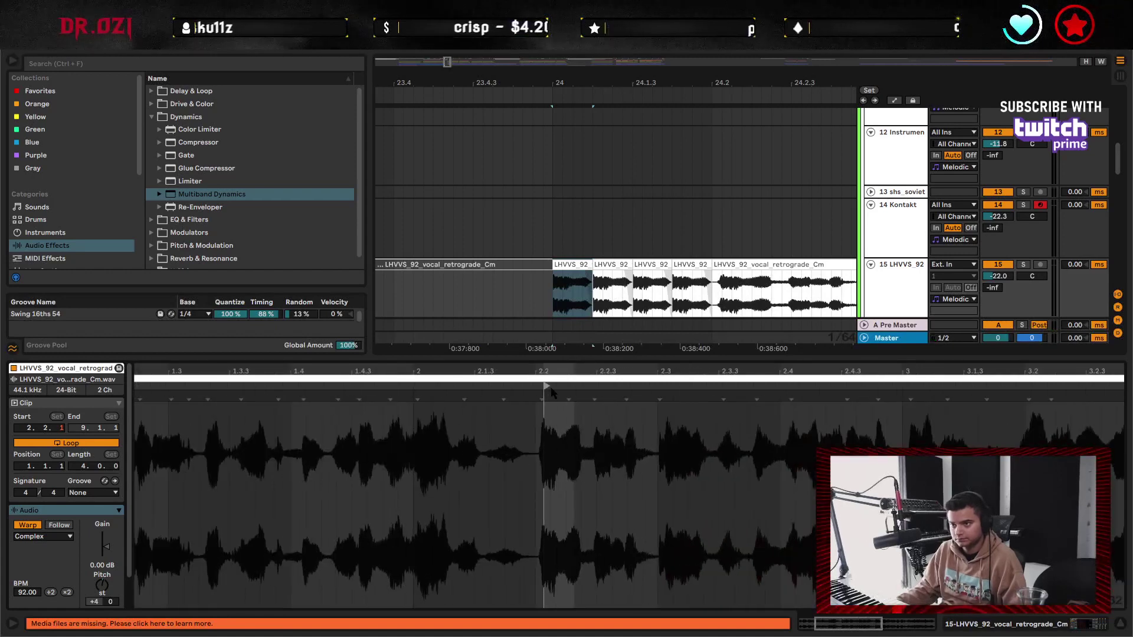
pyautogui.moveTo(548, 388)
pyautogui.mouseDown()
pyautogui.moveTo(617, 389)
pyautogui.moveTo(595, 394)
pyautogui.mouseUp()
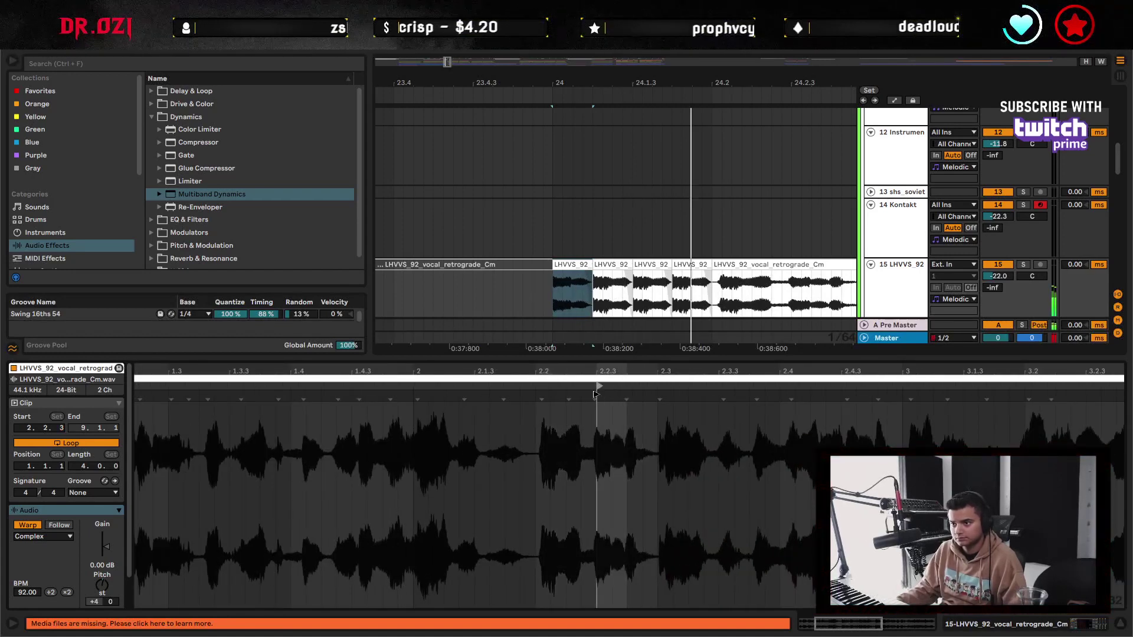
# - Duplicate the first vocal chop three times over the following sixteenths up to beat 24.2 and listen
pyautogui.click(570, 263)
pyautogui.hotkey('ctrl', 'd')
pyautogui.hotkey('ctrl', 'd')
pyautogui.hotkey('ctrl', 'd')
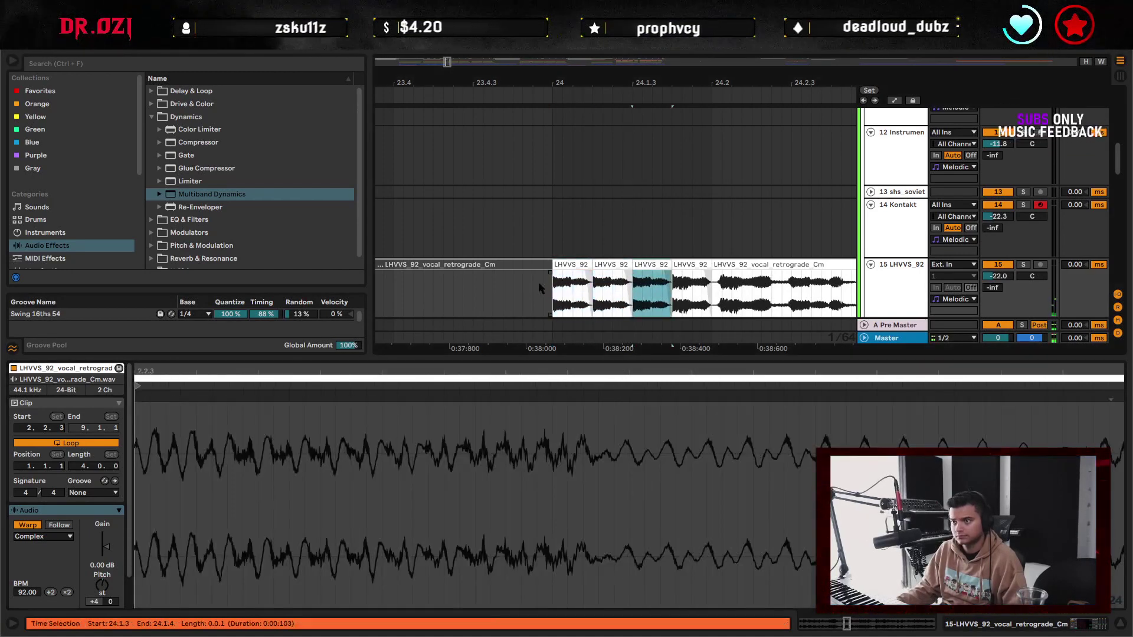
pyautogui.click(474, 290)
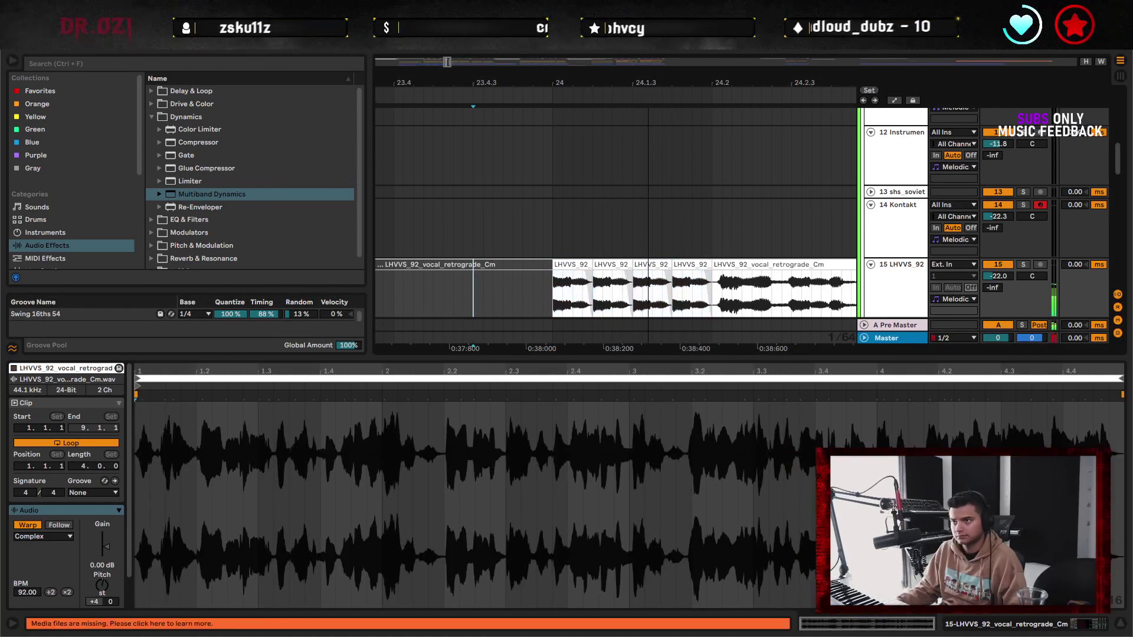
# - Shorten the first vocal chop at bar 24 to a sixth of a beat, duplicate it five times up to beat 24.2, and listen
pyautogui.click(577, 263)
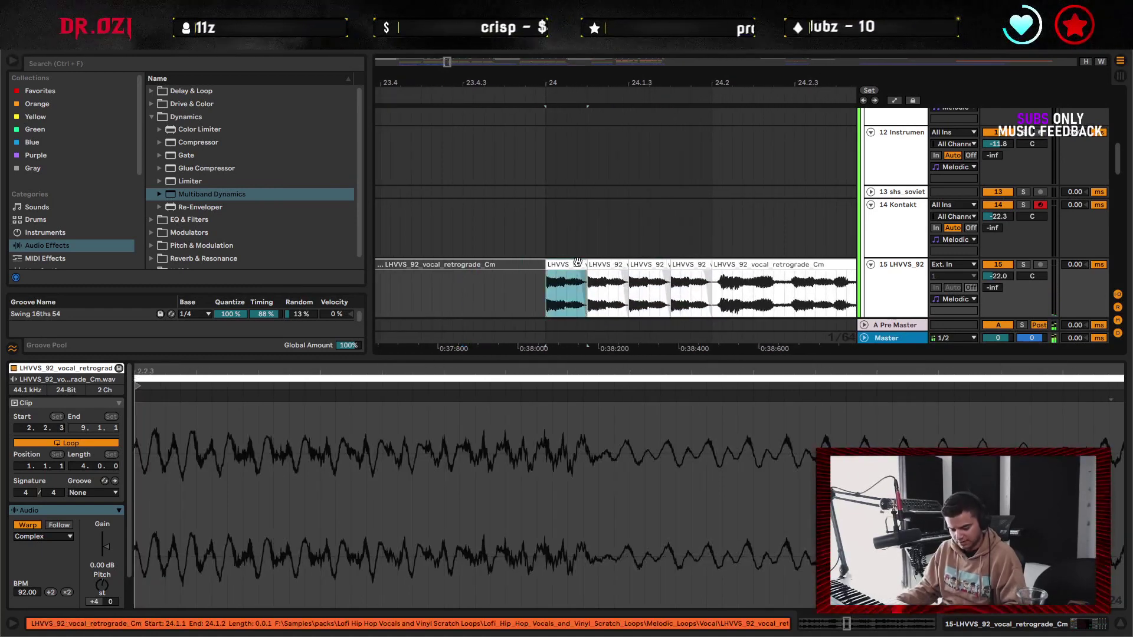
pyautogui.moveTo(584, 266); pyautogui.dragTo(576, 275)
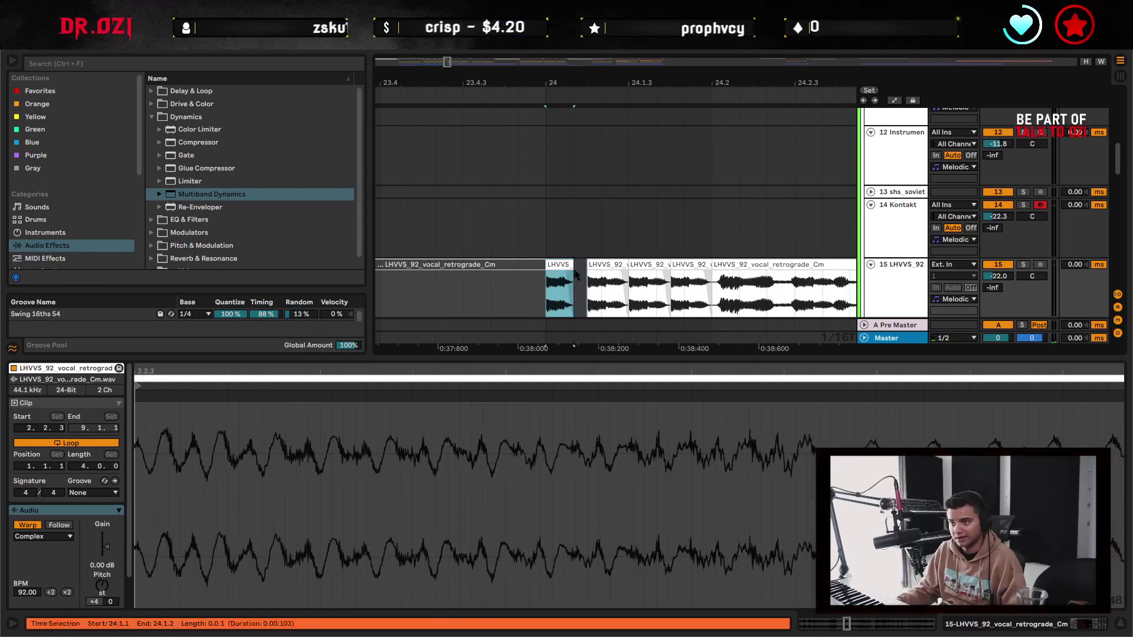
pyautogui.hotkey('ctrl', 'd')
pyautogui.hotkey('ctrl', 'd')
pyautogui.hotkey('ctrl', 'd')
pyautogui.hotkey('ctrl', 'd')
pyautogui.hotkey('ctrl', 'd')
pyautogui.click(435, 293)
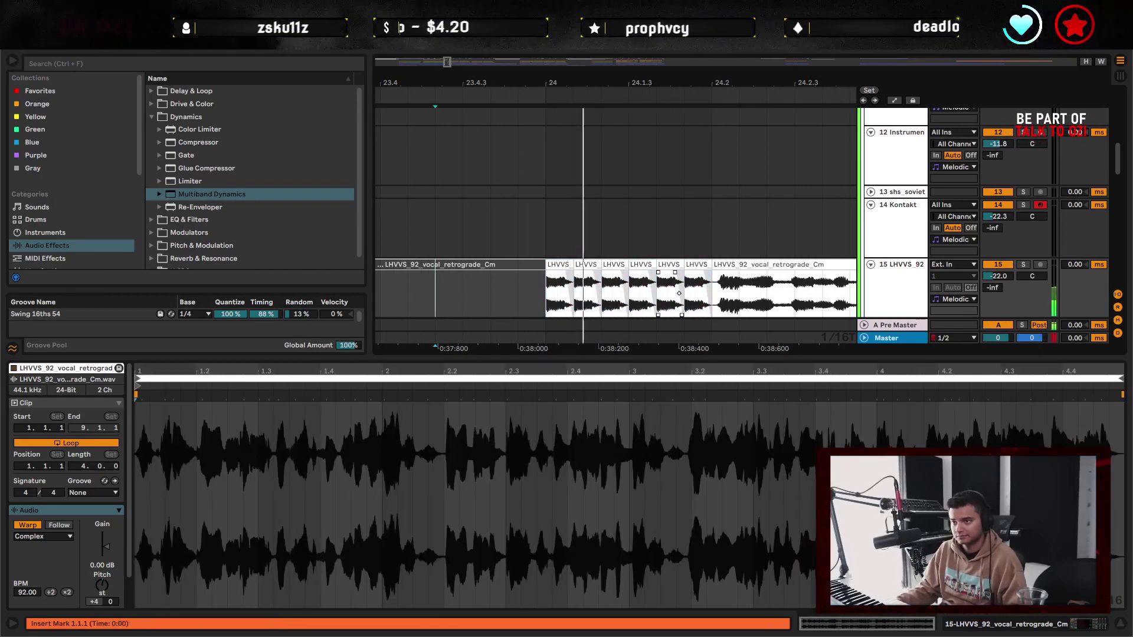
# - Listen to the vocal fill in the arrangement, select its piece from 24.2.1 to 25.1.1, and solo the vocal track with its effects shown
pyautogui.click(1122, 625)
pyautogui.moveTo(684, 83); pyautogui.dragTo(653, 82)
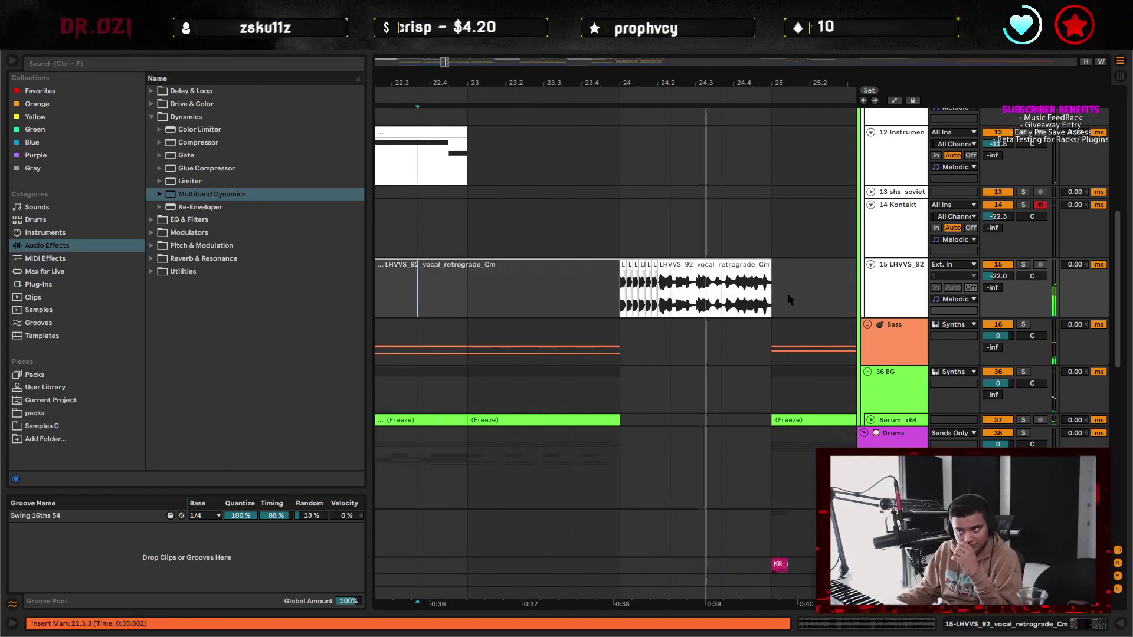
pyautogui.click(748, 265)
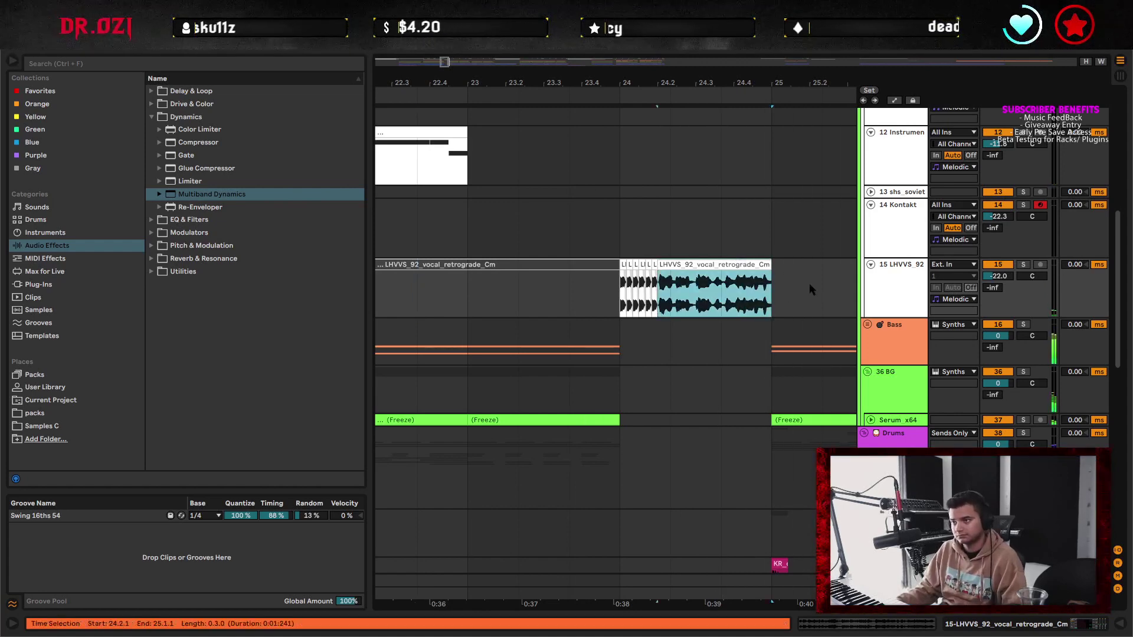
pyautogui.moveTo(808, 283); pyautogui.dragTo(650, 358)
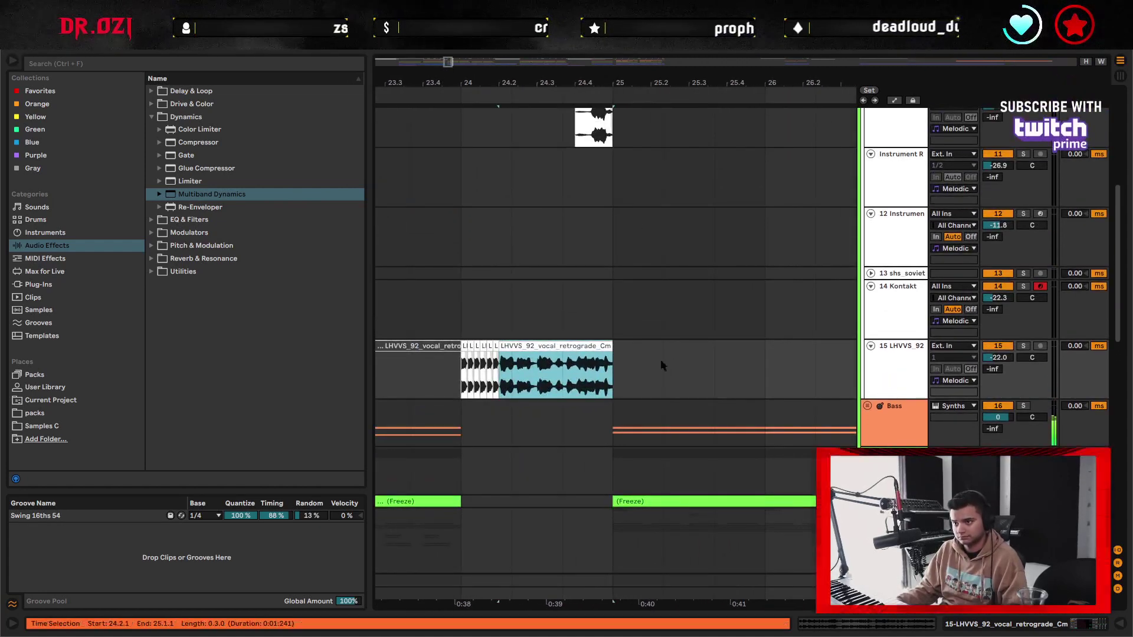
pyautogui.click(1023, 346)
pyautogui.doubleClick(907, 356)
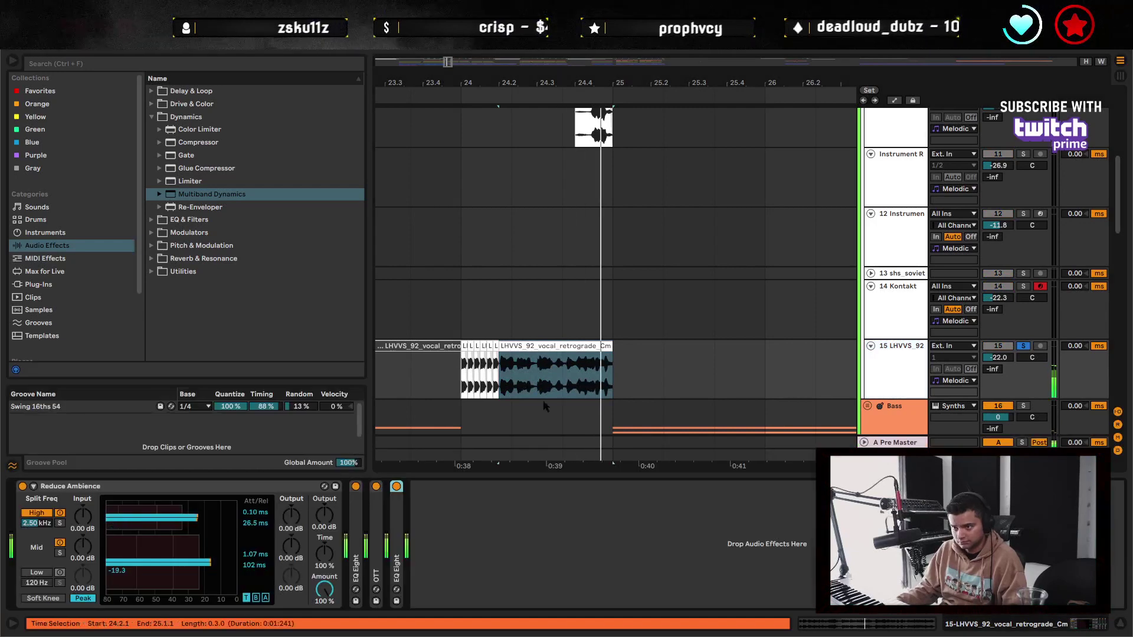
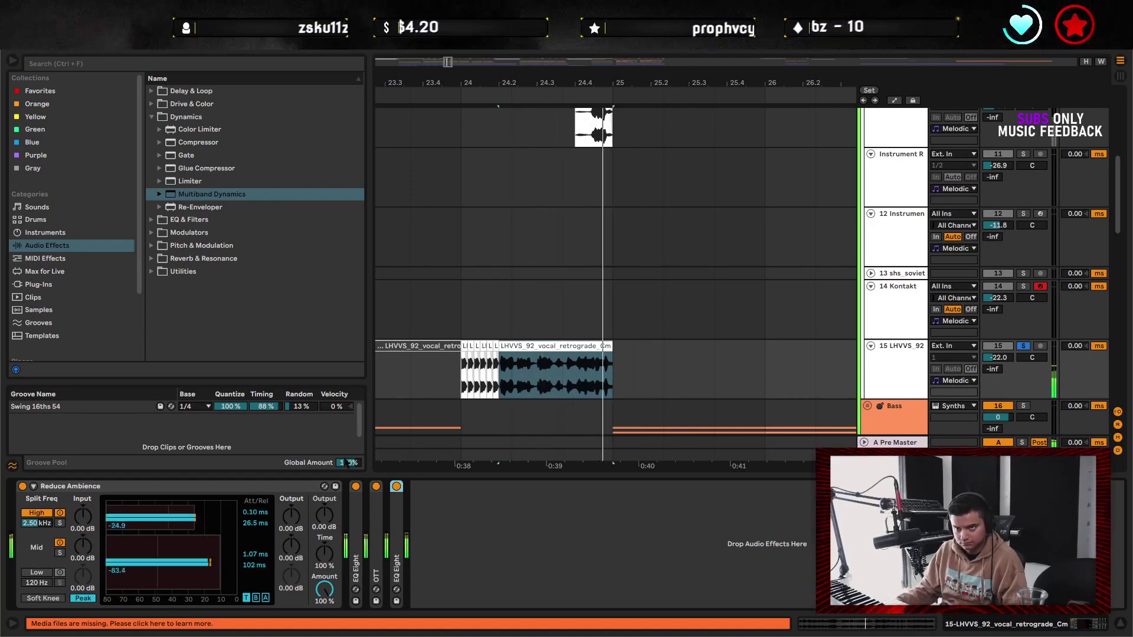
# - Collapse the Dynamics effects folder, play the soloed vocal piece, and replay the full mix from shortly before bar 24 without solo
pyautogui.click(152, 116)
pyautogui.press('space')
pyautogui.click(540, 373)
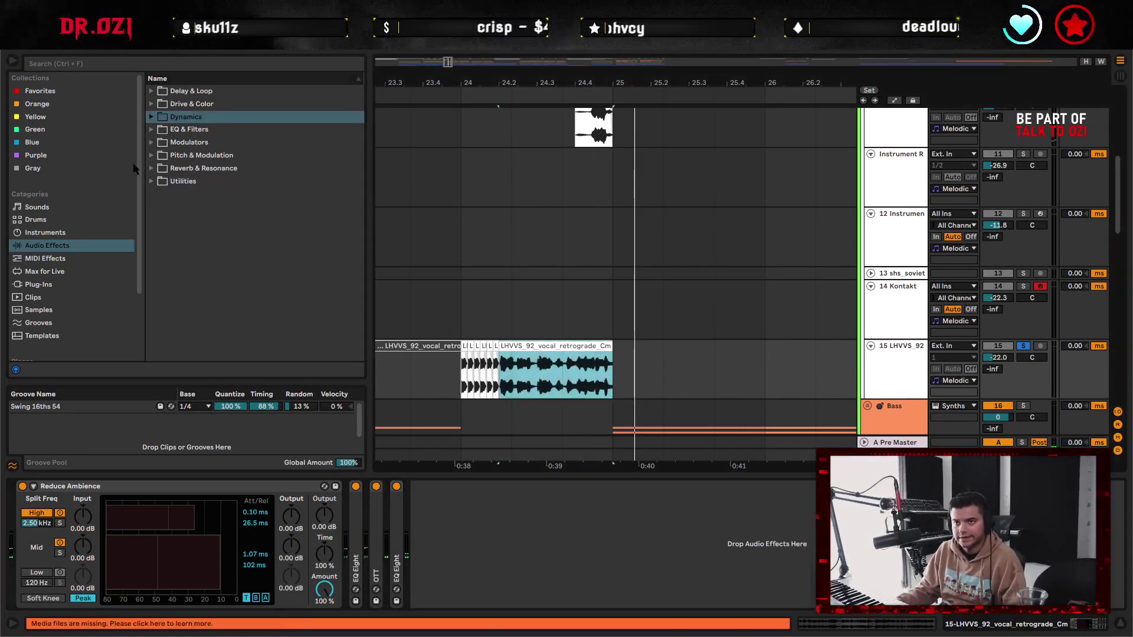
pyautogui.press('space')
pyautogui.press('space')
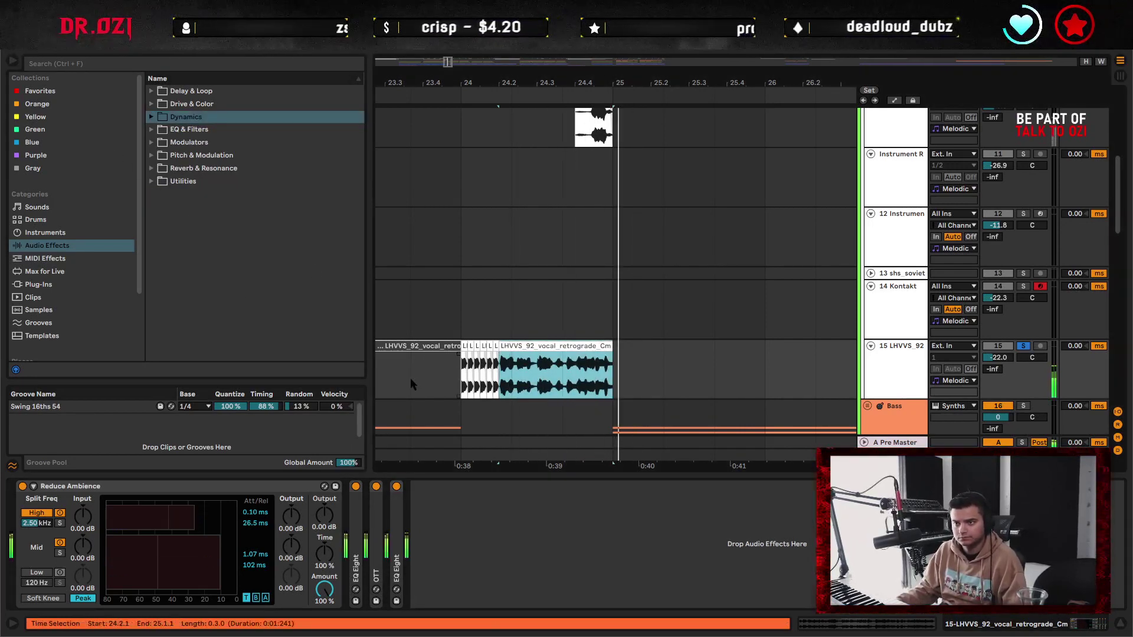
pyautogui.click(411, 383)
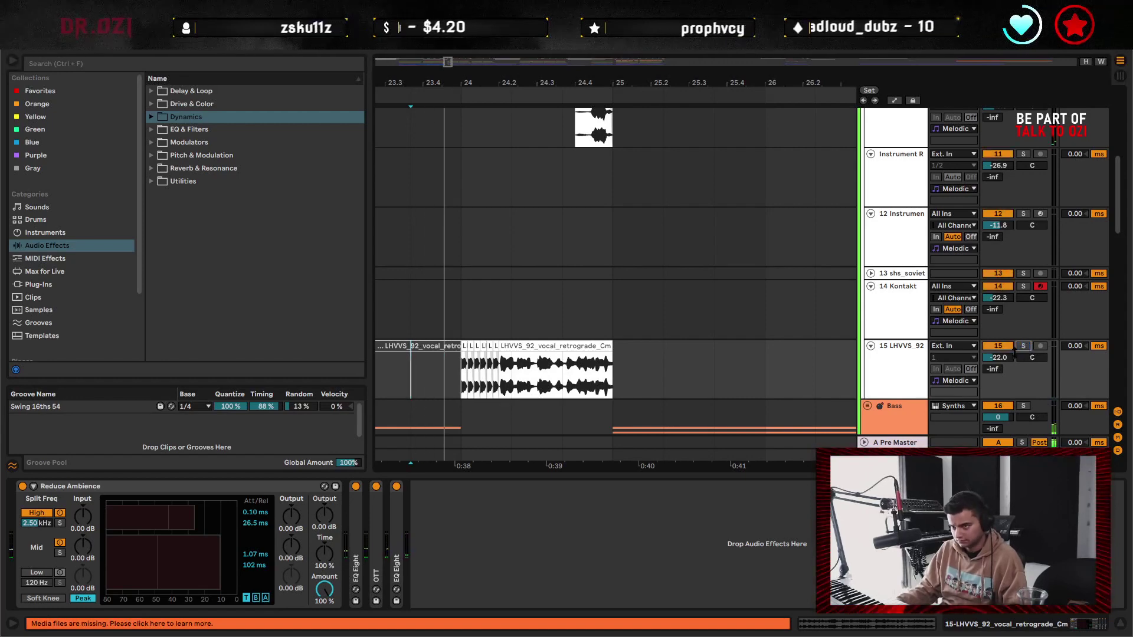
# - Show the whole section from bar 17 to 31 and start playback just before bar 17
pyautogui.click(909, 371)
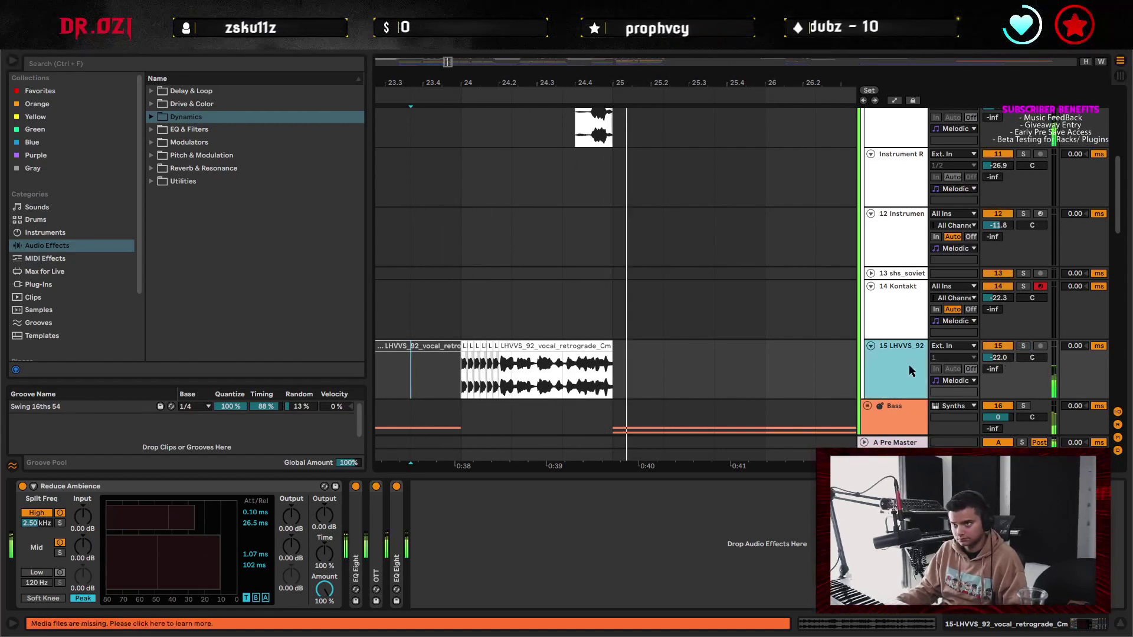
pyautogui.moveTo(631, 92); pyautogui.dragTo(634, 77)
pyautogui.click(382, 370)
pyautogui.press('space')
pyautogui.press('space')
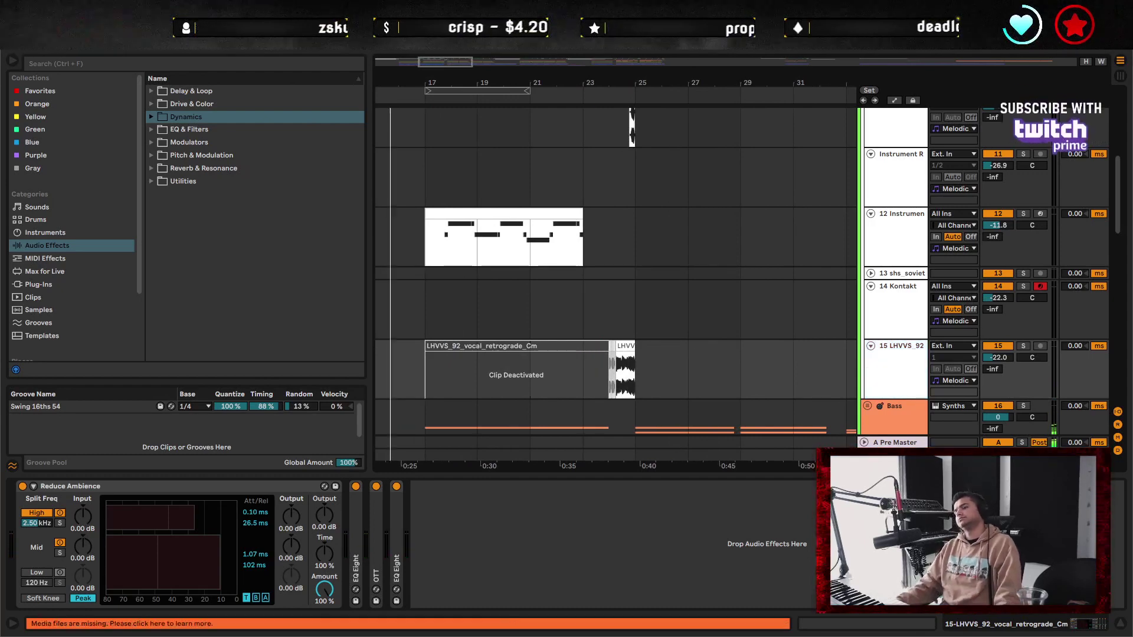
# - Hide the device view and delete everything in the Drums group from 16.2.1 to 17.1.1
pyautogui.click(1120, 626)
pyautogui.moveTo(536, 354); pyautogui.dragTo(660, 369)
pyautogui.scroll(-3, 550, 476)
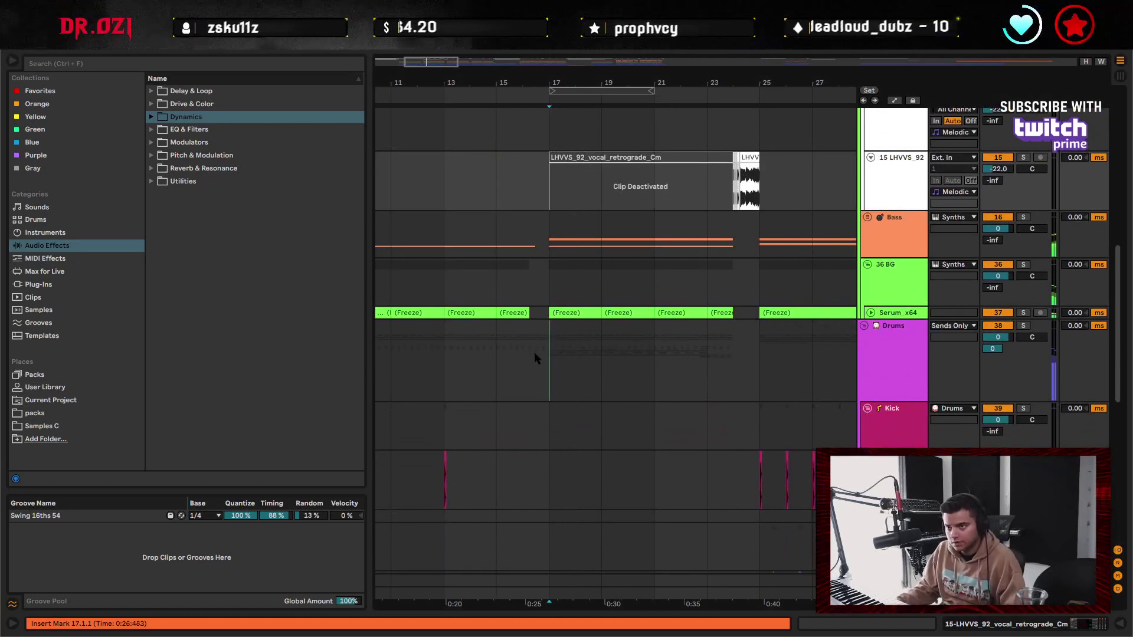
pyautogui.moveTo(530, 343); pyautogui.dragTo(547, 343)
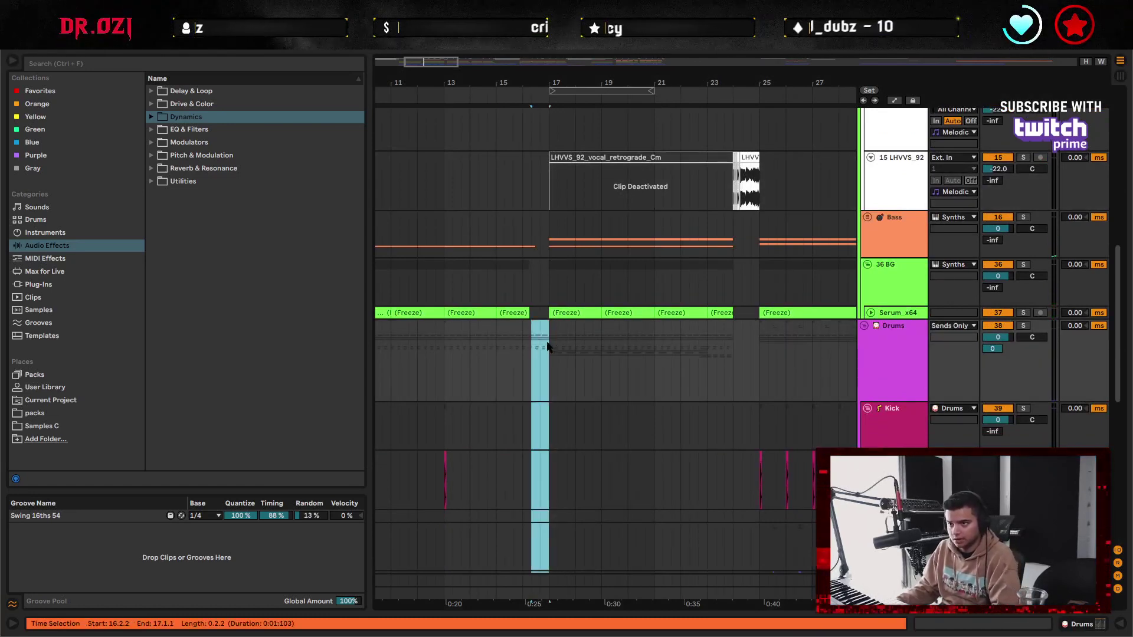
pyautogui.click(533, 340)
pyautogui.click(518, 346)
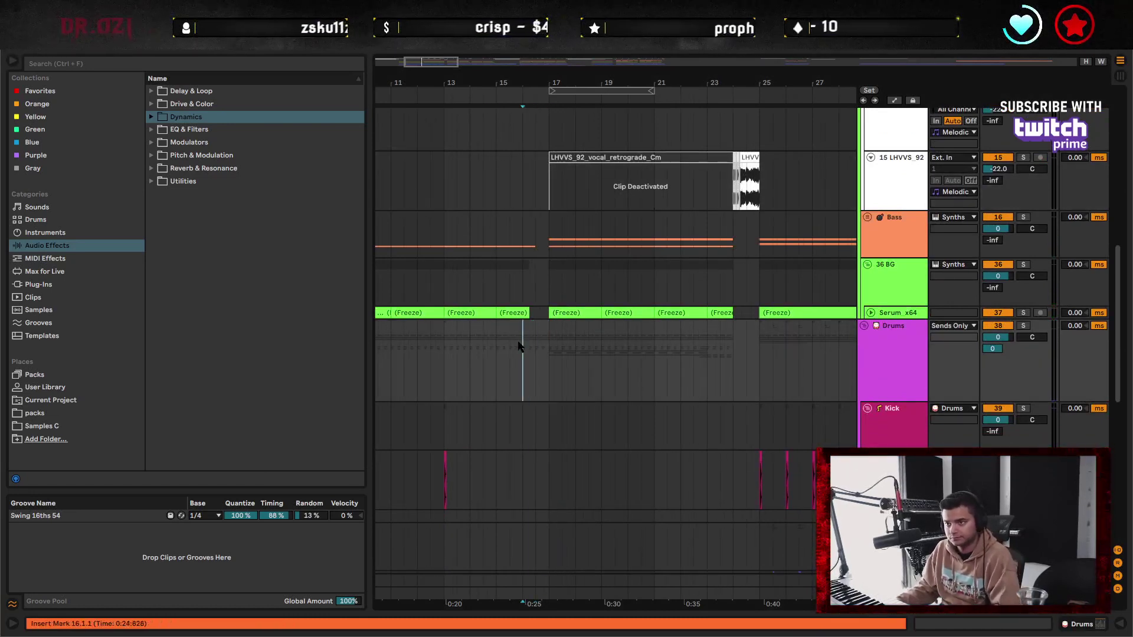
pyautogui.moveTo(530, 339); pyautogui.dragTo(549, 341)
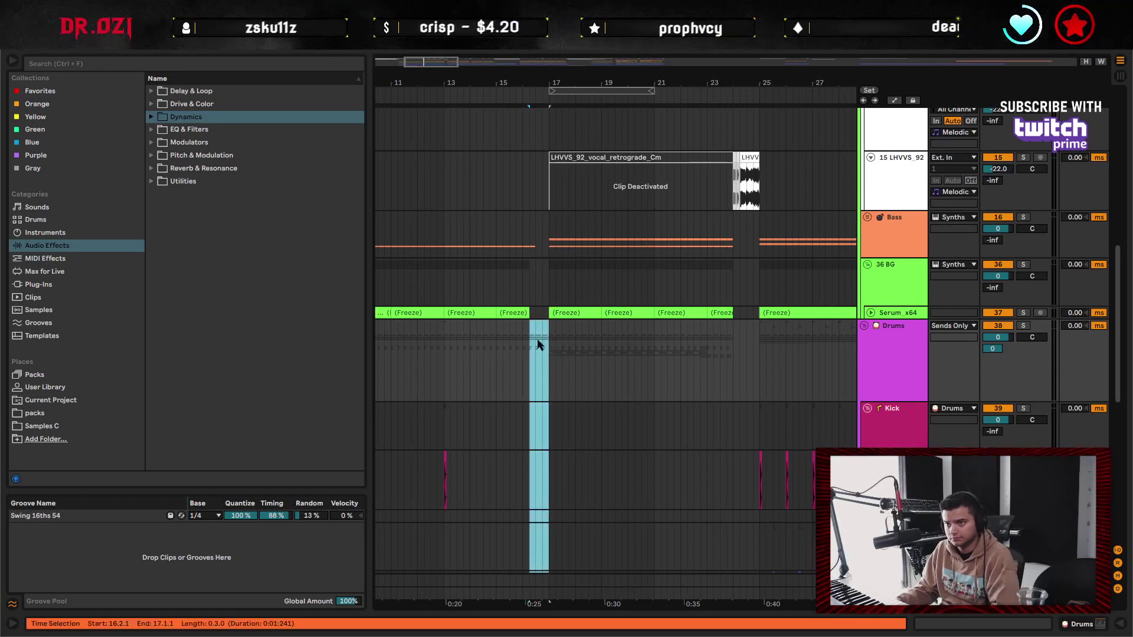
pyautogui.press('Delete')
# - Start playback at about bar 15 and fold all top-level groups
pyautogui.click(496, 338)
pyautogui.press('space')
pyautogui.keyDown('alt'); pyautogui.click(863, 326); pyautogui.keyUp('alt')
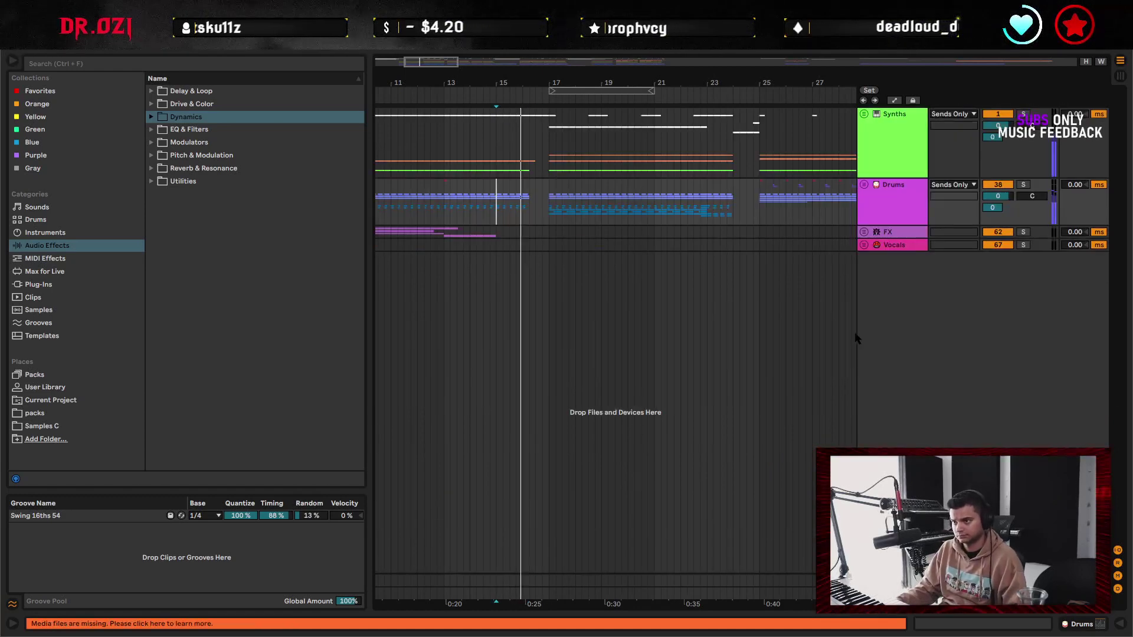
# - Unfold the Synths group and delete the track 12 Instrument Rack clip from 17.1.1 to 23.1.1
pyautogui.click(542, 167)
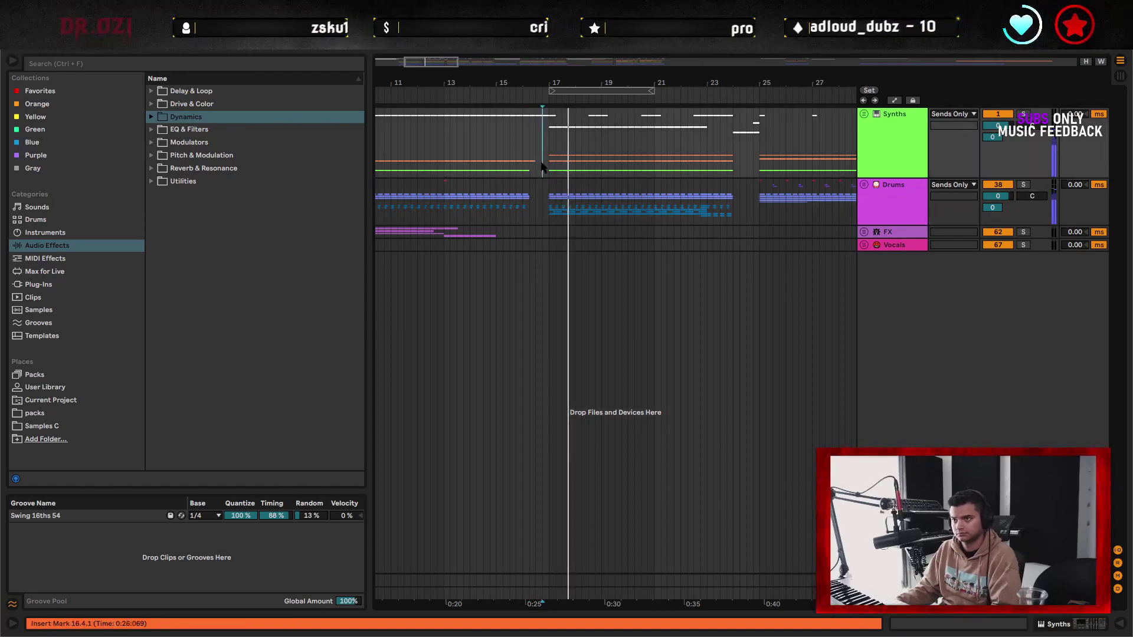
pyautogui.click(864, 115)
pyautogui.scroll(-5, 586, 408)
pyautogui.click(593, 364)
pyautogui.press('Delete')
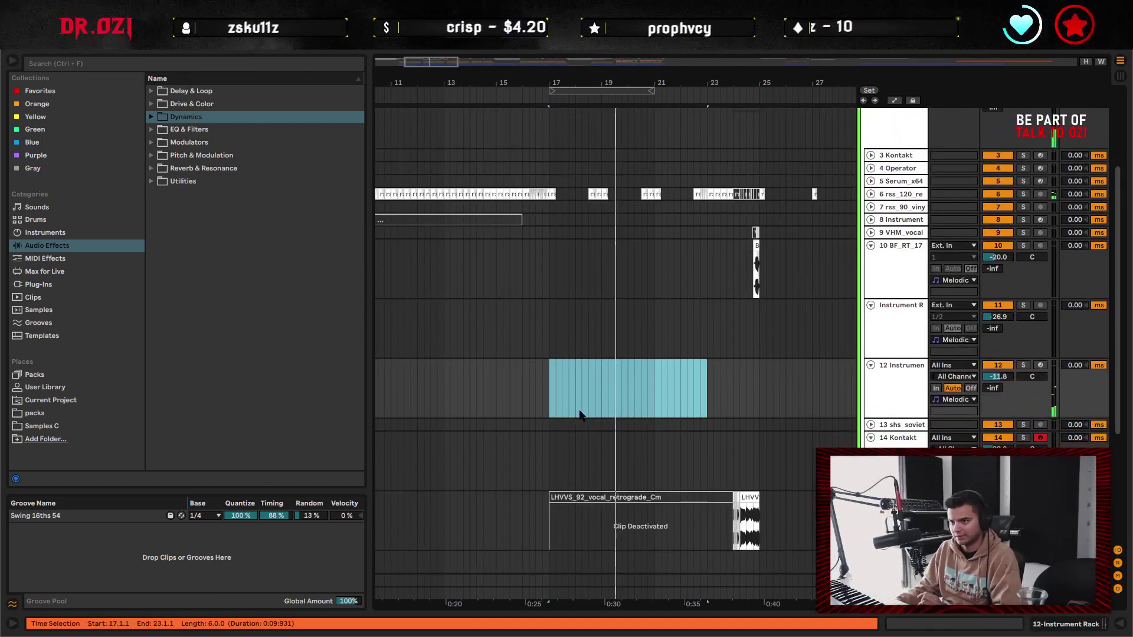
# - Remove the bass between 16.2.1 and 16.3.1 and fold the Melodic, Bass and BG groups
pyautogui.scroll(-5, 533, 414)
pyautogui.click(533, 413)
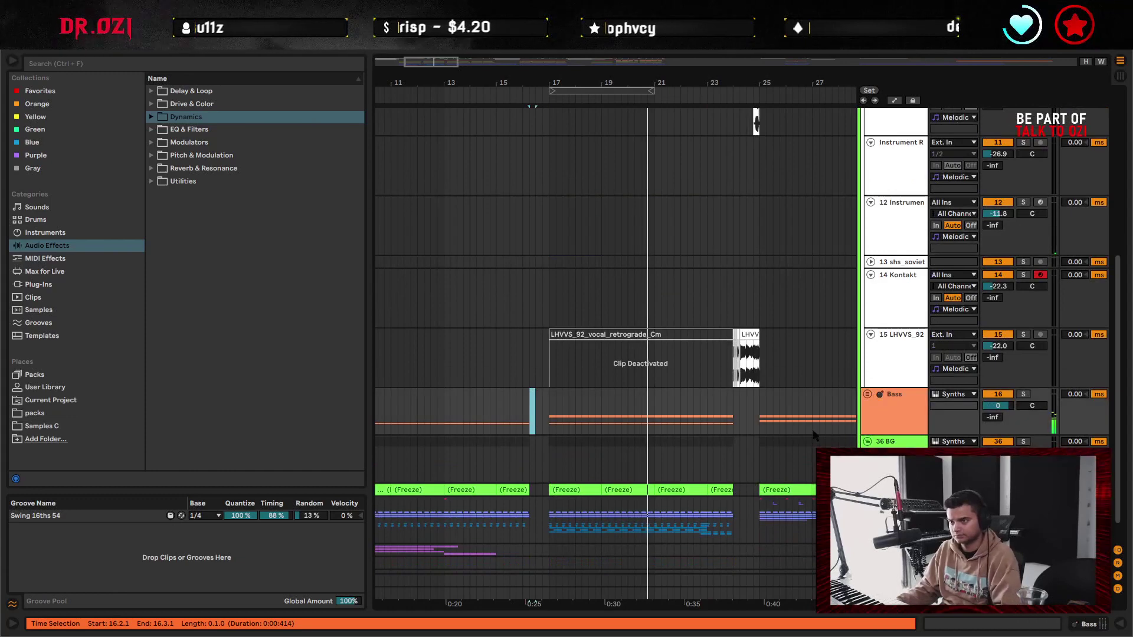
pyautogui.scroll(1, 826, 431)
pyautogui.click(867, 422)
pyautogui.keyDown('alt'); pyautogui.click(866, 424); pyautogui.keyUp('alt')
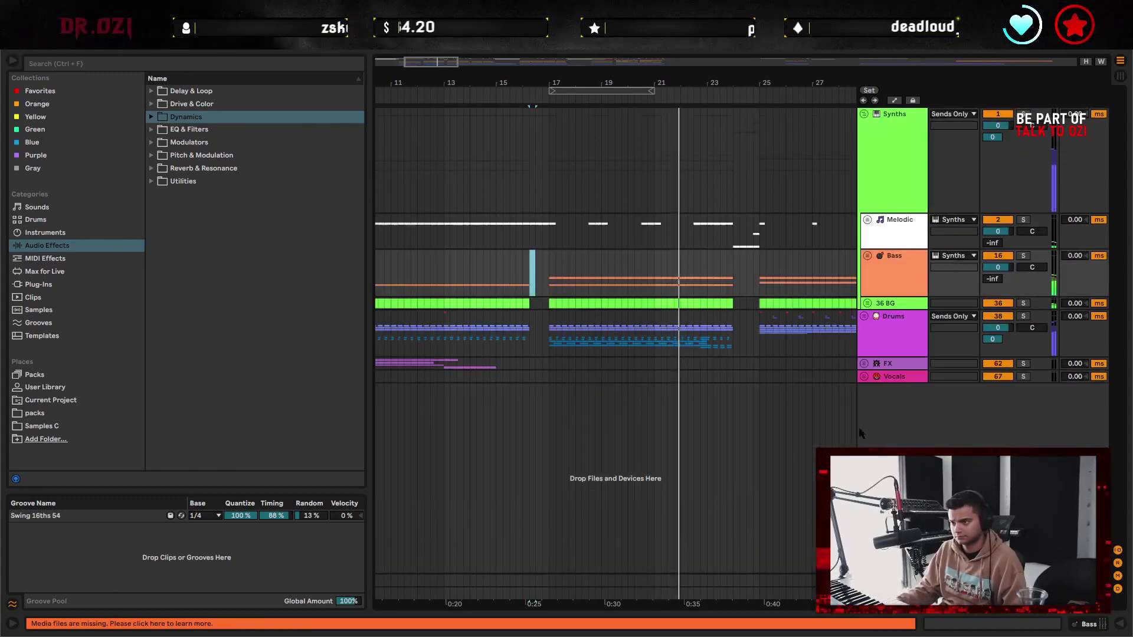
# - Unfold the Melodic group and listen across bars 23 to 27, examining how its tracks lead into bar 25
pyautogui.click(734, 278)
pyautogui.click(867, 220)
pyautogui.scroll(-2, 781, 345)
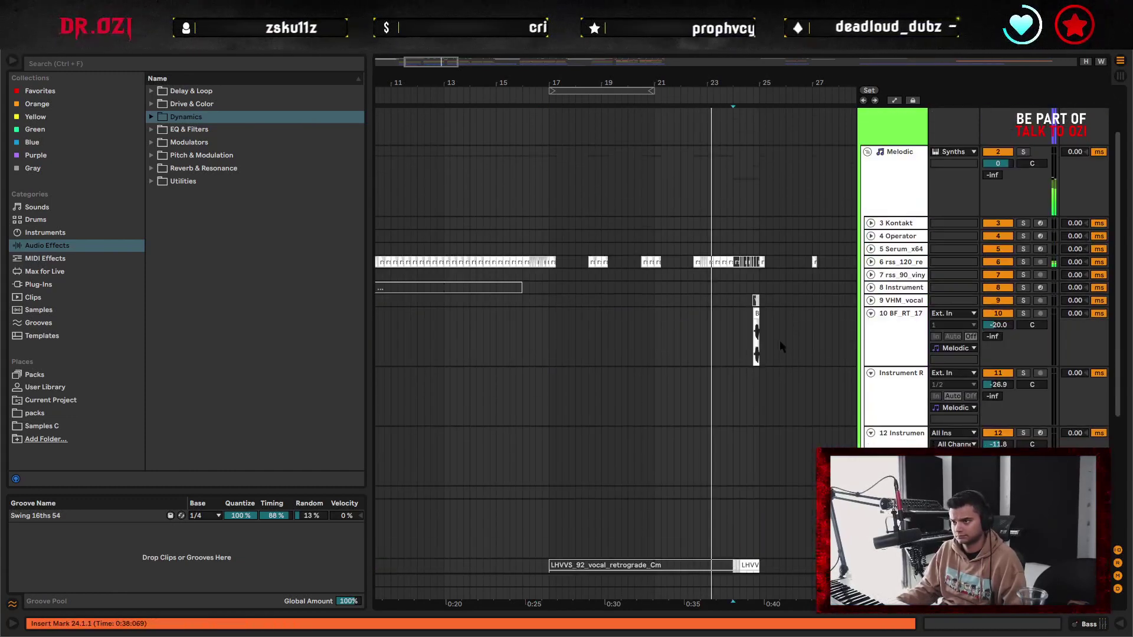
pyautogui.scroll(-5, 780, 346)
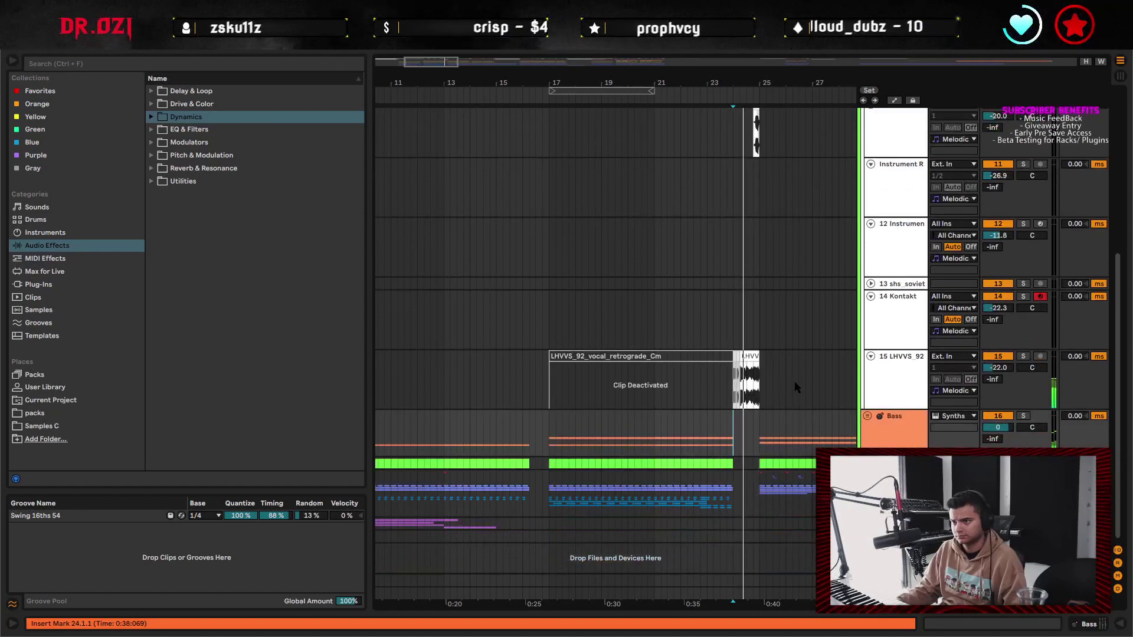
pyautogui.click(794, 387)
pyautogui.hscroll(6, 673, 426)
pyautogui.scroll(1, 672, 426)
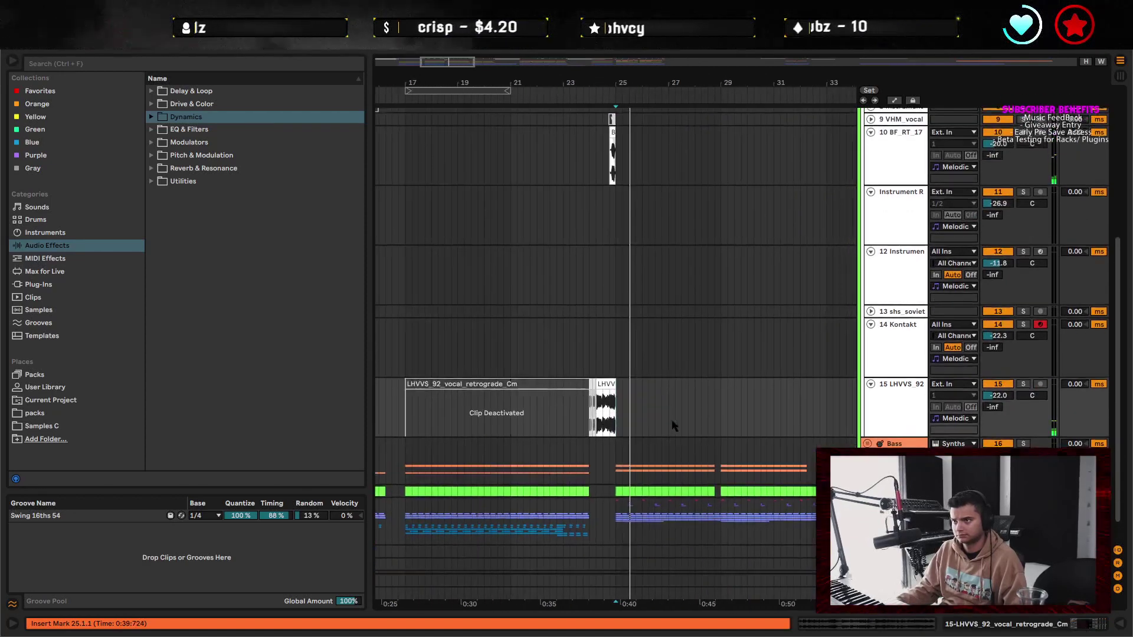
pyautogui.scroll(4, 674, 430)
pyautogui.scroll(-4, 687, 381)
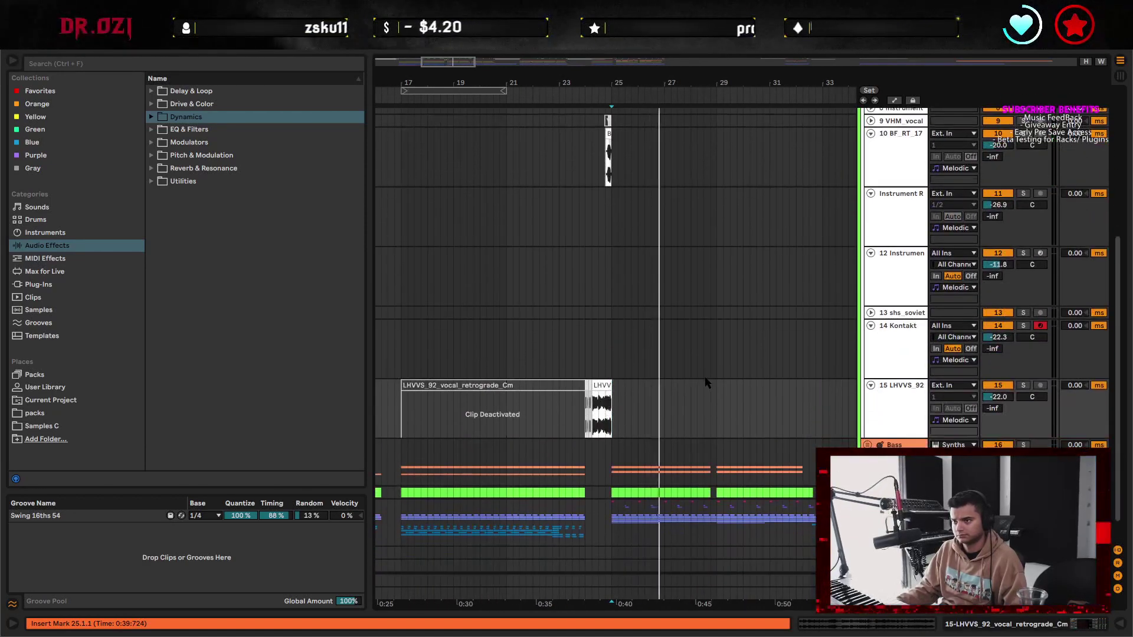
pyautogui.scroll(2, 702, 382)
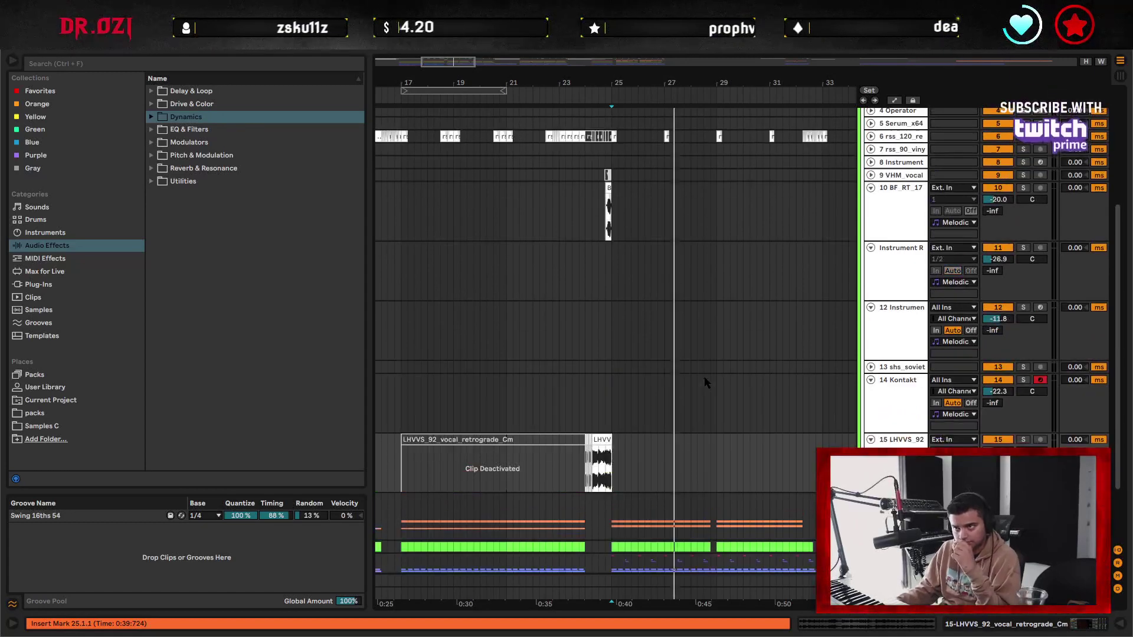
# - Fold the 10 BF_RT_17 track and the Instrument Rack tracks 11 and 12
pyautogui.click(870, 188)
pyautogui.click(870, 200)
pyautogui.click(871, 213)
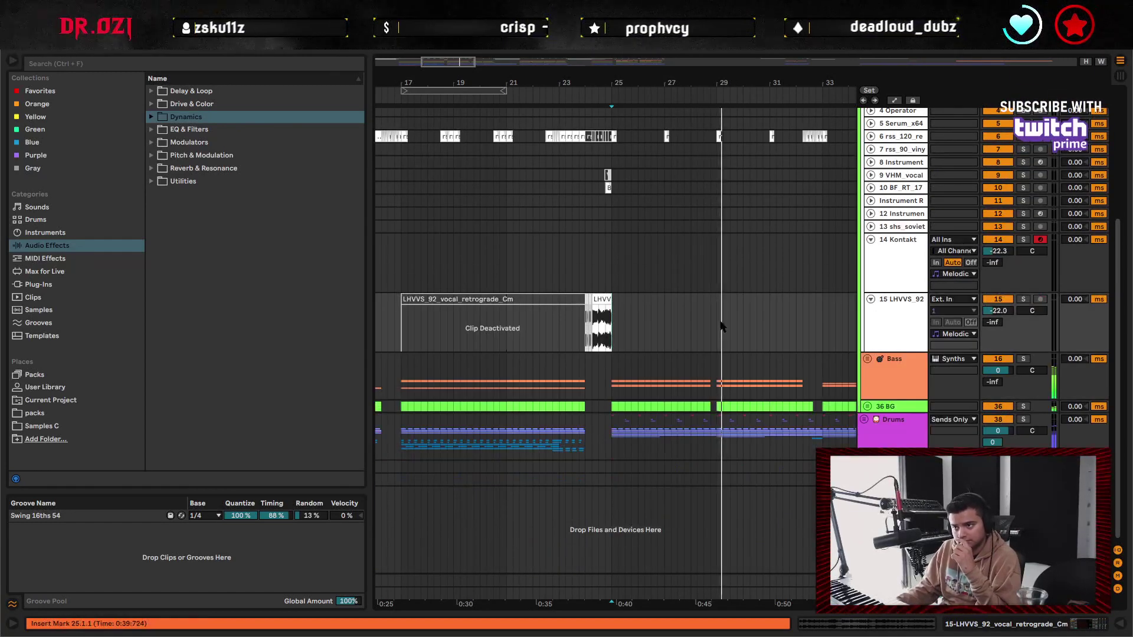
# - Listen to the drop from bar 29 to bar 41, following the melodic and bass clips
pyautogui.scroll(1, 617, 345)
pyautogui.hscroll(3, 616, 345)
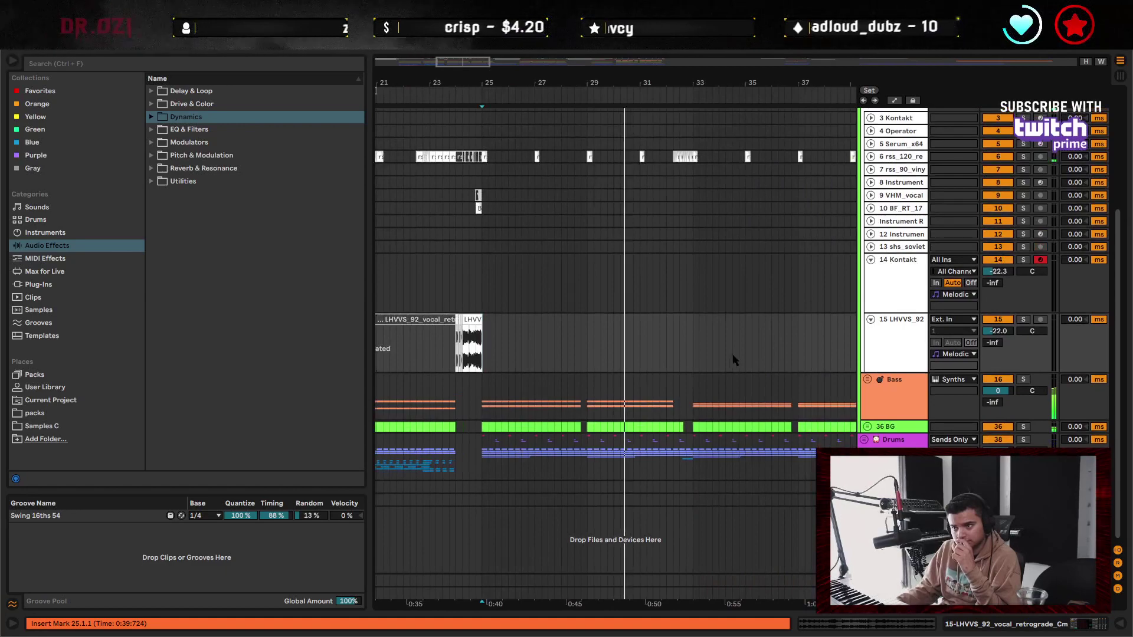
pyautogui.scroll(1, 677, 344)
pyautogui.hscroll(2, 676, 343)
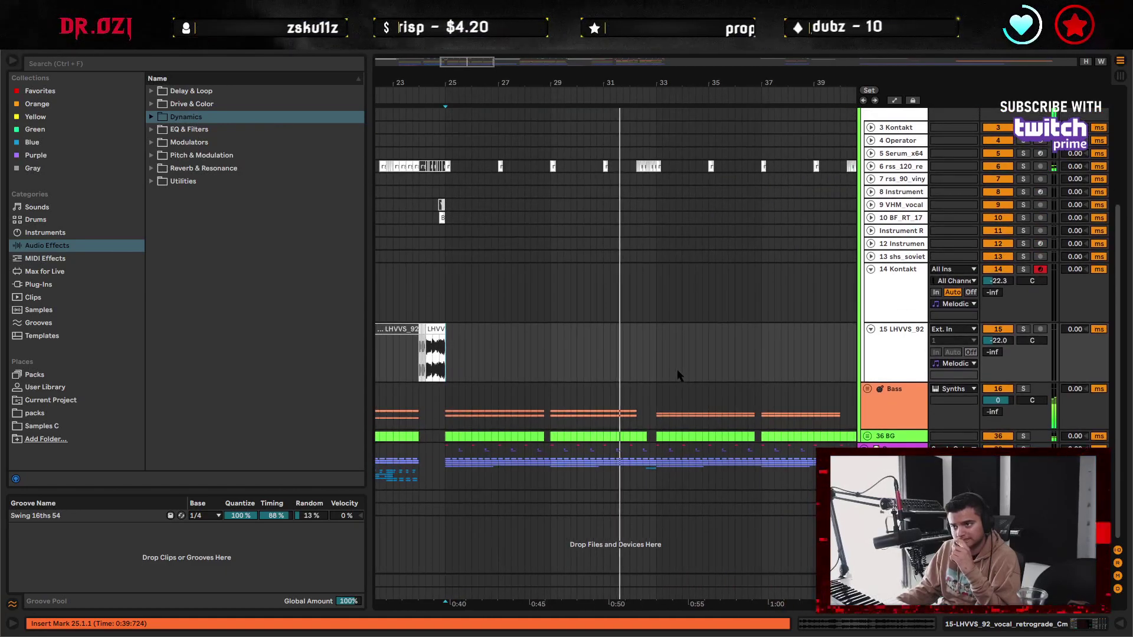
pyautogui.moveTo(677, 369)
pyautogui.mouseDown()
pyautogui.moveTo(587, 359)
pyautogui.moveTo(658, 360)
pyautogui.moveTo(589, 369)
pyautogui.moveTo(710, 381)
pyautogui.moveTo(663, 362)
pyautogui.moveTo(691, 362)
pyautogui.mouseUp()
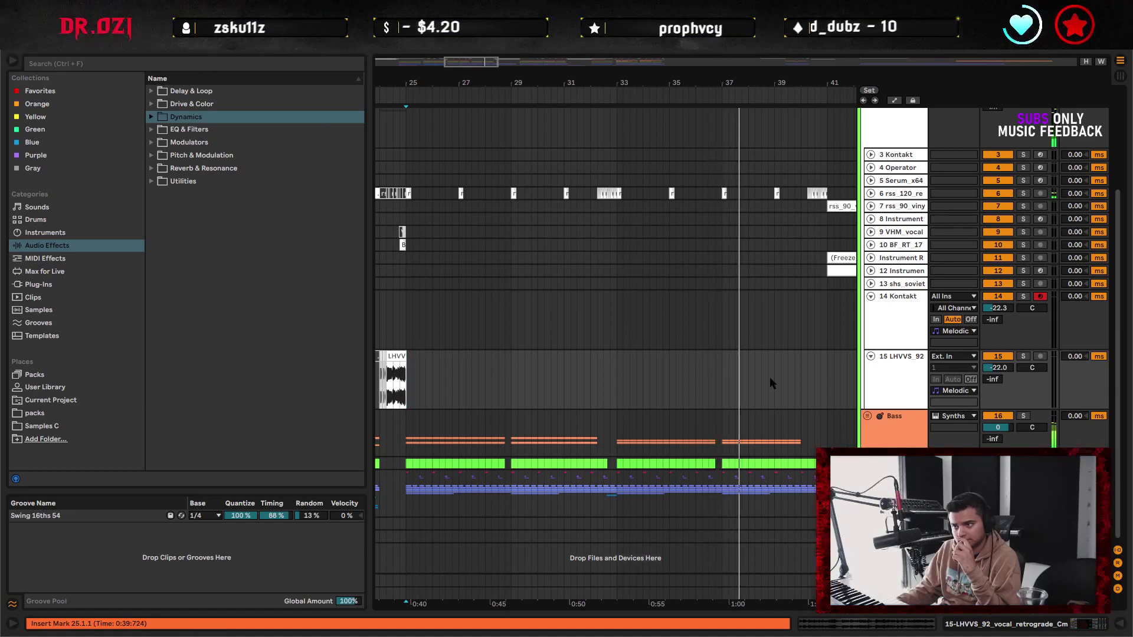
pyautogui.moveTo(758, 382)
pyautogui.mouseDown()
pyautogui.moveTo(649, 387)
pyautogui.moveTo(751, 400)
pyautogui.mouseUp()
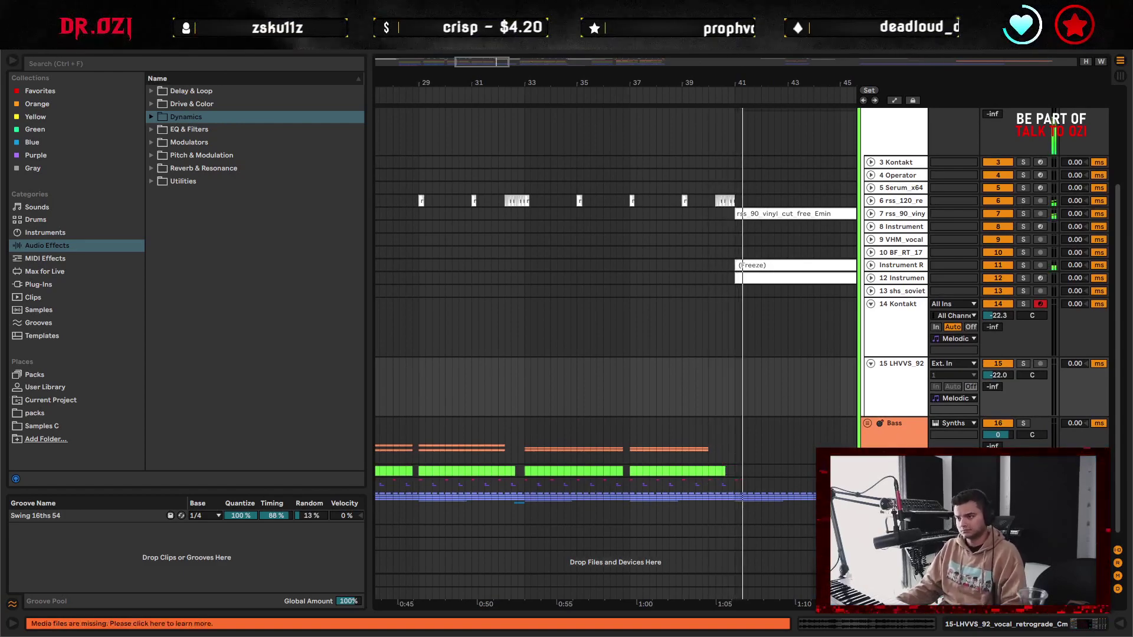
# - Stop playback and examine the percussion clips around bars 33 and 41 and those leading up to bar 24
pyautogui.scroll(-15, 718, 452)
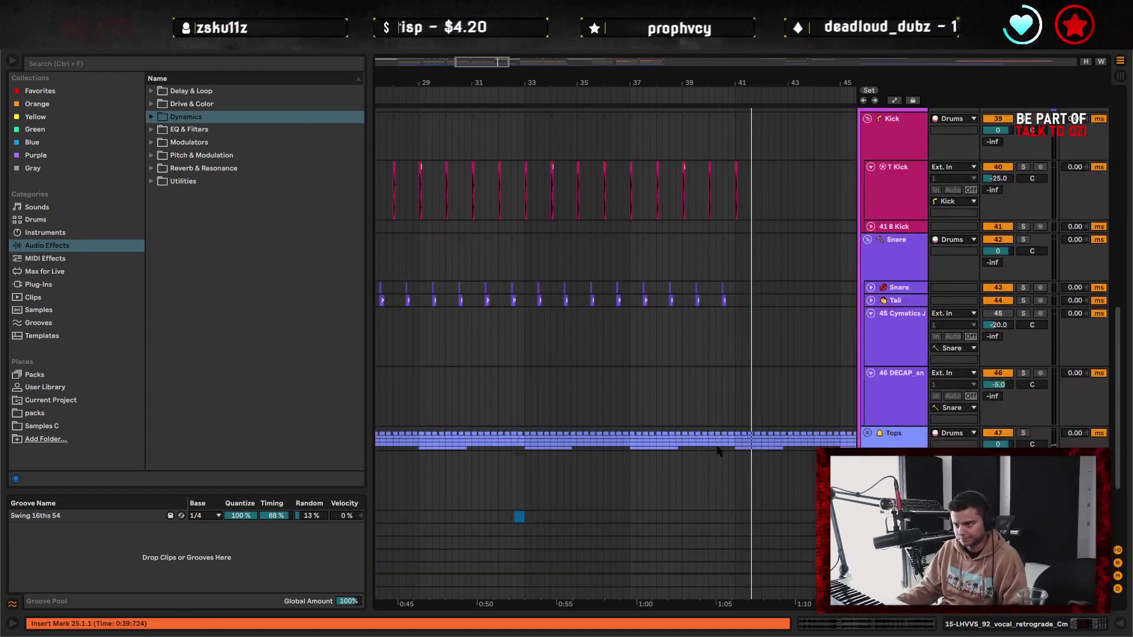
pyautogui.scroll(-3, 717, 452)
pyautogui.press('space')
pyautogui.click(519, 388)
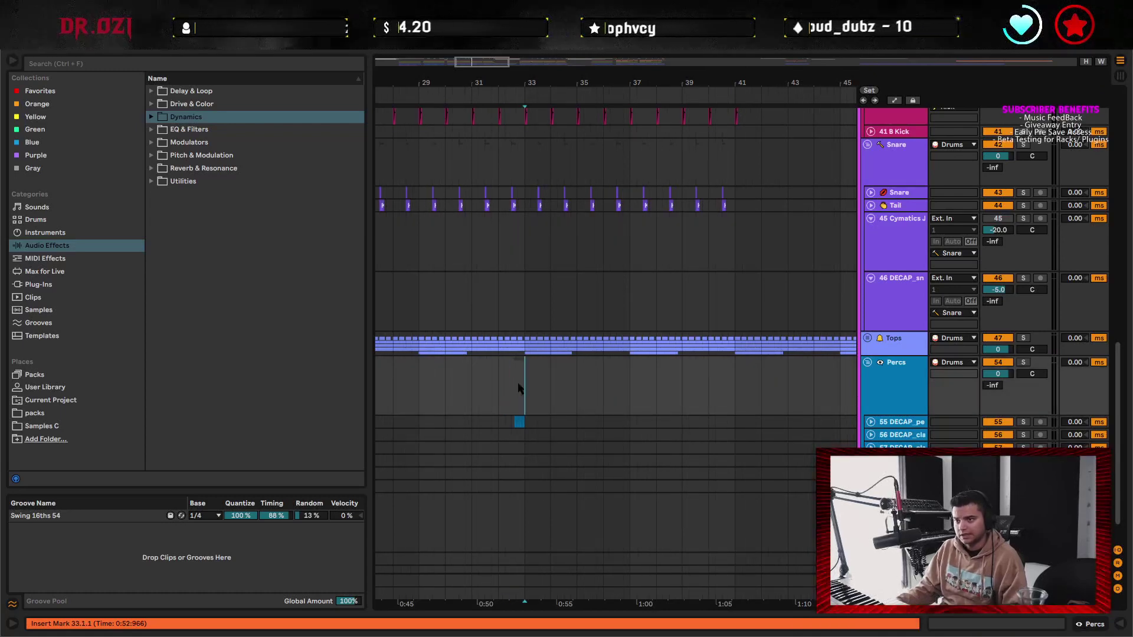
pyautogui.moveTo(519, 388); pyautogui.dragTo(505, 390)
pyautogui.moveTo(712, 386); pyautogui.dragTo(731, 387)
pyautogui.moveTo(517, 385); pyautogui.dragTo(767, 396)
pyautogui.click(537, 406)
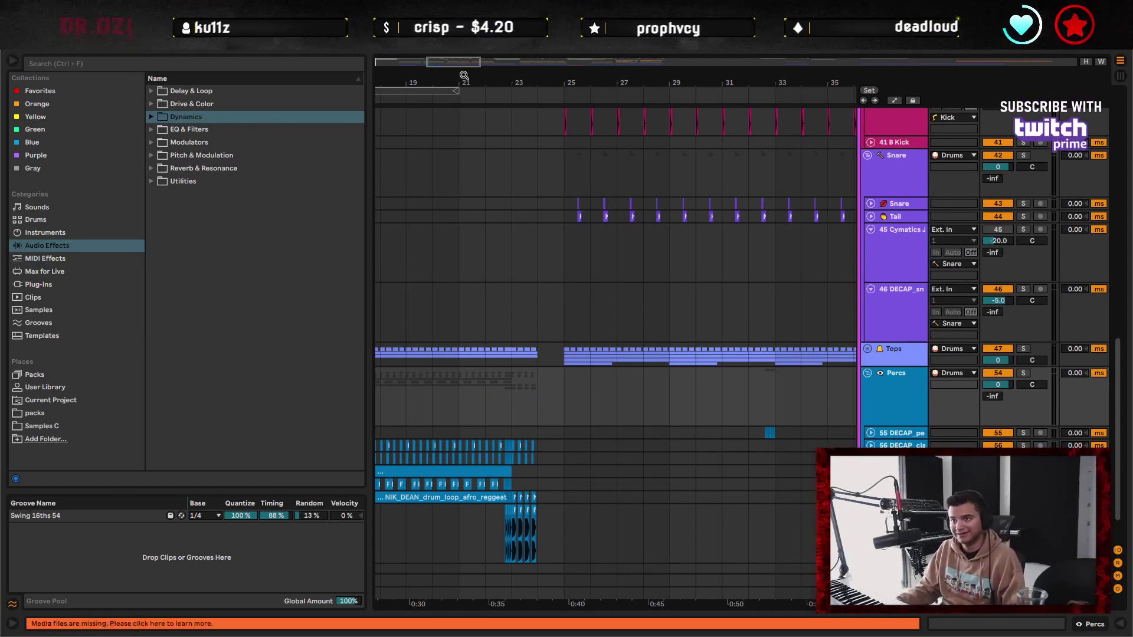
# - Show the whole arrangement and fold the Snare group together with the other Drums subgroups
pyautogui.moveTo(464, 75); pyautogui.dragTo(456, 20)
pyautogui.scroll(4, 435, 306)
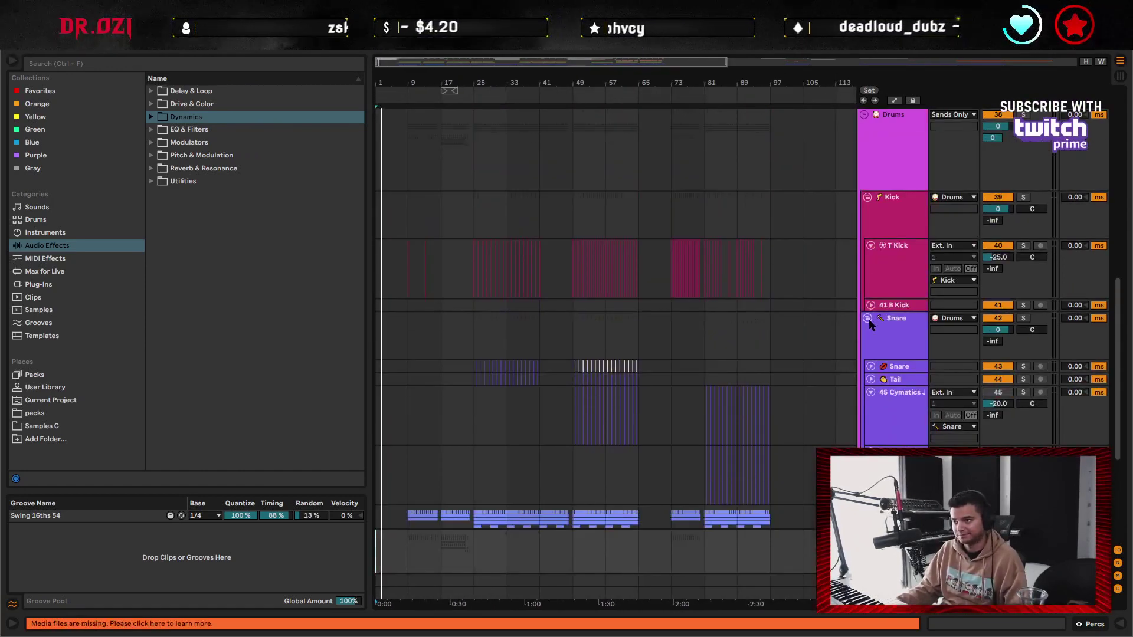
pyautogui.keyDown('alt'); pyautogui.click(867, 319); pyautogui.keyUp('alt')
# - Copy the 14 Kontakt clip from bar 1 to bar 41 and remove bar 48 from the track 12 clip
pyautogui.scroll(6, 487, 282)
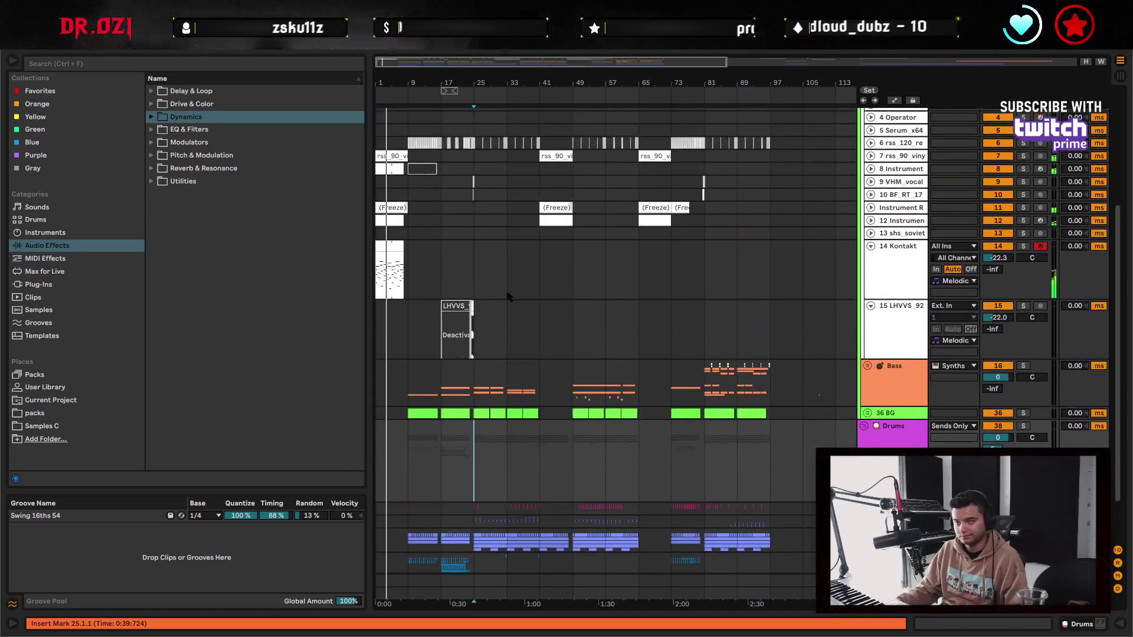
pyautogui.click(391, 310)
pyautogui.hotkey('ctrl', 'c')
pyautogui.click(534, 307)
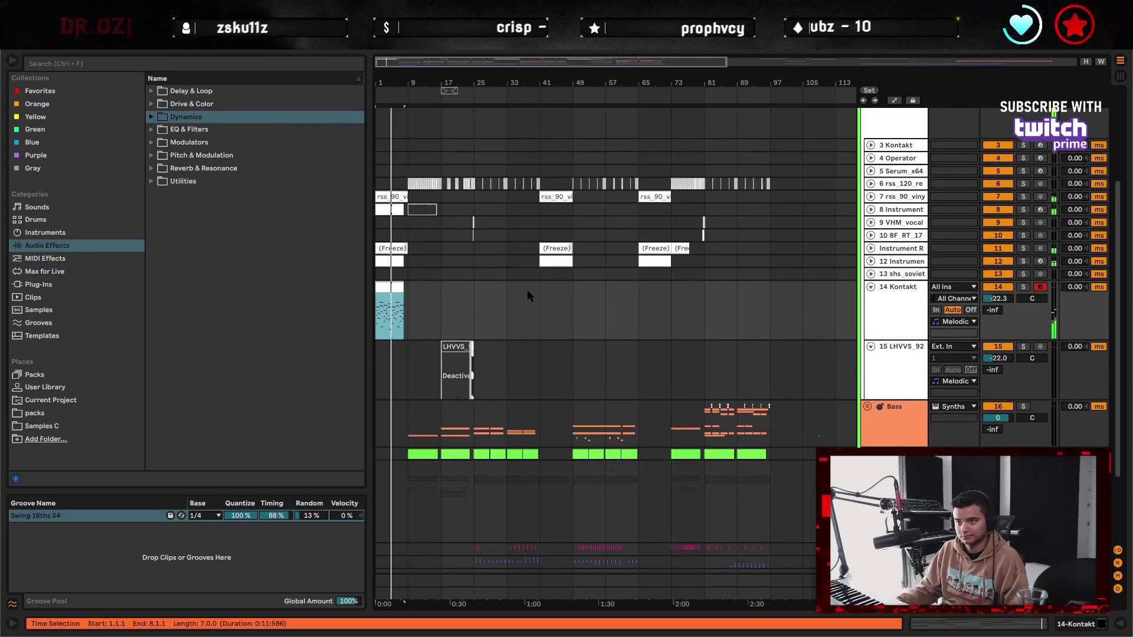
pyautogui.hotkey('ctrl', 'v')
pyautogui.click(555, 260)
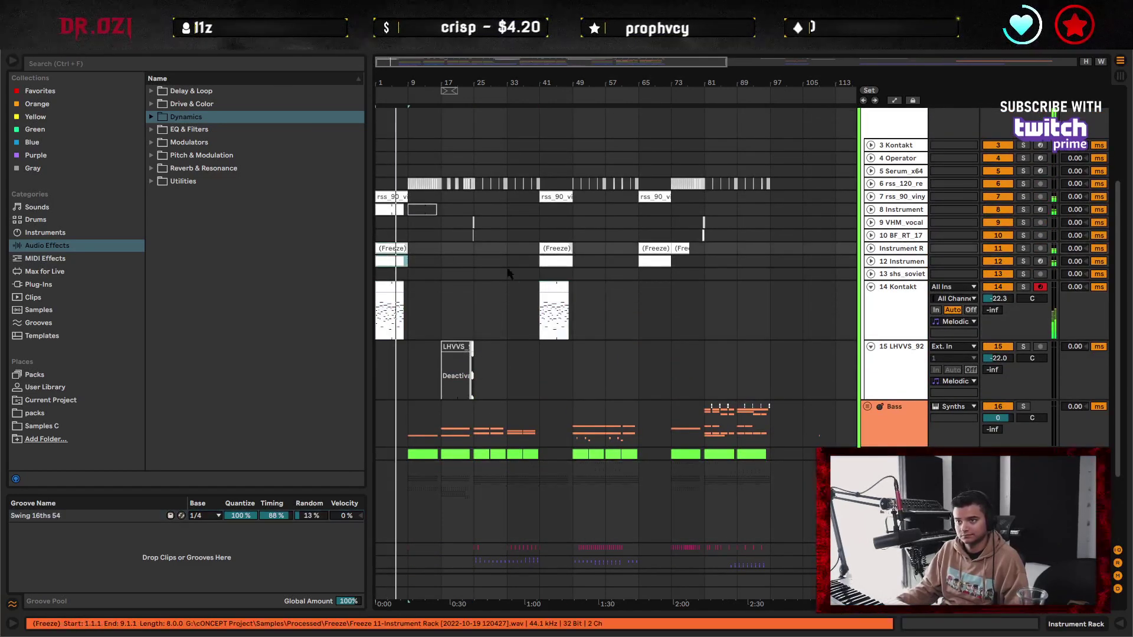
pyautogui.click(570, 264)
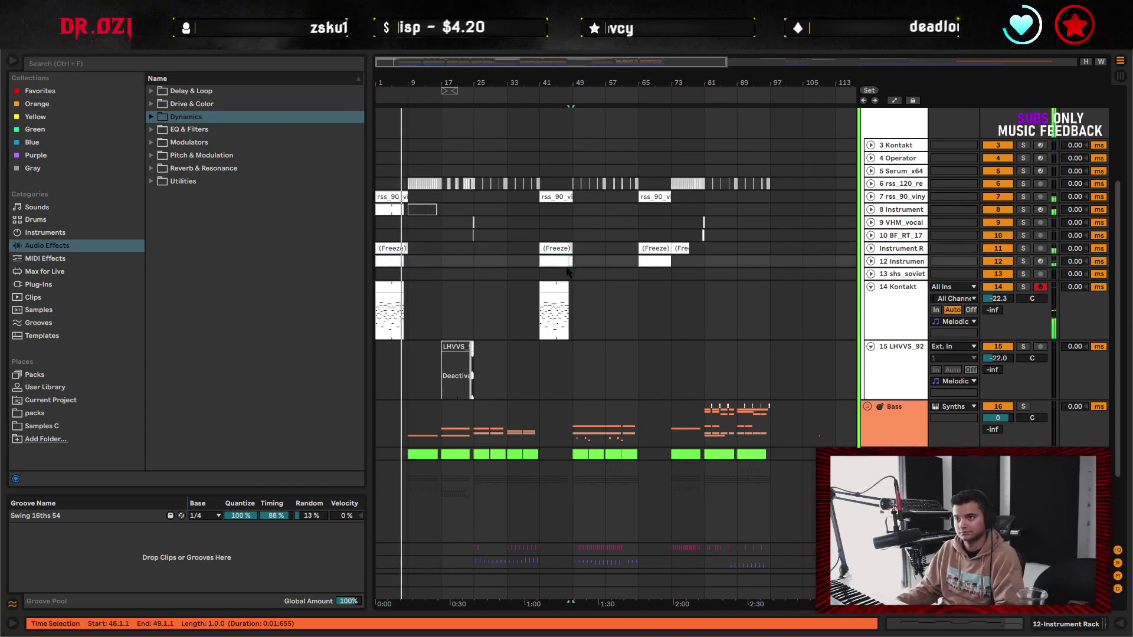
# - Select the first clip of the track 8 Instrument Rack and fold all tracks in the Melodic group
pyautogui.click(871, 209)
pyautogui.click(390, 236)
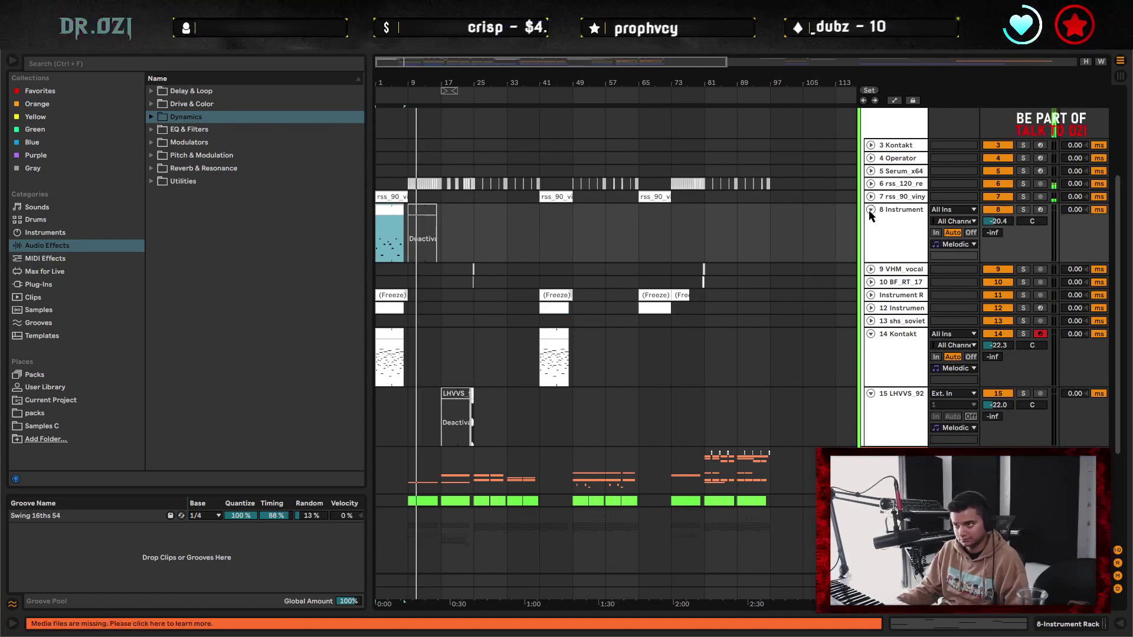
pyautogui.hotkey('ctrl', 'alt', 'u')
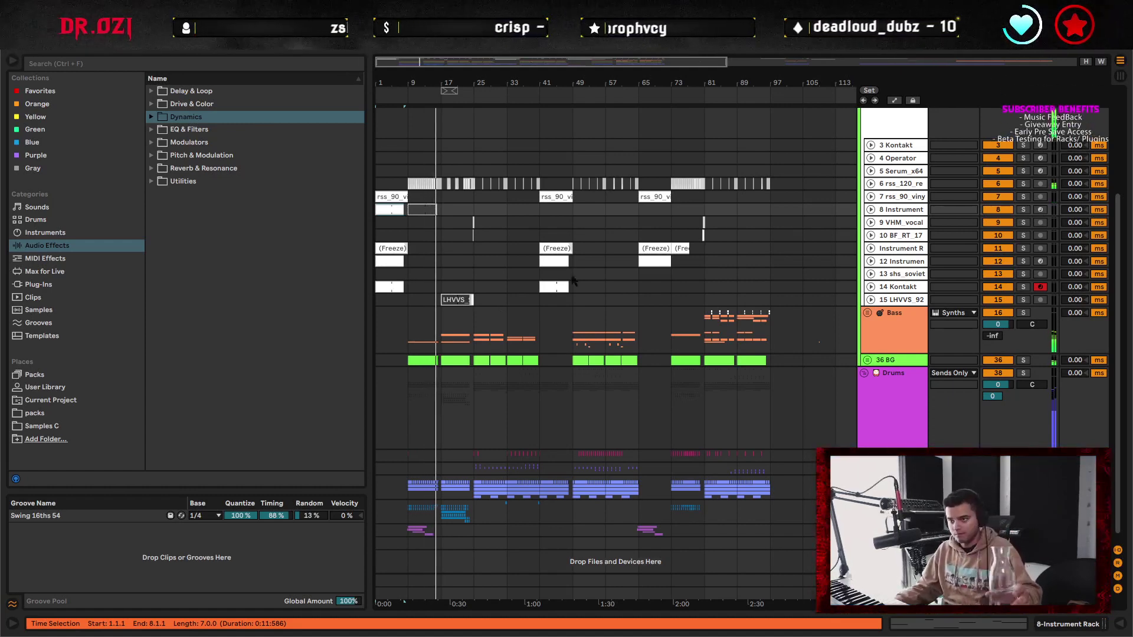
# - Unfold the Bass group and move its frozen Operator track 31 into the BG group
pyautogui.click(867, 315)
pyautogui.scroll(-5, 586, 341)
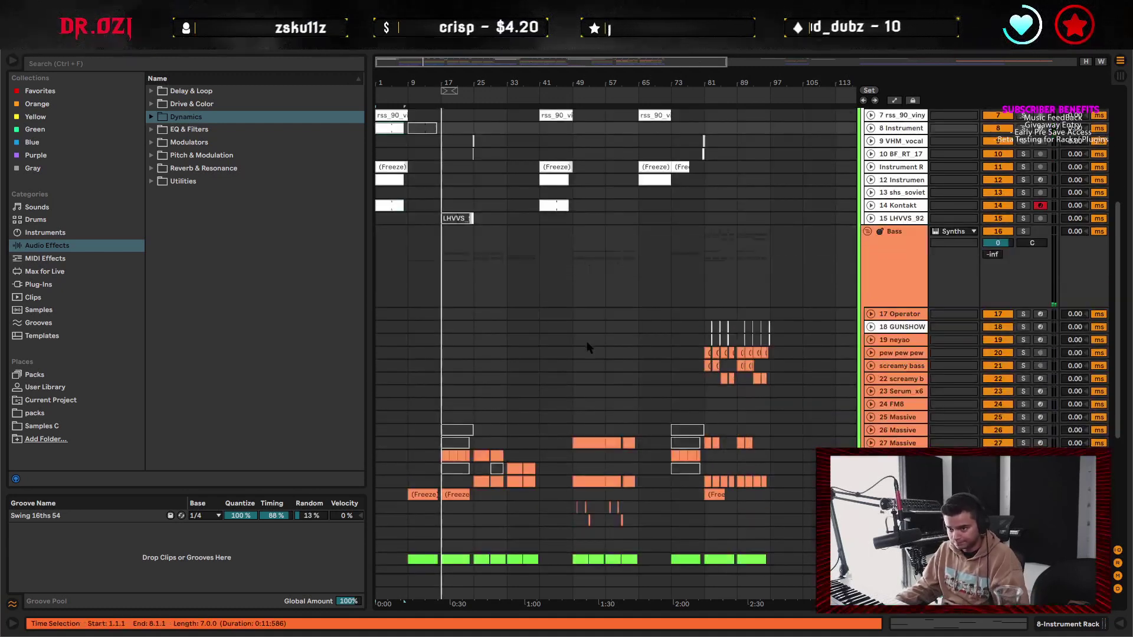
pyautogui.click(895, 334)
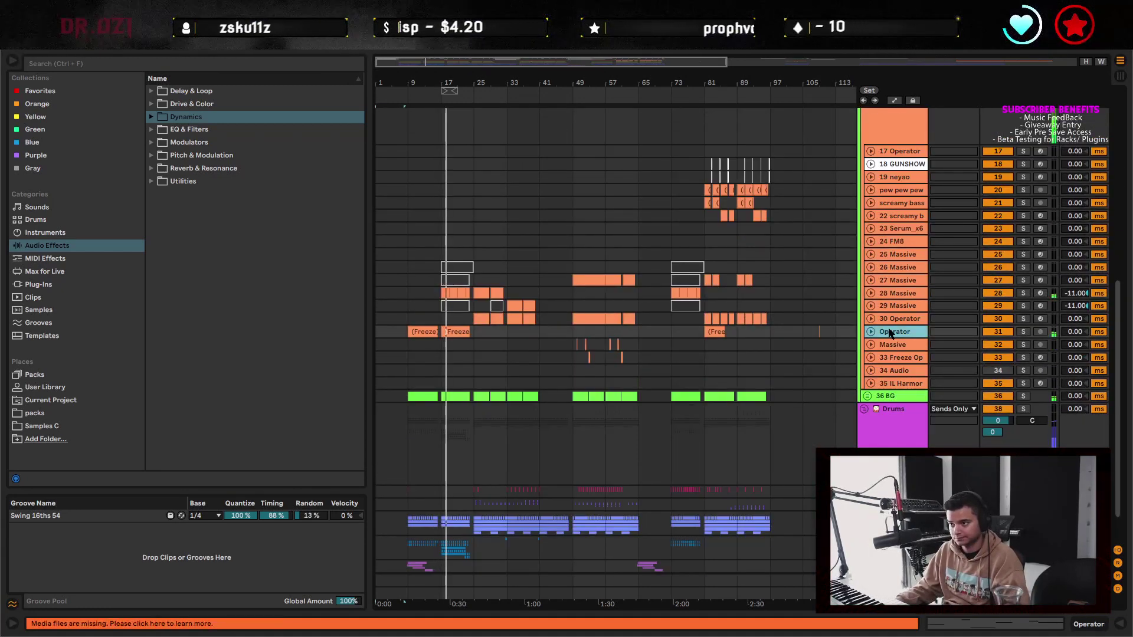
pyautogui.click(896, 398)
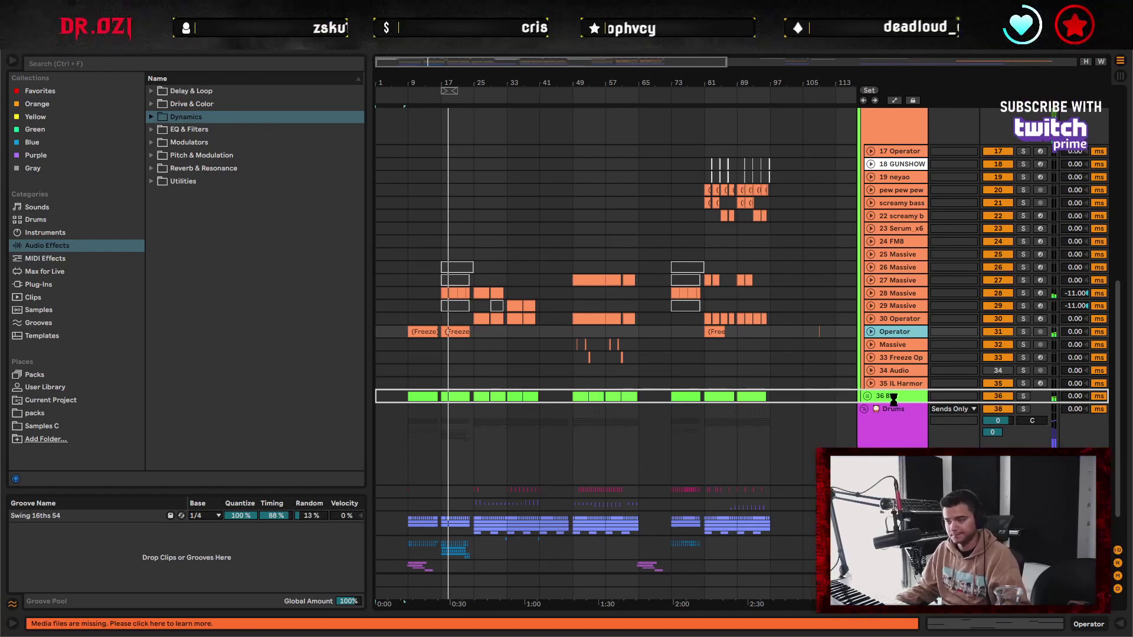
# - Fold the Bass group and bring bars 15 to 37 into view while listening
pyautogui.scroll(10, 893, 398)
pyautogui.scroll(-5, 802, 407)
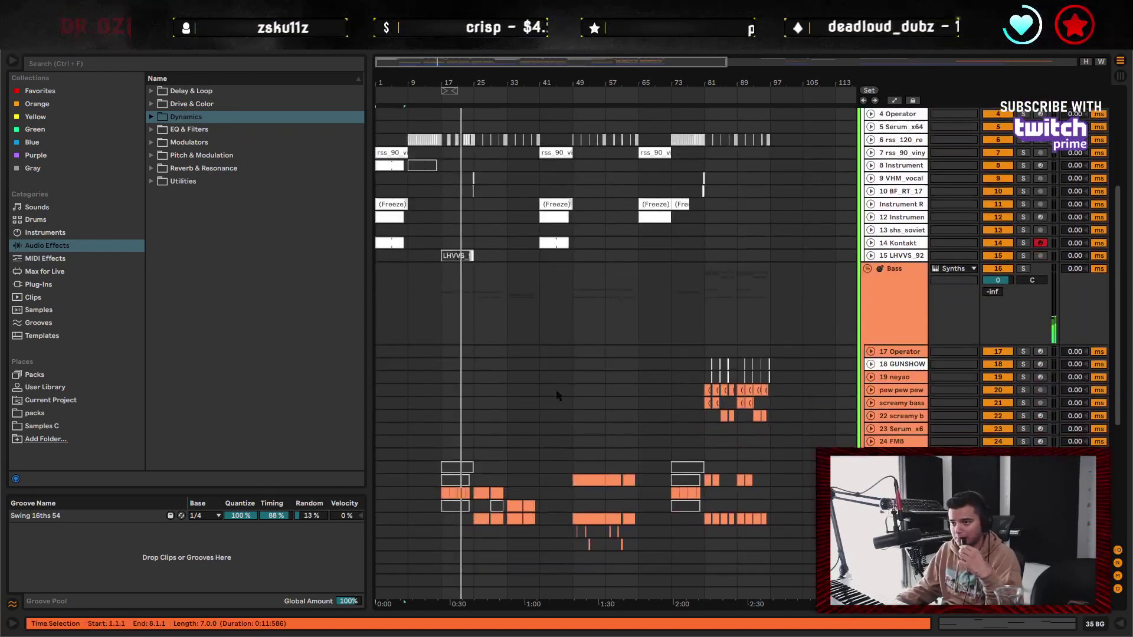
pyautogui.scroll(2, 870, 295)
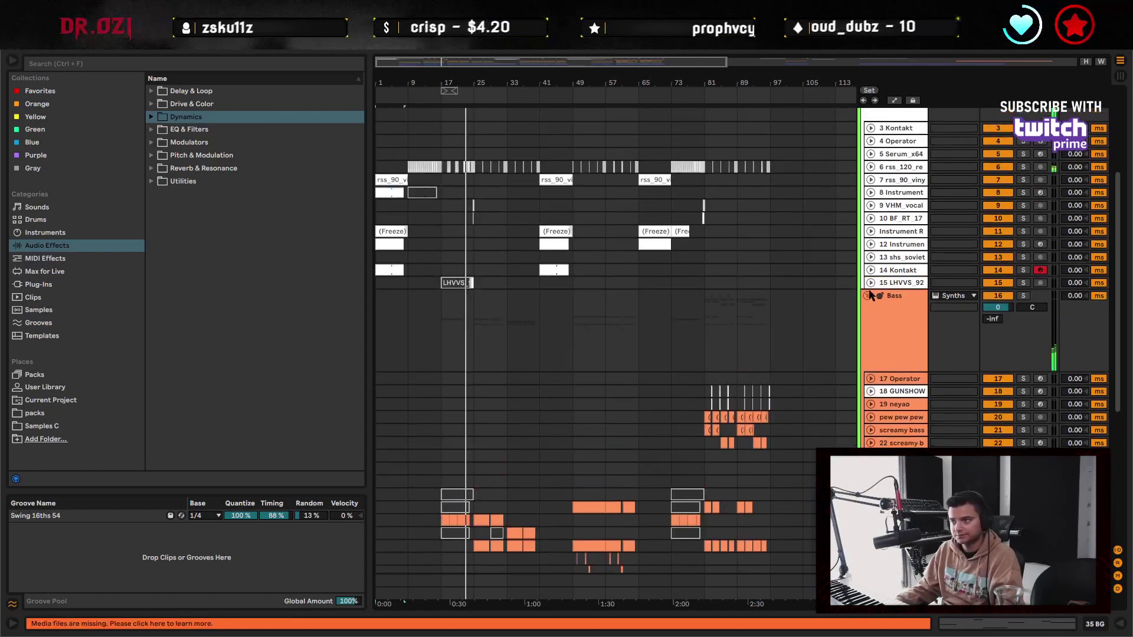
pyautogui.click(867, 295)
pyautogui.scroll(5, 638, 325)
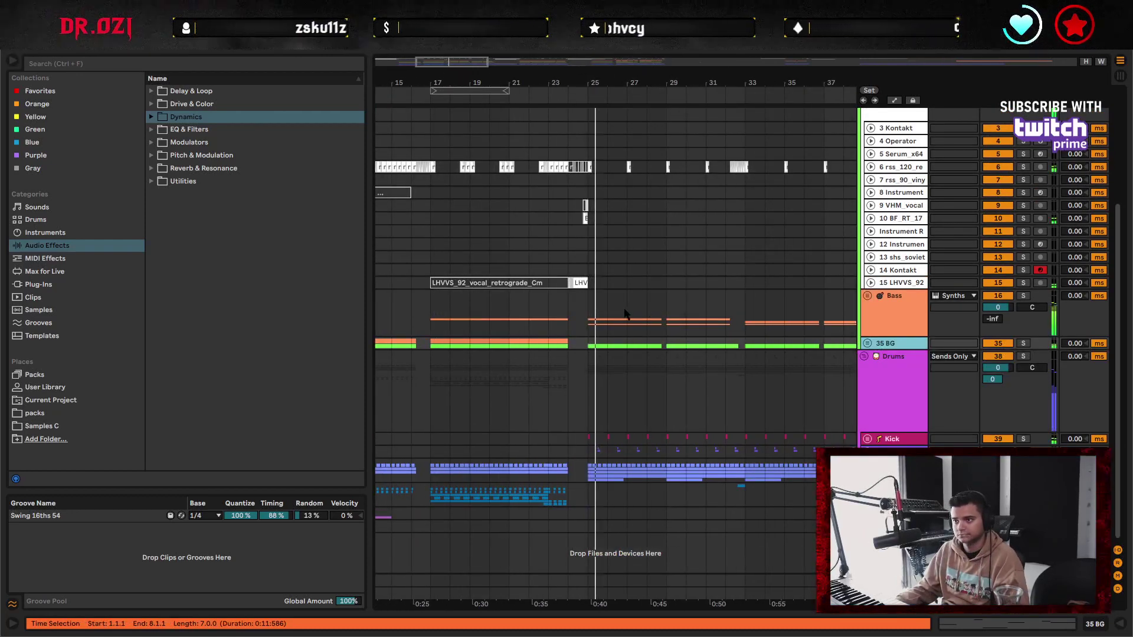
# - Unfold track 15 and reactivate its vocal retrograde clip at bar 17, then play it back
pyautogui.moveTo(626, 313); pyautogui.dragTo(648, 332)
pyautogui.click(870, 303)
pyautogui.click(546, 303)
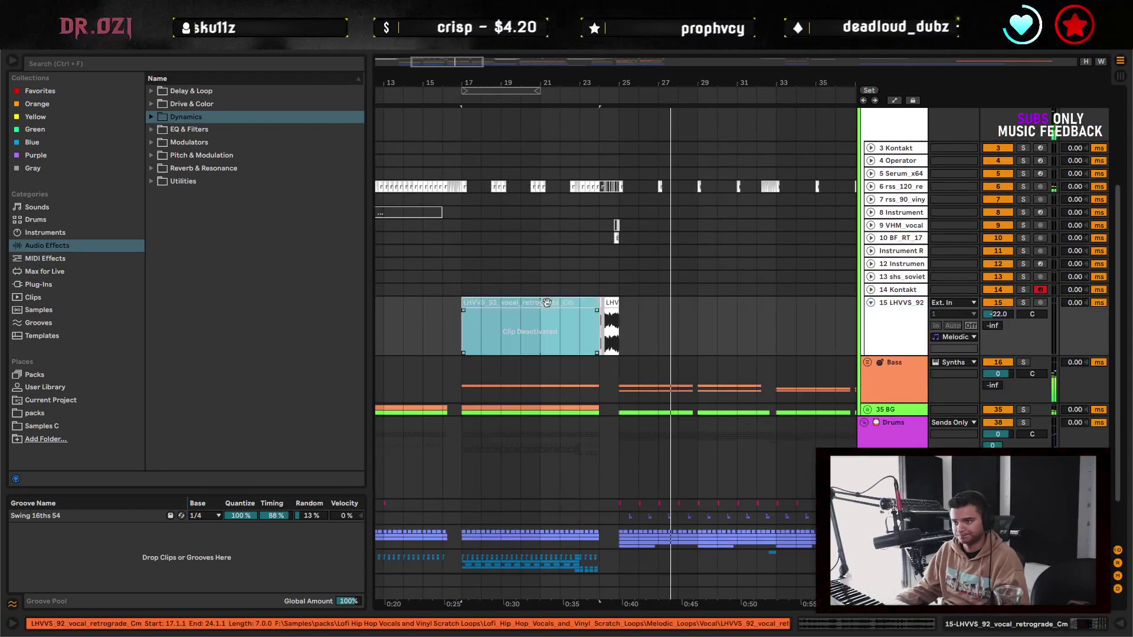
pyautogui.press('0')
pyautogui.moveTo(475, 76); pyautogui.dragTo(478, 165)
pyautogui.click(421, 329)
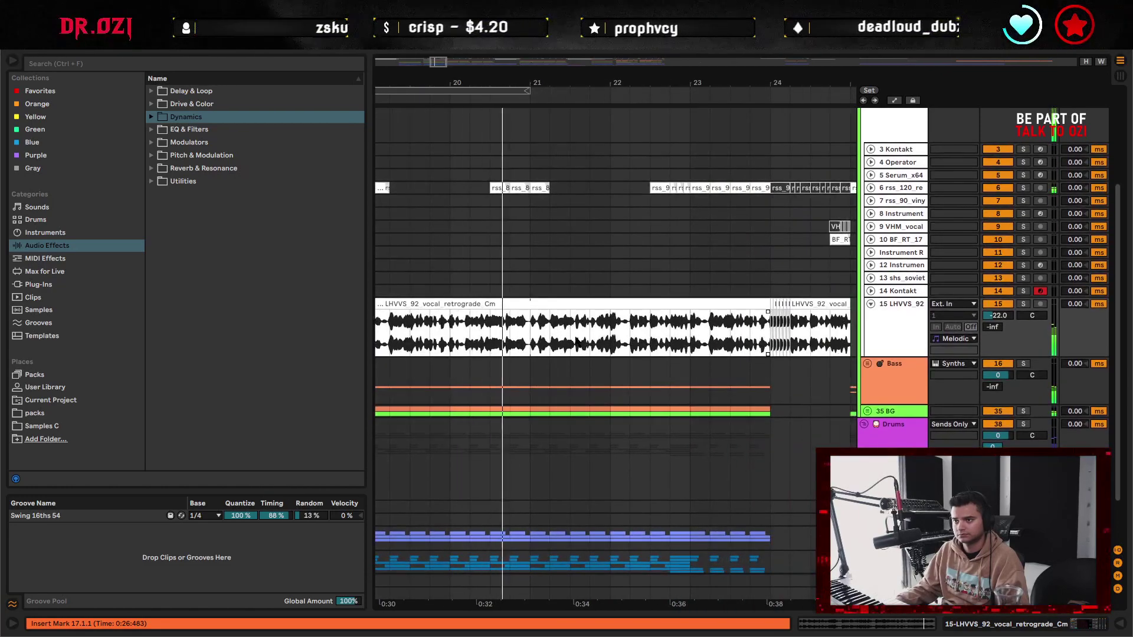
pyautogui.press('space')
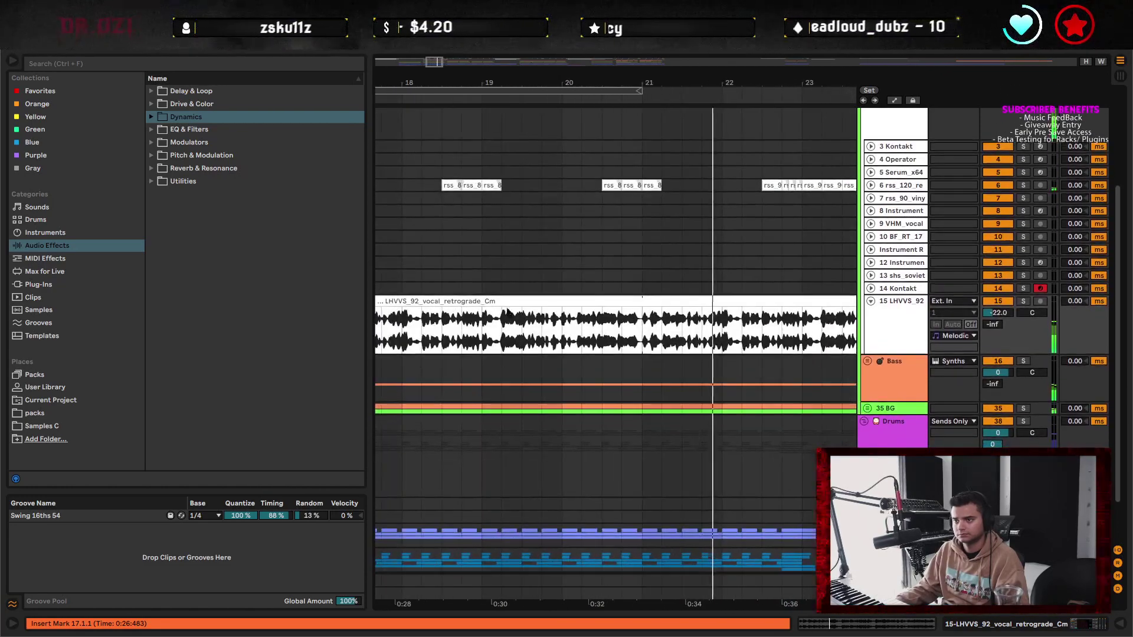
# - Repeat the first three beats of the track 15 vocal clip from bar 17 up to bar 23
pyautogui.click(610, 347)
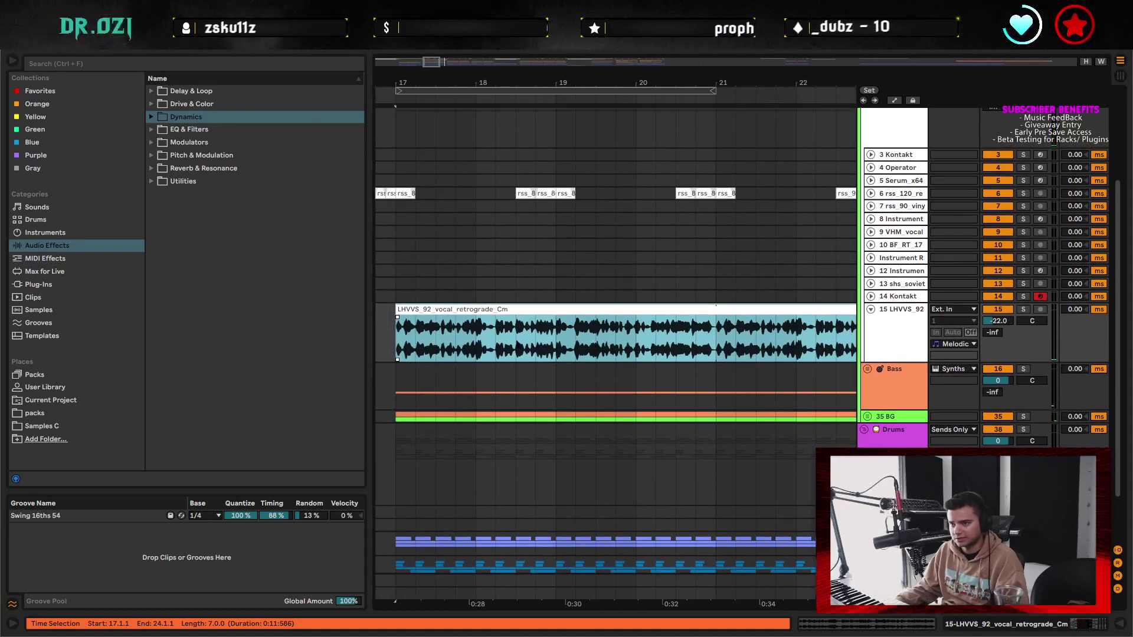
pyautogui.moveTo(493, 332); pyautogui.dragTo(554, 339)
pyautogui.hotkey('ctrl', 'c')
pyautogui.click(428, 310)
pyautogui.hotkey('ctrl', 'v')
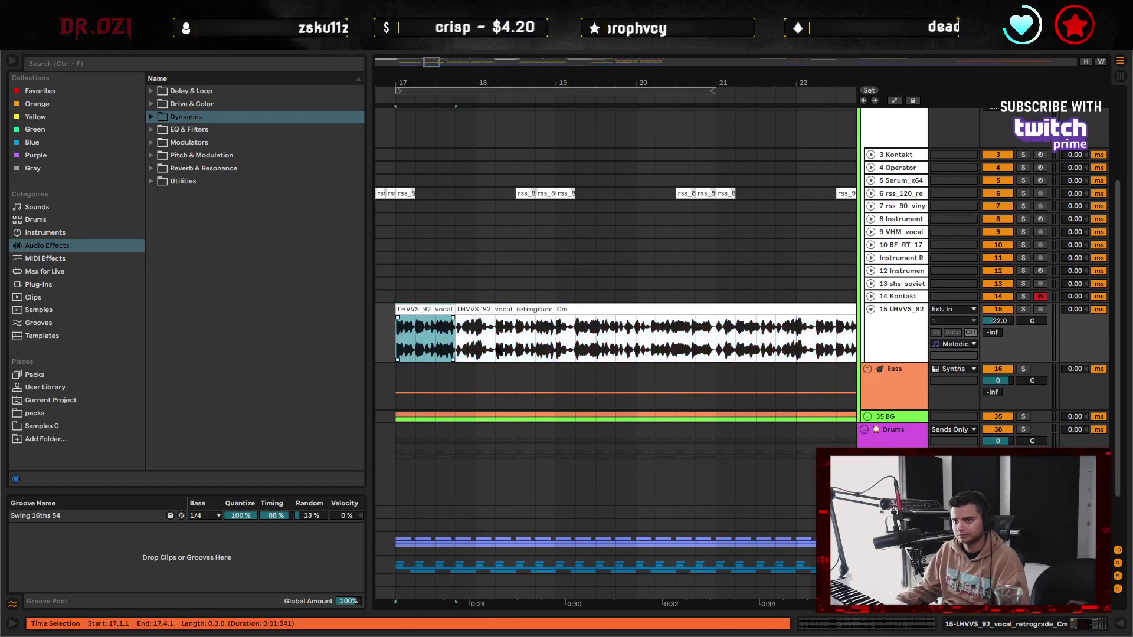
pyautogui.hotkey('ctrl', 'd')
pyautogui.hotkey('ctrl', 'd')
pyautogui.hotkey('ctrl', 'd')
pyautogui.hotkey('ctrl', 'd')
pyautogui.hotkey('ctrl', 'd')
pyautogui.hotkey('ctrl', 'd')
pyautogui.hotkey('ctrl', 'd')
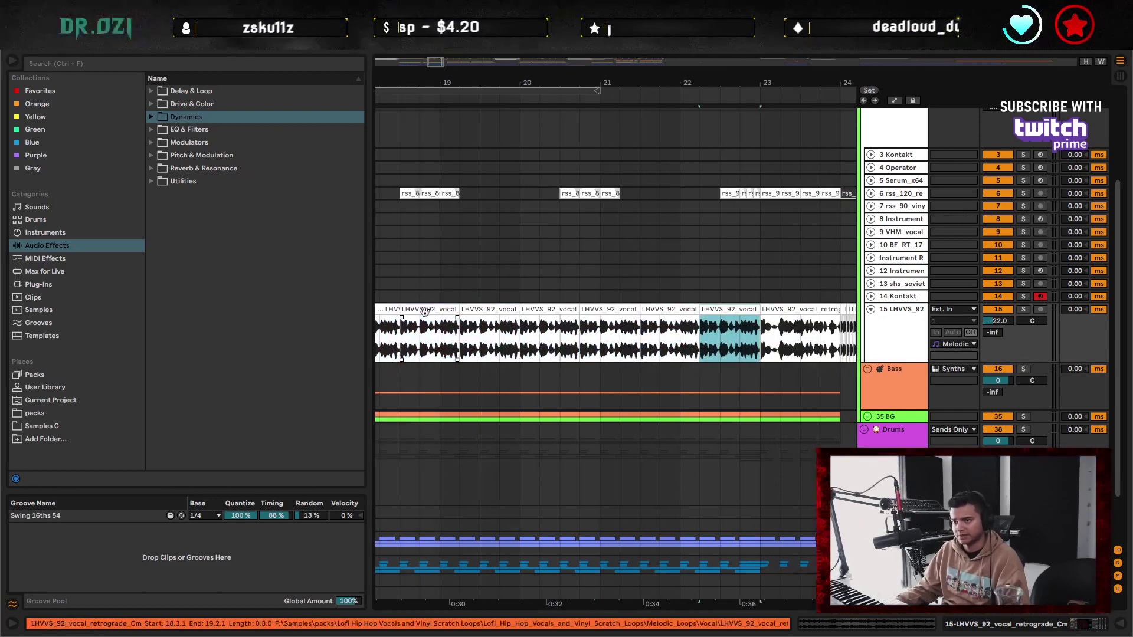
# - Duplicate the two-bar vocal section at bars 17 to 19 on track 15 twice, filling up to bar 23
pyautogui.moveTo(422, 315); pyautogui.dragTo(590, 334)
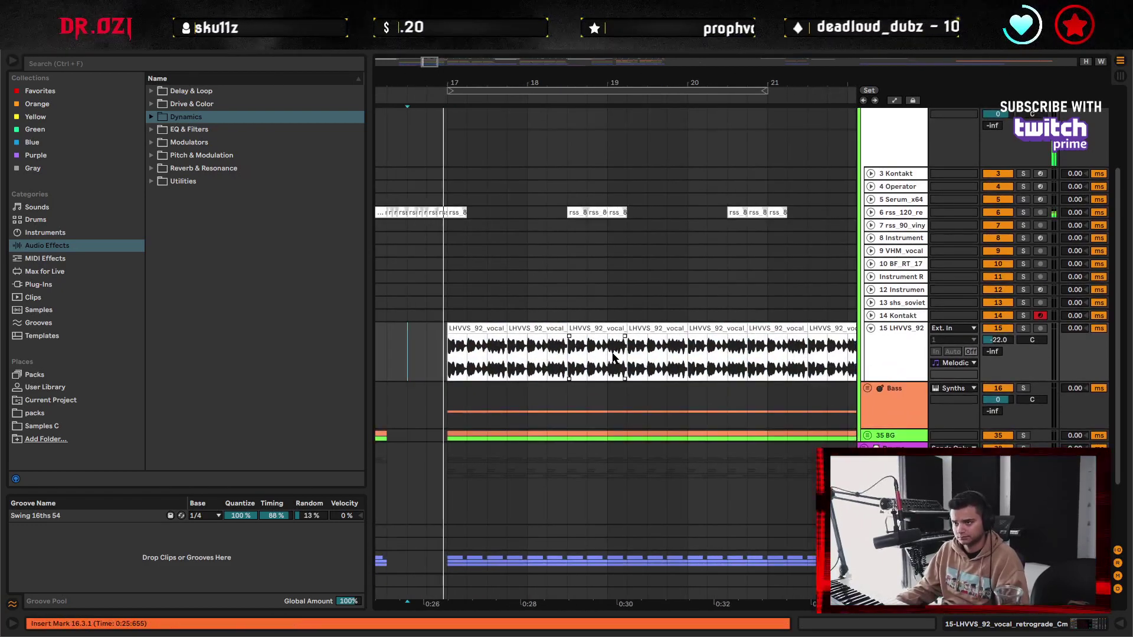
pyautogui.moveTo(764, 361); pyautogui.dragTo(602, 349)
pyautogui.moveTo(731, 339); pyautogui.dragTo(583, 360)
pyautogui.moveTo(433, 354); pyautogui.dragTo(666, 368)
pyautogui.moveTo(518, 367); pyautogui.dragTo(501, 386)
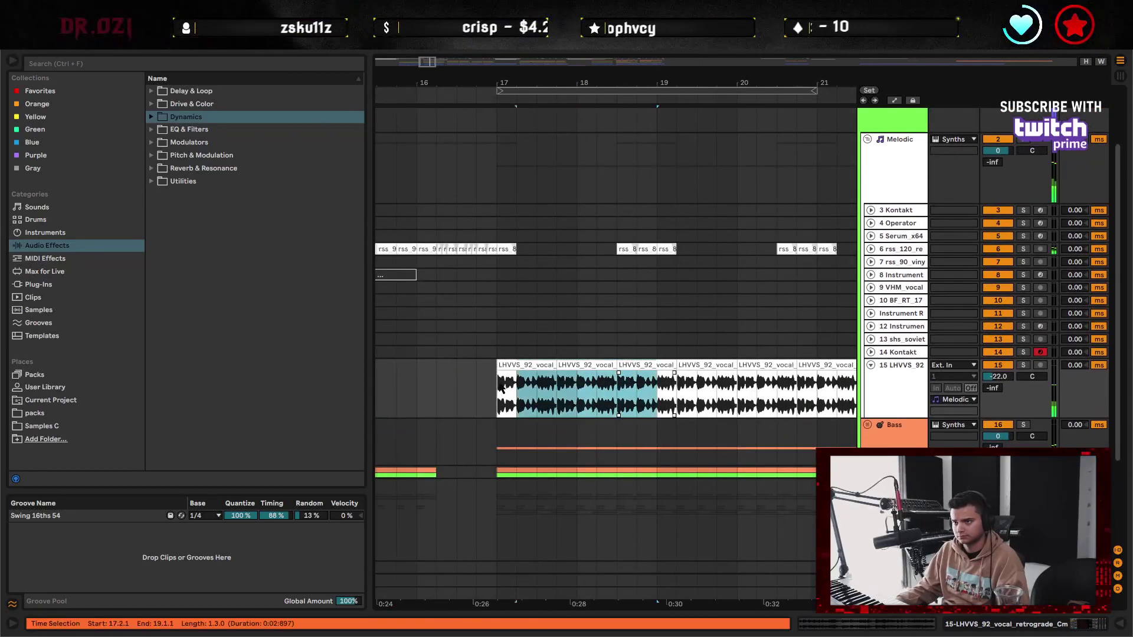
pyautogui.hotkey('ctrl', 'd')
pyautogui.hotkey('ctrl', 'd')
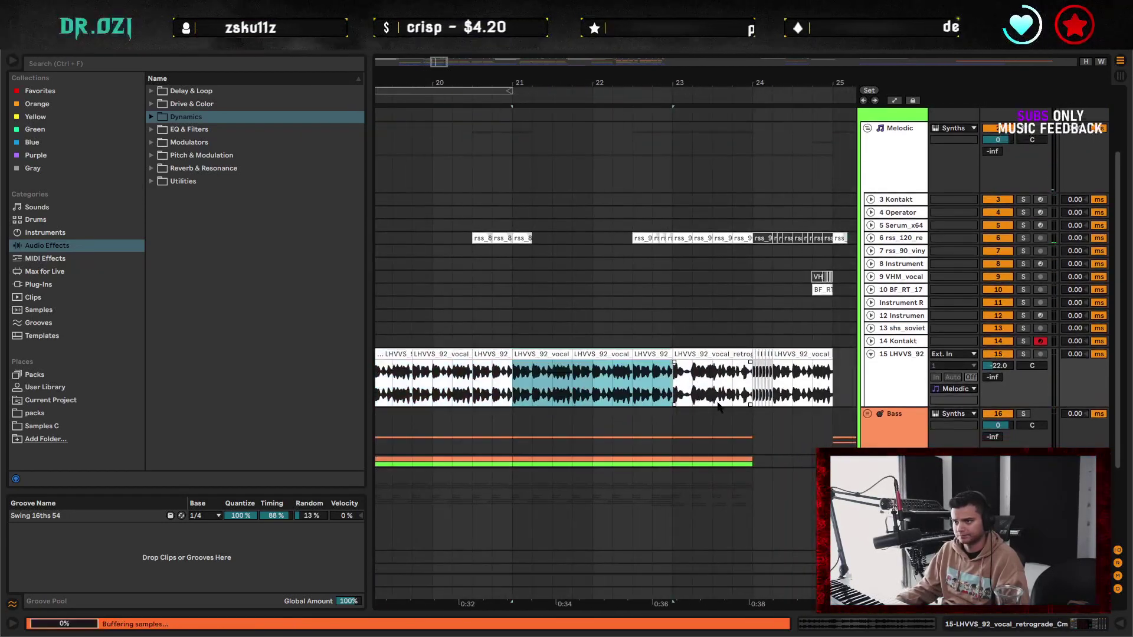
# - Play the rearranged vocal from bar 17 and check how it leads into the section at bar 25
pyautogui.moveTo(501, 387); pyautogui.dragTo(755, 388)
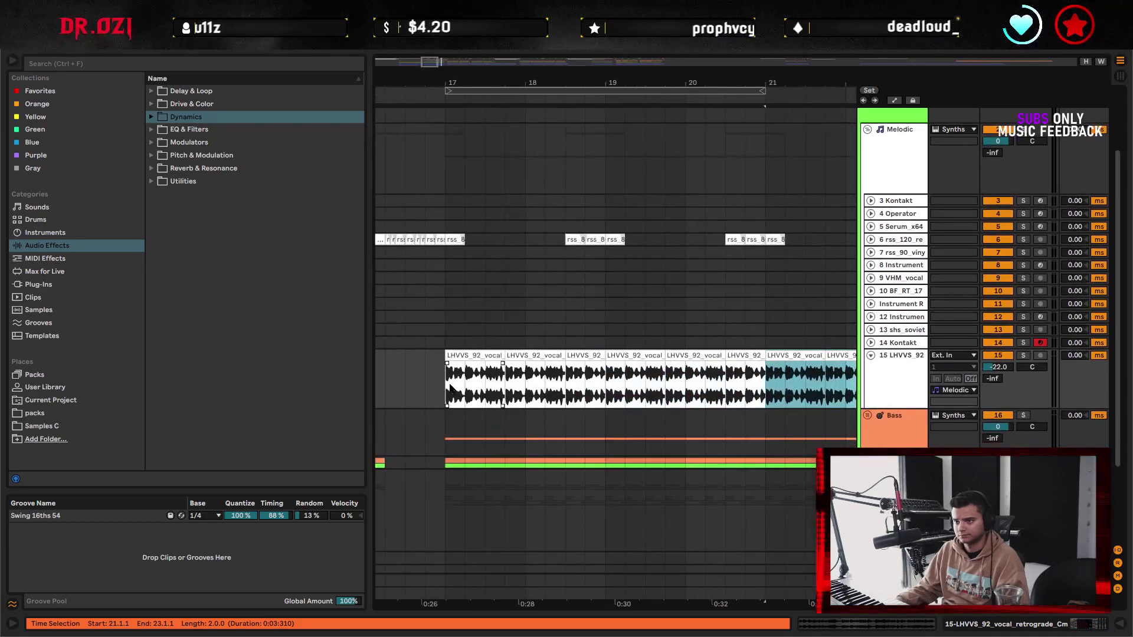
pyautogui.click(448, 387)
pyautogui.press('space')
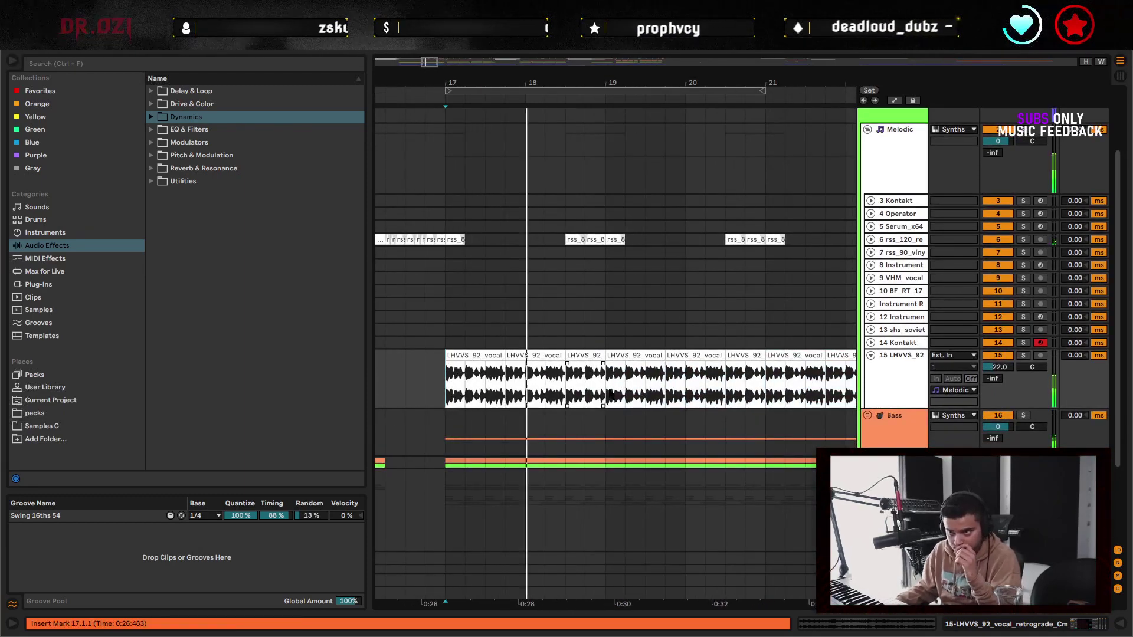
pyautogui.moveTo(707, 390); pyautogui.dragTo(564, 384)
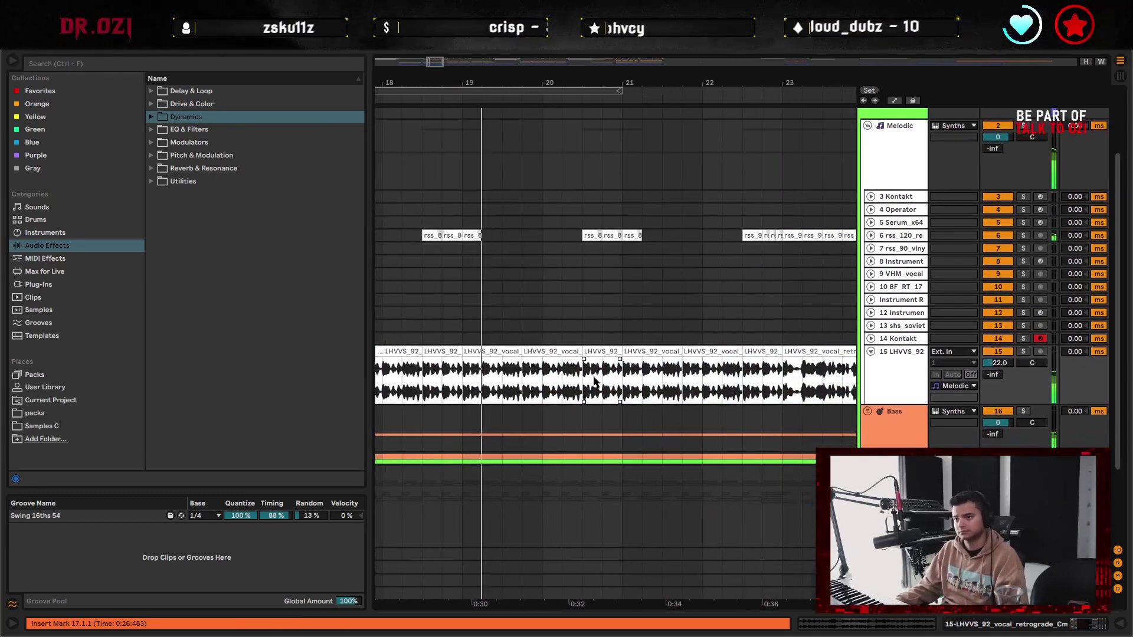
pyautogui.moveTo(702, 381); pyautogui.dragTo(494, 369)
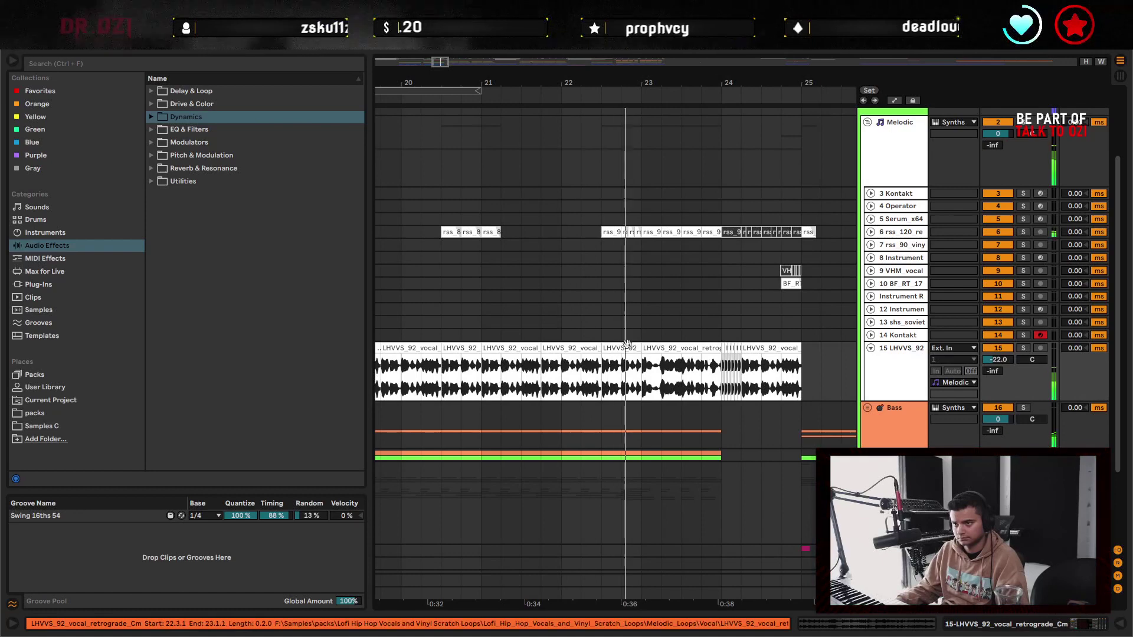
pyautogui.click(612, 377)
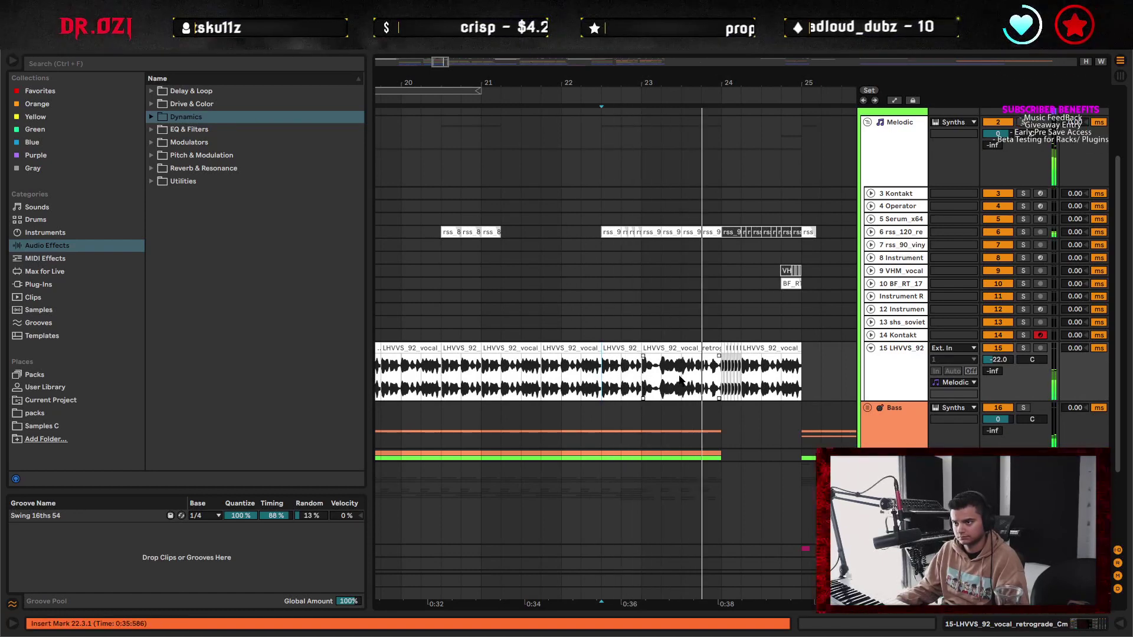
pyautogui.moveTo(823, 385); pyautogui.dragTo(621, 393)
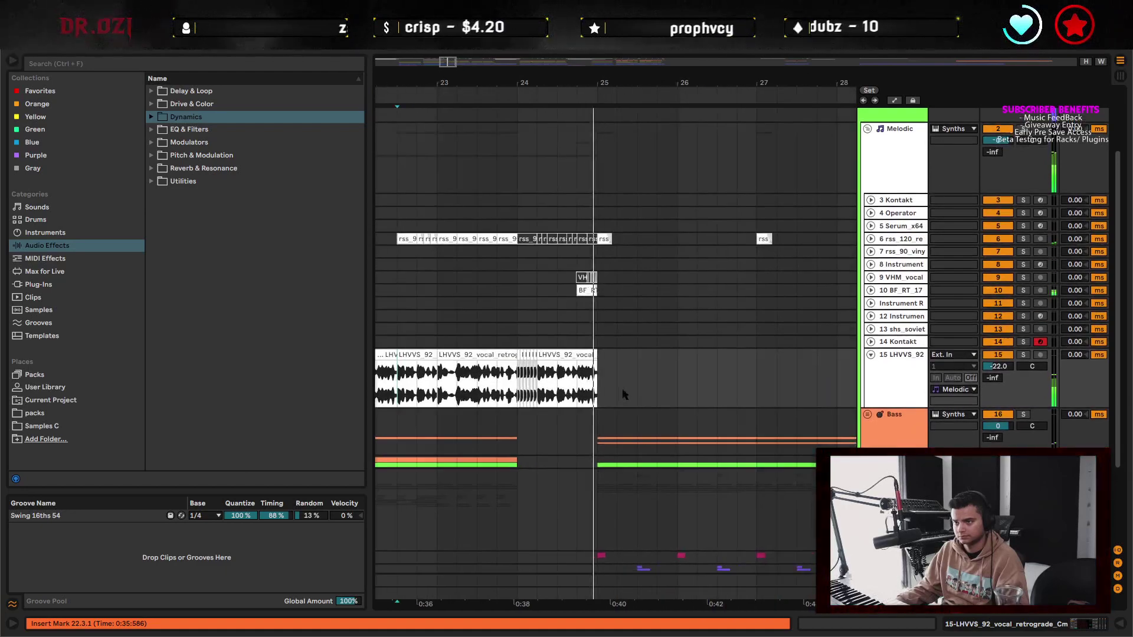
pyautogui.moveTo(615, 84); pyautogui.dragTo(757, 53)
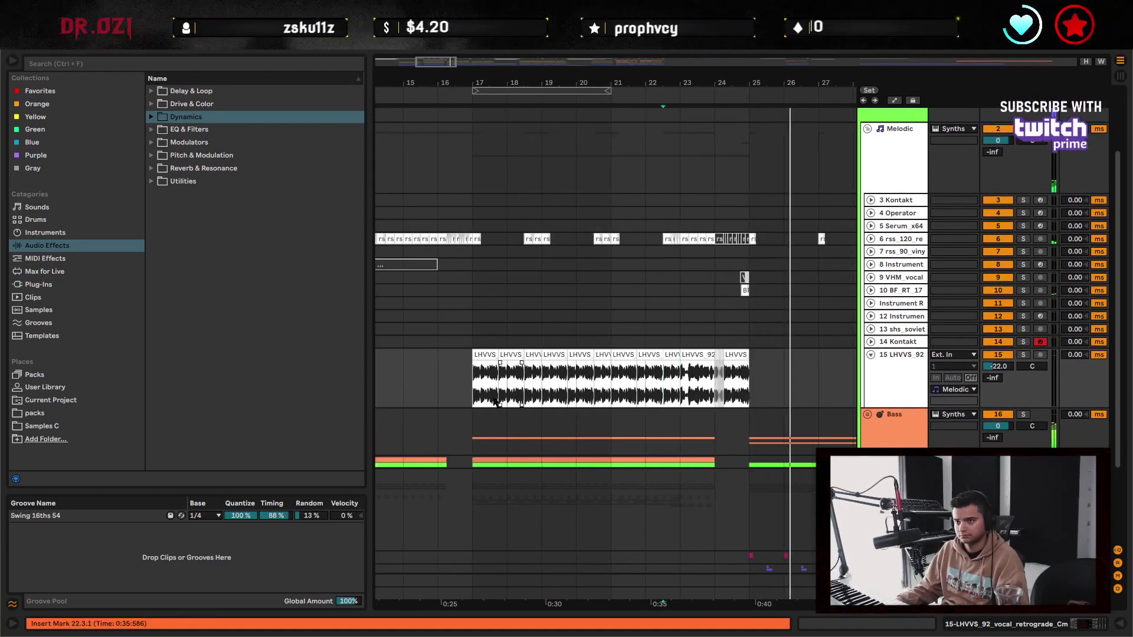
# - Show the track 15 devices, collapse Reduce Ambience and add an Auto Filter at the end of the chain
pyautogui.doubleClick(900, 376)
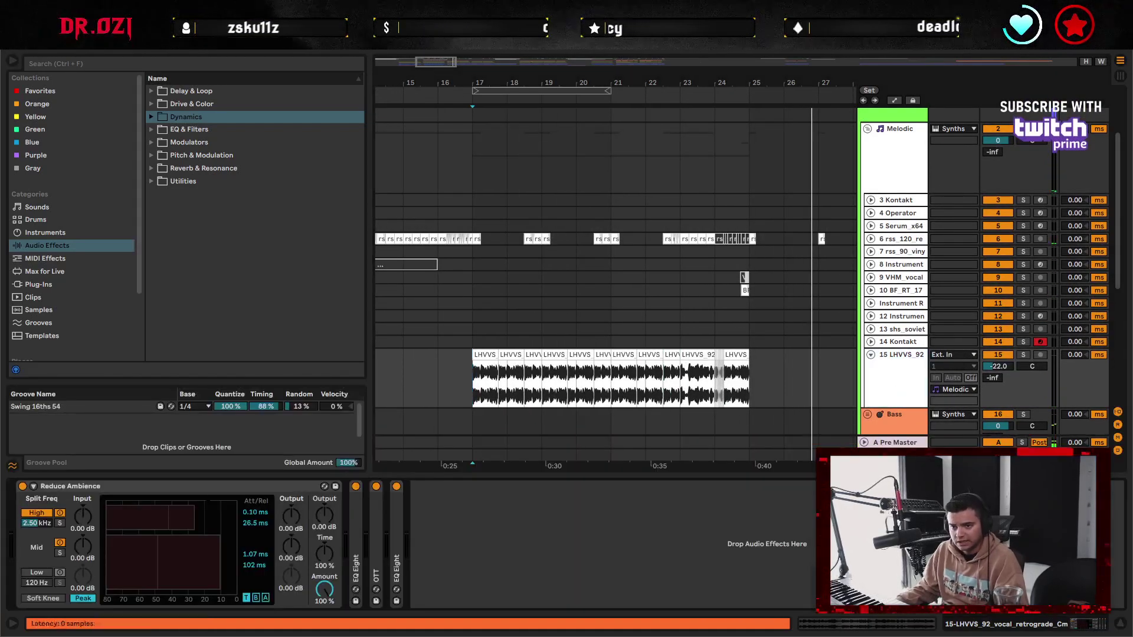
pyautogui.click(216, 494)
pyautogui.click(154, 130)
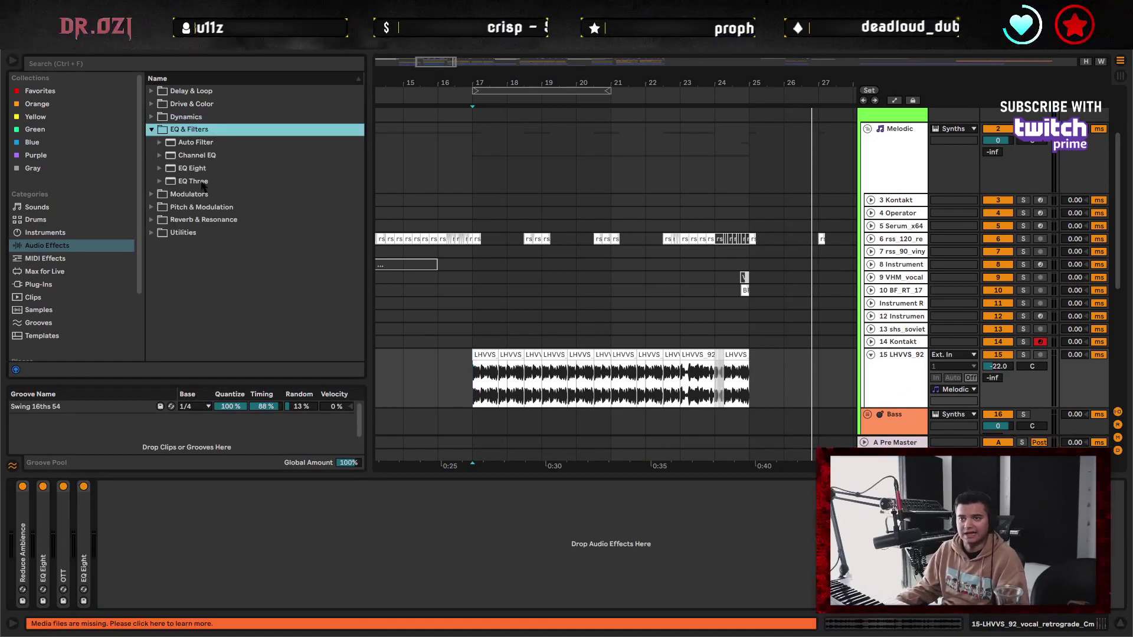
pyautogui.moveTo(206, 144); pyautogui.dragTo(342, 401)
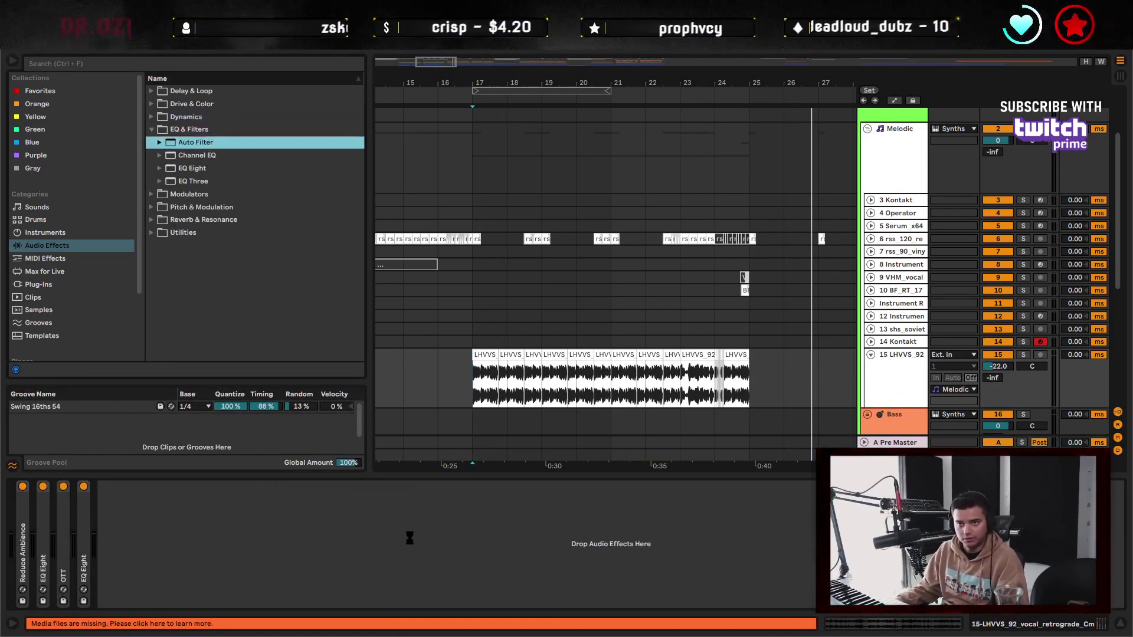
pyautogui.moveTo(409, 538); pyautogui.dragTo(411, 542)
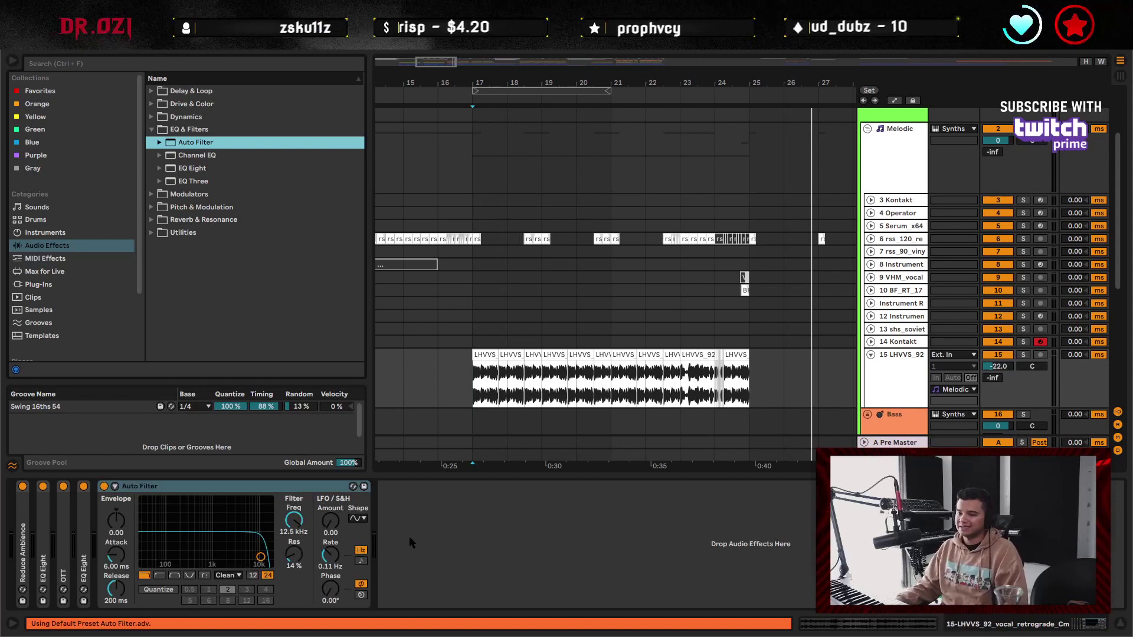
# - Group the Auto Filter into an Audio Effect Rack and map its filter frequency to Macro 1
pyautogui.click(267, 490)
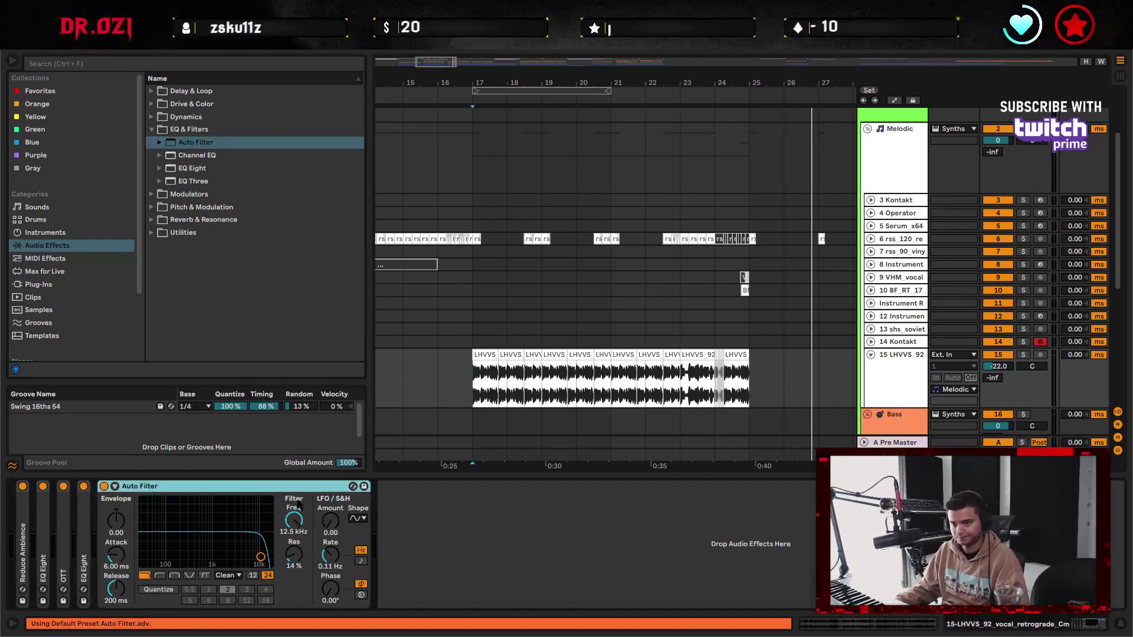
pyautogui.hotkey('ctrl', 'g')
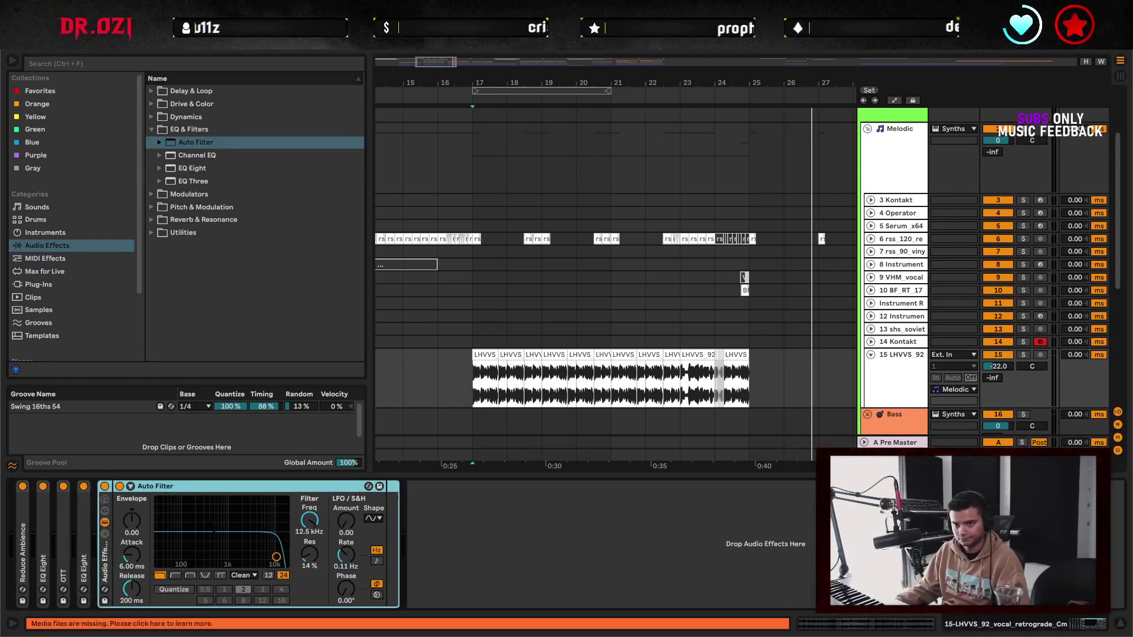
pyautogui.click(105, 499)
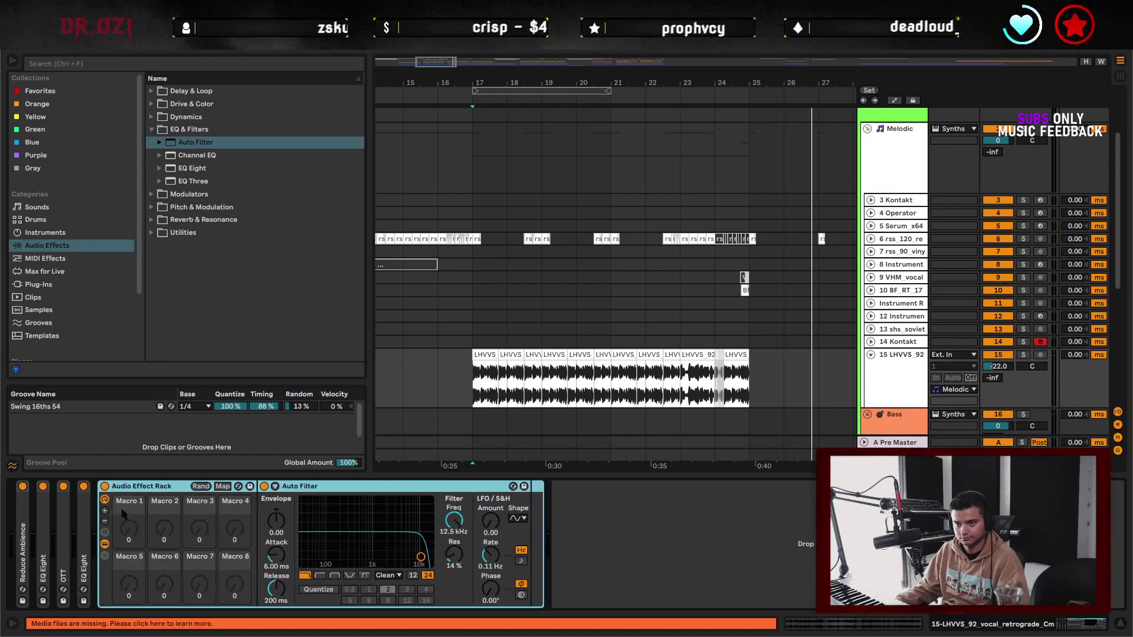
pyautogui.rightClick(447, 521)
pyautogui.click(472, 362)
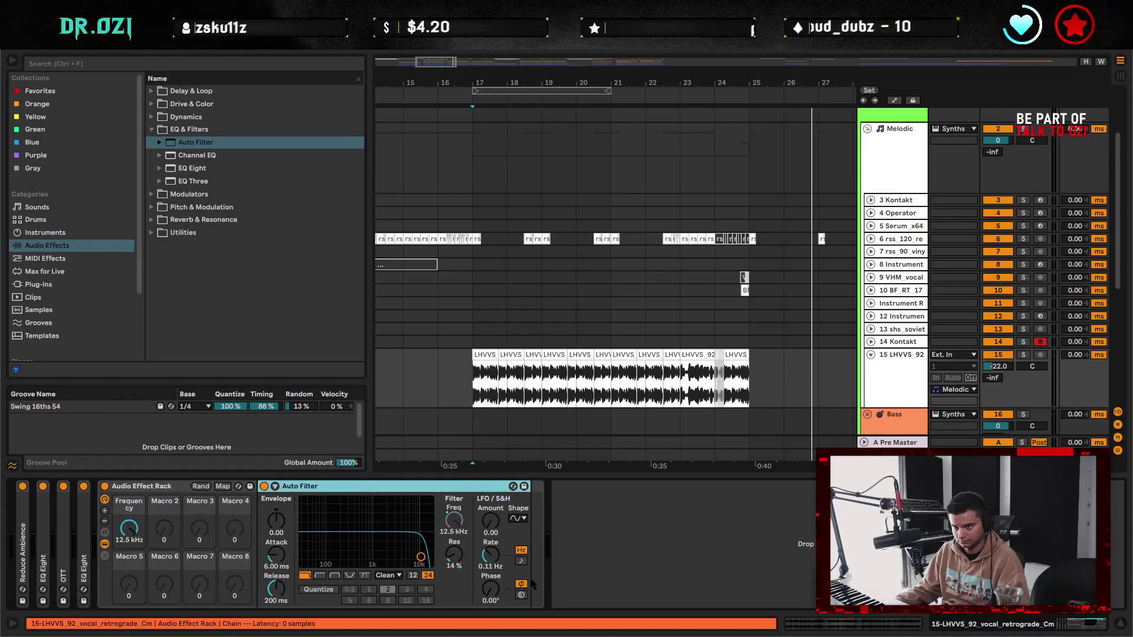
# - Duplicate the Auto Filter in the rack as a high-pass and invert its Frequency macro range, with 19.9 kHz as the minimum
pyautogui.hotkey('ctrl', 'd')
pyautogui.click(594, 576)
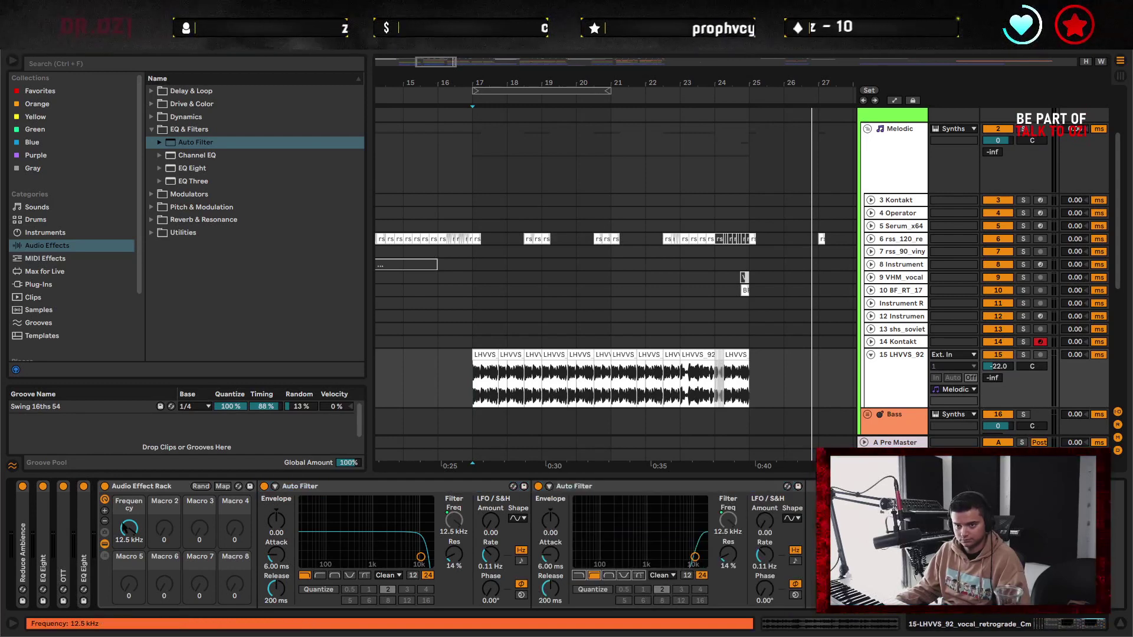
pyautogui.click(223, 487)
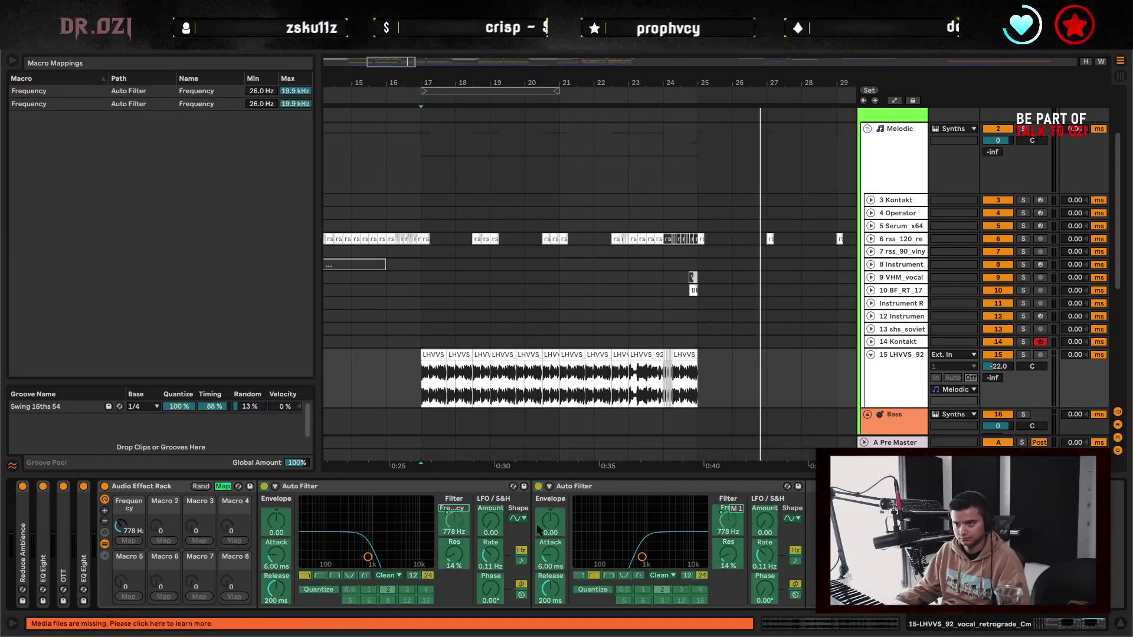
pyautogui.click(727, 519)
pyautogui.moveTo(273, 94); pyautogui.dragTo(273, 92)
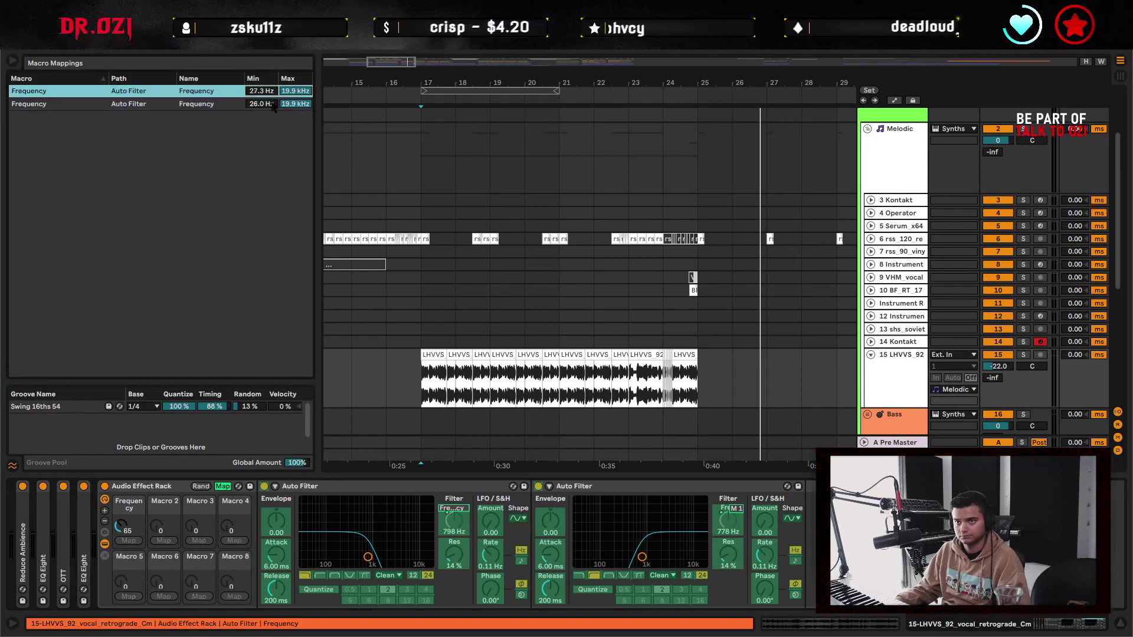
pyautogui.hotkey('ctrl', 'z')
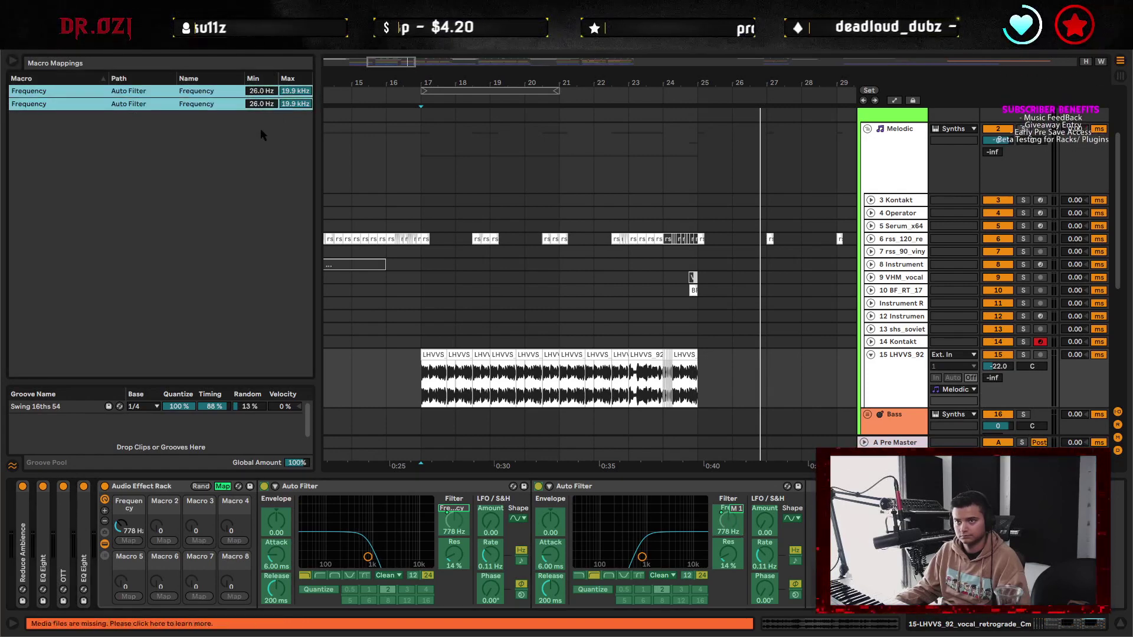
pyautogui.click(185, 105)
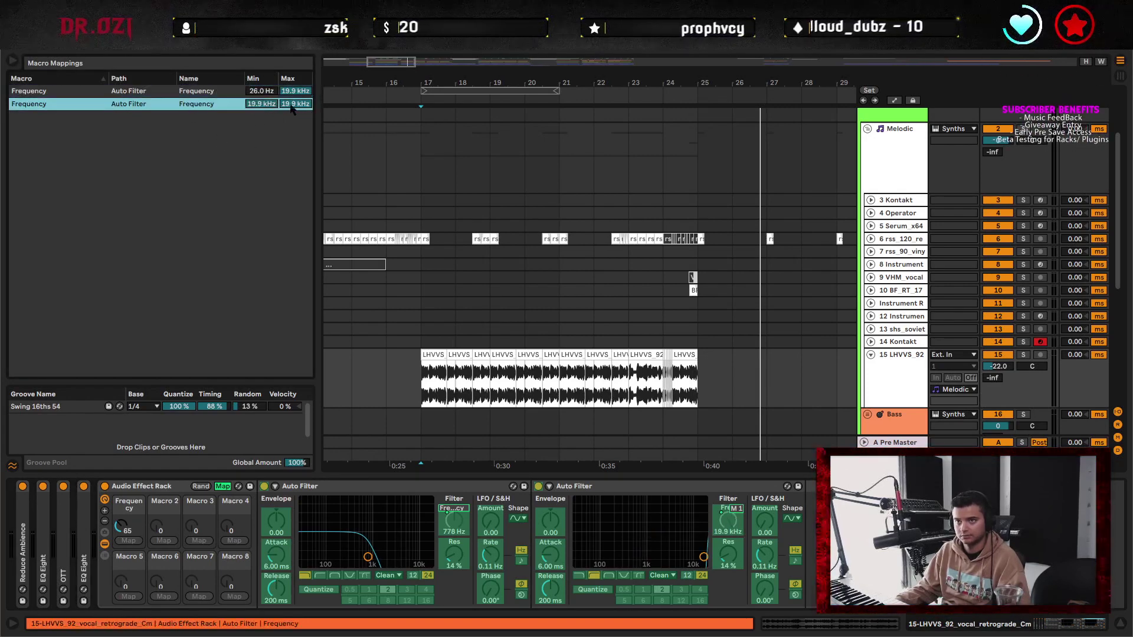
pyautogui.click(223, 486)
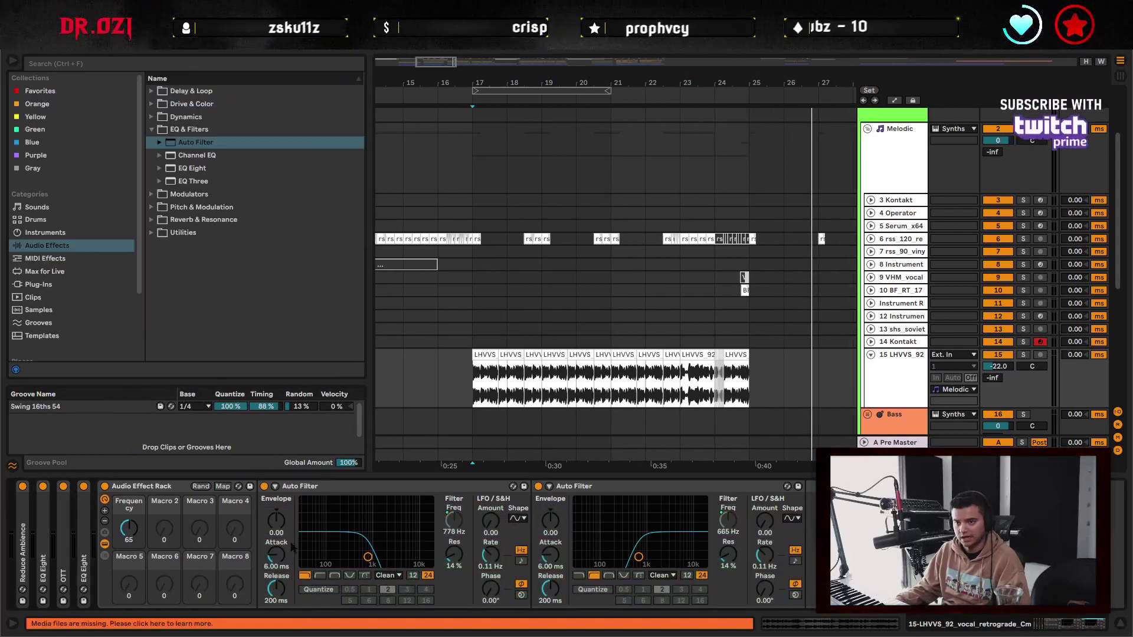
# - Automate the rack's Frequency macro on track 15 to rise from 80 at bar 17 to 127 at bar 24
pyautogui.click(476, 388)
pyautogui.press('a')
pyautogui.moveTo(474, 385); pyautogui.dragTo(474, 377)
pyautogui.press('space')
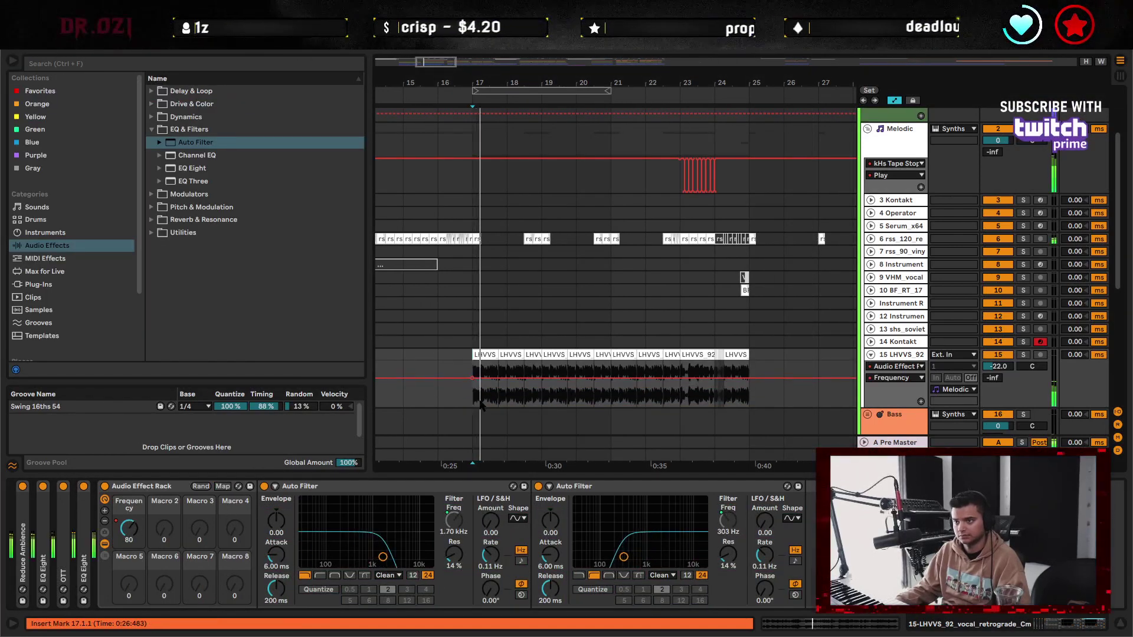
pyautogui.moveTo(714, 377); pyautogui.dragTo(714, 361)
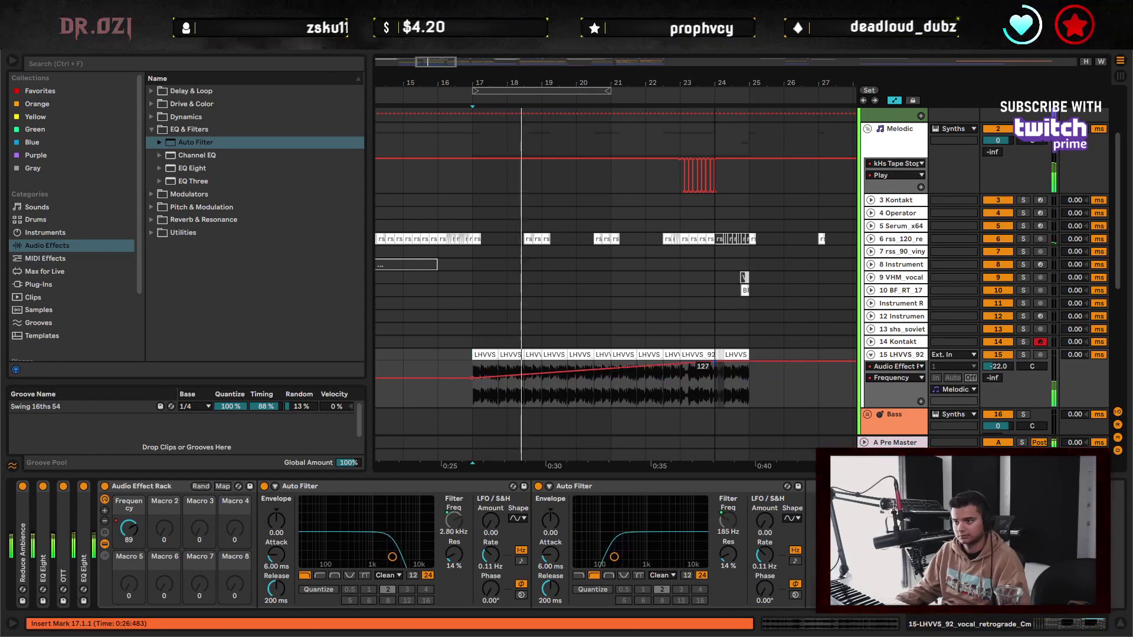
pyautogui.press('a')
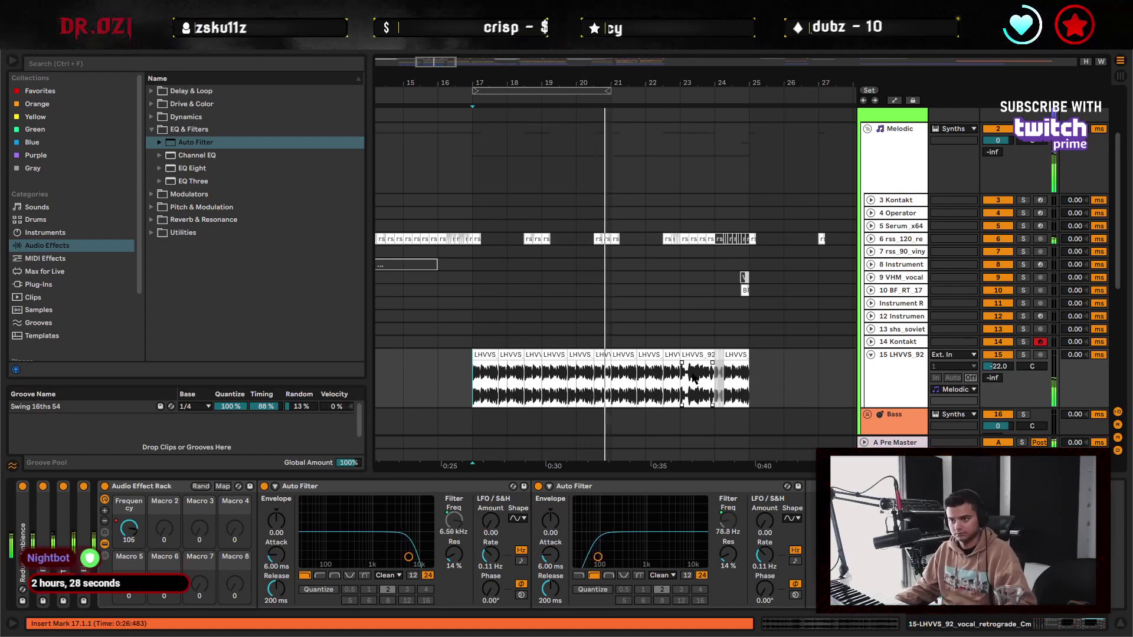
# - Collapse both Auto Filters in the rack and bring the Bass and Drums groups into view
pyautogui.doubleClick(367, 488)
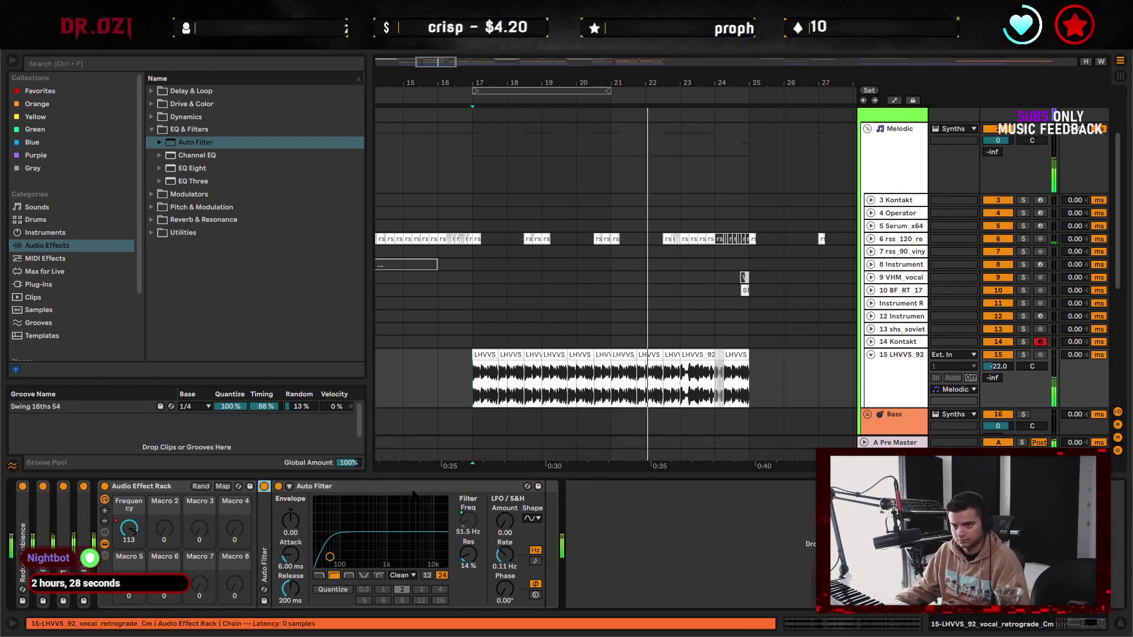
pyautogui.doubleClick(367, 488)
pyautogui.click(606, 576)
pyautogui.scroll(-2, 764, 355)
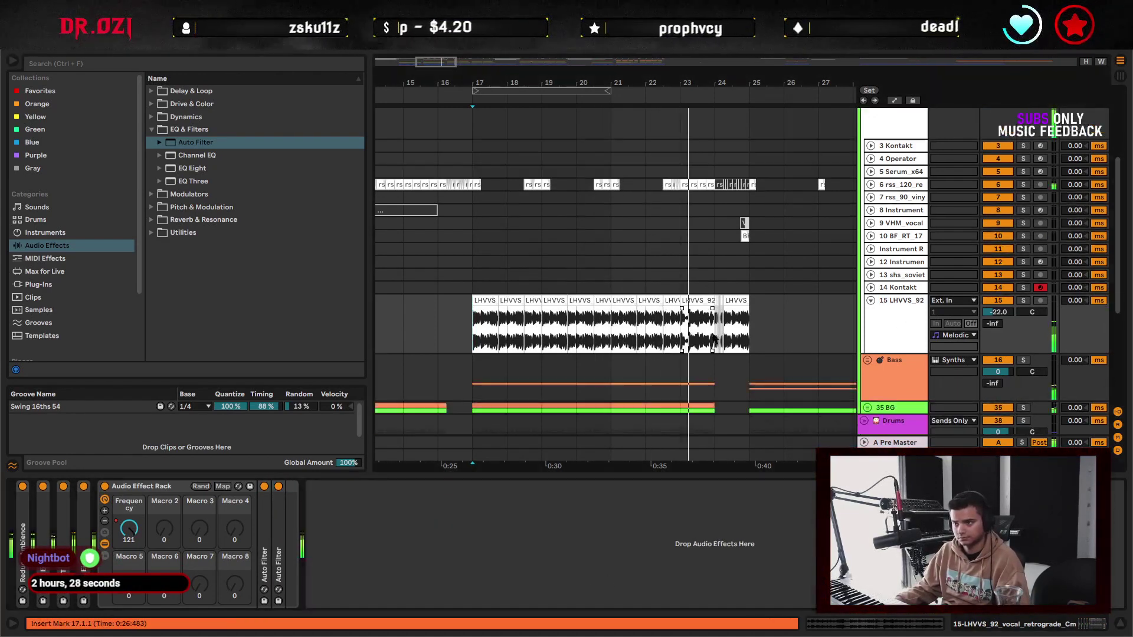
# - Collapse track 15 and the Melodic group in the arrangement
pyautogui.moveTo(768, 359); pyautogui.dragTo(726, 358)
pyautogui.click(871, 316)
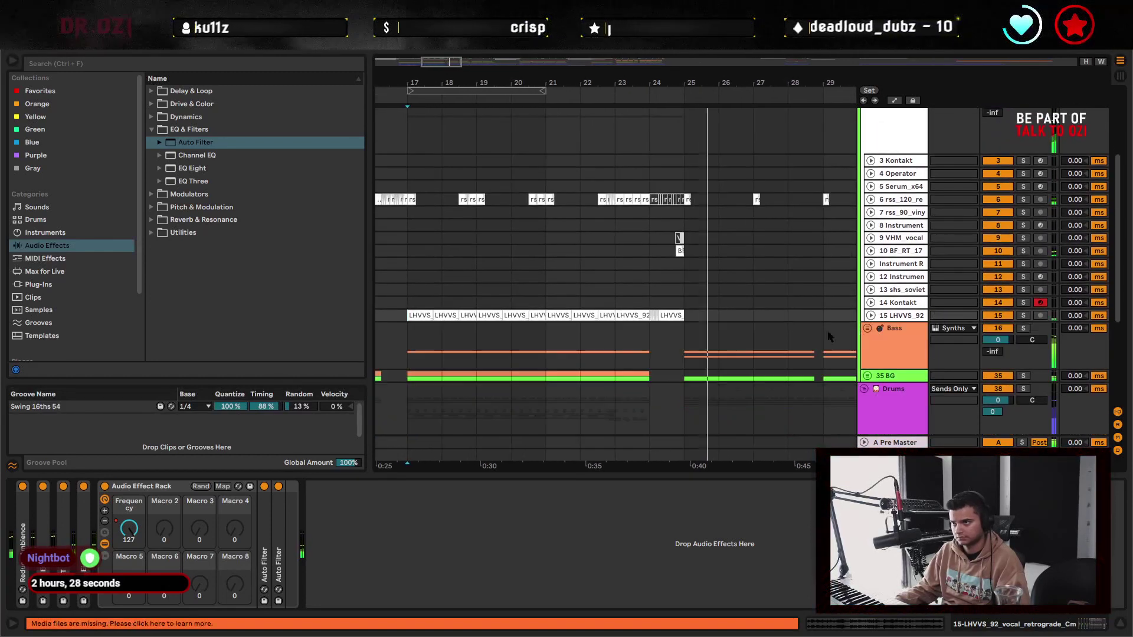
pyautogui.moveTo(698, 254); pyautogui.dragTo(557, 256)
pyautogui.moveTo(698, 80); pyautogui.dragTo(699, 35)
pyautogui.scroll(3, 732, 269)
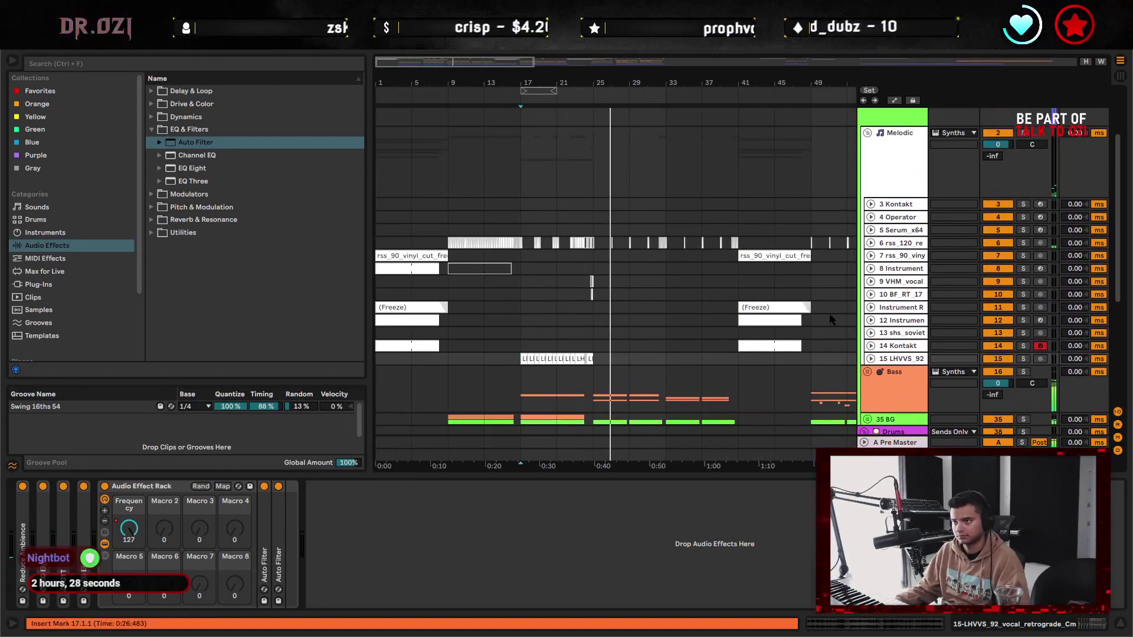
pyautogui.click(868, 174)
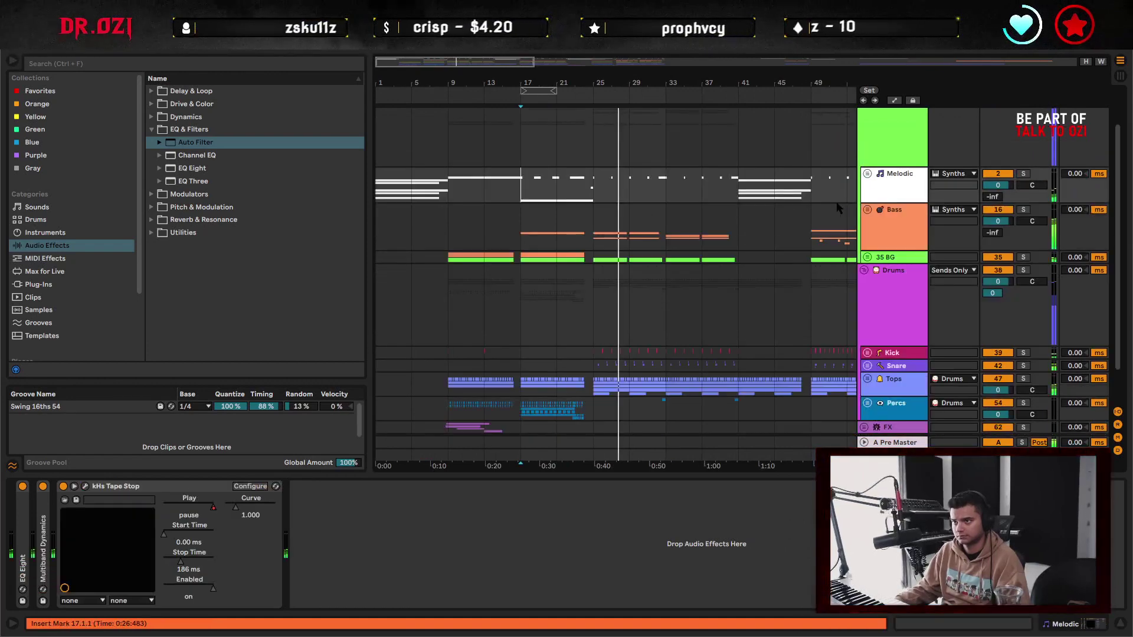
# - Collapse the Drums group, place the insert marker at bar 49, and save the set
pyautogui.click(608, 227)
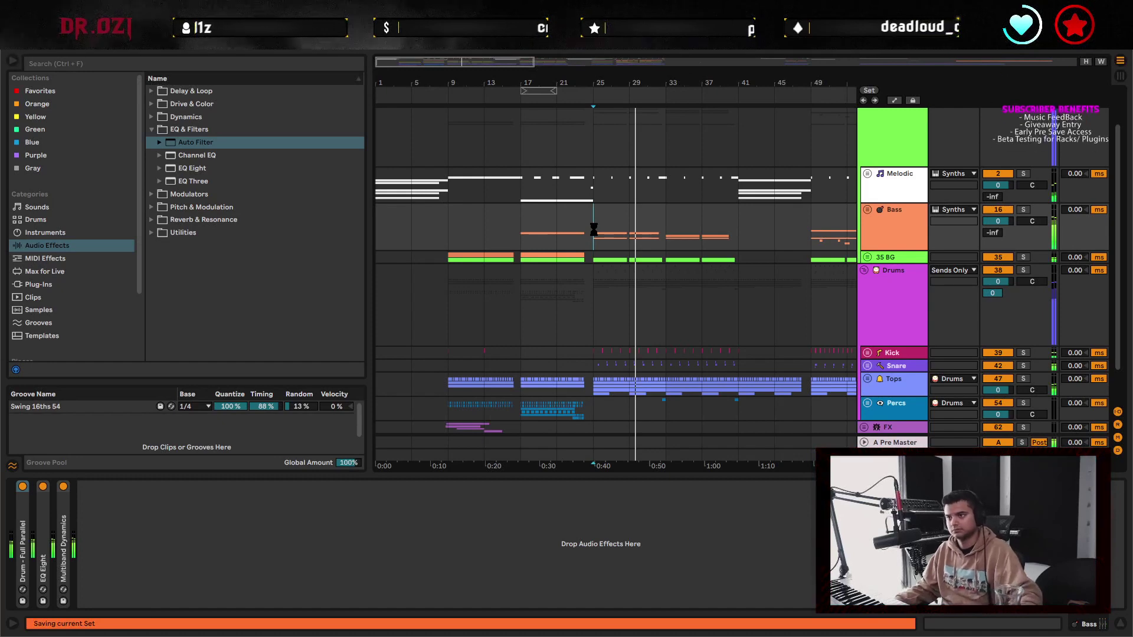
pyautogui.click(662, 229)
pyautogui.moveTo(730, 233); pyautogui.dragTo(778, 236)
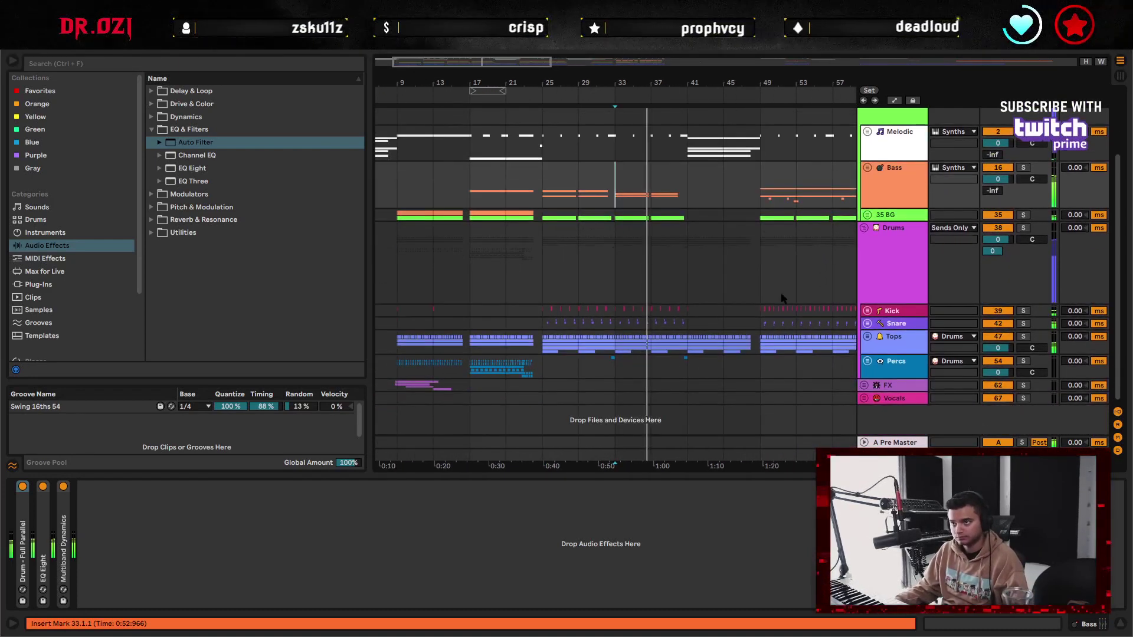
pyautogui.click(863, 257)
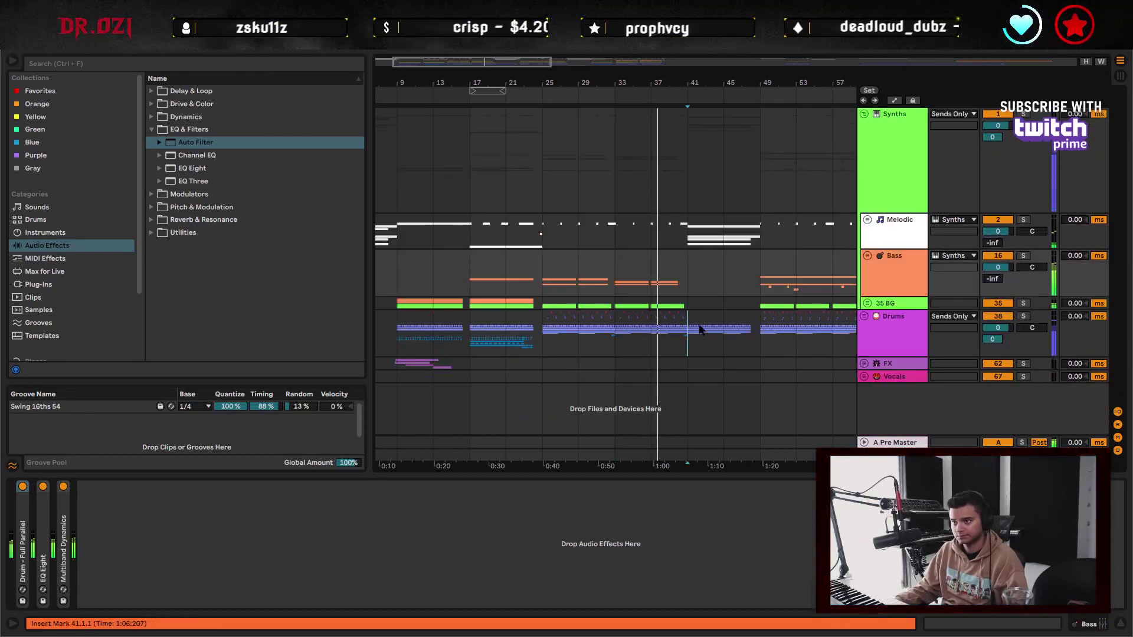
pyautogui.moveTo(700, 329); pyautogui.dragTo(662, 341)
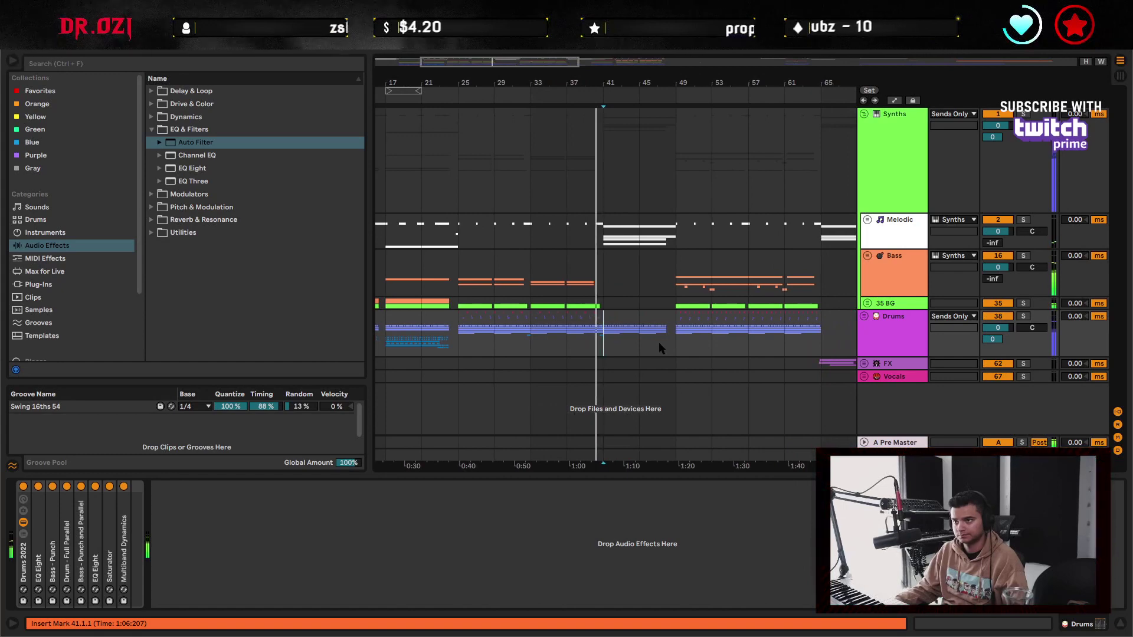
pyautogui.click(676, 339)
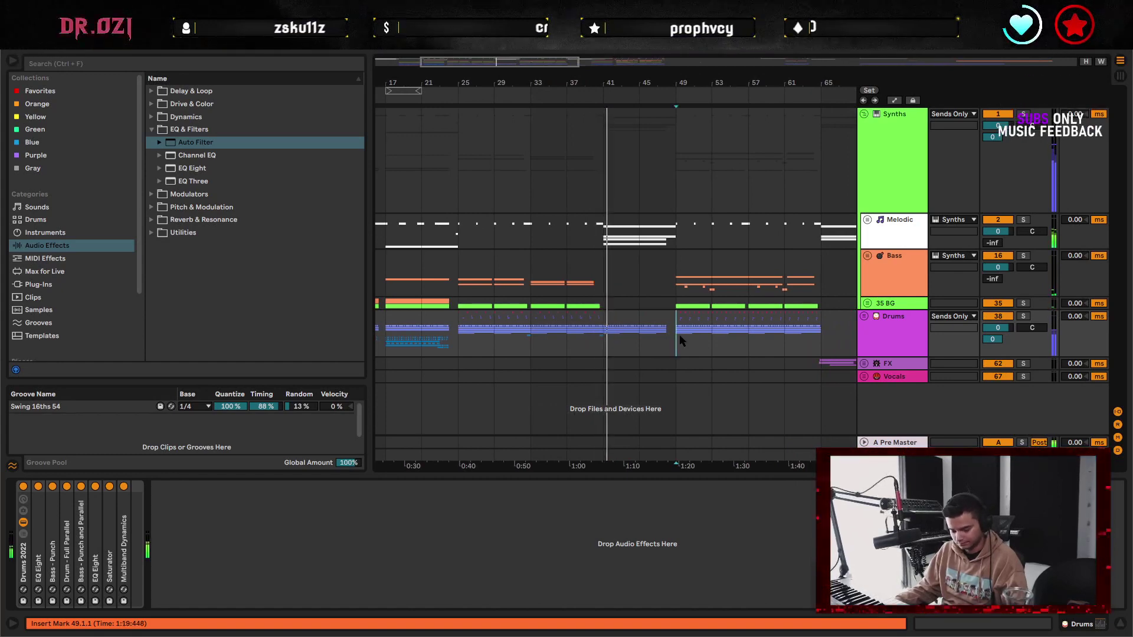
pyautogui.hotkey('ctrl', 's')
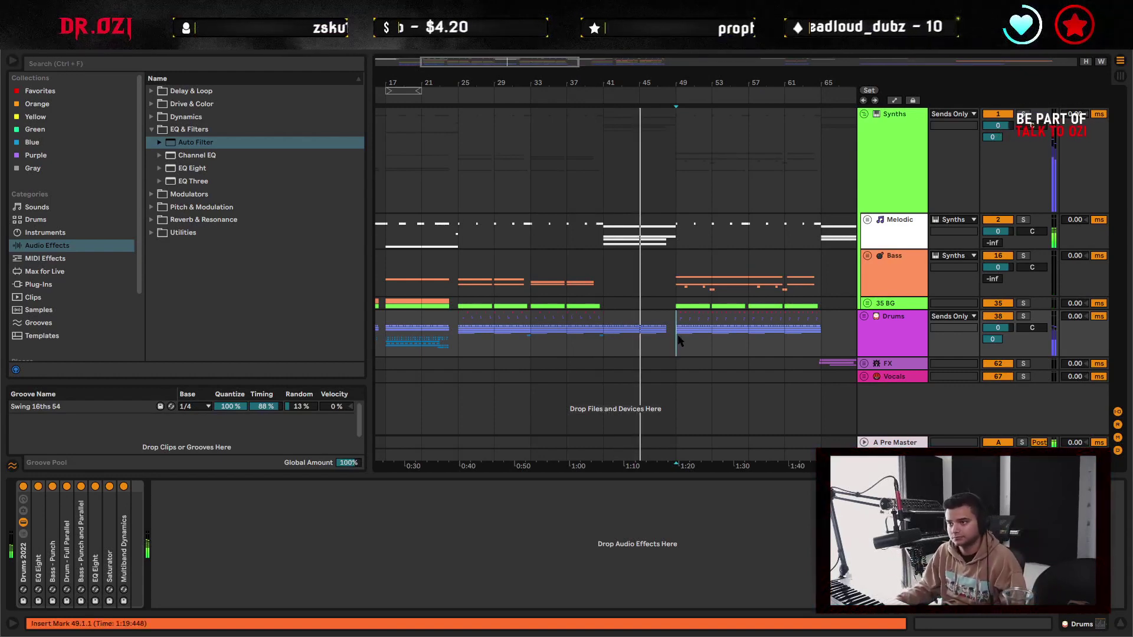
# - Copy the Percs clips from bars 21–25 to bar 45 in the Drums group, and collapse the group
pyautogui.press('Right')
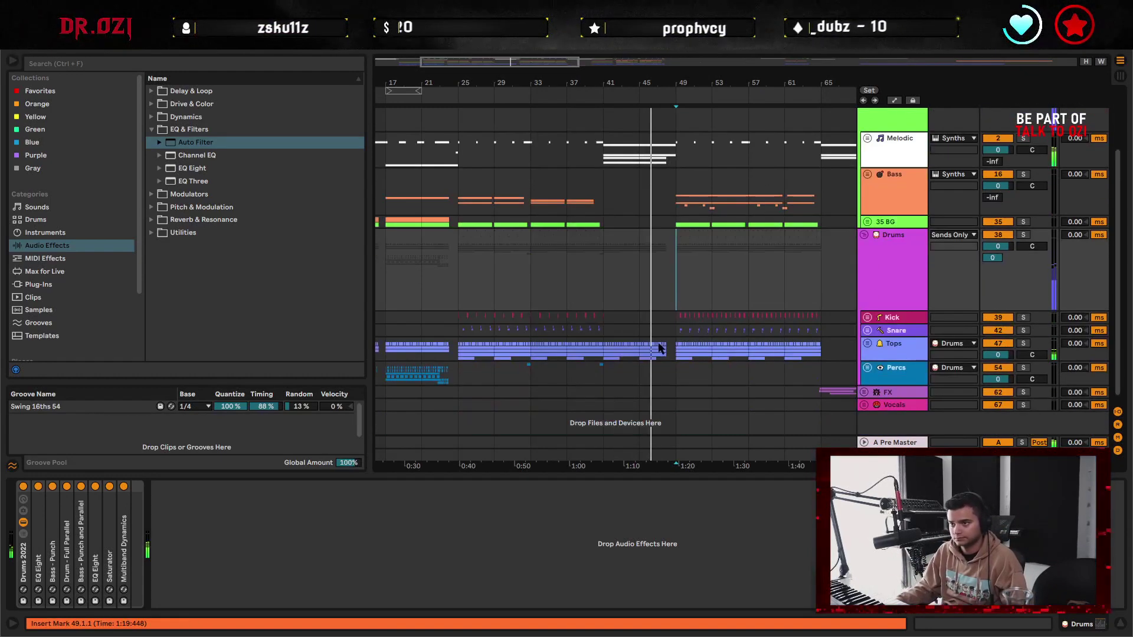
pyautogui.hscroll(-5, 632, 365)
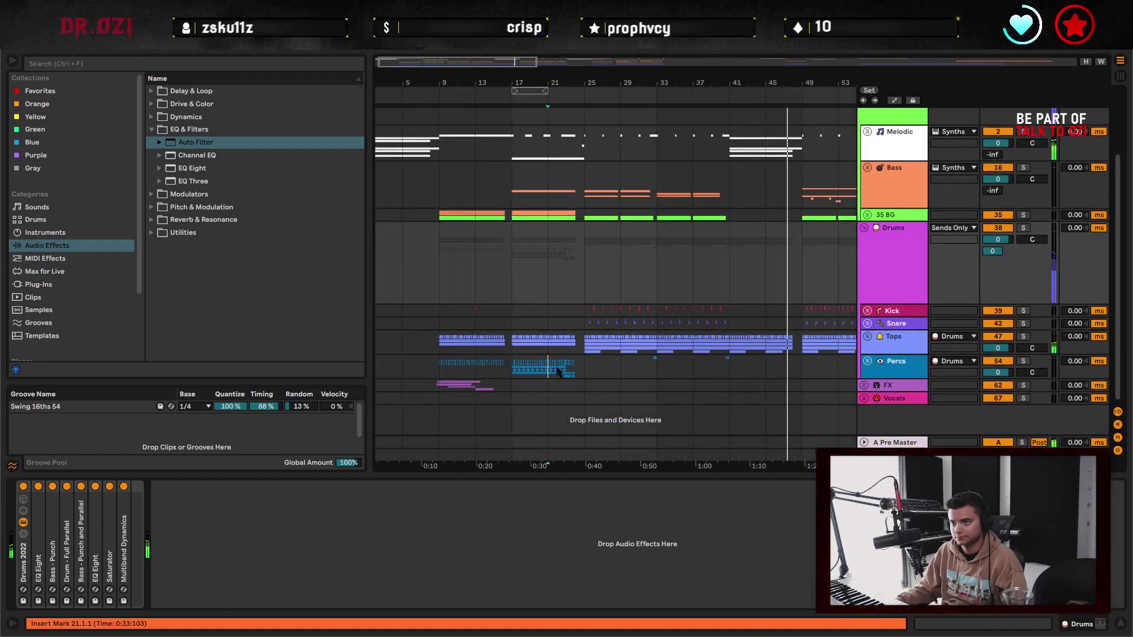
pyautogui.moveTo(549, 368); pyautogui.dragTo(581, 372)
pyautogui.click(766, 369)
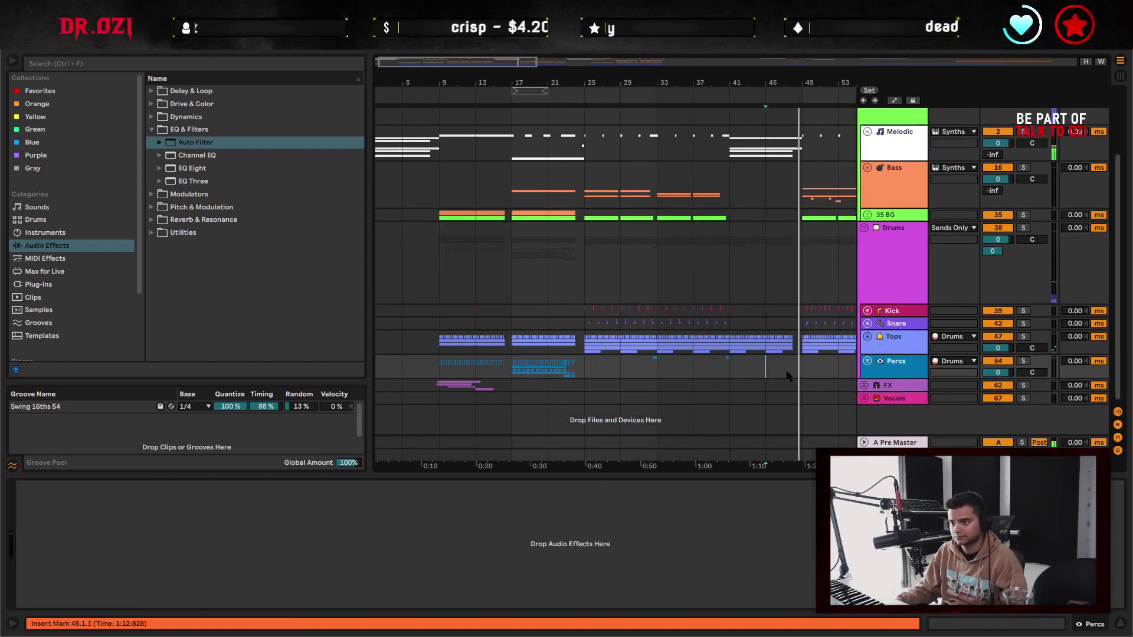
pyautogui.hotkey('ctrl', 'v')
pyautogui.hscroll(10, 604, 381)
pyautogui.scroll(1, 604, 380)
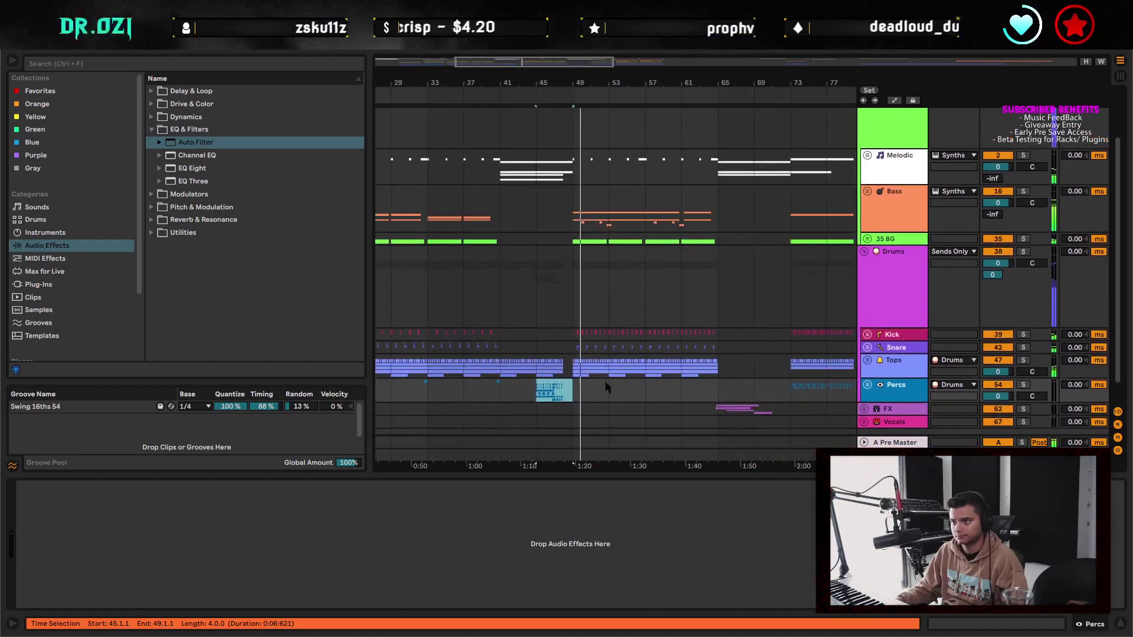
pyautogui.click(863, 252)
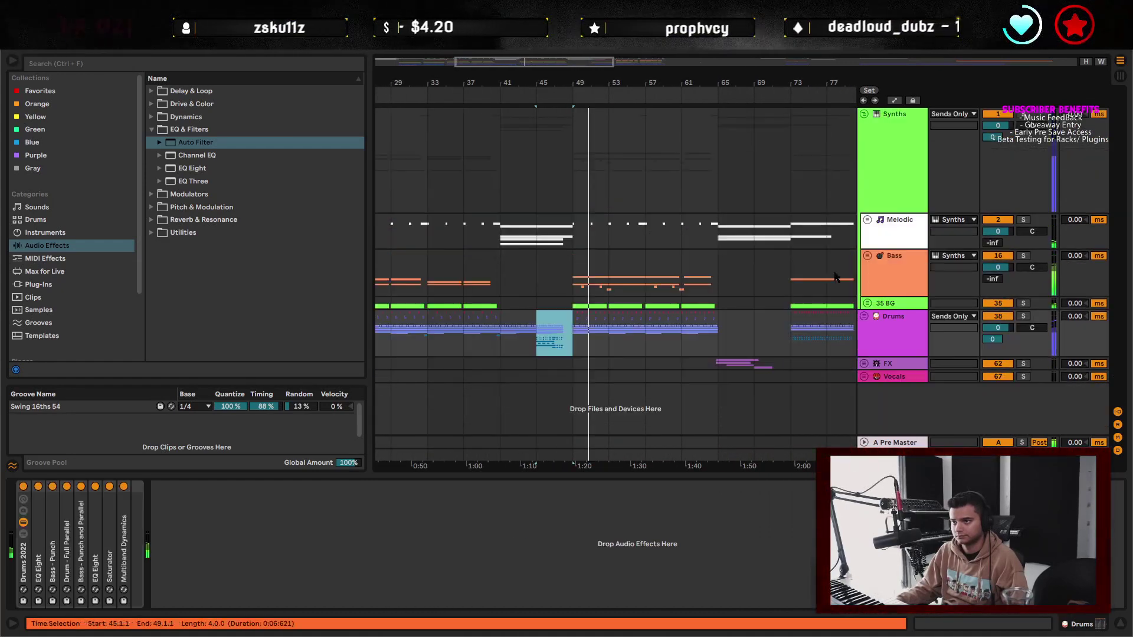
# - Examine the arrangement from bar 49 through the break at bar 65 and the sections that follow during playback
pyautogui.click(576, 279)
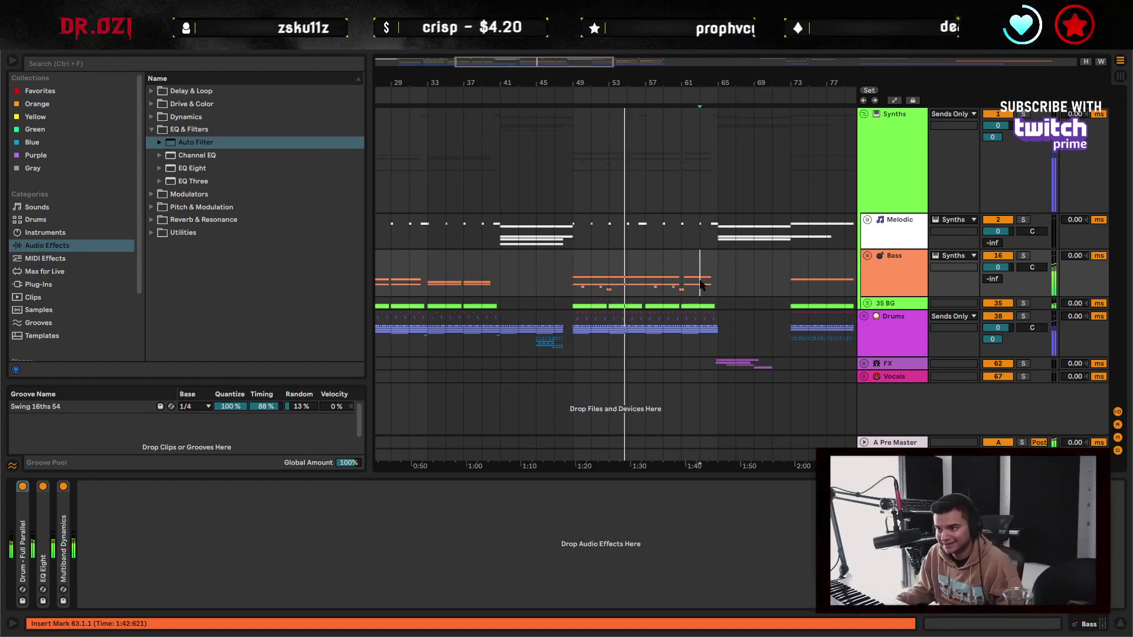
pyautogui.click(723, 279)
pyautogui.press('-')
pyautogui.press('-')
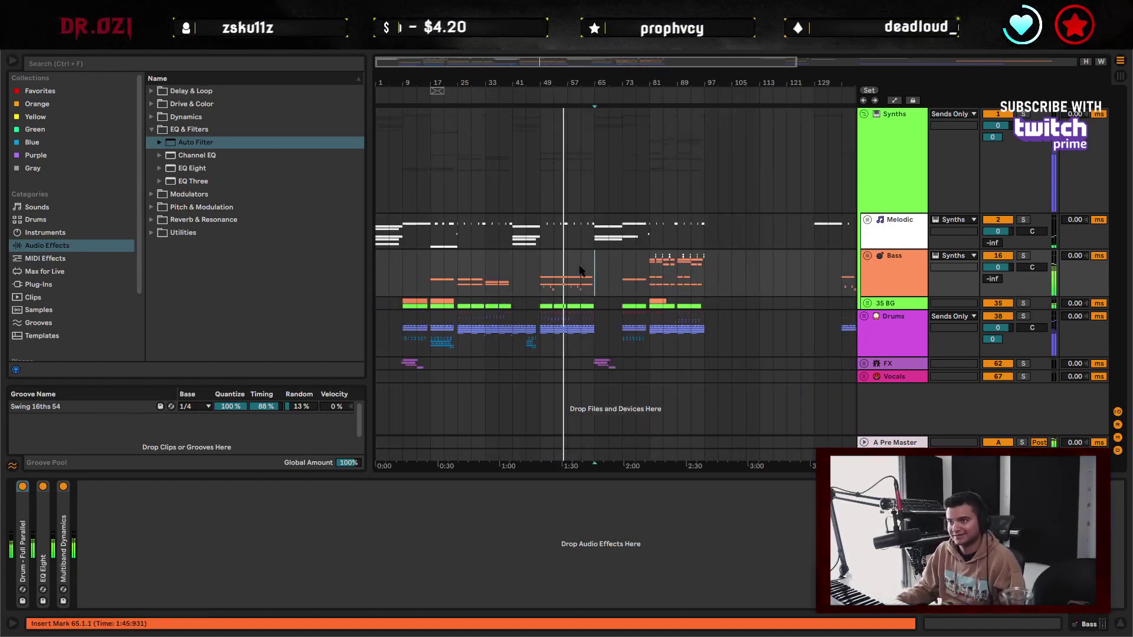
pyautogui.press('+')
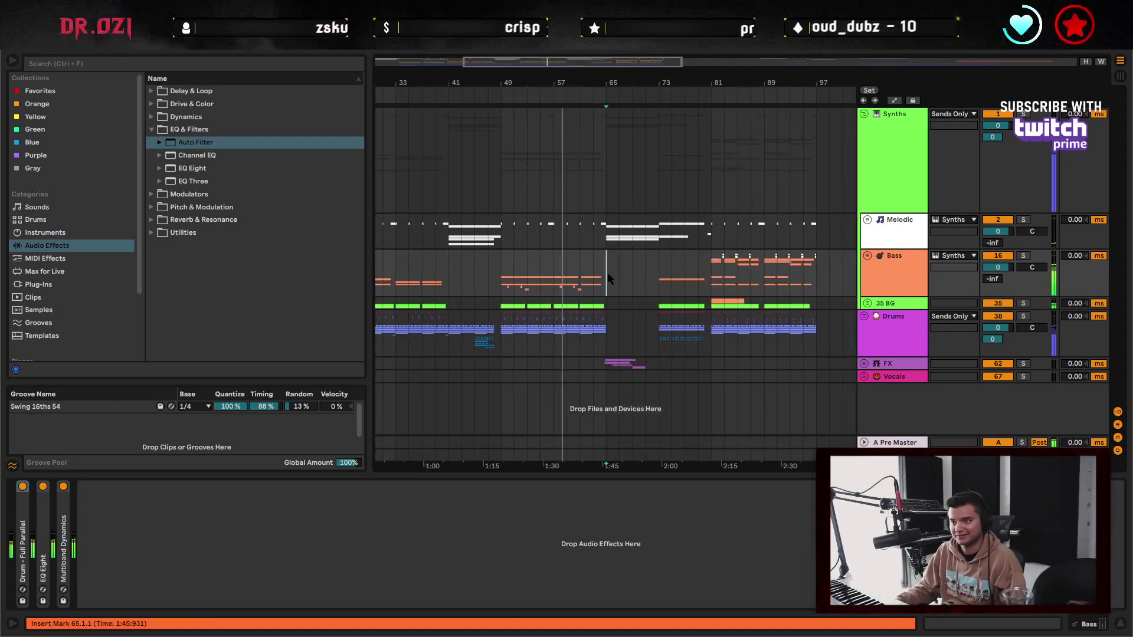
pyautogui.moveTo(563, 86); pyautogui.dragTo(565, 112)
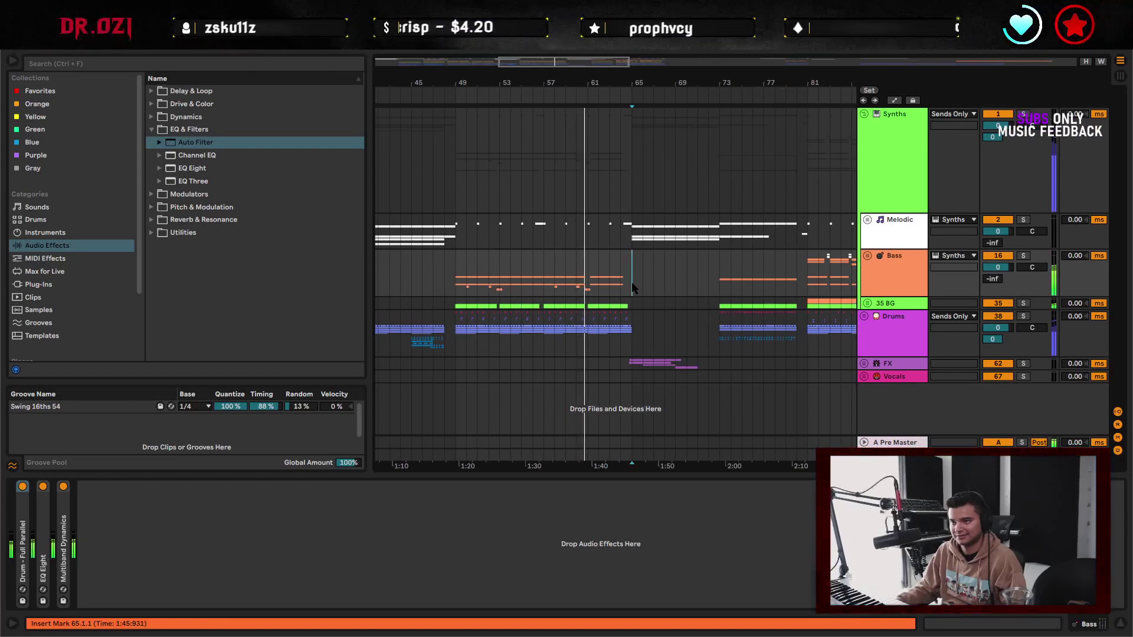
pyautogui.hscroll(2, 617, 270)
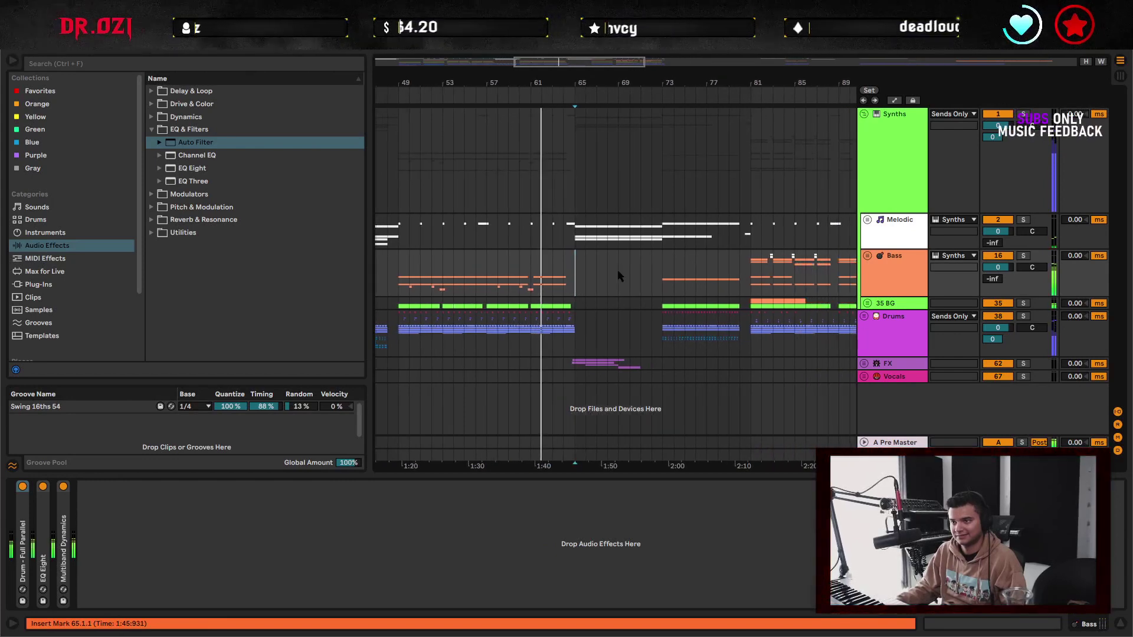
pyautogui.hscroll(-1, 619, 274)
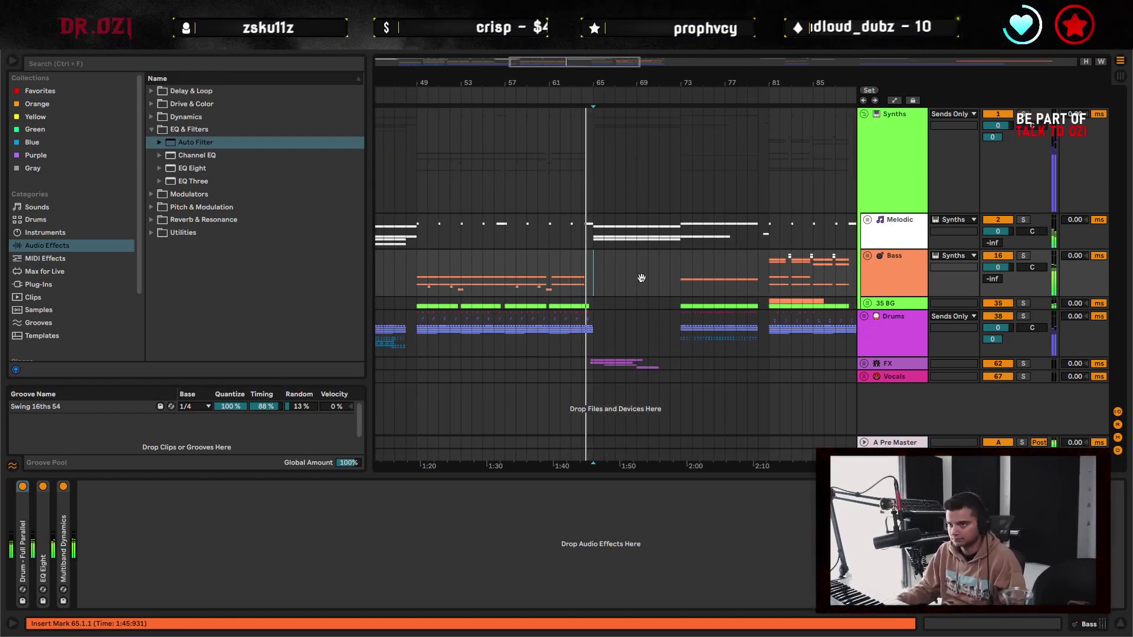
pyautogui.hscroll(2, 613, 278)
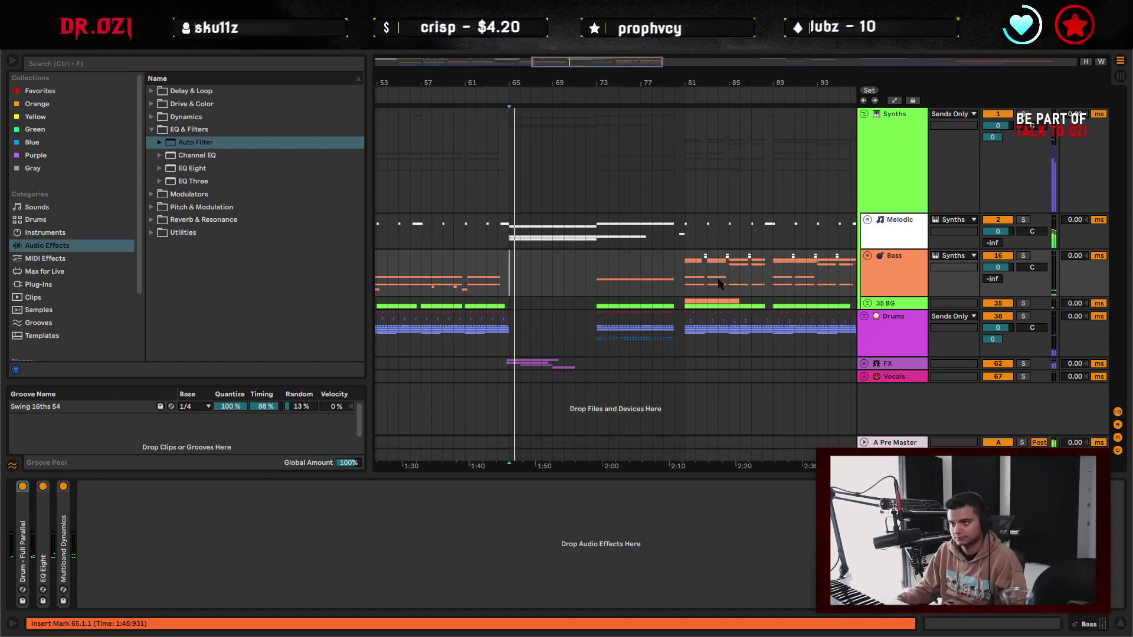
# - Delete track 12's clip at bars 65–73 in the Melodic group and play back from bar 65
pyautogui.click(867, 219)
pyautogui.click(578, 299)
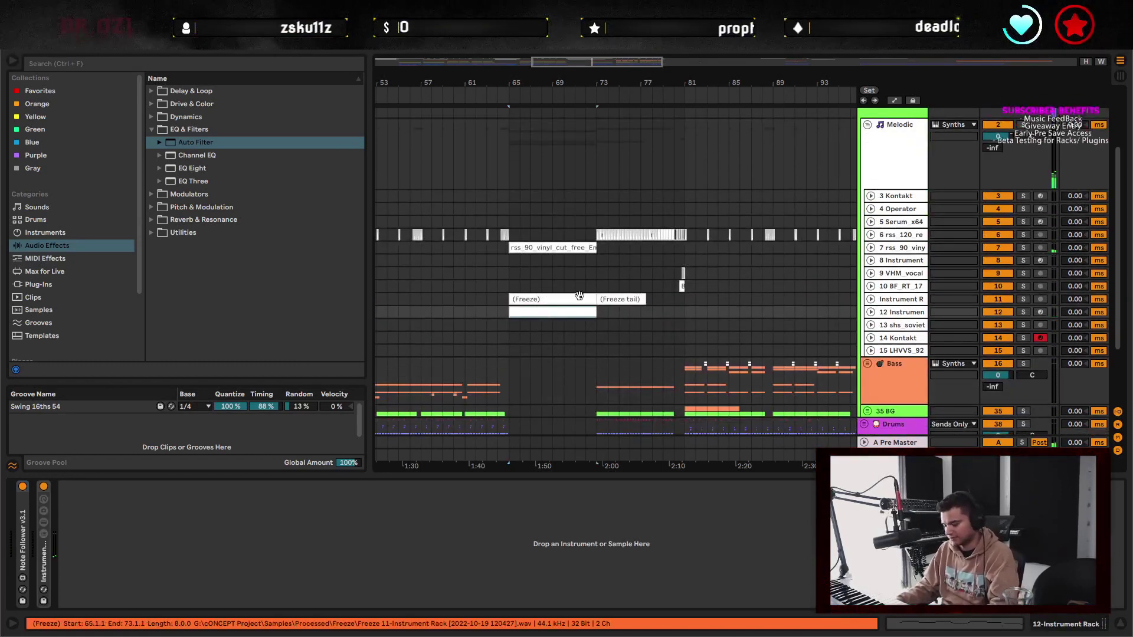
pyautogui.click(574, 311)
pyautogui.press('Delete')
pyautogui.click(511, 273)
pyautogui.press('space')
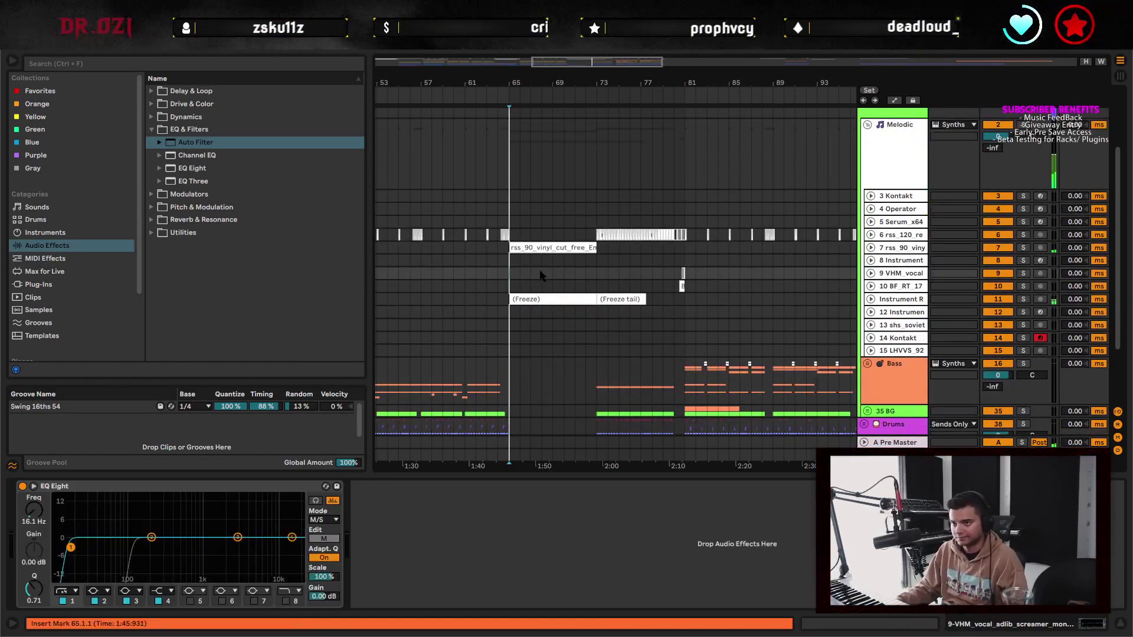
# - Inspect the frozen audio clips on track 11 and the bars 1–8 clip on track 8
pyautogui.click(871, 299)
pyautogui.press('-')
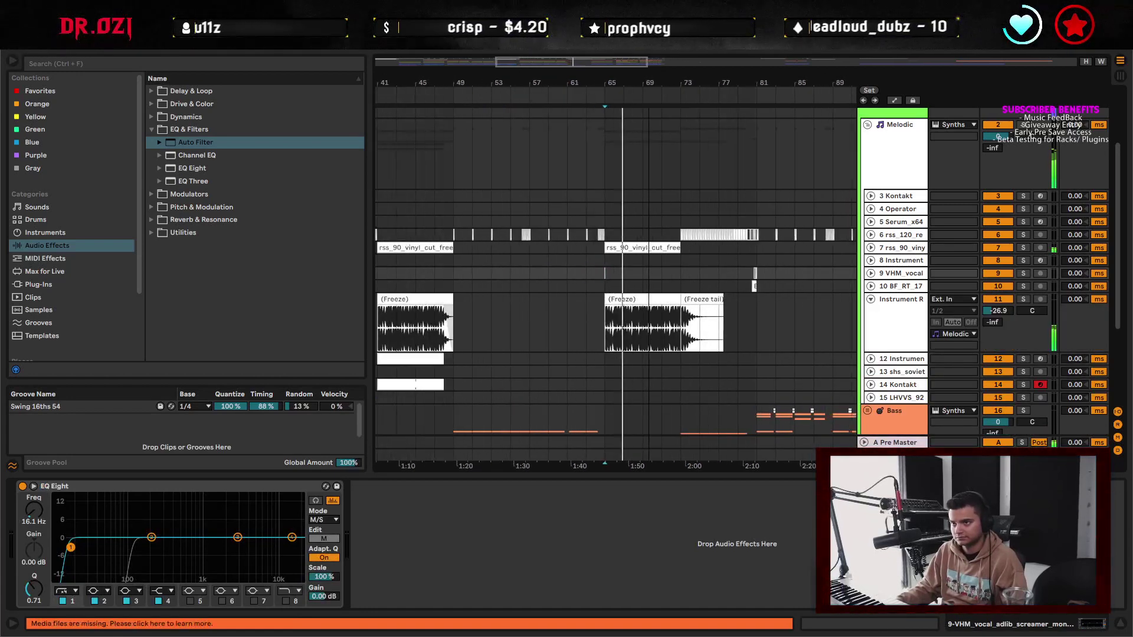
pyautogui.press('-')
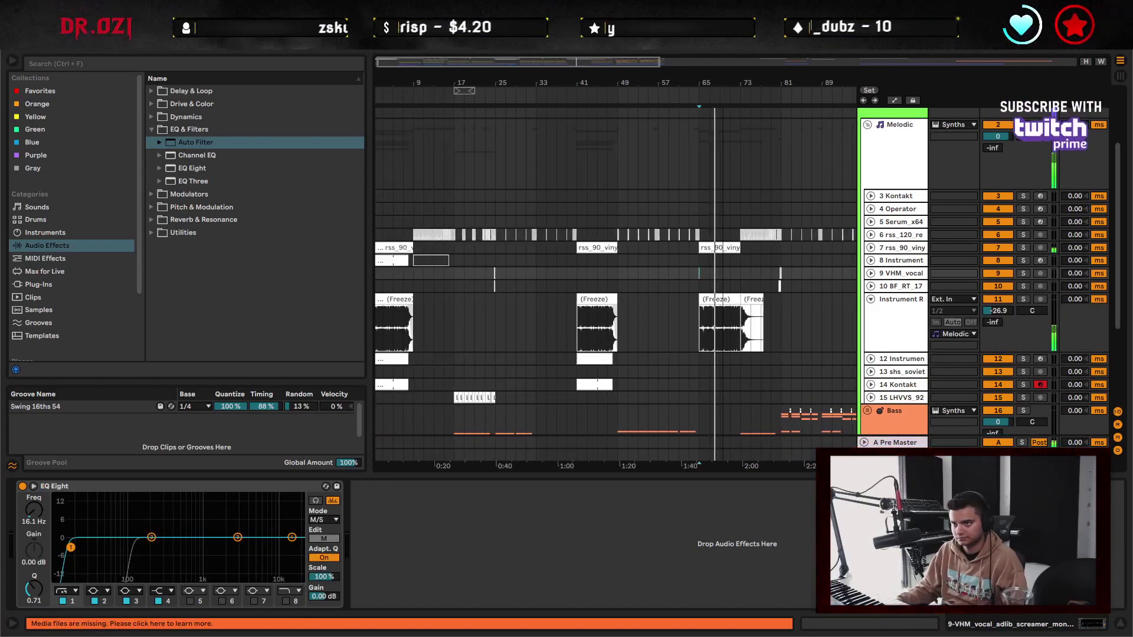
pyautogui.press('-')
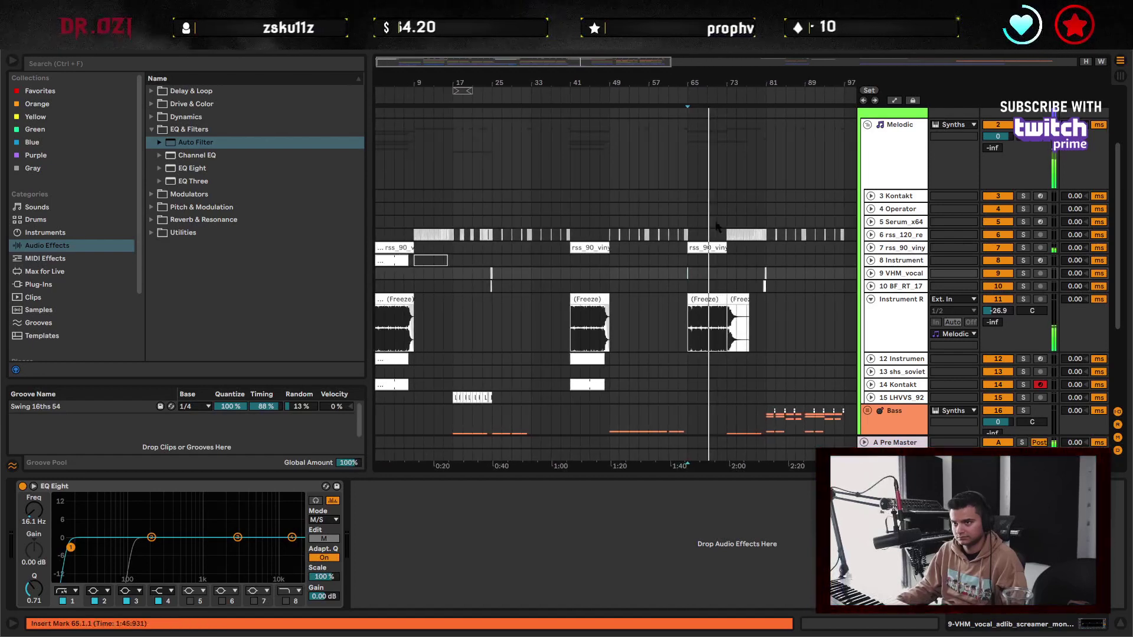
pyautogui.click(396, 259)
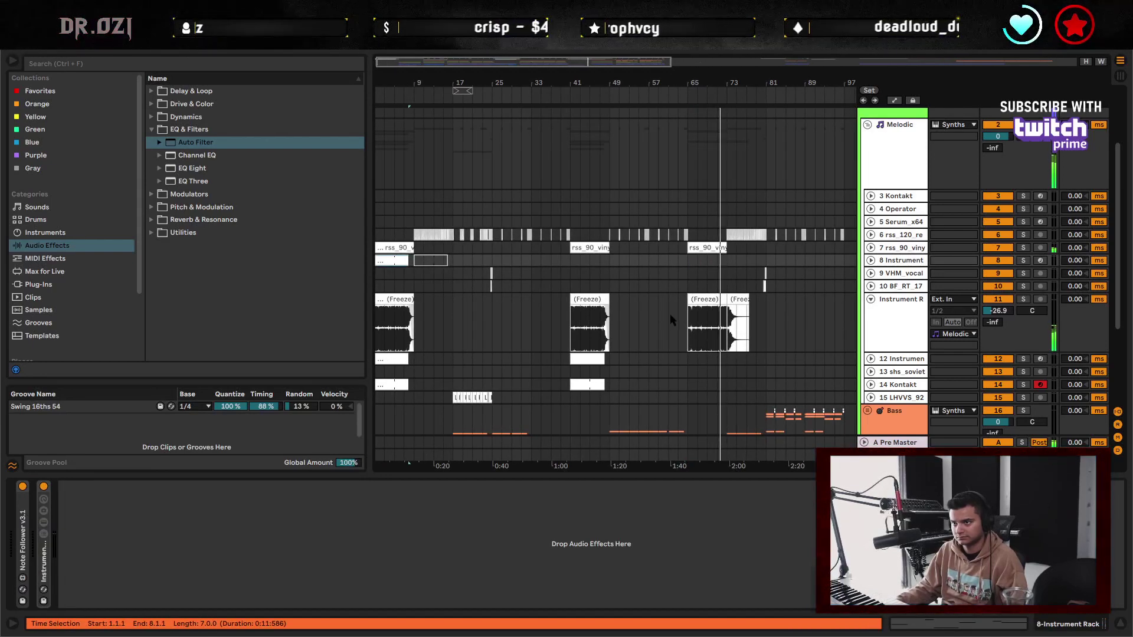
pyautogui.click(870, 299)
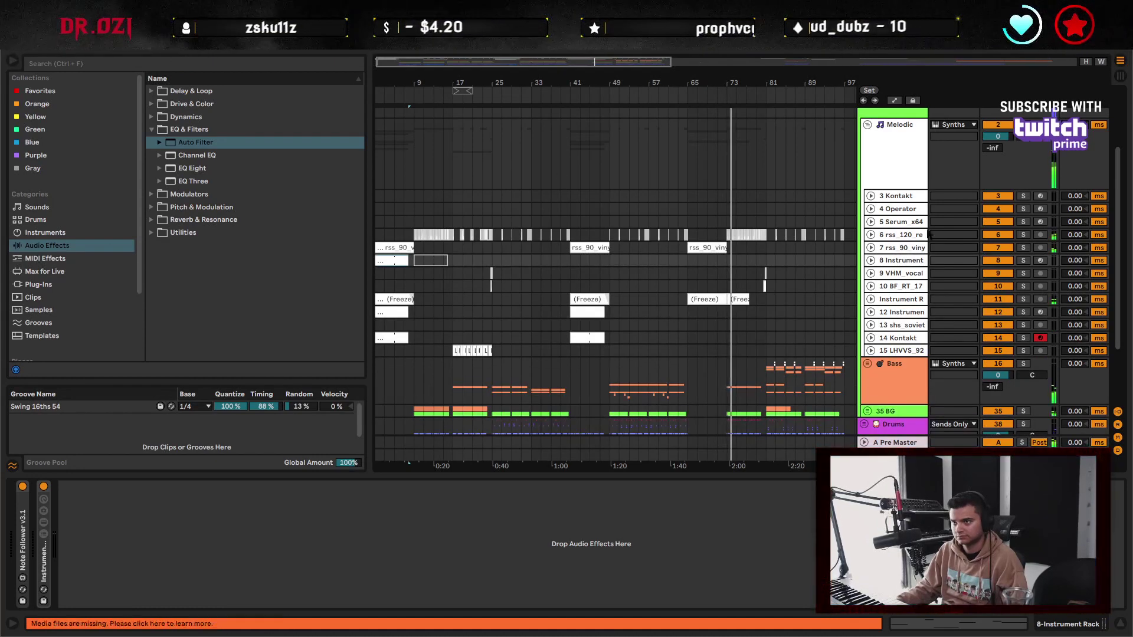
# - Restart playback from bar 17 and collapse the Melodic group
pyautogui.press('space')
pyautogui.click(494, 139)
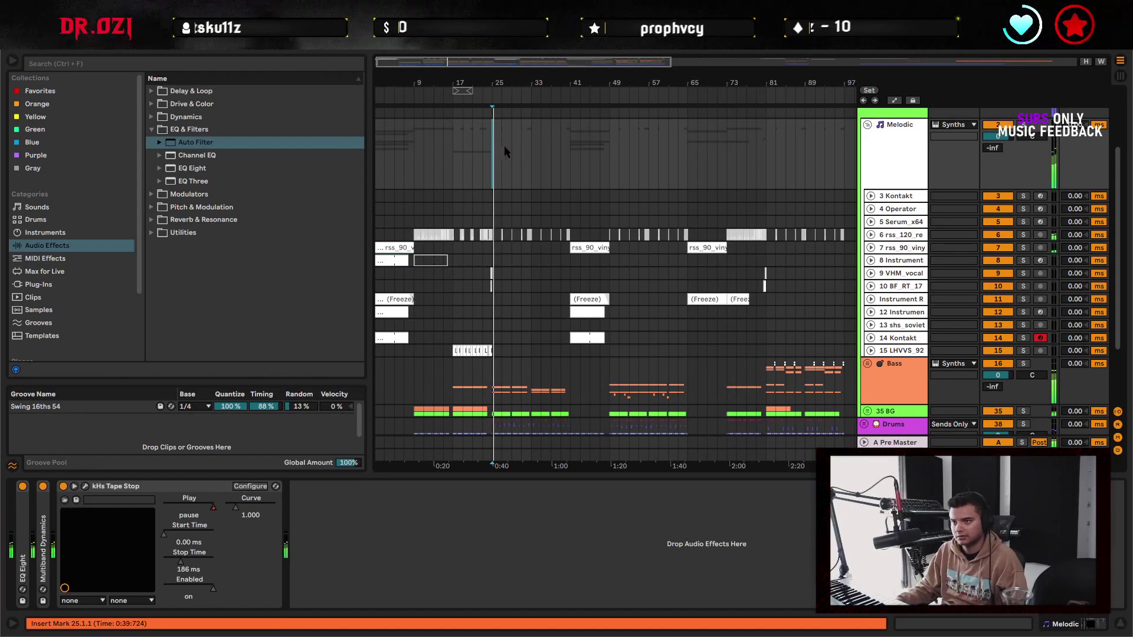
pyautogui.click(455, 159)
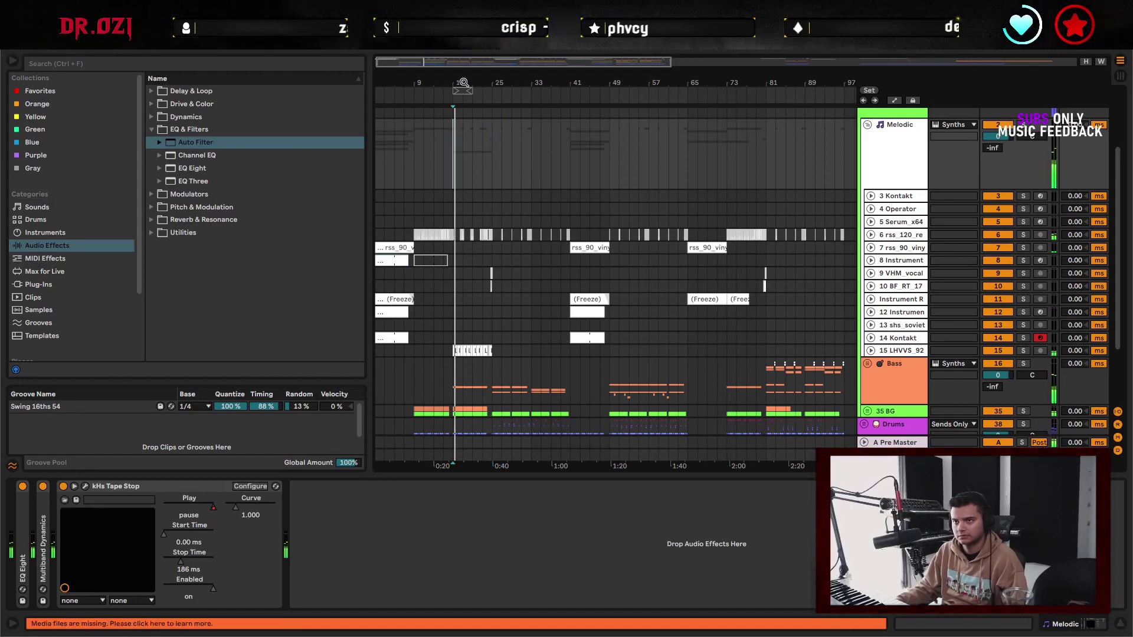
pyautogui.moveTo(463, 82); pyautogui.dragTo(463, 109)
pyautogui.moveTo(443, 163); pyautogui.dragTo(512, 163)
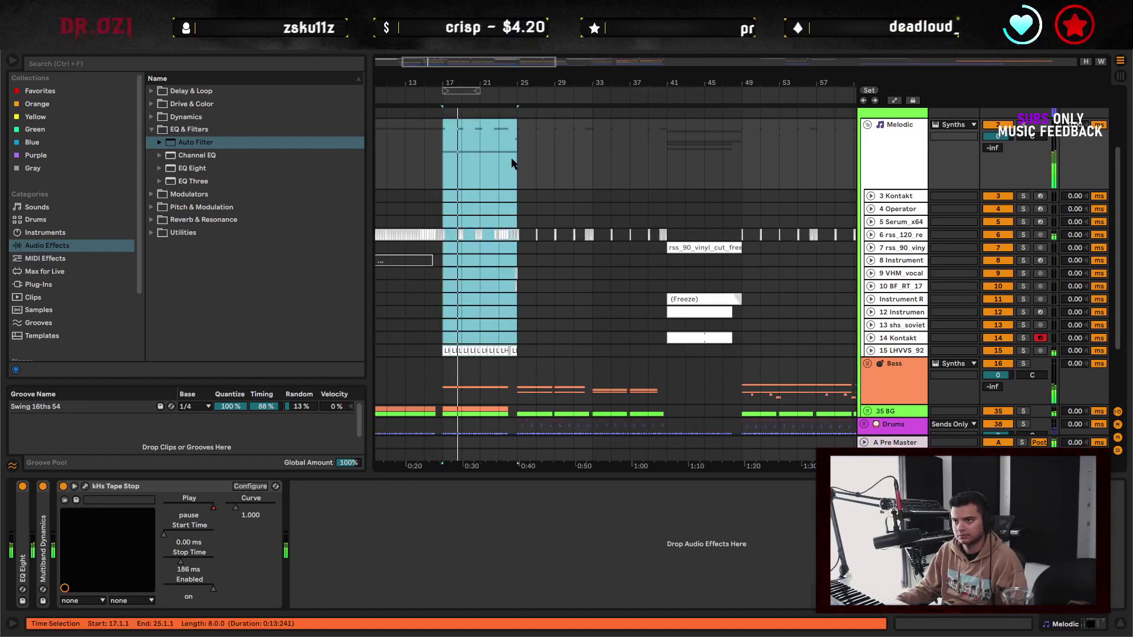
pyautogui.click(867, 126)
# - Replace bars 41–49 across the Synths through Drums groups with a copy of bars 17–25
pyautogui.click(443, 131)
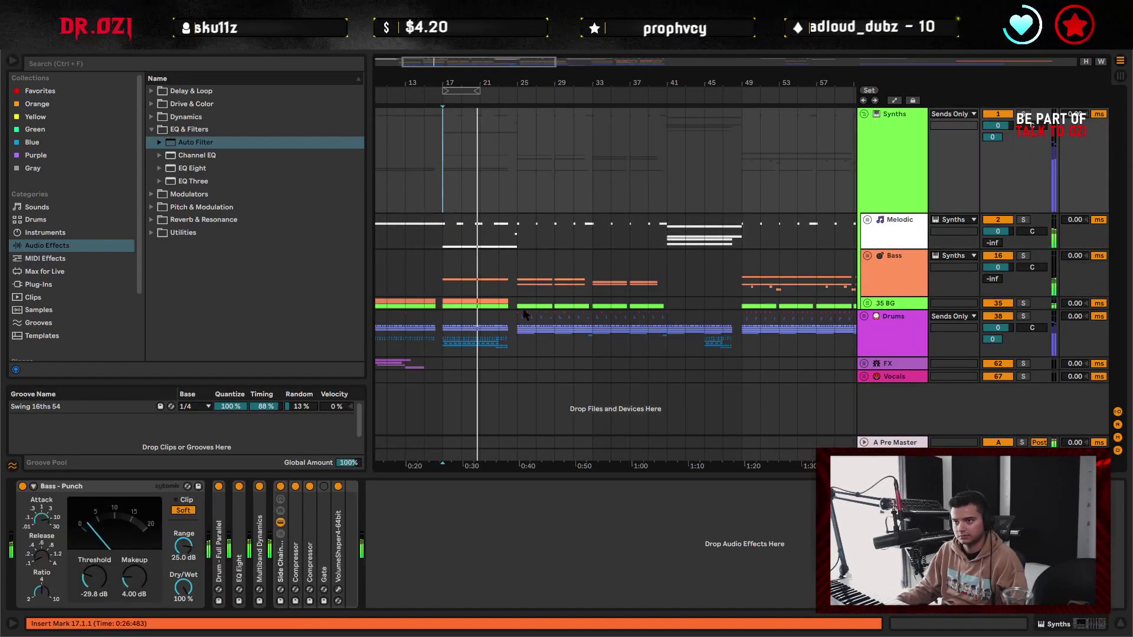
pyautogui.keyDown('shift'); pyautogui.click(518, 354); pyautogui.keyUp('shift')
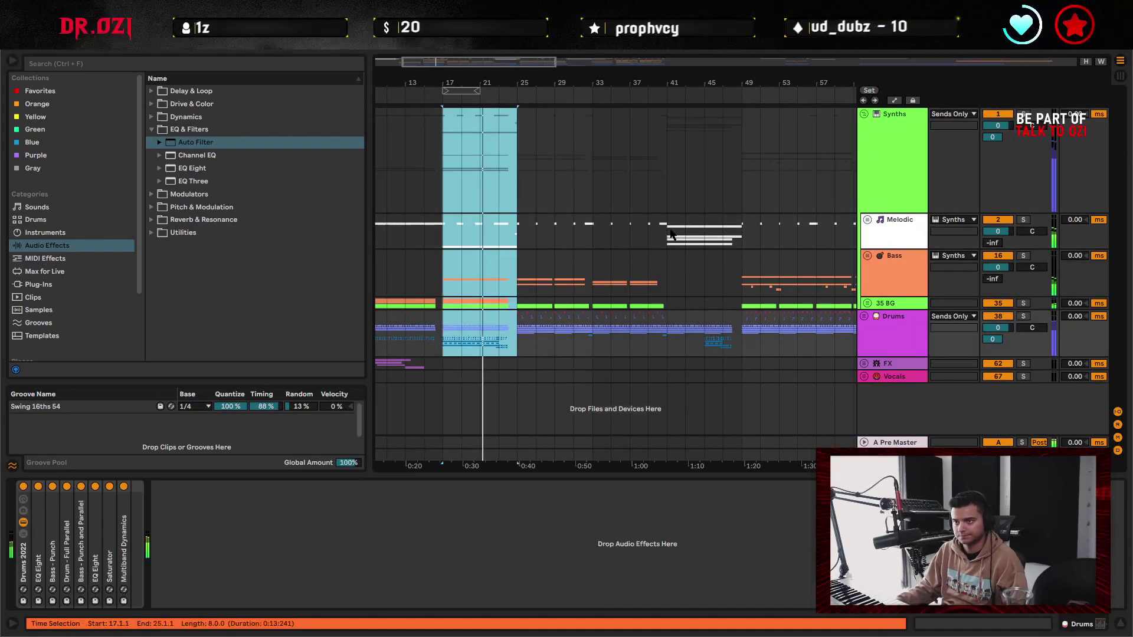
pyautogui.click(671, 161)
pyautogui.keyDown('shift'); pyautogui.click(741, 304); pyautogui.keyUp('shift')
pyautogui.keyDown('shift'); pyautogui.click(745, 343); pyautogui.keyUp('shift')
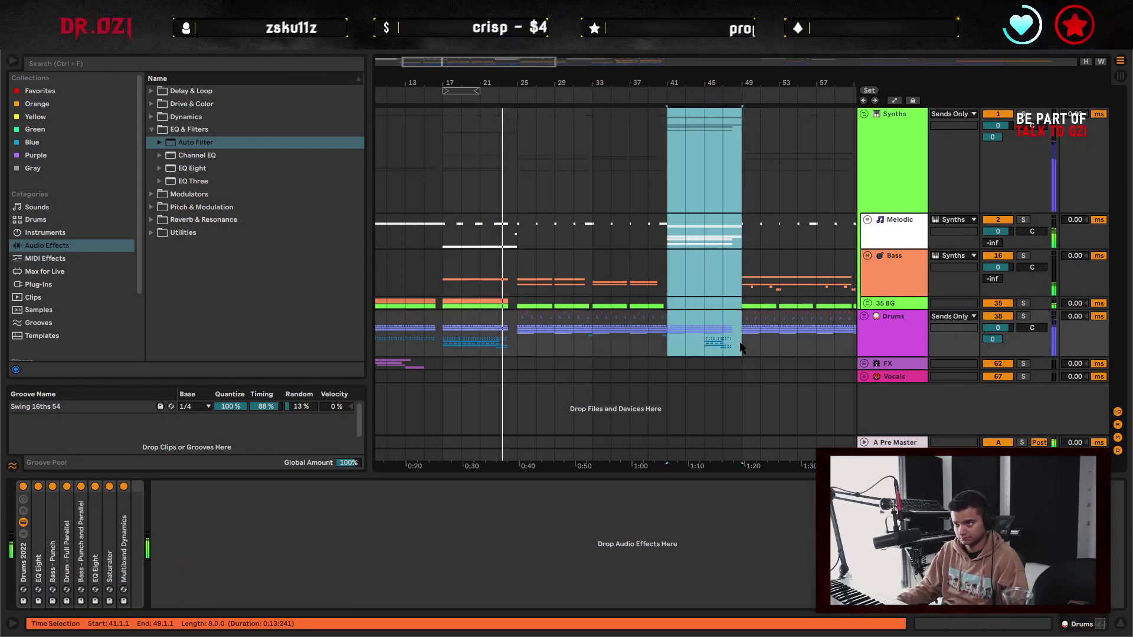
pyautogui.press('Delete')
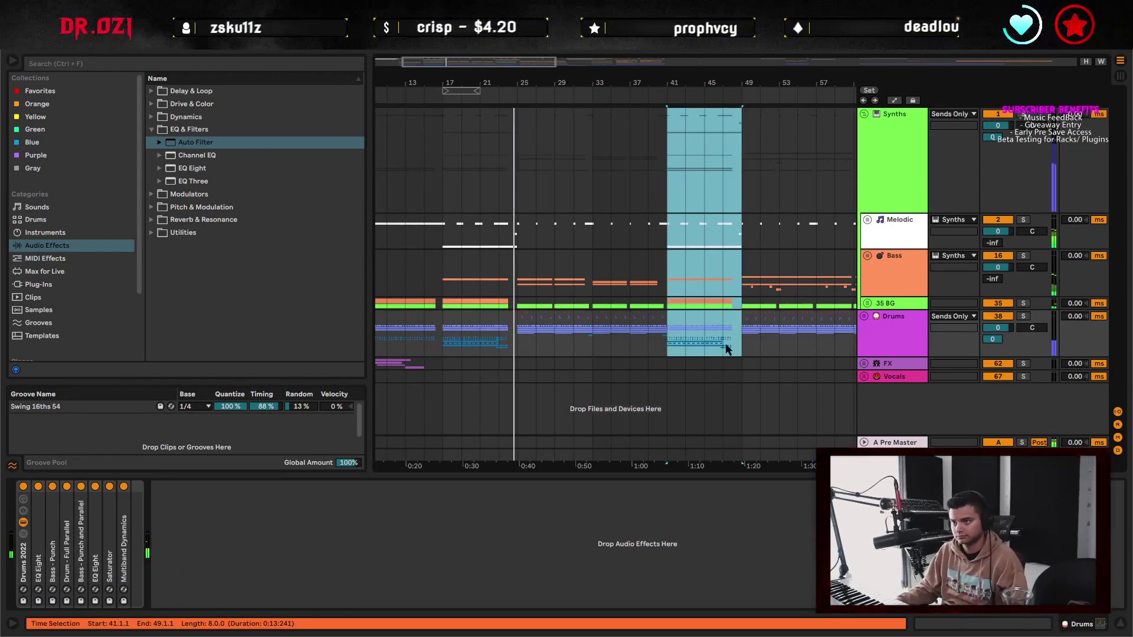
# - Replace bars 73–81 across the Synths through Drums groups with a copy of bars 17–25
pyautogui.press('-')
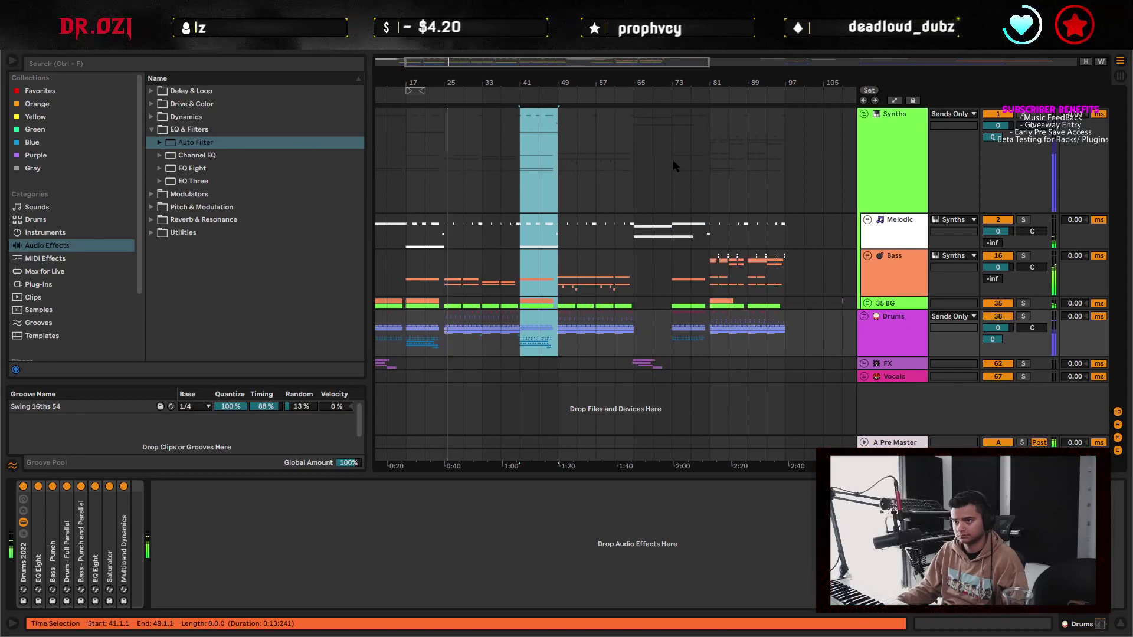
pyautogui.moveTo(671, 164); pyautogui.dragTo(710, 304)
pyautogui.keyDown('shift'); pyautogui.click(718, 340); pyautogui.keyUp('shift')
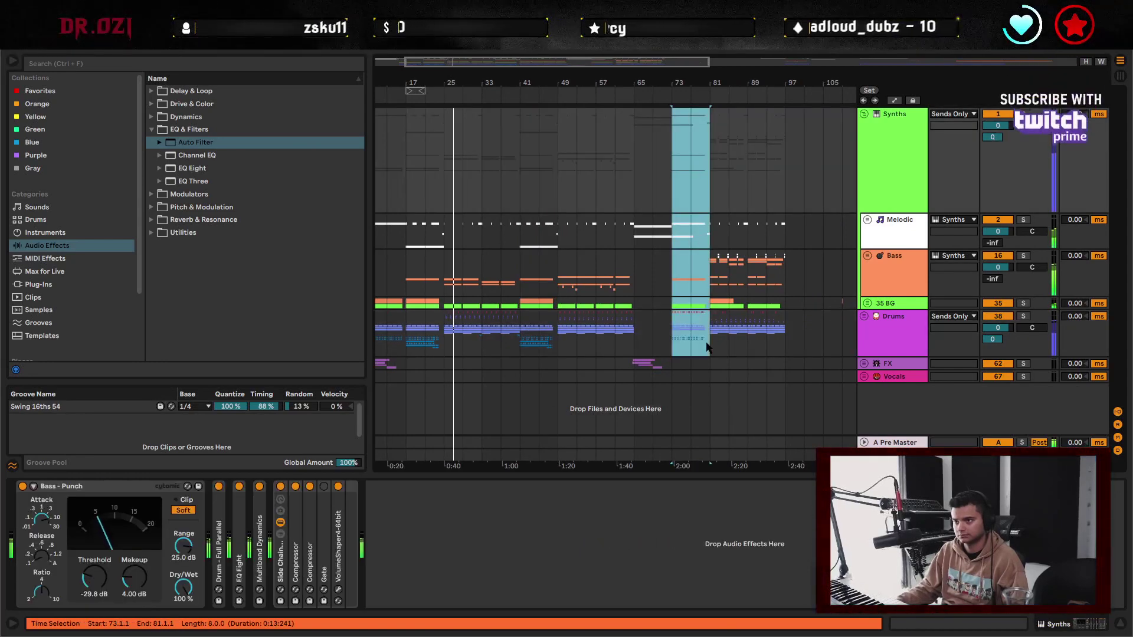
pyautogui.press('Delete')
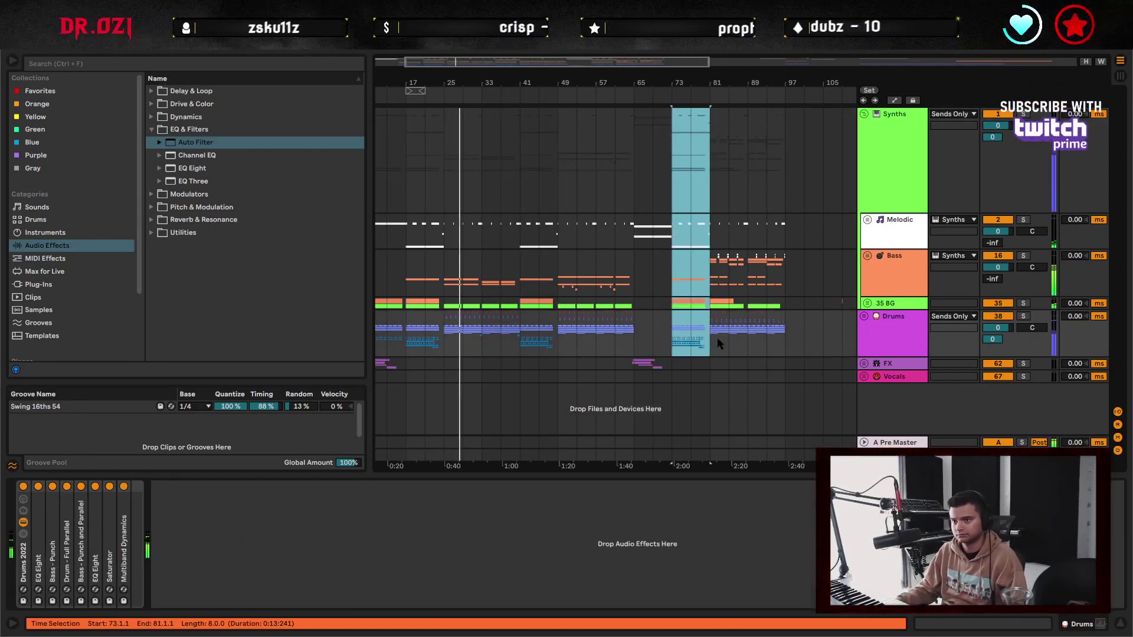
pyautogui.hotkey('ctrl', 'z')
# - Audition the arrangement from bars 33, 41 and 49 to check the copied build into the second drop, and stop playback
pyautogui.click(672, 336)
pyautogui.moveTo(420, 86); pyautogui.dragTo(534, 123)
pyautogui.click(663, 291)
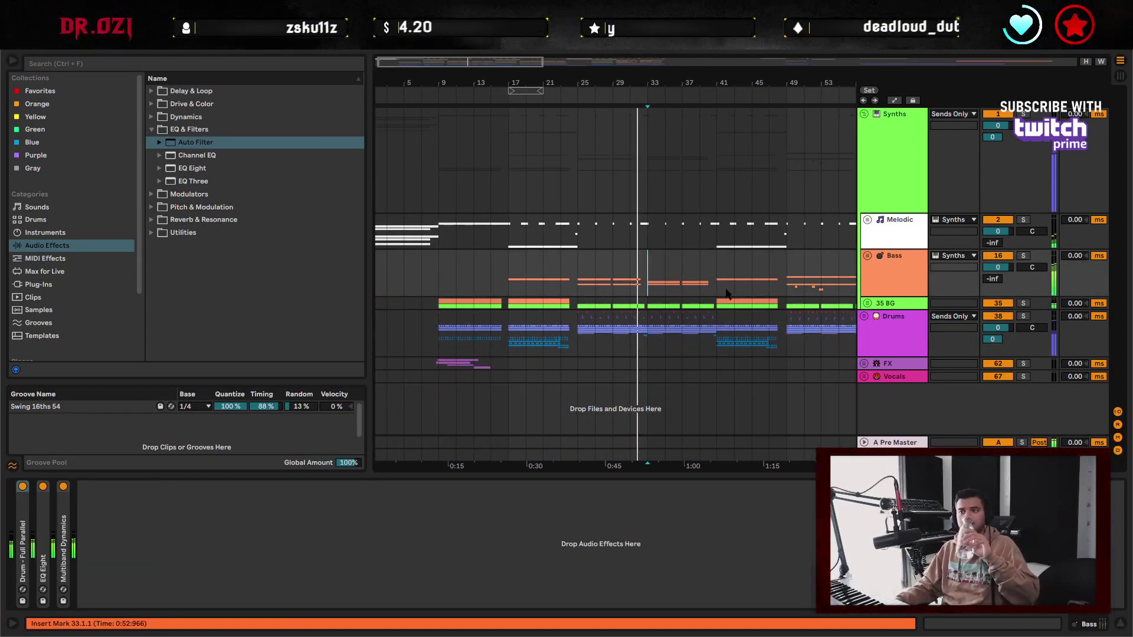
pyautogui.hscroll(3, 658, 284)
pyautogui.hscroll(2, 677, 279)
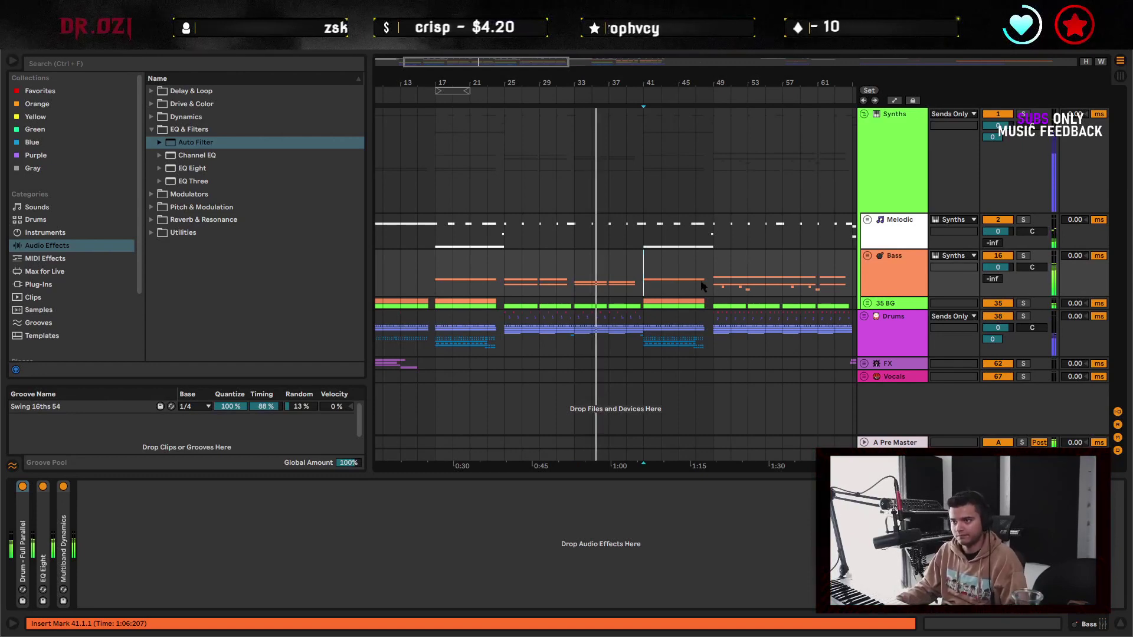
pyautogui.hscroll(2, 681, 279)
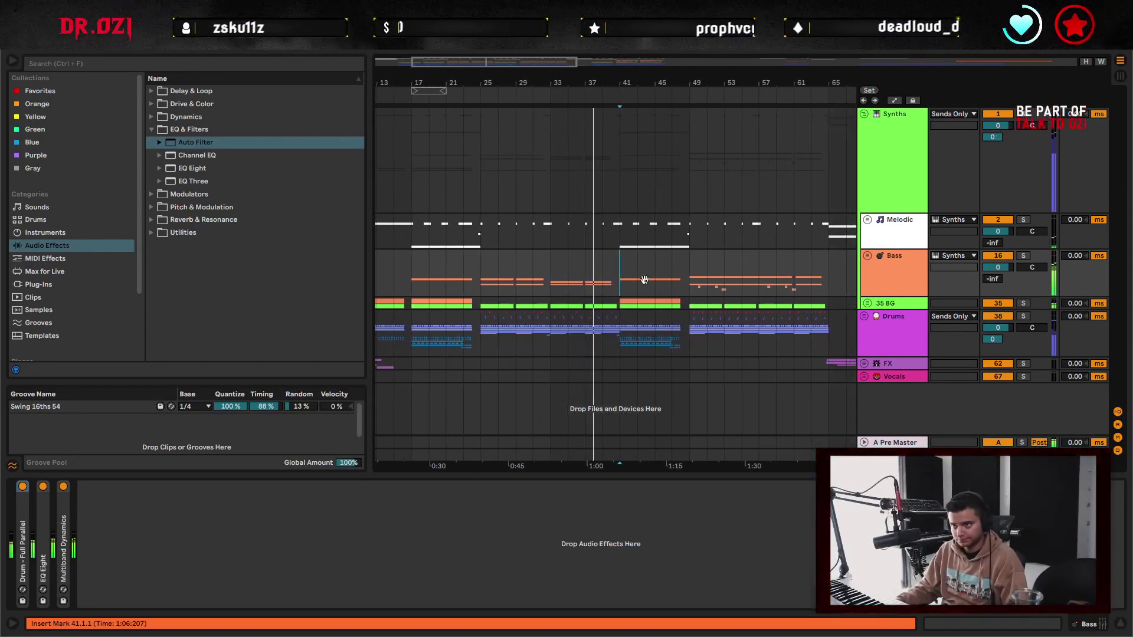
pyautogui.hscroll(-5, 684, 283)
pyautogui.hscroll(6, 653, 285)
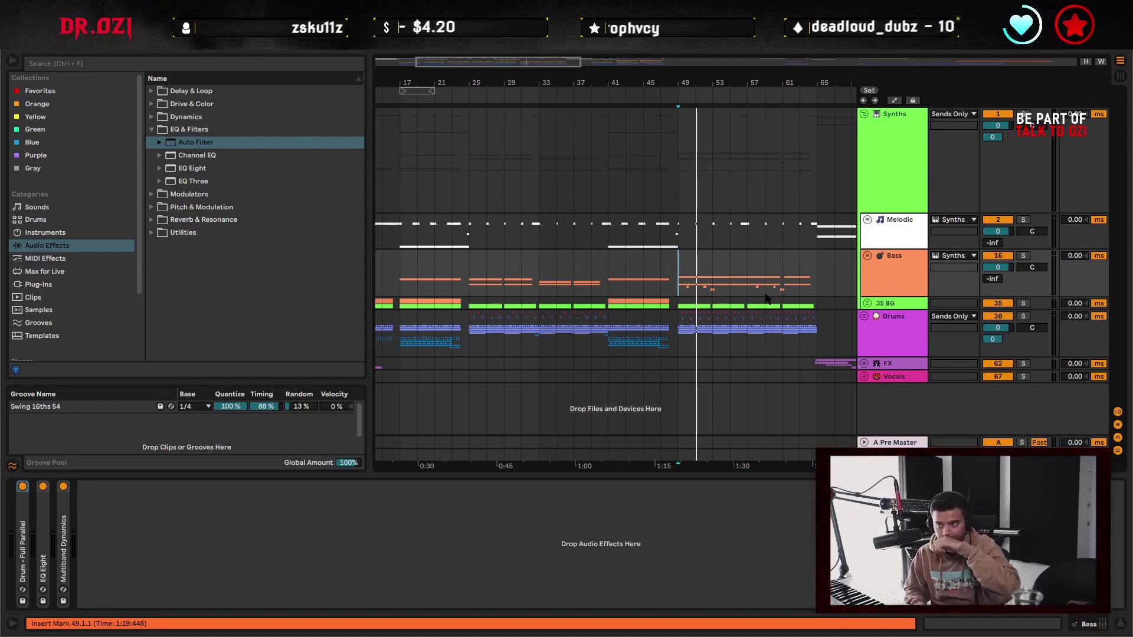
pyautogui.press('space')
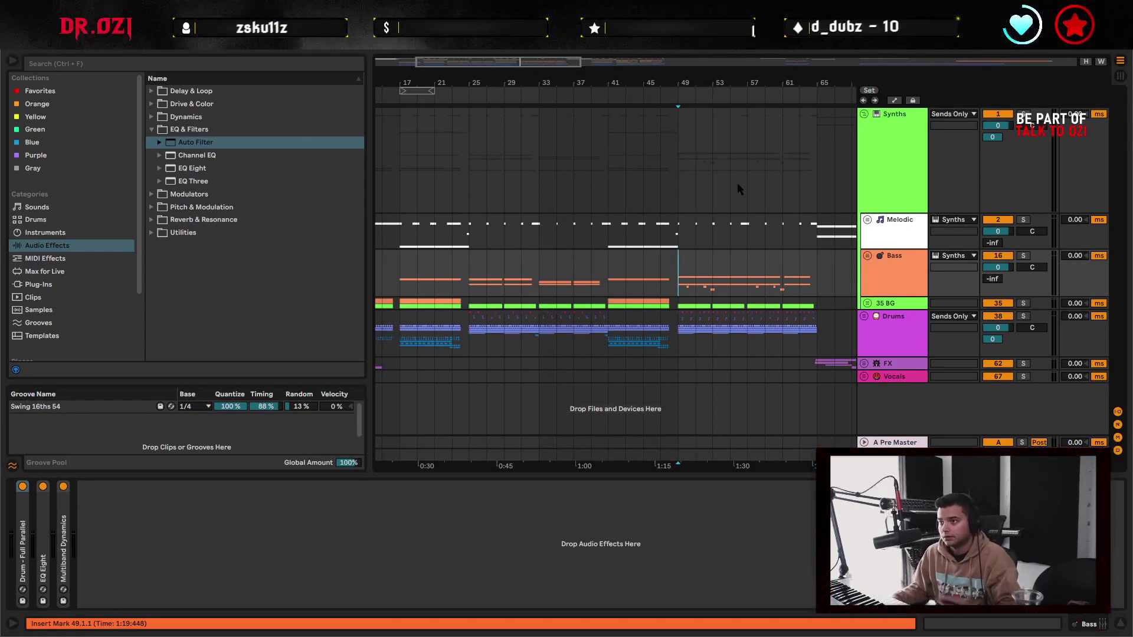
# - Place the insert marker at bar 17 in the Bass group
pyautogui.moveTo(695, 77); pyautogui.dragTo(723, 50)
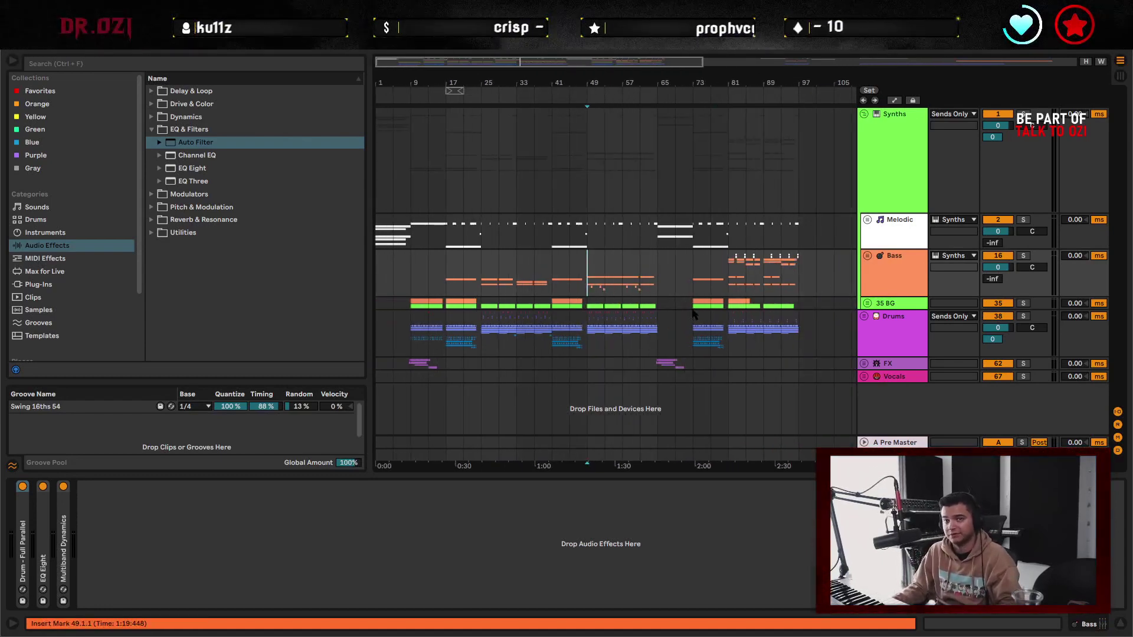
pyautogui.click(446, 277)
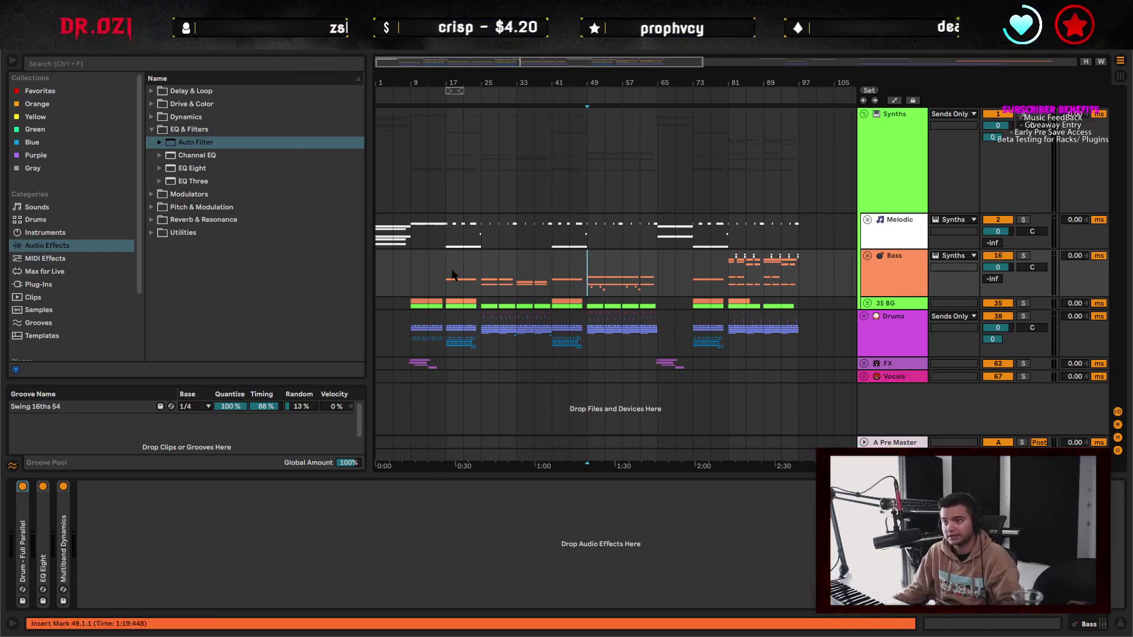